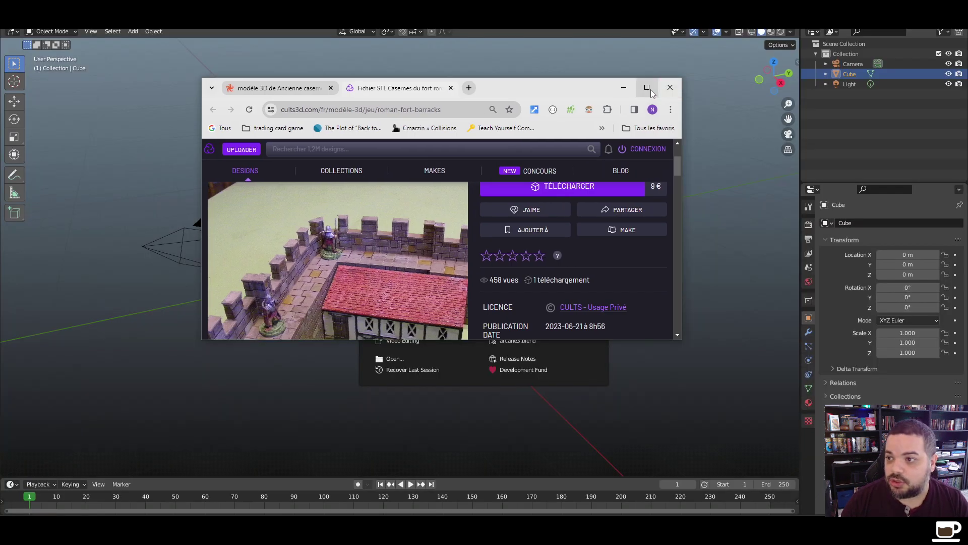
Maximize the Chrome window showing the Cults3D 'Casernes du Fort Romain' page
{"action": "left_click", "coordinate": [647, 88]}
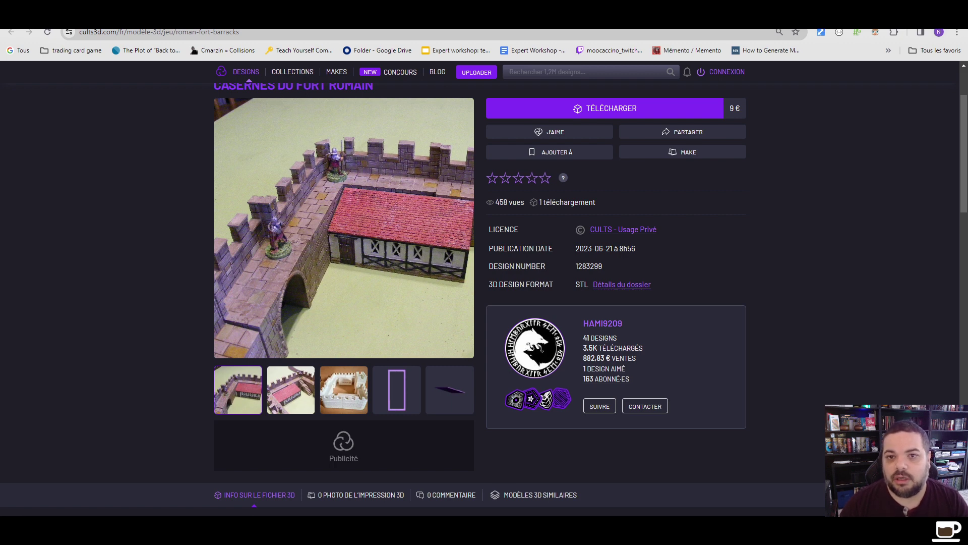
Switch to the TurboSquid ancient barracks reference tab
{"action": "key", "text": "ctrl+Tab"}
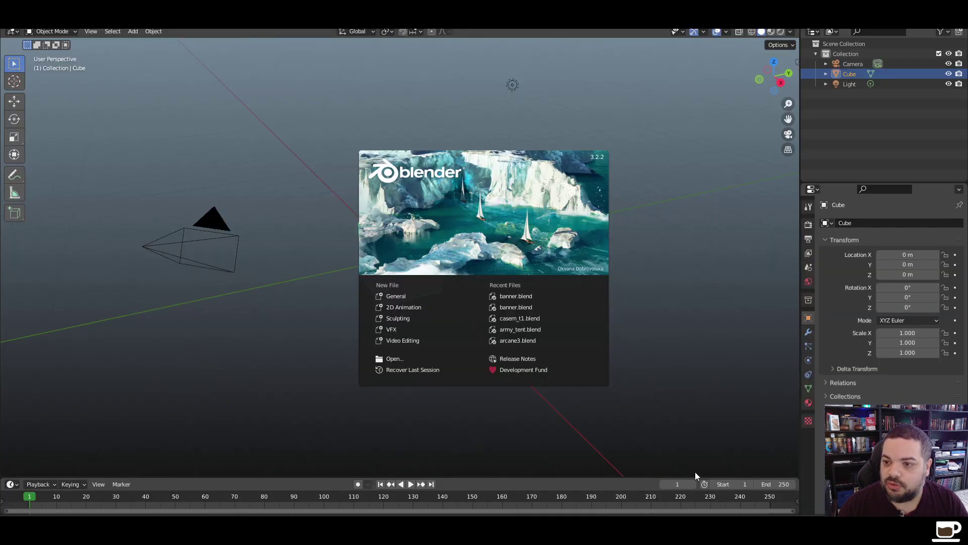
Dismiss the splash screen and open the recent fort camp scene file
{"action": "left_click", "coordinate": [636, 190]}
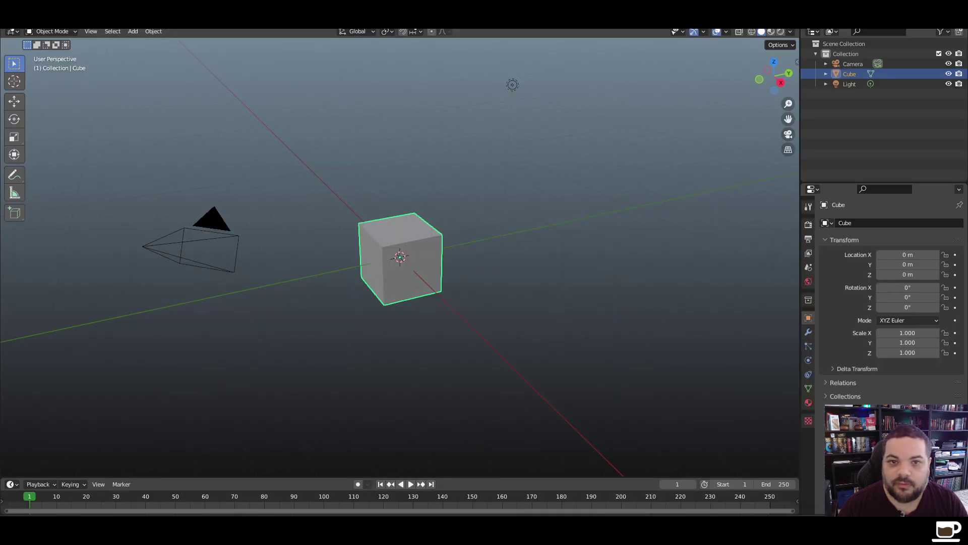
{"action": "key", "text": "F4"}
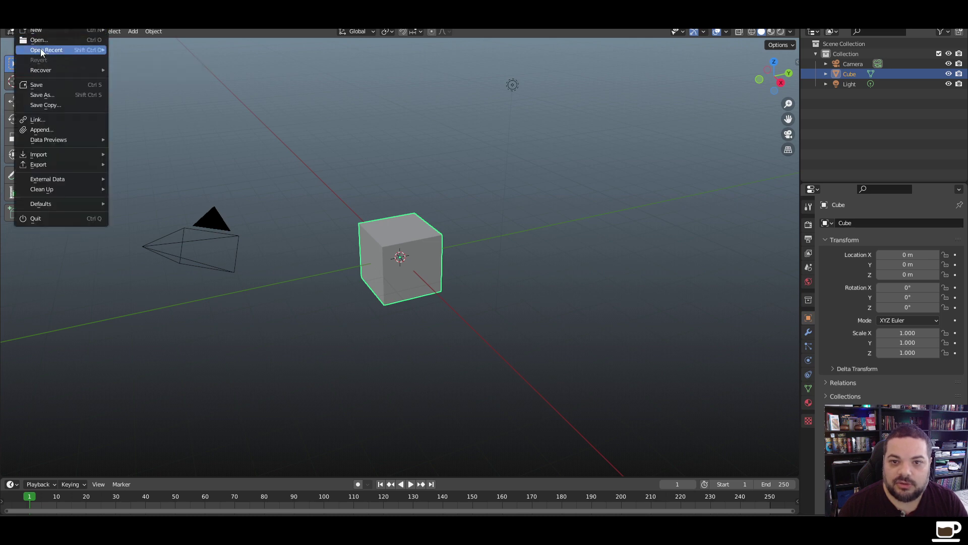
{"action": "mouse_move", "coordinate": [101, 53]}
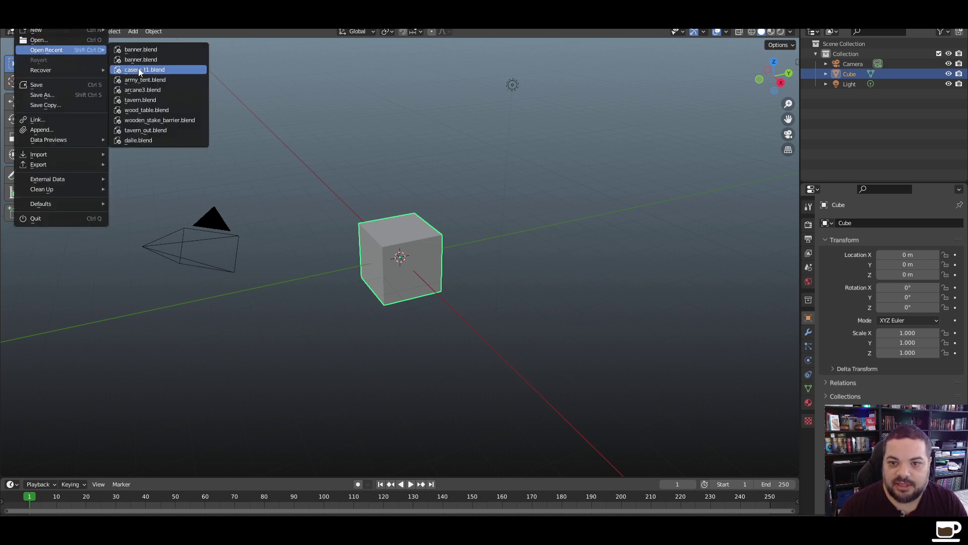
{"action": "left_click", "coordinate": [144, 53]}
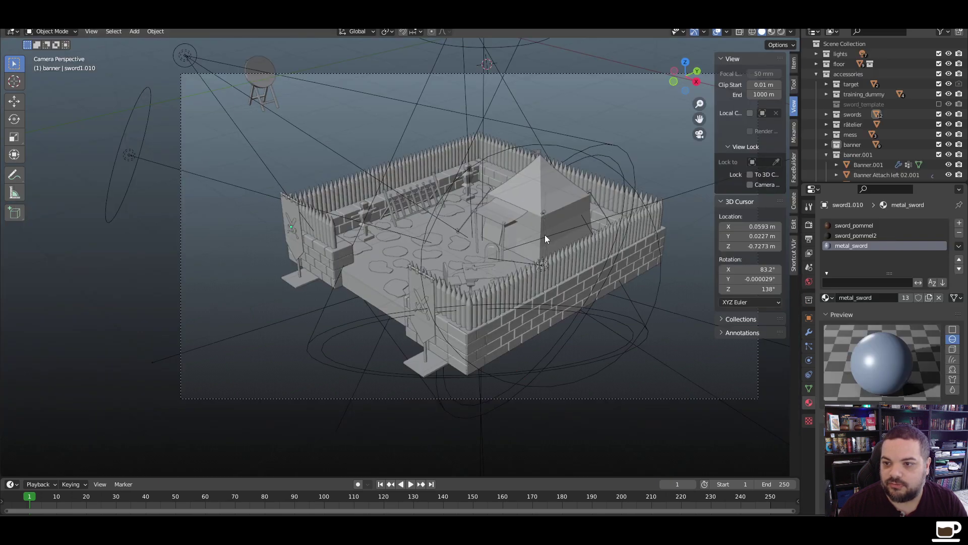
Switch to Rendered shading and hide army_tent.t2 in the Outliner
{"action": "left_click", "coordinate": [782, 31]}
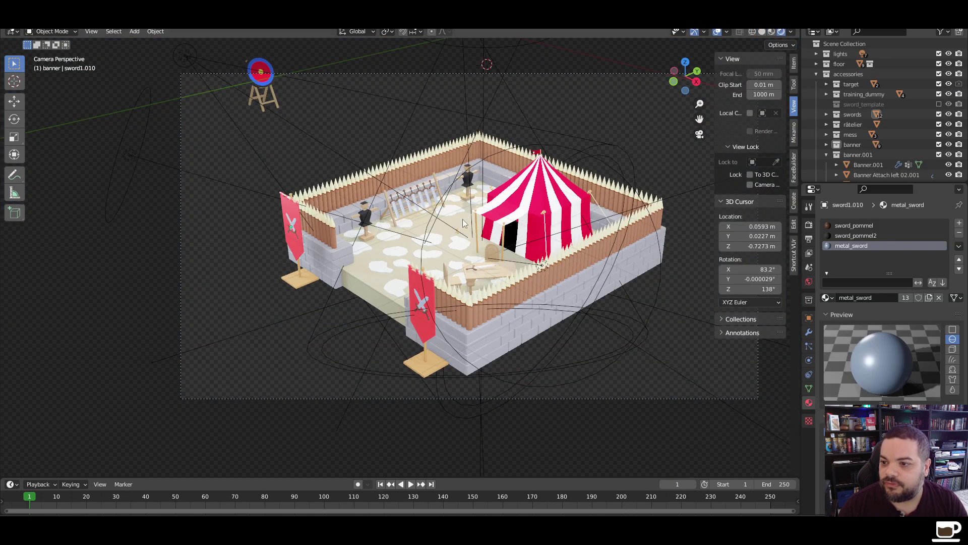
{"action": "left_click", "coordinate": [826, 155]}
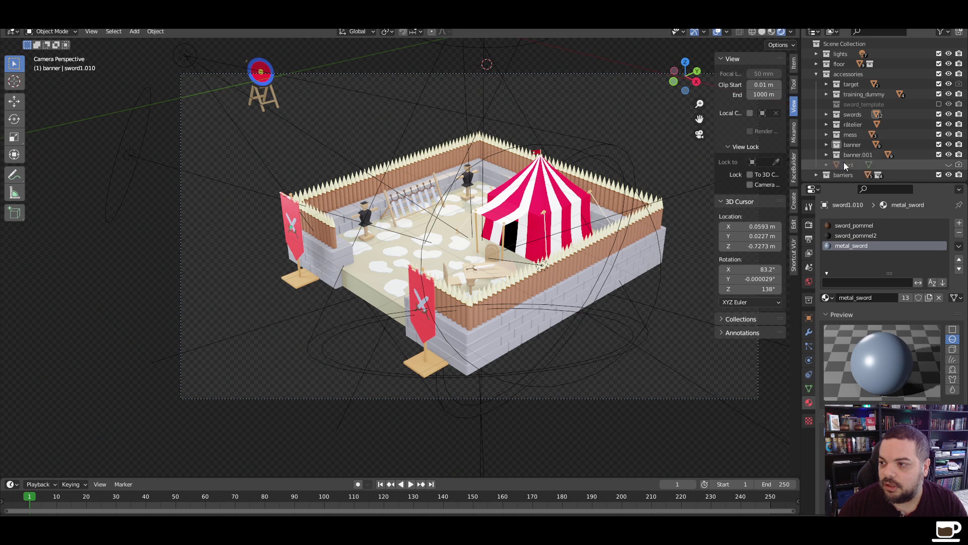
{"action": "scroll", "coordinate": [842, 162], "scroll_direction": "down", "scroll_amount": 4}
{"action": "scroll", "coordinate": [832, 160], "scroll_direction": "down", "scroll_amount": 1}
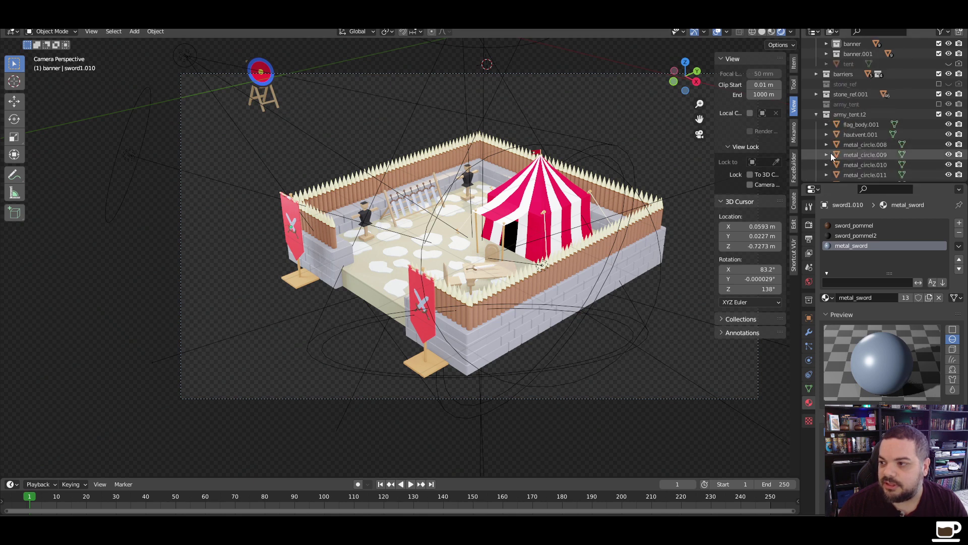
{"action": "left_click", "coordinate": [818, 114]}
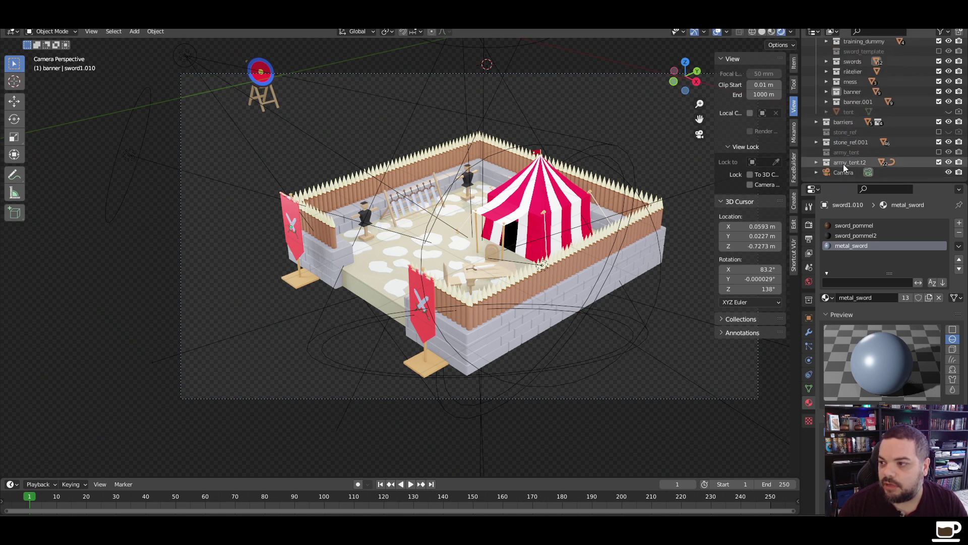
{"action": "left_click", "coordinate": [949, 162]}
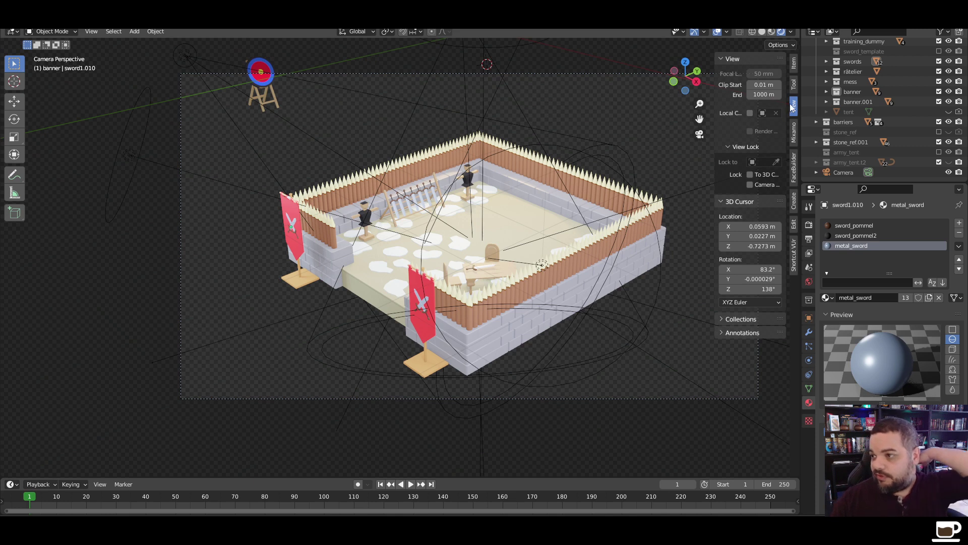
Hide barrier_straight in the barriers collection so the spiked palisade disappears
{"action": "scroll", "coordinate": [828, 101], "scroll_direction": "up", "scroll_amount": 4}
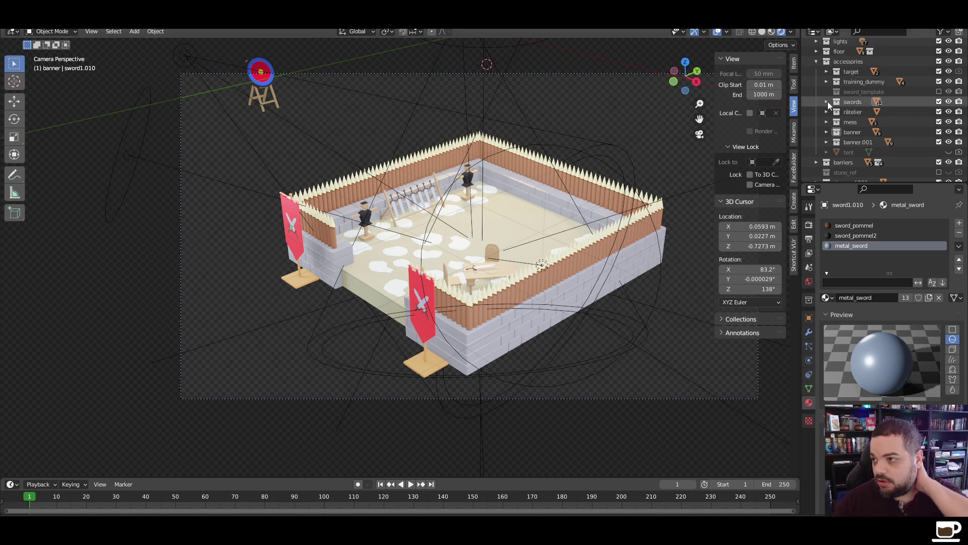
{"action": "left_click", "coordinate": [817, 65]}
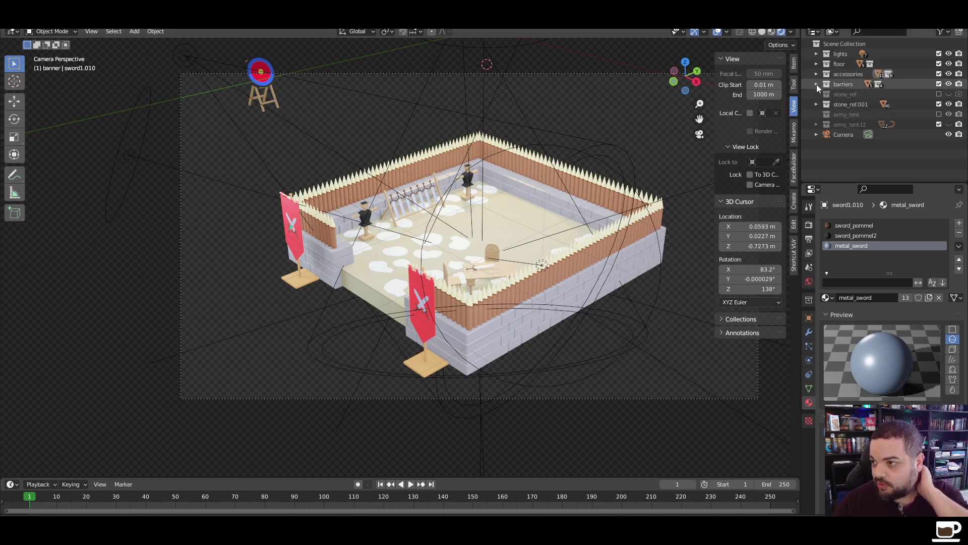
{"action": "left_click", "coordinate": [817, 84]}
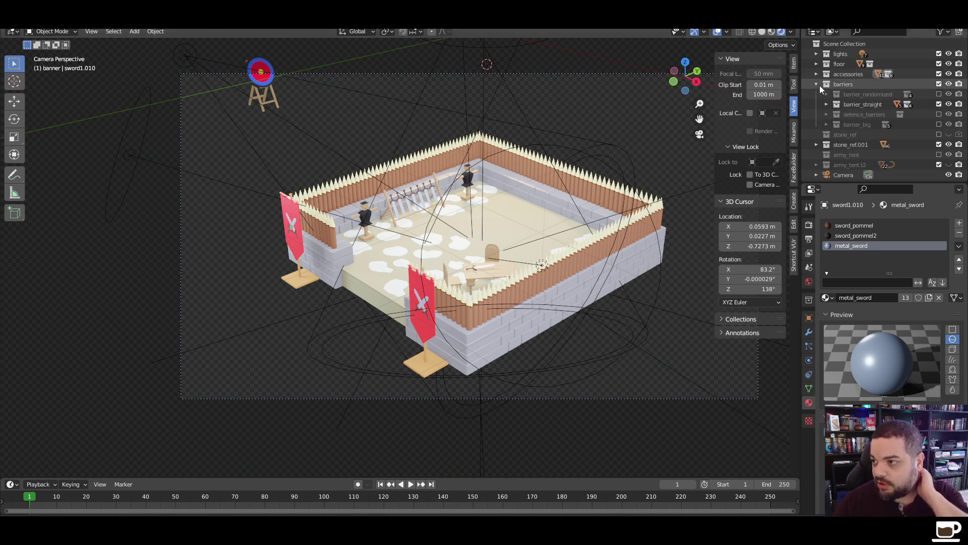
{"action": "left_click", "coordinate": [939, 104]}
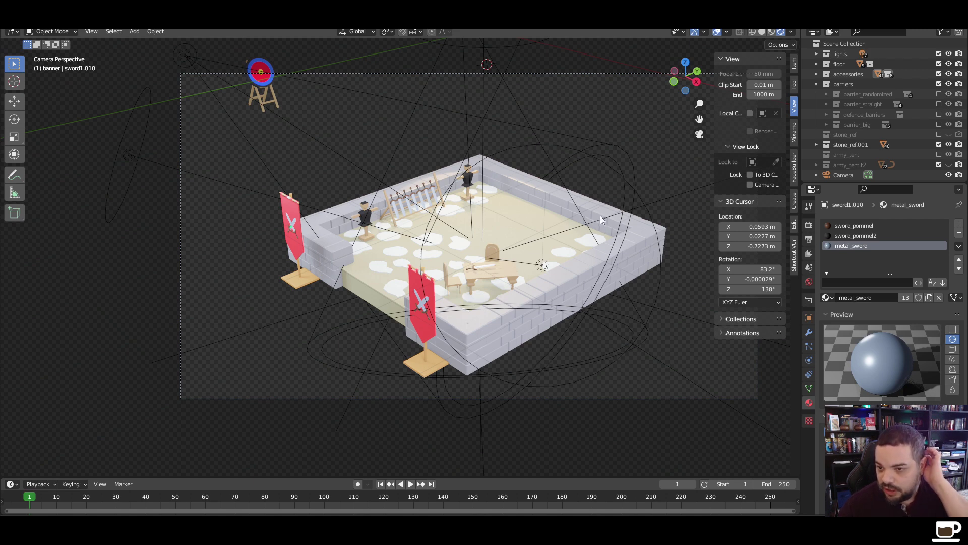
Duplicate the stone_ref.001 wall collection as stone_ref.002
{"action": "left_click", "coordinate": [817, 83]}
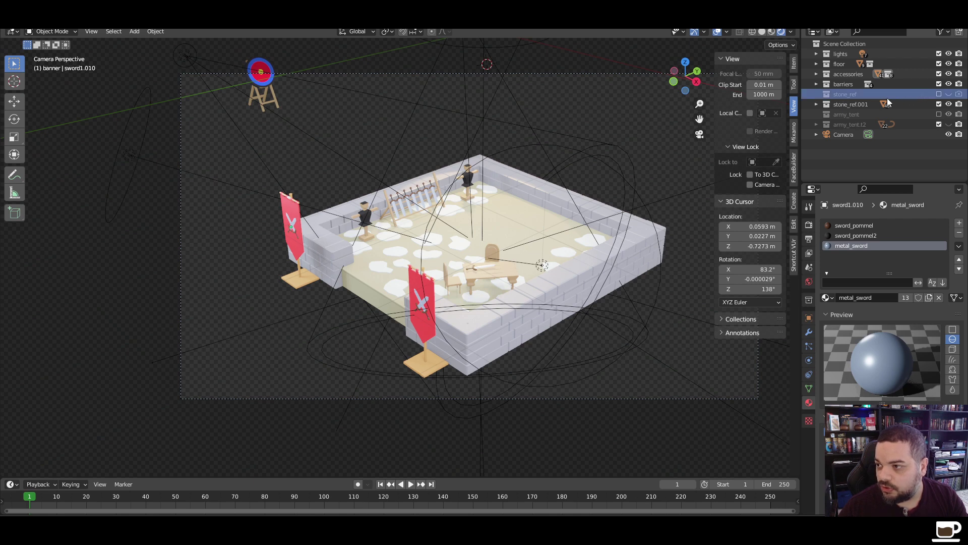
{"action": "left_click", "coordinate": [850, 104]}
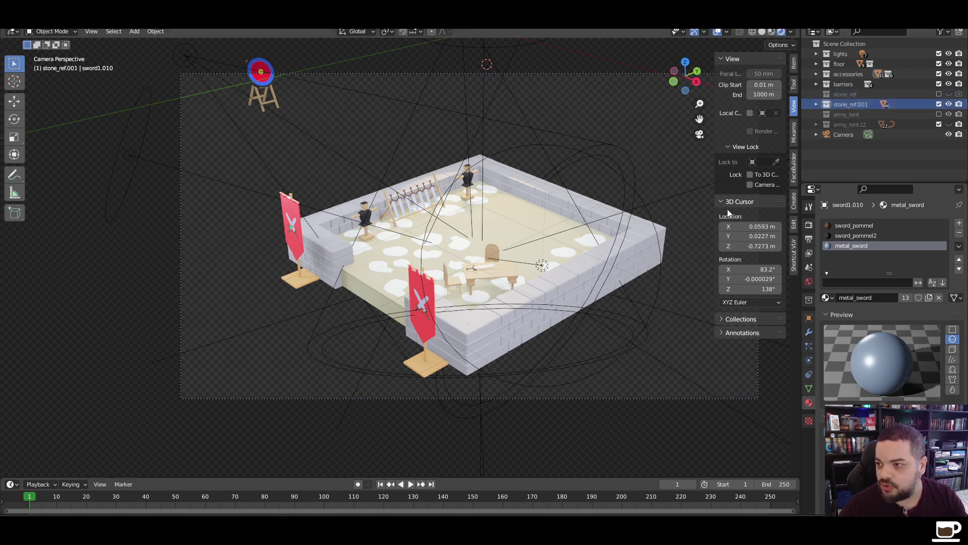
{"action": "left_click", "coordinate": [815, 104]}
{"action": "left_click", "coordinate": [813, 105]}
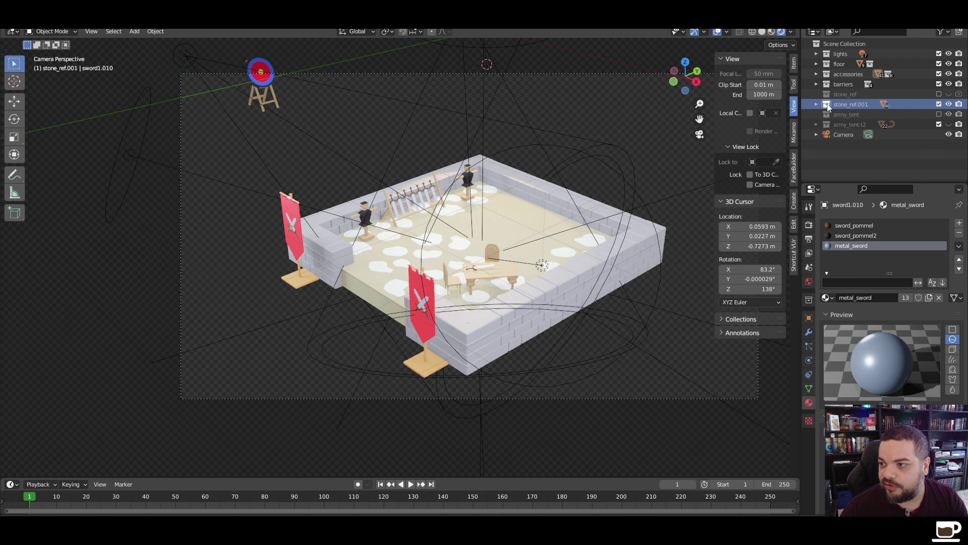
{"action": "right_click", "coordinate": [833, 105]}
{"action": "left_click", "coordinate": [785, 115]}
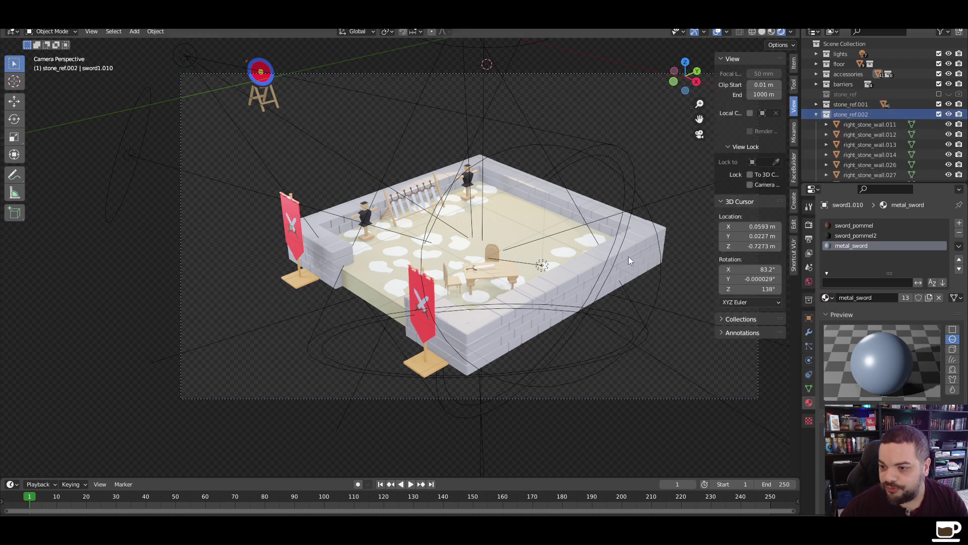
Select the first copied wall piece in stone_ref.002 and scroll down its list
{"action": "left_click", "coordinate": [857, 125]}
{"action": "scroll", "coordinate": [882, 138], "scroll_direction": "down", "scroll_amount": 5}
{"action": "scroll", "coordinate": [882, 139], "scroll_direction": "down", "scroll_amount": 6}
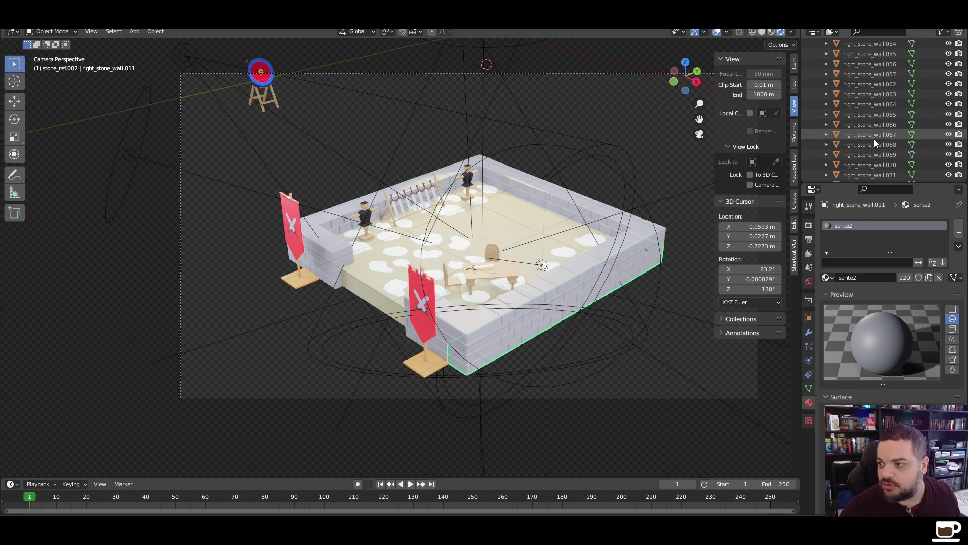
Select all copied wall pieces and move them up about 0.472 m along Z
{"action": "left_click", "coordinate": [876, 142], "text": "shift"}
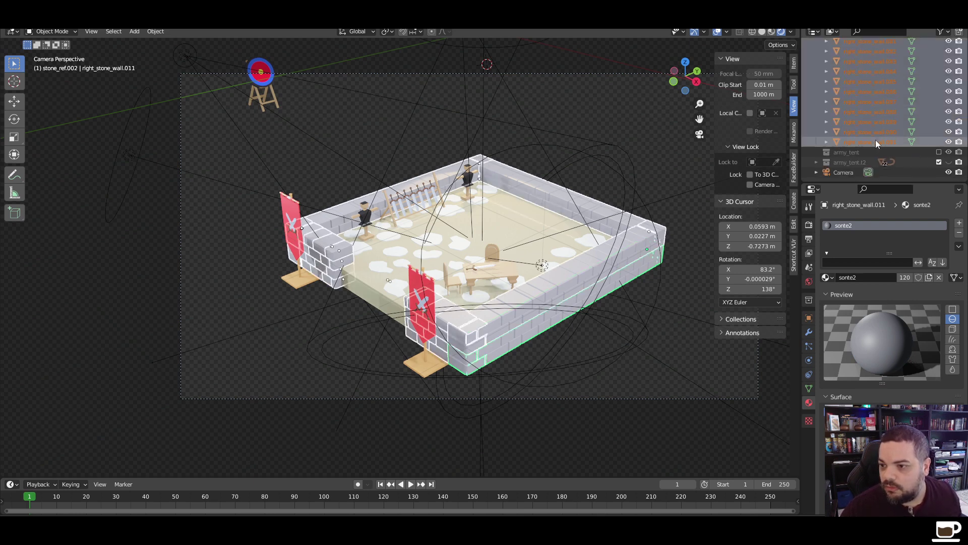
{"action": "key", "text": "g"}
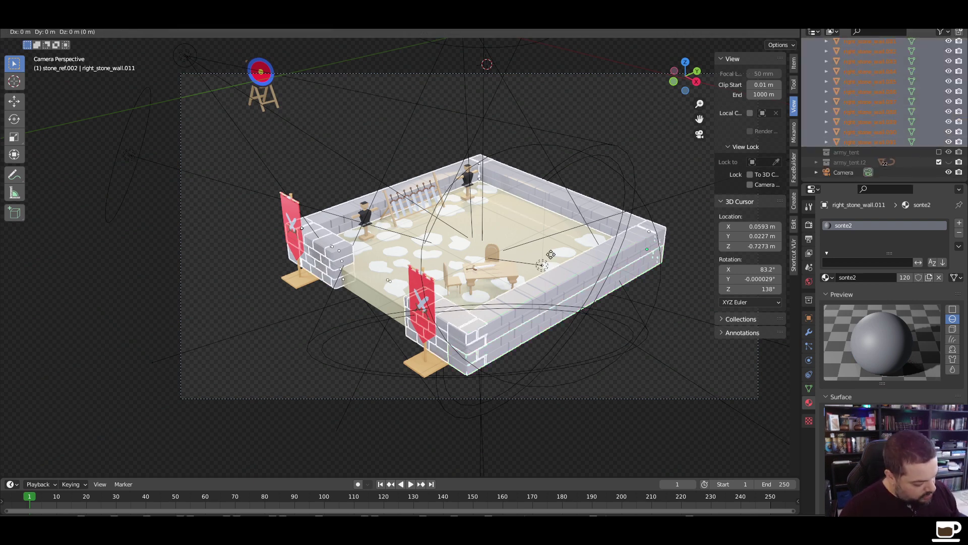
{"action": "key", "text": "z"}
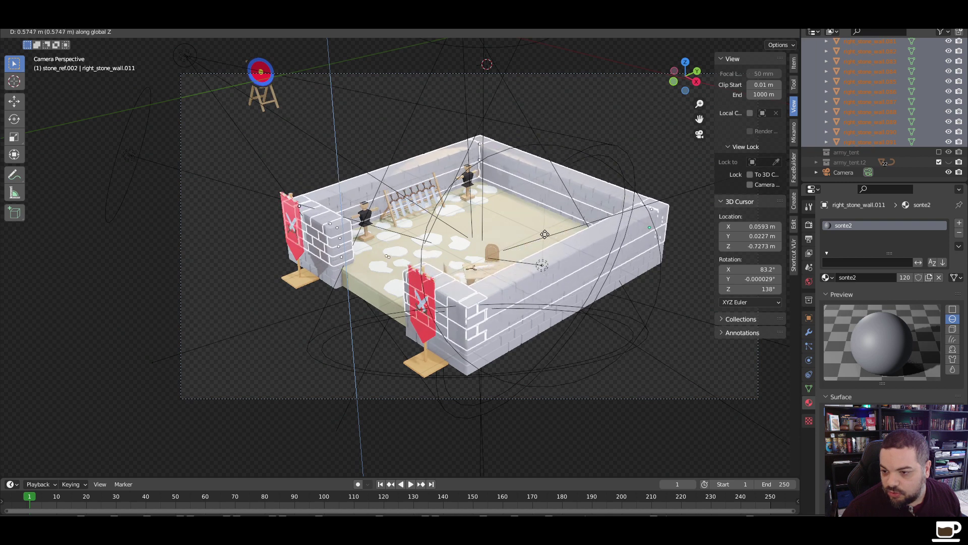
{"action": "left_click", "coordinate": [545, 237]}
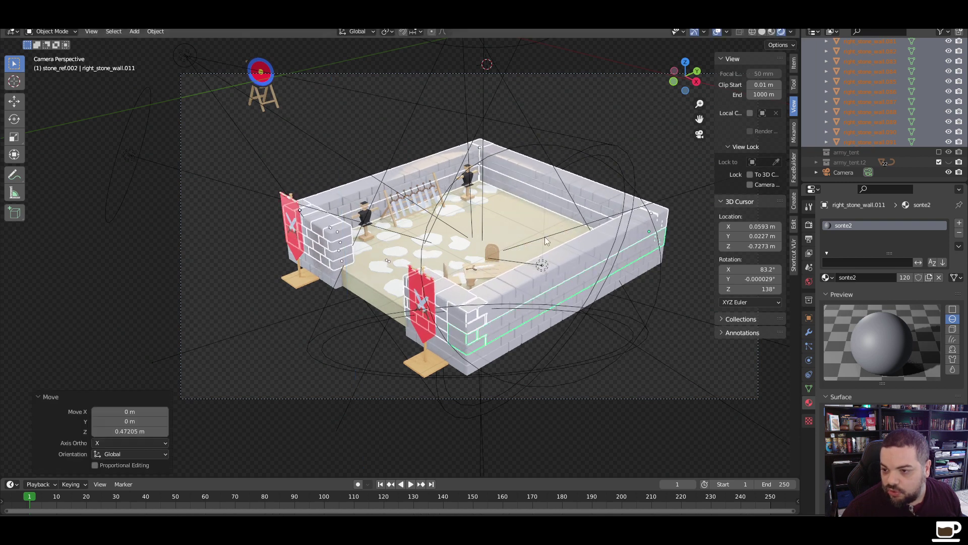
{"action": "scroll", "coordinate": [900, 112], "scroll_direction": "up", "scroll_amount": 3}
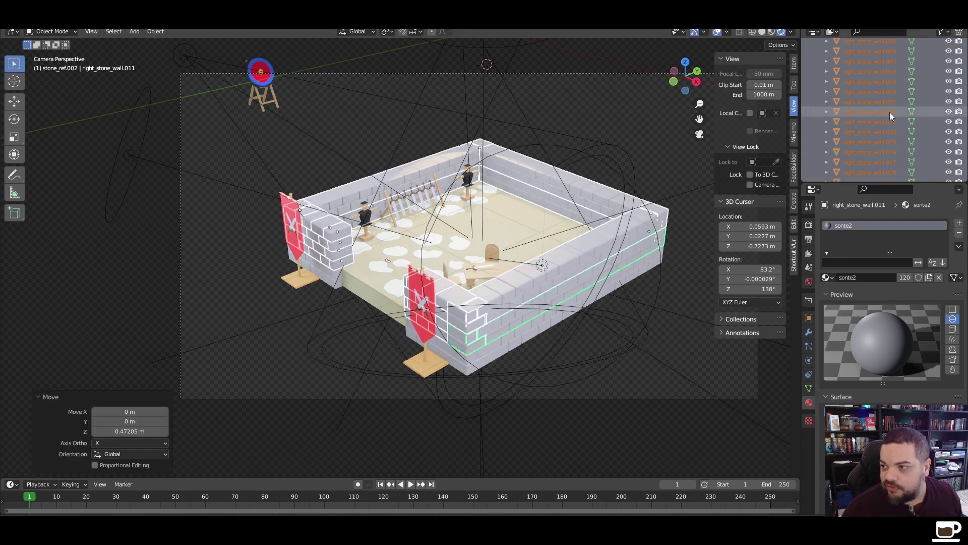
{"action": "scroll", "coordinate": [886, 122], "scroll_direction": "up", "scroll_amount": 8}
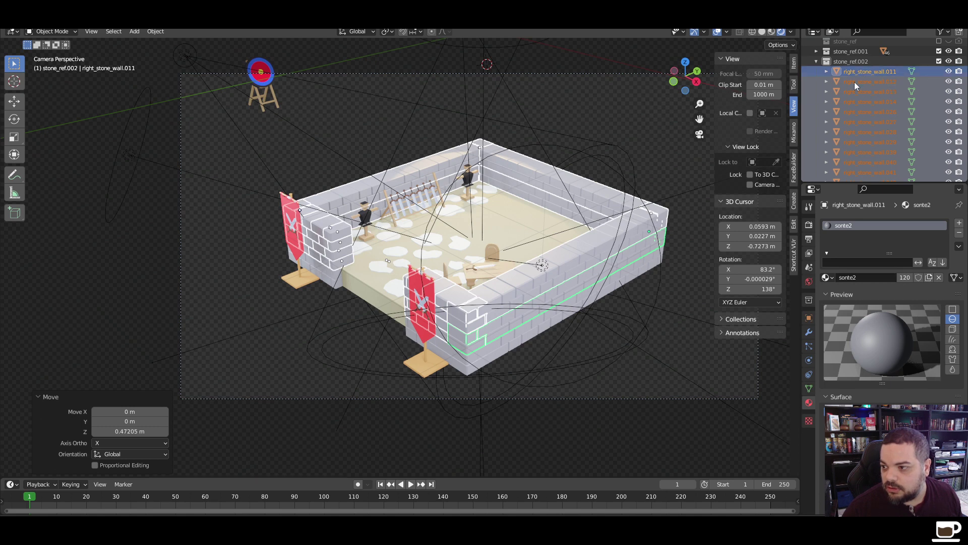
Add a second material slot holding a new material named stone3
{"action": "left_click", "coordinate": [960, 222]}
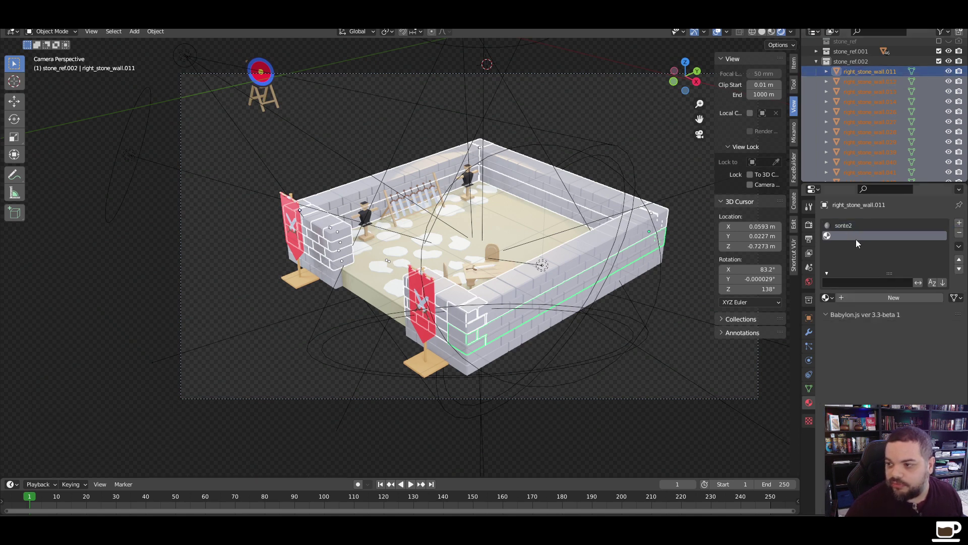
{"action": "left_click", "coordinate": [885, 298]}
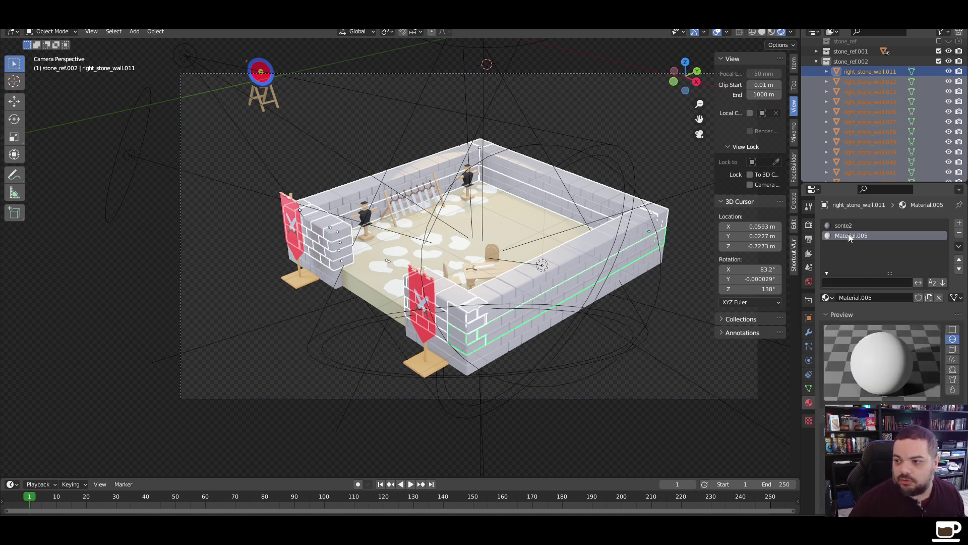
{"action": "double_click", "coordinate": [847, 237]}
{"action": "type", "text": "ston"}
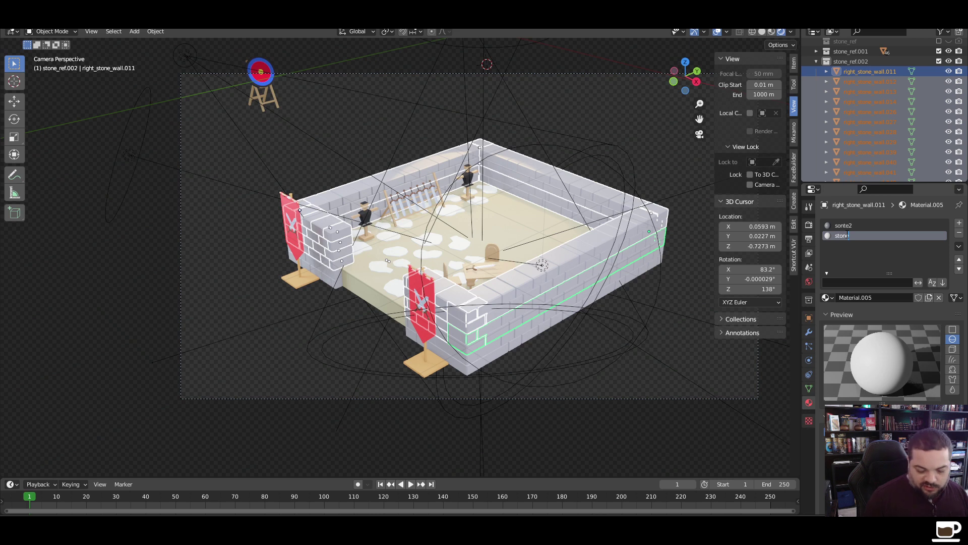
{"action": "type", "text": "e3"}
{"action": "key", "text": "Return"}
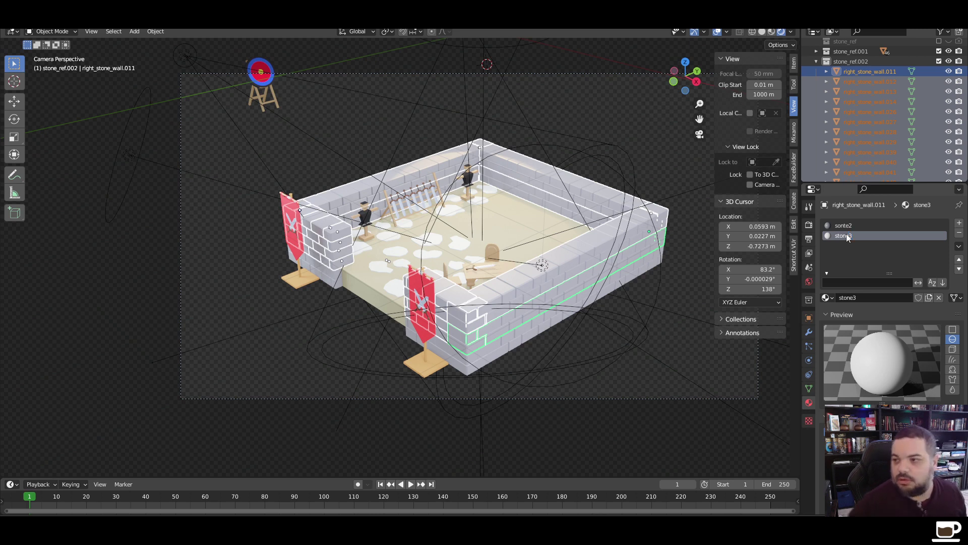
Darken the stone3 material's colour in its colour picker
{"action": "left_click", "coordinate": [898, 419]}
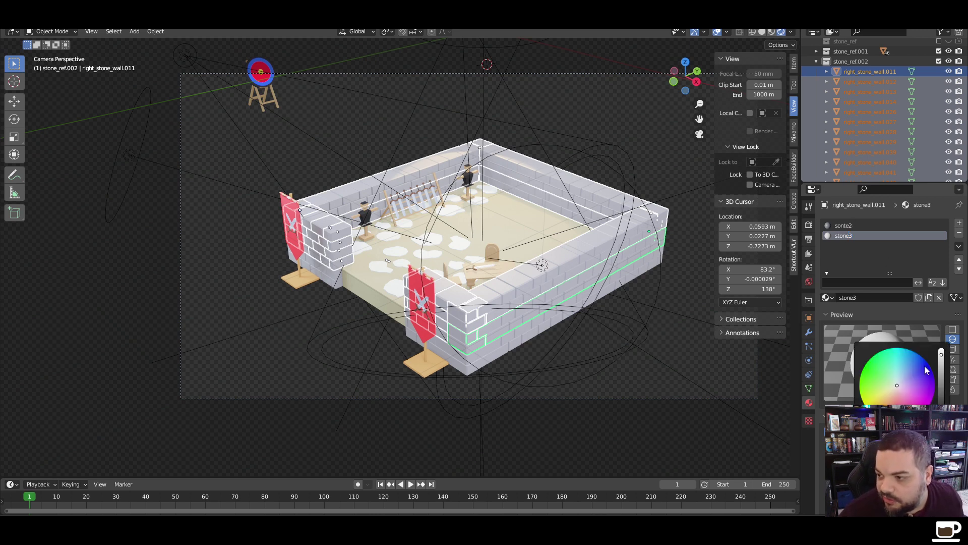
{"action": "scroll", "coordinate": [897, 376], "scroll_direction": "down", "scroll_amount": 3}
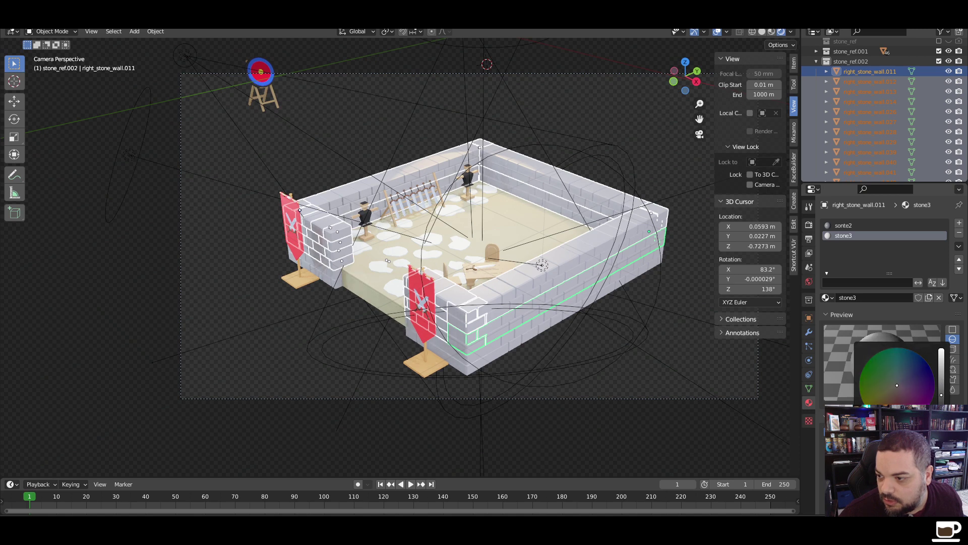
{"action": "scroll", "coordinate": [892, 303], "scroll_direction": "down", "scroll_amount": 3}
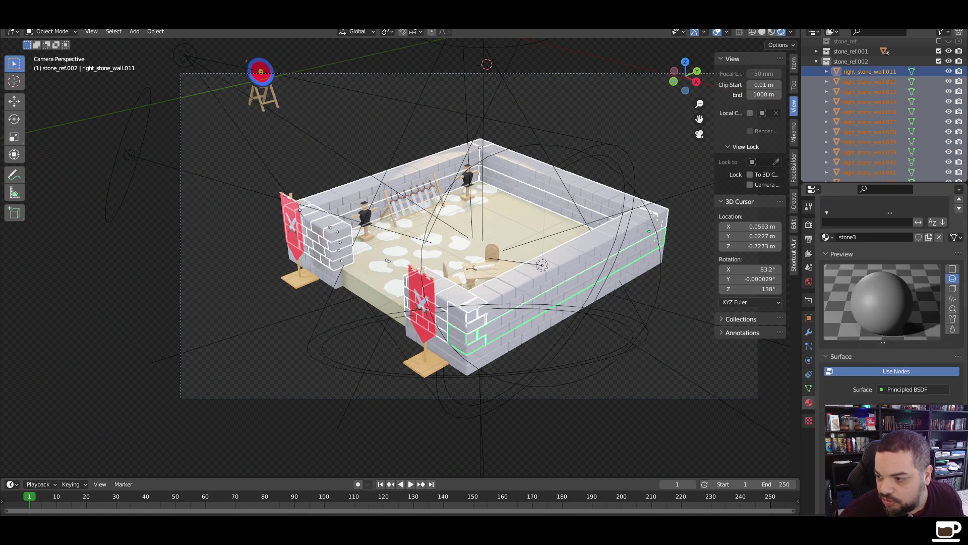
{"action": "left_click", "coordinate": [898, 419]}
{"action": "scroll", "coordinate": [943, 333], "scroll_direction": "down", "scroll_amount": 3}
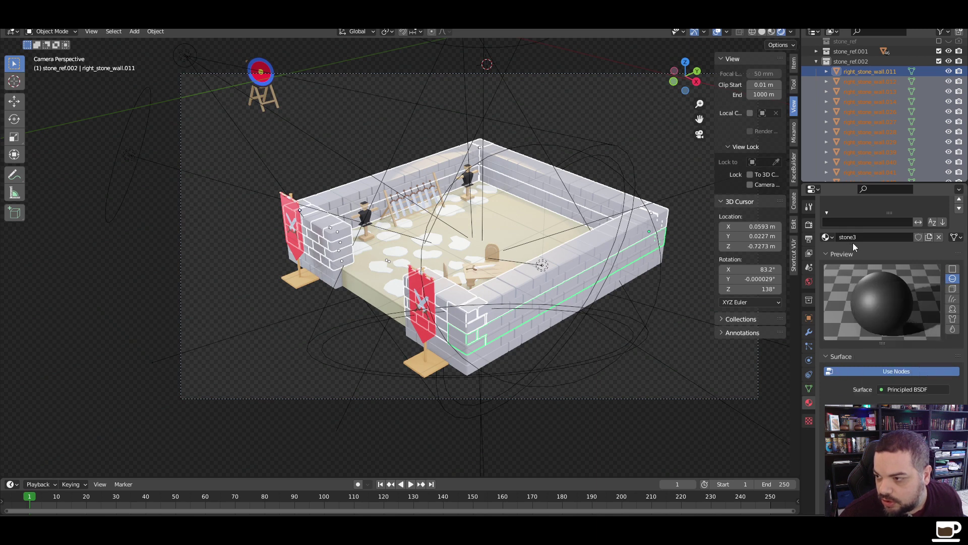
{"action": "scroll", "coordinate": [853, 312], "scroll_direction": "up", "scroll_amount": 3}
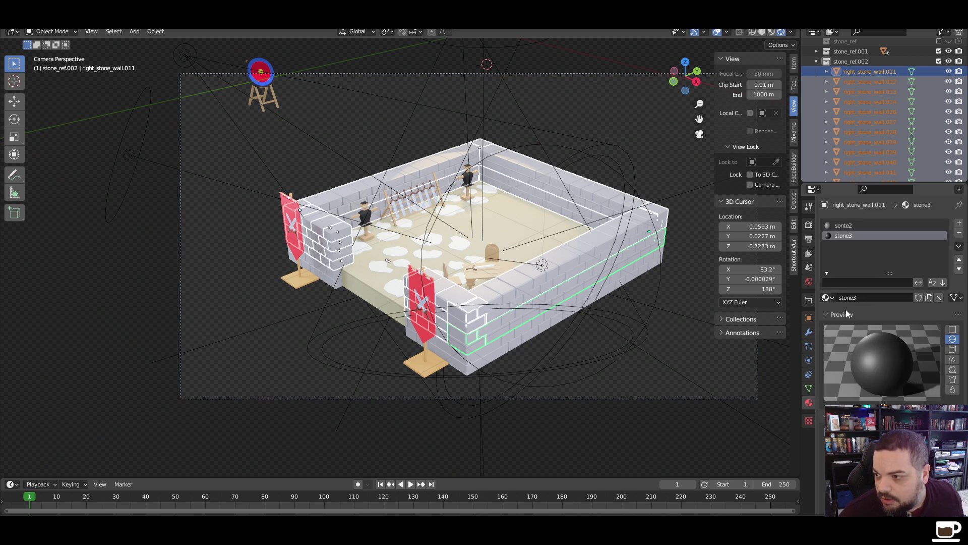
Join all right_stone_wall pieces into right_stone_wall.011 with Ctrl+J
{"action": "left_click", "coordinate": [475, 304]}
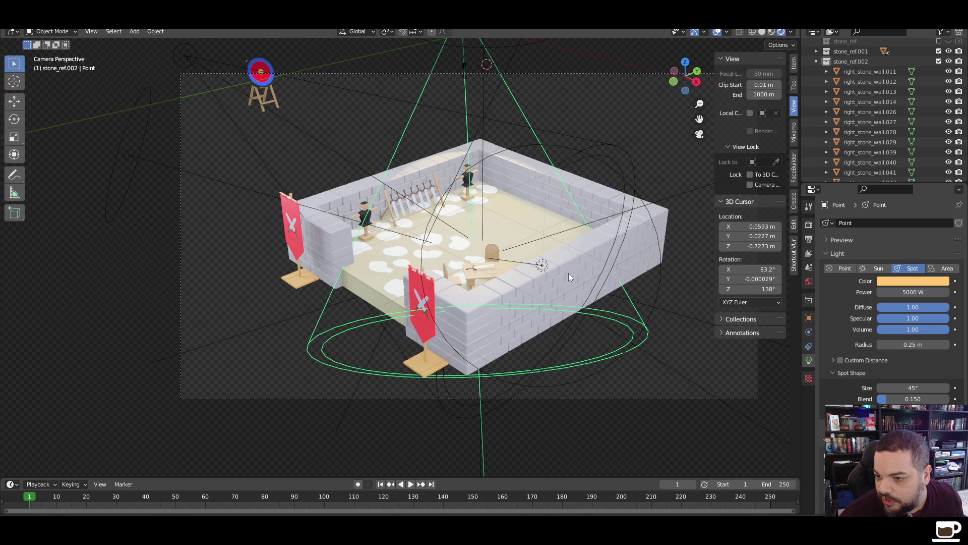
{"action": "left_click", "coordinate": [634, 228]}
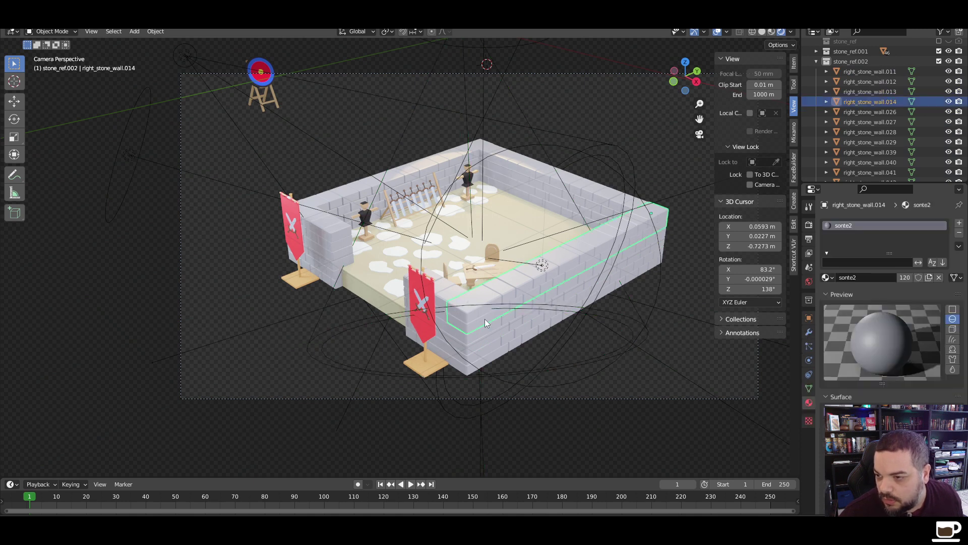
{"action": "left_click", "coordinate": [863, 74]}
{"action": "scroll", "coordinate": [865, 133], "scroll_direction": "down", "scroll_amount": 3}
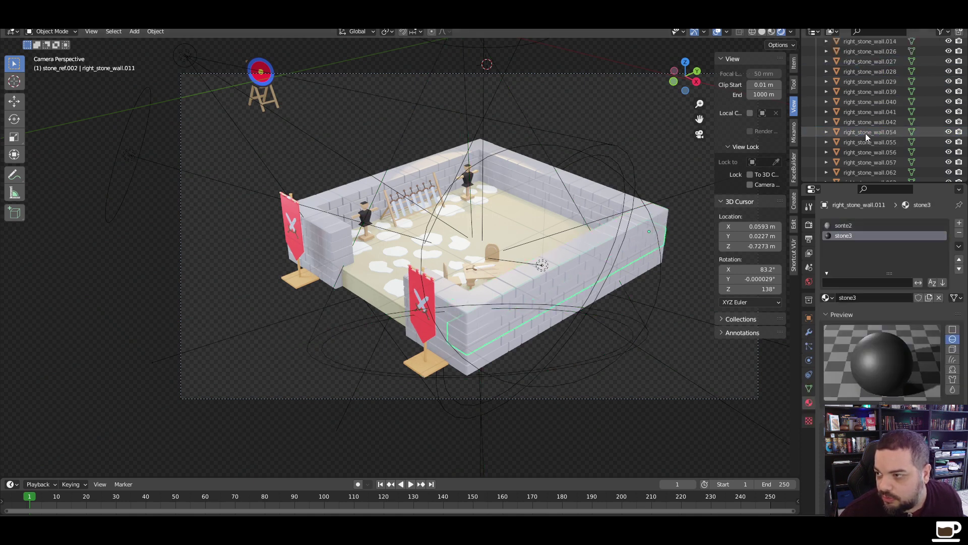
{"action": "scroll", "coordinate": [864, 133], "scroll_direction": "down", "scroll_amount": 4}
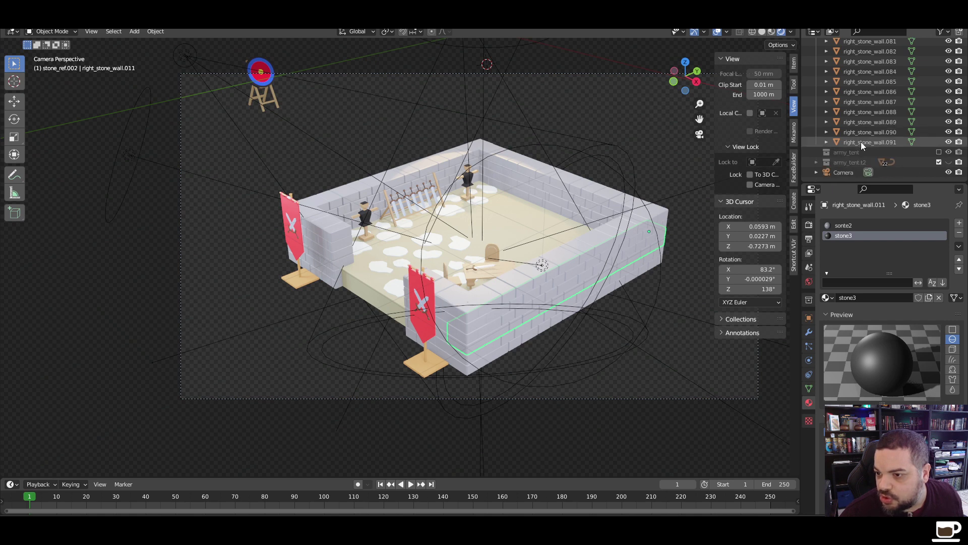
{"action": "left_click", "coordinate": [861, 142], "text": "shift"}
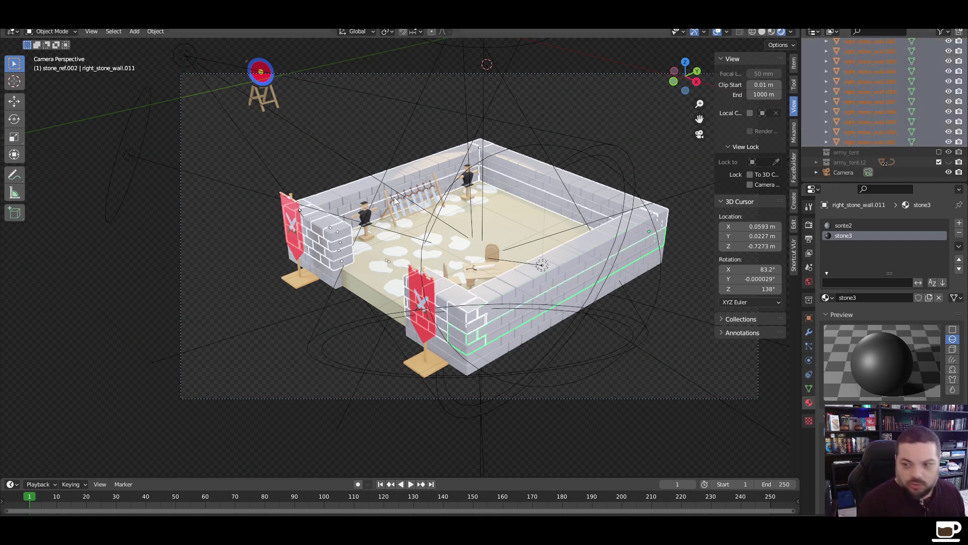
{"action": "key", "text": "ctrl+j"}
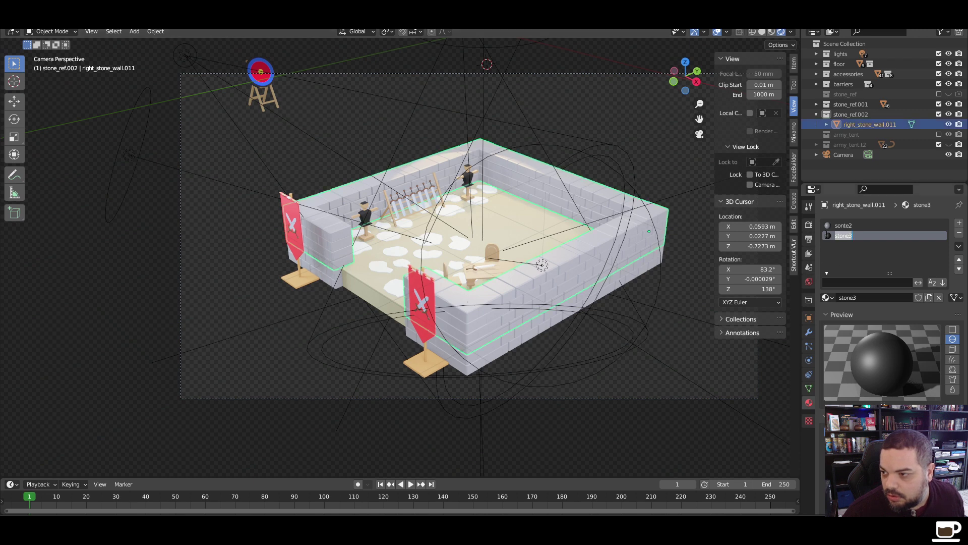
Check the joined object's sonte2 and stone3 material slots
{"action": "key", "text": "Return"}
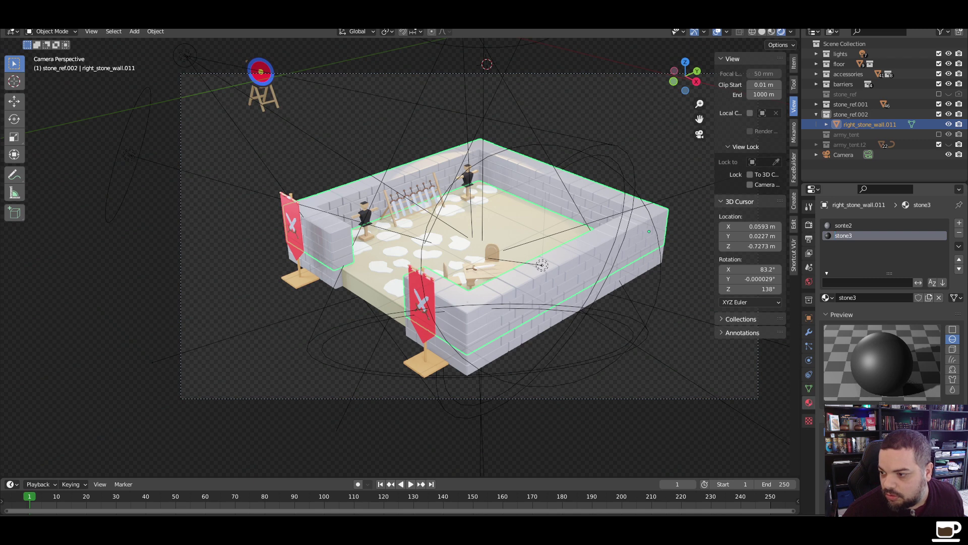
{"action": "left_click", "coordinate": [829, 272]}
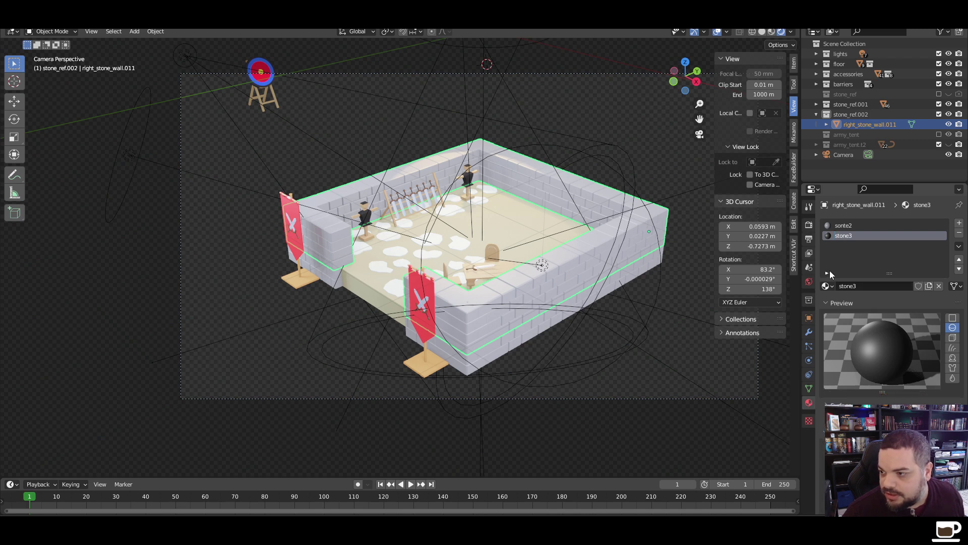
{"action": "left_click", "coordinate": [844, 226]}
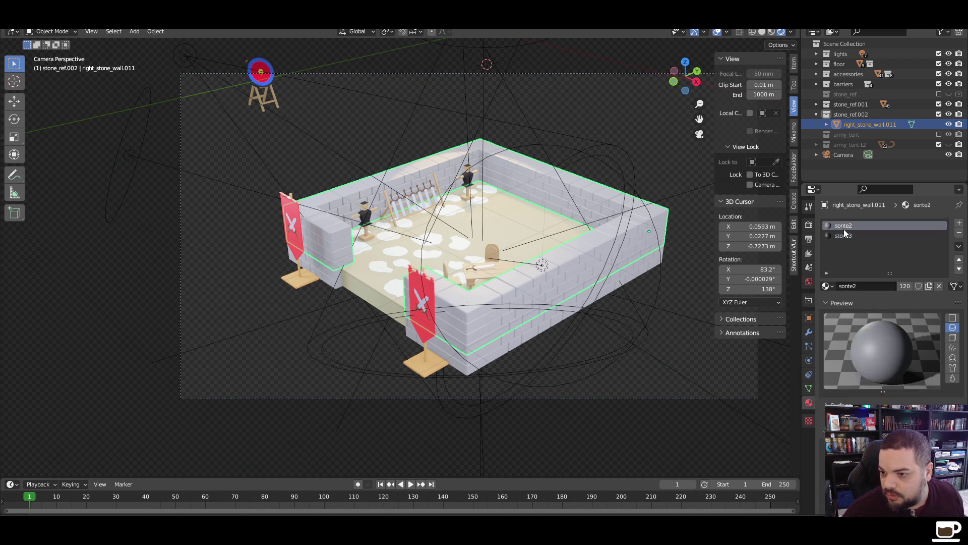
{"action": "left_click", "coordinate": [844, 236]}
{"action": "scroll", "coordinate": [843, 237], "scroll_direction": "down", "scroll_amount": 5}
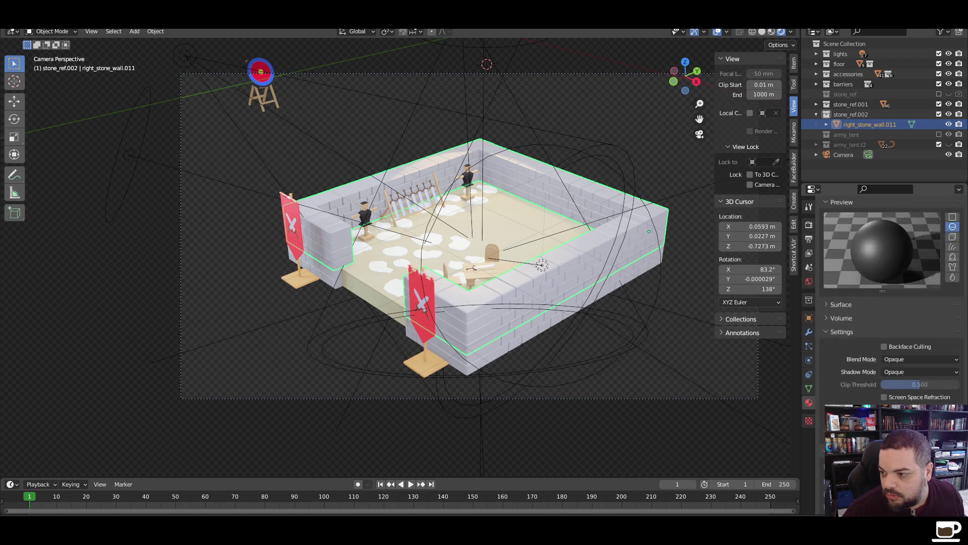
{"action": "scroll", "coordinate": [891, 288], "scroll_direction": "up", "scroll_amount": 3}
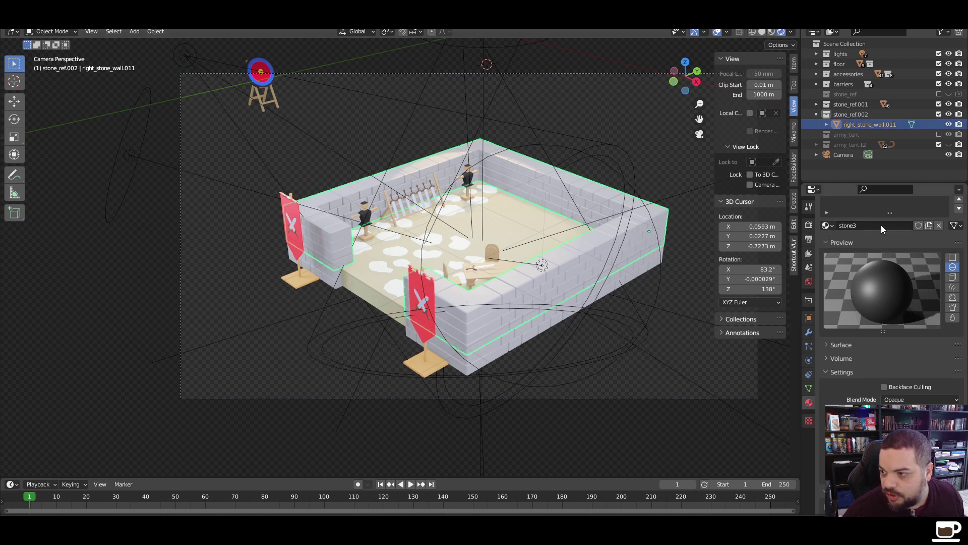
{"action": "scroll", "coordinate": [882, 225], "scroll_direction": "up", "scroll_amount": 3}
Remove the stone3 material slot, leaving only sonte2
{"action": "right_click", "coordinate": [865, 239]}
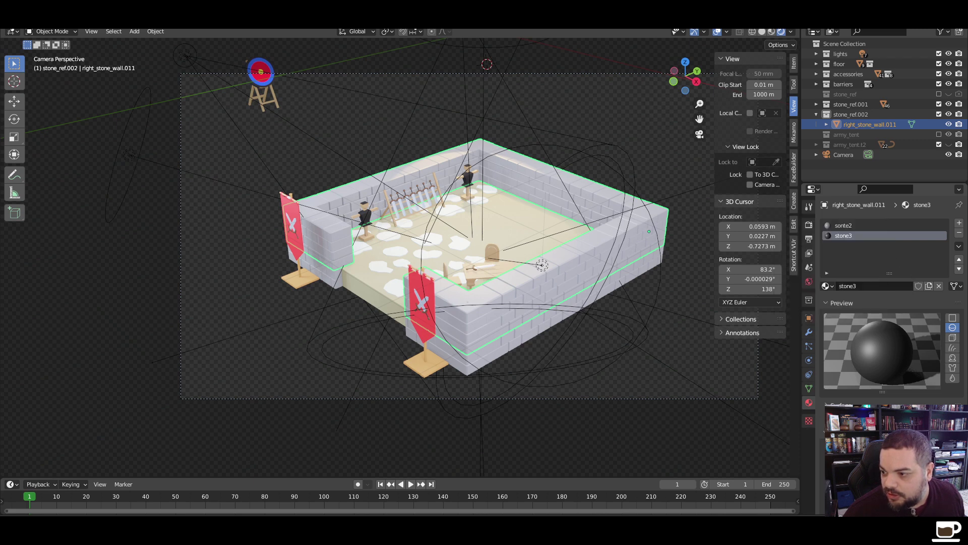
{"action": "scroll", "coordinate": [903, 282], "scroll_direction": "down", "scroll_amount": 4}
{"action": "scroll", "coordinate": [892, 302], "scroll_direction": "down", "scroll_amount": 5}
{"action": "scroll", "coordinate": [892, 302], "scroll_direction": "up", "scroll_amount": 5}
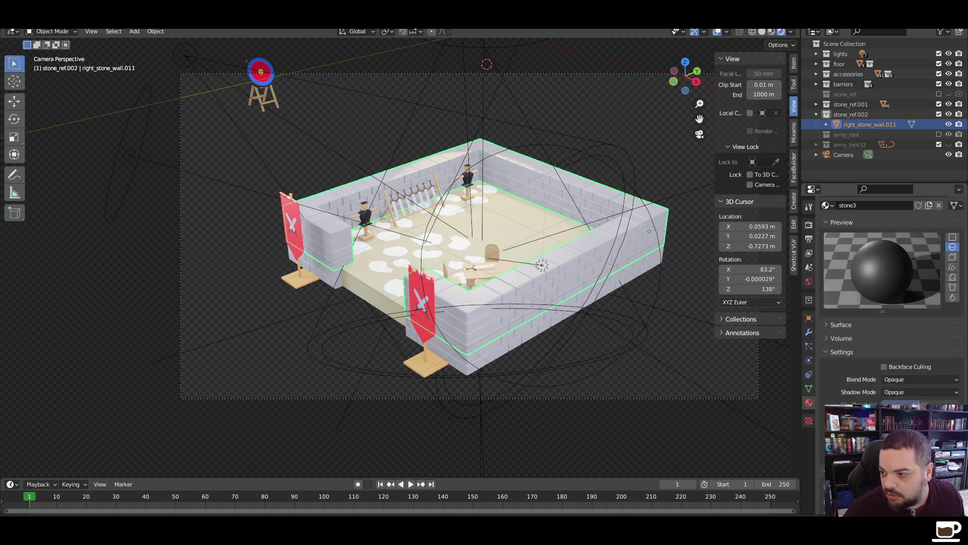
{"action": "scroll", "coordinate": [843, 352], "scroll_direction": "up", "scroll_amount": 4}
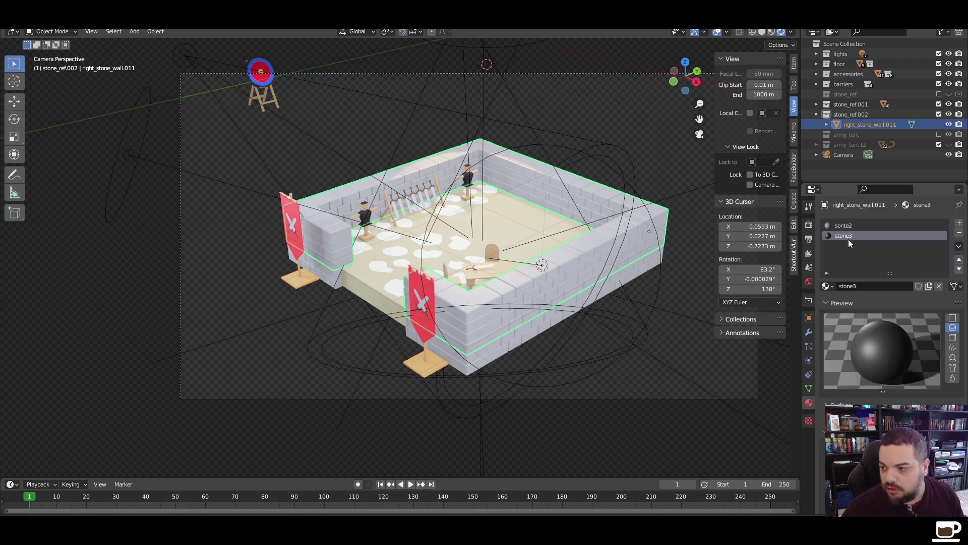
{"action": "left_click", "coordinate": [838, 228]}
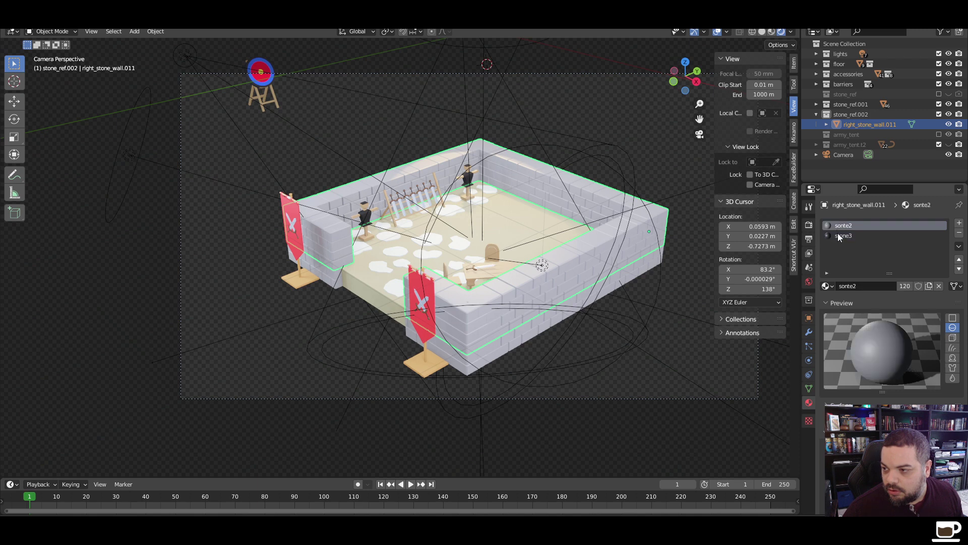
{"action": "left_click", "coordinate": [839, 237]}
{"action": "right_click", "coordinate": [839, 237]}
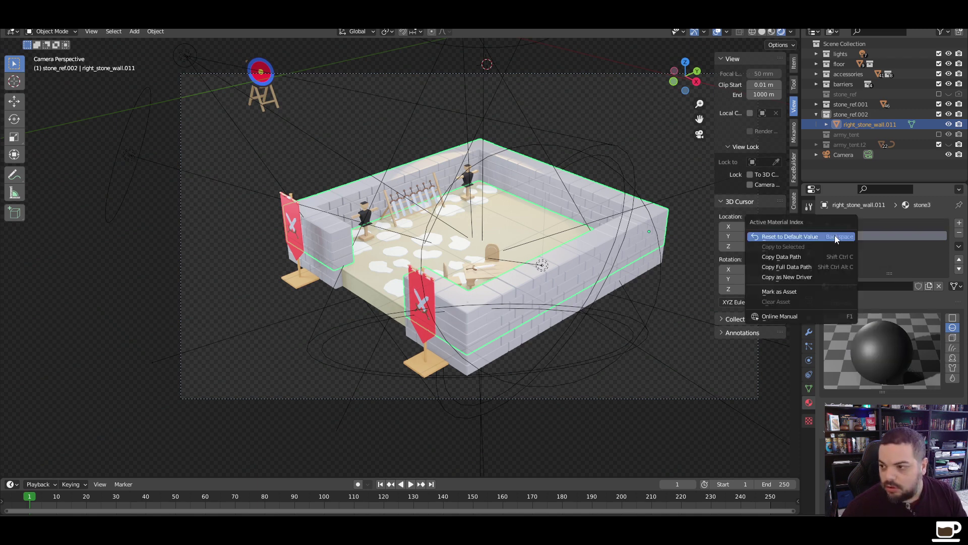
{"action": "left_click", "coordinate": [959, 233]}
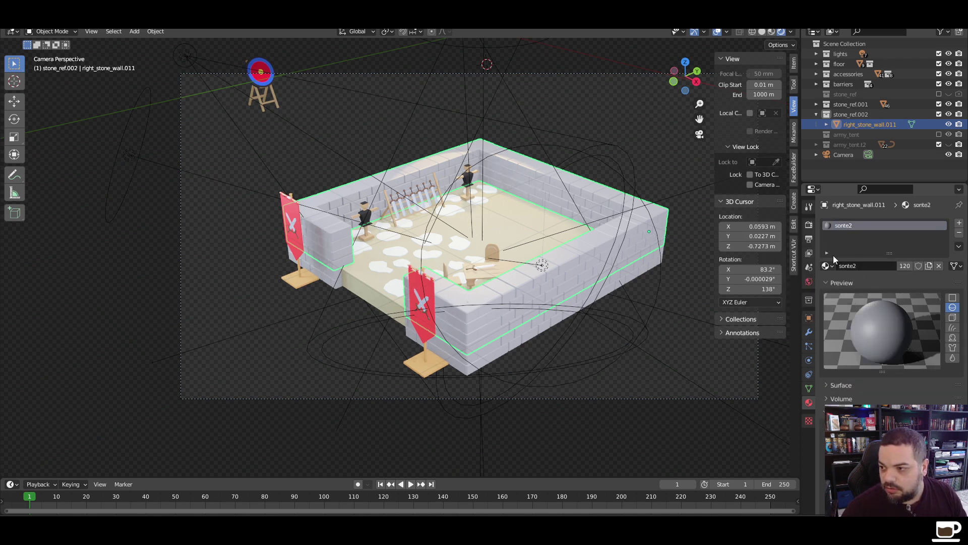
Add a new slot with Material.005 and give it a saturated magenta base colour
{"action": "left_click", "coordinate": [959, 223]}
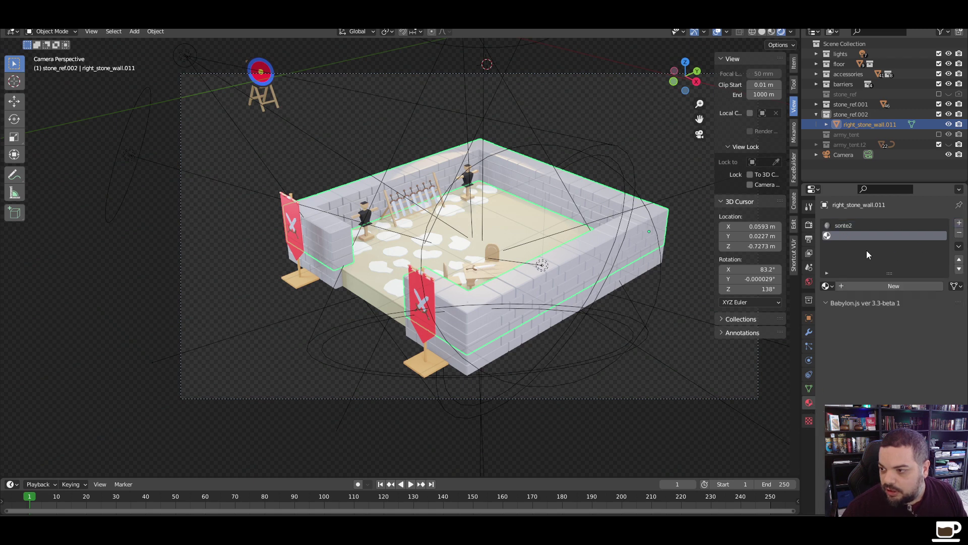
{"action": "left_click", "coordinate": [882, 286]}
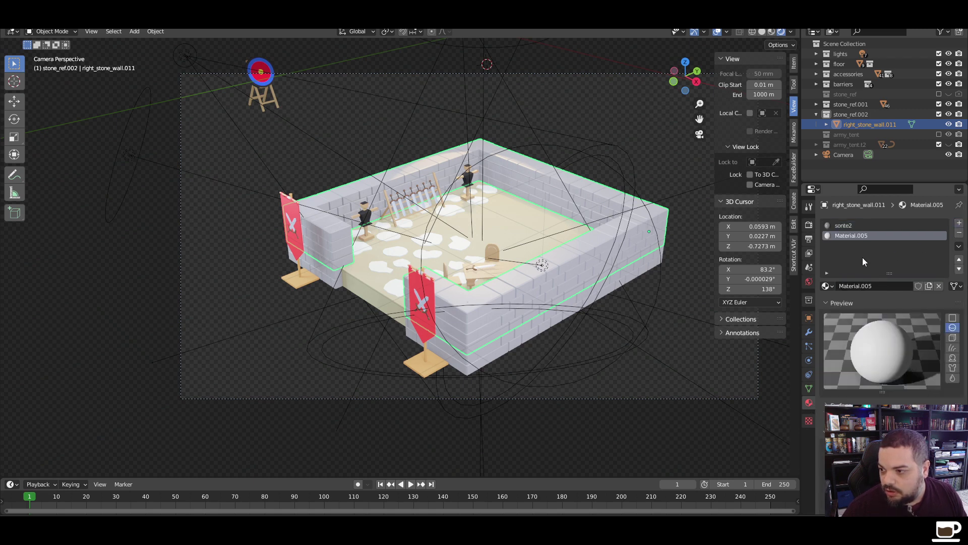
{"action": "scroll", "coordinate": [864, 261], "scroll_direction": "down", "scroll_amount": 12}
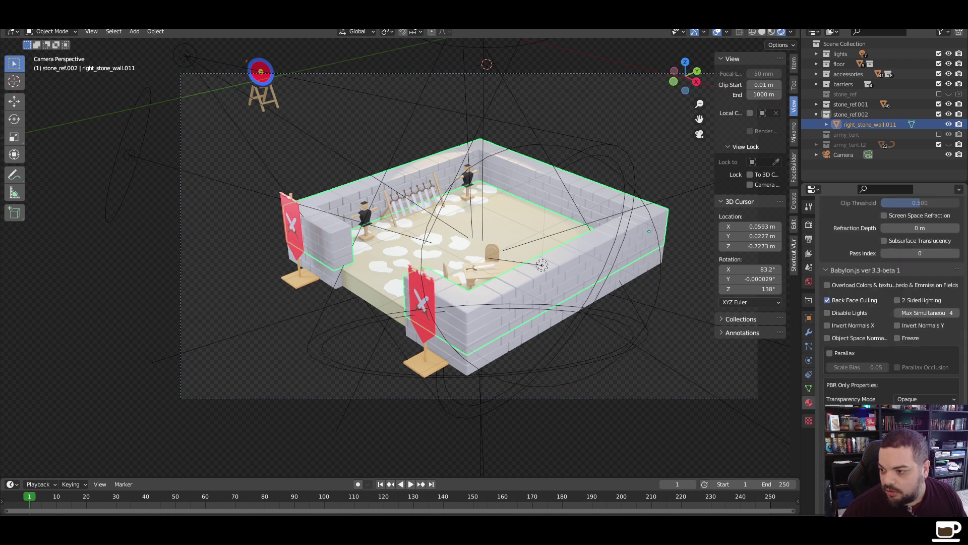
{"action": "scroll", "coordinate": [887, 385], "scroll_direction": "up", "scroll_amount": 10}
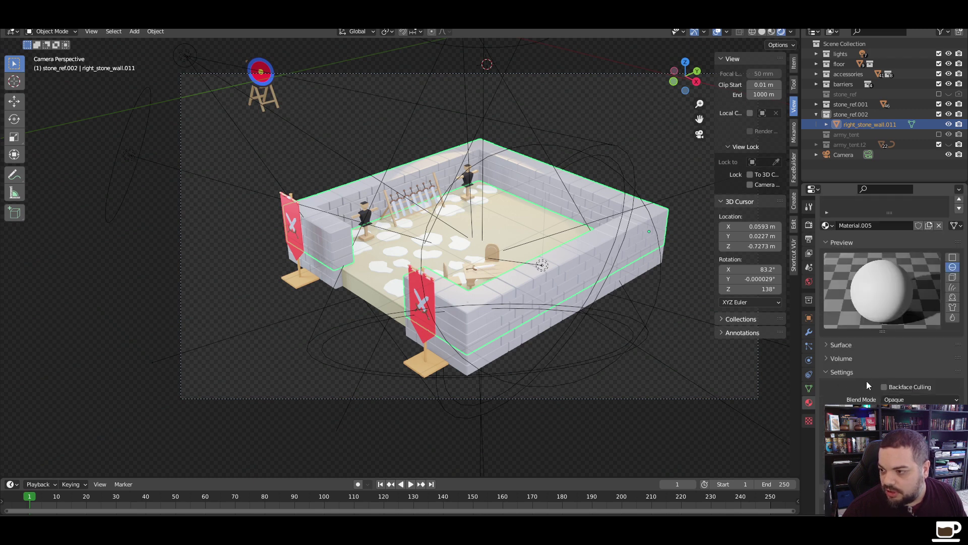
{"action": "left_click", "coordinate": [827, 346]}
{"action": "left_click", "coordinate": [903, 397]}
{"action": "left_click_drag", "start_coordinate": [908, 305], "coordinate": [926, 340]}
{"action": "left_click_drag", "start_coordinate": [942, 294], "coordinate": [941, 283]}
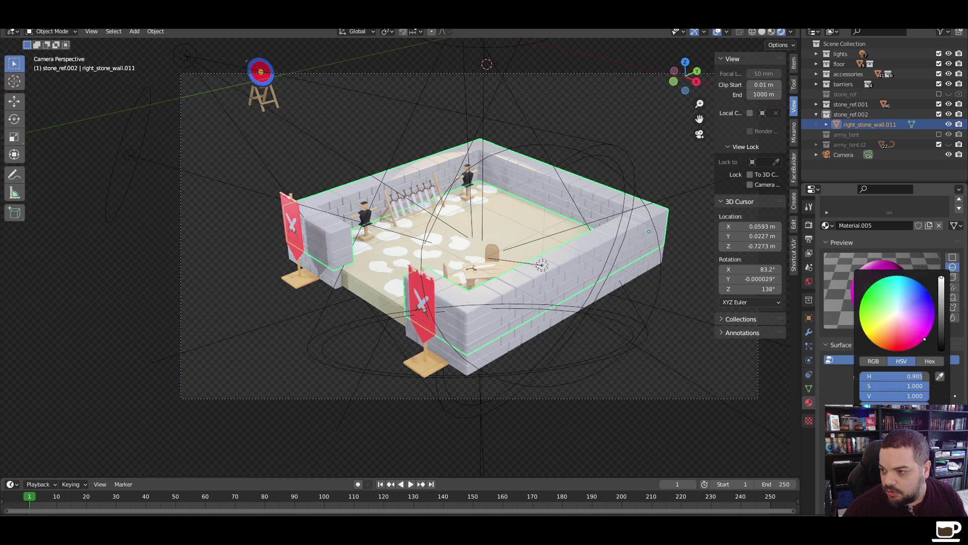
Set Material.005's roughness to 1.000 and specular to 0.000
{"action": "scroll", "coordinate": [890, 303], "scroll_direction": "down", "scroll_amount": 4}
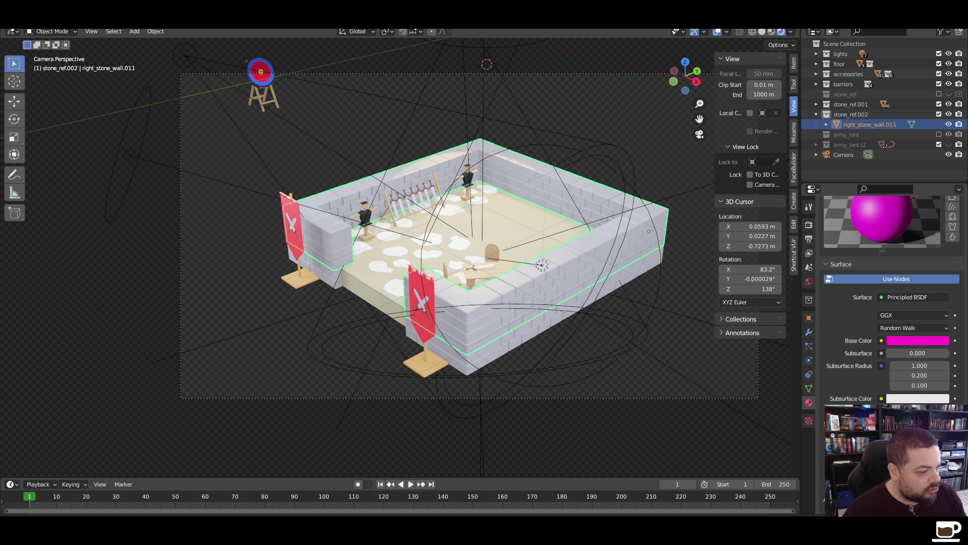
{"action": "scroll", "coordinate": [887, 303], "scroll_direction": "down", "scroll_amount": 5}
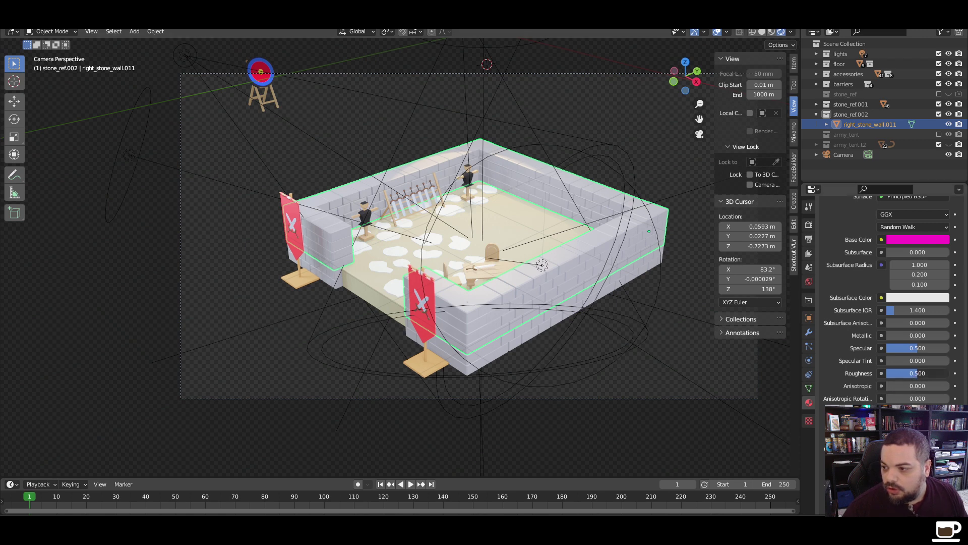
{"action": "left_click_drag", "start_coordinate": [918, 373], "coordinate": [948, 373]}
{"action": "left_click_drag", "start_coordinate": [902, 346], "coordinate": [858, 348]}
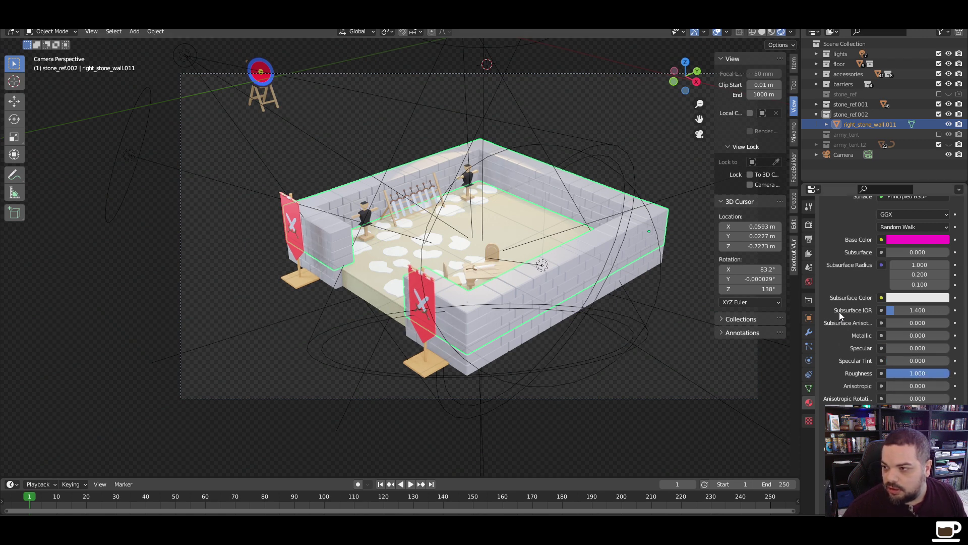
Reselect right_stone_wall.011 from the stone_ref.002 collection
{"action": "left_click", "coordinate": [858, 115]}
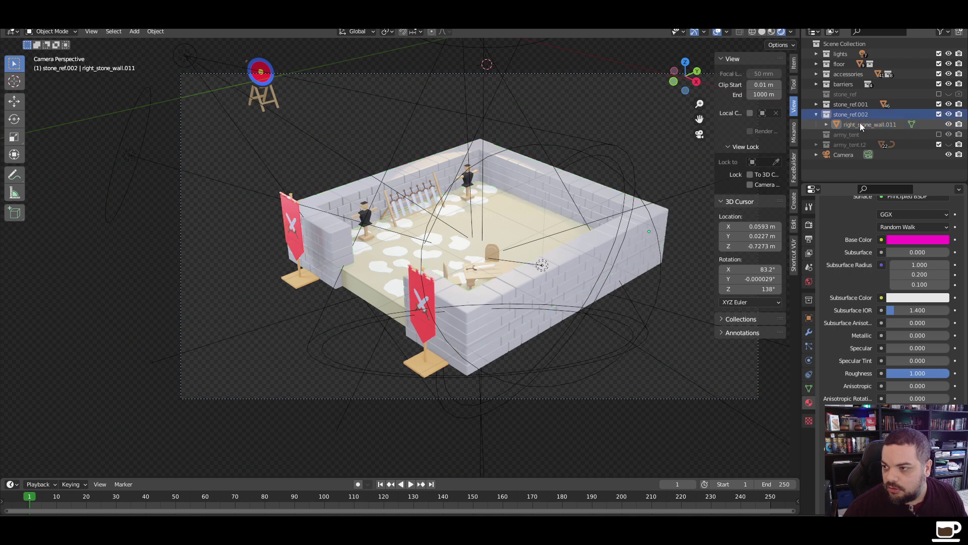
{"action": "left_click", "coordinate": [862, 125]}
{"action": "scroll", "coordinate": [892, 342], "scroll_direction": "up", "scroll_amount": 2}
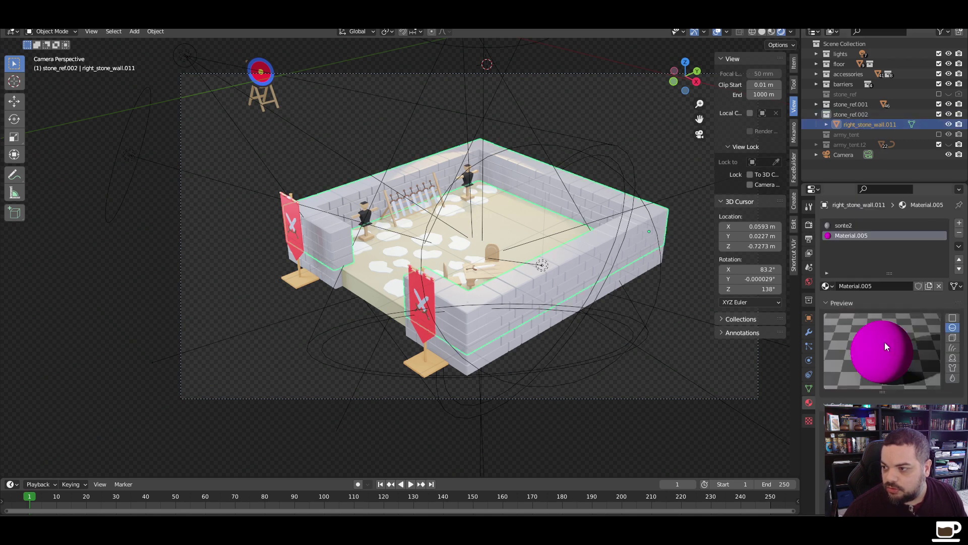
{"action": "right_click", "coordinate": [867, 236]}
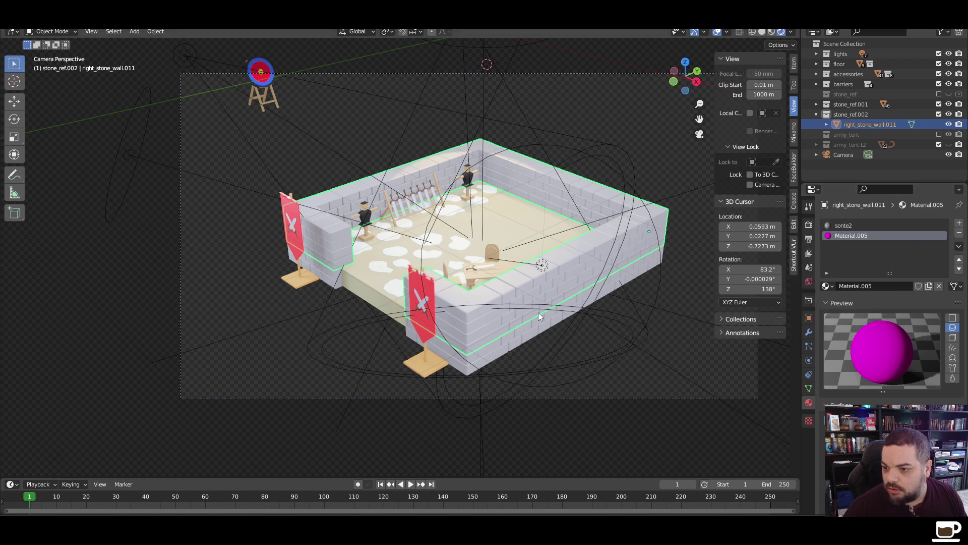
{"action": "left_click", "coordinate": [331, 247]}
{"action": "left_click", "coordinate": [331, 247]}
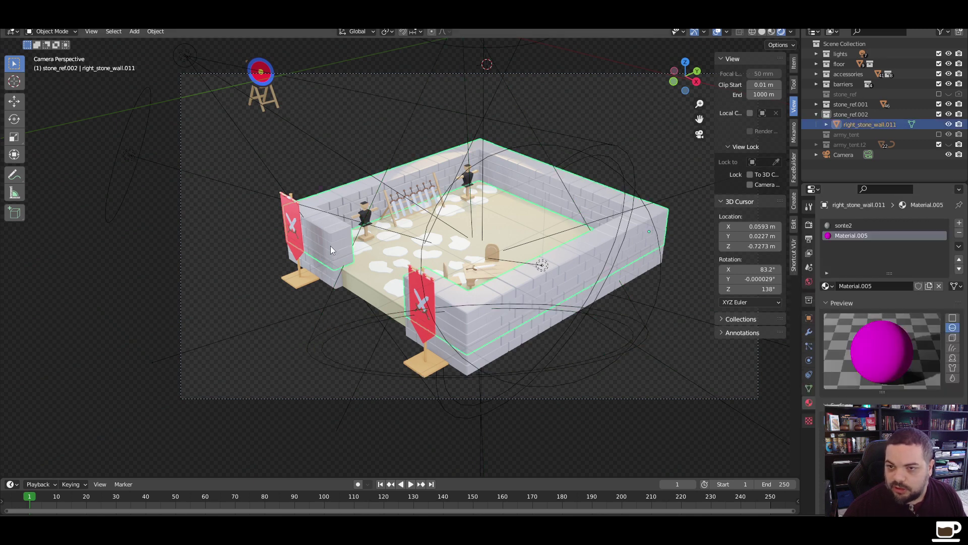
Assign Material.005 to the entire wall mesh in Edit Mode
{"action": "key", "text": "Tab"}
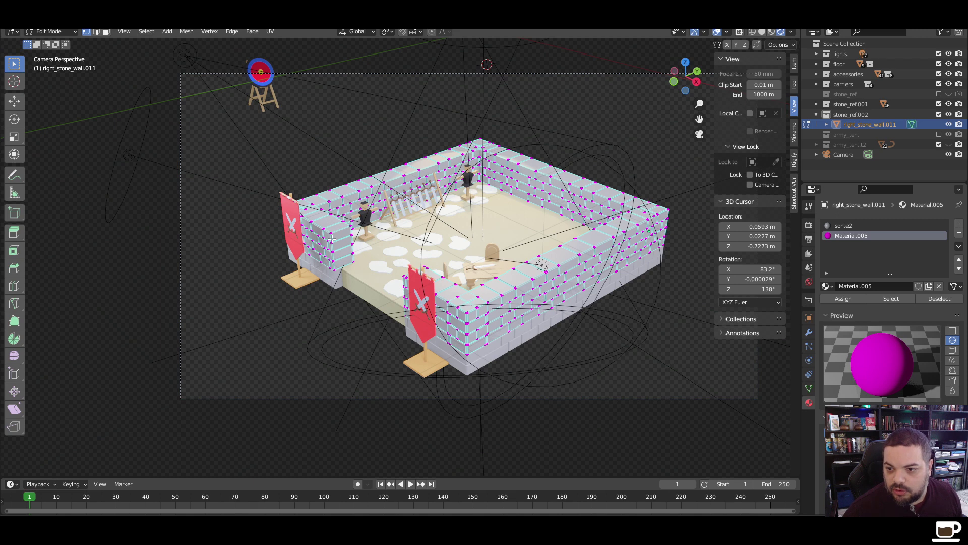
{"action": "key", "text": "a"}
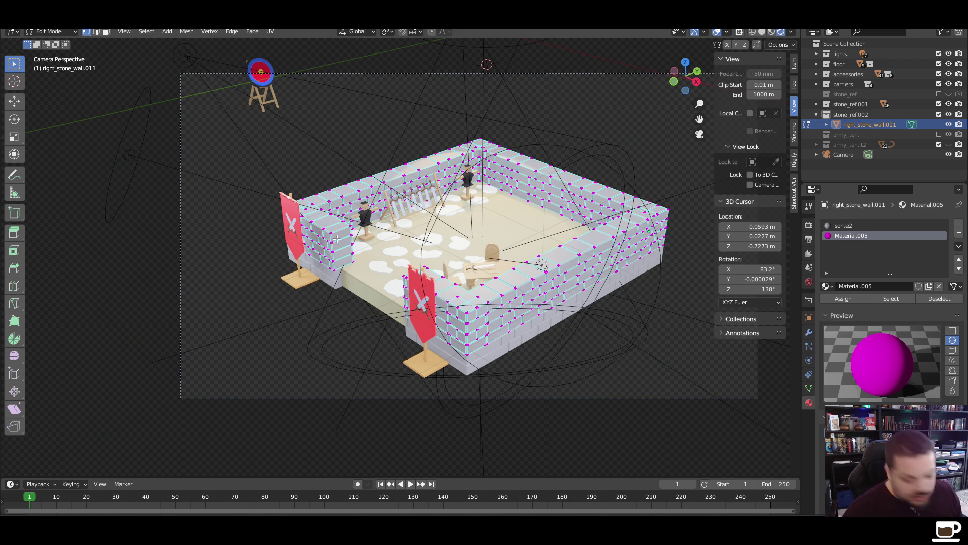
{"action": "left_click", "coordinate": [844, 298]}
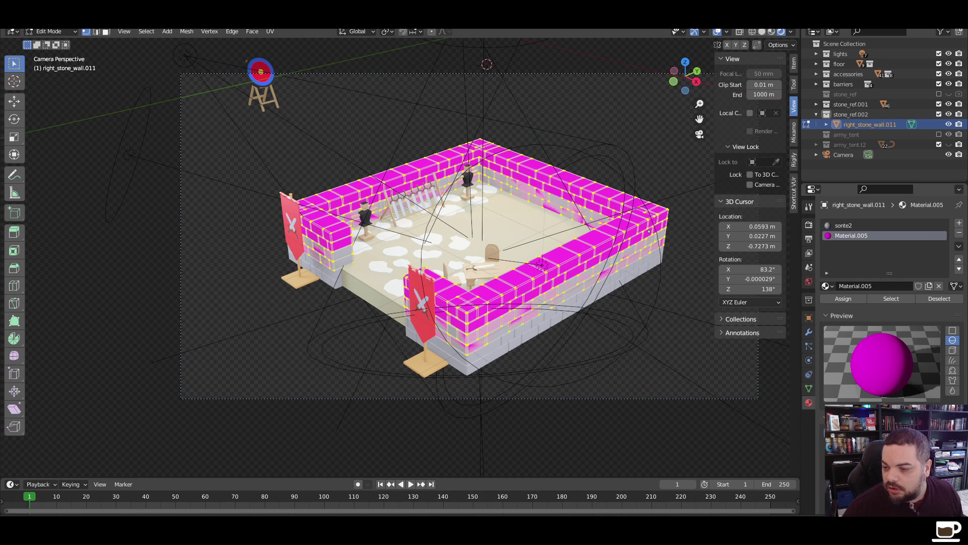
{"action": "key", "text": "Tab"}
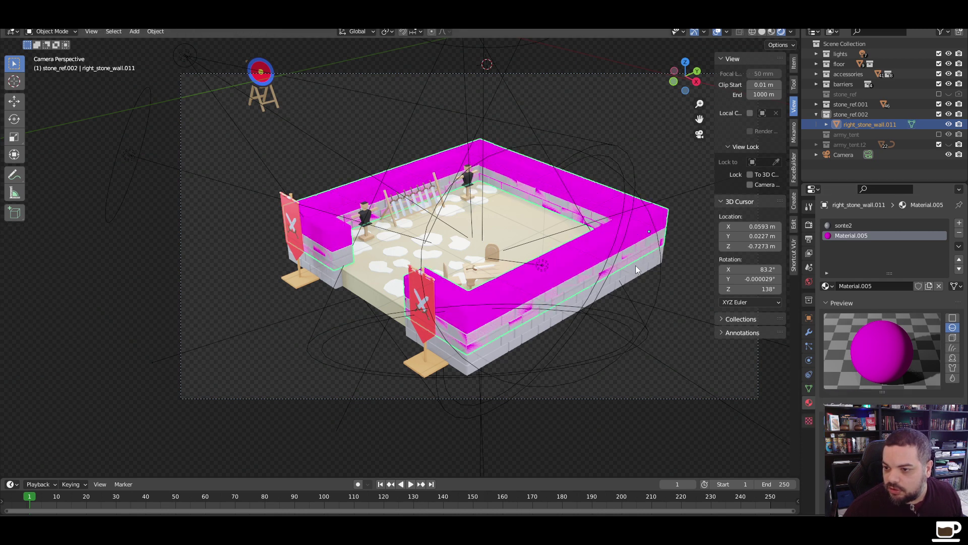
Darken Material.005's base colour from magenta to a dusky grey-purple
{"action": "left_click", "coordinate": [903, 444]}
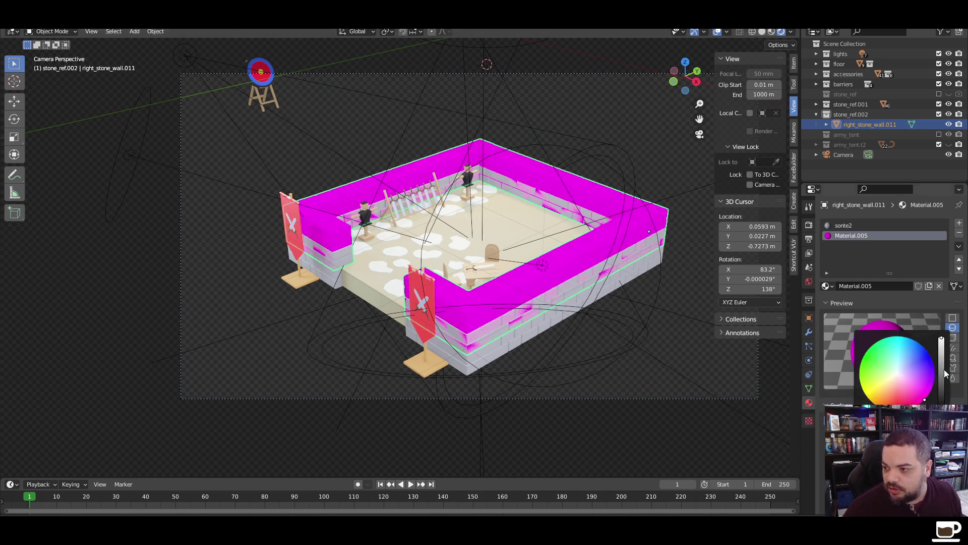
{"action": "left_click_drag", "start_coordinate": [907, 454], "coordinate": [898, 376]}
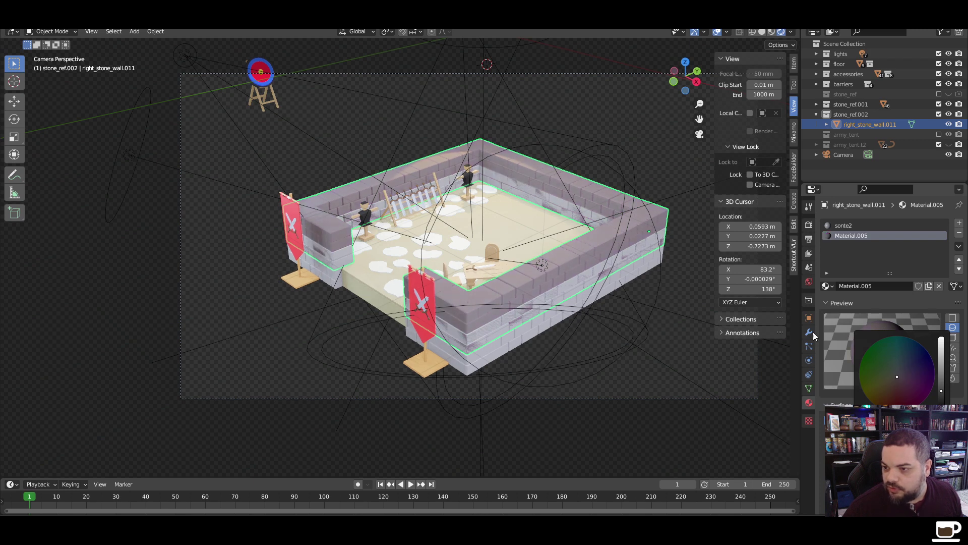
{"action": "left_click", "coordinate": [664, 172]}
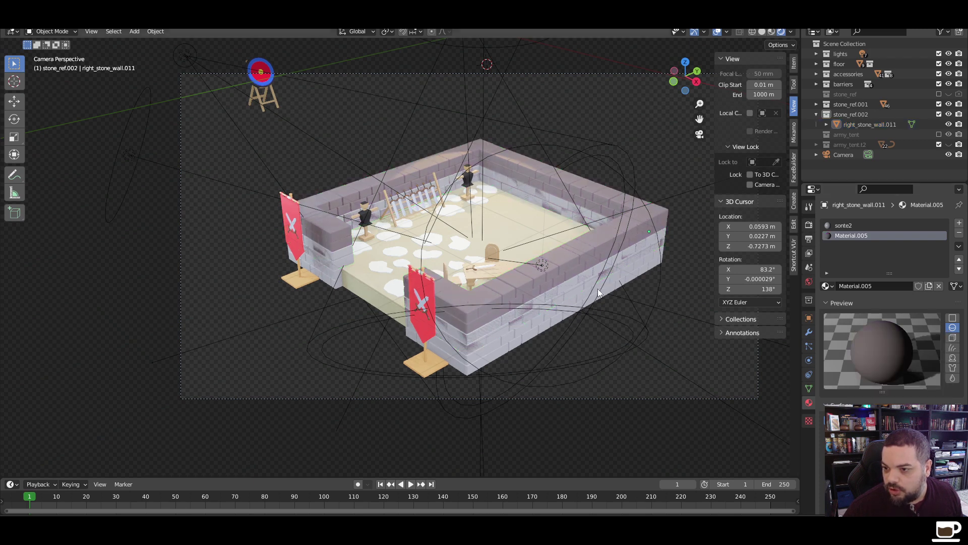
In Edit Mode, delete a single brick's faces to open a gap in the wall
{"action": "key", "text": "Tab"}
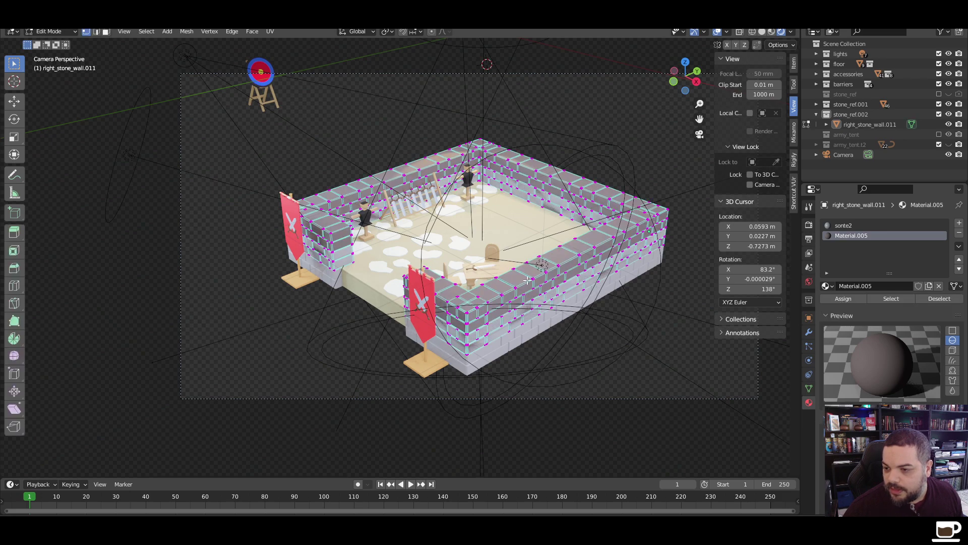
{"action": "middle_click_drag", "start_coordinate": [513, 278], "coordinate": [480, 277]}
{"action": "scroll", "coordinate": [422, 346], "scroll_direction": "up", "scroll_amount": 5}
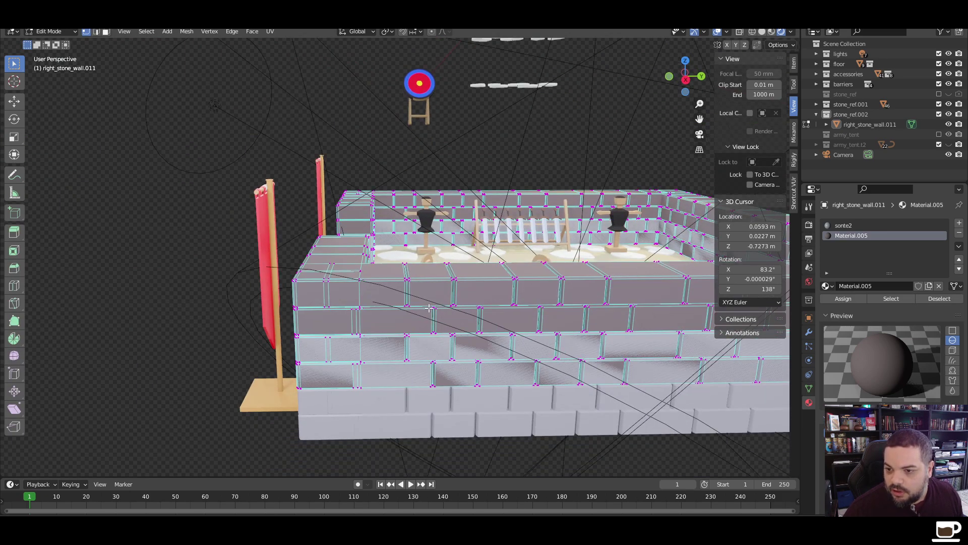
{"action": "scroll", "coordinate": [429, 307], "scroll_direction": "up", "scroll_amount": 5}
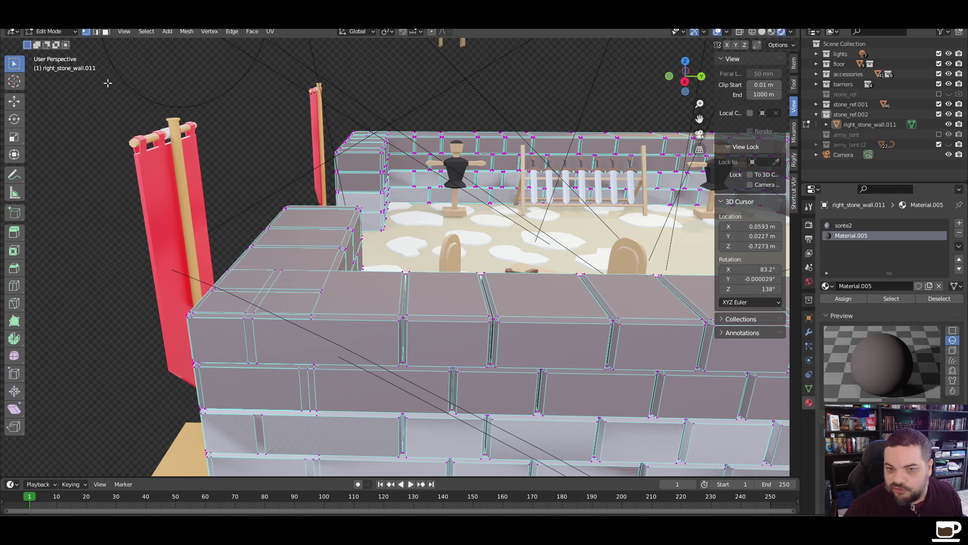
{"action": "left_click", "coordinate": [448, 296]}
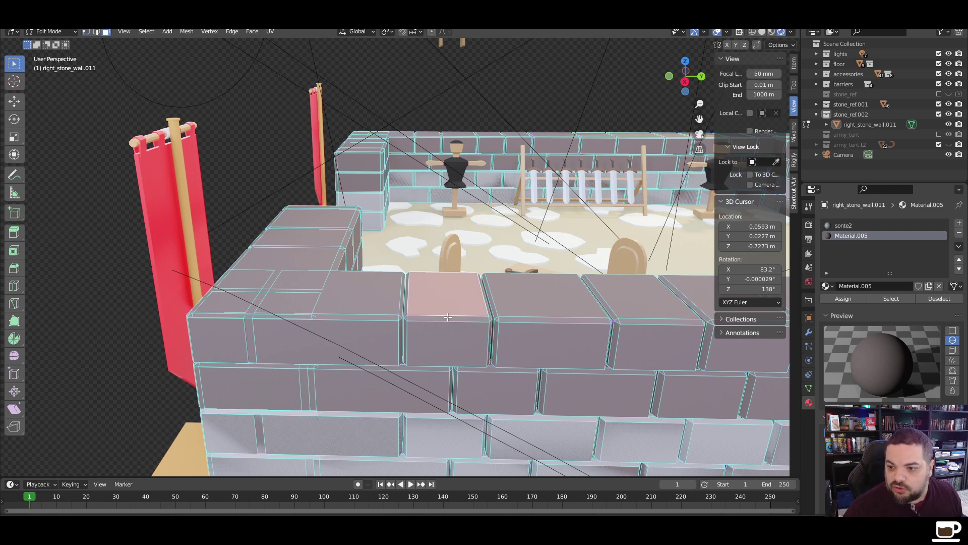
{"action": "left_click", "coordinate": [450, 330], "text": "shift"}
{"action": "middle_click_drag", "start_coordinate": [449, 304], "coordinate": [359, 291]}
{"action": "left_click", "coordinate": [343, 279], "text": "shift"}
{"action": "left_click", "coordinate": [344, 279], "text": "shift"}
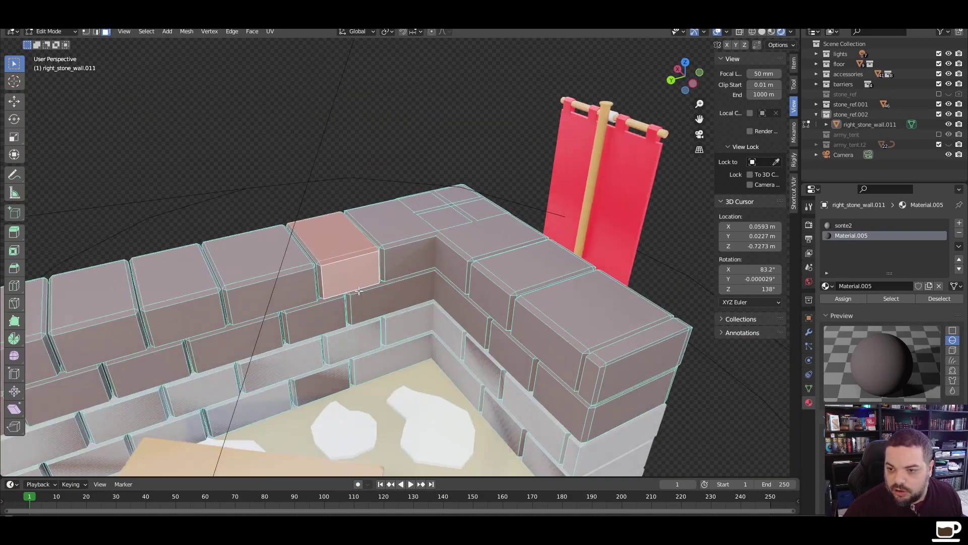
{"action": "key", "text": "x"}
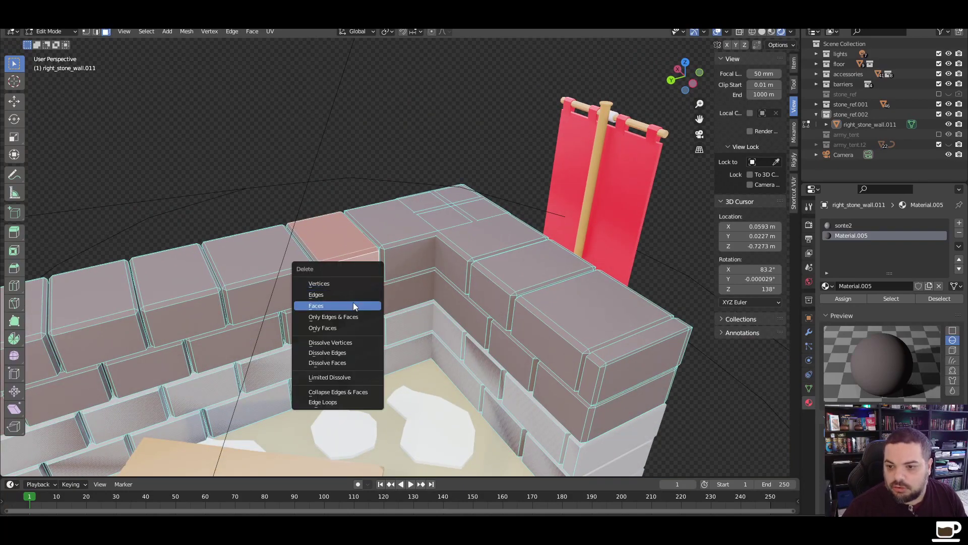
{"action": "left_click", "coordinate": [354, 305]}
Inspect the gap up close and pick faces beside it
{"action": "middle_click_drag", "start_coordinate": [327, 295], "coordinate": [440, 275]}
{"action": "middle_click_drag", "start_coordinate": [344, 296], "coordinate": [518, 265]}
{"action": "scroll", "coordinate": [403, 282], "scroll_direction": "up", "scroll_amount": 4}
{"action": "scroll", "coordinate": [455, 271], "scroll_direction": "down", "scroll_amount": 3}
{"action": "scroll", "coordinate": [477, 276], "scroll_direction": "up", "scroll_amount": 4}
{"action": "scroll", "coordinate": [458, 277], "scroll_direction": "down", "scroll_amount": 3}
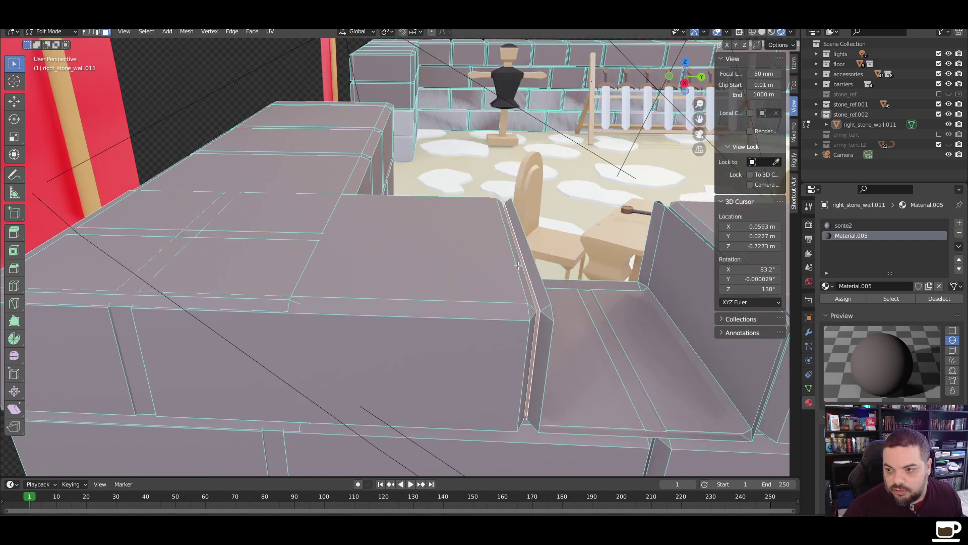
{"action": "left_click", "coordinate": [527, 263]}
{"action": "left_click", "coordinate": [546, 328]}
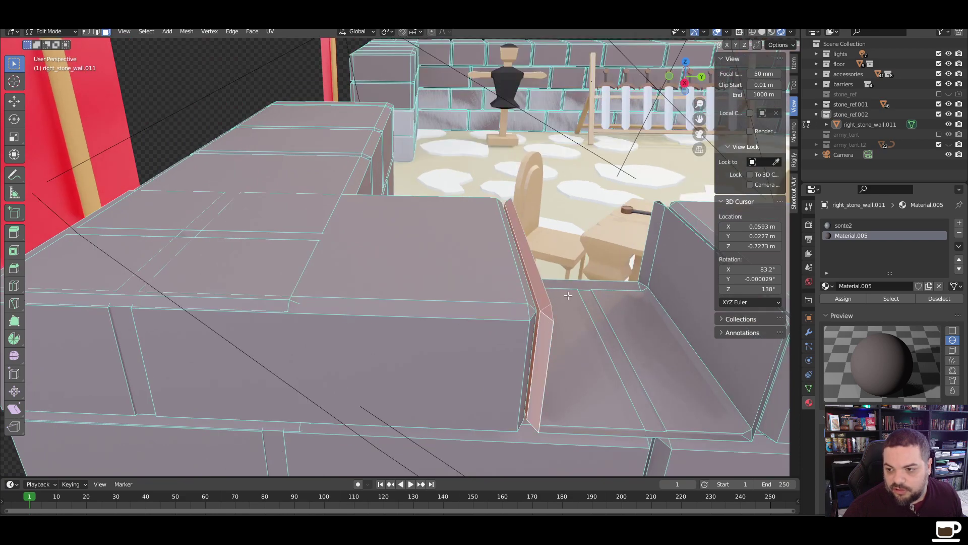
{"action": "middle_click_drag", "start_coordinate": [546, 329], "coordinate": [325, 247]}
{"action": "scroll", "coordinate": [451, 298], "scroll_direction": "down", "scroll_amount": 3}
{"action": "scroll", "coordinate": [298, 212], "scroll_direction": "up", "scroll_amount": 3}
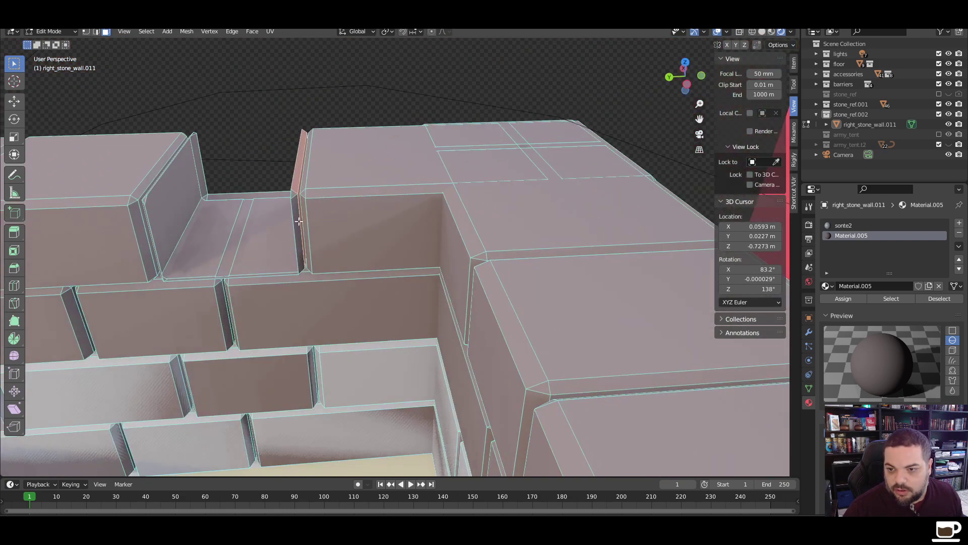
Select the brick's side, top and inner faces and delete them
{"action": "left_click", "coordinate": [297, 210]}
{"action": "mouse_move", "coordinate": [261, 270]}
{"action": "middle_mouse_down"}
{"action": "mouse_move", "coordinate": [276, 262]}
{"action": "mouse_move", "coordinate": [267, 263]}
{"action": "middle_mouse_up"}
{"action": "left_click", "coordinate": [255, 270], "text": "shift"}
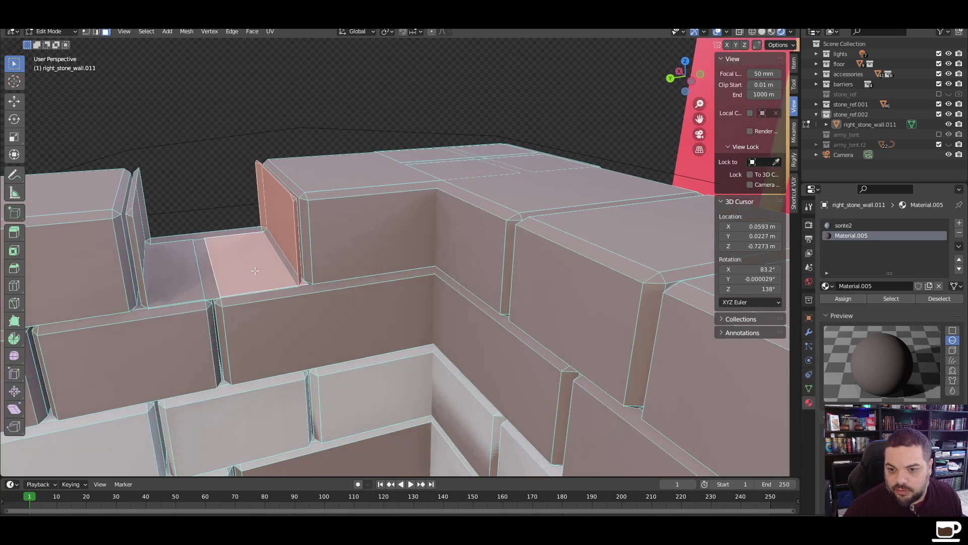
{"action": "left_click", "coordinate": [186, 274], "text": "shift"}
{"action": "middle_click_drag", "start_coordinate": [185, 274], "coordinate": [183, 235]}
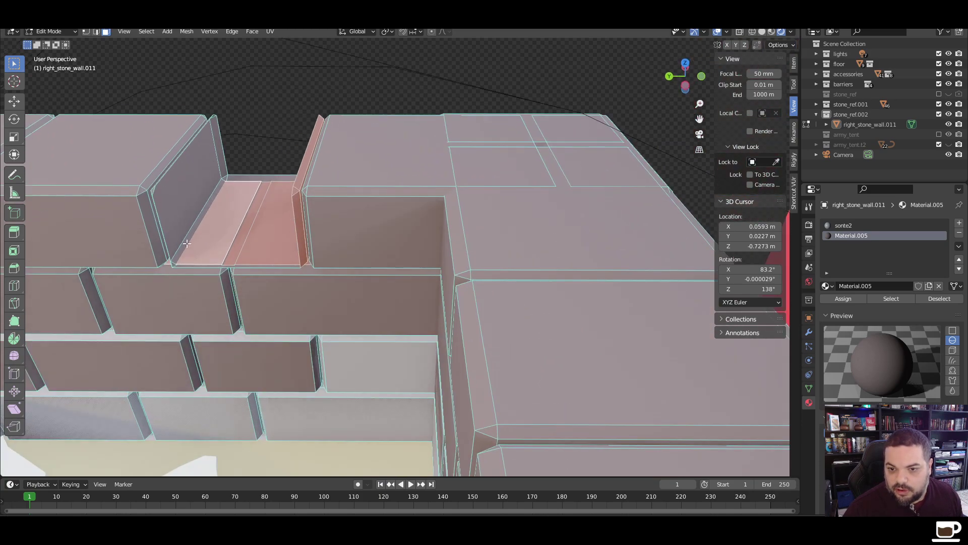
{"action": "left_click", "coordinate": [176, 202], "text": "shift"}
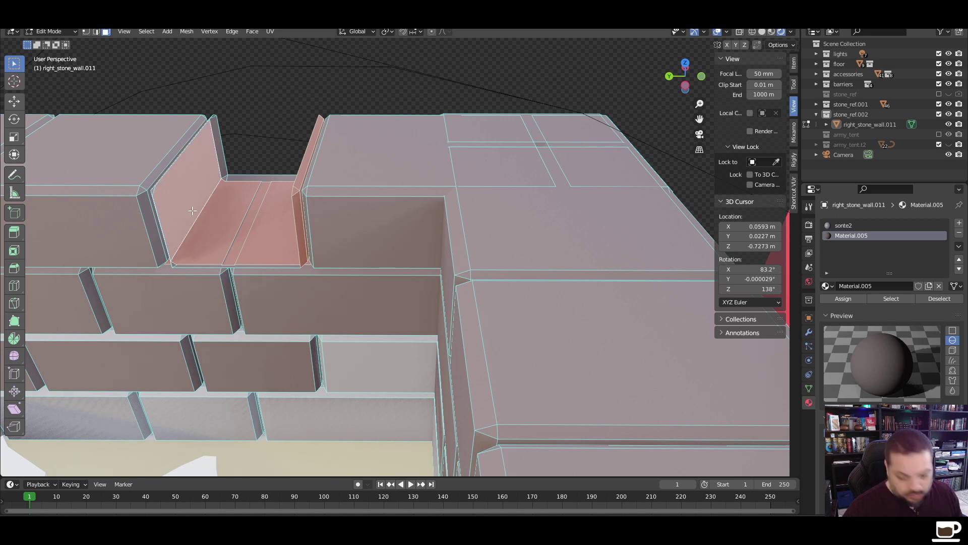
{"action": "key", "text": "x"}
{"action": "left_click", "coordinate": [191, 210]}
Undo the face deletions to restore the intact brick
{"action": "middle_click_drag", "start_coordinate": [190, 209], "coordinate": [282, 164]}
{"action": "key", "text": "ctrl+z"}
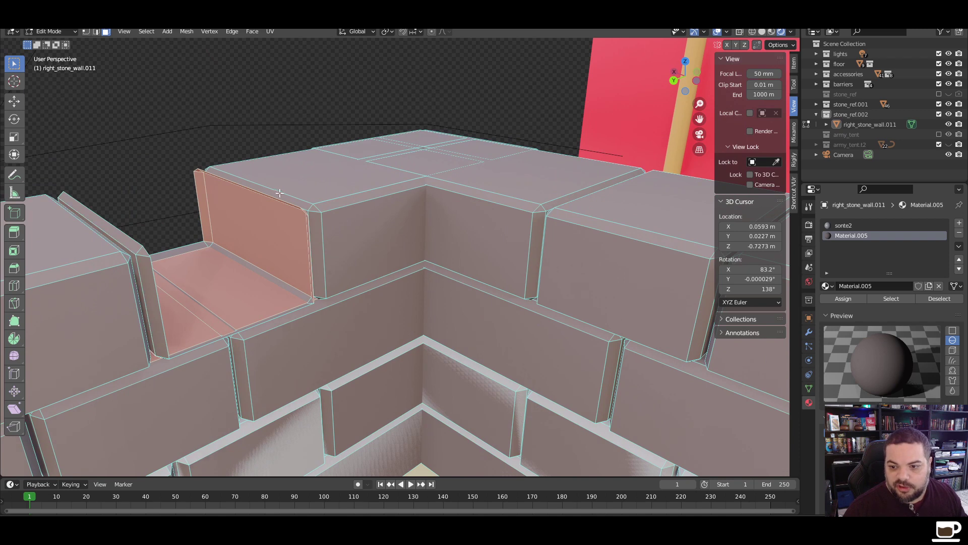
{"action": "left_click", "coordinate": [278, 198]}
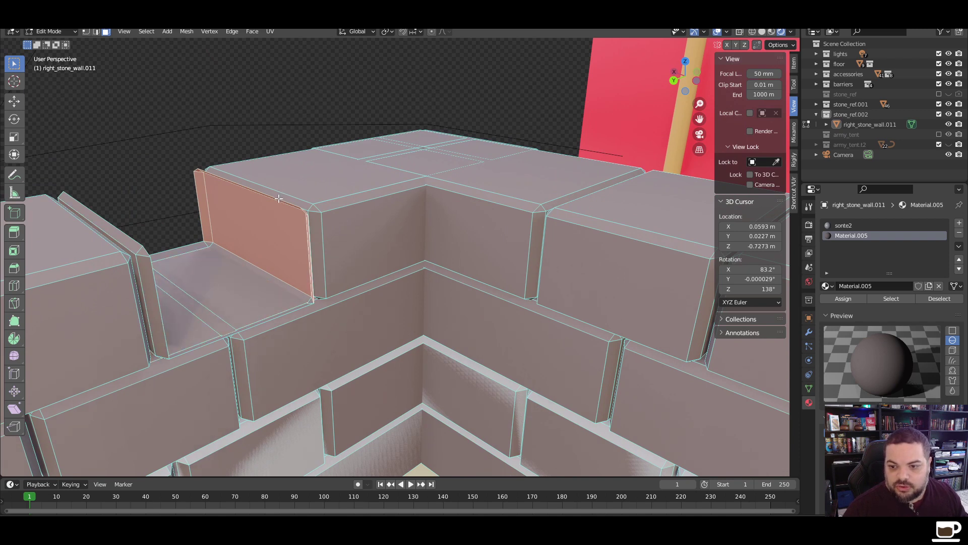
{"action": "key", "text": "ctrl+z"}
{"action": "key", "text": "ctrl+z"}
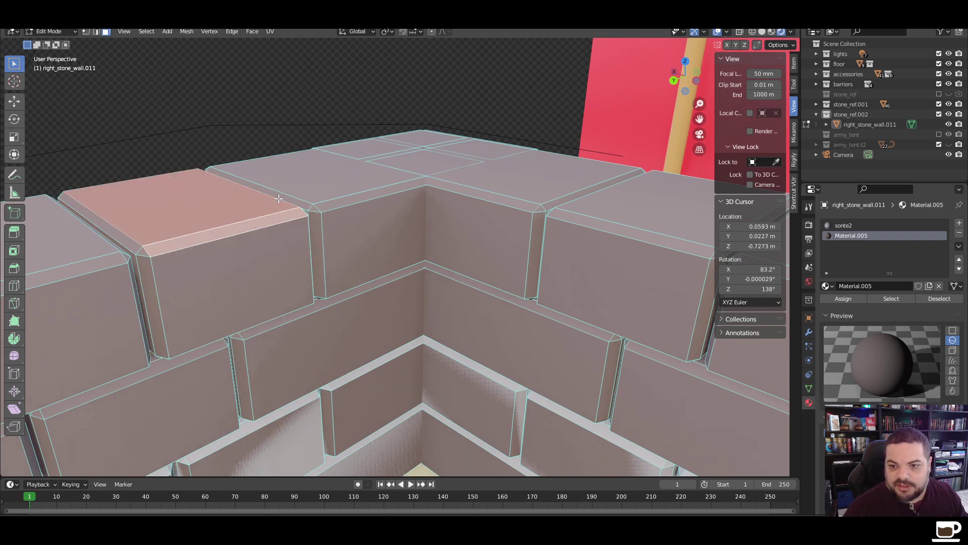
{"action": "scroll", "coordinate": [209, 227], "scroll_direction": "down", "scroll_amount": 4}
{"action": "middle_click_drag", "start_coordinate": [210, 228], "coordinate": [387, 244]}
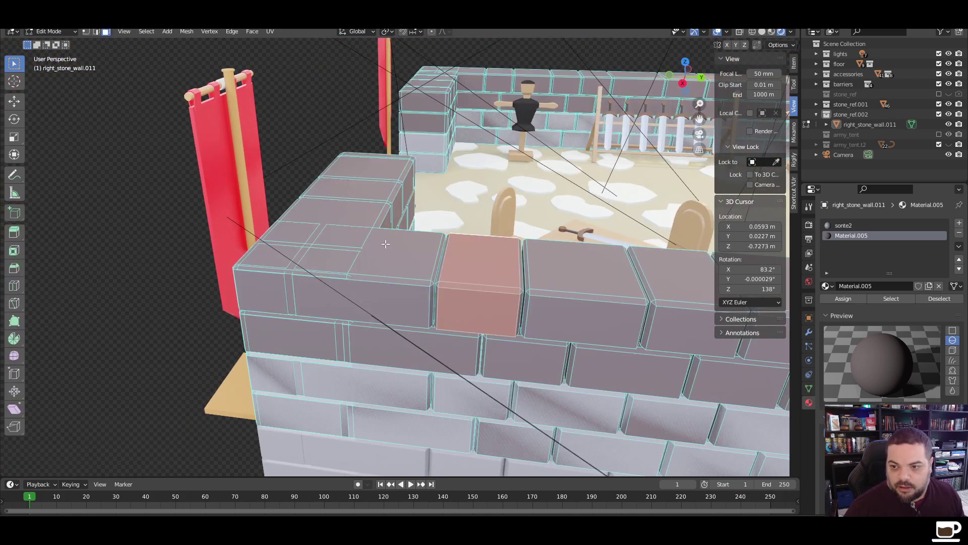
Select all linked wall-top bricks and separate them by loose parts into objects
{"action": "key", "text": "ctrl+l"}
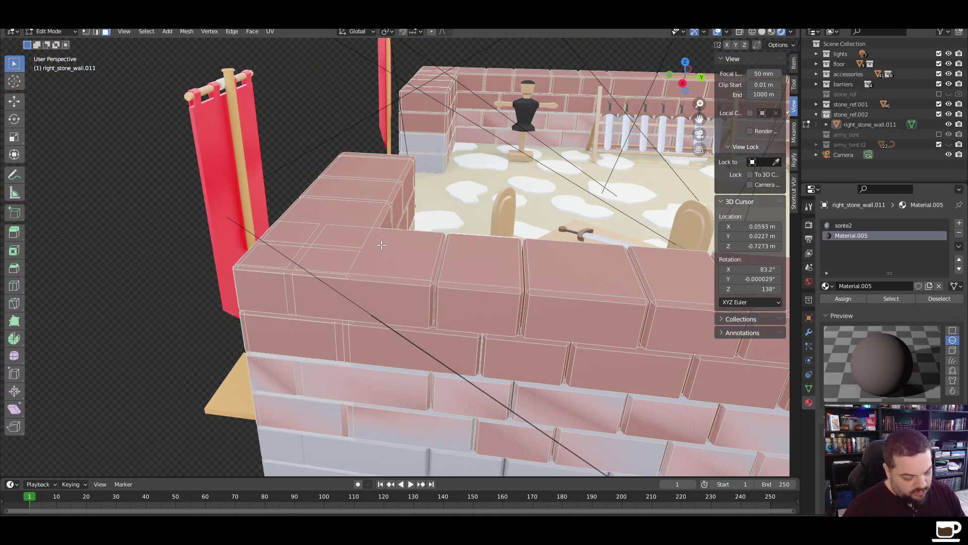
{"action": "key", "text": "p"}
{"action": "left_click", "coordinate": [371, 265]}
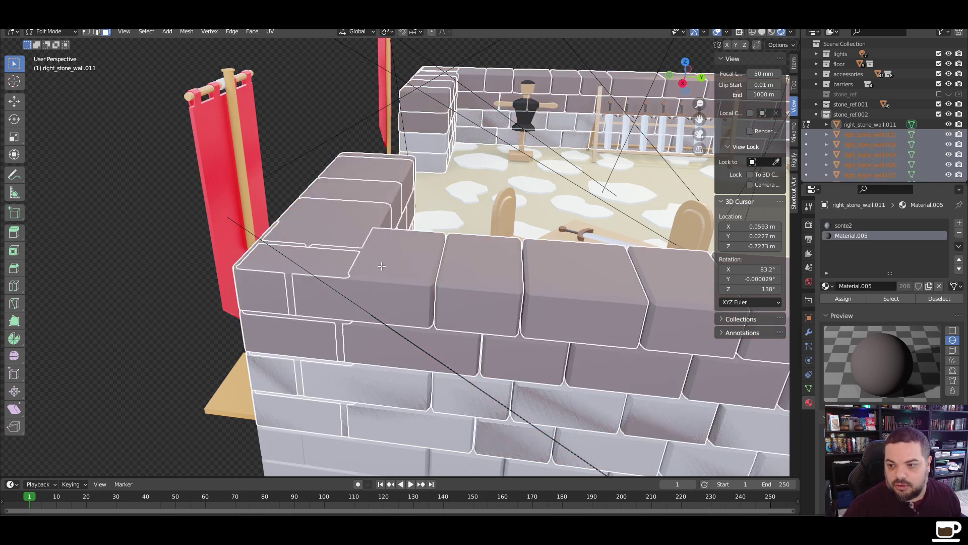
{"action": "key", "text": "Tab"}
{"action": "middle_click_drag", "start_coordinate": [477, 306], "coordinate": [516, 314]}
Delete three alternating top bricks along the wall to start the gaps
{"action": "left_click", "coordinate": [585, 242]}
{"action": "left_click", "coordinate": [562, 249]}
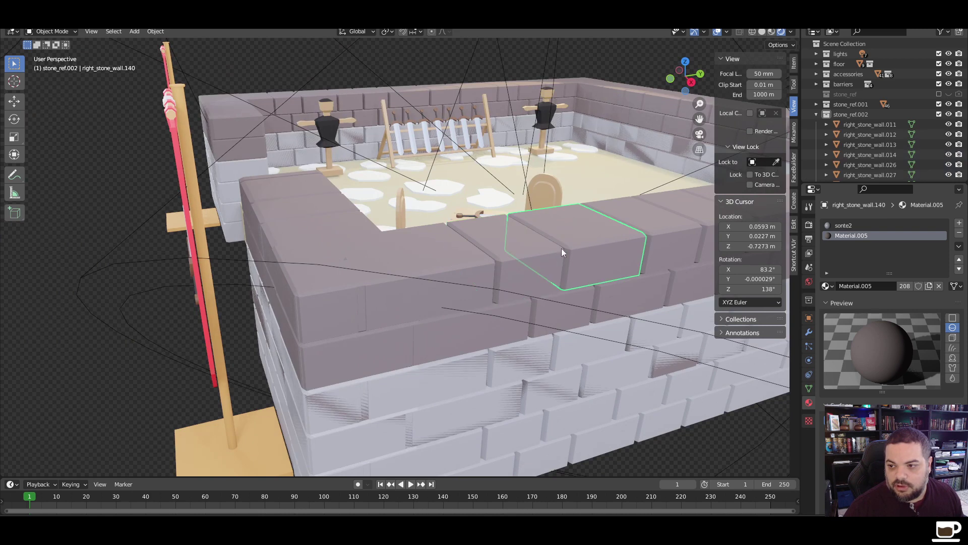
{"action": "left_click", "coordinate": [528, 258]}
{"action": "middle_click_drag", "start_coordinate": [534, 262], "coordinate": [561, 297]}
{"action": "key", "text": "Delete"}
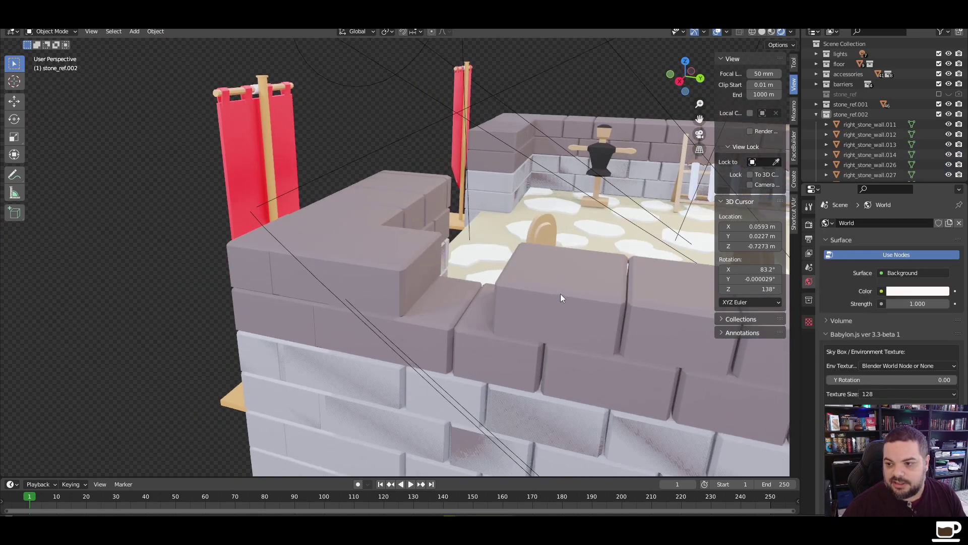
{"action": "left_click", "coordinate": [646, 309]}
{"action": "key", "text": "Delete"}
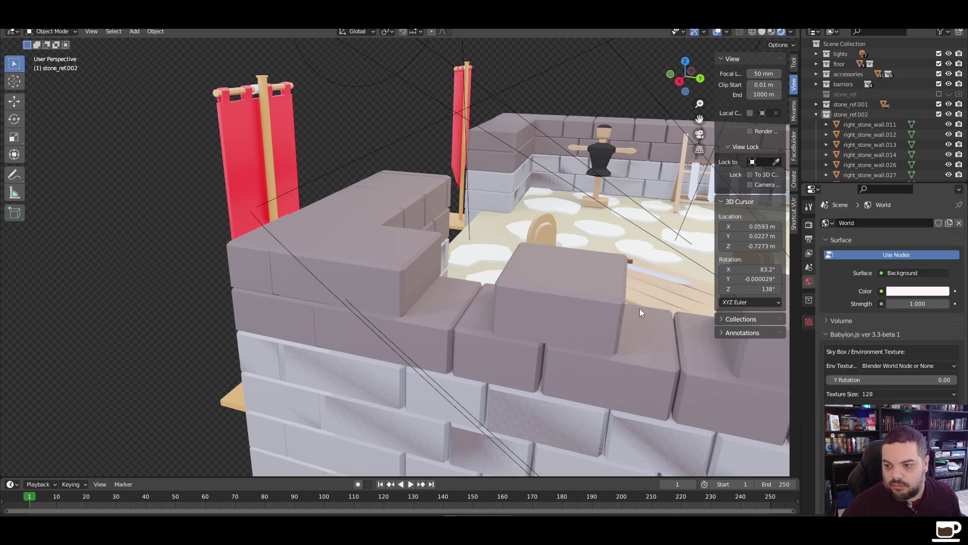
{"action": "middle_click_drag", "start_coordinate": [640, 308], "coordinate": [351, 280]}
{"action": "left_click", "coordinate": [409, 229]}
{"action": "scroll", "coordinate": [378, 279], "scroll_direction": "down", "scroll_amount": 5}
{"action": "mouse_move", "coordinate": [410, 278]}
{"action": "middle_mouse_down"}
{"action": "mouse_move", "coordinate": [474, 256]}
{"action": "mouse_move", "coordinate": [410, 258]}
{"action": "mouse_move", "coordinate": [395, 281]}
{"action": "mouse_move", "coordinate": [444, 245]}
{"action": "mouse_move", "coordinate": [410, 251]}
{"action": "mouse_move", "coordinate": [493, 250]}
{"action": "mouse_move", "coordinate": [407, 256]}
{"action": "mouse_move", "coordinate": [435, 261]}
{"action": "mouse_move", "coordinate": [396, 265]}
{"action": "mouse_move", "coordinate": [416, 264]}
{"action": "middle_mouse_up"}
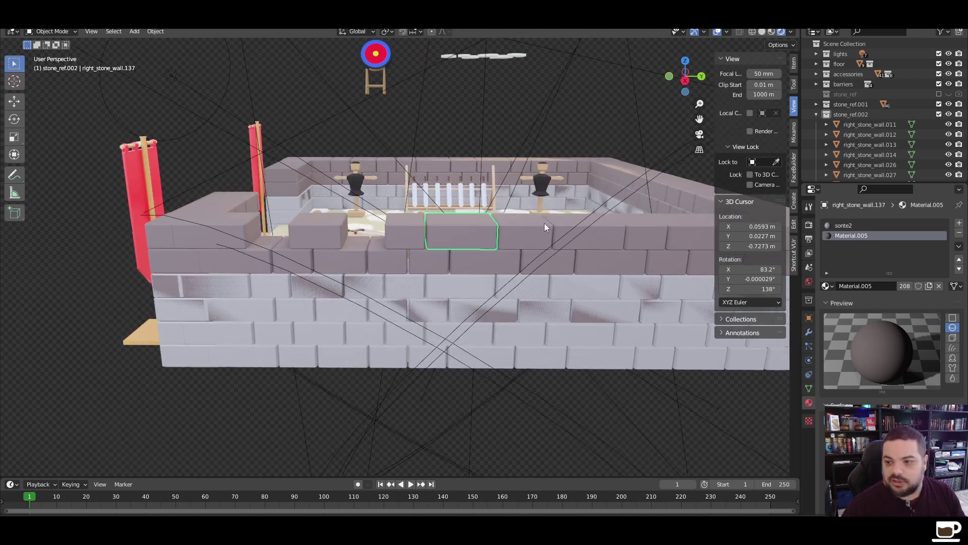
{"action": "key", "text": "Delete"}
Remove one more top brick further along the wall
{"action": "middle_click_drag", "start_coordinate": [626, 272], "coordinate": [568, 268]}
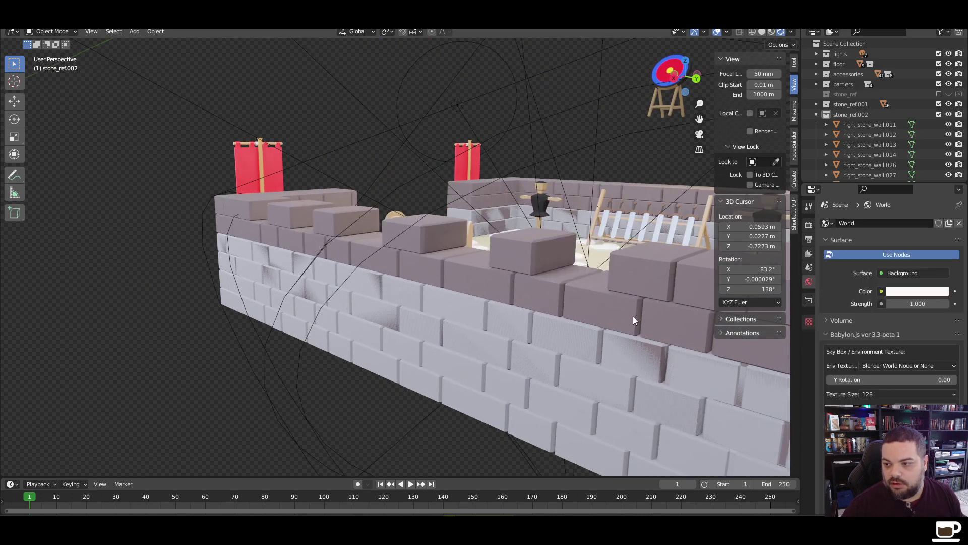
{"action": "middle_click_drag", "start_coordinate": [656, 320], "coordinate": [553, 317]}
{"action": "left_click", "coordinate": [511, 295]}
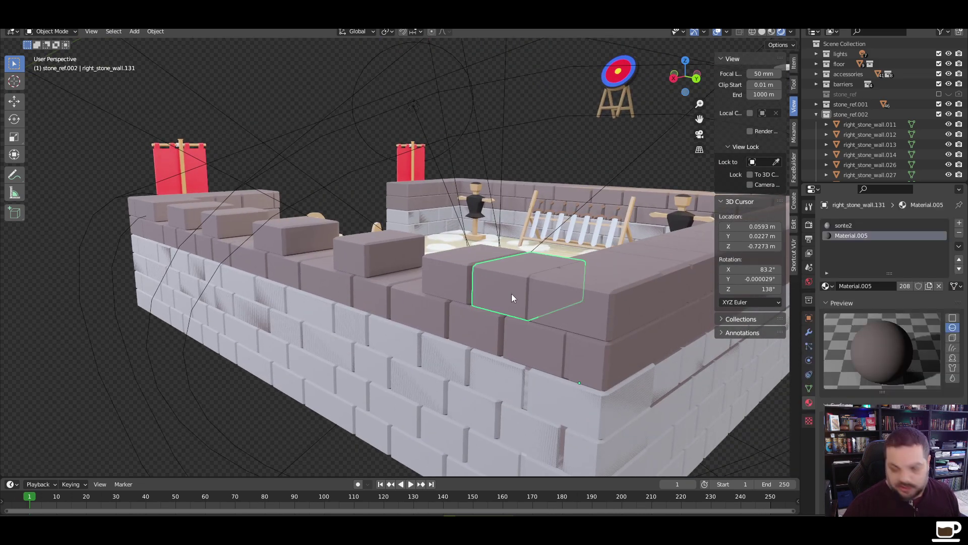
{"action": "key", "text": "Delete"}
{"action": "middle_click_drag", "start_coordinate": [477, 319], "coordinate": [543, 322]}
{"action": "scroll", "coordinate": [524, 326], "scroll_direction": "down", "scroll_amount": 5}
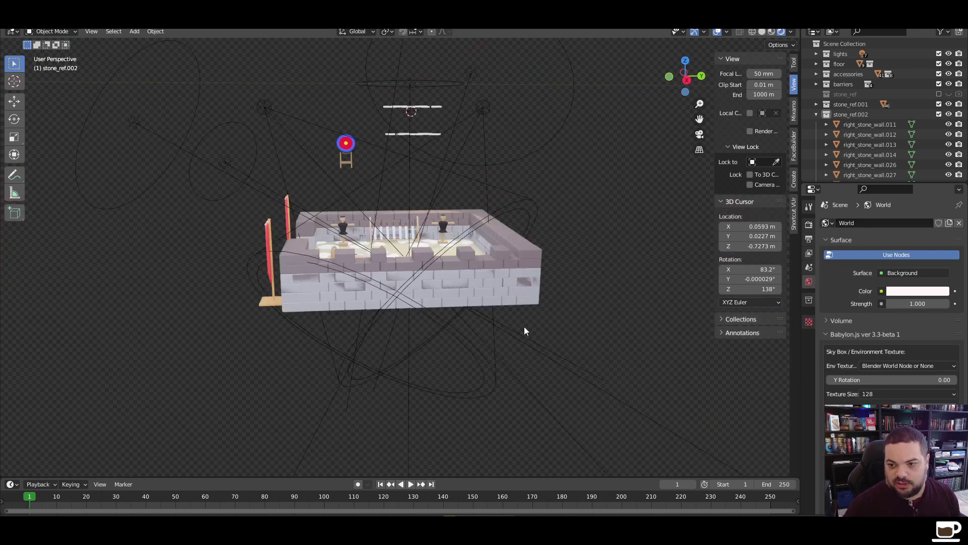
Review the gapped wall tops through the scene camera, then select another top brick
{"action": "key", "text": "KP_0"}
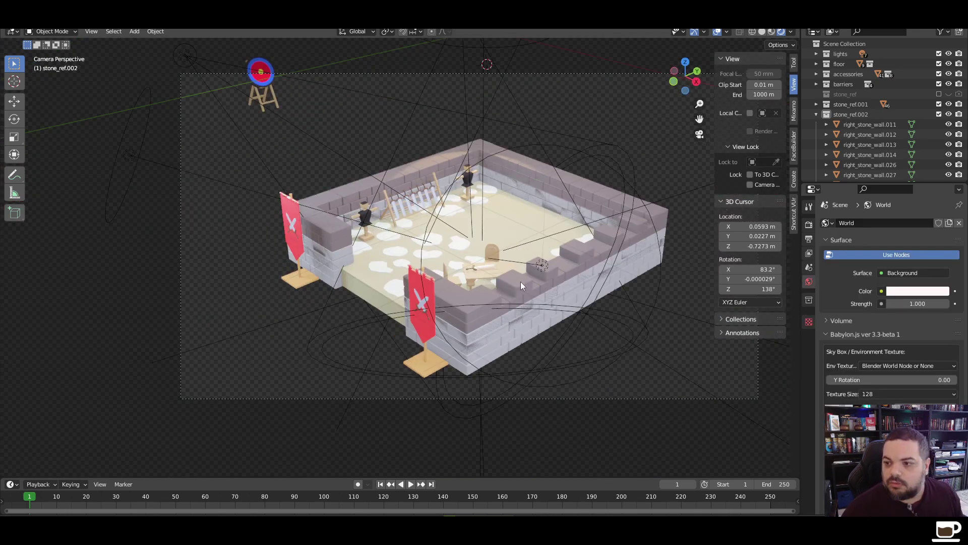
{"action": "scroll", "coordinate": [548, 275], "scroll_direction": "up", "scroll_amount": 4}
{"action": "middle_click_drag", "start_coordinate": [582, 300], "coordinate": [434, 255], "text": "shift"}
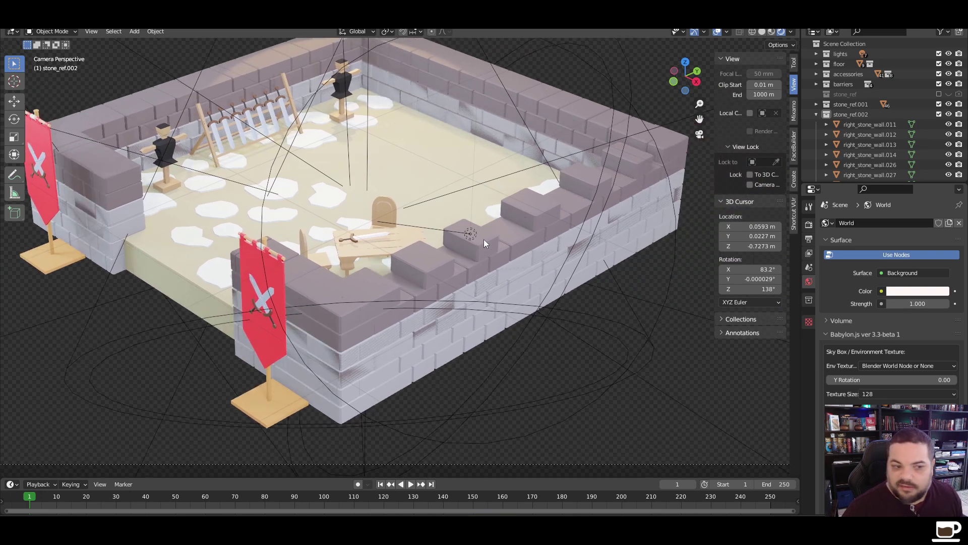
{"action": "middle_click_drag", "start_coordinate": [542, 277], "coordinate": [505, 246]}
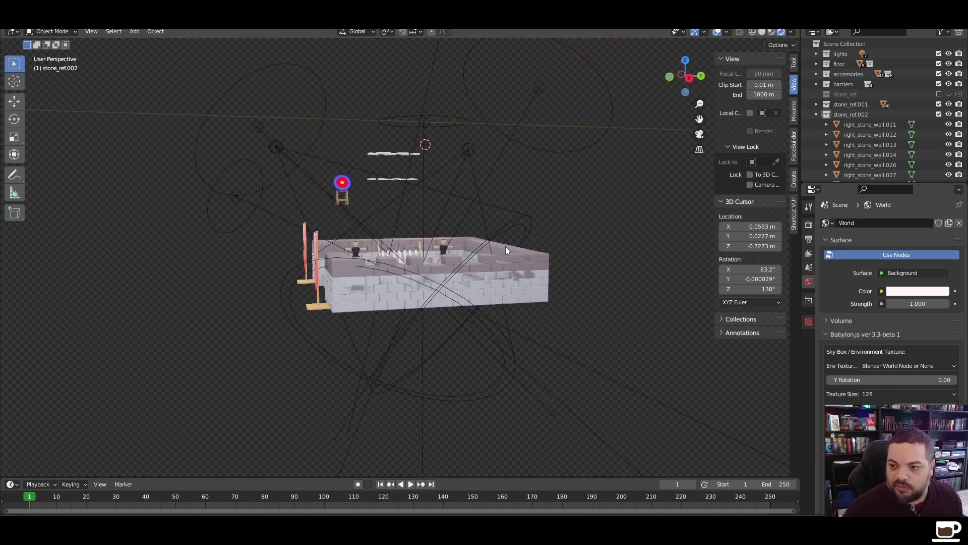
{"action": "scroll", "coordinate": [414, 286], "scroll_direction": "up", "scroll_amount": 5}
{"action": "scroll", "coordinate": [440, 284], "scroll_direction": "down", "scroll_amount": 5}
{"action": "middle_click_drag", "start_coordinate": [210, 323], "coordinate": [371, 313]}
{"action": "left_click", "coordinate": [371, 327]}
View the wall side-on from the right and try an X-axis resize on the brick, cancelling it
{"action": "scroll", "coordinate": [317, 310], "scroll_direction": "up", "scroll_amount": 5}
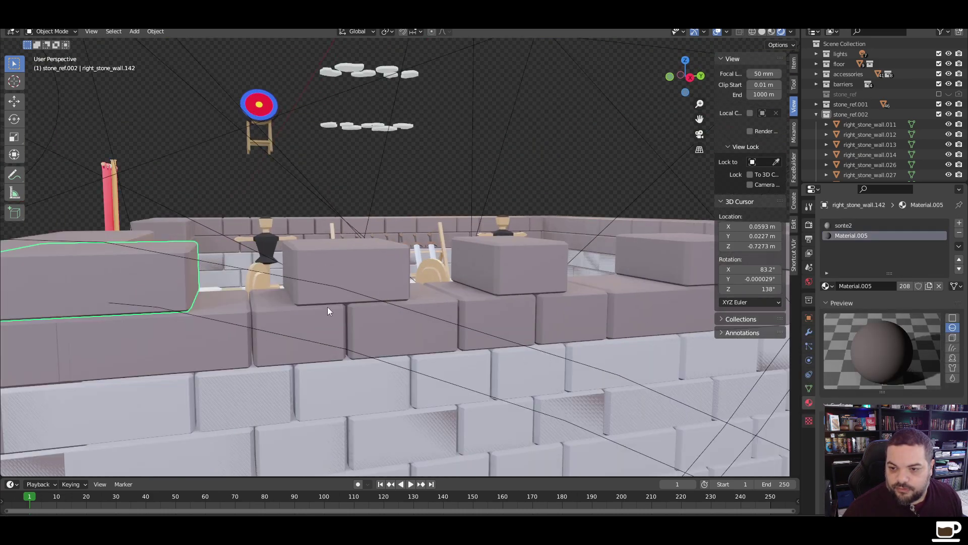
{"action": "key", "text": "KP_3"}
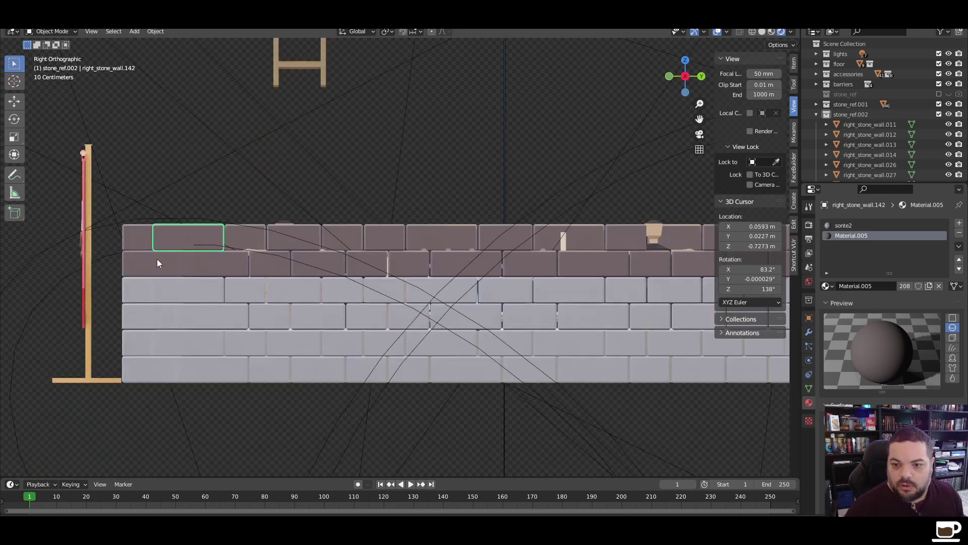
{"action": "scroll", "coordinate": [157, 258], "scroll_direction": "down", "scroll_amount": 3}
{"action": "middle_click_drag", "start_coordinate": [222, 271], "coordinate": [309, 356], "text": "shift"}
{"action": "scroll", "coordinate": [319, 355], "scroll_direction": "up", "scroll_amount": 4}
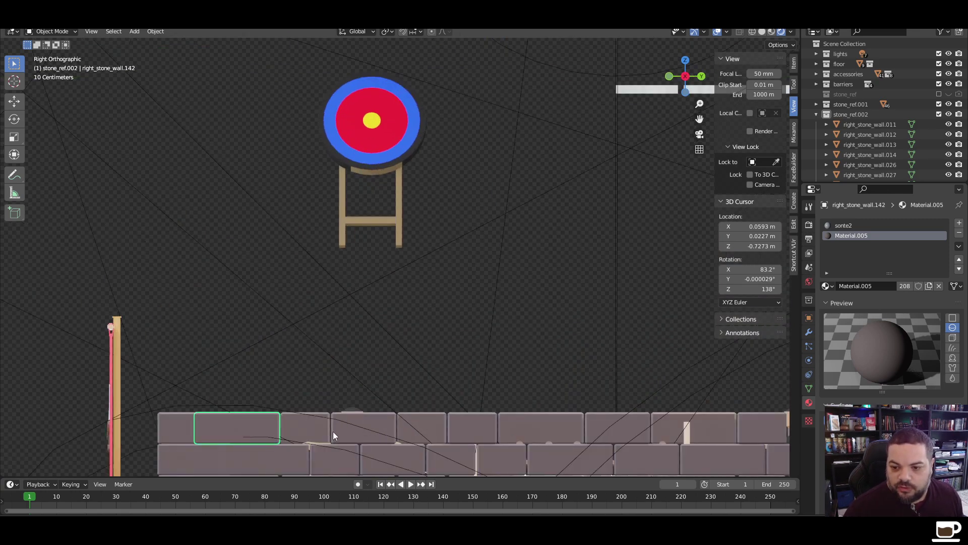
{"action": "middle_click_drag", "start_coordinate": [333, 436], "coordinate": [411, 228]}
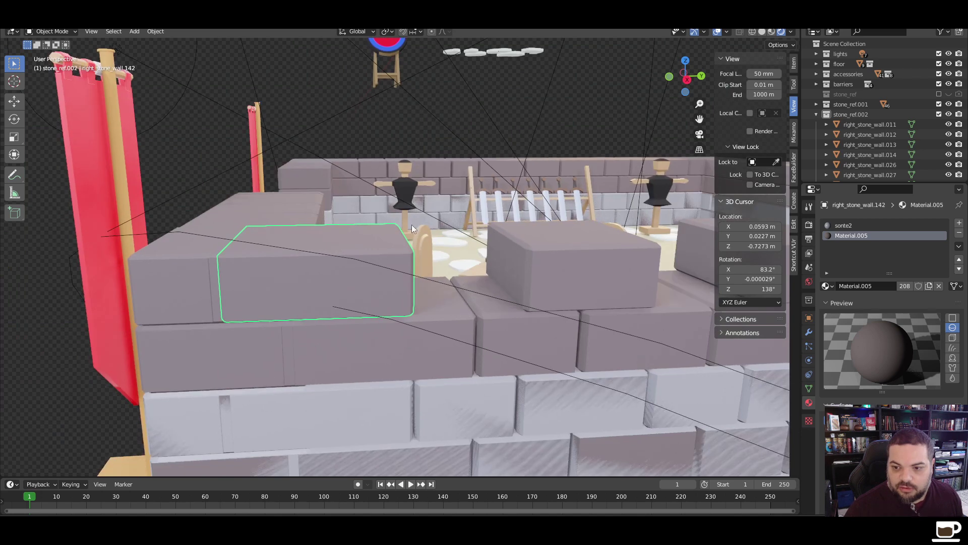
{"action": "key", "text": "s"}
{"action": "key", "text": "x"}
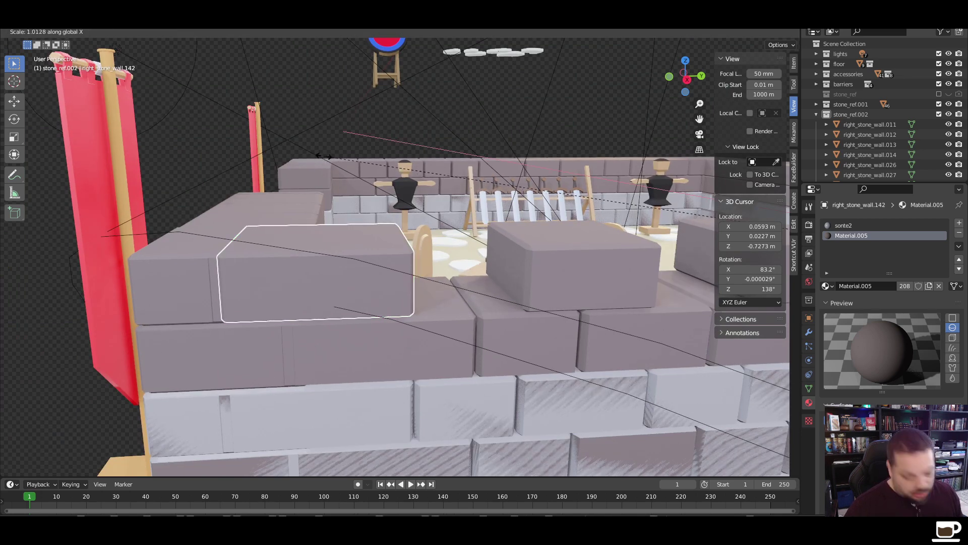
{"action": "right_click", "coordinate": [323, 156]}
Add the neighbouring and stacked wall bricks to the selection
{"action": "right_click", "coordinate": [289, 278]}
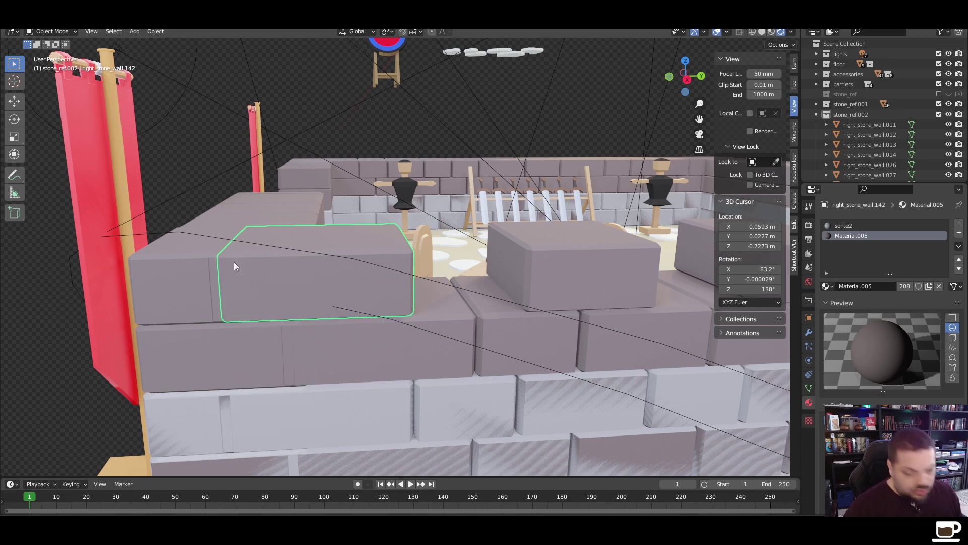
{"action": "left_click", "coordinate": [211, 264], "text": "shift"}
{"action": "middle_click_drag", "start_coordinate": [265, 268], "coordinate": [303, 271]}
{"action": "left_click", "coordinate": [304, 272], "text": "shift"}
{"action": "left_click", "coordinate": [289, 240], "text": "shift"}
{"action": "left_click", "coordinate": [286, 225], "text": "shift"}
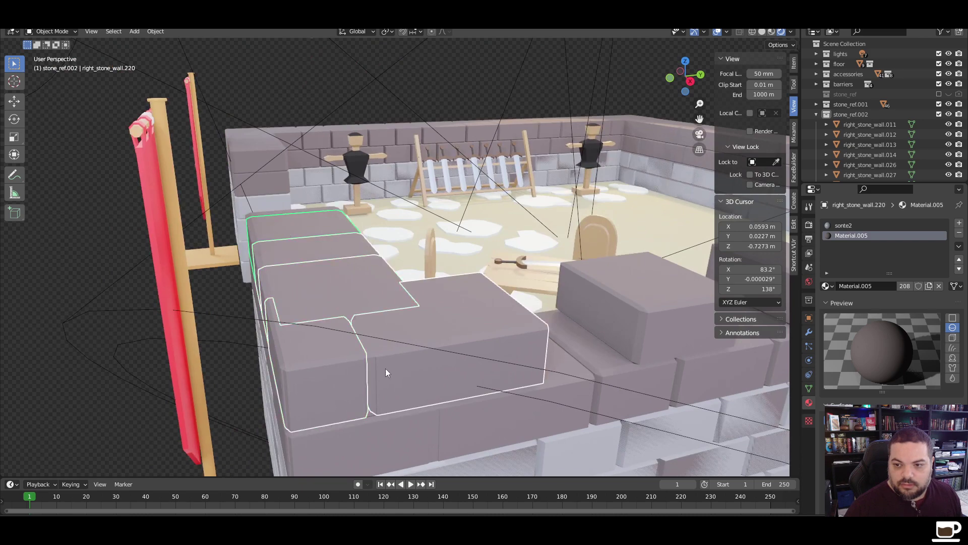
{"action": "middle_click_drag", "start_coordinate": [385, 372], "coordinate": [510, 214]}
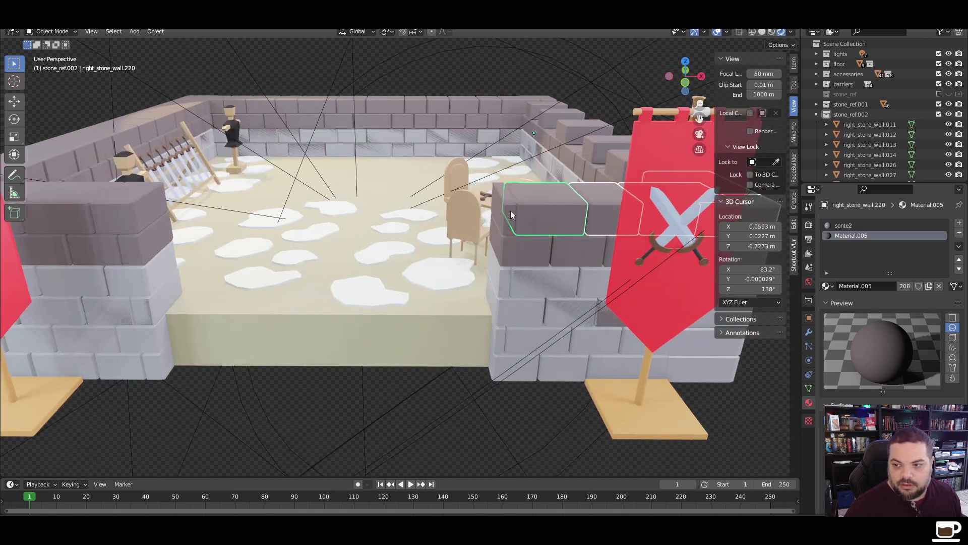
Add the corner bricks and set all selected origins to Center of Mass
{"action": "left_click", "coordinate": [507, 228], "text": "shift"}
{"action": "middle_click_drag", "start_coordinate": [656, 261], "coordinate": [541, 347]}
{"action": "scroll", "coordinate": [505, 322], "scroll_direction": "up", "scroll_amount": 5}
{"action": "left_click", "coordinate": [452, 299], "text": "shift"}
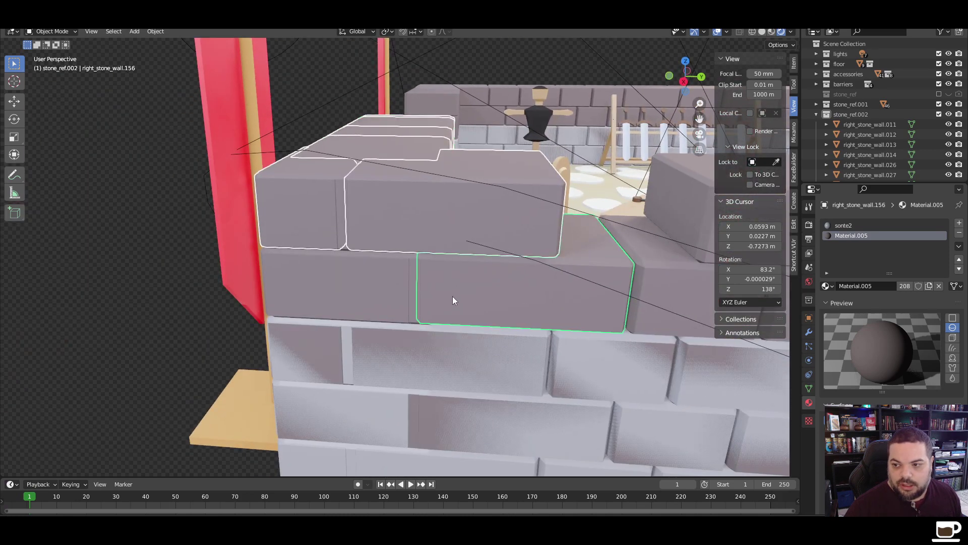
{"action": "left_click", "coordinate": [404, 296], "text": "shift"}
{"action": "right_click", "coordinate": [404, 296]}
{"action": "mouse_move", "coordinate": [446, 329]}
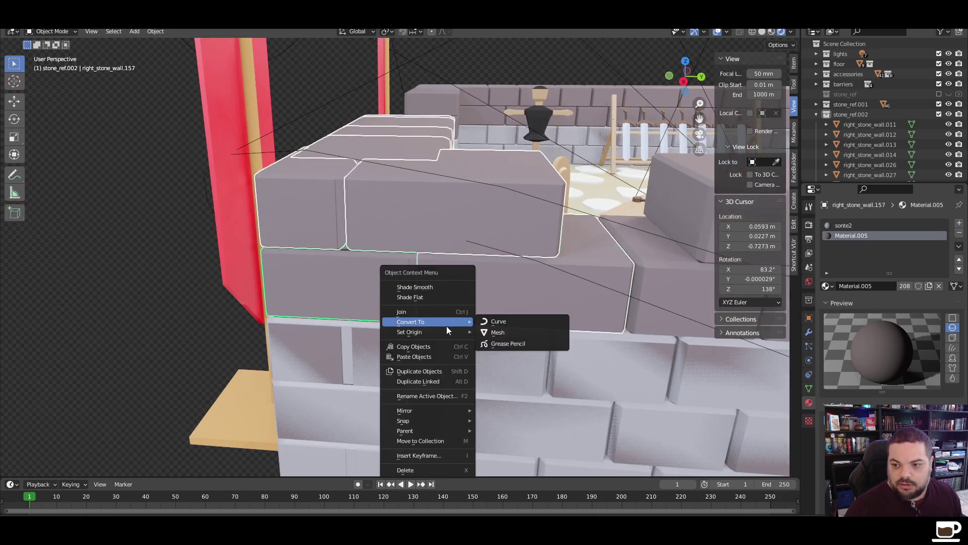
{"action": "left_click", "coordinate": [504, 364]}
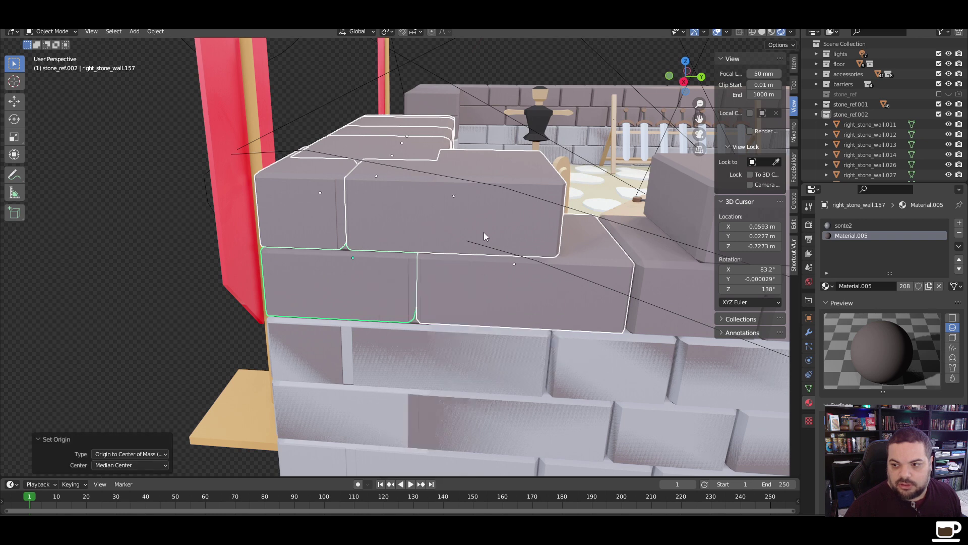
Select a lone top brick and delete it
{"action": "left_click", "coordinate": [487, 216]}
{"action": "key", "text": "s"}
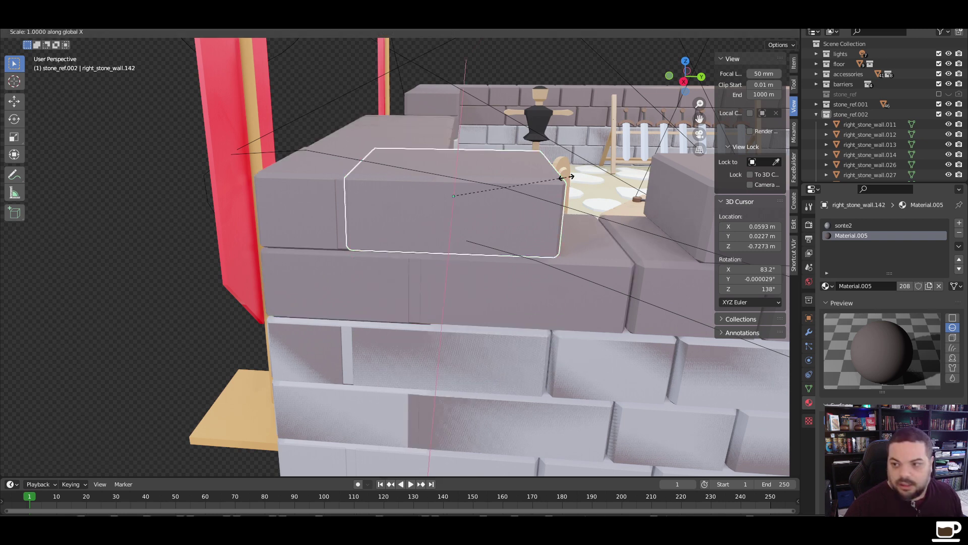
{"action": "key", "text": "x"}
{"action": "key", "text": "y"}
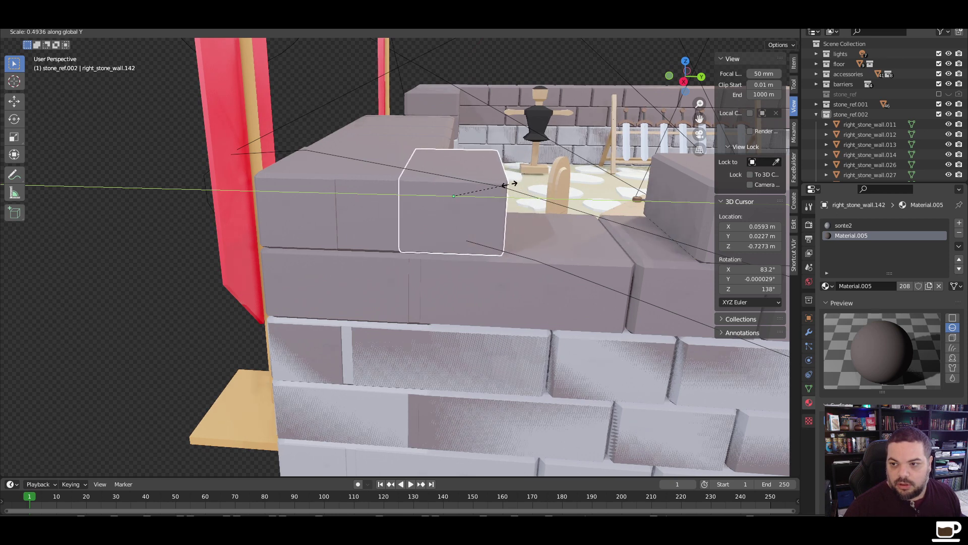
{"action": "right_click", "coordinate": [460, 197]}
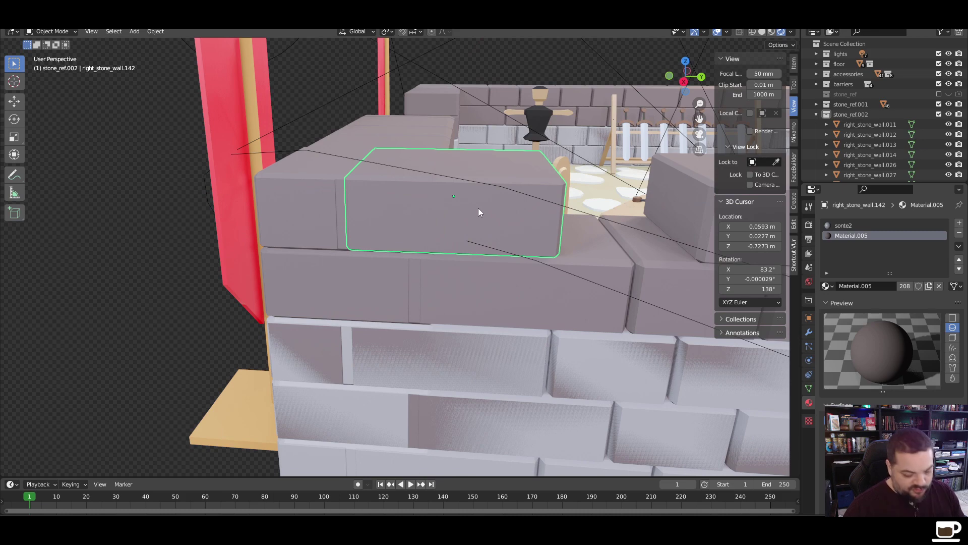
{"action": "key", "text": "Delete"}
{"action": "middle_click_drag", "start_coordinate": [477, 210], "coordinate": [535, 216]}
Slide another top brick along the Y axis to a new position
{"action": "left_click", "coordinate": [565, 119]}
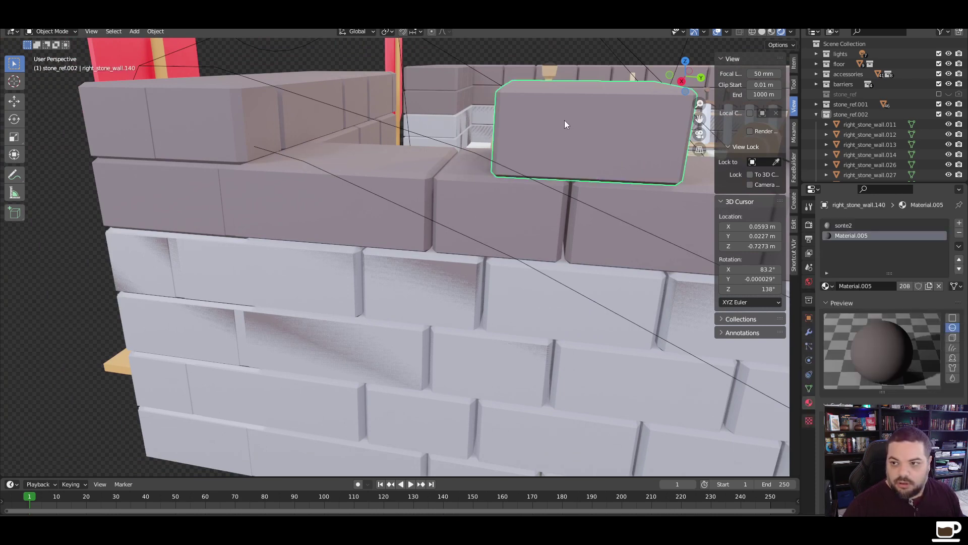
{"action": "key", "text": "g"}
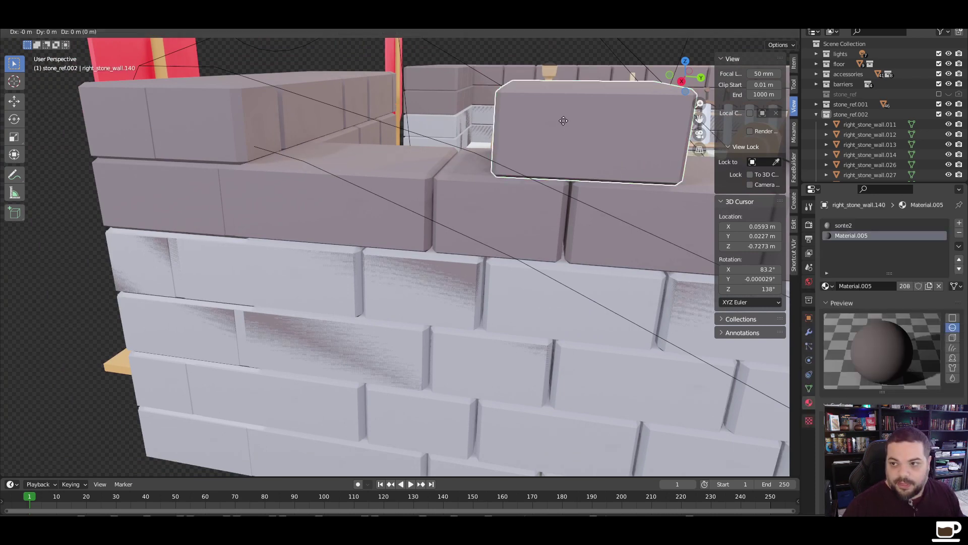
{"action": "key", "text": "y"}
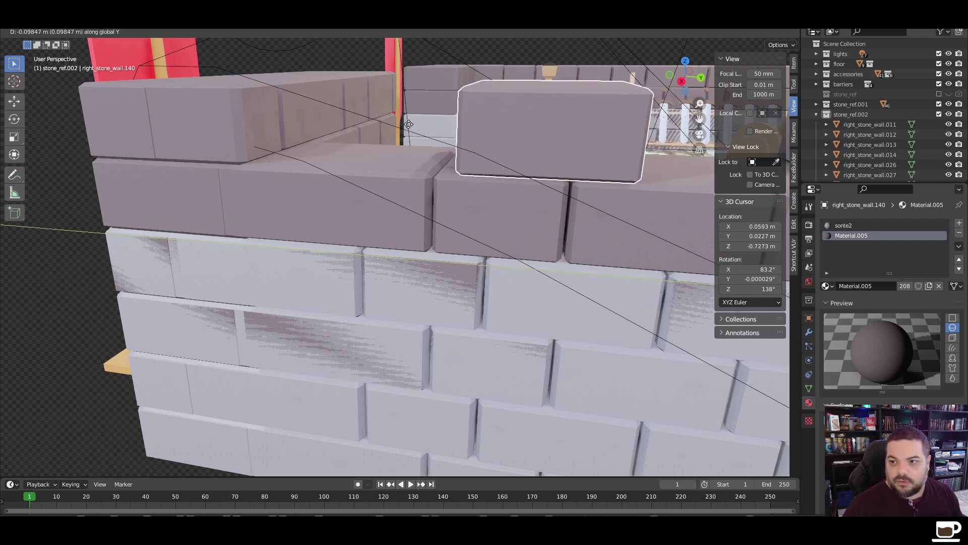
{"action": "right_click", "coordinate": [249, 117]}
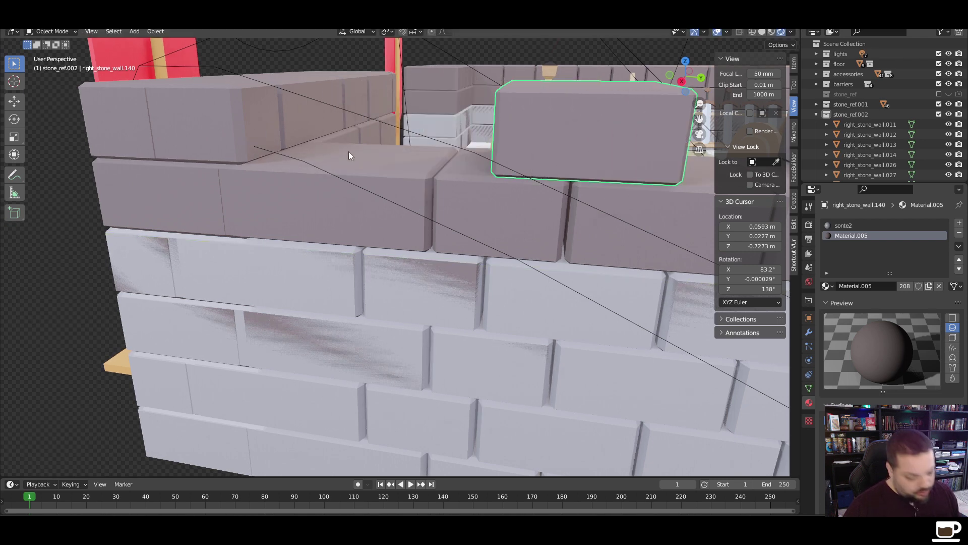
{"action": "key", "text": "g"}
{"action": "key", "text": "y"}
{"action": "left_click", "coordinate": [467, 166]}
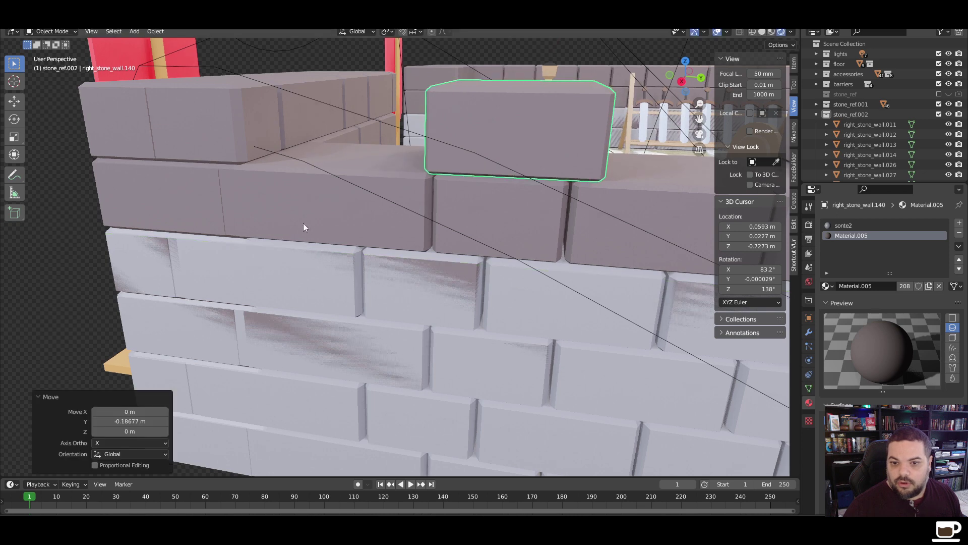
{"action": "scroll", "coordinate": [303, 223], "scroll_direction": "up", "scroll_amount": 2}
{"action": "scroll", "coordinate": [353, 260], "scroll_direction": "down", "scroll_amount": 4}
Set that brick's origin to Center of Mass and slide it along Y again
{"action": "right_click", "coordinate": [474, 217]}
{"action": "mouse_move", "coordinate": [476, 218]}
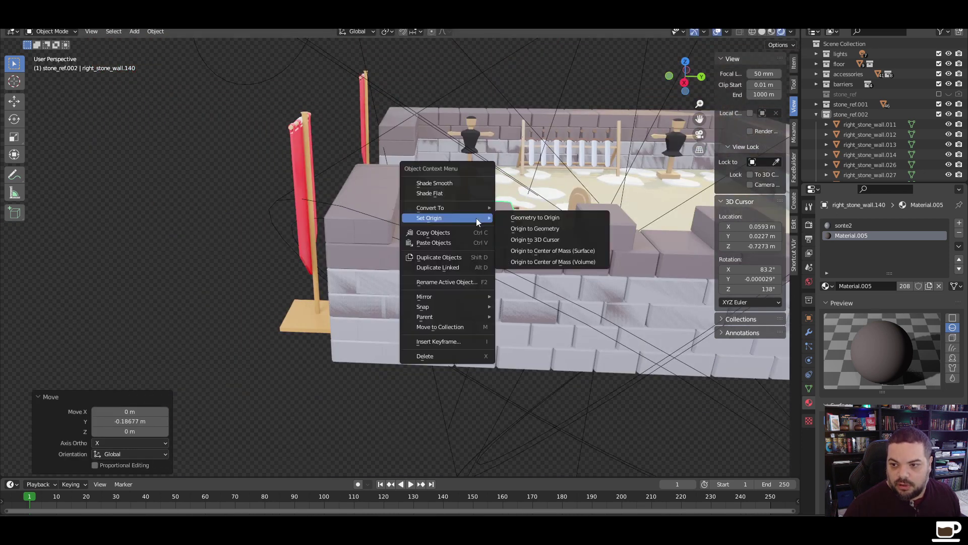
{"action": "left_click", "coordinate": [528, 251]}
{"action": "key", "text": "g"}
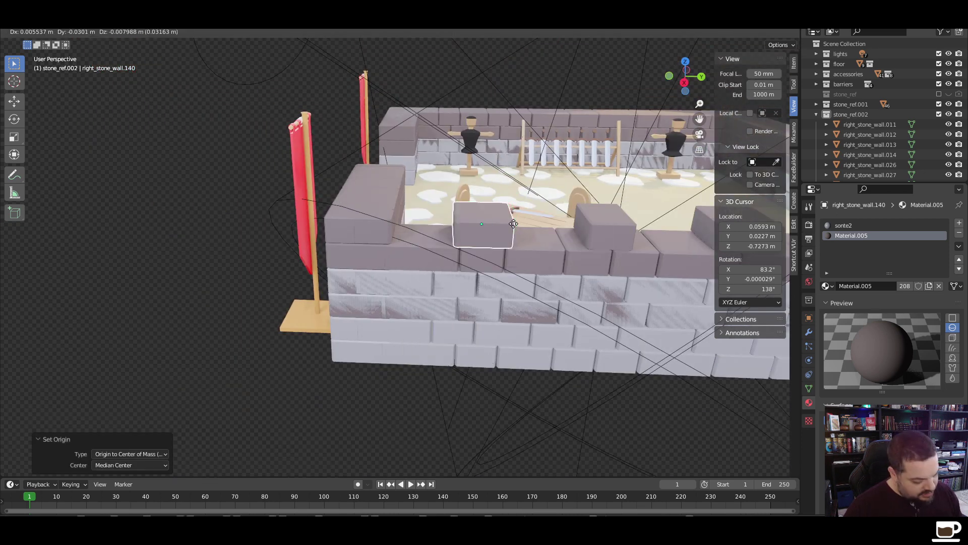
{"action": "key", "text": "y"}
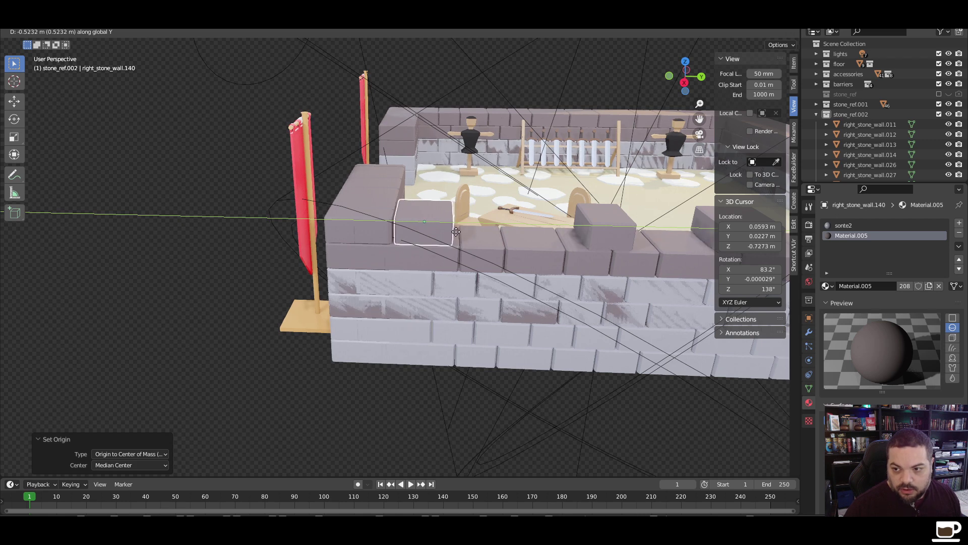
{"action": "left_click", "coordinate": [454, 236]}
Select four merlon blocks along the wall top and delete them
{"action": "middle_click_drag", "start_coordinate": [607, 286], "coordinate": [325, 205]}
{"action": "left_click", "coordinate": [327, 204]}
{"action": "left_click", "coordinate": [450, 204], "text": "shift"}
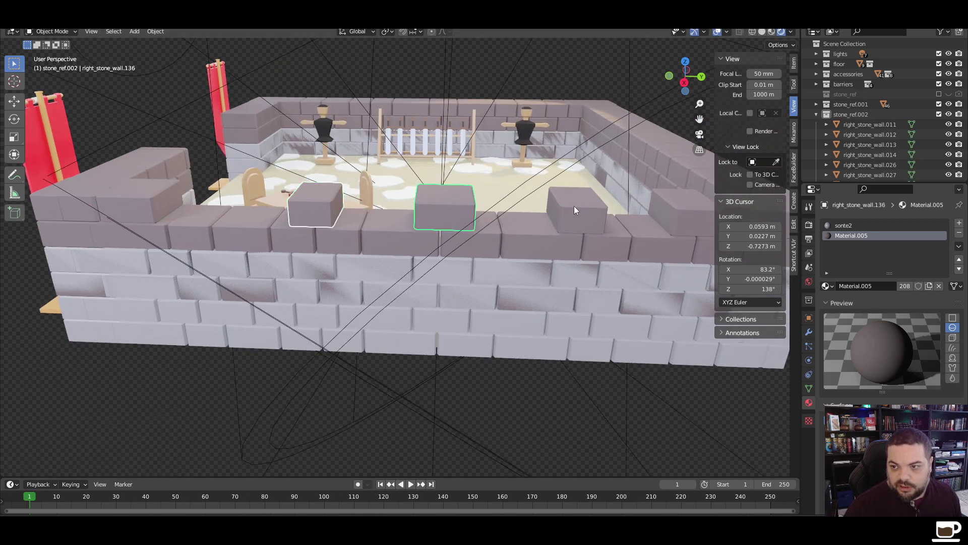
{"action": "left_click", "coordinate": [574, 206], "text": "shift"}
{"action": "left_click", "coordinate": [679, 210], "text": "shift"}
{"action": "middle_click_drag", "start_coordinate": [698, 269], "coordinate": [577, 274]}
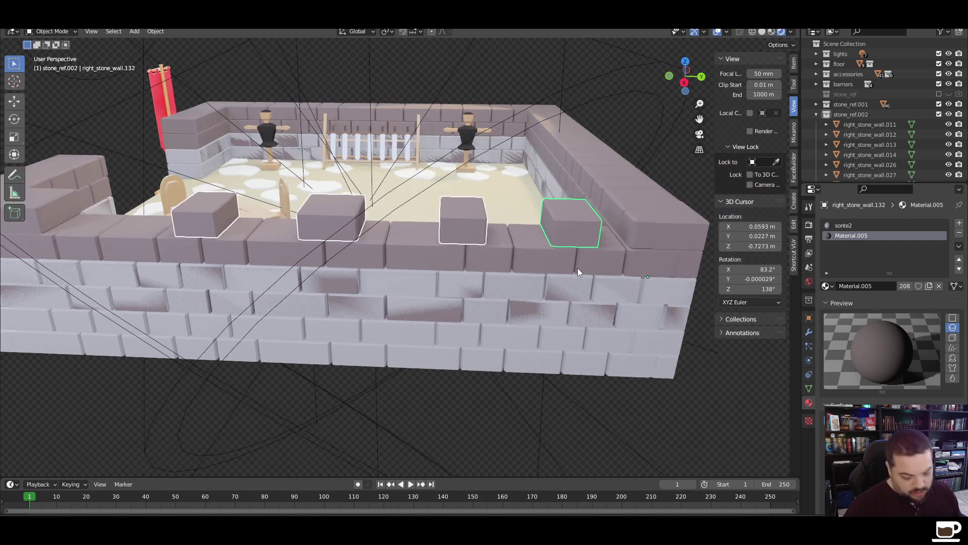
{"action": "key", "text": "Delete"}
{"action": "middle_click_drag", "start_coordinate": [169, 276], "coordinate": [316, 165]}
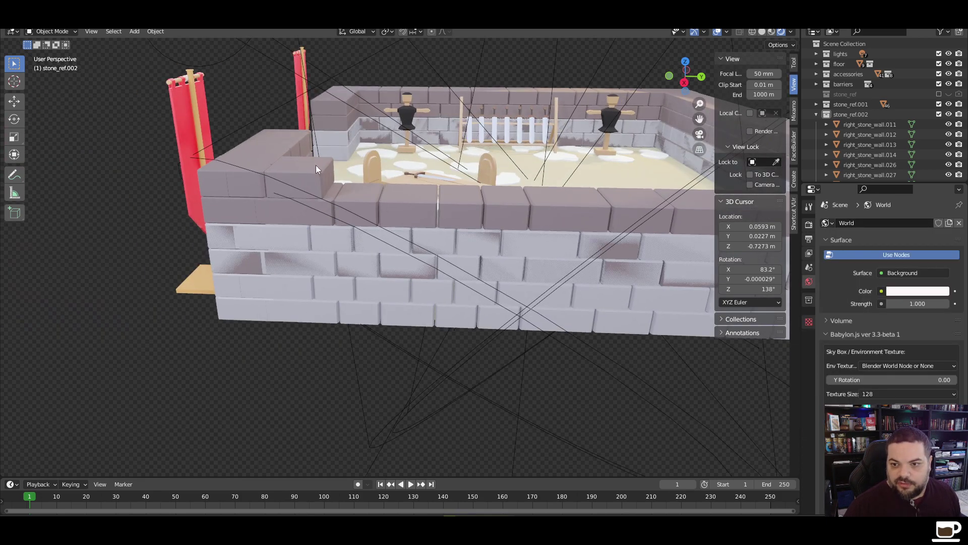
Add an Array modifier to the remaining merlon block at the wall end
{"action": "left_click", "coordinate": [316, 168]}
{"action": "left_click", "coordinate": [810, 332]}
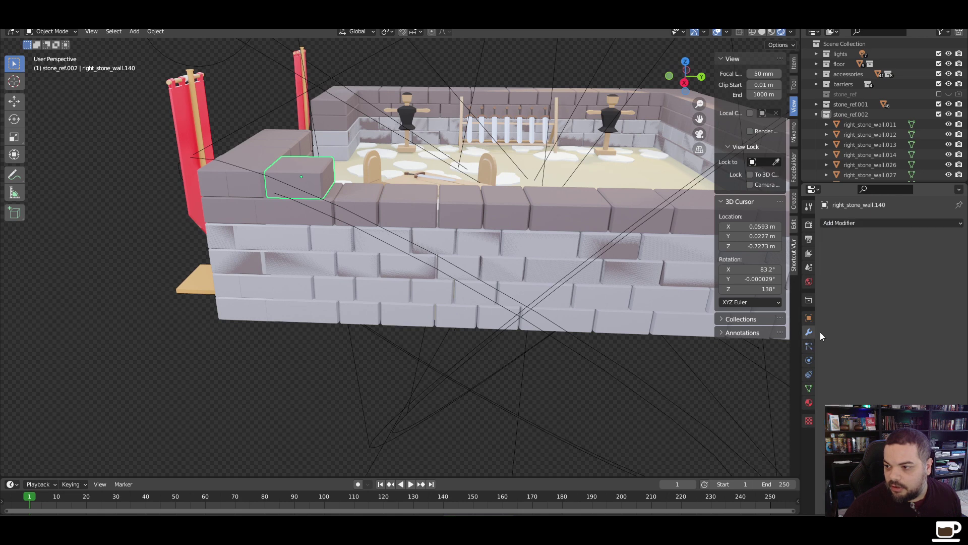
{"action": "left_click", "coordinate": [870, 227]}
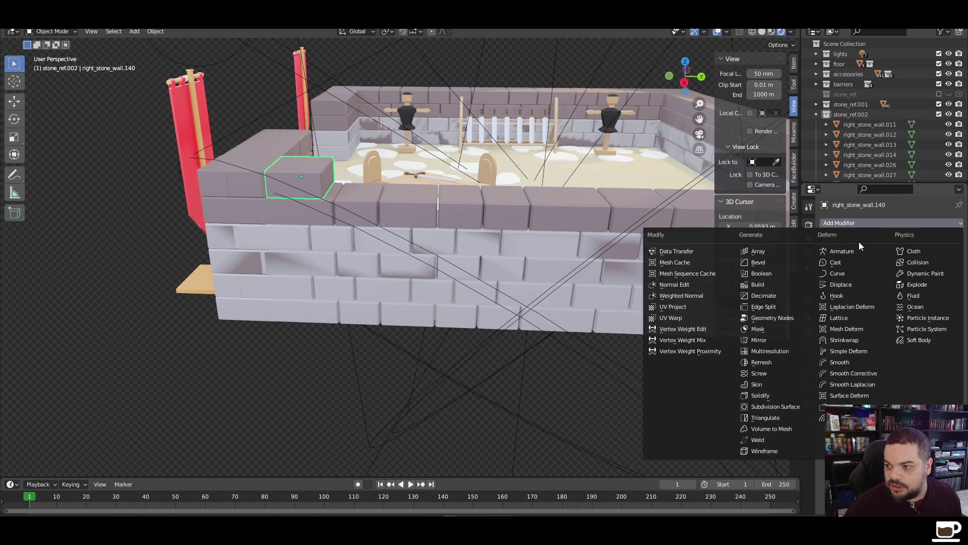
{"action": "left_click", "coordinate": [779, 253]}
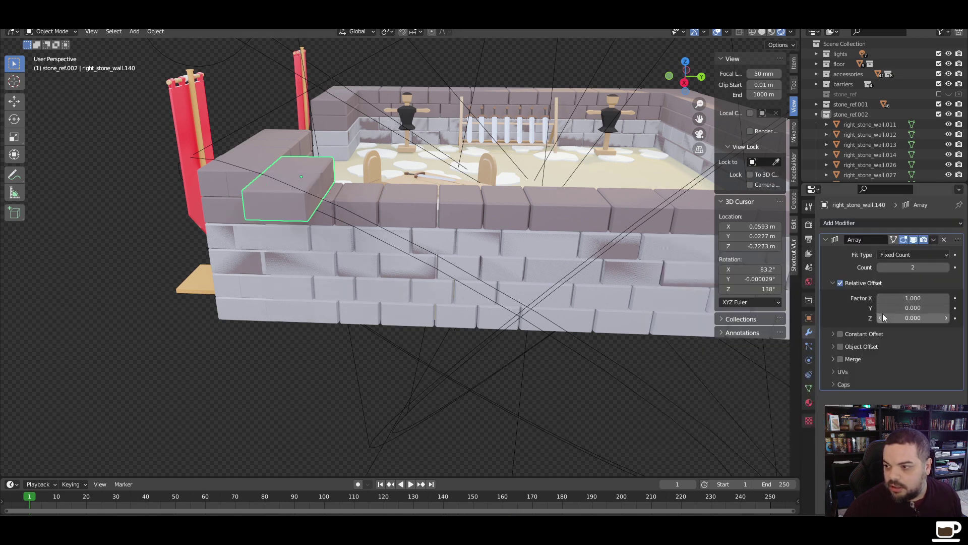
Set the Array's relative offset to X 0, Y 2.000 and its count to 6
{"action": "left_click_drag", "start_coordinate": [881, 302], "coordinate": [948, 312]}
{"action": "left_click", "coordinate": [949, 310]}
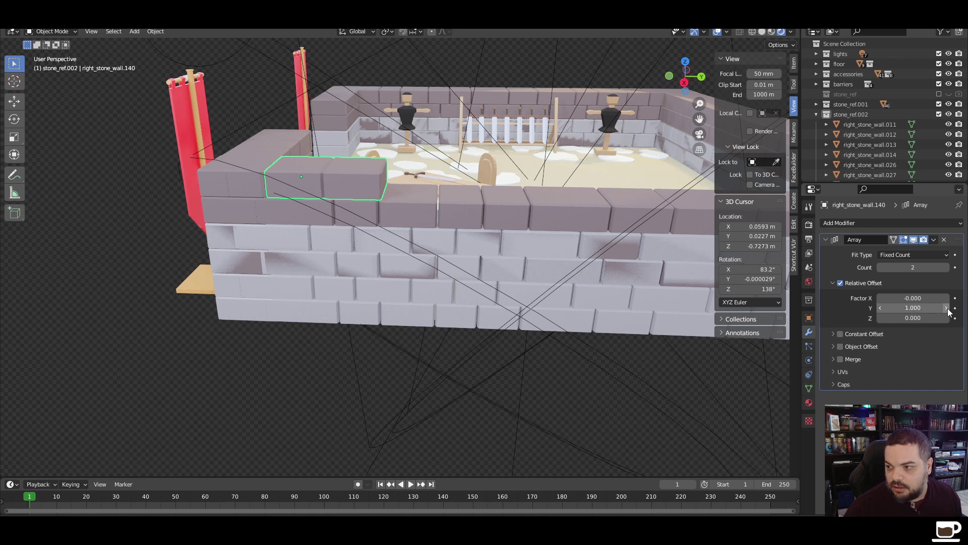
{"action": "middle_click_drag", "start_coordinate": [557, 401], "coordinate": [546, 400]}
{"action": "left_click", "coordinate": [917, 308]}
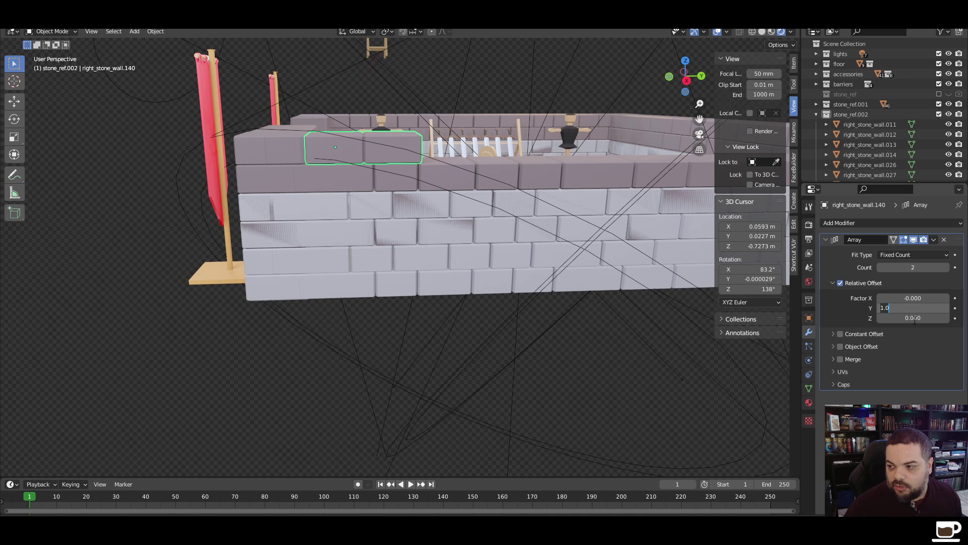
{"action": "type", "text": "2"}
{"action": "key", "text": "Return"}
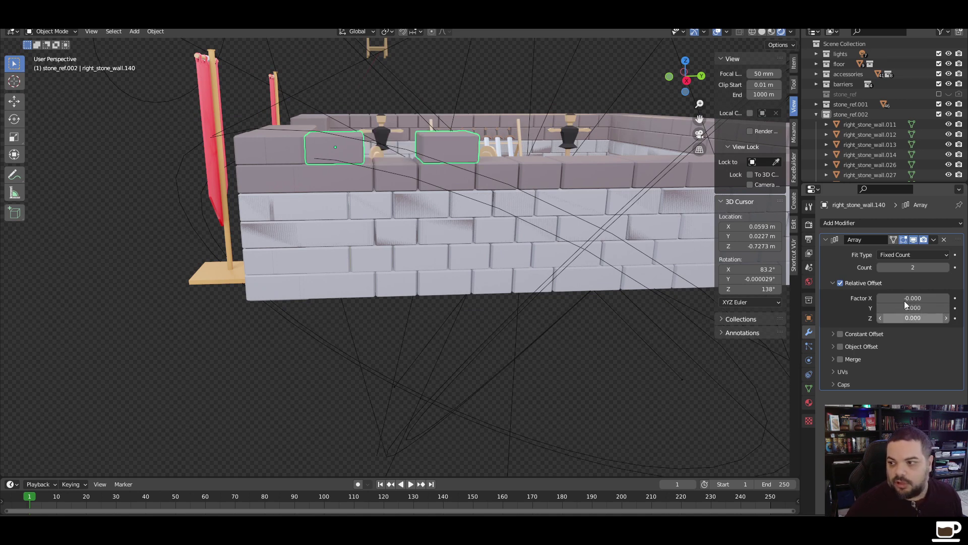
{"action": "left_click", "coordinate": [947, 267]}
{"action": "middle_click_drag", "start_coordinate": [479, 354], "coordinate": [318, 363]}
{"action": "left_click", "coordinate": [947, 267]}
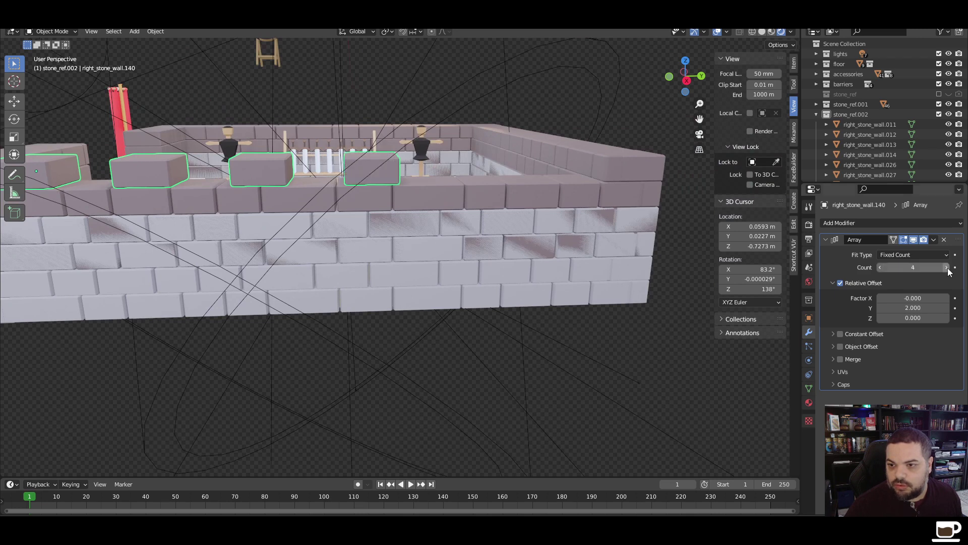
{"action": "left_click", "coordinate": [947, 268]}
{"action": "left_click", "coordinate": [947, 267]}
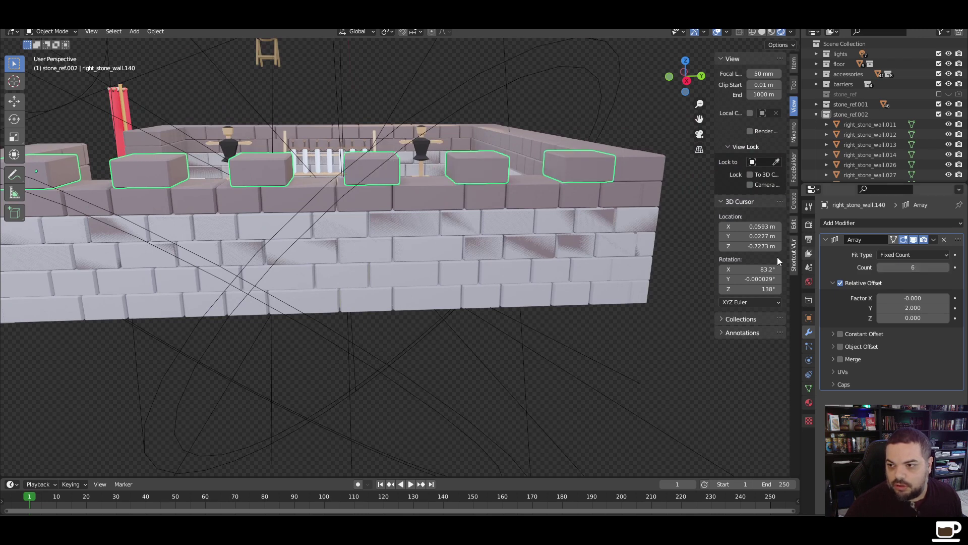
{"action": "left_click", "coordinate": [669, 334]}
{"action": "middle_click_drag", "start_coordinate": [645, 328], "coordinate": [321, 314]}
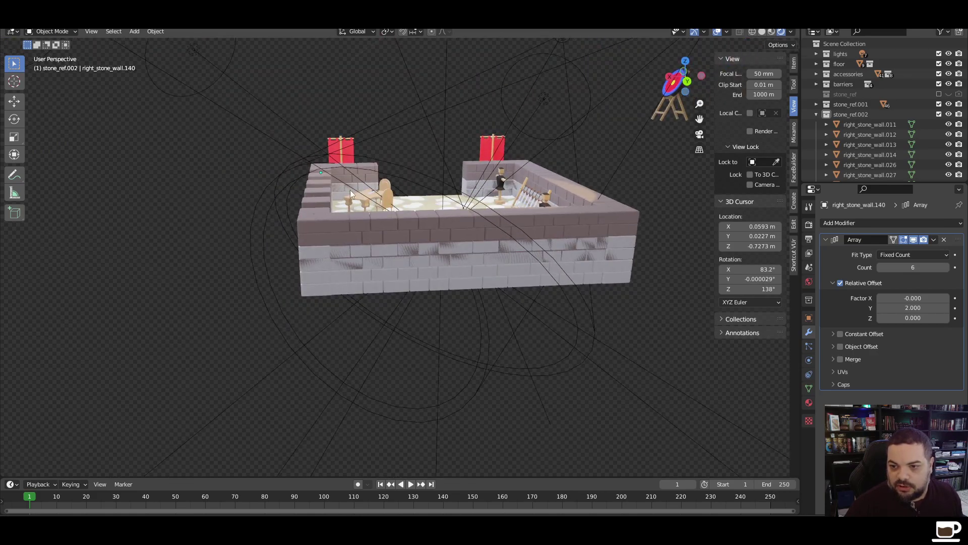
Select six front-wall top blocks, then clear the selection and reorient the view
{"action": "left_click", "coordinate": [337, 225]}
{"action": "left_click", "coordinate": [360, 223], "text": "shift"}
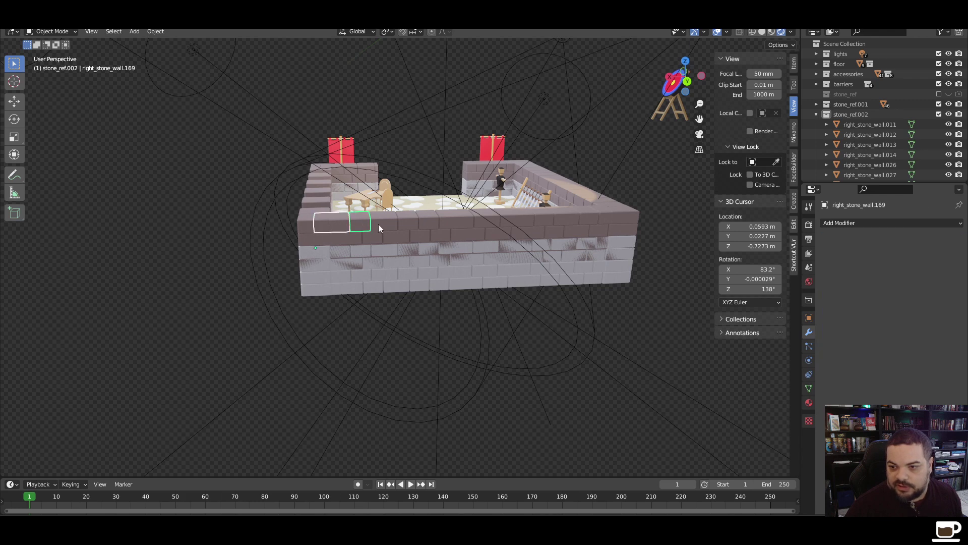
{"action": "left_click", "coordinate": [482, 223], "text": "shift"}
{"action": "left_click", "coordinate": [518, 221], "text": "shift"}
{"action": "left_click", "coordinate": [540, 217], "text": "shift"}
{"action": "left_click", "coordinate": [567, 217], "text": "shift"}
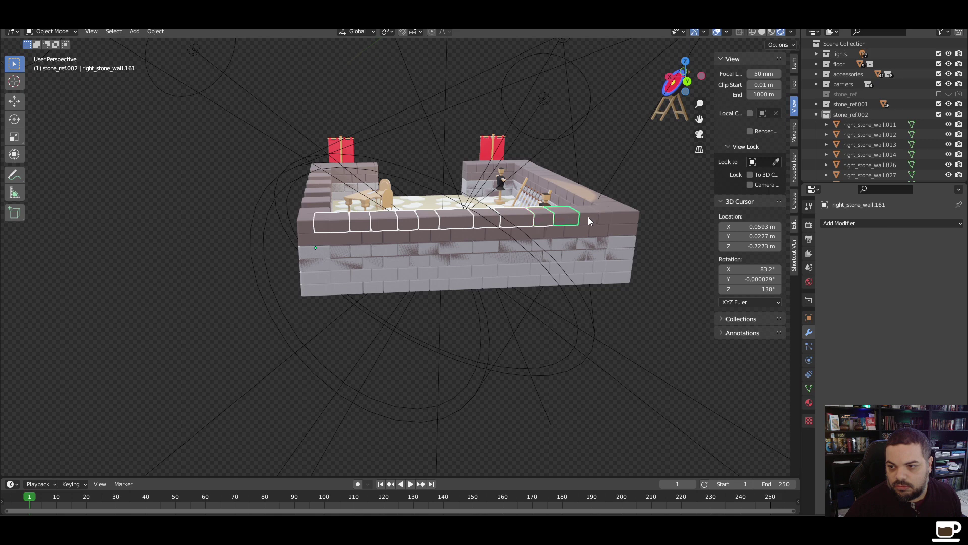
{"action": "key", "text": "alt+a"}
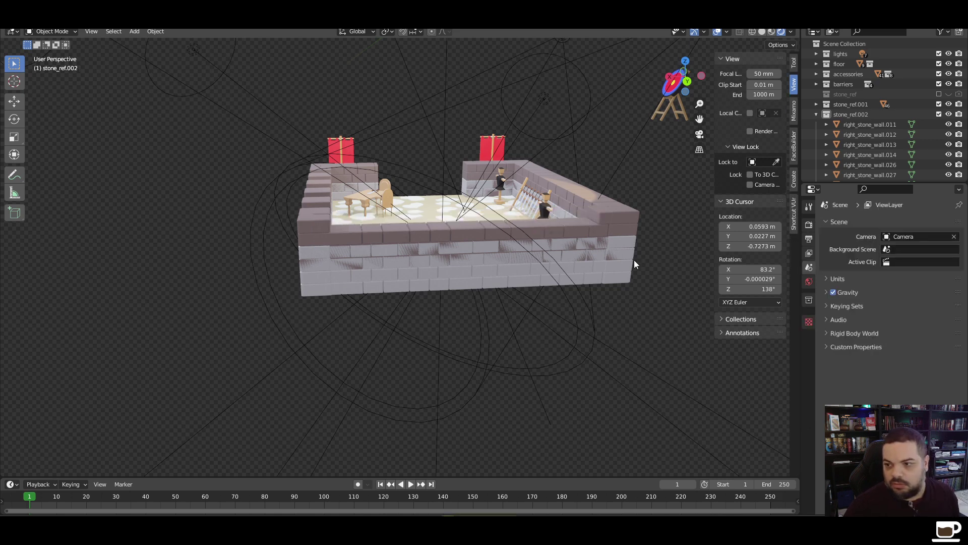
{"action": "middle_click_drag", "start_coordinate": [634, 260], "coordinate": [589, 259]}
{"action": "left_click", "coordinate": [576, 250]}
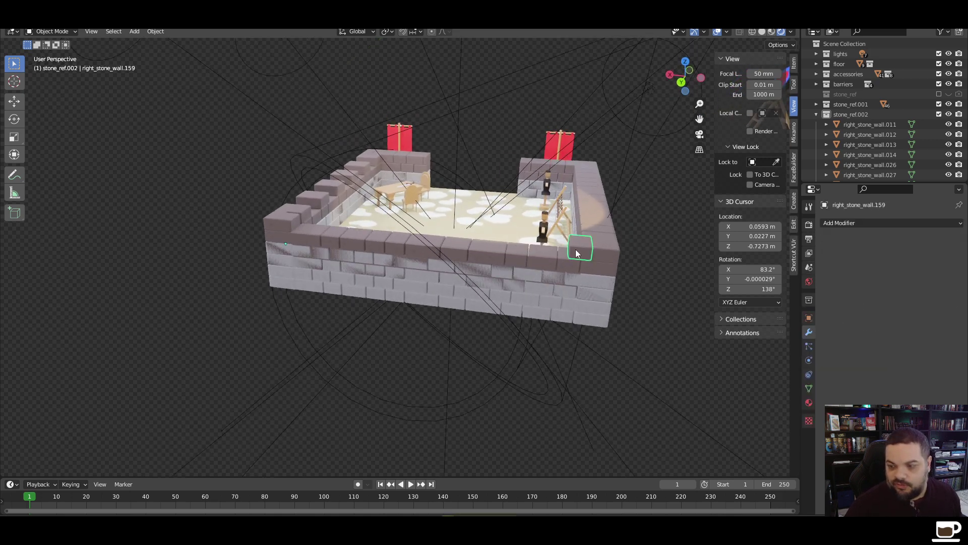
{"action": "key", "text": "alt+a"}
{"action": "middle_click_drag", "start_coordinate": [627, 274], "coordinate": [564, 230]}
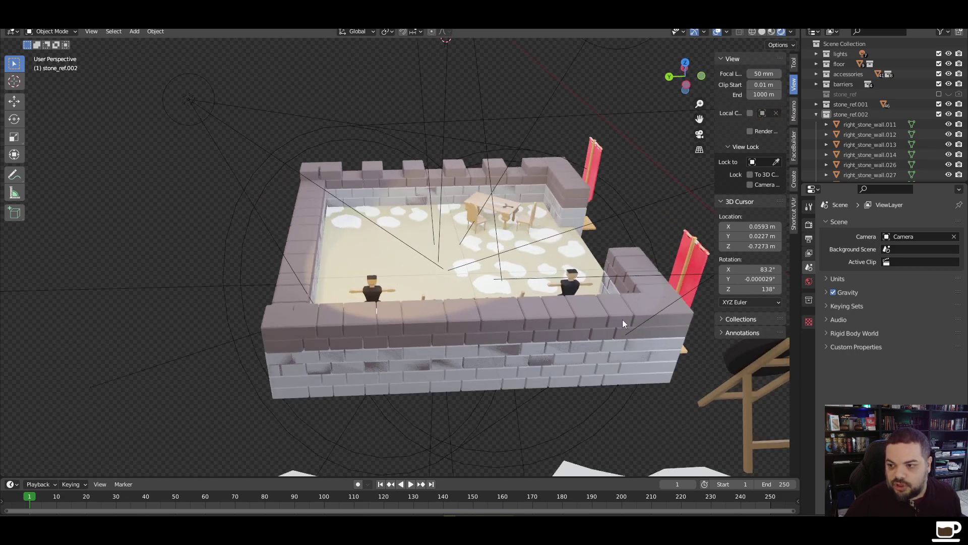
Select ten top blocks along the front wall and delete them
{"action": "middle_click_drag", "start_coordinate": [622, 319], "coordinate": [598, 352]}
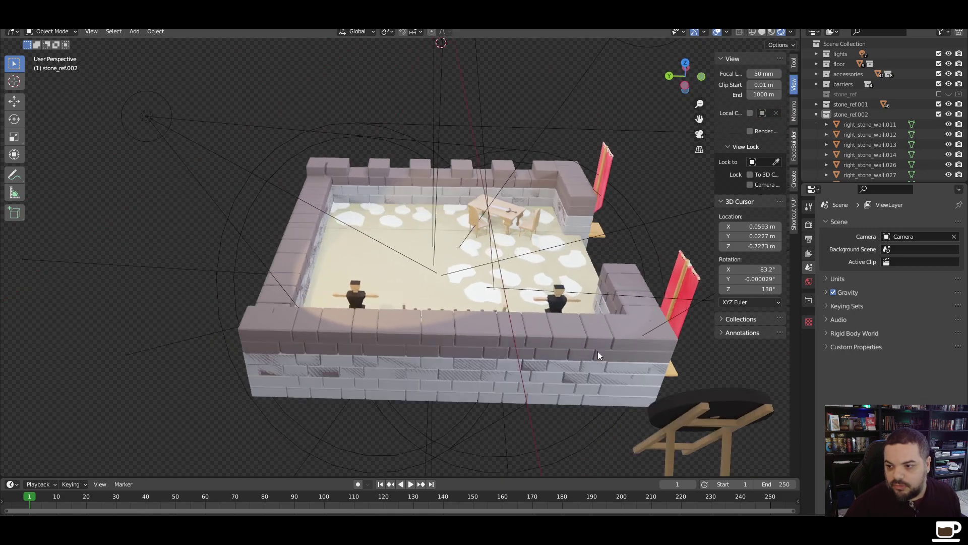
{"action": "left_click", "coordinate": [617, 334]}
{"action": "left_click", "coordinate": [600, 338], "text": "shift"}
{"action": "left_click", "coordinate": [566, 340], "text": "shift"}
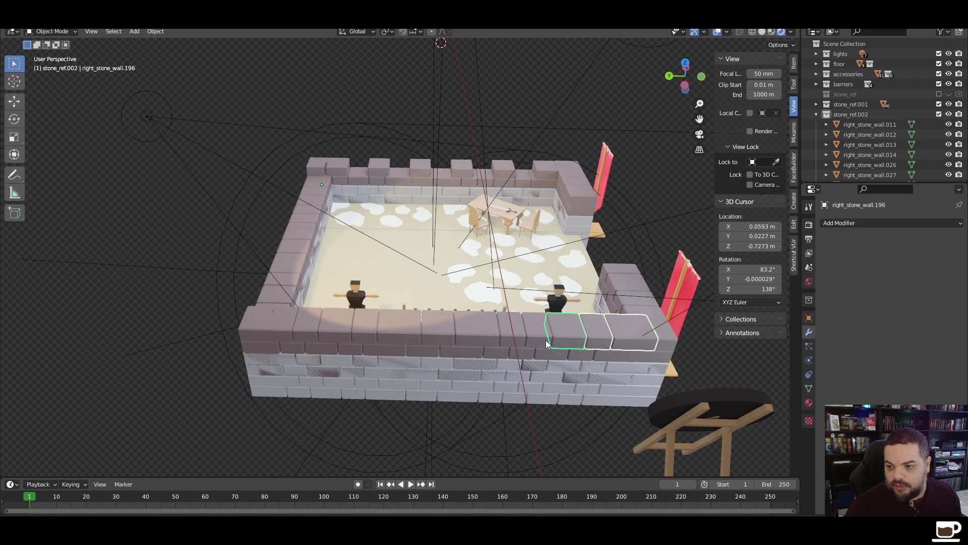
{"action": "left_click", "coordinate": [526, 342], "text": "shift"}
{"action": "left_click", "coordinate": [509, 335], "text": "shift"}
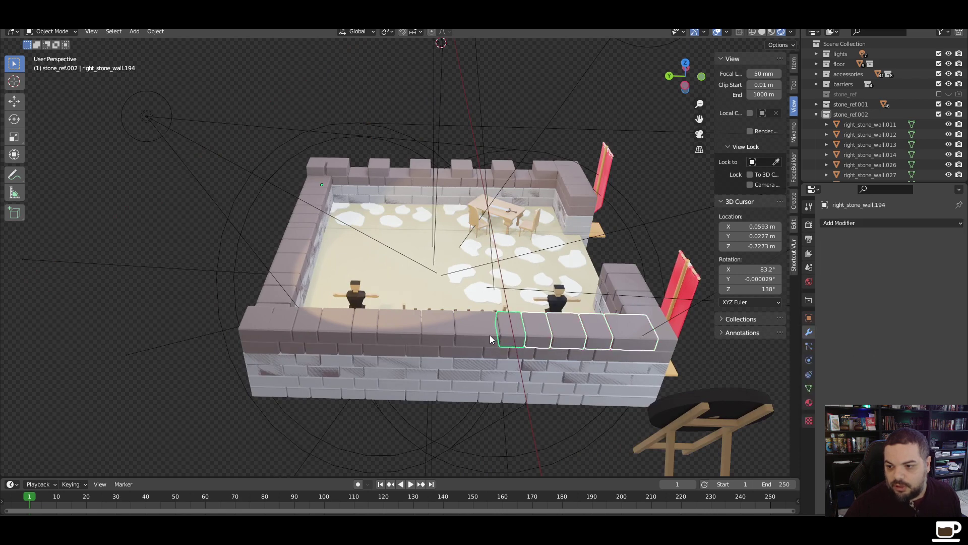
{"action": "left_click", "coordinate": [401, 338], "text": "shift"}
{"action": "left_click", "coordinate": [438, 337], "text": "shift"}
{"action": "left_click", "coordinate": [366, 336], "text": "shift"}
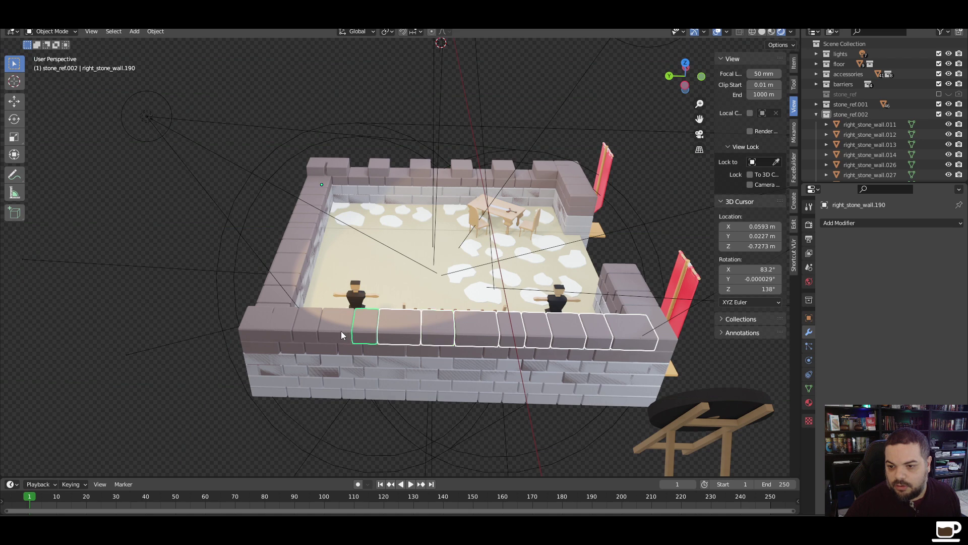
{"action": "left_click", "coordinate": [339, 333], "text": "shift"}
{"action": "left_click", "coordinate": [302, 330], "text": "shift"}
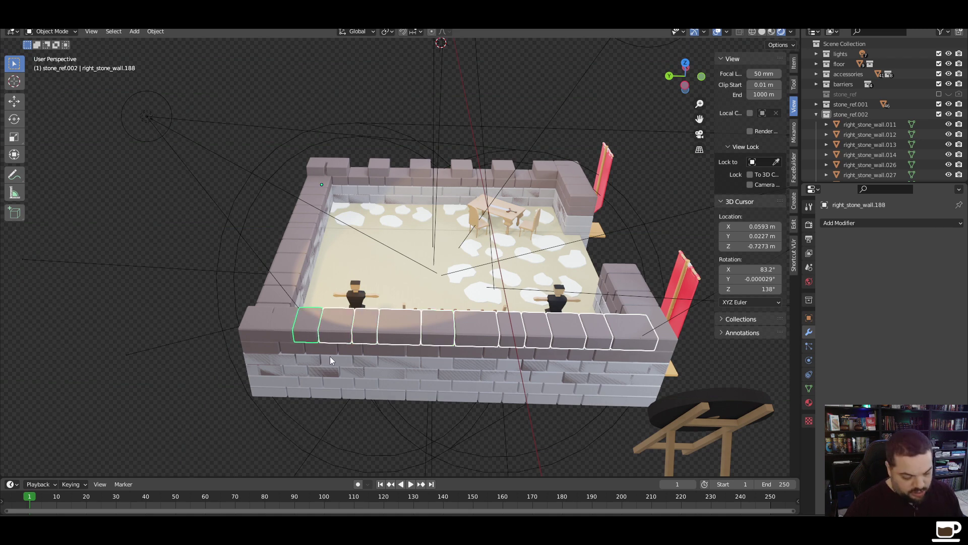
{"action": "key", "text": "Delete"}
{"action": "middle_click_drag", "start_coordinate": [361, 380], "coordinate": [405, 356]}
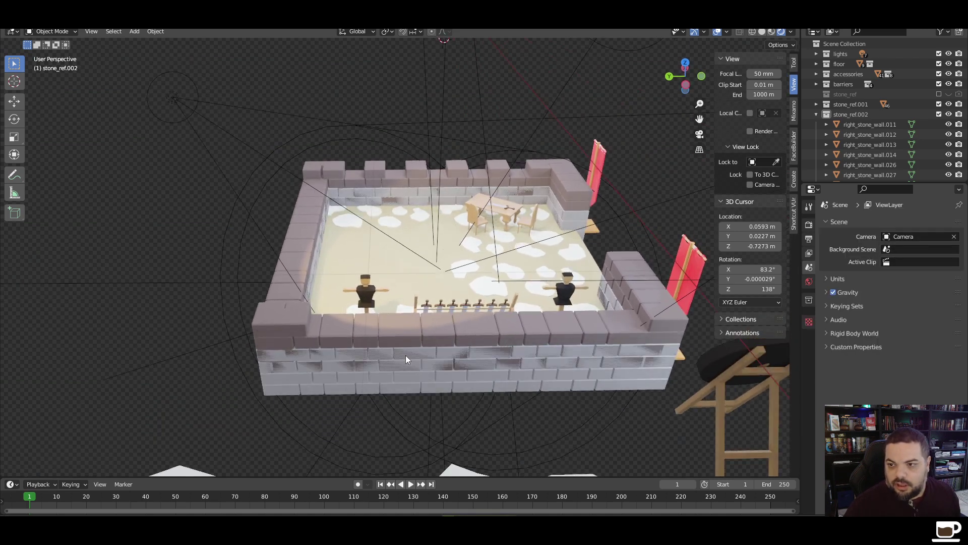
{"action": "left_click", "coordinate": [541, 167]}
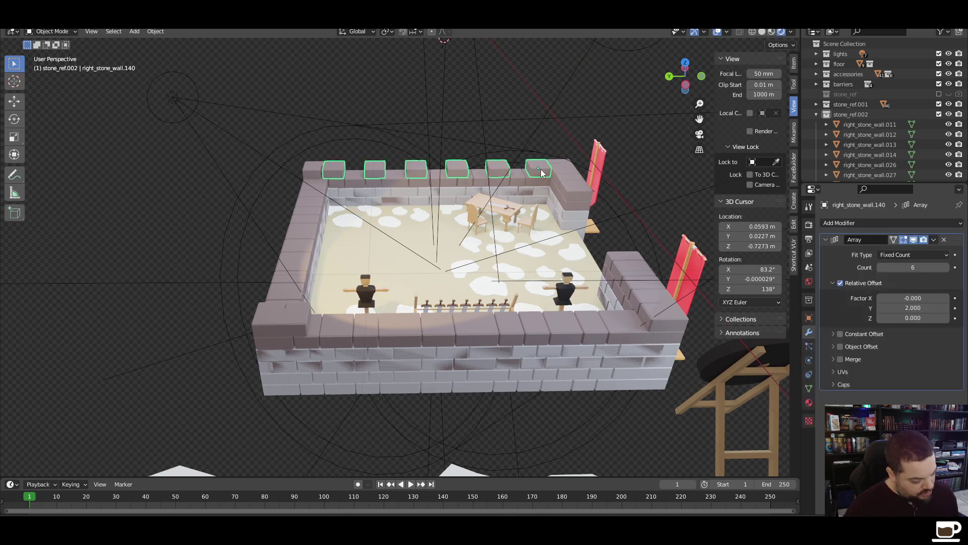
Duplicate the back wall's six-merlon array and slide it along X onto the front wall
{"action": "key", "text": "shift+d"}
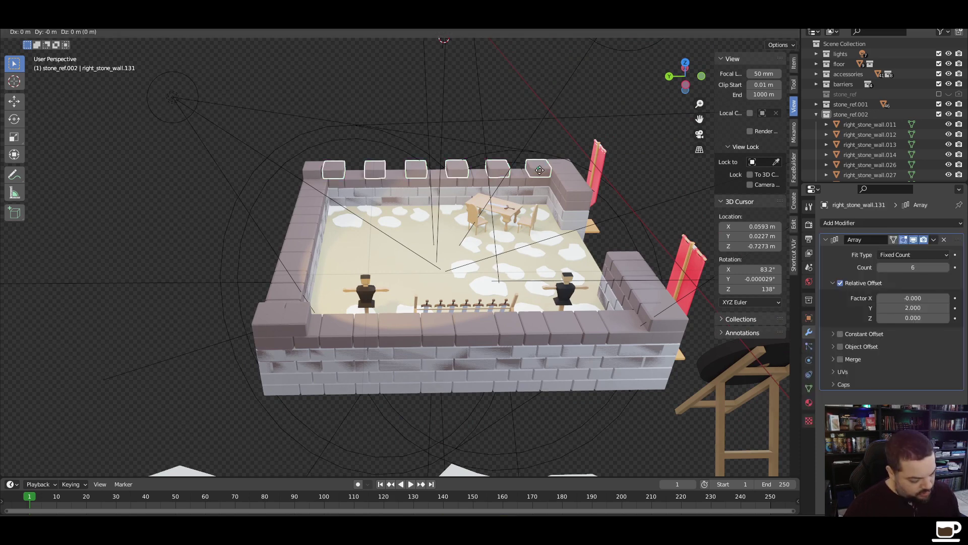
{"action": "key", "text": "x"}
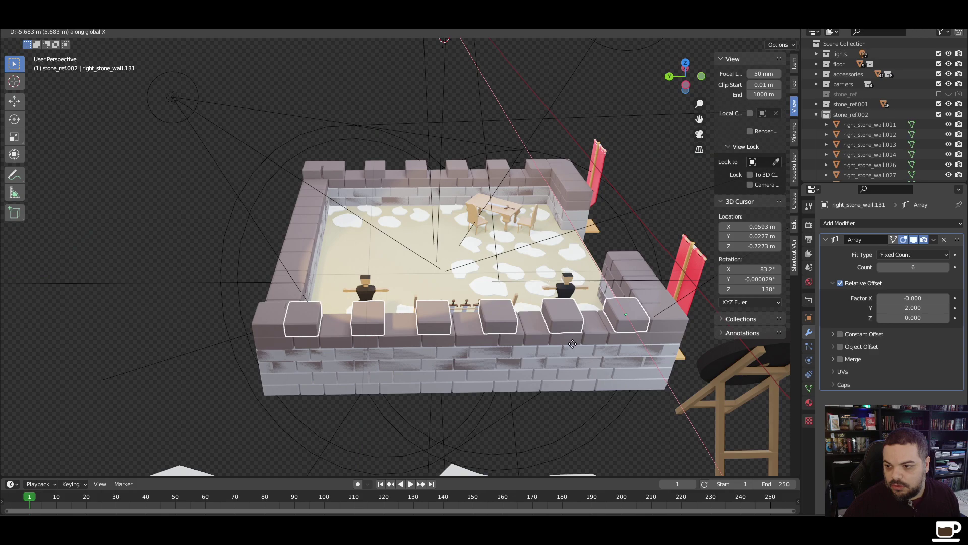
{"action": "left_click", "coordinate": [572, 344]}
{"action": "left_click", "coordinate": [664, 200]}
{"action": "middle_click_drag", "start_coordinate": [656, 230], "coordinate": [432, 351]}
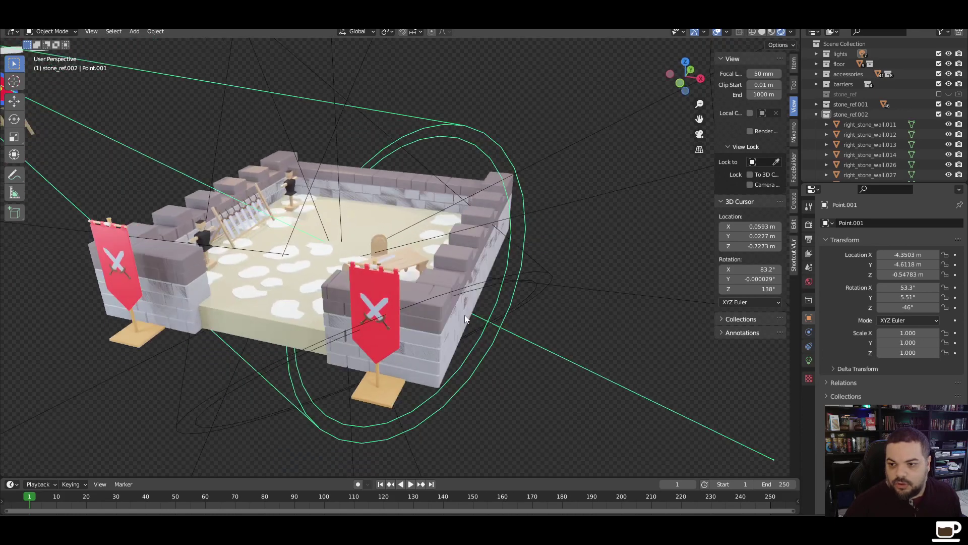
{"action": "scroll", "coordinate": [433, 352], "scroll_direction": "up", "scroll_amount": 2}
{"action": "left_click", "coordinate": [817, 114]}
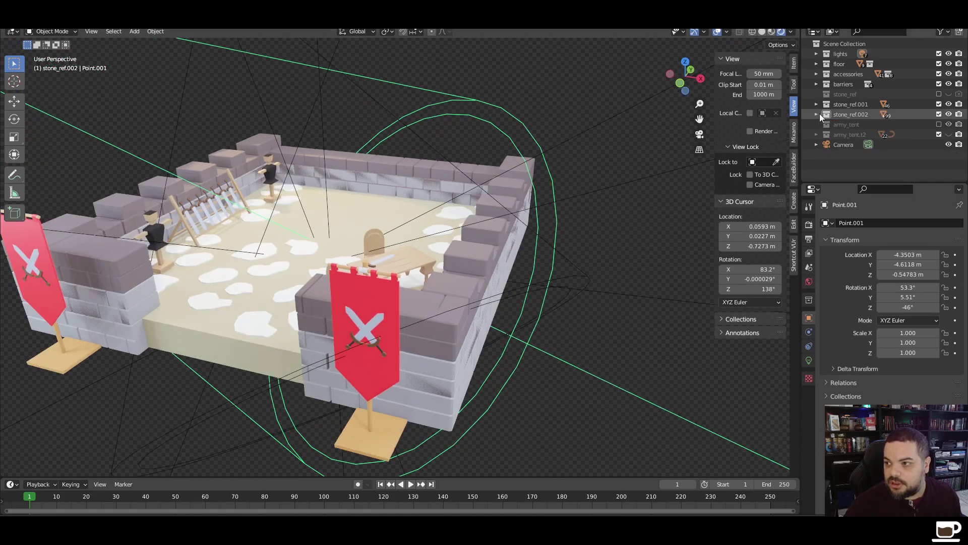
Exclude the banner, banner.001 and swords collections to remove both banners and the sword racks
{"action": "left_click", "coordinate": [818, 74]}
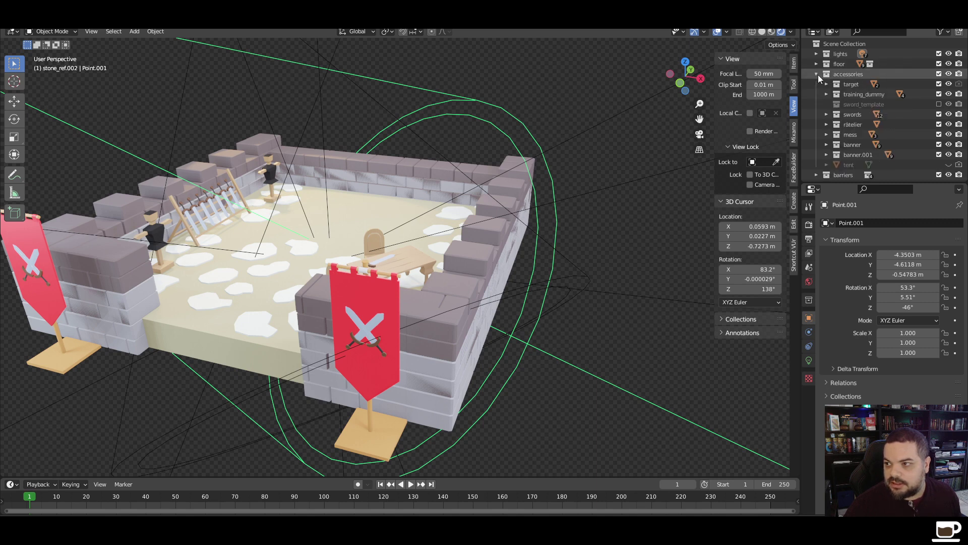
{"action": "left_click", "coordinate": [939, 155]}
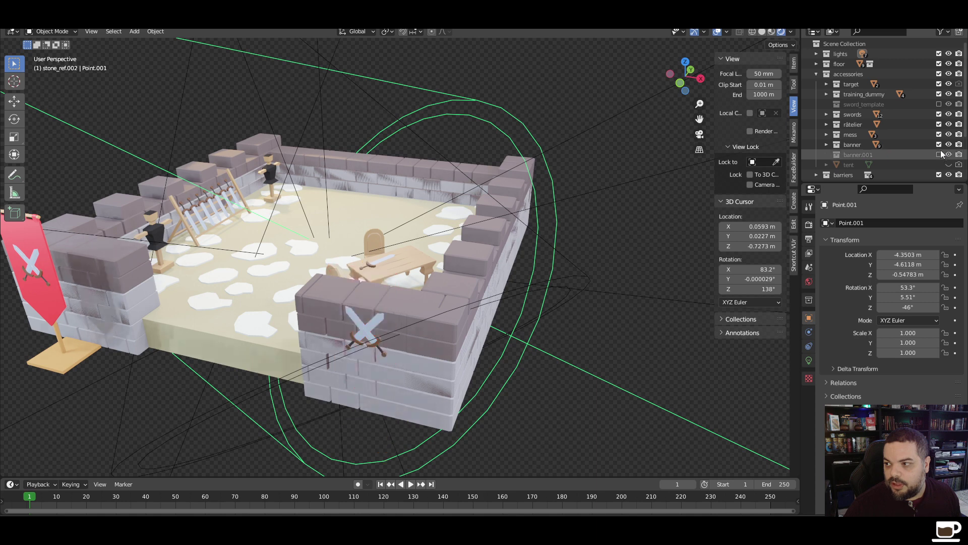
{"action": "left_click", "coordinate": [940, 145]}
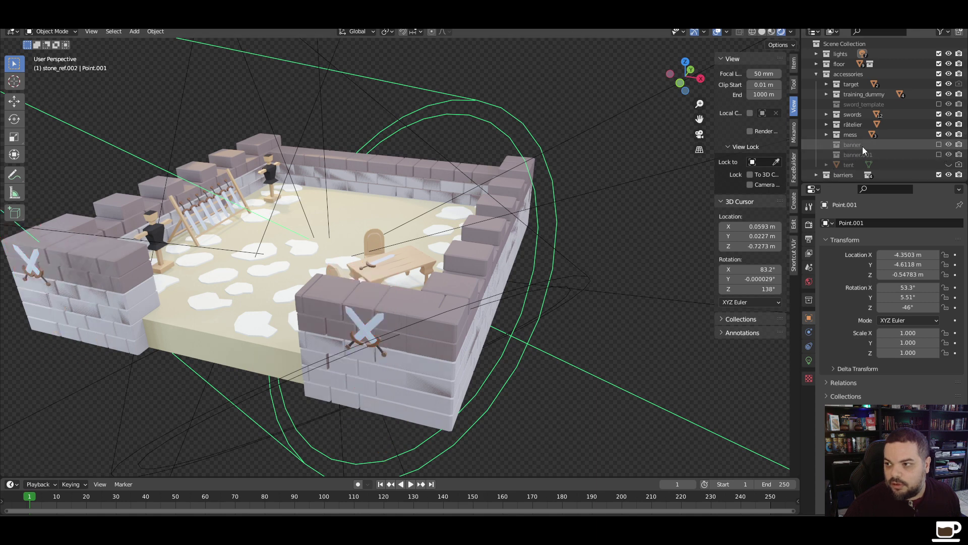
{"action": "left_click", "coordinate": [939, 115]}
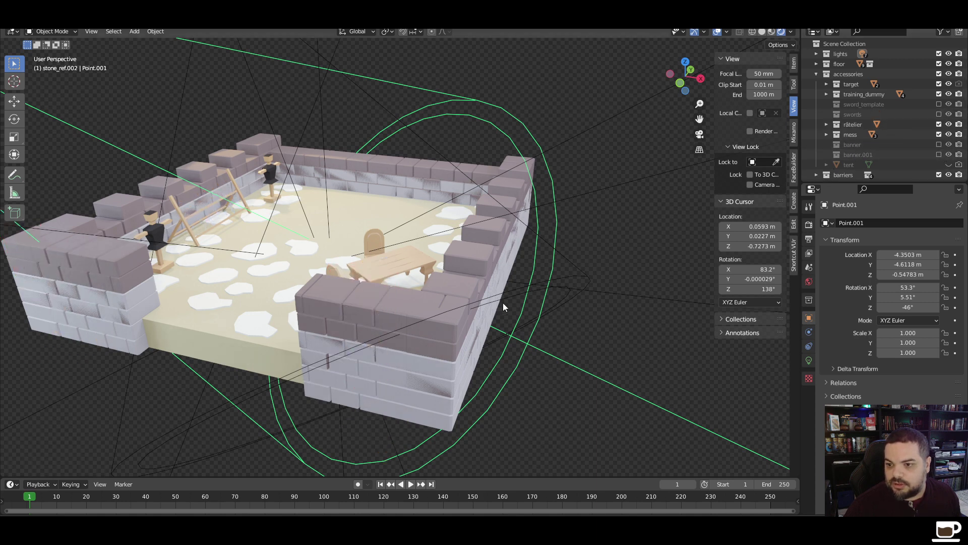
Delete top block right_stone_wall.222 from the front-right wall
{"action": "middle_click_drag", "start_coordinate": [504, 303], "coordinate": [427, 325]}
{"action": "middle_click_drag", "start_coordinate": [472, 286], "coordinate": [459, 347]}
{"action": "left_click", "coordinate": [463, 352]}
{"action": "left_click", "coordinate": [433, 352]}
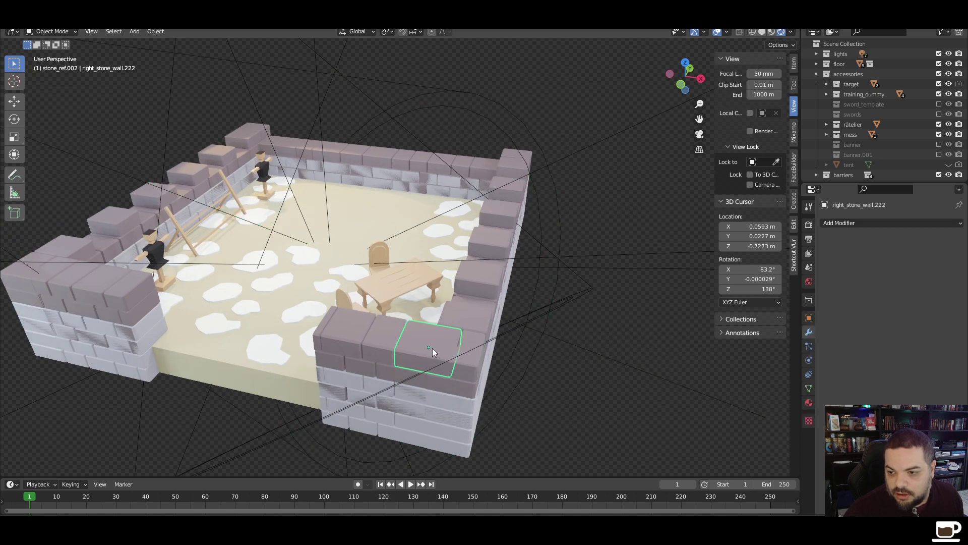
{"action": "key", "text": "Delete"}
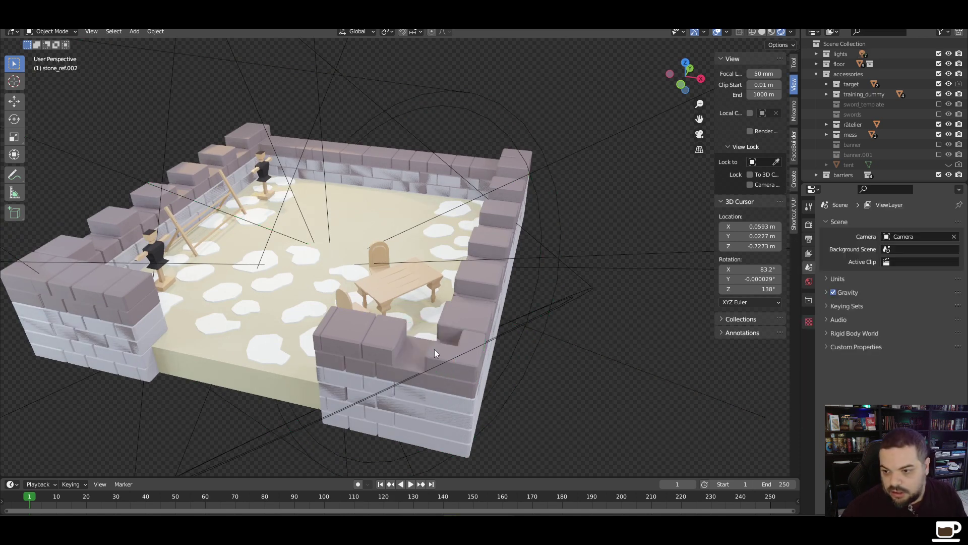
Select top block right_stone_wall.223 on the front-left wall
{"action": "middle_click_drag", "start_coordinate": [453, 353], "coordinate": [320, 326]}
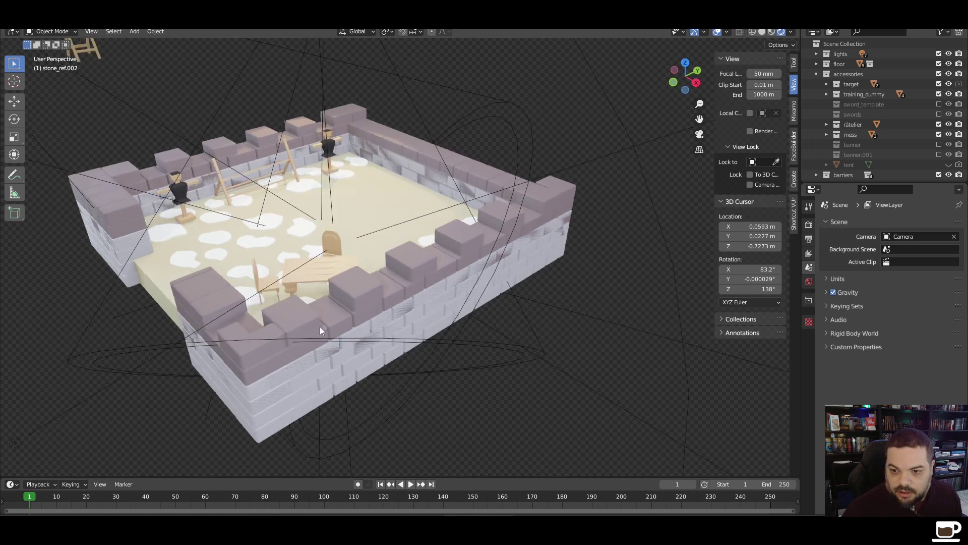
{"action": "left_click", "coordinate": [264, 336]}
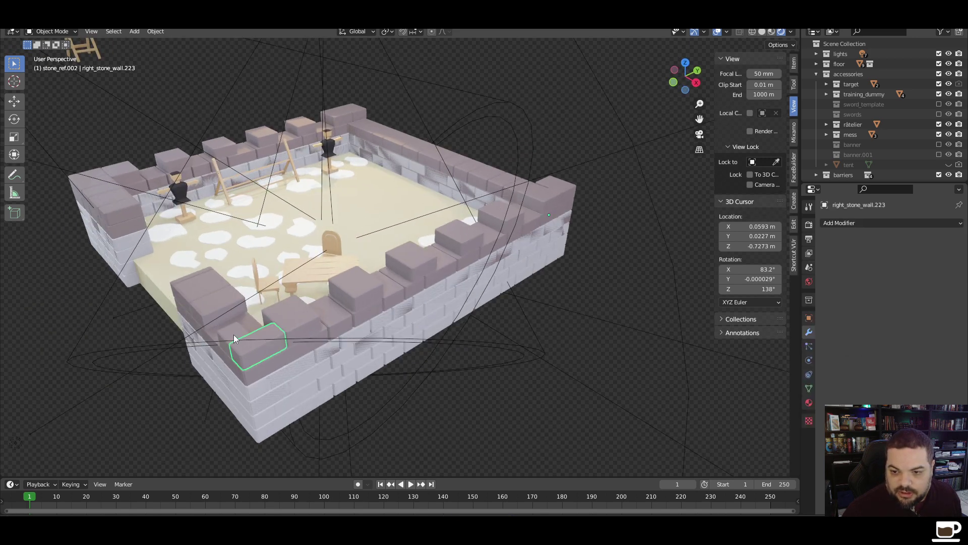
{"action": "left_click", "coordinate": [234, 338]}
{"action": "left_click", "coordinate": [264, 338]}
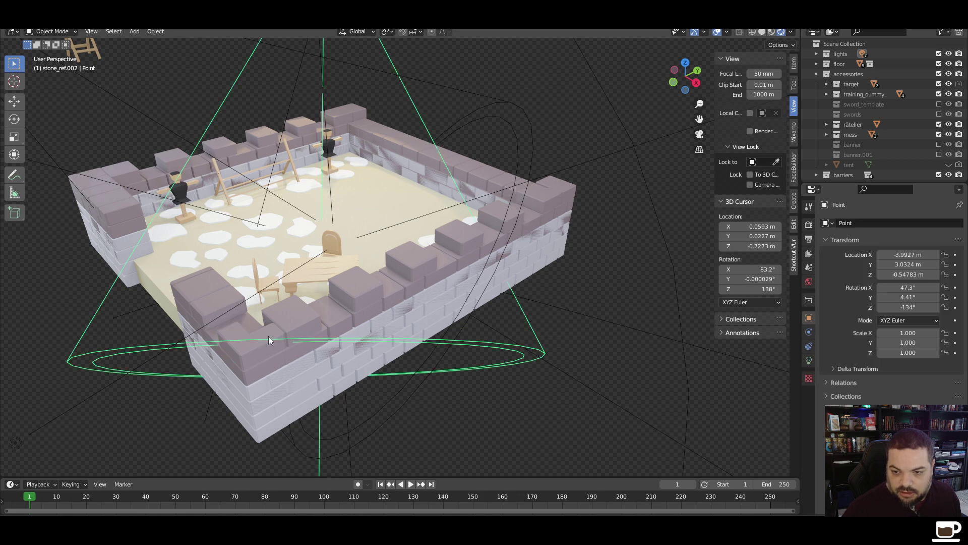
{"action": "left_click", "coordinate": [269, 334]}
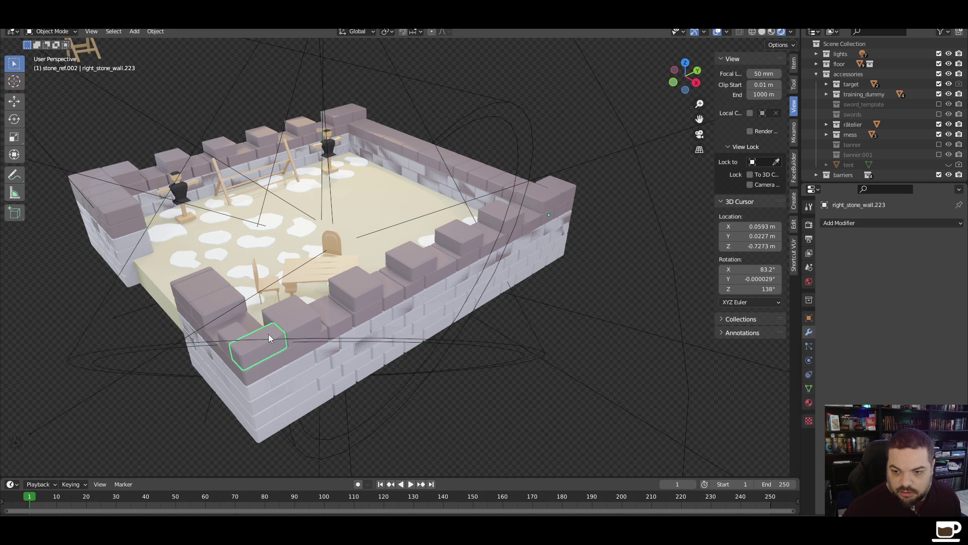
Exclude the lights collection and switch the viewport to plain grey Solid shading
{"action": "left_click", "coordinate": [939, 53]}
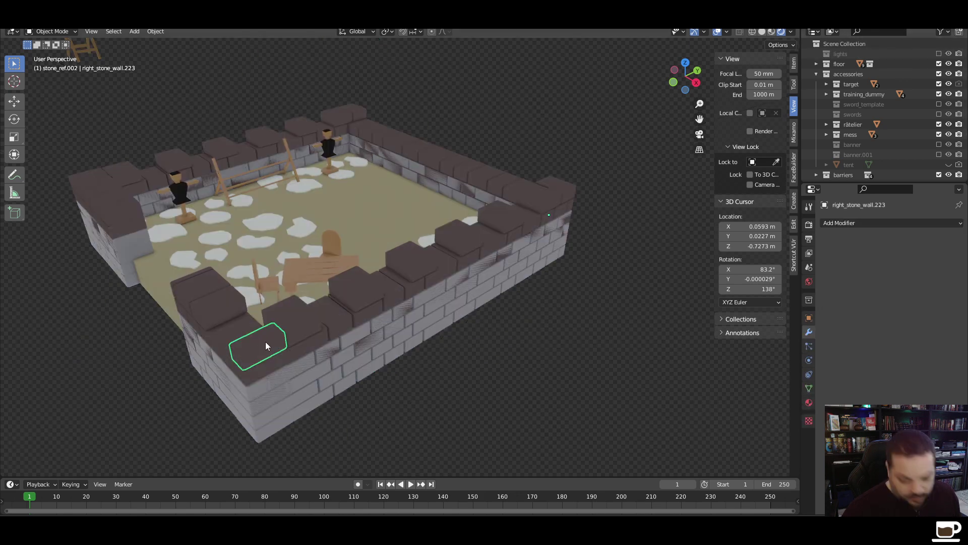
{"action": "left_click", "coordinate": [763, 32]}
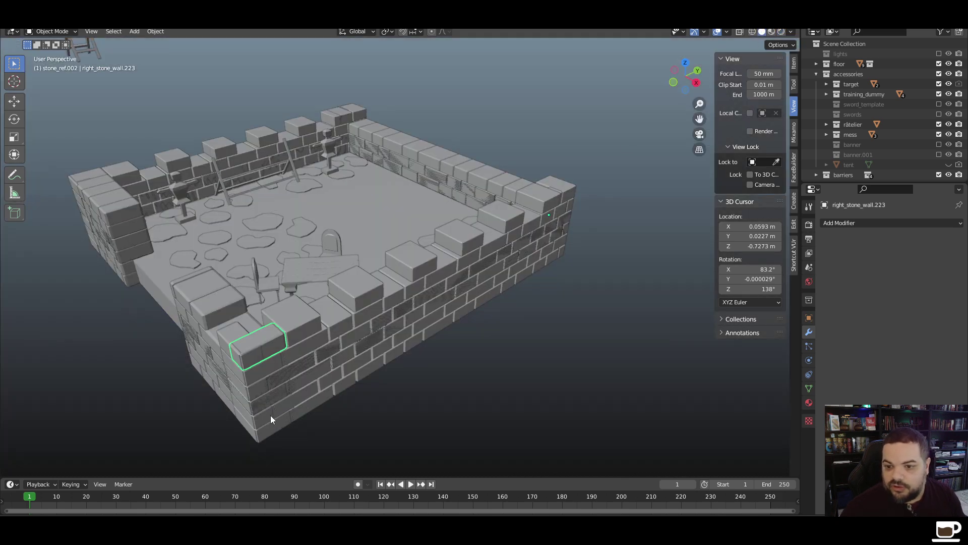
{"action": "middle_click_drag", "start_coordinate": [270, 415], "coordinate": [279, 395]}
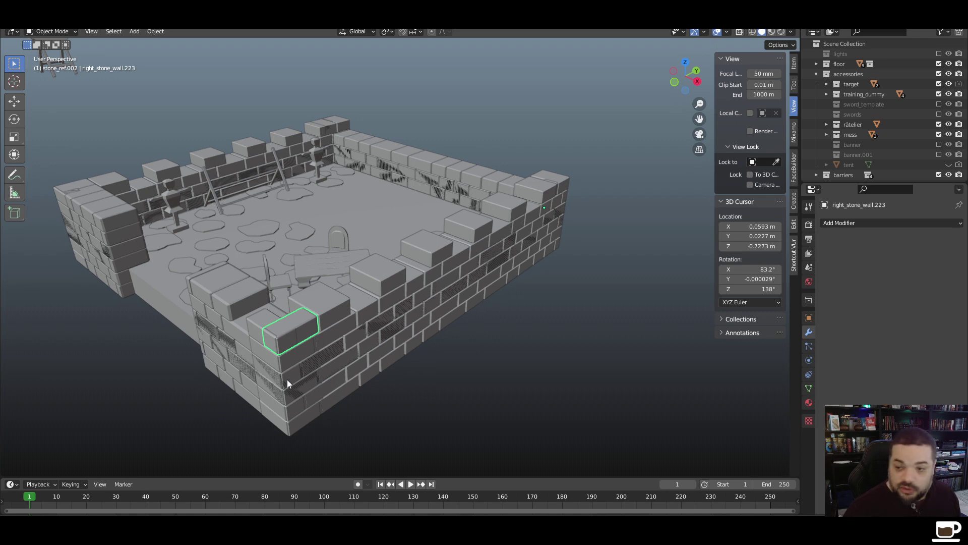
Delete corner brick right_stone_wall.143 from the front wall top
{"action": "middle_click_drag", "start_coordinate": [287, 384], "coordinate": [302, 374], "text": "shift"}
{"action": "left_click", "coordinate": [304, 369]}
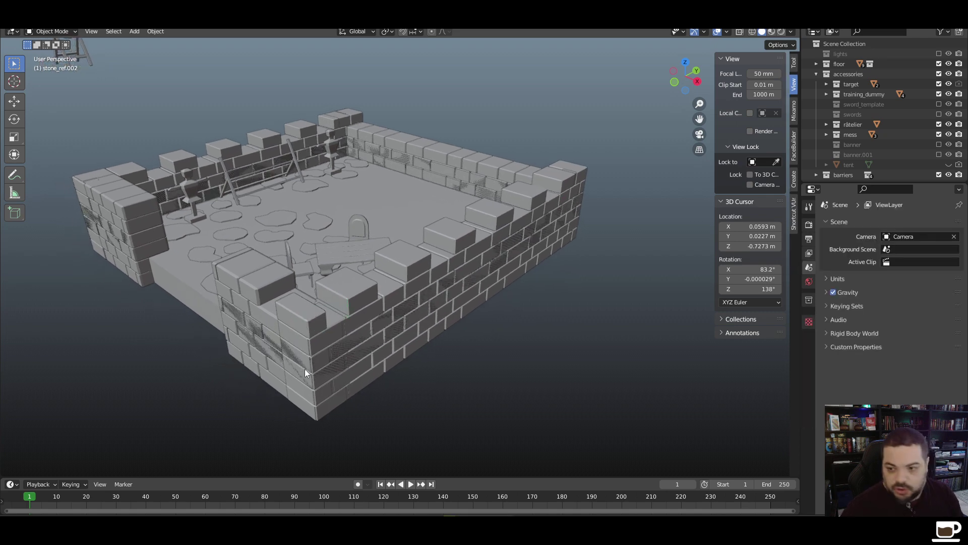
{"action": "left_click", "coordinate": [319, 313]}
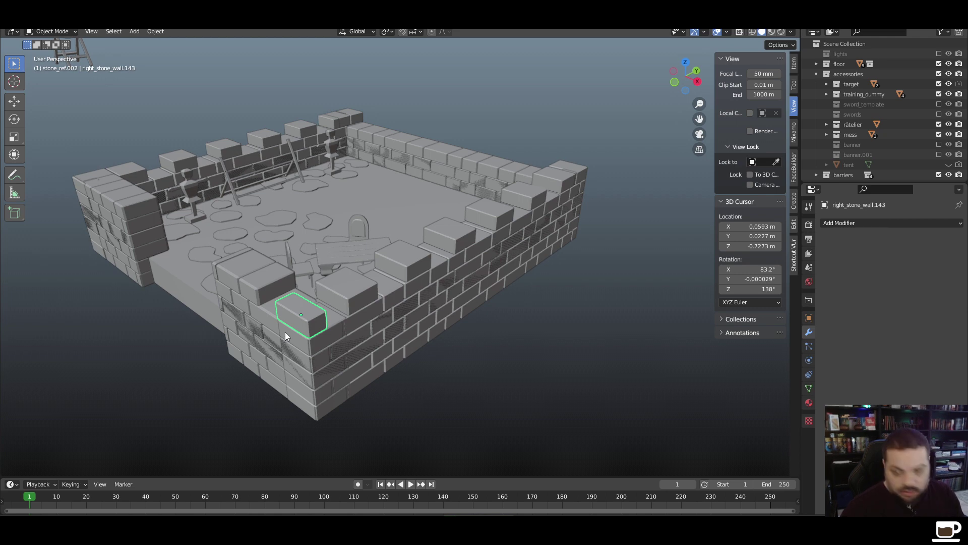
{"action": "key", "text": "Delete"}
{"action": "middle_click_drag", "start_coordinate": [316, 307], "coordinate": [311, 337]}
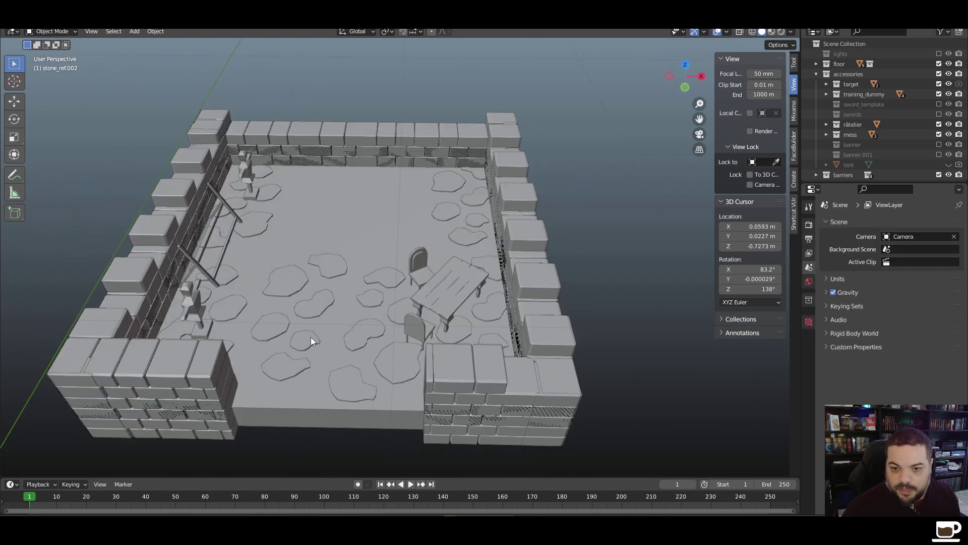
Delete corner bricks right_stone_wall.214 and right_stone_wall.199
{"action": "left_click", "coordinate": [72, 361]}
{"action": "left_click", "coordinate": [83, 379], "text": "shift"}
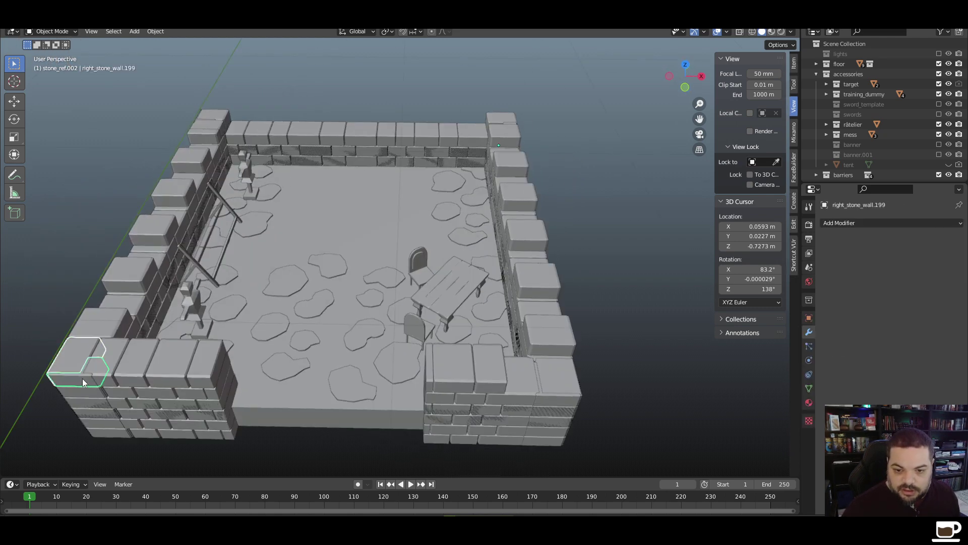
{"action": "key", "text": "Delete"}
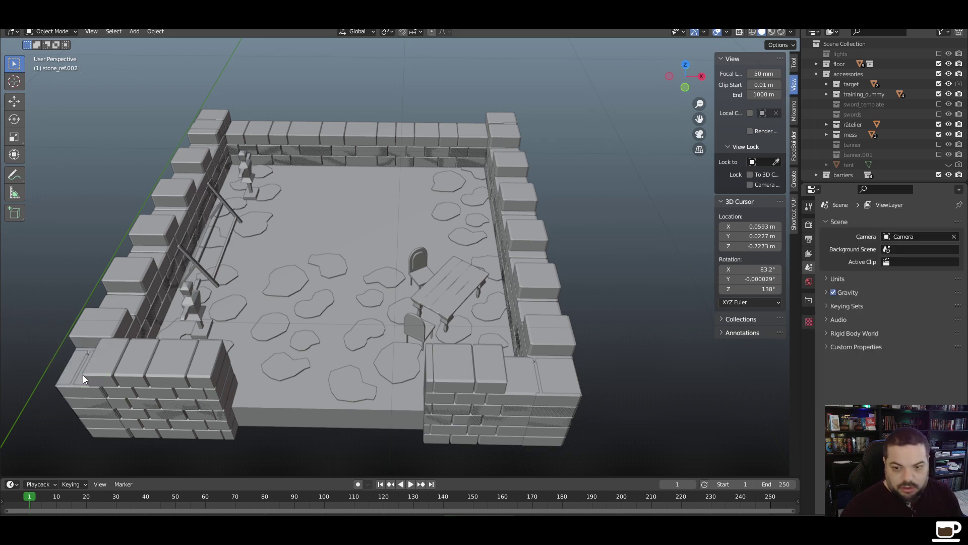
Move the left and right walls' merlon rows together along the Y axis
{"action": "left_click", "coordinate": [115, 320]}
{"action": "left_click", "coordinate": [557, 339]}
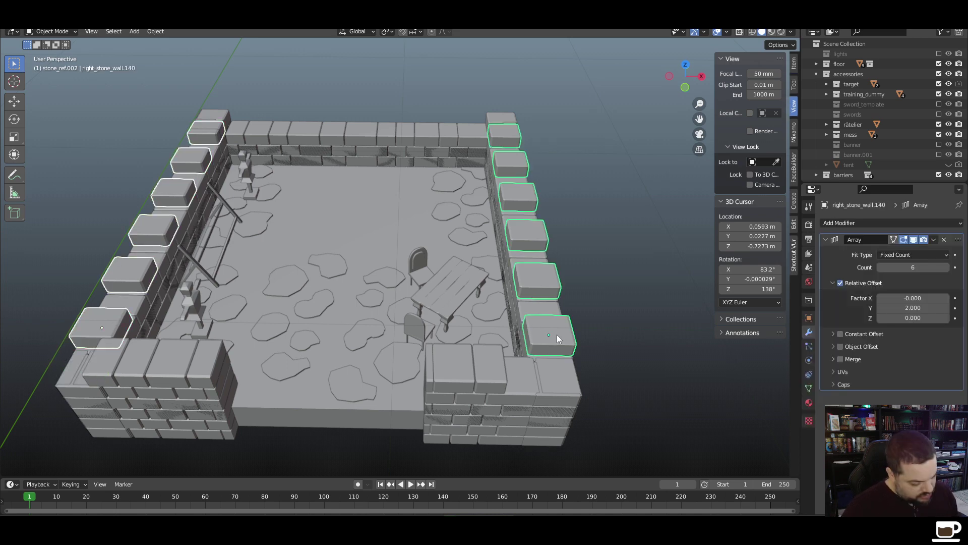
{"action": "key", "text": "g"}
{"action": "key", "text": "y"}
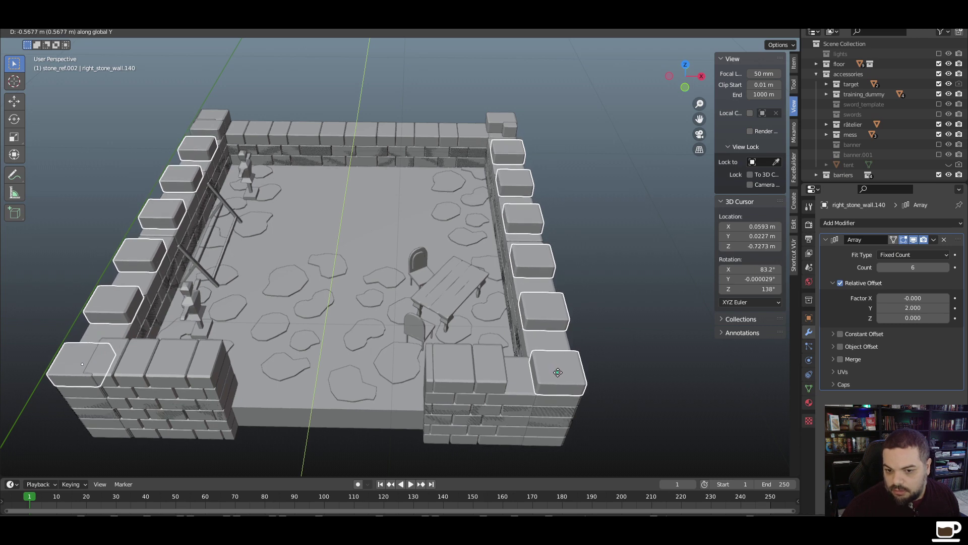
{"action": "left_click", "coordinate": [560, 371]}
{"action": "key", "text": "alt+a"}
Delete four top bricks from the front-left wall and two from the front-right wall
{"action": "middle_click_drag", "start_coordinate": [510, 434], "coordinate": [425, 435]}
{"action": "left_click", "coordinate": [162, 341]}
{"action": "left_click", "coordinate": [187, 344], "text": "shift"}
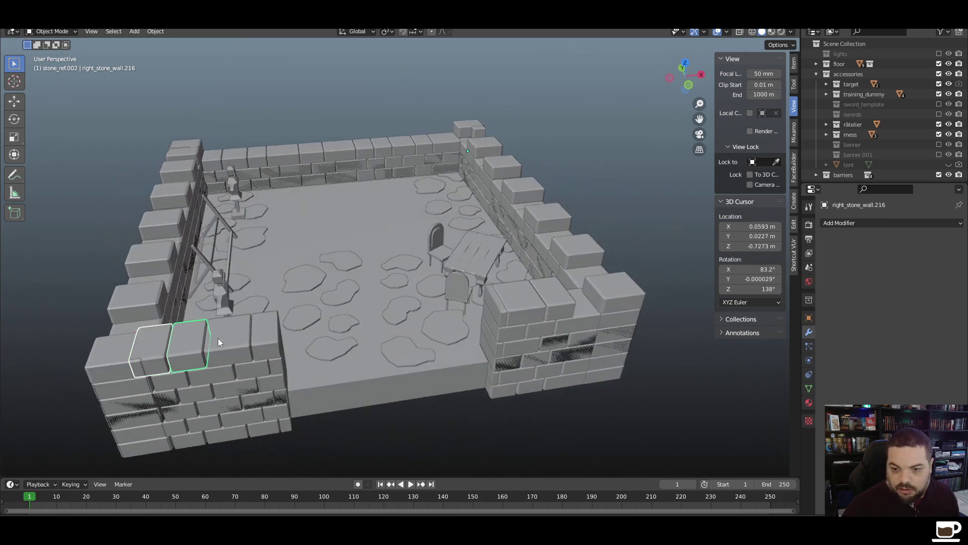
{"action": "left_click", "coordinate": [228, 338], "text": "shift"}
{"action": "left_click", "coordinate": [259, 335], "text": "shift"}
{"action": "key", "text": "Delete"}
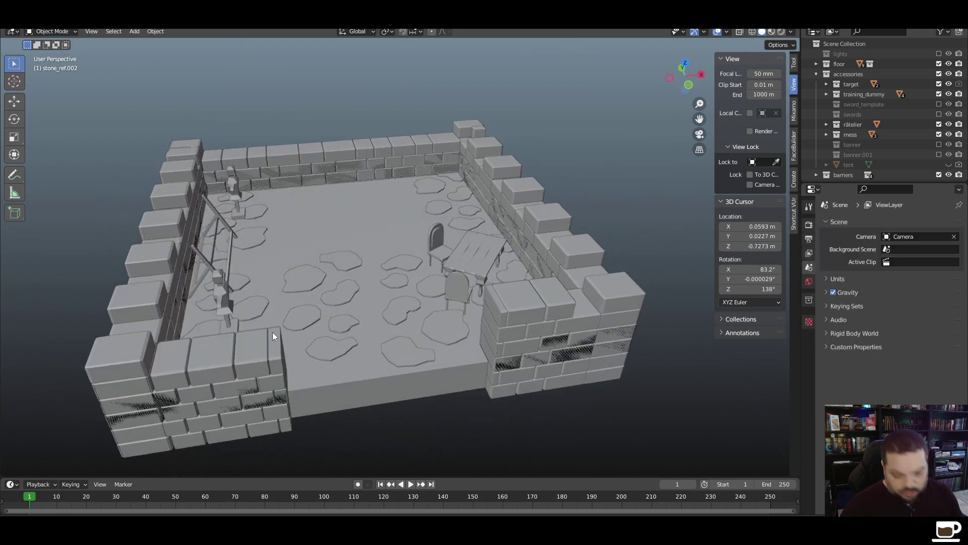
{"action": "left_click", "coordinate": [505, 310]}
{"action": "left_click", "coordinate": [557, 305], "text": "shift"}
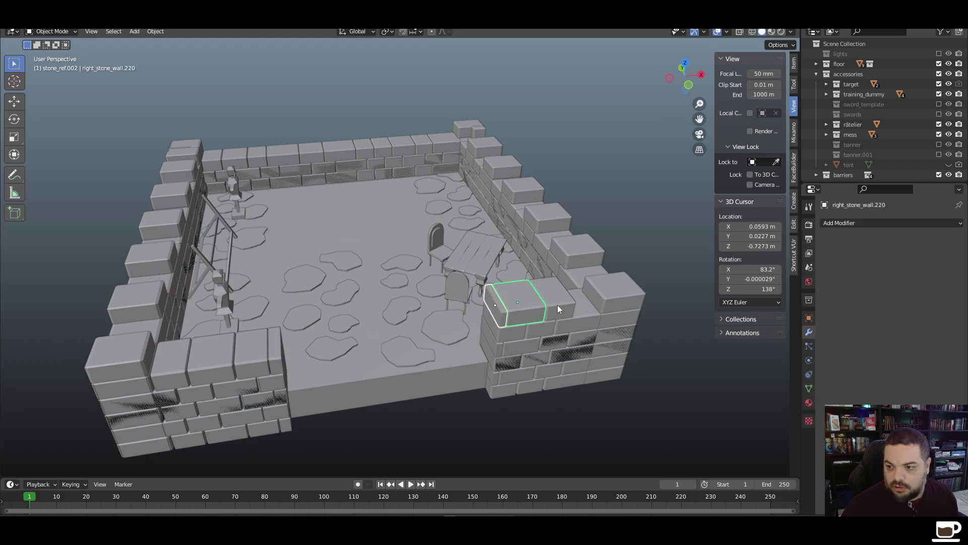
{"action": "key", "text": "Delete"}
Delete the remaining stray bricks at the wall corner so it is clear
{"action": "middle_click_drag", "start_coordinate": [625, 343], "coordinate": [457, 323]}
{"action": "left_click", "coordinate": [466, 263]}
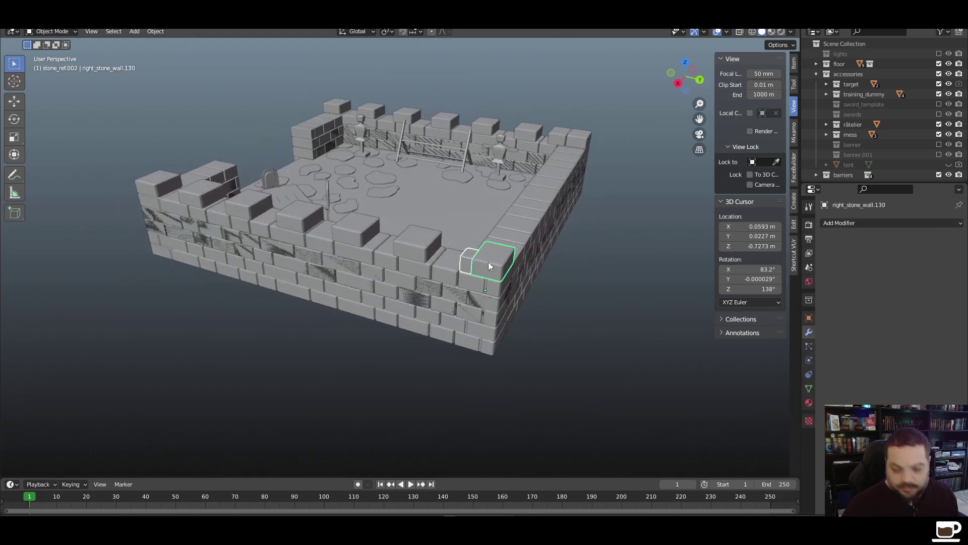
{"action": "key", "text": "Delete"}
{"action": "middle_click_drag", "start_coordinate": [585, 135], "coordinate": [676, 227]}
{"action": "left_click", "coordinate": [662, 204]}
{"action": "left_click", "coordinate": [691, 228], "text": "shift"}
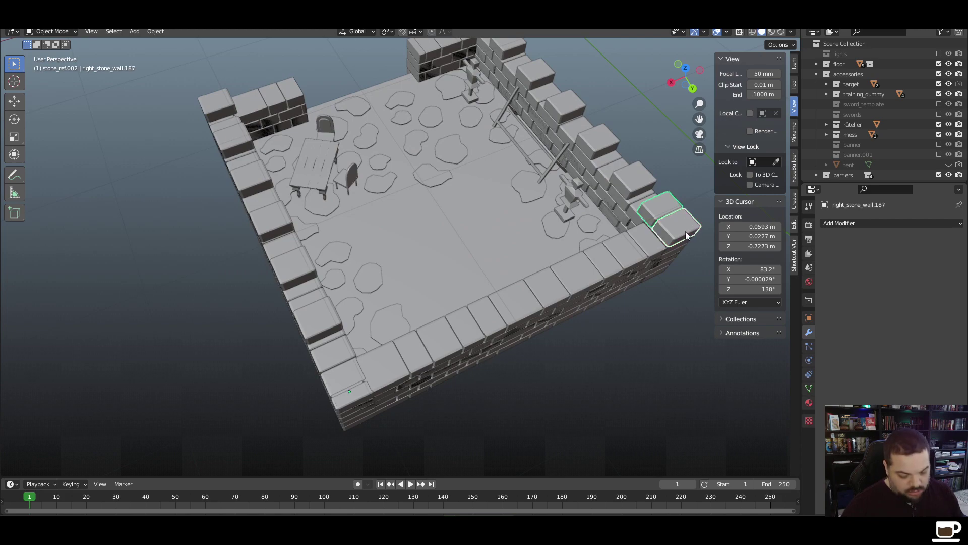
{"action": "key", "text": "Delete"}
{"action": "middle_click_drag", "start_coordinate": [665, 277], "coordinate": [239, 289]}
{"action": "left_click", "coordinate": [667, 184]}
{"action": "key", "text": "Delete"}
Raise the front merlon array's Count to 7 and set its relative Y offset to 2.005
{"action": "left_click", "coordinate": [176, 290]}
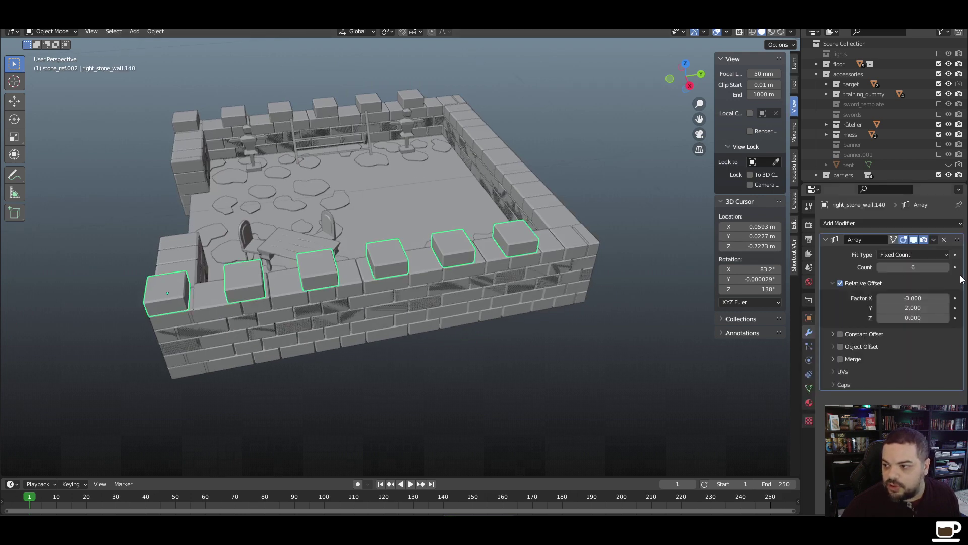
{"action": "left_click", "coordinate": [947, 267]}
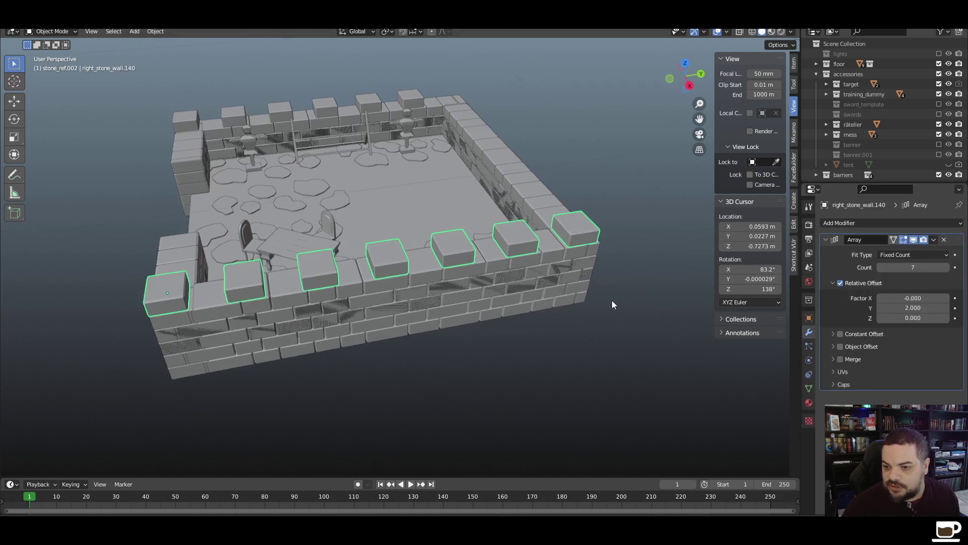
{"action": "middle_click_drag", "start_coordinate": [612, 300], "coordinate": [574, 276]}
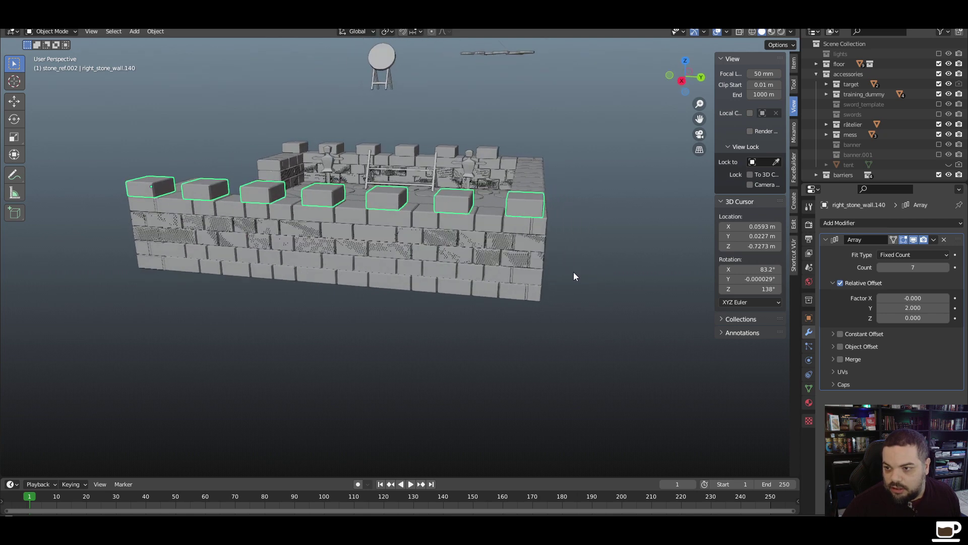
{"action": "left_click", "coordinate": [908, 309]}
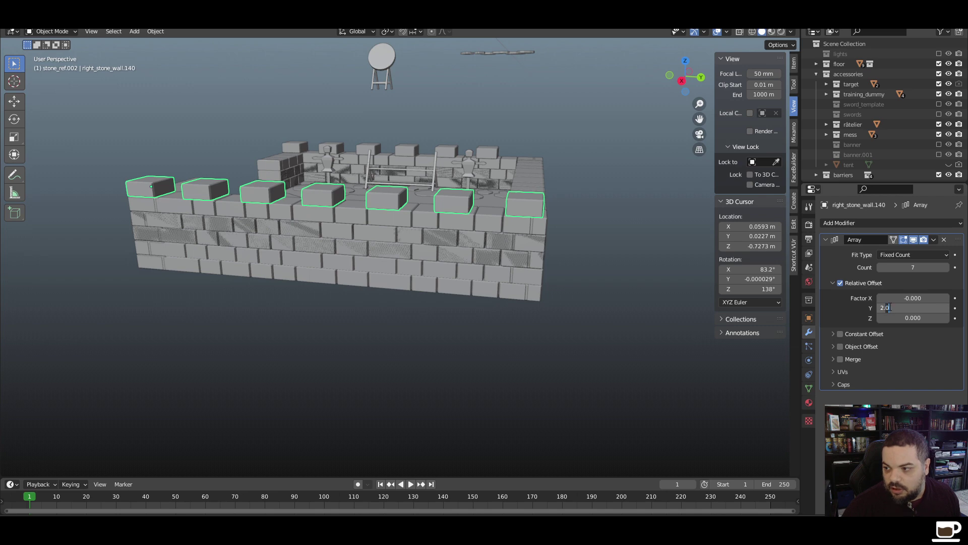
{"action": "key", "text": "Return"}
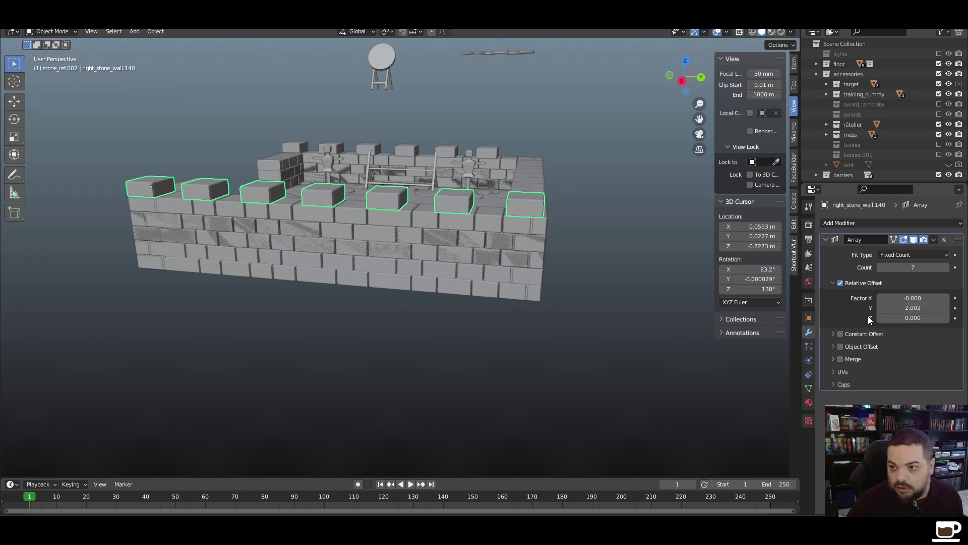
{"action": "left_click", "coordinate": [897, 309]}
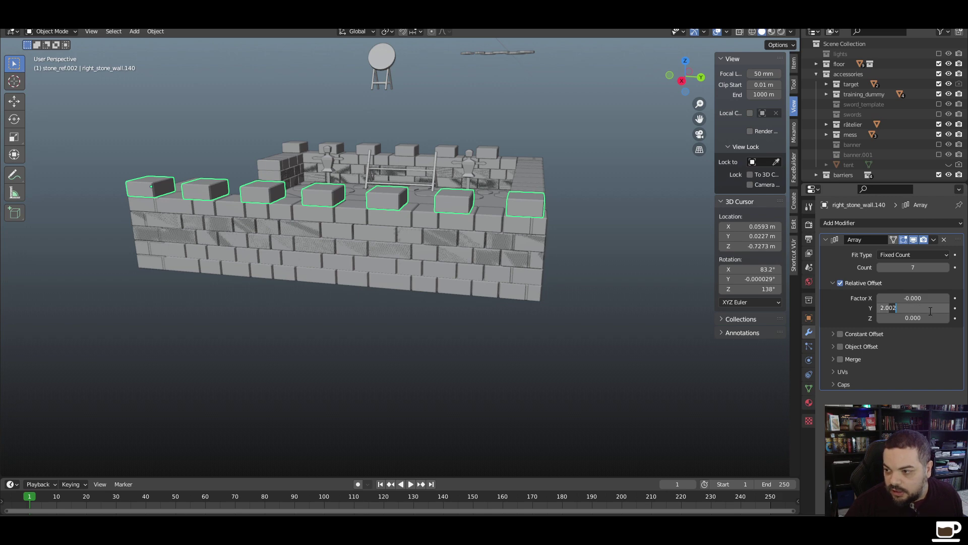
{"action": "key", "text": "Return"}
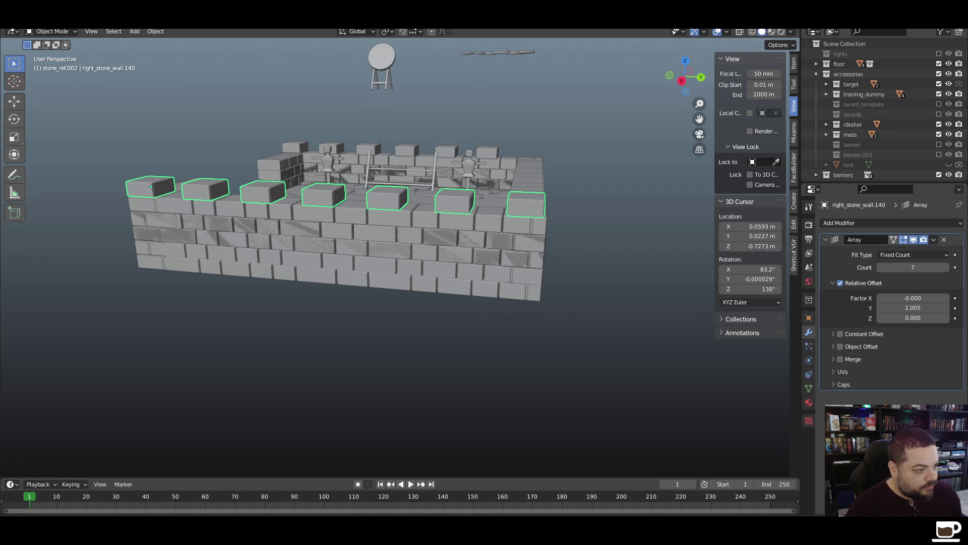
{"action": "key", "text": "alt+Tab"}
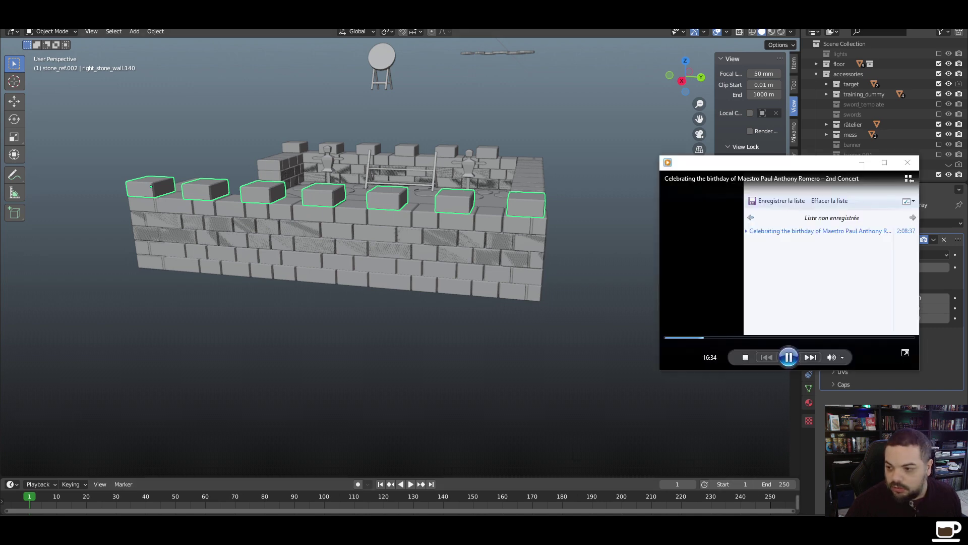
{"action": "left_click", "coordinate": [713, 338]}
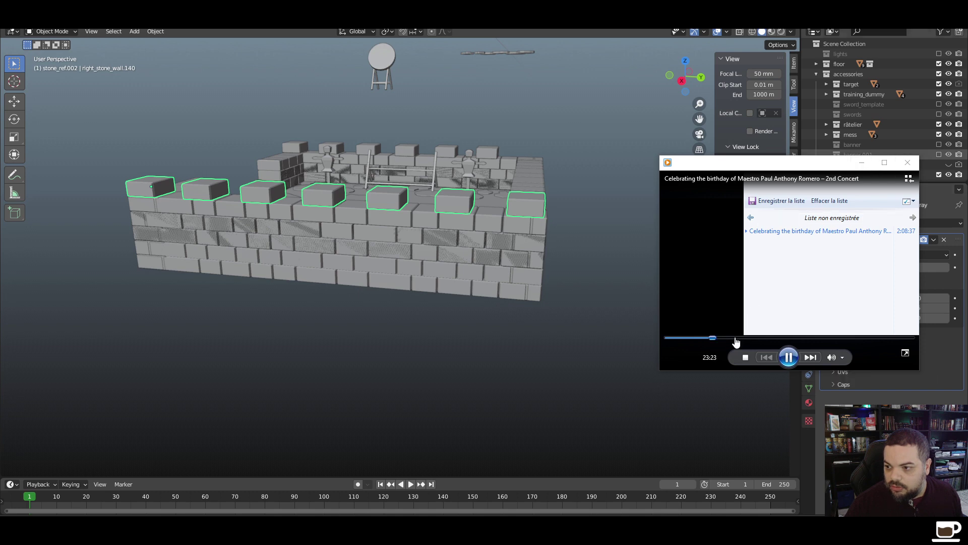
{"action": "left_click", "coordinate": [862, 163]}
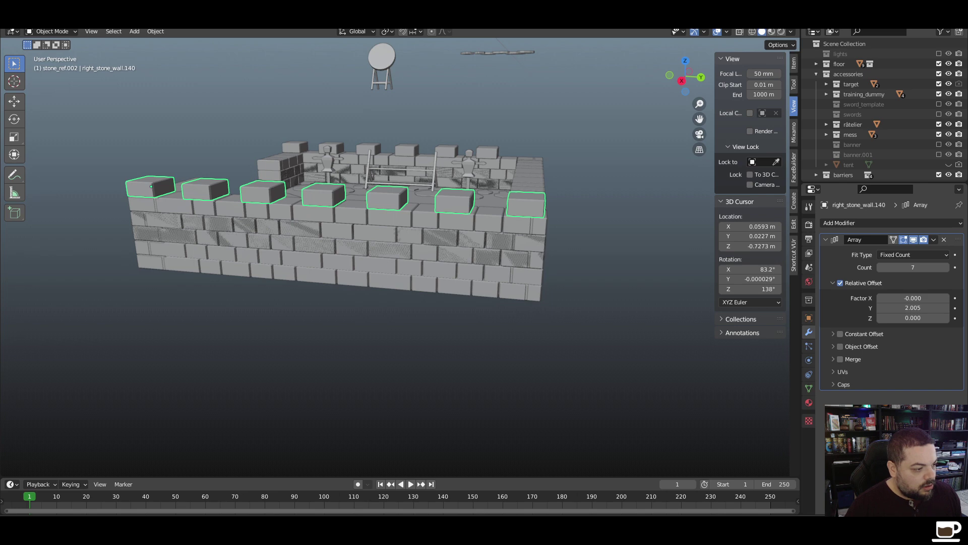
Nudge the merlon array's relative Y offset from 2.005 to 2.010
{"action": "left_click", "coordinate": [912, 308]}
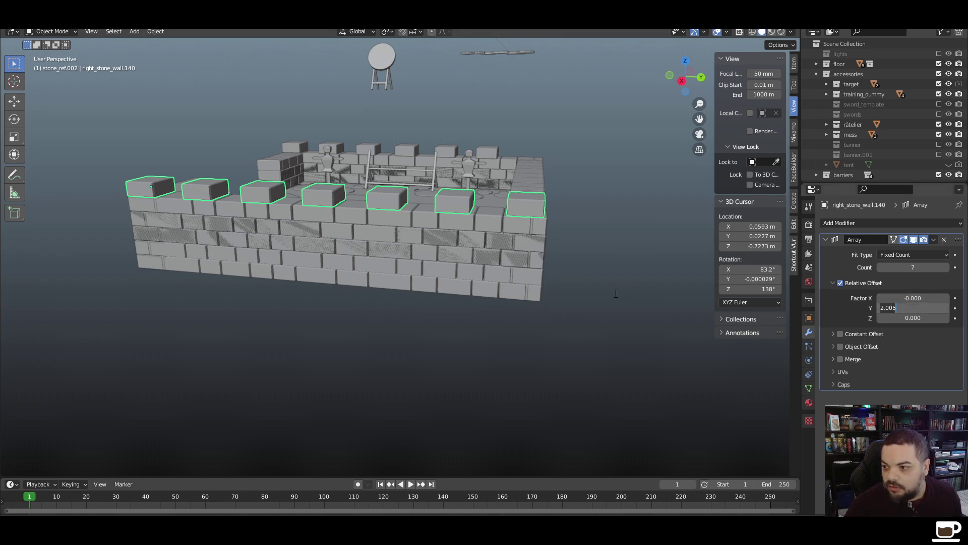
{"action": "key", "text": "Return"}
{"action": "middle_click_drag", "start_coordinate": [612, 292], "coordinate": [465, 279]}
{"action": "scroll", "coordinate": [398, 268], "scroll_direction": "up", "scroll_amount": 6}
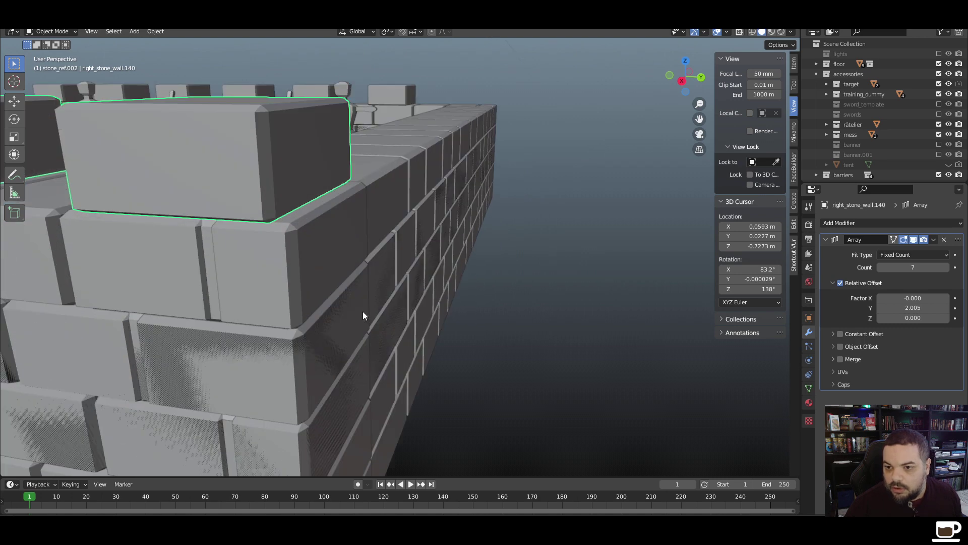
{"action": "scroll", "coordinate": [362, 310], "scroll_direction": "down", "scroll_amount": 3}
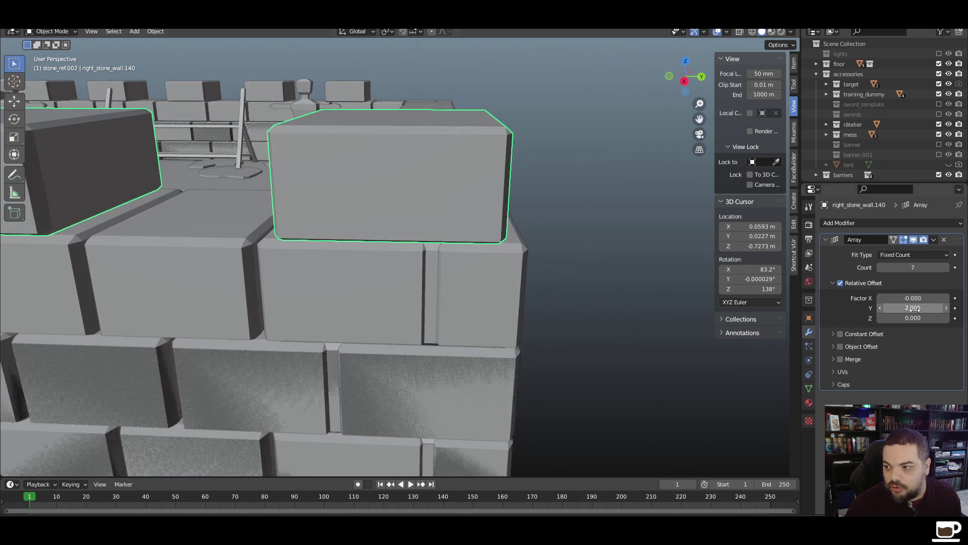
{"action": "left_click", "coordinate": [893, 308]}
{"action": "key", "text": "End"}
{"action": "key", "text": "BackSpace"}
{"action": "key", "text": "BackSpace"}
{"action": "type", "text": "1"}
{"action": "key", "text": "Return"}
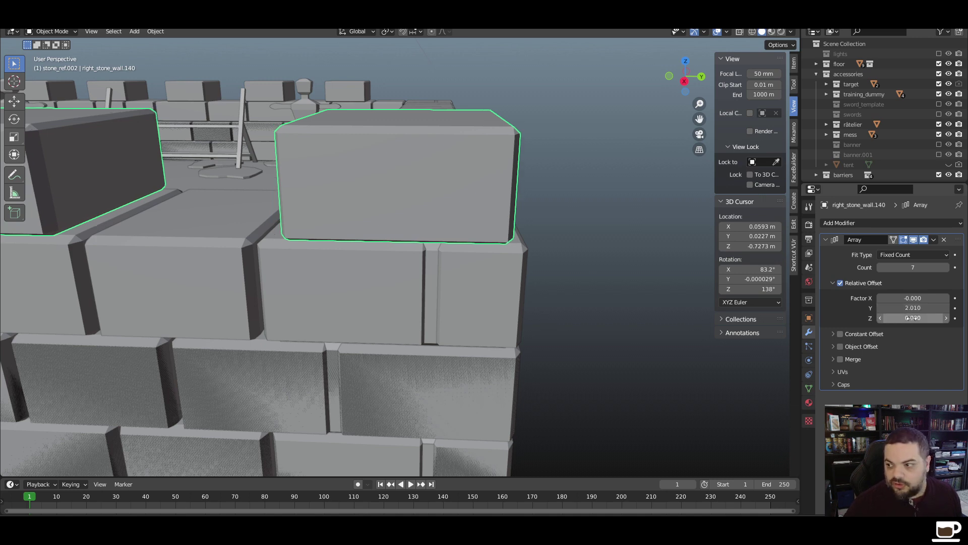
Step the relative Y offset through 2.012 and 2.015 to a final 2.020
{"action": "left_click", "coordinate": [889, 308]}
{"action": "type", "text": "2.01"}
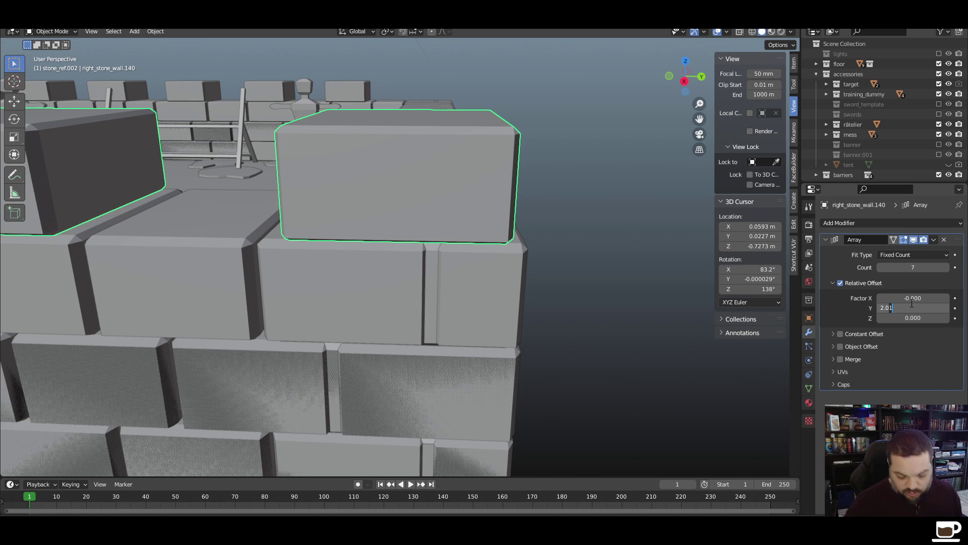
{"action": "type", "text": "2"}
{"action": "key", "text": "Return"}
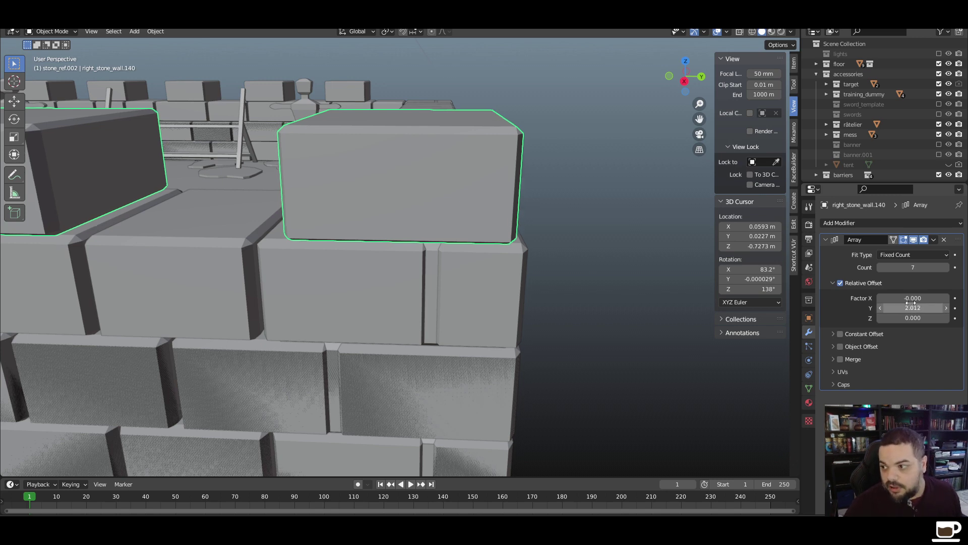
{"action": "left_click", "coordinate": [912, 308]}
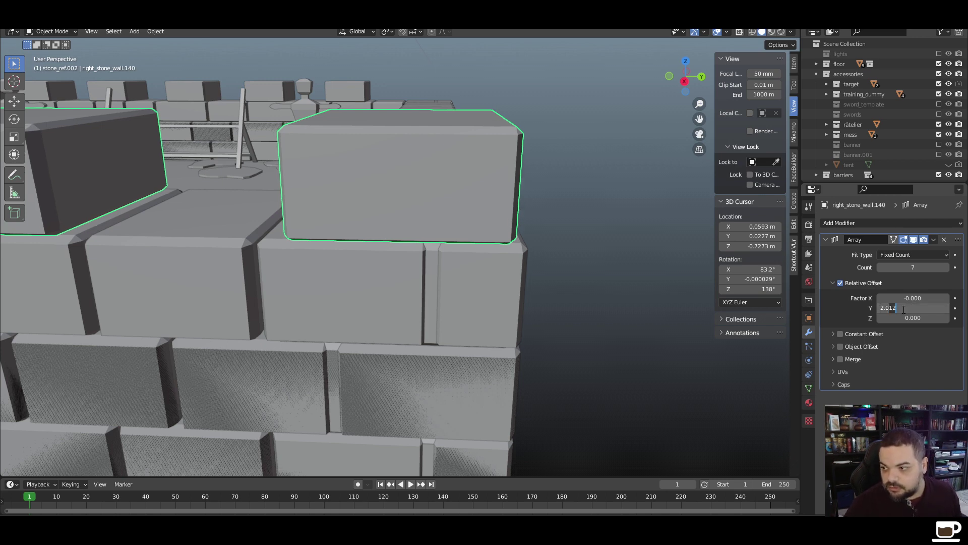
{"action": "key", "text": "BackSpace"}
{"action": "type", "text": "5"}
{"action": "key", "text": "Return"}
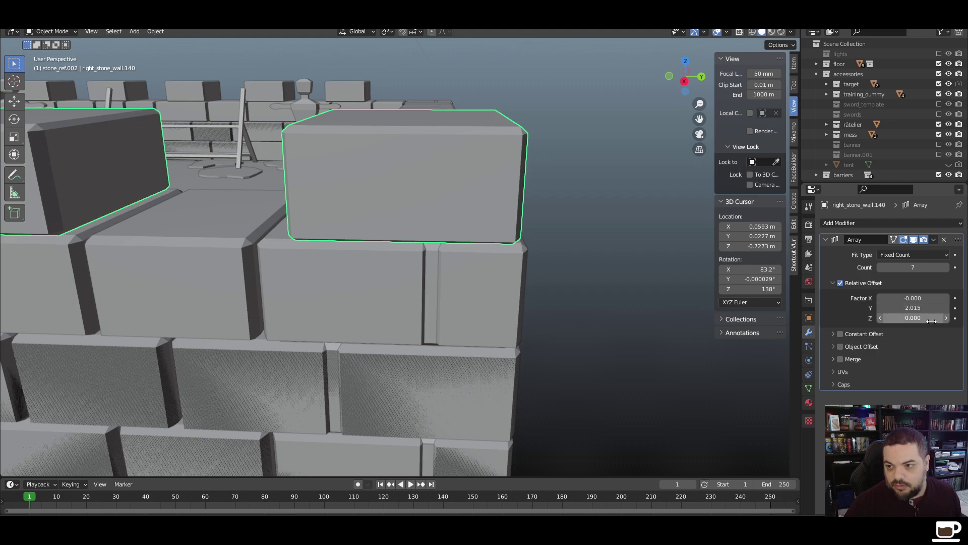
{"action": "middle_click_drag", "start_coordinate": [570, 366], "coordinate": [585, 350]}
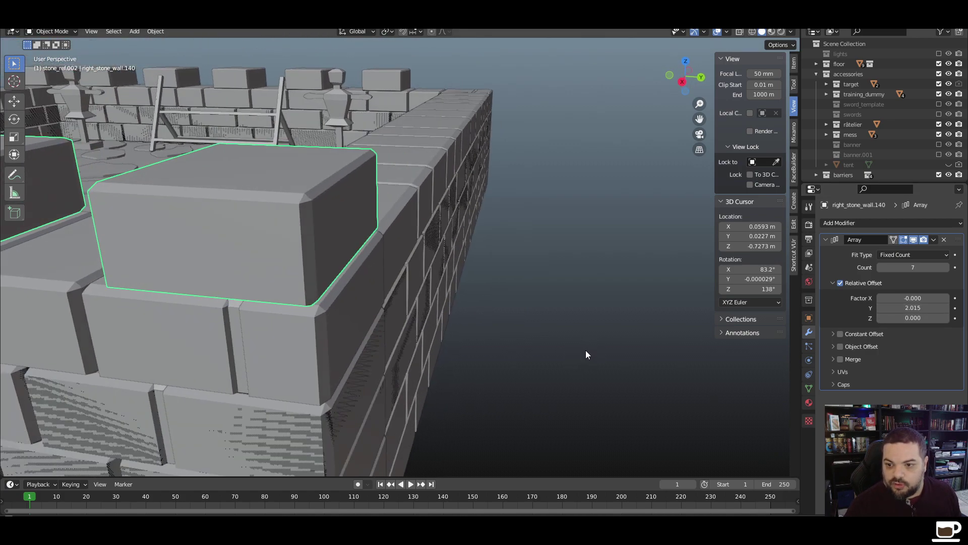
{"action": "double_click", "coordinate": [892, 308]}
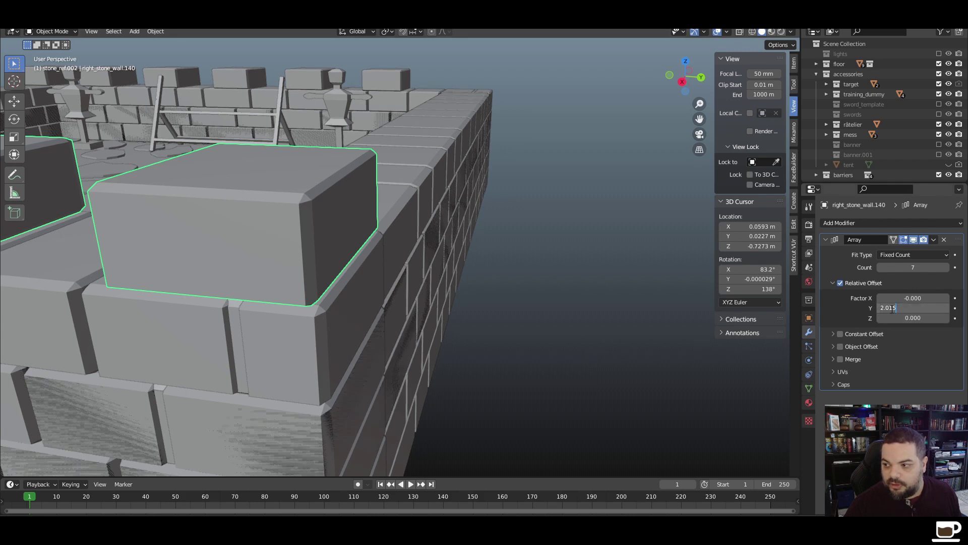
{"action": "key", "text": "Return"}
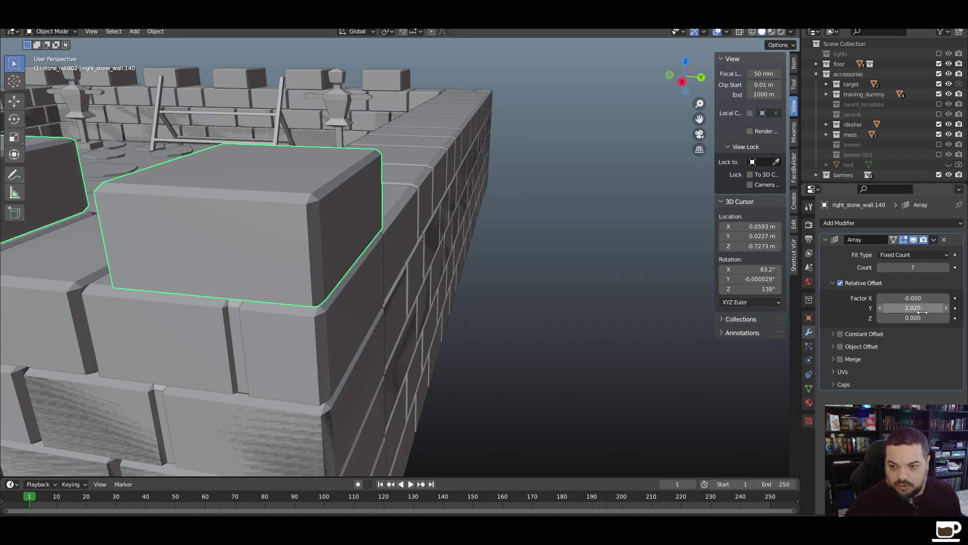
Select the right wall's merlon row, right_stone_wall.131
{"action": "left_click", "coordinate": [402, 164]}
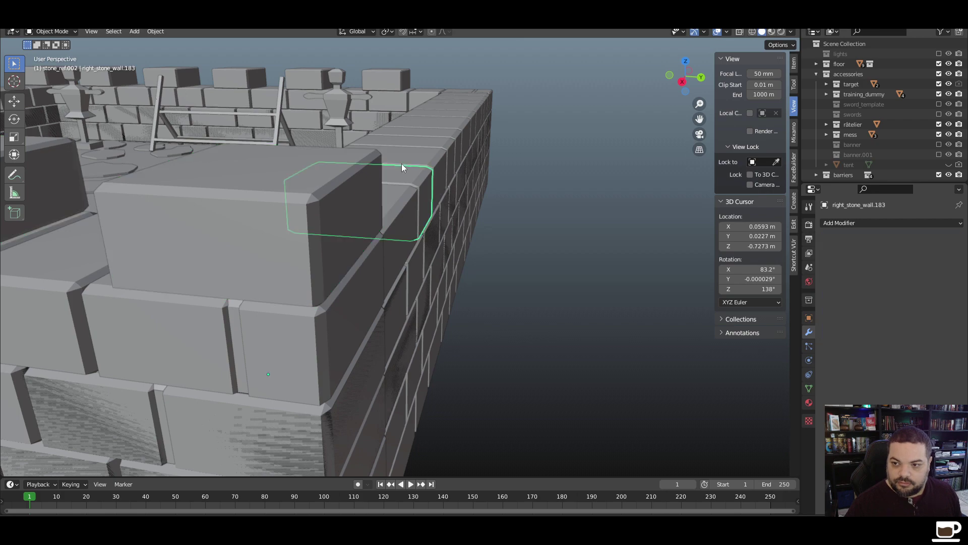
{"action": "left_click", "coordinate": [553, 231]}
{"action": "scroll", "coordinate": [484, 337], "scroll_direction": "down", "scroll_amount": 5}
{"action": "middle_click_drag", "start_coordinate": [484, 337], "coordinate": [322, 338]}
{"action": "scroll", "coordinate": [330, 330], "scroll_direction": "up", "scroll_amount": 3}
{"action": "scroll", "coordinate": [323, 338], "scroll_direction": "down", "scroll_amount": 5}
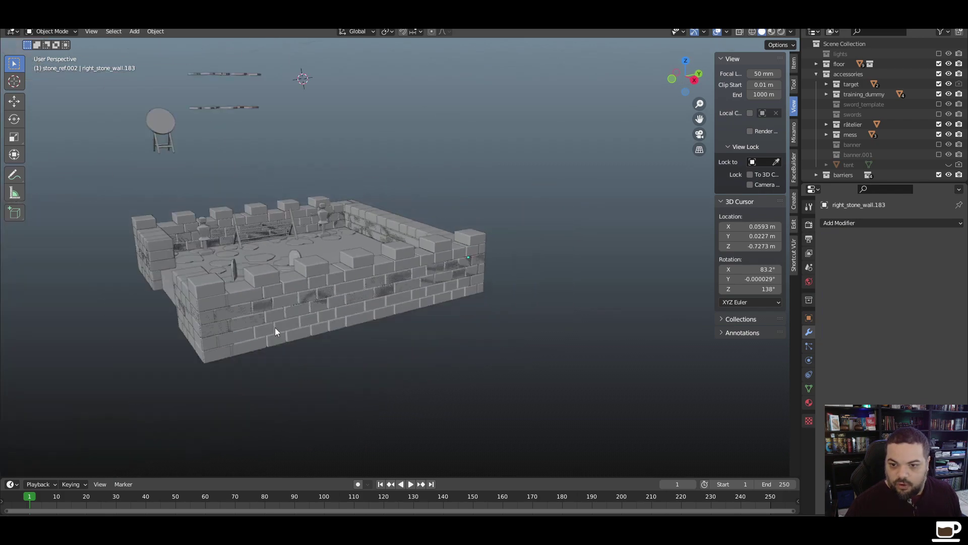
{"action": "middle_click_drag", "start_coordinate": [251, 323], "coordinate": [338, 353]}
{"action": "scroll", "coordinate": [306, 286], "scroll_direction": "up", "scroll_amount": 3}
{"action": "middle_click_drag", "start_coordinate": [306, 285], "coordinate": [237, 299]}
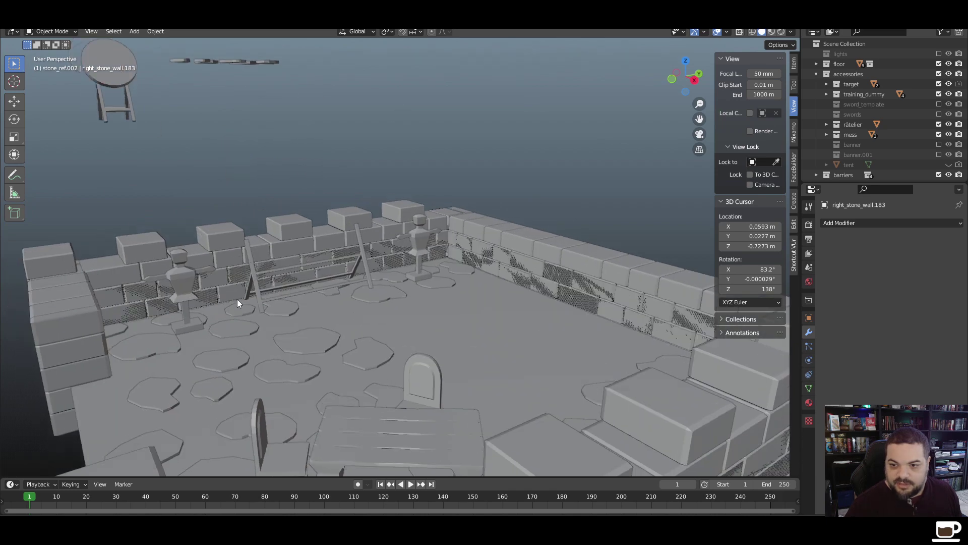
{"action": "scroll", "coordinate": [211, 296], "scroll_direction": "up", "scroll_amount": 3}
{"action": "left_click", "coordinate": [353, 270]}
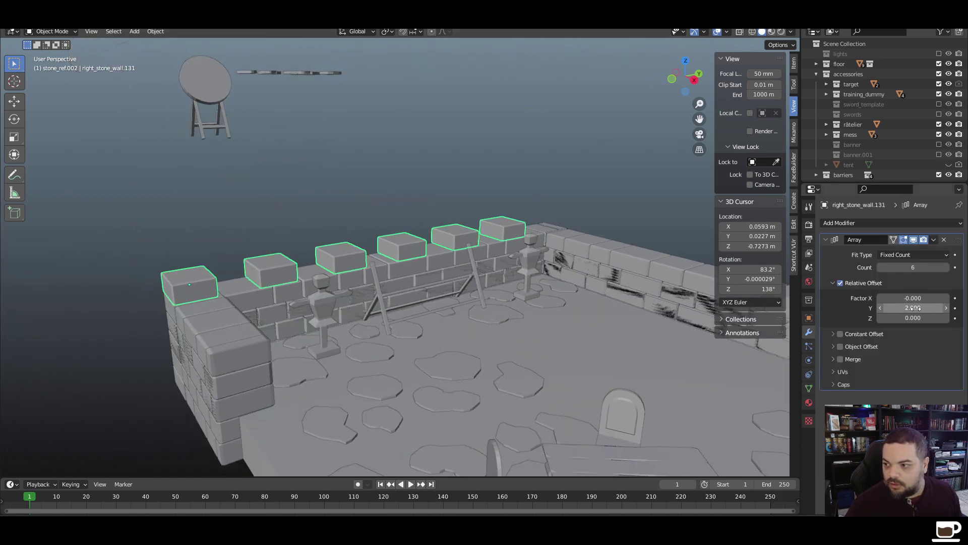
Set that row's Array relative Y offset to 2.02 and Count to 7
{"action": "left_click", "coordinate": [894, 309]}
{"action": "type", "text": "2.0"}
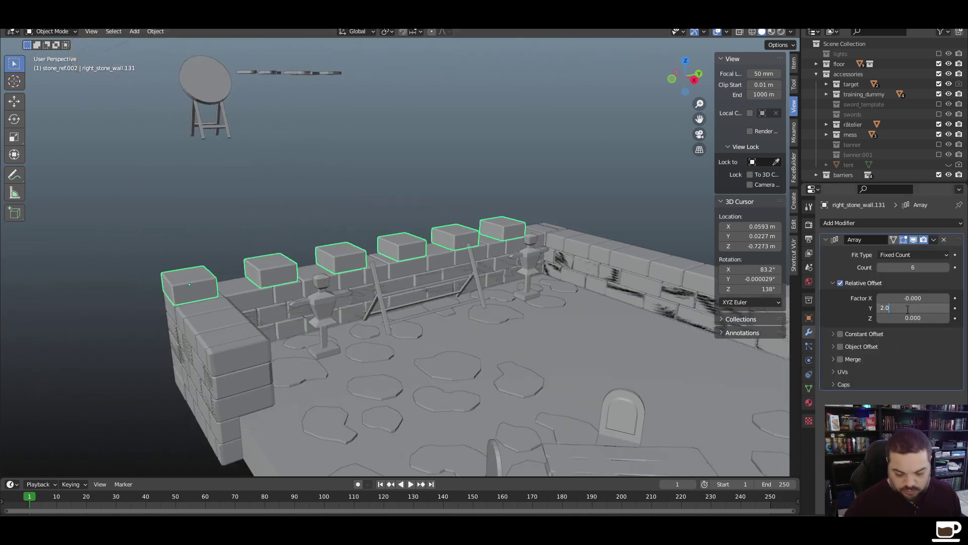
{"action": "type", "text": "2"}
{"action": "key", "text": "Return"}
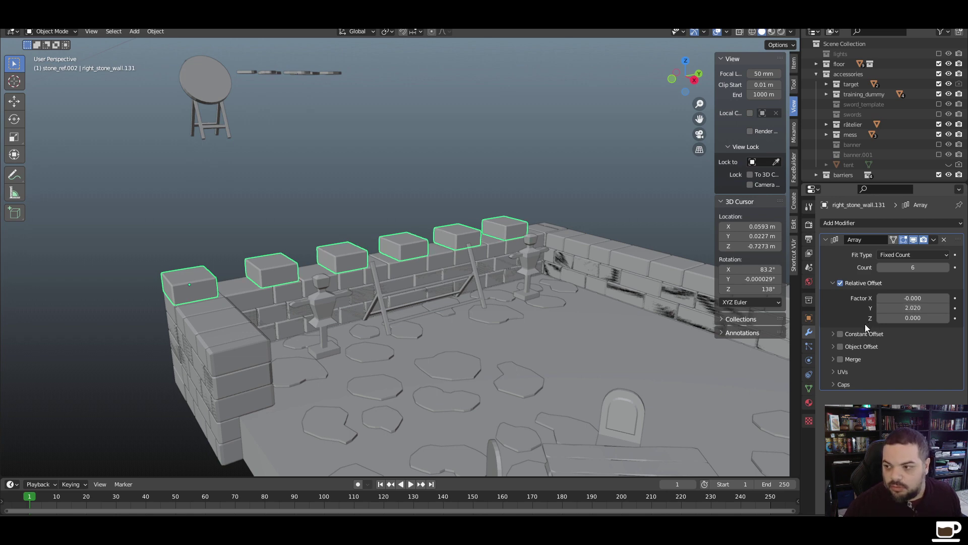
{"action": "left_click", "coordinate": [947, 267]}
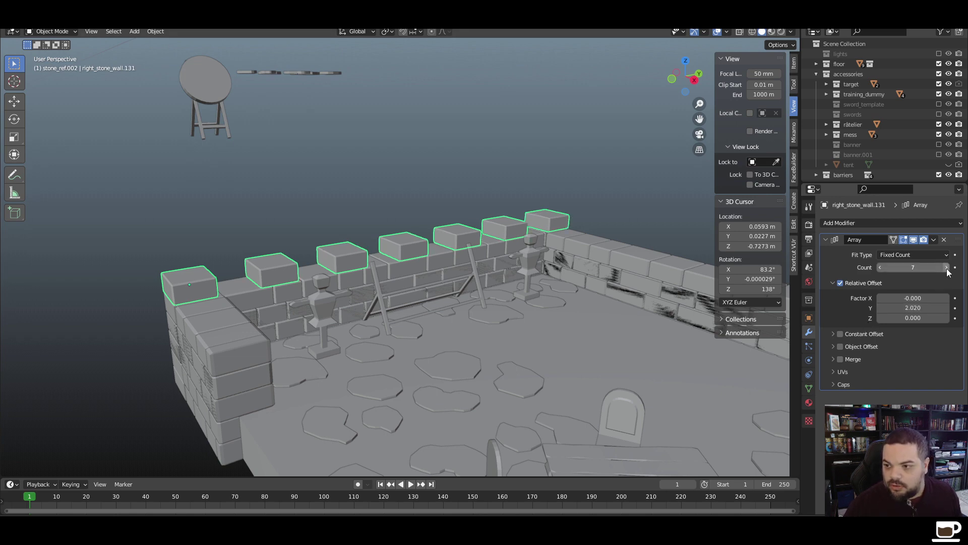
{"action": "left_click", "coordinate": [594, 198]}
{"action": "middle_click_drag", "start_coordinate": [634, 355], "coordinate": [288, 407]}
{"action": "scroll", "coordinate": [486, 355], "scroll_direction": "down", "scroll_amount": 5}
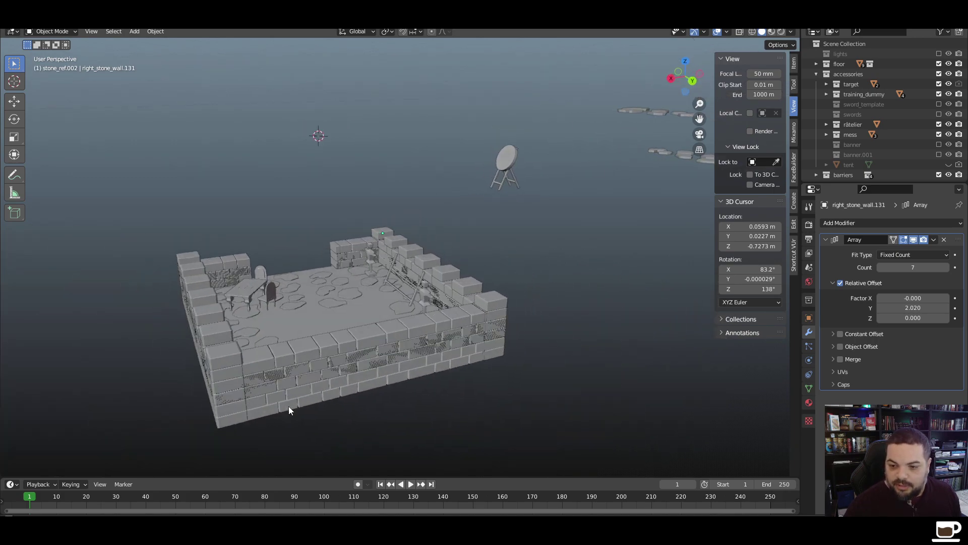
Duplicate the right wall's merlon row and move the copy 6.4 m along Y
{"action": "left_click", "coordinate": [386, 234]}
{"action": "key", "text": "shift+d"}
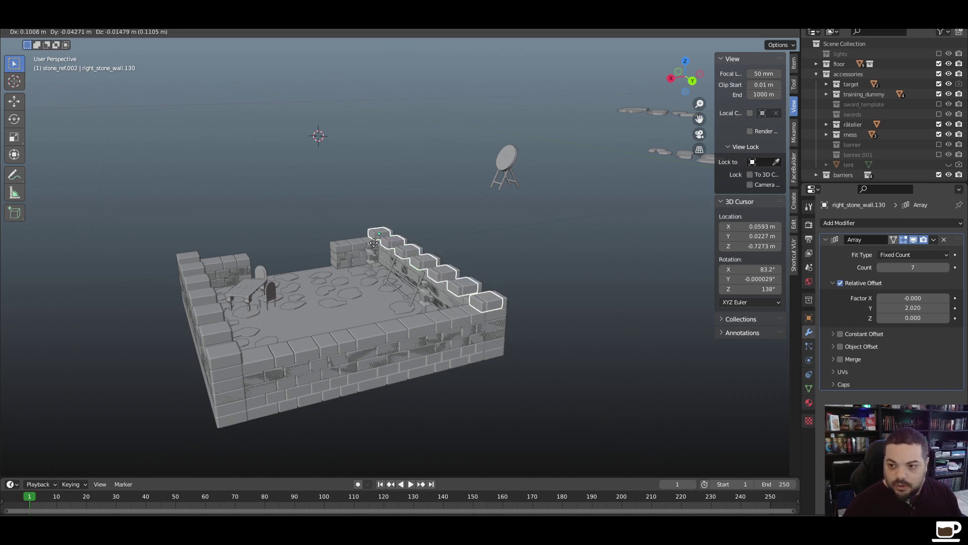
{"action": "key", "text": "y"}
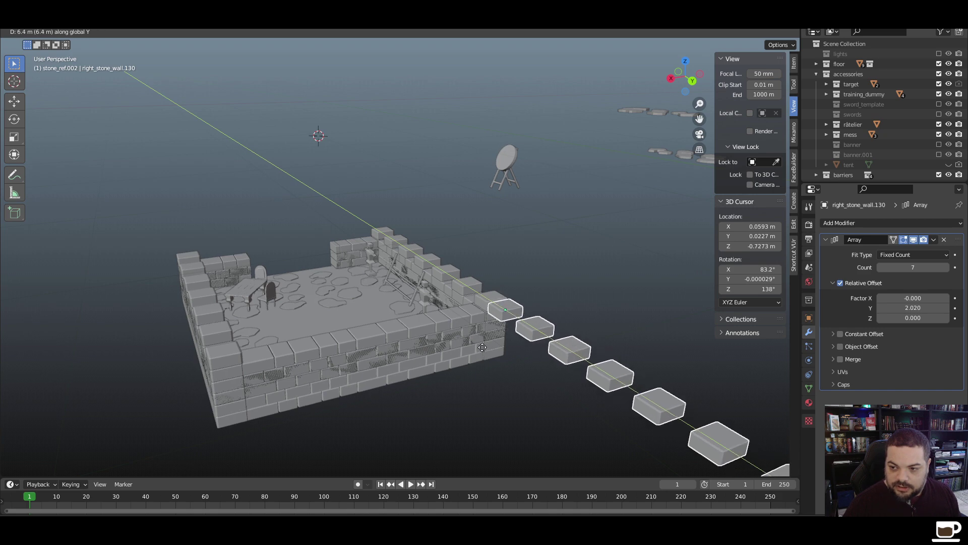
{"action": "left_click", "coordinate": [482, 347]}
{"action": "key", "text": "r"}
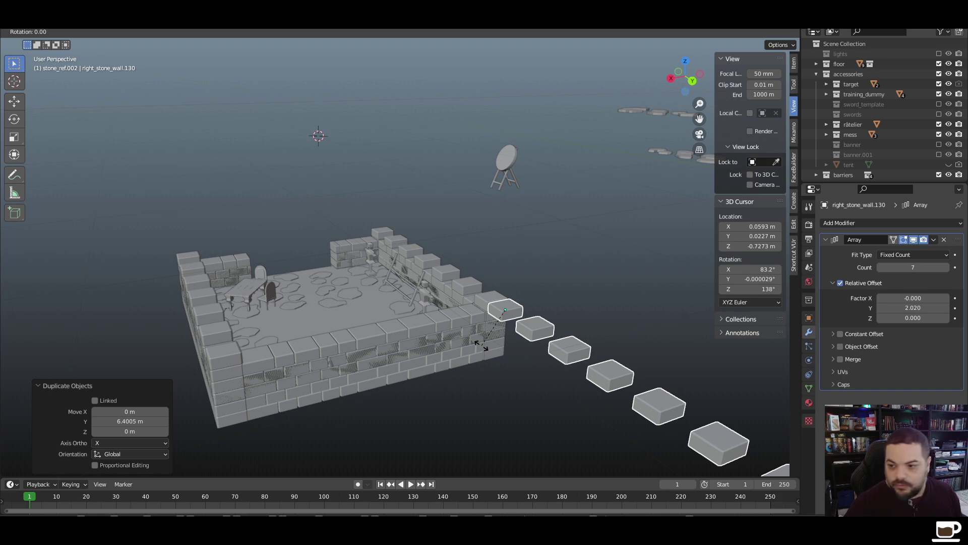
{"action": "key", "text": "Escape"}
Change the copy's Array relative offset to Y 0 and X 2
{"action": "left_click", "coordinate": [915, 307]}
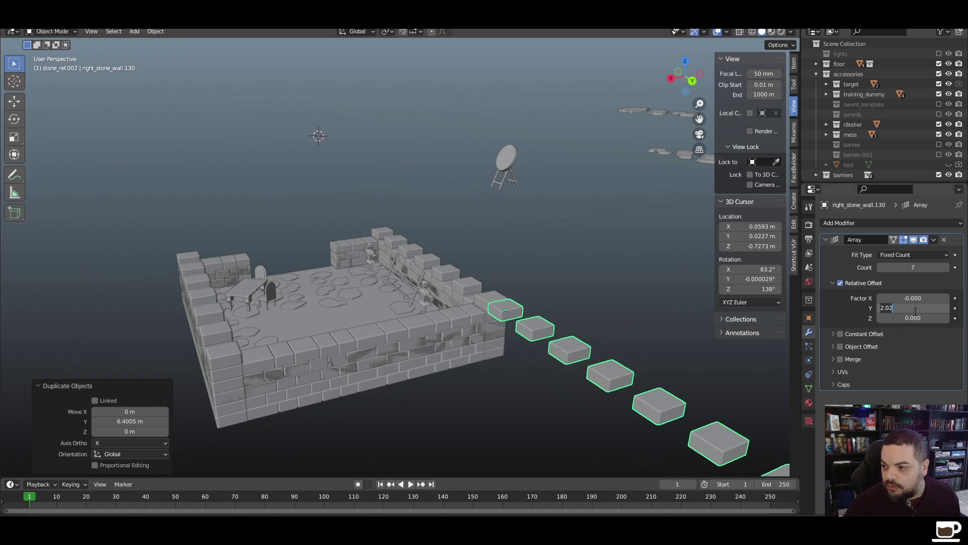
{"action": "type", "text": "0"}
{"action": "key", "text": "Return"}
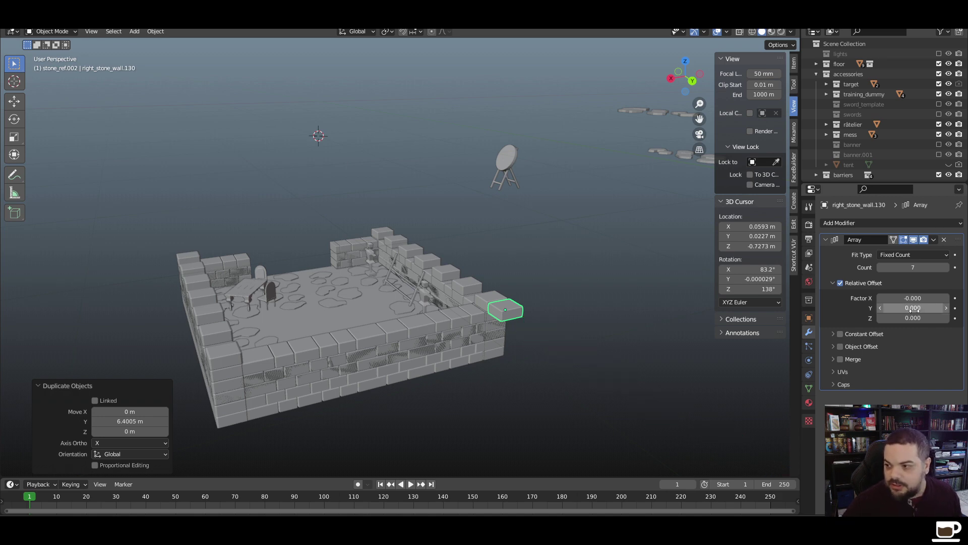
{"action": "left_click", "coordinate": [925, 300]}
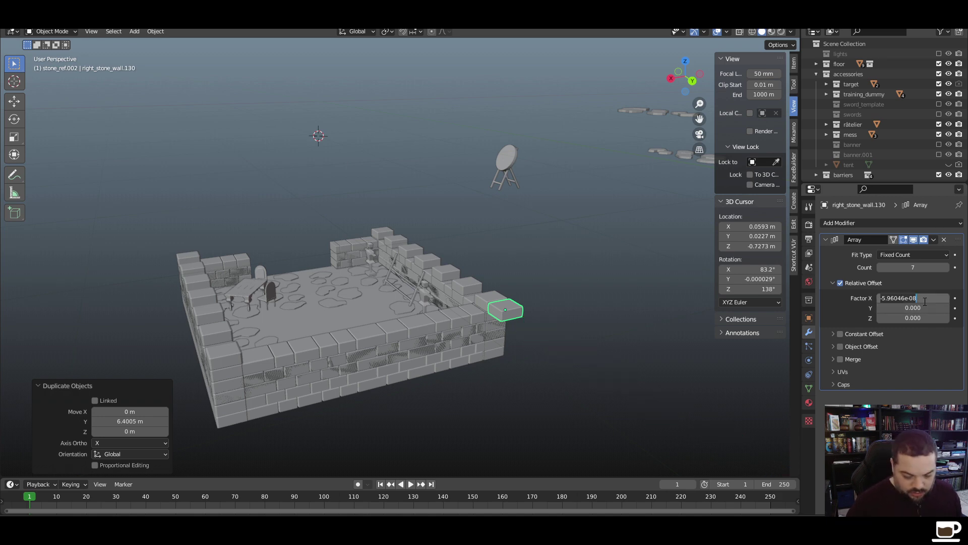
{"action": "type", "text": "2"}
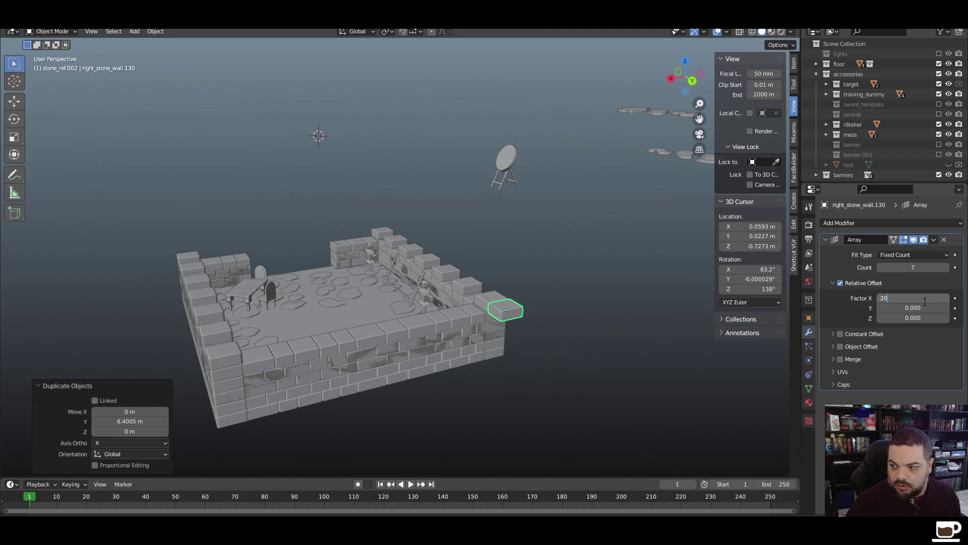
{"action": "key", "text": "Return"}
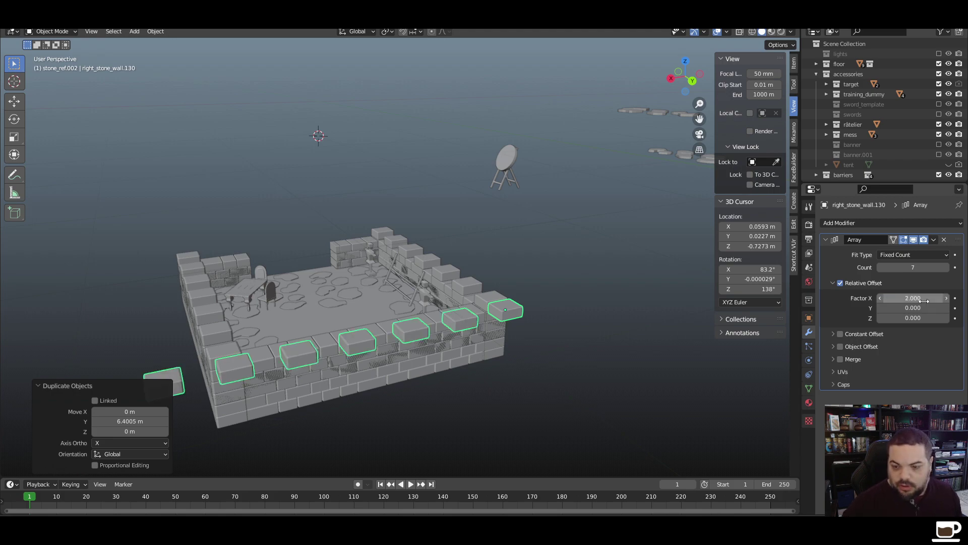
Lower the copied array's Count from 7 to 6
{"action": "scroll", "coordinate": [298, 411], "scroll_direction": "up", "scroll_amount": 3}
{"action": "middle_click_drag", "start_coordinate": [298, 412], "coordinate": [540, 261]}
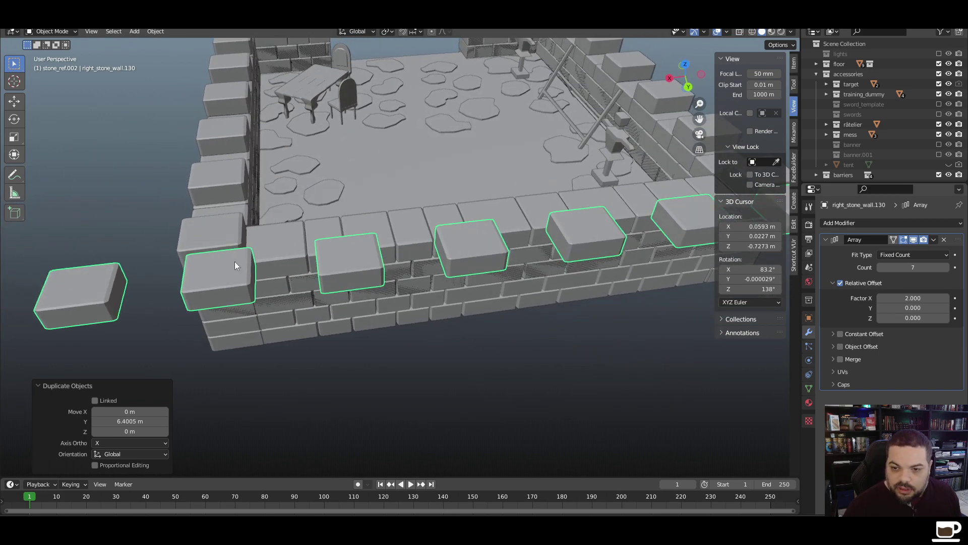
{"action": "left_click", "coordinate": [879, 267]}
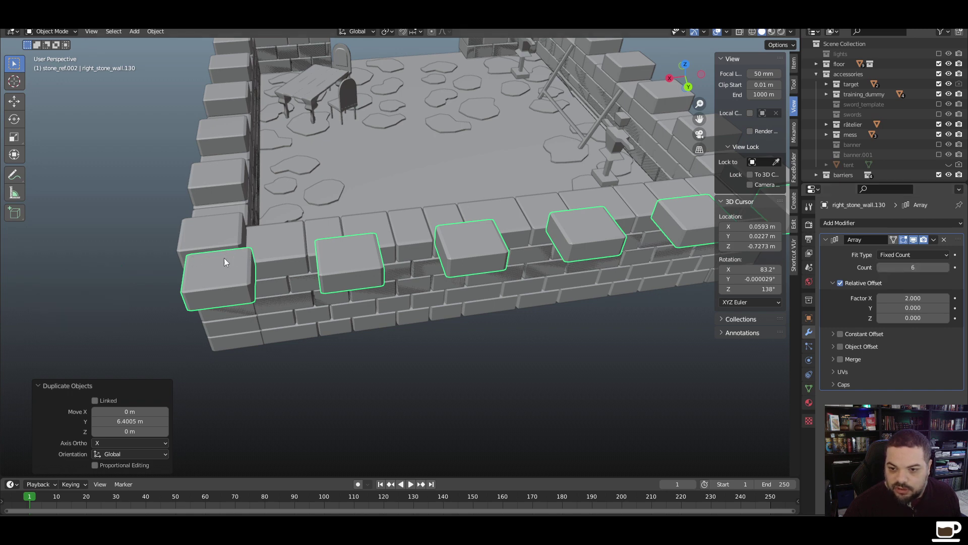
{"action": "middle_click_drag", "start_coordinate": [213, 262], "coordinate": [319, 312], "text": "shift"}
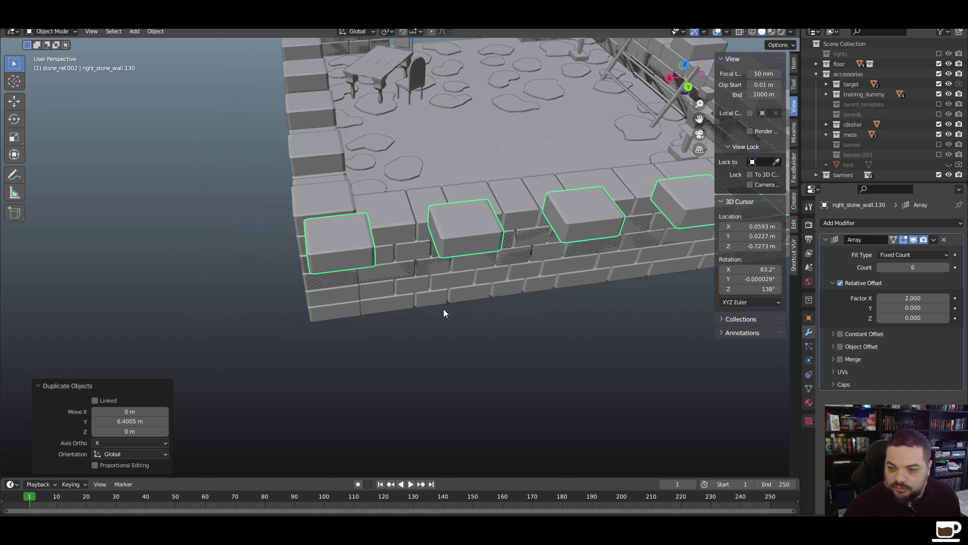
{"action": "middle_click_drag", "start_coordinate": [444, 309], "coordinate": [452, 364], "text": "shift"}
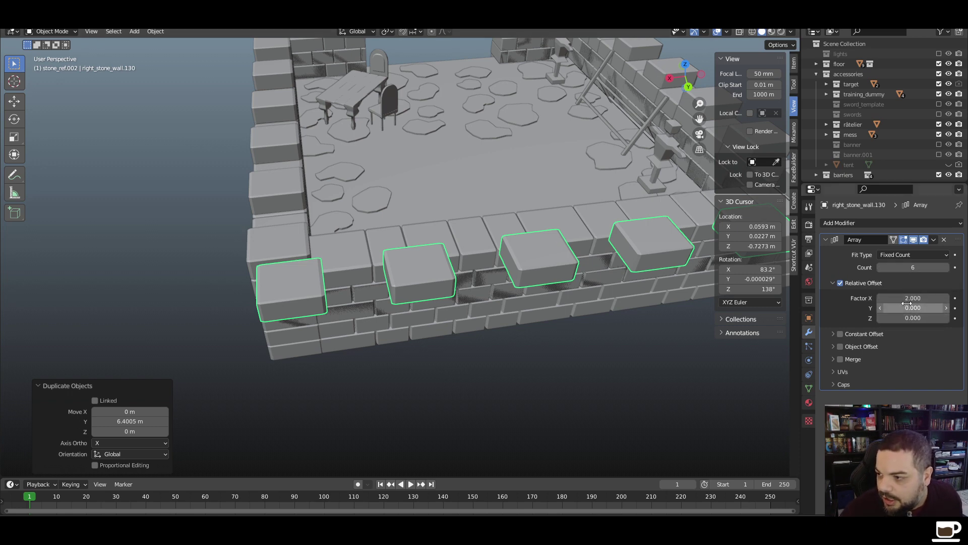
Widen the relative X offset to 2.020, then 2.025
{"action": "left_click", "coordinate": [923, 299]}
{"action": "left_click", "coordinate": [890, 298]}
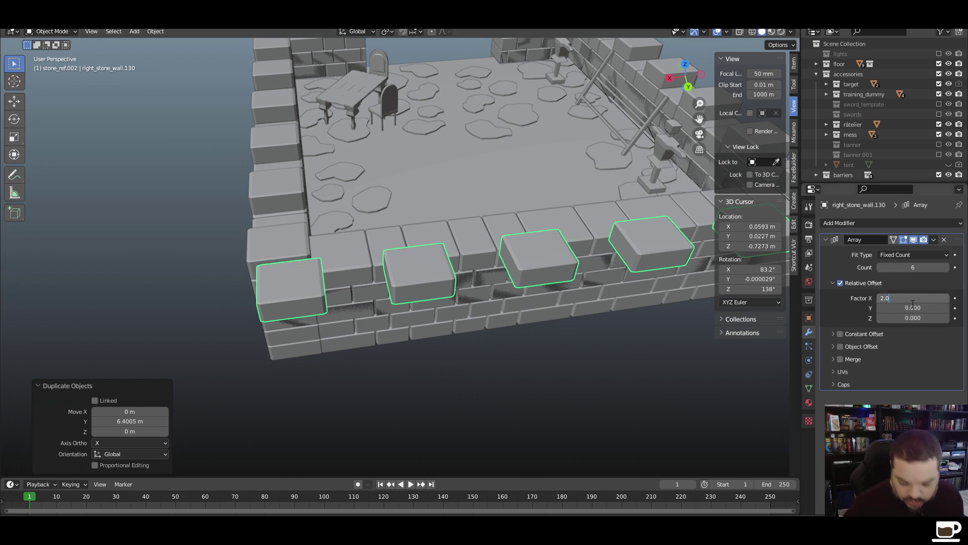
{"action": "type", "text": "2"}
{"action": "key", "text": "Return"}
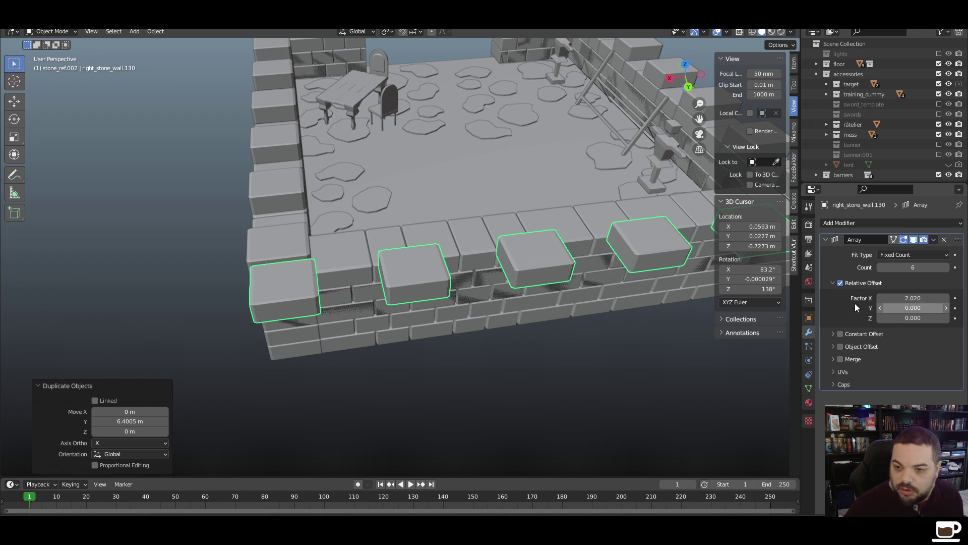
{"action": "scroll", "coordinate": [368, 284], "scroll_direction": "up", "scroll_amount": 8}
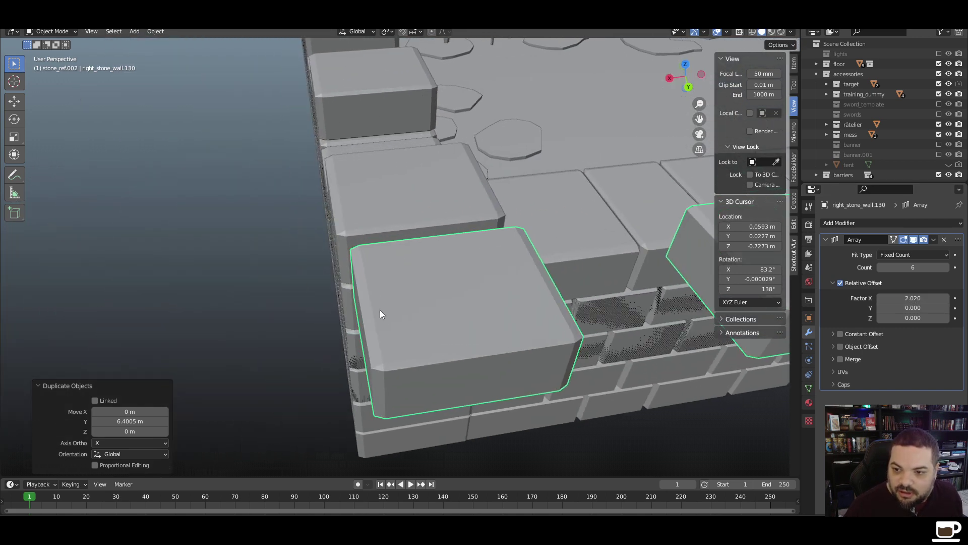
{"action": "left_click", "coordinate": [892, 298]}
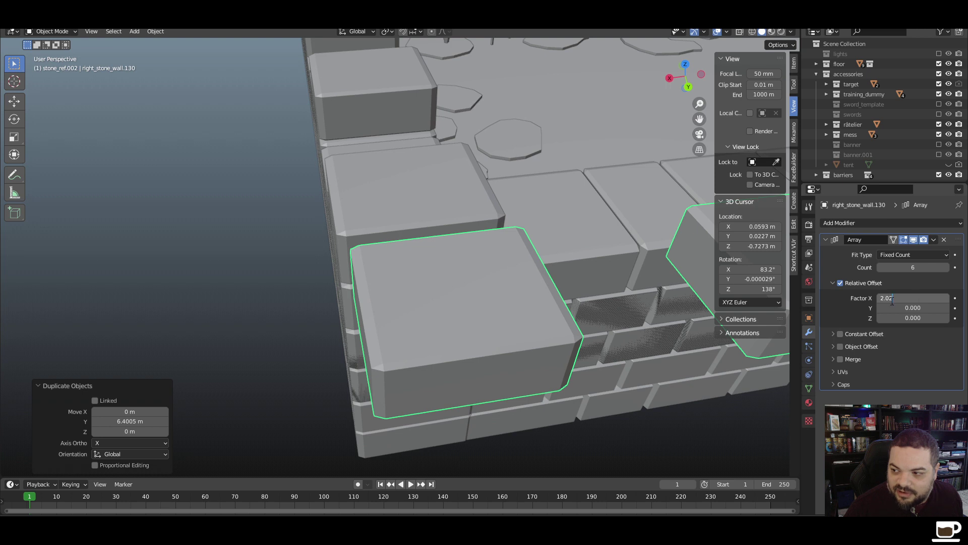
{"action": "type", "text": "5"}
{"action": "key", "text": "Return"}
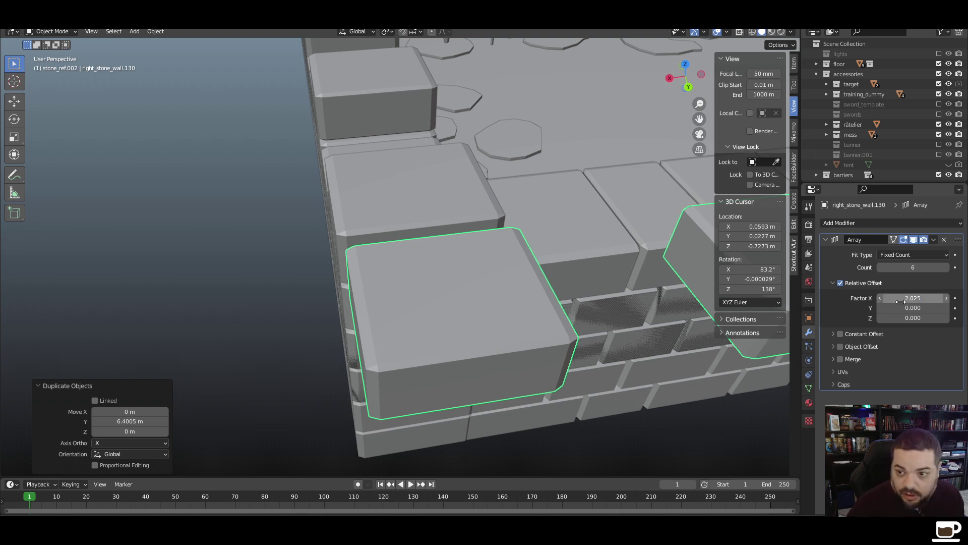
Fine-tune the relative X offset to 2.030 and finally 2.035
{"action": "left_click", "coordinate": [903, 299]}
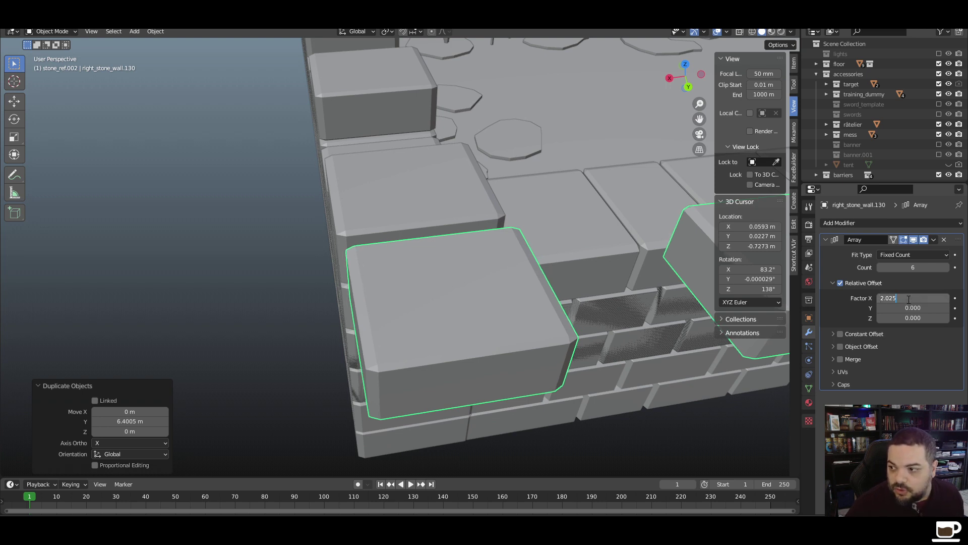
{"action": "key", "text": "BackSpace"}
{"action": "key", "text": "BackSpace"}
{"action": "type", "text": "3"}
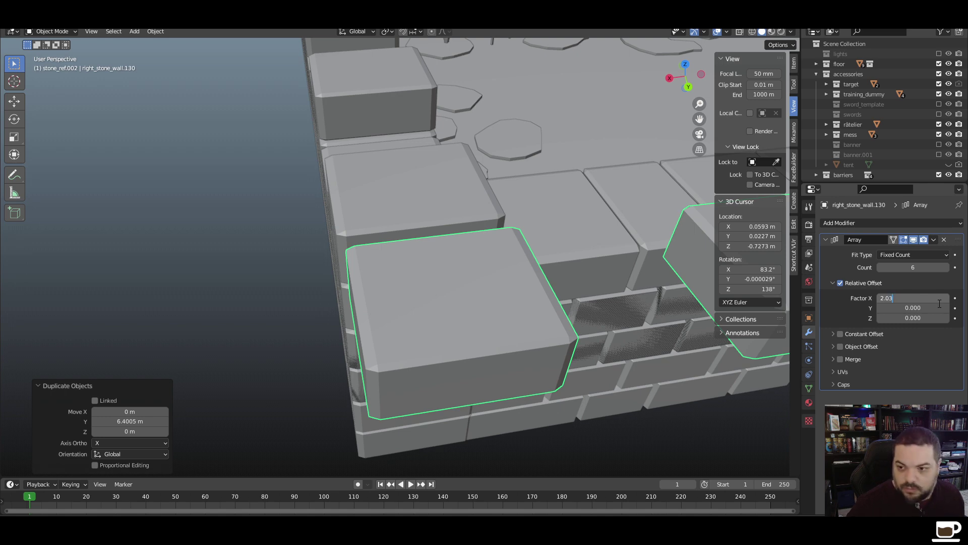
{"action": "key", "text": "Return"}
{"action": "left_click", "coordinate": [896, 298]}
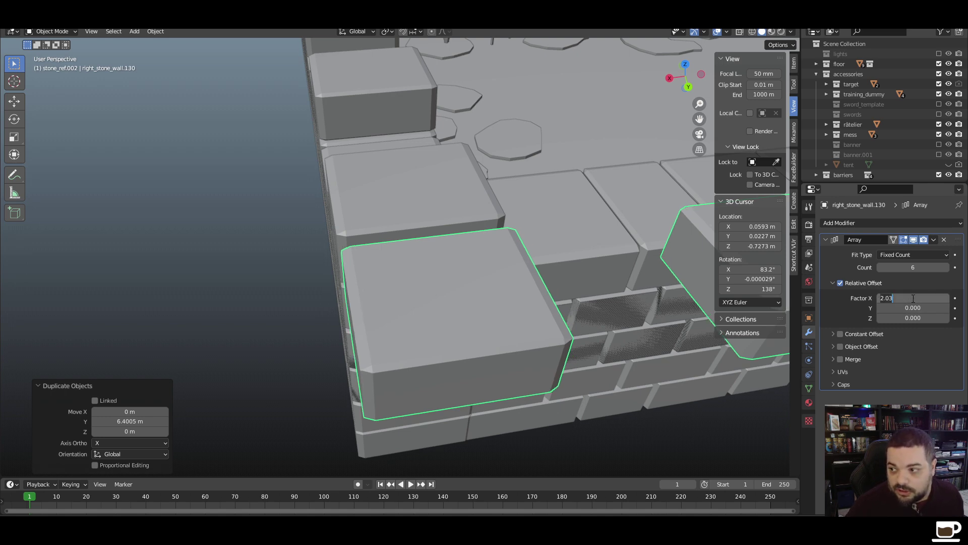
{"action": "type", "text": "5"}
{"action": "key", "text": "Return"}
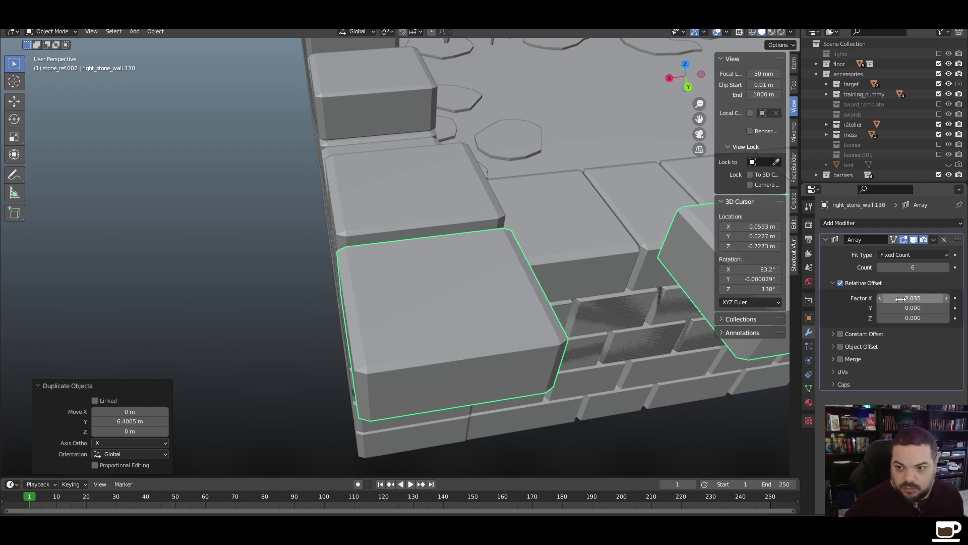
{"action": "scroll", "coordinate": [655, 414], "scroll_direction": "down", "scroll_amount": 8}
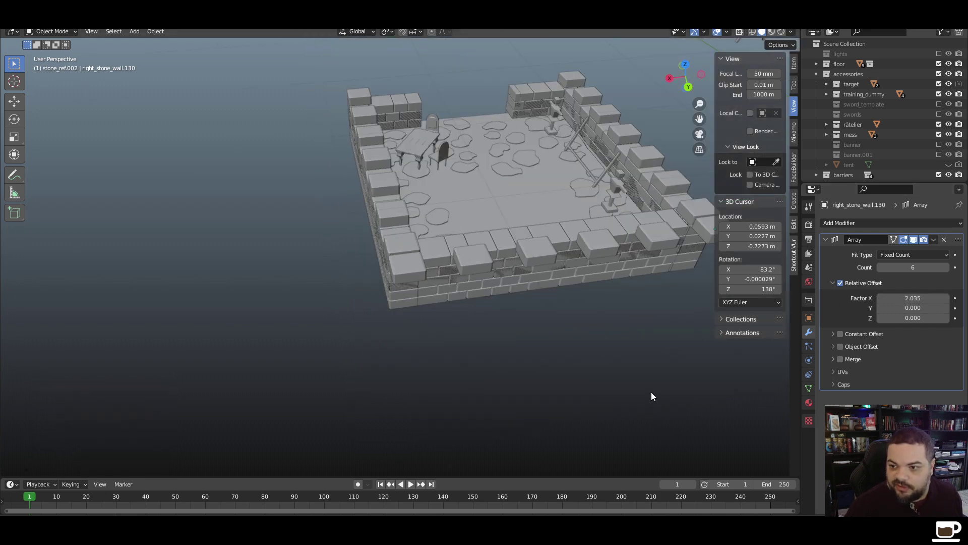
{"action": "middle_click_drag", "start_coordinate": [651, 392], "coordinate": [467, 411]}
{"action": "scroll", "coordinate": [437, 353], "scroll_direction": "up", "scroll_amount": 4}
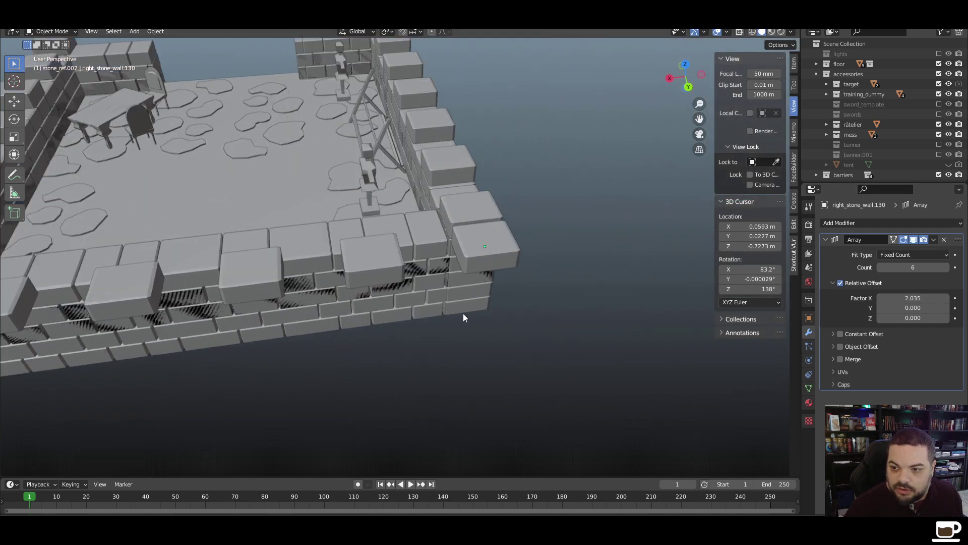
{"action": "left_click", "coordinate": [475, 252]}
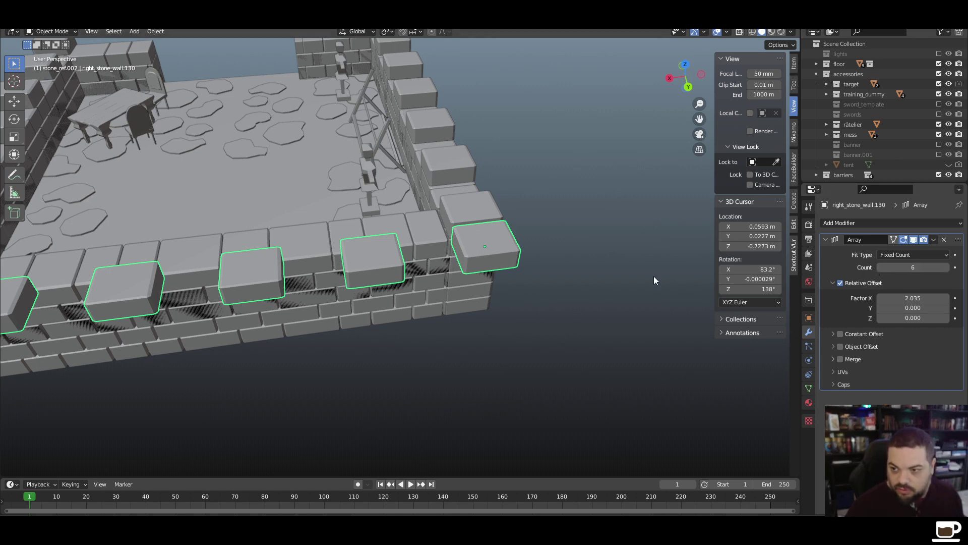
{"action": "key", "text": "g"}
{"action": "key", "text": "y"}
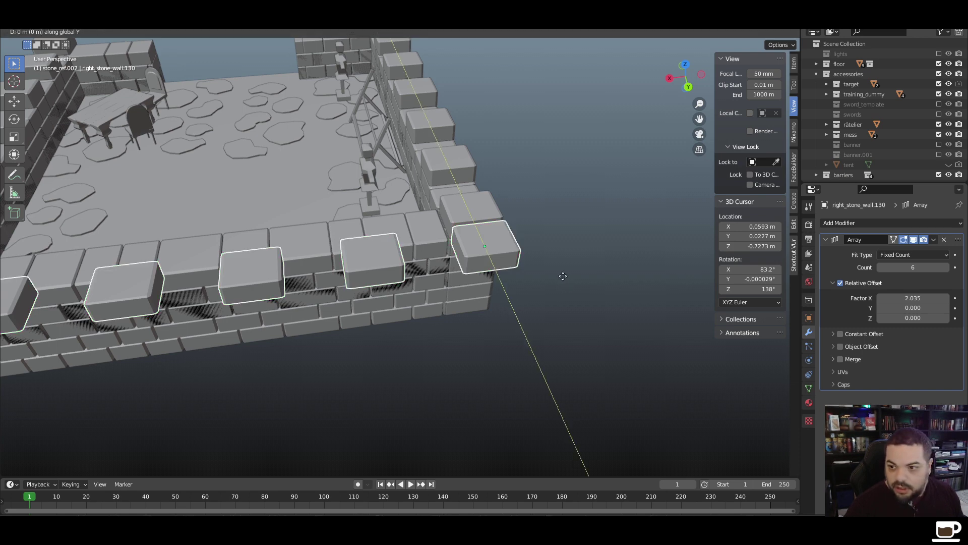
{"action": "key", "text": "Escape"}
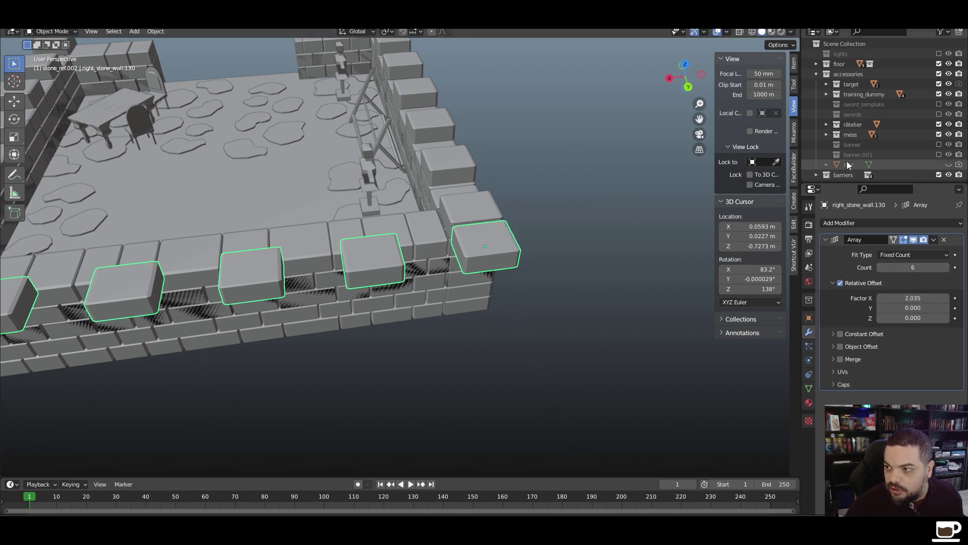
{"action": "scroll", "coordinate": [846, 161], "scroll_direction": "down", "scroll_amount": 5}
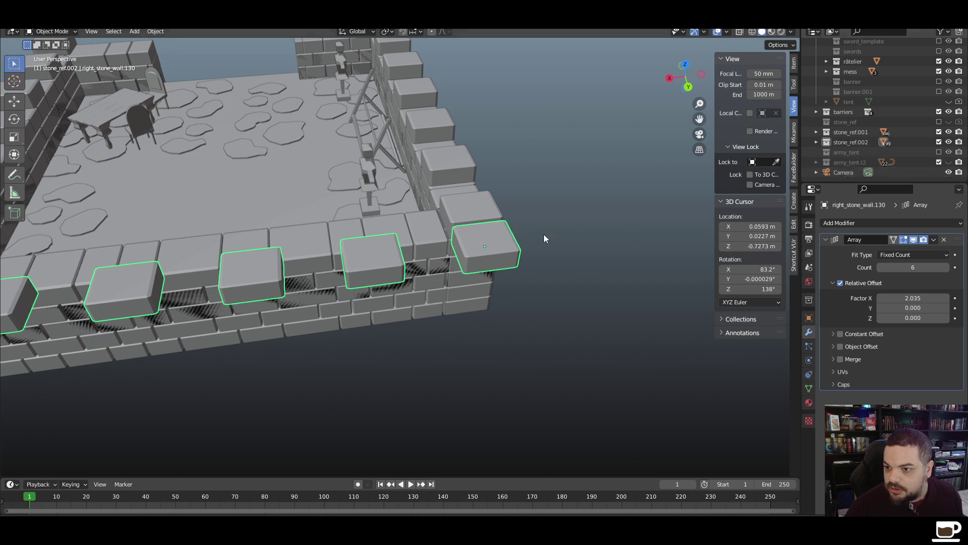
{"action": "scroll", "coordinate": [852, 112], "scroll_direction": "up", "scroll_amount": 3}
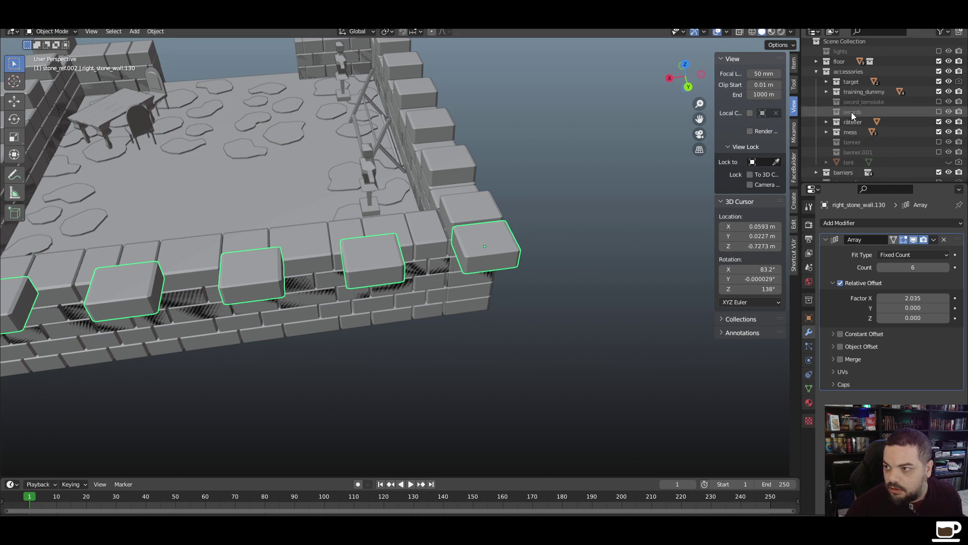
{"action": "scroll", "coordinate": [852, 113], "scroll_direction": "down", "scroll_amount": 3}
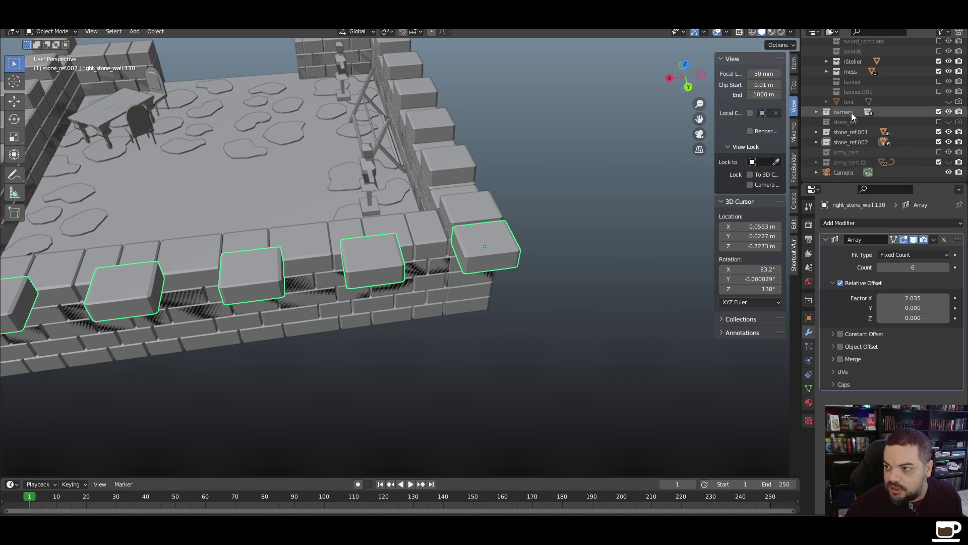
{"action": "left_click", "coordinate": [939, 142]}
{"action": "left_click", "coordinate": [940, 142]}
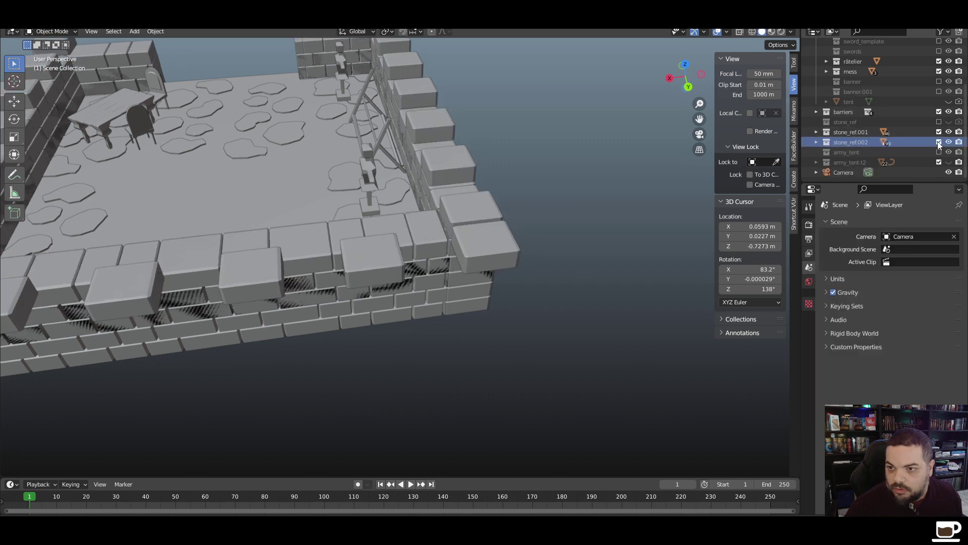
{"action": "left_click", "coordinate": [837, 144]}
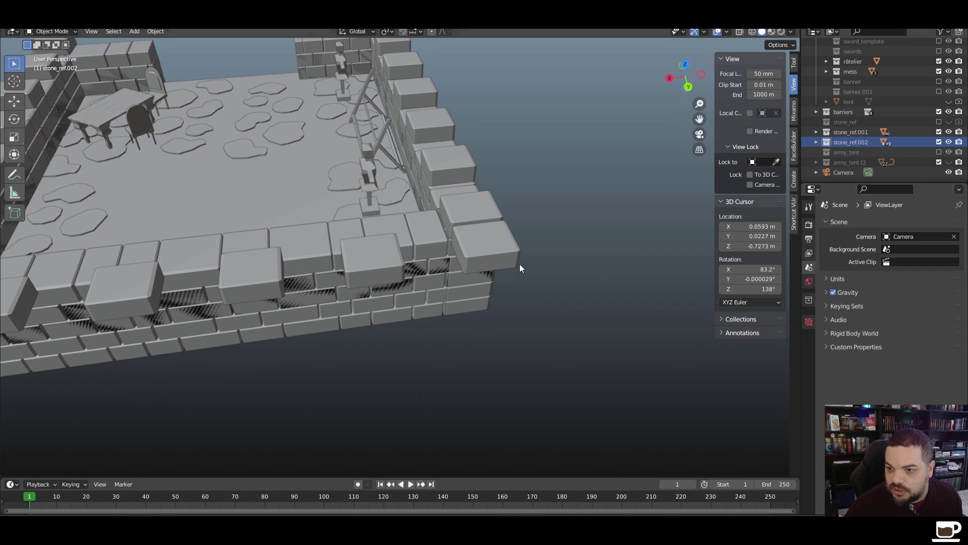
{"action": "left_click", "coordinate": [503, 254]}
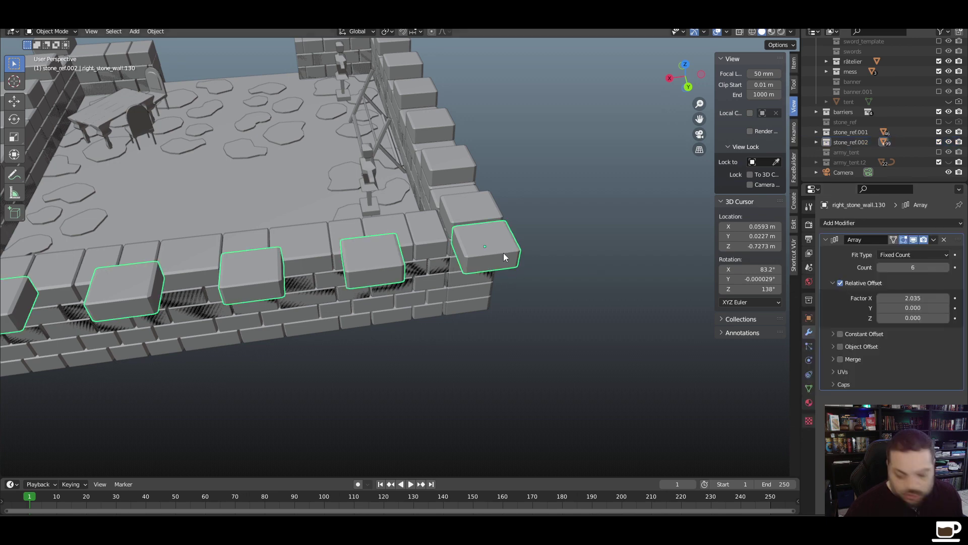
Duplicate the six-merlon row, offsetting the copy along Y and then along X
{"action": "key", "text": "shift+d"}
{"action": "key", "text": "y"}
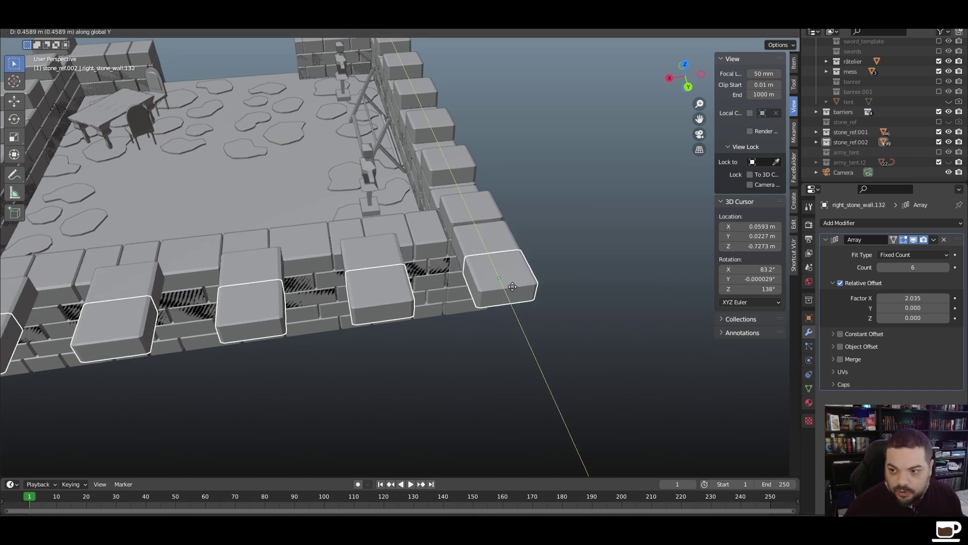
{"action": "left_click", "coordinate": [512, 297]}
{"action": "key", "text": "g"}
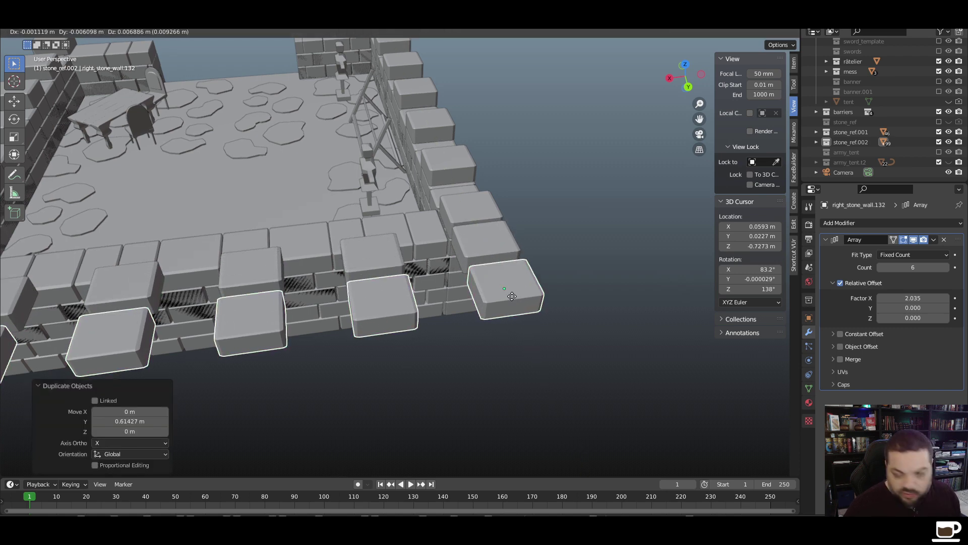
{"action": "key", "text": "x"}
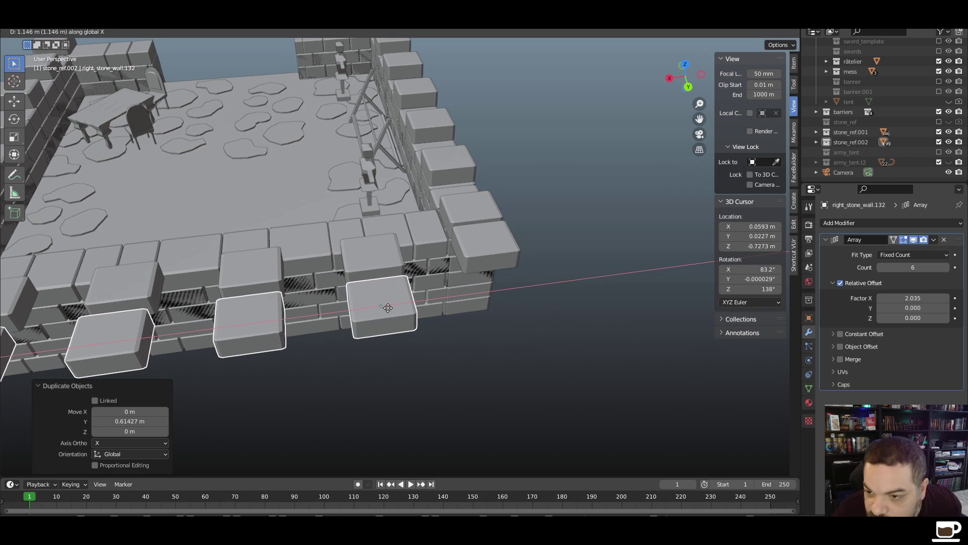
{"action": "left_click", "coordinate": [399, 301]}
From the top view, nudge the copied merlon row slightly along X
{"action": "scroll", "coordinate": [421, 304], "scroll_direction": "up", "scroll_amount": 8}
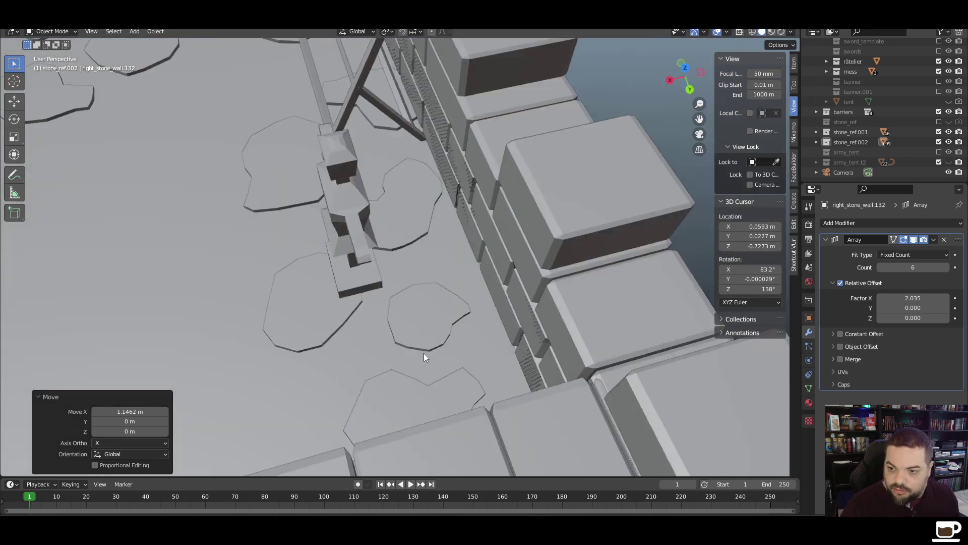
{"action": "scroll", "coordinate": [423, 357], "scroll_direction": "down", "scroll_amount": 10}
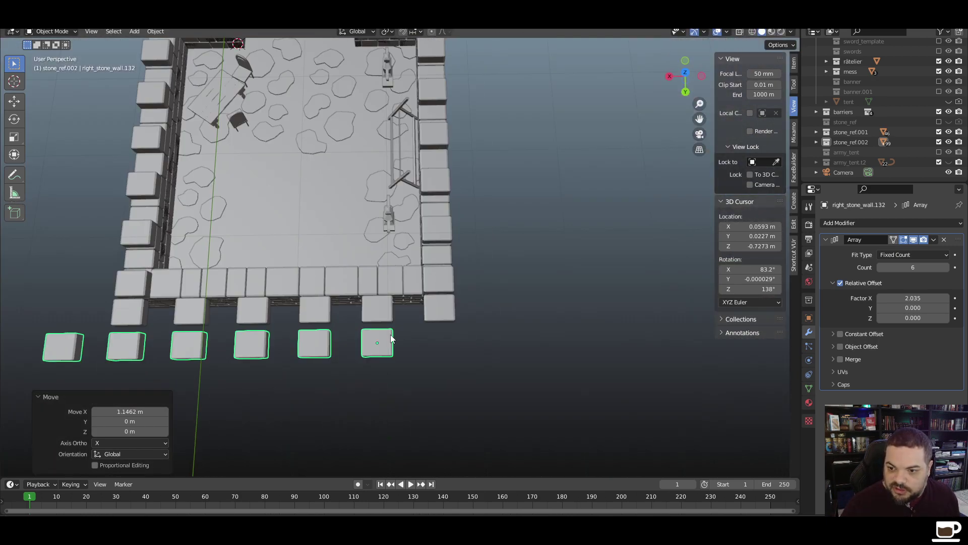
{"action": "key", "text": "KP_7"}
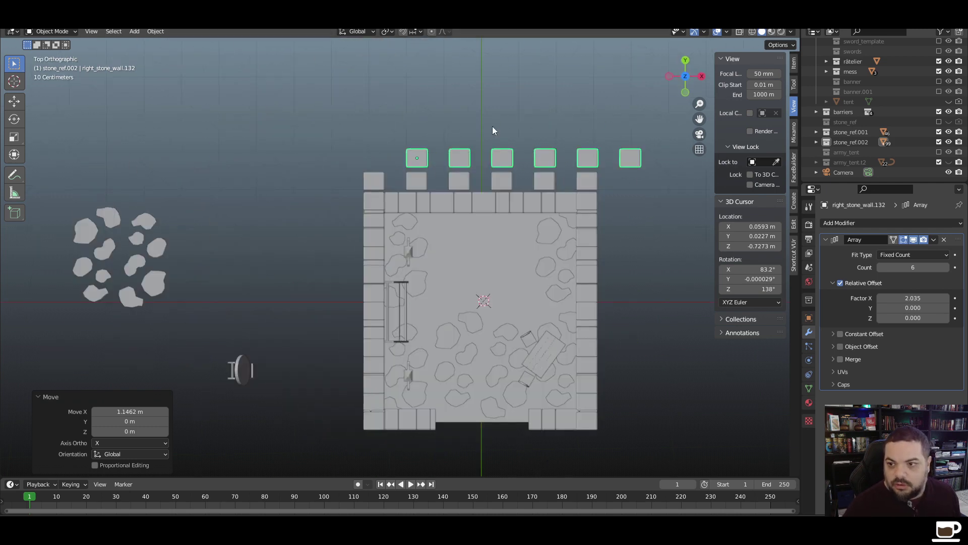
{"action": "scroll", "coordinate": [493, 130], "scroll_direction": "up", "scroll_amount": 6}
{"action": "middle_click_drag", "start_coordinate": [420, 175], "coordinate": [253, 458], "text": "shift"}
{"action": "scroll", "coordinate": [219, 268], "scroll_direction": "up", "scroll_amount": 3}
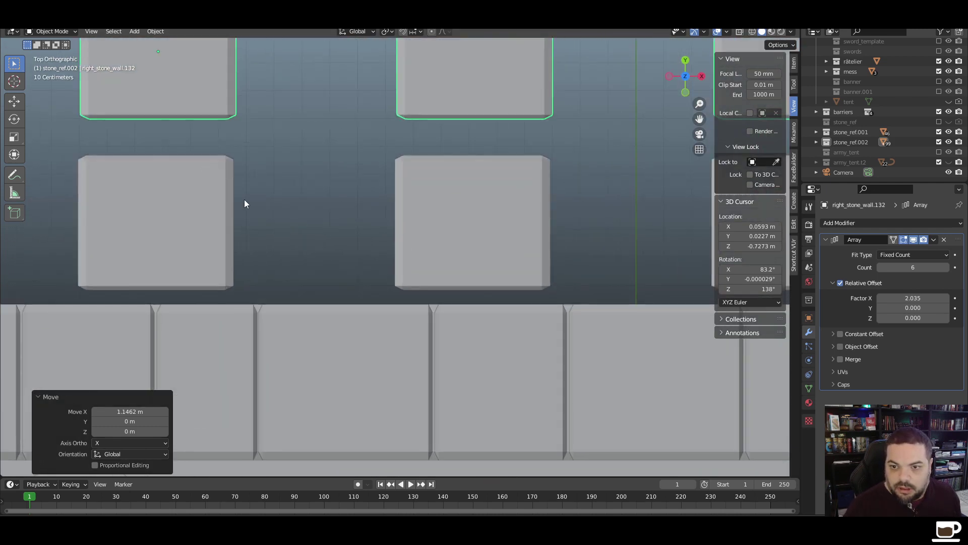
{"action": "middle_click_drag", "start_coordinate": [244, 204], "coordinate": [366, 335], "text": "shift"}
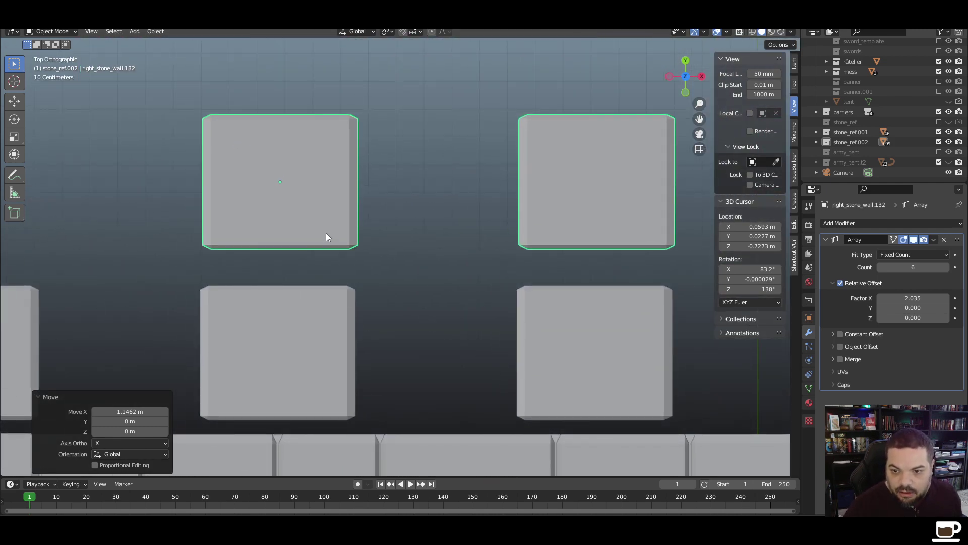
{"action": "scroll", "coordinate": [241, 264], "scroll_direction": "up", "scroll_amount": 2}
{"action": "middle_click_drag", "start_coordinate": [241, 265], "coordinate": [274, 261], "text": "shift"}
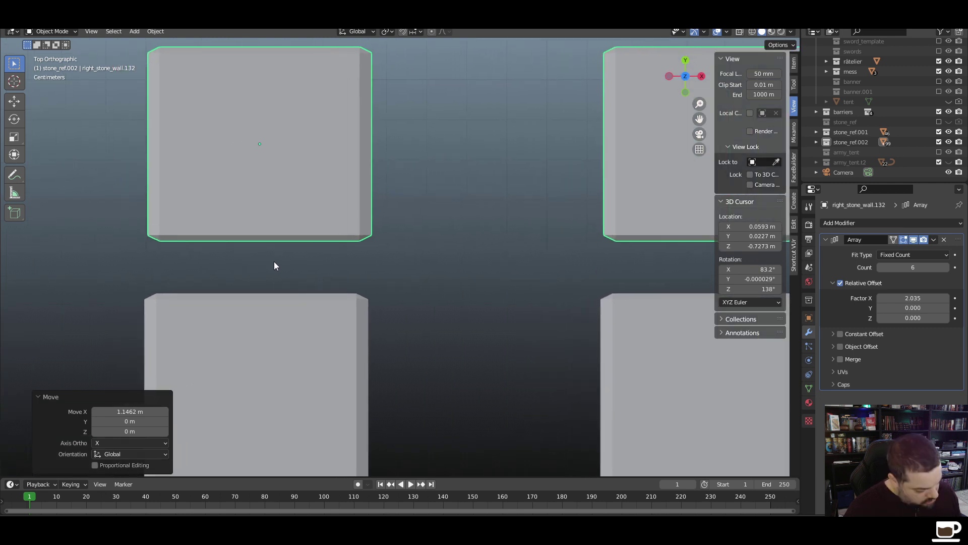
{"action": "key", "text": "g"}
{"action": "key", "text": "x"}
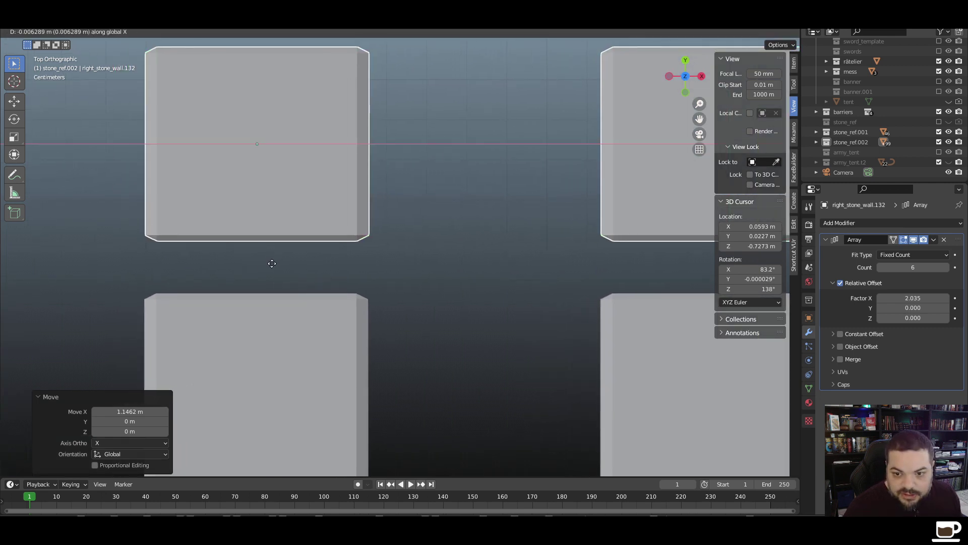
{"action": "left_click", "coordinate": [272, 264]}
Lower the copied row's Array count to 4 and delete the original six-merlon row
{"action": "scroll", "coordinate": [392, 266], "scroll_direction": "down", "scroll_amount": 8}
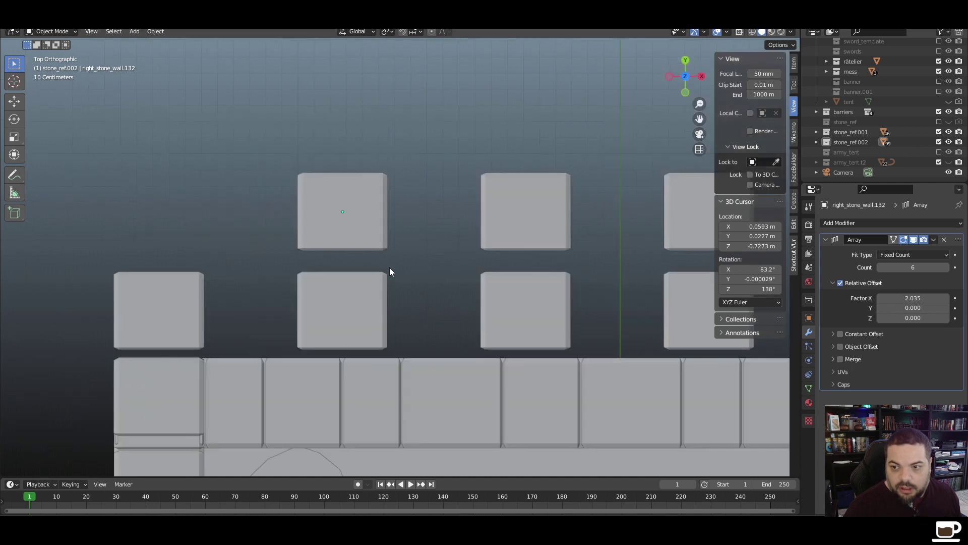
{"action": "middle_click_drag", "start_coordinate": [246, 263], "coordinate": [174, 253], "text": "shift"}
{"action": "left_click", "coordinate": [81, 224]}
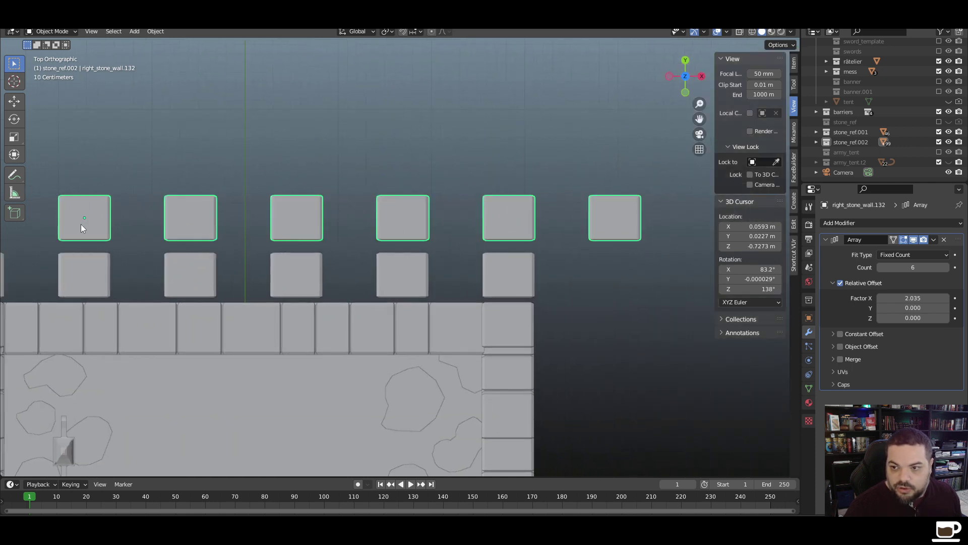
{"action": "left_click", "coordinate": [883, 268]}
{"action": "left_click", "coordinate": [883, 268]}
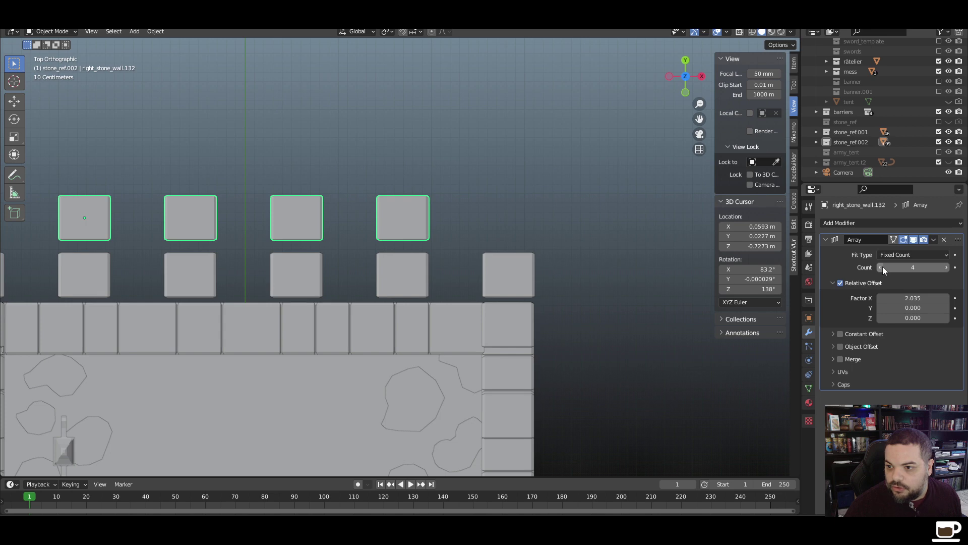
{"action": "left_click", "coordinate": [538, 217]}
{"action": "left_click", "coordinate": [400, 284]}
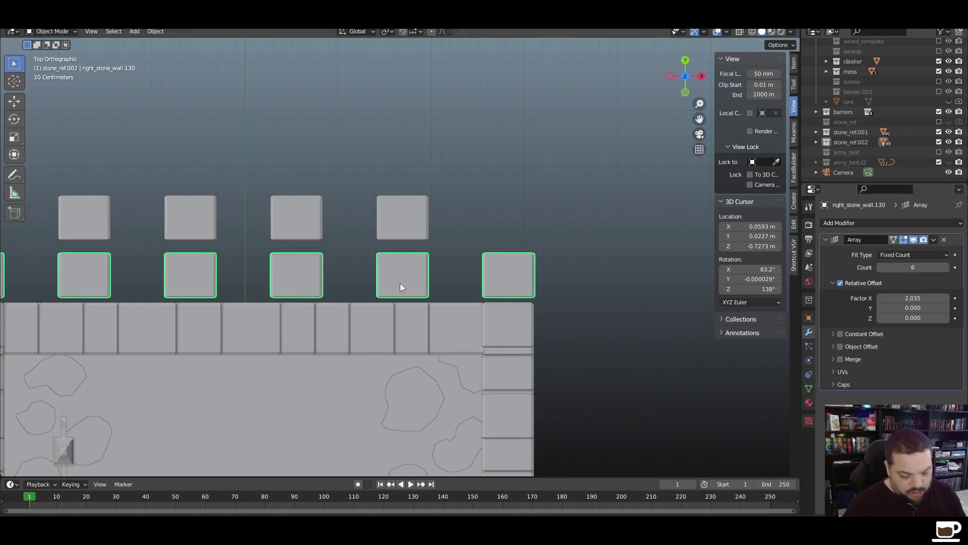
{"action": "key", "text": "Delete"}
Move the four-merlon row along Y onto the wall top, then view through the camera
{"action": "left_click", "coordinate": [411, 220]}
{"action": "key", "text": "g"}
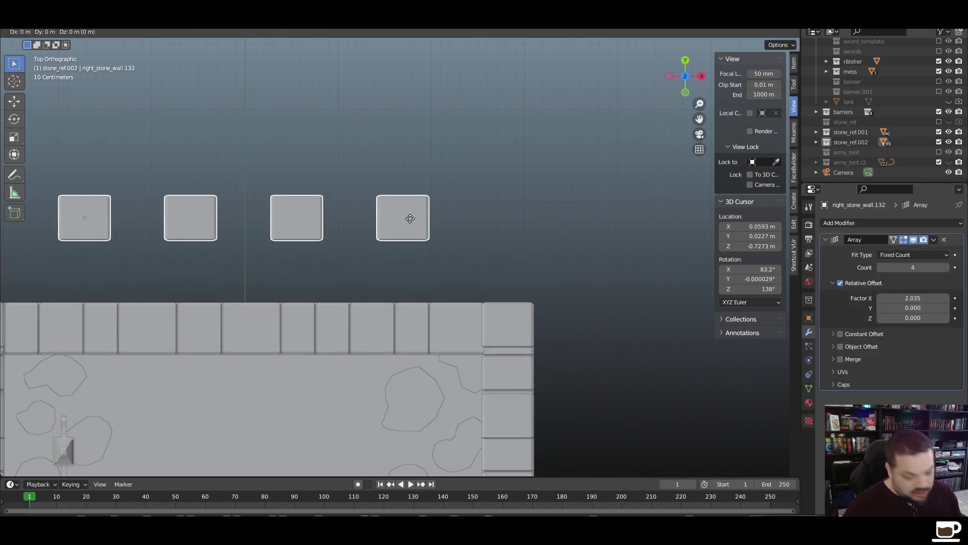
{"action": "key", "text": "y"}
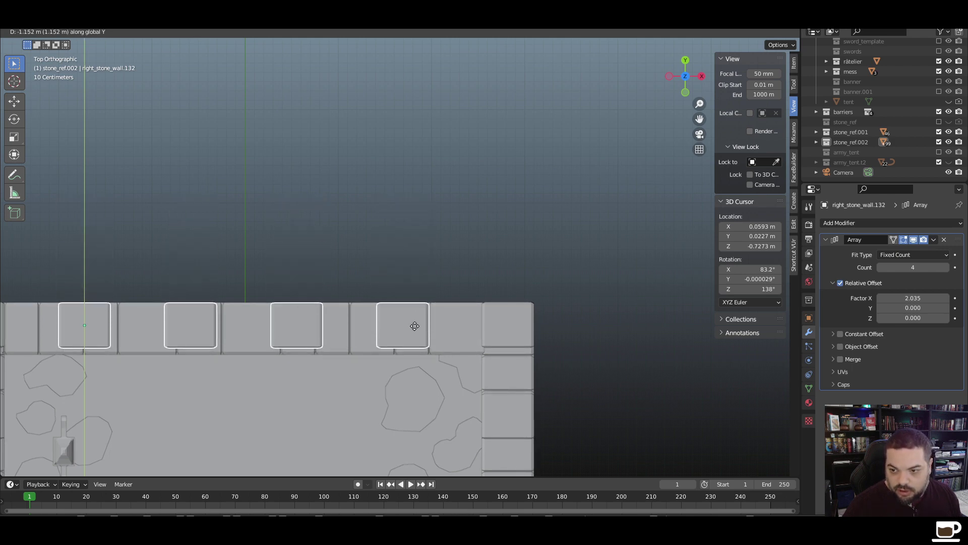
{"action": "left_click", "coordinate": [415, 326]}
{"action": "left_click", "coordinate": [434, 268]}
{"action": "middle_click_drag", "start_coordinate": [389, 382], "coordinate": [335, 309]}
{"action": "key", "text": "KP_0"}
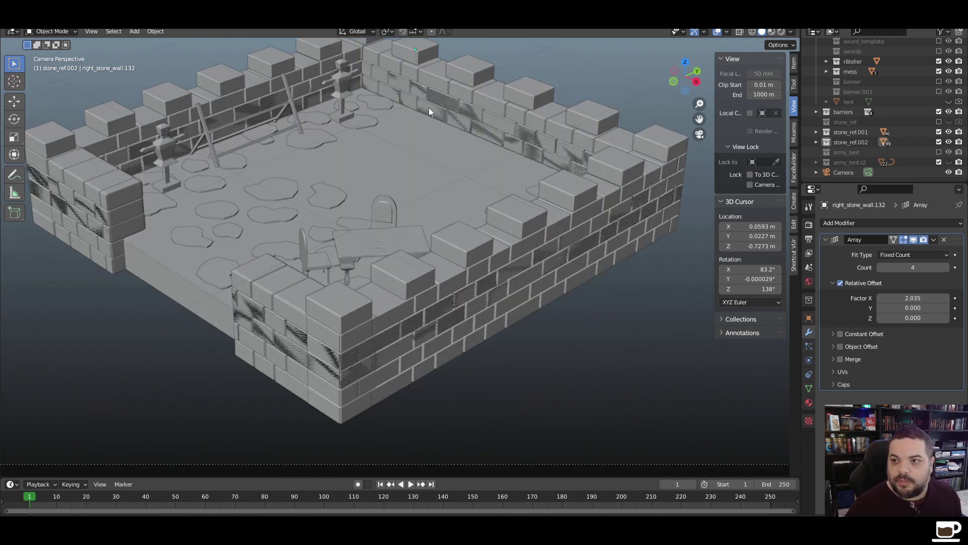
Align the camera to a new view, switch to Rendered shading and re-include the lights collection
{"action": "middle_click_drag", "start_coordinate": [429, 107], "coordinate": [411, 127]}
{"action": "key", "text": "ctrl+alt+KP_0"}
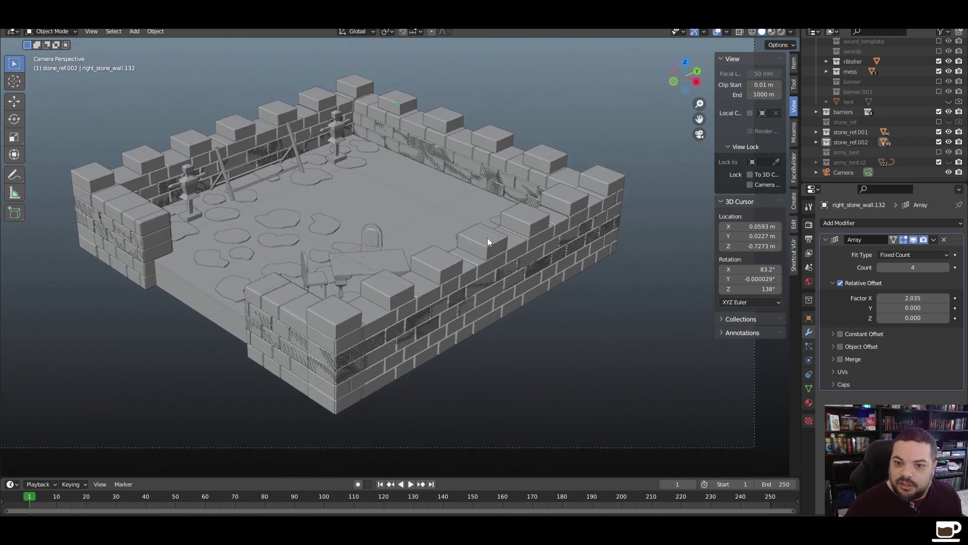
{"action": "left_click", "coordinate": [781, 31]}
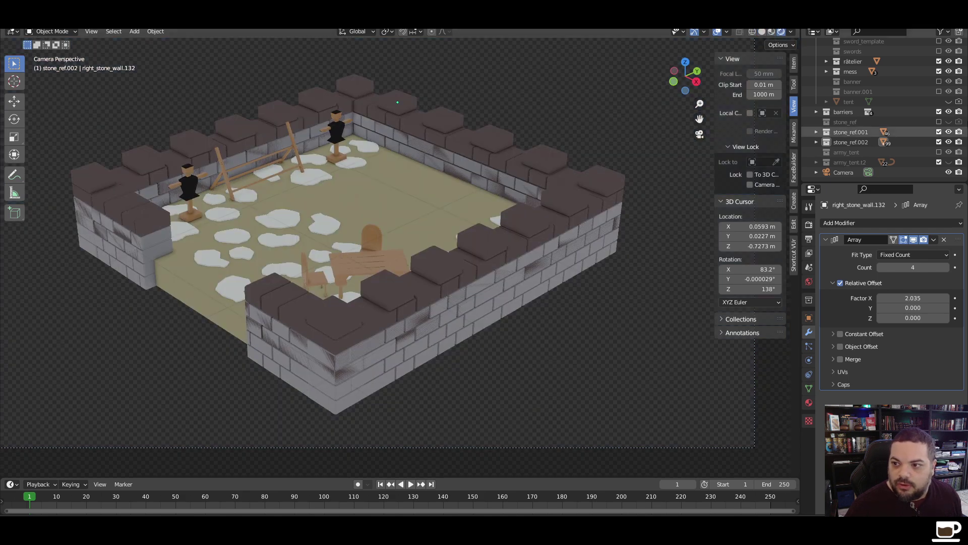
{"action": "scroll", "coordinate": [857, 81], "scroll_direction": "up", "scroll_amount": 3}
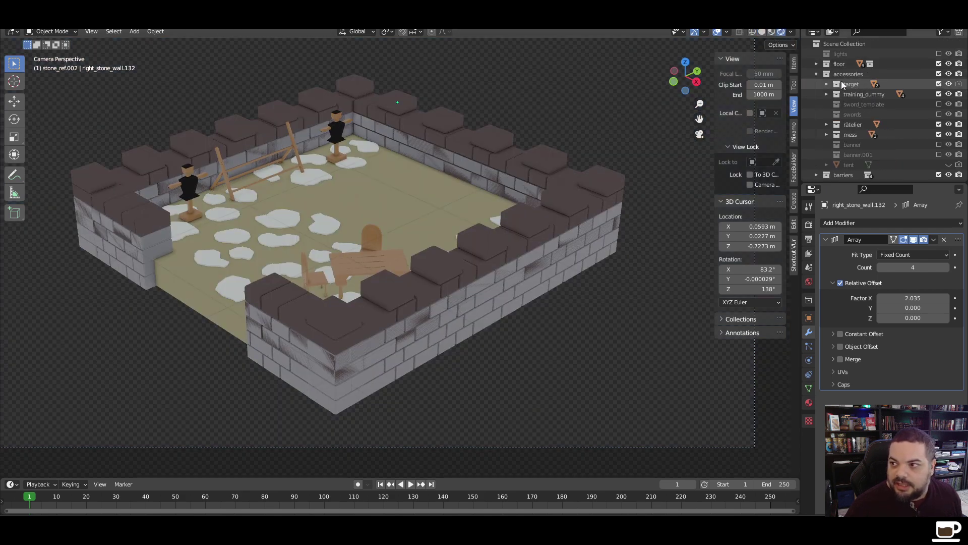
{"action": "left_click", "coordinate": [940, 54]}
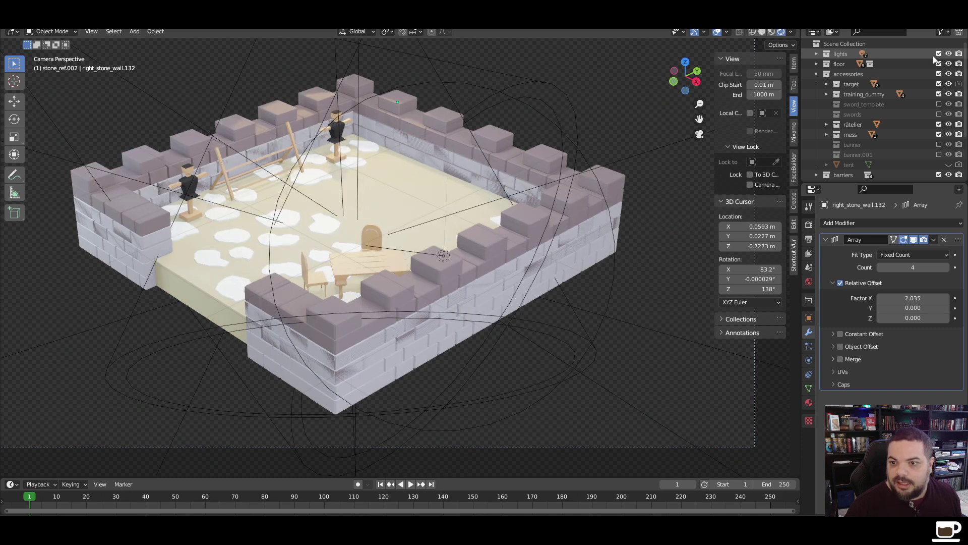
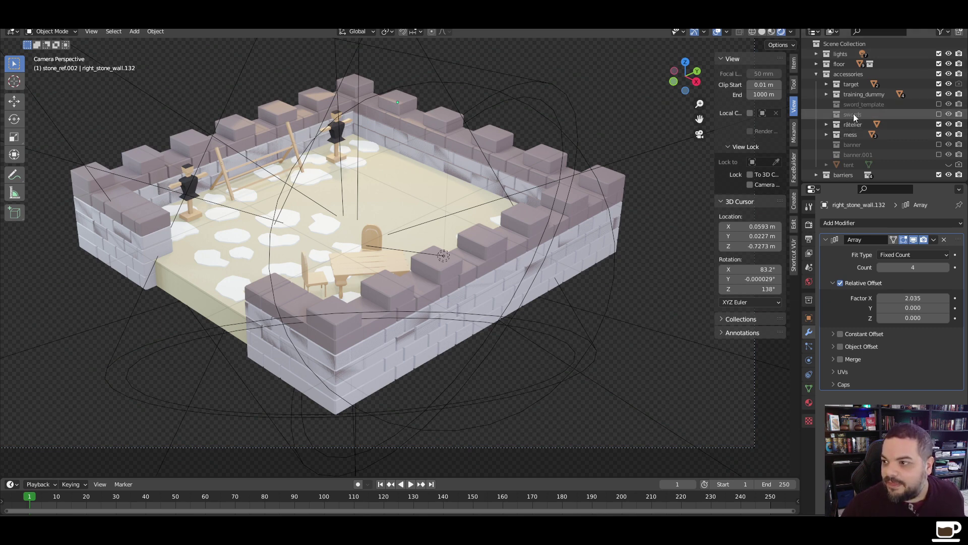
Select right_stone_wall.011 through the last wall in the stone_ref.002 collection
{"action": "left_click", "coordinate": [818, 73]}
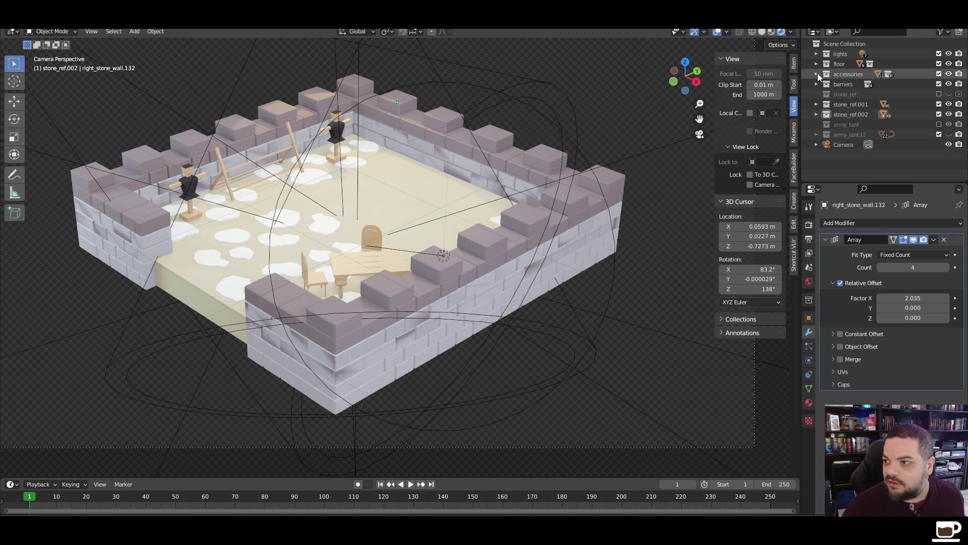
{"action": "left_click", "coordinate": [817, 114]}
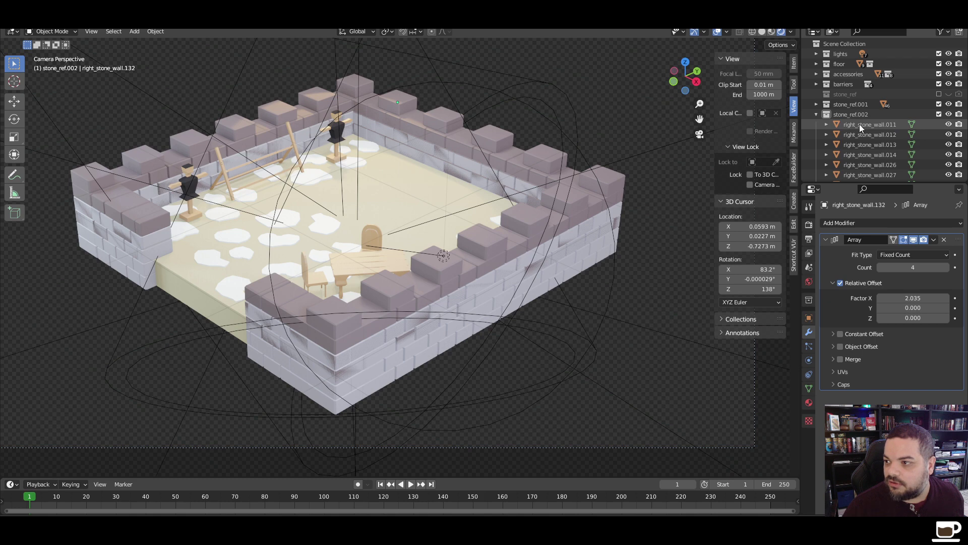
{"action": "left_click", "coordinate": [860, 125]}
{"action": "scroll", "coordinate": [859, 127], "scroll_direction": "down", "scroll_amount": 8}
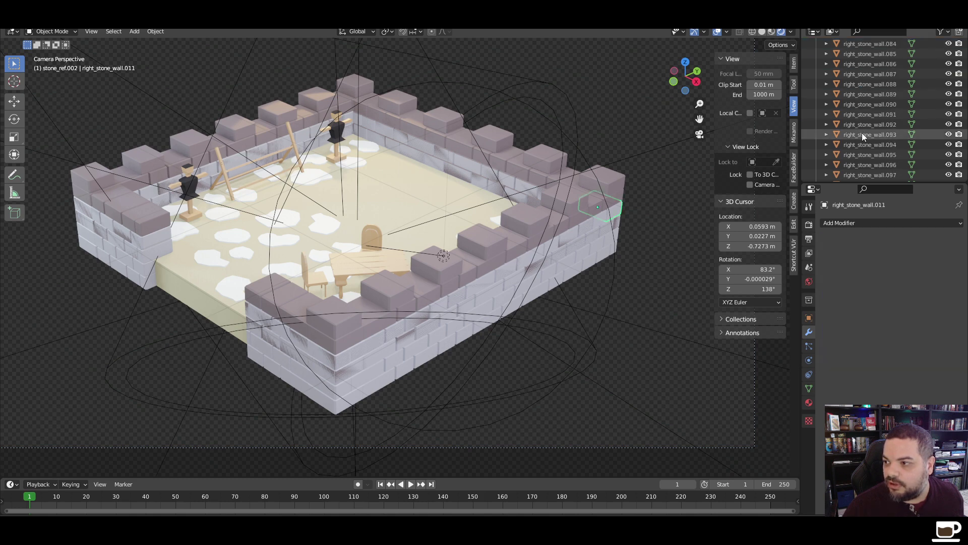
{"action": "scroll", "coordinate": [862, 134], "scroll_direction": "down", "scroll_amount": 15}
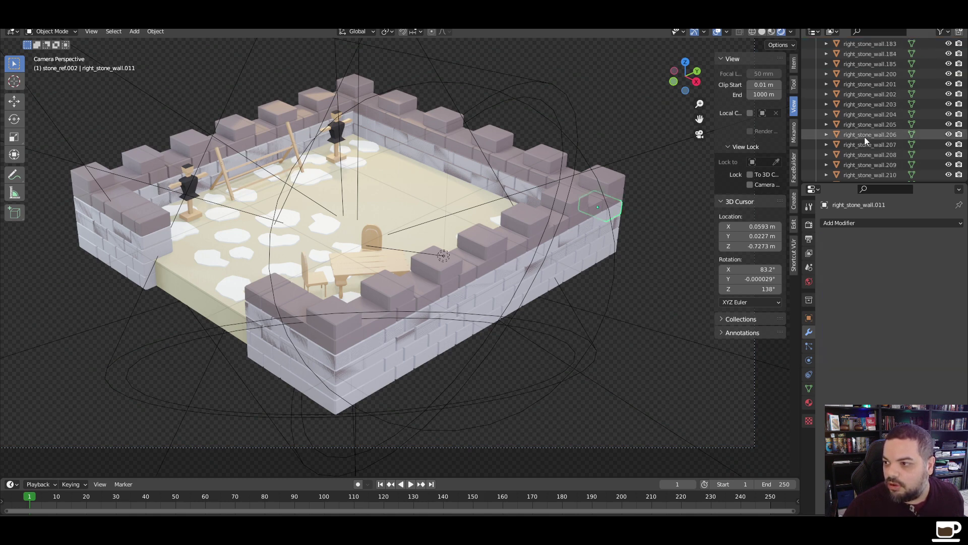
{"action": "scroll", "coordinate": [865, 138], "scroll_direction": "down", "scroll_amount": 5}
{"action": "left_click", "coordinate": [867, 142], "text": "shift"}
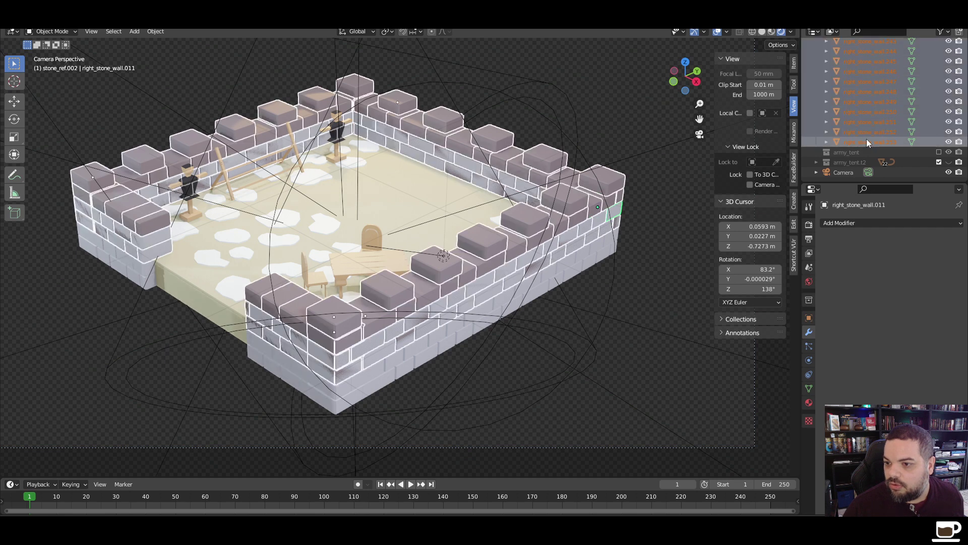
Raise the selected right_stone_wall pieces about 0.245 m along Z, then deselect them
{"action": "key", "text": "g"}
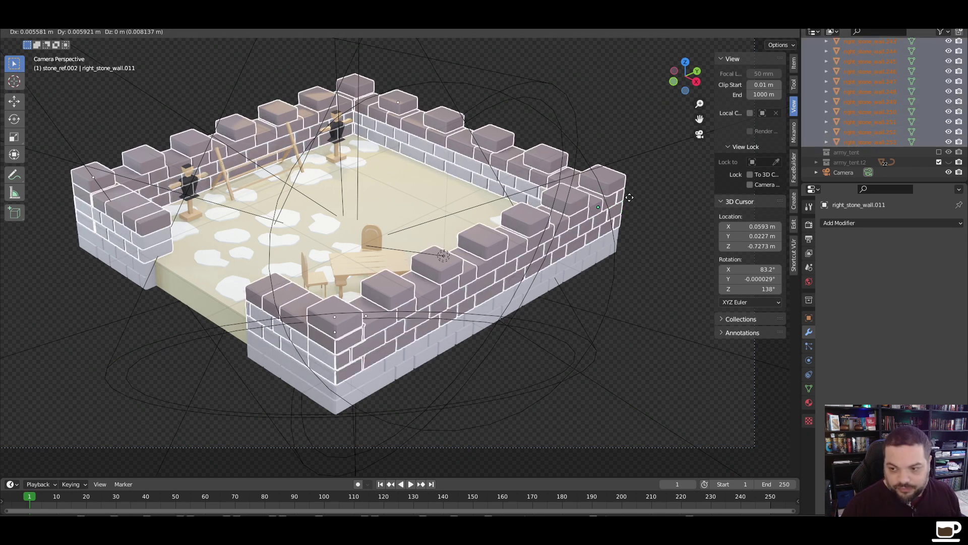
{"action": "key", "text": "y"}
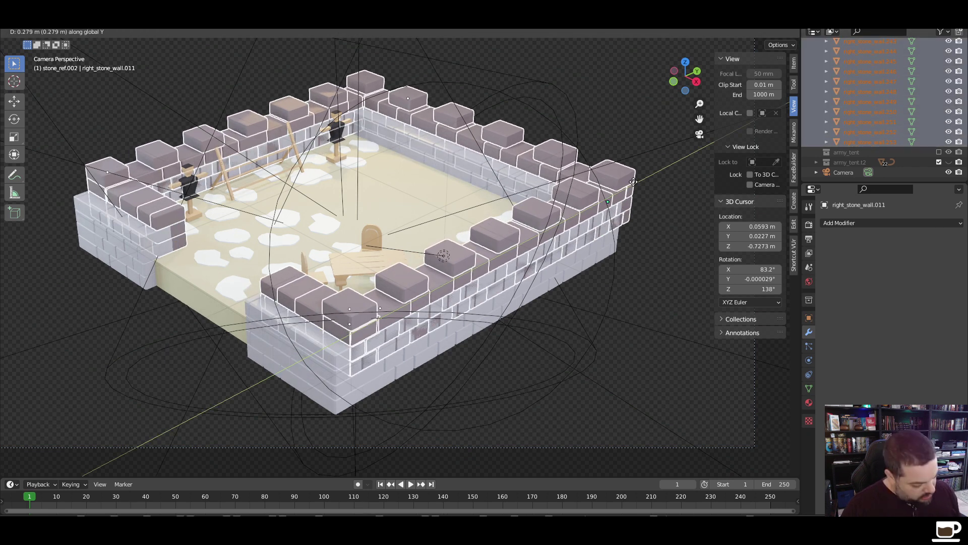
{"action": "key", "text": "z"}
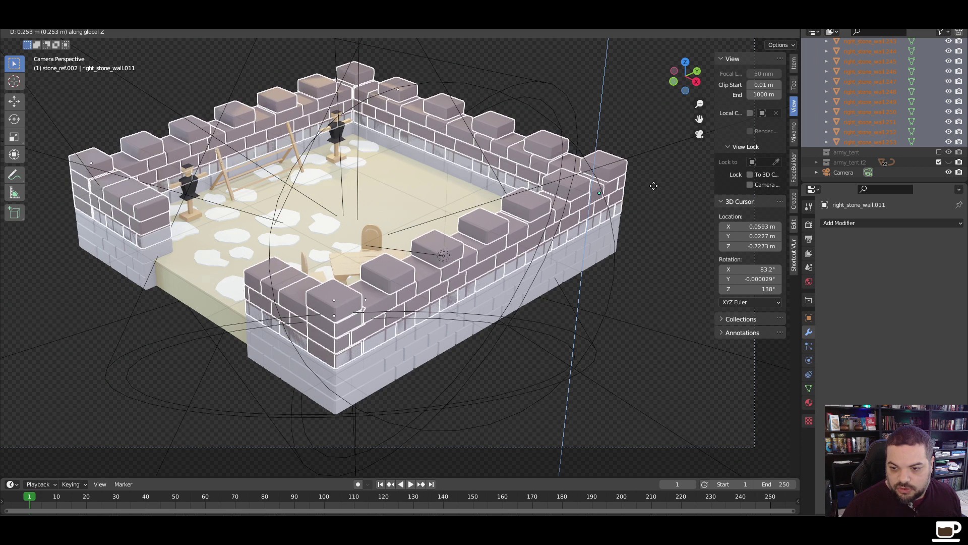
{"action": "left_click", "coordinate": [655, 186]}
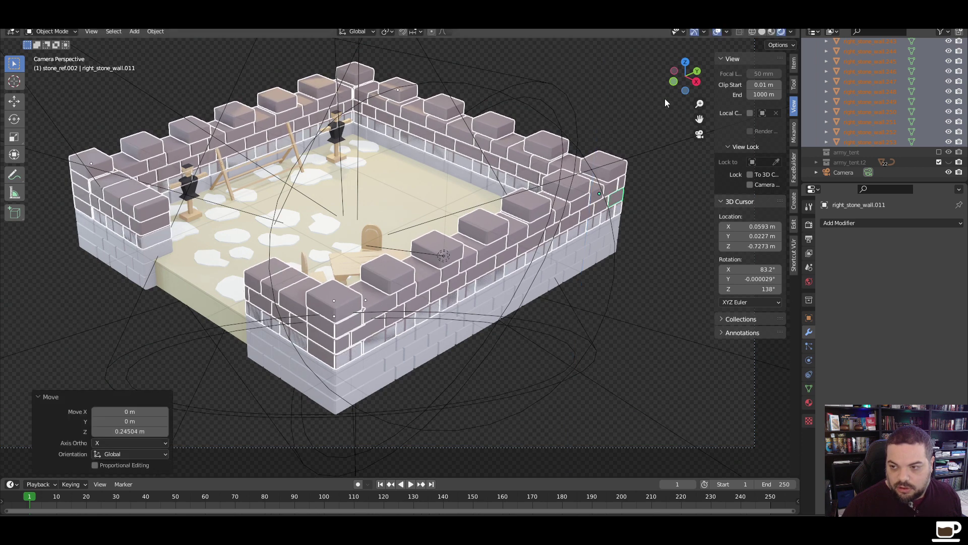
{"action": "left_click", "coordinate": [624, 96]}
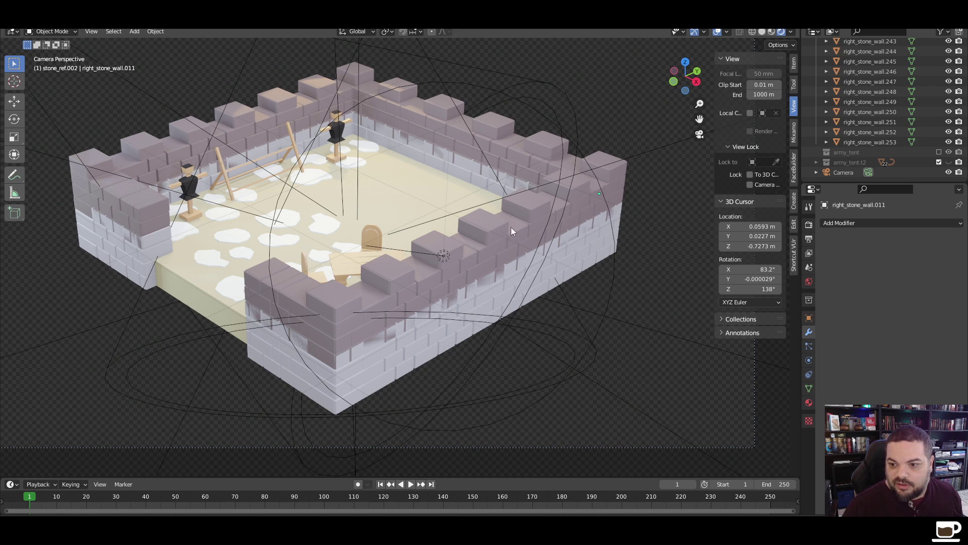
Orbit to check the raised walls, return to camera view, and scroll the Outliner to the top
{"action": "middle_click_drag", "start_coordinate": [245, 320], "coordinate": [253, 316]}
{"action": "scroll", "coordinate": [400, 281], "scroll_direction": "up", "scroll_amount": 5}
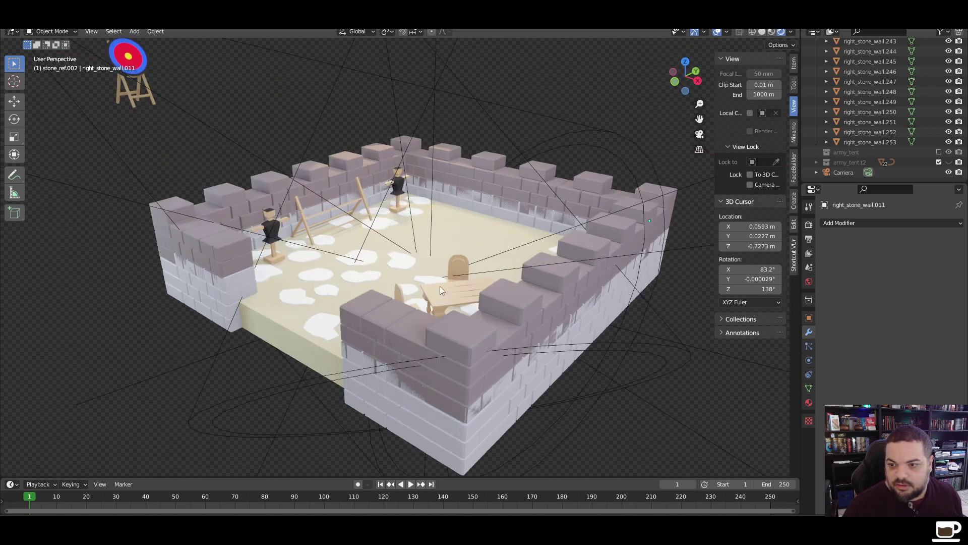
{"action": "mouse_move", "coordinate": [440, 286]}
{"action": "middle_mouse_down"}
{"action": "mouse_move", "coordinate": [426, 294]}
{"action": "mouse_move", "coordinate": [438, 286]}
{"action": "middle_mouse_up"}
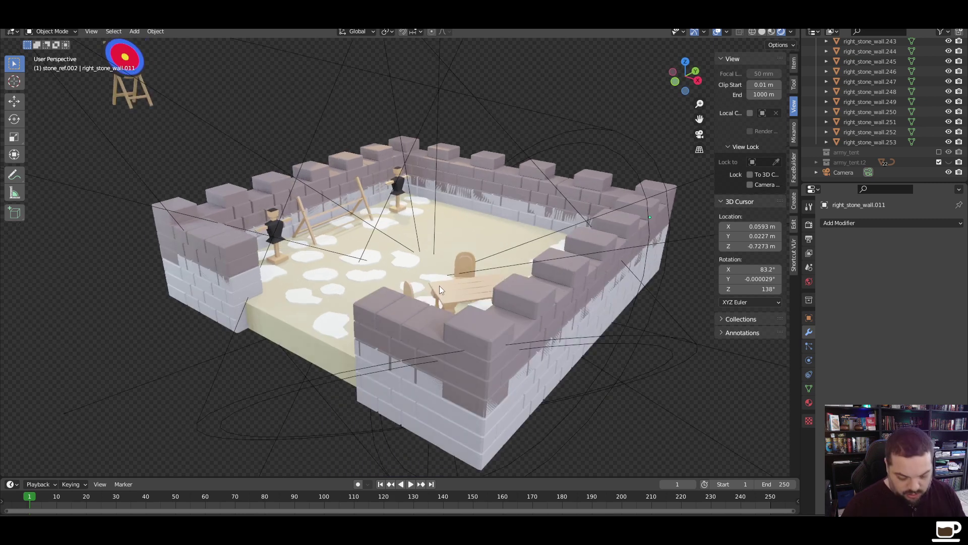
{"action": "key", "text": "KP_0"}
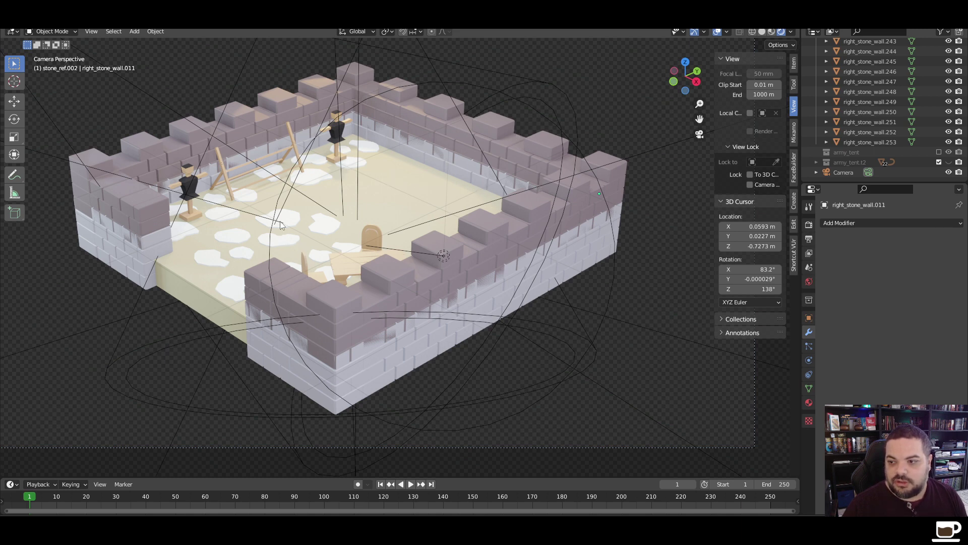
{"action": "scroll", "coordinate": [843, 121], "scroll_direction": "up", "scroll_amount": 5}
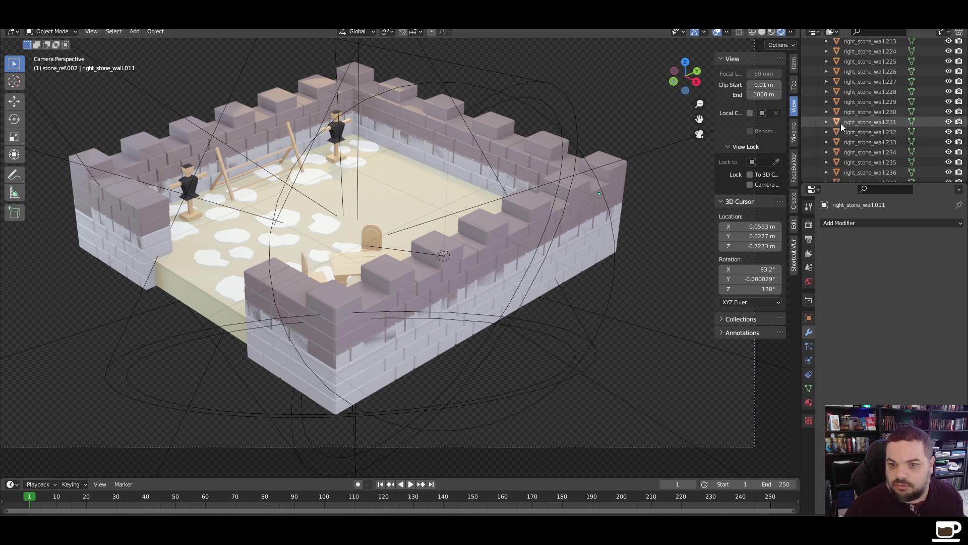
{"action": "scroll", "coordinate": [840, 123], "scroll_direction": "up", "scroll_amount": 5}
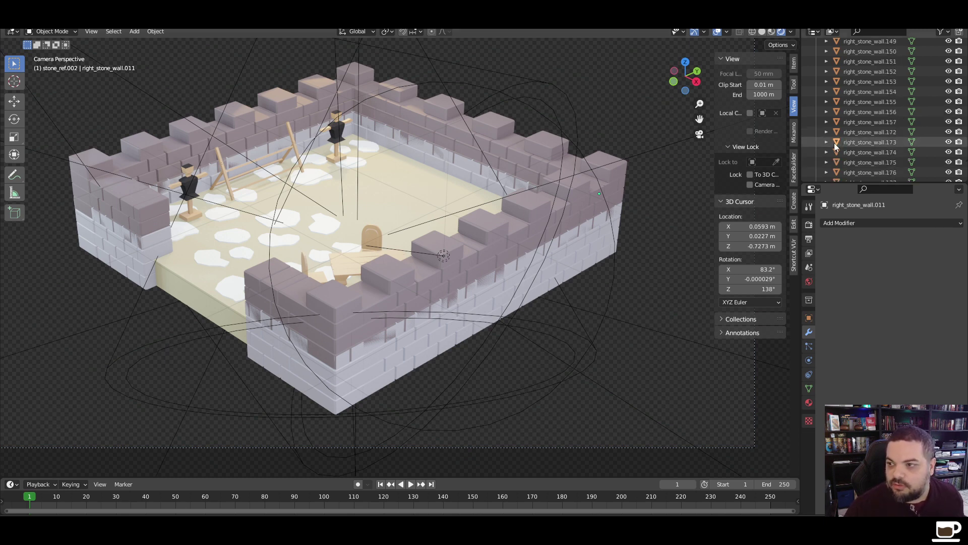
{"action": "scroll", "coordinate": [837, 141], "scroll_direction": "down", "scroll_amount": 2}
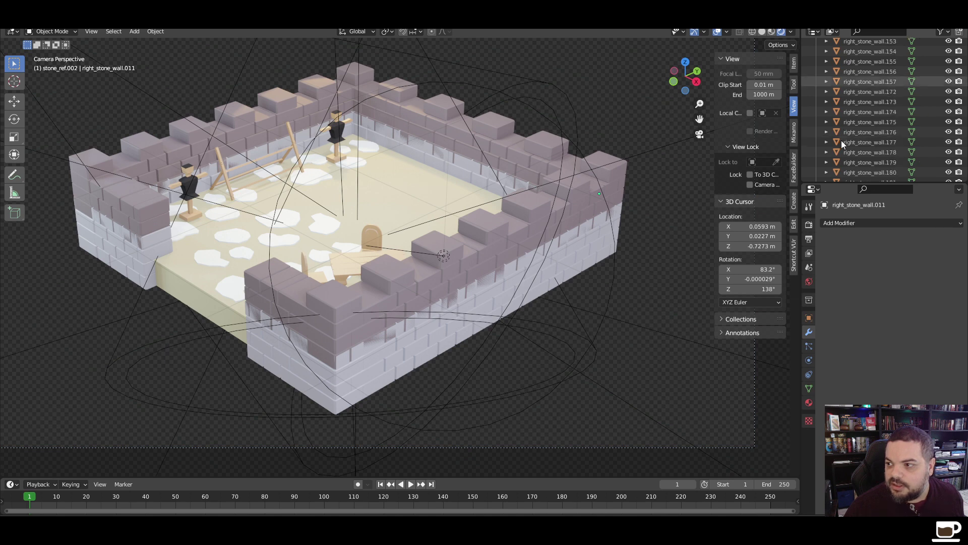
{"action": "scroll", "coordinate": [845, 143], "scroll_direction": "up", "scroll_amount": 6}
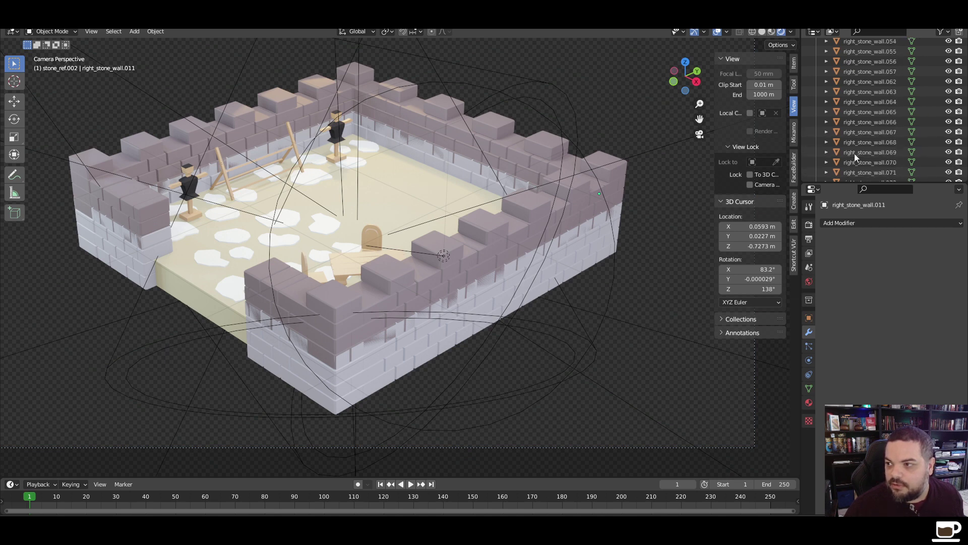
{"action": "scroll", "coordinate": [854, 153], "scroll_direction": "up", "scroll_amount": 10}
Collapse stone_ref.002, exclude stone_ref.001, then select right_stone_wall.073 in Right Orthographic view
{"action": "left_click", "coordinate": [816, 114]}
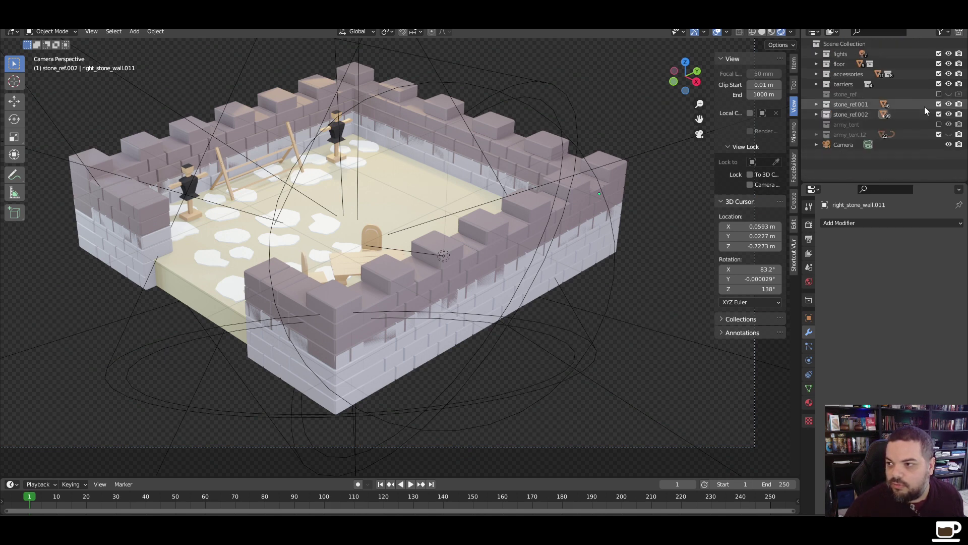
{"action": "left_click", "coordinate": [939, 104]}
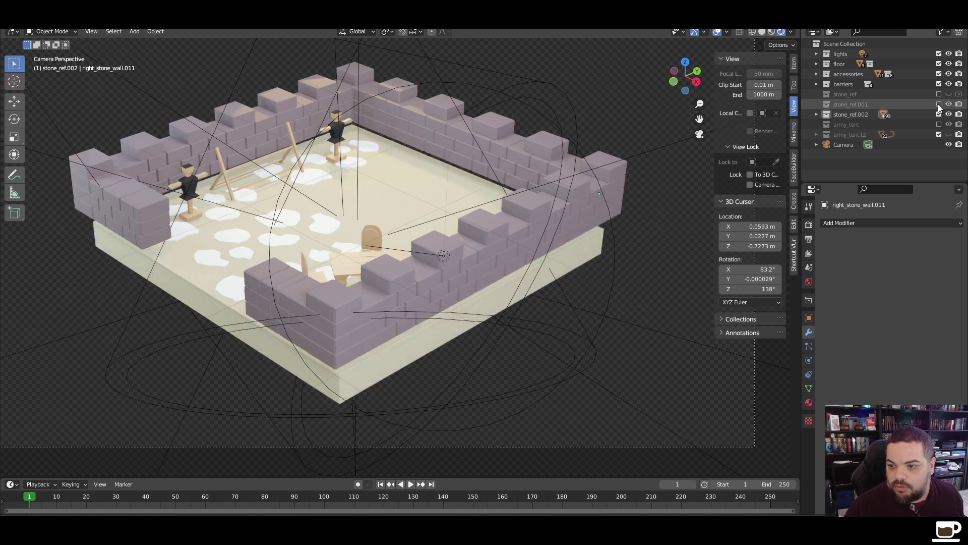
{"action": "left_click", "coordinate": [939, 104]}
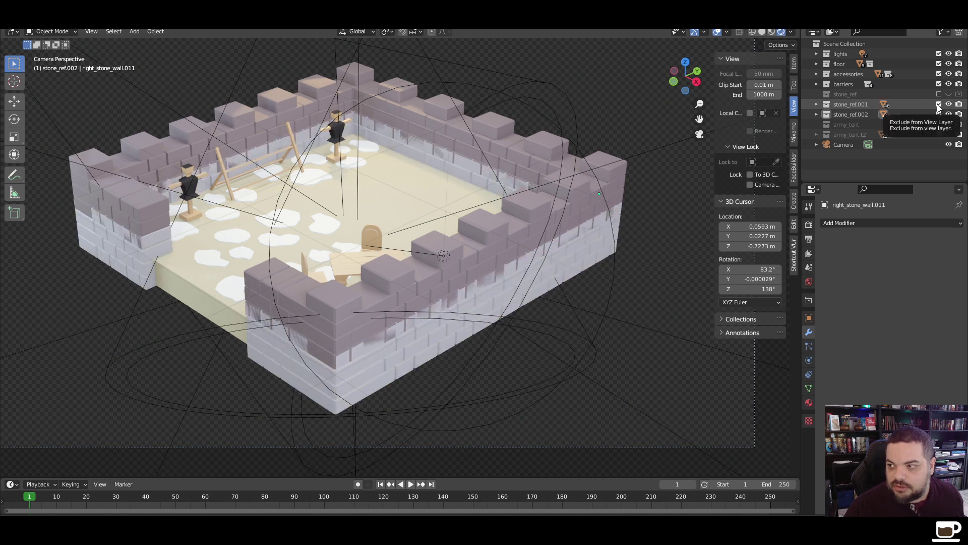
{"action": "left_click", "coordinate": [939, 104]}
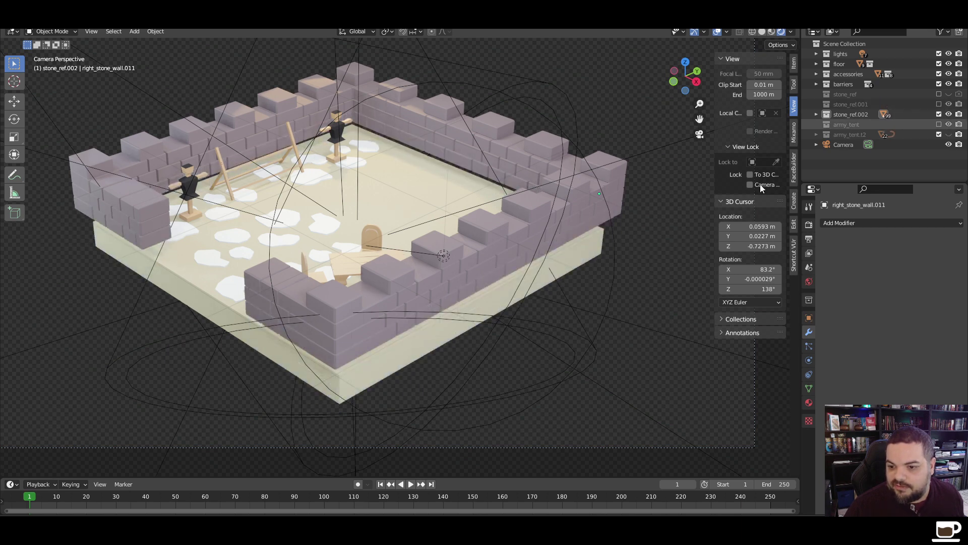
{"action": "left_click", "coordinate": [351, 358]}
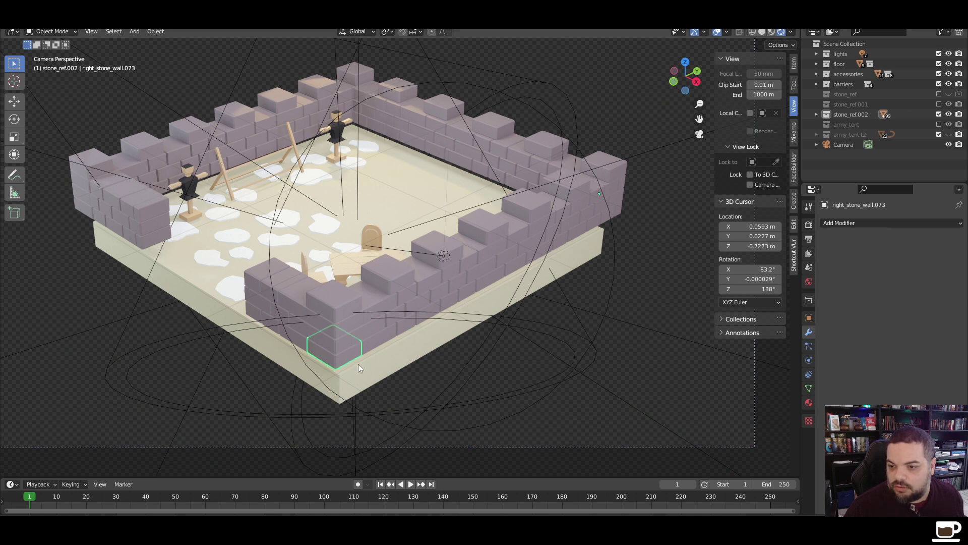
{"action": "key", "text": "KP_3"}
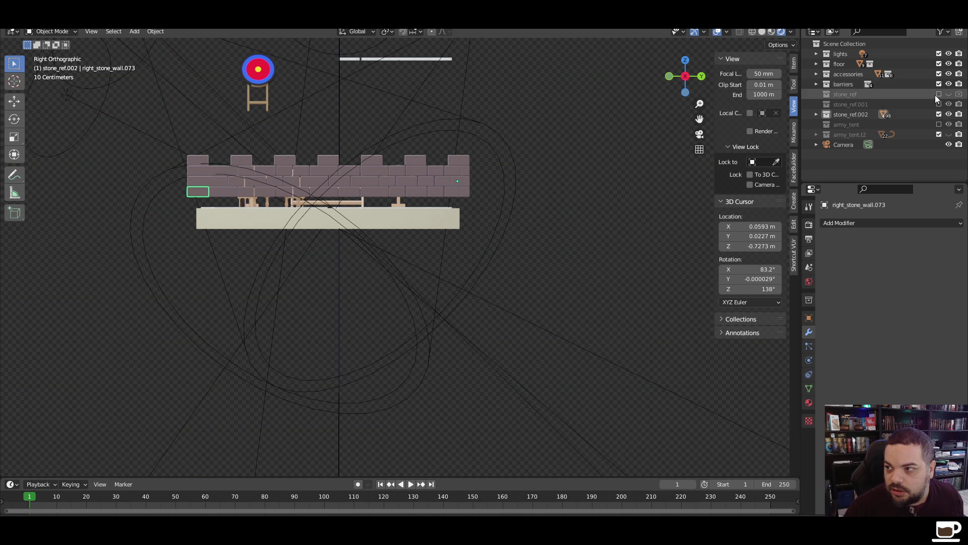
Add blocks .072, .071 and .068 to the selection, exclude the lights collection, then clear the selection
{"action": "left_click", "coordinate": [235, 191], "text": "shift"}
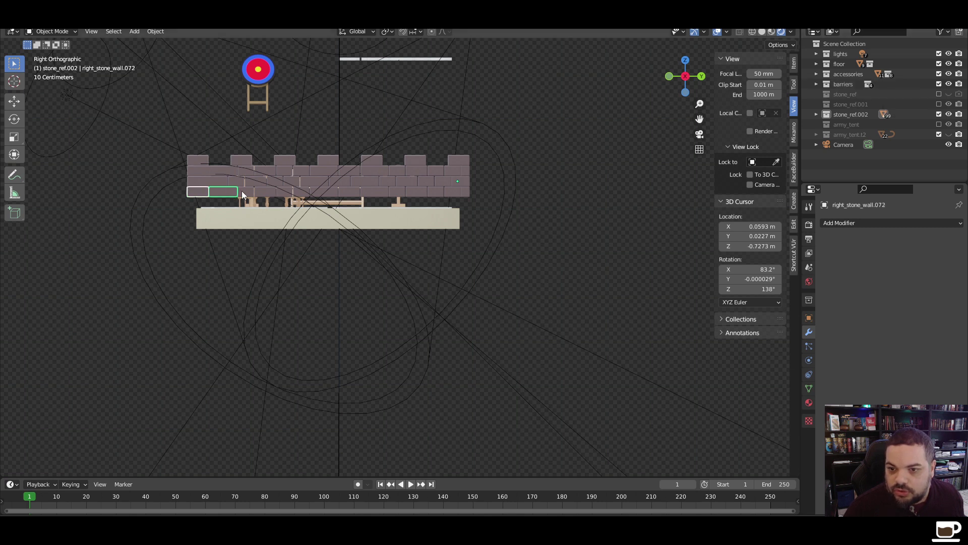
{"action": "left_click", "coordinate": [247, 191], "text": "shift"}
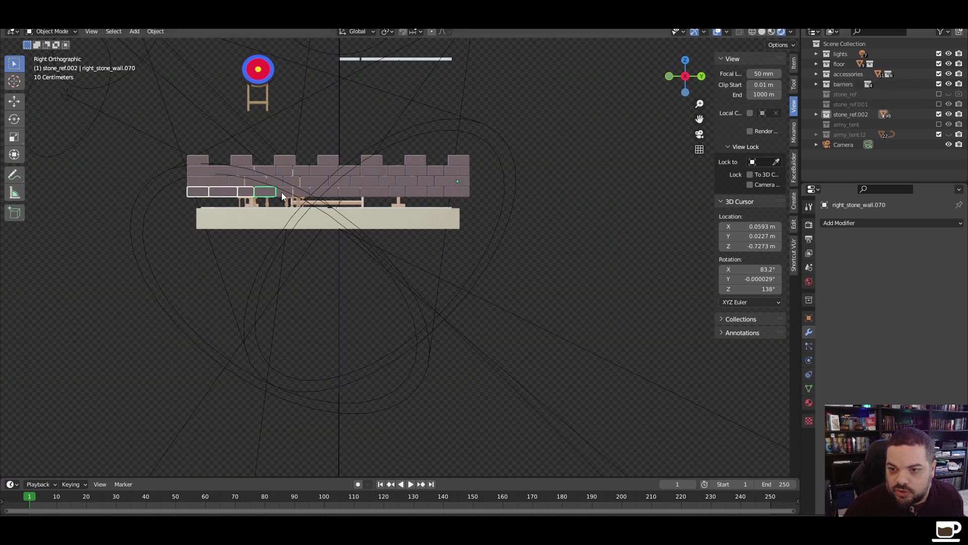
{"action": "left_click", "coordinate": [281, 192], "text": "shift"}
{"action": "left_click", "coordinate": [301, 191], "text": "shift"}
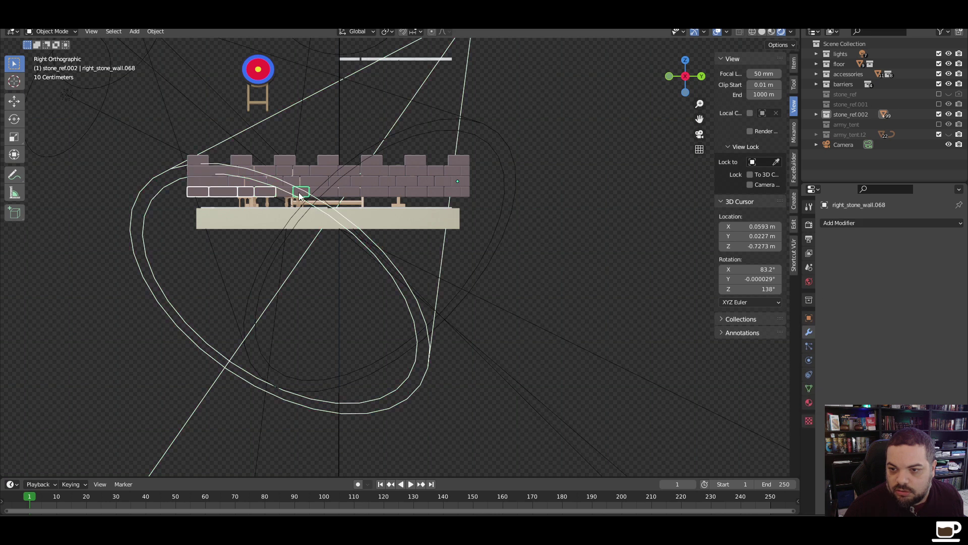
{"action": "left_click", "coordinate": [940, 54]}
{"action": "left_click", "coordinate": [501, 244]}
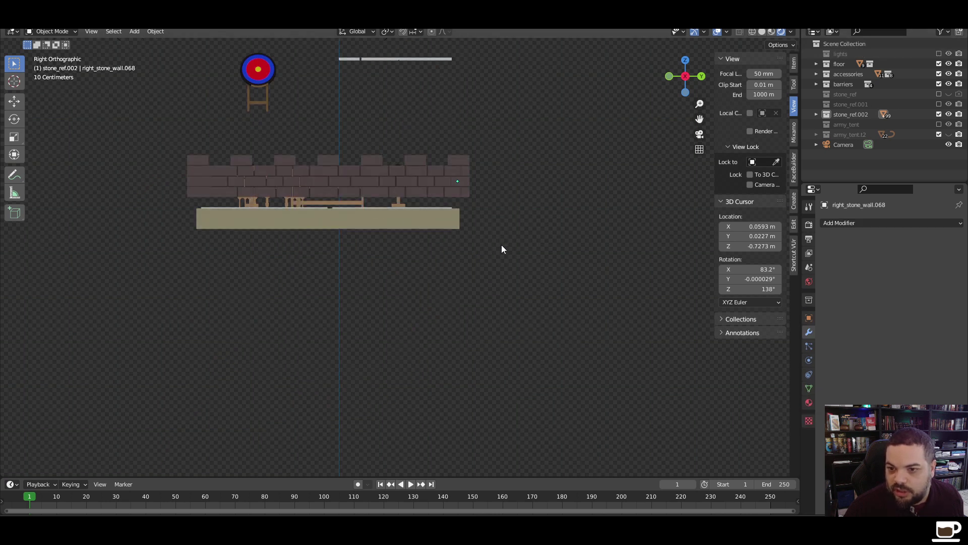
Select the lower-row wall blocks from the side, then deselect them and orbit into perspective
{"action": "left_click", "coordinate": [234, 192]}
{"action": "left_click", "coordinate": [204, 190], "text": "shift"}
{"action": "left_click", "coordinate": [262, 191], "text": "shift"}
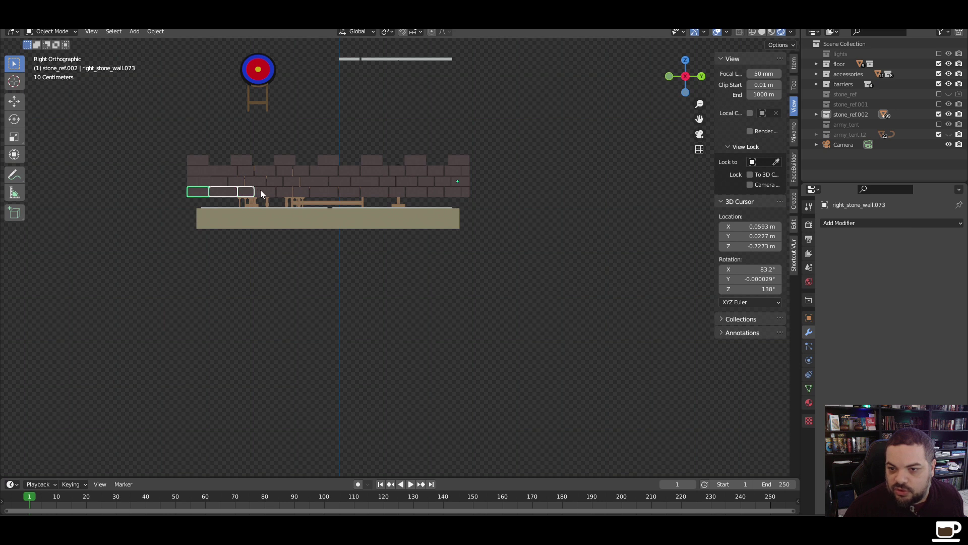
{"action": "left_click", "coordinate": [283, 191], "text": "shift"}
{"action": "left_click", "coordinate": [301, 191], "text": "shift"}
{"action": "left_click", "coordinate": [354, 193], "text": "shift"}
{"action": "left_click", "coordinate": [375, 192], "text": "shift"}
{"action": "left_click", "coordinate": [399, 191], "text": "shift"}
{"action": "left_click", "coordinate": [418, 192], "text": "shift"}
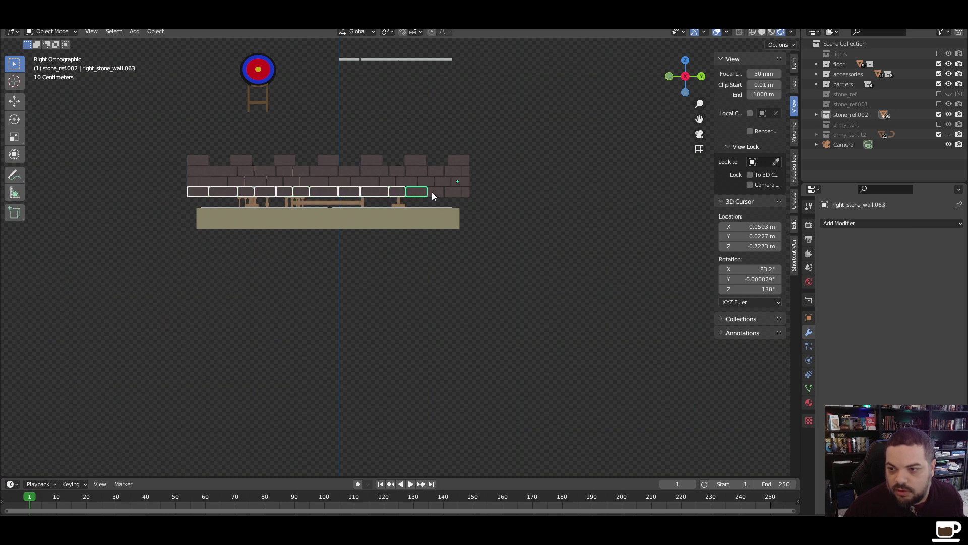
{"action": "left_click", "coordinate": [437, 192], "text": "shift"}
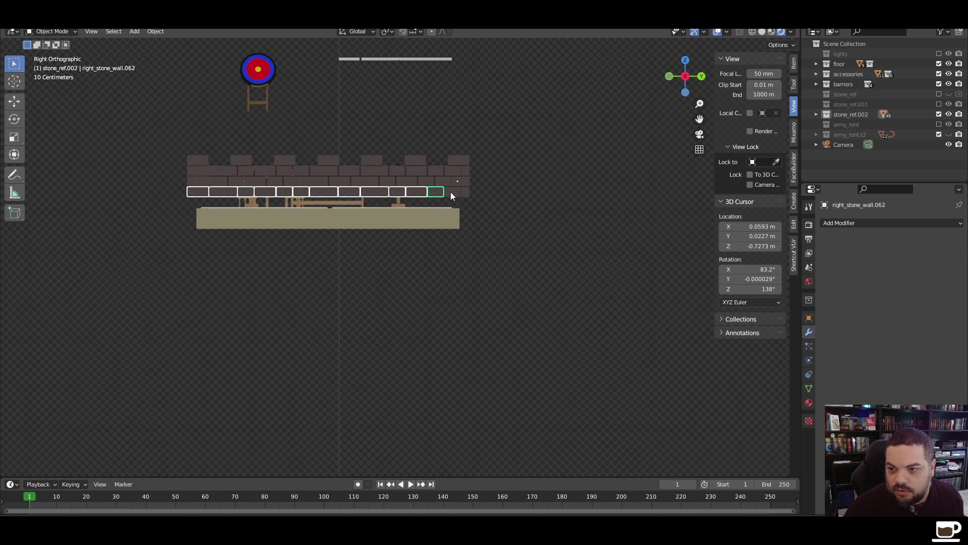
{"action": "left_click", "coordinate": [478, 201]}
{"action": "middle_click_drag", "start_coordinate": [488, 201], "coordinate": [271, 203]}
Select the ten bottom-row stone blocks along the back wall and delete them
{"action": "left_click", "coordinate": [368, 190]}
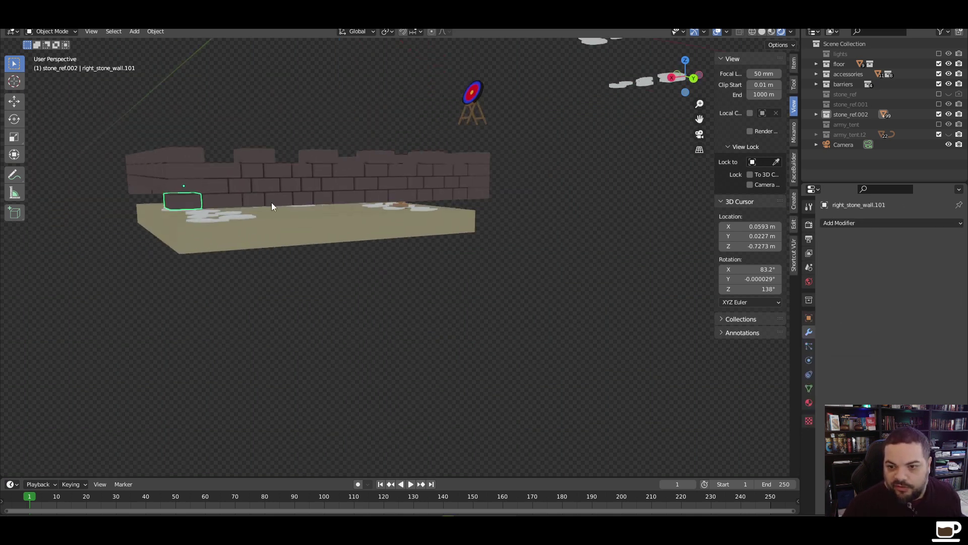
{"action": "left_click", "coordinate": [231, 200], "text": "shift"}
{"action": "left_click", "coordinate": [253, 199], "text": "shift"}
{"action": "left_click", "coordinate": [278, 199], "text": "shift"}
{"action": "left_click", "coordinate": [308, 199], "text": "shift"}
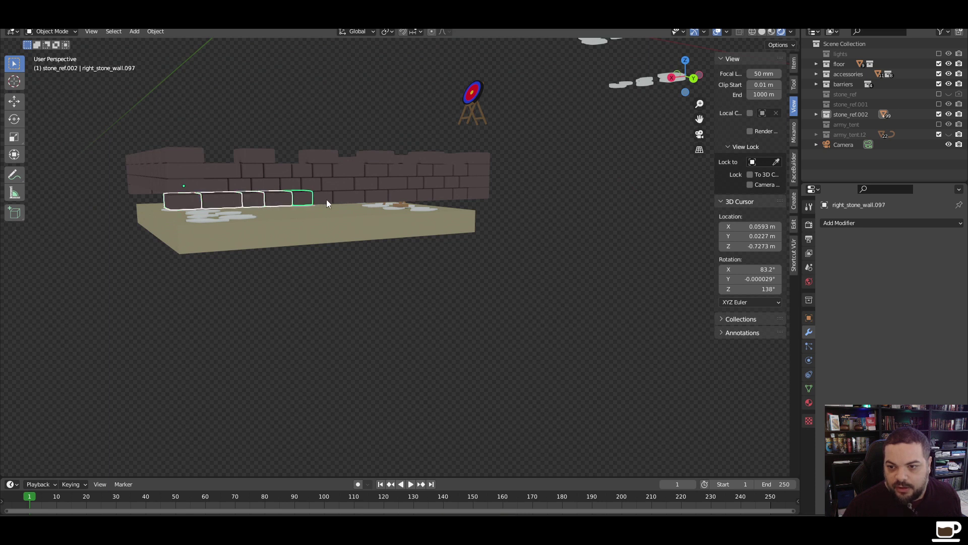
{"action": "left_click", "coordinate": [326, 199], "text": "shift"}
{"action": "left_click", "coordinate": [348, 199], "text": "shift"}
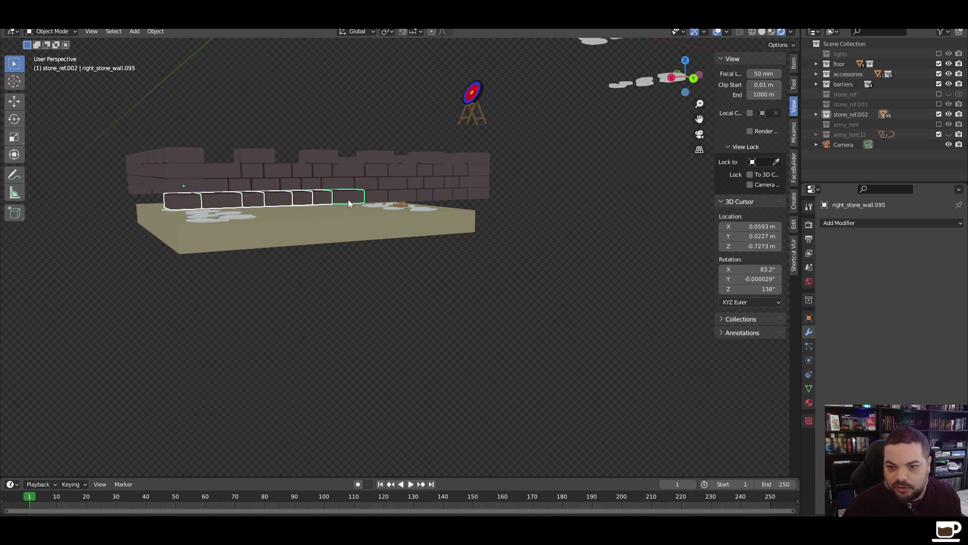
{"action": "left_click", "coordinate": [376, 197], "text": "shift"}
{"action": "left_click", "coordinate": [402, 195], "text": "shift"}
{"action": "left_click", "coordinate": [435, 195], "text": "shift"}
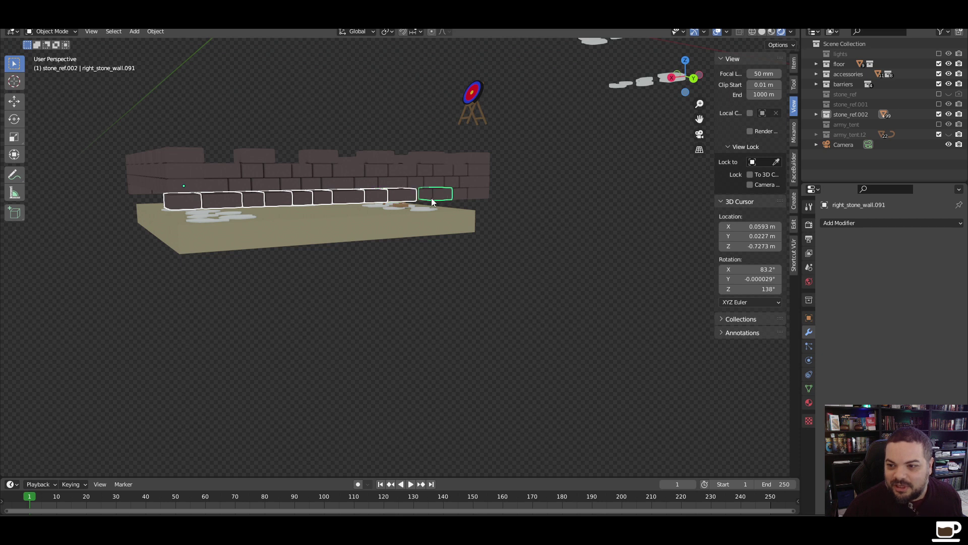
{"action": "middle_click_drag", "start_coordinate": [478, 205], "coordinate": [430, 201]}
{"action": "key", "text": "Delete"}
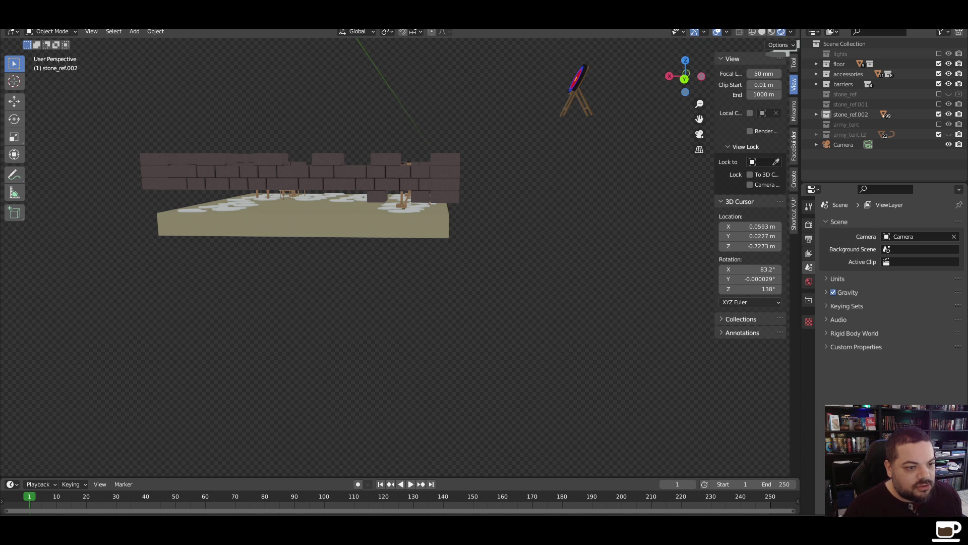
Select the stray base blocks along the back wall
{"action": "middle_click_drag", "start_coordinate": [482, 217], "coordinate": [362, 204]}
{"action": "left_click", "coordinate": [362, 202]}
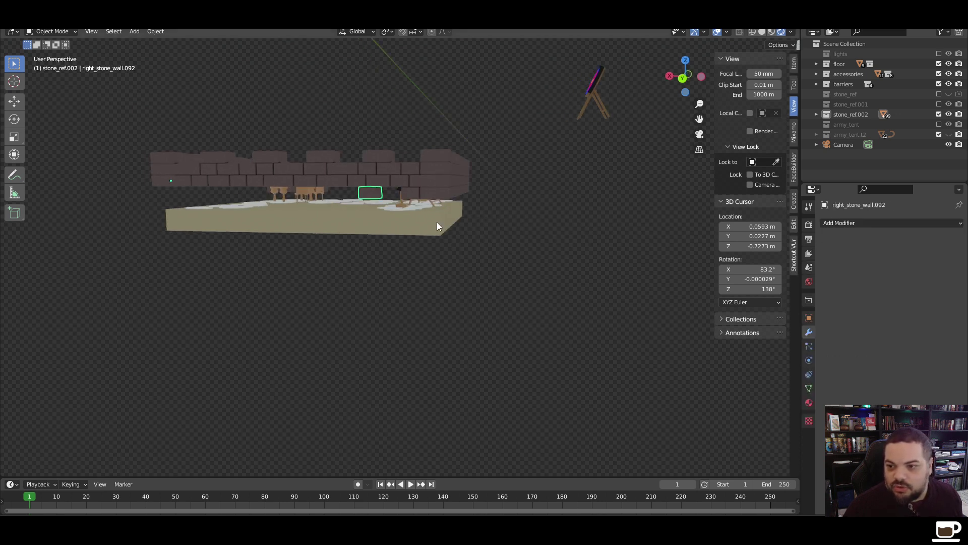
{"action": "middle_click_drag", "start_coordinate": [437, 222], "coordinate": [386, 199]}
{"action": "left_click", "coordinate": [406, 192], "text": "shift"}
{"action": "left_click", "coordinate": [377, 192], "text": "shift"}
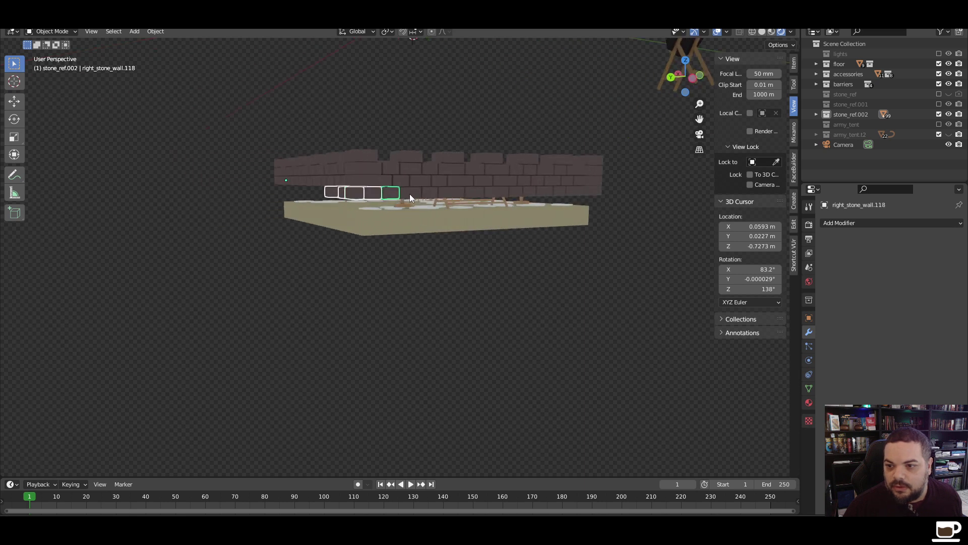
{"action": "left_click", "coordinate": [477, 193], "text": "shift"}
{"action": "left_click", "coordinate": [497, 193], "text": "shift"}
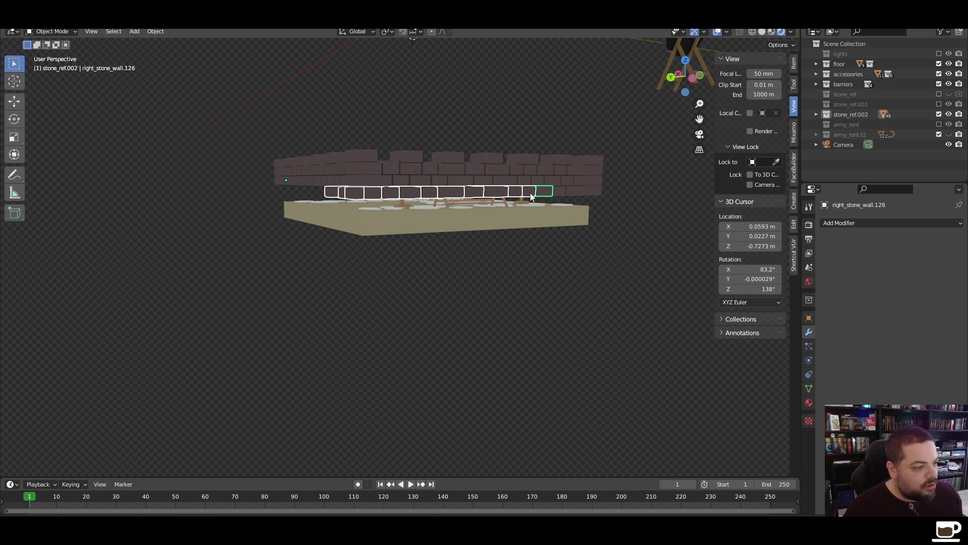
{"action": "left_click", "coordinate": [561, 192], "text": "shift"}
{"action": "left_click", "coordinate": [581, 194], "text": "shift"}
{"action": "middle_click_drag", "start_coordinate": [581, 194], "coordinate": [546, 228]}
{"action": "left_click", "coordinate": [563, 229], "text": "shift"}
Add the front and right-wall base blocks to the selection and delete them all
{"action": "left_click", "coordinate": [444, 242], "text": "shift"}
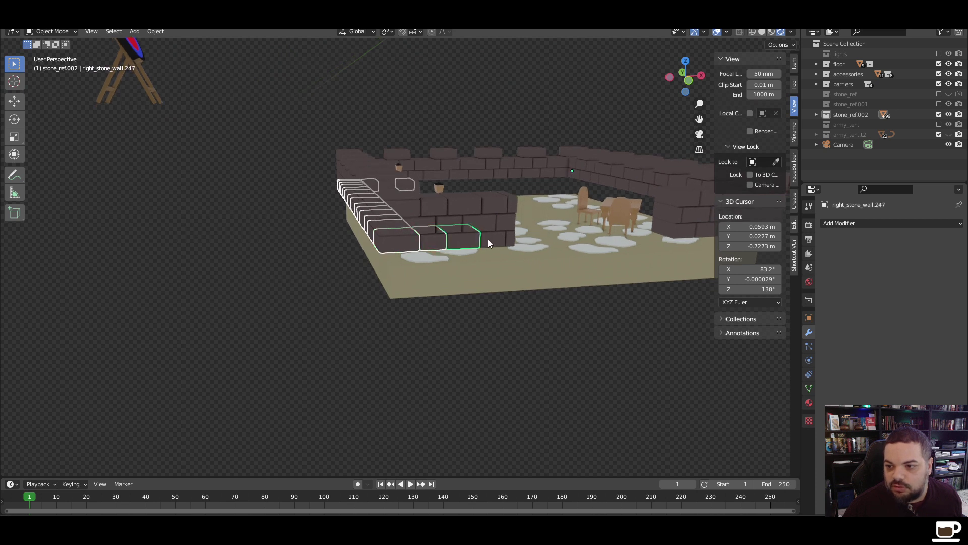
{"action": "left_click", "coordinate": [477, 239], "text": "shift"}
{"action": "left_click", "coordinate": [516, 238], "text": "shift"}
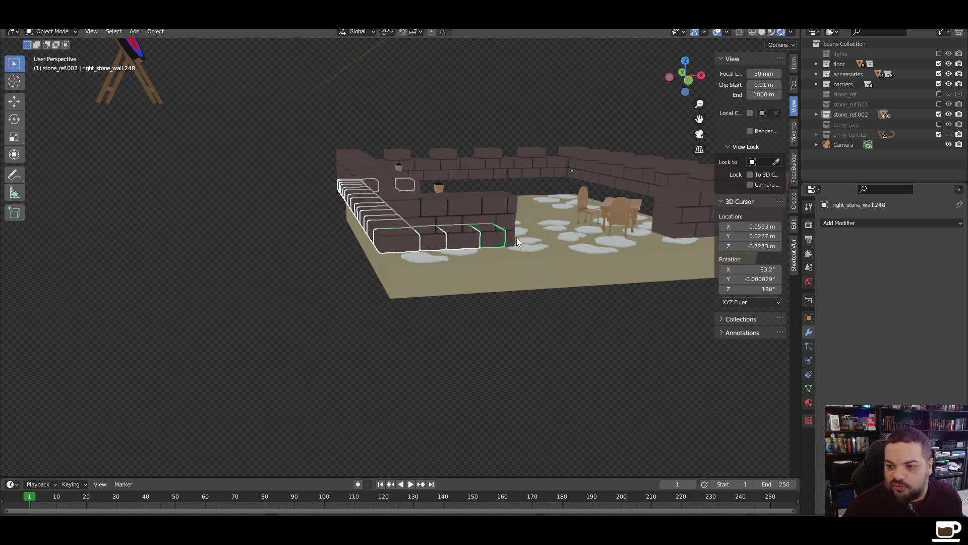
{"action": "mouse_move", "coordinate": [517, 237]}
{"action": "middle_mouse_down"}
{"action": "mouse_move", "coordinate": [538, 235]}
{"action": "mouse_move", "coordinate": [525, 235]}
{"action": "middle_mouse_up"}
{"action": "left_click", "coordinate": [459, 235], "text": "shift"}
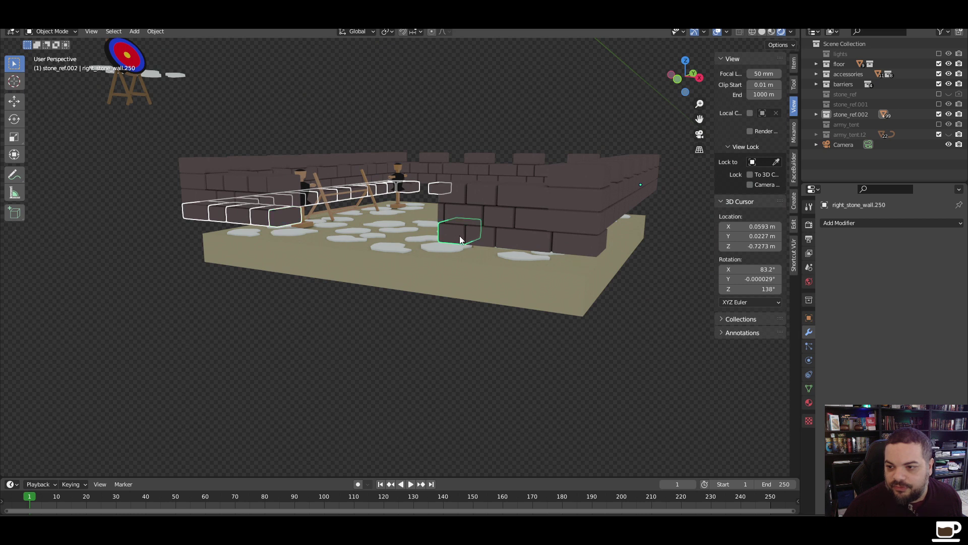
{"action": "left_click", "coordinate": [510, 237], "text": "shift"}
{"action": "left_click", "coordinate": [477, 237], "text": "shift"}
{"action": "left_click", "coordinate": [555, 244], "text": "shift"}
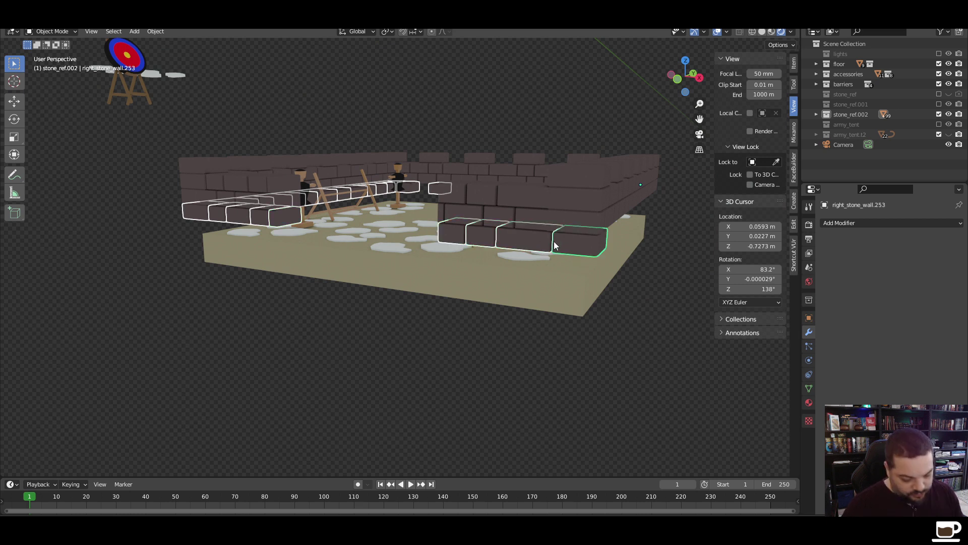
{"action": "key", "text": "Delete"}
{"action": "scroll", "coordinate": [560, 242], "scroll_direction": "down", "scroll_amount": 4}
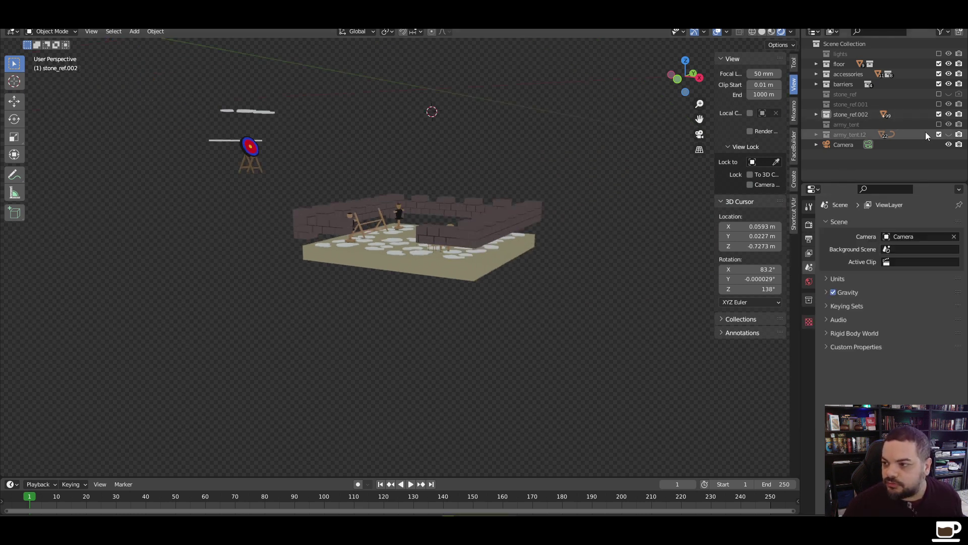
Re-enable stone_ref.001, select the right stone wall and orbit around to inspect it
{"action": "left_click", "coordinate": [939, 105]}
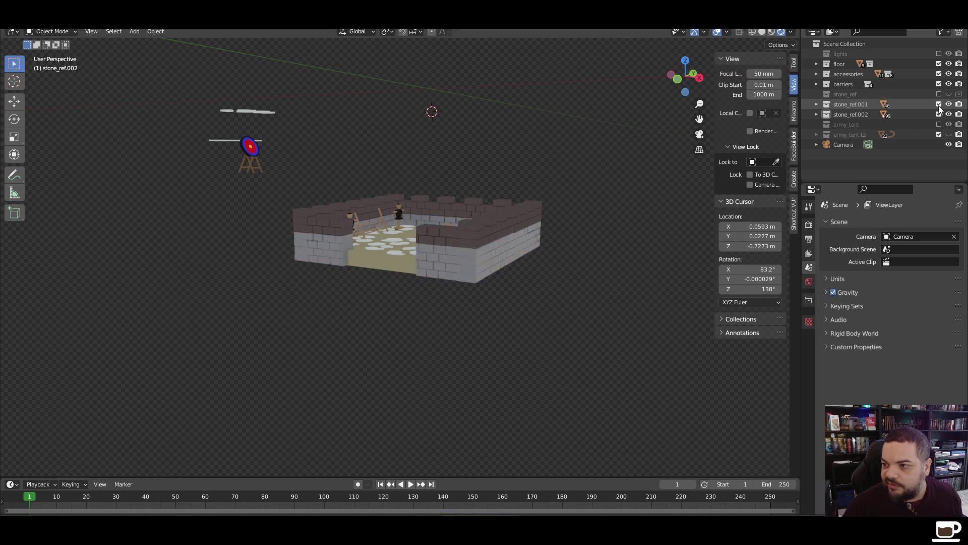
{"action": "left_click", "coordinate": [503, 265]}
{"action": "middle_click_drag", "start_coordinate": [550, 279], "coordinate": [513, 297]}
{"action": "scroll", "coordinate": [484, 303], "scroll_direction": "up", "scroll_amount": 2}
{"action": "middle_click_drag", "start_coordinate": [447, 312], "coordinate": [506, 267]}
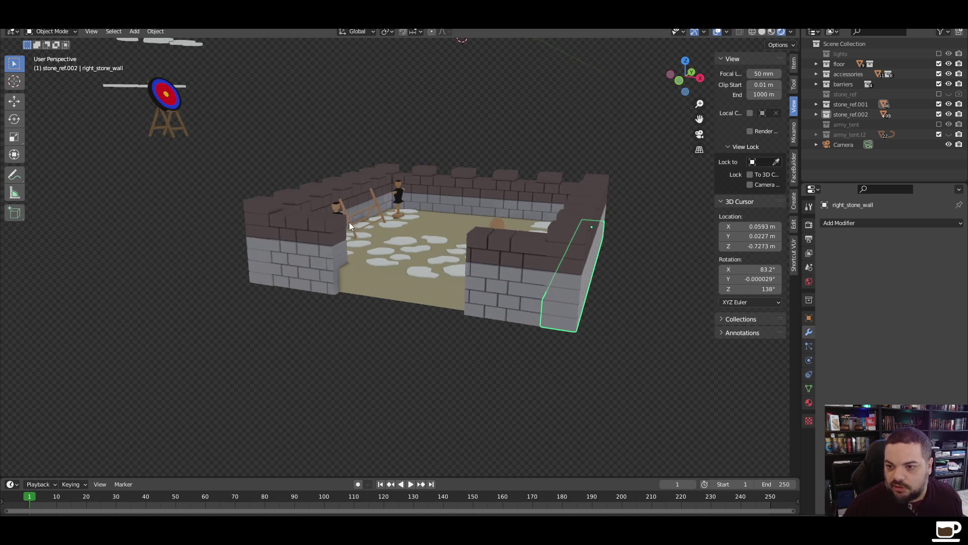
{"action": "middle_click_drag", "start_coordinate": [448, 292], "coordinate": [416, 304]}
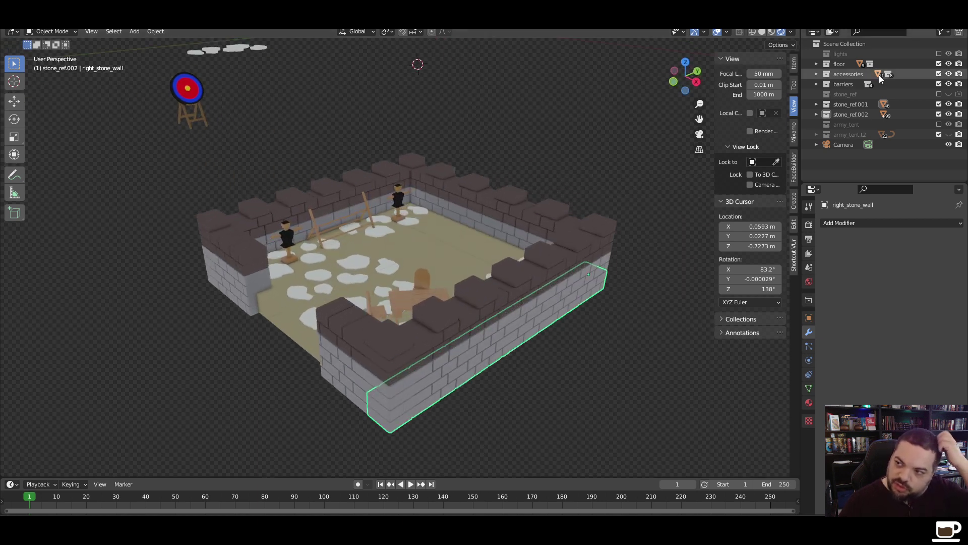
Turn the lights collection back on and deselect everything in the scene
{"action": "left_click", "coordinate": [939, 54]}
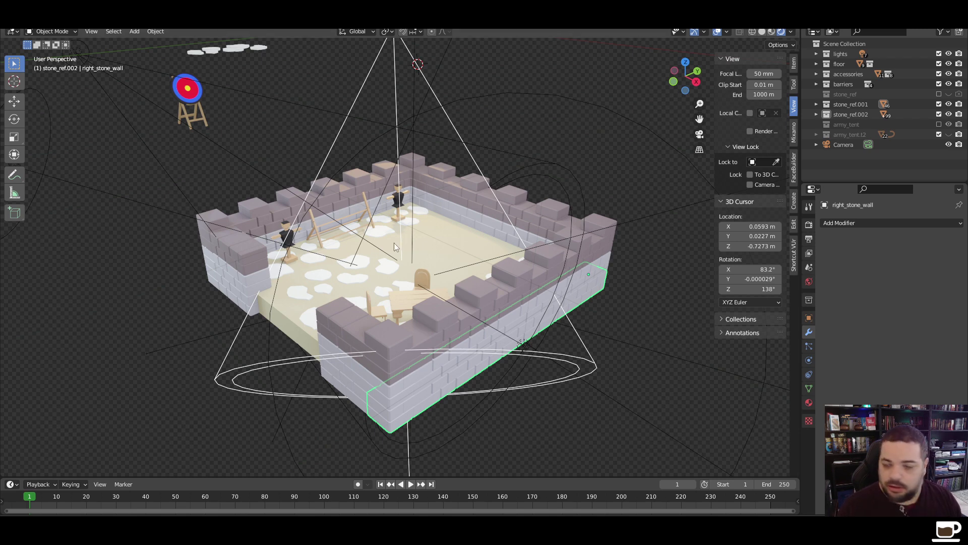
{"action": "left_click", "coordinate": [599, 147]}
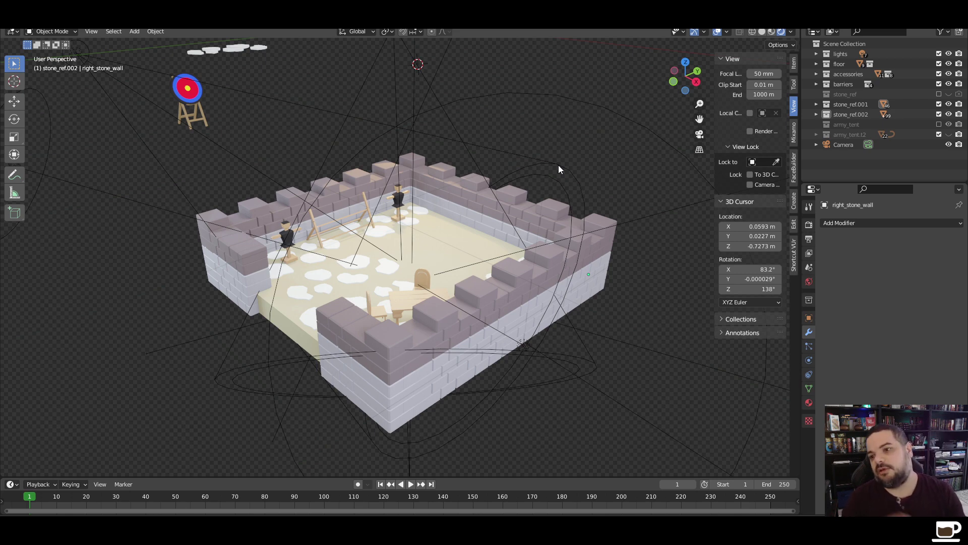
Select the arrayed merlon row on the front-right wall, with stone_ref.002 expanded
{"action": "left_click", "coordinate": [401, 336]}
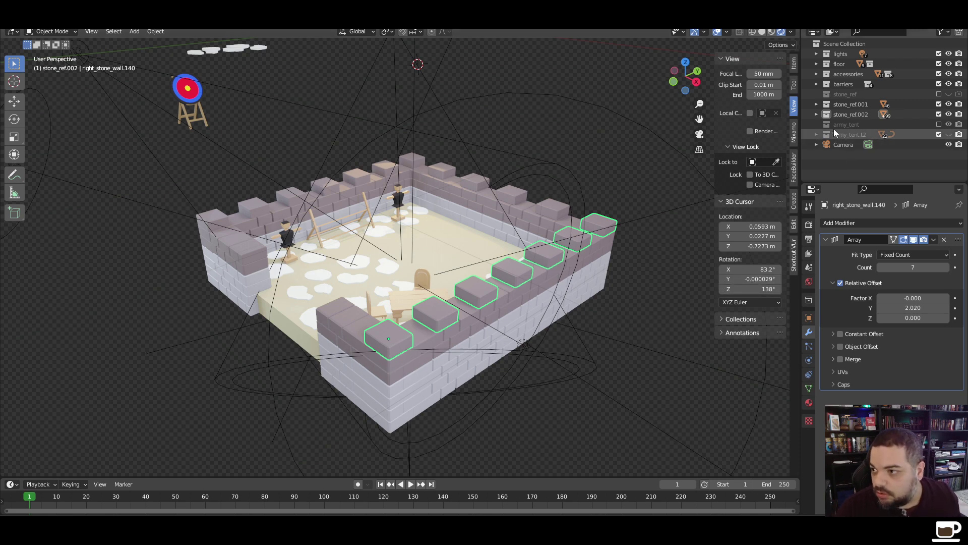
{"action": "left_click", "coordinate": [817, 114]}
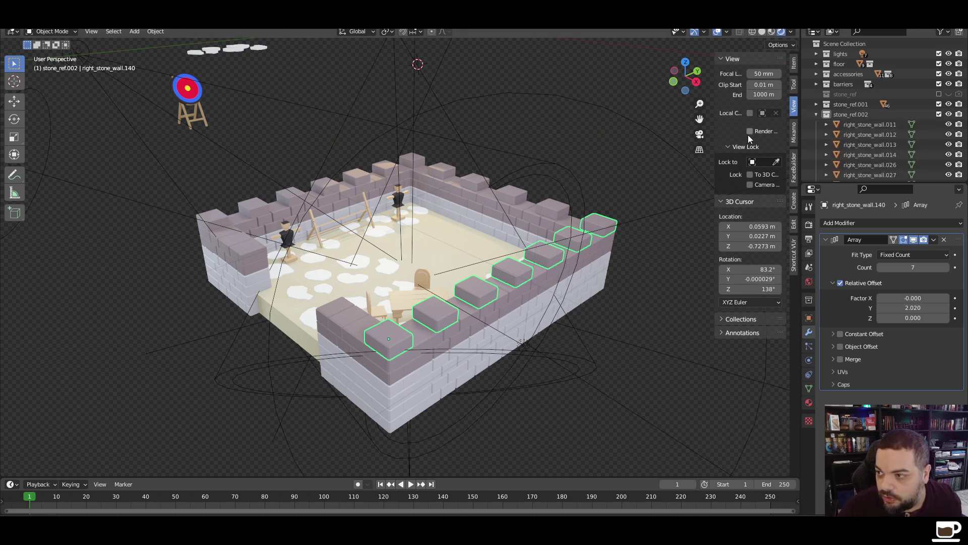
{"action": "left_click", "coordinate": [410, 355]}
{"action": "left_click", "coordinate": [395, 339]}
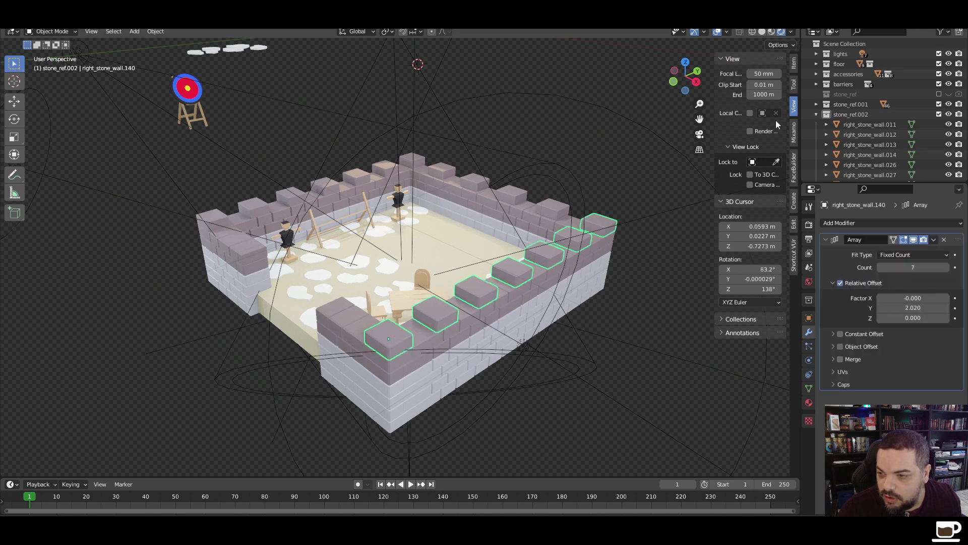
Exclude the lights, floor, accessories, barriers and stone_ref.001 collections, then collapse stone_ref.002
{"action": "left_click", "coordinate": [939, 54]}
{"action": "left_click", "coordinate": [939, 63]}
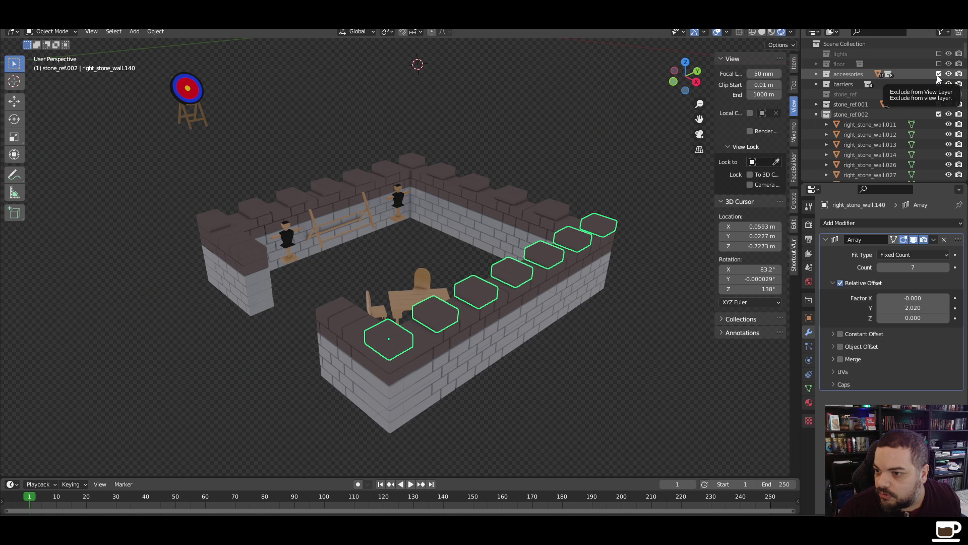
{"action": "left_click", "coordinate": [939, 74]}
{"action": "left_click", "coordinate": [939, 83]}
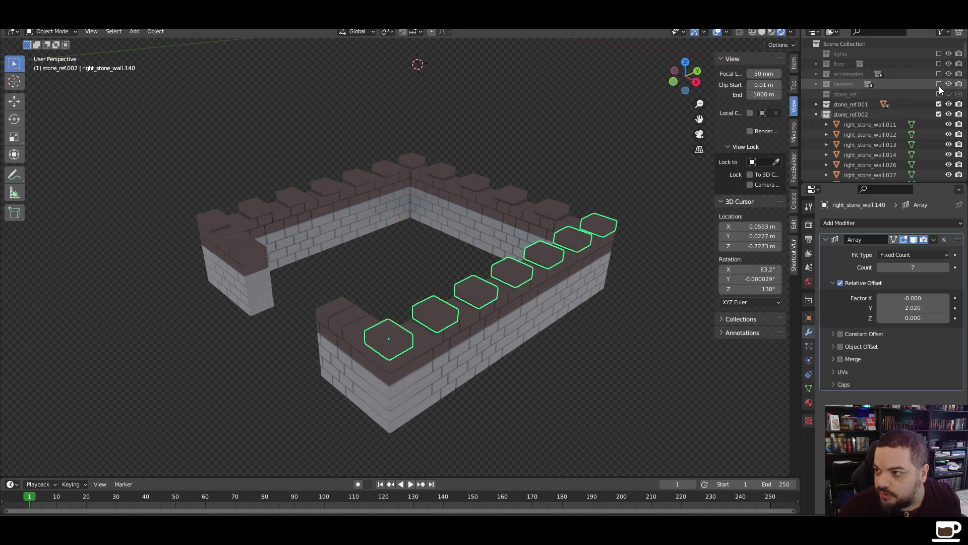
{"action": "left_click", "coordinate": [939, 104]}
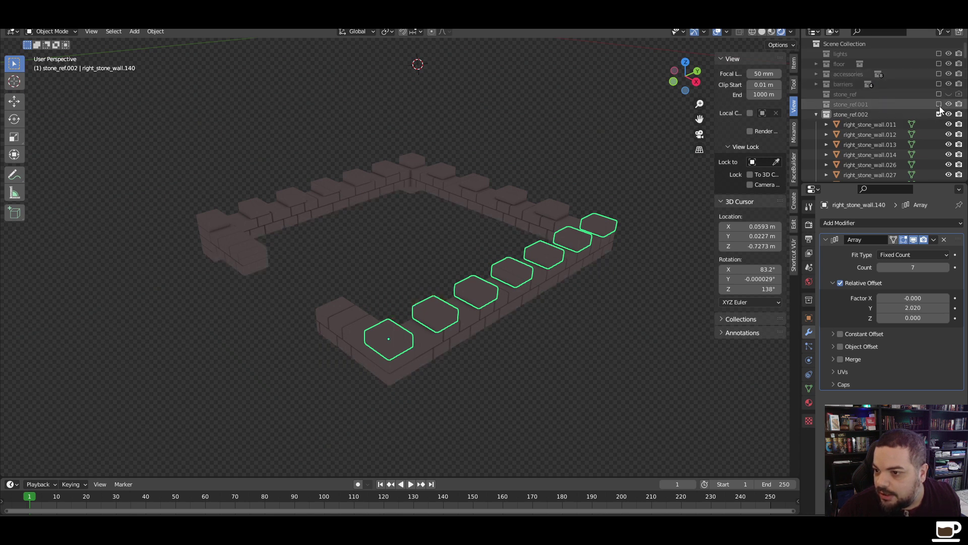
{"action": "left_click", "coordinate": [816, 114]}
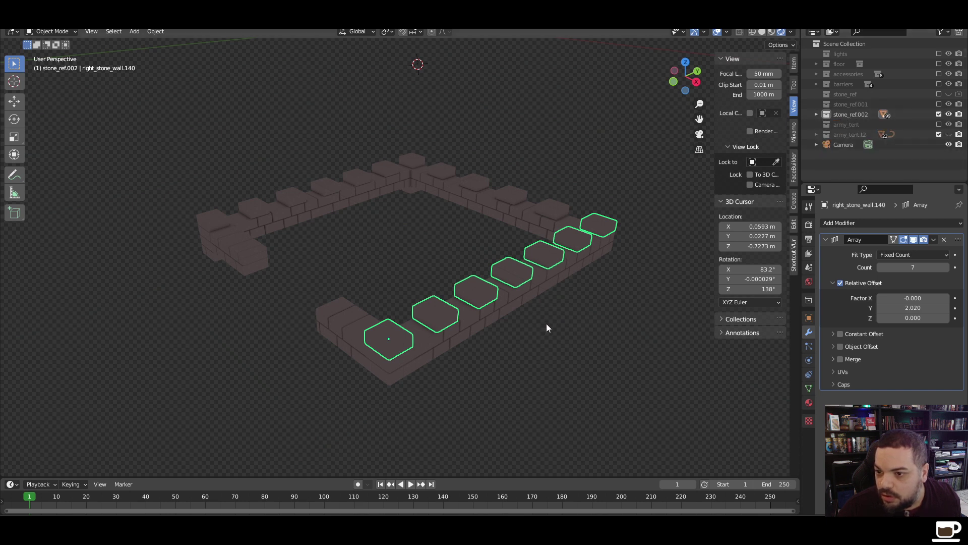
Select the small stray stone below the wall and delete it
{"action": "middle_click_drag", "start_coordinate": [547, 325], "coordinate": [552, 302]}
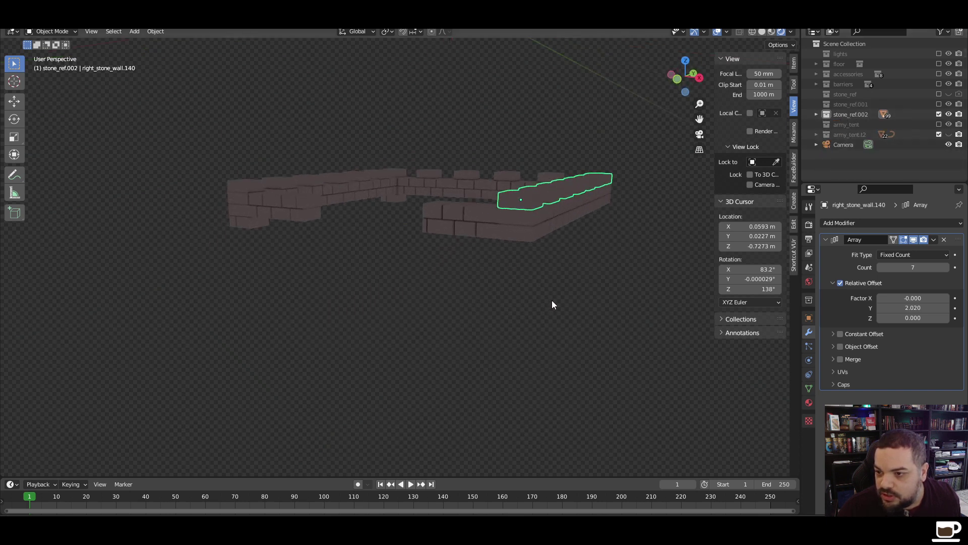
{"action": "key", "text": "KP_1"}
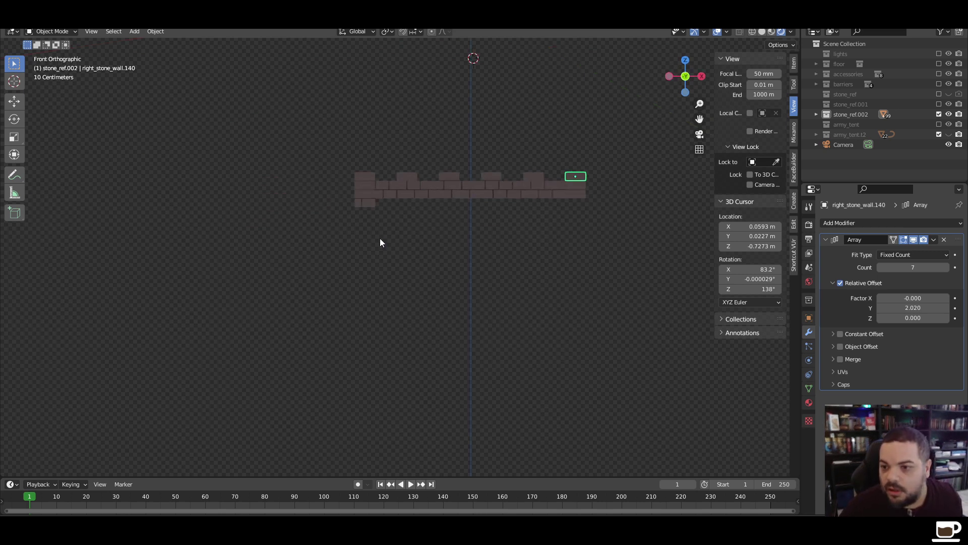
{"action": "middle_click_drag", "start_coordinate": [350, 329], "coordinate": [362, 253]}
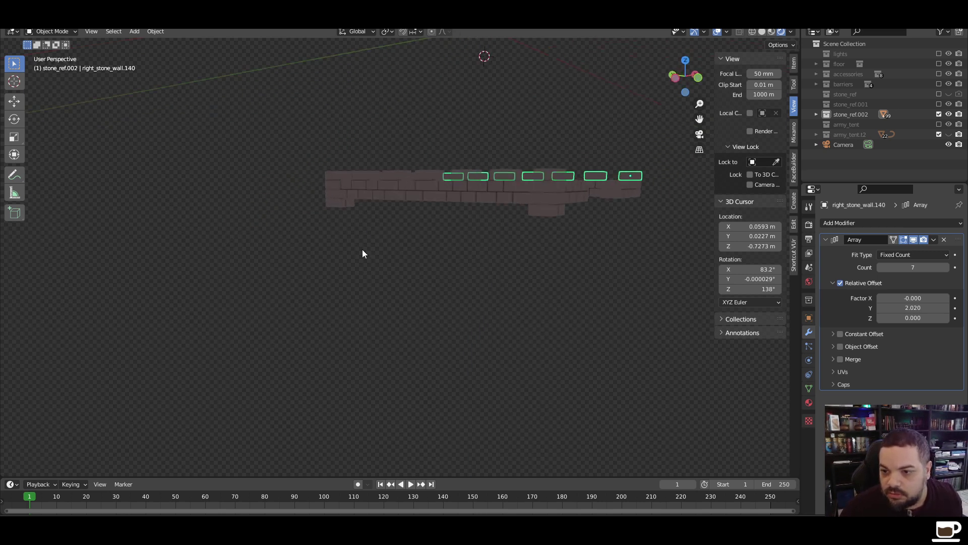
{"action": "left_click", "coordinate": [346, 204]}
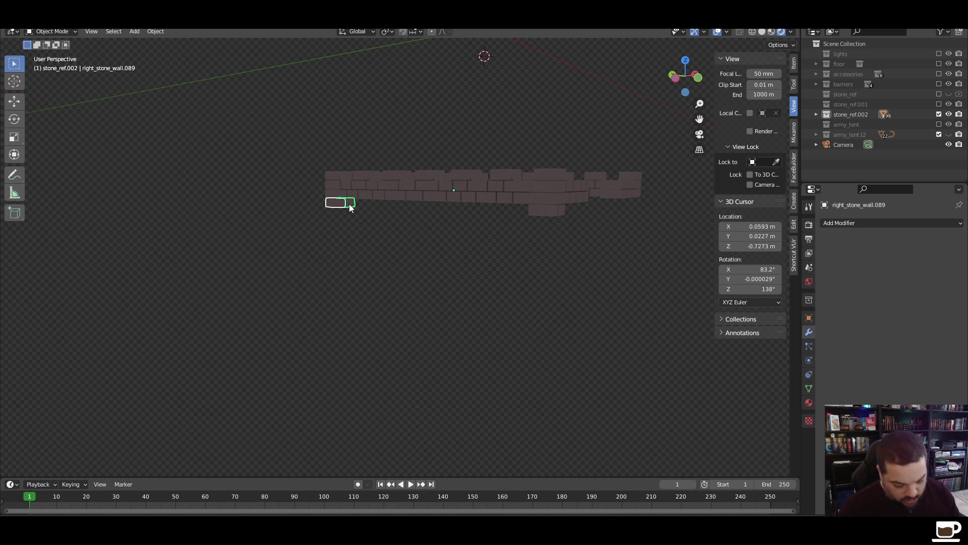
{"action": "left_click", "coordinate": [541, 220]}
{"action": "left_click", "coordinate": [537, 216]}
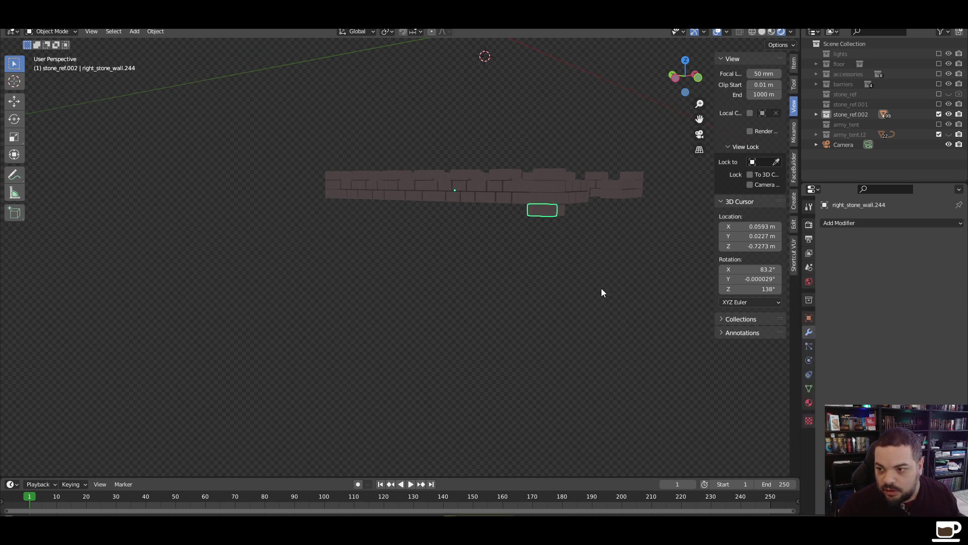
{"action": "middle_click_drag", "start_coordinate": [601, 288], "coordinate": [536, 312]}
{"action": "key", "text": "Delete"}
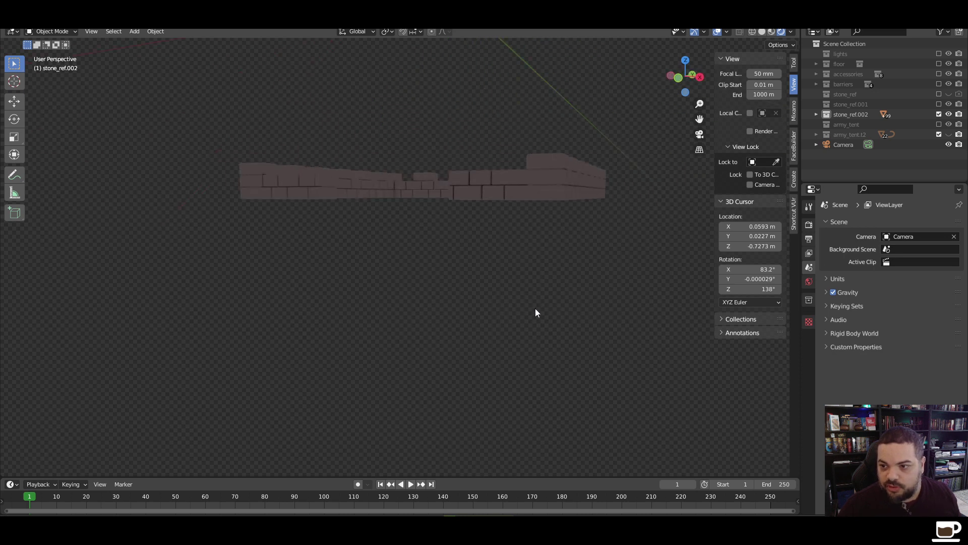
In front view, box-select the bricks in the wall's bottom two rows, then pick a single brick
{"action": "key", "text": "KP_1"}
{"action": "scroll", "coordinate": [421, 186], "scroll_direction": "up", "scroll_amount": 4}
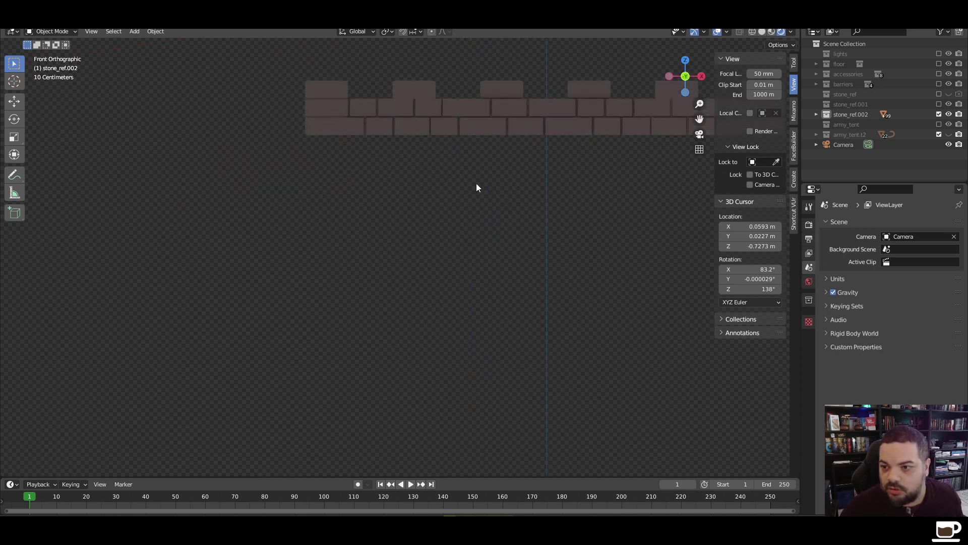
{"action": "middle_click_drag", "start_coordinate": [476, 186], "coordinate": [304, 291], "text": "shift"}
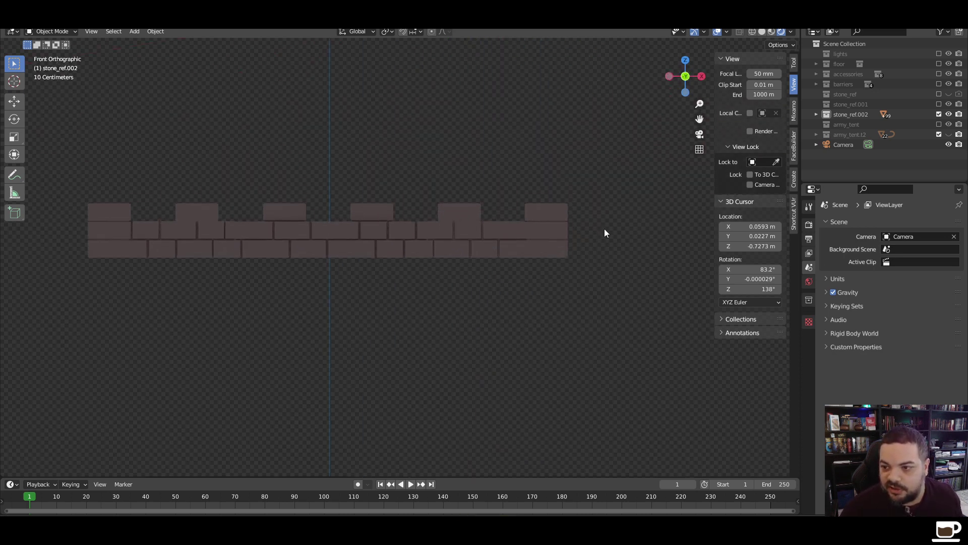
{"action": "left_click_drag", "start_coordinate": [605, 228], "coordinate": [78, 272]}
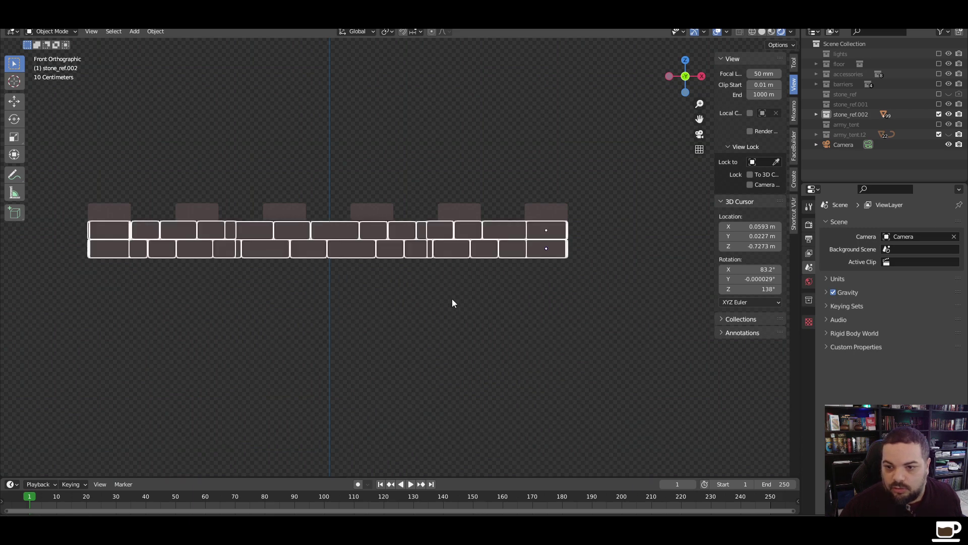
{"action": "middle_click_drag", "start_coordinate": [452, 303], "coordinate": [171, 282]}
{"action": "scroll", "coordinate": [398, 299], "scroll_direction": "down", "scroll_amount": 4}
{"action": "left_click", "coordinate": [402, 228]}
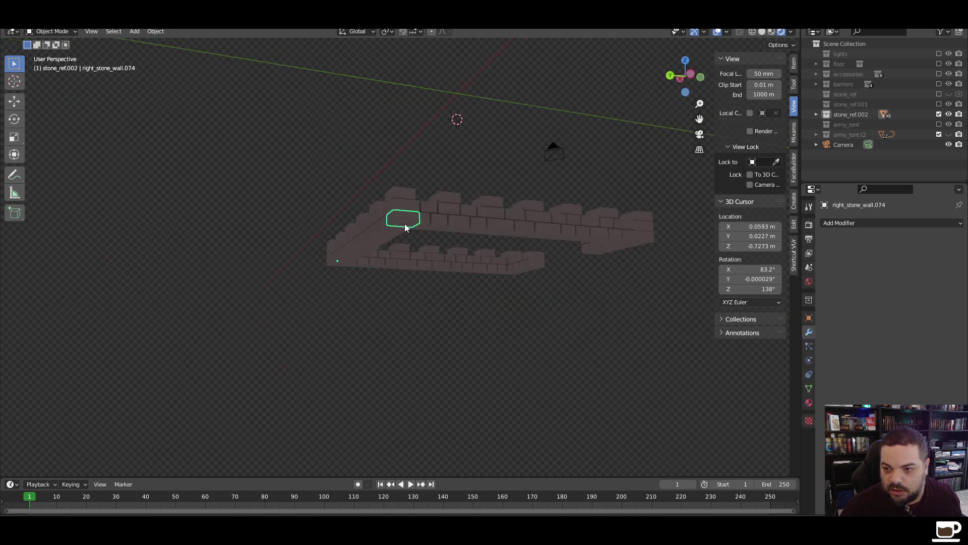
{"action": "scroll", "coordinate": [395, 274], "scroll_direction": "up", "scroll_amount": 8}
{"action": "middle_click_drag", "start_coordinate": [399, 219], "coordinate": [387, 318]}
Check the upper bricks from the side, then box-select all the wall's bricks in front view
{"action": "left_click", "coordinate": [477, 236]}
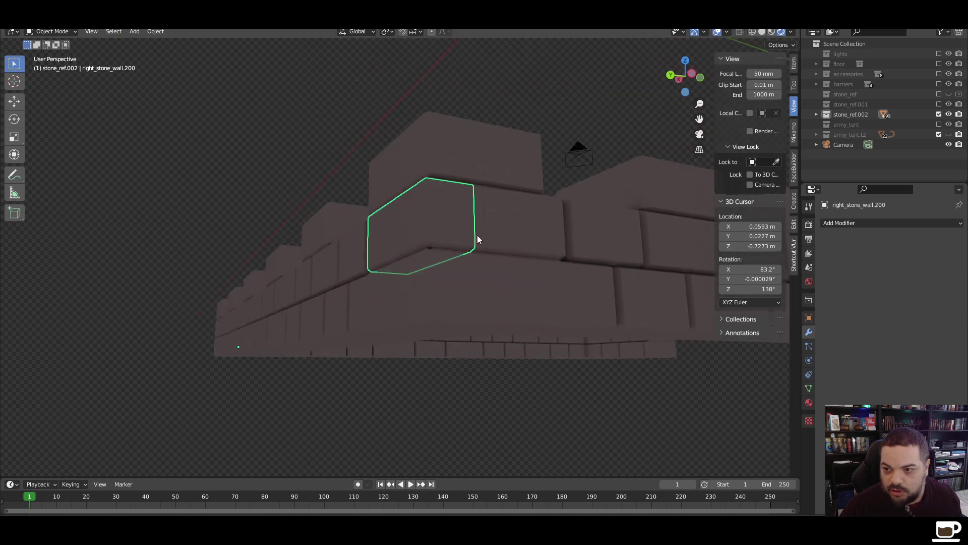
{"action": "left_click", "coordinate": [480, 235]}
{"action": "scroll", "coordinate": [474, 276], "scroll_direction": "up", "scroll_amount": 5}
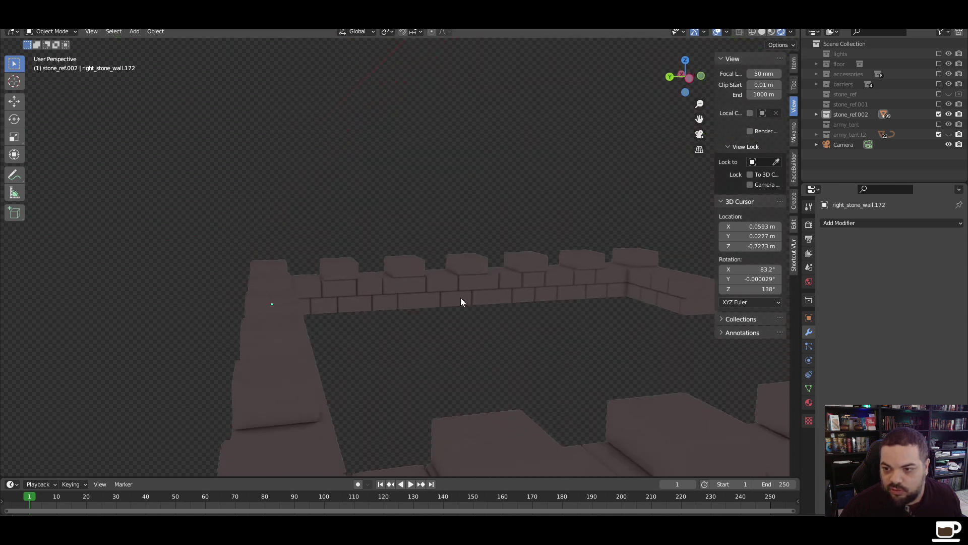
{"action": "middle_click_drag", "start_coordinate": [536, 325], "coordinate": [492, 329]}
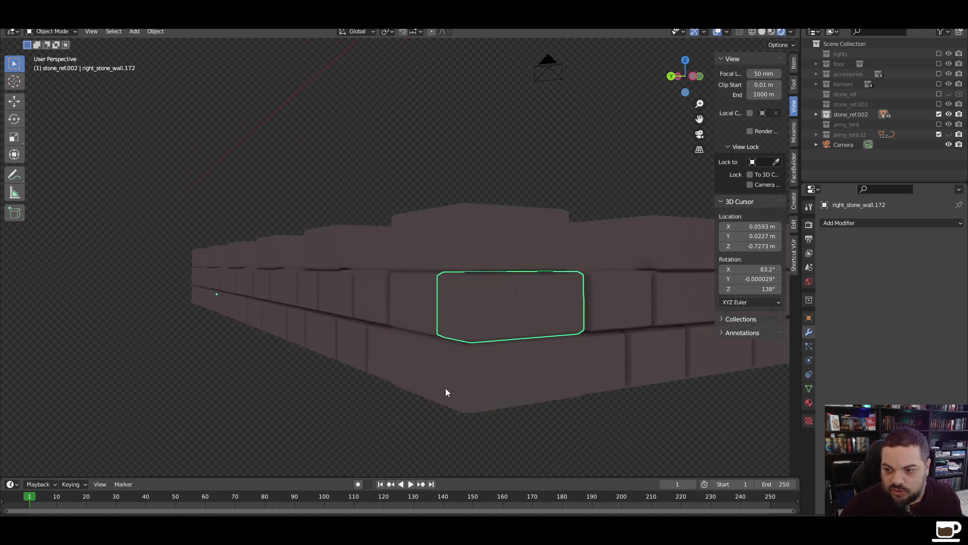
{"action": "middle_click_drag", "start_coordinate": [446, 392], "coordinate": [501, 385]}
{"action": "scroll", "coordinate": [501, 383], "scroll_direction": "down", "scroll_amount": 5}
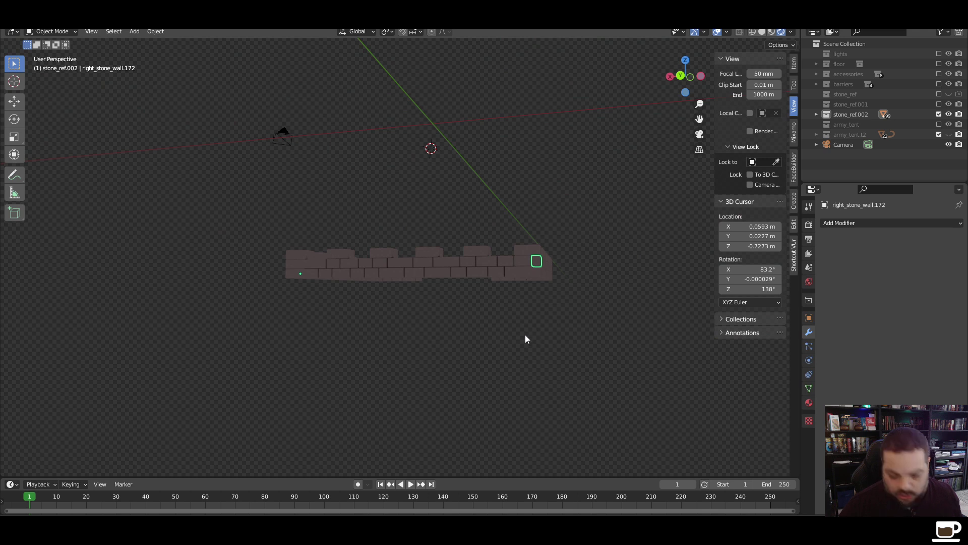
{"action": "key", "text": "KP_1"}
{"action": "left_click_drag", "start_coordinate": [517, 266], "coordinate": [216, 295]}
In wireframe, box-select the wall's lower bricks and join them into one object
{"action": "key", "text": "a"}
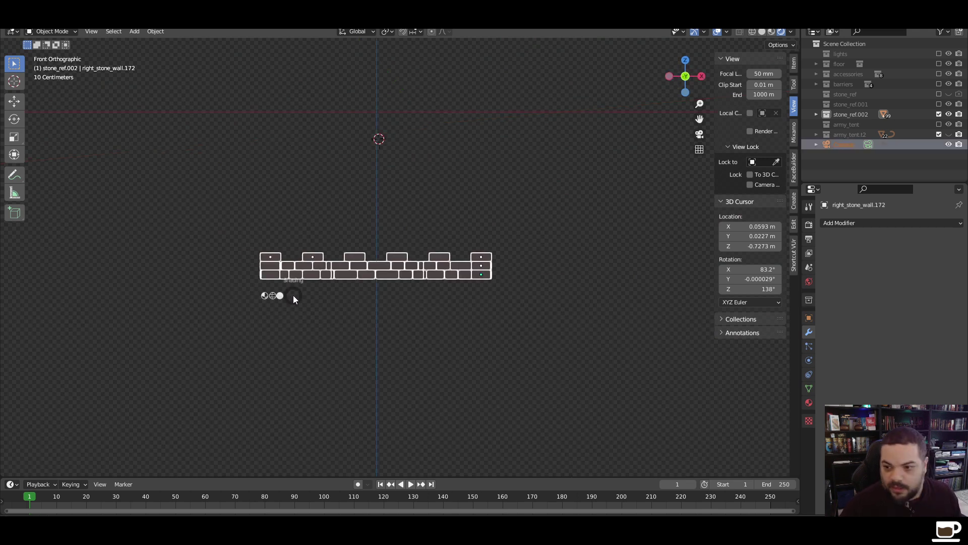
{"action": "key", "text": "z"}
{"action": "left_click", "coordinate": [237, 296]}
{"action": "left_click", "coordinate": [488, 288]}
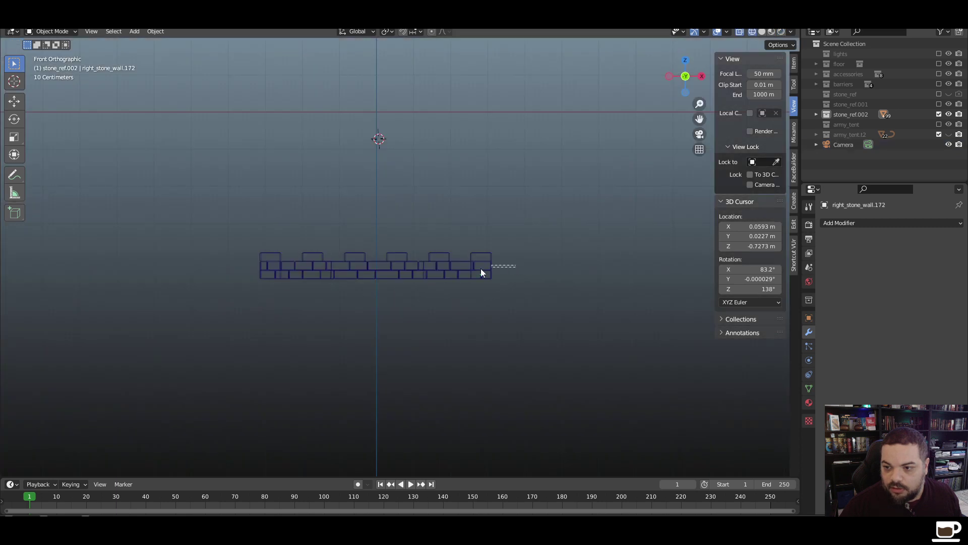
{"action": "left_click_drag", "start_coordinate": [516, 265], "coordinate": [226, 291]}
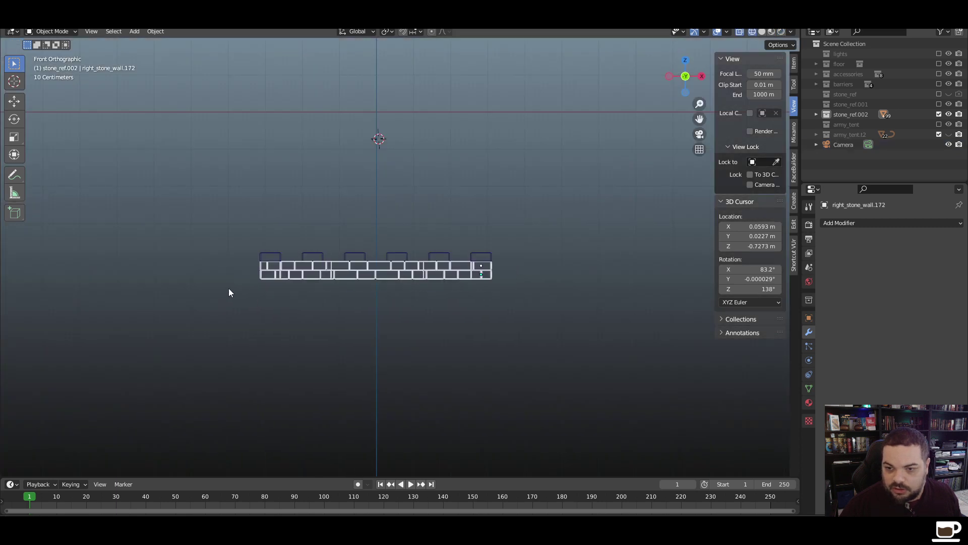
{"action": "key", "text": "Tab"}
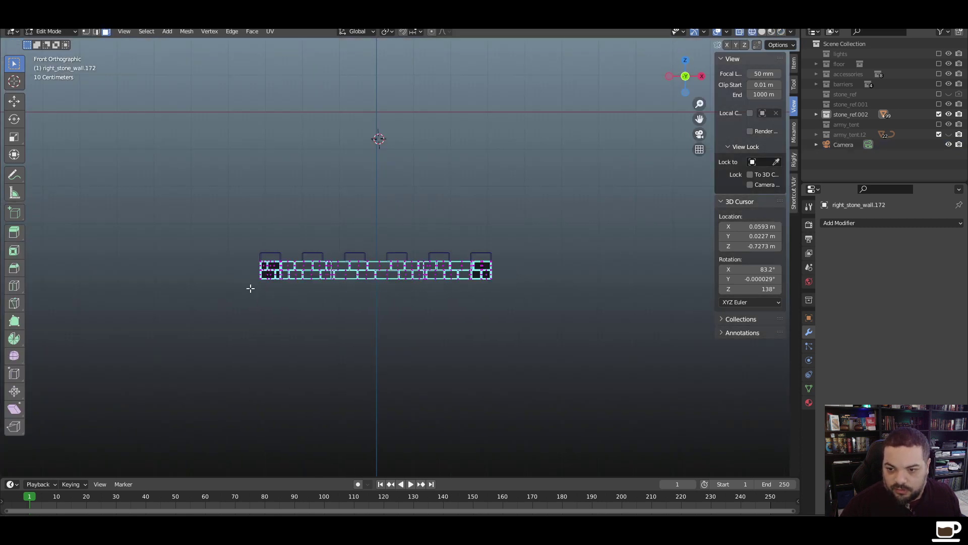
{"action": "key", "text": "Tab"}
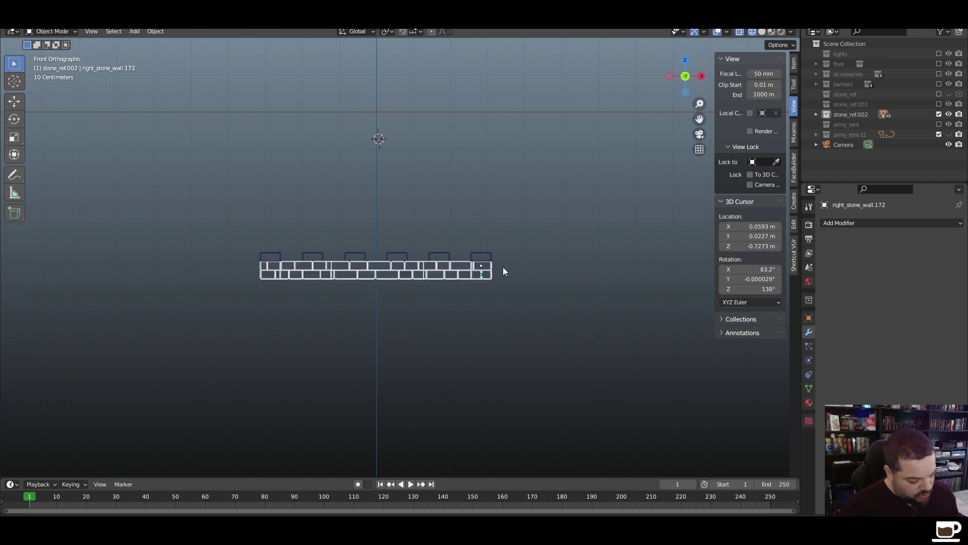
{"action": "key", "text": "ctrl+j"}
{"action": "key", "text": "Tab"}
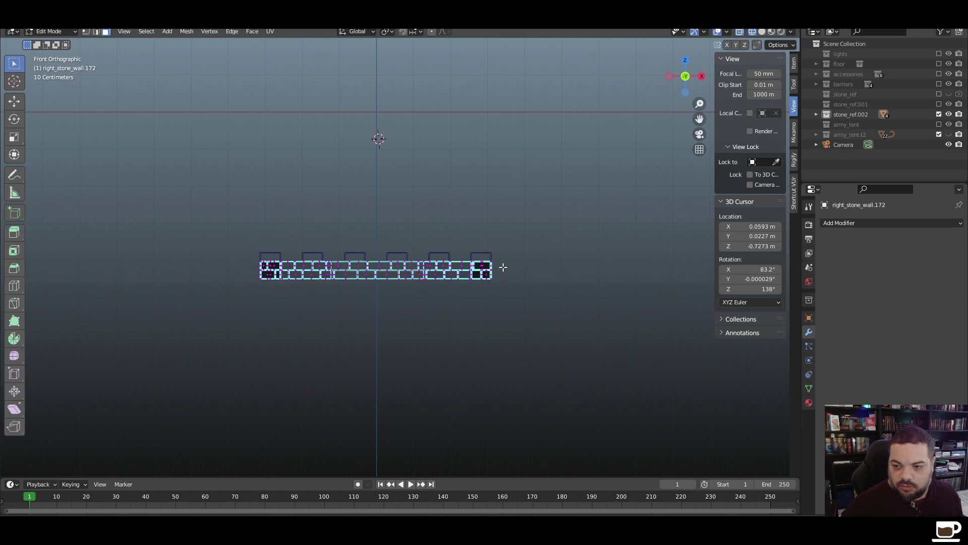
{"action": "key", "text": "Tab"}
Return to solid shading, view the whole enclosure, and select the joined wall
{"action": "left_click", "coordinate": [546, 268]}
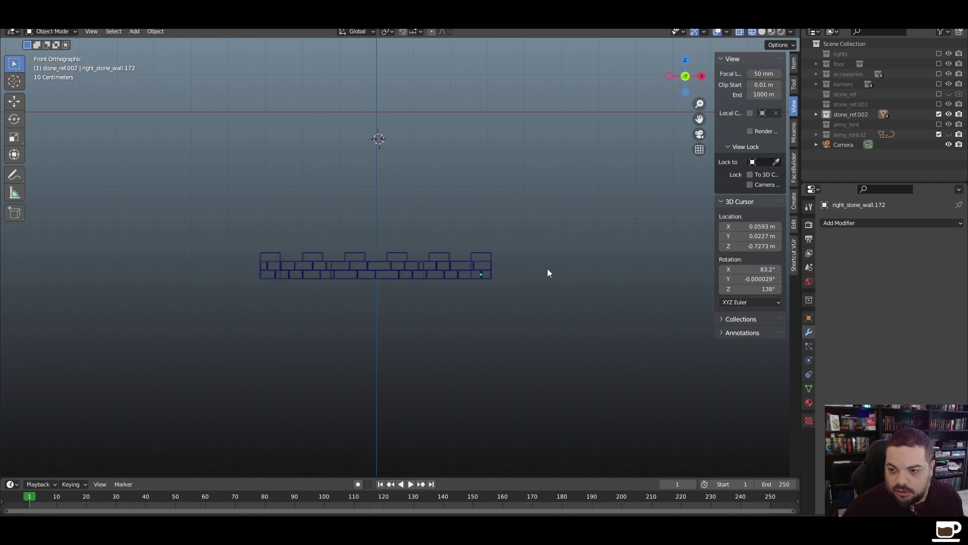
{"action": "key", "text": "z"}
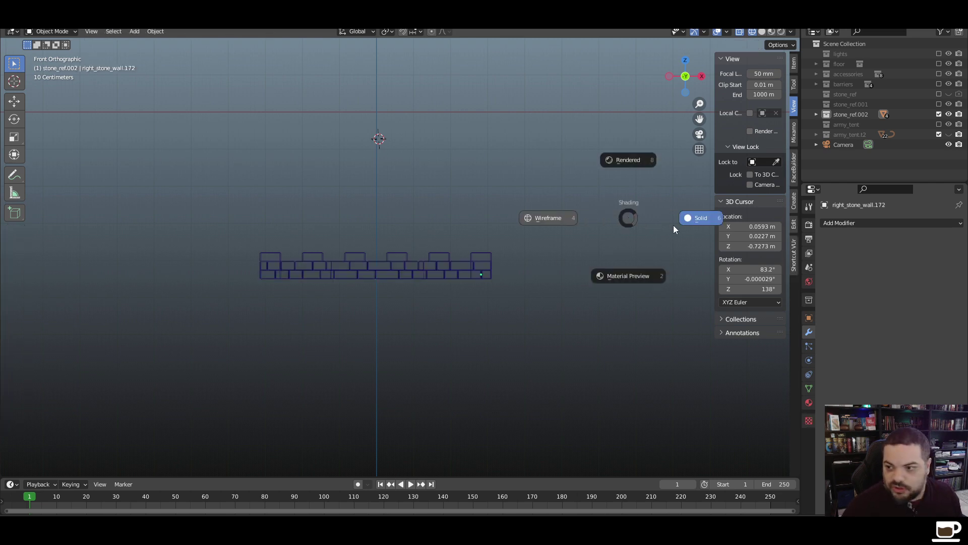
{"action": "left_click", "coordinate": [681, 222]}
{"action": "middle_click_drag", "start_coordinate": [536, 310], "coordinate": [567, 259]}
{"action": "left_click", "coordinate": [781, 32]}
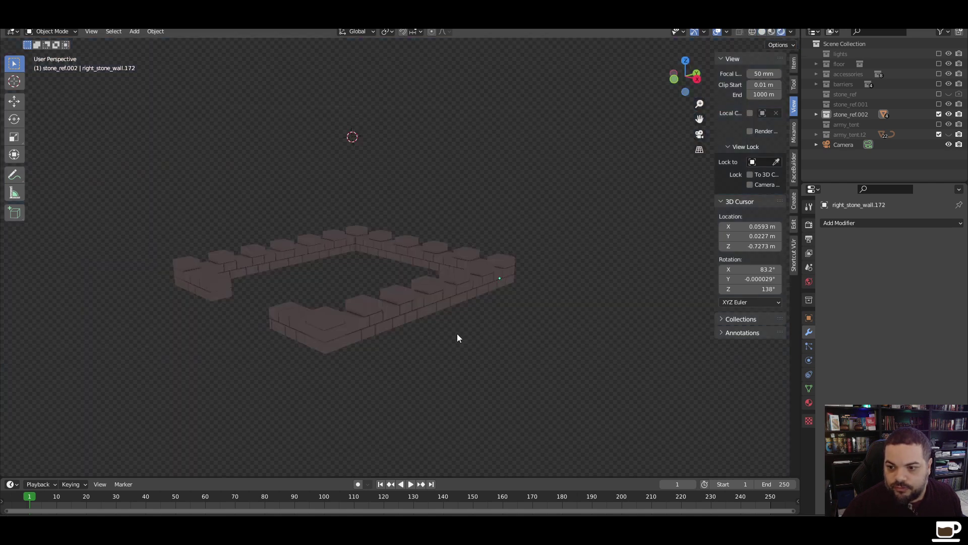
{"action": "scroll", "coordinate": [457, 334], "scroll_direction": "up", "scroll_amount": 1}
{"action": "left_click", "coordinate": [399, 328]}
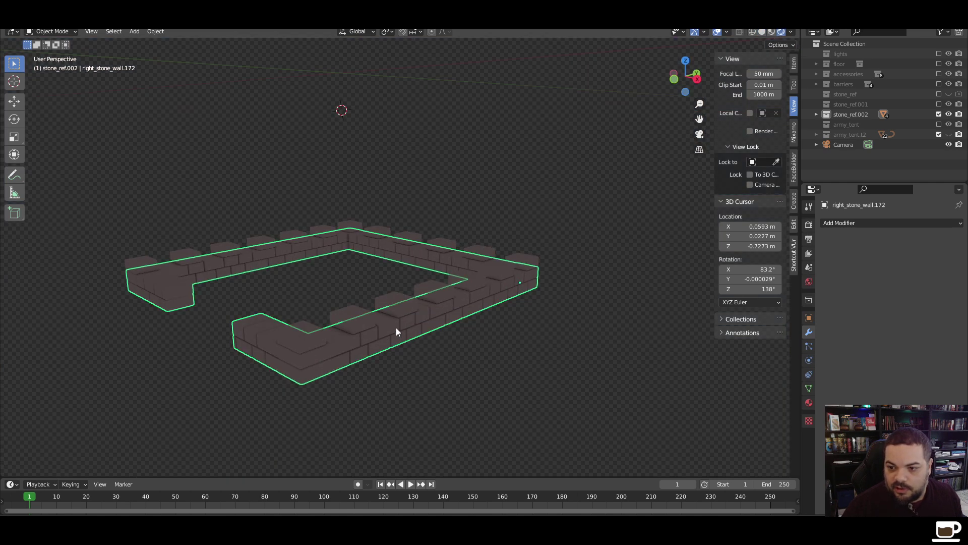
Select the seven-block merlon row on the near wall, inspect its base block, and duplicate it
{"action": "left_click", "coordinate": [410, 369]}
{"action": "left_click", "coordinate": [298, 339]}
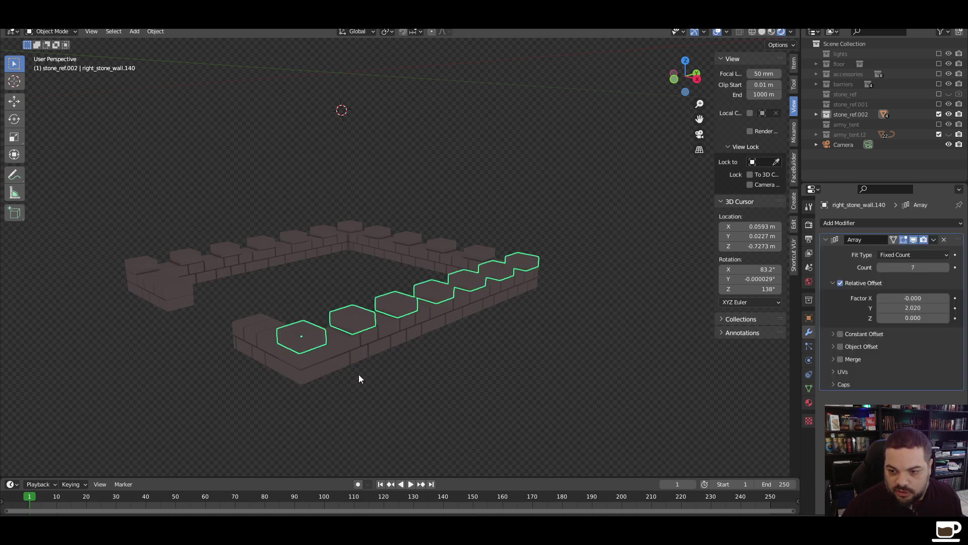
{"action": "middle_click_drag", "start_coordinate": [358, 374], "coordinate": [406, 366]}
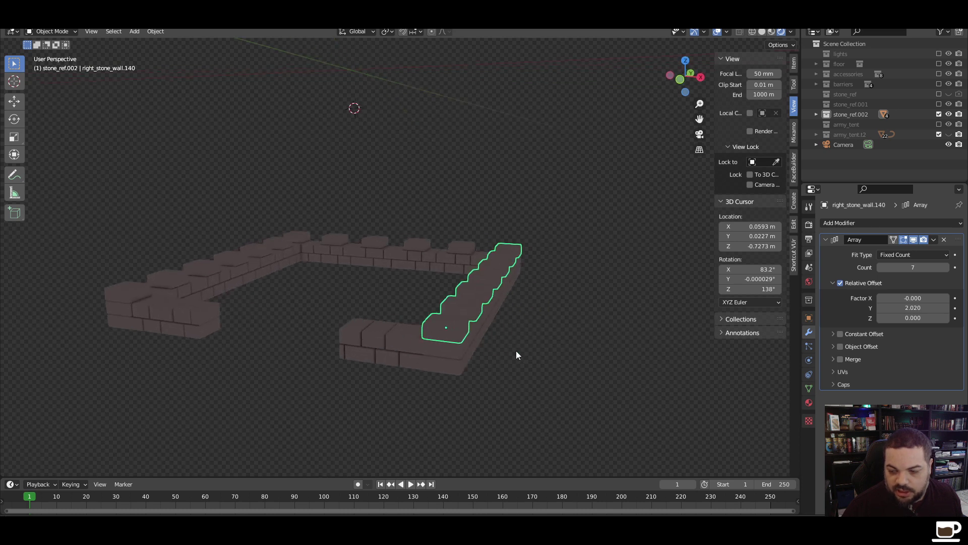
{"action": "left_click", "coordinate": [498, 346]}
{"action": "left_click", "coordinate": [456, 334]}
{"action": "key", "text": "Tab"}
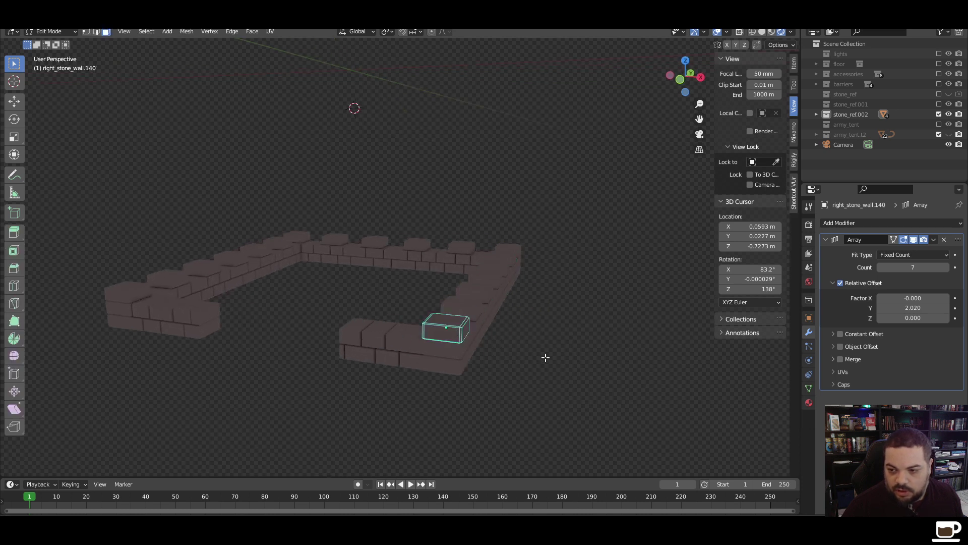
{"action": "key", "text": "Tab"}
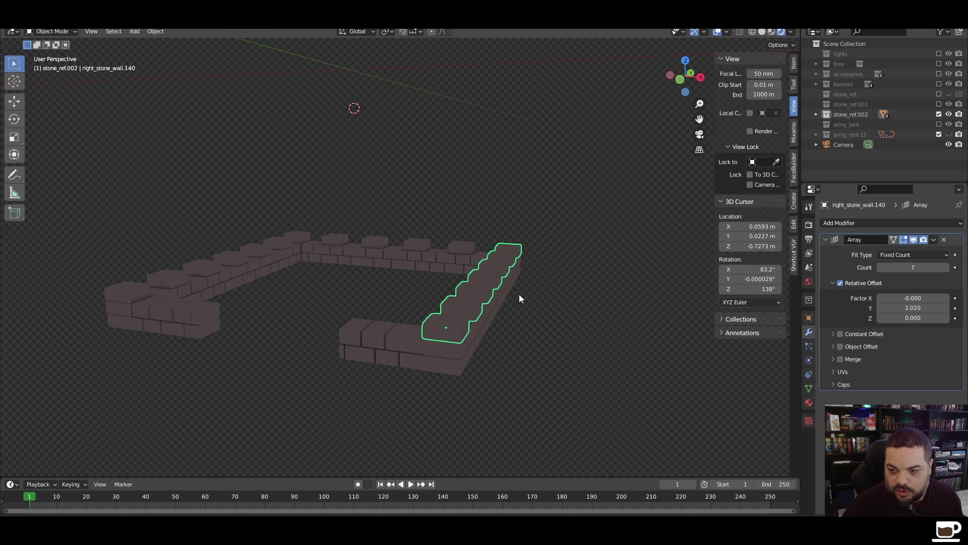
{"action": "left_click", "coordinate": [496, 352]}
{"action": "left_click", "coordinate": [466, 332]}
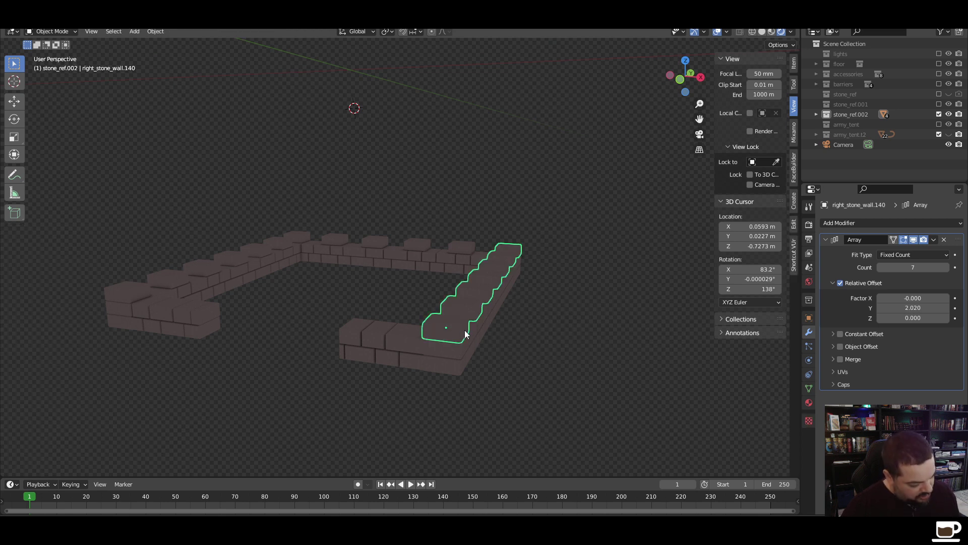
{"action": "key", "text": "shift+d"}
Place the merlon copy about 1.25 m left along X and remove its Array modifier
{"action": "key", "text": "y"}
{"action": "key", "text": "x"}
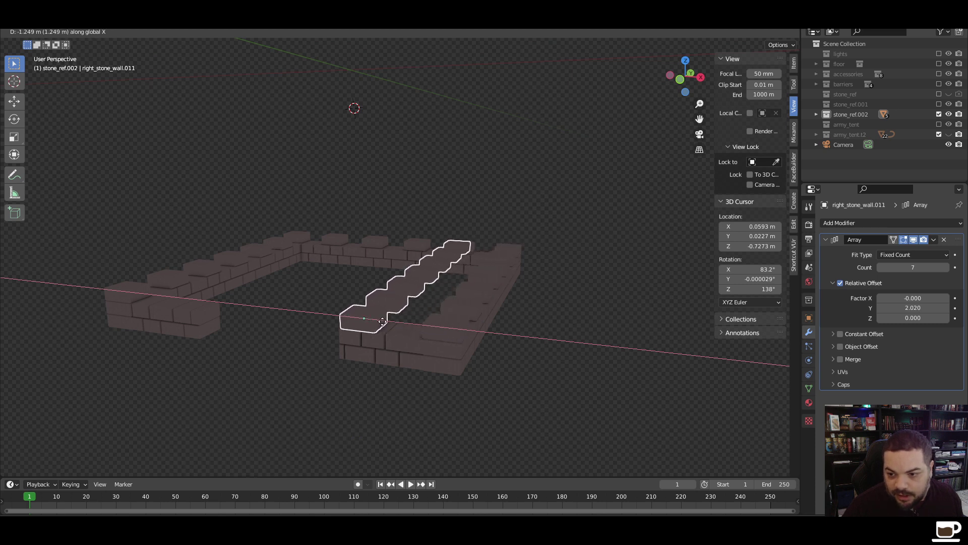
{"action": "left_click", "coordinate": [383, 322]}
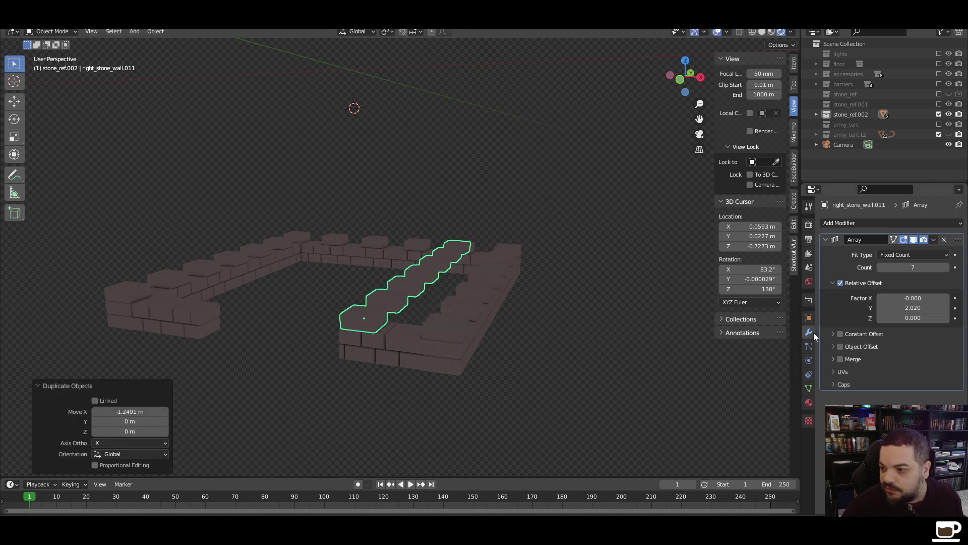
{"action": "left_click", "coordinate": [945, 241]}
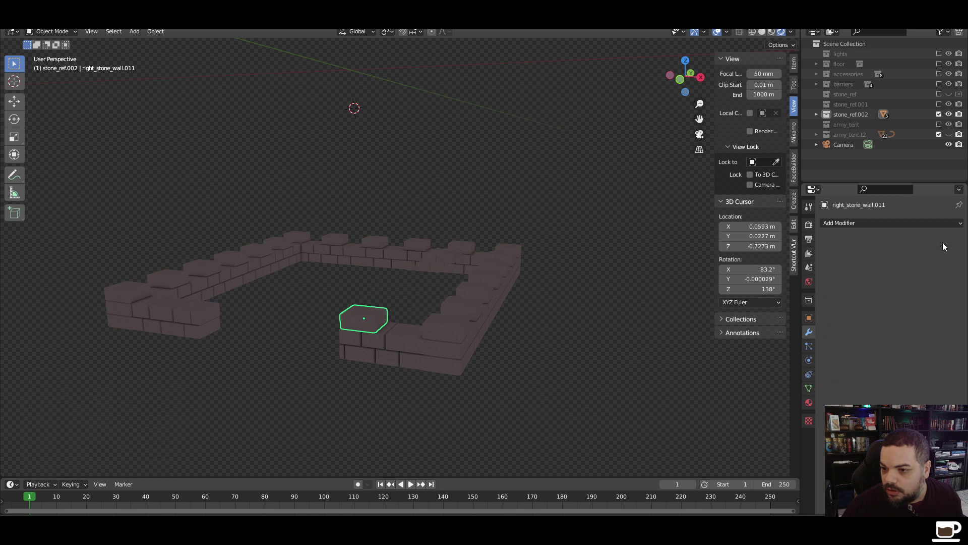
{"action": "left_click", "coordinate": [474, 404]}
Select the wall block beside the courtyard opening and check it from front and side views
{"action": "middle_click_drag", "start_coordinate": [356, 410], "coordinate": [376, 401]}
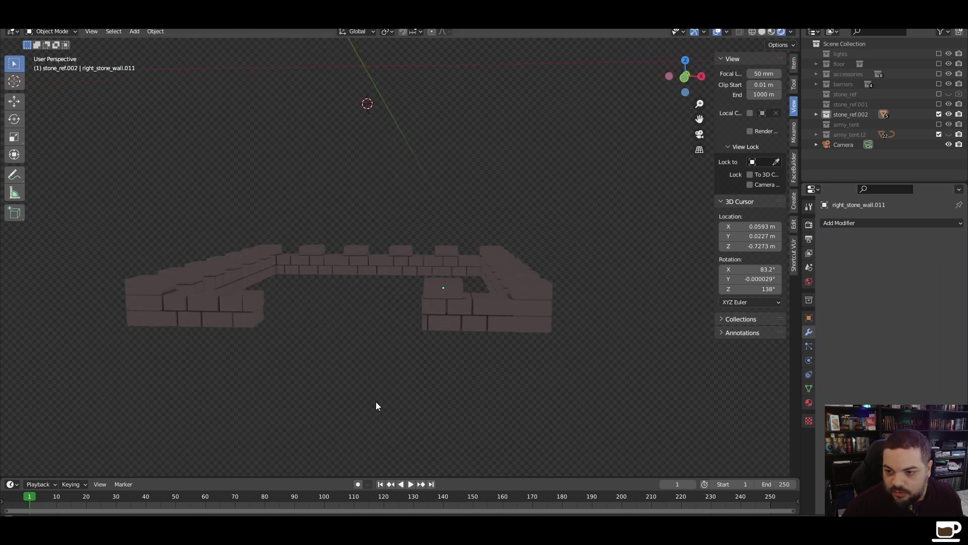
{"action": "left_click", "coordinate": [440, 292]}
{"action": "scroll", "coordinate": [431, 350], "scroll_direction": "up", "scroll_amount": 5}
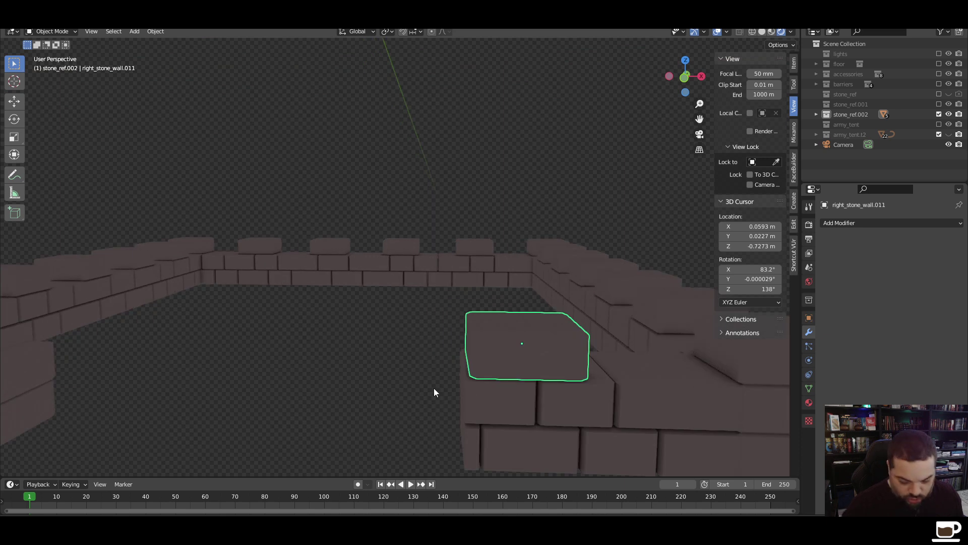
{"action": "key", "text": "KP_1"}
{"action": "key", "text": "KP_3"}
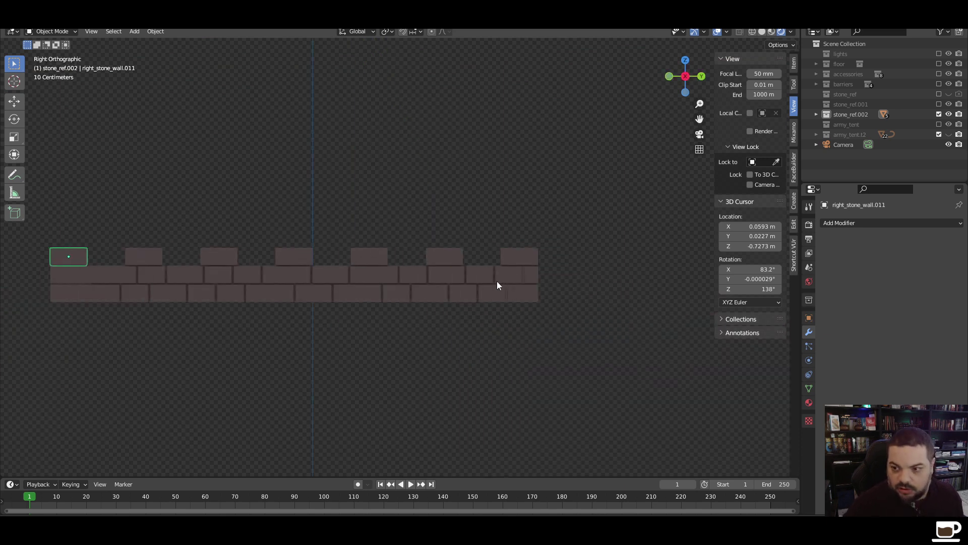
{"action": "key", "text": "ctrl+KP_3"}
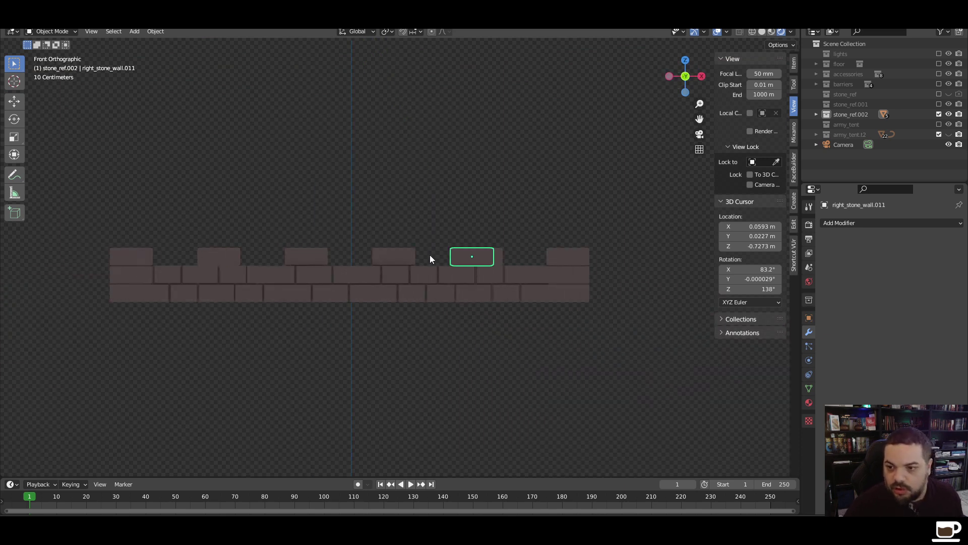
{"action": "key", "text": "KP_1"}
{"action": "middle_click_drag", "start_coordinate": [440, 259], "coordinate": [435, 266]}
{"action": "scroll", "coordinate": [552, 296], "scroll_direction": "up", "scroll_amount": 4}
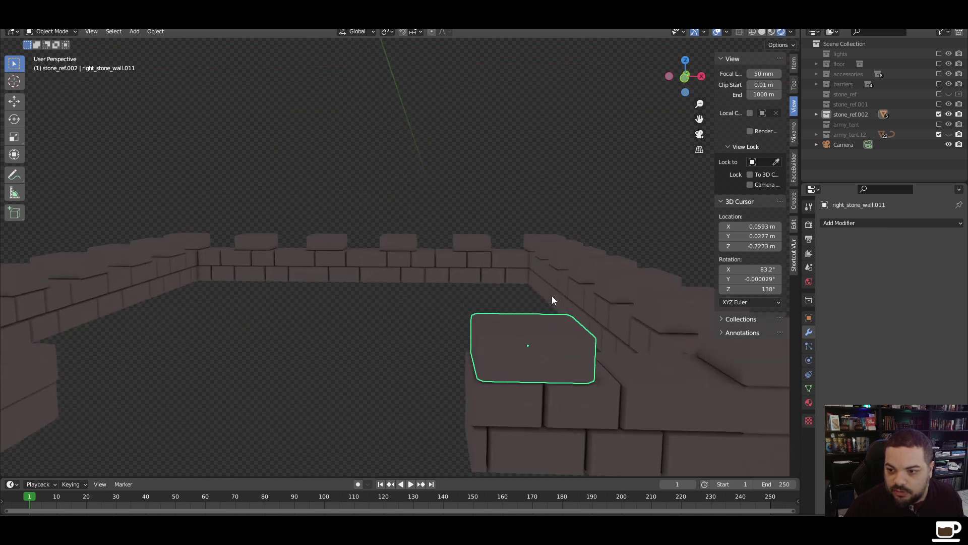
{"action": "middle_click_drag", "start_coordinate": [562, 281], "coordinate": [515, 271]}
Shift the block slightly along X, then duplicate it and slide the copy further left
{"action": "key", "text": "g"}
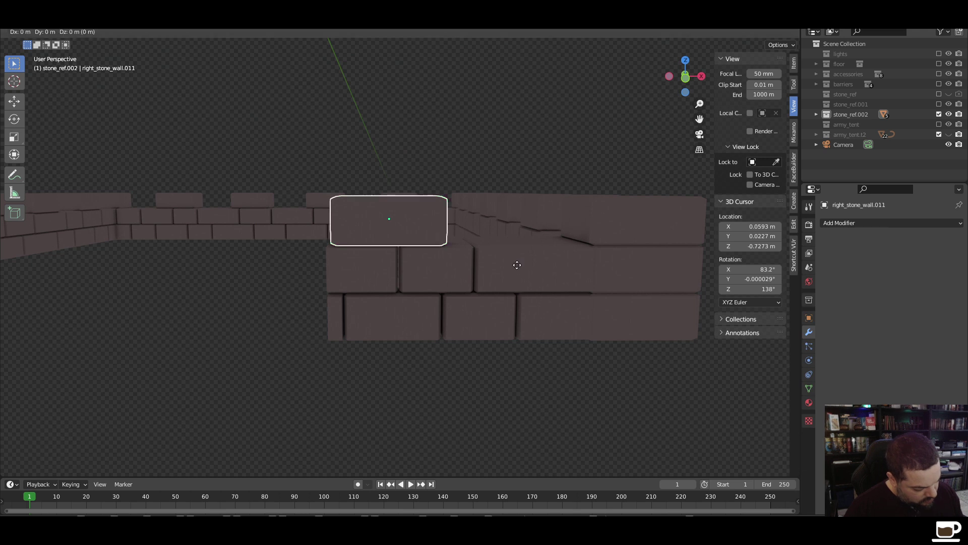
{"action": "key", "text": "x"}
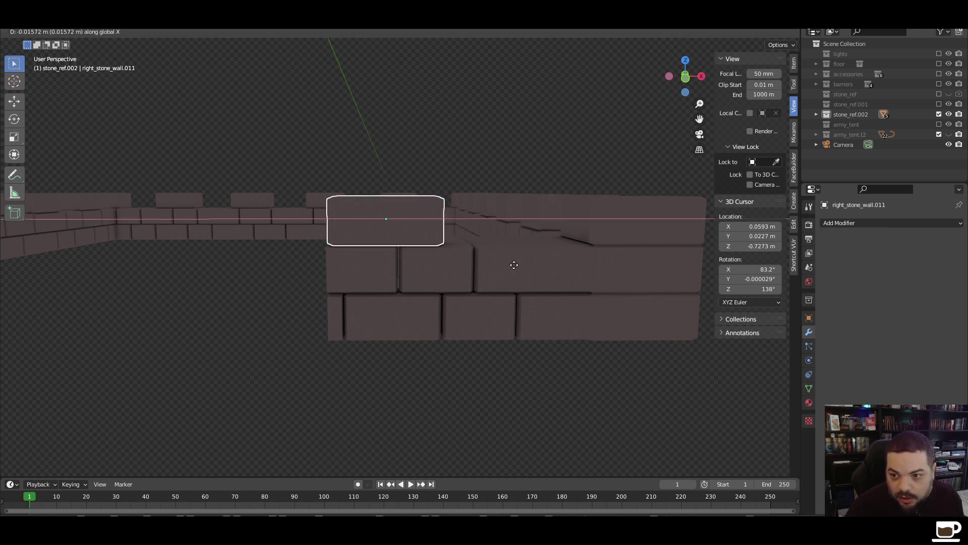
{"action": "left_click", "coordinate": [515, 266]}
{"action": "key", "text": "shift+d"}
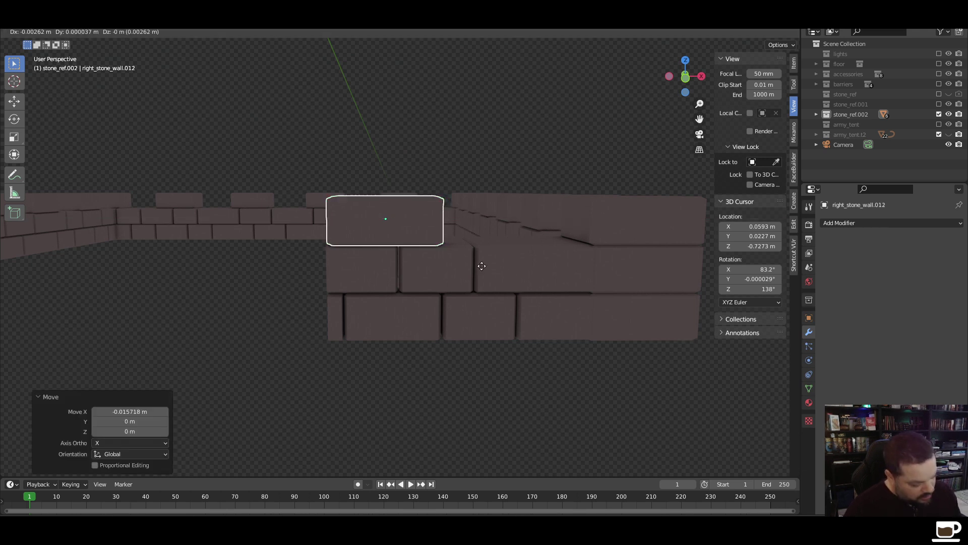
{"action": "key", "text": "x"}
{"action": "left_click", "coordinate": [244, 275]}
{"action": "middle_click_drag", "start_coordinate": [244, 279], "coordinate": [416, 325], "text": "shift"}
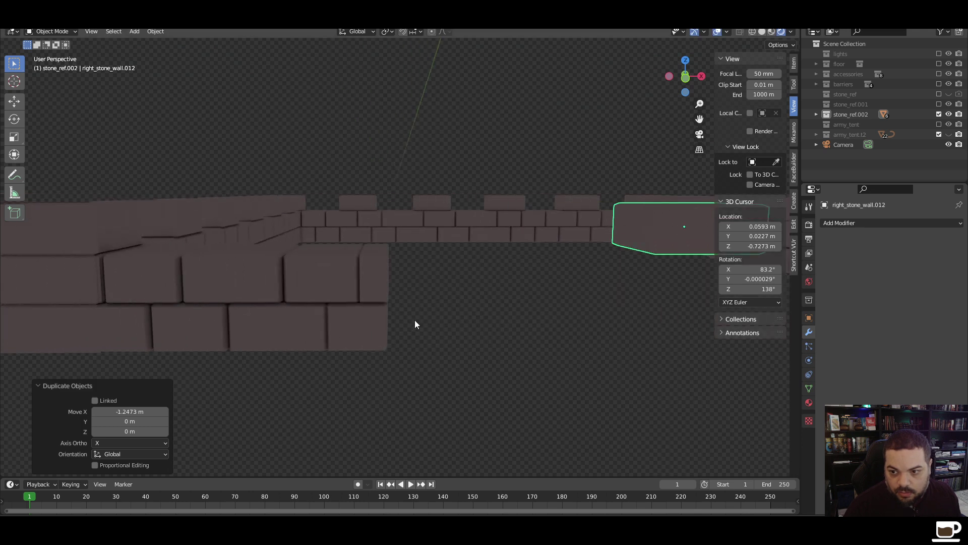
{"action": "key", "text": "g"}
{"action": "key", "text": "x"}
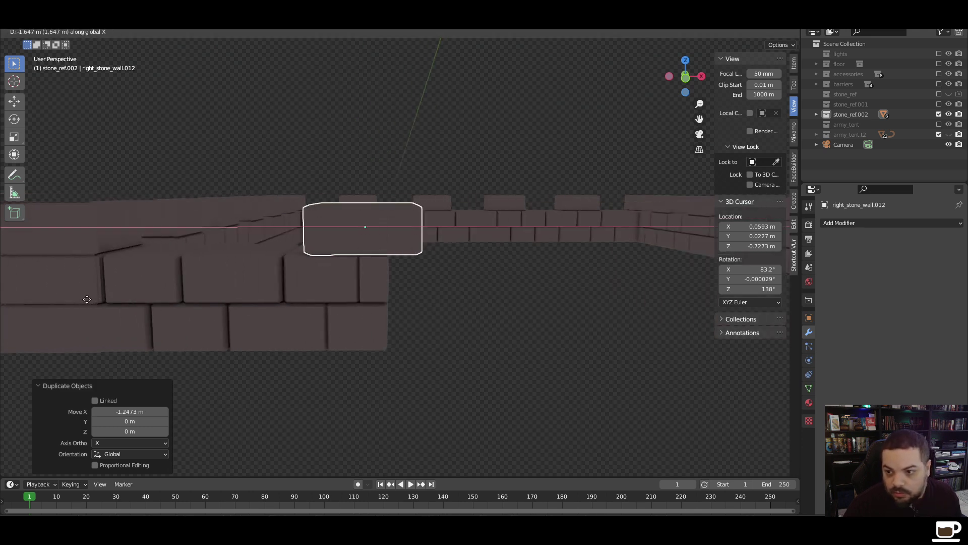
{"action": "left_click", "coordinate": [60, 298]}
Check the wall through the scene camera and reposition the copied block along X
{"action": "left_click", "coordinate": [474, 331]}
{"action": "scroll", "coordinate": [473, 332], "scroll_direction": "down", "scroll_amount": 5}
{"action": "middle_click_drag", "start_coordinate": [549, 337], "coordinate": [536, 344]}
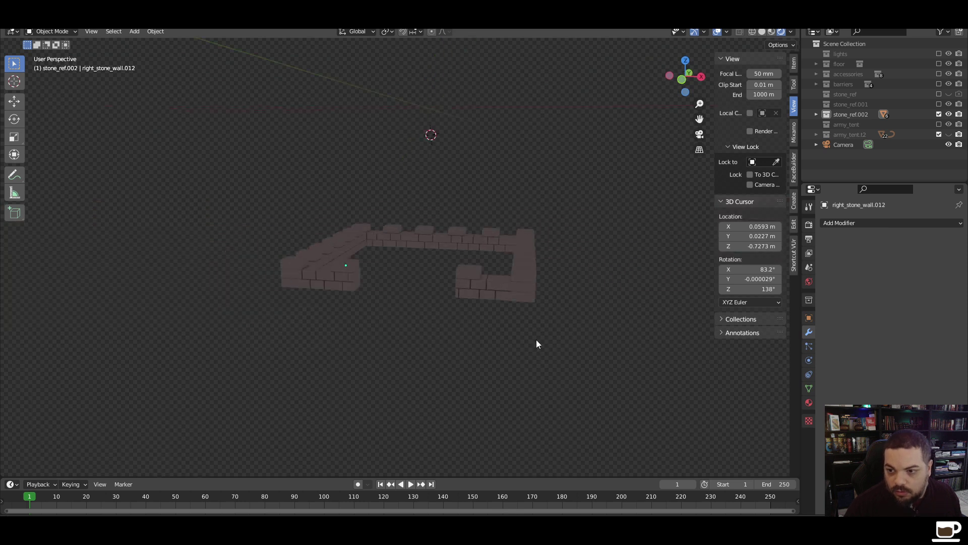
{"action": "key", "text": "KP_0"}
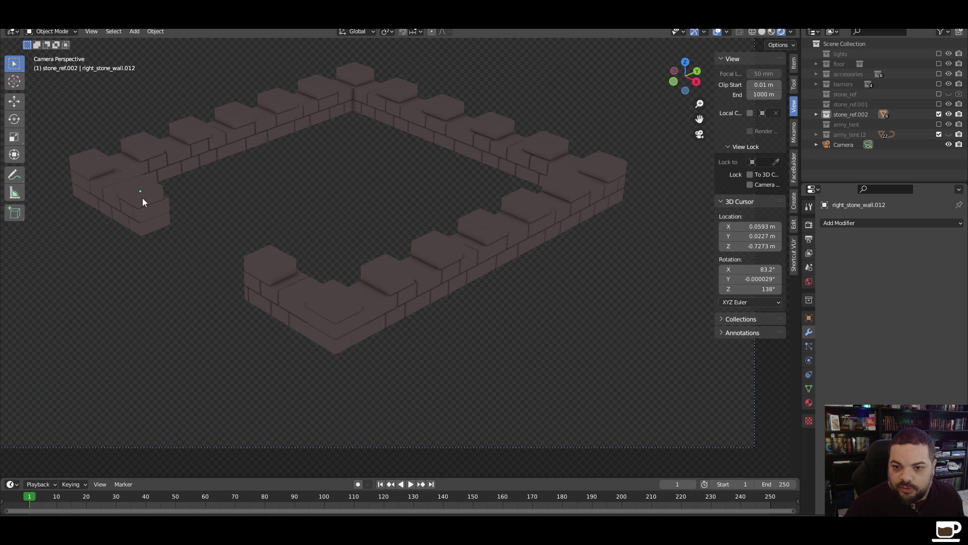
{"action": "key", "text": "g"}
{"action": "key", "text": "x"}
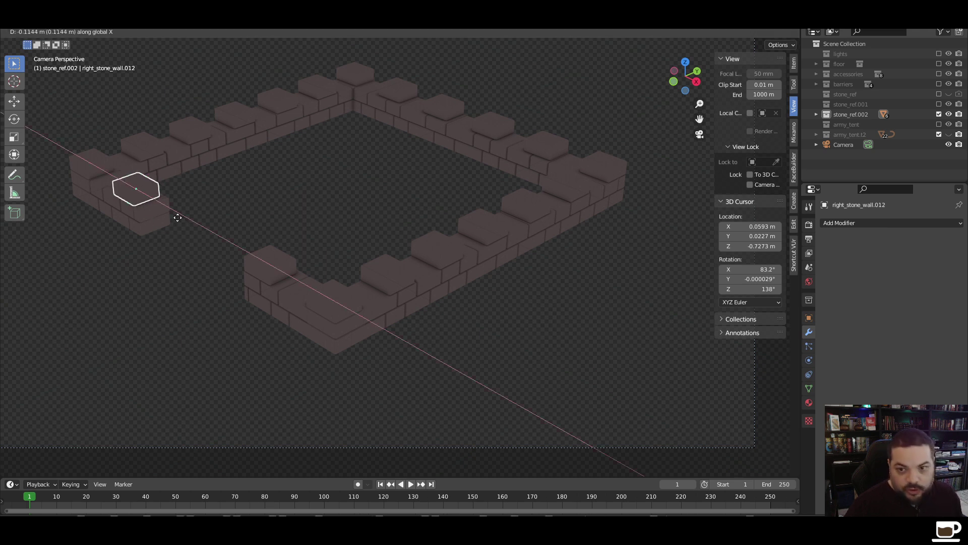
{"action": "left_click", "coordinate": [176, 217]}
Slide the near wall's corner block along X, adjusting it twice
{"action": "left_click", "coordinate": [281, 264]}
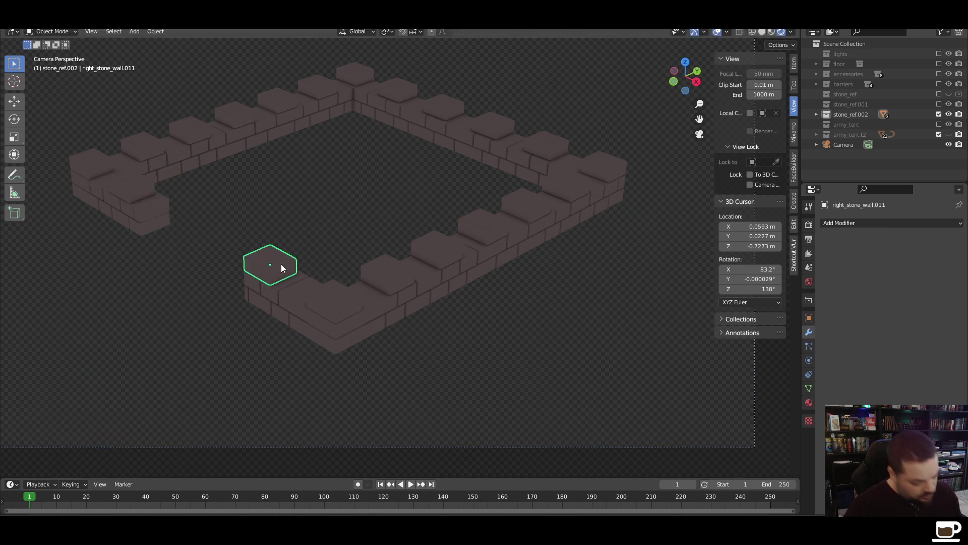
{"action": "key", "text": "g"}
{"action": "key", "text": "x"}
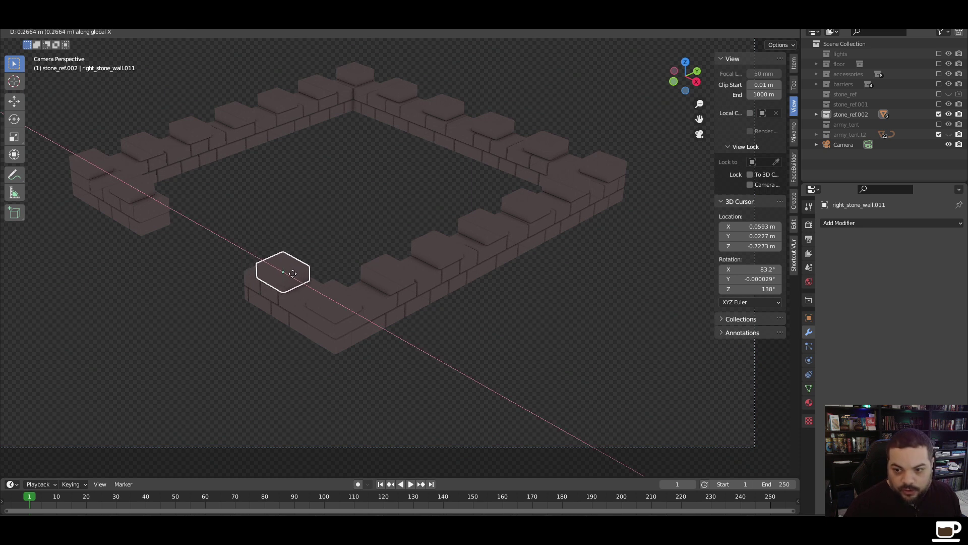
{"action": "left_click", "coordinate": [293, 273]}
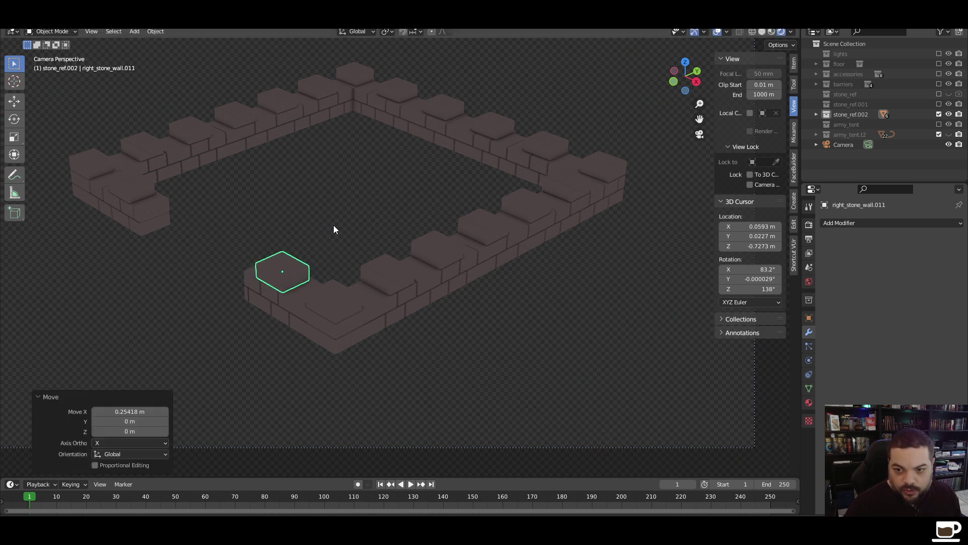
{"action": "left_click", "coordinate": [333, 226]}
{"action": "left_click", "coordinate": [290, 278]}
{"action": "middle_click_drag", "start_coordinate": [290, 277], "coordinate": [301, 310]}
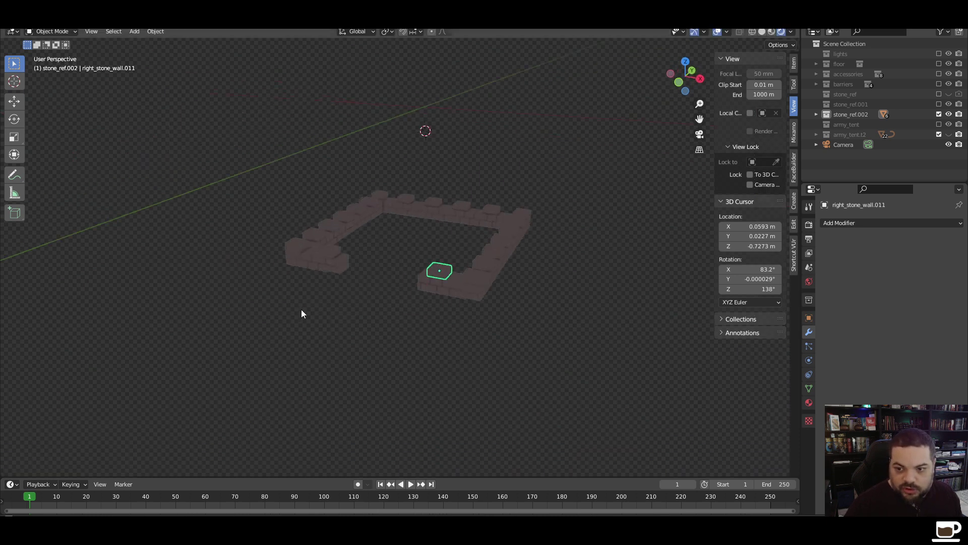
{"action": "scroll", "coordinate": [503, 273], "scroll_direction": "up", "scroll_amount": 5}
{"action": "middle_click_drag", "start_coordinate": [502, 273], "coordinate": [544, 278]}
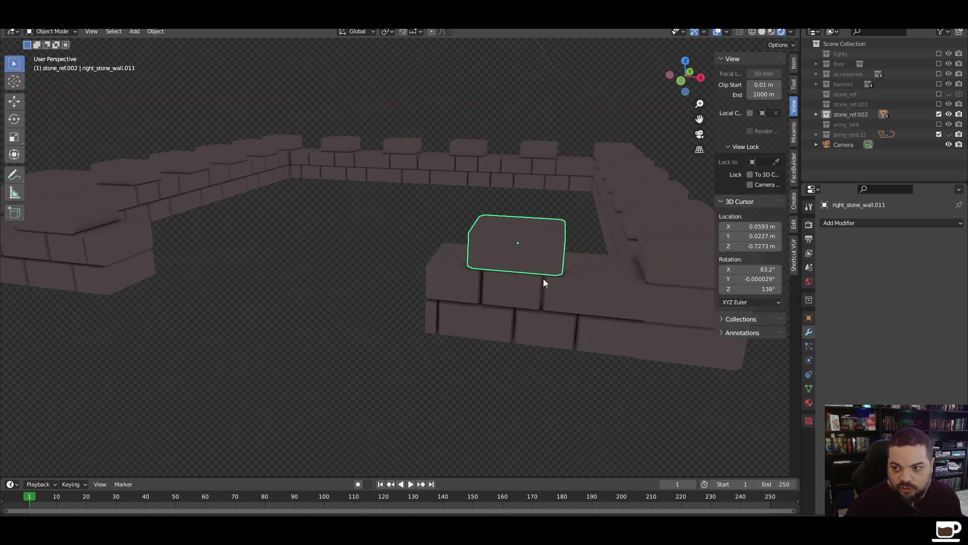
{"action": "key", "text": "g"}
{"action": "key", "text": "x"}
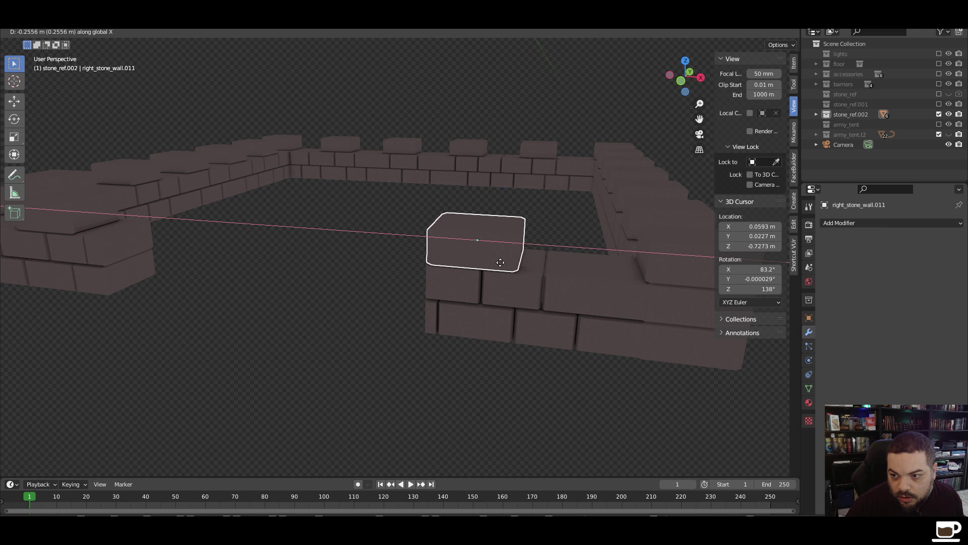
{"action": "left_click", "coordinate": [501, 262]}
From a lower angle, move the block along X to its final position
{"action": "middle_click_drag", "start_coordinate": [440, 371], "coordinate": [313, 369]}
{"action": "key", "text": "g"}
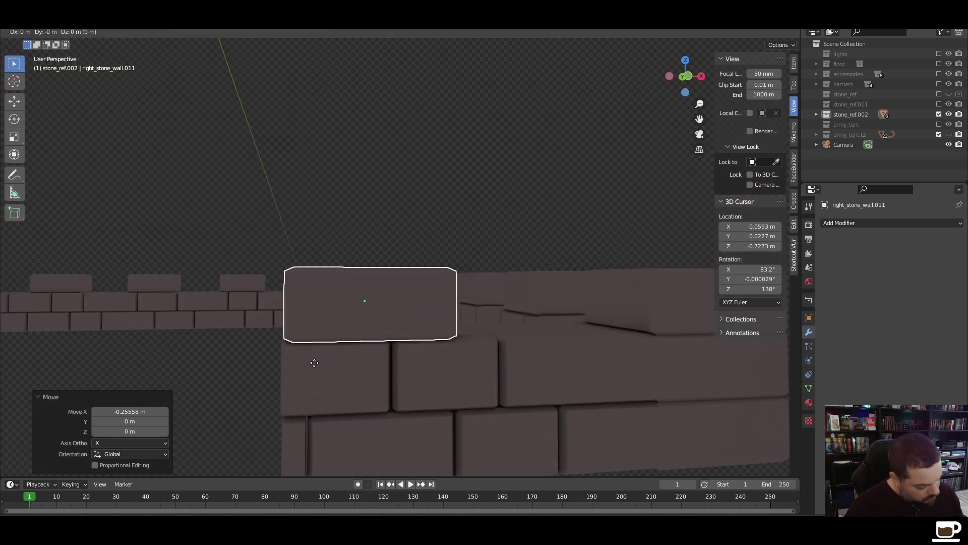
{"action": "key", "text": "x"}
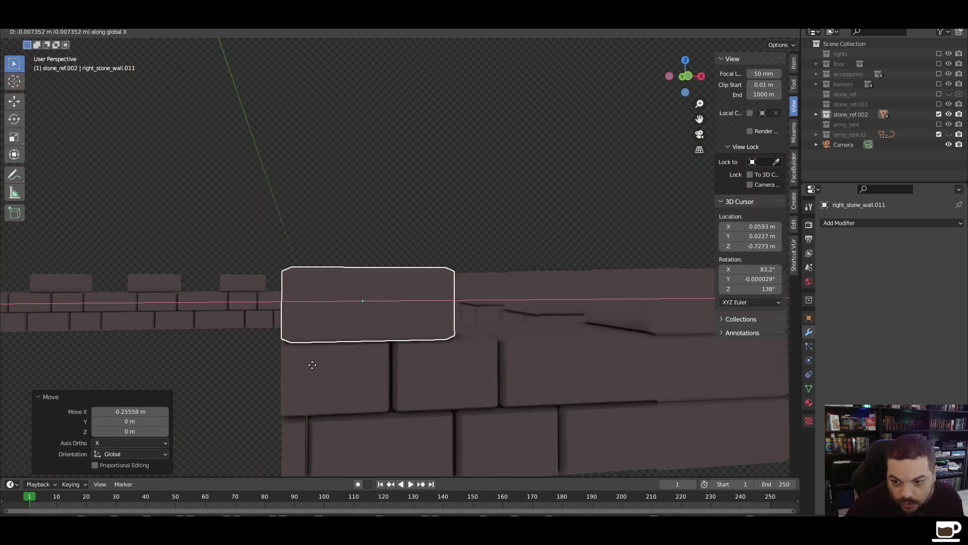
{"action": "left_click", "coordinate": [314, 364]}
{"action": "left_click", "coordinate": [281, 210]}
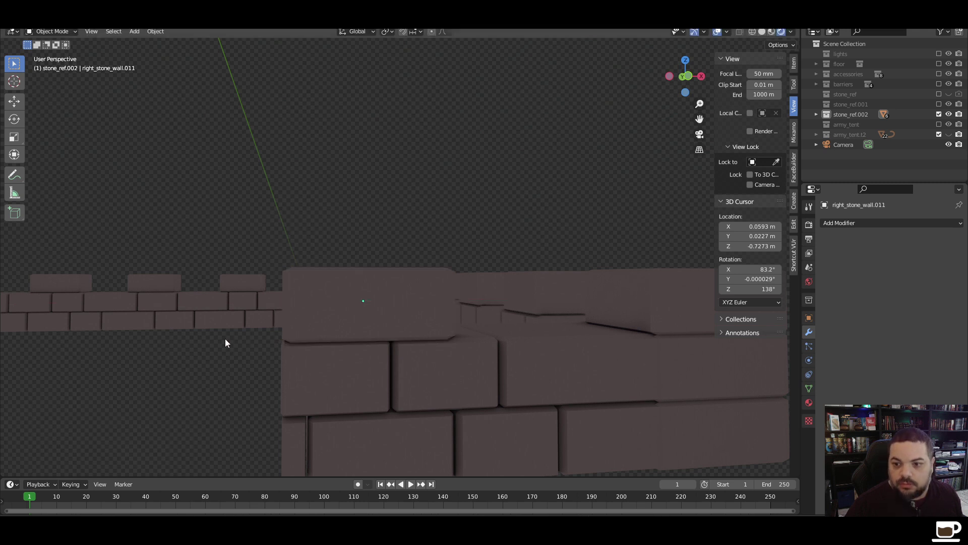
Duplicate the top-left wall block and place the copy further right along X
{"action": "scroll", "coordinate": [225, 339], "scroll_direction": "down", "scroll_amount": 5}
{"action": "middle_click_drag", "start_coordinate": [219, 345], "coordinate": [227, 325]}
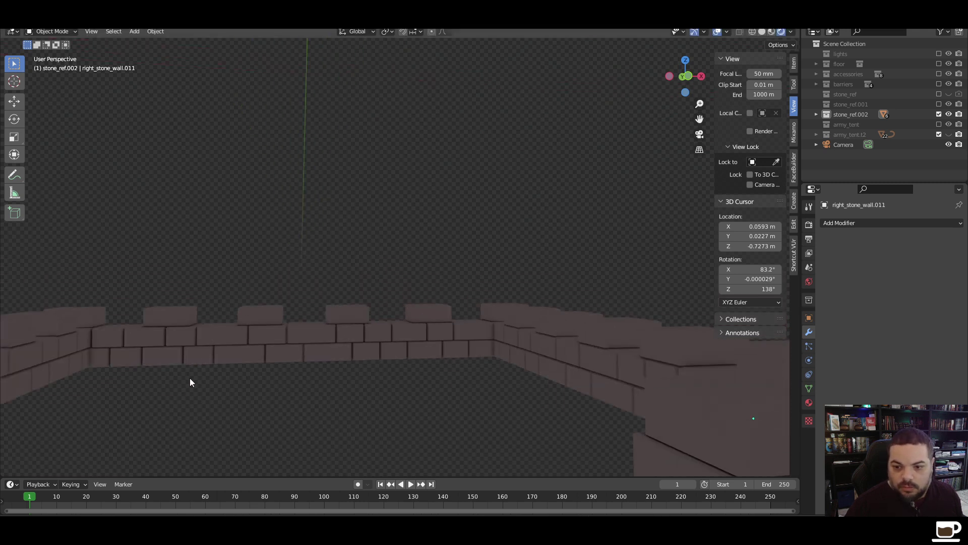
{"action": "scroll", "coordinate": [343, 331], "scroll_direction": "up", "scroll_amount": 5}
{"action": "middle_click_drag", "start_coordinate": [343, 331], "coordinate": [324, 331]}
{"action": "scroll", "coordinate": [474, 315], "scroll_direction": "down", "scroll_amount": 4}
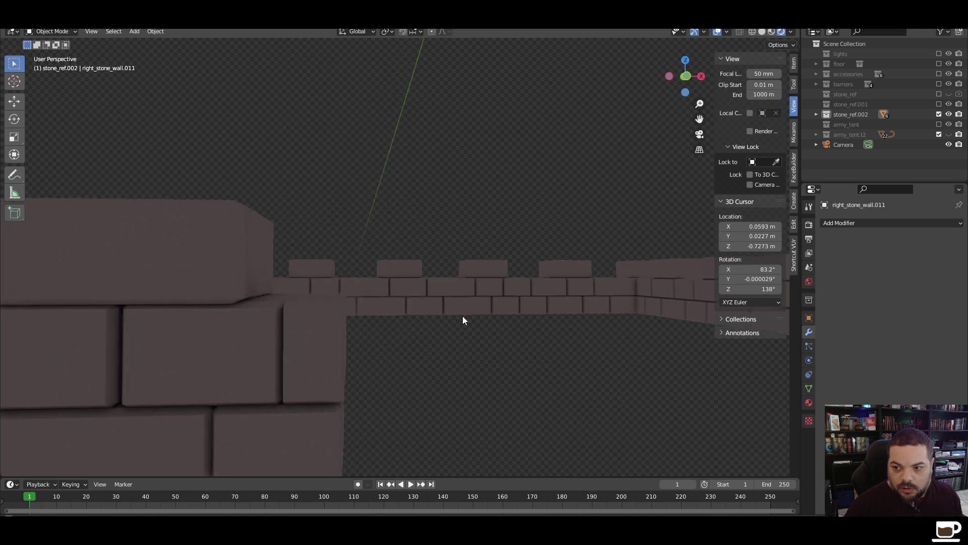
{"action": "left_click", "coordinate": [211, 274]}
{"action": "key", "text": "shift+d"}
{"action": "key", "text": "x"}
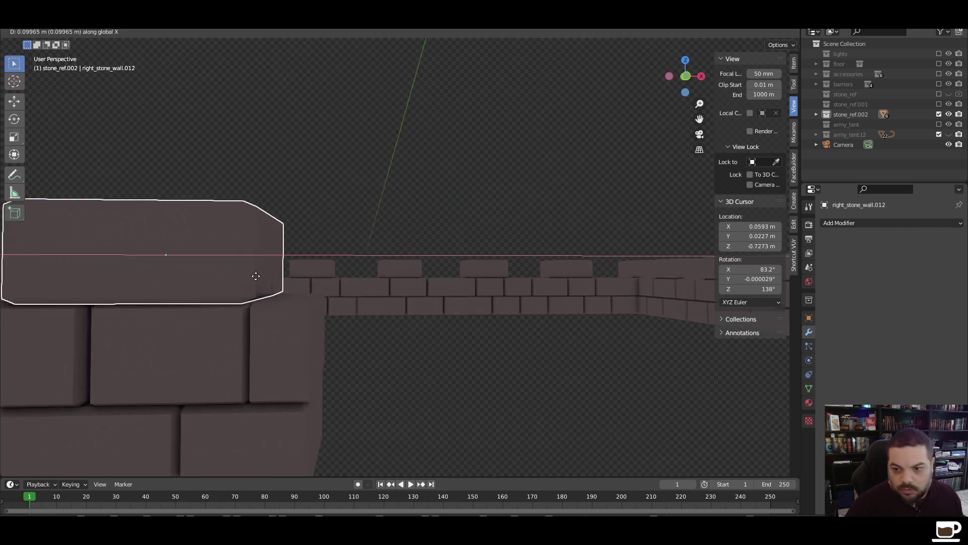
{"action": "left_click", "coordinate": [294, 285]}
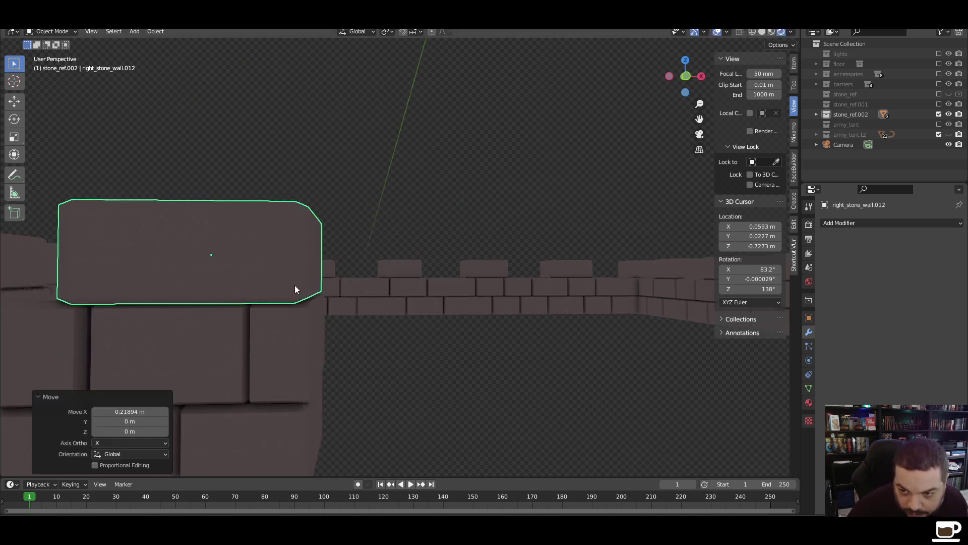
{"action": "middle_click_drag", "start_coordinate": [395, 379], "coordinate": [399, 380], "text": "shift"}
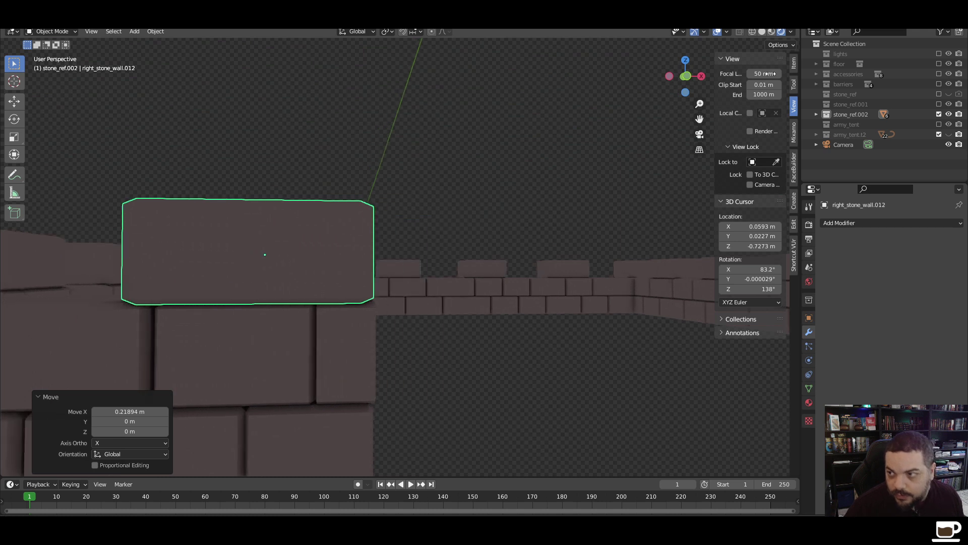
In solid shading, nudge the end stone block right_stone_wall.012 about 0.0099 m along X
{"action": "left_click", "coordinate": [762, 32]}
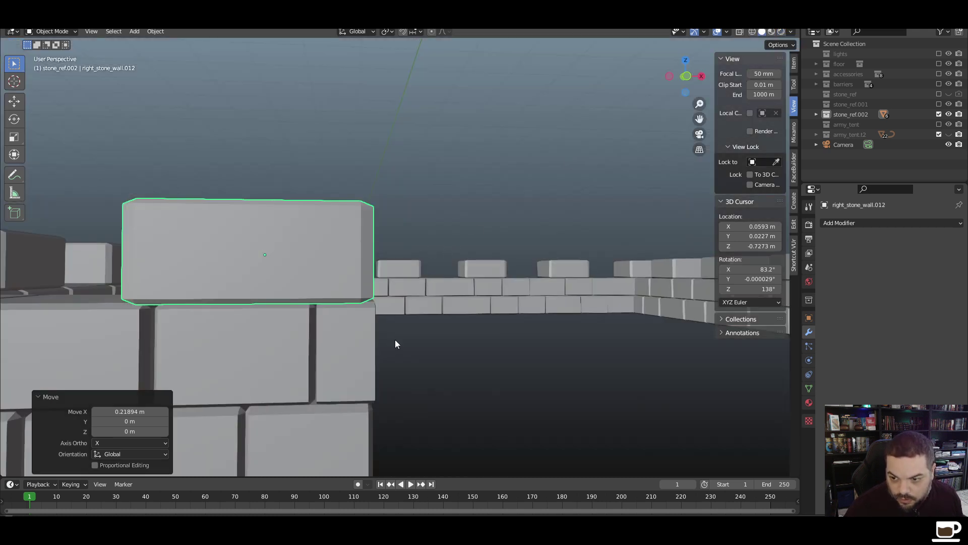
{"action": "key", "text": "g"}
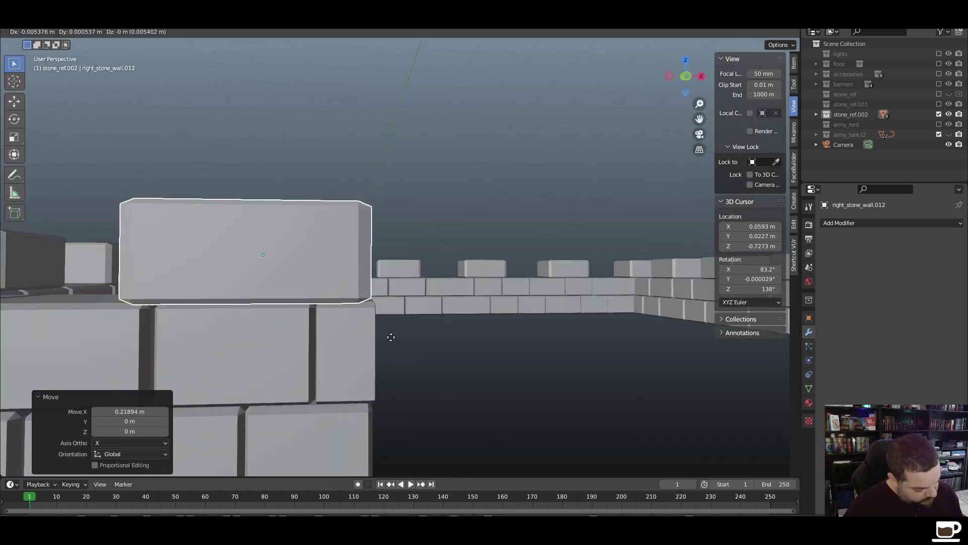
{"action": "key", "text": "x"}
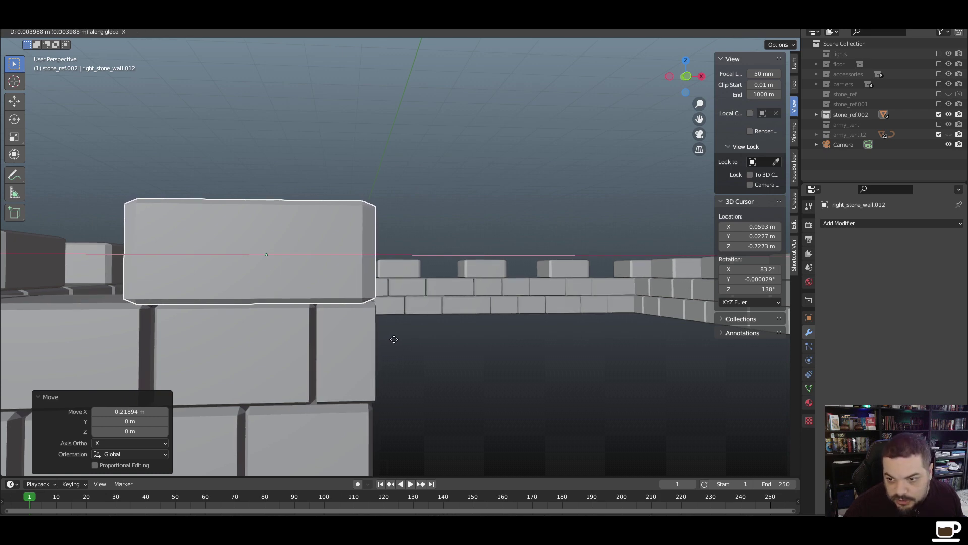
{"action": "right_click", "coordinate": [394, 341]}
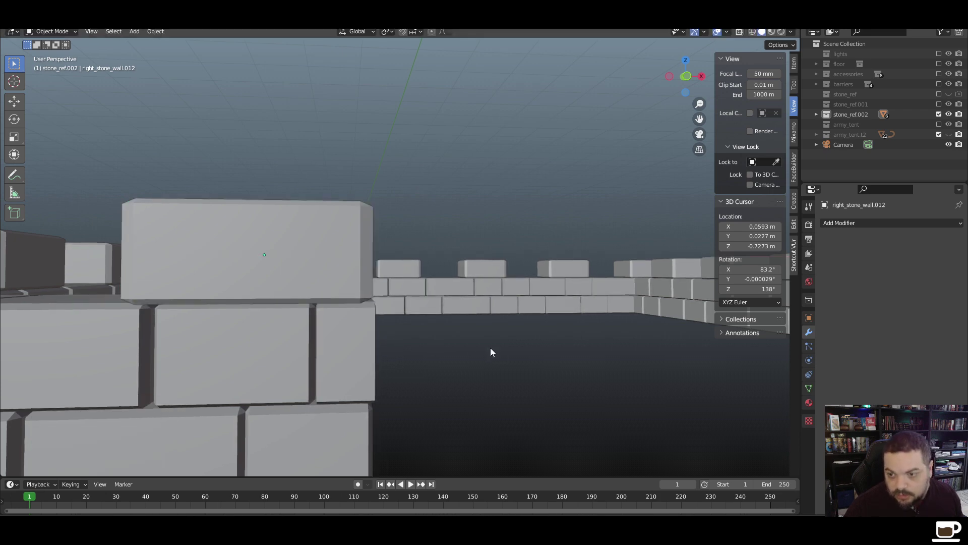
{"action": "scroll", "coordinate": [497, 350], "scroll_direction": "down", "scroll_amount": 3, "text": "ctrl"}
{"action": "left_click", "coordinate": [205, 333]}
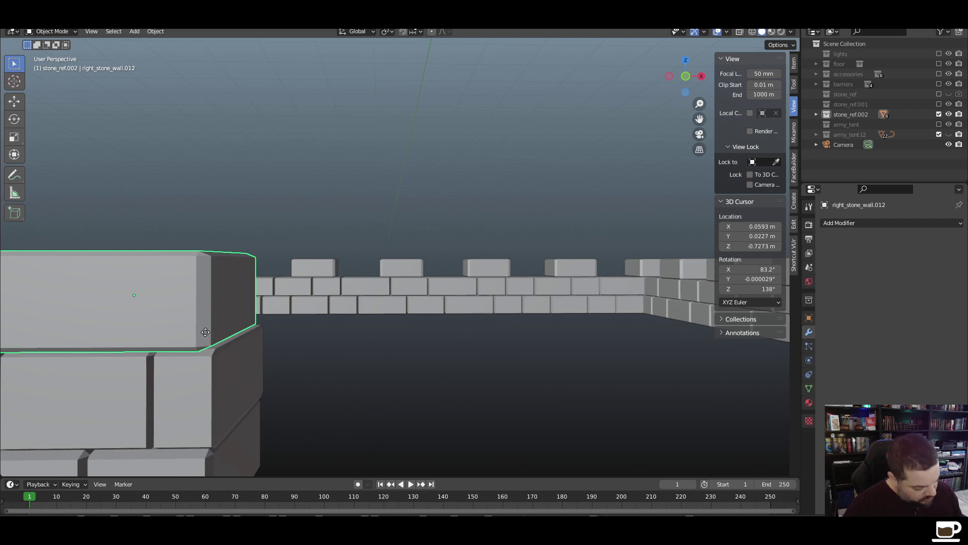
{"action": "key", "text": "g"}
{"action": "key", "text": "x"}
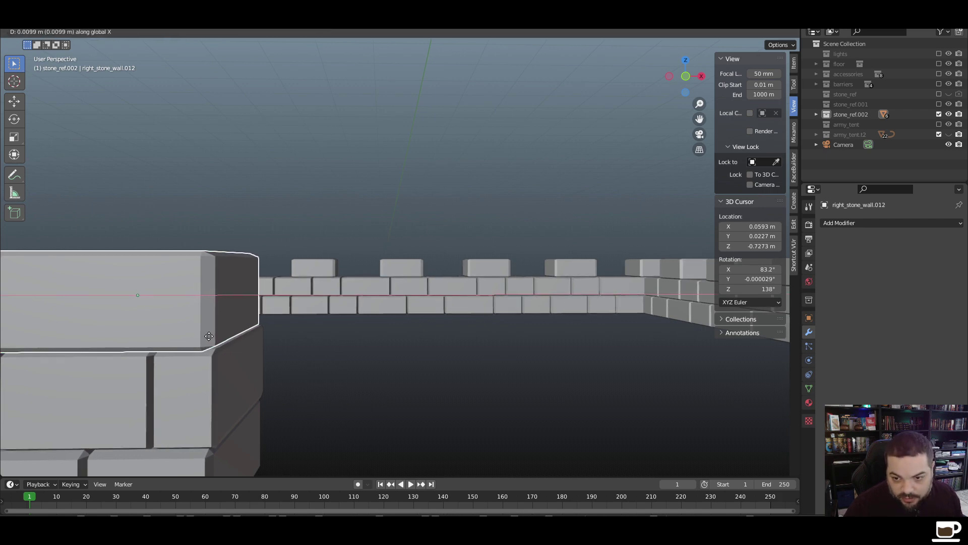
{"action": "left_click", "coordinate": [215, 337]}
Orbit to an angled overhead view and preview the walls in rendered shading
{"action": "left_click", "coordinate": [316, 358]}
{"action": "scroll", "coordinate": [303, 362], "scroll_direction": "down", "scroll_amount": 10}
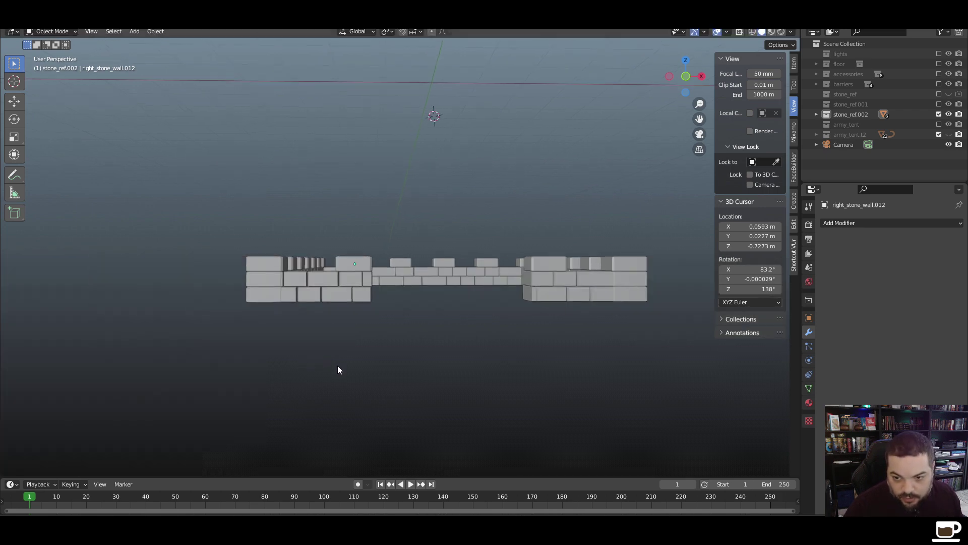
{"action": "middle_click_drag", "start_coordinate": [338, 365], "coordinate": [482, 370]}
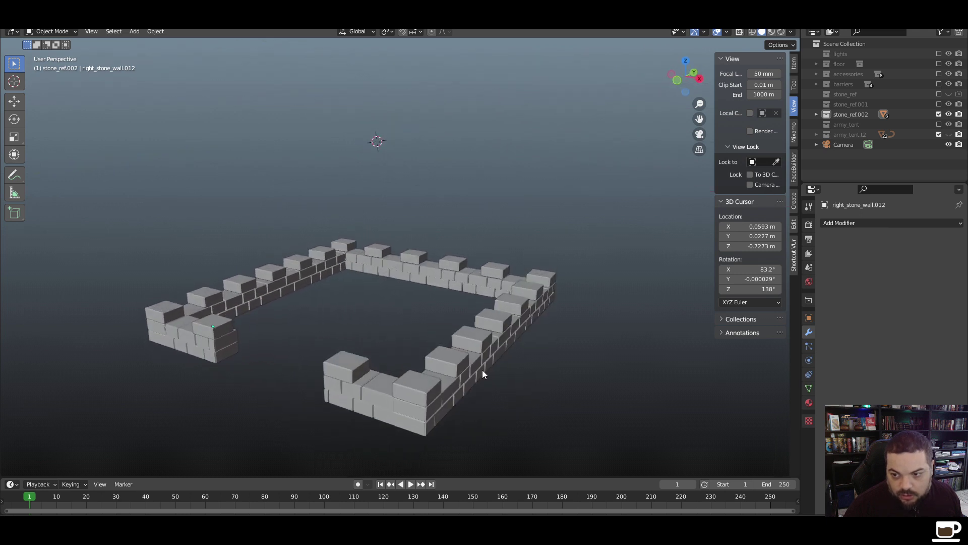
{"action": "left_click", "coordinate": [781, 32]}
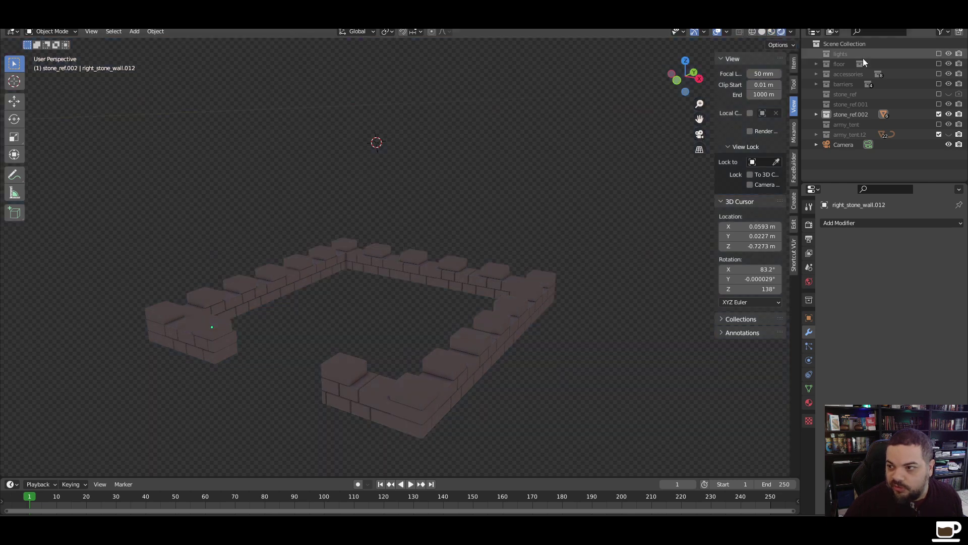
Enable the lights, floor and accessories collections and exclude the stone_ref wall collection
{"action": "left_click_drag", "start_coordinate": [939, 54], "coordinate": [938, 98]}
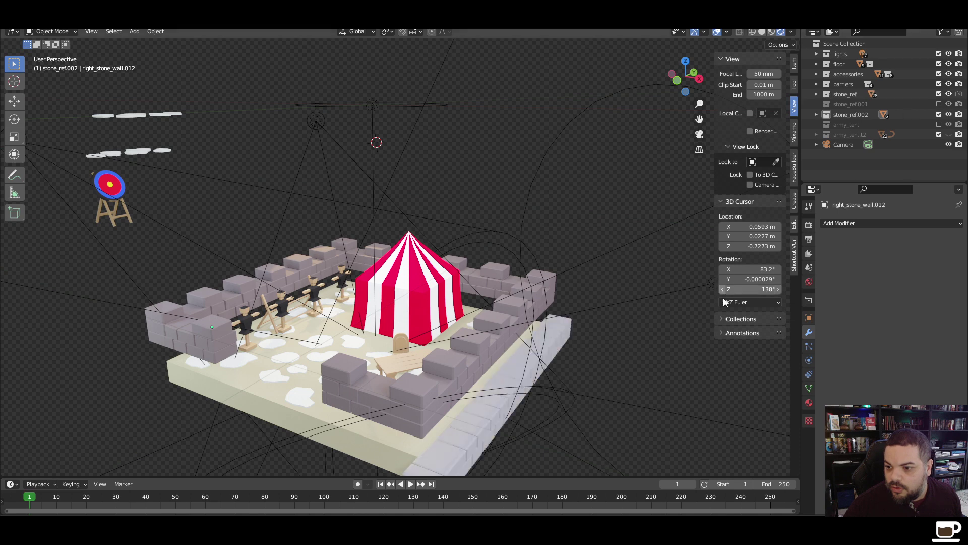
{"action": "middle_click_drag", "start_coordinate": [644, 359], "coordinate": [625, 349]}
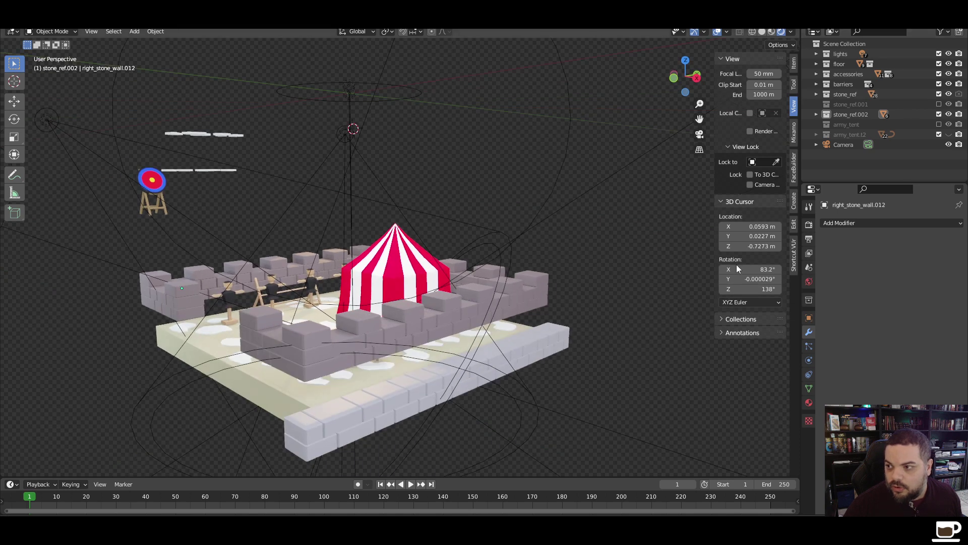
{"action": "left_click", "coordinate": [939, 94]}
{"action": "left_click", "coordinate": [939, 95]}
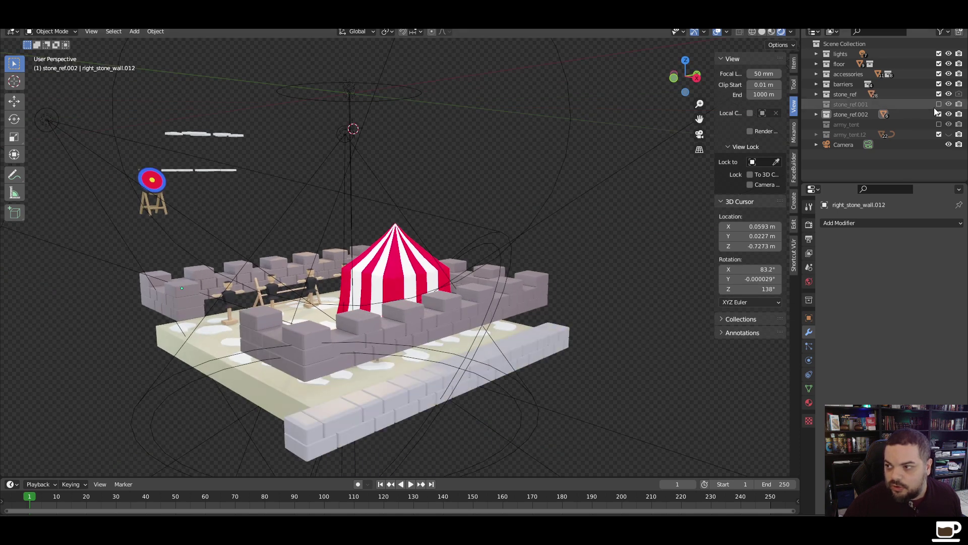
{"action": "left_click", "coordinate": [939, 94]}
Include the taller stone_ref.001 walls and select the striped tent from accessories
{"action": "left_click", "coordinate": [939, 104]}
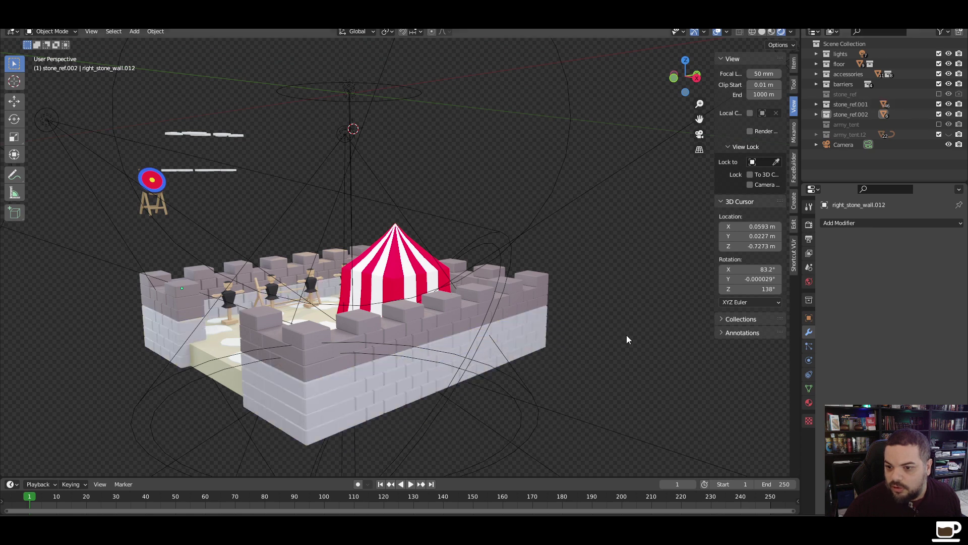
{"action": "middle_click_drag", "start_coordinate": [364, 344], "coordinate": [373, 361]}
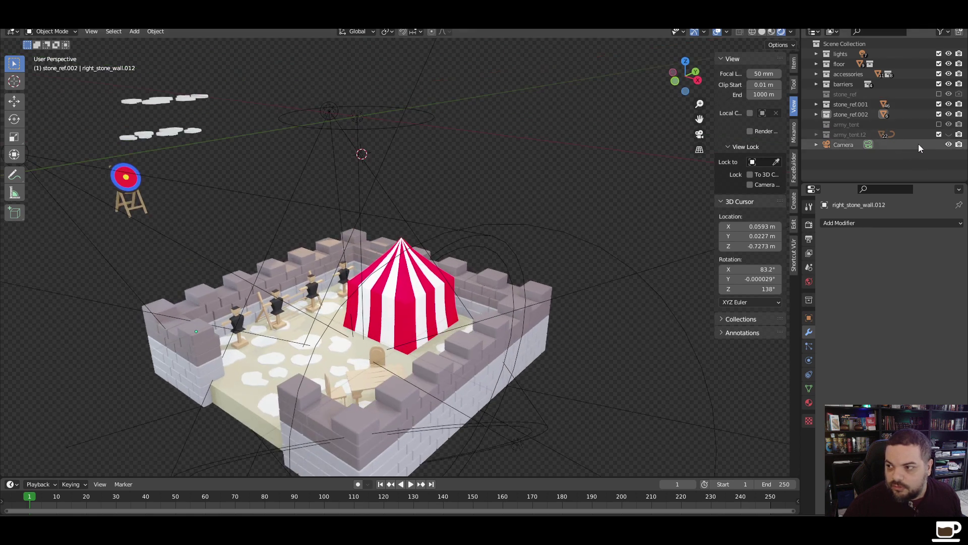
{"action": "left_click", "coordinate": [816, 74]}
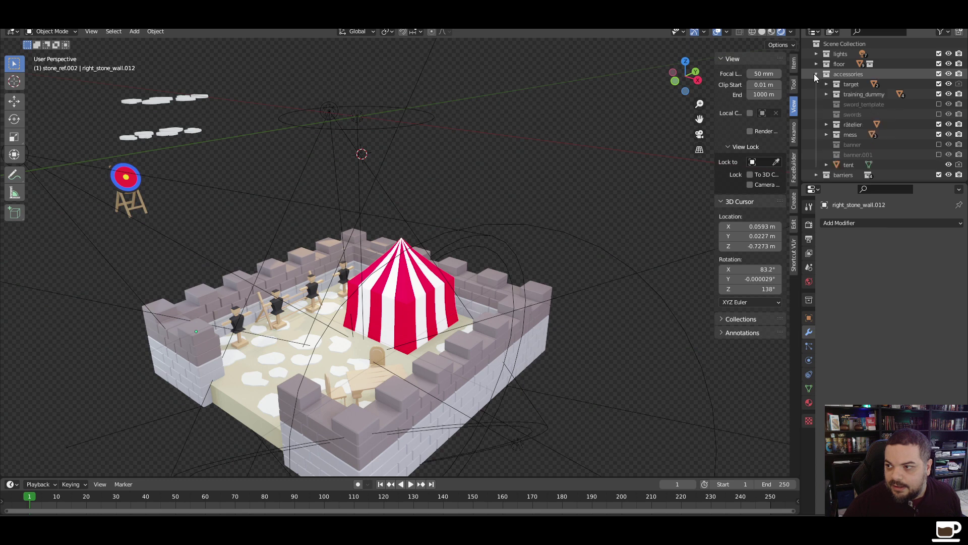
{"action": "left_click", "coordinate": [419, 296]}
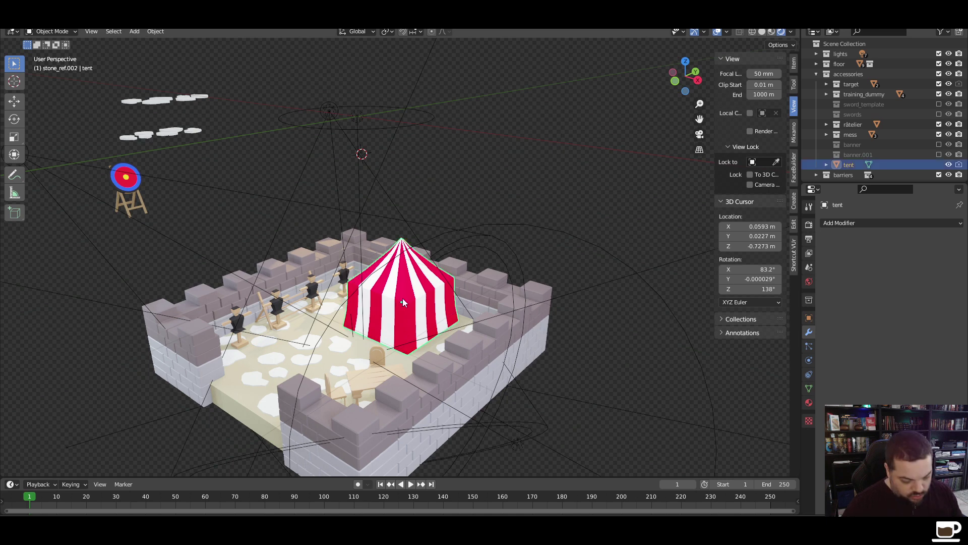
Delete the striped tent and look around the courtyard from several angles
{"action": "key", "text": "Delete"}
{"action": "middle_click_drag", "start_coordinate": [557, 358], "coordinate": [584, 277]}
{"action": "scroll", "coordinate": [381, 335], "scroll_direction": "up", "scroll_amount": 4}
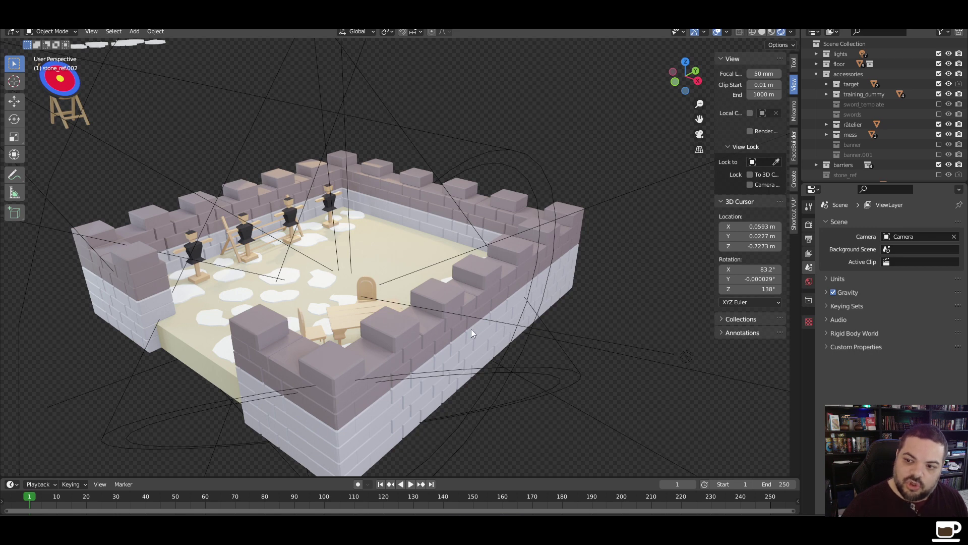
{"action": "middle_click_drag", "start_coordinate": [471, 329], "coordinate": [525, 343]}
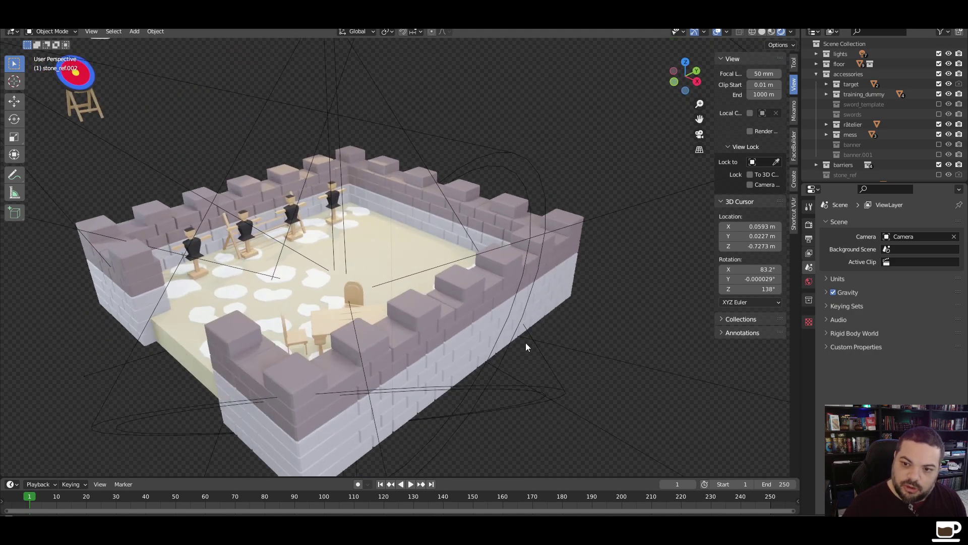
{"action": "middle_click_drag", "start_coordinate": [525, 343], "coordinate": [527, 339]}
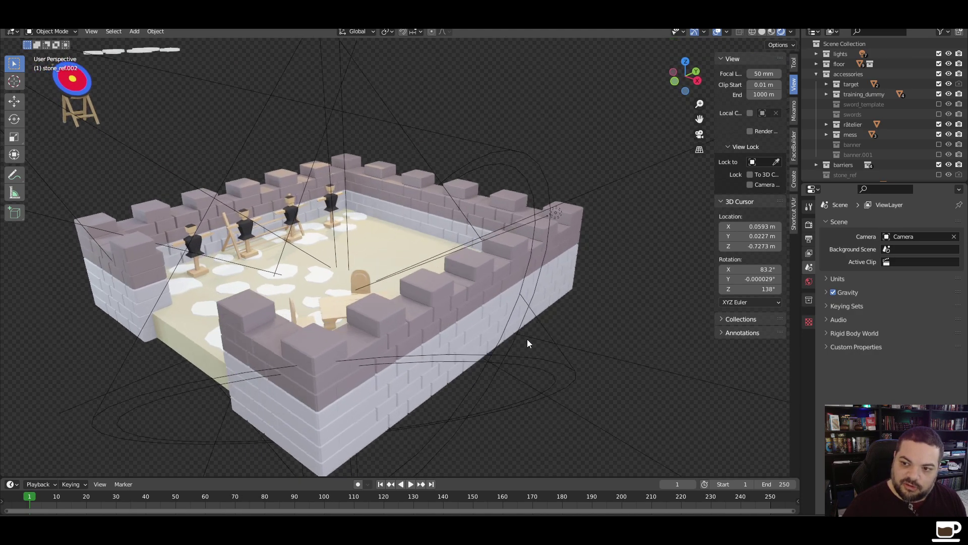
{"action": "scroll", "coordinate": [479, 371], "scroll_direction": "down", "scroll_amount": 3}
{"action": "scroll", "coordinate": [481, 363], "scroll_direction": "up", "scroll_amount": 2}
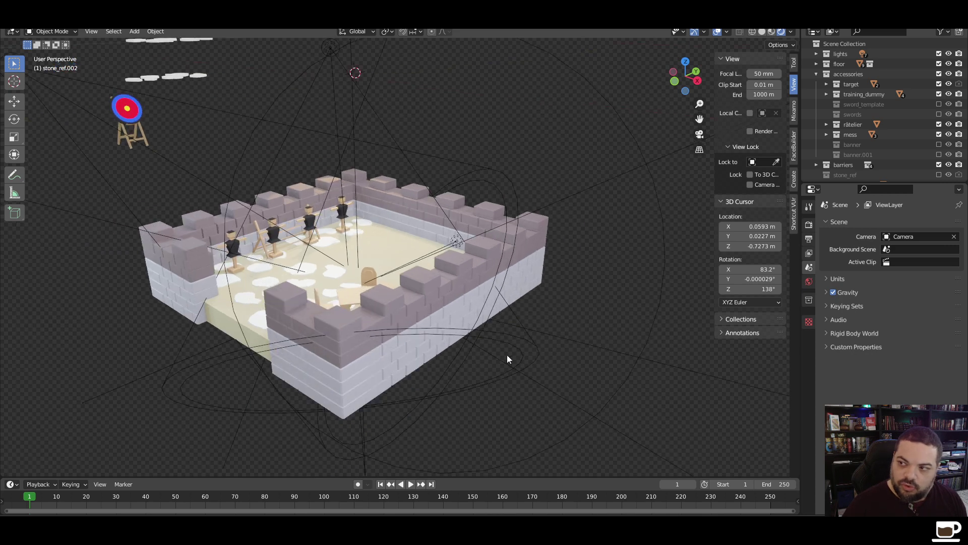
{"action": "scroll", "coordinate": [857, 144], "scroll_direction": "down", "scroll_amount": 4}
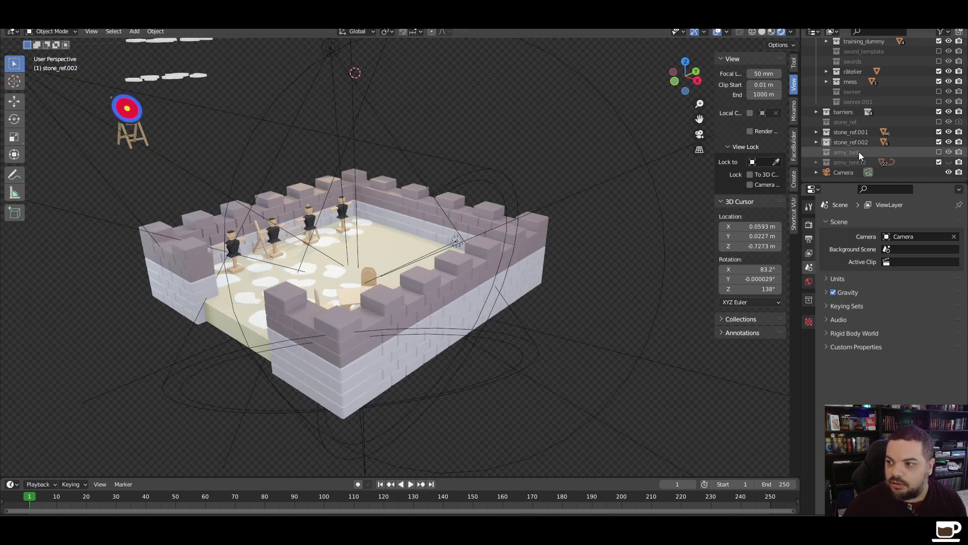
Exclude the stone_ref.002 battlements and include the barrier_straight collection under barriers
{"action": "left_click", "coordinate": [939, 142]}
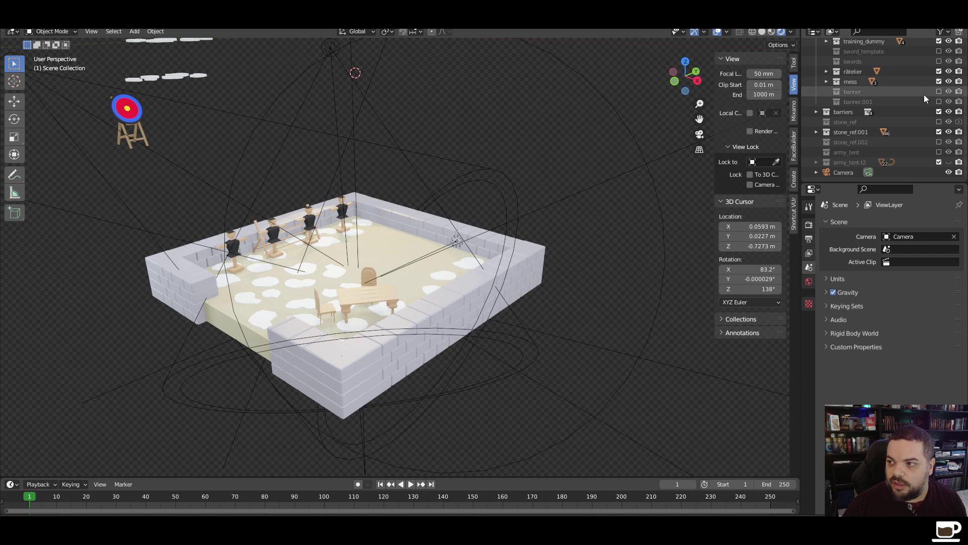
{"action": "scroll", "coordinate": [923, 89], "scroll_direction": "up", "scroll_amount": 2}
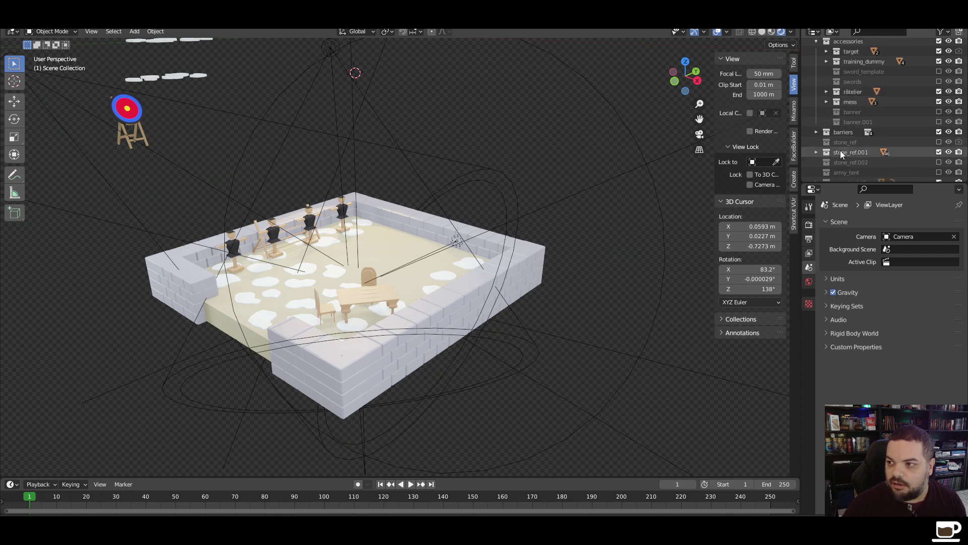
{"action": "left_click", "coordinate": [817, 132]}
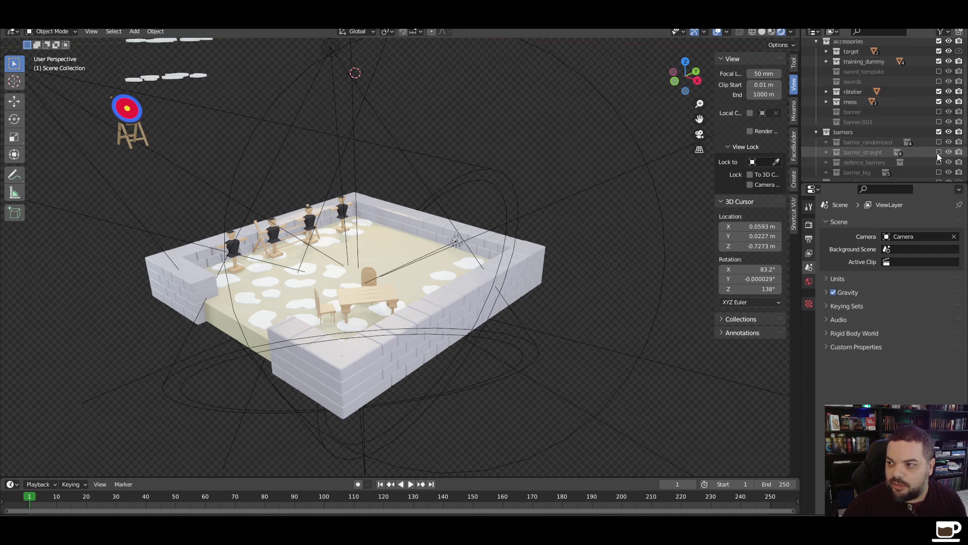
{"action": "left_click", "coordinate": [939, 152]}
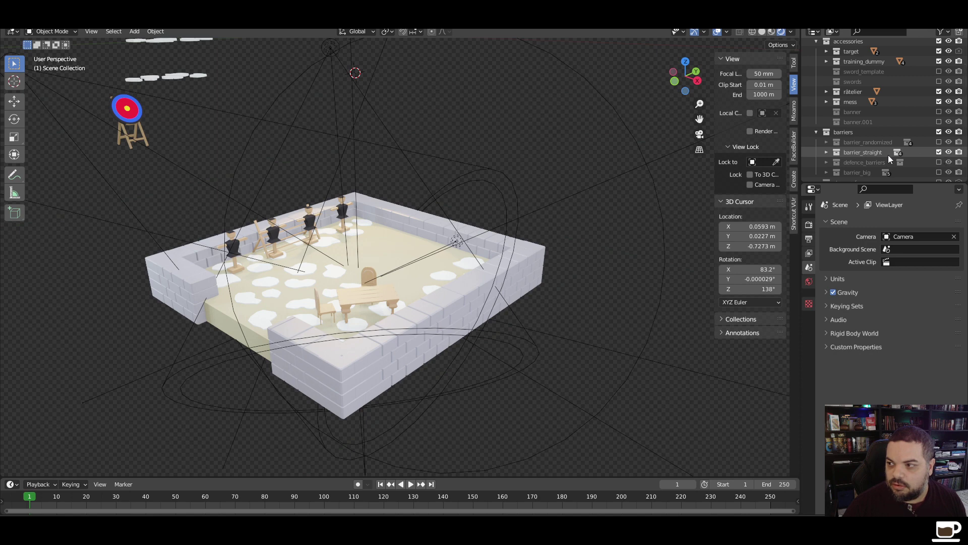
{"action": "left_click", "coordinate": [826, 153]}
{"action": "scroll", "coordinate": [877, 162], "scroll_direction": "down", "scroll_amount": 2}
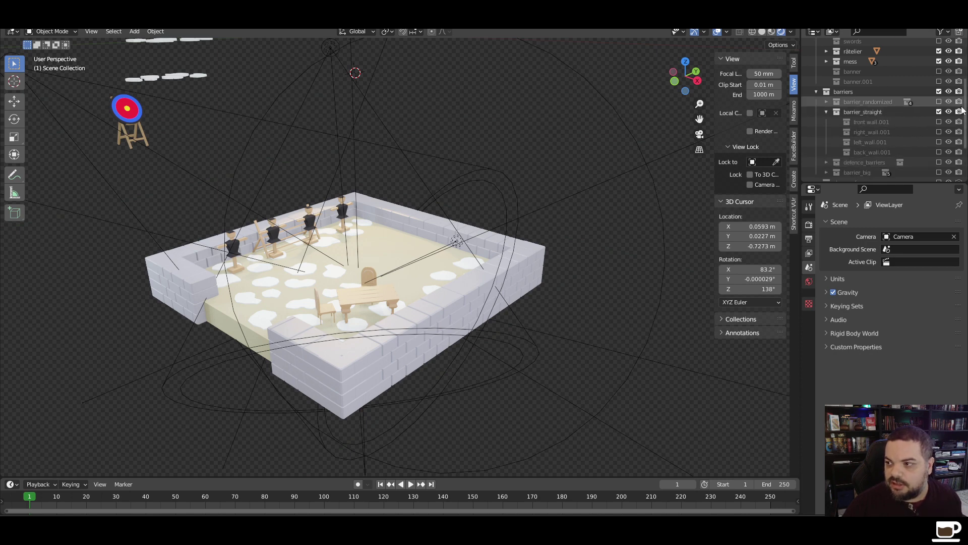
Include the front, right, left and back wall.001 palisades, then exclude barrier_straight again
{"action": "left_click", "coordinate": [939, 122]}
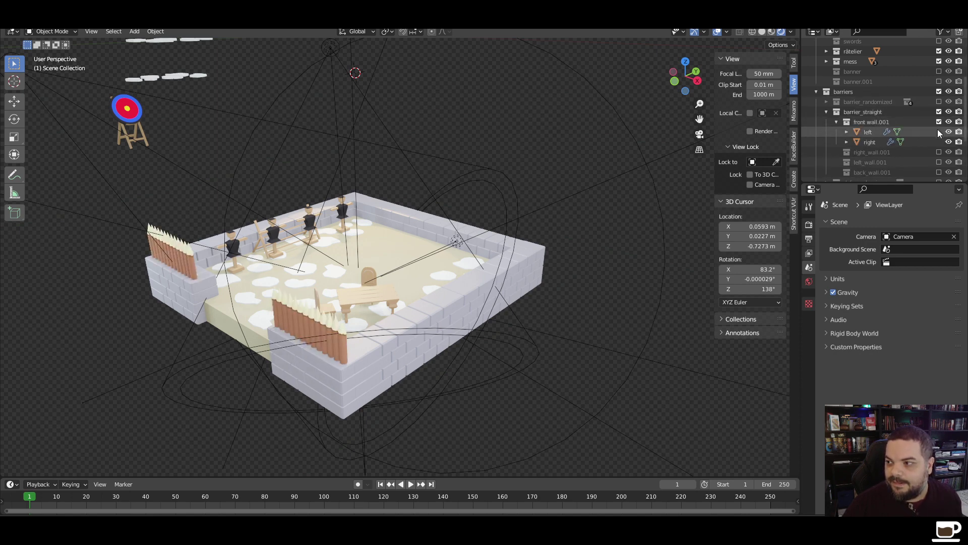
{"action": "left_click", "coordinate": [837, 122]}
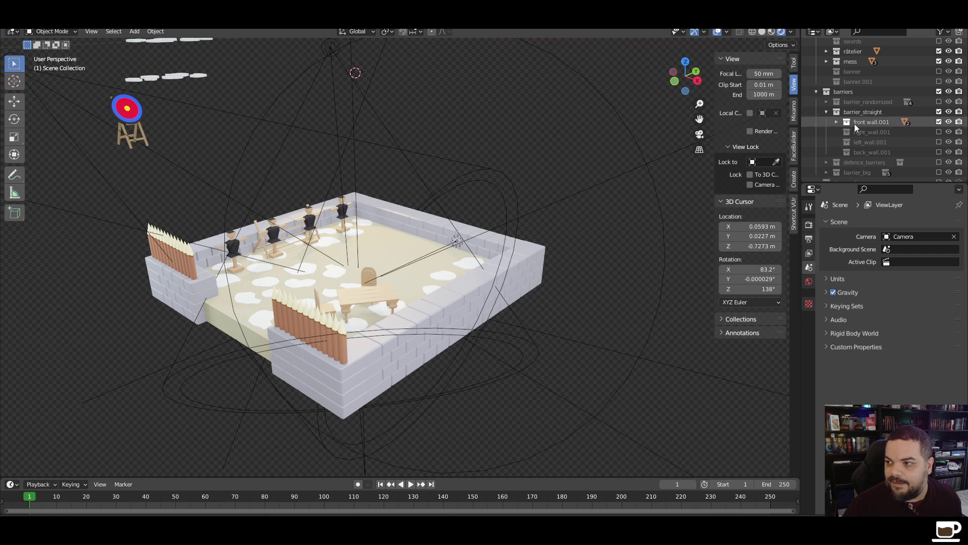
{"action": "left_click", "coordinate": [939, 132]}
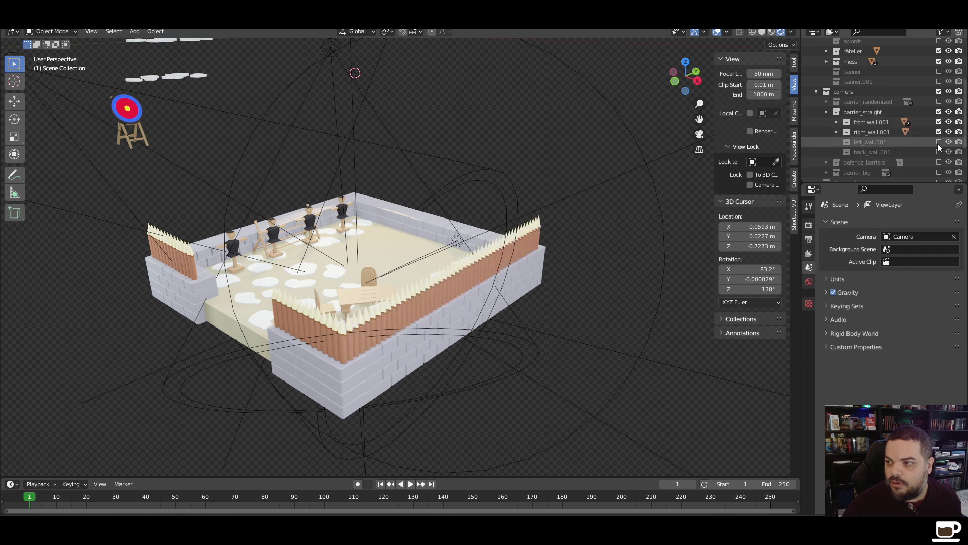
{"action": "left_click", "coordinate": [939, 142]}
{"action": "left_click", "coordinate": [837, 142]}
{"action": "left_click", "coordinate": [940, 152]}
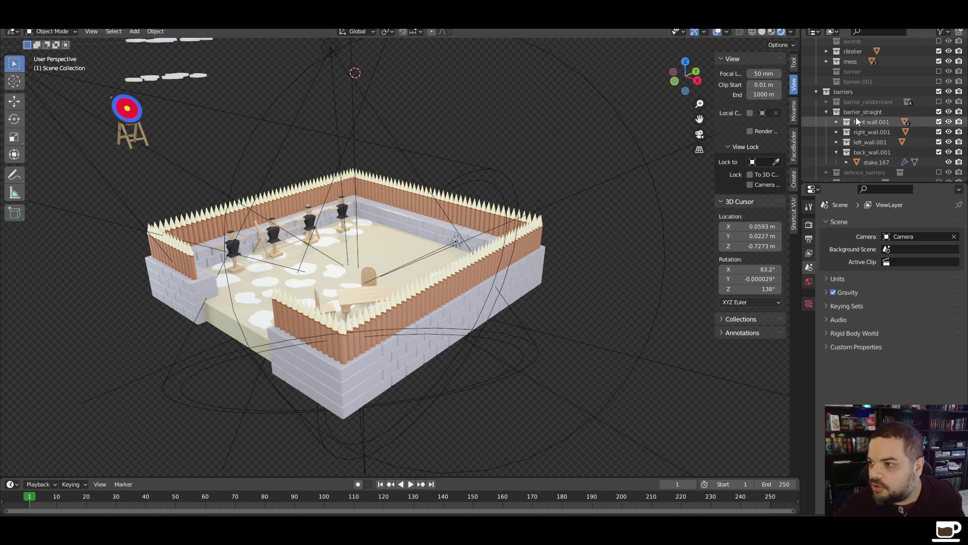
{"action": "left_click", "coordinate": [939, 112]}
{"action": "scroll", "coordinate": [905, 156], "scroll_direction": "down", "scroll_amount": 4}
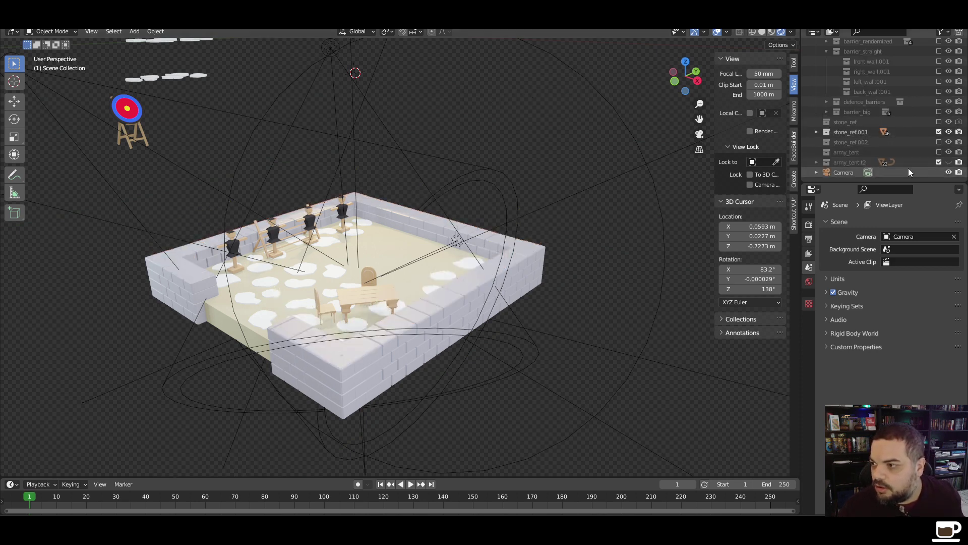
Restore the stone_ref.002 battlements and switch to the TurboSquid barracks reference page
{"action": "left_click", "coordinate": [939, 142]}
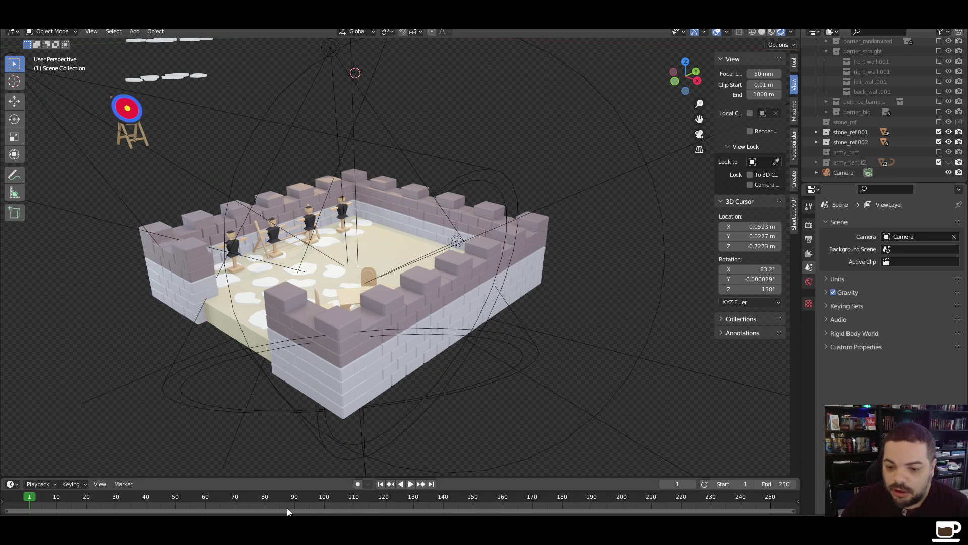
{"action": "key", "text": "alt+Tab"}
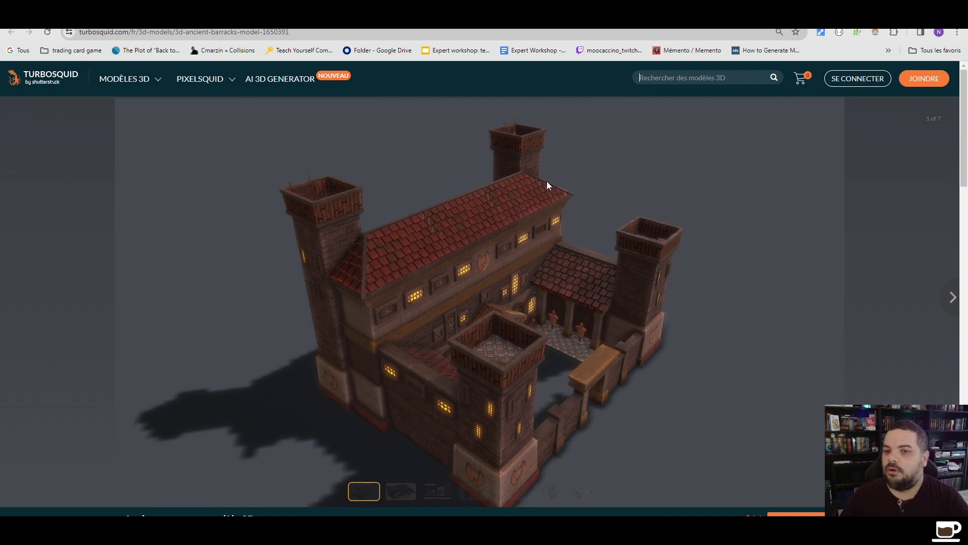
{"action": "left_click", "coordinate": [640, 77]}
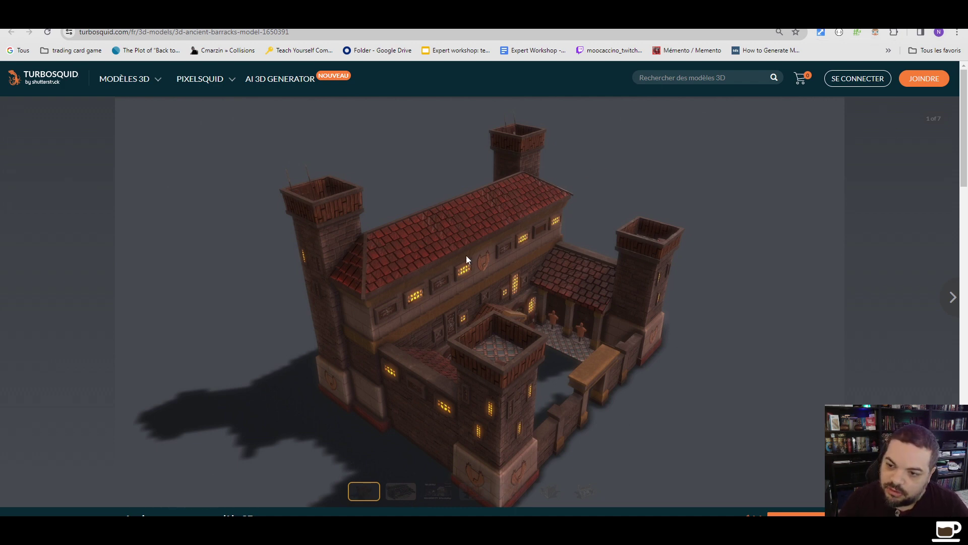
Look around the castle courtyard from above, then open the File menu to start a new scene
{"action": "key", "text": "alt+Tab"}
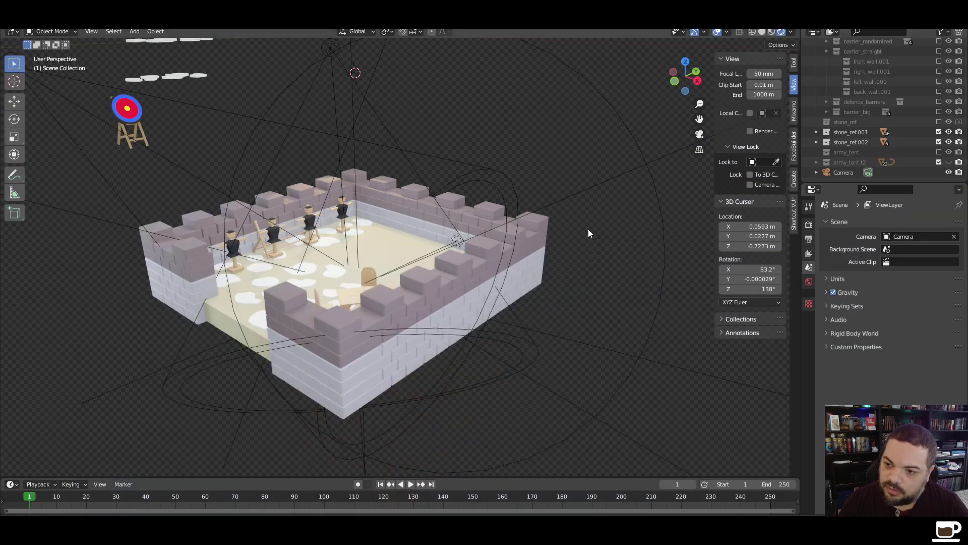
{"action": "middle_click_drag", "start_coordinate": [468, 352], "coordinate": [579, 274]}
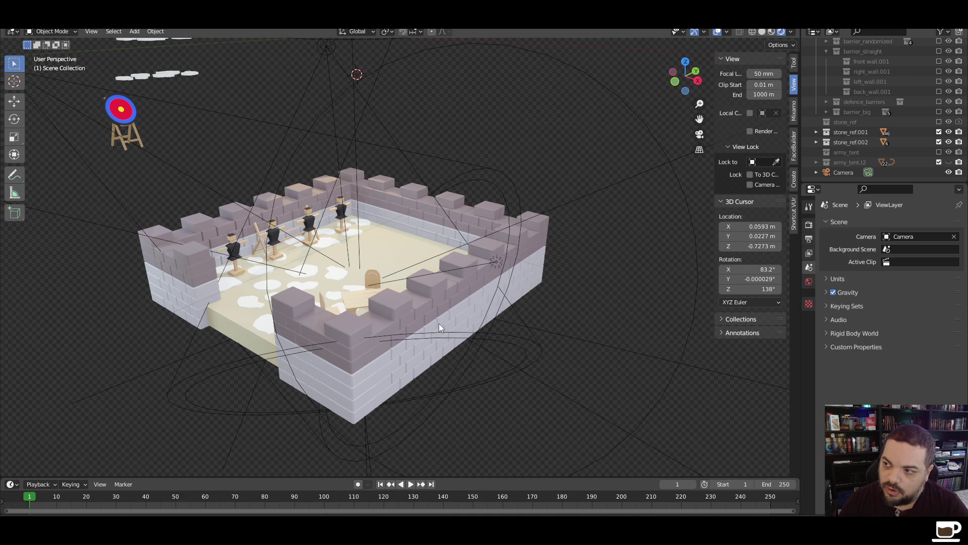
{"action": "middle_click_drag", "start_coordinate": [422, 314], "coordinate": [486, 314]}
{"action": "scroll", "coordinate": [505, 307], "scroll_direction": "down", "scroll_amount": 4}
{"action": "scroll", "coordinate": [512, 308], "scroll_direction": "up", "scroll_amount": 2}
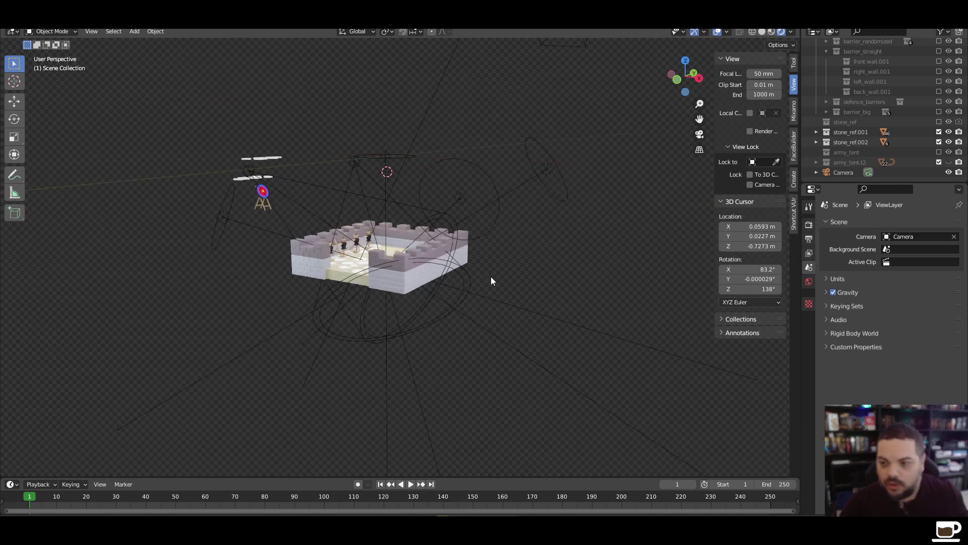
{"action": "scroll", "coordinate": [492, 273], "scroll_direction": "up", "scroll_amount": 6}
{"action": "scroll", "coordinate": [531, 267], "scroll_direction": "up", "scroll_amount": 8}
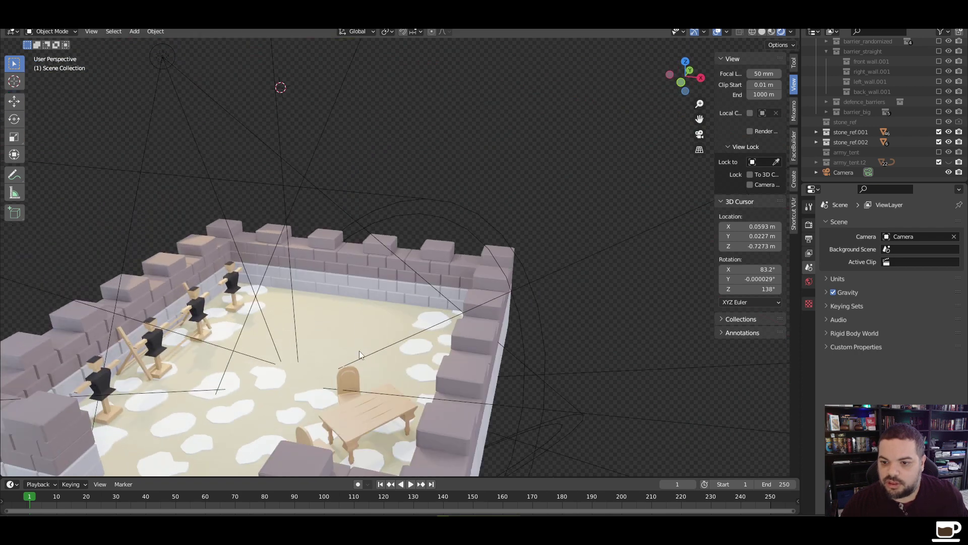
{"action": "scroll", "coordinate": [370, 346], "scroll_direction": "down", "scroll_amount": 10}
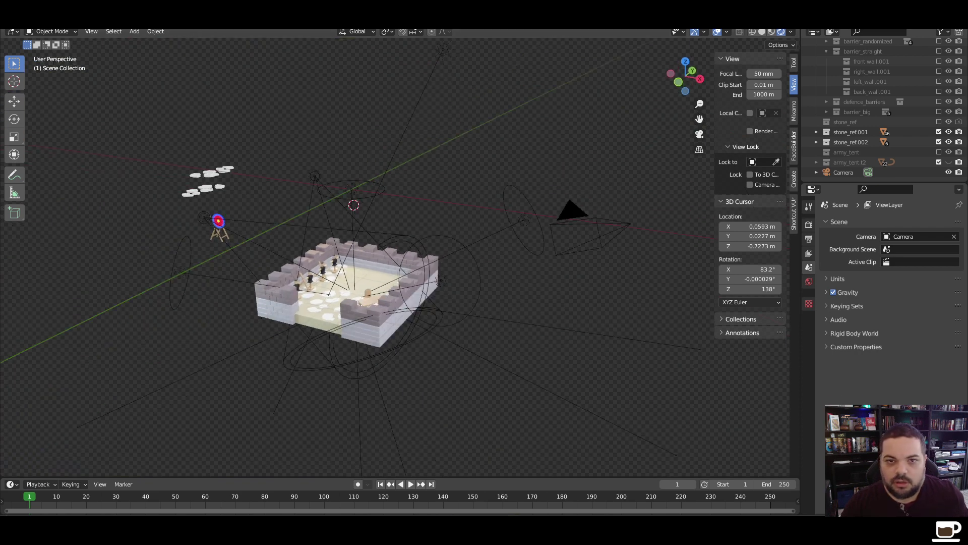
{"action": "left_click", "coordinate": [20, 22]}
Start a new General scene and flatten the default cube to 0.123 on Z
{"action": "mouse_move", "coordinate": [38, 33]}
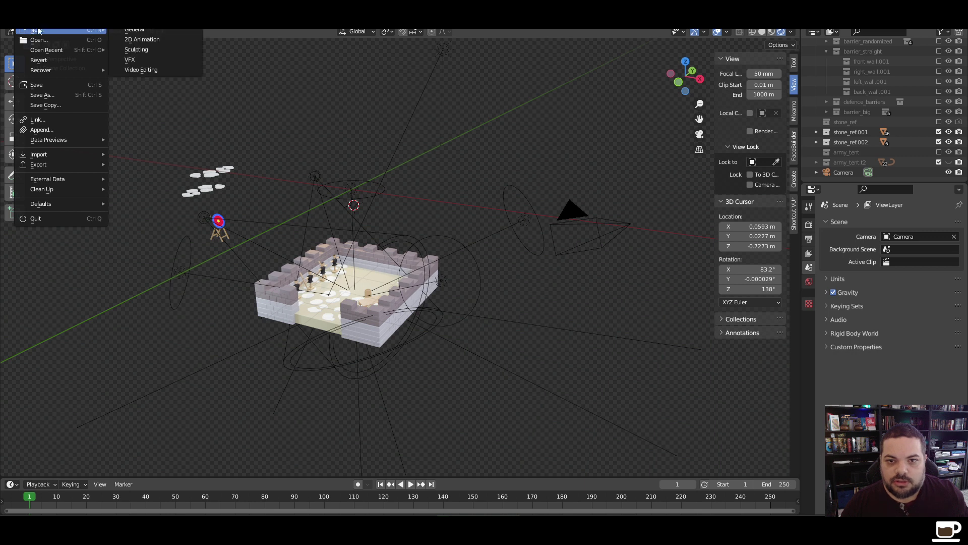
{"action": "left_click", "coordinate": [141, 33]}
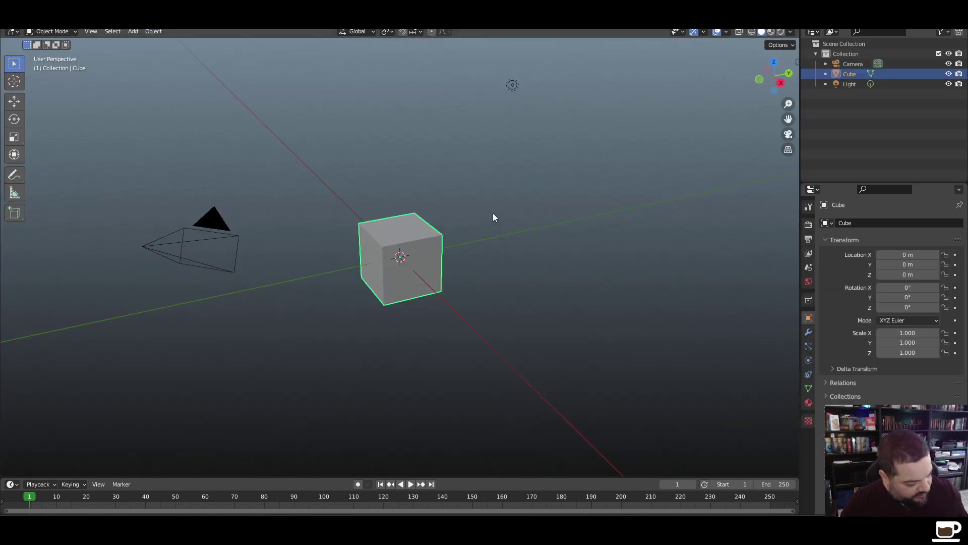
{"action": "key", "text": "s"}
{"action": "key", "text": "z"}
{"action": "left_click", "coordinate": [415, 252]}
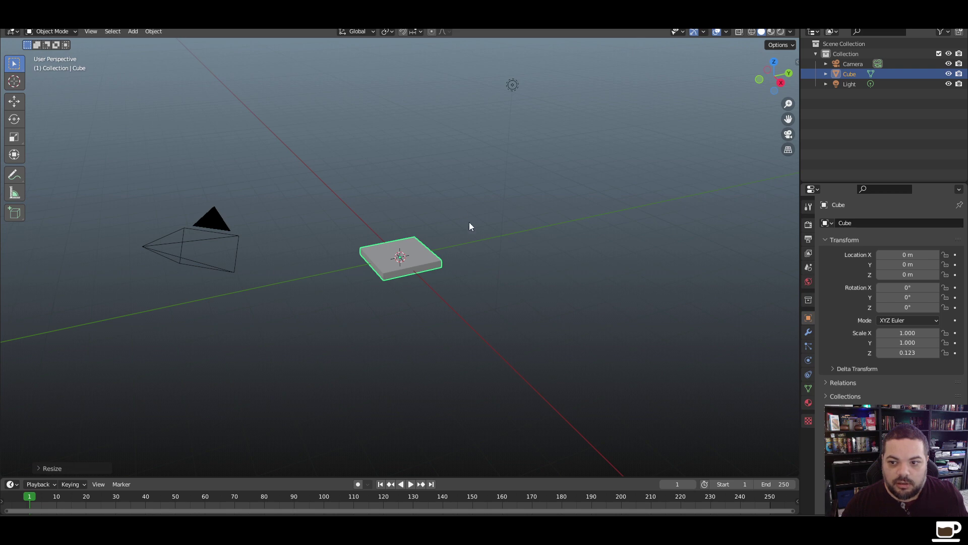
Set face selection, stretch the slab to 3.251 along Y, and re-enter Edit Mode
{"action": "key", "text": "Tab"}
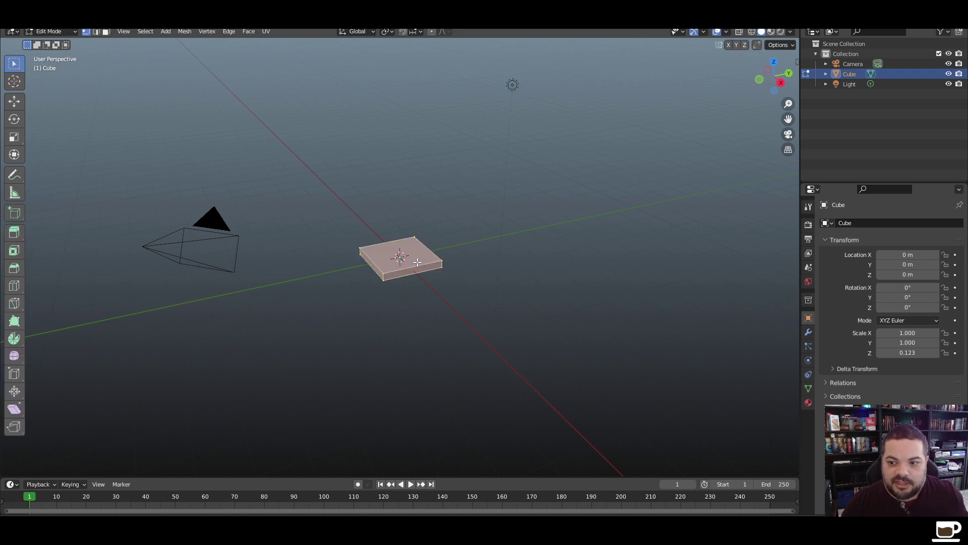
{"action": "left_click", "coordinate": [106, 31]}
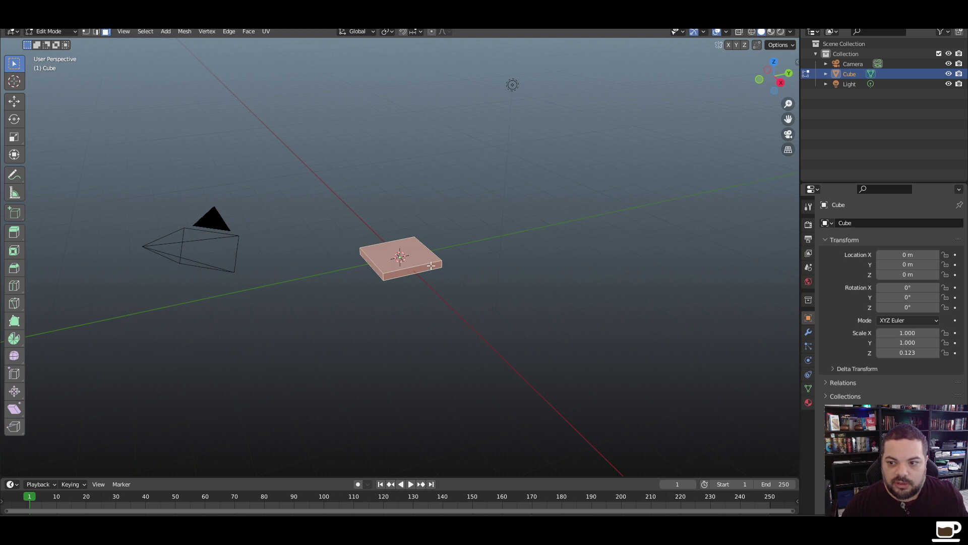
{"action": "left_click", "coordinate": [368, 353]}
{"action": "key", "text": "Tab"}
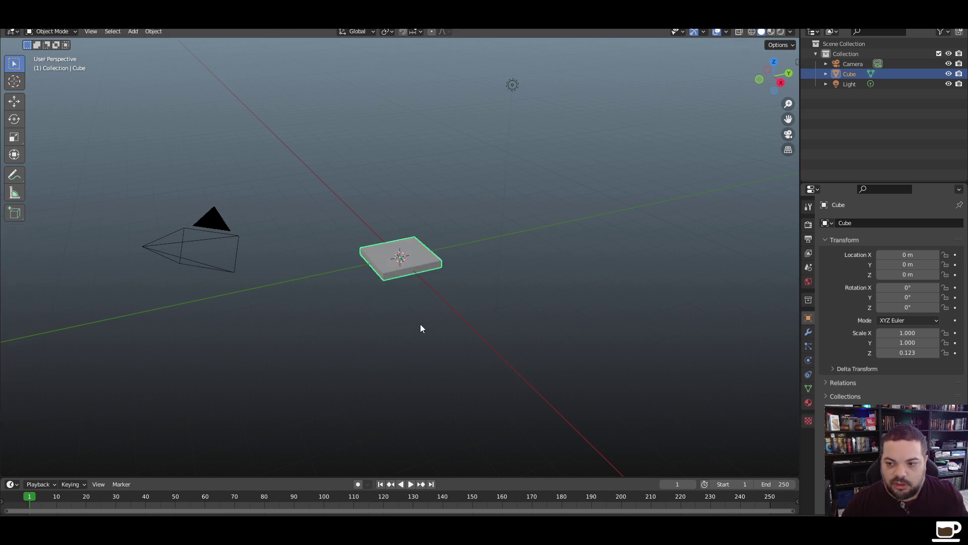
{"action": "key", "text": "s"}
{"action": "key", "text": "x"}
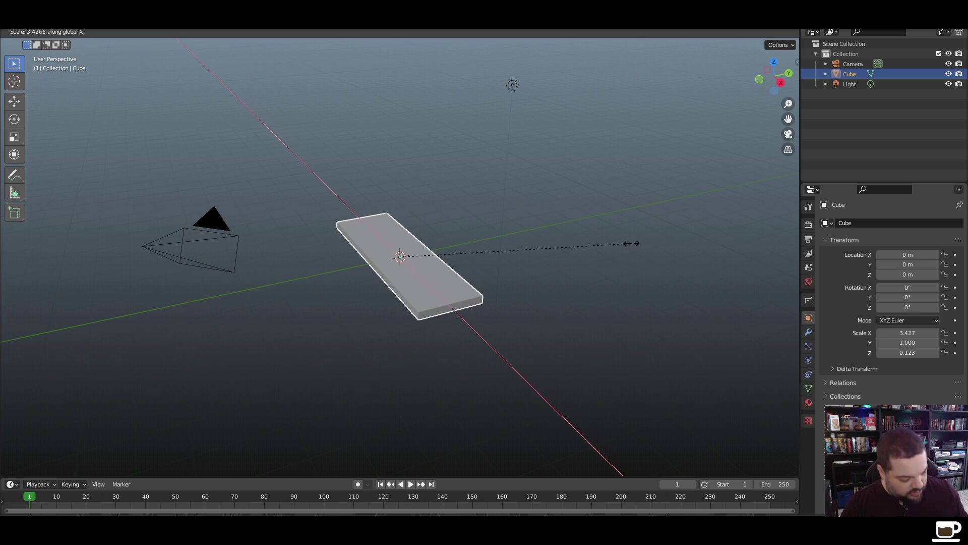
{"action": "key", "text": "y"}
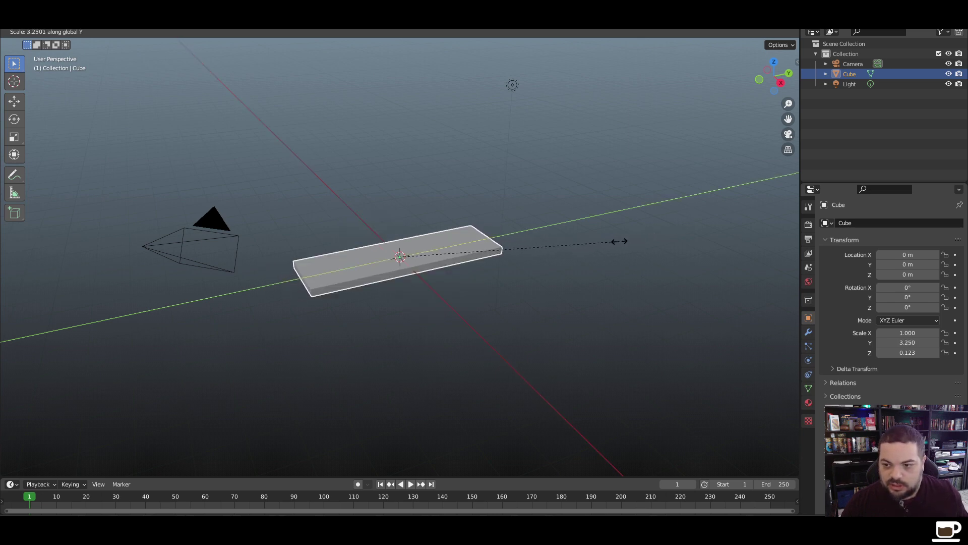
{"action": "left_click", "coordinate": [619, 242]}
{"action": "middle_click_drag", "start_coordinate": [372, 376], "coordinate": [395, 371]}
{"action": "scroll", "coordinate": [389, 296], "scroll_direction": "up", "scroll_amount": 3}
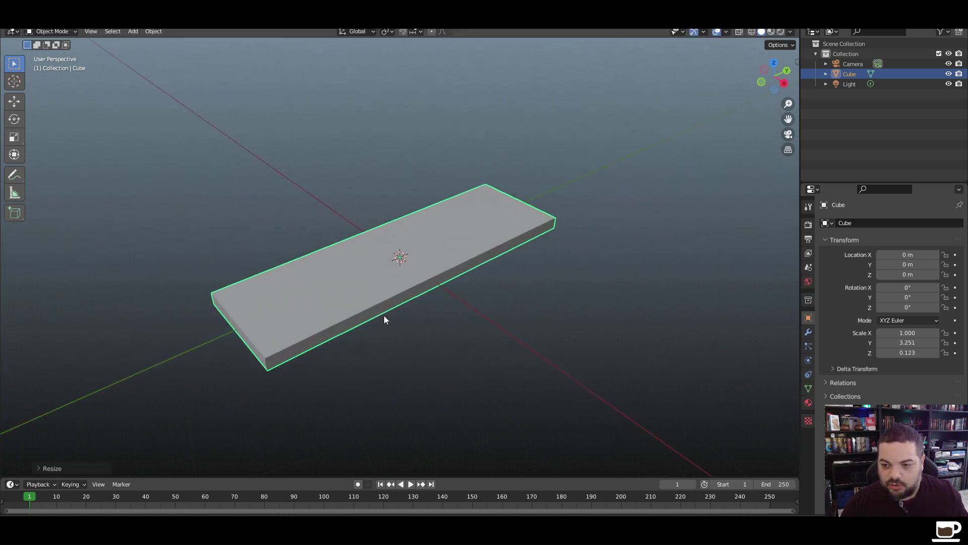
{"action": "key", "text": "Tab"}
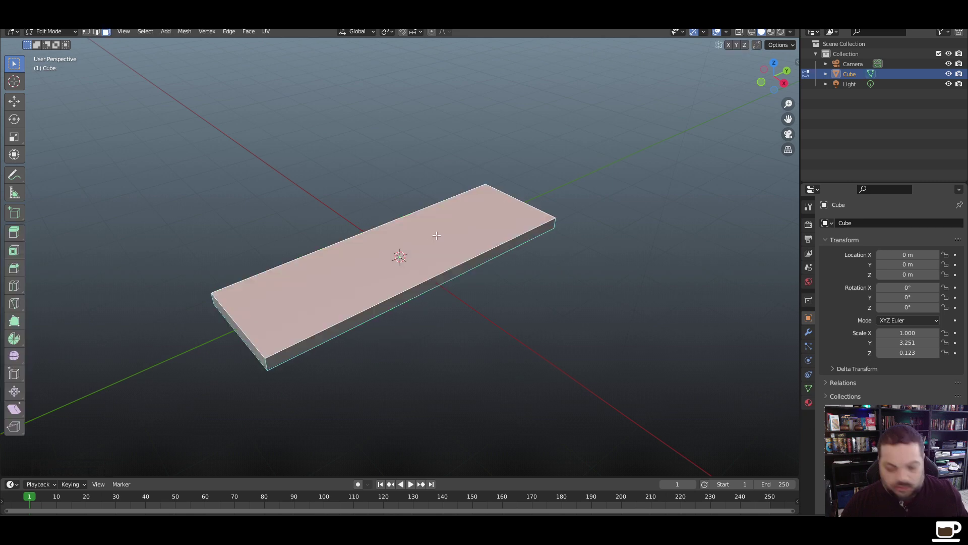
Inset the slab's top face deeply, redoing a first inset that was too shallow
{"action": "key", "text": "i"}
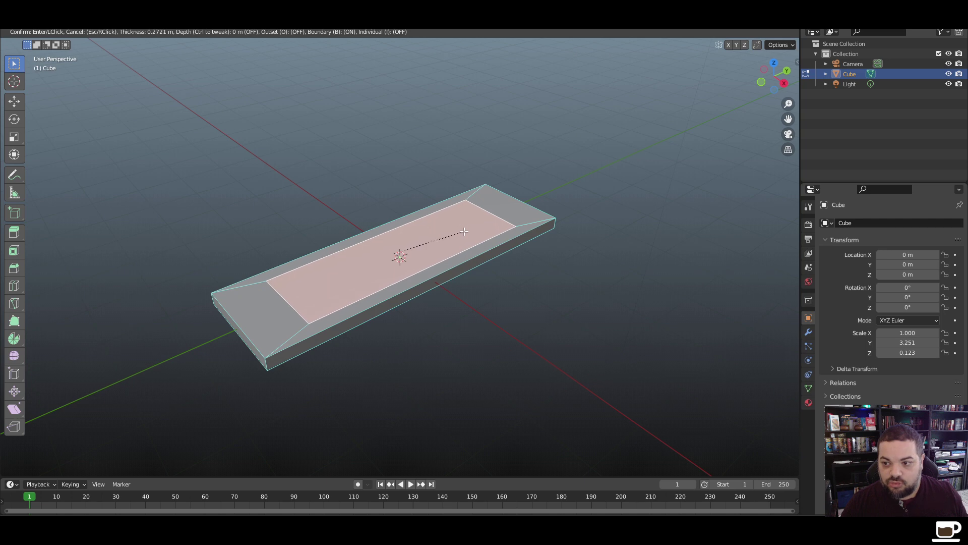
{"action": "left_click", "coordinate": [462, 231]}
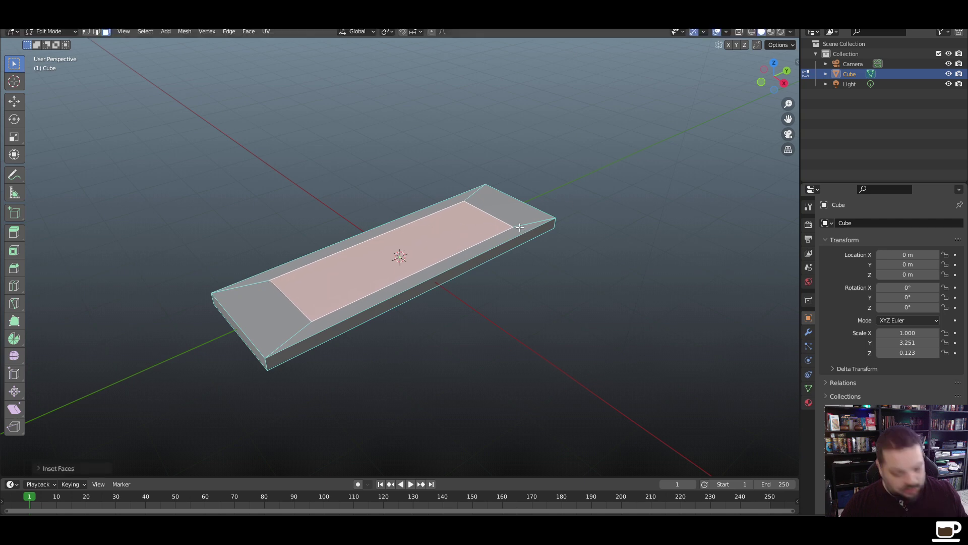
{"action": "key", "text": "i"}
{"action": "key", "text": "Escape"}
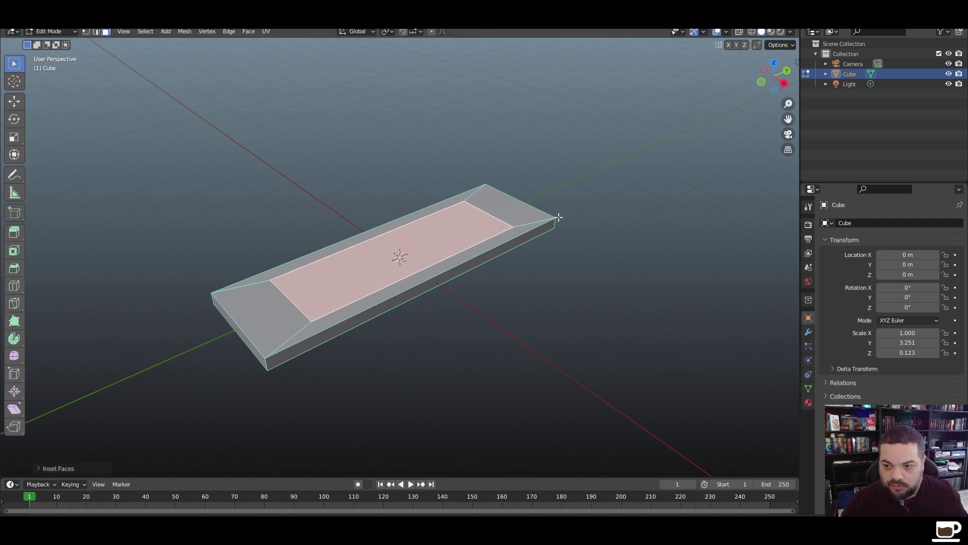
{"action": "key", "text": "ctrl+z"}
{"action": "key", "text": "i"}
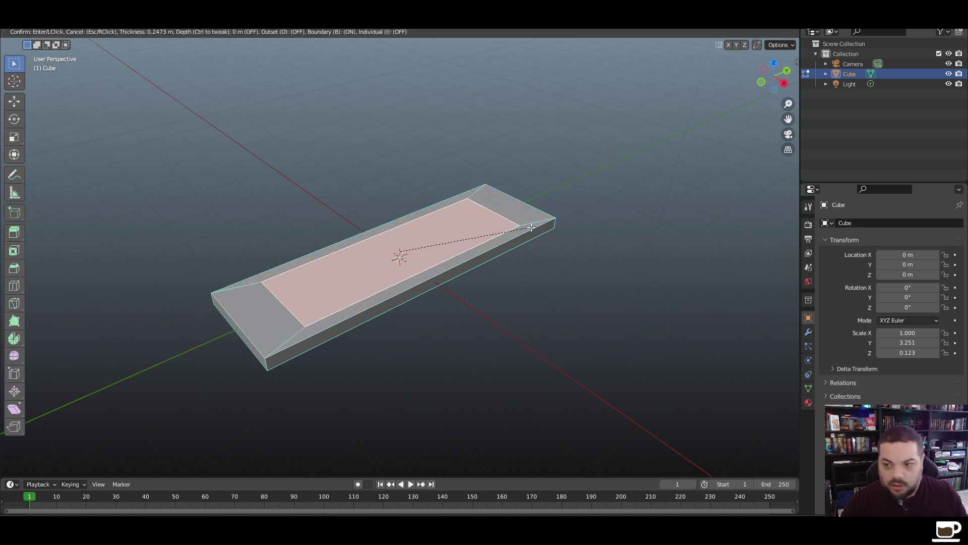
{"action": "left_click", "coordinate": [497, 235]}
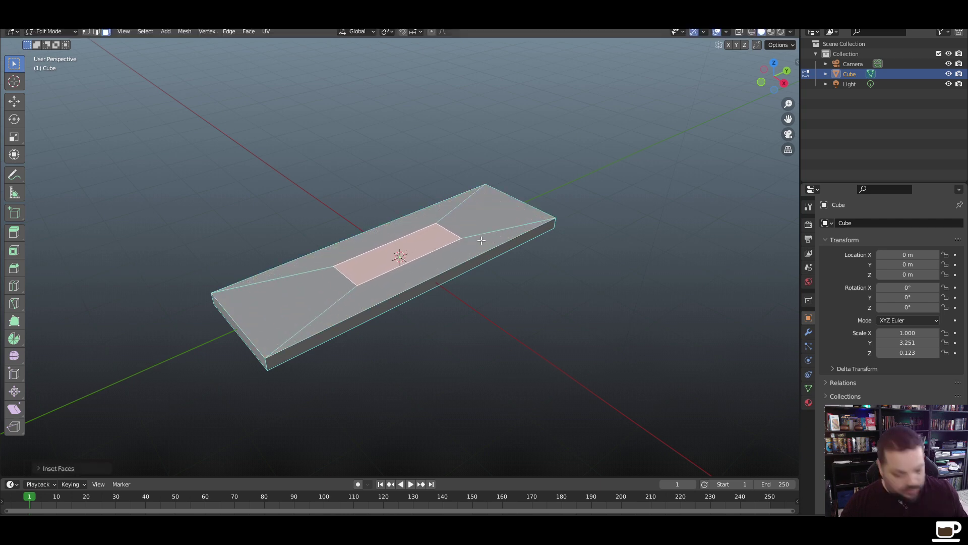
Raise the inset face along Z into a narrow ridge, then view the roof from below
{"action": "key", "text": "g"}
{"action": "key", "text": "z"}
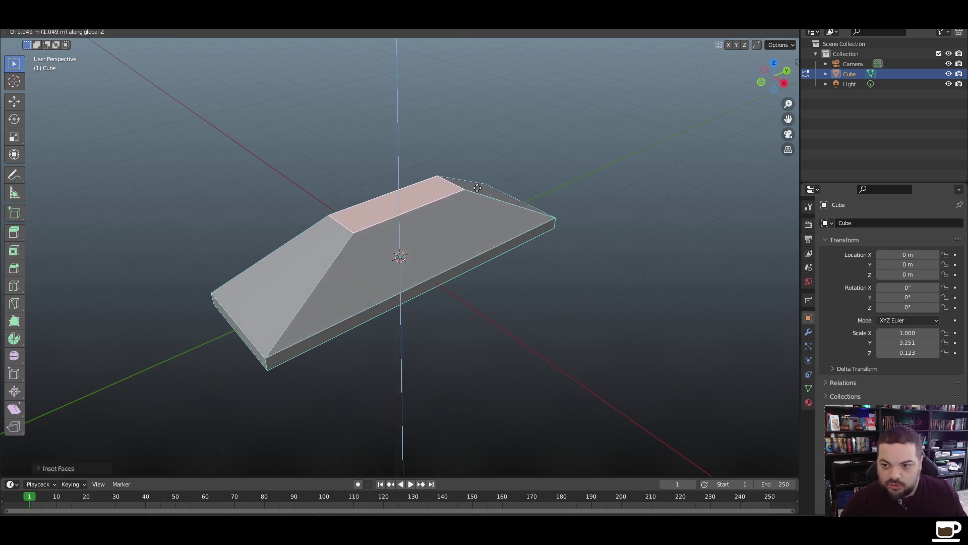
{"action": "left_click", "coordinate": [476, 180]}
{"action": "left_click", "coordinate": [534, 329]}
{"action": "mouse_move", "coordinate": [535, 328]}
{"action": "middle_mouse_down"}
{"action": "mouse_move", "coordinate": [327, 323]}
{"action": "mouse_move", "coordinate": [520, 330]}
{"action": "middle_mouse_up"}
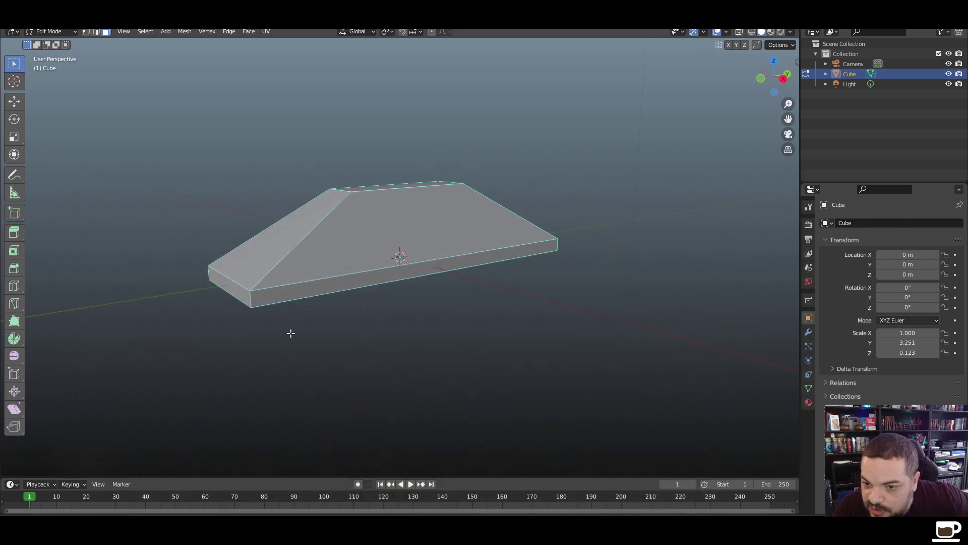
{"action": "middle_click_drag", "start_coordinate": [339, 303], "coordinate": [327, 303]}
{"action": "left_click", "coordinate": [365, 231]}
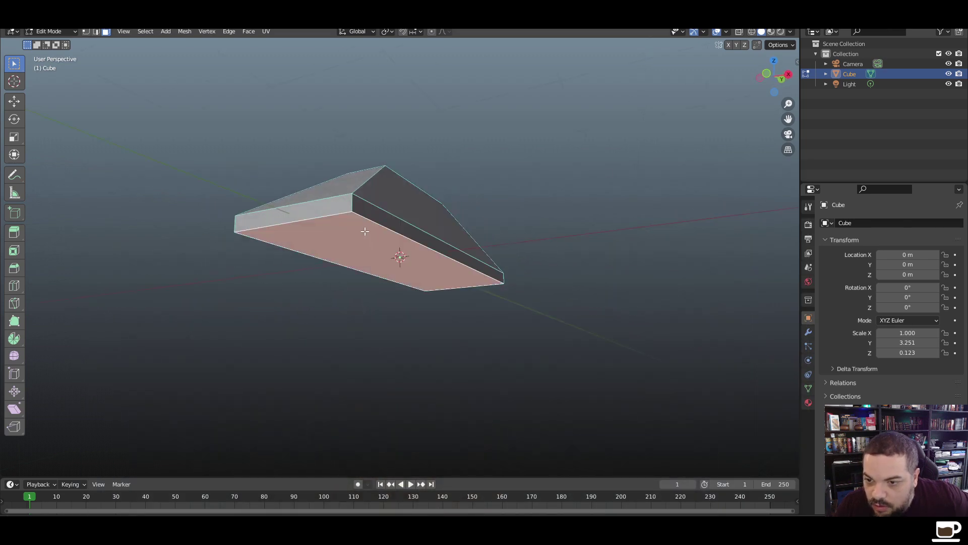
{"action": "middle_click_drag", "start_coordinate": [629, 289], "coordinate": [616, 283]}
{"action": "key", "text": "s"}
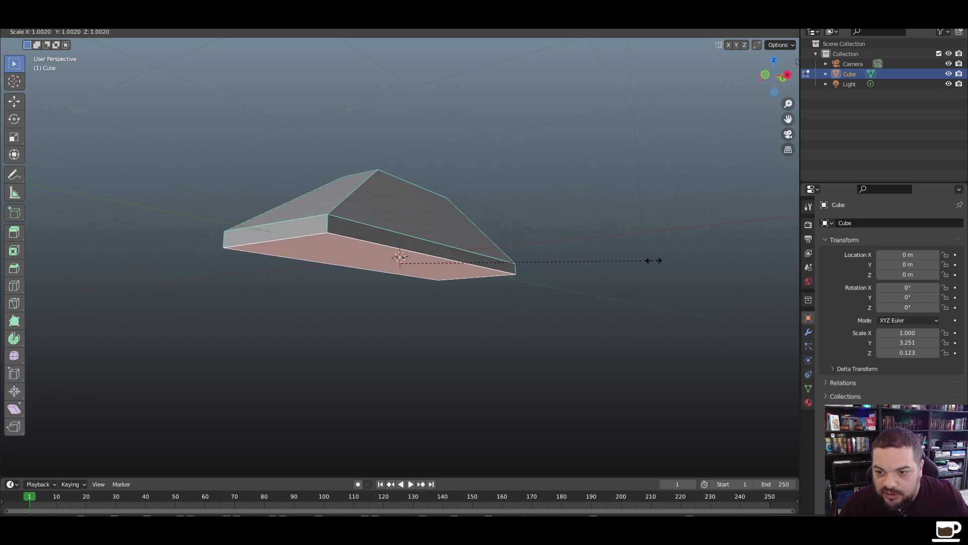
{"action": "left_click", "coordinate": [648, 261]}
{"action": "left_click", "coordinate": [645, 253]}
{"action": "middle_click_drag", "start_coordinate": [644, 253], "coordinate": [594, 377]}
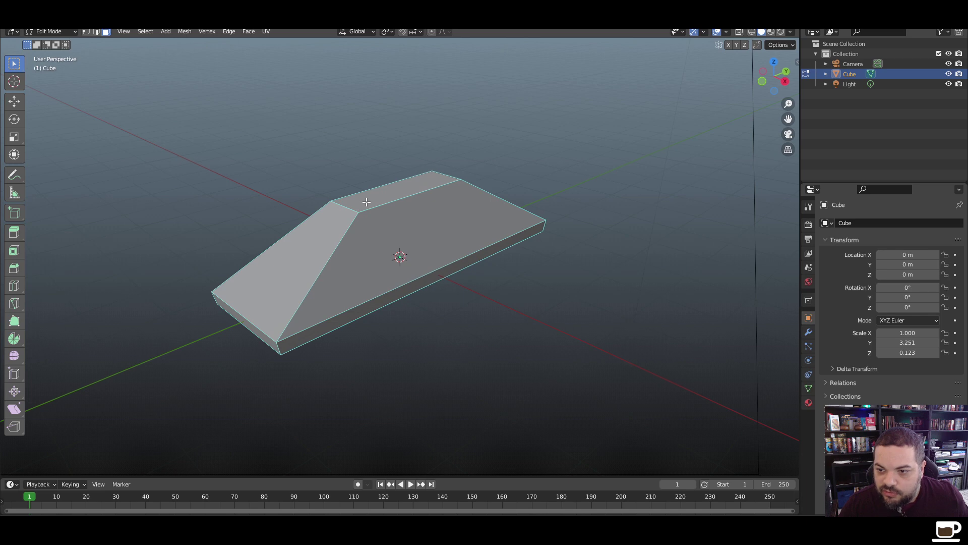
{"action": "left_click", "coordinate": [366, 204]}
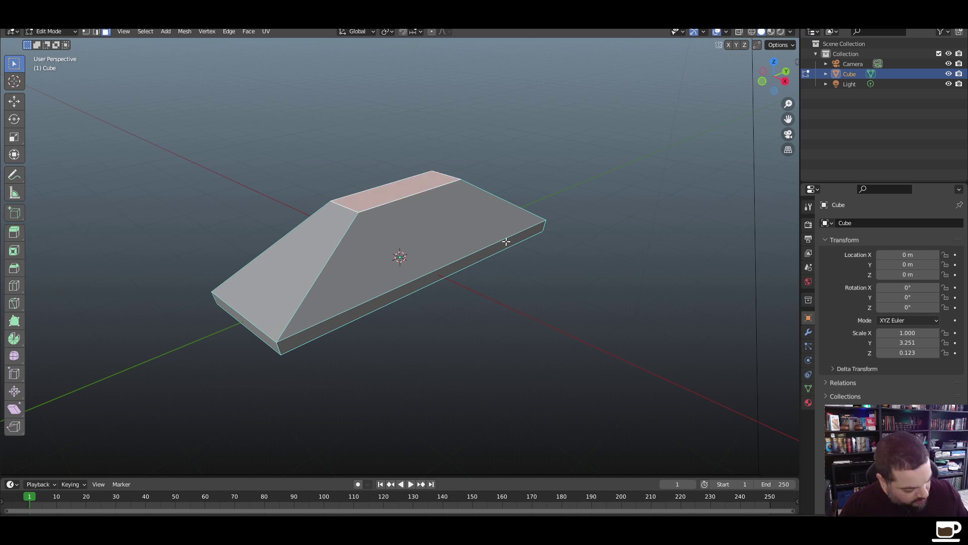
Narrow the ridge face on X, stretch it along Y, then narrow it slightly again
{"action": "key", "text": "s"}
{"action": "key", "text": "x"}
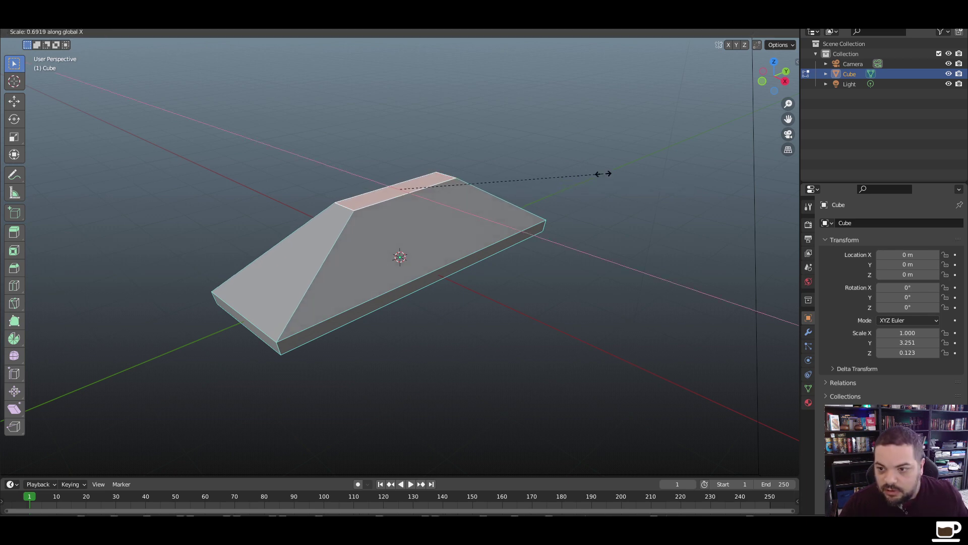
{"action": "left_click", "coordinate": [466, 156]}
{"action": "key", "text": "s"}
{"action": "key", "text": "y"}
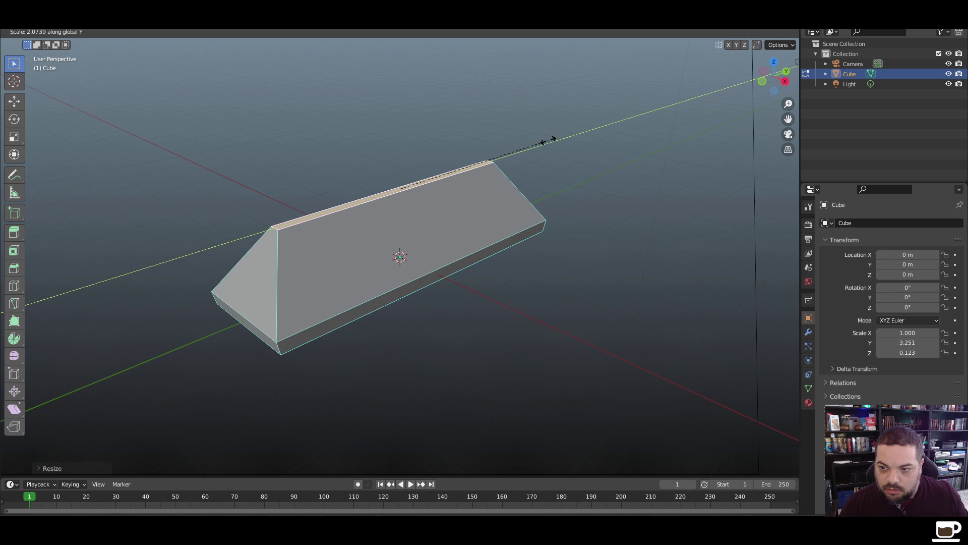
{"action": "left_click", "coordinate": [549, 140]}
{"action": "key", "text": "s"}
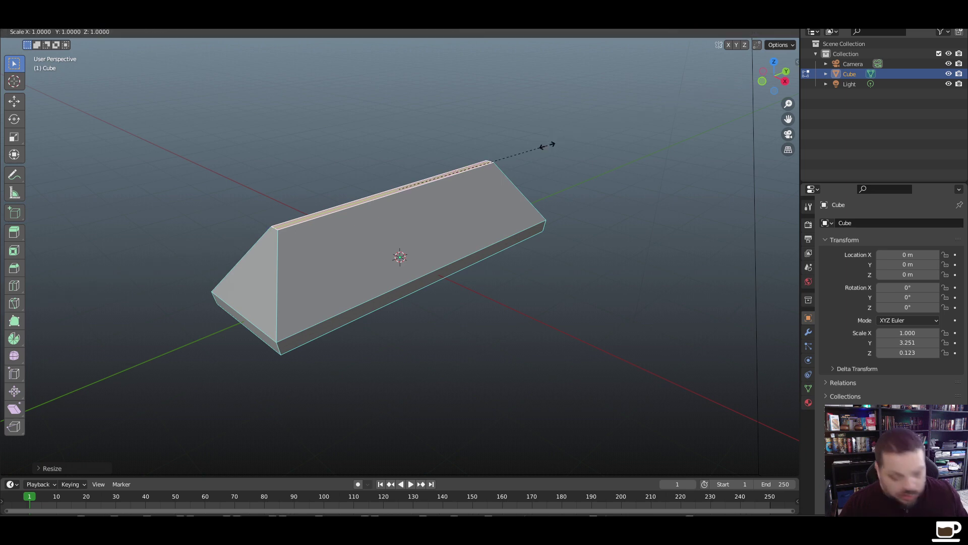
{"action": "key", "text": "x"}
{"action": "left_click", "coordinate": [517, 151]}
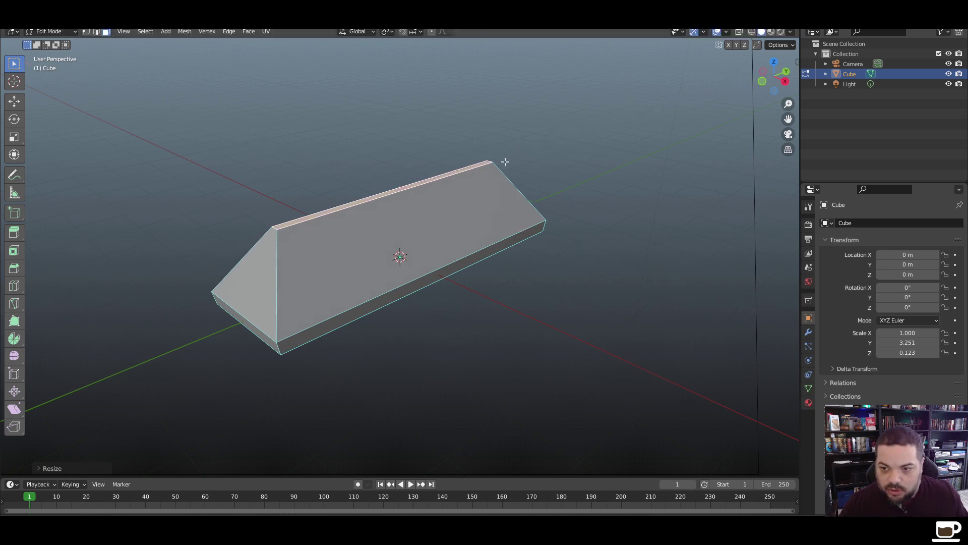
Try extruding the top face along its normals, cancelling so it stays flush
{"action": "key", "text": "alt+e"}
{"action": "left_click", "coordinate": [476, 180]}
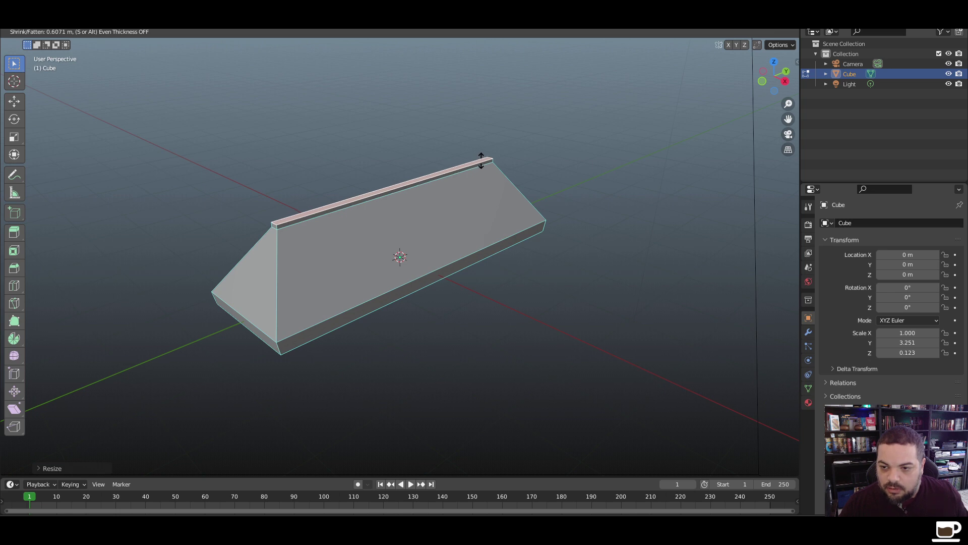
{"action": "right_click", "coordinate": [481, 160]}
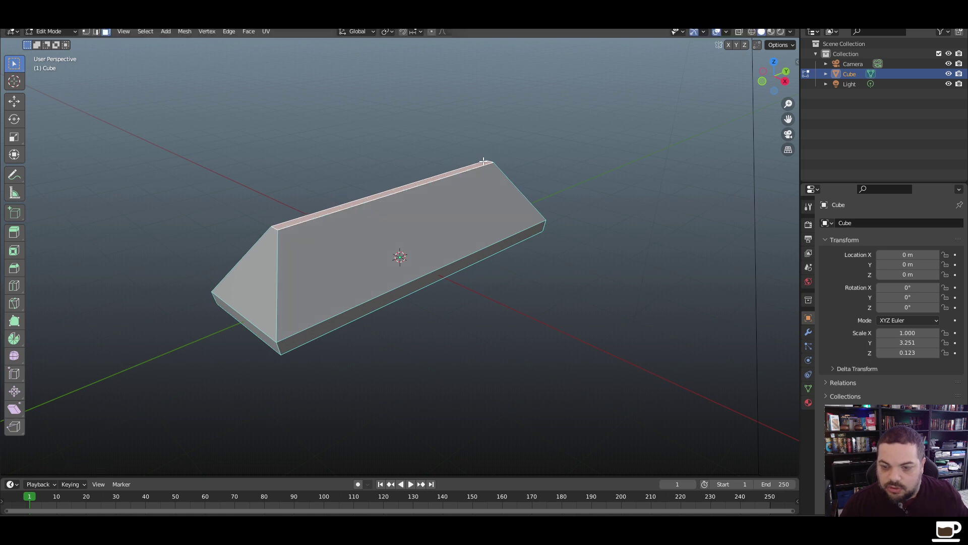
Shorten the ridge slightly on X and raise a copy of it about 0.1 m on Z
{"action": "key", "text": "s"}
{"action": "key", "text": "x"}
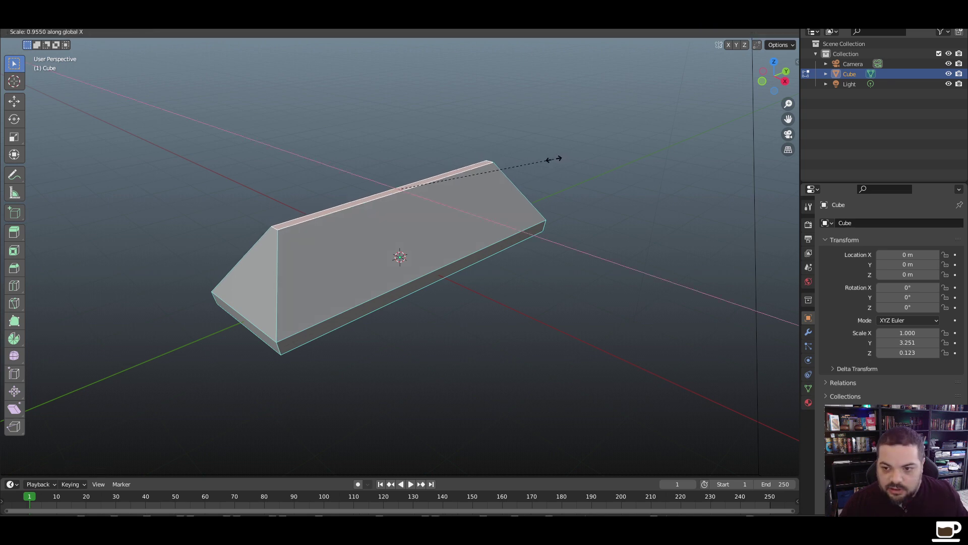
{"action": "left_click", "coordinate": [533, 166]}
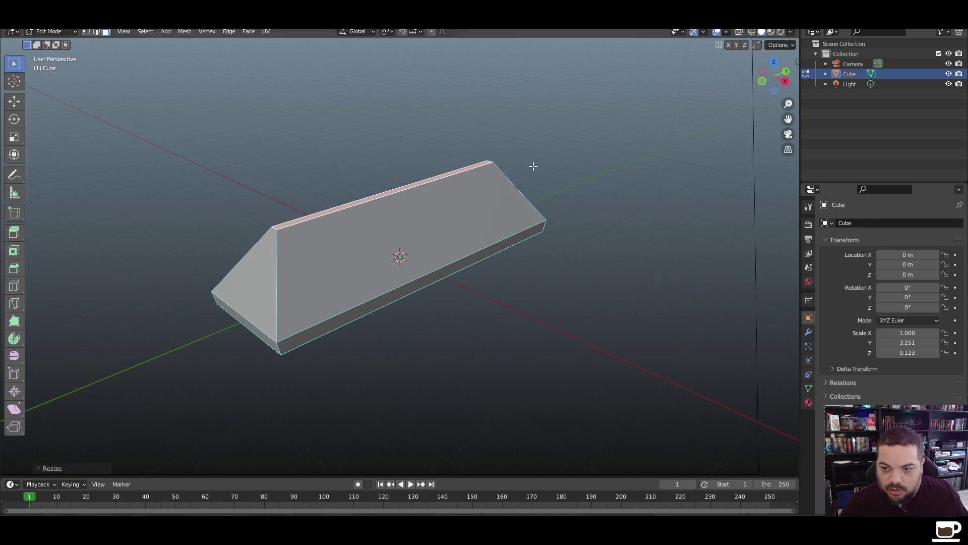
{"action": "key", "text": "g"}
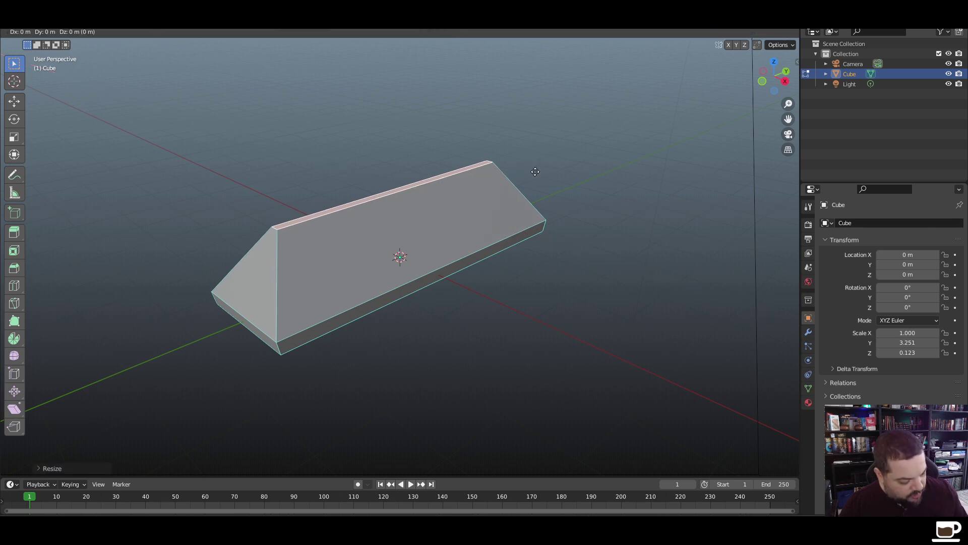
{"action": "key", "text": "z"}
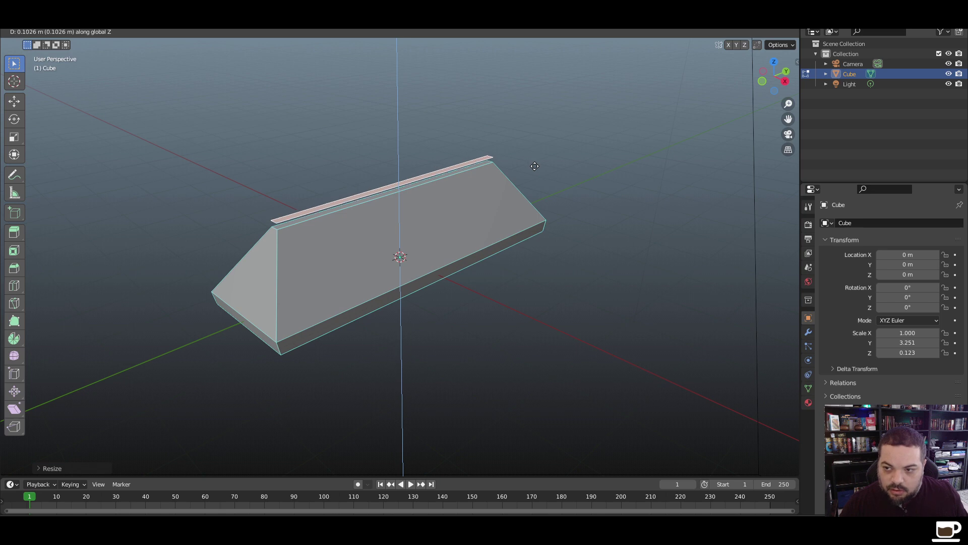
{"action": "left_click", "coordinate": [534, 165]}
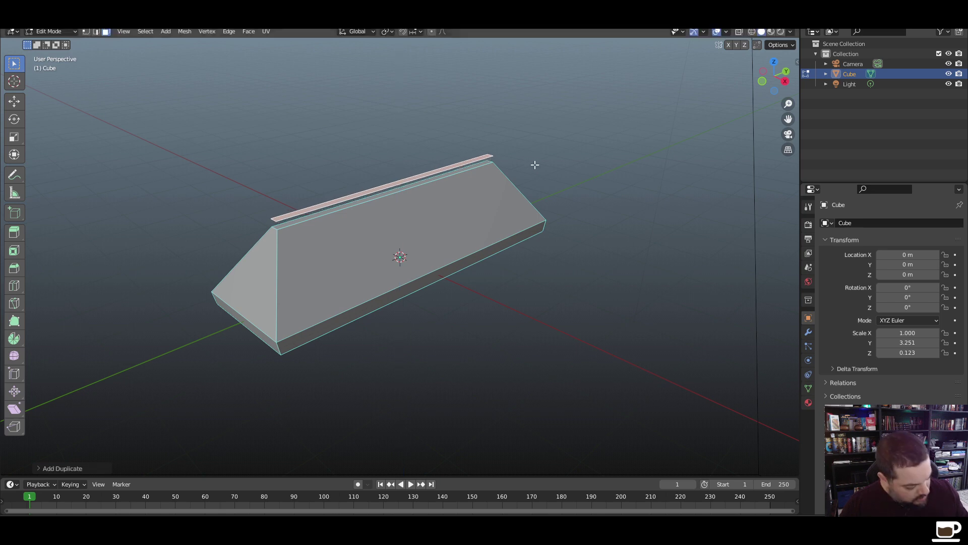
Thicken the copied strip along its normals into a ridge cap, then switch to front view
{"action": "key", "text": "alt+e"}
{"action": "left_click", "coordinate": [534, 164]}
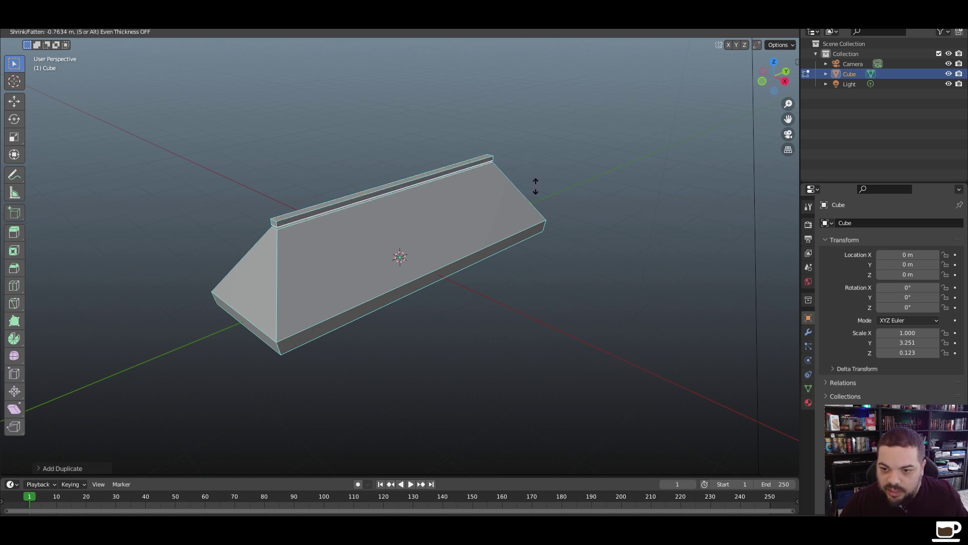
{"action": "left_click", "coordinate": [536, 183]}
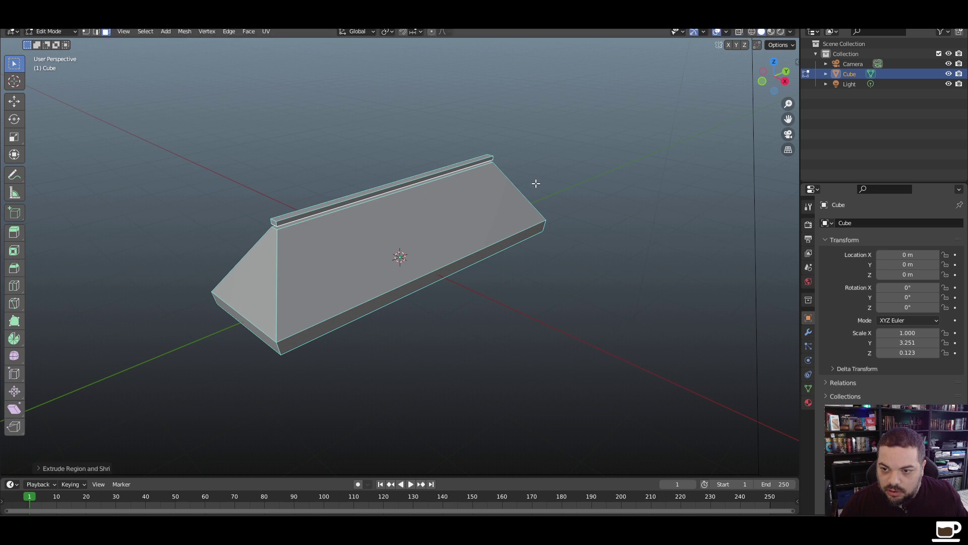
{"action": "middle_click_drag", "start_coordinate": [295, 327], "coordinate": [328, 315]}
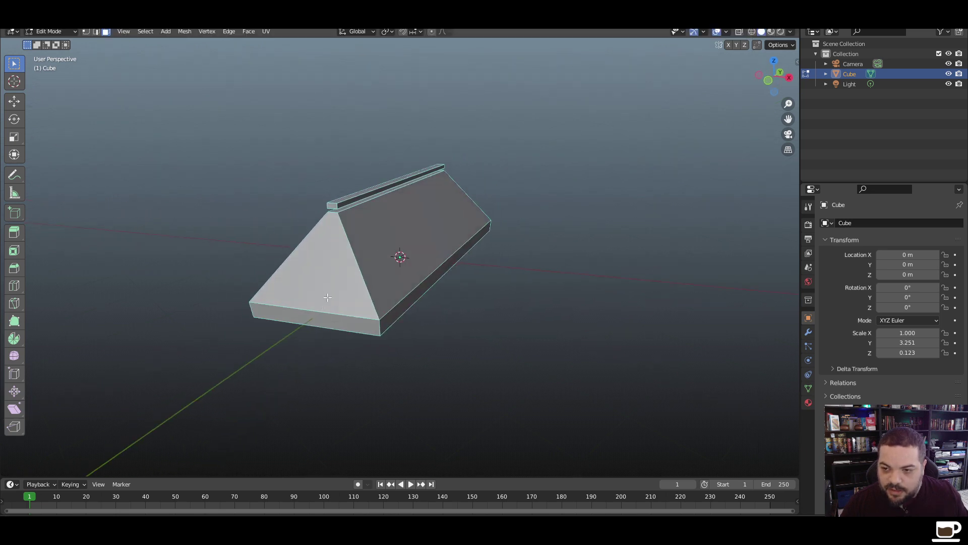
{"action": "key", "text": "KP_1"}
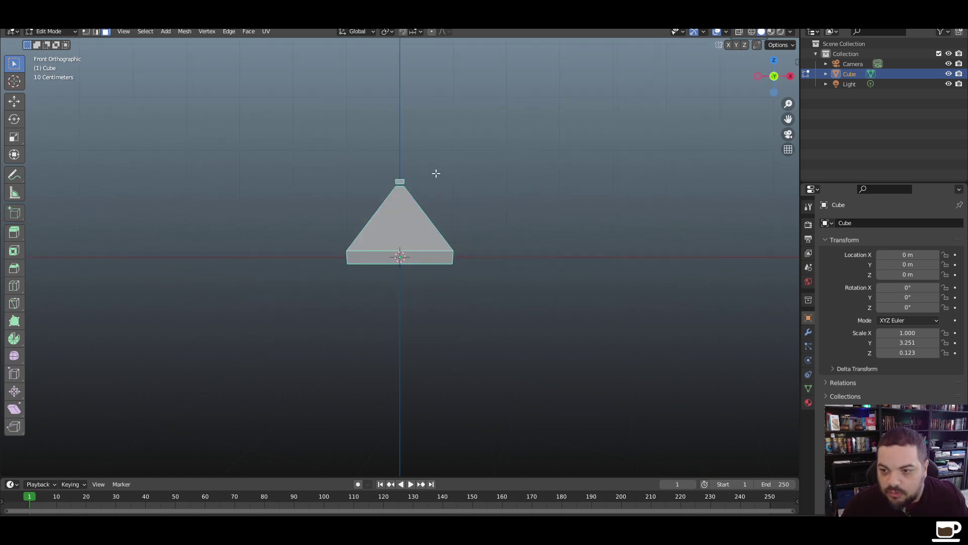
{"action": "left_click_drag", "start_coordinate": [433, 166], "coordinate": [367, 185]}
In front wireframe view, box-select the entire ridge cap at the roof peak
{"action": "middle_click_drag", "start_coordinate": [556, 225], "coordinate": [460, 226]}
{"action": "middle_click_drag", "start_coordinate": [338, 194], "coordinate": [361, 194]}
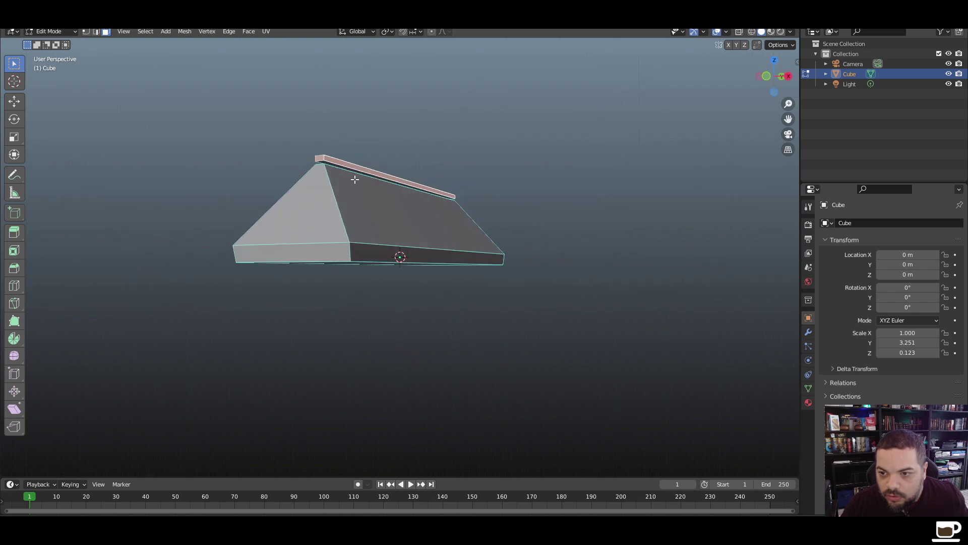
{"action": "key", "text": "KP_1"}
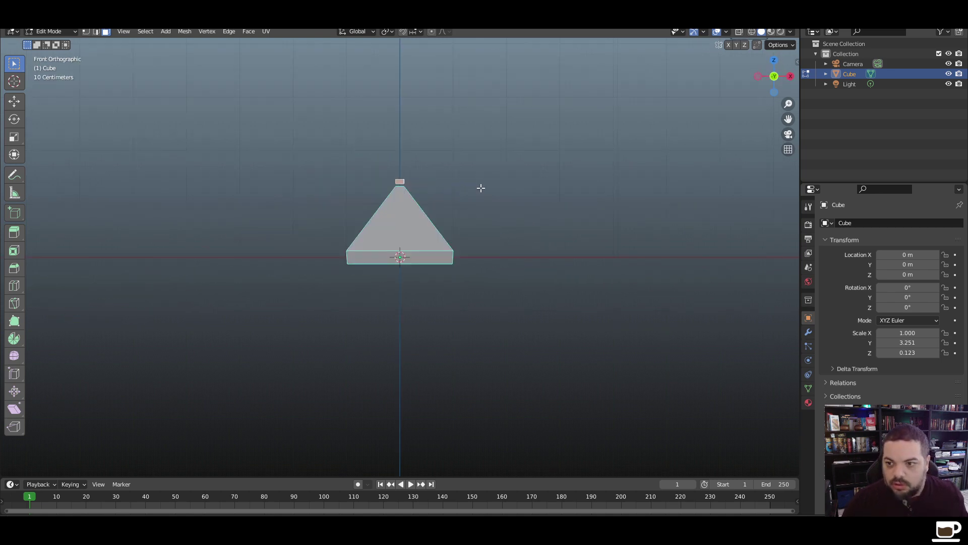
{"action": "key", "text": "z"}
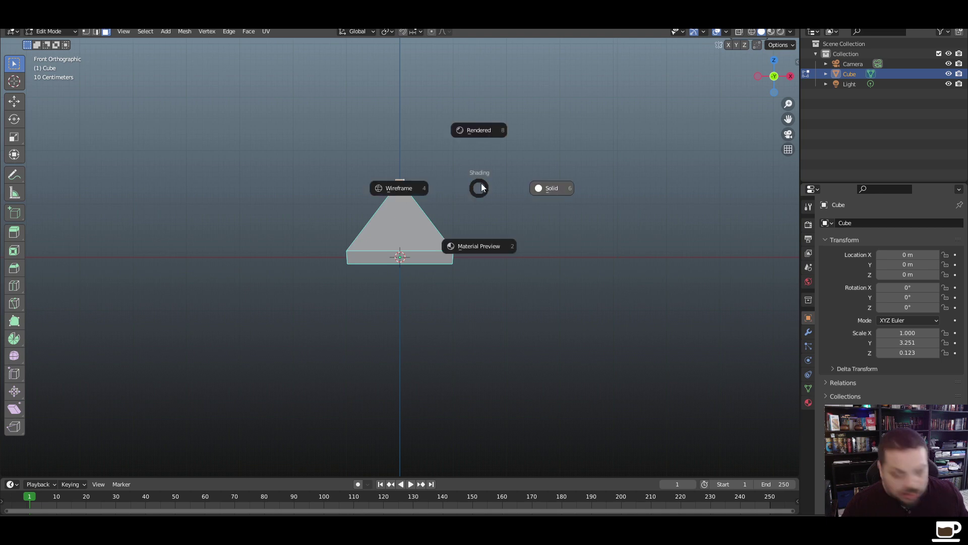
{"action": "left_click", "coordinate": [420, 190]}
{"action": "left_click_drag", "start_coordinate": [454, 160], "coordinate": [376, 186]}
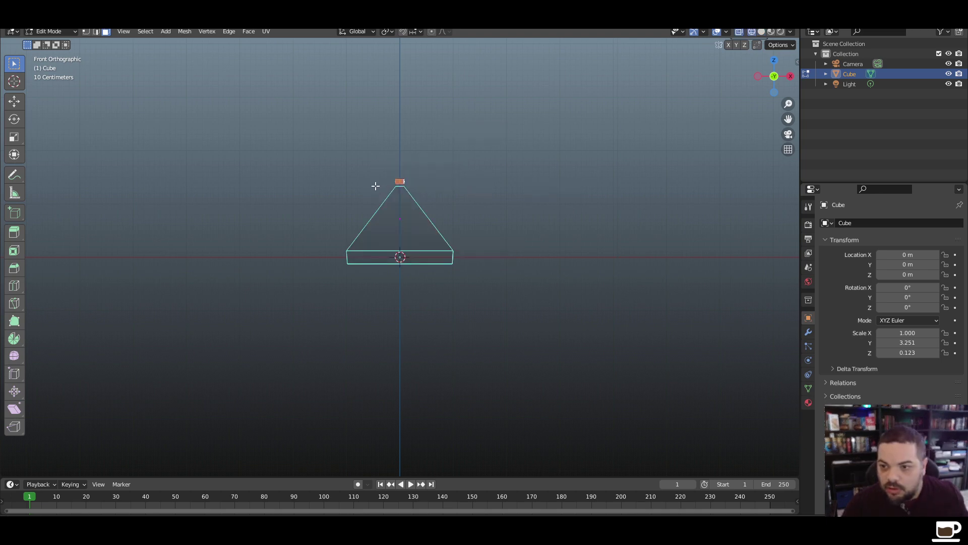
Separate the selected cap into its own object, Cube.001, and return to solid shading
{"action": "key", "text": "p"}
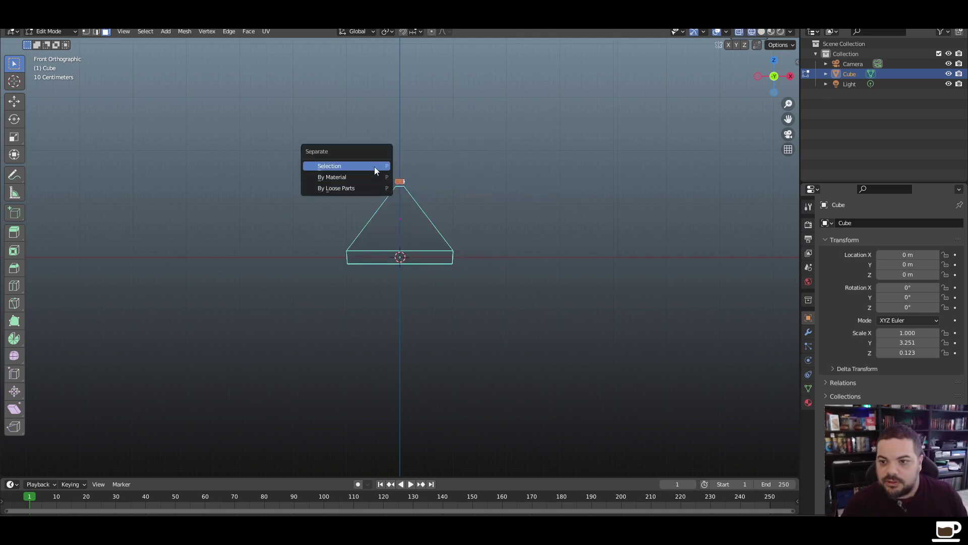
{"action": "left_click", "coordinate": [374, 166]}
{"action": "key", "text": "Tab"}
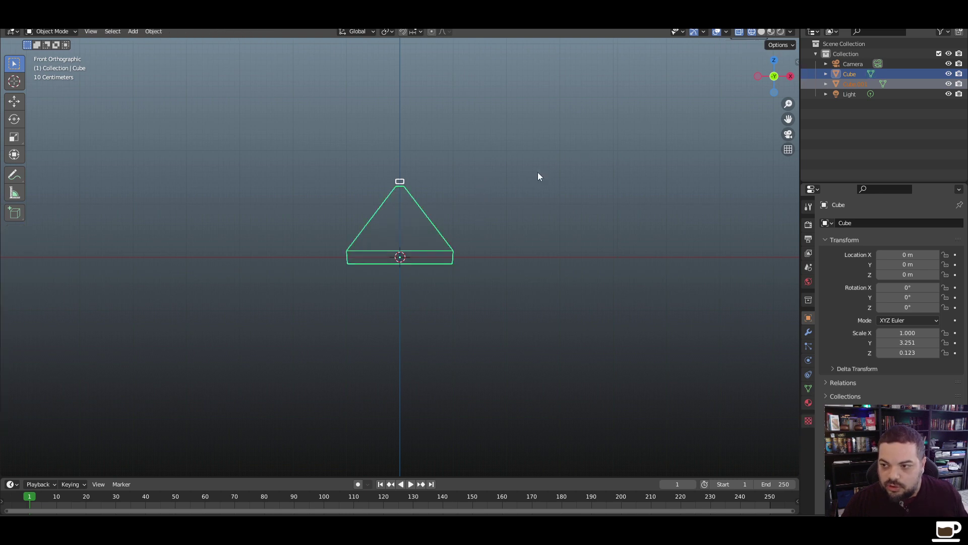
{"action": "key", "text": "z"}
{"action": "left_click", "coordinate": [585, 191]}
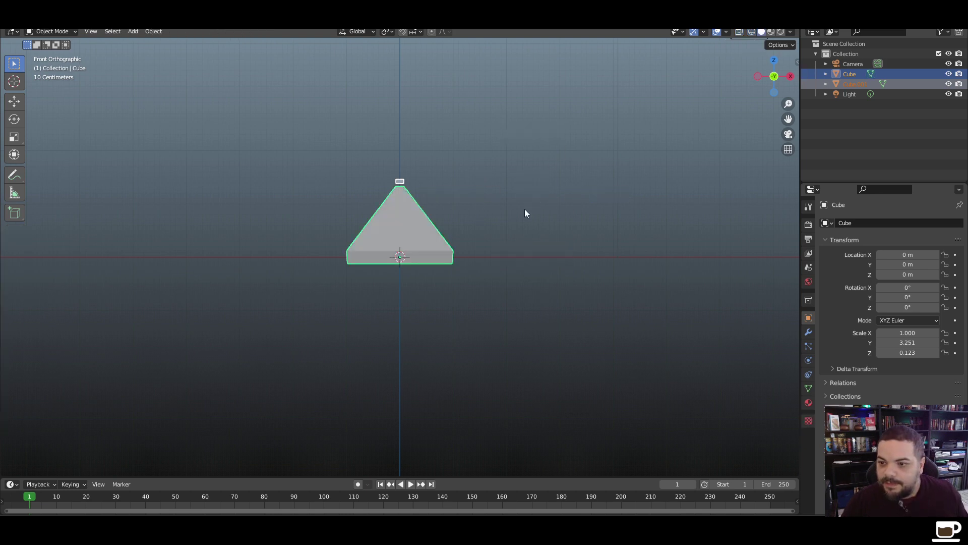
{"action": "left_click", "coordinate": [525, 209]}
{"action": "middle_click_drag", "start_coordinate": [525, 209], "coordinate": [457, 262]}
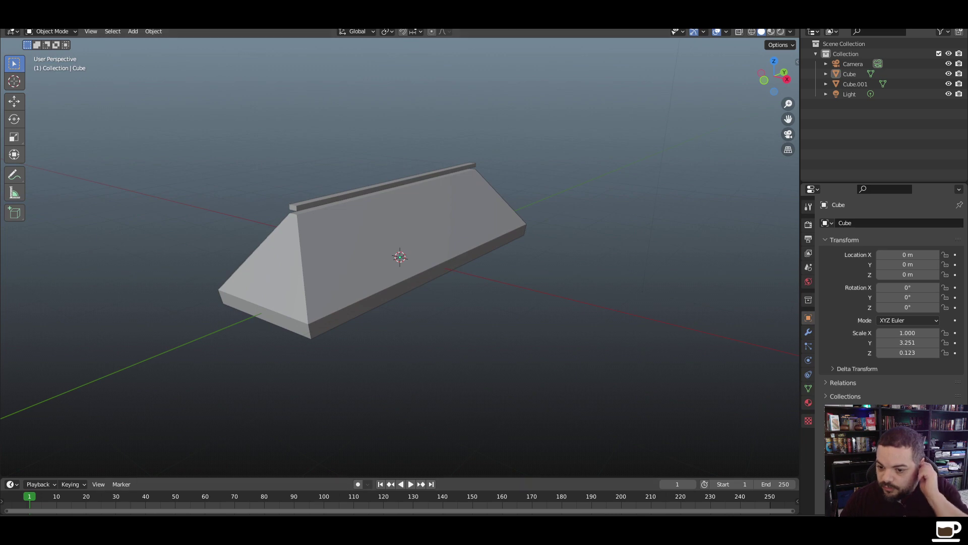
{"action": "key", "text": "alt+Tab"}
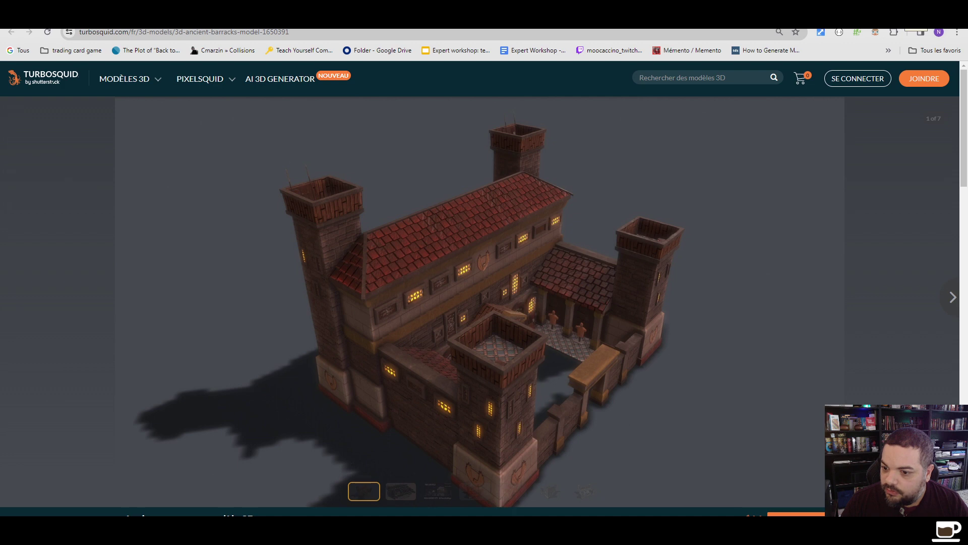
Select the roof's left hip edge in edge mode, try raising it, then undo
{"action": "key", "text": "alt+Tab"}
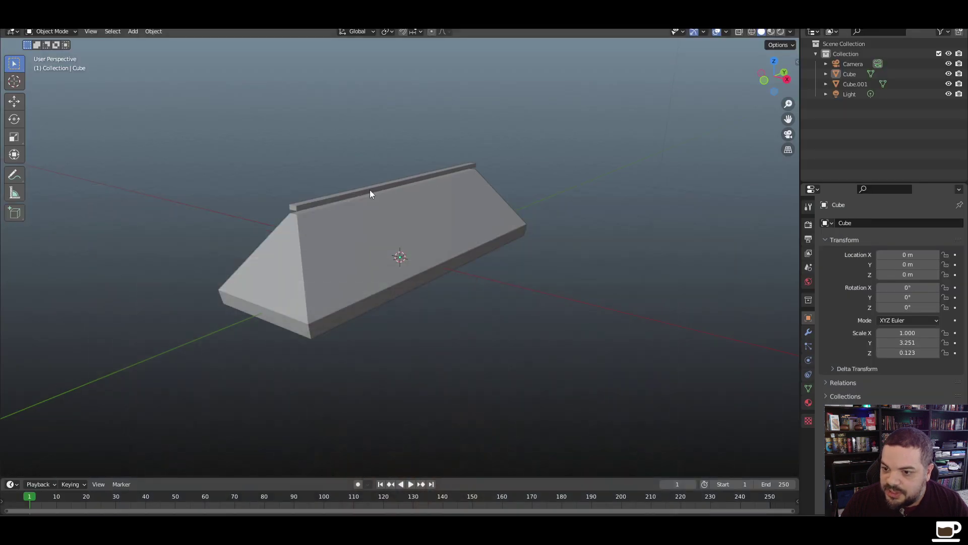
{"action": "left_click", "coordinate": [365, 257]}
{"action": "key", "text": "Tab"}
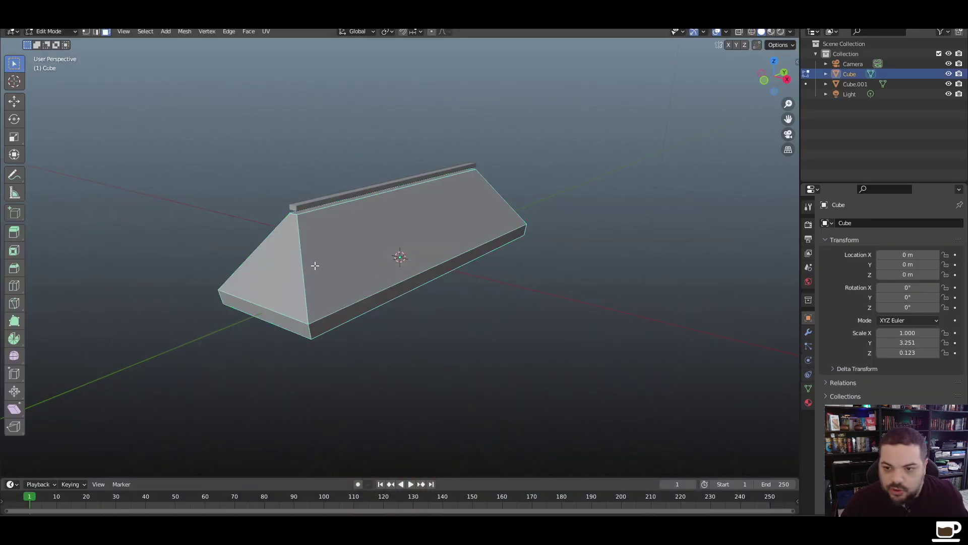
{"action": "left_click", "coordinate": [97, 32]}
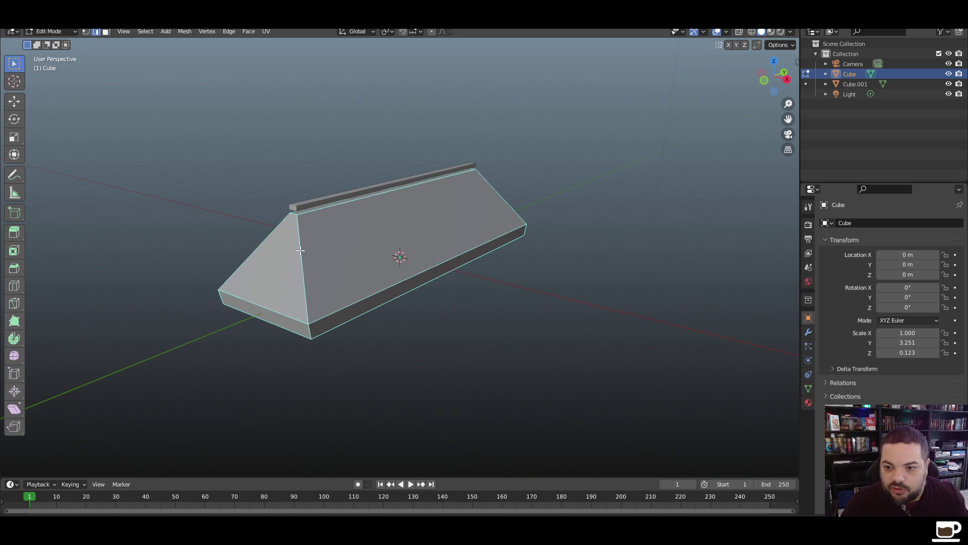
{"action": "left_click", "coordinate": [305, 250]}
{"action": "key", "text": "g"}
{"action": "key", "text": "z"}
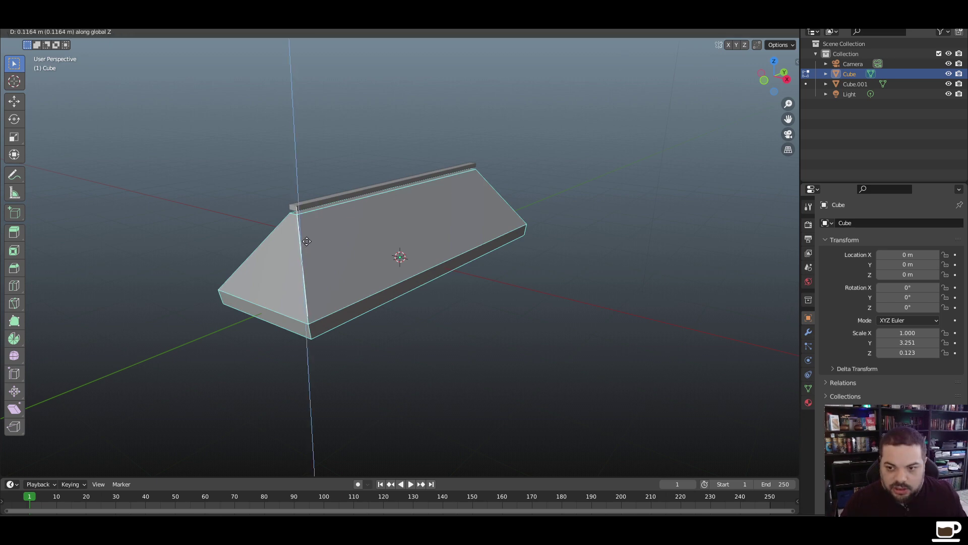
{"action": "left_click", "coordinate": [308, 229]}
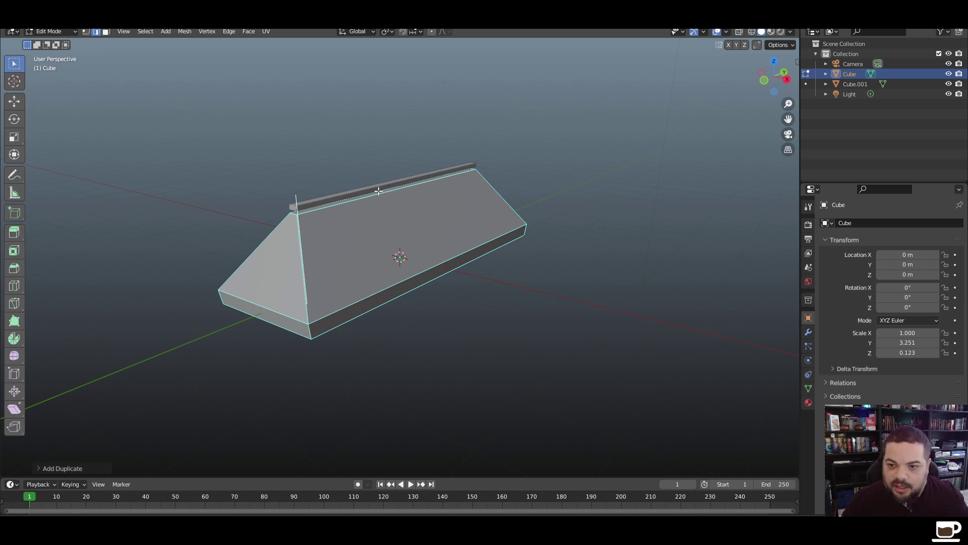
{"action": "key", "text": "ctrl+z"}
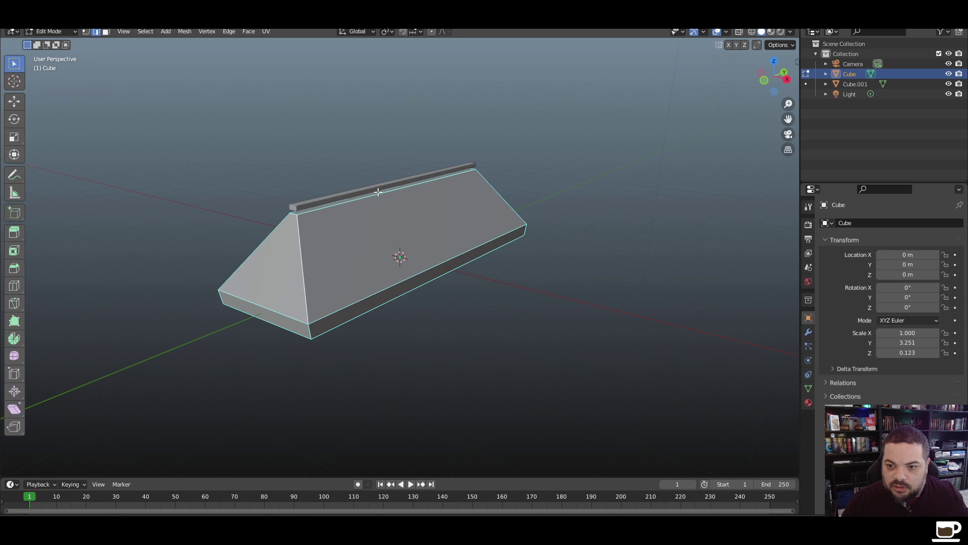
Experiment with moving the edge up on Z by x0.1, then cancel and undo the attempts
{"action": "key", "text": "g"}
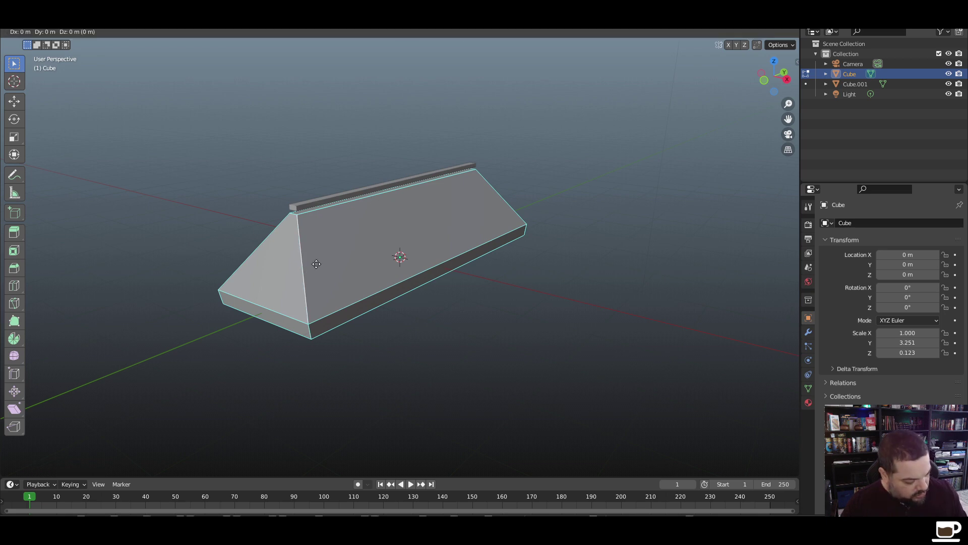
{"action": "key", "text": "z"}
{"action": "key", "text": "Escape"}
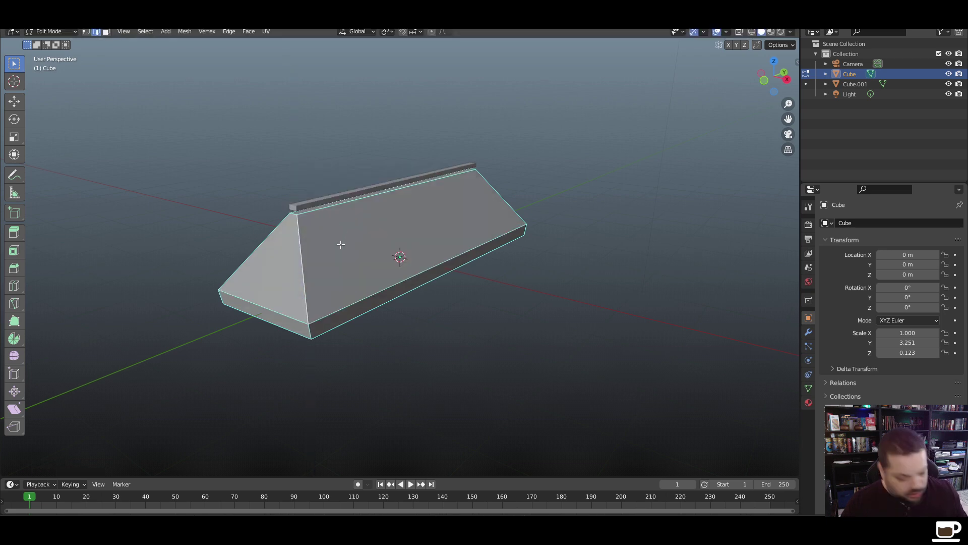
{"action": "key", "text": "g"}
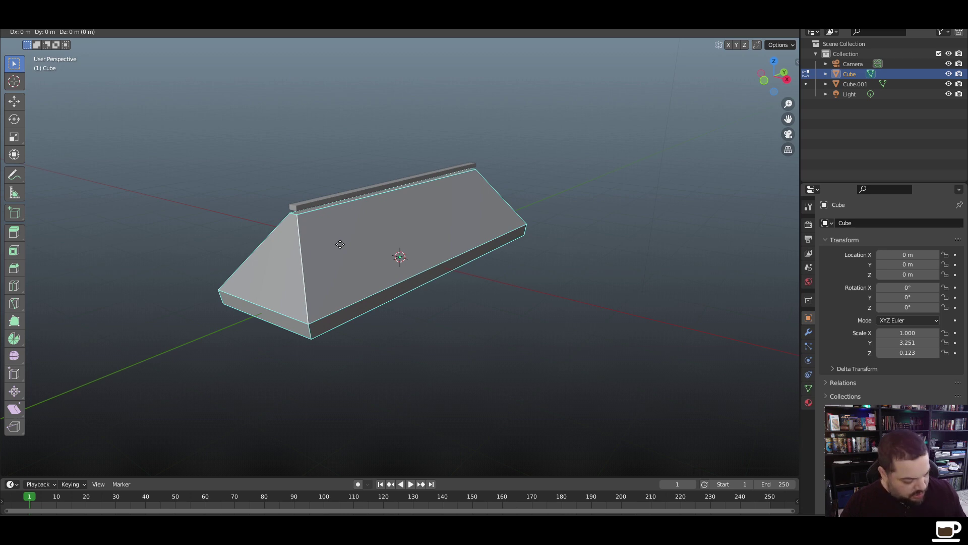
{"action": "key", "text": "z"}
{"action": "left_click", "coordinate": [338, 228]}
{"action": "key", "text": "g"}
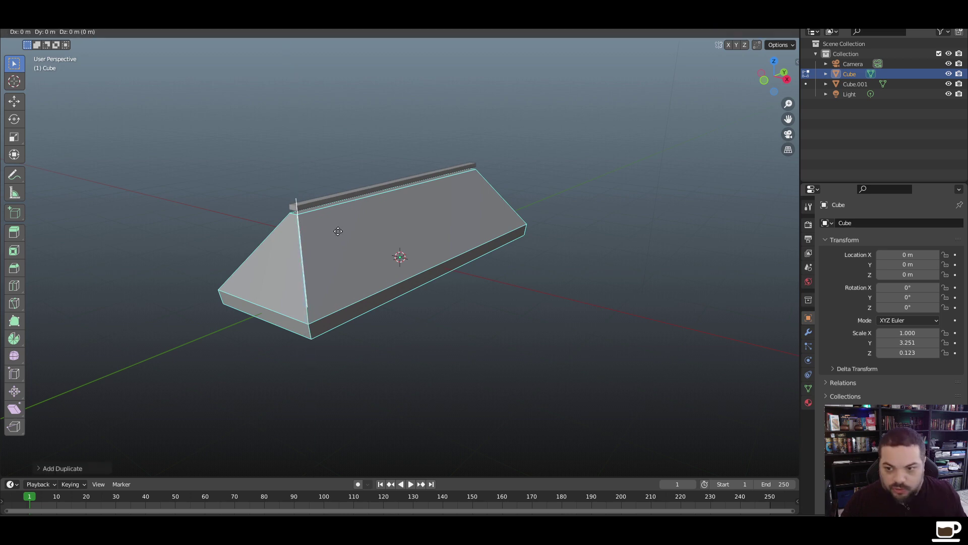
{"action": "key", "text": "z"}
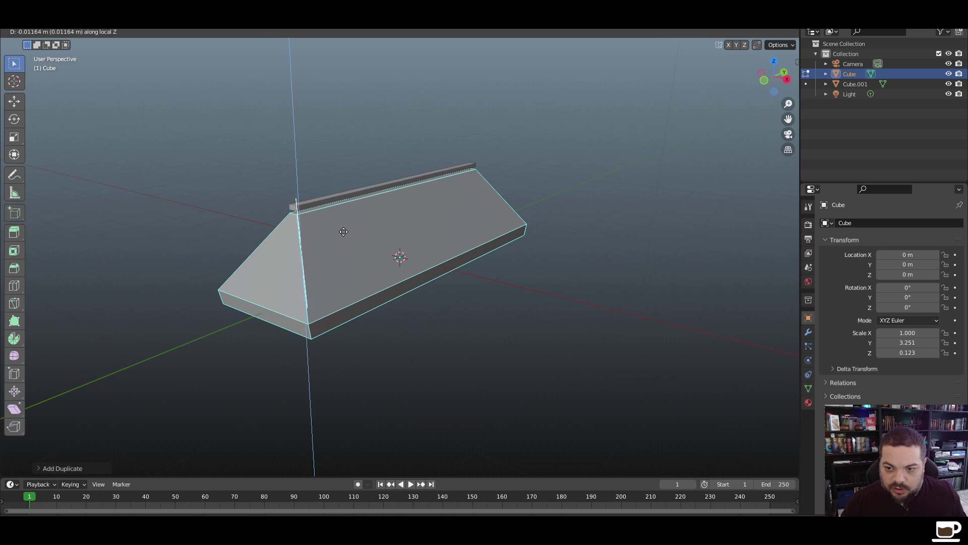
{"action": "type", "text": "x0.1"}
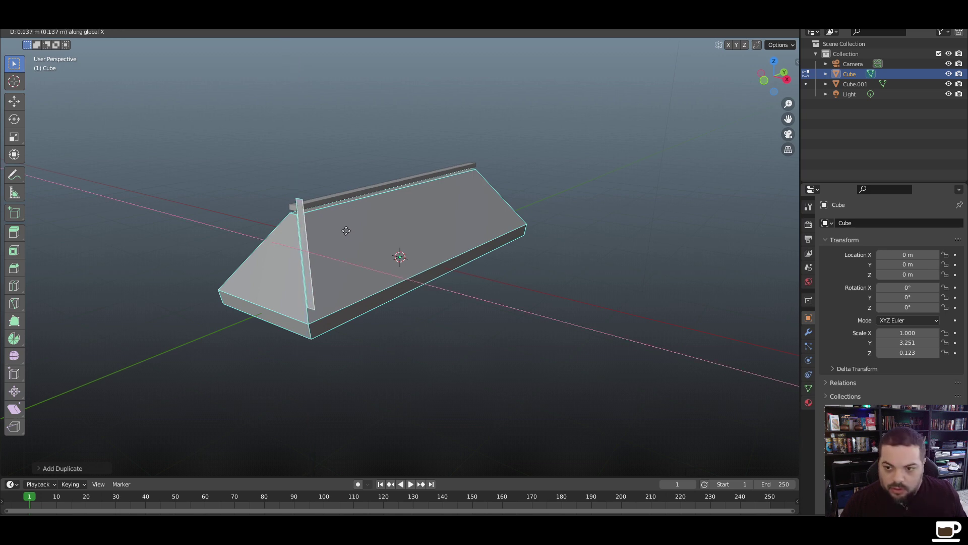
{"action": "key", "text": "Escape"}
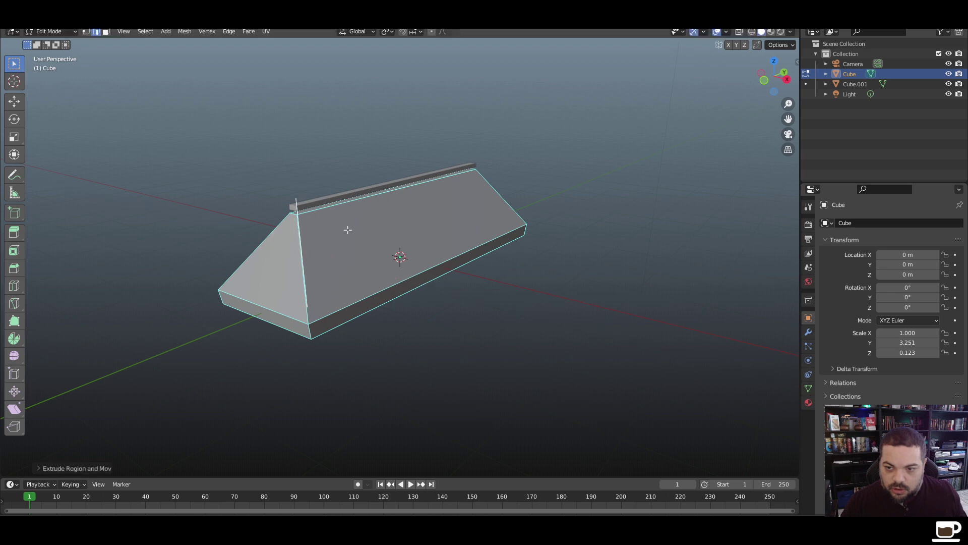
{"action": "key", "text": "ctrl+z"}
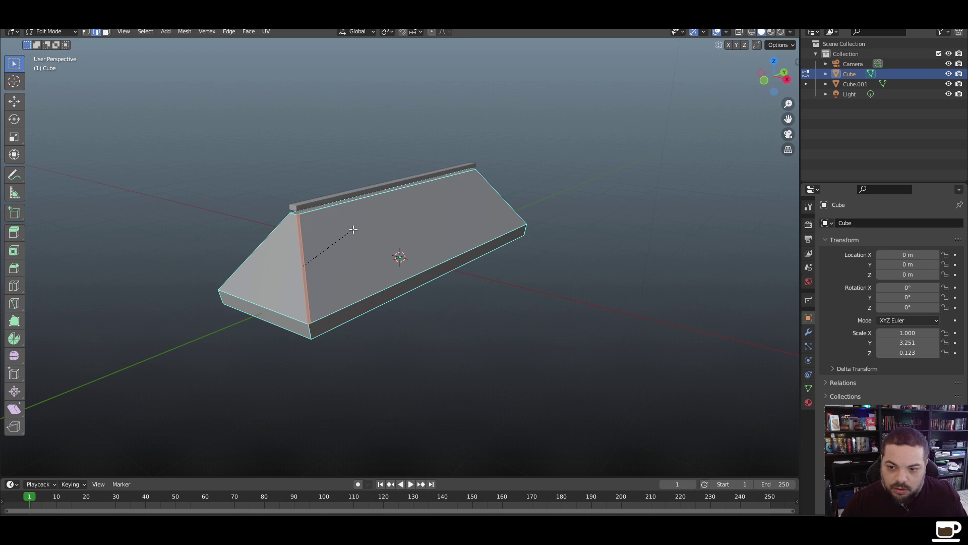
{"action": "key", "text": "Escape"}
Bevel the selected hip edges into trim strips and raise them about 0.11 m on Z
{"action": "middle_click_drag", "start_coordinate": [233, 335], "coordinate": [367, 324]}
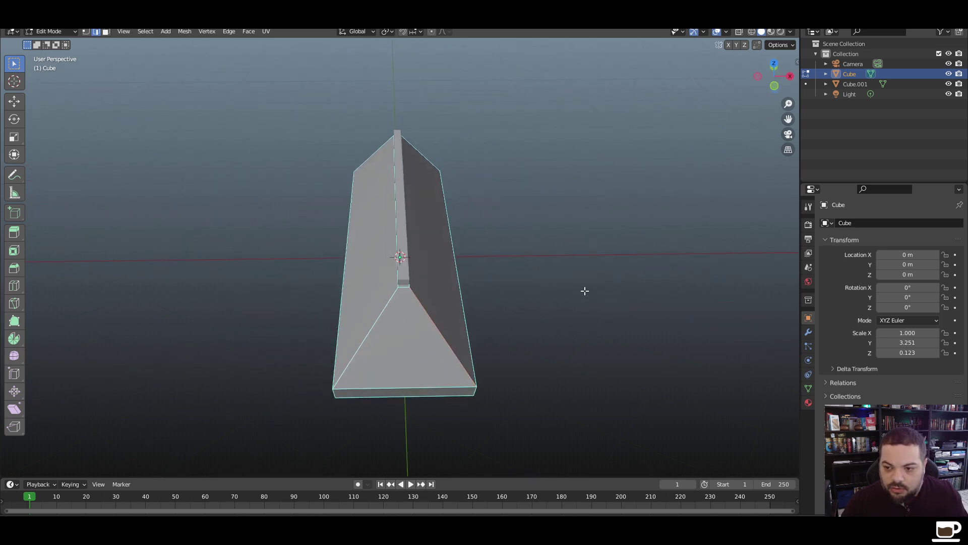
{"action": "middle_click_drag", "start_coordinate": [584, 287], "coordinate": [530, 277]}
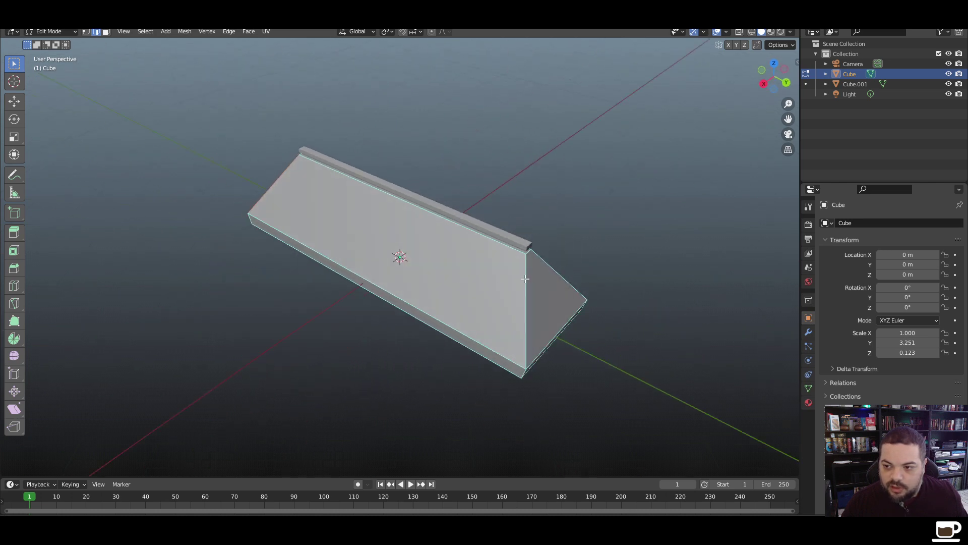
{"action": "left_click", "coordinate": [527, 278]}
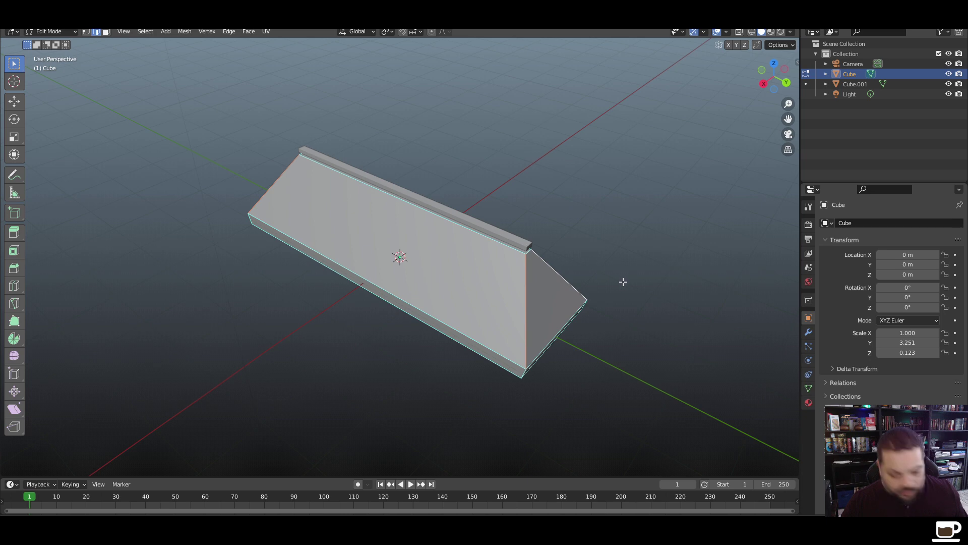
{"action": "key", "text": "s"}
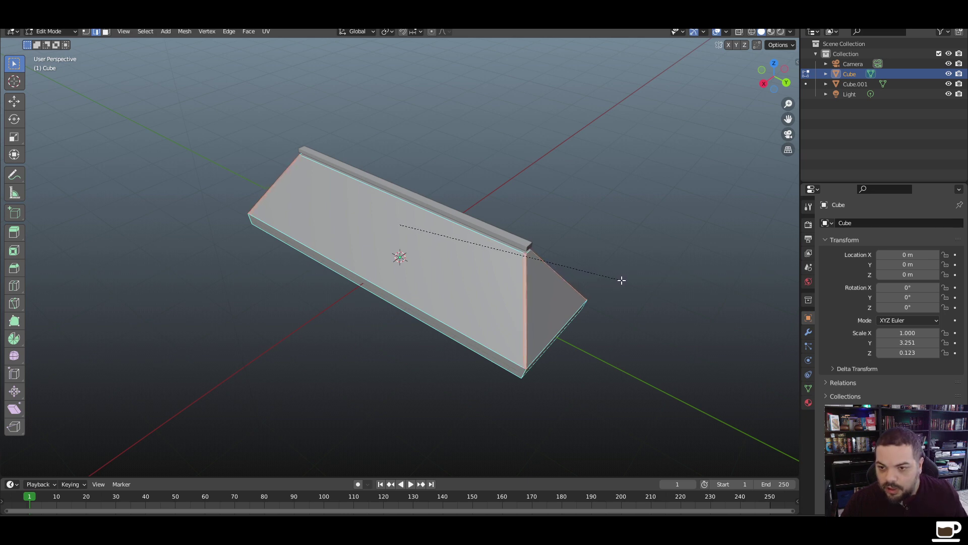
{"action": "left_click", "coordinate": [621, 280]}
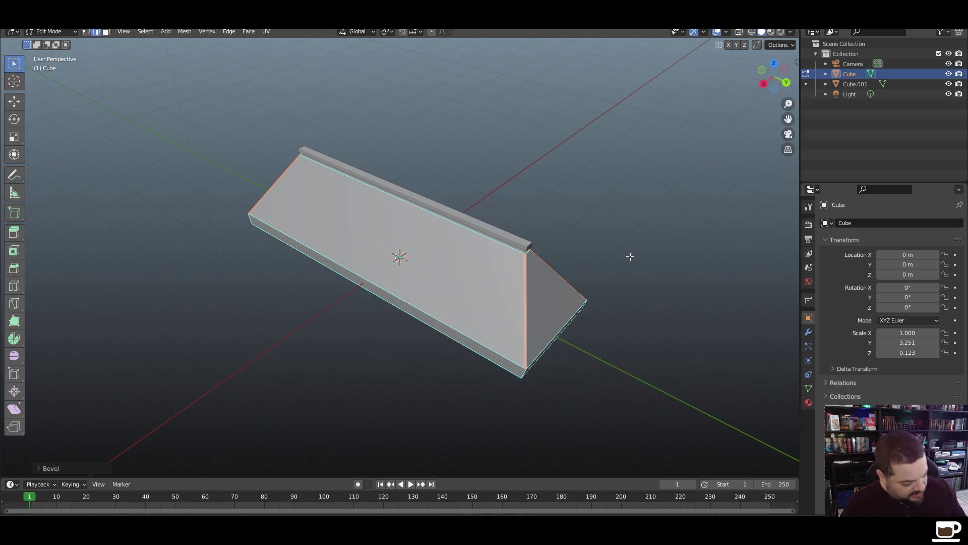
{"action": "key", "text": "g"}
{"action": "key", "text": "z"}
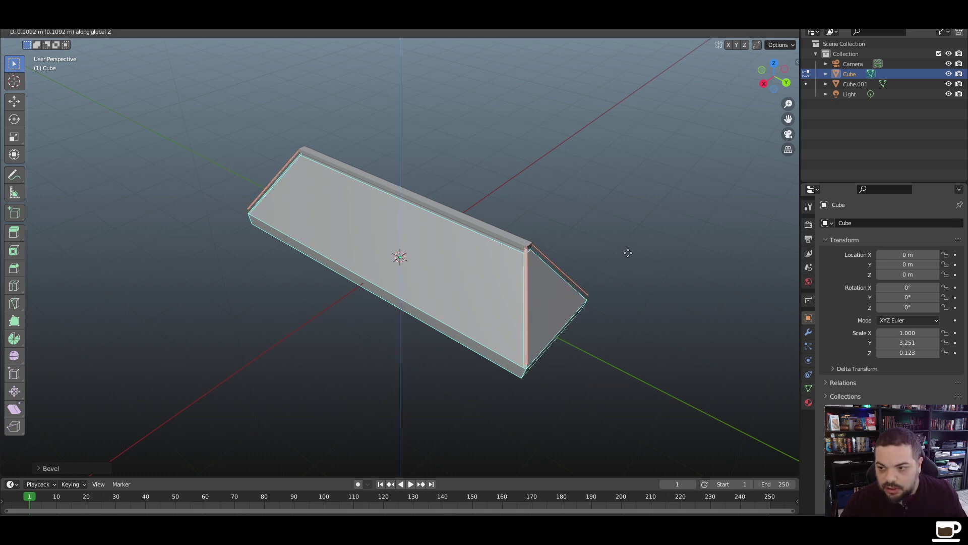
{"action": "left_click", "coordinate": [629, 251]}
Face-select the four hip trim strip faces around the roof
{"action": "left_click", "coordinate": [660, 261]}
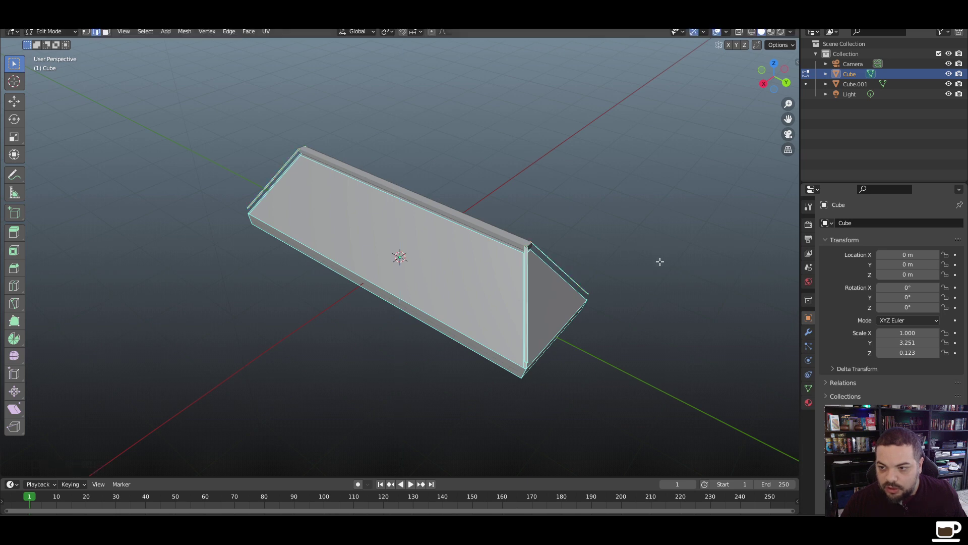
{"action": "middle_click_drag", "start_coordinate": [660, 262], "coordinate": [413, 248]}
{"action": "scroll", "coordinate": [413, 247], "scroll_direction": "up", "scroll_amount": 3}
{"action": "middle_click_drag", "start_coordinate": [234, 263], "coordinate": [424, 252]}
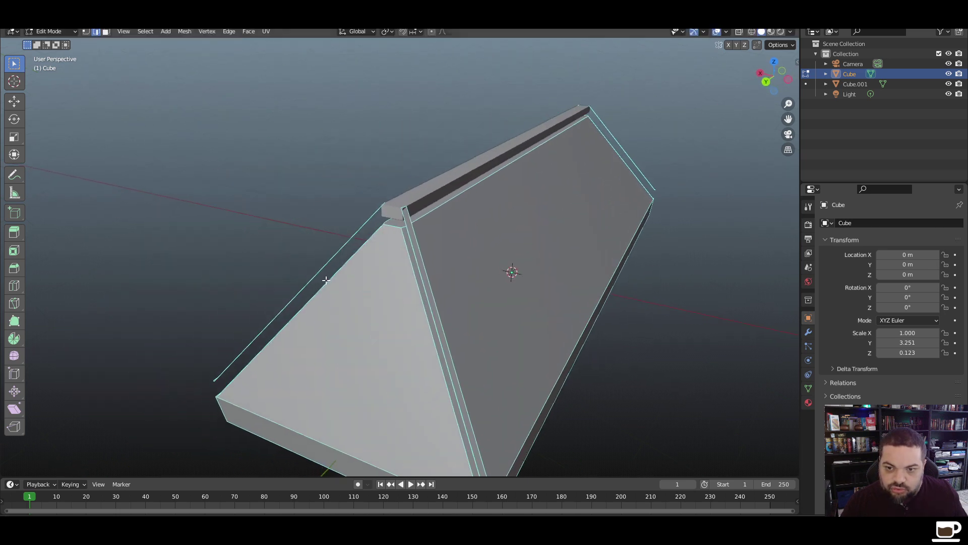
{"action": "scroll", "coordinate": [424, 252], "scroll_direction": "up", "scroll_amount": 5}
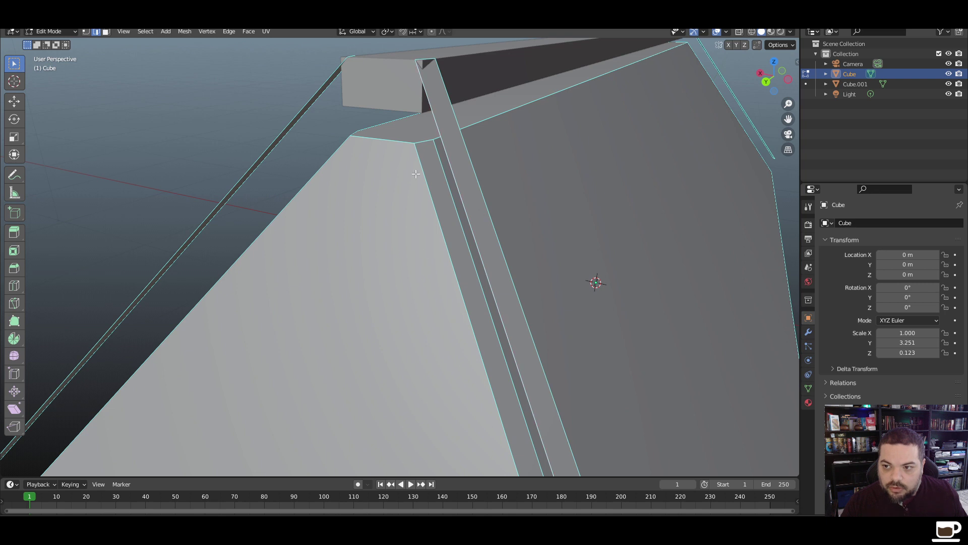
{"action": "key", "text": "3"}
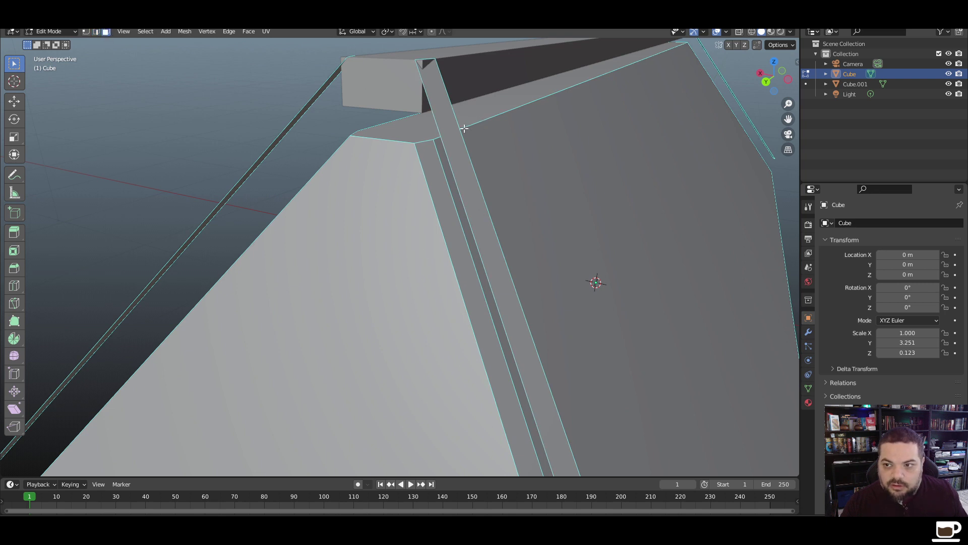
{"action": "left_click", "coordinate": [456, 129]}
{"action": "scroll", "coordinate": [281, 220], "scroll_direction": "up", "scroll_amount": 2}
{"action": "middle_click_drag", "start_coordinate": [282, 219], "coordinate": [453, 259]}
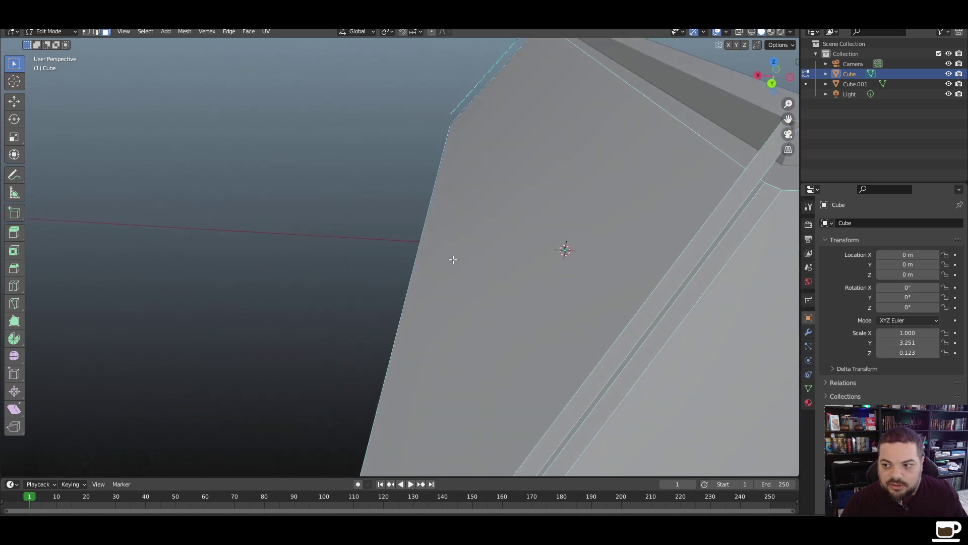
{"action": "left_click", "coordinate": [679, 264]}
{"action": "middle_click_drag", "start_coordinate": [649, 256], "coordinate": [230, 250]}
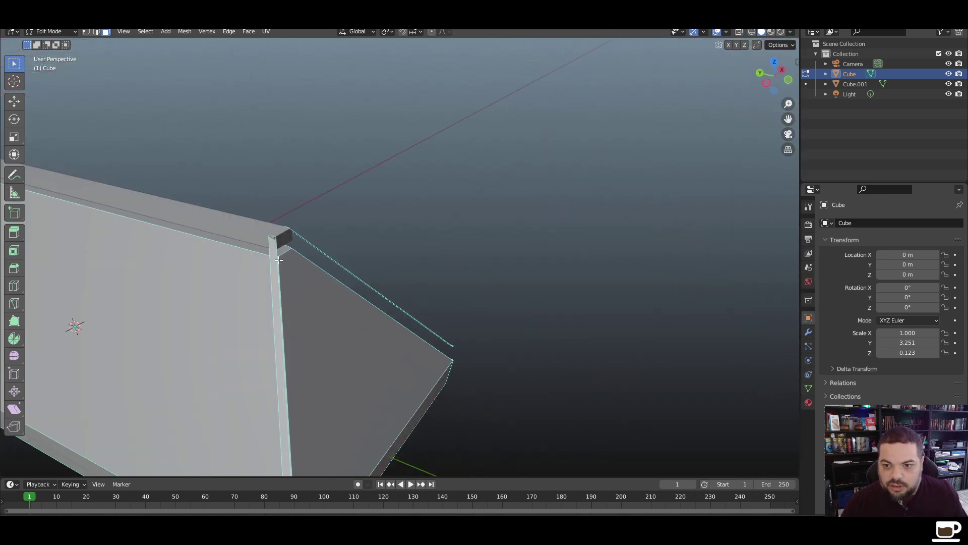
{"action": "left_click", "coordinate": [279, 260]}
{"action": "middle_click_drag", "start_coordinate": [287, 255], "coordinate": [442, 259]}
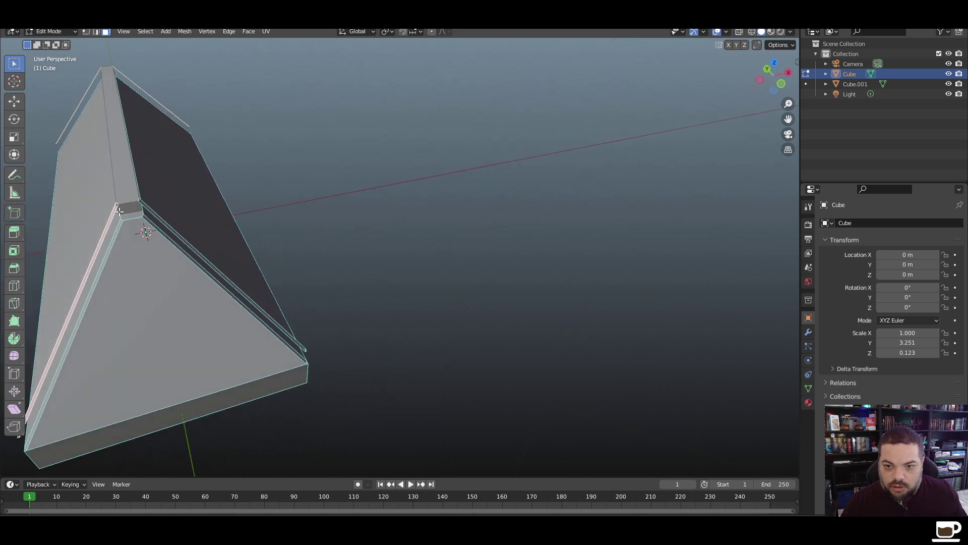
{"action": "left_click", "coordinate": [152, 211], "text": "shift"}
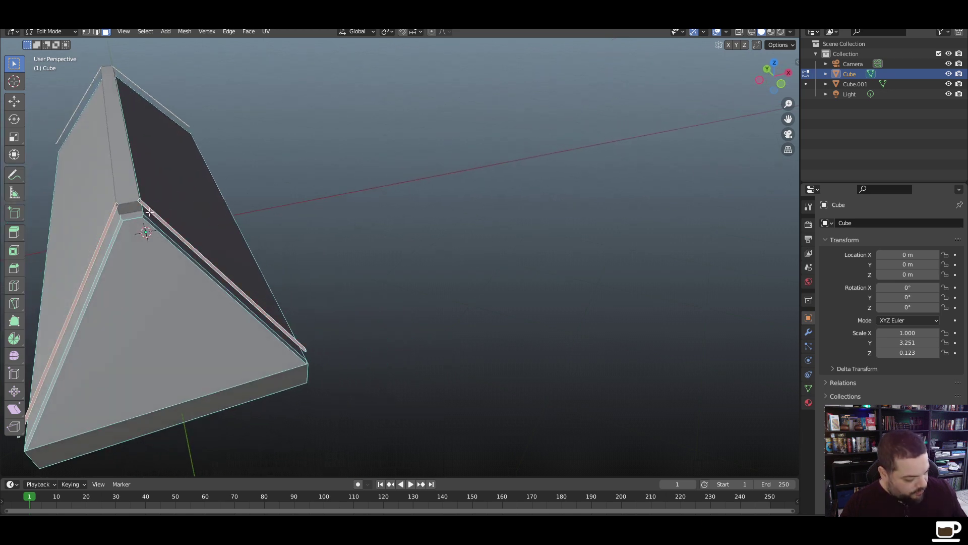
Separate the selected strips into their own object, Cube.002, and select it
{"action": "key", "text": "p"}
{"action": "left_click", "coordinate": [140, 211]}
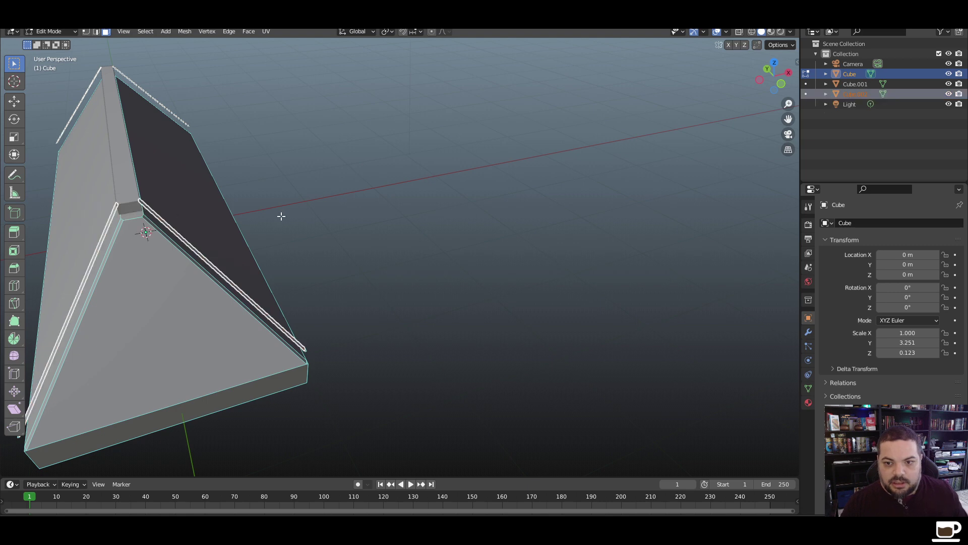
{"action": "key", "text": "Tab"}
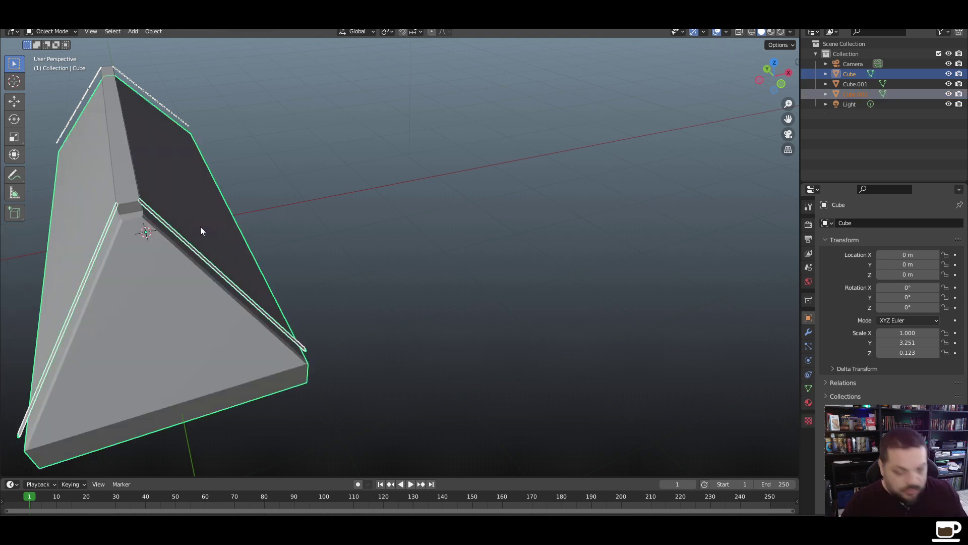
{"action": "left_click", "coordinate": [262, 227]}
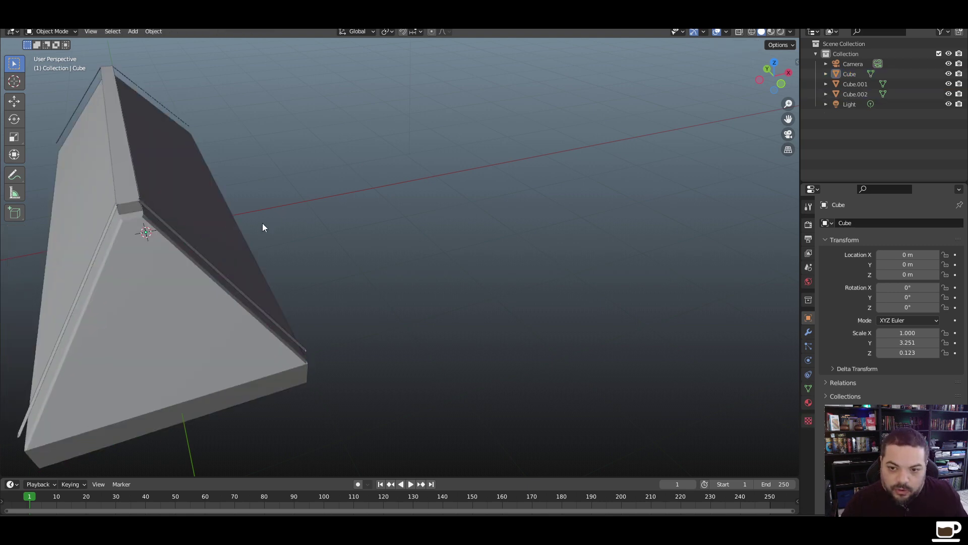
{"action": "left_click", "coordinate": [183, 237]}
Extrude all of Cube.002's faces along their normals, about -0.091 m, to thicken them
{"action": "key", "text": "Tab"}
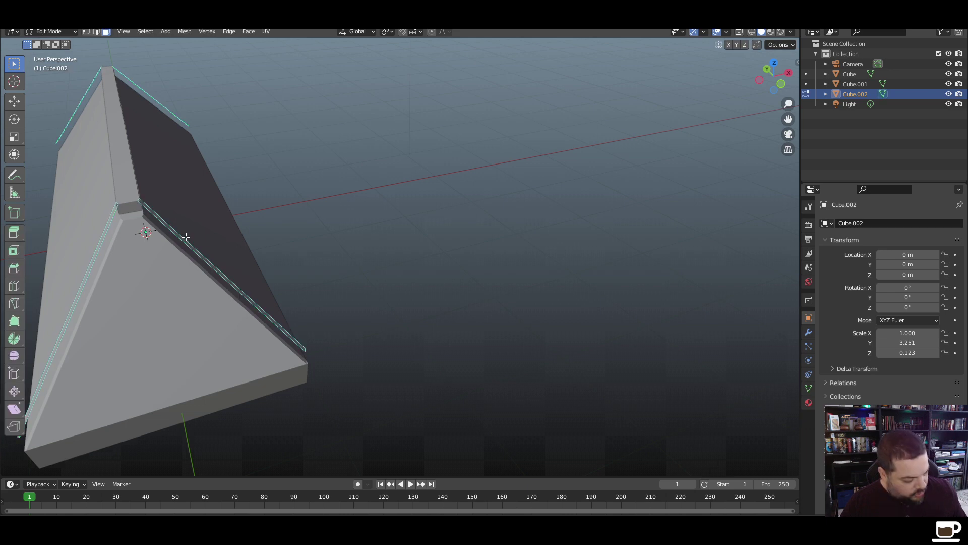
{"action": "left_click", "coordinate": [186, 237]}
{"action": "key", "text": "alt+e"}
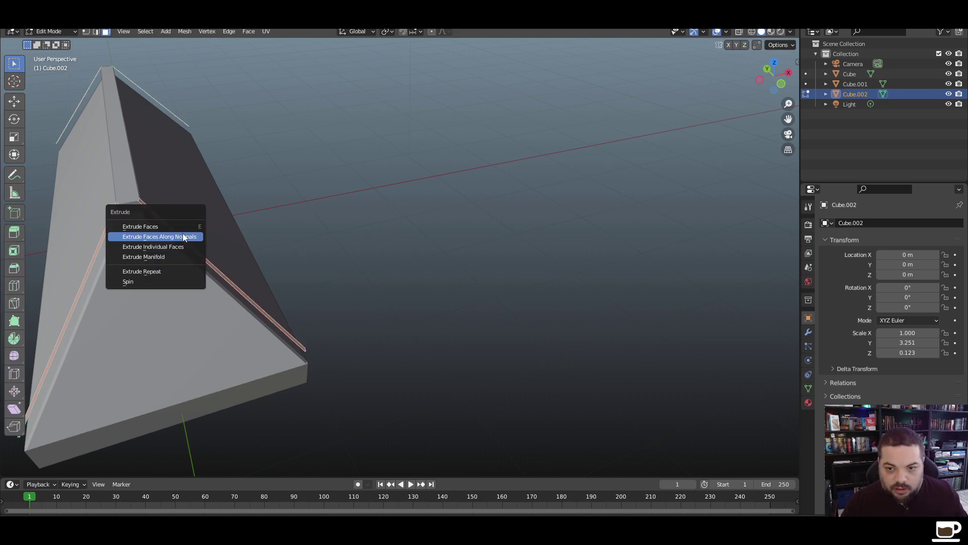
{"action": "left_click", "coordinate": [185, 236]}
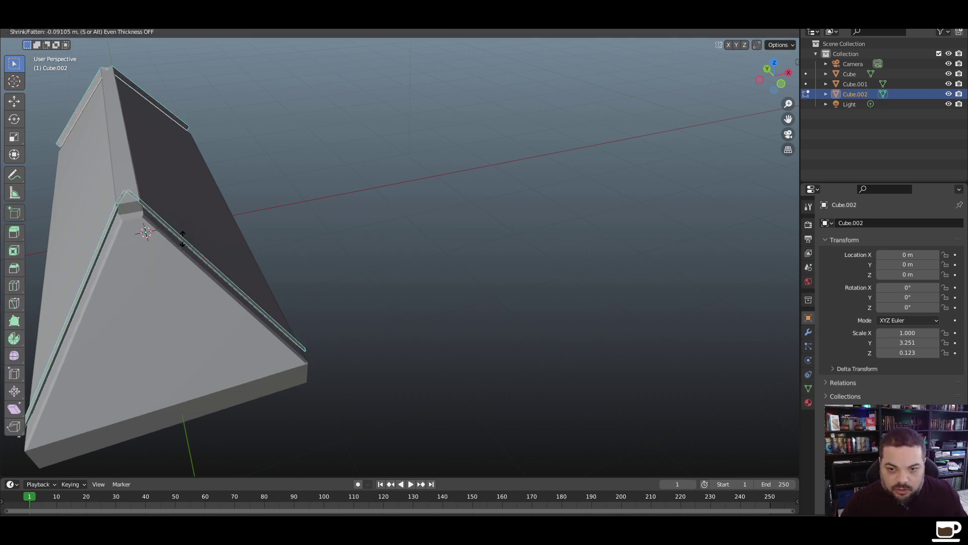
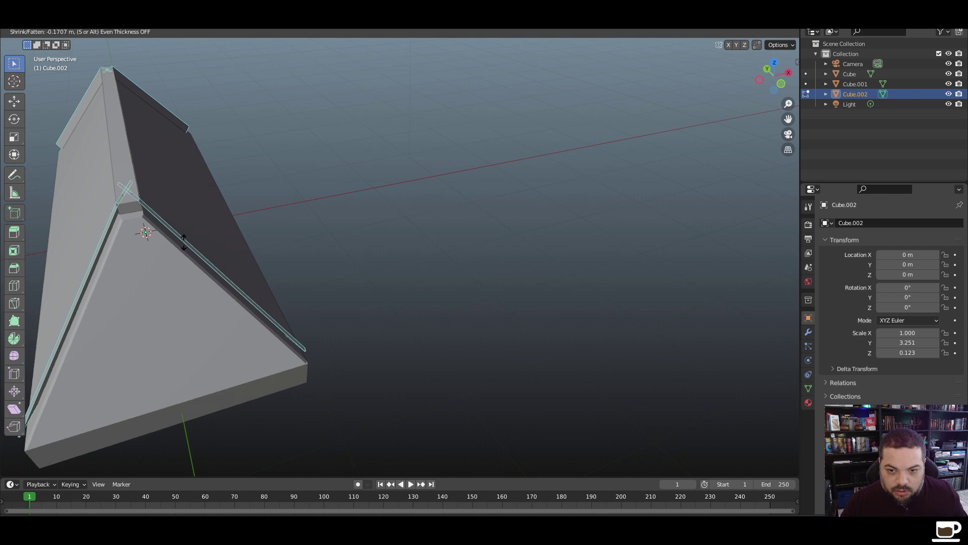
Extrude the thin strip along the roof's right edge straight up along Z
{"action": "left_click", "coordinate": [184, 243]}
{"action": "middle_click_drag", "start_coordinate": [201, 253], "coordinate": [172, 291]}
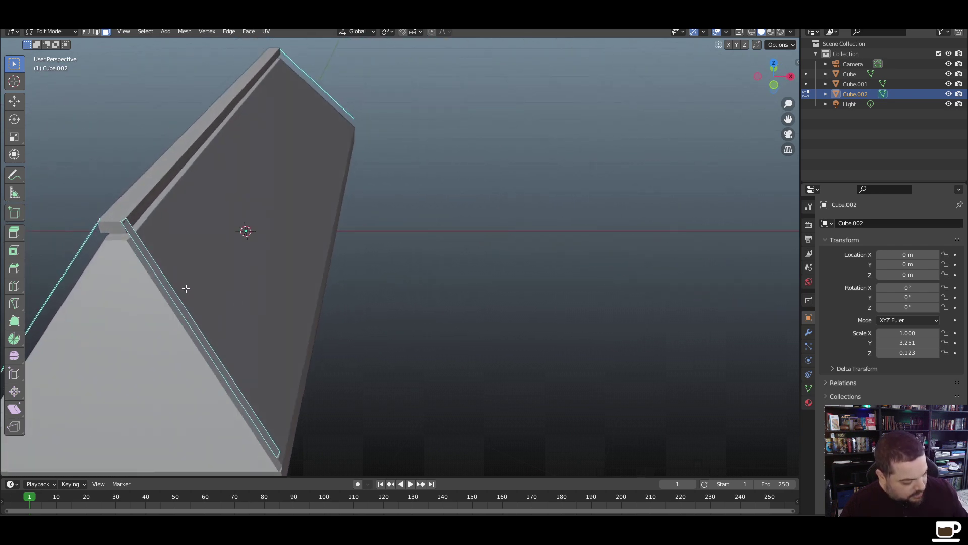
{"action": "left_click", "coordinate": [186, 288], "text": "alt"}
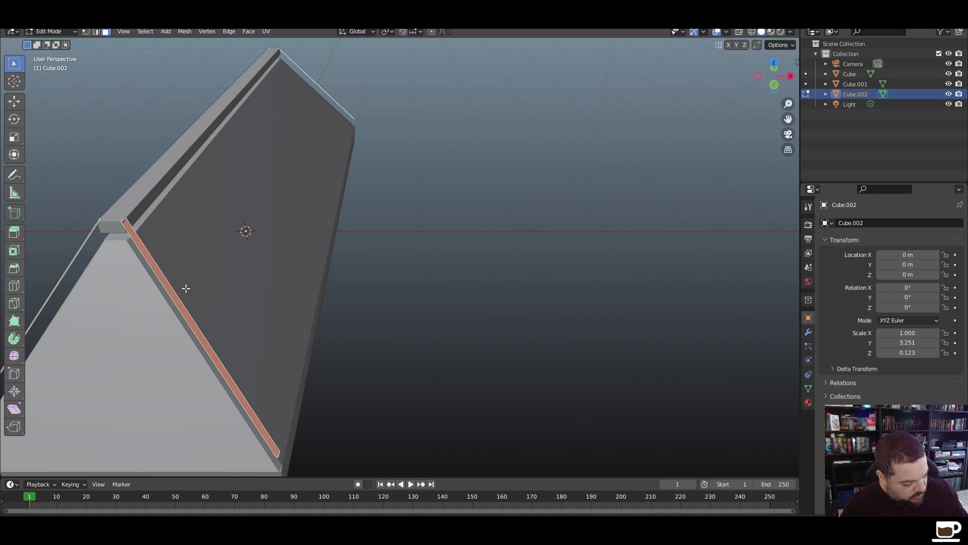
{"action": "key", "text": "e"}
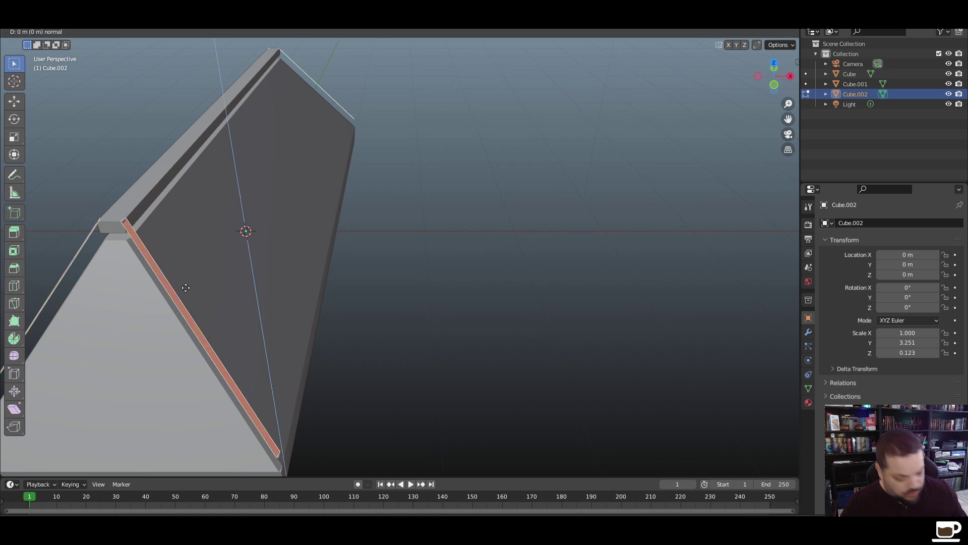
{"action": "key", "text": "z"}
{"action": "key", "text": "z"}
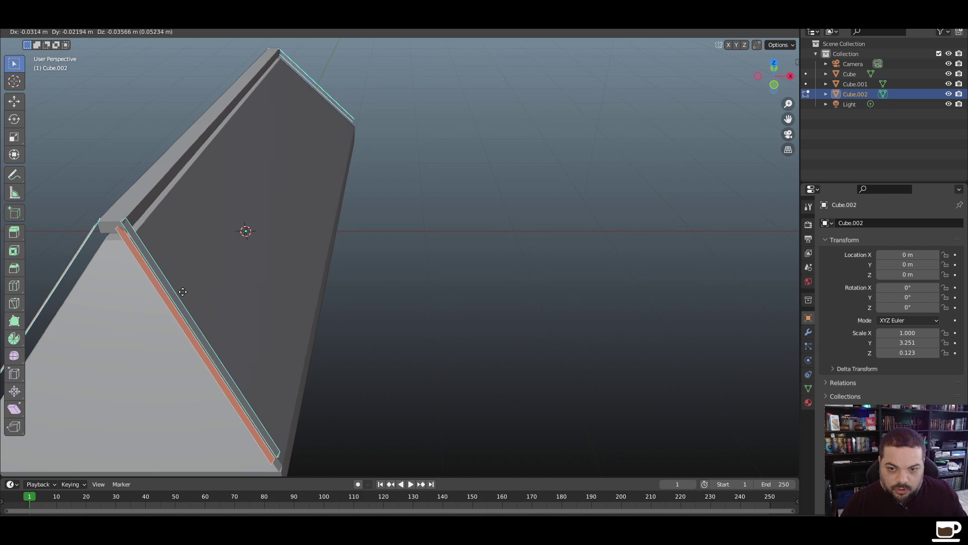
{"action": "key", "text": "z"}
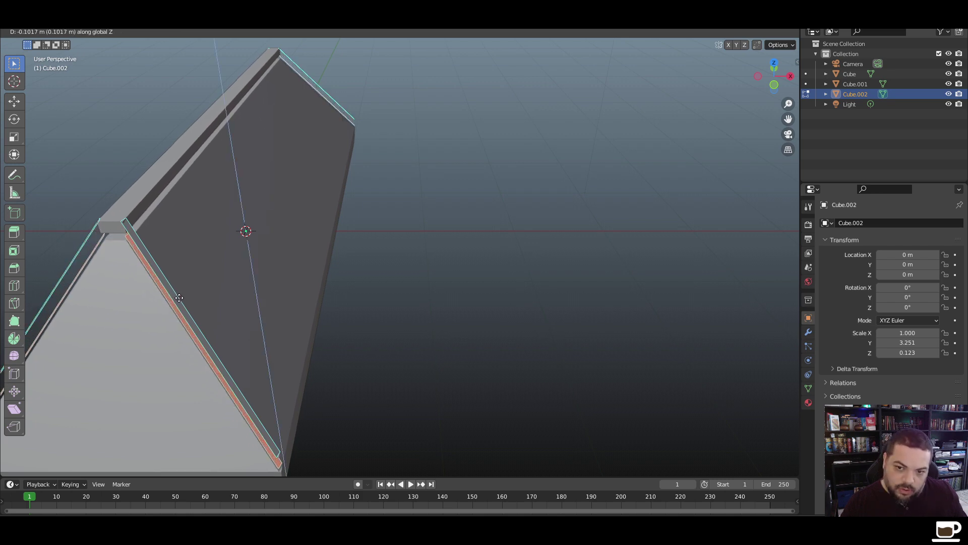
{"action": "left_click", "coordinate": [180, 295]}
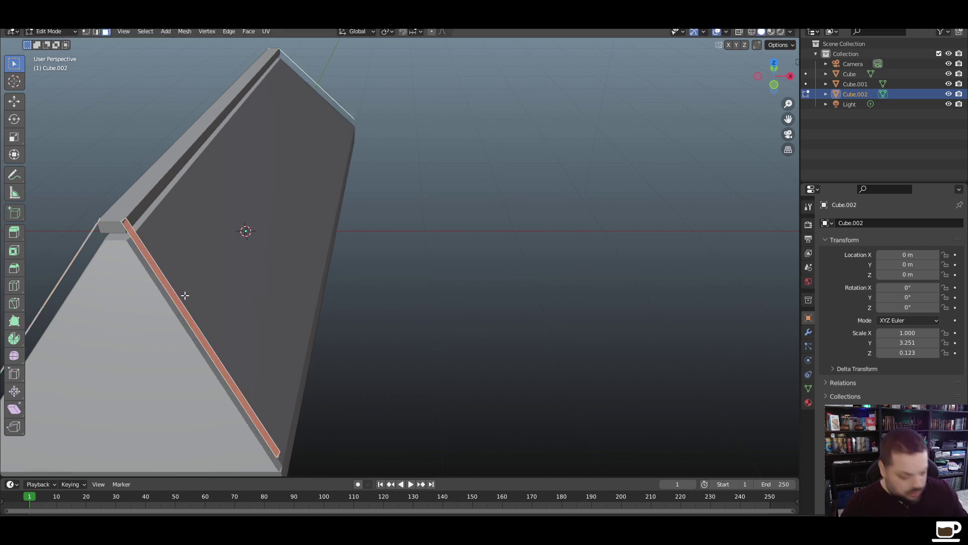
Thicken the strip twice with Extrude Faces Along Normals, about 0.01 m
{"action": "key", "text": "alt+e"}
{"action": "left_click", "coordinate": [185, 294]}
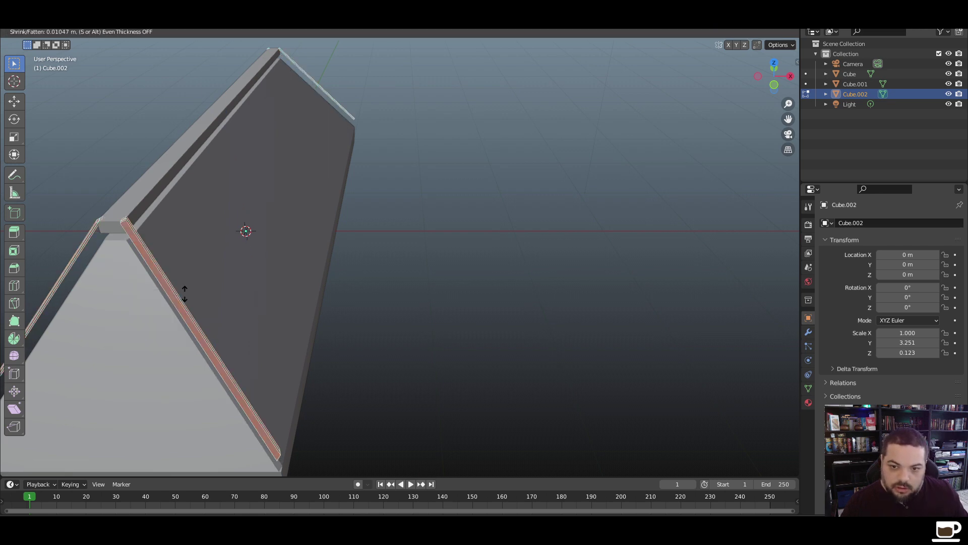
{"action": "left_click", "coordinate": [183, 296]}
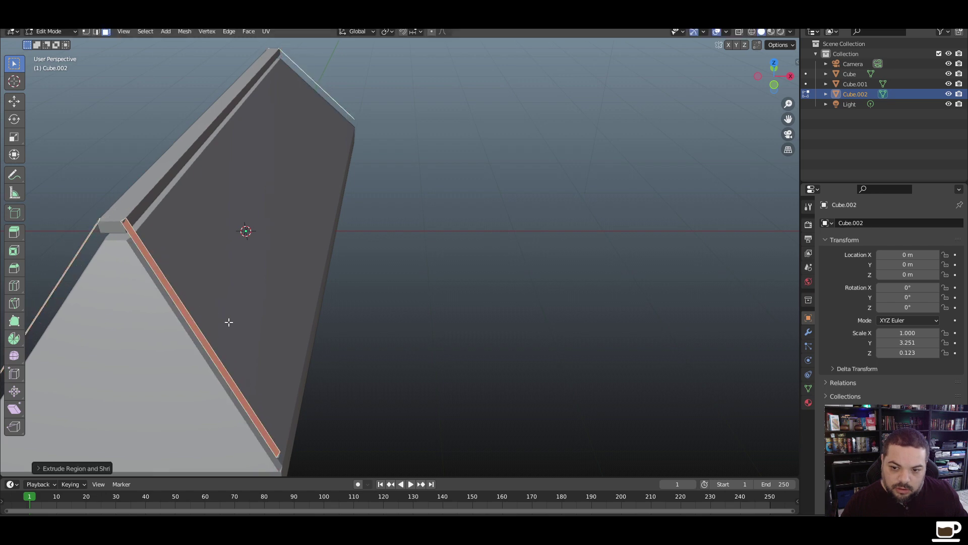
{"action": "middle_click_drag", "start_coordinate": [229, 321], "coordinate": [296, 296]}
{"action": "key", "text": "alt+e"}
{"action": "left_click", "coordinate": [388, 233]}
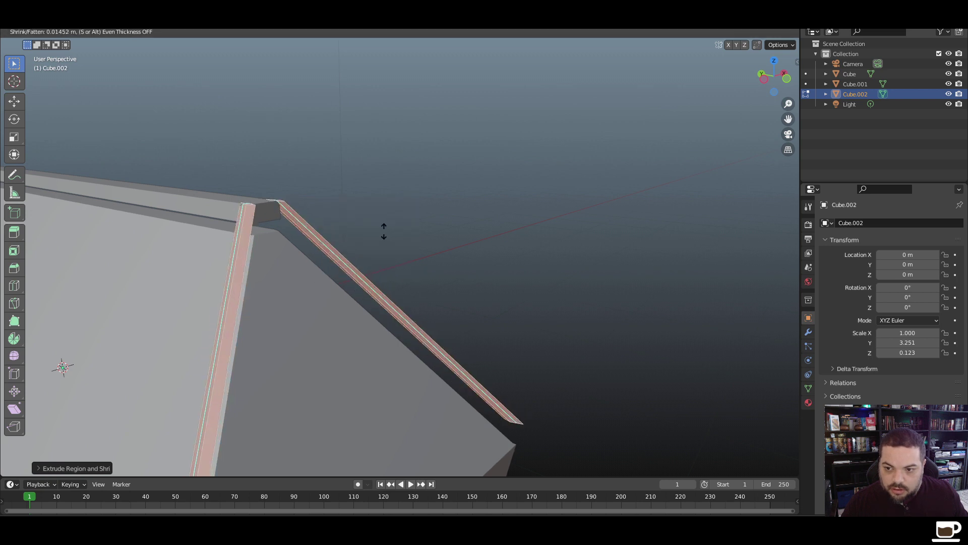
{"action": "left_click", "coordinate": [384, 231]}
{"action": "middle_click_drag", "start_coordinate": [400, 225], "coordinate": [302, 268]}
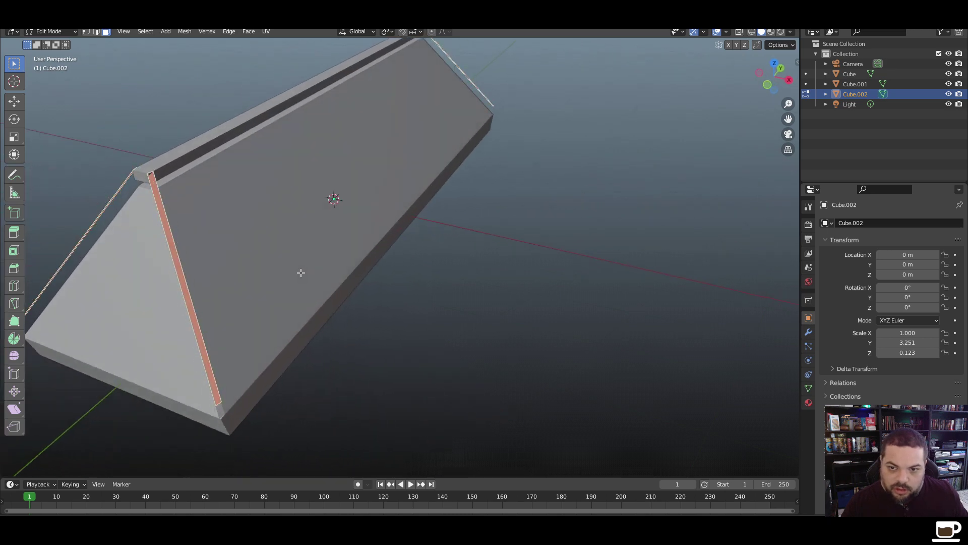
Select the roof and trim strips together and edit the joined roof mesh
{"action": "key", "text": "Tab"}
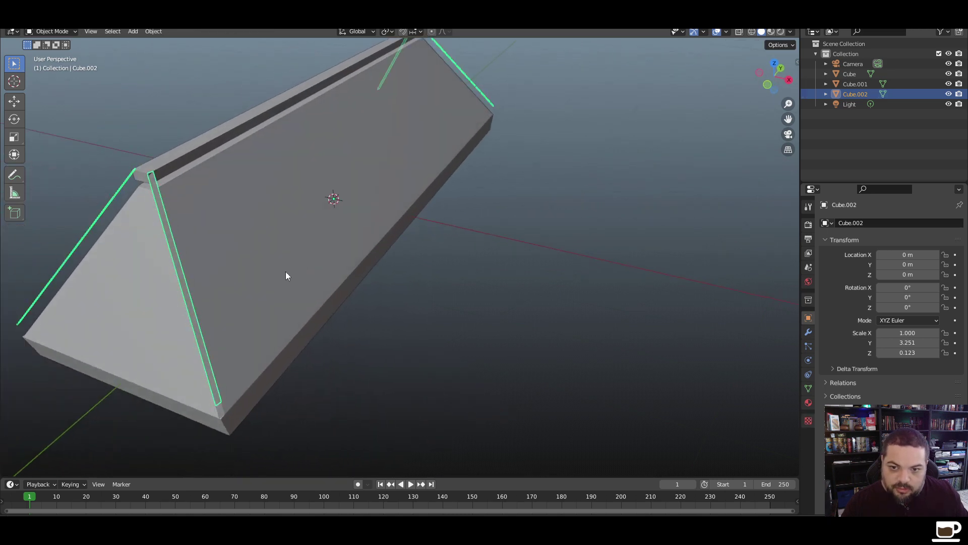
{"action": "left_click", "coordinate": [286, 275]}
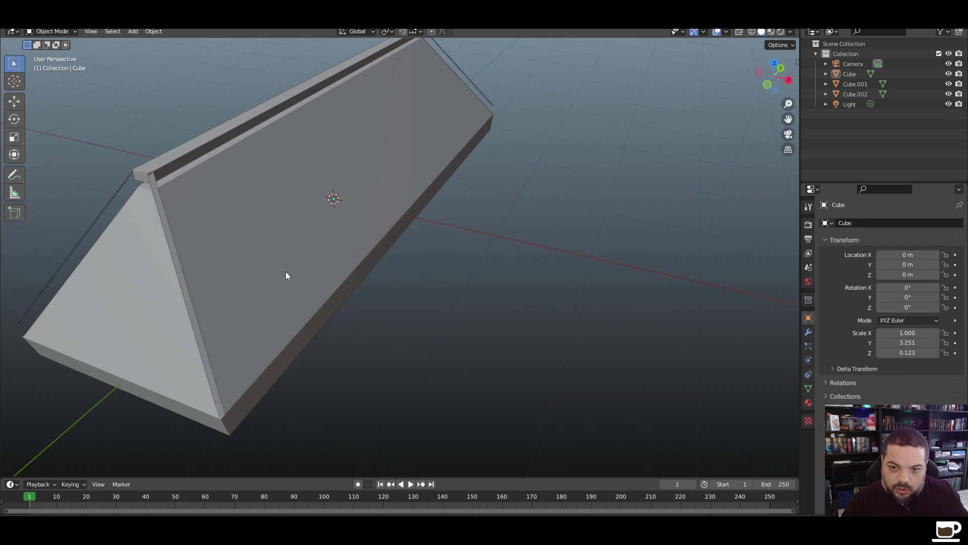
{"action": "left_click", "coordinate": [286, 276], "text": "shift"}
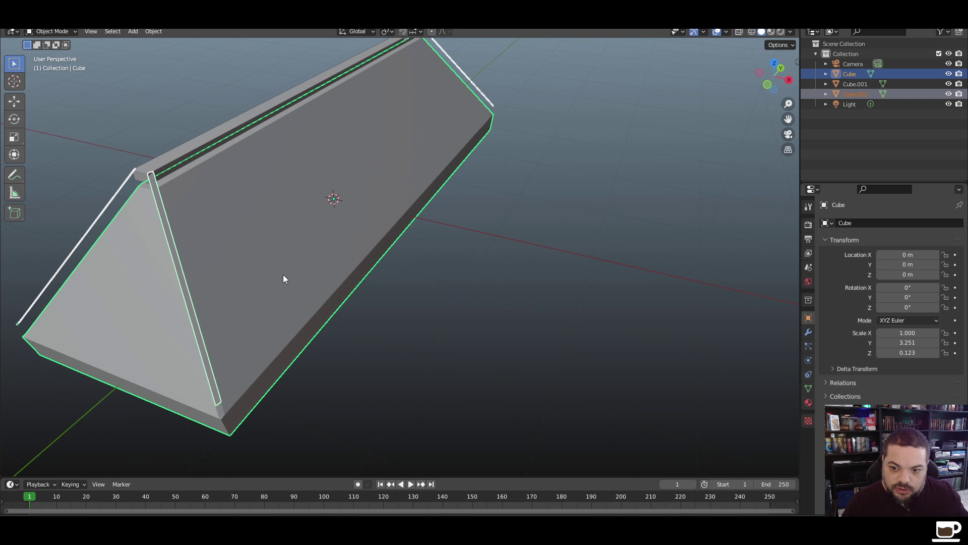
{"action": "key", "text": "Tab"}
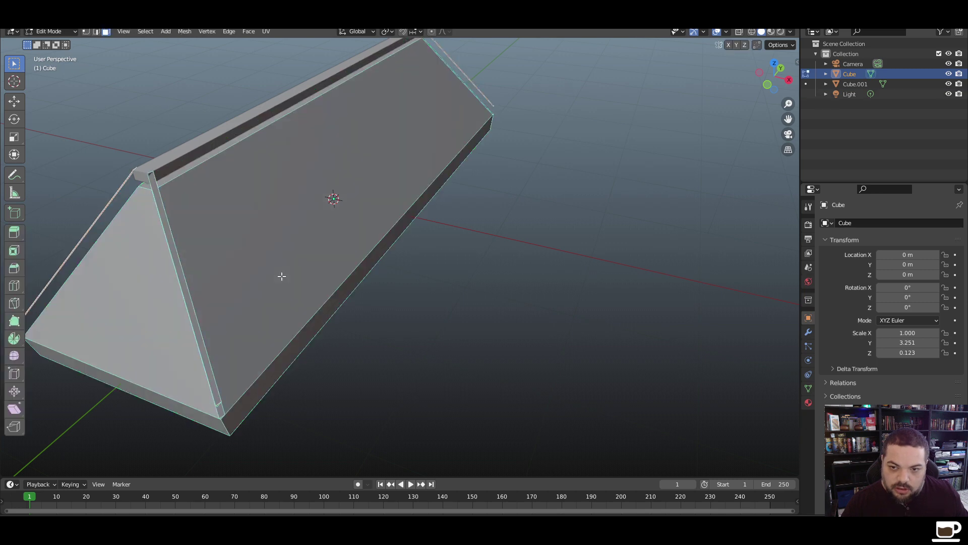
In edge mode, extrude an edge along normals, try a vertical move, then undo it
{"action": "key", "text": "2"}
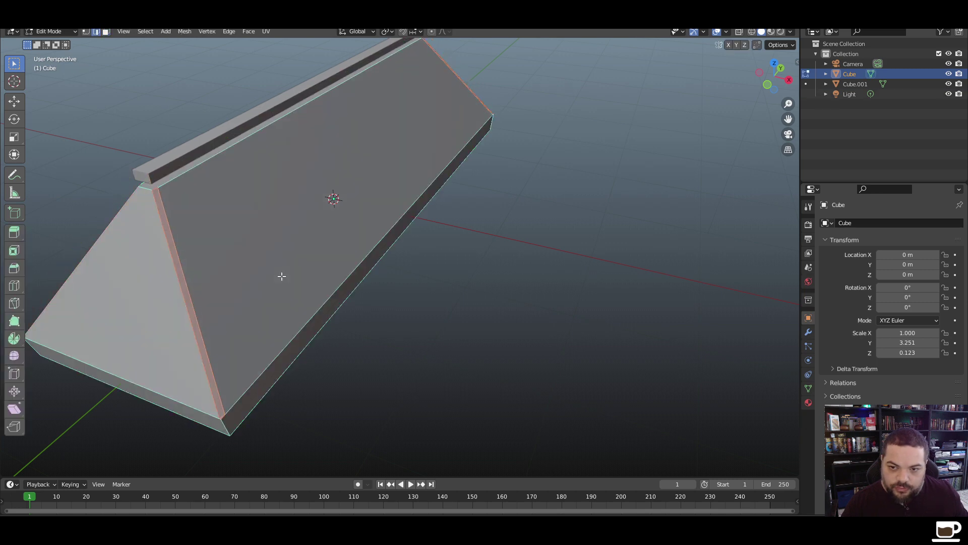
{"action": "key", "text": "alt+e"}
{"action": "left_click", "coordinate": [284, 277]}
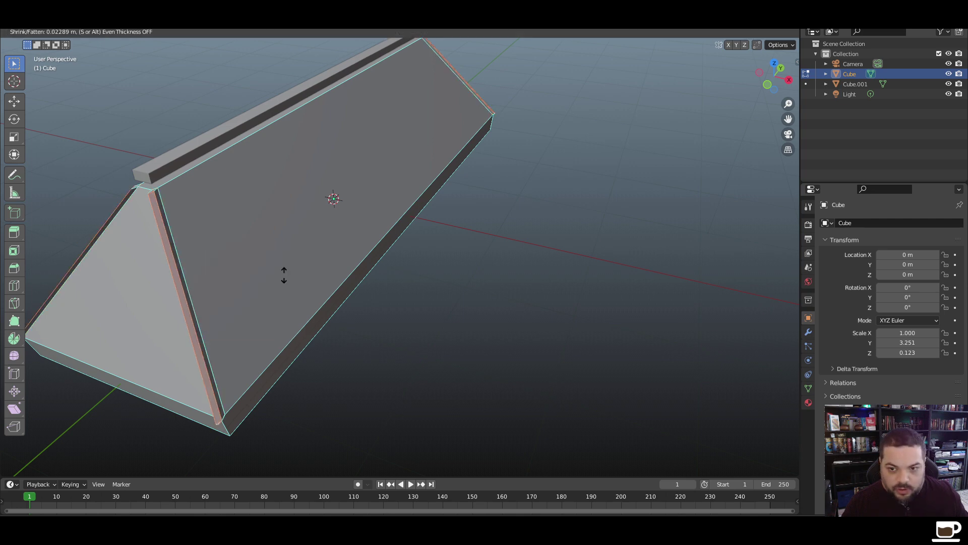
{"action": "left_click", "coordinate": [284, 276]}
{"action": "middle_click_drag", "start_coordinate": [199, 300], "coordinate": [248, 279]}
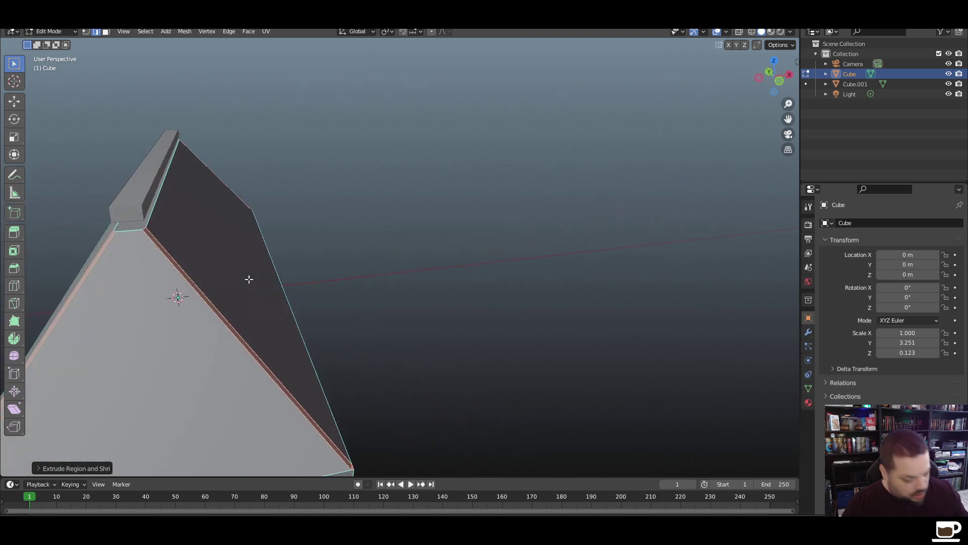
{"action": "key", "text": "g"}
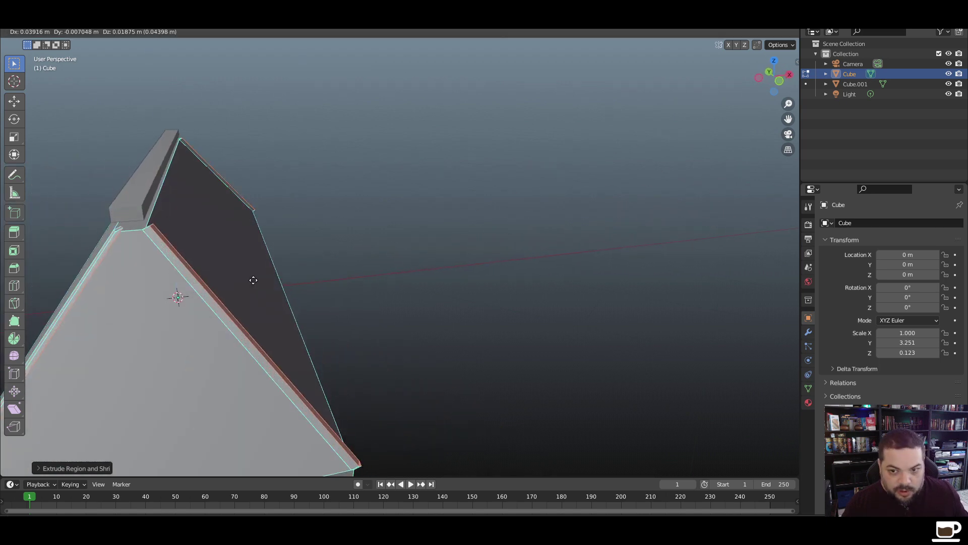
{"action": "key", "text": "z"}
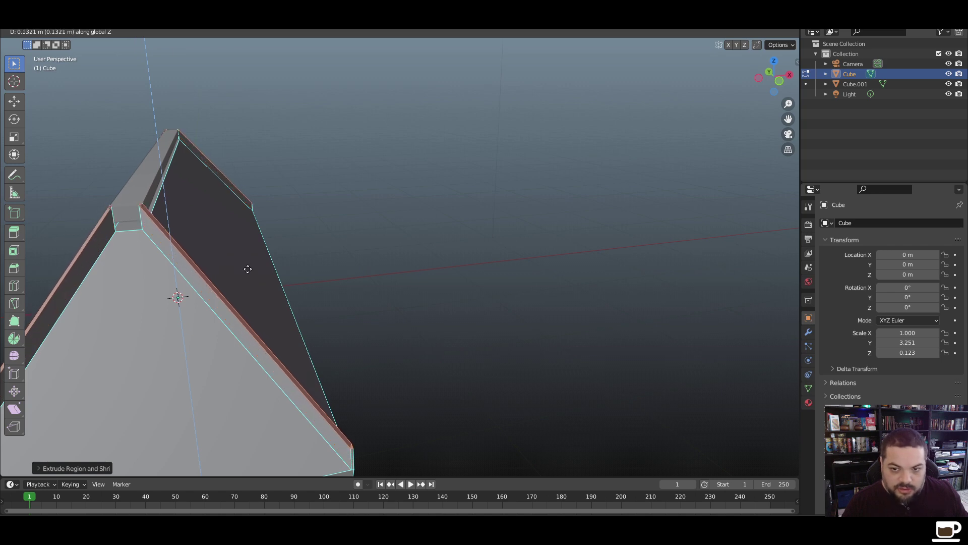
{"action": "key", "text": "Escape"}
{"action": "key", "text": "ctrl+z"}
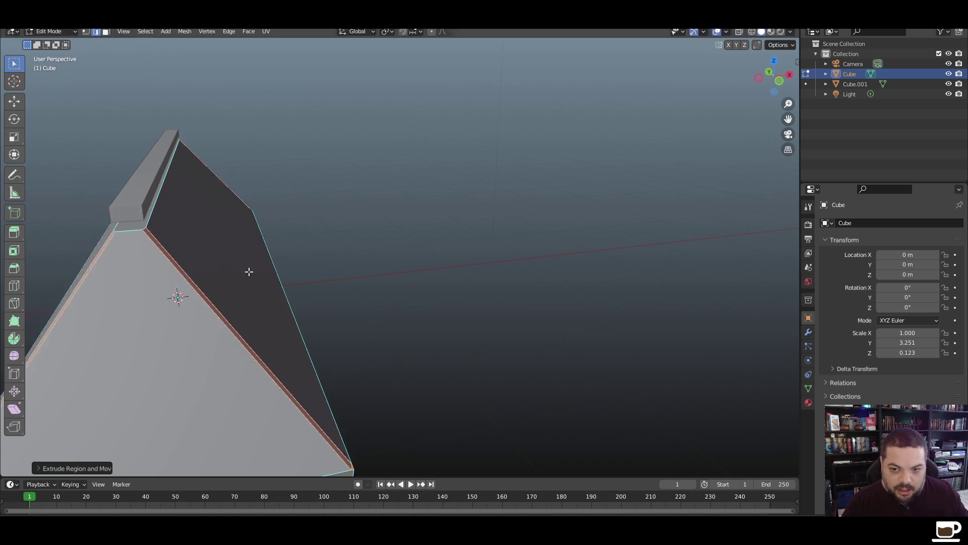
{"action": "key", "text": "ctrl+z"}
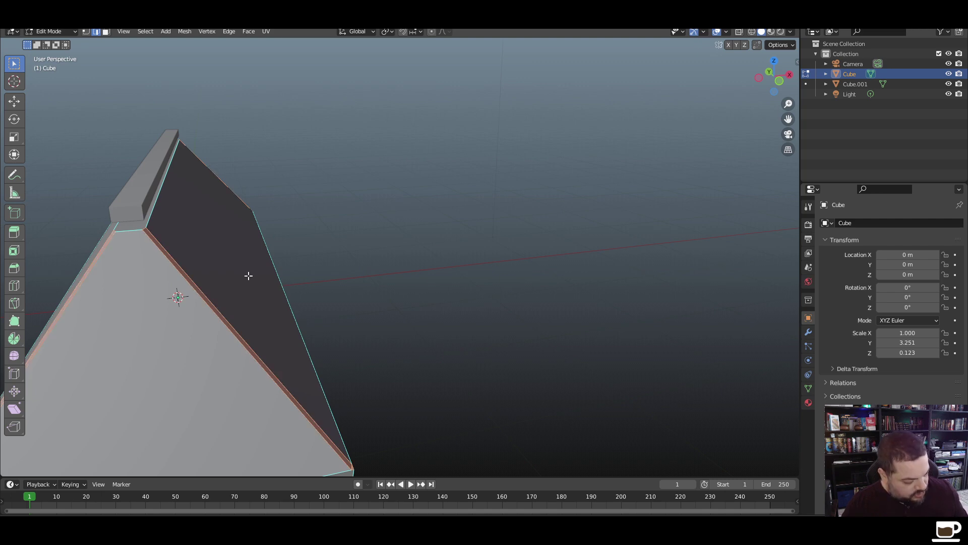
Copy the sloped roof edges 0.128 m higher along Z
{"action": "key", "text": "e"}
{"action": "key", "text": "z"}
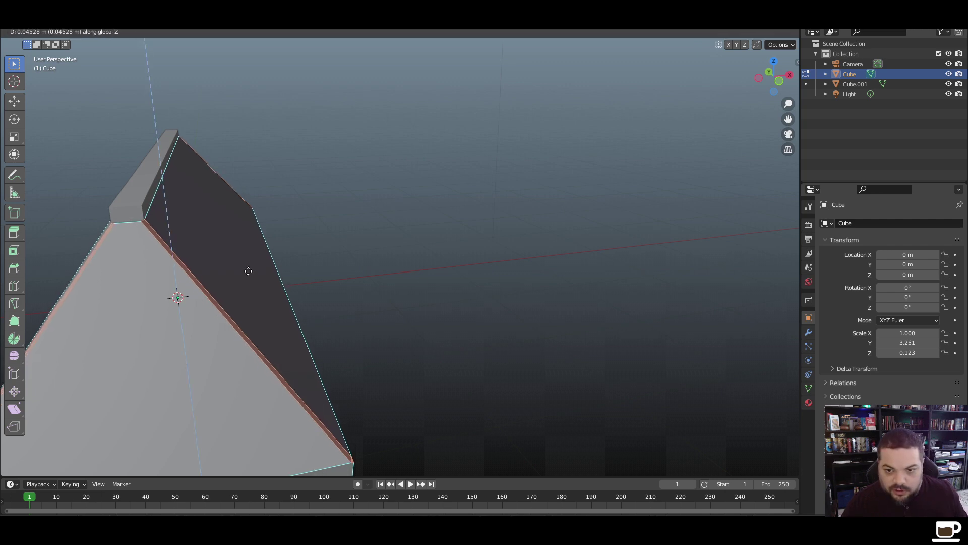
{"action": "key", "text": "Escape"}
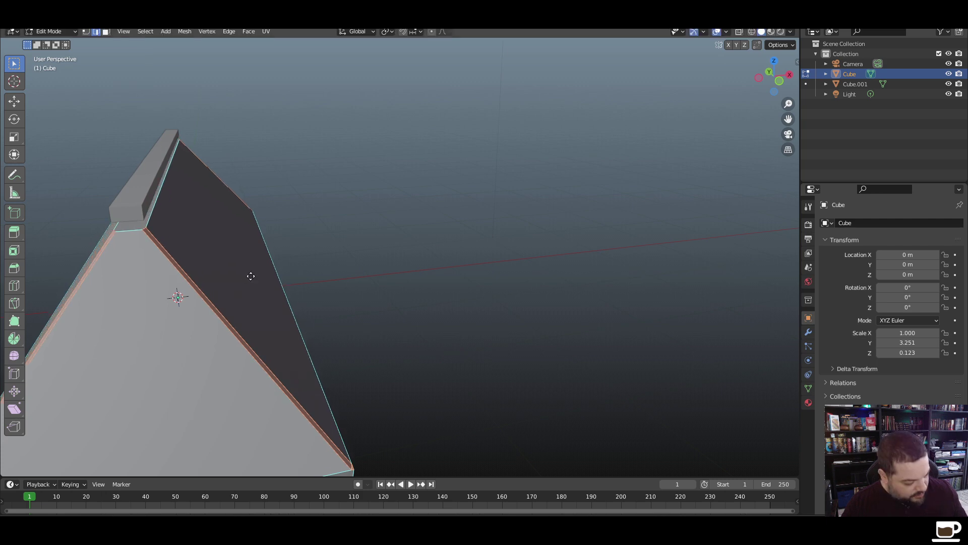
{"action": "key", "text": "e"}
{"action": "key", "text": "z"}
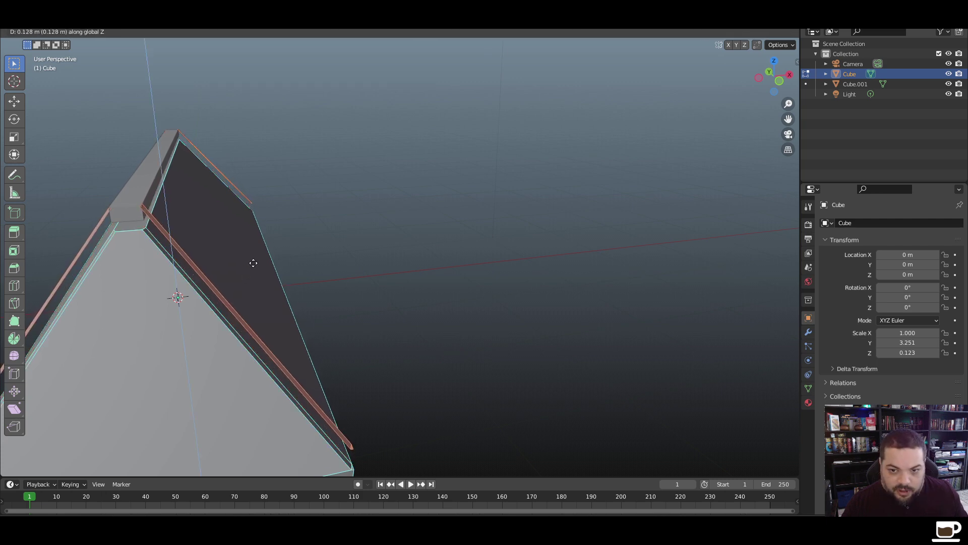
{"action": "left_click", "coordinate": [254, 263]}
Extrude the raised edges vertically into a strip, then undo it
{"action": "key", "text": "e"}
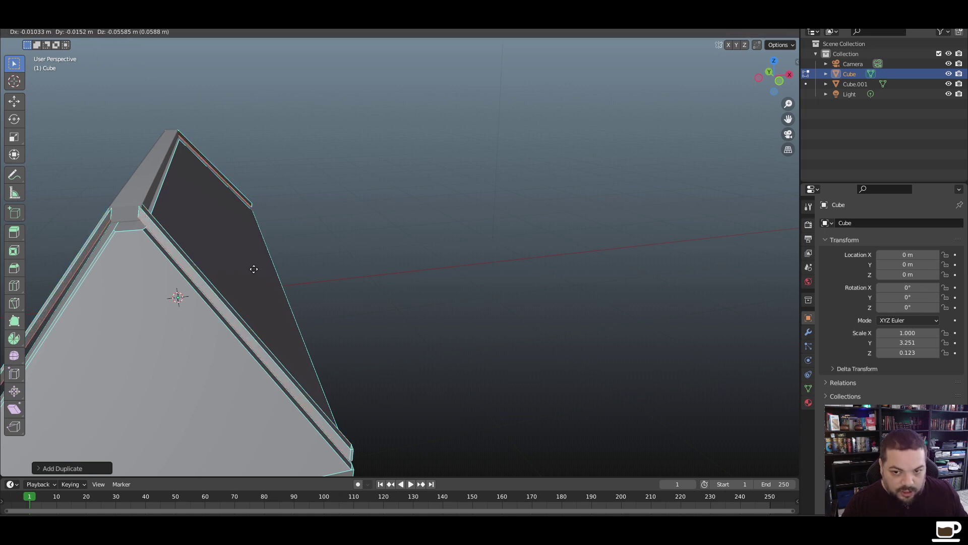
{"action": "key", "text": "z"}
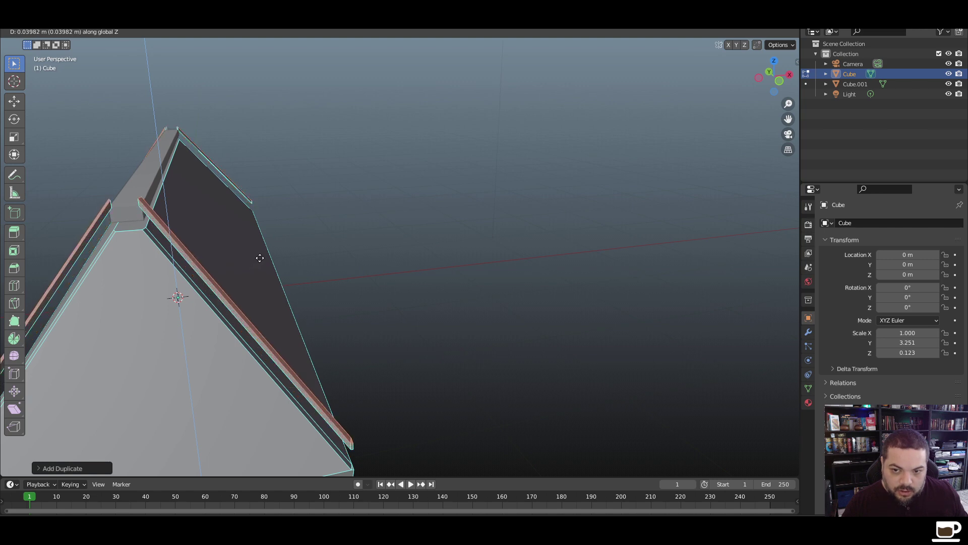
{"action": "left_click", "coordinate": [260, 258]}
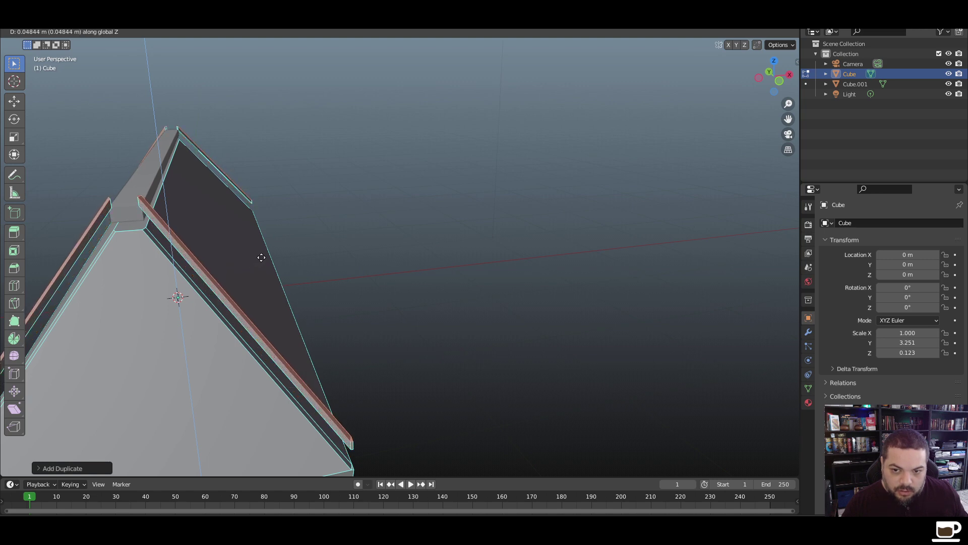
{"action": "key", "text": "ctrl+z"}
Inspect the slab's right rim edges from several angles, then clear the selection
{"action": "mouse_move", "coordinate": [356, 299]}
{"action": "middle_mouse_down"}
{"action": "mouse_move", "coordinate": [292, 313]}
{"action": "mouse_move", "coordinate": [218, 292]}
{"action": "mouse_move", "coordinate": [239, 278]}
{"action": "mouse_move", "coordinate": [220, 277]}
{"action": "mouse_move", "coordinate": [361, 288]}
{"action": "mouse_move", "coordinate": [350, 299]}
{"action": "mouse_move", "coordinate": [368, 287]}
{"action": "mouse_move", "coordinate": [357, 297]}
{"action": "middle_mouse_up"}
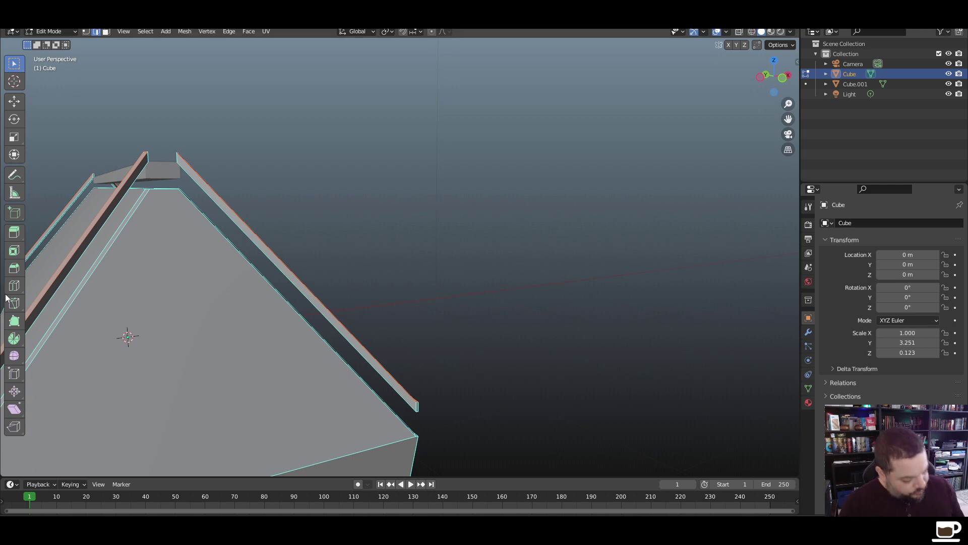
{"action": "left_click", "coordinate": [253, 237]}
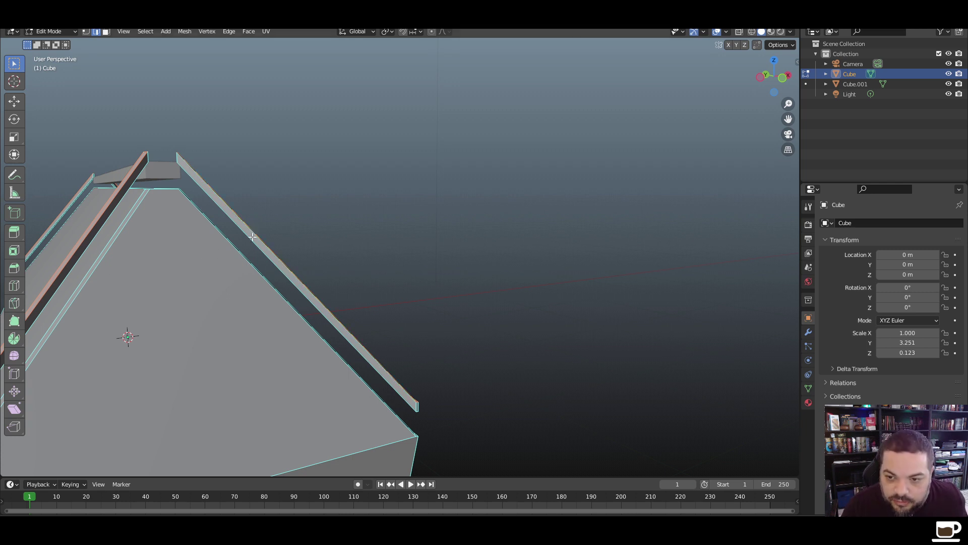
{"action": "middle_click_drag", "start_coordinate": [267, 260], "coordinate": [262, 264]}
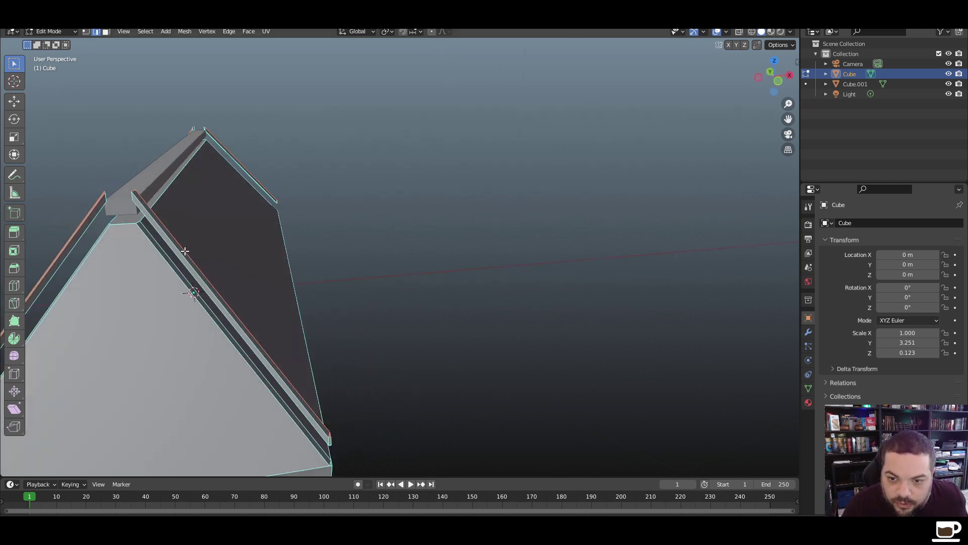
{"action": "left_click", "coordinate": [202, 268], "text": "alt"}
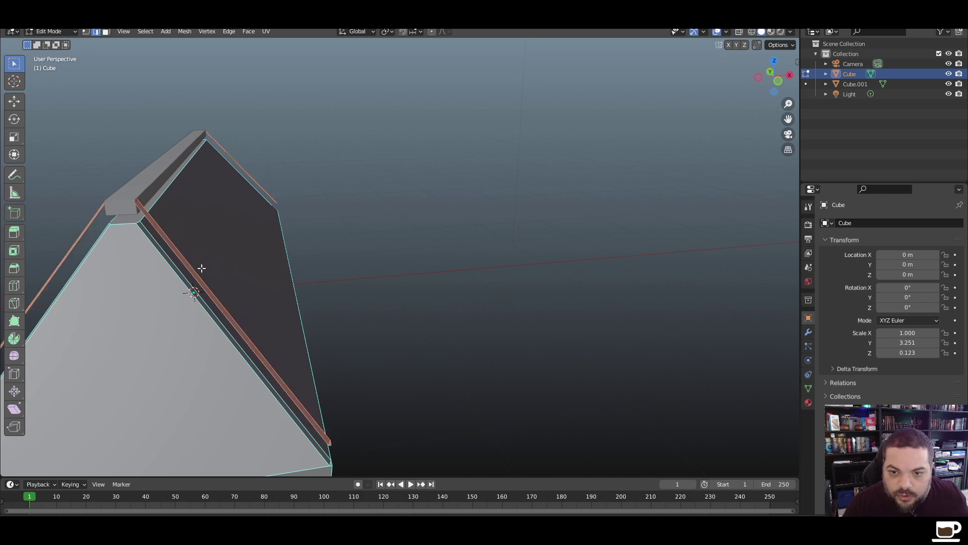
{"action": "middle_click_drag", "start_coordinate": [259, 294], "coordinate": [253, 256]}
{"action": "left_click", "coordinate": [371, 326]}
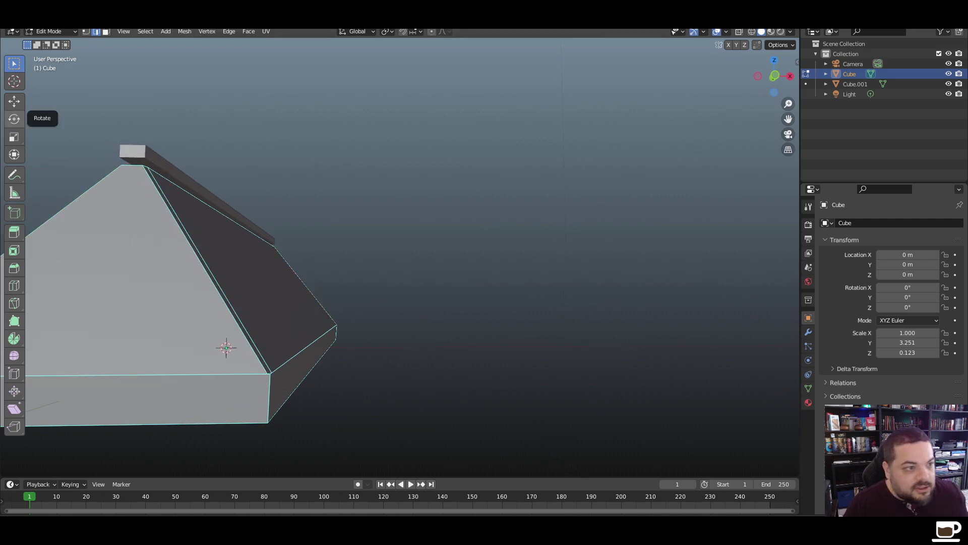
Switch to face select and pick a narrow bevel face along the roof edge
{"action": "left_click", "coordinate": [106, 34]}
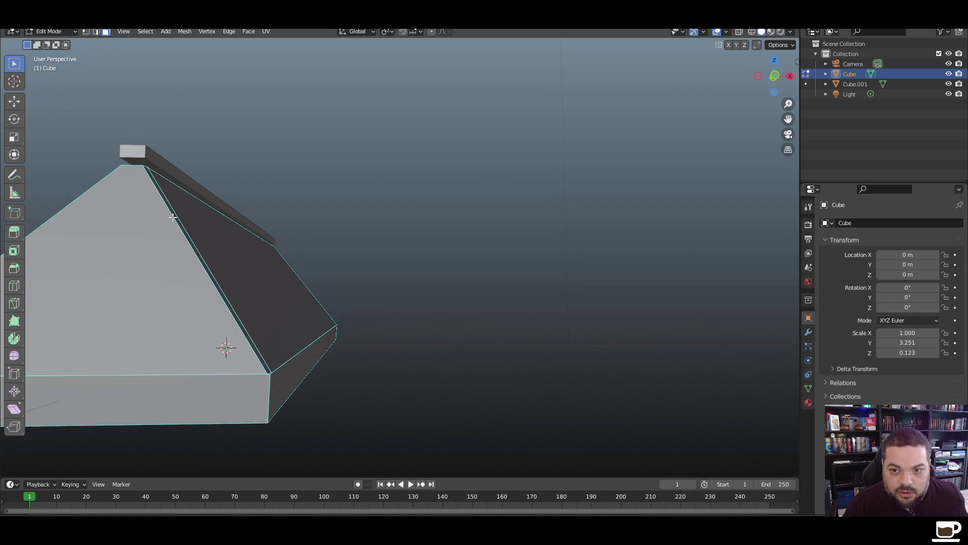
{"action": "middle_click_drag", "start_coordinate": [174, 217], "coordinate": [102, 284]}
{"action": "scroll", "coordinate": [180, 296], "scroll_direction": "down", "scroll_amount": 5}
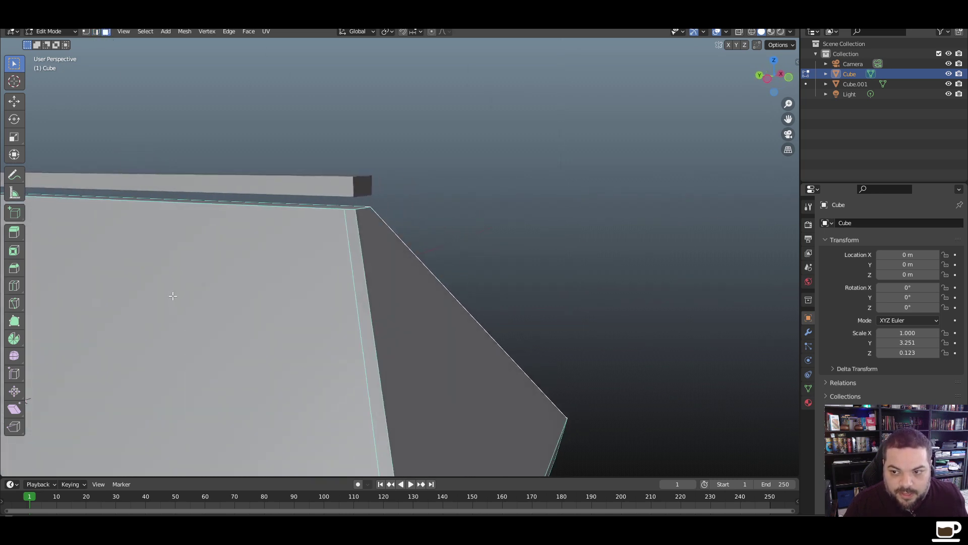
{"action": "left_click", "coordinate": [360, 245]}
{"action": "middle_click_drag", "start_coordinate": [400, 234], "coordinate": [354, 171]}
{"action": "scroll", "coordinate": [403, 182], "scroll_direction": "down", "scroll_amount": 5}
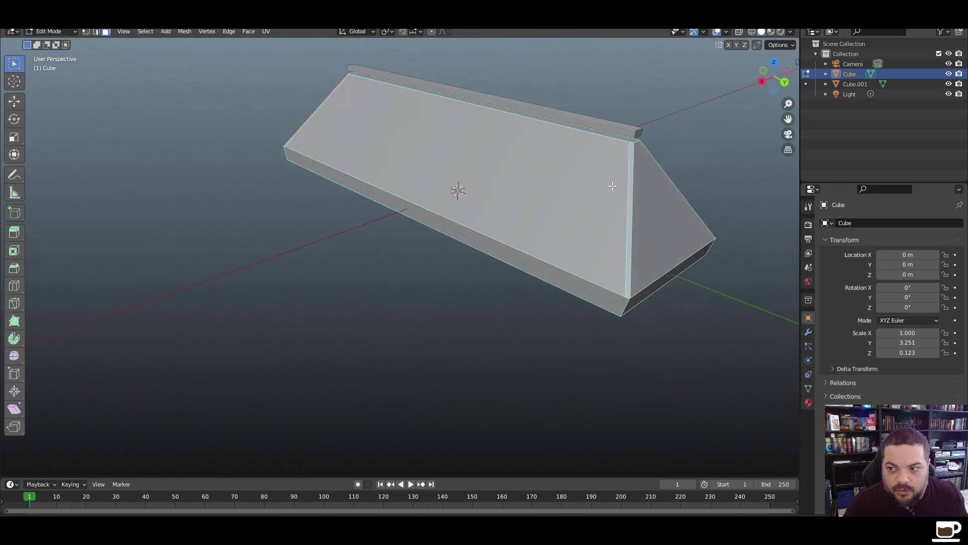
{"action": "middle_click_drag", "start_coordinate": [456, 192], "coordinate": [281, 201]}
Duplicate the left and right bevel faces and lift the copy about 0.115 m along Z
{"action": "left_click", "coordinate": [385, 195]}
{"action": "middle_click_drag", "start_coordinate": [425, 196], "coordinate": [613, 207]}
{"action": "left_click", "coordinate": [614, 206], "text": "shift"}
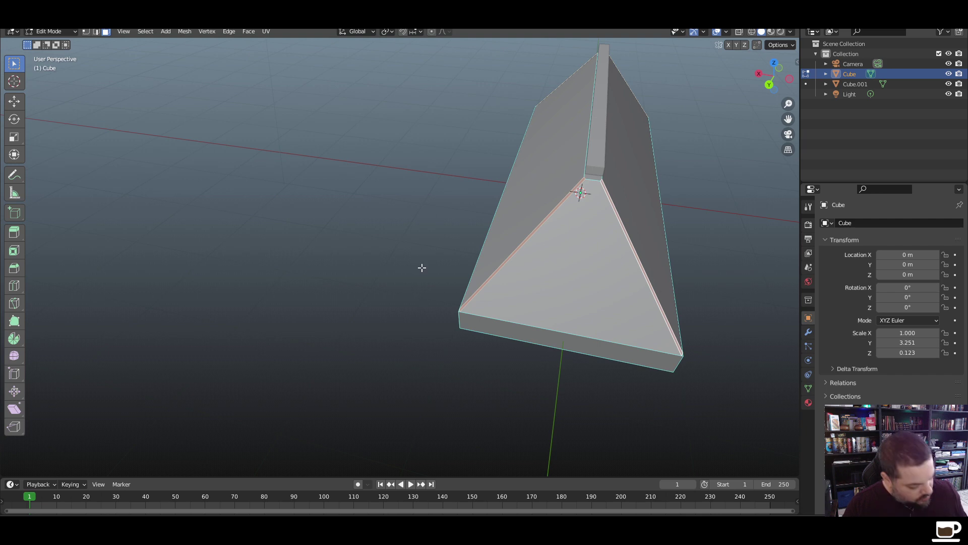
{"action": "key", "text": "z"}
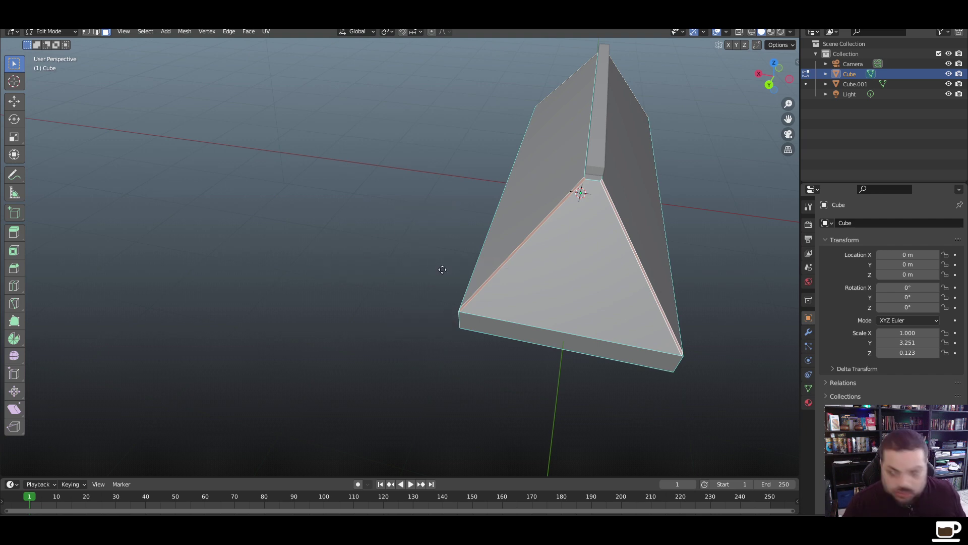
{"action": "key", "text": "g"}
{"action": "key", "text": "z"}
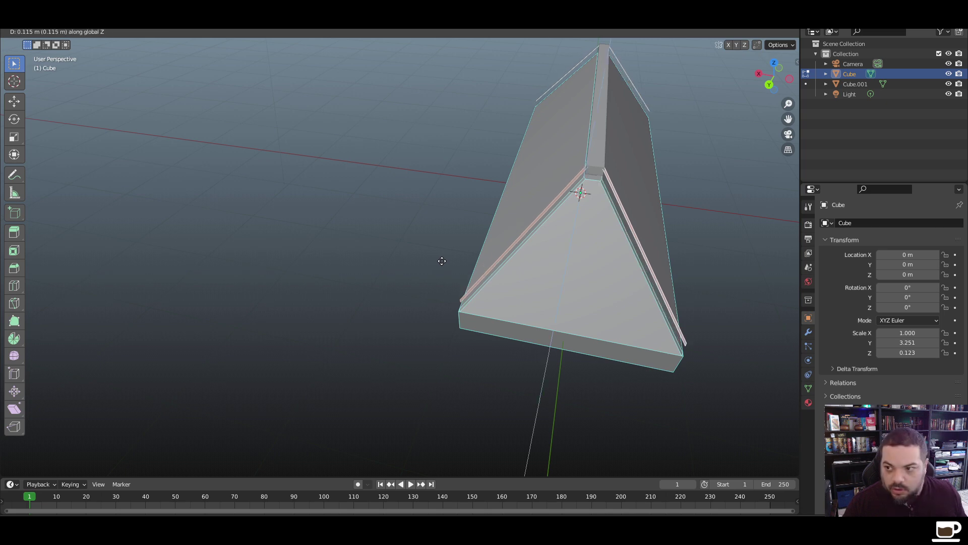
{"action": "left_click", "coordinate": [443, 261]}
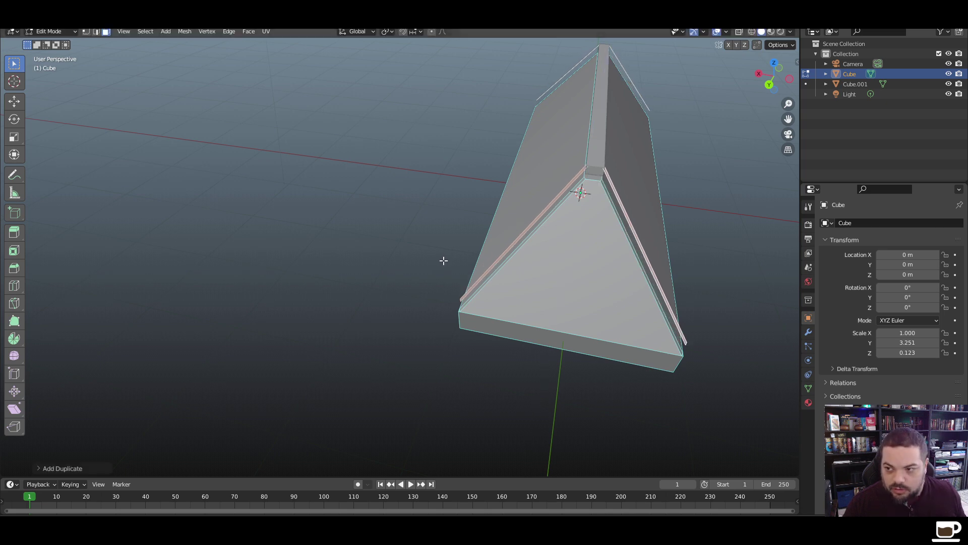
Separate the copied faces into a new object, Cube.002
{"action": "key", "text": "p"}
{"action": "left_click", "coordinate": [444, 261]}
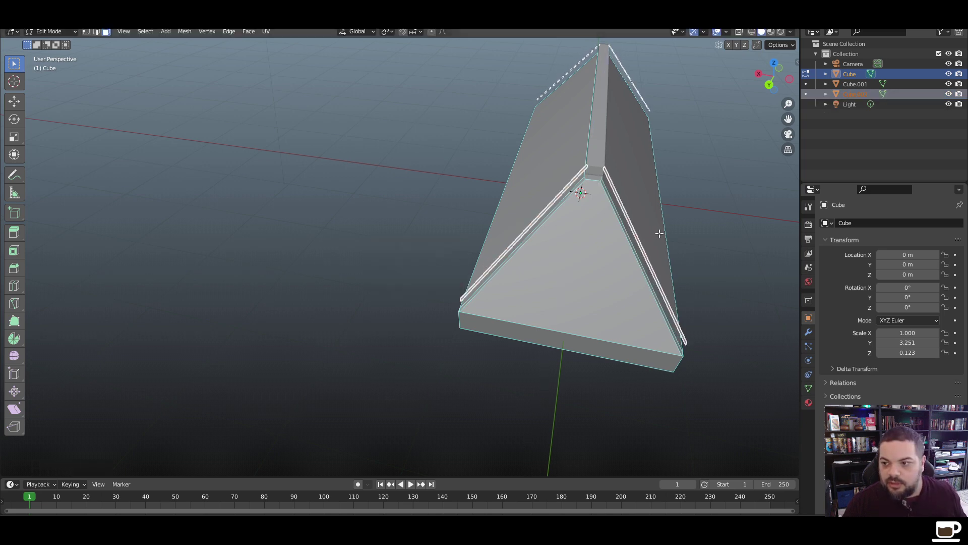
{"action": "key", "text": "Tab"}
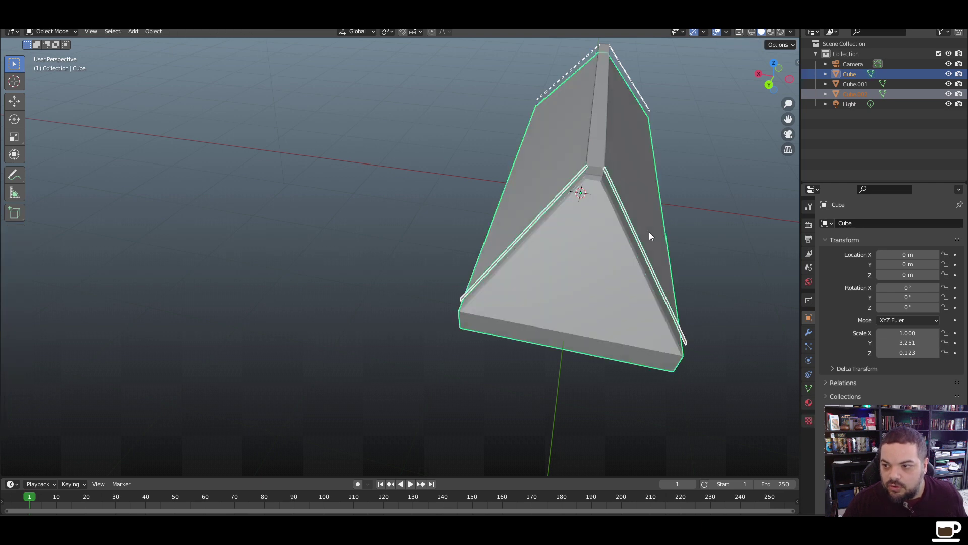
{"action": "key", "text": "Tab"}
Select only the separated Cube.002 strips and enter Edit Mode on them
{"action": "left_click", "coordinate": [621, 202]}
{"action": "key", "text": "Tab"}
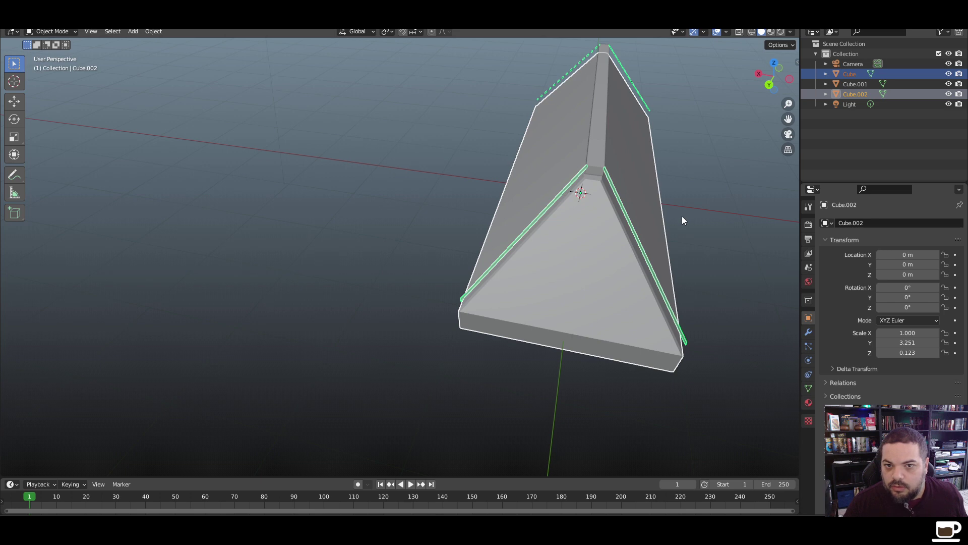
{"action": "left_click", "coordinate": [701, 241]}
{"action": "left_click", "coordinate": [622, 209]}
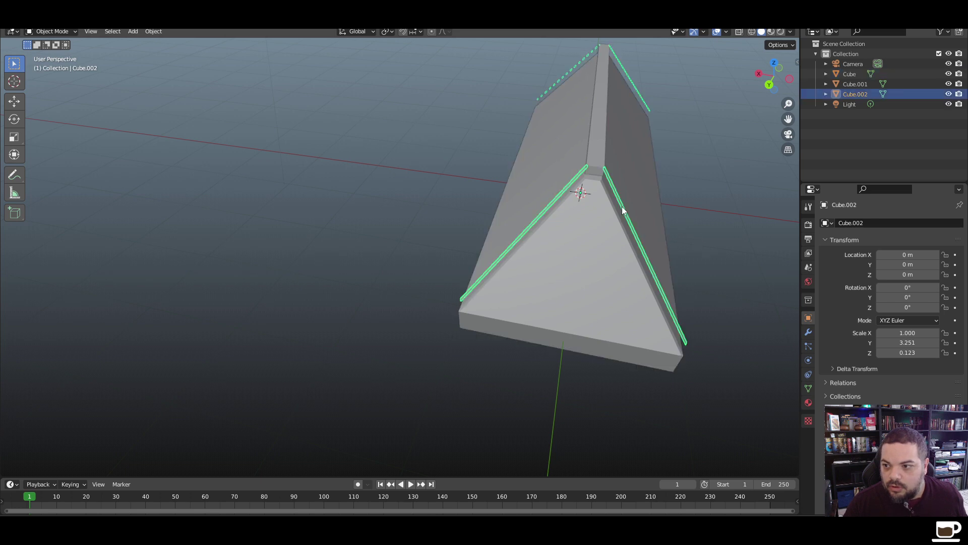
{"action": "key", "text": "Tab"}
Raise the strip faces about 0.08 m upward along Z into thick rails
{"action": "left_click", "coordinate": [649, 274]}
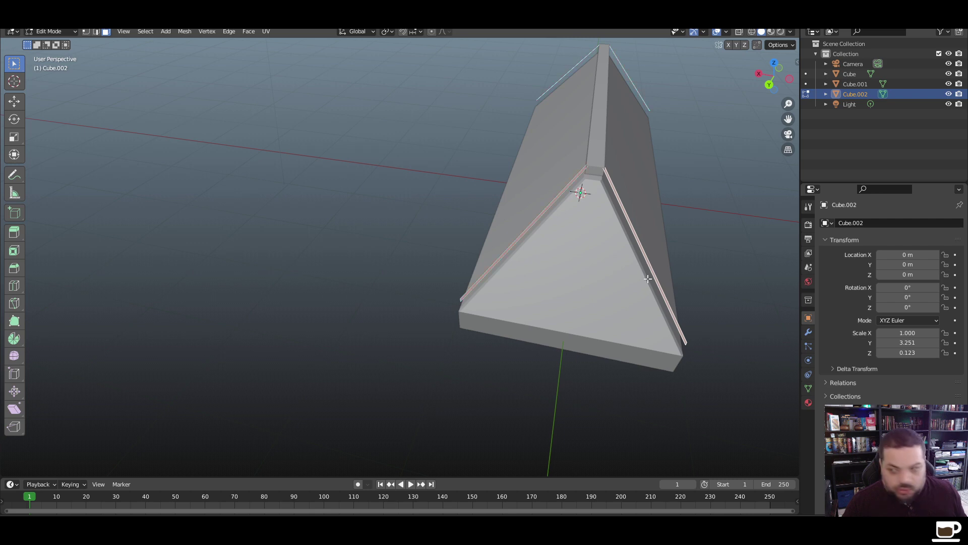
{"action": "key", "text": "g"}
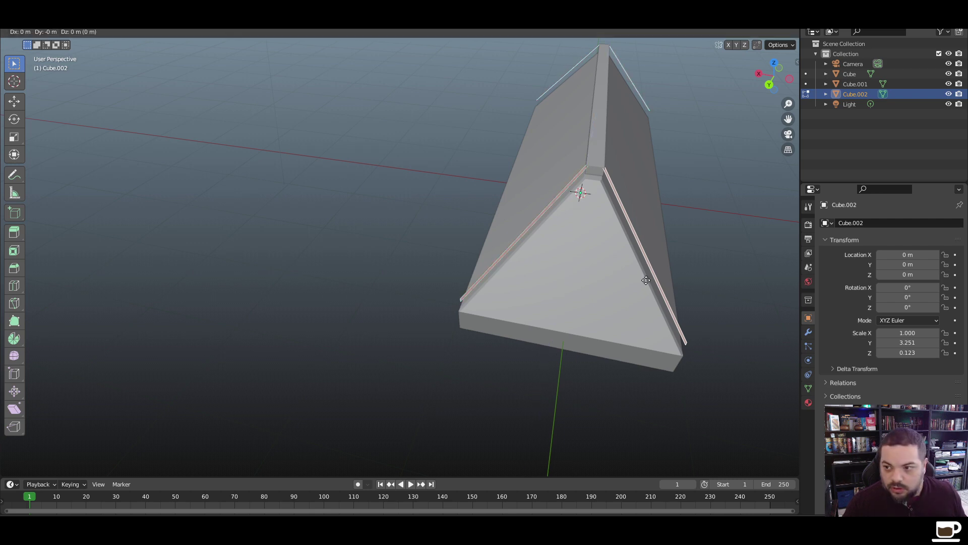
{"action": "key", "text": "z"}
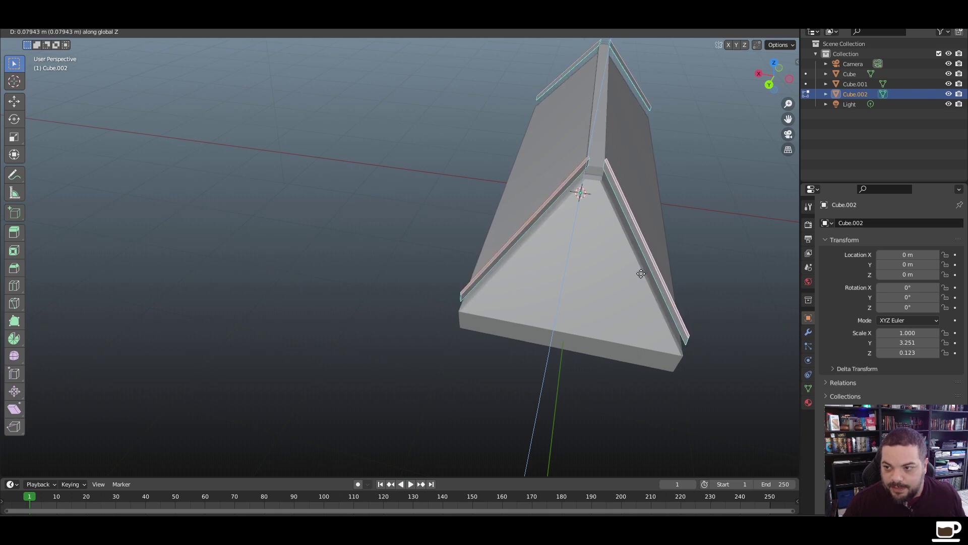
{"action": "left_click", "coordinate": [641, 273]}
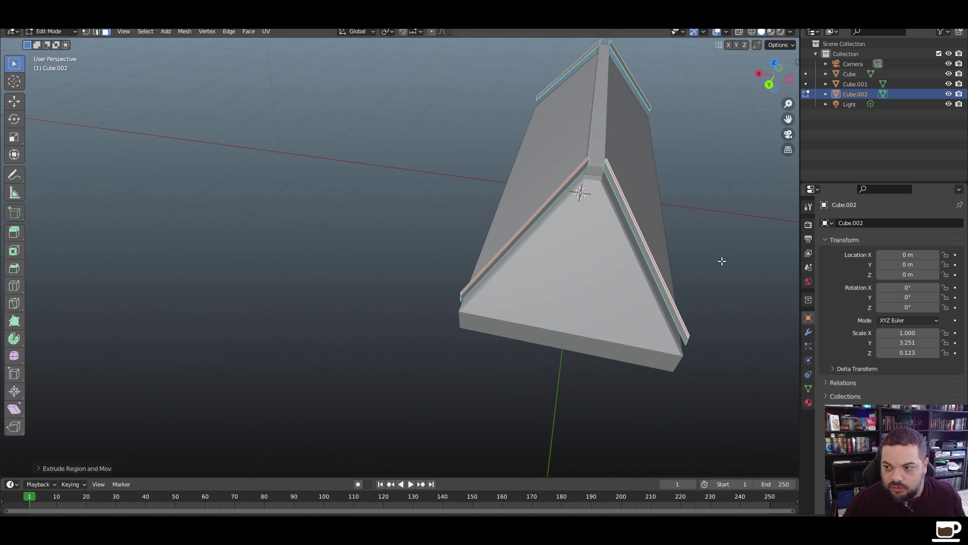
{"action": "key", "text": "Tab"}
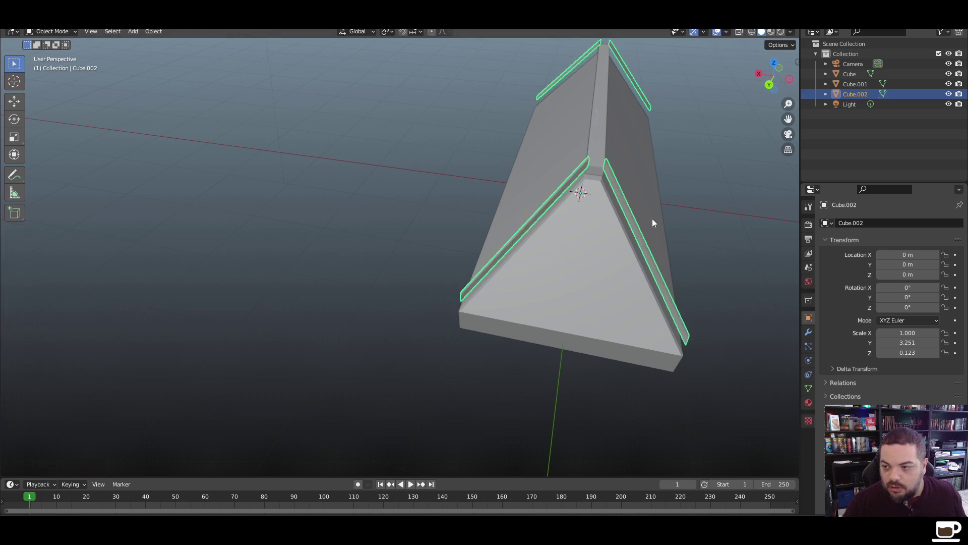
Lower the Cube.002 trim slightly along Z near the gable edge
{"action": "middle_click_drag", "start_coordinate": [653, 222], "coordinate": [257, 251]}
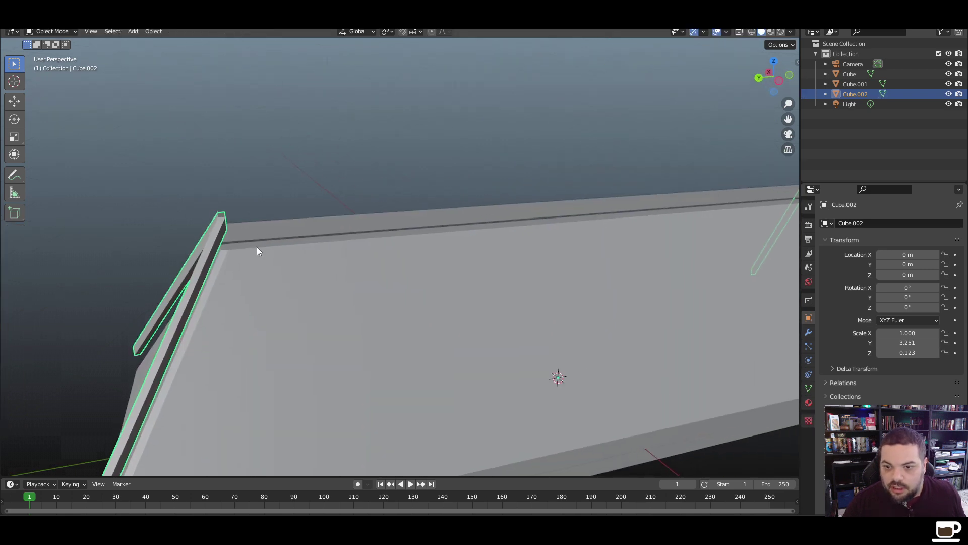
{"action": "key", "text": "g"}
{"action": "key", "text": "z"}
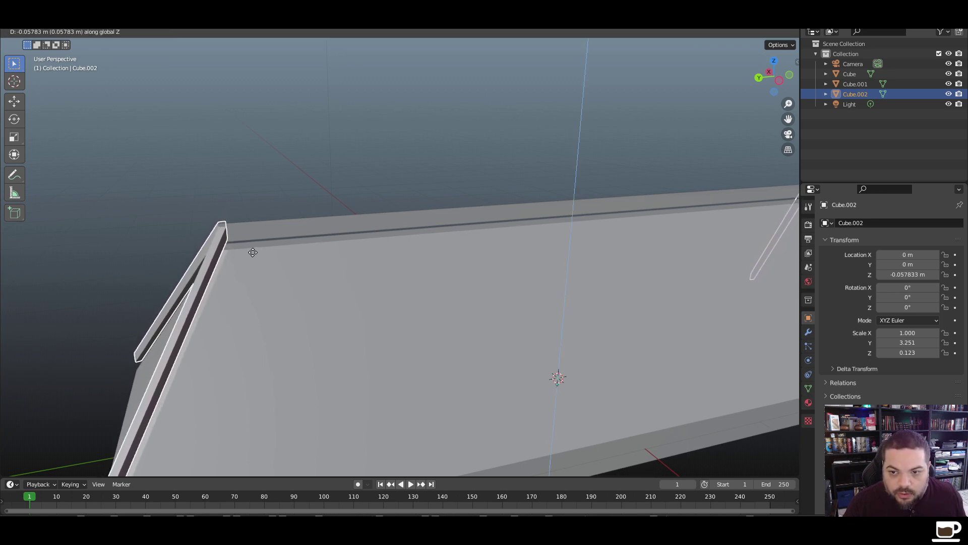
{"action": "left_click", "coordinate": [256, 245]}
{"action": "left_click", "coordinate": [265, 206]}
Drop Cube.002 to Z -0.073943 m, abandoning a vertical scale, and open its mesh
{"action": "middle_click_drag", "start_coordinate": [266, 207], "coordinate": [507, 224]}
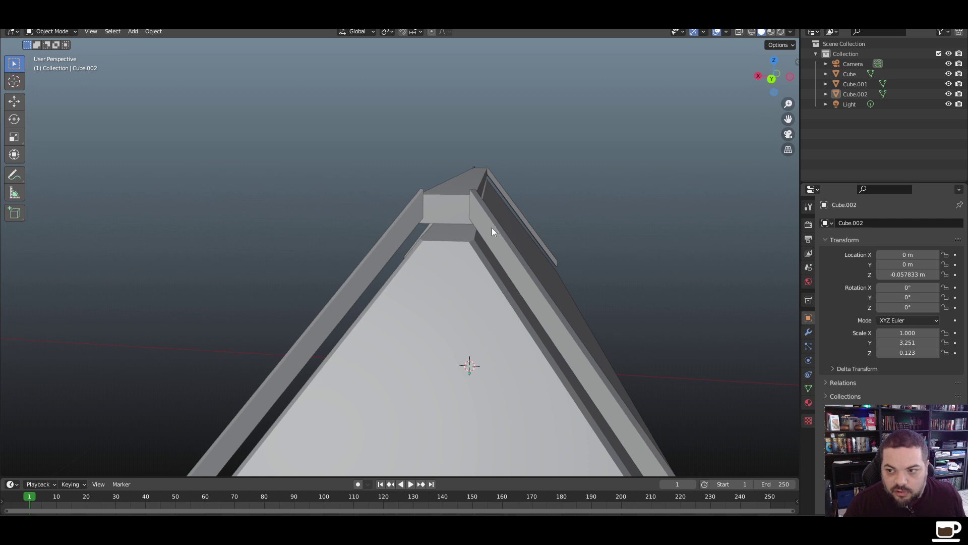
{"action": "left_click", "coordinate": [492, 230]}
{"action": "key", "text": "g"}
{"action": "key", "text": "z"}
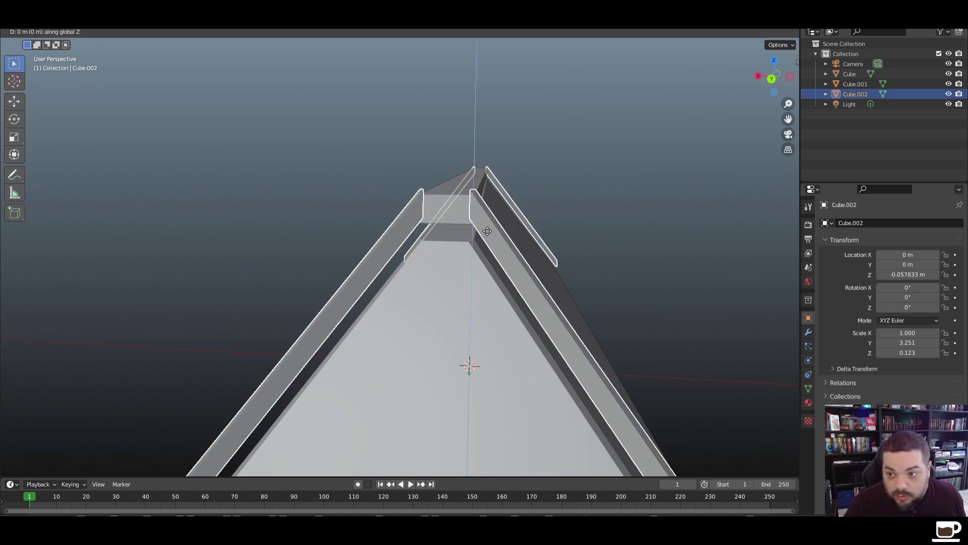
{"action": "left_click", "coordinate": [489, 233]}
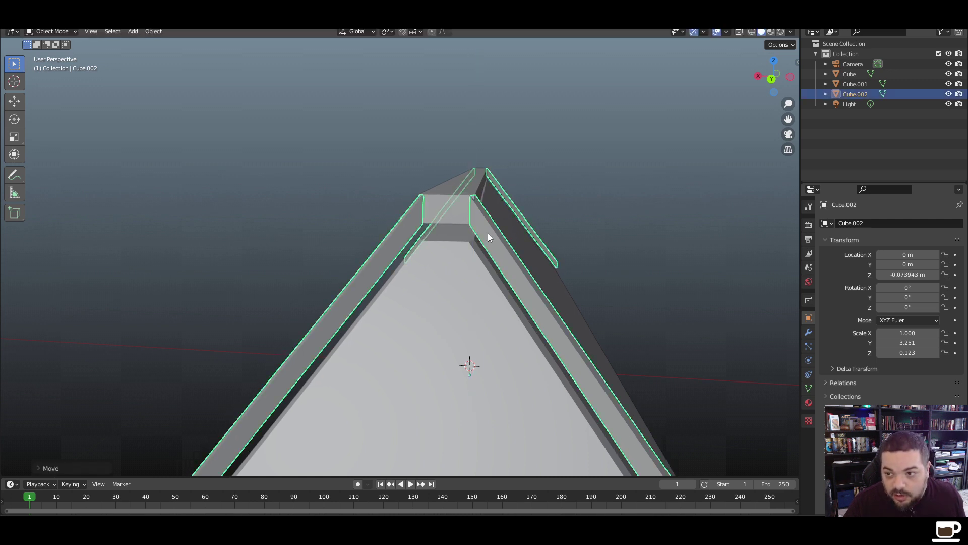
{"action": "key", "text": "s"}
{"action": "key", "text": "z"}
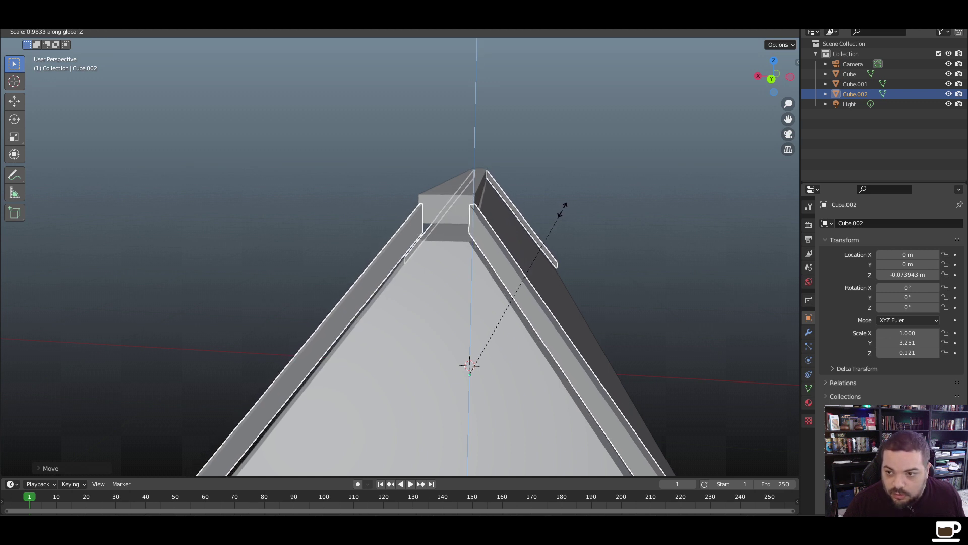
{"action": "key", "text": "Escape"}
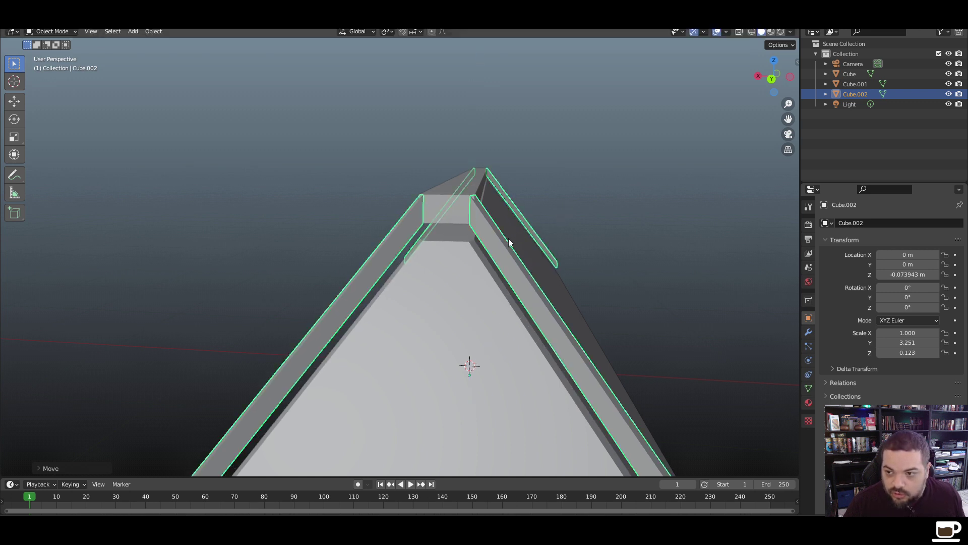
{"action": "key", "text": "Tab"}
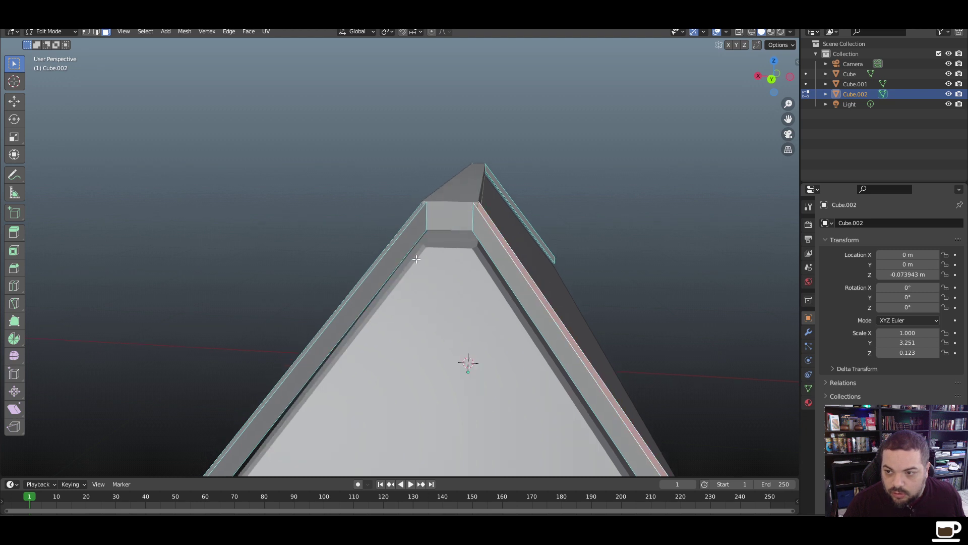
Select the long edge strip and bevel trim faces and nudge them along Z
{"action": "middle_click_drag", "start_coordinate": [416, 258], "coordinate": [437, 262]}
{"action": "left_click", "coordinate": [534, 255]}
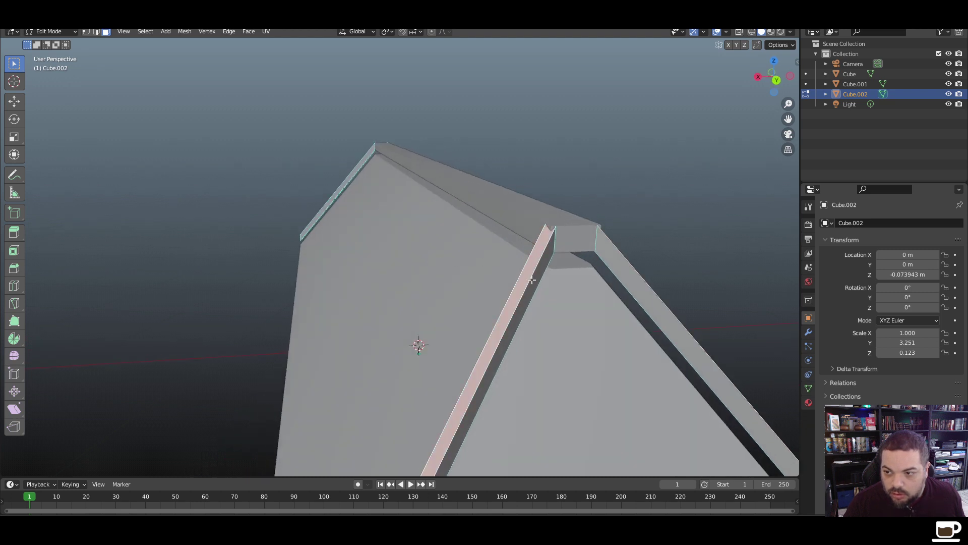
{"action": "middle_click_drag", "start_coordinate": [532, 279], "coordinate": [361, 294]}
{"action": "left_click", "coordinate": [435, 384]}
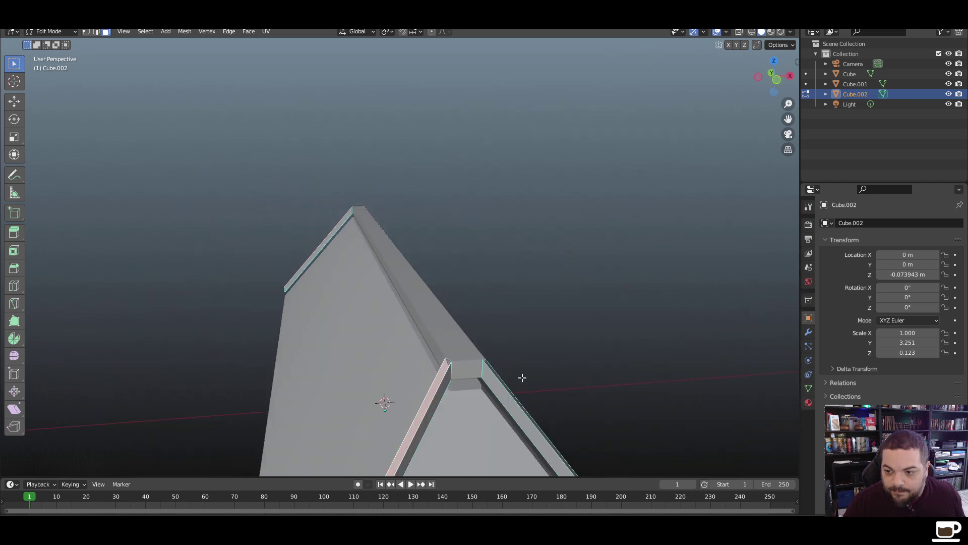
{"action": "middle_click_drag", "start_coordinate": [521, 378], "coordinate": [300, 385]}
{"action": "left_click", "coordinate": [285, 386], "text": "shift"}
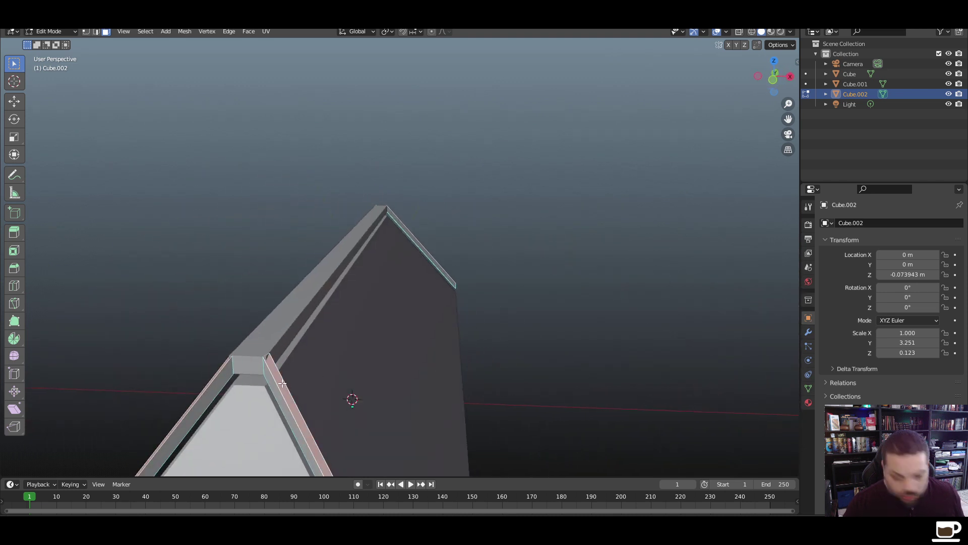
{"action": "key", "text": "g"}
{"action": "key", "text": "z"}
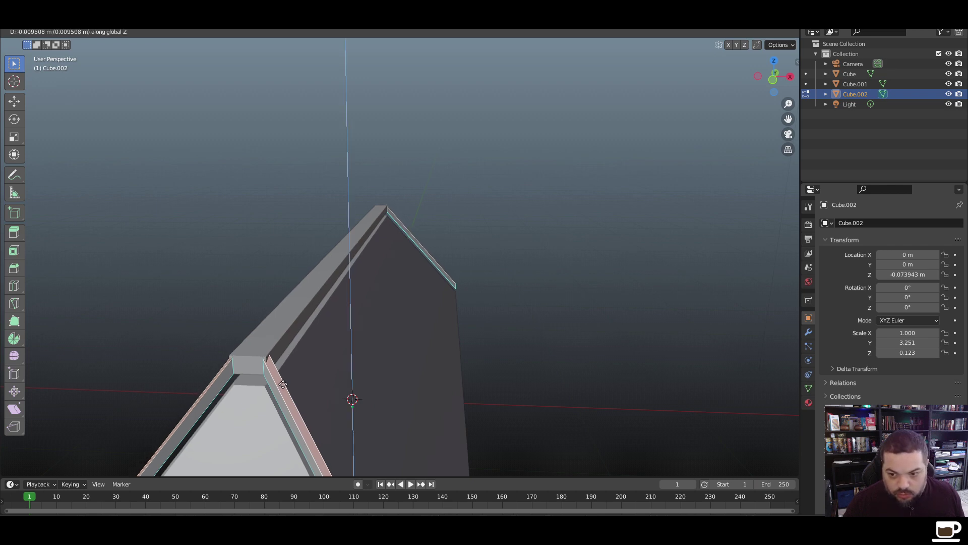
{"action": "left_click", "coordinate": [295, 389]}
Lift the whole Cube.002 trim object to Location Z -0.068004 m
{"action": "key", "text": "Tab"}
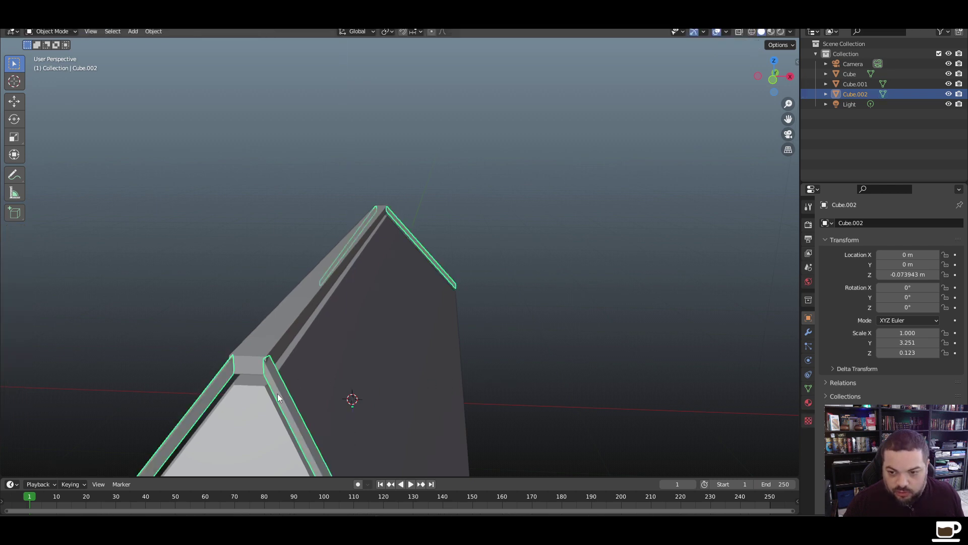
{"action": "middle_click_drag", "start_coordinate": [278, 394], "coordinate": [323, 364]}
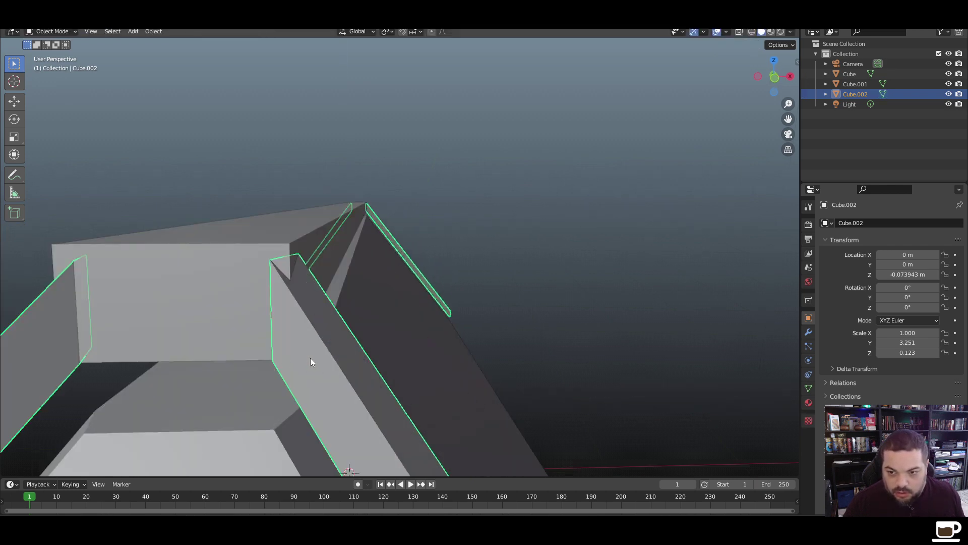
{"action": "key", "text": "g"}
{"action": "key", "text": "z"}
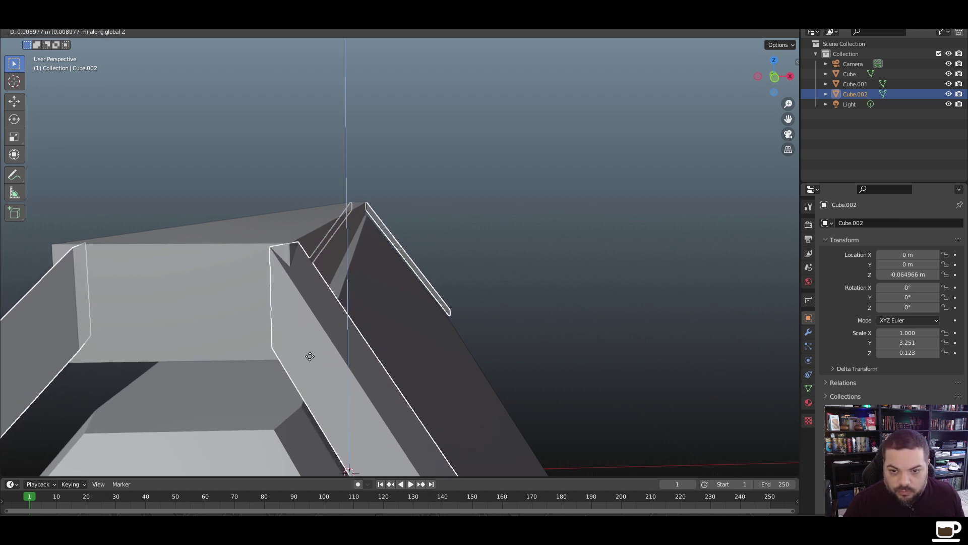
{"action": "left_click", "coordinate": [312, 360]}
{"action": "left_click", "coordinate": [592, 302]}
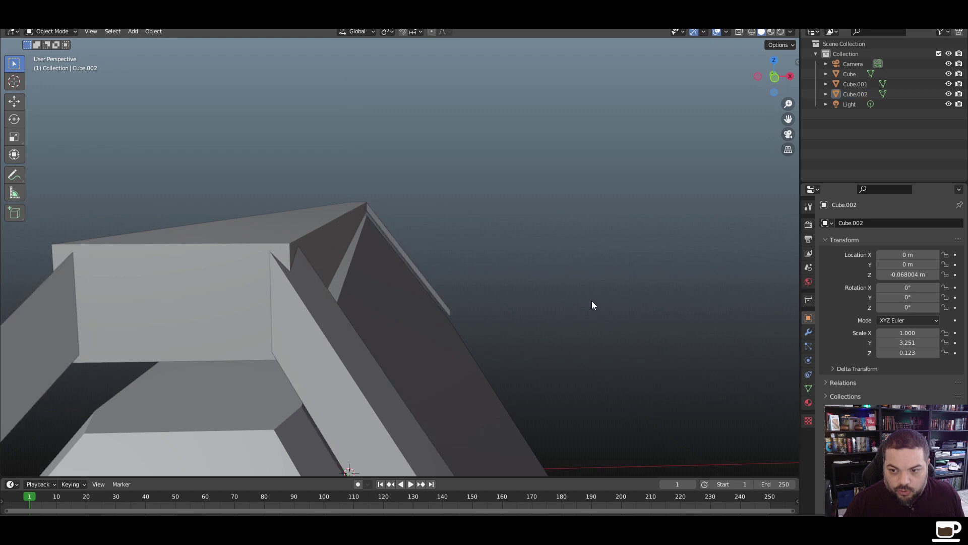
{"action": "middle_click_drag", "start_coordinate": [591, 302], "coordinate": [409, 379]}
{"action": "middle_click_drag", "start_coordinate": [509, 377], "coordinate": [471, 386]}
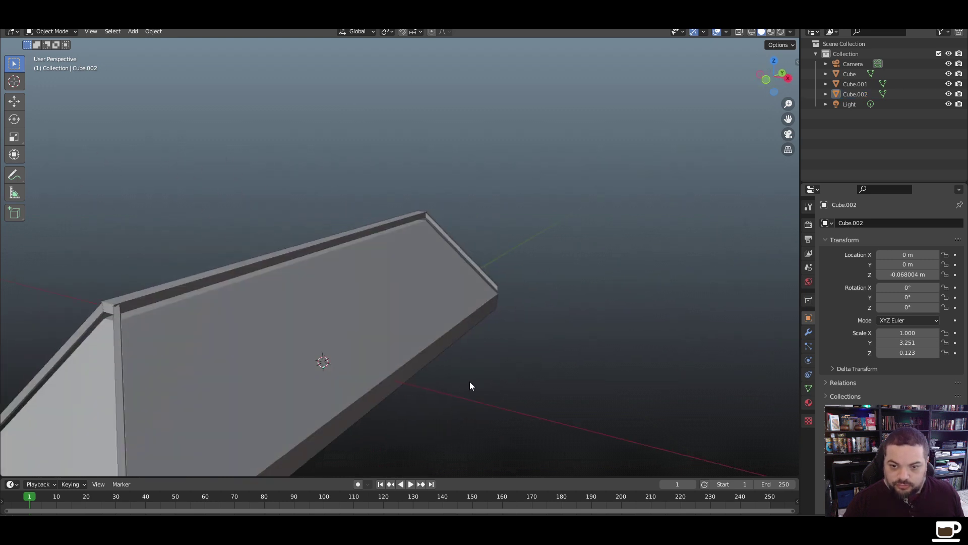
Select the ridge cap Cube.001, then the edge trim Cube.002, zooming in to compare
{"action": "left_click", "coordinate": [165, 296]}
{"action": "middle_click_drag", "start_coordinate": [165, 297], "coordinate": [123, 324]}
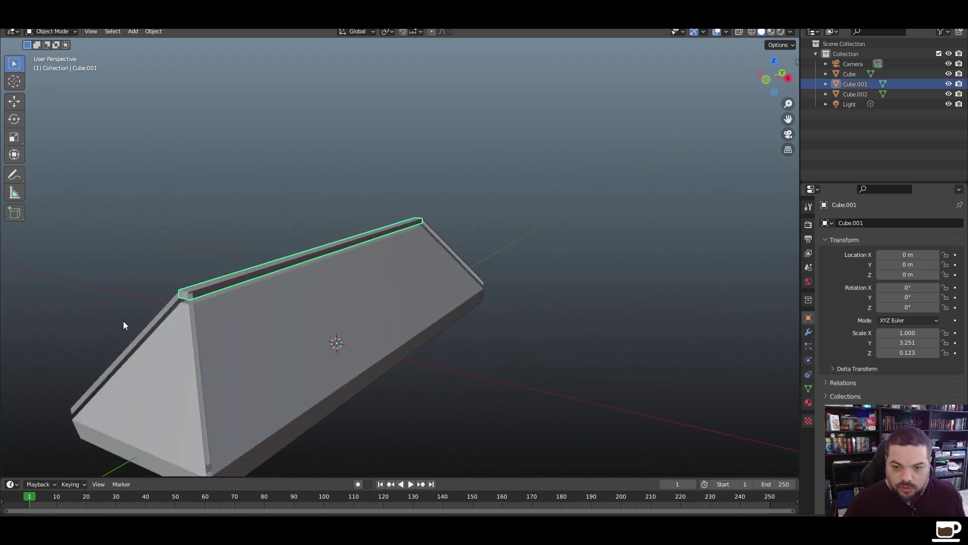
{"action": "left_click", "coordinate": [195, 319]}
{"action": "scroll", "coordinate": [210, 309], "scroll_direction": "up", "scroll_amount": 4}
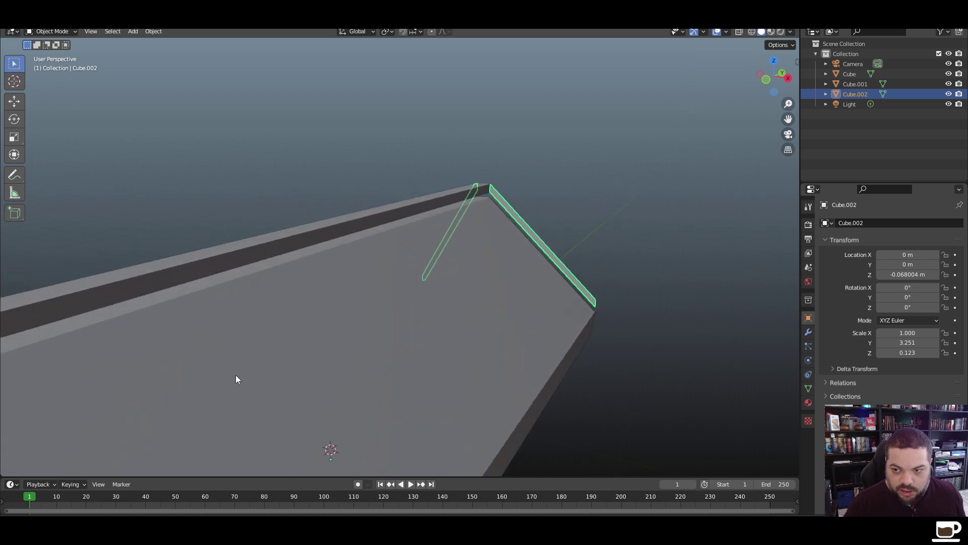
{"action": "scroll", "coordinate": [238, 381], "scroll_direction": "up", "scroll_amount": 3}
{"action": "scroll", "coordinate": [488, 276], "scroll_direction": "down", "scroll_amount": 2}
{"action": "left_click", "coordinate": [379, 184]}
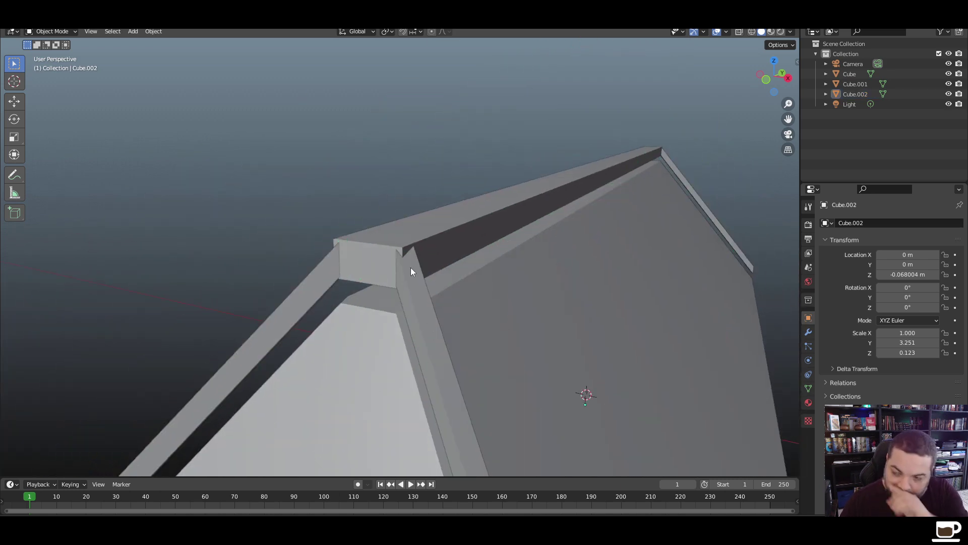
Raise Cube.002 to Z -0.065748 m, then box-select the other roof pieces
{"action": "left_click", "coordinate": [411, 271]}
{"action": "key", "text": "g"}
{"action": "key", "text": "z"}
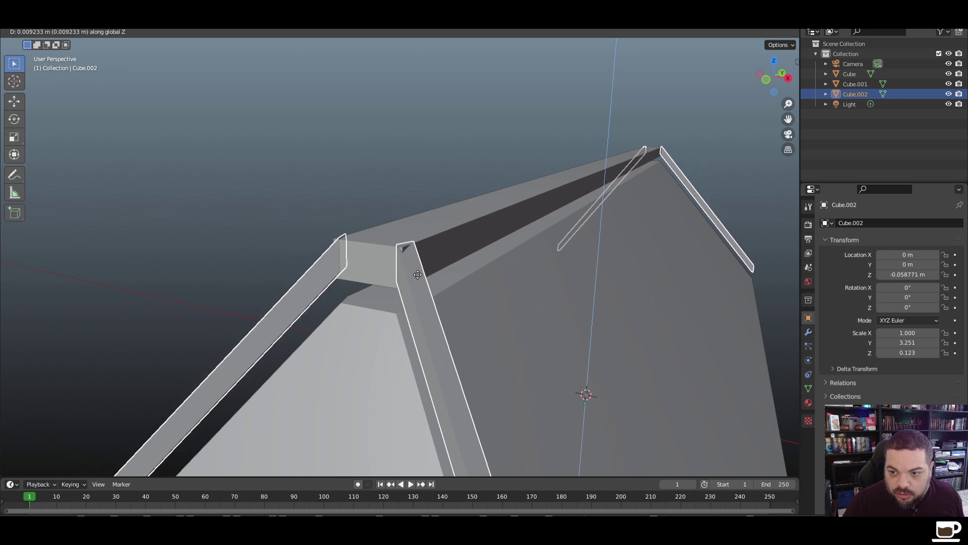
{"action": "left_click", "coordinate": [418, 276]}
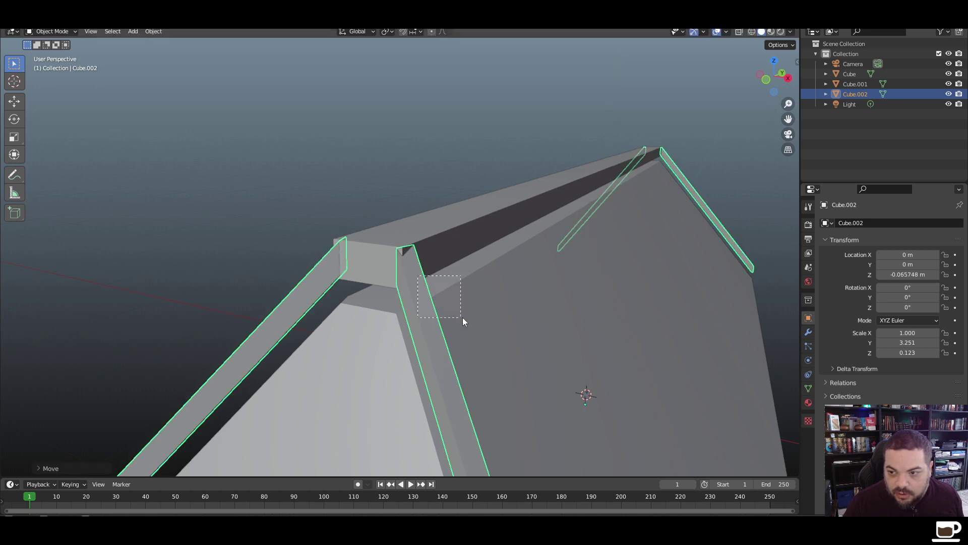
{"action": "left_click_drag", "start_coordinate": [462, 317], "coordinate": [462, 316]}
{"action": "mouse_move", "coordinate": [462, 317]}
{"action": "middle_mouse_down"}
{"action": "mouse_move", "coordinate": [389, 330]}
{"action": "mouse_move", "coordinate": [466, 307]}
{"action": "mouse_move", "coordinate": [438, 314]}
{"action": "mouse_move", "coordinate": [451, 313]}
{"action": "middle_mouse_up"}
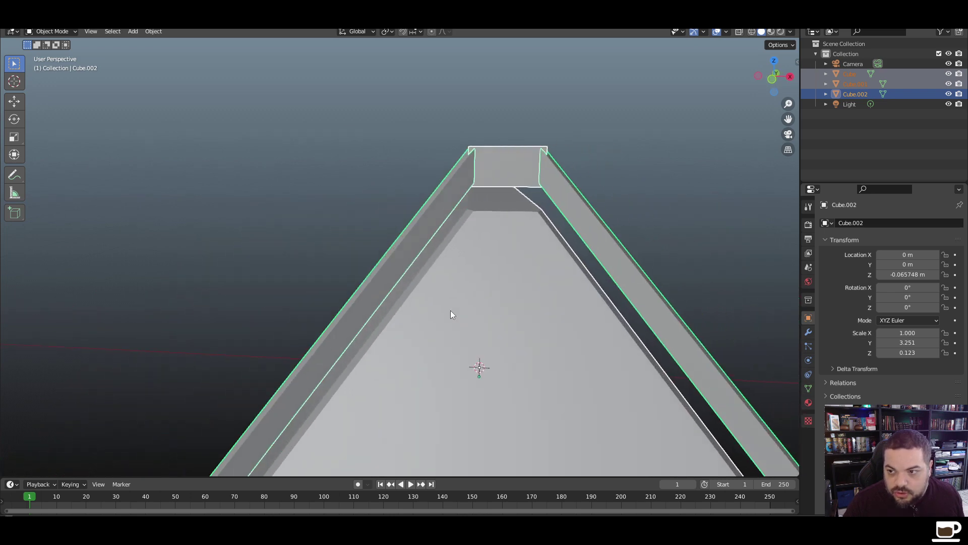
Try stretching the roof pieces, then Cube.002 alone, along X, cancelling both times
{"action": "key", "text": "s"}
{"action": "key", "text": "x"}
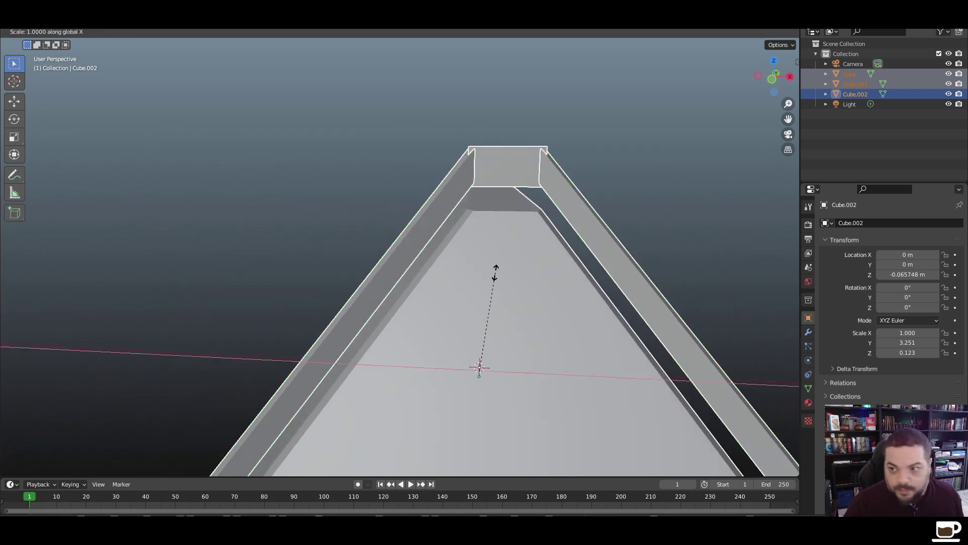
{"action": "key", "text": "Escape"}
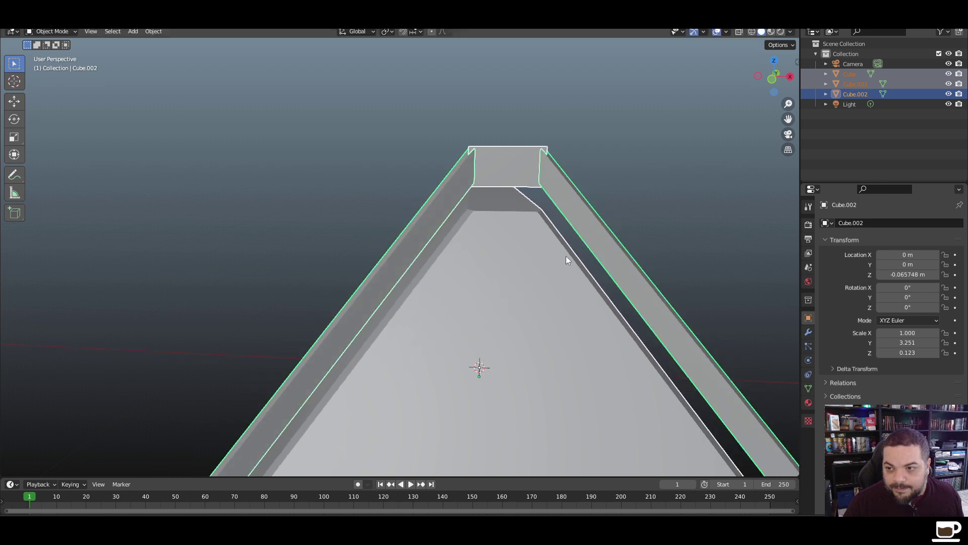
{"action": "left_click", "coordinate": [653, 187]}
{"action": "left_click", "coordinate": [574, 206]}
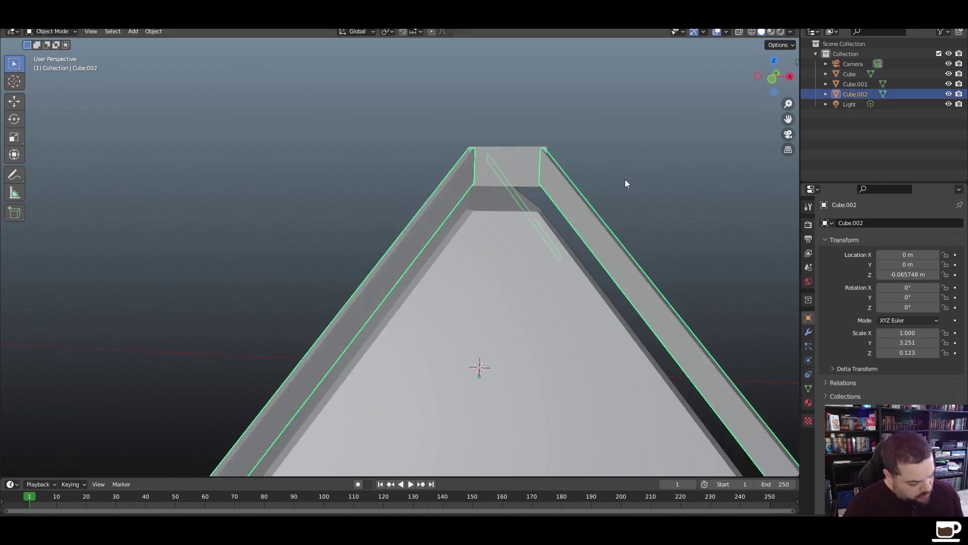
{"action": "key", "text": "s"}
{"action": "key", "text": "x"}
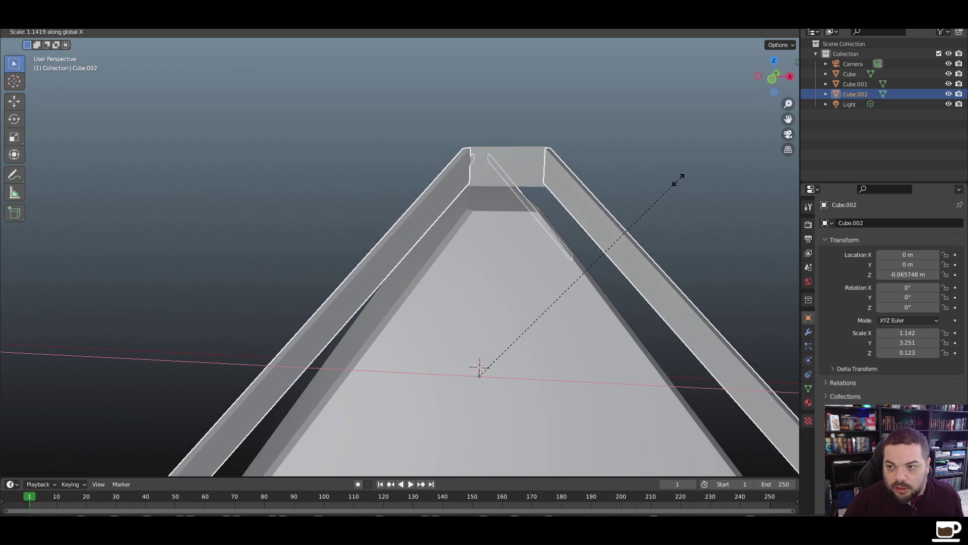
{"action": "key", "text": "Escape"}
{"action": "middle_click_drag", "start_coordinate": [655, 215], "coordinate": [644, 222]}
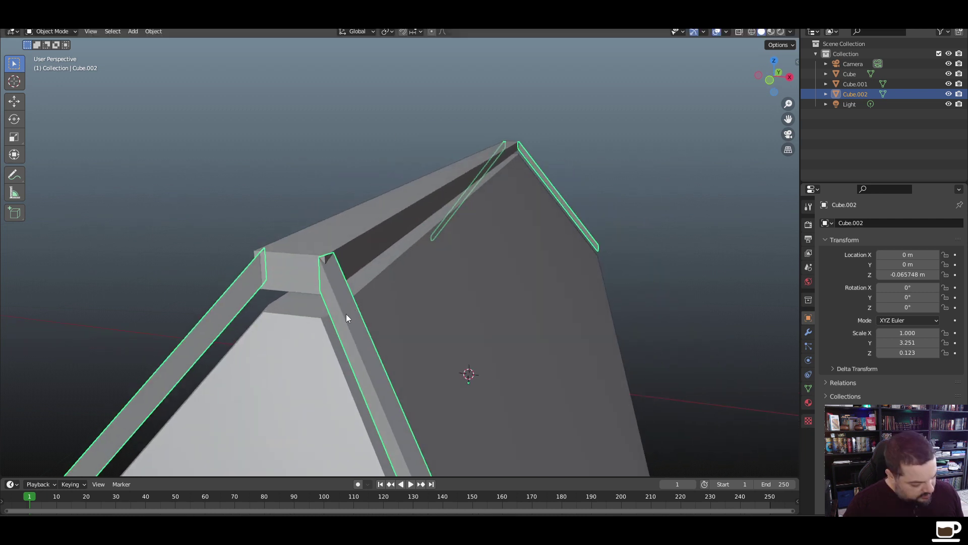
Set Cube.002 to Location Z -0.066477 m and reopen its mesh for editing
{"action": "key", "text": "g"}
{"action": "key", "text": "z"}
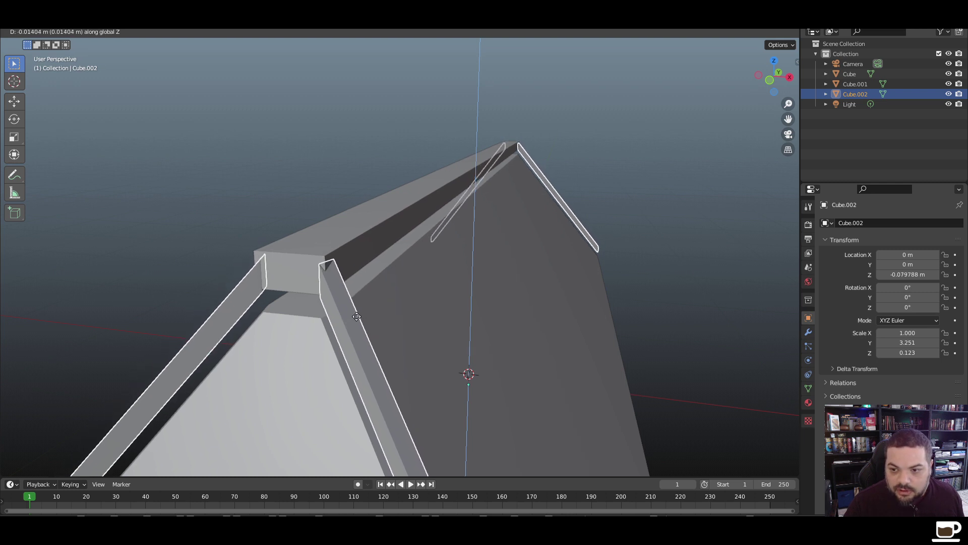
{"action": "left_click", "coordinate": [360, 315]}
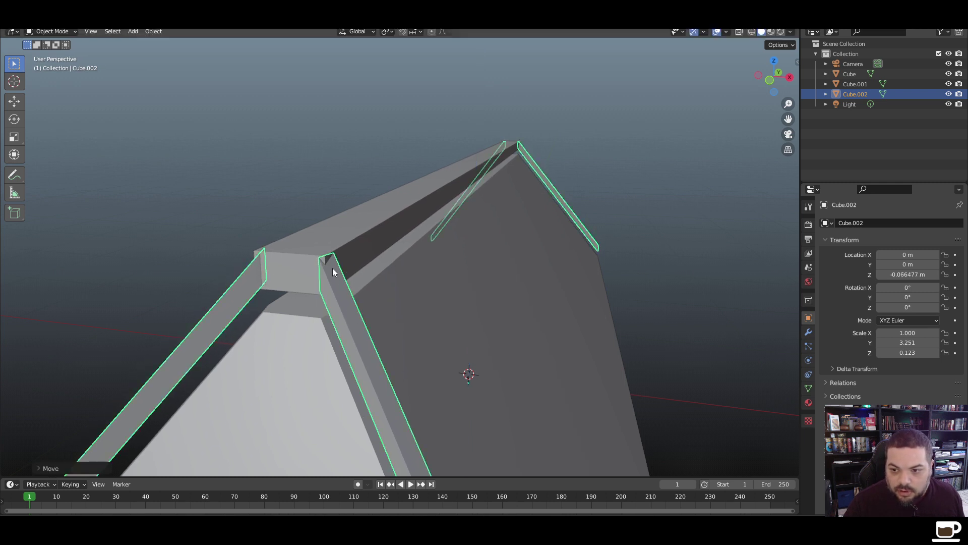
{"action": "key", "text": "Tab"}
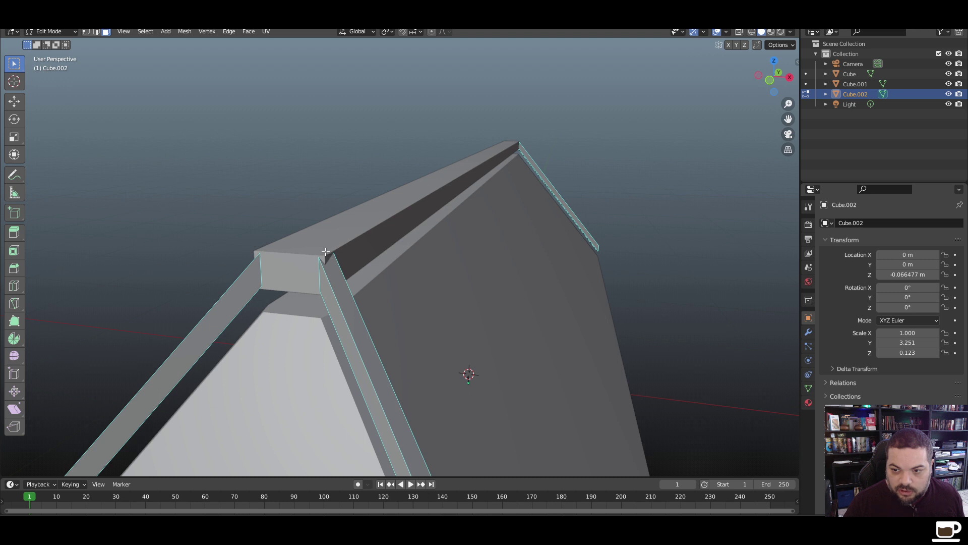
Lower the ridge beam Cube.001 and edge trim Cube.002 together along Z
{"action": "left_click", "coordinate": [325, 255]}
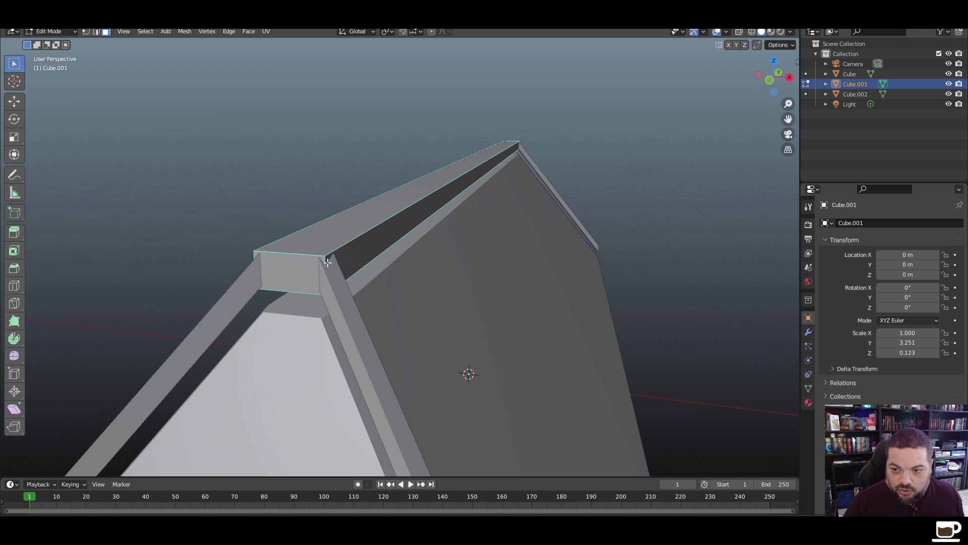
{"action": "key", "text": "Tab"}
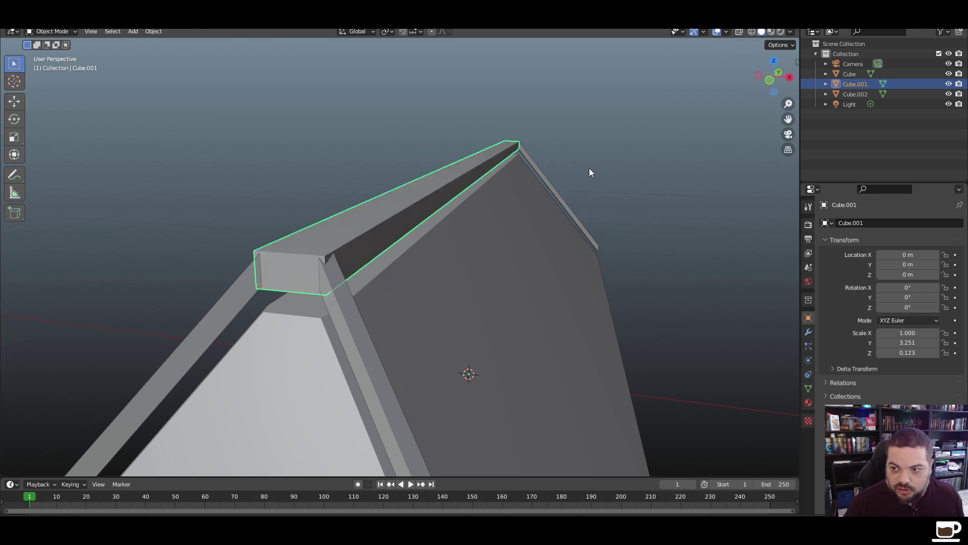
{"action": "left_click", "coordinate": [590, 171]}
{"action": "left_click", "coordinate": [352, 255]}
{"action": "left_click", "coordinate": [349, 303], "text": "shift"}
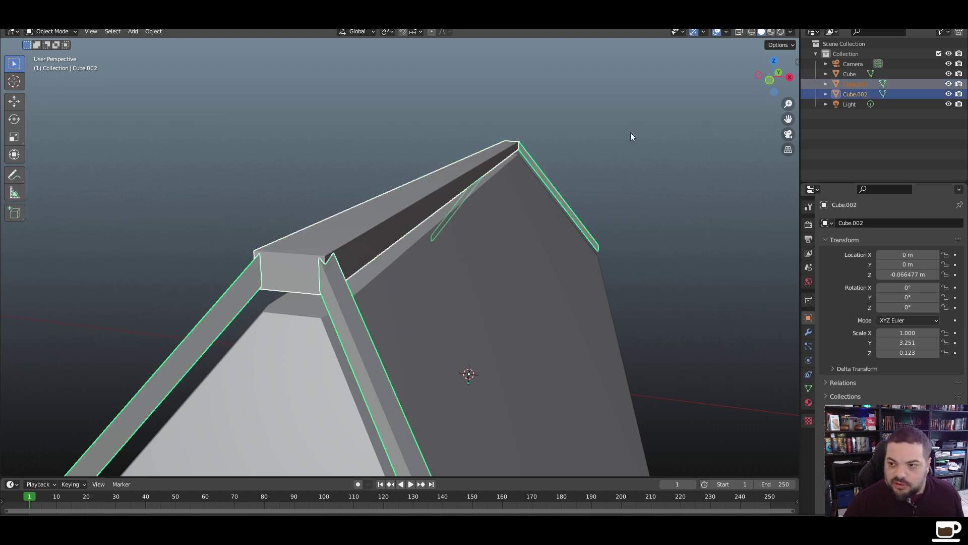
{"action": "left_click", "coordinate": [631, 136]}
{"action": "left_click", "coordinate": [355, 306]}
{"action": "left_click", "coordinate": [352, 236], "text": "shift"}
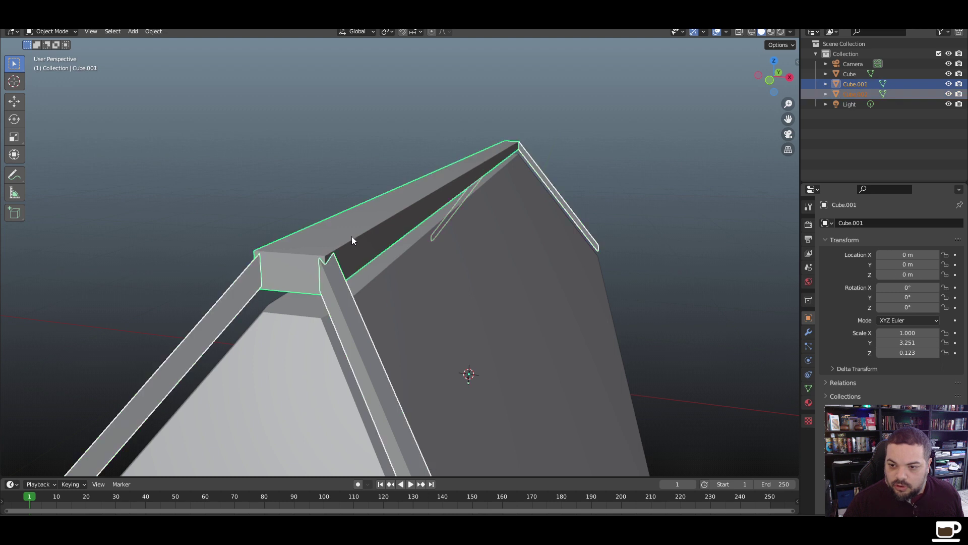
{"action": "key", "text": "g"}
{"action": "key", "text": "z"}
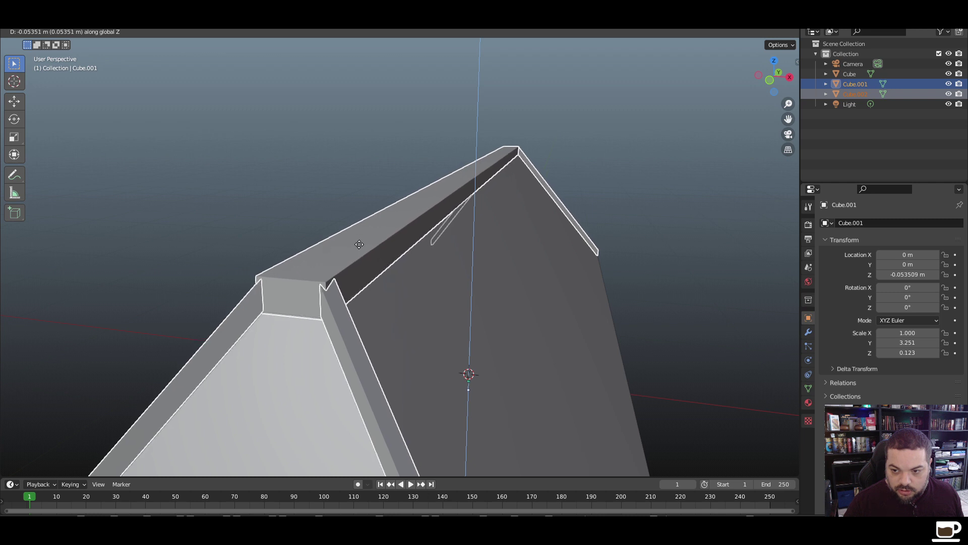
{"action": "left_click", "coordinate": [359, 244]}
{"action": "left_click", "coordinate": [346, 192]}
Orbit around the roof, then minimize the Chrome reference page to return to Blender
{"action": "scroll", "coordinate": [374, 319], "scroll_direction": "down", "scroll_amount": 4}
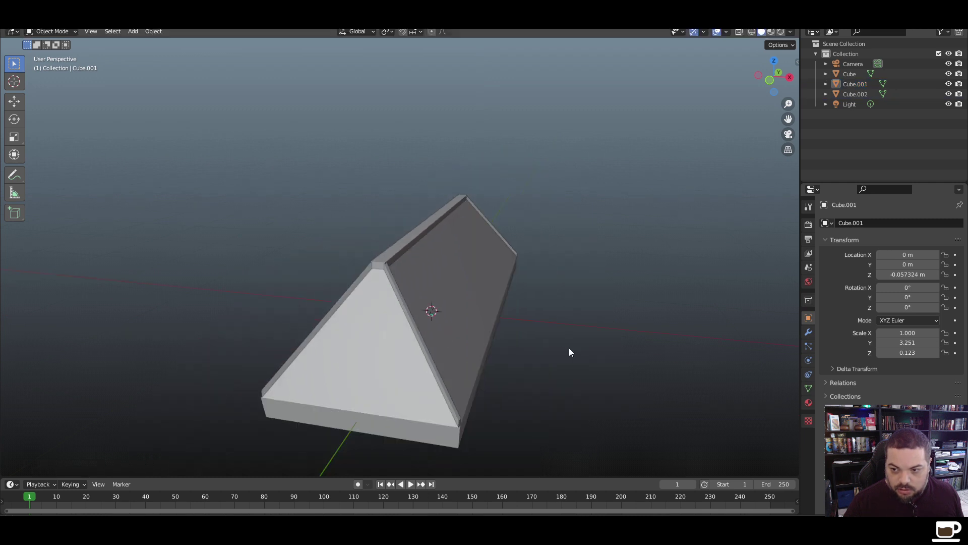
{"action": "middle_click_drag", "start_coordinate": [570, 352], "coordinate": [535, 357]}
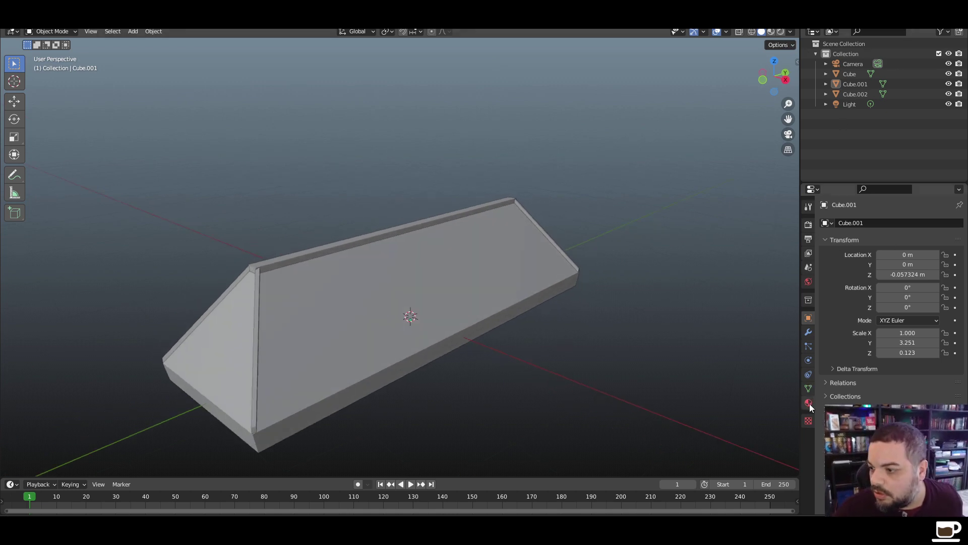
{"action": "mouse_move", "coordinate": [363, 347]}
{"action": "middle_mouse_down"}
{"action": "mouse_move", "coordinate": [453, 352]}
{"action": "mouse_move", "coordinate": [376, 346]}
{"action": "middle_mouse_up"}
{"action": "key", "text": "alt+Tab"}
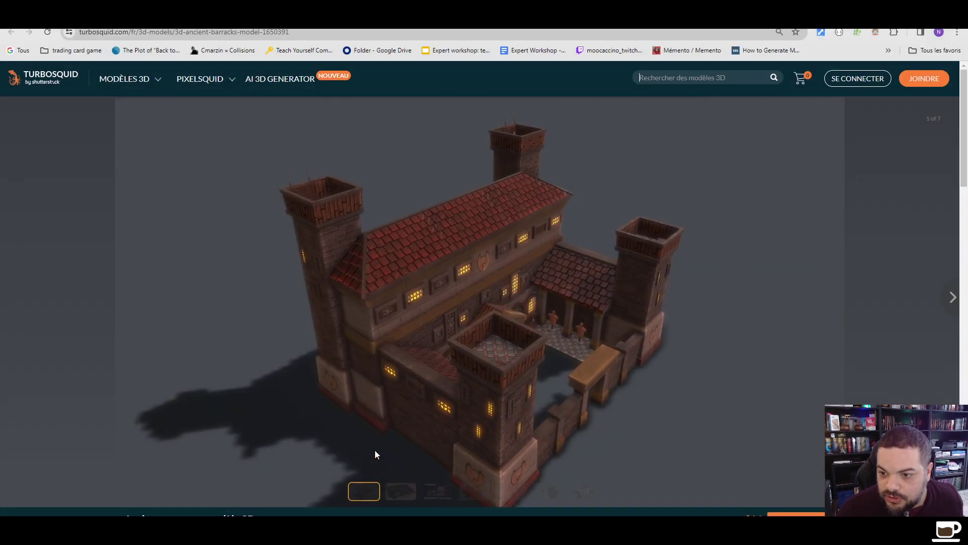
{"action": "mouse_move", "coordinate": [260, 527]}
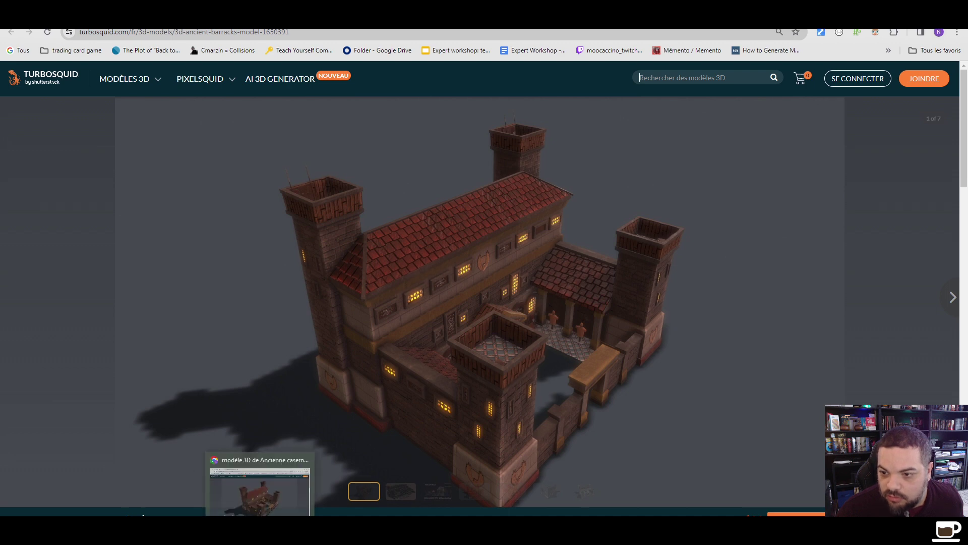
{"action": "left_click", "coordinate": [260, 527]}
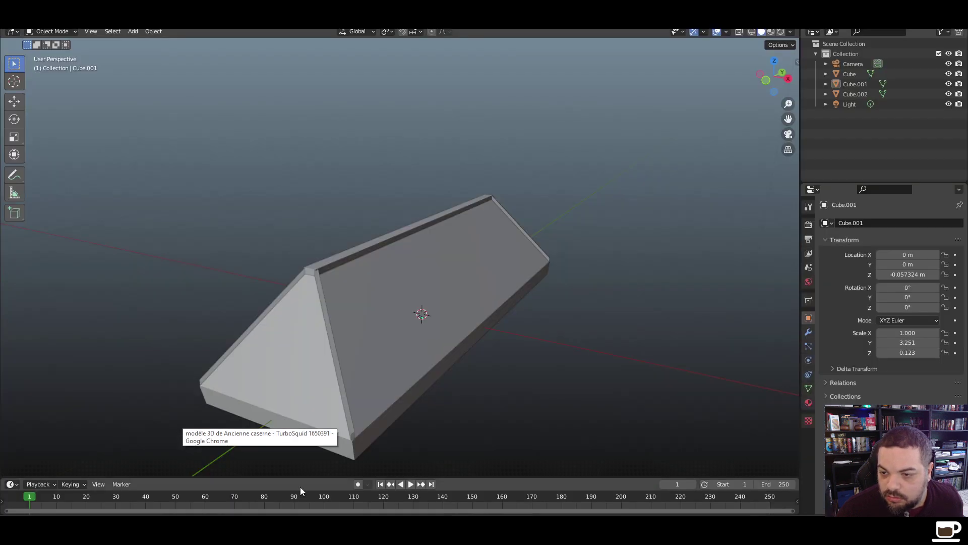
Add a new cube and shrink it to a scale of 0.121
{"action": "middle_click_drag", "start_coordinate": [555, 366], "coordinate": [498, 374]}
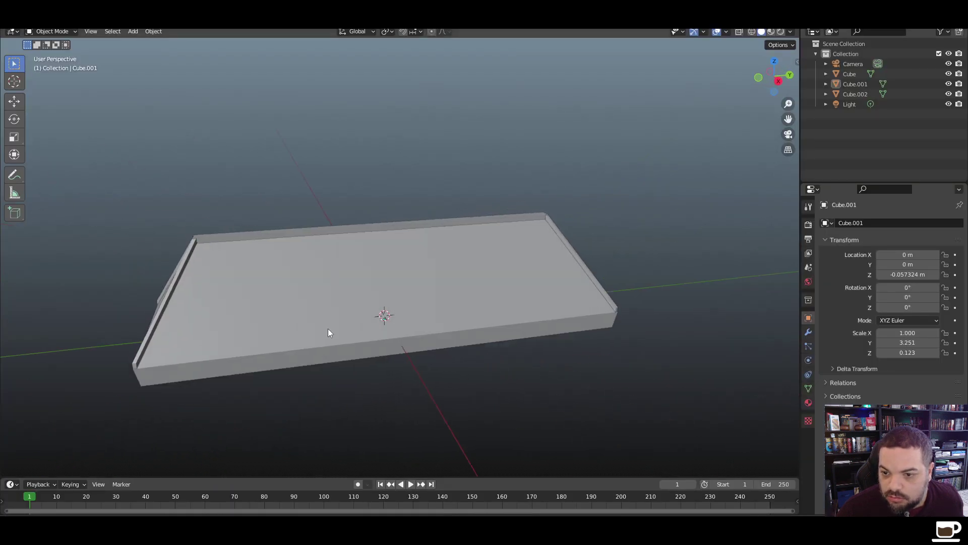
{"action": "middle_click_drag", "start_coordinate": [240, 211], "coordinate": [303, 203]}
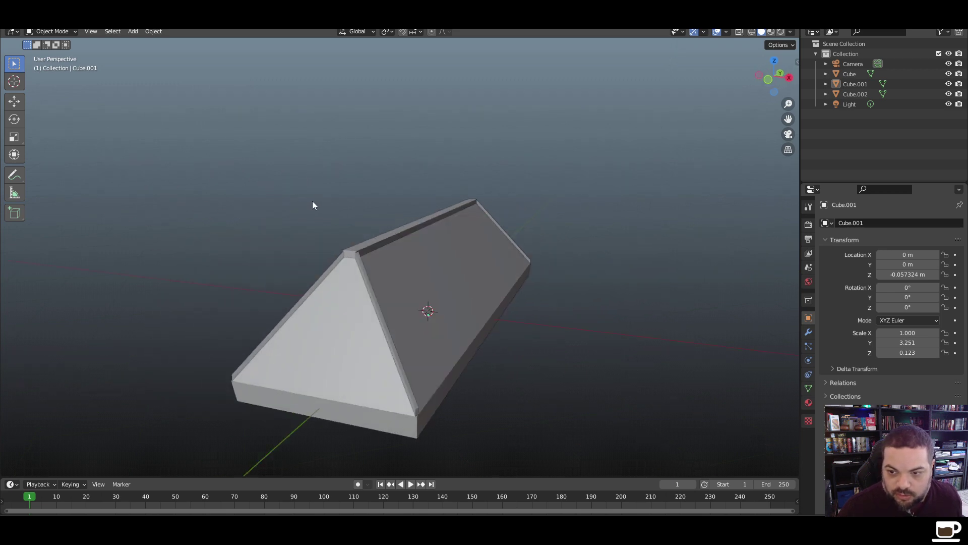
{"action": "key", "text": "shift+a"}
{"action": "mouse_move", "coordinate": [308, 210]}
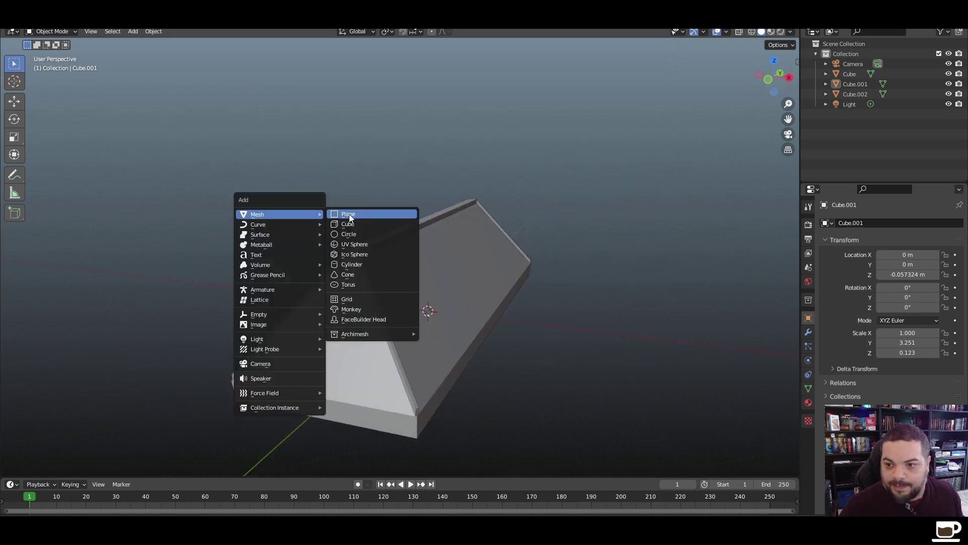
{"action": "left_click", "coordinate": [386, 224]}
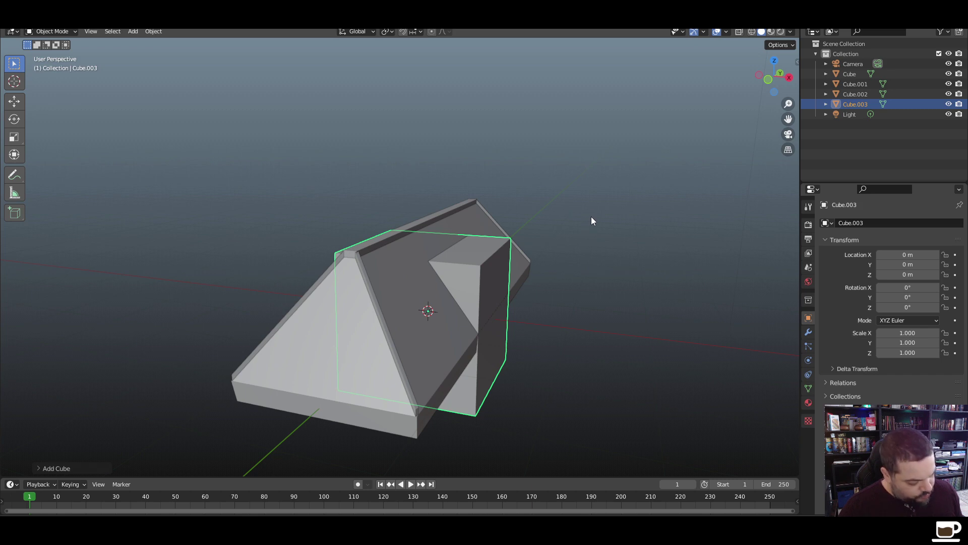
{"action": "key", "text": "s"}
{"action": "left_click", "coordinate": [443, 297]}
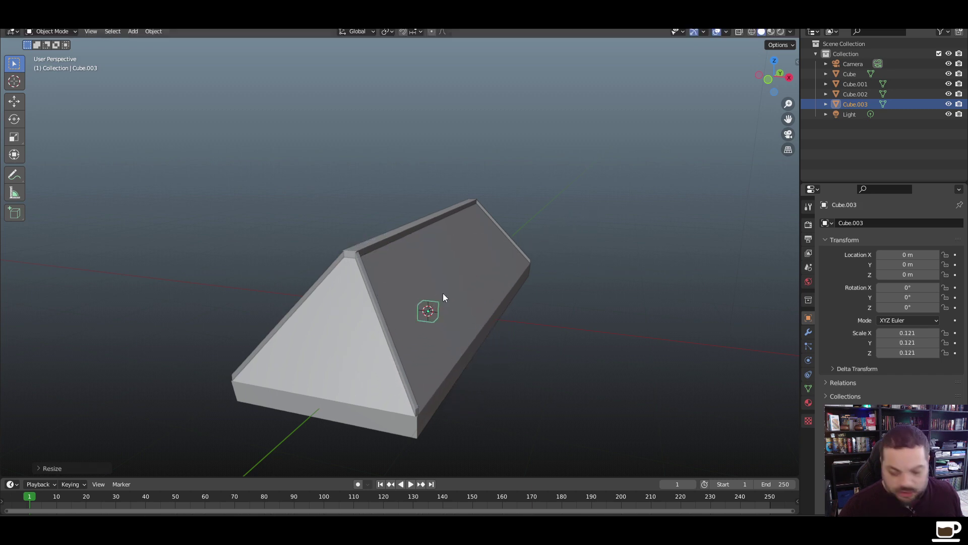
Raise the small cube along Z onto the roof ridge at 1.519 m
{"action": "key", "text": "g"}
{"action": "key", "text": "z"}
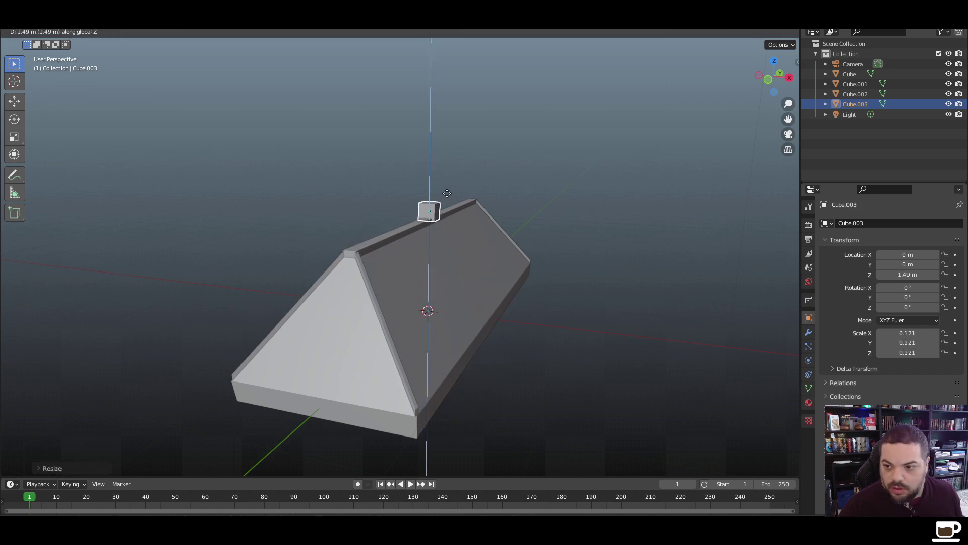
{"action": "left_click", "coordinate": [448, 193]}
{"action": "middle_click_drag", "start_coordinate": [471, 244], "coordinate": [424, 281]}
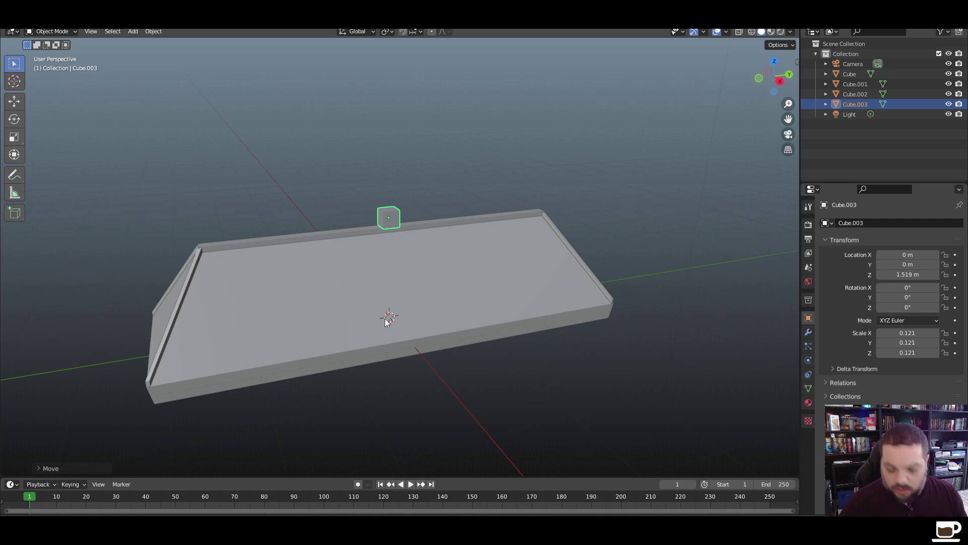
From a side view, scale the small cube thinner along X
{"action": "key", "text": "KP_3"}
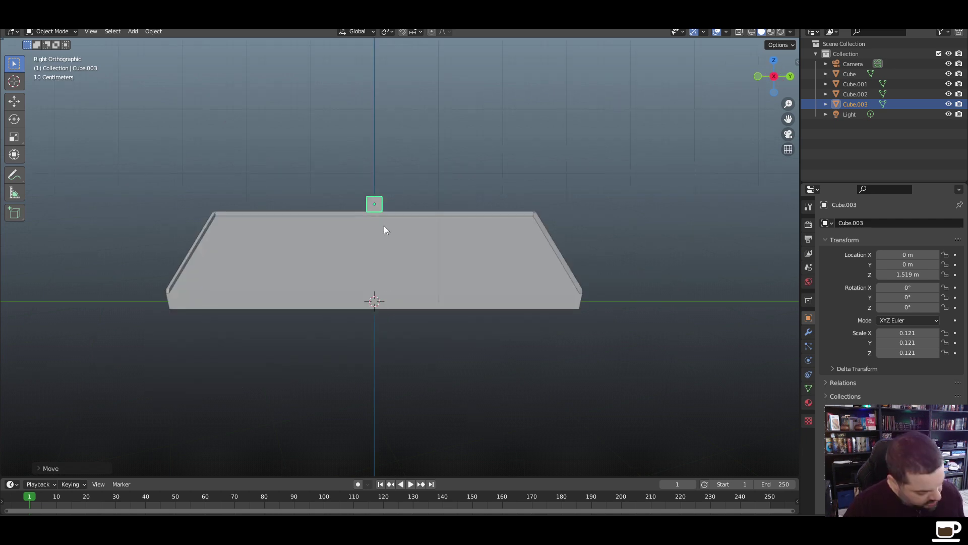
{"action": "middle_click_drag", "start_coordinate": [384, 230], "coordinate": [454, 251]}
{"action": "key", "text": "s"}
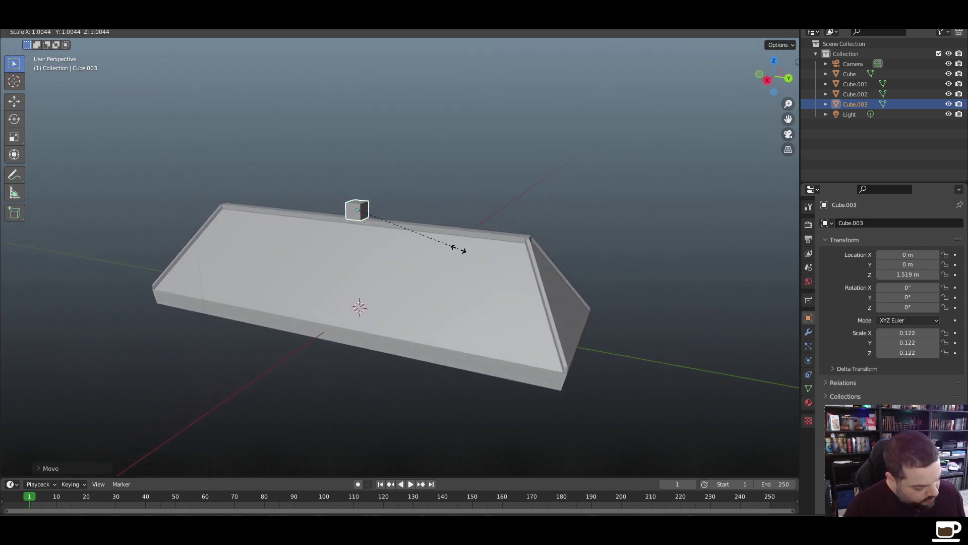
{"action": "key", "text": "y"}
{"action": "key", "text": "x"}
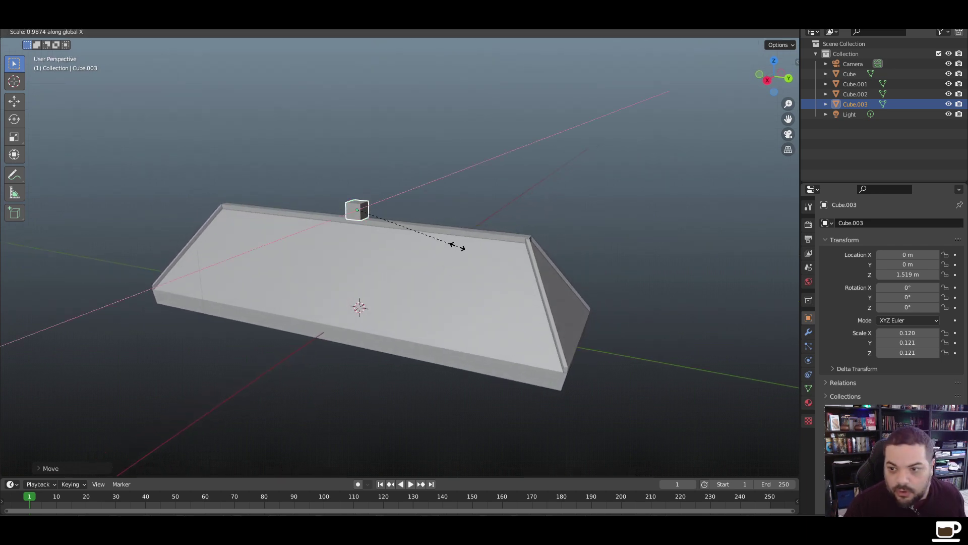
{"action": "left_click", "coordinate": [380, 230]}
{"action": "key", "text": "alt+a"}
Scale the cube along X again, down to 0.023
{"action": "middle_click_drag", "start_coordinate": [424, 243], "coordinate": [395, 277]}
{"action": "left_click", "coordinate": [353, 206]}
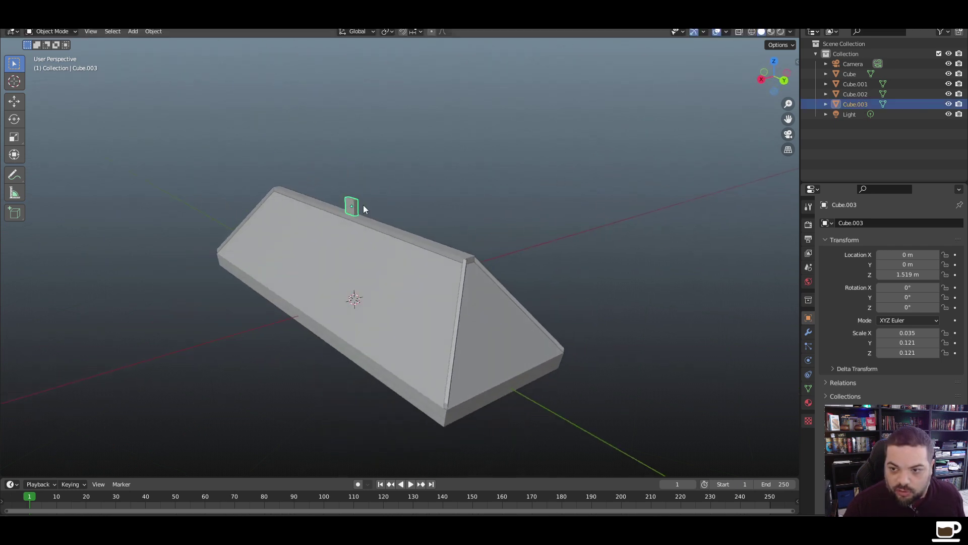
{"action": "key", "text": "s"}
{"action": "key", "text": "x"}
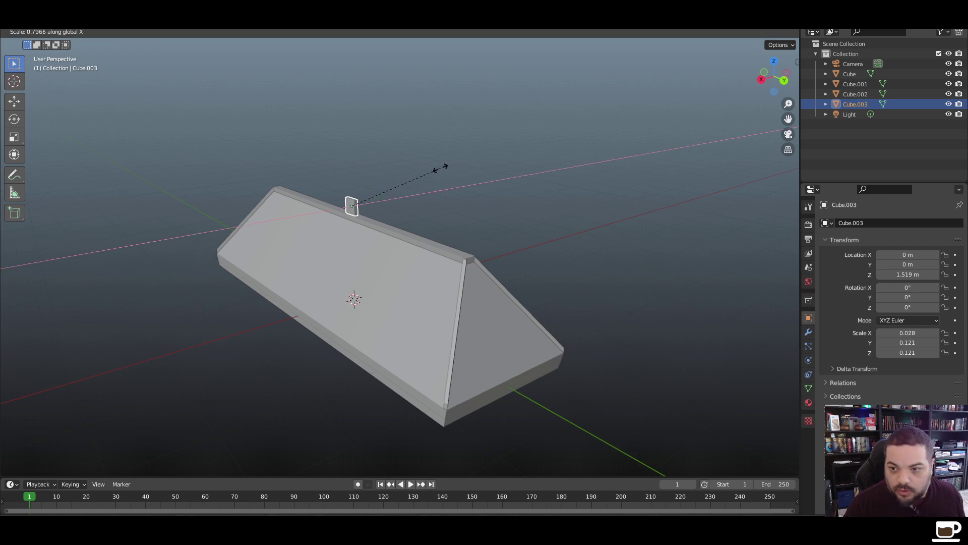
{"action": "left_click", "coordinate": [423, 170]}
{"action": "key", "text": "alt+a"}
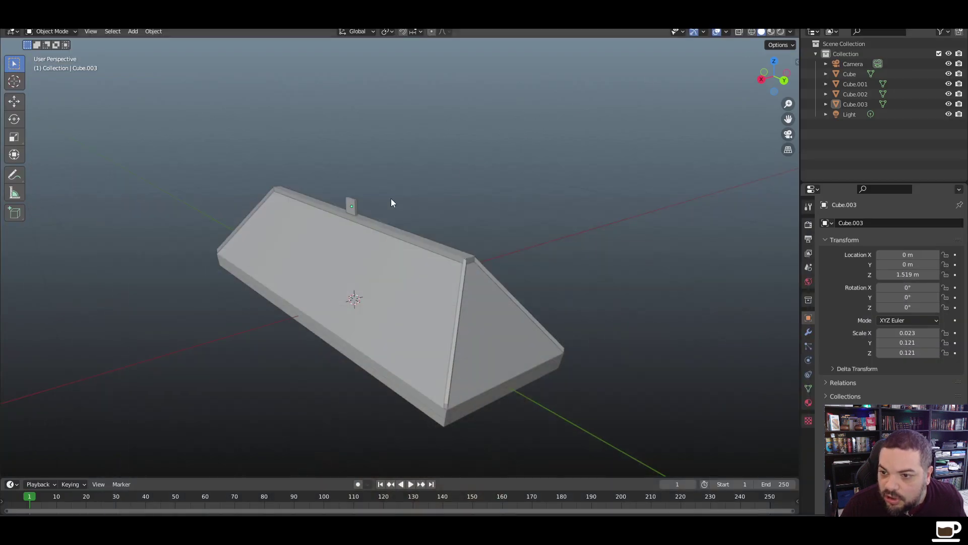
{"action": "scroll", "coordinate": [391, 198], "scroll_direction": "up", "scroll_amount": 8}
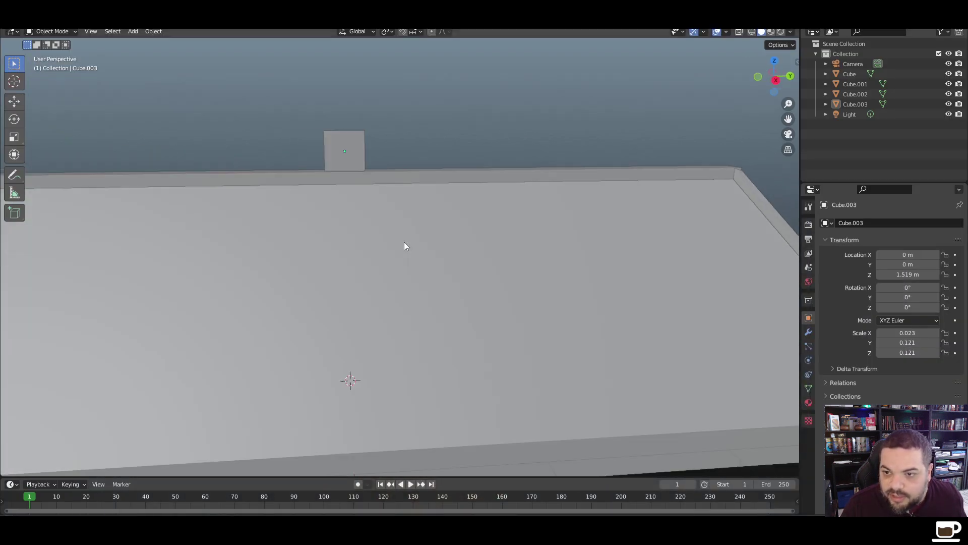
Stretch the thin slab along Z to a height scale of 0.141
{"action": "left_click", "coordinate": [363, 156]}
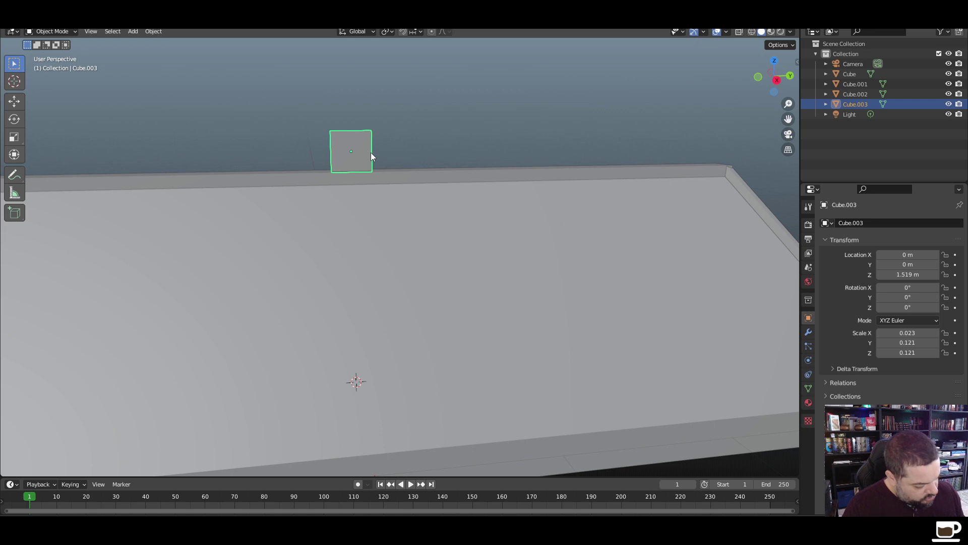
{"action": "key", "text": "s"}
{"action": "key", "text": "z"}
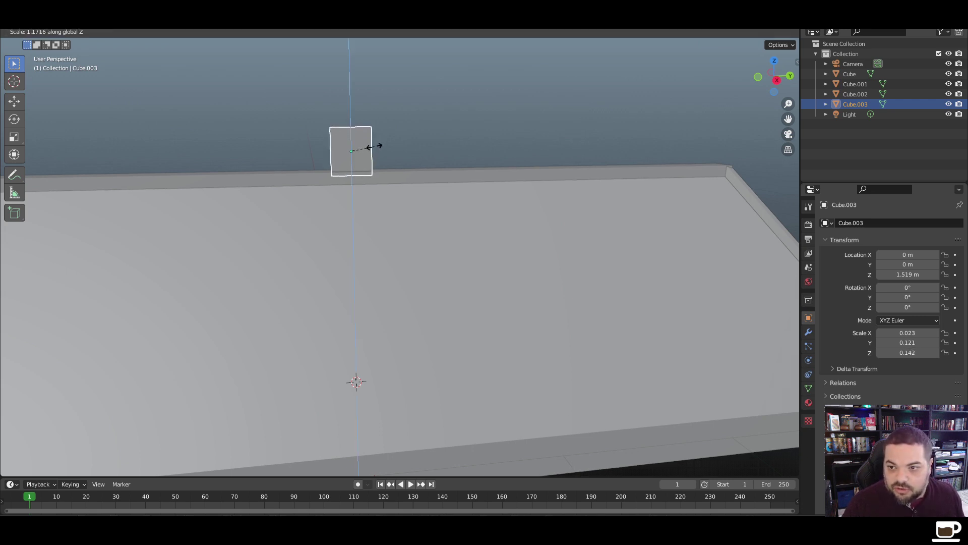
{"action": "left_click", "coordinate": [374, 145]}
Reselect the slab and bring up the save-file dialog with Ctrl+S
{"action": "left_click", "coordinate": [427, 139]}
{"action": "middle_click_drag", "start_coordinate": [427, 139], "coordinate": [367, 165]}
{"action": "left_click", "coordinate": [367, 165]}
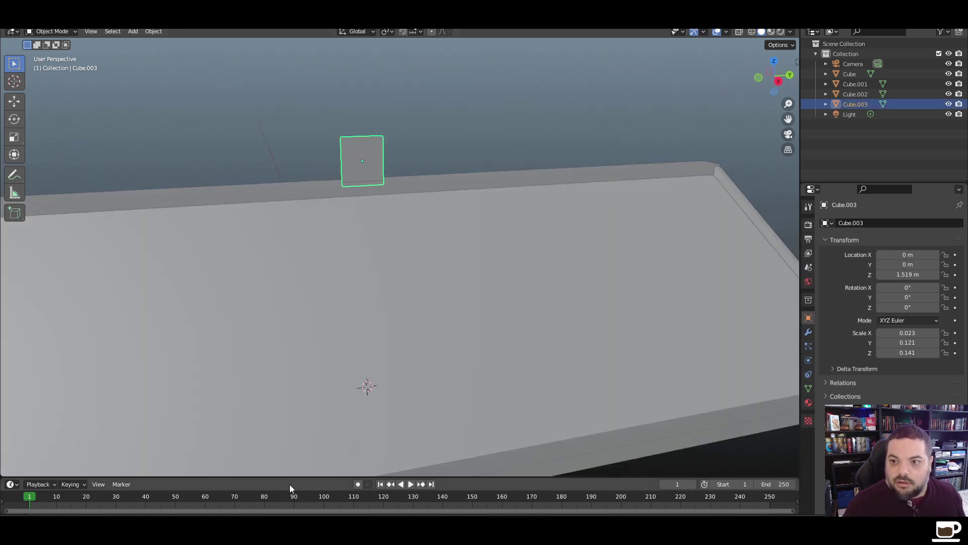
{"action": "key", "text": "ctrl+s"}
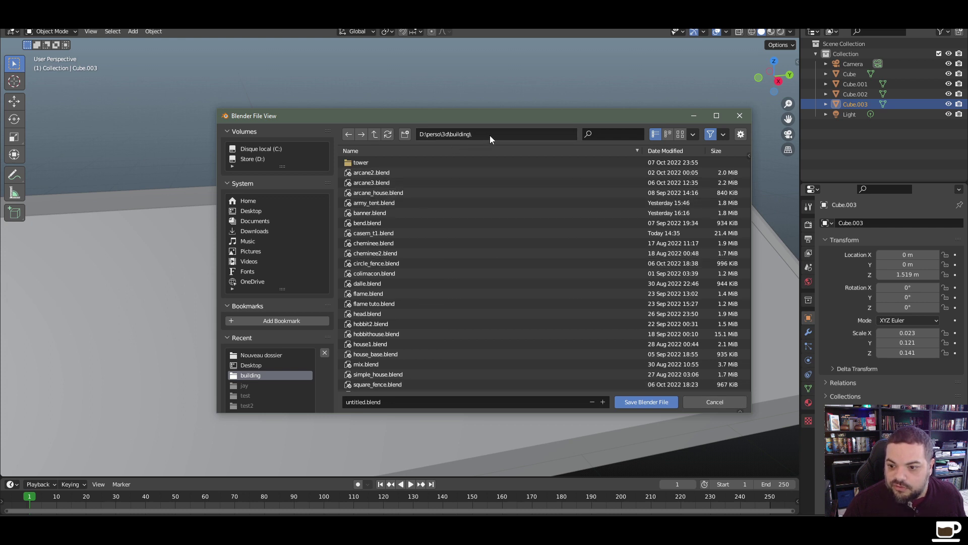
Replace 'untitled' with 'barrack' and save as barrack.blend in the building folder
{"action": "left_click", "coordinate": [366, 404]}
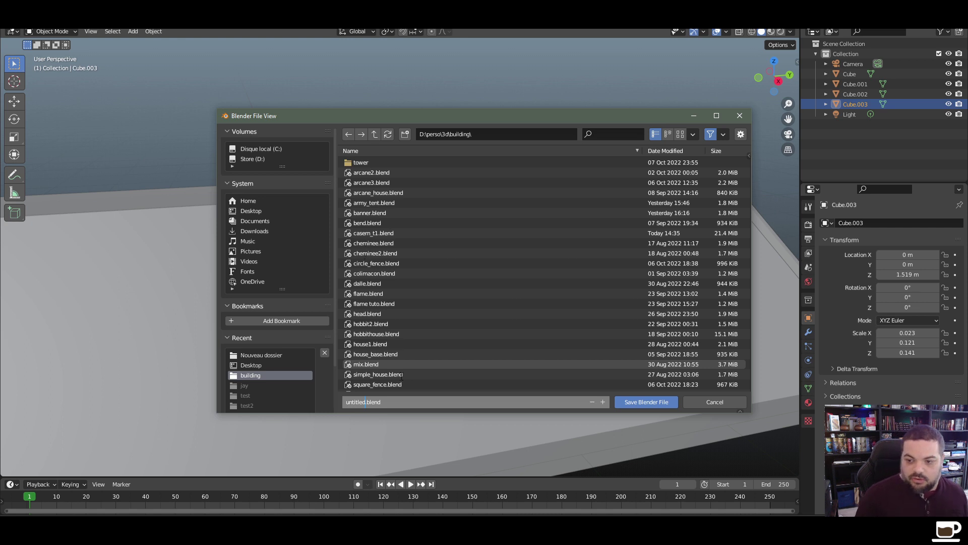
{"action": "key", "text": "shift+Home"}
{"action": "type", "text": "b"}
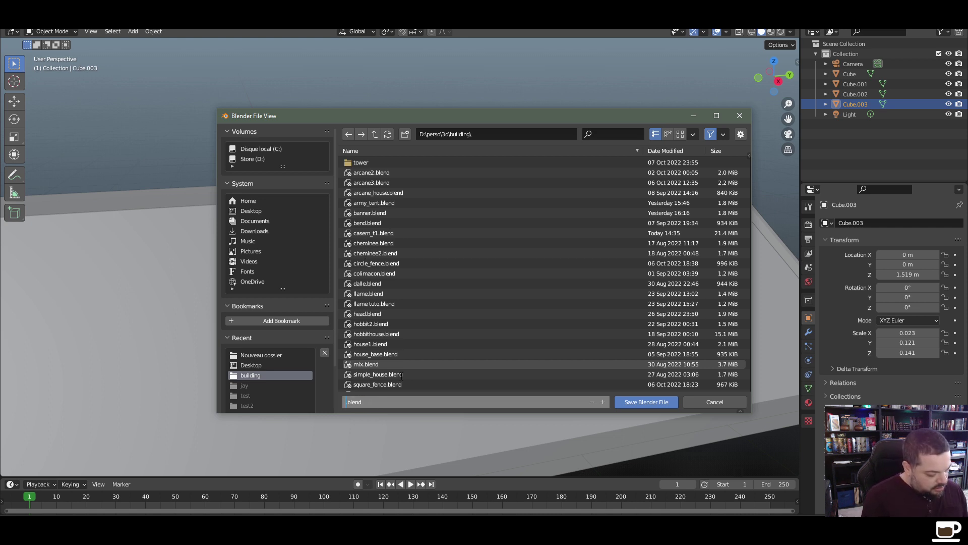
{"action": "type", "text": "arrack"}
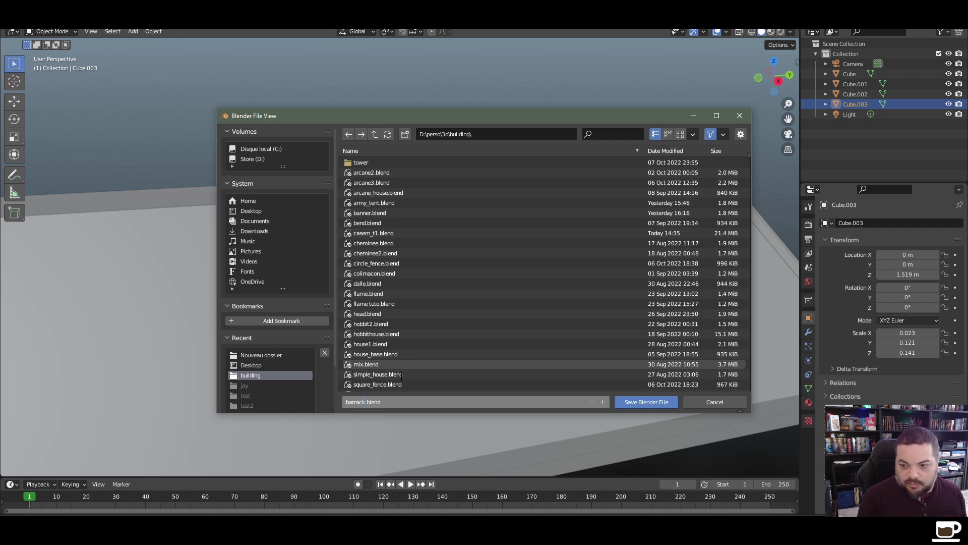
{"action": "left_click", "coordinate": [668, 406]}
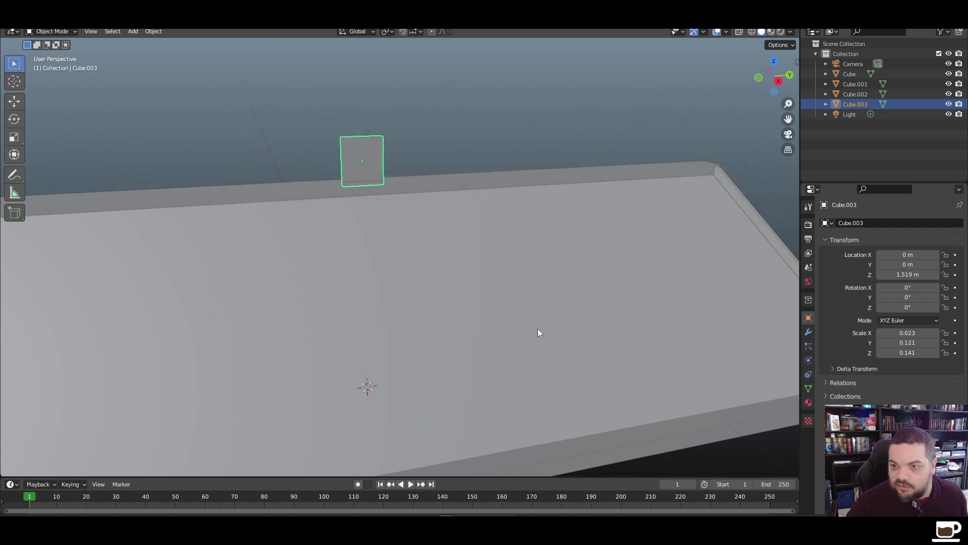
Switch to Right Orthographic view and shift the tile block toward the plate's left end
{"action": "mouse_move", "coordinate": [452, 334]}
{"action": "middle_mouse_down"}
{"action": "mouse_move", "coordinate": [435, 342]}
{"action": "mouse_move", "coordinate": [450, 341]}
{"action": "middle_mouse_up"}
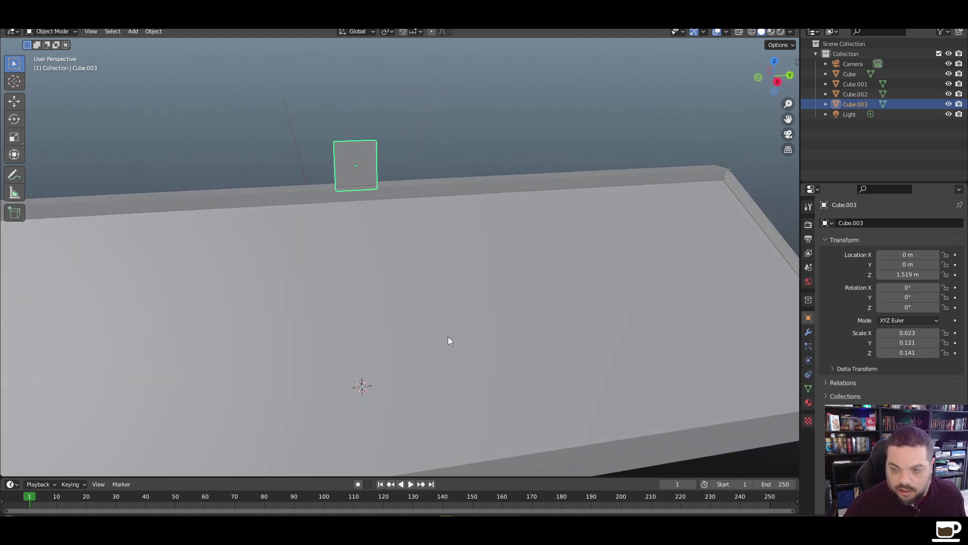
{"action": "mouse_move", "coordinate": [260, 524]}
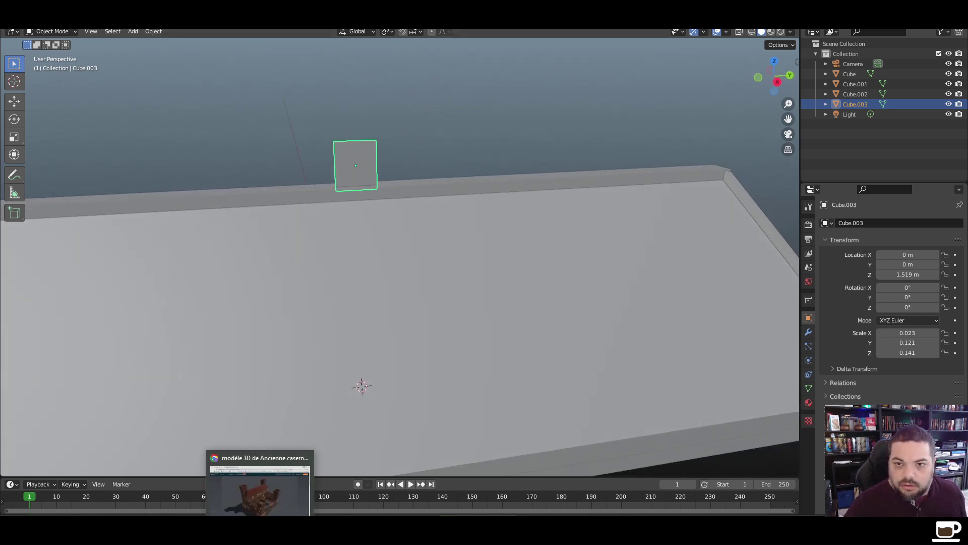
{"action": "mouse_move", "coordinate": [430, 286]}
{"action": "middle_mouse_down"}
{"action": "mouse_move", "coordinate": [356, 295]}
{"action": "mouse_move", "coordinate": [359, 283]}
{"action": "mouse_move", "coordinate": [522, 269]}
{"action": "mouse_move", "coordinate": [318, 291]}
{"action": "mouse_move", "coordinate": [333, 281]}
{"action": "mouse_move", "coordinate": [430, 286]}
{"action": "middle_mouse_up"}
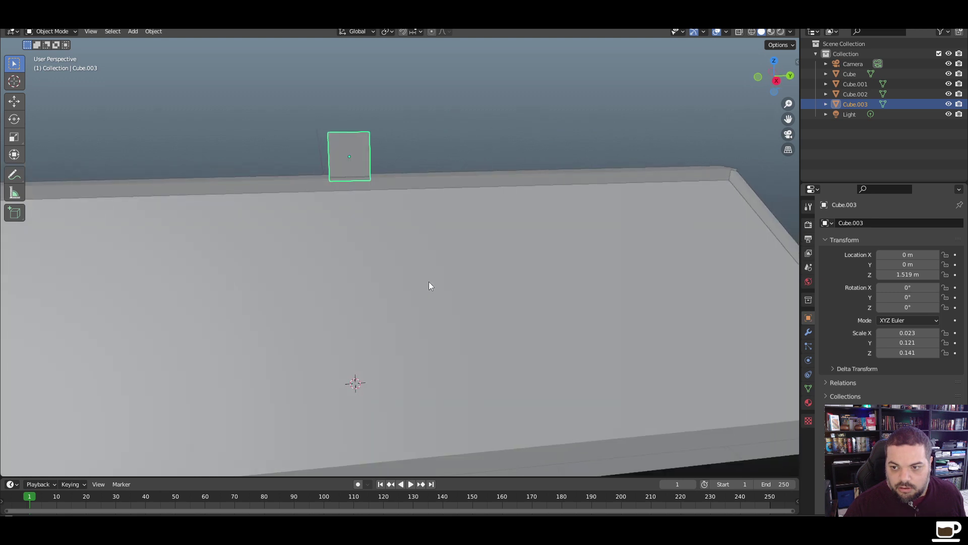
{"action": "key", "text": "KP_3"}
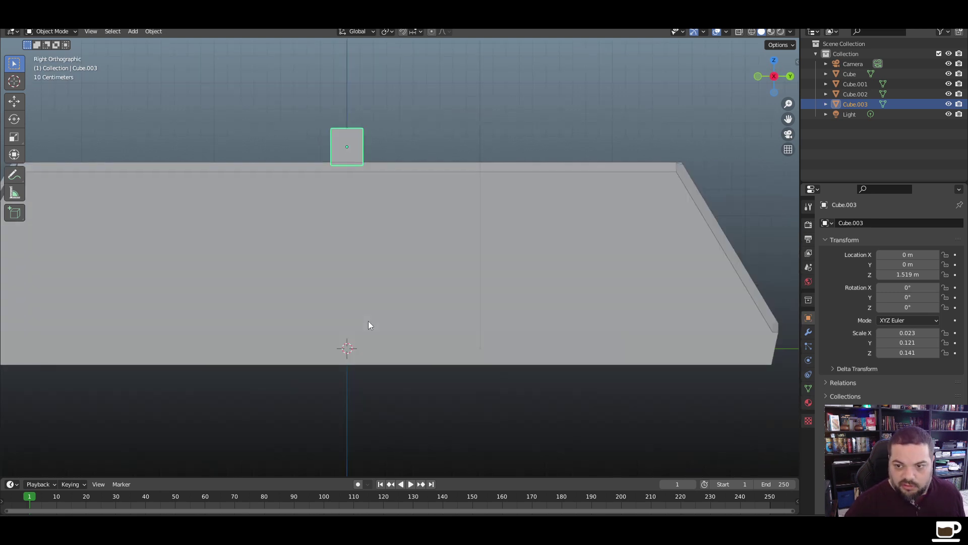
{"action": "key", "text": "g"}
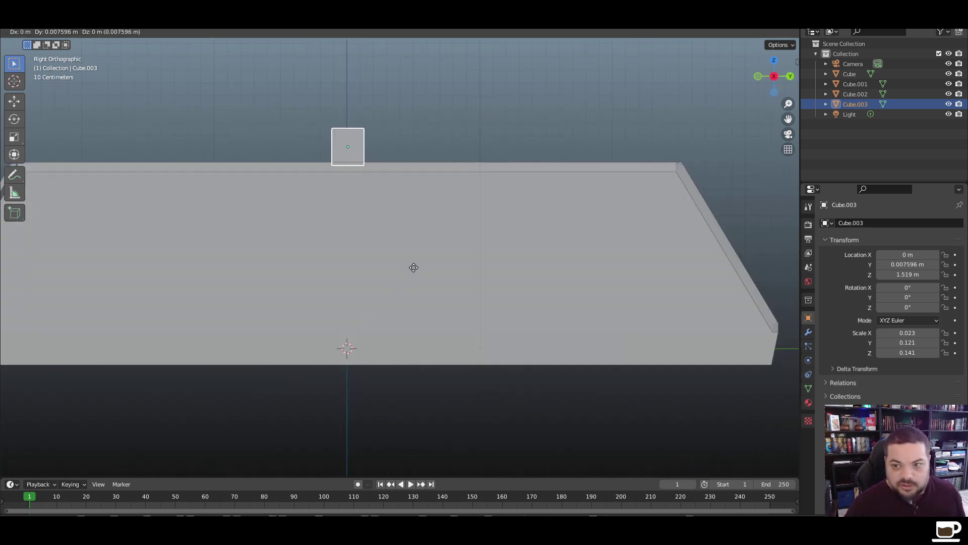
{"action": "left_click", "coordinate": [165, 273]}
{"action": "middle_click_drag", "start_coordinate": [127, 355], "coordinate": [335, 361], "text": "shift"}
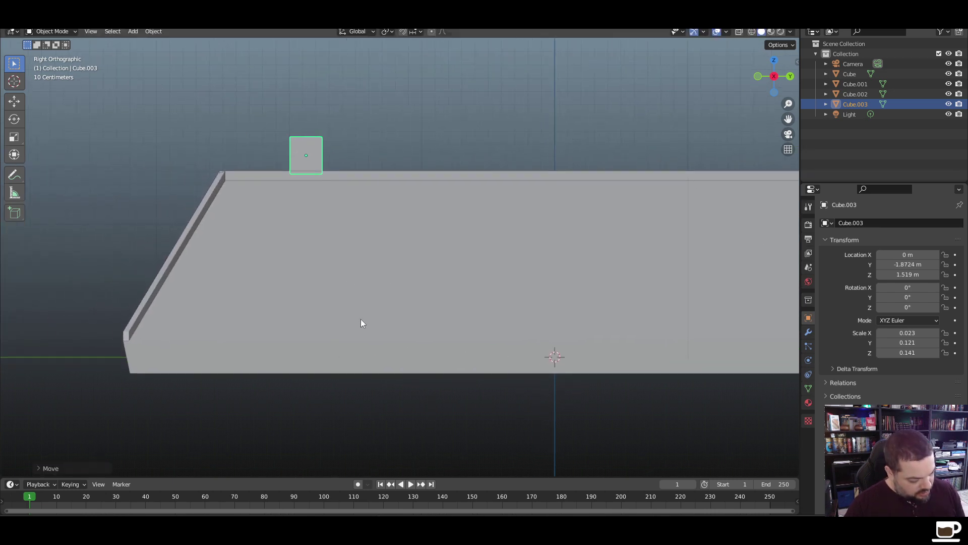
Move the block along Y to −3.0992 m, then down along Z to the plate's edge height
{"action": "key", "text": "g"}
{"action": "key", "text": "y"}
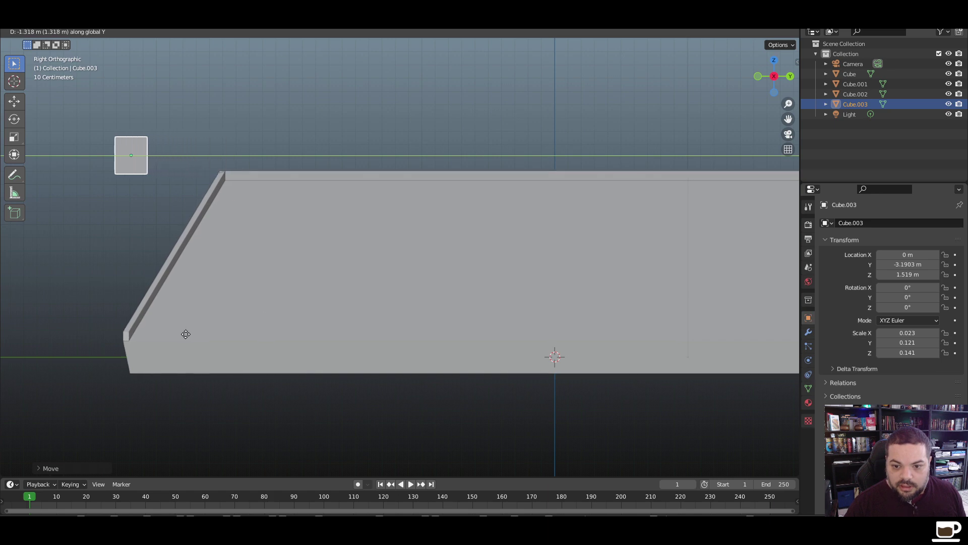
{"action": "left_click", "coordinate": [183, 336]}
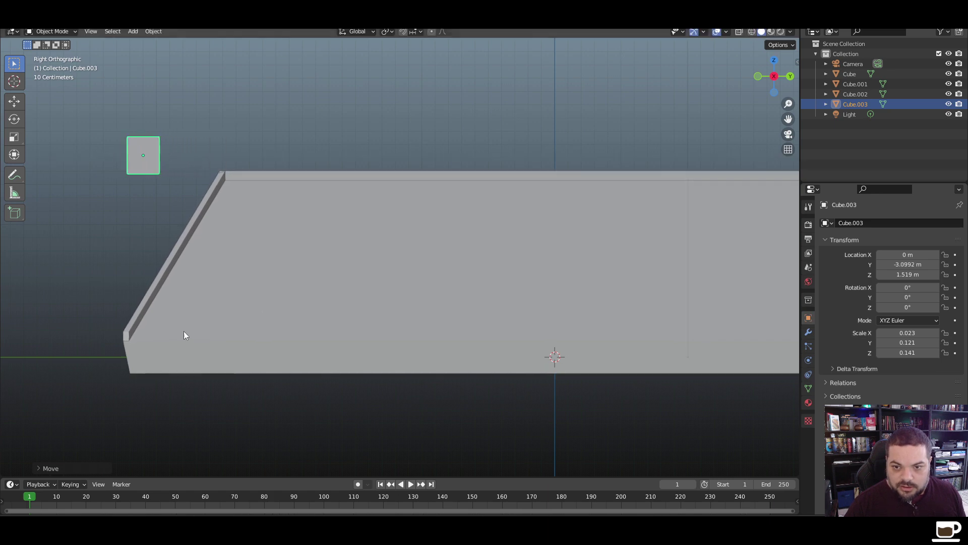
{"action": "key", "text": "g"}
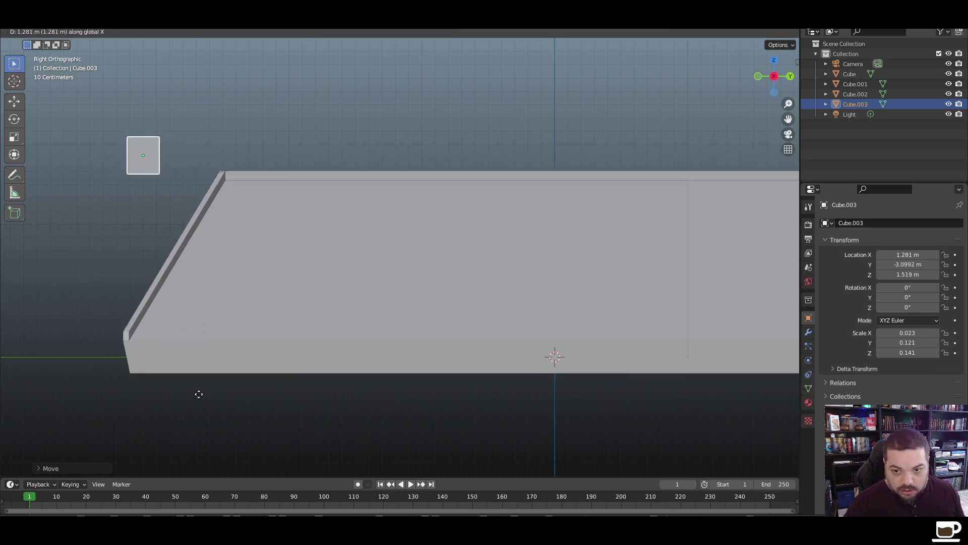
{"action": "key", "text": "z"}
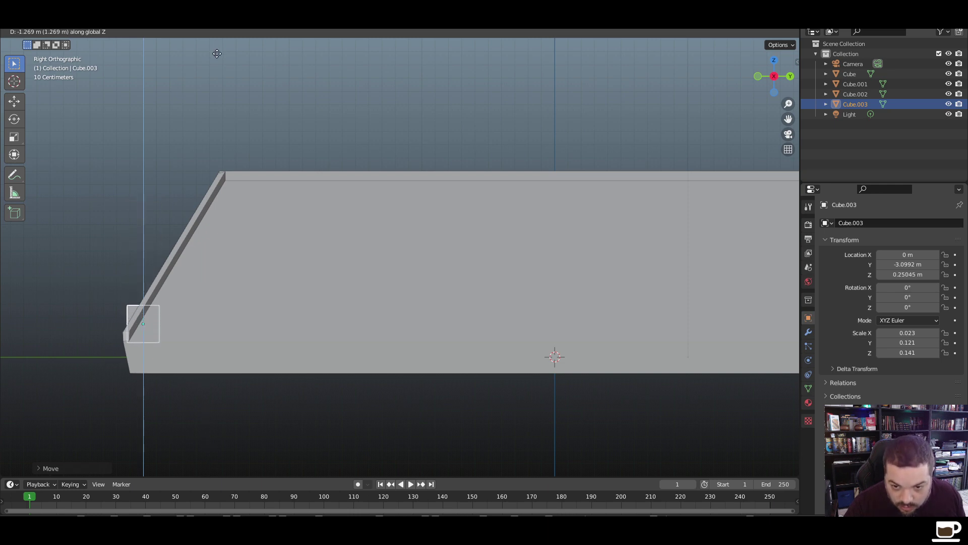
{"action": "left_click", "coordinate": [220, 52]}
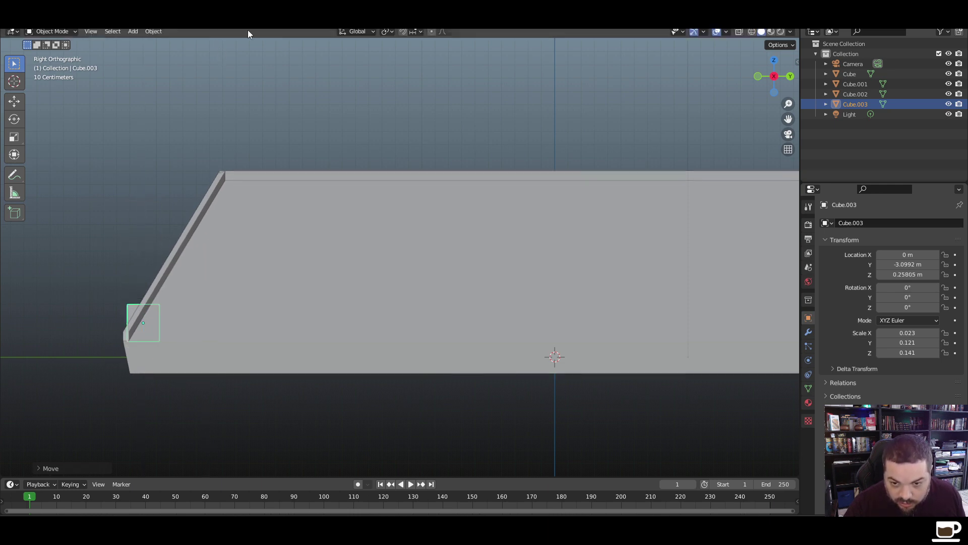
Move the block along X to 1.0189 m against the front edge, back in side view
{"action": "middle_click_drag", "start_coordinate": [396, 277], "coordinate": [336, 284]}
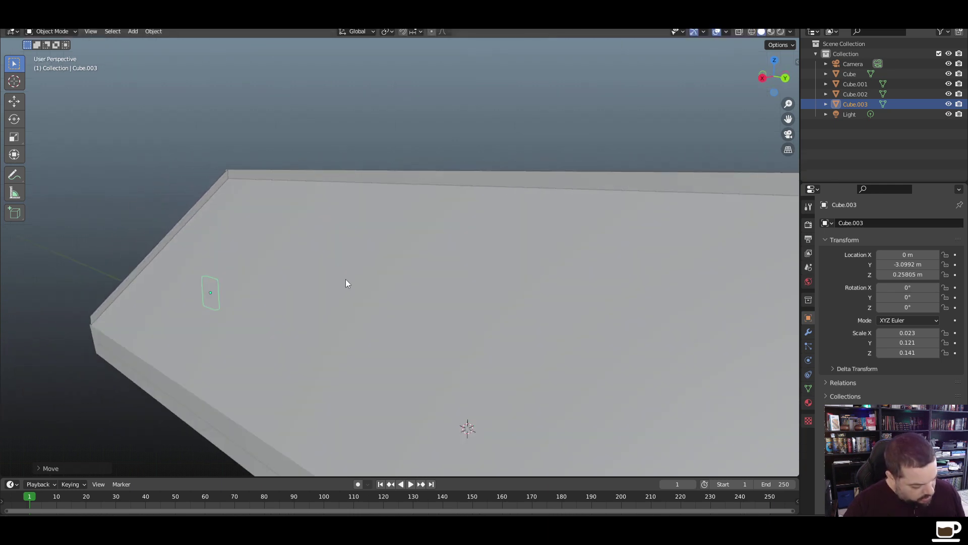
{"action": "key", "text": "g"}
{"action": "key", "text": "x"}
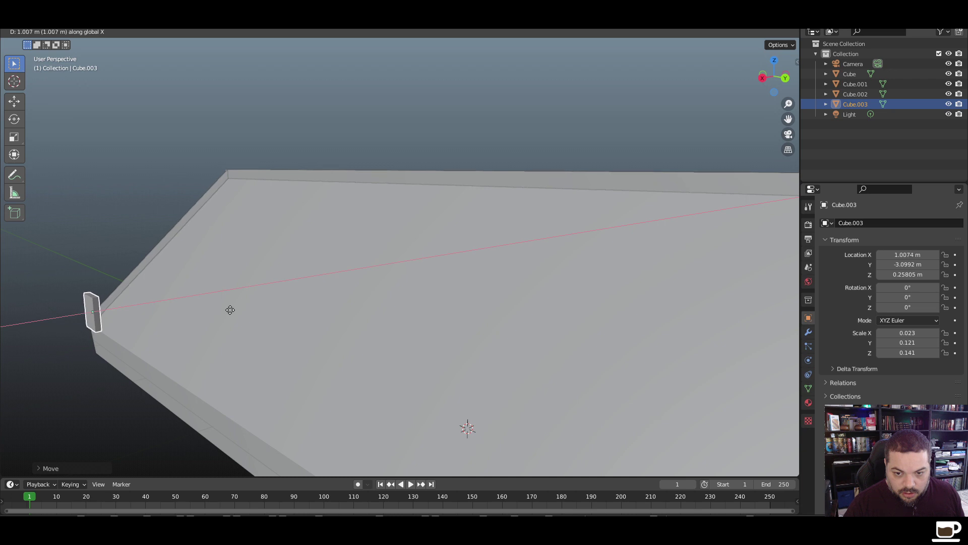
{"action": "left_click", "coordinate": [228, 310]}
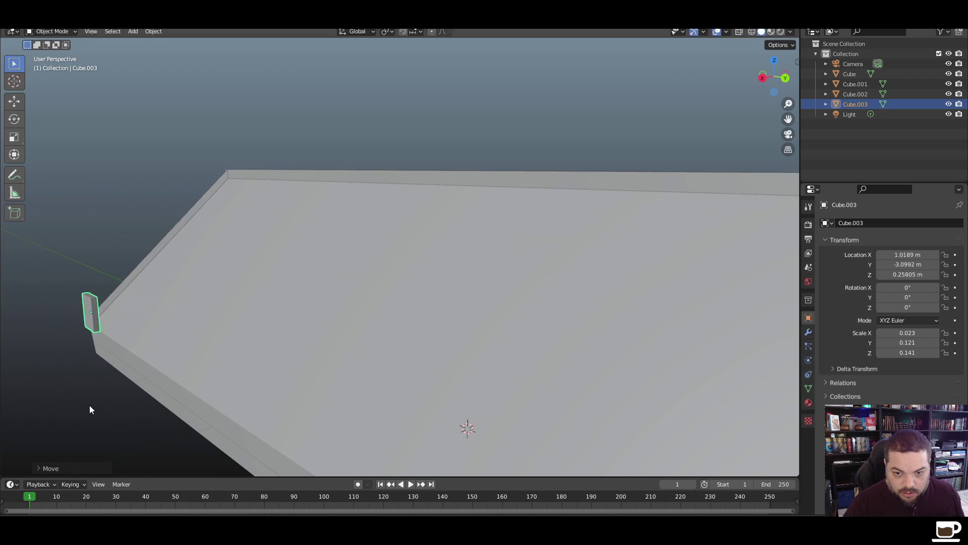
{"action": "middle_click_drag", "start_coordinate": [89, 405], "coordinate": [179, 385]}
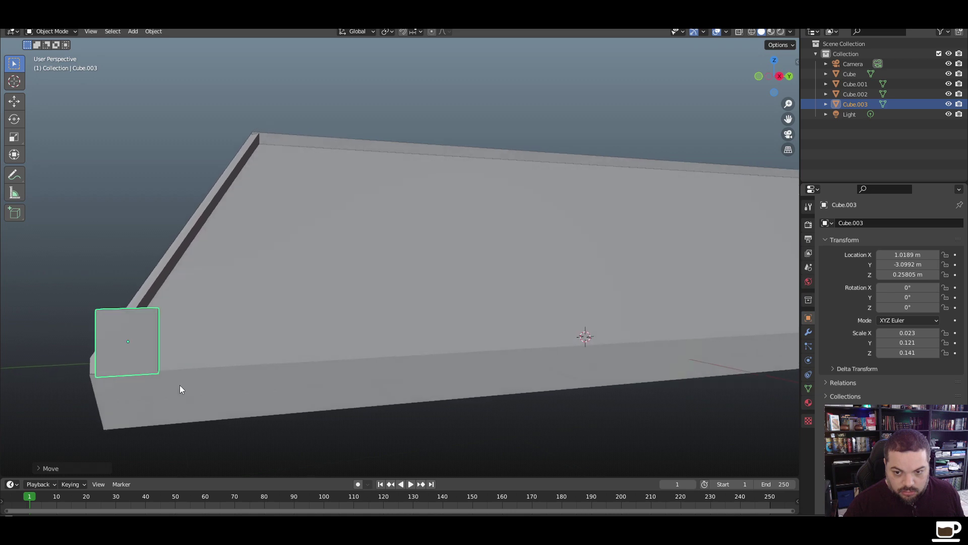
{"action": "scroll", "coordinate": [177, 380], "scroll_direction": "down", "scroll_amount": 6}
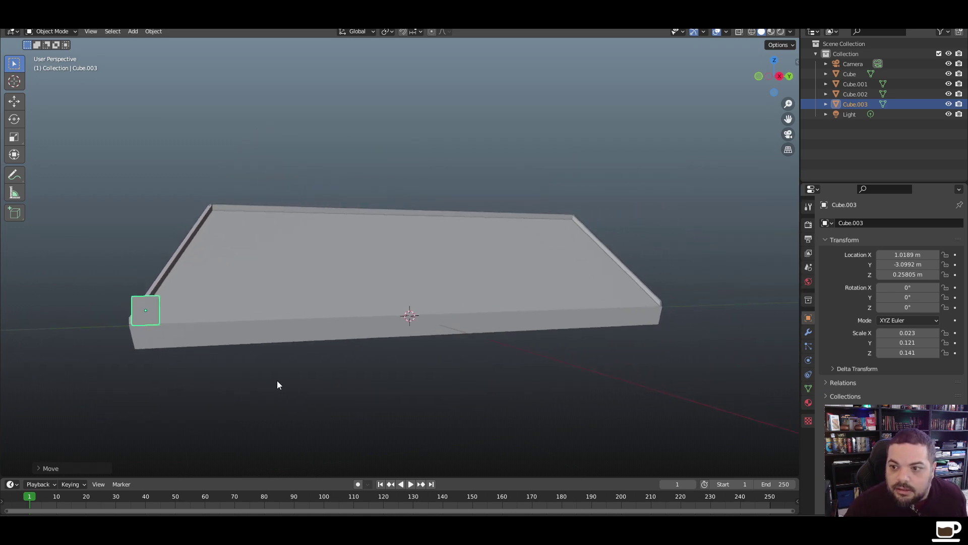
{"action": "middle_click_drag", "start_coordinate": [277, 384], "coordinate": [237, 393], "text": "alt"}
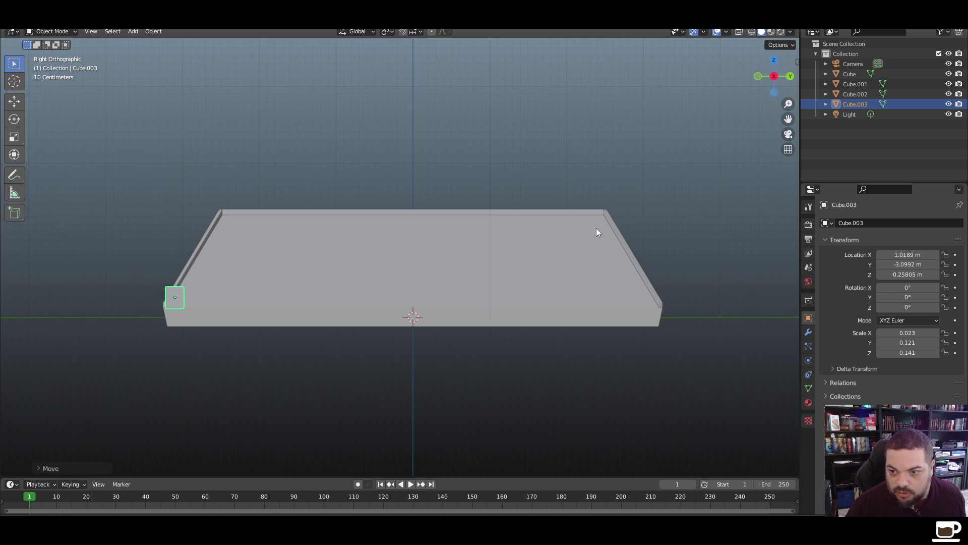
Add an Array modifier to the block with relative offset X 0 and Y about 1
{"action": "left_click", "coordinate": [809, 335]}
{"action": "left_click", "coordinate": [854, 223]}
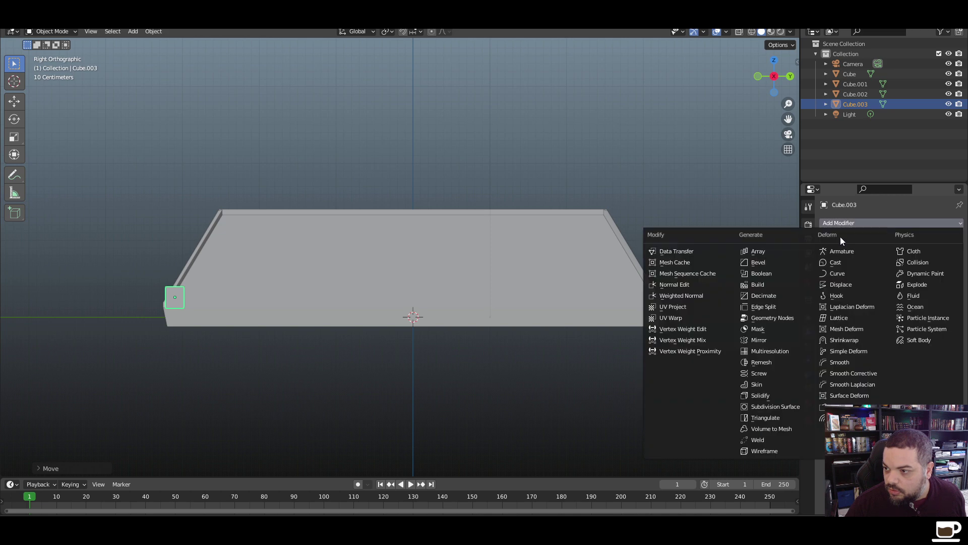
{"action": "left_click", "coordinate": [783, 251]}
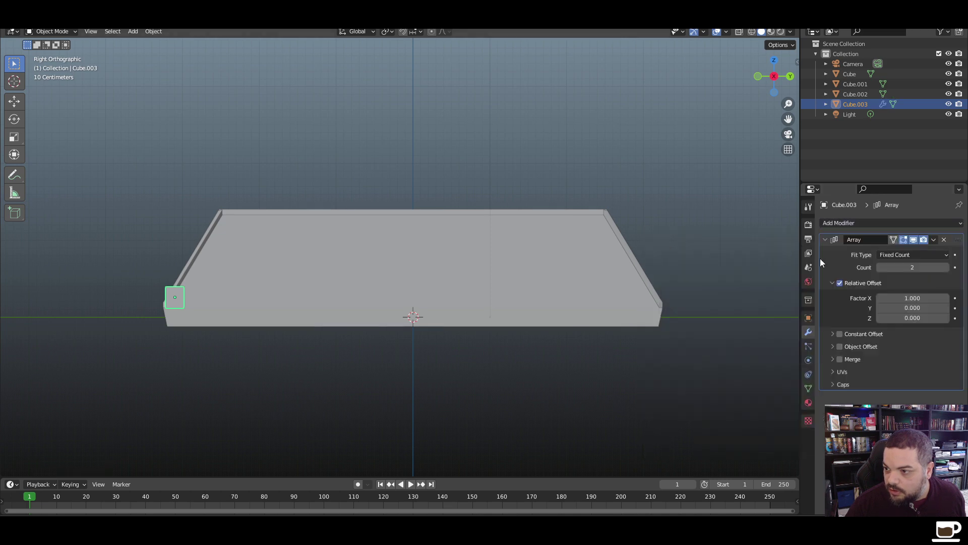
{"action": "left_click", "coordinate": [946, 308]}
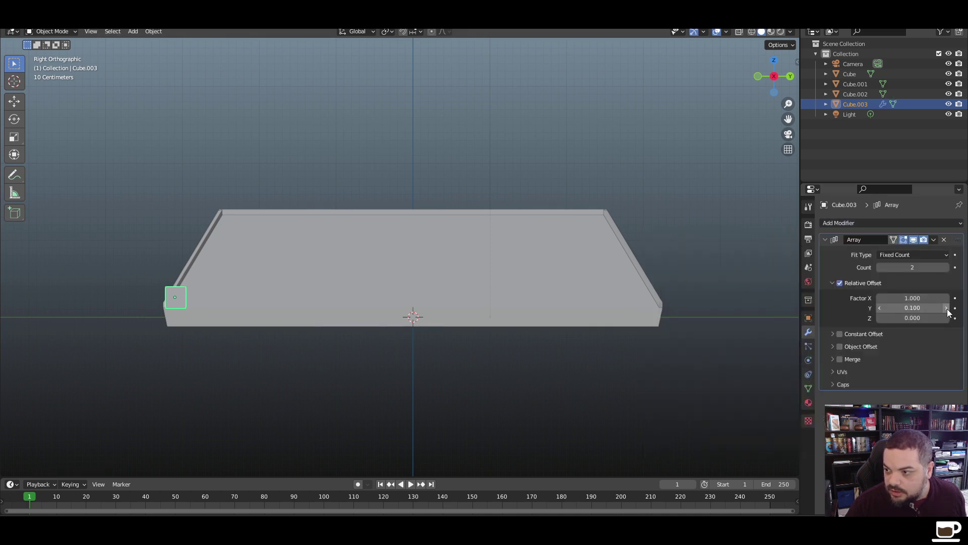
{"action": "left_click", "coordinate": [946, 308]}
{"action": "left_click", "coordinate": [947, 308]}
{"action": "left_click", "coordinate": [947, 308]}
{"action": "left_click", "coordinate": [947, 307]}
{"action": "left_click", "coordinate": [947, 307]}
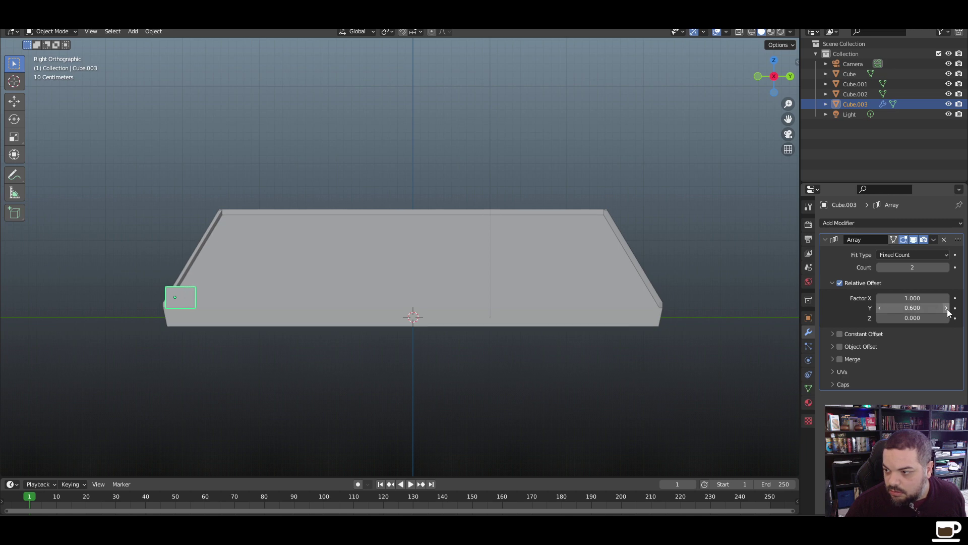
{"action": "left_click", "coordinate": [947, 308]}
{"action": "left_click", "coordinate": [946, 308]}
{"action": "left_click", "coordinate": [946, 308]}
{"action": "left_click", "coordinate": [946, 307]}
{"action": "left_click", "coordinate": [919, 300]}
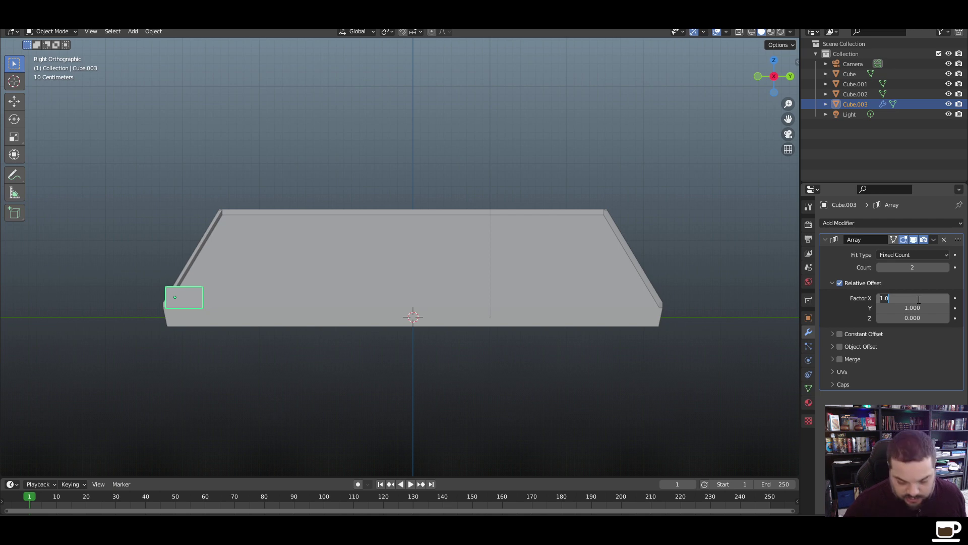
{"action": "type", "text": "0"}
{"action": "key", "text": "Return"}
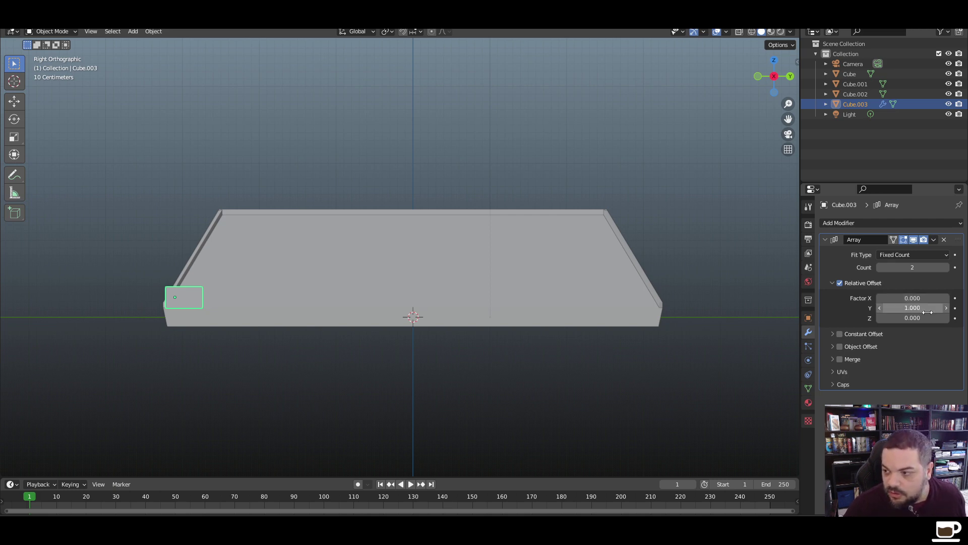
{"action": "left_click", "coordinate": [947, 308]}
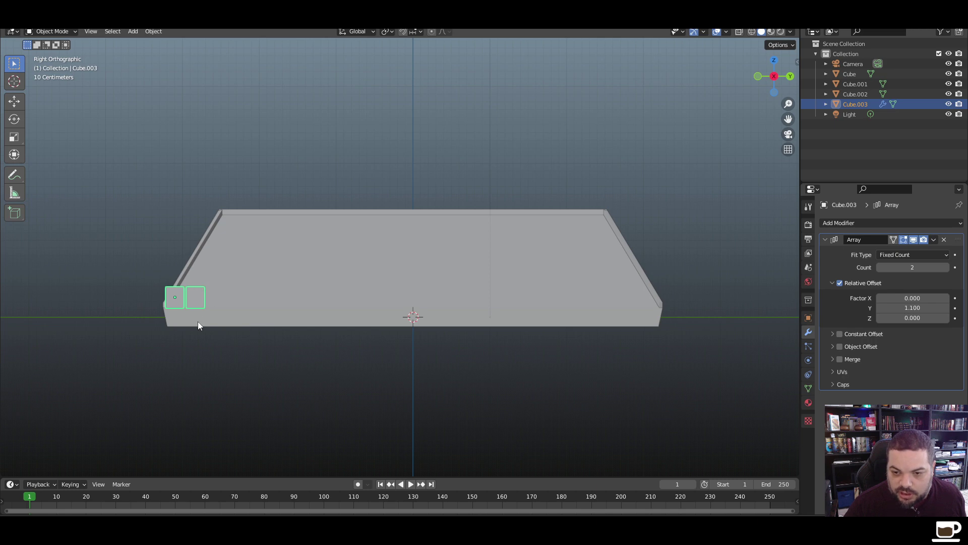
Raise the array count to 24 copies
{"action": "left_click", "coordinate": [947, 268]}
{"action": "left_click", "coordinate": [947, 268]}
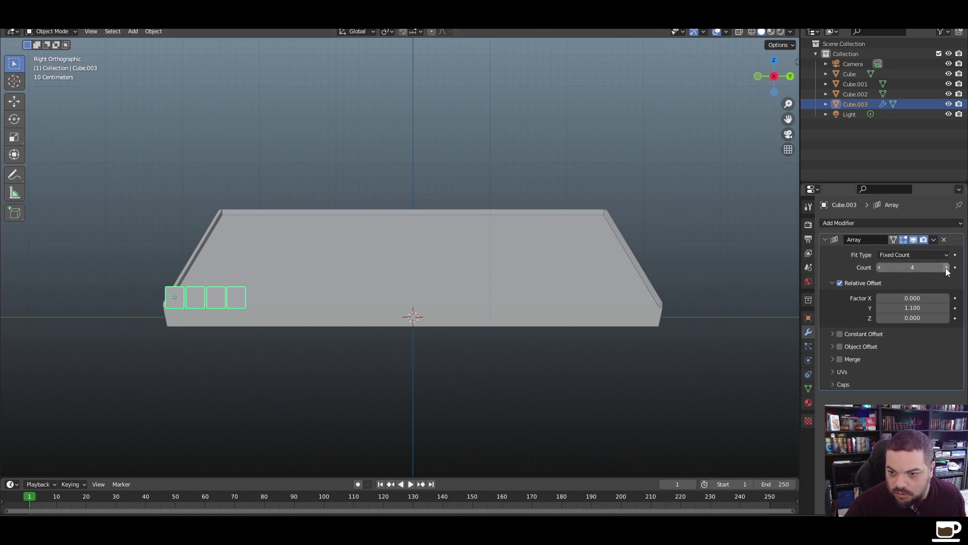
{"action": "double_click", "coordinate": [947, 268]}
{"action": "triple_click", "coordinate": [947, 268]}
{"action": "double_click", "coordinate": [947, 268]}
{"action": "triple_click", "coordinate": [947, 268]}
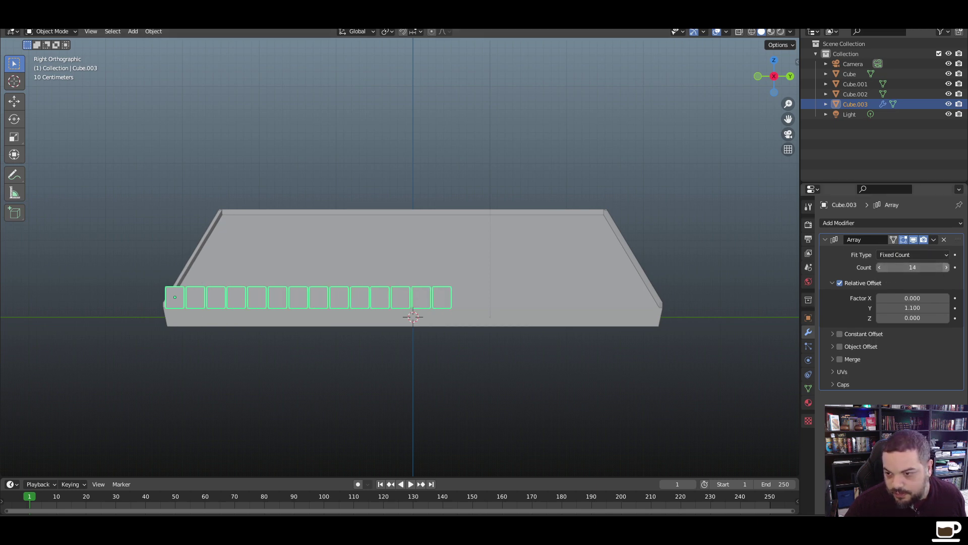
{"action": "triple_click", "coordinate": [947, 268]}
{"action": "triple_click", "coordinate": [947, 268]}
{"action": "double_click", "coordinate": [946, 268]}
{"action": "double_click", "coordinate": [946, 268]}
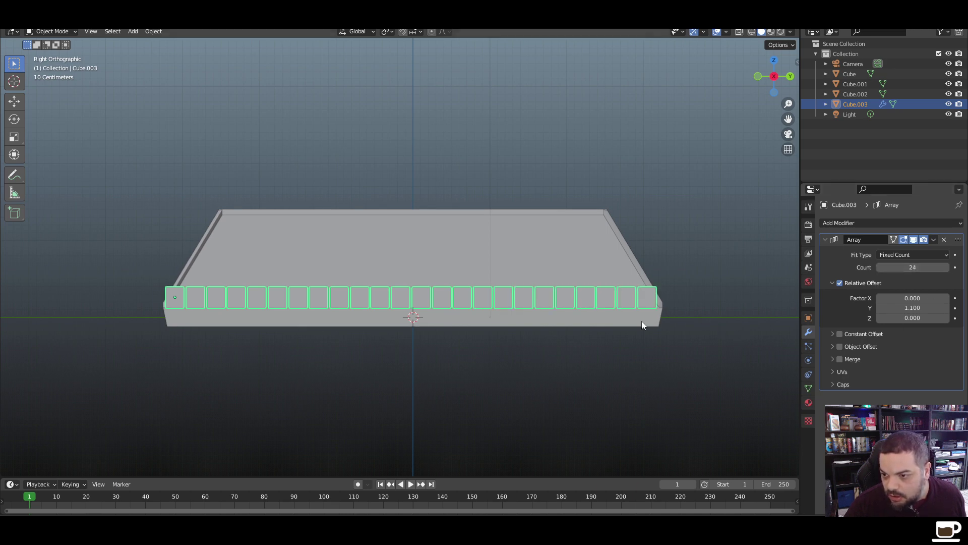
Fine-tune the array's Y relative offset to 1.105
{"action": "scroll", "coordinate": [634, 326], "scroll_direction": "up", "scroll_amount": 2}
{"action": "middle_click_drag", "start_coordinate": [673, 356], "coordinate": [450, 329], "text": "shift"}
{"action": "scroll", "coordinate": [446, 316], "scroll_direction": "up", "scroll_amount": 1}
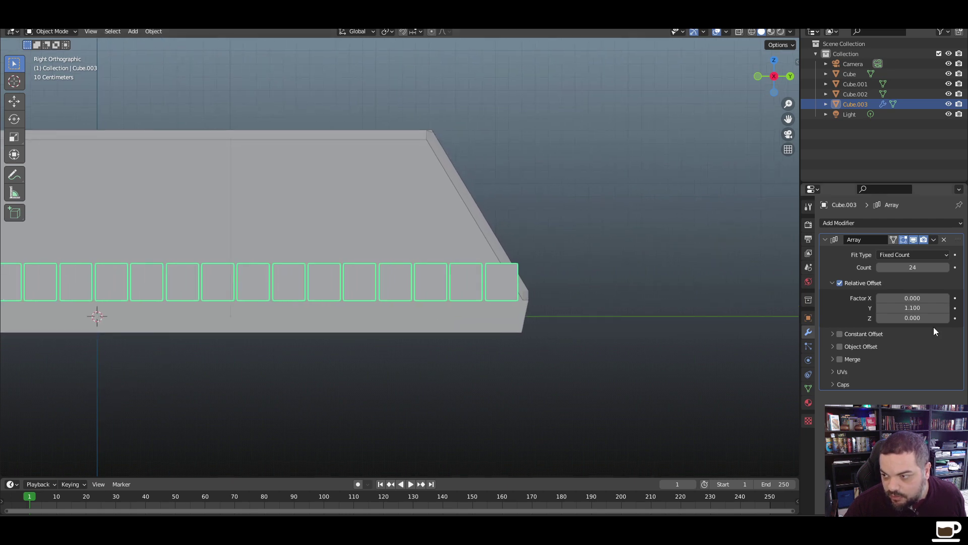
{"action": "left_click", "coordinate": [890, 309]}
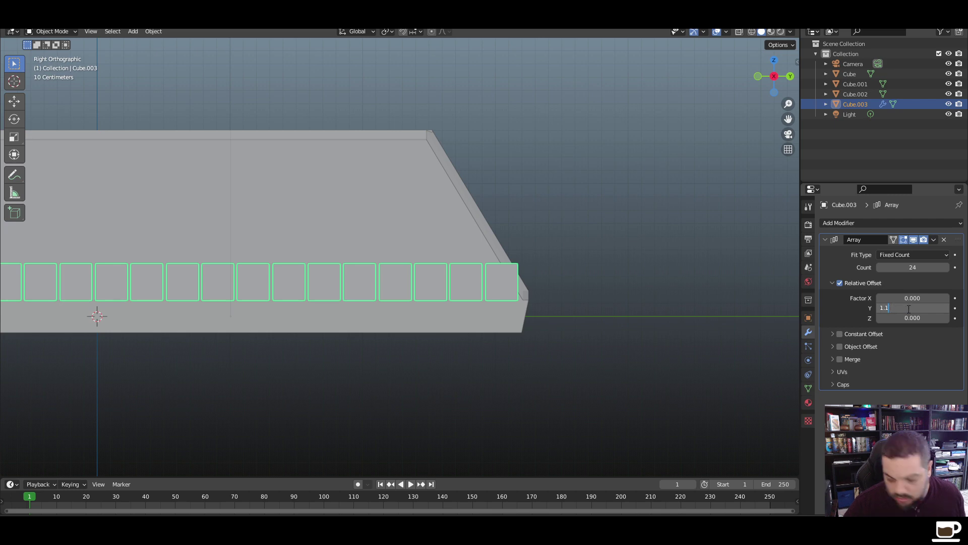
{"action": "type", "text": "02"}
{"action": "key", "text": "Return"}
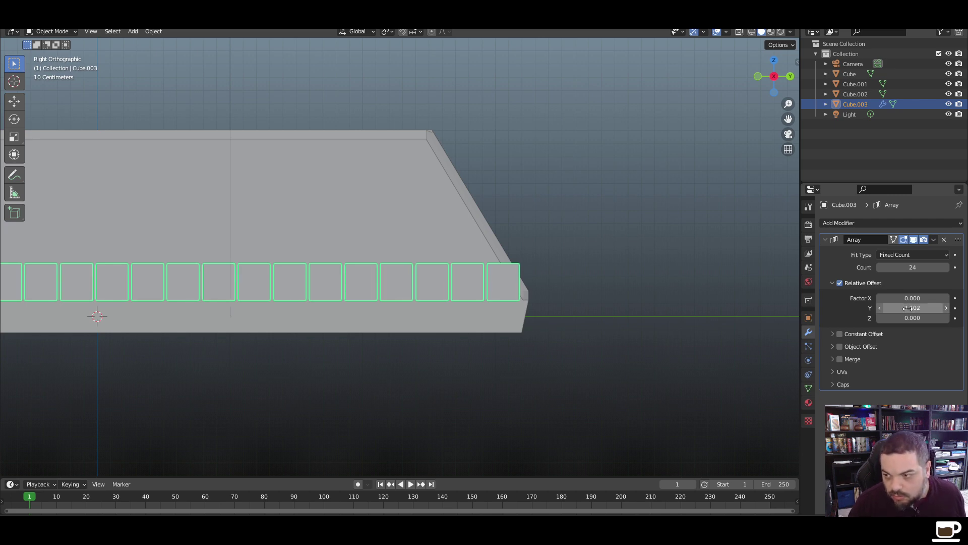
{"action": "left_click", "coordinate": [907, 309]}
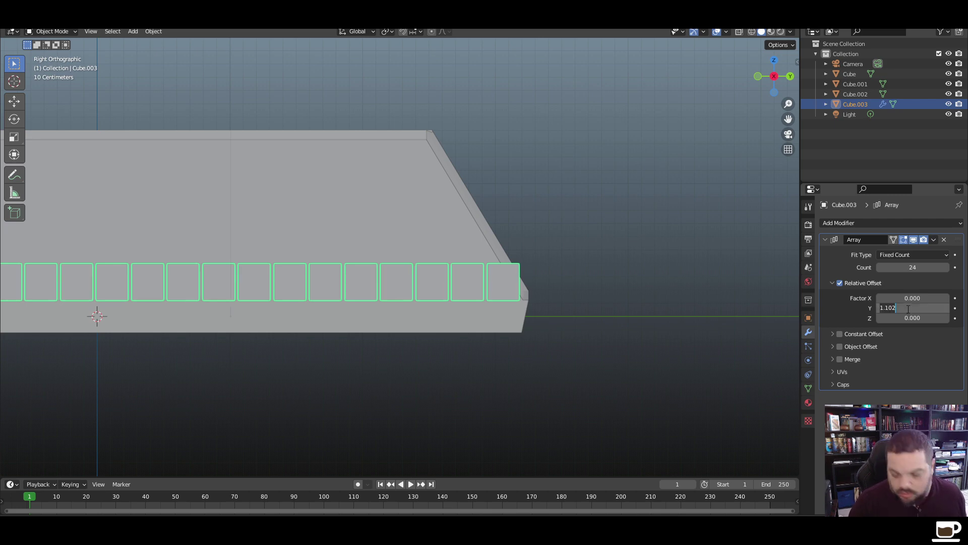
{"action": "key", "text": "Left"}
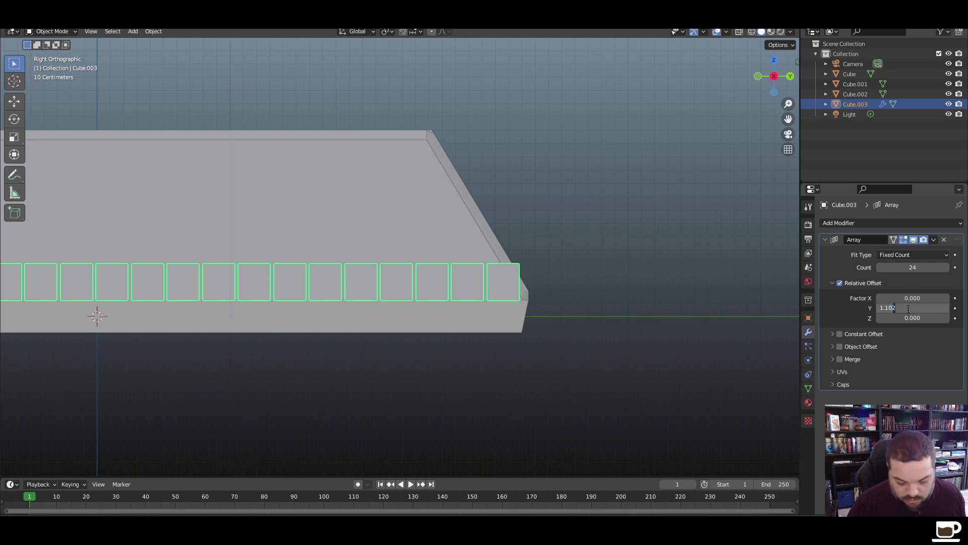
{"action": "key", "text": "Delete"}
{"action": "type", "text": "5"}
{"action": "key", "text": "Return"}
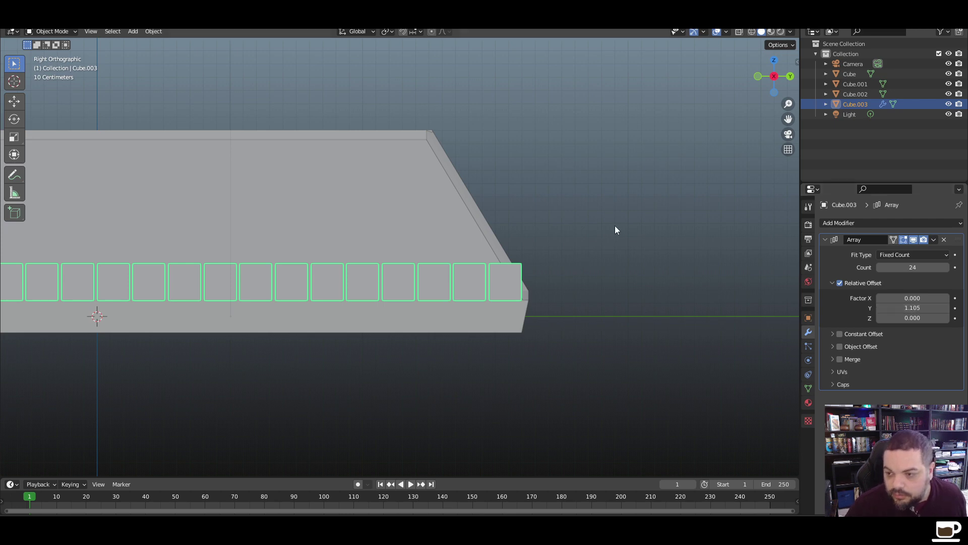
Duplicate the 24-plate tile row Cube.003 and lift the copy about 0.29 m along Z
{"action": "left_click", "coordinate": [592, 241]}
{"action": "scroll", "coordinate": [355, 334], "scroll_direction": "down", "scroll_amount": 6}
{"action": "middle_click_drag", "start_coordinate": [354, 335], "coordinate": [344, 350], "text": "shift"}
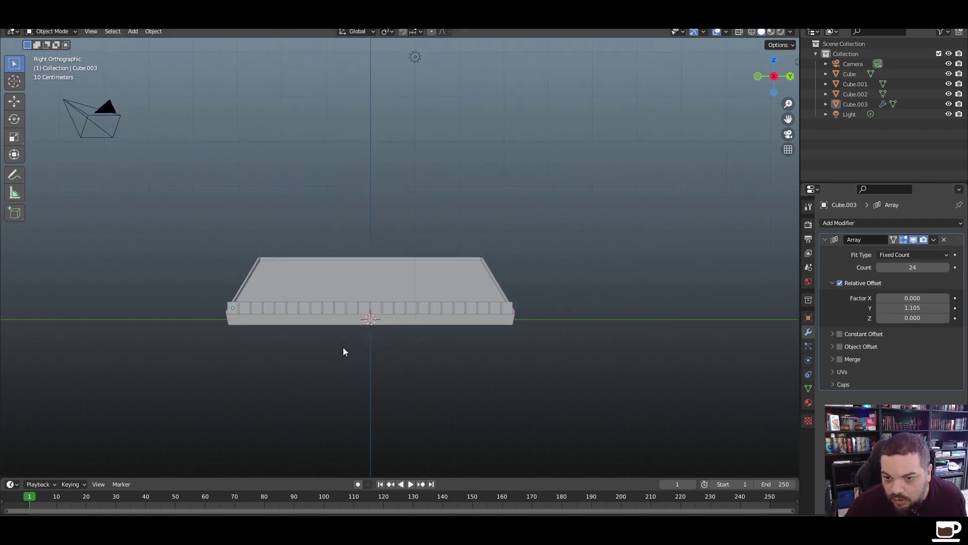
{"action": "scroll", "coordinate": [343, 350], "scroll_direction": "up", "scroll_amount": 3}
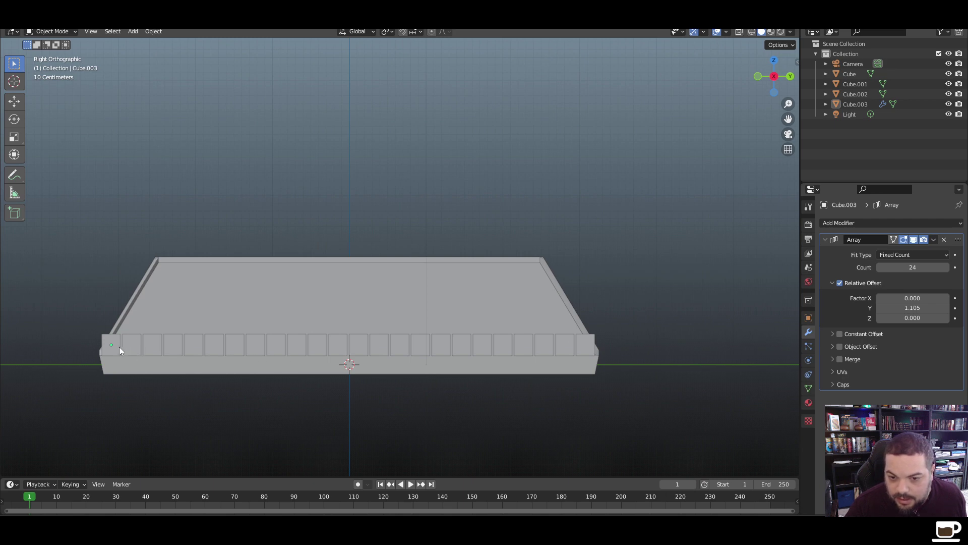
{"action": "mouse_move", "coordinate": [626, 379]}
{"action": "middle_mouse_down"}
{"action": "mouse_move", "coordinate": [526, 388]}
{"action": "mouse_move", "coordinate": [537, 371]}
{"action": "mouse_move", "coordinate": [522, 371]}
{"action": "mouse_move", "coordinate": [647, 377]}
{"action": "mouse_move", "coordinate": [624, 375]}
{"action": "middle_mouse_up"}
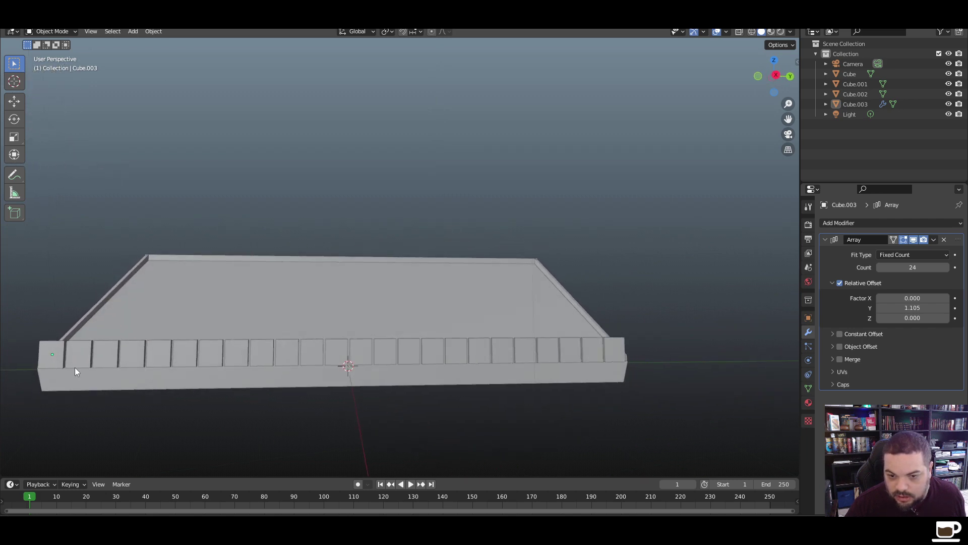
{"action": "left_click", "coordinate": [58, 366]}
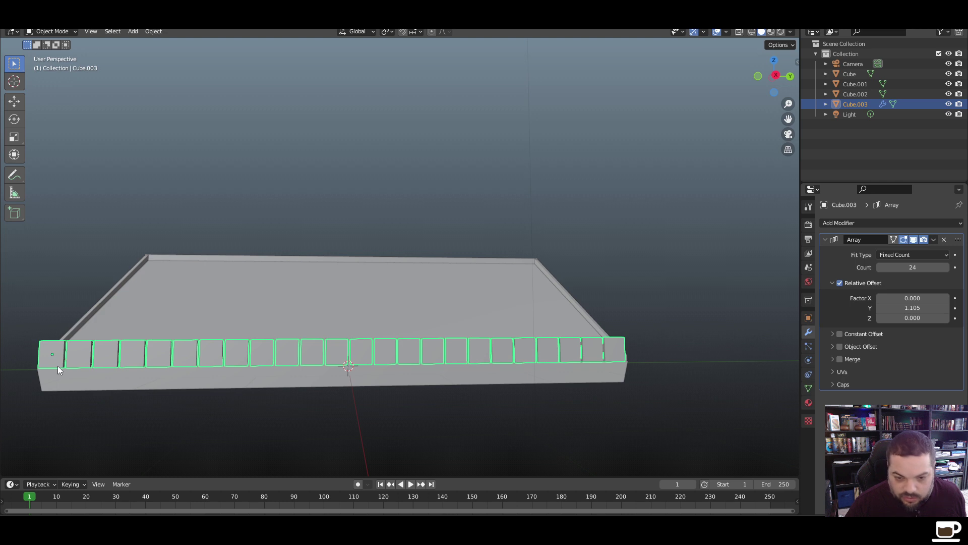
{"action": "key", "text": "shift+d"}
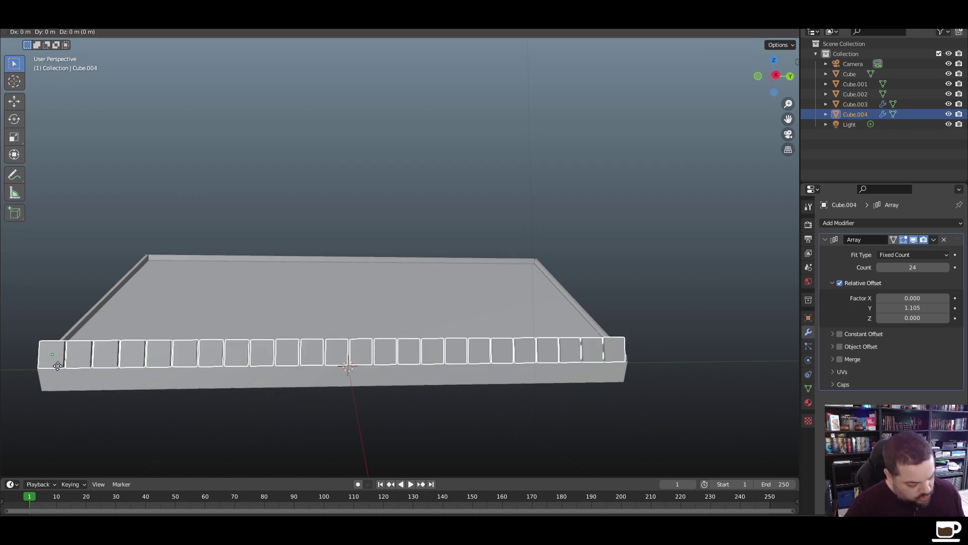
{"action": "key", "text": "z"}
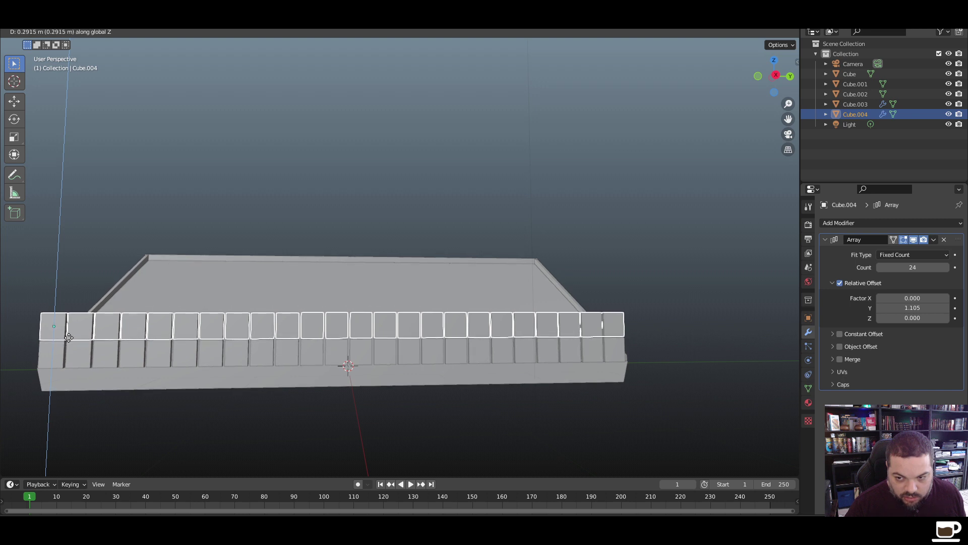
Place the raised copy Cube.004, then shift it along X behind the first row
{"action": "left_click", "coordinate": [69, 337]}
{"action": "middle_click_drag", "start_coordinate": [562, 391], "coordinate": [452, 392]}
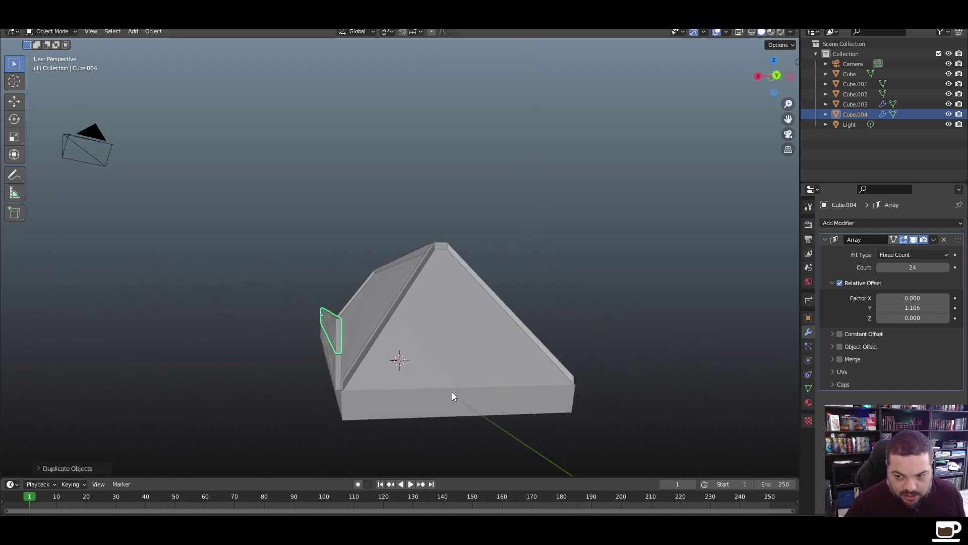
{"action": "key", "text": "g"}
{"action": "key", "text": "y"}
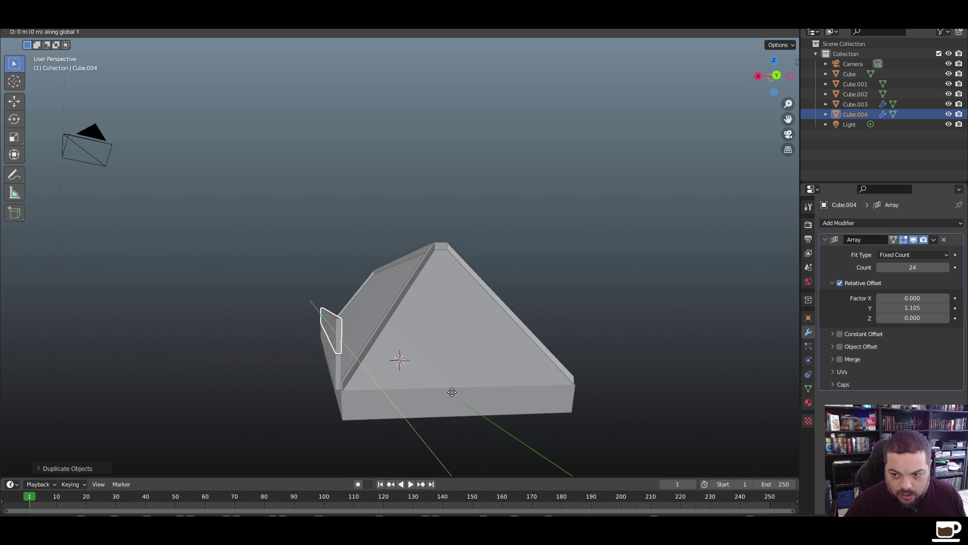
{"action": "key", "text": "x"}
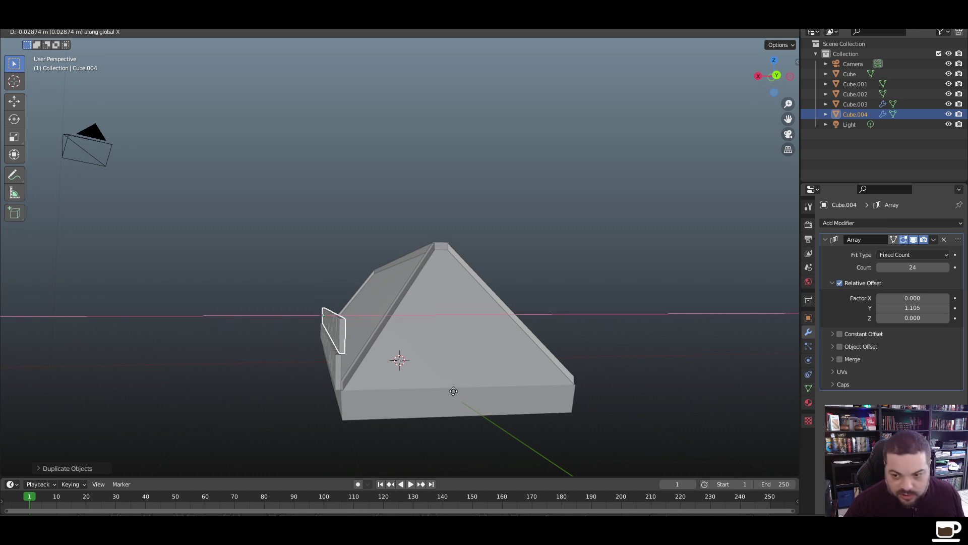
{"action": "left_click", "coordinate": [454, 391]}
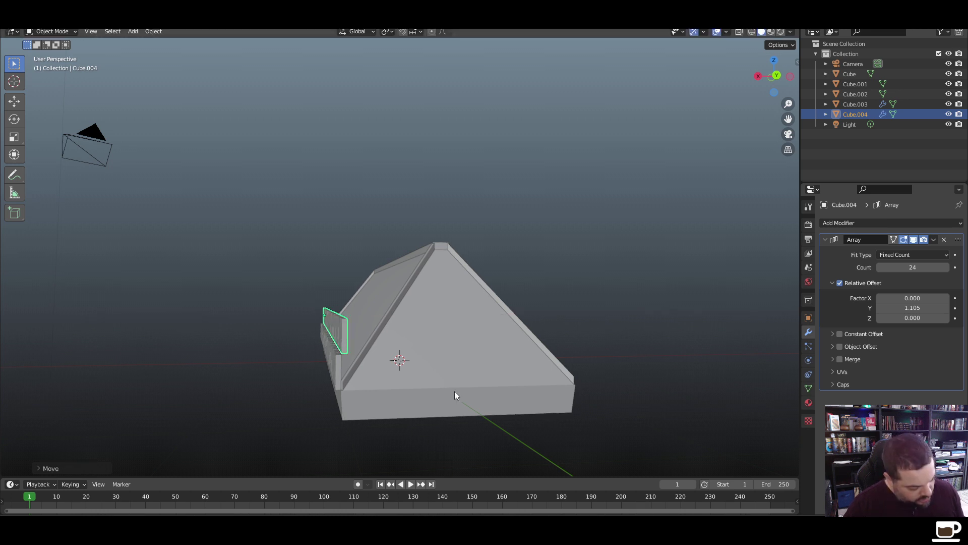
Lower Cube.004 along Z and fine-tune its height to sit just above the original row
{"action": "key", "text": "g"}
{"action": "key", "text": "z"}
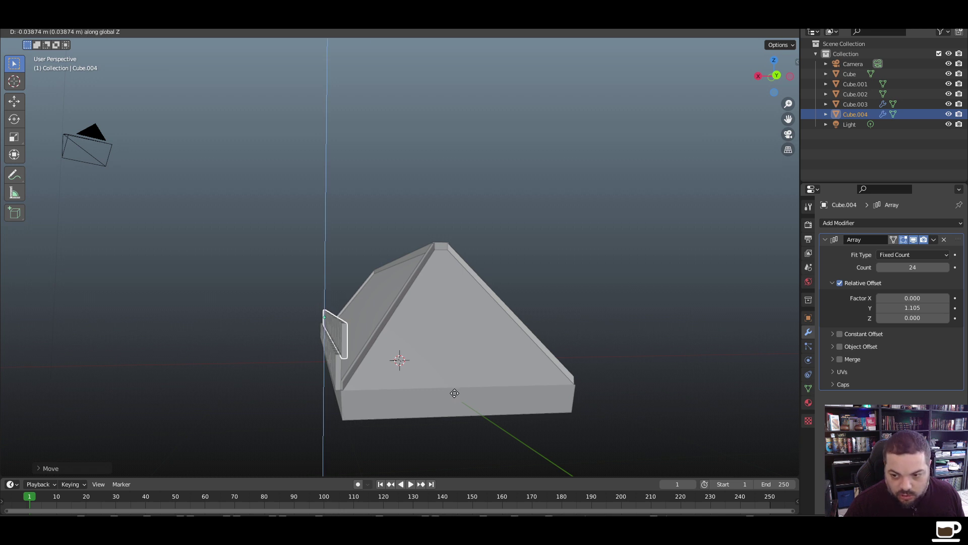
{"action": "left_click", "coordinate": [455, 395]}
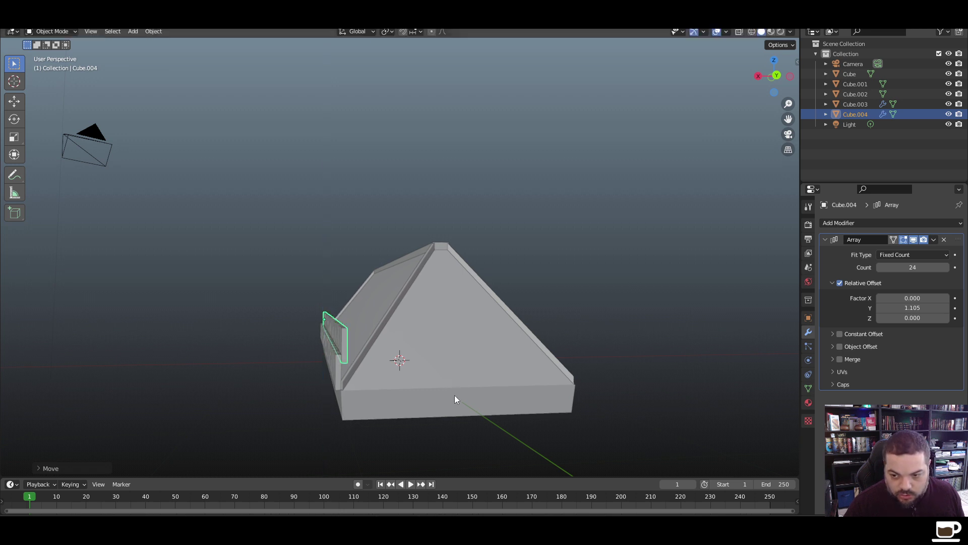
{"action": "left_click", "coordinate": [455, 395]}
{"action": "middle_click_drag", "start_coordinate": [281, 400], "coordinate": [333, 383]}
{"action": "left_click", "coordinate": [325, 381]}
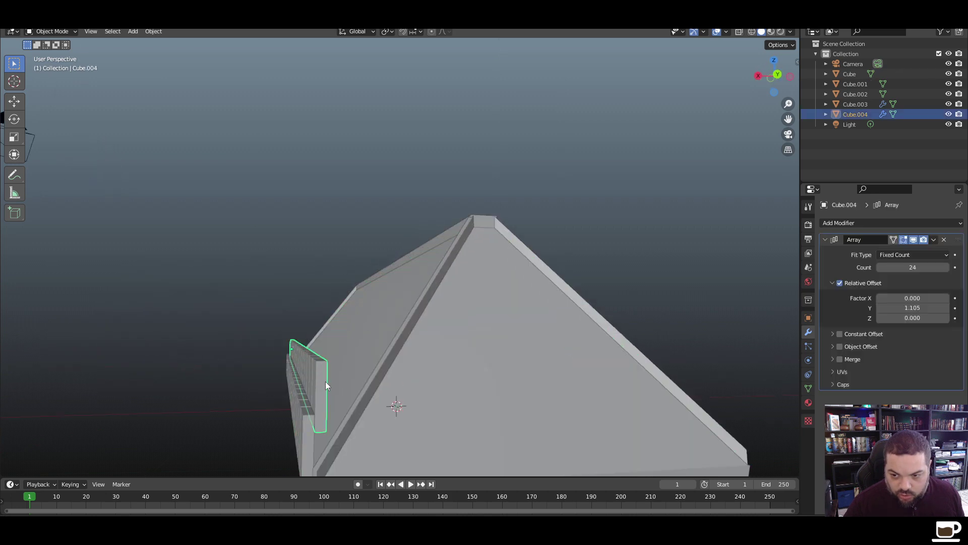
{"action": "key", "text": "g"}
{"action": "key", "text": "z"}
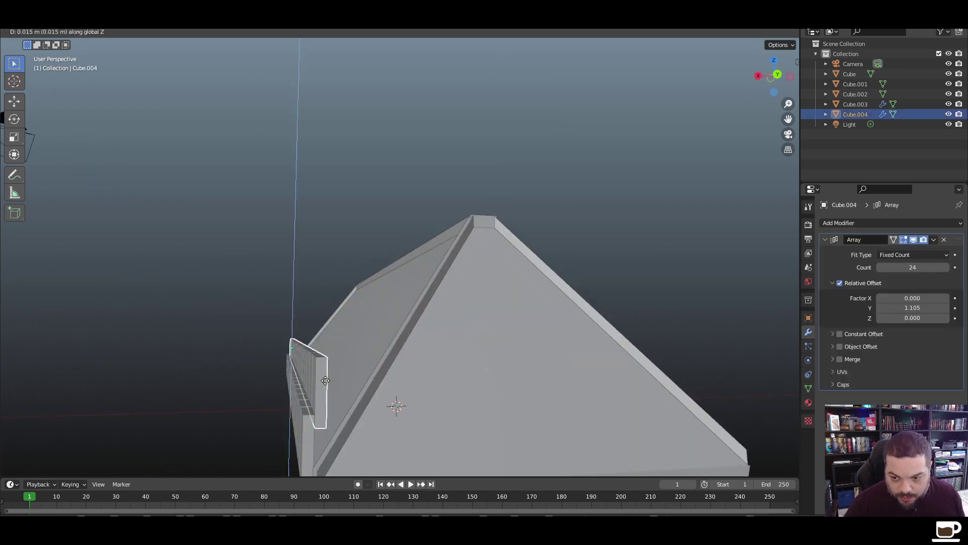
{"action": "left_click", "coordinate": [326, 383]}
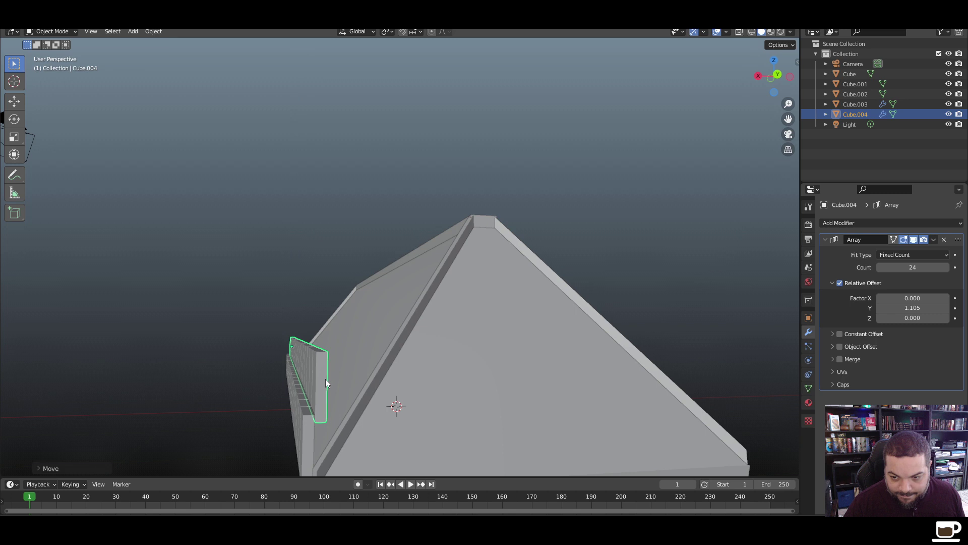
{"action": "left_click", "coordinate": [217, 367]}
{"action": "mouse_move", "coordinate": [217, 366]}
{"action": "middle_mouse_down"}
{"action": "mouse_move", "coordinate": [255, 391]}
{"action": "mouse_move", "coordinate": [331, 391]}
{"action": "mouse_move", "coordinate": [313, 378]}
{"action": "mouse_move", "coordinate": [208, 376]}
{"action": "middle_mouse_up"}
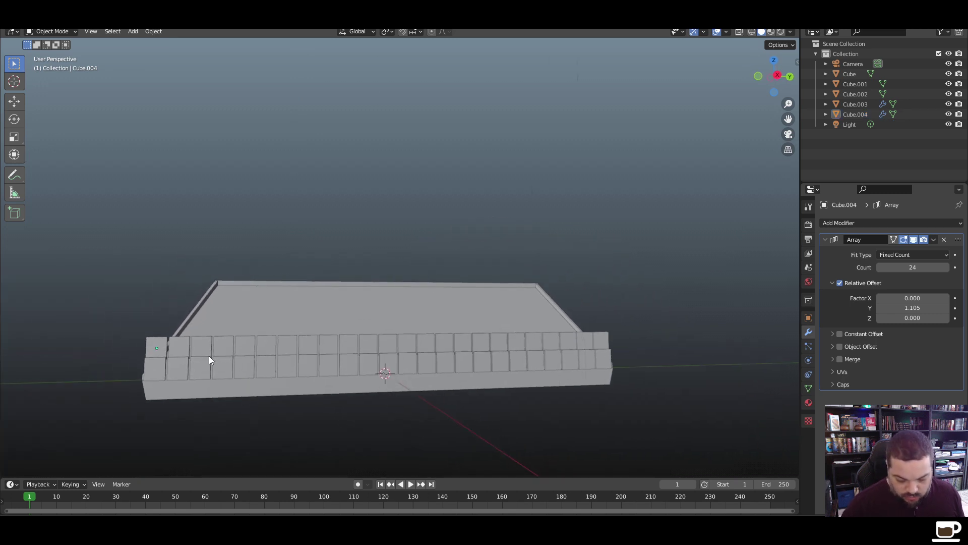
In Right Ortho view, slide the upper tile row Cube.004 half a tile along Y
{"action": "key", "text": "KP_3"}
{"action": "left_click", "coordinate": [288, 338]}
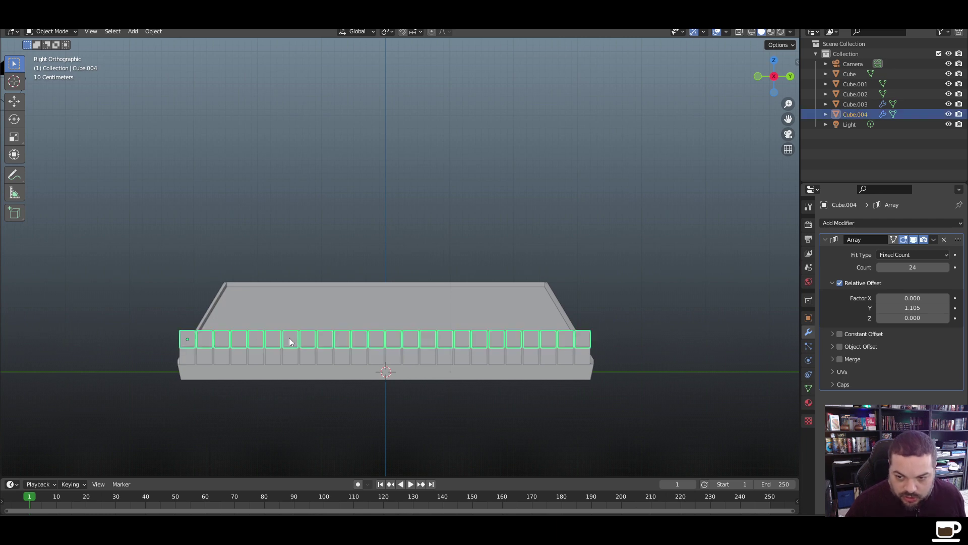
{"action": "key", "text": "g"}
{"action": "key", "text": "x"}
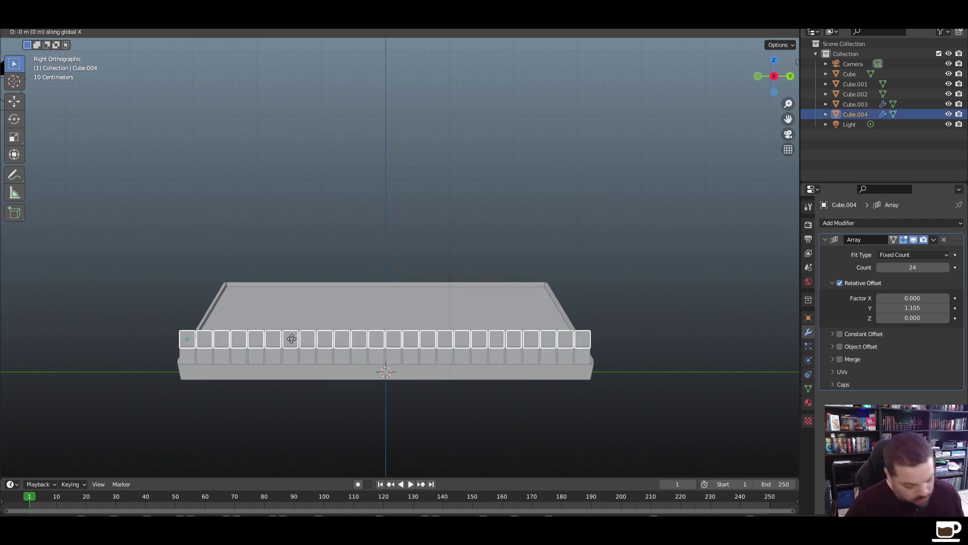
{"action": "key", "text": "y"}
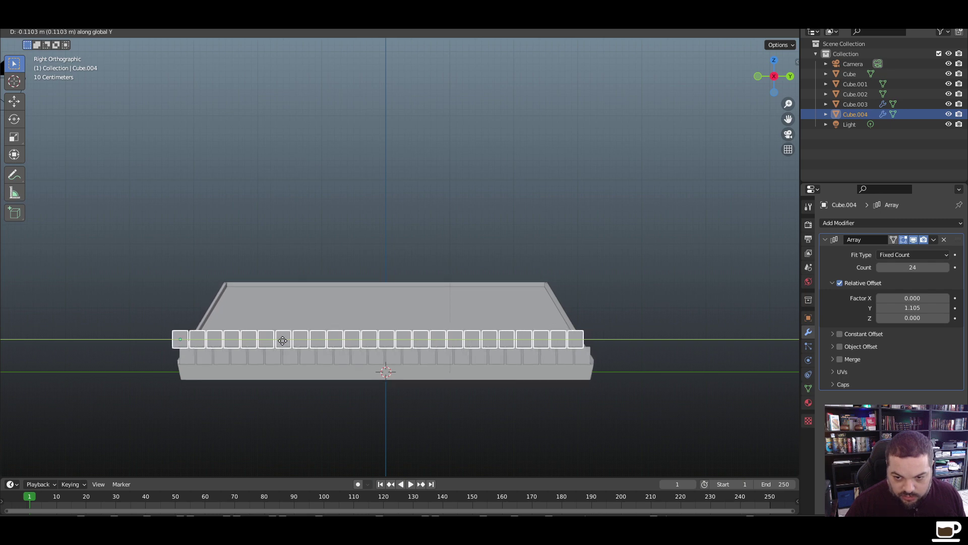
{"action": "left_click", "coordinate": [282, 345]}
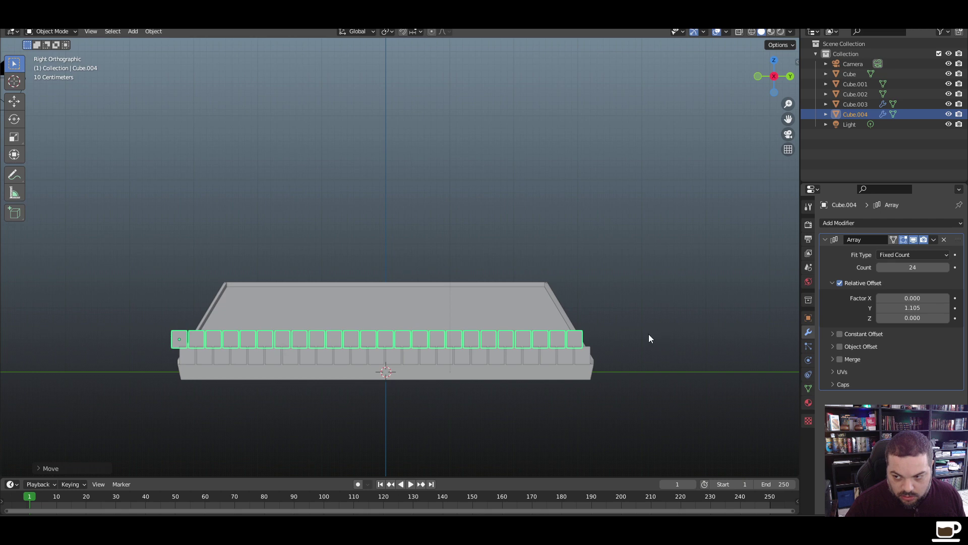
Raise the upper row's Array Count to 25 and check the staggered rows in perspective
{"action": "left_click", "coordinate": [946, 268]}
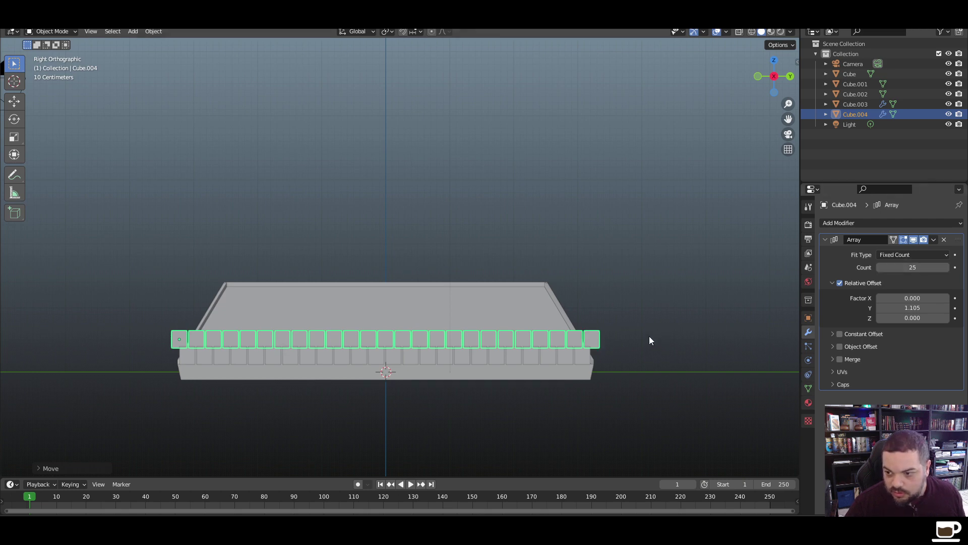
{"action": "left_click", "coordinate": [632, 312]}
{"action": "scroll", "coordinate": [492, 409], "scroll_direction": "up", "scroll_amount": 2}
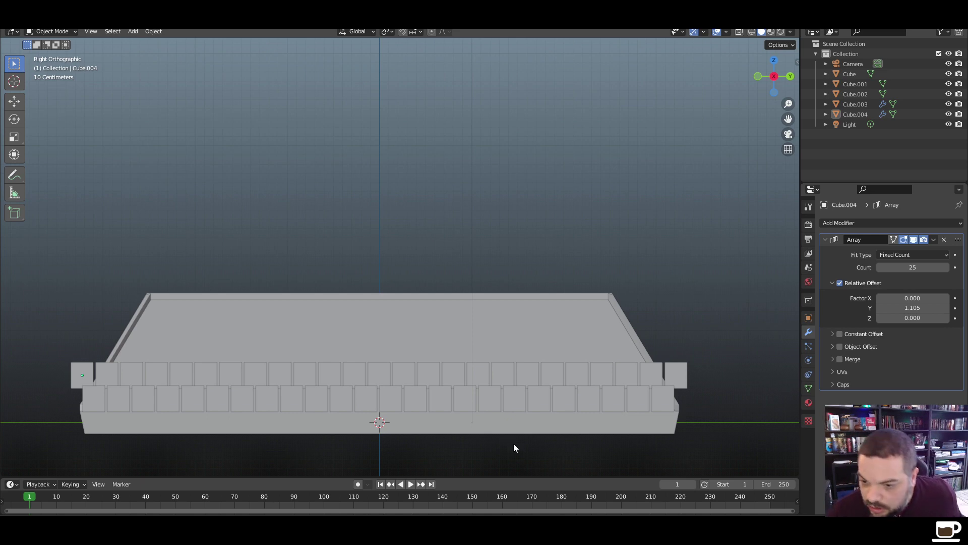
{"action": "key", "text": "KP_5"}
{"action": "scroll", "coordinate": [511, 447], "scroll_direction": "down", "scroll_amount": 1}
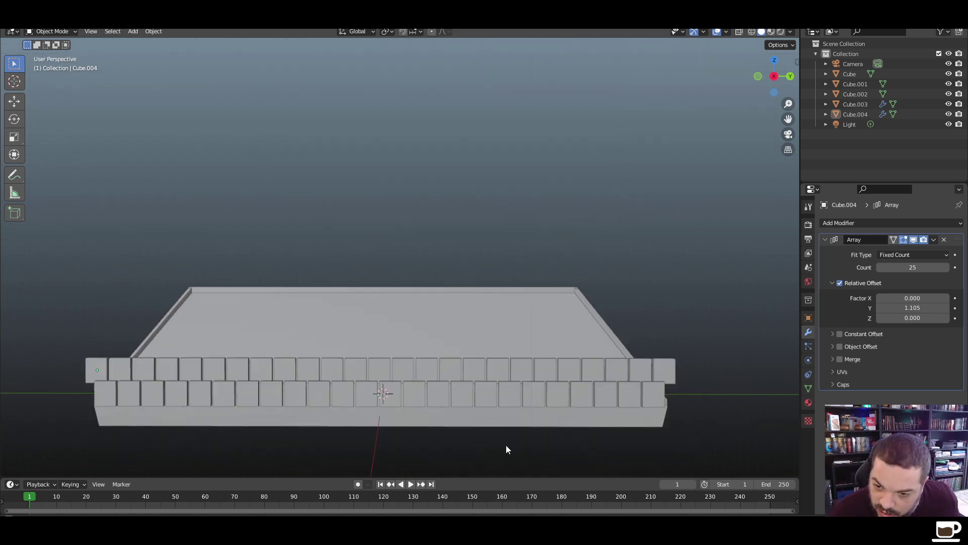
{"action": "mouse_move", "coordinate": [506, 445]}
{"action": "middle_mouse_down"}
{"action": "mouse_move", "coordinate": [409, 440]}
{"action": "mouse_move", "coordinate": [521, 433]}
{"action": "mouse_move", "coordinate": [501, 440]}
{"action": "middle_mouse_up"}
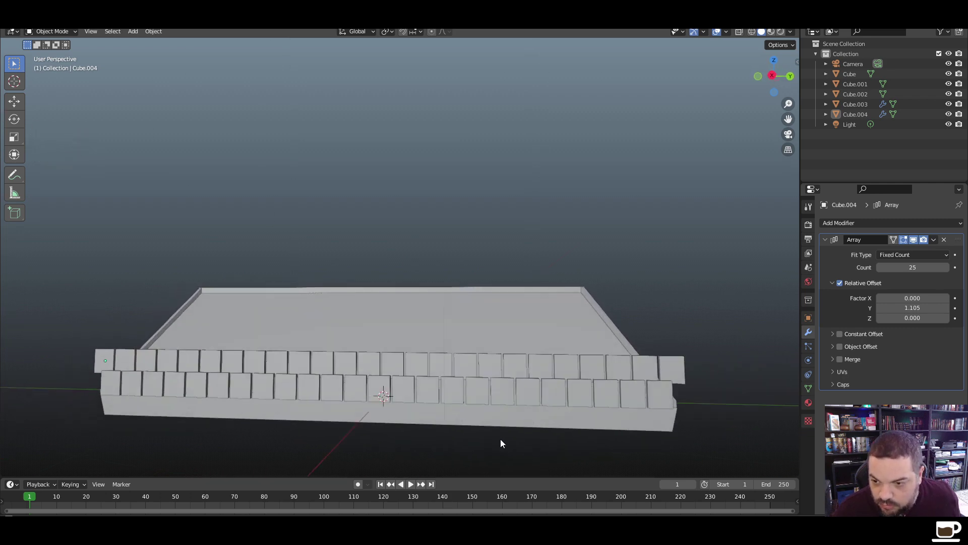
Duplicate the lower tile row upward as a third row and slide it sideways along X
{"action": "left_click", "coordinate": [558, 396]}
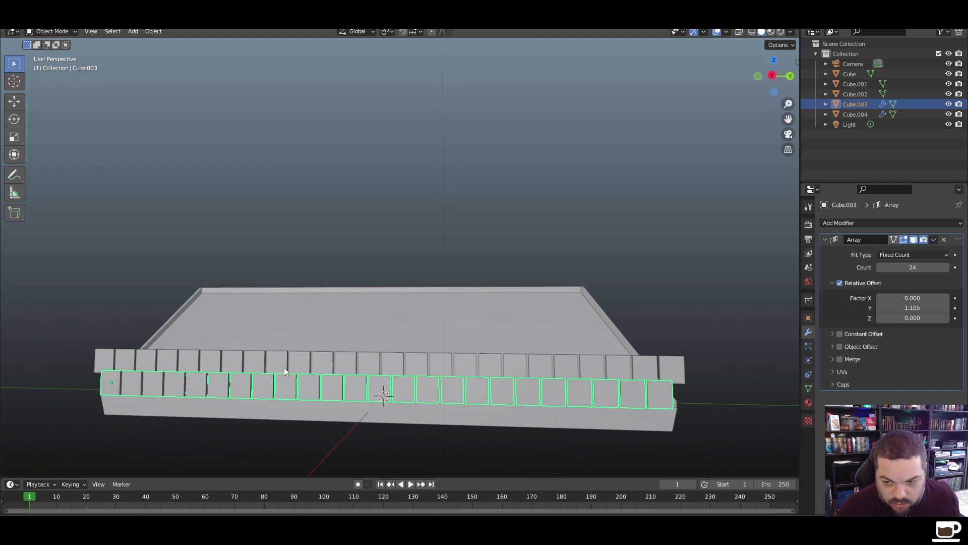
{"action": "key", "text": "shift+d"}
{"action": "key", "text": "z"}
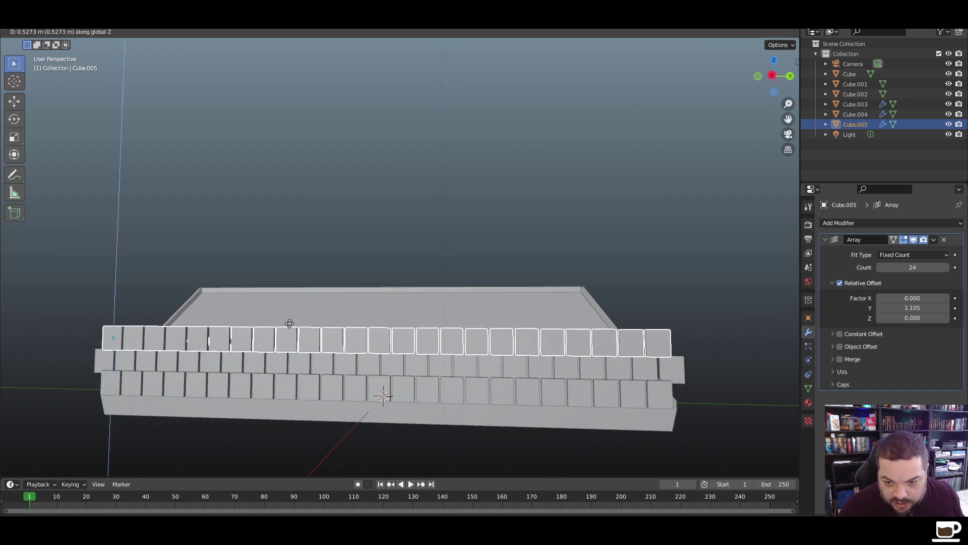
{"action": "left_click", "coordinate": [290, 322]}
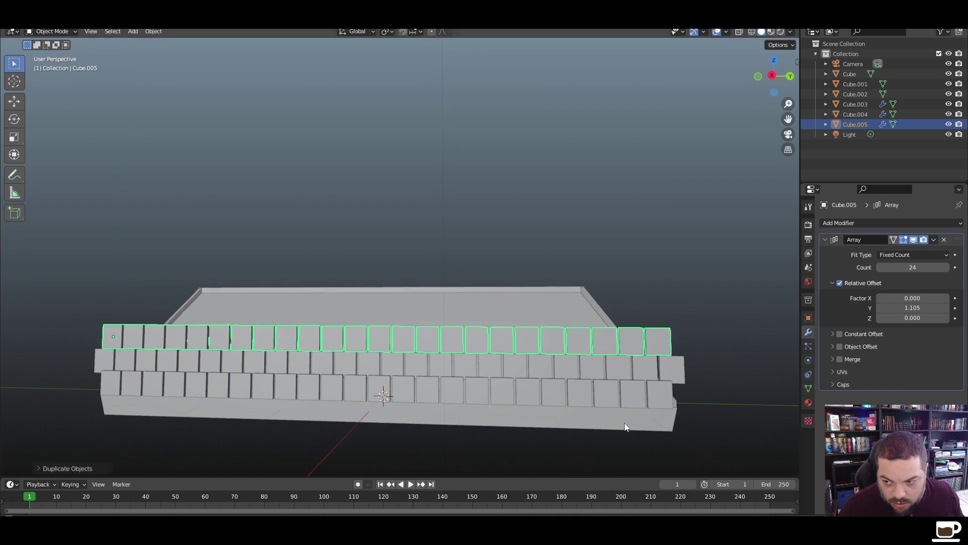
{"action": "middle_click_drag", "start_coordinate": [625, 423], "coordinate": [535, 421]}
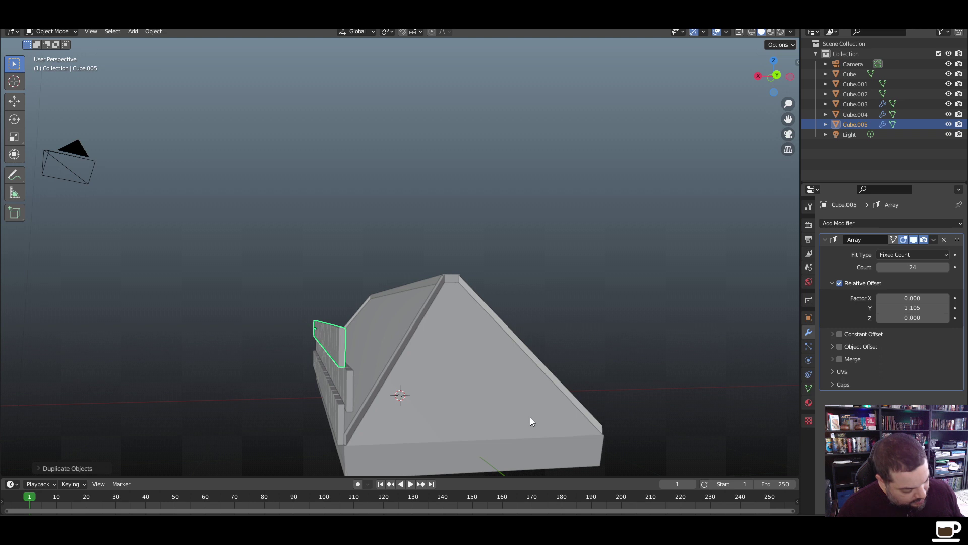
{"action": "key", "text": "g"}
{"action": "key", "text": "y"}
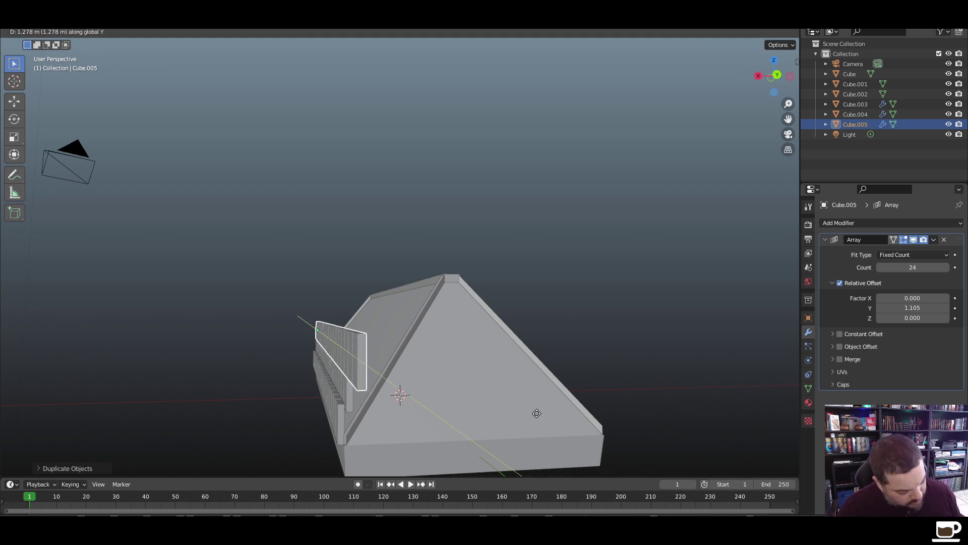
{"action": "key", "text": "x"}
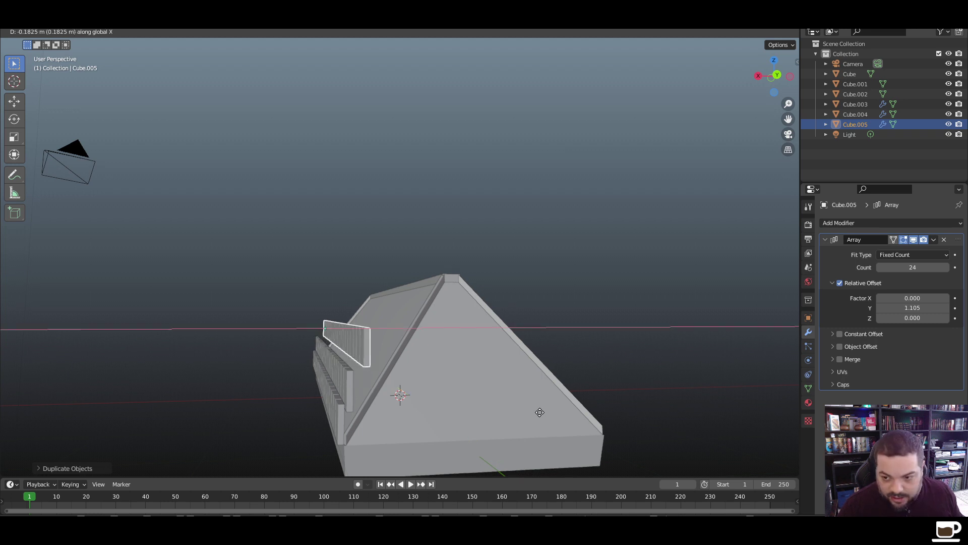
{"action": "left_click", "coordinate": [535, 413]}
In front orthographic view, lower the new top tile row vertically along Z
{"action": "key", "text": "KP_6"}
{"action": "key", "text": "KP_6"}
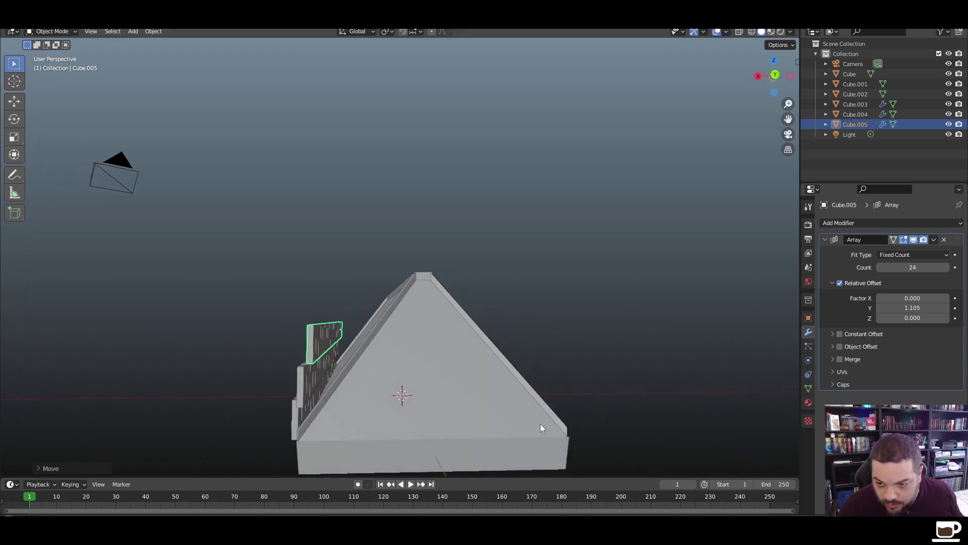
{"action": "key", "text": "KP_8"}
{"action": "key", "text": "KP_8"}
{"action": "key", "text": "KP_3"}
{"action": "key", "text": "KP_1"}
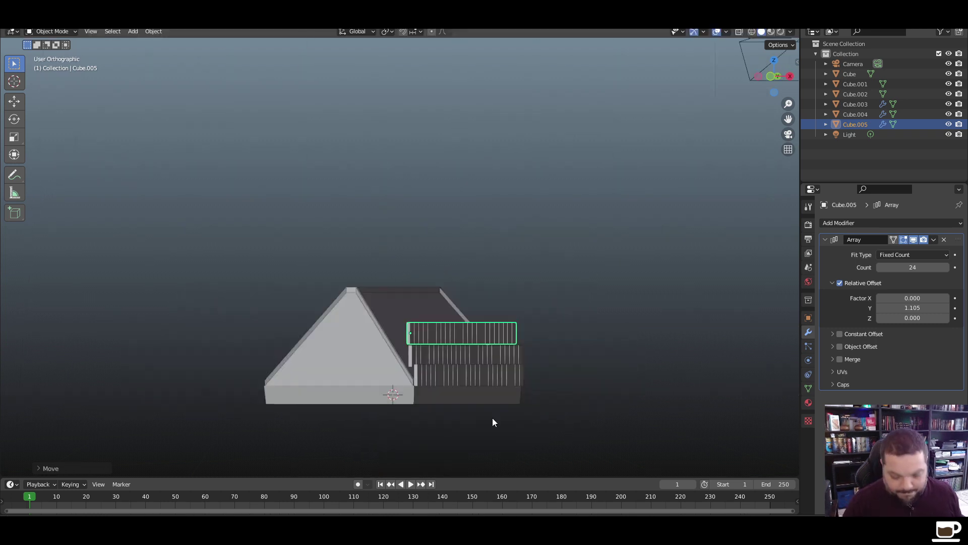
{"action": "scroll", "coordinate": [485, 375], "scroll_direction": "up", "scroll_amount": 6}
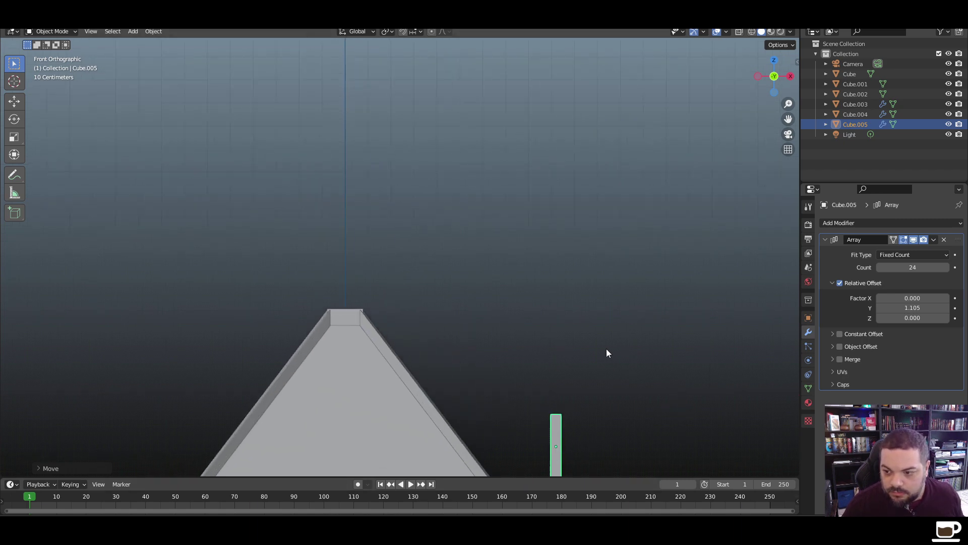
{"action": "middle_click_drag", "start_coordinate": [608, 350], "coordinate": [370, 68], "text": "shift"}
{"action": "key", "text": "g"}
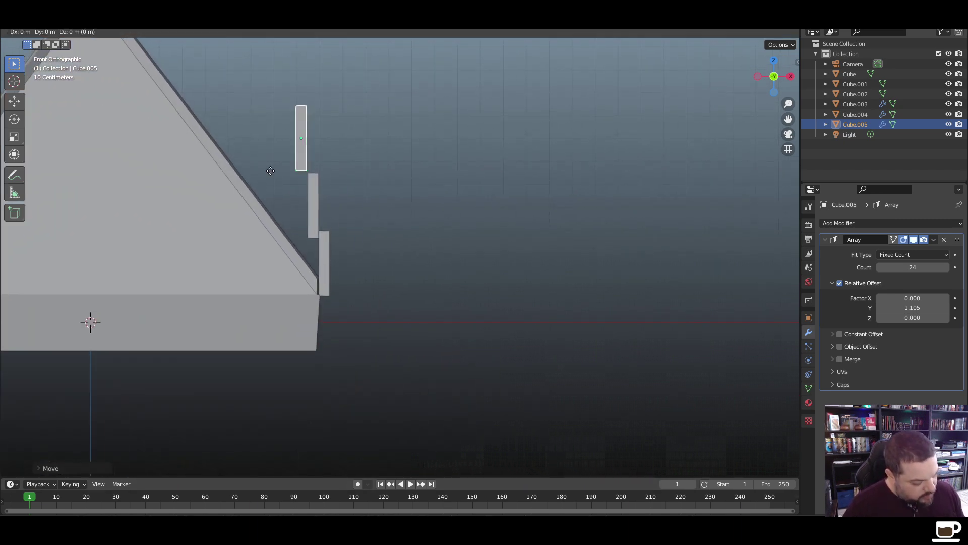
{"action": "key", "text": "z"}
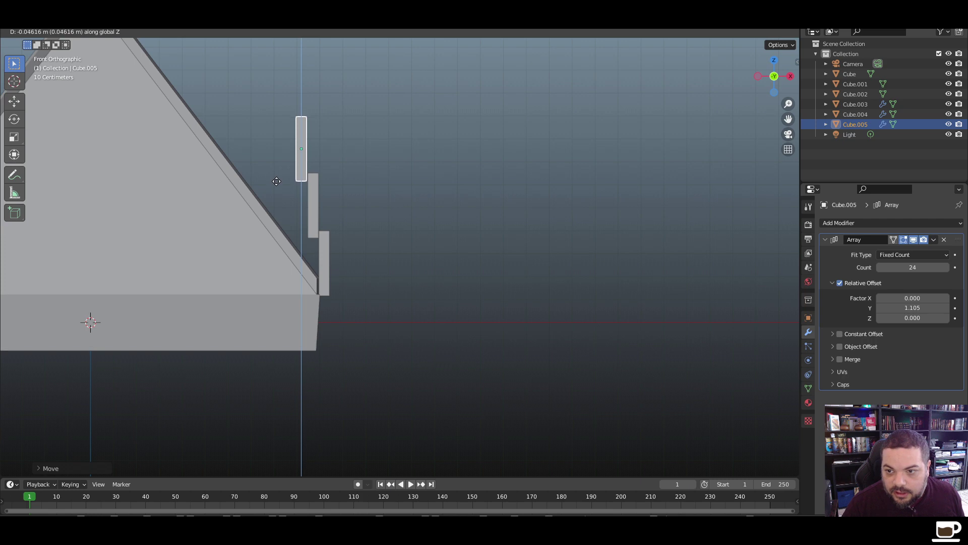
{"action": "left_click", "coordinate": [301, 187]}
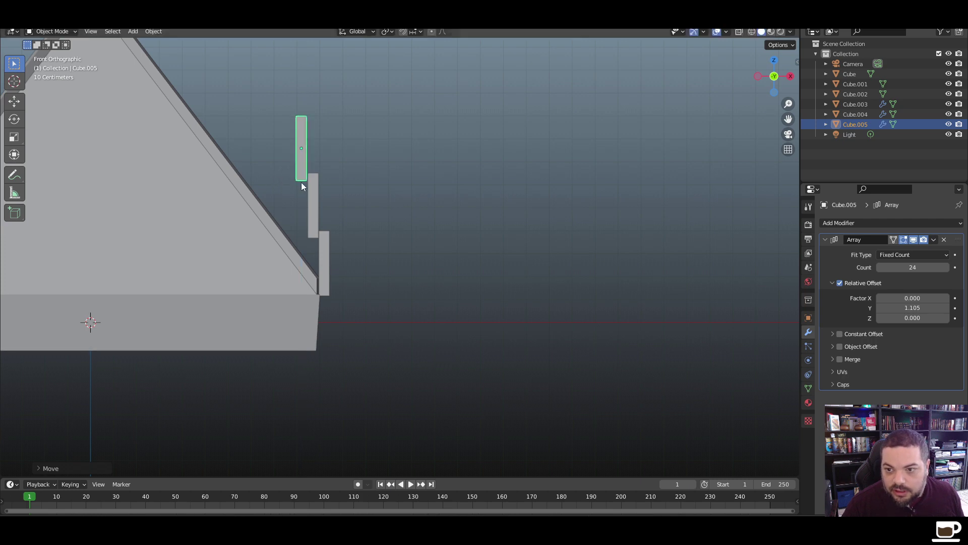
Shift the top tile row along X so it steps beside the roof slope
{"action": "key", "text": "g"}
{"action": "key", "text": "y"}
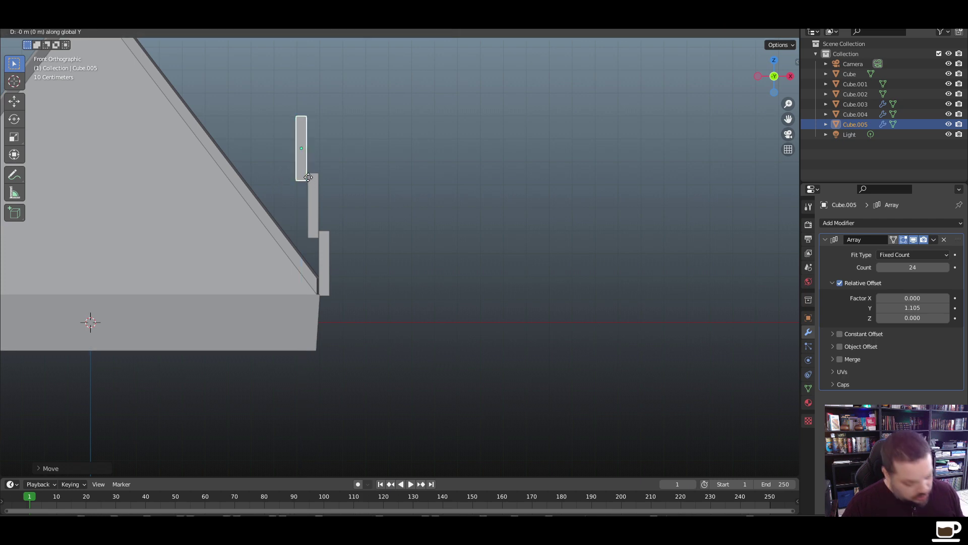
{"action": "key", "text": "x"}
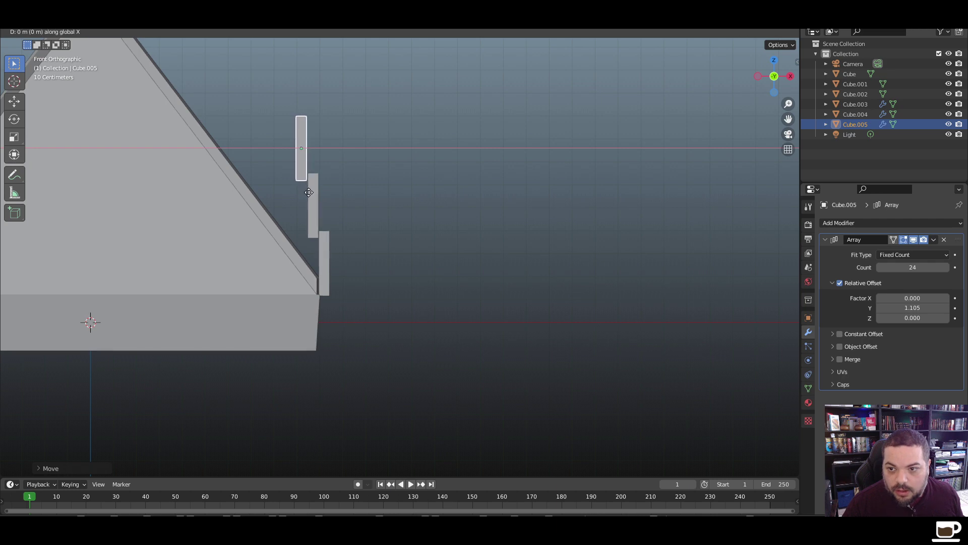
{"action": "left_click", "coordinate": [310, 192]}
{"action": "left_click", "coordinate": [432, 213]}
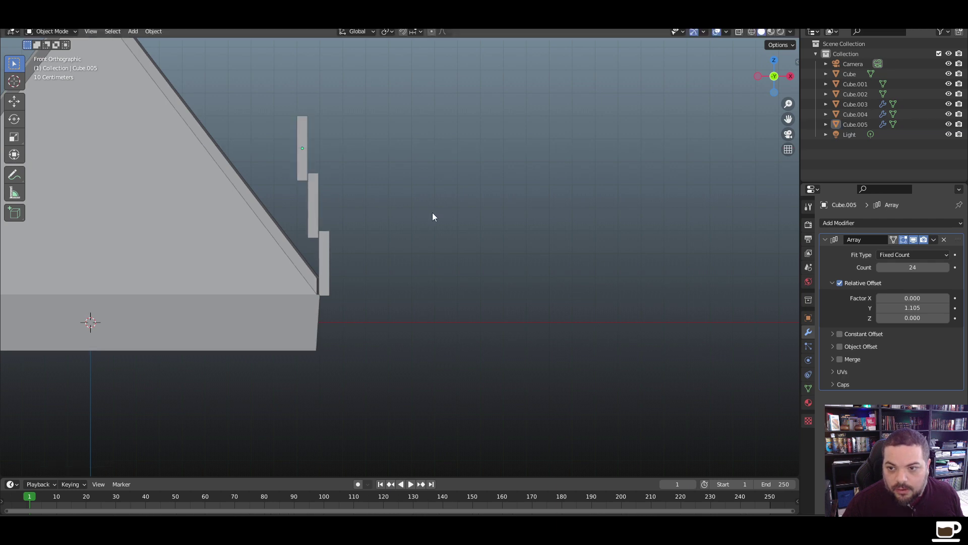
{"action": "middle_click_drag", "start_coordinate": [431, 213], "coordinate": [340, 220]}
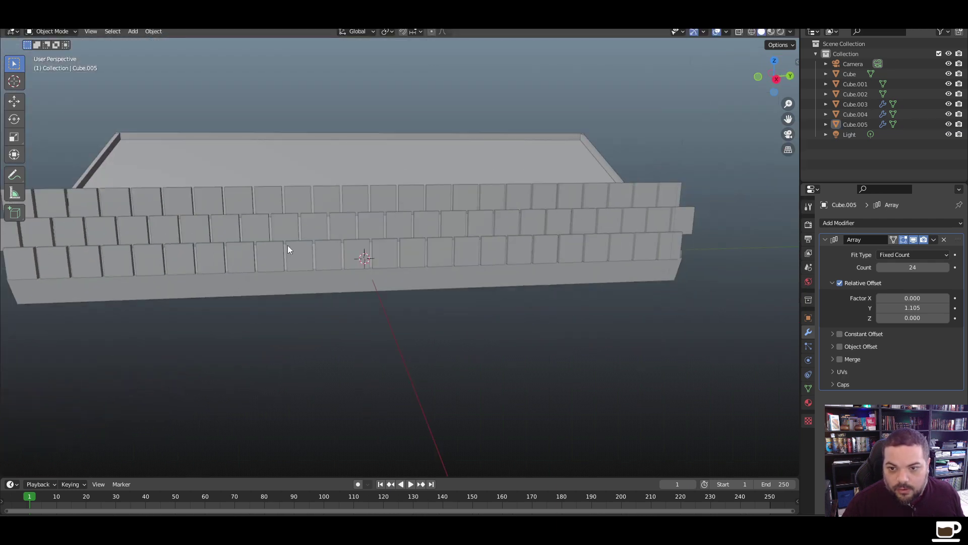
Duplicate the middle tile row straight up along Z as a fourth row
{"action": "scroll", "coordinate": [292, 250], "scroll_direction": "down", "scroll_amount": 2}
{"action": "middle_click_drag", "start_coordinate": [262, 248], "coordinate": [299, 246]}
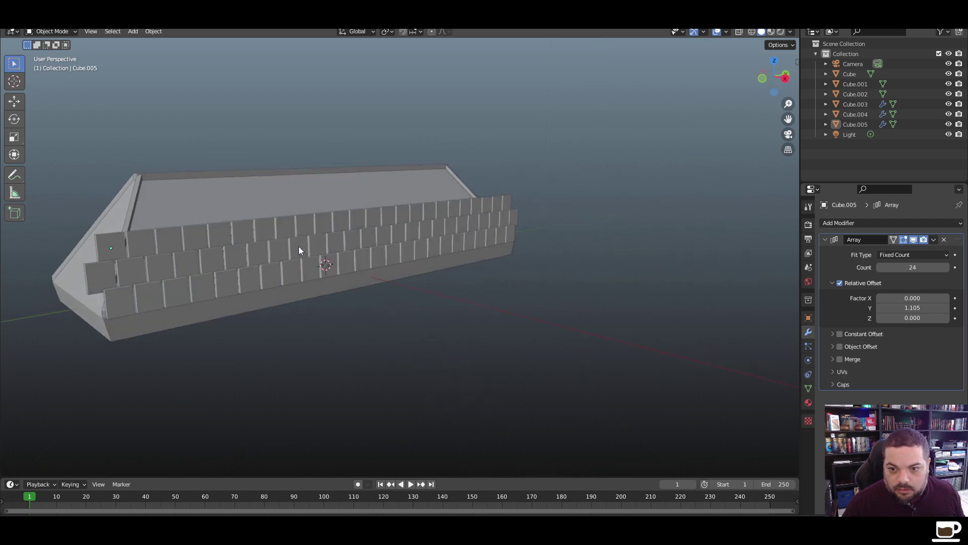
{"action": "left_click", "coordinate": [229, 261]}
{"action": "key", "text": "shift+d"}
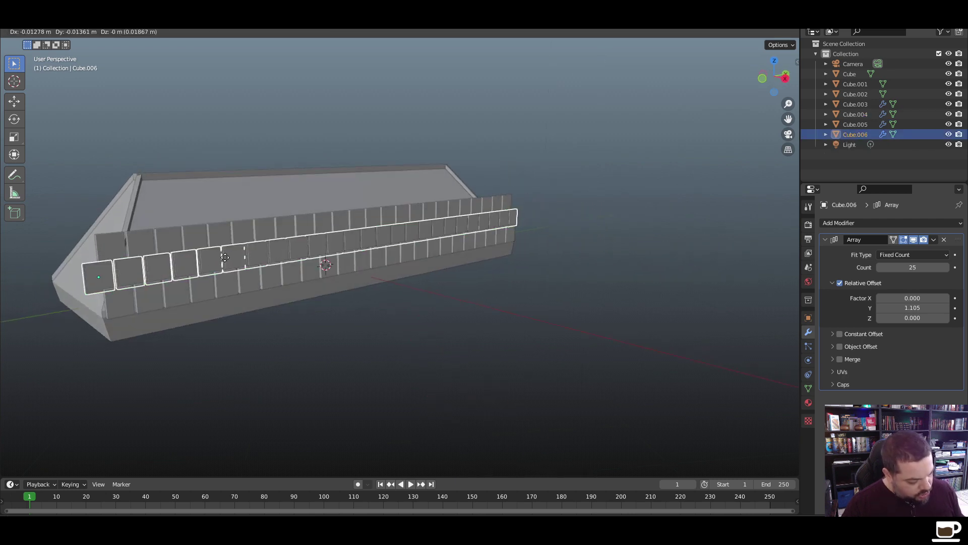
{"action": "key", "text": "z"}
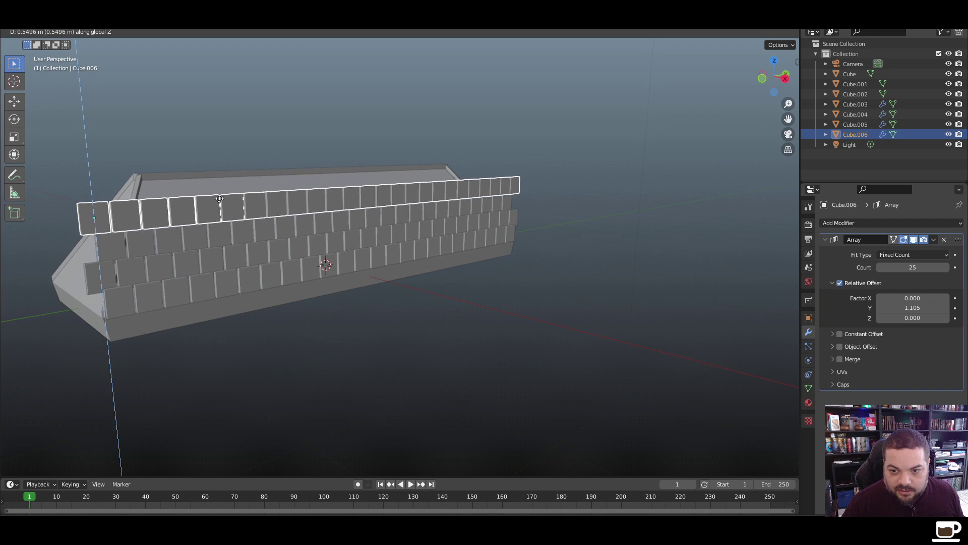
{"action": "left_click", "coordinate": [219, 195]}
In front view, move the copied row in against the roof slope and begin a vertical adjustment
{"action": "middle_click_drag", "start_coordinate": [159, 338], "coordinate": [219, 332]}
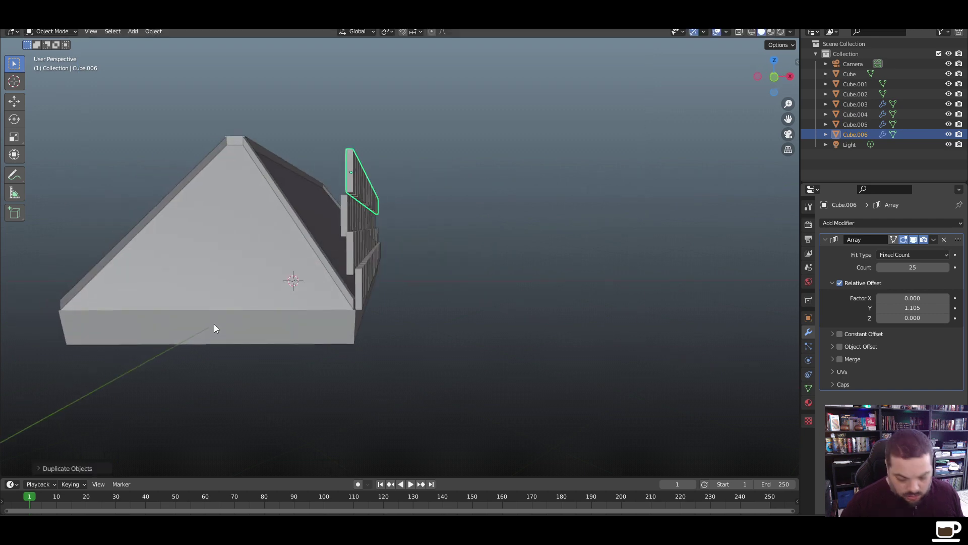
{"action": "key", "text": "KP_1"}
{"action": "scroll", "coordinate": [398, 283], "scroll_direction": "up", "scroll_amount": 5}
{"action": "middle_click_drag", "start_coordinate": [360, 242], "coordinate": [404, 296], "text": "shift"}
{"action": "key", "text": "g"}
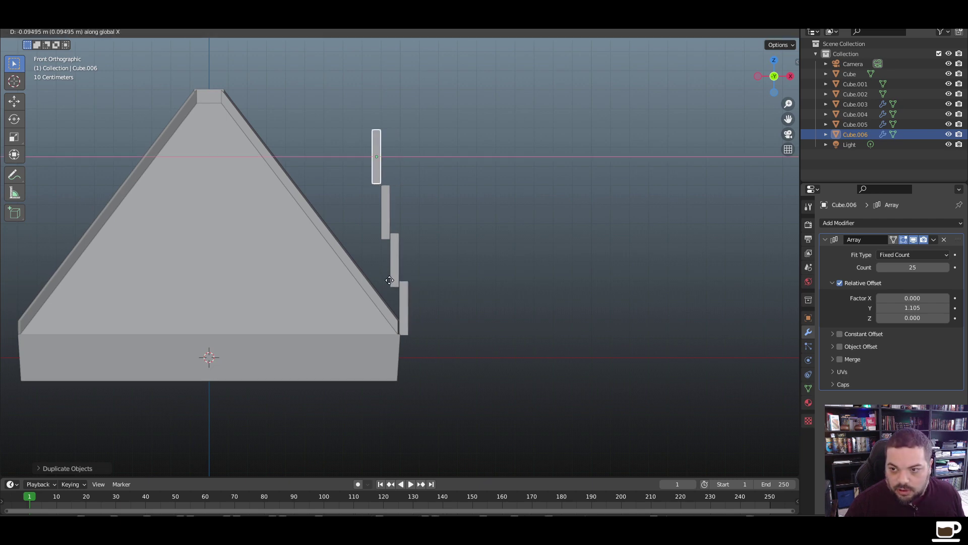
{"action": "left_click", "coordinate": [389, 283]}
{"action": "key", "text": "g"}
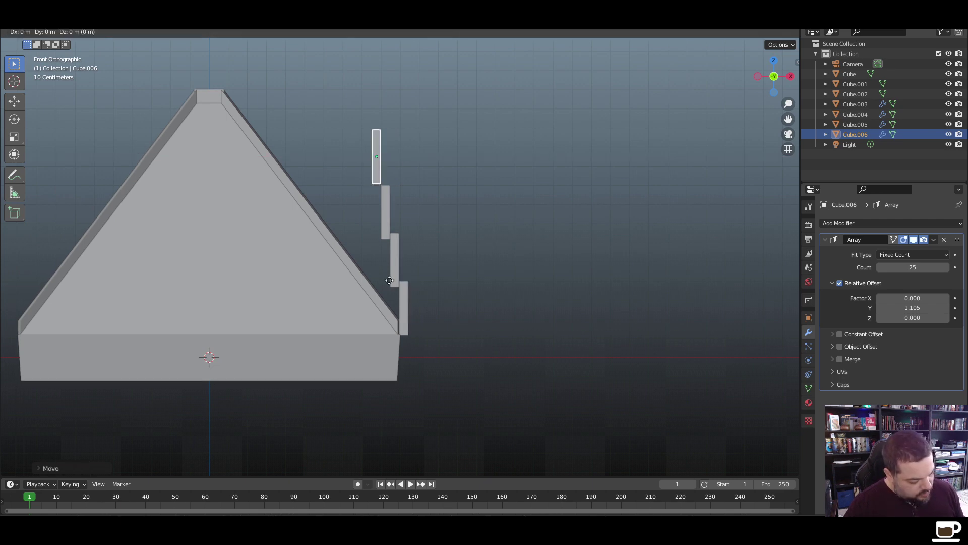
{"action": "key", "text": "z"}
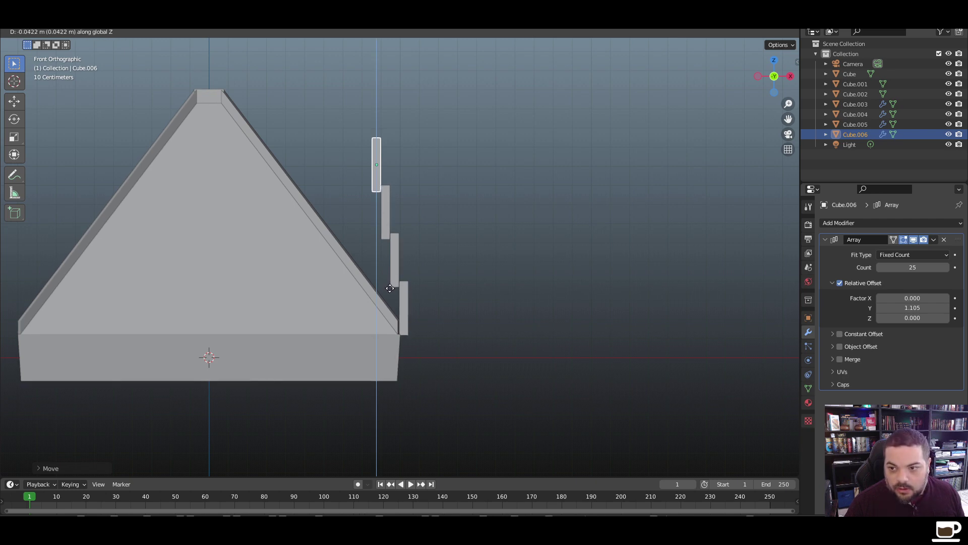
Confirm Cube.006's final height and switch to the TurboSquid barracks reference page
{"action": "left_click", "coordinate": [390, 288]}
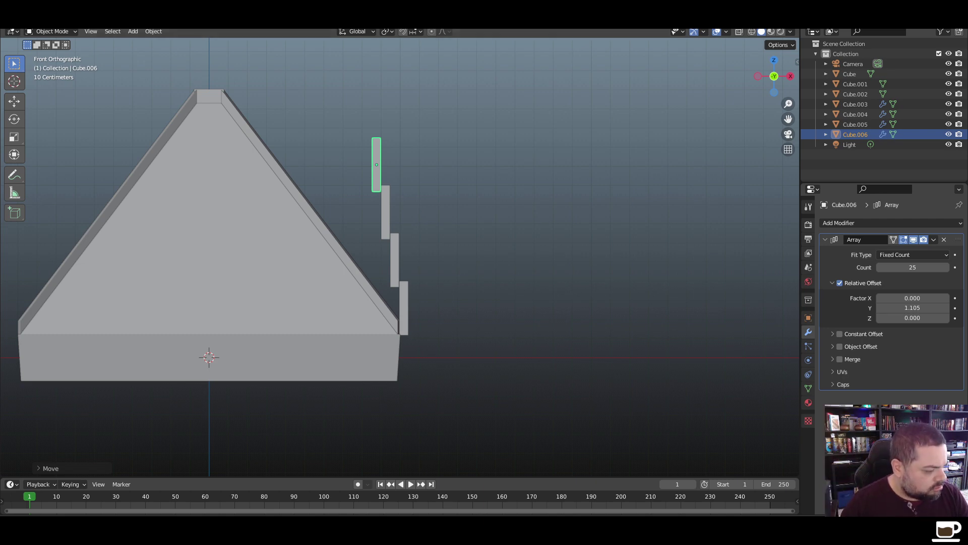
{"action": "key", "text": "alt+Tab"}
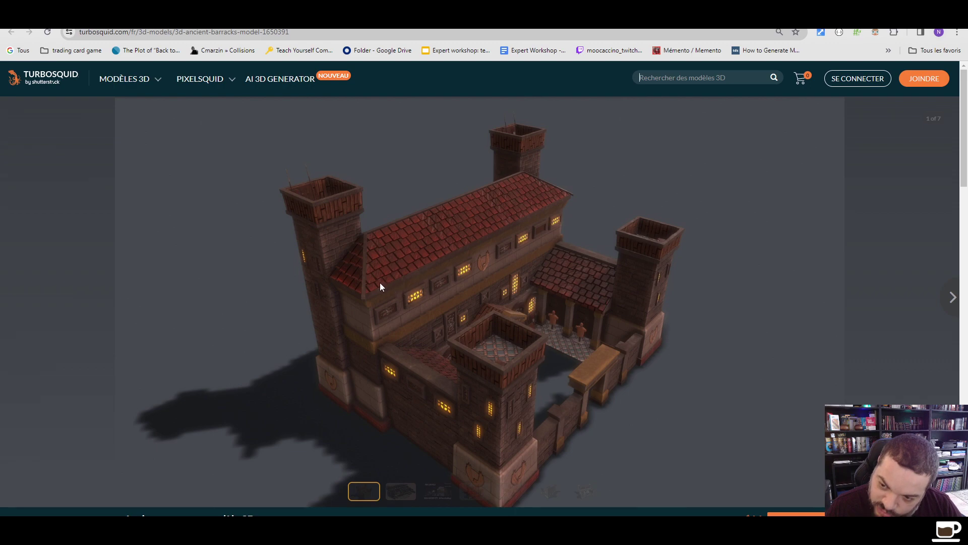
Compare the TurboSquid barracks tiled roof with the Blender scene, ending back in Blender
{"action": "key", "text": "alt+Tab"}
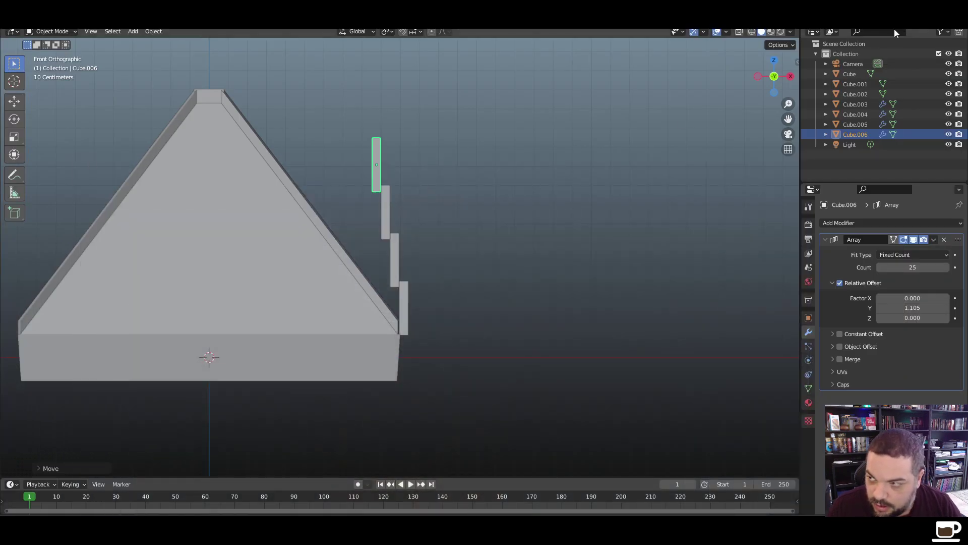
{"action": "key", "text": "super+d"}
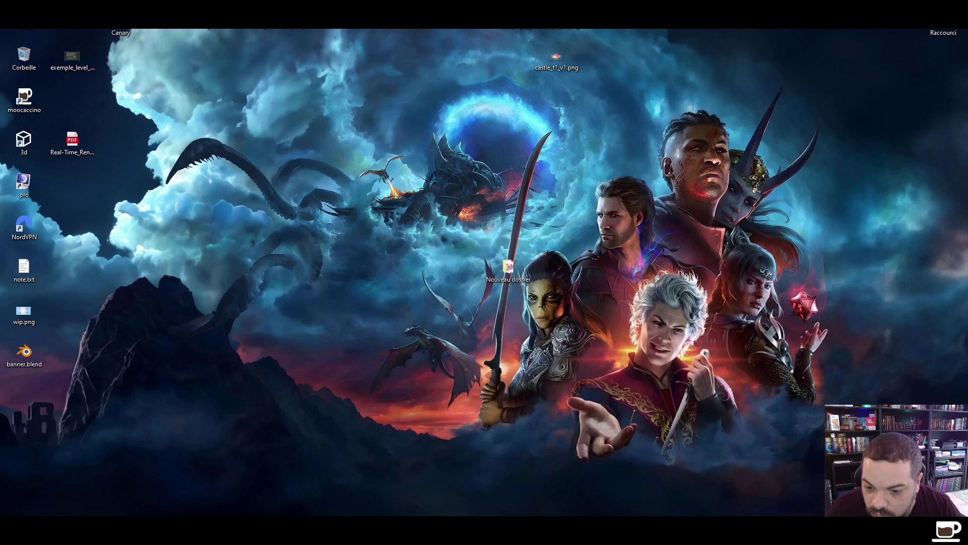
{"action": "key", "text": "alt+Tab"}
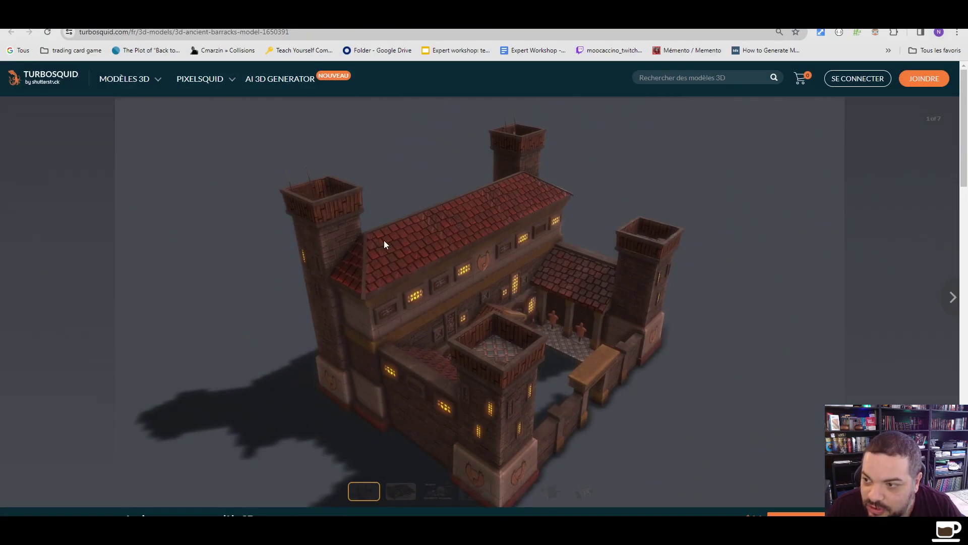
{"action": "key", "text": "super+d"}
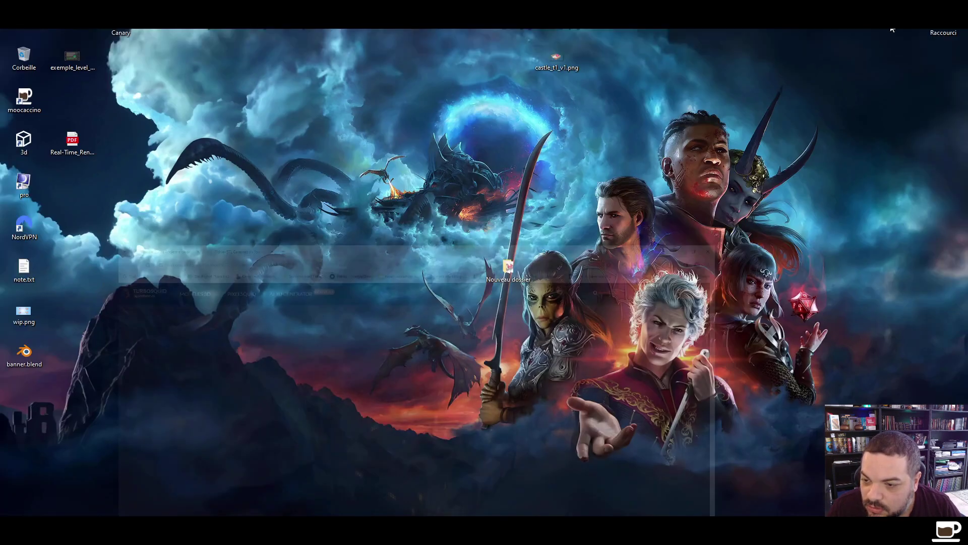
{"action": "key", "text": "alt+Tab"}
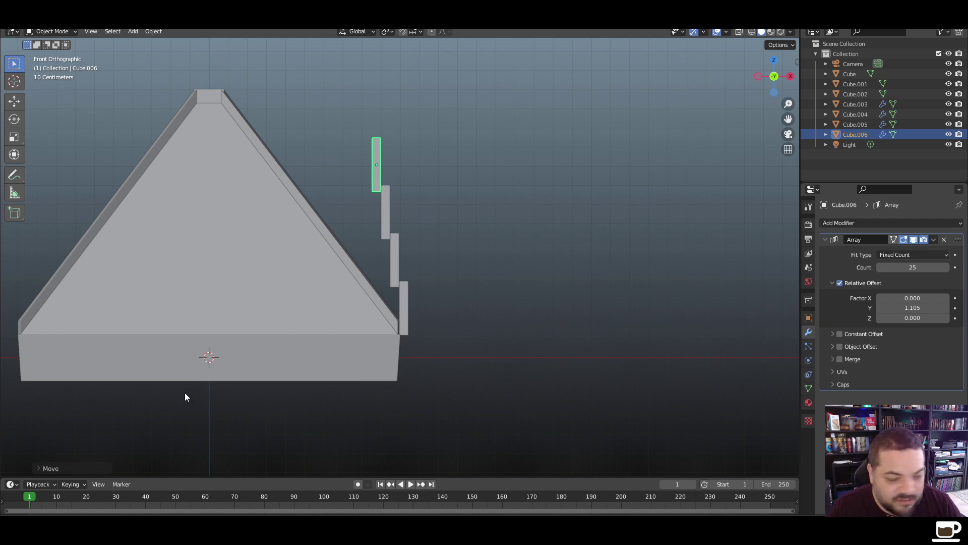
In front view, select the three upper tile rows and shift them together along X
{"action": "middle_click_drag", "start_coordinate": [518, 323], "coordinate": [493, 325]}
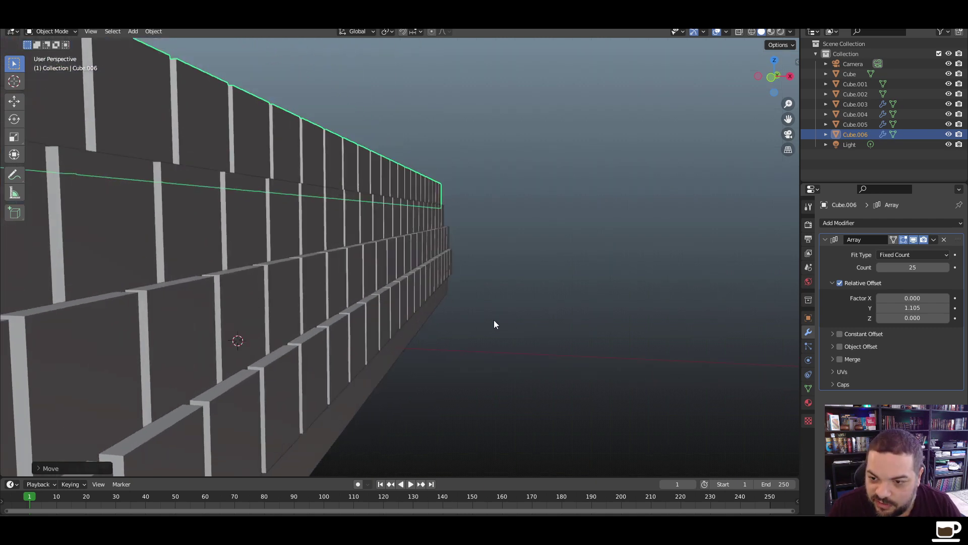
{"action": "scroll", "coordinate": [277, 377], "scroll_direction": "down", "scroll_amount": 8}
{"action": "middle_click_drag", "start_coordinate": [277, 377], "coordinate": [329, 355]}
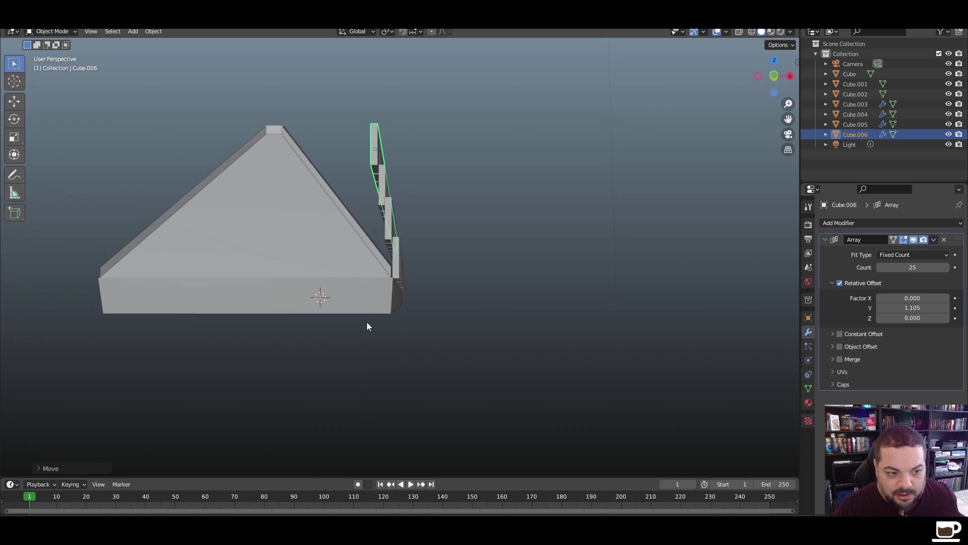
{"action": "key", "text": "KP_1"}
{"action": "scroll", "coordinate": [398, 254], "scroll_direction": "up", "scroll_amount": 4}
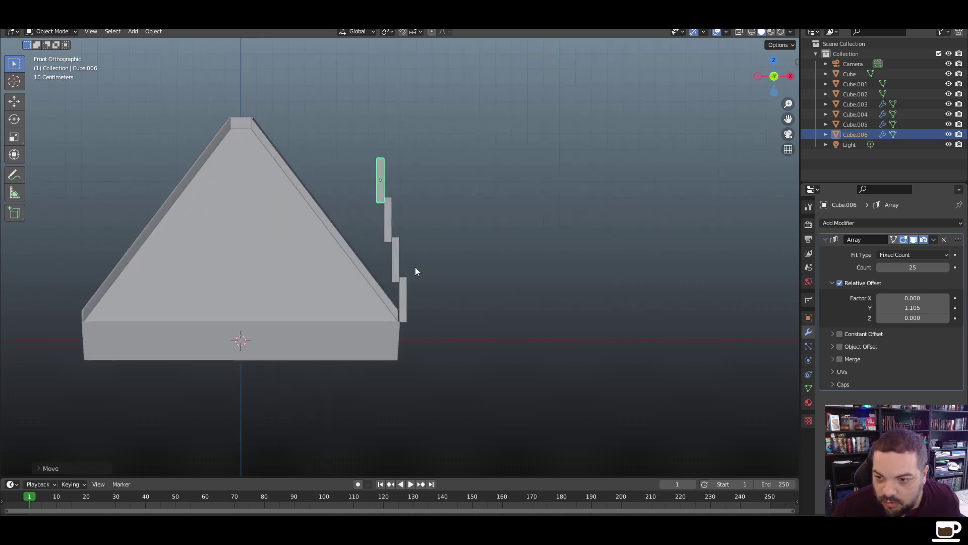
{"action": "left_click", "coordinate": [396, 265]}
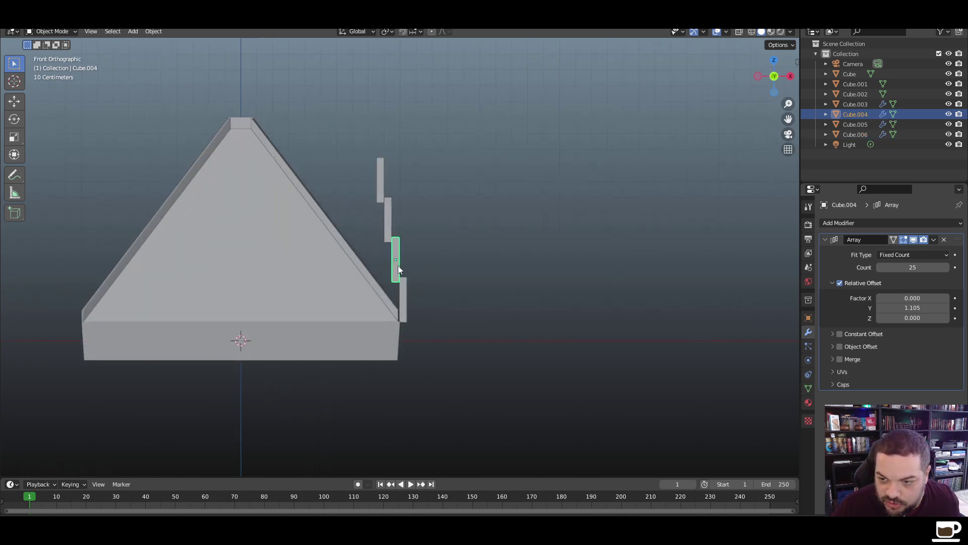
{"action": "left_click", "coordinate": [388, 228], "text": "shift"}
{"action": "left_click", "coordinate": [382, 180], "text": "shift"}
{"action": "key", "text": "g"}
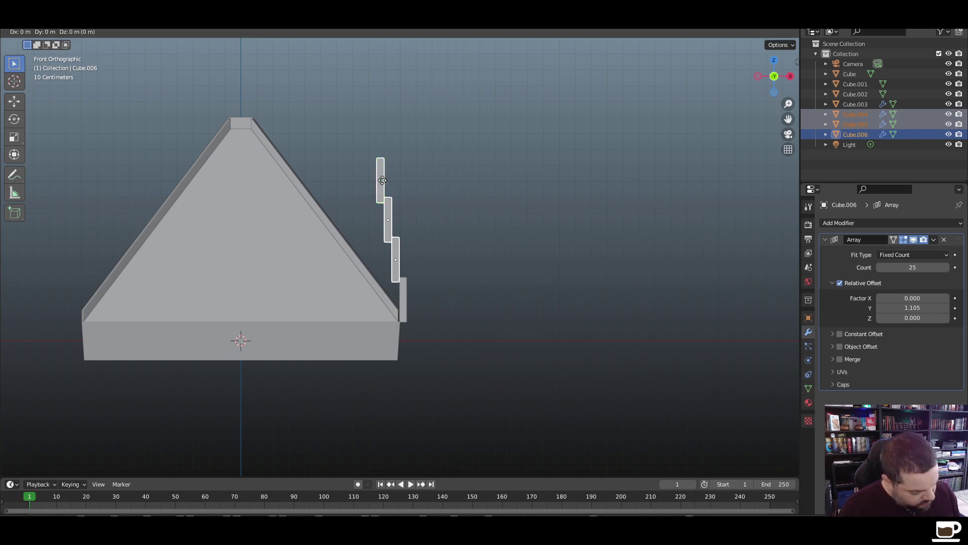
{"action": "key", "text": "x"}
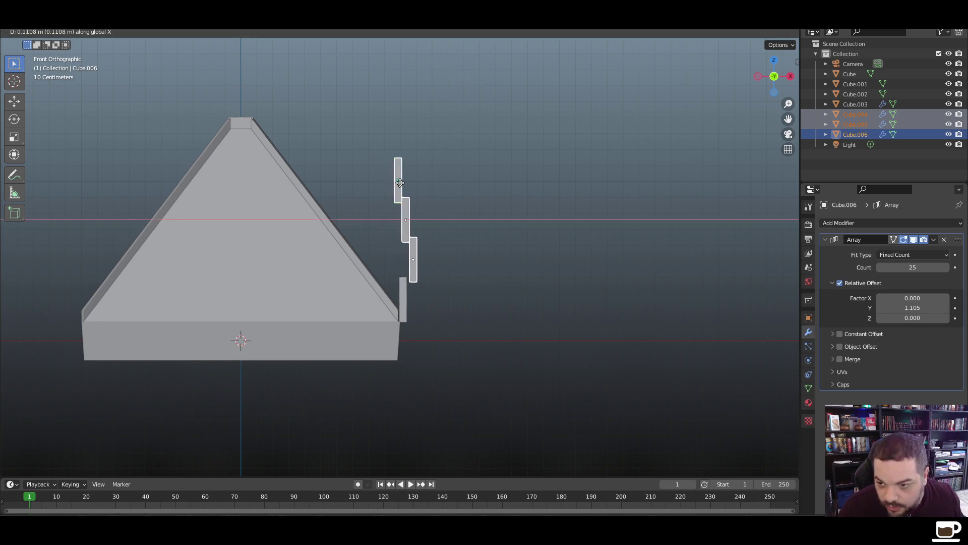
{"action": "left_click", "coordinate": [398, 183]}
Shift the upper tile row on its own further along X
{"action": "left_click", "coordinate": [404, 221]}
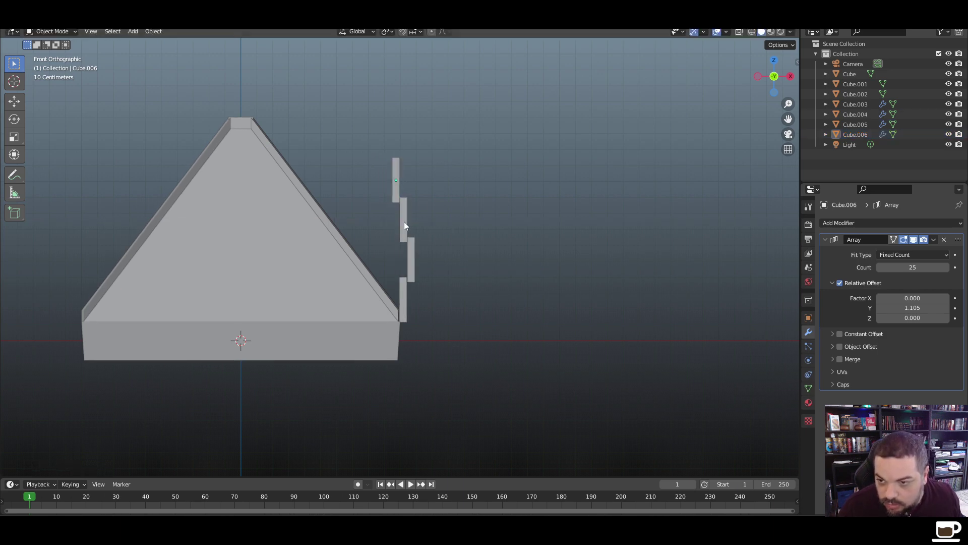
{"action": "left_click", "coordinate": [397, 196]}
{"action": "key", "text": "g"}
{"action": "key", "text": "x"}
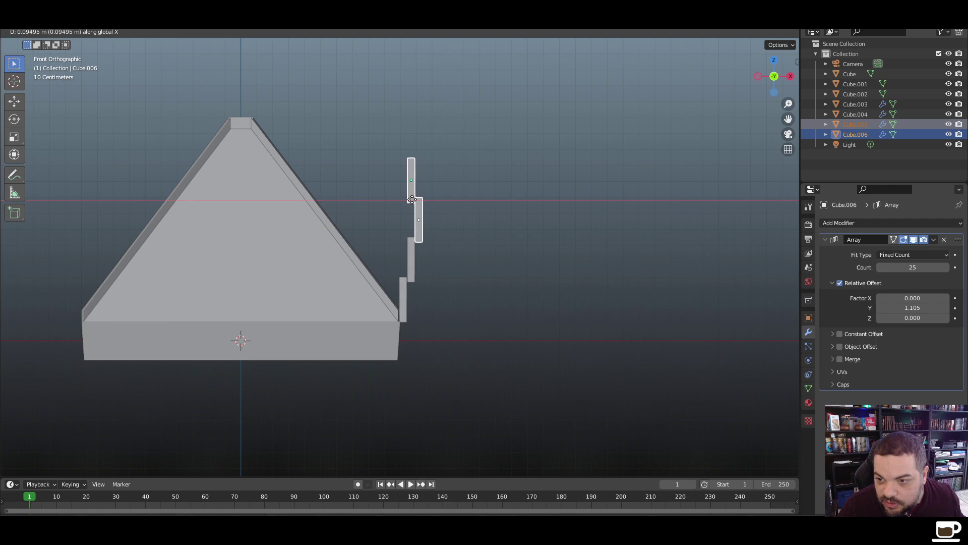
{"action": "left_click", "coordinate": [412, 199]}
Nudge only the top tile row slightly along X to even out the staircase
{"action": "left_click", "coordinate": [421, 194]}
{"action": "left_click", "coordinate": [413, 192]}
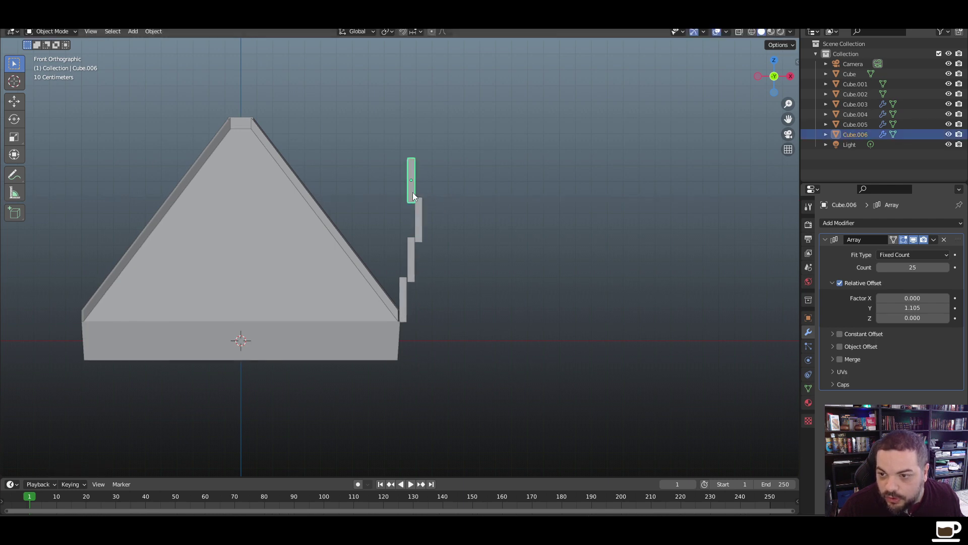
{"action": "key", "text": "g"}
{"action": "key", "text": "x"}
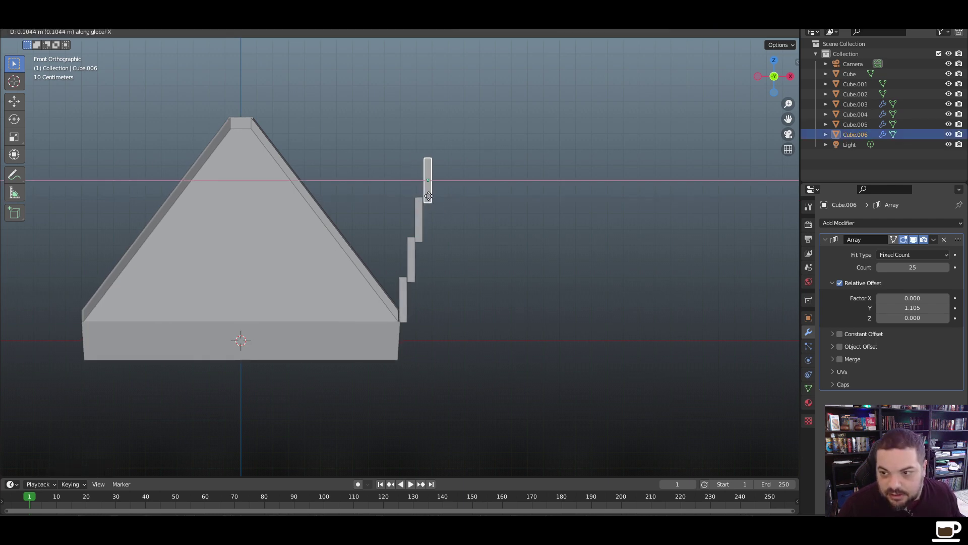
{"action": "left_click", "coordinate": [426, 197]}
{"action": "left_click", "coordinate": [458, 219]}
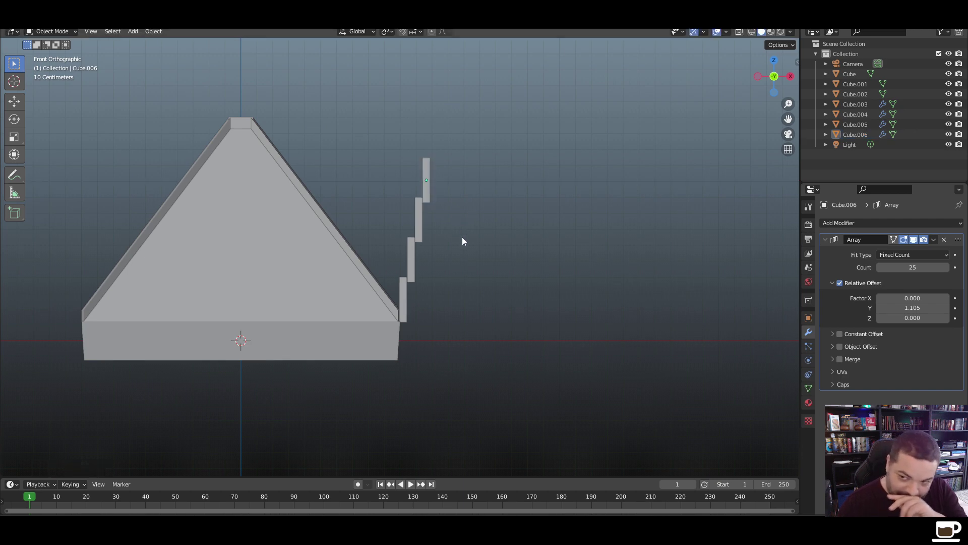
{"action": "middle_click_drag", "start_coordinate": [463, 240], "coordinate": [369, 267]}
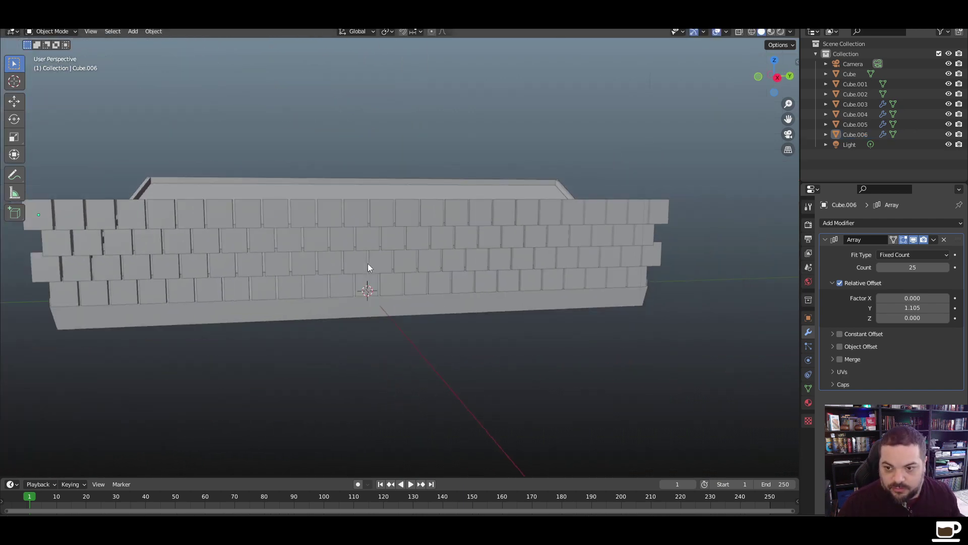
Duplicate a tile row straight up along Z to create a fifth row on top
{"action": "middle_click_drag", "start_coordinate": [285, 277], "coordinate": [377, 268]}
{"action": "key", "text": "KP_1"}
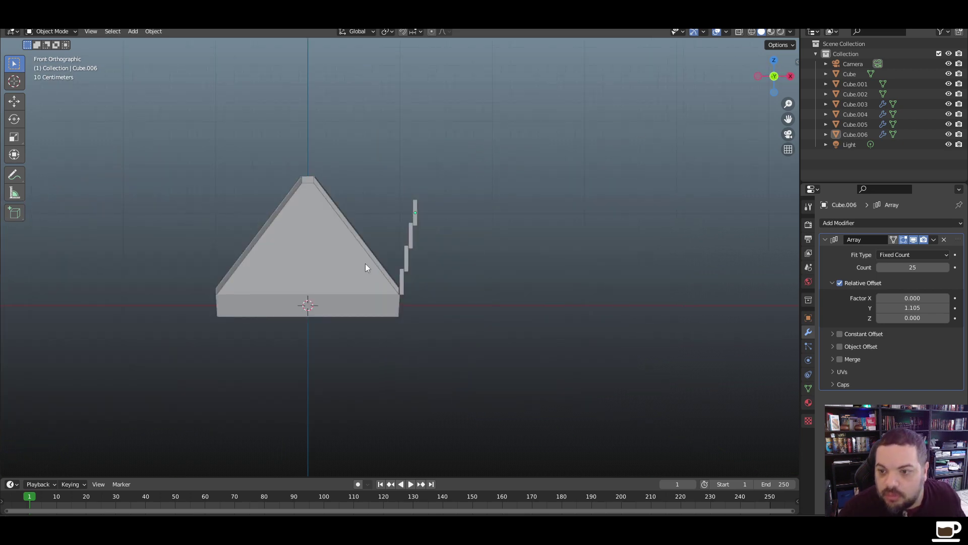
{"action": "middle_click_drag", "start_coordinate": [467, 244], "coordinate": [315, 246]}
{"action": "left_click", "coordinate": [232, 244]}
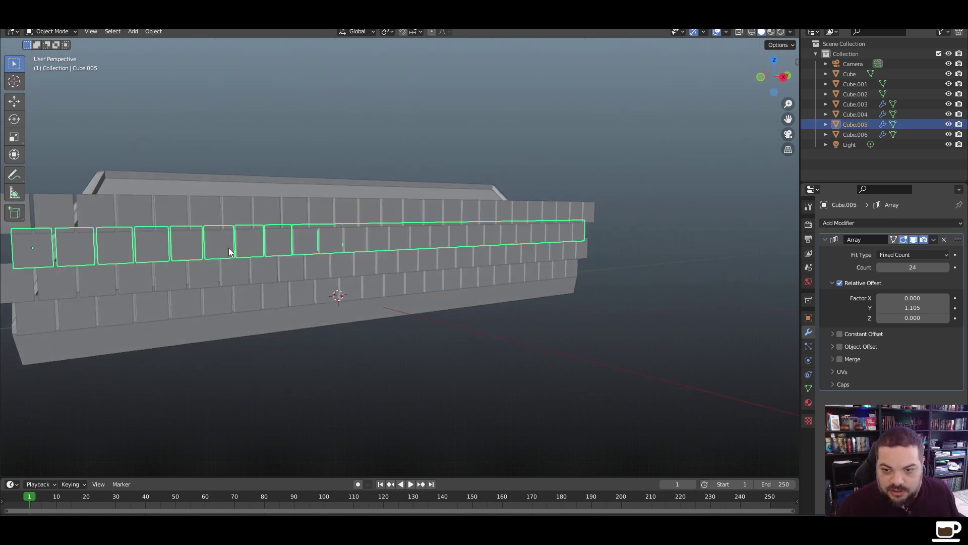
{"action": "key", "text": "shift+d"}
{"action": "key", "text": "z"}
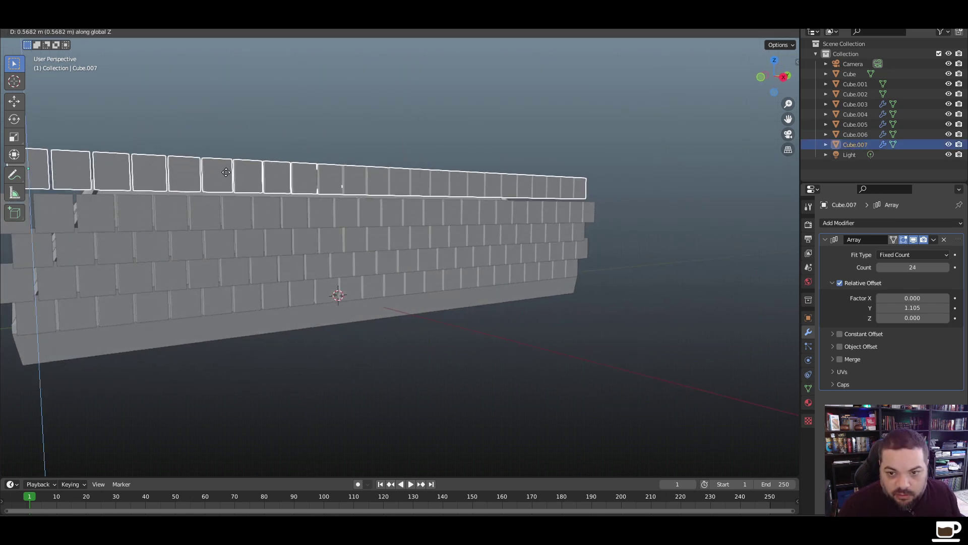
{"action": "left_click", "coordinate": [227, 177]}
In front view, shift the new top row horizontally along X
{"action": "middle_click_drag", "start_coordinate": [263, 372], "coordinate": [292, 426]}
{"action": "key", "text": "KP_1"}
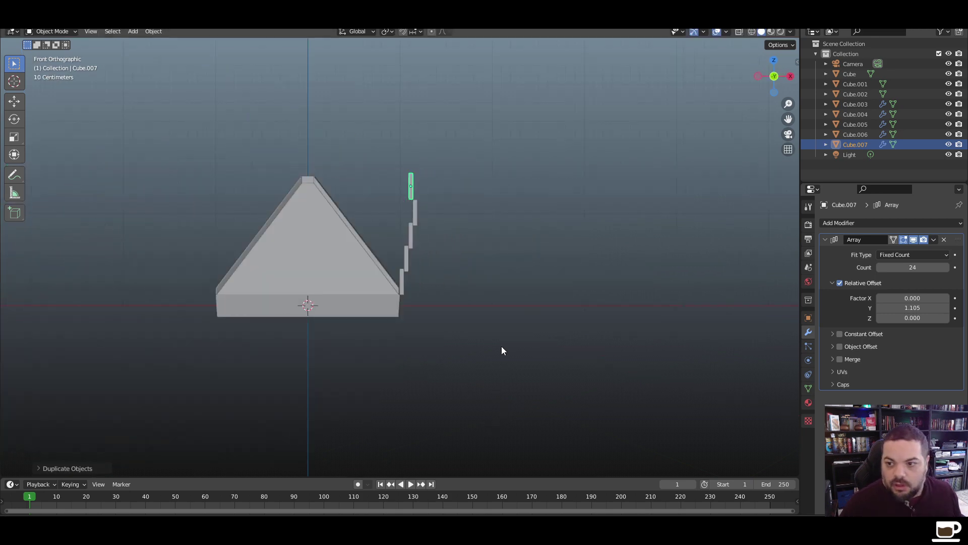
{"action": "scroll", "coordinate": [502, 346], "scroll_direction": "up", "scroll_amount": 3}
{"action": "middle_click_drag", "start_coordinate": [538, 169], "coordinate": [331, 266], "text": "shift"}
{"action": "key", "text": "g"}
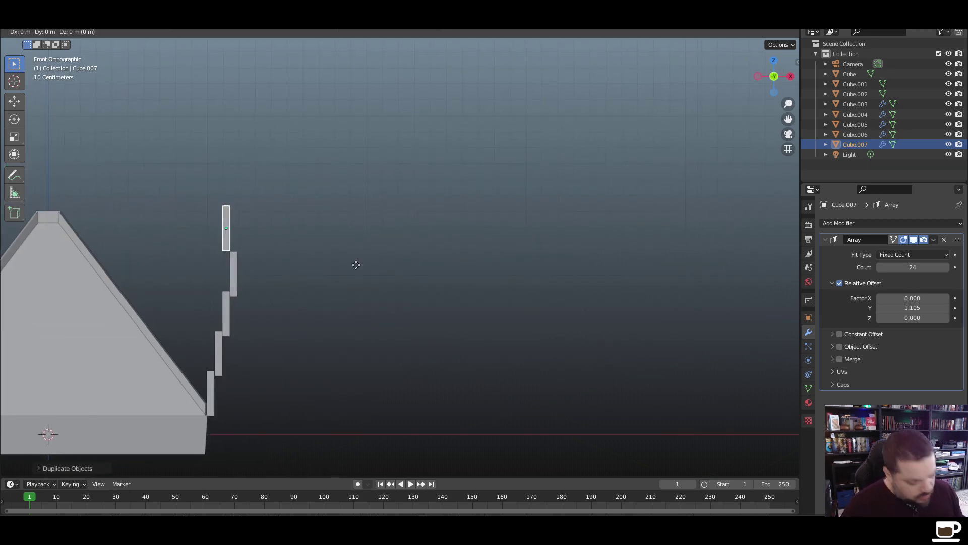
{"action": "key", "text": "x"}
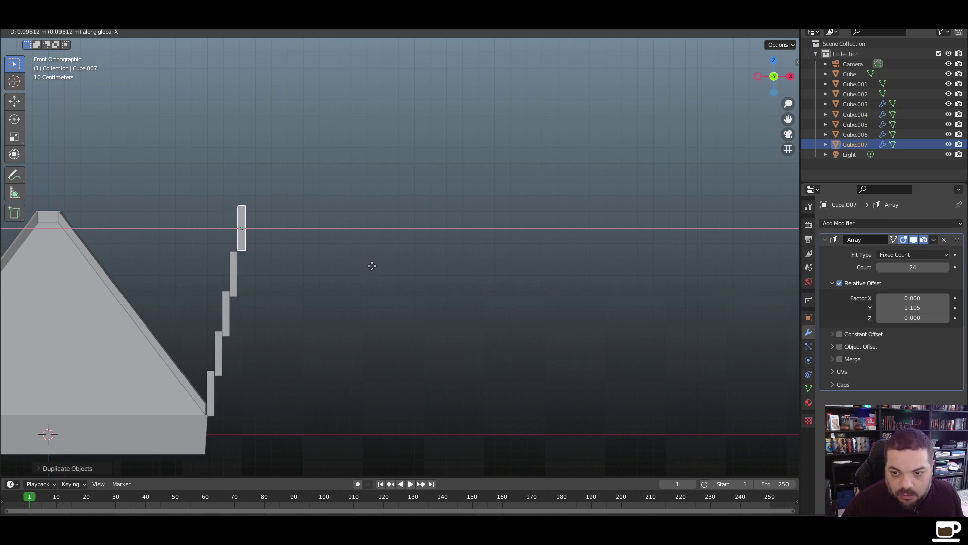
{"action": "left_click", "coordinate": [367, 266]}
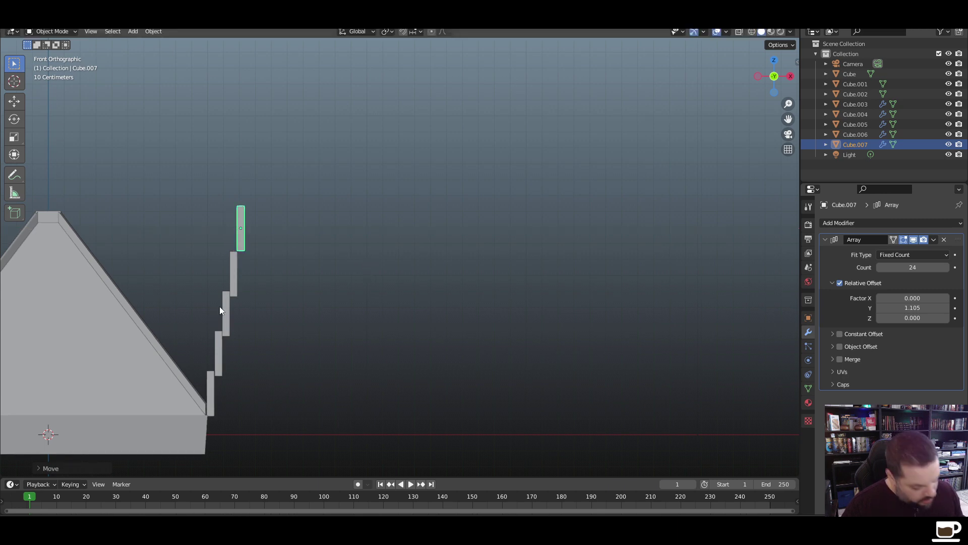
Move the new row once more along X into its final stepped position
{"action": "key", "text": "g"}
{"action": "key", "text": "z"}
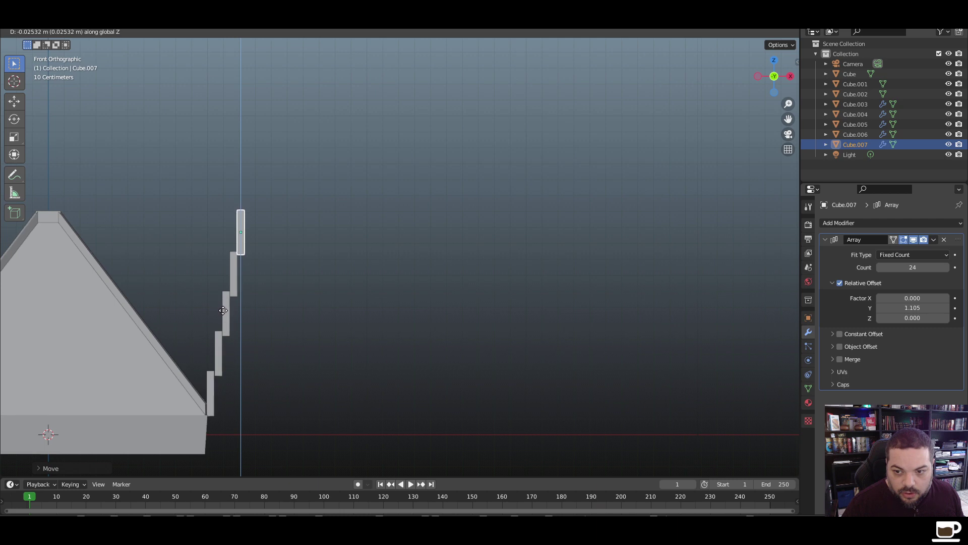
{"action": "key", "text": "x"}
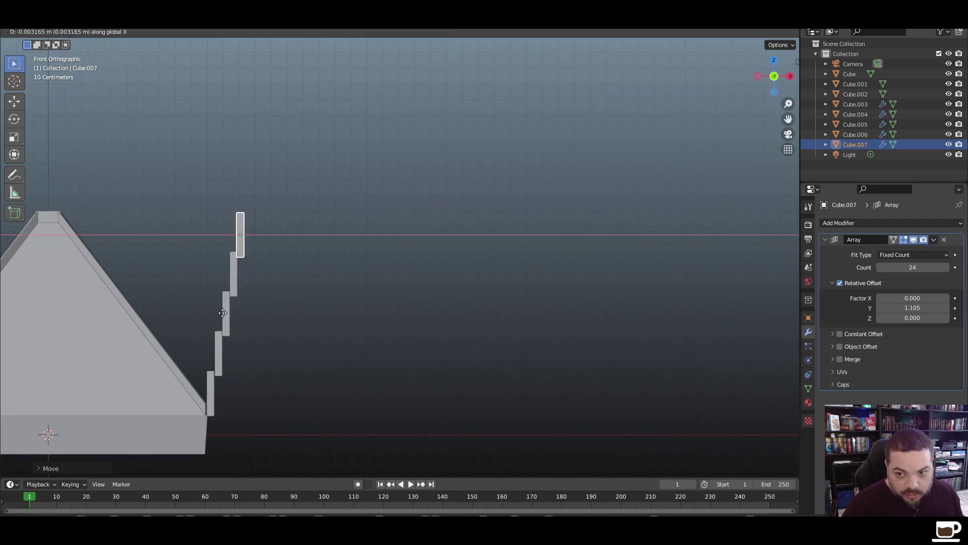
{"action": "left_click", "coordinate": [223, 314]}
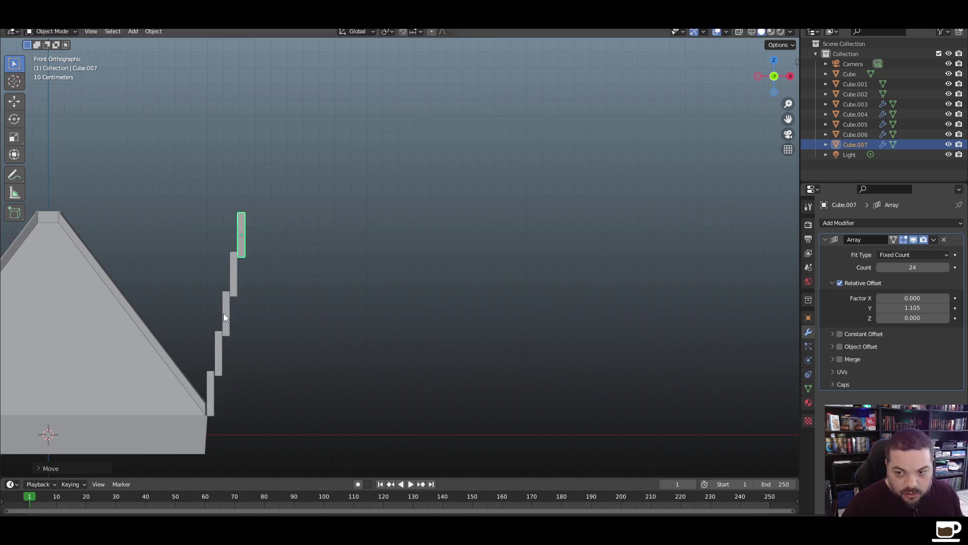
{"action": "left_click", "coordinate": [276, 301]}
{"action": "middle_click_drag", "start_coordinate": [324, 330], "coordinate": [301, 337]}
{"action": "scroll", "coordinate": [217, 325], "scroll_direction": "down", "scroll_amount": 4}
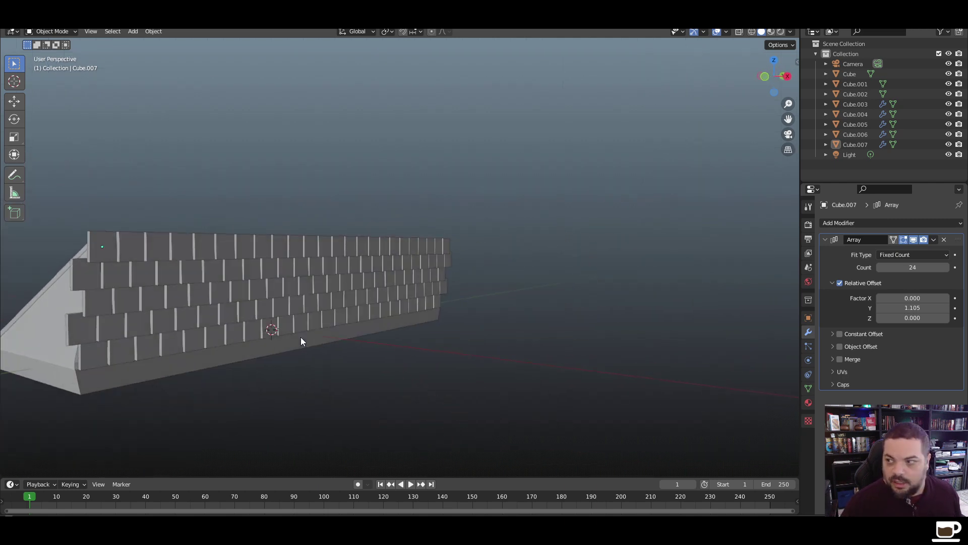
Rename Cube to 'roof', Cube.001 to 'charpent' and Cube.002 to 'chrapent2' in the Outliner
{"action": "left_click", "coordinate": [846, 75]}
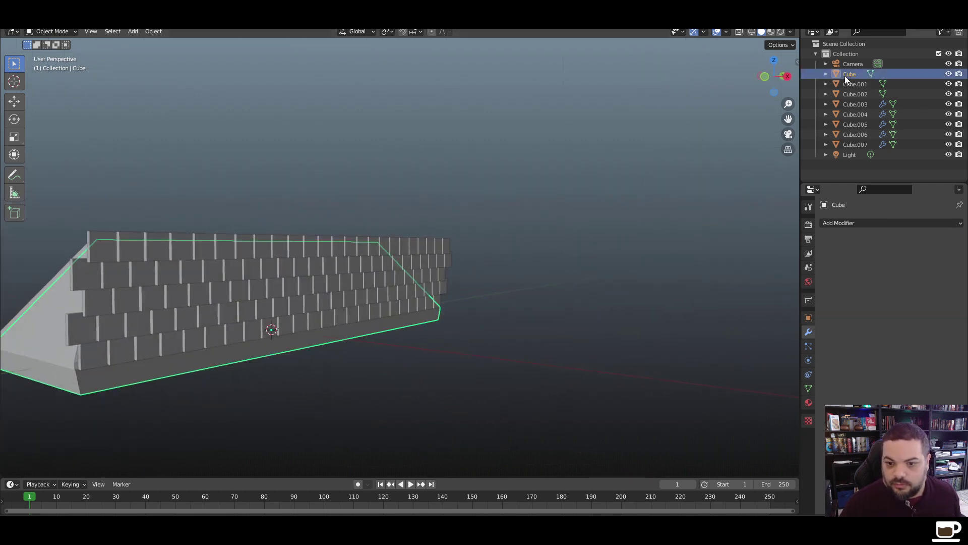
{"action": "double_click", "coordinate": [852, 76]}
{"action": "type", "text": "roof body"}
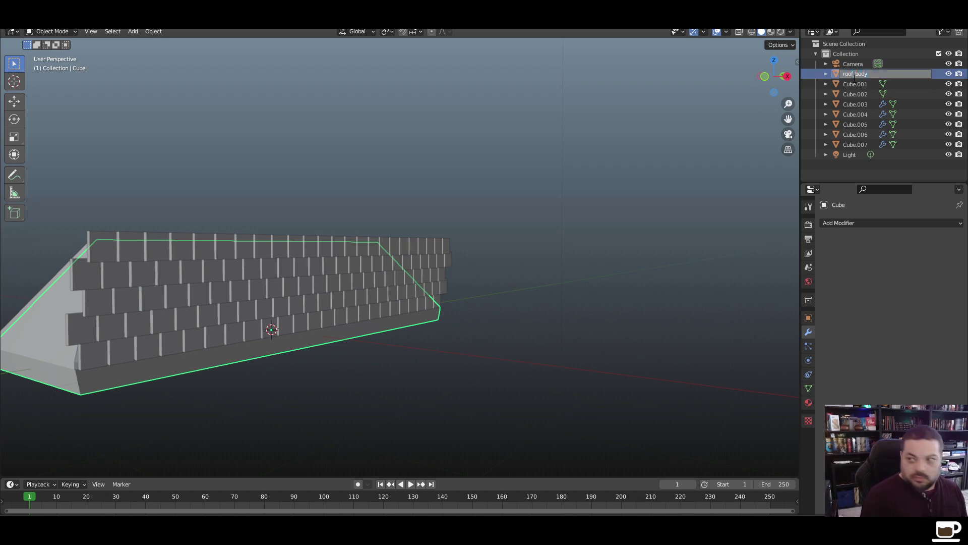
{"action": "key", "text": "Return"}
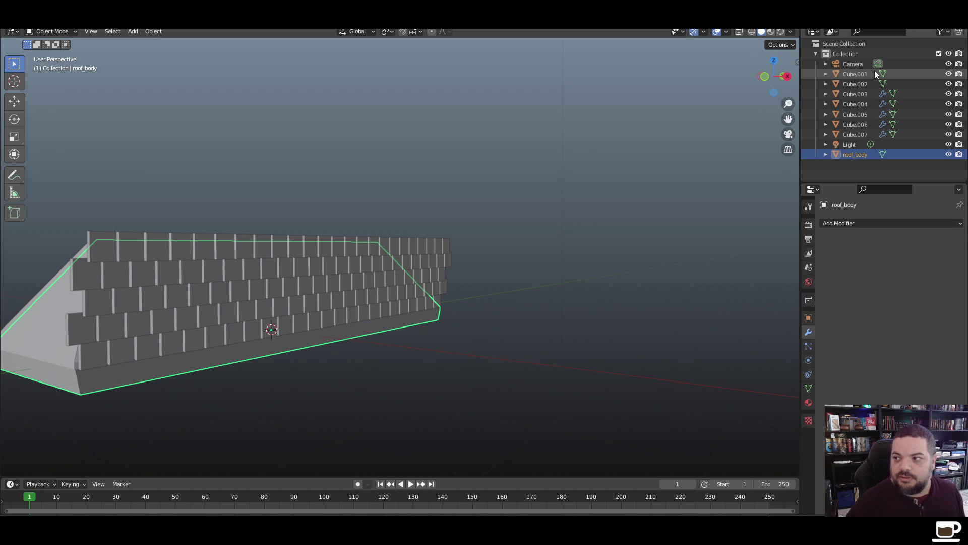
{"action": "left_click", "coordinate": [859, 75]}
{"action": "double_click", "coordinate": [859, 74]}
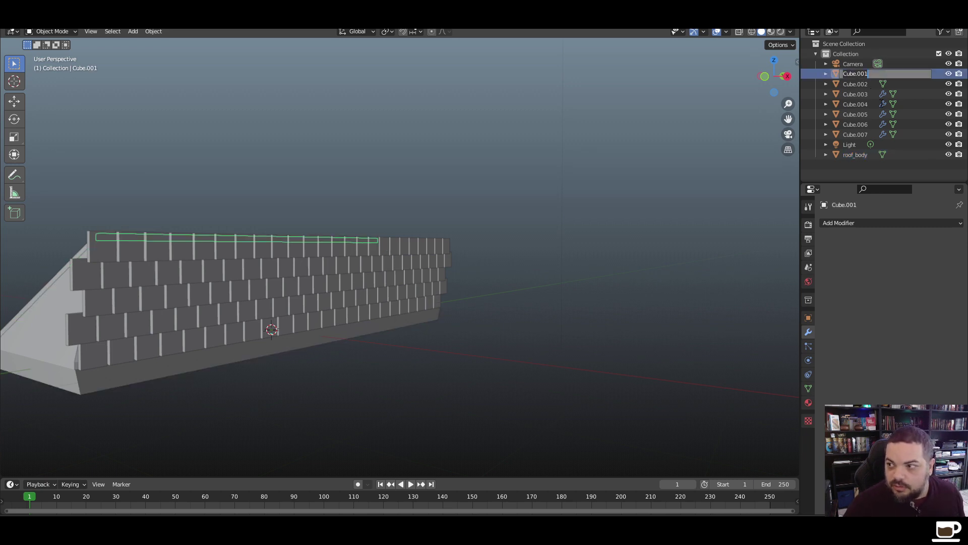
{"action": "type", "text": "char"}
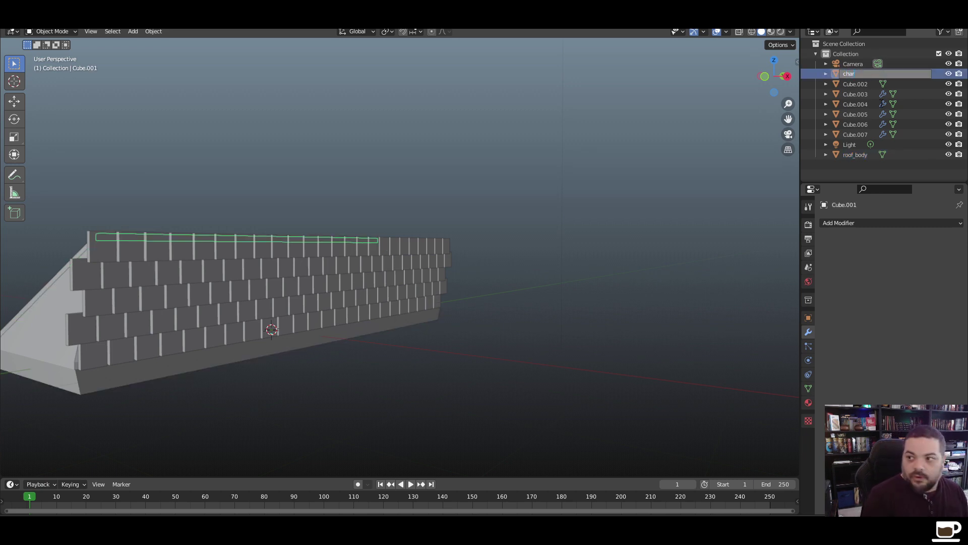
{"action": "type", "text": "pent"}
{"action": "key", "text": "Return"}
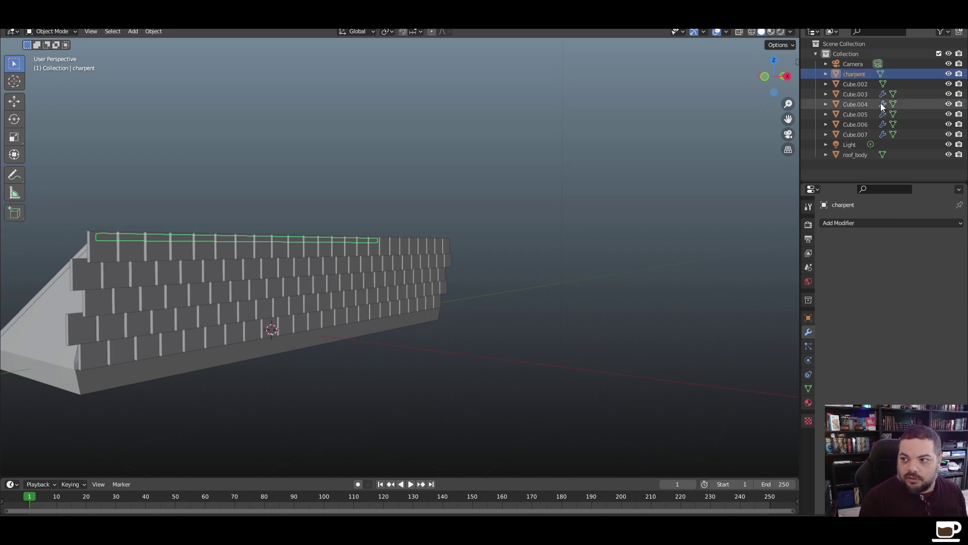
{"action": "left_click", "coordinate": [855, 85]}
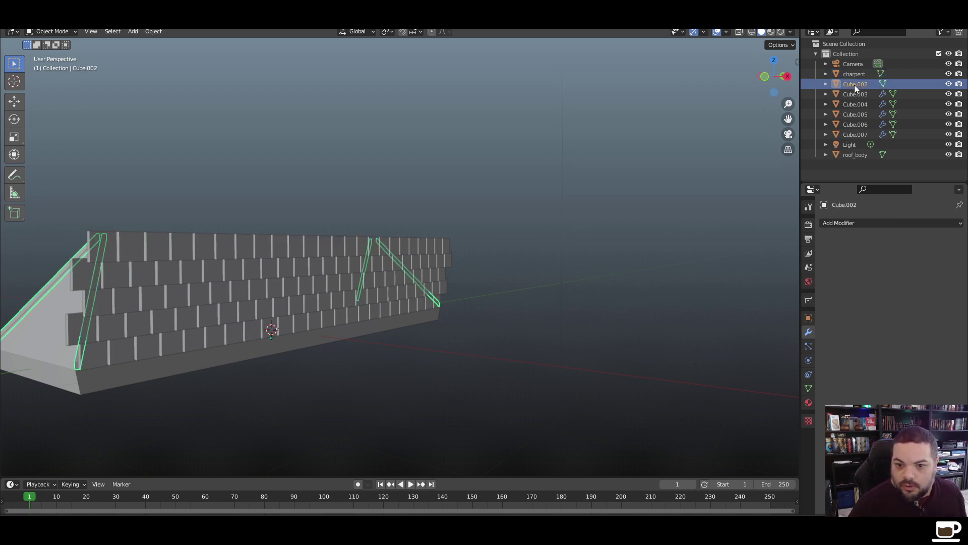
{"action": "double_click", "coordinate": [855, 85]}
{"action": "type", "text": "chrape"}
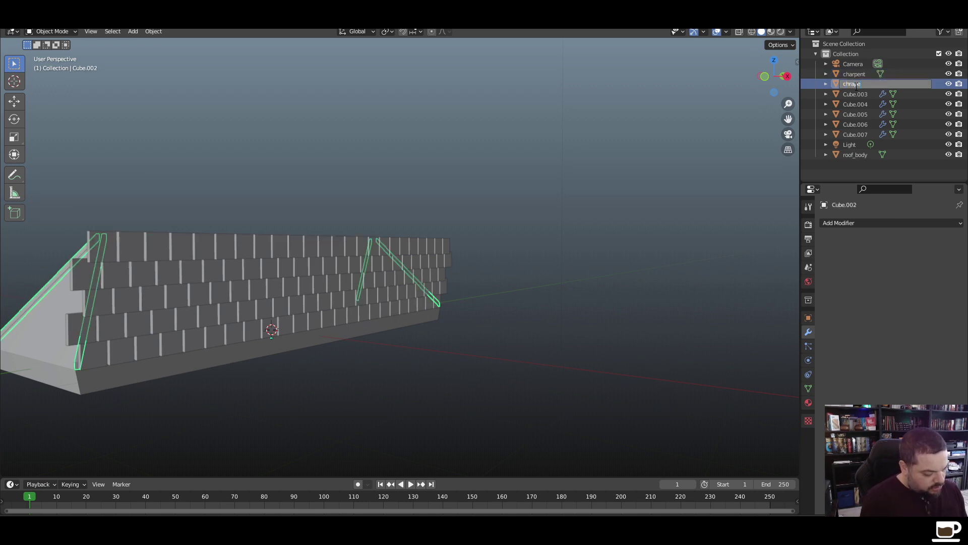
{"action": "type", "text": "nt2"}
{"action": "key", "text": "Return"}
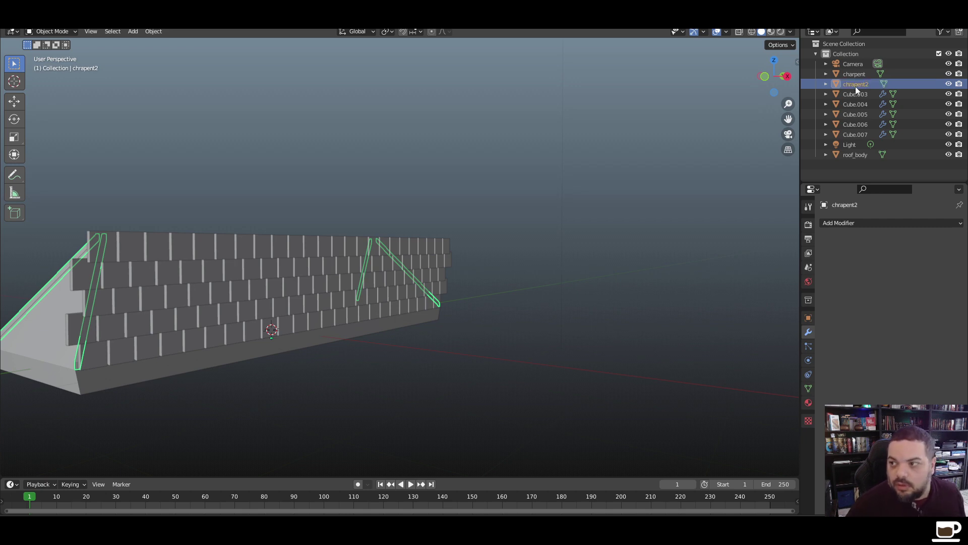
Rename tile rows Cube.003 and Cube.004 to 'tiles1' and 'tiles2'
{"action": "left_click", "coordinate": [851, 94]}
{"action": "double_click", "coordinate": [852, 94]}
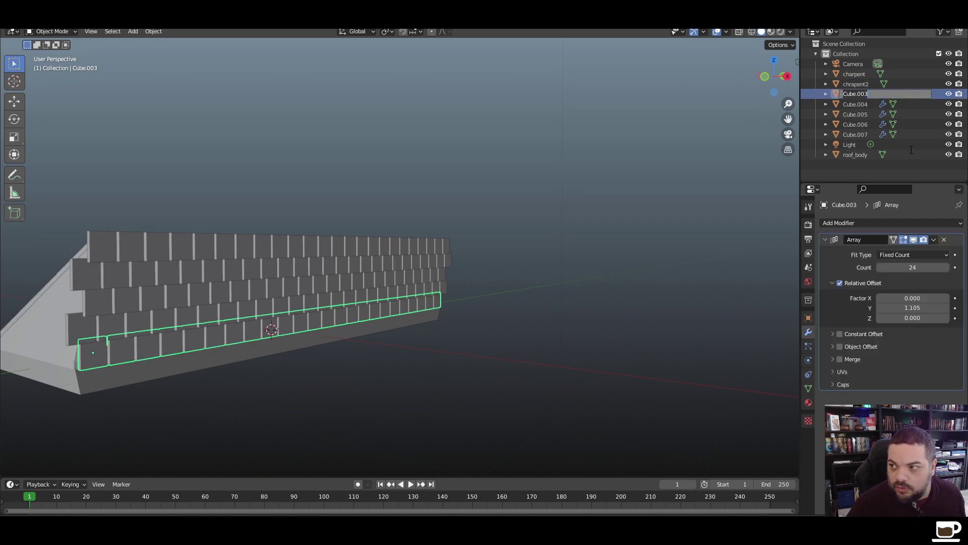
{"action": "type", "text": "tile"}
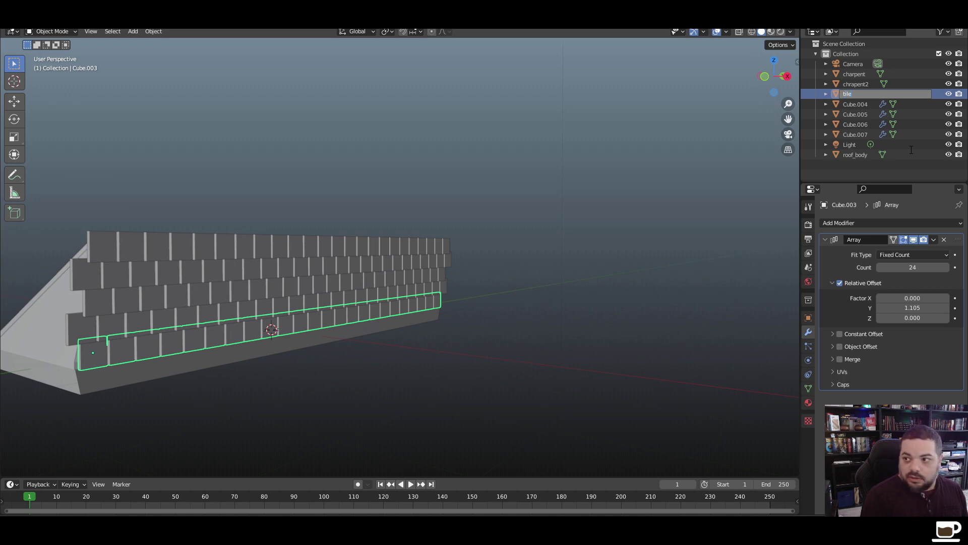
{"action": "type", "text": "s"}
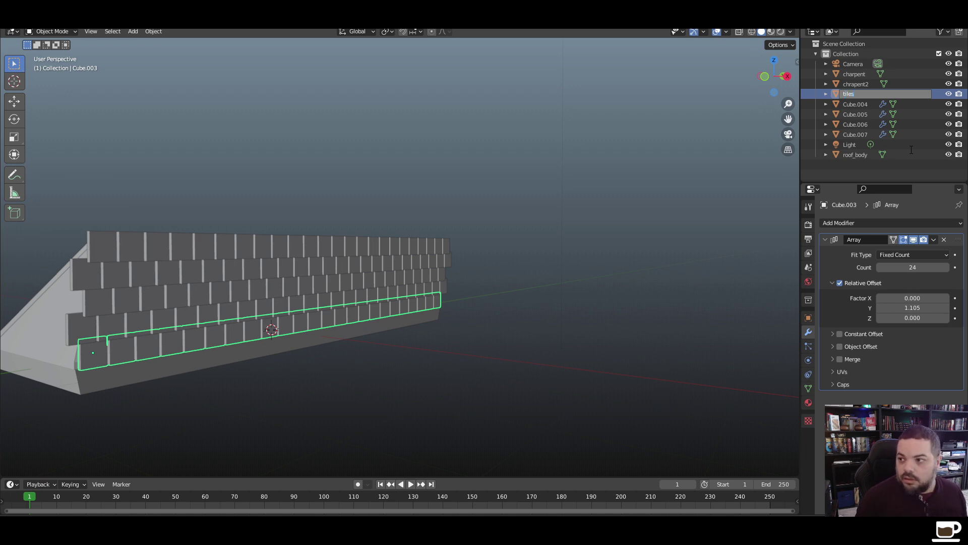
{"action": "type", "text": "1"}
{"action": "key", "text": "Return"}
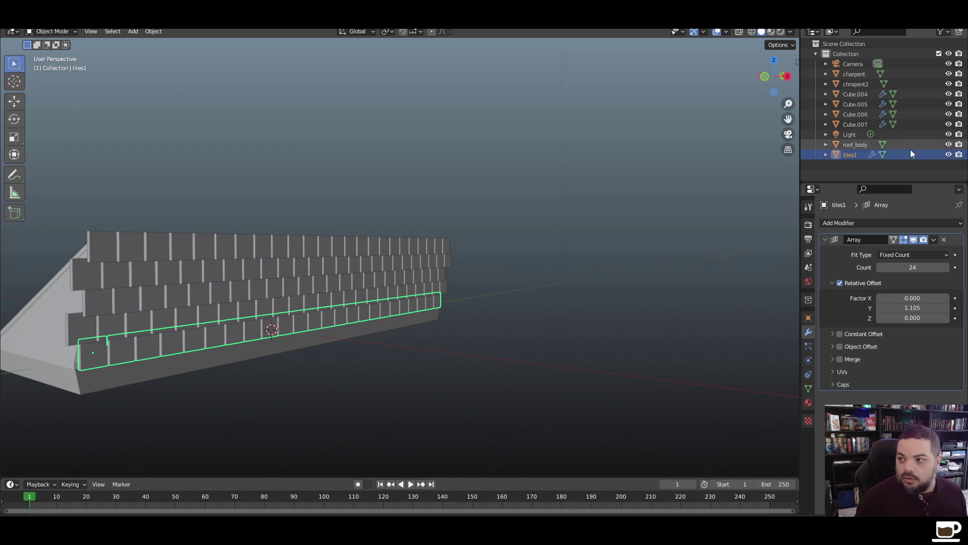
{"action": "left_click", "coordinate": [864, 93]}
{"action": "double_click", "coordinate": [864, 93]}
{"action": "type", "text": "t"}
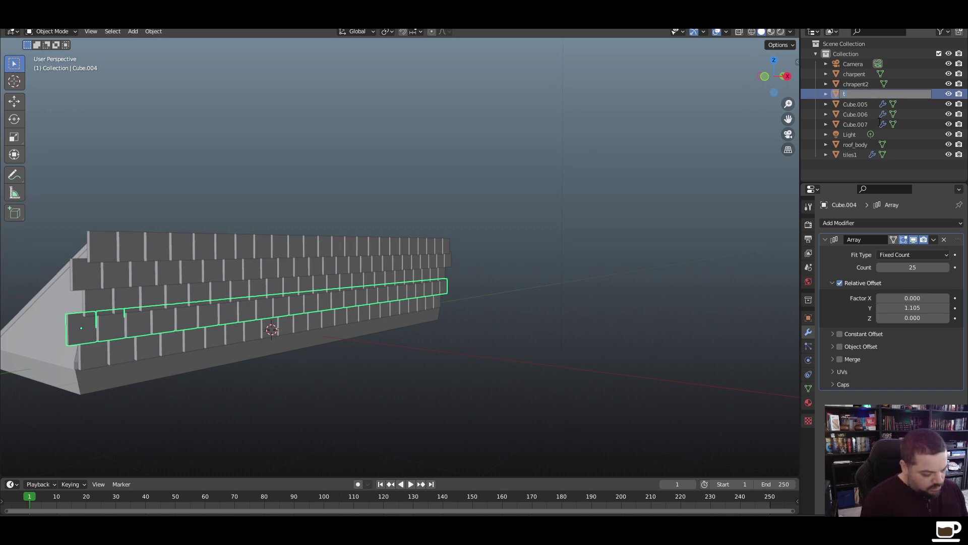
{"action": "type", "text": "iles2"}
{"action": "key", "text": "Return"}
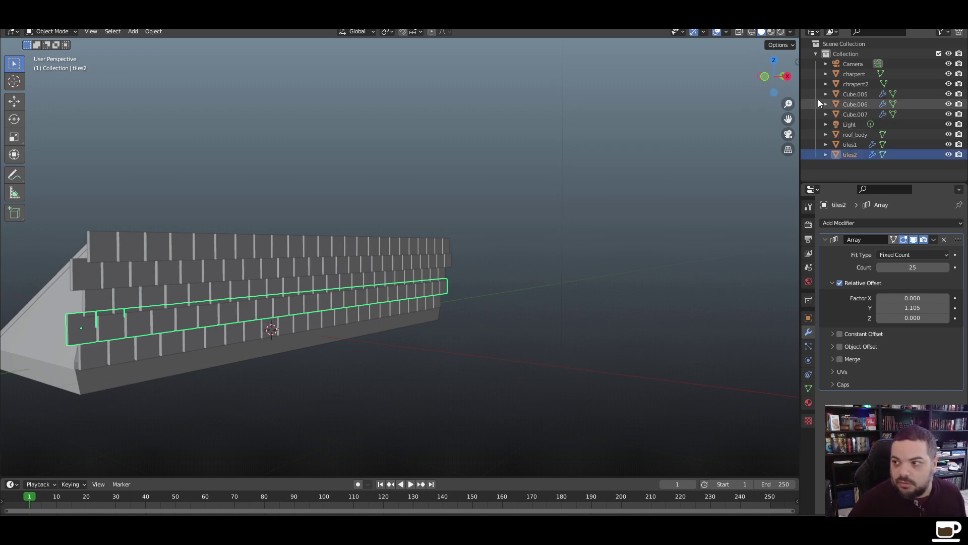
Rename Cube.005, Cube.006 and Cube.007 to 'tiles3', 'tiles4' and 'tiles5'
{"action": "left_click", "coordinate": [838, 95]}
{"action": "double_click", "coordinate": [844, 95]}
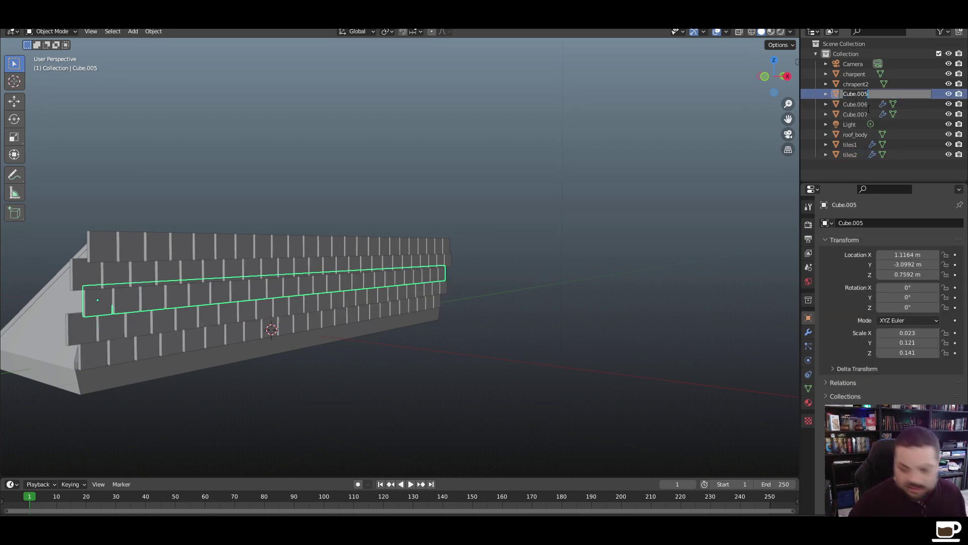
{"action": "type", "text": "tiles3"}
{"action": "key", "text": "Return"}
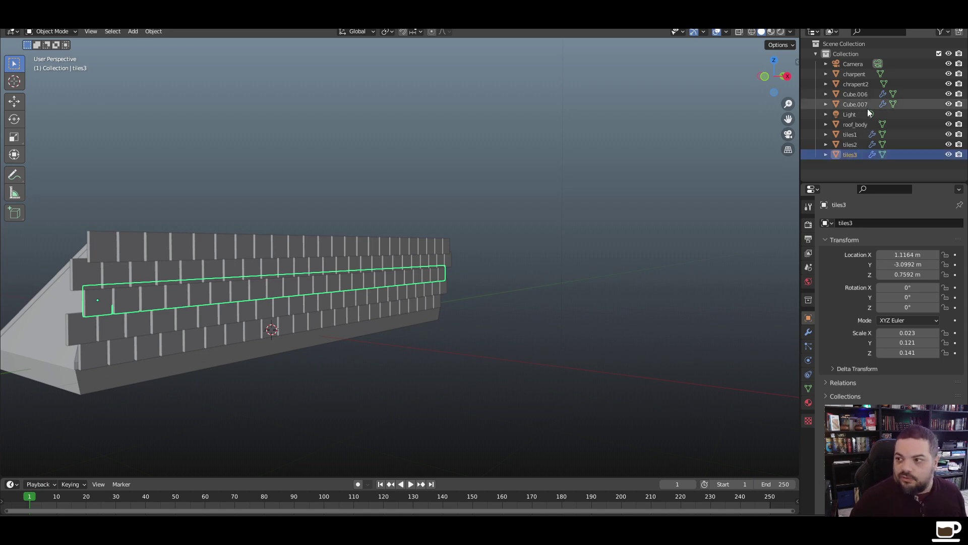
{"action": "double_click", "coordinate": [853, 95]}
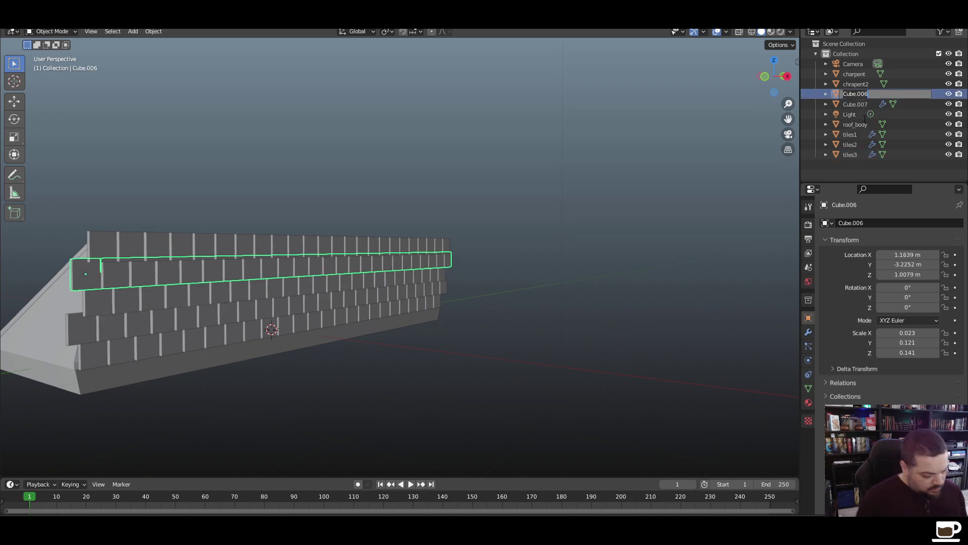
{"action": "type", "text": "tiles4"}
{"action": "key", "text": "Return"}
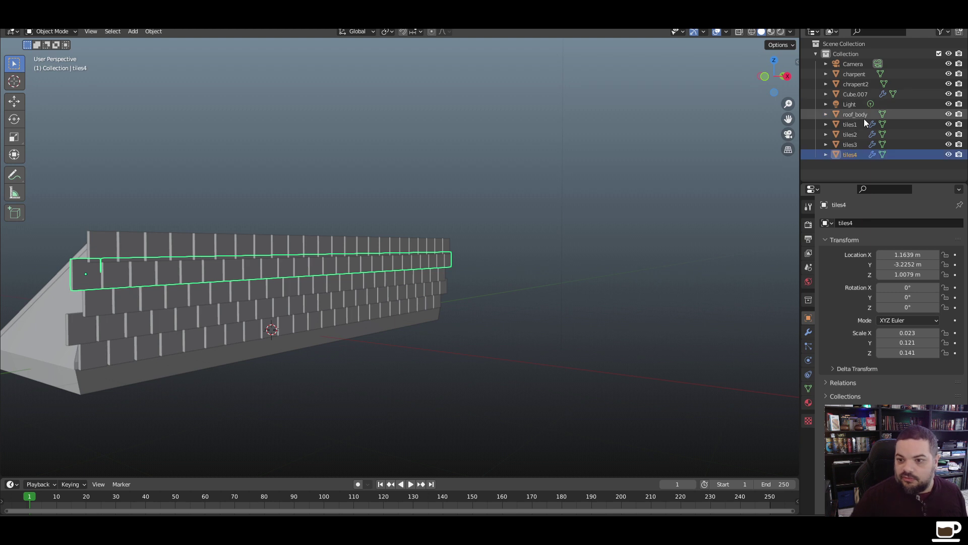
{"action": "double_click", "coordinate": [856, 95]}
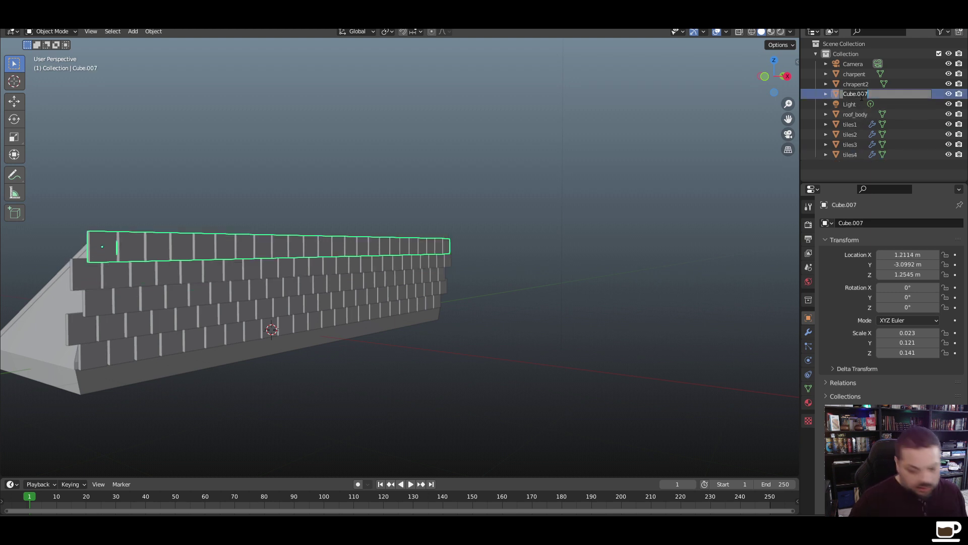
{"action": "type", "text": "tiles5"}
{"action": "key", "text": "Return"}
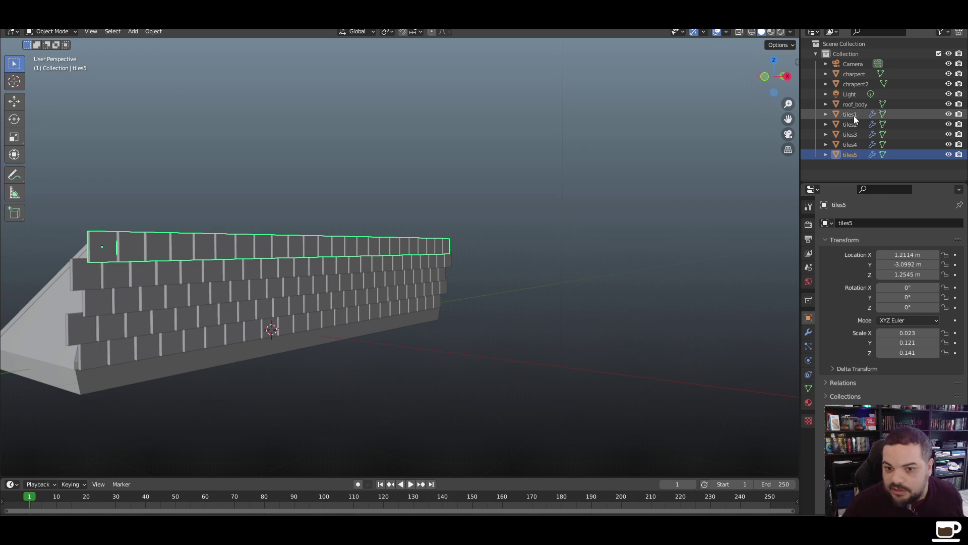
Select the five tile rows and try joining them, then undo the join and reselect tiles1
{"action": "left_click", "coordinate": [854, 115]}
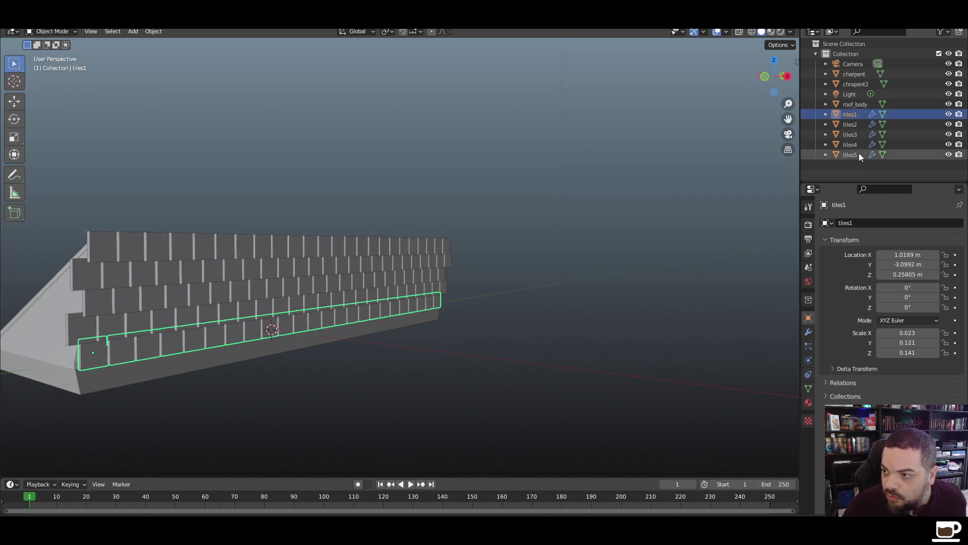
{"action": "left_click", "coordinate": [858, 154], "text": "shift"}
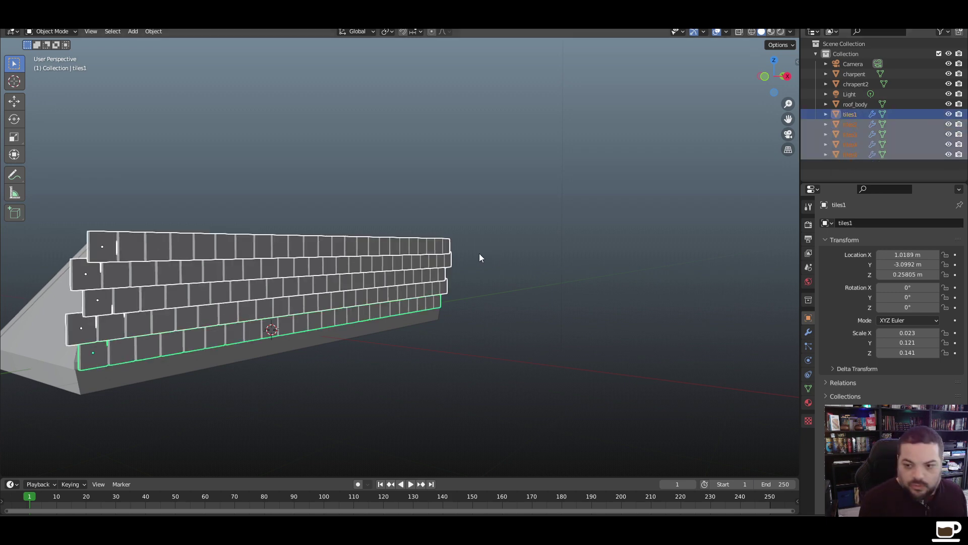
{"action": "key", "text": "ctrl+j"}
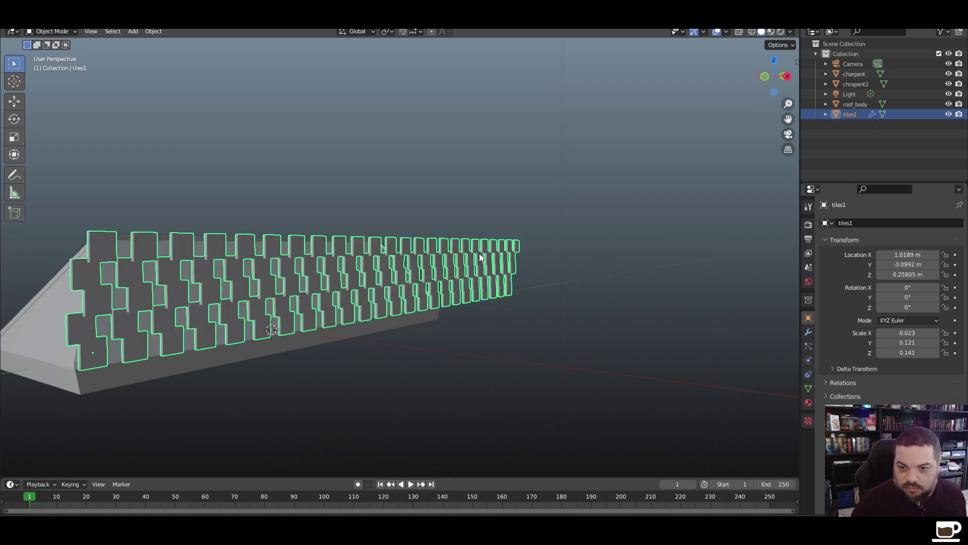
{"action": "key", "text": "ctrl+z"}
{"action": "left_click", "coordinate": [855, 114]}
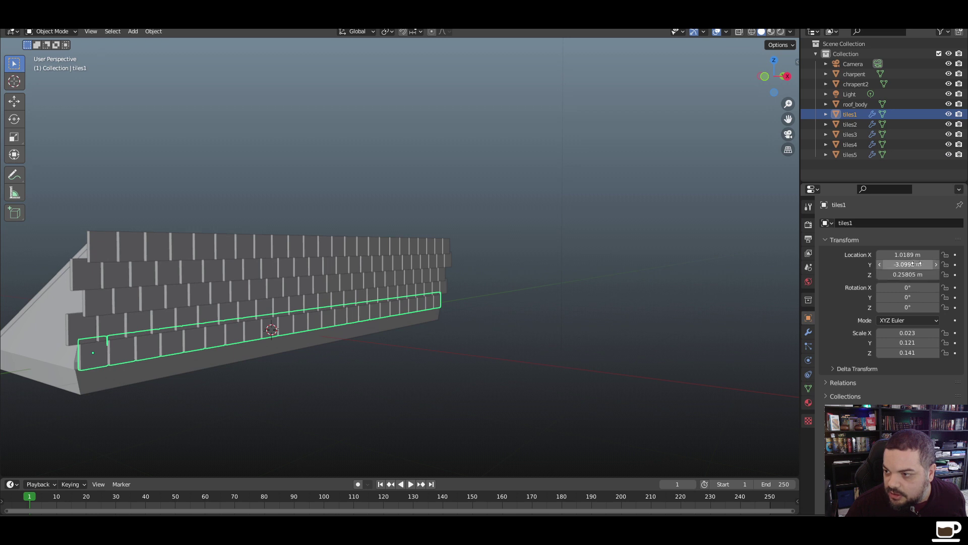
Apply the Array modifier on tiles1, tiles2 and tiles3 from the Modifier properties
{"action": "left_click", "coordinate": [809, 333]}
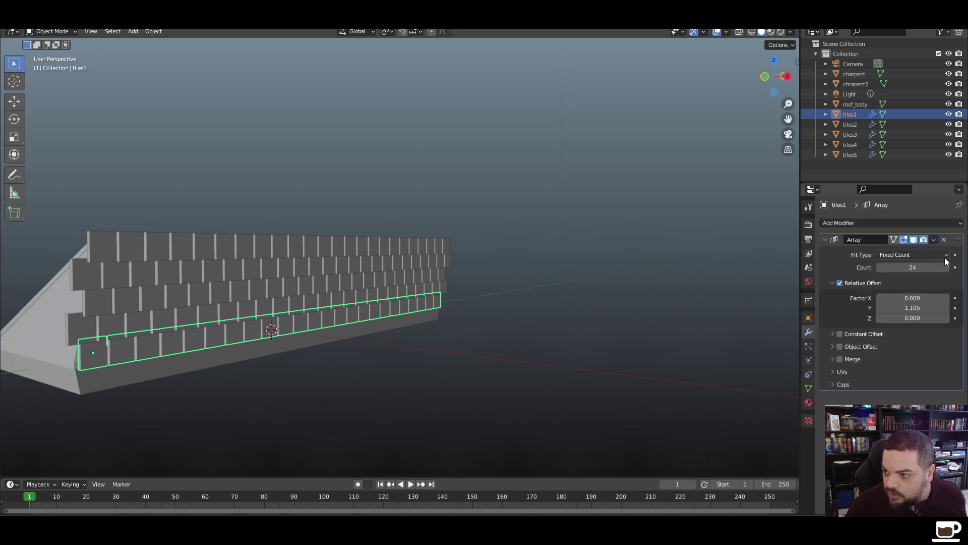
{"action": "left_click", "coordinate": [934, 239]}
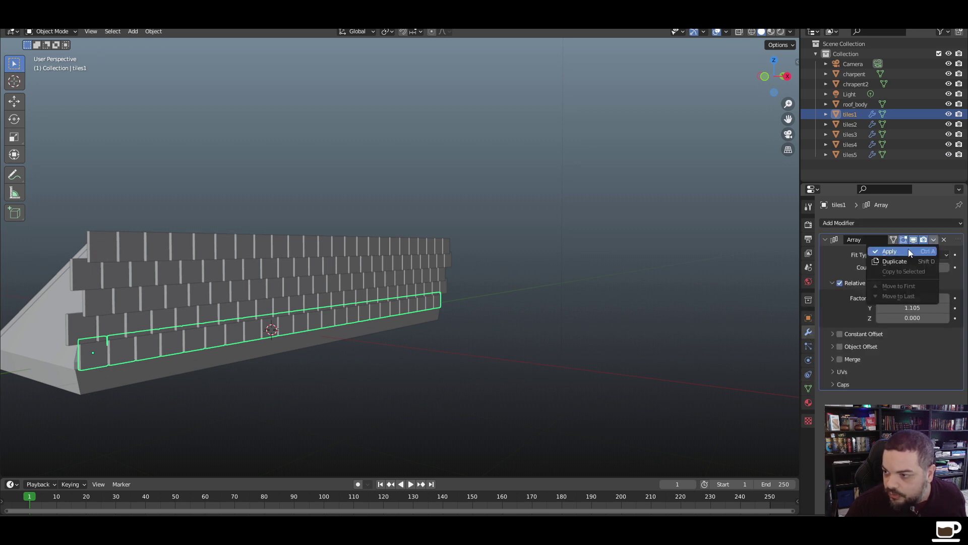
{"action": "left_click", "coordinate": [909, 250]}
{"action": "left_click", "coordinate": [868, 124]}
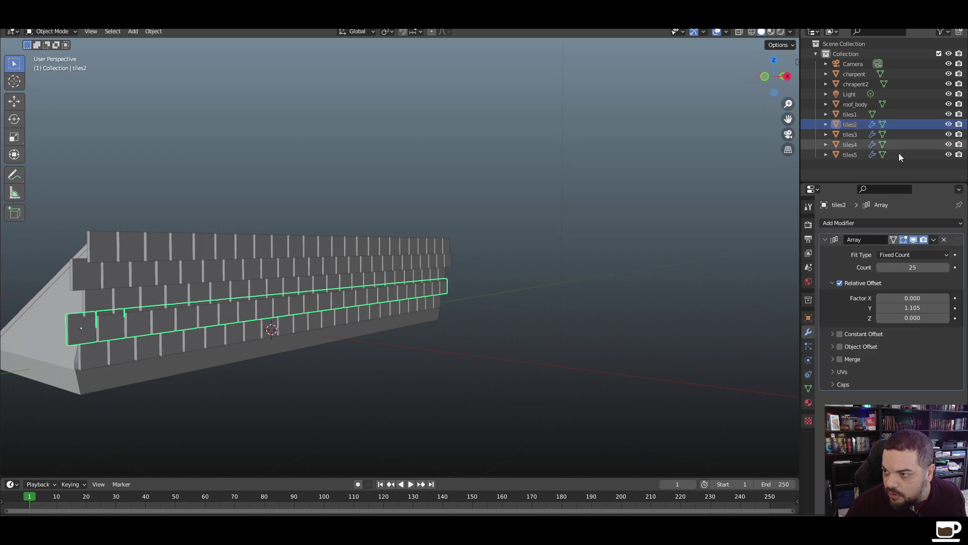
{"action": "left_click", "coordinate": [934, 239]}
{"action": "left_click", "coordinate": [903, 249]}
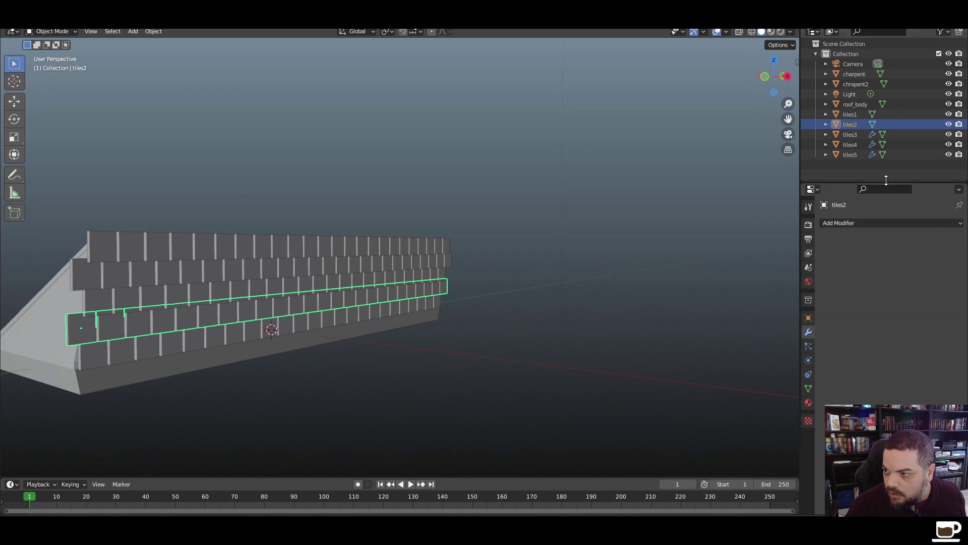
{"action": "left_click", "coordinate": [855, 134]}
{"action": "left_click", "coordinate": [934, 240]}
{"action": "left_click", "coordinate": [903, 252]}
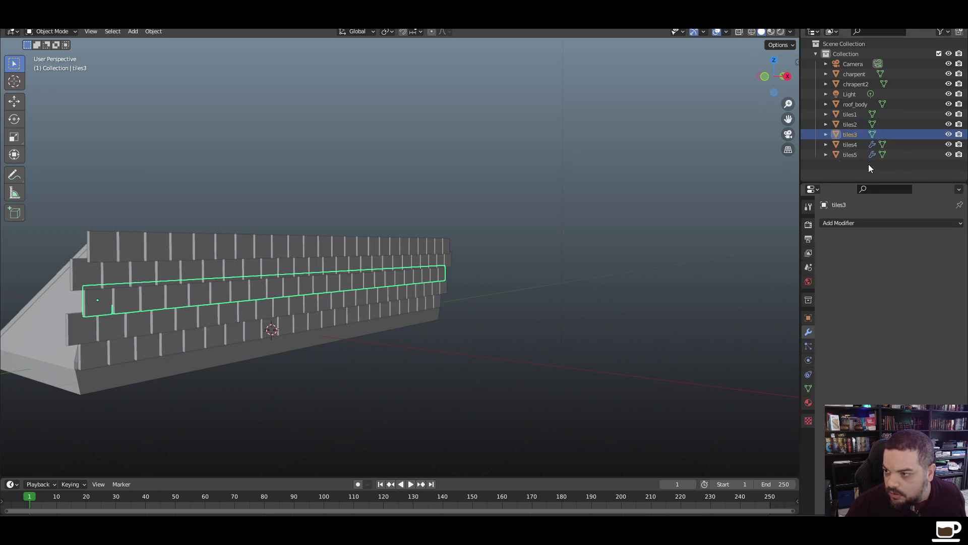
Apply the Array modifier on tiles4 and tiles5, then select all five tile rows
{"action": "left_click", "coordinate": [857, 143]}
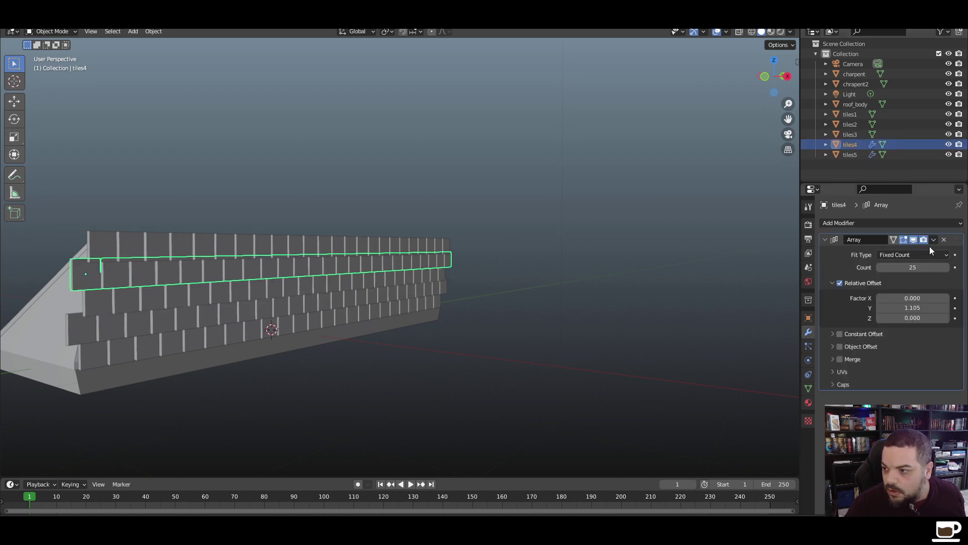
{"action": "left_click", "coordinate": [934, 239]}
{"action": "left_click", "coordinate": [905, 252]}
{"action": "left_click", "coordinate": [867, 154]}
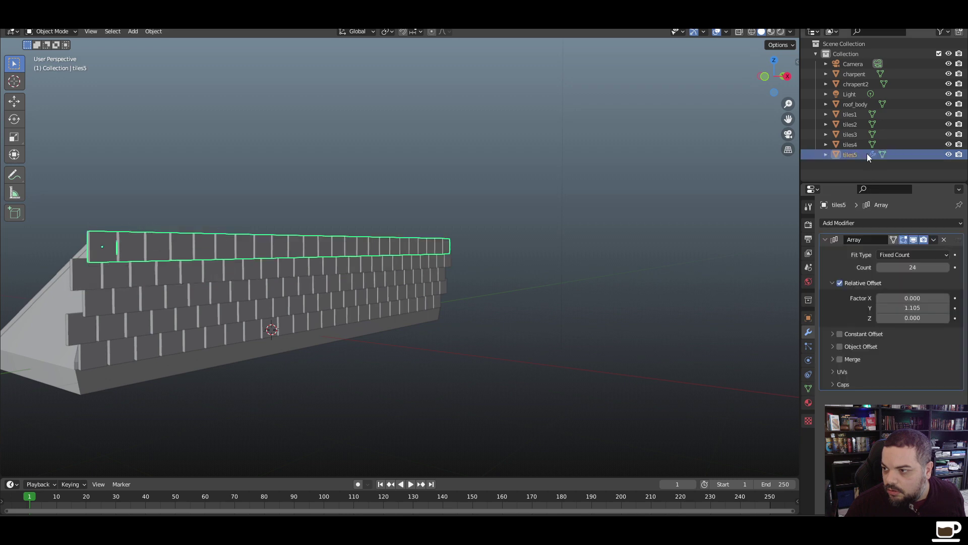
{"action": "left_click", "coordinate": [934, 240]}
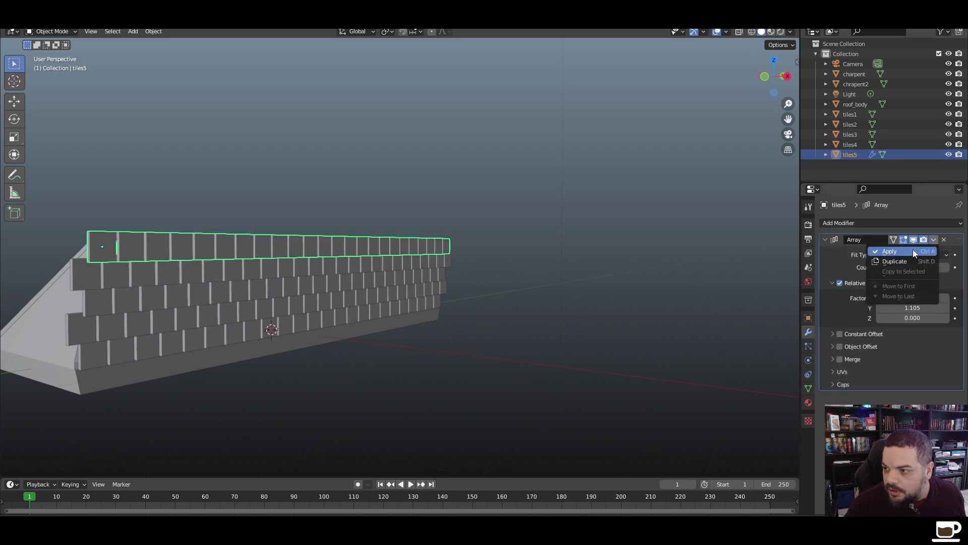
{"action": "left_click", "coordinate": [913, 250]}
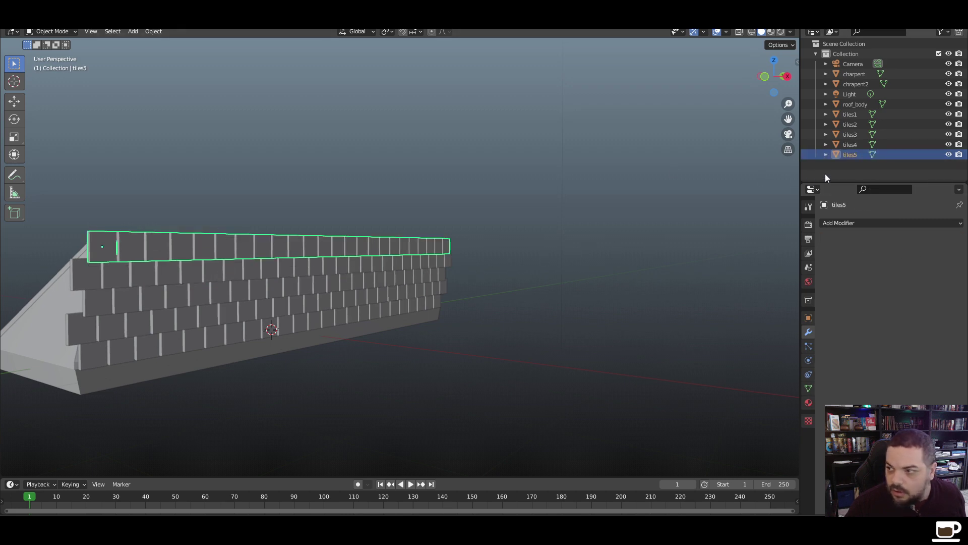
{"action": "left_click", "coordinate": [852, 116], "text": "shift"}
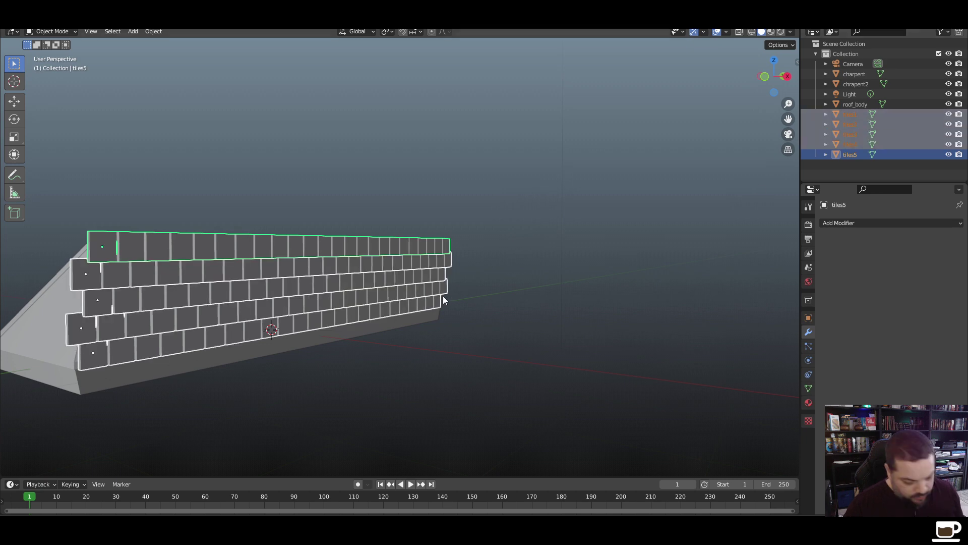
Join the tile rows into tiles5, apply all transforms, and set origin to surface centre of mass
{"action": "key", "text": "ctrl+j"}
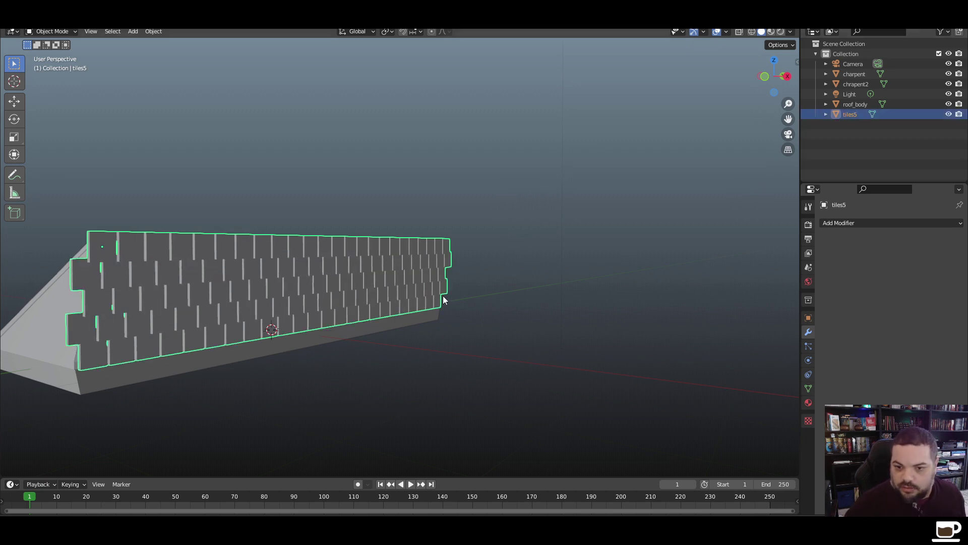
{"action": "key", "text": "ctrl+a"}
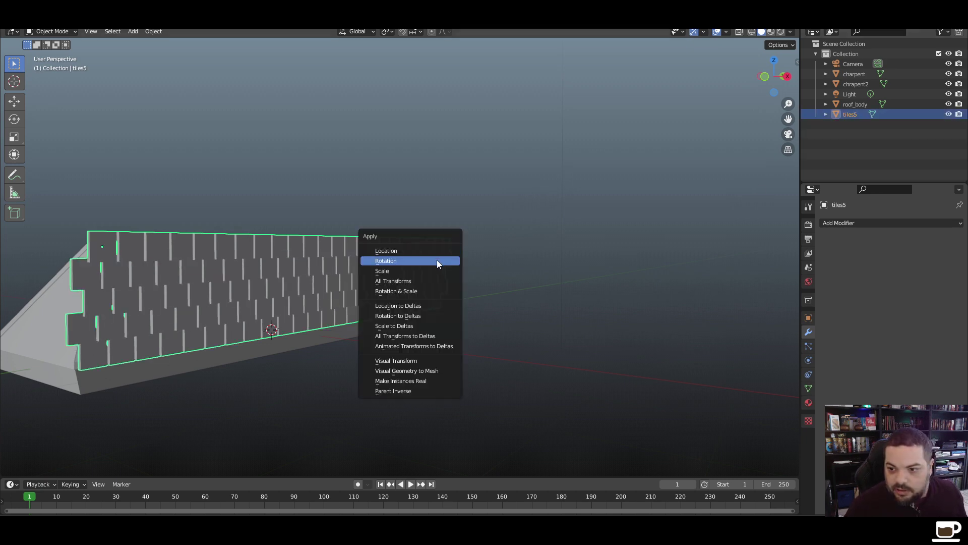
{"action": "left_click", "coordinate": [429, 281]}
{"action": "right_click", "coordinate": [329, 281]}
{"action": "mouse_move", "coordinate": [331, 281]}
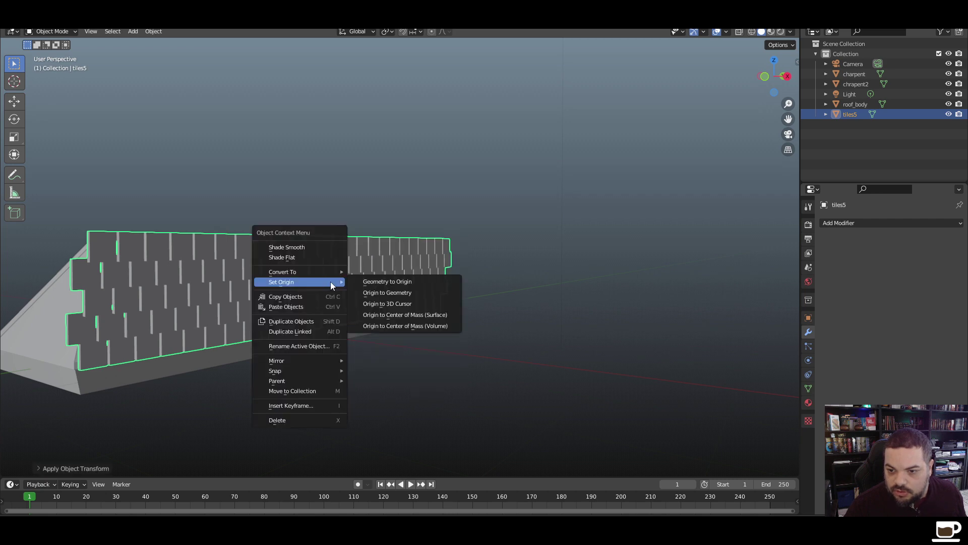
{"action": "left_click", "coordinate": [382, 315]}
In front orthographic view, rotate the joined tiles about Y to match the roof pitch
{"action": "middle_click_drag", "start_coordinate": [275, 352], "coordinate": [332, 354]}
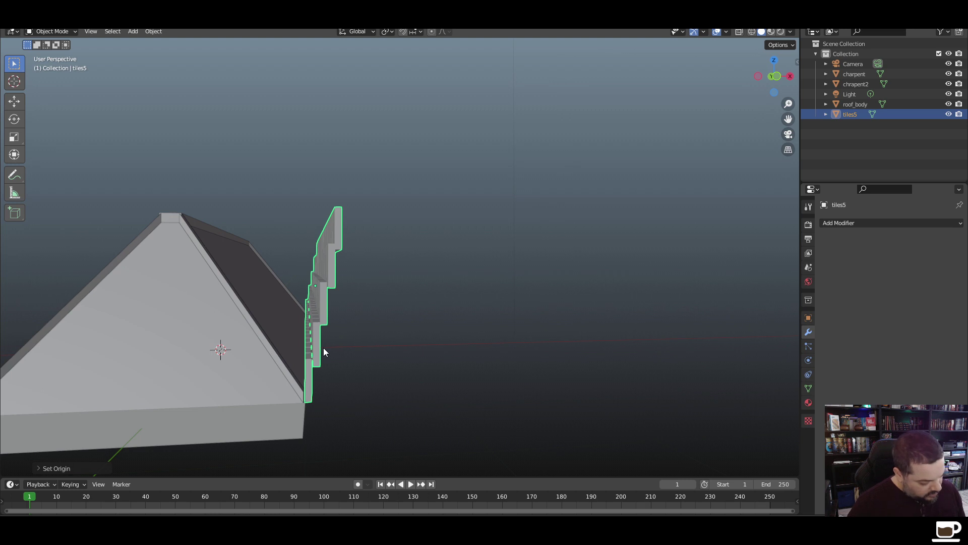
{"action": "key", "text": "KP_1"}
{"action": "key", "text": "g"}
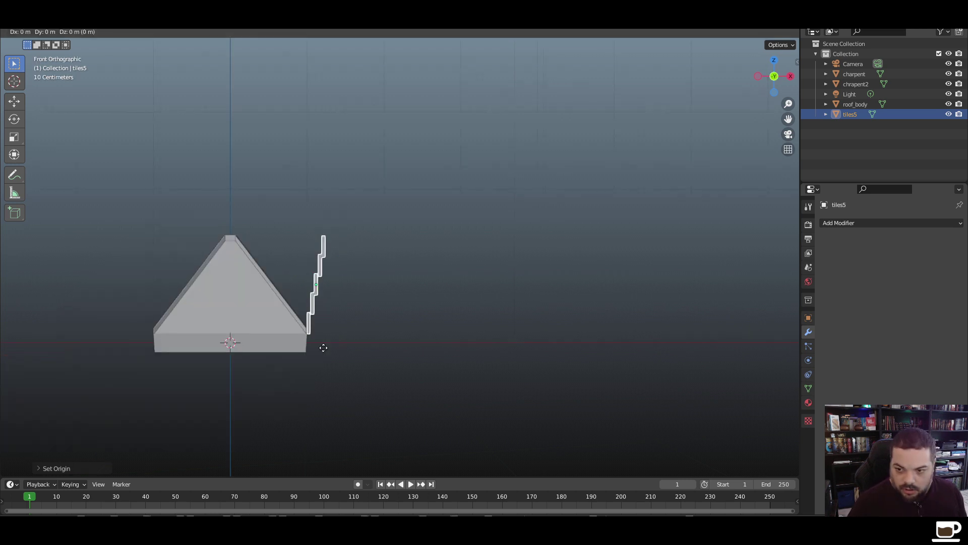
{"action": "key", "text": "Escape"}
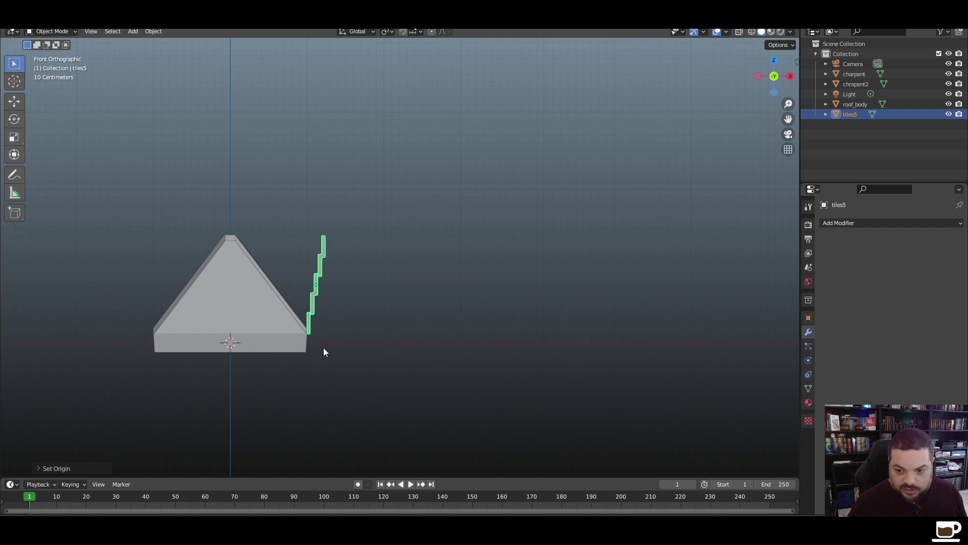
{"action": "key", "text": "r"}
{"action": "key", "text": "y"}
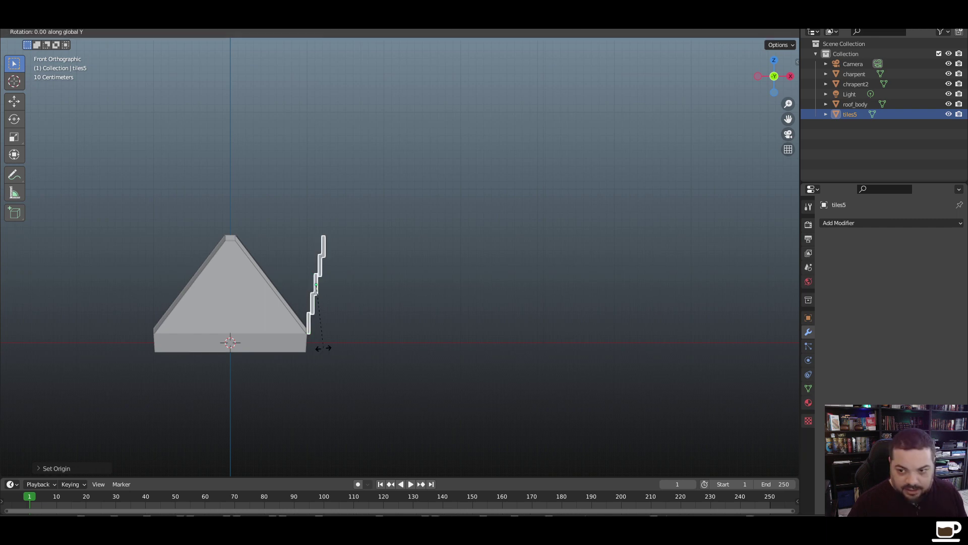
{"action": "left_click", "coordinate": [343, 310]}
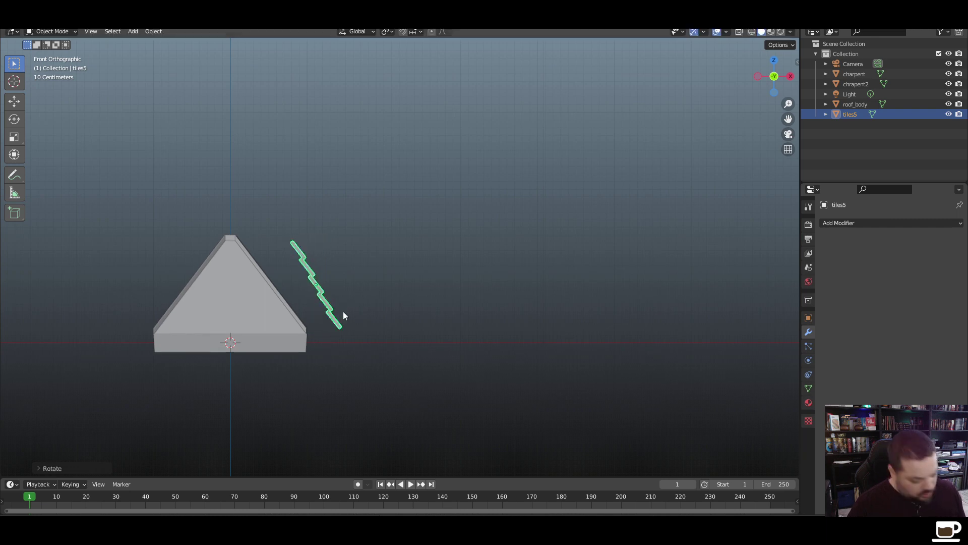
Slide the tiles along X onto the right-hand roof slope, leaving the X rotation unchanged
{"action": "key", "text": "g"}
{"action": "key", "text": "x"}
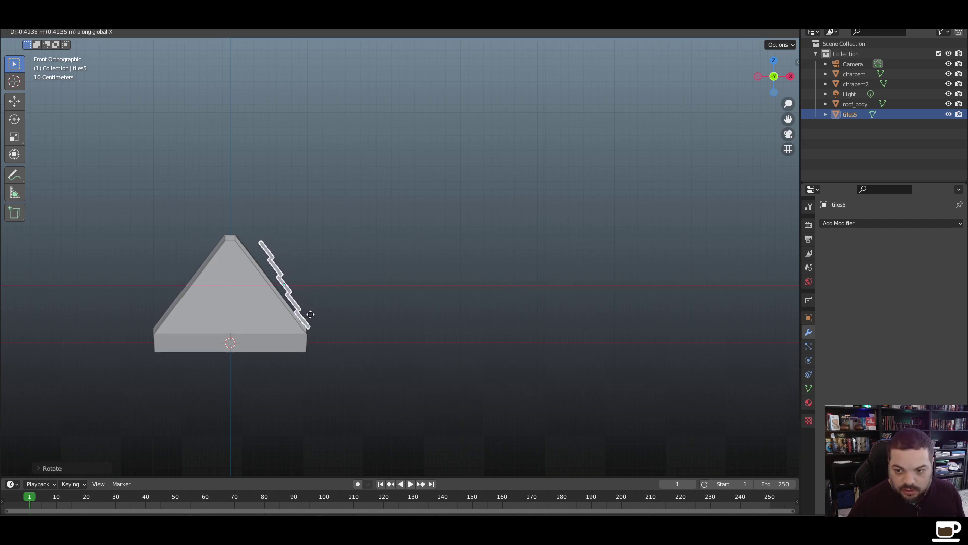
{"action": "left_click", "coordinate": [311, 316]}
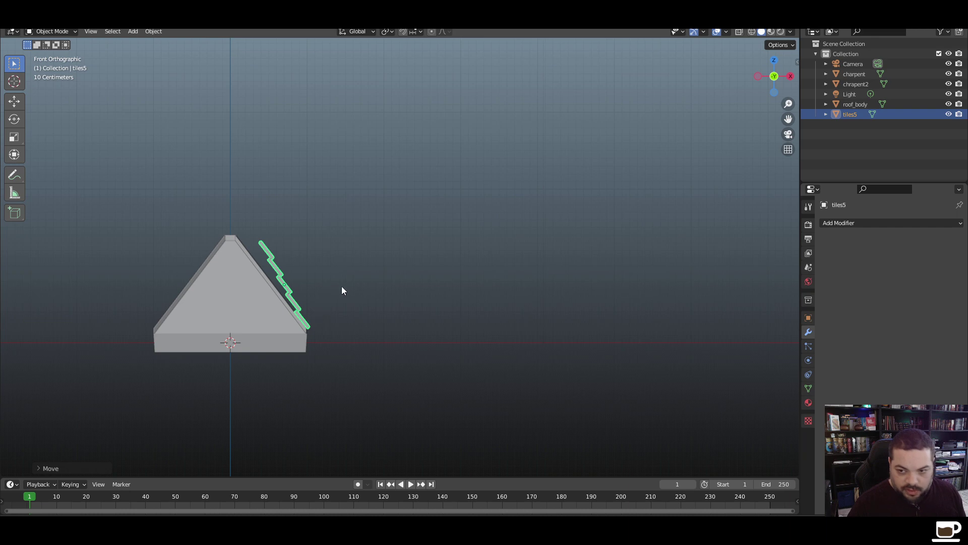
{"action": "key", "text": "r"}
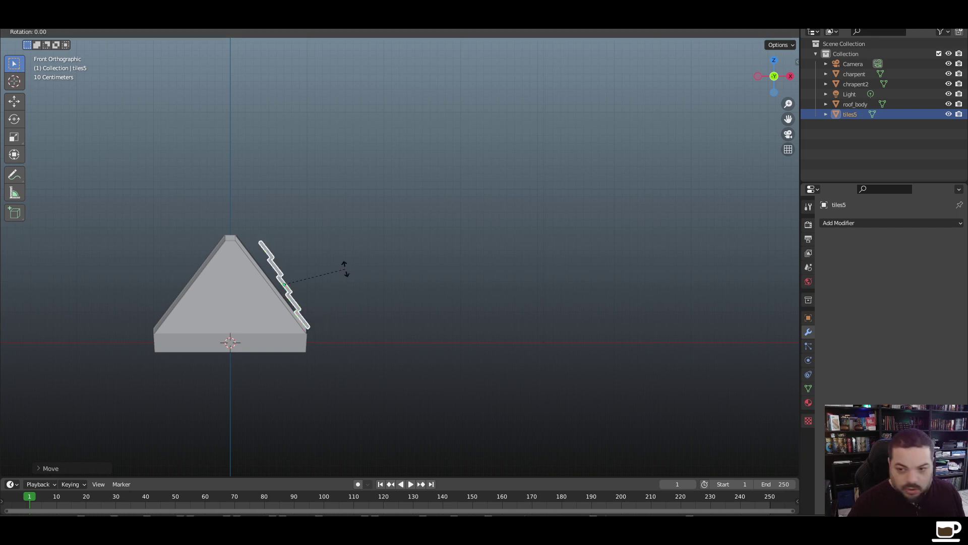
{"action": "key", "text": "x"}
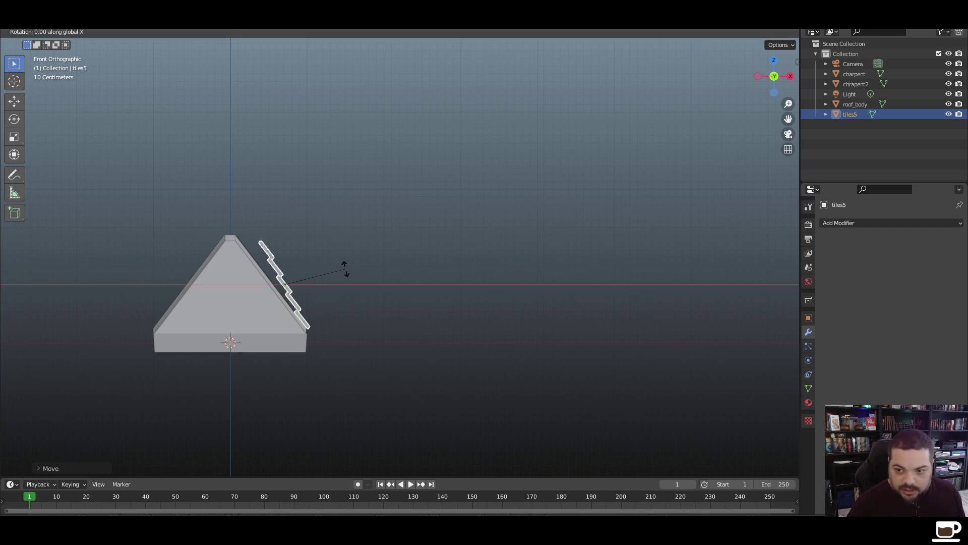
{"action": "key", "text": "Escape"}
{"action": "key", "text": "r"}
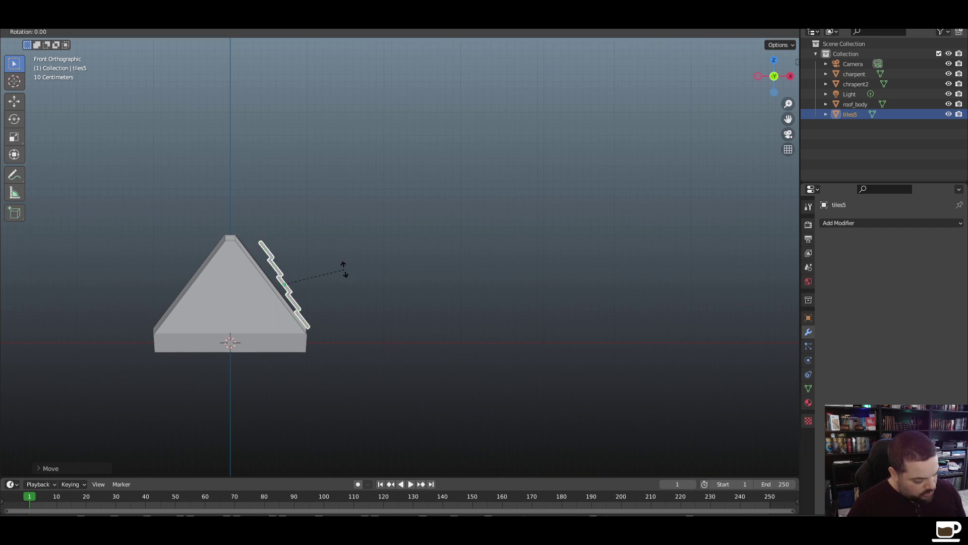
{"action": "key", "text": "x"}
{"action": "key", "text": "Escape"}
{"action": "mouse_move", "coordinate": [340, 284]}
{"action": "middle_mouse_down"}
{"action": "mouse_move", "coordinate": [327, 291]}
{"action": "mouse_move", "coordinate": [340, 284]}
{"action": "middle_mouse_up"}
Tilt the tiles slightly about Y, then check the gable end and return to front view
{"action": "key", "text": "r"}
{"action": "key", "text": "y"}
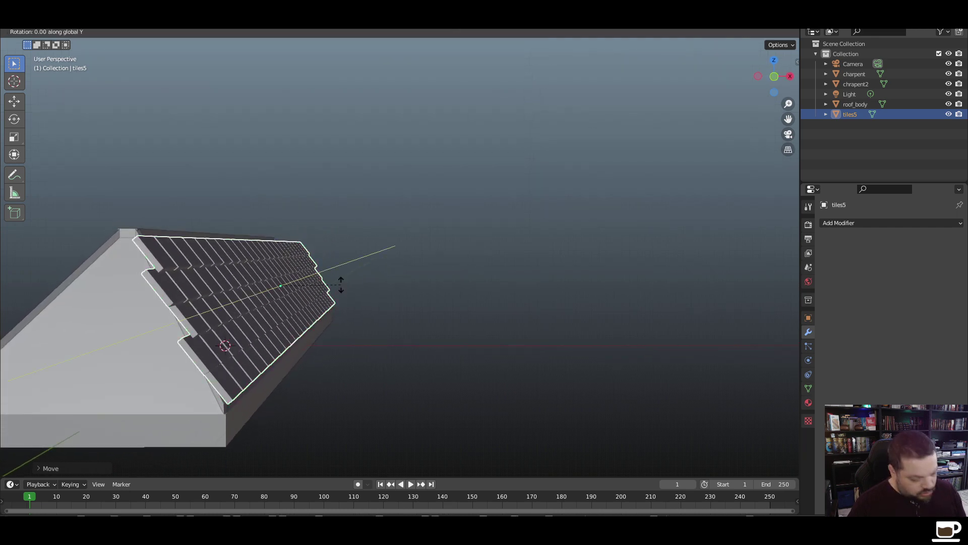
{"action": "left_click", "coordinate": [340, 286]}
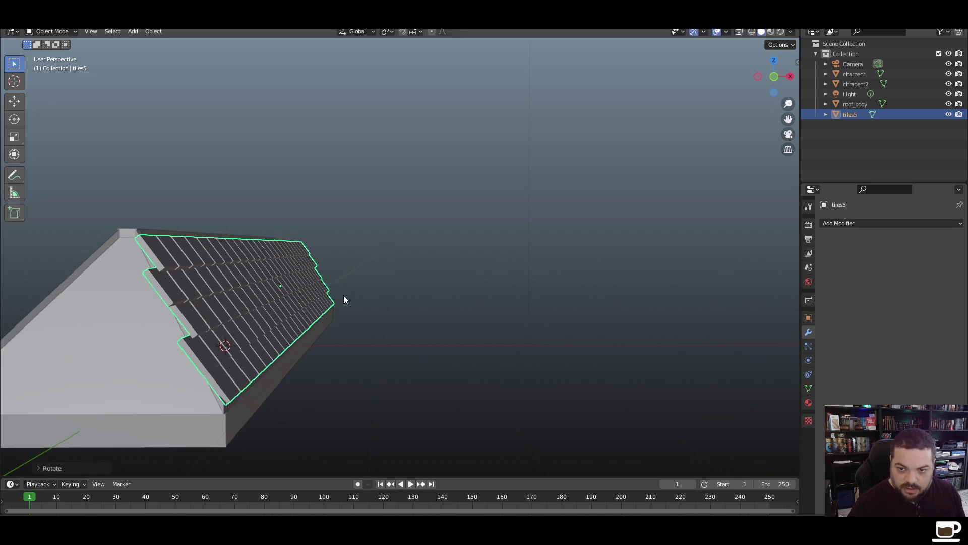
{"action": "middle_click_drag", "start_coordinate": [344, 295], "coordinate": [260, 318]}
{"action": "scroll", "coordinate": [258, 317], "scroll_direction": "up", "scroll_amount": 4}
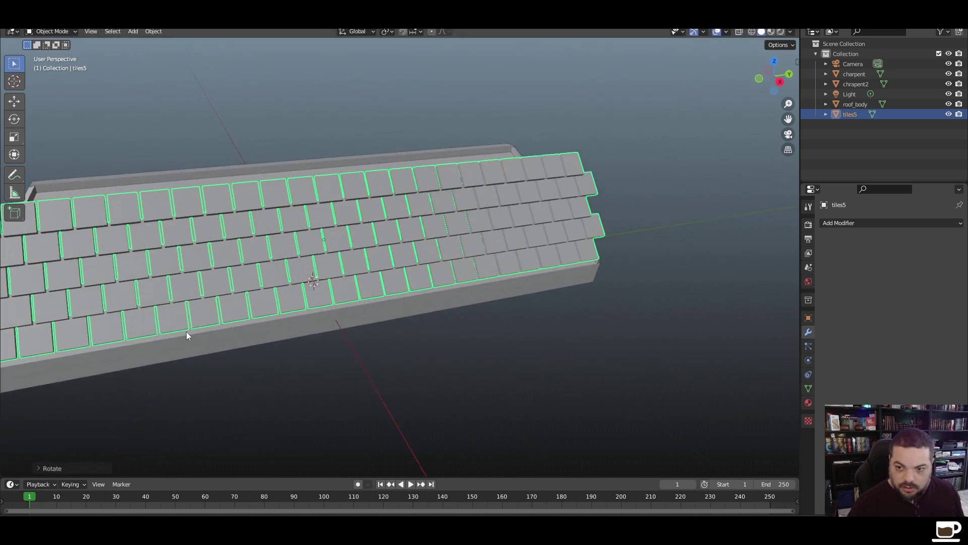
{"action": "middle_click_drag", "start_coordinate": [190, 332], "coordinate": [378, 332]}
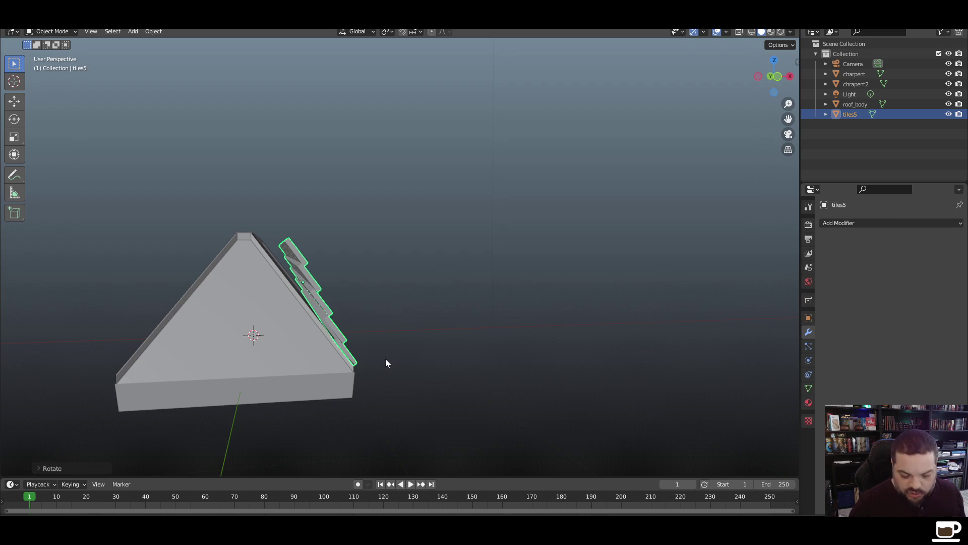
{"action": "key", "text": "KP_1"}
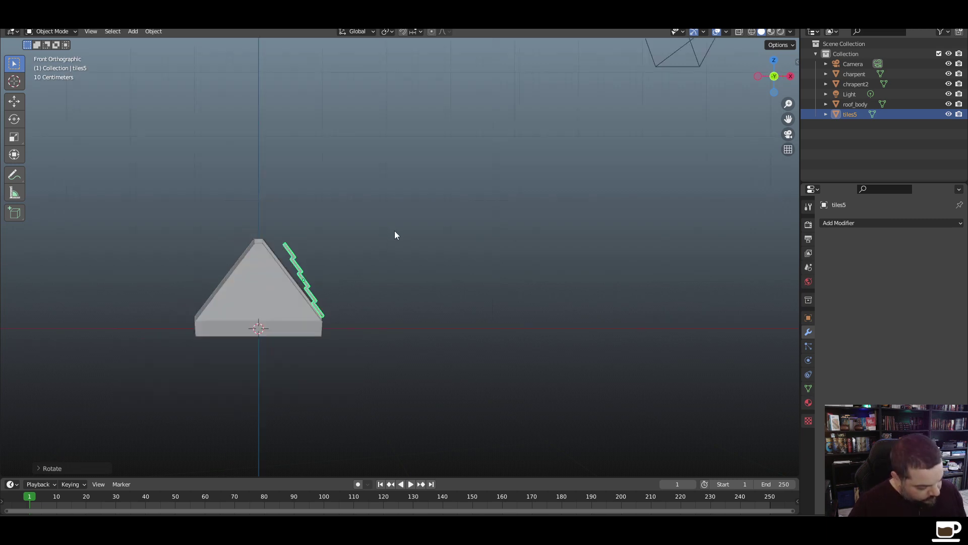
Adjust the tiles' Y rotation and shift them slightly left along X
{"action": "key", "text": "r"}
{"action": "key", "text": "y"}
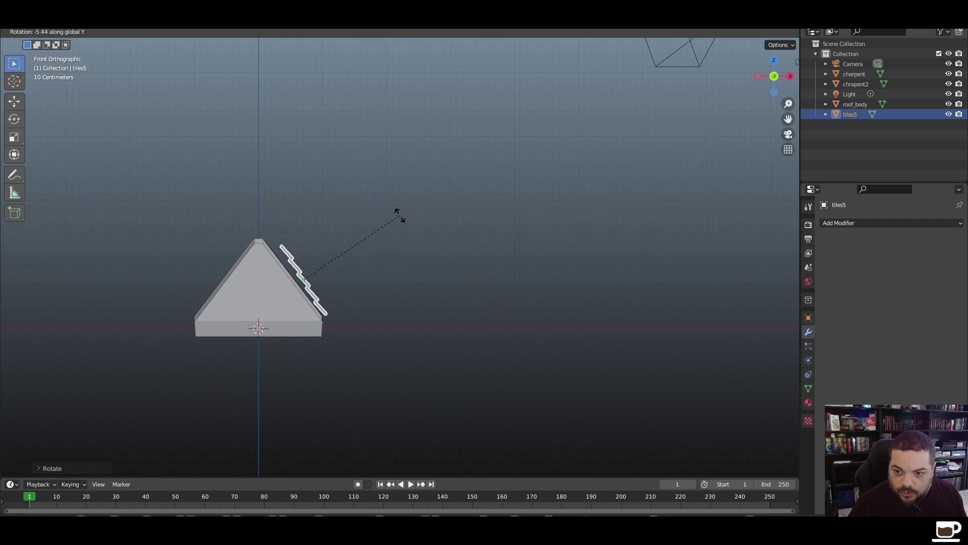
{"action": "left_click", "coordinate": [398, 217]}
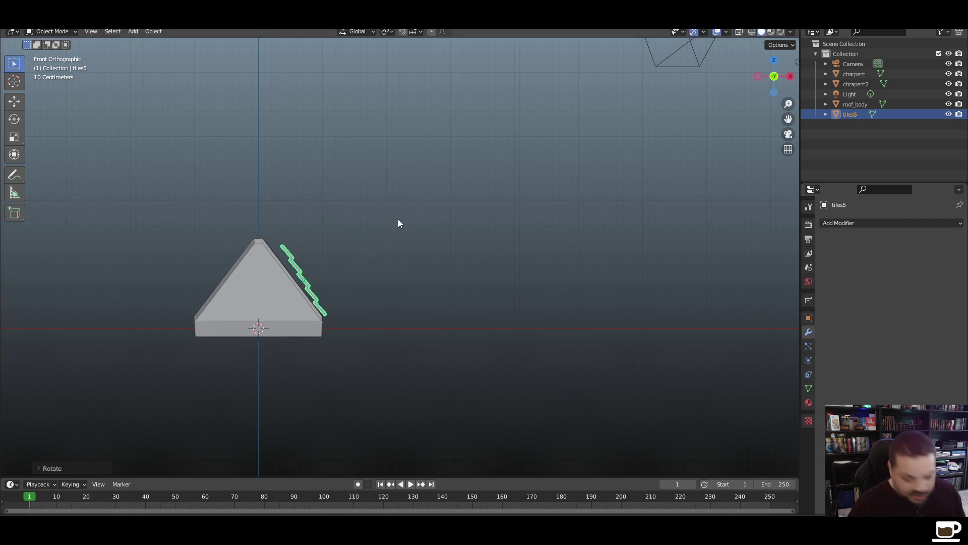
{"action": "key", "text": "g"}
{"action": "key", "text": "x"}
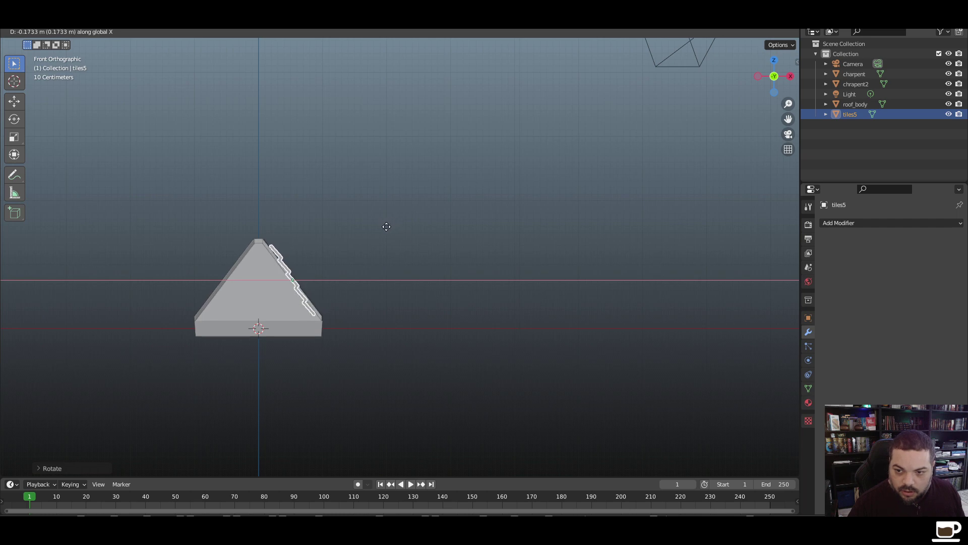
{"action": "left_click", "coordinate": [387, 230]}
Fine-tune the tilt to about −4.23° and nudge tiles 0.063 m along X, flush on the slope
{"action": "key", "text": "r"}
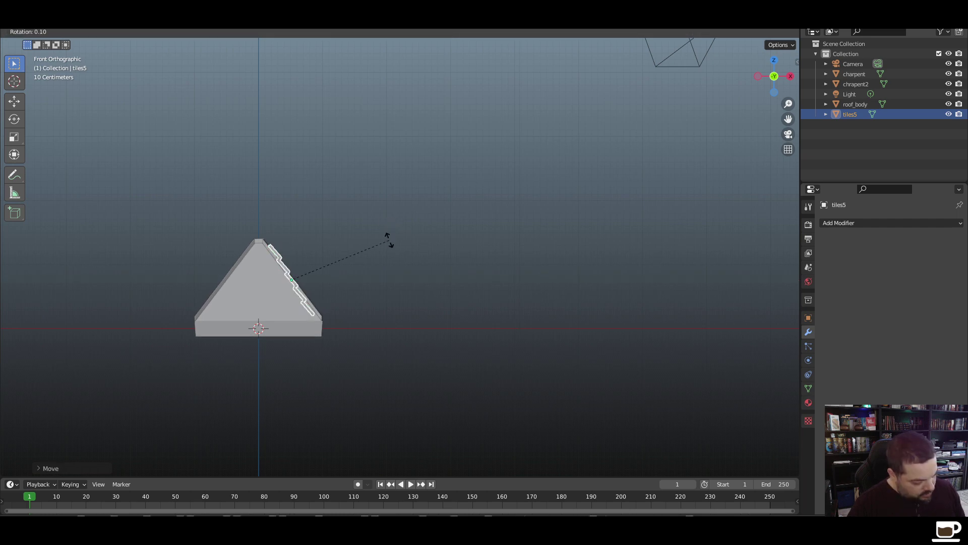
{"action": "key", "text": "y"}
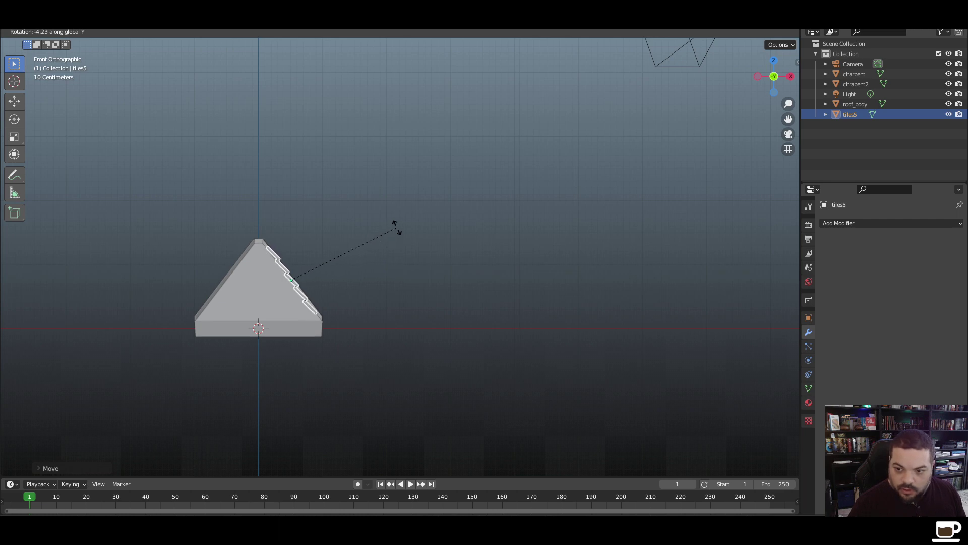
{"action": "left_click", "coordinate": [398, 225]}
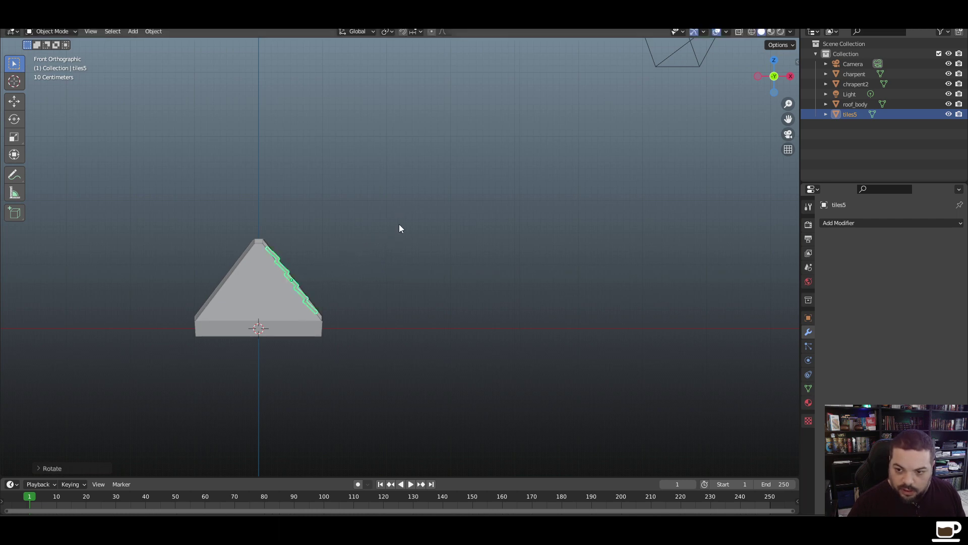
{"action": "key", "text": "g"}
{"action": "key", "text": "x"}
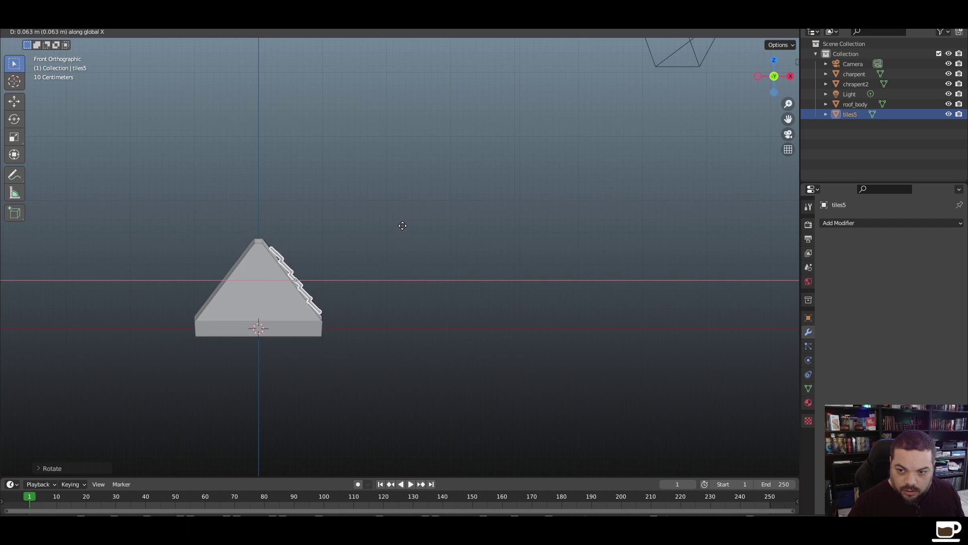
{"action": "left_click", "coordinate": [402, 225]}
{"action": "left_click", "coordinate": [404, 264]}
{"action": "middle_click_drag", "start_coordinate": [404, 264], "coordinate": [382, 329]}
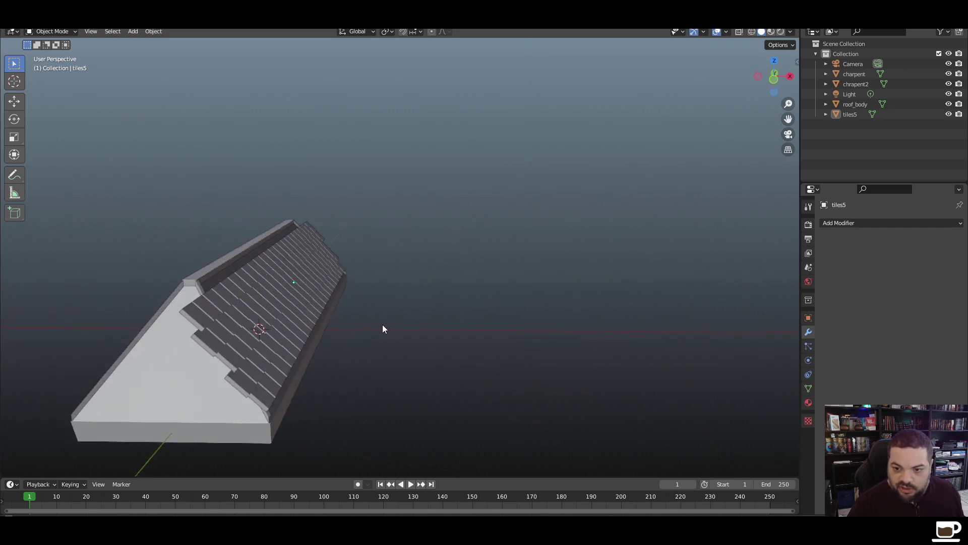
Select roof_body in Edit Mode and move its top ridge edge about 0.136 m along Z
{"action": "left_click", "coordinate": [215, 264]}
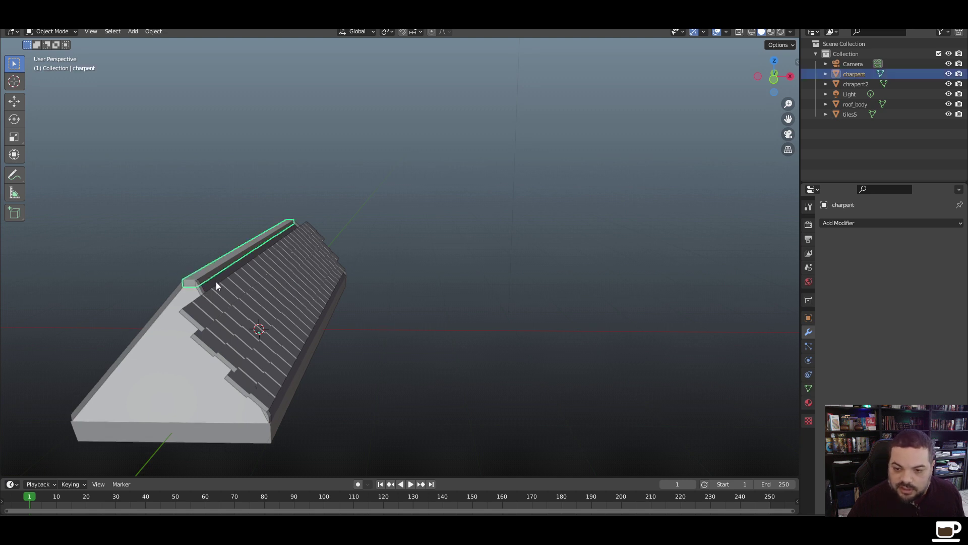
{"action": "left_click", "coordinate": [216, 281]}
{"action": "left_click", "coordinate": [210, 283]}
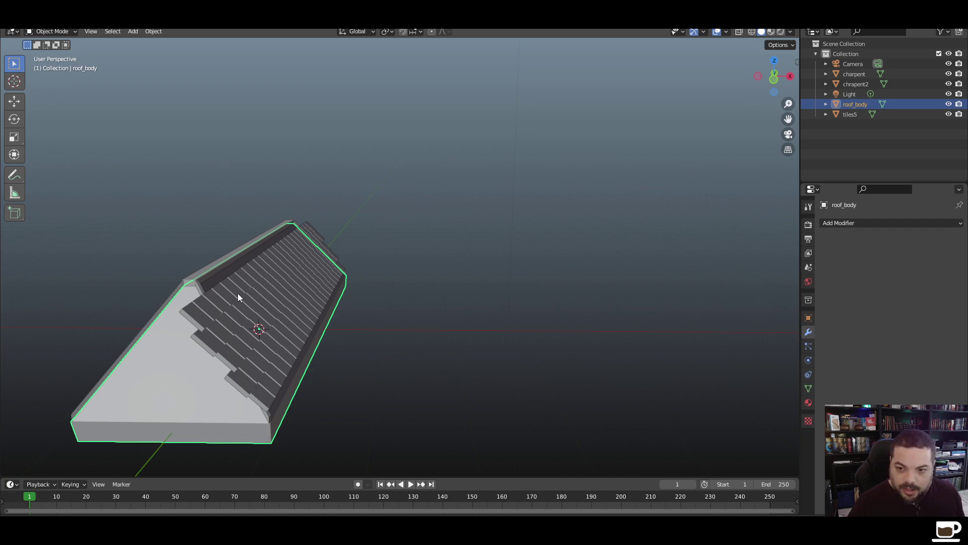
{"action": "key", "text": "Tab"}
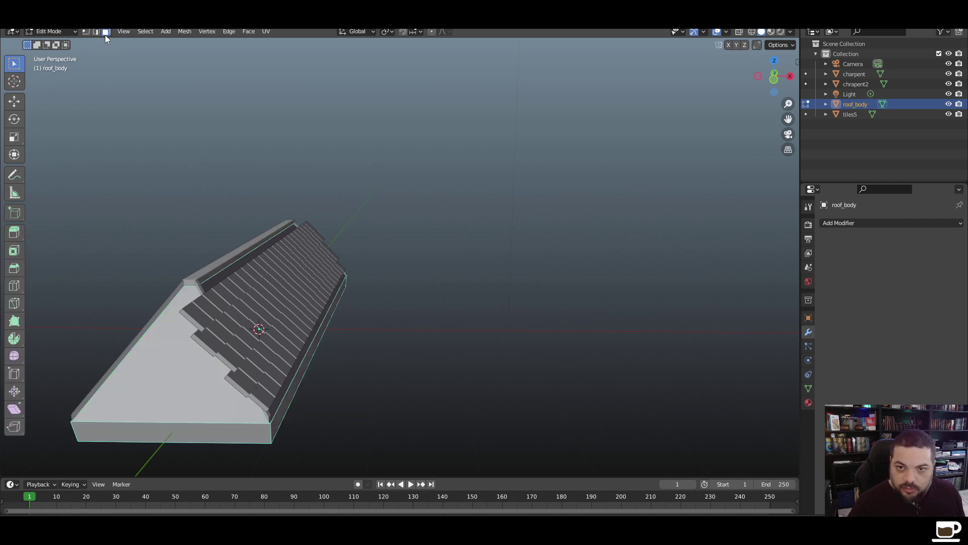
{"action": "left_click", "coordinate": [219, 272]}
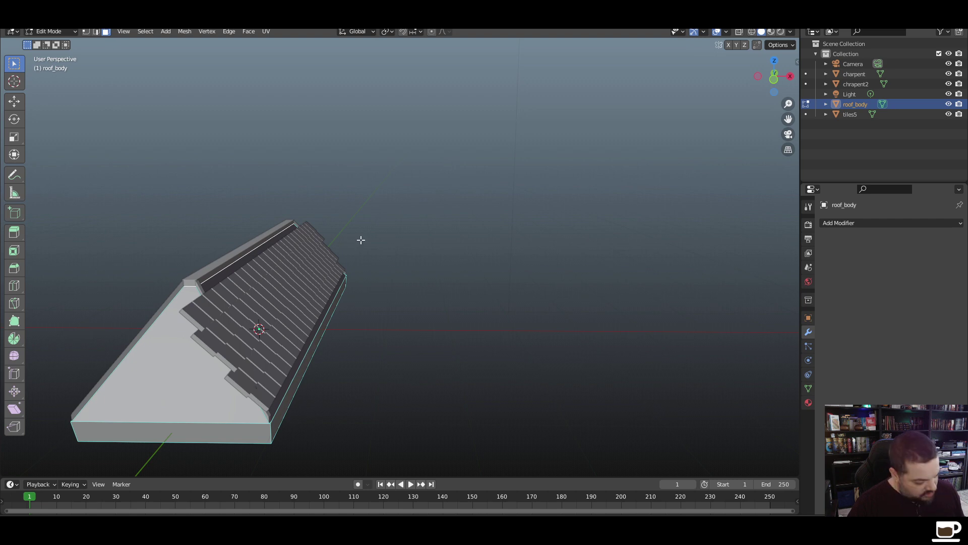
{"action": "key", "text": "g"}
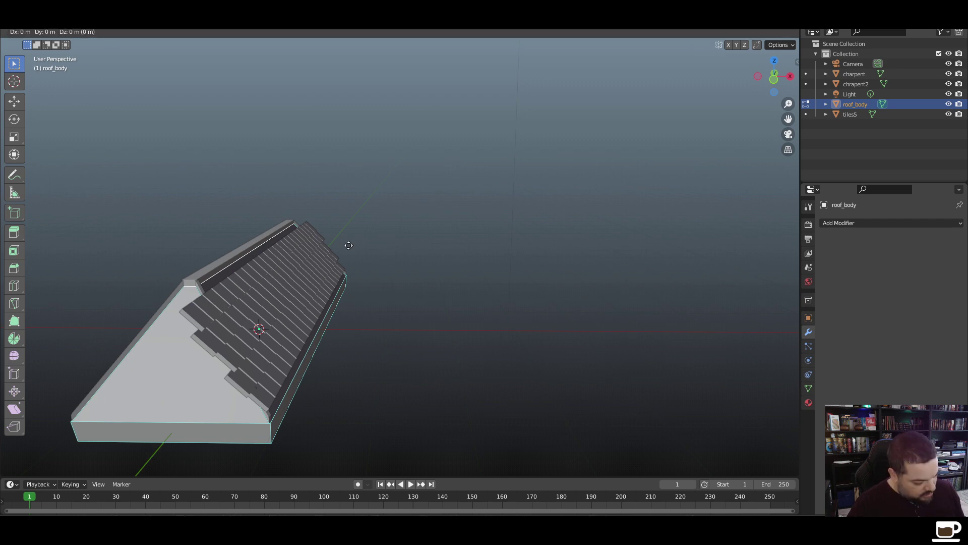
{"action": "key", "text": "z"}
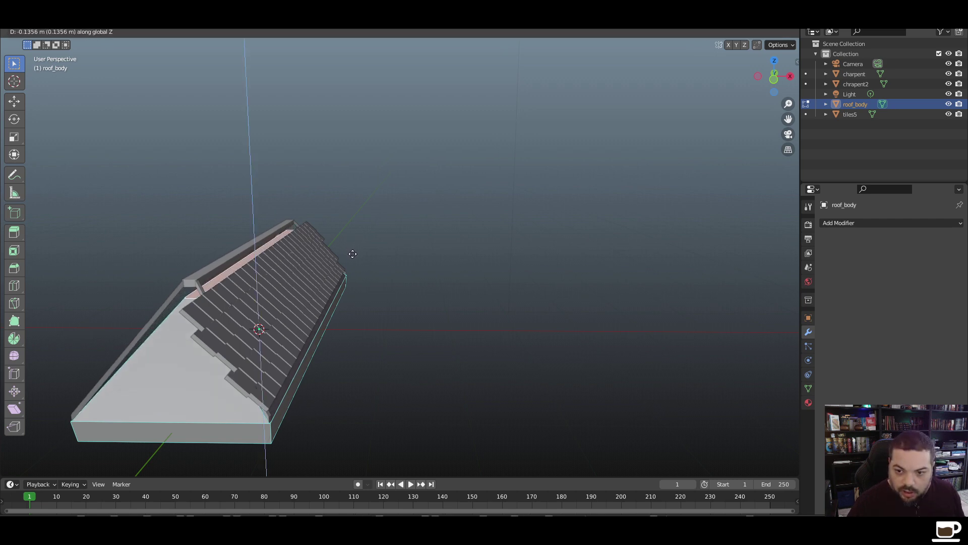
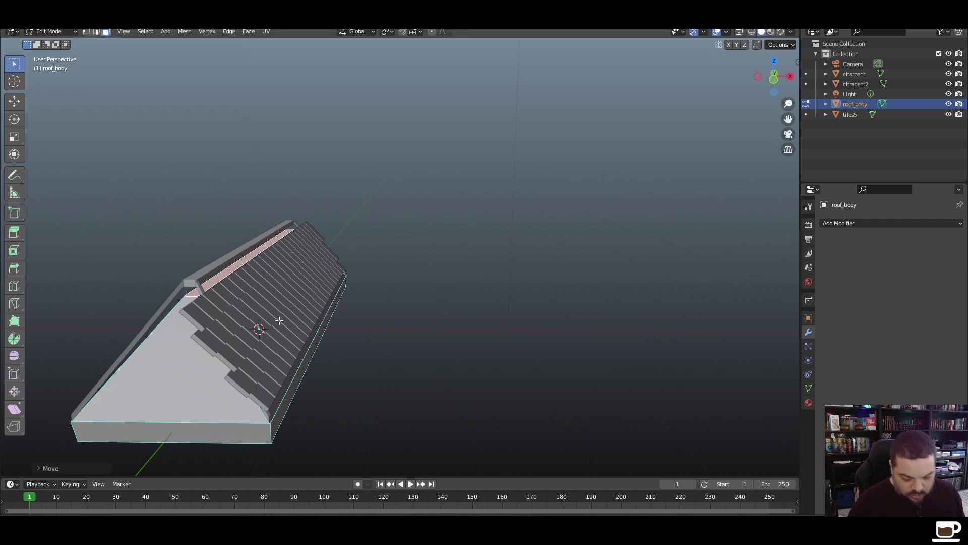
Nudge the roof body's peak vertices slightly down along Z in front view
{"action": "key", "text": "KP_1"}
{"action": "scroll", "coordinate": [226, 301], "scroll_direction": "up", "scroll_amount": 6}
{"action": "scroll", "coordinate": [319, 327], "scroll_direction": "down", "scroll_amount": 3}
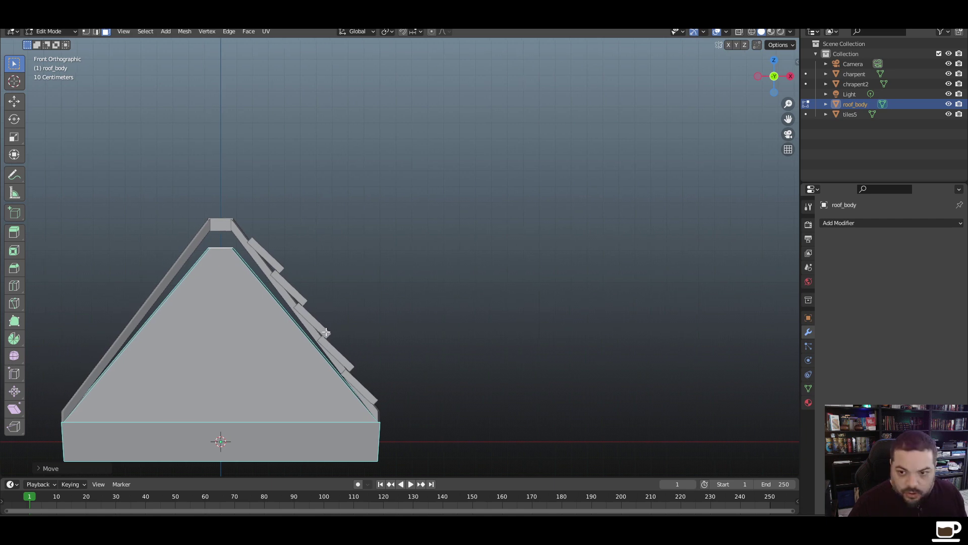
{"action": "key", "text": "g"}
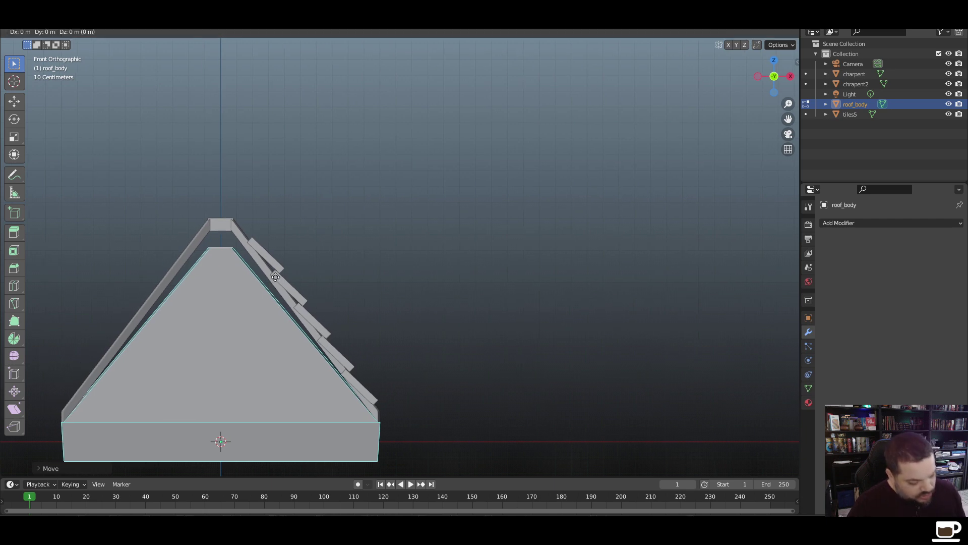
{"action": "key", "text": "z"}
{"action": "left_click", "coordinate": [275, 278]}
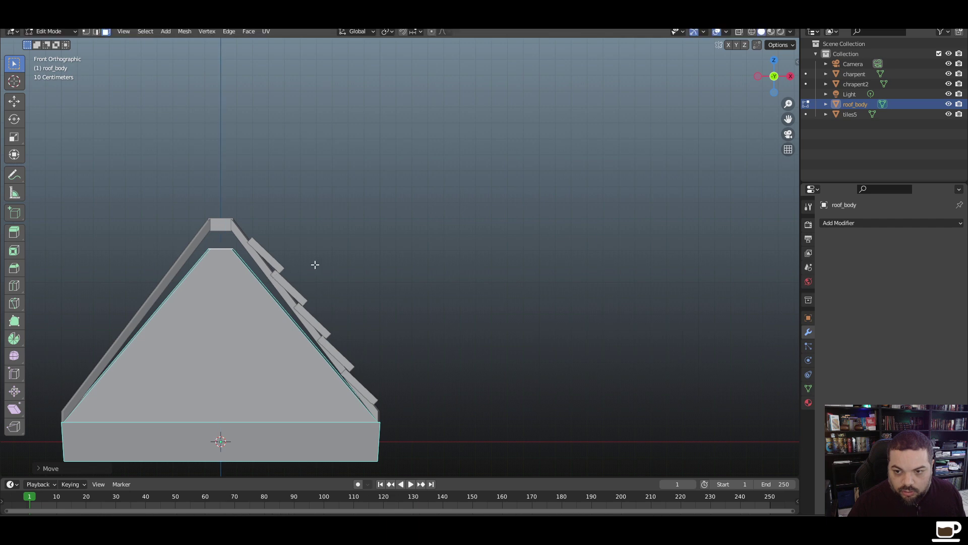
{"action": "left_click", "coordinate": [352, 249]}
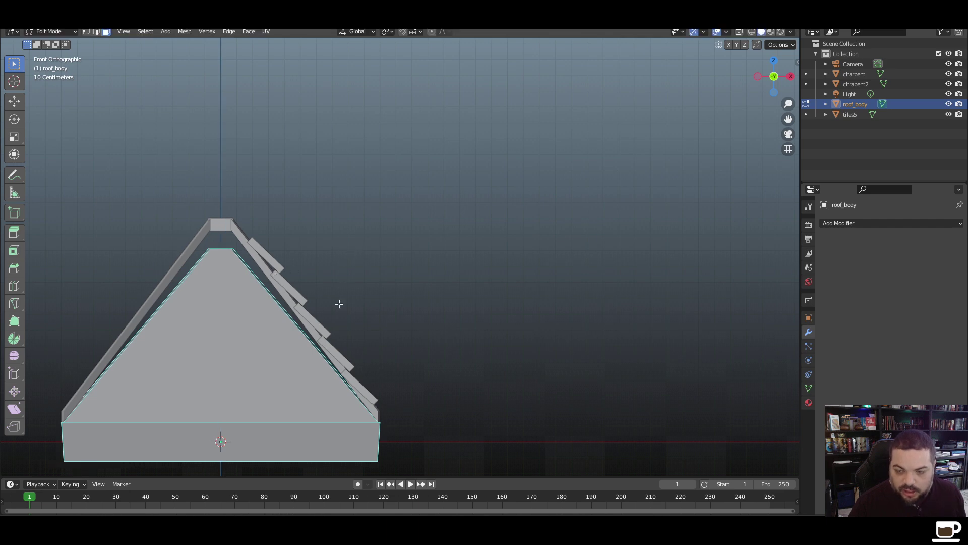
{"action": "middle_click_drag", "start_coordinate": [339, 304], "coordinate": [322, 303]}
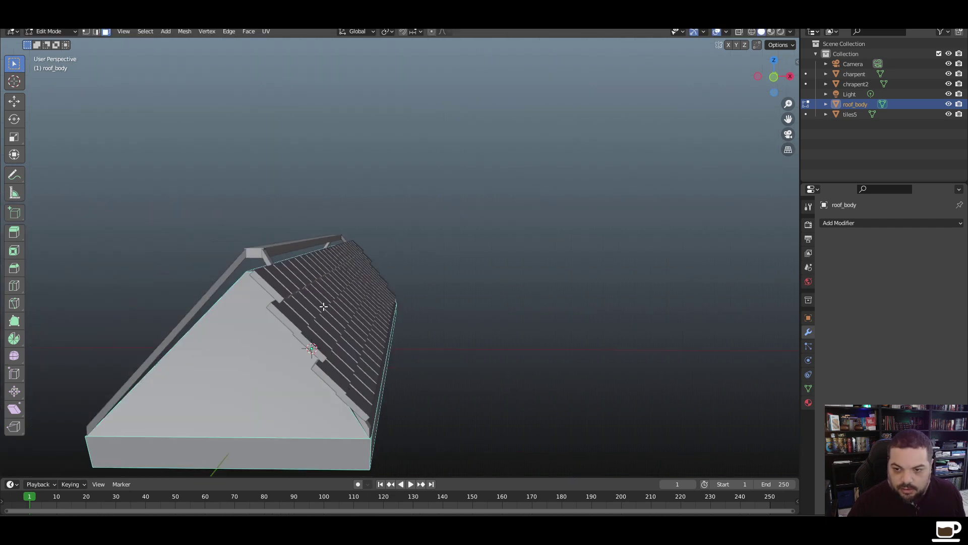
Lower the charpent ridge beam vertically toward the roof peak
{"action": "key", "text": "Tab"}
{"action": "left_click", "coordinate": [259, 251]}
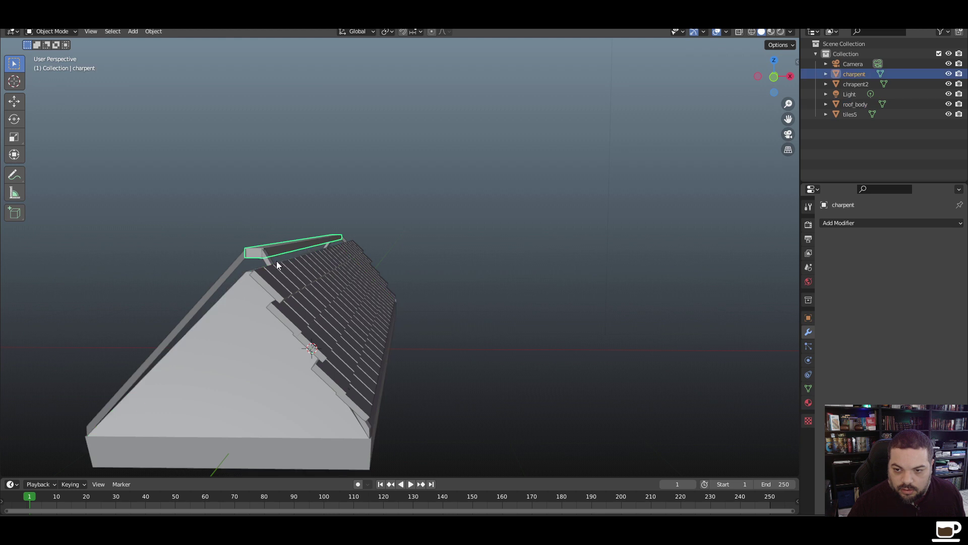
{"action": "key", "text": "g"}
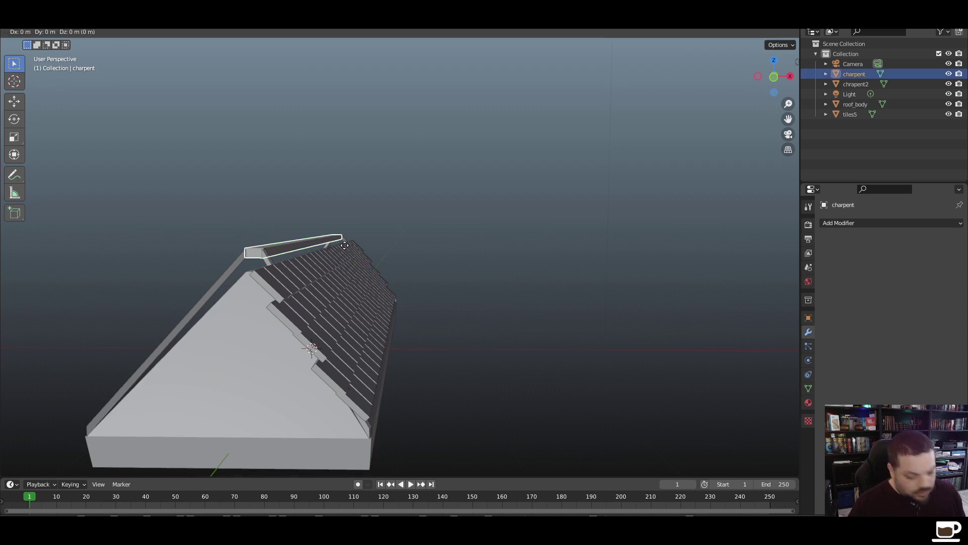
{"action": "key", "text": "z"}
{"action": "left_click", "coordinate": [343, 253]}
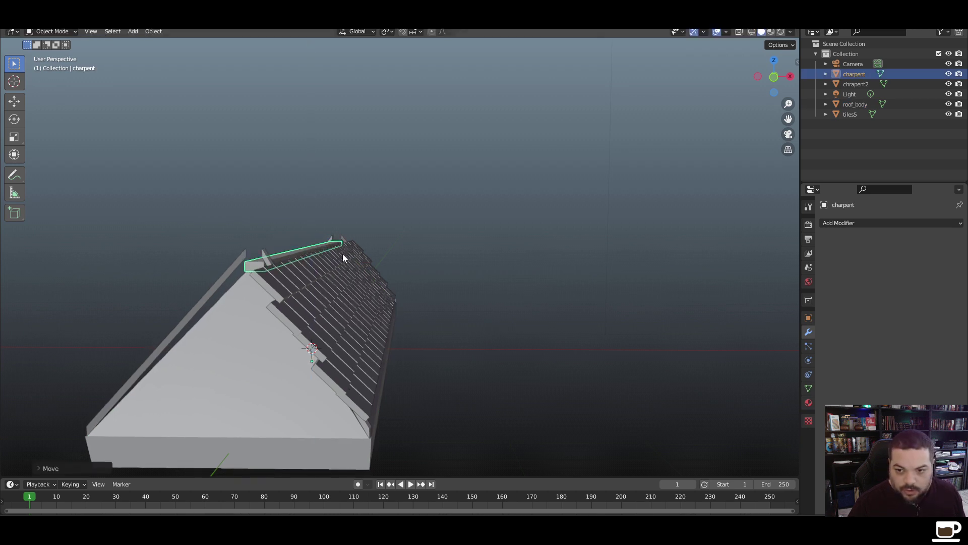
{"action": "key", "text": "KP_1"}
{"action": "scroll", "coordinate": [342, 294], "scroll_direction": "up", "scroll_amount": 5}
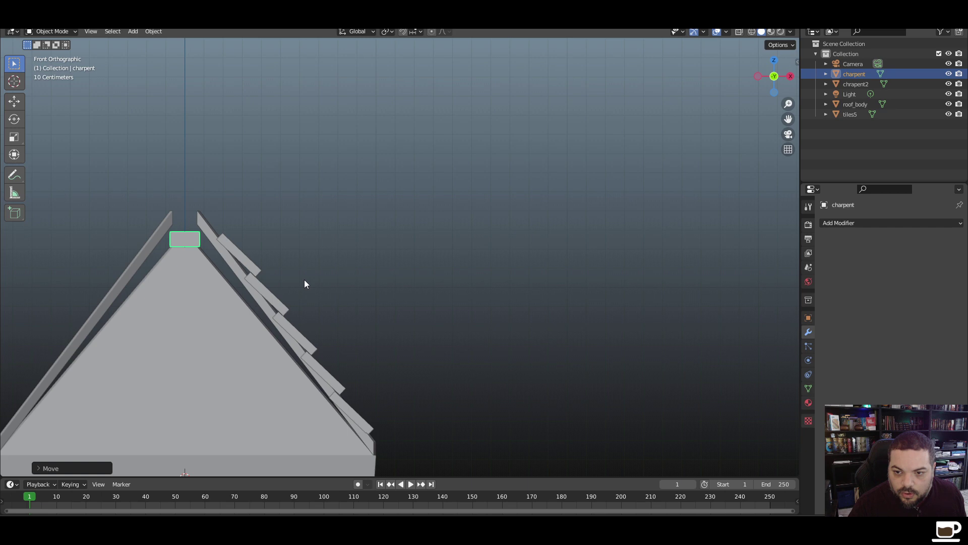
Fine-tune the ridge beam's height so it sits on the peak
{"action": "key", "text": "g"}
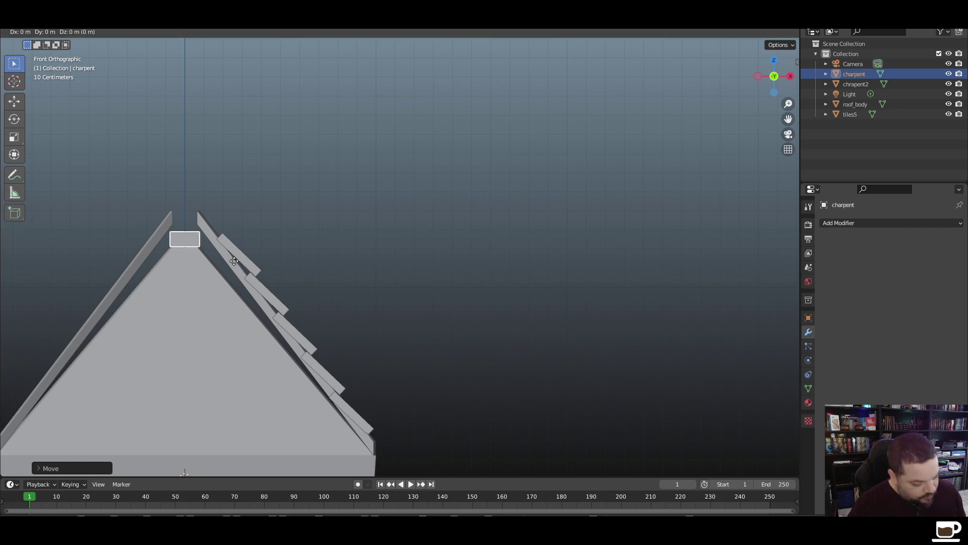
{"action": "key", "text": "z"}
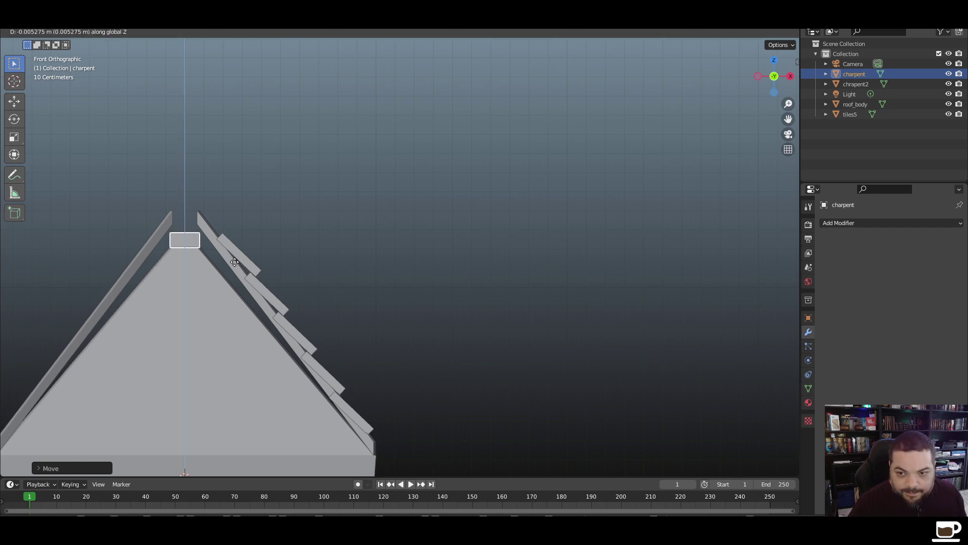
{"action": "left_click", "coordinate": [235, 262]}
{"action": "left_click", "coordinate": [261, 241]}
{"action": "key", "text": "Tab"}
{"action": "key", "text": "Tab"}
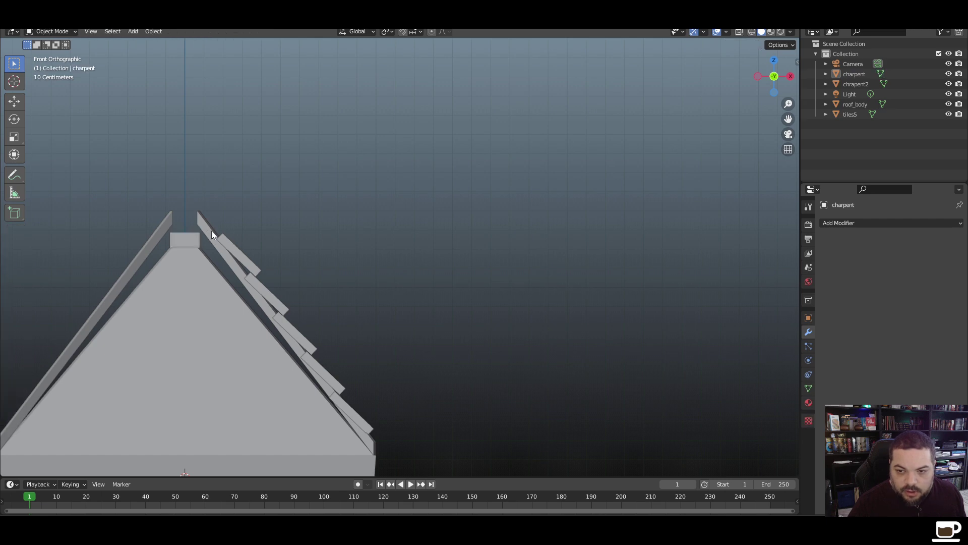
{"action": "left_click", "coordinate": [213, 231]}
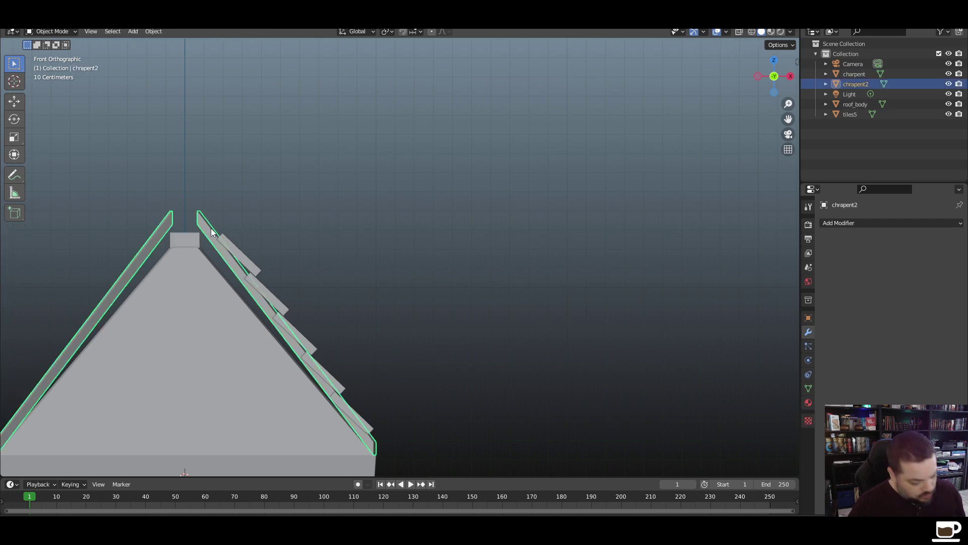
Select the top vertices of both chrapent2 rafters in wireframe front view
{"action": "key", "text": "Tab"}
{"action": "middle_click_drag", "start_coordinate": [212, 231], "coordinate": [230, 251]}
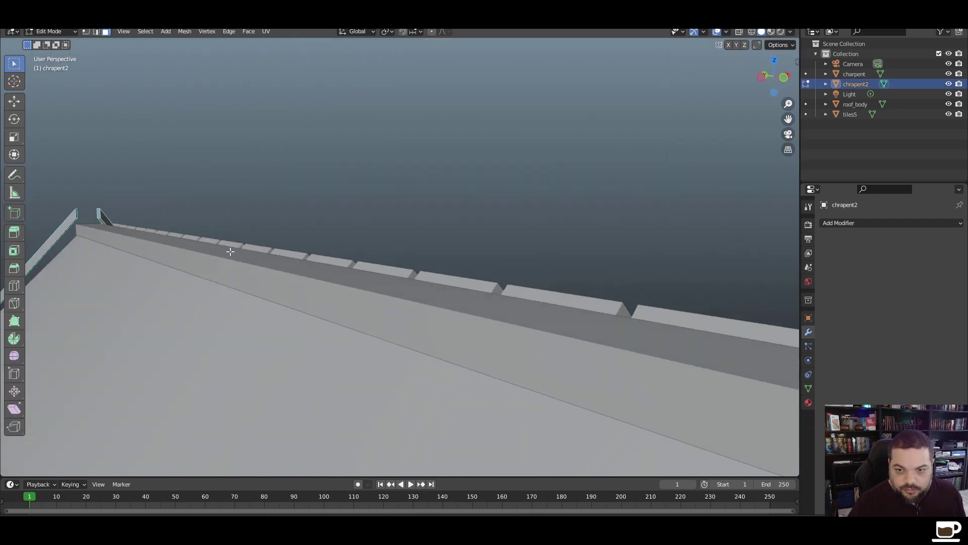
{"action": "scroll", "coordinate": [308, 260], "scroll_direction": "down", "scroll_amount": 5}
{"action": "middle_click_drag", "start_coordinate": [497, 263], "coordinate": [452, 250]}
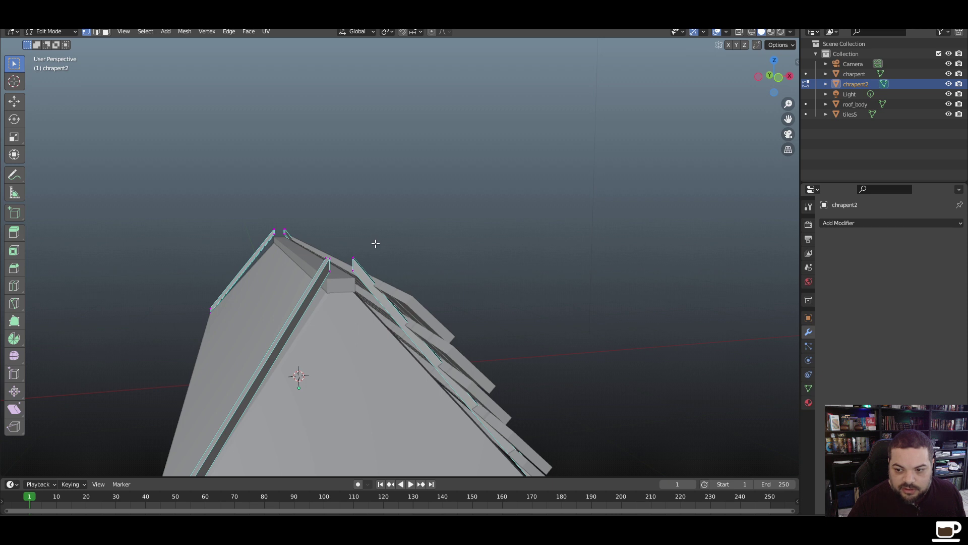
{"action": "key", "text": "z"}
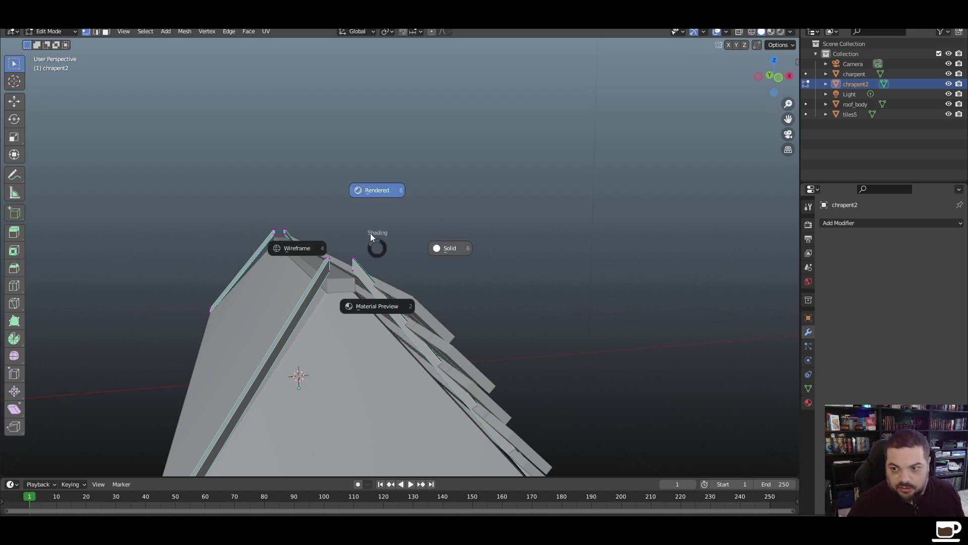
{"action": "left_click", "coordinate": [321, 248]}
{"action": "key", "text": "KP_1"}
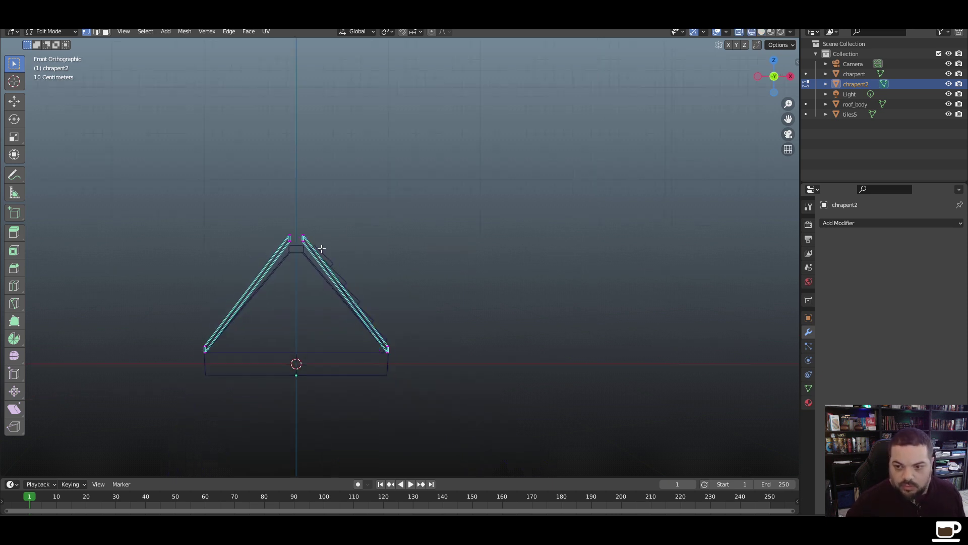
{"action": "left_click_drag", "start_coordinate": [330, 222], "coordinate": [263, 250]}
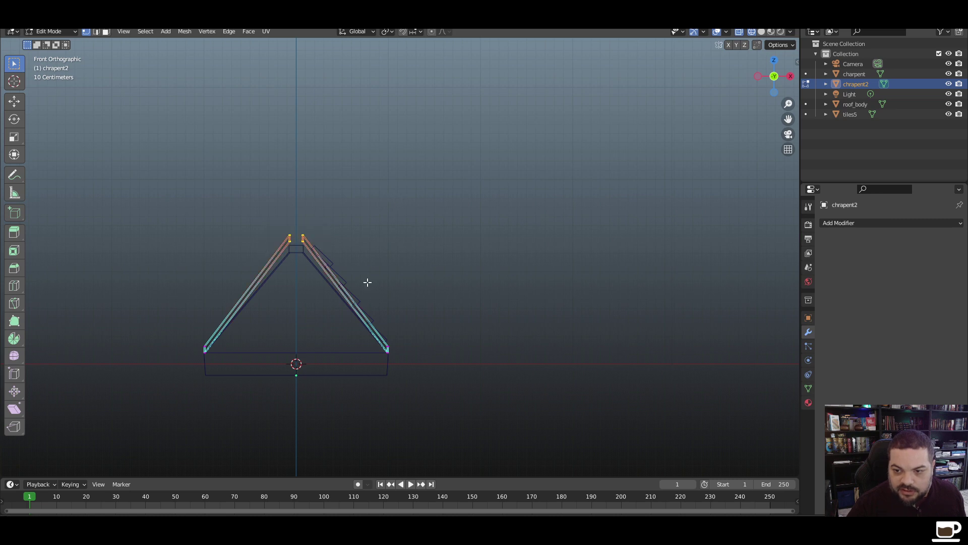
{"action": "scroll", "coordinate": [368, 282], "scroll_direction": "up", "scroll_amount": 5}
{"action": "middle_click_drag", "start_coordinate": [207, 329], "coordinate": [264, 325], "text": "shift"}
Lower the rafter tops about 0.11 m along Z, then return to solid object mode
{"action": "key", "text": "g"}
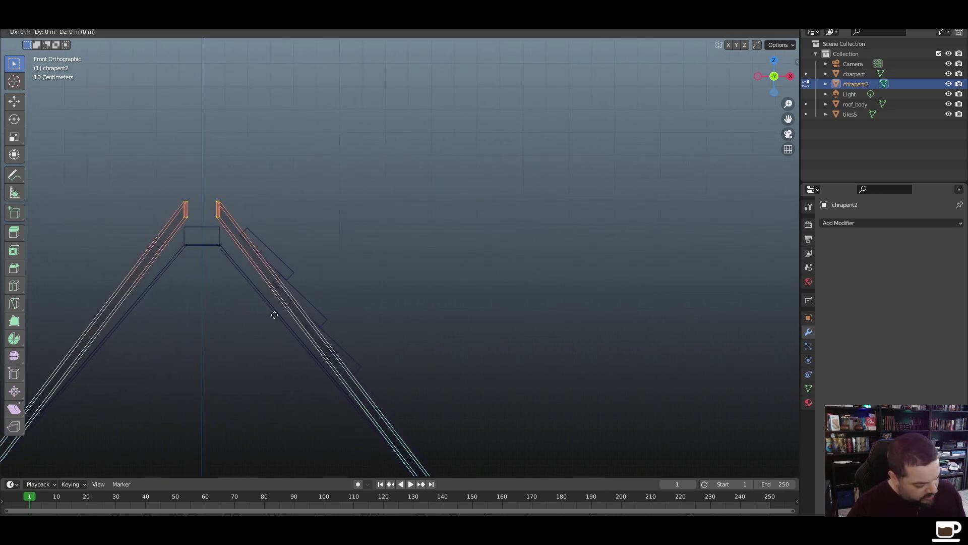
{"action": "key", "text": "z"}
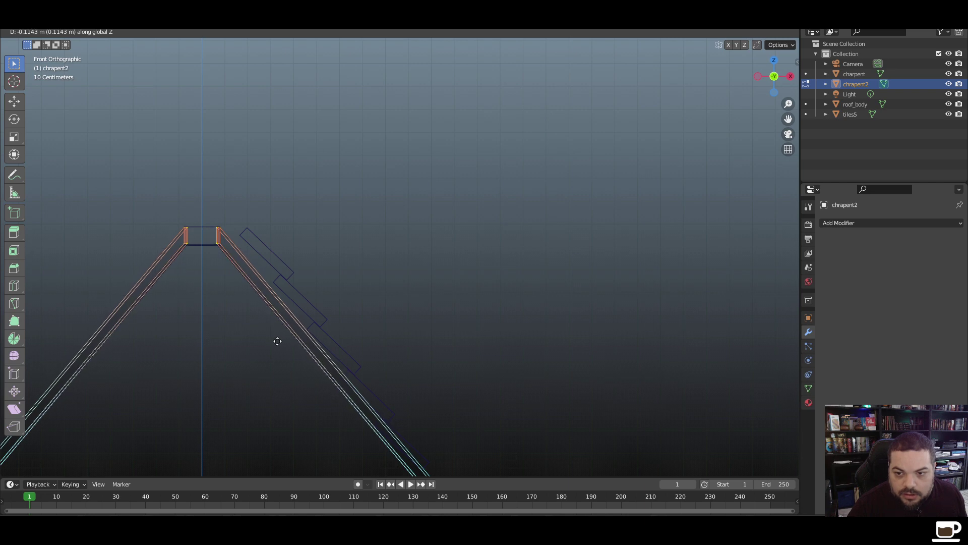
{"action": "left_click", "coordinate": [277, 341]}
{"action": "left_click", "coordinate": [358, 260]}
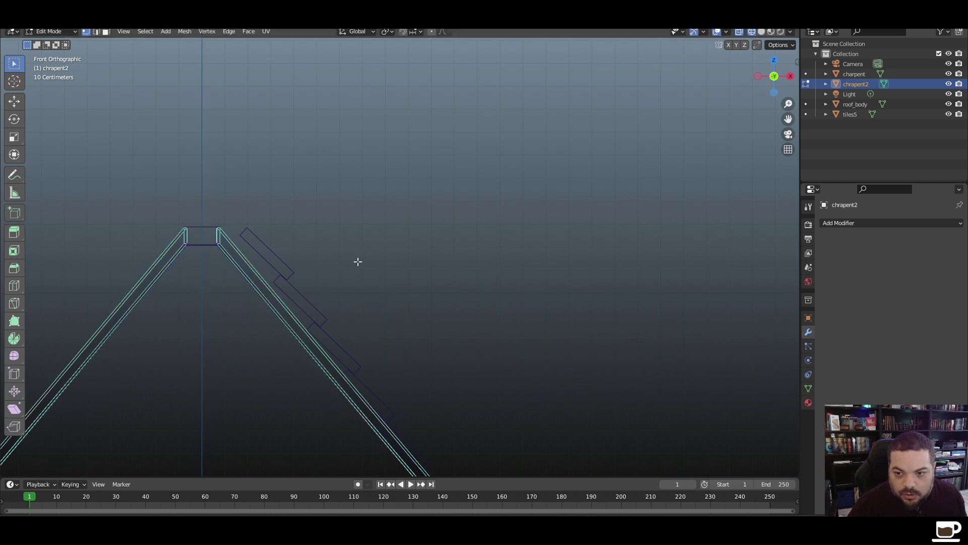
{"action": "key", "text": "z"}
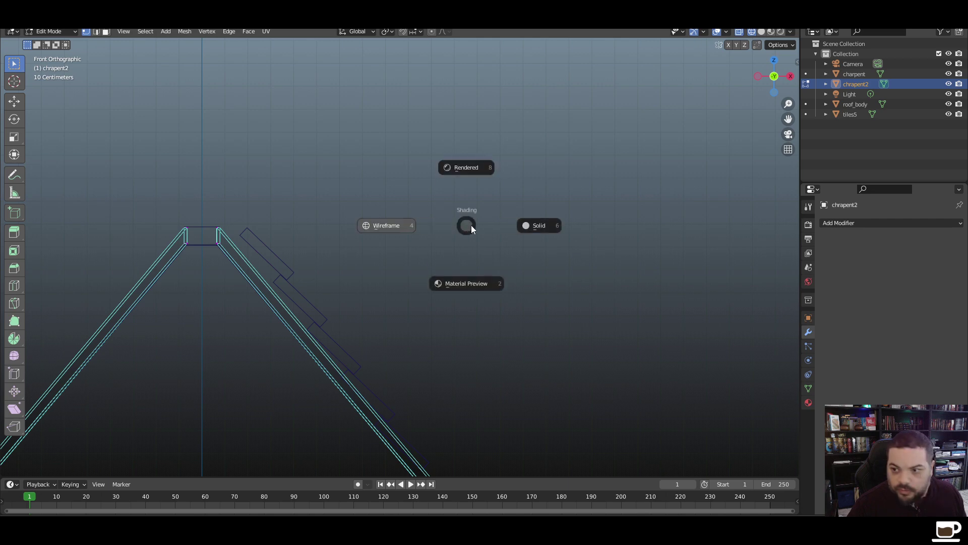
{"action": "left_click", "coordinate": [529, 225]}
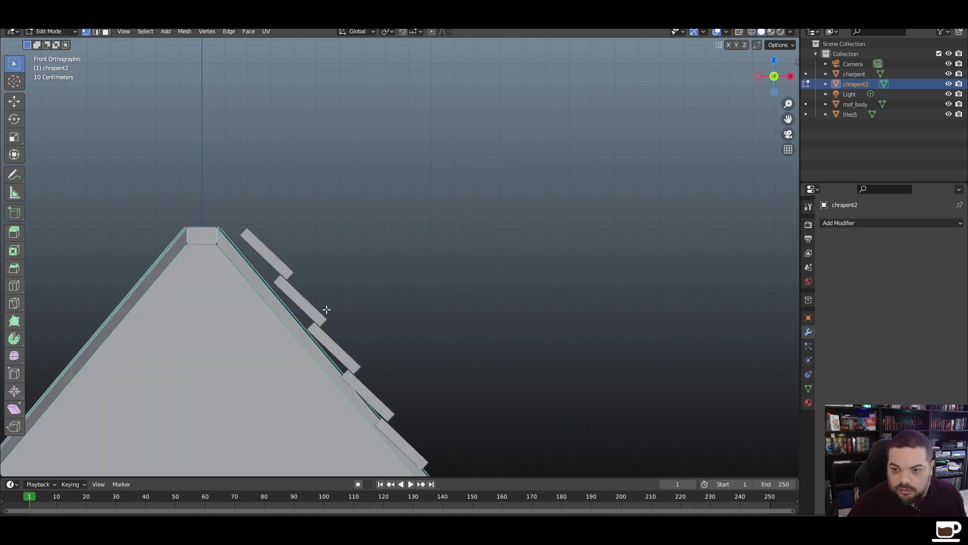
{"action": "scroll", "coordinate": [394, 300], "scroll_direction": "down", "scroll_amount": 3}
{"action": "middle_click_drag", "start_coordinate": [381, 290], "coordinate": [389, 293]}
{"action": "key", "text": "Tab"}
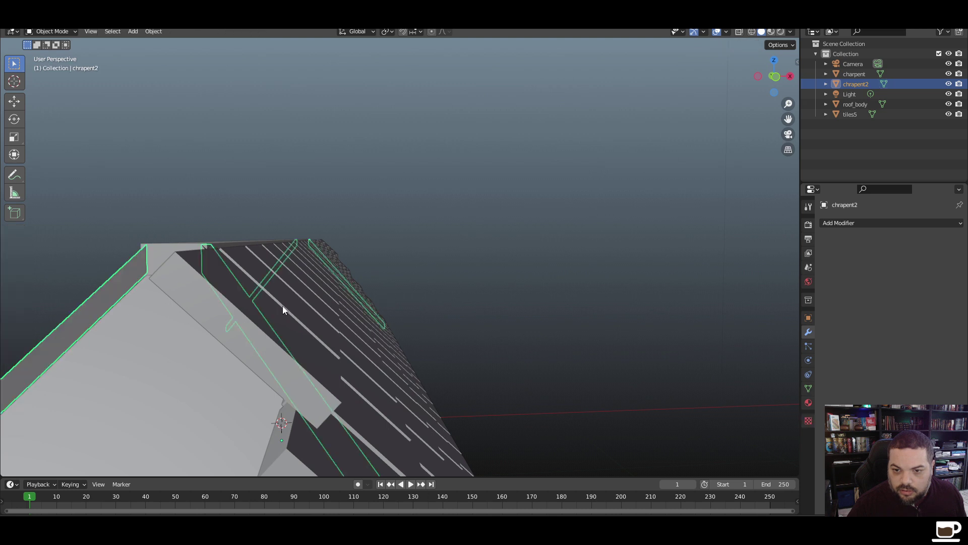
{"action": "scroll", "coordinate": [282, 306], "scroll_direction": "down", "scroll_amount": 5}
{"action": "left_click", "coordinate": [454, 277]}
{"action": "middle_click_drag", "start_coordinate": [451, 276], "coordinate": [400, 319]}
{"action": "left_click", "coordinate": [382, 322]}
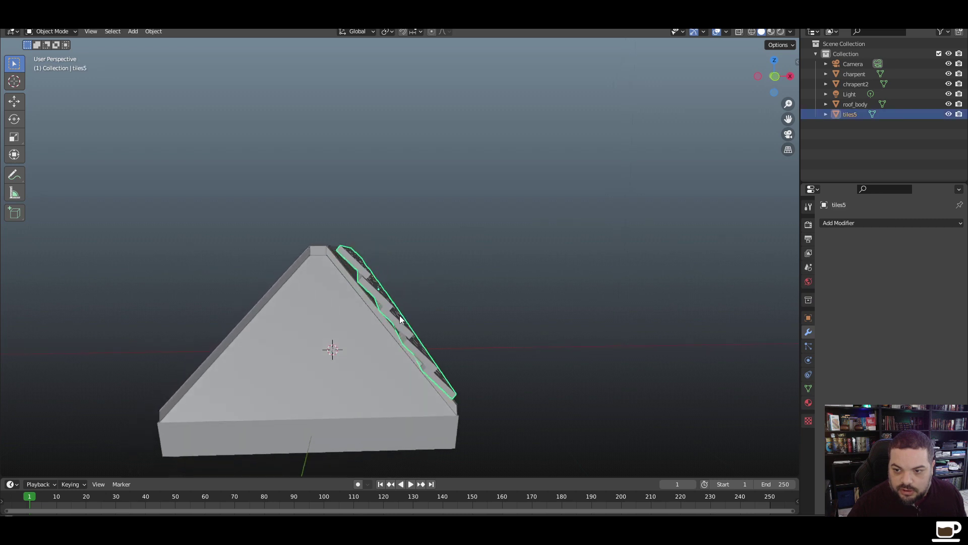
Rotate the tiles5 edge tiles and shift them along X at the gable
{"action": "key", "text": "KP_1"}
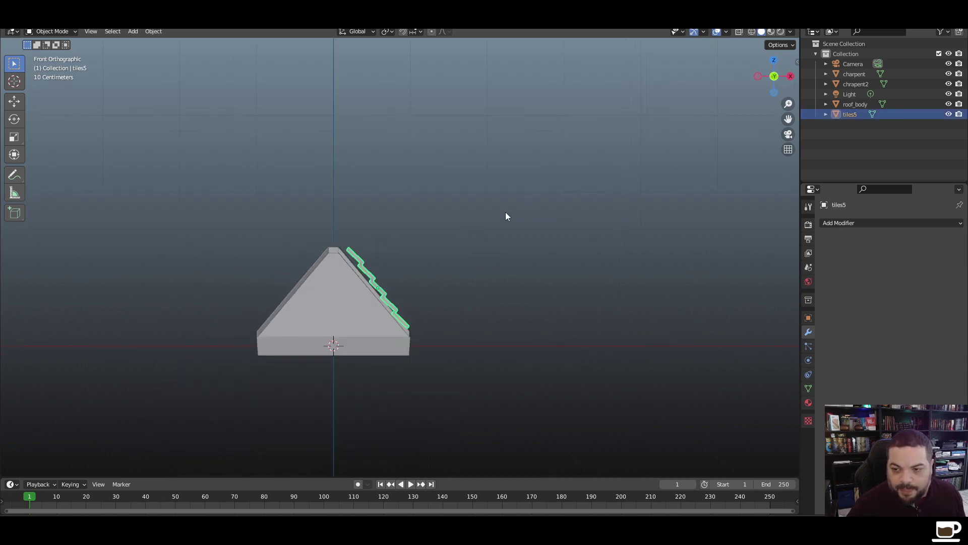
{"action": "scroll", "coordinate": [342, 341], "scroll_direction": "up", "scroll_amount": 4}
{"action": "key", "text": "r"}
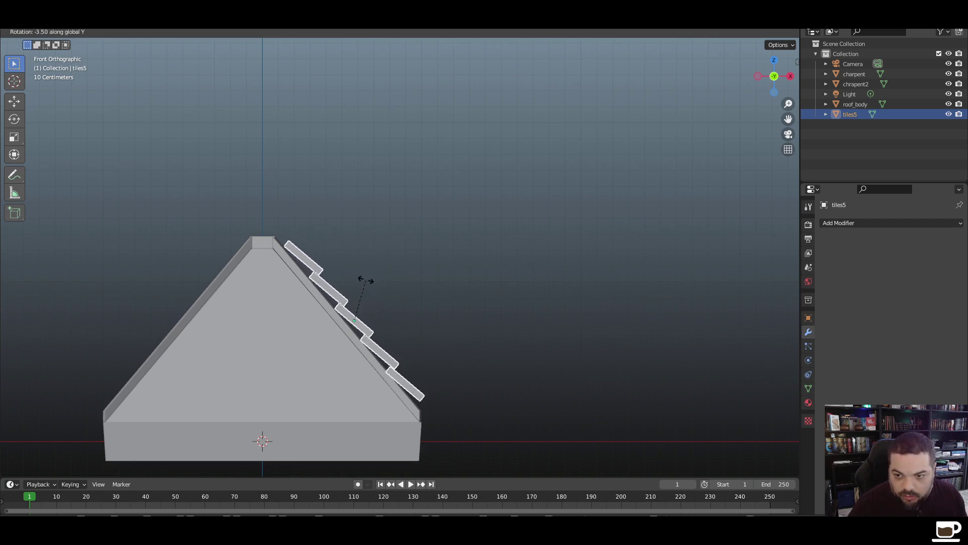
{"action": "left_click", "coordinate": [366, 280]}
{"action": "key", "text": "g"}
{"action": "key", "text": "x"}
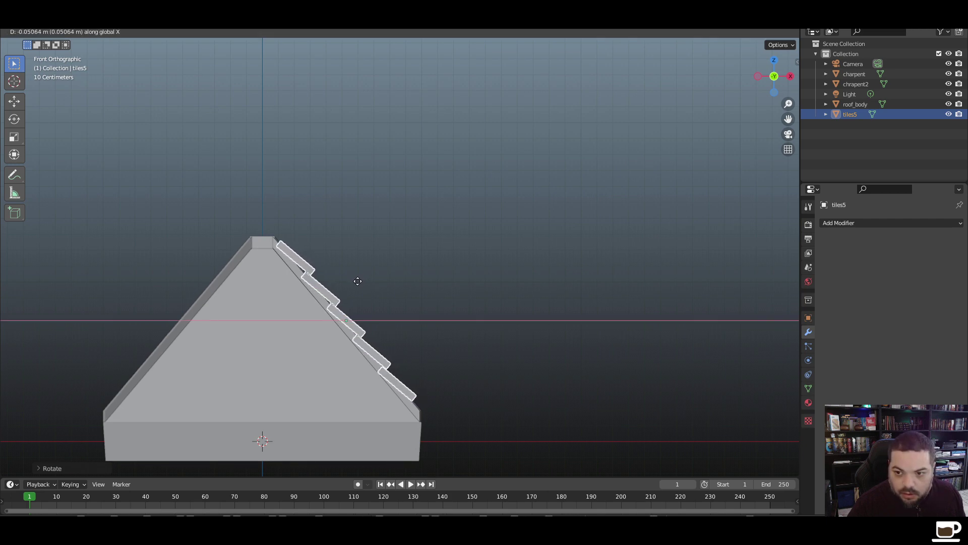
{"action": "left_click", "coordinate": [358, 281]}
{"action": "left_click", "coordinate": [401, 284]}
Inspect the tile rows from several angles, then select the roof body
{"action": "middle_click_drag", "start_coordinate": [401, 284], "coordinate": [422, 288]}
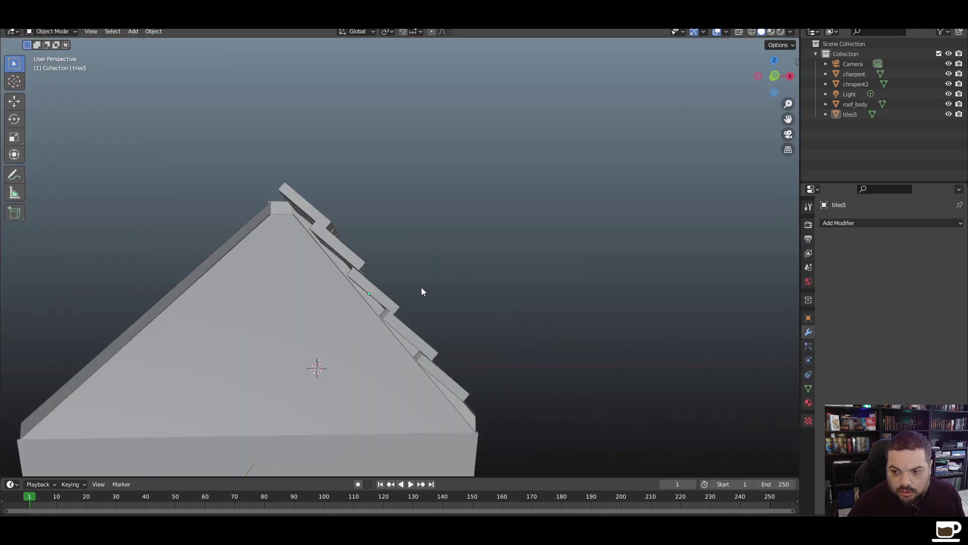
{"action": "mouse_move", "coordinate": [447, 334]}
{"action": "middle_mouse_down"}
{"action": "mouse_move", "coordinate": [408, 335]}
{"action": "mouse_move", "coordinate": [448, 333]}
{"action": "middle_mouse_up"}
{"action": "scroll", "coordinate": [447, 333], "scroll_direction": "down", "scroll_amount": 3}
{"action": "scroll", "coordinate": [450, 333], "scroll_direction": "up", "scroll_amount": 2}
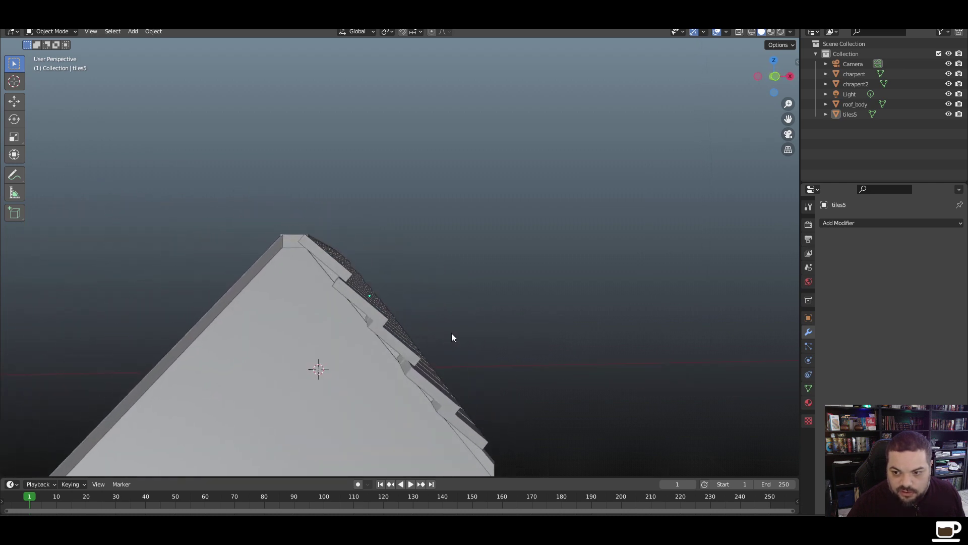
{"action": "scroll", "coordinate": [449, 334], "scroll_direction": "down", "scroll_amount": 2}
{"action": "scroll", "coordinate": [450, 332], "scroll_direction": "down", "scroll_amount": 2}
{"action": "middle_click_drag", "start_coordinate": [475, 332], "coordinate": [350, 327]}
{"action": "scroll", "coordinate": [427, 334], "scroll_direction": "up", "scroll_amount": 1}
{"action": "scroll", "coordinate": [376, 341], "scroll_direction": "down", "scroll_amount": 2}
{"action": "scroll", "coordinate": [440, 336], "scroll_direction": "up", "scroll_amount": 2}
{"action": "left_click", "coordinate": [327, 285]}
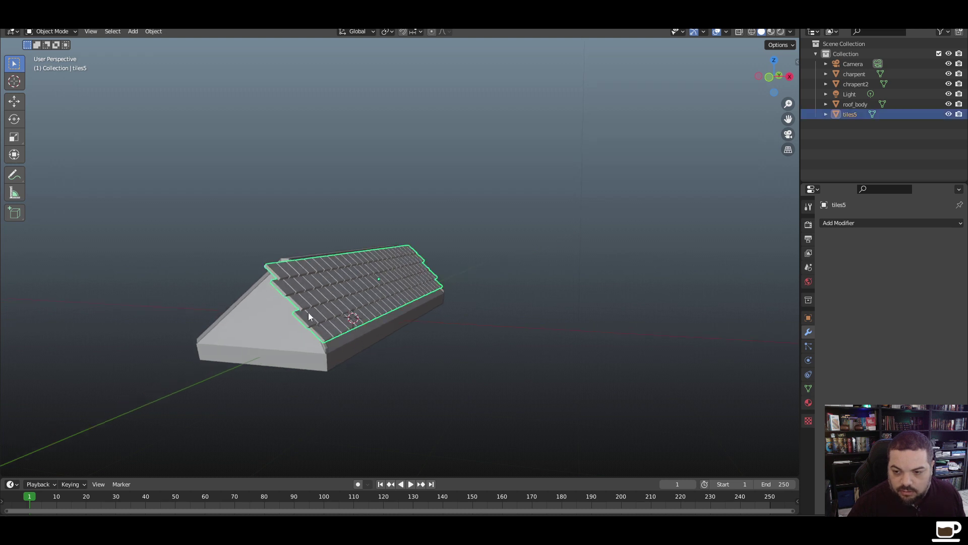
{"action": "left_click", "coordinate": [295, 327]}
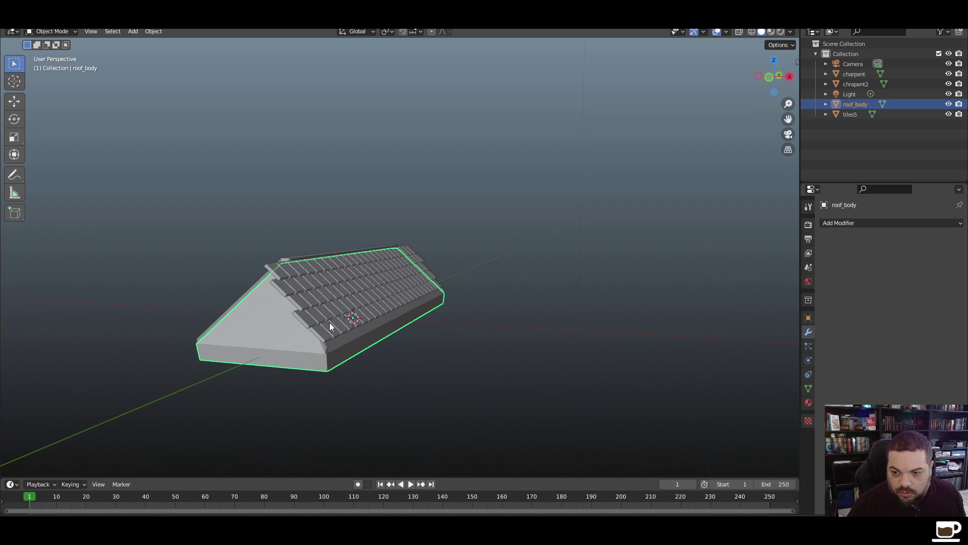
Select the lower-end vertices of both chrapent2 beams in wireframe front view
{"action": "key", "text": "Tab"}
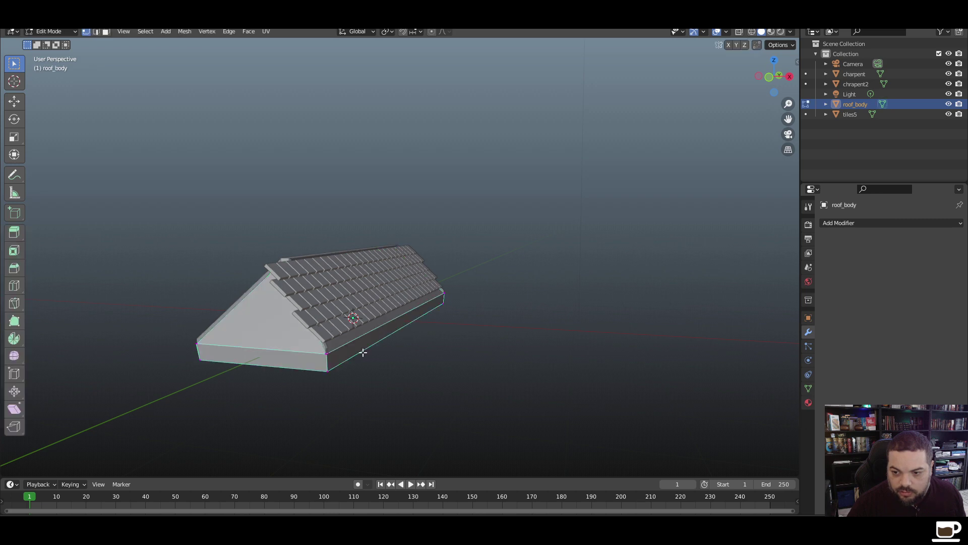
{"action": "key", "text": "Tab"}
{"action": "left_click", "coordinate": [341, 353]}
{"action": "key", "text": "Tab"}
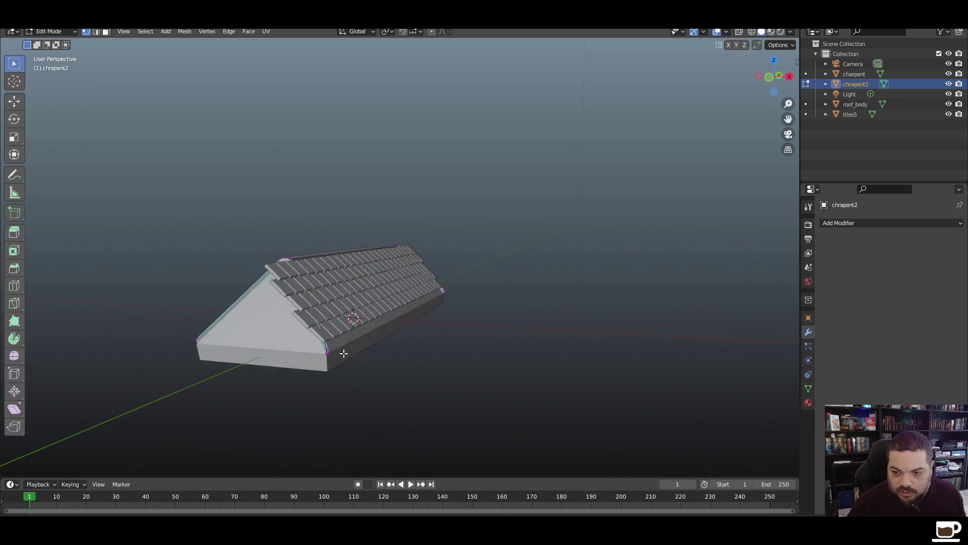
{"action": "middle_click_drag", "start_coordinate": [338, 367], "coordinate": [348, 364]}
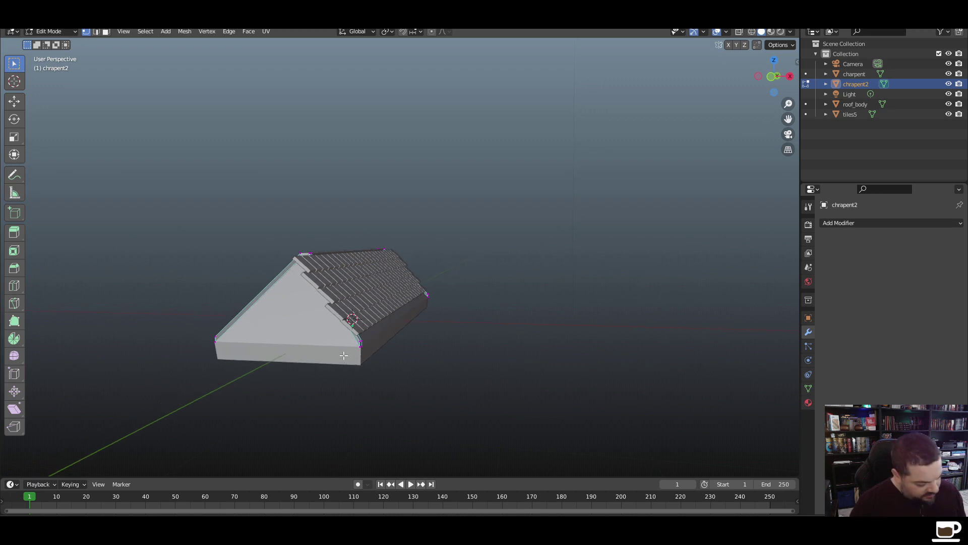
{"action": "key", "text": "z"}
{"action": "left_click", "coordinate": [279, 358]}
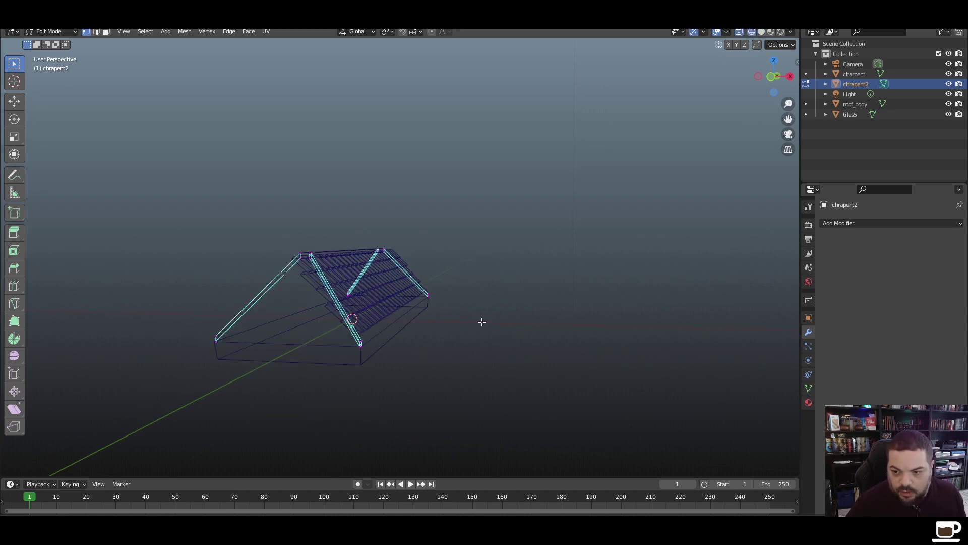
{"action": "scroll", "coordinate": [373, 414], "scroll_direction": "up", "scroll_amount": 4}
{"action": "key", "text": "KP_1"}
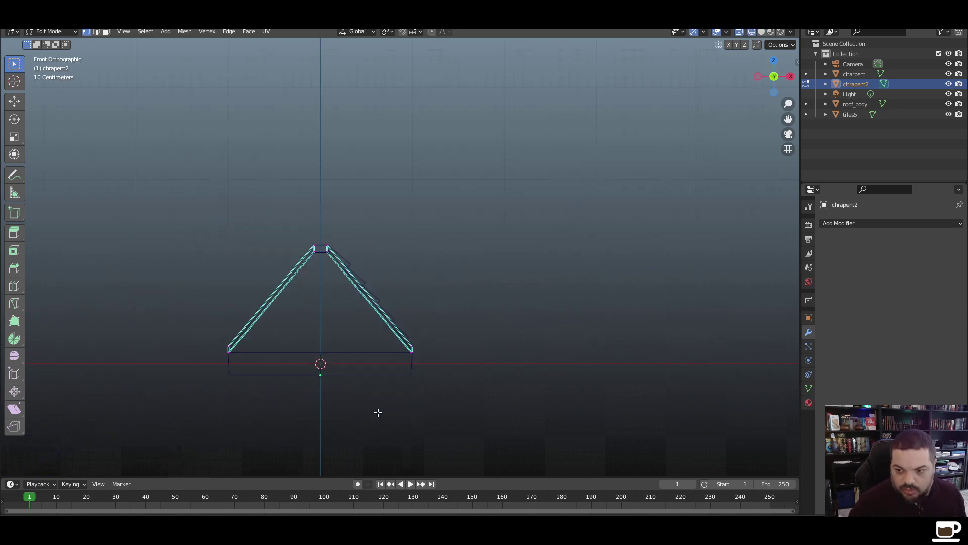
{"action": "left_click_drag", "start_coordinate": [460, 341], "coordinate": [131, 384]}
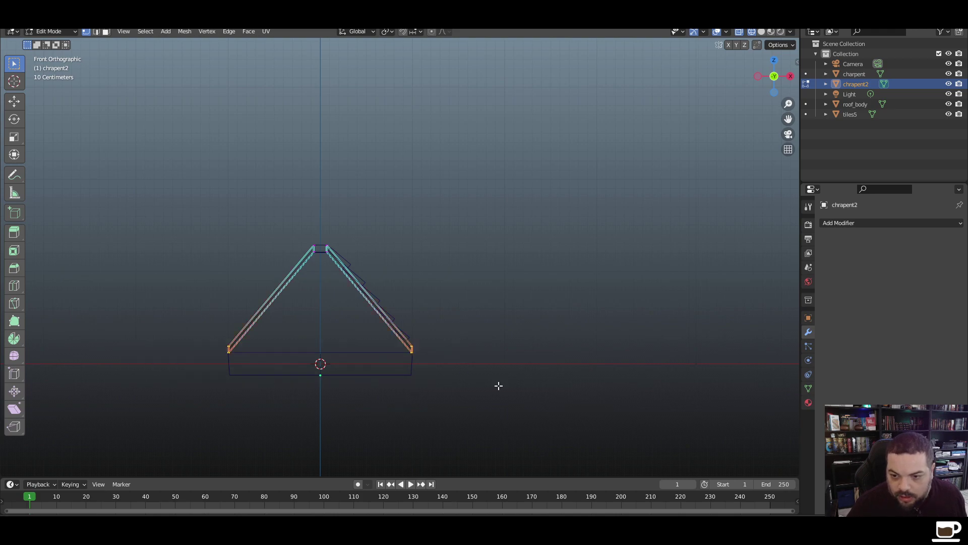
{"action": "scroll", "coordinate": [490, 395], "scroll_direction": "up", "scroll_amount": 3}
{"action": "middle_click_drag", "start_coordinate": [488, 395], "coordinate": [339, 369]}
Raise the beam ends about 0.14 m along Z and return to solid shading
{"action": "key", "text": "g"}
{"action": "key", "text": "z"}
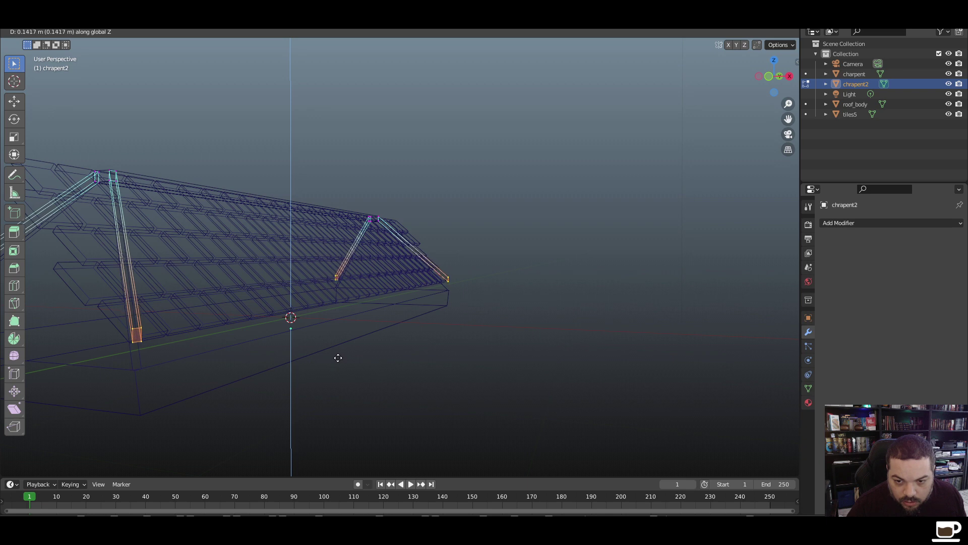
{"action": "left_click", "coordinate": [338, 358]}
{"action": "left_click", "coordinate": [333, 407]}
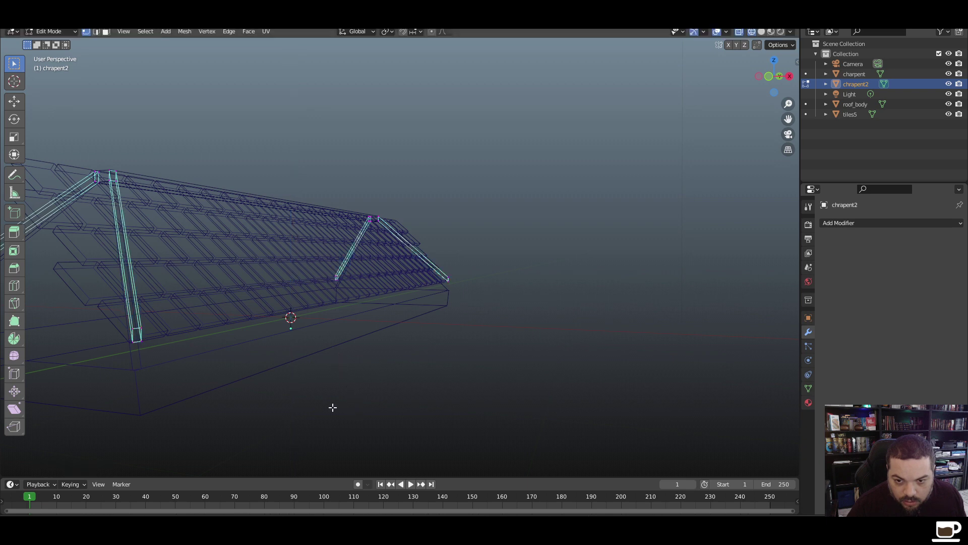
{"action": "key", "text": "Tab"}
{"action": "left_click", "coordinate": [328, 406]}
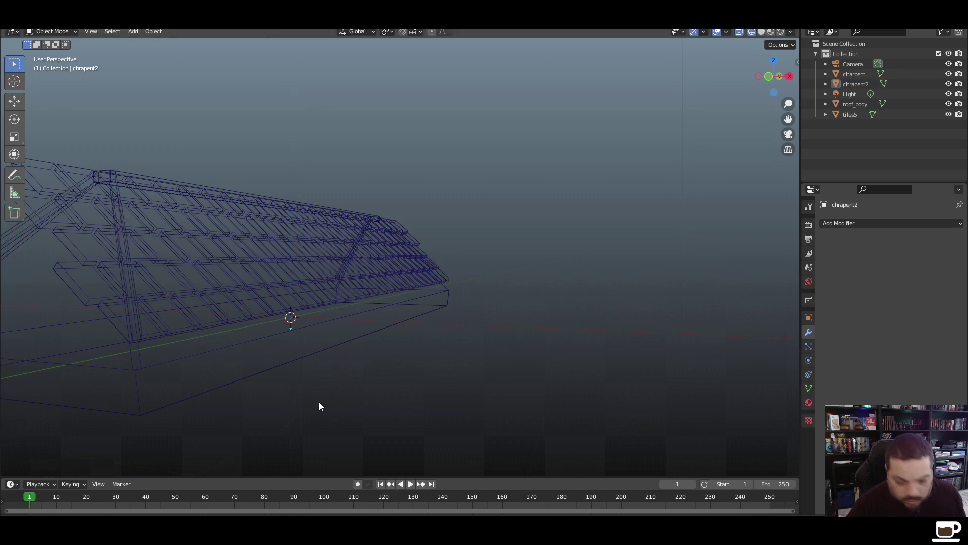
{"action": "key", "text": "z"}
{"action": "key", "text": "z"}
{"action": "left_click", "coordinate": [366, 406]}
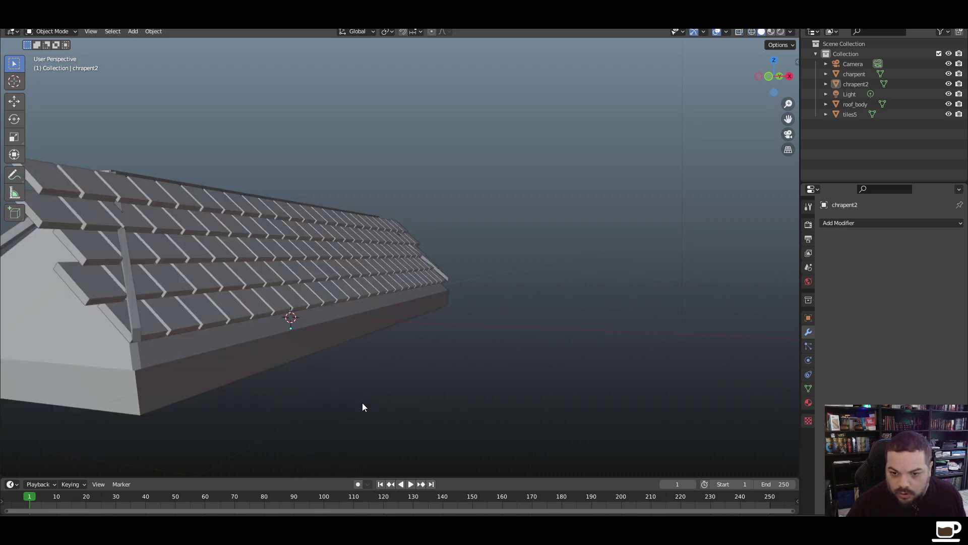
Enter Edit Mode on roof_body, viewed from its gable end
{"action": "middle_click_drag", "start_coordinate": [363, 406], "coordinate": [303, 424]}
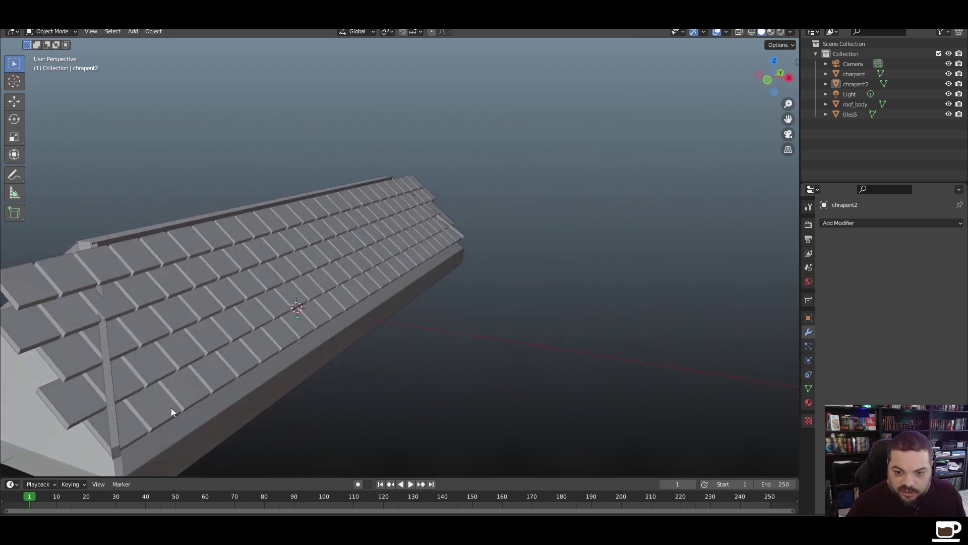
{"action": "middle_click_drag", "start_coordinate": [249, 442], "coordinate": [304, 400], "text": "shift"}
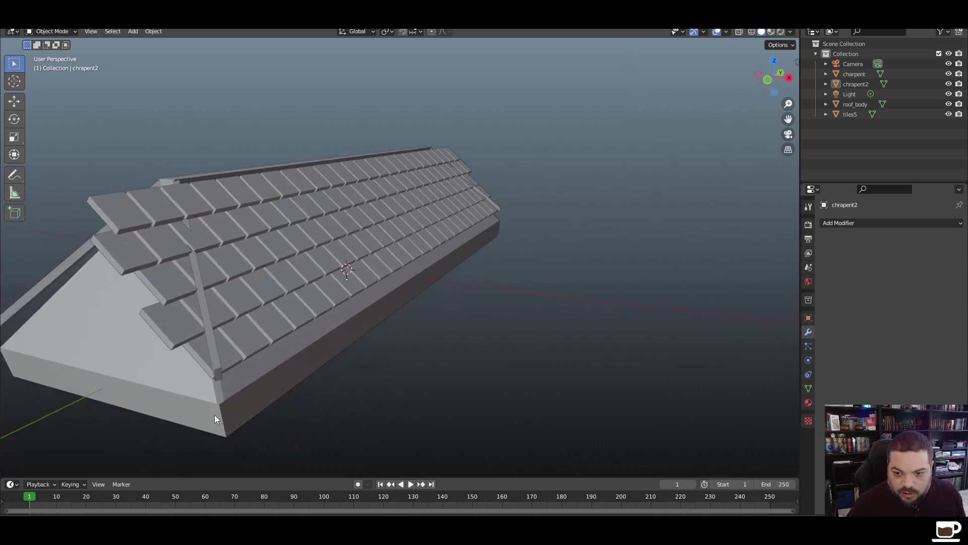
{"action": "left_click", "coordinate": [230, 418]}
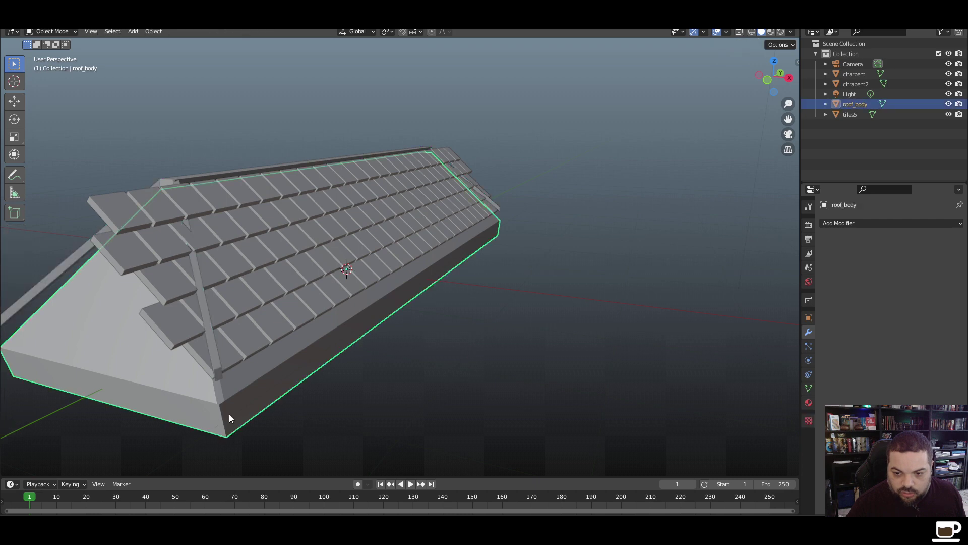
{"action": "key", "text": "Tab"}
{"action": "middle_click_drag", "start_coordinate": [257, 426], "coordinate": [287, 413]}
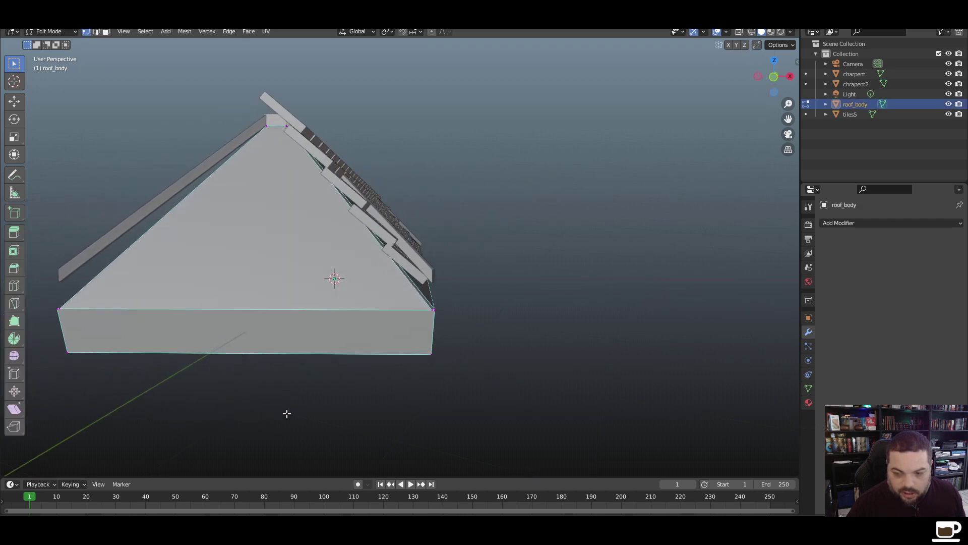
Raise the roof body's base slab about 0.11 m along Z
{"action": "key", "text": "z"}
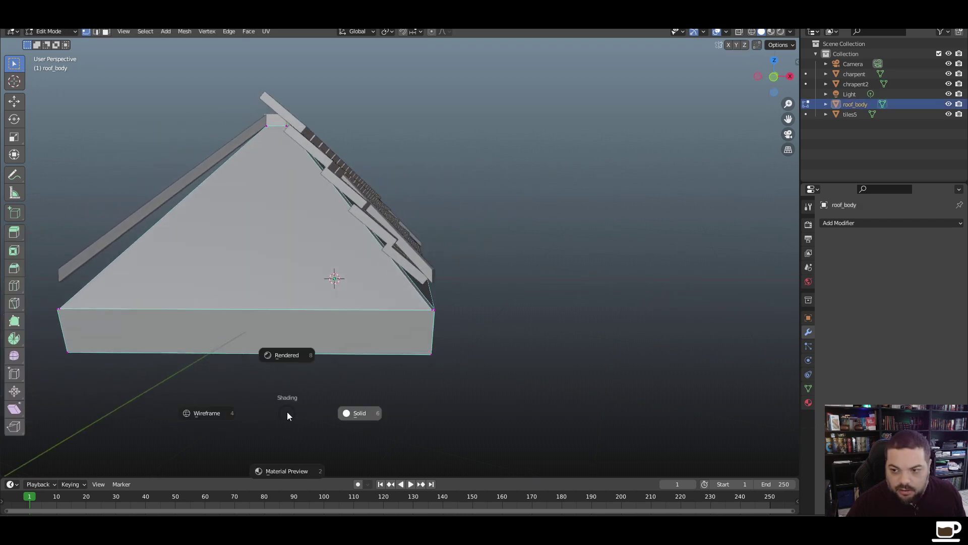
{"action": "left_click", "coordinate": [223, 417]}
{"action": "key", "text": "KP_1"}
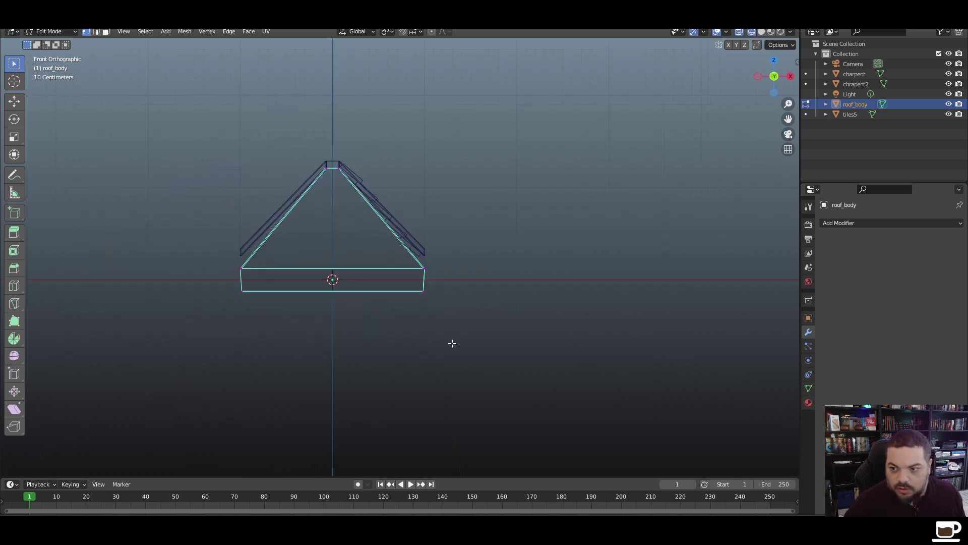
{"action": "left_click_drag", "start_coordinate": [487, 260], "coordinate": [244, 305]}
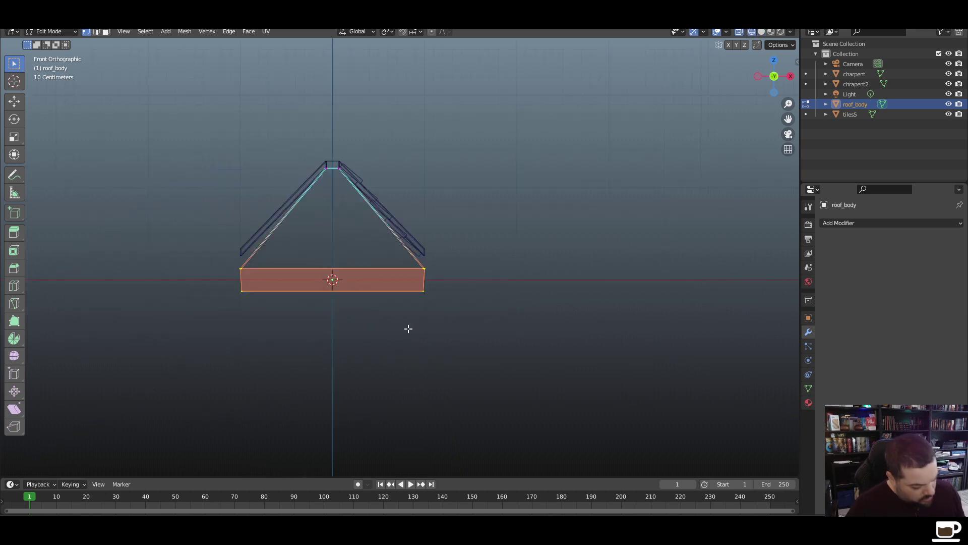
{"action": "key", "text": "g"}
{"action": "key", "text": "z"}
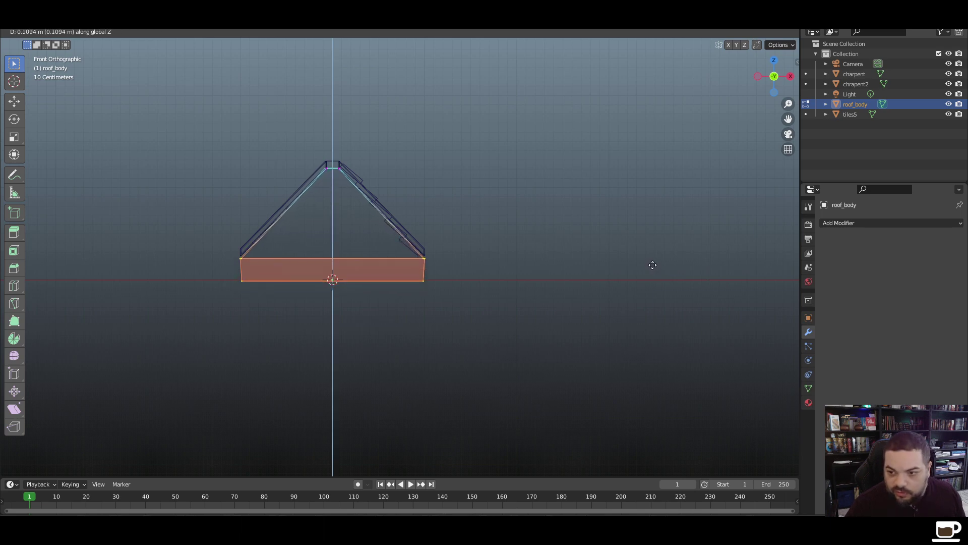
{"action": "left_click", "coordinate": [653, 264]}
{"action": "left_click", "coordinate": [575, 280]}
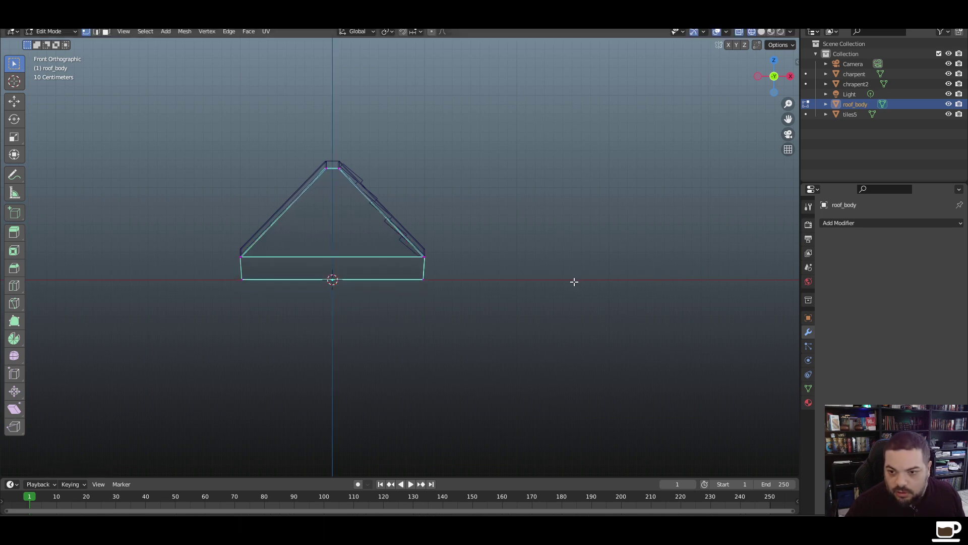
{"action": "key", "text": "Tab"}
{"action": "key", "text": "z"}
{"action": "left_click", "coordinate": [616, 282]}
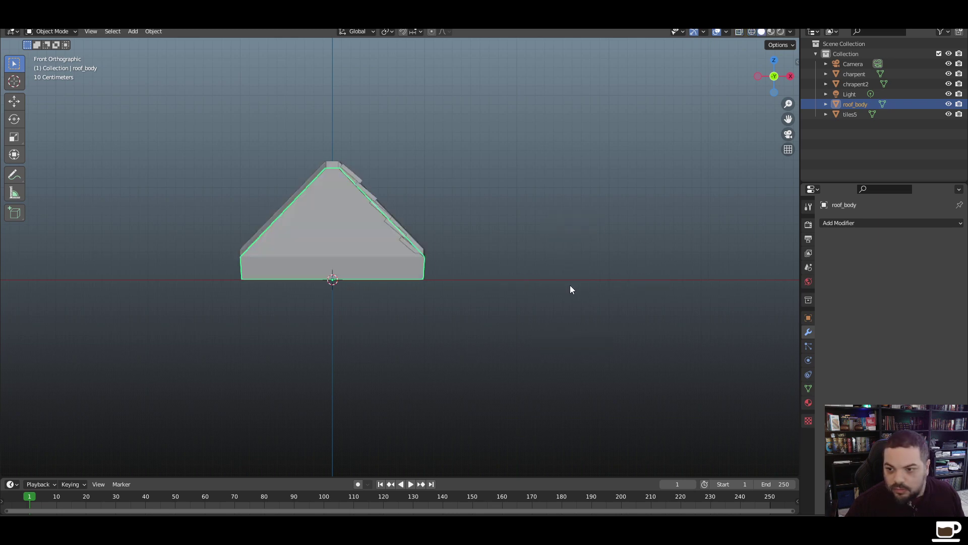
{"action": "key", "text": "alt+a"}
{"action": "mouse_move", "coordinate": [567, 288]}
{"action": "middle_mouse_down"}
{"action": "mouse_move", "coordinate": [521, 312]}
{"action": "mouse_move", "coordinate": [565, 298]}
{"action": "middle_mouse_up"}
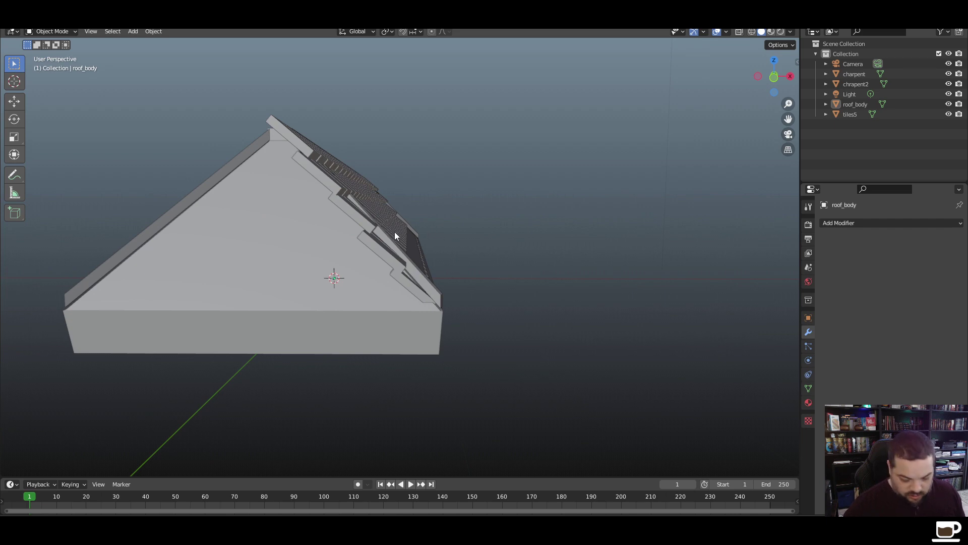
Shift the tiles5 object about 0.04 m along X and inspect the slope
{"action": "key", "text": "KP_1"}
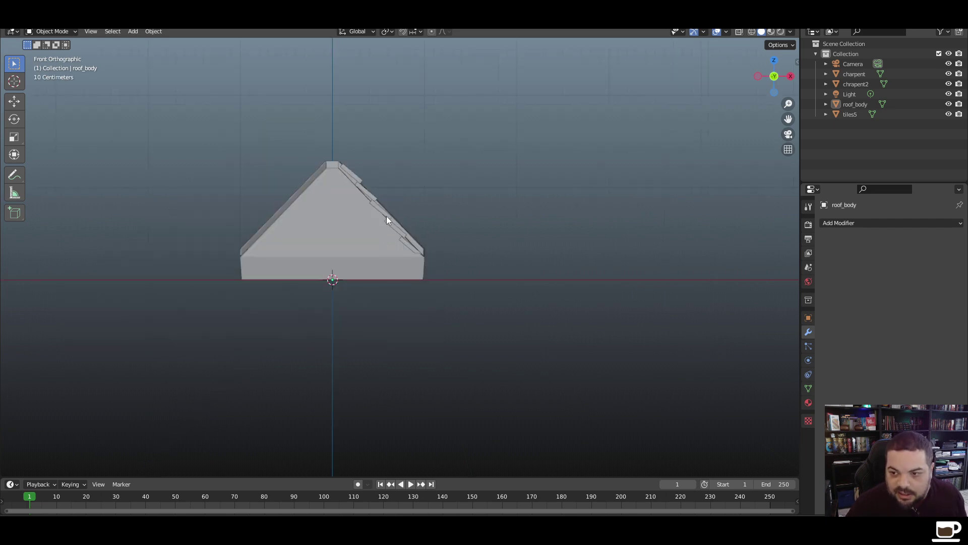
{"action": "left_click", "coordinate": [386, 215]}
{"action": "key", "text": "g"}
{"action": "key", "text": "x"}
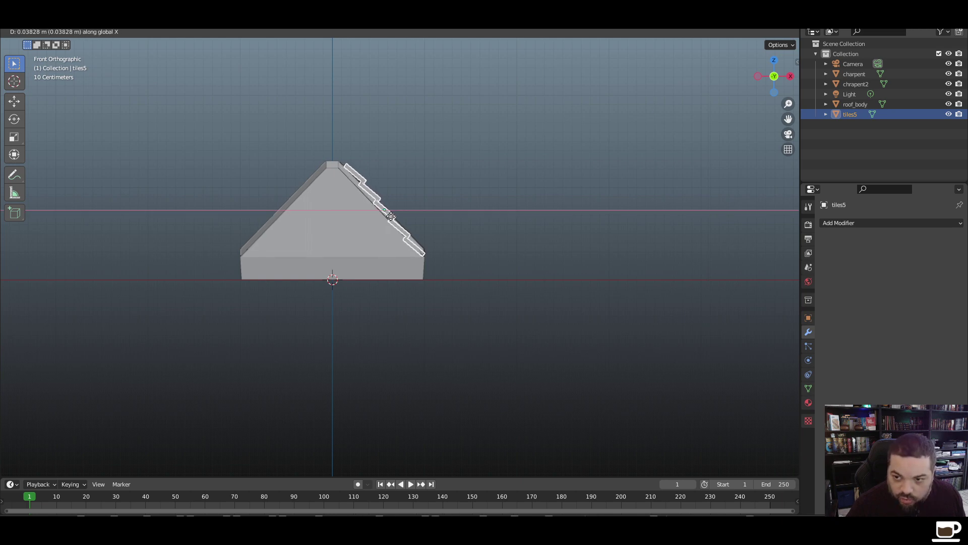
{"action": "left_click", "coordinate": [392, 216]}
{"action": "left_click", "coordinate": [456, 241]}
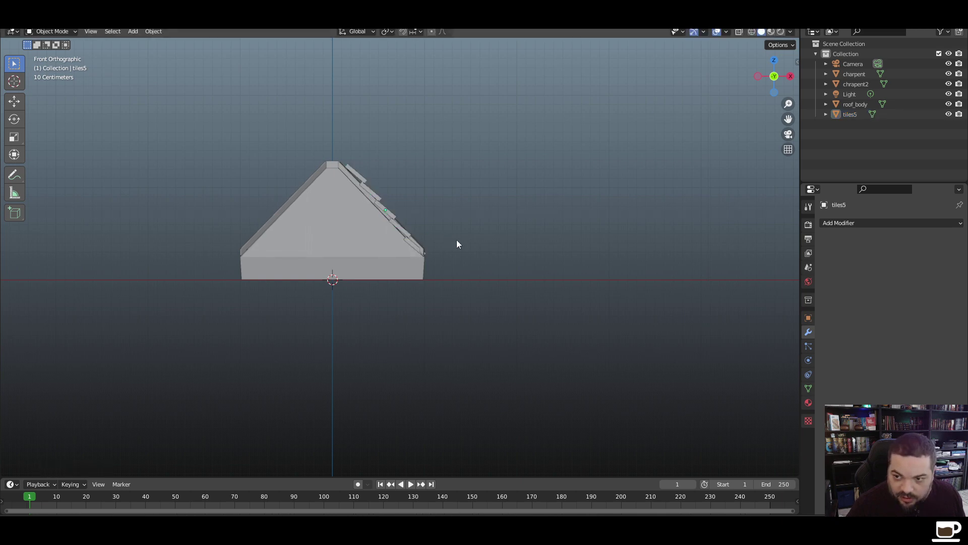
{"action": "middle_click_drag", "start_coordinate": [456, 240], "coordinate": [535, 286]}
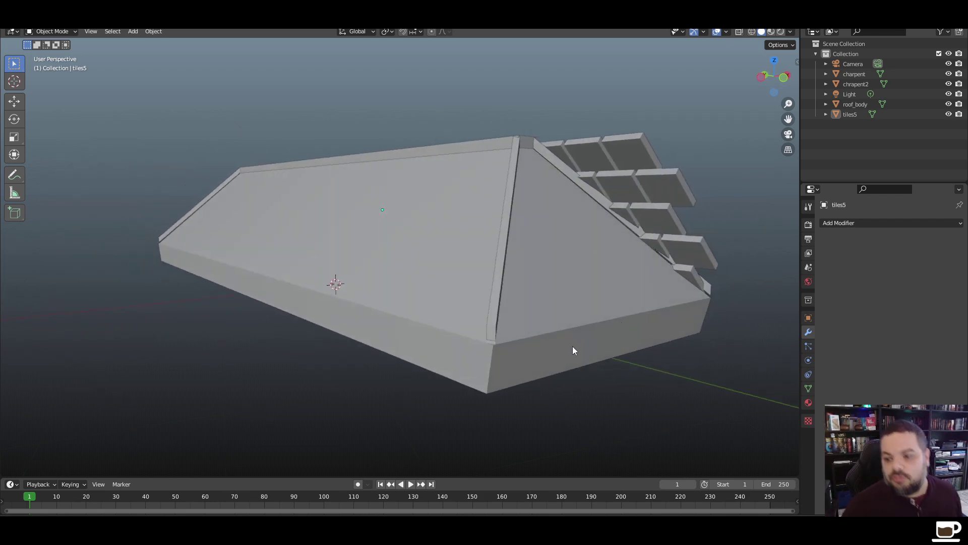
{"action": "middle_click_drag", "start_coordinate": [573, 350], "coordinate": [535, 318]}
{"action": "middle_click_drag", "start_coordinate": [404, 266], "coordinate": [417, 279]}
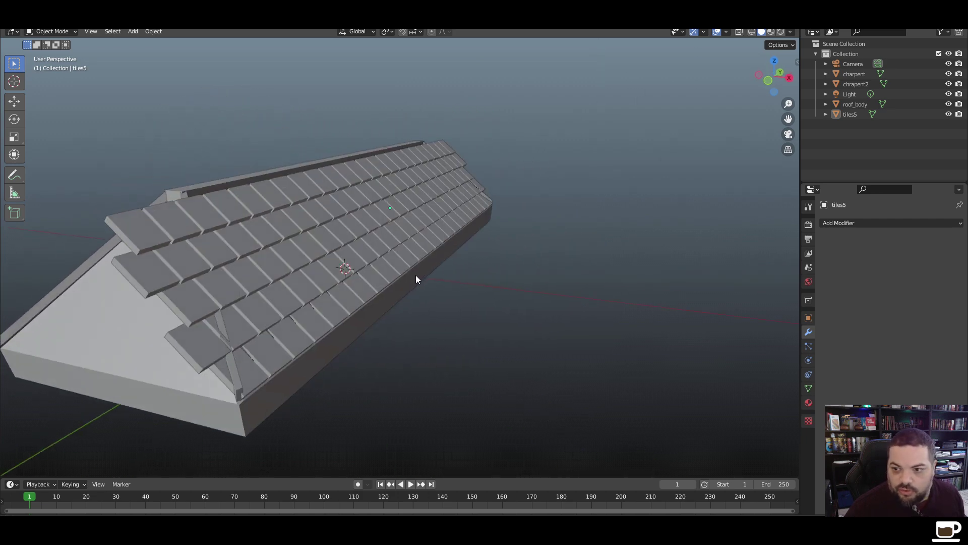
Separate the tiles5 mesh into individual per-tile objects
{"action": "left_click", "coordinate": [302, 270]}
{"action": "key", "text": "Tab"}
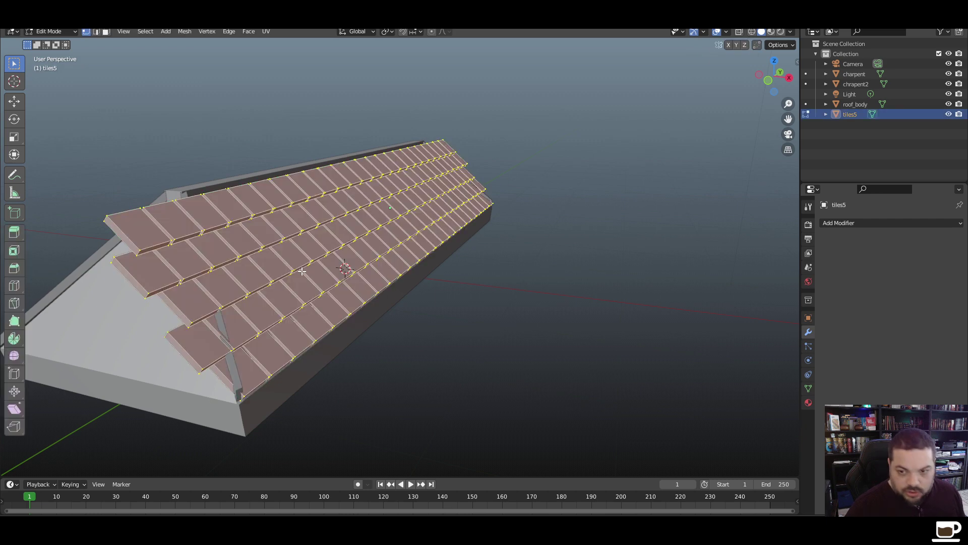
{"action": "key", "text": "p"}
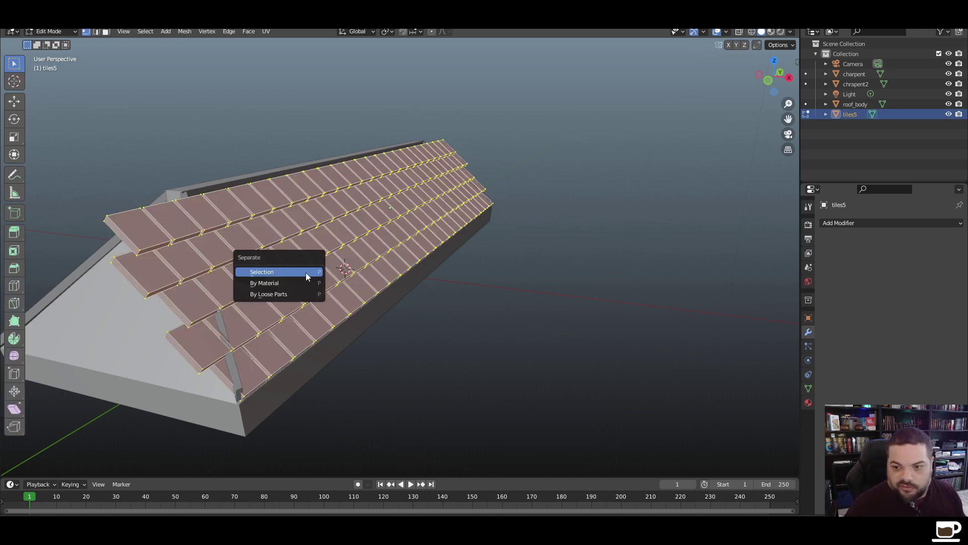
{"action": "left_click", "coordinate": [296, 292]}
{"action": "key", "text": "Tab"}
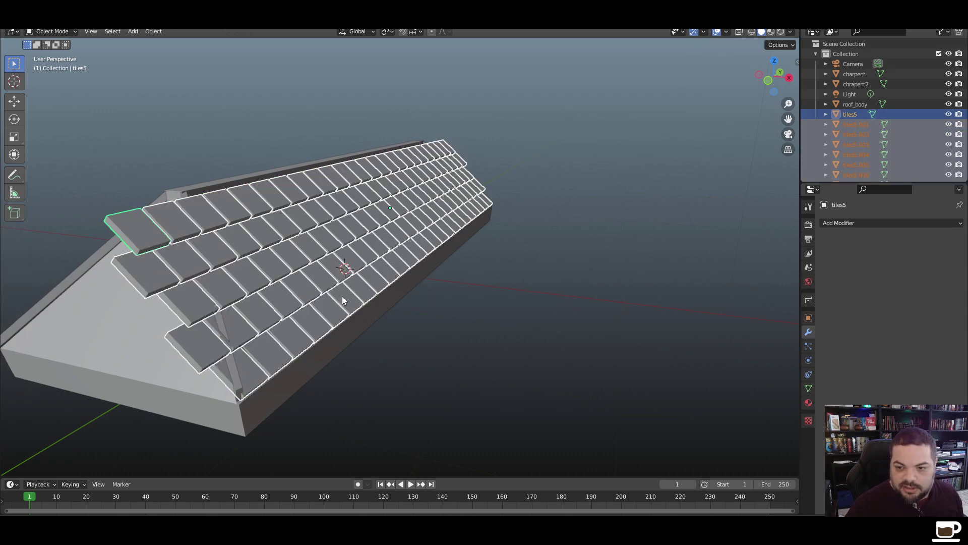
{"action": "left_click", "coordinate": [598, 344]}
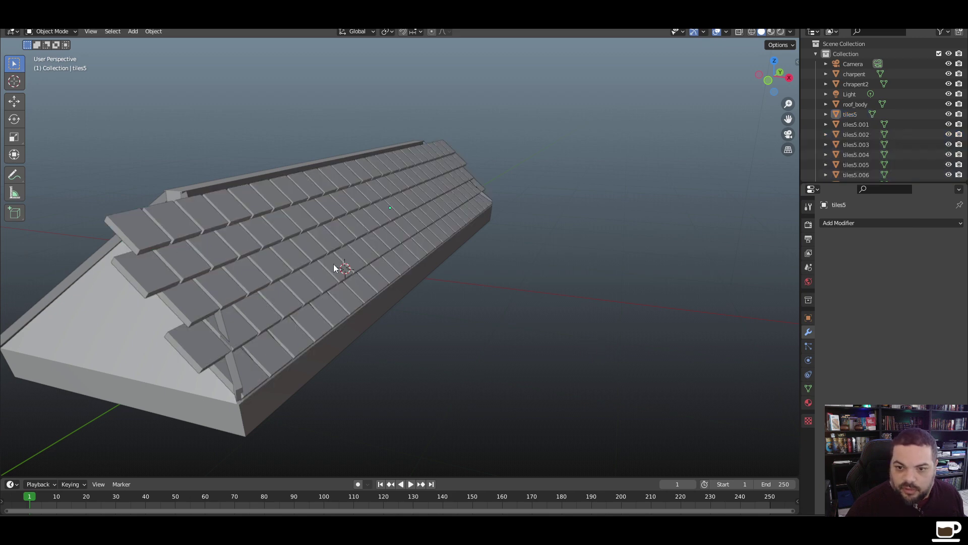
Delete the four overhanging tiles past the left gable in right side view
{"action": "middle_click_drag", "start_coordinate": [336, 268], "coordinate": [380, 271]}
{"action": "key", "text": "KP_3"}
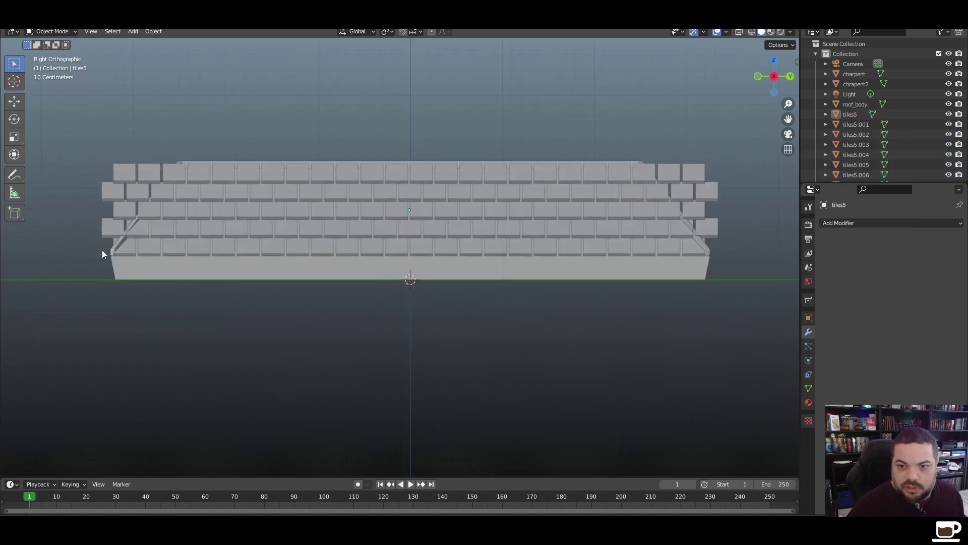
{"action": "left_click", "coordinate": [151, 174]}
{"action": "left_click", "coordinate": [140, 189], "text": "shift"}
{"action": "left_click", "coordinate": [123, 180], "text": "shift"}
{"action": "left_click", "coordinate": [120, 195], "text": "shift"}
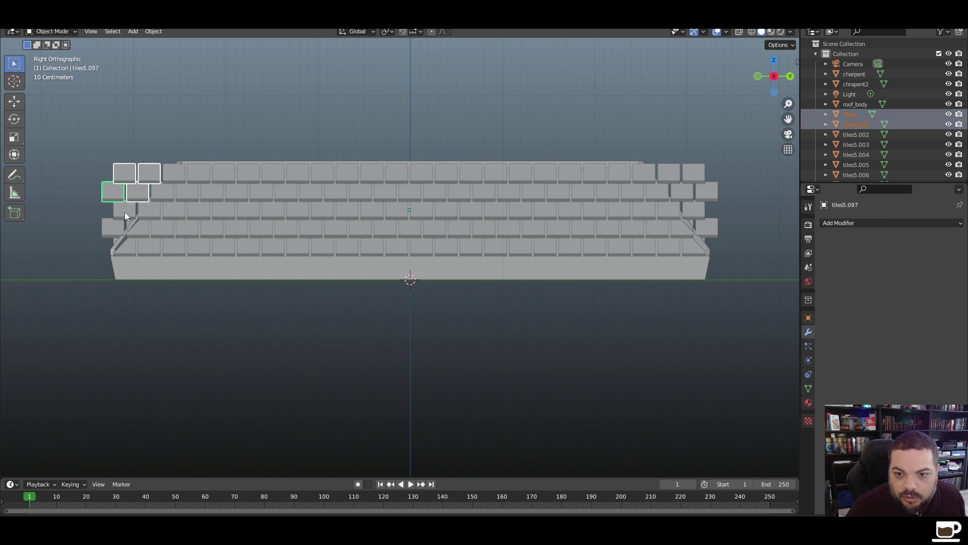
{"action": "key", "text": "Delete"}
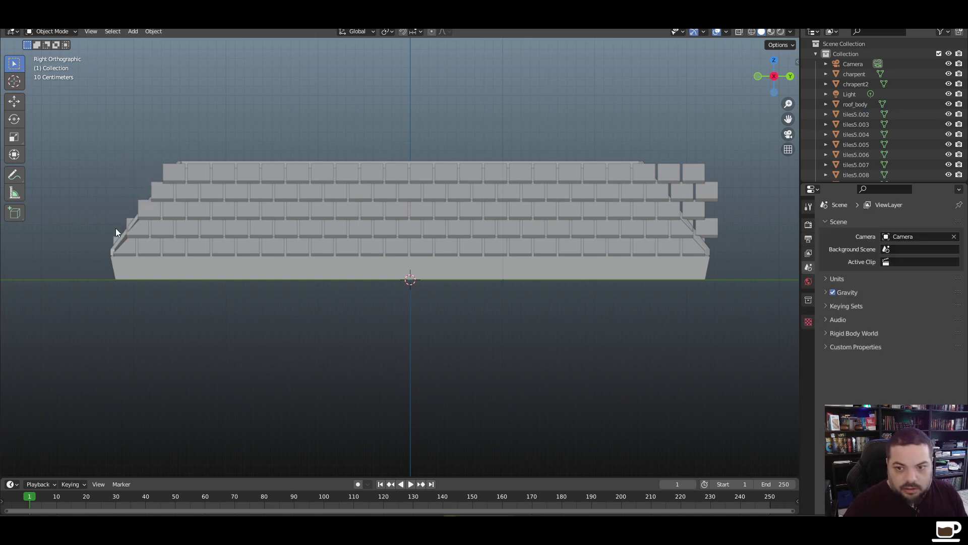
Delete the three overhanging tiles at the right gable end
{"action": "middle_click_drag", "start_coordinate": [438, 266], "coordinate": [295, 273], "text": "shift"}
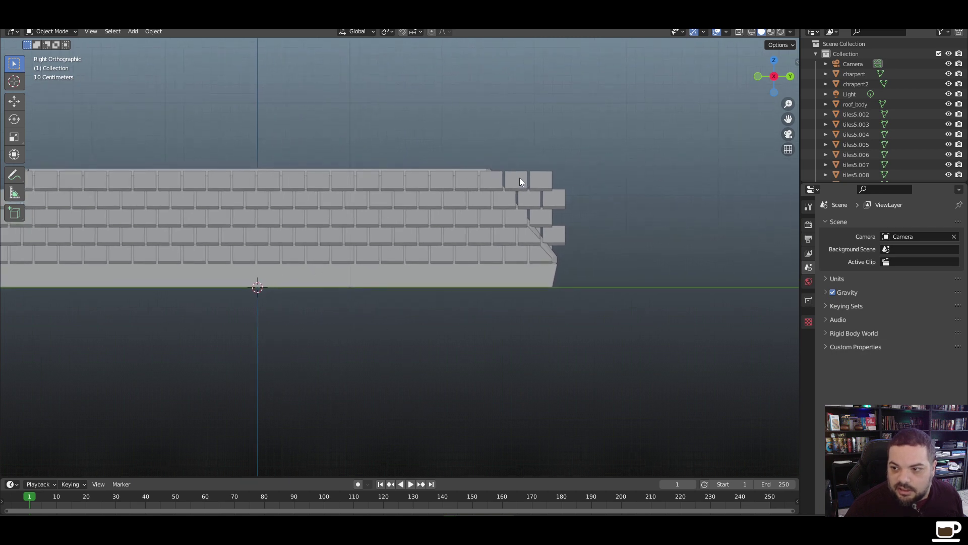
{"action": "left_click", "coordinate": [520, 180]}
{"action": "left_click", "coordinate": [540, 182], "text": "shift"}
{"action": "left_click", "coordinate": [555, 236], "text": "shift"}
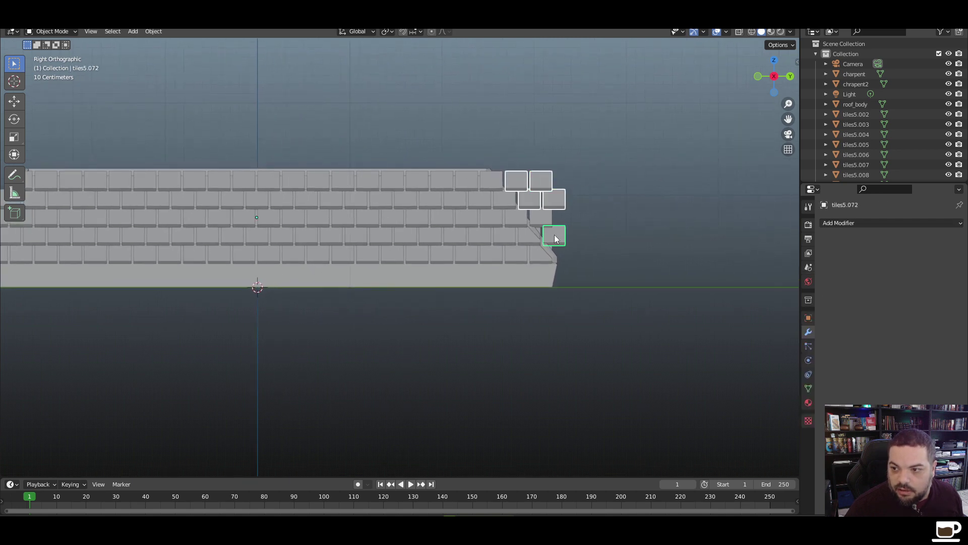
{"action": "key", "text": "Delete"}
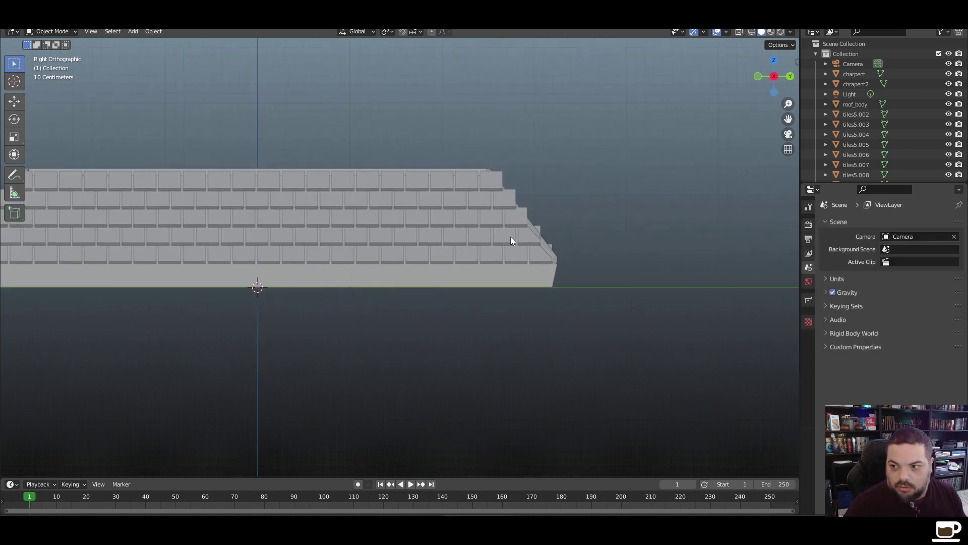
{"action": "scroll", "coordinate": [514, 245], "scroll_direction": "up", "scroll_amount": 5}
{"action": "middle_click_drag", "start_coordinate": [609, 247], "coordinate": [557, 289]}
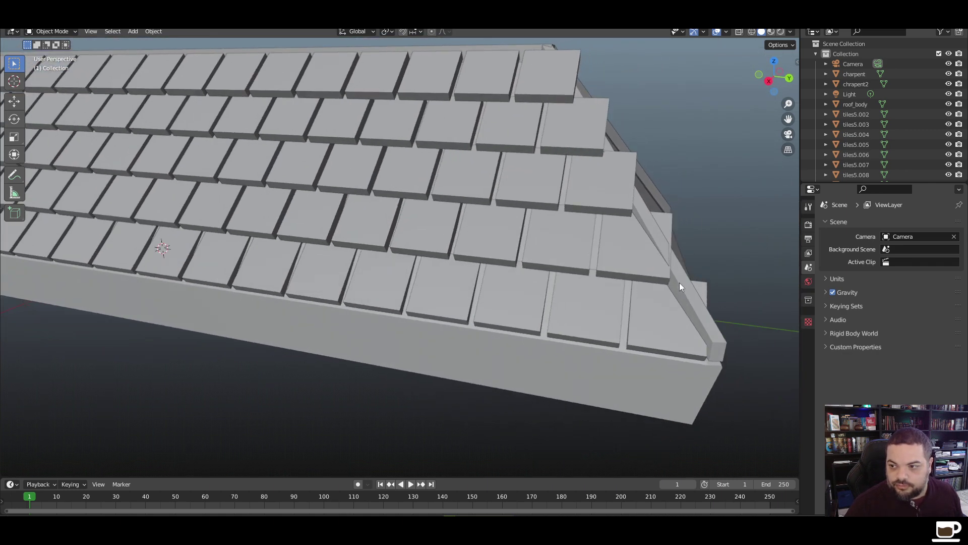
On the bottom corner tile, pull its outer corner vertices back along the Y axis in Edit Mode
{"action": "left_click", "coordinate": [670, 325]}
{"action": "key", "text": "Tab"}
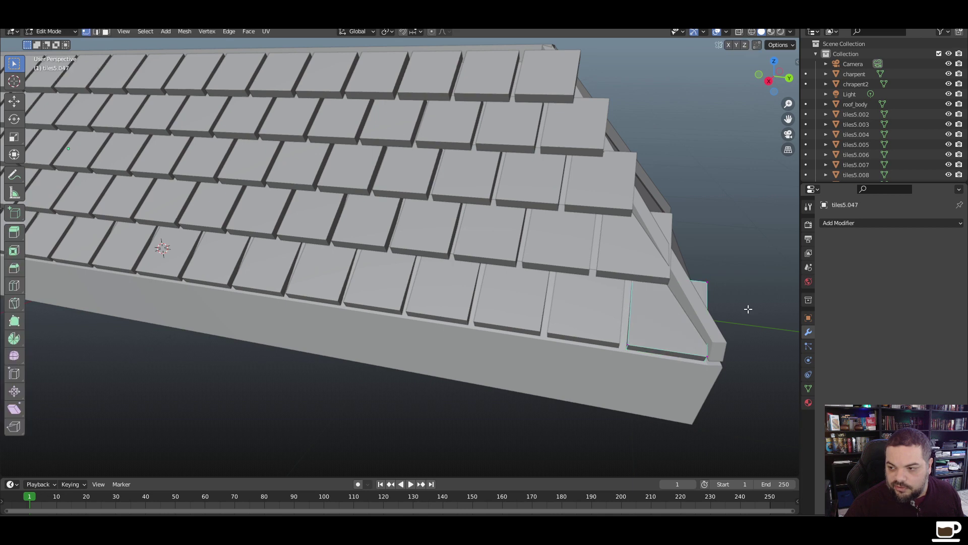
{"action": "middle_click_drag", "start_coordinate": [750, 308], "coordinate": [707, 299]}
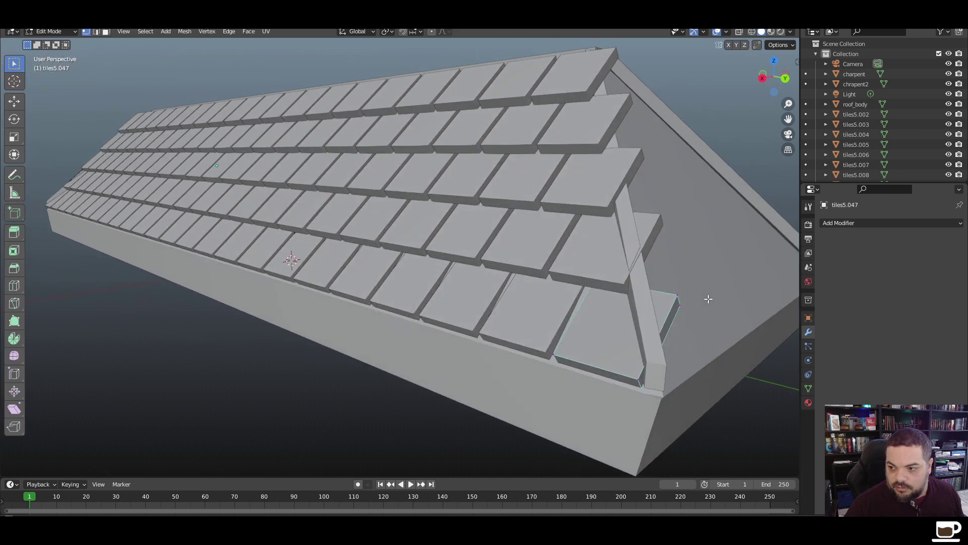
{"action": "left_click", "coordinate": [679, 303]}
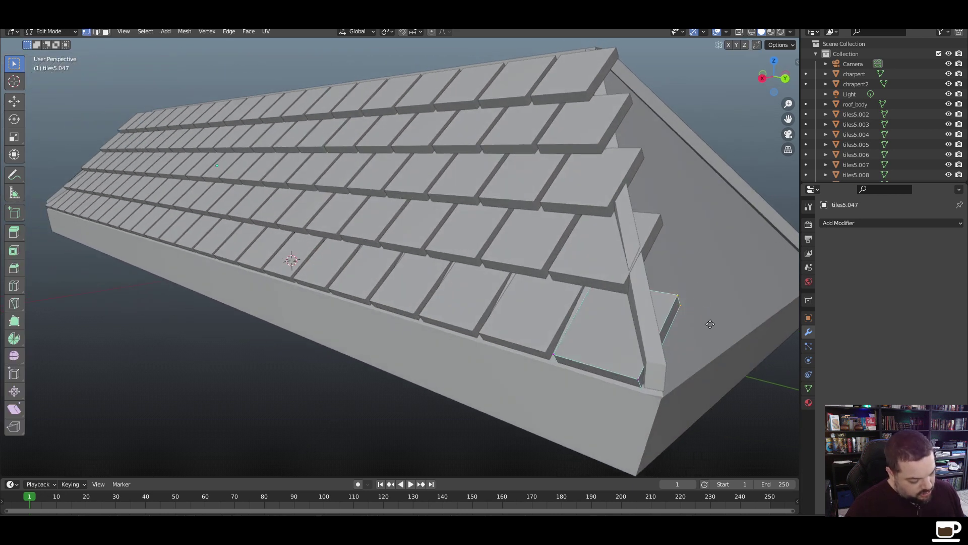
{"action": "key", "text": "g"}
{"action": "key", "text": "x"}
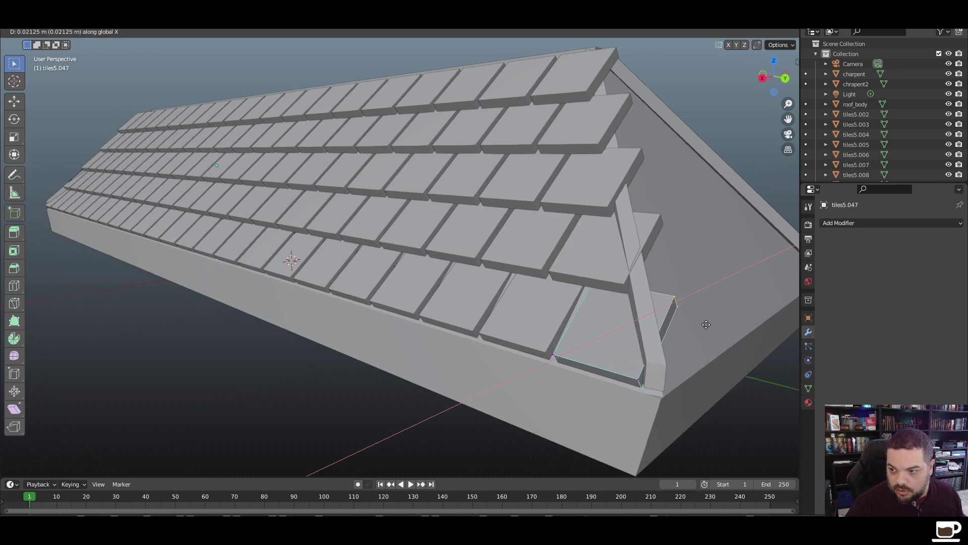
{"action": "key", "text": "y"}
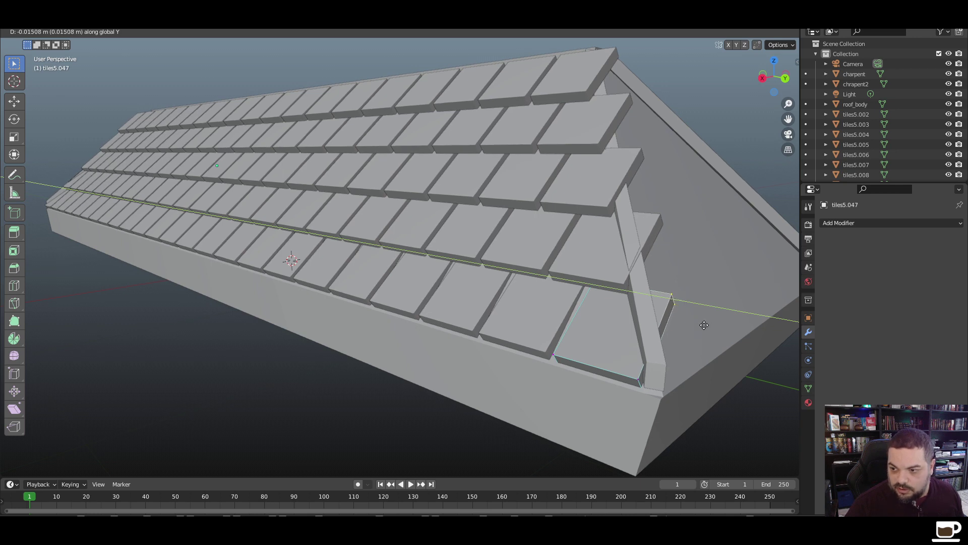
{"action": "left_click", "coordinate": [703, 325]}
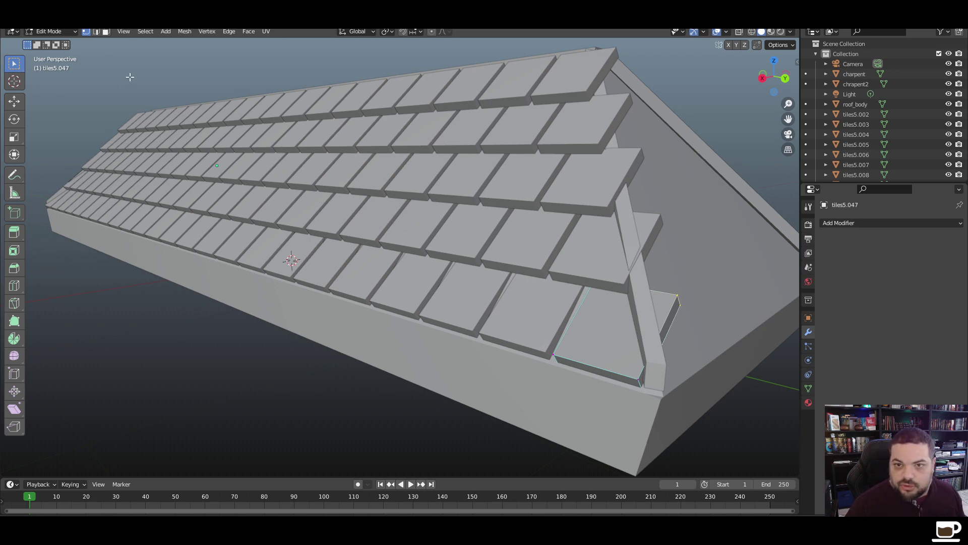
Add a loop cut across the corner tile and inset its top face
{"action": "left_click", "coordinate": [105, 31]}
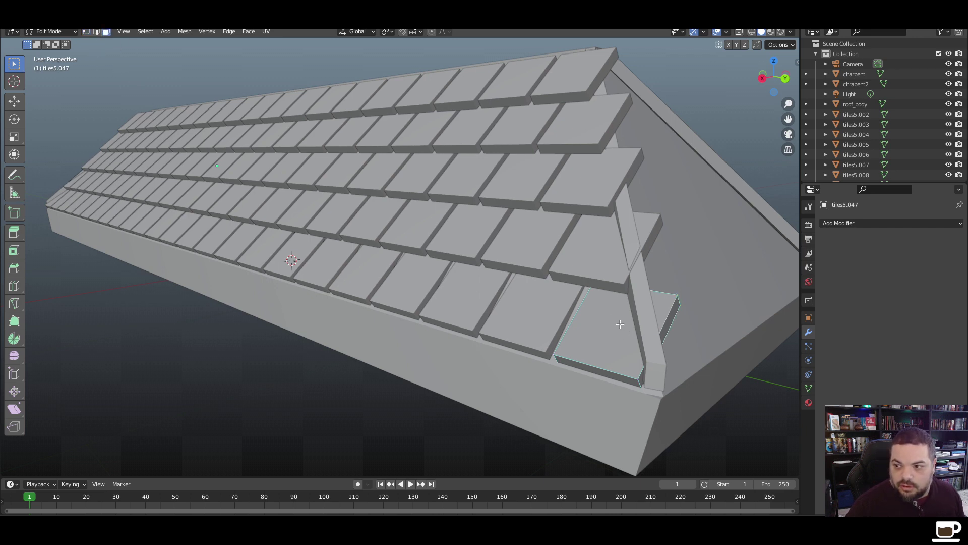
{"action": "left_click", "coordinate": [620, 326]}
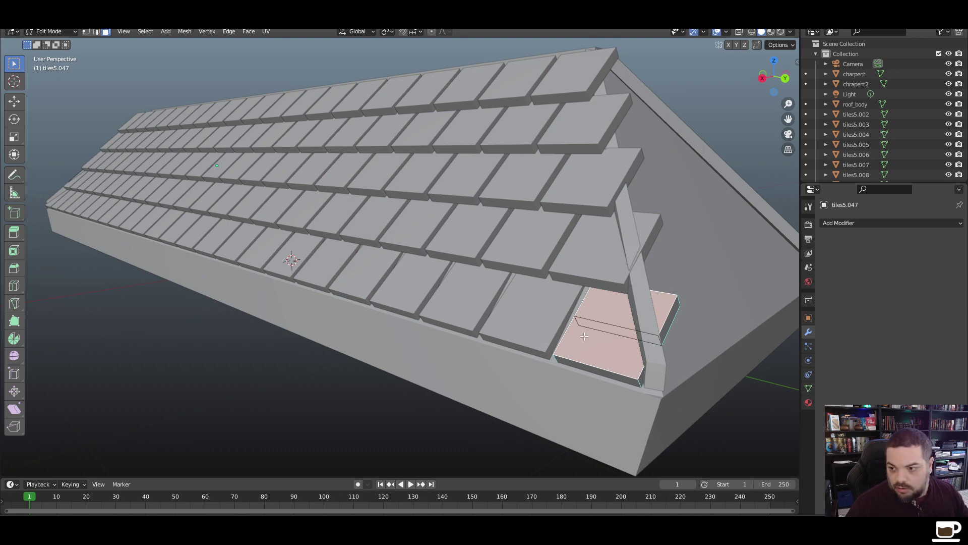
{"action": "key", "text": "ctrl+r"}
{"action": "left_click", "coordinate": [633, 287]}
{"action": "right_click", "coordinate": [635, 285]}
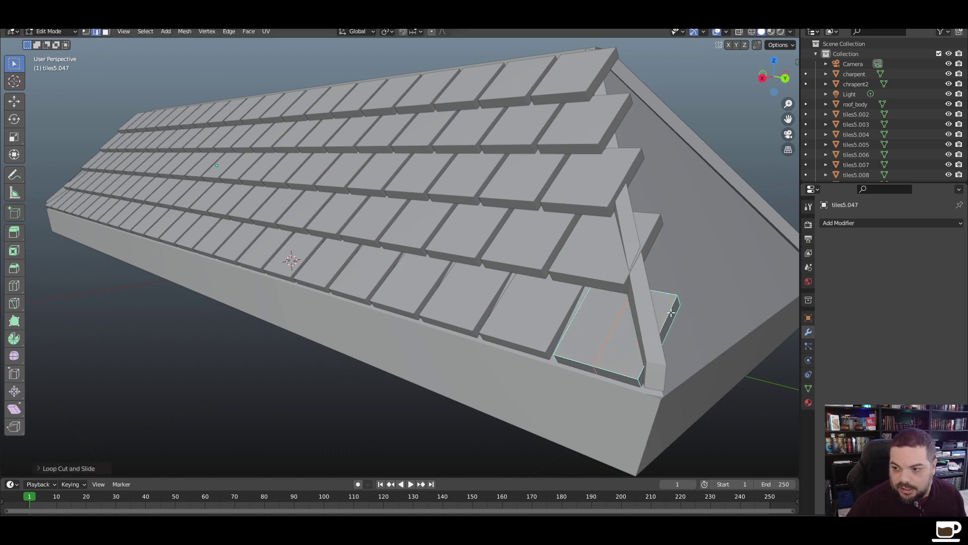
{"action": "key", "text": "3"}
{"action": "key", "text": "l"}
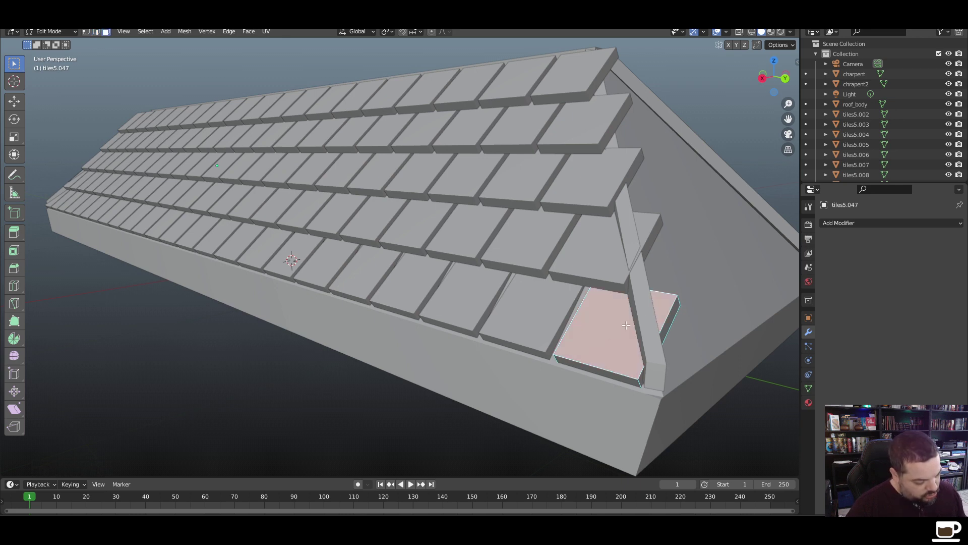
{"action": "key", "text": "i"}
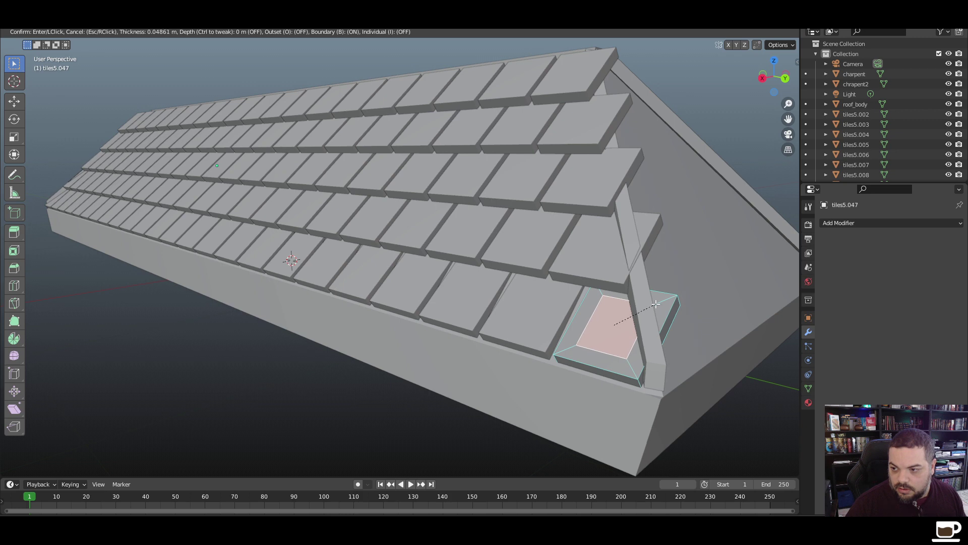
{"action": "left_click", "coordinate": [655, 304]}
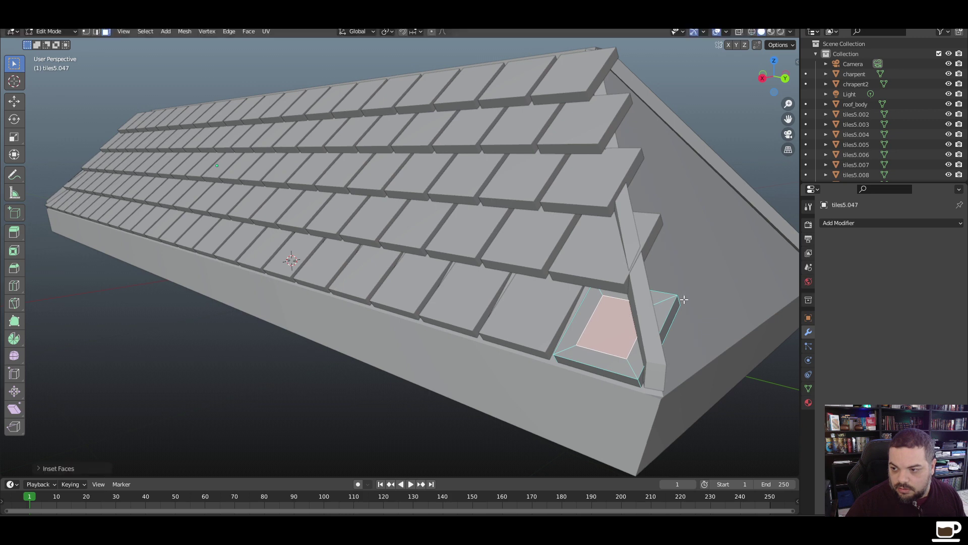
Slide the tile's outer edge vertices along the Y axis
{"action": "left_click", "coordinate": [86, 31]}
{"action": "left_click", "coordinate": [680, 318]}
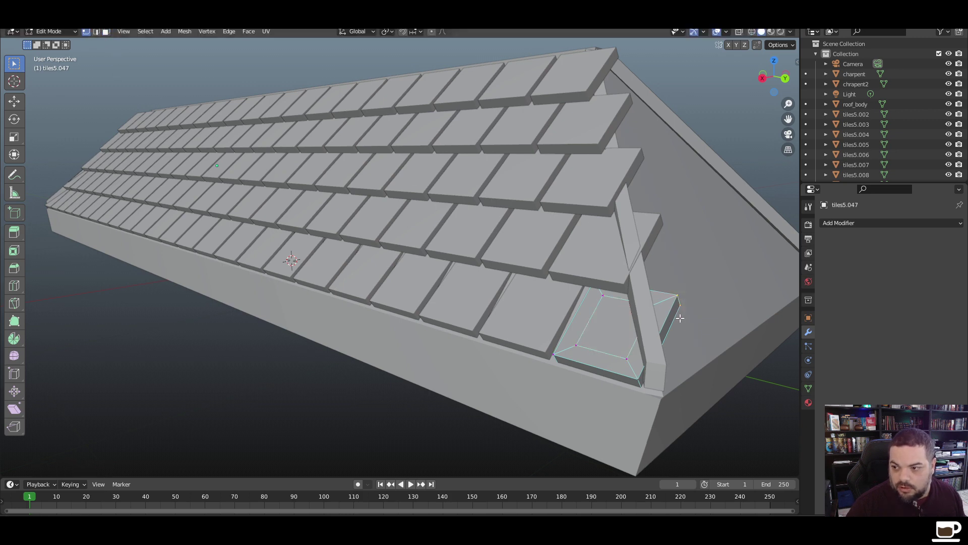
{"action": "key", "text": "g"}
{"action": "key", "text": "y"}
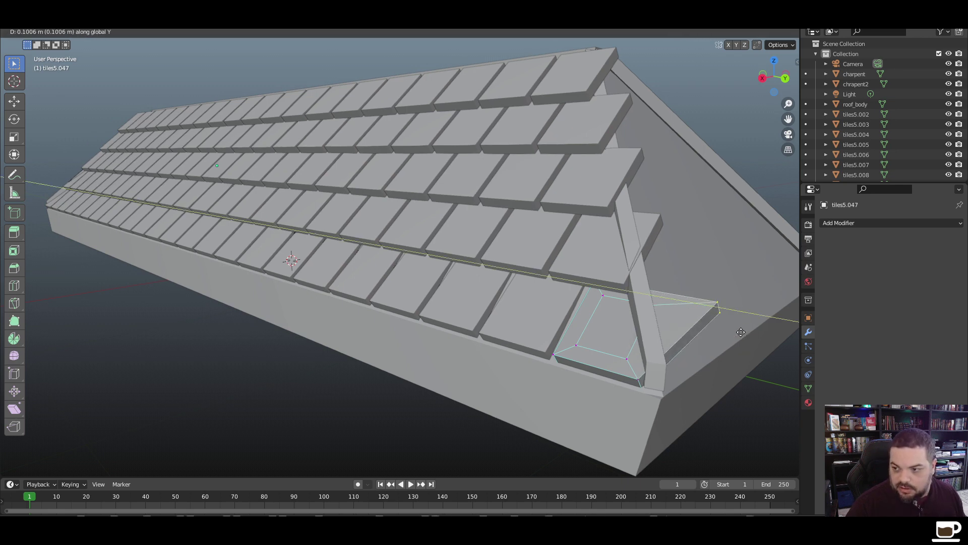
{"action": "left_click", "coordinate": [723, 331]}
Add two more loop cuts across the corner tile
{"action": "key", "text": "3"}
{"action": "key", "text": "ctrl+KP_Add"}
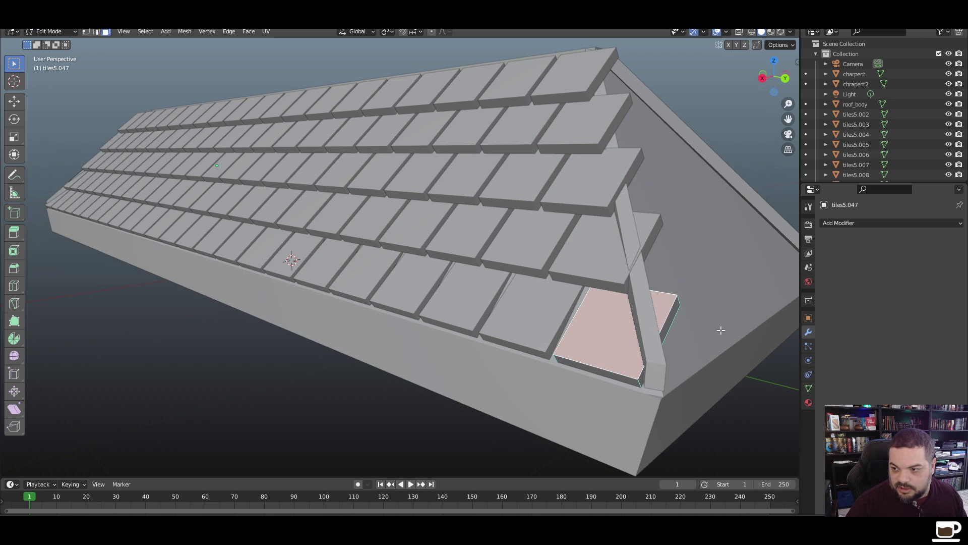
{"action": "key", "text": "ctrl+r"}
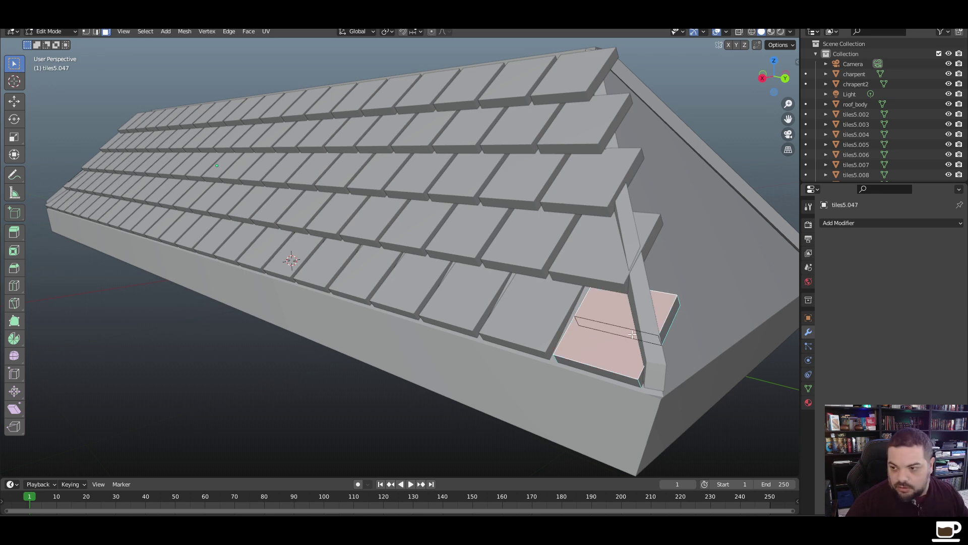
{"action": "left_click", "coordinate": [632, 334]}
{"action": "right_click", "coordinate": [632, 335]}
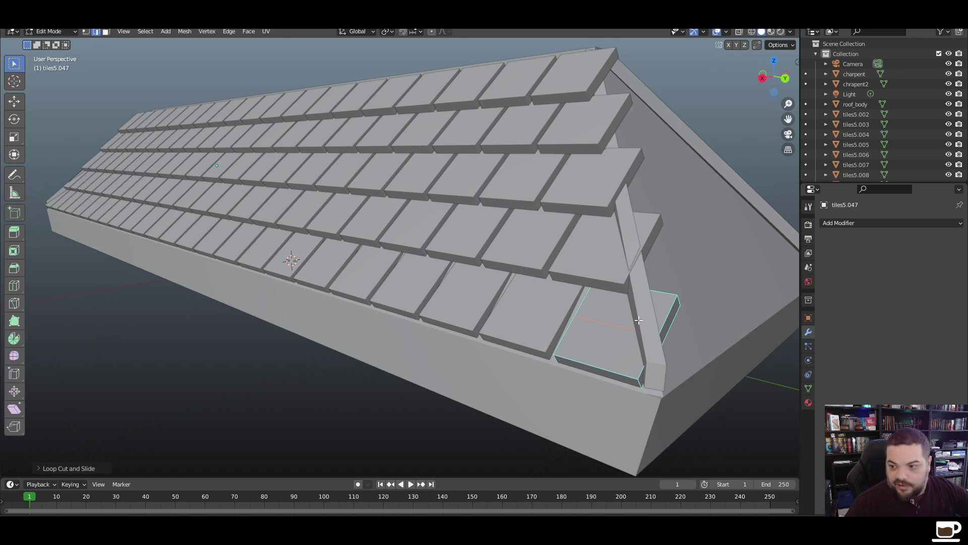
{"action": "key", "text": "ctrl+r"}
{"action": "left_click", "coordinate": [621, 312]}
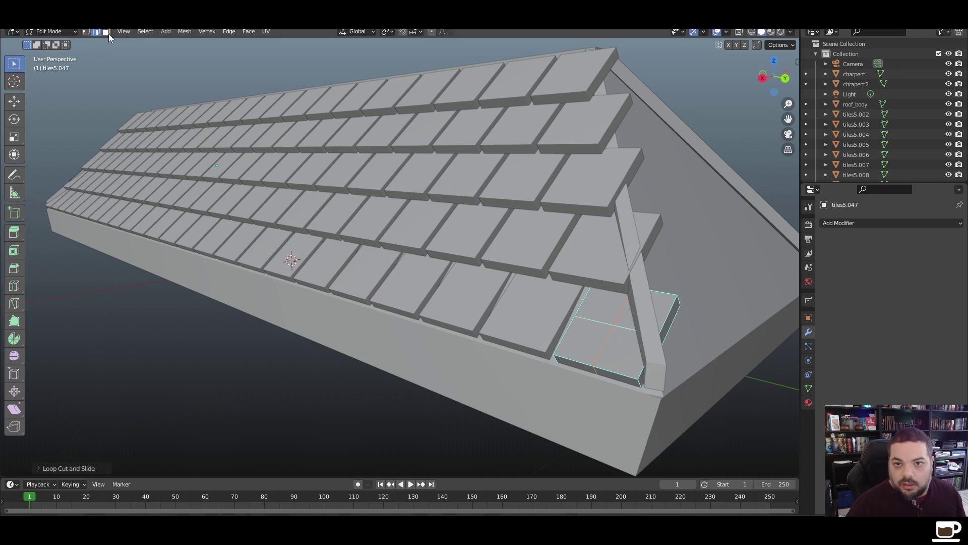
Move the selected vertices along Y so they sit flush against the barge board
{"action": "left_click", "coordinate": [86, 31]}
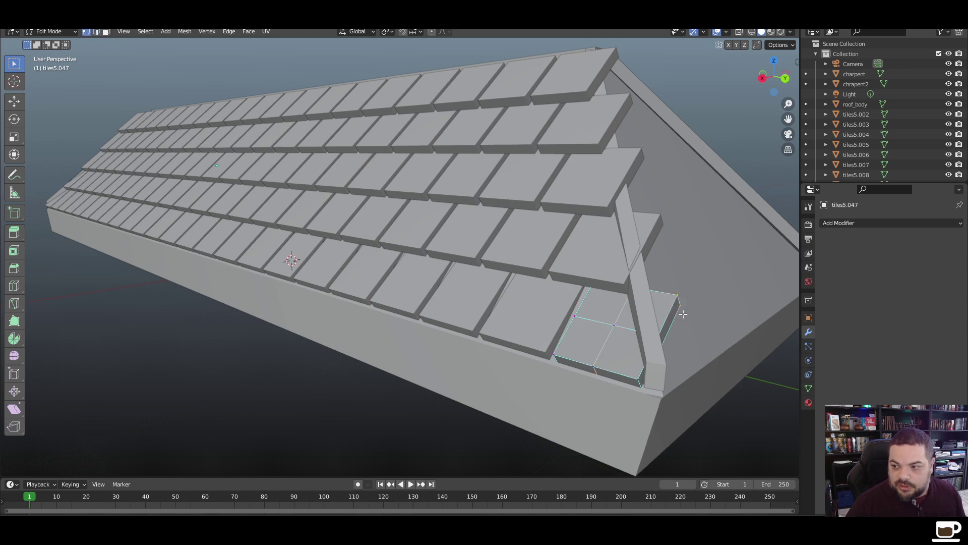
{"action": "key", "text": "g"}
{"action": "key", "text": "y"}
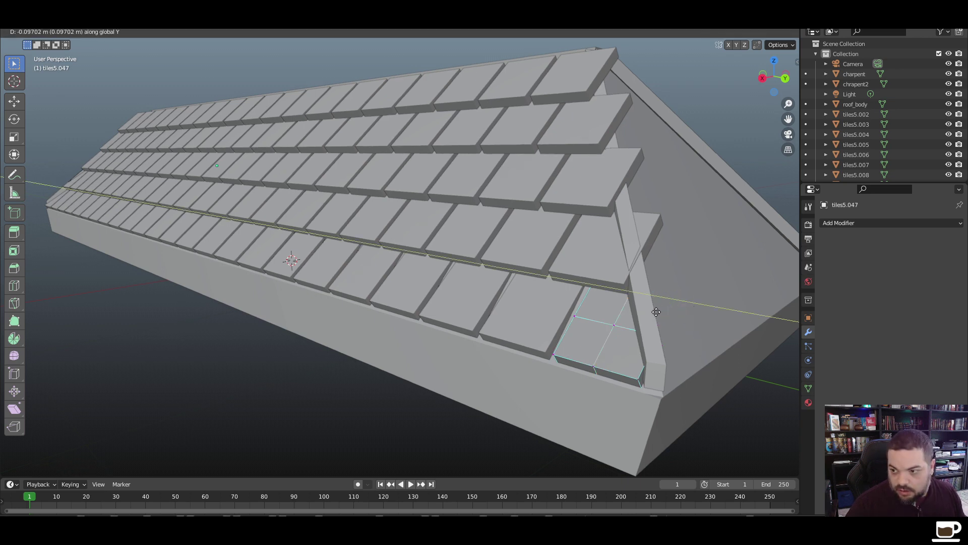
{"action": "left_click", "coordinate": [660, 315]}
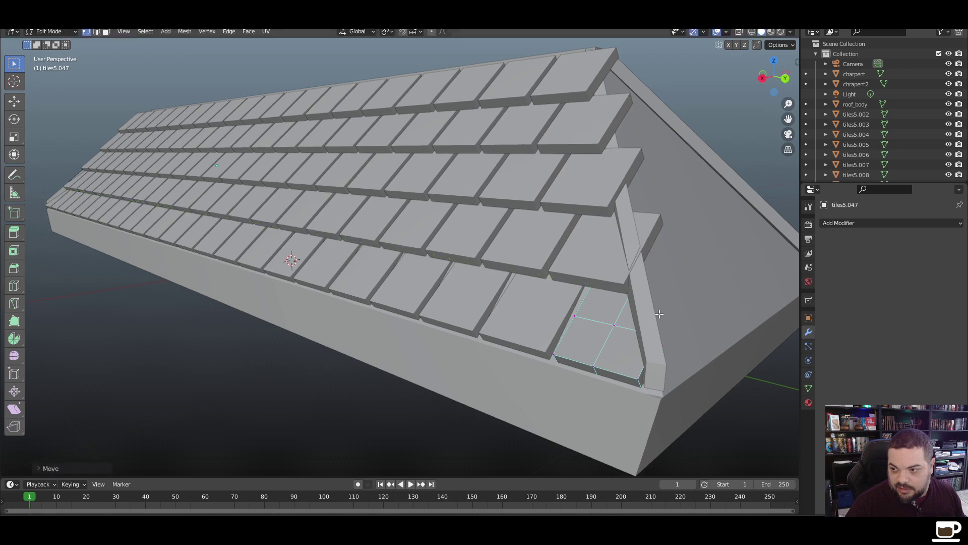
Box-select the faces overhanging the barge board and slide them back along Y
{"action": "middle_click_drag", "start_coordinate": [702, 422], "coordinate": [676, 423]}
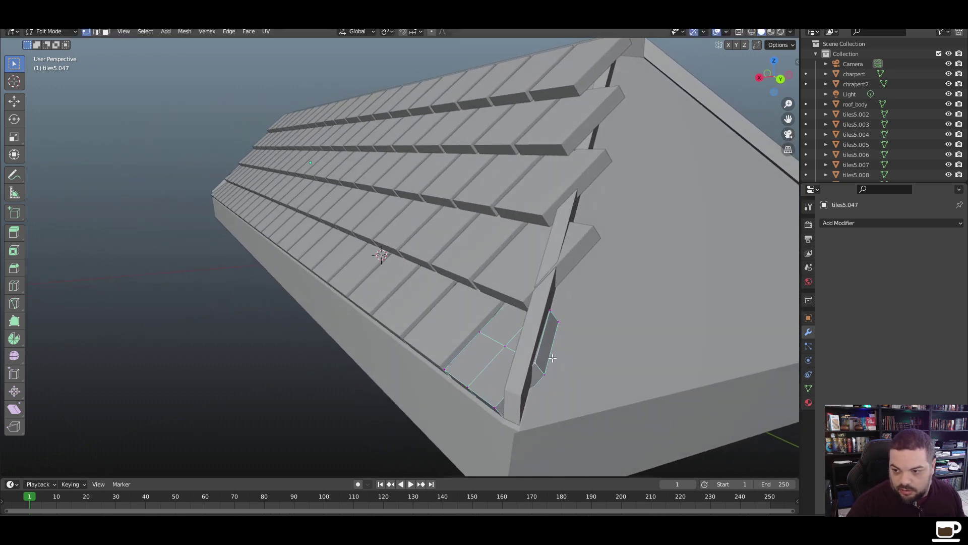
{"action": "left_click", "coordinate": [106, 32]}
{"action": "left_click_drag", "start_coordinate": [584, 305], "coordinate": [551, 347]}
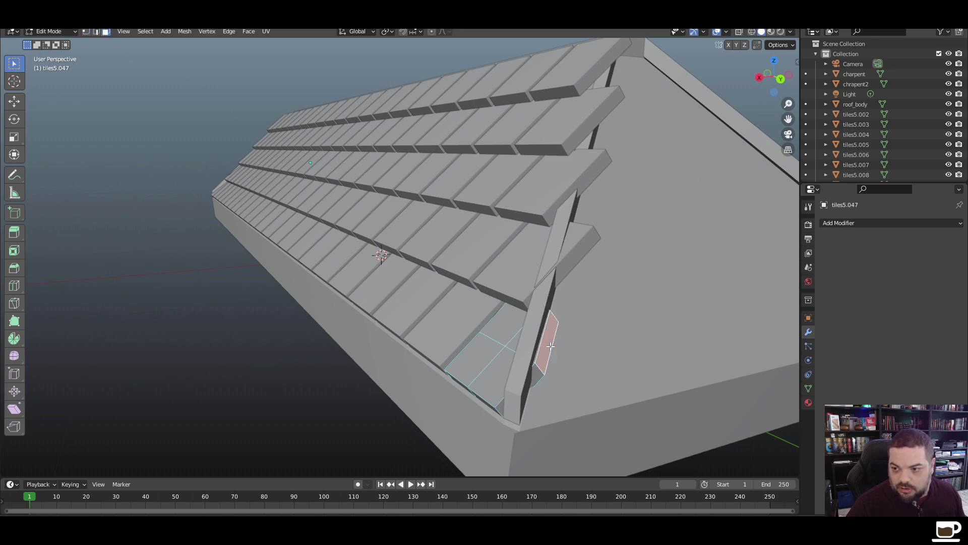
{"action": "middle_click_drag", "start_coordinate": [526, 418], "coordinate": [557, 423]}
{"action": "key", "text": "g"}
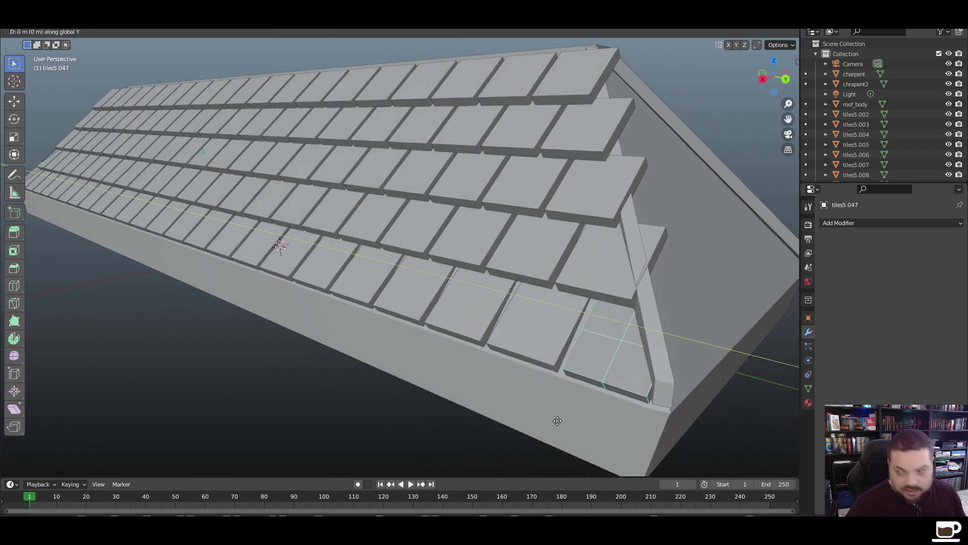
{"action": "key", "text": "y"}
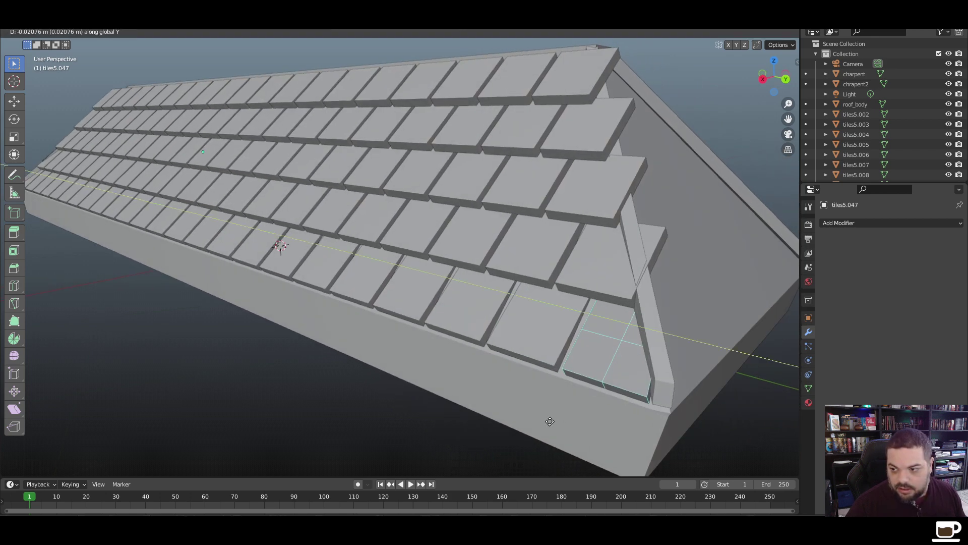
{"action": "left_click", "coordinate": [549, 421]}
Pull the tile's small end faces back along Y until flush with the barge board
{"action": "mouse_move", "coordinate": [594, 417]}
{"action": "middle_mouse_down"}
{"action": "mouse_move", "coordinate": [607, 414]}
{"action": "mouse_move", "coordinate": [588, 402]}
{"action": "mouse_move", "coordinate": [607, 405]}
{"action": "middle_mouse_up"}
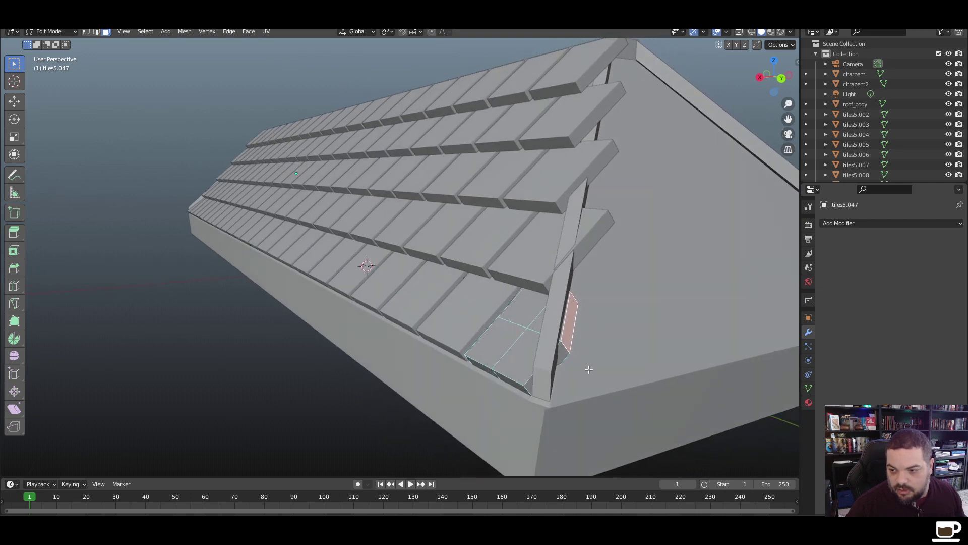
{"action": "left_click", "coordinate": [561, 359], "text": "shift"}
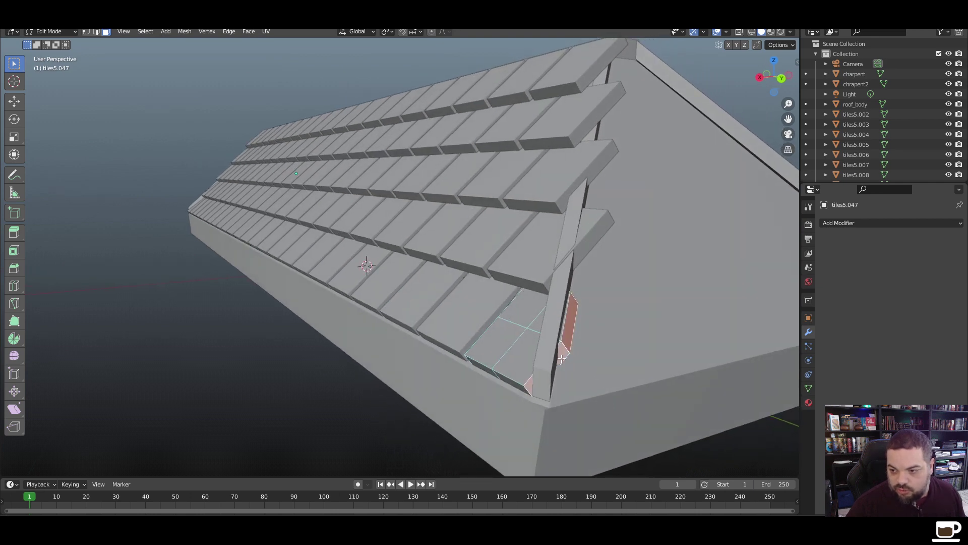
{"action": "key", "text": "g"}
{"action": "key", "text": "y"}
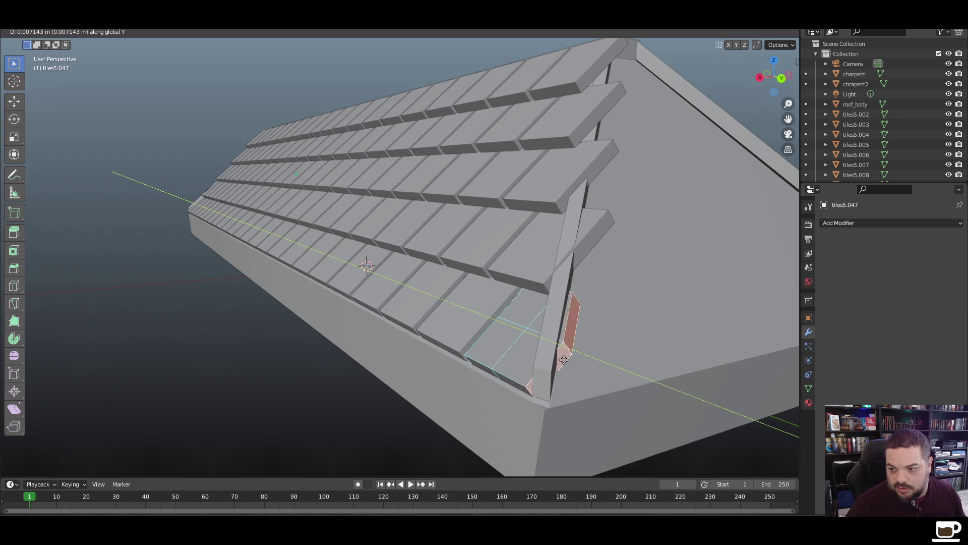
{"action": "left_click", "coordinate": [564, 359]}
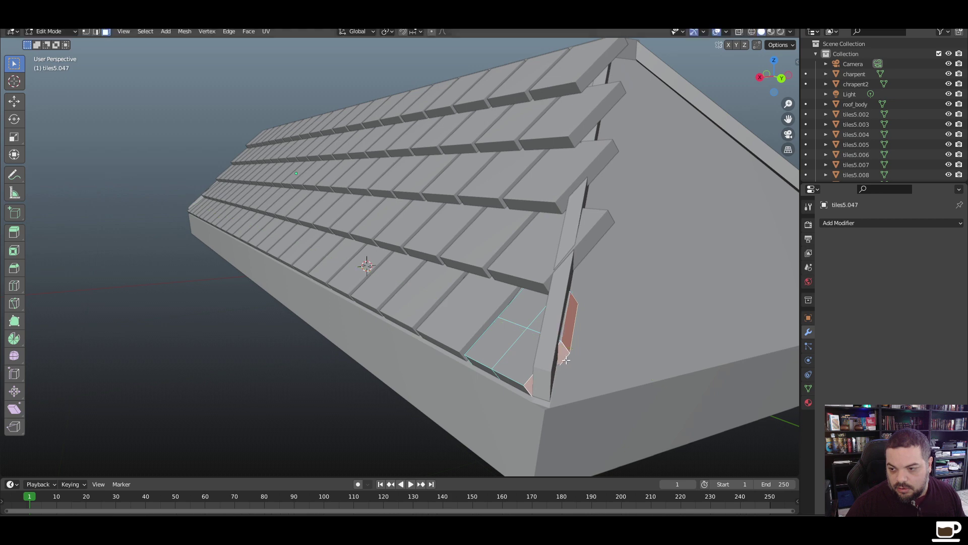
{"action": "left_click", "coordinate": [96, 31]}
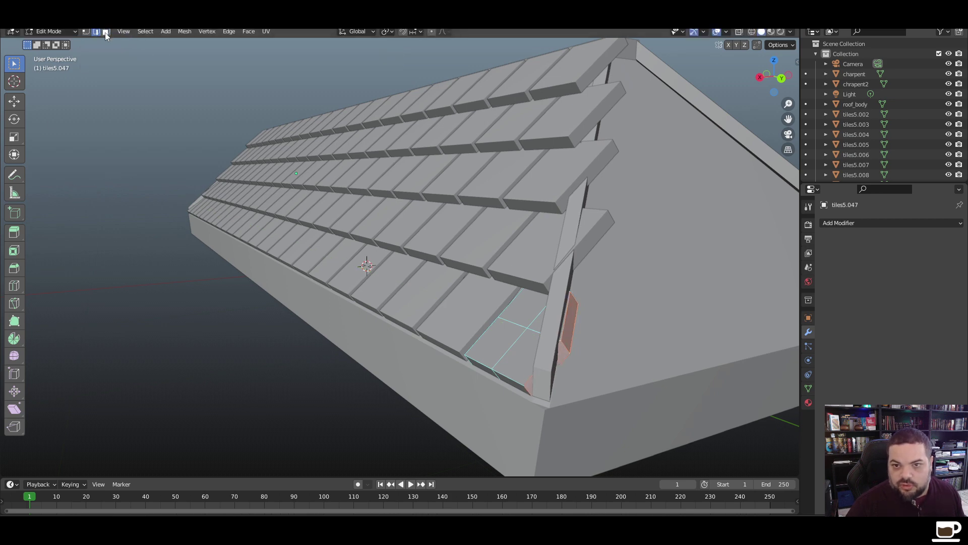
{"action": "key", "text": "3"}
{"action": "left_click", "coordinate": [571, 321]}
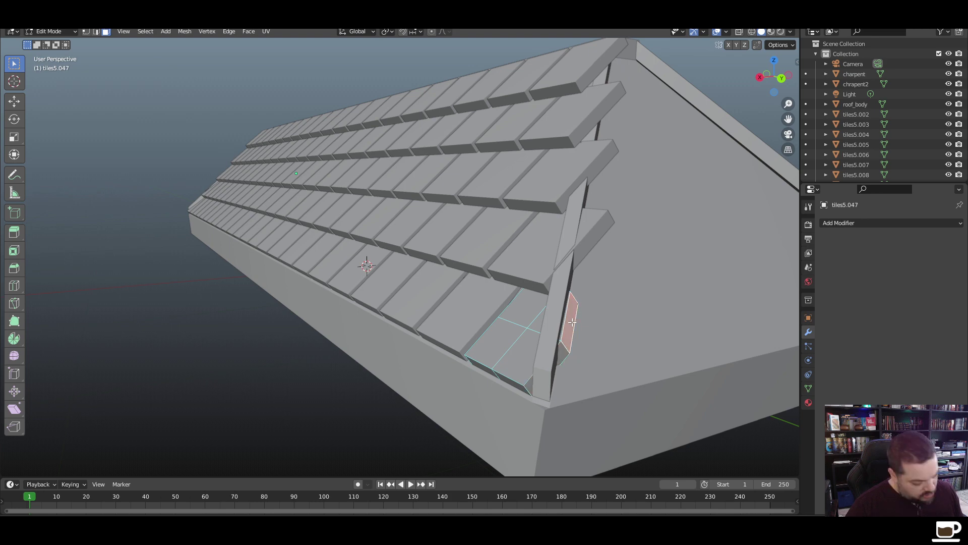
{"action": "key", "text": "g"}
{"action": "key", "text": "y"}
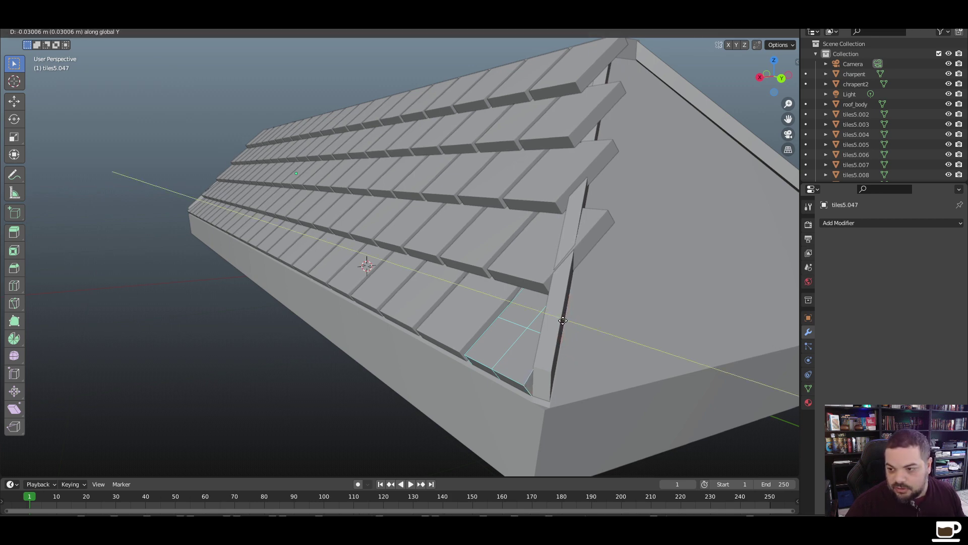
{"action": "left_click", "coordinate": [565, 321]}
Try moving the triangular corner face along Y, cancel it, and inspect the trimmed tile
{"action": "left_click", "coordinate": [529, 385]}
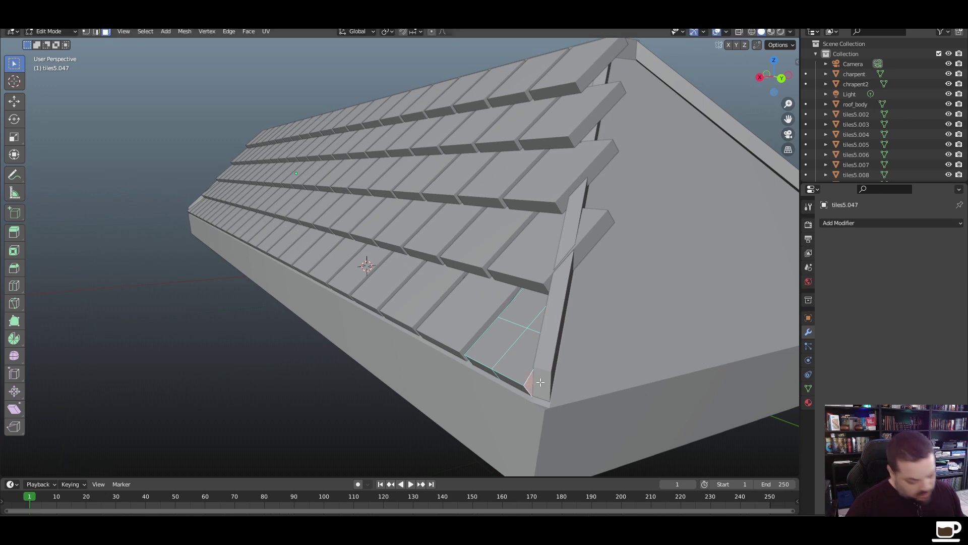
{"action": "key", "text": "g"}
{"action": "key", "text": "y"}
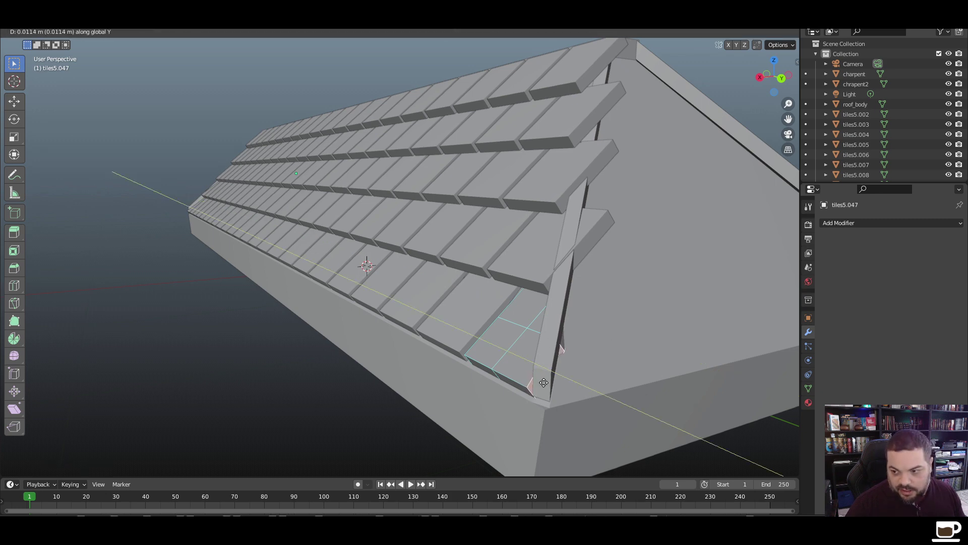
{"action": "right_click", "coordinate": [541, 383]}
{"action": "middle_click_drag", "start_coordinate": [538, 384], "coordinate": [557, 419]}
Select tile tiles5.071 up the gable and add two centred loop cuts across it
{"action": "key", "text": "Tab"}
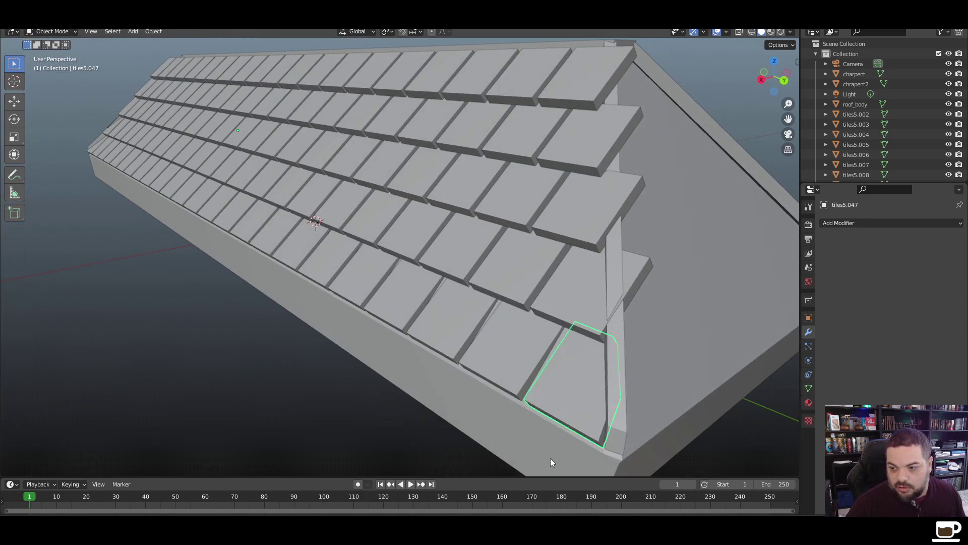
{"action": "left_click", "coordinate": [410, 426]}
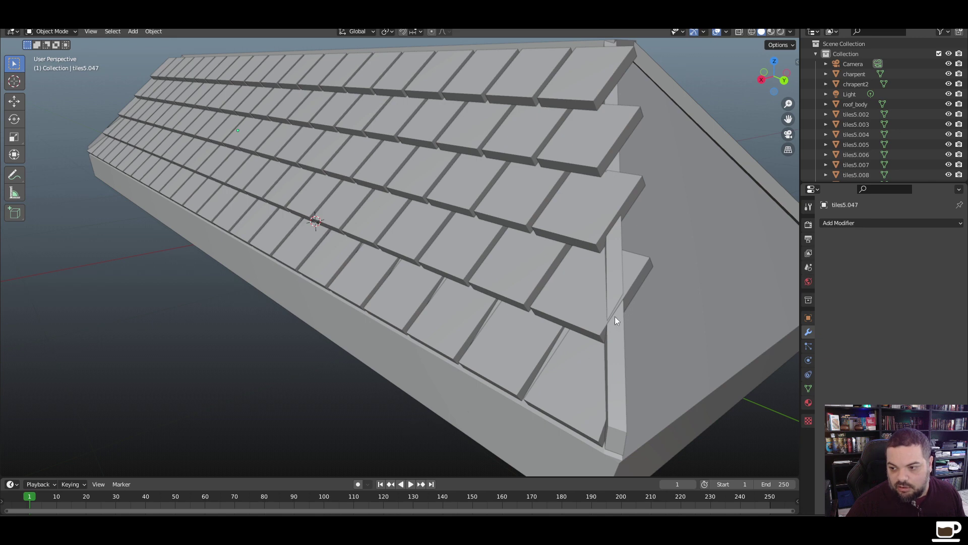
{"action": "left_click", "coordinate": [589, 301]}
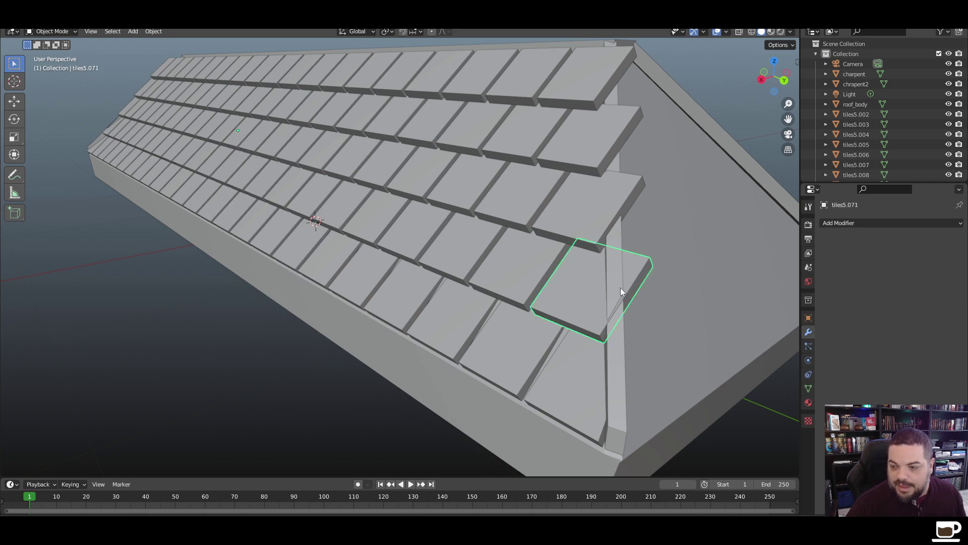
{"action": "mouse_move", "coordinate": [621, 287]}
{"action": "middle_mouse_down"}
{"action": "mouse_move", "coordinate": [588, 272]}
{"action": "mouse_move", "coordinate": [612, 285]}
{"action": "middle_mouse_up"}
{"action": "key", "text": "Tab"}
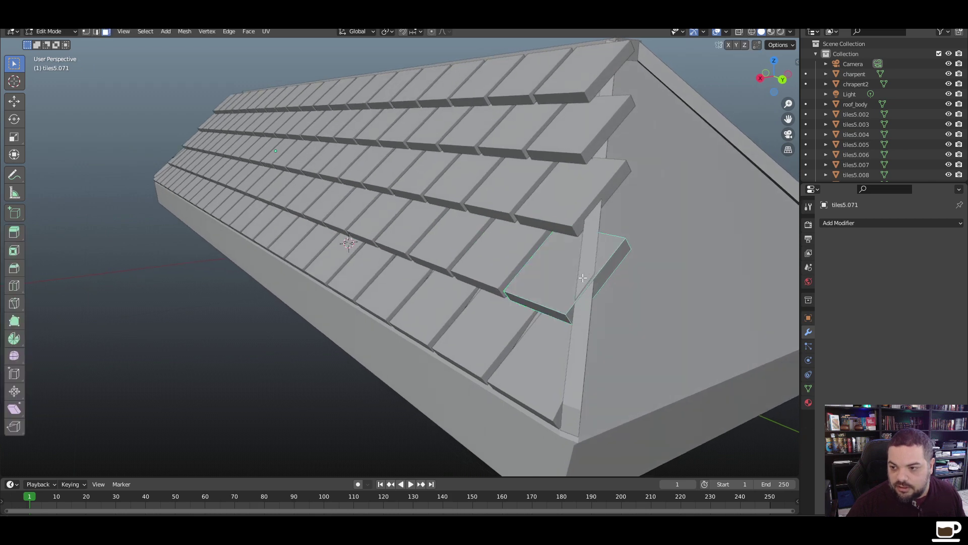
{"action": "key", "text": "ctrl+r"}
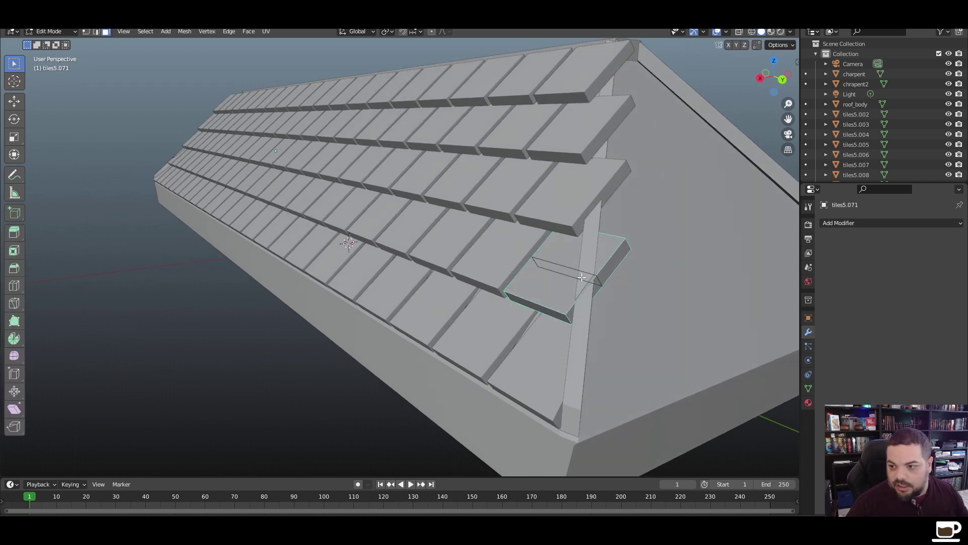
{"action": "left_click", "coordinate": [582, 277]}
{"action": "right_click", "coordinate": [581, 277]}
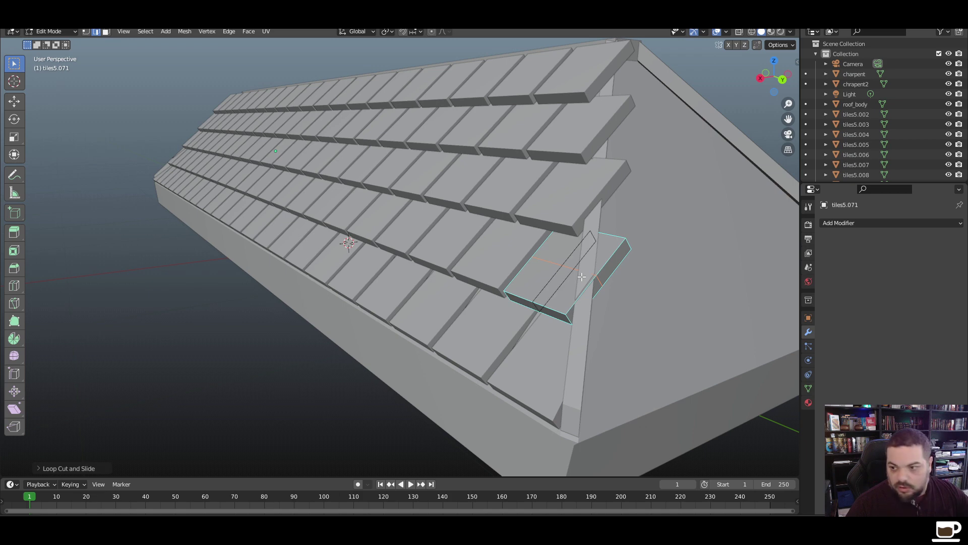
{"action": "key", "text": "ctrl+r"}
{"action": "left_click", "coordinate": [610, 264]}
{"action": "right_click", "coordinate": [609, 264]}
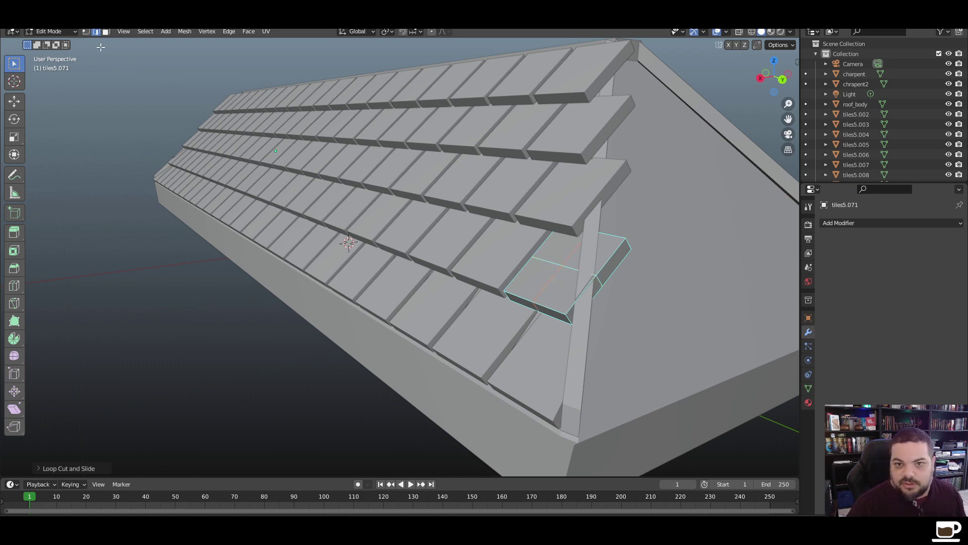
Pull the tile's overhanging end face and outer corner vertices back along Y
{"action": "left_click", "coordinate": [106, 31]}
{"action": "left_click", "coordinate": [619, 265]}
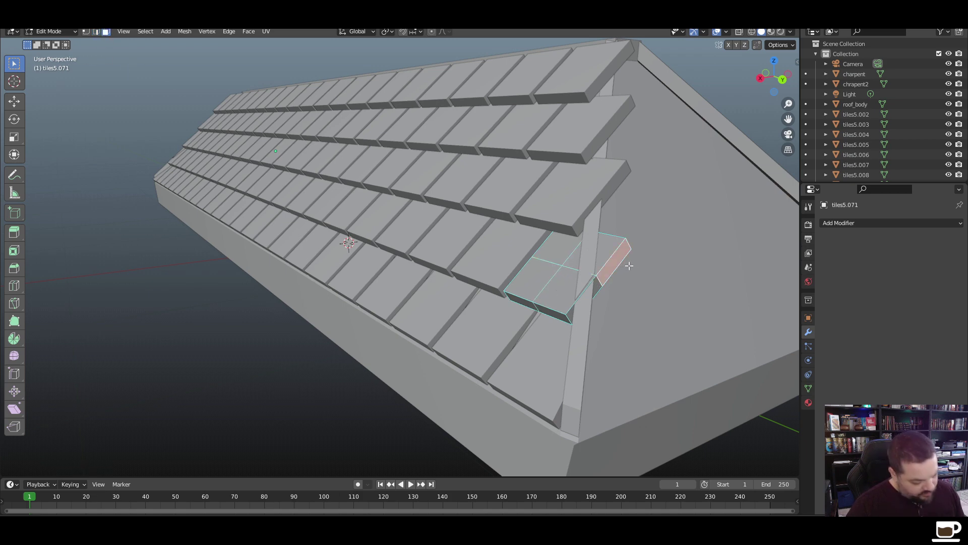
{"action": "key", "text": "g"}
{"action": "key", "text": "y"}
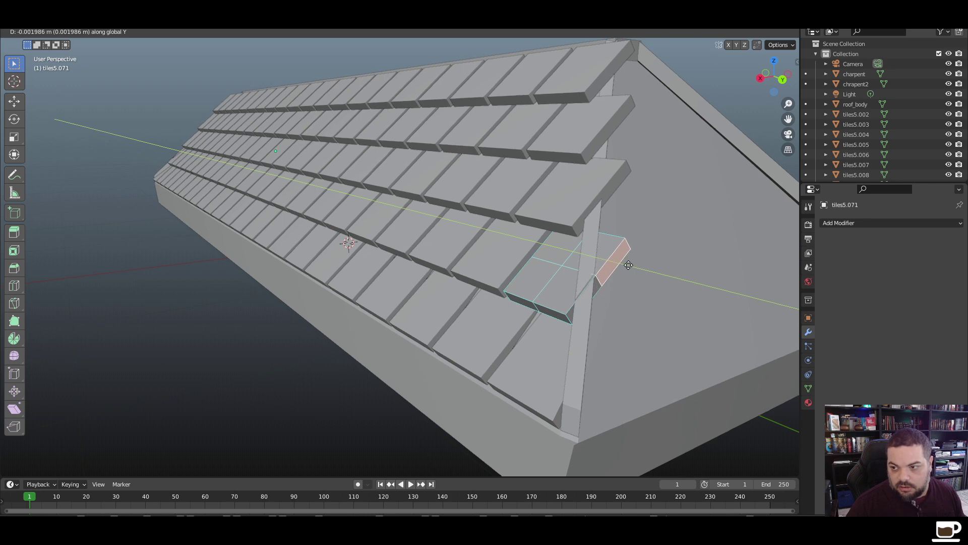
{"action": "left_click", "coordinate": [628, 266]}
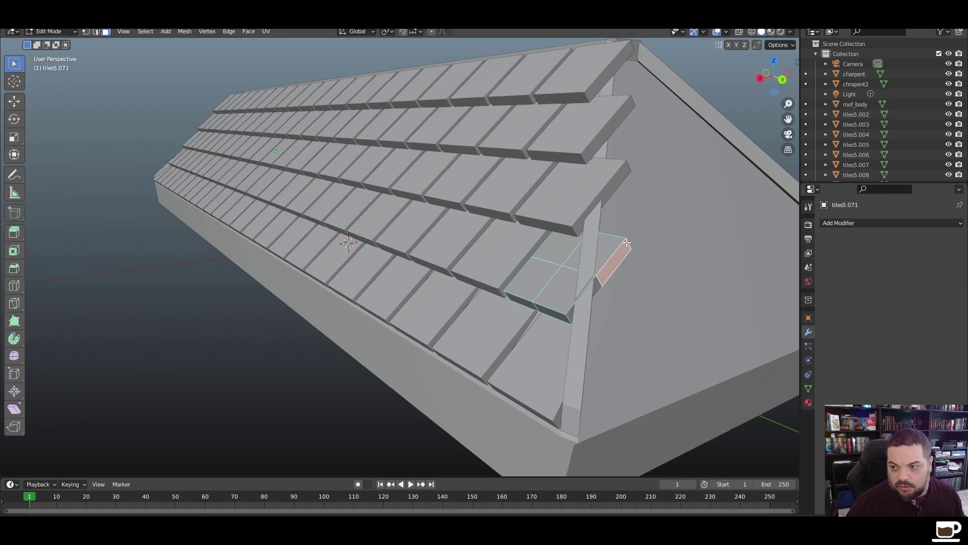
{"action": "left_click", "coordinate": [86, 31]}
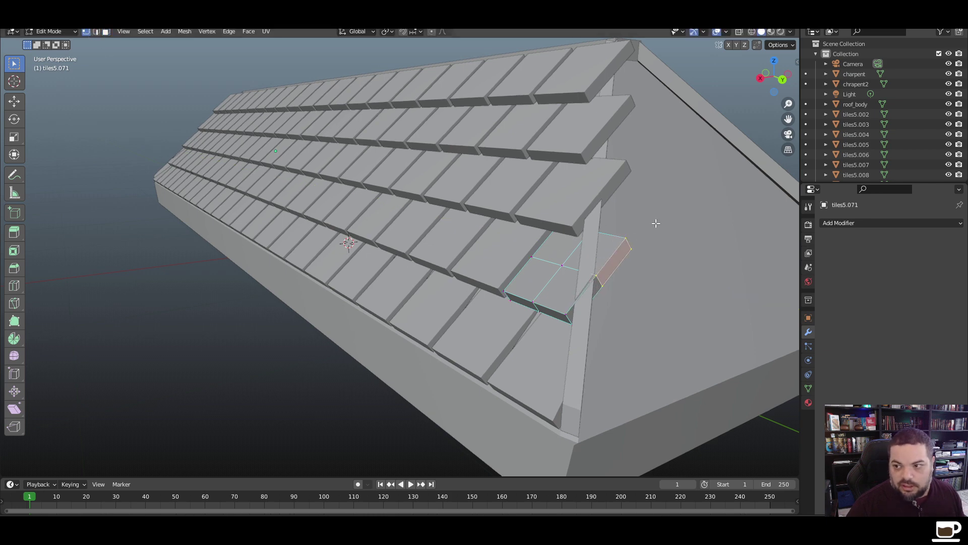
{"action": "left_click", "coordinate": [660, 233]}
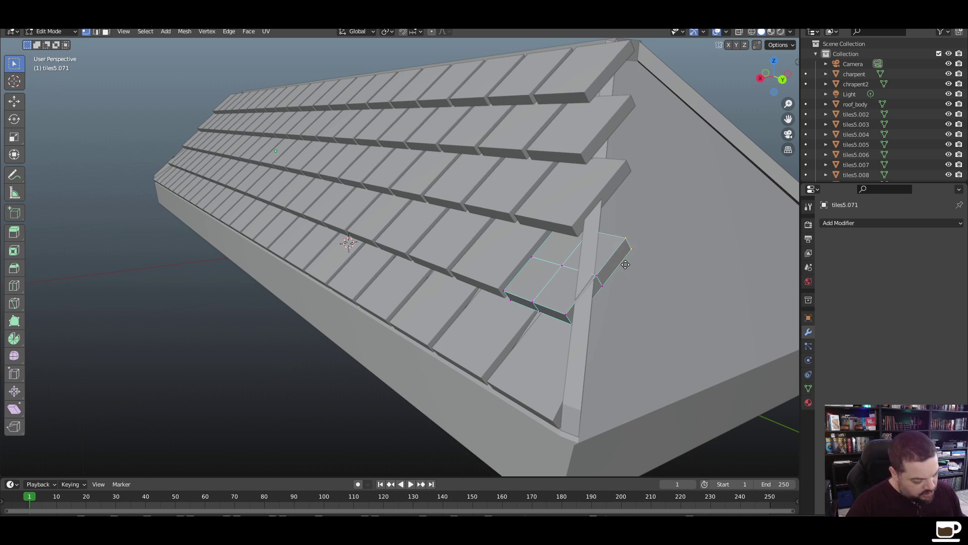
{"action": "key", "text": "g"}
{"action": "key", "text": "y"}
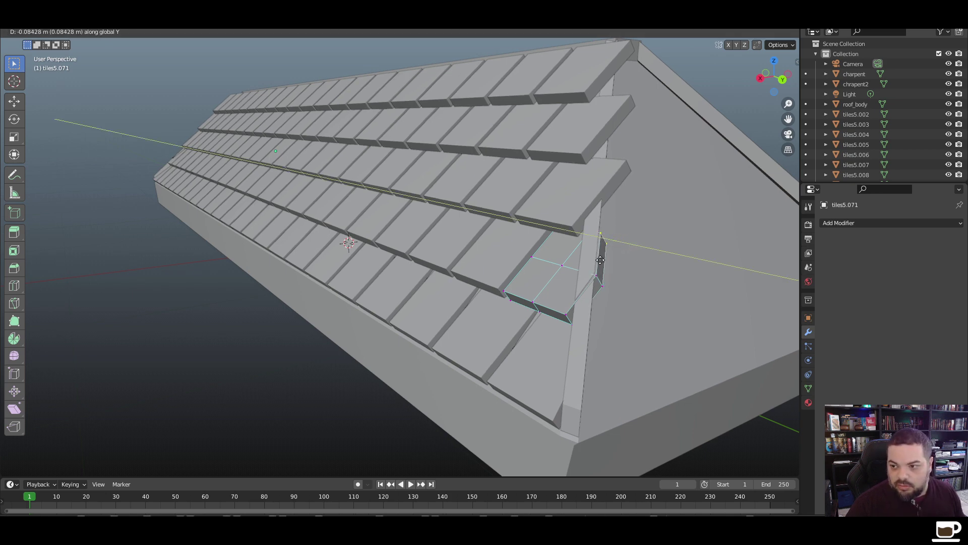
{"action": "left_click", "coordinate": [600, 260]}
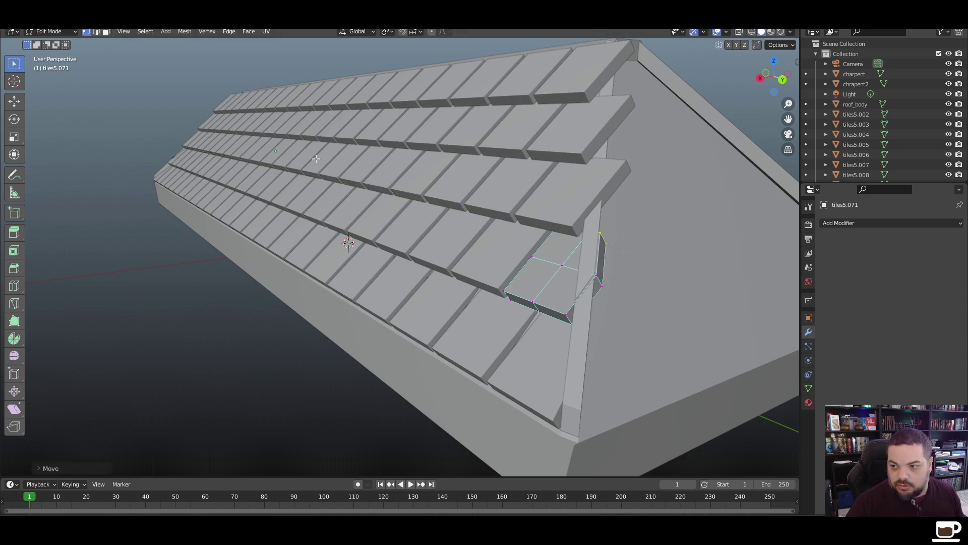
Move the thin end face along Y flush with the barge board and leave Edit Mode
{"action": "left_click", "coordinate": [105, 32]}
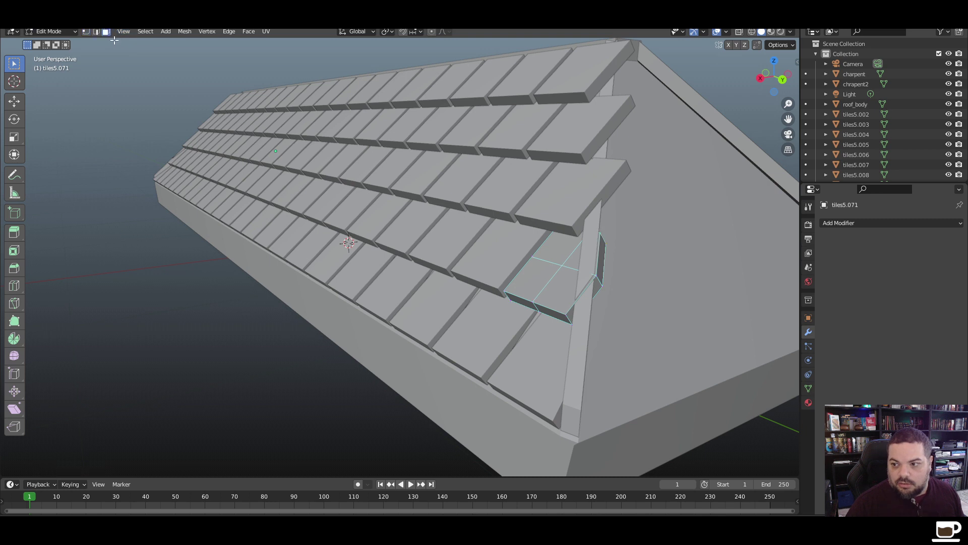
{"action": "left_click", "coordinate": [599, 268]}
{"action": "key", "text": "g"}
{"action": "key", "text": "y"}
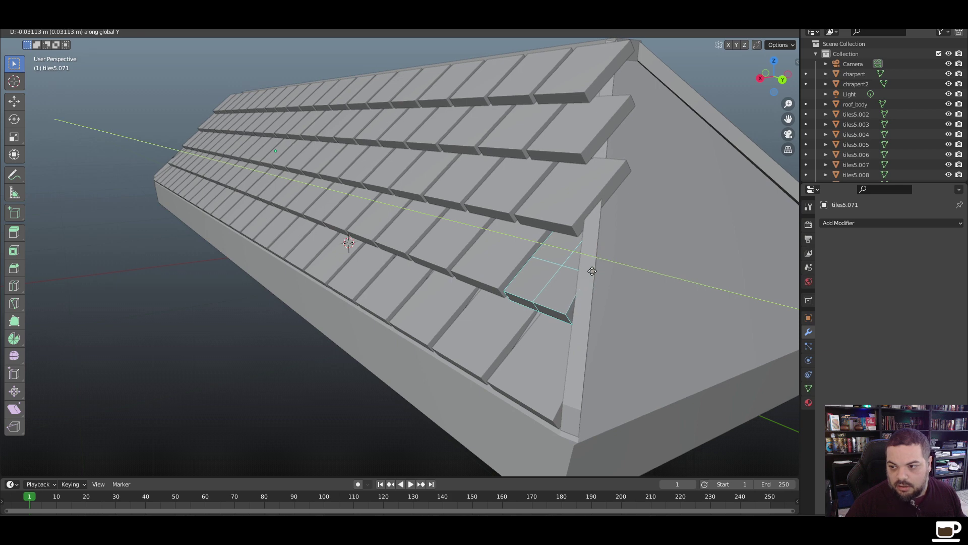
{"action": "left_click", "coordinate": [592, 271]}
{"action": "scroll", "coordinate": [253, 404], "scroll_direction": "down", "scroll_amount": 5}
{"action": "middle_click_drag", "start_coordinate": [252, 404], "coordinate": [434, 421]}
{"action": "key", "text": "Tab"}
{"action": "left_click", "coordinate": [625, 326]}
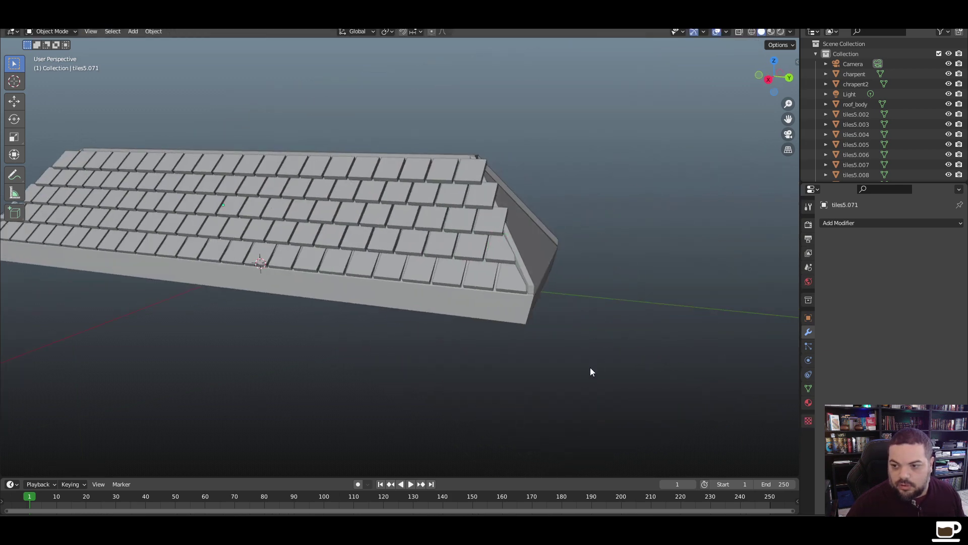
{"action": "middle_click_drag", "start_coordinate": [590, 371], "coordinate": [563, 377]}
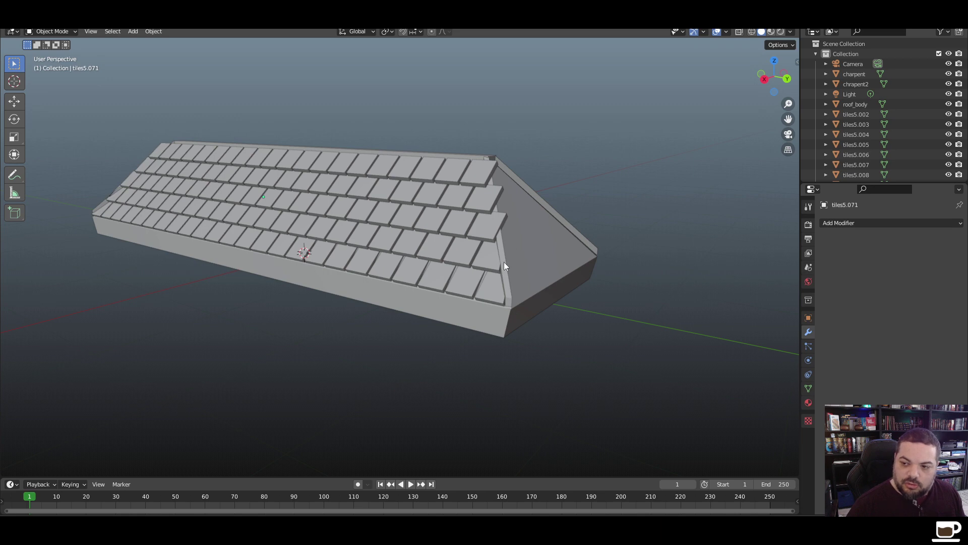
{"action": "scroll", "coordinate": [504, 262], "scroll_direction": "up", "scroll_amount": 3}
{"action": "middle_click_drag", "start_coordinate": [520, 281], "coordinate": [395, 351], "text": "shift"}
{"action": "key", "text": "alt+Tab"}
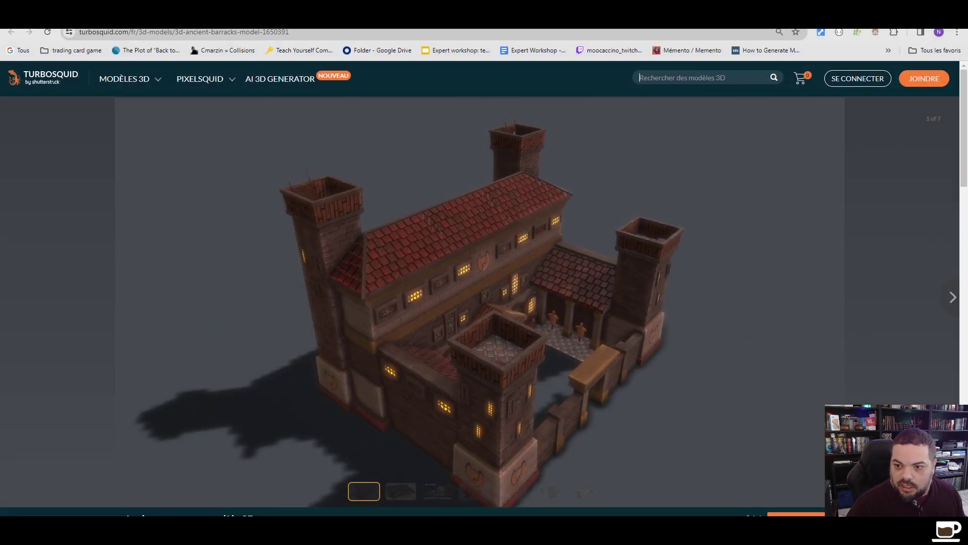
{"action": "key", "text": "alt+Tab"}
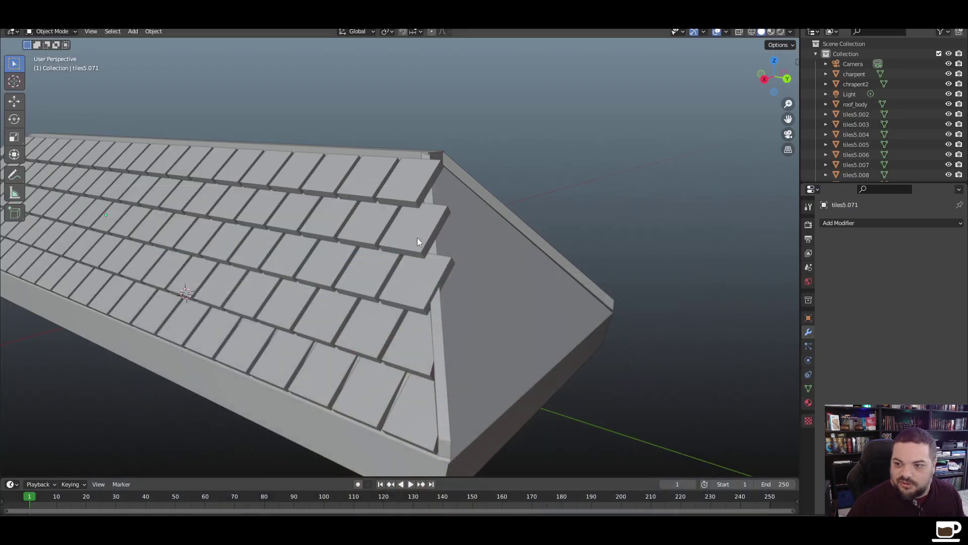
{"action": "scroll", "coordinate": [422, 242], "scroll_direction": "up", "scroll_amount": 2}
Select the edge tile overhanging the gable and add loop cuts across it
{"action": "left_click", "coordinate": [468, 299]}
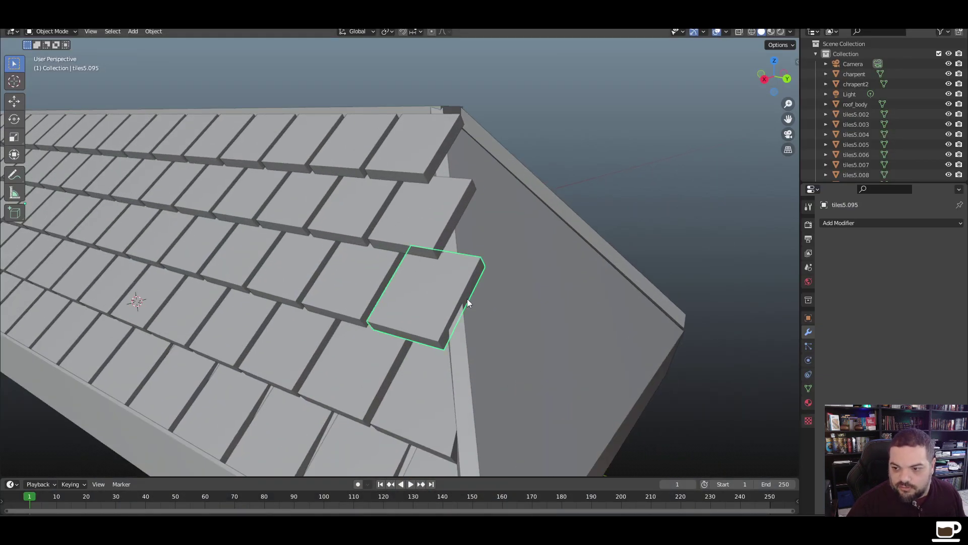
{"action": "key", "text": "Tab"}
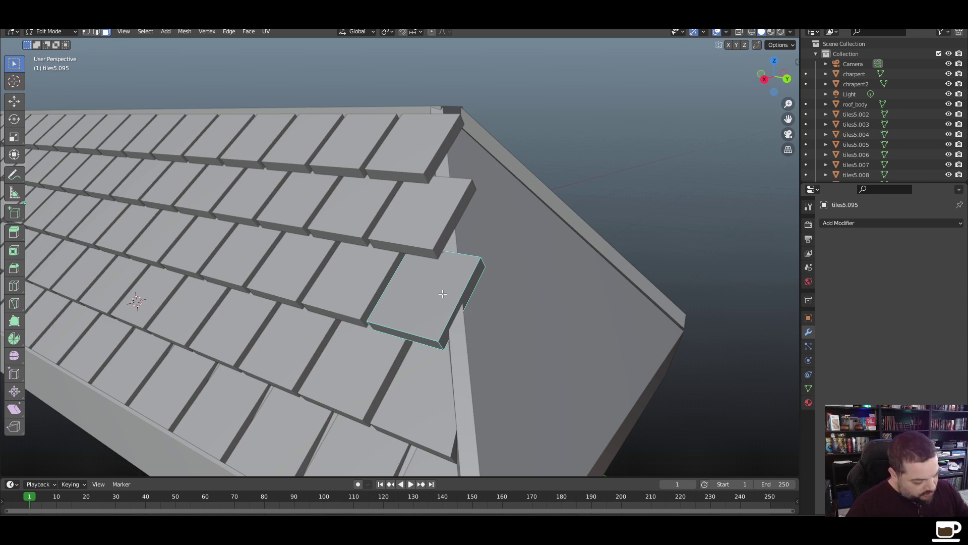
{"action": "key", "text": "ctrl+r"}
{"action": "left_click", "coordinate": [443, 293]}
{"action": "right_click", "coordinate": [442, 294]}
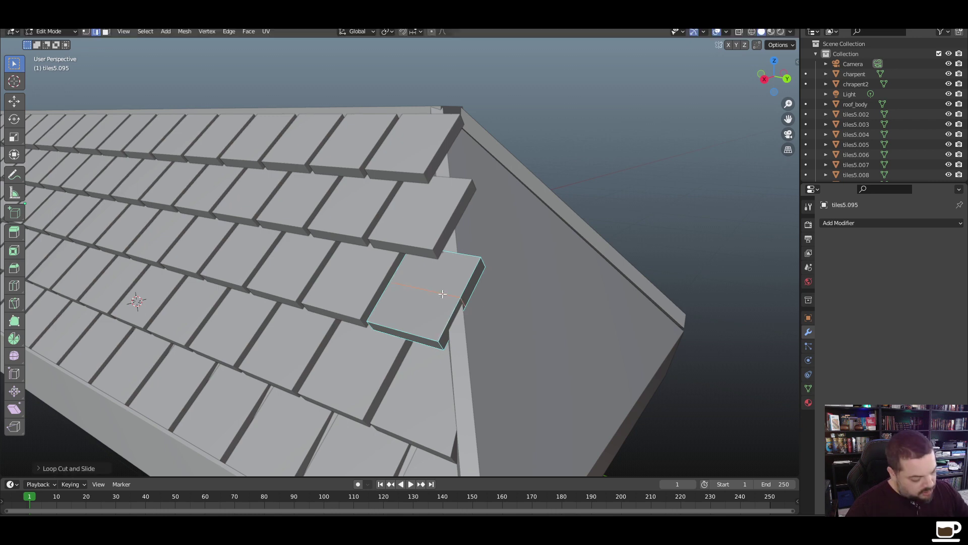
{"action": "key", "text": "ctrl+r"}
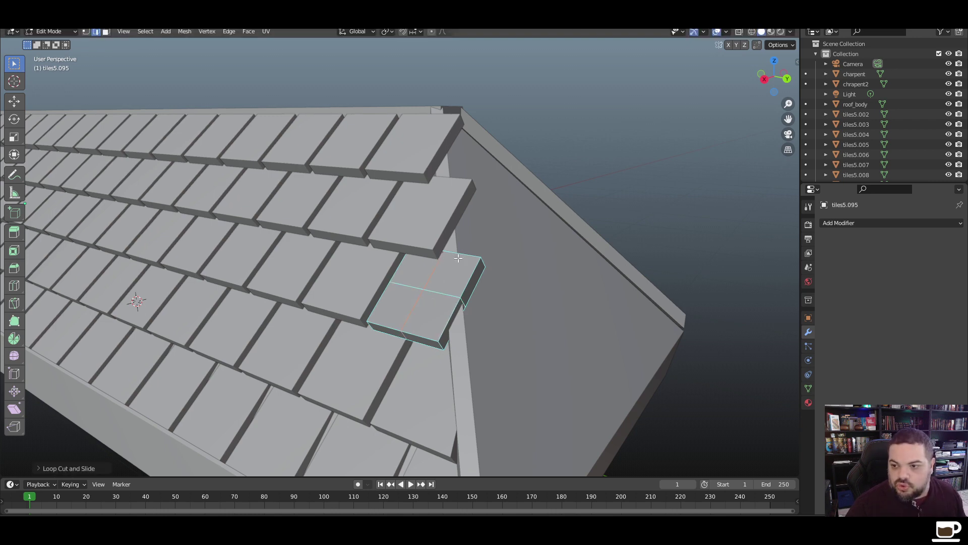
Pull the tile's outer vertices back along the Y axis
{"action": "left_click", "coordinate": [87, 31]}
{"action": "middle_click_drag", "start_coordinate": [490, 317], "coordinate": [450, 258]}
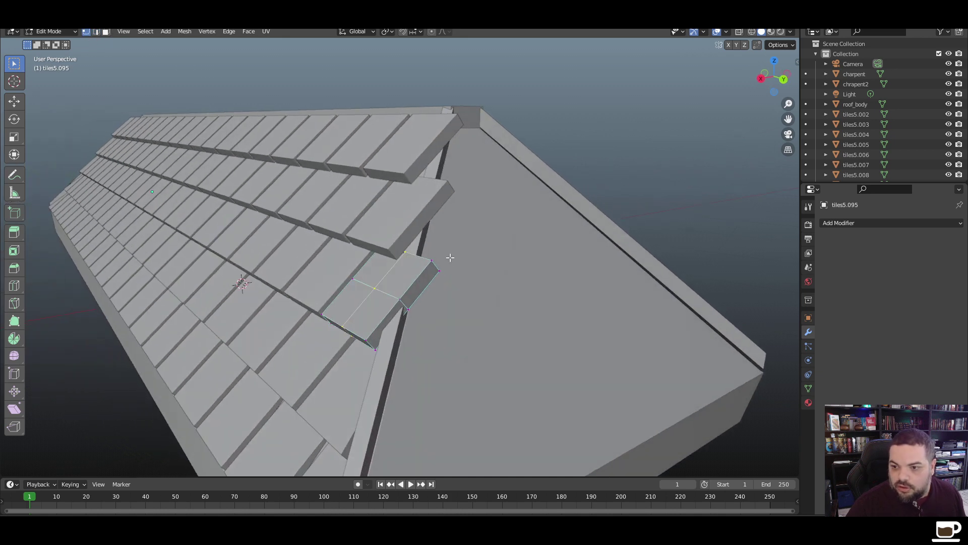
{"action": "key", "text": "g"}
{"action": "key", "text": "y"}
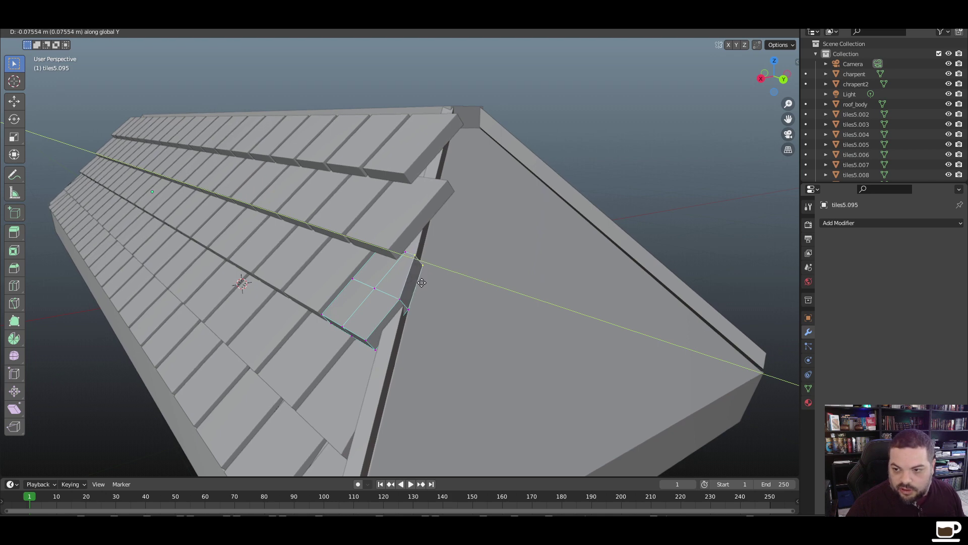
{"action": "left_click", "coordinate": [423, 284]}
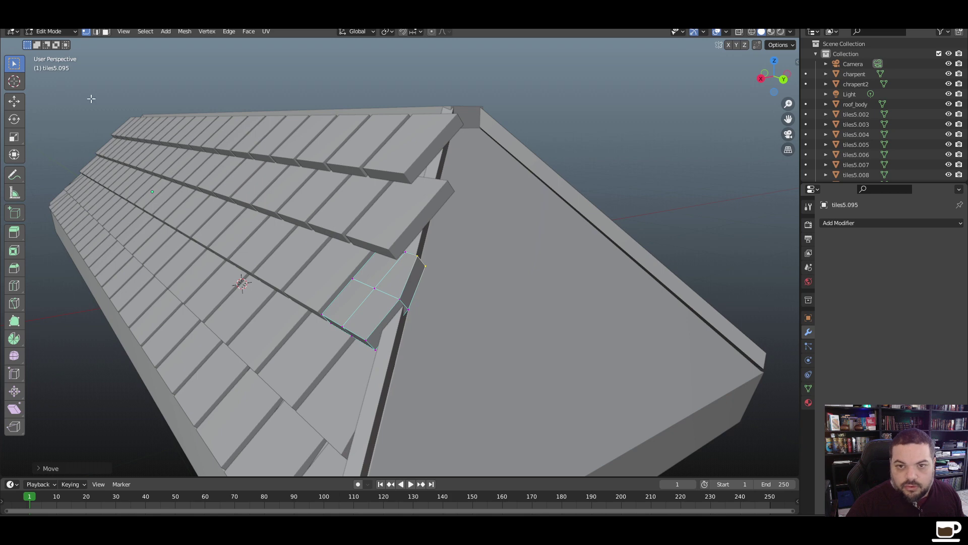
Move the tile's outer side face along Y against the barge board
{"action": "left_click", "coordinate": [106, 31]}
{"action": "left_click", "coordinate": [414, 289]}
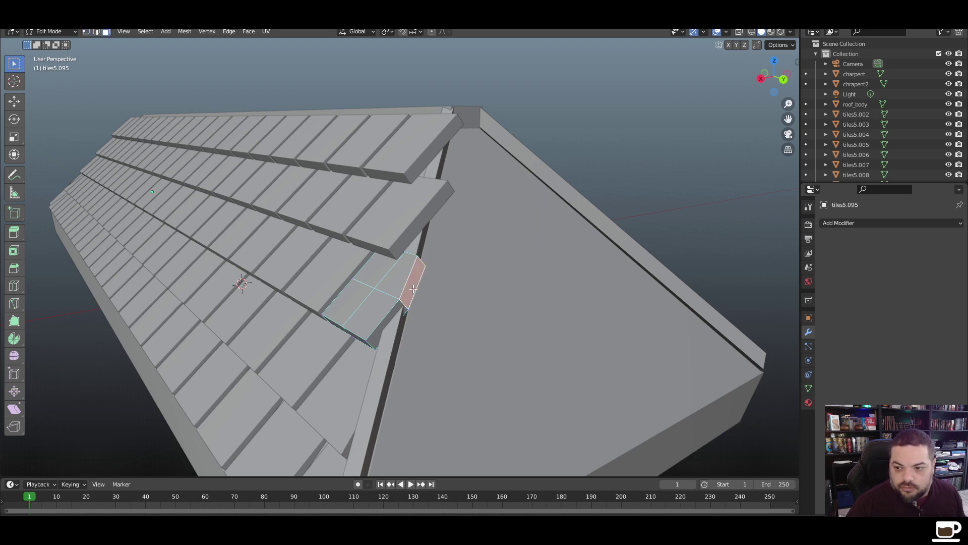
{"action": "key", "text": "g"}
{"action": "key", "text": "y"}
{"action": "key", "text": "y"}
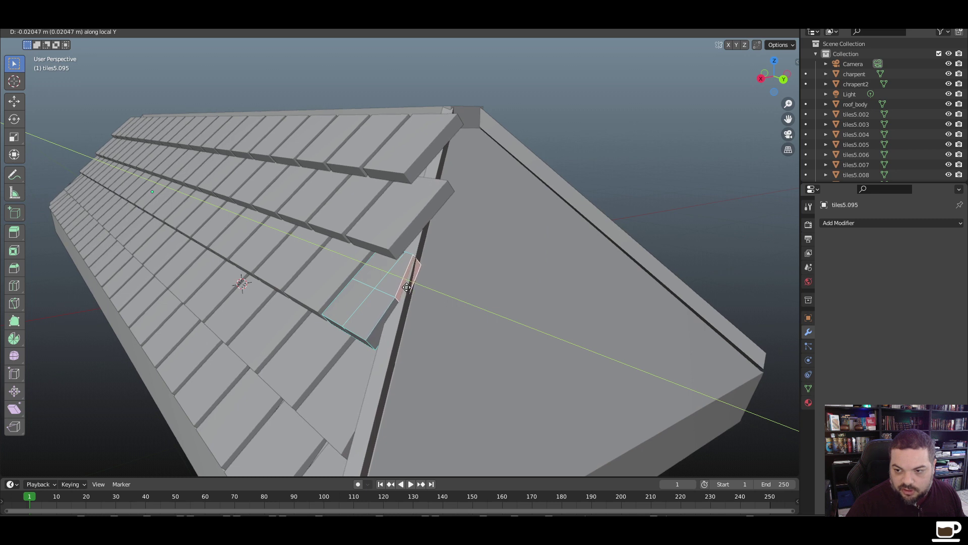
{"action": "left_click", "coordinate": [406, 287]}
{"action": "left_click", "coordinate": [435, 279]}
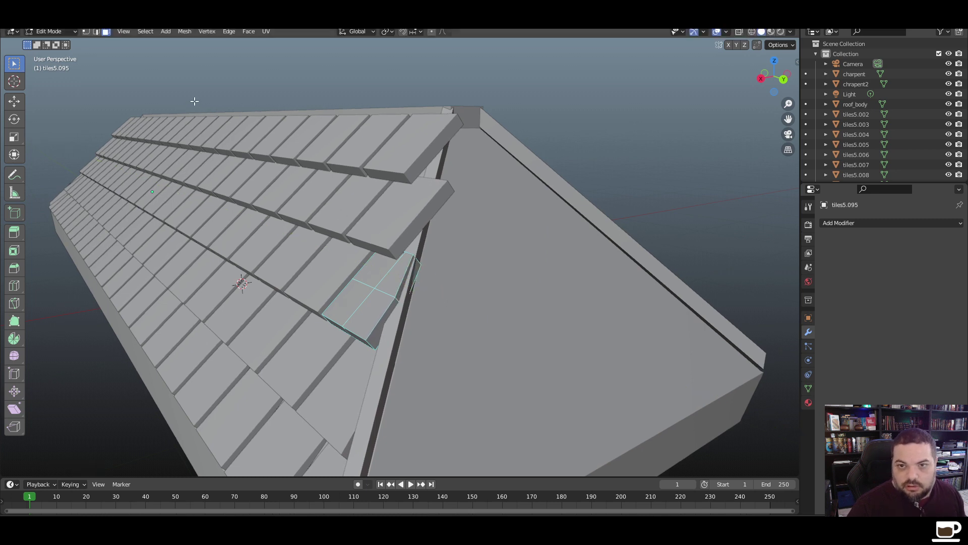
Tuck the outer corner vertices against the barge board along Y and exit Edit Mode
{"action": "key", "text": "1"}
{"action": "left_click_drag", "start_coordinate": [439, 251], "coordinate": [412, 274]}
{"action": "key", "text": "g"}
{"action": "key", "text": "y"}
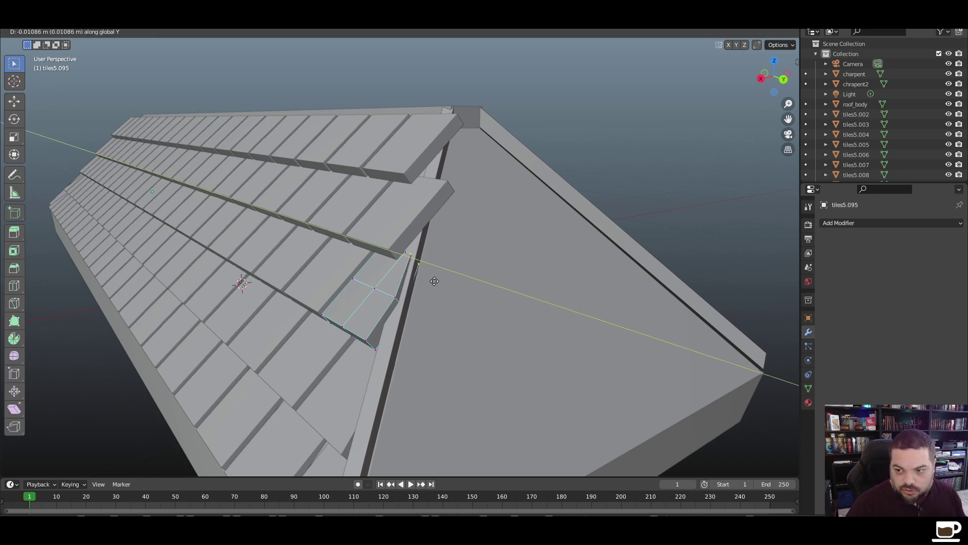
{"action": "left_click", "coordinate": [433, 278]}
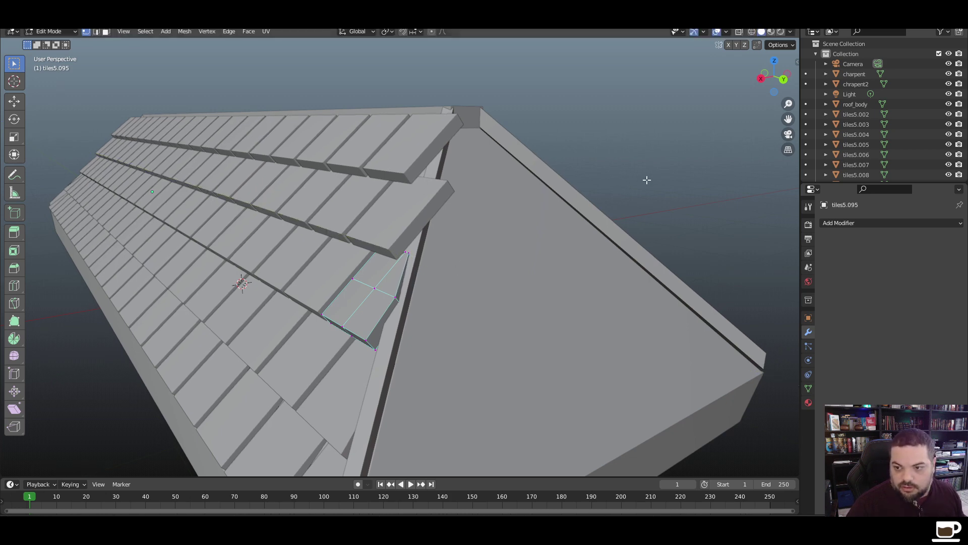
{"action": "key", "text": "Tab"}
Select the upper tile tiles5.119 and add two centred perpendicular loop cuts
{"action": "scroll", "coordinate": [386, 377], "scroll_direction": "up", "scroll_amount": 4}
{"action": "middle_click_drag", "start_coordinate": [386, 377], "coordinate": [419, 384]}
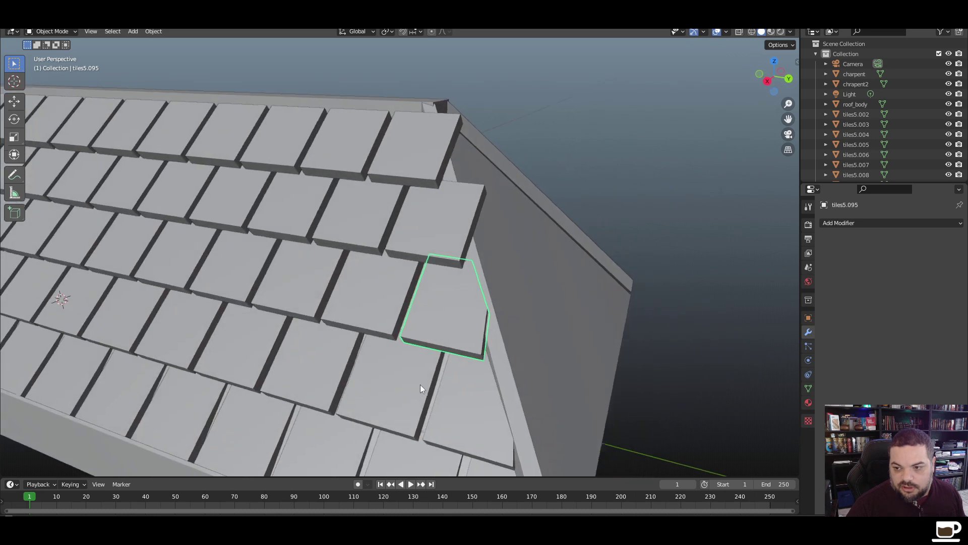
{"action": "left_click", "coordinate": [467, 215]}
{"action": "key", "text": "Tab"}
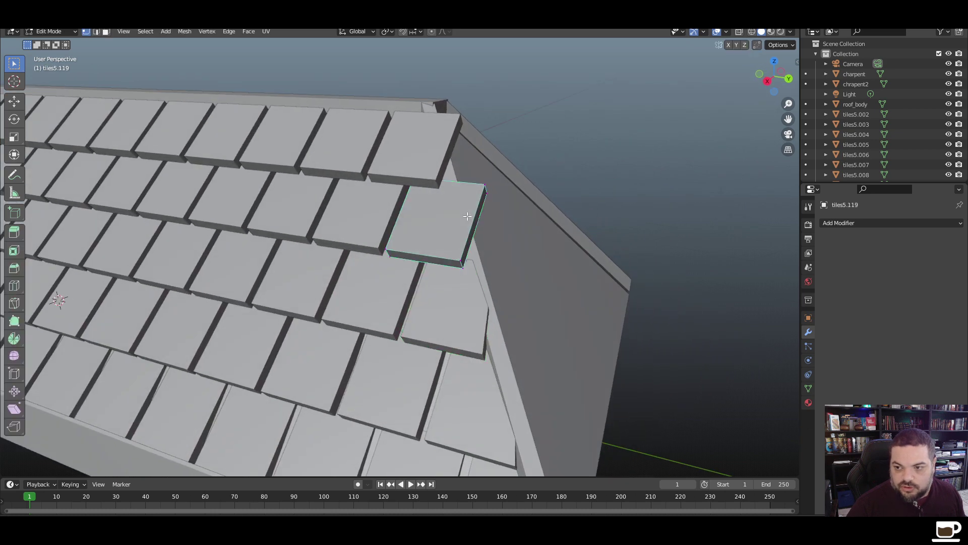
{"action": "key", "text": "ctrl+r"}
{"action": "left_click", "coordinate": [469, 215]}
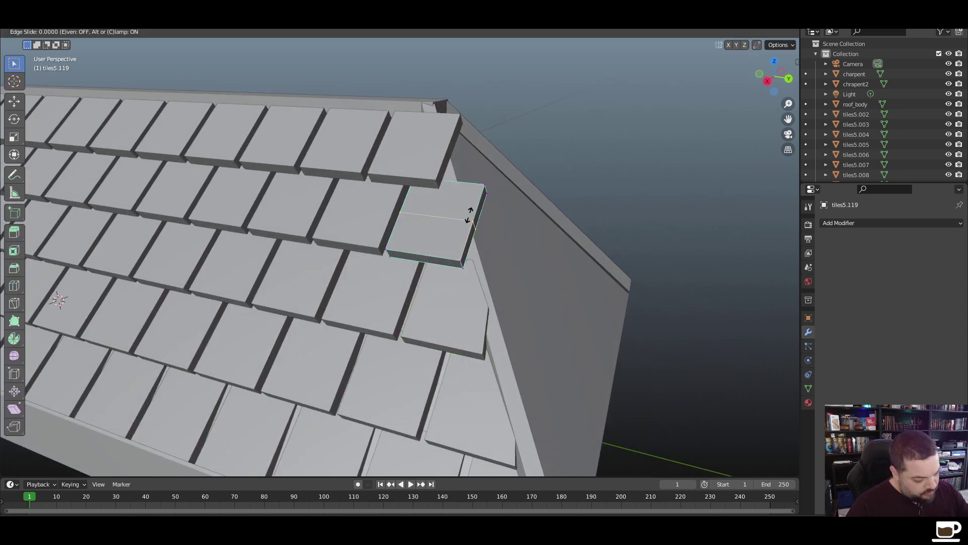
{"action": "right_click", "coordinate": [450, 208]}
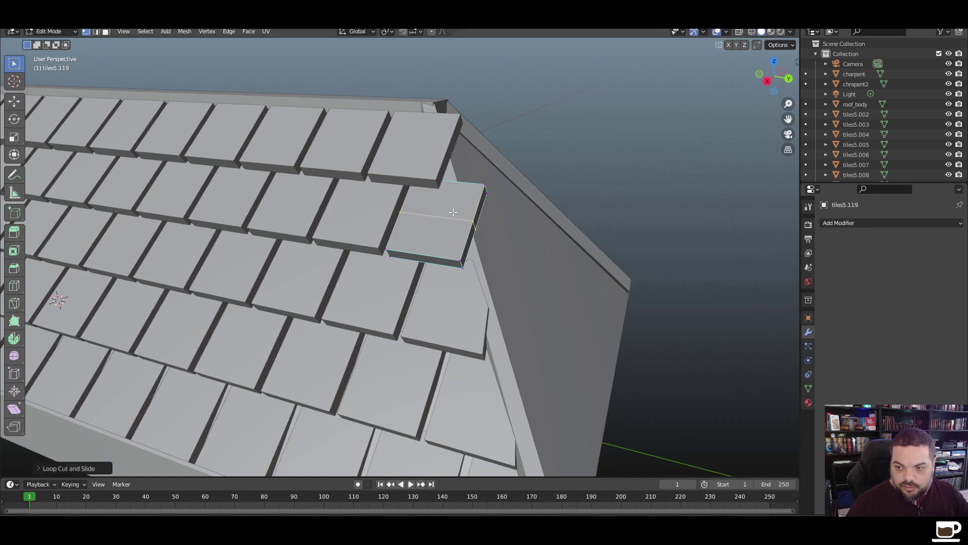
{"action": "key", "text": "ctrl+r"}
{"action": "left_click", "coordinate": [449, 210]}
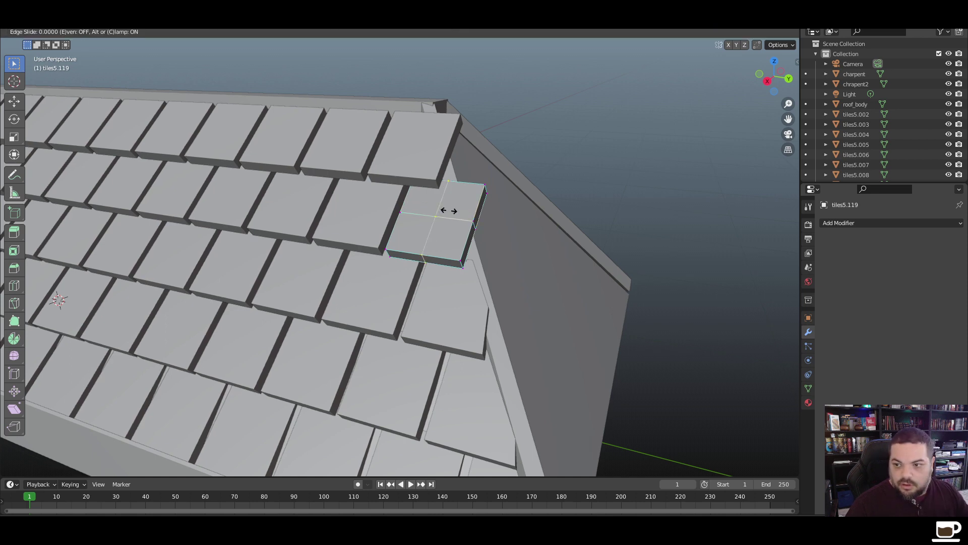
{"action": "right_click", "coordinate": [448, 211]}
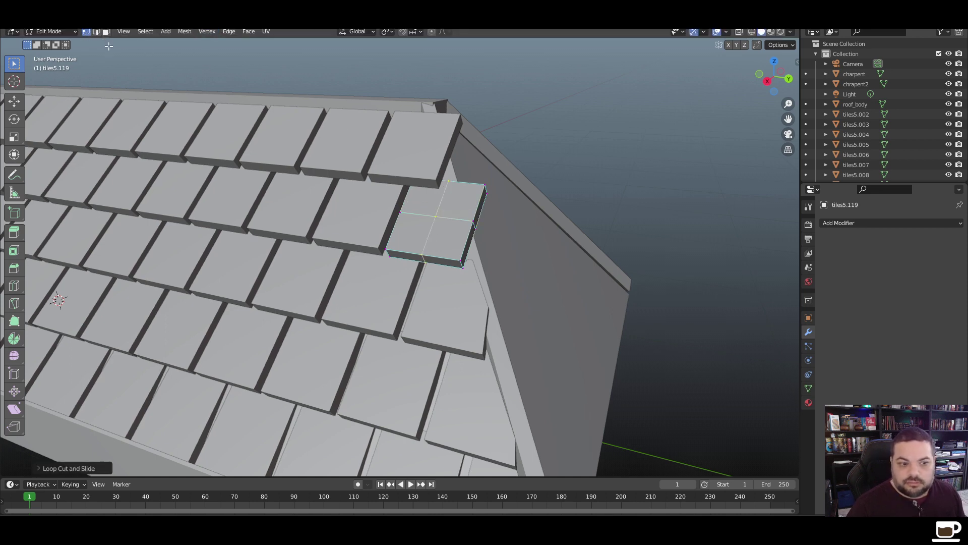
Pull the upper tile's outer corner vertex and thin side face back along Y, flush with the board
{"action": "left_click", "coordinate": [482, 194]}
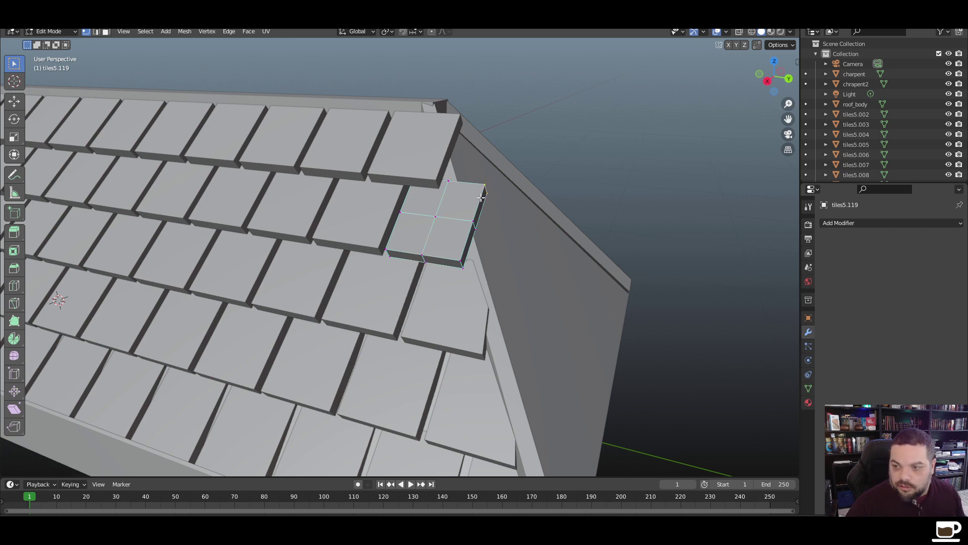
{"action": "key", "text": "g"}
{"action": "key", "text": "y"}
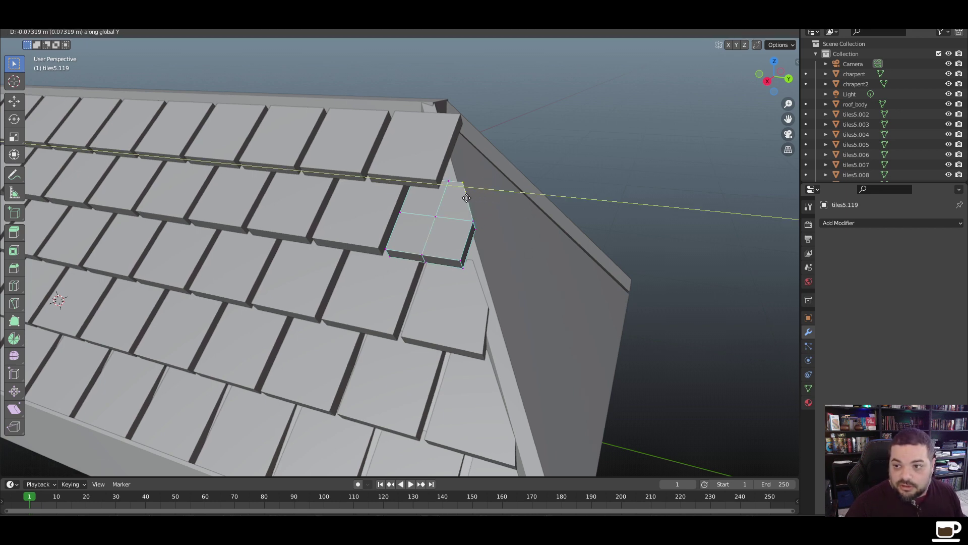
{"action": "left_click", "coordinate": [464, 197]}
{"action": "middle_click_drag", "start_coordinate": [497, 236], "coordinate": [201, 31]}
{"action": "left_click", "coordinate": [106, 31]}
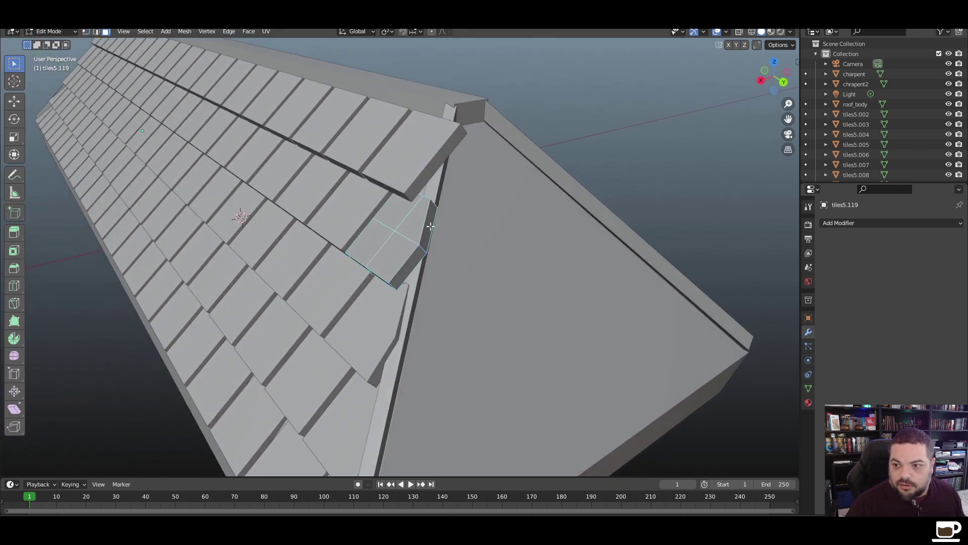
{"action": "left_click", "coordinate": [430, 227]}
{"action": "key", "text": "g"}
{"action": "key", "text": "y"}
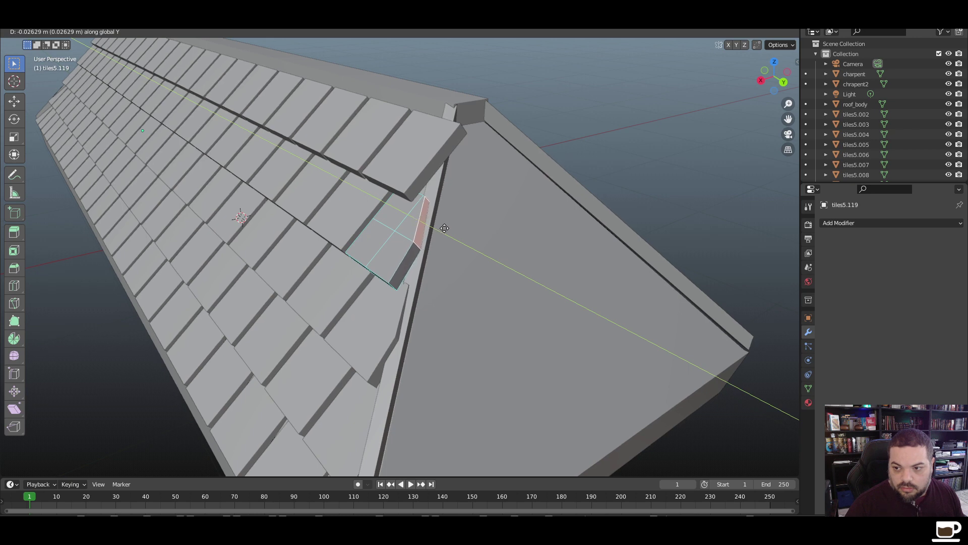
{"action": "left_click", "coordinate": [442, 229]}
{"action": "middle_click_drag", "start_coordinate": [431, 307], "coordinate": [414, 270]}
Select the lower edge tile tiles5.095 and switch to vertex selection
{"action": "left_click", "coordinate": [378, 261]}
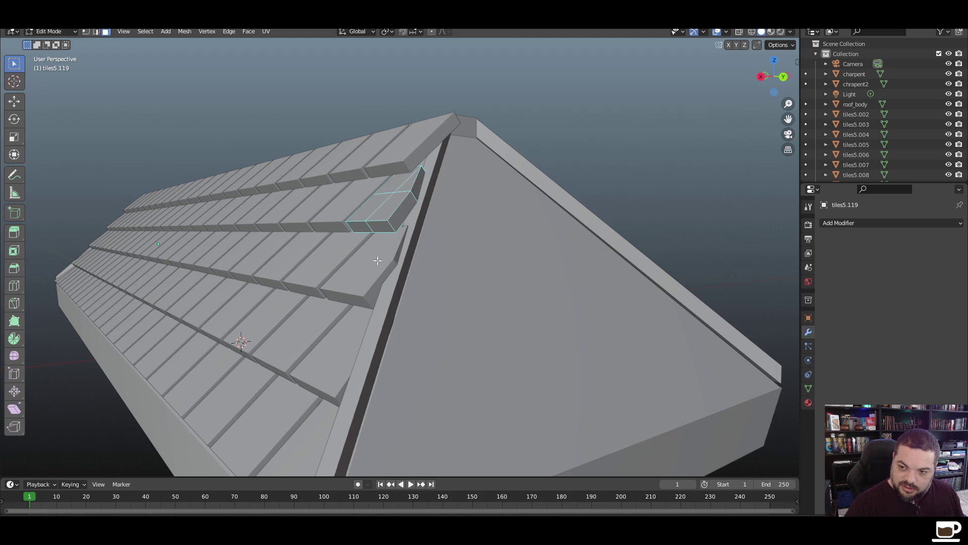
{"action": "left_click", "coordinate": [379, 262]}
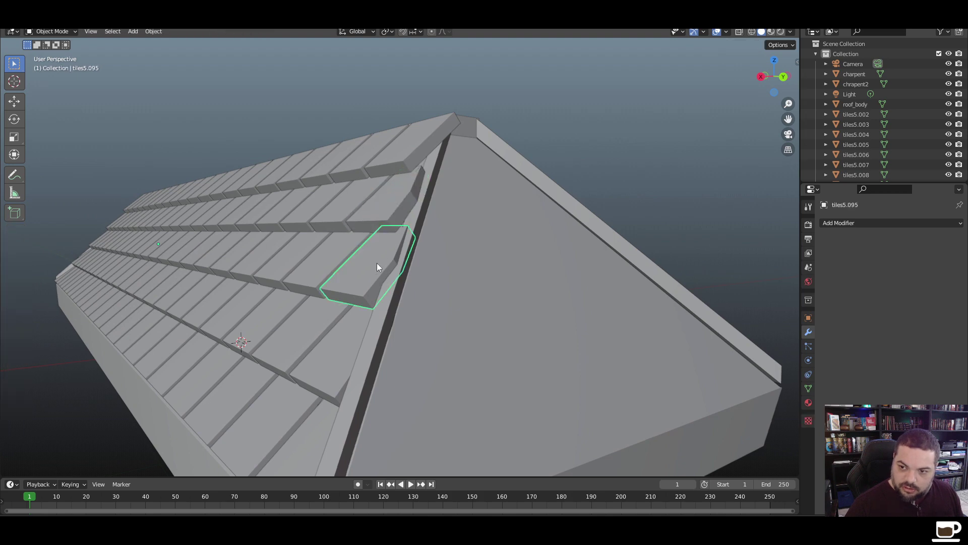
{"action": "left_click", "coordinate": [366, 248]}
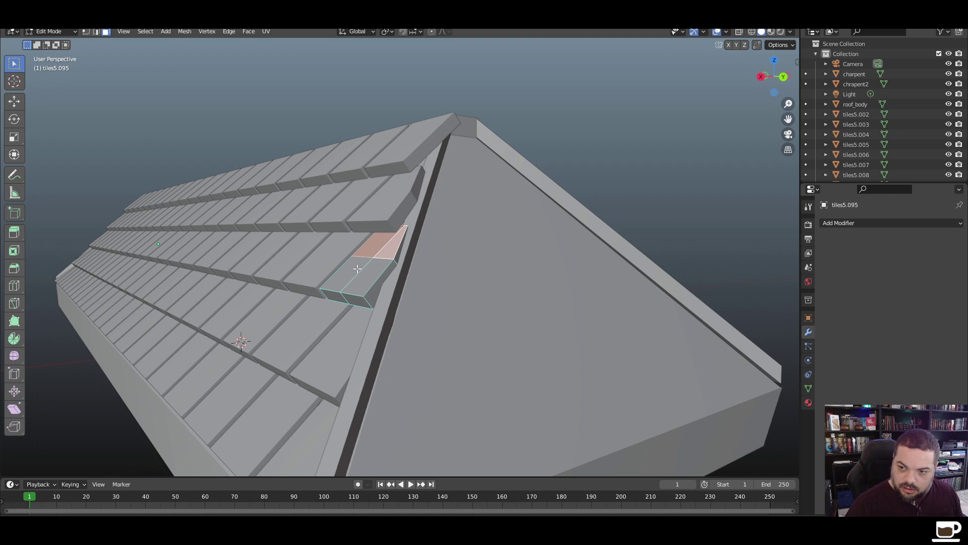
{"action": "left_click", "coordinate": [366, 271], "text": "shift"}
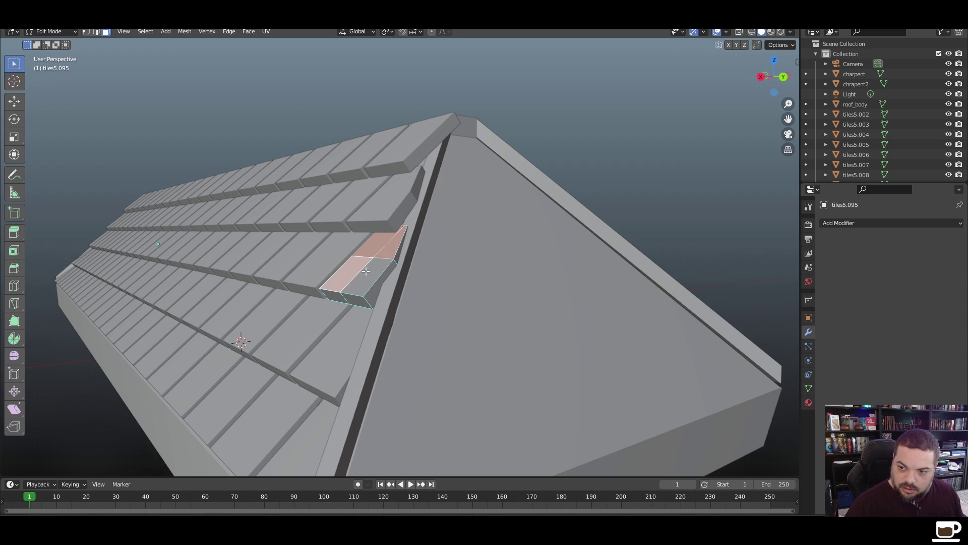
{"action": "left_click", "coordinate": [397, 263]}
{"action": "left_click", "coordinate": [386, 275], "text": "shift"}
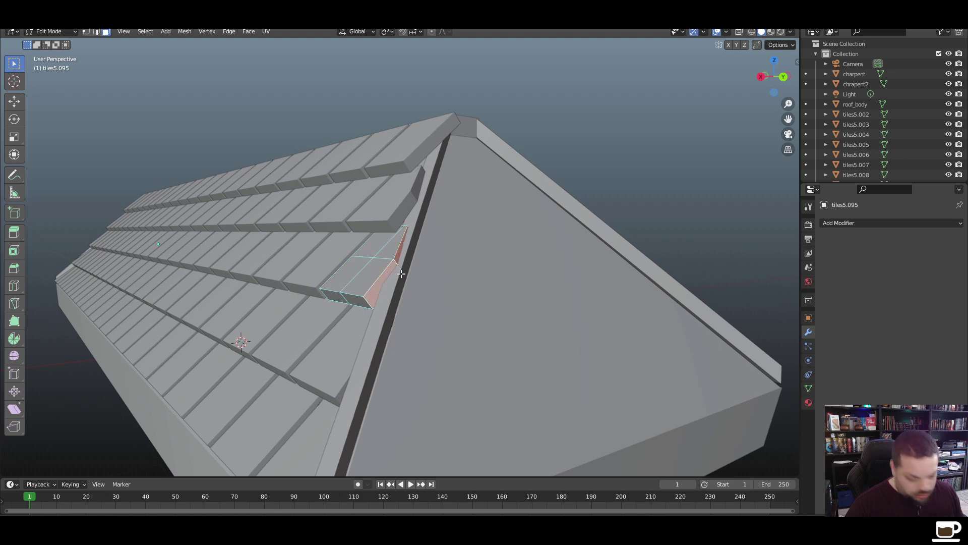
{"action": "middle_click_drag", "start_coordinate": [402, 273], "coordinate": [411, 301]}
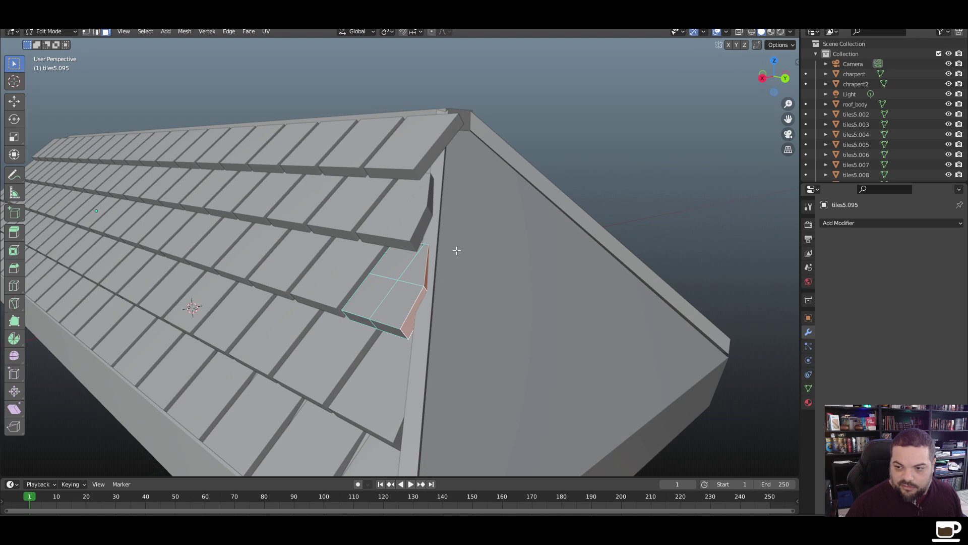
{"action": "left_click", "coordinate": [86, 32]}
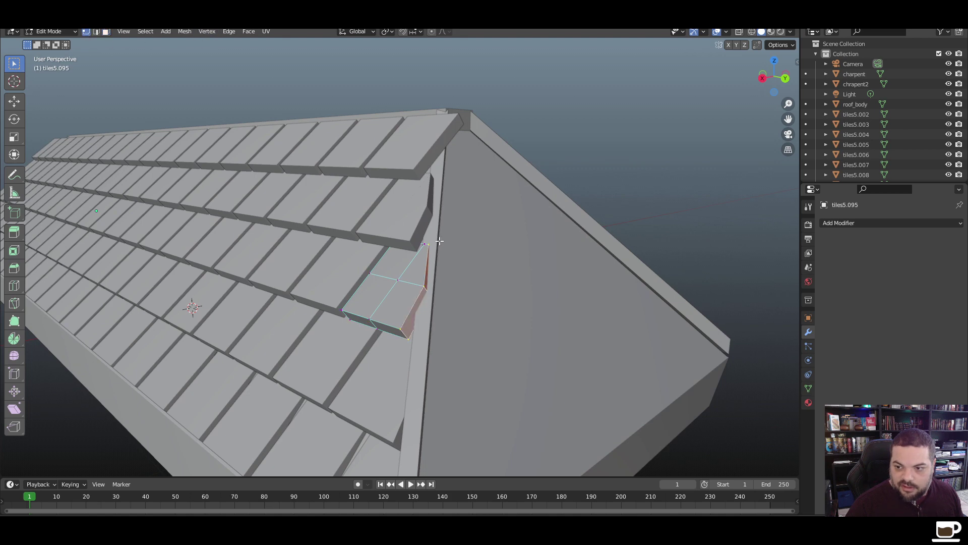
Slide the tile's top corner and end vertices along Y flush against the barge board
{"action": "mouse_move", "coordinate": [439, 242]}
{"action": "middle_mouse_down"}
{"action": "mouse_move", "coordinate": [454, 259]}
{"action": "mouse_move", "coordinate": [426, 245]}
{"action": "middle_mouse_up"}
{"action": "left_click_drag", "start_coordinate": [405, 233], "coordinate": [383, 252]}
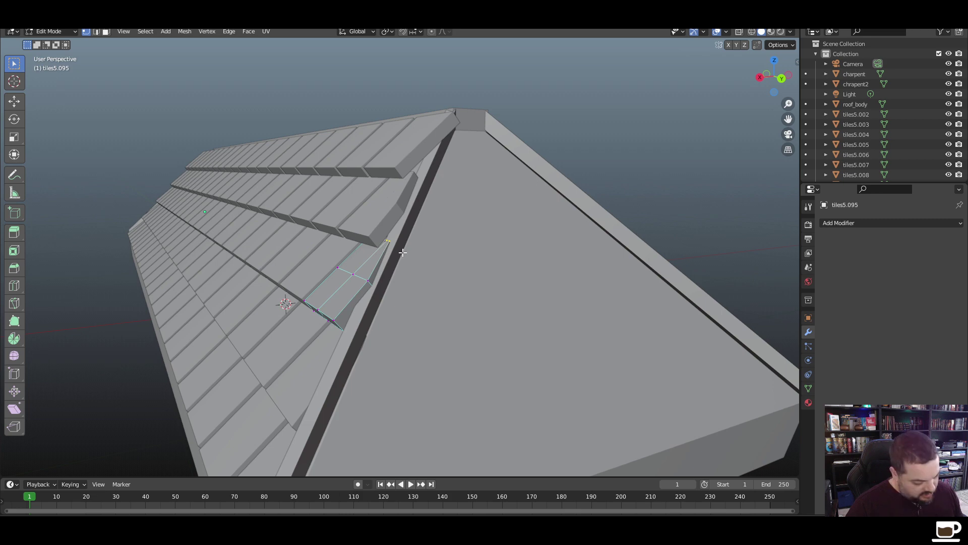
{"action": "key", "text": "g"}
{"action": "key", "text": "y"}
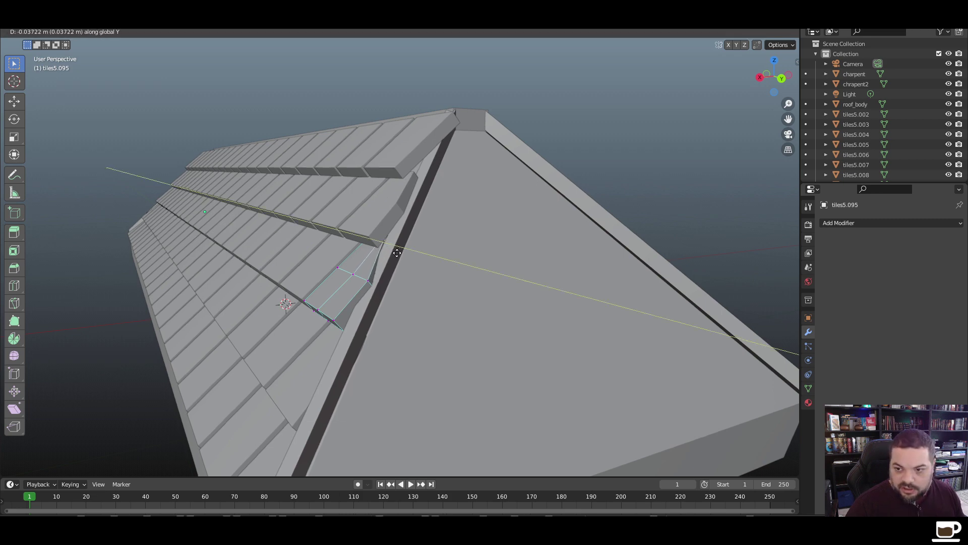
{"action": "left_click", "coordinate": [397, 253]}
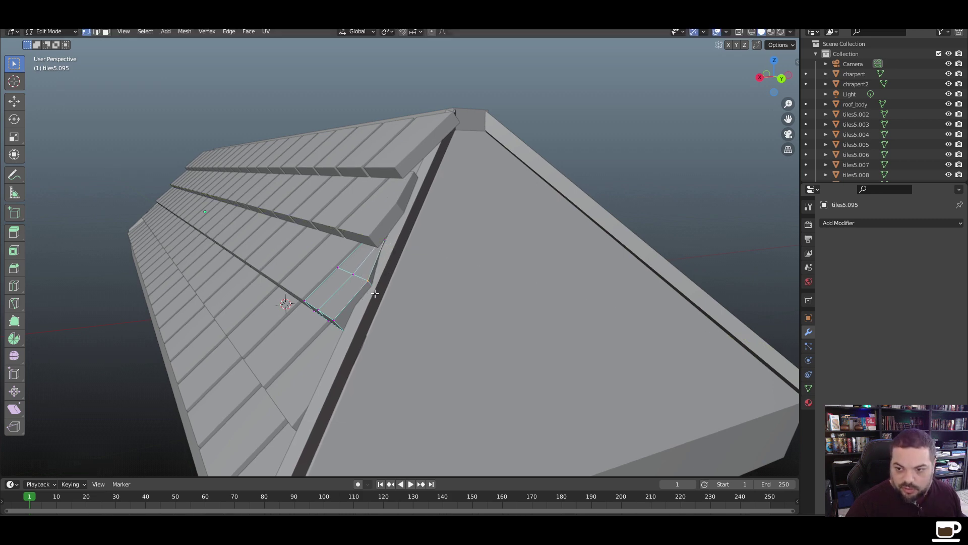
{"action": "key", "text": "g"}
{"action": "key", "text": "y"}
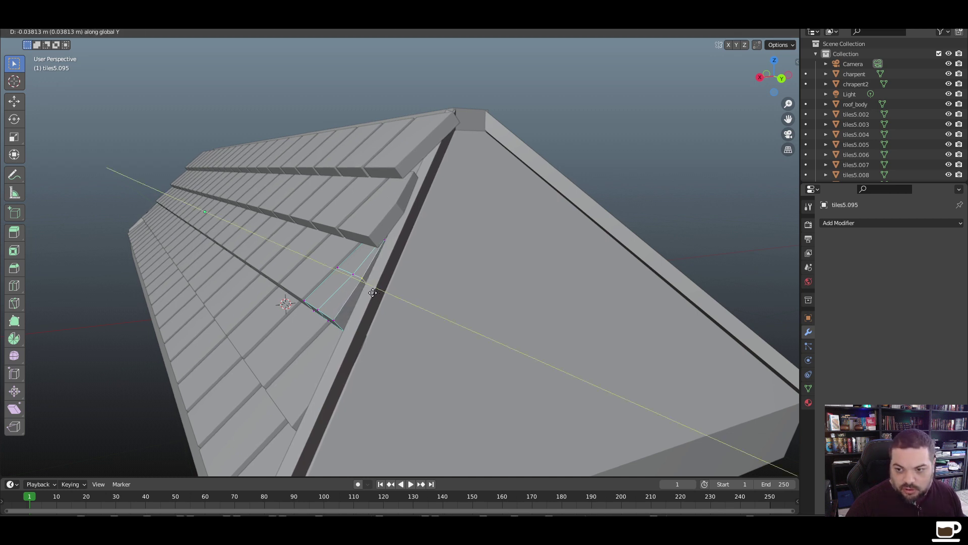
{"action": "left_click", "coordinate": [373, 304]}
{"action": "key", "text": "Tab"}
Select edge tile tiles5.119 further up the gable and enter Edit Mode
{"action": "left_click", "coordinate": [380, 341]}
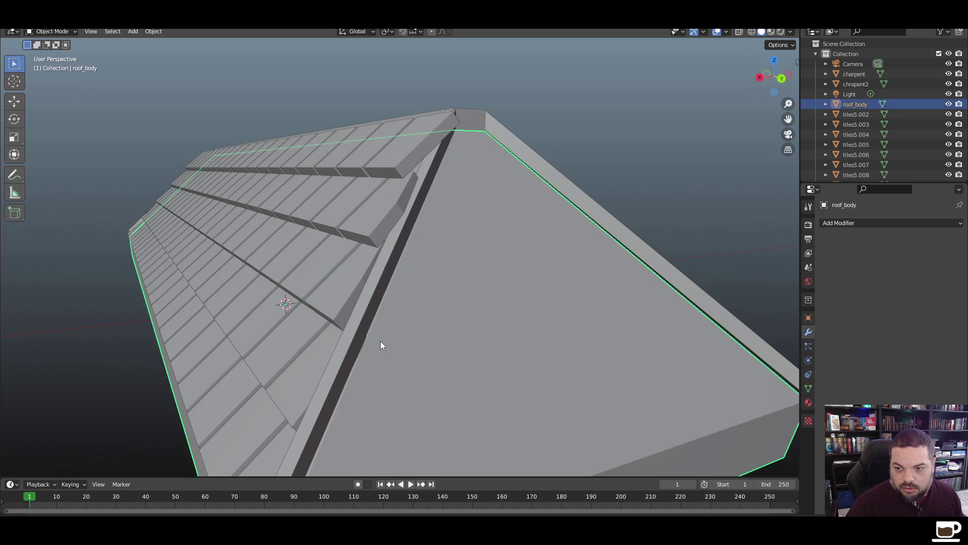
{"action": "middle_click_drag", "start_coordinate": [381, 341], "coordinate": [338, 359]}
{"action": "scroll", "coordinate": [337, 360], "scroll_direction": "up", "scroll_amount": 2}
{"action": "left_click", "coordinate": [425, 218]}
{"action": "key", "text": "Tab"}
{"action": "middle_click_drag", "start_coordinate": [451, 209], "coordinate": [457, 230]}
Slide the tile's tip vertex along Y until it sits flush with the barge board
{"action": "left_click_drag", "start_coordinate": [447, 181], "coordinate": [418, 197]}
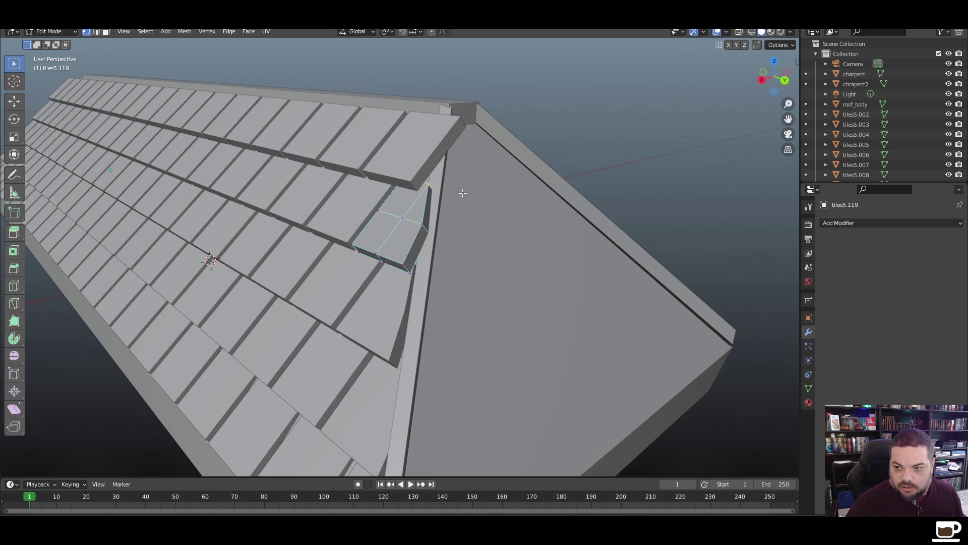
{"action": "key", "text": "g"}
{"action": "key", "text": "y"}
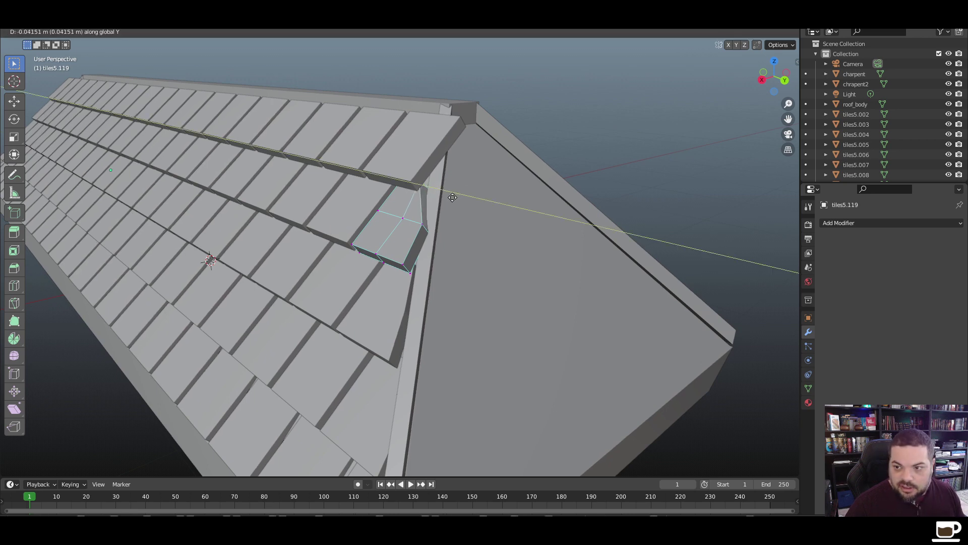
{"action": "left_click", "coordinate": [453, 200]}
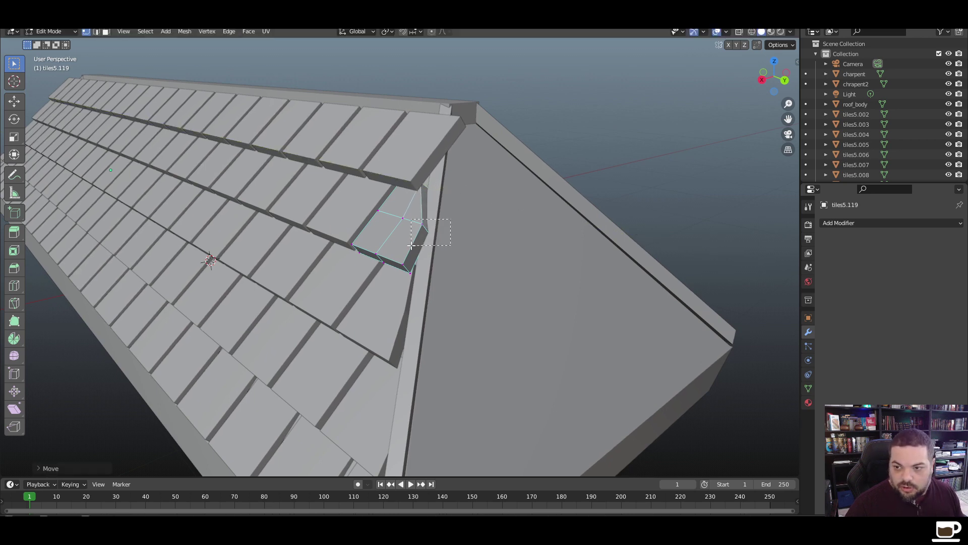
{"action": "key", "text": "g"}
{"action": "key", "text": "y"}
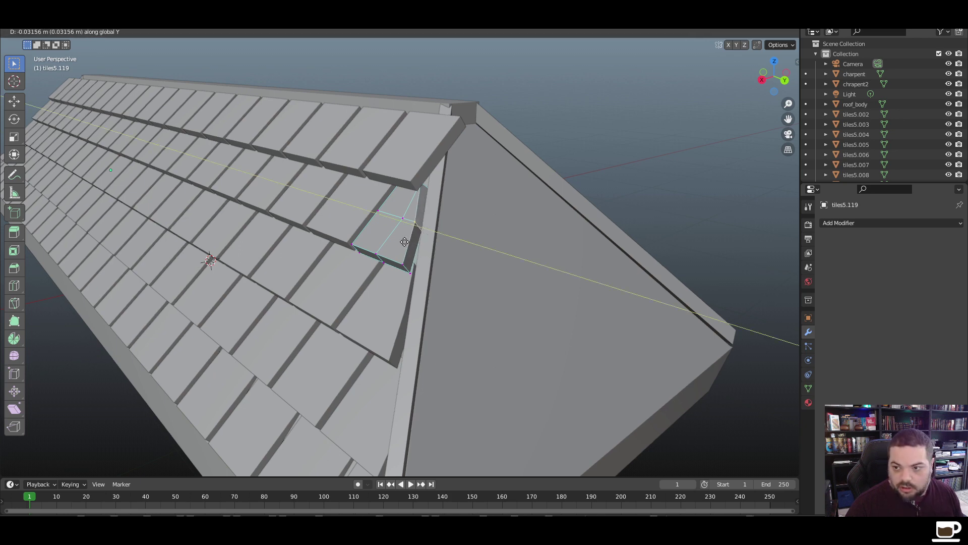
{"action": "left_click", "coordinate": [406, 242]}
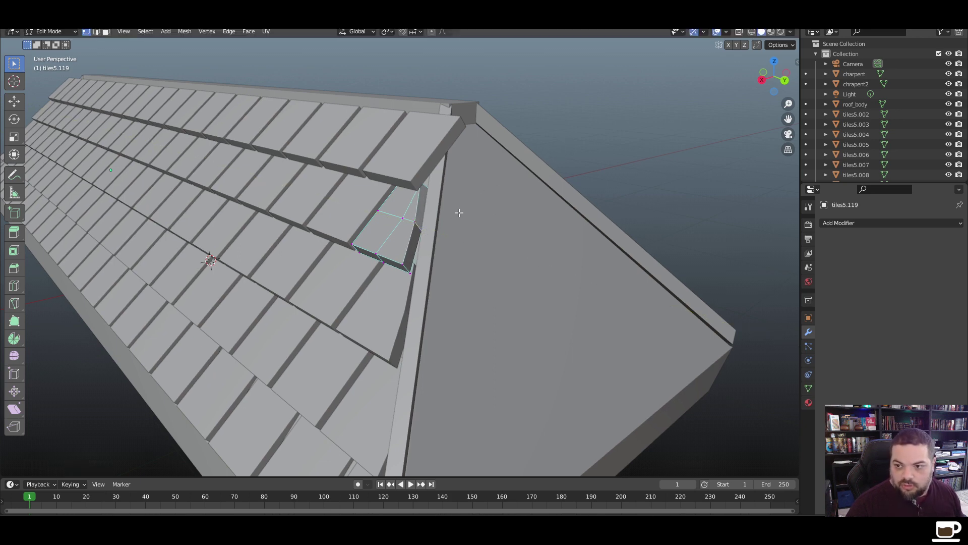
{"action": "key", "text": "Tab"}
Orbit around the gable and toggle Edit Mode to inspect the trimmed tile
{"action": "left_click", "coordinate": [572, 156]}
{"action": "middle_click_drag", "start_coordinate": [572, 156], "coordinate": [467, 227]}
{"action": "key", "text": "Tab"}
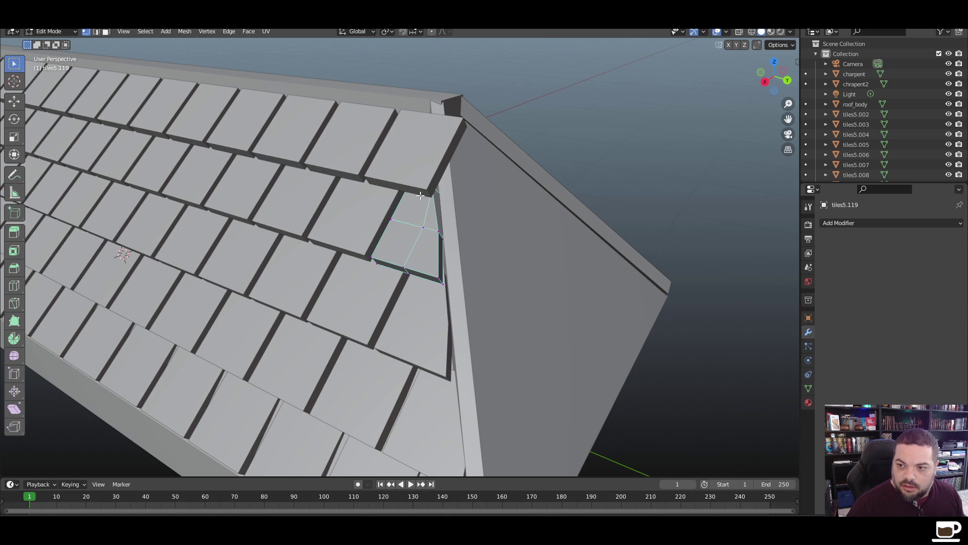
{"action": "key", "text": "Tab"}
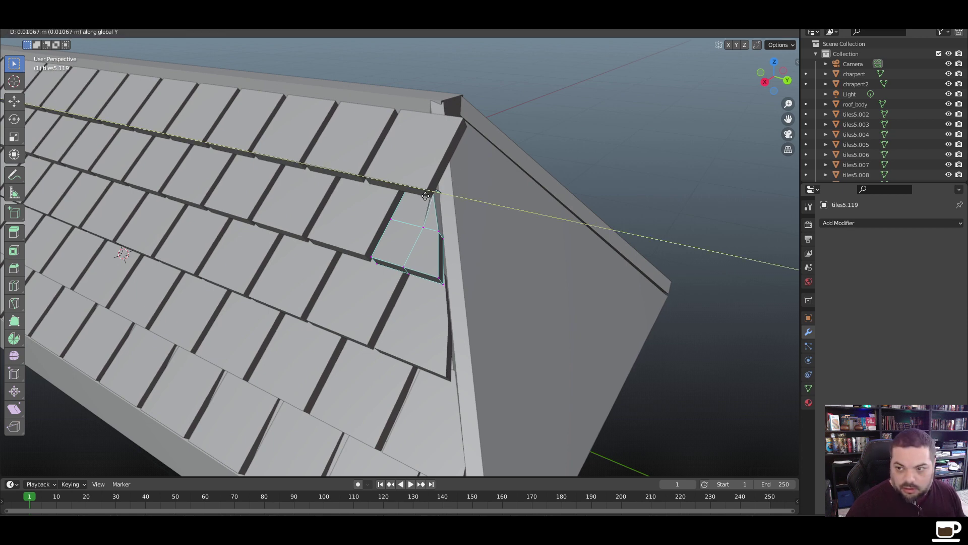
{"action": "key", "text": "Tab"}
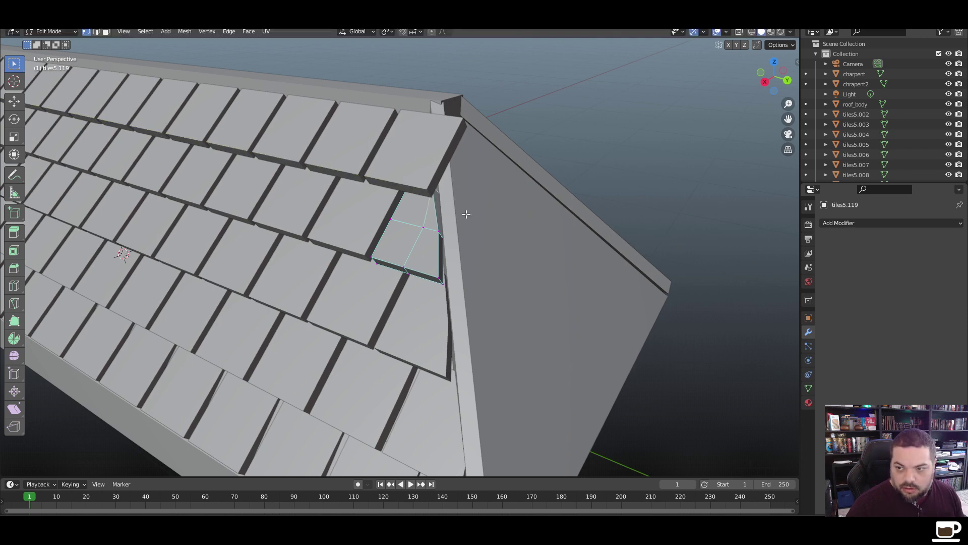
{"action": "key", "text": "Tab"}
Select the top edge tile at the ridge and add two perpendicular loop cuts
{"action": "left_click", "coordinate": [428, 145]}
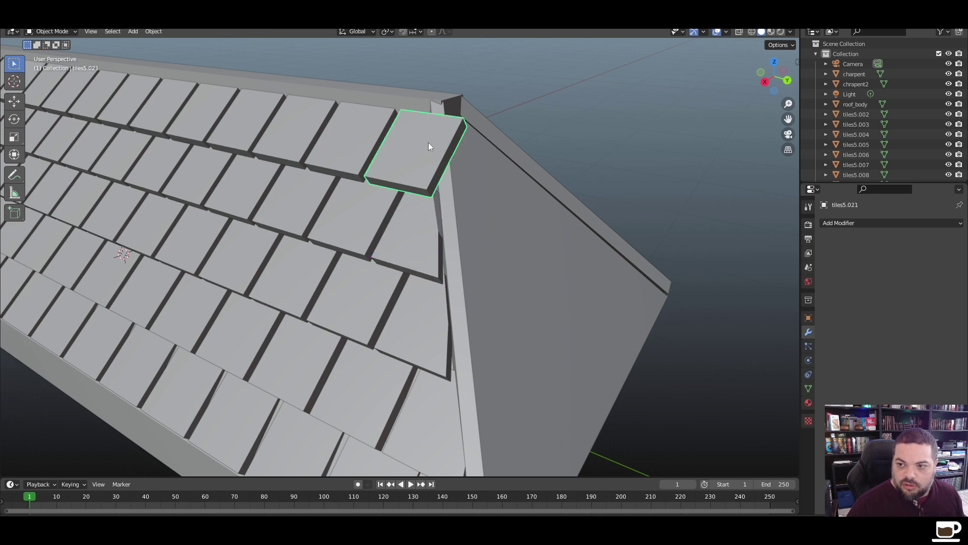
{"action": "key", "text": "Tab"}
{"action": "key", "text": "ctrl+r"}
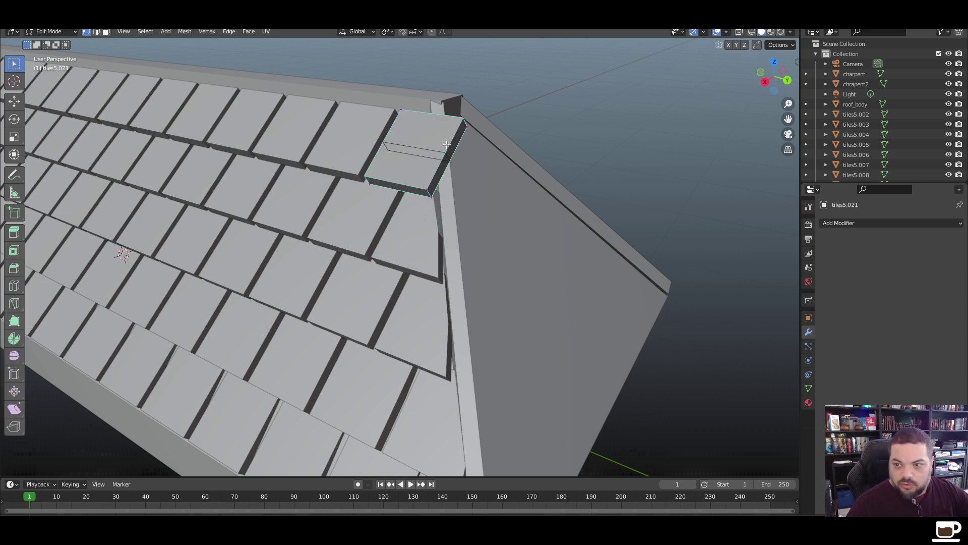
{"action": "left_click", "coordinate": [447, 145]}
{"action": "left_click", "coordinate": [447, 144]}
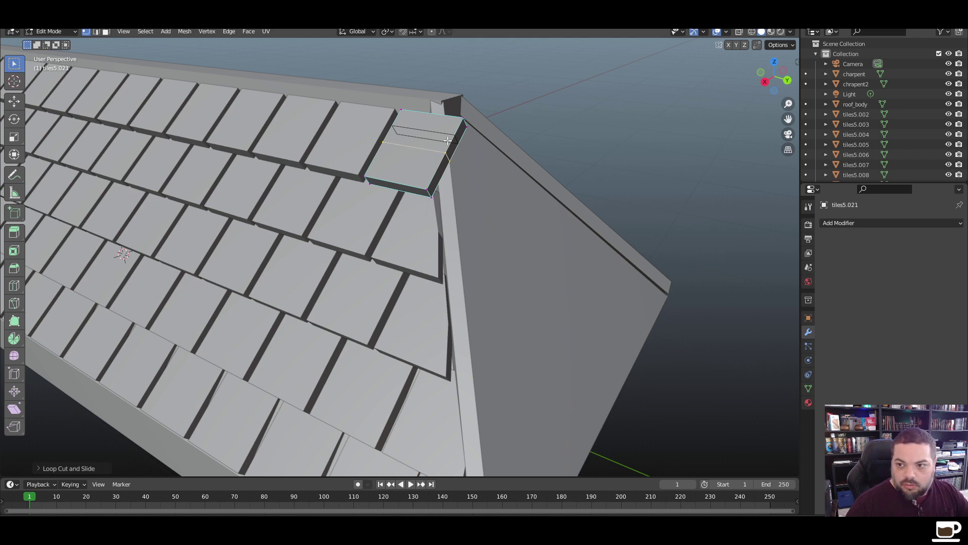
{"action": "key", "text": "ctrl+r"}
{"action": "left_click", "coordinate": [426, 117]}
{"action": "left_click", "coordinate": [425, 117]}
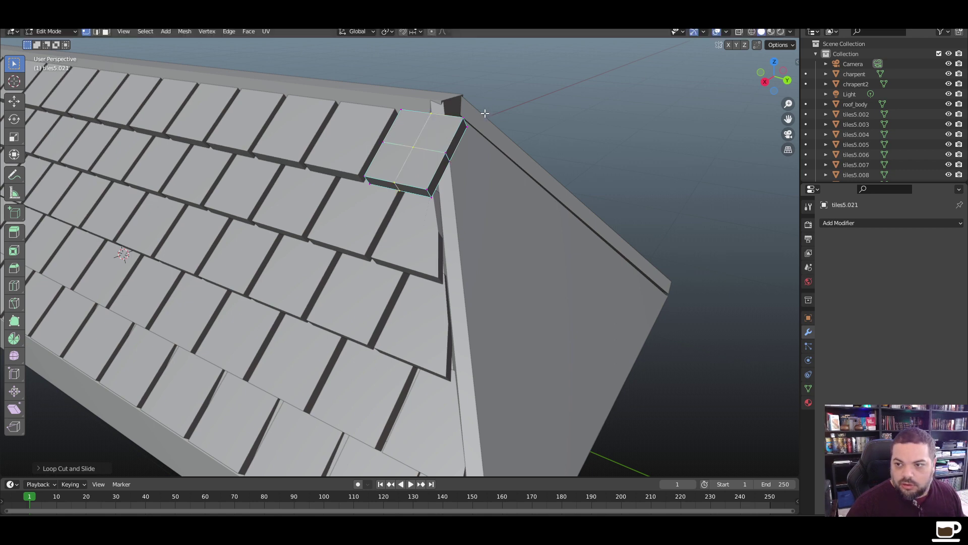
In wireframe view, slide the tile's ridge corner vertices along Y against the barge board
{"action": "left_click_drag", "start_coordinate": [489, 112], "coordinate": [452, 133]}
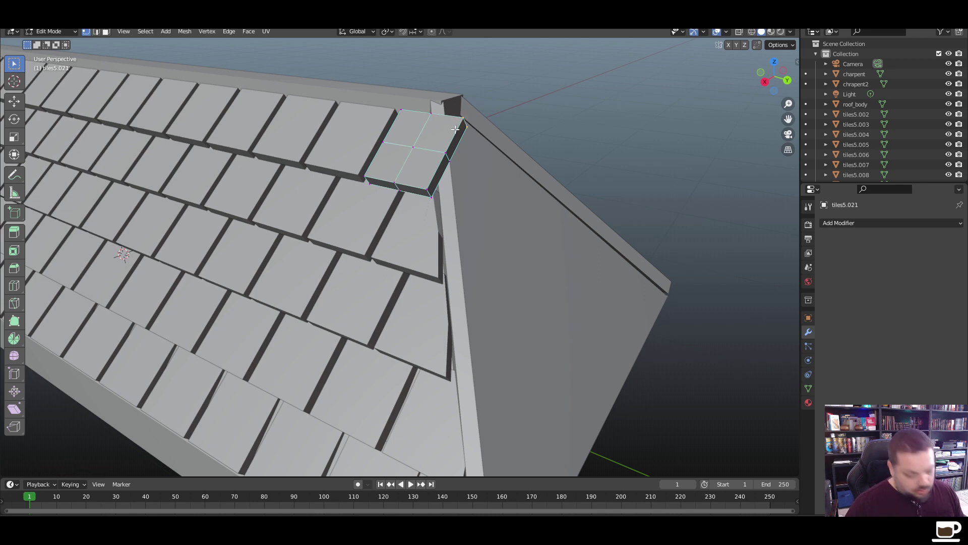
{"action": "key", "text": "g"}
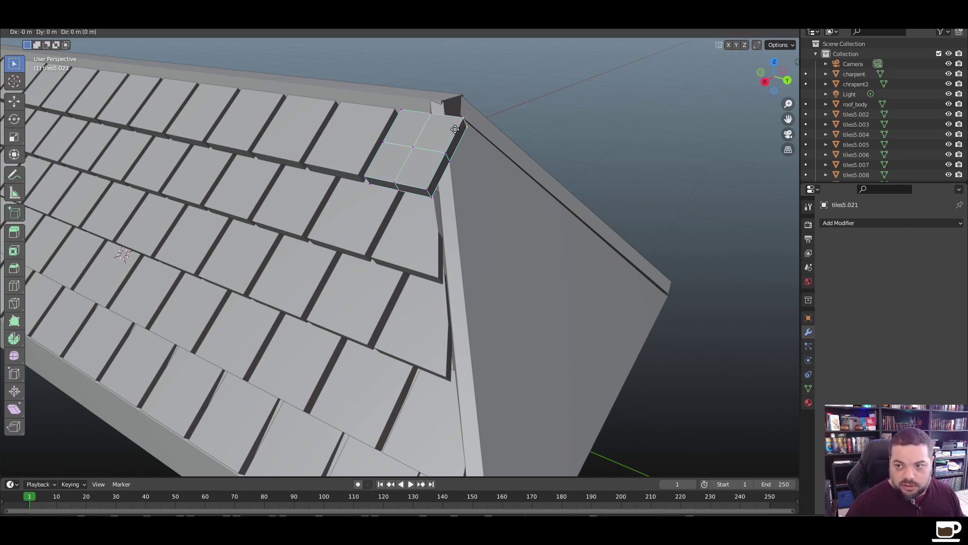
{"action": "key", "text": "y"}
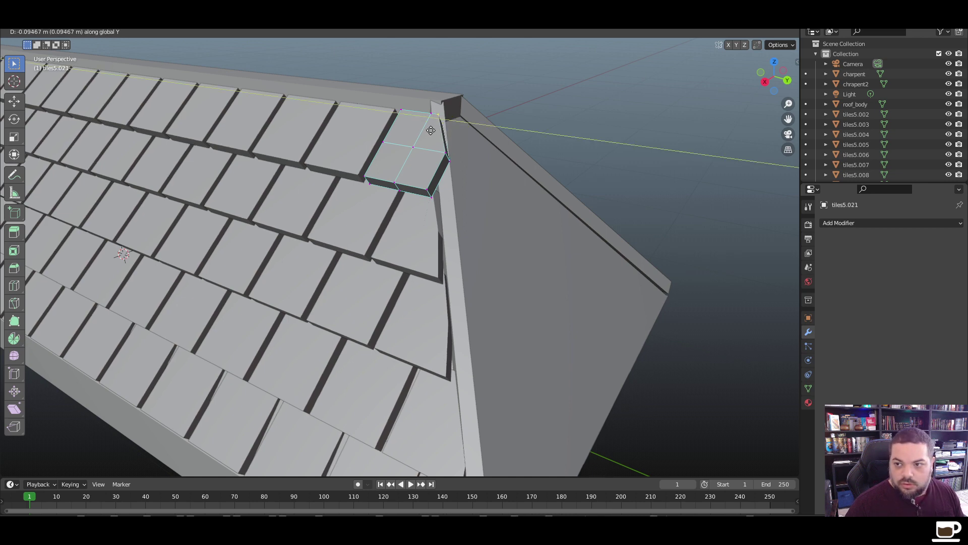
{"action": "left_click", "coordinate": [429, 130]}
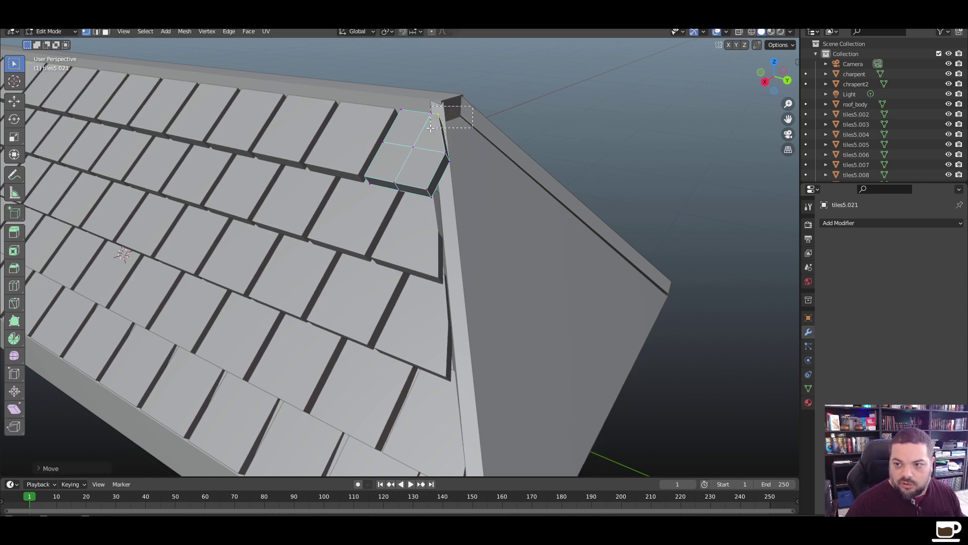
{"action": "key", "text": "z"}
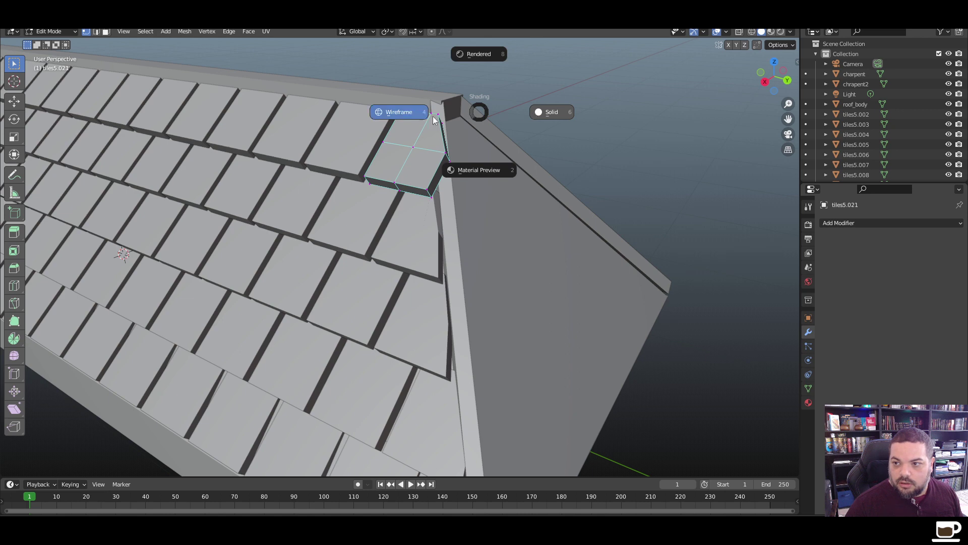
{"action": "left_click", "coordinate": [464, 113]}
{"action": "left_click", "coordinate": [429, 125]}
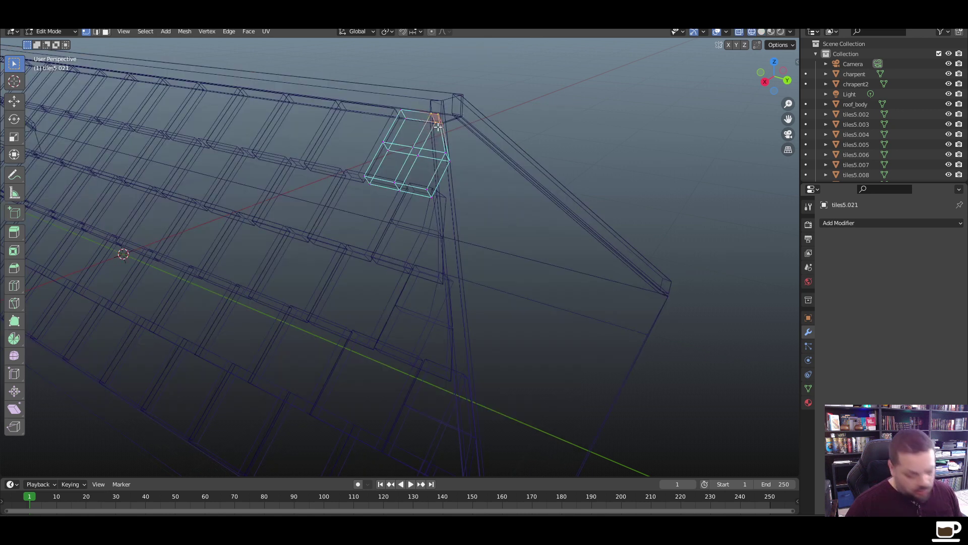
{"action": "key", "text": "g"}
{"action": "key", "text": "y"}
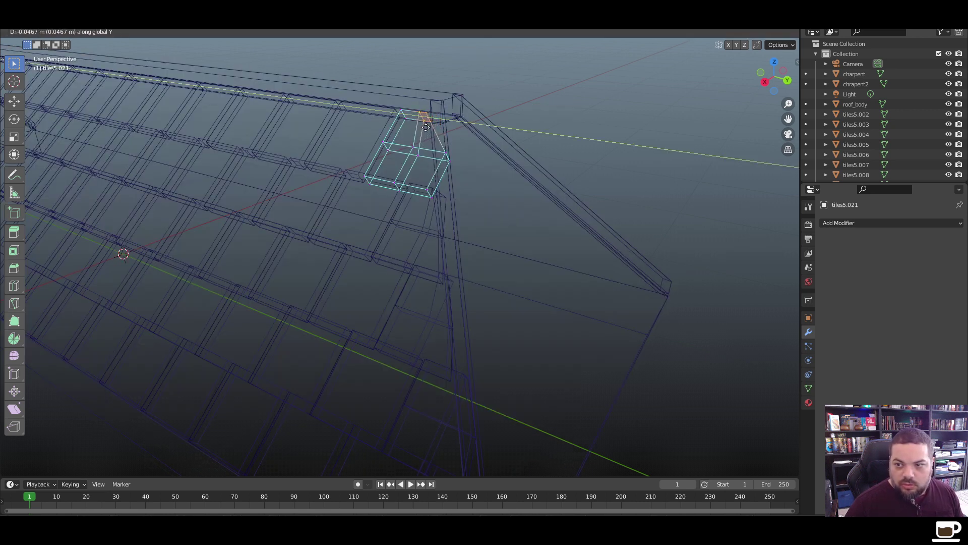
{"action": "left_click", "coordinate": [427, 127]}
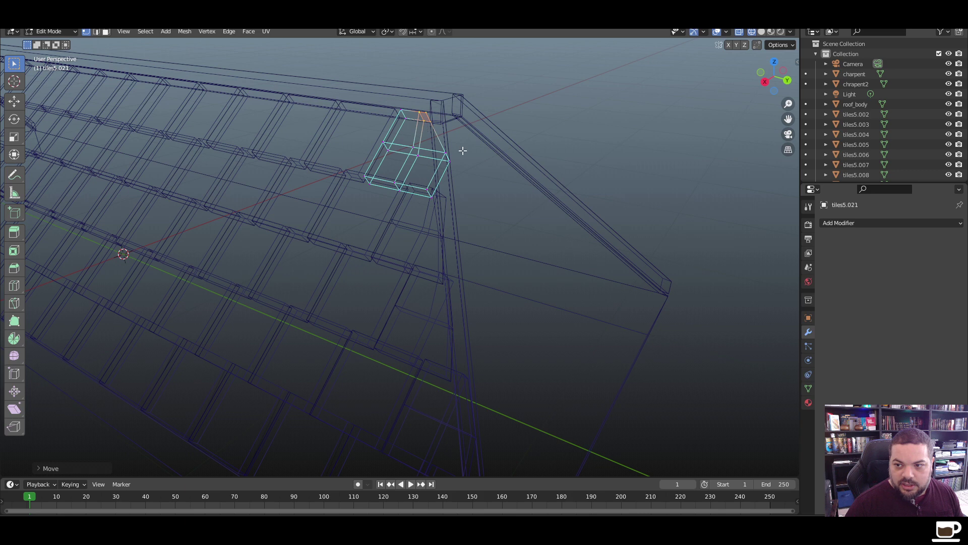
Pull the lower corner vertex along Y to the barge board, then return to solid shading
{"action": "left_click", "coordinate": [439, 166]}
{"action": "key", "text": "g"}
{"action": "key", "text": "y"}
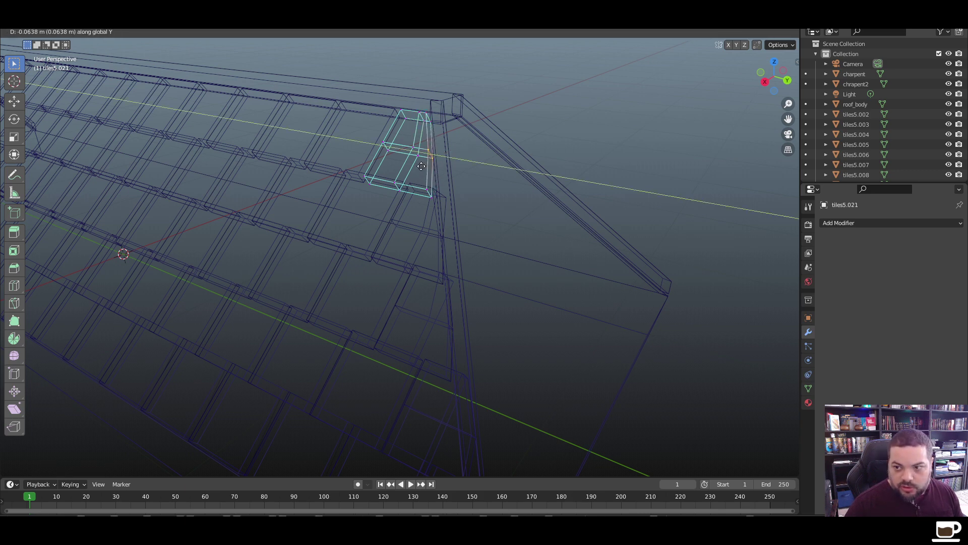
{"action": "left_click", "coordinate": [421, 166]}
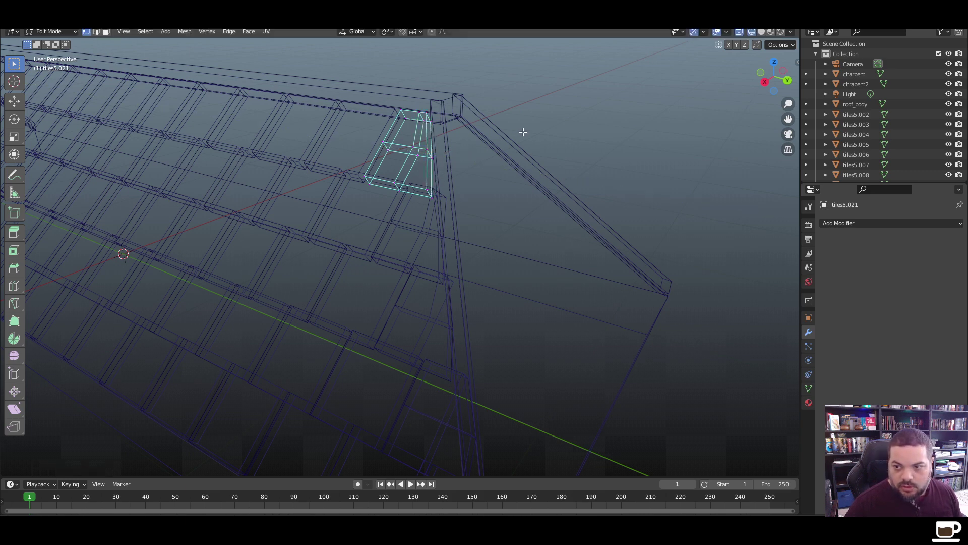
{"action": "key", "text": "Tab"}
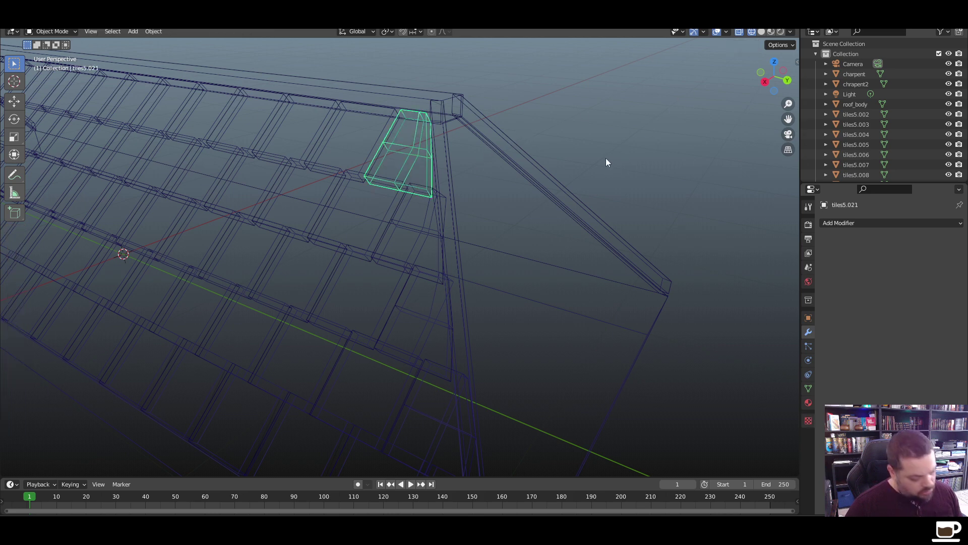
{"action": "key", "text": "z"}
{"action": "left_click", "coordinate": [657, 156]}
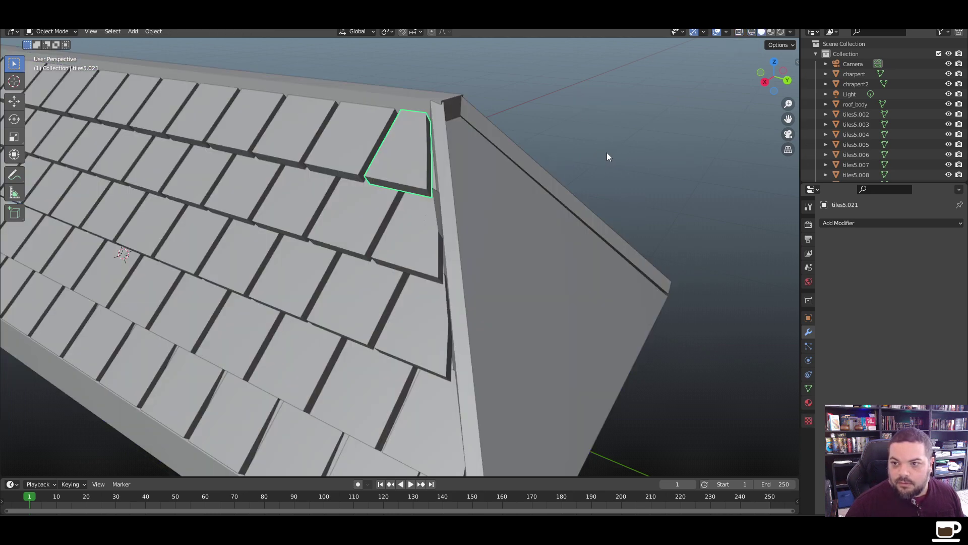
Reselect tile tiles5.119 and edit its mesh in wireframe view
{"action": "left_click", "coordinate": [570, 139]}
{"action": "scroll", "coordinate": [456, 276], "scroll_direction": "down", "scroll_amount": 5}
{"action": "scroll", "coordinate": [451, 277], "scroll_direction": "up", "scroll_amount": 3}
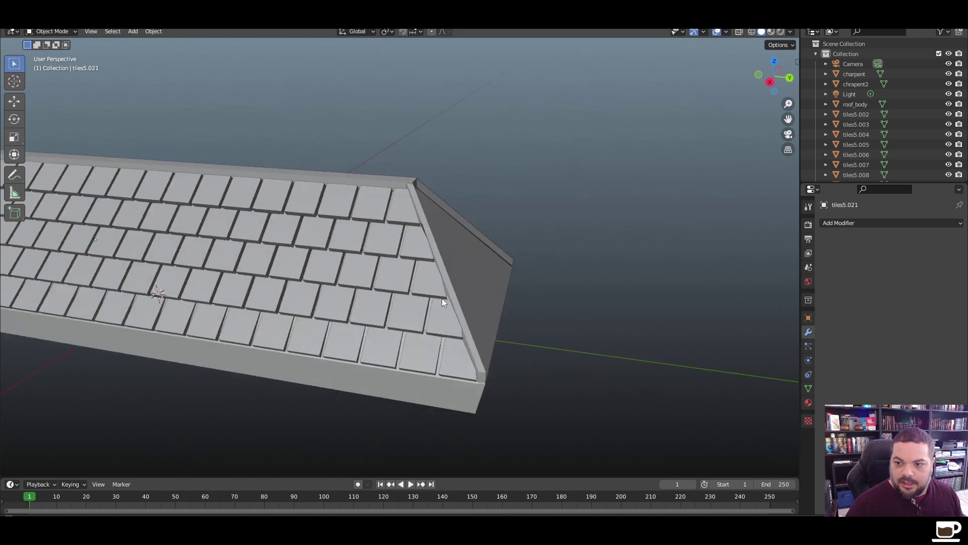
{"action": "middle_click_drag", "start_coordinate": [441, 301], "coordinate": [416, 236]}
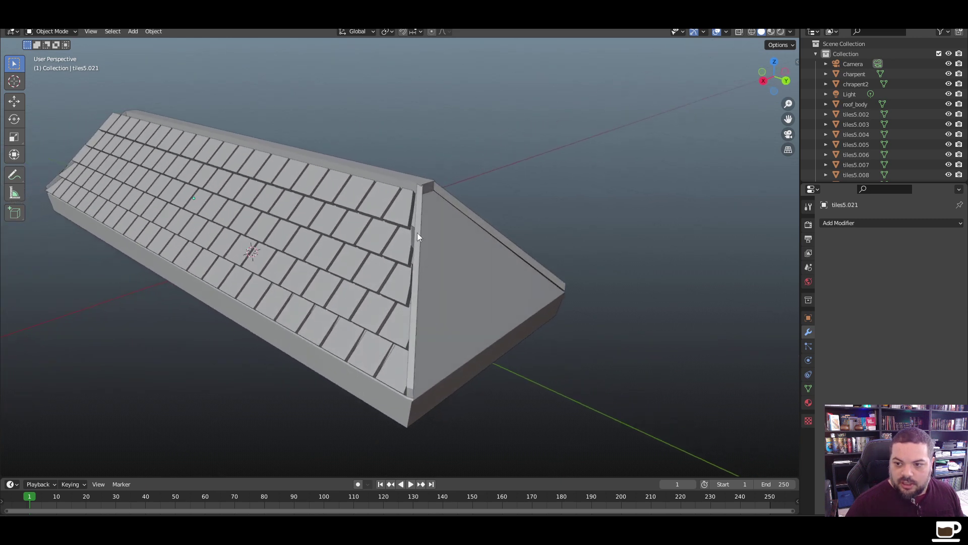
{"action": "scroll", "coordinate": [417, 232], "scroll_direction": "up", "scroll_amount": 3}
{"action": "left_click", "coordinate": [407, 238]}
{"action": "key", "text": "Tab"}
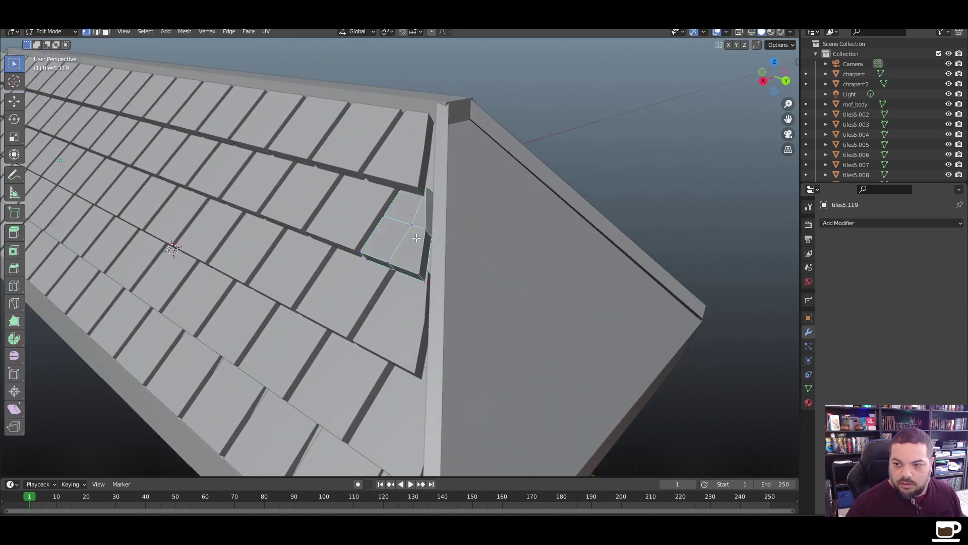
{"action": "key", "text": "z"}
{"action": "left_click", "coordinate": [436, 211]}
{"action": "scroll", "coordinate": [438, 220], "scroll_direction": "up", "scroll_amount": 3}
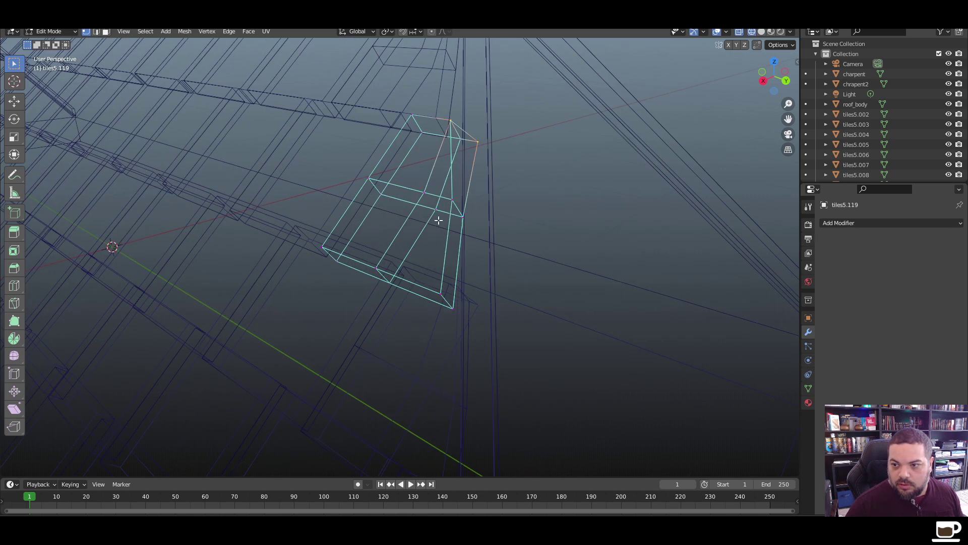
{"action": "middle_click_drag", "start_coordinate": [439, 220], "coordinate": [457, 179]}
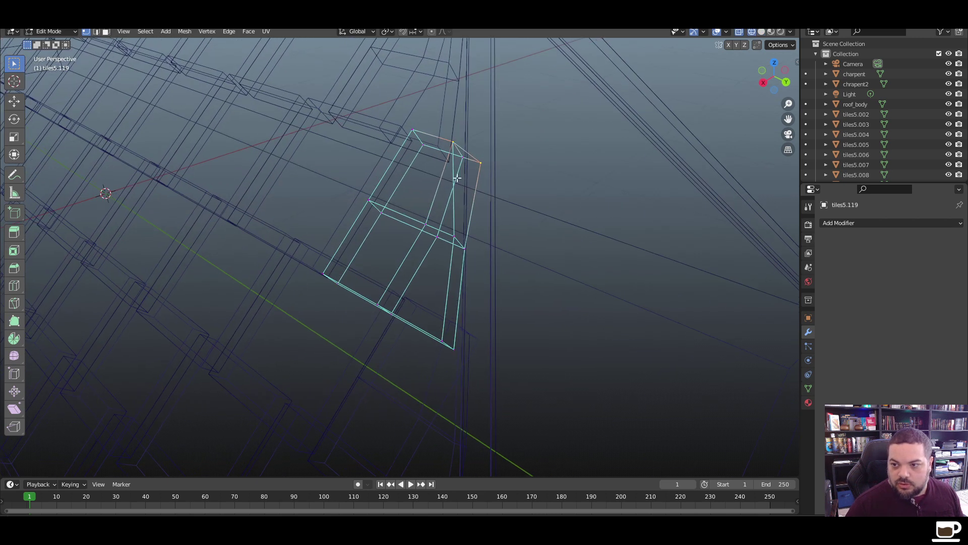
Slide the tile's short top edge along Y and nudge its right-side edge inward
{"action": "left_click_drag", "start_coordinate": [457, 150], "coordinate": [497, 168]}
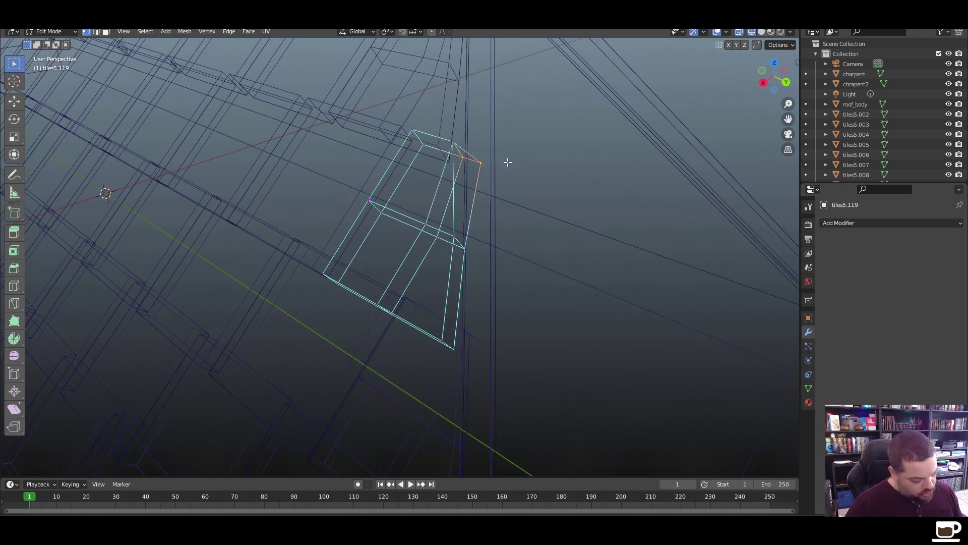
{"action": "key", "text": "g"}
{"action": "key", "text": "y"}
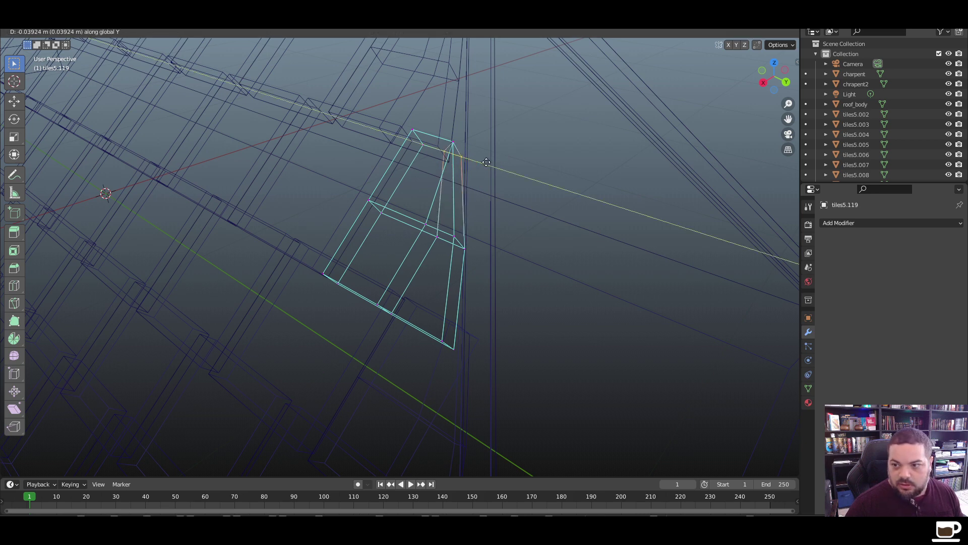
{"action": "left_click", "coordinate": [489, 170]}
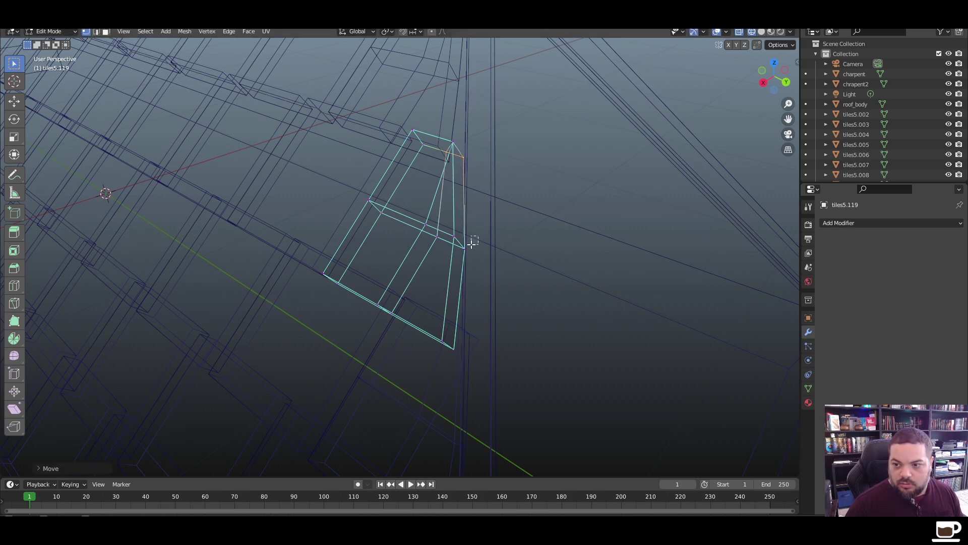
{"action": "mouse_move", "coordinate": [473, 236]}
{"action": "left_mouse_down"}
{"action": "mouse_move", "coordinate": [447, 255]}
{"action": "mouse_move", "coordinate": [453, 251]}
{"action": "left_mouse_up"}
{"action": "key", "text": "g"}
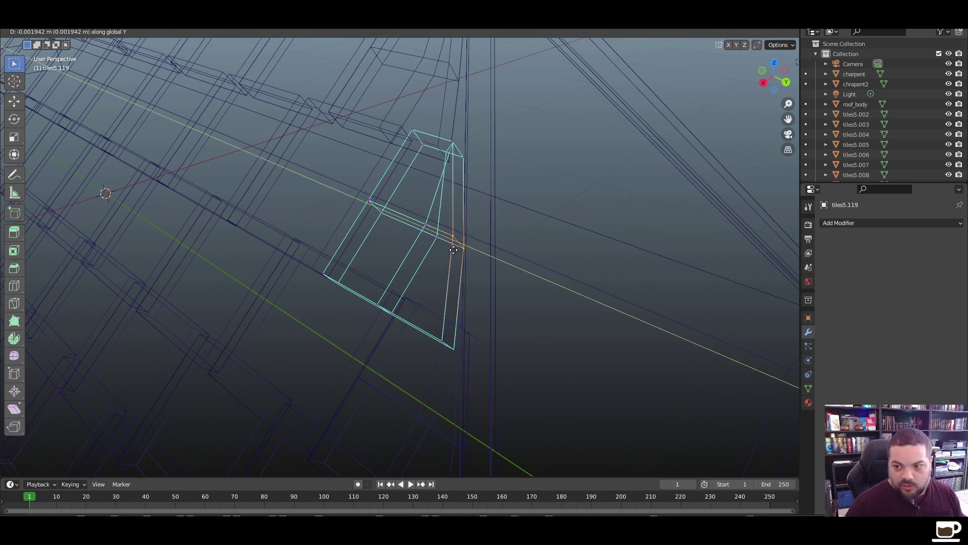
{"action": "left_click", "coordinate": [451, 250]}
Move the top corner vertex along Y flush, then go back to solid shading in Object Mode
{"action": "left_click", "coordinate": [543, 192]}
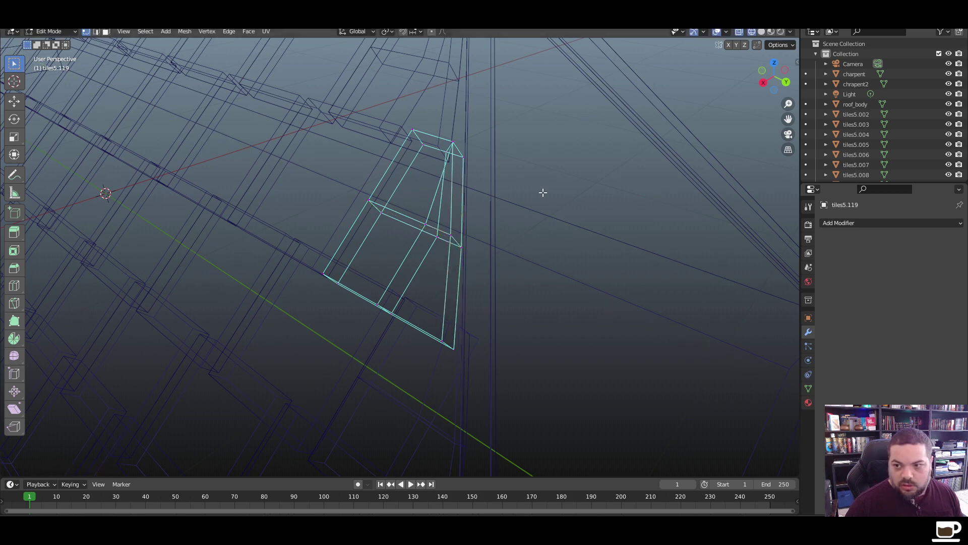
{"action": "scroll", "coordinate": [474, 179], "scroll_direction": "up", "scroll_amount": 6}
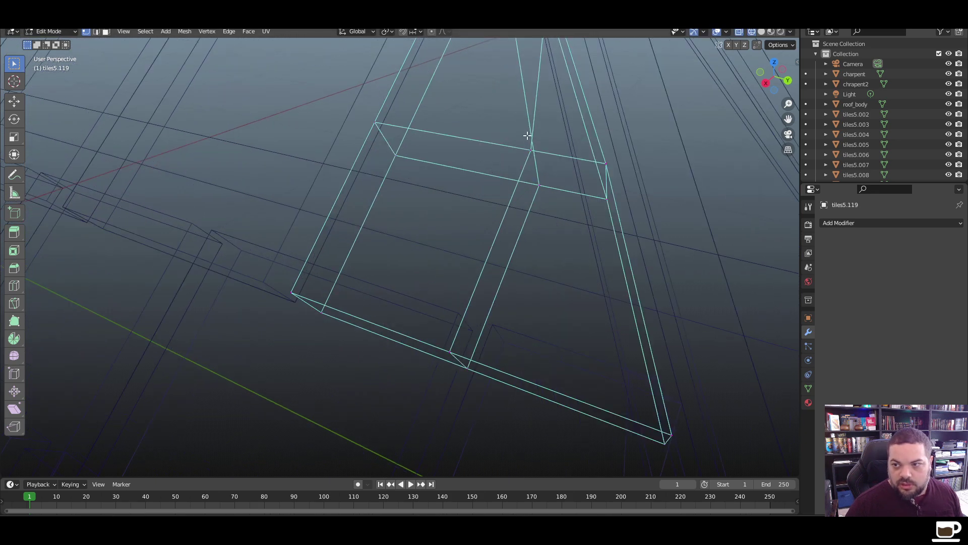
{"action": "middle_click_drag", "start_coordinate": [499, 183], "coordinate": [468, 230]}
{"action": "left_click", "coordinate": [433, 166]}
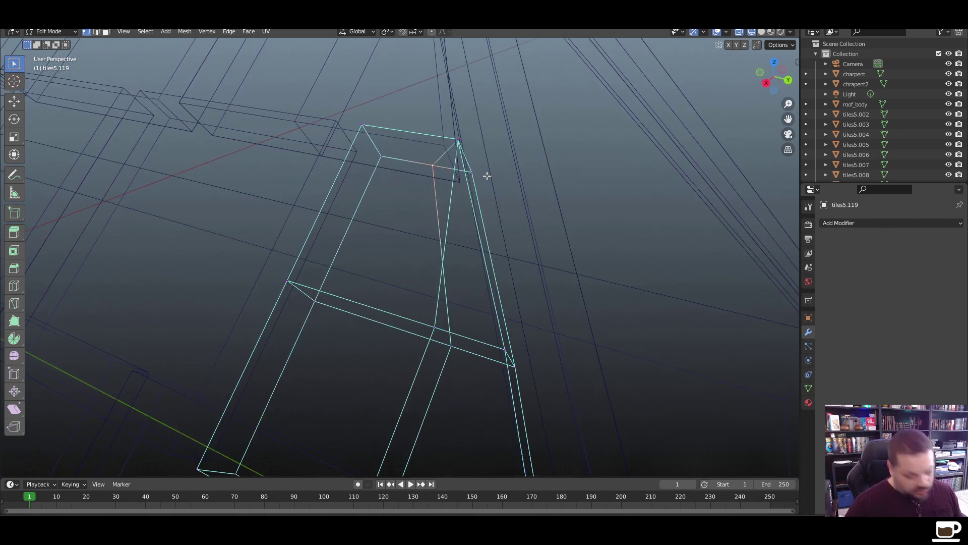
{"action": "key", "text": "g"}
{"action": "key", "text": "y"}
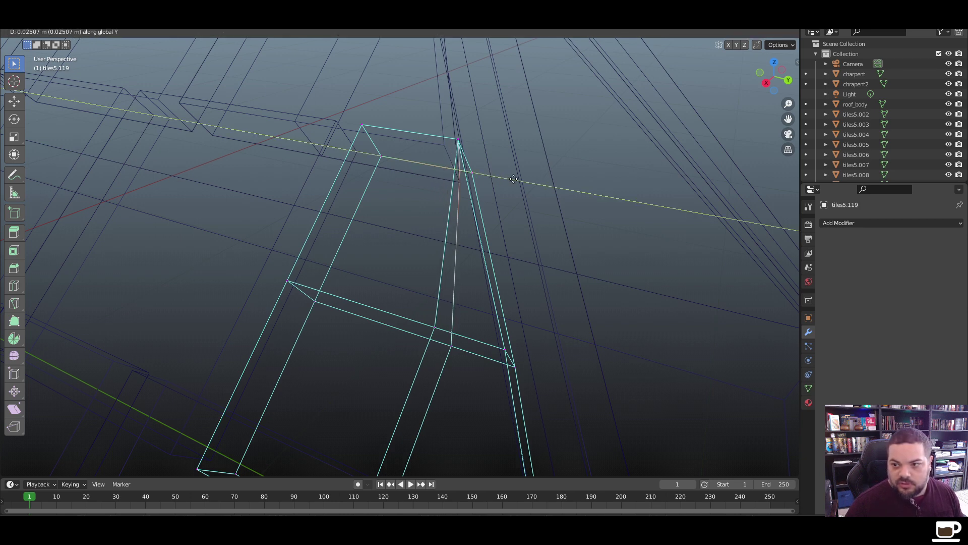
{"action": "left_click", "coordinate": [516, 178]}
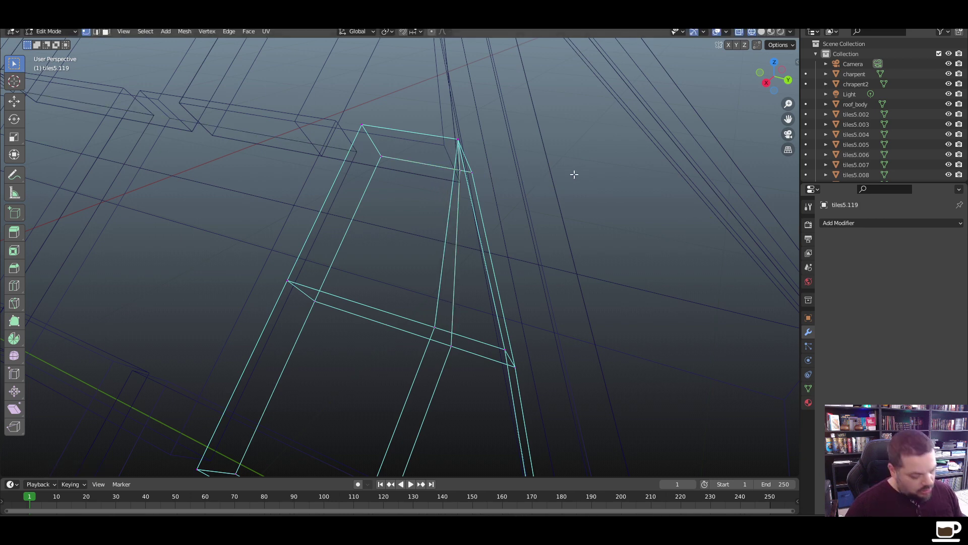
{"action": "key", "text": "z"}
{"action": "left_click", "coordinate": [635, 175]}
{"action": "key", "text": "Tab"}
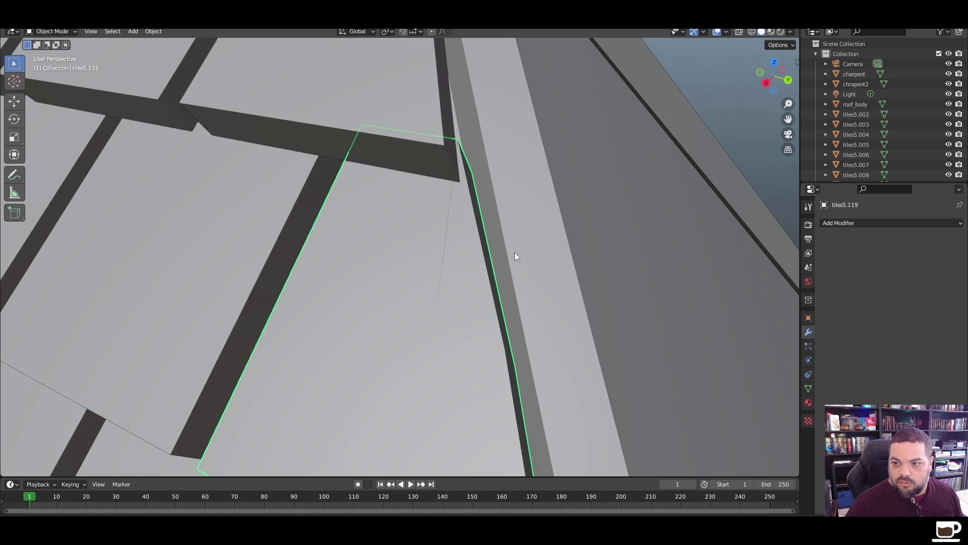
Select the lower gable tile tiles5.071 and edit its mesh in wireframe view
{"action": "scroll", "coordinate": [514, 255], "scroll_direction": "down", "scroll_amount": 5}
{"action": "key", "text": "alt+a"}
{"action": "scroll", "coordinate": [433, 299], "scroll_direction": "down", "scroll_amount": 3}
{"action": "scroll", "coordinate": [395, 322], "scroll_direction": "up", "scroll_amount": 3}
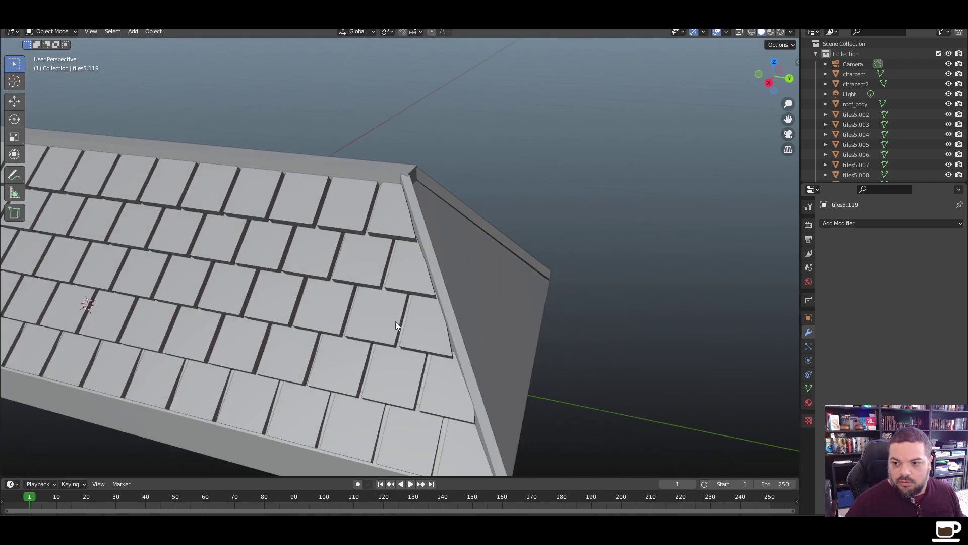
{"action": "mouse_move", "coordinate": [396, 322]}
{"action": "middle_mouse_down"}
{"action": "mouse_move", "coordinate": [438, 316]}
{"action": "mouse_move", "coordinate": [405, 323]}
{"action": "middle_mouse_up"}
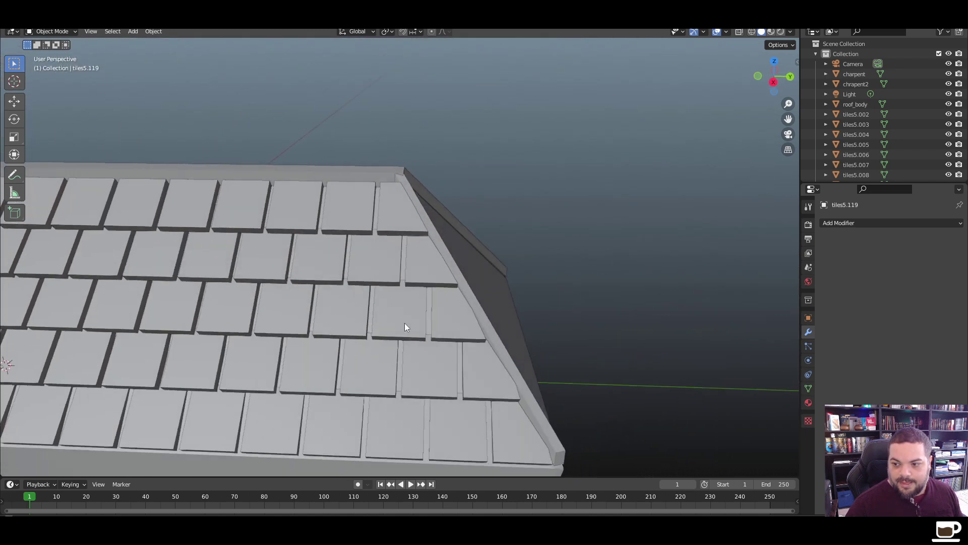
{"action": "middle_click_drag", "start_coordinate": [528, 395], "coordinate": [407, 336]}
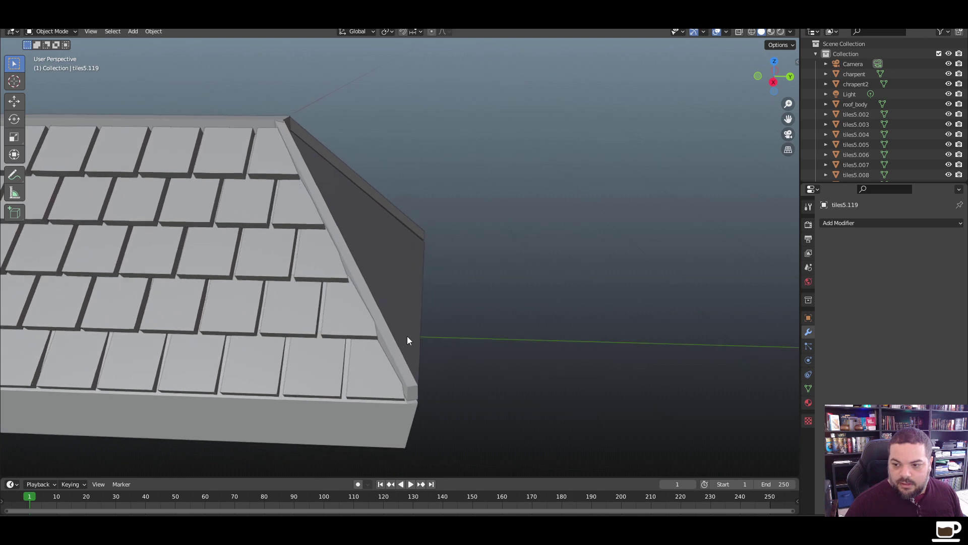
{"action": "left_click", "coordinate": [367, 327]}
{"action": "key", "text": "Tab"}
{"action": "scroll", "coordinate": [386, 351], "scroll_direction": "up", "scroll_amount": 4}
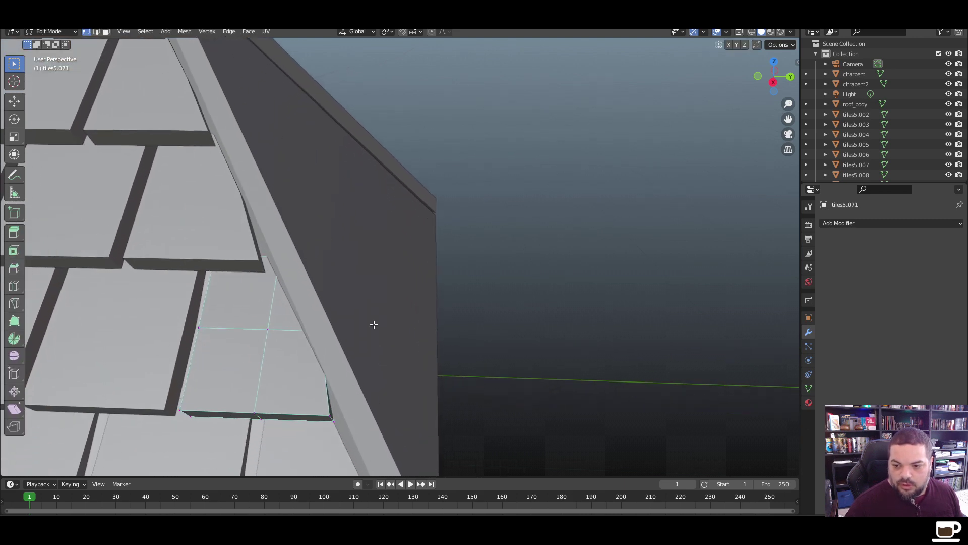
{"action": "middle_click_drag", "start_coordinate": [374, 324], "coordinate": [370, 328]}
{"action": "key", "text": "z"}
{"action": "left_click", "coordinate": [316, 327]}
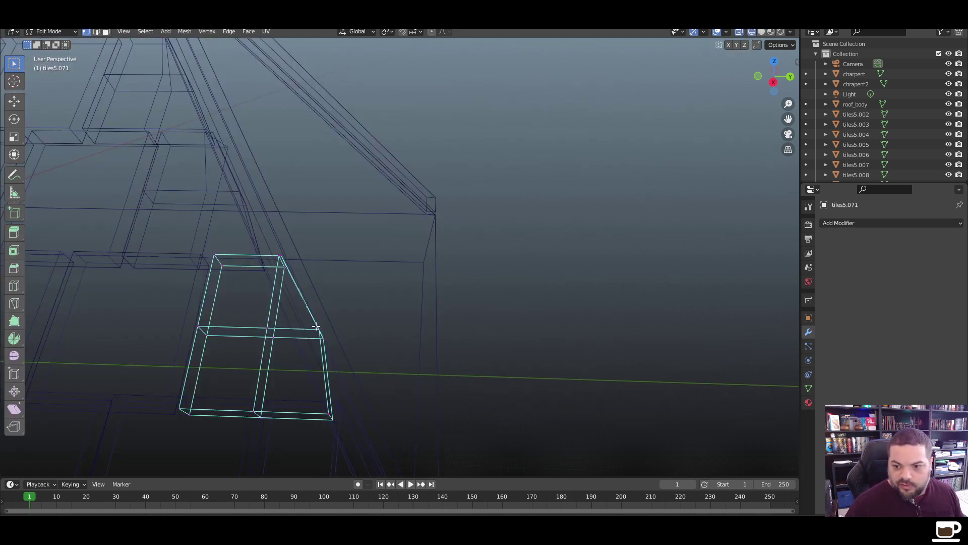
Slide the outer corner and top vertices along Y, then check the fit in solid shading
{"action": "left_click", "coordinate": [311, 342]}
{"action": "key", "text": "g"}
{"action": "key", "text": "y"}
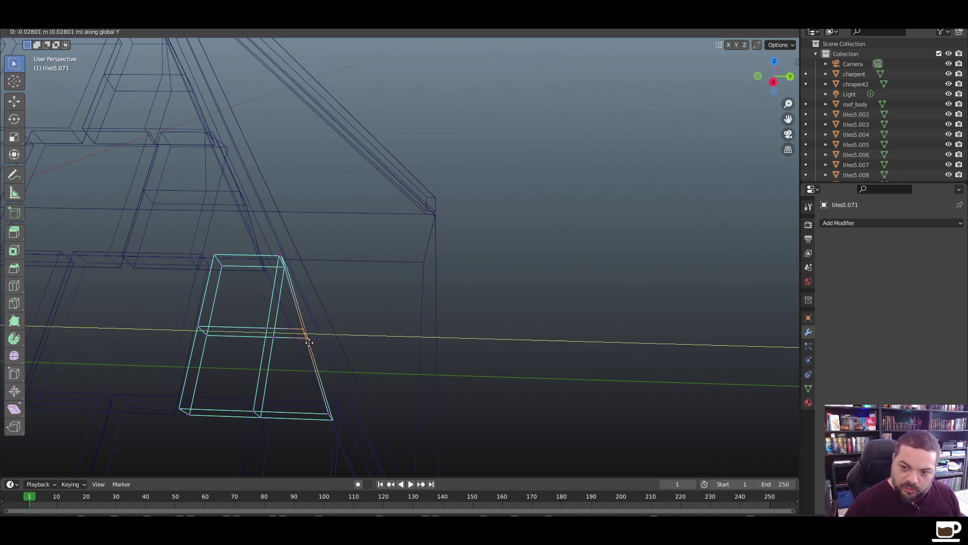
{"action": "left_click", "coordinate": [307, 343]}
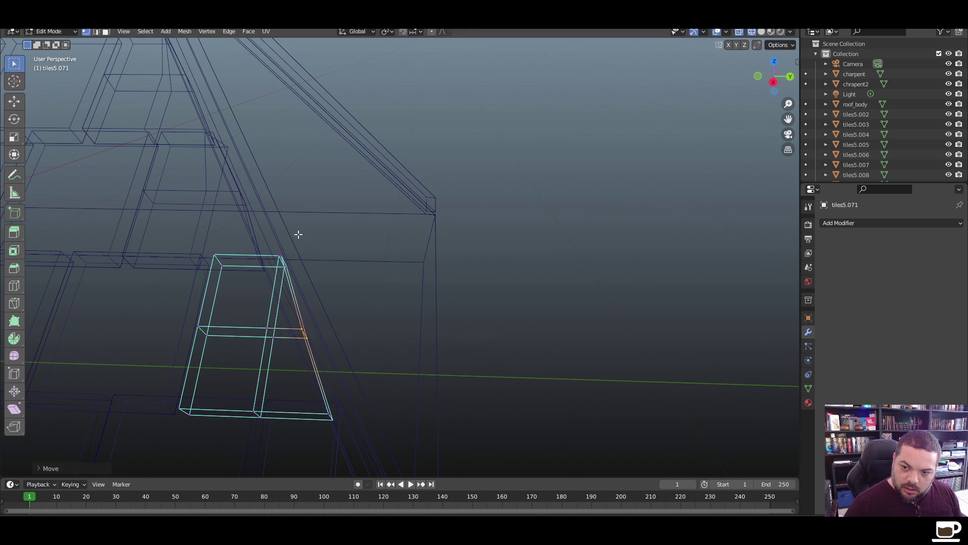
{"action": "left_click", "coordinate": [277, 281]}
{"action": "key", "text": "g"}
{"action": "key", "text": "y"}
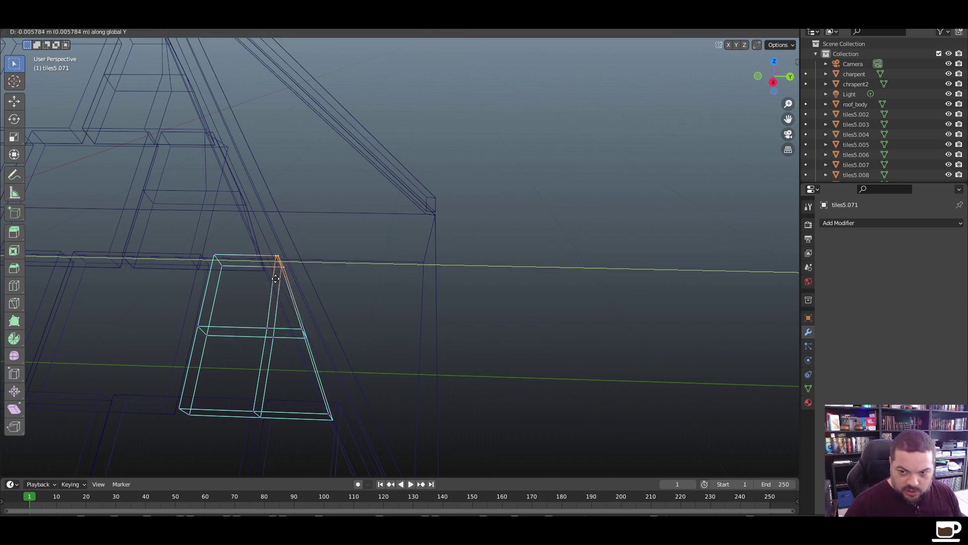
{"action": "left_click", "coordinate": [273, 279]}
{"action": "key", "text": "z"}
{"action": "left_click", "coordinate": [344, 277]}
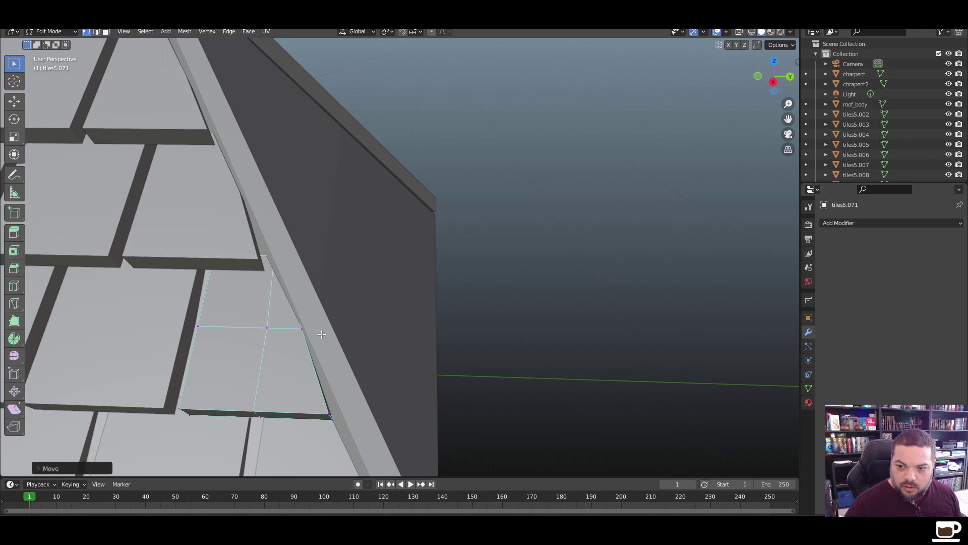
Readjust the vertex and top edge along Y flush with the barge board, ending in solid Object Mode
{"action": "middle_click_drag", "start_coordinate": [321, 334], "coordinate": [306, 340]}
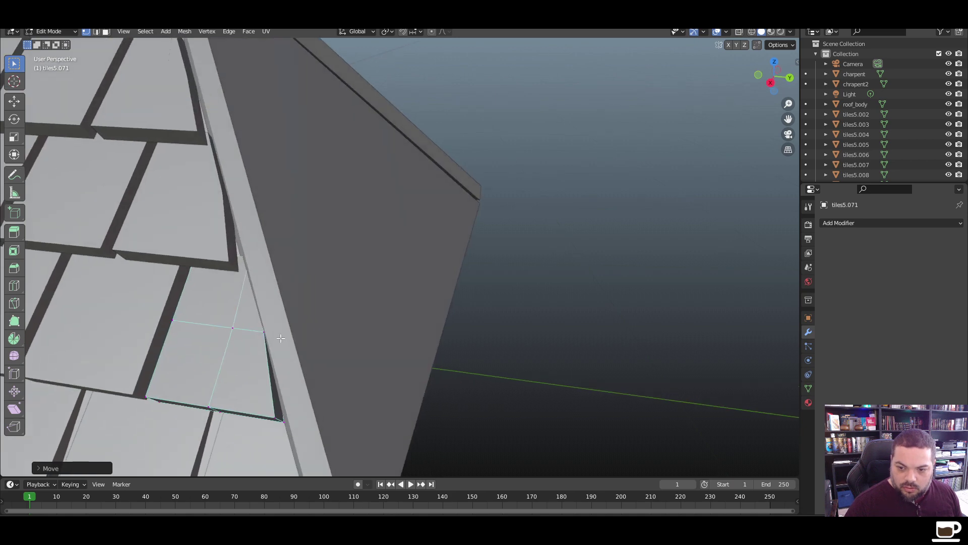
{"action": "key", "text": "z"}
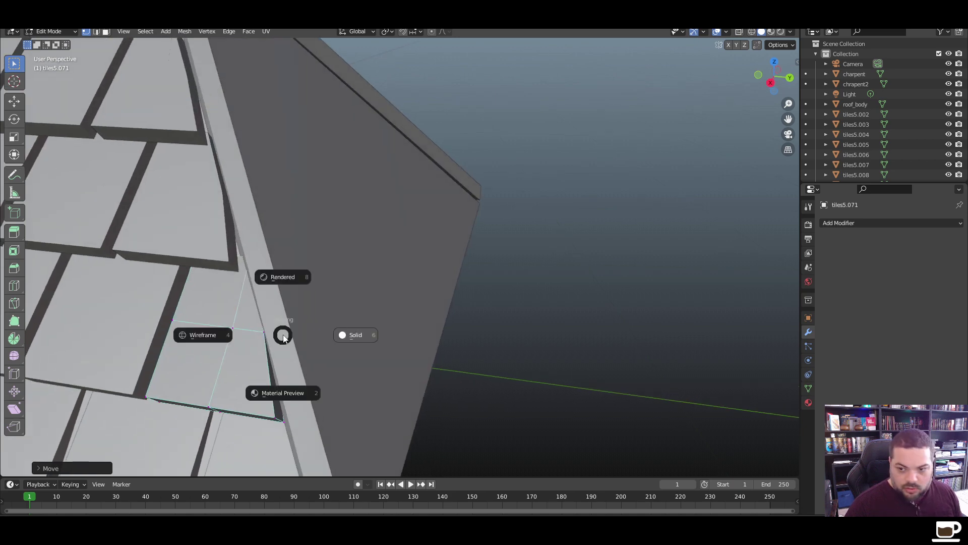
{"action": "left_click", "coordinate": [223, 336]}
{"action": "key", "text": "g"}
{"action": "key", "text": "y"}
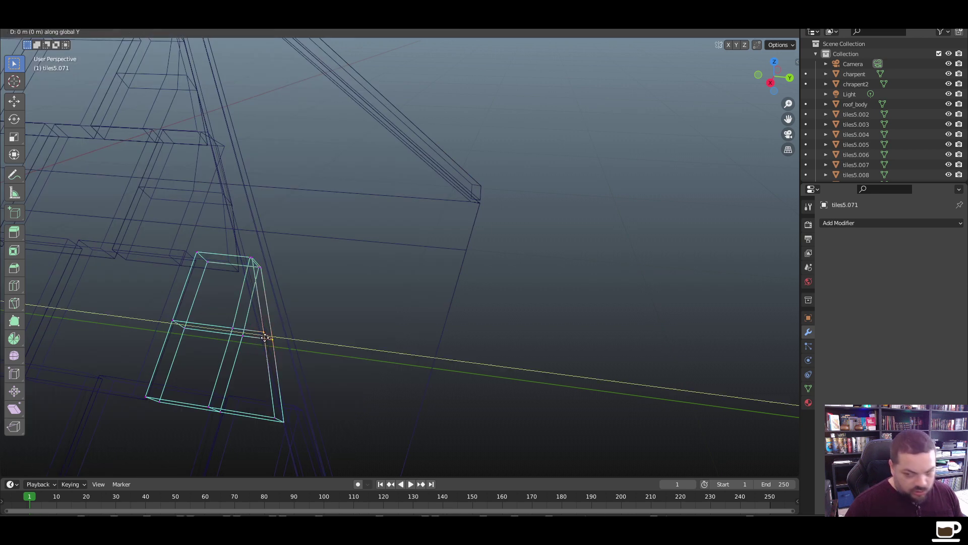
{"action": "left_click", "coordinate": [259, 339]}
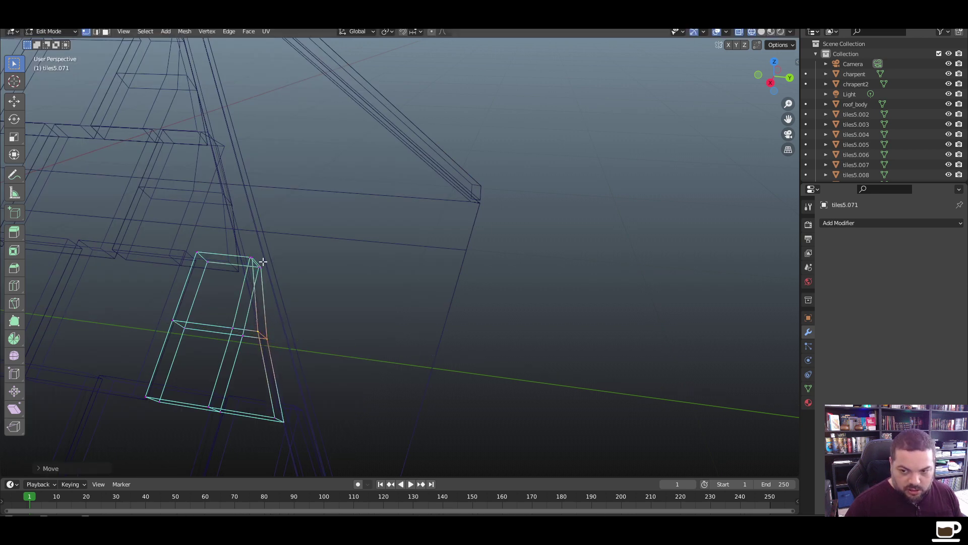
{"action": "left_click_drag", "start_coordinate": [267, 254], "coordinate": [236, 275]}
{"action": "key", "text": "g"}
{"action": "key", "text": "y"}
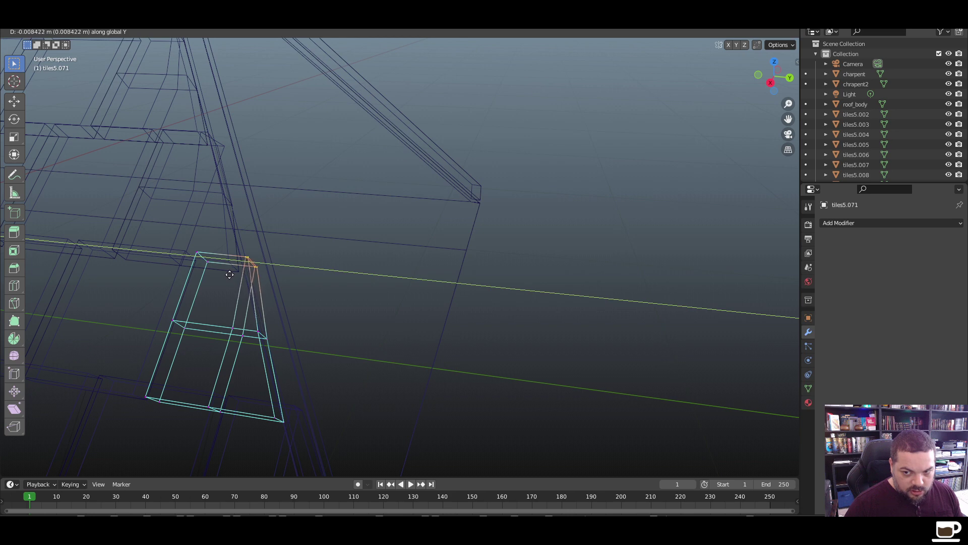
{"action": "left_click", "coordinate": [228, 276]}
{"action": "key", "text": "Tab"}
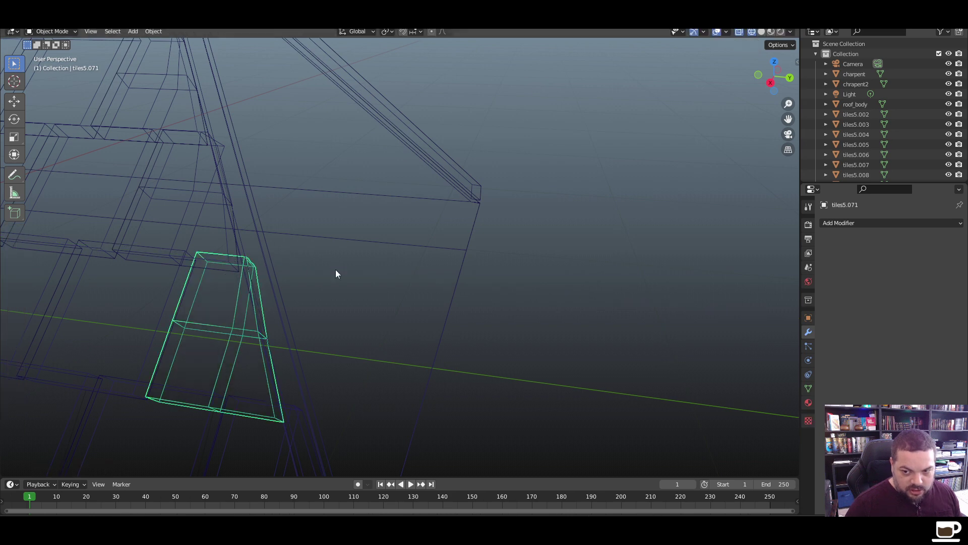
{"action": "key", "text": "z"}
{"action": "left_click", "coordinate": [395, 271]}
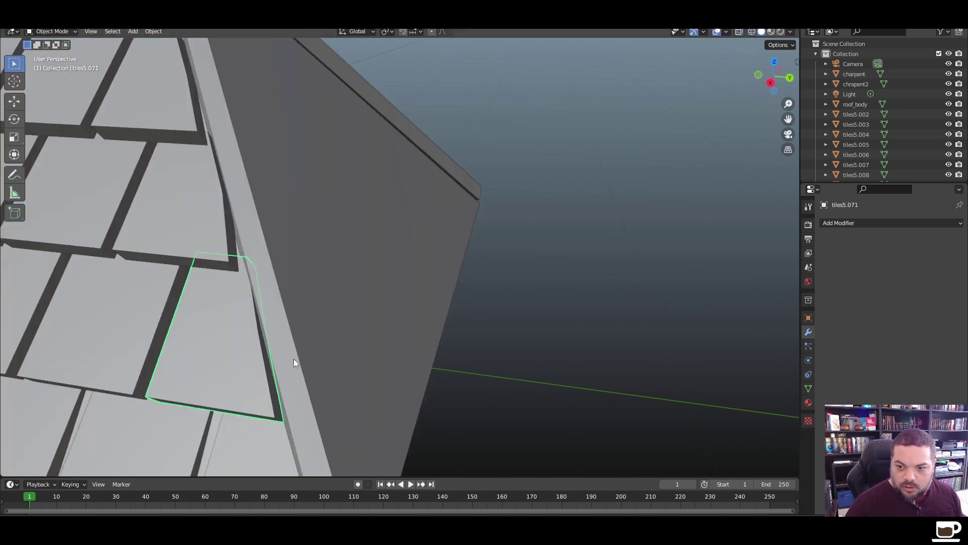
Orbit out to view the whole tiled roof and select the top gable-end tile tiles5.002
{"action": "left_click", "coordinate": [509, 338]}
{"action": "scroll", "coordinate": [301, 386], "scroll_direction": "down", "scroll_amount": 2}
{"action": "scroll", "coordinate": [302, 387], "scroll_direction": "down", "scroll_amount": 2}
{"action": "mouse_move", "coordinate": [307, 395]}
{"action": "middle_mouse_down"}
{"action": "mouse_move", "coordinate": [330, 386]}
{"action": "mouse_move", "coordinate": [312, 378]}
{"action": "middle_mouse_up"}
{"action": "scroll", "coordinate": [300, 332], "scroll_direction": "up", "scroll_amount": 2}
{"action": "middle_click_drag", "start_coordinate": [301, 337], "coordinate": [378, 258]}
{"action": "scroll", "coordinate": [354, 318], "scroll_direction": "up", "scroll_amount": 1}
{"action": "scroll", "coordinate": [404, 316], "scroll_direction": "down", "scroll_amount": 3}
{"action": "scroll", "coordinate": [379, 259], "scroll_direction": "up", "scroll_amount": 4}
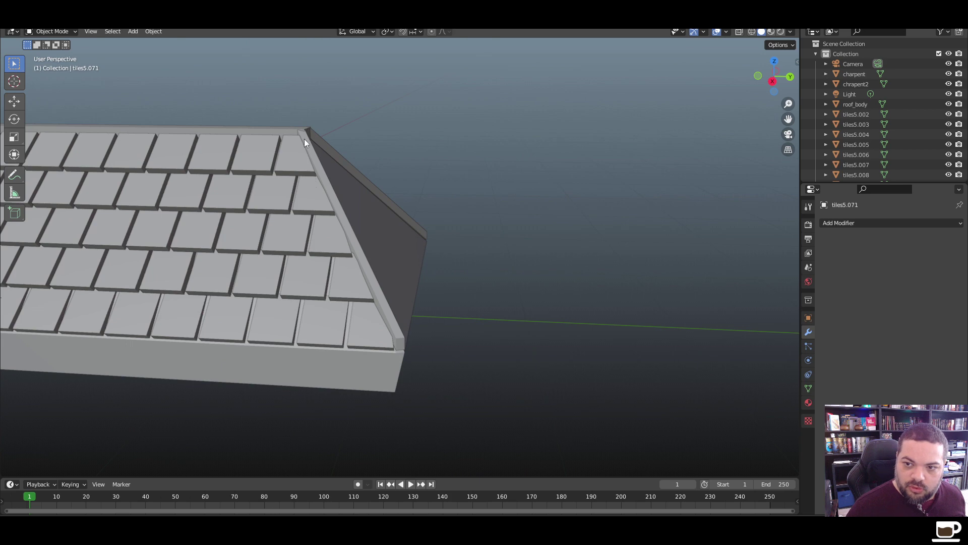
{"action": "scroll", "coordinate": [247, 313], "scroll_direction": "down", "scroll_amount": 3}
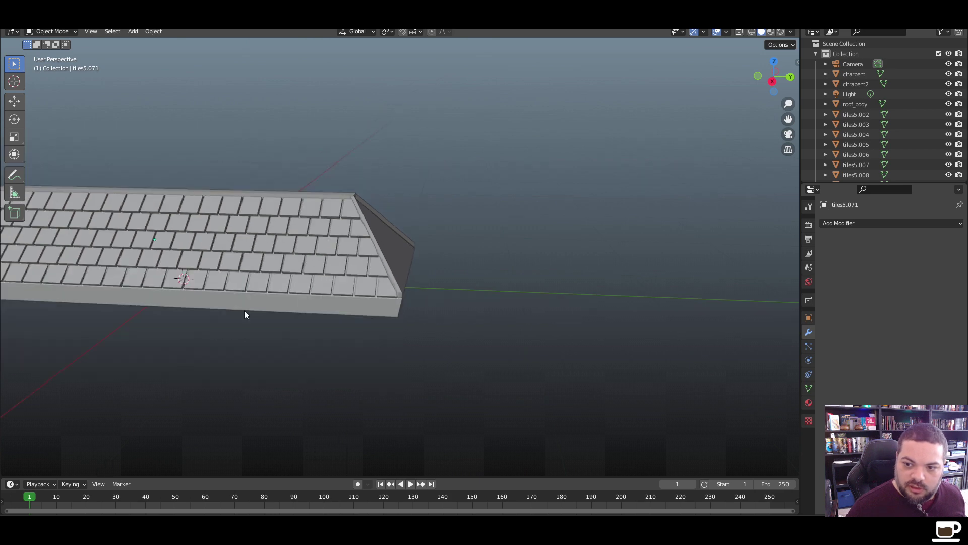
{"action": "middle_click_drag", "start_coordinate": [116, 286], "coordinate": [358, 253]}
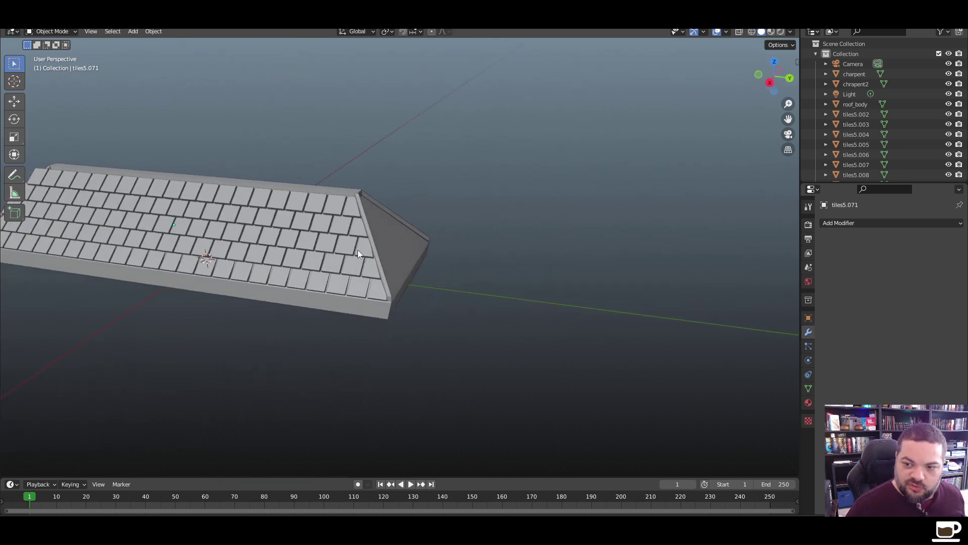
{"action": "scroll", "coordinate": [110, 360], "scroll_direction": "down", "scroll_amount": 2}
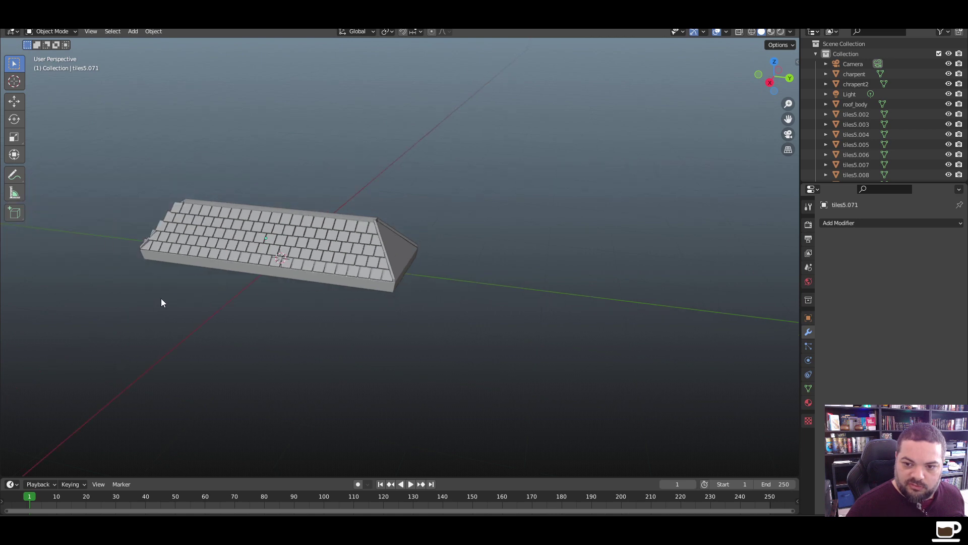
{"action": "scroll", "coordinate": [160, 309], "scroll_direction": "up", "scroll_amount": 3}
{"action": "middle_click_drag", "start_coordinate": [94, 318], "coordinate": [251, 301]}
{"action": "scroll", "coordinate": [225, 302], "scroll_direction": "up", "scroll_amount": 2}
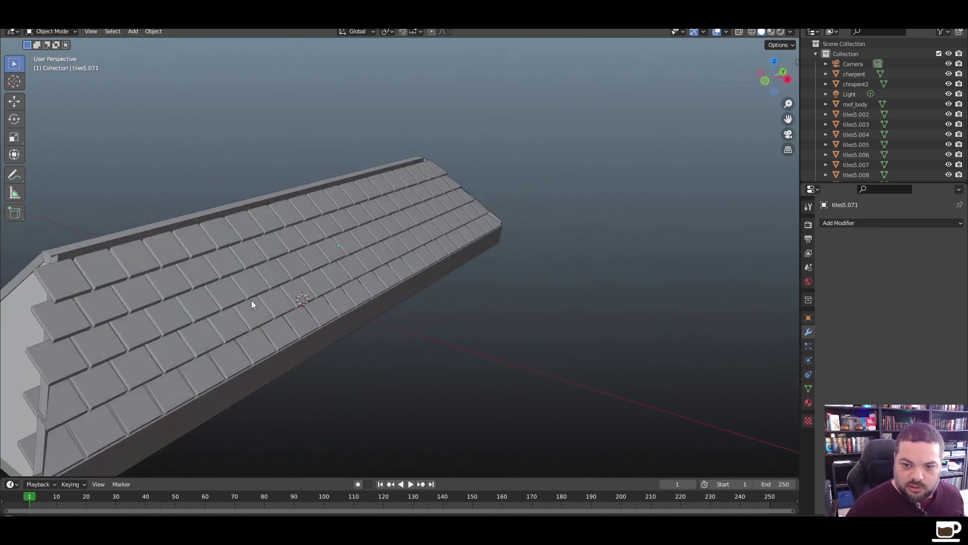
{"action": "left_click", "coordinate": [49, 287]}
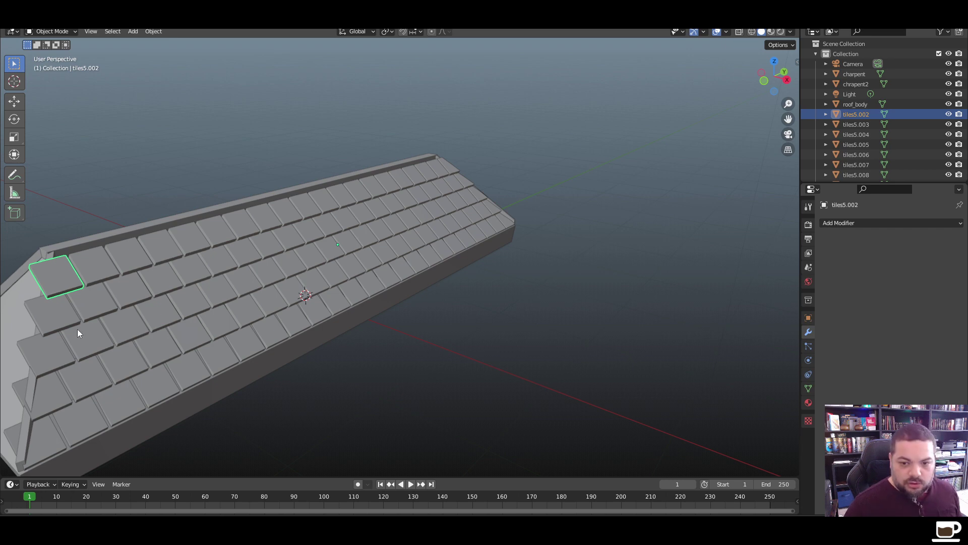
Split the top gable-end tile into quarters with two centred loop cuts in side view
{"action": "middle_click_drag", "start_coordinate": [77, 329], "coordinate": [189, 311], "text": "shift"}
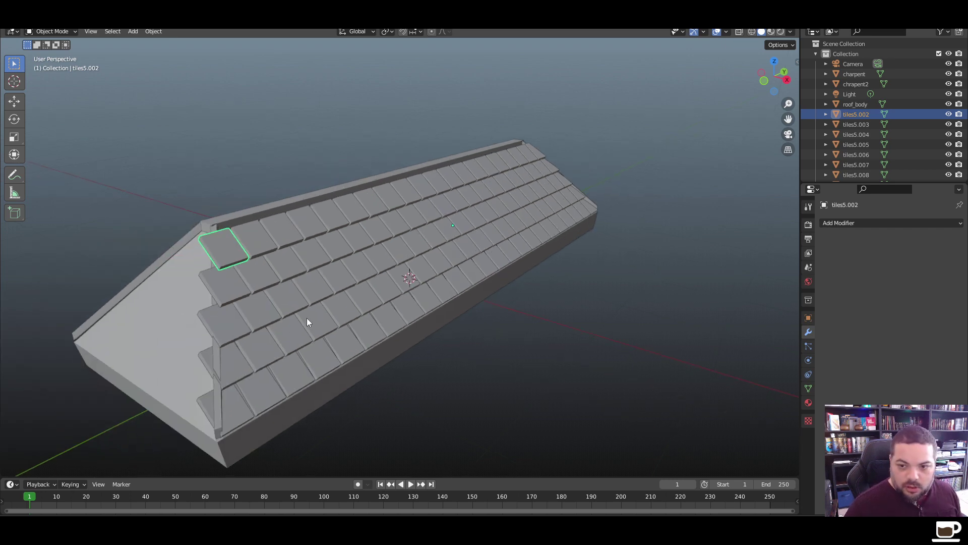
{"action": "key", "text": "KP_3"}
{"action": "scroll", "coordinate": [199, 259], "scroll_direction": "up", "scroll_amount": 5}
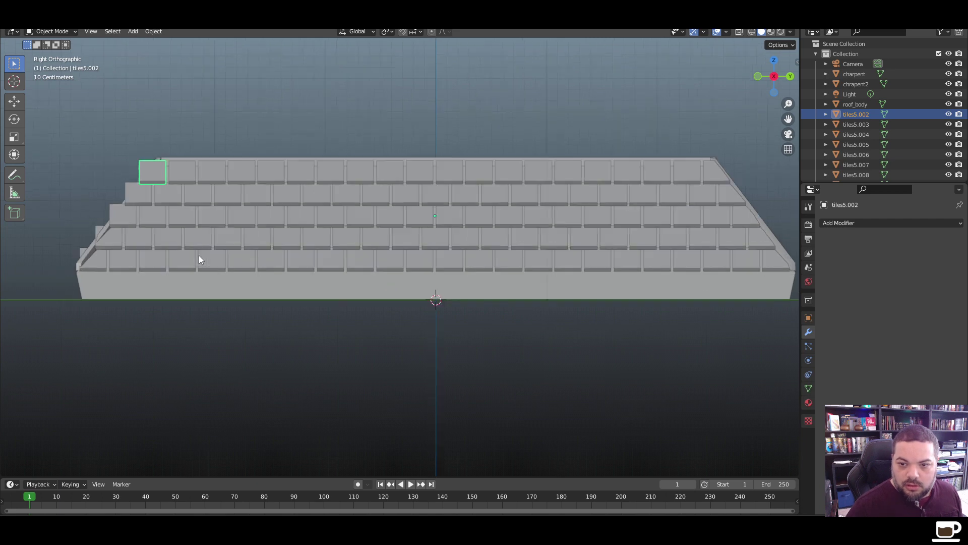
{"action": "middle_click_drag", "start_coordinate": [106, 186], "coordinate": [485, 283], "text": "shift"}
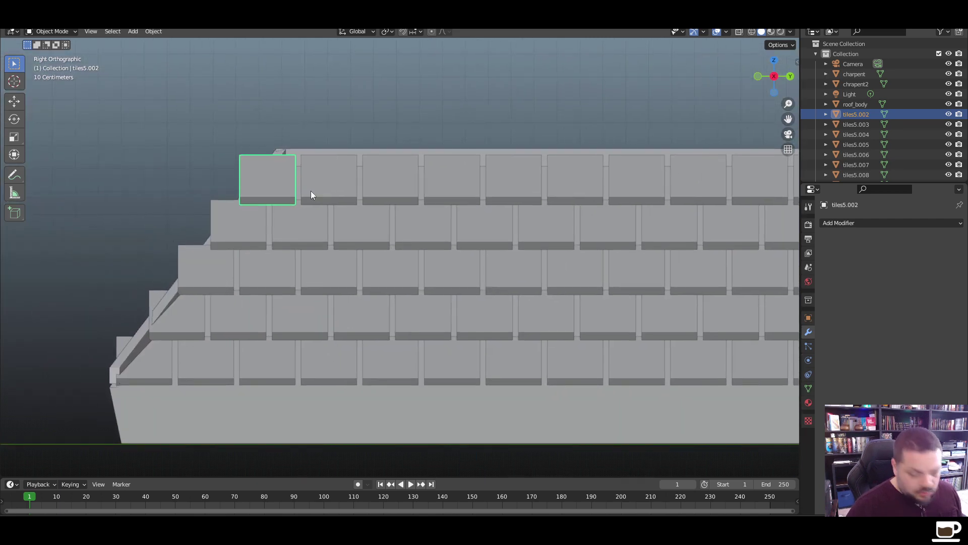
{"action": "key", "text": "Tab"}
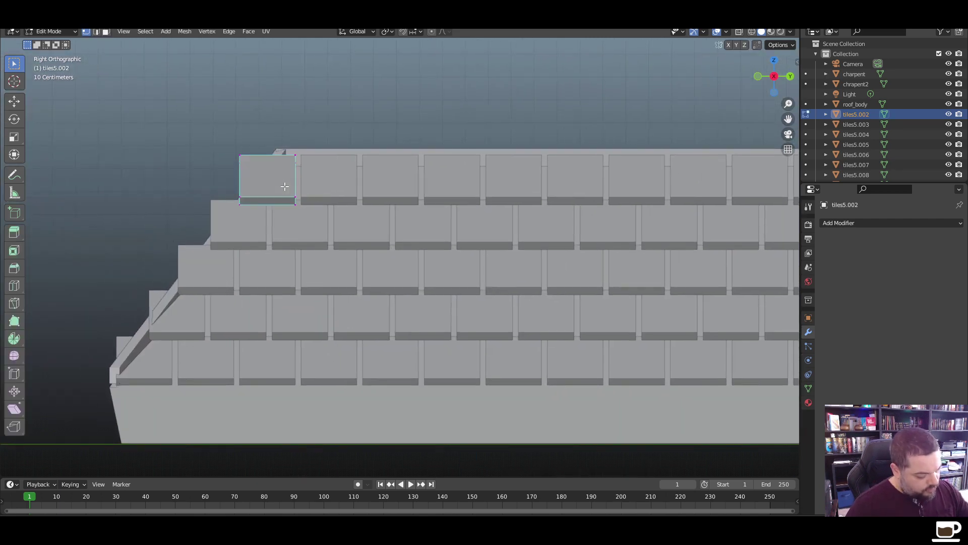
{"action": "left_click", "coordinate": [285, 186]}
{"action": "right_click", "coordinate": [285, 187]}
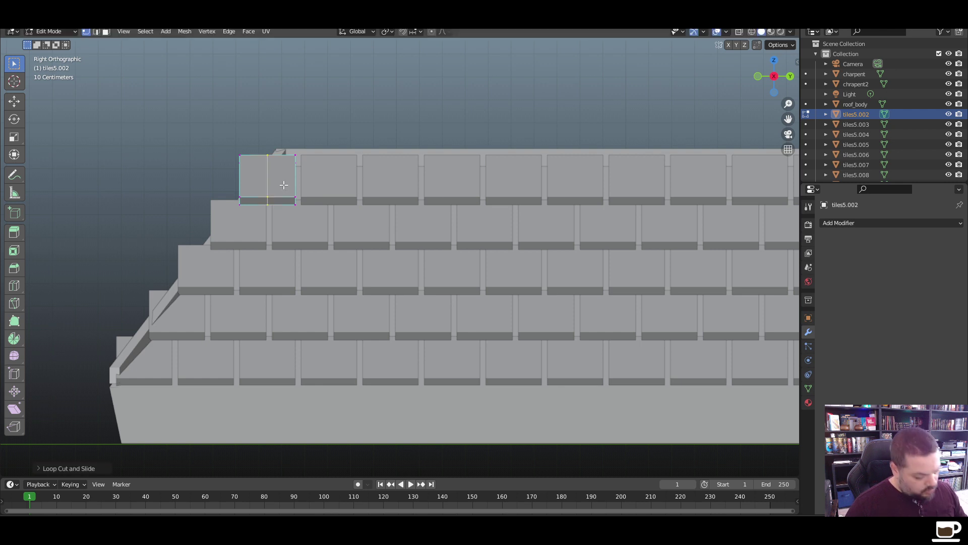
{"action": "key", "text": "ctrl+r"}
{"action": "left_click", "coordinate": [284, 185]}
{"action": "right_click", "coordinate": [284, 185]}
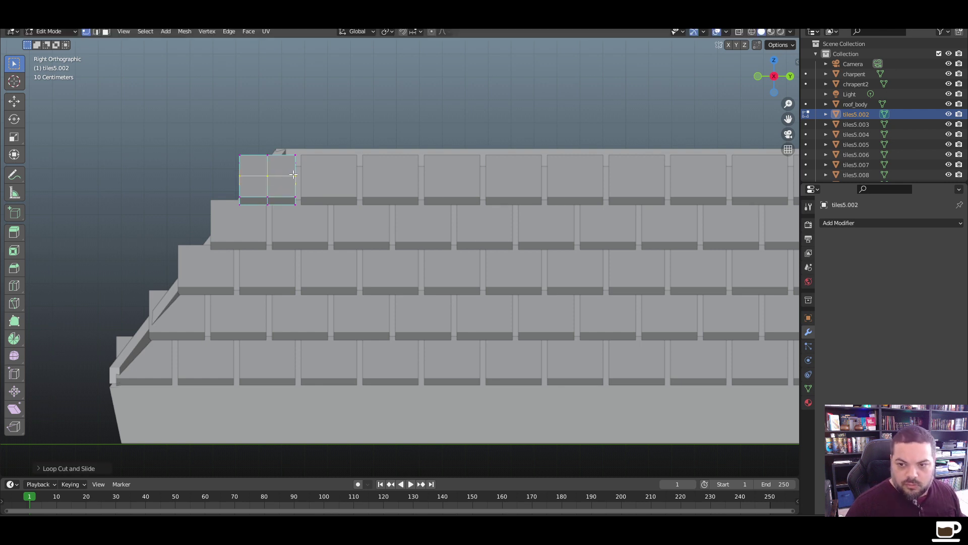
Try a Y move of the tile's outer half in wireframe, cancel it, and return to solid shading
{"action": "key", "text": "z"}
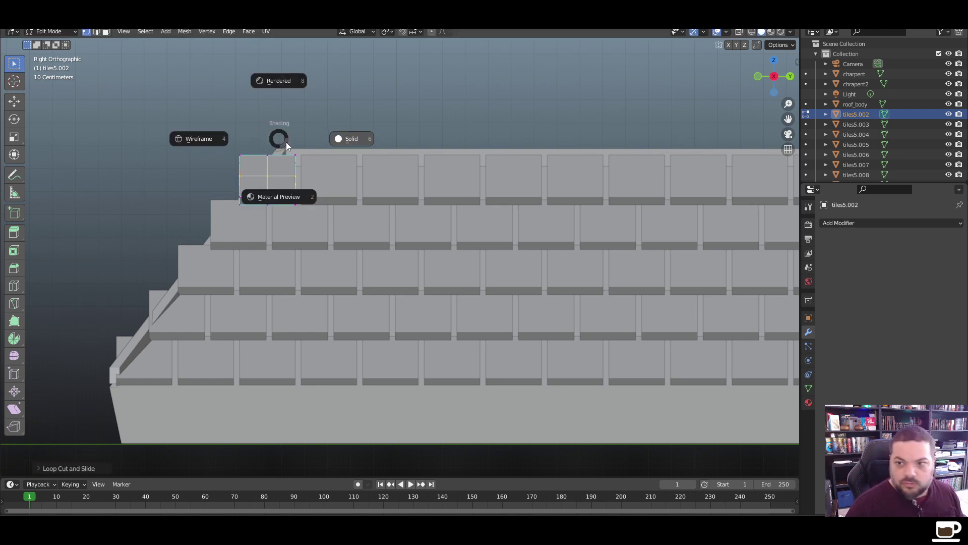
{"action": "left_click", "coordinate": [234, 140]}
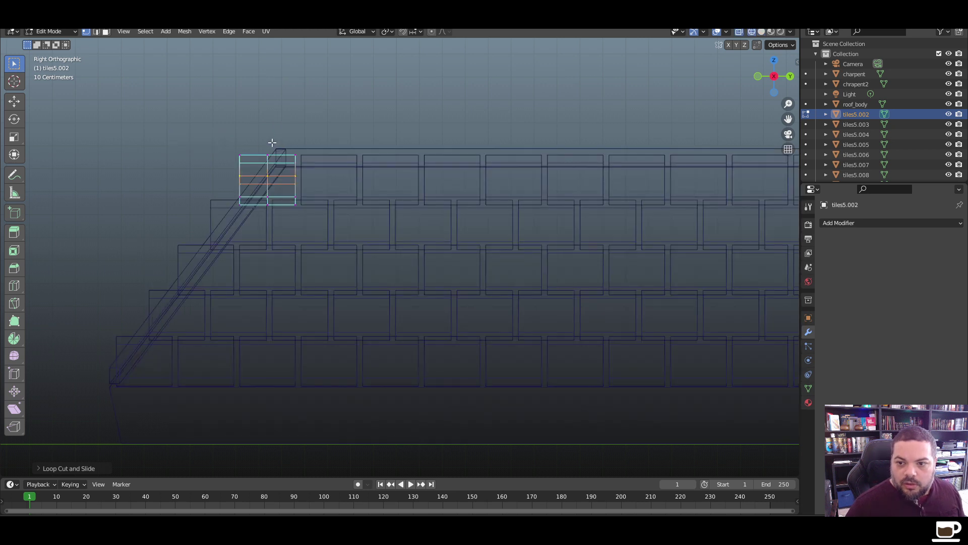
{"action": "left_click_drag", "start_coordinate": [272, 142], "coordinate": [230, 182]}
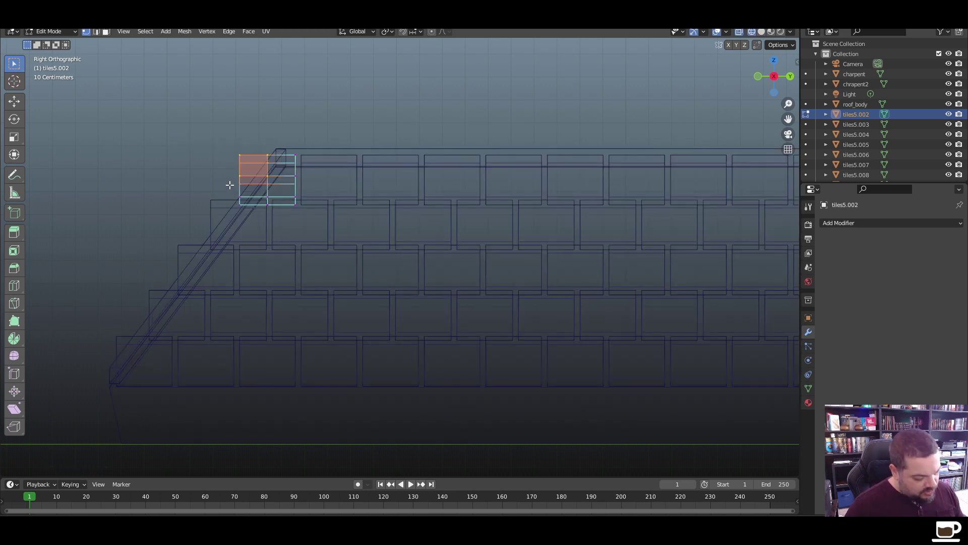
{"action": "key", "text": "g"}
{"action": "key", "text": "y"}
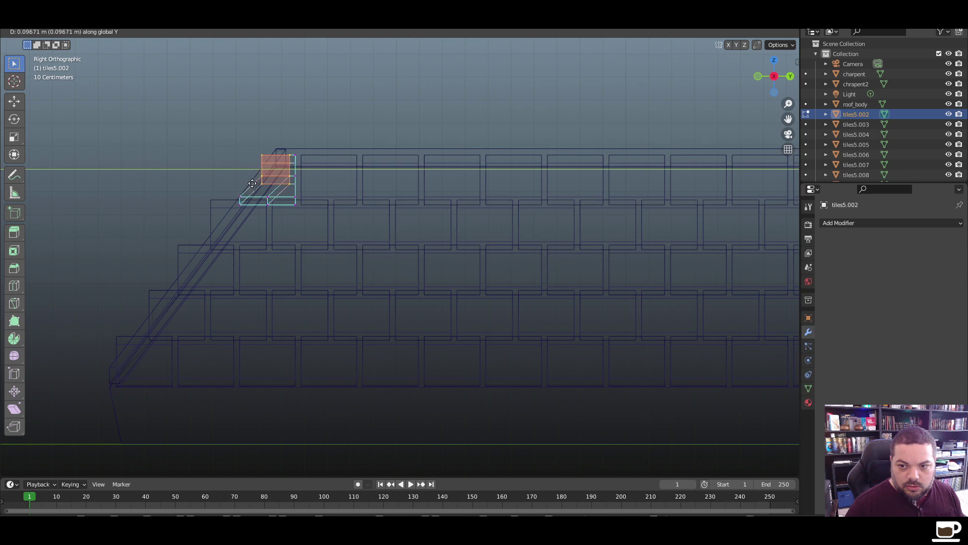
{"action": "key", "text": "Escape"}
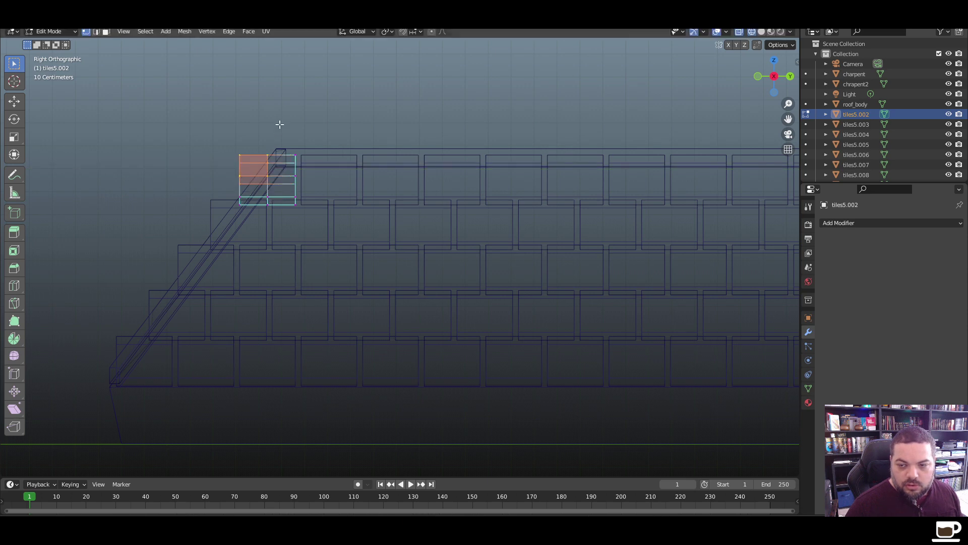
{"action": "key", "text": "Tab"}
{"action": "key", "text": "z"}
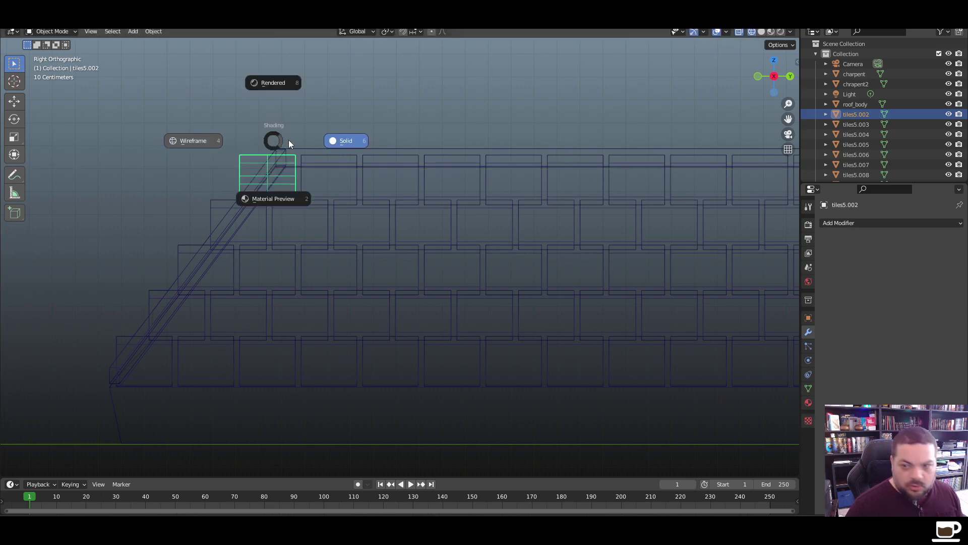
{"action": "left_click", "coordinate": [352, 143]}
{"action": "middle_click_drag", "start_coordinate": [269, 227], "coordinate": [316, 249]}
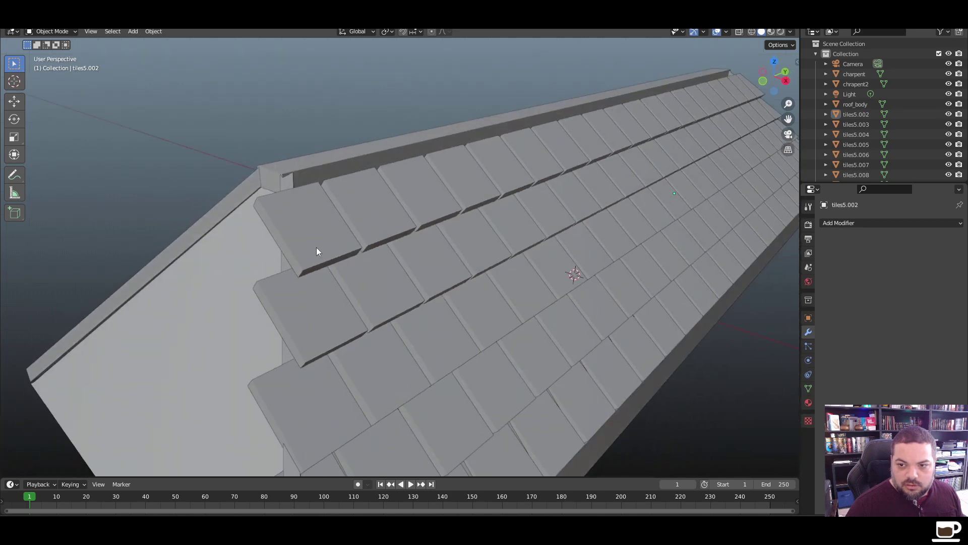
Back in Edit Mode, pull the tile's outer edge inward along Y toward the barge board
{"action": "key", "text": "Tab"}
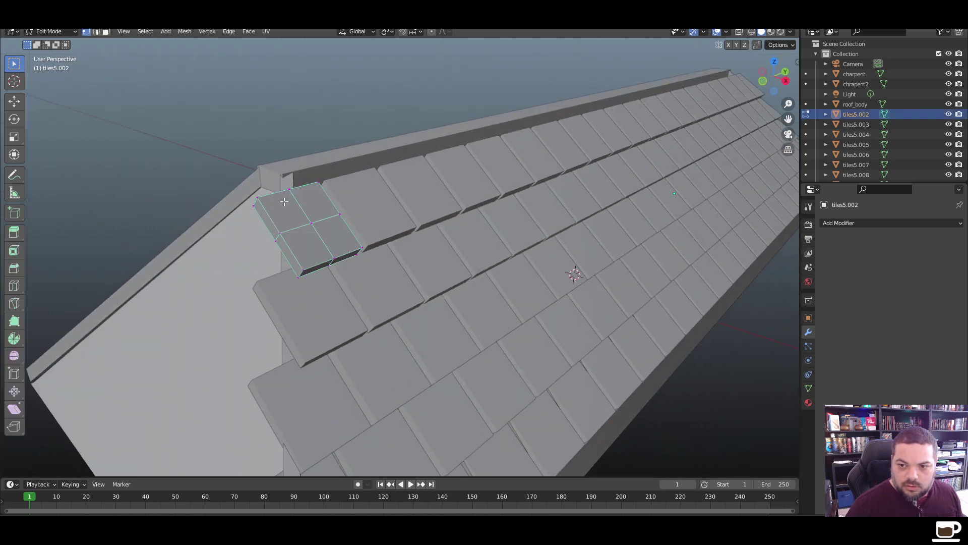
{"action": "middle_click_drag", "start_coordinate": [294, 194], "coordinate": [265, 192]}
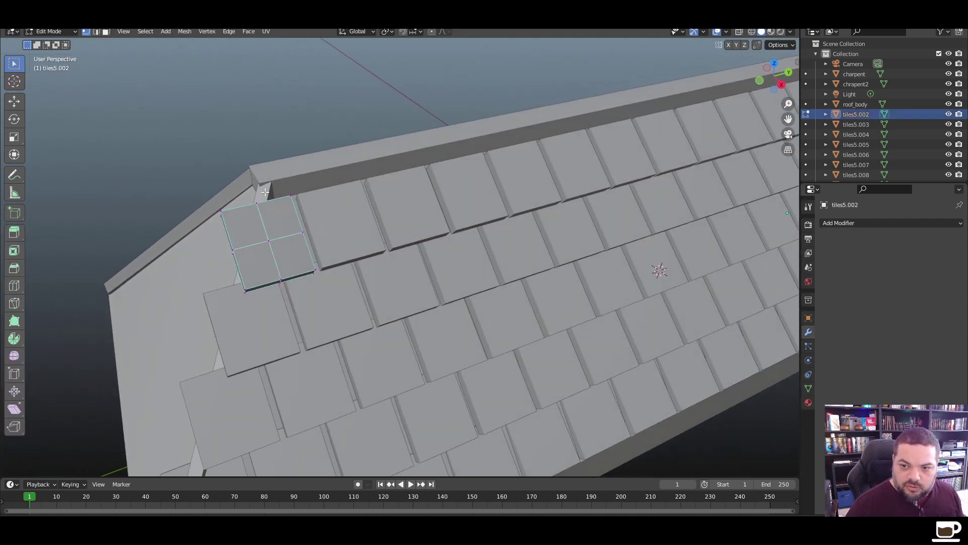
{"action": "middle_click_drag", "start_coordinate": [223, 254], "coordinate": [366, 235]}
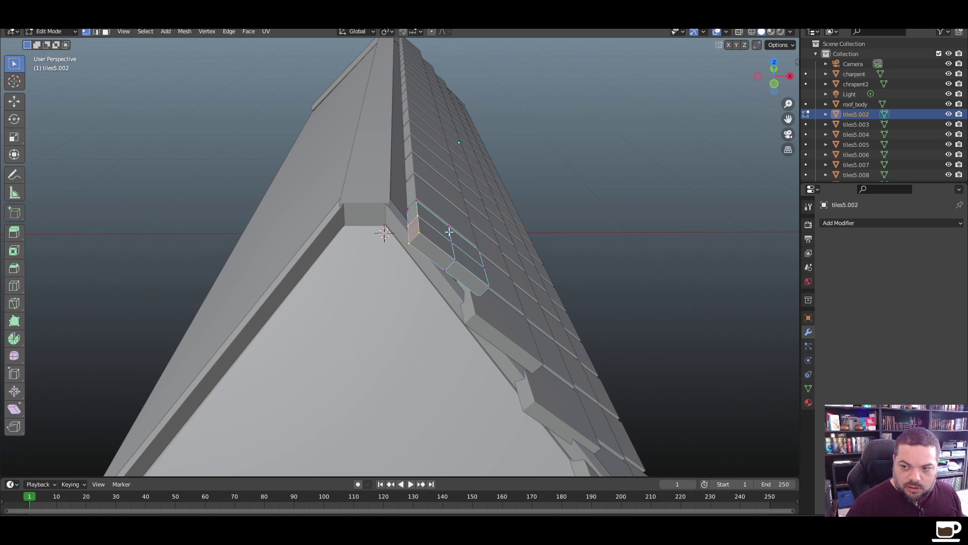
{"action": "middle_click_drag", "start_coordinate": [449, 232], "coordinate": [440, 248]}
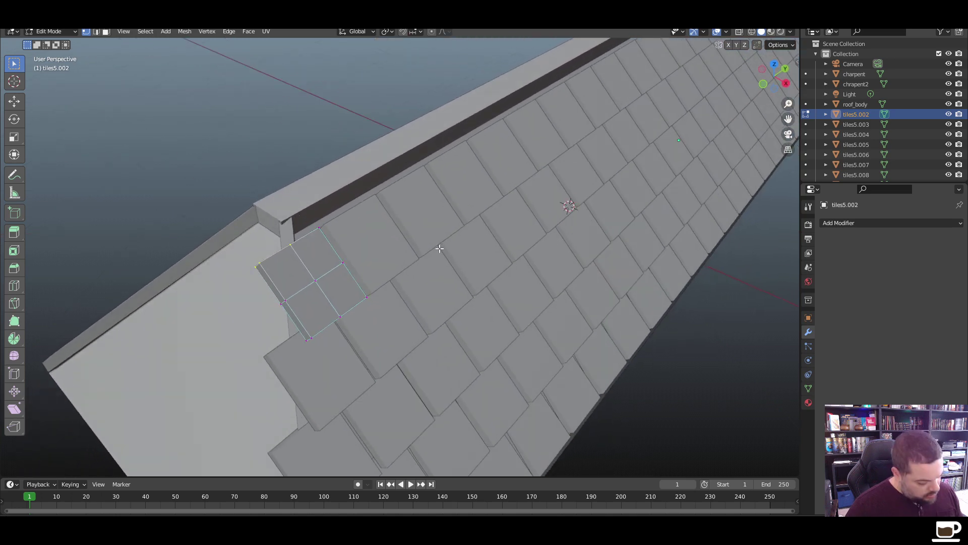
{"action": "middle_click_drag", "start_coordinate": [301, 302], "coordinate": [291, 284]}
{"action": "key", "text": "g"}
{"action": "key", "text": "y"}
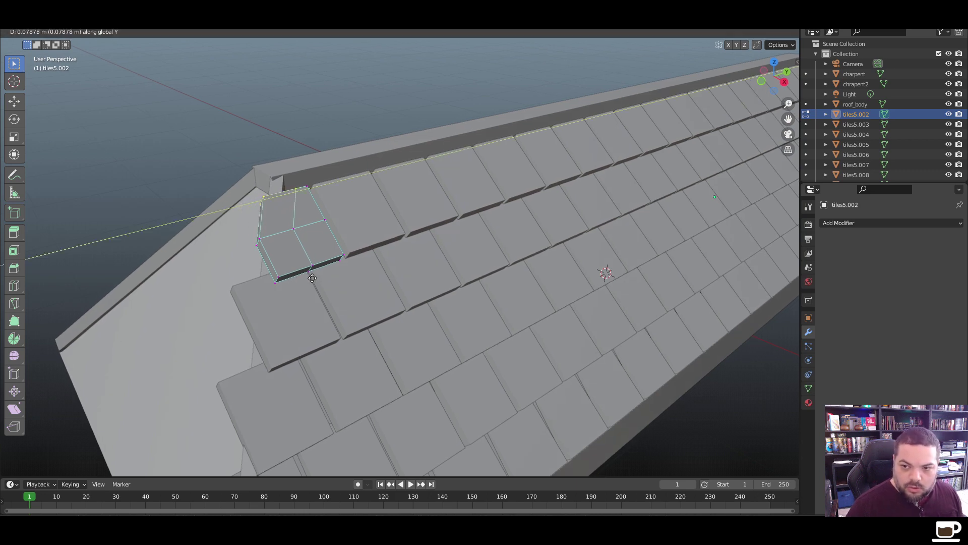
{"action": "left_click", "coordinate": [311, 278]}
Slide the tile's outer corner vertex along Y flush with the barge board, then fine-tune it
{"action": "middle_click_drag", "start_coordinate": [244, 227], "coordinate": [275, 232]}
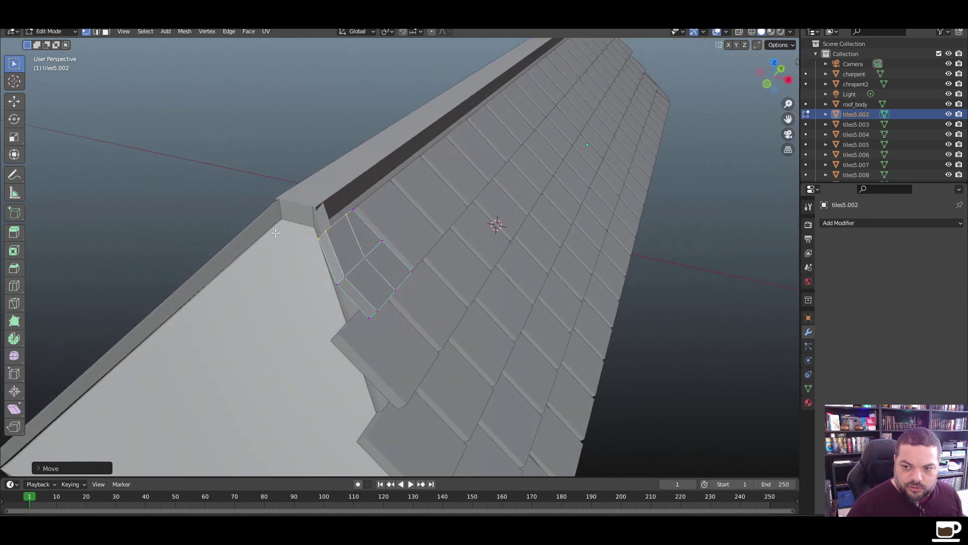
{"action": "left_click", "coordinate": [326, 236]}
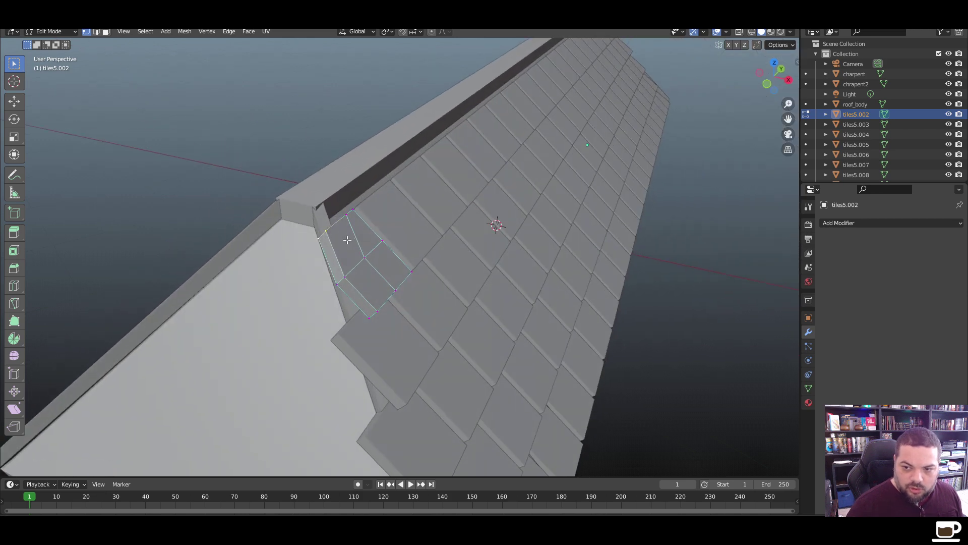
{"action": "key", "text": "g"}
{"action": "key", "text": "y"}
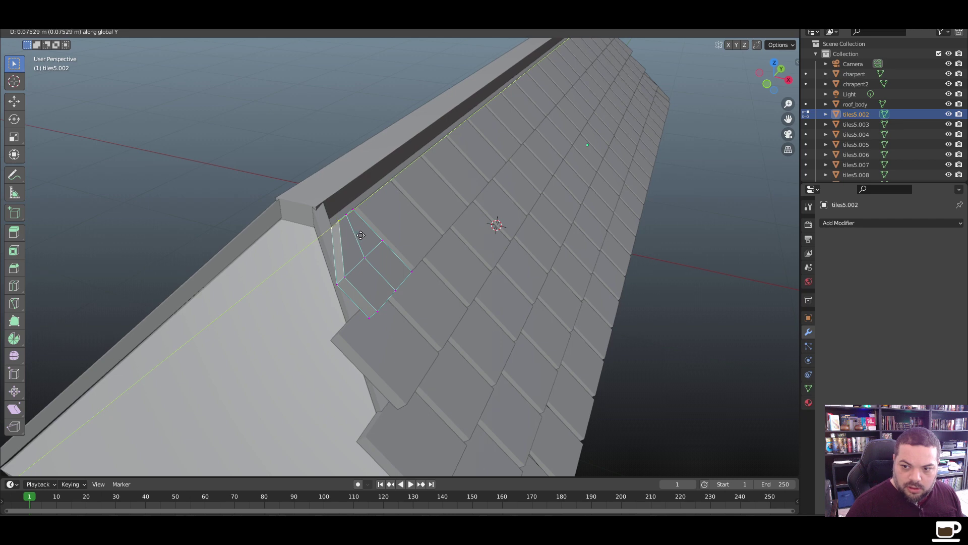
{"action": "left_click", "coordinate": [363, 234]}
{"action": "middle_click_drag", "start_coordinate": [465, 255], "coordinate": [429, 267]}
{"action": "middle_click_drag", "start_coordinate": [369, 268], "coordinate": [355, 271]}
{"action": "key", "text": "g"}
{"action": "key", "text": "y"}
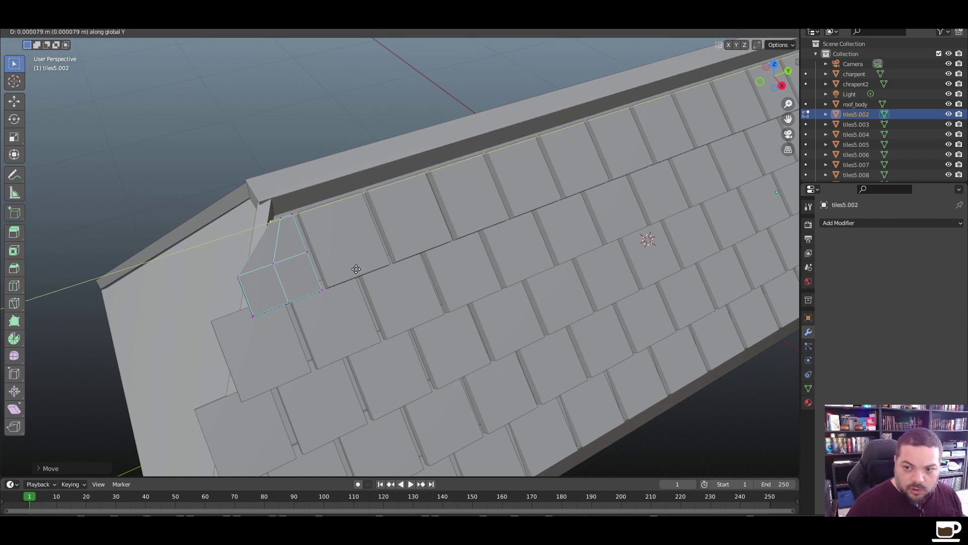
{"action": "left_click", "coordinate": [354, 269]}
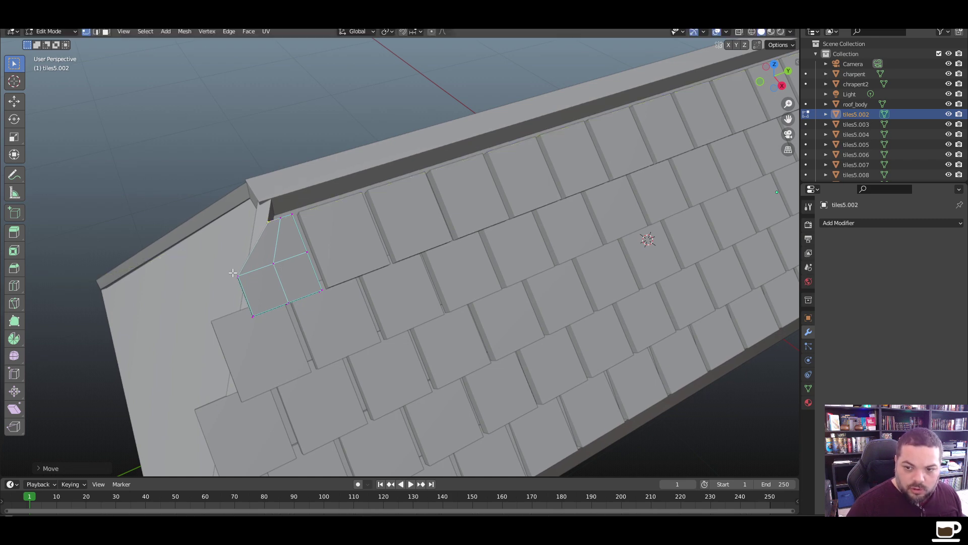
Move the outer edge and bottom-left corner vertex along Y to sit flush with the barge board
{"action": "middle_click_drag", "start_coordinate": [233, 272], "coordinate": [289, 269]}
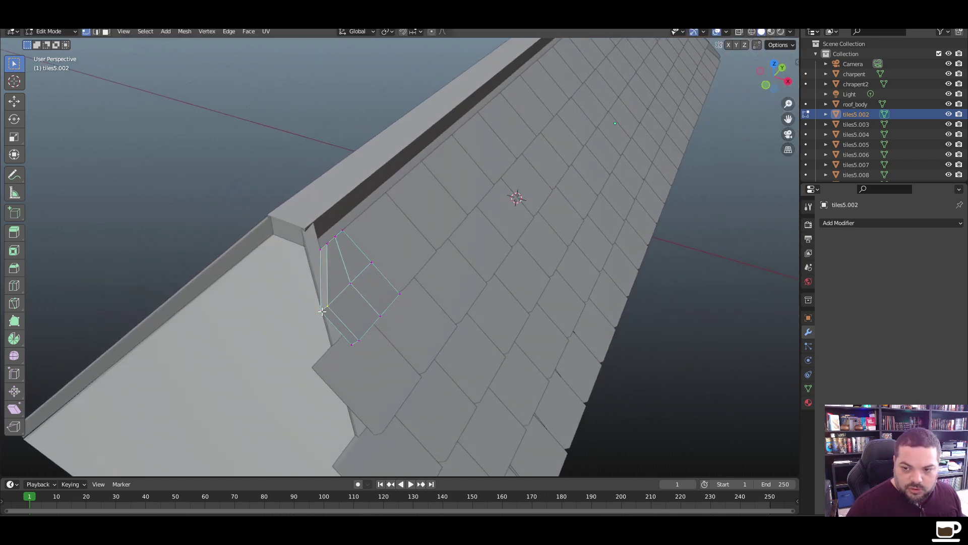
{"action": "key", "text": "g"}
{"action": "key", "text": "y"}
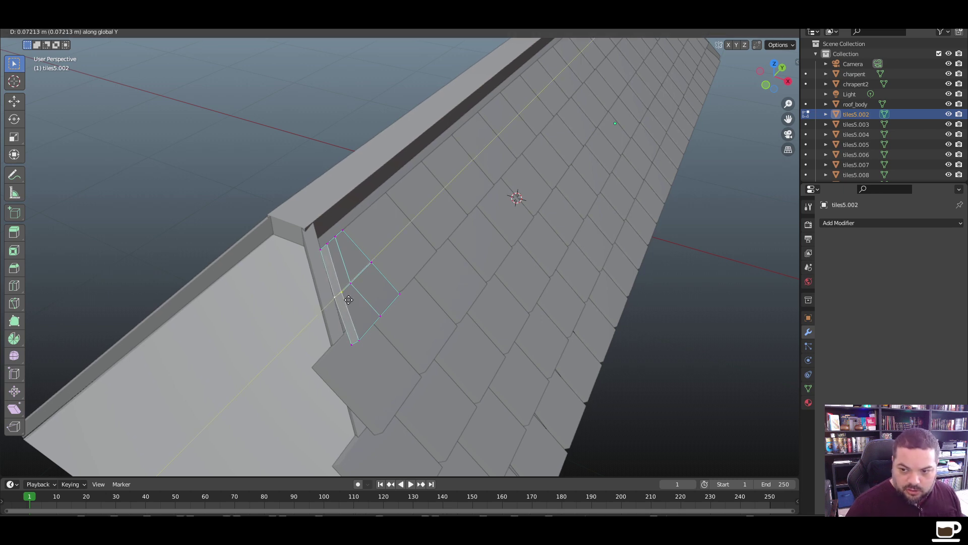
{"action": "left_click", "coordinate": [349, 300]}
{"action": "middle_click_drag", "start_coordinate": [349, 299], "coordinate": [321, 305]}
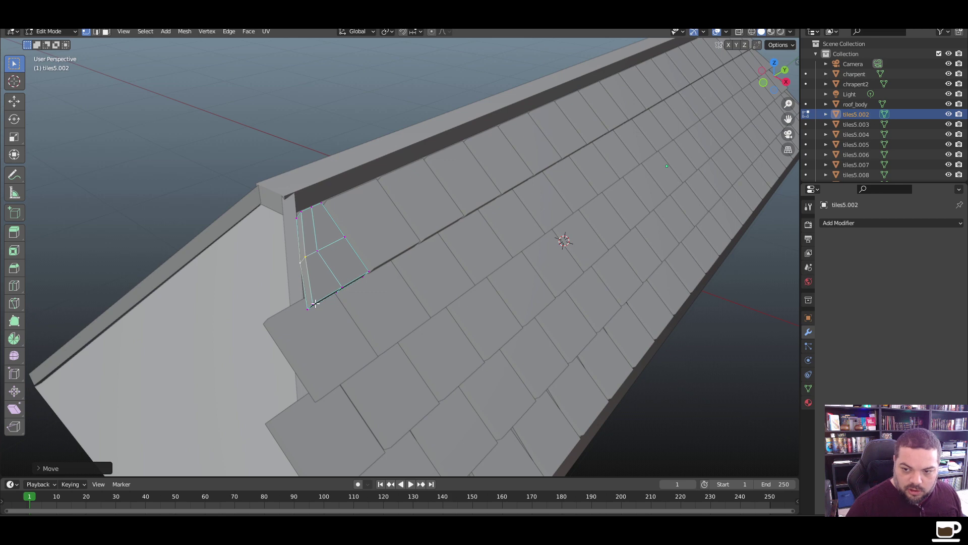
{"action": "left_click", "coordinate": [308, 310]}
{"action": "key", "text": "g"}
{"action": "key", "text": "y"}
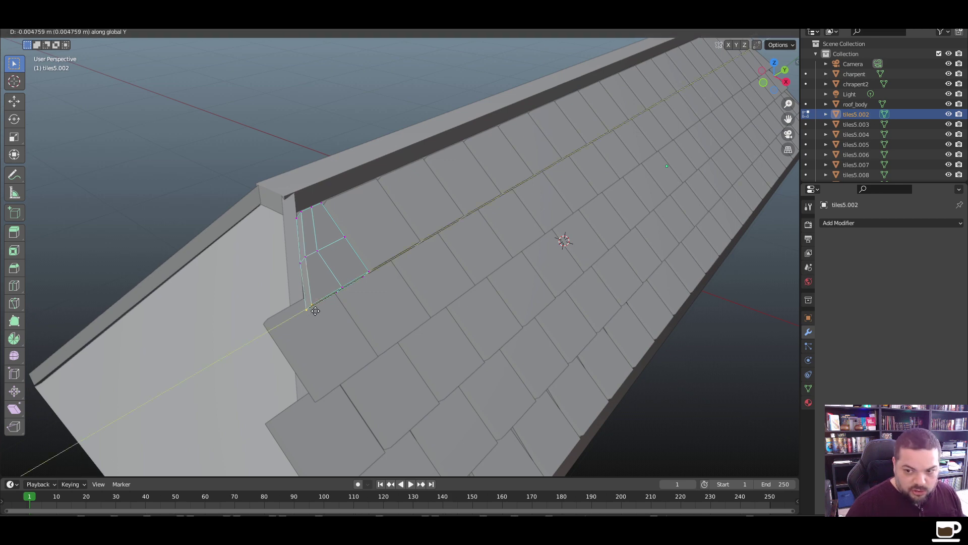
{"action": "left_click", "coordinate": [314, 312]}
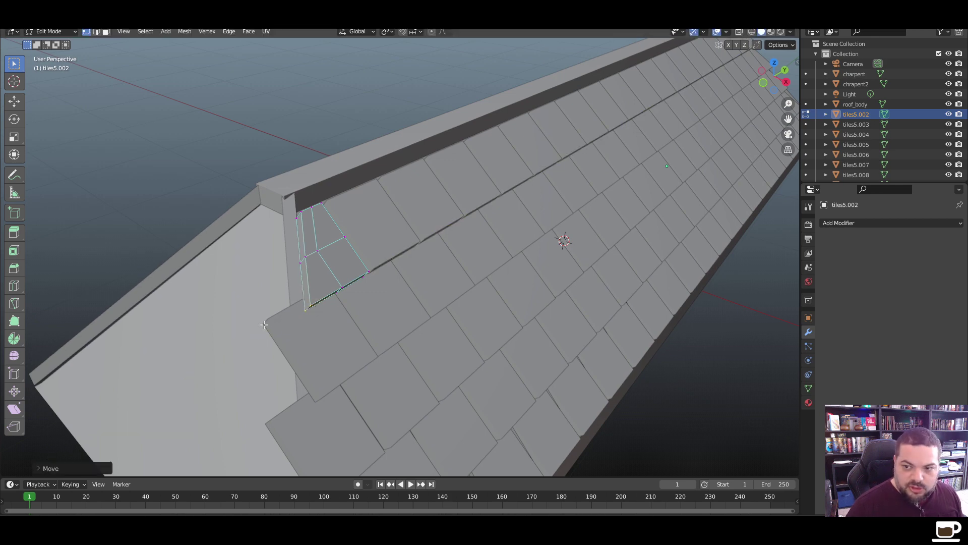
{"action": "key", "text": "ctrl+z"}
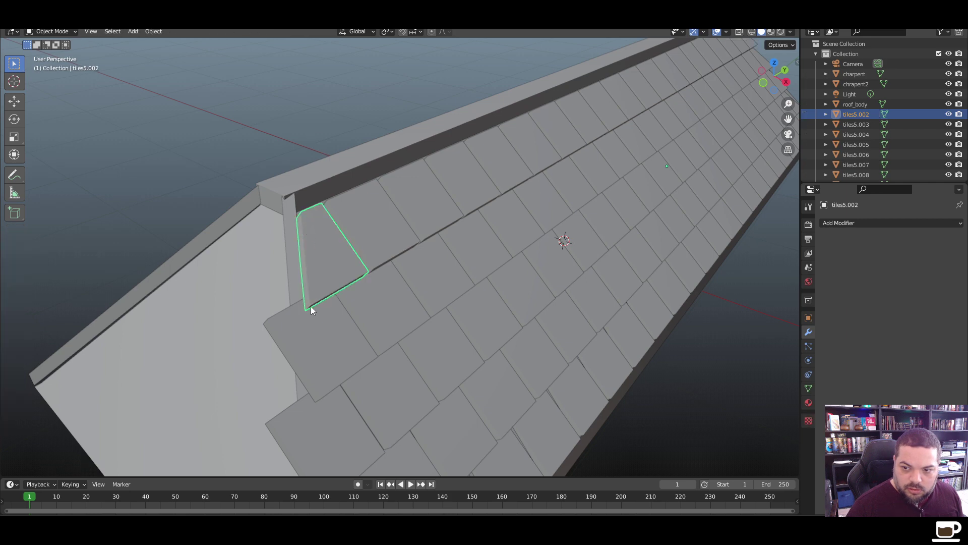
{"action": "middle_click_drag", "start_coordinate": [310, 306], "coordinate": [300, 304]}
Select the adjacent edge tile and split it into four faces with two centred loop cuts
{"action": "key", "text": "l"}
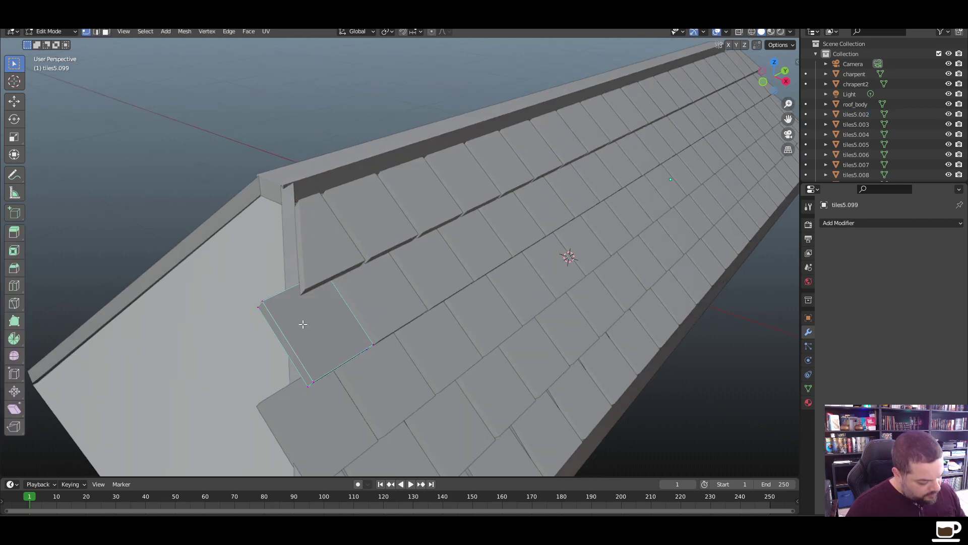
{"action": "key", "text": "ctrl+r"}
{"action": "left_click", "coordinate": [302, 324]}
{"action": "right_click", "coordinate": [303, 324]}
{"action": "key", "text": "ctrl+r"}
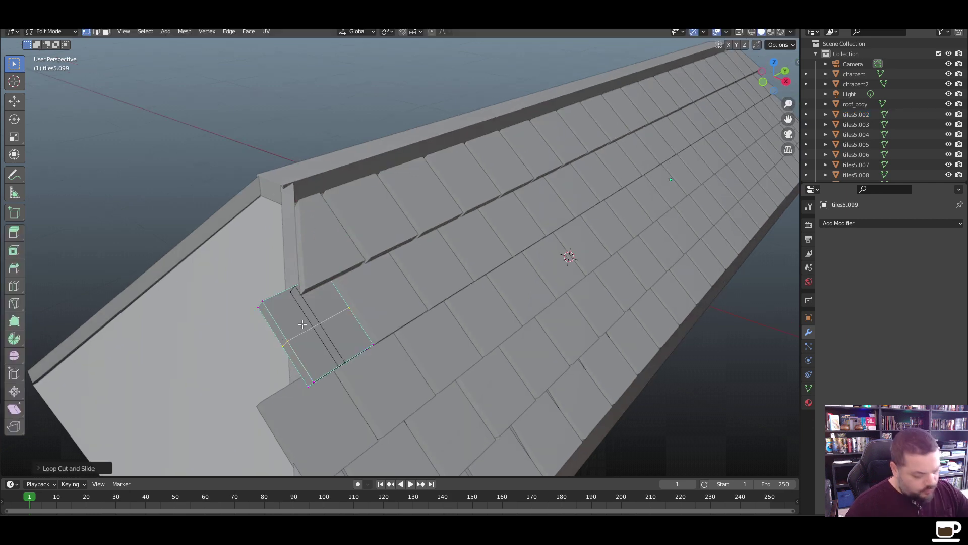
{"action": "left_click", "coordinate": [302, 324]}
{"action": "right_click", "coordinate": [301, 323]}
Move the tile's outer corner vertices along Y toward the barge board
{"action": "middle_click_drag", "start_coordinate": [276, 313], "coordinate": [449, 313]}
{"action": "left_click", "coordinate": [378, 317]}
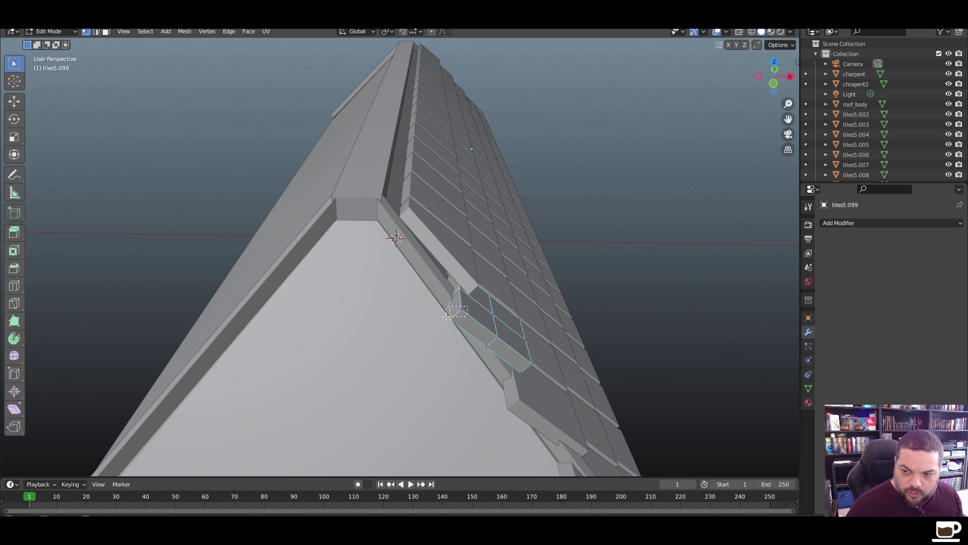
{"action": "key", "text": "g"}
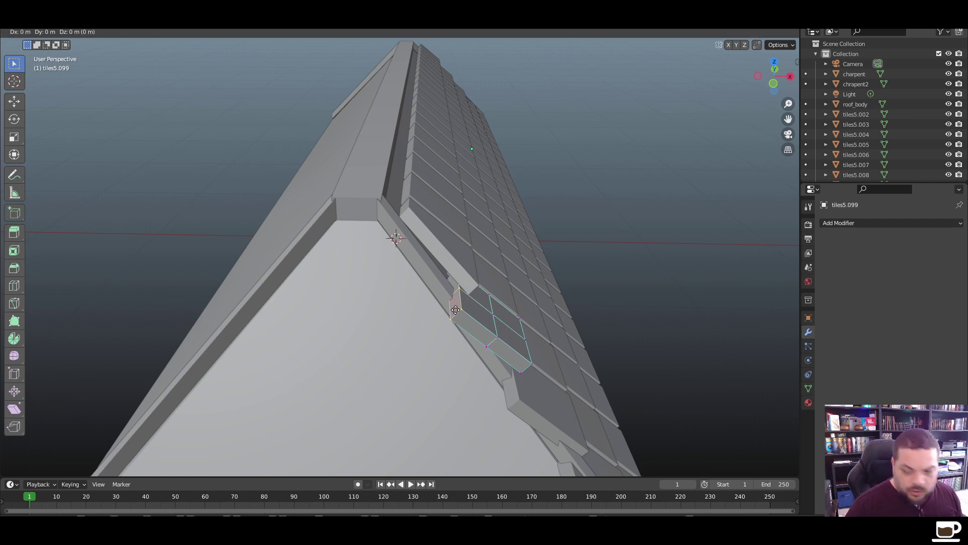
{"action": "key", "text": "y"}
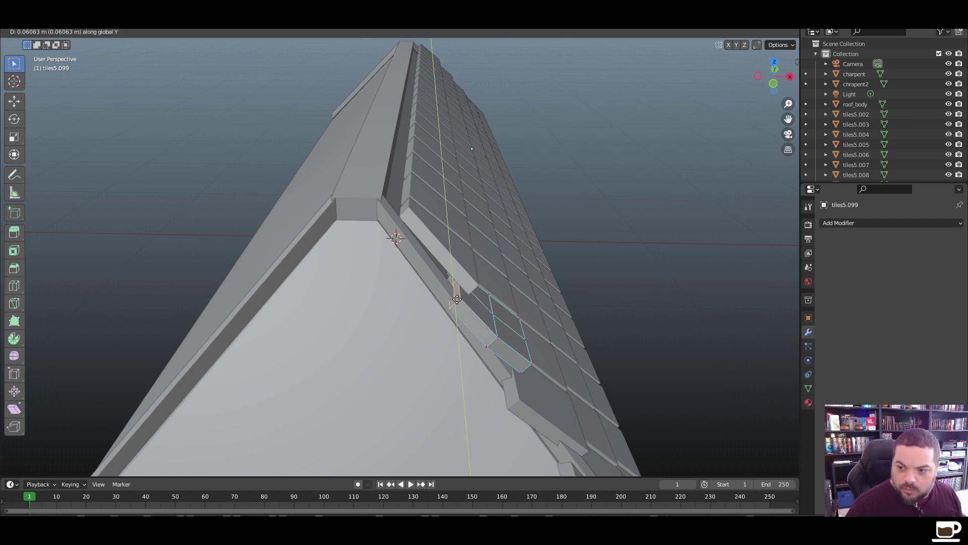
{"action": "left_click", "coordinate": [458, 298]}
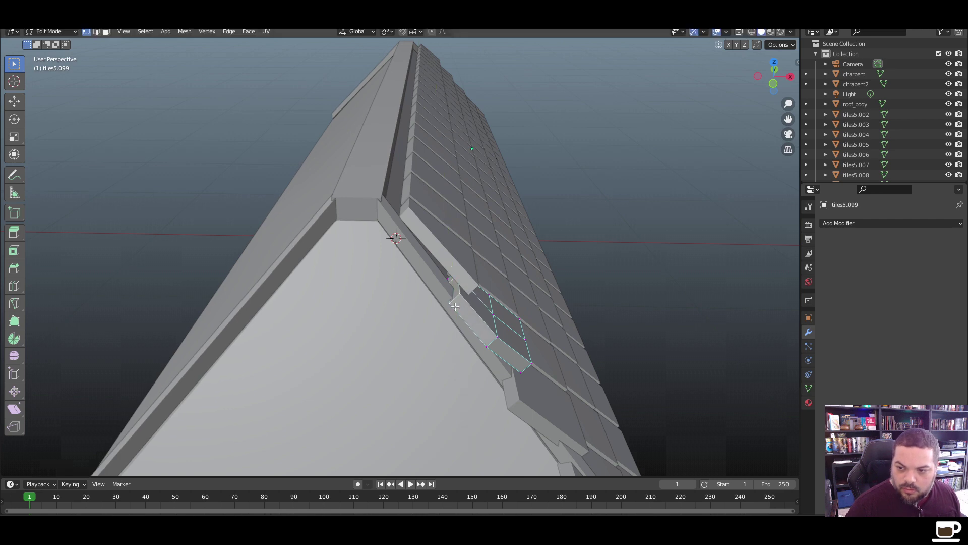
{"action": "key", "text": "g"}
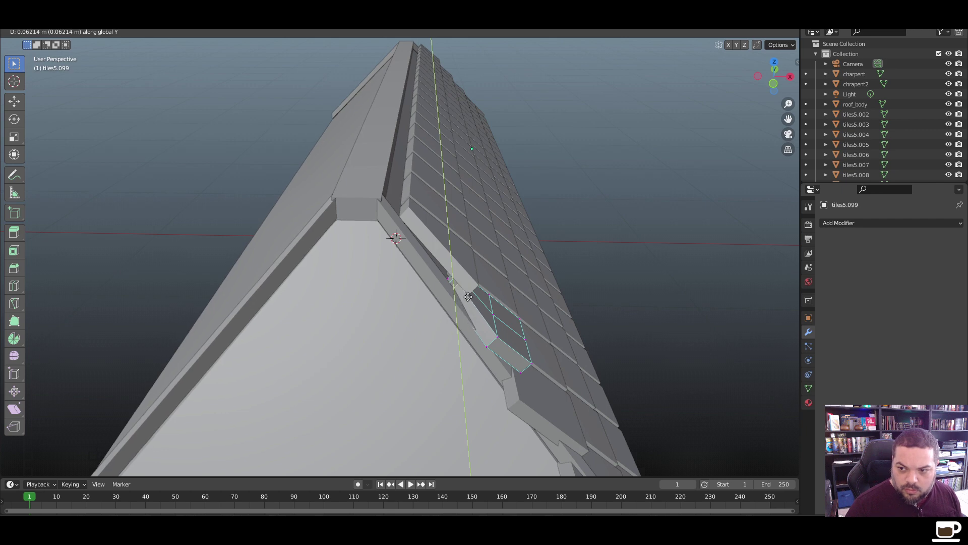
{"action": "key", "text": "y"}
{"action": "left_click", "coordinate": [490, 295]}
Trim the outer edge flush with the barge board, about 0.014 m along Y, and return to Object Mode
{"action": "middle_click_drag", "start_coordinate": [598, 281], "coordinate": [415, 349]}
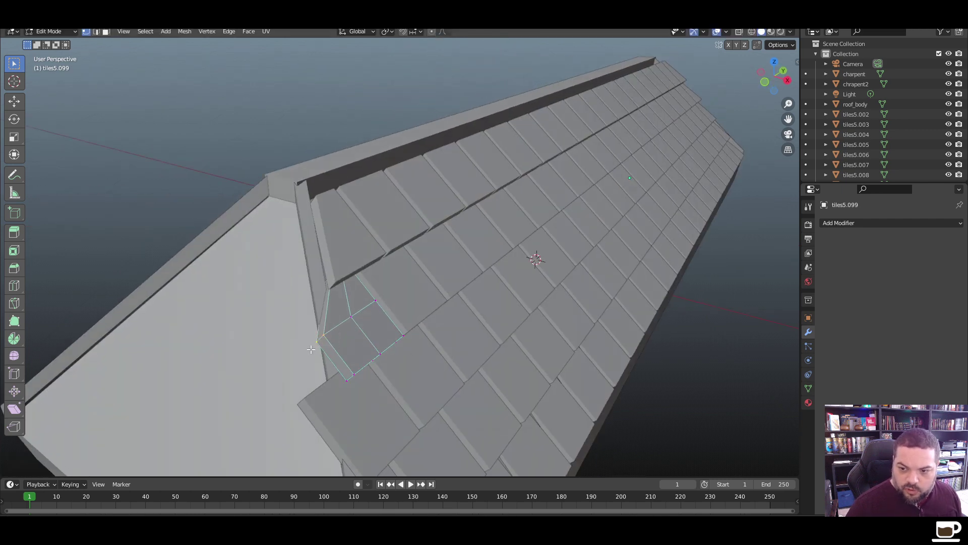
{"action": "key", "text": "g"}
{"action": "key", "text": "y"}
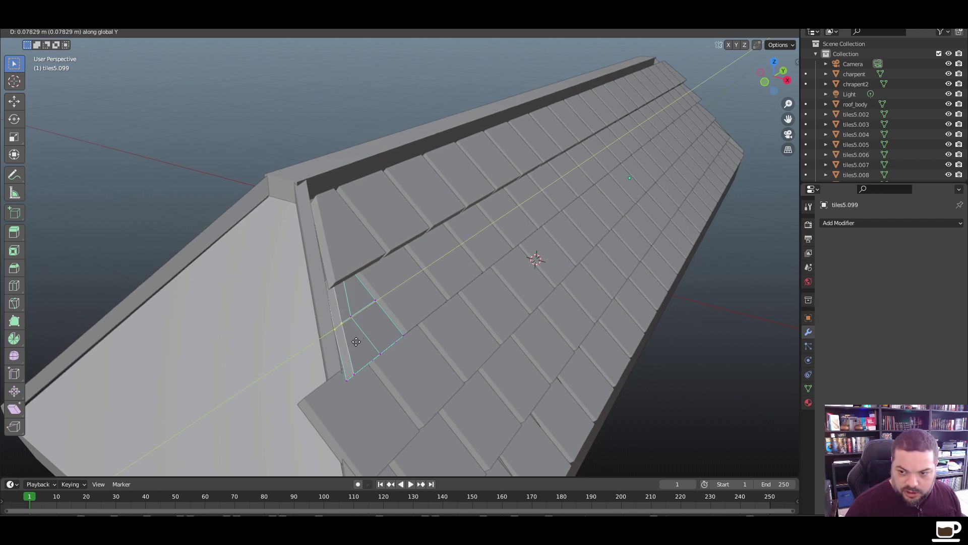
{"action": "left_click", "coordinate": [356, 342]}
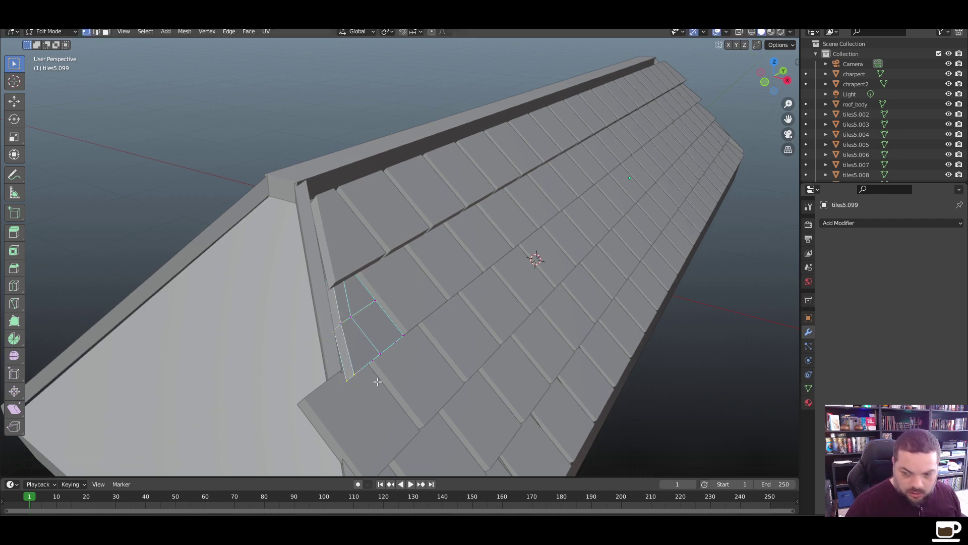
{"action": "key", "text": "g"}
{"action": "key", "text": "y"}
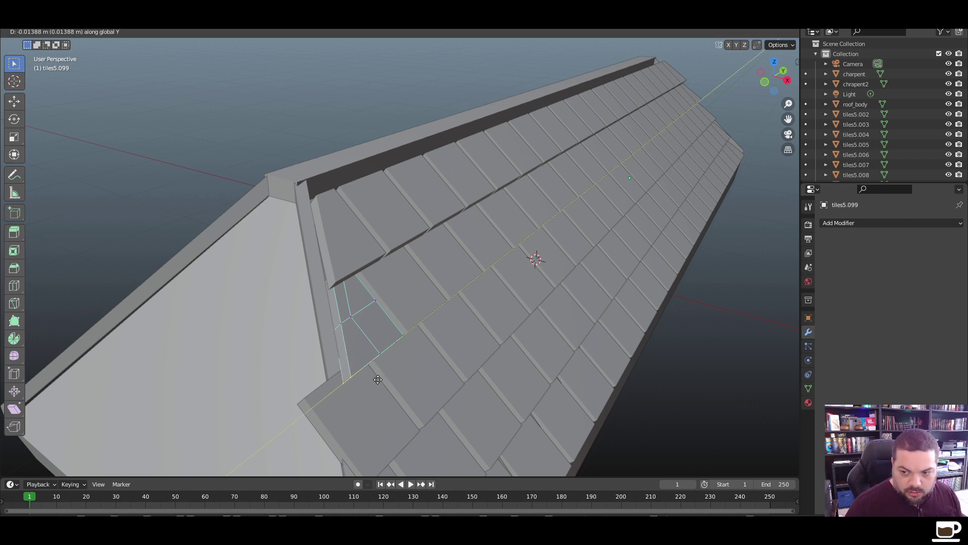
{"action": "left_click", "coordinate": [381, 379]}
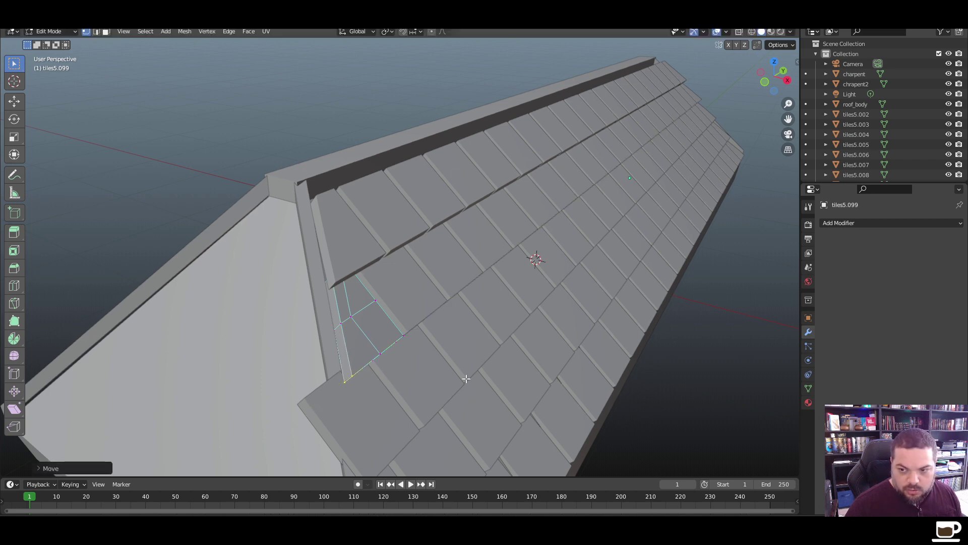
{"action": "key", "text": "Tab"}
{"action": "scroll", "coordinate": [663, 375], "scroll_direction": "down", "scroll_amount": 5}
{"action": "middle_click_drag", "start_coordinate": [663, 375], "coordinate": [589, 377]}
{"action": "scroll", "coordinate": [539, 380], "scroll_direction": "up", "scroll_amount": 3}
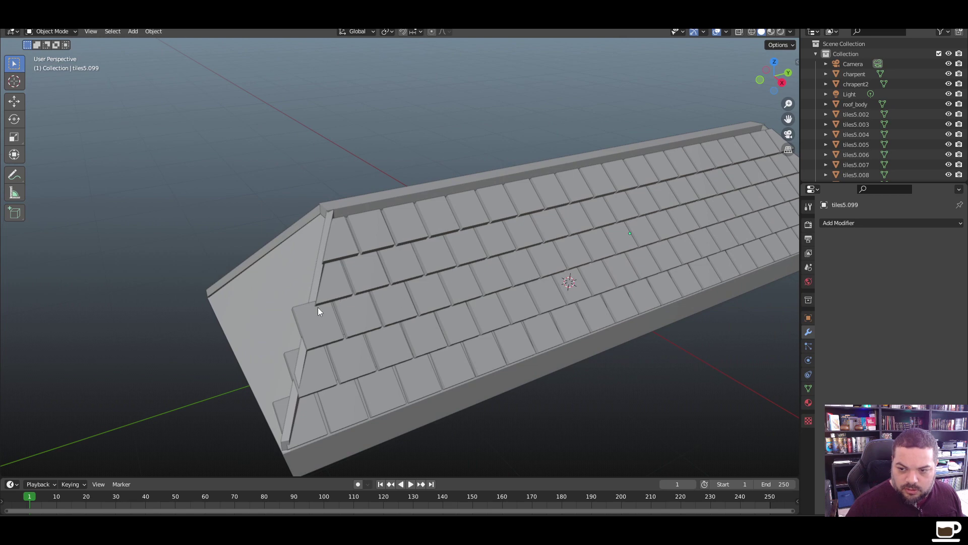
Select tile tiles5.074 in Edit Mode and add crossing centred loop cuts
{"action": "middle_click_drag", "start_coordinate": [330, 356], "coordinate": [346, 298]}
{"action": "left_click", "coordinate": [346, 298]}
{"action": "key", "text": "Tab"}
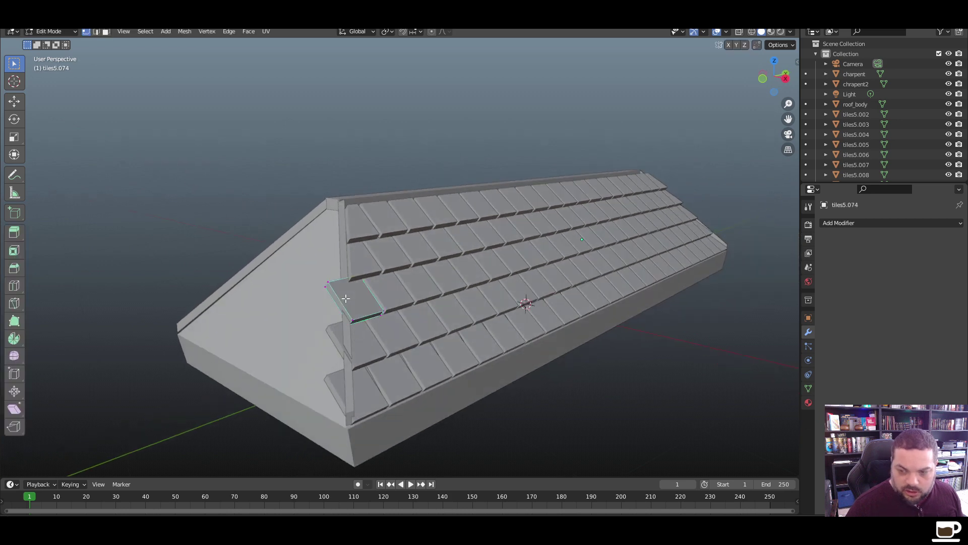
{"action": "key", "text": "ctrl+r"}
{"action": "left_click", "coordinate": [345, 299]}
{"action": "right_click", "coordinate": [346, 298]}
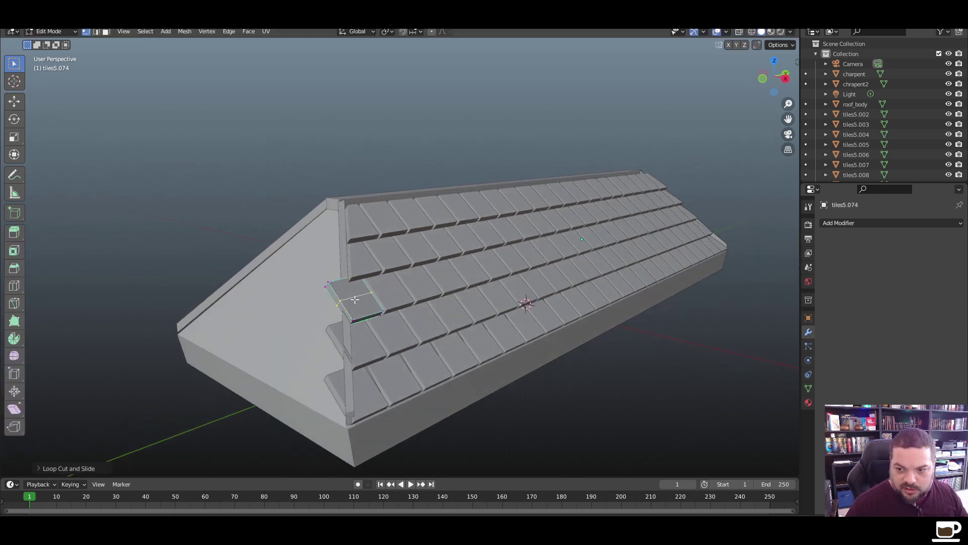
{"action": "key", "text": "ctrl+r"}
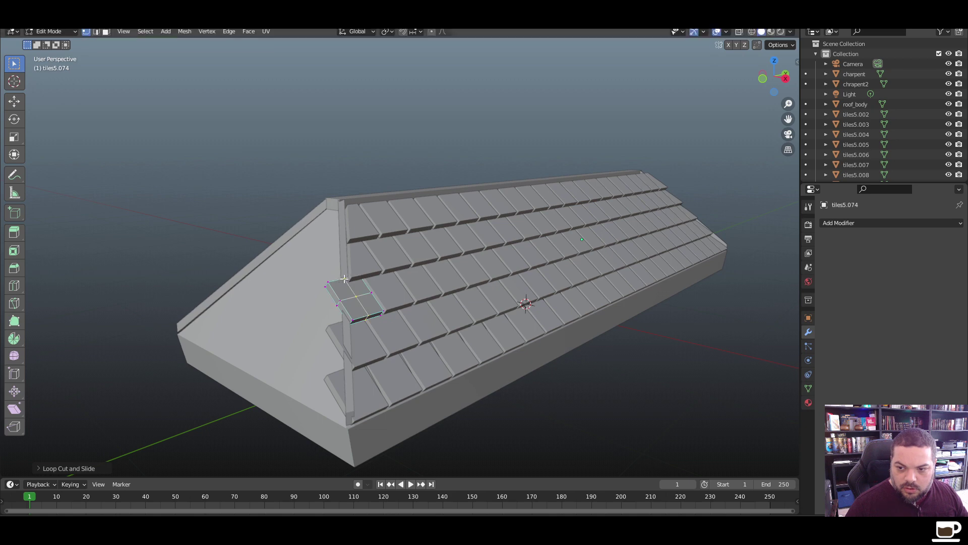
Slide the tile's outer vertices back along Y toward the barge board
{"action": "middle_click_drag", "start_coordinate": [342, 334], "coordinate": [450, 319]}
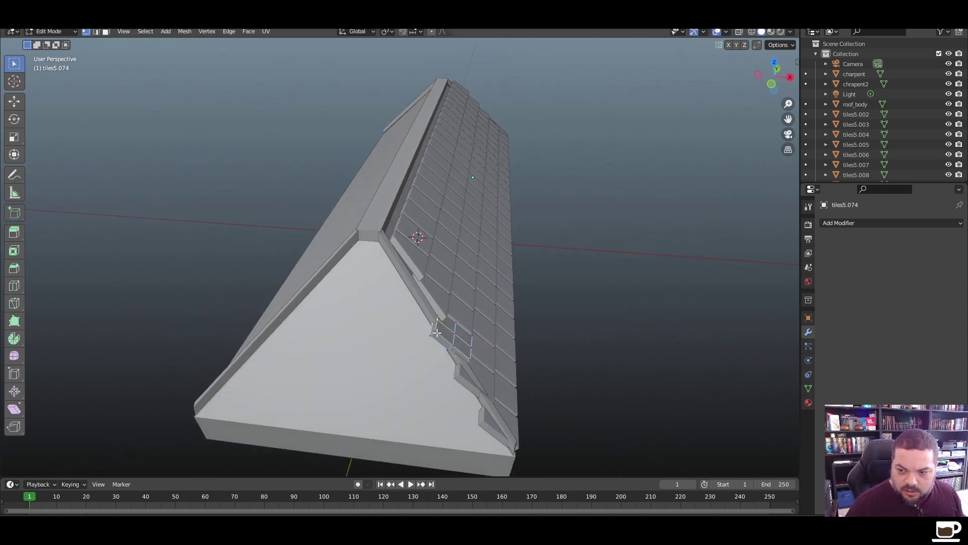
{"action": "key", "text": "g"}
{"action": "key", "text": "y"}
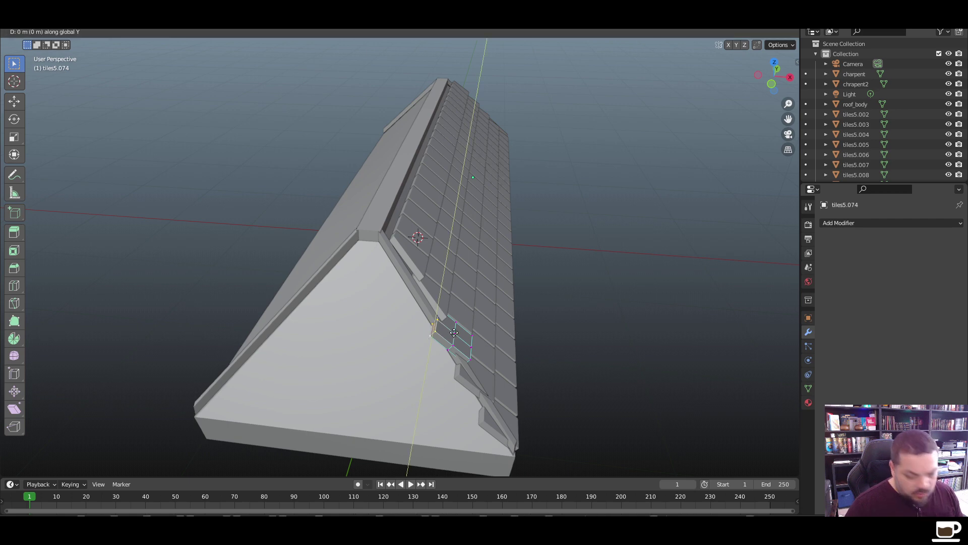
{"action": "left_click", "coordinate": [462, 327]}
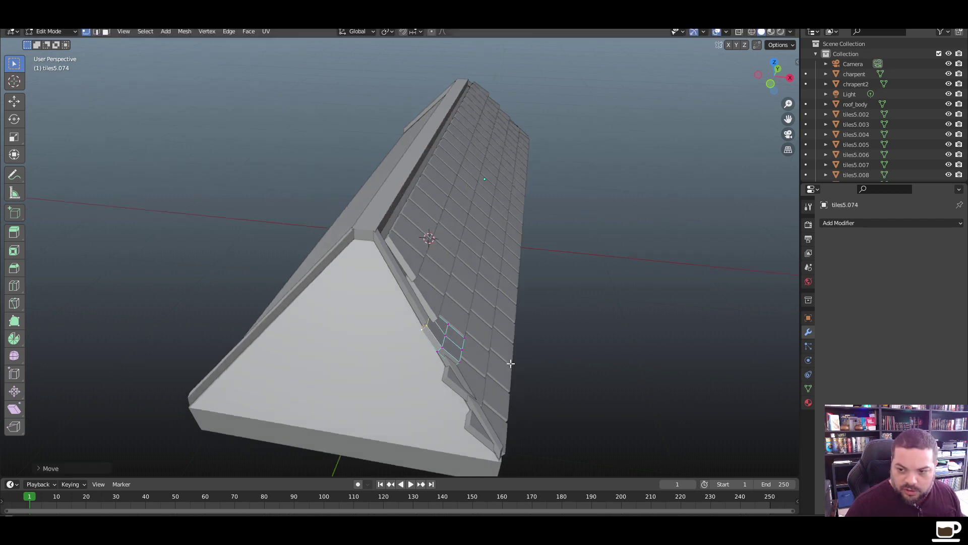
{"action": "mouse_move", "coordinate": [461, 327]}
{"action": "middle_mouse_down"}
{"action": "mouse_move", "coordinate": [426, 352]}
{"action": "mouse_move", "coordinate": [461, 311]}
{"action": "middle_mouse_up"}
{"action": "scroll", "coordinate": [426, 352], "scroll_direction": "up", "scroll_amount": 5}
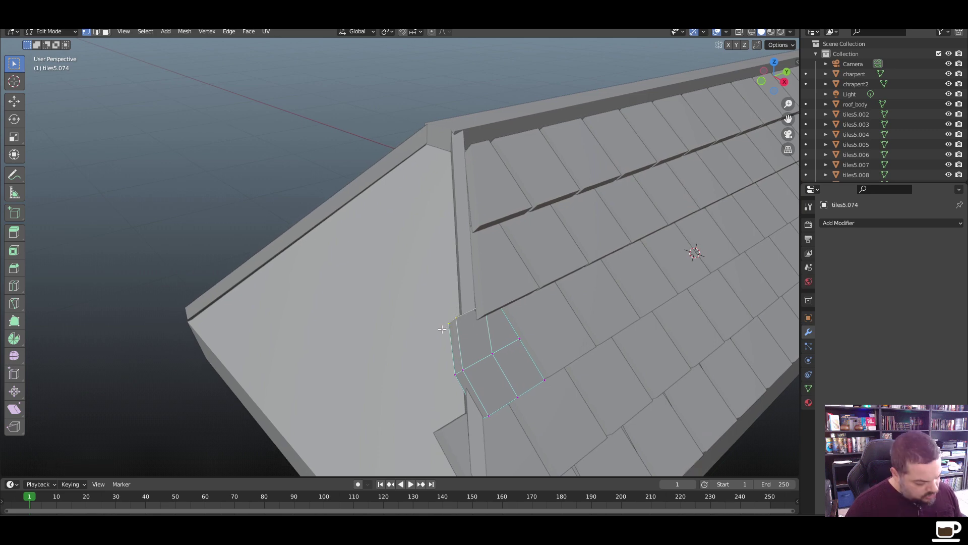
{"action": "key", "text": "g"}
{"action": "key", "text": "y"}
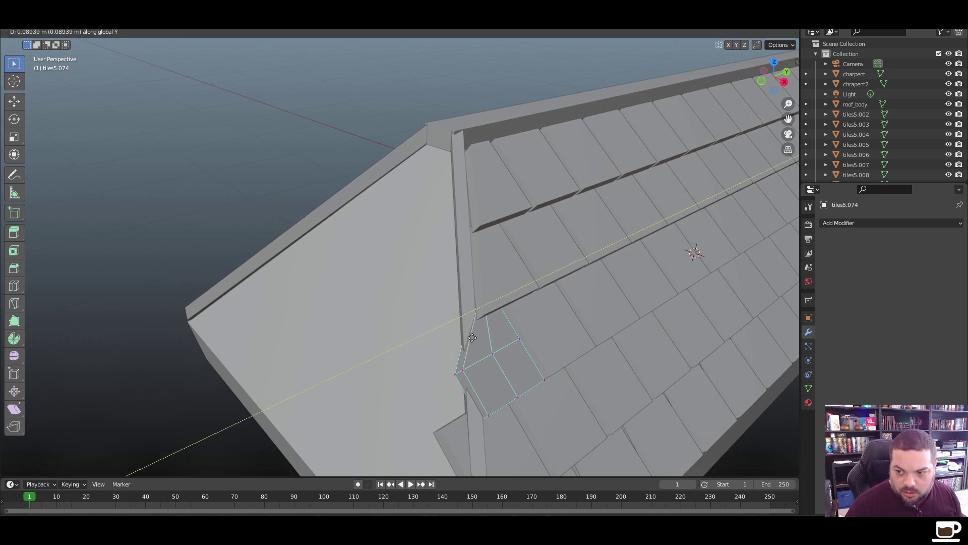
{"action": "left_click", "coordinate": [472, 338]}
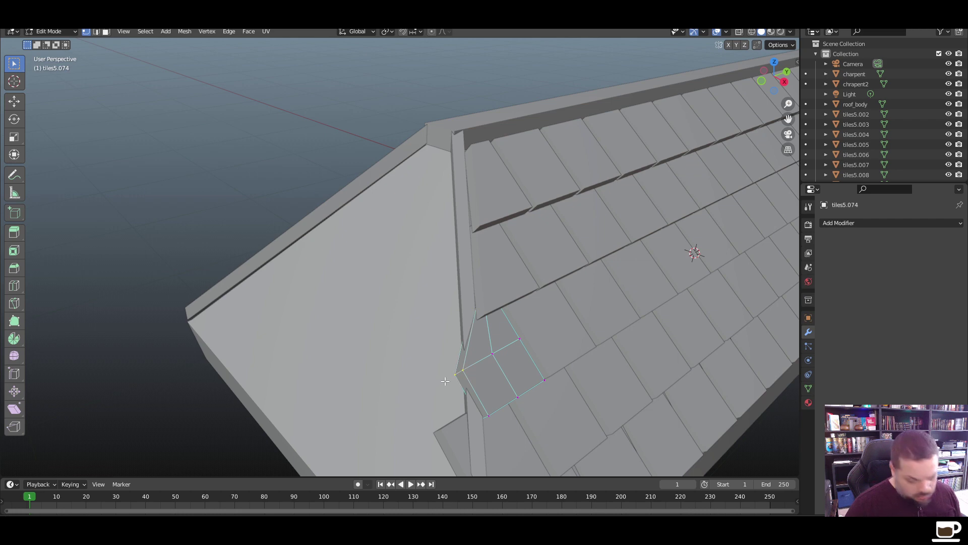
Set the outer edge and bottom outer vertex flush with the barge board, then leave Edit Mode
{"action": "key", "text": "g"}
{"action": "key", "text": "y"}
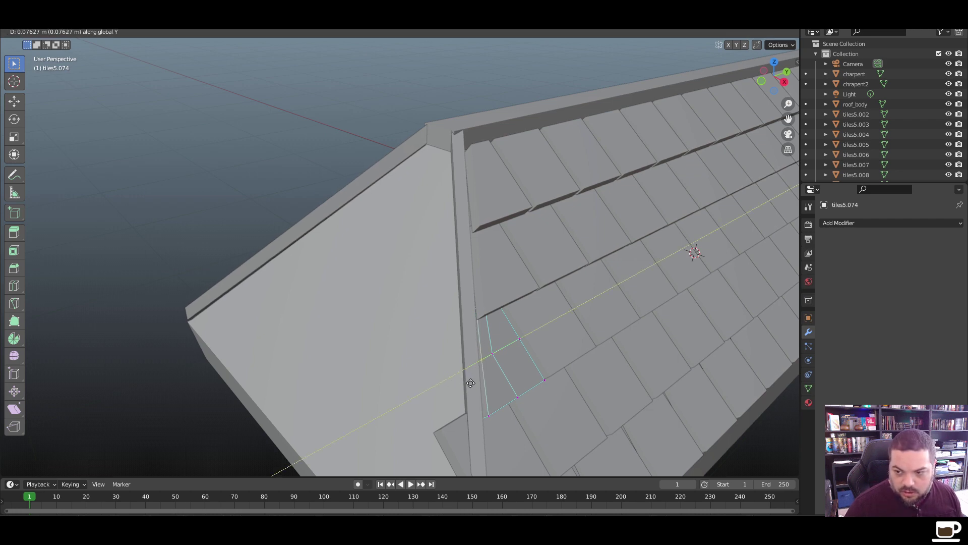
{"action": "left_click", "coordinate": [469, 383]}
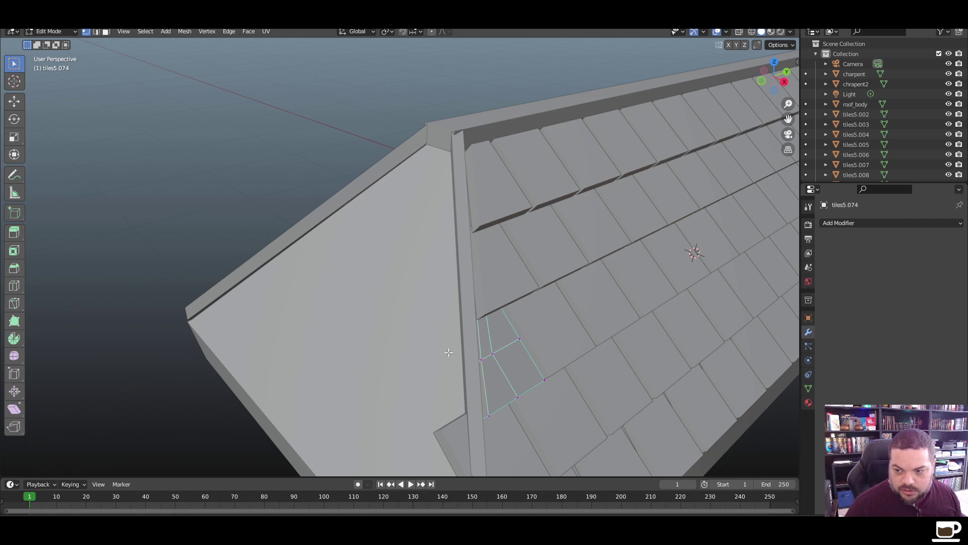
{"action": "left_click_drag", "start_coordinate": [490, 411], "coordinate": [476, 427]}
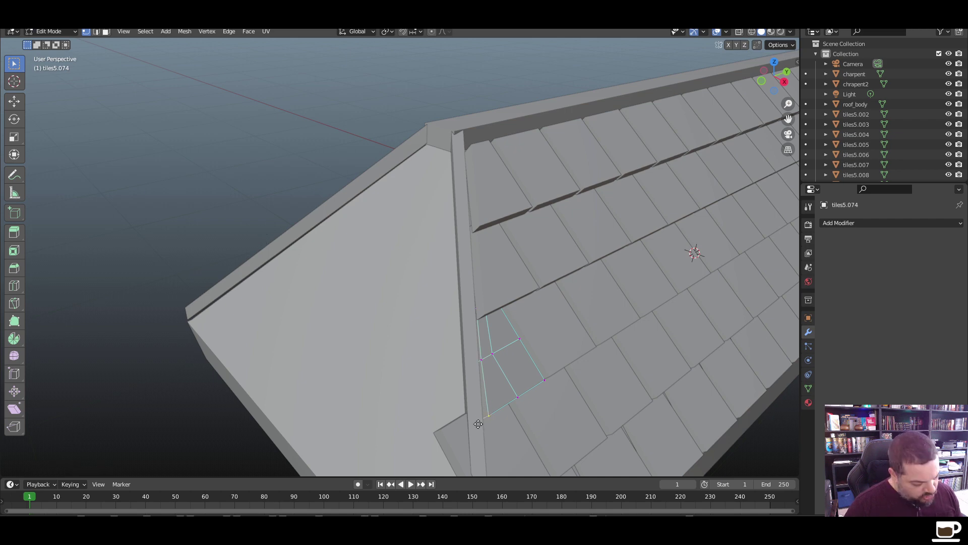
{"action": "key", "text": "g"}
{"action": "key", "text": "y"}
{"action": "left_click", "coordinate": [477, 425]}
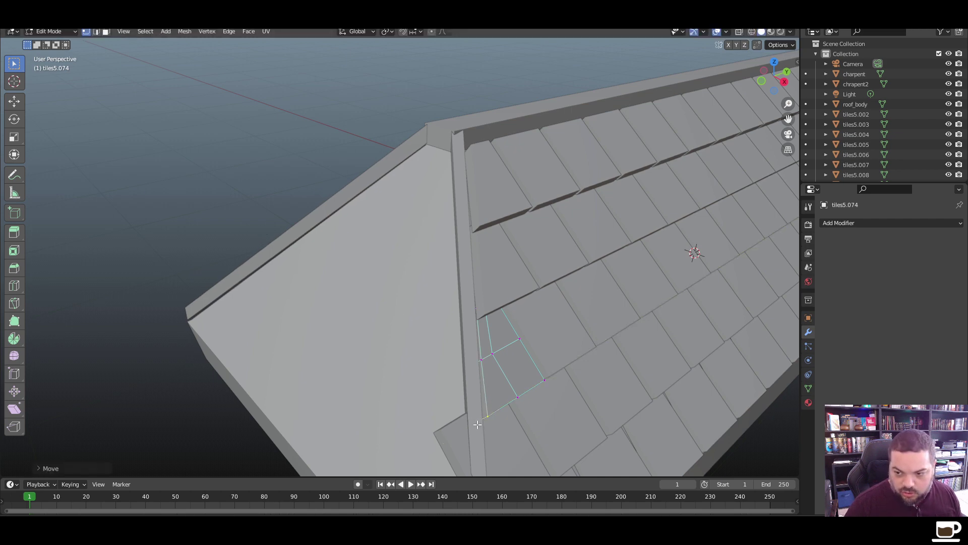
{"action": "key", "text": "Tab"}
Orbit and zoom to a front view of the roof, then switch to Camera Perspective with Numpad 0
{"action": "scroll", "coordinate": [538, 378], "scroll_direction": "down", "scroll_amount": 5}
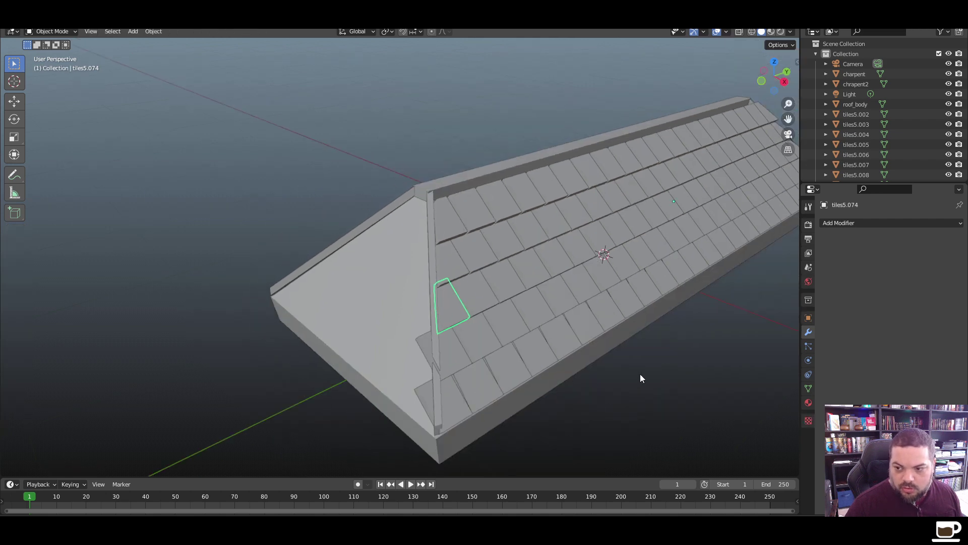
{"action": "middle_click_drag", "start_coordinate": [640, 376], "coordinate": [496, 367]}
{"action": "scroll", "coordinate": [519, 388], "scroll_direction": "up", "scroll_amount": 5}
{"action": "scroll", "coordinate": [534, 388], "scroll_direction": "down", "scroll_amount": 3}
{"action": "scroll", "coordinate": [493, 374], "scroll_direction": "down", "scroll_amount": 3}
{"action": "scroll", "coordinate": [492, 374], "scroll_direction": "up", "scroll_amount": 4}
{"action": "key", "text": "KP_0"}
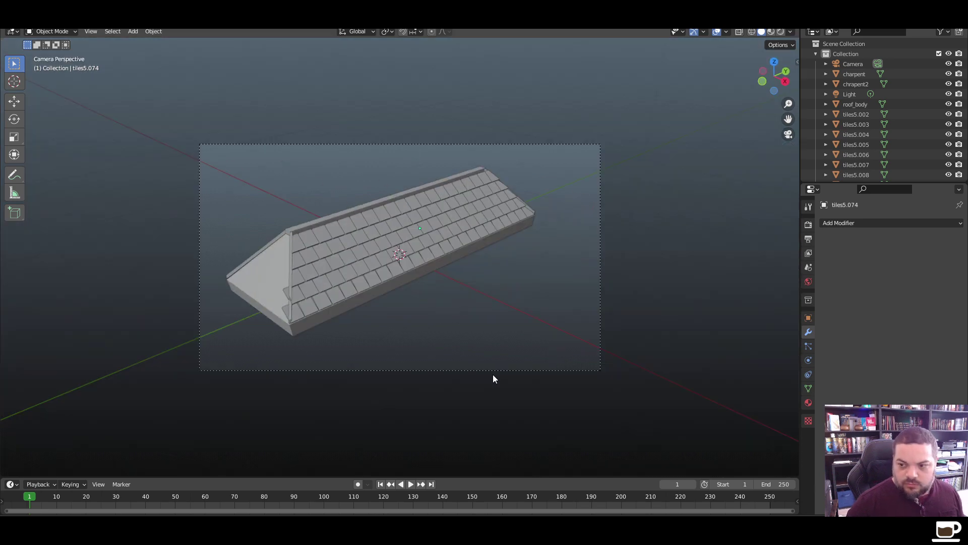
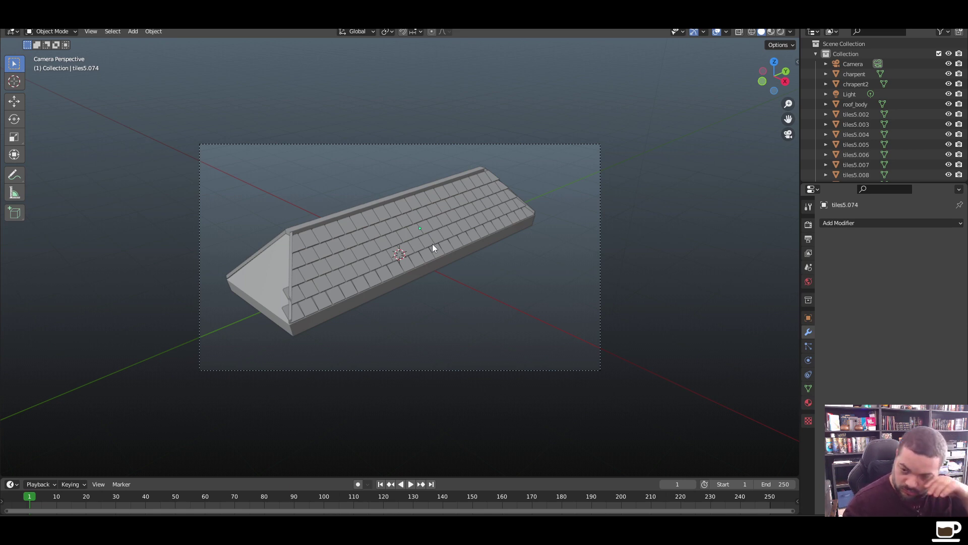
Slide the upper gable-edge tile's outer vertices along Y so it sits flush with the gable
{"action": "scroll", "coordinate": [380, 281], "scroll_direction": "up", "scroll_amount": 4}
{"action": "middle_click_drag", "start_coordinate": [309, 332], "coordinate": [361, 310], "text": "shift"}
{"action": "left_click", "coordinate": [284, 311]}
{"action": "key", "text": "Tab"}
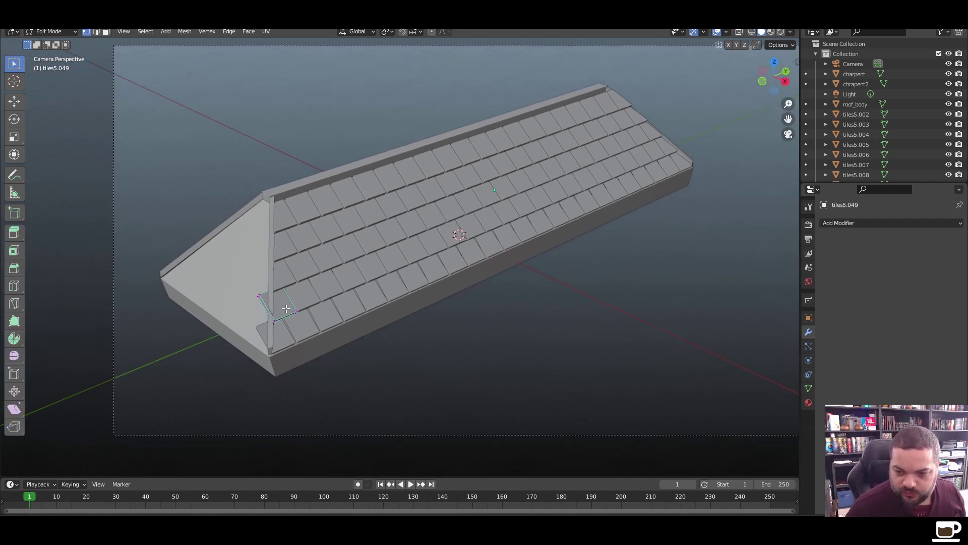
{"action": "middle_click_drag", "start_coordinate": [284, 312], "coordinate": [266, 325]}
{"action": "scroll", "coordinate": [276, 319], "scroll_direction": "down", "scroll_amount": 3}
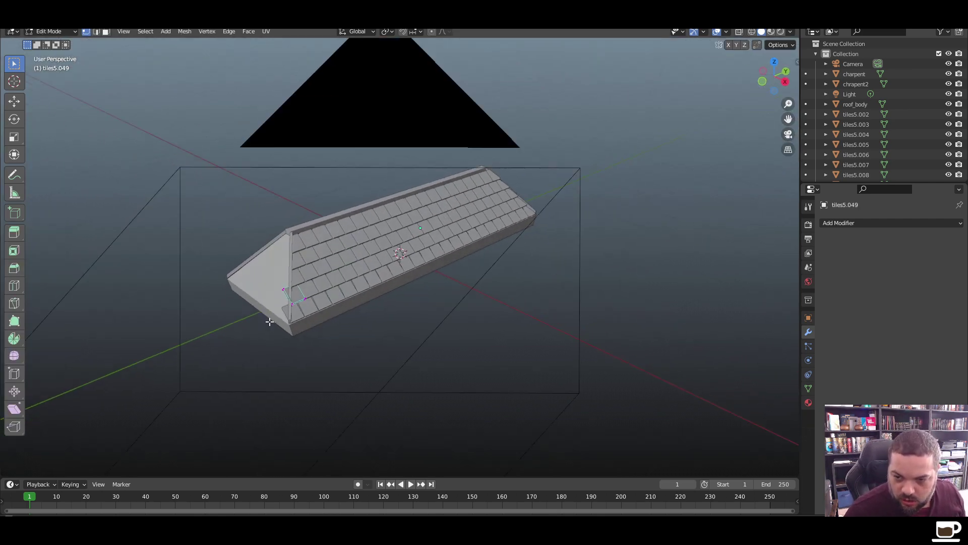
{"action": "scroll", "coordinate": [283, 328], "scroll_direction": "up", "scroll_amount": 5}
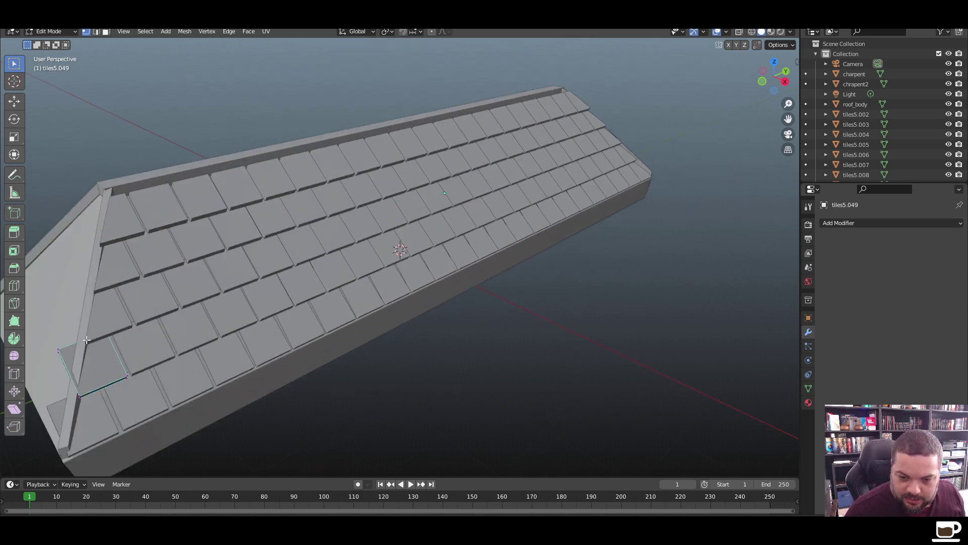
{"action": "key", "text": "g"}
{"action": "key", "text": "y"}
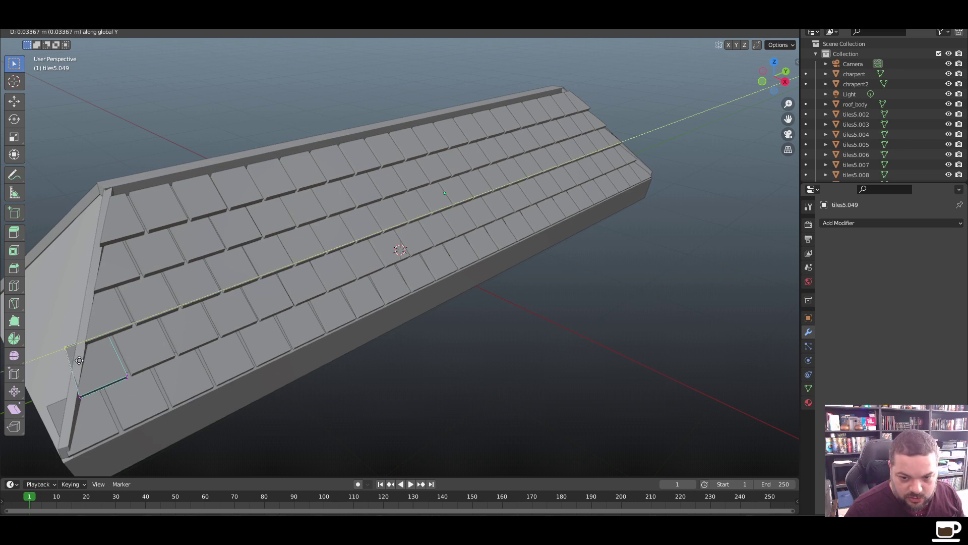
{"action": "left_click", "coordinate": [108, 365]}
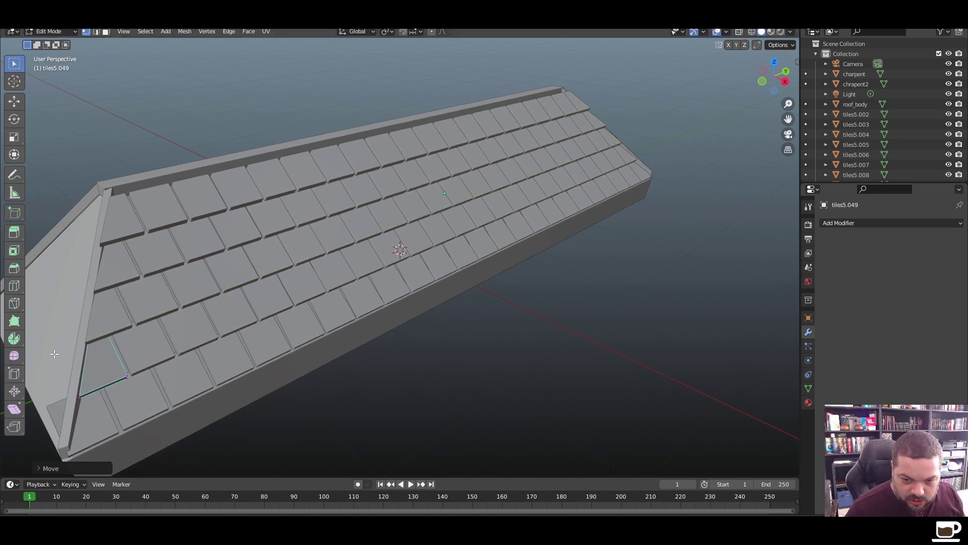
{"action": "key", "text": "Tab"}
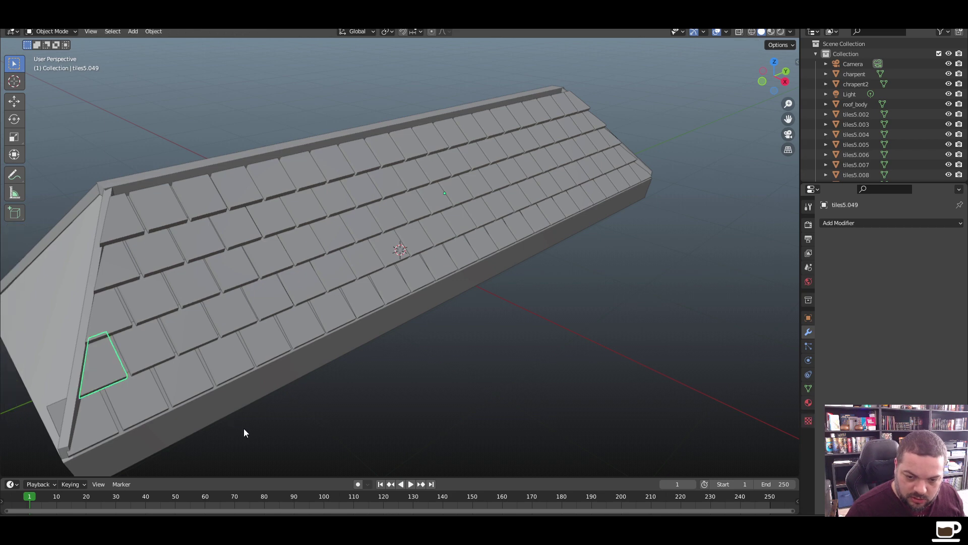
Trim the bottom gable-end tile the same way, sliding its outer vertices along Y
{"action": "left_click", "coordinate": [244, 428]}
{"action": "middle_click_drag", "start_coordinate": [87, 441], "coordinate": [99, 432]}
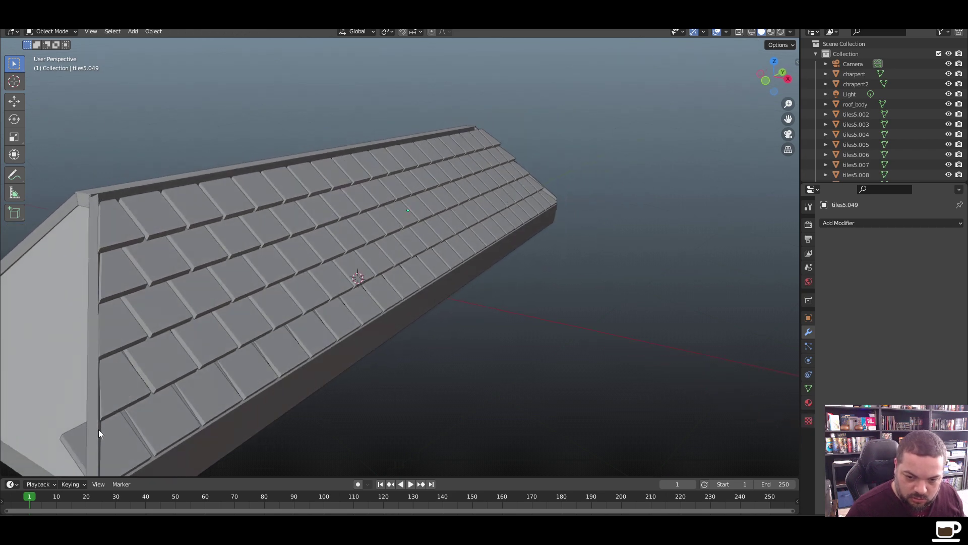
{"action": "left_click", "coordinate": [117, 457]}
{"action": "key", "text": "Tab"}
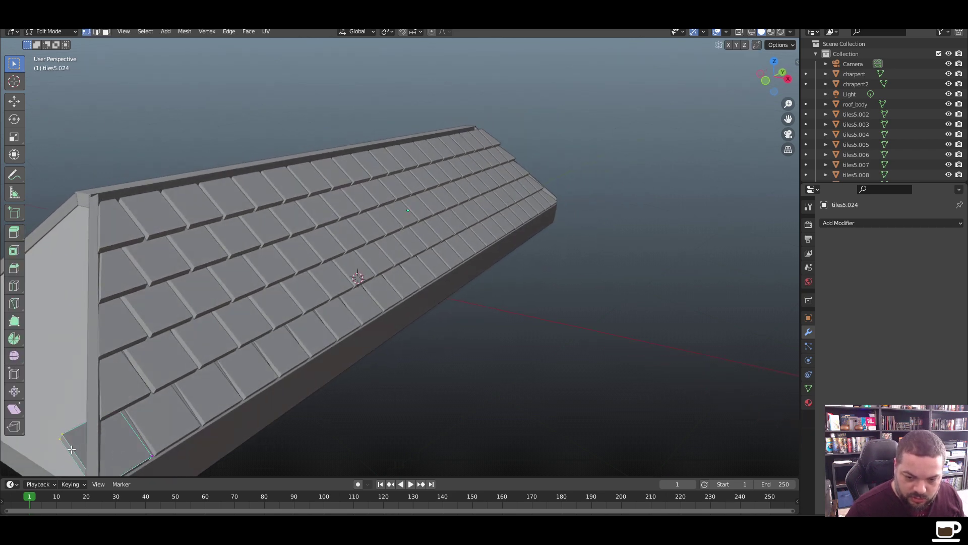
{"action": "key", "text": "g"}
{"action": "key", "text": "y"}
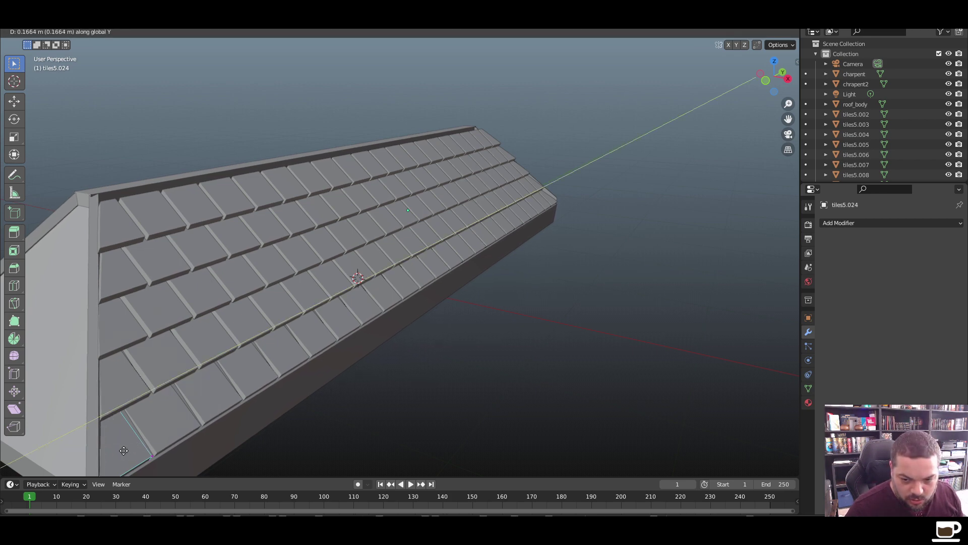
{"action": "left_click", "coordinate": [124, 449]}
{"action": "key", "text": "Tab"}
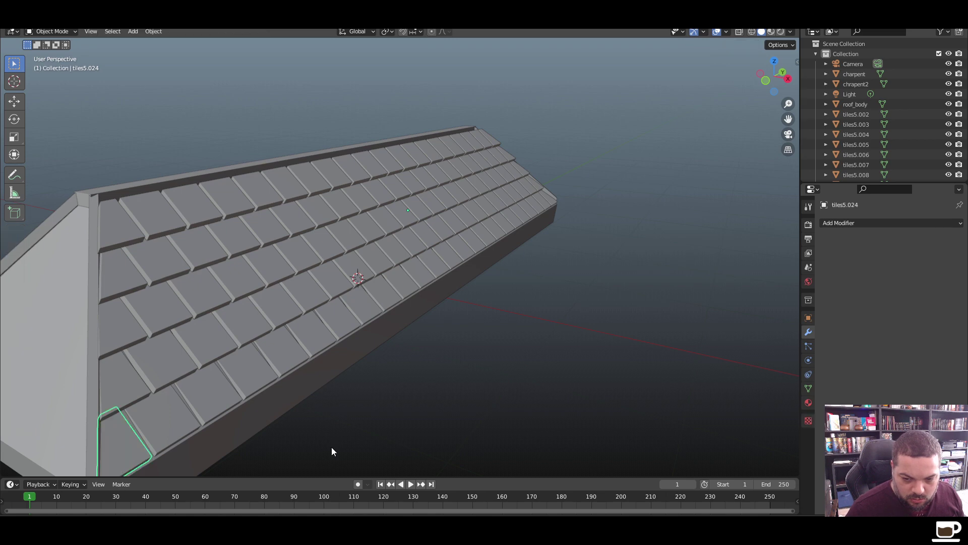
{"action": "scroll", "coordinate": [332, 443], "scroll_direction": "down", "scroll_amount": 5}
{"action": "middle_click_drag", "start_coordinate": [331, 431], "coordinate": [370, 387]}
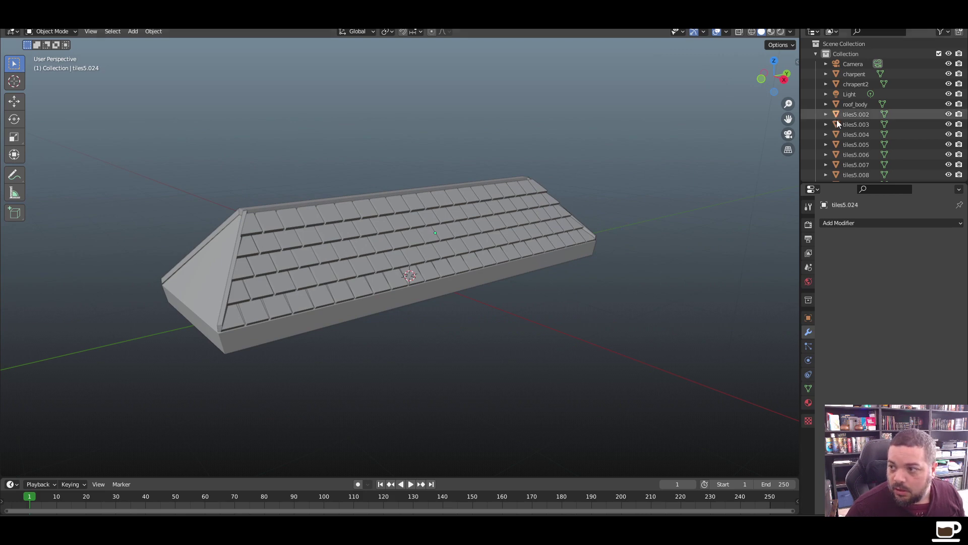
Select every tile object from tiles5.002 down in the Outliner and join them into one object
{"action": "left_click", "coordinate": [852, 117]}
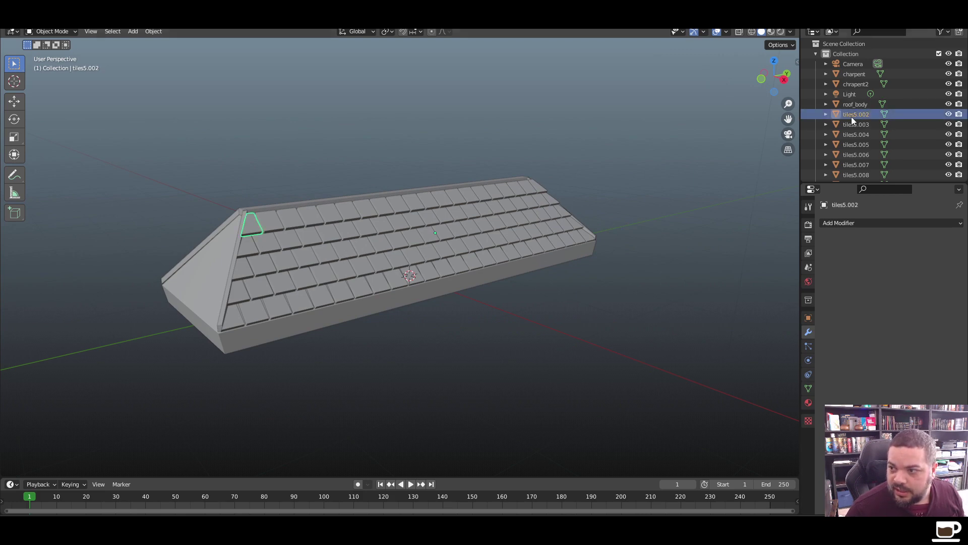
{"action": "left_click", "coordinate": [853, 106]}
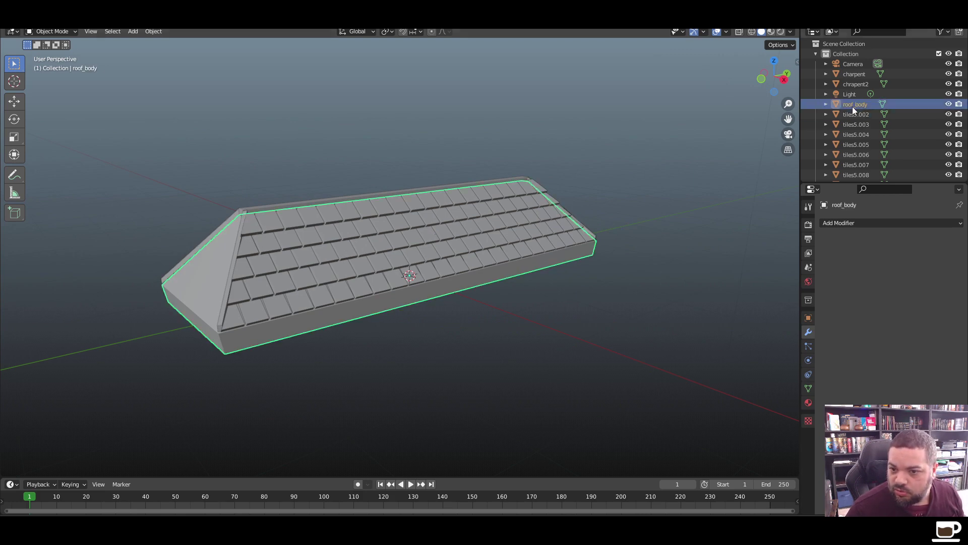
{"action": "left_click", "coordinate": [852, 116]}
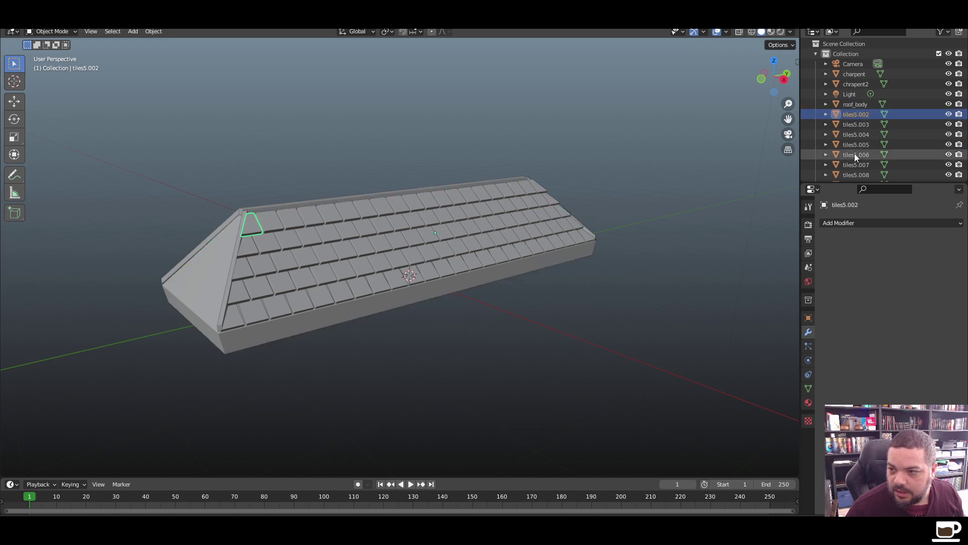
{"action": "scroll", "coordinate": [854, 153], "scroll_direction": "down", "scroll_amount": 10}
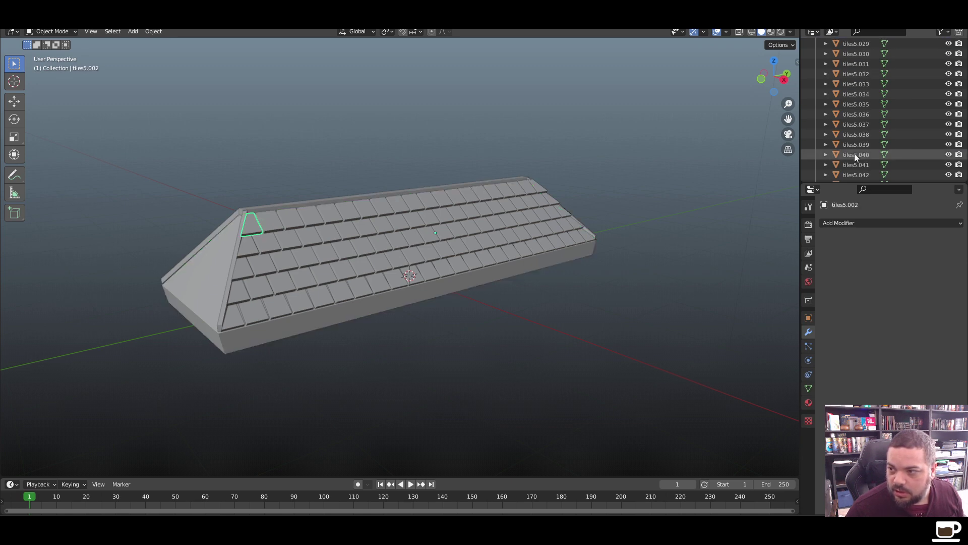
{"action": "scroll", "coordinate": [854, 153], "scroll_direction": "down", "scroll_amount": 10}
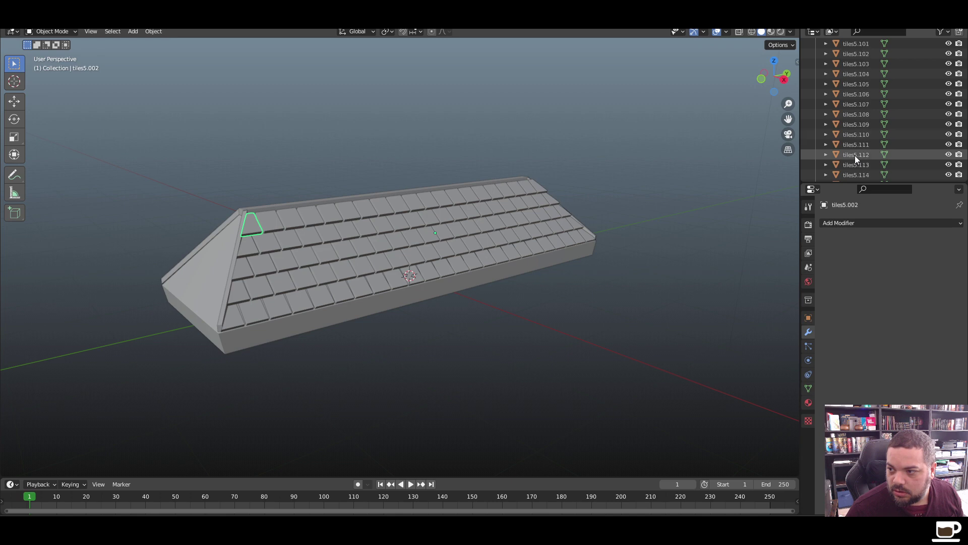
{"action": "scroll", "coordinate": [855, 155], "scroll_direction": "down", "scroll_amount": 10}
{"action": "left_click", "coordinate": [857, 172], "text": "shift"}
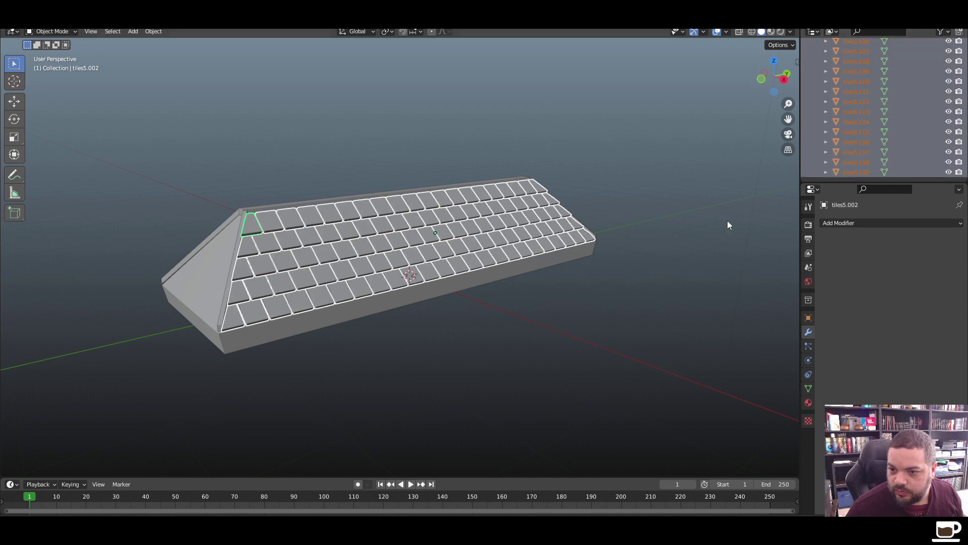
{"action": "key", "text": "ctrl+j"}
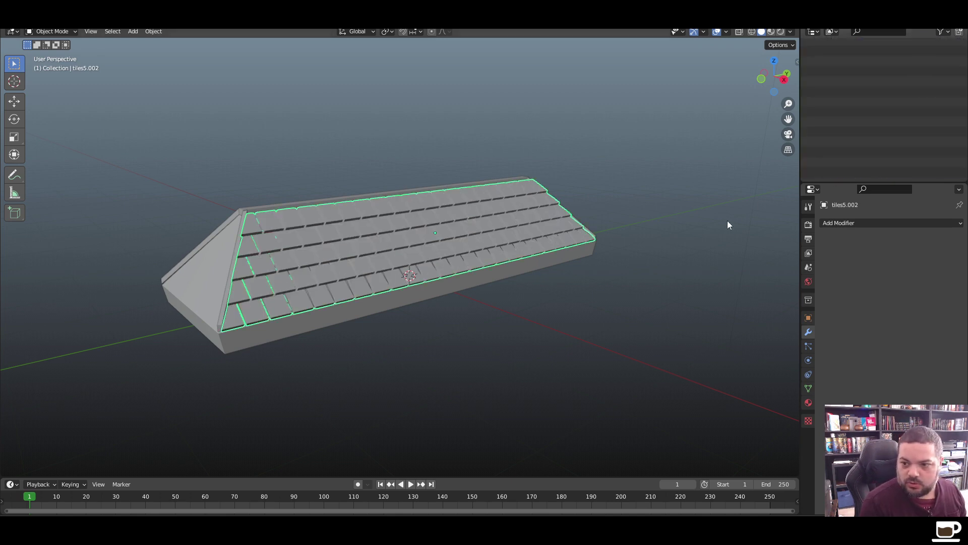
Rename the joined tile object to tiles1
{"action": "left_click", "coordinate": [669, 220]}
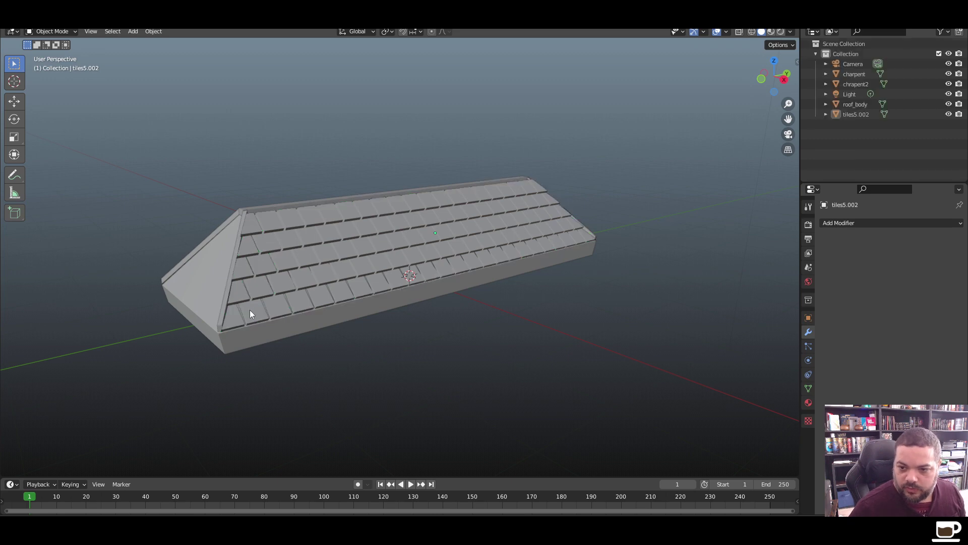
{"action": "left_click", "coordinate": [328, 253]}
{"action": "double_click", "coordinate": [852, 114]}
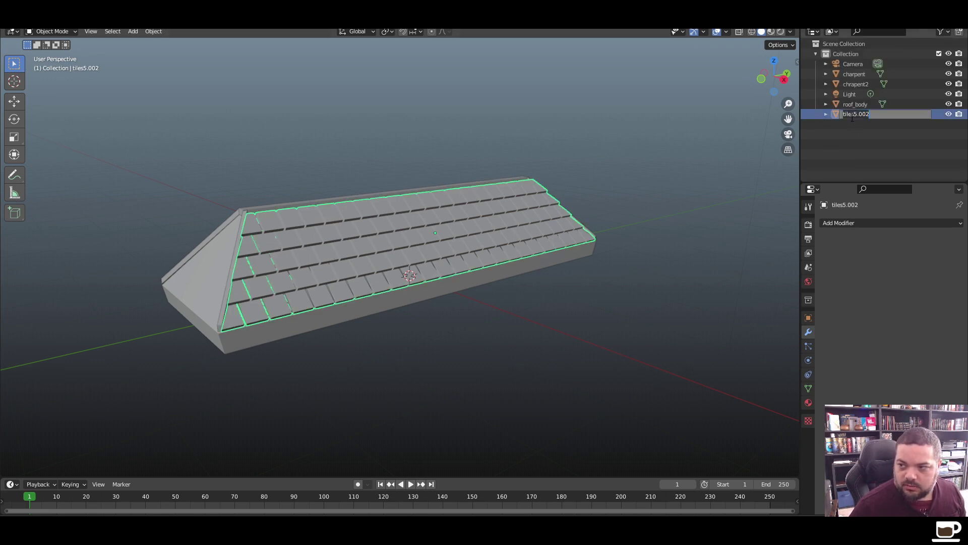
{"action": "type", "text": "tiles1"}
{"action": "key", "text": "Return"}
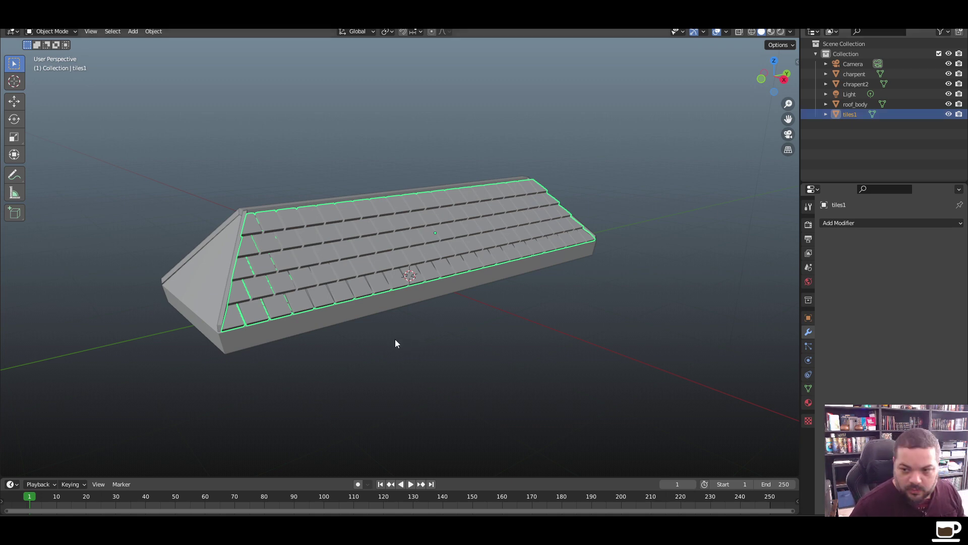
Recentre tiles1's origin on its surface centre of mass, apply its transforms, and duplicate it
{"action": "right_click", "coordinate": [360, 229]}
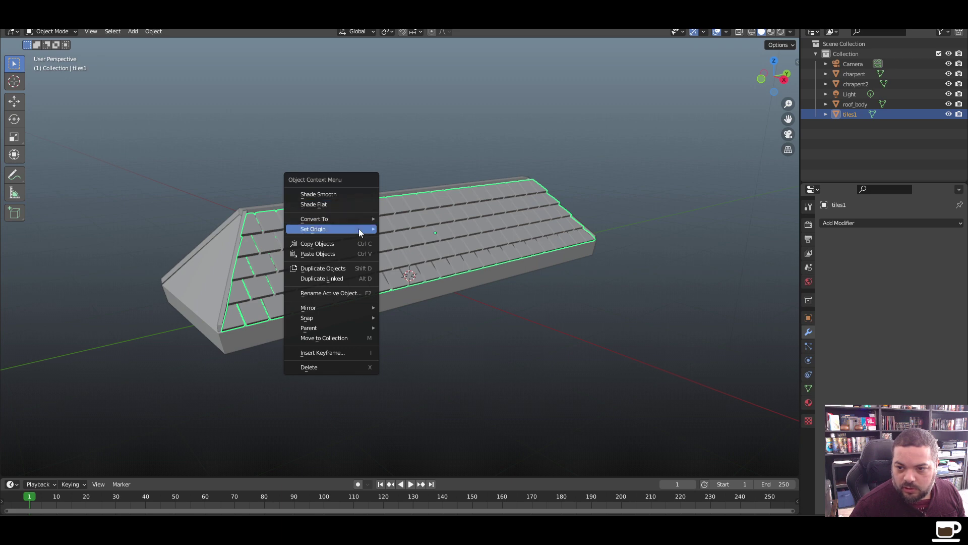
{"action": "mouse_move", "coordinate": [358, 228]}
{"action": "left_click", "coordinate": [413, 263]}
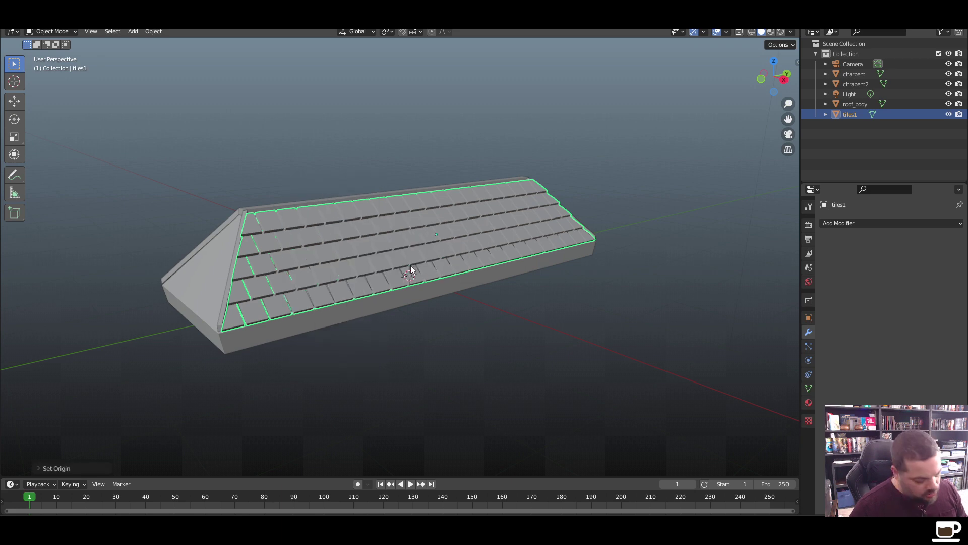
{"action": "key", "text": "ctrl+a"}
{"action": "left_click", "coordinate": [409, 268]}
{"action": "right_click", "coordinate": [395, 250]}
{"action": "mouse_move", "coordinate": [398, 252]}
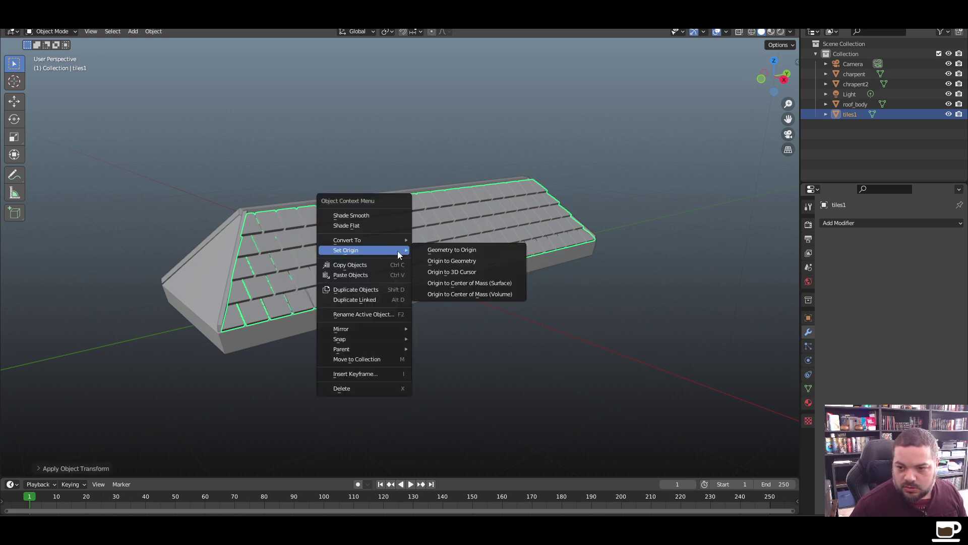
{"action": "left_click", "coordinate": [462, 283]}
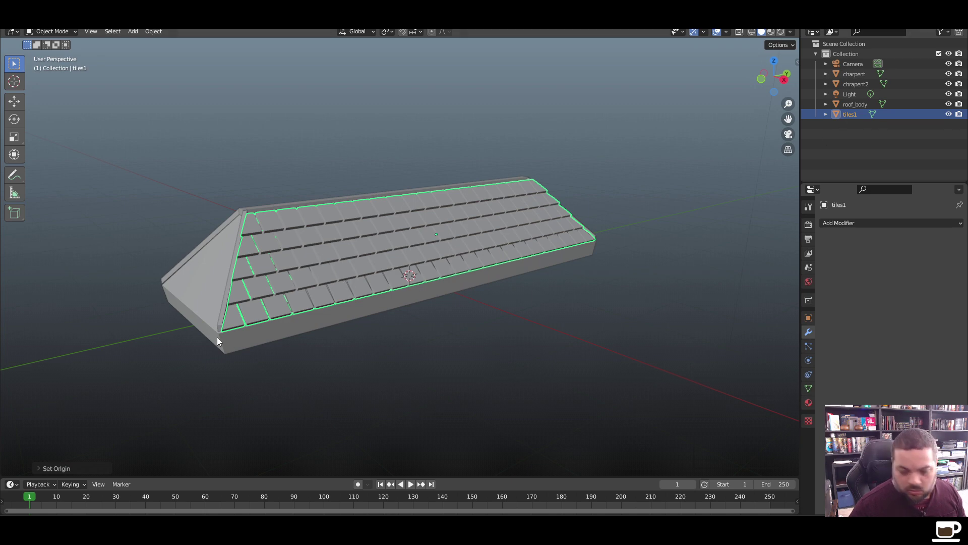
{"action": "key", "text": "shift+d"}
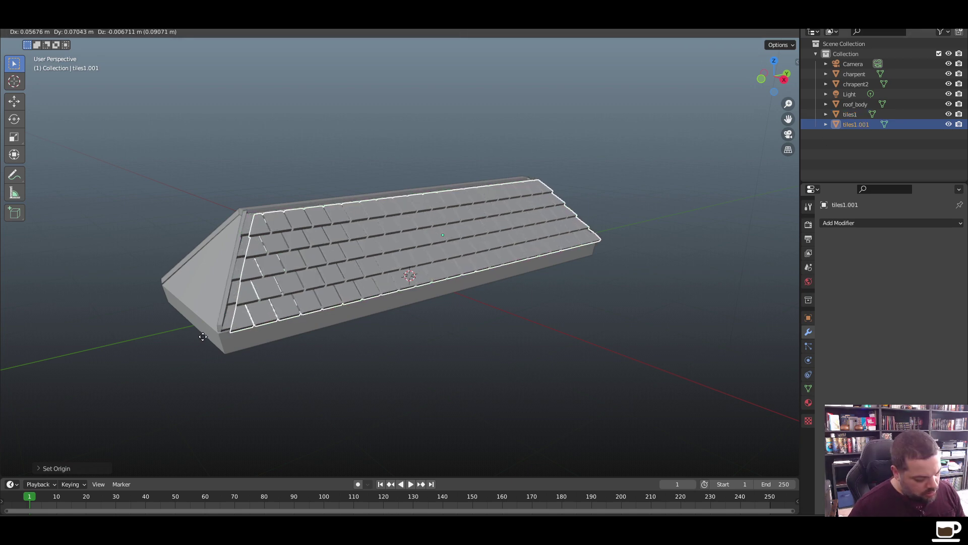
Rotate the duplicated tile sheet 180° about Z to face the opposite slope
{"action": "key", "text": "r"}
{"action": "key", "text": "z"}
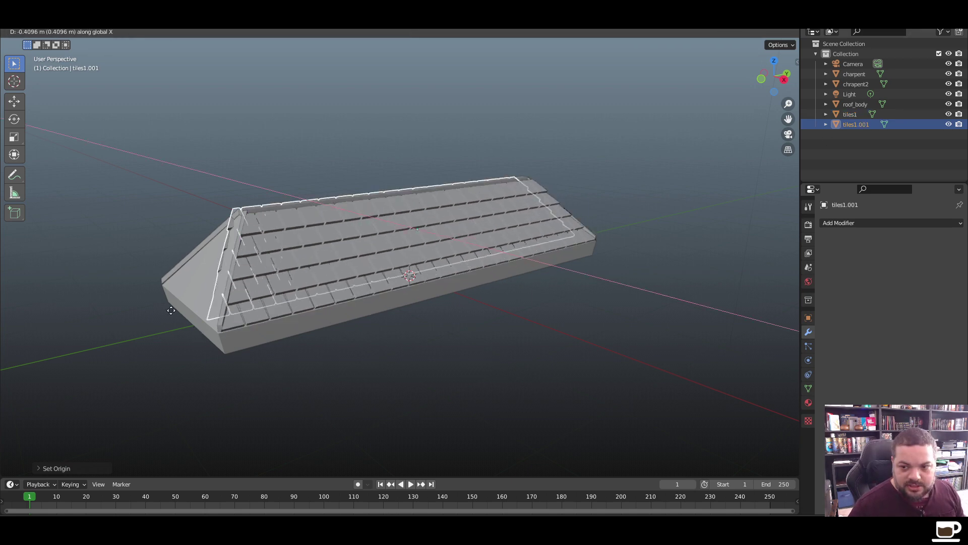
{"action": "key", "text": "1"}
{"action": "key", "text": "8"}
{"action": "key", "text": "0"}
{"action": "key", "text": "Return"}
{"action": "key", "text": "r"}
{"action": "key", "text": "z"}
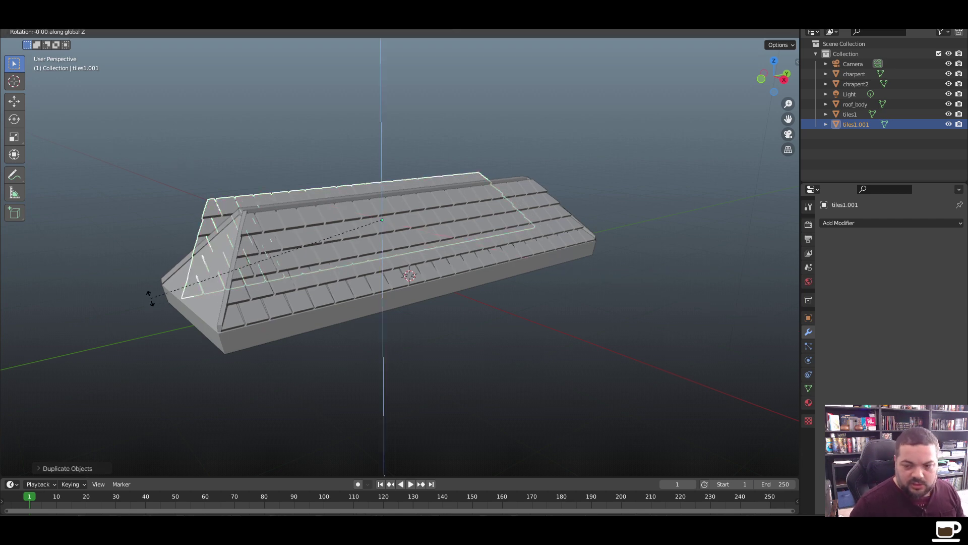
{"action": "key", "text": "1"}
{"action": "key", "text": "8"}
{"action": "key", "text": "0"}
{"action": "key", "text": "Return"}
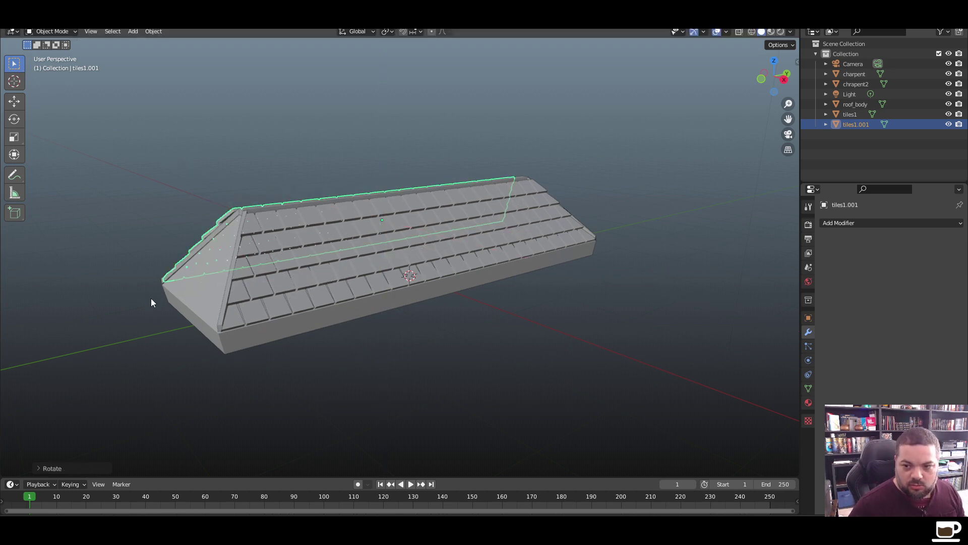
In front view, slide the second tile sheet along X onto the opposite roof slope
{"action": "left_click", "coordinate": [284, 406]}
{"action": "middle_click_drag", "start_coordinate": [284, 407], "coordinate": [168, 355]}
{"action": "key", "text": "KP_1"}
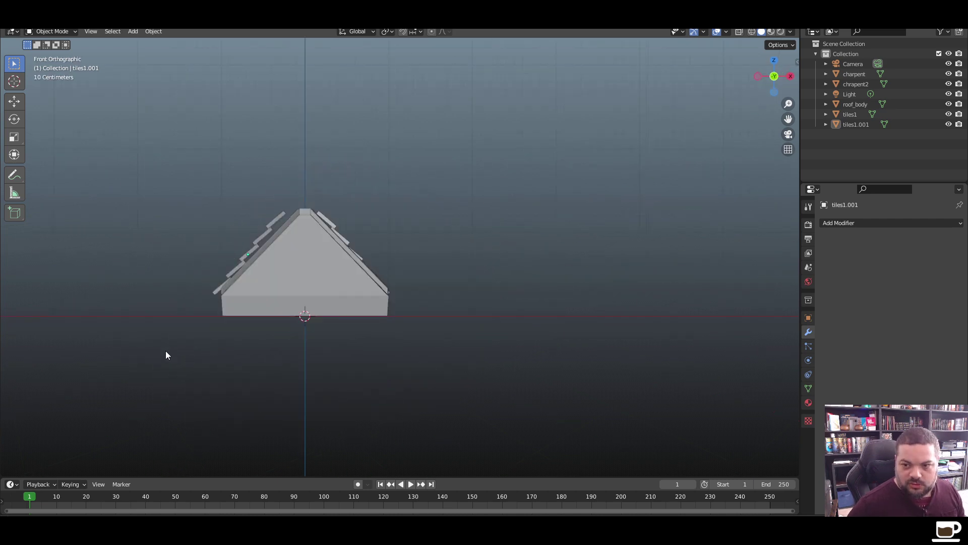
{"action": "scroll", "coordinate": [240, 295], "scroll_direction": "up", "scroll_amount": 4}
{"action": "scroll", "coordinate": [239, 293], "scroll_direction": "down", "scroll_amount": 4}
{"action": "middle_click_drag", "start_coordinate": [389, 316], "coordinate": [361, 317], "text": "shift"}
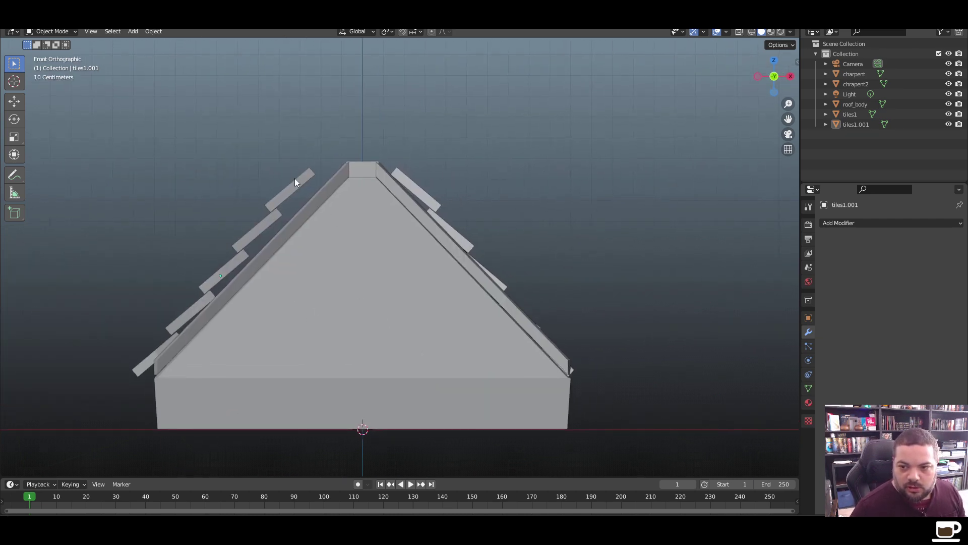
{"action": "left_click", "coordinate": [295, 190]}
{"action": "key", "text": "g"}
{"action": "key", "text": "x"}
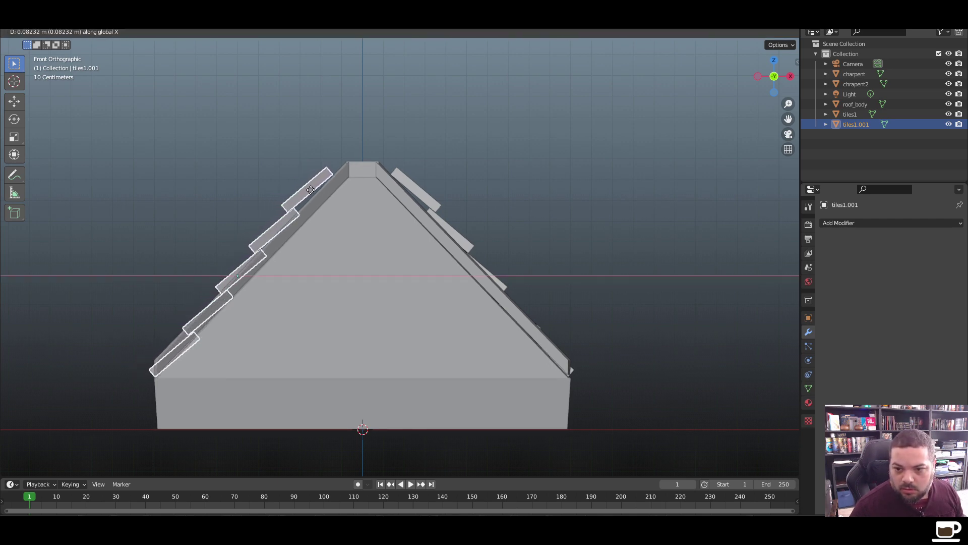
{"action": "left_click", "coordinate": [311, 190]}
Look at the fully tiled gabled roof through the scene camera
{"action": "left_click", "coordinate": [249, 189]}
{"action": "middle_click_drag", "start_coordinate": [141, 301], "coordinate": [115, 335]}
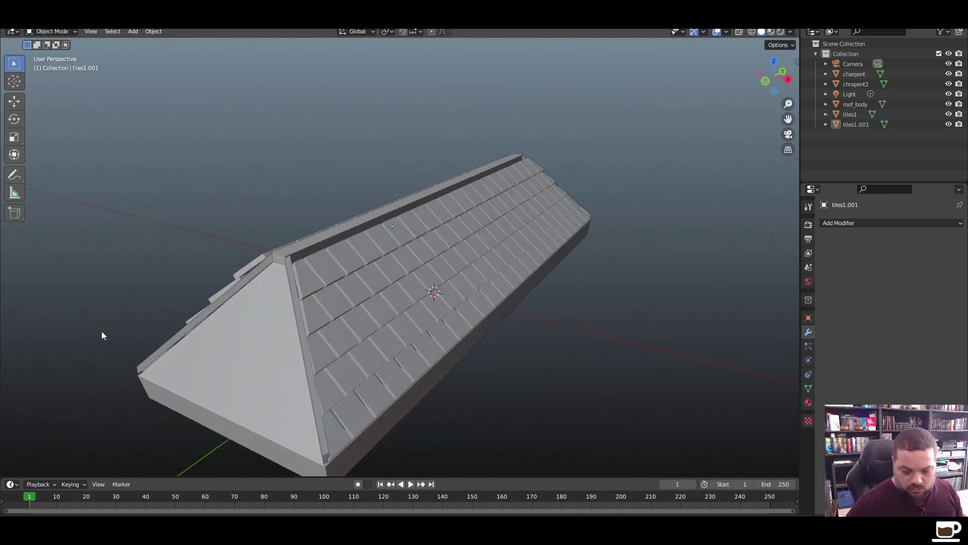
{"action": "key", "text": "KP_0"}
{"action": "scroll", "coordinate": [101, 331], "scroll_direction": "up", "scroll_amount": 3}
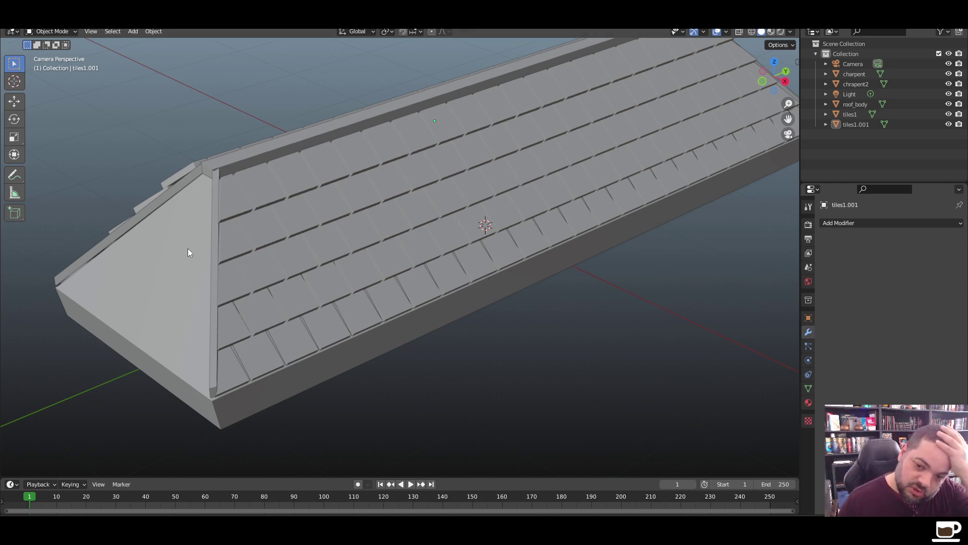
{"action": "scroll", "coordinate": [234, 295], "scroll_direction": "down", "scroll_amount": 5}
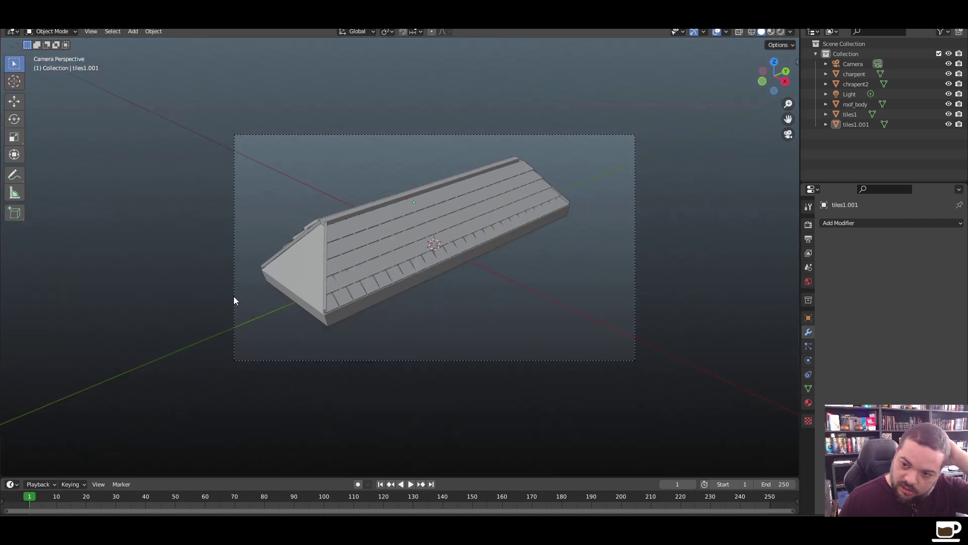
{"action": "scroll", "coordinate": [234, 296], "scroll_direction": "up", "scroll_amount": 2}
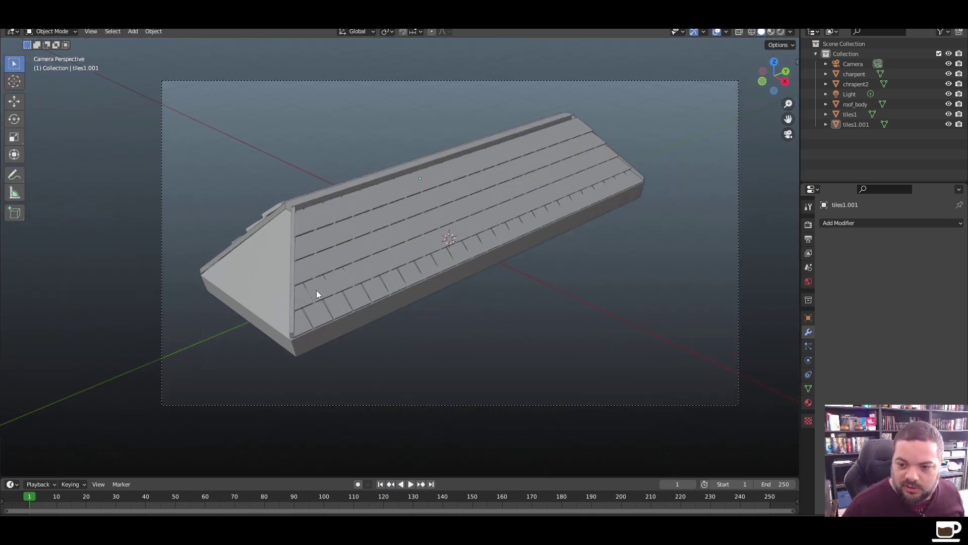
Rename the second tile sheet tiles1.001 to tiles2
{"action": "left_click", "coordinate": [340, 248]}
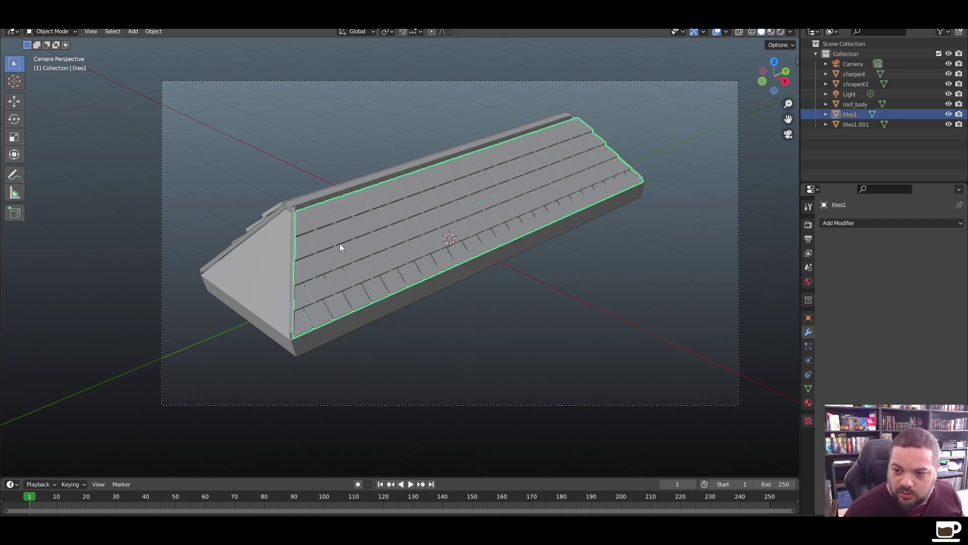
{"action": "left_click", "coordinate": [273, 184]}
{"action": "middle_click_drag", "start_coordinate": [268, 187], "coordinate": [406, 253]}
{"action": "left_click", "coordinate": [408, 254]}
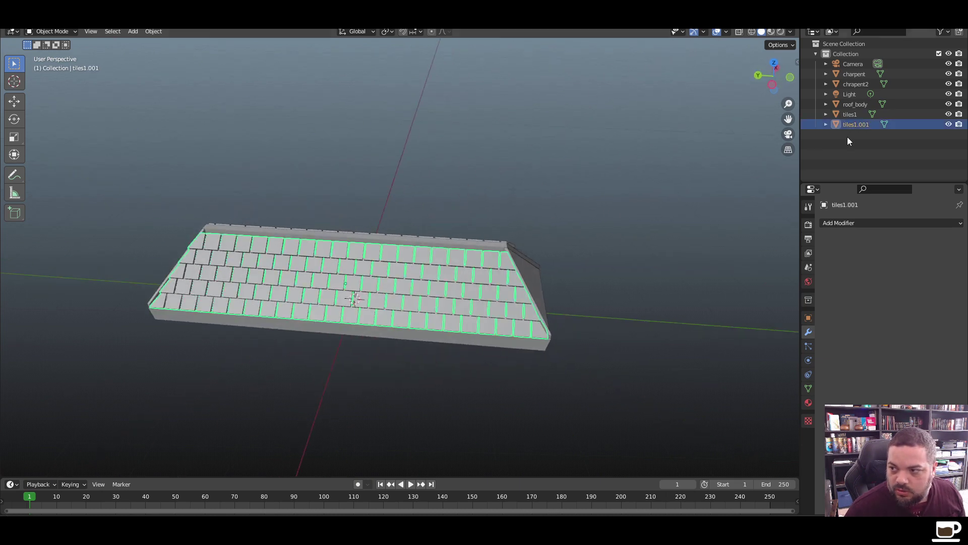
{"action": "double_click", "coordinate": [853, 125]}
{"action": "type", "text": "ti"}
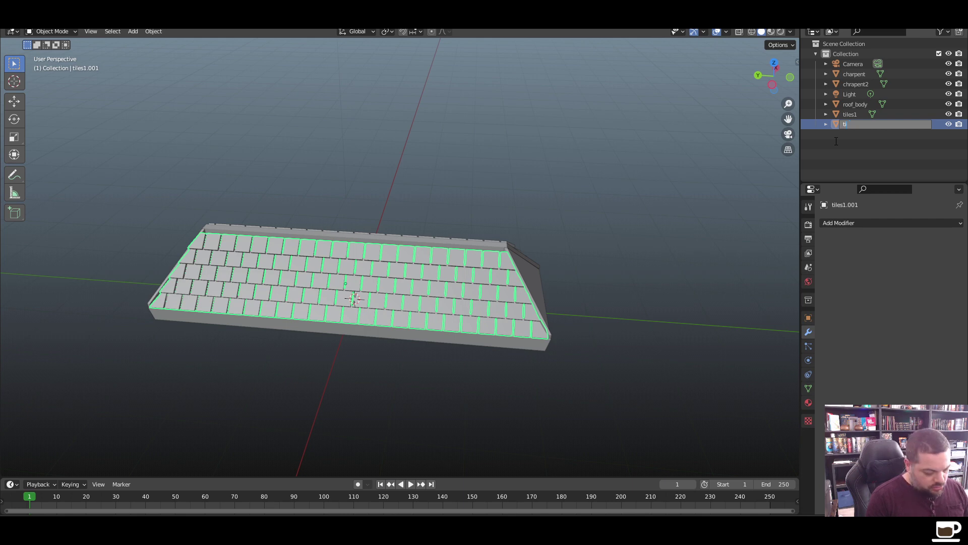
{"action": "type", "text": "eles2"}
{"action": "key", "text": "Return"}
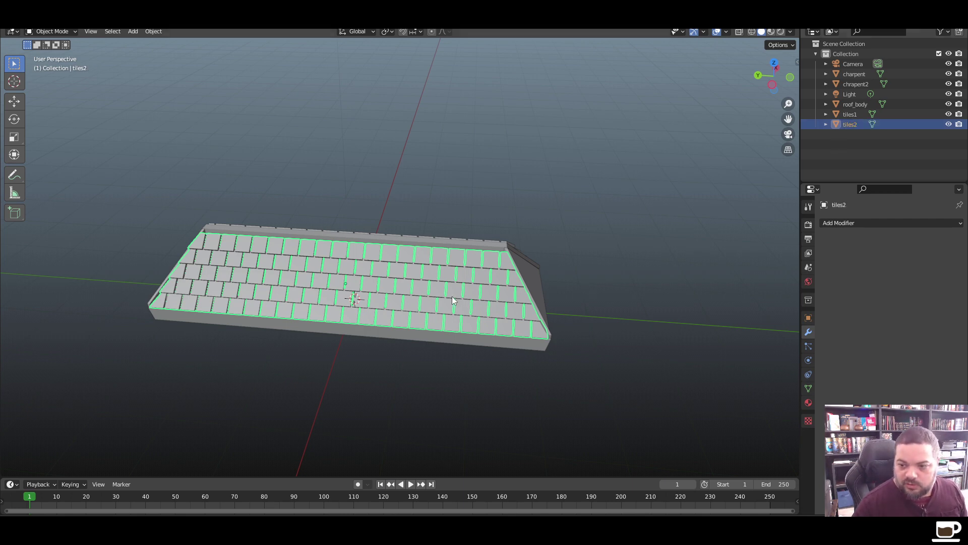
Copy tiles2 above the roof, separate it by loose parts, and box-select the right half
{"action": "key", "text": "shift+d"}
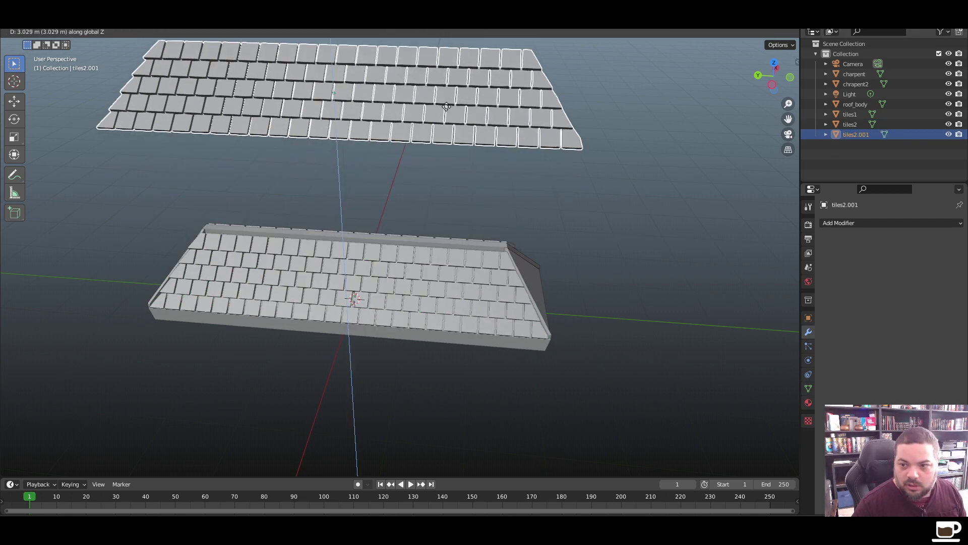
{"action": "left_click", "coordinate": [445, 123]}
{"action": "key", "text": "Tab"}
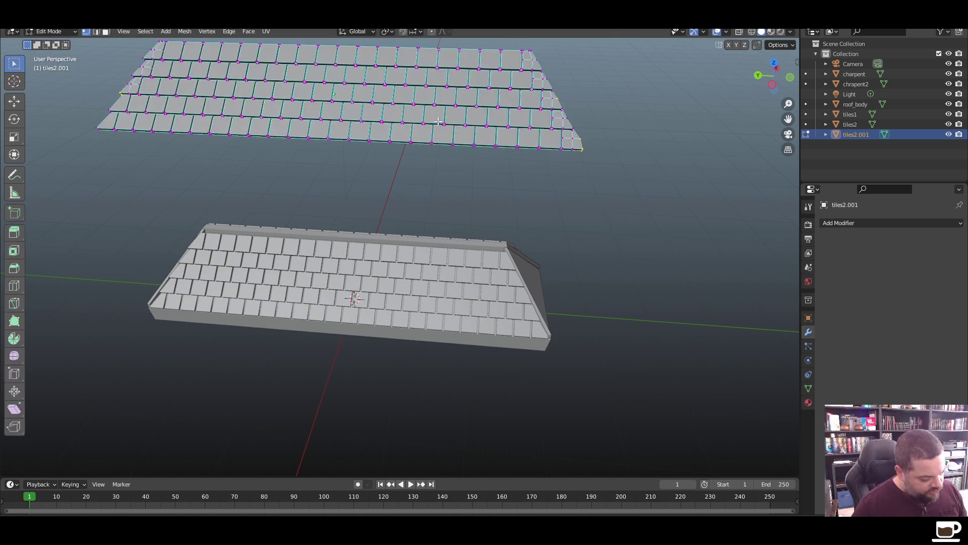
{"action": "key", "text": "a"}
{"action": "key", "text": "p"}
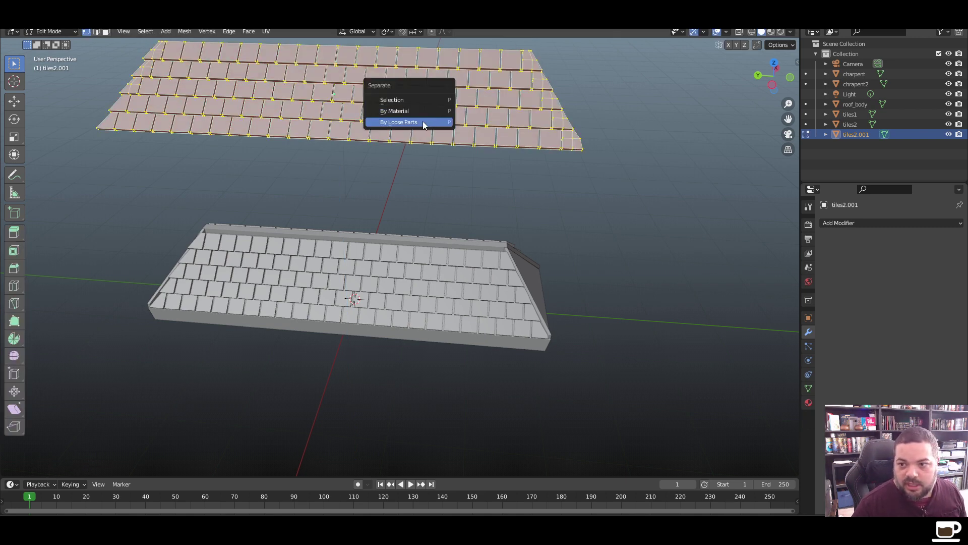
{"action": "left_click", "coordinate": [428, 122]}
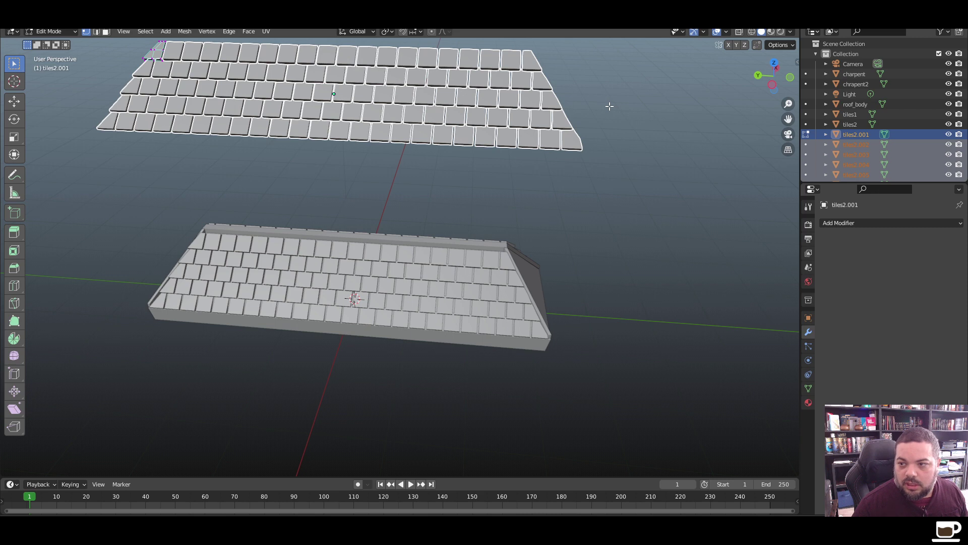
{"action": "key", "text": "Tab"}
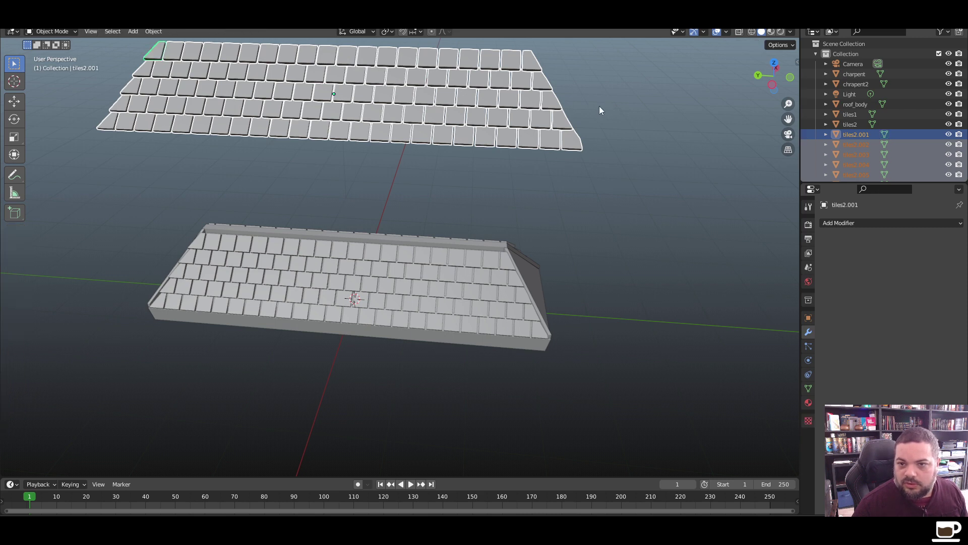
{"action": "left_click", "coordinate": [599, 107]}
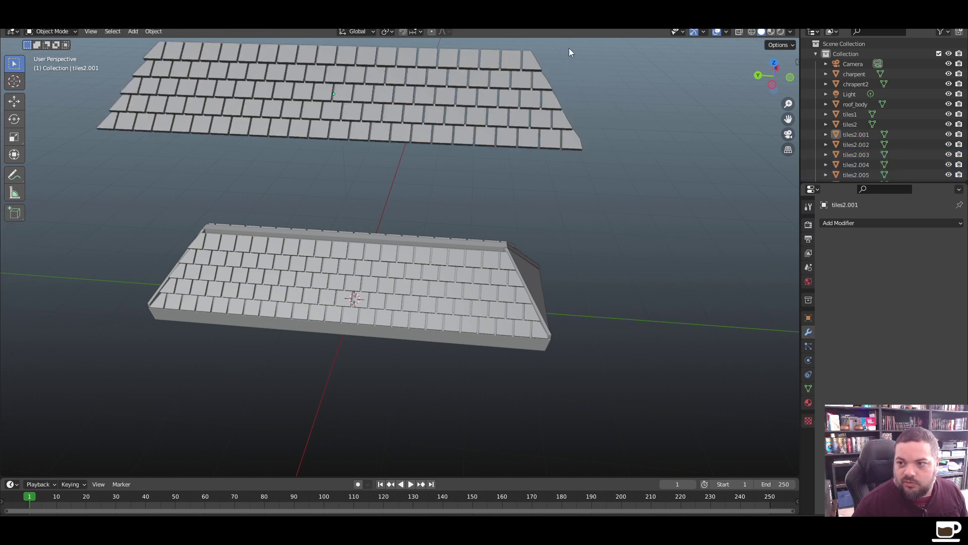
{"action": "left_click_drag", "start_coordinate": [582, 46], "coordinate": [315, 164]}
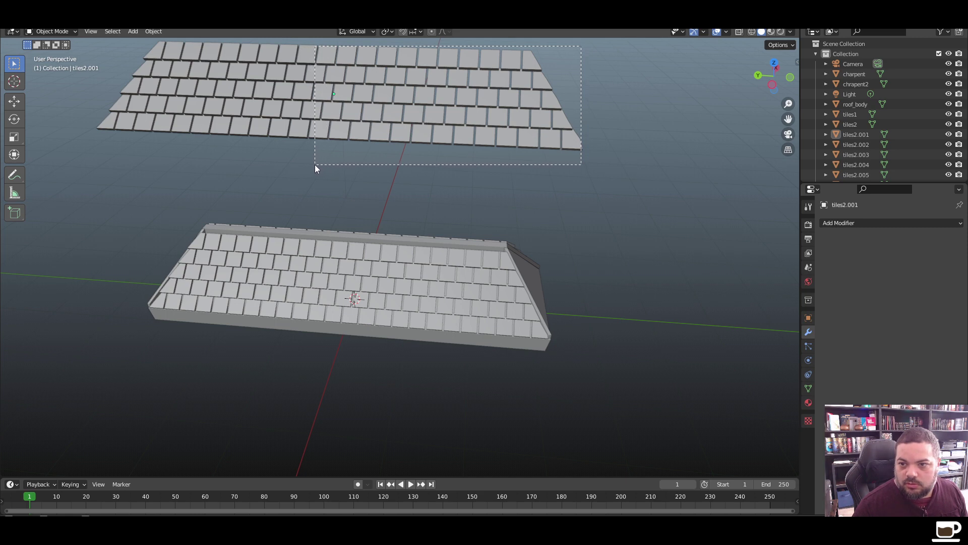
Delete all the separated tiles except a single one
{"action": "key", "text": "Delete"}
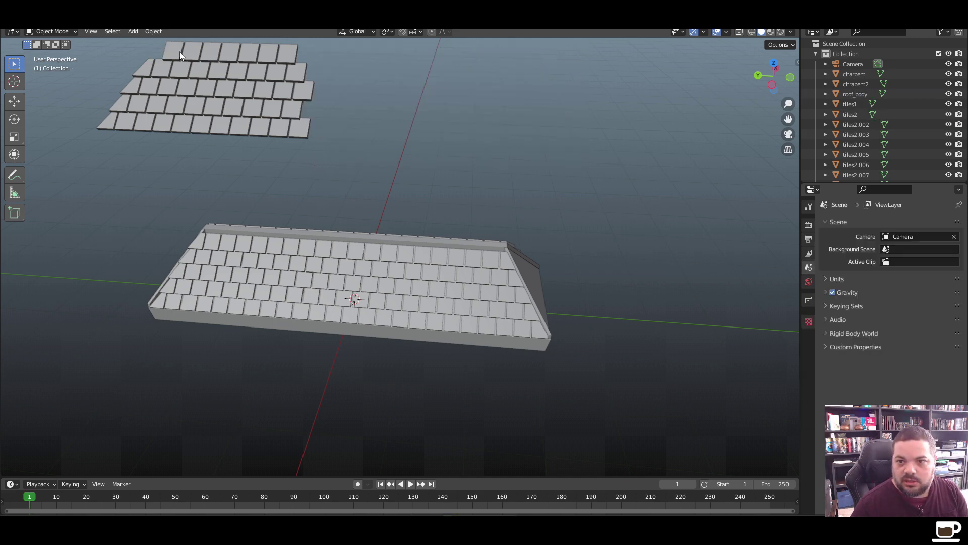
{"action": "left_click_drag", "start_coordinate": [105, 45], "coordinate": [274, 145]}
{"action": "key", "text": "Delete"}
{"action": "left_click", "coordinate": [302, 124]}
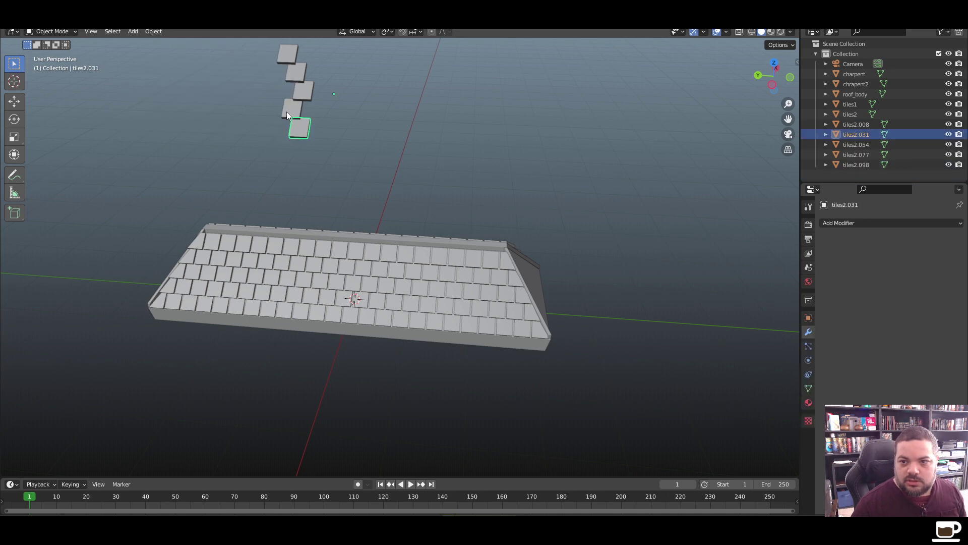
{"action": "left_click", "coordinate": [287, 111], "text": "shift"}
{"action": "left_click", "coordinate": [295, 71], "text": "shift"}
{"action": "left_click", "coordinate": [301, 90], "text": "shift"}
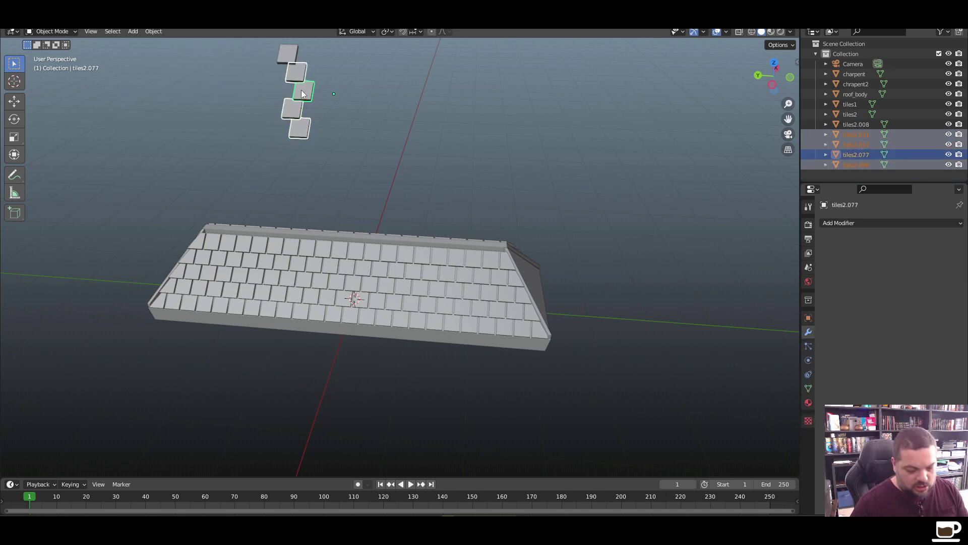
{"action": "key", "text": "Delete"}
Rename the remaining tile to tile_base and keep it selected
{"action": "left_click", "coordinate": [285, 54]}
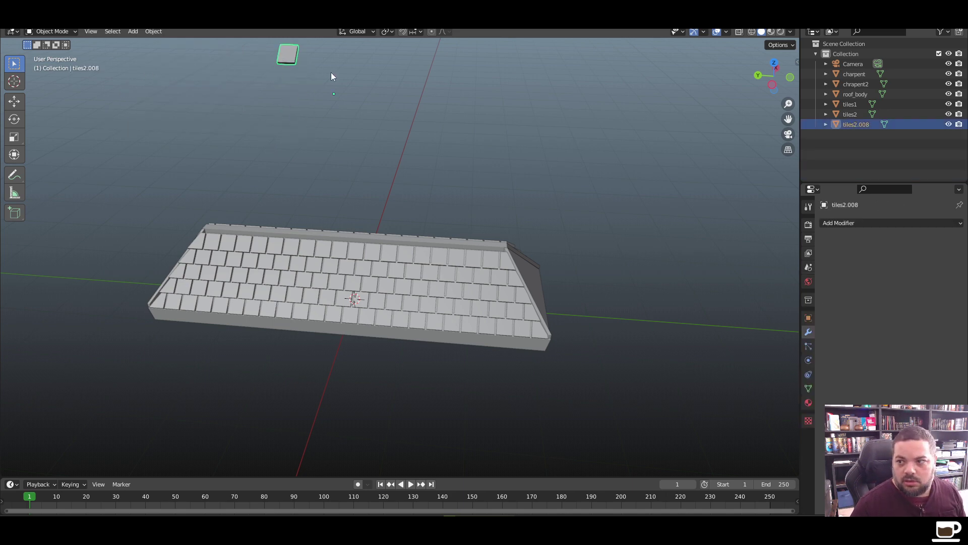
{"action": "double_click", "coordinate": [852, 124]}
{"action": "type", "text": "tileb_"}
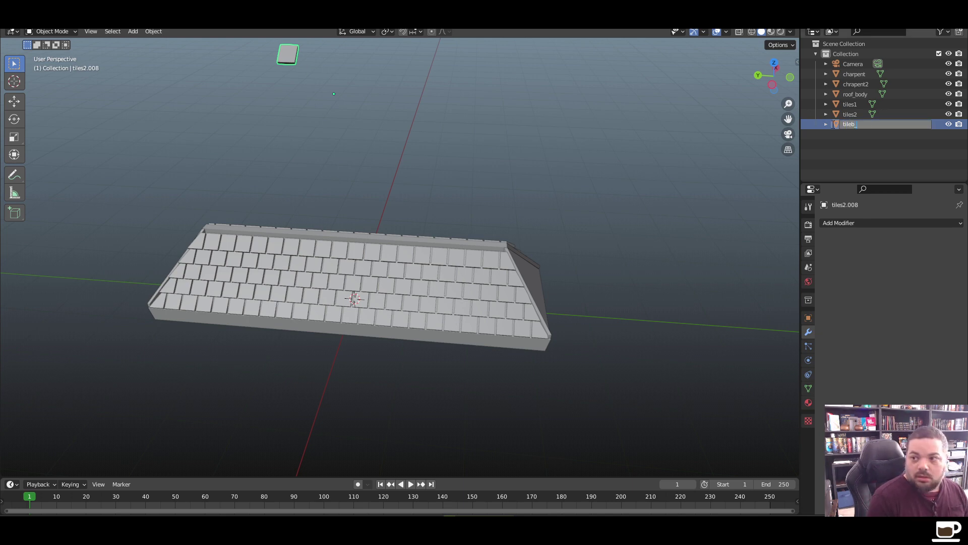
{"action": "type", "text": "bas"}
{"action": "key", "text": "BackSpace"}
{"action": "key", "text": "BackSpace"}
{"action": "key", "text": "BackSpace"}
{"action": "key", "text": "BackSpace"}
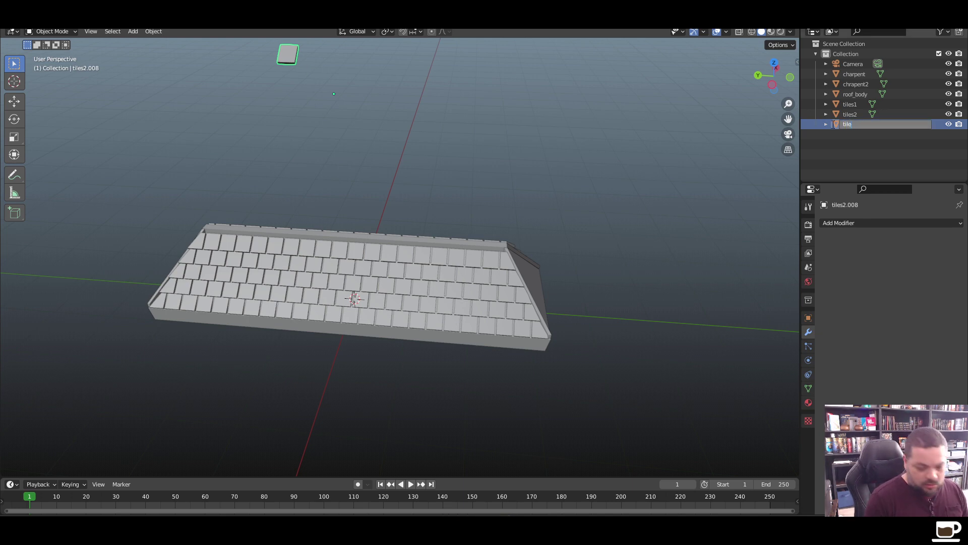
{"action": "type", "text": "_base"}
{"action": "key", "text": "Return"}
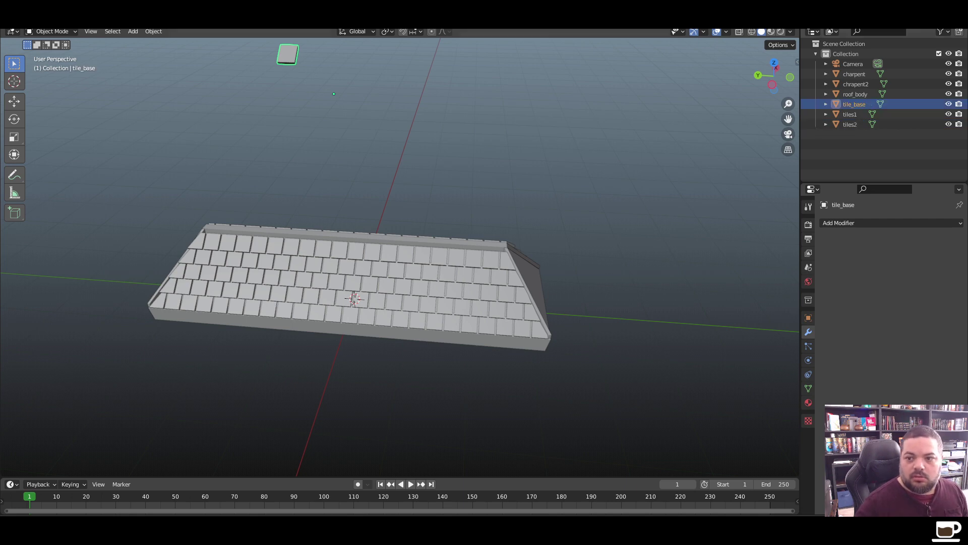
{"action": "left_click", "coordinate": [230, 54]}
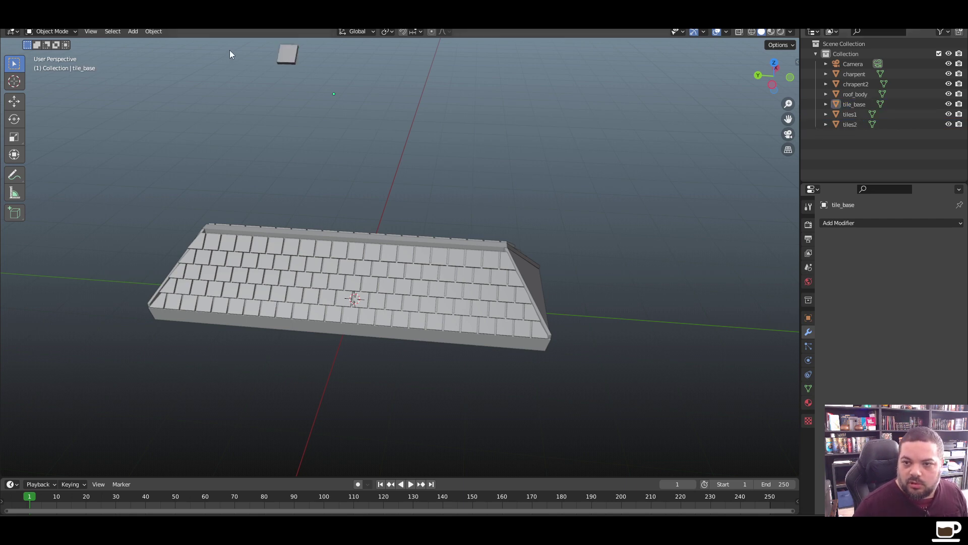
{"action": "left_click", "coordinate": [285, 56]}
Duplicate tile_base, rotate the copy 90° about Z, apply the rotation, and recentre its origin
{"action": "key", "text": "shift+d"}
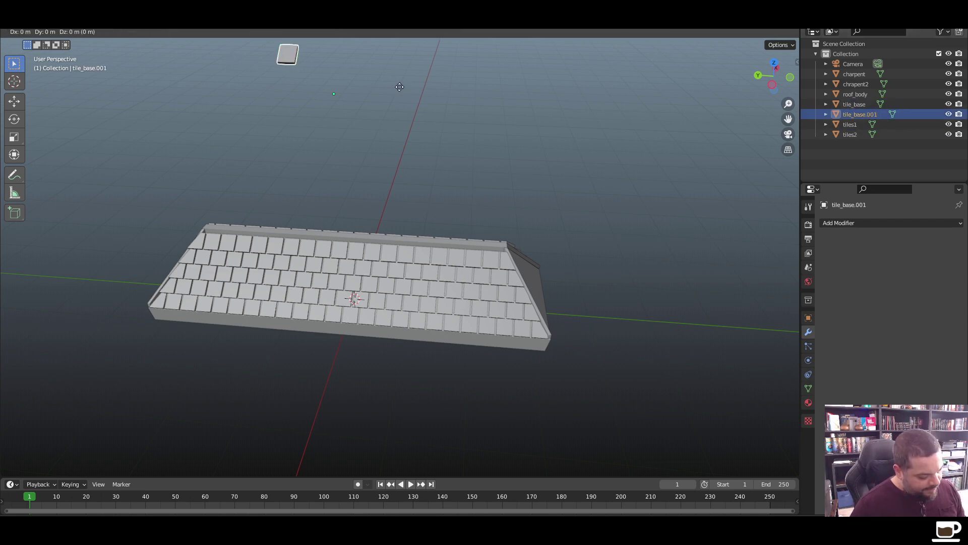
{"action": "left_click", "coordinate": [448, 240]}
{"action": "middle_click_drag", "start_coordinate": [449, 239], "coordinate": [572, 263]}
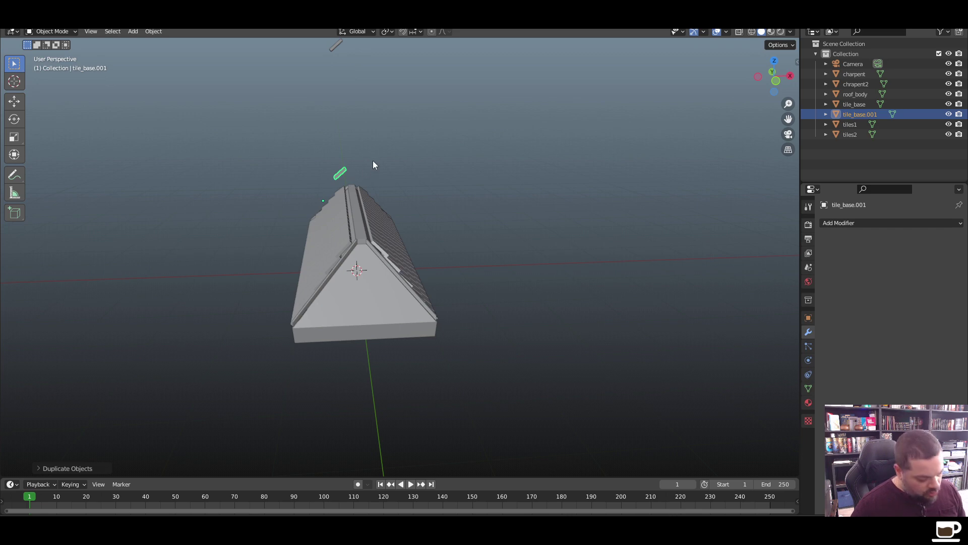
{"action": "type", "text": "rz90"}
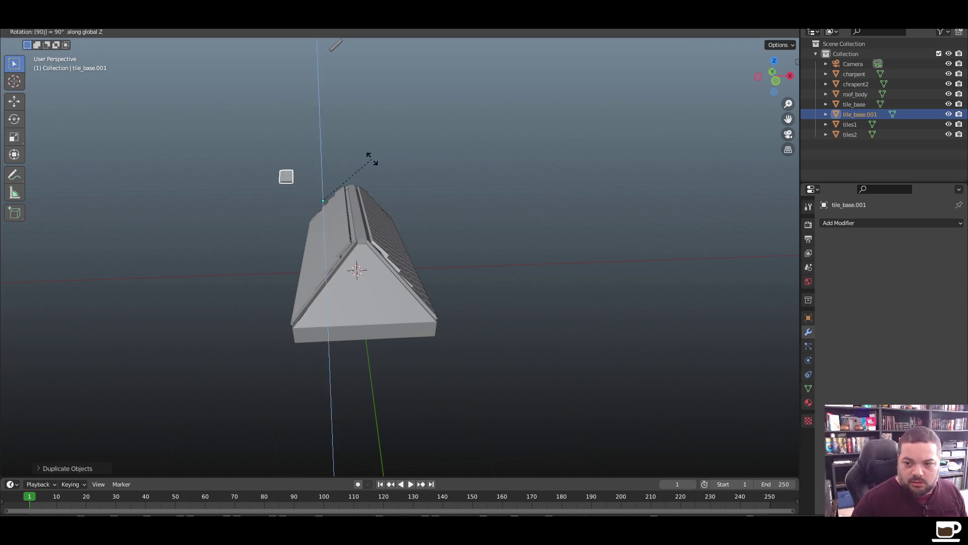
{"action": "key", "text": "Return"}
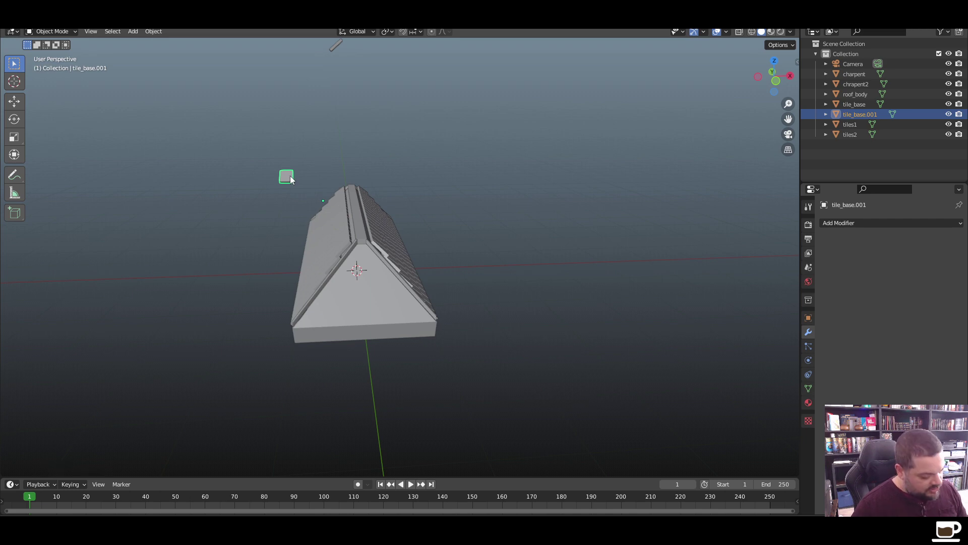
{"action": "key", "text": "ctrl+a"}
{"action": "left_click", "coordinate": [291, 177]}
{"action": "right_click", "coordinate": [292, 177]}
{"action": "mouse_move", "coordinate": [298, 178]}
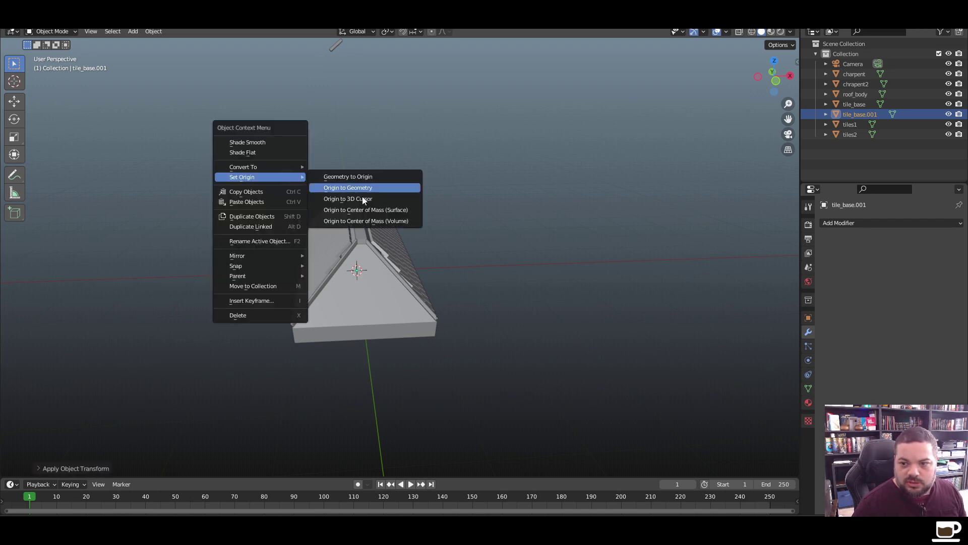
{"action": "left_click", "coordinate": [366, 211]}
Move the copied tile along Y, then X, to the top of the gable end
{"action": "key", "text": "g"}
{"action": "key", "text": "y"}
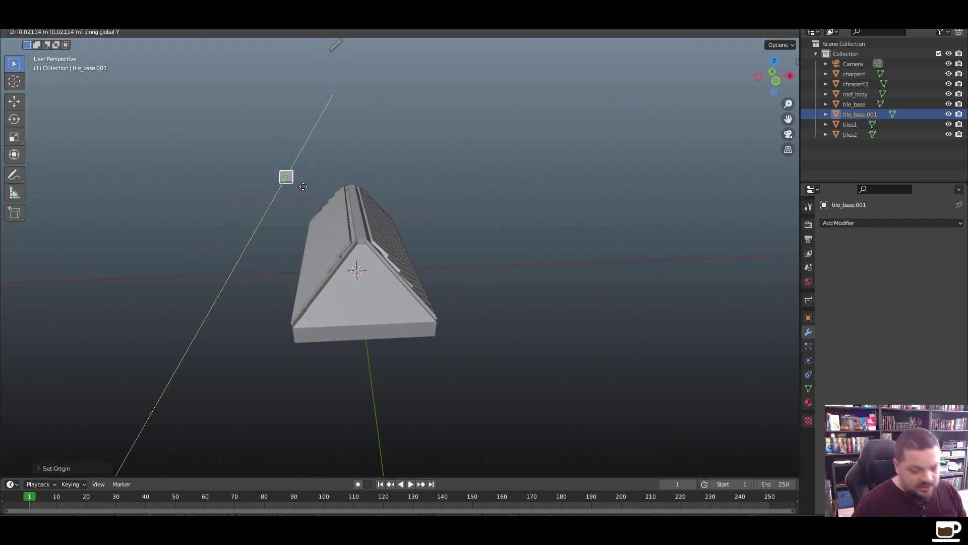
{"action": "left_click", "coordinate": [298, 267]}
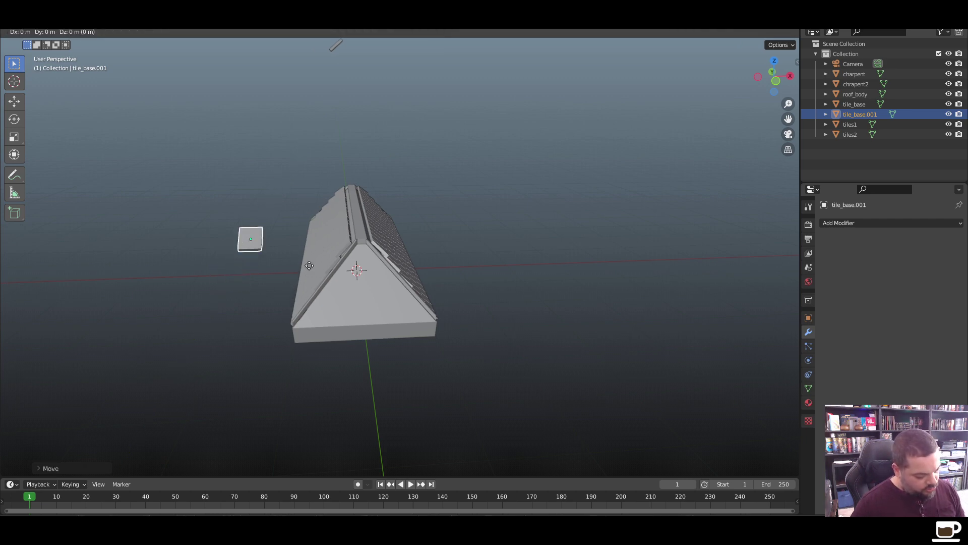
{"action": "key", "text": "g"}
{"action": "key", "text": "x"}
{"action": "left_click", "coordinate": [434, 268]}
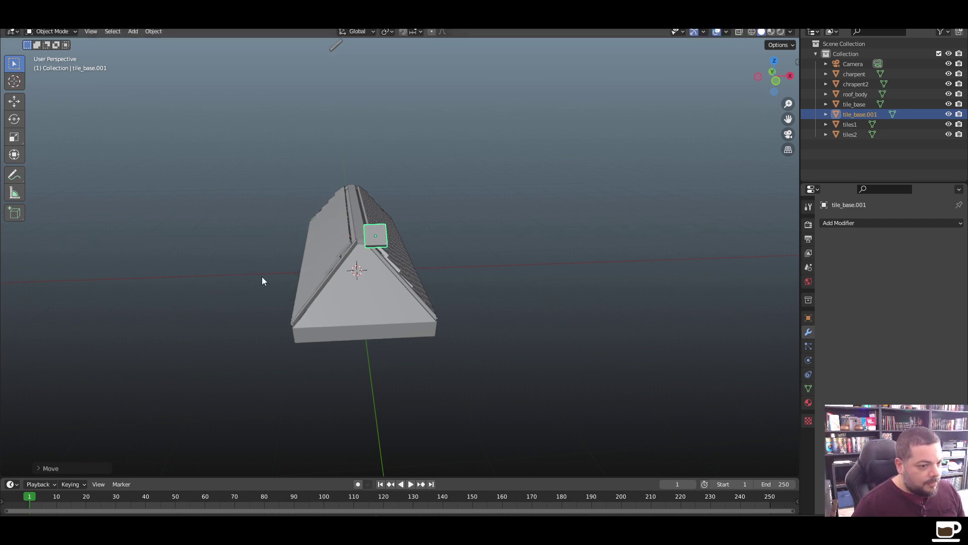
{"action": "left_click", "coordinate": [536, 300]}
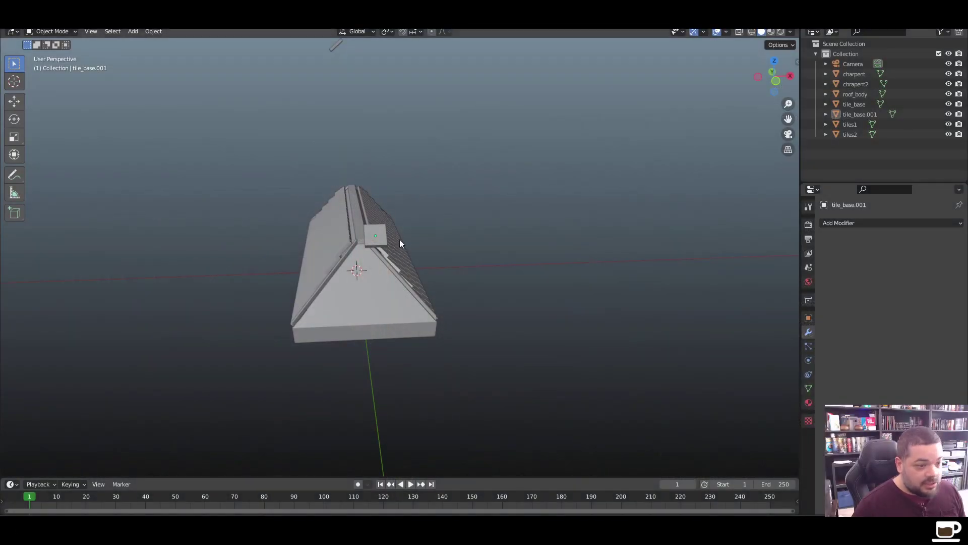
Lower the copied tile vertically onto the roof just under the ridge
{"action": "middle_click_drag", "start_coordinate": [489, 314], "coordinate": [412, 315]}
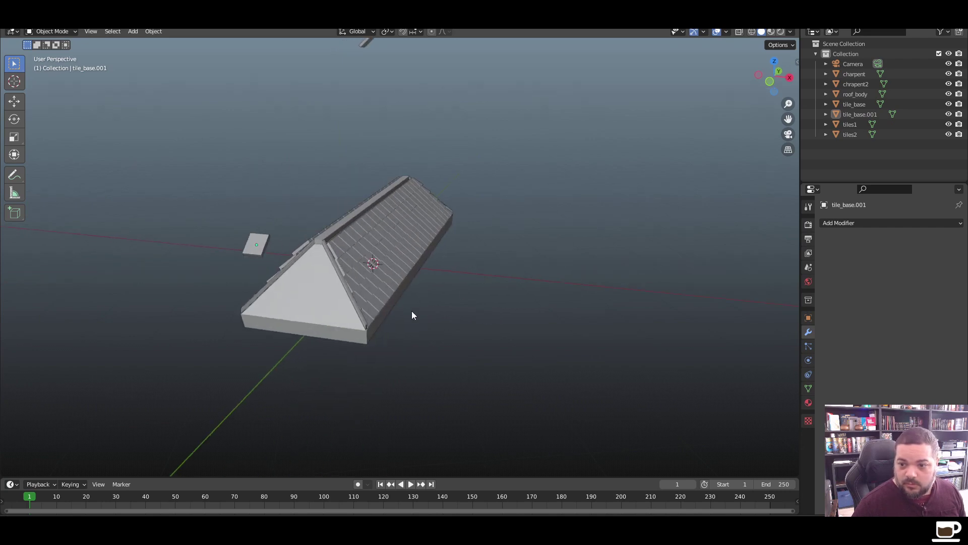
{"action": "left_click", "coordinate": [258, 257]}
{"action": "key", "text": "g"}
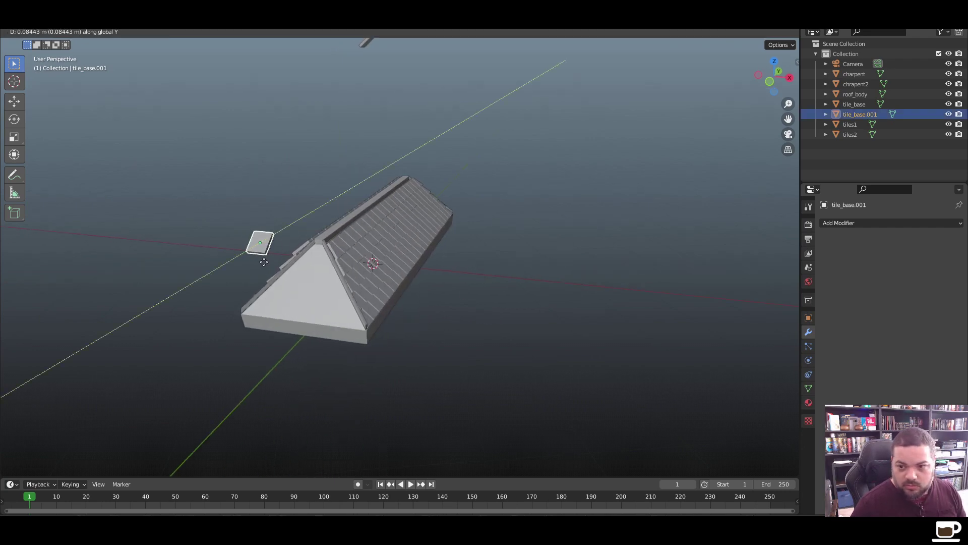
{"action": "left_click", "coordinate": [324, 245]}
{"action": "key", "text": "g"}
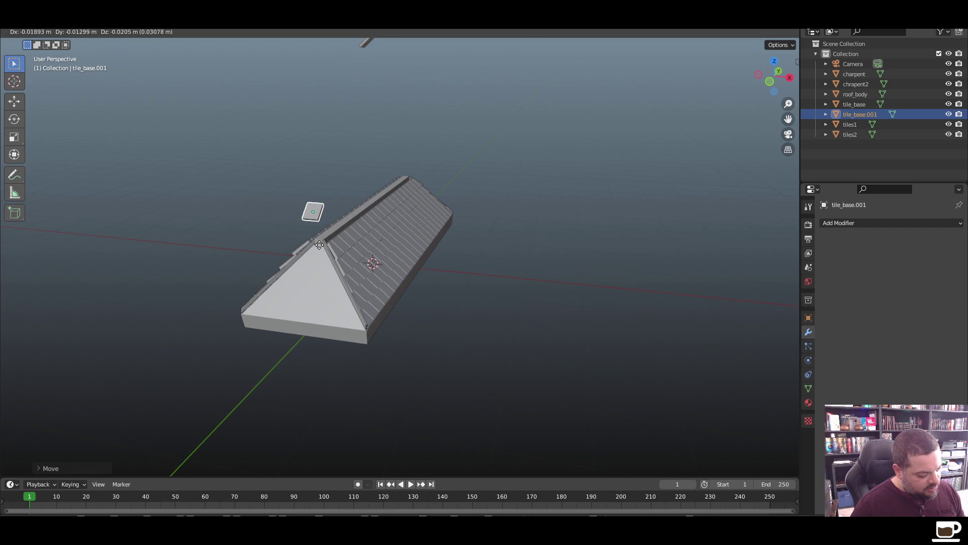
{"action": "key", "text": "x"}
{"action": "key", "text": "z"}
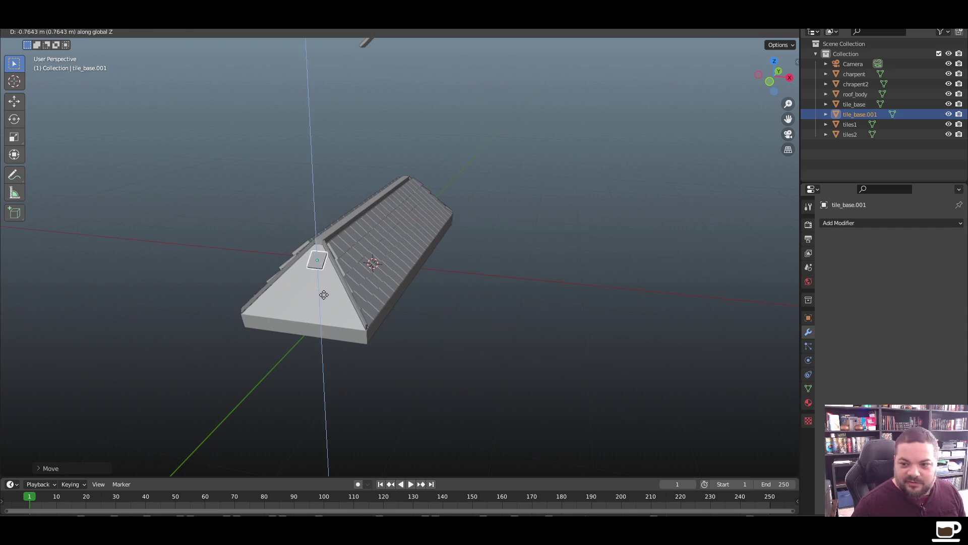
{"action": "left_click", "coordinate": [320, 287]}
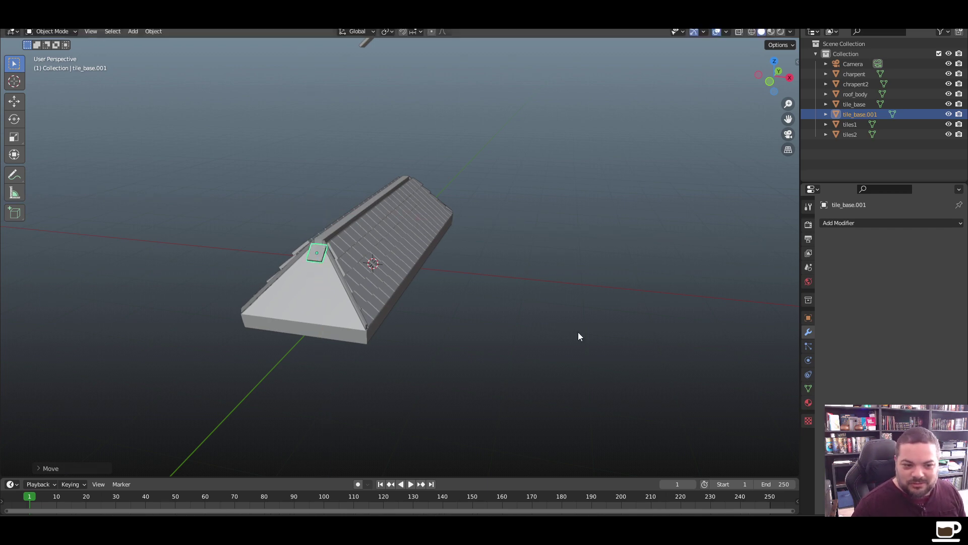
{"action": "left_click", "coordinate": [401, 374]}
{"action": "middle_click_drag", "start_coordinate": [401, 373], "coordinate": [302, 329]}
{"action": "scroll", "coordinate": [233, 322], "scroll_direction": "up", "scroll_amount": 5}
{"action": "middle_click_drag", "start_coordinate": [233, 322], "coordinate": [383, 318]}
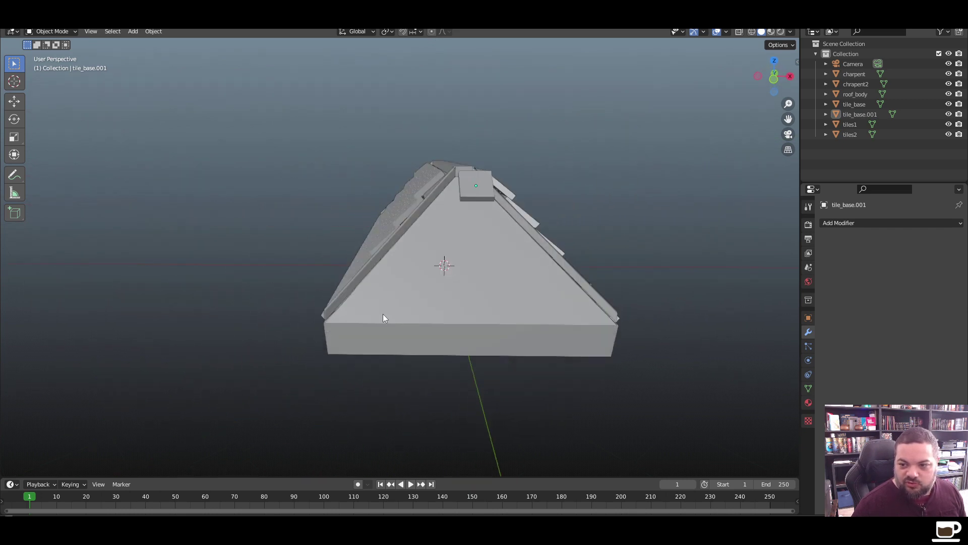
{"action": "left_click", "coordinate": [483, 194]}
Slide the copied tile sideways along X over the gable and rotate it 45°
{"action": "key", "text": "g"}
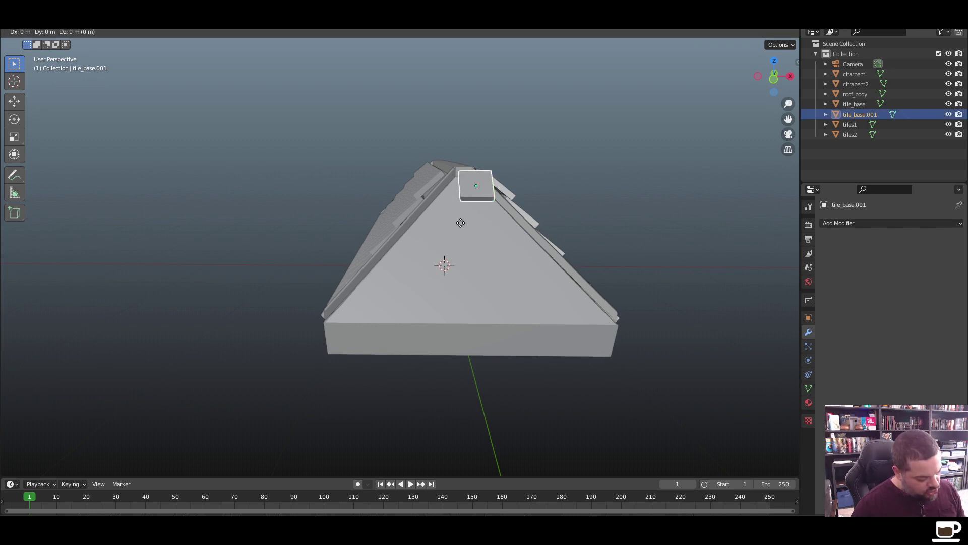
{"action": "key", "text": "x"}
{"action": "left_click", "coordinate": [327, 223]}
{"action": "middle_click_drag", "start_coordinate": [328, 222], "coordinate": [381, 247]}
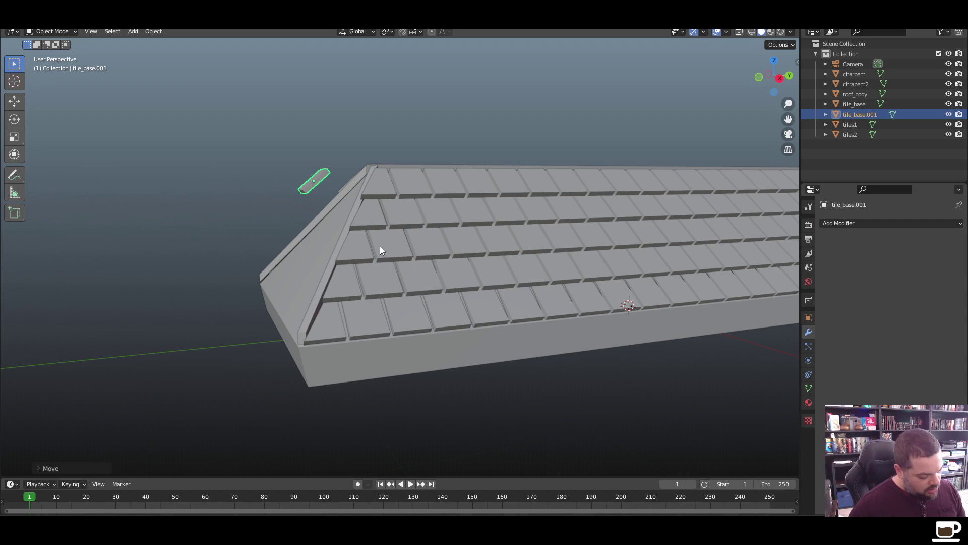
{"action": "type", "text": "r45"}
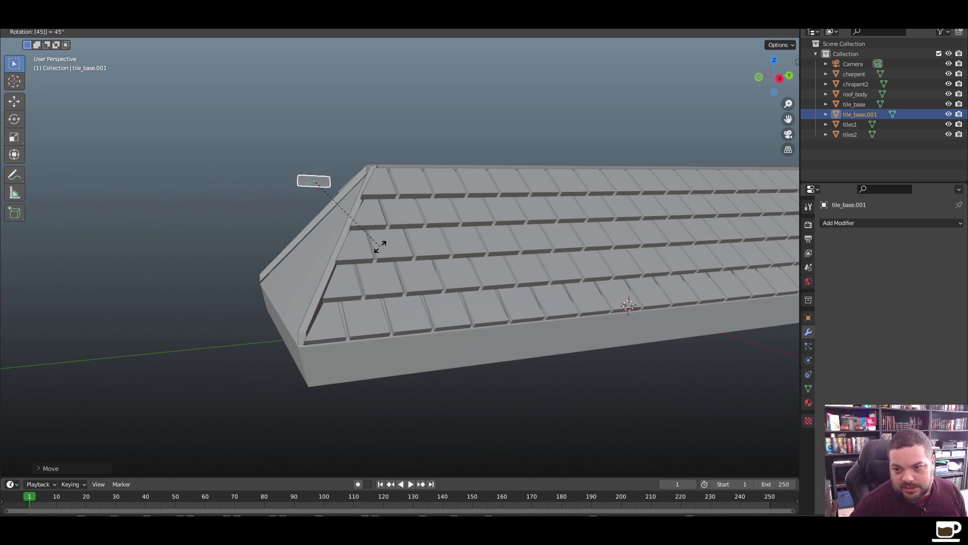
{"action": "key", "text": "Return"}
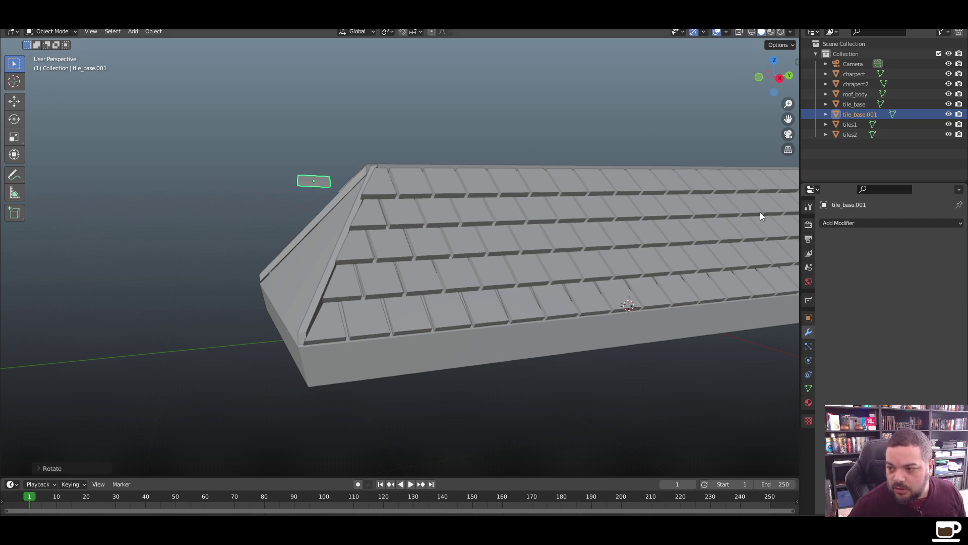
In front view, move the tile along X onto the peak of the gable end
{"action": "left_click", "coordinate": [809, 226]}
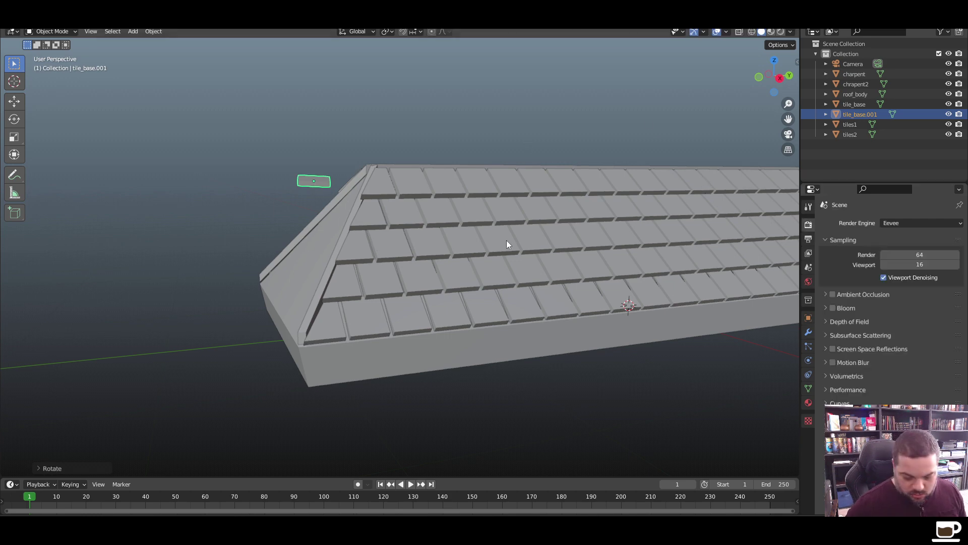
{"action": "key", "text": "KP_3"}
{"action": "scroll", "coordinate": [354, 156], "scroll_direction": "up", "scroll_amount": 4}
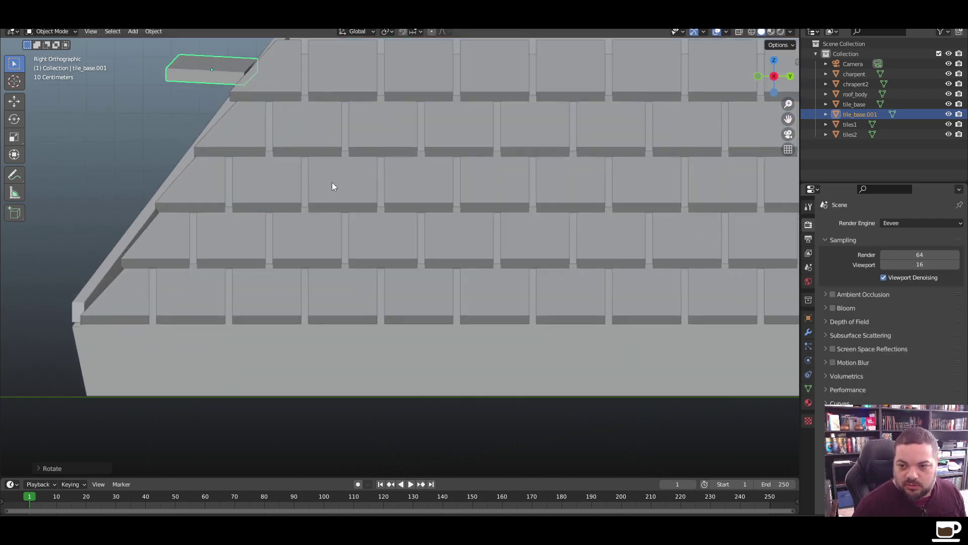
{"action": "middle_click_drag", "start_coordinate": [335, 184], "coordinate": [357, 297], "text": "shift"}
{"action": "key", "text": "KP_1"}
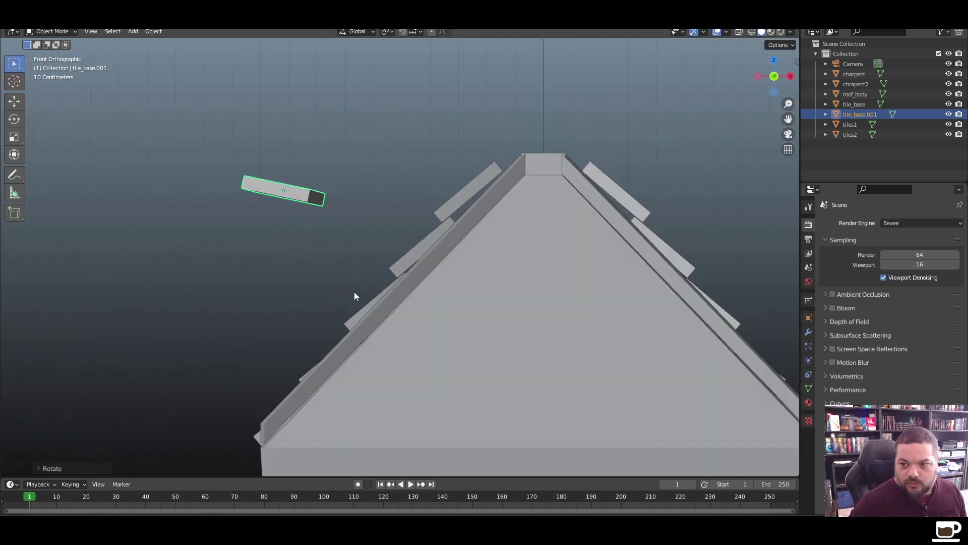
{"action": "scroll", "coordinate": [348, 283], "scroll_direction": "down", "scroll_amount": 2}
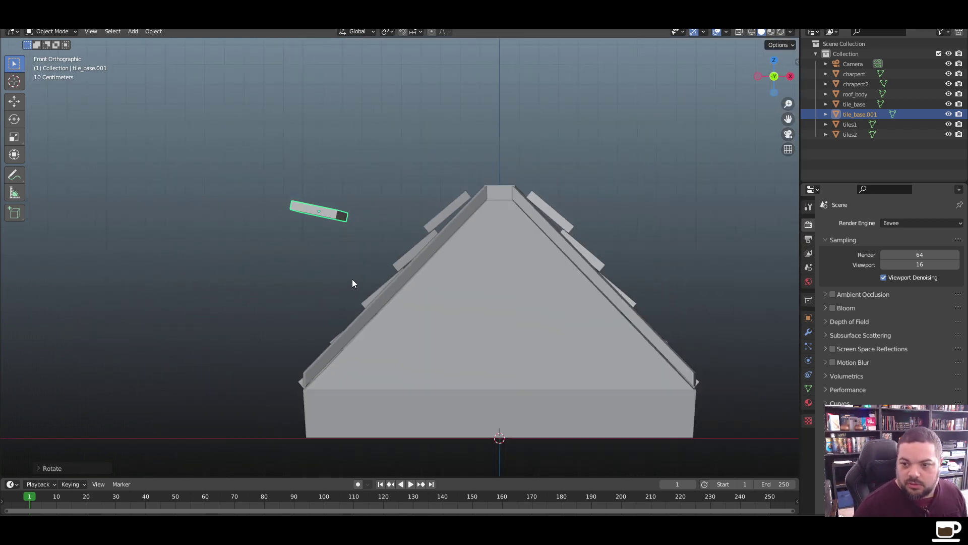
{"action": "key", "text": "g"}
{"action": "key", "text": "x"}
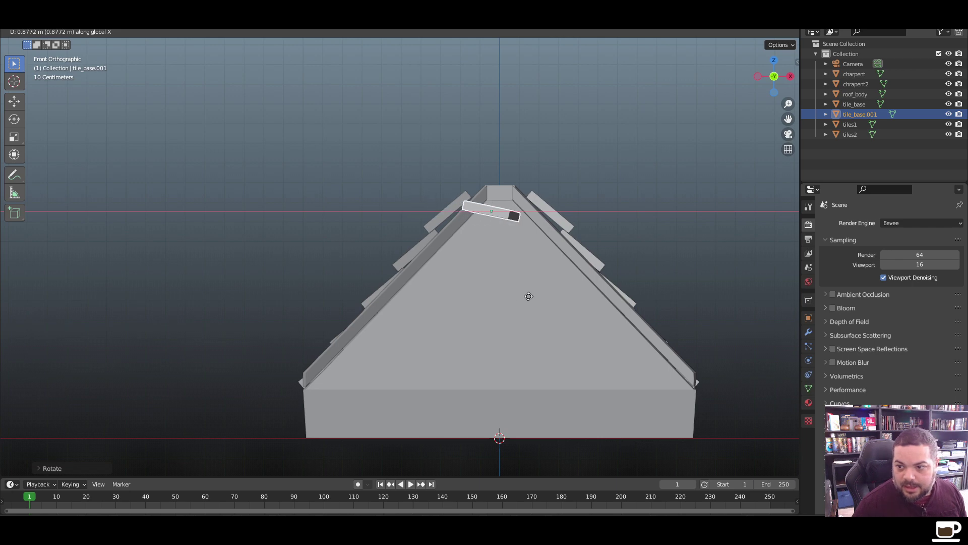
{"action": "left_click", "coordinate": [527, 297]}
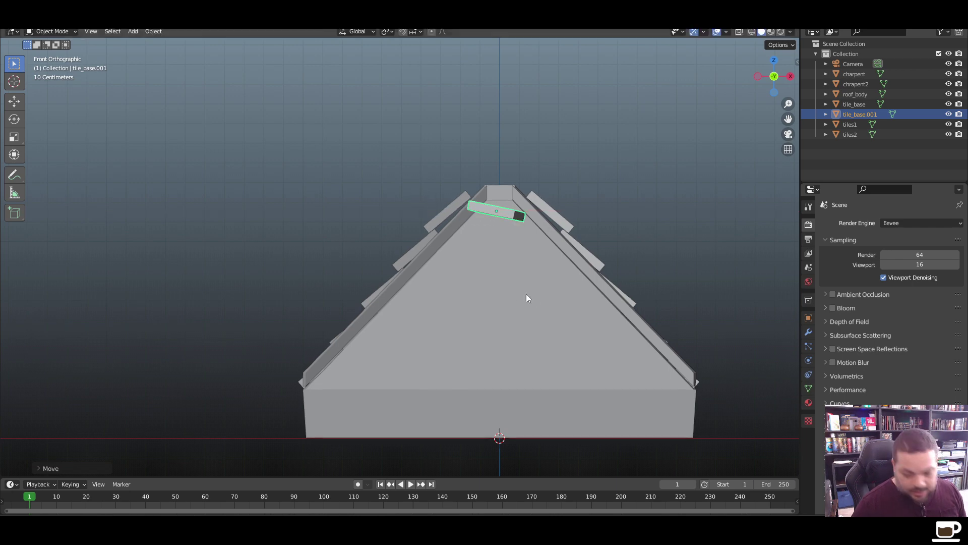
Scale the tile down slightly and bring up the Apply transforms menu
{"action": "key", "text": "s"}
{"action": "left_click", "coordinate": [655, 199]}
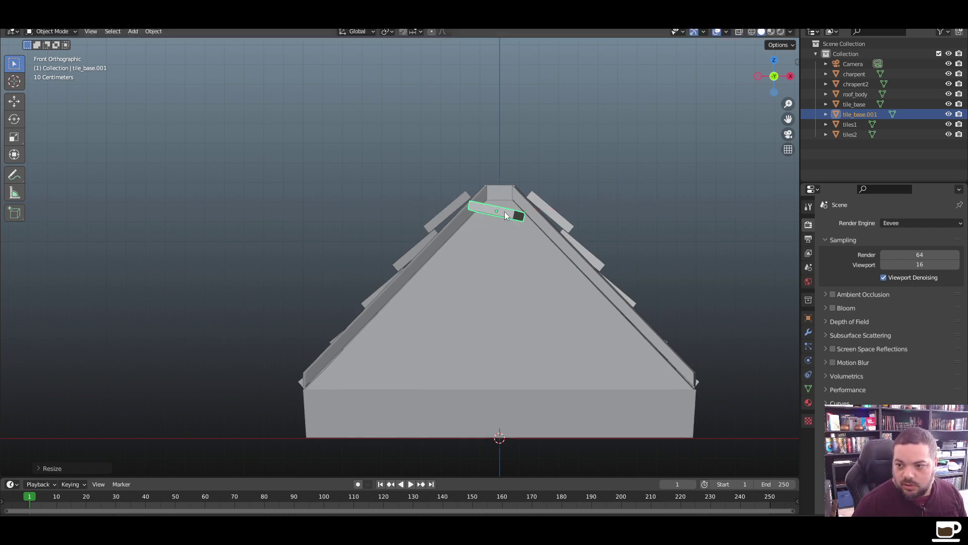
{"action": "key", "text": "ctrl+a"}
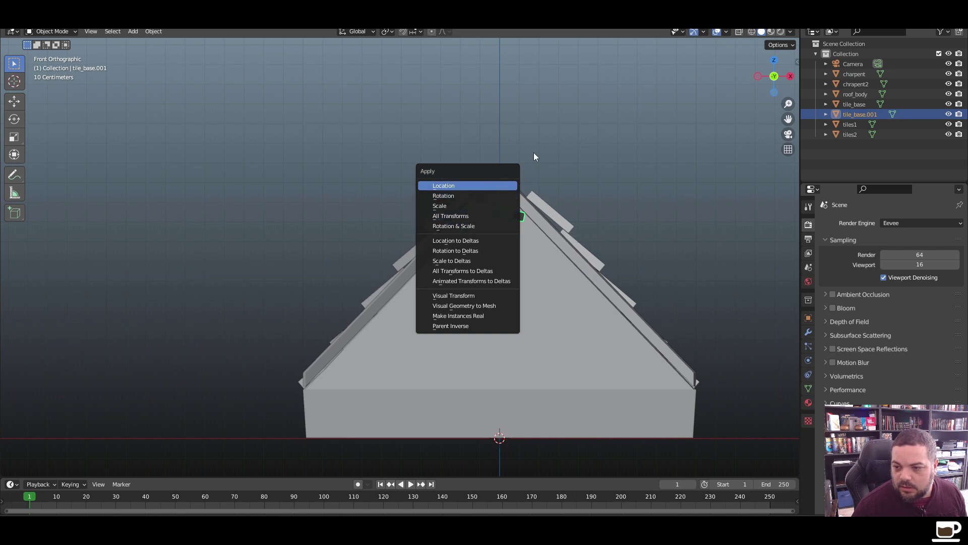
{"action": "key", "text": "alt+Tab"}
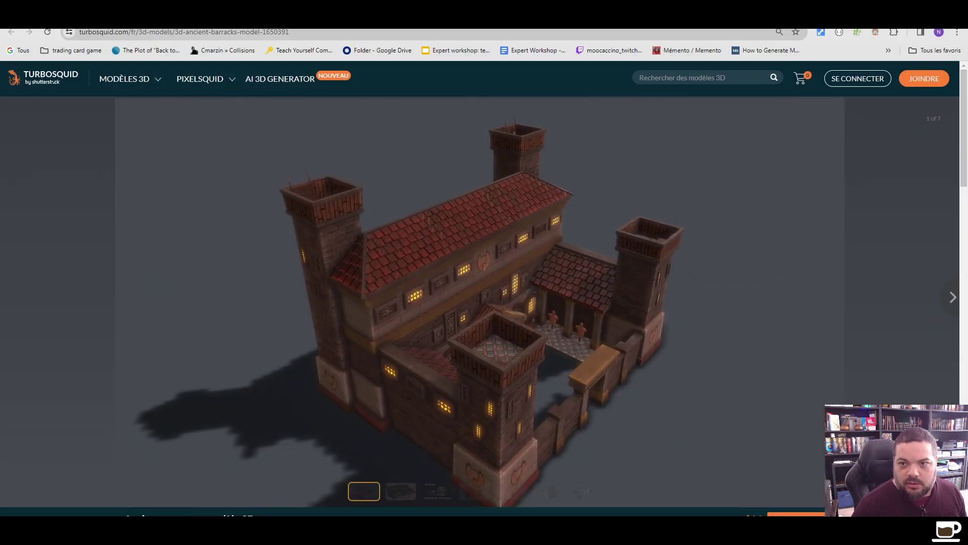
In a new Chrome tab, type a search for 'blender reset transform', fixing a typo
{"action": "key", "text": "ctrl+t"}
{"action": "type", "text": "blender"}
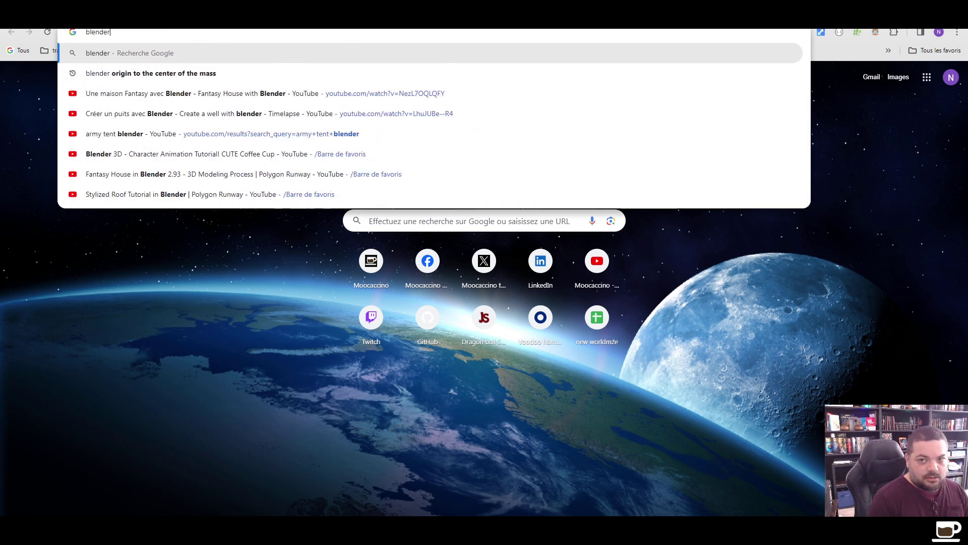
{"action": "type", "text": " reset tr"}
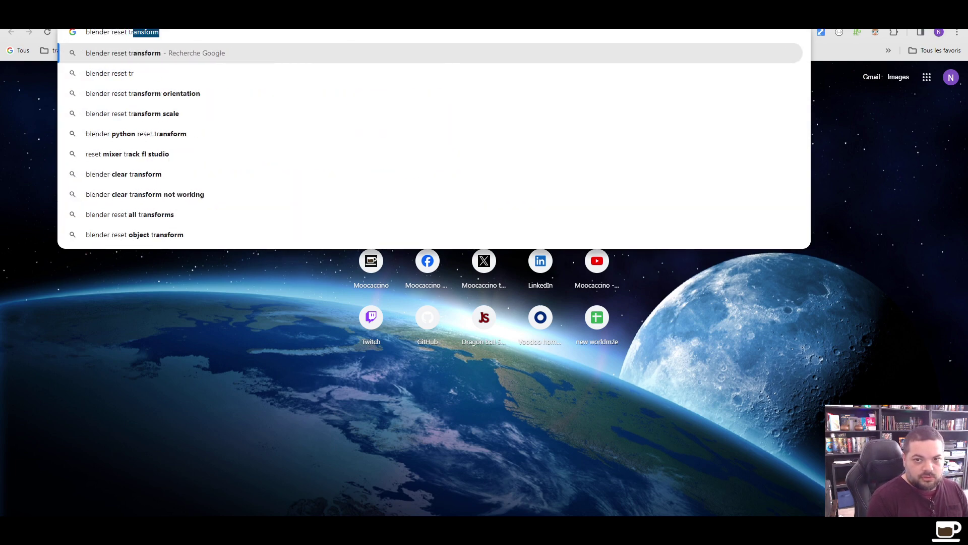
{"action": "type", "text": "ansfofm"}
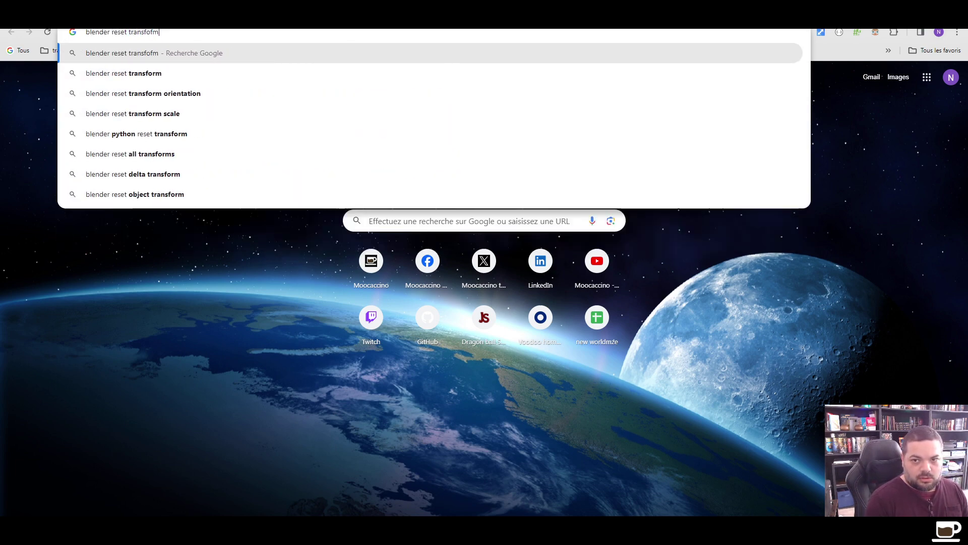
{"action": "key", "text": "BackSpace"}
{"action": "key", "text": "BackSpace"}
{"action": "type", "text": "r"}
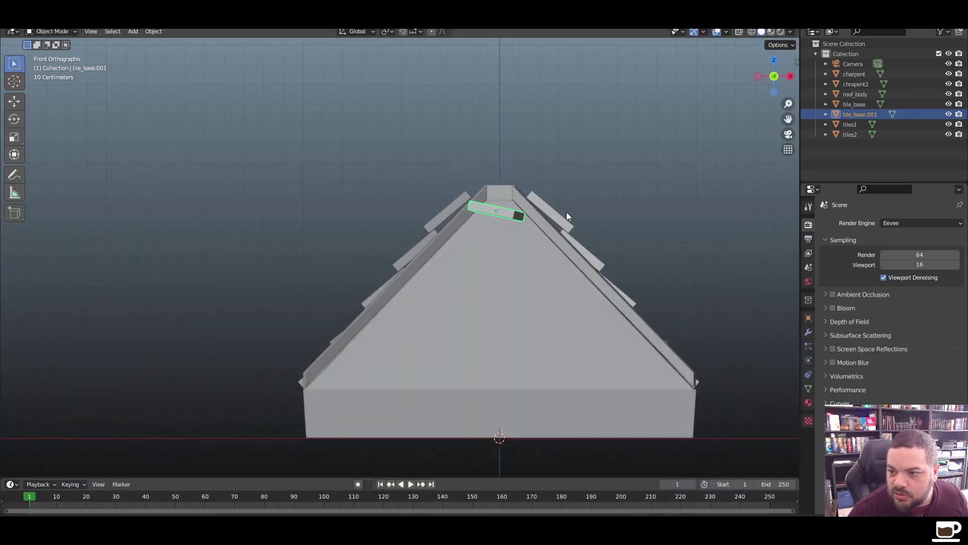
Keep the tile's original size and rotate it to lie flat, squared to the ridge
{"action": "key", "text": "s"}
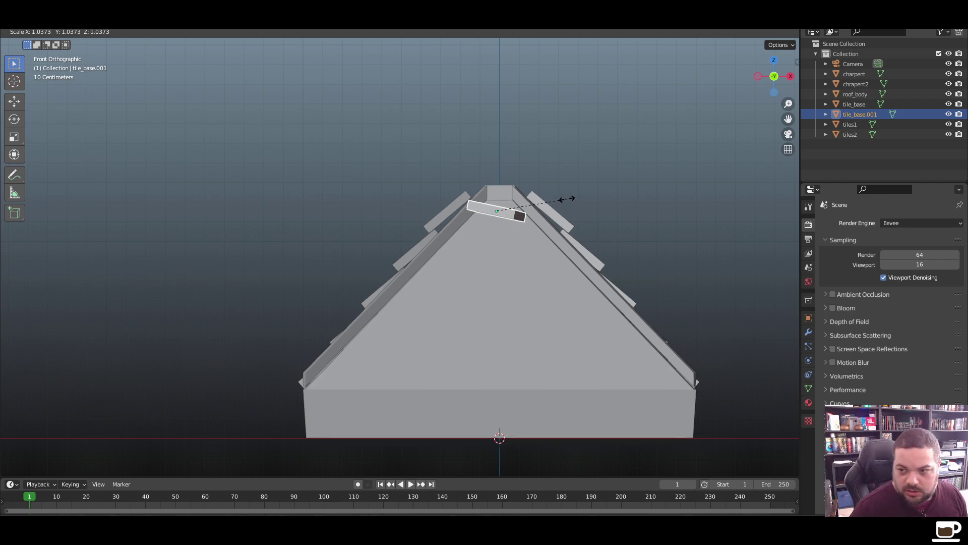
{"action": "key", "text": "Escape"}
{"action": "key", "text": "r"}
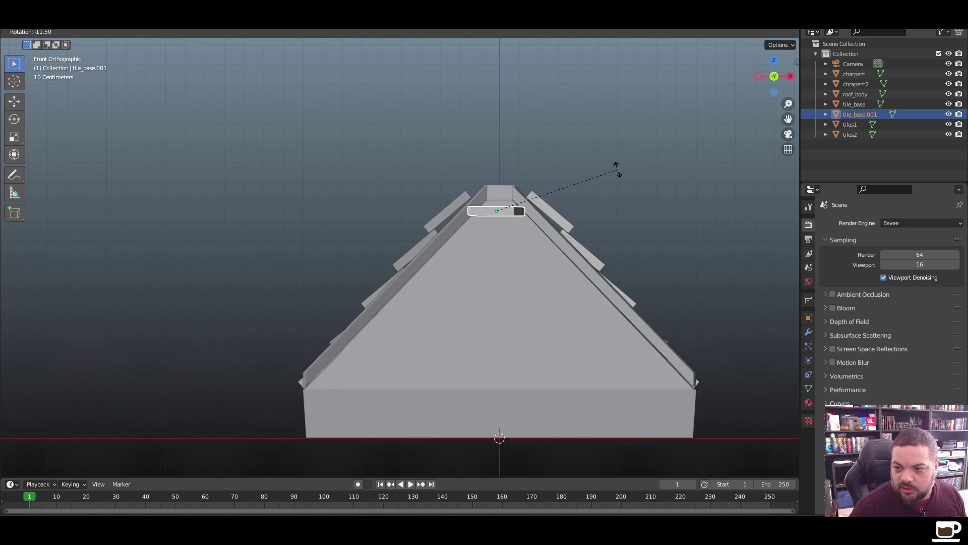
{"action": "left_click", "coordinate": [618, 168]}
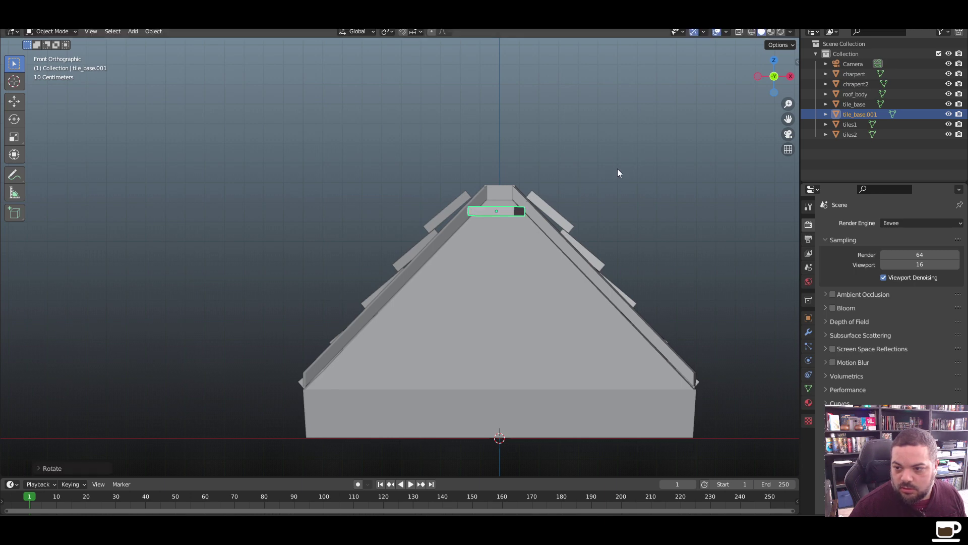
{"action": "middle_click_drag", "start_coordinate": [618, 169], "coordinate": [594, 316]}
{"action": "key", "text": "KP_7"}
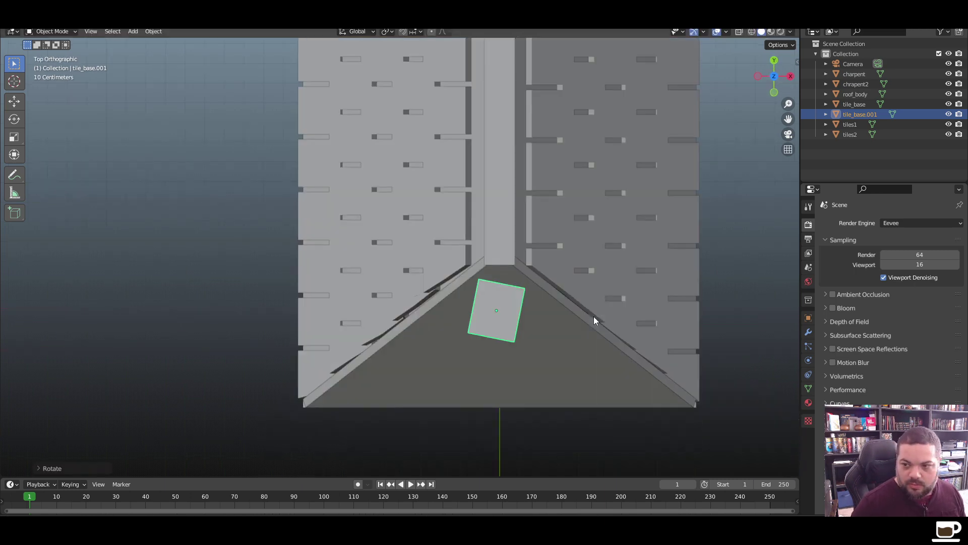
{"action": "key", "text": "r"}
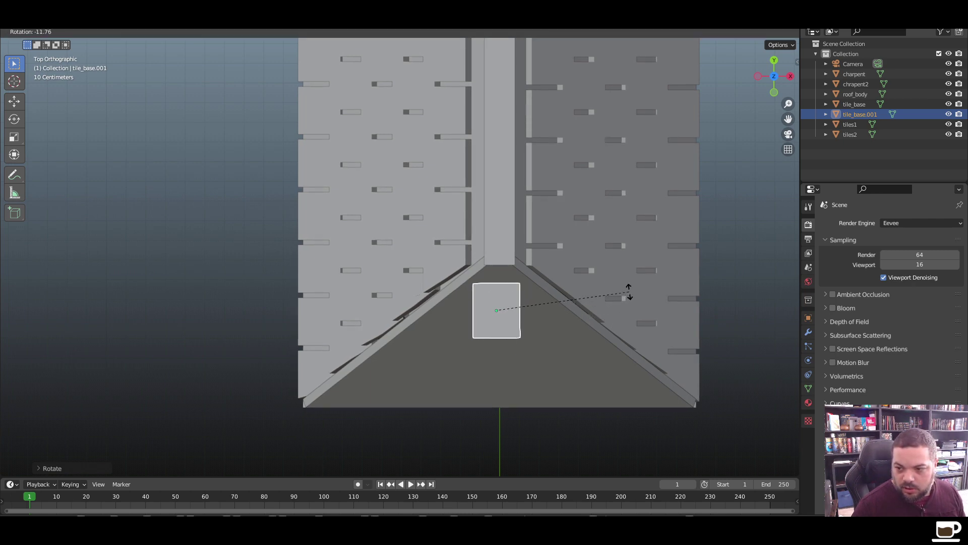
{"action": "left_click", "coordinate": [630, 294]}
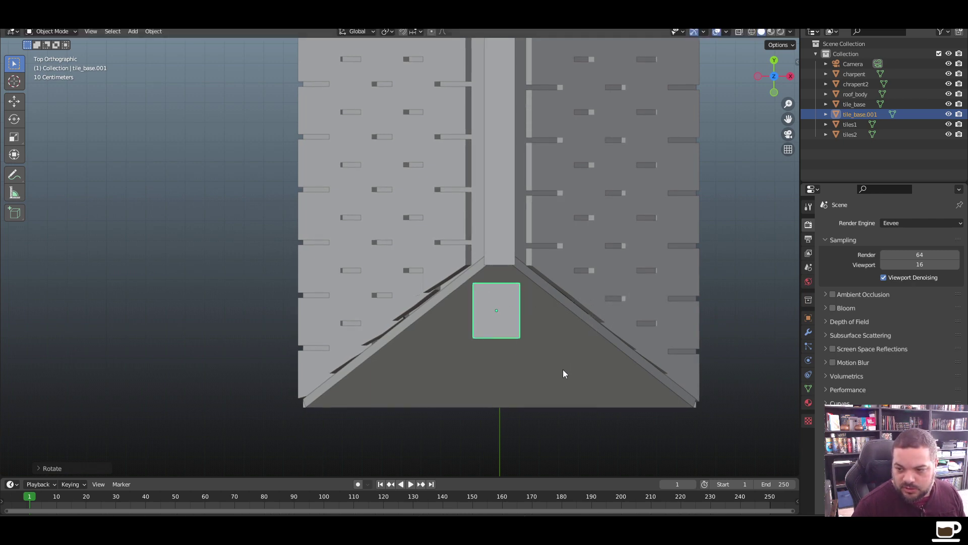
{"action": "middle_click_drag", "start_coordinate": [563, 369], "coordinate": [513, 334]}
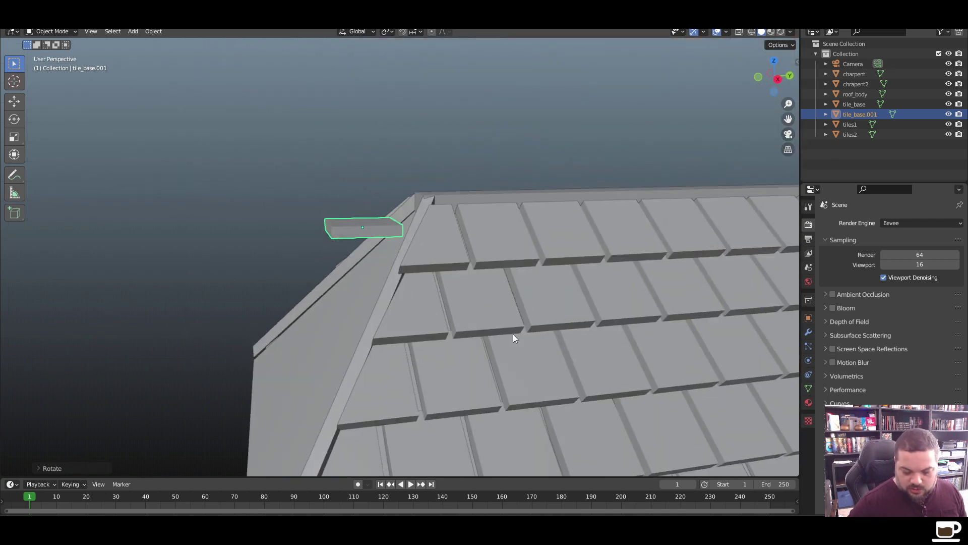
{"action": "key", "text": "KP_3"}
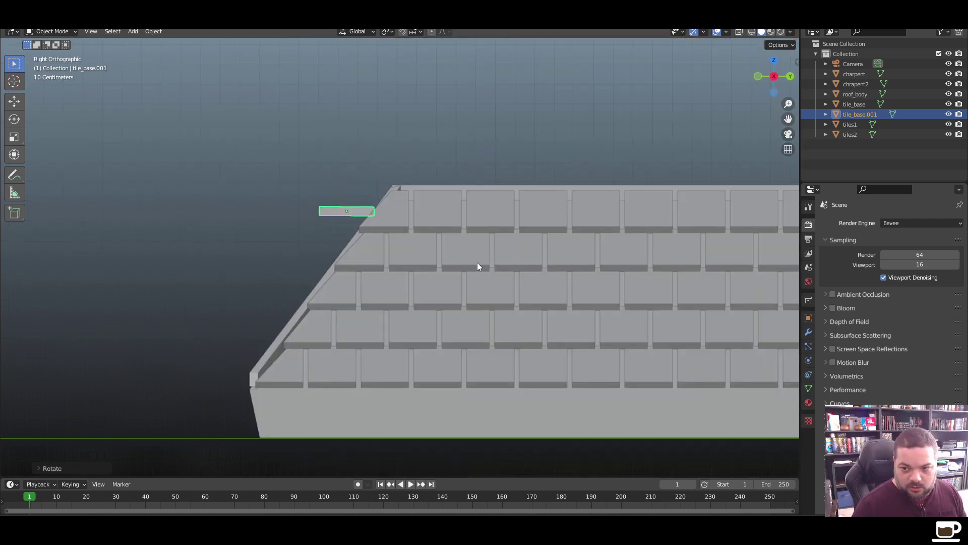
Rotate the tile 90° from the right-side view so it stands upright
{"action": "key", "text": "r"}
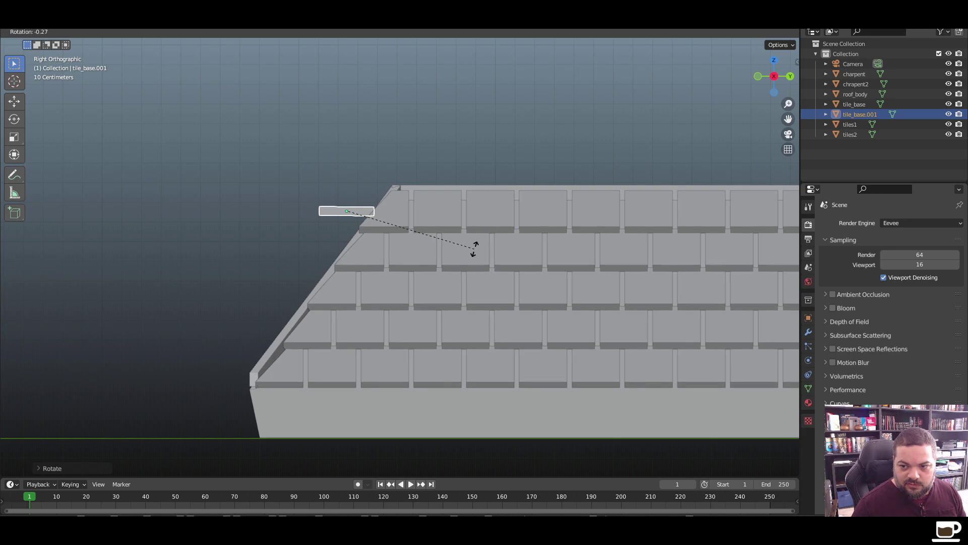
{"action": "type", "text": "90"}
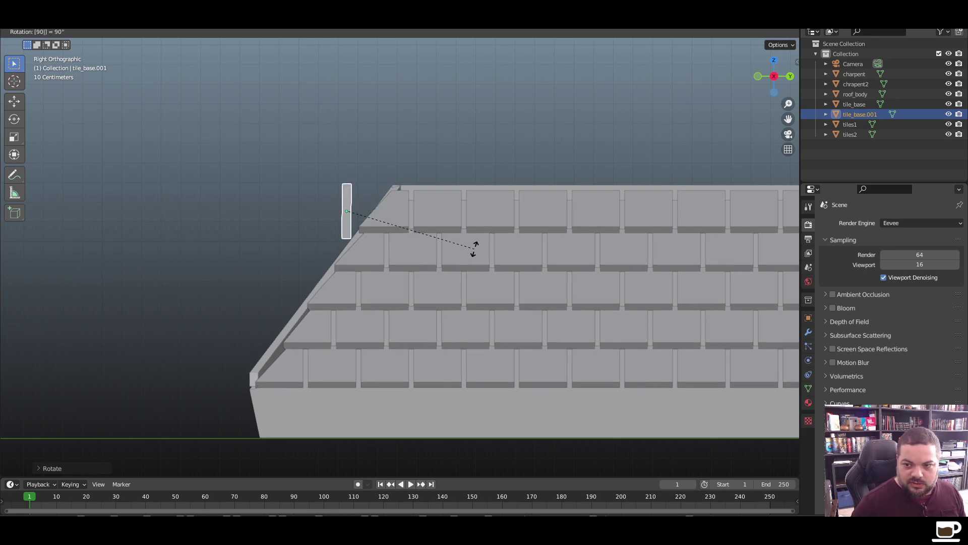
{"action": "key", "text": "Return"}
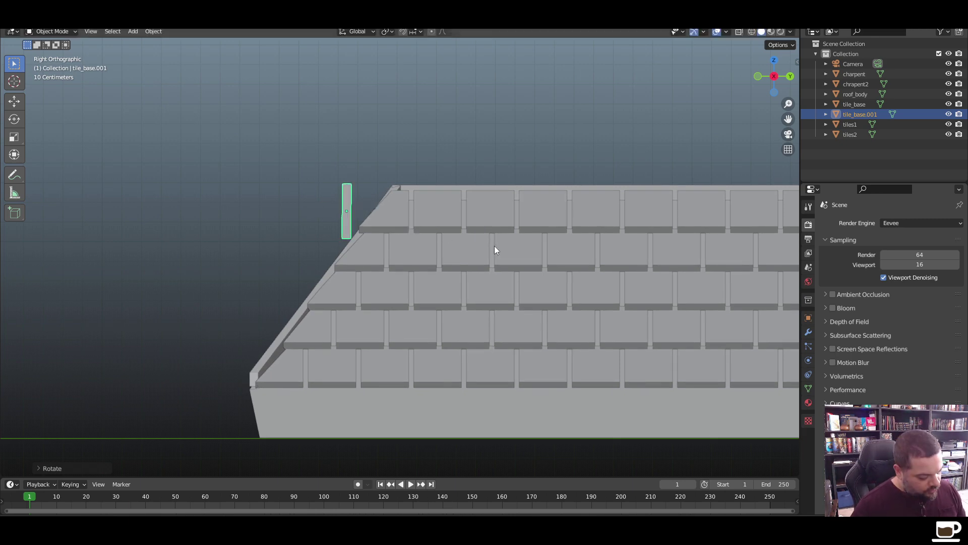
{"action": "key", "text": "r"}
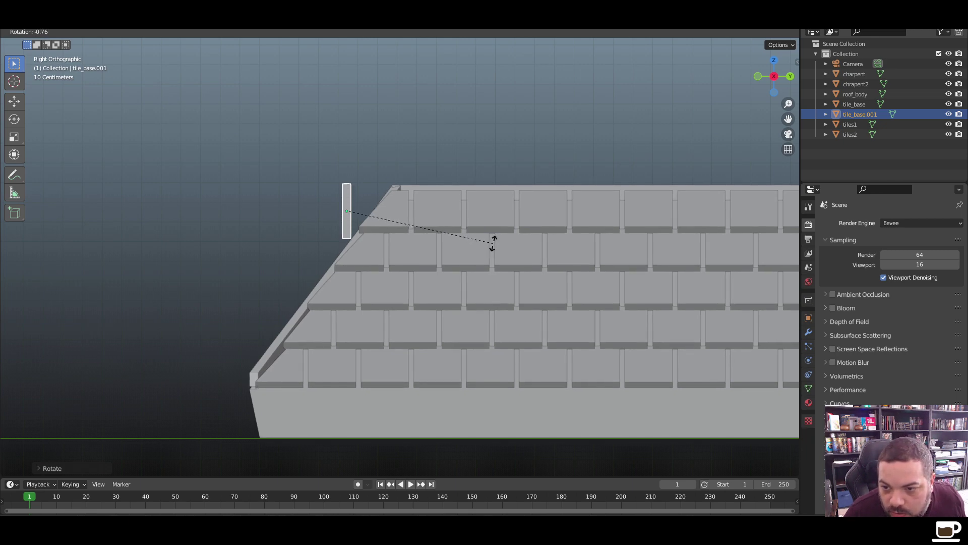
{"action": "key", "text": "Escape"}
Check the upright tile at the peak in front and perspective views, then reselect it
{"action": "left_click", "coordinate": [301, 291]}
{"action": "key", "text": "KP_1"}
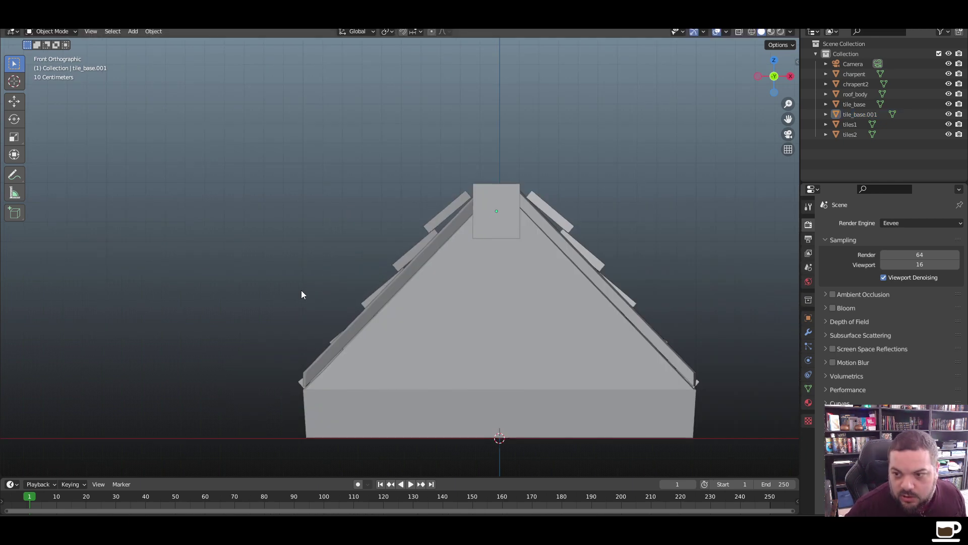
{"action": "left_click", "coordinate": [492, 225]}
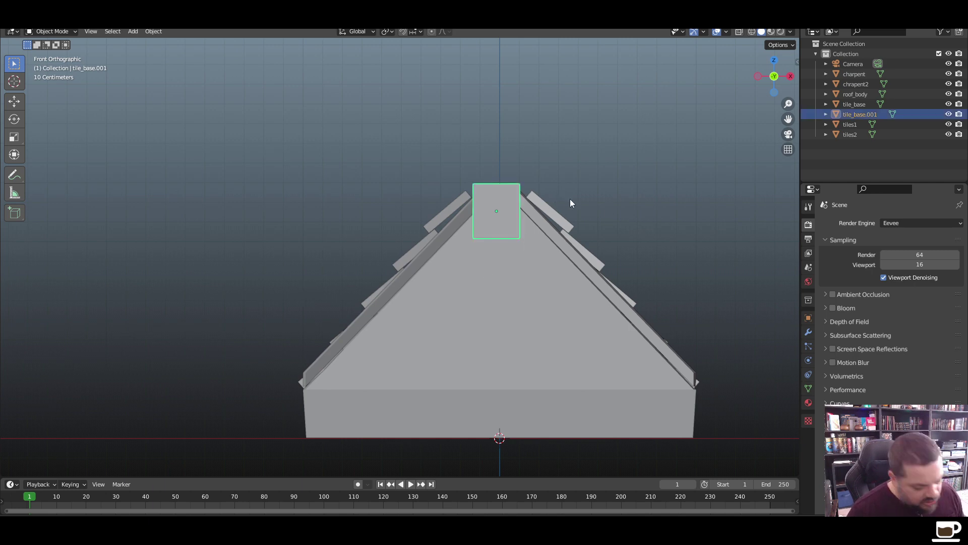
{"action": "key", "text": "r"}
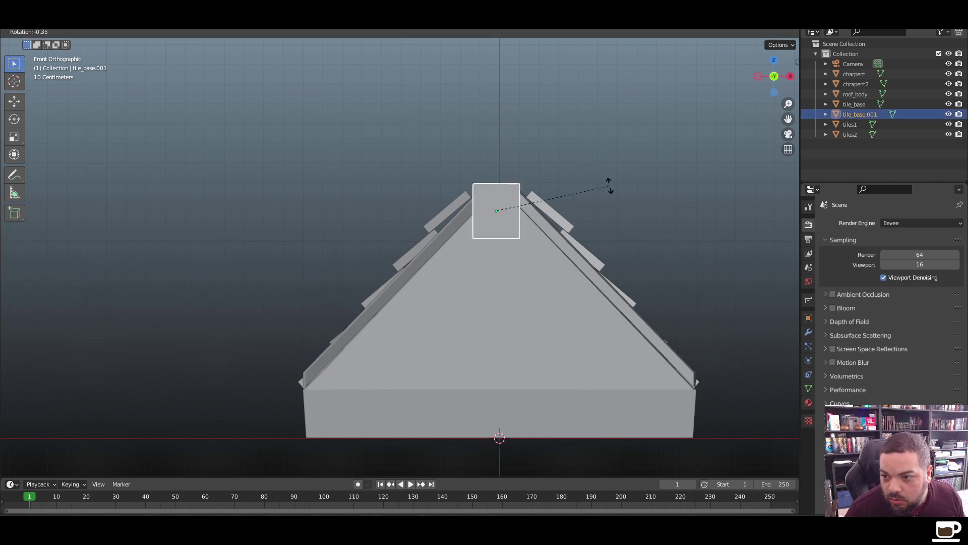
{"action": "key", "text": "Escape"}
{"action": "left_click", "coordinate": [637, 232]}
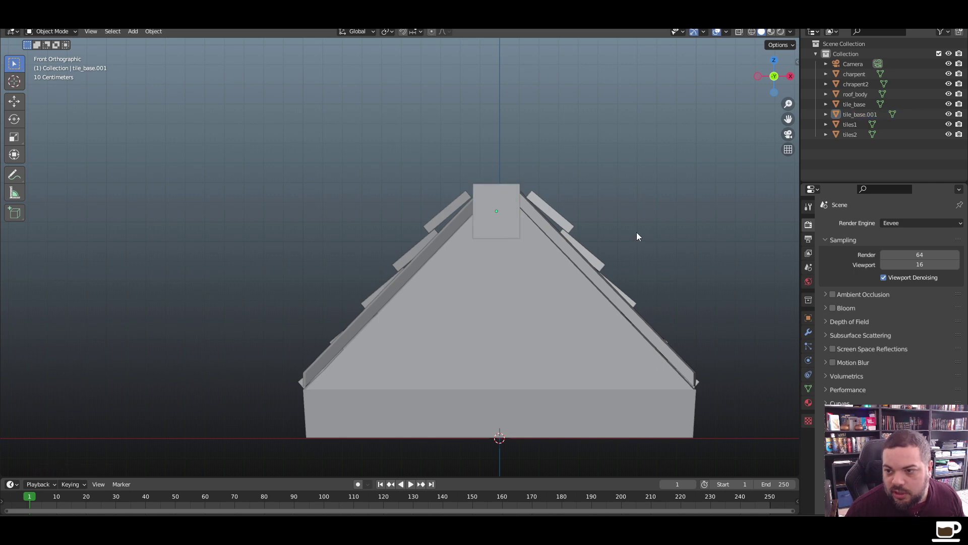
{"action": "middle_click_drag", "start_coordinate": [636, 232], "coordinate": [514, 238]}
{"action": "left_click", "coordinate": [494, 241]}
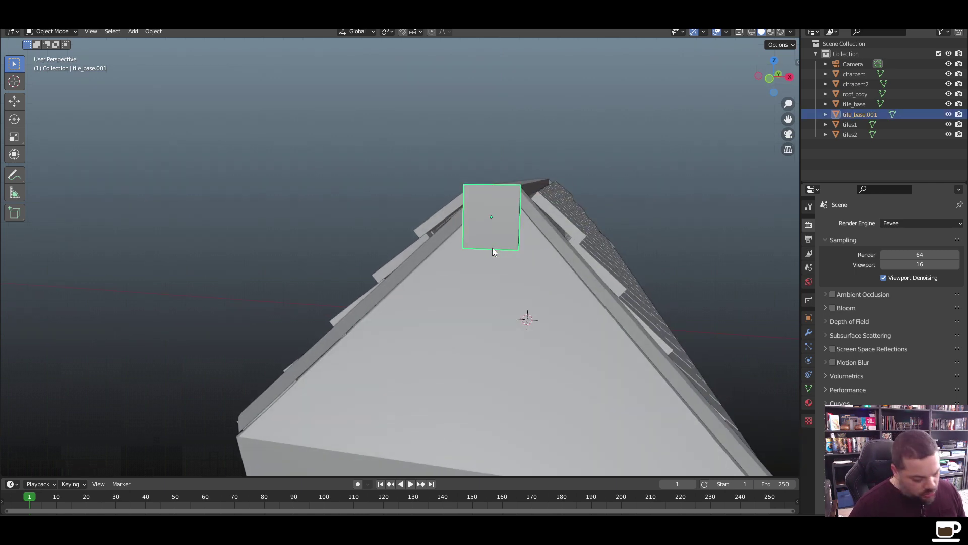
Apply all transforms to the upright tile and delete the original tile_base
{"action": "key", "text": "ctrl+a"}
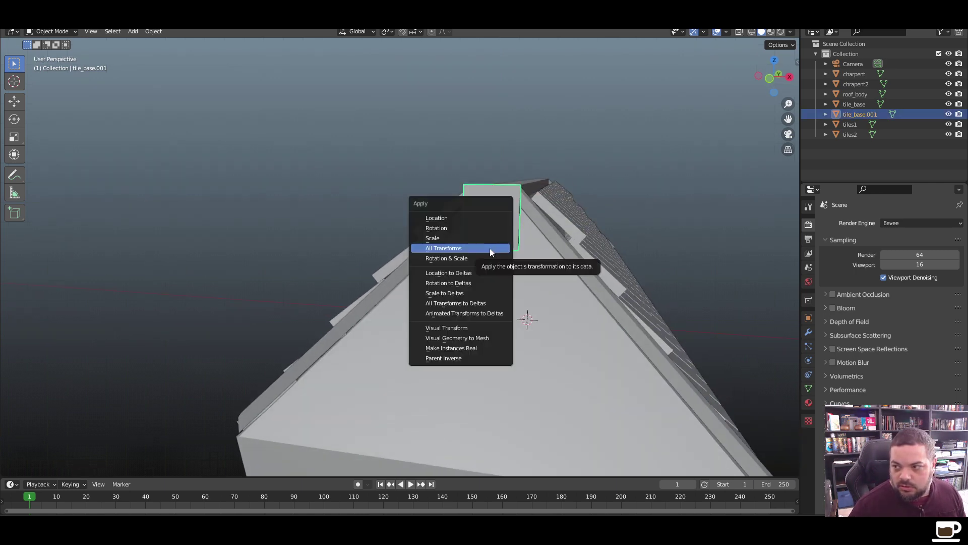
{"action": "left_click", "coordinate": [490, 249]}
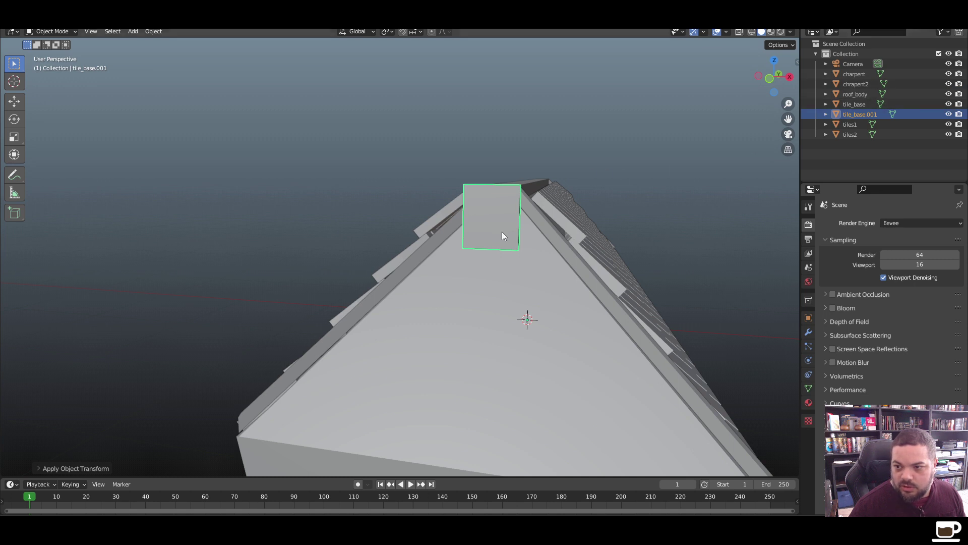
{"action": "left_click", "coordinate": [861, 105]}
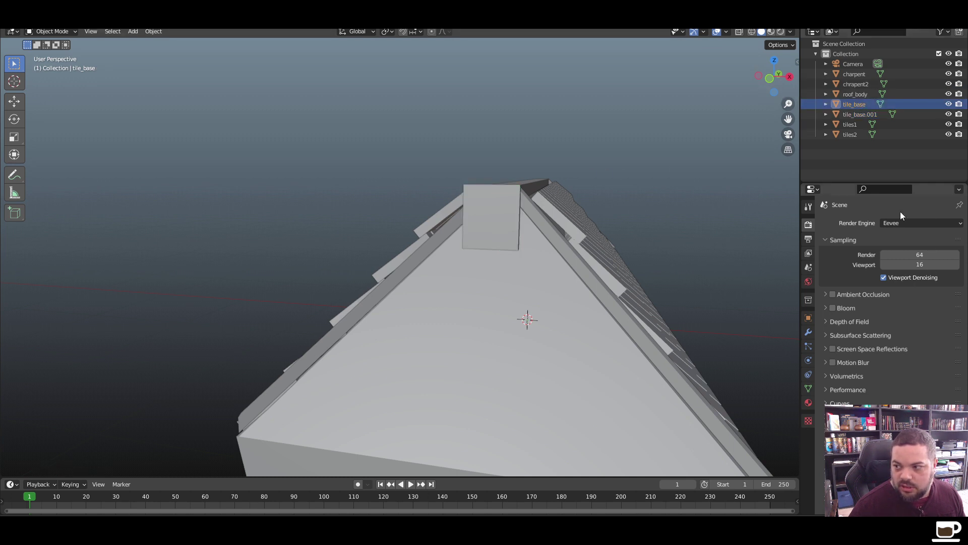
{"action": "key", "text": "x"}
Duplicate the tile as tile_base.002 and keep that spare copy outside Collection
{"action": "left_click", "coordinate": [519, 218]}
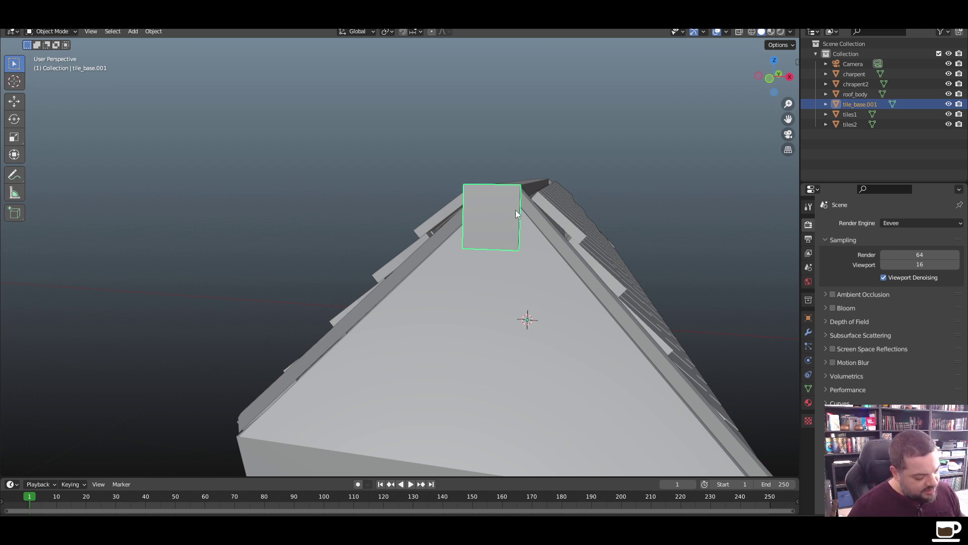
{"action": "key", "text": "shift+d"}
{"action": "key", "text": "z"}
{"action": "left_click", "coordinate": [534, 77]}
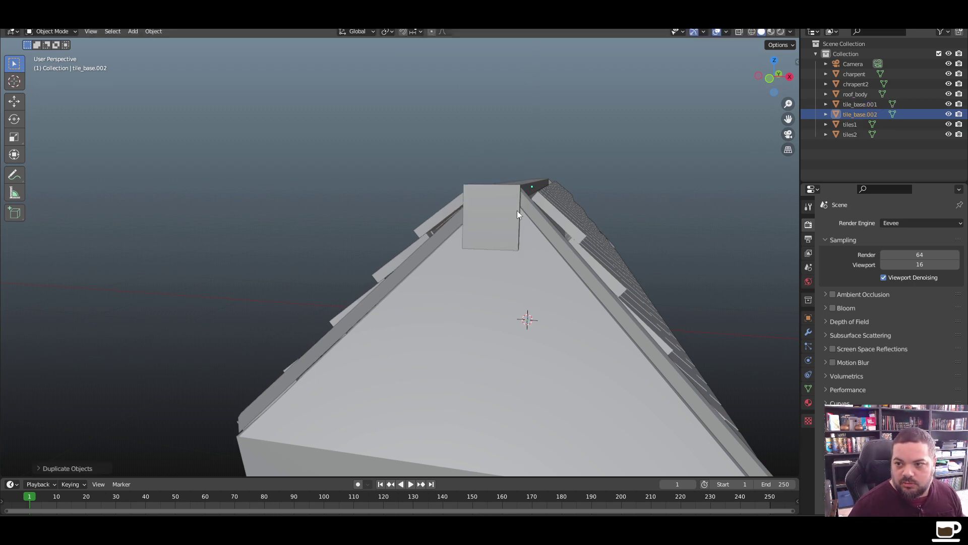
{"action": "left_click_drag", "start_coordinate": [854, 114], "coordinate": [853, 148]}
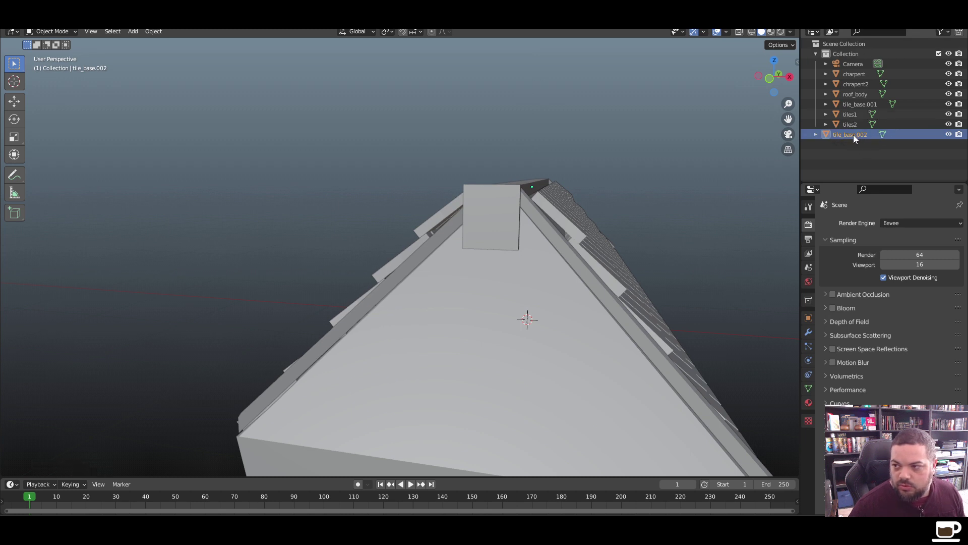
{"action": "double_click", "coordinate": [853, 134]}
{"action": "key", "text": "Return"}
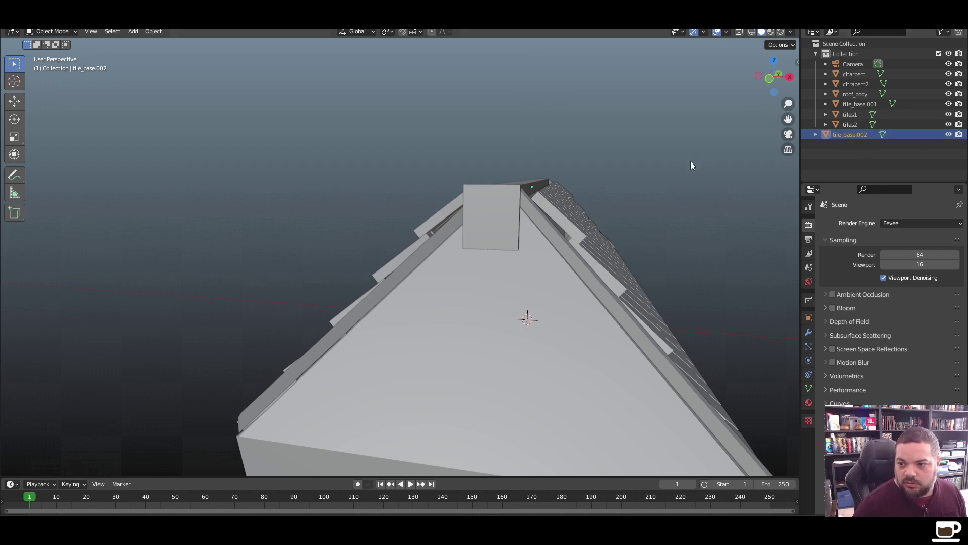
{"action": "left_click", "coordinate": [501, 231]}
{"action": "left_click_drag", "start_coordinate": [855, 104], "coordinate": [852, 155]}
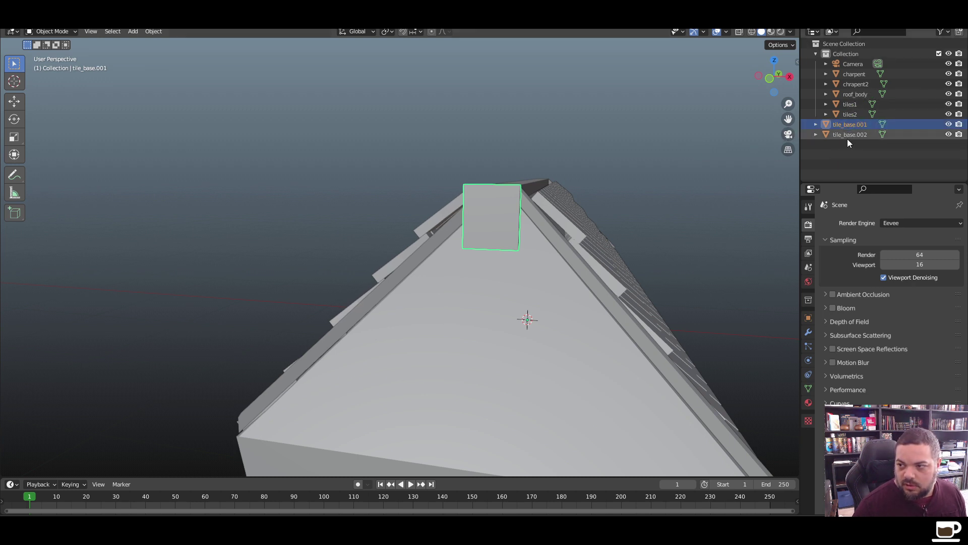
{"action": "left_click", "coordinate": [848, 135]}
{"action": "left_click_drag", "start_coordinate": [851, 135], "coordinate": [856, 106]}
Rename tile_base.001 to 'tiles3'
{"action": "left_click", "coordinate": [851, 124]}
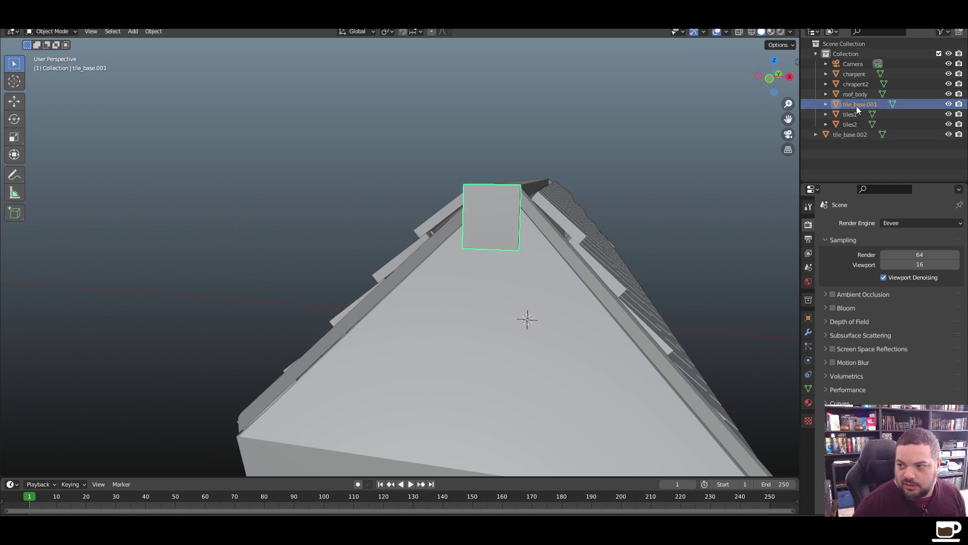
{"action": "double_click", "coordinate": [856, 106]}
{"action": "type", "text": "tiles"}
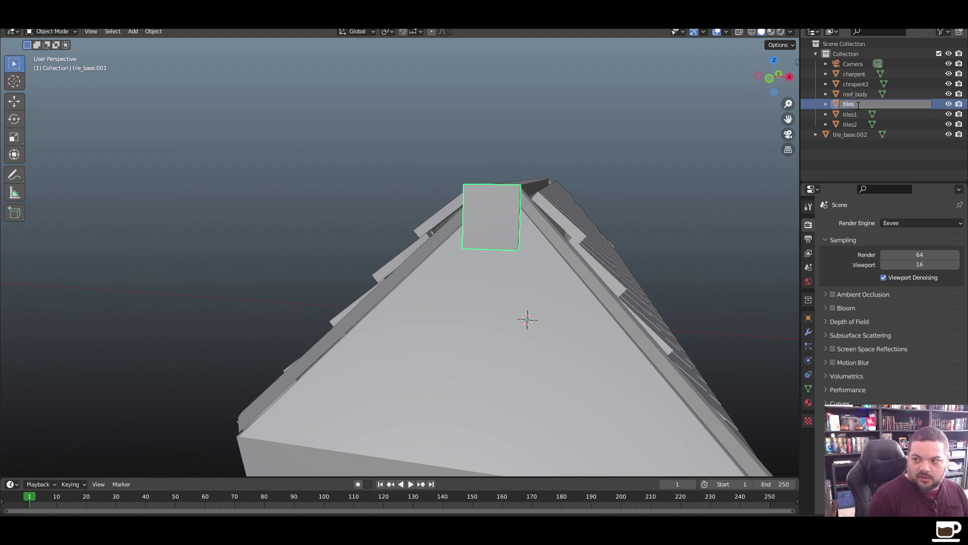
{"action": "type", "text": "3"}
{"action": "key", "text": "Return"}
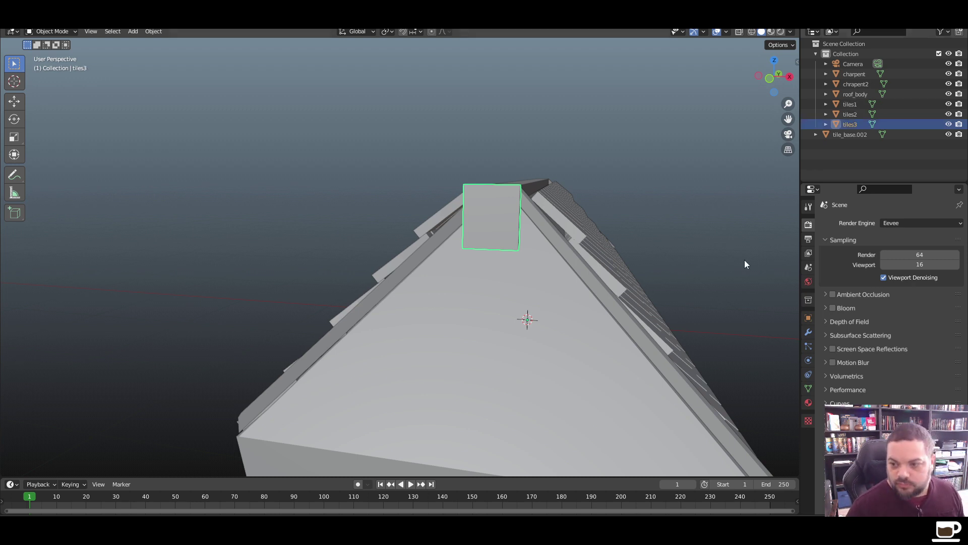
Move tiles3 left of the roof and set its origin to Center of Mass (Surface)
{"action": "key", "text": "KP_1"}
{"action": "key", "text": "g"}
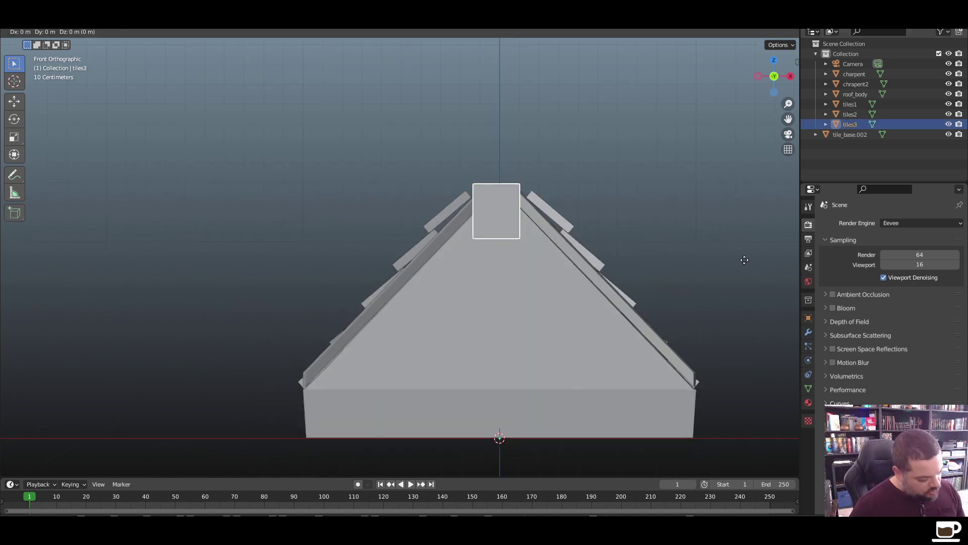
{"action": "key", "text": "x"}
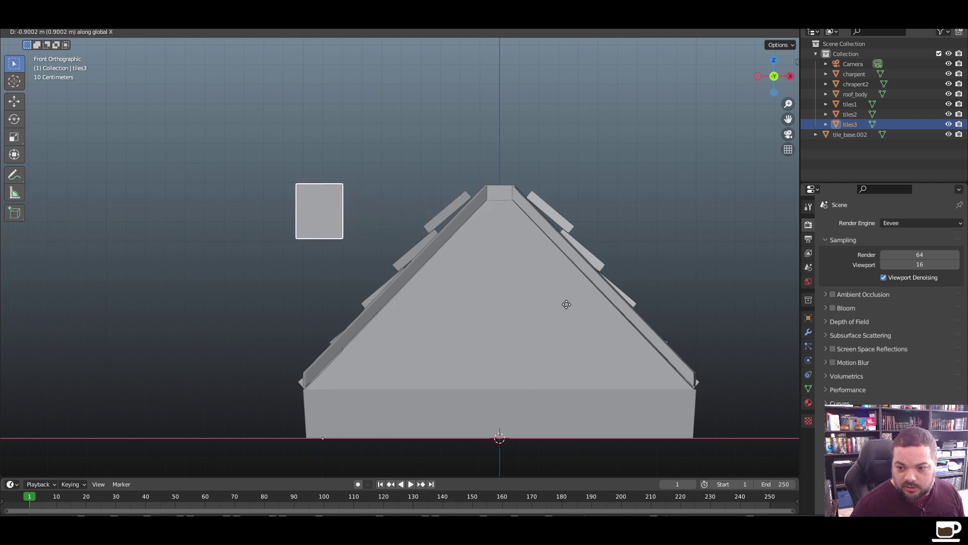
{"action": "left_click", "coordinate": [552, 304]}
{"action": "right_click", "coordinate": [319, 207]}
{"action": "mouse_move", "coordinate": [319, 207]}
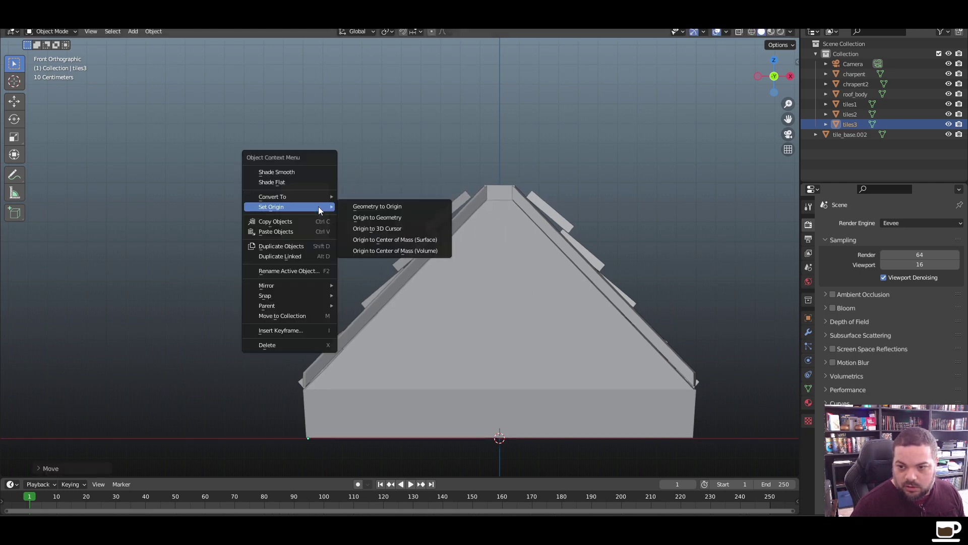
{"action": "left_click", "coordinate": [374, 240]}
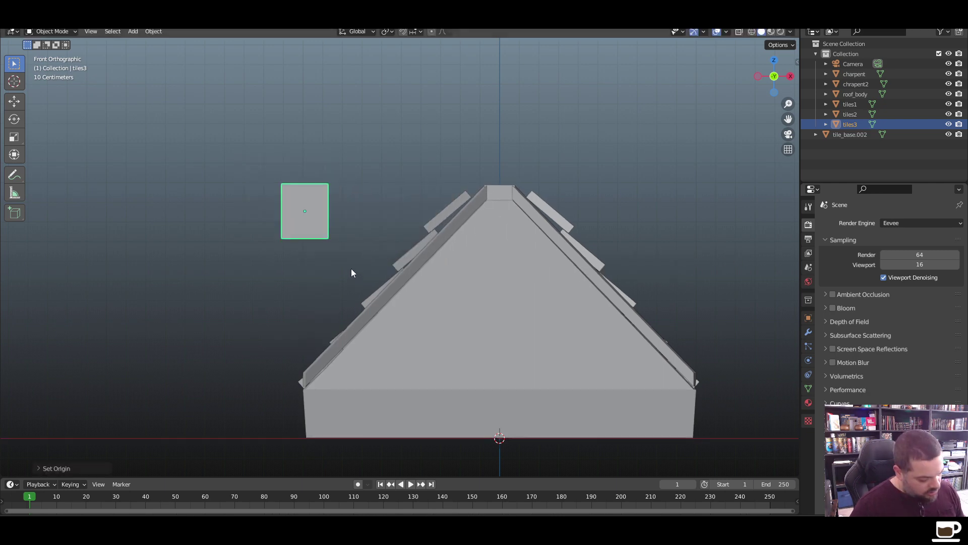
Lower tiles3 to eave level and align it at the gable's lower-left corner
{"action": "key", "text": "g"}
{"action": "key", "text": "z"}
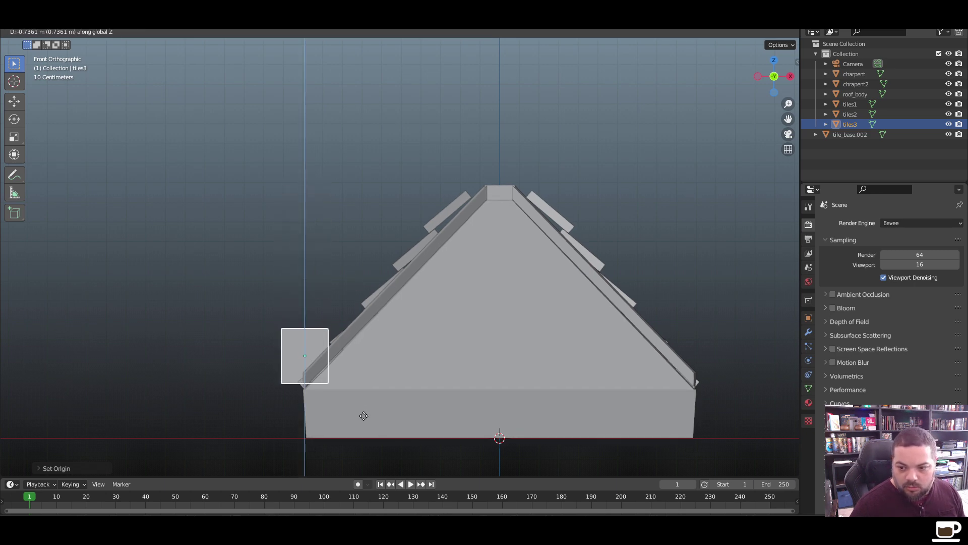
{"action": "left_click", "coordinate": [364, 422]}
{"action": "key", "text": "g"}
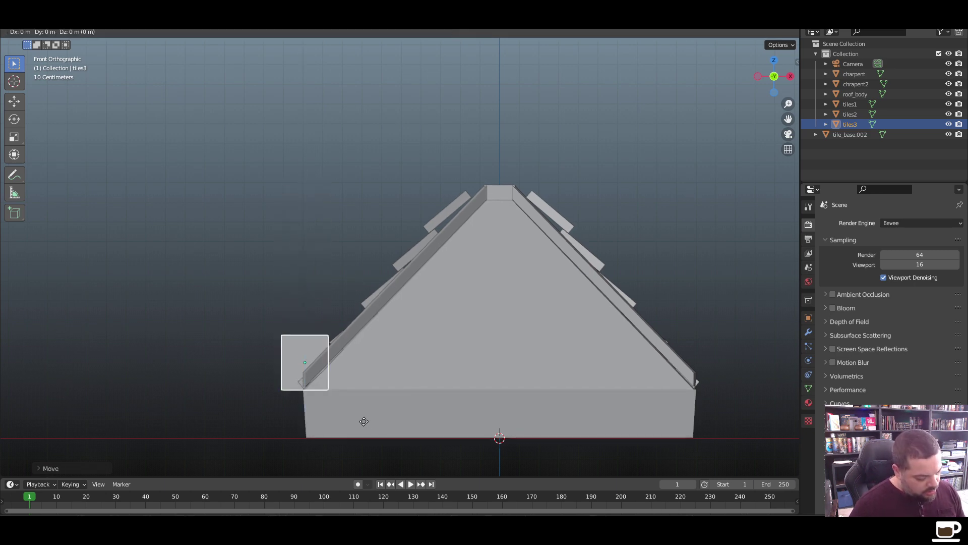
{"action": "key", "text": "x"}
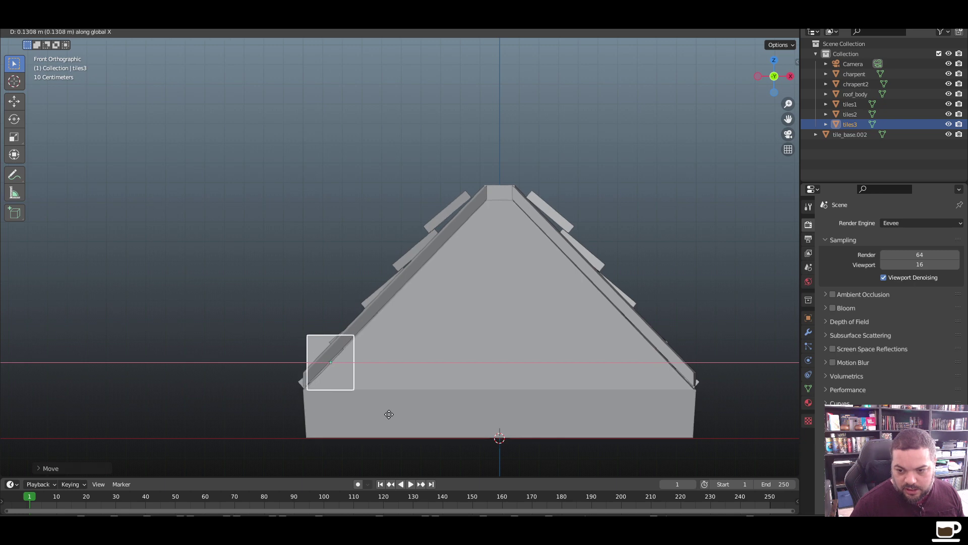
{"action": "left_click", "coordinate": [386, 414]}
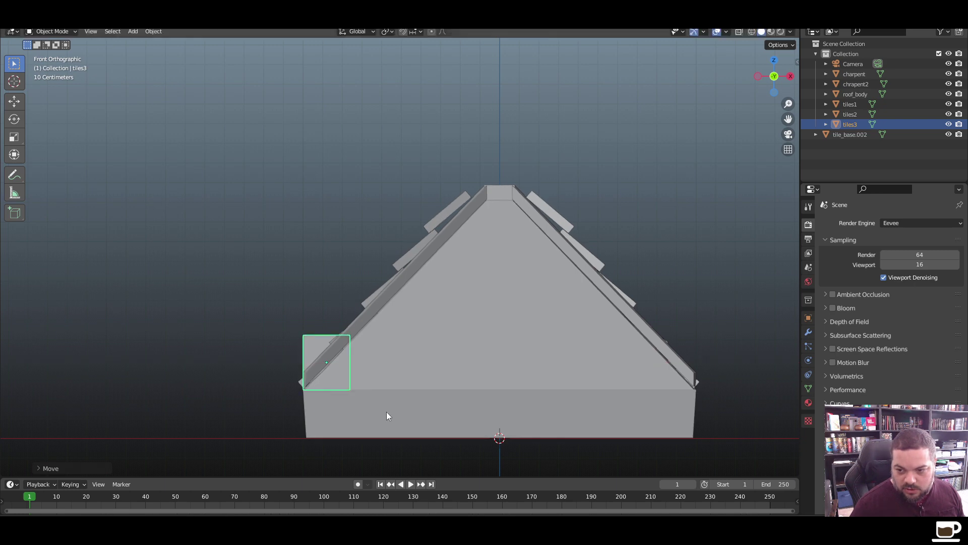
{"action": "left_click", "coordinate": [808, 332]}
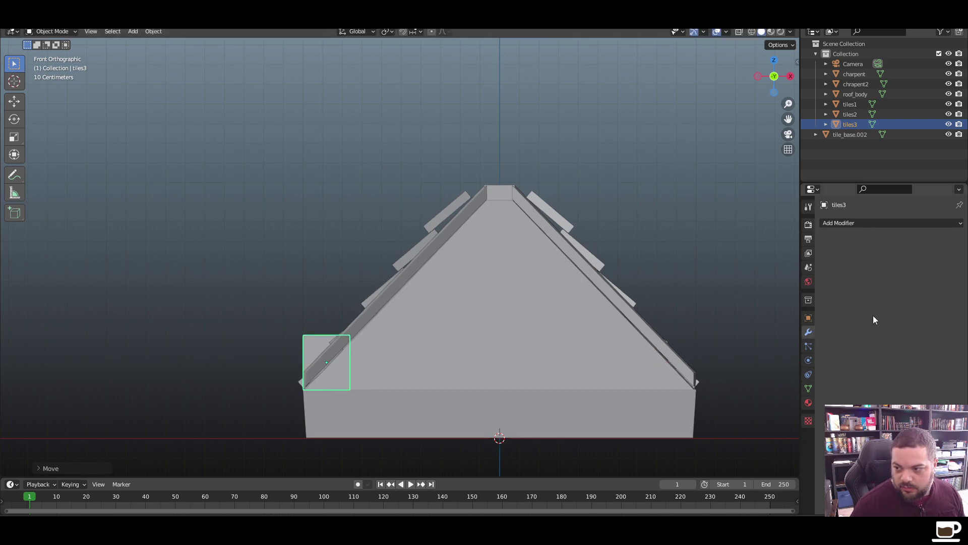
Add an Array modifier to tiles3 with relative offset Factor X 1.1 and Count 8
{"action": "left_click", "coordinate": [852, 228]}
{"action": "left_click", "coordinate": [774, 249]}
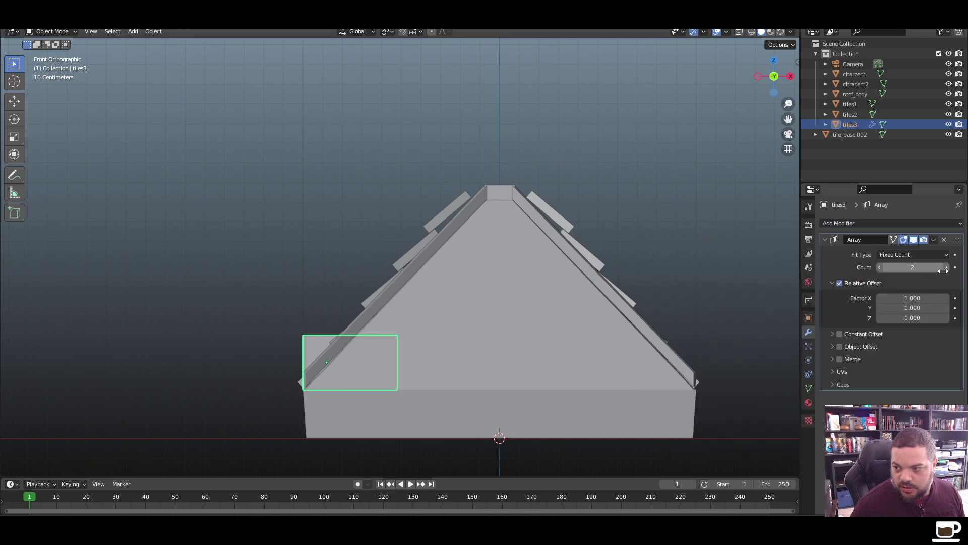
{"action": "left_click", "coordinate": [908, 298]}
{"action": "type", "text": "1.3"}
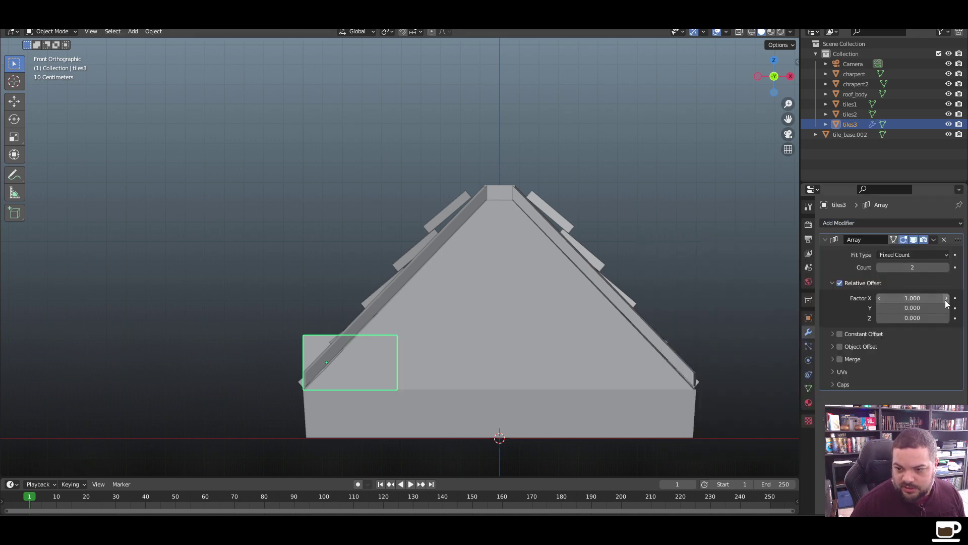
{"action": "key", "text": "Return"}
{"action": "left_click", "coordinate": [879, 298]}
{"action": "left_click", "coordinate": [880, 299]}
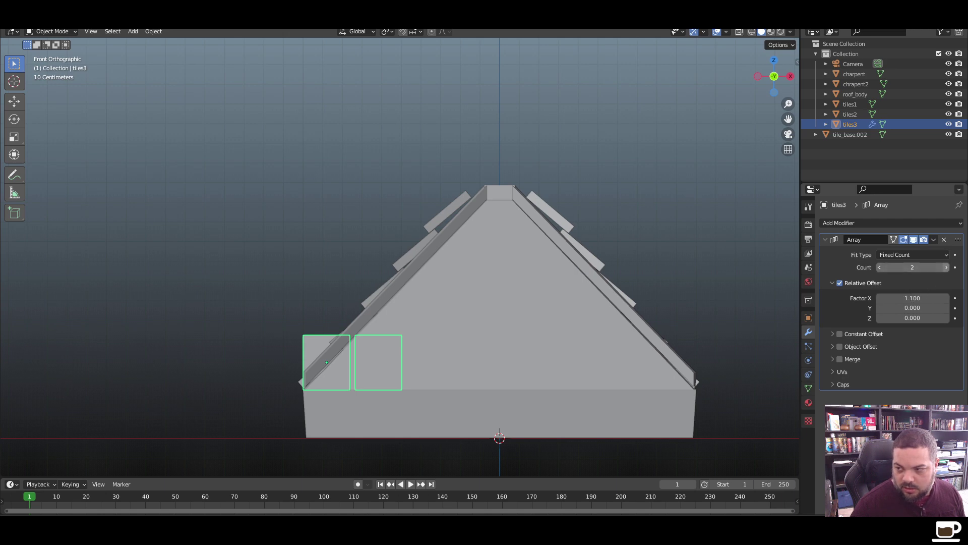
{"action": "left_click", "coordinate": [947, 267]}
{"action": "left_click", "coordinate": [947, 267]}
{"action": "left_click", "coordinate": [947, 267]}
{"action": "left_click", "coordinate": [947, 267]}
{"action": "left_click", "coordinate": [947, 268]}
{"action": "left_click", "coordinate": [947, 268]}
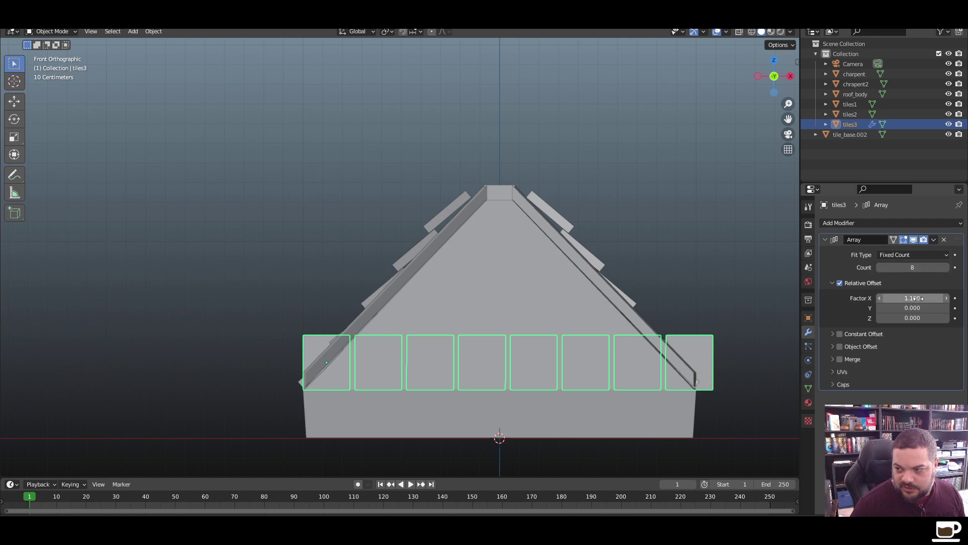
Slide the tiles3 row forward along Y so it stands in front of the gable
{"action": "left_click", "coordinate": [697, 299]}
{"action": "key", "text": "KP_8"}
{"action": "middle_click_drag", "start_coordinate": [697, 301], "coordinate": [590, 311]}
{"action": "middle_click_drag", "start_coordinate": [680, 298], "coordinate": [691, 299]}
{"action": "left_click", "coordinate": [299, 343]}
{"action": "key", "text": "g"}
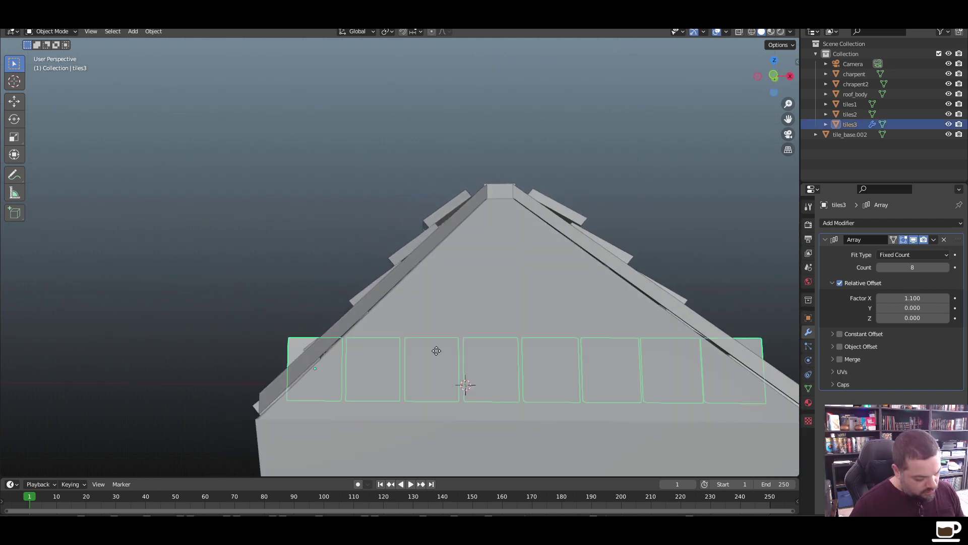
{"action": "key", "text": "y"}
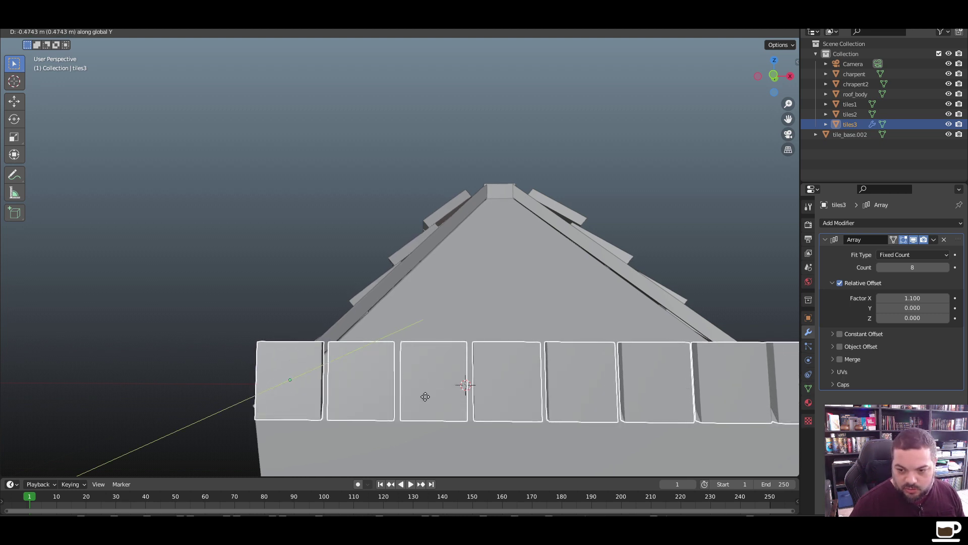
{"action": "left_click", "coordinate": [421, 406]}
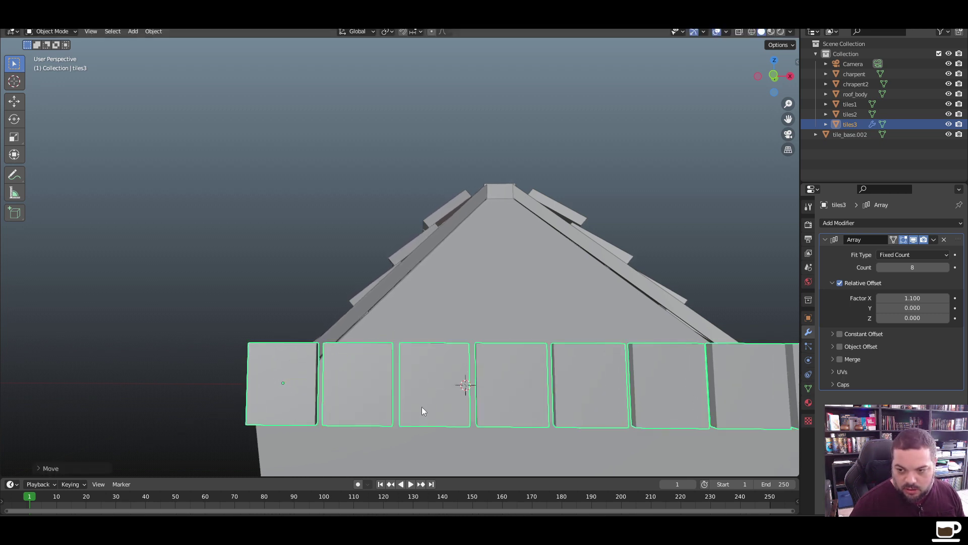
Check the tile row's placement against the roof slope from the front view
{"action": "left_click", "coordinate": [333, 263]}
{"action": "key", "text": "KP_1"}
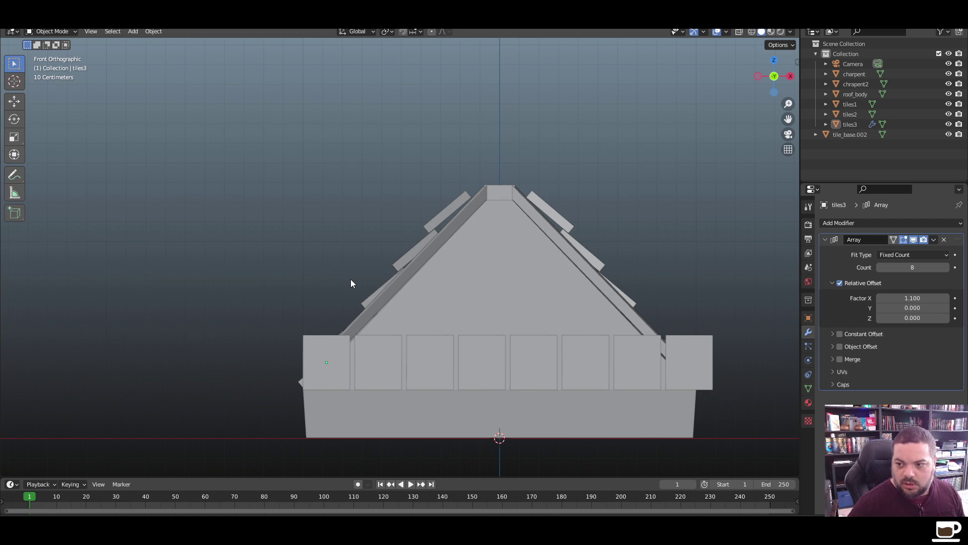
{"action": "scroll", "coordinate": [565, 359], "scroll_direction": "up", "scroll_amount": 2}
{"action": "middle_click_drag", "start_coordinate": [631, 349], "coordinate": [580, 357]}
{"action": "key", "text": "KP_1"}
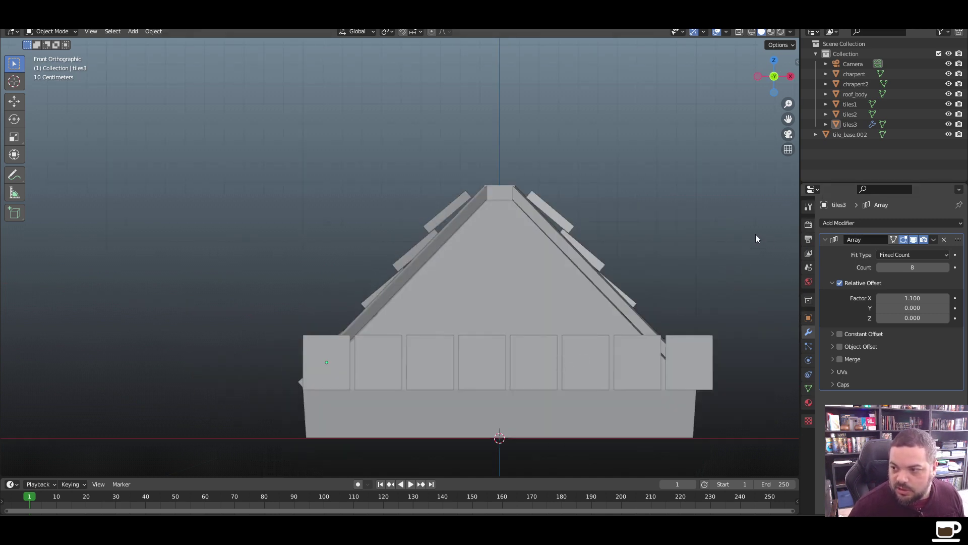
Hide tile_base.002 in the viewport and exclude it from rendering
{"action": "left_click", "coordinate": [858, 125]}
{"action": "left_click", "coordinate": [948, 134]}
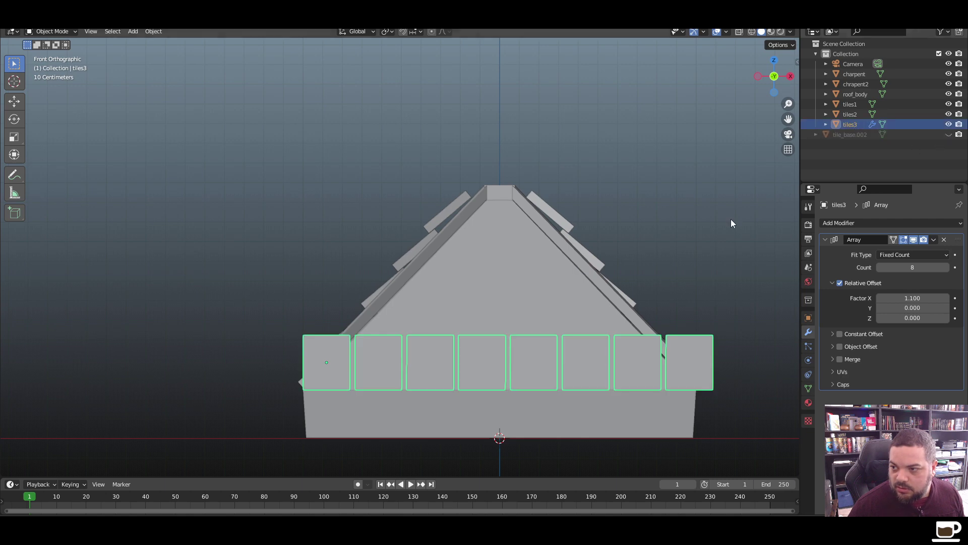
{"action": "left_click", "coordinate": [958, 134]}
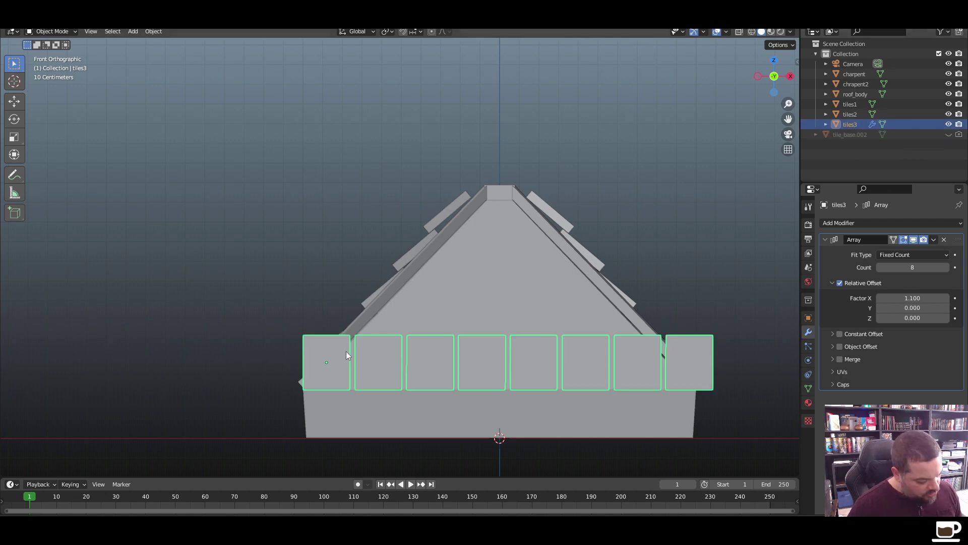
Duplicate the tiles3 row and raise the copy straight up on Z
{"action": "key", "text": "shift+d"}
{"action": "key", "text": "z"}
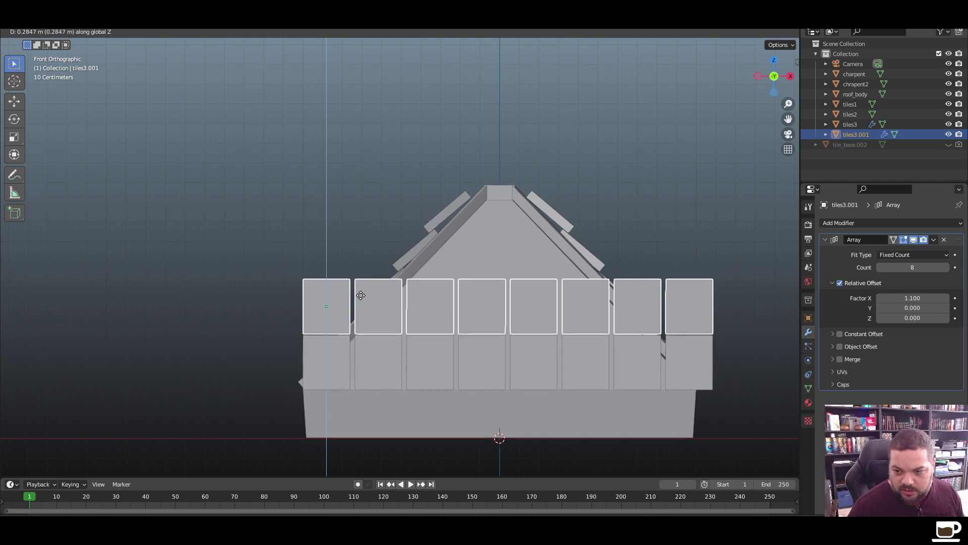
{"action": "left_click", "coordinate": [361, 299]}
Duplicate the raised row, offset it sideways on X, and reduce its Count to 7
{"action": "key", "text": "shift+d"}
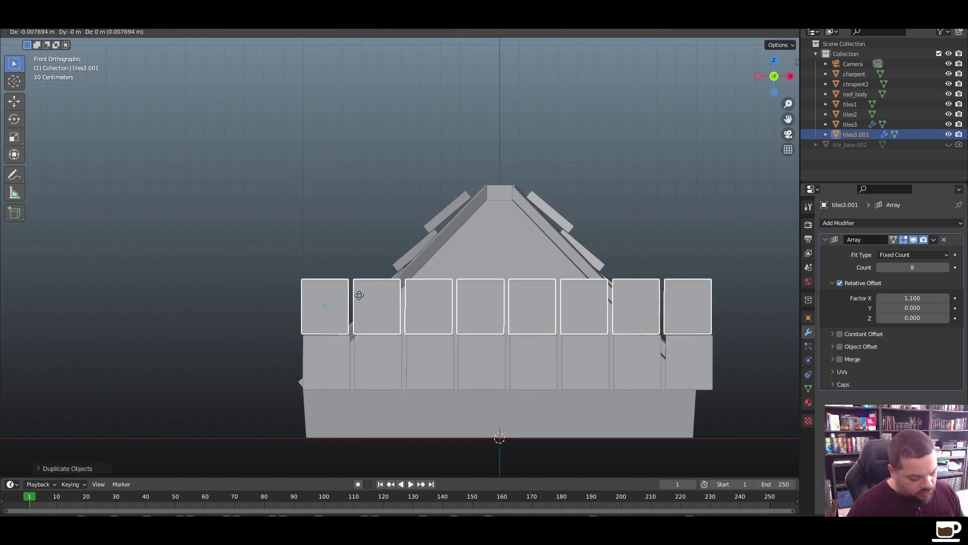
{"action": "key", "text": "y"}
{"action": "key", "text": "x"}
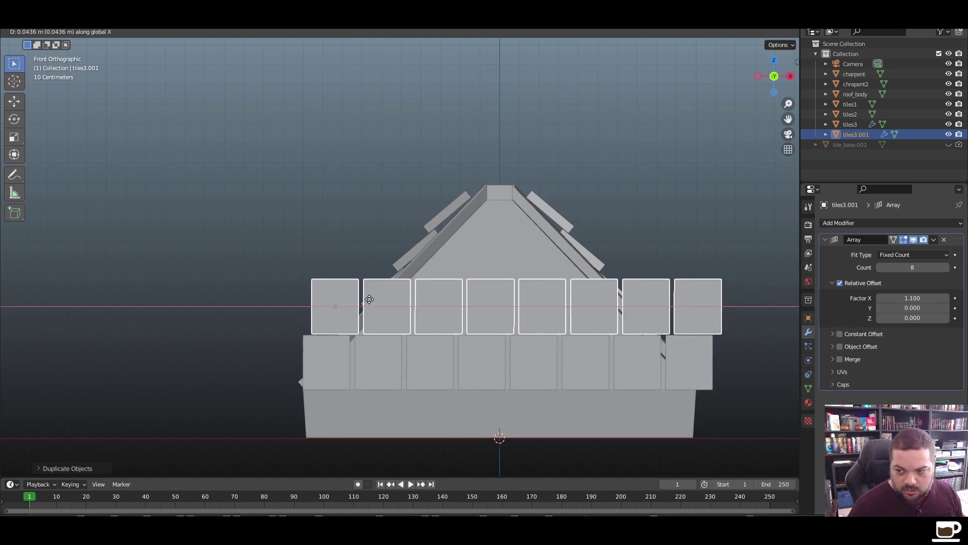
{"action": "left_click", "coordinate": [369, 299]}
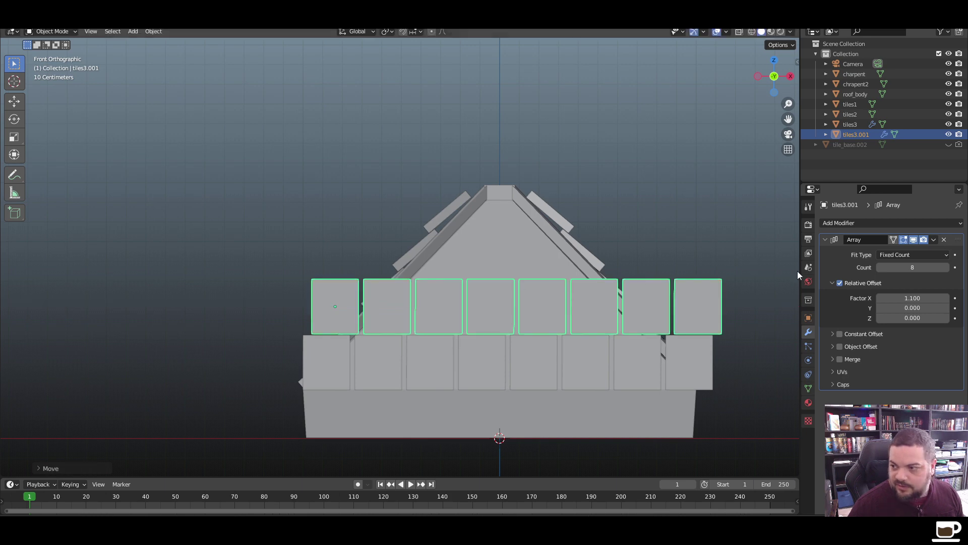
{"action": "left_click", "coordinate": [880, 271]}
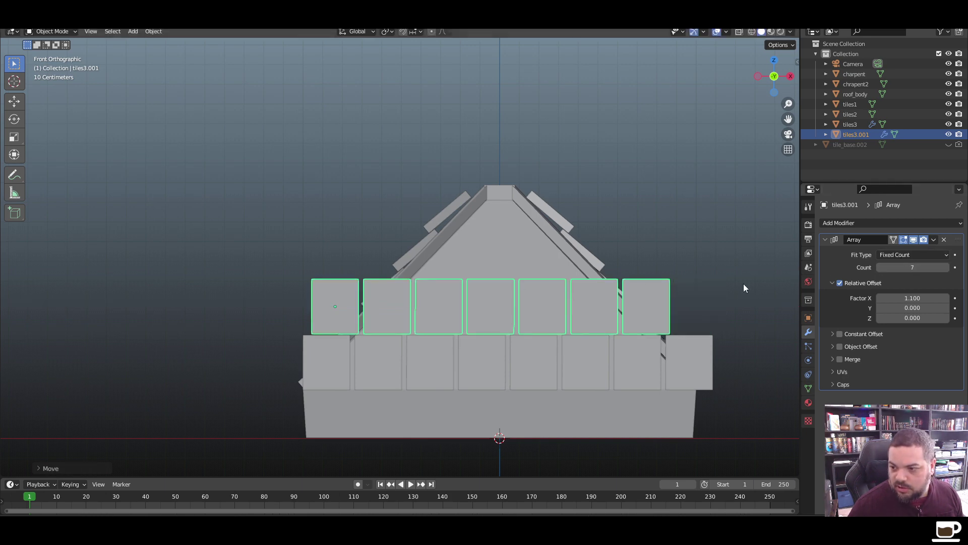
{"action": "left_click", "coordinate": [688, 274]}
Duplicate the bottom tile row and lift the copy above the other rows
{"action": "left_click", "coordinate": [326, 372]}
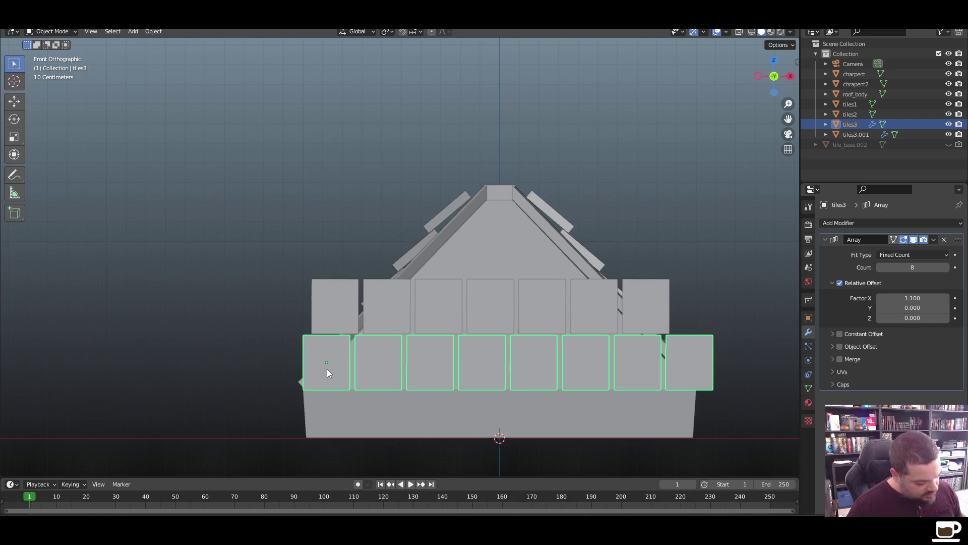
{"action": "key", "text": "shift+d"}
{"action": "key", "text": "z"}
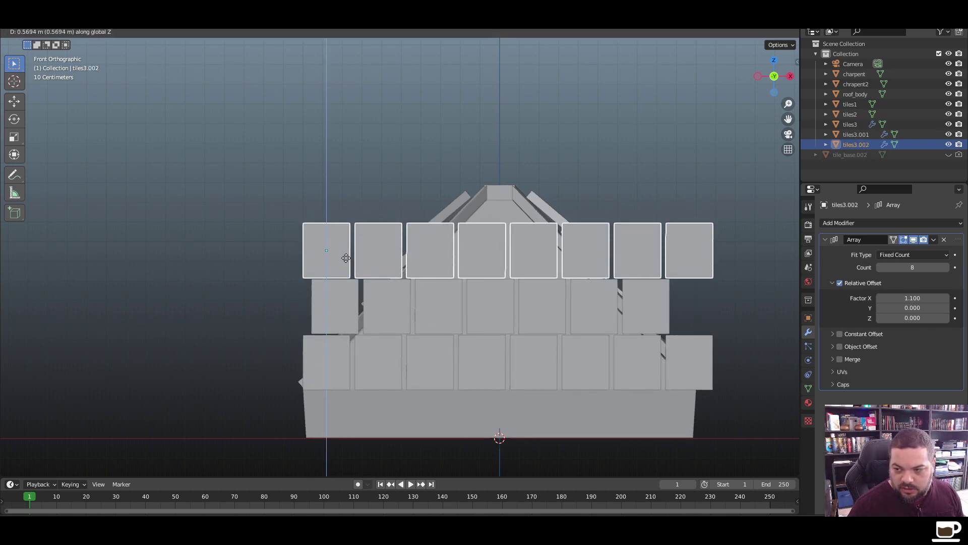
{"action": "left_click", "coordinate": [346, 258]}
{"action": "left_click", "coordinate": [725, 322]}
Move all three tile rows together front-to-back along Y
{"action": "middle_click_drag", "start_coordinate": [725, 322], "coordinate": [628, 367]}
{"action": "scroll", "coordinate": [523, 381], "scroll_direction": "down", "scroll_amount": 4}
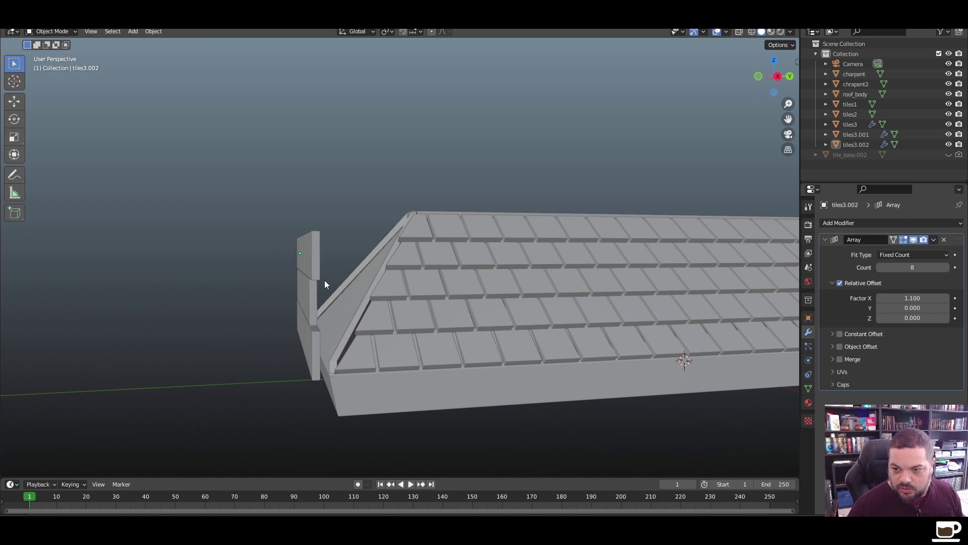
{"action": "middle_click_drag", "start_coordinate": [323, 299], "coordinate": [286, 337]}
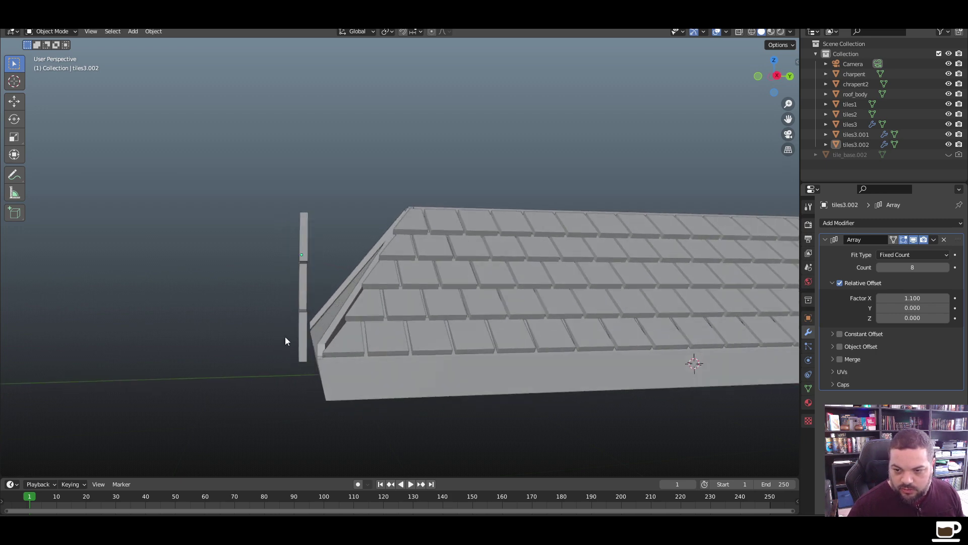
{"action": "left_click", "coordinate": [304, 230]}
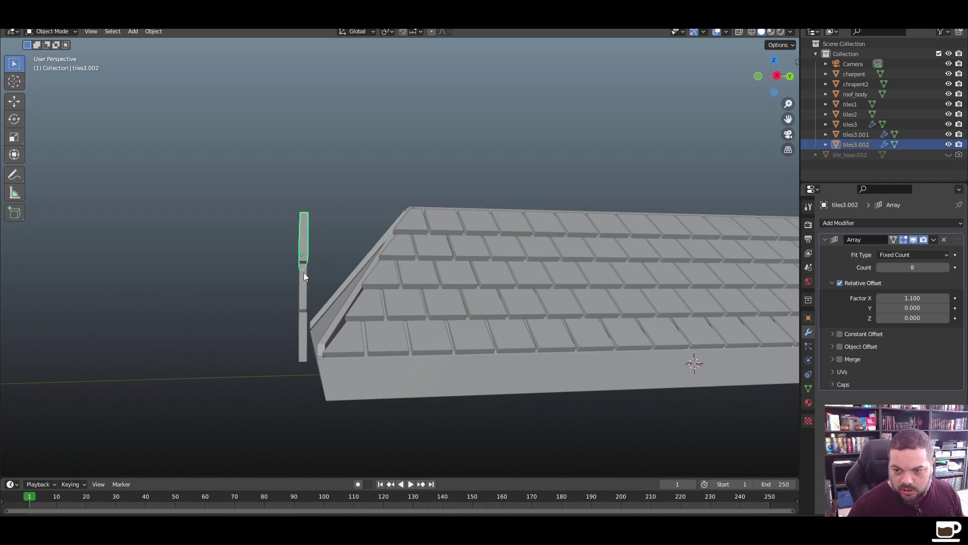
{"action": "left_click", "coordinate": [304, 276], "text": "shift"}
{"action": "left_click", "coordinate": [302, 325], "text": "shift"}
{"action": "key", "text": "g"}
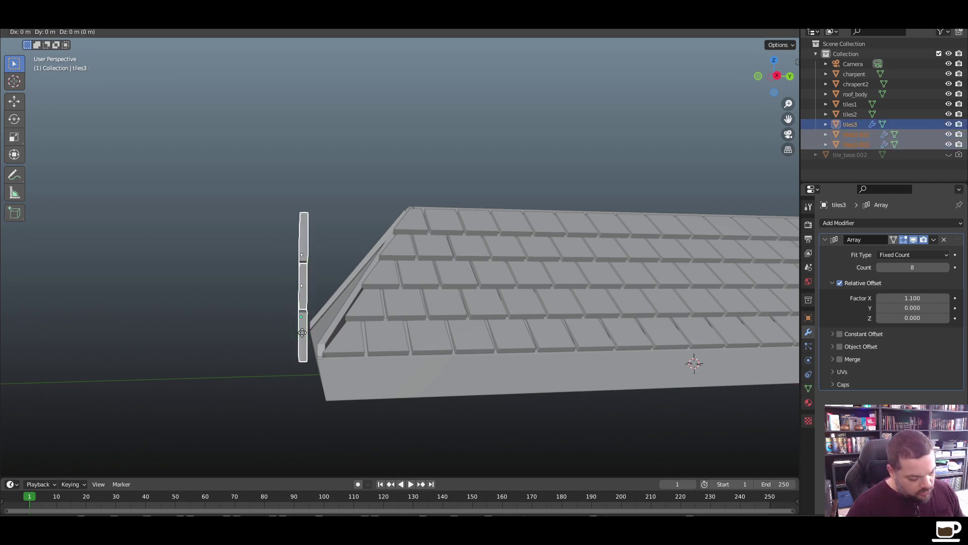
{"action": "key", "text": "y"}
{"action": "left_click", "coordinate": [269, 347]}
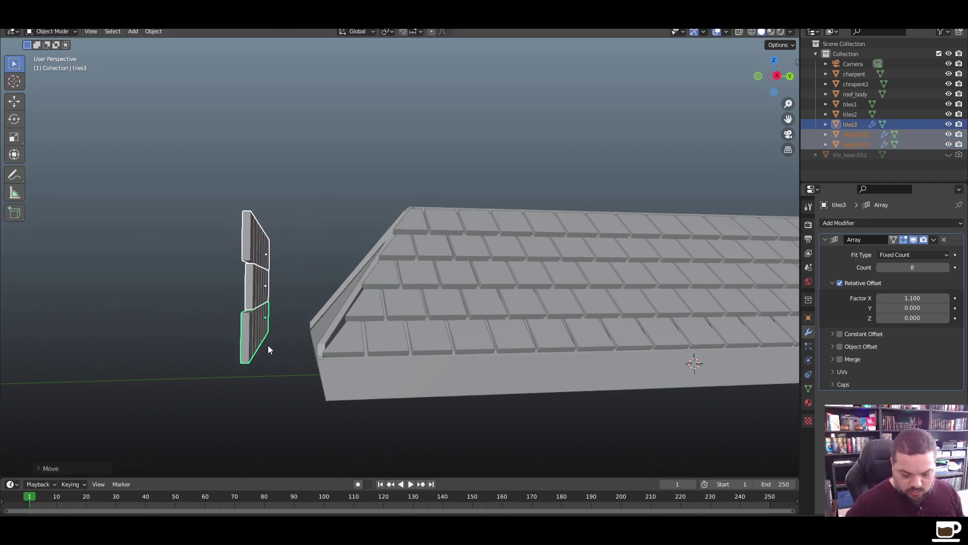
In side view, shift the middle and bottom rows outward and vertically to step them
{"action": "key", "text": "KP_1"}
{"action": "key", "text": "KP_3"}
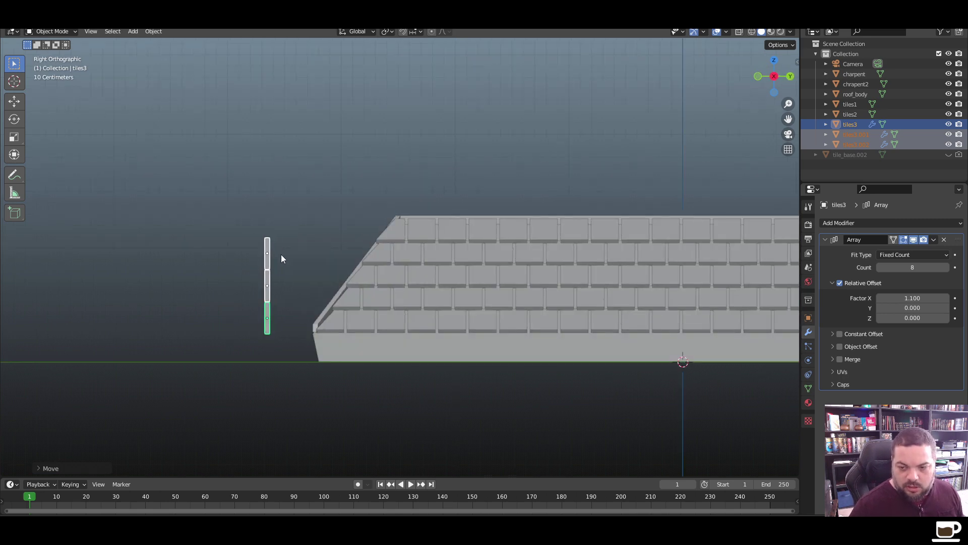
{"action": "scroll", "coordinate": [281, 254], "scroll_direction": "up", "scroll_amount": 2}
{"action": "left_click", "coordinate": [205, 305]}
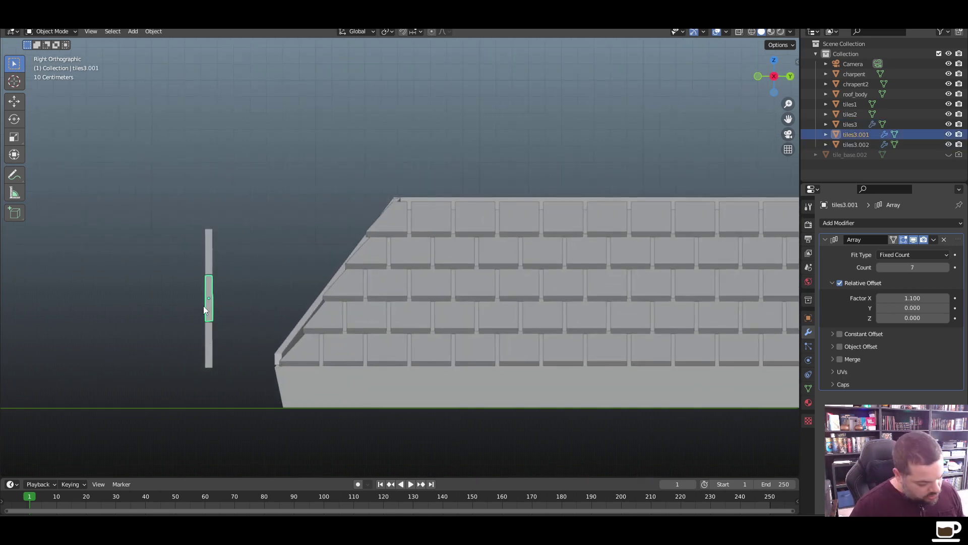
{"action": "left_click", "coordinate": [209, 347], "text": "shift"}
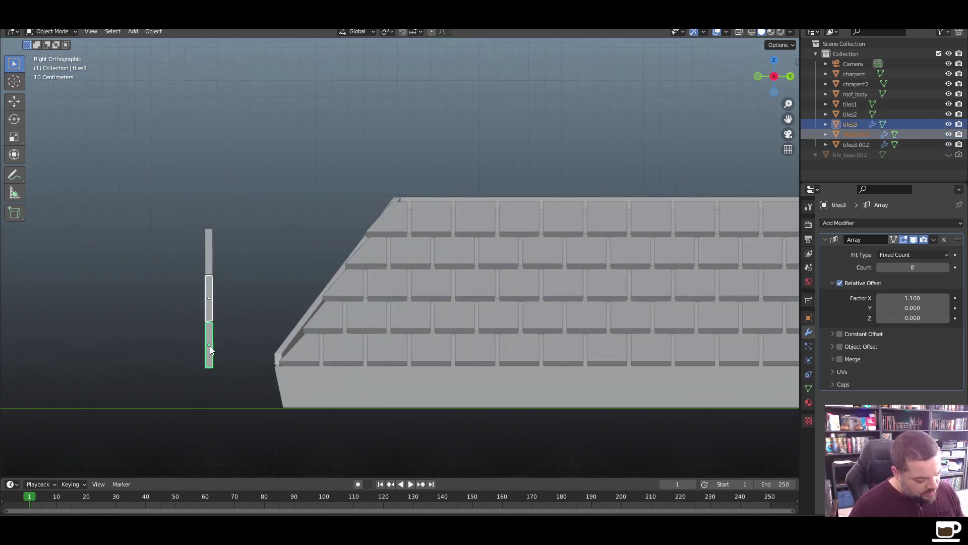
{"action": "key", "text": "g"}
{"action": "key", "text": "y"}
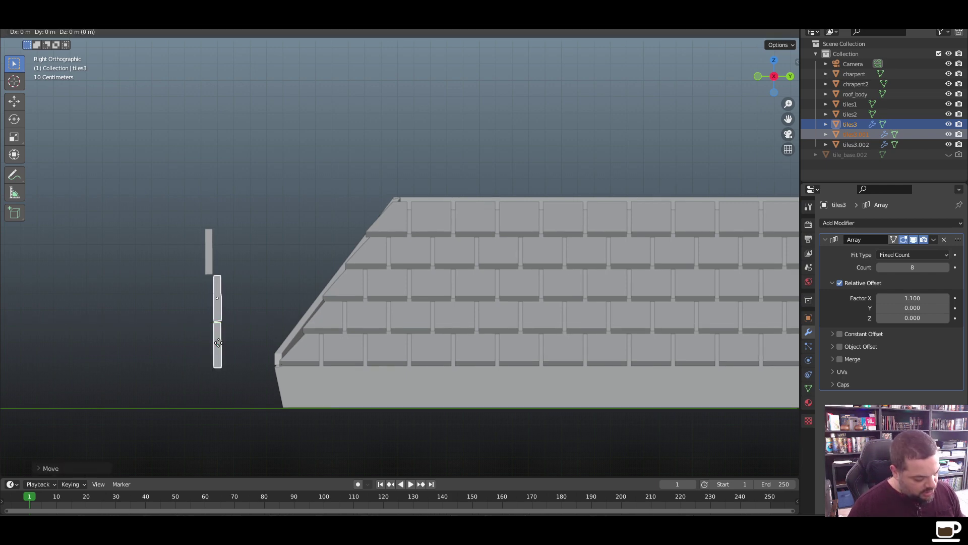
{"action": "key", "text": "z"}
{"action": "left_click", "coordinate": [218, 338]}
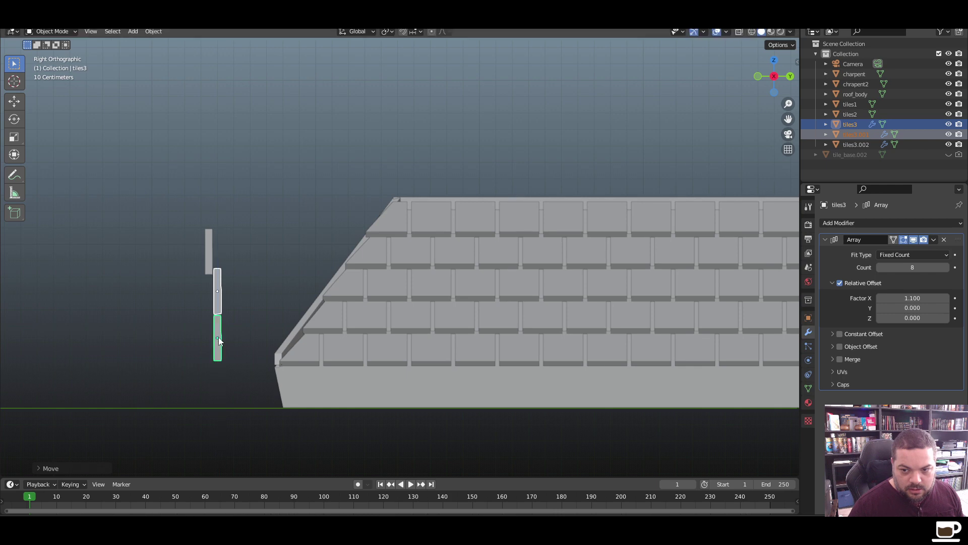
Push the bottom row further outward and adjust its height so the rows overlap
{"action": "left_click", "coordinate": [217, 340]}
{"action": "key", "text": "g"}
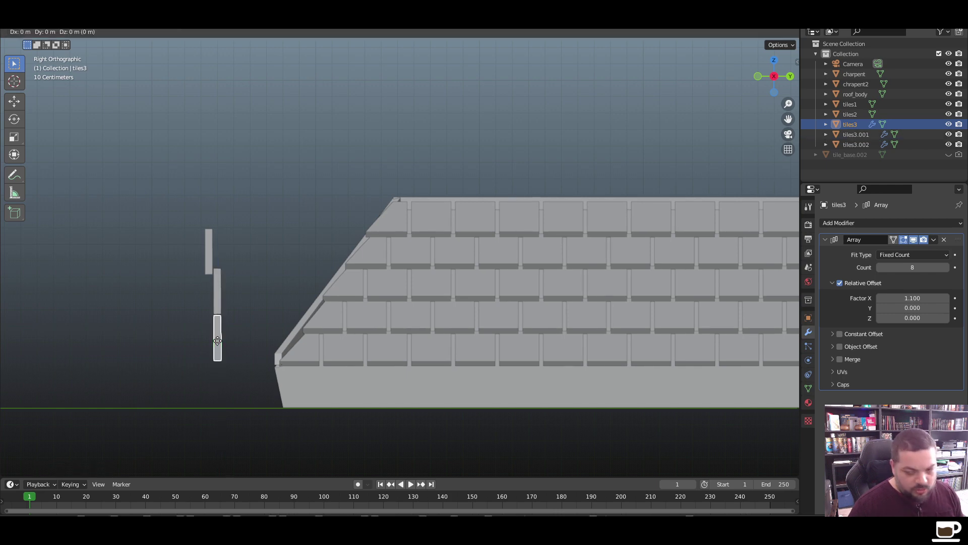
{"action": "key", "text": "y"}
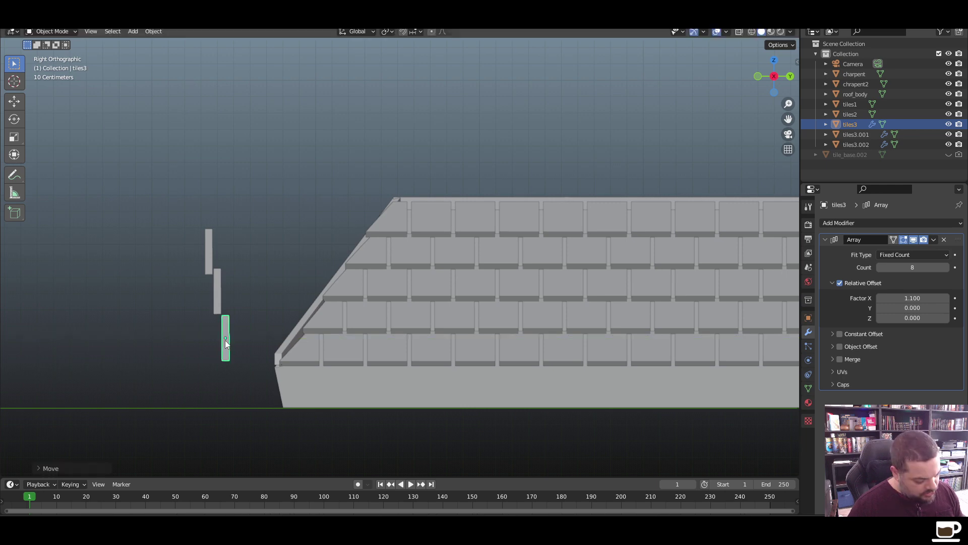
{"action": "key", "text": "z"}
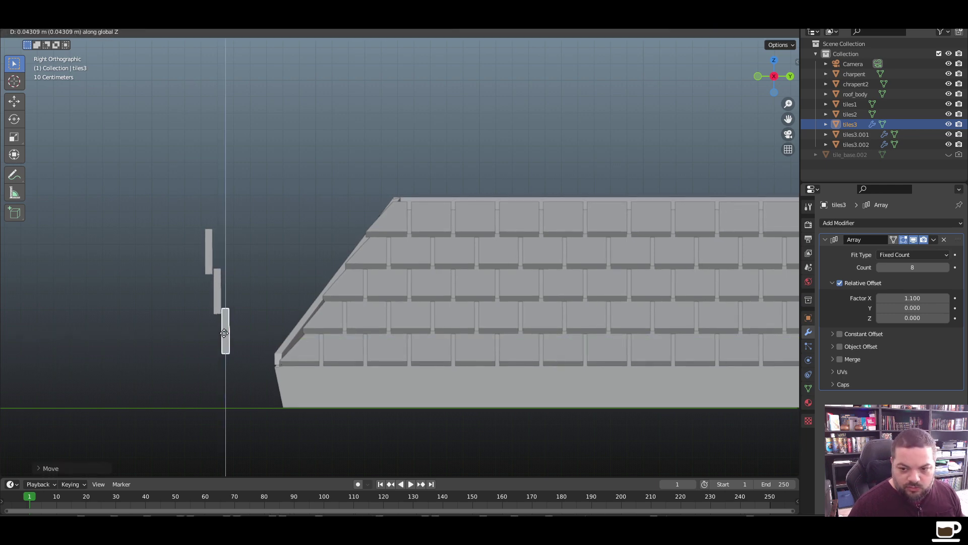
{"action": "left_click", "coordinate": [225, 331]}
Lower all three staggered rows together on Z and view the tiled gable in perspective
{"action": "left_click_drag", "start_coordinate": [249, 201], "coordinate": [192, 384]}
{"action": "middle_click_drag", "start_coordinate": [165, 420], "coordinate": [180, 422]}
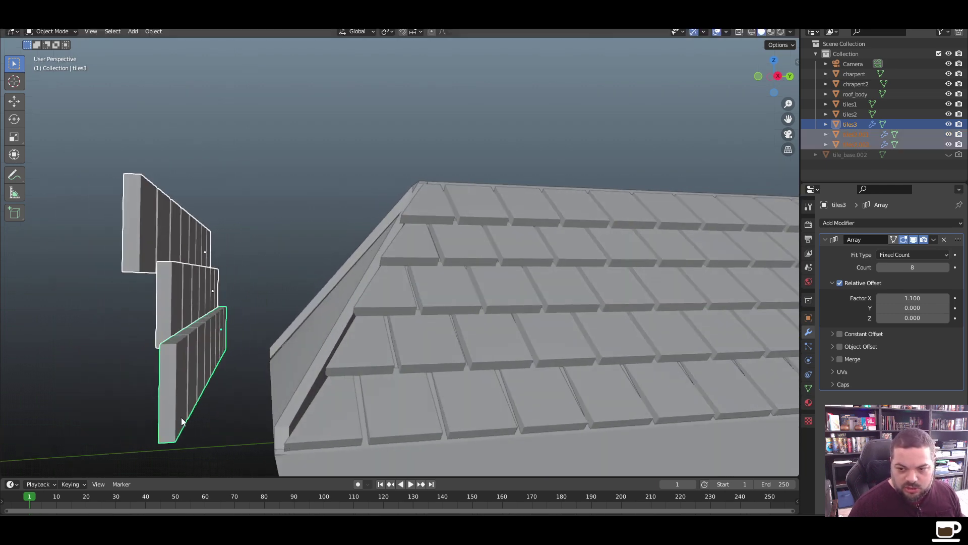
{"action": "key", "text": "KP_1"}
{"action": "key", "text": "g"}
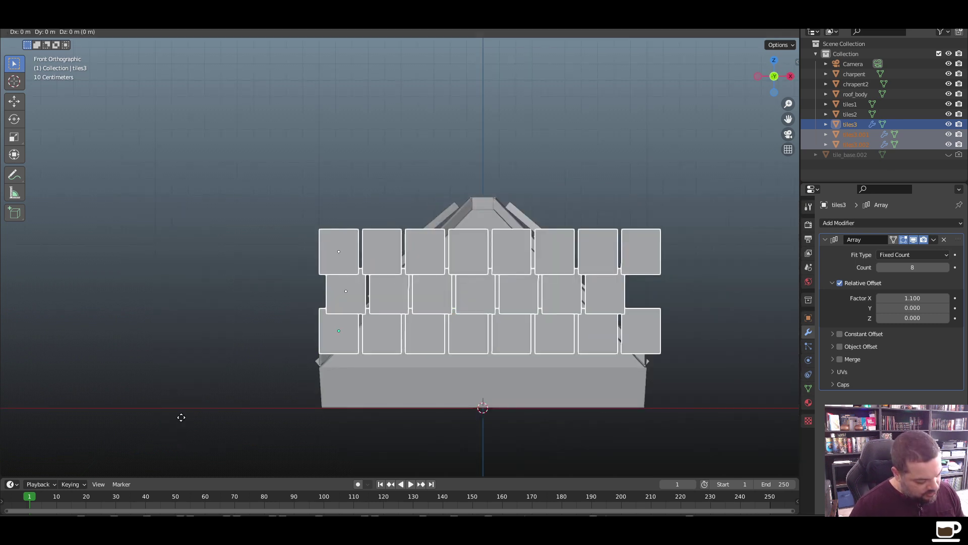
{"action": "key", "text": "z"}
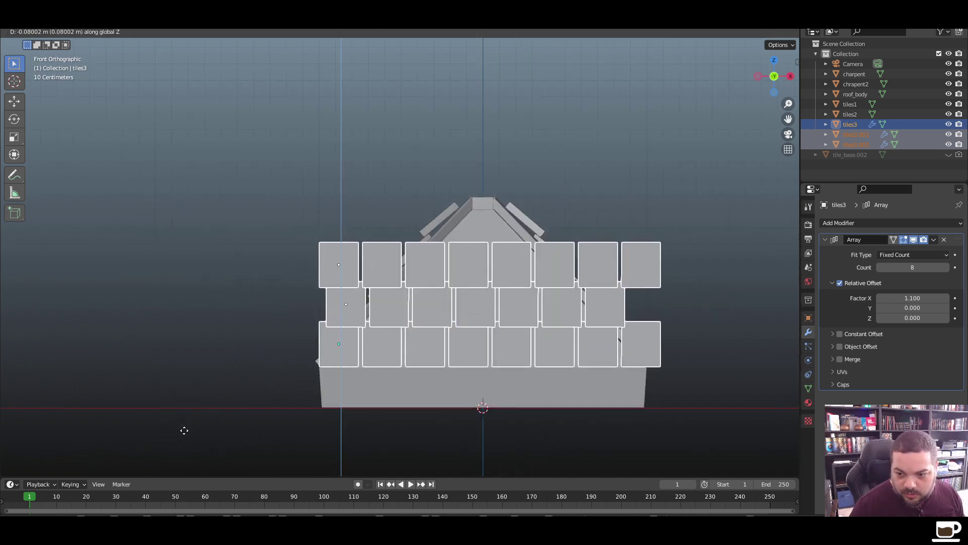
{"action": "left_click", "coordinate": [186, 434]}
{"action": "key", "text": "alt+a"}
{"action": "middle_click_drag", "start_coordinate": [643, 372], "coordinate": [585, 387]}
{"action": "scroll", "coordinate": [604, 374], "scroll_direction": "up", "scroll_amount": 4}
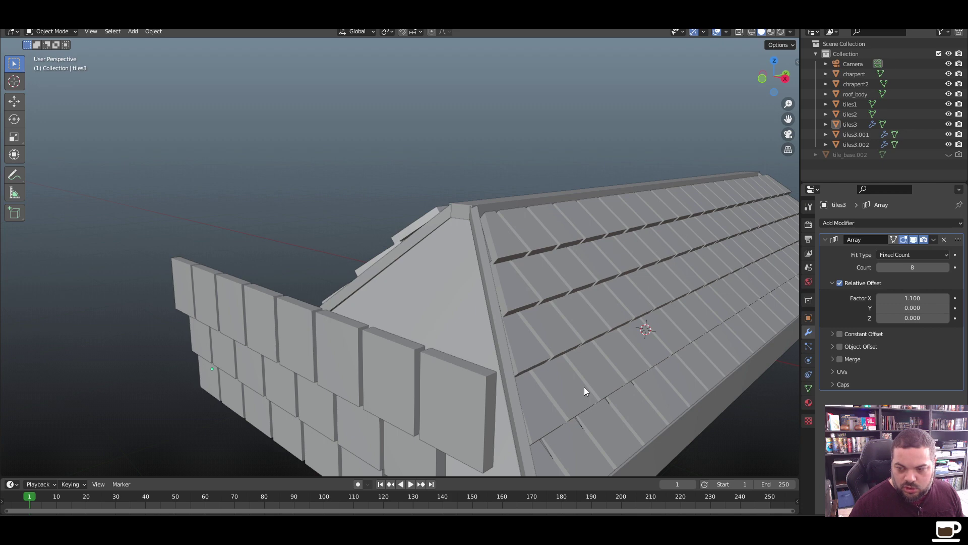
Delete tiles3.002, tiles3.001 and tiles3, then select the tiles1 roof slope
{"action": "middle_click_drag", "start_coordinate": [584, 386], "coordinate": [637, 378]}
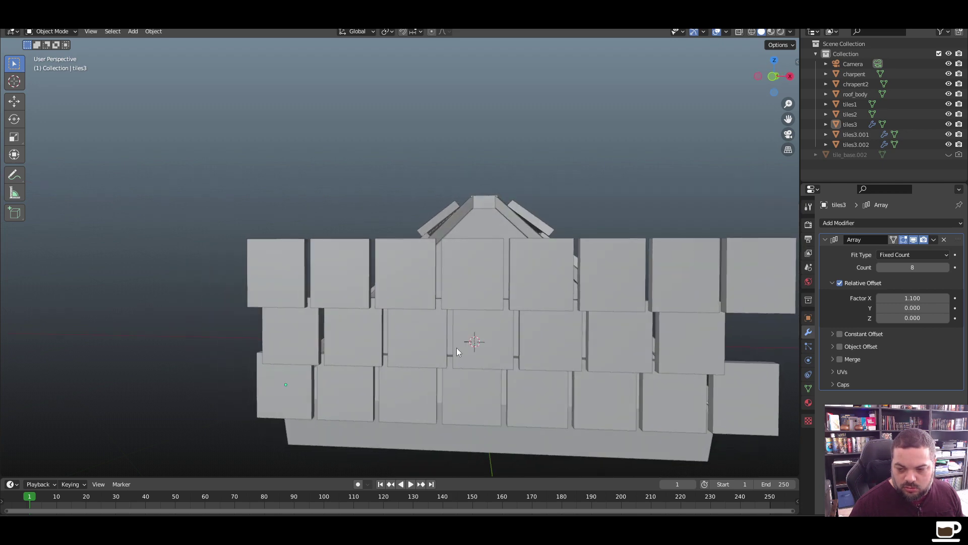
{"action": "left_click", "coordinate": [863, 142]}
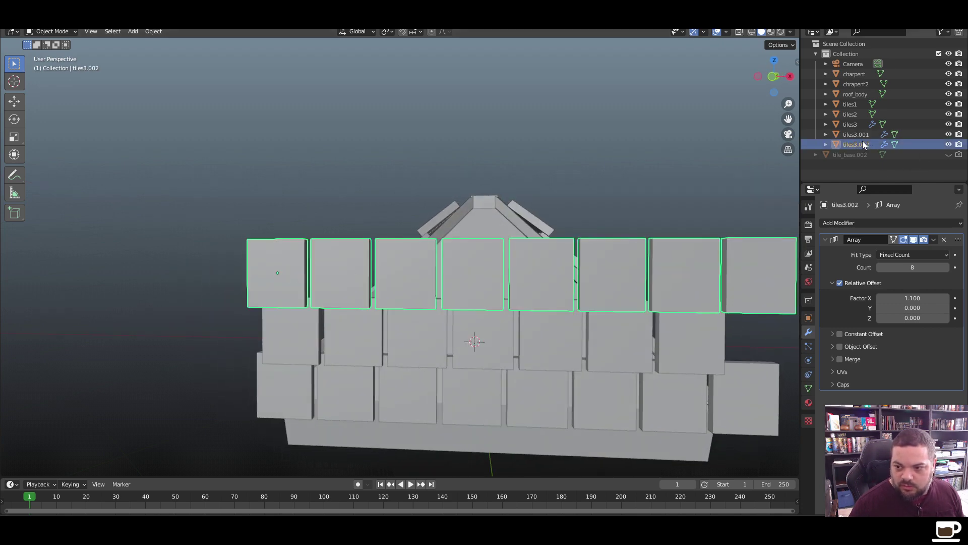
{"action": "left_click", "coordinate": [862, 134], "text": "ctrl"}
{"action": "left_click", "coordinate": [859, 126], "text": "ctrl"}
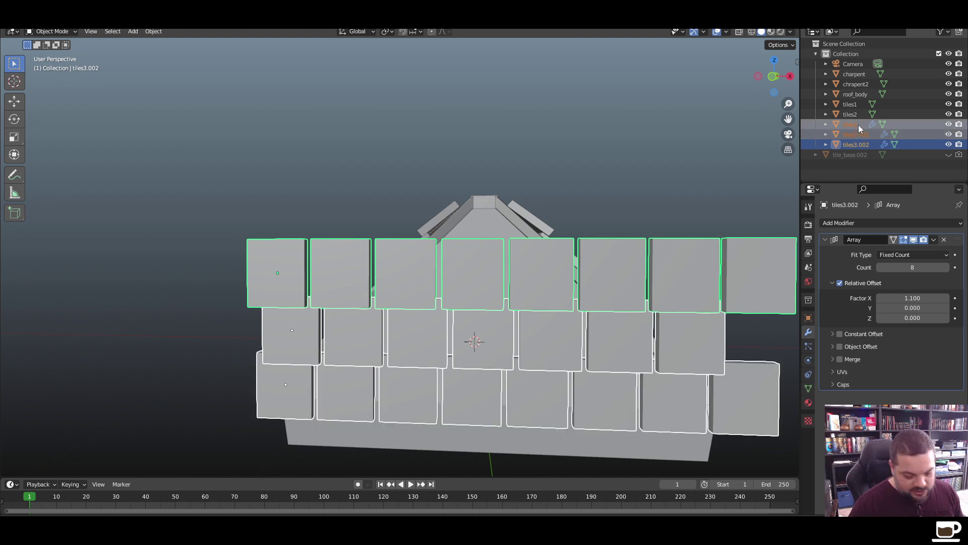
{"action": "key", "text": "x"}
{"action": "middle_click_drag", "start_coordinate": [654, 282], "coordinate": [558, 267]}
{"action": "left_click", "coordinate": [558, 266]}
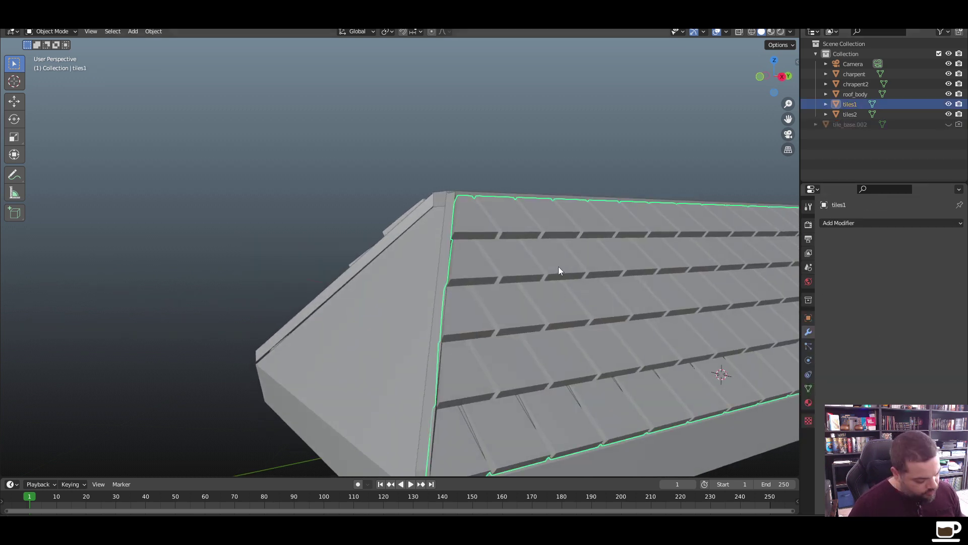
Duplicate tiles1 and rotate the copy -90° around Z
{"action": "key", "text": "shift+d"}
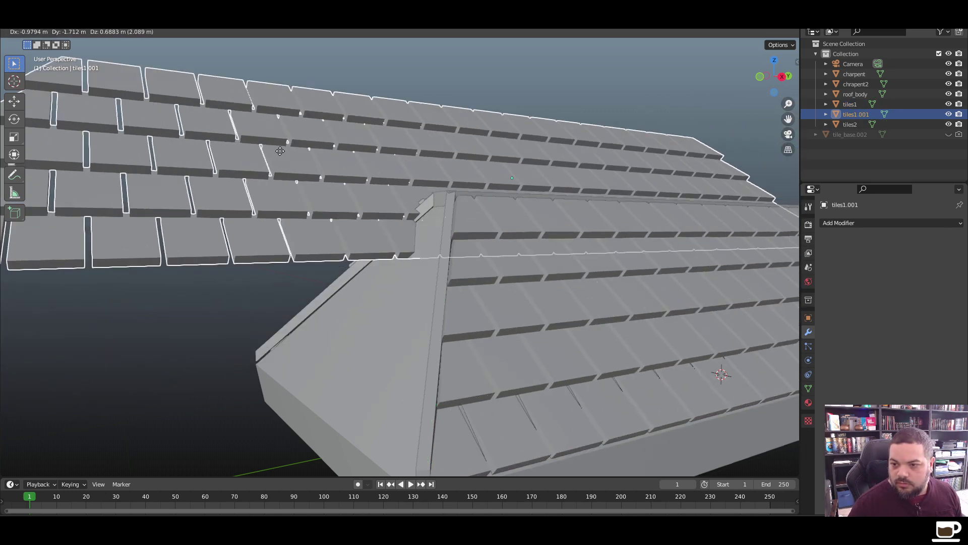
{"action": "left_click", "coordinate": [354, 158]}
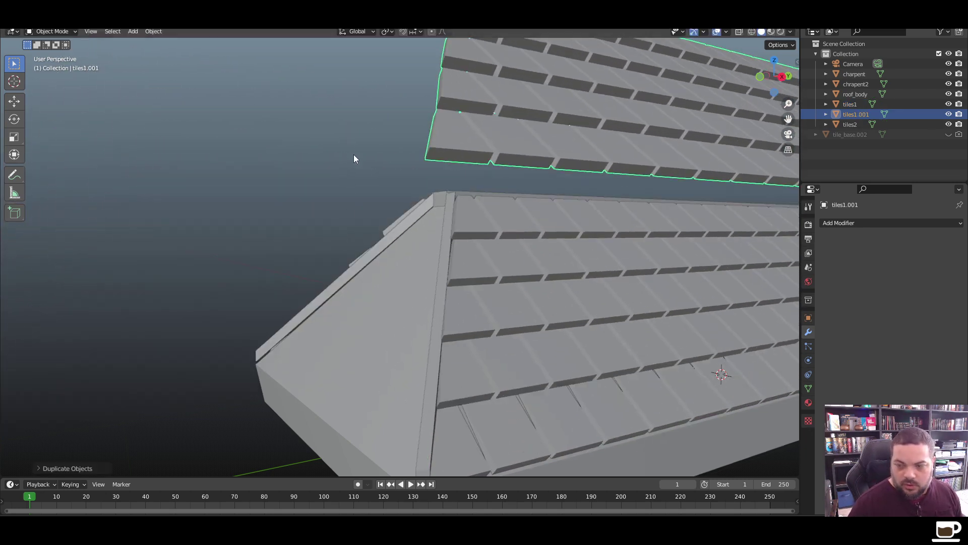
{"action": "type", "text": "rz90"}
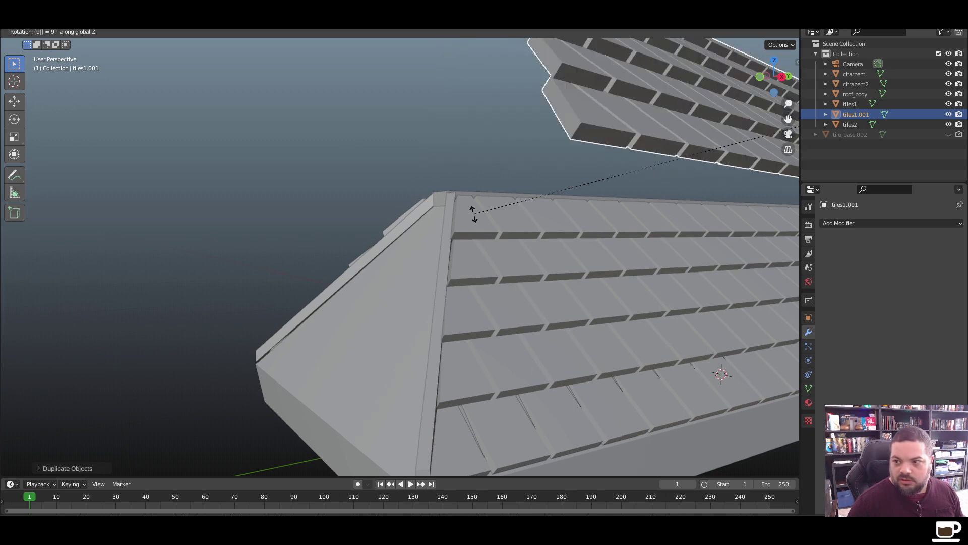
{"action": "key", "text": "minus"}
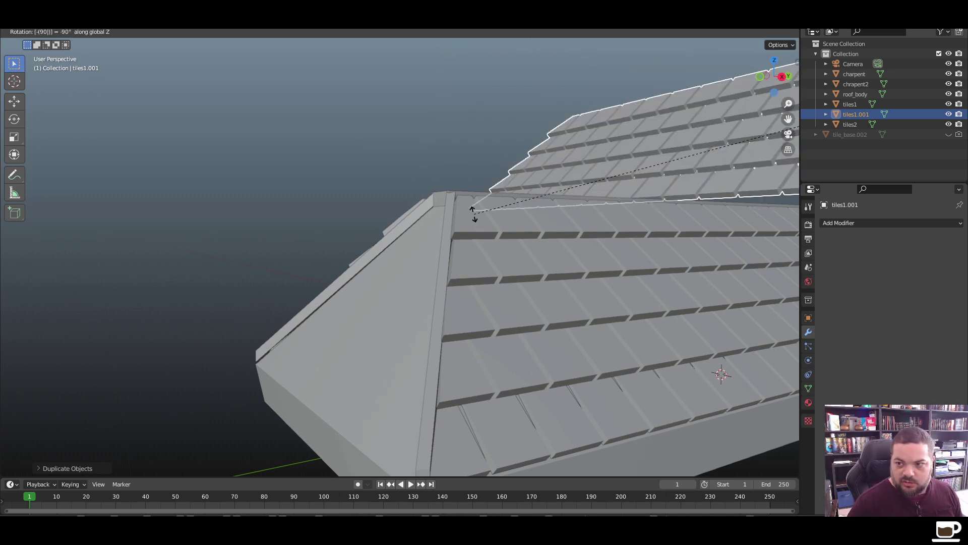
{"action": "key", "text": "Return"}
In Right Ortho view, move the copy along Y and Z onto the roof's sloped end
{"action": "key", "text": "g"}
{"action": "key", "text": "y"}
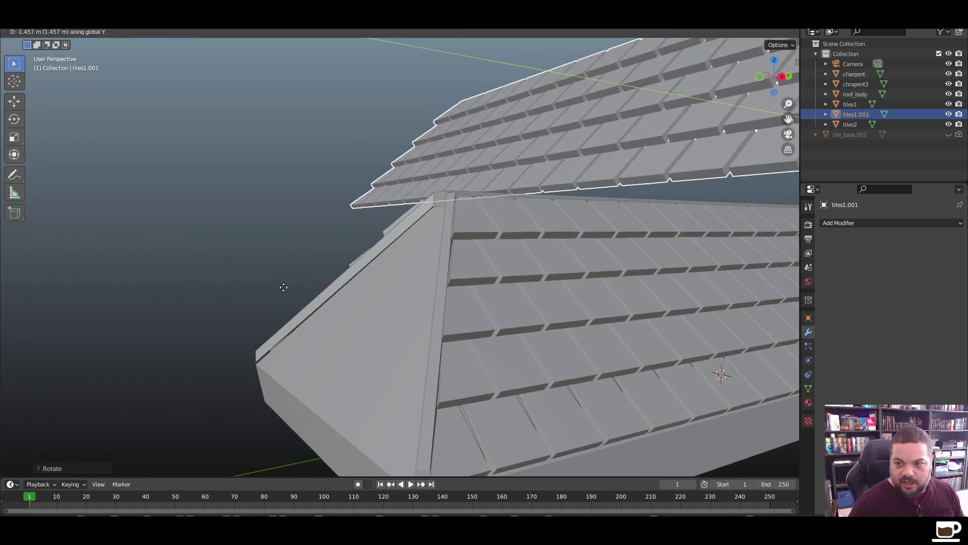
{"action": "left_click", "coordinate": [93, 313]}
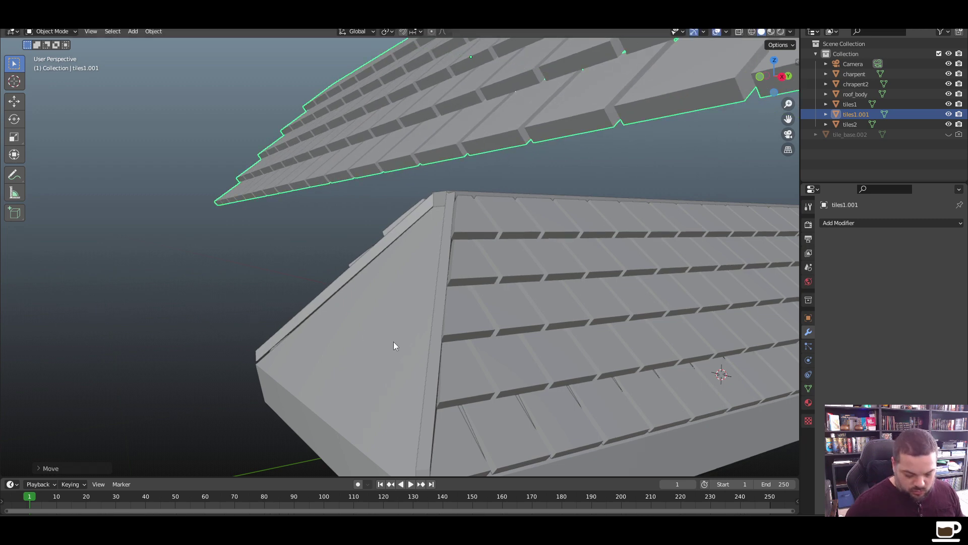
{"action": "key", "text": "KP_1"}
{"action": "key", "text": "KP_3"}
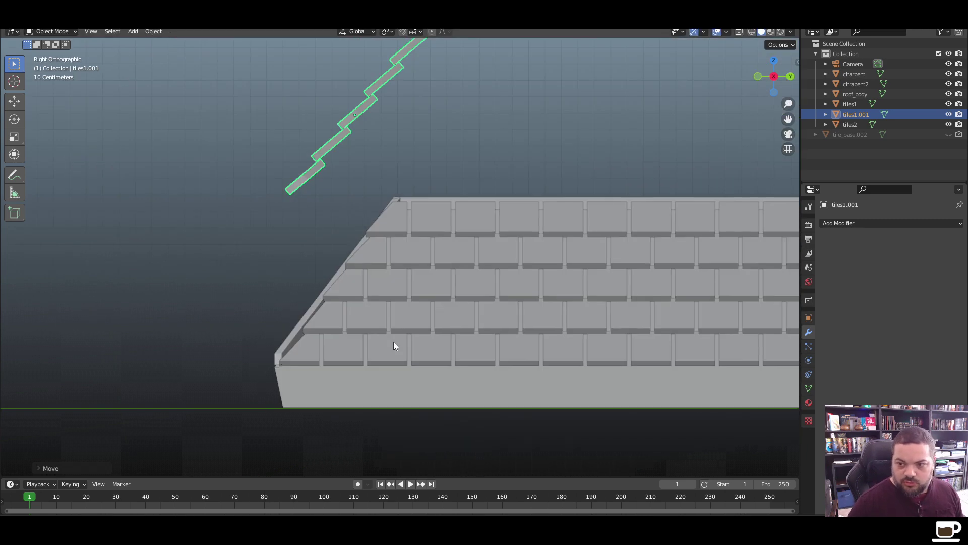
{"action": "key", "text": "g"}
{"action": "key", "text": "z"}
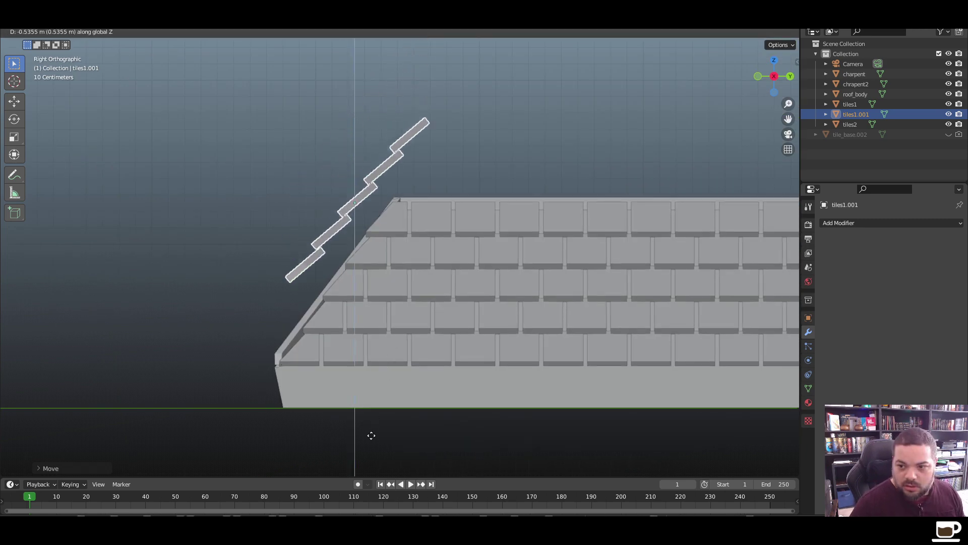
{"action": "left_click", "coordinate": [331, 74]}
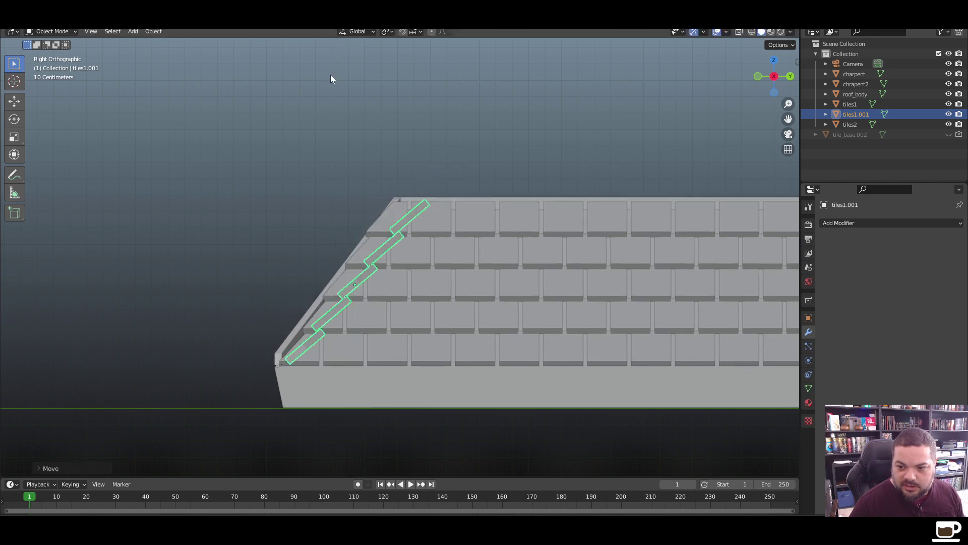
{"action": "key", "text": "g"}
{"action": "key", "text": "y"}
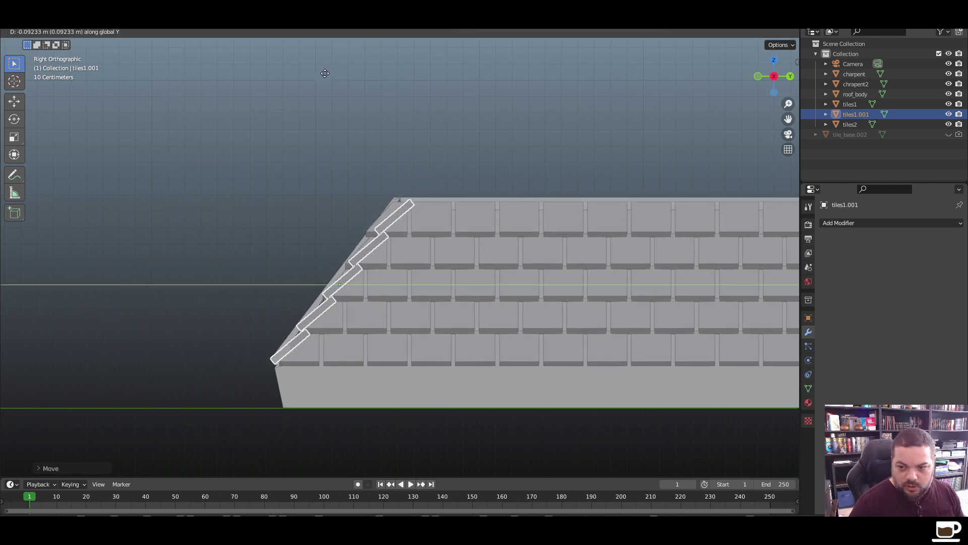
{"action": "left_click", "coordinate": [322, 76]}
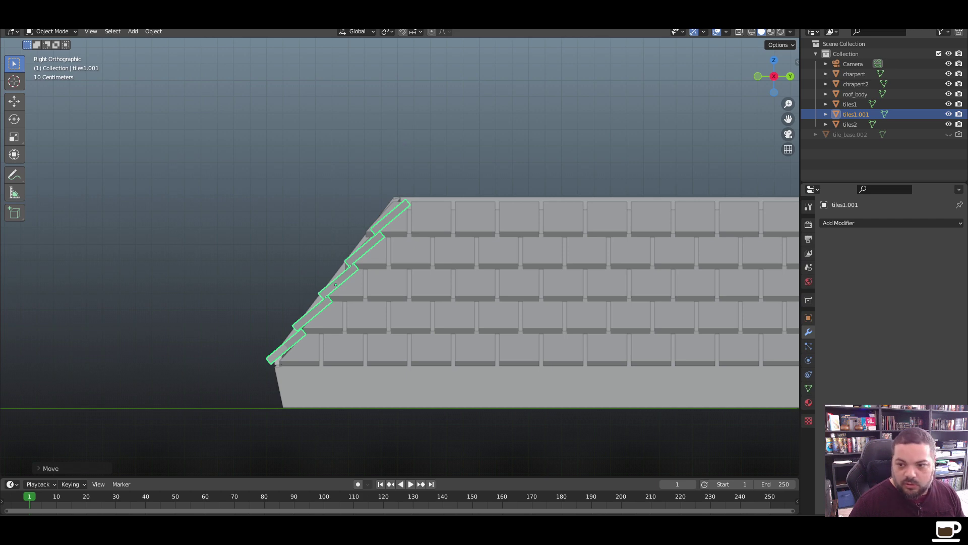
Tilt the copy to match the end slope and fine-tune its Y position
{"action": "key", "text": "r"}
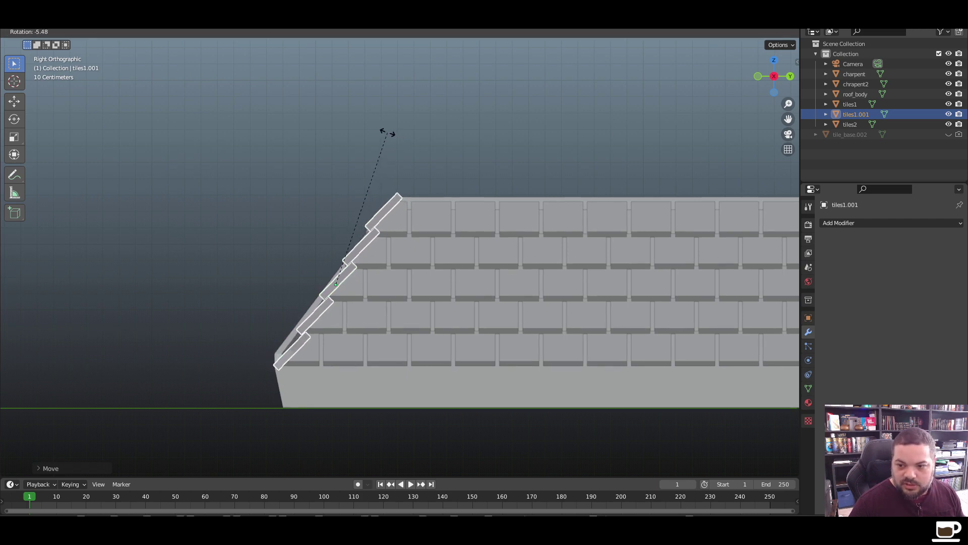
{"action": "left_click", "coordinate": [384, 133]}
{"action": "key", "text": "g"}
{"action": "key", "text": "y"}
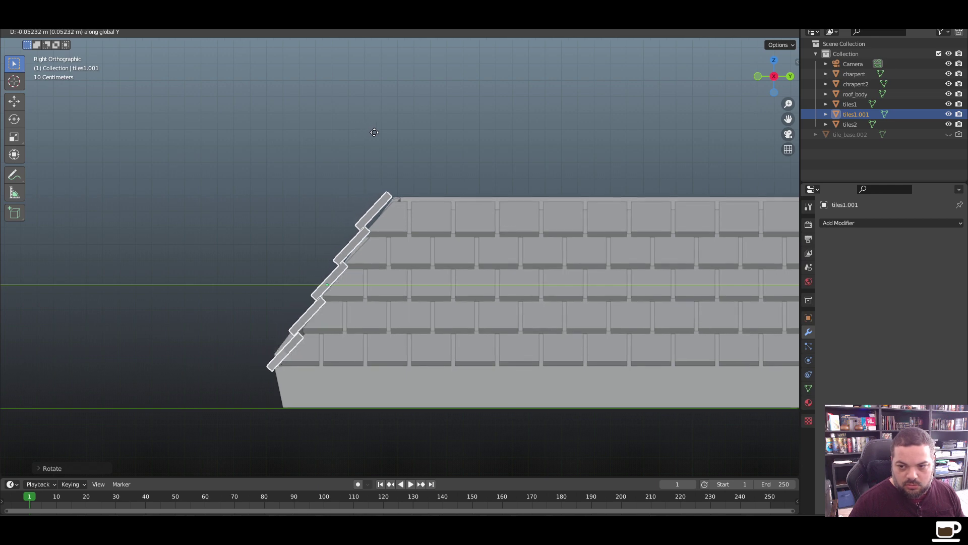
{"action": "left_click", "coordinate": [372, 135]}
Shift the copied tile sheet about 0.25 m along X against the gable end
{"action": "left_click", "coordinate": [299, 211]}
{"action": "middle_click_drag", "start_coordinate": [299, 211], "coordinate": [482, 276]}
{"action": "scroll", "coordinate": [270, 283], "scroll_direction": "down", "scroll_amount": 4}
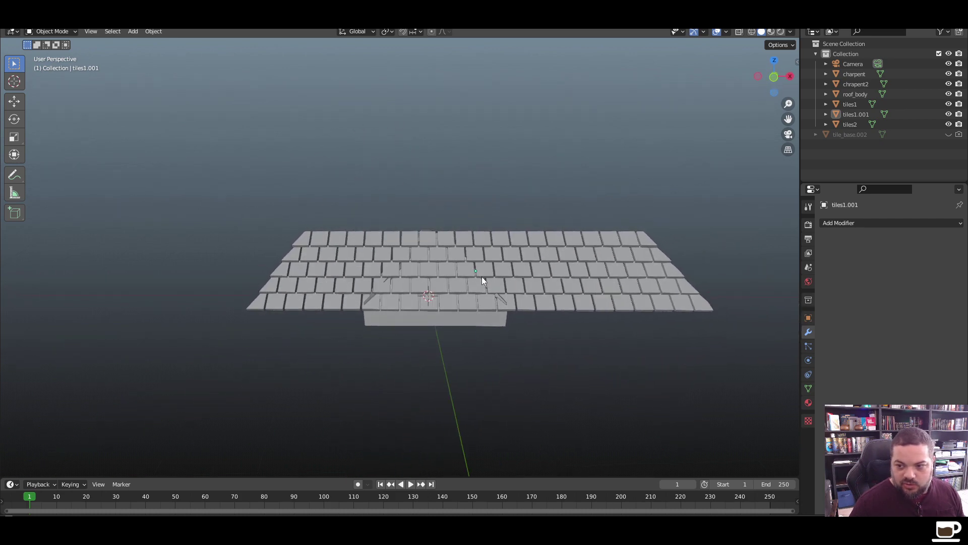
{"action": "left_click", "coordinate": [571, 274]}
{"action": "key", "text": "g"}
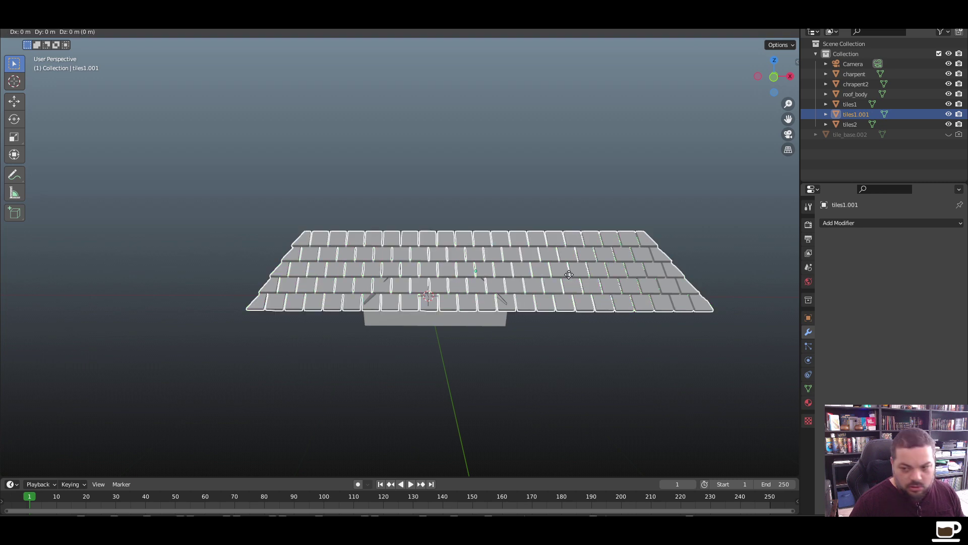
{"action": "key", "text": "x"}
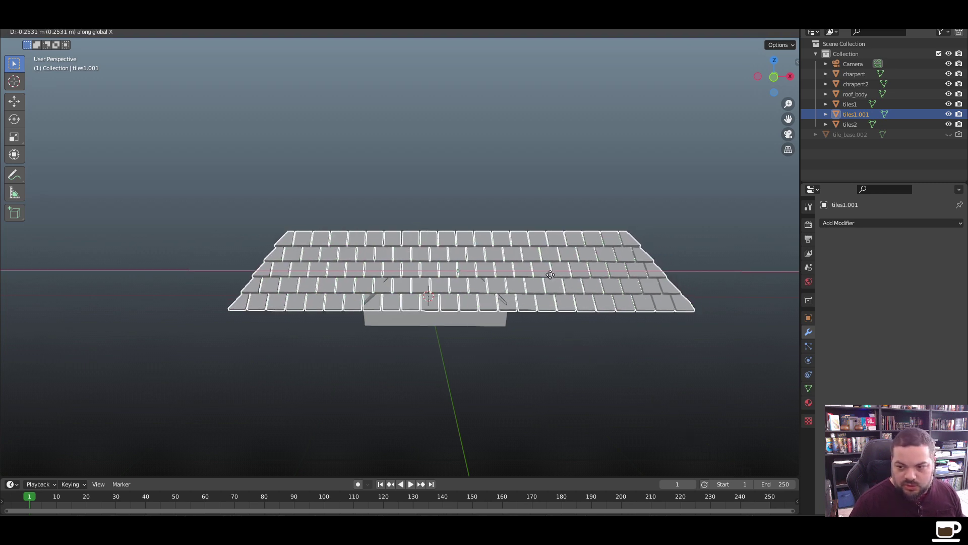
{"action": "left_click", "coordinate": [543, 275]}
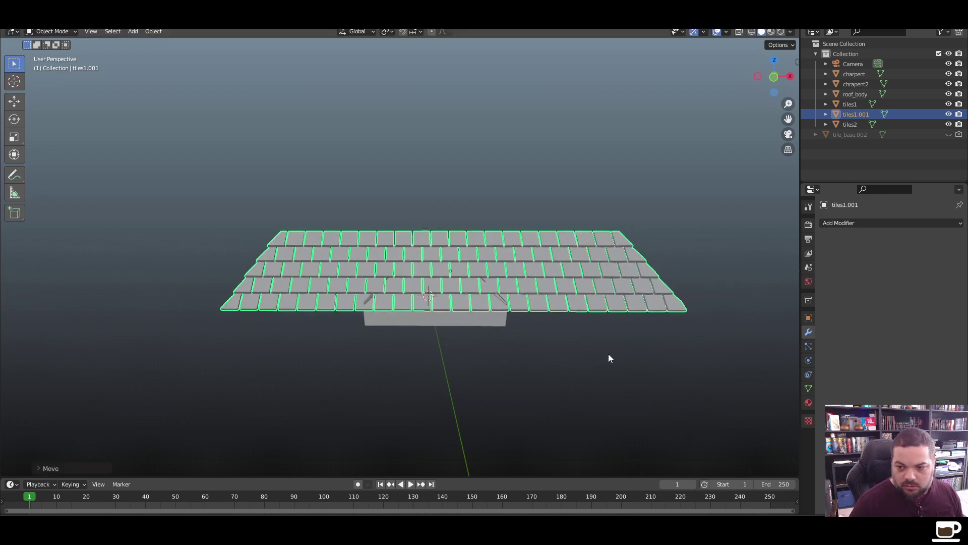
{"action": "left_click", "coordinate": [594, 339]}
{"action": "middle_click_drag", "start_coordinate": [584, 341], "coordinate": [472, 321]}
{"action": "middle_click_drag", "start_coordinate": [471, 264], "coordinate": [497, 382]}
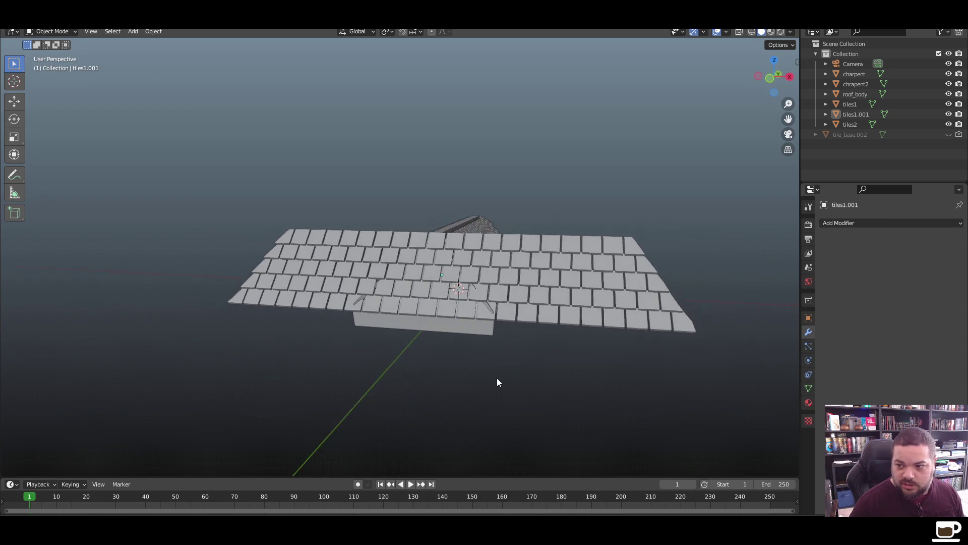
Rename tiles1.001 to tiles3 and move it into a new Collection 2
{"action": "left_click", "coordinate": [561, 298]}
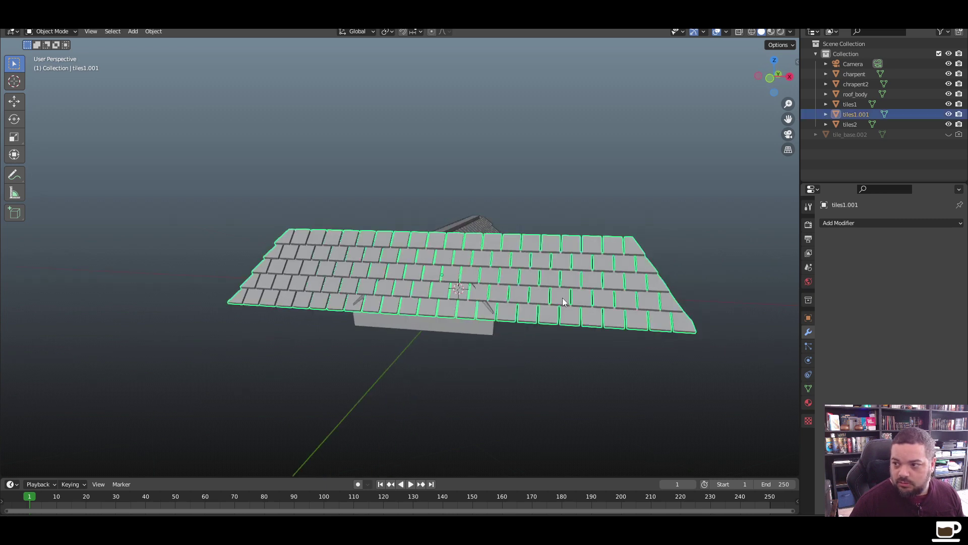
{"action": "double_click", "coordinate": [855, 114]}
{"action": "type", "text": "tiles3"}
{"action": "key", "text": "Return"}
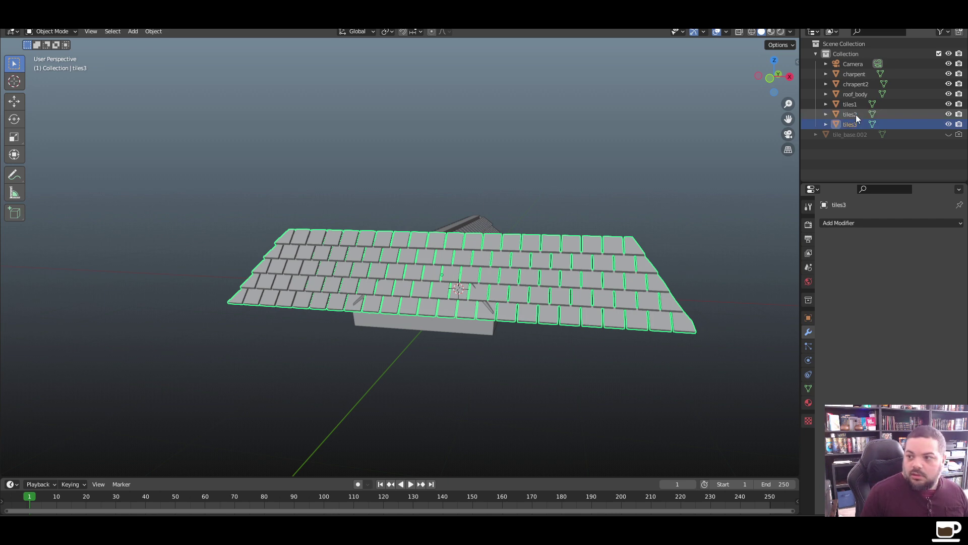
{"action": "right_click", "coordinate": [818, 150]}
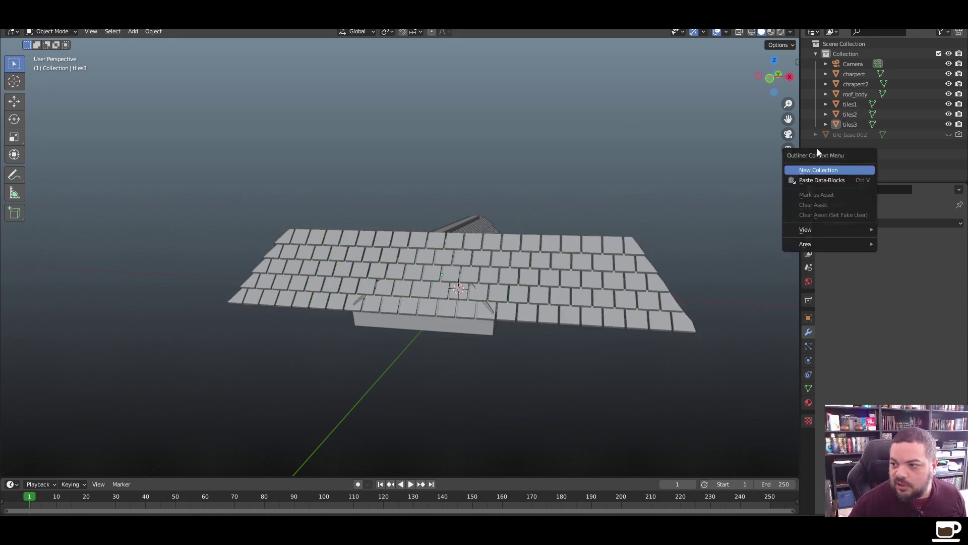
{"action": "left_click", "coordinate": [824, 172]}
{"action": "left_click_drag", "start_coordinate": [858, 128], "coordinate": [857, 141]}
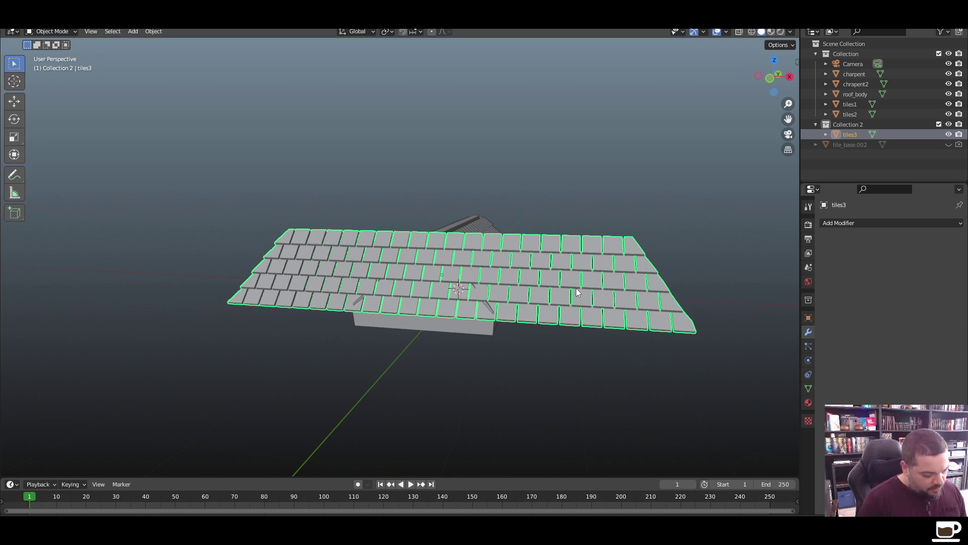
Separate tiles3 by loose parts into individual tile objects
{"action": "key", "text": "Tab"}
{"action": "key", "text": "a"}
{"action": "key", "text": "p"}
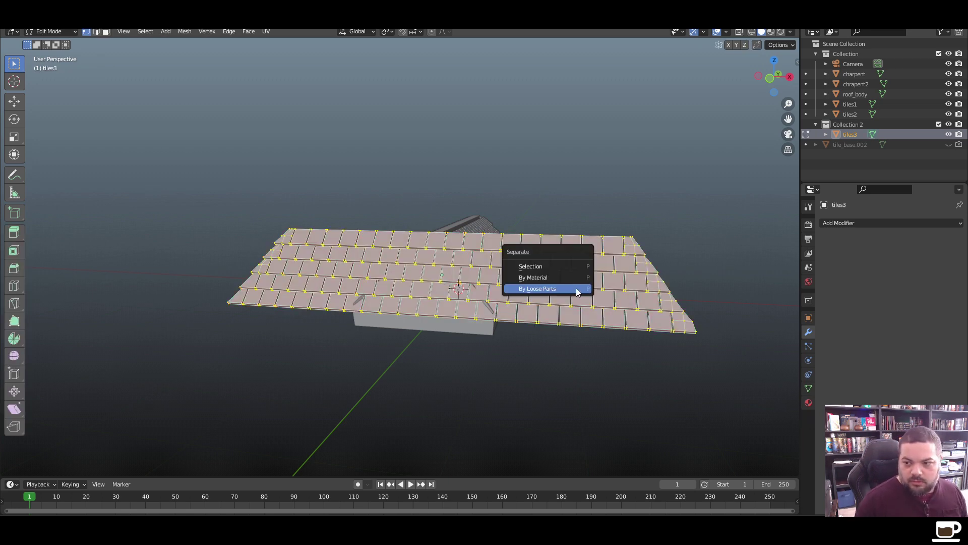
{"action": "left_click", "coordinate": [577, 290]}
{"action": "key", "text": "Tab"}
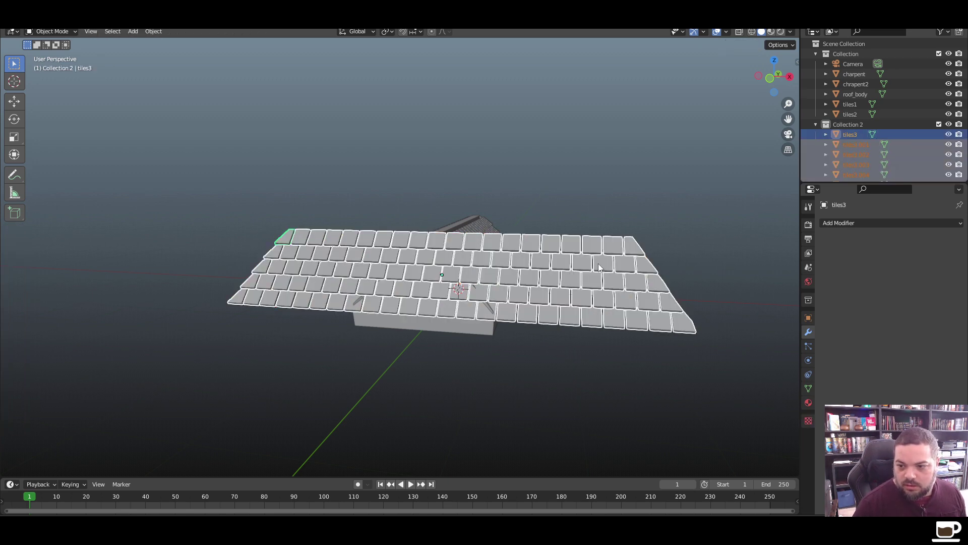
{"action": "left_click", "coordinate": [616, 217]}
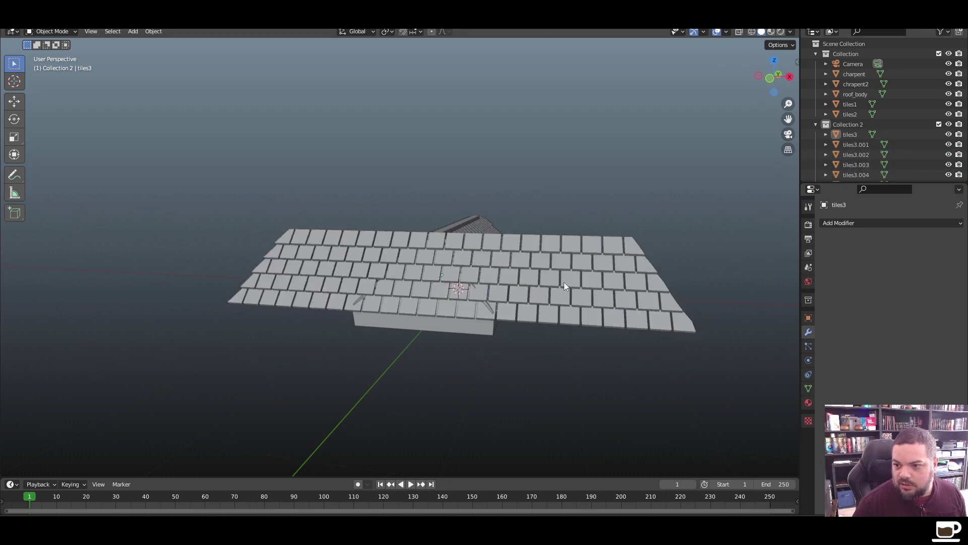
{"action": "key", "text": "KP_1"}
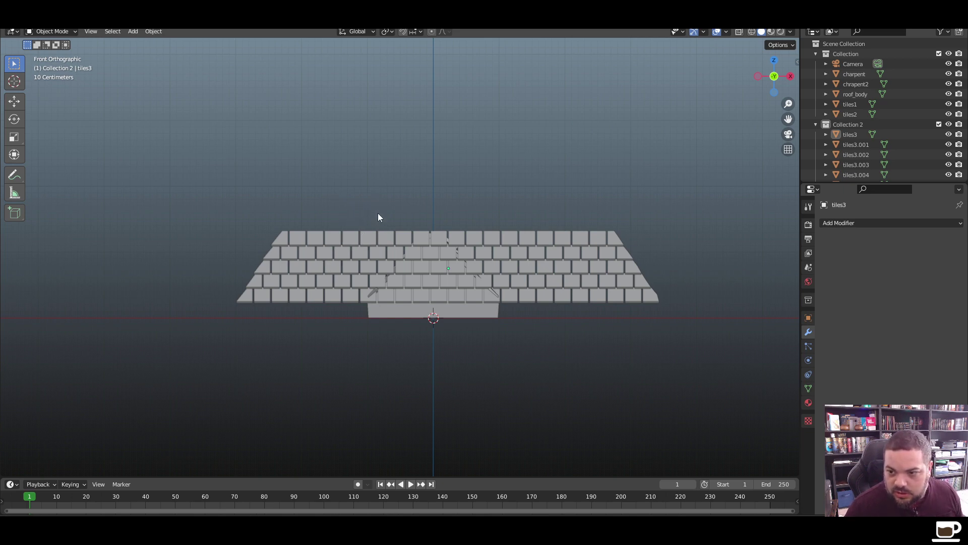
Box-select and delete the overhanging tiles on the left side, plus one stray tile
{"action": "left_click", "coordinate": [383, 240]}
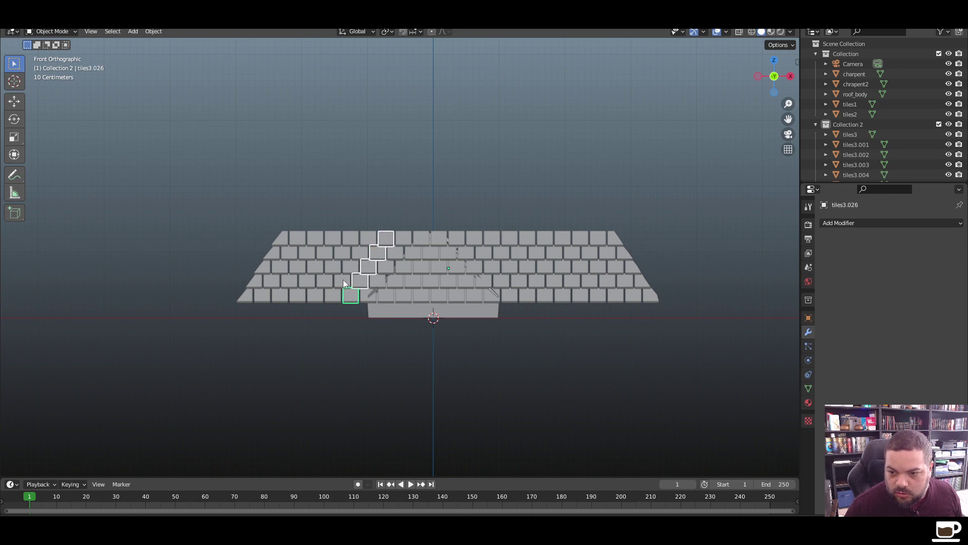
{"action": "left_click_drag", "start_coordinate": [358, 219], "coordinate": [214, 309]}
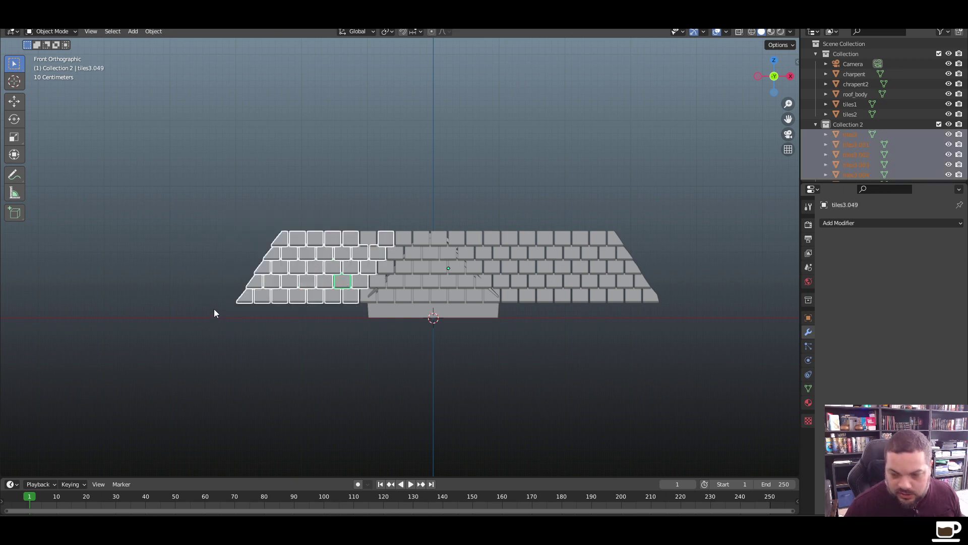
{"action": "key", "text": "Delete"}
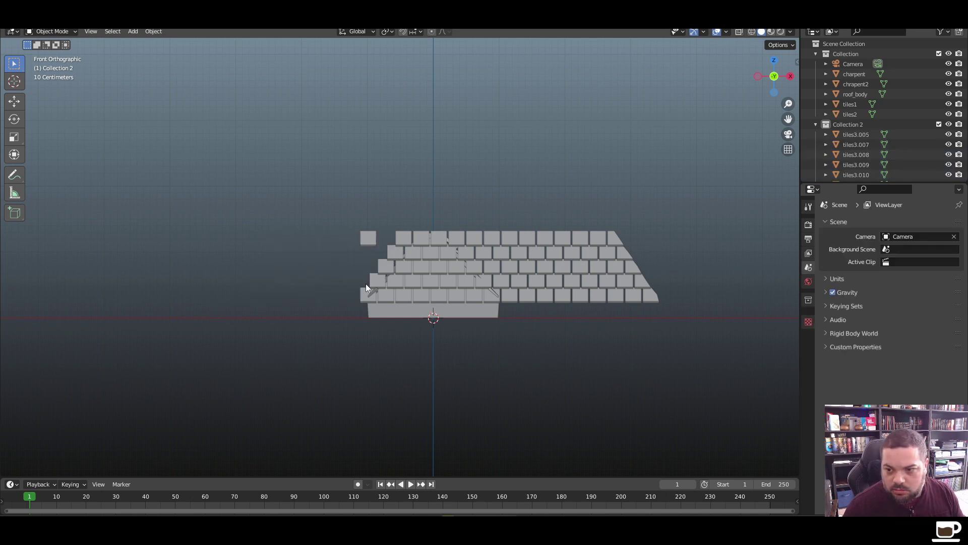
{"action": "left_click", "coordinate": [367, 241]}
{"action": "key", "text": "Delete"}
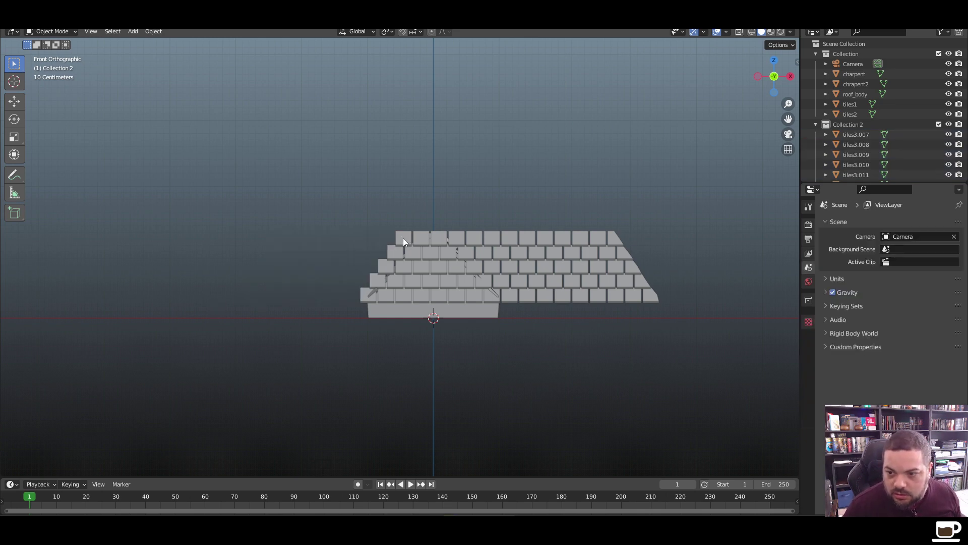
Delete the remaining protruding tiles one by one along the left slope, up to the top
{"action": "left_click", "coordinate": [404, 240]}
{"action": "left_click", "coordinate": [385, 267], "text": "shift"}
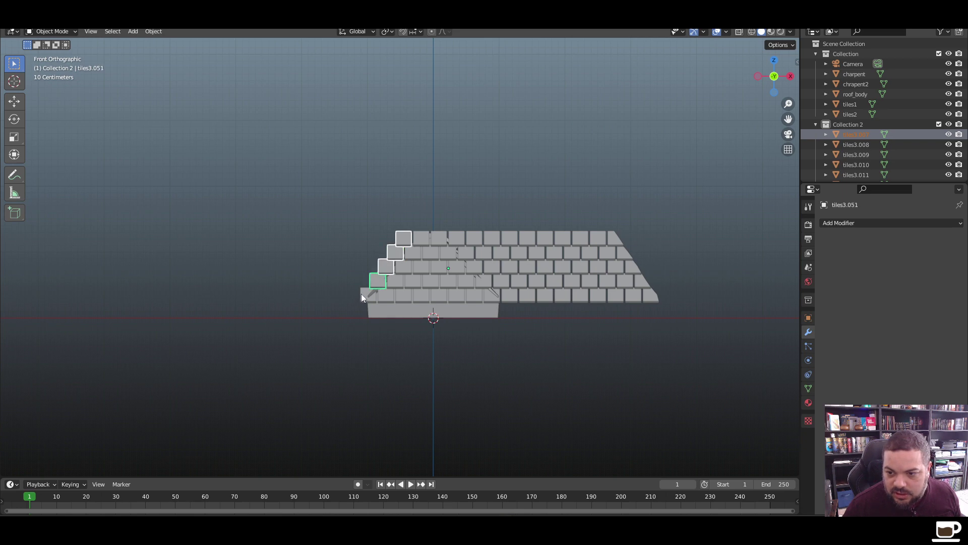
{"action": "scroll", "coordinate": [362, 293], "scroll_direction": "up", "scroll_amount": 6}
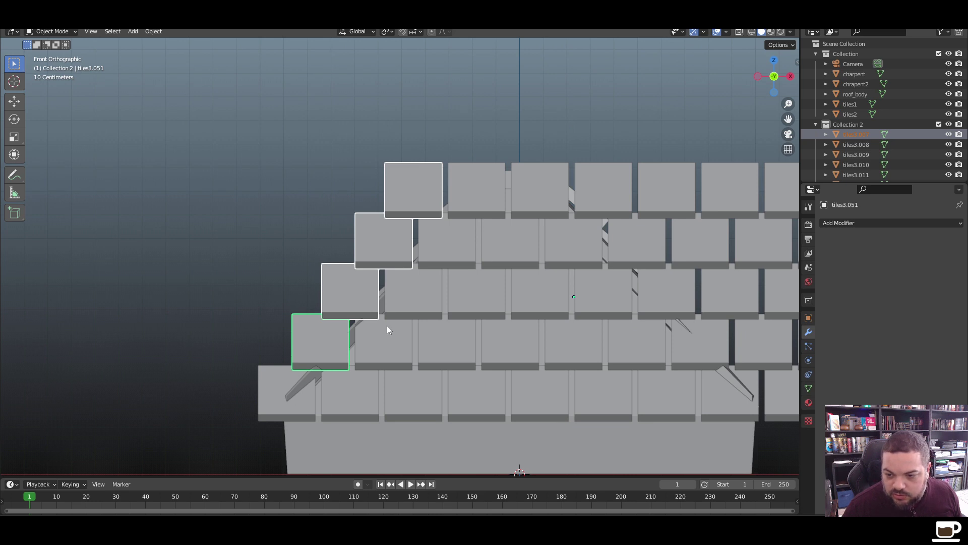
{"action": "left_click", "coordinate": [300, 259]}
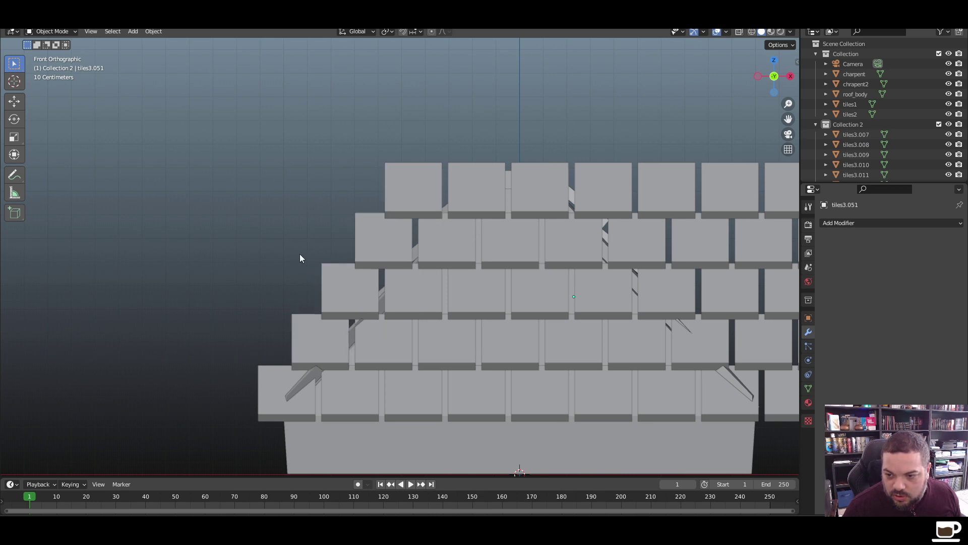
{"action": "left_click", "coordinate": [340, 279]}
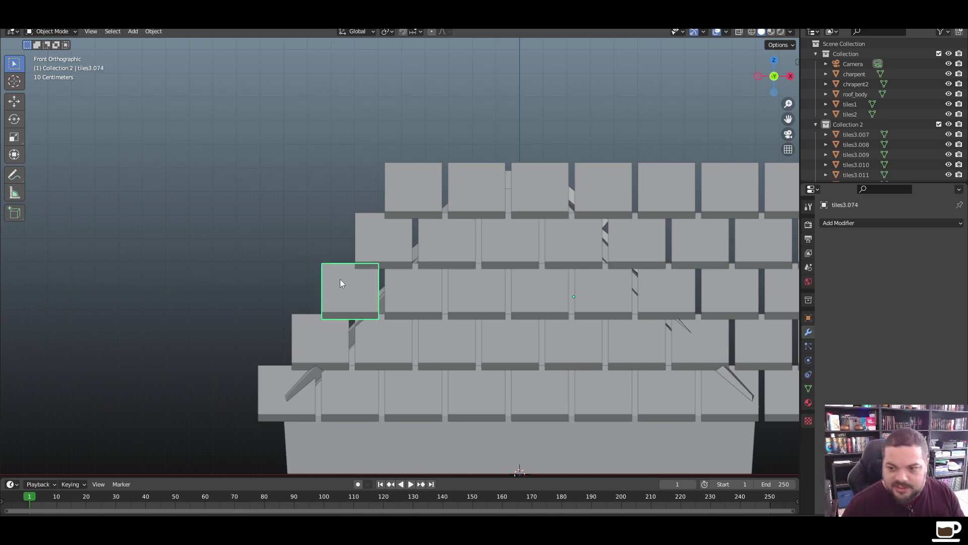
{"action": "key", "text": "Delete"}
{"action": "left_click", "coordinate": [374, 251]}
{"action": "key", "text": "Delete"}
{"action": "left_click", "coordinate": [403, 201]}
{"action": "key", "text": "Delete"}
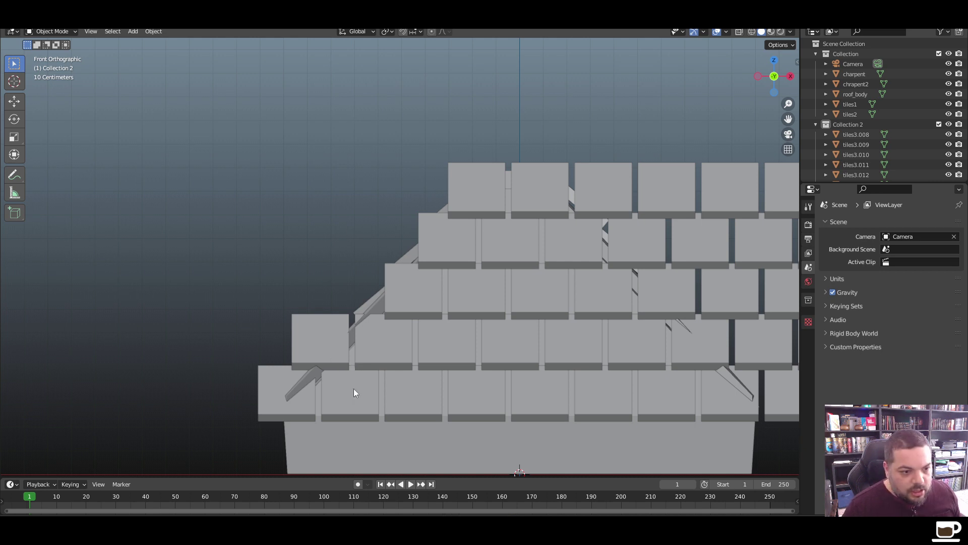
{"action": "middle_click_drag", "start_coordinate": [362, 375], "coordinate": [170, 354], "text": "shift"}
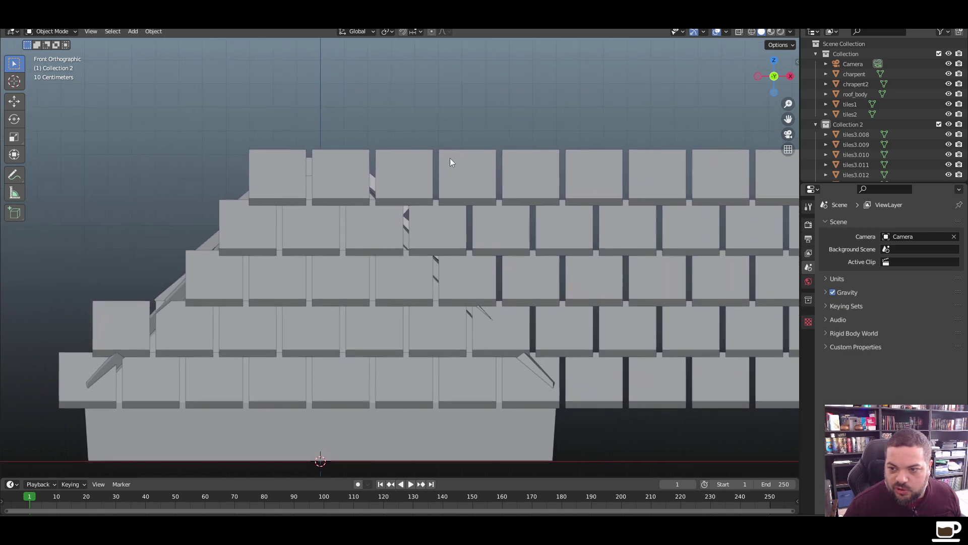
Select the twenty surplus tiles beyond the gable triangle's right edge and delete them
{"action": "left_click", "coordinate": [458, 231]}
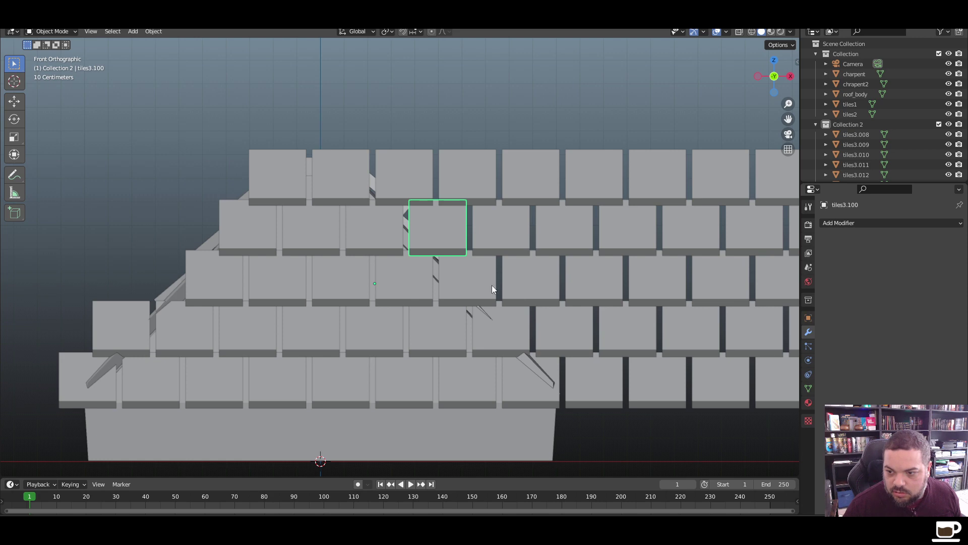
{"action": "left_click", "coordinate": [570, 336], "text": "shift"}
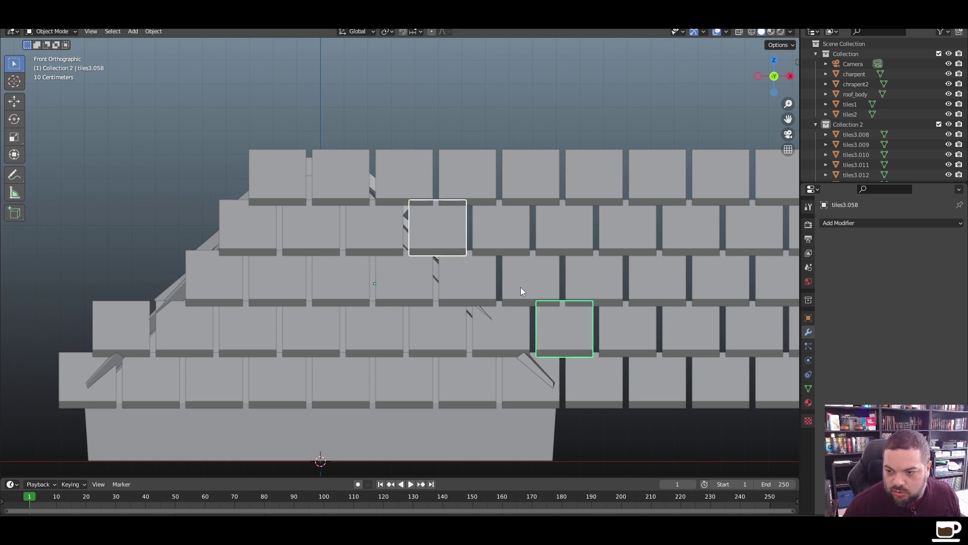
{"action": "left_click", "coordinate": [521, 287], "text": "shift"}
{"action": "left_click", "coordinate": [500, 229], "text": "shift"}
{"action": "left_click", "coordinate": [468, 174], "text": "shift"}
{"action": "left_click", "coordinate": [529, 174], "text": "shift"}
{"action": "left_click", "coordinate": [609, 175], "text": "shift"}
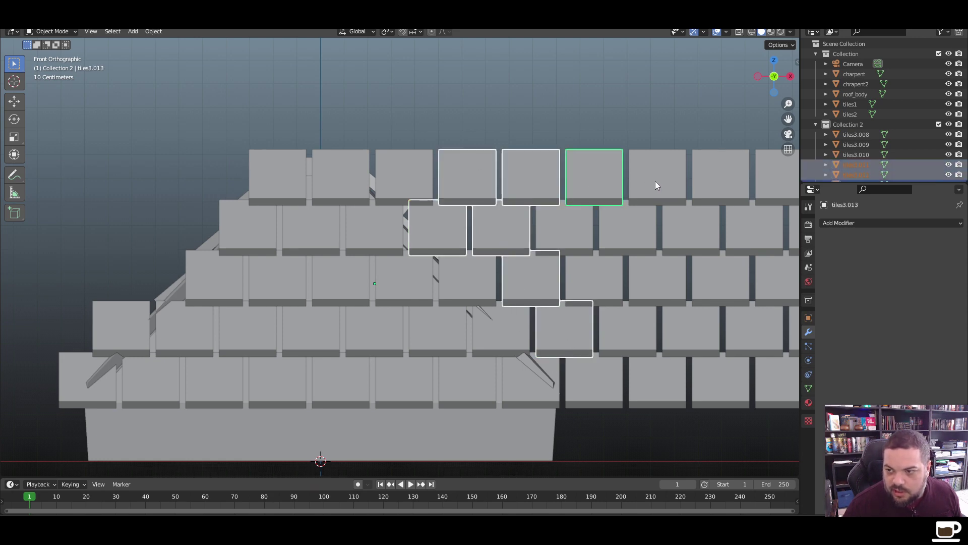
{"action": "left_click", "coordinate": [655, 180], "text": "shift"}
{"action": "left_click", "coordinate": [583, 239], "text": "shift"}
{"action": "left_click", "coordinate": [639, 295], "text": "shift"}
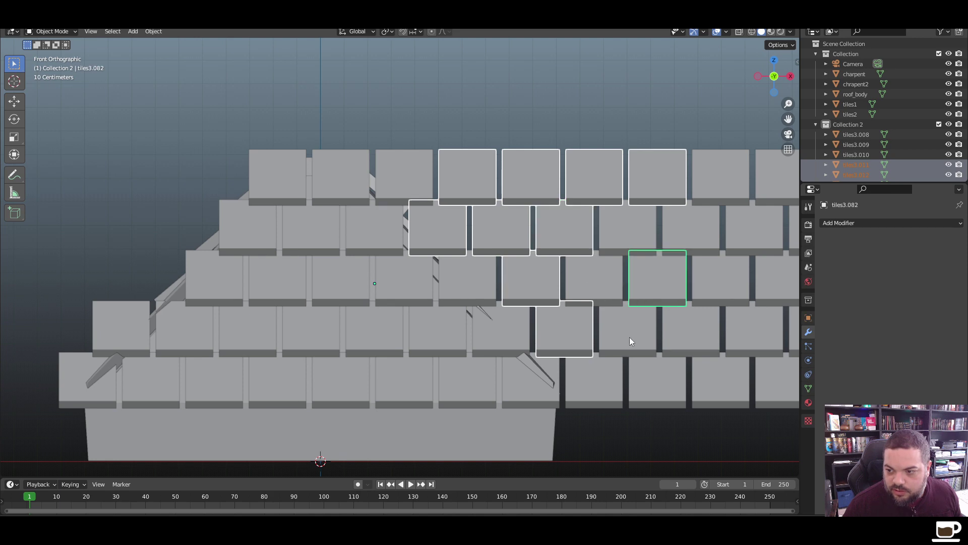
{"action": "left_click", "coordinate": [629, 337], "text": "shift"}
{"action": "left_click", "coordinate": [586, 278], "text": "shift"}
{"action": "left_click", "coordinate": [595, 391], "text": "shift"}
{"action": "left_click", "coordinate": [656, 384], "text": "shift"}
{"action": "left_click", "coordinate": [707, 374], "text": "shift"}
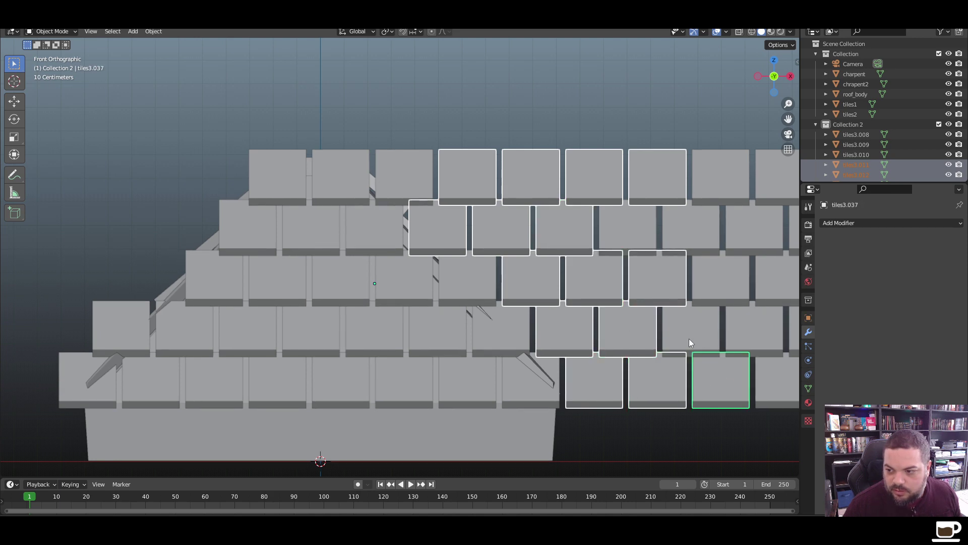
{"action": "left_click", "coordinate": [689, 338], "text": "shift"}
{"action": "left_click", "coordinate": [743, 332], "text": "shift"}
{"action": "left_click", "coordinate": [719, 274], "text": "shift"}
{"action": "left_click", "coordinate": [645, 226], "text": "shift"}
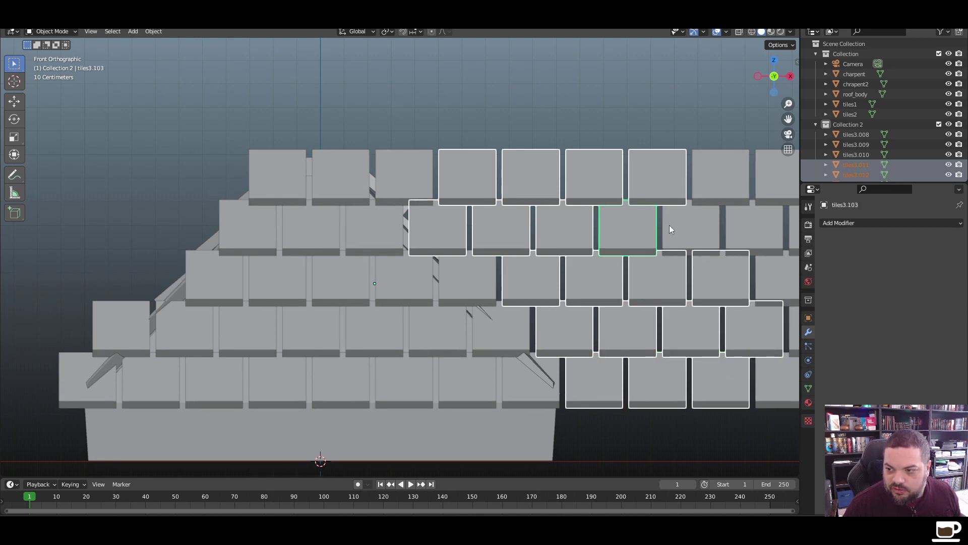
{"action": "left_click", "coordinate": [706, 233], "text": "shift"}
{"action": "key", "text": "Delete"}
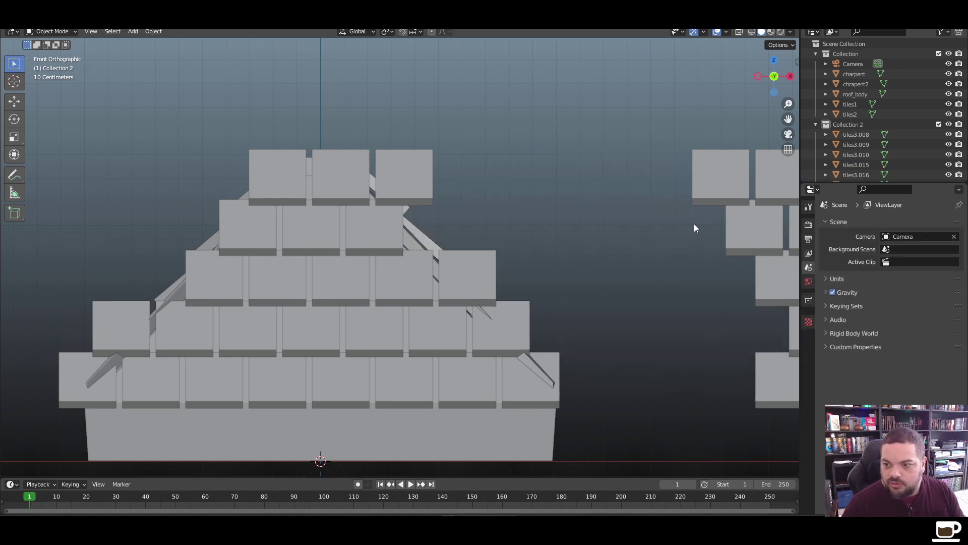
Box-select the separate right-hand tile group, including tiles3.010, and delete it
{"action": "scroll", "coordinate": [599, 292], "scroll_direction": "down", "scroll_amount": 4}
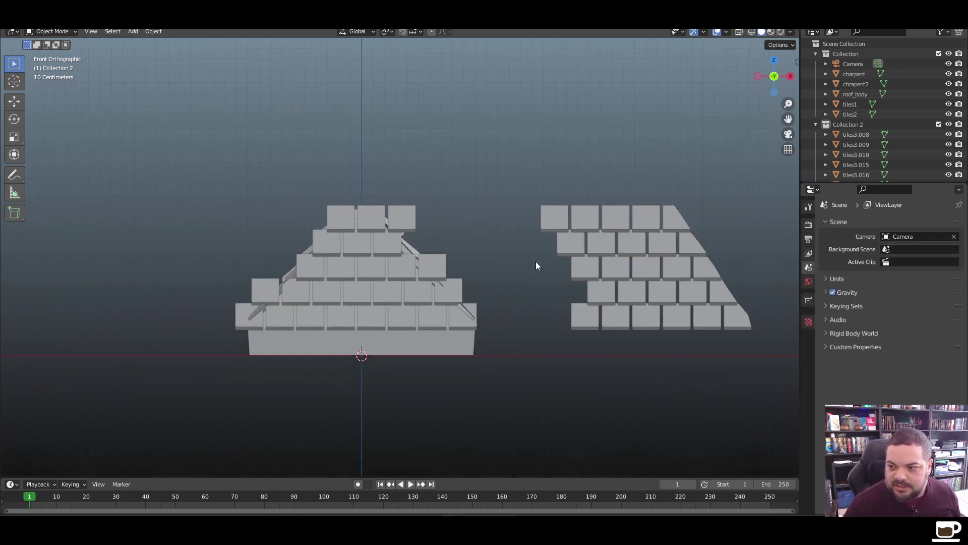
{"action": "left_click_drag", "start_coordinate": [749, 174], "coordinate": [526, 370]}
{"action": "key", "text": "Delete"}
{"action": "scroll", "coordinate": [433, 315], "scroll_direction": "up", "scroll_amount": 4}
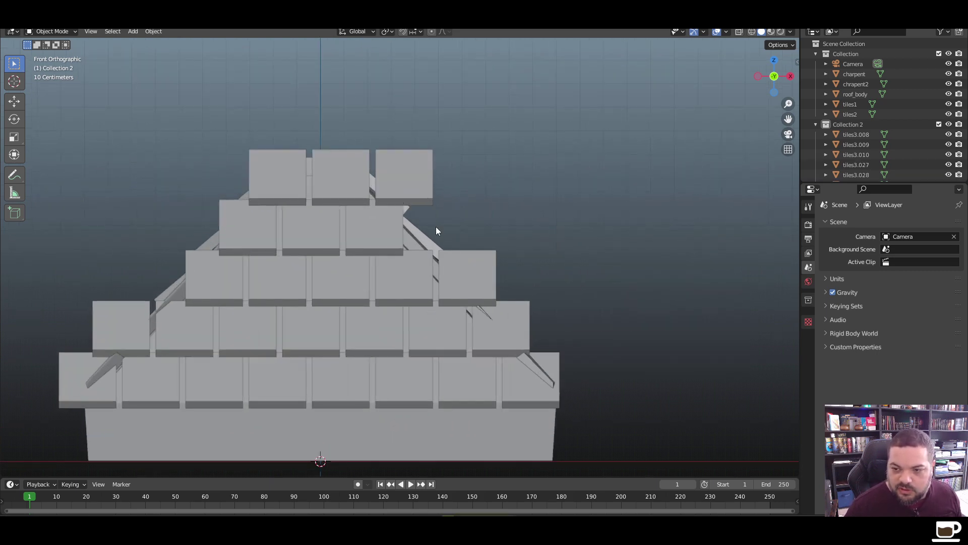
{"action": "middle_click_drag", "start_coordinate": [435, 226], "coordinate": [478, 311]}
Delete the stray tile left on the gable and clear the selection
{"action": "left_click", "coordinate": [379, 203]}
{"action": "key", "text": "Delete"}
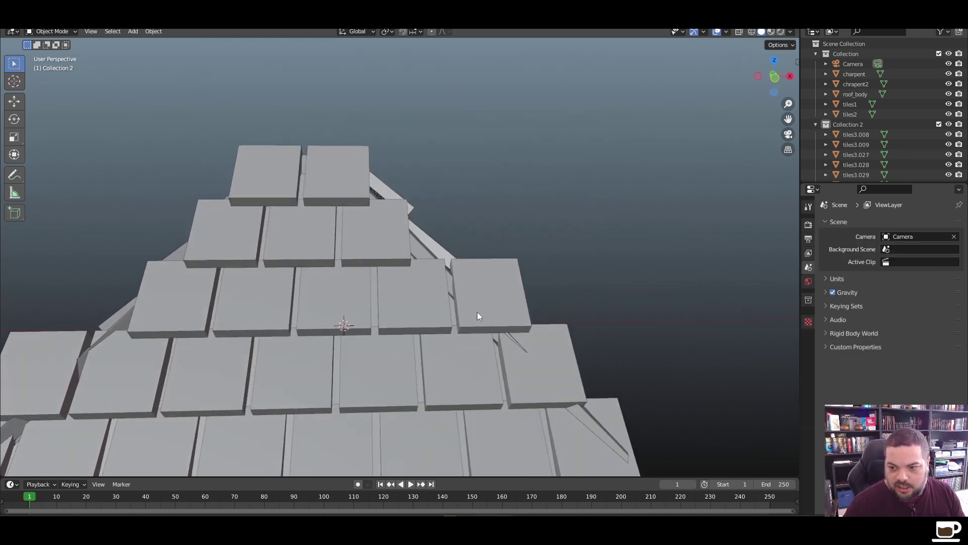
{"action": "left_click", "coordinate": [495, 307]}
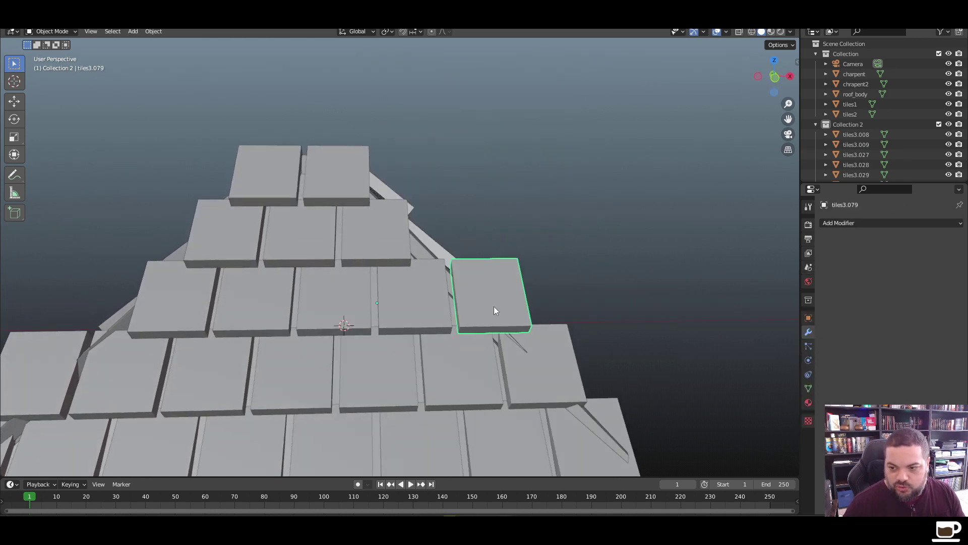
{"action": "left_click", "coordinate": [588, 264]}
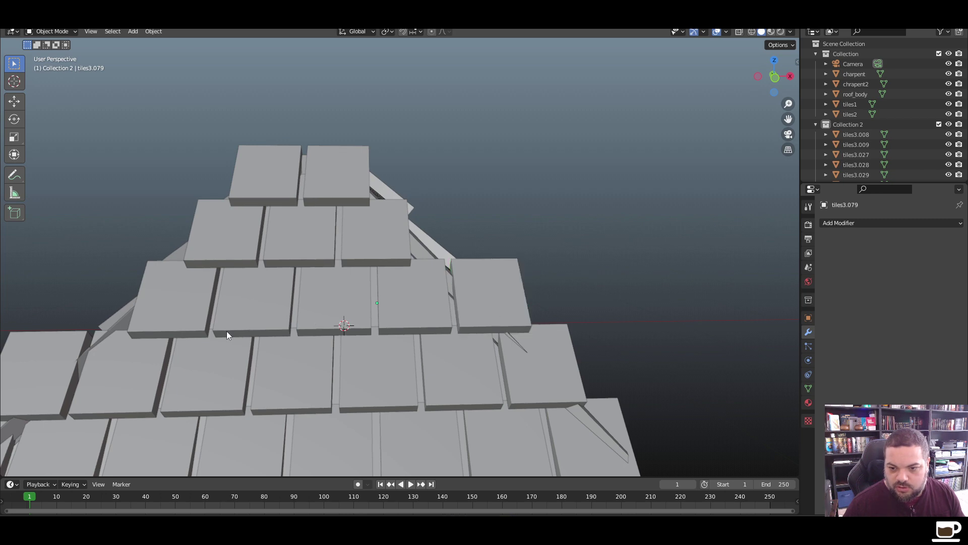
Orbit around the whole roof to inspect the stepped gable tile triangle
{"action": "middle_click_drag", "start_coordinate": [268, 332], "coordinate": [233, 307]}
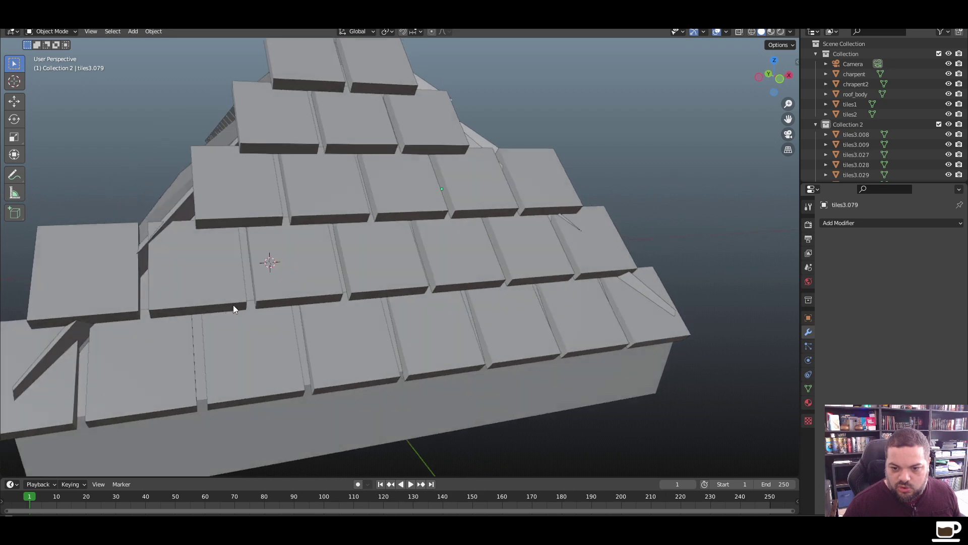
{"action": "scroll", "coordinate": [313, 320], "scroll_direction": "down", "scroll_amount": 4}
{"action": "middle_click_drag", "start_coordinate": [416, 318], "coordinate": [340, 308]}
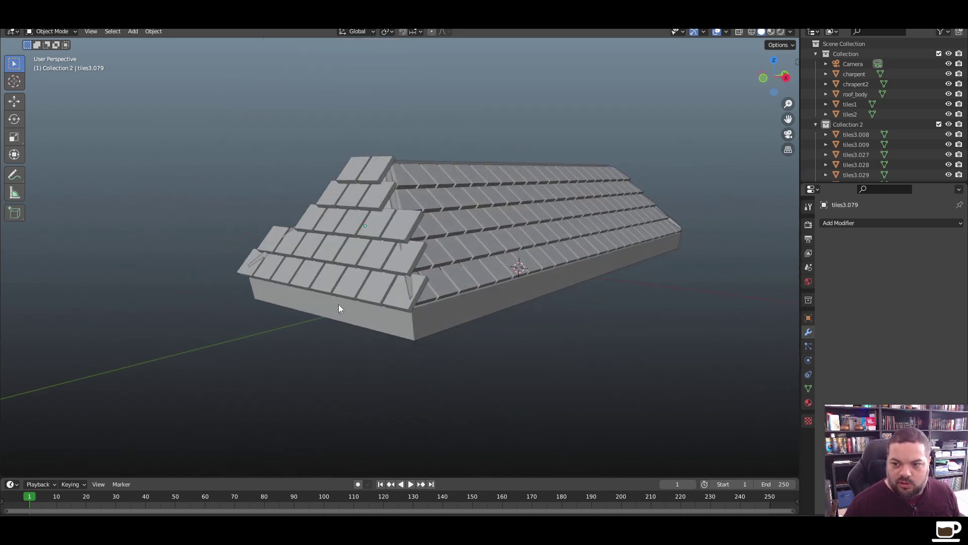
{"action": "middle_click_drag", "start_coordinate": [428, 265], "coordinate": [676, 219]}
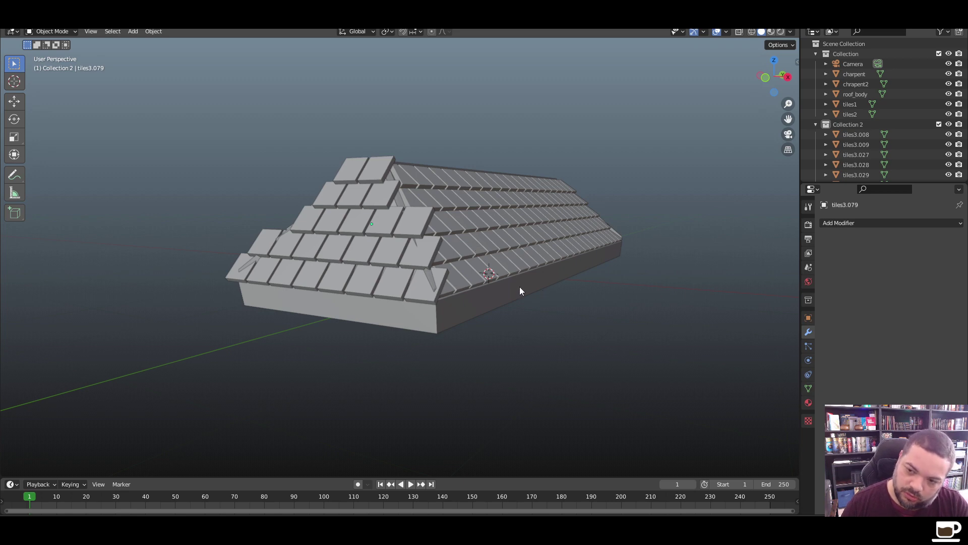
{"action": "scroll", "coordinate": [520, 287], "scroll_direction": "up", "scroll_amount": 3}
{"action": "middle_click_drag", "start_coordinate": [424, 318], "coordinate": [513, 328]}
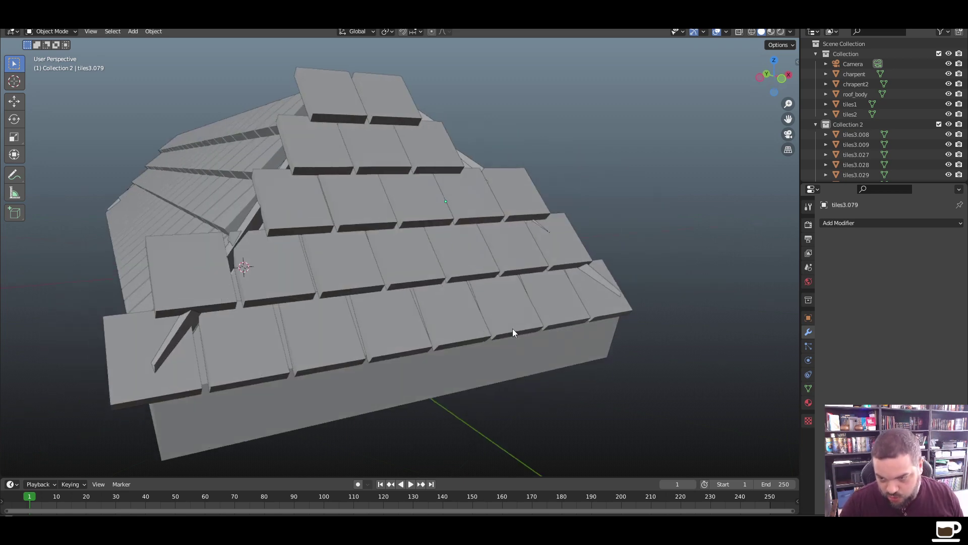
Enter Edit Mode on corner tile tiles3.027 and slide its outer left edge inward along X
{"action": "left_click", "coordinate": [143, 362]}
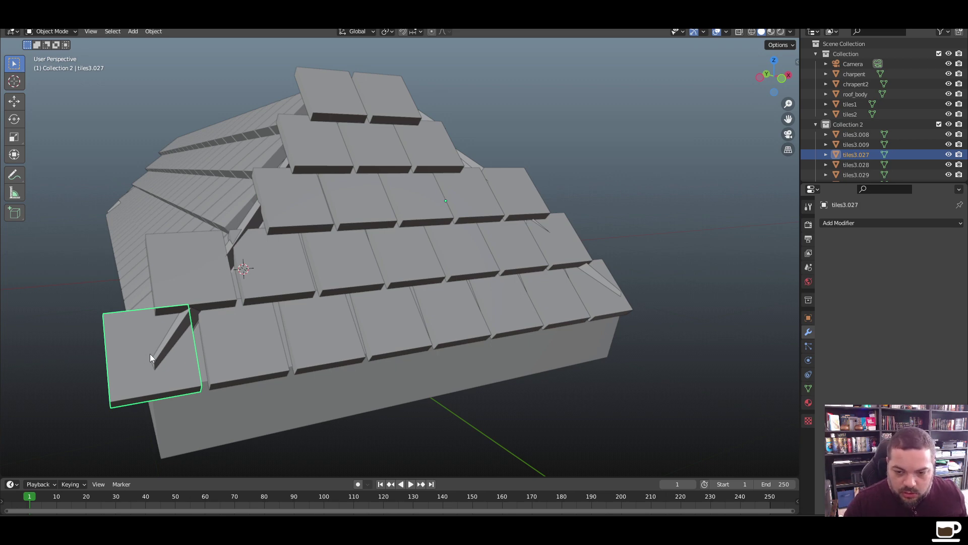
{"action": "mouse_move", "coordinate": [172, 353]}
{"action": "middle_mouse_down"}
{"action": "mouse_move", "coordinate": [180, 358]}
{"action": "mouse_move", "coordinate": [56, 358]}
{"action": "mouse_move", "coordinate": [169, 356]}
{"action": "middle_mouse_up"}
{"action": "key", "text": "Tab"}
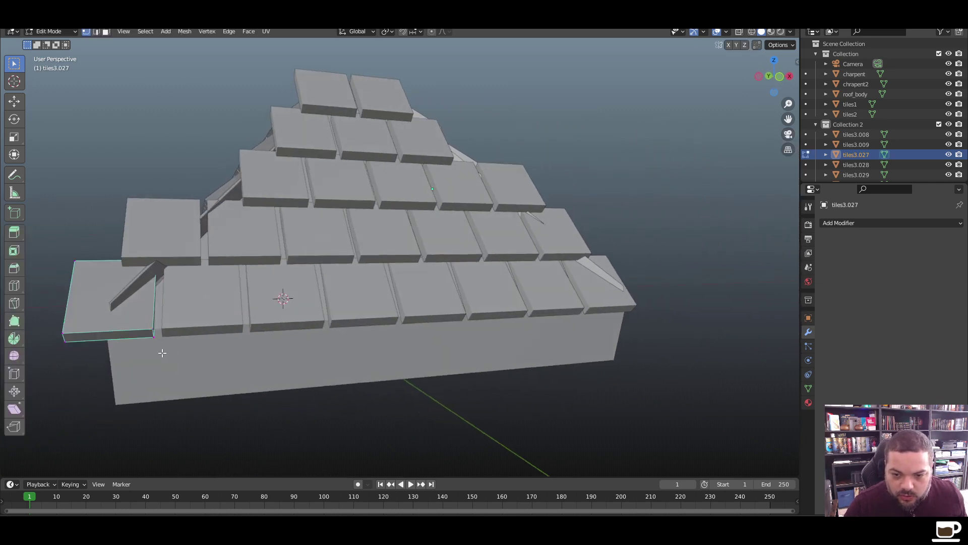
{"action": "middle_click_drag", "start_coordinate": [108, 348], "coordinate": [129, 348]}
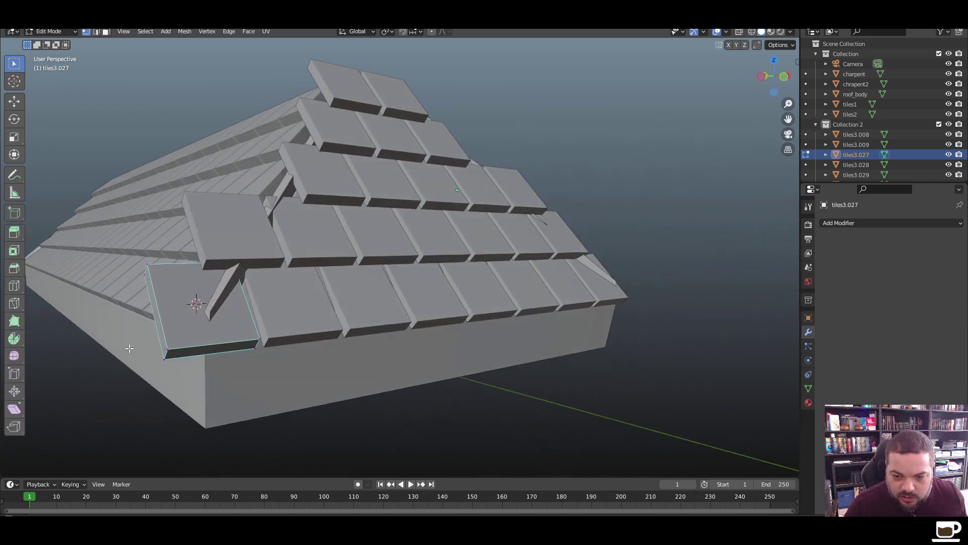
{"action": "left_click_drag", "start_coordinate": [171, 248], "coordinate": [125, 404]}
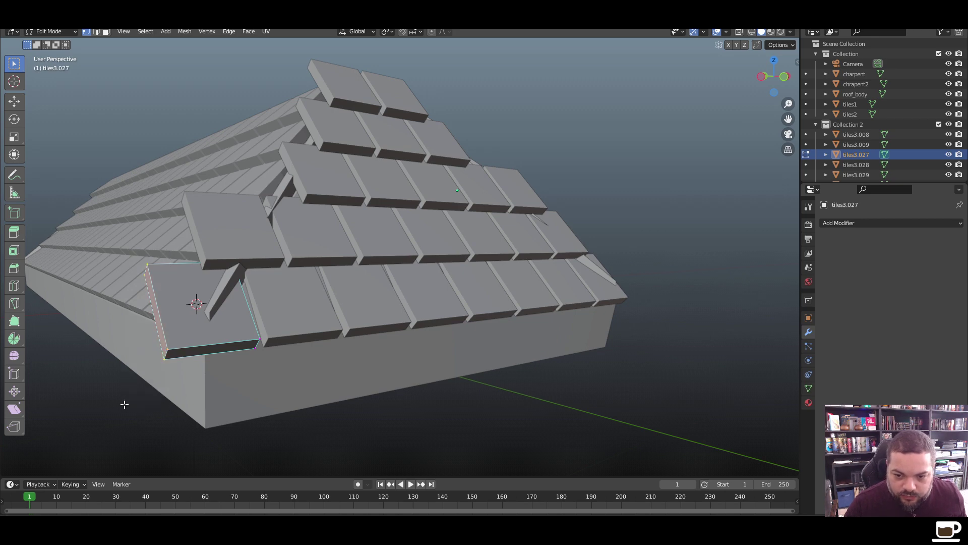
{"action": "key", "text": "g"}
{"action": "key", "text": "x"}
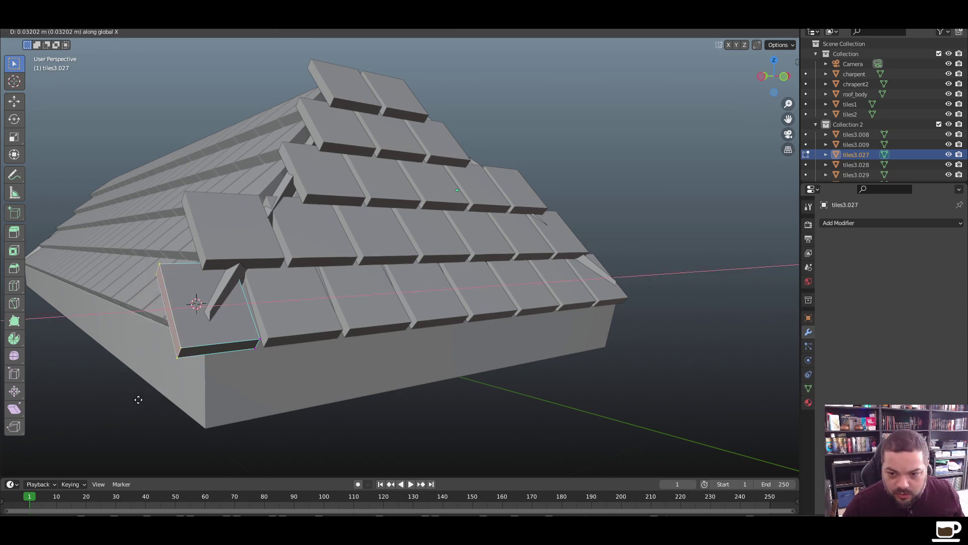
{"action": "left_click", "coordinate": [171, 387]}
Slide the tile's remaining left vertices along X, then orbit to check the trim
{"action": "left_click_drag", "start_coordinate": [201, 254], "coordinate": [174, 285]}
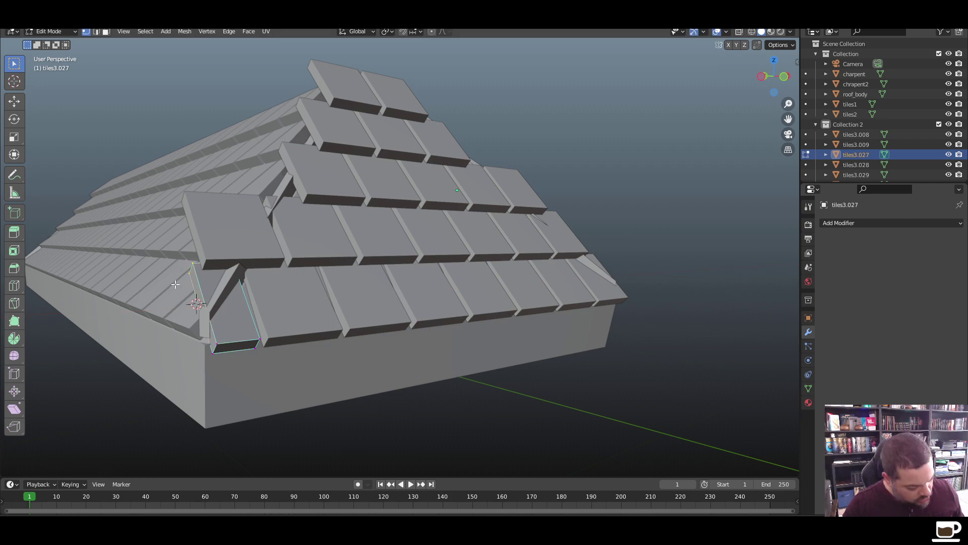
{"action": "key", "text": "g"}
{"action": "key", "text": "x"}
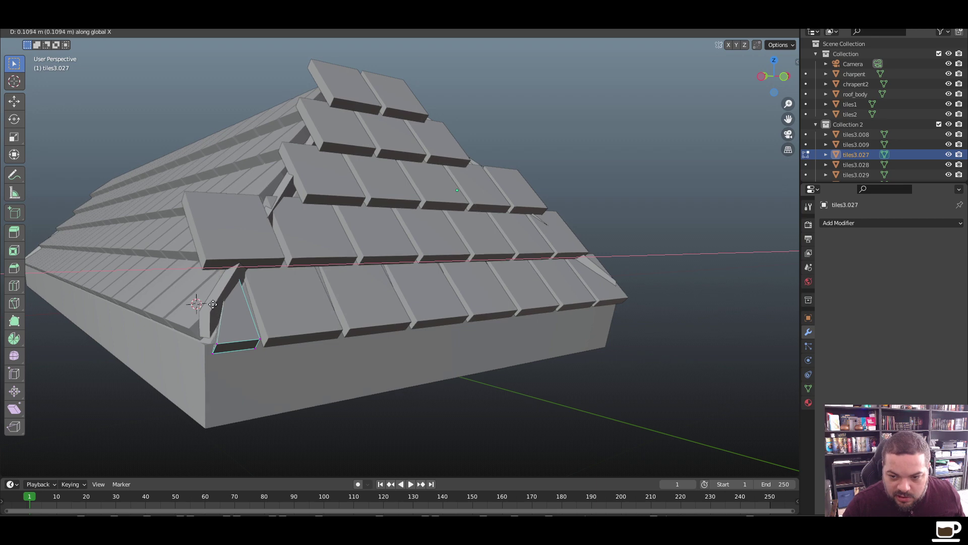
{"action": "left_click", "coordinate": [228, 295]}
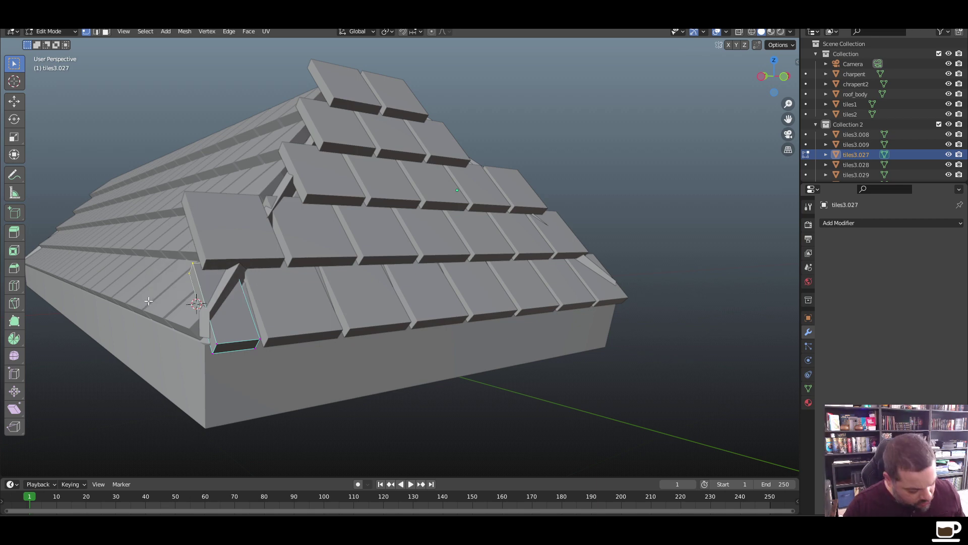
{"action": "mouse_move", "coordinate": [158, 354]}
{"action": "middle_mouse_down"}
{"action": "mouse_move", "coordinate": [210, 352]}
{"action": "mouse_move", "coordinate": [152, 355]}
{"action": "middle_mouse_up"}
{"action": "scroll", "coordinate": [151, 356], "scroll_direction": "down", "scroll_amount": 3}
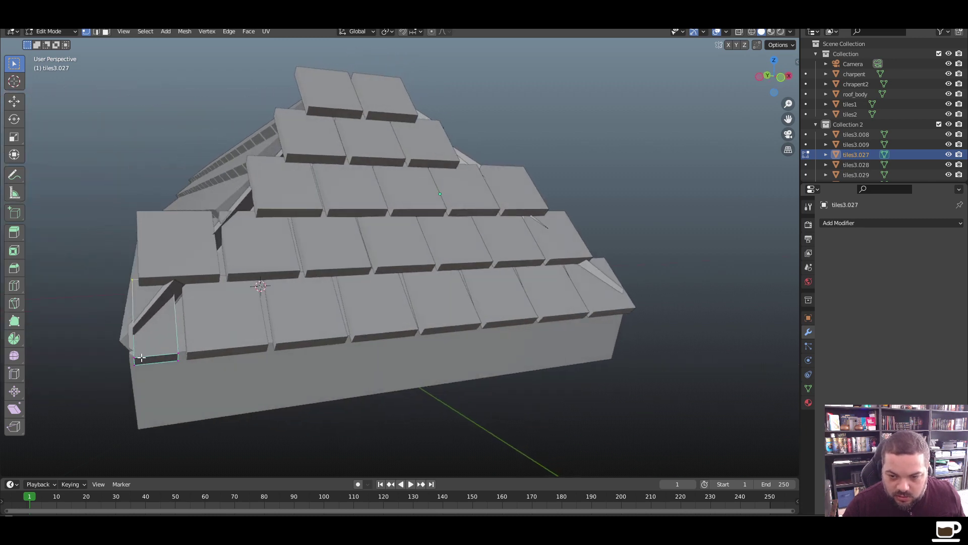
{"action": "scroll", "coordinate": [128, 359], "scroll_direction": "up", "scroll_amount": 3}
{"action": "scroll", "coordinate": [128, 360], "scroll_direction": "down", "scroll_amount": 2}
{"action": "middle_click_drag", "start_coordinate": [151, 356], "coordinate": [186, 356]}
{"action": "scroll", "coordinate": [185, 355], "scroll_direction": "up", "scroll_amount": 3}
Select the tile's top face in wireframe view, then shift it along Y and down in Z
{"action": "key", "text": "z"}
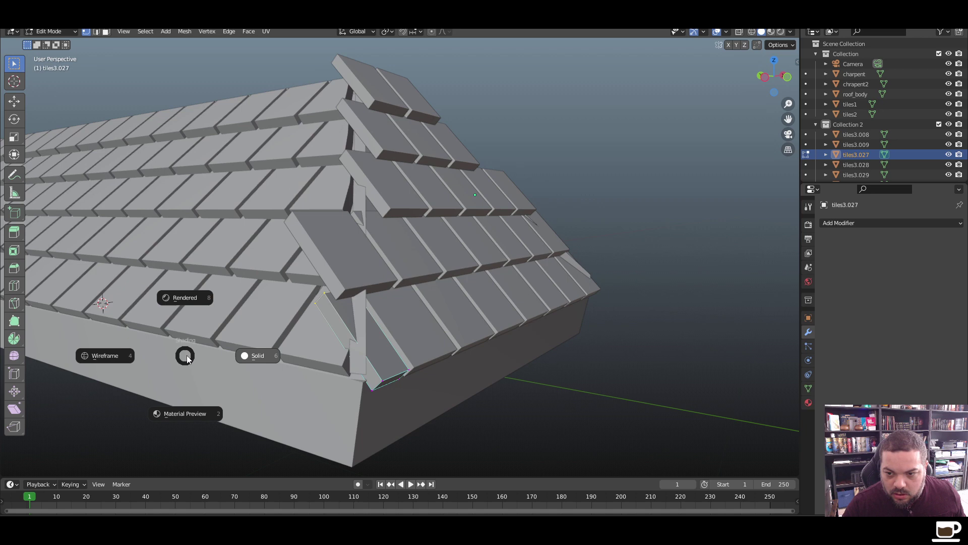
{"action": "left_click", "coordinate": [128, 356]}
{"action": "left_click", "coordinate": [334, 296]}
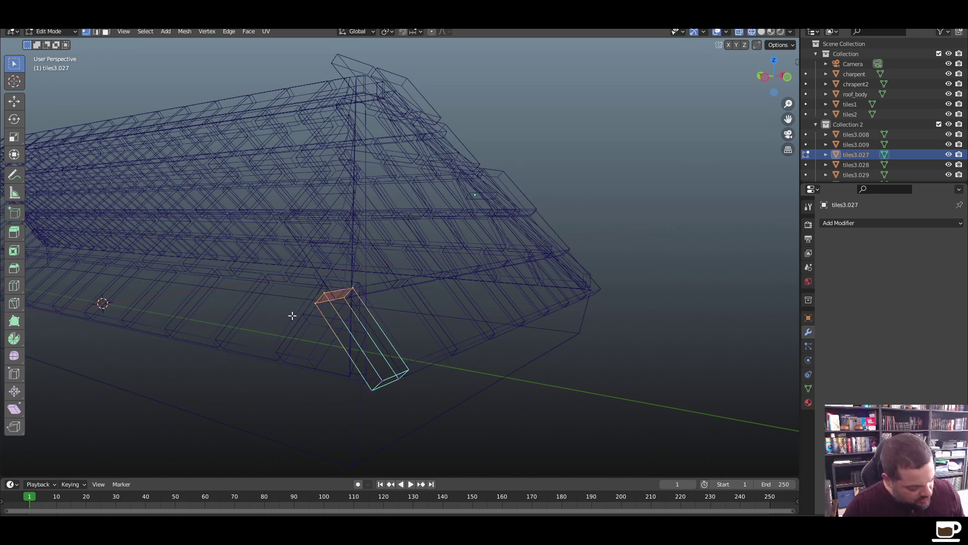
{"action": "key", "text": "z"}
{"action": "left_click", "coordinate": [362, 320]}
{"action": "mouse_move", "coordinate": [367, 378]}
{"action": "middle_mouse_down"}
{"action": "mouse_move", "coordinate": [335, 377]}
{"action": "mouse_move", "coordinate": [348, 374]}
{"action": "middle_mouse_up"}
{"action": "key", "text": "g"}
{"action": "key", "text": "y"}
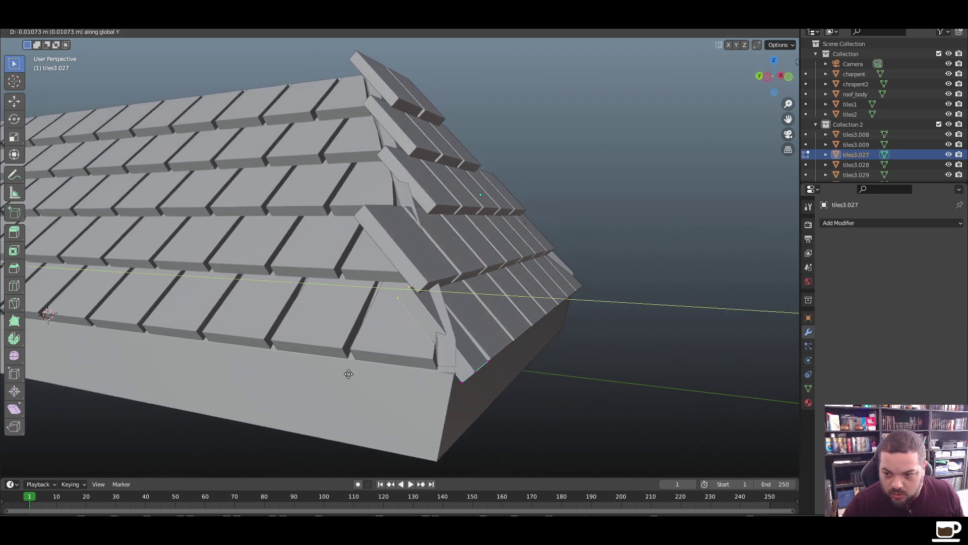
{"action": "left_click", "coordinate": [358, 374]}
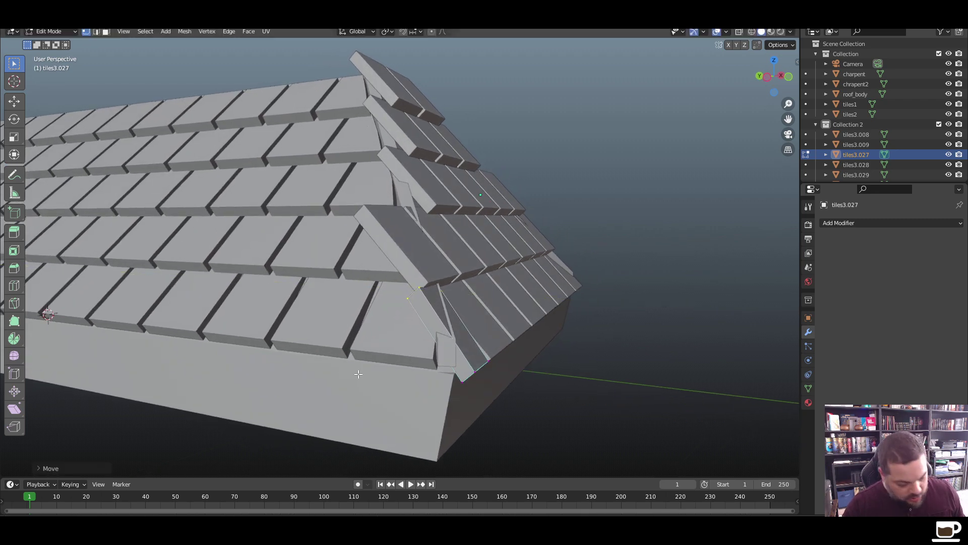
{"action": "key", "text": "g"}
{"action": "key", "text": "z"}
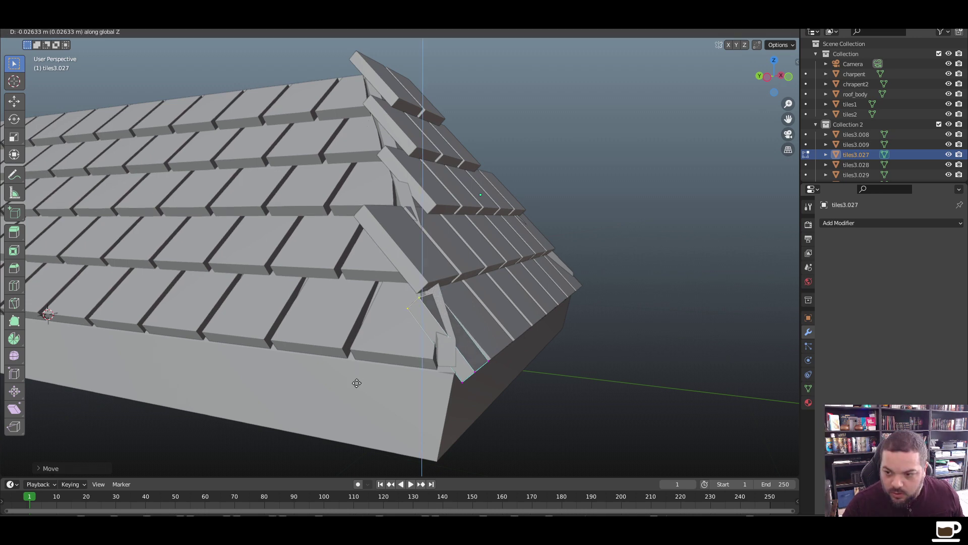
{"action": "left_click", "coordinate": [357, 379]}
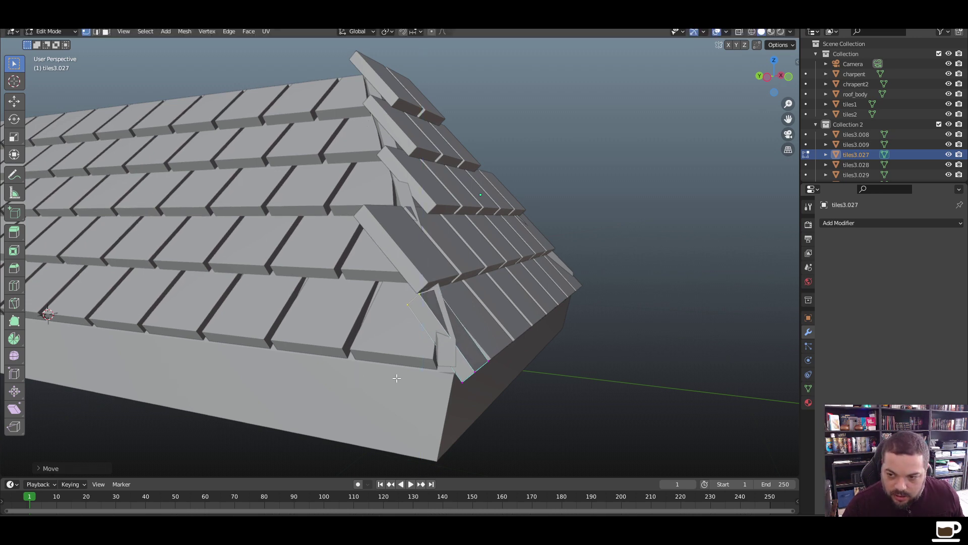
Reshape the tile further from a side-on view with moves along Y, Z and X
{"action": "middle_click_drag", "start_coordinate": [394, 377], "coordinate": [353, 383]}
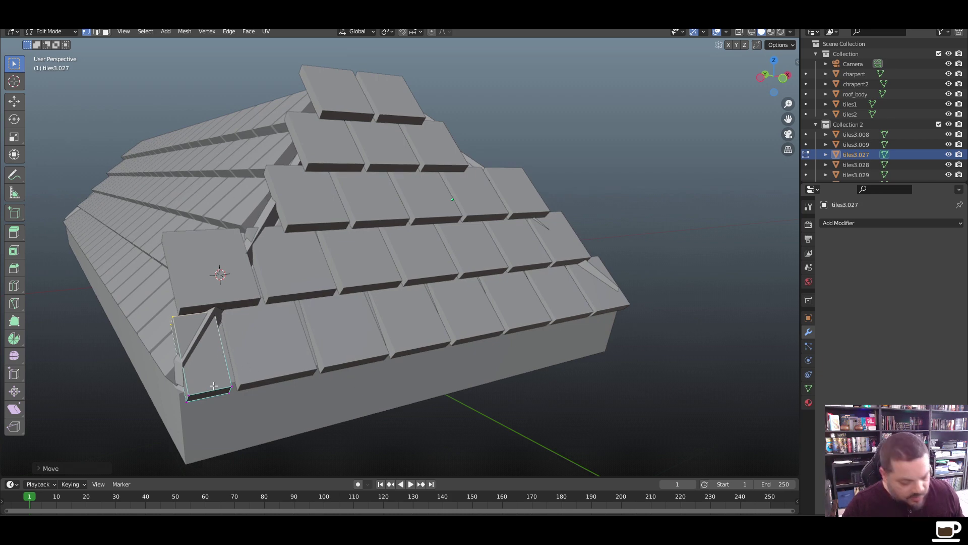
{"action": "middle_click_drag", "start_coordinate": [214, 385], "coordinate": [235, 380]}
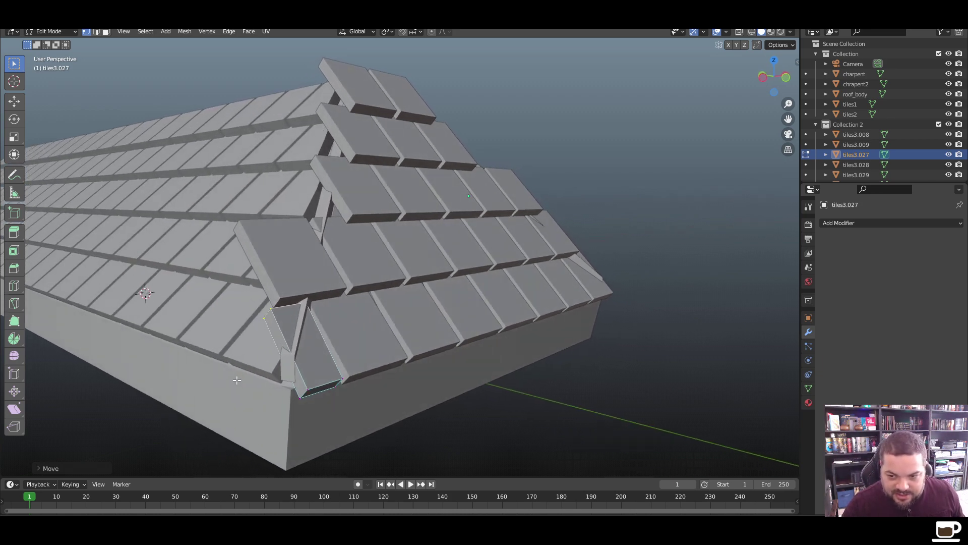
{"action": "key", "text": "g"}
{"action": "key", "text": "y"}
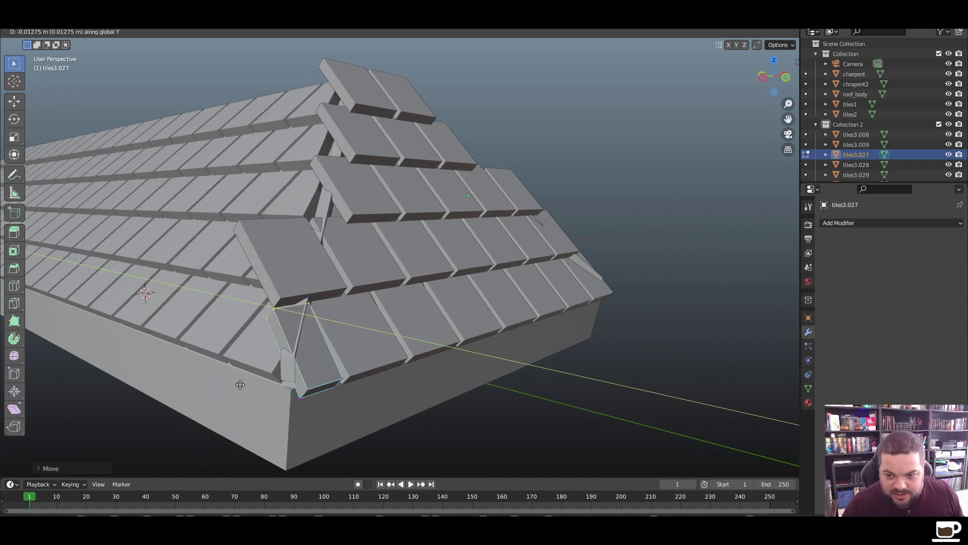
{"action": "left_click", "coordinate": [243, 386]}
{"action": "key", "text": "g"}
{"action": "key", "text": "z"}
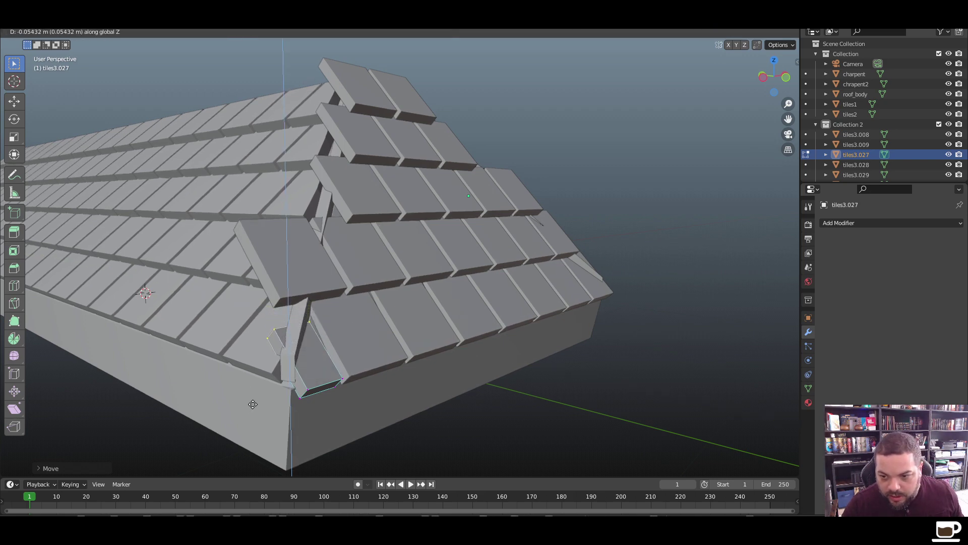
{"action": "left_click", "coordinate": [254, 399]}
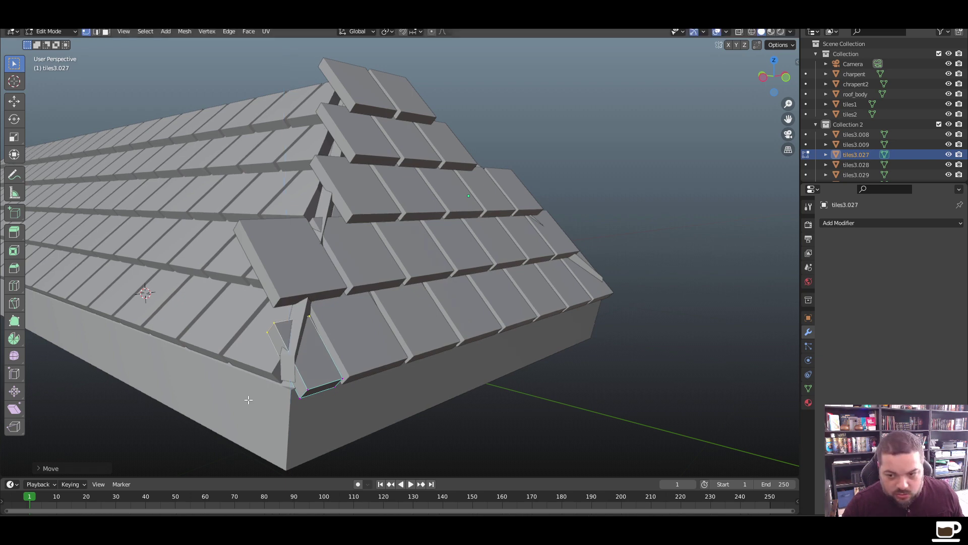
{"action": "middle_click_drag", "start_coordinate": [270, 398], "coordinate": [251, 399]}
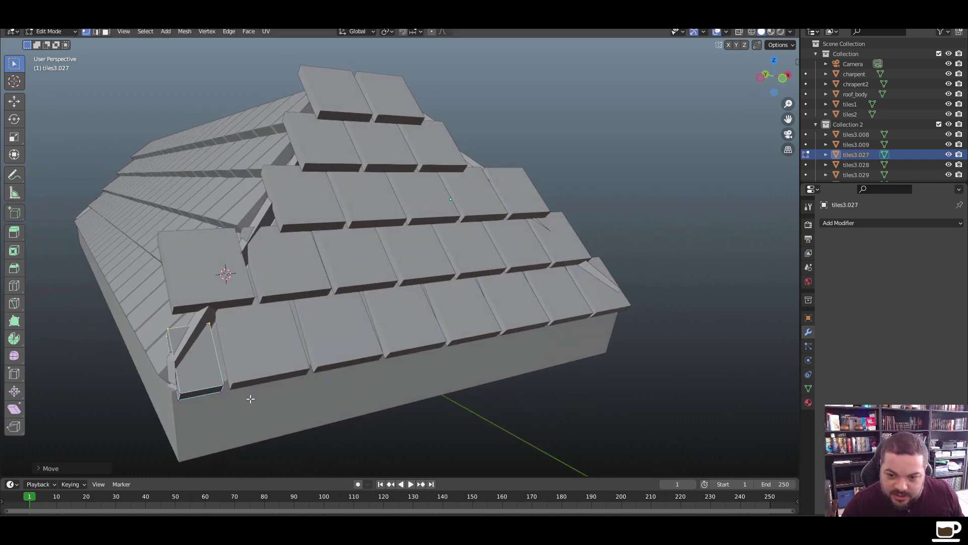
{"action": "key", "text": "g"}
{"action": "key", "text": "z"}
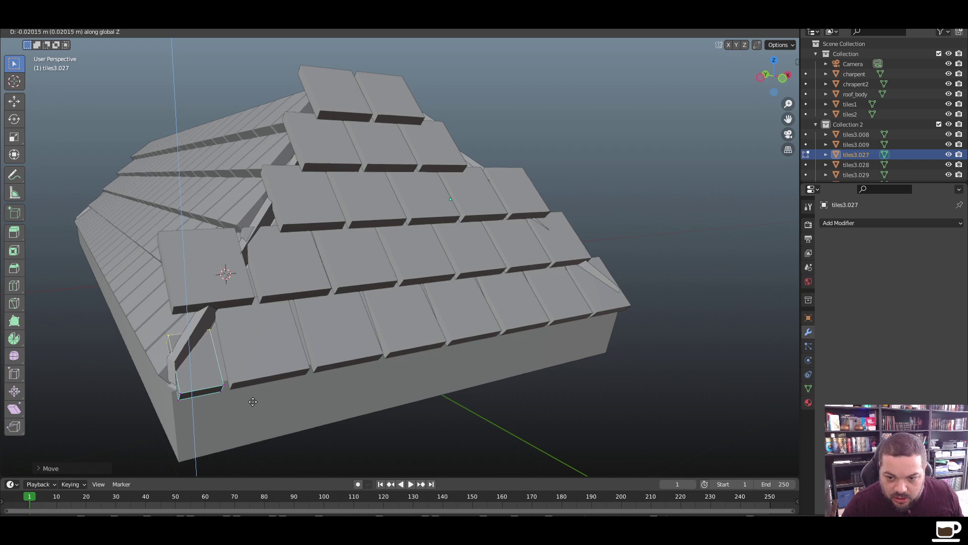
{"action": "left_click", "coordinate": [255, 402]}
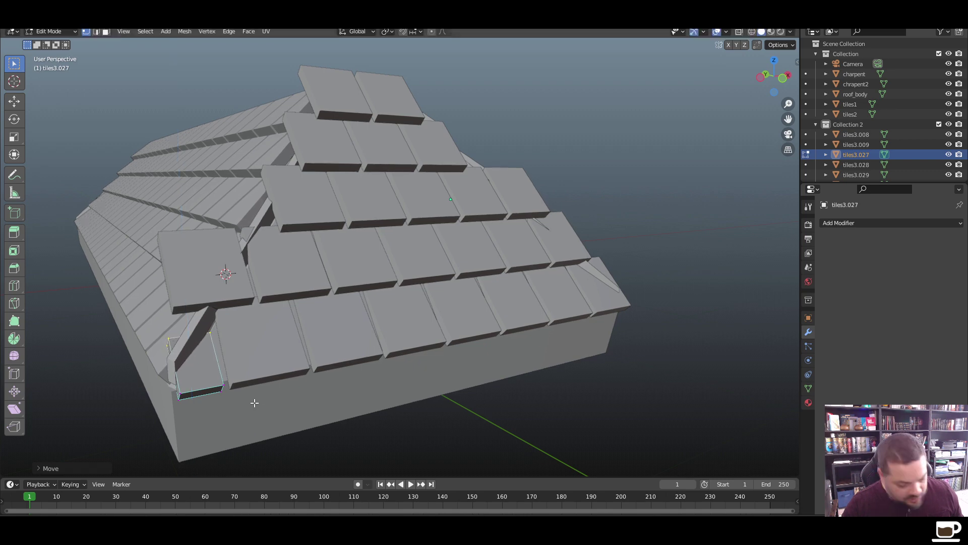
{"action": "key", "text": "g"}
{"action": "key", "text": "x"}
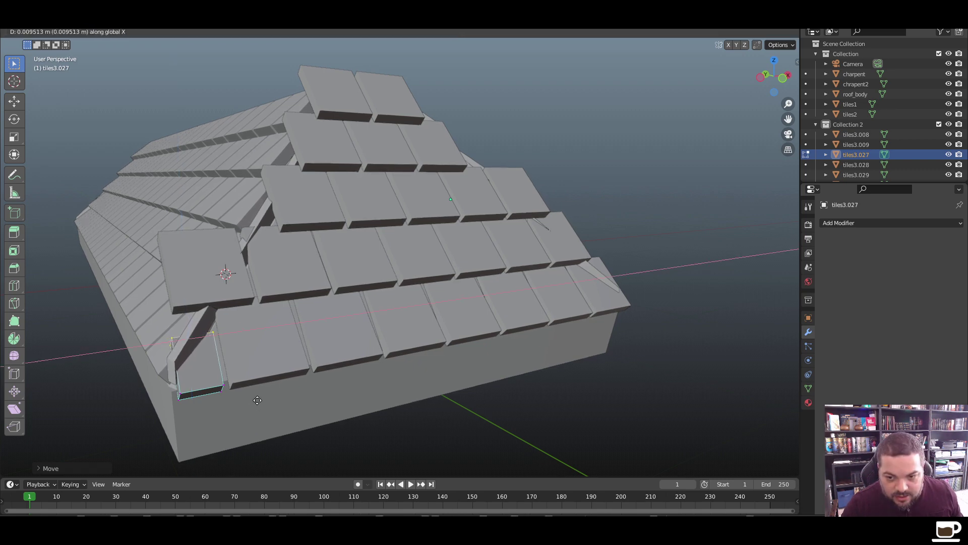
{"action": "left_click", "coordinate": [258, 400]}
Slide the tile's edge along X into a triangle flush under the slope and return to Object Mode
{"action": "middle_click_drag", "start_coordinate": [208, 402], "coordinate": [235, 398]}
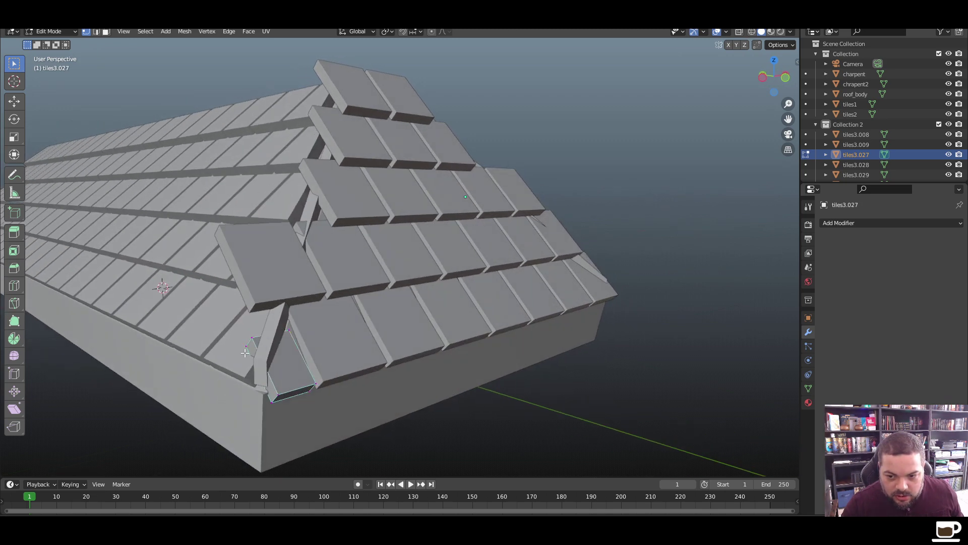
{"action": "left_click_drag", "start_coordinate": [264, 333], "coordinate": [232, 357]}
{"action": "key", "text": "g"}
{"action": "key", "text": "x"}
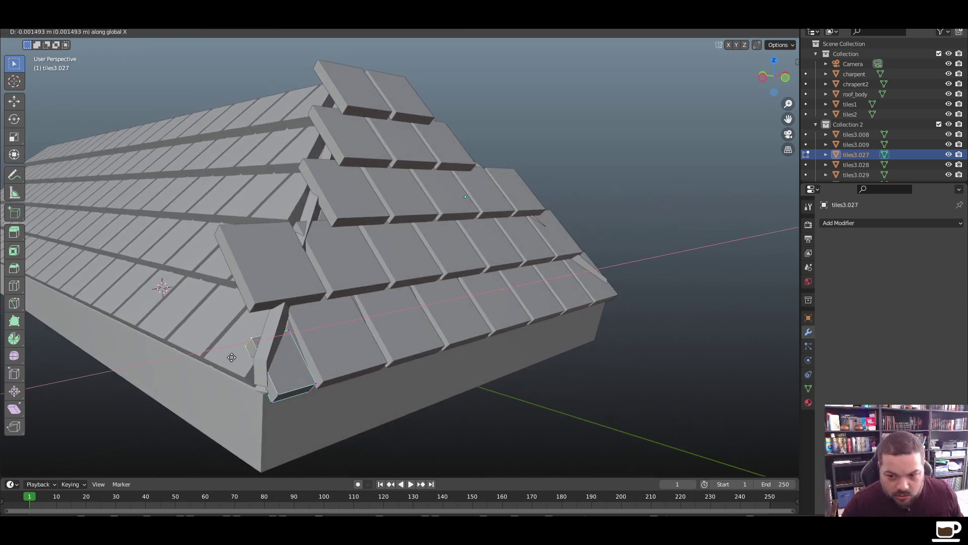
{"action": "left_click", "coordinate": [266, 358]}
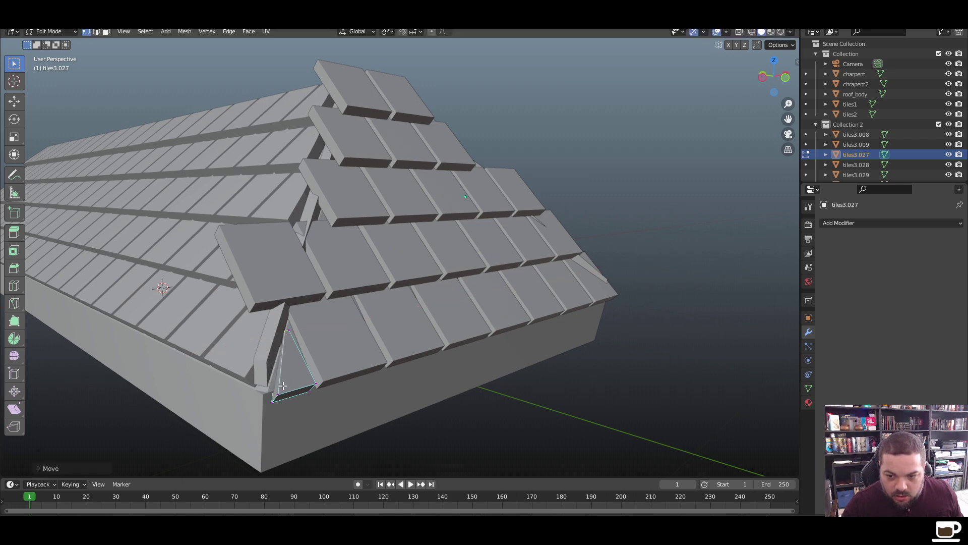
{"action": "key", "text": "g"}
{"action": "key", "text": "x"}
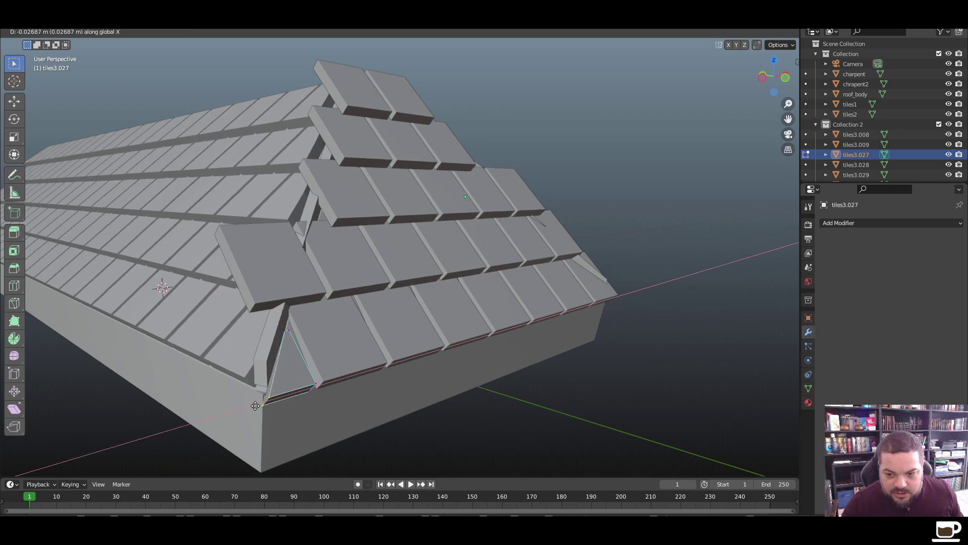
{"action": "left_click", "coordinate": [255, 405]}
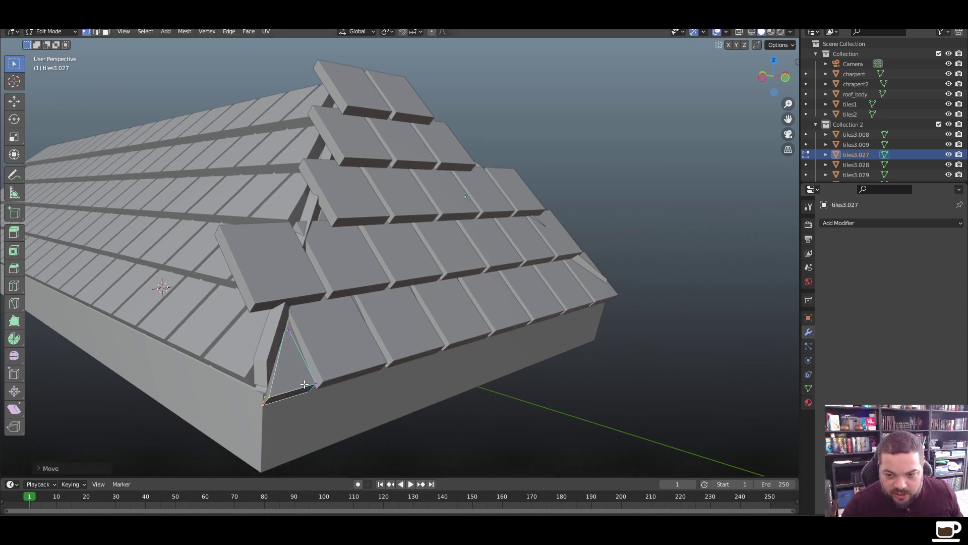
{"action": "left_click_drag", "start_coordinate": [317, 381], "coordinate": [303, 392]}
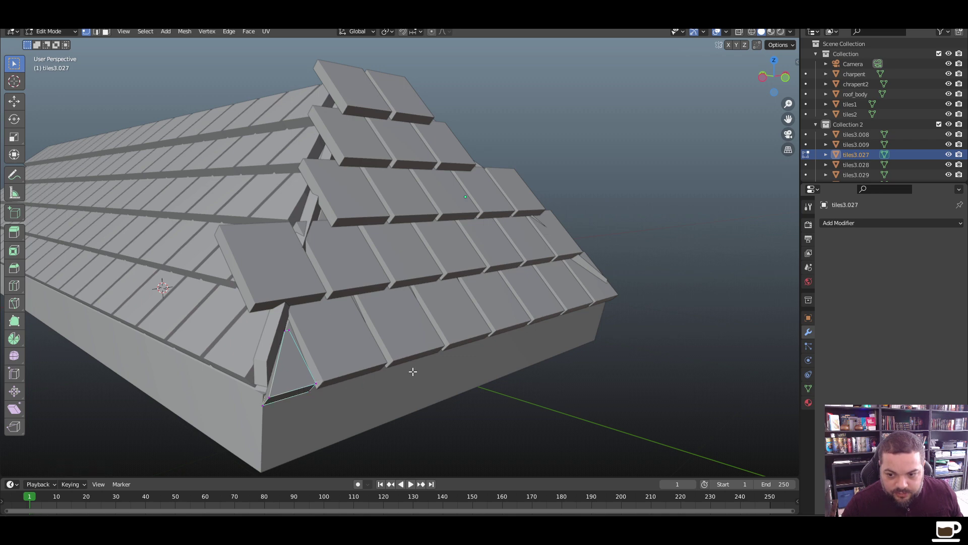
{"action": "key", "text": "Tab"}
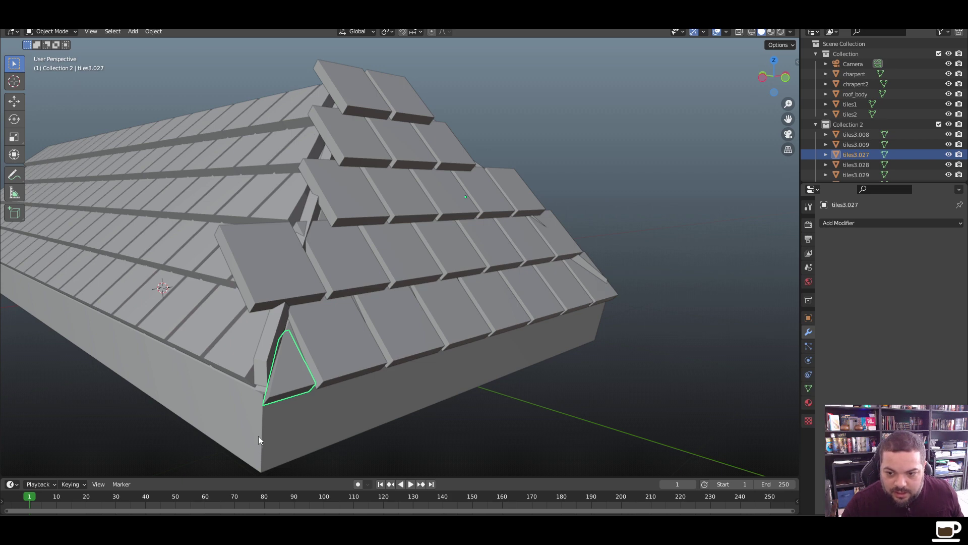
Select the gable tiles tiles3.008 and tiles3.053–tiles3.099 and move them up along Z
{"action": "left_click", "coordinate": [350, 362], "text": "shift"}
{"action": "left_click", "coordinate": [473, 305], "text": "shift"}
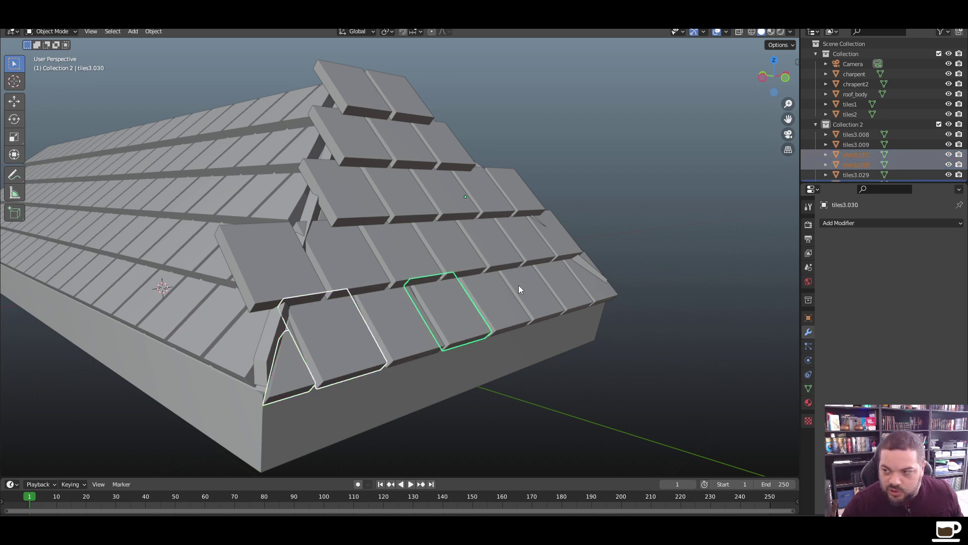
{"action": "left_click", "coordinate": [859, 134]}
{"action": "scroll", "coordinate": [862, 145], "scroll_direction": "down", "scroll_amount": 10}
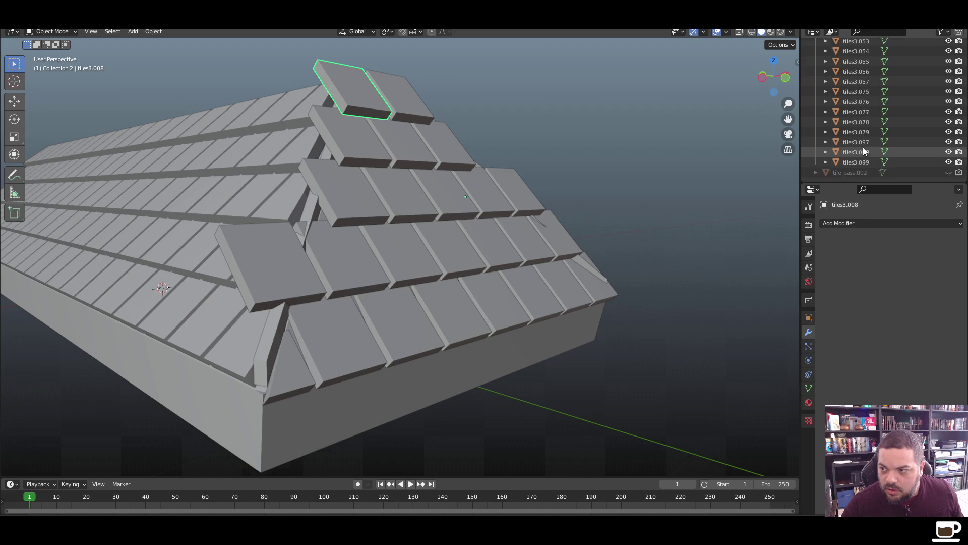
{"action": "left_click", "coordinate": [863, 161], "text": "shift"}
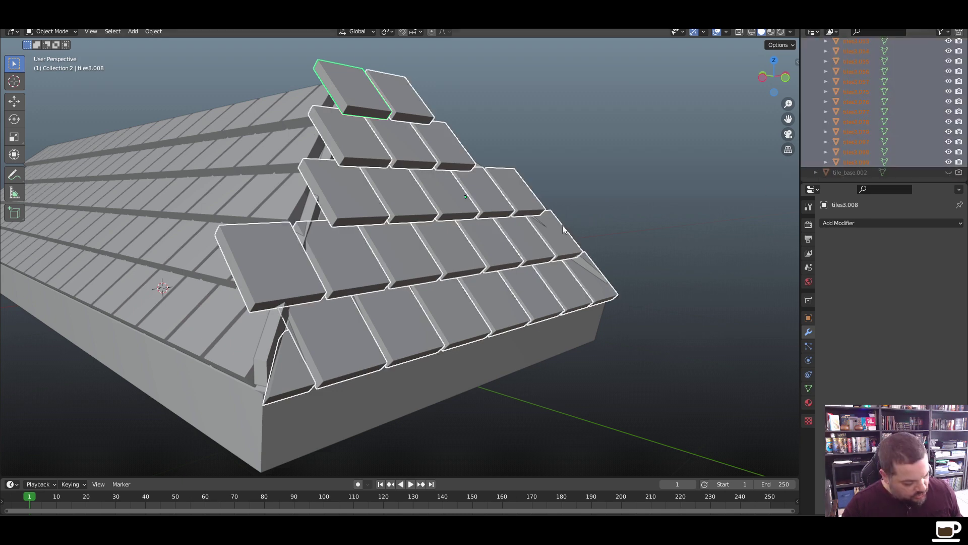
{"action": "key", "text": "g"}
{"action": "key", "text": "z"}
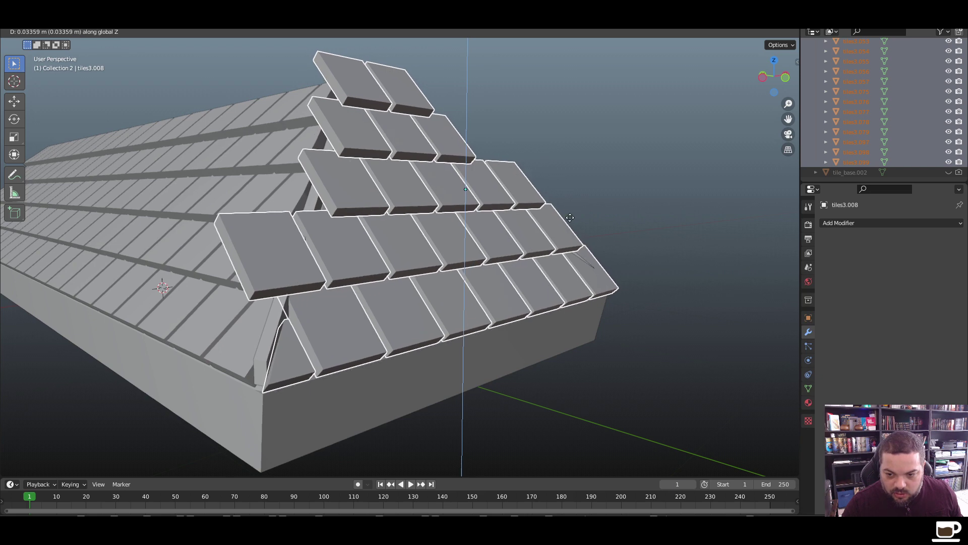
{"action": "left_click", "coordinate": [570, 217]}
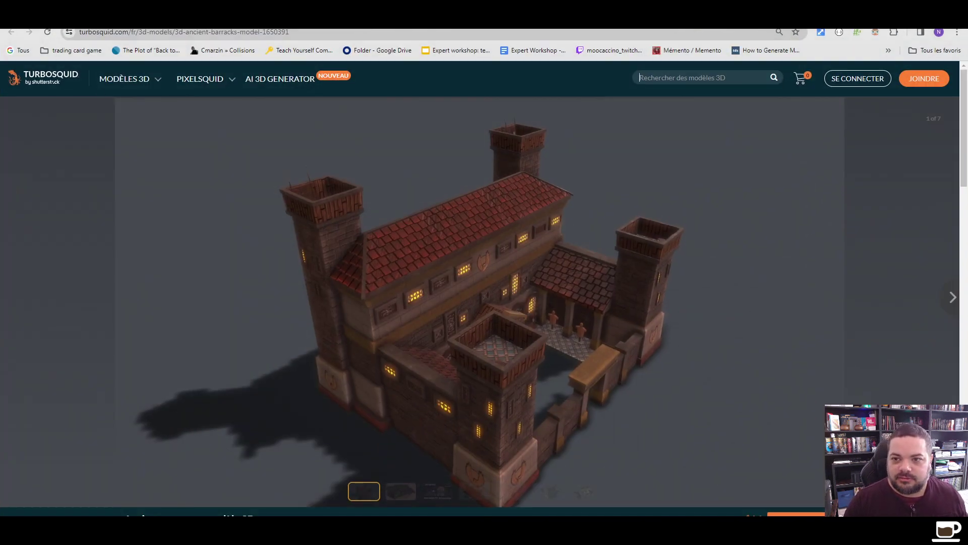
Check the Twitch stream in a new Chrome tab, view the TurboSquid barracks reference, then return to Blender
{"action": "key", "text": "ctrl+t"}
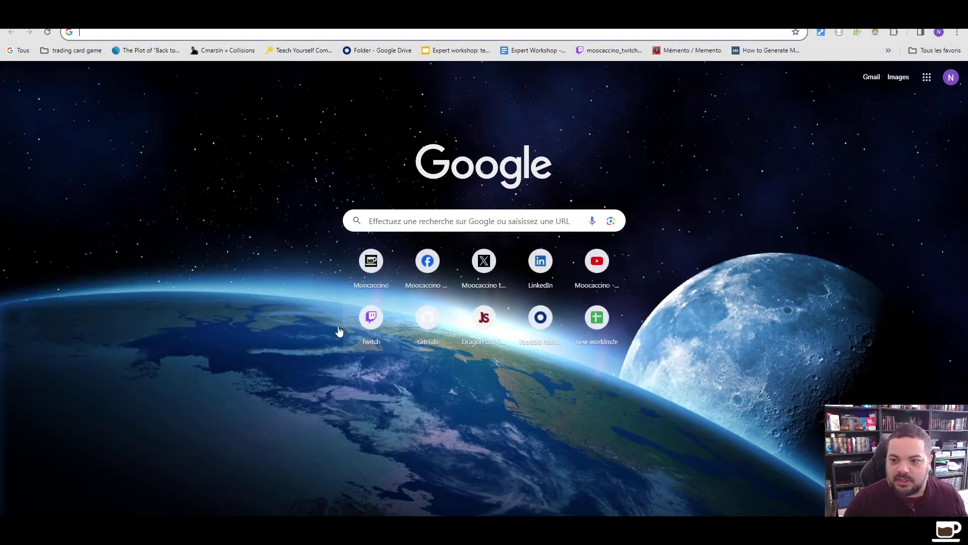
{"action": "left_click", "coordinate": [371, 317]}
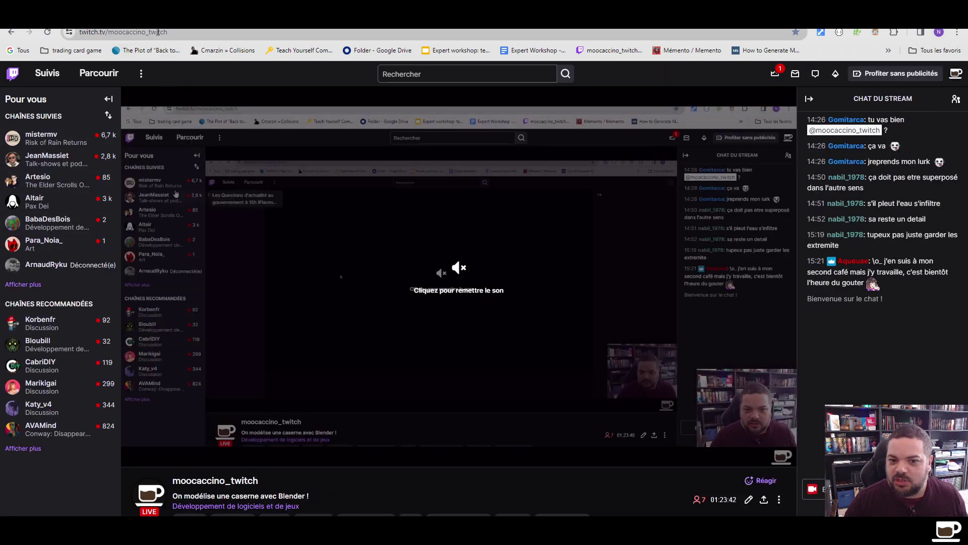
{"action": "key", "text": "ctrl+Tab"}
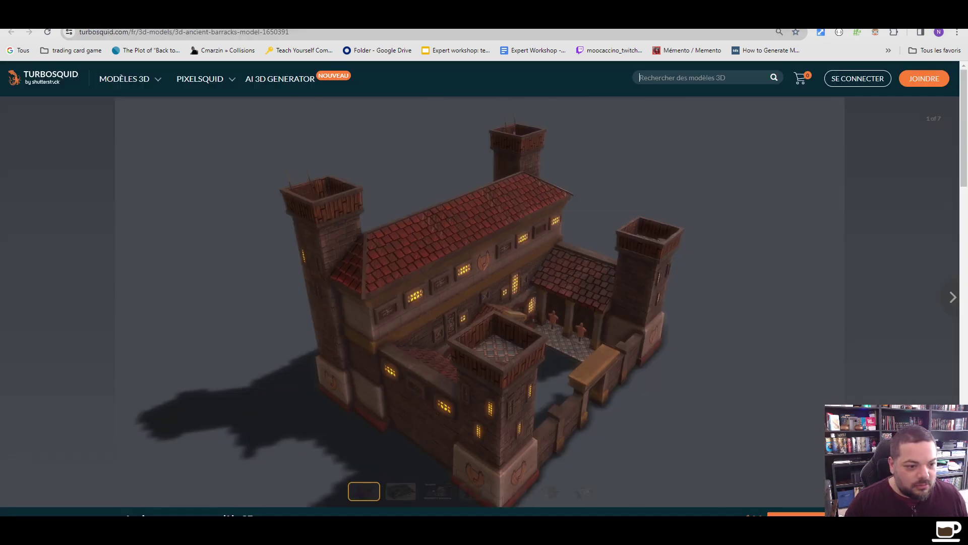
{"action": "key", "text": "alt+Tab"}
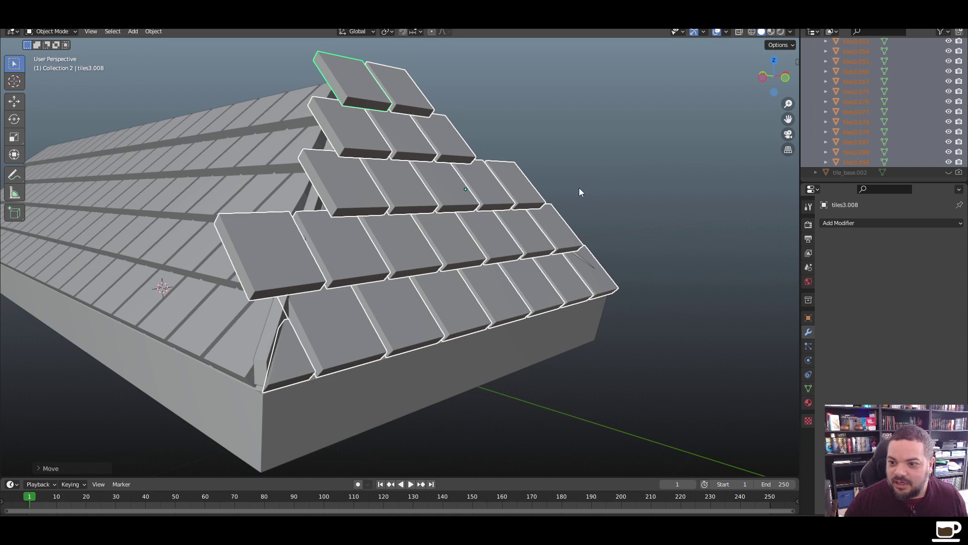
Deselect the gable tiles and select tiles3.051, the lower row's outermost tile, centring it in view
{"action": "left_click", "coordinate": [657, 192]}
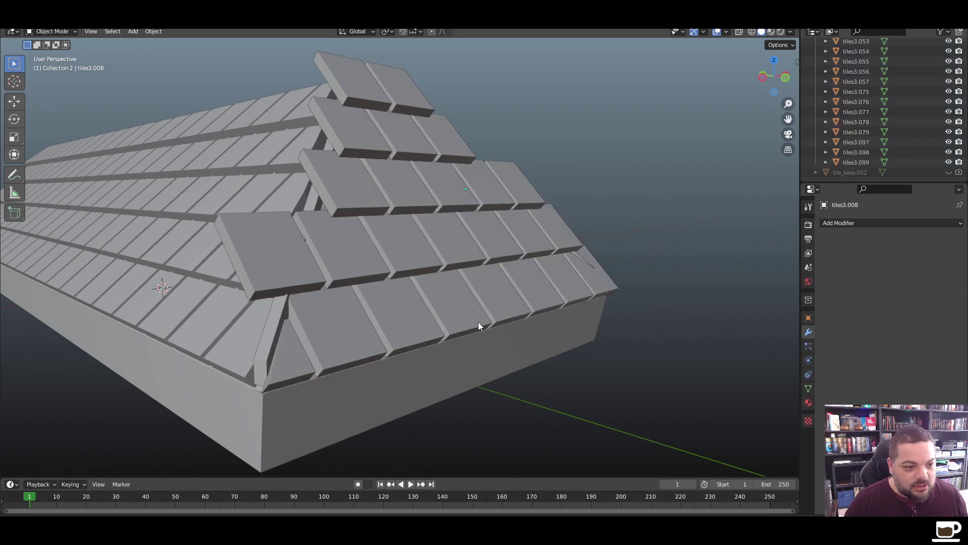
{"action": "middle_click_drag", "start_coordinate": [478, 323], "coordinate": [462, 329]}
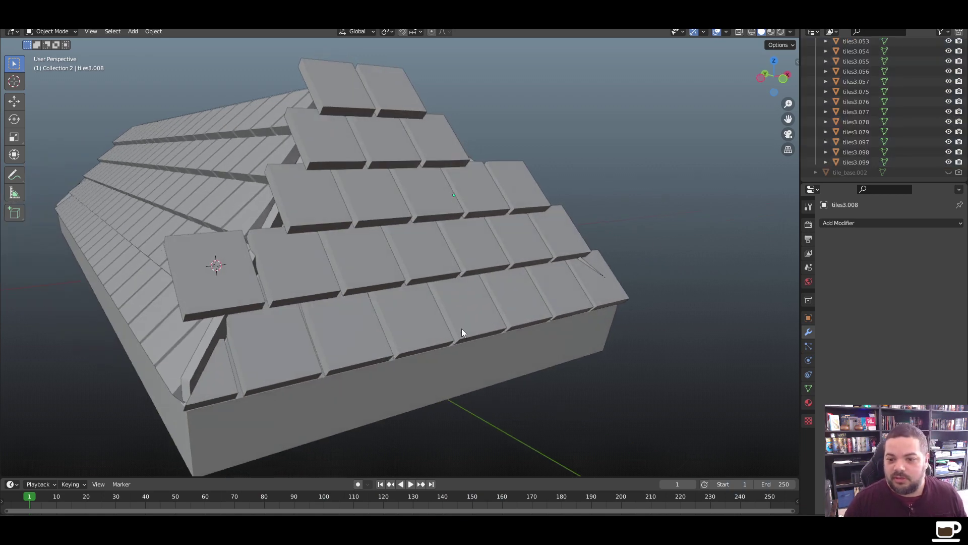
{"action": "left_click", "coordinate": [232, 286]}
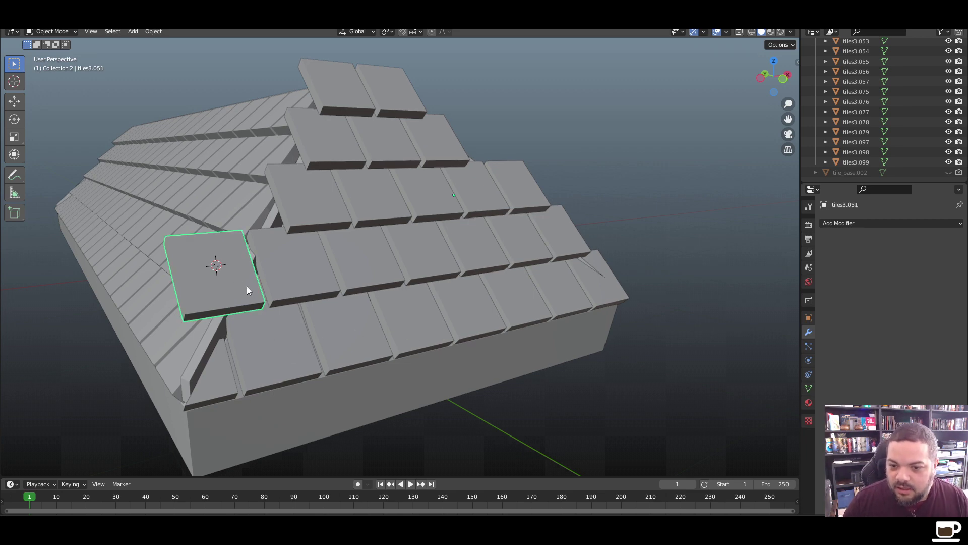
{"action": "middle_click_drag", "start_coordinate": [247, 286], "coordinate": [254, 331]}
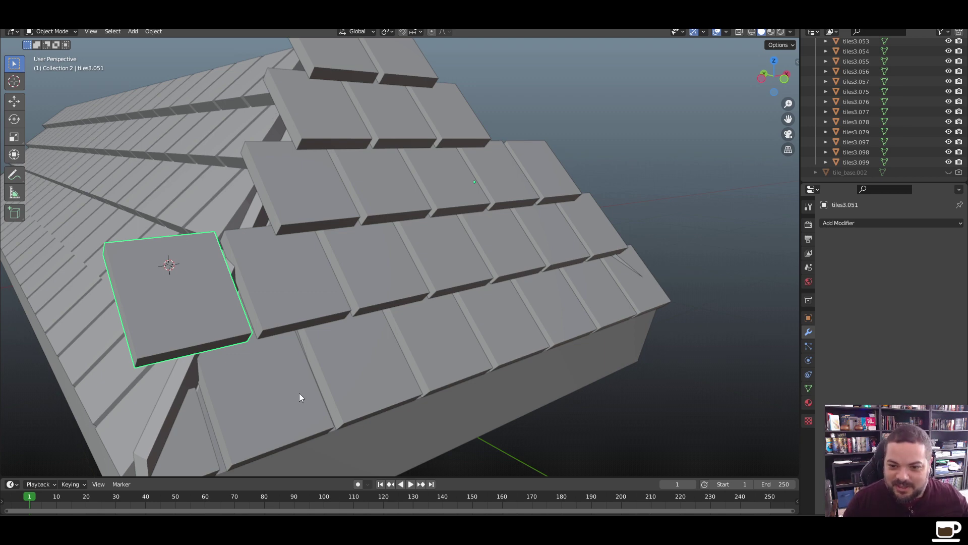
{"action": "middle_click_drag", "start_coordinate": [194, 415], "coordinate": [213, 407]}
Enter Edit Mode on tiles3.051, box-select its top-edge vertices, and orbit to compare with the slope
{"action": "key", "text": "Tab"}
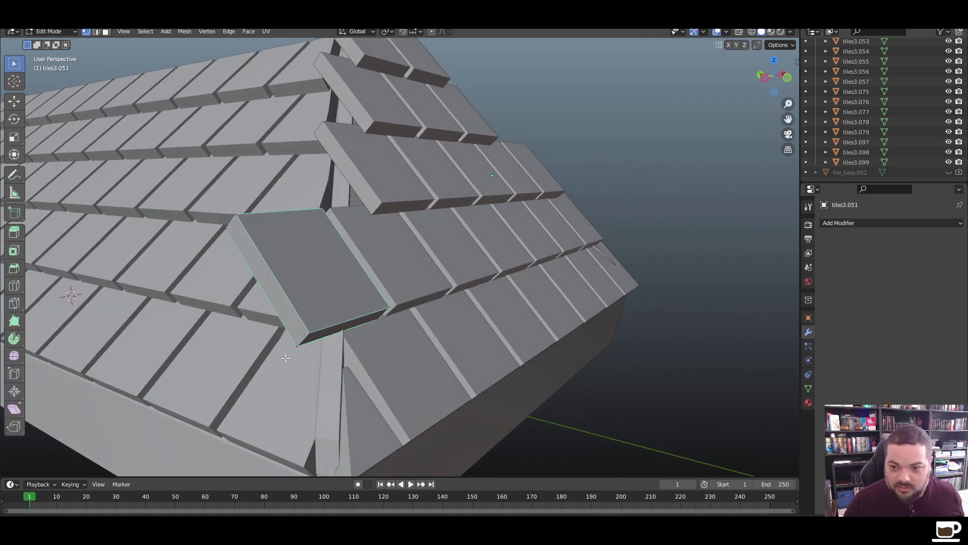
{"action": "middle_click_drag", "start_coordinate": [297, 328], "coordinate": [271, 330]}
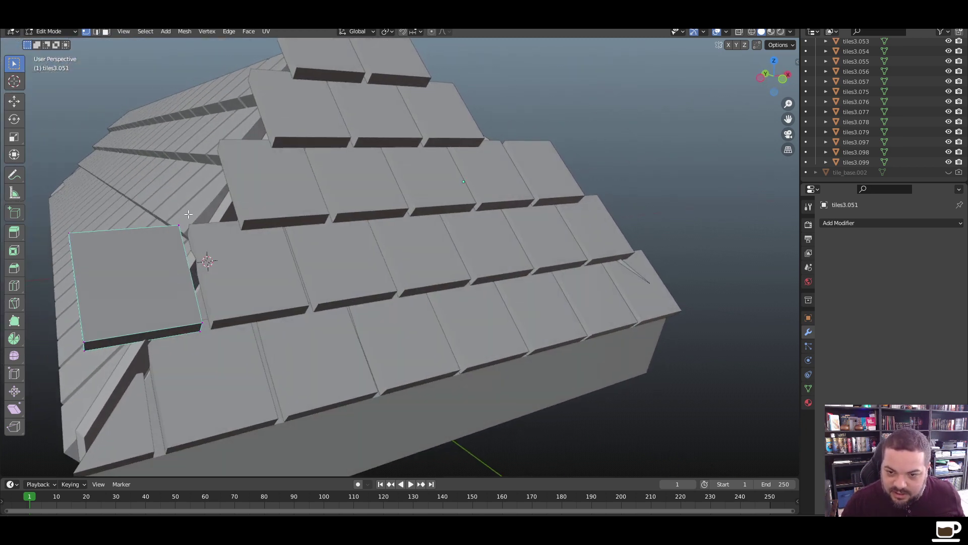
{"action": "left_click_drag", "start_coordinate": [190, 213], "coordinate": [70, 250]}
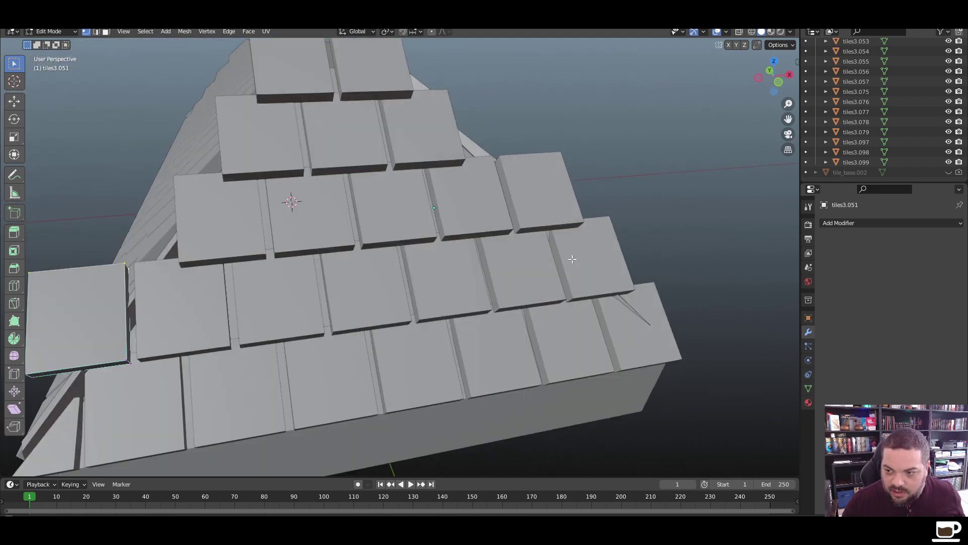
{"action": "middle_click_drag", "start_coordinate": [293, 201], "coordinate": [207, 348]}
{"action": "scroll", "coordinate": [270, 339], "scroll_direction": "up", "scroll_amount": 4}
{"action": "scroll", "coordinate": [270, 339], "scroll_direction": "down", "scroll_amount": 4}
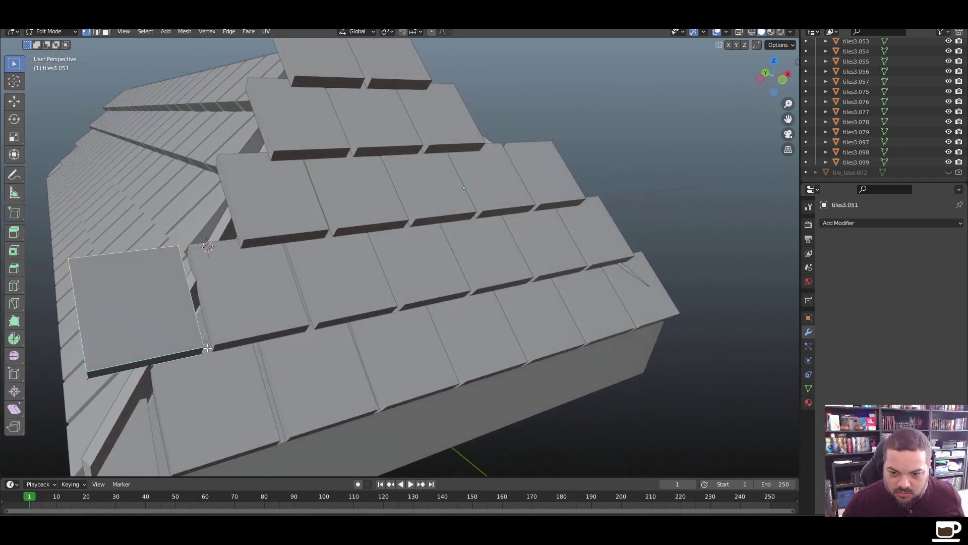
{"action": "middle_click_drag", "start_coordinate": [164, 368], "coordinate": [232, 348]}
{"action": "middle_click_drag", "start_coordinate": [452, 341], "coordinate": [431, 336]}
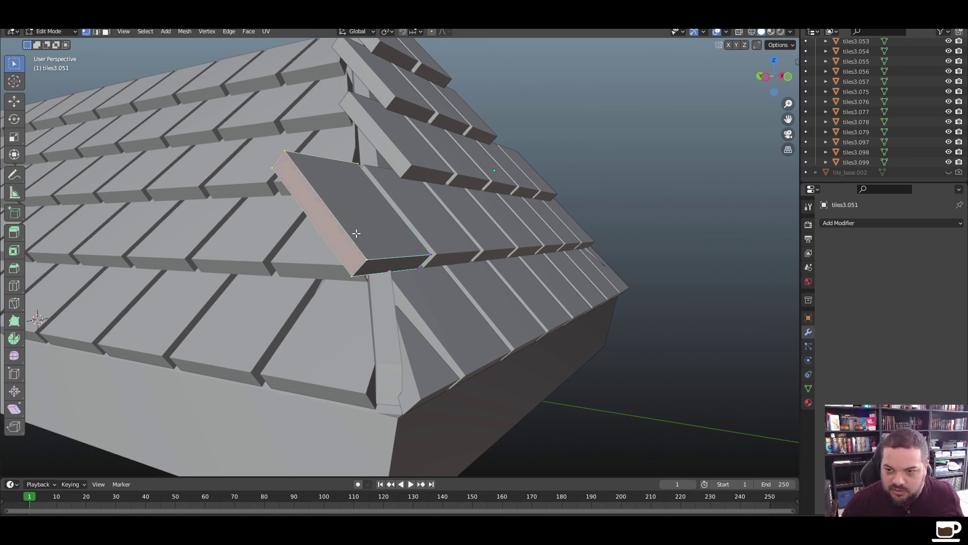
{"action": "middle_click_drag", "start_coordinate": [358, 245], "coordinate": [348, 283]}
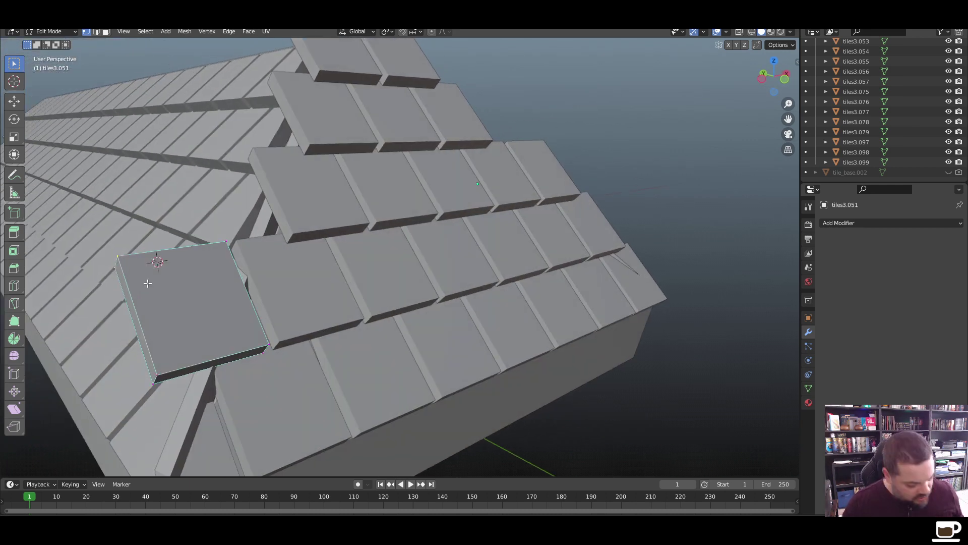
Move the tile's corner vertex inward and along Y, making the tile a trapezoid
{"action": "key", "text": "g"}
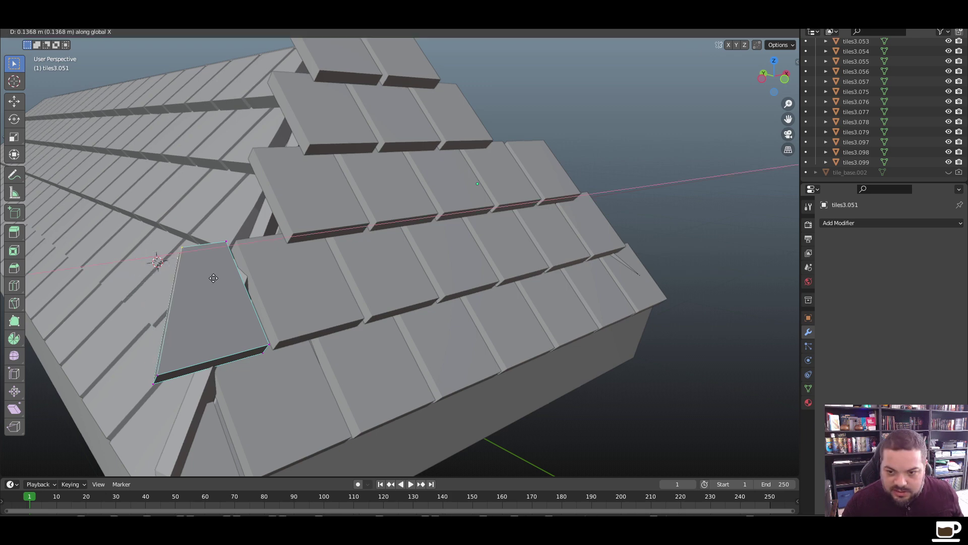
{"action": "left_click", "coordinate": [225, 278]}
{"action": "key", "text": "g"}
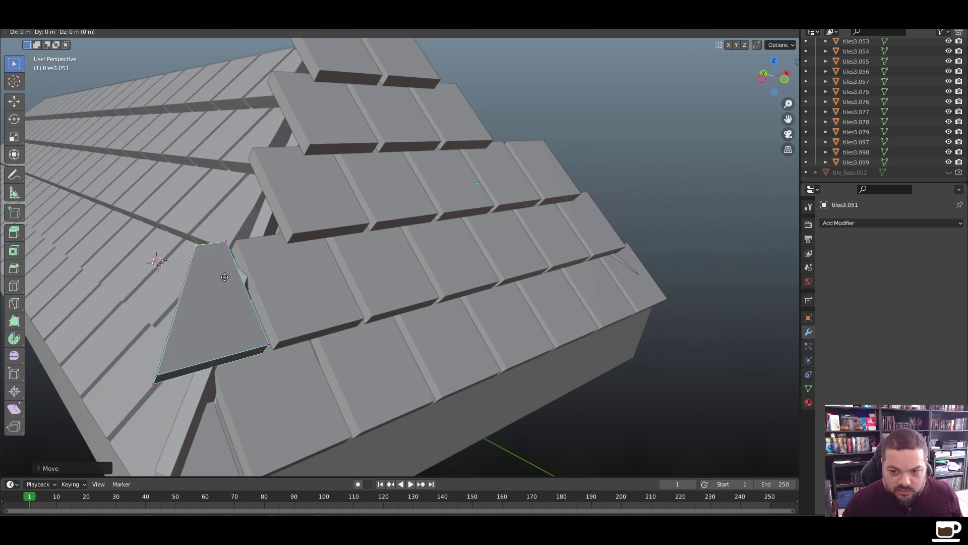
{"action": "key", "text": "y"}
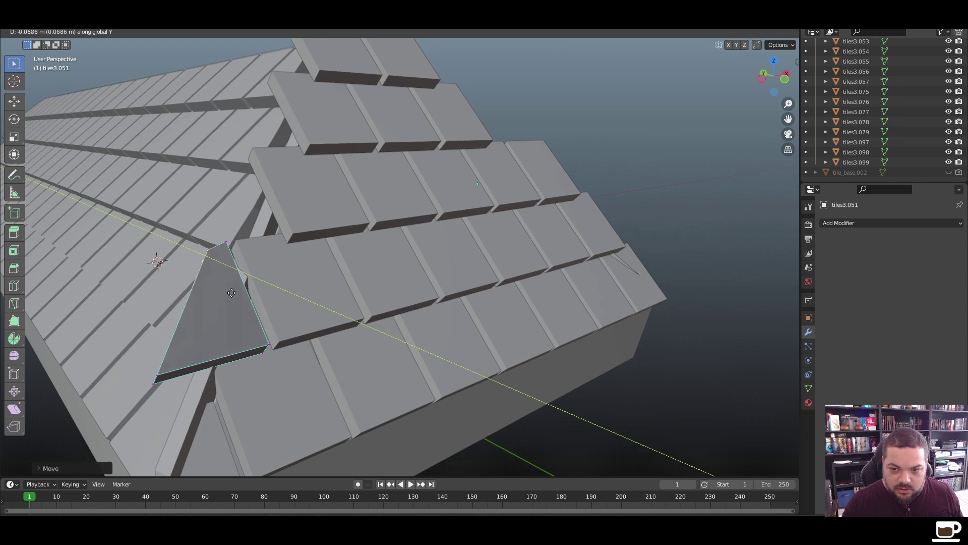
{"action": "left_click", "coordinate": [216, 309]}
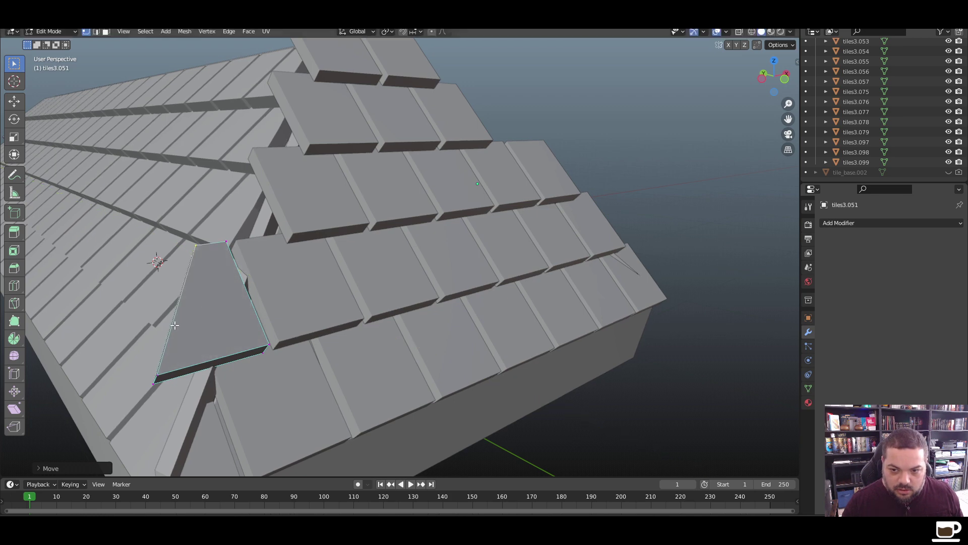
{"action": "scroll", "coordinate": [233, 317], "scroll_direction": "up", "scroll_amount": 3}
{"action": "middle_click_drag", "start_coordinate": [216, 310], "coordinate": [193, 318]}
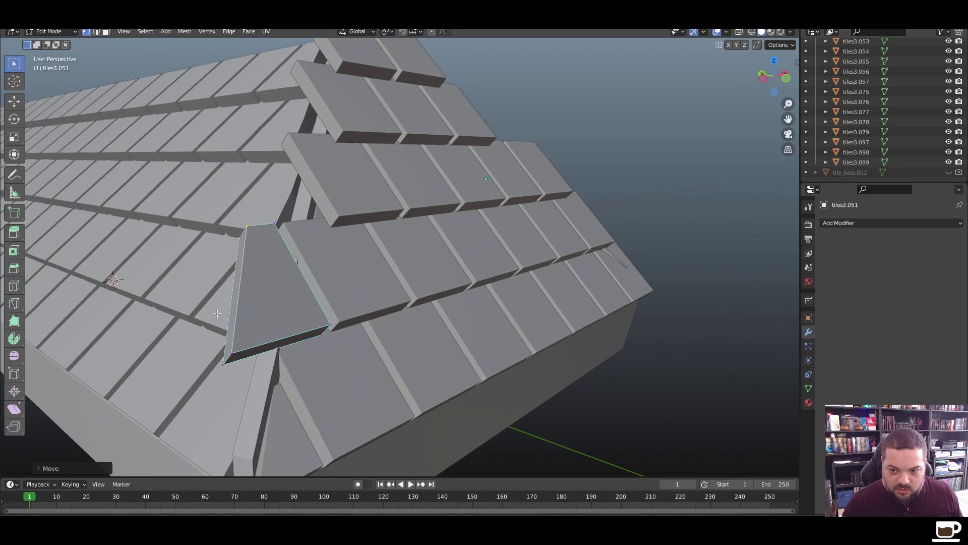
Pull the tile's outer side in about 0.14 m along X and select its upper end
{"action": "left_click", "coordinate": [231, 354]}
{"action": "key", "text": "g"}
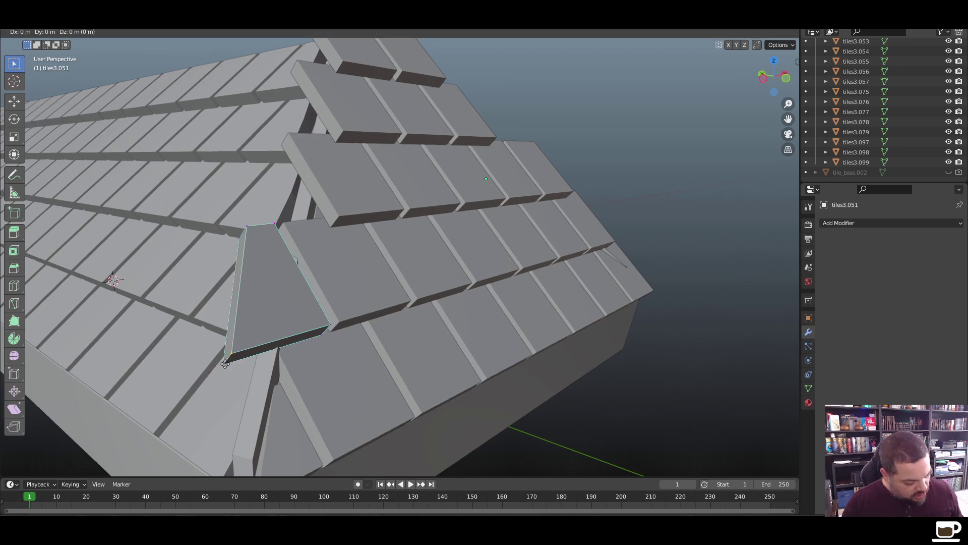
{"action": "key", "text": "x"}
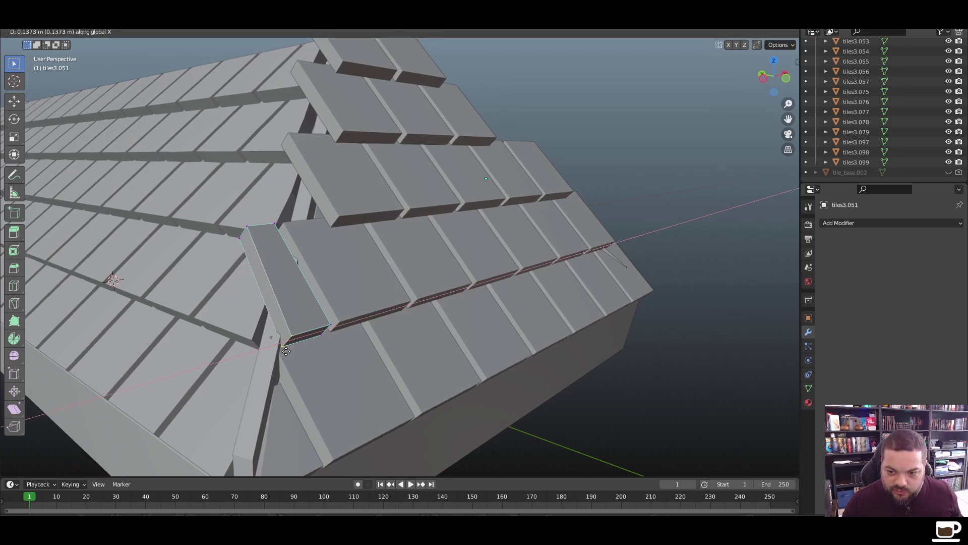
{"action": "left_click", "coordinate": [257, 249]}
{"action": "left_click_drag", "start_coordinate": [258, 214], "coordinate": [228, 260]}
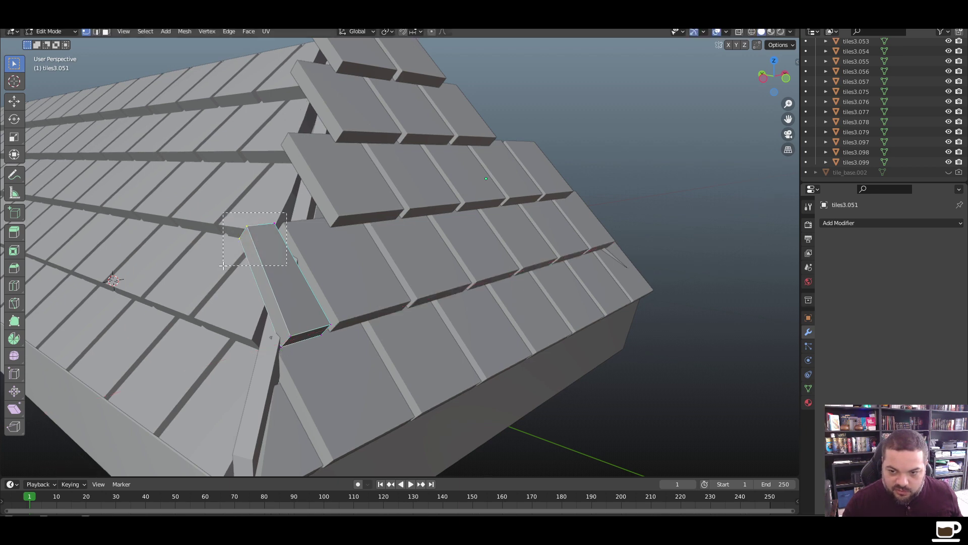
{"action": "middle_click_drag", "start_coordinate": [198, 308], "coordinate": [319, 300]}
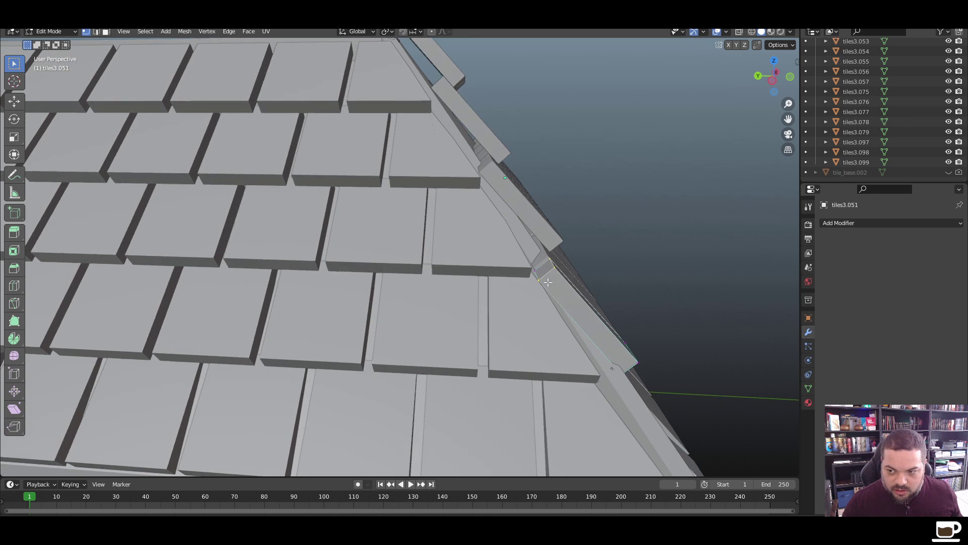
Move tiles3.051's upper end face about 0.05 m inward and down against the roof slope
{"action": "scroll", "coordinate": [630, 330], "scroll_direction": "down", "scroll_amount": 5}
{"action": "scroll", "coordinate": [562, 328], "scroll_direction": "up", "scroll_amount": 5}
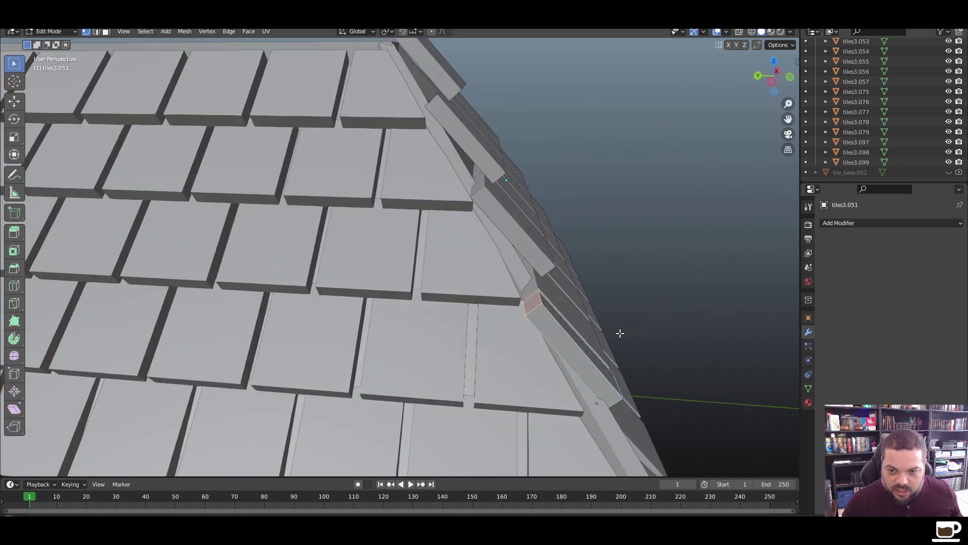
{"action": "key", "text": "g"}
{"action": "key", "text": "z"}
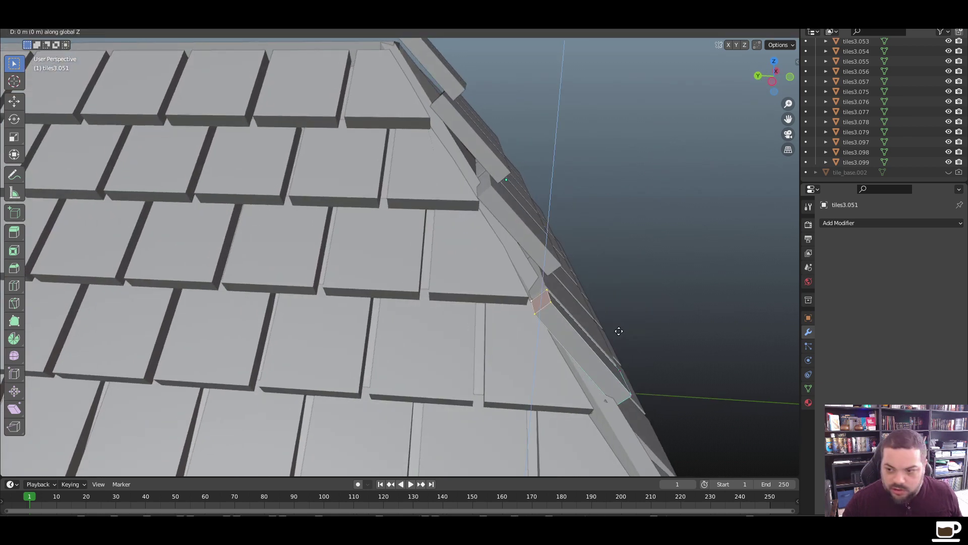
{"action": "key", "text": "z"}
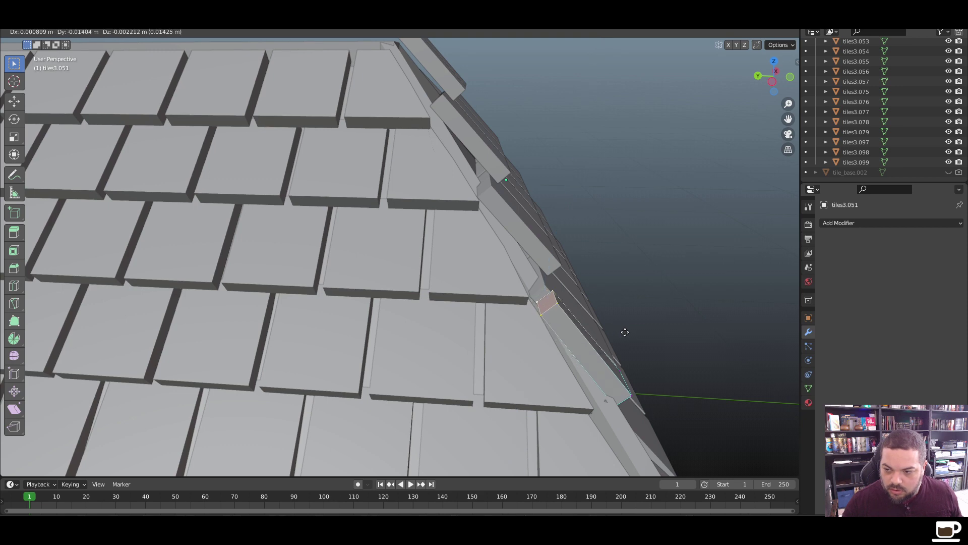
{"action": "key", "text": "z"}
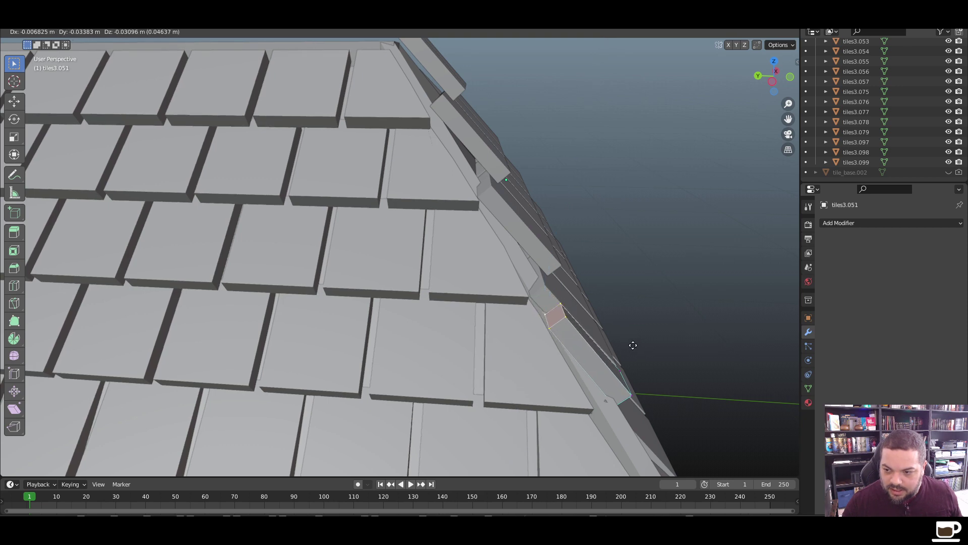
{"action": "left_click", "coordinate": [633, 343]}
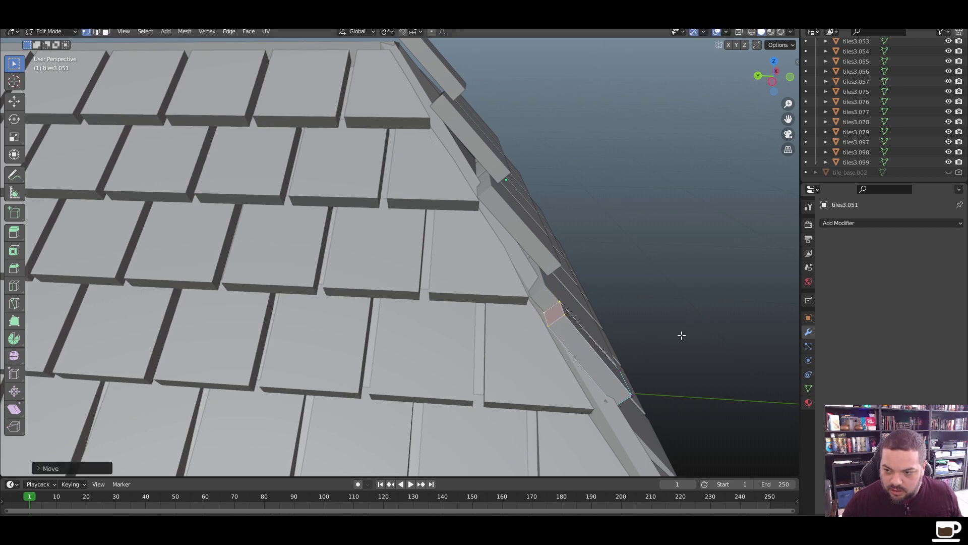
{"action": "middle_click_drag", "start_coordinate": [681, 335], "coordinate": [627, 340]}
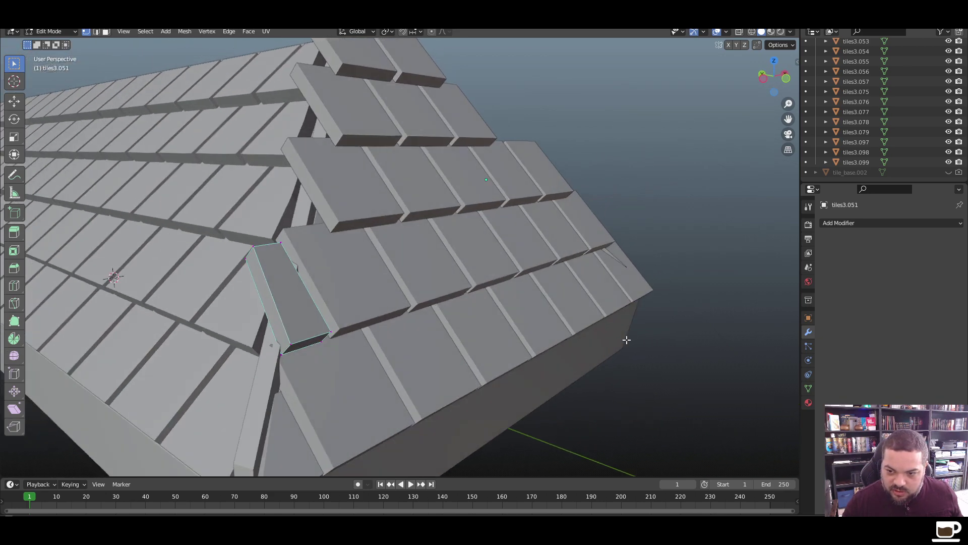
{"action": "mouse_move", "coordinate": [291, 353]}
{"action": "middle_mouse_down"}
{"action": "mouse_move", "coordinate": [312, 344]}
{"action": "mouse_move", "coordinate": [294, 350]}
{"action": "middle_mouse_up"}
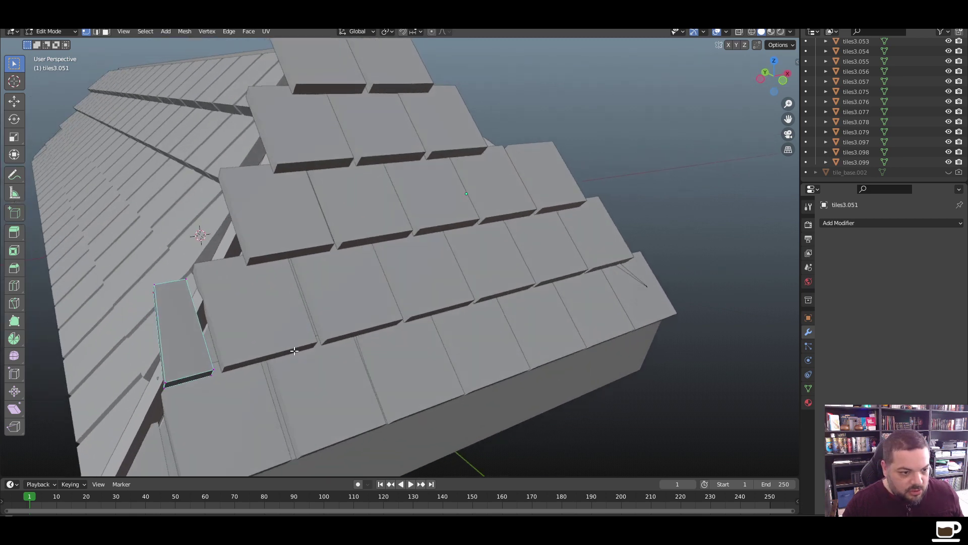
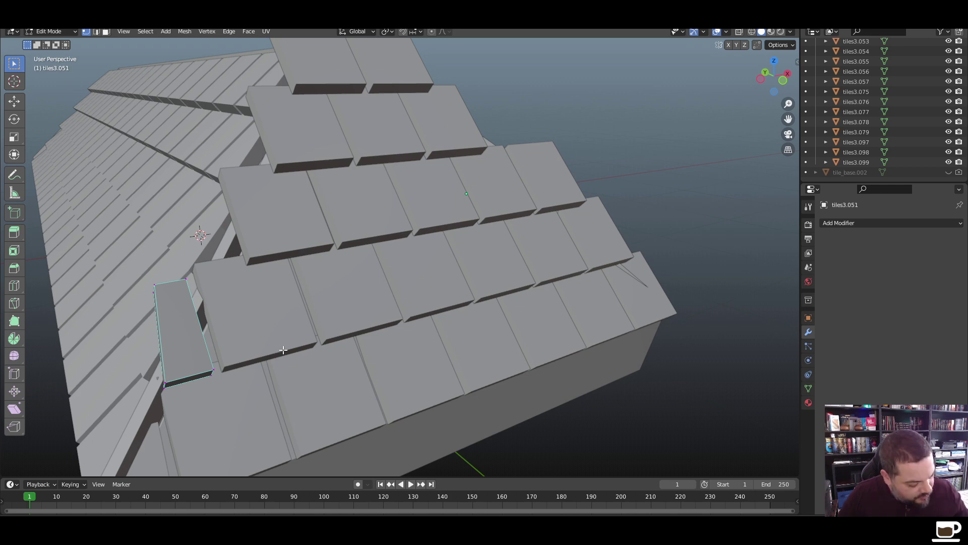
Load the castle scene from recent files and preview it in Material Preview shading
{"action": "left_click", "coordinate": [23, 23]}
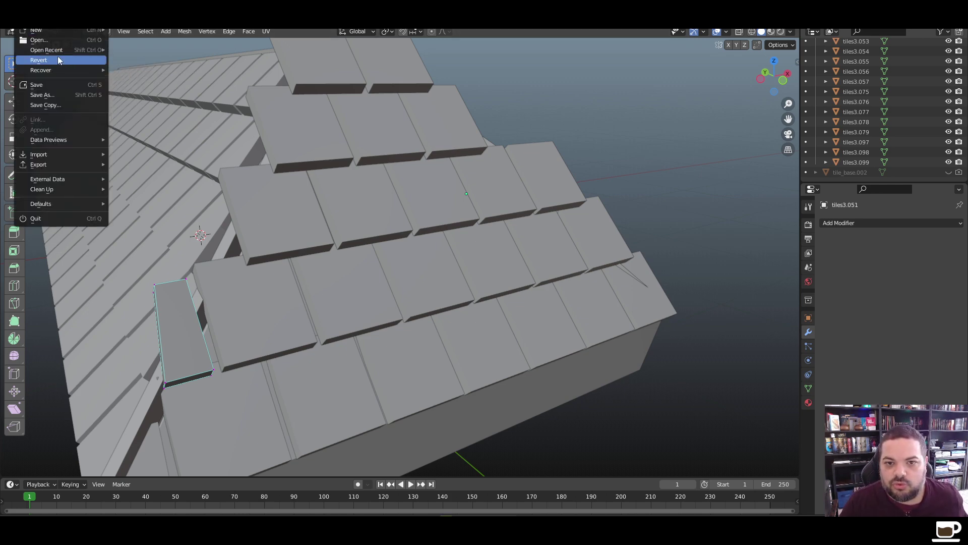
{"action": "mouse_move", "coordinate": [59, 52]}
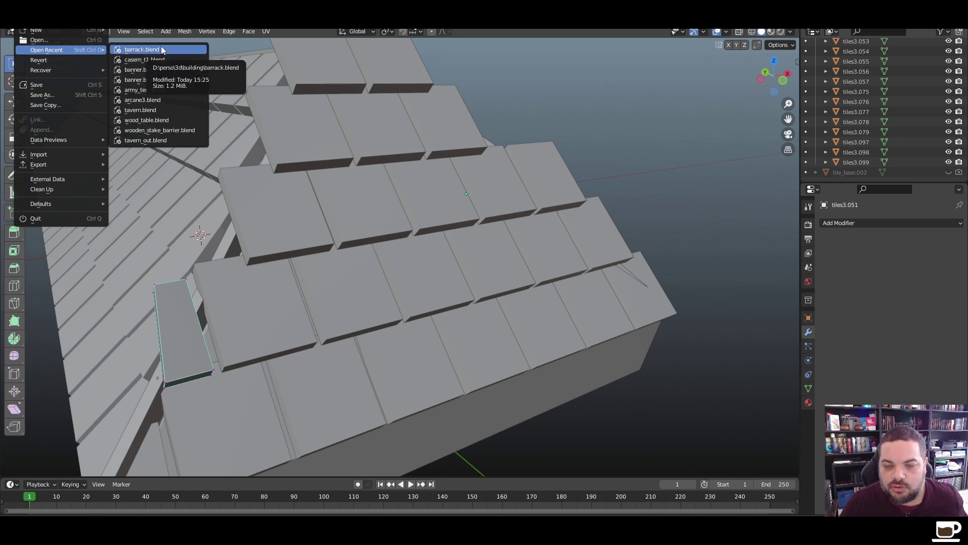
{"action": "left_click", "coordinate": [157, 60]}
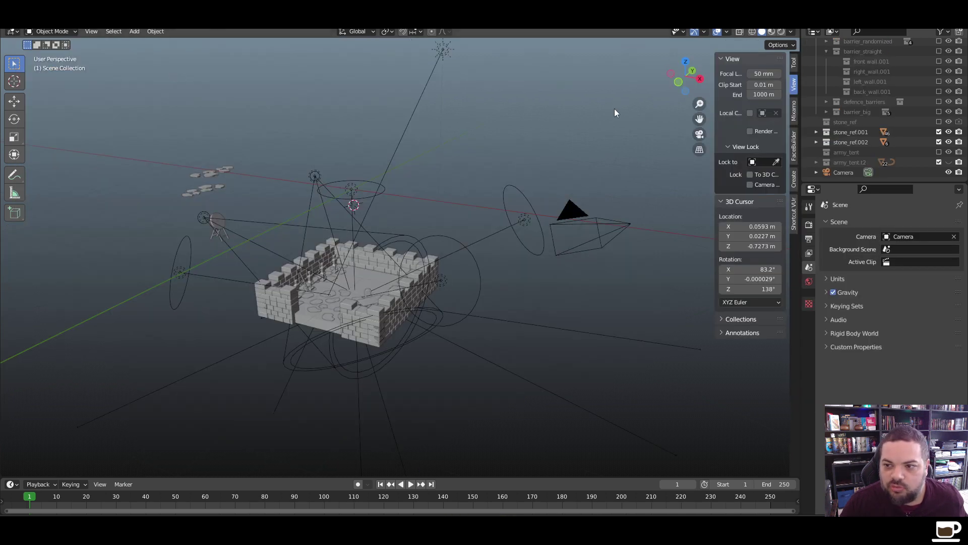
{"action": "scroll", "coordinate": [422, 273], "scroll_direction": "up", "scroll_amount": 5}
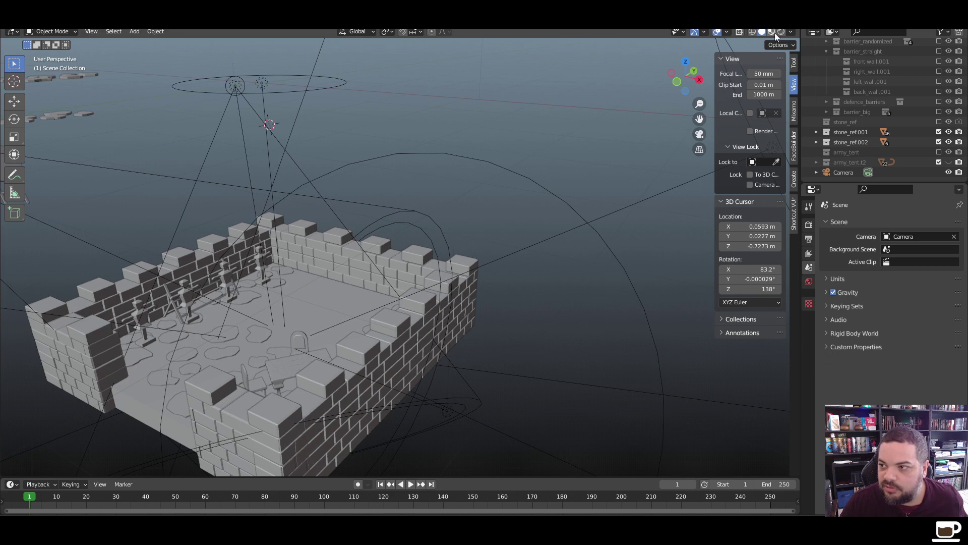
{"action": "left_click", "coordinate": [780, 32]}
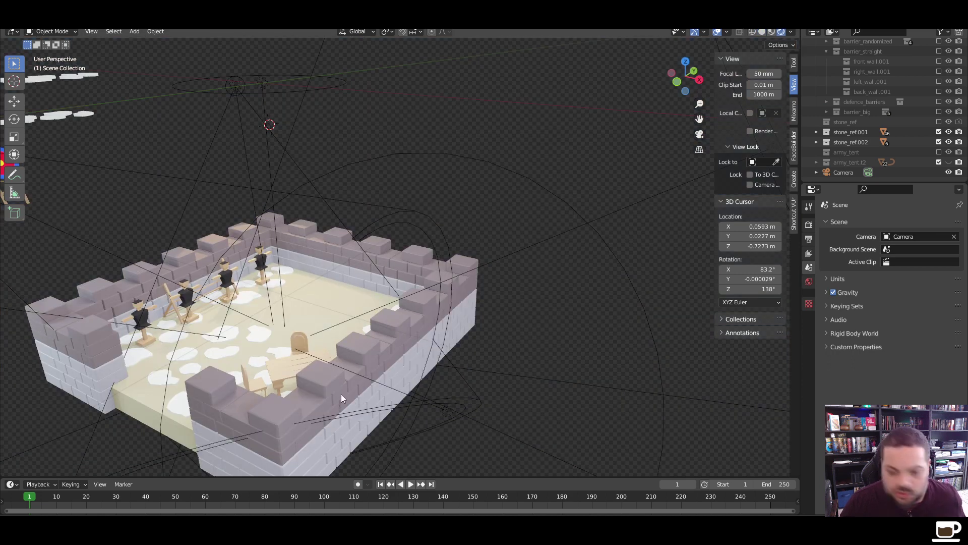
{"action": "middle_click_drag", "start_coordinate": [341, 395], "coordinate": [398, 341]}
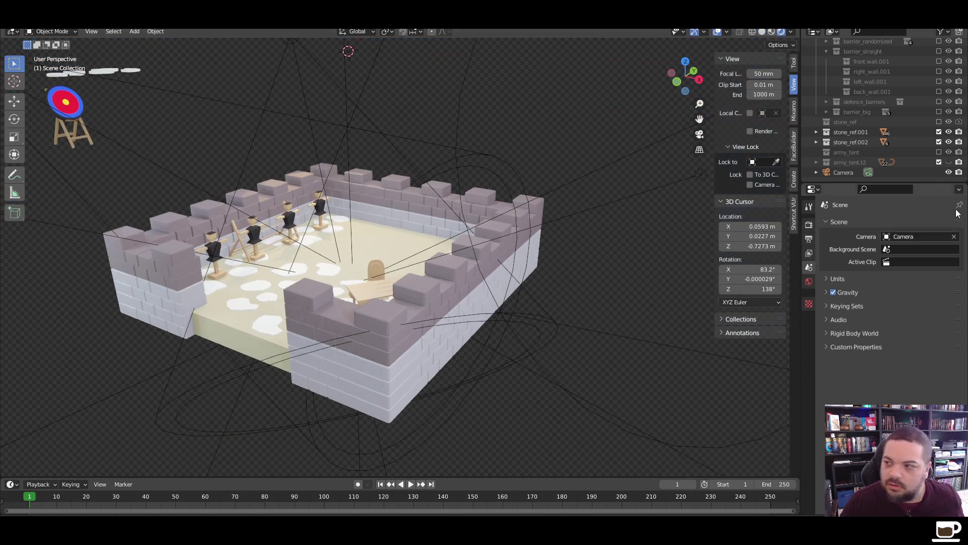
{"action": "mouse_move", "coordinate": [509, 267]}
{"action": "middle_mouse_down"}
{"action": "mouse_move", "coordinate": [427, 288]}
{"action": "mouse_move", "coordinate": [493, 263]}
{"action": "middle_mouse_up"}
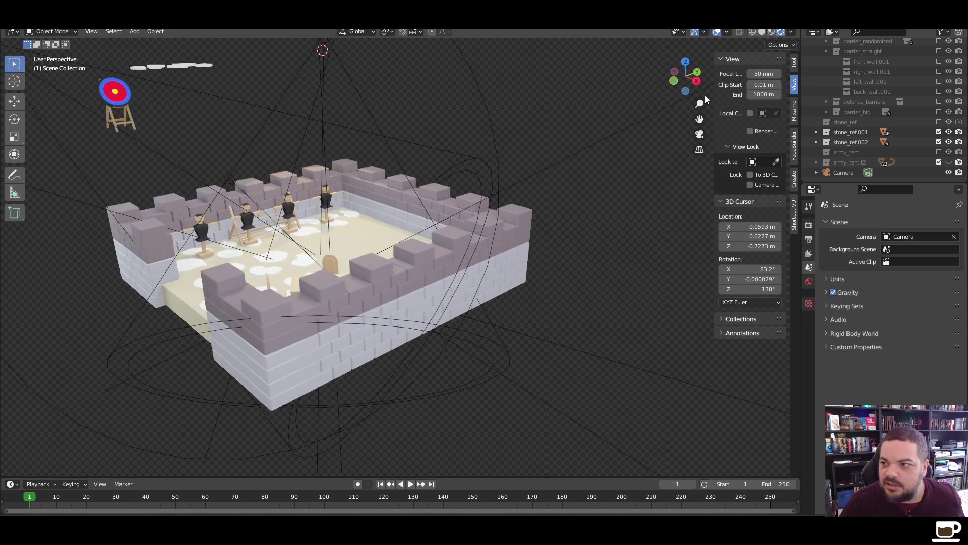
Reload the casern_t1 castle scene from recent files
{"action": "left_click", "coordinate": [20, 23]}
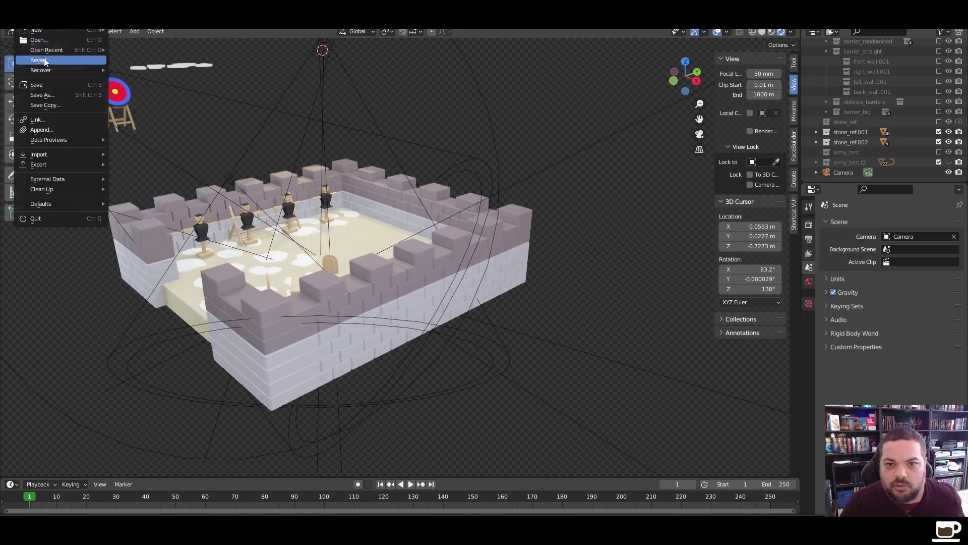
{"action": "mouse_move", "coordinate": [47, 54]}
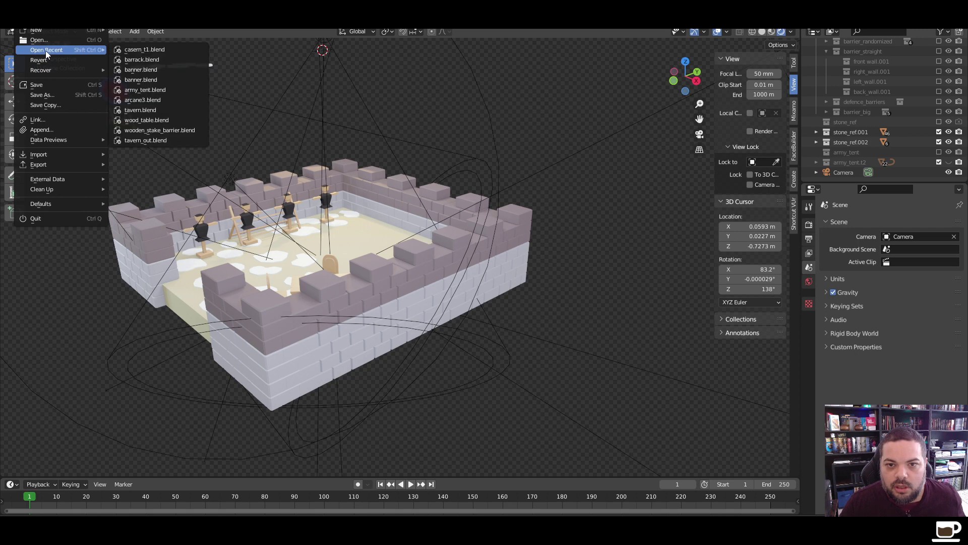
{"action": "left_click", "coordinate": [189, 48]}
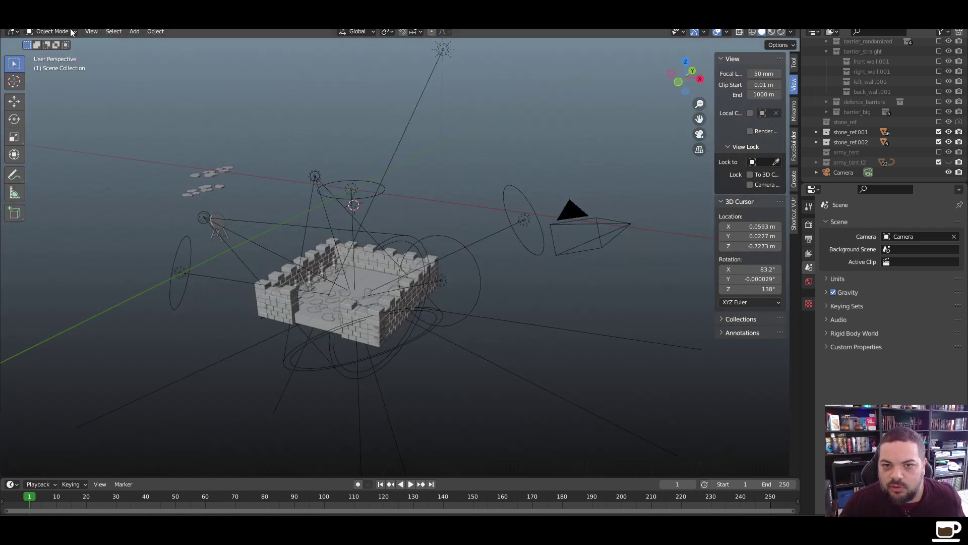
Reopen the barrack roof-tiles file, zoom out to the whole roof, and minimise Blender
{"action": "left_click", "coordinate": [20, 23]}
{"action": "mouse_move", "coordinate": [47, 30]}
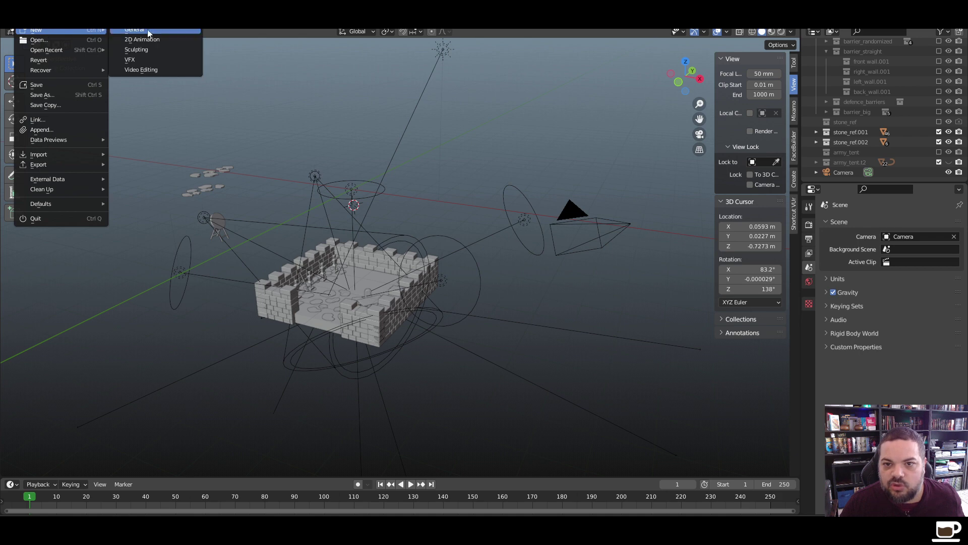
{"action": "mouse_move", "coordinate": [74, 51]}
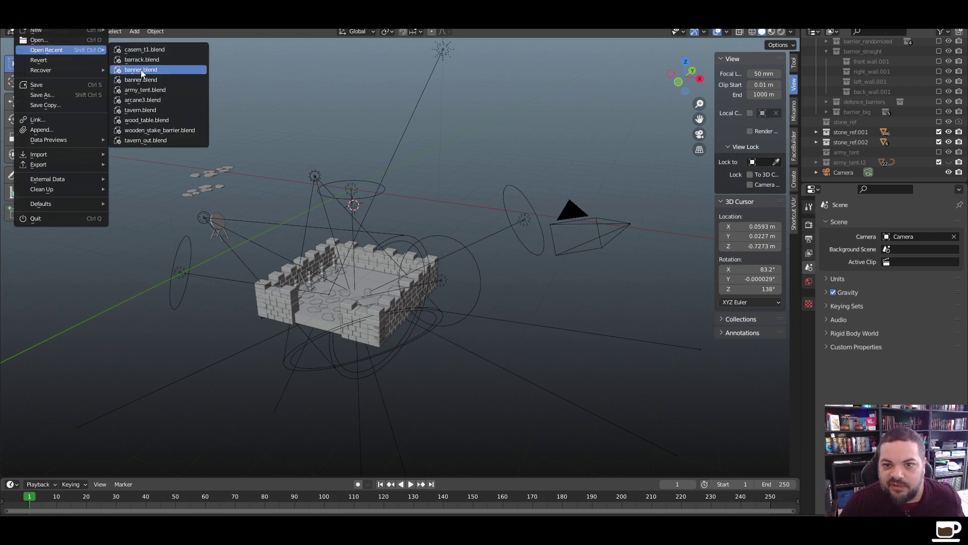
{"action": "left_click", "coordinate": [145, 60]}
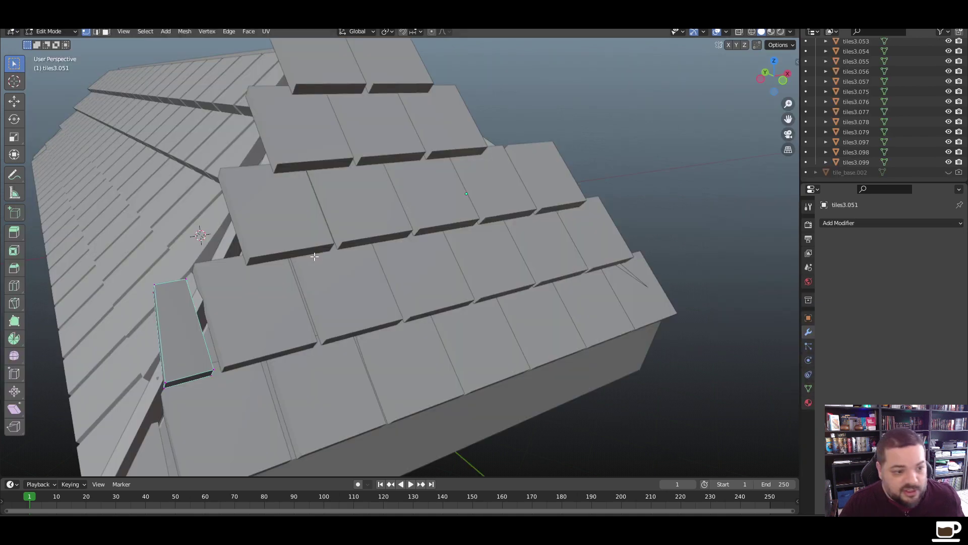
{"action": "scroll", "coordinate": [314, 257], "scroll_direction": "down", "scroll_amount": 6}
{"action": "middle_click_drag", "start_coordinate": [315, 257], "coordinate": [454, 254]}
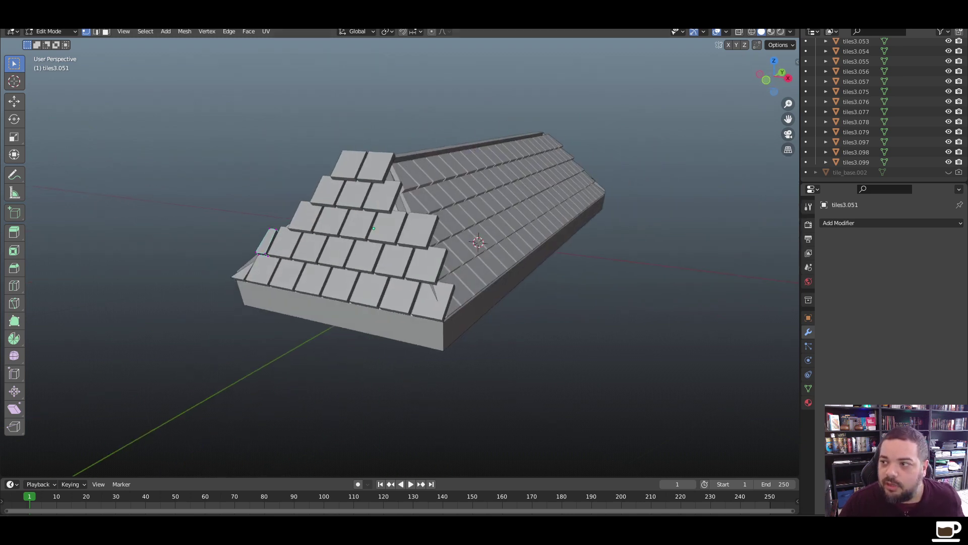
{"action": "key", "text": "super+d"}
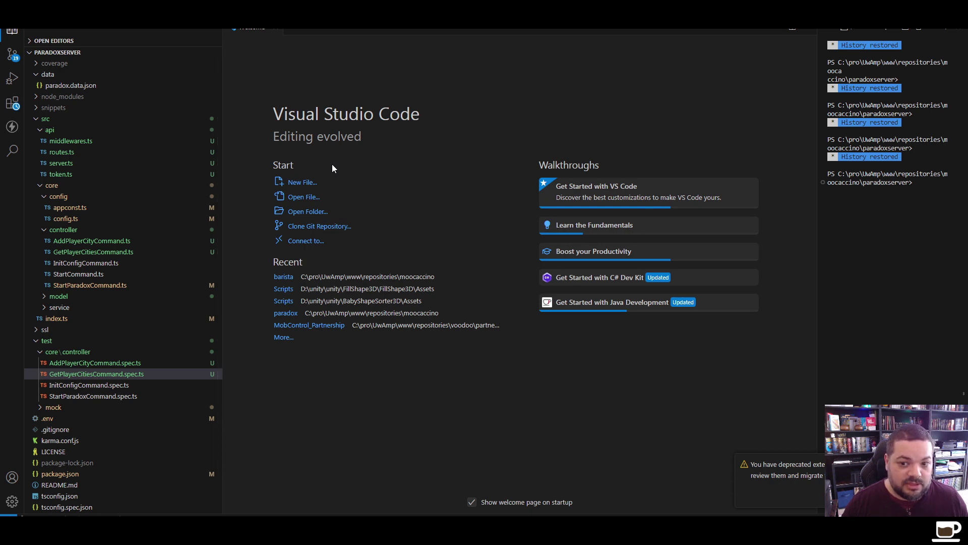
Open liste_batiments_ressources.ods from D:\agence\youtube\guildmaster in File Explorer
{"action": "key", "text": "super+d"}
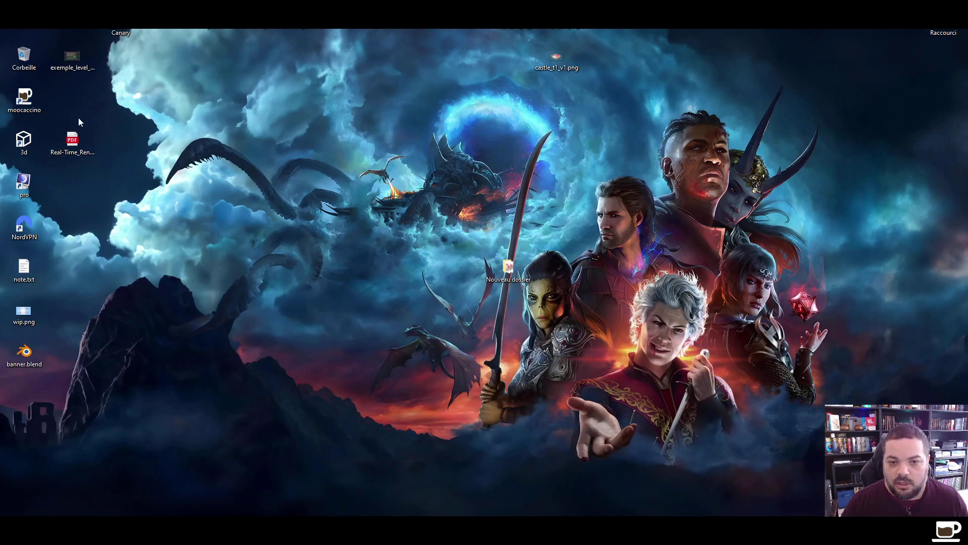
{"action": "key", "text": "super+e"}
{"action": "double_click", "coordinate": [422, 58]}
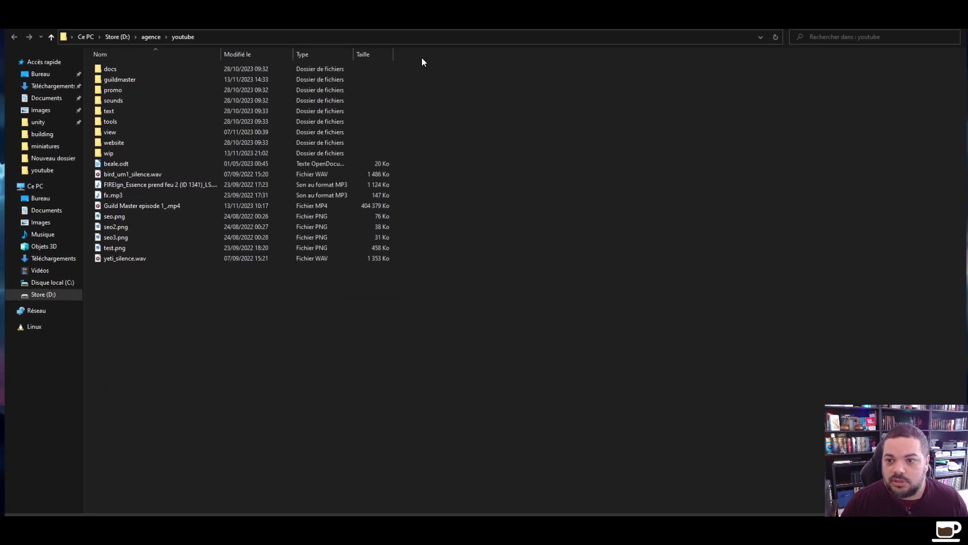
{"action": "double_click", "coordinate": [137, 77]}
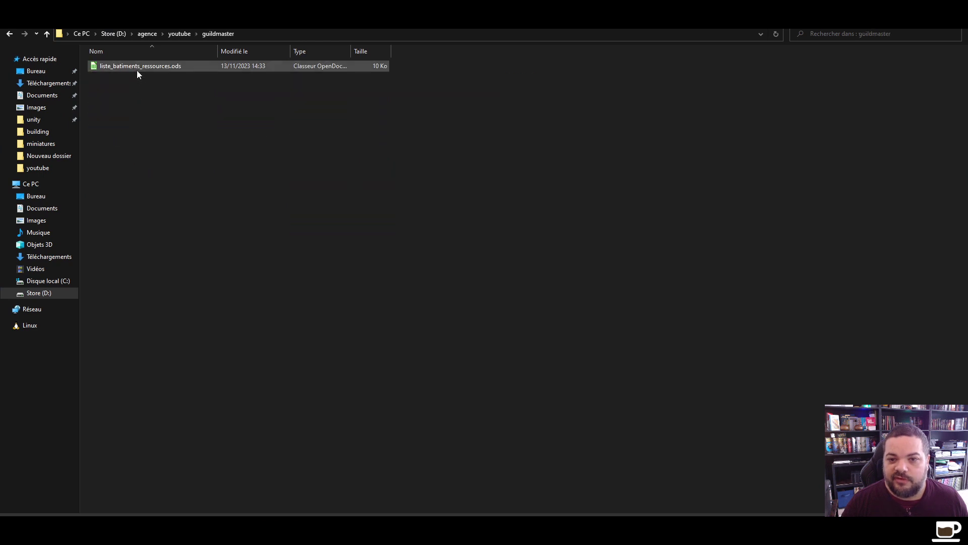
{"action": "key", "text": "Return"}
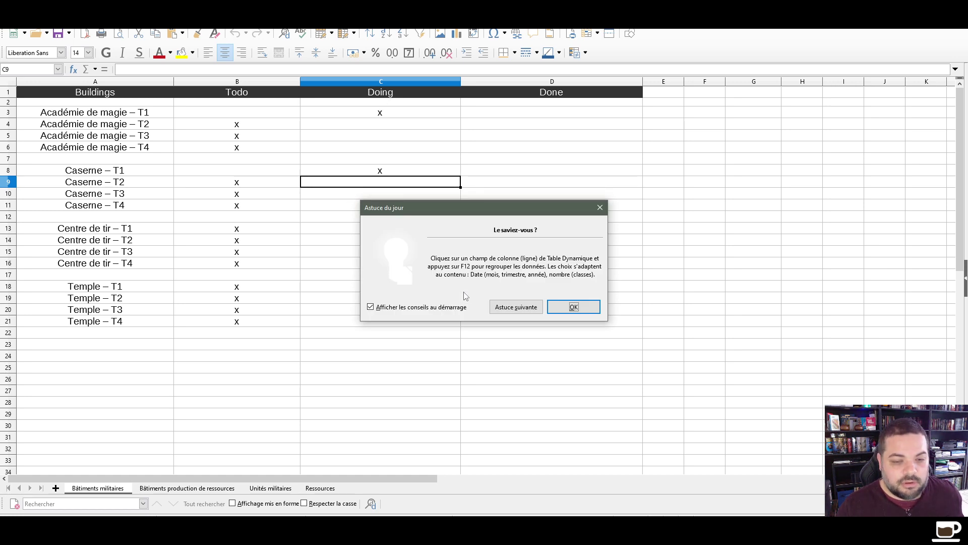
Dismiss the Astuce du jour dialog to reveal the Bâtiments militaires progress sheet
{"action": "left_click", "coordinate": [574, 306]}
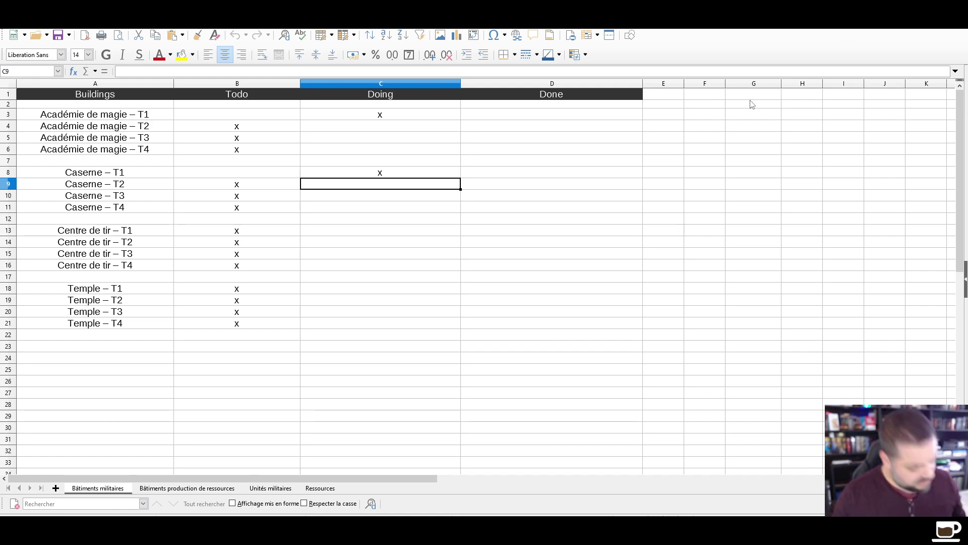
View the wip.png barracks-levels image in Photos, close it, and switch to the browser
{"action": "key", "text": "super+d"}
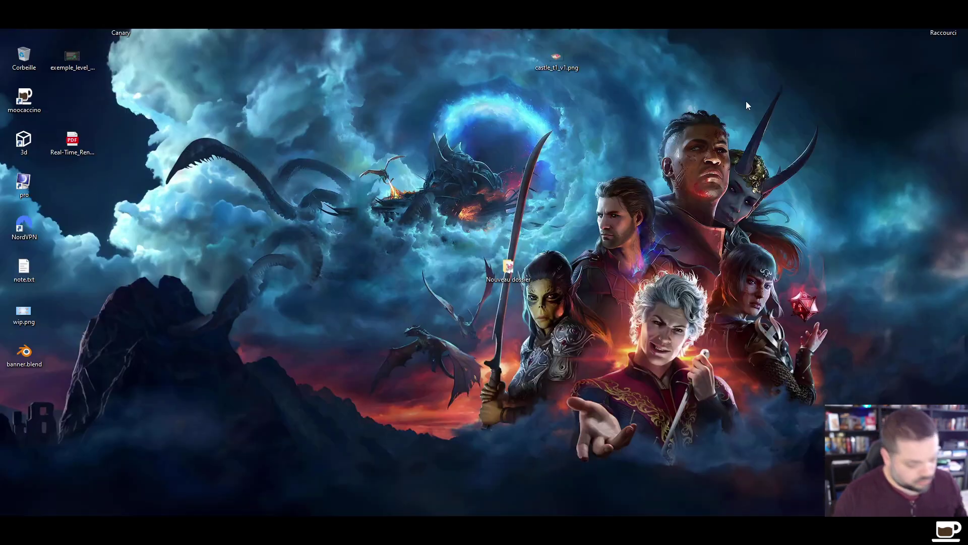
{"action": "double_click", "coordinate": [32, 316]}
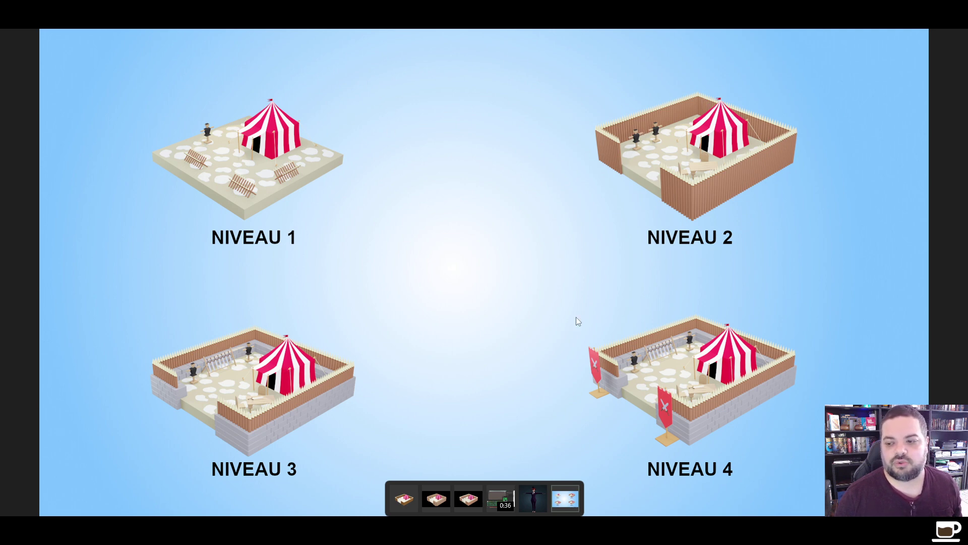
{"action": "left_click", "coordinate": [945, 31]}
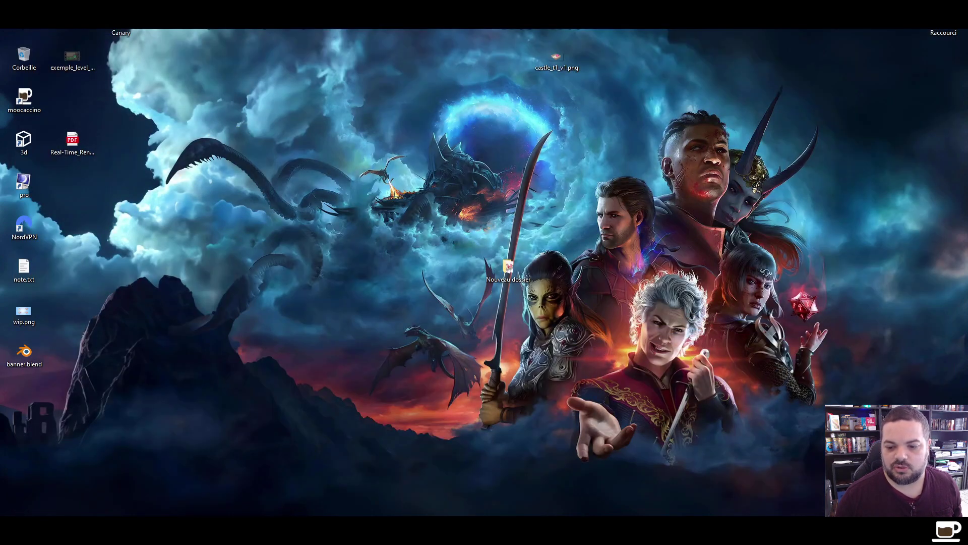
{"action": "key", "text": "alt+Tab"}
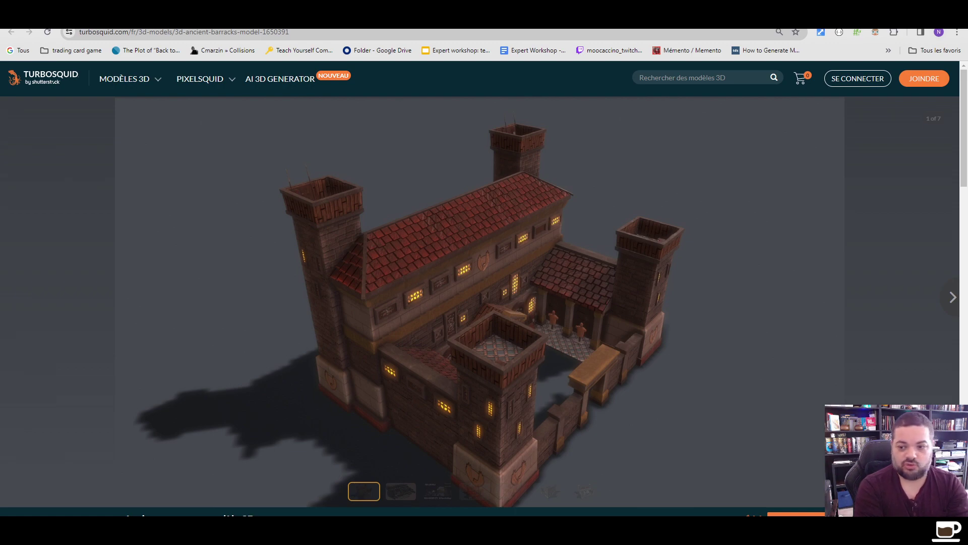
{"action": "key", "text": "super+d"}
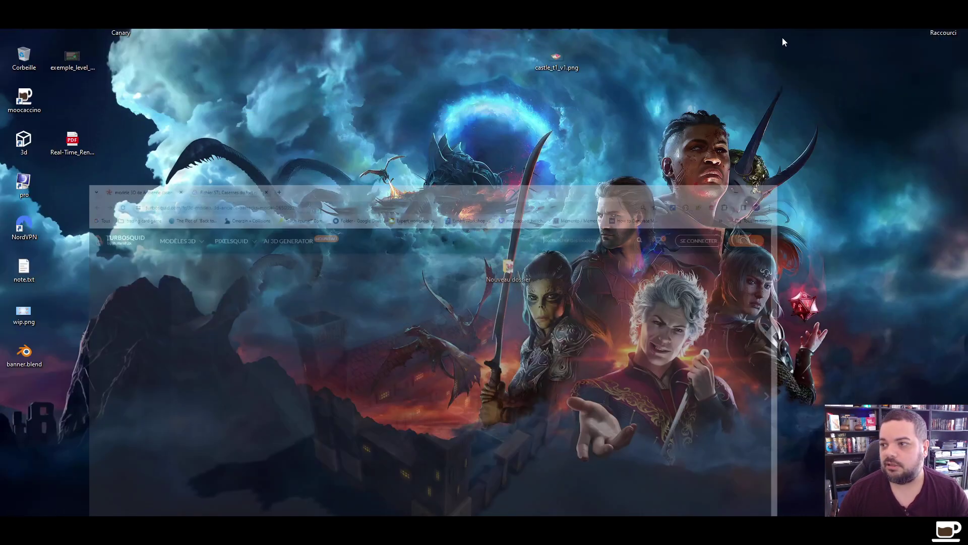
Restore Blender from the taskbar and orbit around the roof's hip end
{"action": "double_click", "coordinate": [23, 311]}
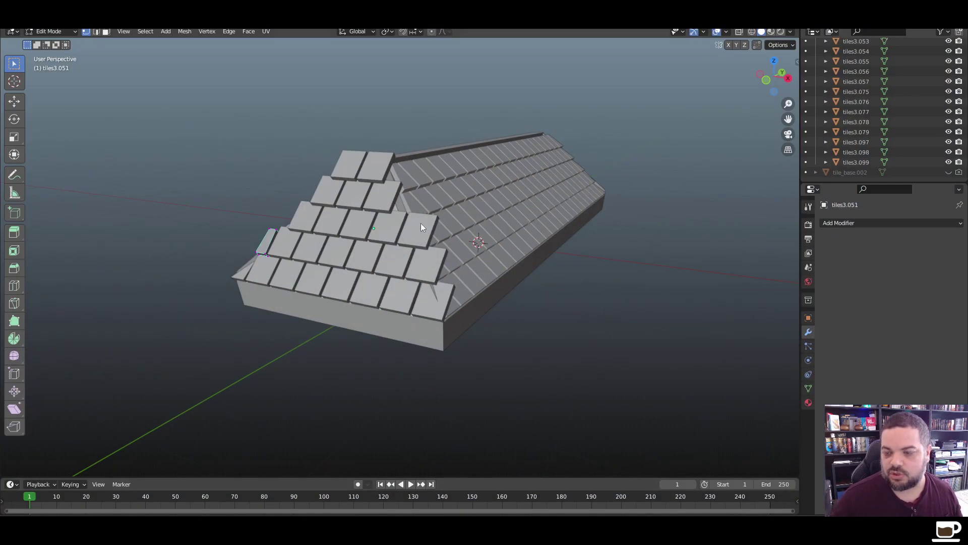
{"action": "middle_click_drag", "start_coordinate": [444, 235], "coordinate": [389, 195]}
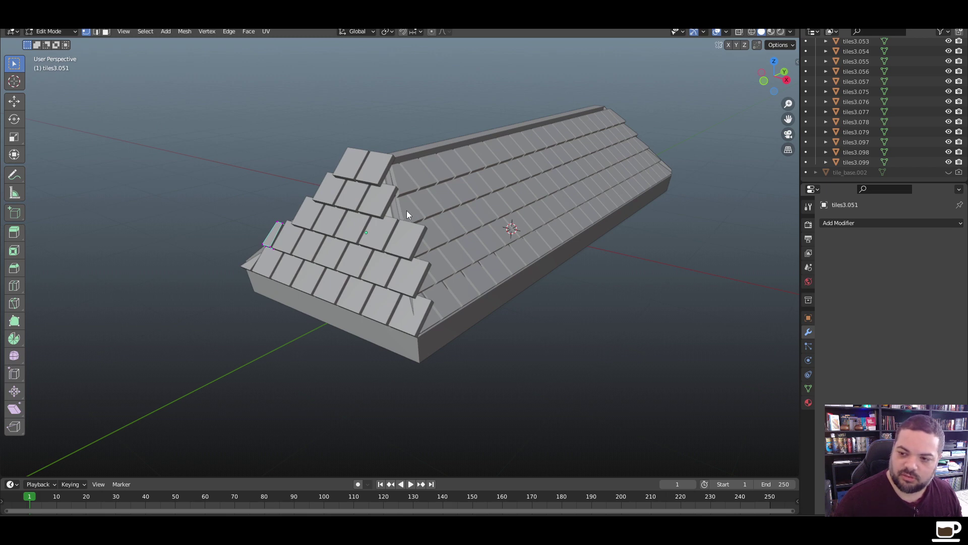
{"action": "scroll", "coordinate": [455, 212], "scroll_direction": "up", "scroll_amount": 2}
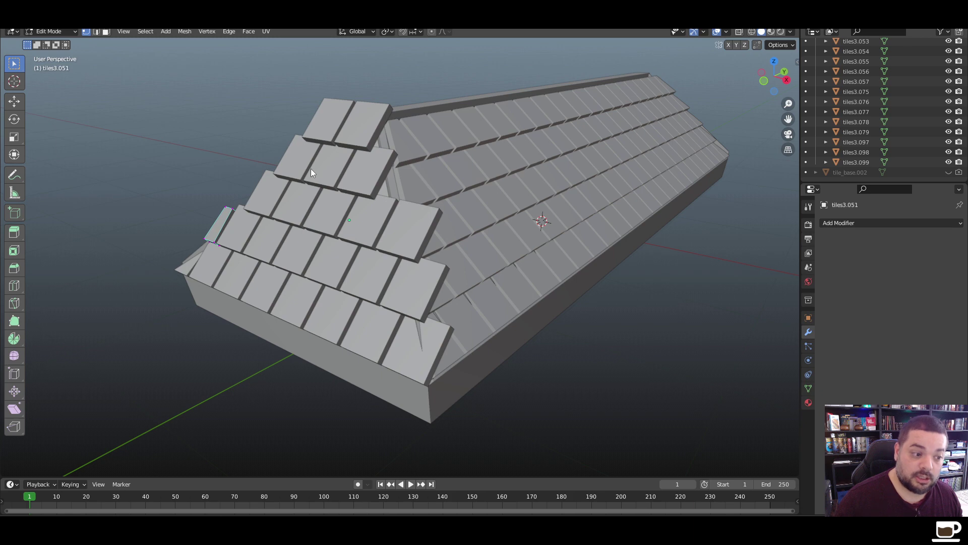
{"action": "scroll", "coordinate": [464, 200], "scroll_direction": "down", "scroll_amount": 3}
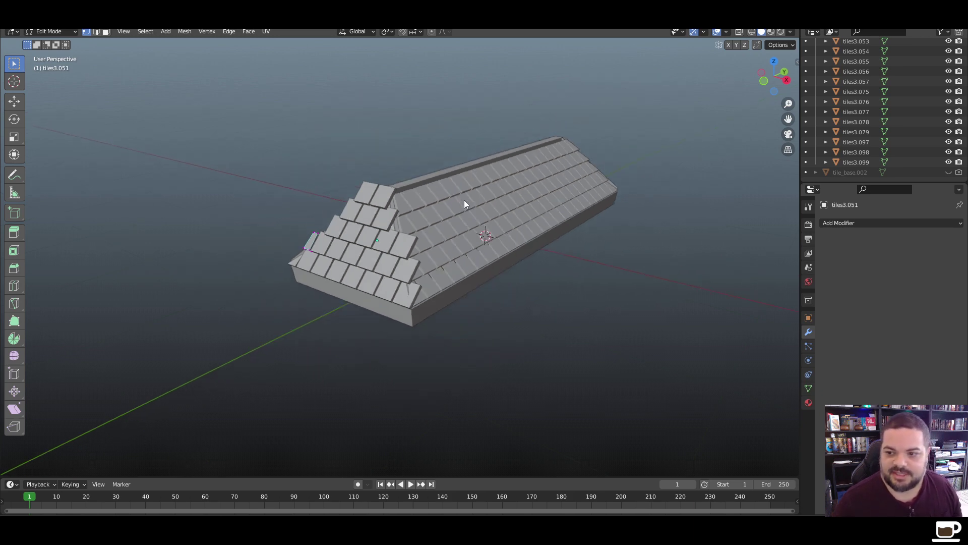
{"action": "scroll", "coordinate": [506, 216], "scroll_direction": "up", "scroll_amount": 3}
{"action": "middle_click_drag", "start_coordinate": [506, 217], "coordinate": [526, 222]}
{"action": "scroll", "coordinate": [391, 222], "scroll_direction": "down", "scroll_amount": 3}
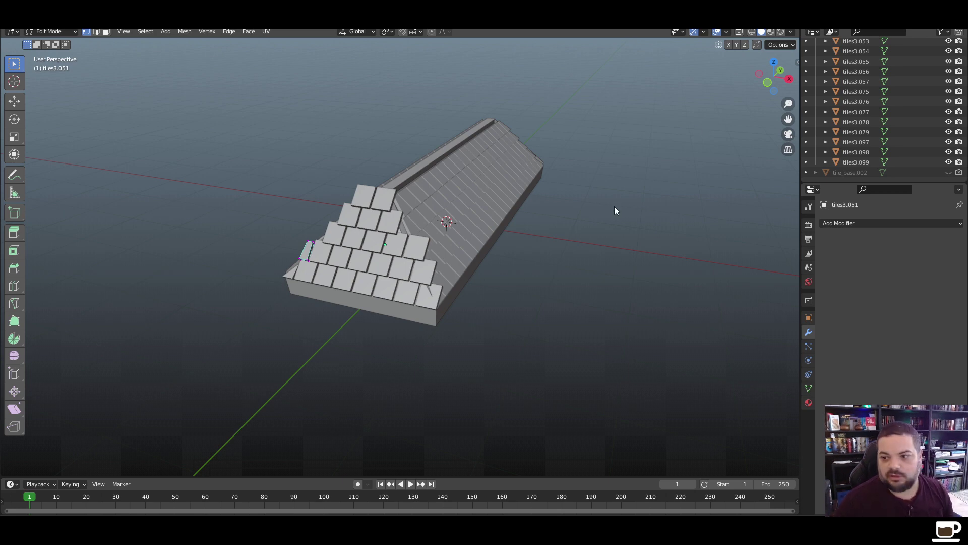
{"action": "middle_click_drag", "start_coordinate": [614, 210], "coordinate": [793, 67]}
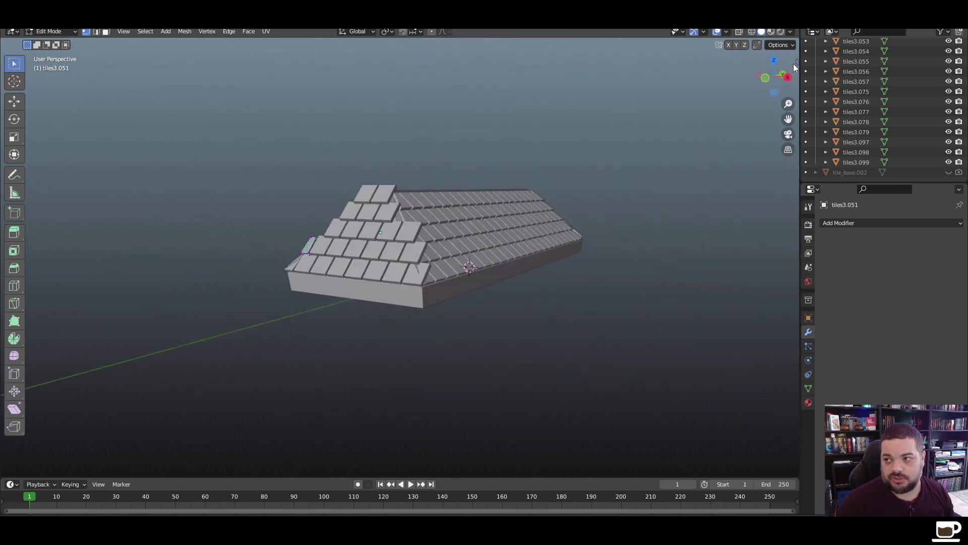
{"action": "left_click", "coordinate": [781, 31]}
{"action": "mouse_move", "coordinate": [596, 325]}
{"action": "middle_mouse_down"}
{"action": "mouse_move", "coordinate": [430, 339]}
{"action": "mouse_move", "coordinate": [619, 285]}
{"action": "mouse_move", "coordinate": [515, 337]}
{"action": "mouse_move", "coordinate": [495, 253]}
{"action": "middle_mouse_up"}
{"action": "key", "text": "z"}
{"action": "middle_click_drag", "start_coordinate": [557, 294], "coordinate": [551, 308]}
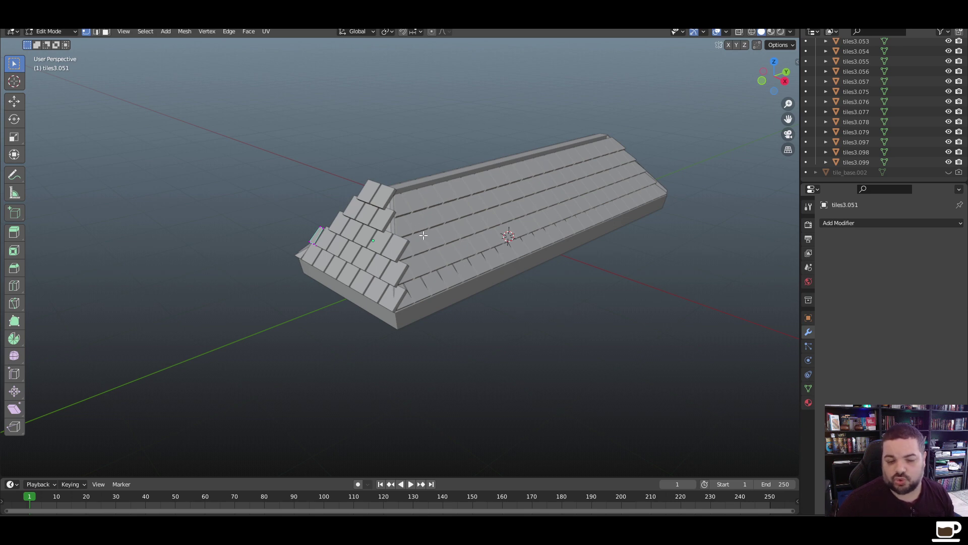
{"action": "middle_click_drag", "start_coordinate": [419, 263], "coordinate": [452, 253]}
{"action": "scroll", "coordinate": [374, 288], "scroll_direction": "up", "scroll_amount": 5}
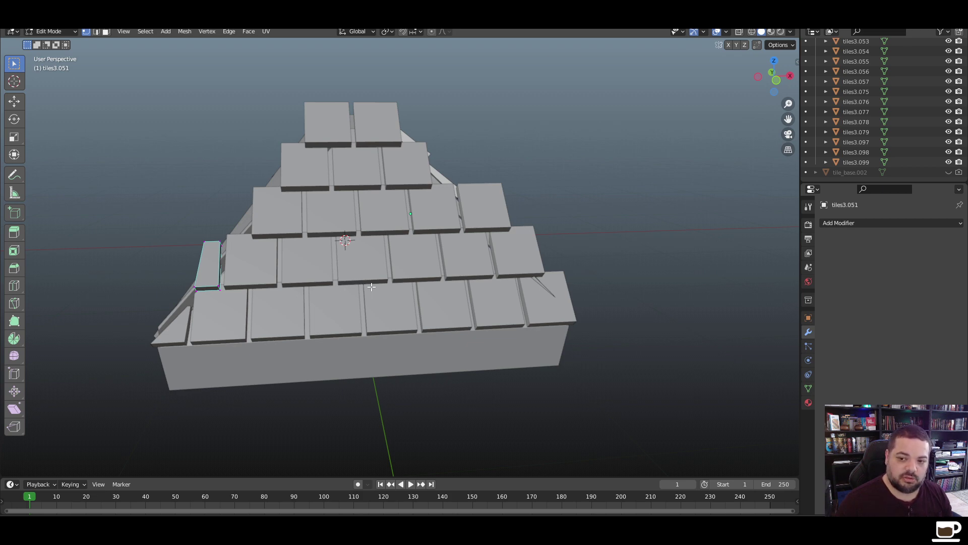
{"action": "scroll", "coordinate": [285, 285], "scroll_direction": "up", "scroll_amount": 3}
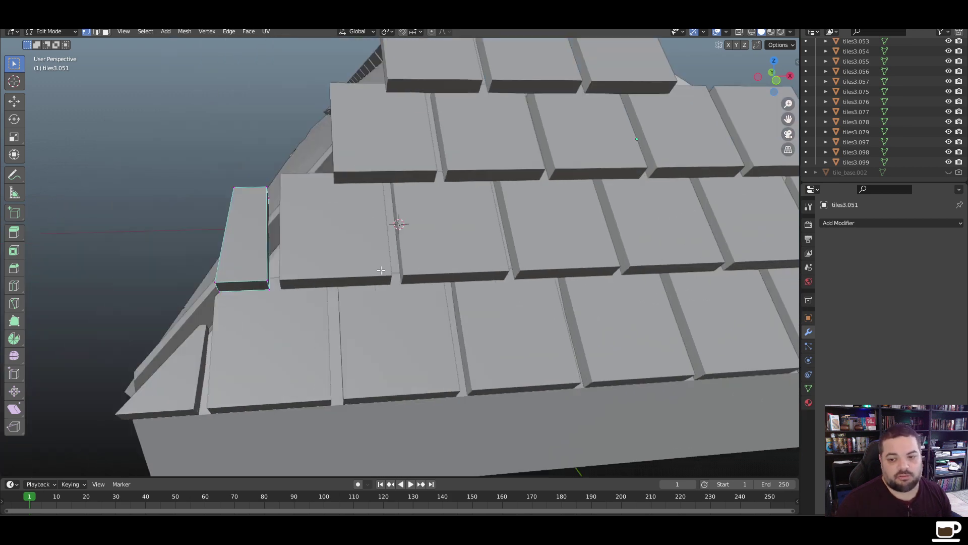
{"action": "middle_click_drag", "start_coordinate": [381, 270], "coordinate": [435, 270]}
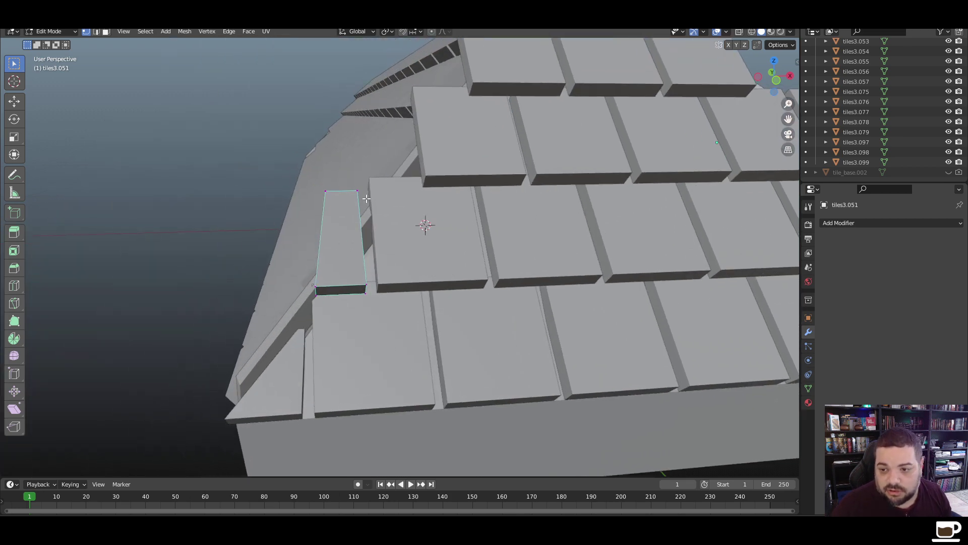
{"action": "middle_click_drag", "start_coordinate": [366, 199], "coordinate": [259, 345]}
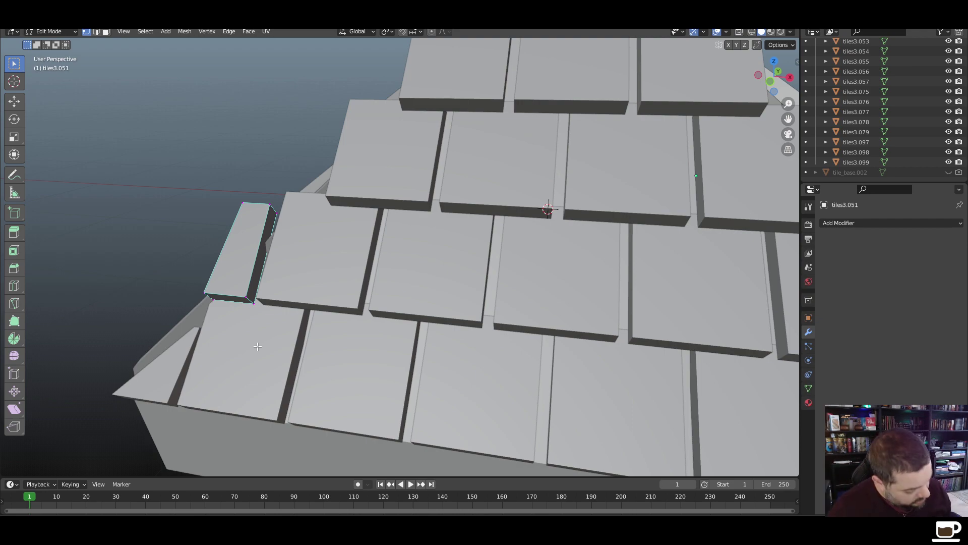
{"action": "mouse_move", "coordinate": [325, 328]}
{"action": "middle_mouse_down"}
{"action": "mouse_move", "coordinate": [244, 339]}
{"action": "mouse_move", "coordinate": [543, 238]}
{"action": "middle_mouse_up"}
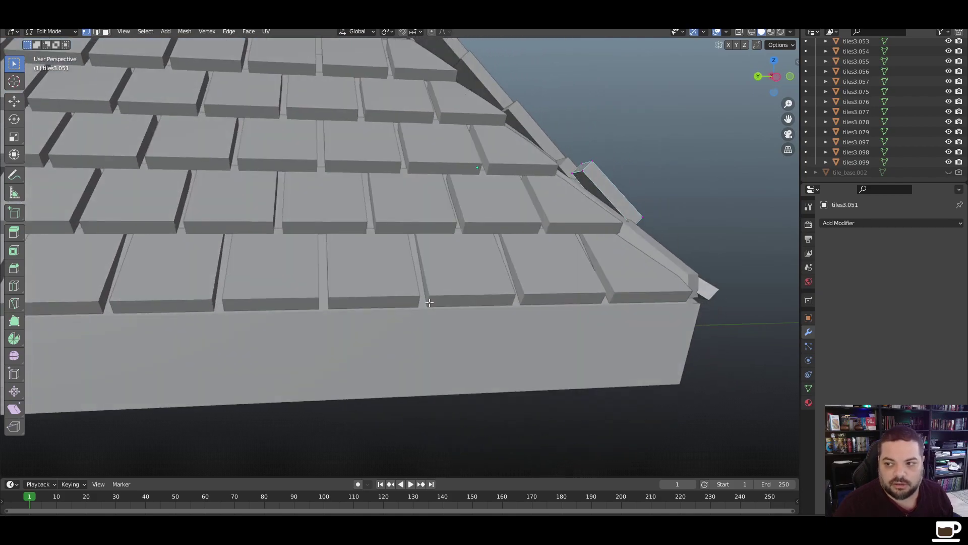
{"action": "key", "text": "z"}
In wireframe, select the corner tile's top edge, slide it back along Y and lower it on Z
{"action": "left_click", "coordinate": [492, 265]}
{"action": "middle_click_drag", "start_coordinate": [616, 205], "coordinate": [575, 206]}
{"action": "left_click_drag", "start_coordinate": [575, 189], "coordinate": [507, 231]}
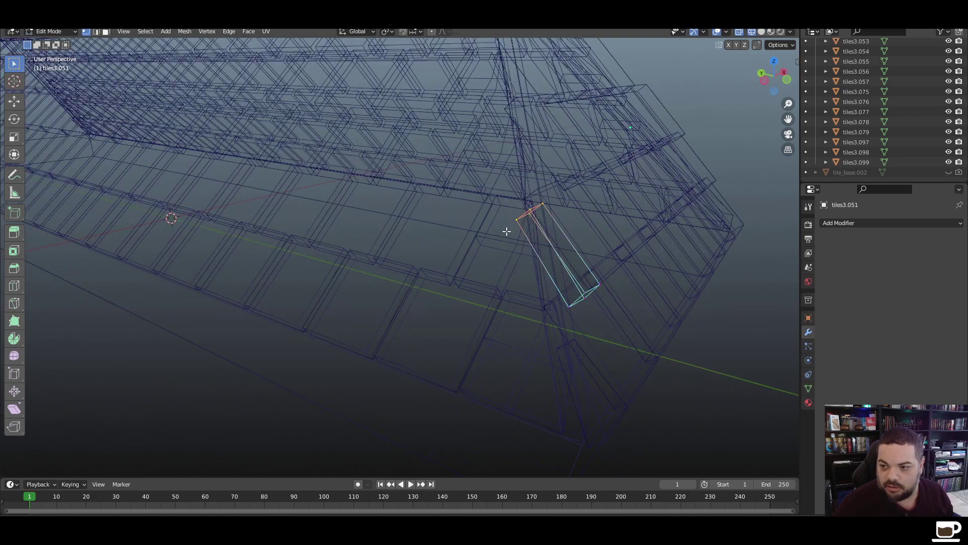
{"action": "key", "text": "KP_1"}
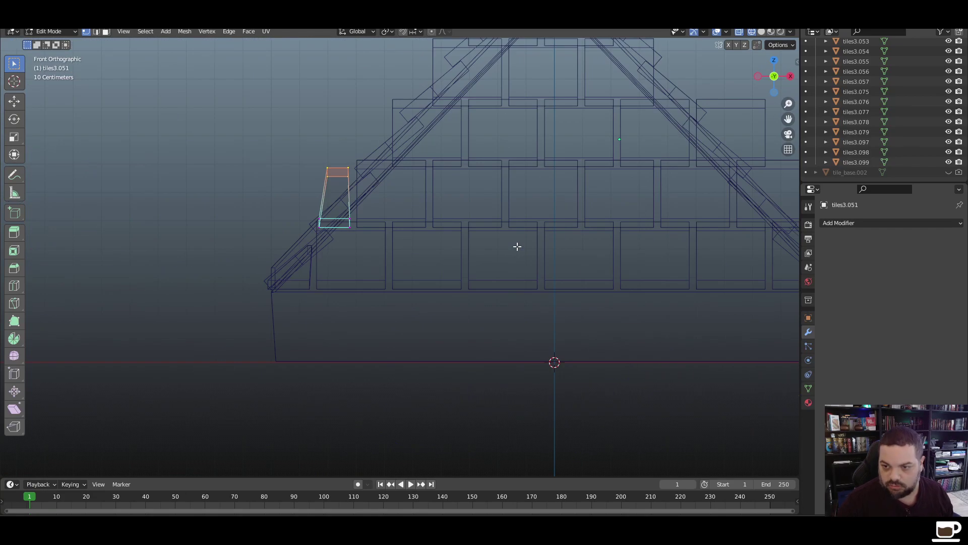
{"action": "key", "text": "KP_3"}
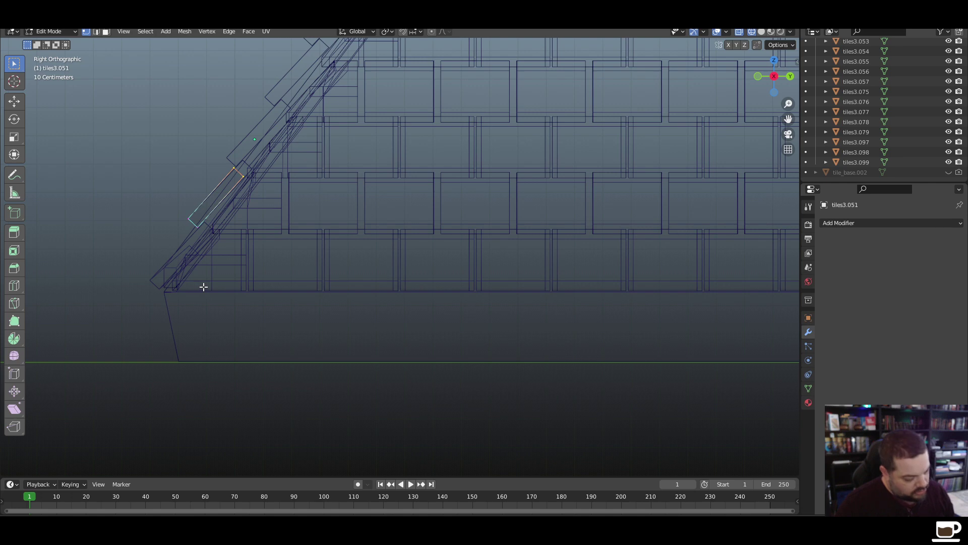
{"action": "key", "text": "g"}
{"action": "key", "text": "y"}
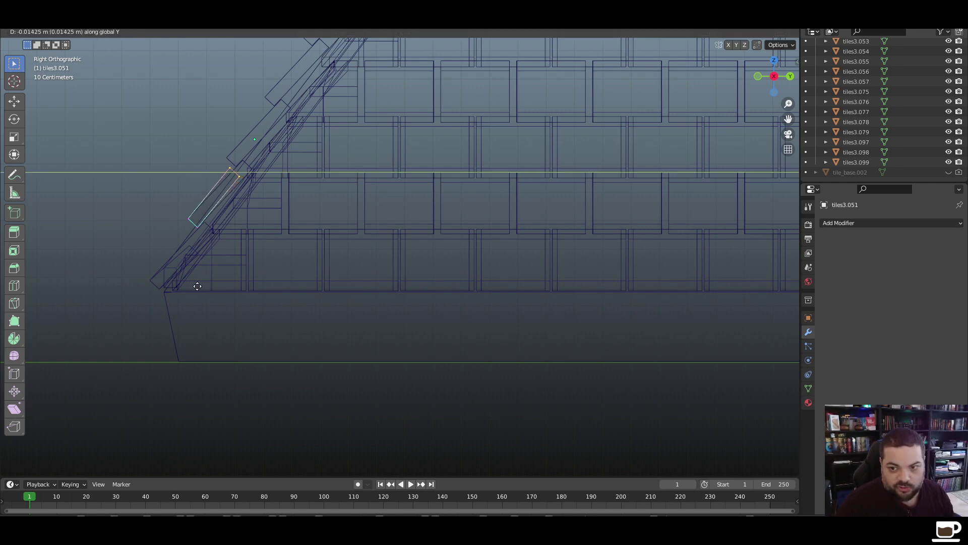
{"action": "left_click", "coordinate": [192, 287]}
{"action": "key", "text": "g"}
{"action": "key", "text": "z"}
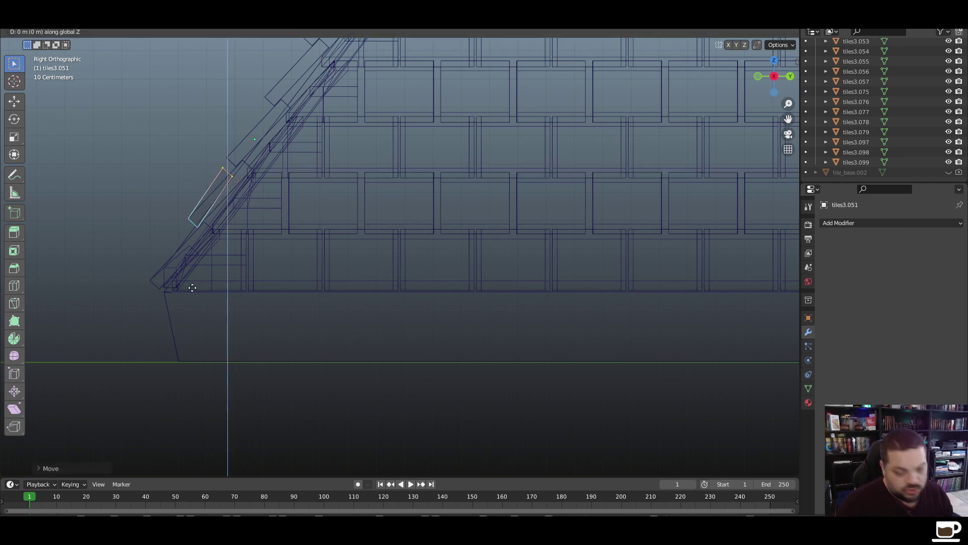
{"action": "left_click", "coordinate": [194, 301]}
Inspect the reshaped tile in Solid shading, then select its outer vertical edge
{"action": "middle_click_drag", "start_coordinate": [201, 301], "coordinate": [280, 300]}
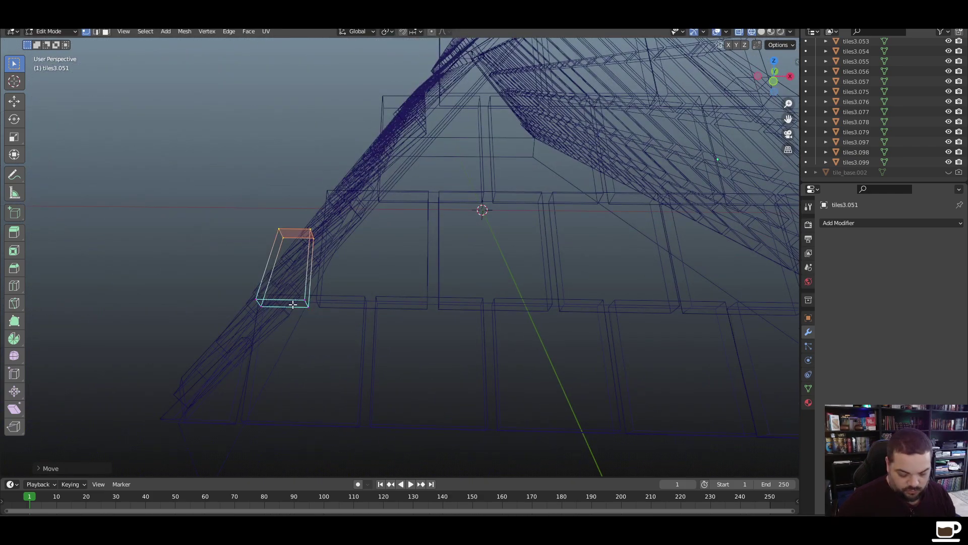
{"action": "key", "text": "z"}
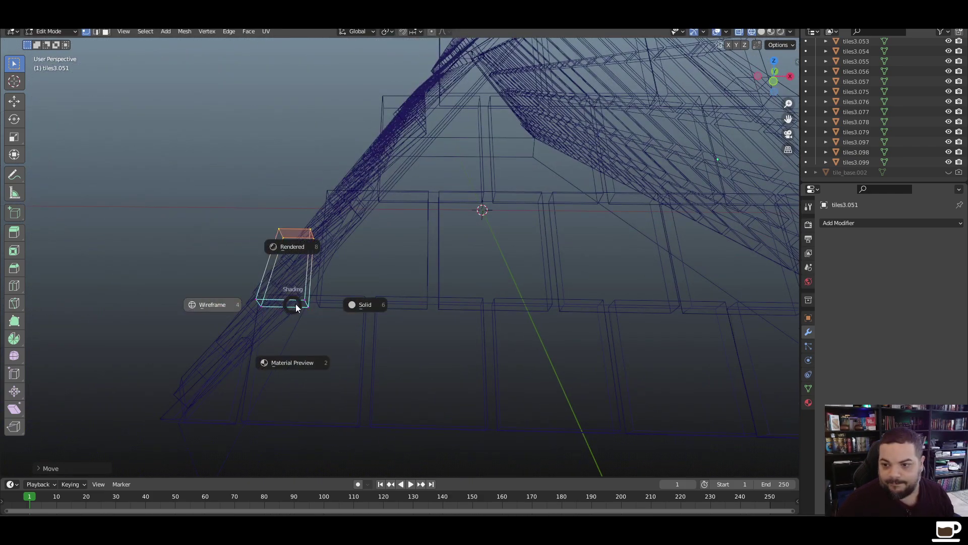
{"action": "left_click", "coordinate": [356, 305]}
{"action": "mouse_move", "coordinate": [315, 333]}
{"action": "middle_mouse_down"}
{"action": "mouse_move", "coordinate": [365, 323]}
{"action": "mouse_move", "coordinate": [348, 308]}
{"action": "mouse_move", "coordinate": [467, 196]}
{"action": "mouse_move", "coordinate": [320, 332]}
{"action": "mouse_move", "coordinate": [373, 328]}
{"action": "mouse_move", "coordinate": [528, 188]}
{"action": "mouse_move", "coordinate": [414, 323]}
{"action": "mouse_move", "coordinate": [330, 330]}
{"action": "mouse_move", "coordinate": [403, 252]}
{"action": "mouse_move", "coordinate": [323, 330]}
{"action": "mouse_move", "coordinate": [305, 333]}
{"action": "middle_mouse_up"}
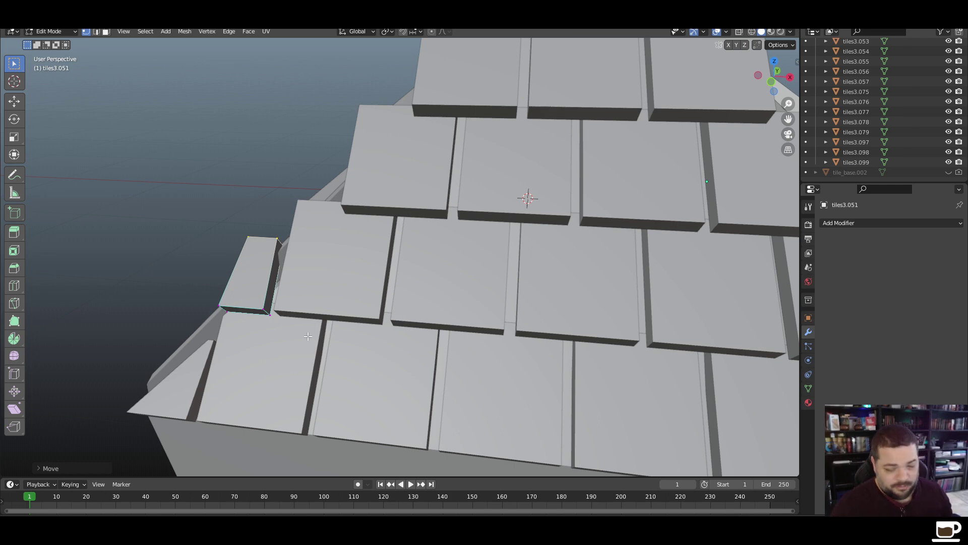
{"action": "mouse_move", "coordinate": [262, 362]}
{"action": "middle_mouse_down"}
{"action": "mouse_move", "coordinate": [309, 364]}
{"action": "mouse_move", "coordinate": [276, 355]}
{"action": "middle_mouse_up"}
{"action": "key", "text": "z"}
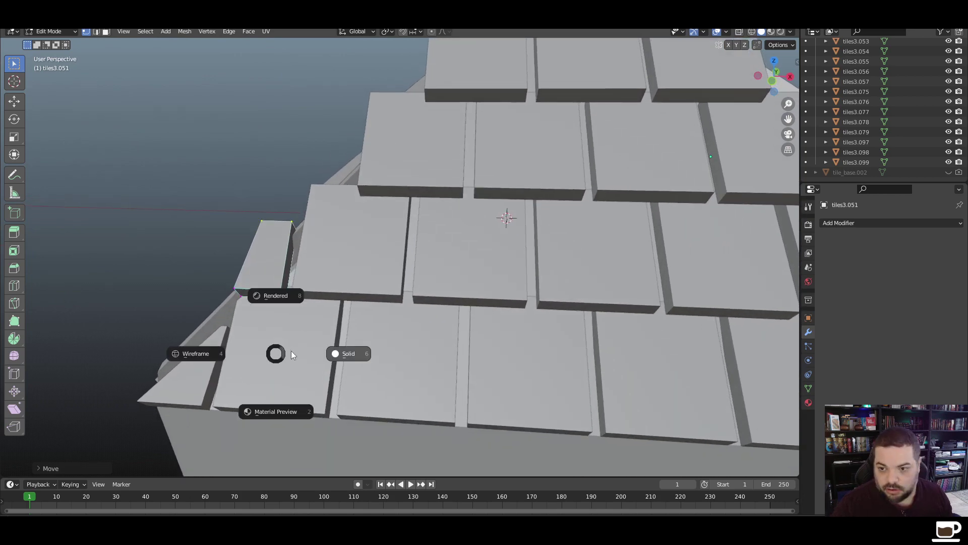
{"action": "left_click", "coordinate": [214, 354]}
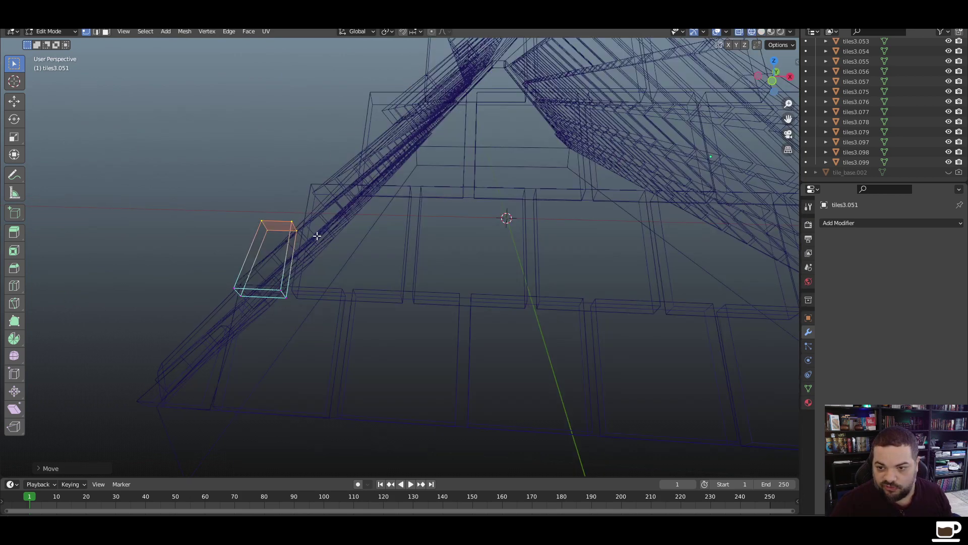
{"action": "left_click", "coordinate": [297, 232]}
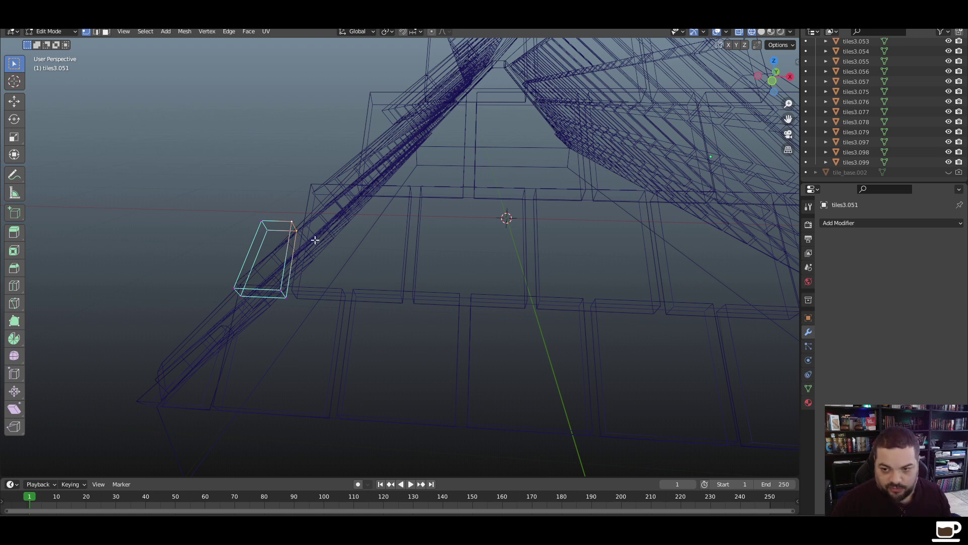
{"action": "key", "text": "z"}
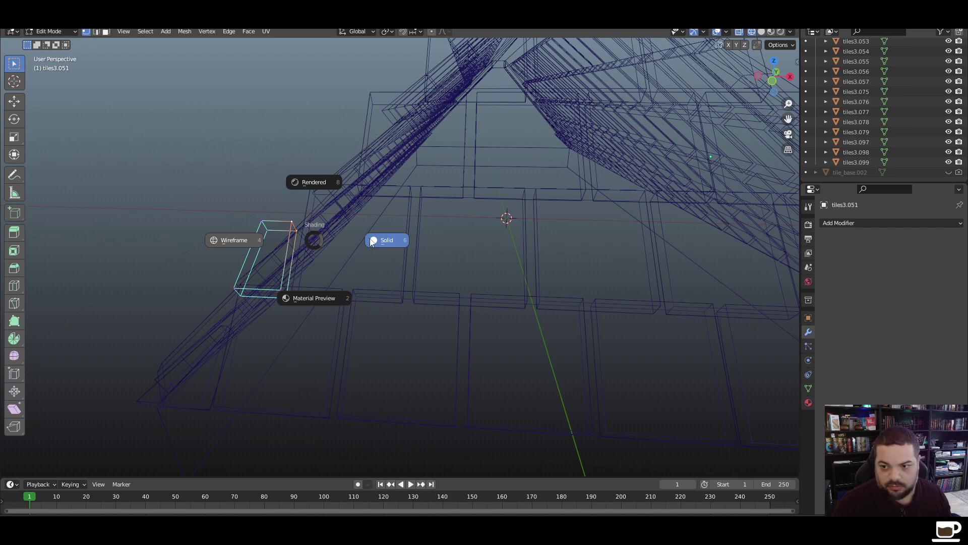
{"action": "left_click", "coordinate": [323, 241]}
Slide the tile's outer edge inward along Y and lower it on Z, making the tile triangular
{"action": "key", "text": "g"}
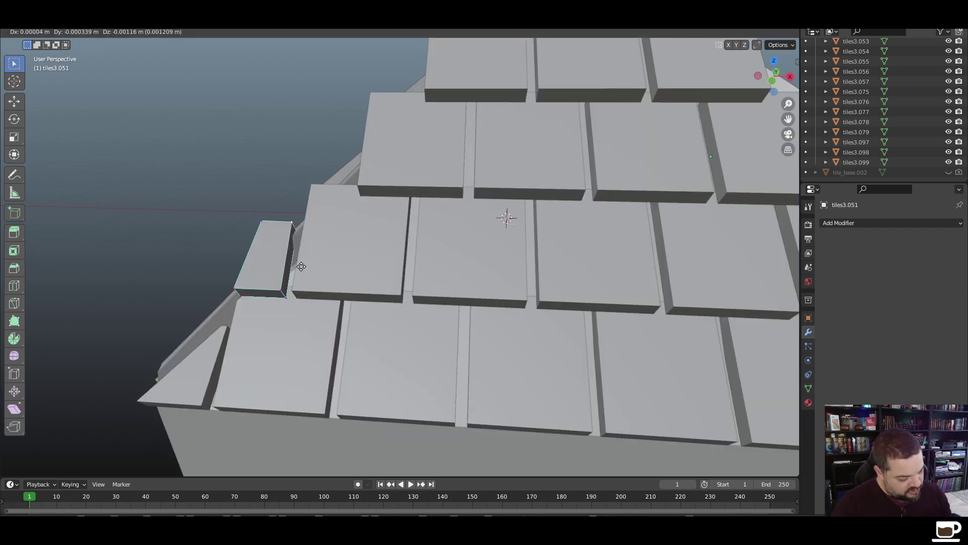
{"action": "key", "text": "y"}
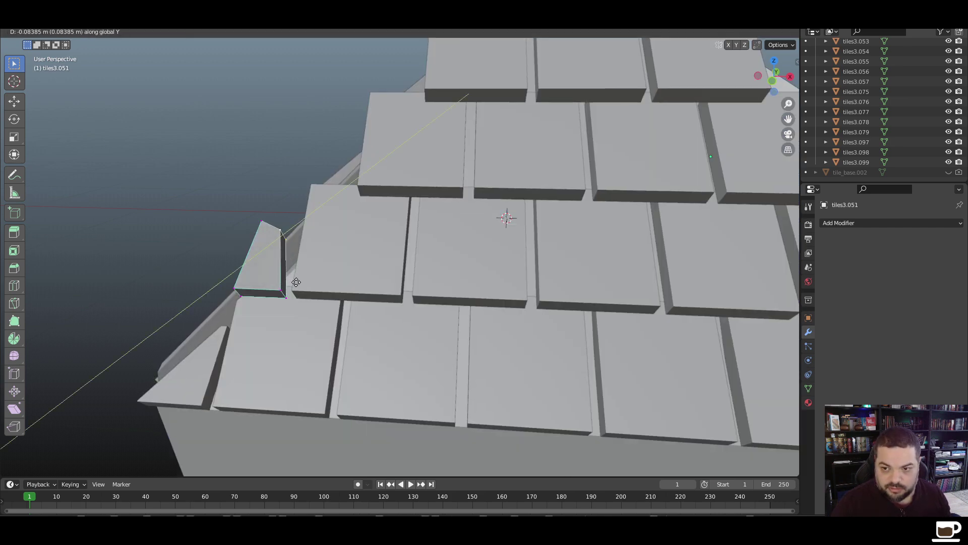
{"action": "left_click", "coordinate": [300, 282]}
{"action": "mouse_move", "coordinate": [300, 282]}
{"action": "middle_mouse_down"}
{"action": "mouse_move", "coordinate": [237, 288]}
{"action": "mouse_move", "coordinate": [303, 296]}
{"action": "middle_mouse_up"}
{"action": "key", "text": "g"}
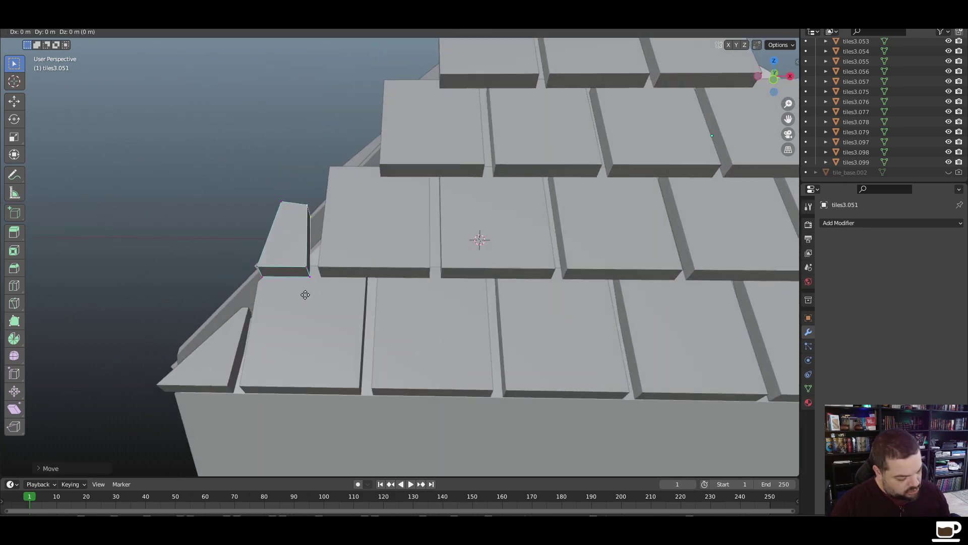
{"action": "key", "text": "z"}
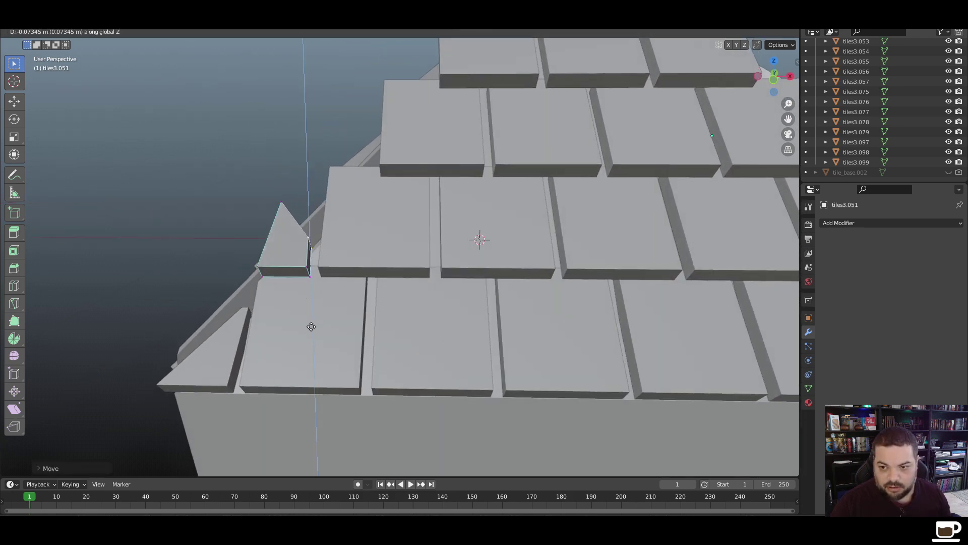
{"action": "left_click", "coordinate": [309, 324]}
Push the triangle face along Y and raise it slightly on Z, then view from the front
{"action": "middle_click_drag", "start_coordinate": [228, 287], "coordinate": [380, 263]}
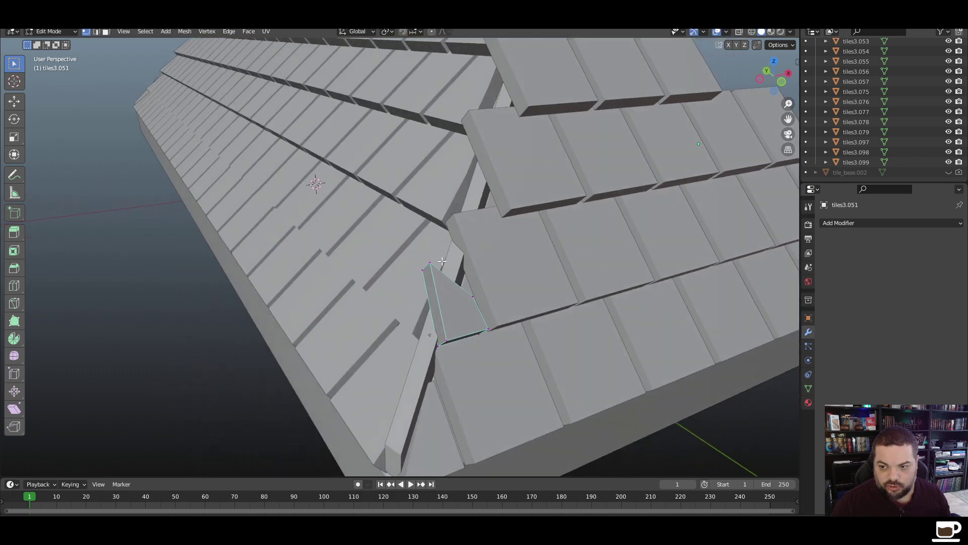
{"action": "key", "text": "g"}
{"action": "key", "text": "y"}
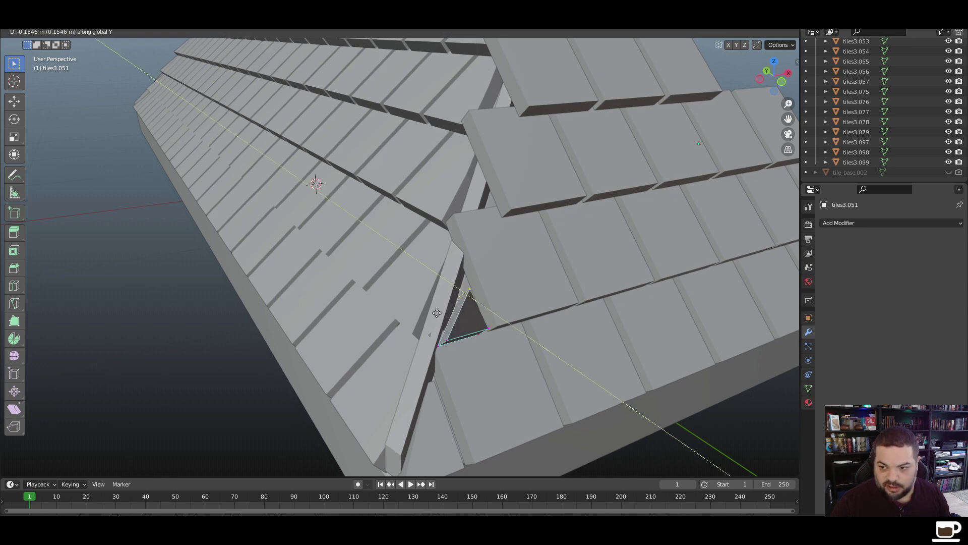
{"action": "left_click", "coordinate": [434, 310]}
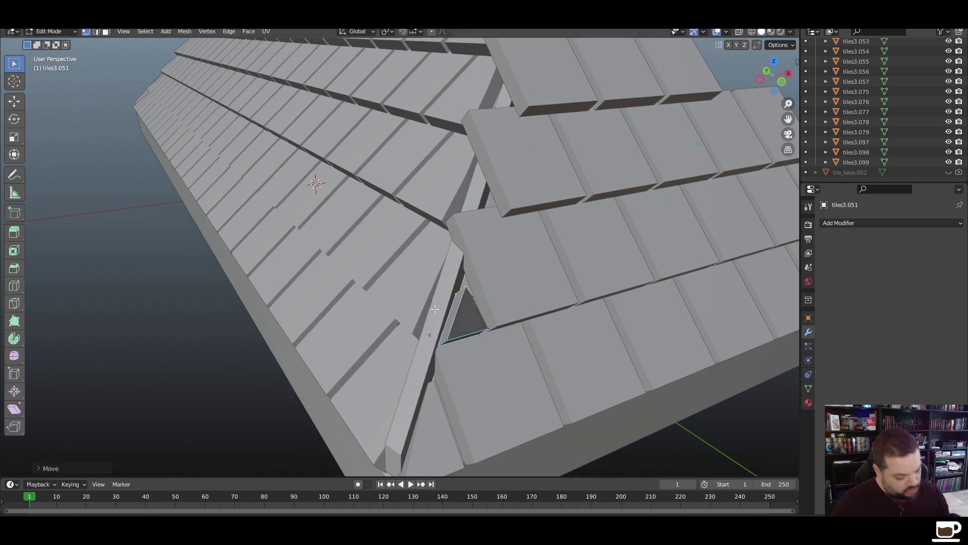
{"action": "key", "text": "g"}
{"action": "key", "text": "z"}
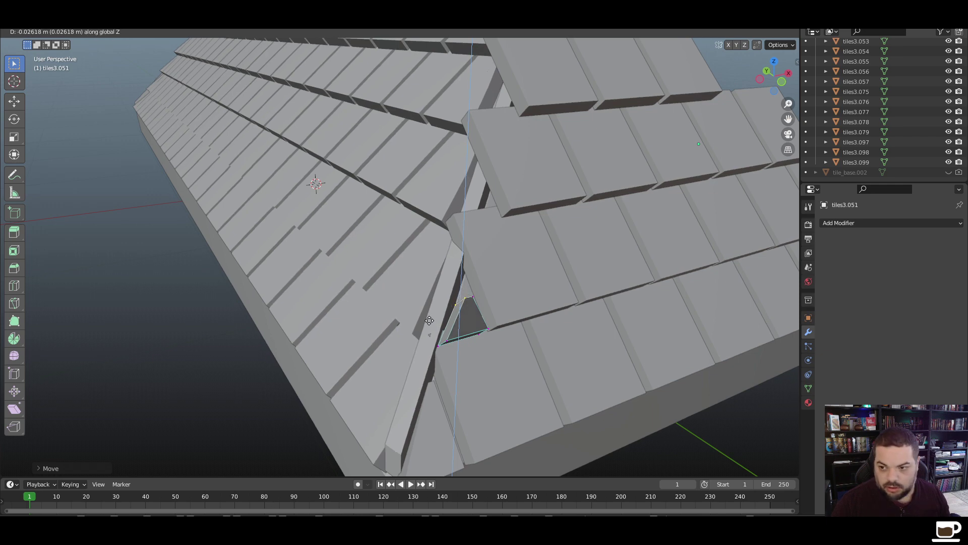
{"action": "left_click", "coordinate": [431, 319]}
{"action": "middle_click_drag", "start_coordinate": [467, 344], "coordinate": [502, 330]}
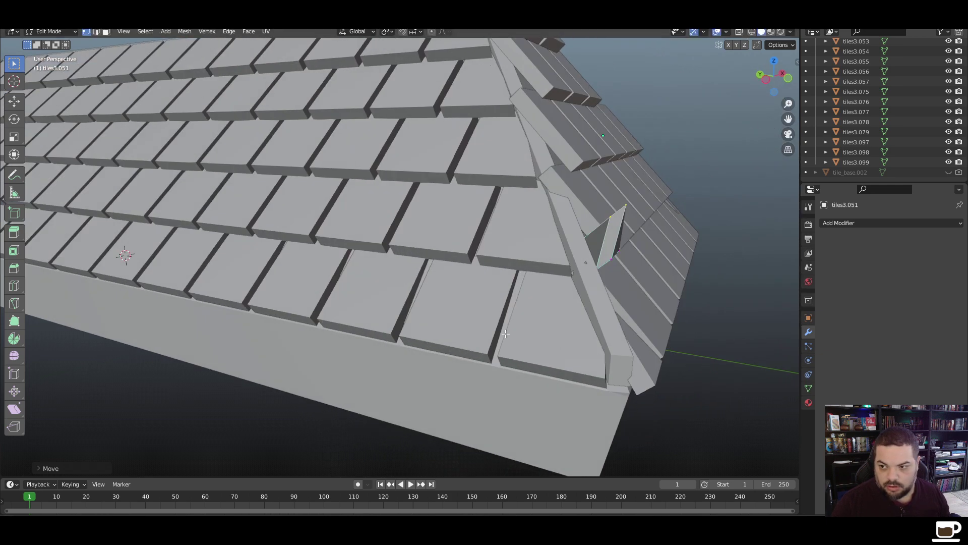
{"action": "key", "text": "KP_1"}
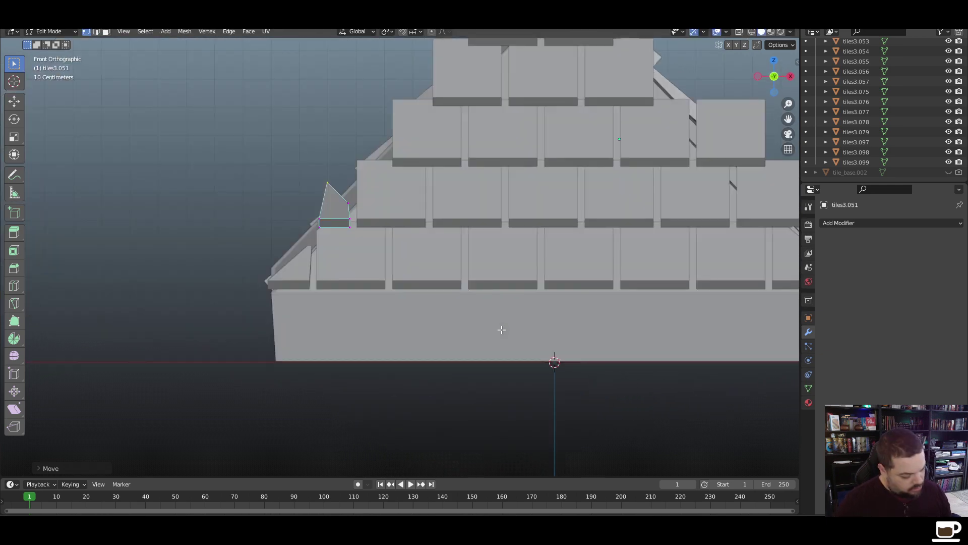
Lower the triangle's top vertex along Z and leave Edit Mode
{"action": "key", "text": "g"}
{"action": "key", "text": "z"}
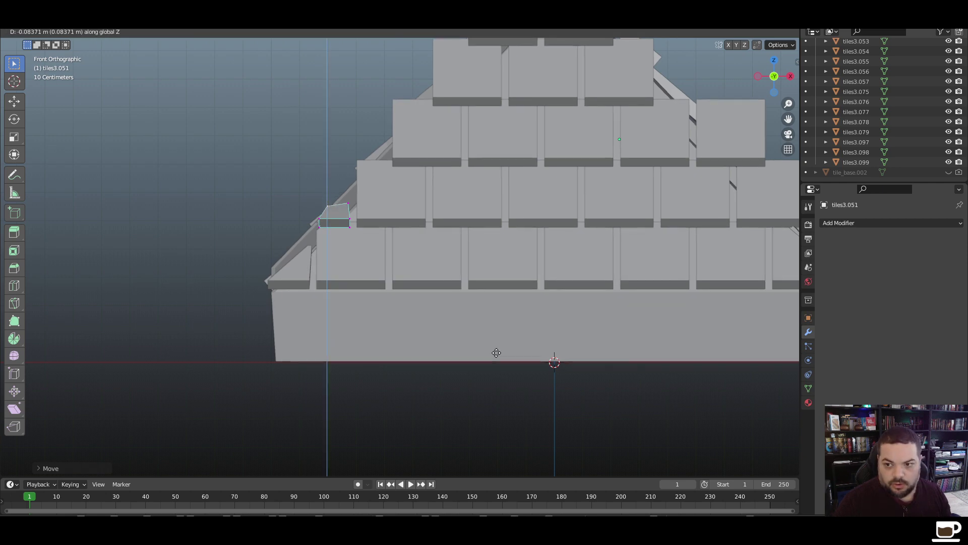
{"action": "left_click", "coordinate": [496, 350]}
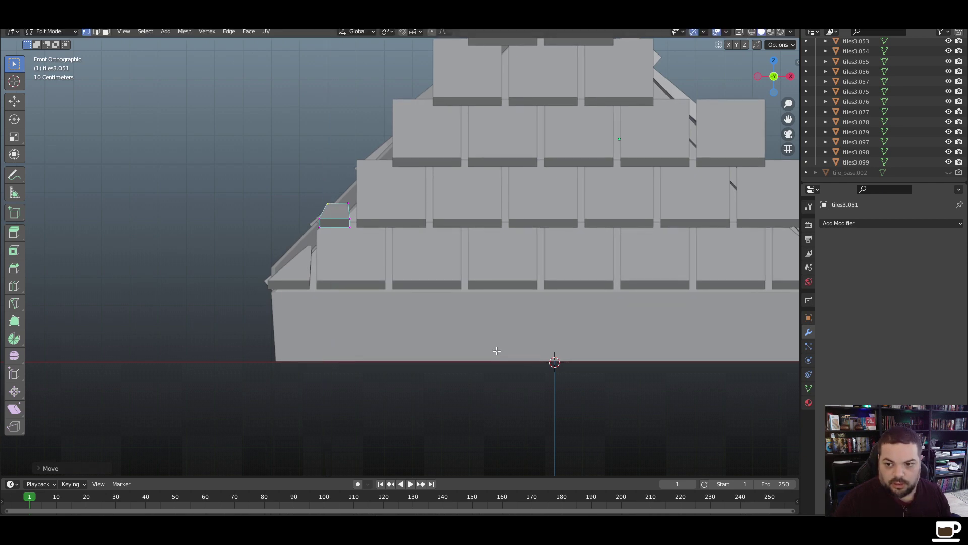
{"action": "key", "text": "Tab"}
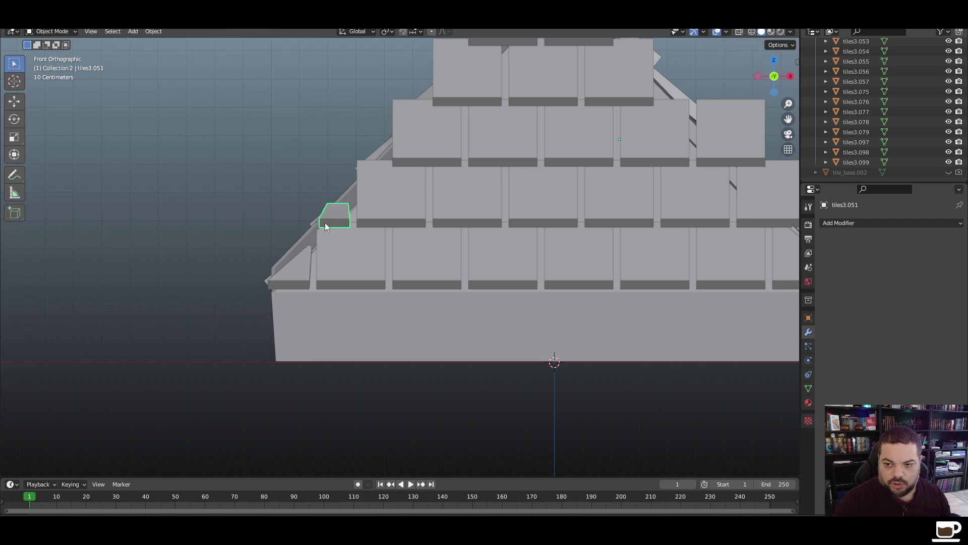
{"action": "middle_click_drag", "start_coordinate": [275, 205], "coordinate": [300, 268]}
Check tiles3.051 against hip beam chrapent2, briefly lifting the beam on Z and cancelling
{"action": "left_click", "coordinate": [386, 312]}
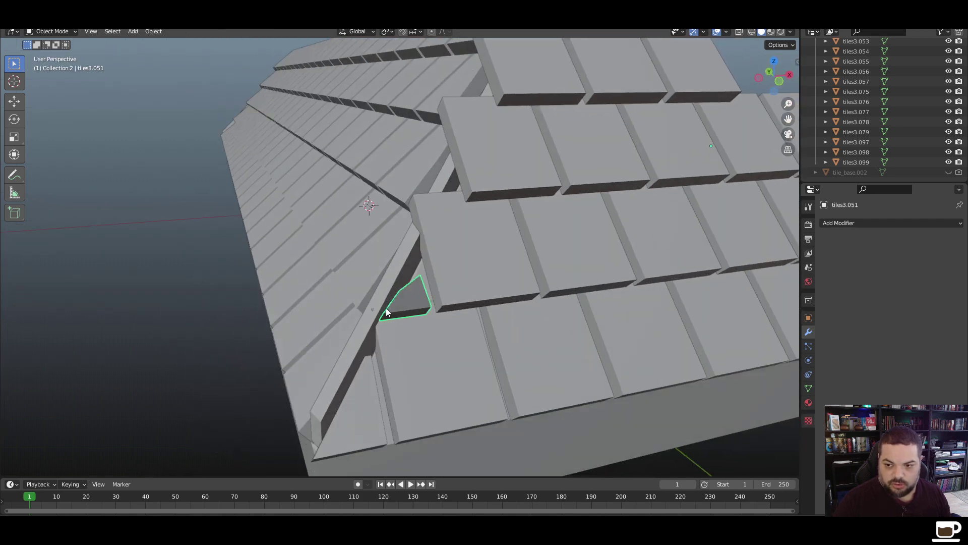
{"action": "left_click", "coordinate": [373, 313]}
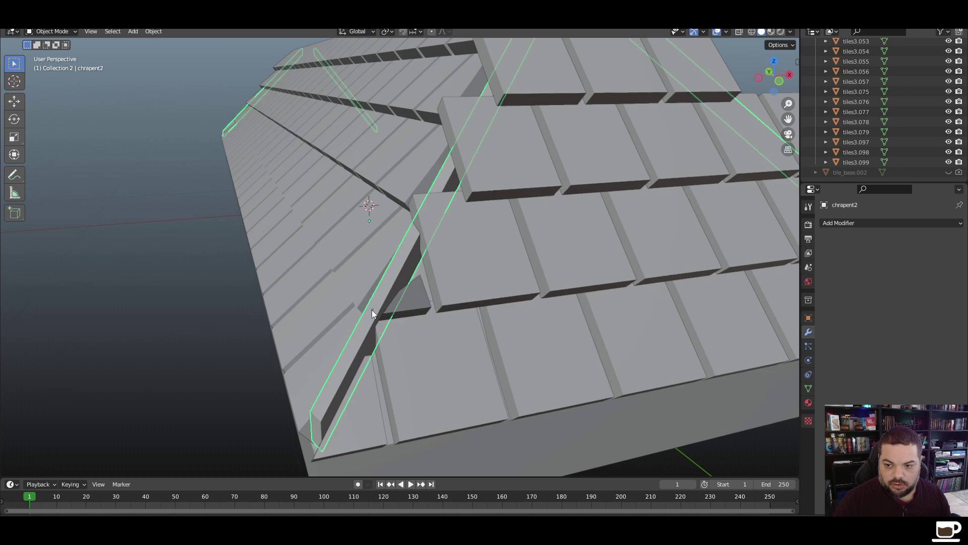
{"action": "left_click", "coordinate": [411, 306]}
{"action": "left_click", "coordinate": [411, 306]}
{"action": "key", "text": "Tab"}
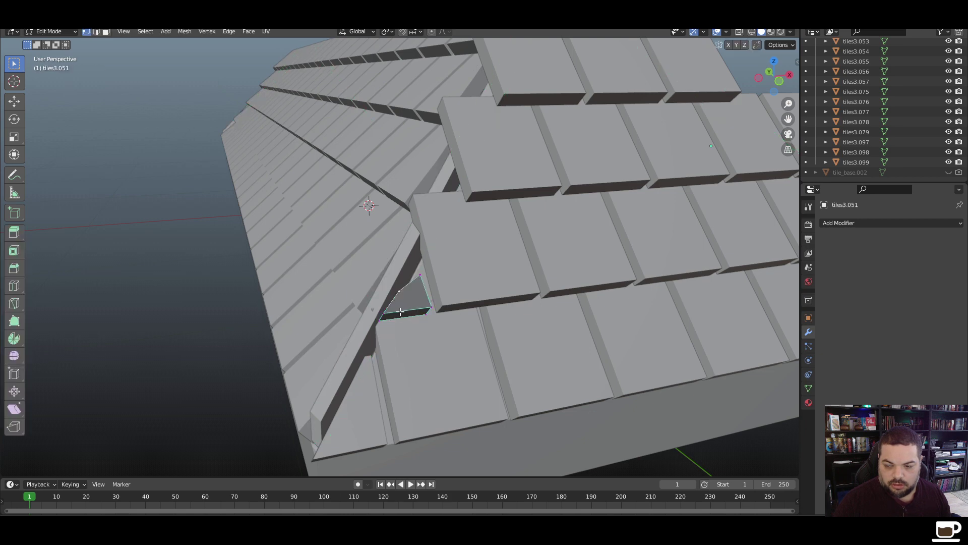
{"action": "key", "text": "Tab"}
{"action": "left_click", "coordinate": [377, 304]}
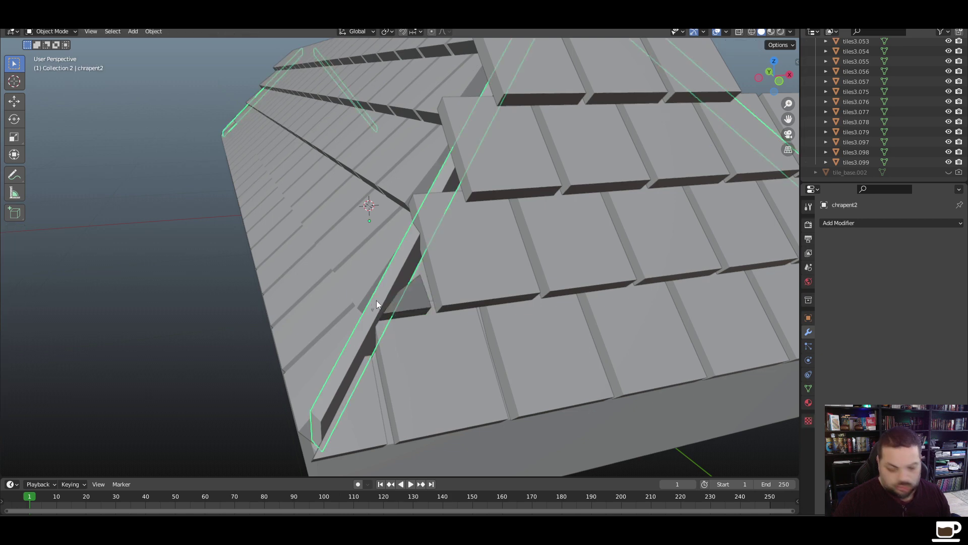
{"action": "key", "text": "g"}
{"action": "key", "text": "z"}
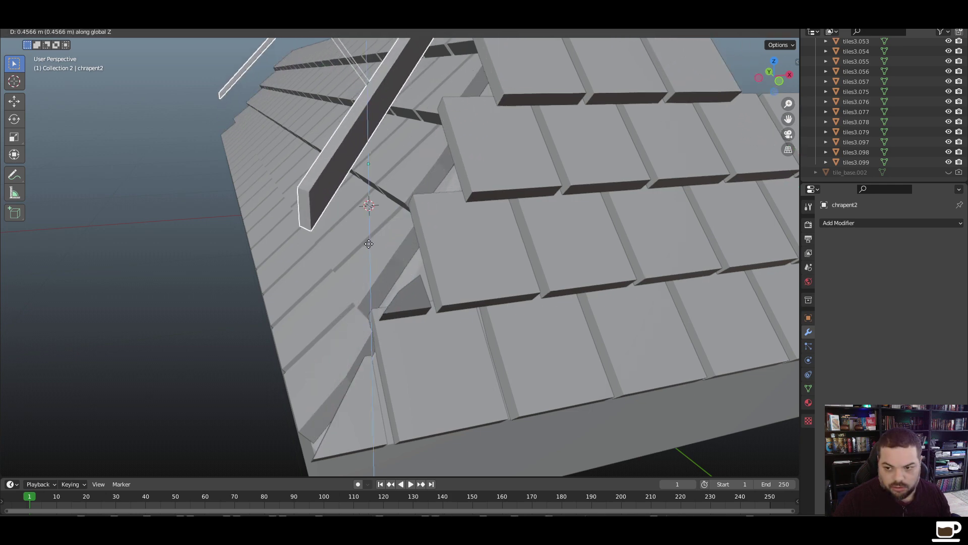
{"action": "key", "text": "Escape"}
Select tile tiles3.028 and nudge its hip-side vertices along X
{"action": "left_click", "coordinate": [429, 355]}
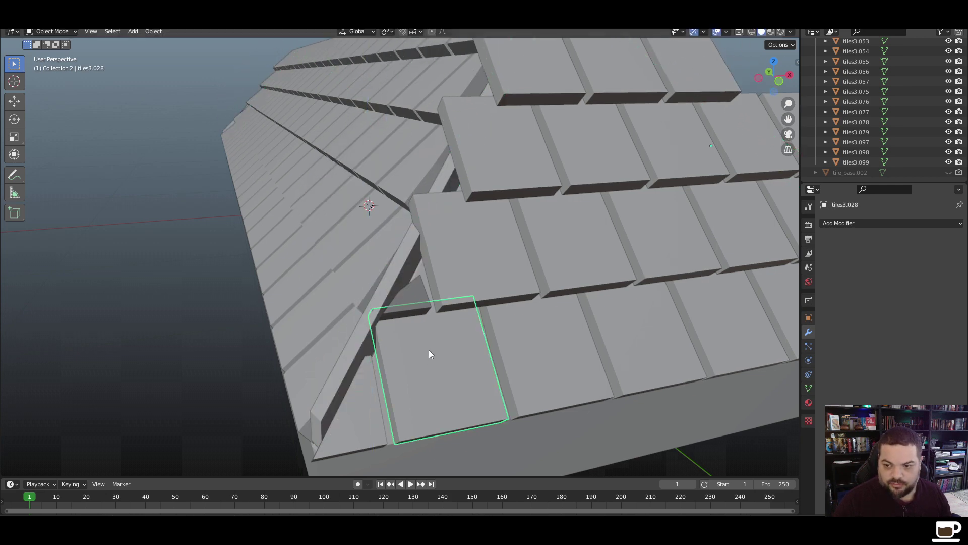
{"action": "key", "text": "Tab"}
{"action": "left_click_drag", "start_coordinate": [378, 304], "coordinate": [358, 333]}
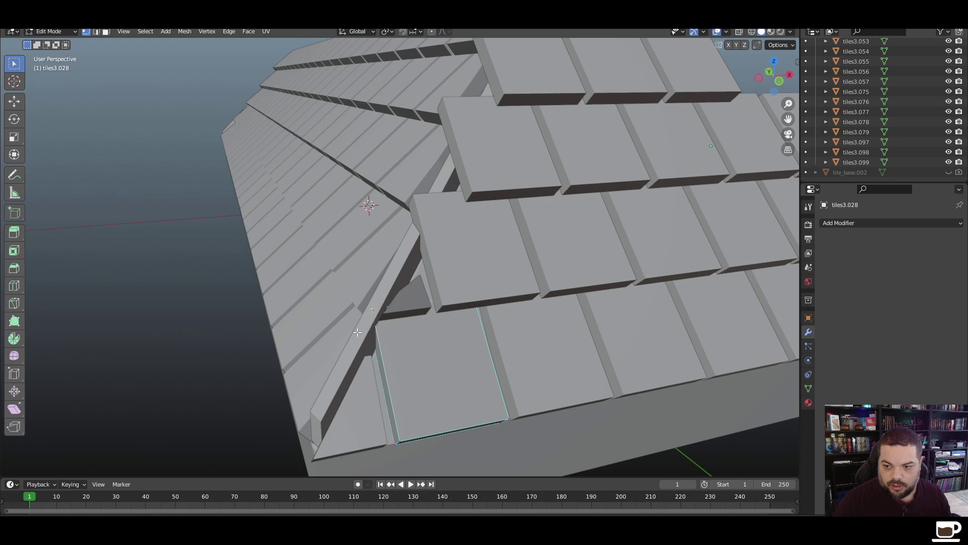
{"action": "key", "text": "g"}
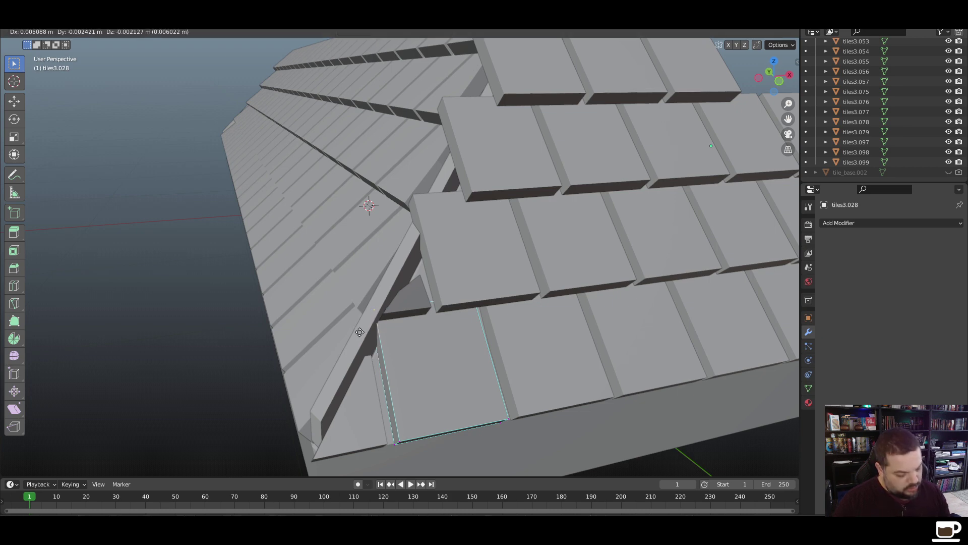
{"action": "key", "text": "x"}
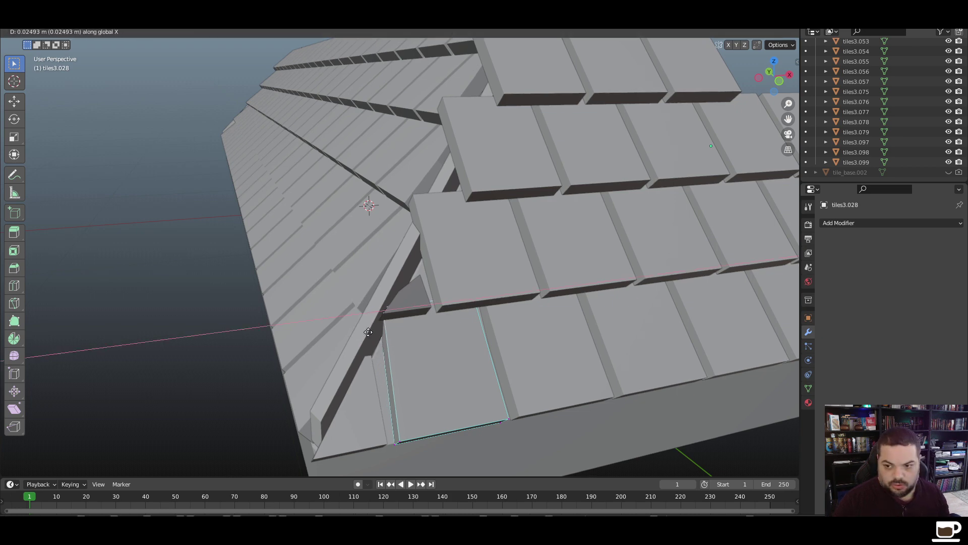
{"action": "left_click", "coordinate": [374, 335]}
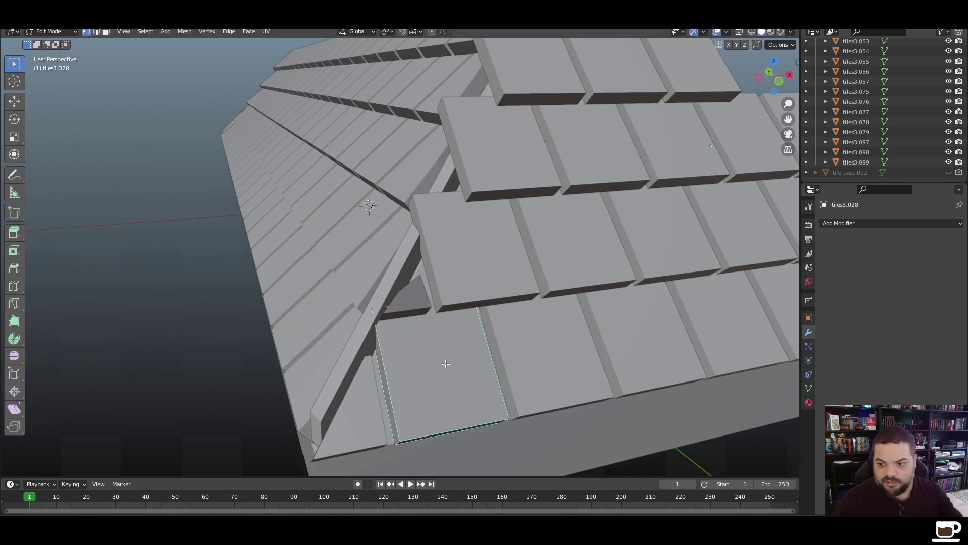
Add horizontal and vertical loop cuts to split the tile into four faces, then move a hip-side vertex
{"action": "key", "text": "ctrl+r"}
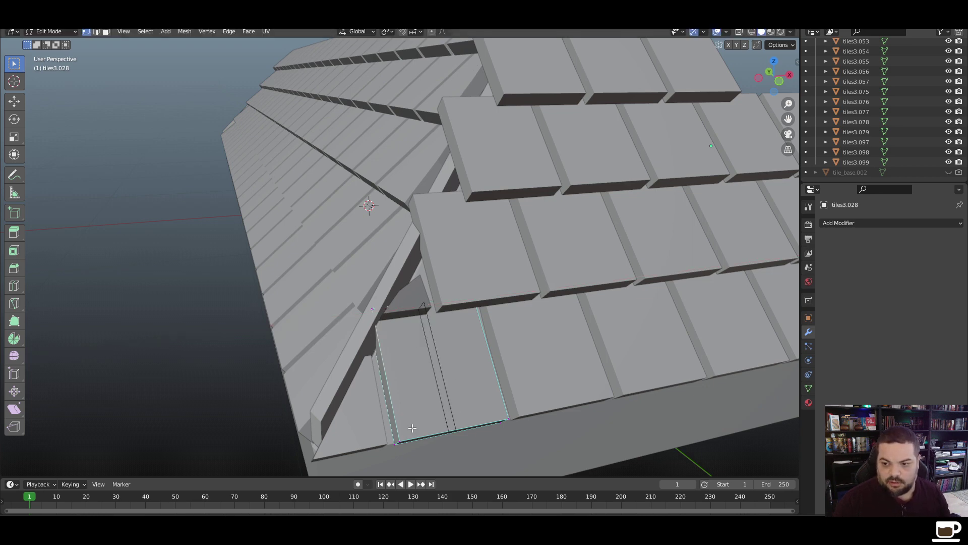
{"action": "left_click", "coordinate": [410, 379]}
{"action": "left_click", "coordinate": [410, 381]}
{"action": "key", "text": "ctrl+r"}
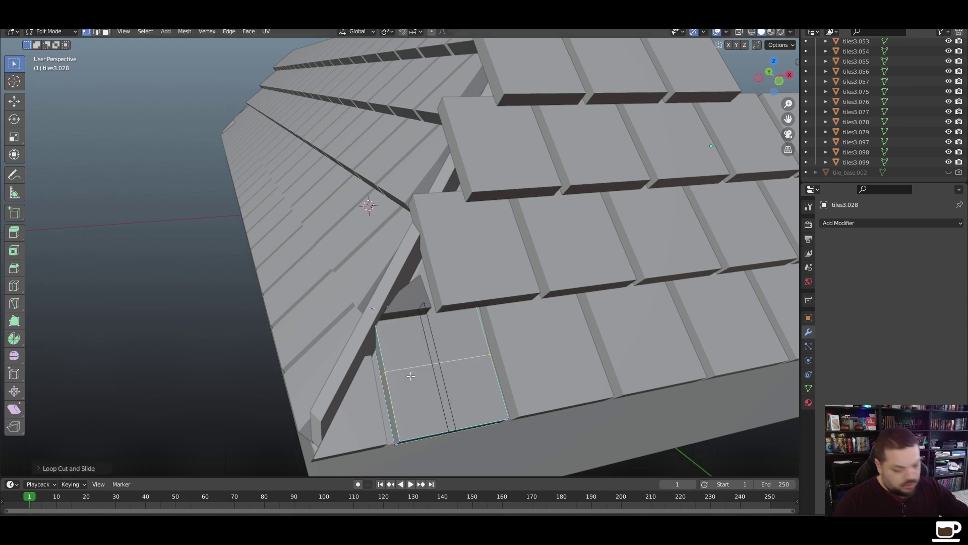
{"action": "left_click", "coordinate": [412, 373]}
{"action": "left_click", "coordinate": [412, 372]}
{"action": "left_click", "coordinate": [377, 308]}
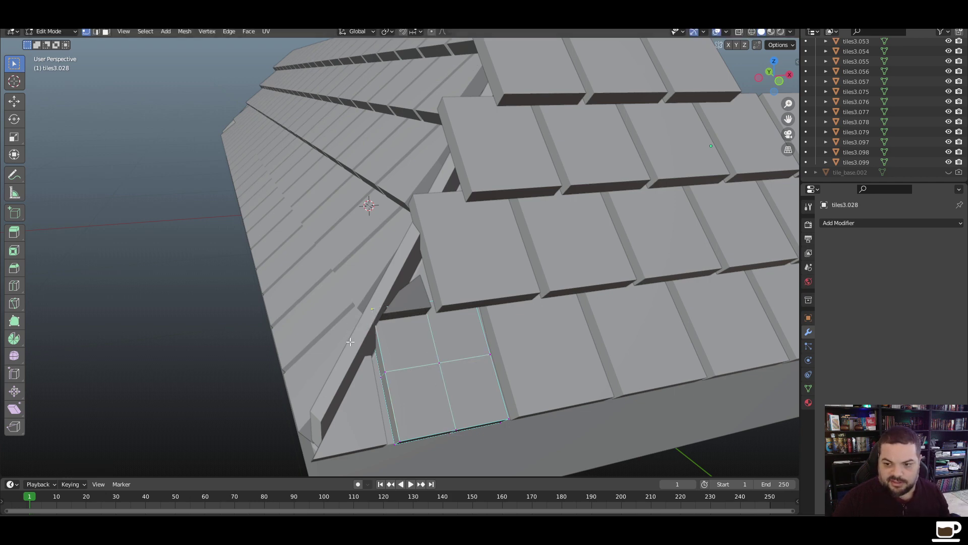
{"action": "key", "text": "g"}
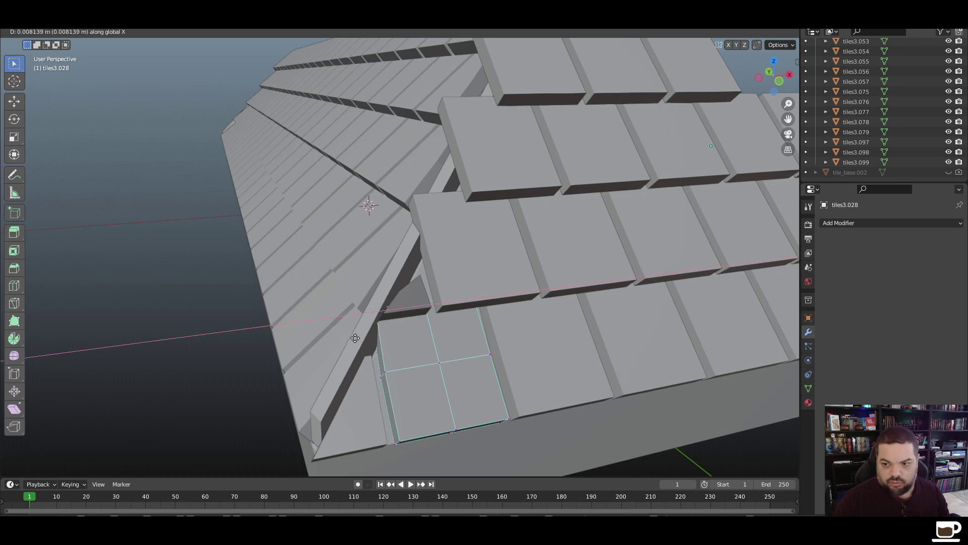
{"action": "left_click", "coordinate": [358, 336]}
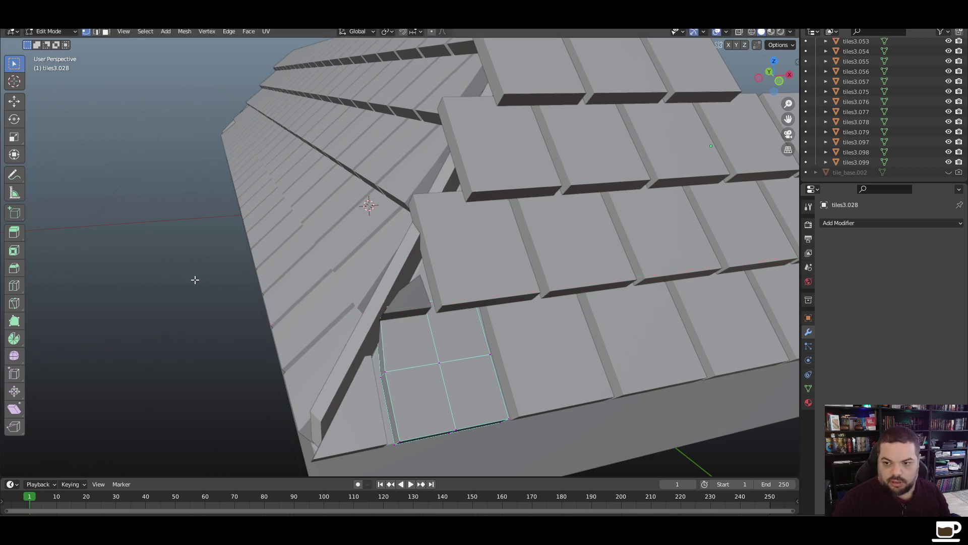
{"action": "key", "text": "Tab"}
{"action": "middle_click_drag", "start_coordinate": [409, 337], "coordinate": [453, 371]}
{"action": "scroll", "coordinate": [459, 353], "scroll_direction": "up", "scroll_amount": 2}
{"action": "scroll", "coordinate": [459, 373], "scroll_direction": "down", "scroll_amount": 2}
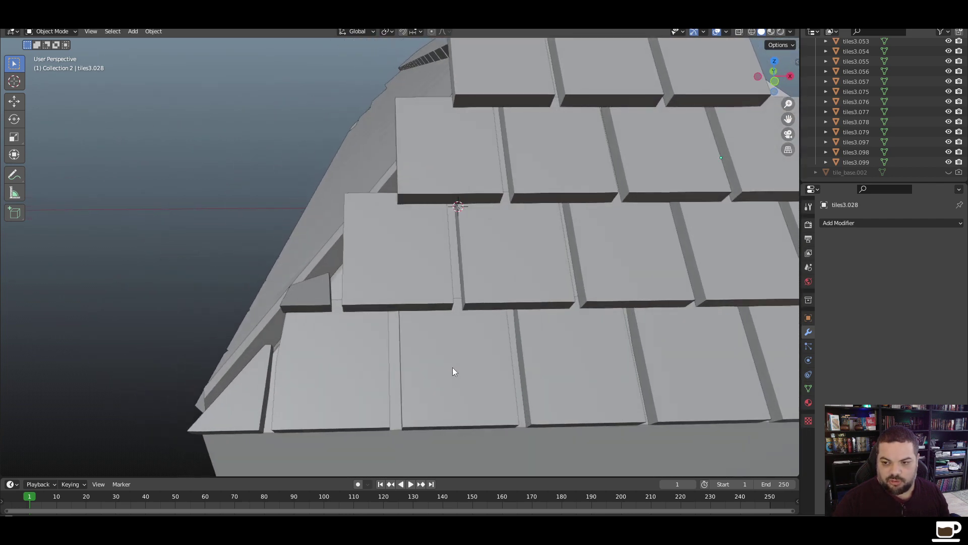
{"action": "scroll", "coordinate": [334, 299], "scroll_direction": "up", "scroll_amount": 2}
{"action": "scroll", "coordinate": [326, 303], "scroll_direction": "down", "scroll_amount": 3}
{"action": "middle_click_drag", "start_coordinate": [298, 356], "coordinate": [313, 364]}
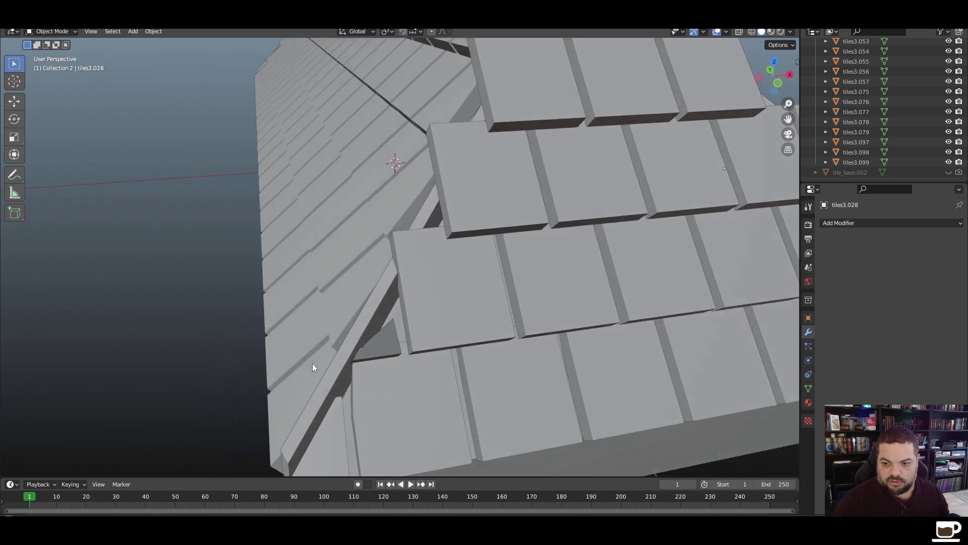
{"action": "scroll", "coordinate": [385, 353], "scroll_direction": "up", "scroll_amount": 2}
{"action": "middle_click_drag", "start_coordinate": [385, 353], "coordinate": [456, 319]}
{"action": "scroll", "coordinate": [420, 348], "scroll_direction": "down", "scroll_amount": 3}
{"action": "scroll", "coordinate": [418, 332], "scroll_direction": "up", "scroll_amount": 2}
{"action": "scroll", "coordinate": [397, 341], "scroll_direction": "up", "scroll_amount": 2}
{"action": "scroll", "coordinate": [389, 354], "scroll_direction": "down", "scroll_amount": 1}
{"action": "scroll", "coordinate": [388, 344], "scroll_direction": "up", "scroll_amount": 2}
Raise the top vertex of tiles3.051 and readjust its shape
{"action": "left_click", "coordinate": [428, 335]}
{"action": "key", "text": "Tab"}
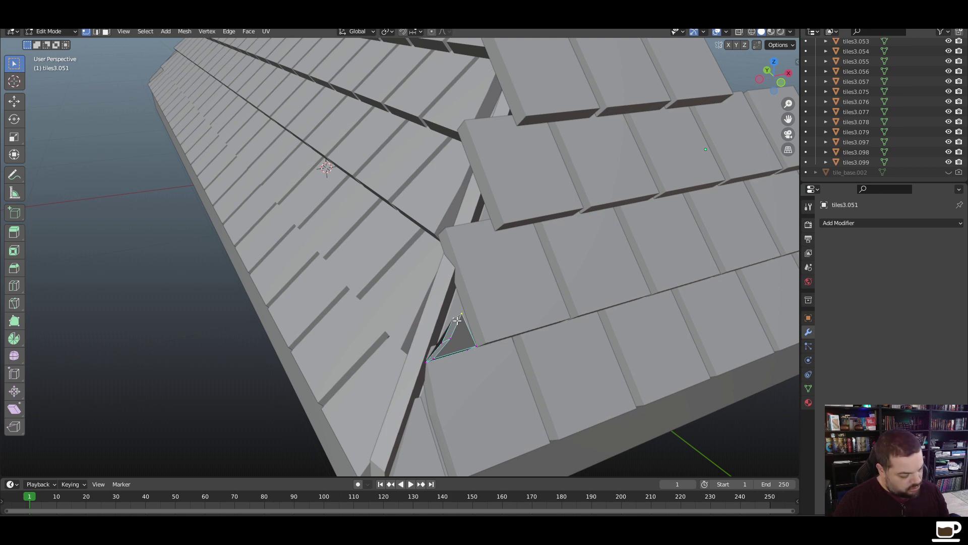
{"action": "key", "text": "g"}
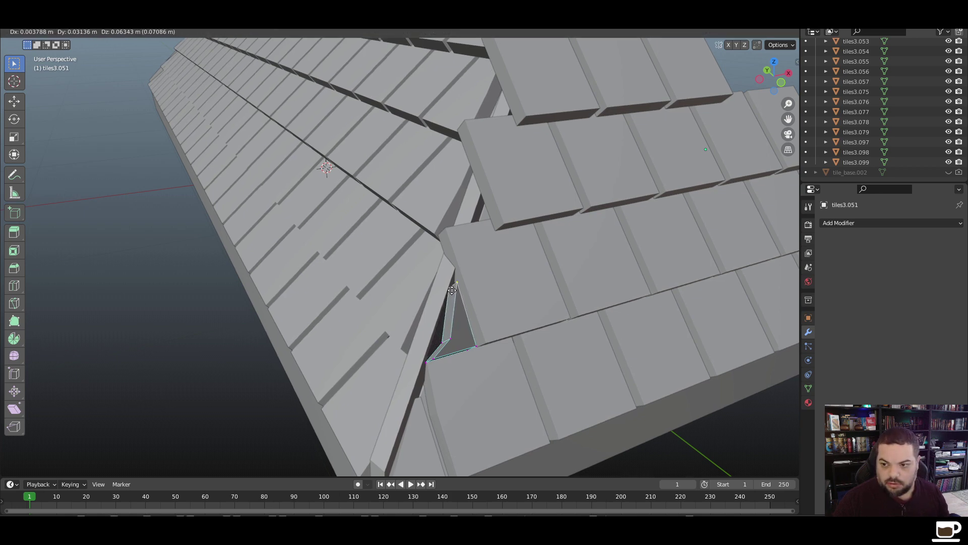
{"action": "left_click", "coordinate": [452, 290]}
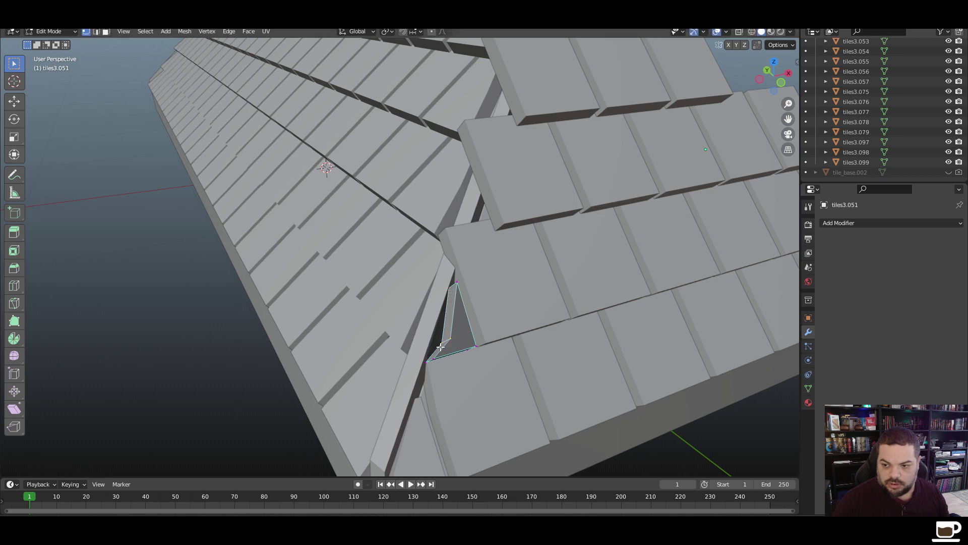
{"action": "key", "text": "g"}
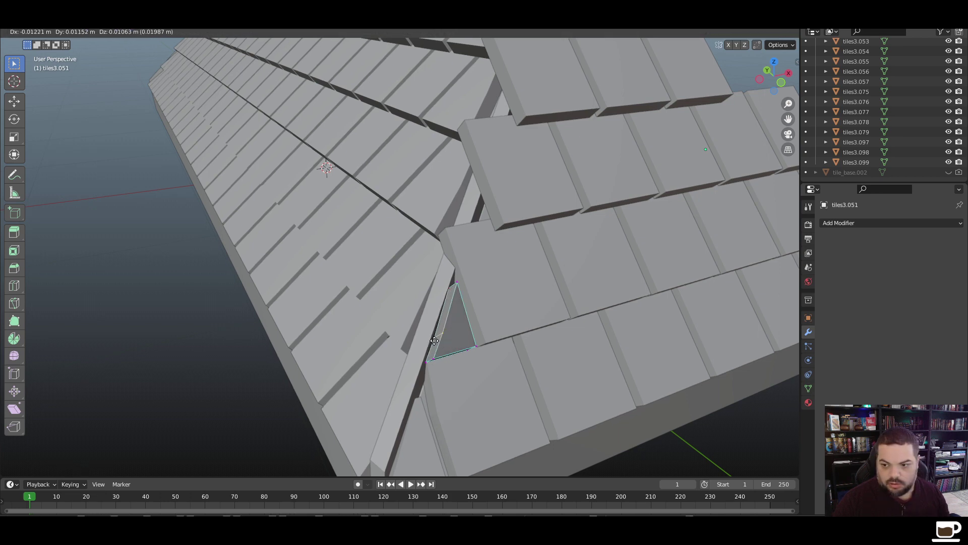
{"action": "left_click", "coordinate": [435, 341]}
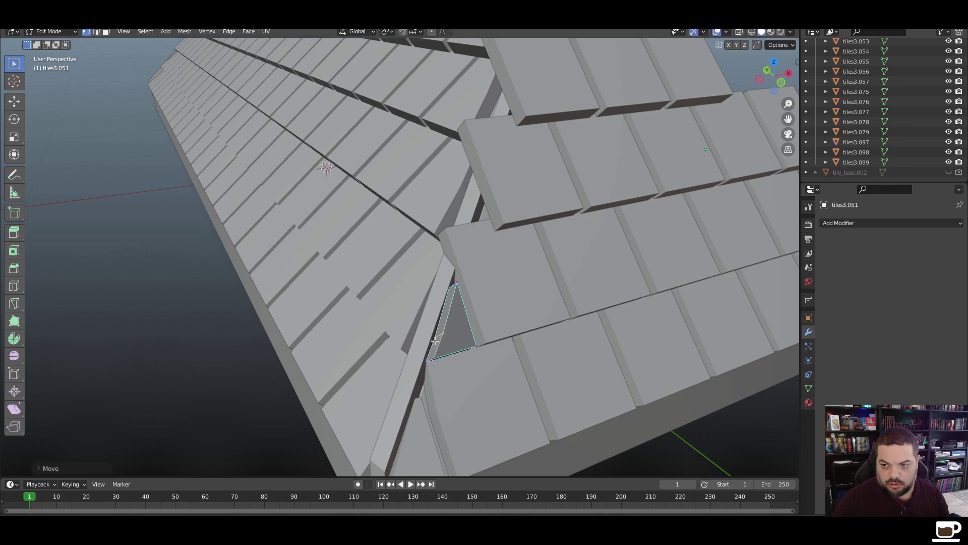
{"action": "middle_click_drag", "start_coordinate": [145, 363], "coordinate": [195, 407]}
{"action": "key", "text": "Tab"}
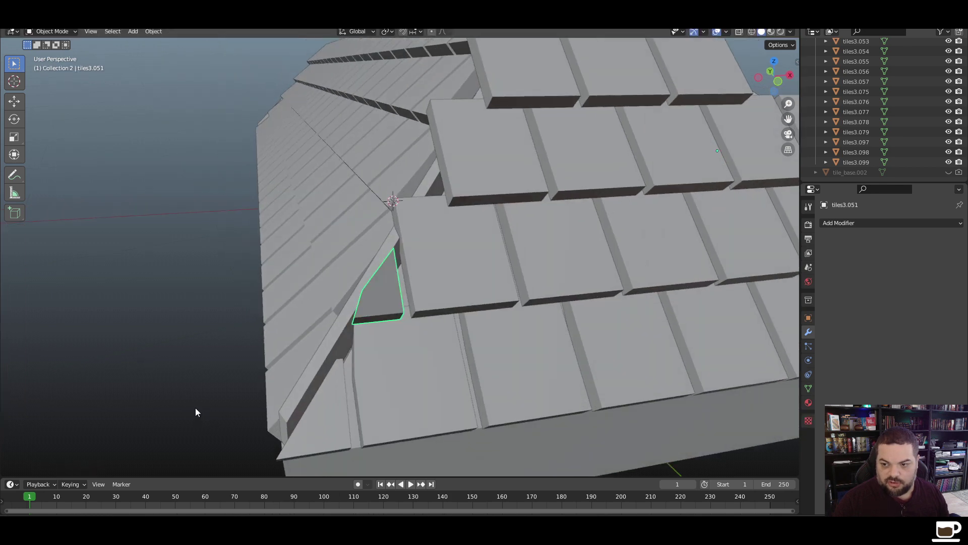
Delete the triangular tile tiles3.051 and look over the whole roof
{"action": "left_click", "coordinate": [175, 380]}
{"action": "middle_click_drag", "start_coordinate": [175, 376], "coordinate": [195, 366]}
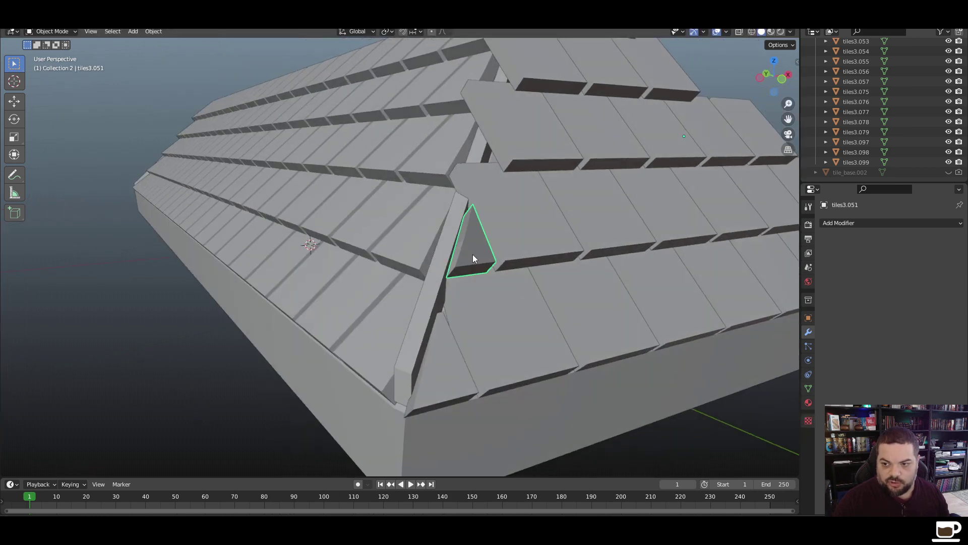
{"action": "key", "text": "Delete"}
{"action": "middle_click_drag", "start_coordinate": [487, 295], "coordinate": [472, 382]}
{"action": "scroll", "coordinate": [440, 355], "scroll_direction": "down", "scroll_amount": 5}
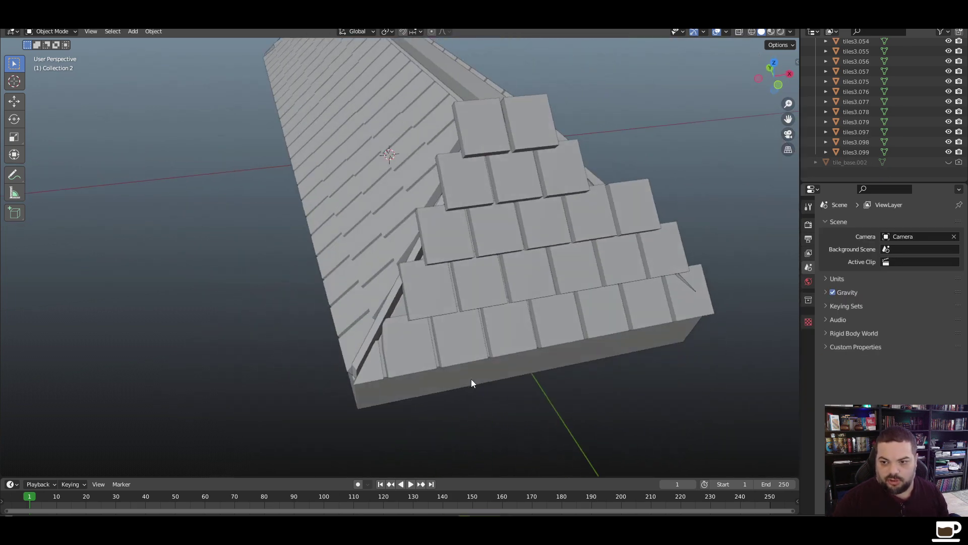
Split edge tile tiles3.052 into four quads with two crossing centred loop cuts
{"action": "left_click", "coordinate": [433, 279]}
{"action": "key", "text": "Tab"}
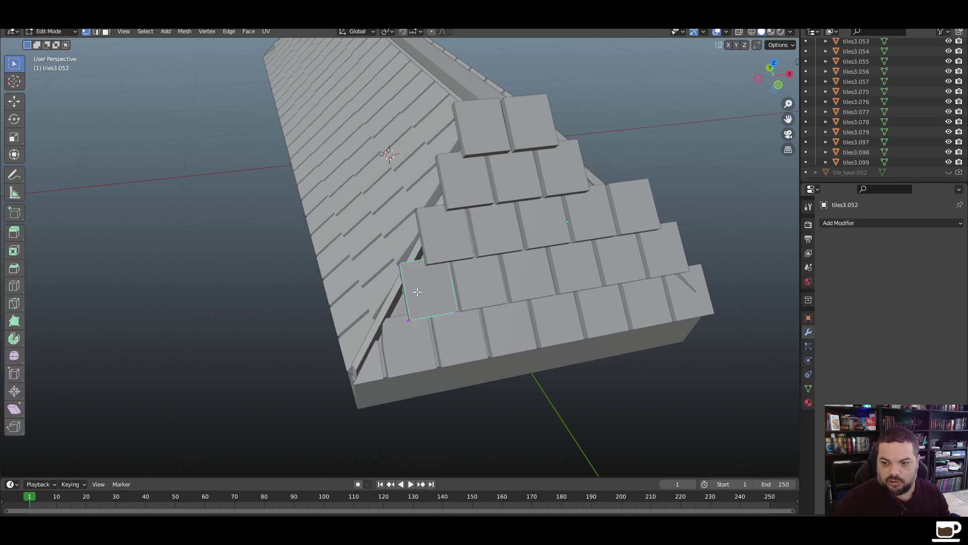
{"action": "key", "text": "Tab"}
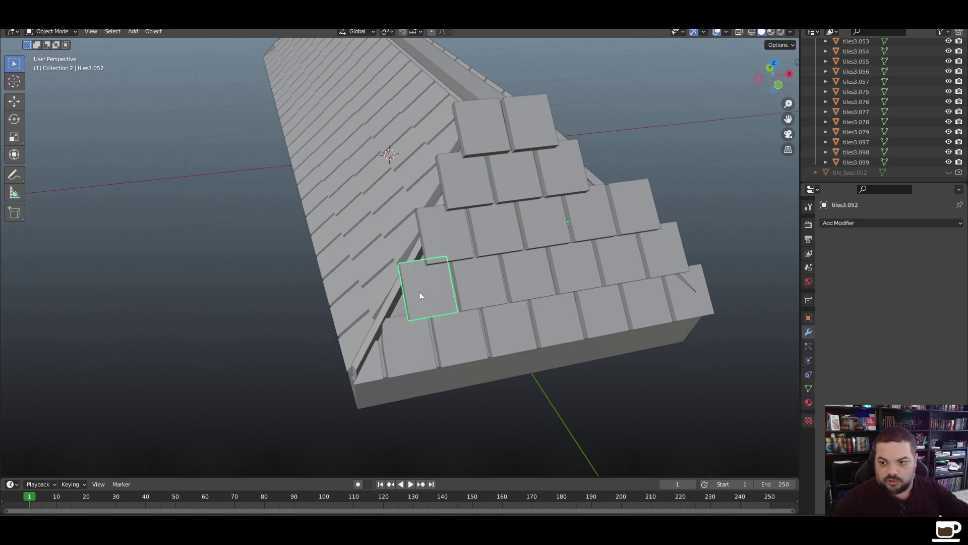
{"action": "key", "text": "Tab"}
{"action": "key", "text": "ctrl+r"}
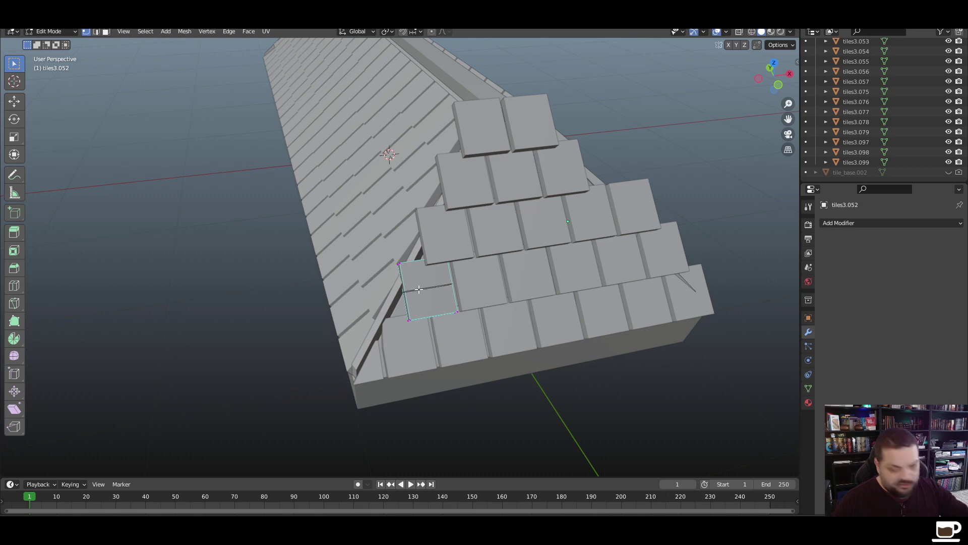
{"action": "left_click", "coordinate": [419, 289]}
{"action": "left_click", "coordinate": [419, 290]}
{"action": "key", "text": "ctrl+r"}
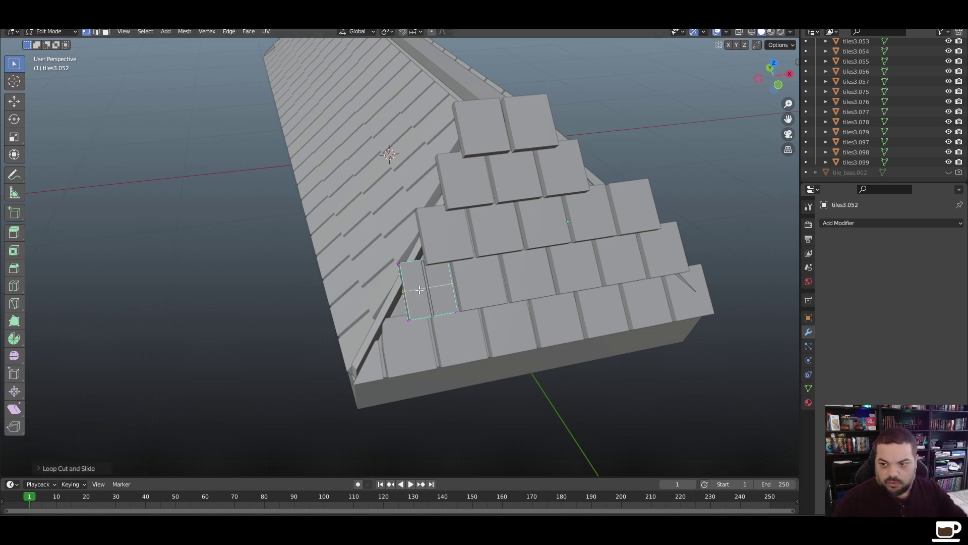
{"action": "left_click", "coordinate": [420, 290]}
{"action": "left_click", "coordinate": [420, 290]}
Slide the tile's top-left corner about 0.039 m along X onto the hip line, then pick tiles3.075
{"action": "left_click_drag", "start_coordinate": [379, 273], "coordinate": [384, 269]}
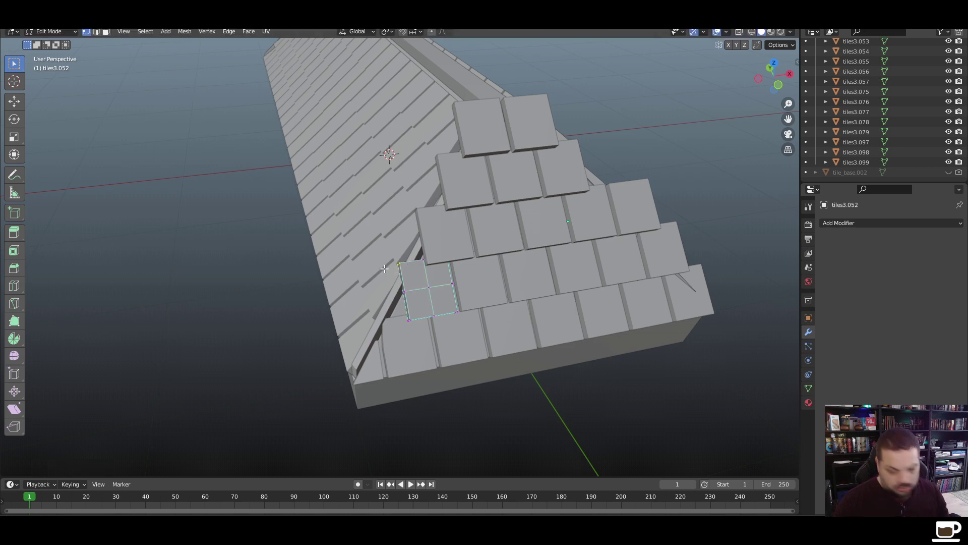
{"action": "key", "text": "g"}
{"action": "key", "text": "x"}
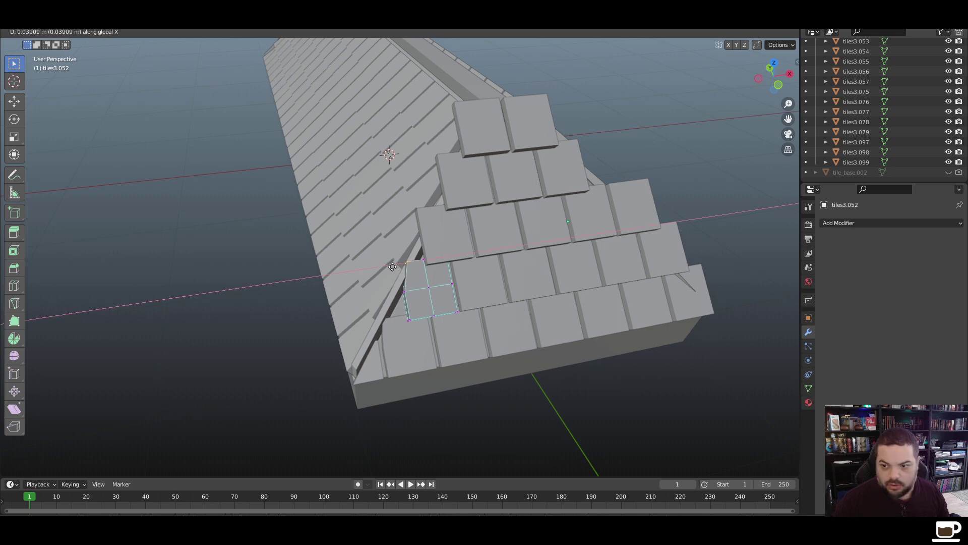
{"action": "left_click", "coordinate": [405, 269]}
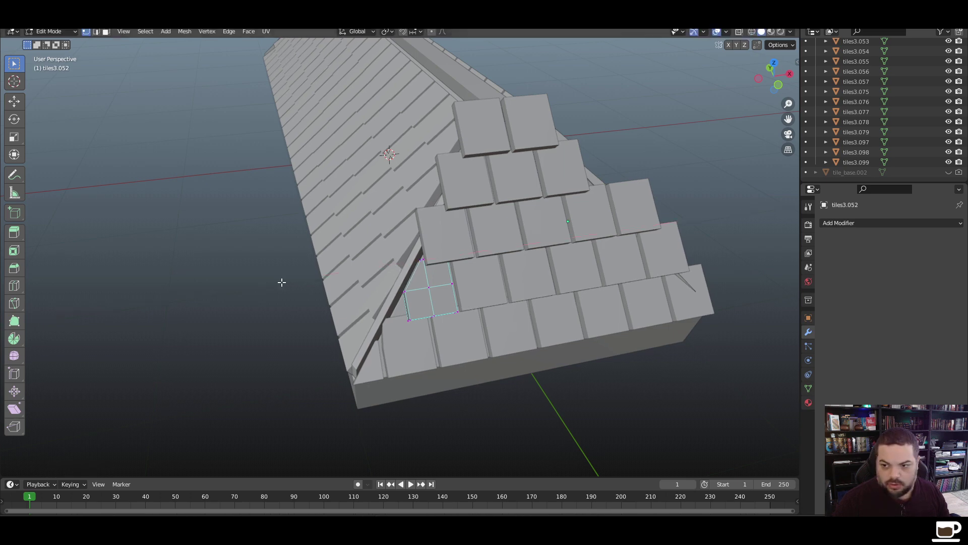
{"action": "key", "text": "Tab"}
{"action": "middle_click_drag", "start_coordinate": [372, 316], "coordinate": [441, 252]}
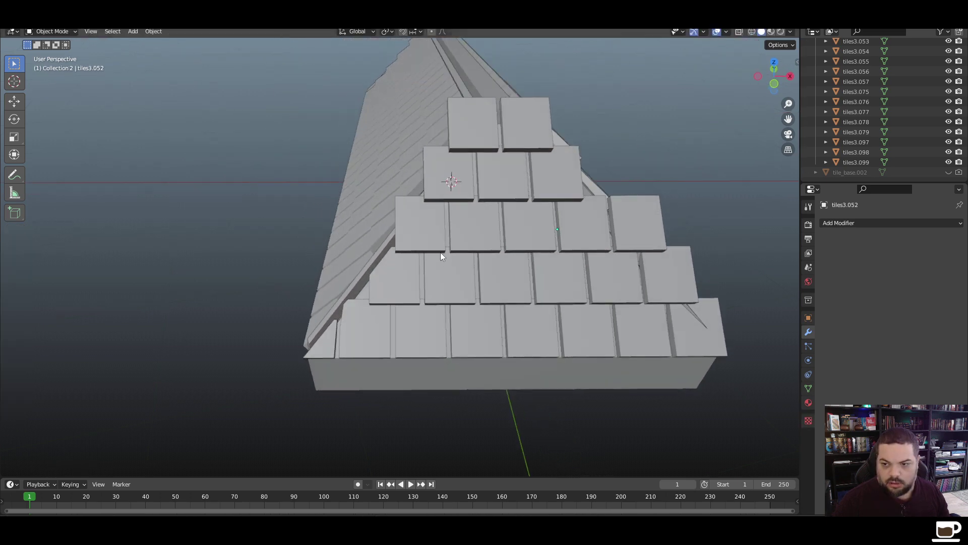
{"action": "left_click", "coordinate": [432, 243]}
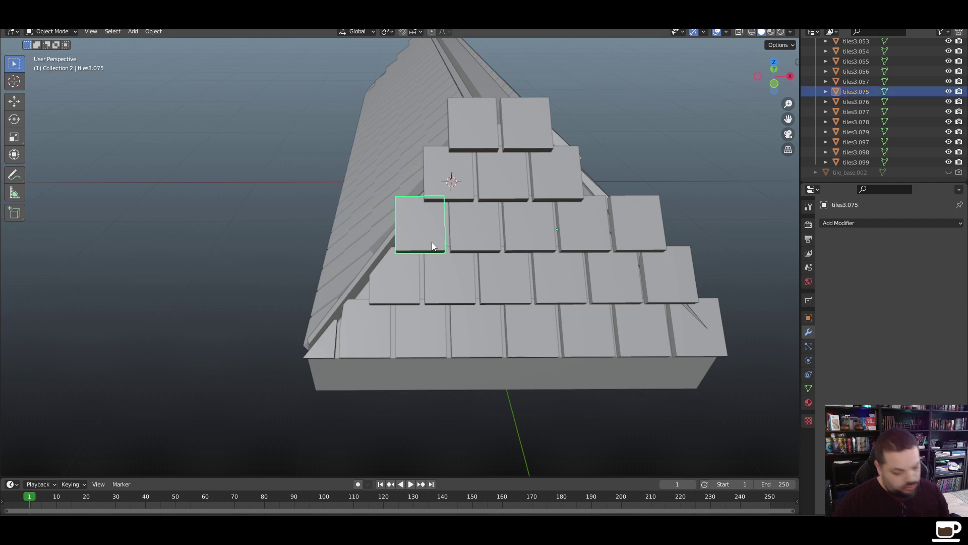
Split tiles3.075 into four faces with two centred loop cuts
{"action": "key", "text": "Tab"}
{"action": "left_click", "coordinate": [432, 242]}
{"action": "right_click", "coordinate": [431, 242]}
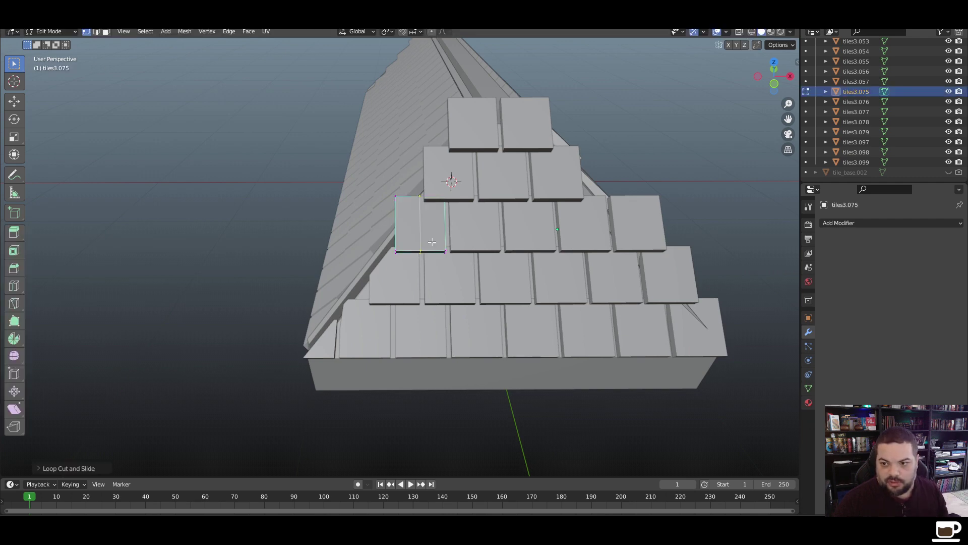
{"action": "left_click", "coordinate": [402, 235]}
{"action": "right_click", "coordinate": [403, 234]}
Shift the selected tile vertices and a corner vertex along X toward the hip
{"action": "middle_click_drag", "start_coordinate": [376, 257], "coordinate": [456, 218]}
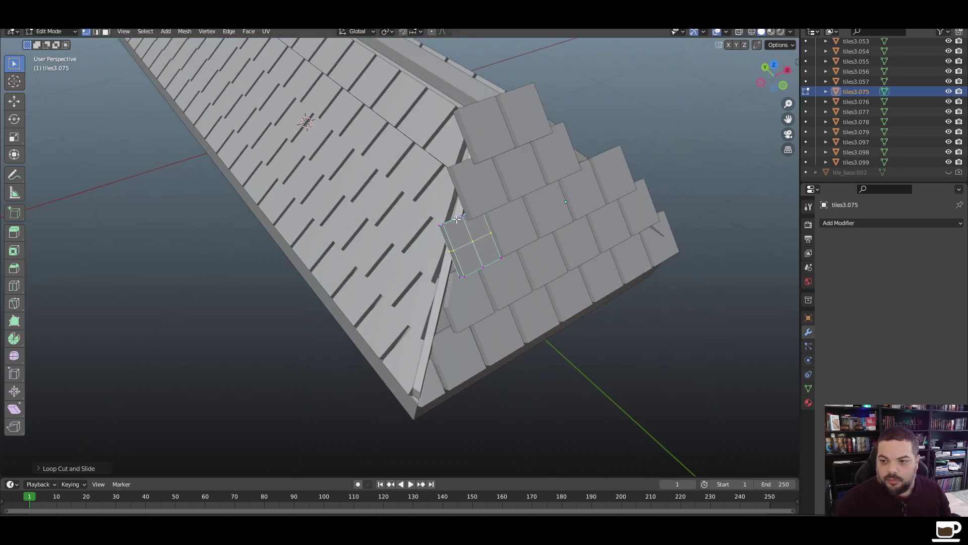
{"action": "key", "text": "g"}
{"action": "key", "text": "x"}
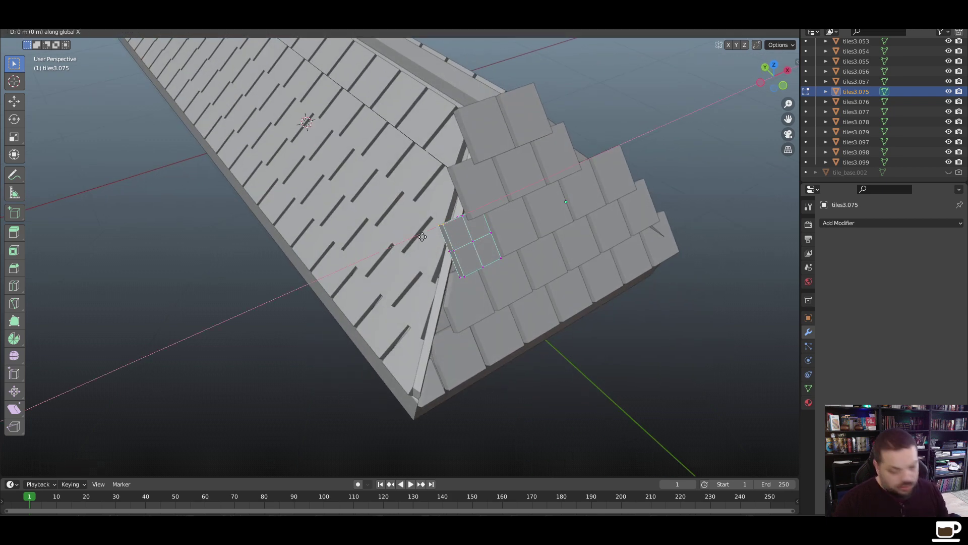
{"action": "left_click", "coordinate": [446, 237]}
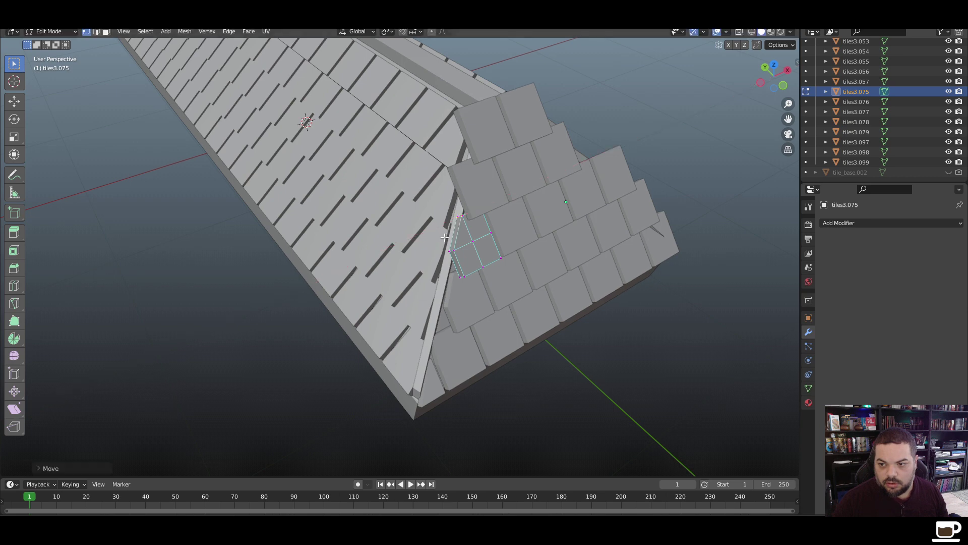
{"action": "middle_click_drag", "start_coordinate": [536, 328], "coordinate": [472, 314]}
{"action": "scroll", "coordinate": [510, 306], "scroll_direction": "up", "scroll_amount": 5}
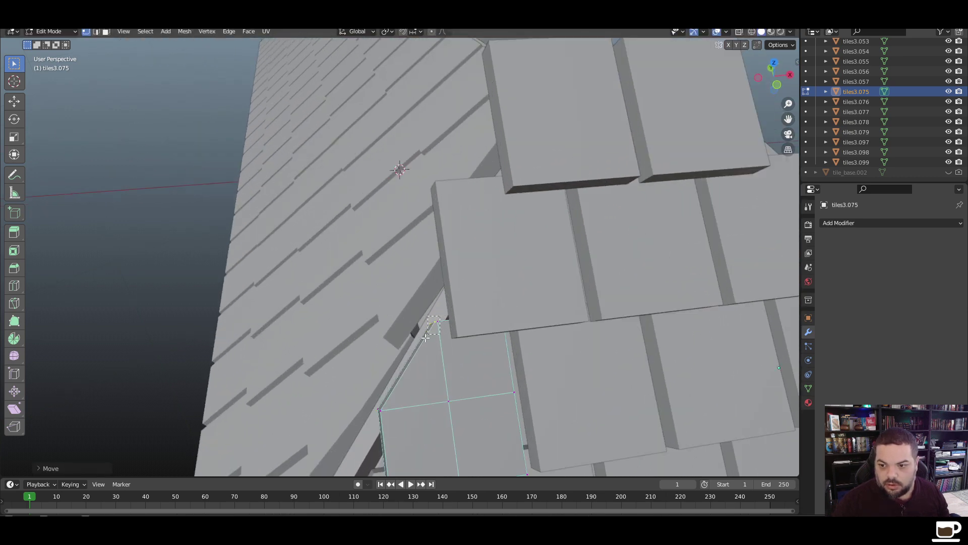
{"action": "middle_click_drag", "start_coordinate": [436, 344], "coordinate": [452, 359]}
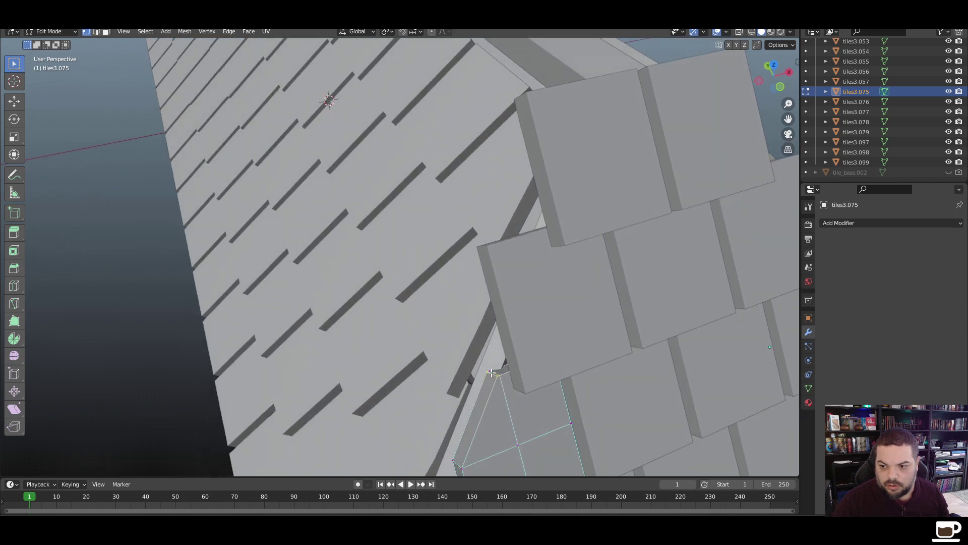
{"action": "key", "text": "g"}
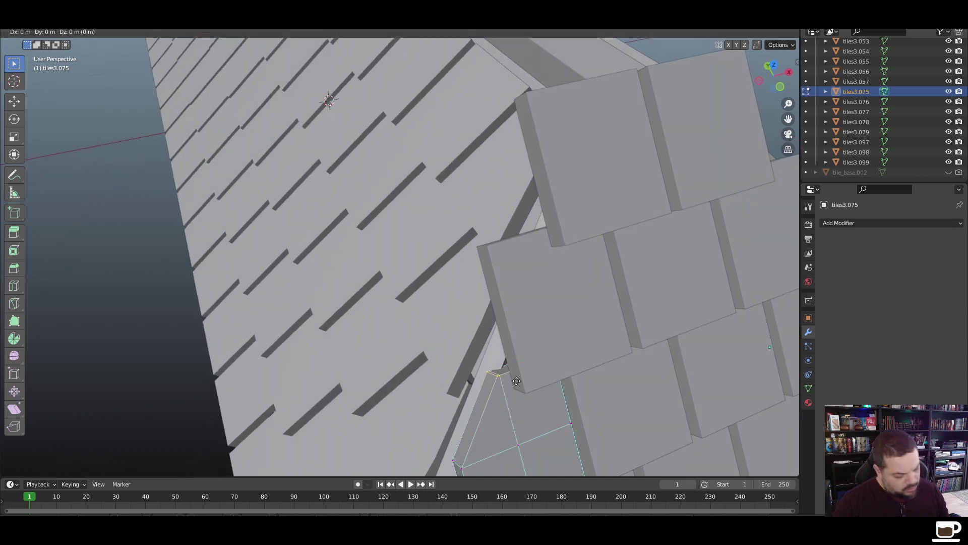
{"action": "key", "text": "x"}
{"action": "left_click", "coordinate": [532, 381]}
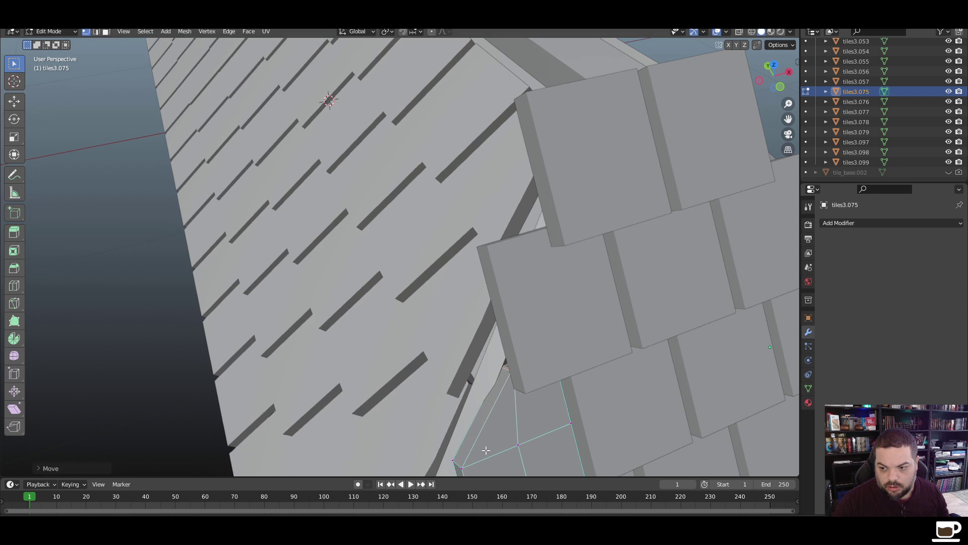
Move the outer vertex along X so the tile's edge meets the hip, and leave Edit Mode
{"action": "middle_click_drag", "start_coordinate": [486, 443], "coordinate": [457, 364], "text": "shift"}
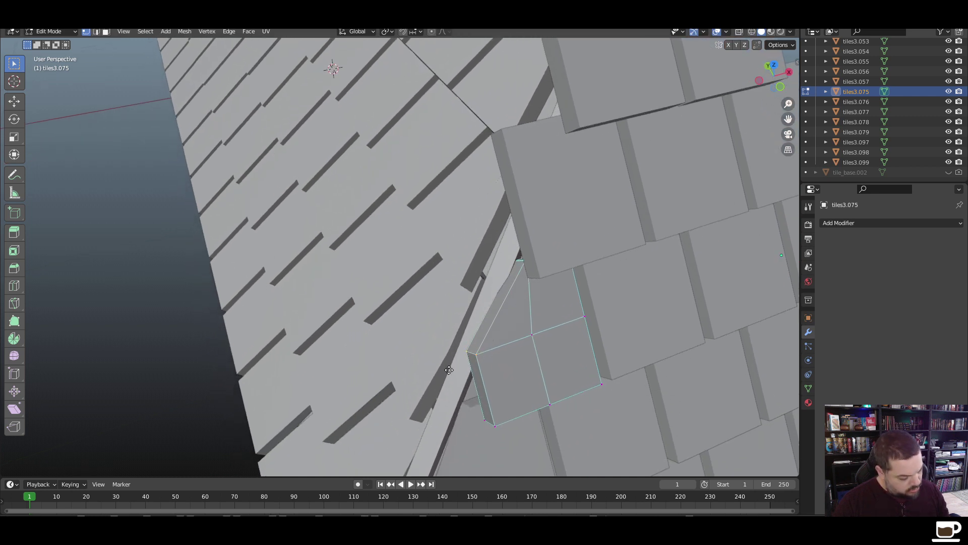
{"action": "key", "text": "g"}
{"action": "key", "text": "x"}
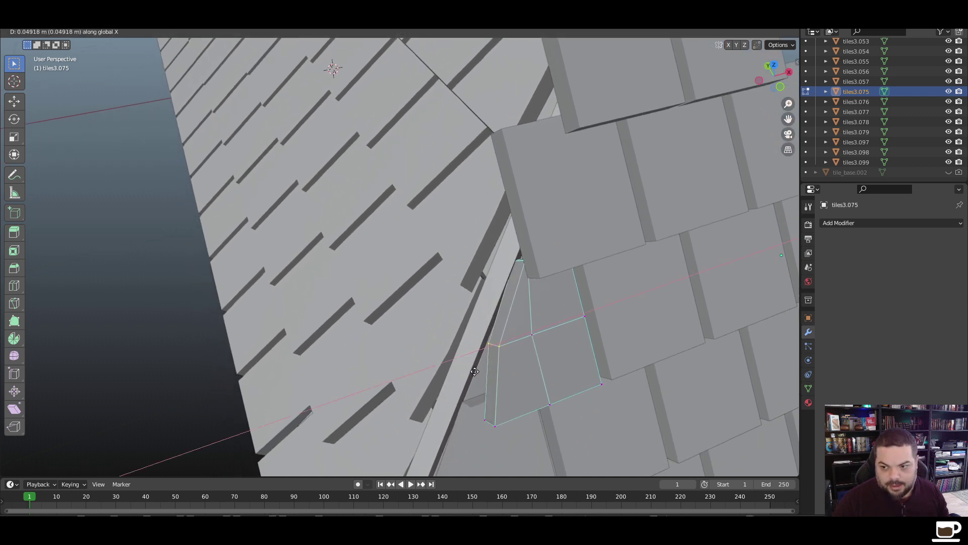
{"action": "left_click", "coordinate": [401, 380]}
{"action": "key", "text": "Tab"}
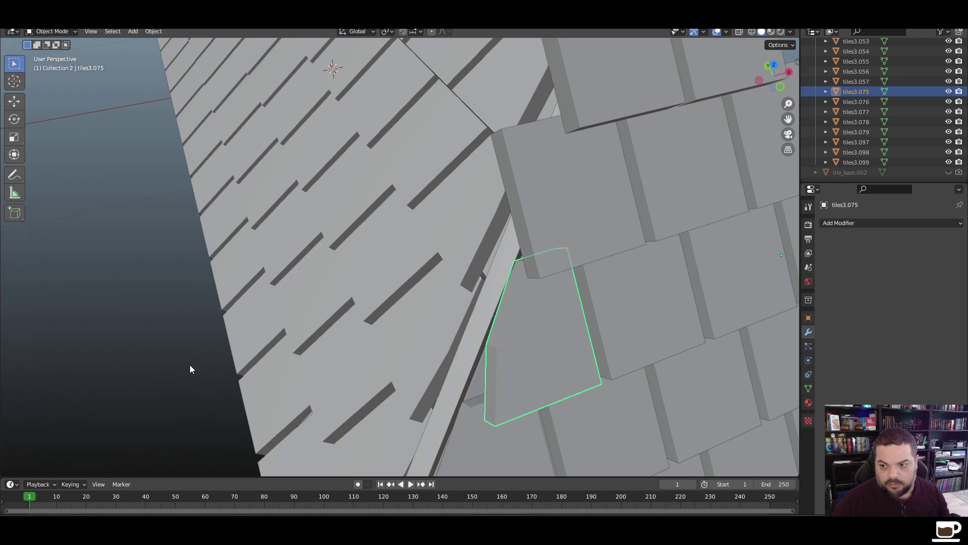
Look up the roof rows and select the next edge tile, tiles3.097
{"action": "left_click", "coordinate": [217, 369]}
{"action": "middle_click_drag", "start_coordinate": [484, 415], "coordinate": [461, 371]}
{"action": "middle_click_drag", "start_coordinate": [458, 314], "coordinate": [421, 403]}
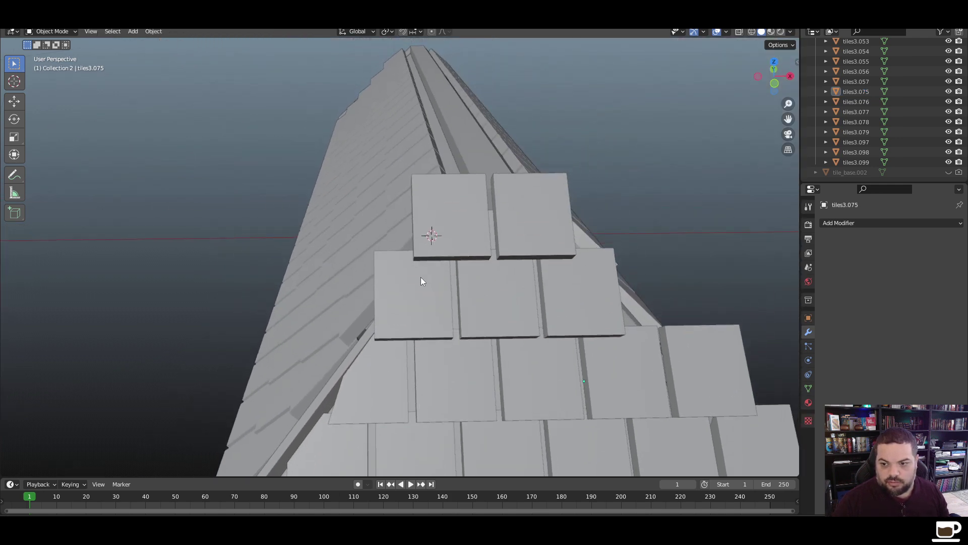
{"action": "left_click", "coordinate": [411, 302]}
Split tiles3.097 into four faces with two crossing loop cuts
{"action": "key", "text": "Tab"}
{"action": "middle_click_drag", "start_coordinate": [399, 321], "coordinate": [425, 344]}
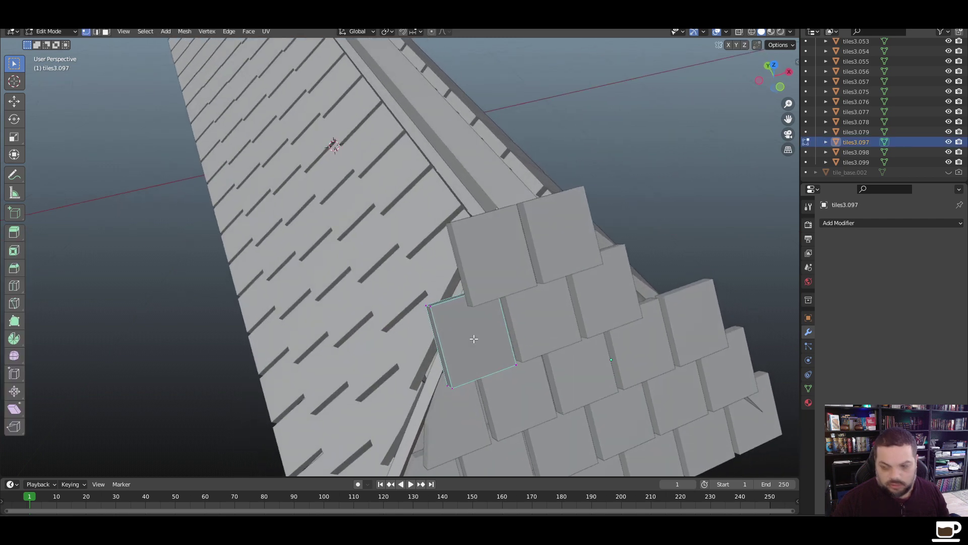
{"action": "key", "text": "ctrl+r"}
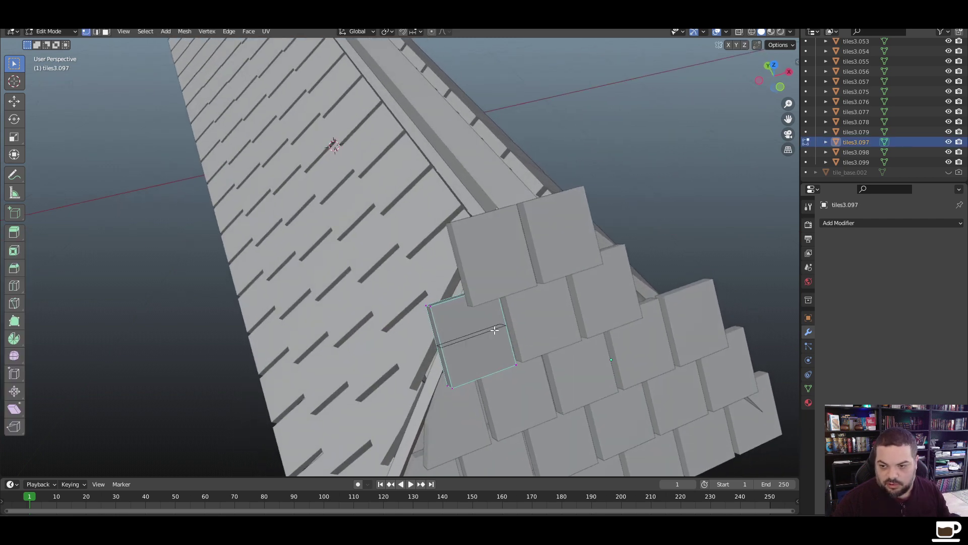
{"action": "left_click", "coordinate": [494, 330]}
{"action": "left_click", "coordinate": [494, 330]}
{"action": "key", "text": "ctrl+r"}
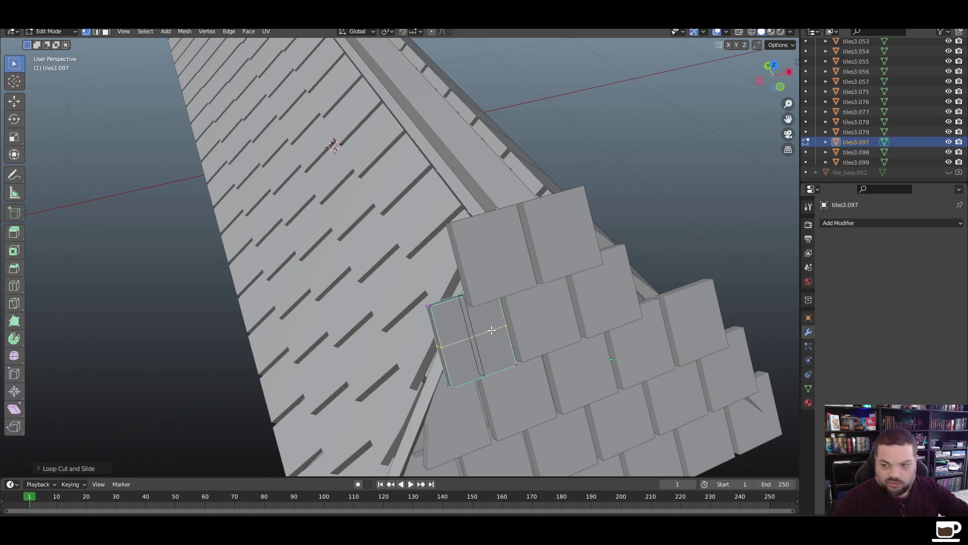
{"action": "left_click", "coordinate": [477, 331]}
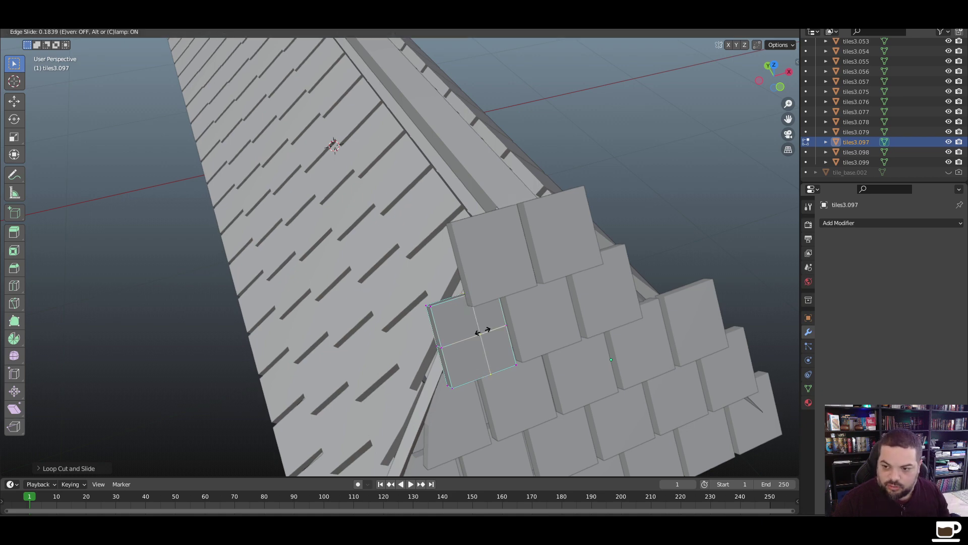
{"action": "left_click", "coordinate": [486, 331]}
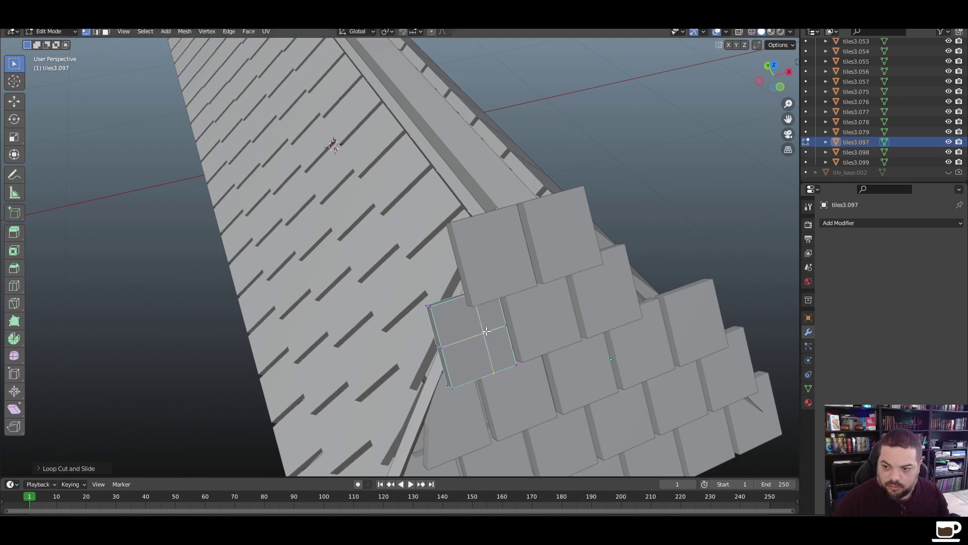
Slide the tile's outer vertices along X so its side slants along the hip
{"action": "left_click", "coordinate": [135, 323]}
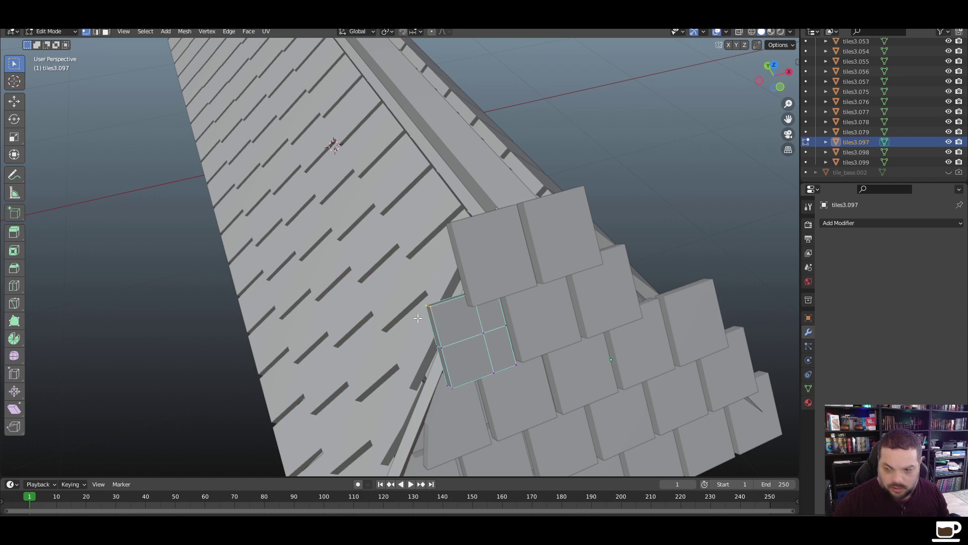
{"action": "key", "text": "g"}
{"action": "key", "text": "x"}
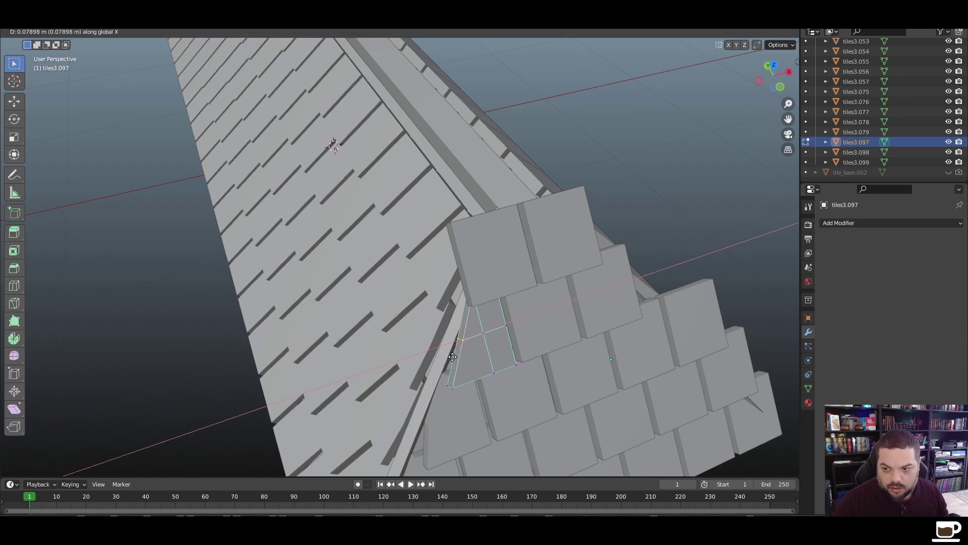
{"action": "left_click", "coordinate": [453, 356]}
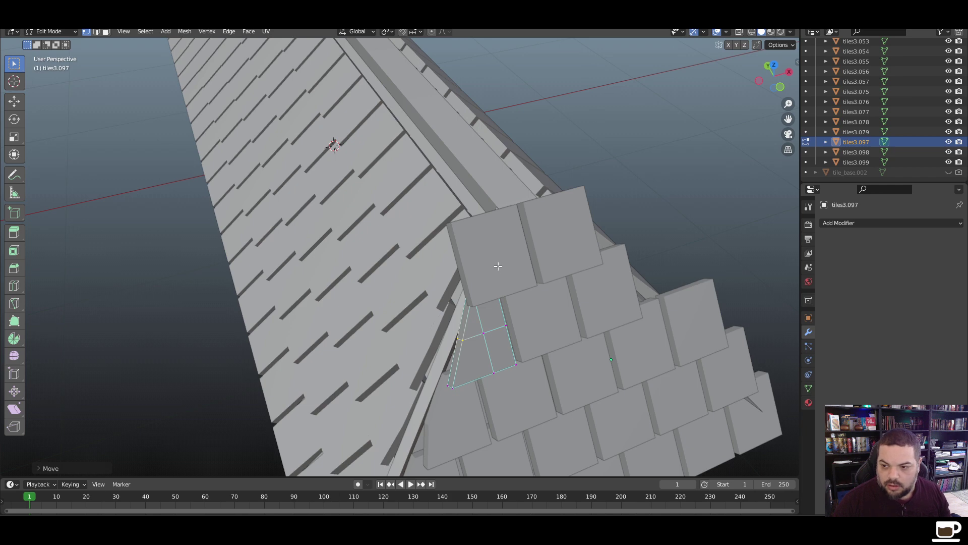
Move the lower-left corner along X onto the hip line and return to Object Mode
{"action": "left_click_drag", "start_coordinate": [461, 381], "coordinate": [447, 389]}
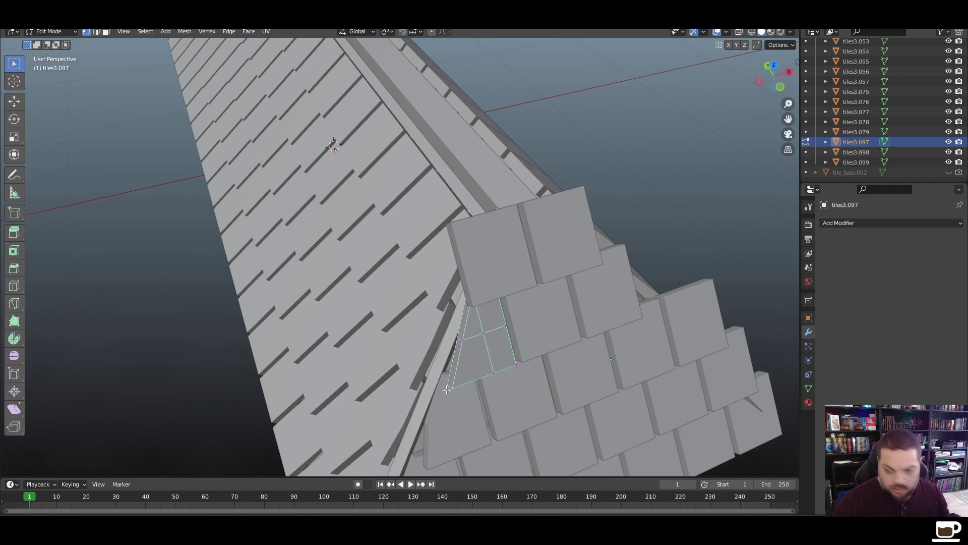
{"action": "key", "text": "g"}
{"action": "key", "text": "x"}
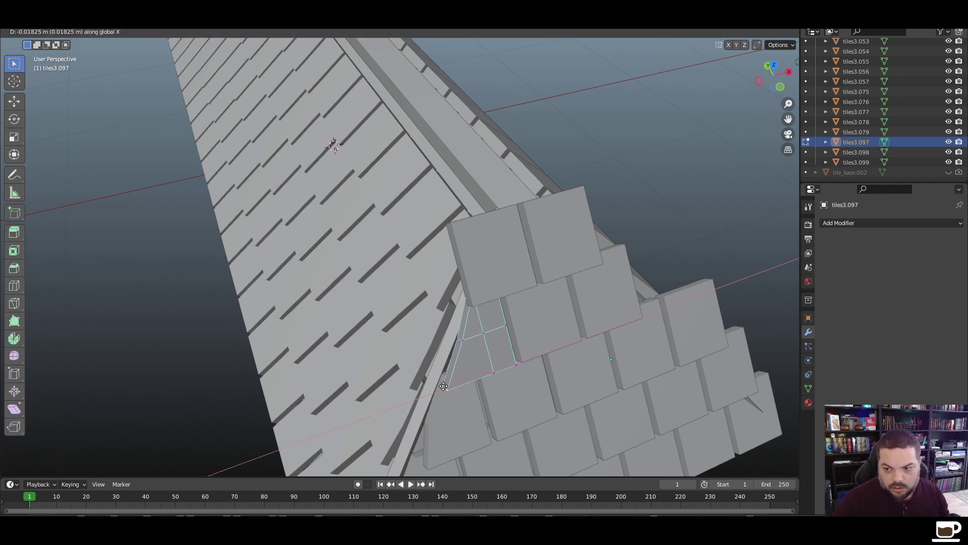
{"action": "left_click", "coordinate": [440, 387]}
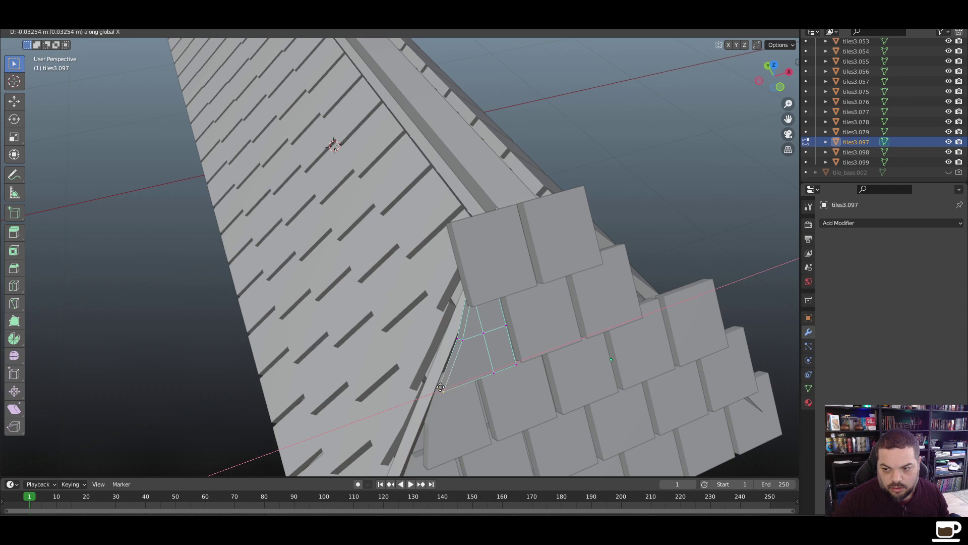
{"action": "key", "text": "Tab"}
{"action": "left_click", "coordinate": [237, 362]}
{"action": "middle_click_drag", "start_coordinate": [237, 363], "coordinate": [420, 385]}
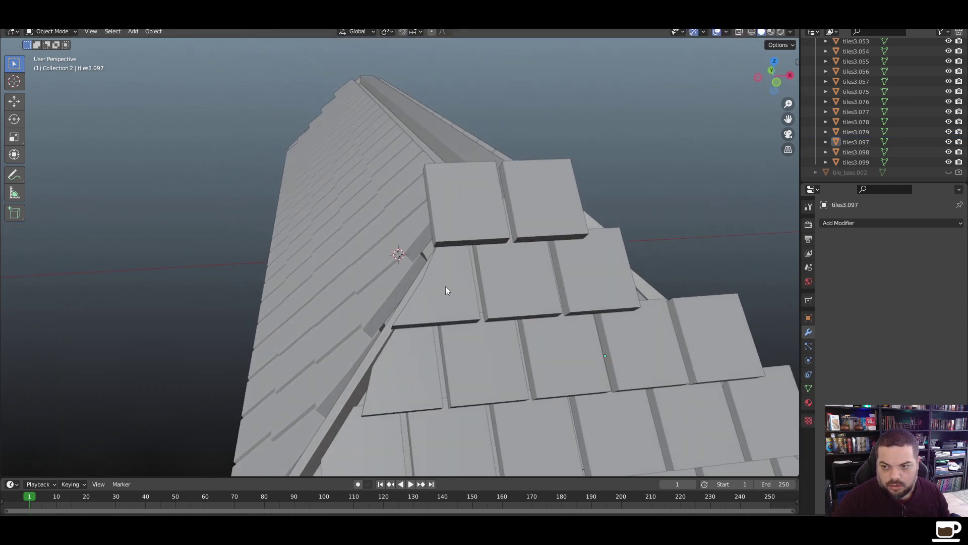
Switch the viewport to wireframe and enter Edit Mode on tiles3.097
{"action": "left_click", "coordinate": [465, 273]}
{"action": "key", "text": "z"}
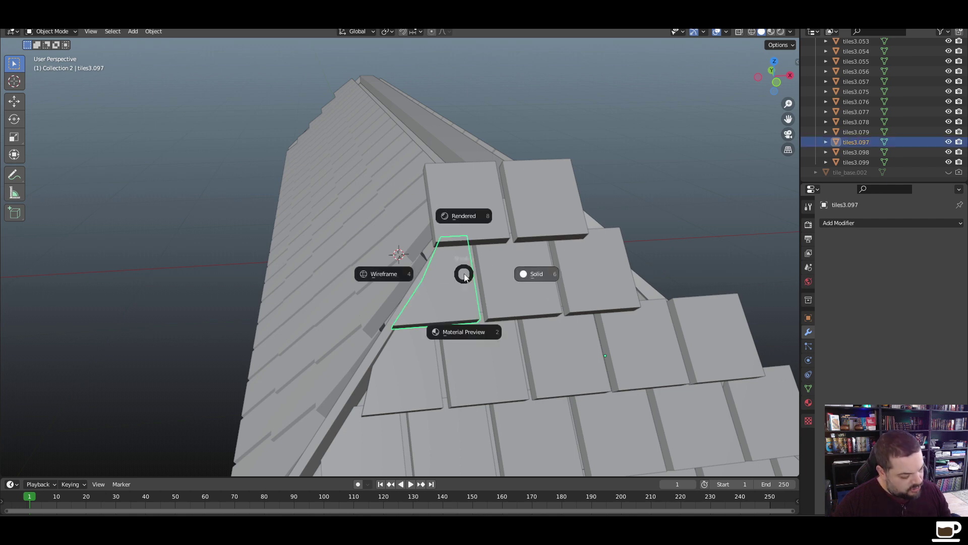
{"action": "left_click", "coordinate": [434, 268]}
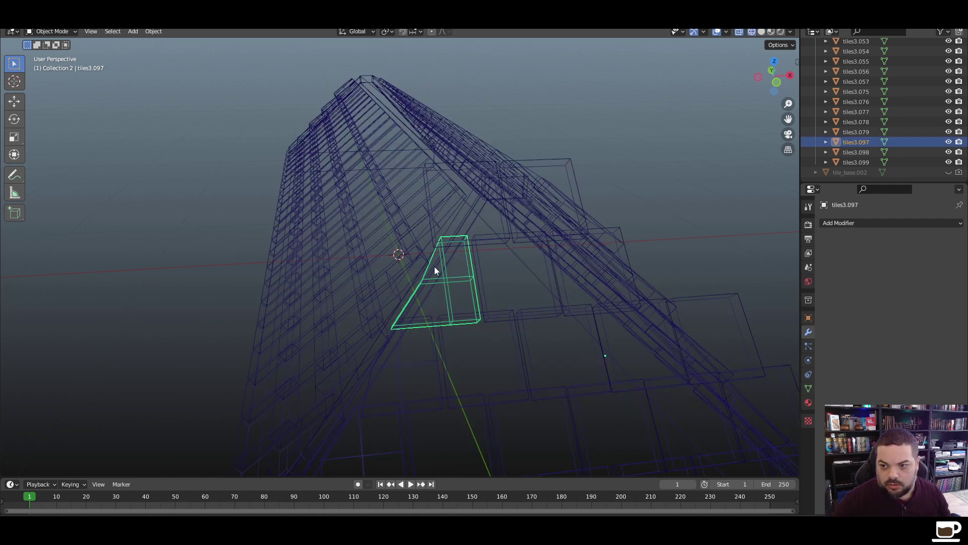
{"action": "mouse_move", "coordinate": [434, 268]}
{"action": "middle_mouse_down"}
{"action": "mouse_move", "coordinate": [444, 288]}
{"action": "mouse_move", "coordinate": [538, 292]}
{"action": "middle_mouse_up"}
{"action": "left_click_drag", "start_coordinate": [484, 318], "coordinate": [480, 321]}
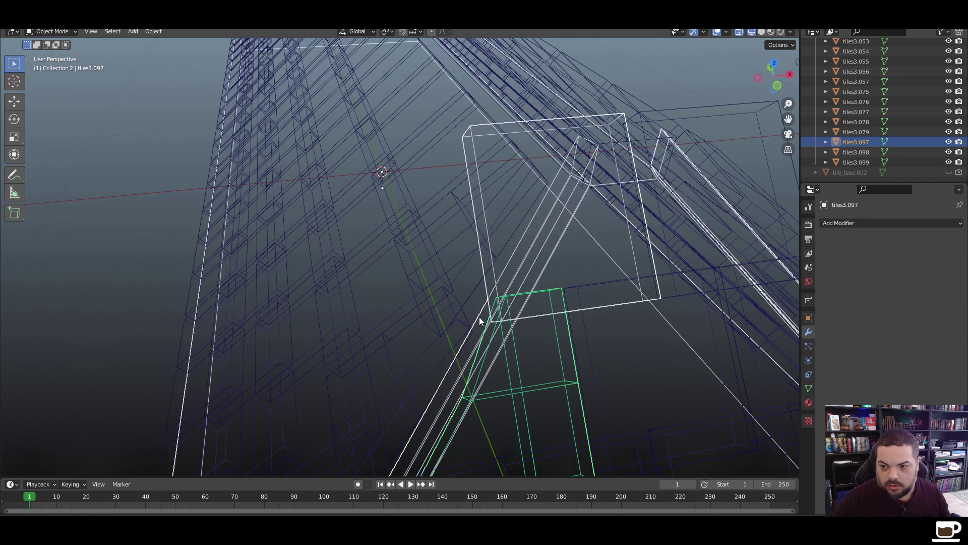
{"action": "key", "text": "alt+a"}
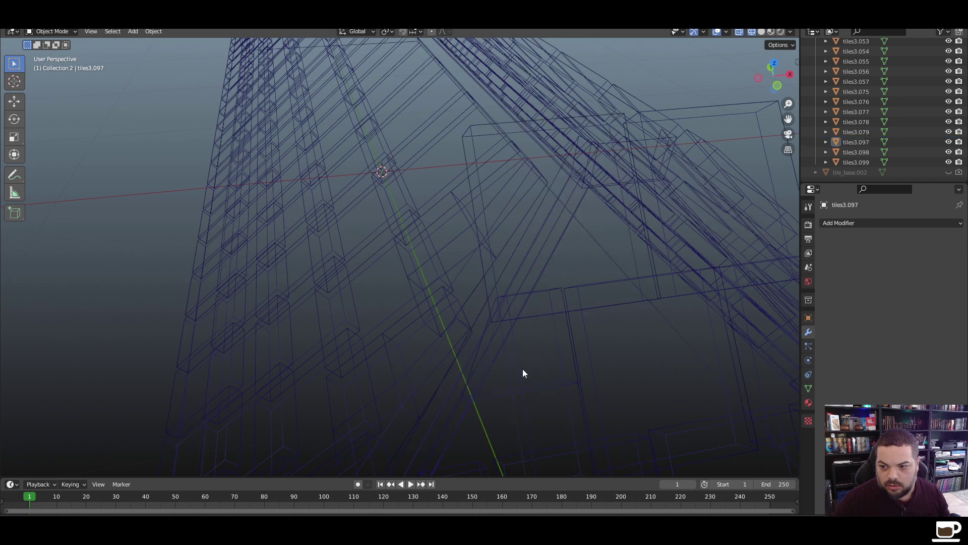
{"action": "key", "text": "Tab"}
Shift the lower corner and top-left vertices of tiles3.097 along X
{"action": "left_click_drag", "start_coordinate": [513, 284], "coordinate": [492, 307]}
{"action": "middle_click_drag", "start_coordinate": [527, 319], "coordinate": [455, 269]}
{"action": "left_click", "coordinate": [506, 318]}
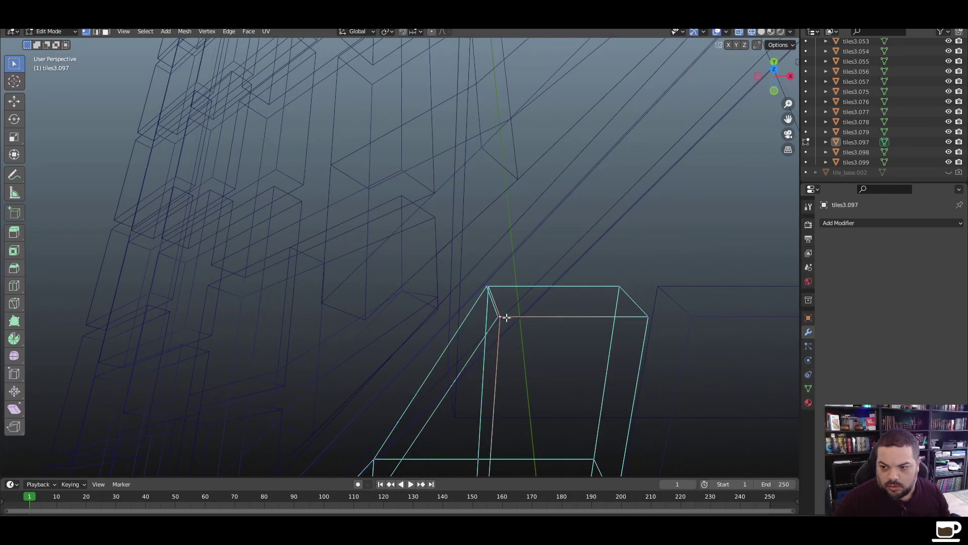
{"action": "left_click", "coordinate": [489, 286], "text": "shift"}
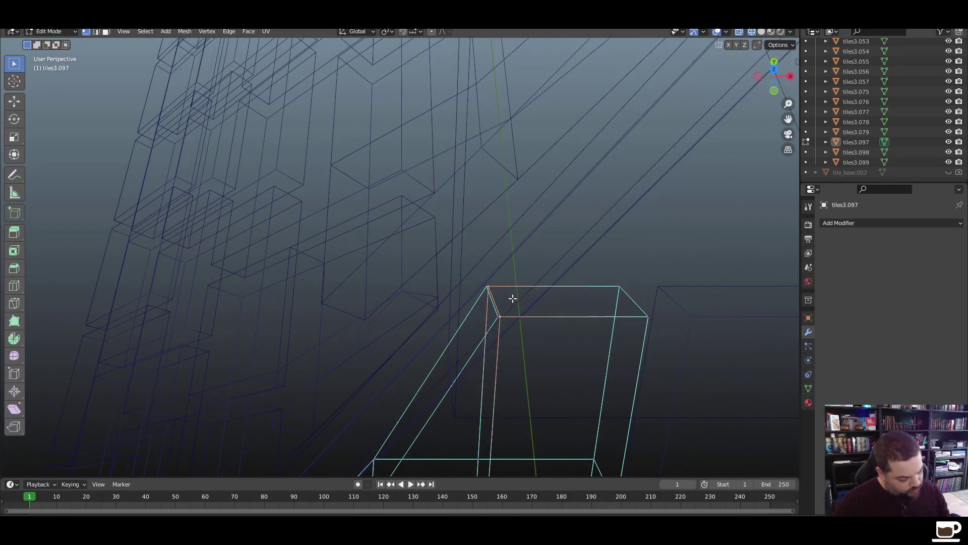
{"action": "key", "text": "g"}
{"action": "key", "text": "x"}
{"action": "left_click", "coordinate": [536, 296]}
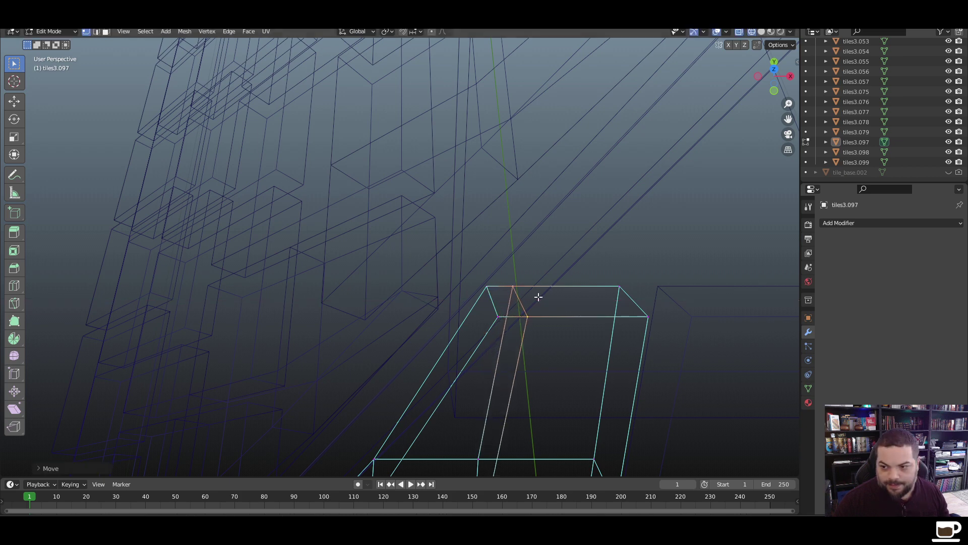
Shift the two left corner vertices to the right along X
{"action": "left_click_drag", "start_coordinate": [486, 277], "coordinate": [502, 338]}
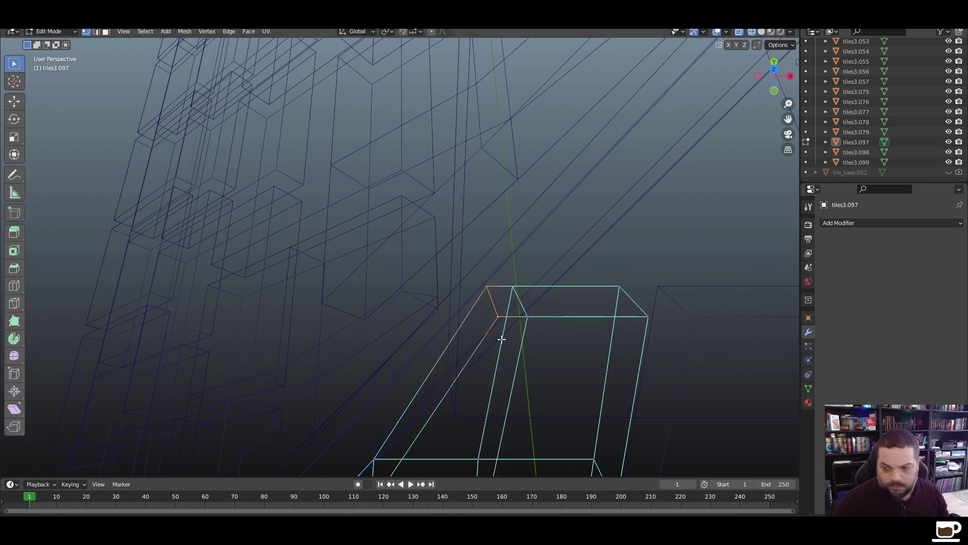
{"action": "key", "text": "g"}
{"action": "key", "text": "x"}
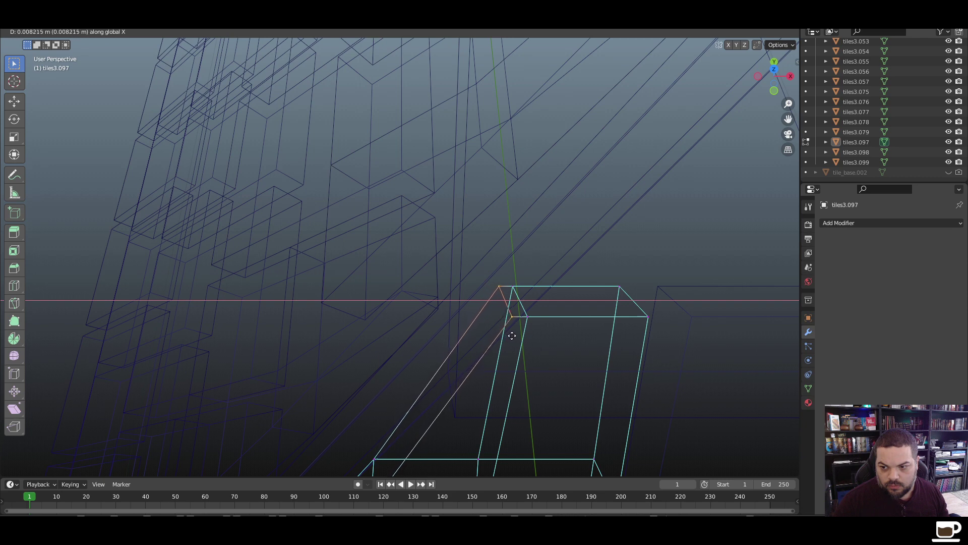
{"action": "left_click", "coordinate": [512, 334]}
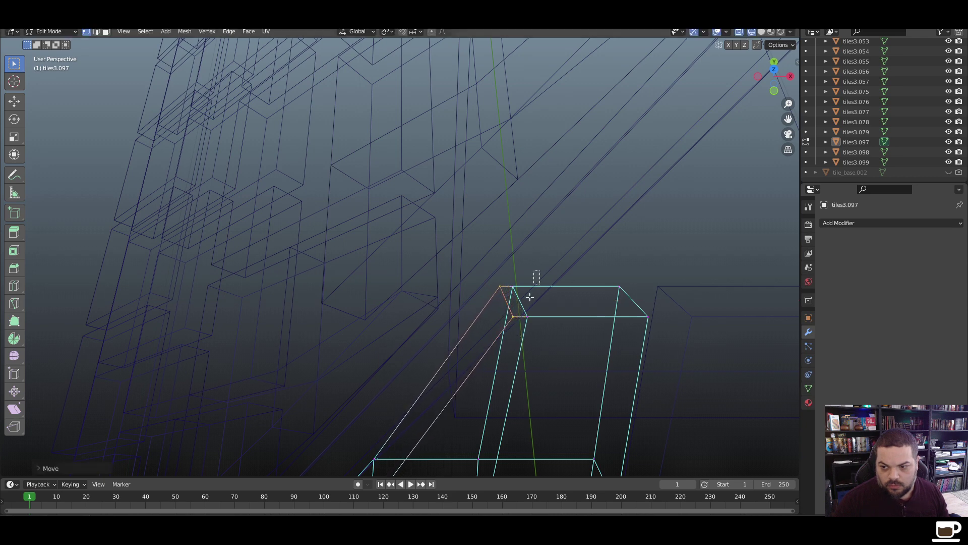
Slide the small top face along X to line up with the hip, then exit Edit Mode
{"action": "left_click_drag", "start_coordinate": [536, 273], "coordinate": [486, 339]}
{"action": "key", "text": "g"}
{"action": "key", "text": "x"}
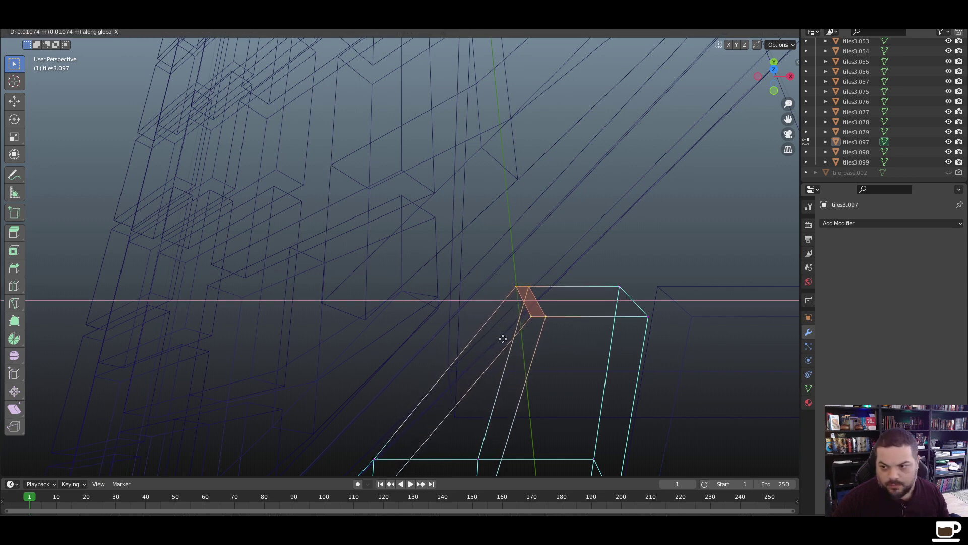
{"action": "left_click", "coordinate": [523, 336]}
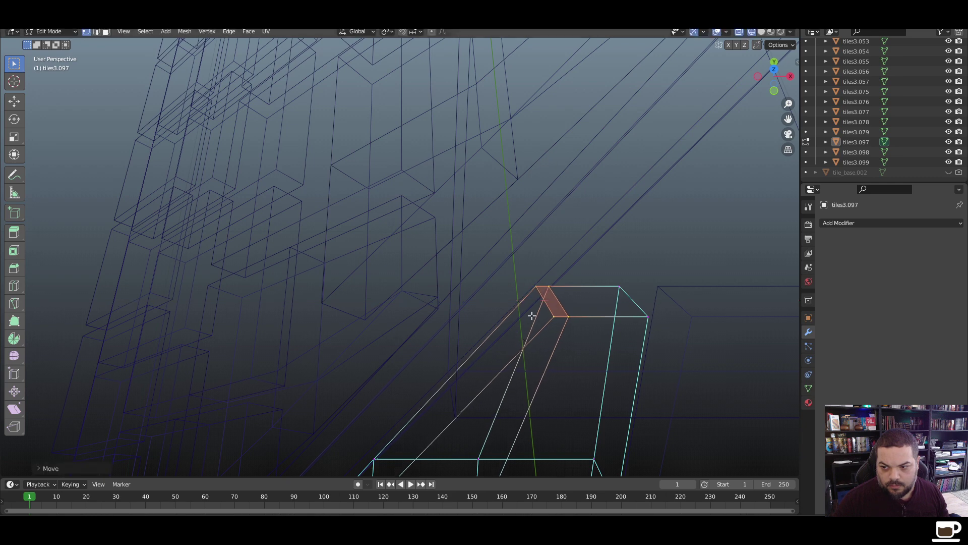
{"action": "left_click", "coordinate": [588, 264]}
{"action": "key", "text": "Tab"}
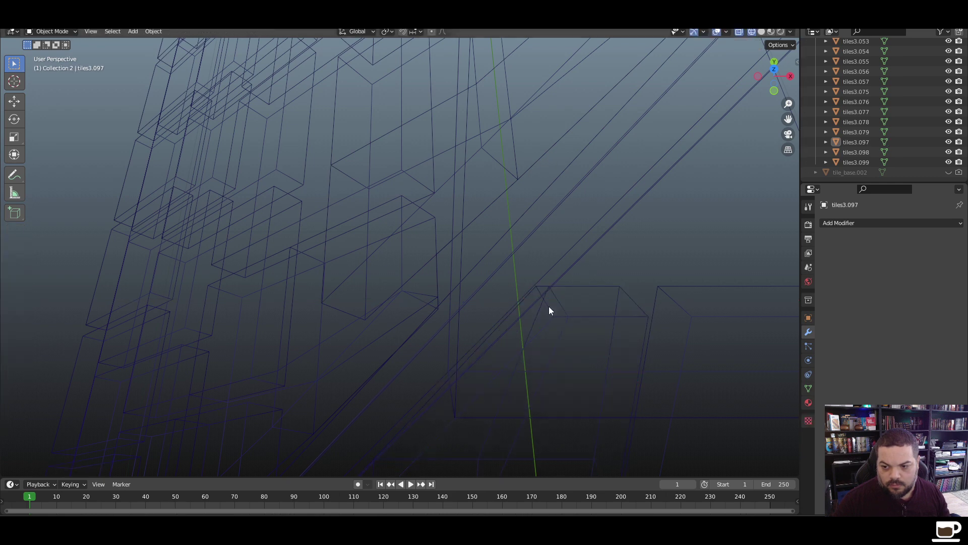
Return to solid shading and start editing the mesh of tiles3.008
{"action": "key", "text": "z"}
{"action": "left_click", "coordinate": [535, 337]}
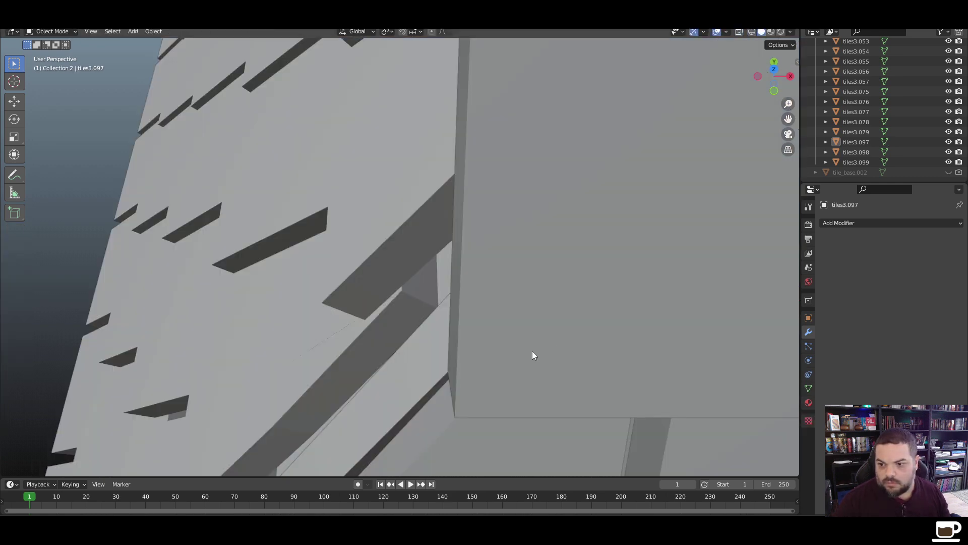
{"action": "scroll", "coordinate": [534, 356], "scroll_direction": "down", "scroll_amount": 5}
{"action": "left_click", "coordinate": [514, 234]}
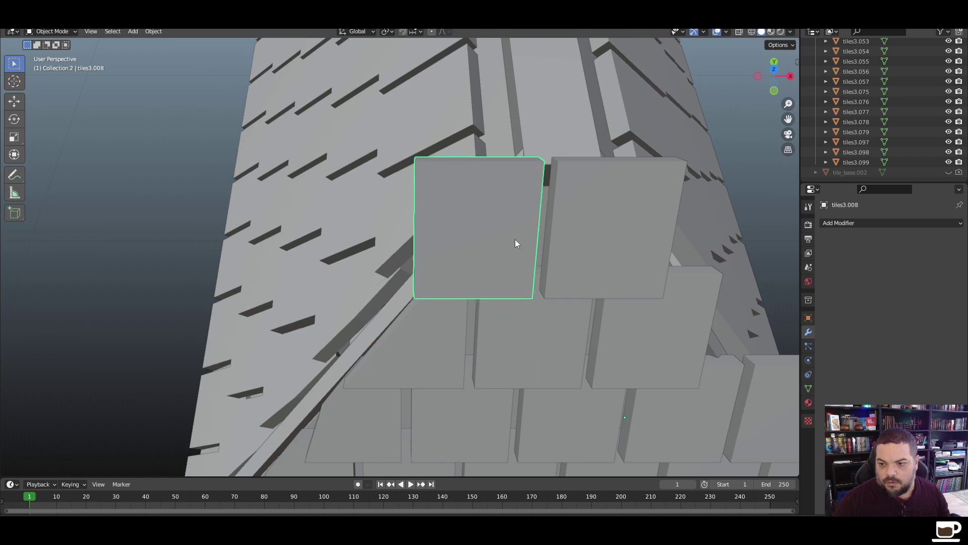
{"action": "key", "text": "Tab"}
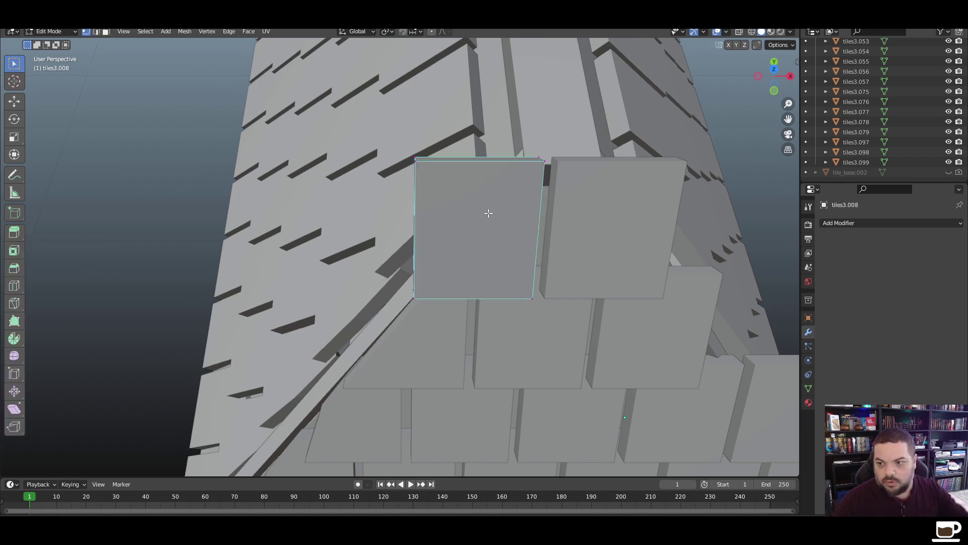
Cut tiles3.008 into quarters with a vertical and a horizontal loop cut
{"action": "key", "text": "ctrl+r"}
{"action": "left_click", "coordinate": [479, 161]}
{"action": "left_click", "coordinate": [480, 161]}
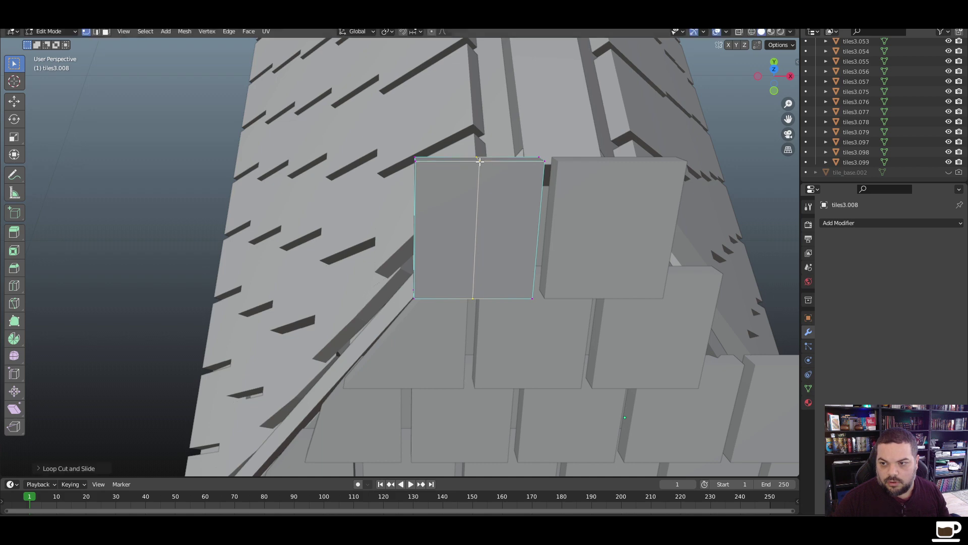
{"action": "key", "text": "ctrl+r"}
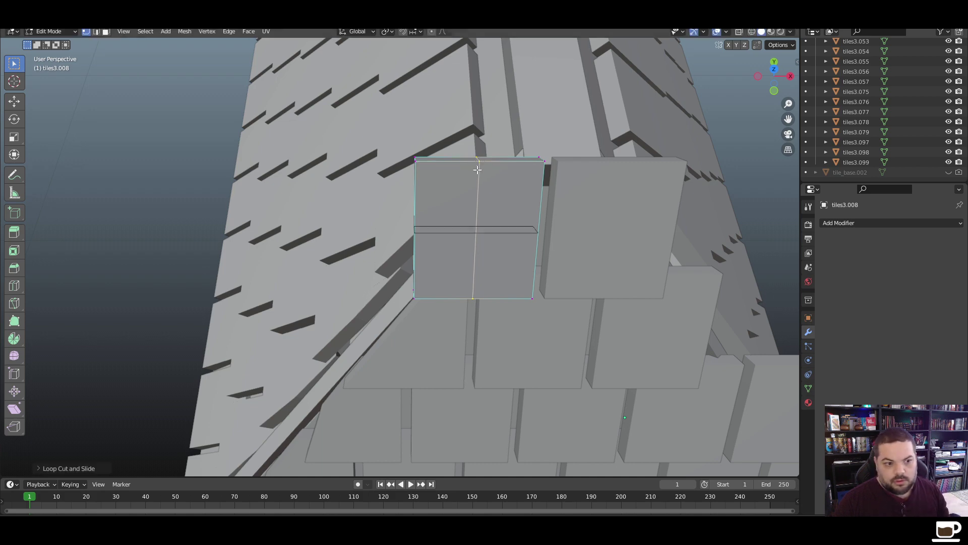
{"action": "left_click", "coordinate": [477, 170]}
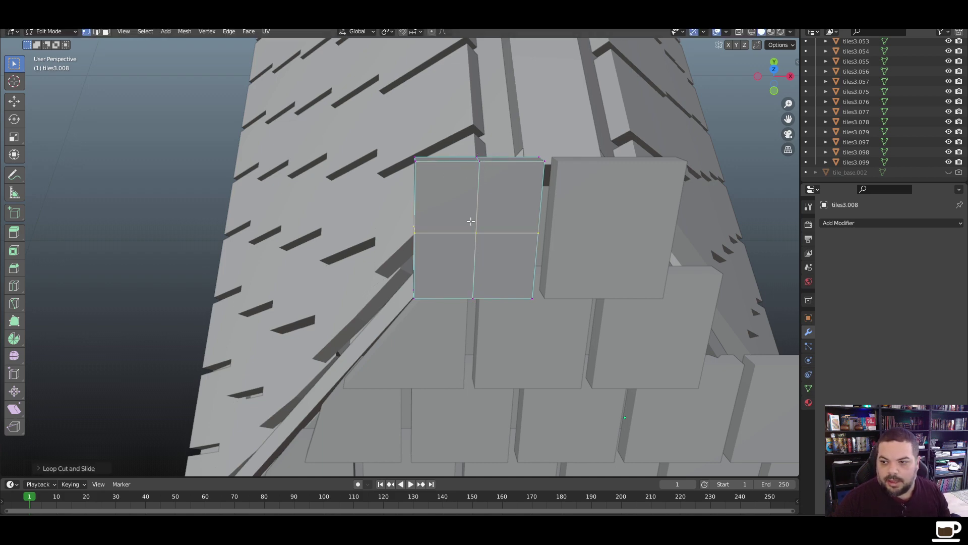
Move the top vertex of the middle cut along X toward the hip
{"action": "middle_click_drag", "start_coordinate": [471, 221], "coordinate": [501, 252]}
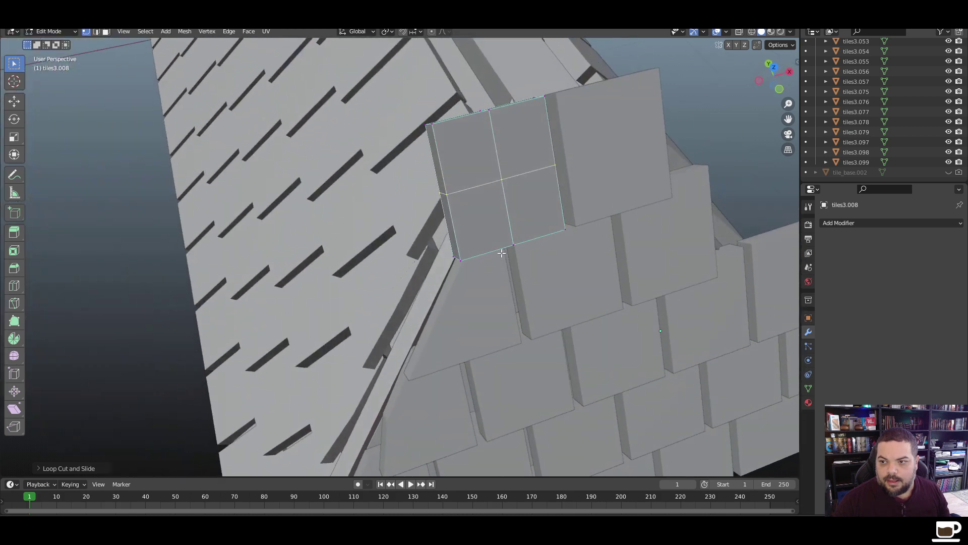
{"action": "middle_click_drag", "start_coordinate": [486, 132], "coordinate": [472, 182]}
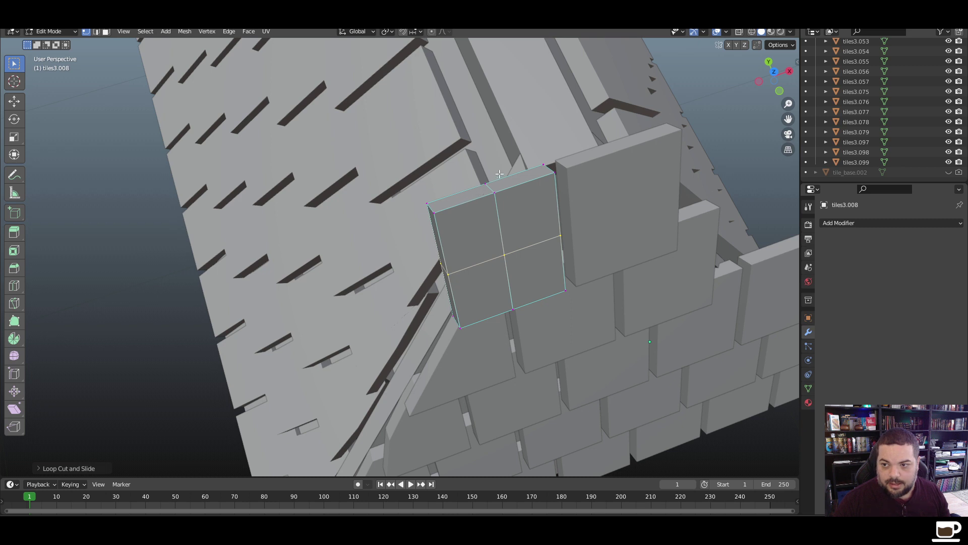
{"action": "left_click", "coordinate": [474, 210]}
{"action": "key", "text": "g"}
{"action": "key", "text": "x"}
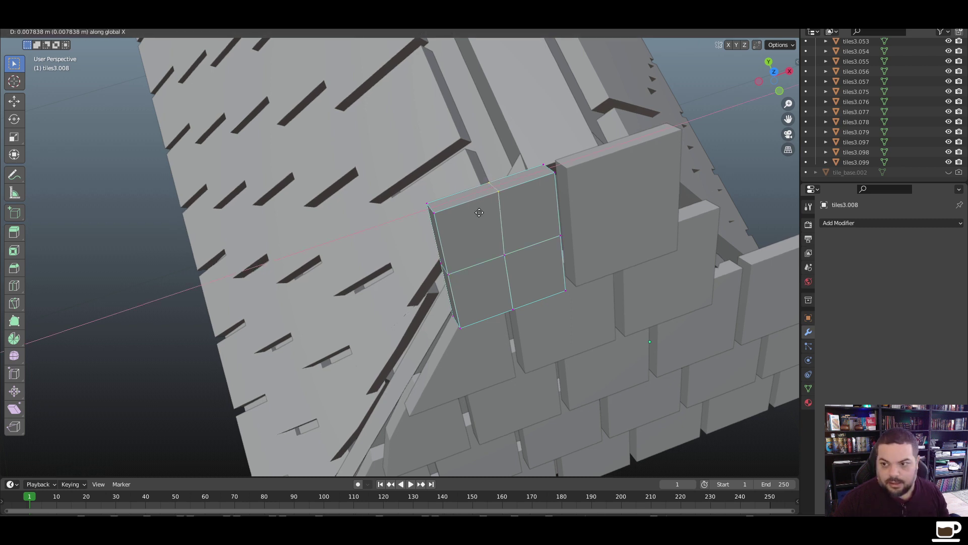
{"action": "left_click", "coordinate": [528, 213]}
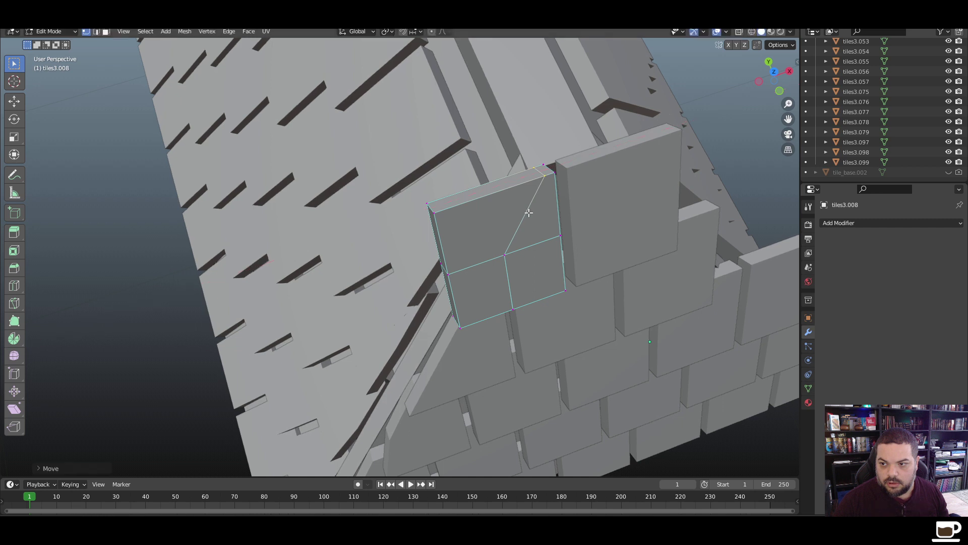
Pull the top-left corner along X and the left vertex up along the hip
{"action": "left_click_drag", "start_coordinate": [414, 241], "coordinate": [415, 241]}
{"action": "key", "text": "g"}
{"action": "key", "text": "x"}
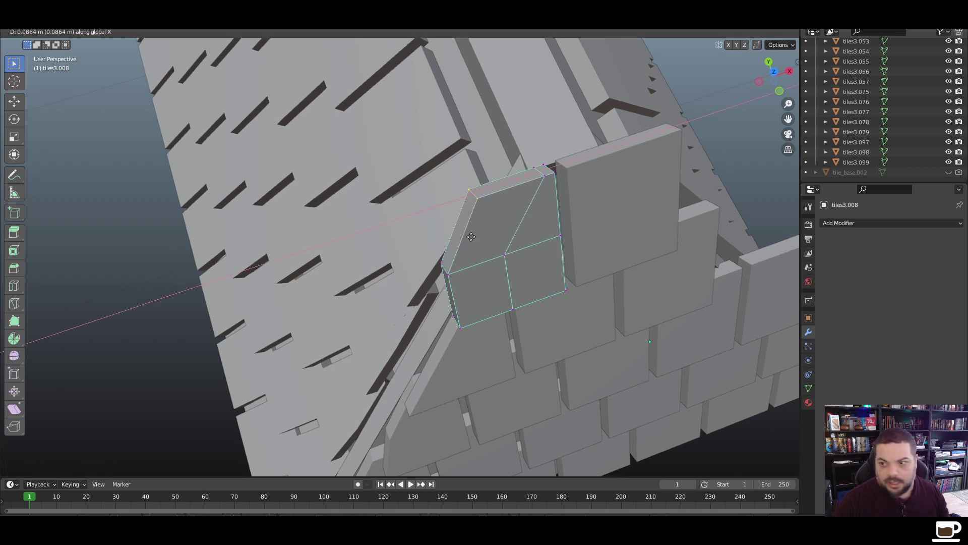
{"action": "left_click", "coordinate": [530, 233]}
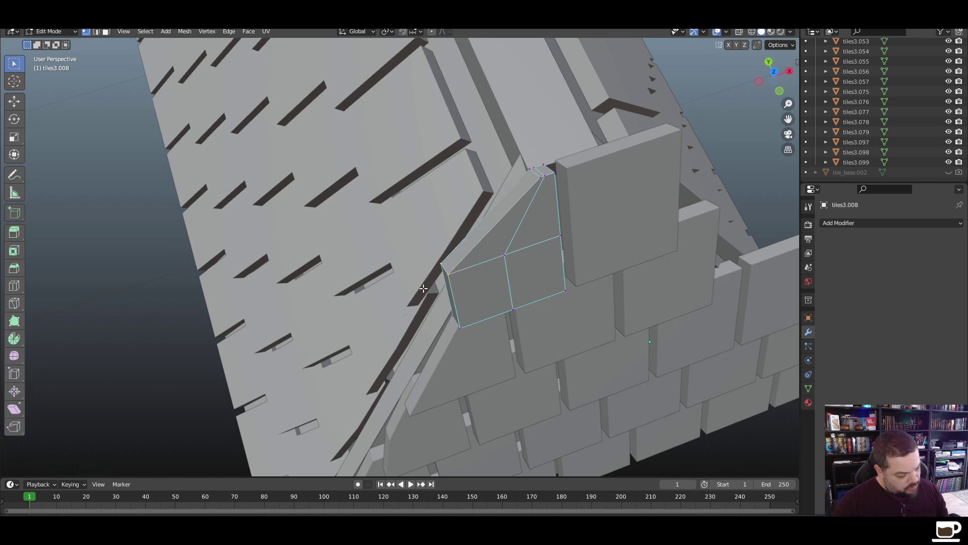
{"action": "key", "text": "g"}
{"action": "left_click", "coordinate": [522, 258]}
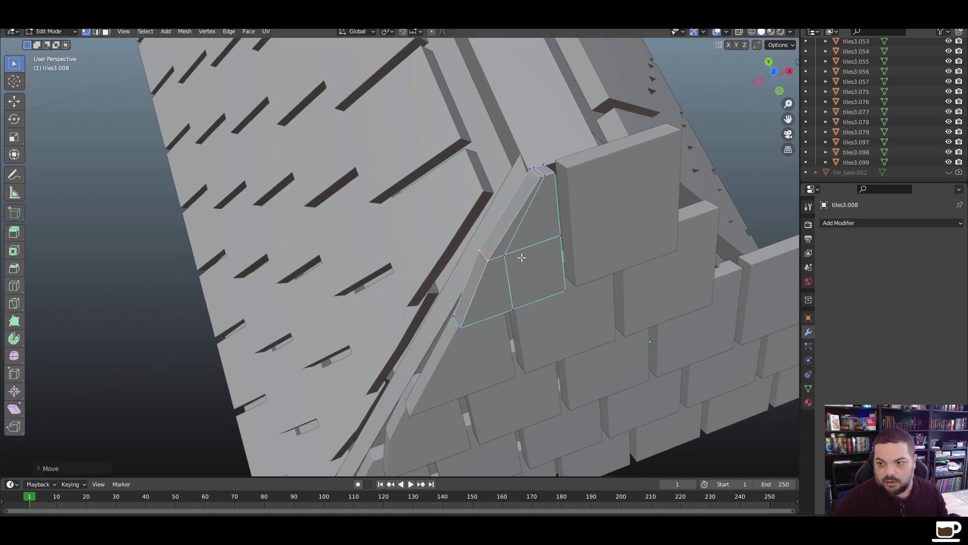
{"action": "left_click", "coordinate": [505, 254]}
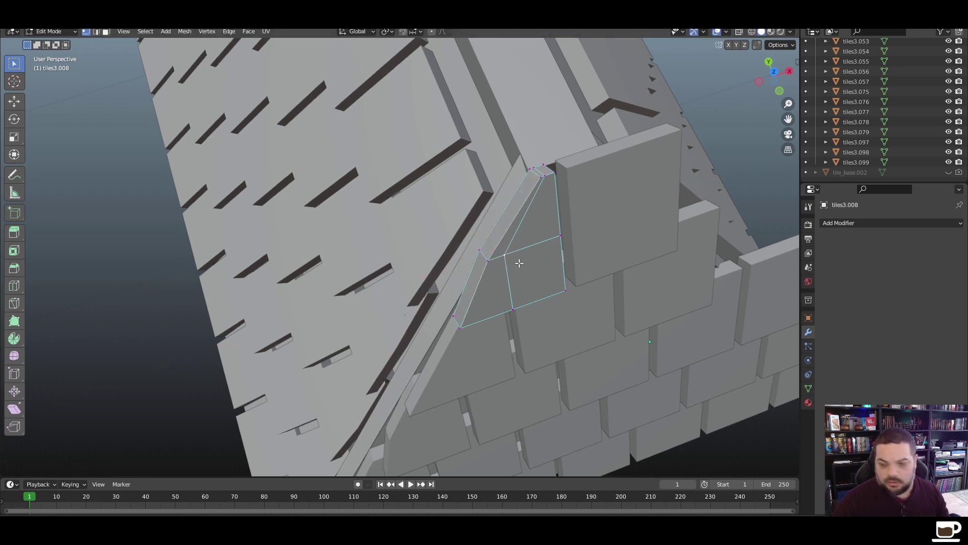
In wireframe view, nudge the selected hip-side vertex of tiles3.008 along X
{"action": "key", "text": "z"}
{"action": "left_click", "coordinate": [483, 262]}
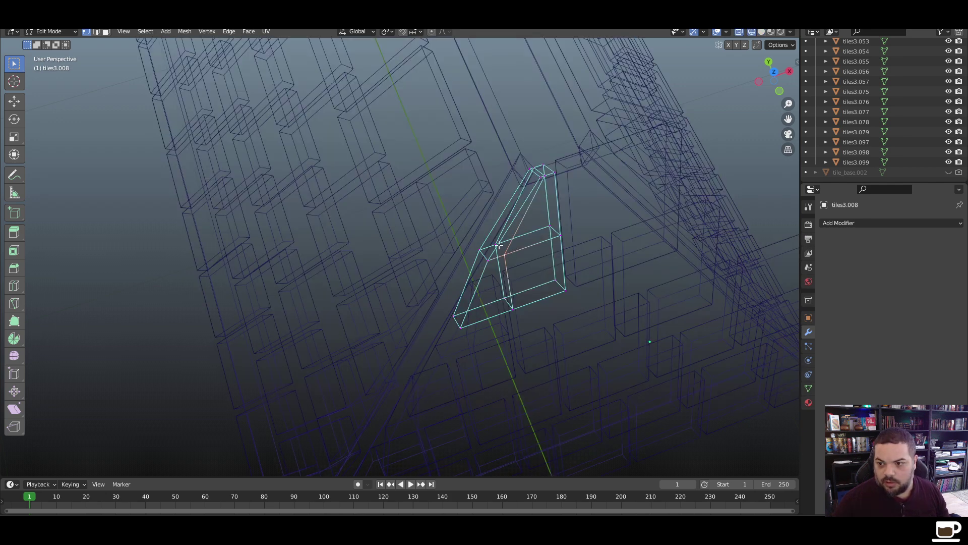
{"action": "key", "text": "g"}
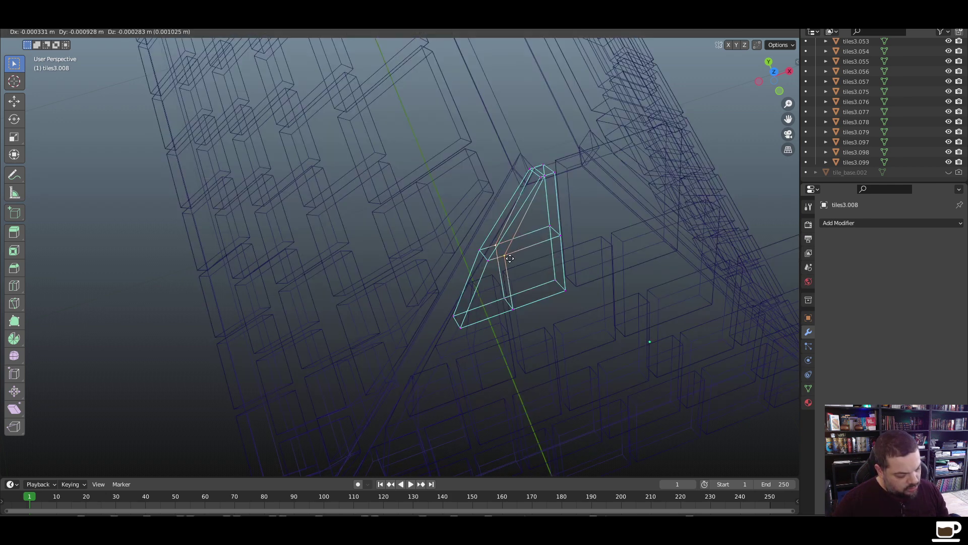
{"action": "key", "text": "x"}
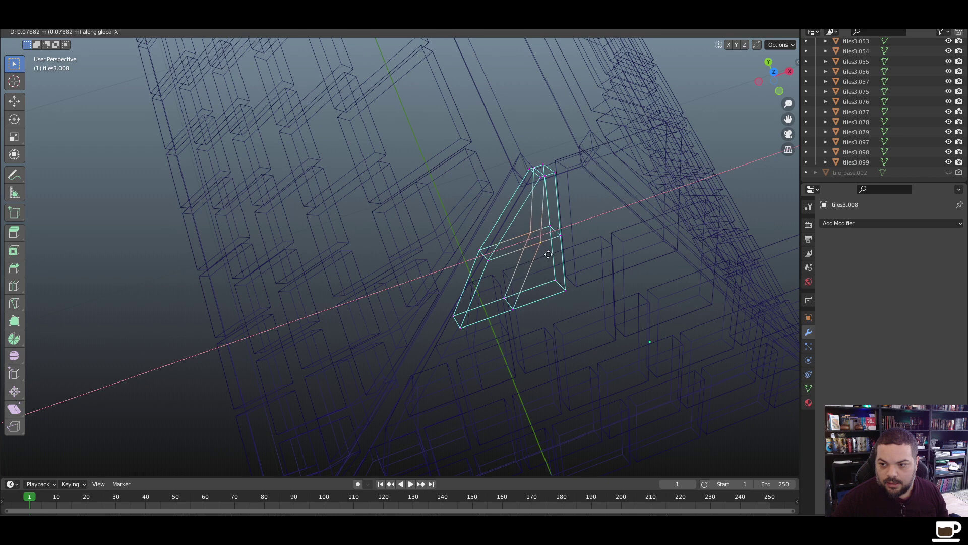
{"action": "left_click", "coordinate": [543, 254]}
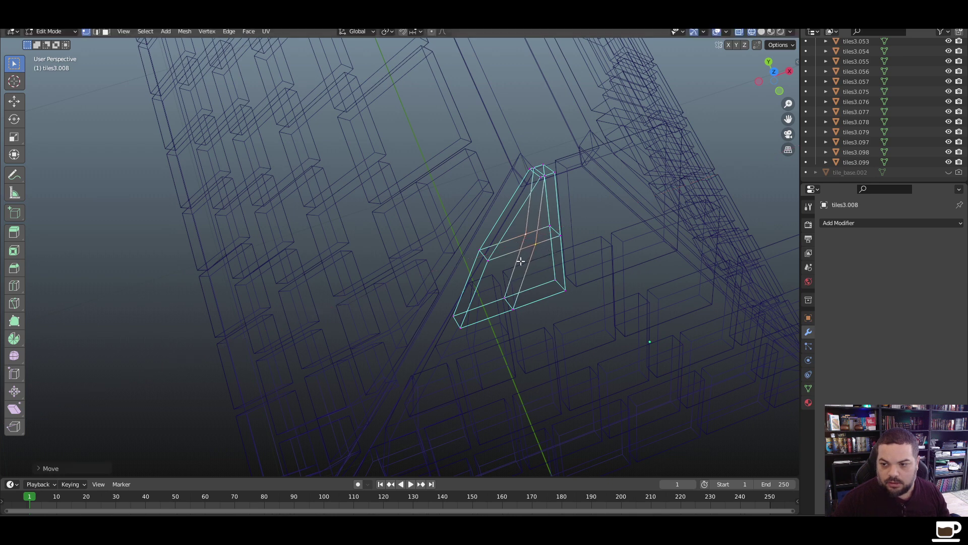
Back in solid shading, adjust the middle hip-side vertex along X
{"action": "key", "text": "z"}
{"action": "left_click", "coordinate": [588, 259]}
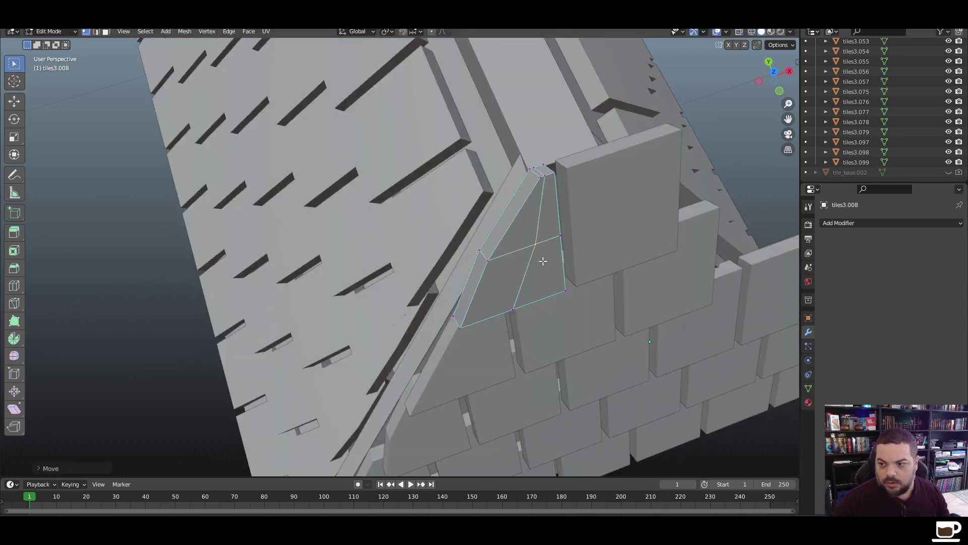
{"action": "key", "text": "g"}
{"action": "key", "text": "x"}
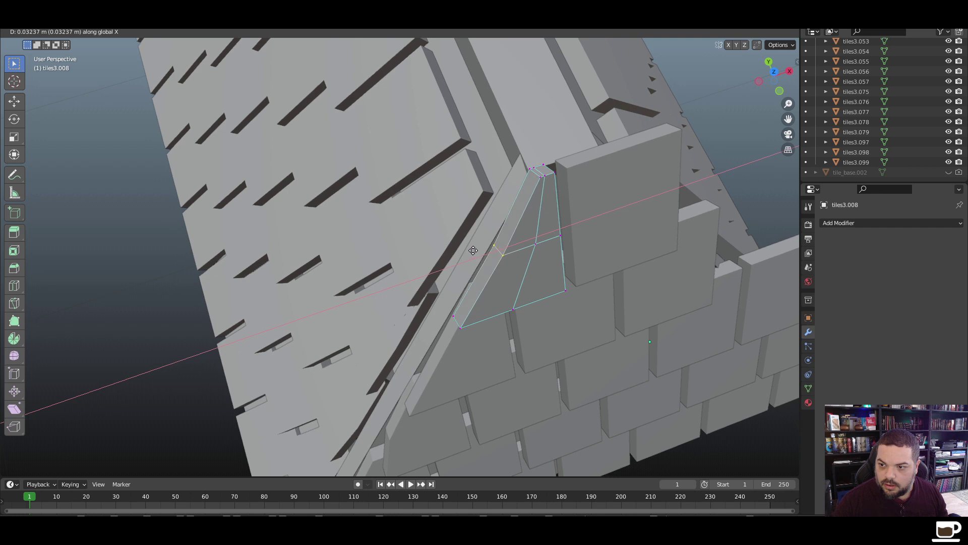
{"action": "left_click", "coordinate": [489, 237]}
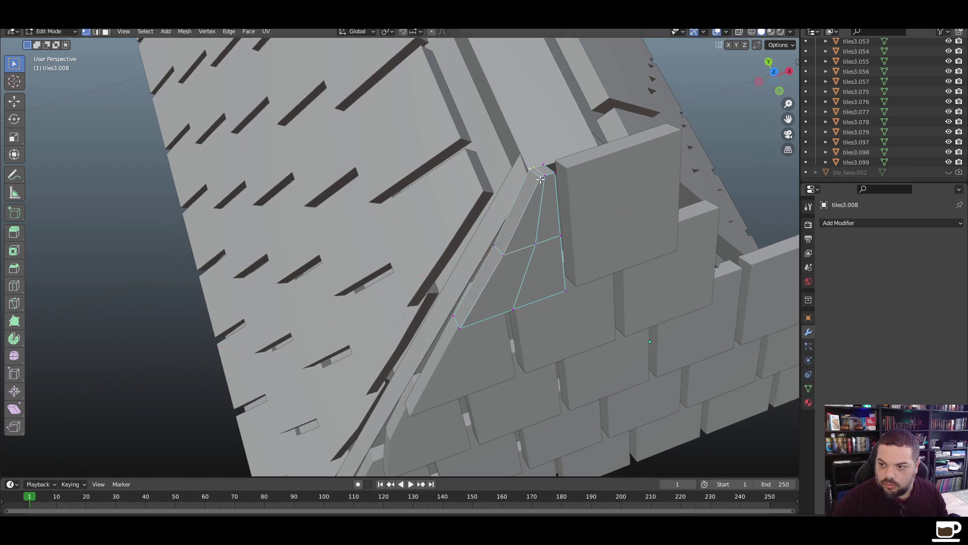
Slide the tile's tip vertex along X onto the hip and close mesh editing
{"action": "key", "text": "g"}
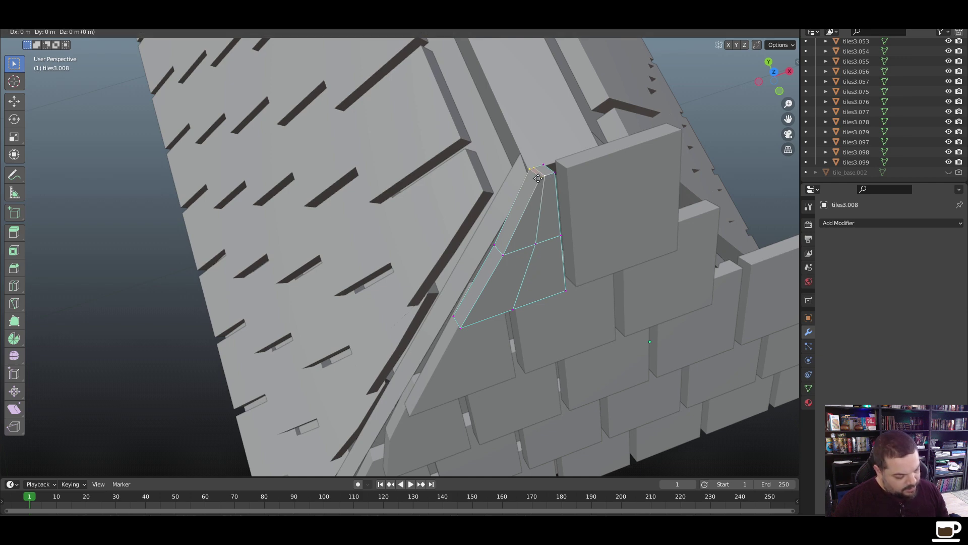
{"action": "key", "text": "x"}
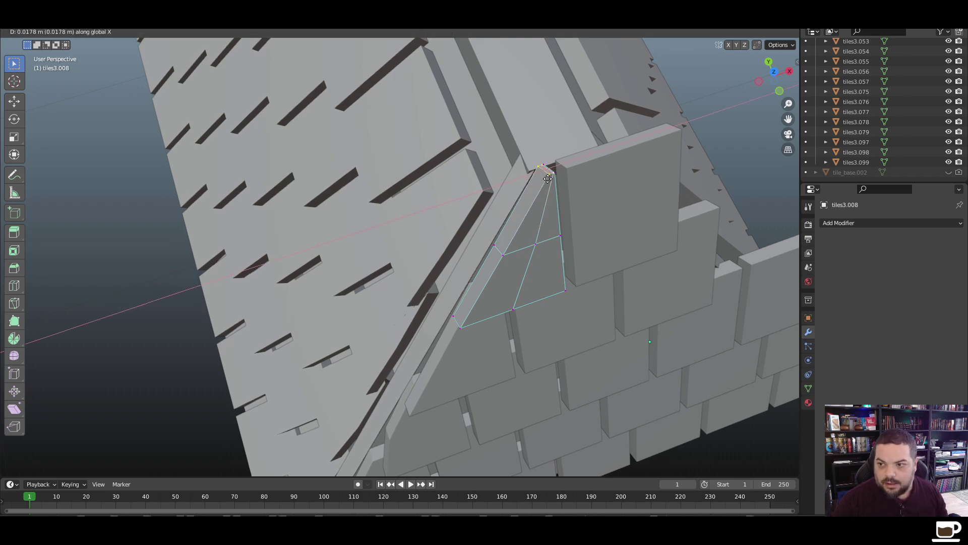
{"action": "left_click", "coordinate": [551, 179]}
{"action": "key", "text": "Tab"}
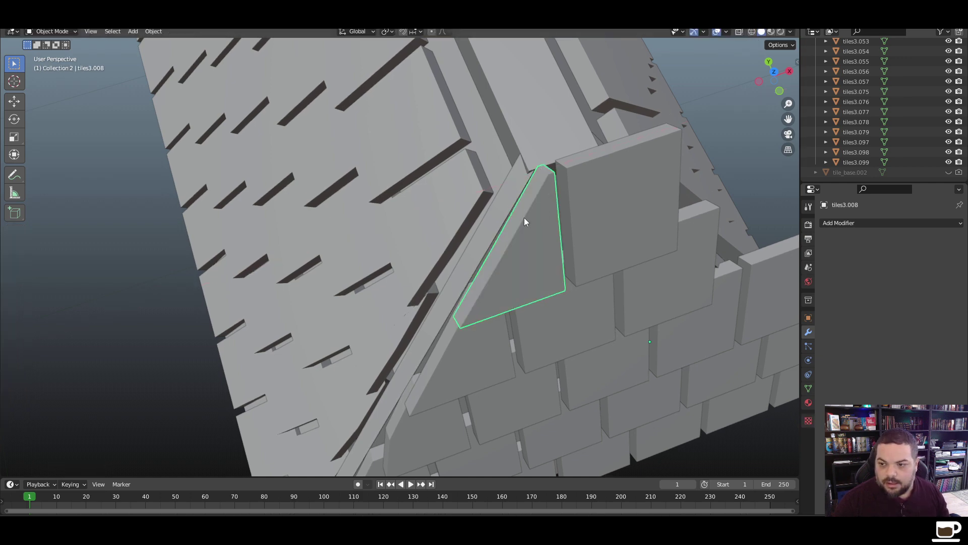
{"action": "left_click", "coordinate": [66, 313]}
{"action": "scroll", "coordinate": [405, 401], "scroll_direction": "down", "scroll_amount": 5}
{"action": "middle_click_drag", "start_coordinate": [412, 393], "coordinate": [479, 259]}
{"action": "scroll", "coordinate": [417, 273], "scroll_direction": "up", "scroll_amount": 4}
{"action": "middle_click_drag", "start_coordinate": [410, 193], "coordinate": [431, 242]}
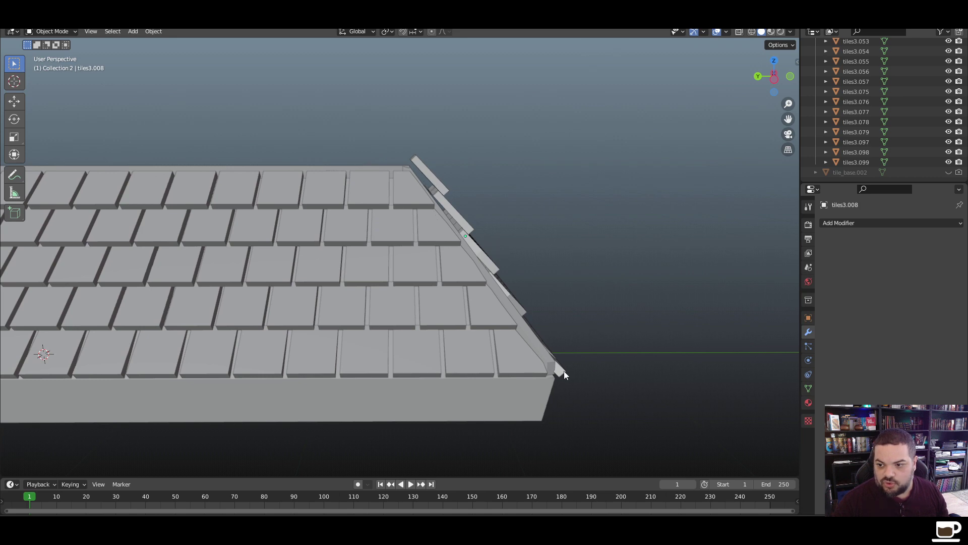
{"action": "middle_click_drag", "start_coordinate": [570, 362], "coordinate": [529, 345]}
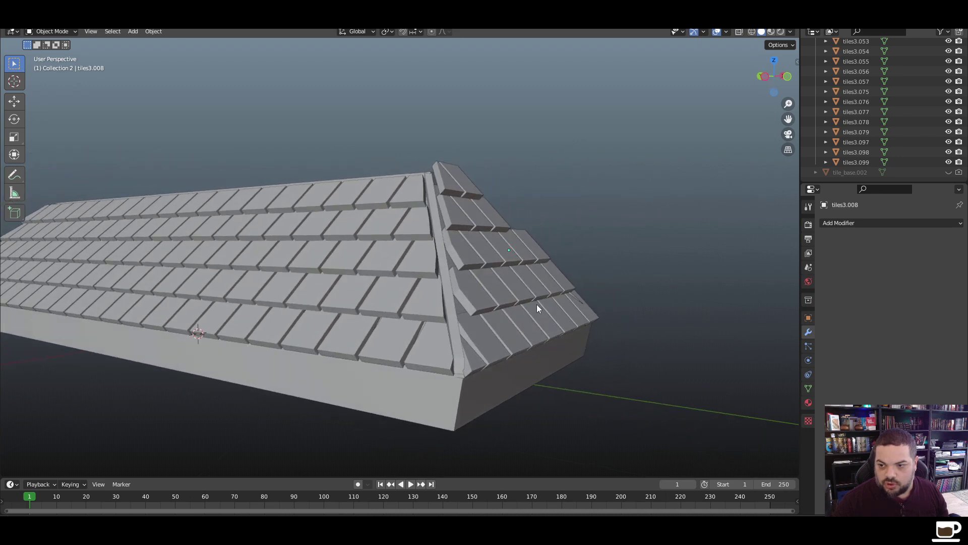
{"action": "middle_click_drag", "start_coordinate": [538, 305], "coordinate": [355, 363]}
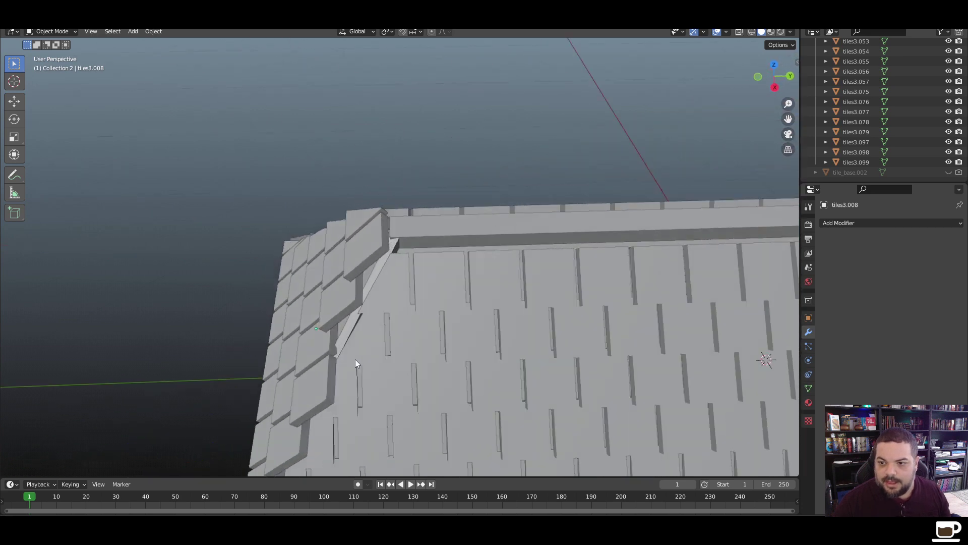
{"action": "scroll", "coordinate": [355, 363], "scroll_direction": "down", "scroll_amount": 3}
{"action": "middle_click_drag", "start_coordinate": [372, 305], "coordinate": [640, 367]}
Select corner tile tiles3.034 in Edit Mode and add two crossing, centred loop cuts
{"action": "left_click", "coordinate": [632, 404]}
{"action": "key", "text": "Tab"}
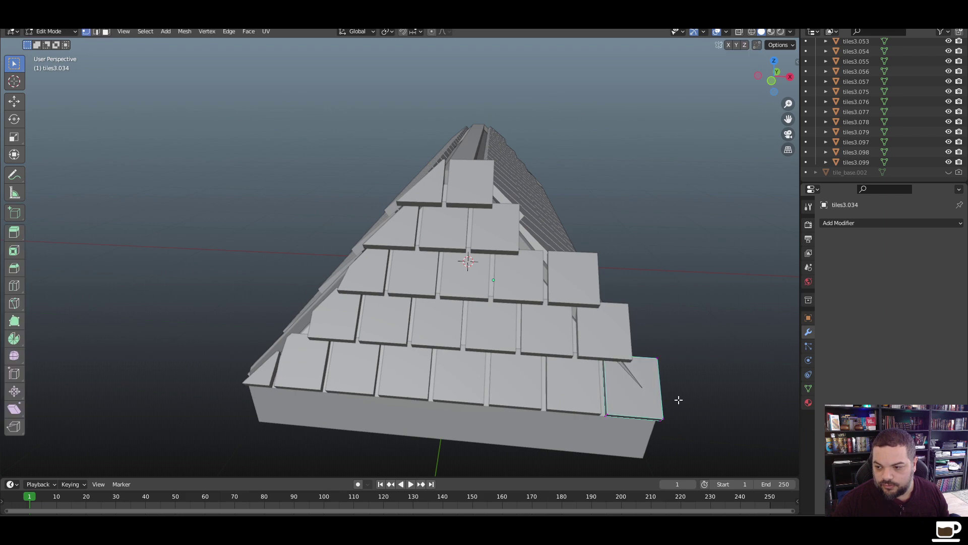
{"action": "key", "text": "ctrl+r"}
{"action": "left_click", "coordinate": [641, 394]}
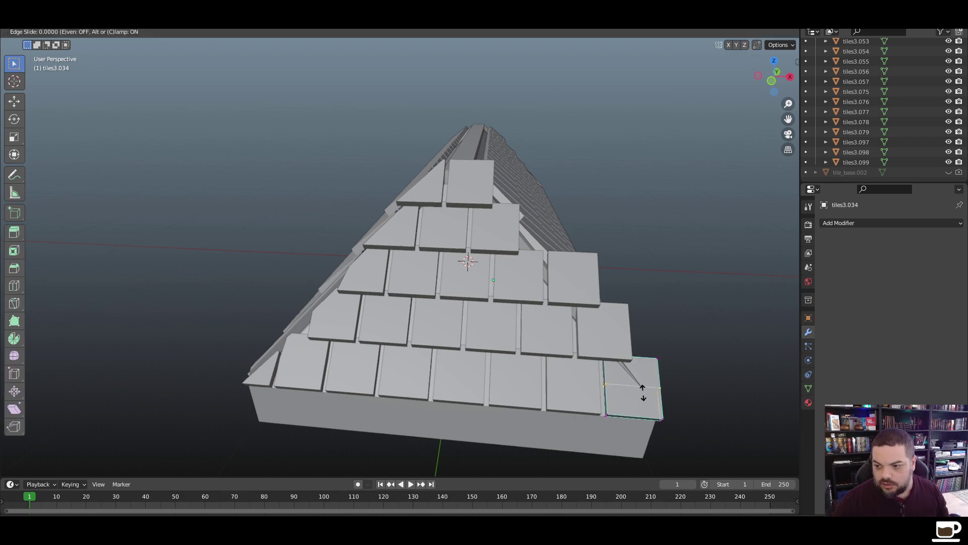
{"action": "right_click", "coordinate": [644, 393]}
{"action": "key", "text": "ctrl+r"}
{"action": "left_click", "coordinate": [645, 394]}
{"action": "right_click", "coordinate": [645, 393]}
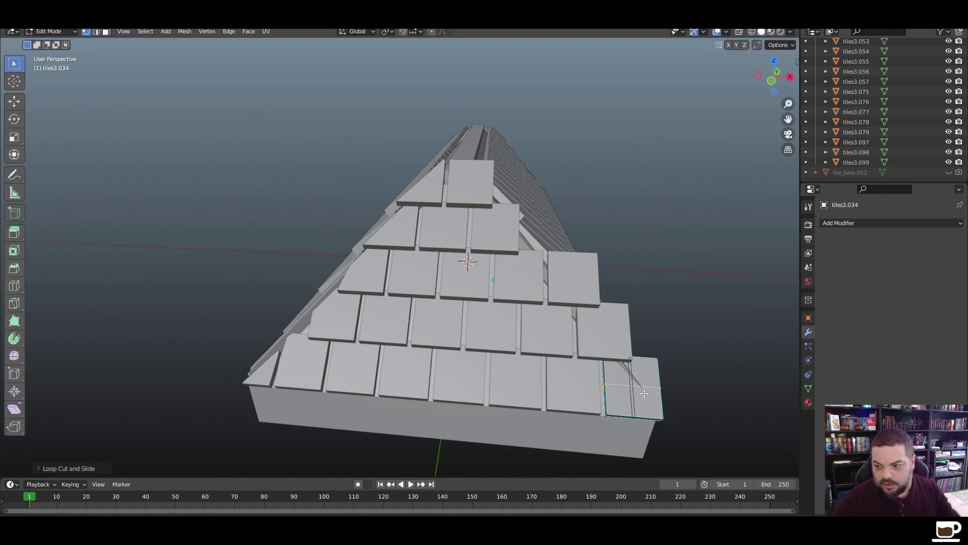
Add one more edge loop across the corner tile, seen from a close side view
{"action": "key", "text": "ctrl+r"}
{"action": "middle_click_drag", "start_coordinate": [687, 379], "coordinate": [555, 340]}
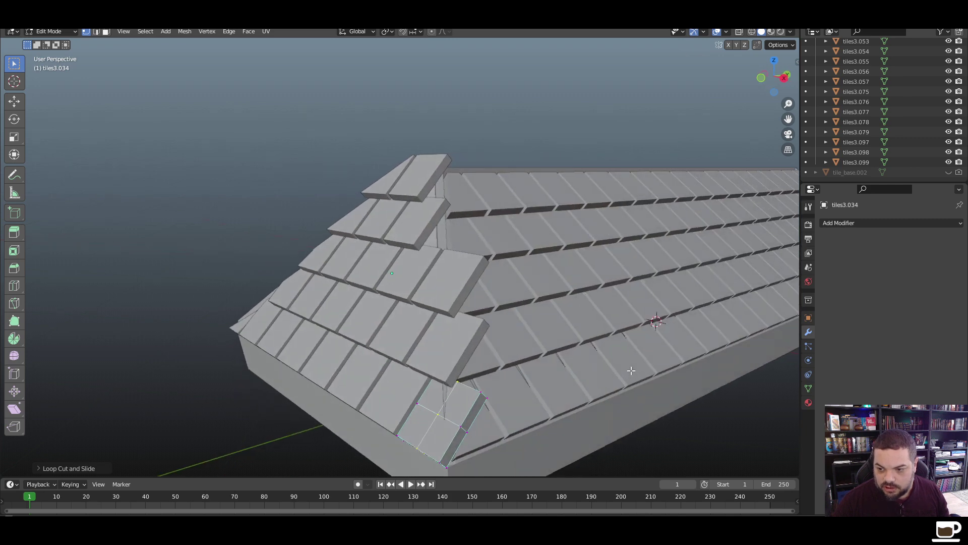
{"action": "scroll", "coordinate": [521, 331], "scroll_direction": "up", "scroll_amount": 4}
{"action": "scroll", "coordinate": [521, 330], "scroll_direction": "down", "scroll_amount": 5}
{"action": "scroll", "coordinate": [488, 320], "scroll_direction": "up", "scroll_amount": 5}
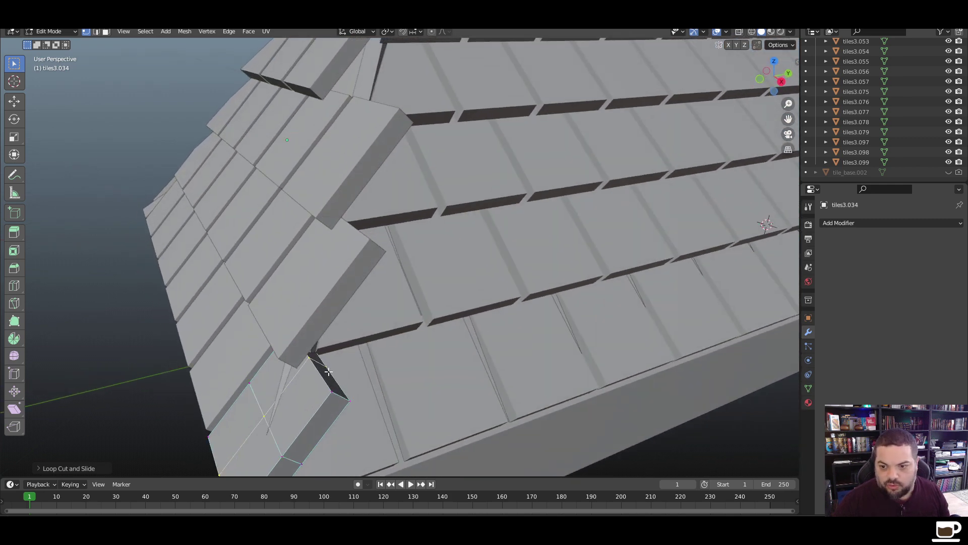
{"action": "left_click", "coordinate": [310, 359]}
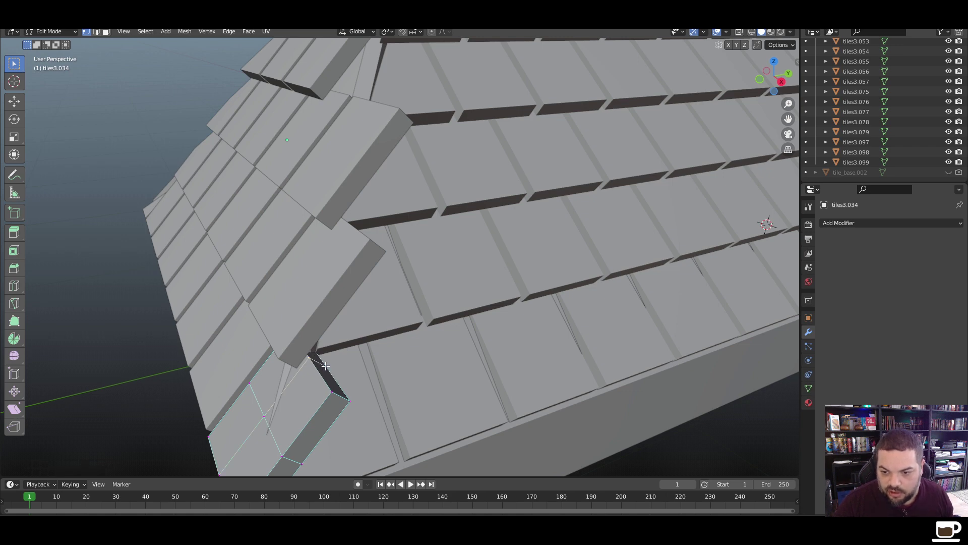
Slide the tile's selected geometry and then one face along X toward the hip
{"action": "middle_click_drag", "start_coordinate": [326, 392], "coordinate": [322, 441]}
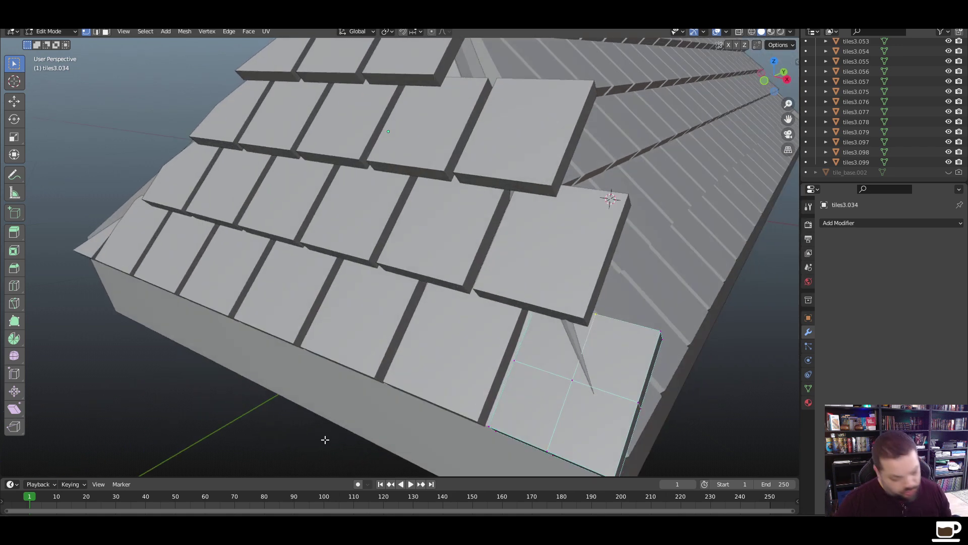
{"action": "key", "text": "g"}
{"action": "key", "text": "x"}
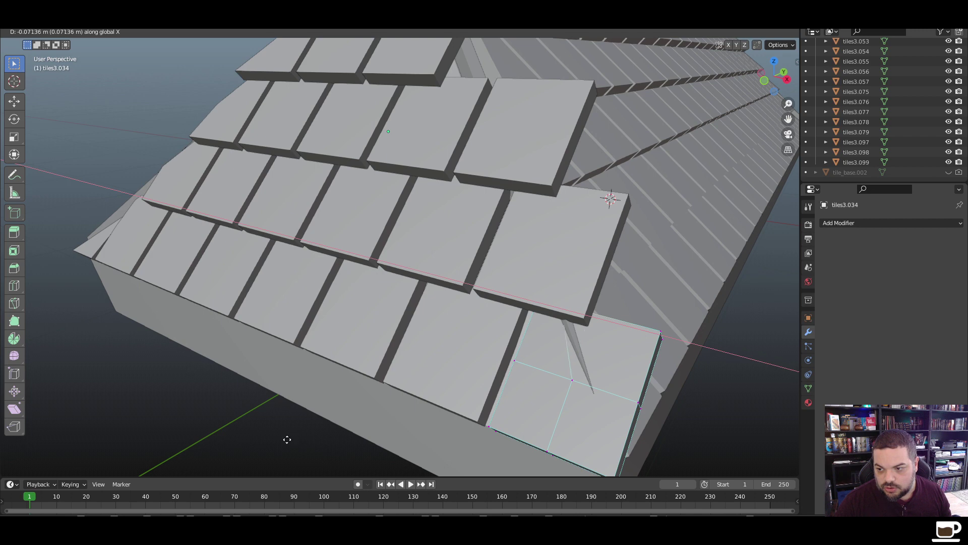
{"action": "left_click", "coordinate": [268, 439]}
{"action": "left_click", "coordinate": [634, 352]}
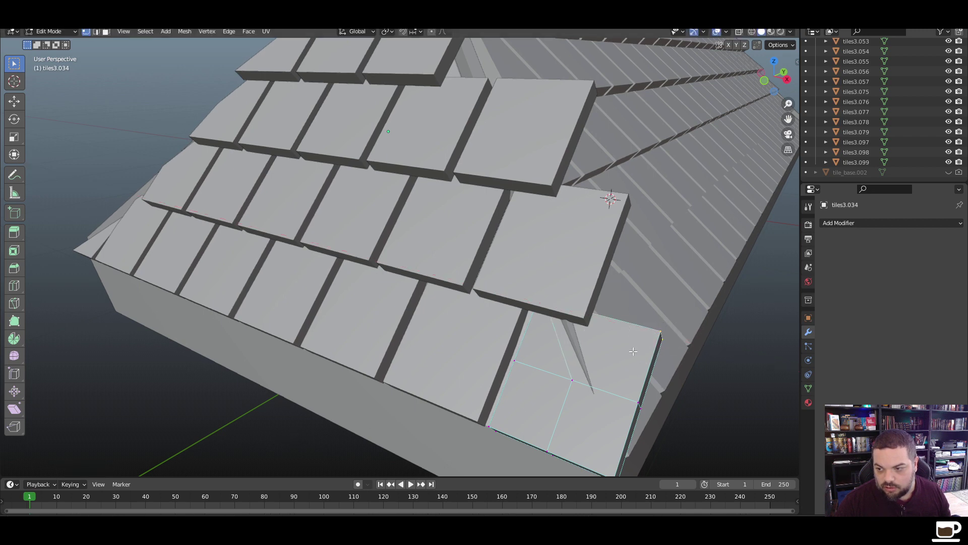
{"action": "key", "text": "g"}
{"action": "key", "text": "x"}
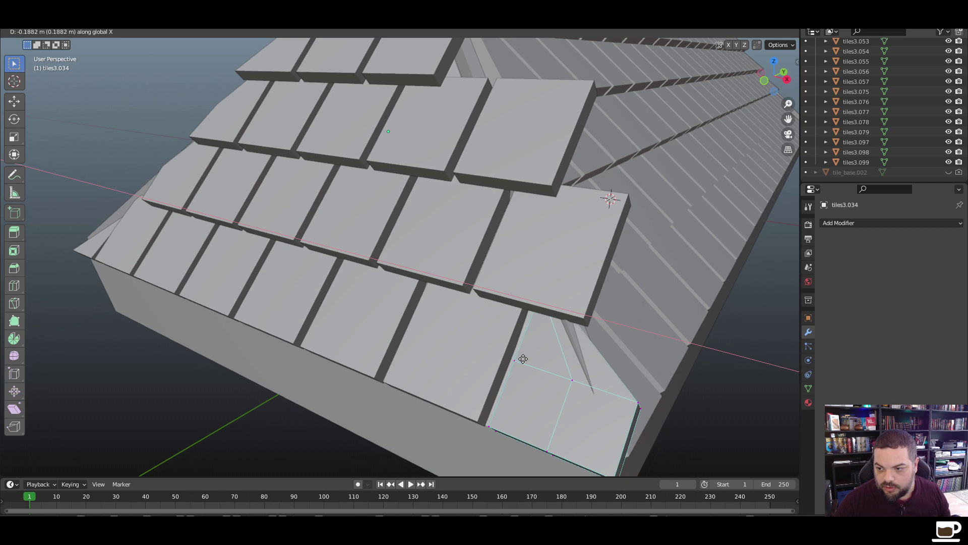
{"action": "left_click", "coordinate": [523, 359]}
Pull the tile's right corner vertex in along X to follow the hip line
{"action": "key", "text": "g"}
{"action": "key", "text": "x"}
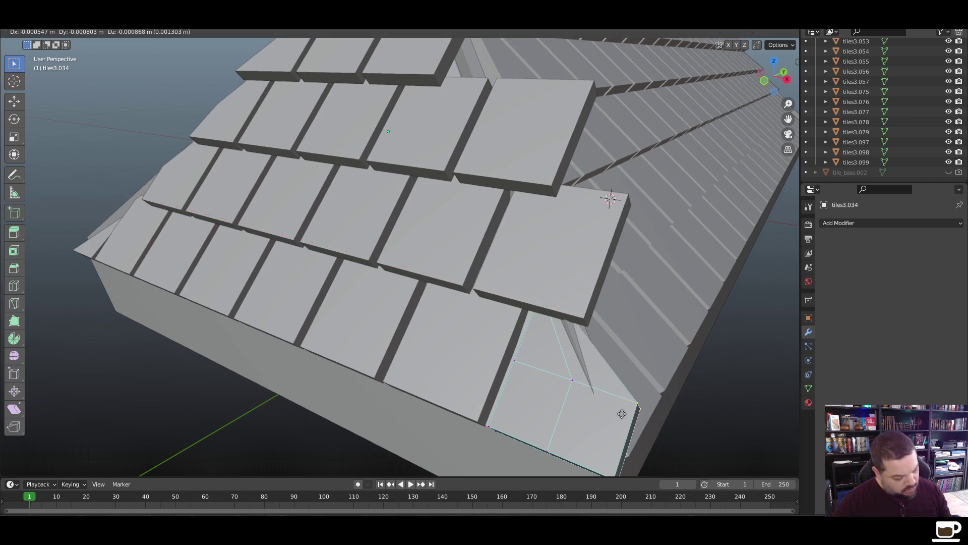
{"action": "left_click", "coordinate": [560, 416]}
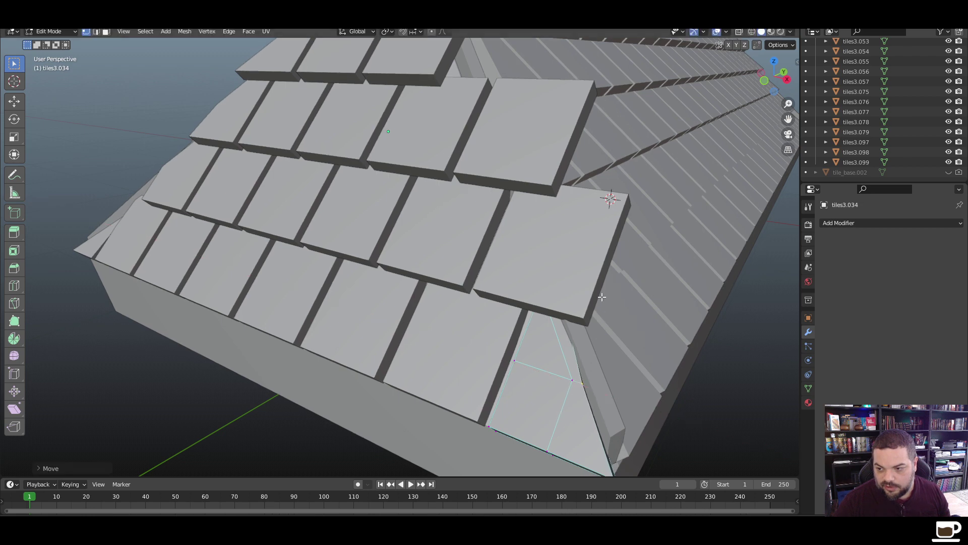
{"action": "left_click", "coordinate": [596, 340]}
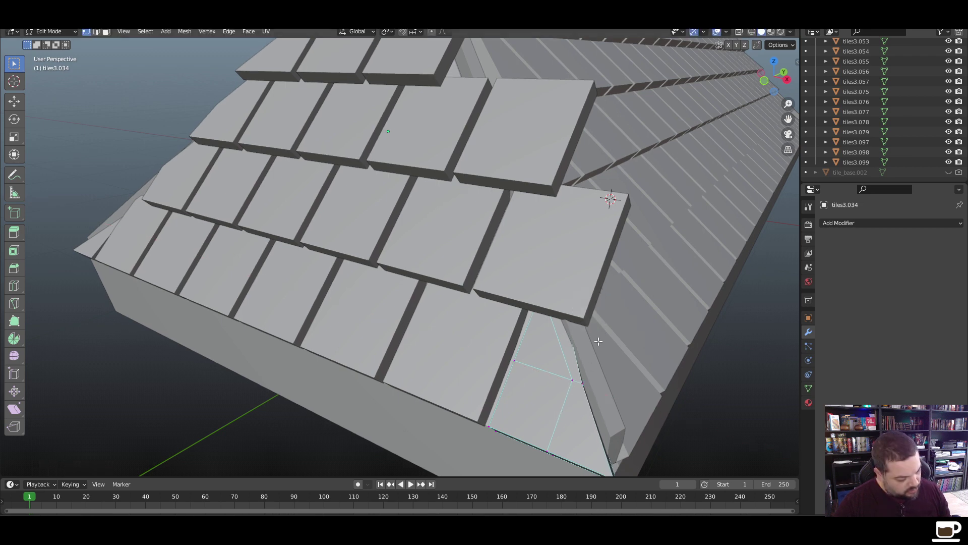
Switch to wireframe shading and nudge the selected edge slightly along X
{"action": "key", "text": "z"}
{"action": "left_click", "coordinate": [538, 346]}
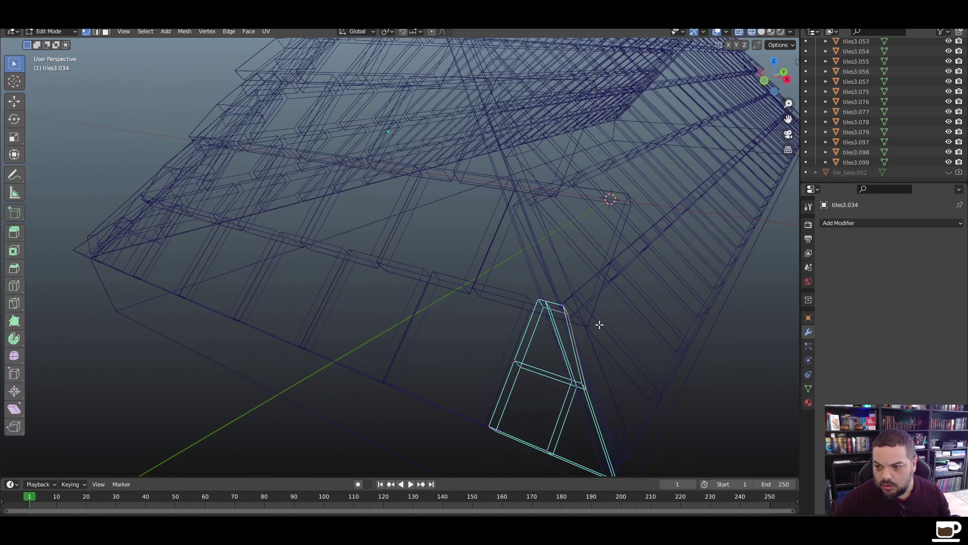
{"action": "key", "text": "g"}
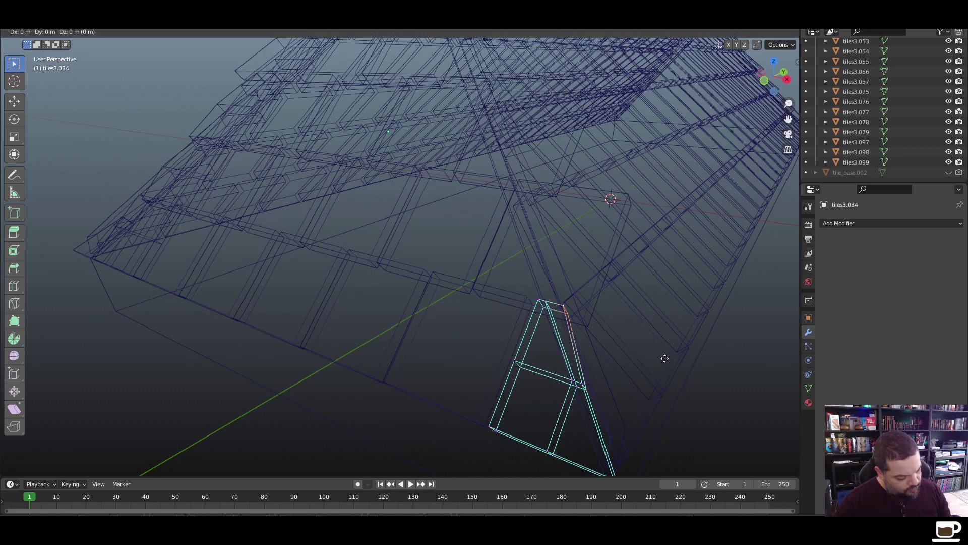
{"action": "key", "text": "x"}
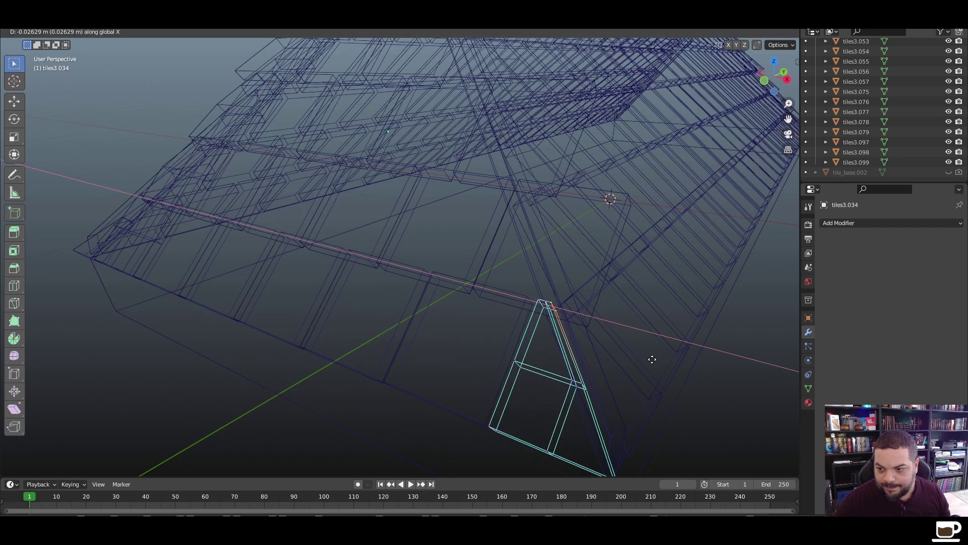
{"action": "left_click", "coordinate": [654, 359]}
Move the triangular tile's two short edges sideways along X
{"action": "left_click", "coordinate": [574, 379]}
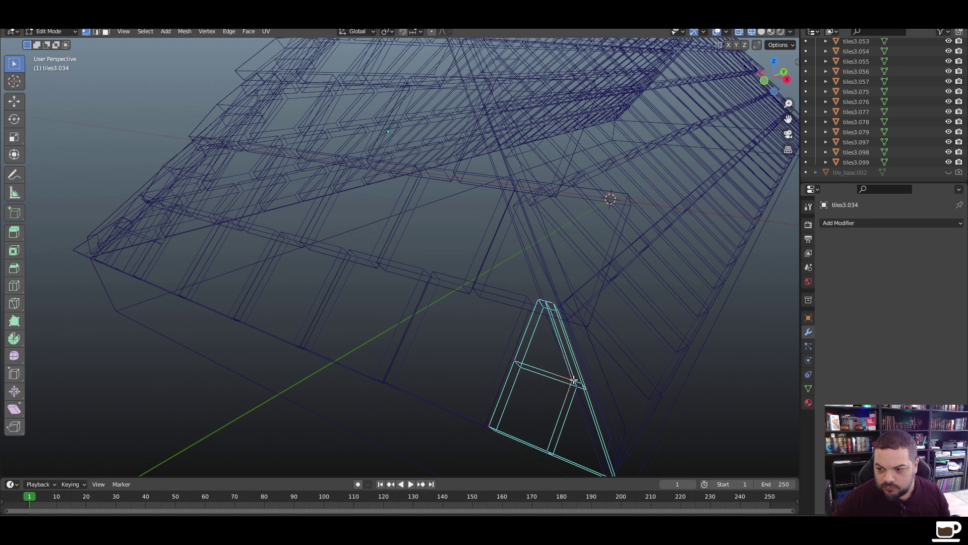
{"action": "left_click", "coordinate": [580, 388], "text": "shift"}
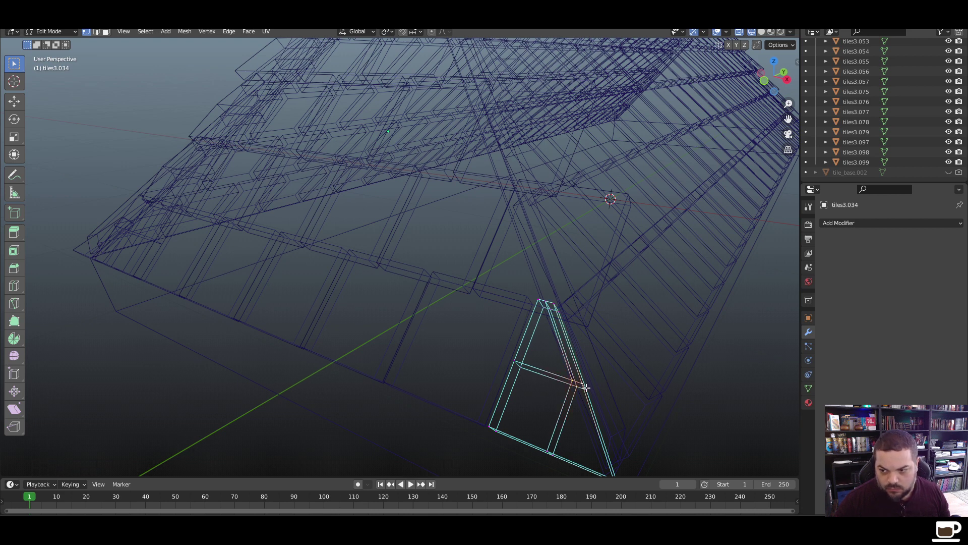
{"action": "key", "text": "g"}
{"action": "key", "text": "x"}
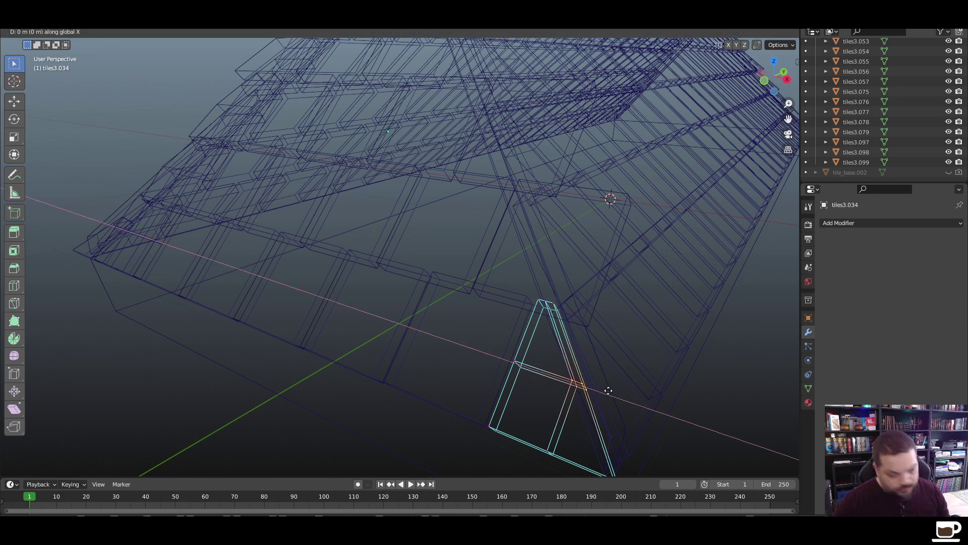
{"action": "left_click", "coordinate": [597, 391]}
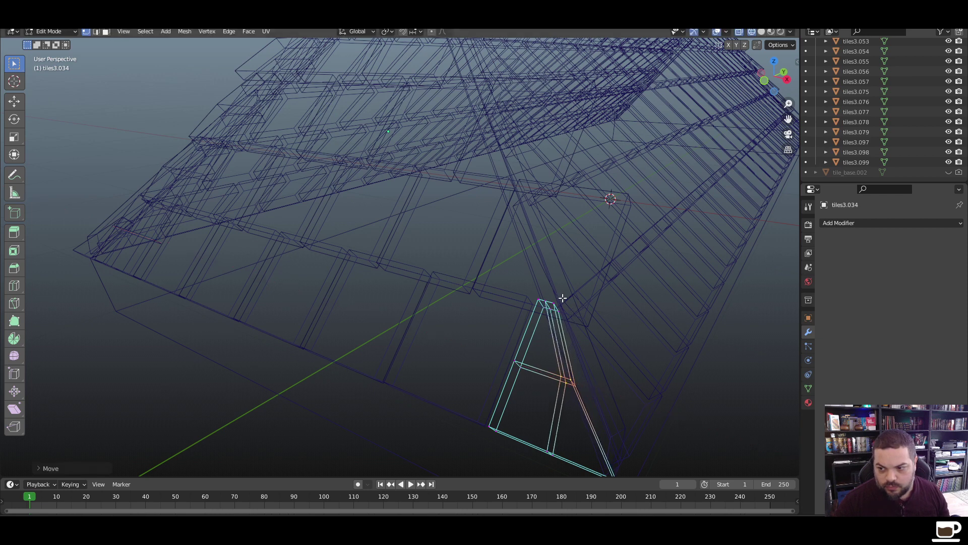
Shift the tile's apex vertices along X onto the hip line, then return to Object Mode
{"action": "left_click_drag", "start_coordinate": [563, 298], "coordinate": [546, 318]}
{"action": "key", "text": "g"}
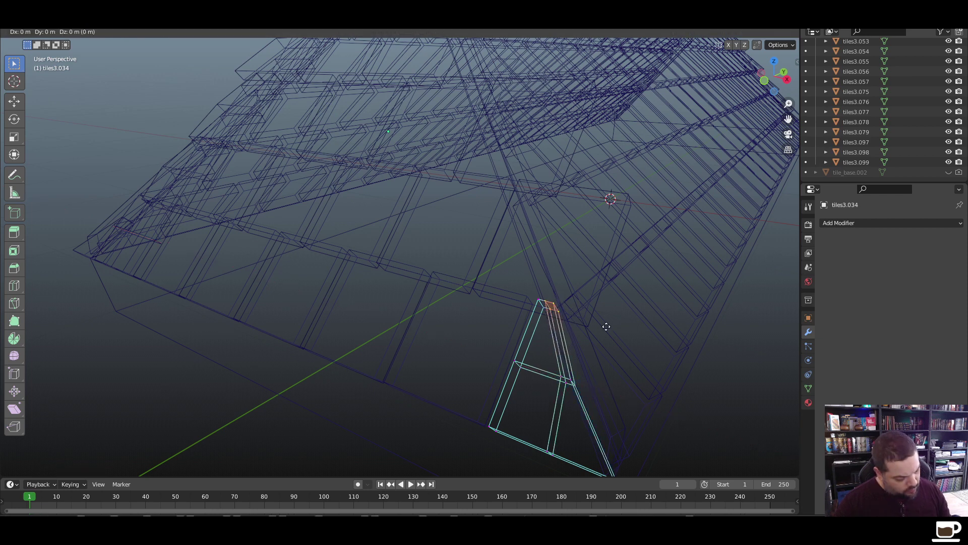
{"action": "key", "text": "x"}
{"action": "left_click", "coordinate": [604, 325]}
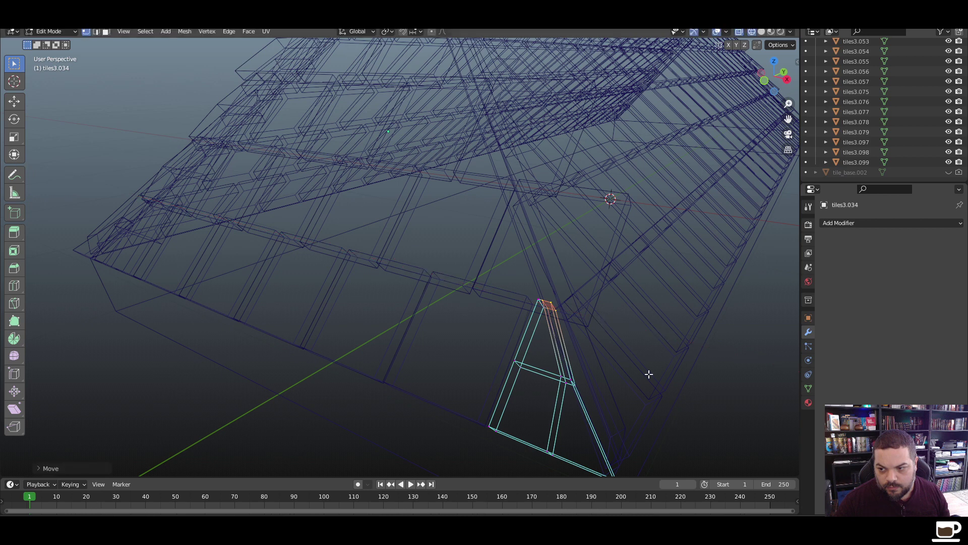
{"action": "key", "text": "Tab"}
In solid shading and Edit Mode, pull the tile's lower corner vertex along X
{"action": "key", "text": "z"}
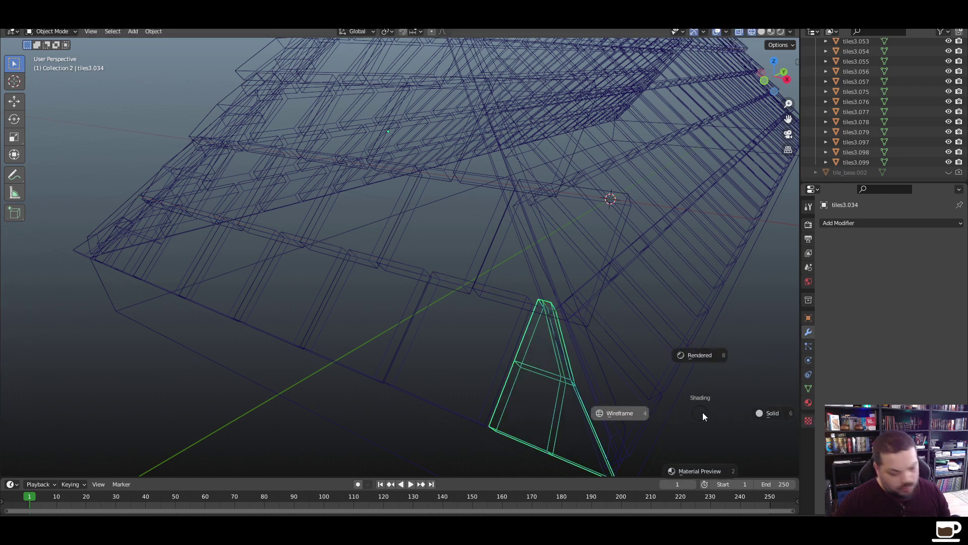
{"action": "left_click", "coordinate": [761, 412]}
{"action": "key", "text": "Tab"}
{"action": "scroll", "coordinate": [736, 412], "scroll_direction": "down", "scroll_amount": 3}
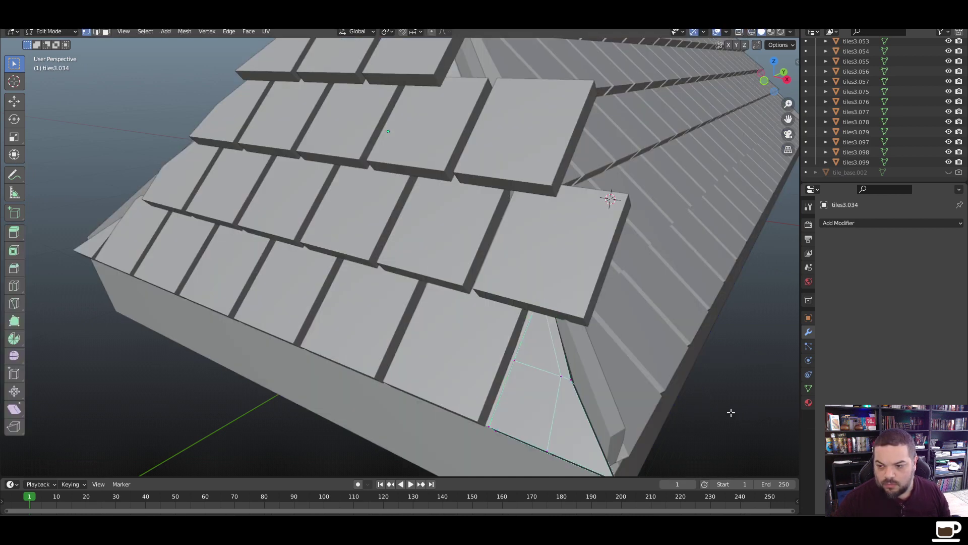
{"action": "middle_click_drag", "start_coordinate": [731, 410], "coordinate": [631, 283]}
{"action": "scroll", "coordinate": [656, 395], "scroll_direction": "up", "scroll_amount": 5}
{"action": "scroll", "coordinate": [460, 320], "scroll_direction": "up", "scroll_amount": 3}
{"action": "left_click_drag", "start_coordinate": [646, 290], "coordinate": [614, 325]}
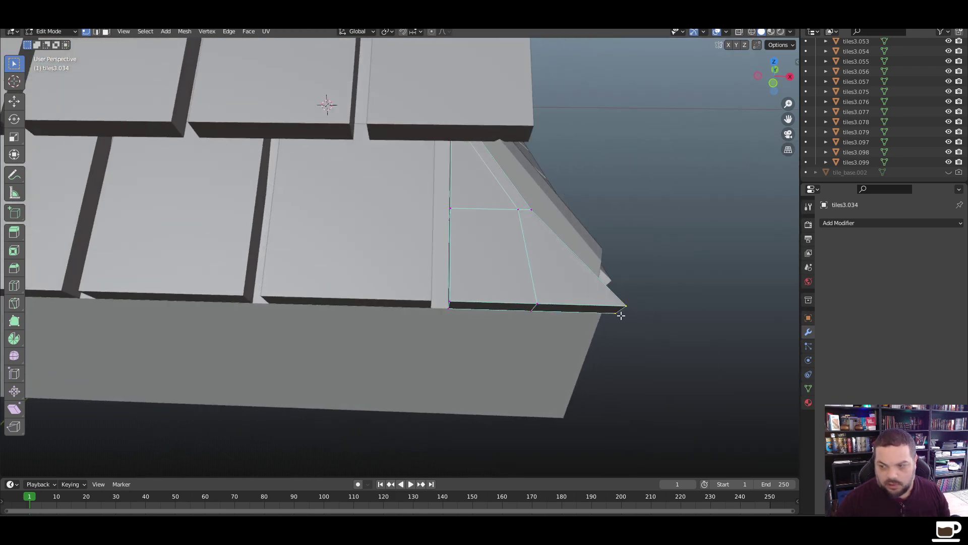
{"action": "key", "text": "g"}
{"action": "key", "text": "x"}
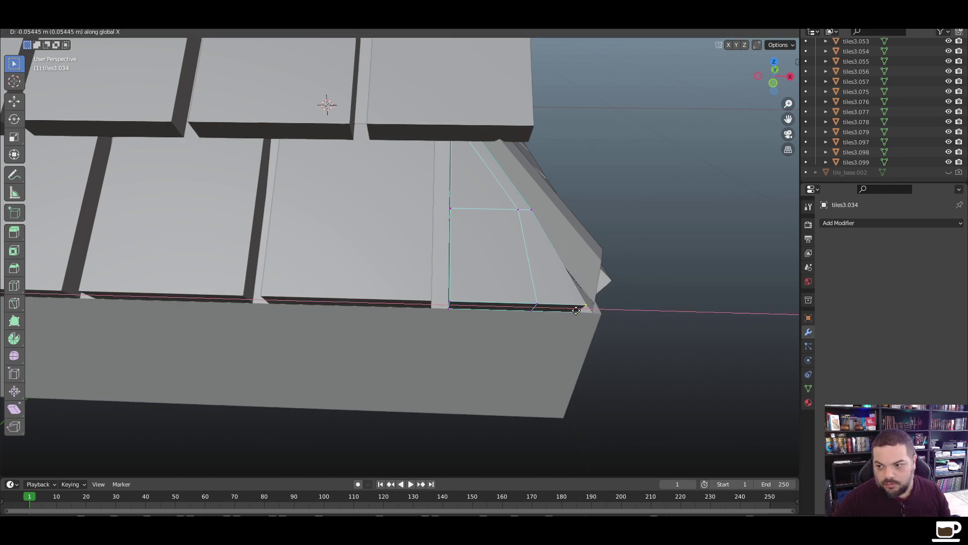
{"action": "left_click", "coordinate": [589, 309]}
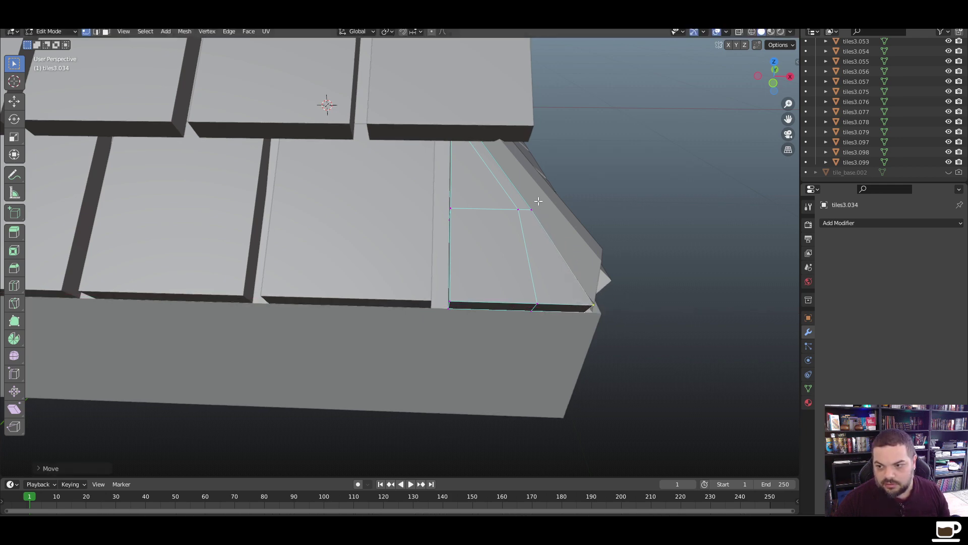
Nudge the corner vertex along X flush with the roof corner, then exit Edit Mode and deselect
{"action": "middle_click_drag", "start_coordinate": [565, 231], "coordinate": [500, 232]}
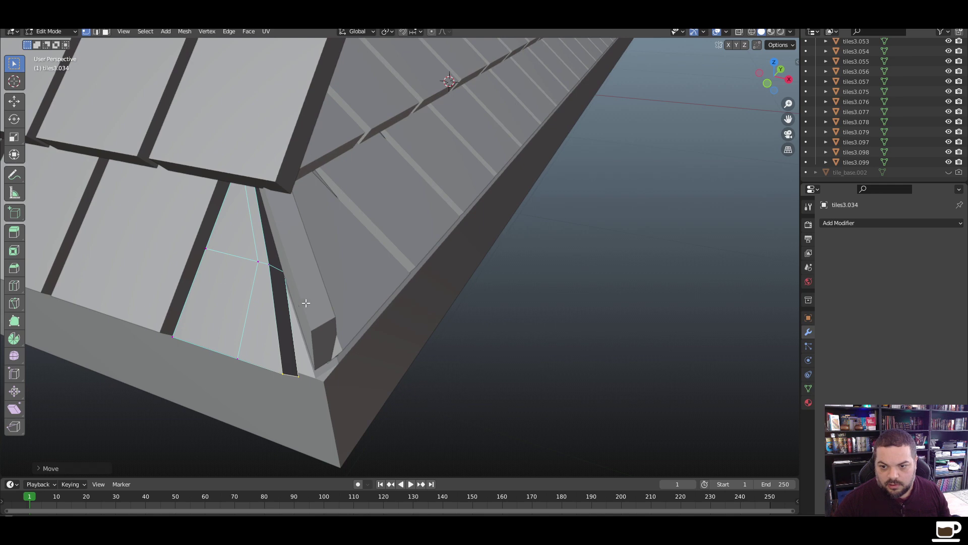
{"action": "middle_click_drag", "start_coordinate": [306, 303], "coordinate": [312, 299]}
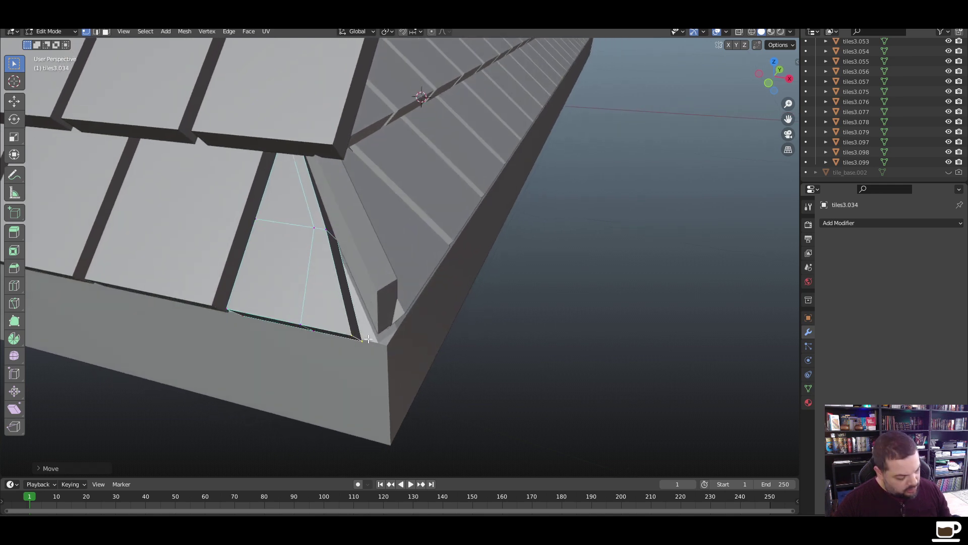
{"action": "key", "text": "g"}
{"action": "key", "text": "x"}
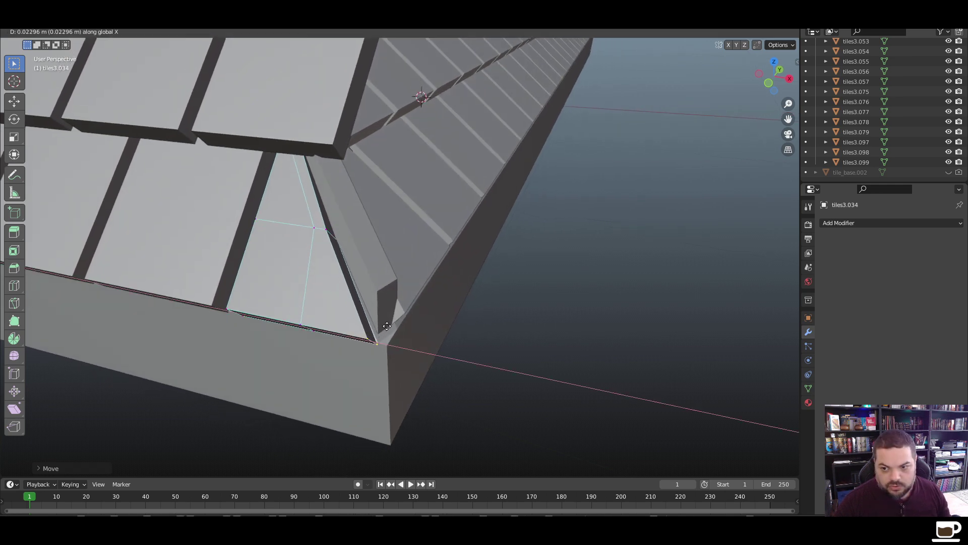
{"action": "left_click", "coordinate": [388, 326]}
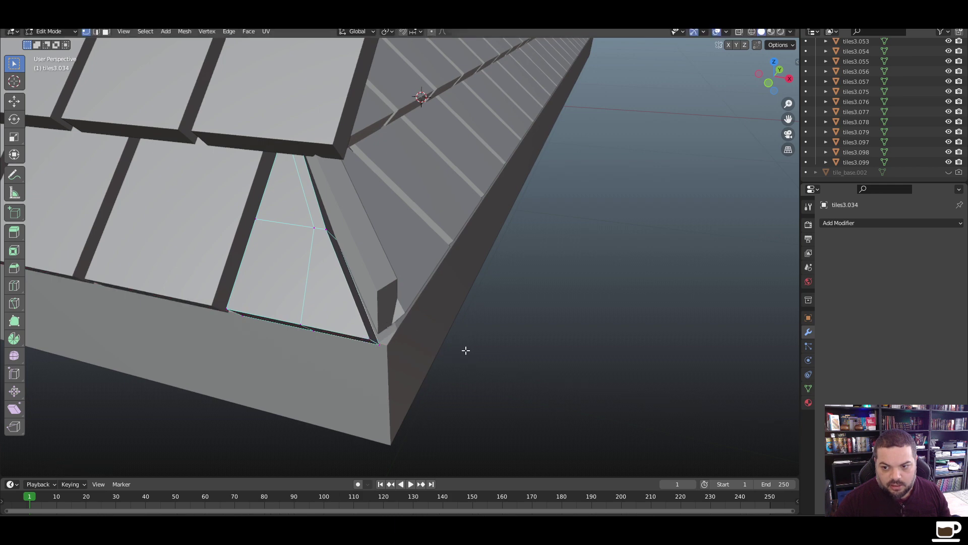
{"action": "key", "text": "Tab"}
{"action": "left_click", "coordinate": [448, 358]}
{"action": "scroll", "coordinate": [429, 370], "scroll_direction": "down", "scroll_amount": 4}
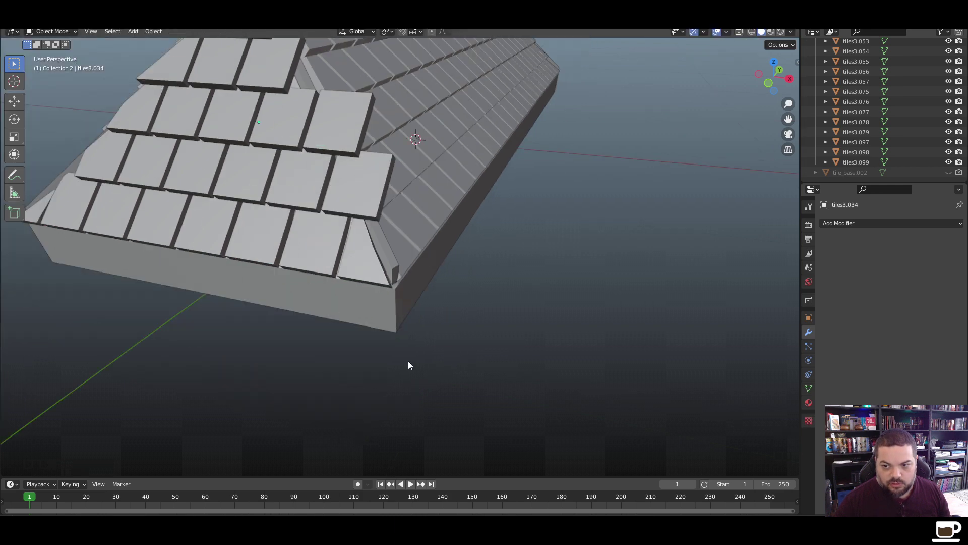
Orbit the view around the roof's hip end toward edge tile tiles3.057
{"action": "mouse_move", "coordinate": [409, 365]}
{"action": "middle_mouse_down"}
{"action": "mouse_move", "coordinate": [438, 369]}
{"action": "mouse_move", "coordinate": [408, 364]}
{"action": "middle_mouse_up"}
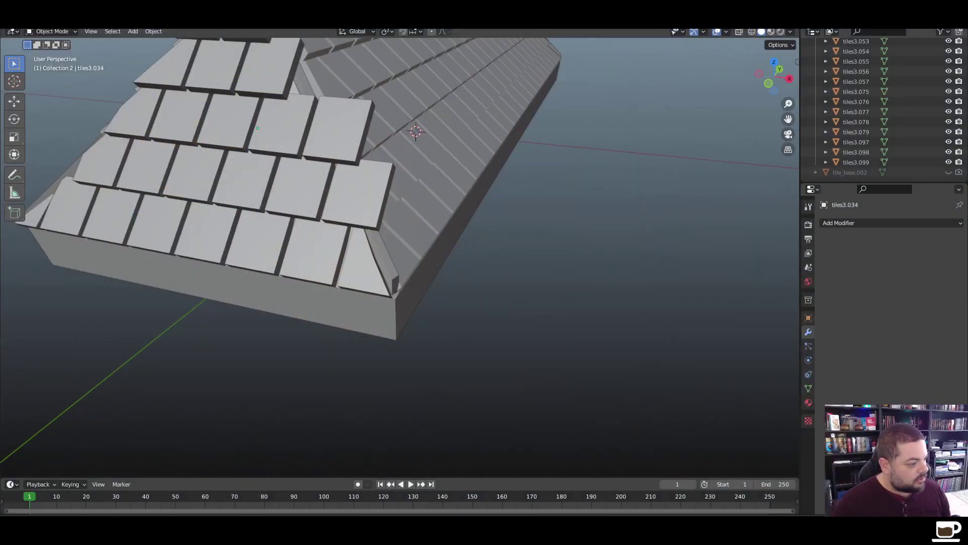
Select edge tile tiles3.057 in Edit Mode, viewed facing along the hip
{"action": "left_click", "coordinate": [377, 186]}
{"action": "key", "text": "Tab"}
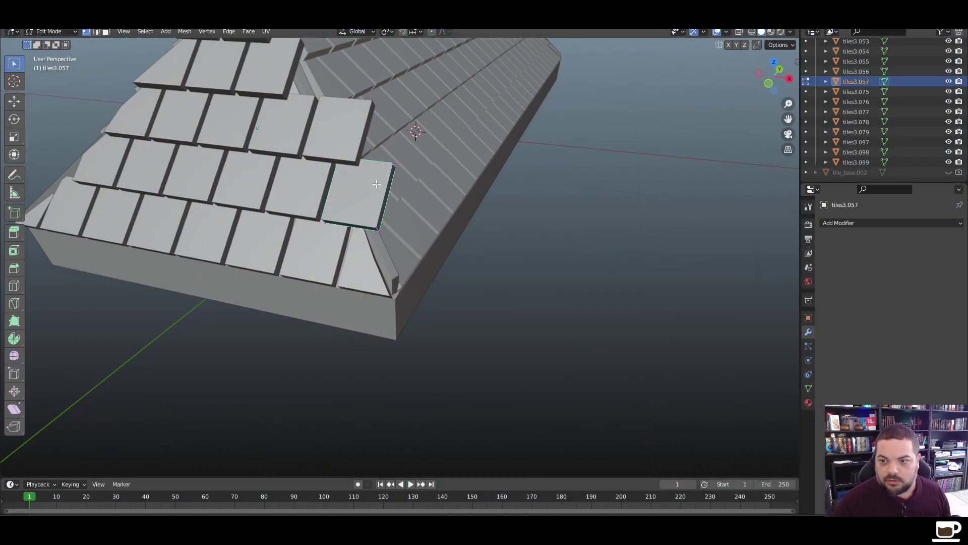
{"action": "middle_click_drag", "start_coordinate": [406, 208], "coordinate": [380, 234]}
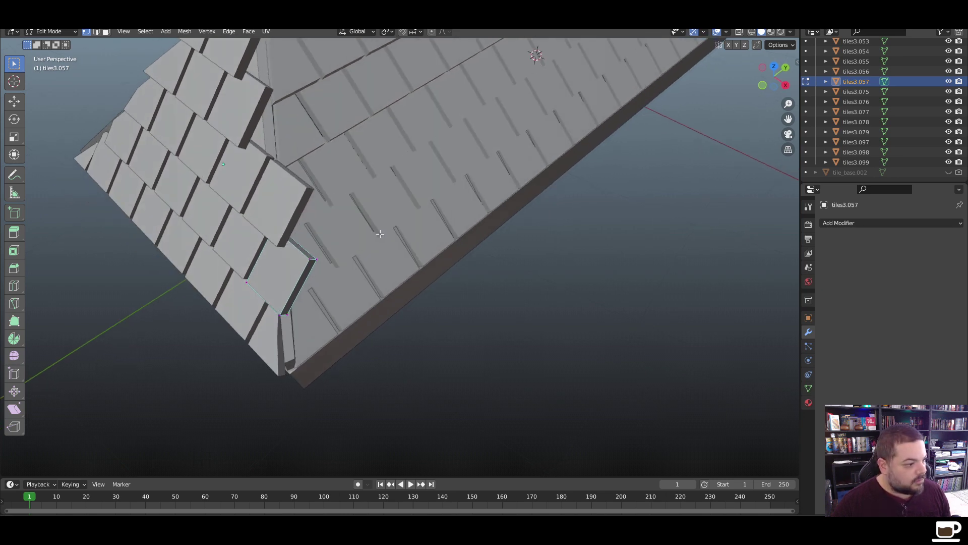
{"action": "scroll", "coordinate": [309, 276], "scroll_direction": "up", "scroll_amount": 3}
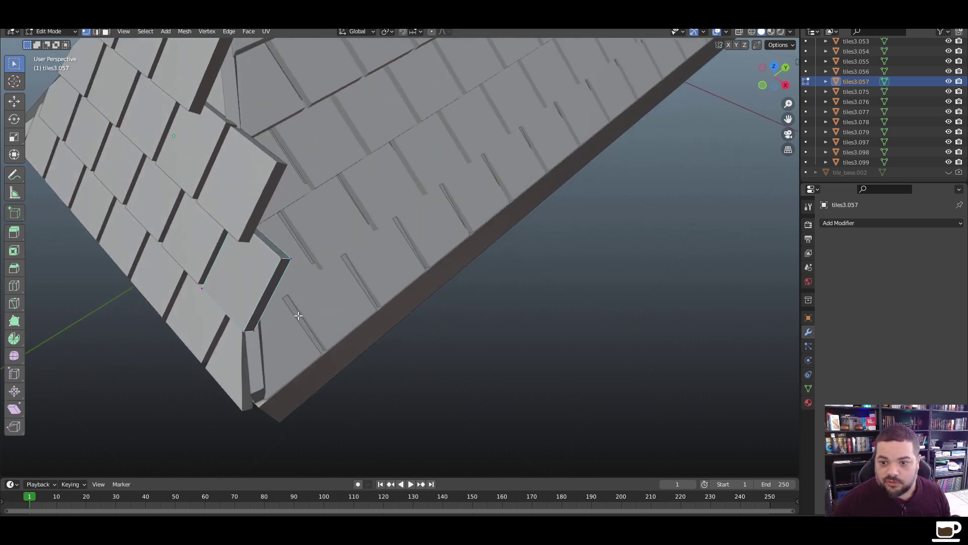
{"action": "middle_click_drag", "start_coordinate": [325, 326], "coordinate": [341, 299]}
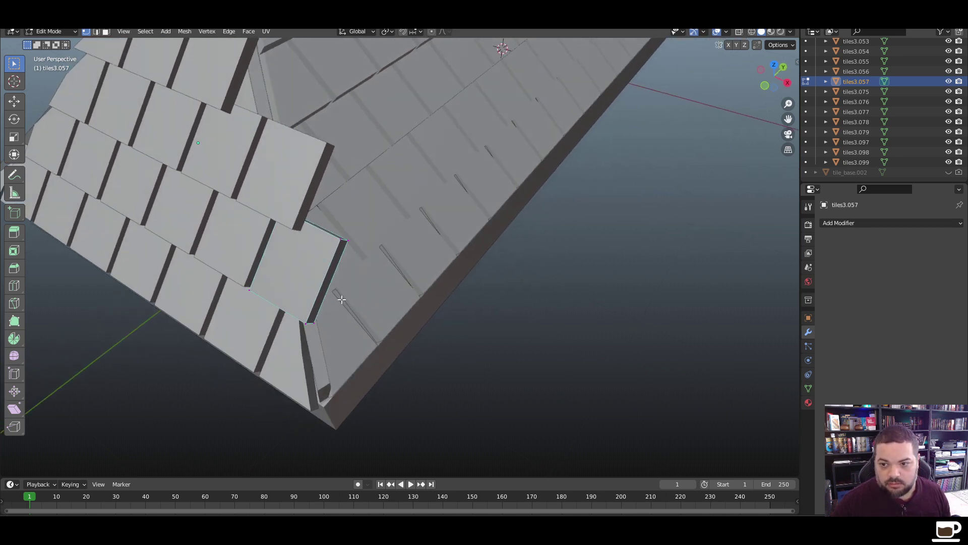
Add two perpendicular, centred loop cuts to split the tile into four faces
{"action": "key", "text": "ctrl+r"}
{"action": "left_click", "coordinate": [311, 262]}
{"action": "right_click", "coordinate": [312, 260]}
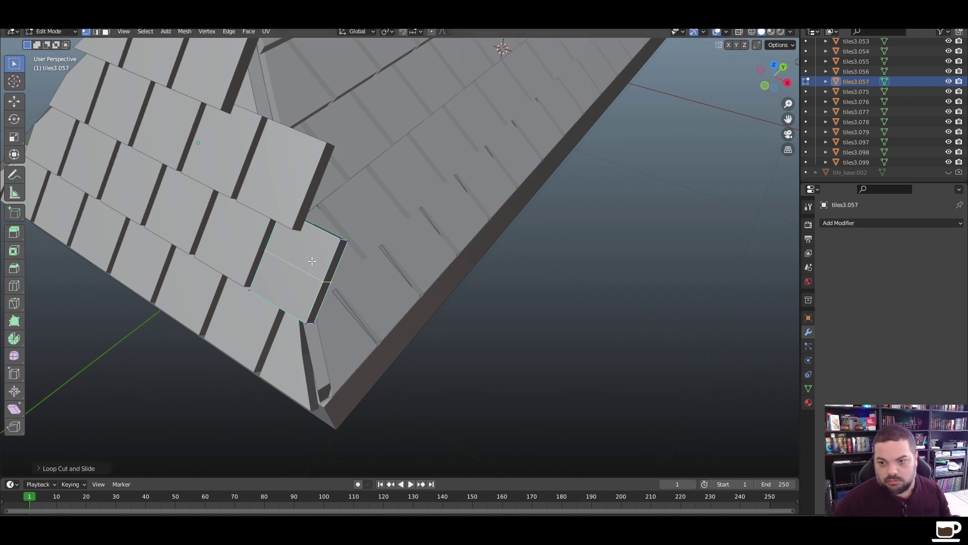
{"action": "key", "text": "ctrl+r"}
{"action": "left_click", "coordinate": [312, 261]}
{"action": "right_click", "coordinate": [312, 262]}
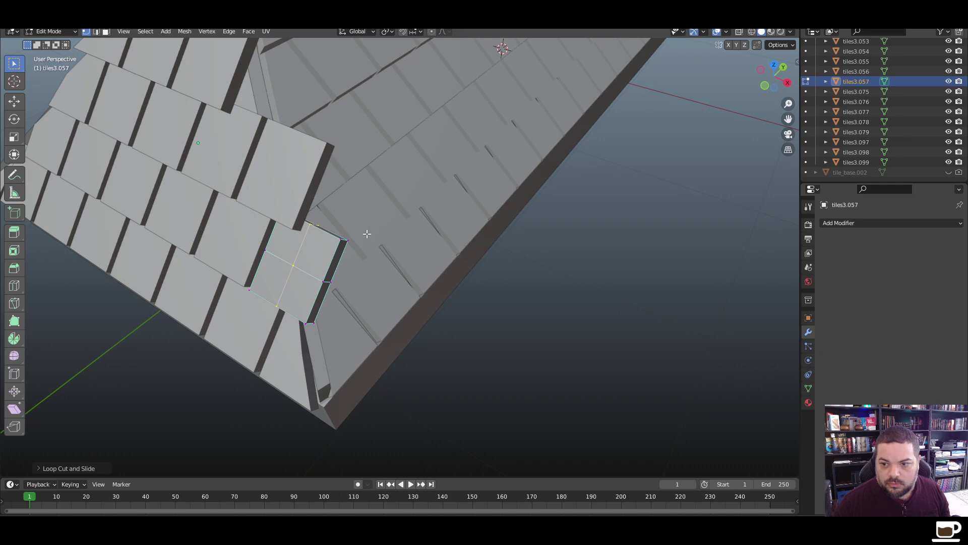
Begin sliding the tile's outer part about 0.105 m along X toward the hip
{"action": "key", "text": "g"}
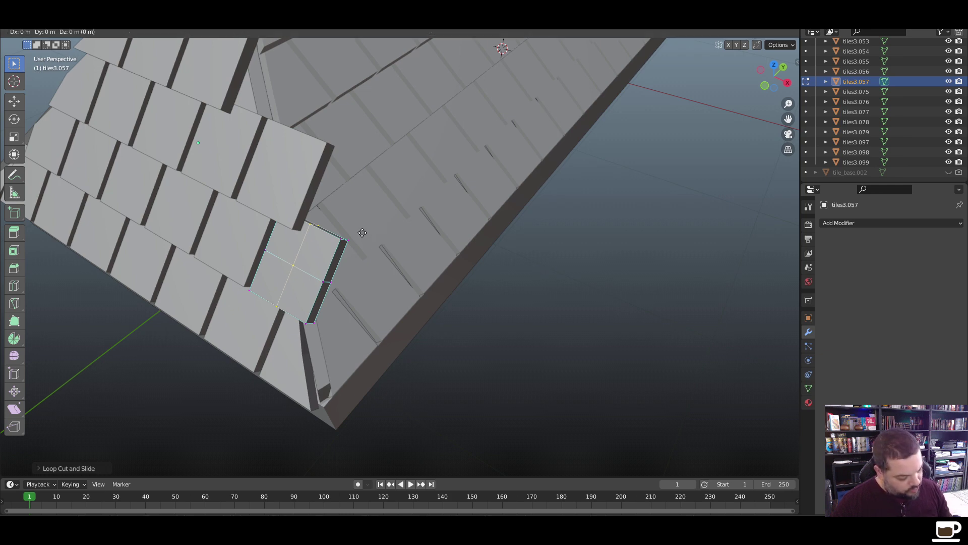
{"action": "key", "text": "x"}
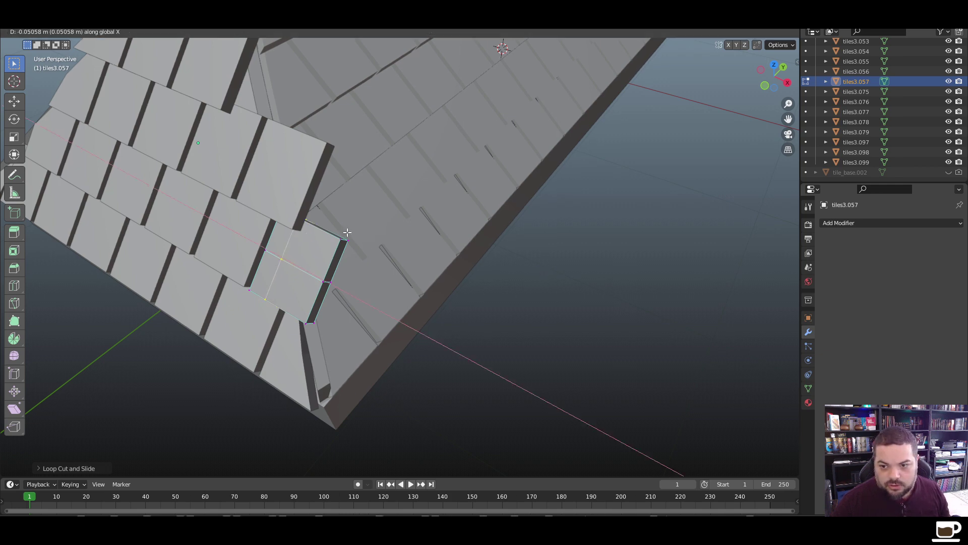
{"action": "right_click", "coordinate": [346, 232]}
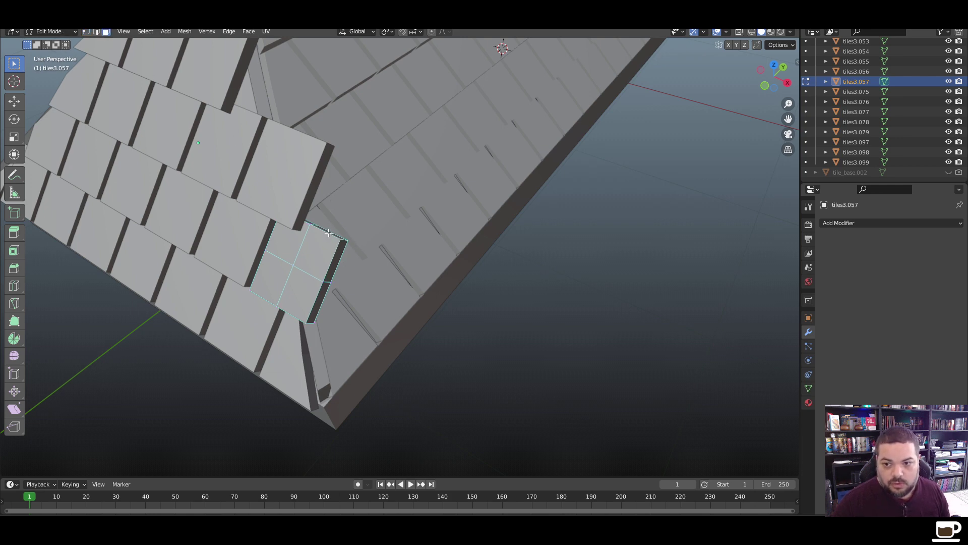
{"action": "key", "text": "g"}
{"action": "key", "text": "x"}
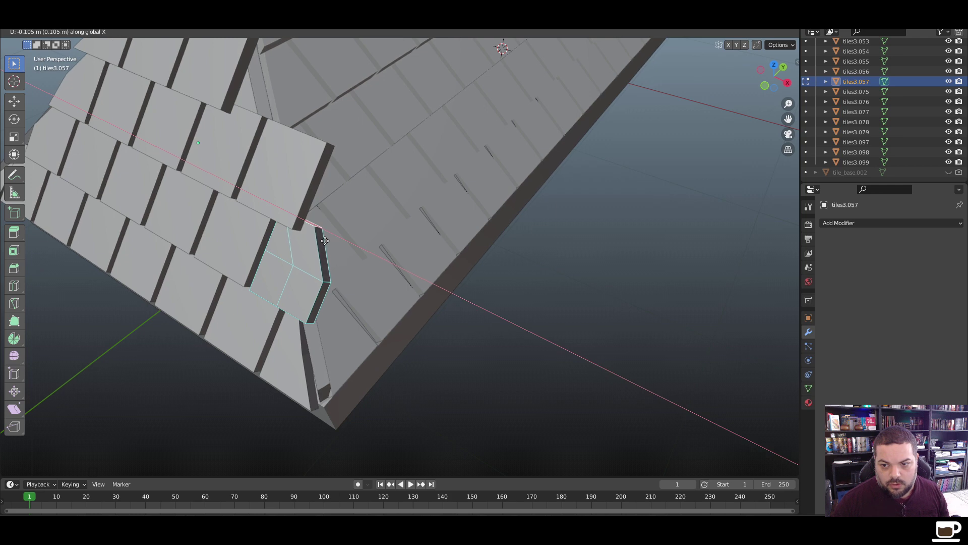
Pull the tile's outer part and its side face inward along X
{"action": "left_click", "coordinate": [325, 241]}
{"action": "middle_click_drag", "start_coordinate": [336, 300], "coordinate": [339, 280]}
{"action": "left_click", "coordinate": [339, 276]}
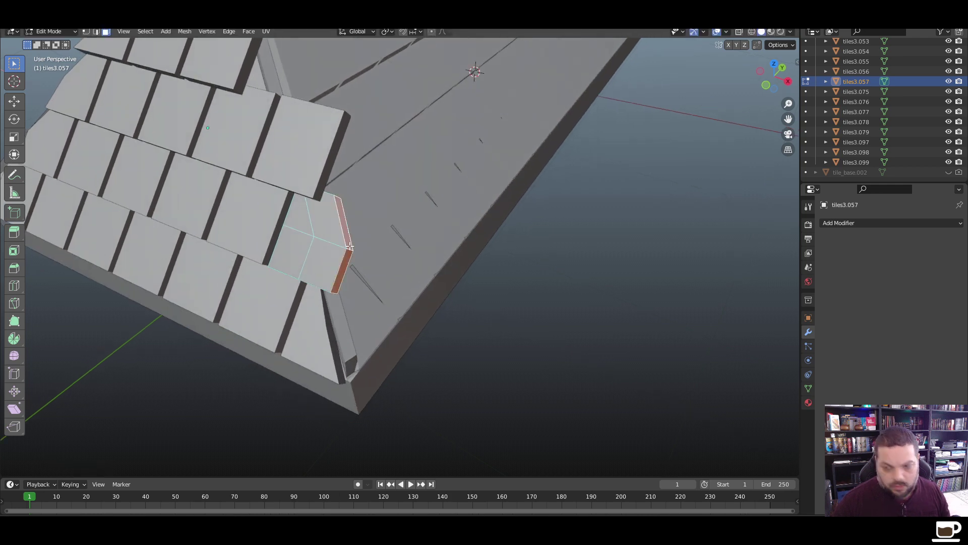
{"action": "key", "text": "g"}
{"action": "key", "text": "x"}
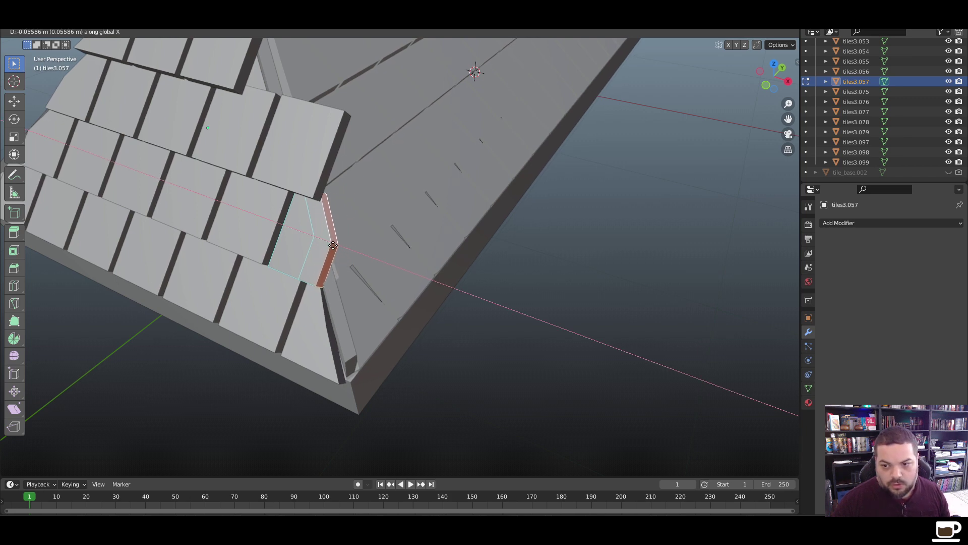
{"action": "left_click", "coordinate": [333, 245]}
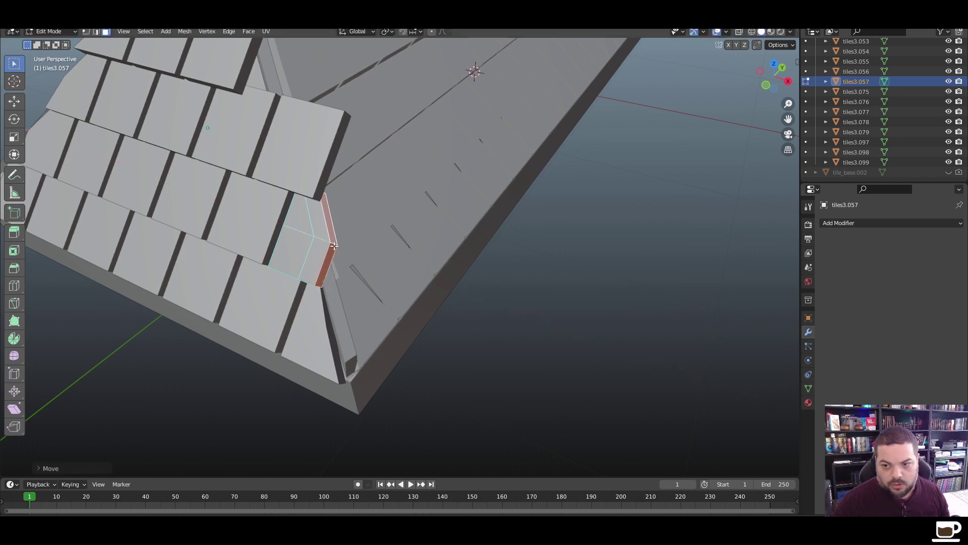
In edge select mode, move a tile edge outward along X
{"action": "left_click", "coordinate": [95, 32]}
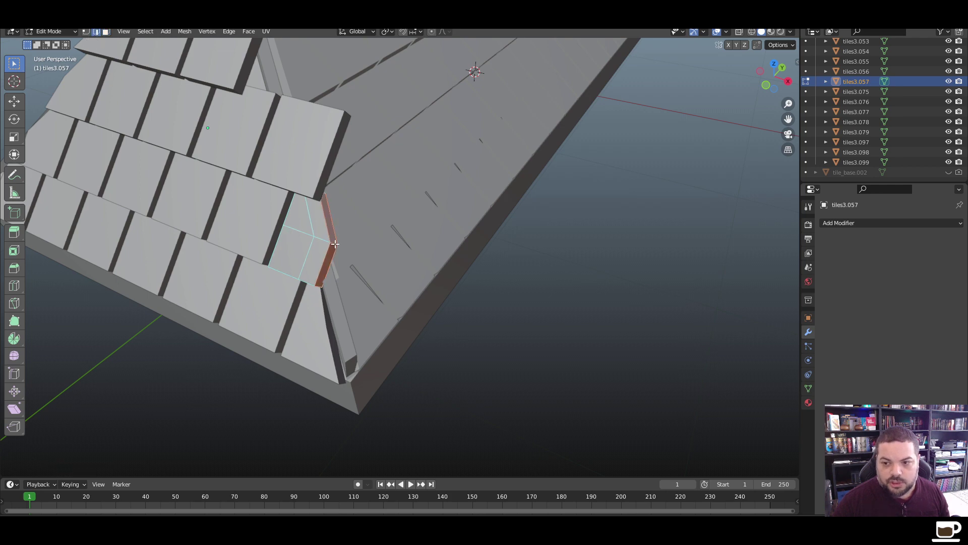
{"action": "key", "text": "g"}
{"action": "key", "text": "x"}
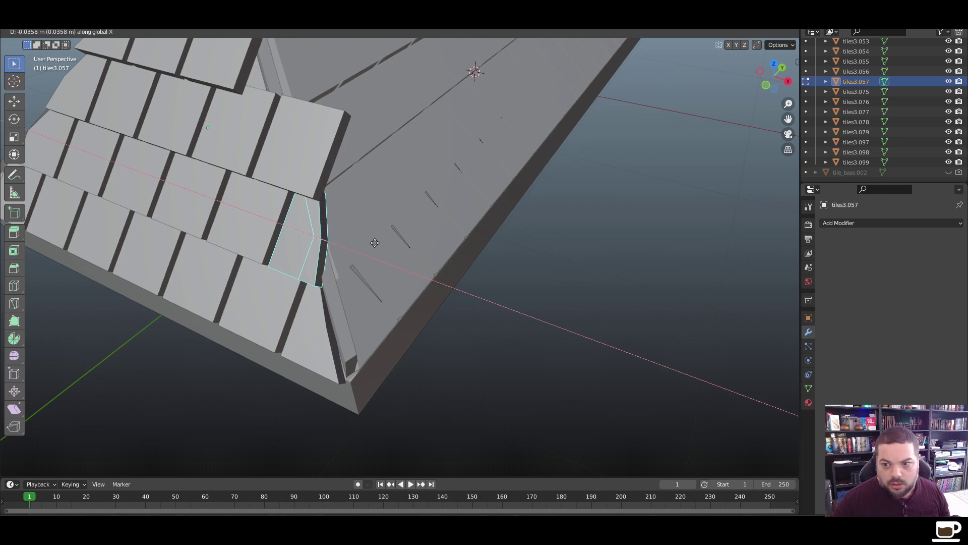
{"action": "left_click", "coordinate": [375, 240]}
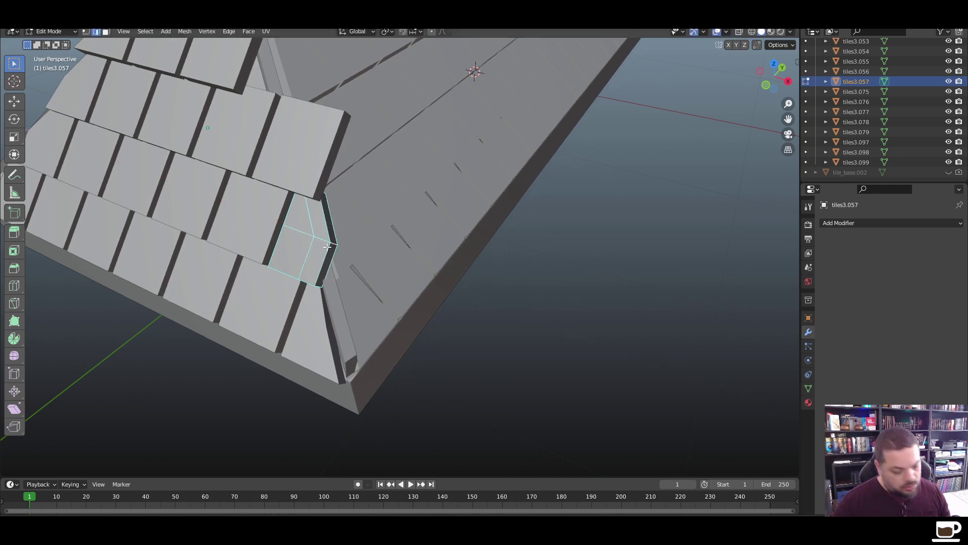
In wireframe, box-select the vertices along the tile's right edge and slide them along X
{"action": "key", "text": "z"}
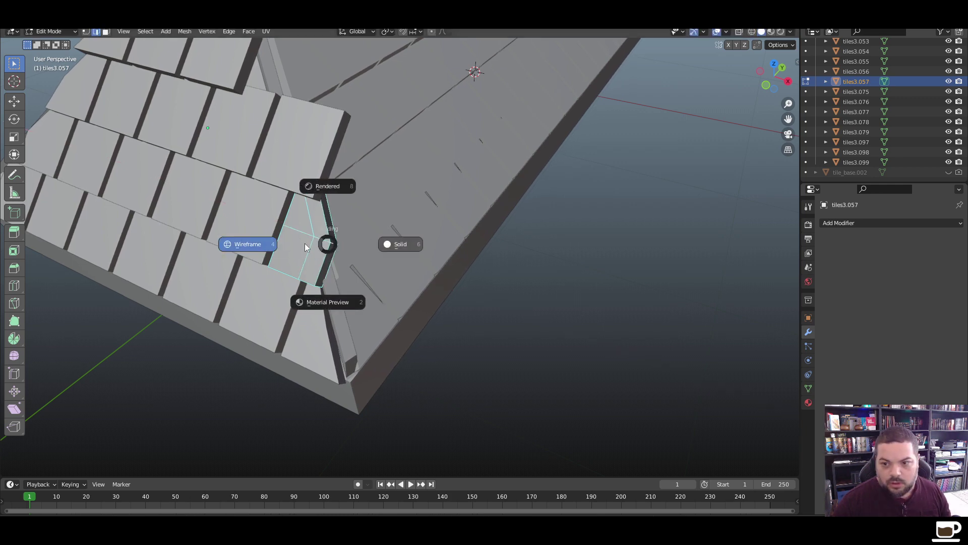
{"action": "left_click", "coordinate": [269, 246]}
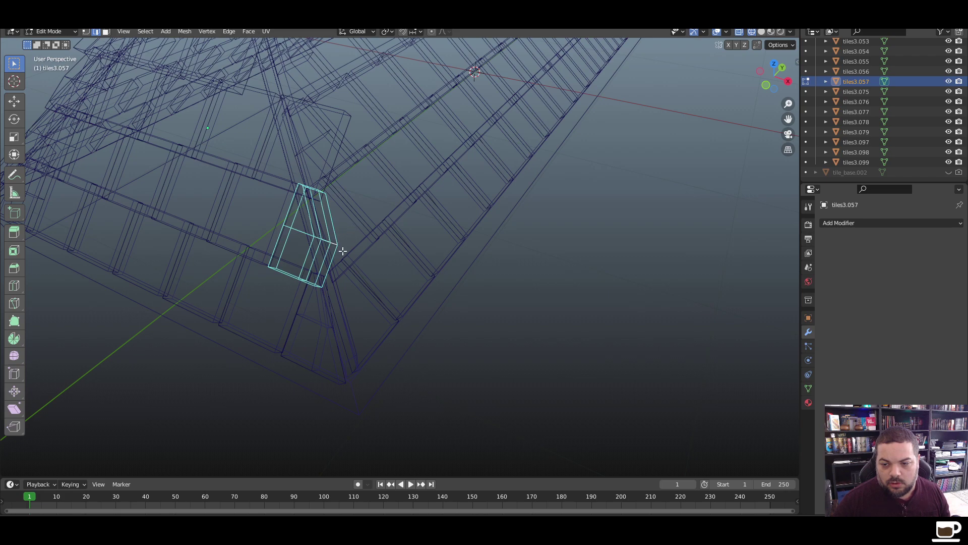
{"action": "mouse_move", "coordinate": [342, 250]}
{"action": "middle_mouse_down"}
{"action": "mouse_move", "coordinate": [348, 262]}
{"action": "mouse_move", "coordinate": [356, 244]}
{"action": "mouse_move", "coordinate": [352, 251]}
{"action": "middle_mouse_up"}
{"action": "left_click", "coordinate": [86, 31]}
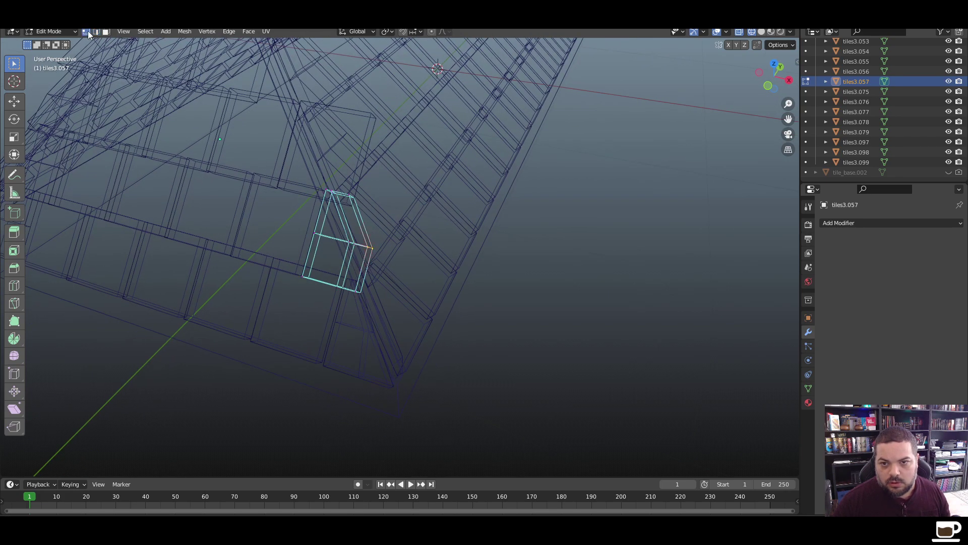
{"action": "left_click_drag", "start_coordinate": [409, 232], "coordinate": [336, 260]}
{"action": "key", "text": "g"}
{"action": "key", "text": "x"}
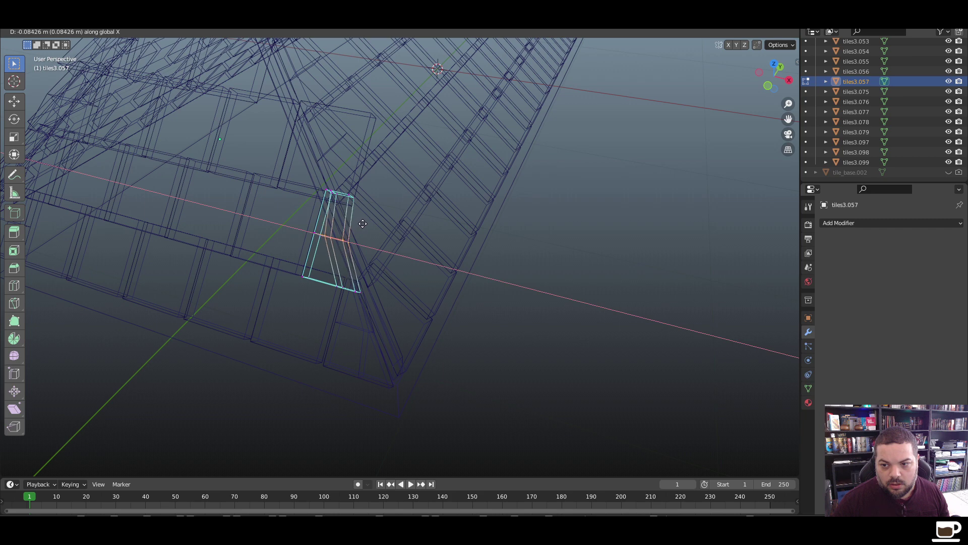
{"action": "left_click", "coordinate": [371, 231]}
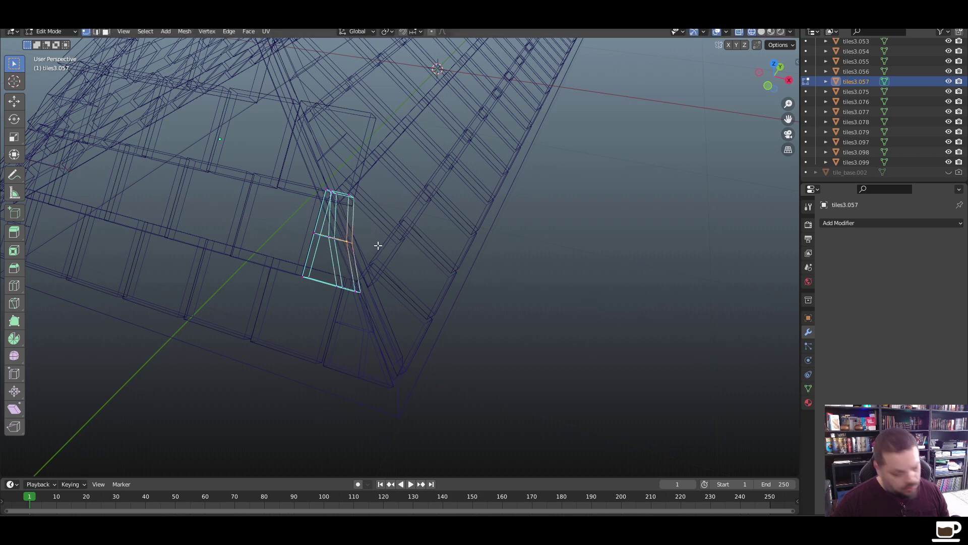
Move the selected vertices further along X, then shift the top vertices left
{"action": "key", "text": "g"}
{"action": "key", "text": "x"}
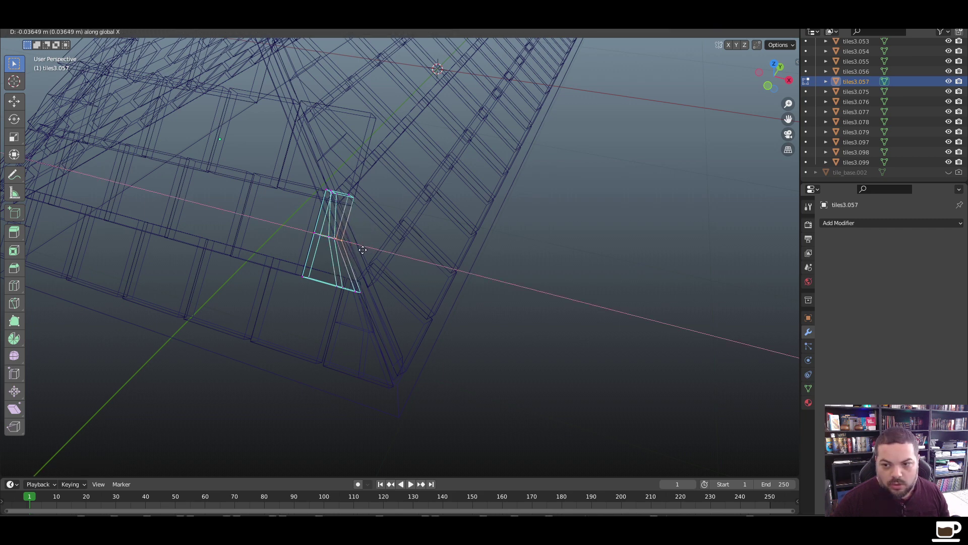
{"action": "left_click", "coordinate": [370, 191]}
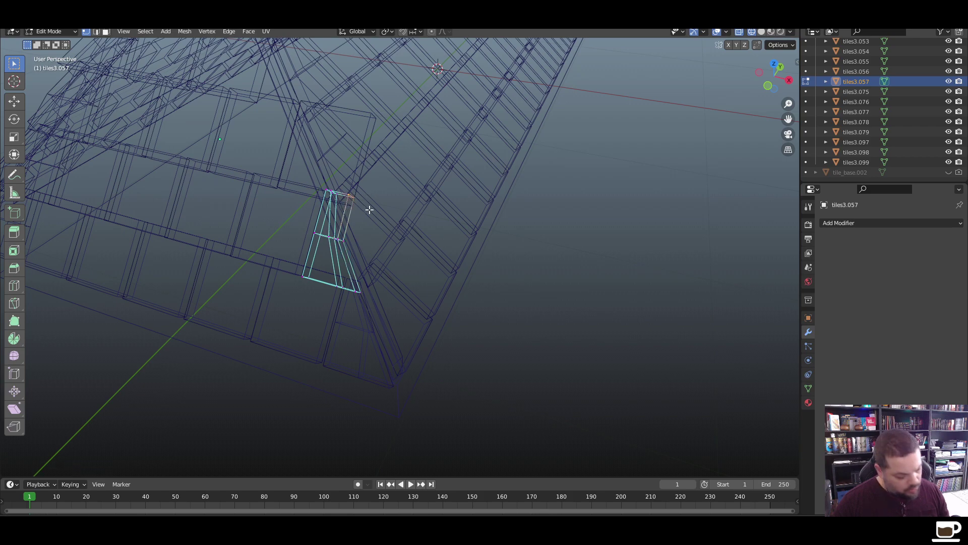
{"action": "key", "text": "g"}
{"action": "key", "text": "x"}
{"action": "left_click", "coordinate": [357, 209]}
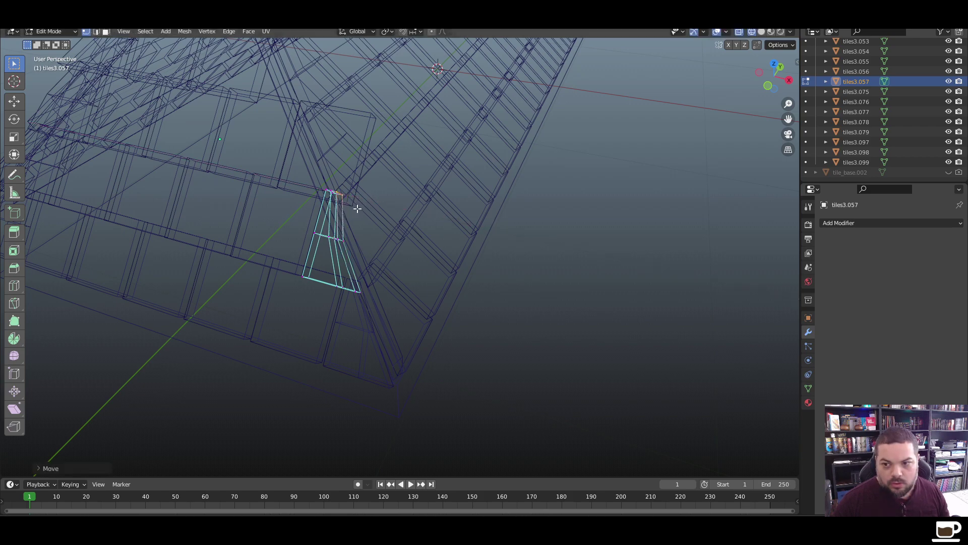
Move the tile's top edge along X to narrow its top to the hip, then deselect all
{"action": "scroll", "coordinate": [327, 207], "scroll_direction": "up", "scroll_amount": 10}
{"action": "scroll", "coordinate": [260, 328], "scroll_direction": "down", "scroll_amount": 8}
{"action": "middle_click_drag", "start_coordinate": [271, 324], "coordinate": [525, 285], "text": "shift"}
{"action": "scroll", "coordinate": [452, 283], "scroll_direction": "down", "scroll_amount": 2}
{"action": "scroll", "coordinate": [440, 287], "scroll_direction": "up", "scroll_amount": 1}
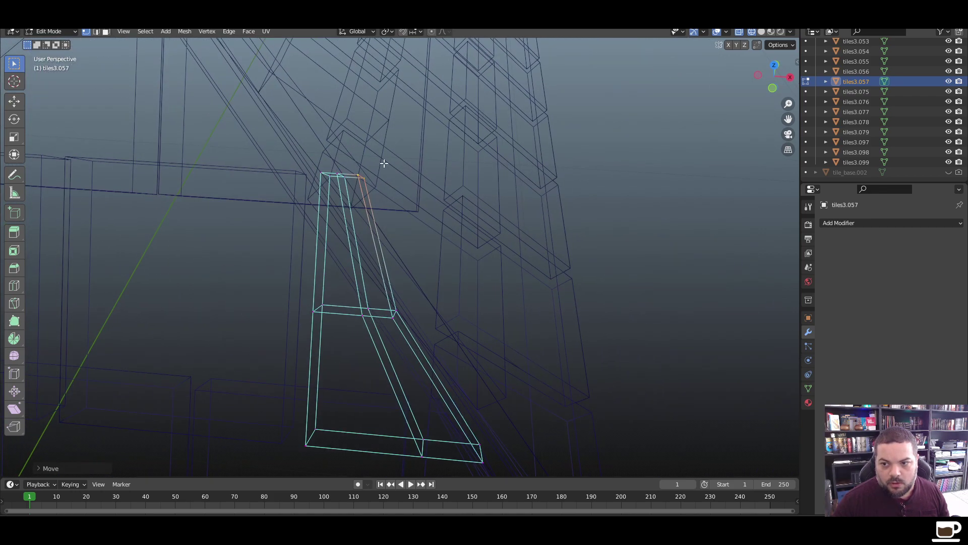
{"action": "left_click", "coordinate": [336, 176], "text": "shift"}
{"action": "key", "text": "g"}
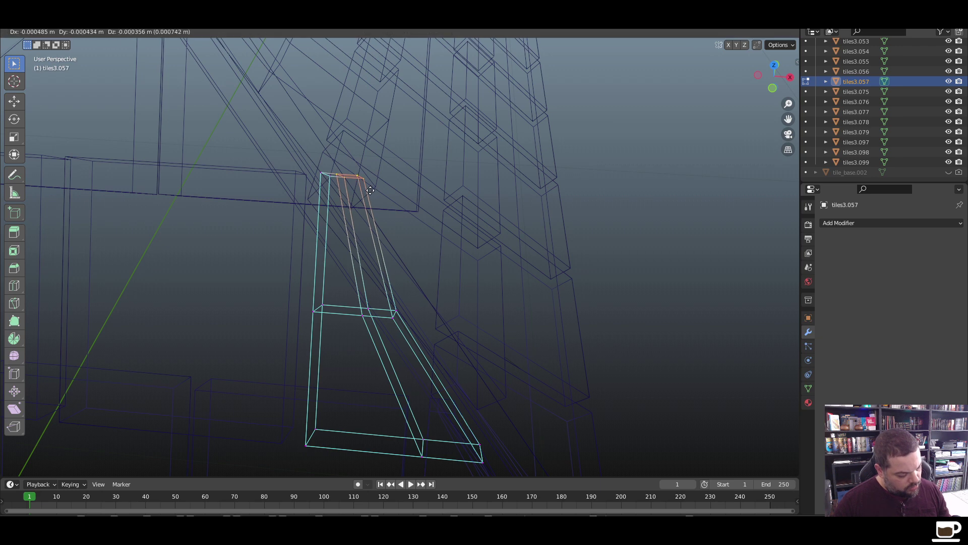
{"action": "key", "text": "x"}
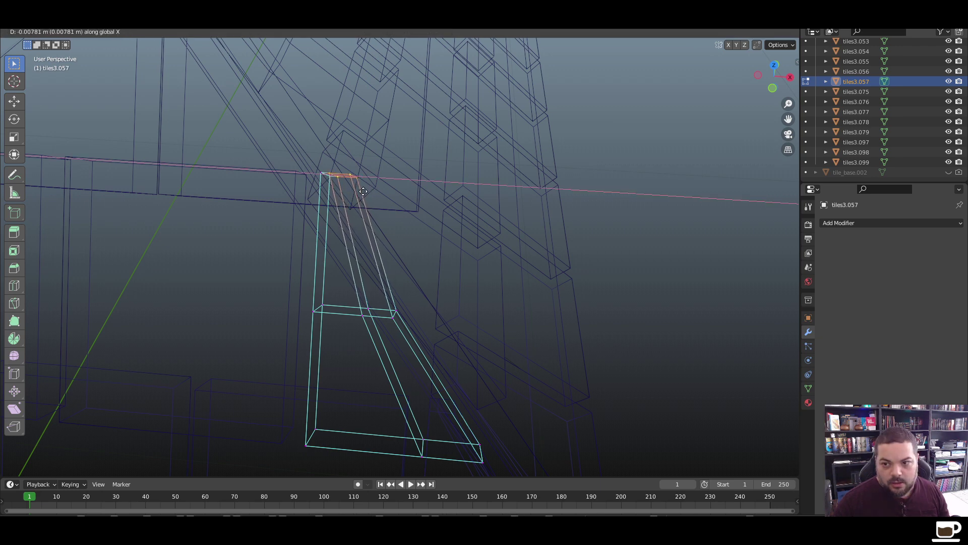
{"action": "left_click", "coordinate": [363, 191]}
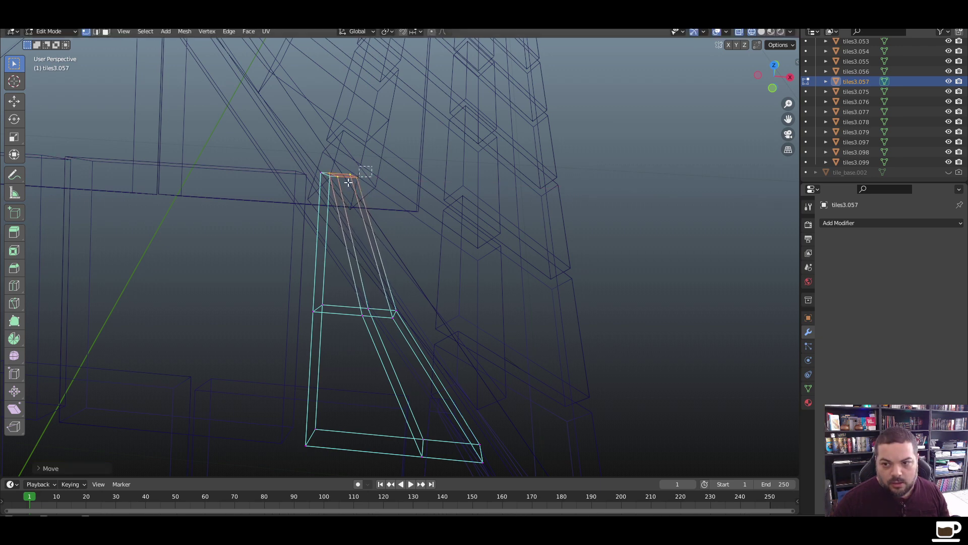
{"action": "left_click", "coordinate": [323, 174], "text": "shift"}
{"action": "middle_click_drag", "start_coordinate": [394, 219], "coordinate": [370, 221]}
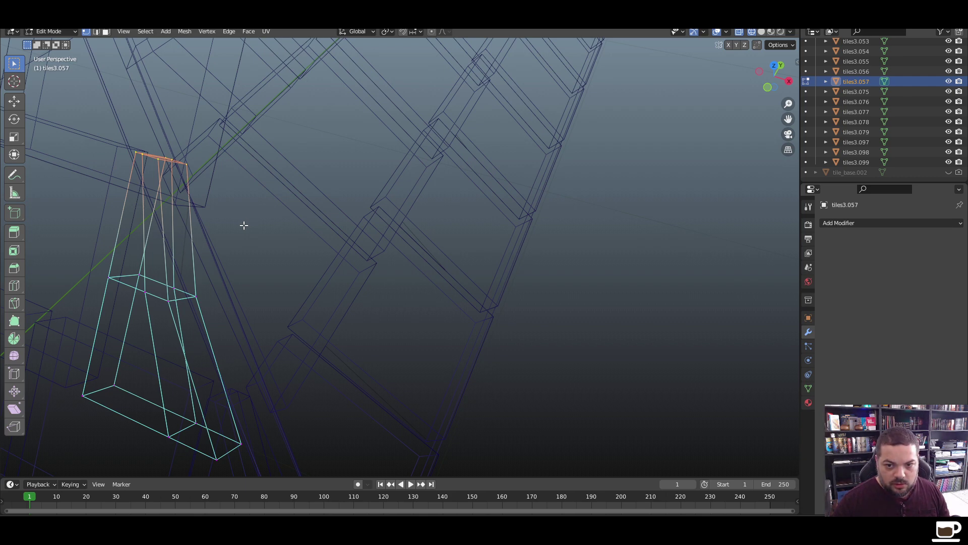
{"action": "key", "text": "alt+a"}
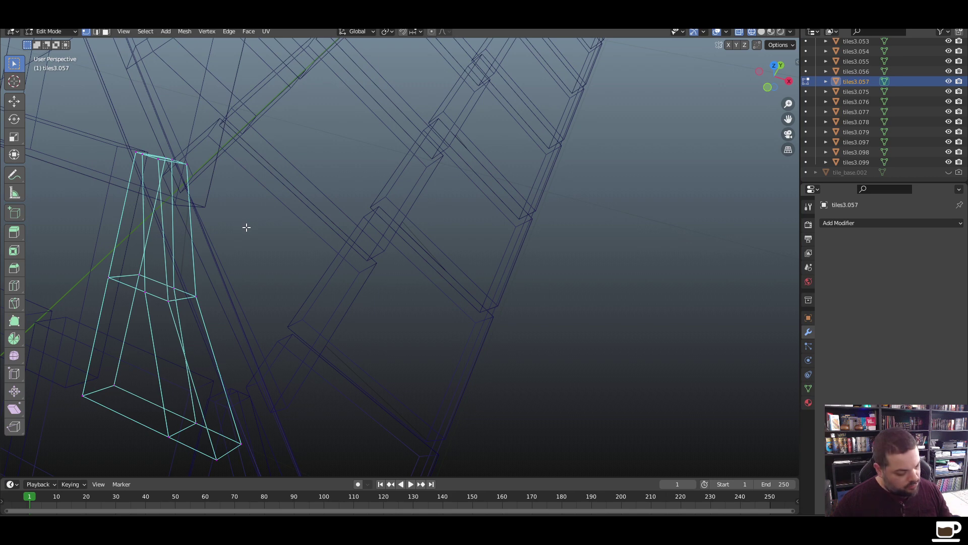
Back in solid shading, add a loop cut near the tile's narrow top
{"action": "key", "text": "z"}
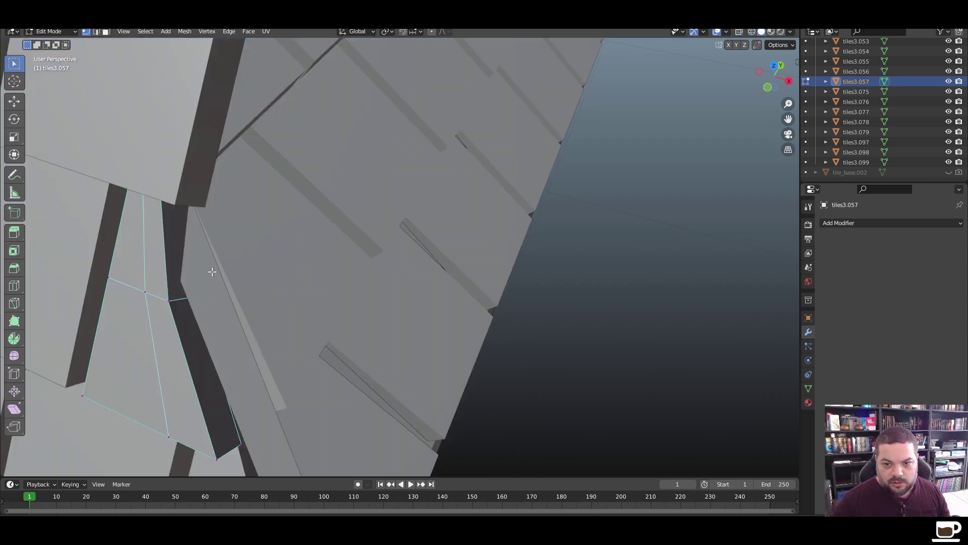
{"action": "middle_click_drag", "start_coordinate": [212, 272], "coordinate": [234, 264]}
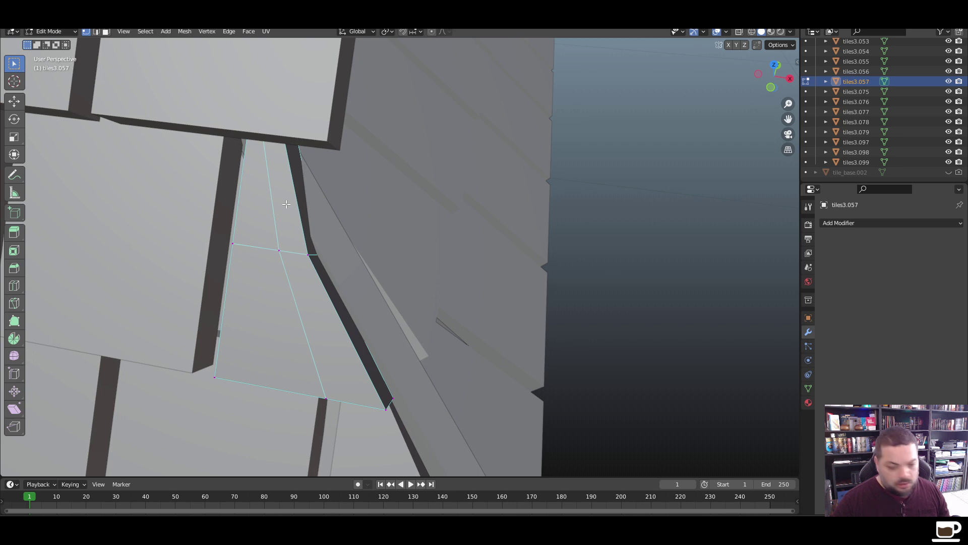
{"action": "key", "text": "ctrl+r"}
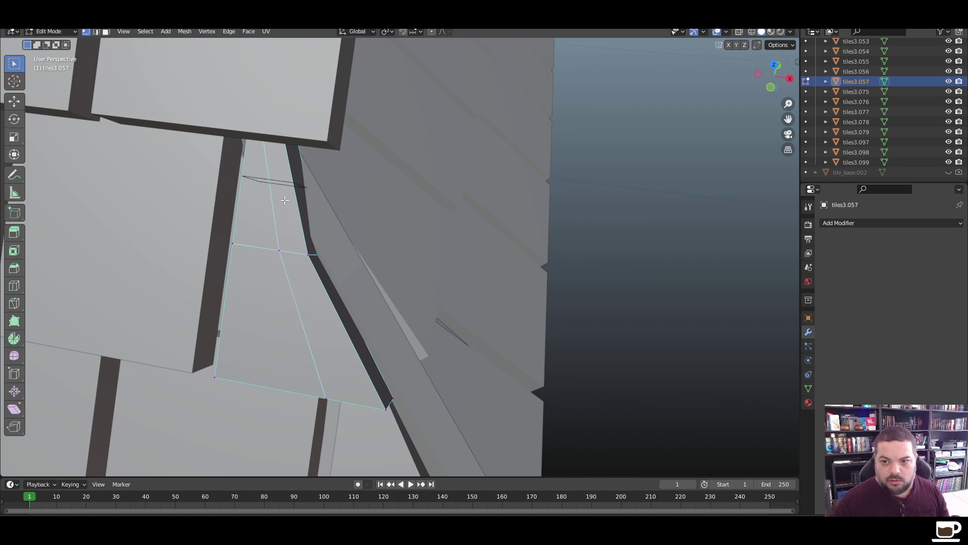
{"action": "left_click", "coordinate": [284, 201]}
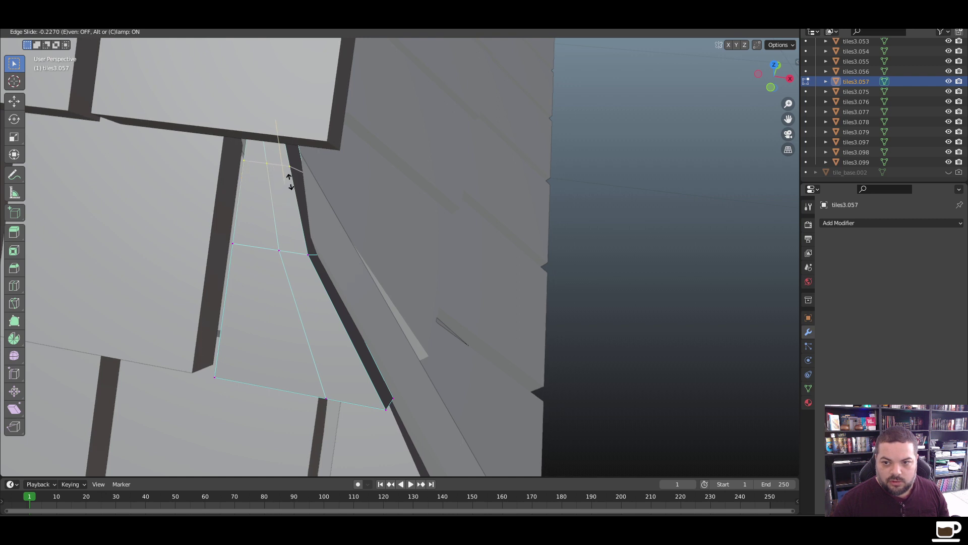
{"action": "left_click", "coordinate": [290, 182]}
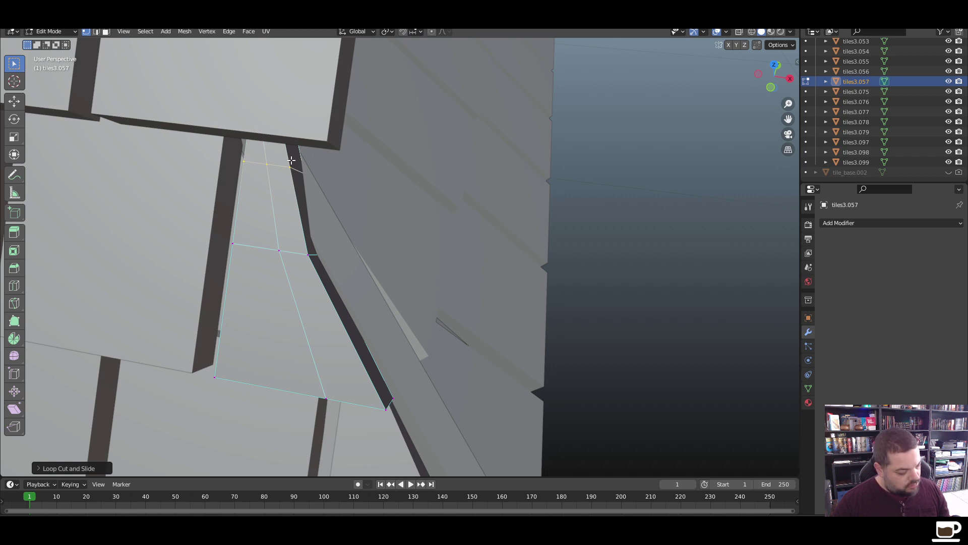
Delete the tip vertices above the new cut in wireframe, then return to Object Mode
{"action": "key", "text": "z"}
{"action": "left_click", "coordinate": [223, 165]}
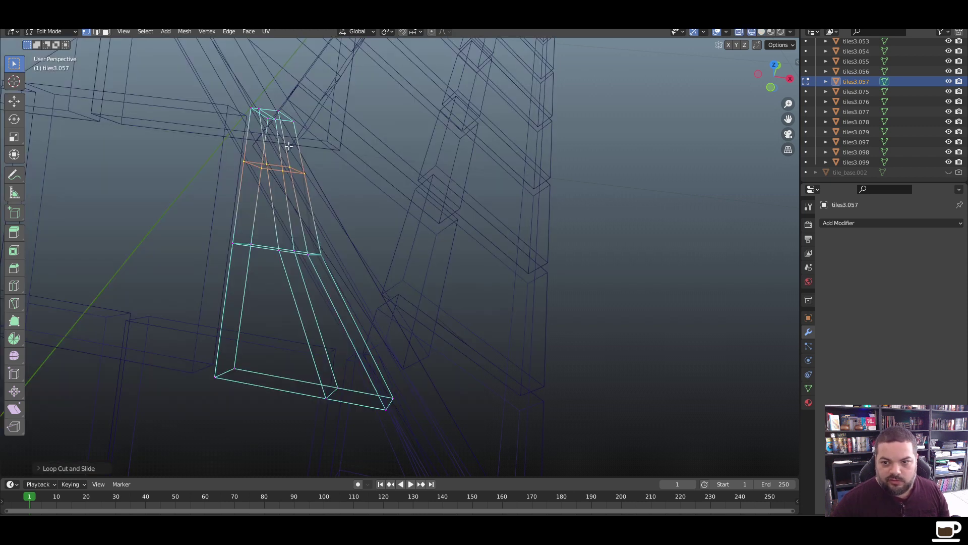
{"action": "left_click", "coordinate": [106, 32]}
{"action": "left_click", "coordinate": [275, 147]}
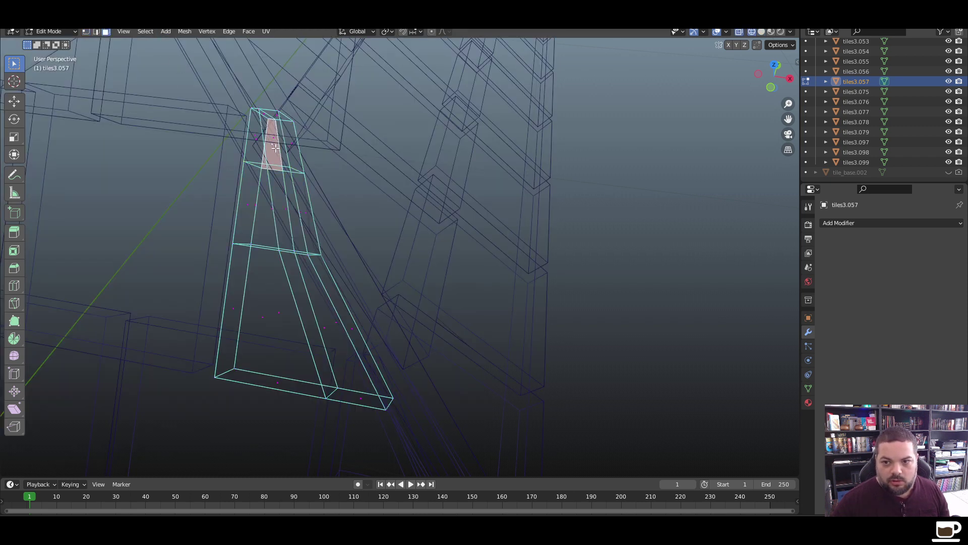
{"action": "left_click", "coordinate": [290, 160], "text": "shift"}
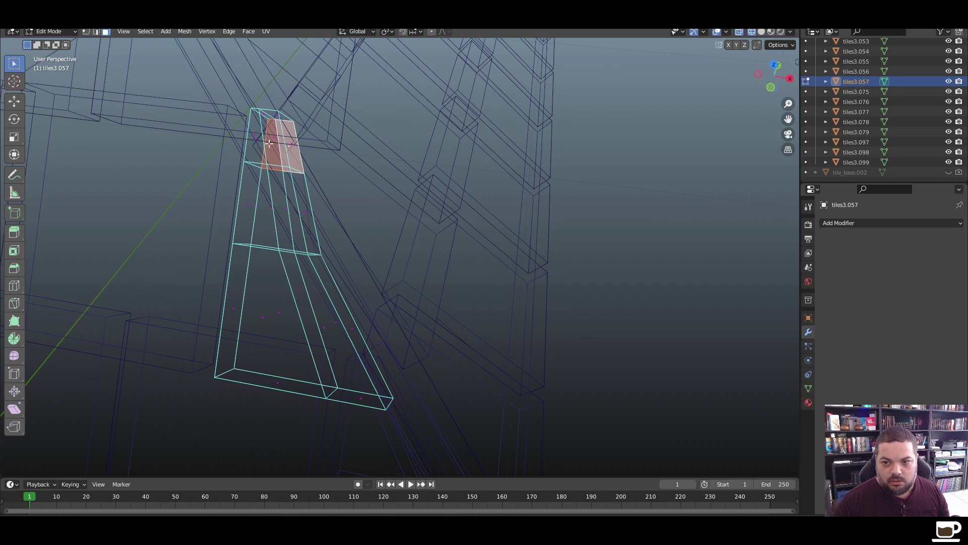
{"action": "left_click", "coordinate": [86, 32]}
{"action": "left_click_drag", "start_coordinate": [363, 102], "coordinate": [234, 159]}
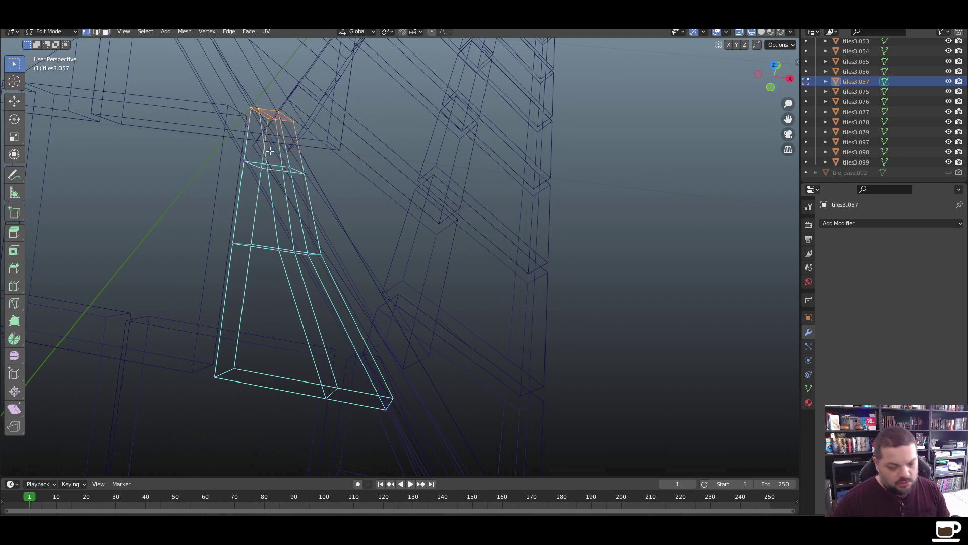
{"action": "key", "text": "x"}
{"action": "left_click", "coordinate": [265, 128]}
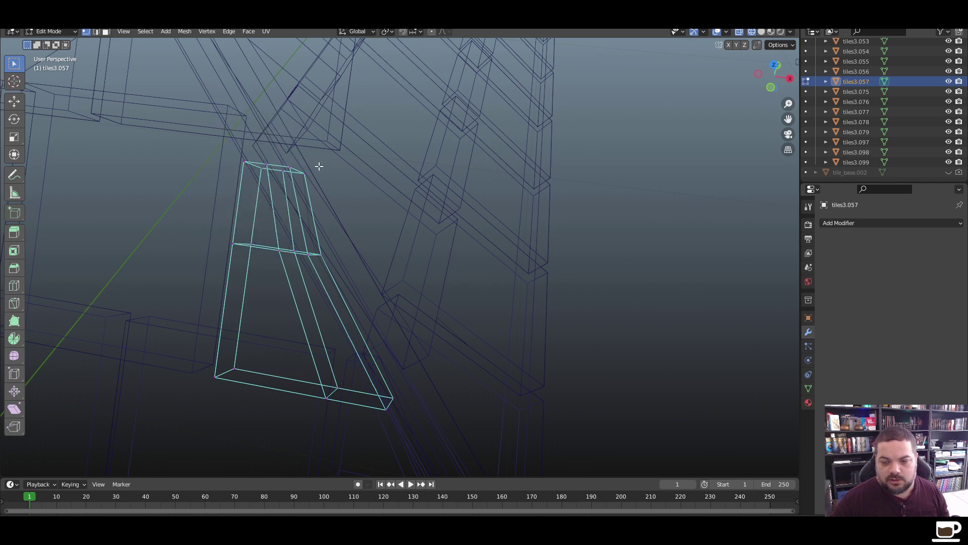
{"action": "key", "text": "Tab"}
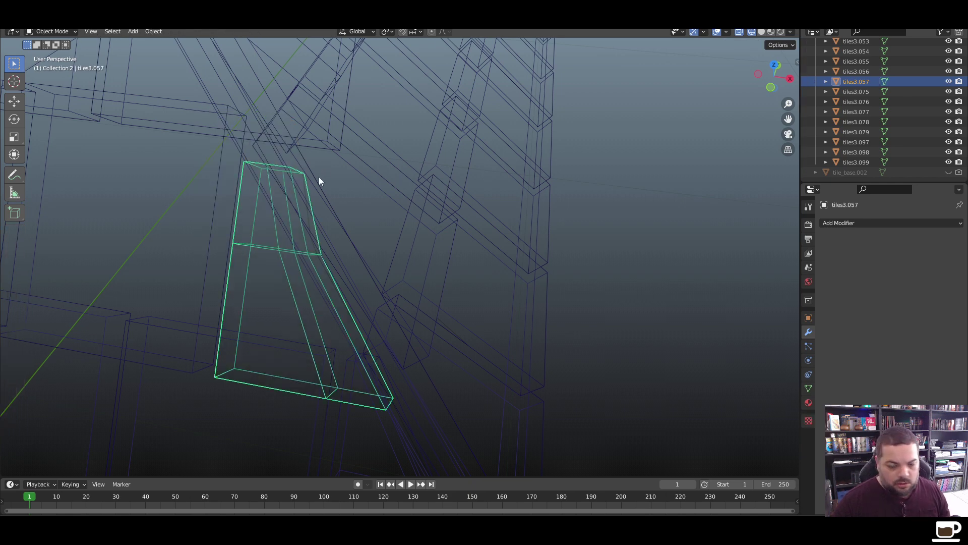
Switch to solid shading and select all of tiles3.057's mesh, leaving the tile unscaled
{"action": "key", "text": "z"}
{"action": "left_click", "coordinate": [386, 173]}
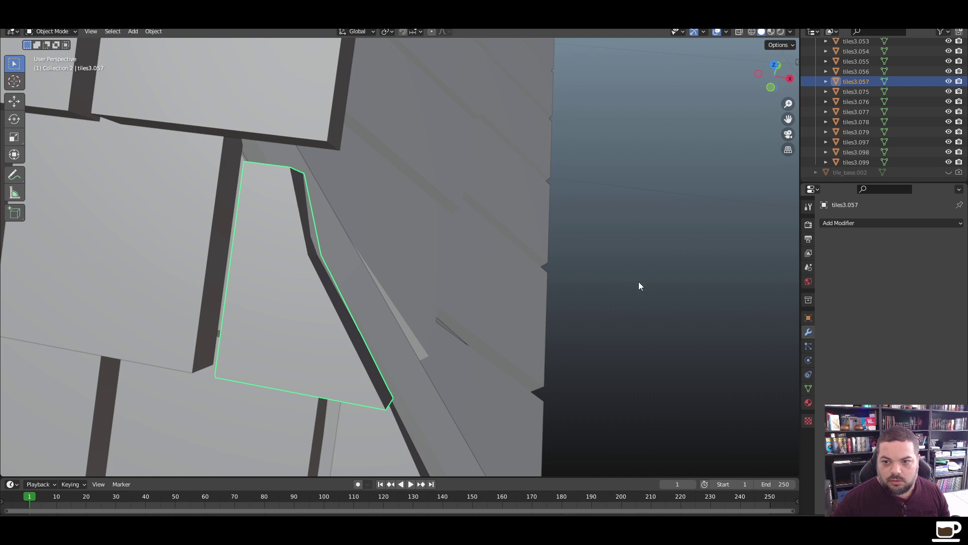
{"action": "left_click", "coordinate": [575, 284]}
{"action": "key", "text": "Tab"}
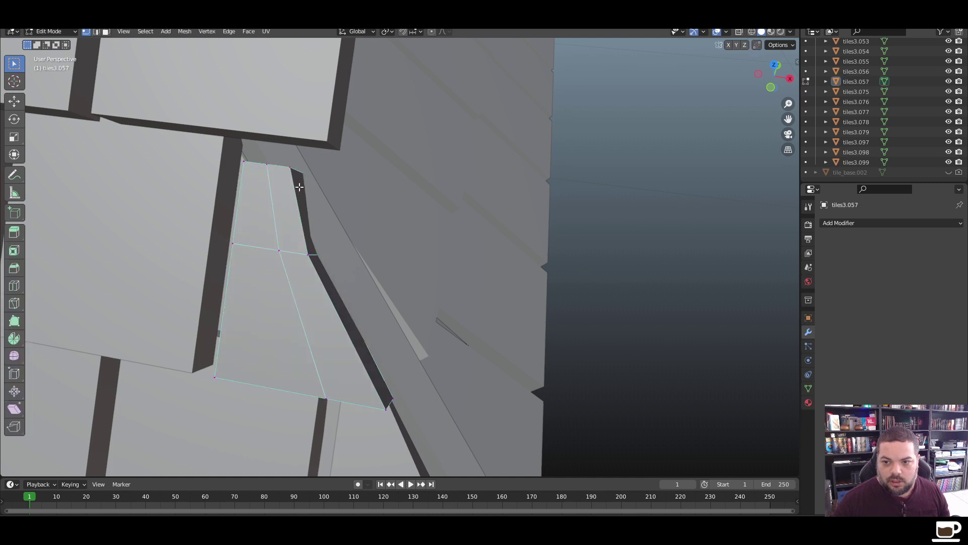
{"action": "key", "text": "a"}
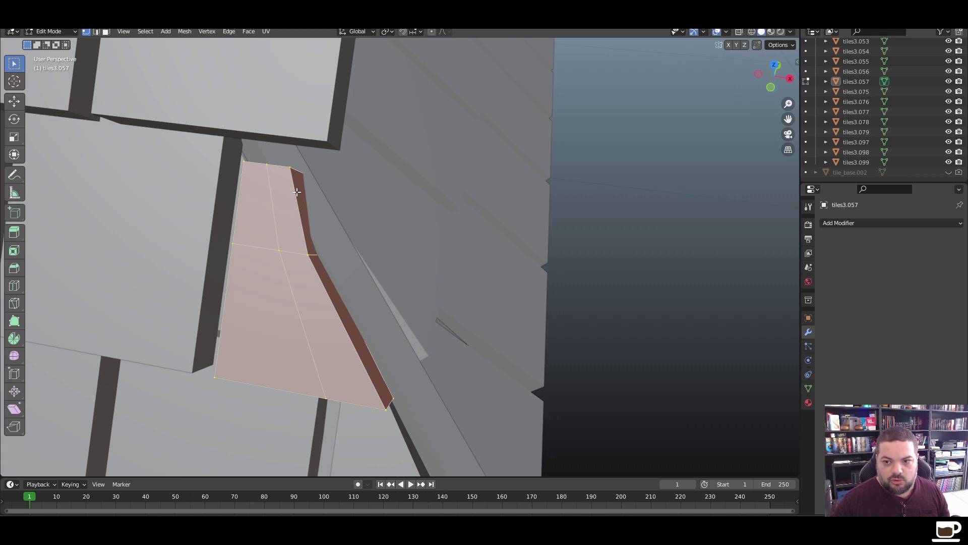
{"action": "key", "text": "Tab"}
{"action": "key", "text": "Tab"}
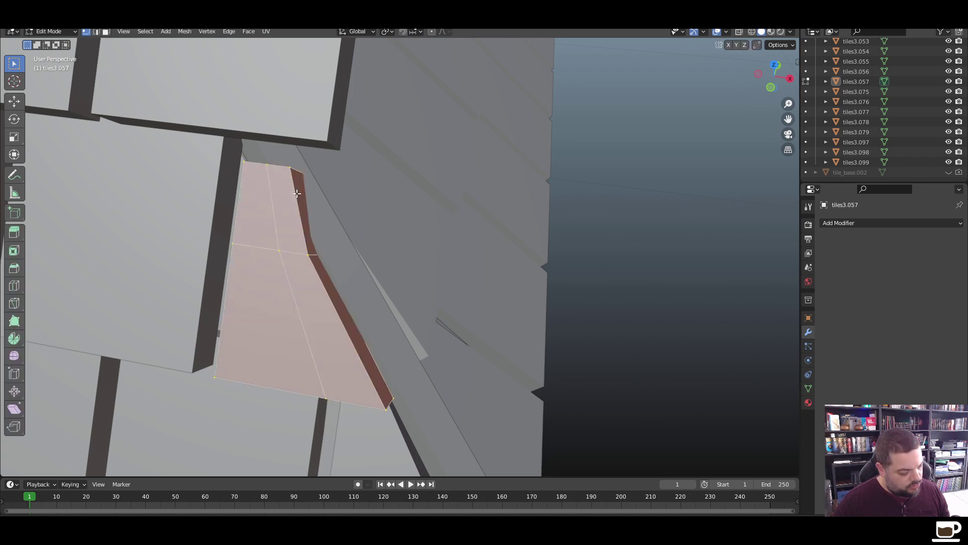
{"action": "key", "text": "s"}
{"action": "key", "text": "Escape"}
In wireframe, slide the tile's inner diagonal edge along X twice to follow the hip line
{"action": "key", "text": "z"}
{"action": "left_click", "coordinate": [234, 198]}
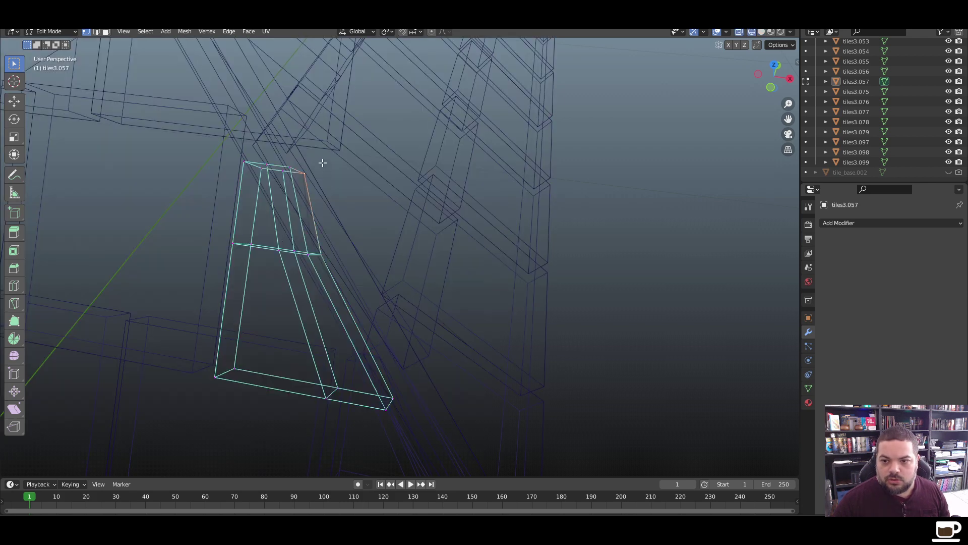
{"action": "middle_click_drag", "start_coordinate": [221, 255], "coordinate": [232, 255]}
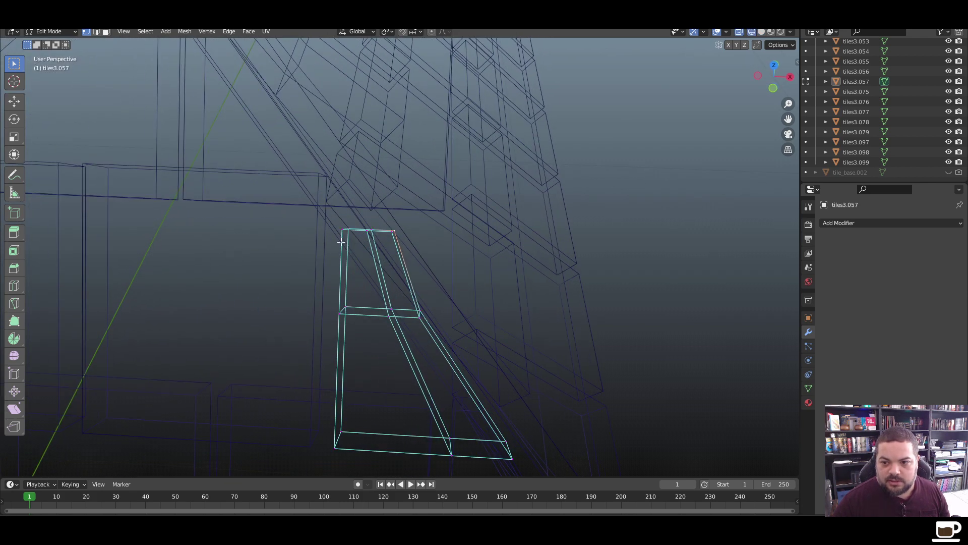
{"action": "left_click", "coordinate": [364, 242]}
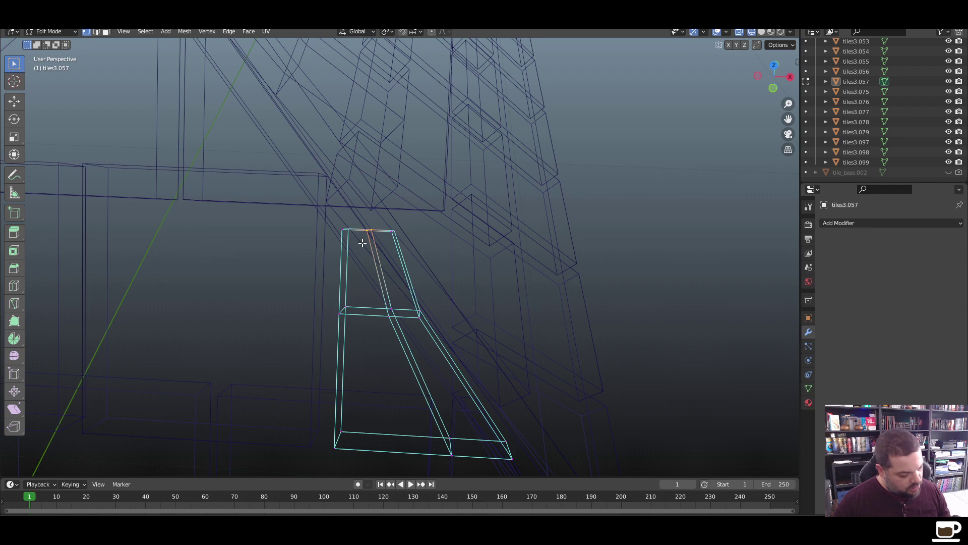
{"action": "key", "text": "g"}
{"action": "key", "text": "x"}
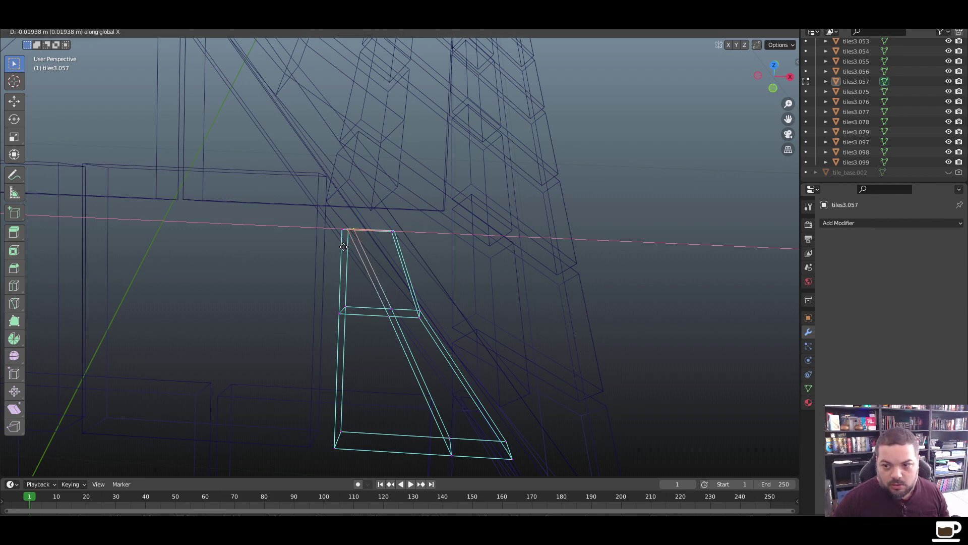
{"action": "left_click", "coordinate": [345, 246]}
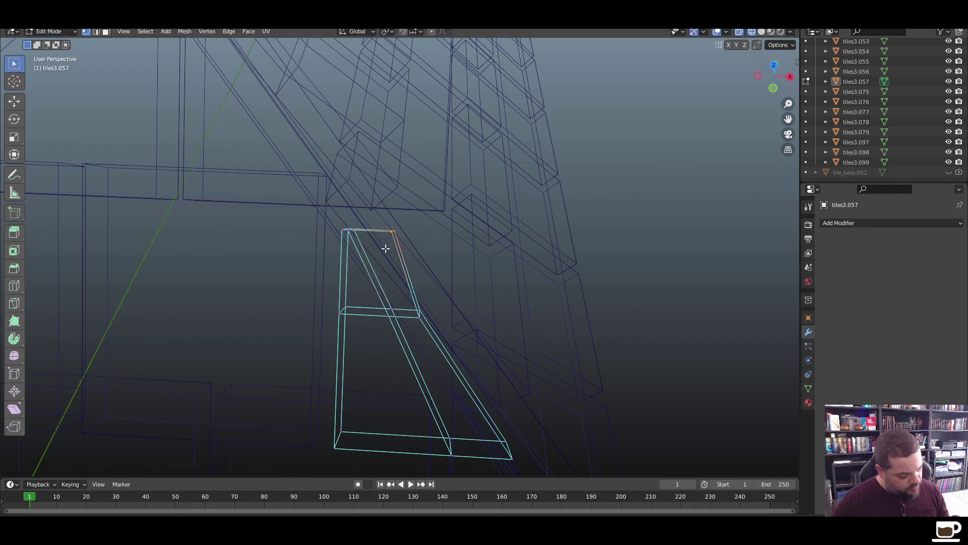
{"action": "key", "text": "g"}
{"action": "key", "text": "x"}
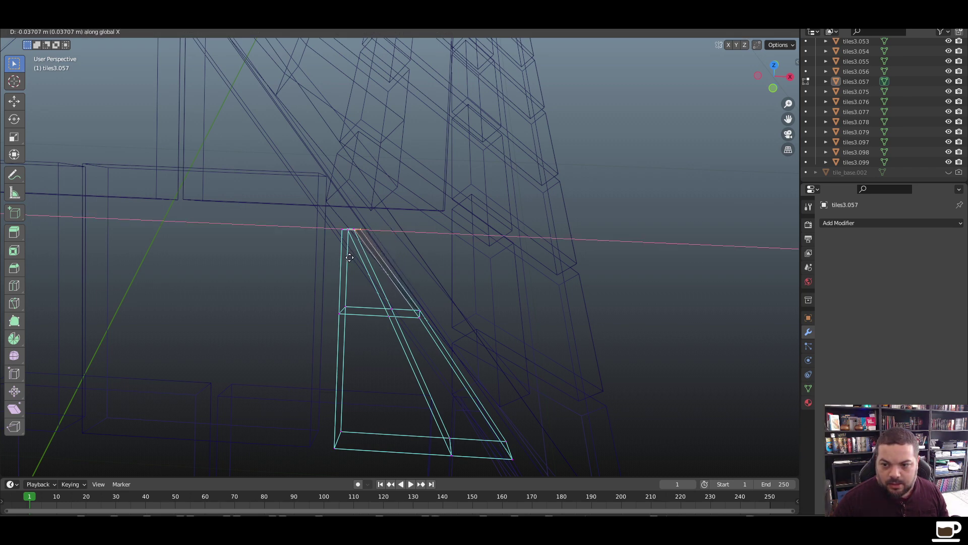
{"action": "left_click", "coordinate": [390, 256]}
Return to solid shading and orbit around the reshaped tile to inspect its tip
{"action": "key", "text": "Tab"}
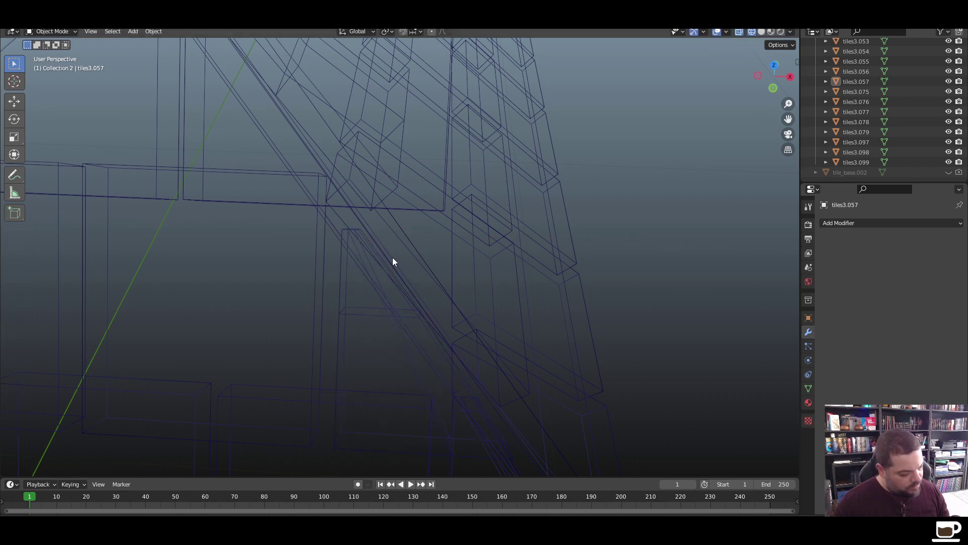
{"action": "key", "text": "z"}
{"action": "left_click", "coordinate": [452, 259]}
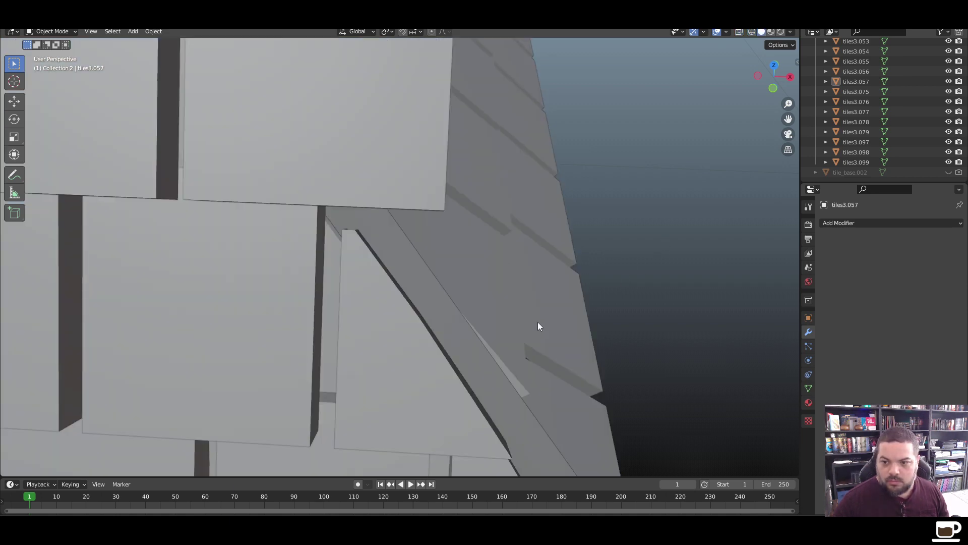
{"action": "middle_click_drag", "start_coordinate": [538, 322], "coordinate": [452, 311]}
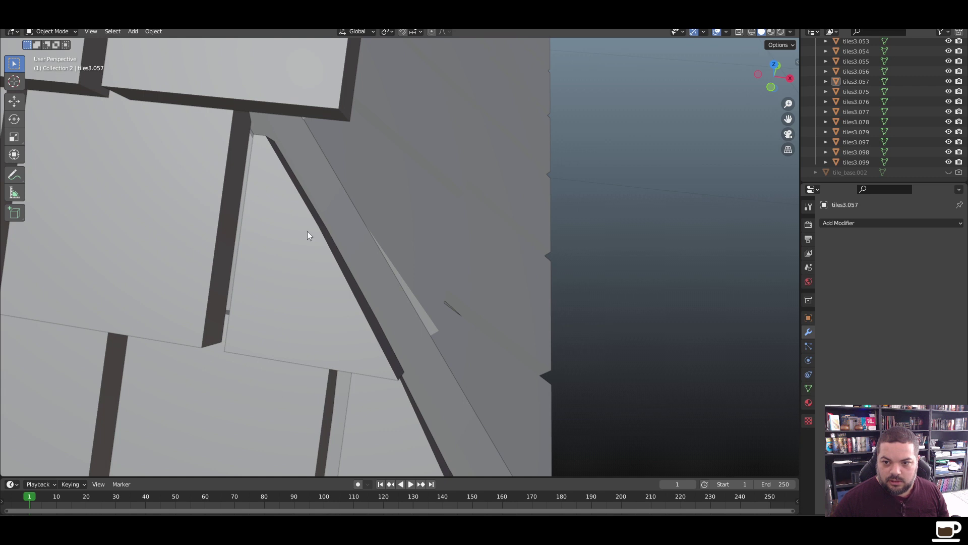
{"action": "middle_click_drag", "start_coordinate": [307, 231], "coordinate": [316, 232]}
{"action": "key", "text": "Tab"}
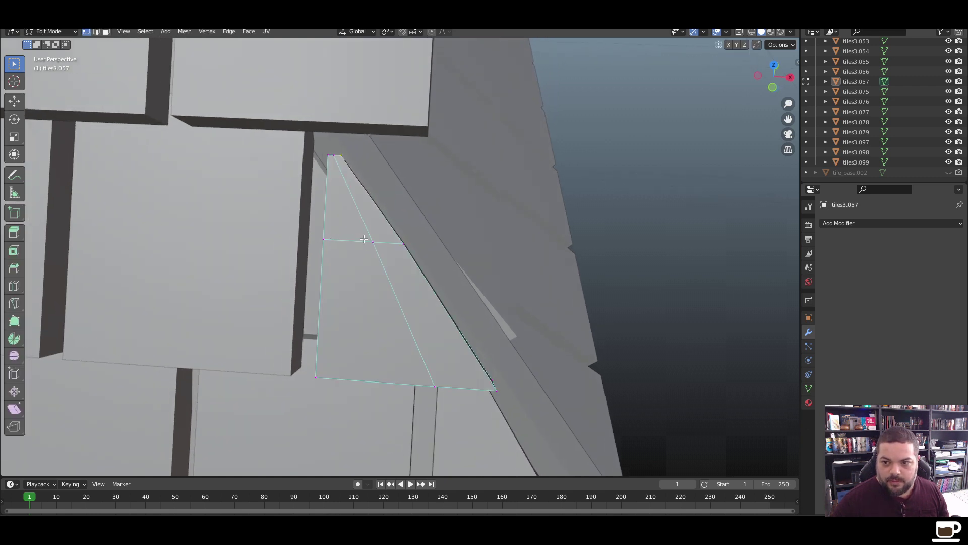
{"action": "middle_click_drag", "start_coordinate": [370, 231], "coordinate": [364, 230]}
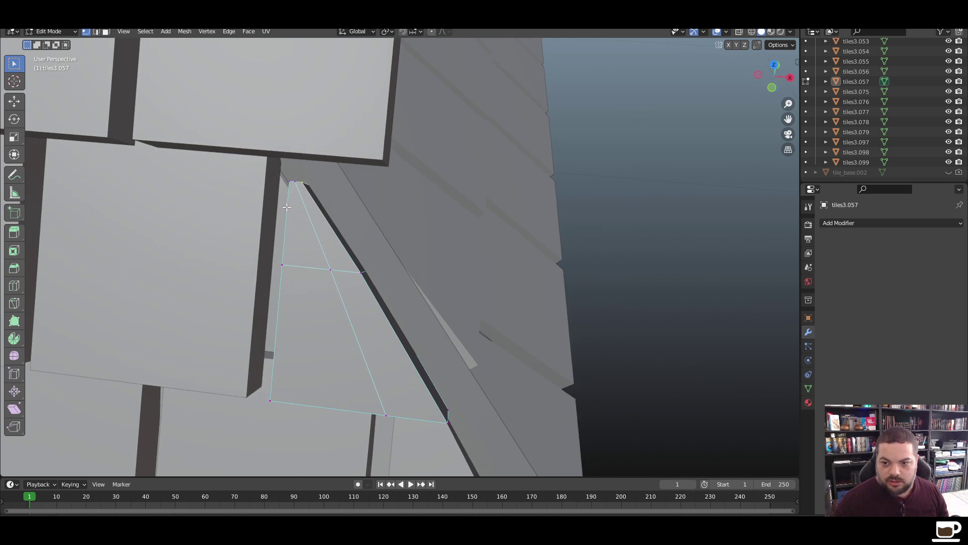
{"action": "mouse_move", "coordinate": [357, 245]}
{"action": "middle_mouse_down"}
{"action": "mouse_move", "coordinate": [376, 247]}
{"action": "mouse_move", "coordinate": [373, 235]}
{"action": "middle_mouse_up"}
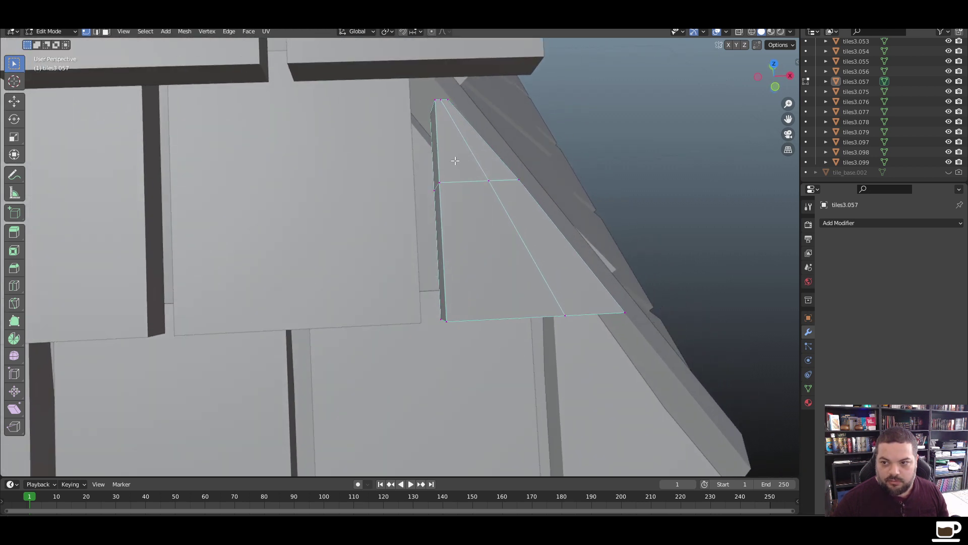
{"action": "key", "text": "Tab"}
{"action": "key", "text": "Tab"}
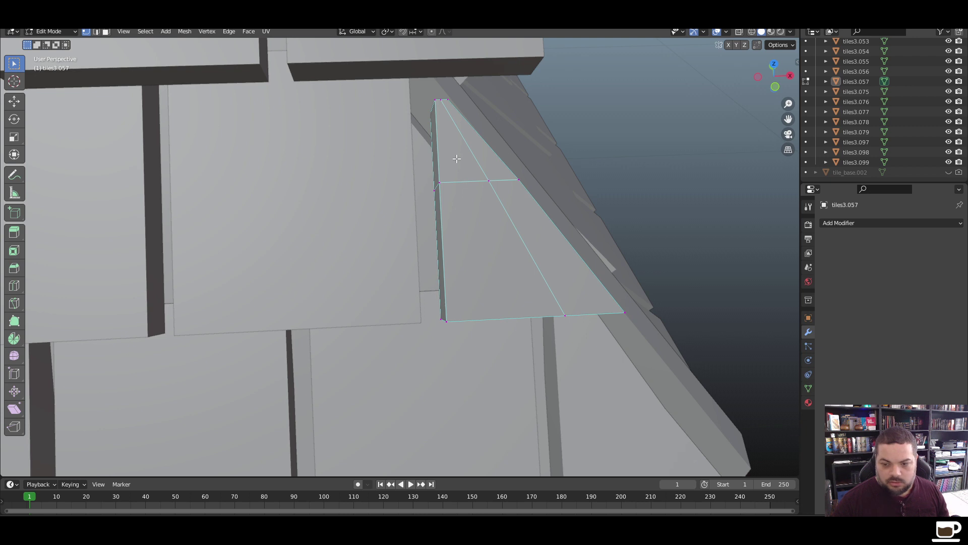
Add a loop cut near the tile's tip and delete the top vertices above it
{"action": "key", "text": "ctrl+r"}
{"action": "left_click", "coordinate": [452, 161]}
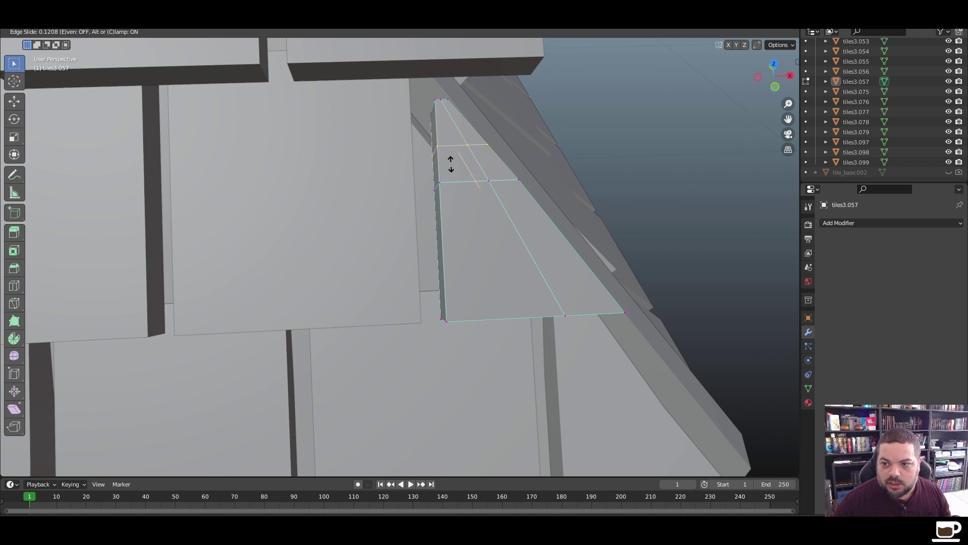
{"action": "left_click", "coordinate": [451, 164]}
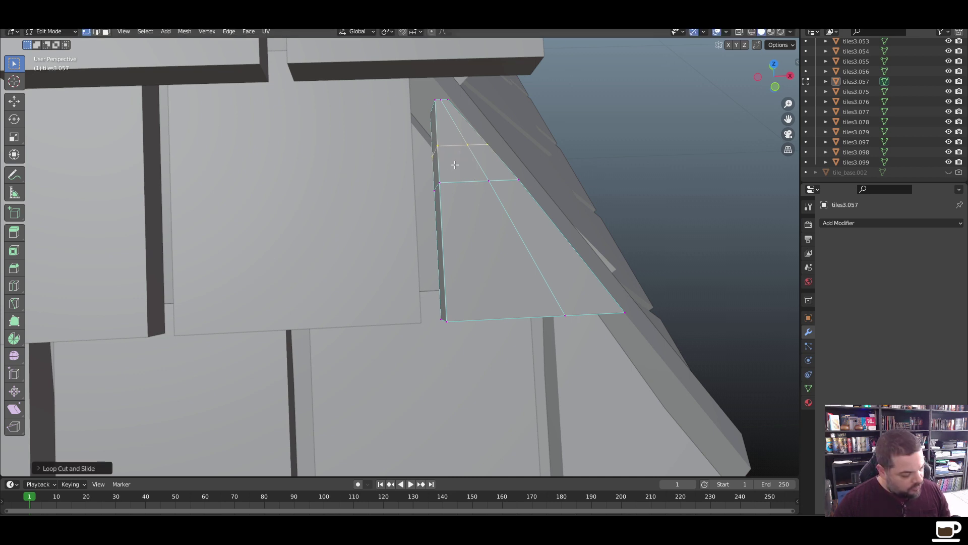
{"action": "key", "text": "z"}
{"action": "left_click", "coordinate": [382, 165]}
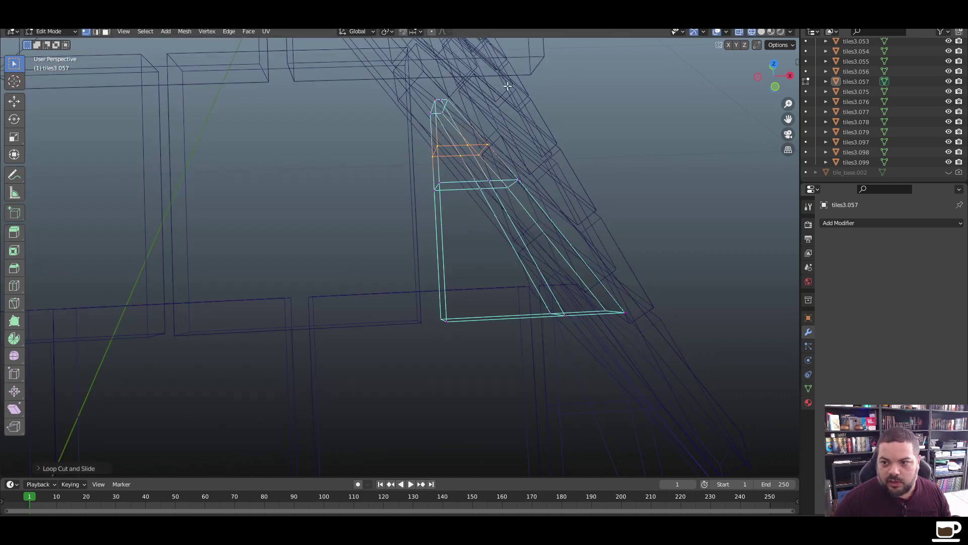
{"action": "left_click", "coordinate": [415, 124]}
{"action": "key", "text": "x"}
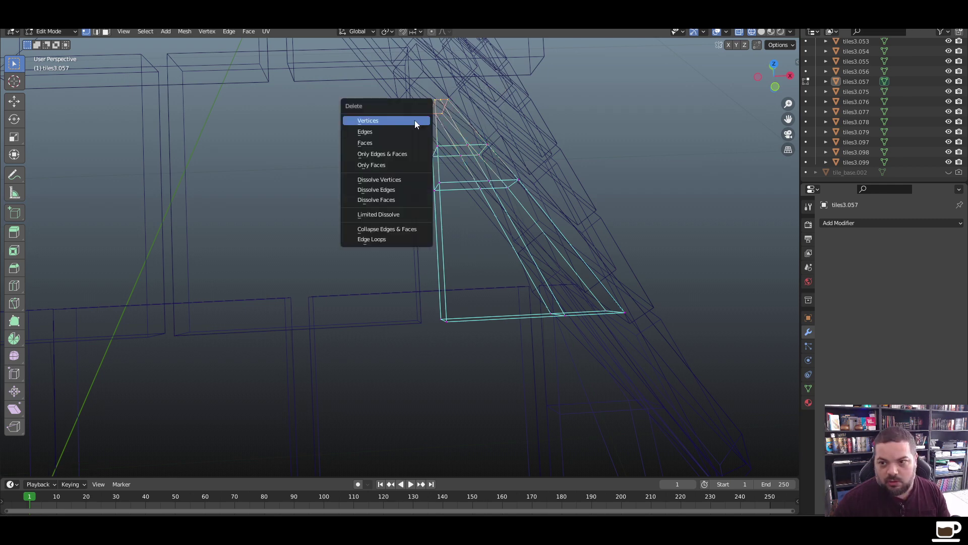
{"action": "left_click", "coordinate": [415, 120]}
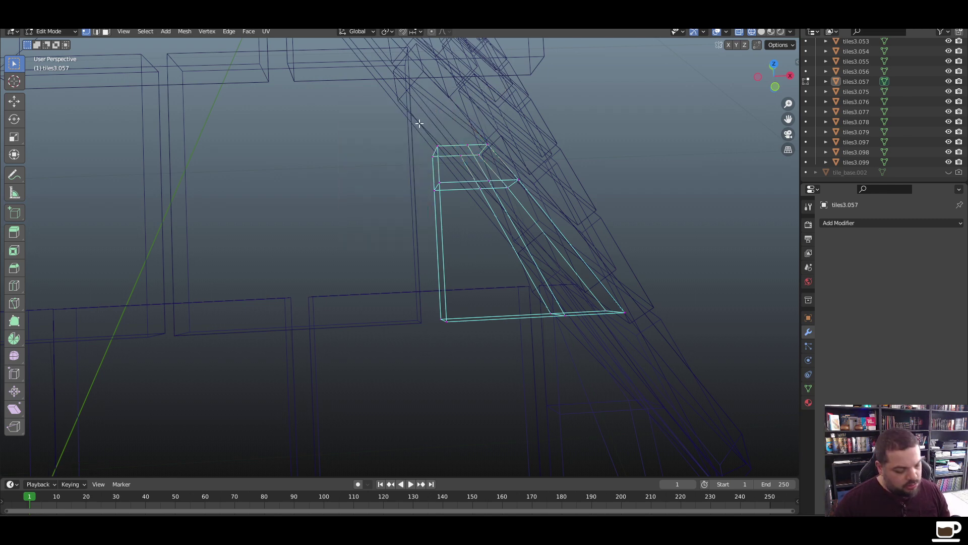
{"action": "key", "text": "z"}
{"action": "left_click", "coordinate": [493, 121]}
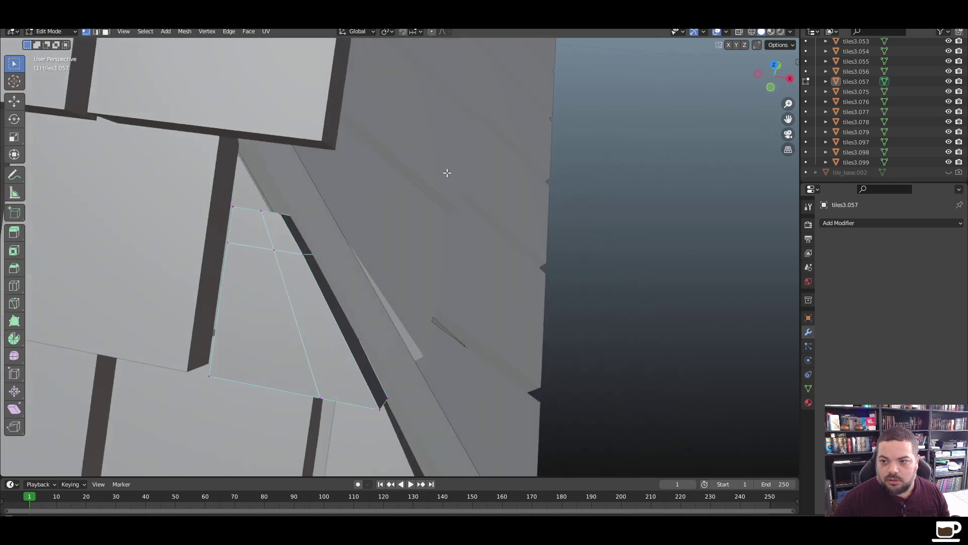
{"action": "mouse_move", "coordinate": [446, 172]}
{"action": "middle_mouse_down"}
{"action": "mouse_move", "coordinate": [328, 217]}
{"action": "mouse_move", "coordinate": [329, 206]}
{"action": "middle_mouse_up"}
In wireframe, shift the tile's top edge and inner diagonal edge along X toward the hip
{"action": "key", "text": "z"}
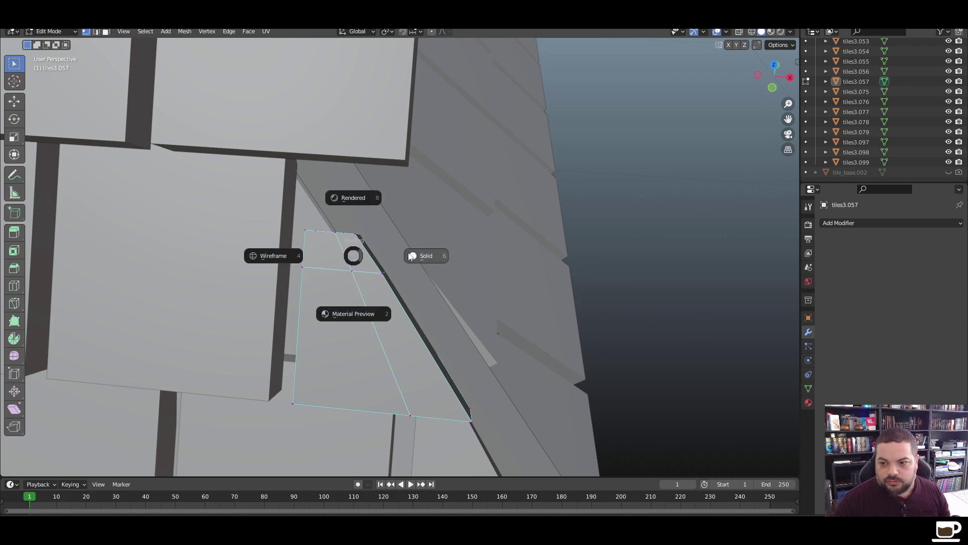
{"action": "left_click", "coordinate": [285, 255]}
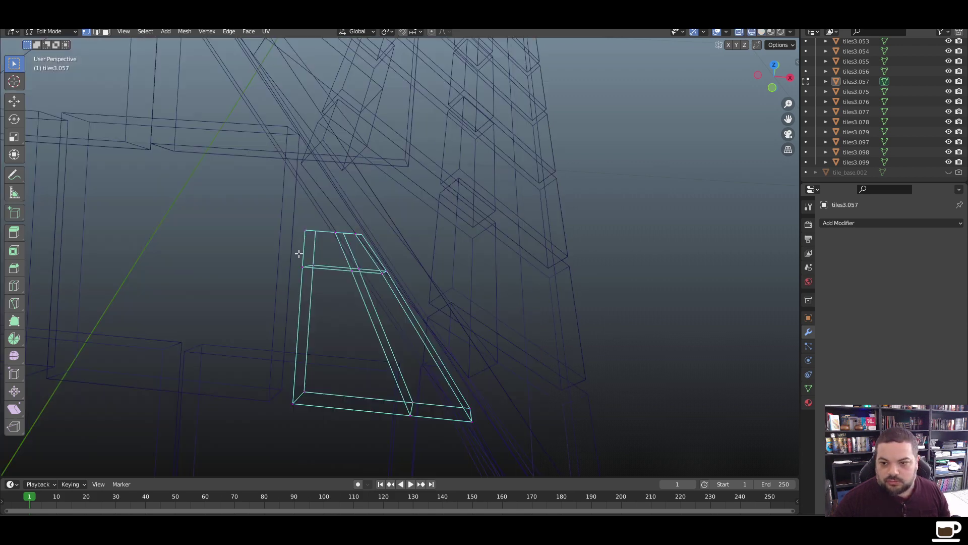
{"action": "left_click", "coordinate": [343, 233]}
{"action": "key", "text": "g"}
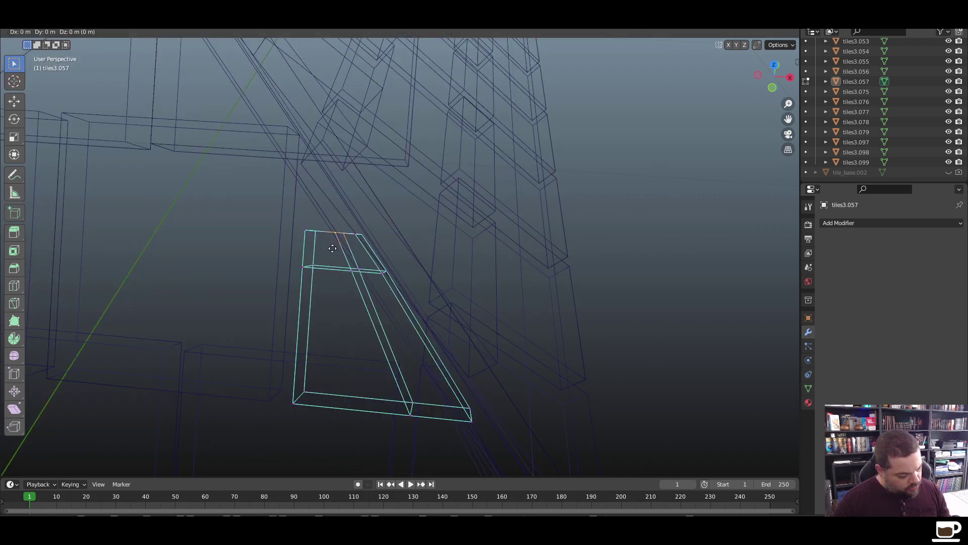
{"action": "key", "text": "x"}
{"action": "left_click", "coordinate": [318, 248]}
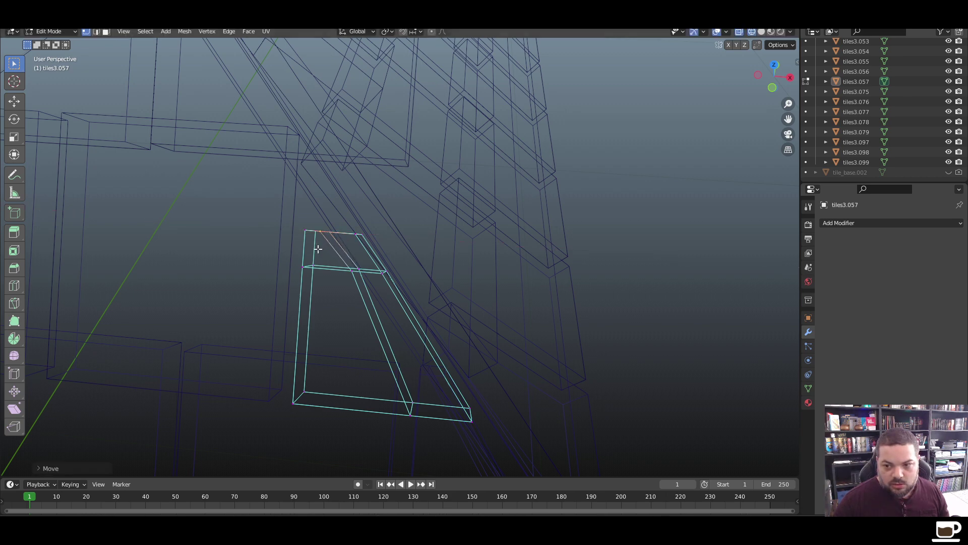
{"action": "left_click_drag", "start_coordinate": [390, 222], "coordinate": [357, 245]}
{"action": "left_click", "coordinate": [353, 273]}
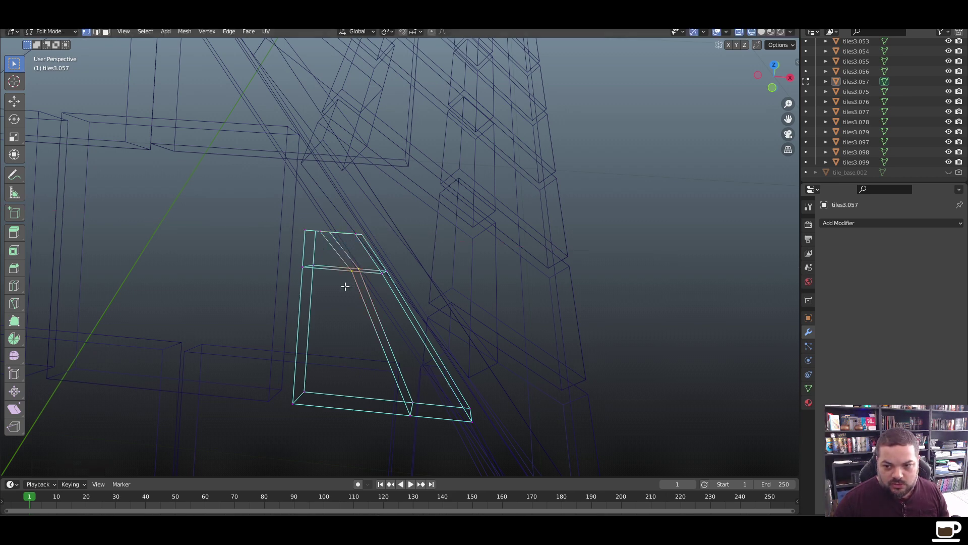
{"action": "key", "text": "g"}
{"action": "key", "text": "x"}
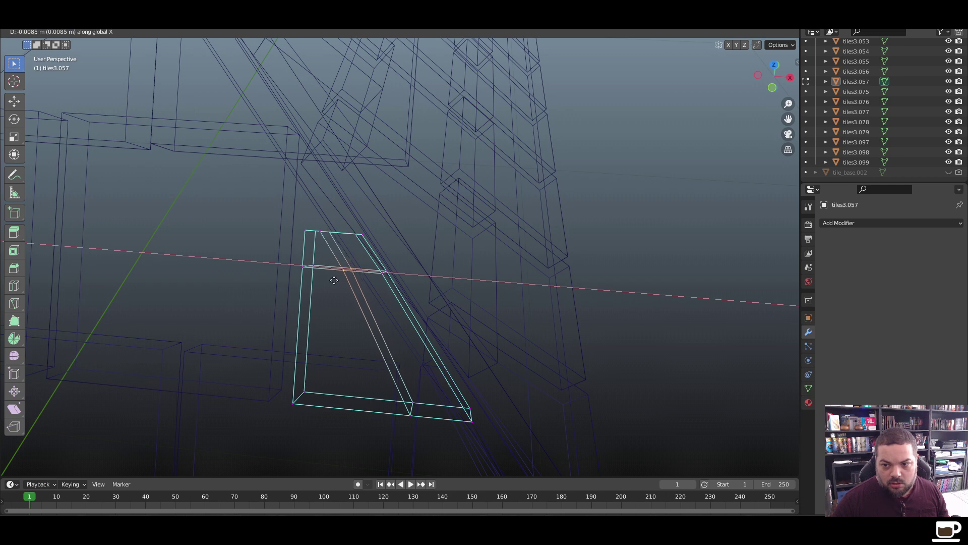
{"action": "left_click", "coordinate": [334, 272]}
Nudge the top-right corner and the lower-right vertex along X
{"action": "left_click_drag", "start_coordinate": [380, 227], "coordinate": [347, 244]}
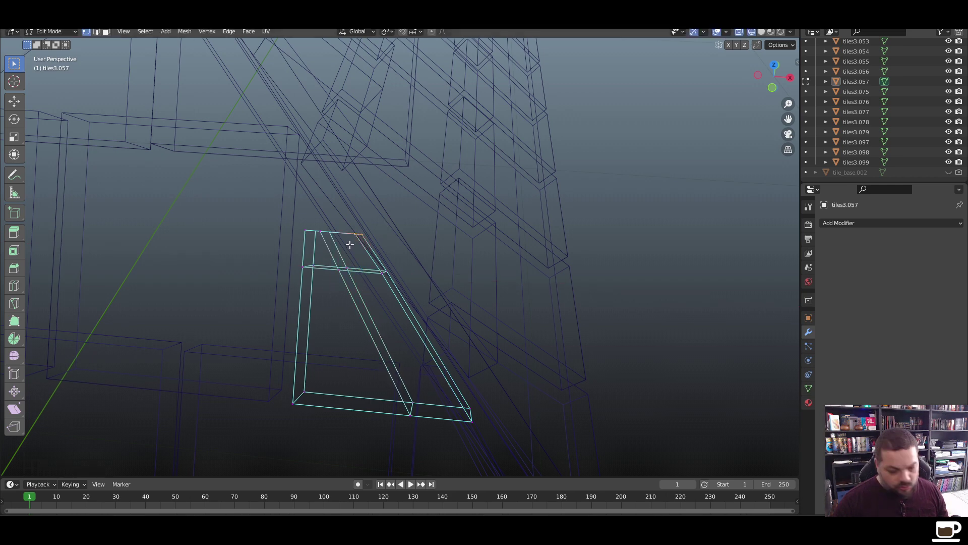
{"action": "key", "text": "g"}
{"action": "key", "text": "x"}
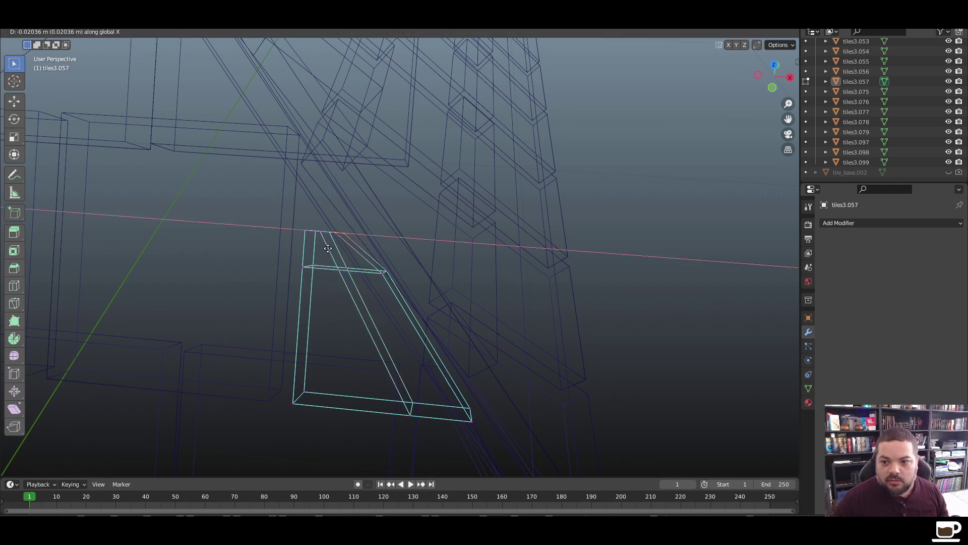
{"action": "left_click", "coordinate": [322, 249]}
{"action": "left_click", "coordinate": [384, 273]}
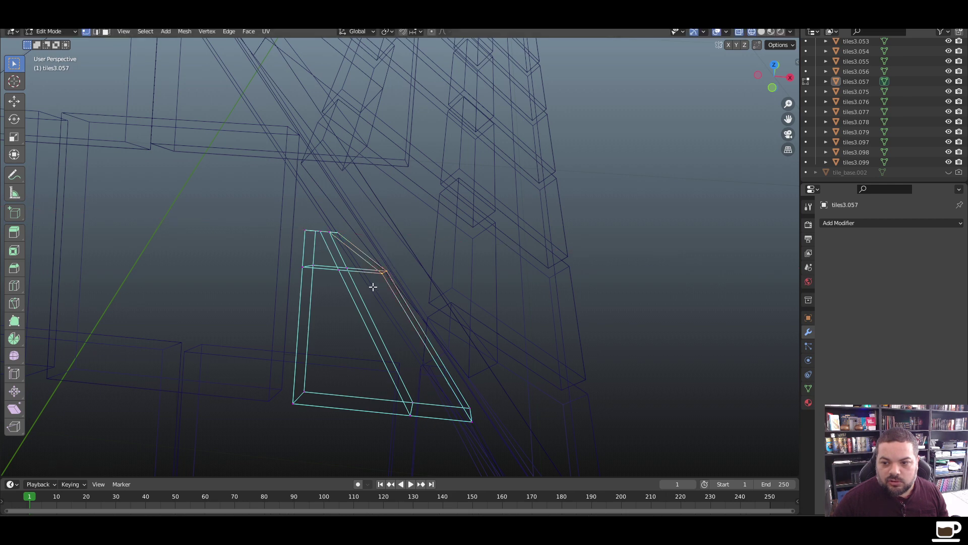
{"action": "key", "text": "g"}
{"action": "key", "text": "x"}
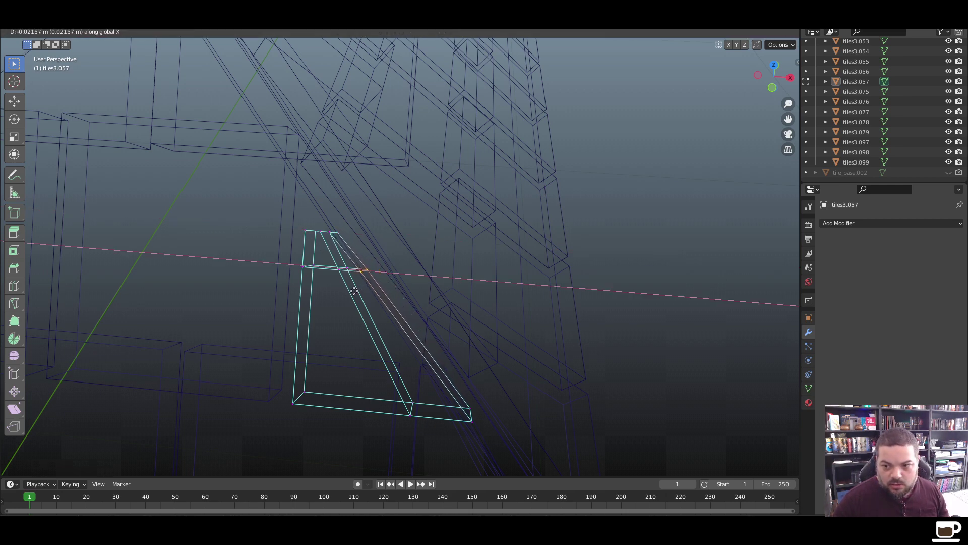
{"action": "left_click", "coordinate": [351, 291]}
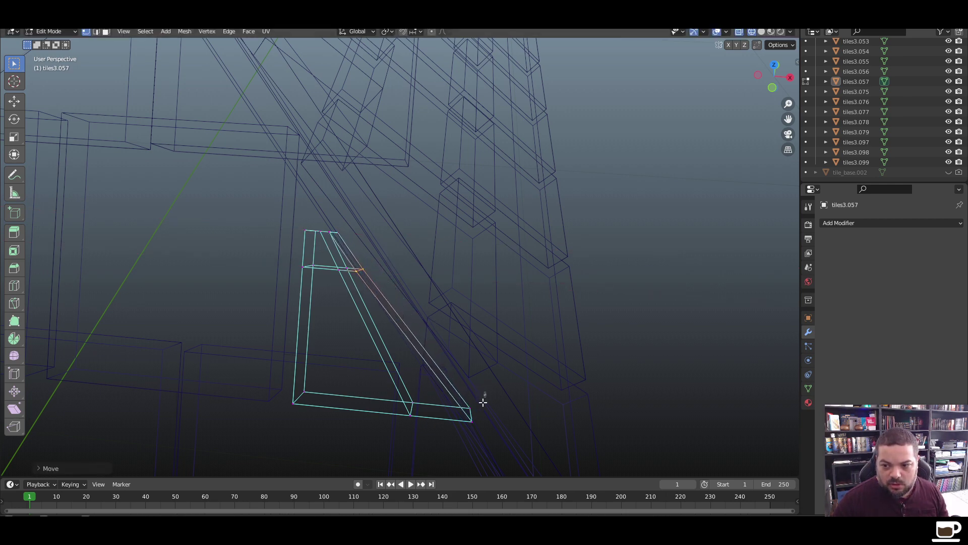
Slide the bottom-right corner sideways along X, then return to solid shading and Object Mode
{"action": "left_click", "coordinate": [460, 425]}
{"action": "key", "text": "g"}
{"action": "key", "text": "x"}
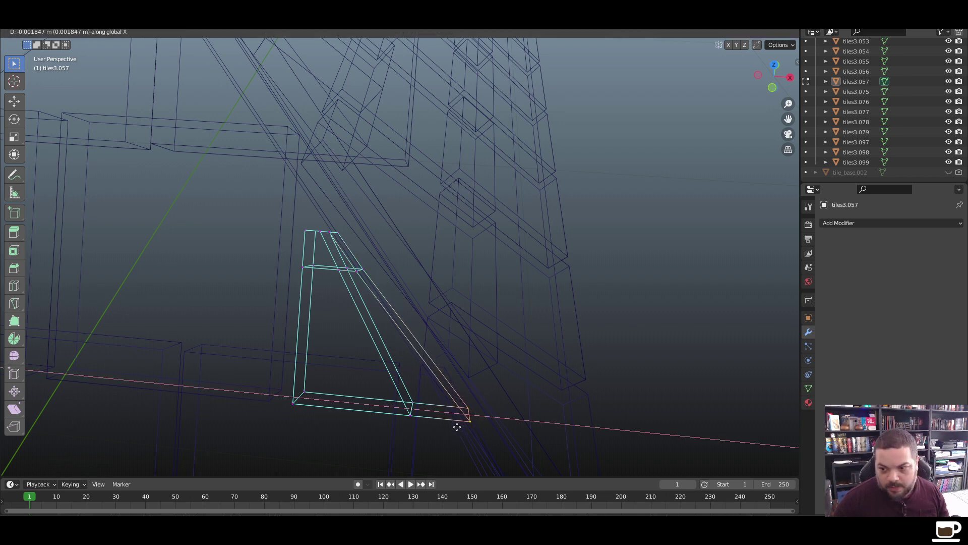
{"action": "left_click", "coordinate": [446, 429]}
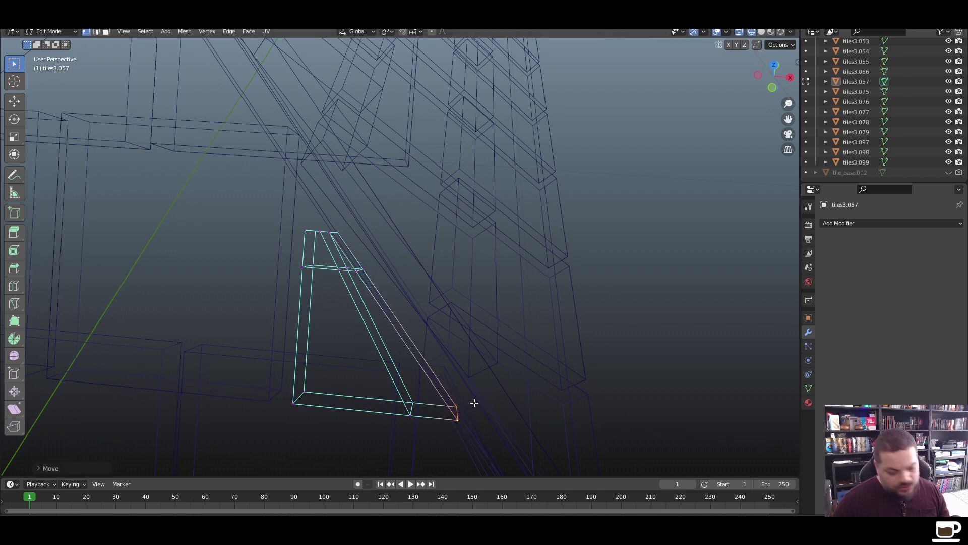
{"action": "key", "text": "z"}
{"action": "left_click", "coordinate": [533, 401]}
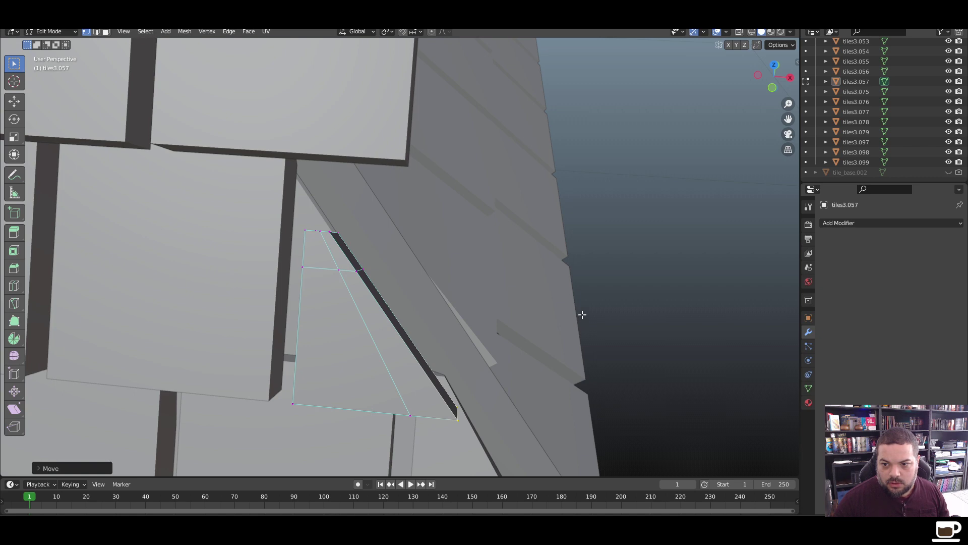
{"action": "key", "text": "Tab"}
Select corner tile tiles3.034 and enter Edit Mode on it
{"action": "scroll", "coordinate": [434, 398], "scroll_direction": "down", "scroll_amount": 5}
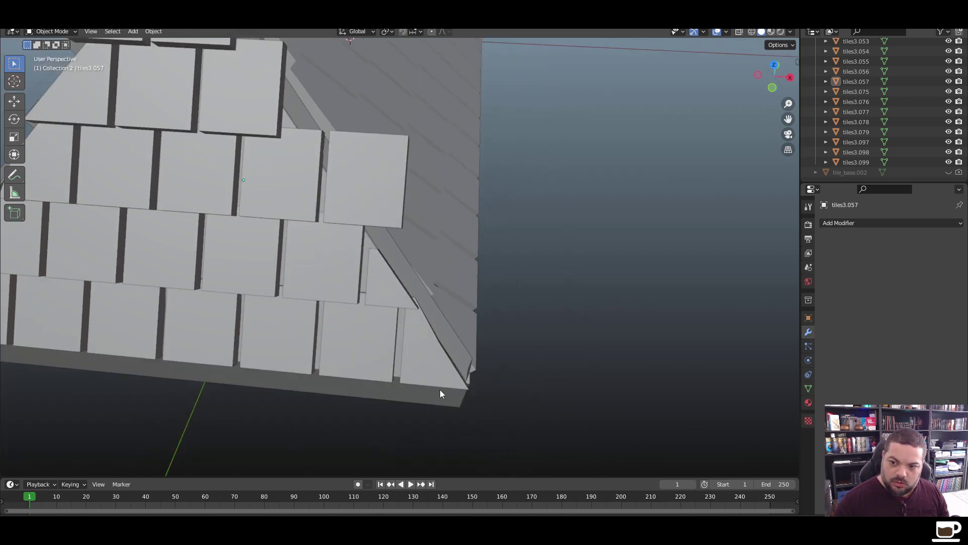
{"action": "left_click", "coordinate": [432, 304]}
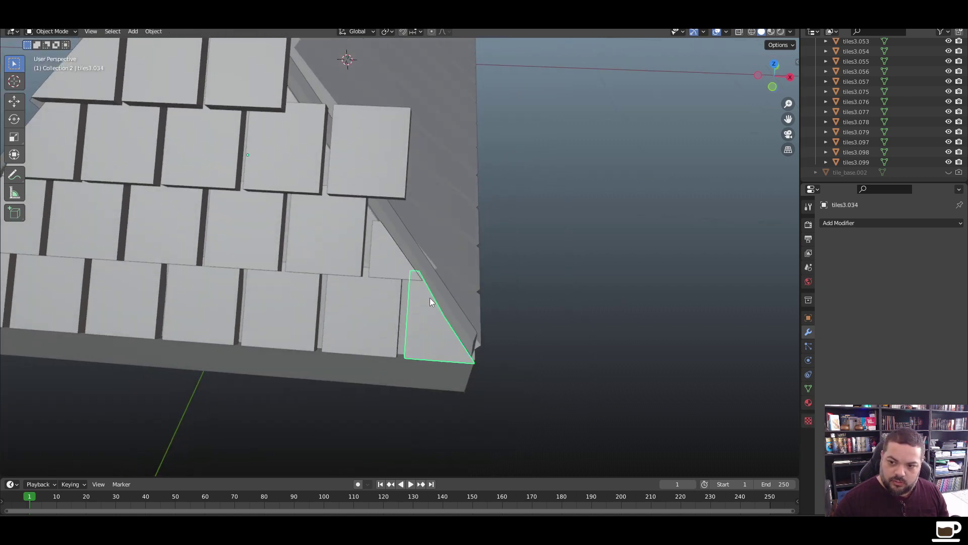
{"action": "scroll", "coordinate": [426, 310], "scroll_direction": "up", "scroll_amount": 4}
{"action": "key", "text": "Tab"}
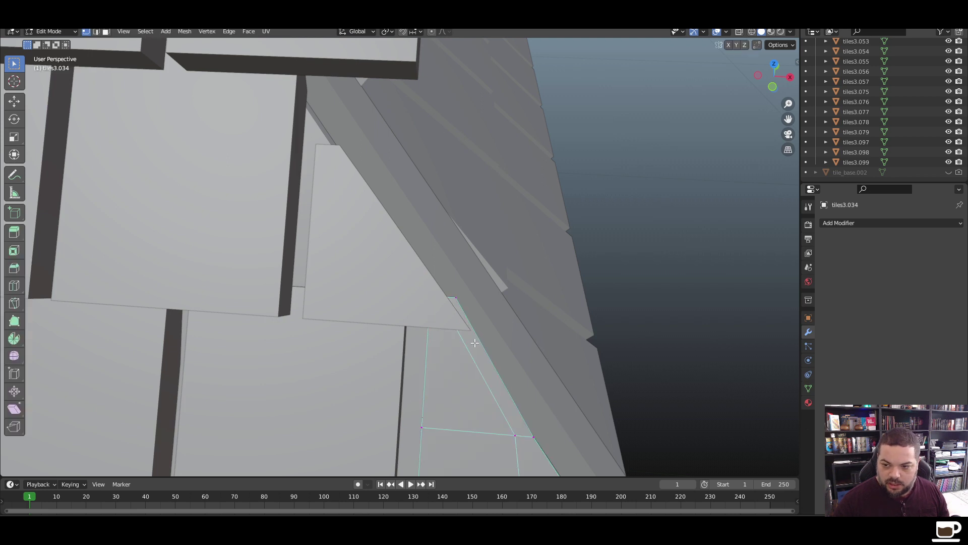
Add an edge loop near the tip and delete the vertices above it in wireframe
{"action": "key", "text": "ctrl+r"}
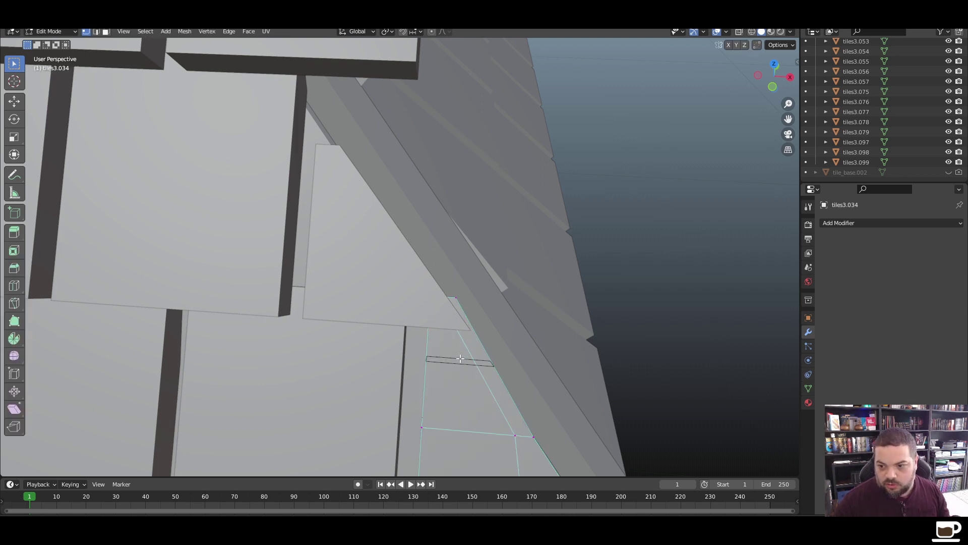
{"action": "left_click", "coordinate": [461, 358]}
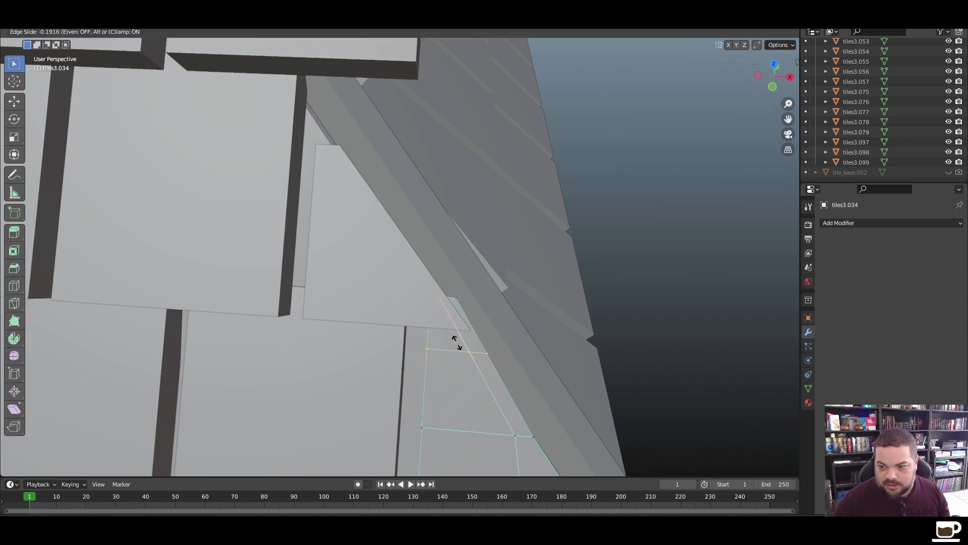
{"action": "left_click", "coordinate": [458, 347]}
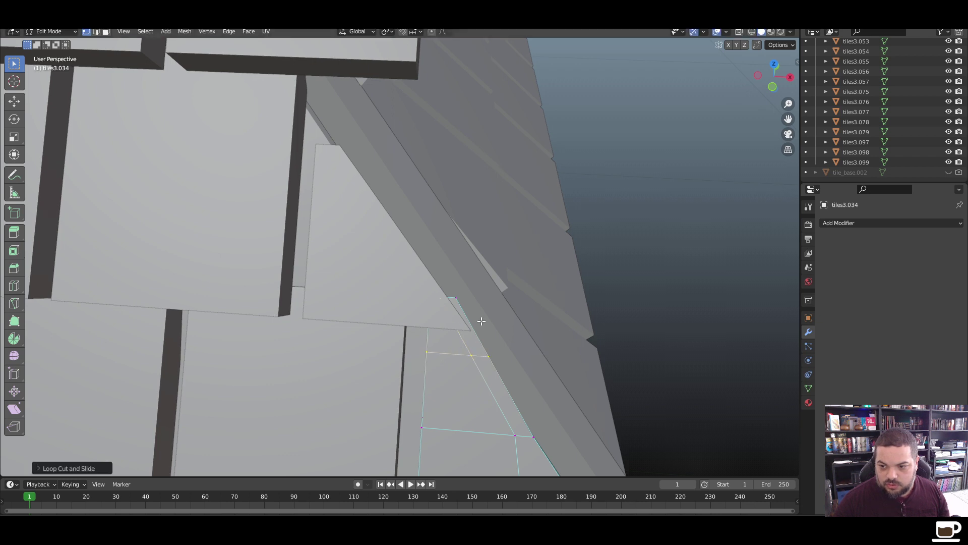
{"action": "key", "text": "z"}
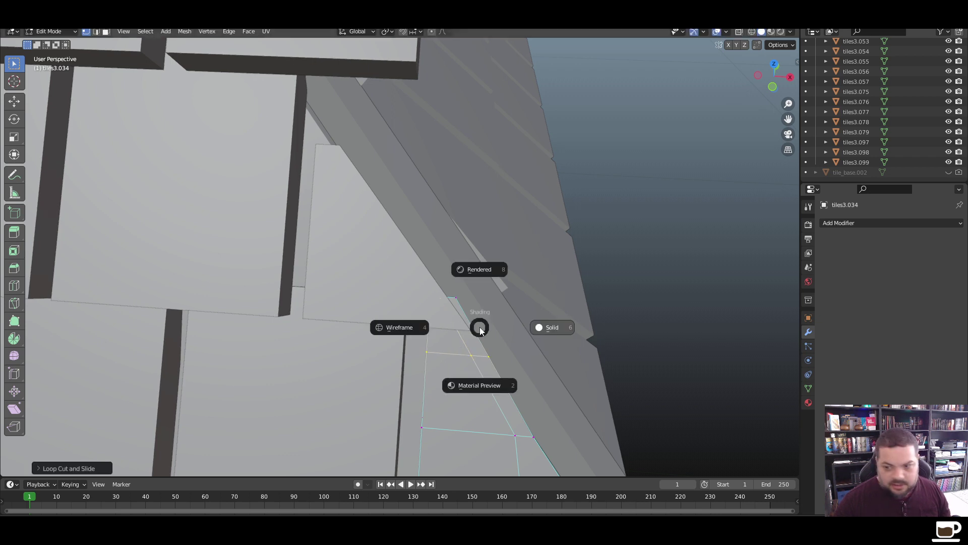
{"action": "left_click", "coordinate": [398, 326]}
{"action": "left_click_drag", "start_coordinate": [477, 283], "coordinate": [419, 309]}
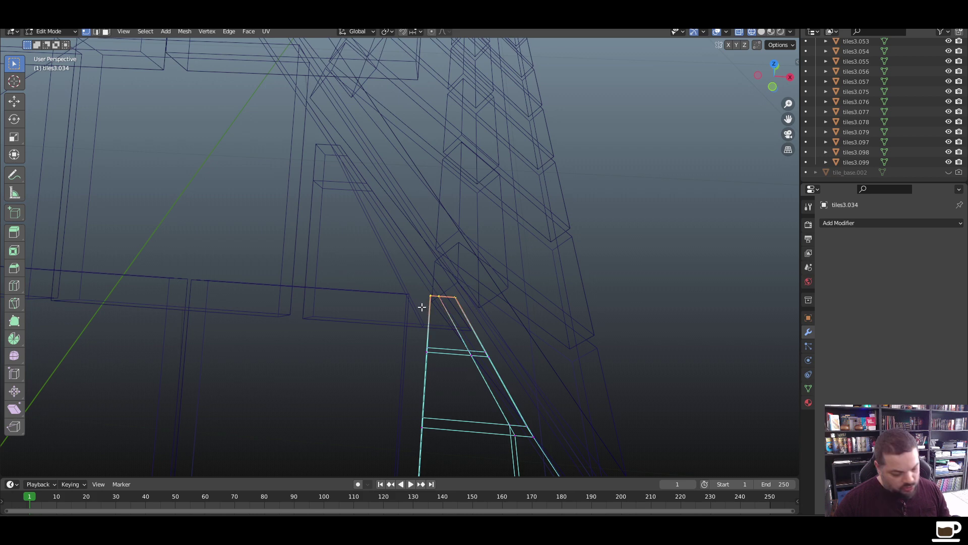
{"action": "key", "text": "x"}
{"action": "left_click", "coordinate": [422, 306]}
{"action": "key", "text": "Tab"}
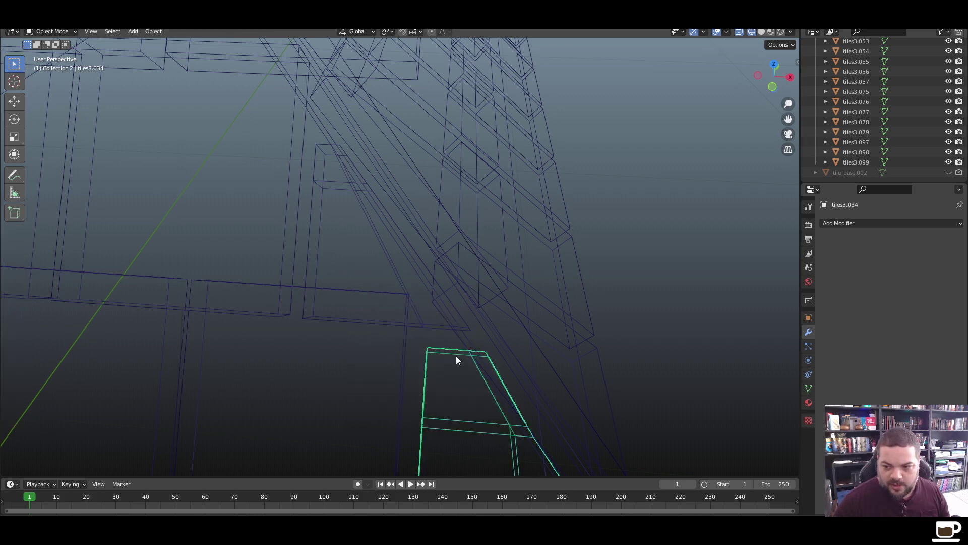
{"action": "key", "text": "Tab"}
{"action": "key", "text": "Tab"}
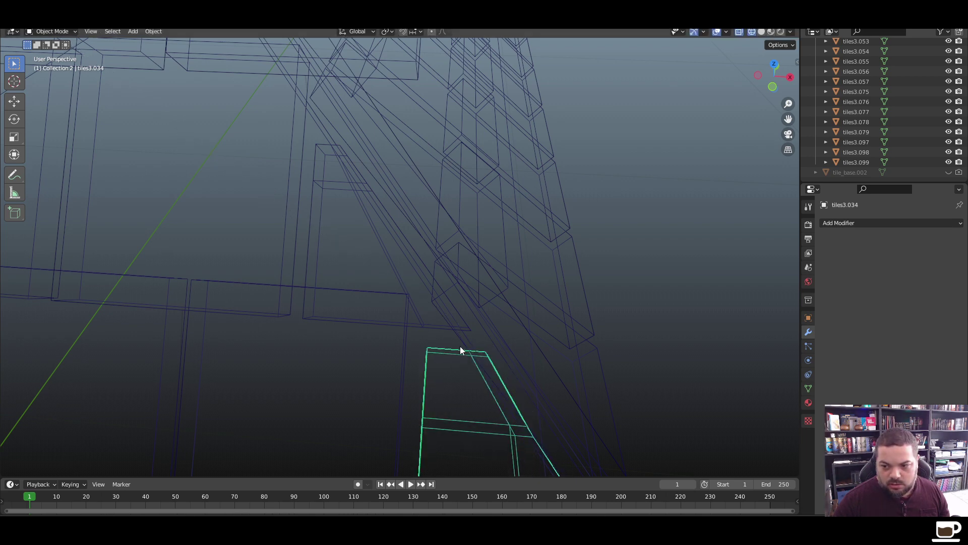
Back in solid shading, orbit to look along the hip and open tiles3.057 in Edit Mode
{"action": "key", "text": "z"}
{"action": "left_click", "coordinate": [530, 341]}
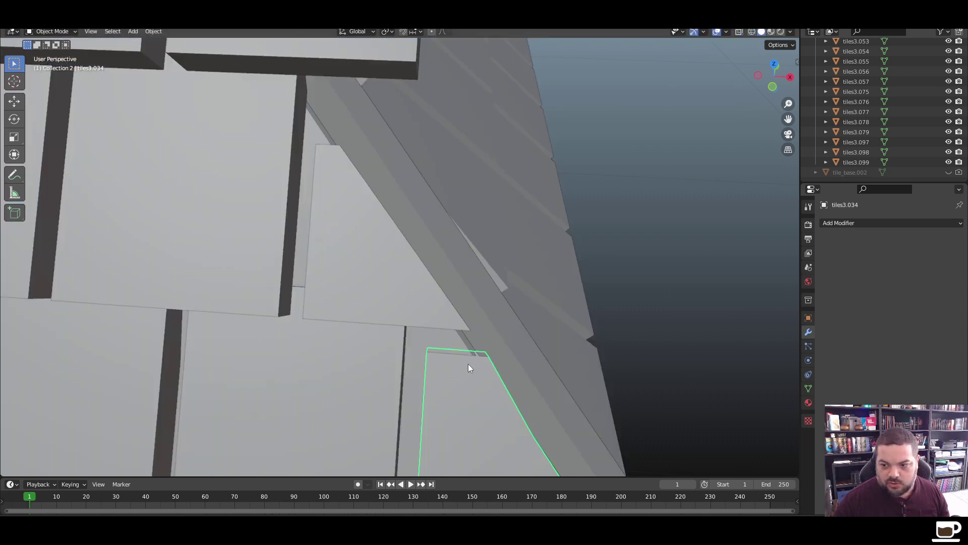
{"action": "middle_click_drag", "start_coordinate": [464, 396], "coordinate": [448, 396]}
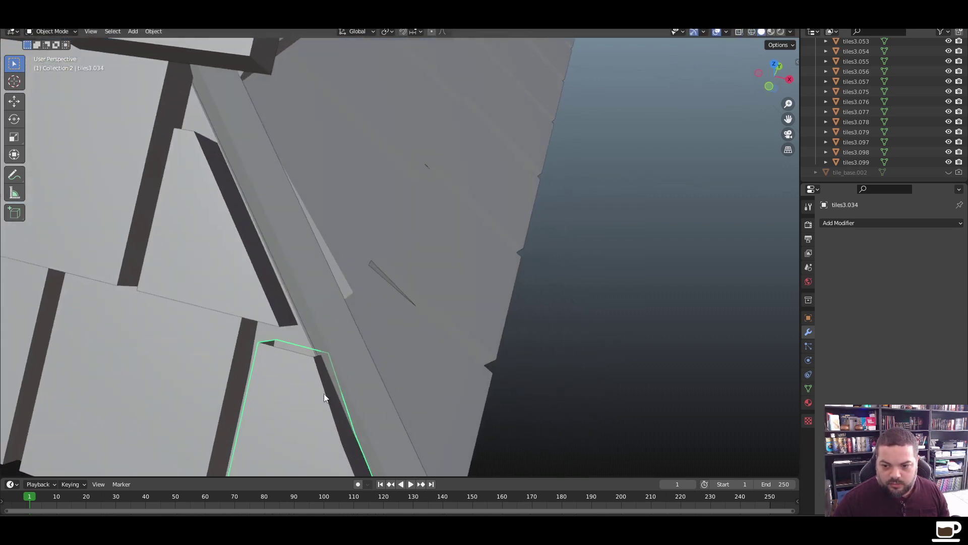
{"action": "middle_click_drag", "start_coordinate": [323, 393], "coordinate": [301, 390]}
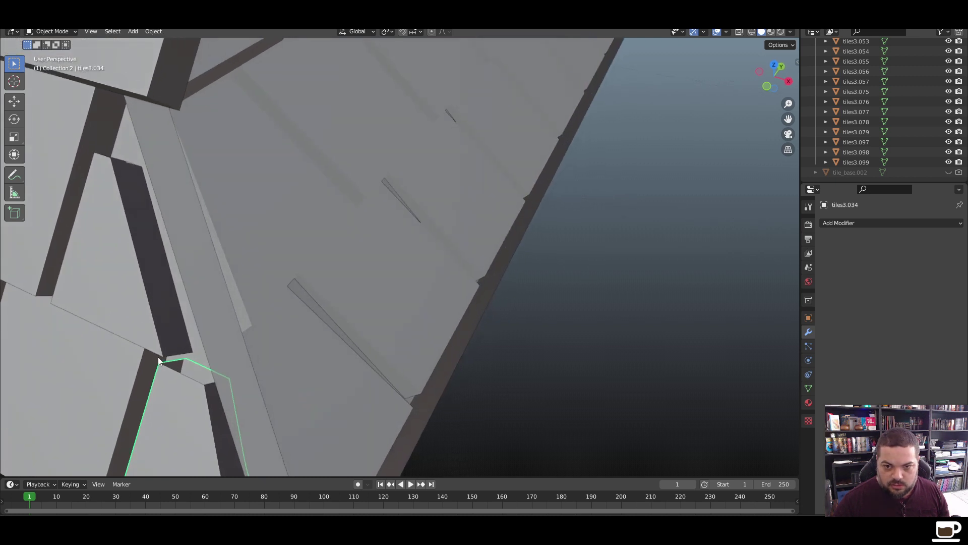
{"action": "mouse_move", "coordinate": [160, 362]}
{"action": "middle_mouse_down"}
{"action": "mouse_move", "coordinate": [149, 371]}
{"action": "mouse_move", "coordinate": [172, 367]}
{"action": "middle_mouse_up"}
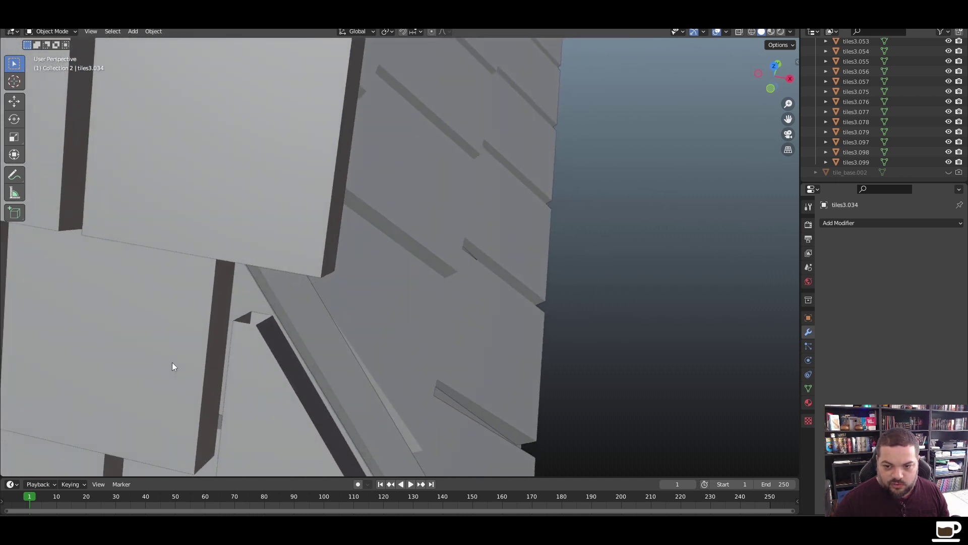
{"action": "left_click", "coordinate": [252, 329]}
{"action": "key", "text": "Tab"}
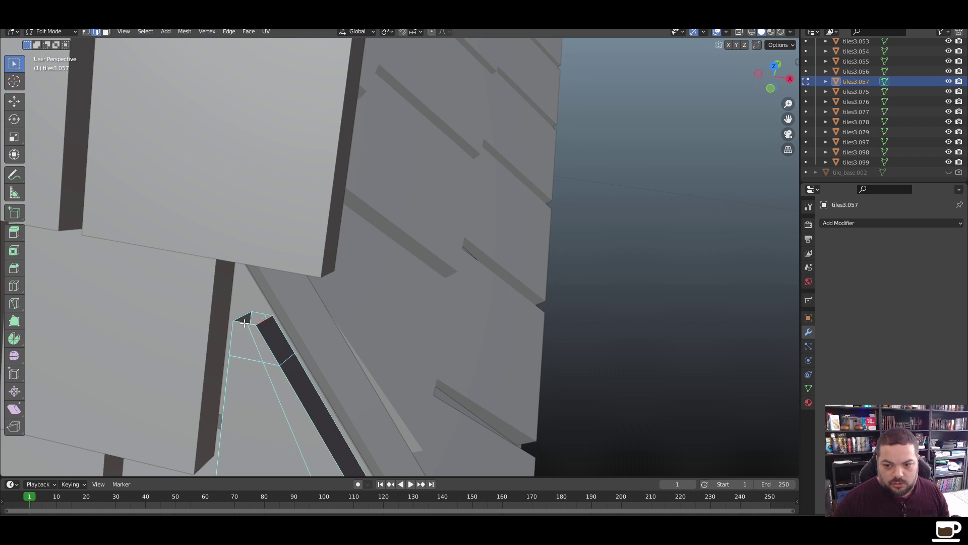
{"action": "left_click", "coordinate": [267, 314], "text": "shift"}
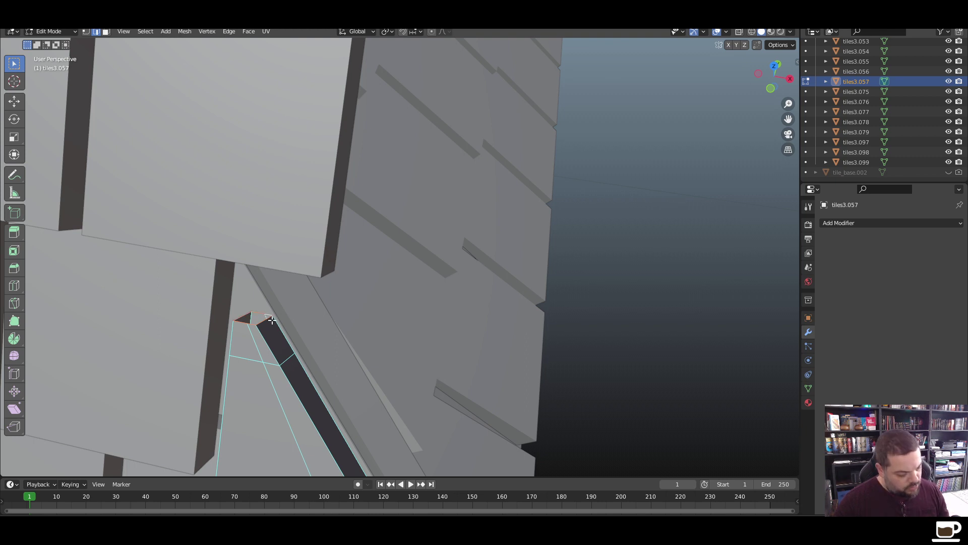
{"action": "left_click", "coordinate": [272, 322], "text": "shift"}
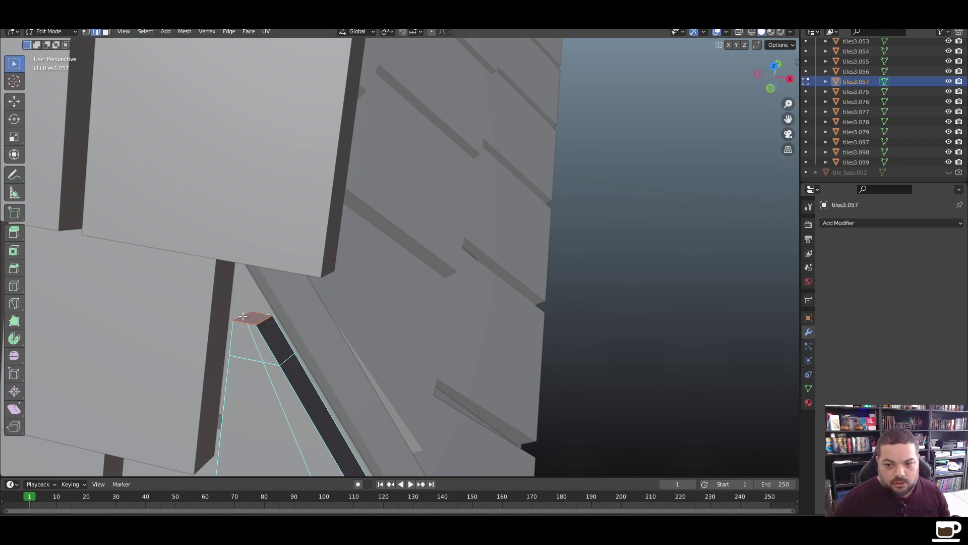
{"action": "key", "text": "g"}
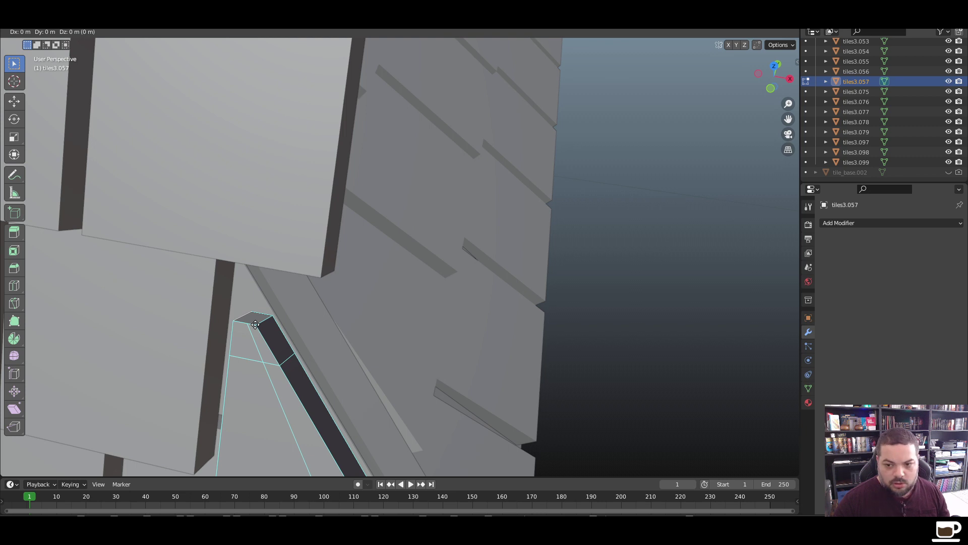
{"action": "key", "text": "Escape"}
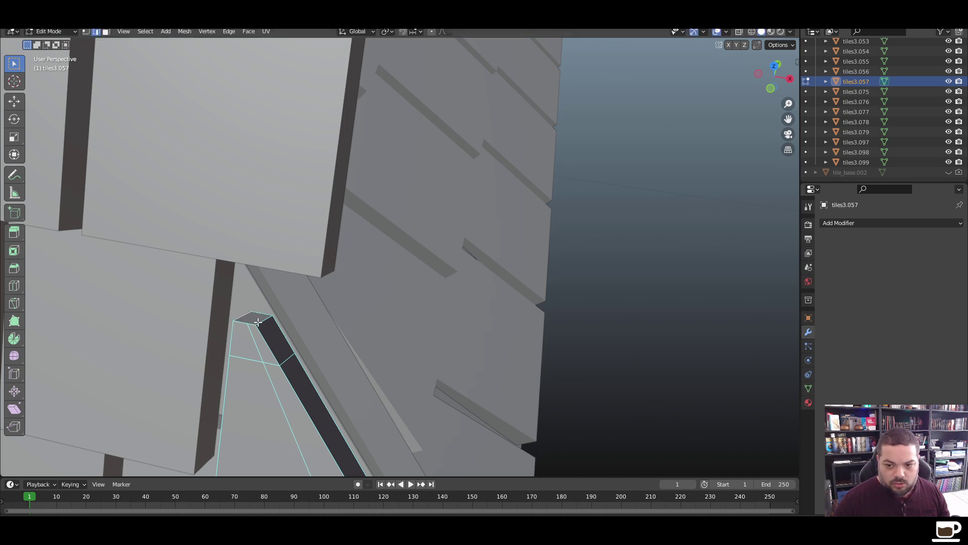
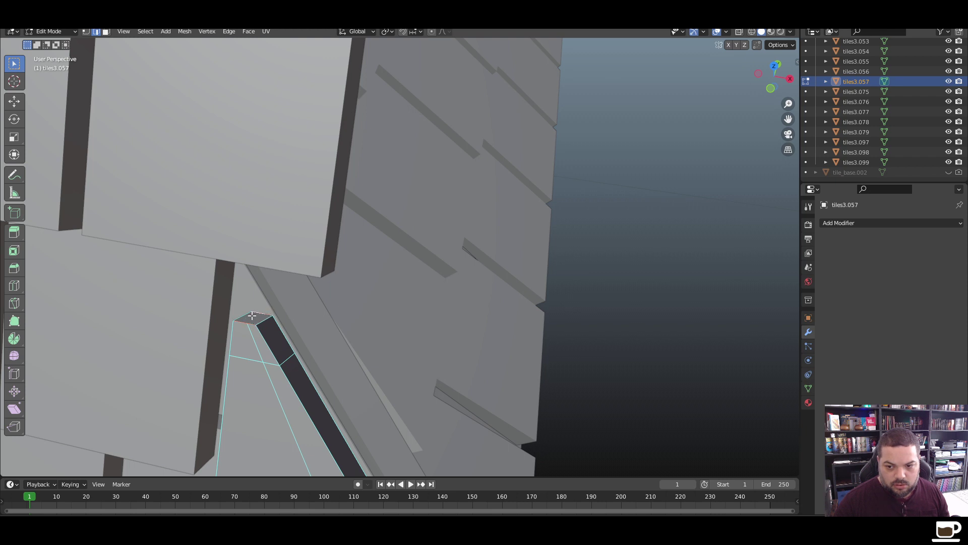
Move tiles3.057's tip face along Z so it sits snugly against the hip beam, then exit Edit Mode
{"action": "key", "text": "g"}
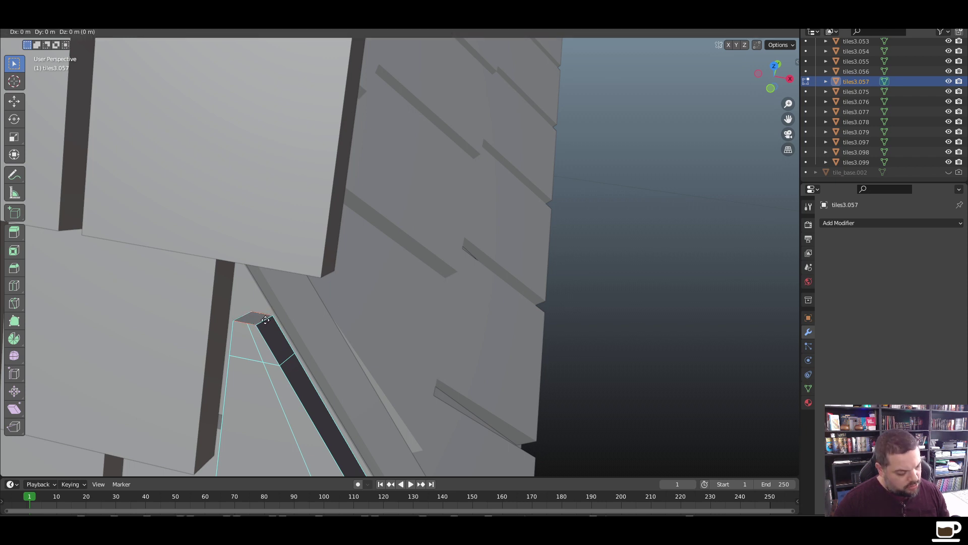
{"action": "key", "text": "z"}
{"action": "key", "text": "z"}
{"action": "key", "text": "z"}
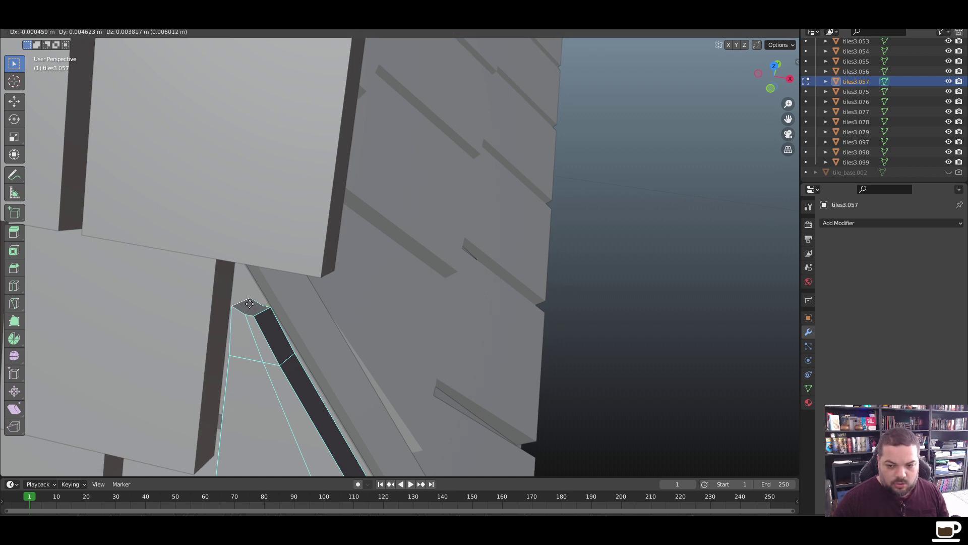
{"action": "left_click", "coordinate": [249, 302]}
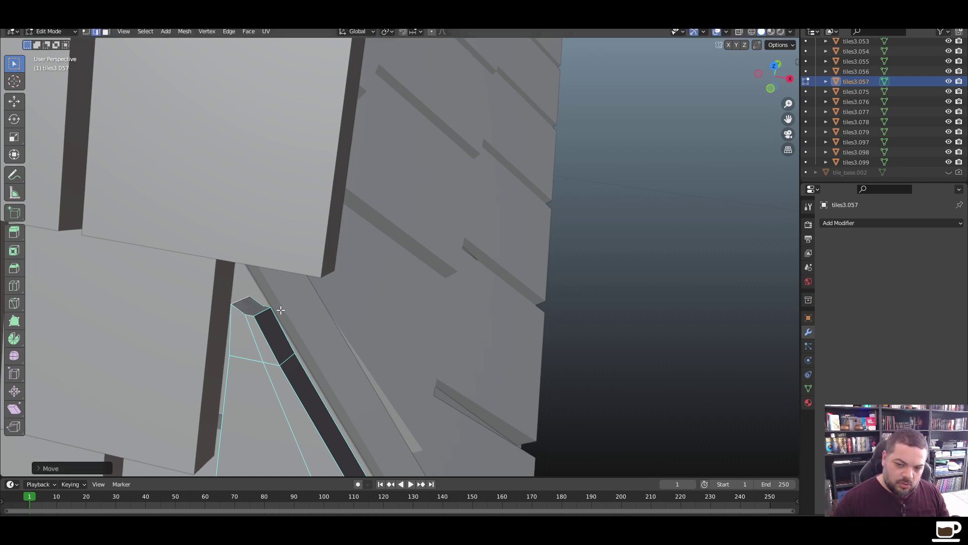
{"action": "key", "text": "2"}
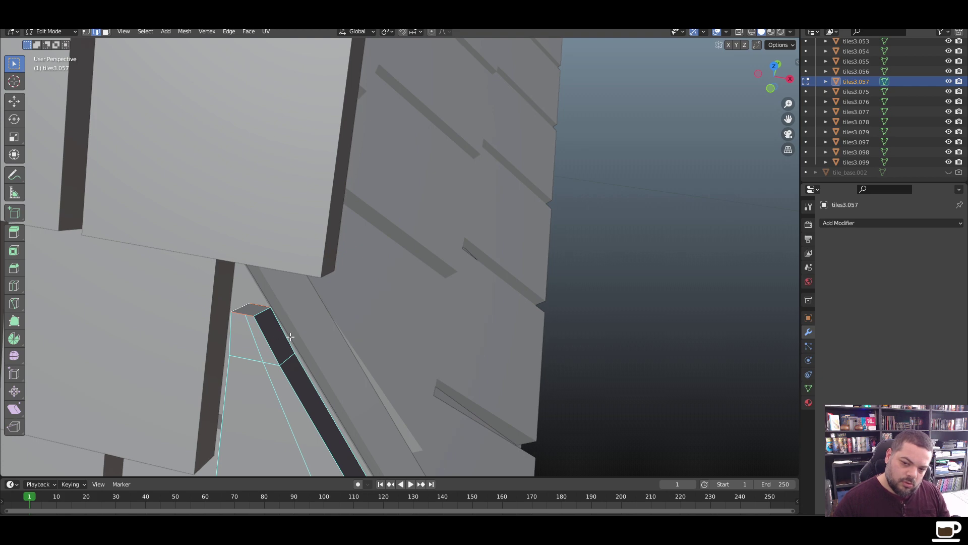
{"action": "key", "text": "Tab"}
{"action": "key", "text": "alt+a"}
{"action": "scroll", "coordinate": [298, 401], "scroll_direction": "down", "scroll_amount": 6}
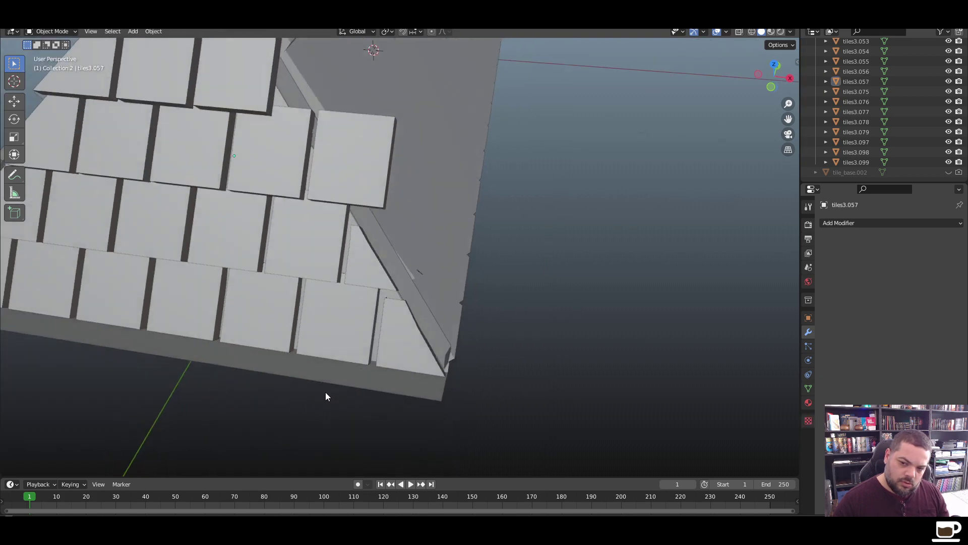
Orbit toward the hip corner, select triangular tile tiles3.034 and zoom in on its tip
{"action": "mouse_move", "coordinate": [325, 392]}
{"action": "middle_mouse_down"}
{"action": "mouse_move", "coordinate": [316, 383]}
{"action": "mouse_move", "coordinate": [334, 376]}
{"action": "middle_mouse_up"}
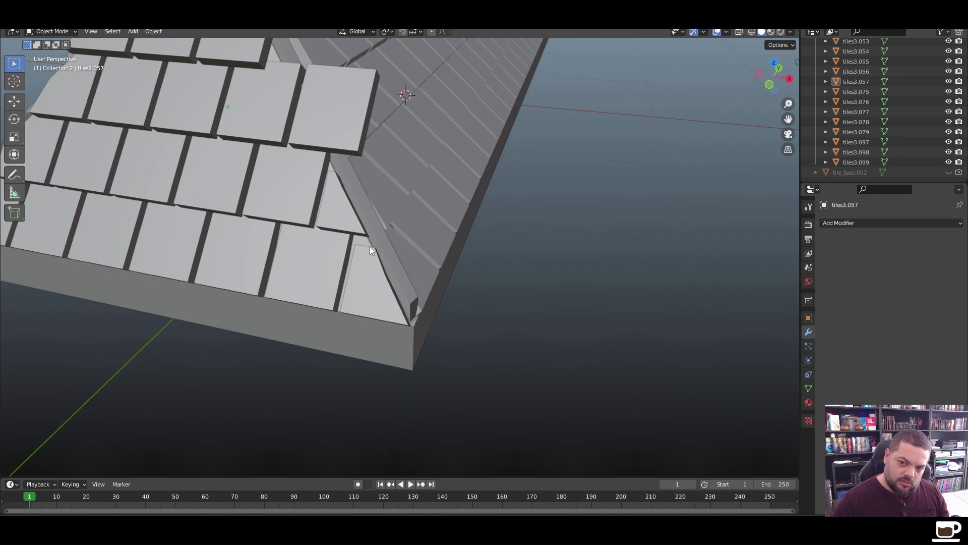
{"action": "middle_click_drag", "start_coordinate": [352, 249], "coordinate": [339, 261]}
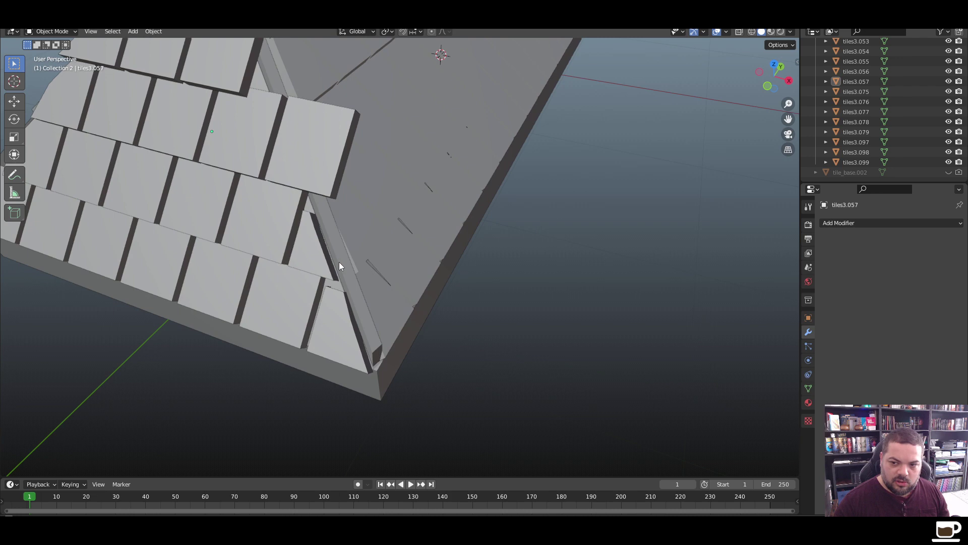
{"action": "left_click", "coordinate": [335, 291]}
{"action": "scroll", "coordinate": [347, 311], "scroll_direction": "up", "scroll_amount": 5}
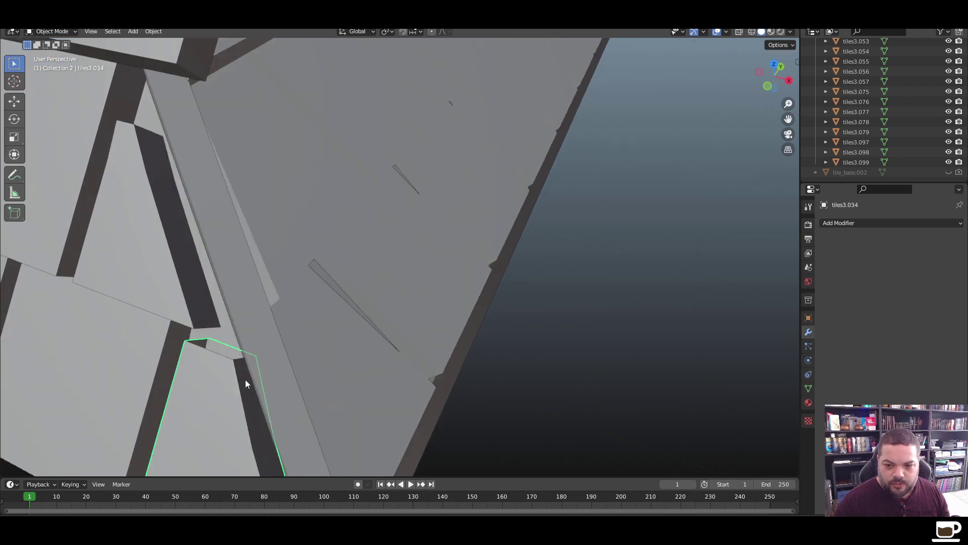
In wireframe view, extrude tiles3.034's top face along its normals
{"action": "key", "text": "Tab"}
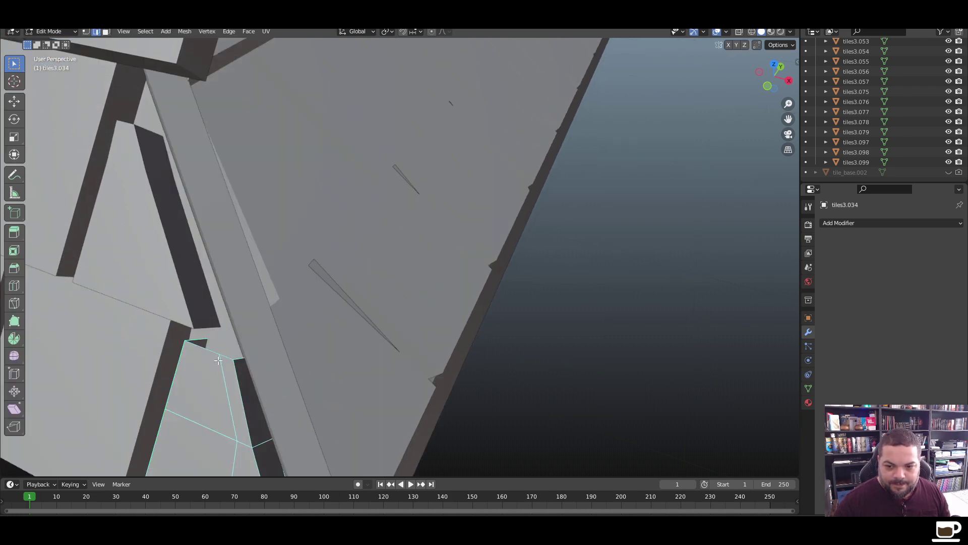
{"action": "key", "text": "z"}
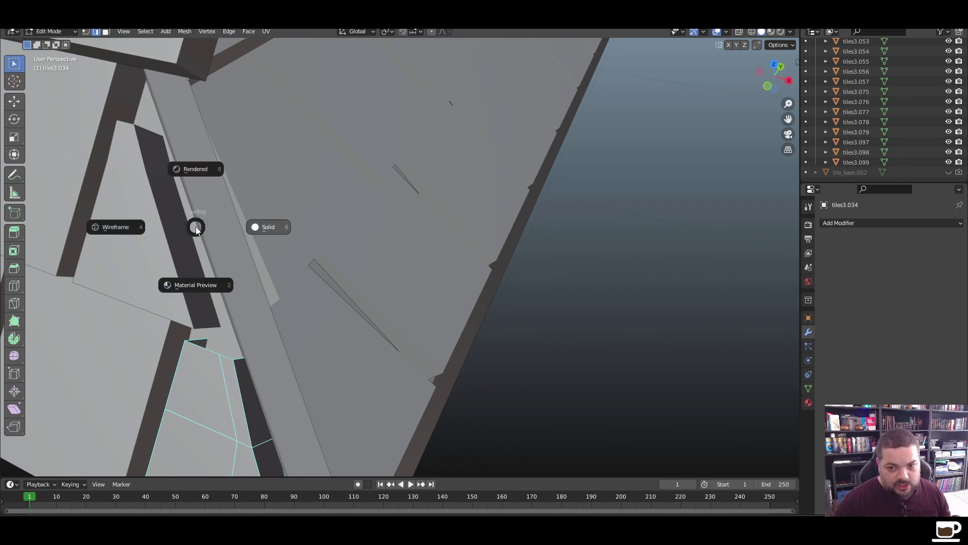
{"action": "left_click", "coordinate": [134, 228]}
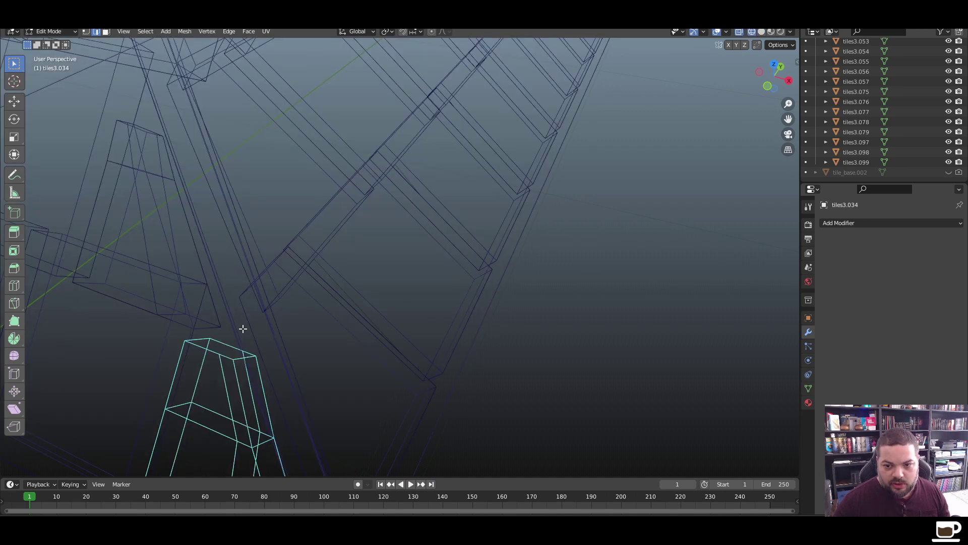
{"action": "left_click", "coordinate": [219, 353]}
{"action": "left_click", "coordinate": [246, 352]}
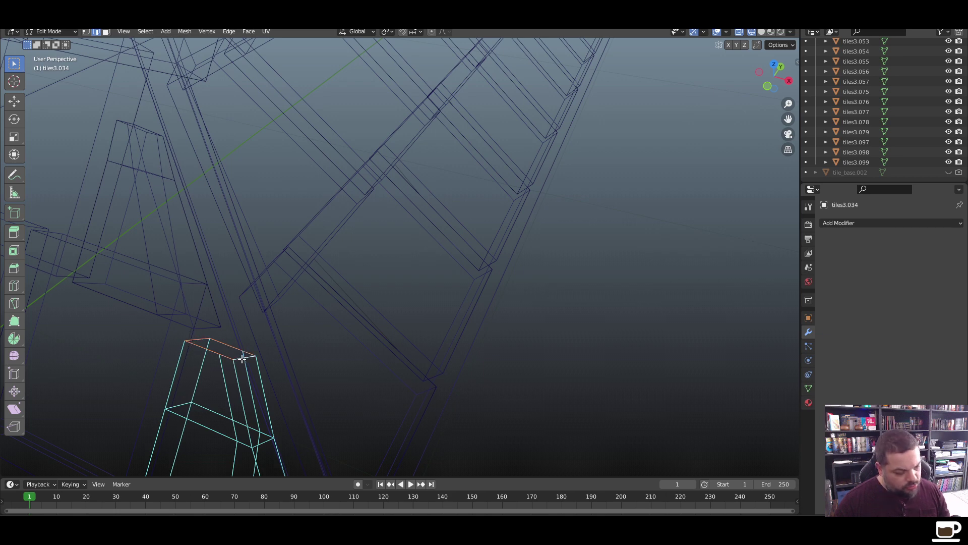
{"action": "left_click", "coordinate": [242, 358], "text": "shift"}
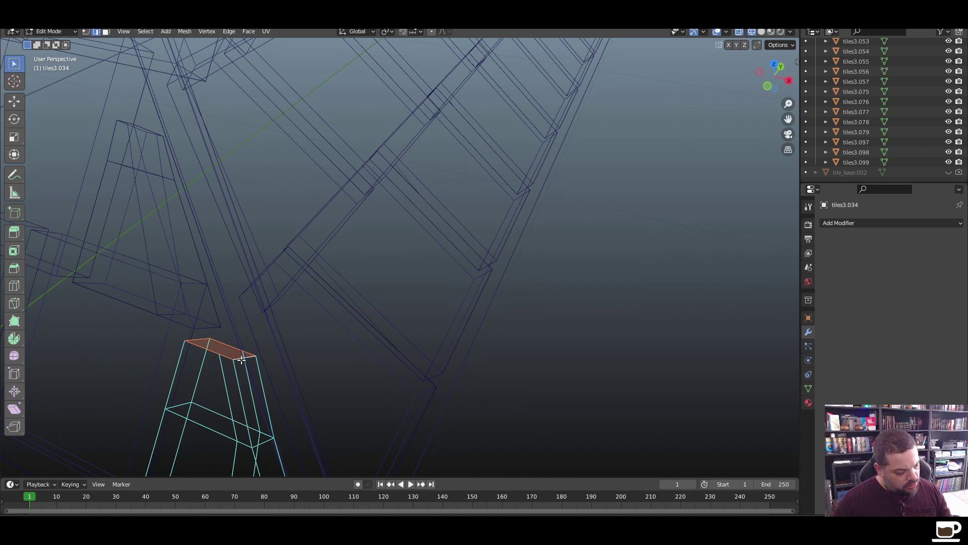
{"action": "key", "text": "alt+e"}
{"action": "left_click", "coordinate": [241, 359]}
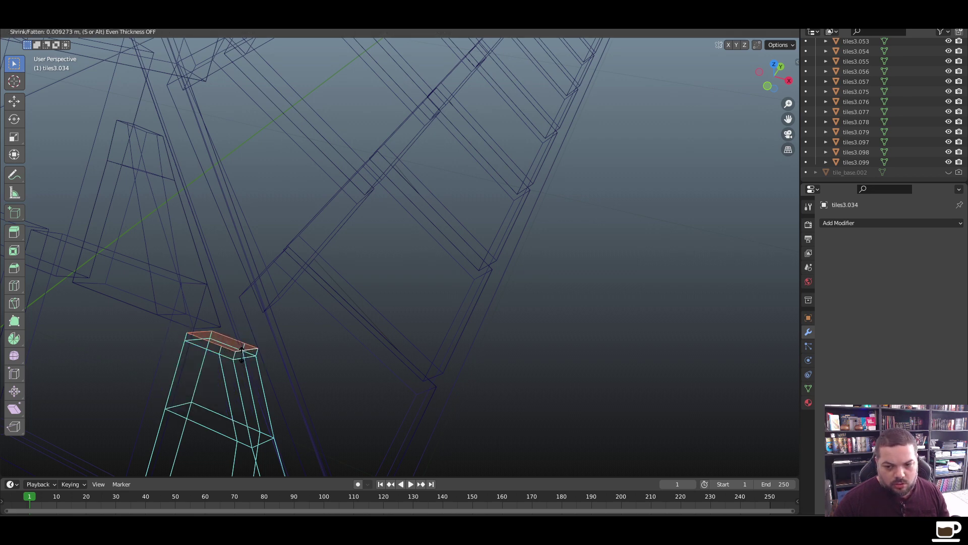
{"action": "left_click", "coordinate": [244, 354]}
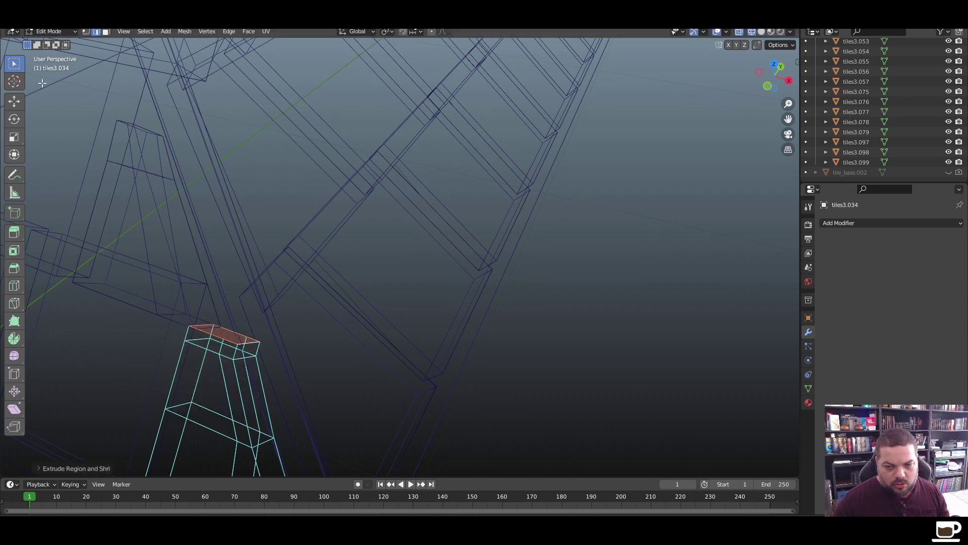
Move the extended top's vertices, sliding the outer corner vertex along X toward the hip beam
{"action": "left_click", "coordinate": [249, 346]}
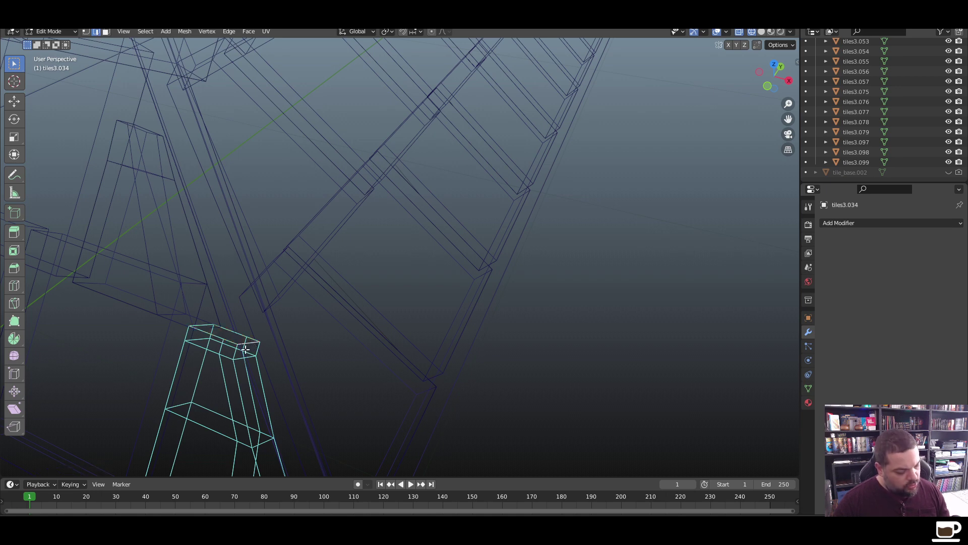
{"action": "key", "text": "g"}
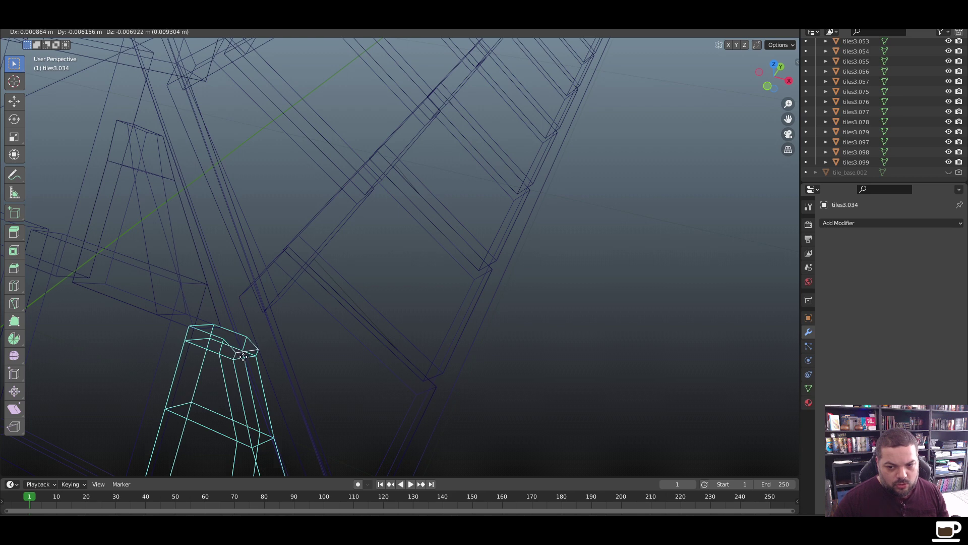
{"action": "right_click", "coordinate": [243, 357]}
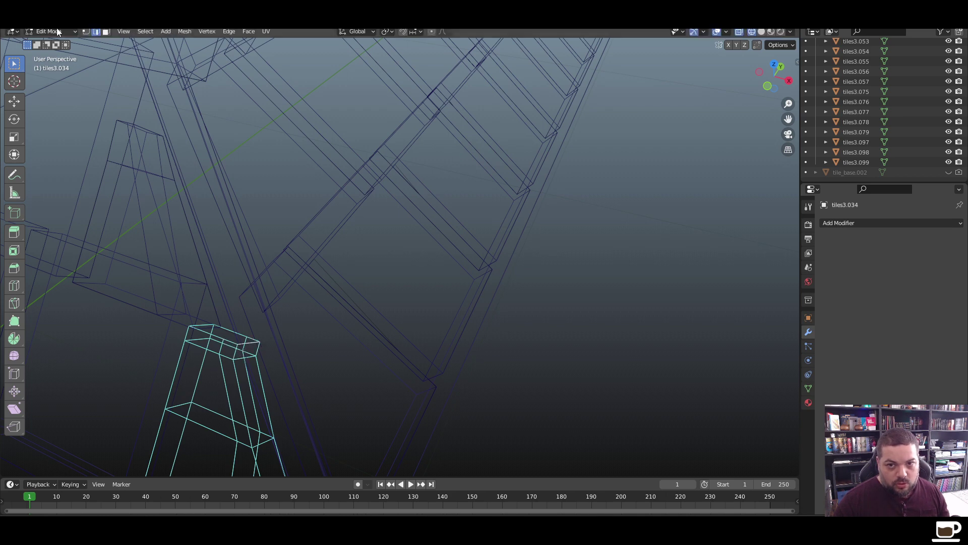
{"action": "left_click", "coordinate": [85, 31]}
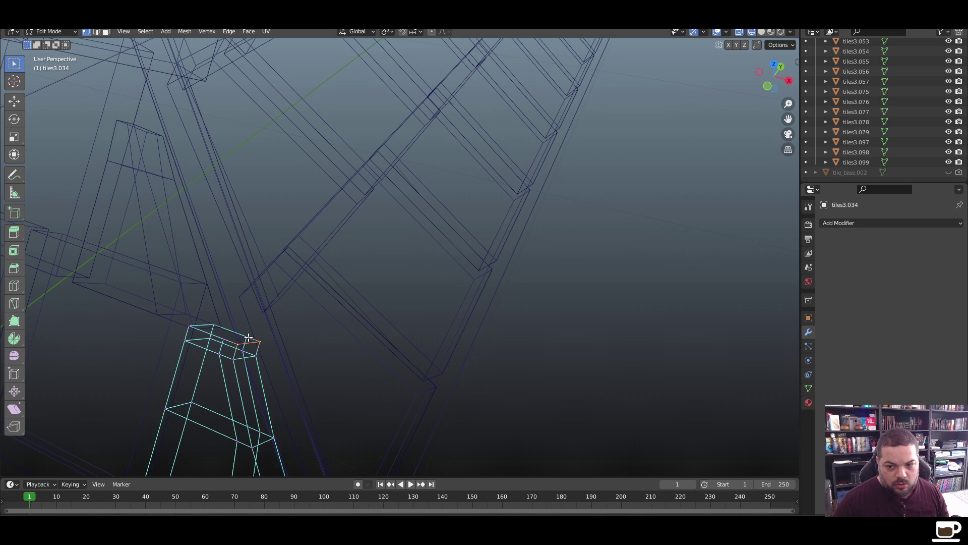
{"action": "key", "text": "g"}
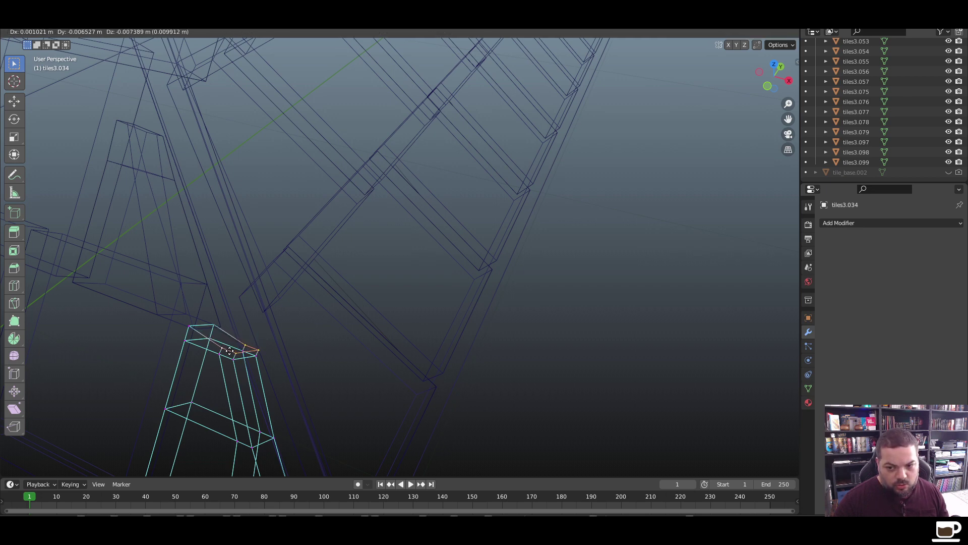
{"action": "left_click", "coordinate": [230, 352]}
{"action": "left_click", "coordinate": [257, 350]}
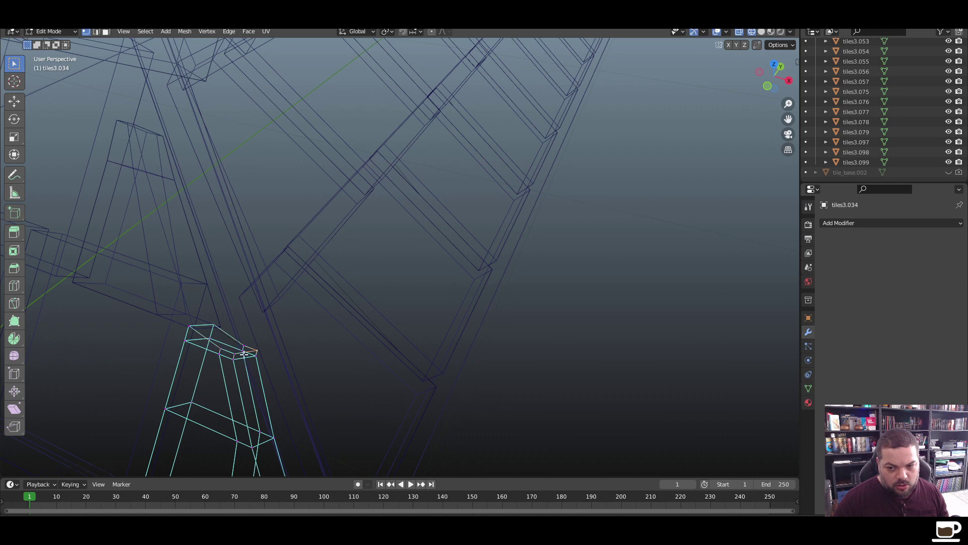
{"action": "key", "text": "g"}
{"action": "key", "text": "x"}
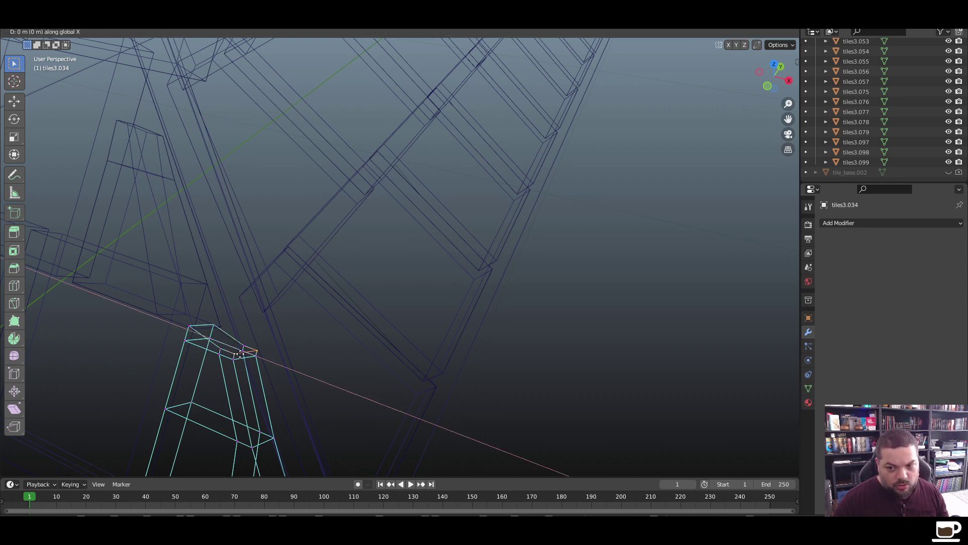
{"action": "left_click", "coordinate": [235, 352]}
Return to Object Mode and solid shading, then select square tile tiles3.079 on the hip side
{"action": "key", "text": "Tab"}
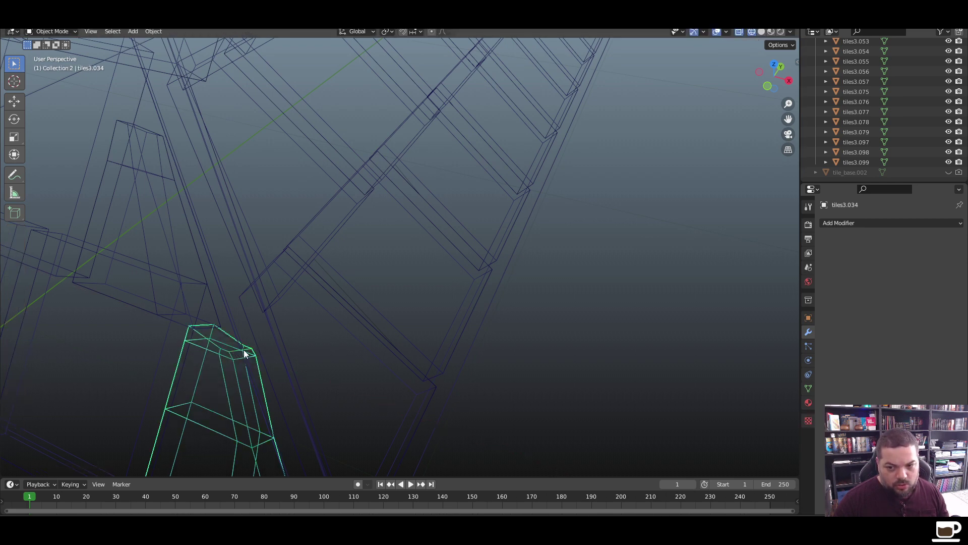
{"action": "key", "text": "Tab"}
{"action": "key", "text": "Tab"}
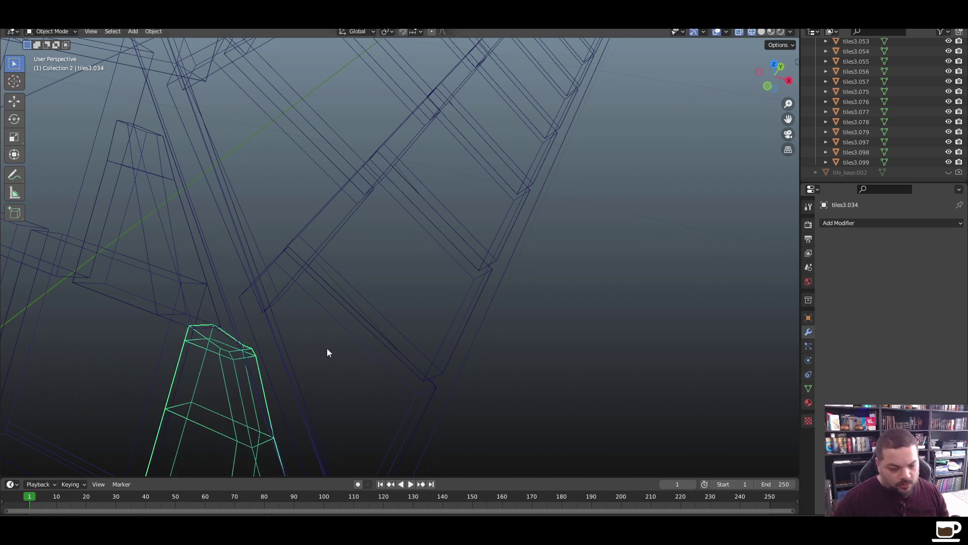
{"action": "key", "text": "z"}
{"action": "left_click", "coordinate": [398, 344]}
{"action": "left_click", "coordinate": [537, 316]}
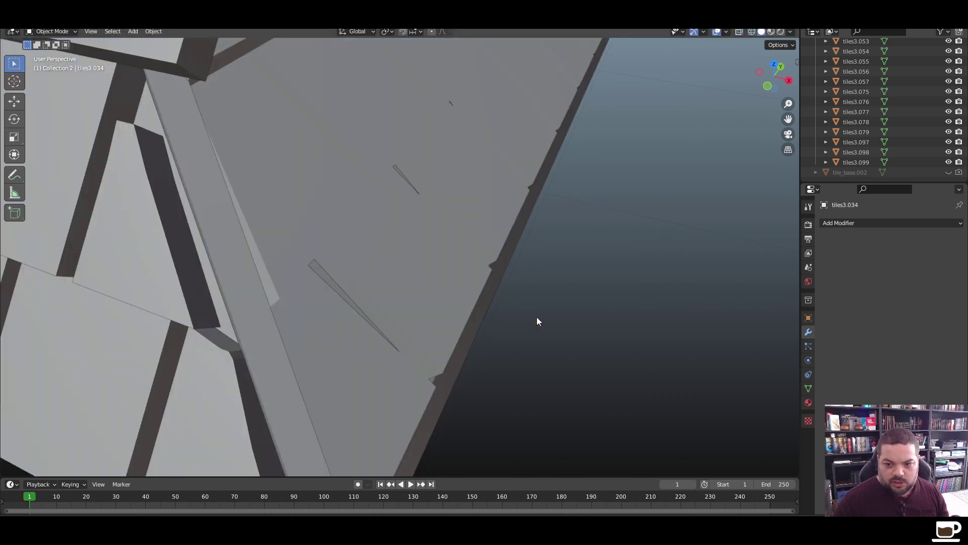
{"action": "scroll", "coordinate": [301, 228], "scroll_direction": "down", "scroll_amount": 6}
{"action": "scroll", "coordinate": [310, 192], "scroll_direction": "up", "scroll_amount": 5}
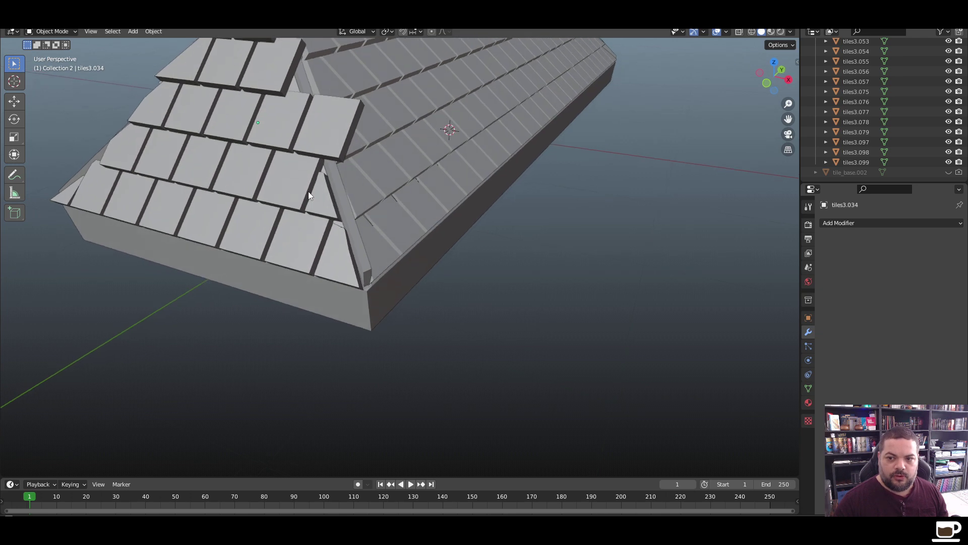
{"action": "middle_click_drag", "start_coordinate": [328, 206], "coordinate": [358, 191]}
{"action": "left_click", "coordinate": [373, 177]}
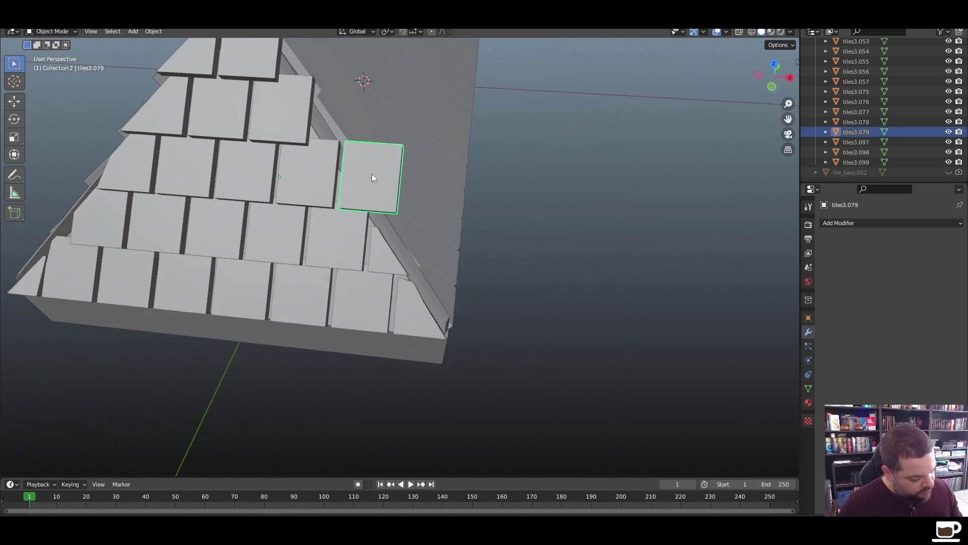
Add centred vertical and horizontal loop cuts to tiles3.079, quartering its face
{"action": "key", "text": "Tab"}
{"action": "key", "text": "ctrl+r"}
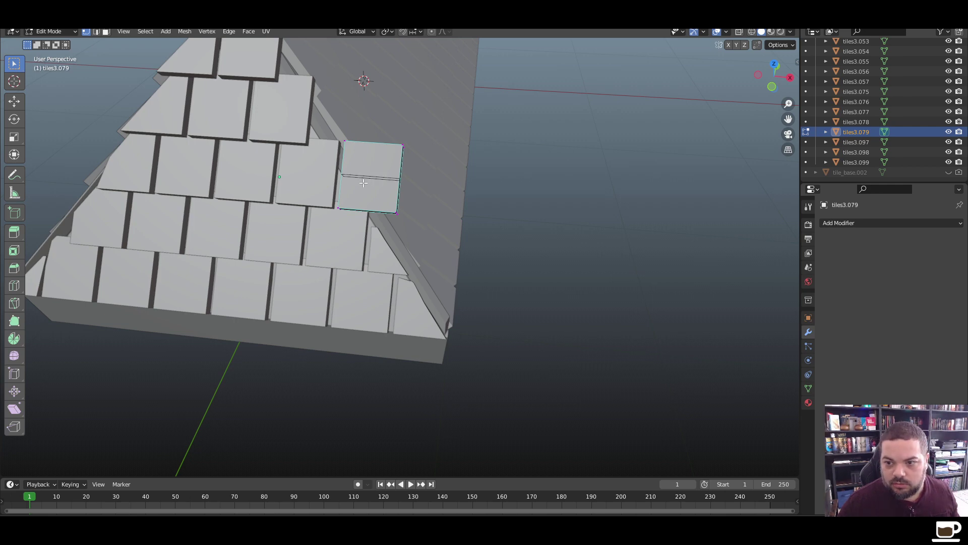
{"action": "left_click", "coordinate": [382, 159]}
{"action": "right_click", "coordinate": [382, 159]}
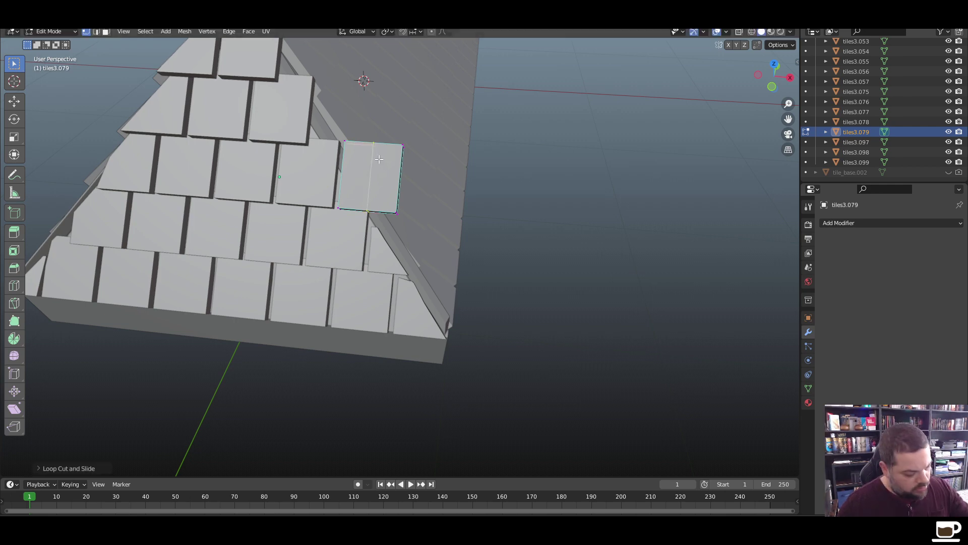
{"action": "key", "text": "ctrl+r"}
{"action": "left_click", "coordinate": [380, 160]}
{"action": "right_click", "coordinate": [379, 159]}
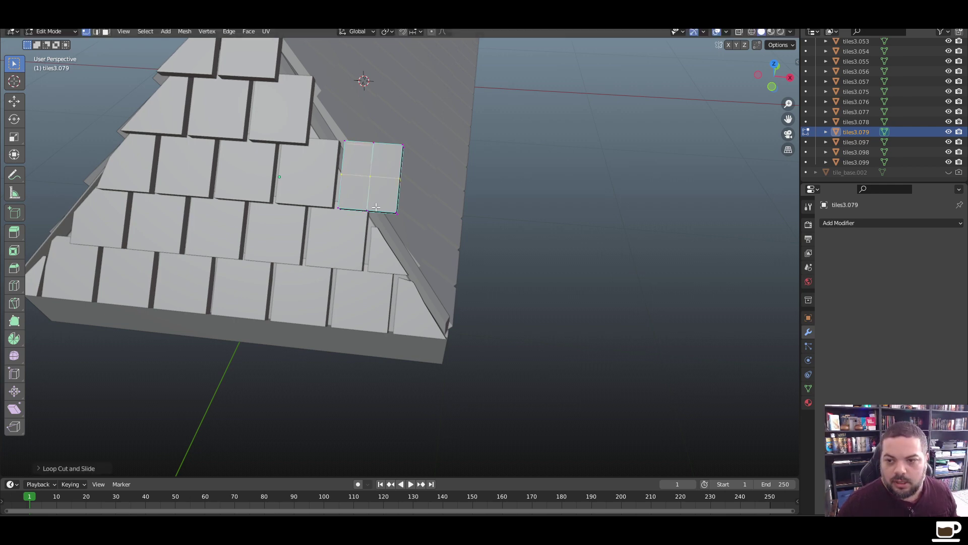
{"action": "scroll", "coordinate": [373, 208], "scroll_direction": "up", "scroll_amount": 5}
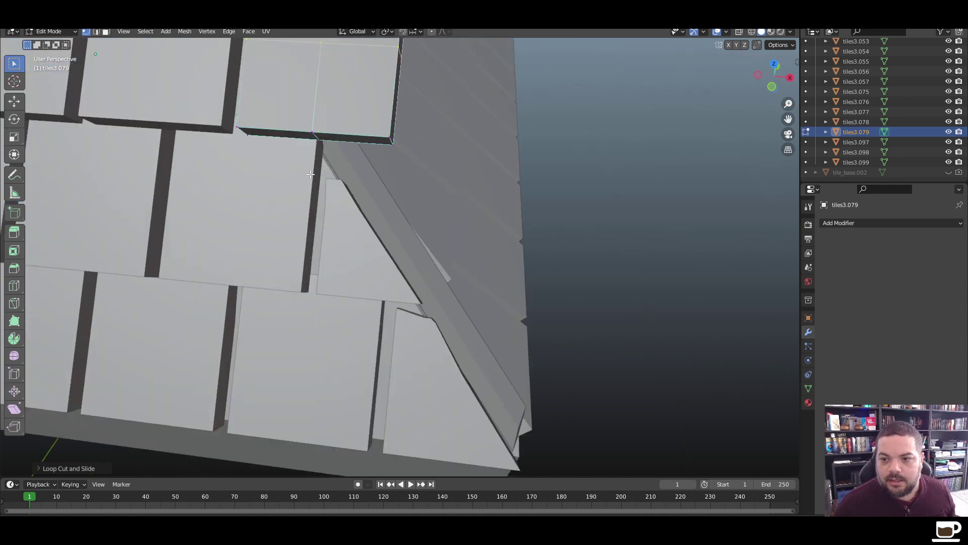
{"action": "middle_click_drag", "start_coordinate": [324, 279], "coordinate": [337, 285], "text": "shift"}
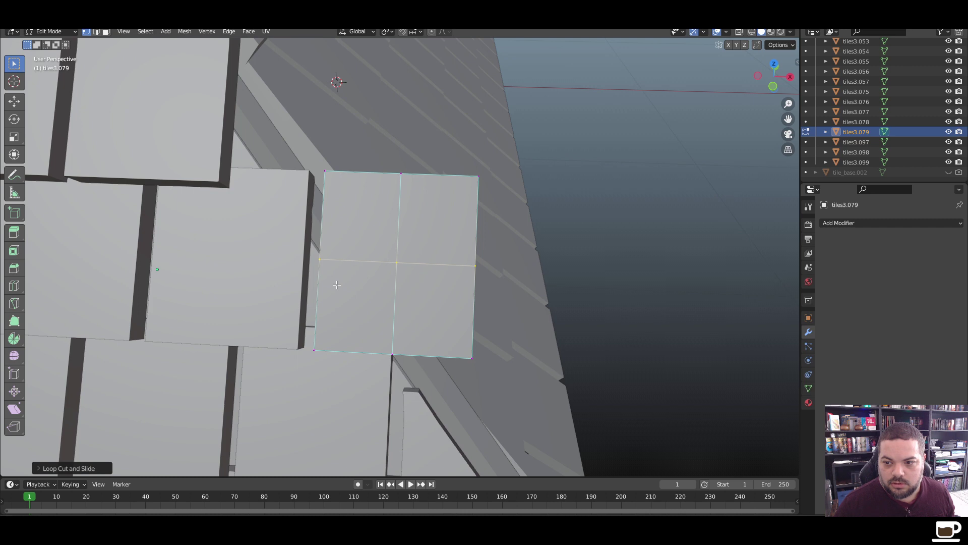
{"action": "middle_click_drag", "start_coordinate": [375, 272], "coordinate": [364, 266]}
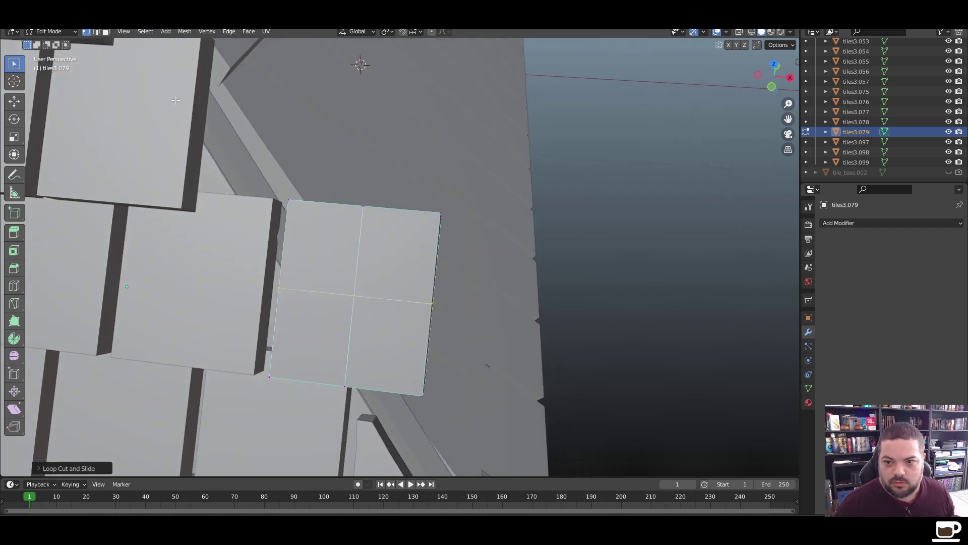
In wireframe, delete tiles3.079's top and right vertices, leaving one quarter of the tile
{"action": "key", "text": "z"}
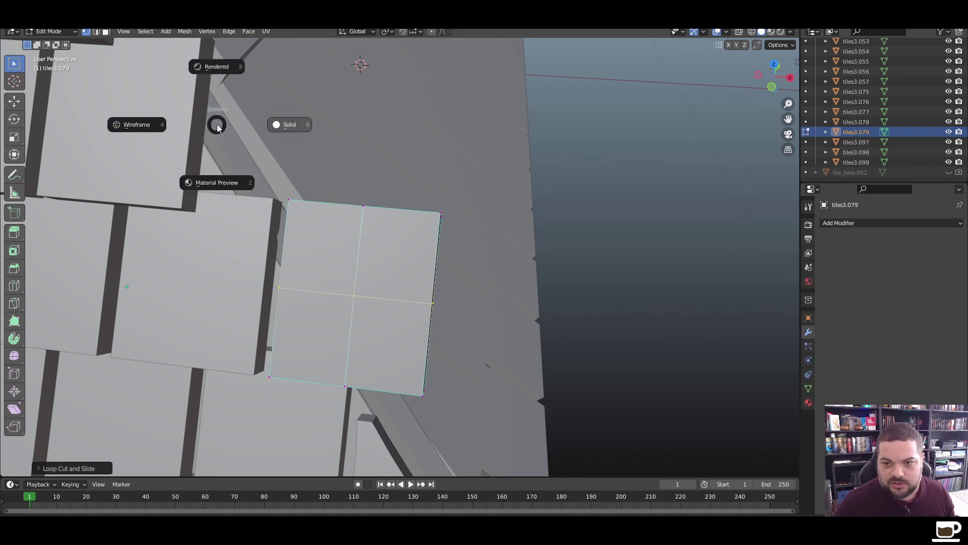
{"action": "left_click", "coordinate": [150, 126]}
{"action": "left_click_drag", "start_coordinate": [497, 189], "coordinate": [268, 240]}
{"action": "left_click_drag", "start_coordinate": [468, 289], "coordinate": [412, 414]}
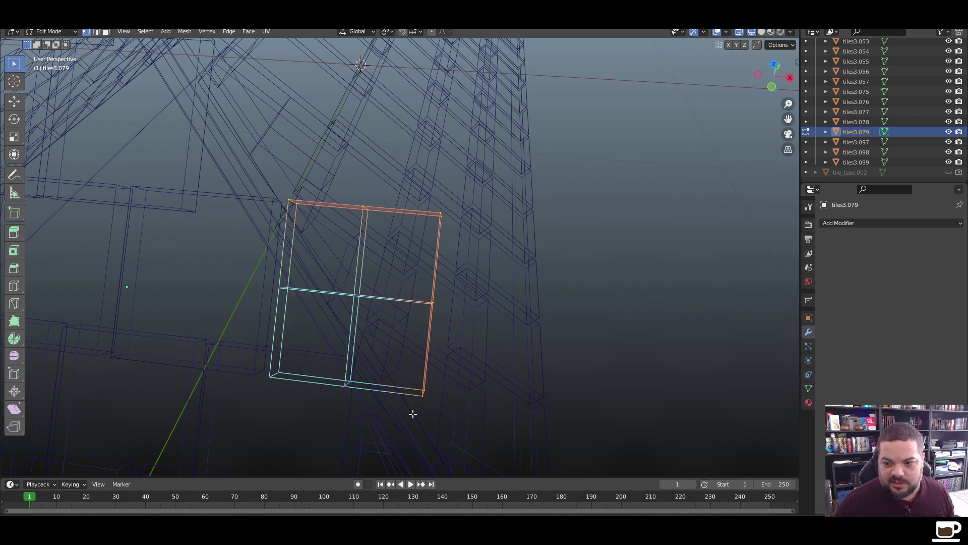
{"action": "key", "text": "x"}
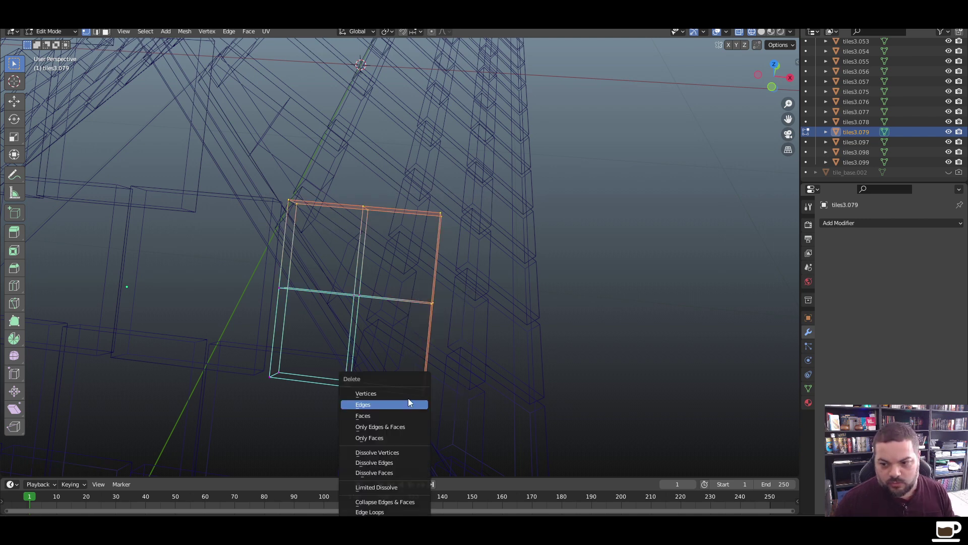
{"action": "left_click", "coordinate": [405, 394]}
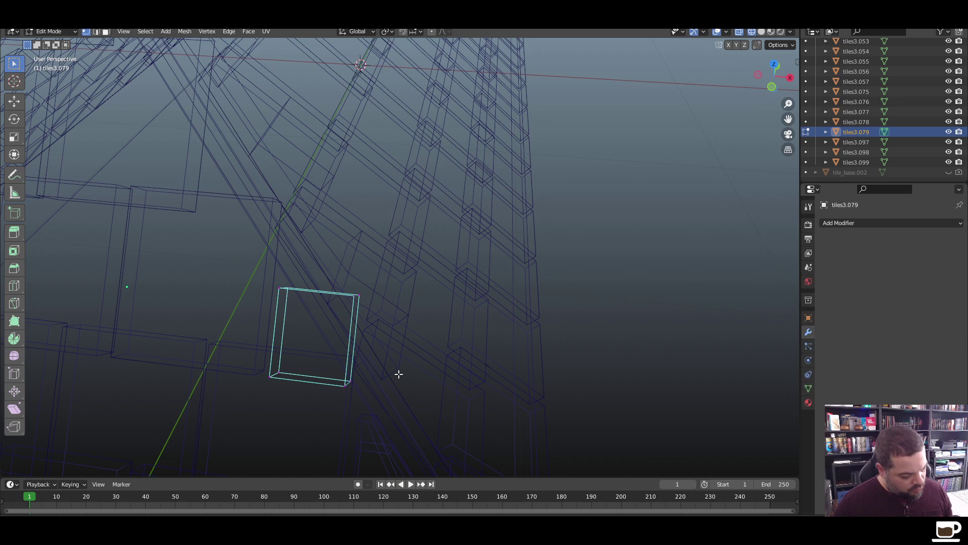
{"action": "key", "text": "z"}
{"action": "left_click", "coordinate": [462, 373]}
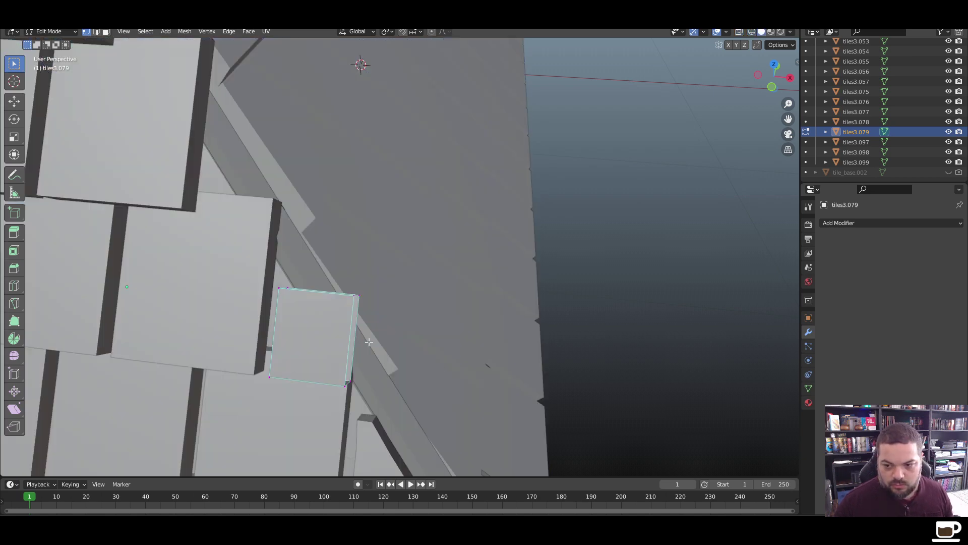
{"action": "mouse_move", "coordinate": [344, 321]}
{"action": "middle_mouse_down"}
{"action": "mouse_move", "coordinate": [333, 313]}
{"action": "mouse_move", "coordinate": [339, 324]}
{"action": "middle_mouse_up"}
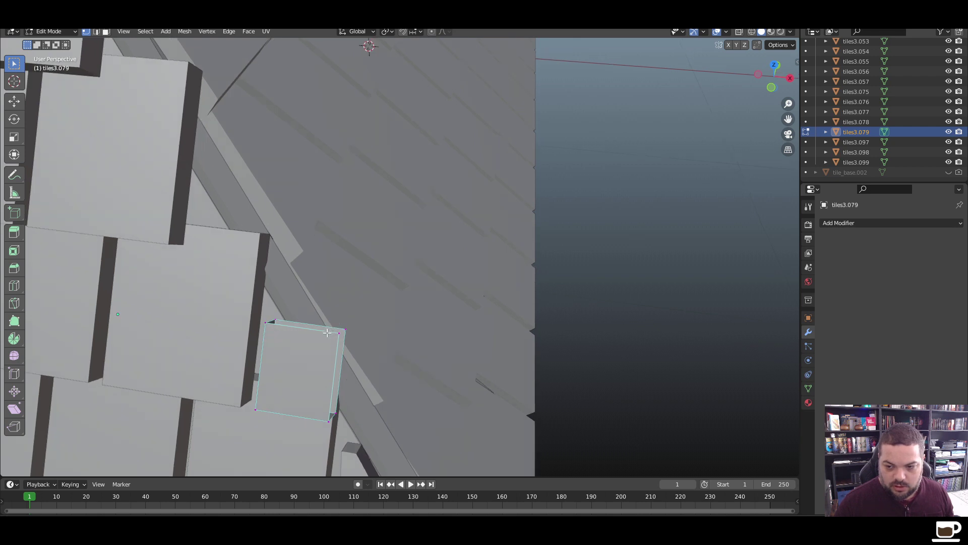
Slant the tile's side edge along X in two moves to line up with the hip
{"action": "left_click", "coordinate": [95, 31]}
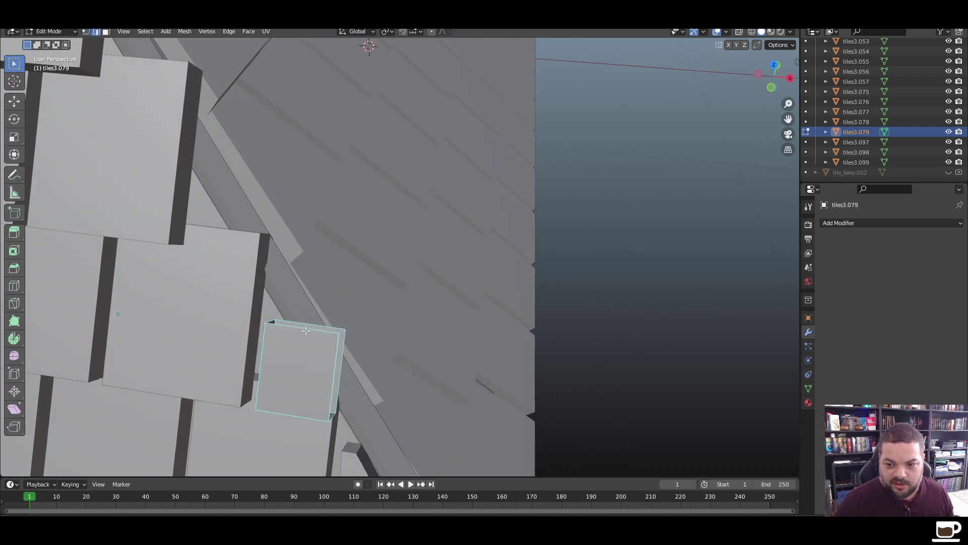
{"action": "left_click", "coordinate": [308, 324]}
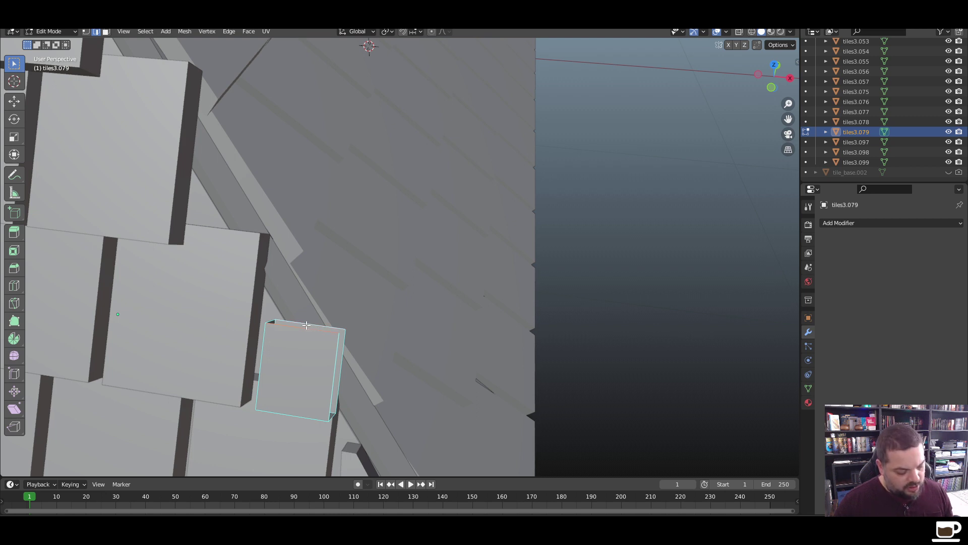
{"action": "left_click", "coordinate": [306, 326]}
{"action": "left_click", "coordinate": [338, 352]}
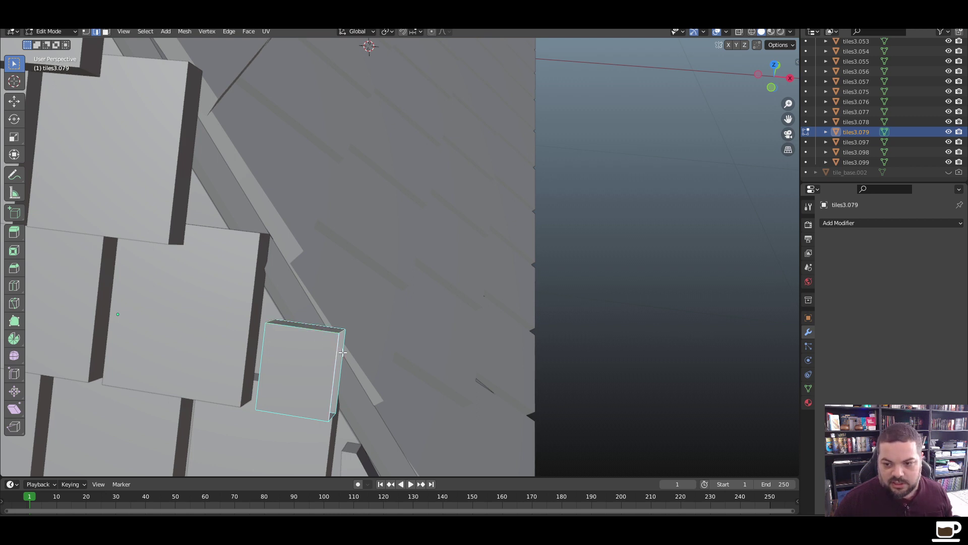
{"action": "left_click", "coordinate": [338, 352]}
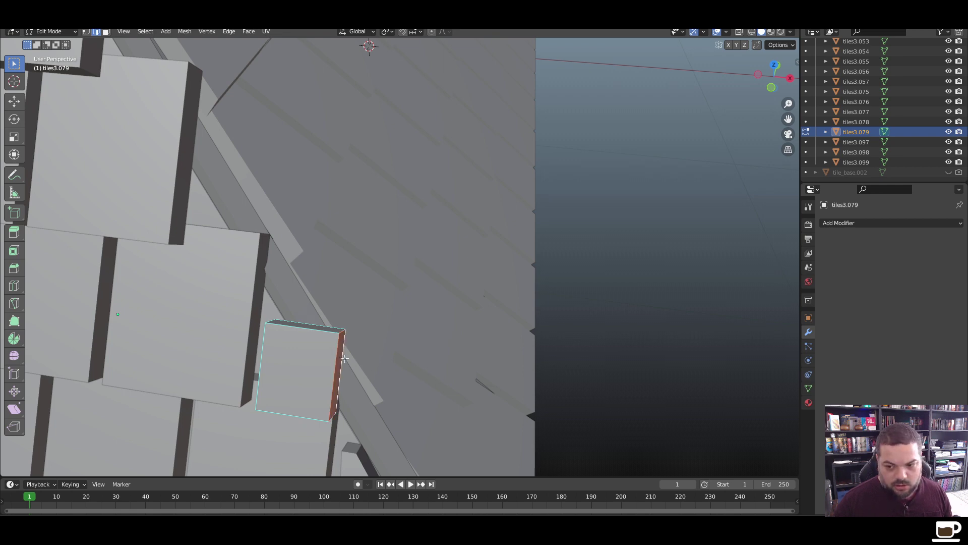
{"action": "middle_click_drag", "start_coordinate": [338, 352], "coordinate": [357, 361]}
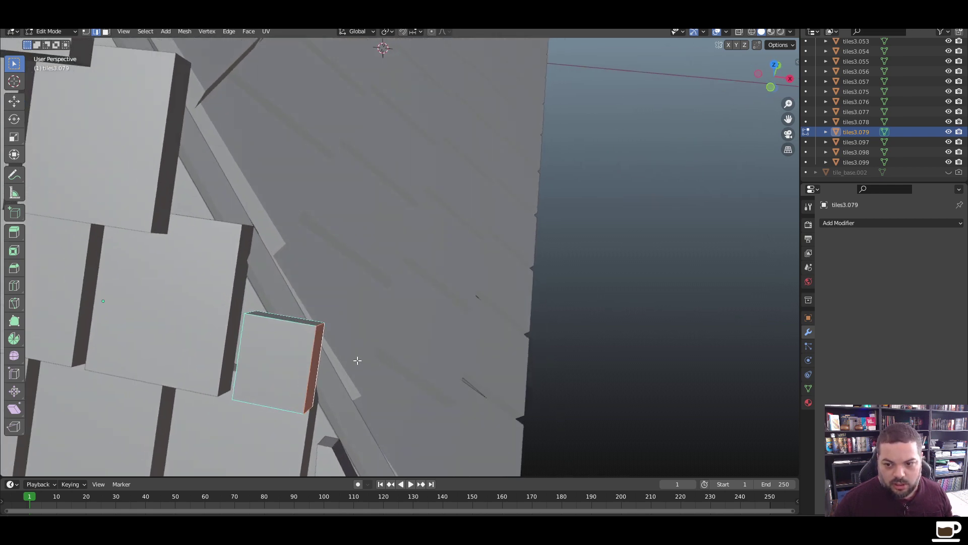
{"action": "left_click", "coordinate": [322, 325]}
{"action": "key", "text": "g"}
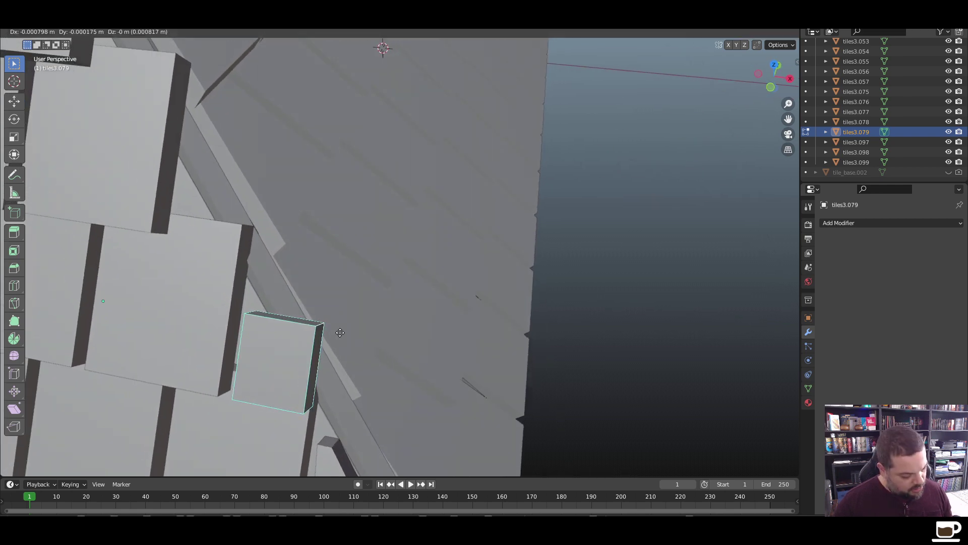
{"action": "key", "text": "x"}
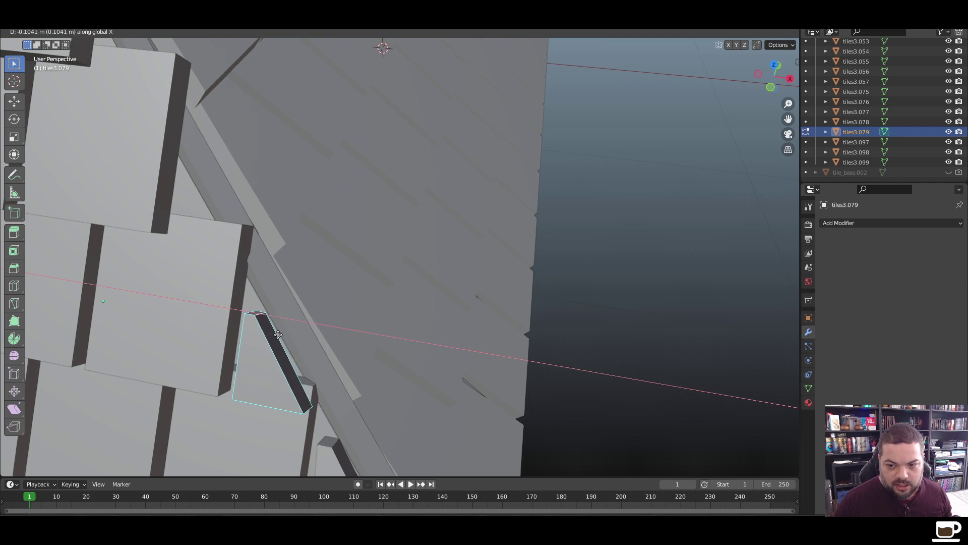
{"action": "left_click", "coordinate": [280, 335]}
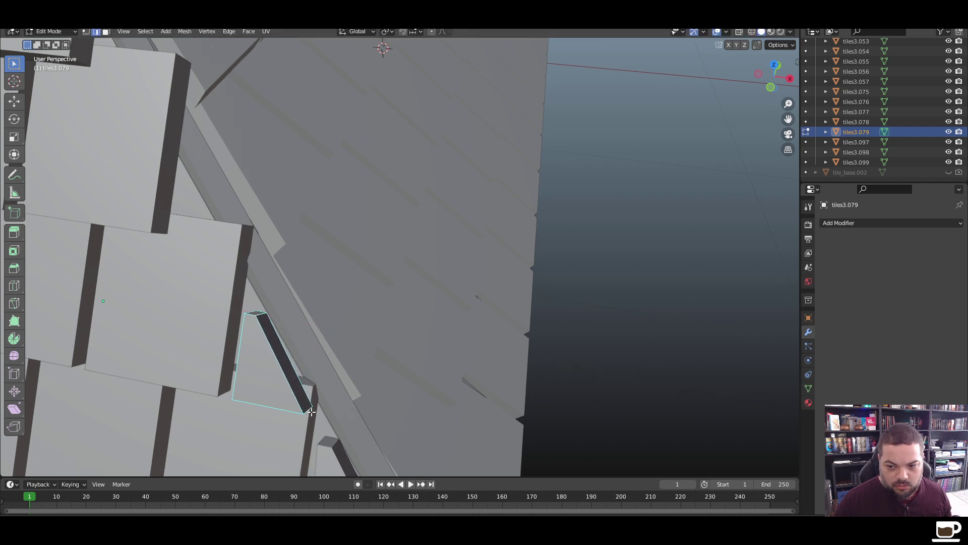
{"action": "key", "text": "g"}
{"action": "key", "text": "x"}
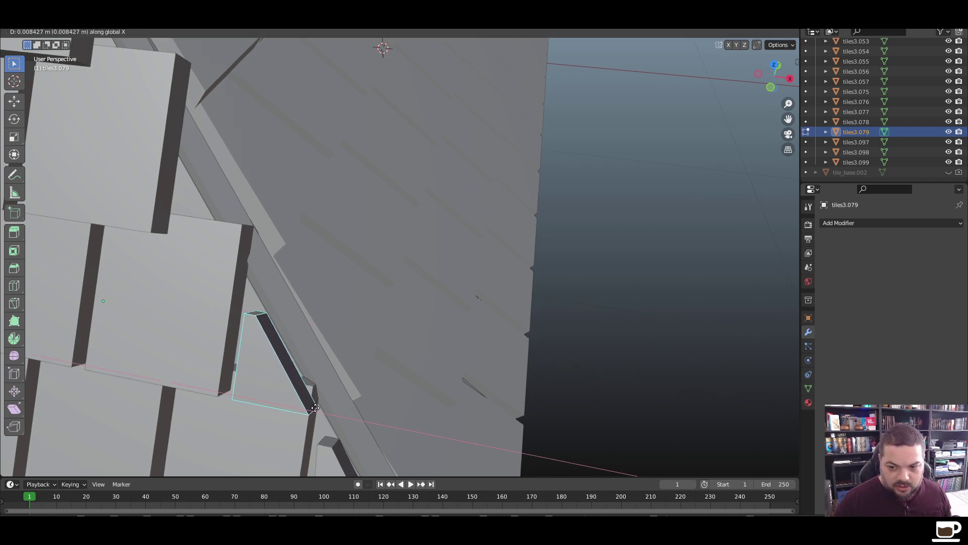
{"action": "left_click", "coordinate": [319, 406]}
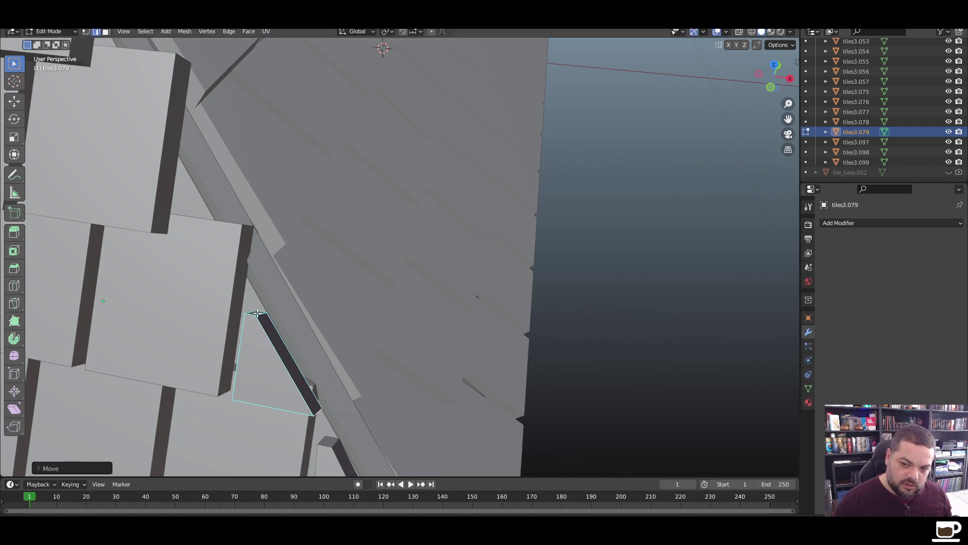
Extrude the remaining tile face along its normals to give it thickness
{"action": "key", "text": "3"}
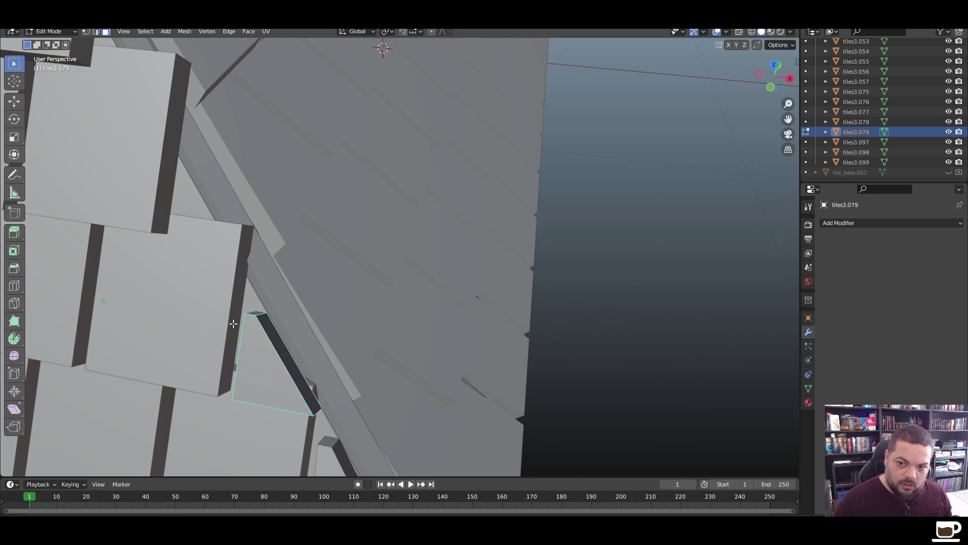
{"action": "key", "text": "super"}
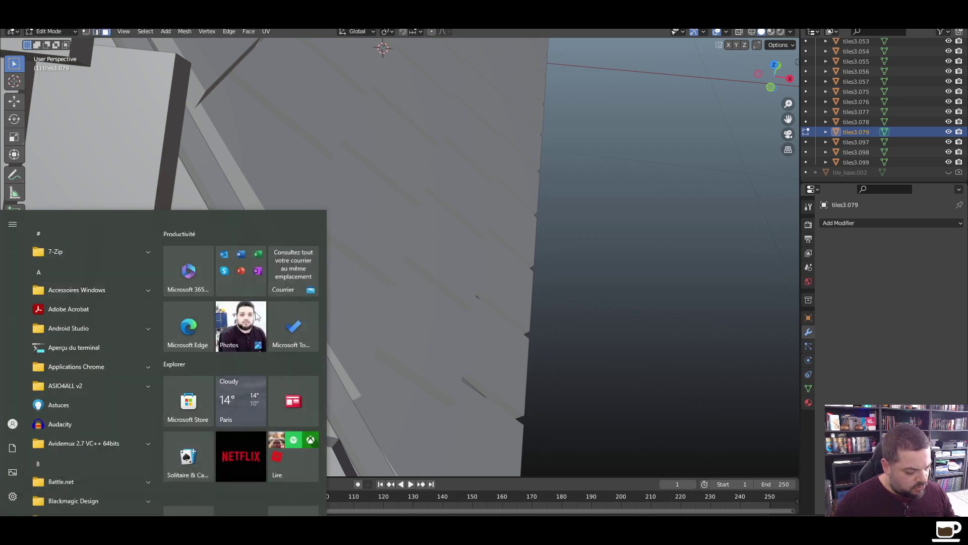
{"action": "key", "text": "Escape"}
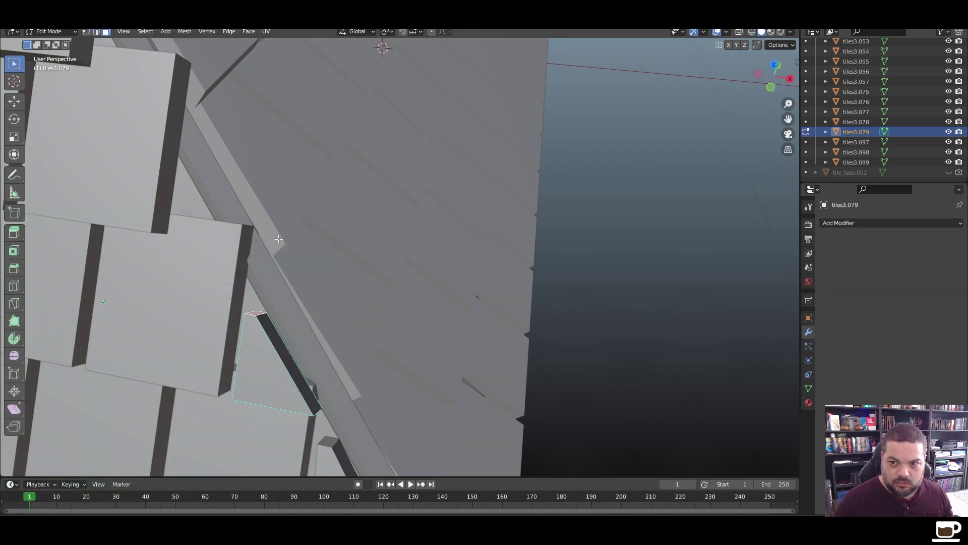
{"action": "key", "text": "alt+e"}
{"action": "left_click", "coordinate": [265, 305]}
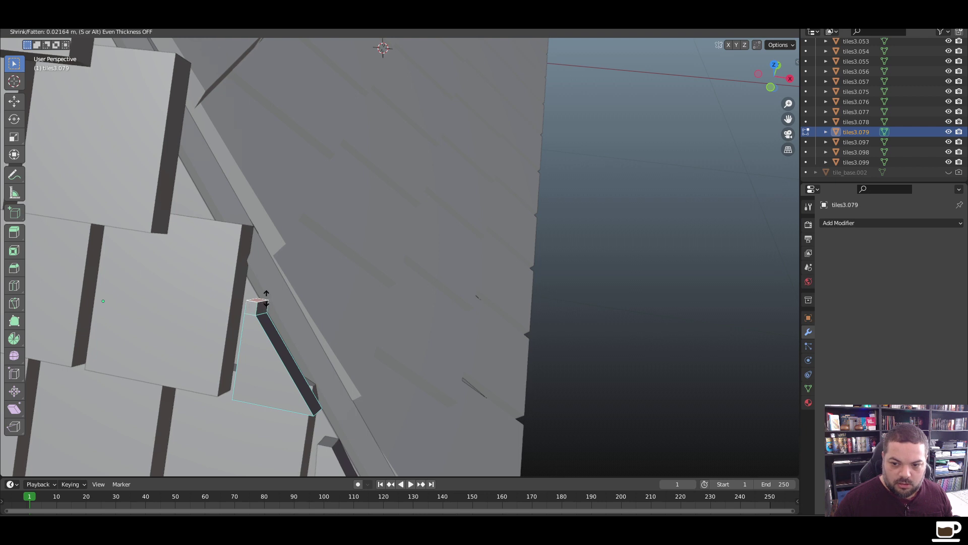
{"action": "left_click", "coordinate": [266, 298]}
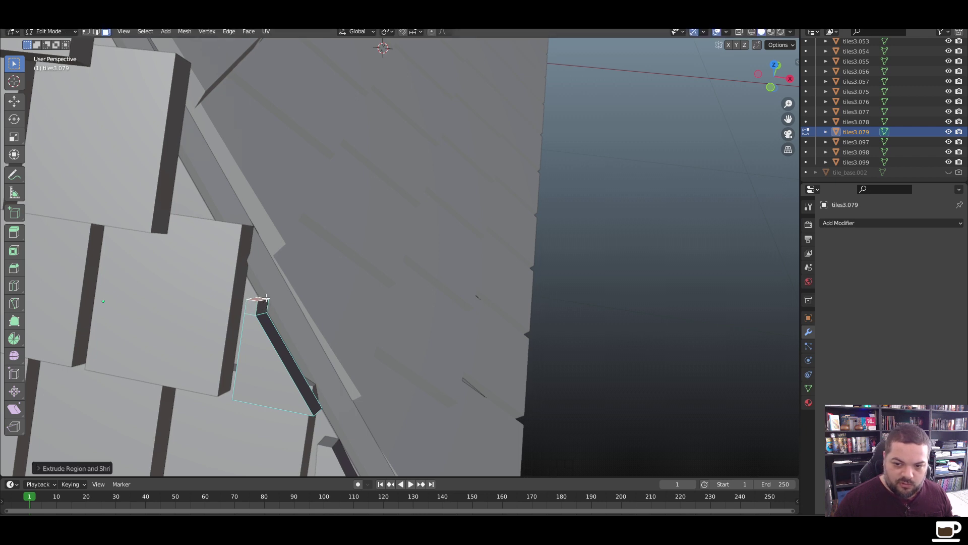
Shift the top edge loop along X to meet the hip beam and exit Edit Mode
{"action": "left_click", "coordinate": [96, 31]}
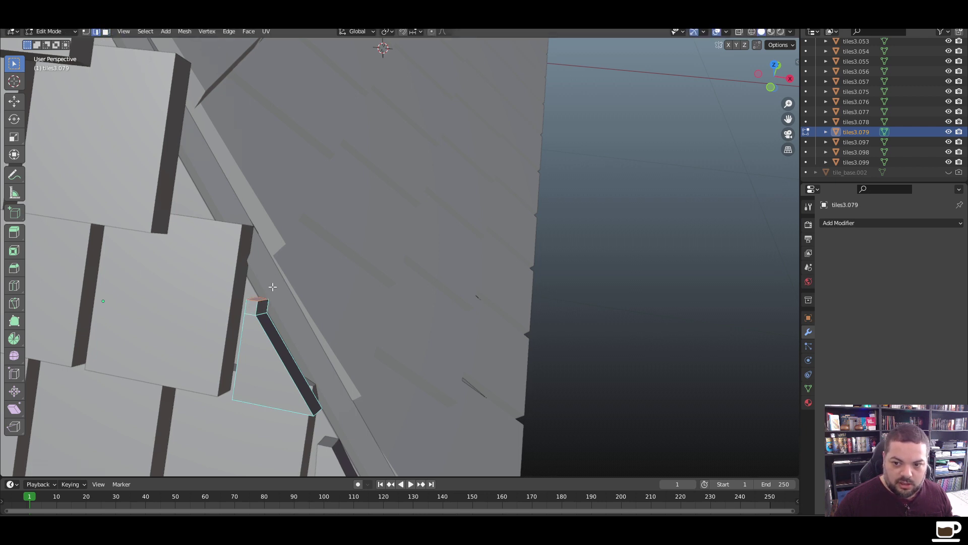
{"action": "left_click", "coordinate": [264, 300], "text": "alt"}
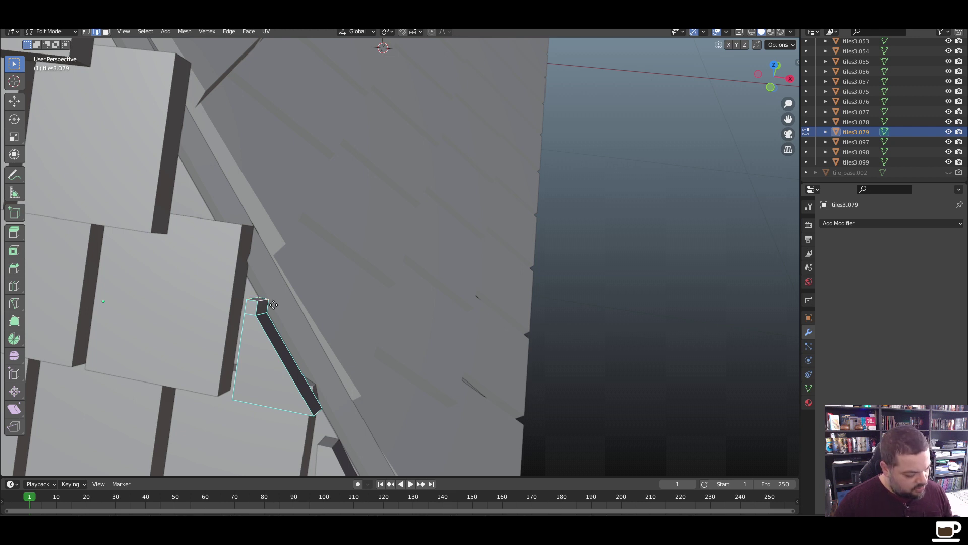
{"action": "key", "text": "g"}
{"action": "key", "text": "x"}
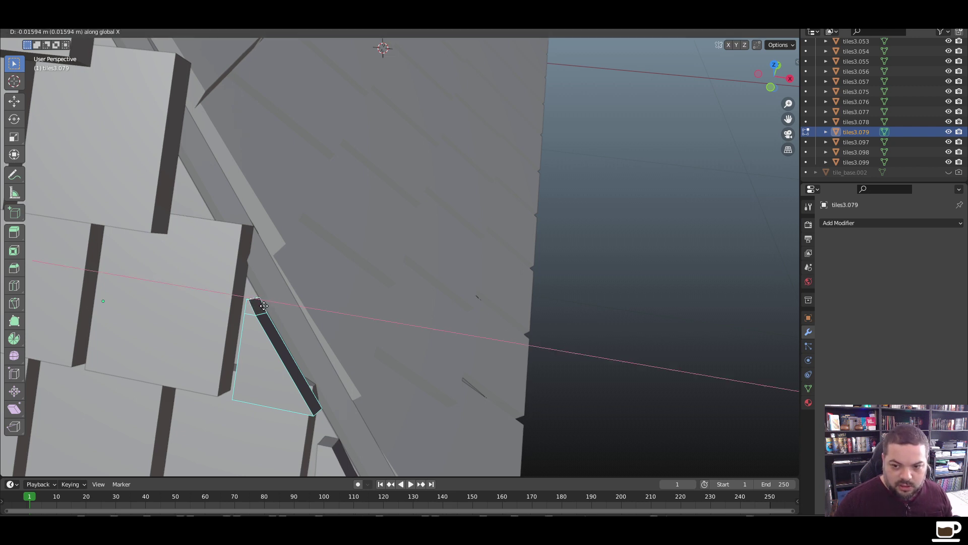
{"action": "left_click", "coordinate": [264, 306]}
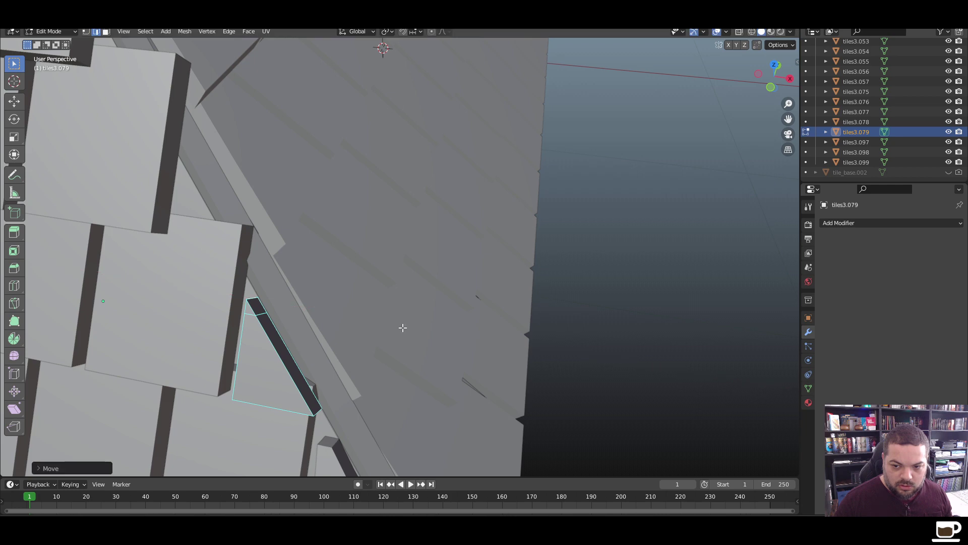
{"action": "key", "text": "Tab"}
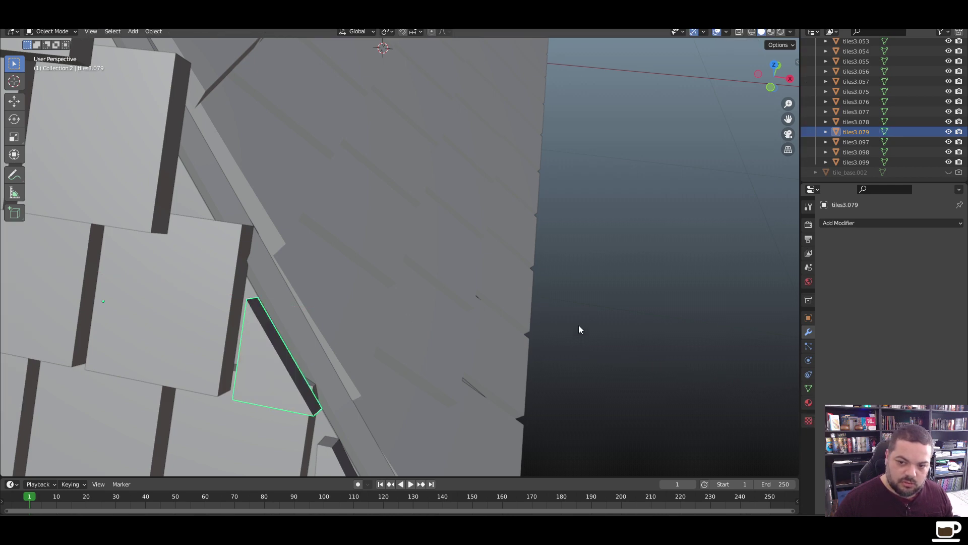
{"action": "scroll", "coordinate": [319, 378], "scroll_direction": "down", "scroll_amount": 6}
{"action": "left_click", "coordinate": [469, 290]}
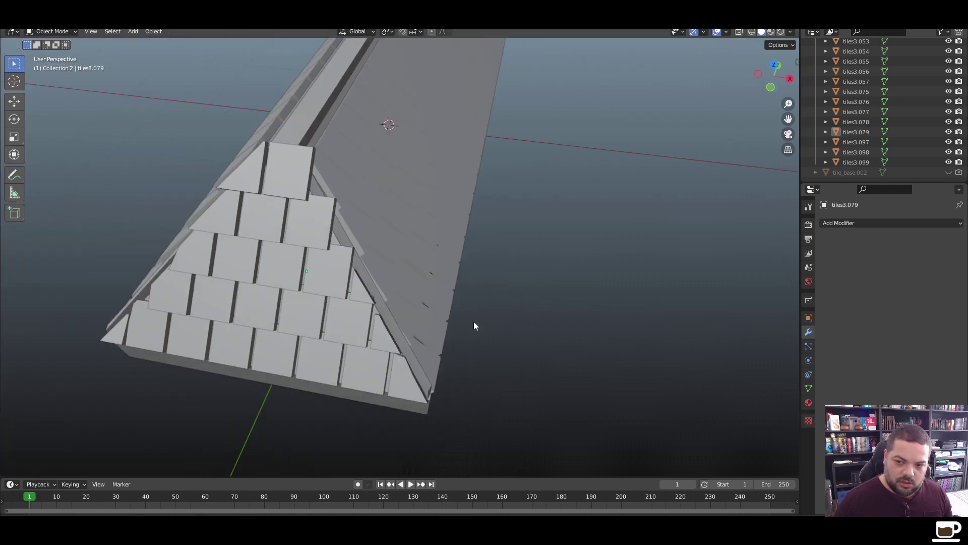
{"action": "middle_click_drag", "start_coordinate": [474, 322], "coordinate": [365, 338]}
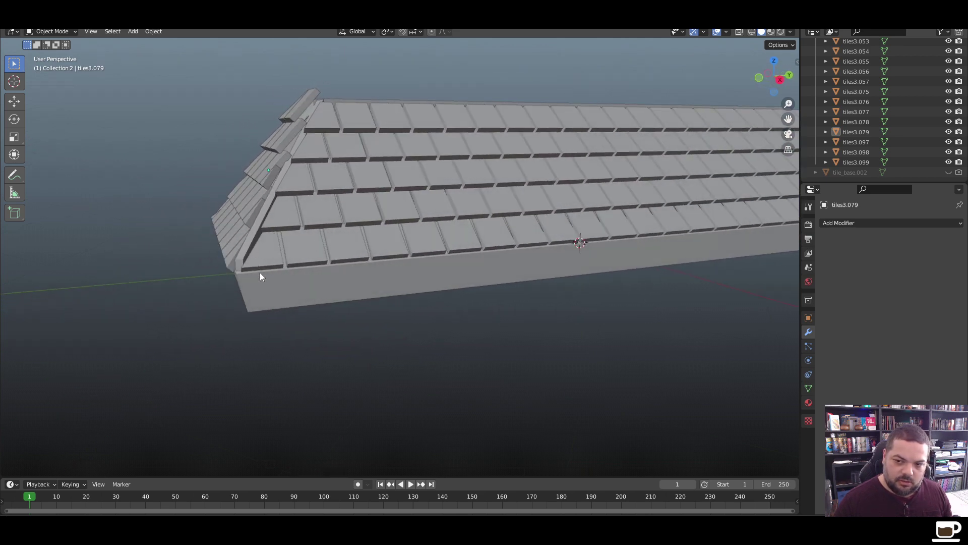
{"action": "middle_click_drag", "start_coordinate": [260, 276], "coordinate": [388, 253]}
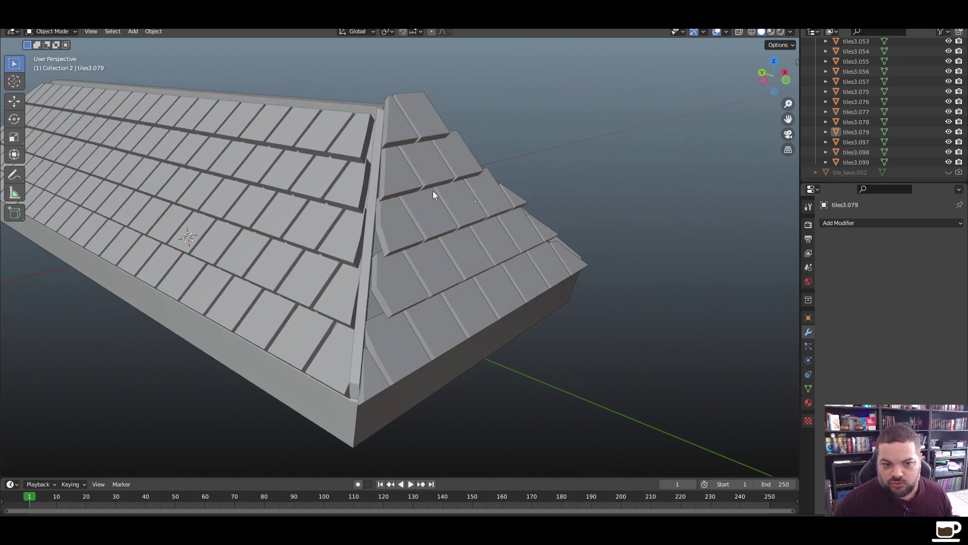
{"action": "middle_click_drag", "start_coordinate": [433, 191], "coordinate": [337, 224]}
Quarter tile tiles3.078 with centred horizontal and vertical loop cuts
{"action": "left_click", "coordinate": [337, 223]}
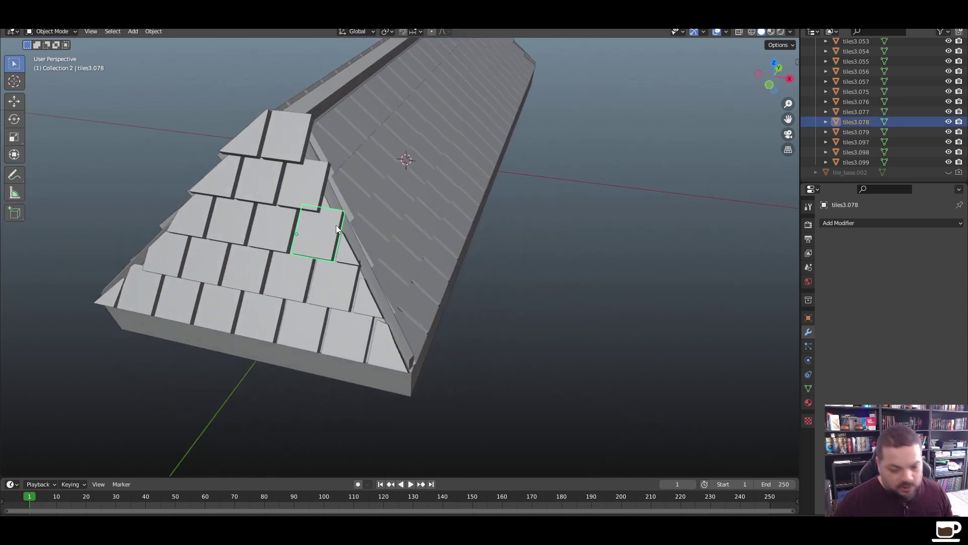
{"action": "key", "text": "Tab"}
{"action": "key", "text": "ctrl+r"}
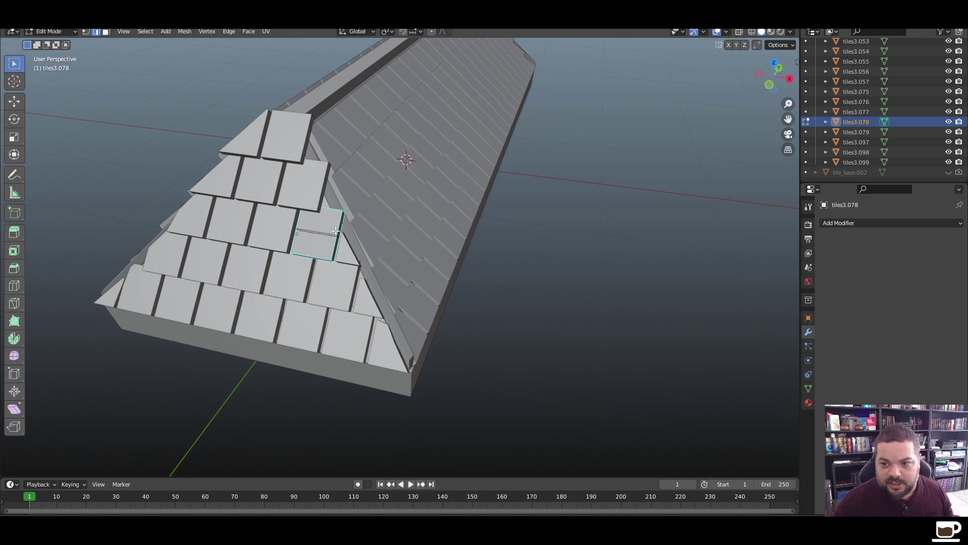
{"action": "left_click", "coordinate": [336, 230]}
{"action": "right_click", "coordinate": [336, 231]}
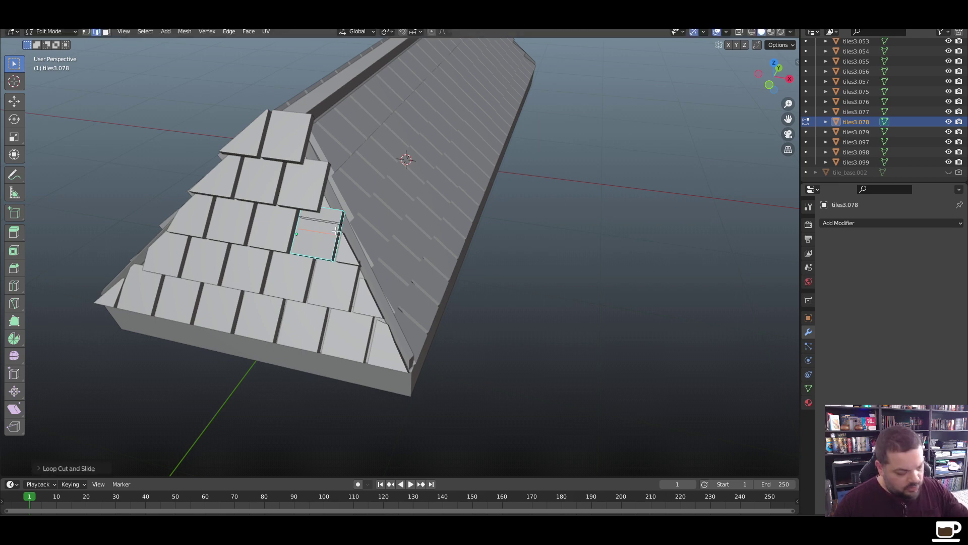
{"action": "left_click", "coordinate": [336, 230]}
{"action": "right_click", "coordinate": [336, 230]}
{"action": "key", "text": "ctrl+r"}
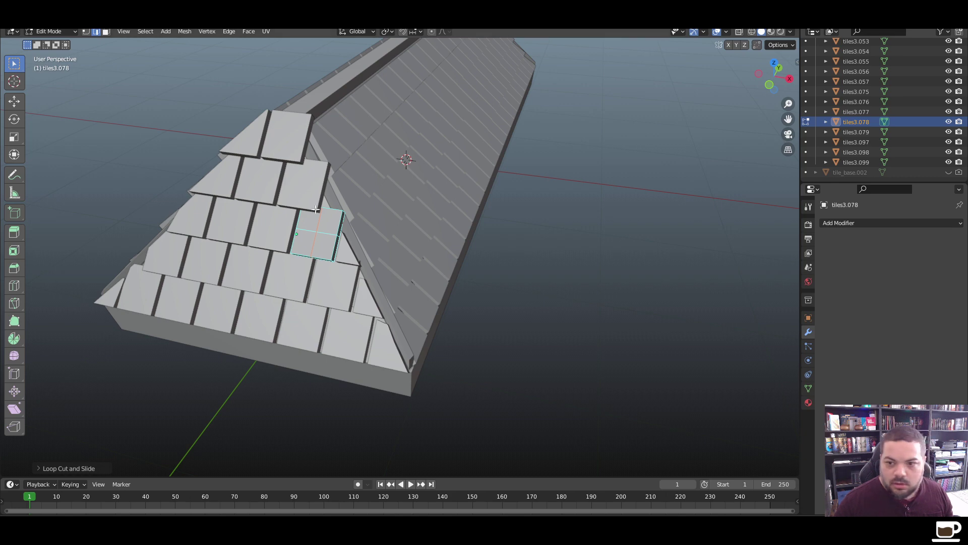
{"action": "left_click", "coordinate": [334, 222]}
{"action": "scroll", "coordinate": [334, 222], "scroll_direction": "up", "scroll_amount": 4}
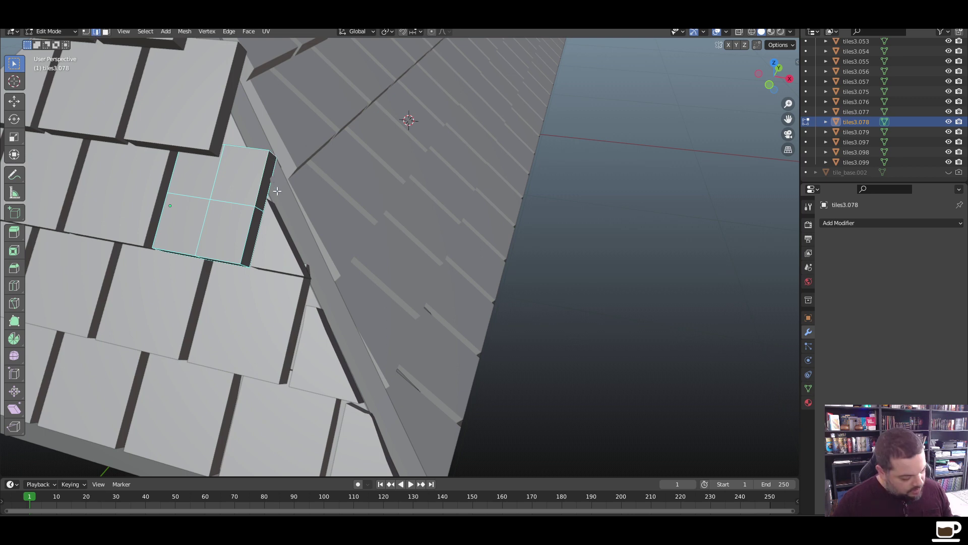
Slide tiles3.078's outer edge along X to meet the hip line and exit Edit Mode
{"action": "key", "text": "g"}
{"action": "key", "text": "x"}
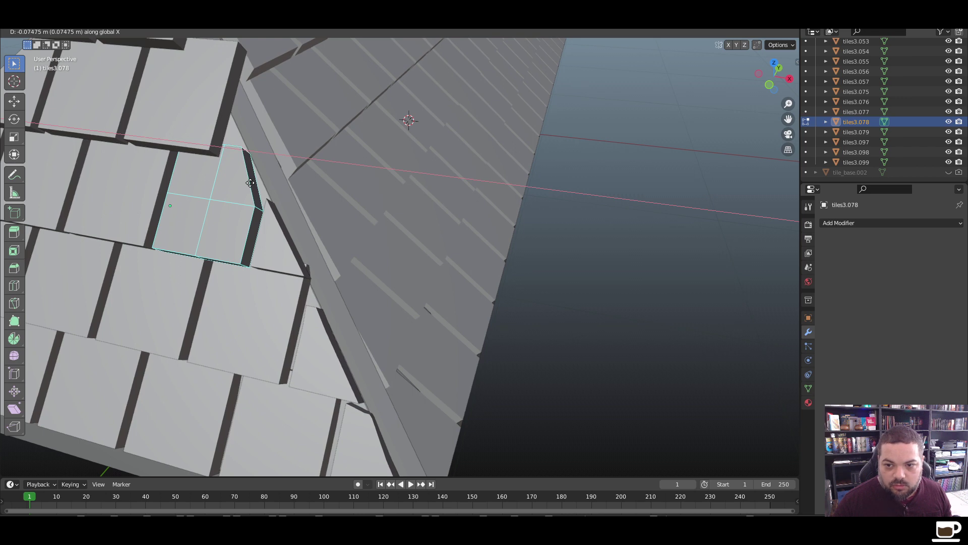
{"action": "left_click", "coordinate": [250, 182]}
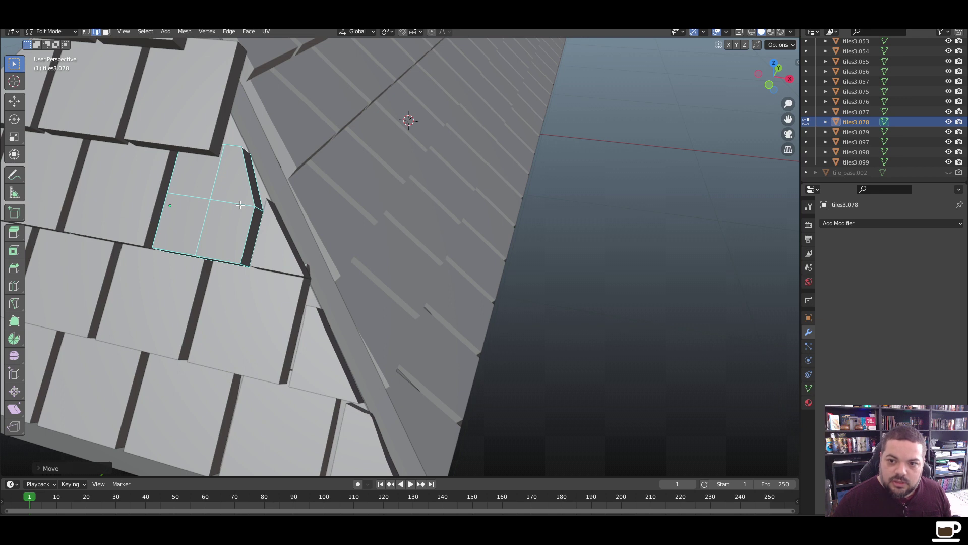
{"action": "middle_click_drag", "start_coordinate": [237, 191], "coordinate": [247, 197]}
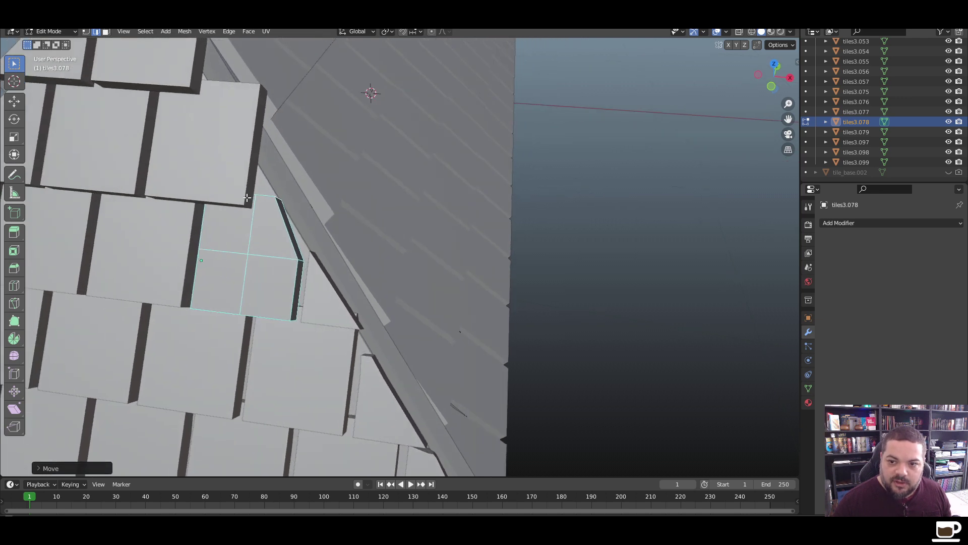
{"action": "key", "text": "Tab"}
Quarter tile tiles3.099 with loop cuts, one rotated 90 degrees
{"action": "left_click", "coordinate": [231, 152]}
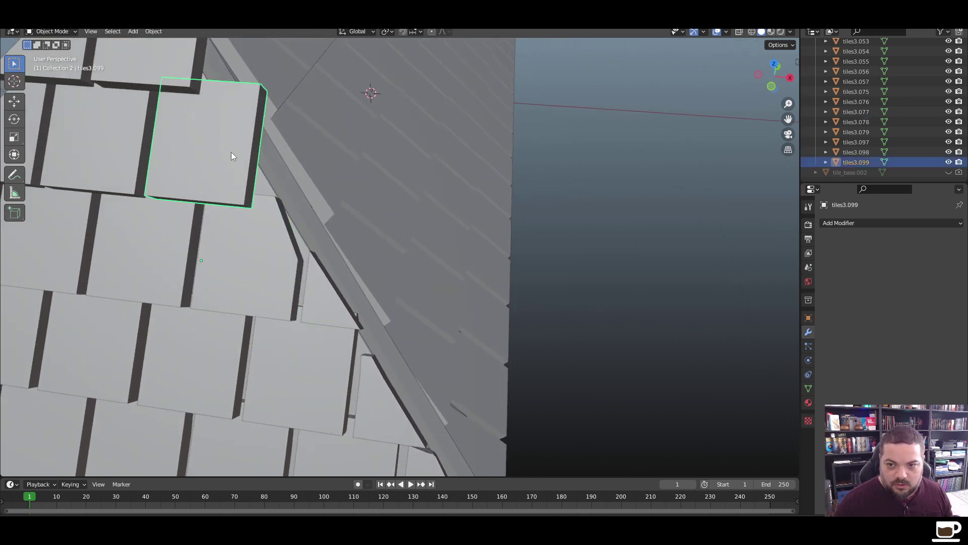
{"action": "key", "text": "Tab"}
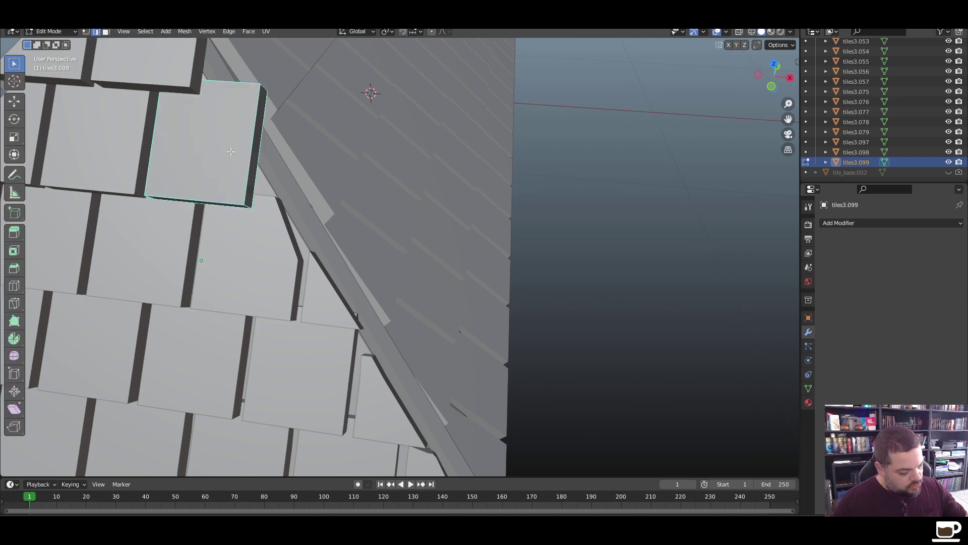
{"action": "key", "text": "ctrl+r"}
{"action": "left_click", "coordinate": [231, 151]}
{"action": "right_click", "coordinate": [231, 152]}
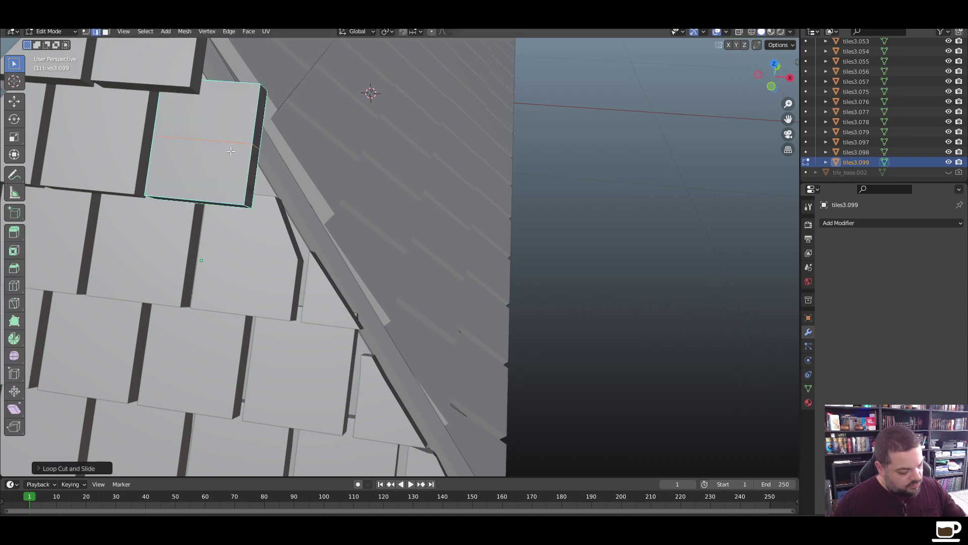
{"action": "type", "text": "r90"}
{"action": "key", "text": "Return"}
{"action": "middle_click_drag", "start_coordinate": [280, 127], "coordinate": [260, 159]}
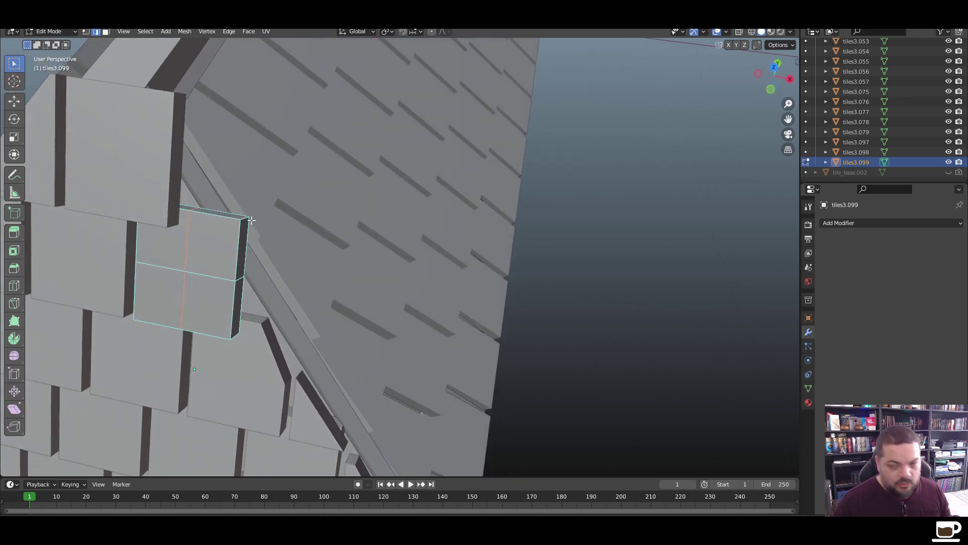
{"action": "left_click", "coordinate": [250, 220]}
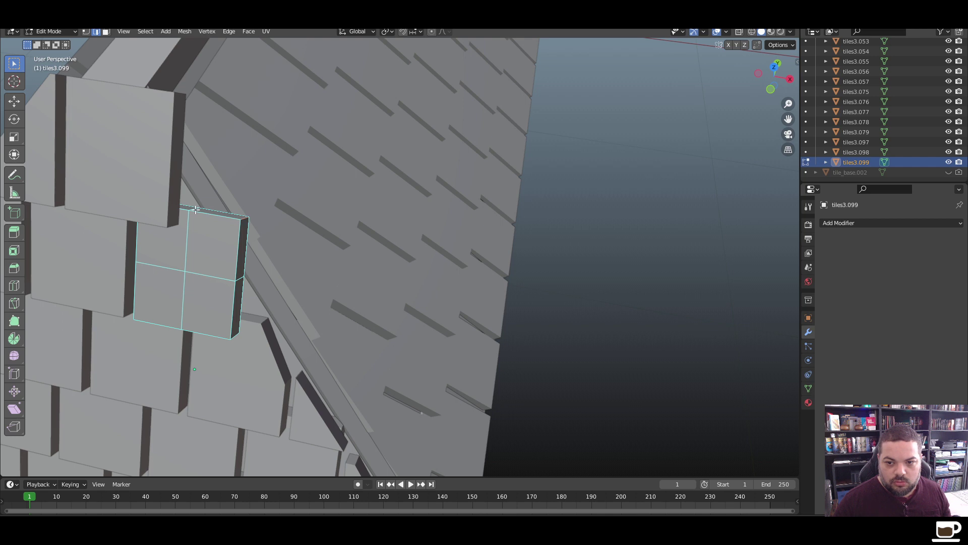
Shift tiles3.099's outer corner inward along X to follow the hip line, then exit Edit Mode
{"action": "key", "text": "g"}
{"action": "key", "text": "x"}
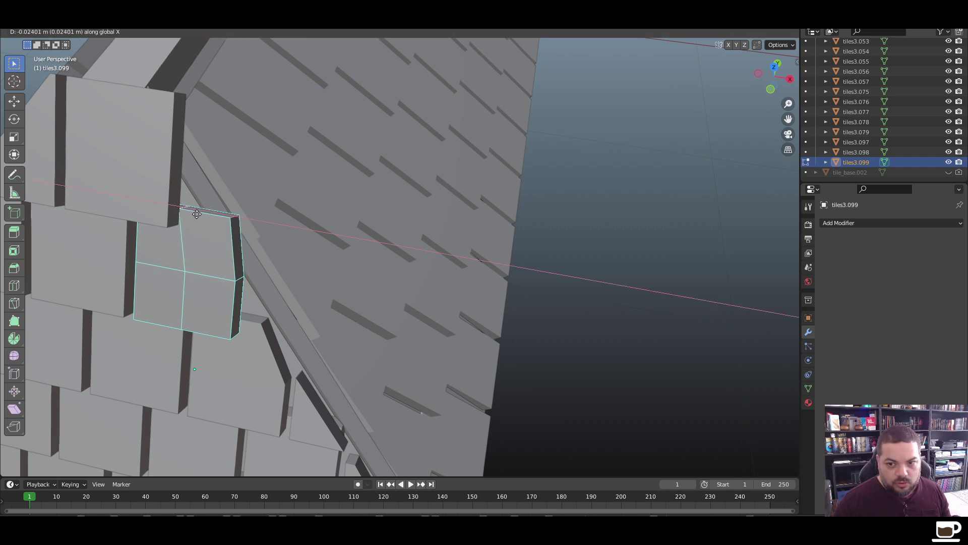
{"action": "left_click", "coordinate": [195, 212]}
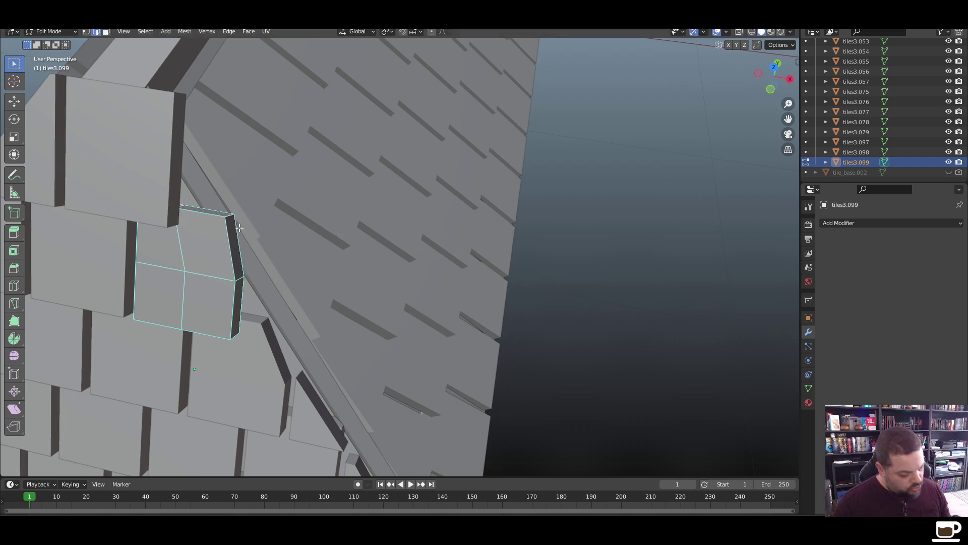
{"action": "key", "text": "g"}
{"action": "key", "text": "x"}
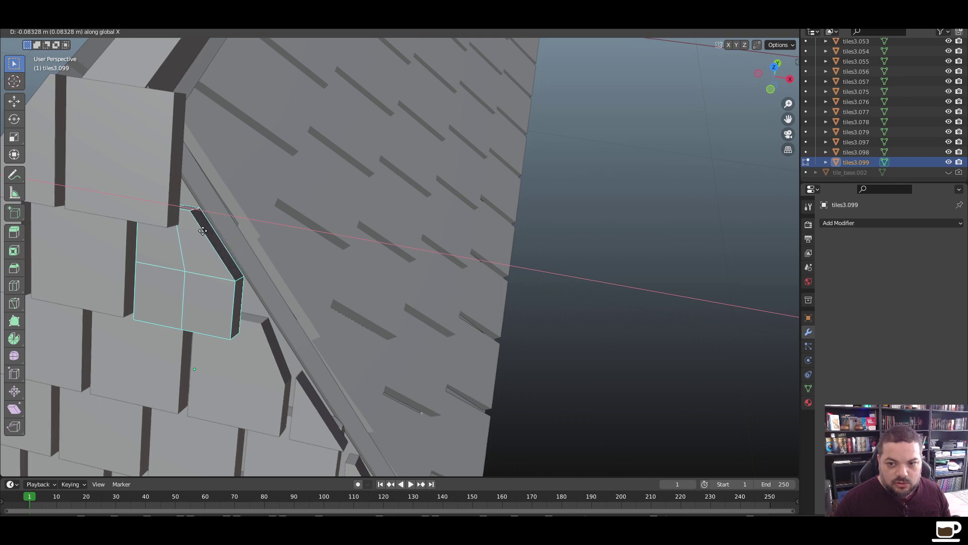
{"action": "left_click", "coordinate": [220, 228]}
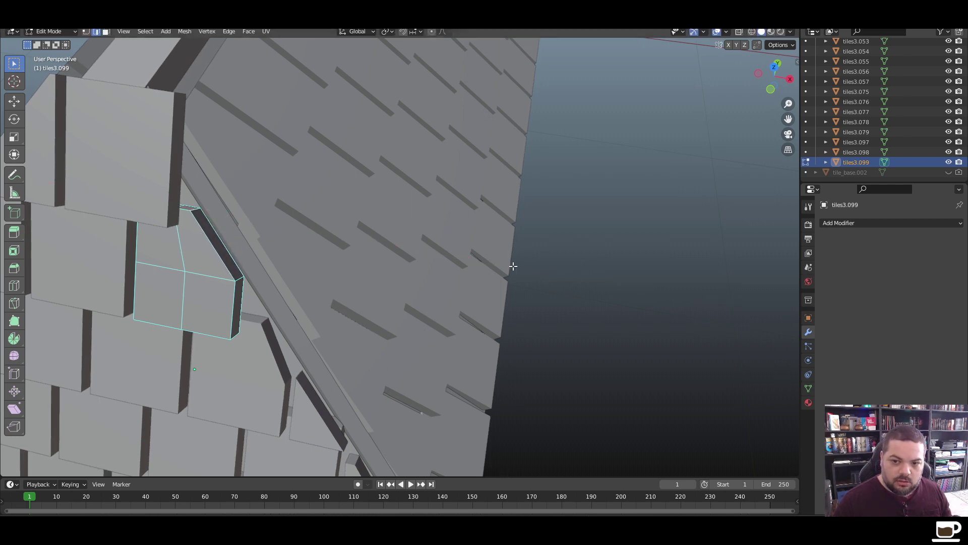
{"action": "key", "text": "Tab"}
Quarter upper tile tiles3.009 with centred horizontal and vertical loop cuts
{"action": "left_click", "coordinate": [156, 145]}
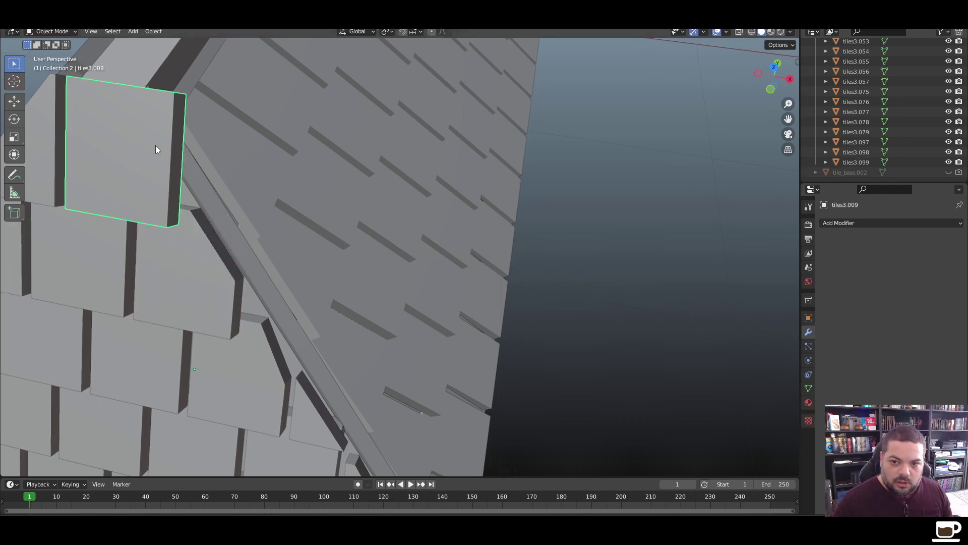
{"action": "key", "text": "Tab"}
{"action": "key", "text": "ctrl+r"}
{"action": "left_click", "coordinate": [160, 147]}
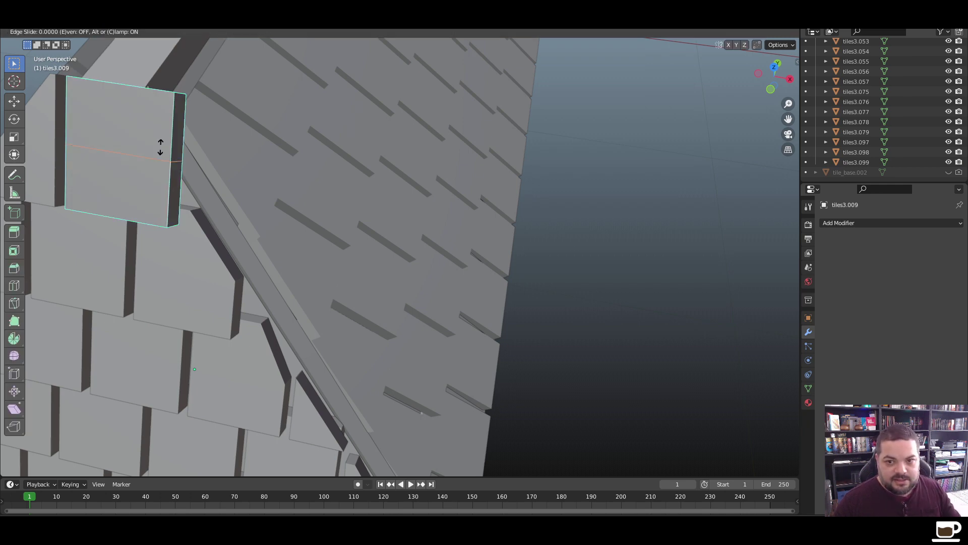
{"action": "right_click", "coordinate": [160, 146]}
{"action": "key", "text": "ctrl+r"}
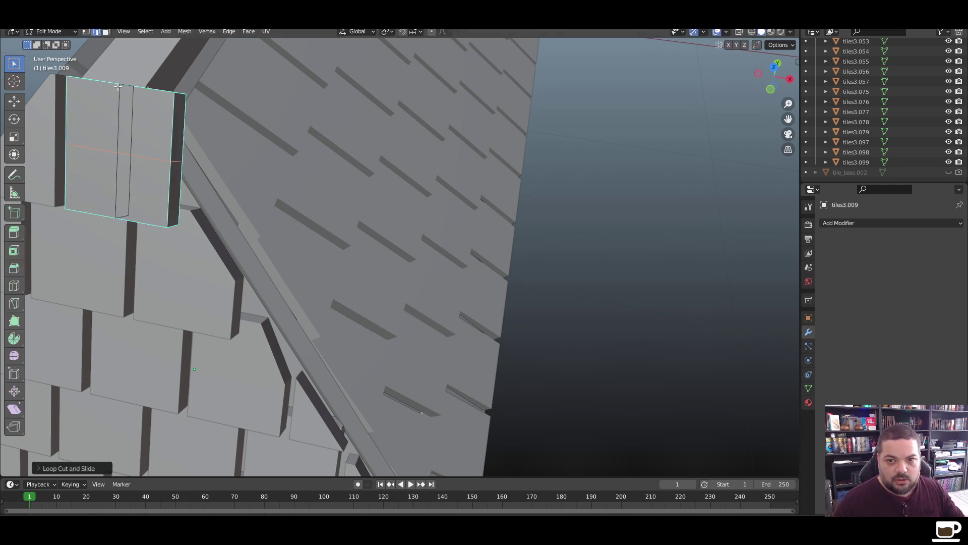
{"action": "left_click", "coordinate": [118, 87]}
{"action": "right_click", "coordinate": [117, 86]}
{"action": "middle_click_drag", "start_coordinate": [168, 189], "coordinate": [185, 179]}
Move tiles3.009's top outer corner toward the hip and along X, then return to Object Mode
{"action": "left_click", "coordinate": [210, 126]}
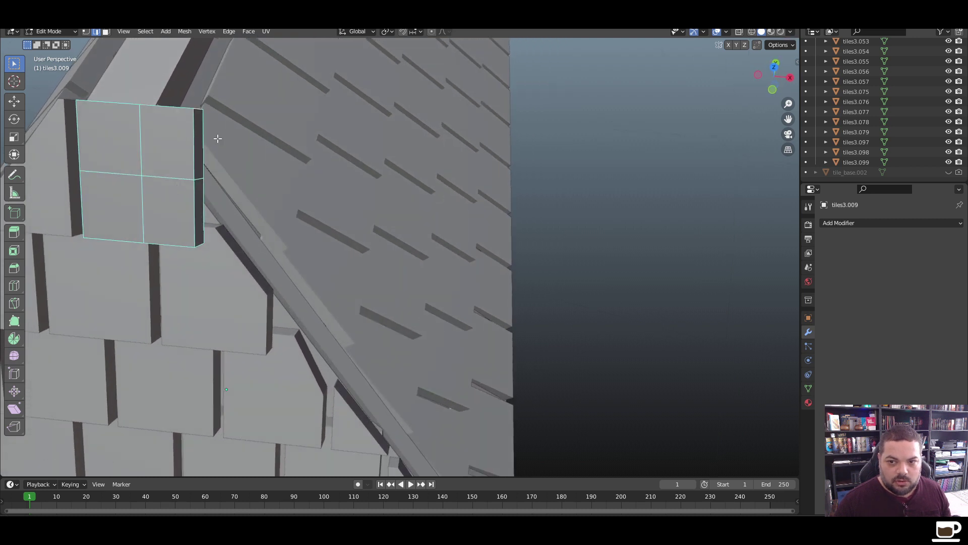
{"action": "key", "text": "g"}
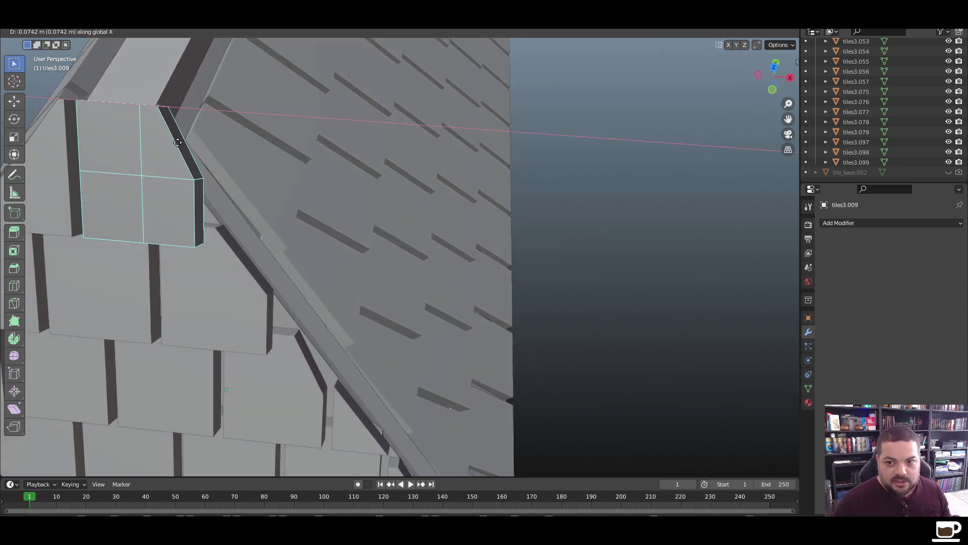
{"action": "left_click", "coordinate": [148, 108]}
{"action": "middle_click_drag", "start_coordinate": [160, 198], "coordinate": [138, 271]}
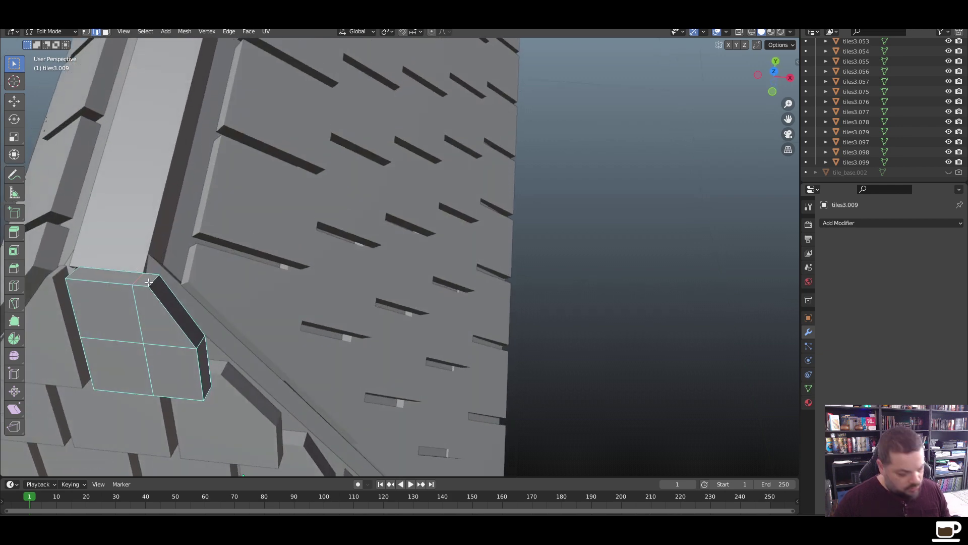
{"action": "key", "text": "g"}
{"action": "key", "text": "x"}
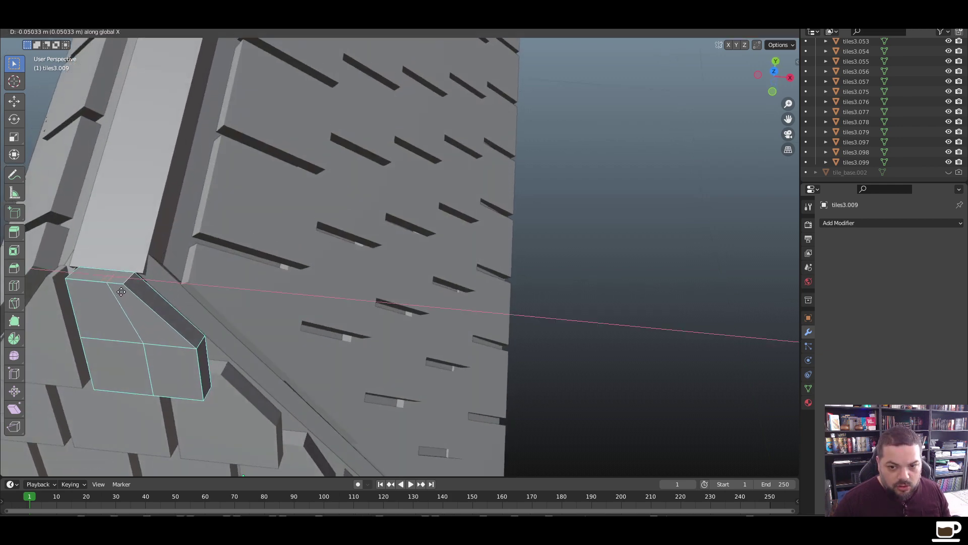
{"action": "left_click", "coordinate": [174, 286]}
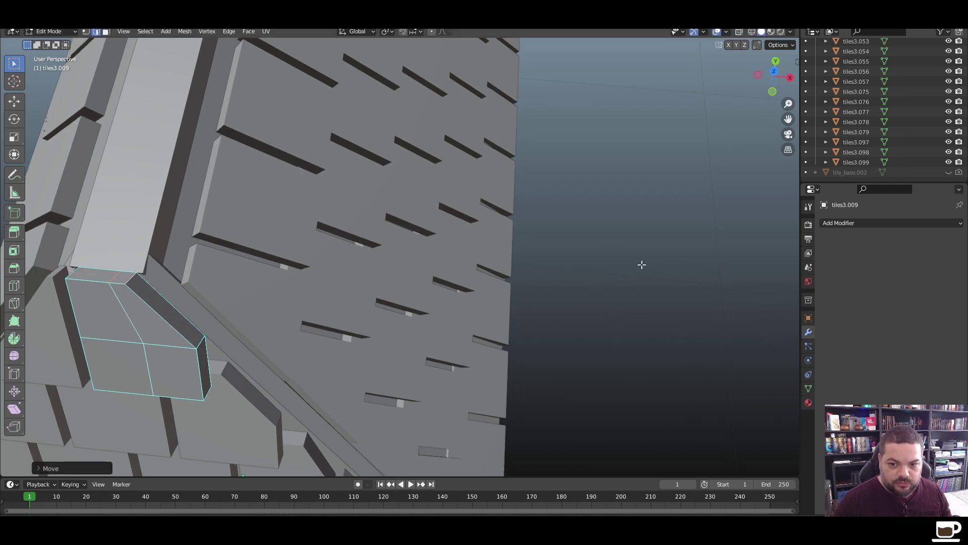
{"action": "key", "text": "Tab"}
{"action": "scroll", "coordinate": [344, 338], "scroll_direction": "down", "scroll_amount": 6}
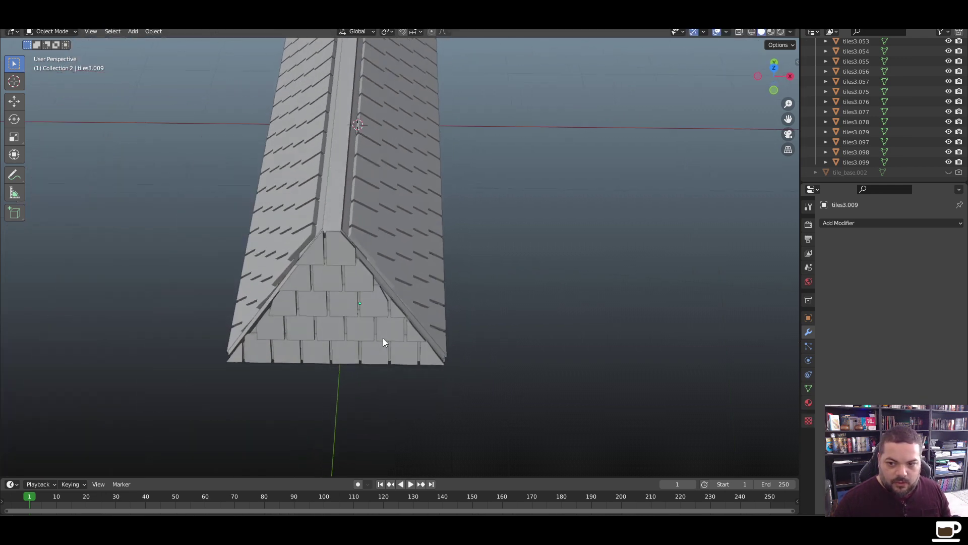
Shift-select all sixteen tiles on the triangular hip end and join them into one object with Ctrl+J
{"action": "middle_click_drag", "start_coordinate": [383, 342], "coordinate": [351, 287]}
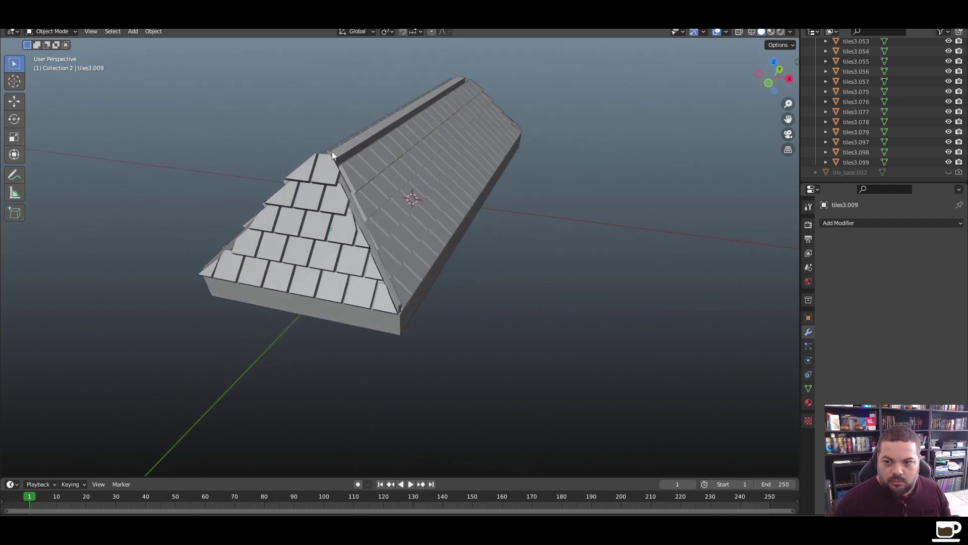
{"action": "left_click", "coordinate": [302, 204], "text": "shift"}
{"action": "left_click", "coordinate": [292, 198], "text": "shift"}
{"action": "left_click", "coordinate": [335, 201], "text": "shift"}
{"action": "left_click", "coordinate": [316, 227], "text": "shift"}
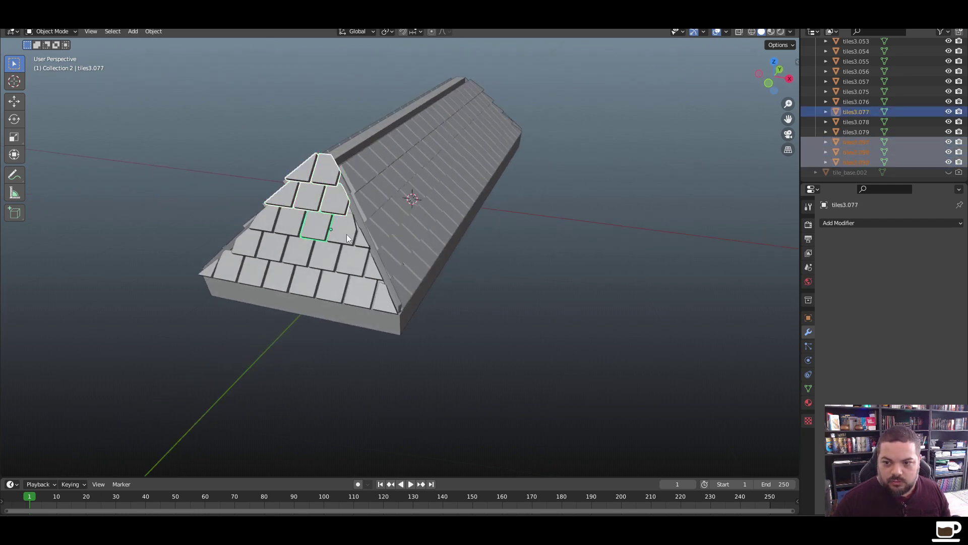
{"action": "left_click", "coordinate": [343, 233], "text": "shift"}
{"action": "left_click", "coordinate": [282, 229], "text": "shift"}
{"action": "left_click", "coordinate": [259, 245], "text": "shift"}
{"action": "left_click", "coordinate": [273, 250], "text": "shift"}
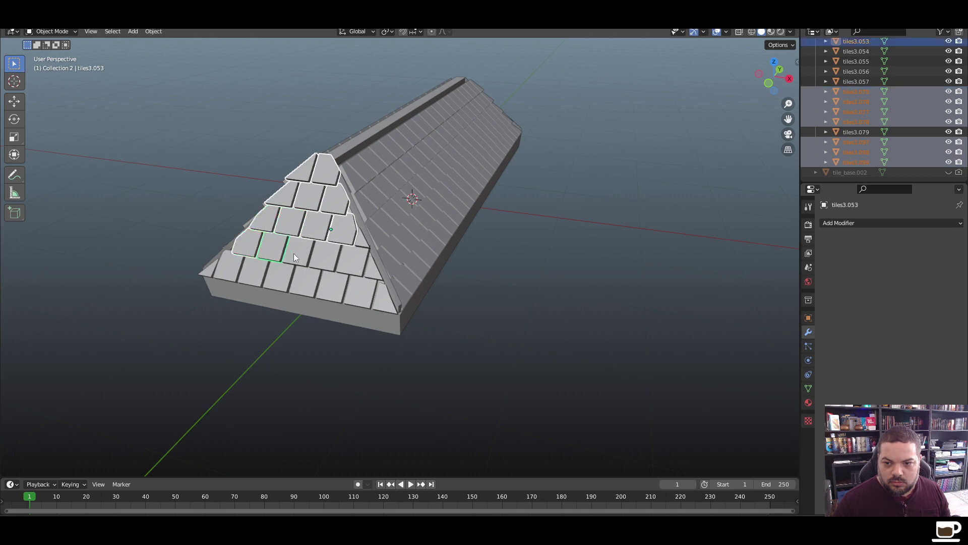
{"action": "left_click", "coordinate": [295, 253], "text": "shift"}
{"action": "left_click", "coordinate": [328, 258], "text": "shift"}
{"action": "left_click", "coordinate": [356, 263], "text": "shift"}
{"action": "left_click", "coordinate": [377, 271], "text": "shift"}
{"action": "left_click", "coordinate": [361, 242], "text": "shift"}
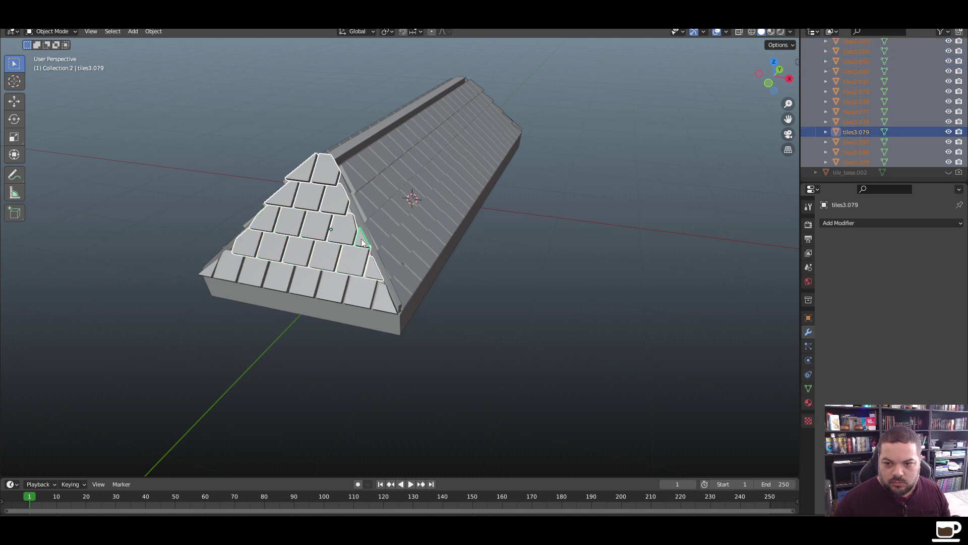
{"action": "left_click", "coordinate": [382, 309], "text": "shift"}
{"action": "left_click", "coordinate": [325, 293], "text": "shift"}
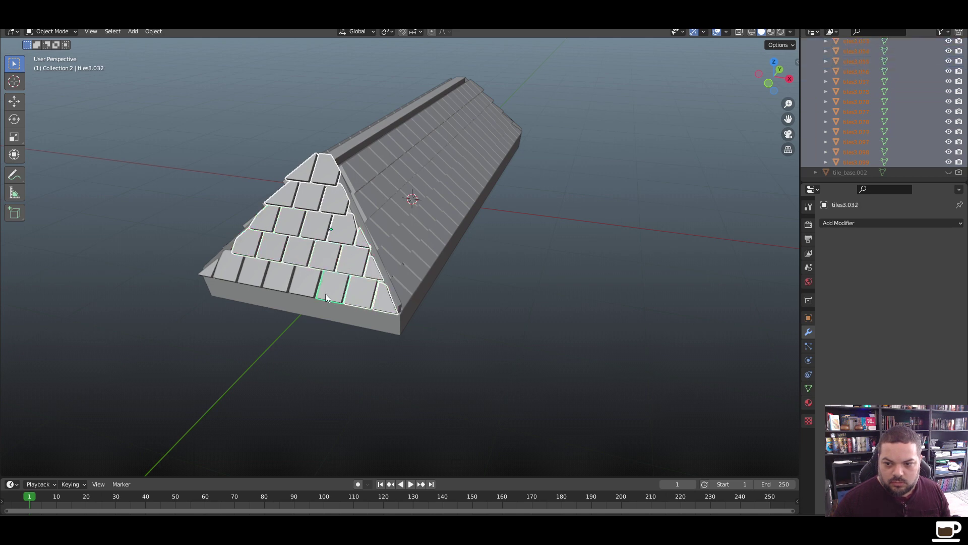
{"action": "left_click", "coordinate": [279, 285], "text": "shift"}
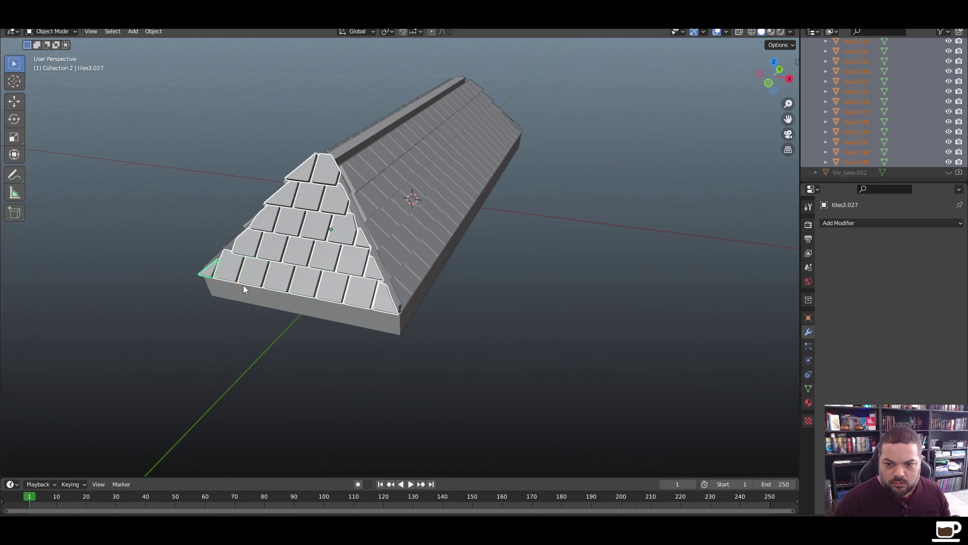
{"action": "key", "text": "ctrl+j"}
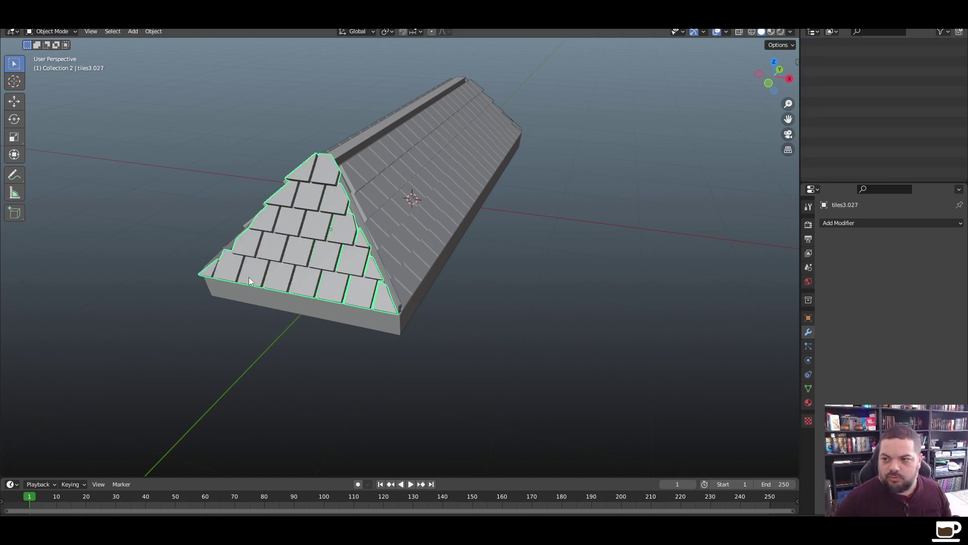
{"action": "key", "text": "ctrl+a"}
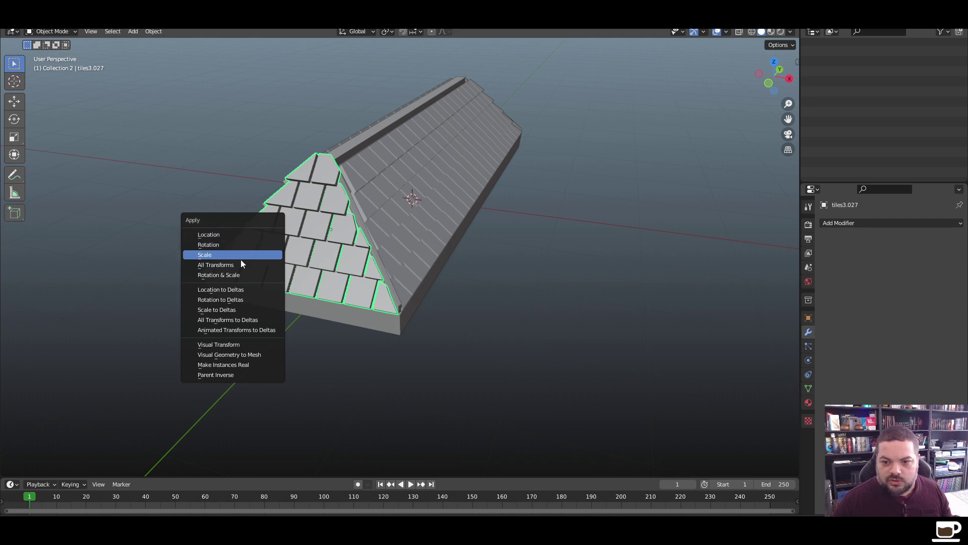
Apply the joined tiles' scale and set their origin to Center of Mass (Surface)
{"action": "left_click", "coordinate": [241, 257]}
{"action": "right_click", "coordinate": [292, 243]}
{"action": "mouse_move", "coordinate": [307, 244]}
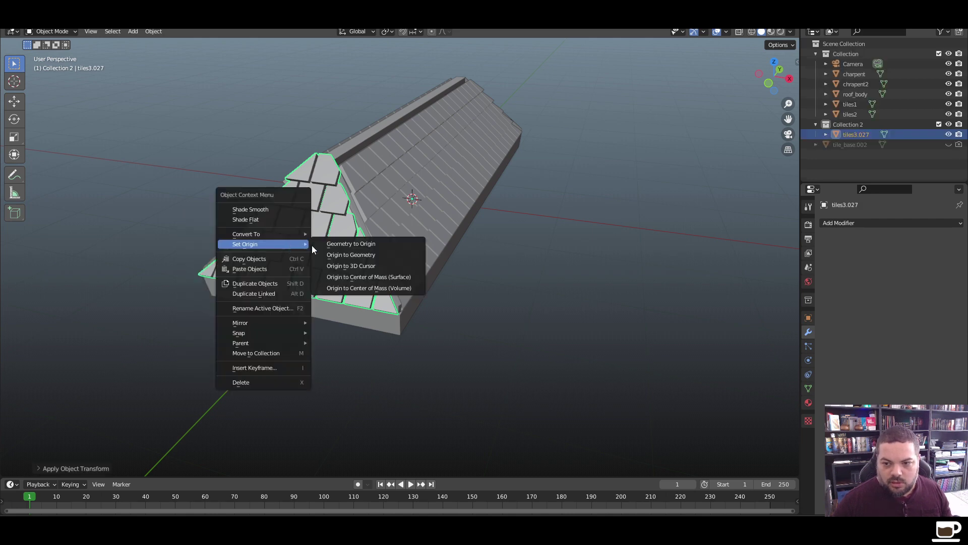
{"action": "left_click", "coordinate": [352, 277]}
Raise the hip-end tiles along Z and tilt them toward the roof slope
{"action": "left_click", "coordinate": [465, 303]}
{"action": "middle_click_drag", "start_coordinate": [466, 303], "coordinate": [244, 297]}
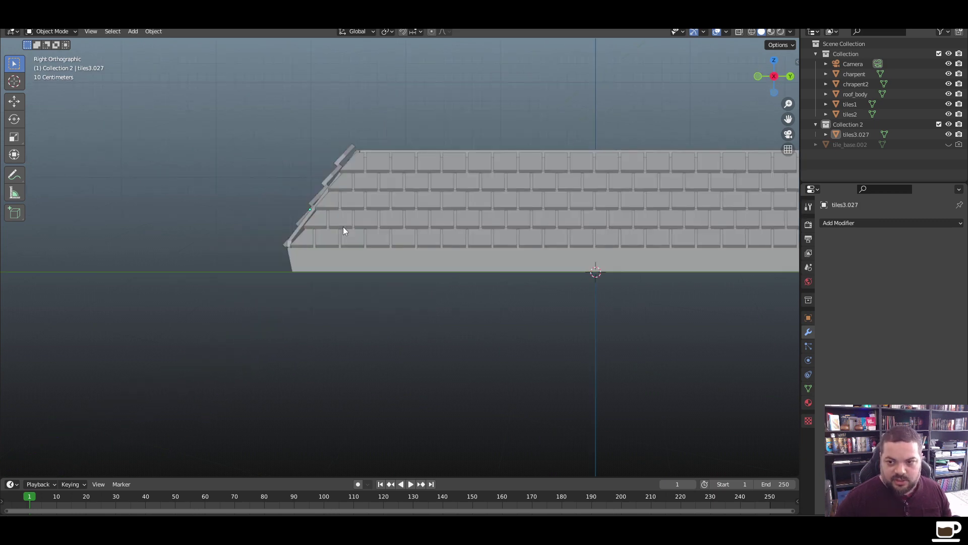
{"action": "scroll", "coordinate": [343, 229], "scroll_direction": "up", "scroll_amount": 4}
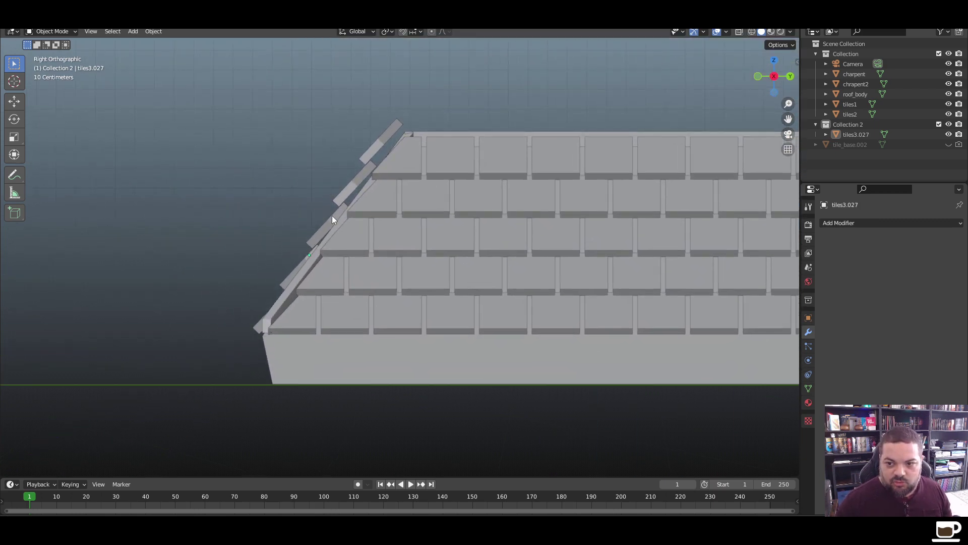
{"action": "left_click", "coordinate": [331, 216]}
{"action": "key", "text": "g"}
{"action": "key", "text": "z"}
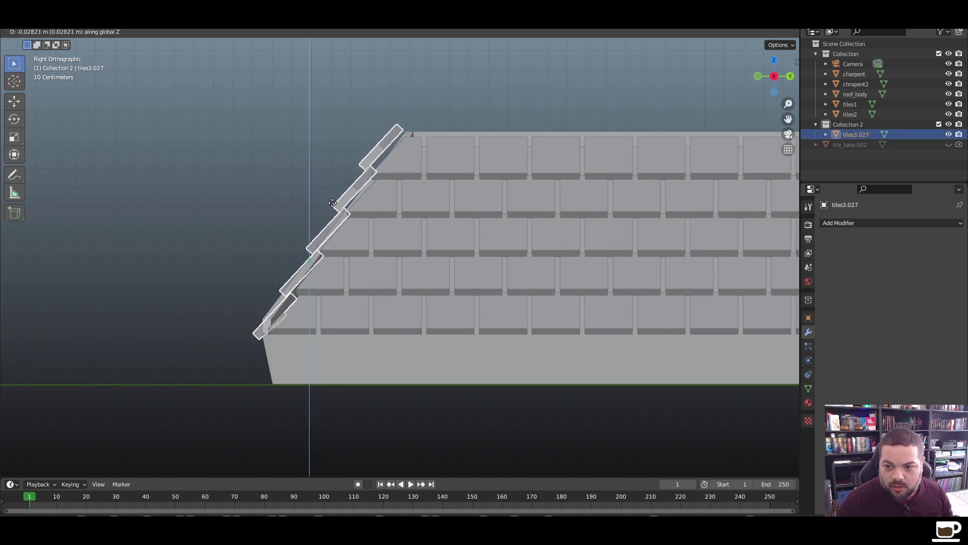
{"action": "left_click", "coordinate": [333, 203]}
{"action": "key", "text": "r"}
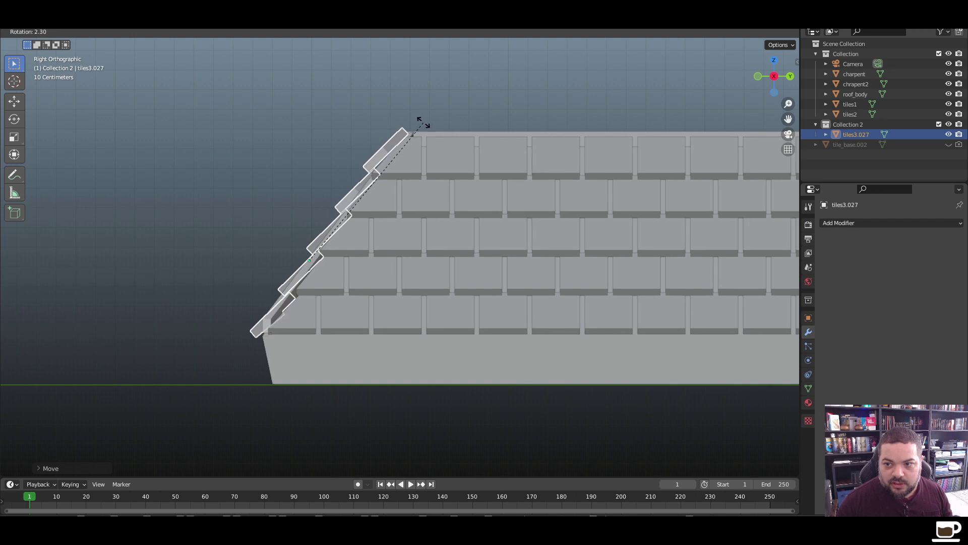
{"action": "left_click", "coordinate": [423, 123]}
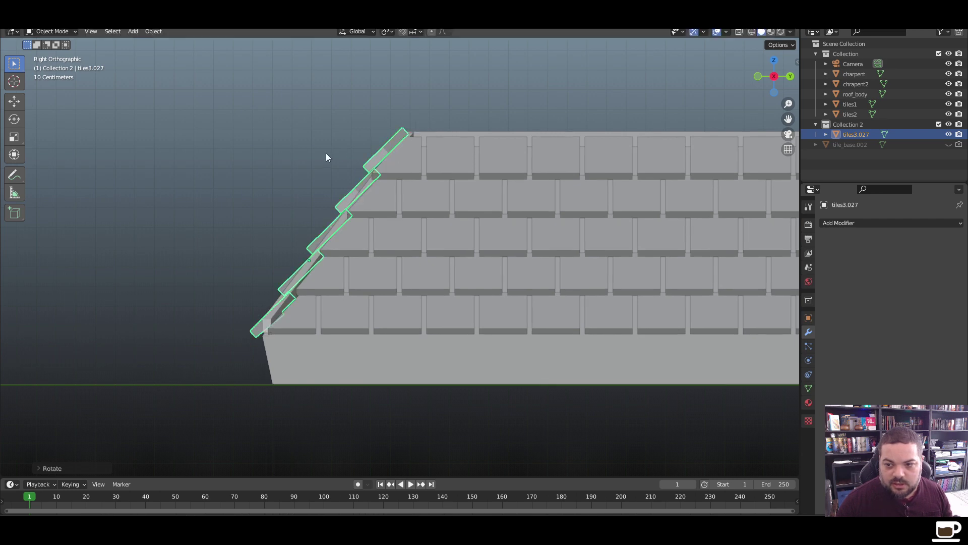
View the roof through the scene camera and reselect the hip-end tiles
{"action": "left_click", "coordinate": [253, 302]}
{"action": "middle_click_drag", "start_coordinate": [252, 302], "coordinate": [309, 331]}
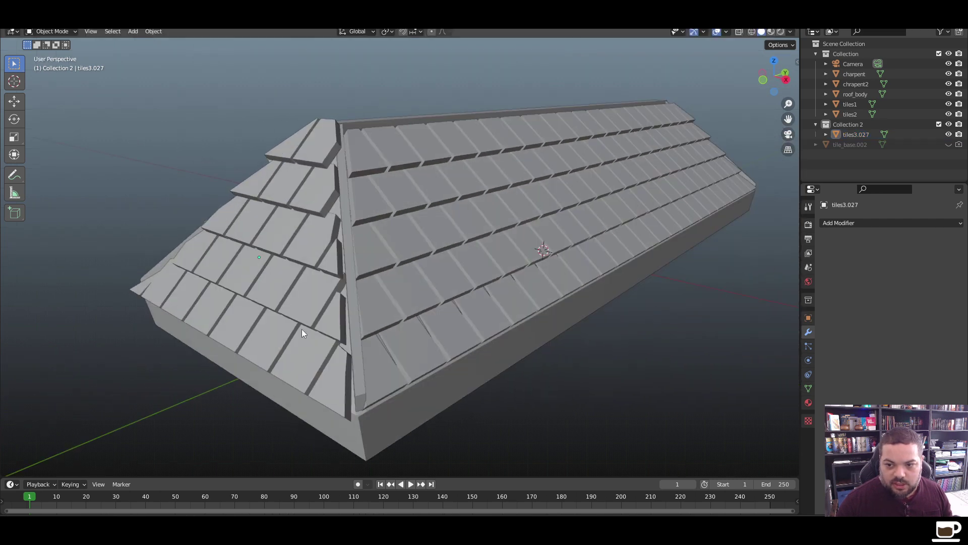
{"action": "key", "text": "KP_0"}
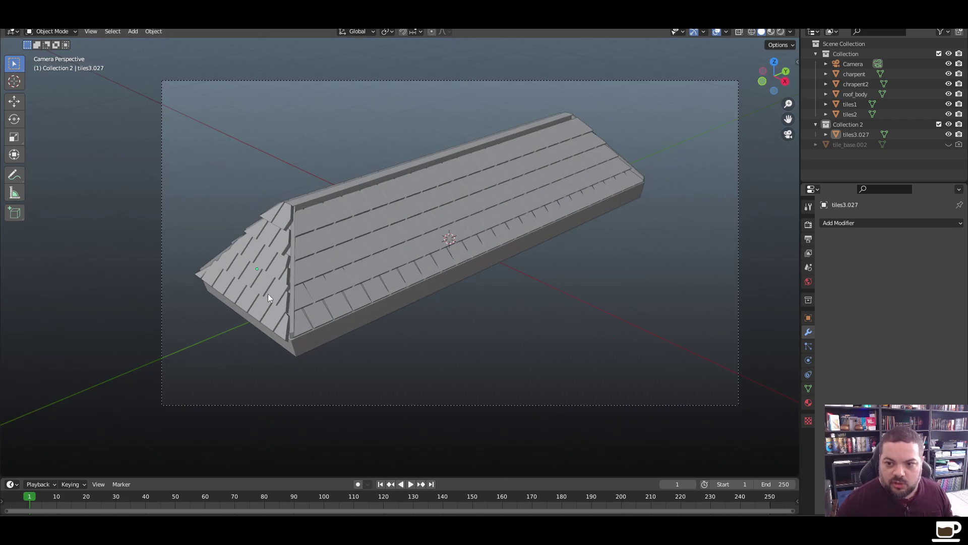
{"action": "scroll", "coordinate": [270, 304], "scroll_direction": "up", "scroll_amount": 3}
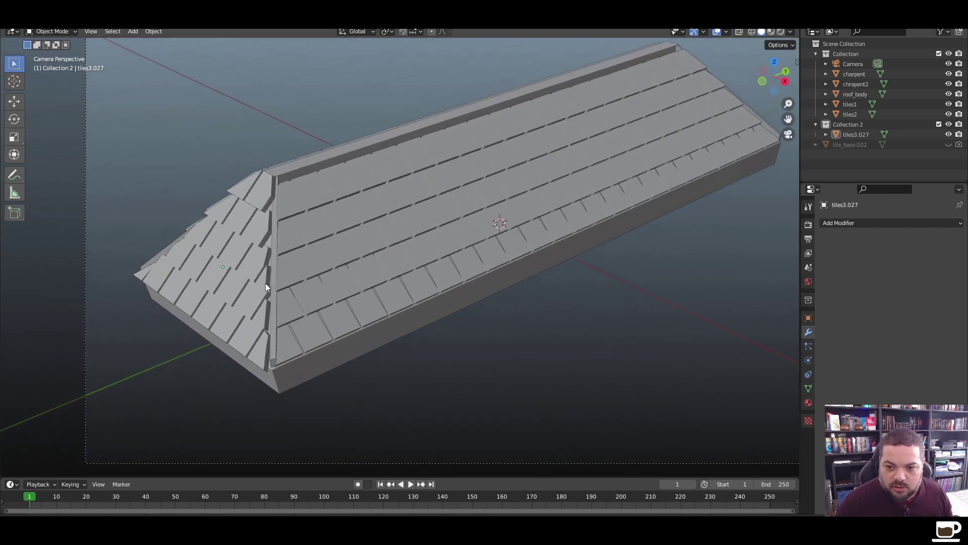
{"action": "left_click", "coordinate": [253, 254]}
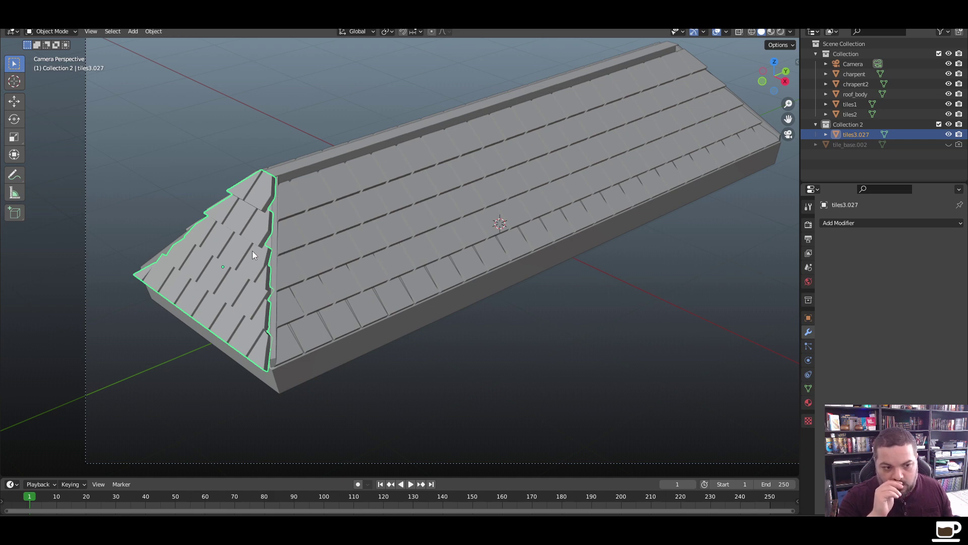
In Right Ortho view, rotate the hip-end tiles and stretch them along Y
{"action": "key", "text": "KP_3"}
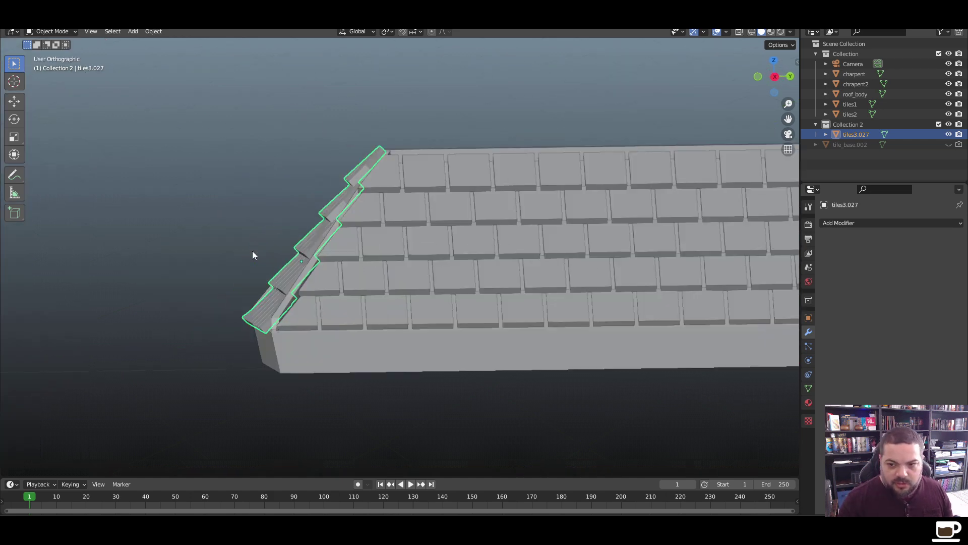
{"action": "key", "text": "r"}
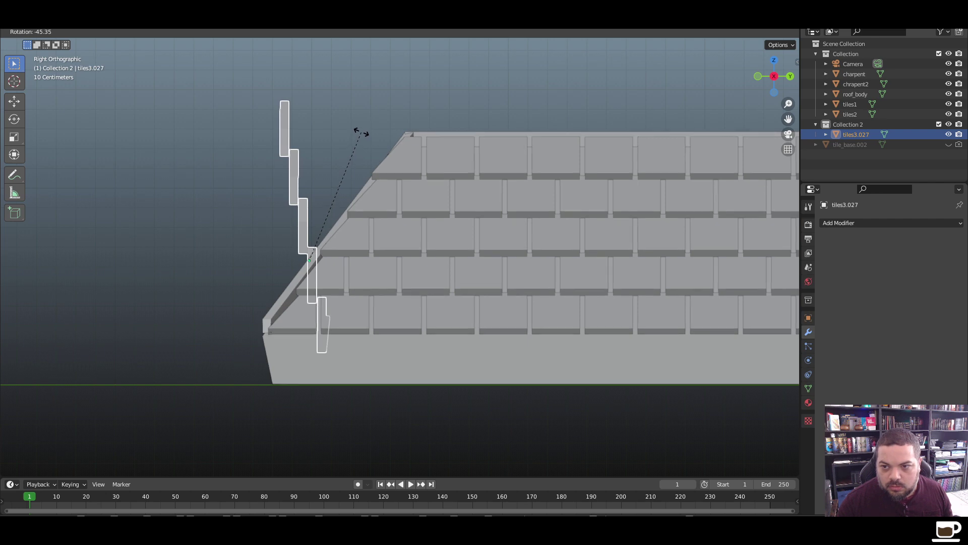
{"action": "left_click", "coordinate": [377, 90]}
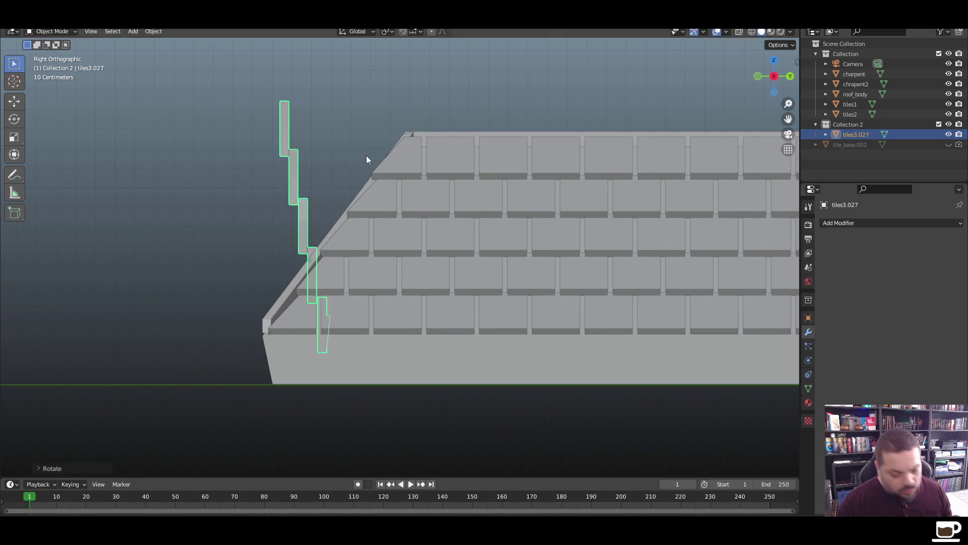
{"action": "key", "text": "s"}
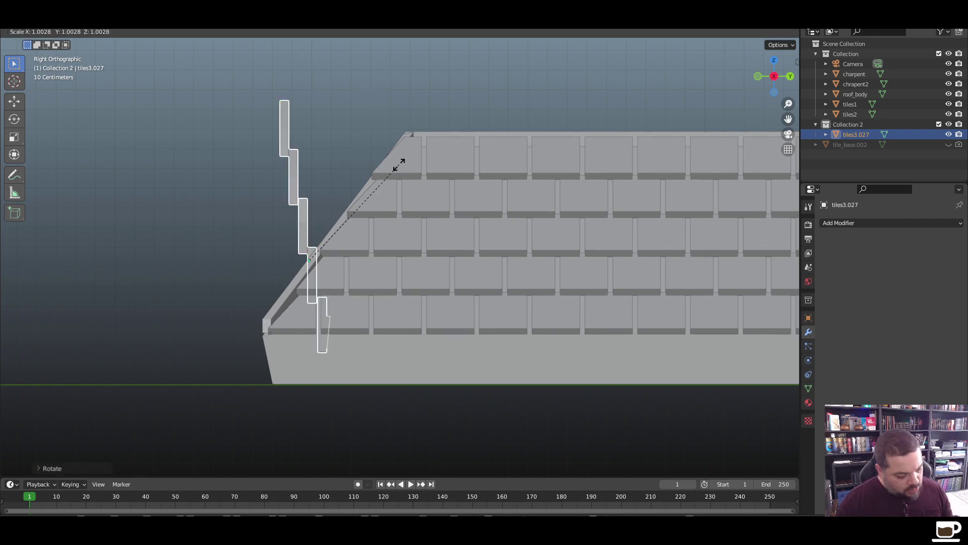
{"action": "key", "text": "y"}
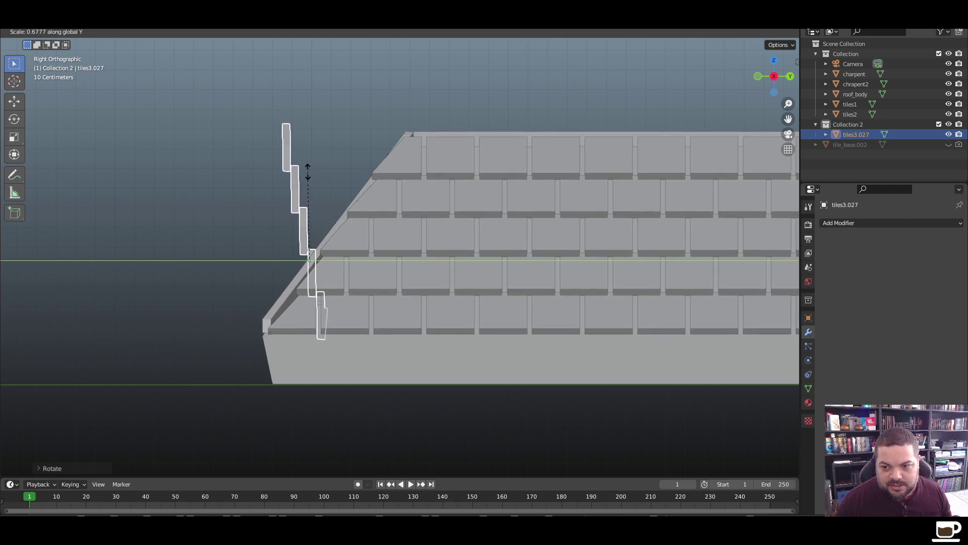
{"action": "left_click", "coordinate": [261, 194]}
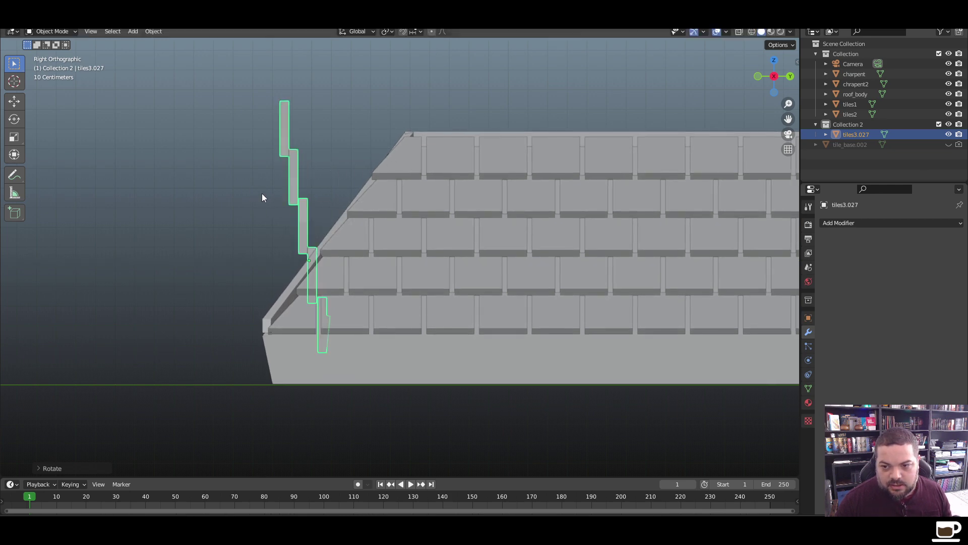
Apply the transform, reset the origin to the surface center, and narrow the strip along Y
{"action": "key", "text": "ctrl+a"}
{"action": "left_click", "coordinate": [370, 222]}
{"action": "right_click", "coordinate": [303, 217]}
{"action": "mouse_move", "coordinate": [304, 218]}
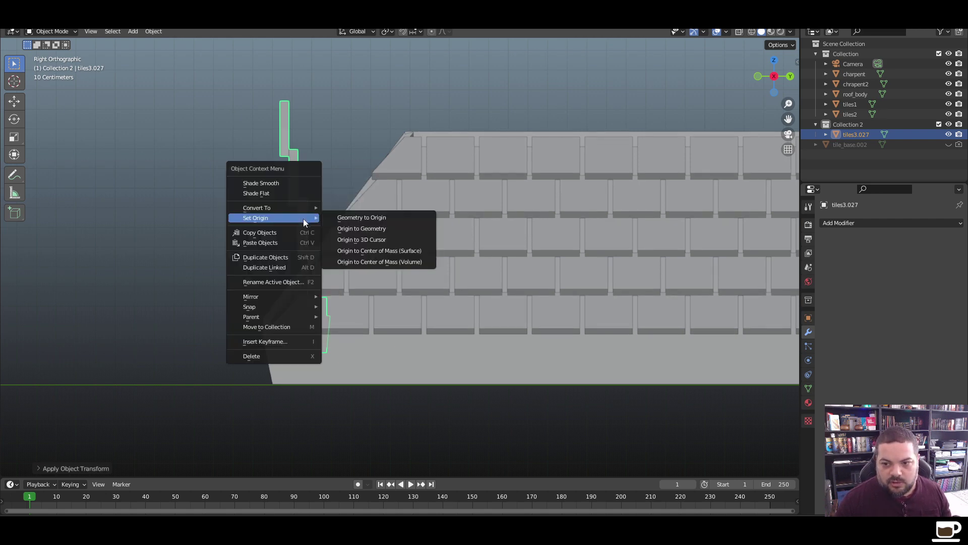
{"action": "left_click", "coordinate": [375, 252]}
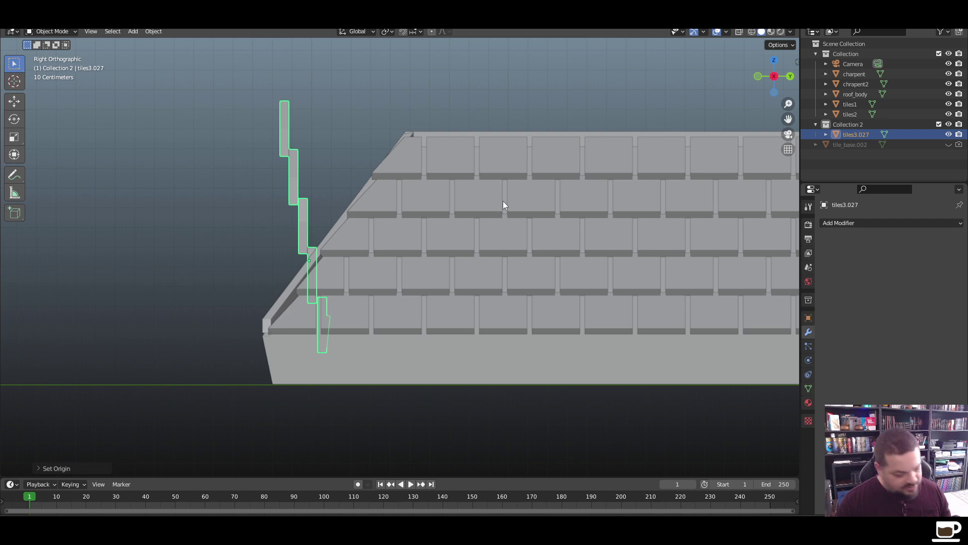
{"action": "key", "text": "s"}
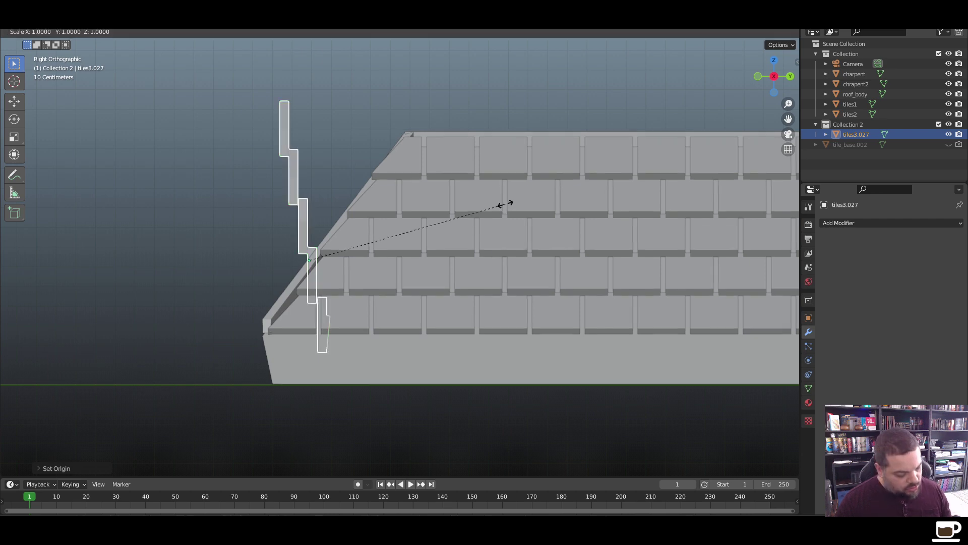
{"action": "key", "text": "y"}
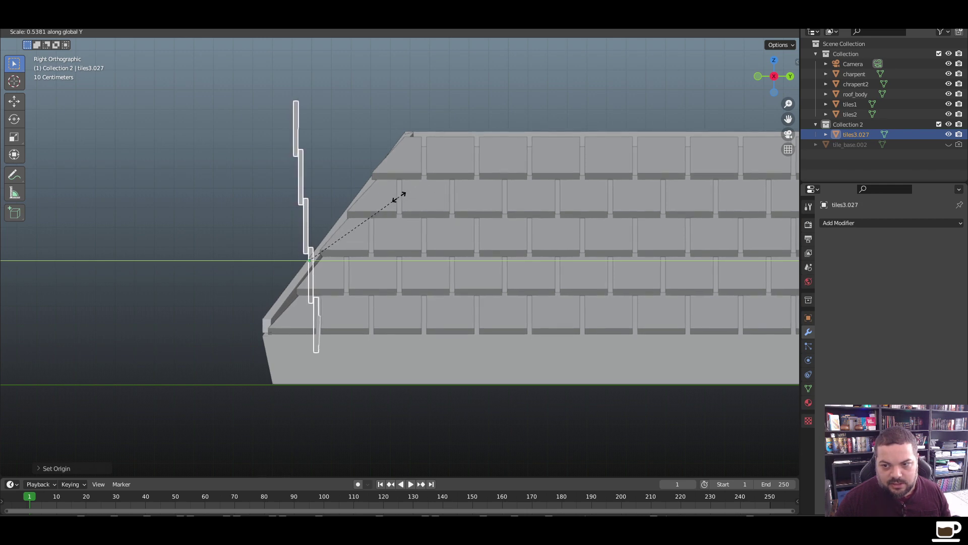
{"action": "left_click", "coordinate": [400, 200]}
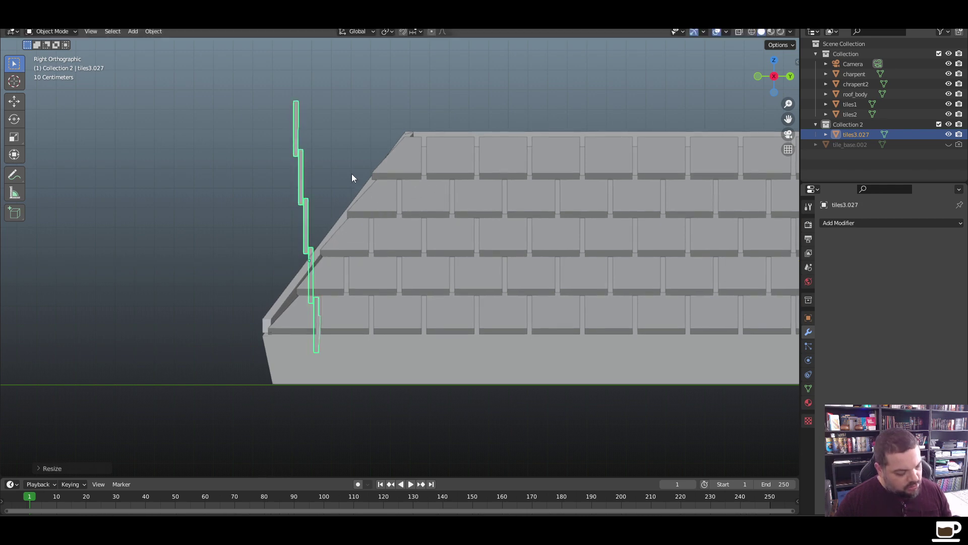
Apply all transforms to the strip and move its origin to the surface center of mass
{"action": "key", "text": "ctrl+a"}
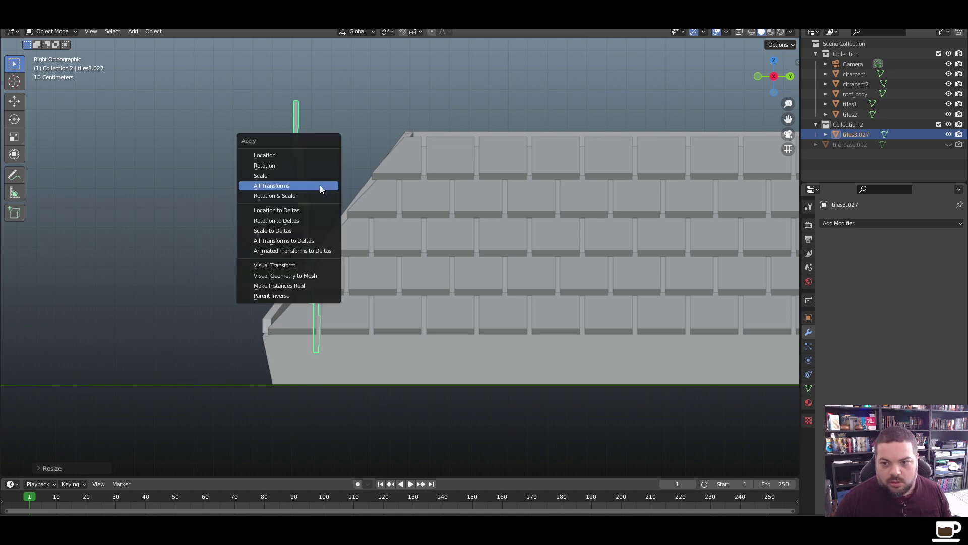
{"action": "left_click", "coordinate": [319, 186]}
{"action": "key", "text": "s"}
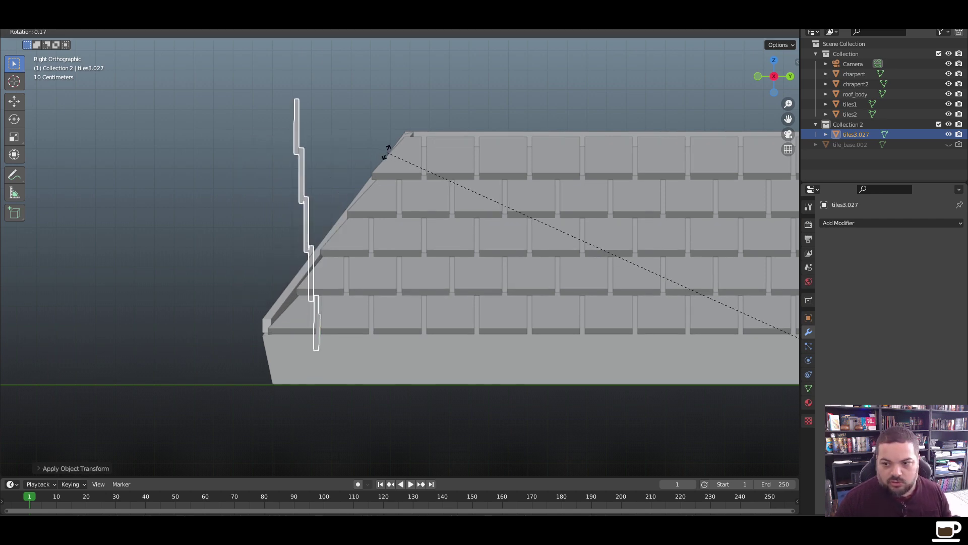
{"action": "key", "text": "Escape"}
{"action": "right_click", "coordinate": [310, 207]}
{"action": "mouse_move", "coordinate": [308, 207]}
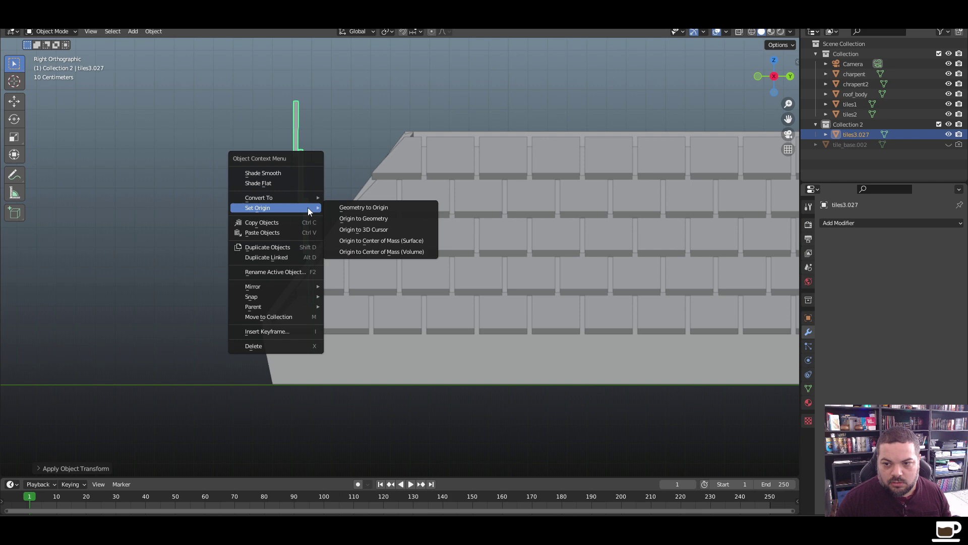
{"action": "left_click", "coordinate": [369, 243]}
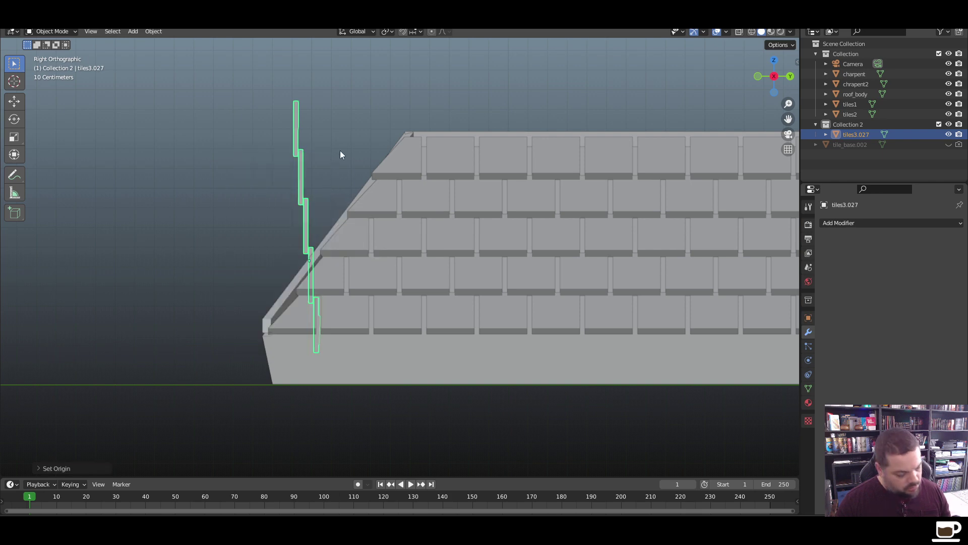
Tilt the strip about 41° so it lies along the hip slope
{"action": "key", "text": "r"}
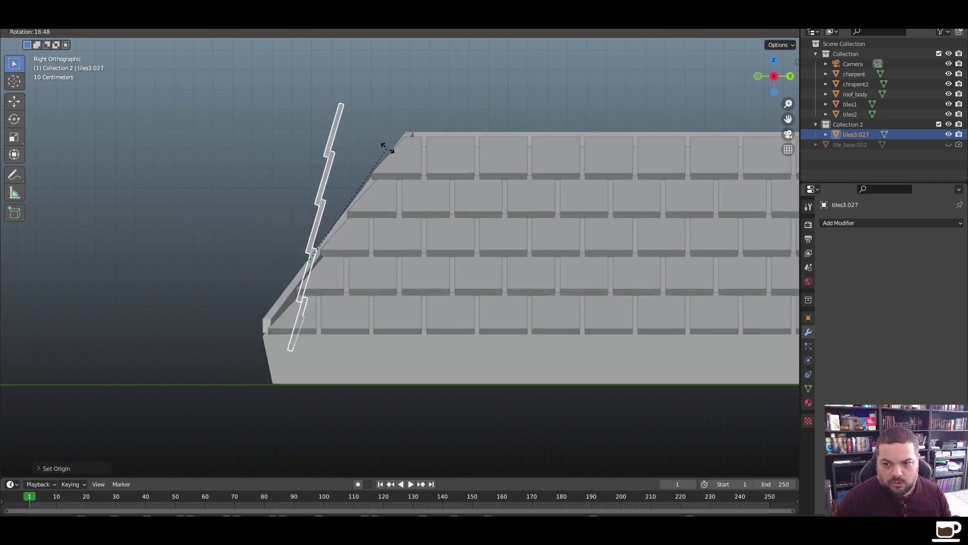
{"action": "left_click", "coordinate": [440, 183]}
{"action": "left_click", "coordinate": [268, 229]}
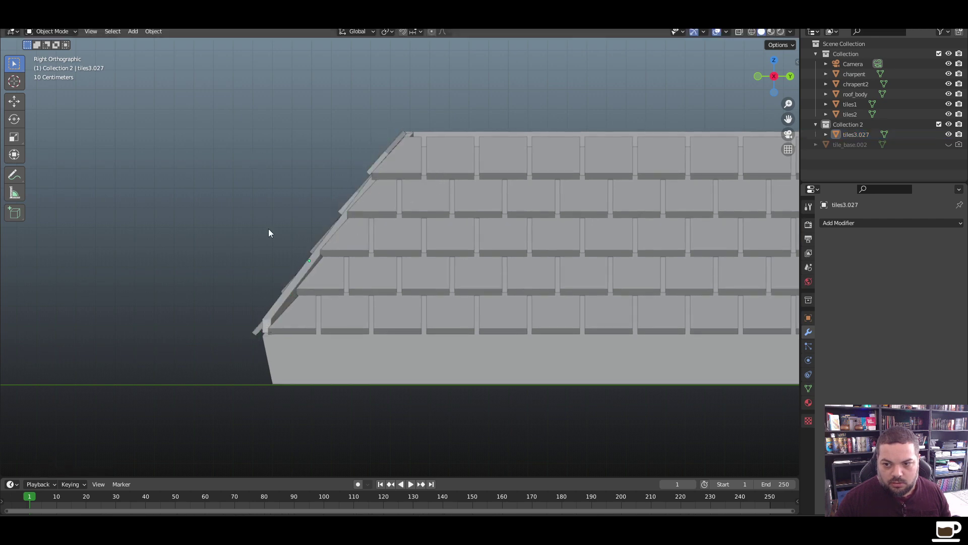
{"action": "middle_click_drag", "start_coordinate": [268, 229], "coordinate": [340, 286]}
Select tiles3.027 and enter Edit Mode on its mesh
{"action": "left_click", "coordinate": [341, 280]}
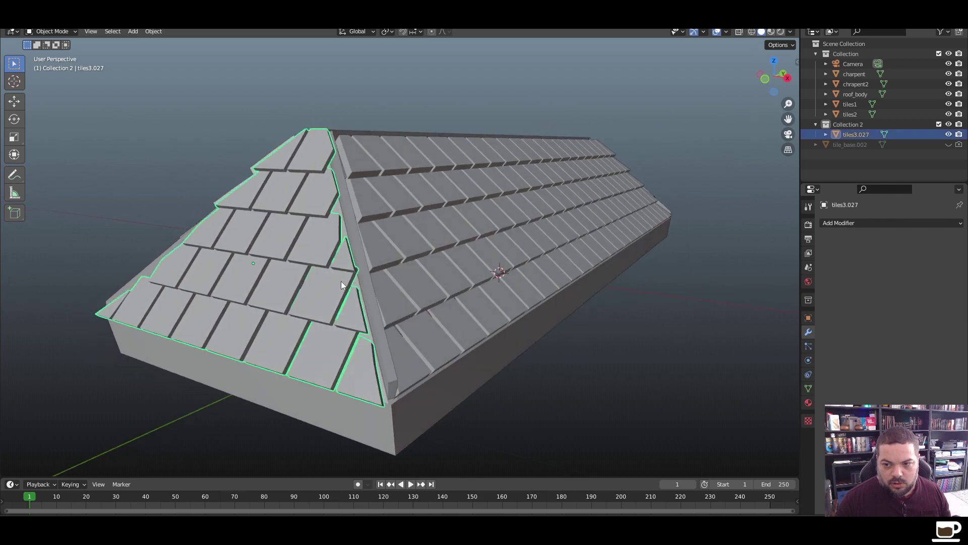
{"action": "key", "text": "Tab"}
{"action": "scroll", "coordinate": [356, 277], "scroll_direction": "up", "scroll_amount": 3}
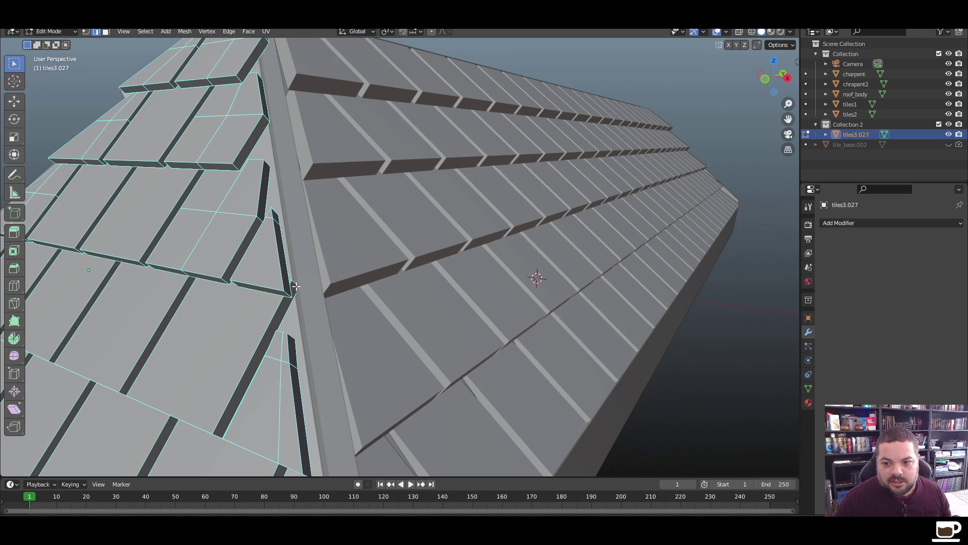
{"action": "key", "text": "g"}
{"action": "key", "text": "x"}
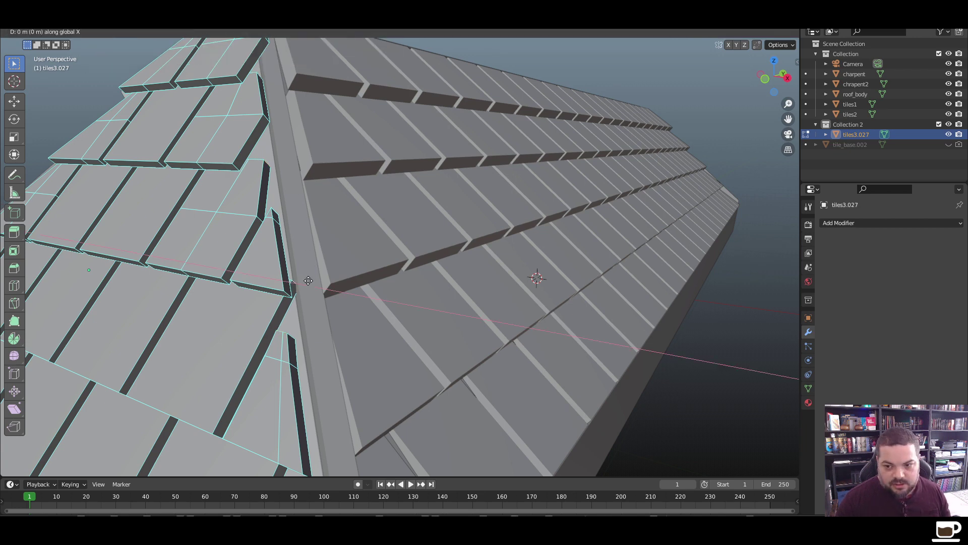
{"action": "right_click", "coordinate": [301, 280]}
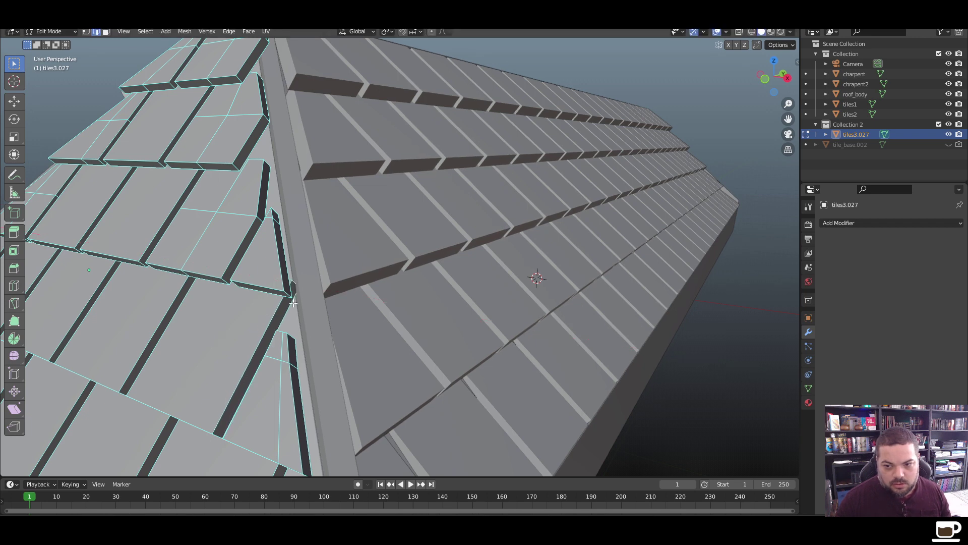
{"action": "key", "text": "Tab"}
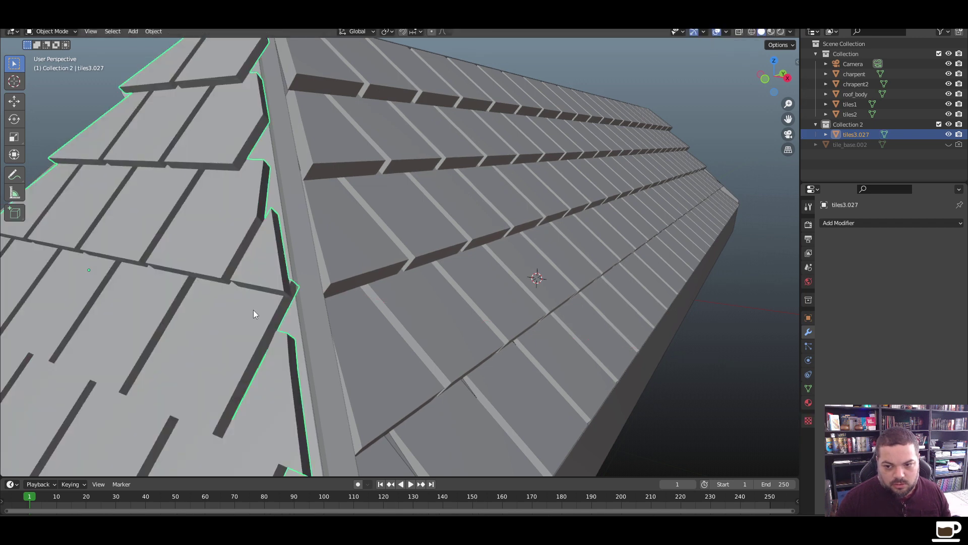
{"action": "key", "text": "Tab"}
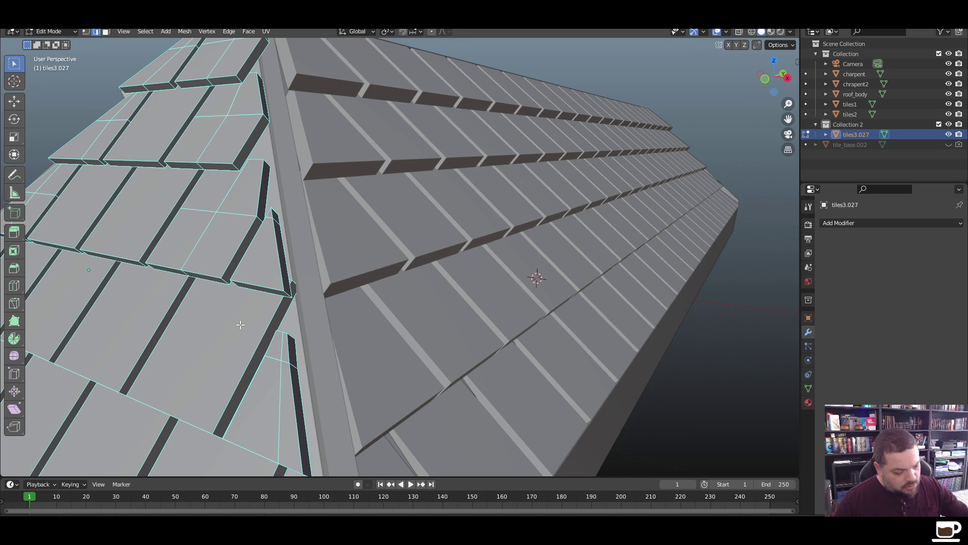
Add two loop cuts across the hip-end tiles and nudge the selected edges along X
{"action": "key", "text": "ctrl+r"}
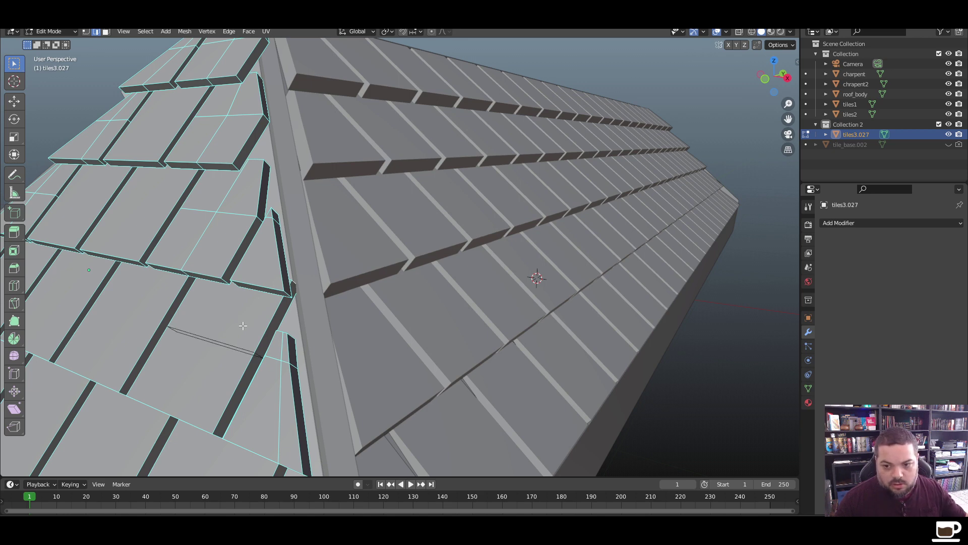
{"action": "left_click", "coordinate": [243, 325]}
{"action": "right_click", "coordinate": [243, 325]}
{"action": "key", "text": "ctrl+r"}
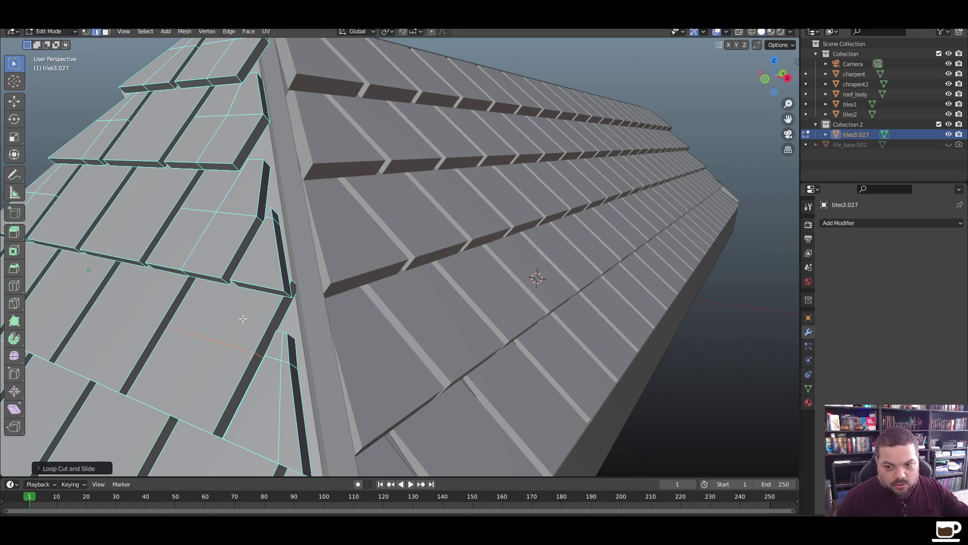
{"action": "left_click", "coordinate": [205, 360]}
{"action": "right_click", "coordinate": [205, 360]}
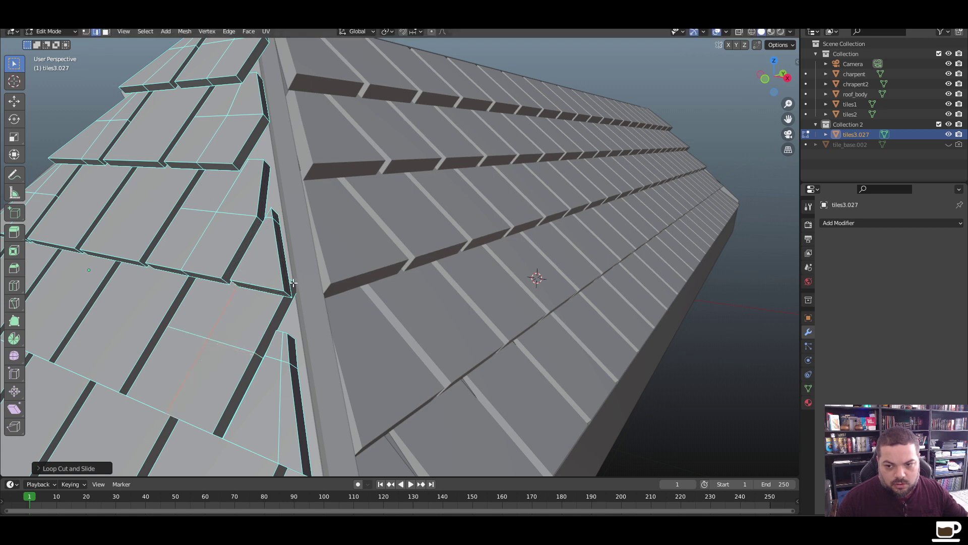
{"action": "key", "text": "g"}
{"action": "key", "text": "x"}
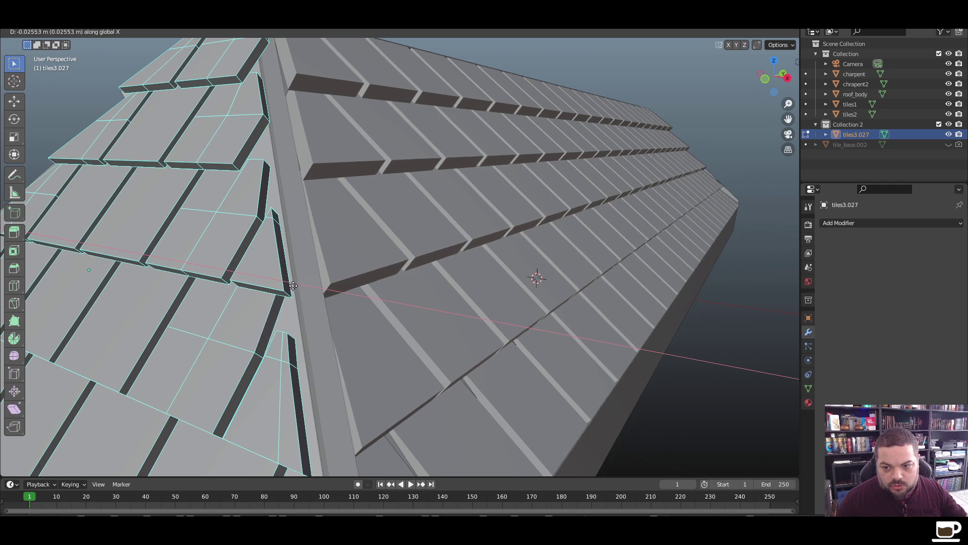
{"action": "left_click", "coordinate": [295, 287]}
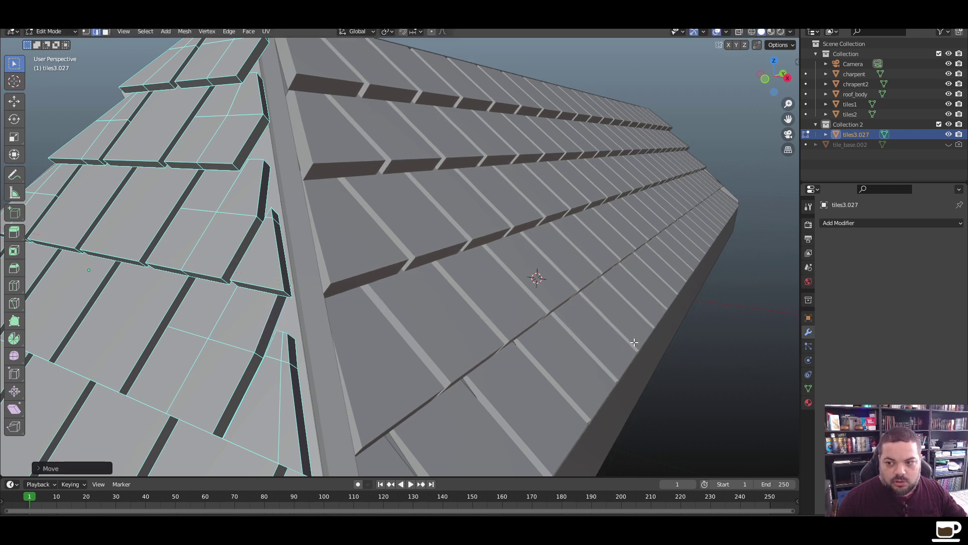
Return to Object Mode and raise tiles3.027 slightly along Z onto the roof surface
{"action": "key", "text": "Tab"}
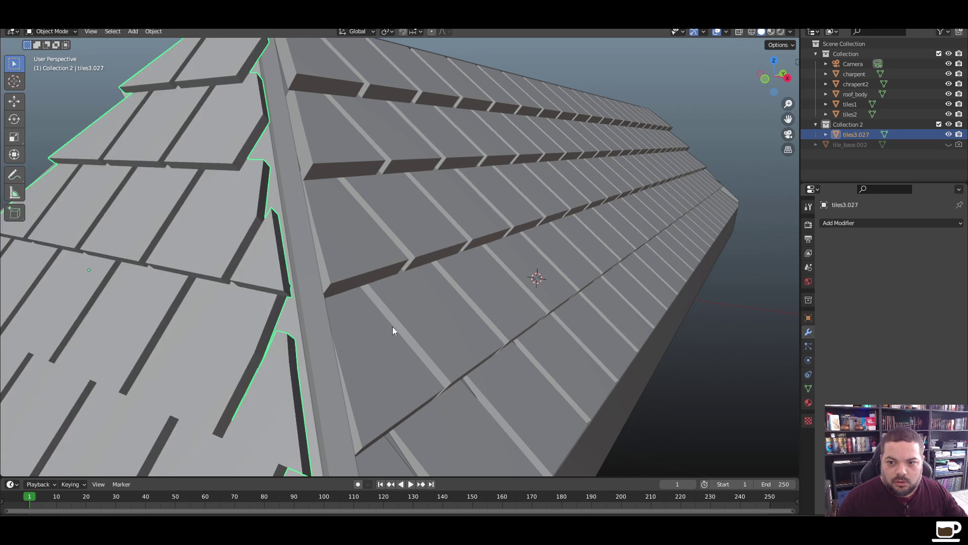
{"action": "scroll", "coordinate": [393, 325], "scroll_direction": "down", "scroll_amount": 10}
{"action": "middle_click_drag", "start_coordinate": [347, 353], "coordinate": [330, 220]}
{"action": "scroll", "coordinate": [330, 220], "scroll_direction": "up", "scroll_amount": 6}
{"action": "scroll", "coordinate": [290, 294], "scroll_direction": "up", "scroll_amount": 5}
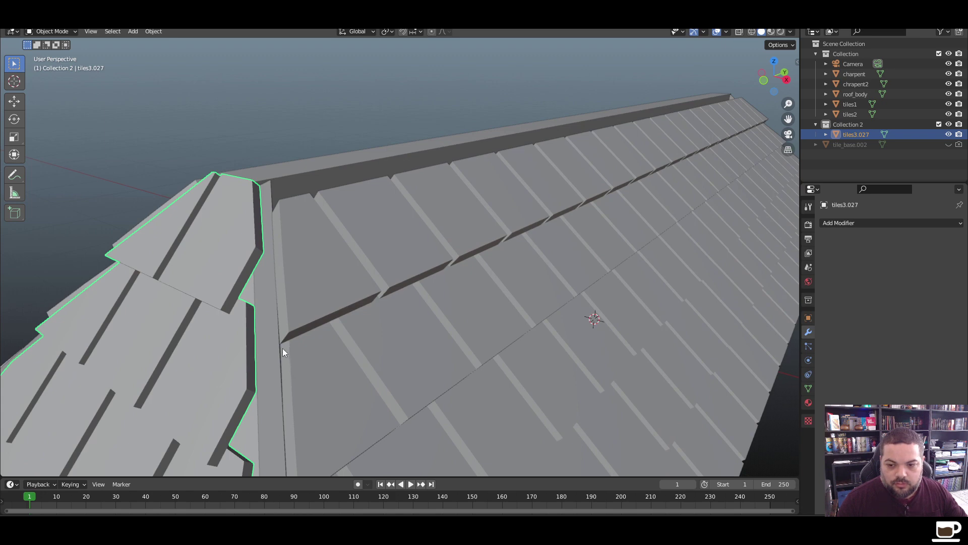
{"action": "scroll", "coordinate": [289, 351], "scroll_direction": "down", "scroll_amount": 4}
{"action": "key", "text": "g"}
{"action": "key", "text": "z"}
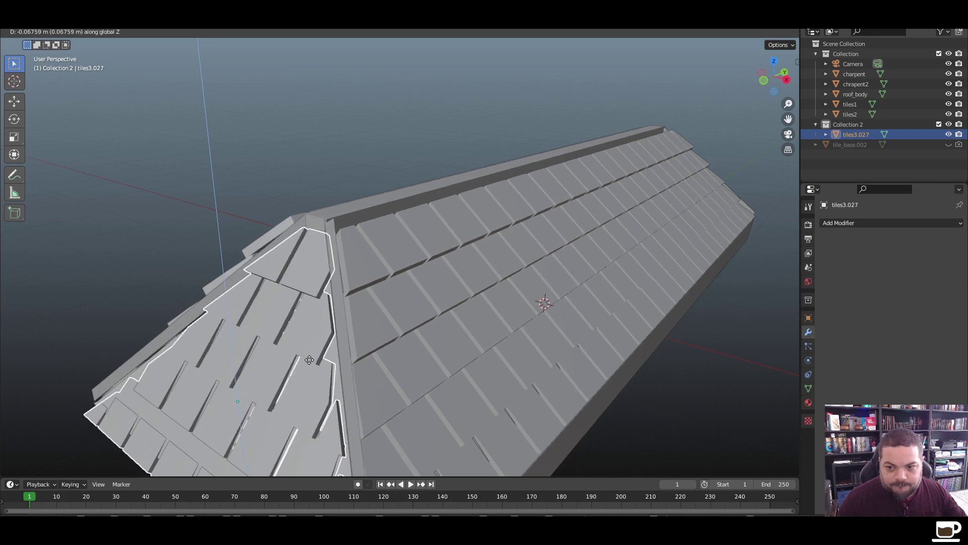
{"action": "left_click", "coordinate": [309, 359]}
Check the hip end and long tiled side from other angles, then reselect the hip-end tiles
{"action": "left_click", "coordinate": [287, 93]}
{"action": "scroll", "coordinate": [345, 273], "scroll_direction": "down", "scroll_amount": 5}
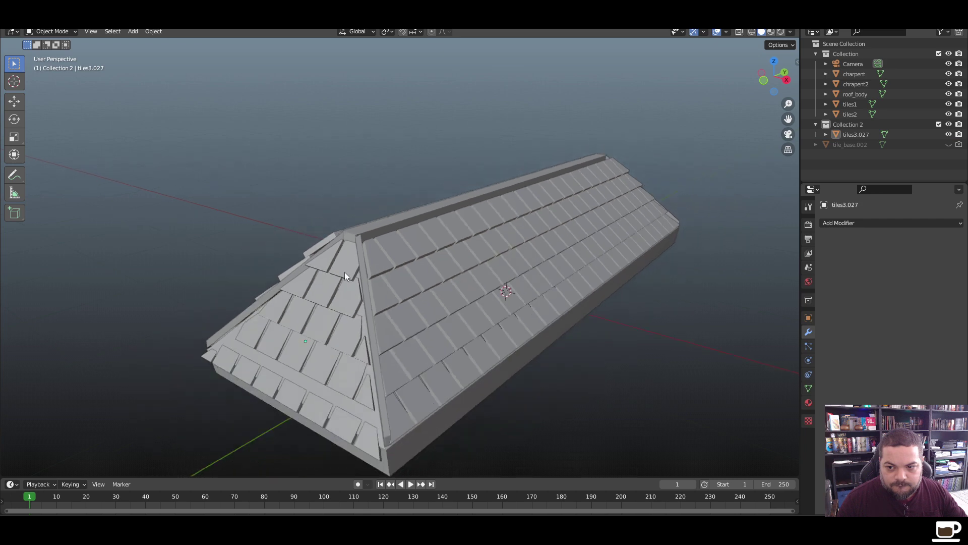
{"action": "middle_click_drag", "start_coordinate": [398, 326], "coordinate": [411, 301]}
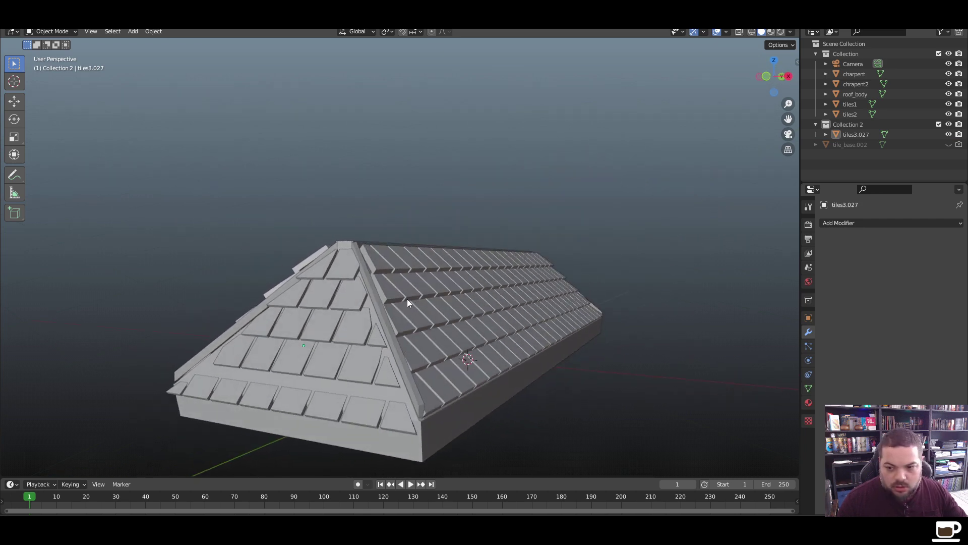
{"action": "middle_click_drag", "start_coordinate": [447, 340], "coordinate": [425, 339]}
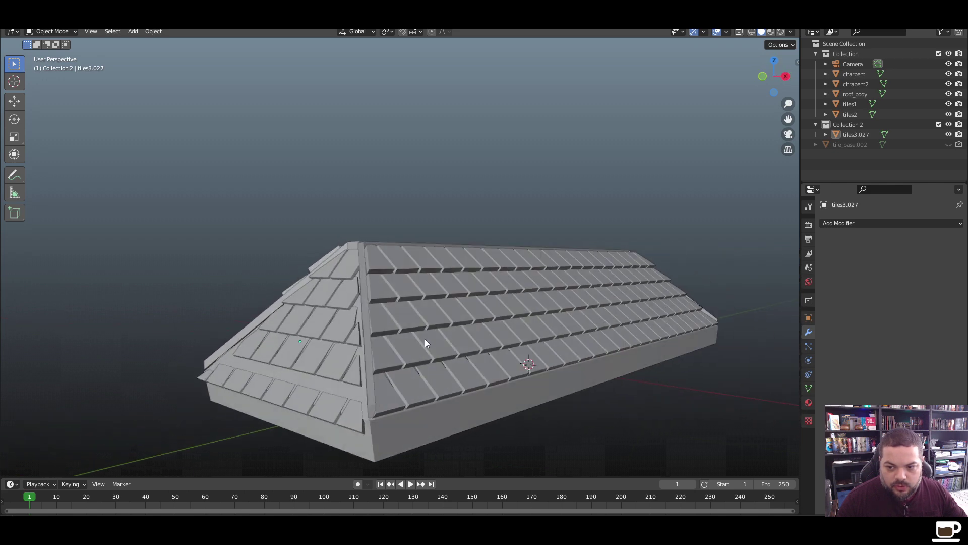
{"action": "left_click", "coordinate": [345, 332]}
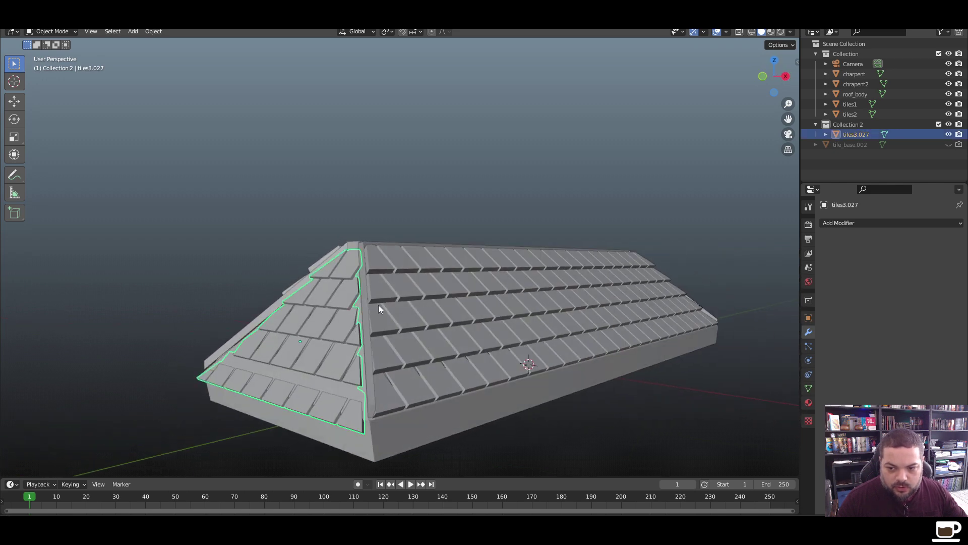
{"action": "right_click", "coordinate": [506, 233]}
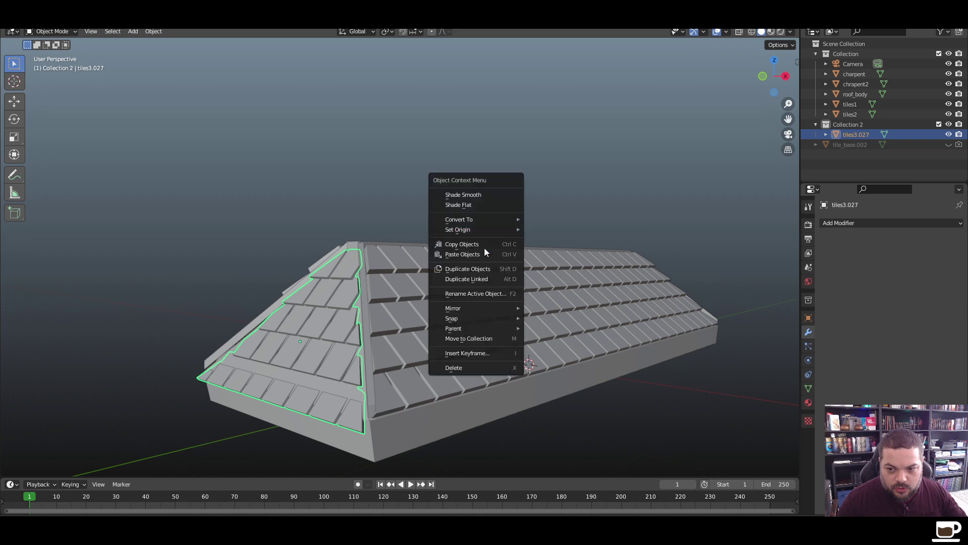
In Right Ortho, tilt the tile strip slightly and raise it about 0.063 m along Z
{"action": "left_click", "coordinate": [331, 145]}
{"action": "key", "text": "KP_3"}
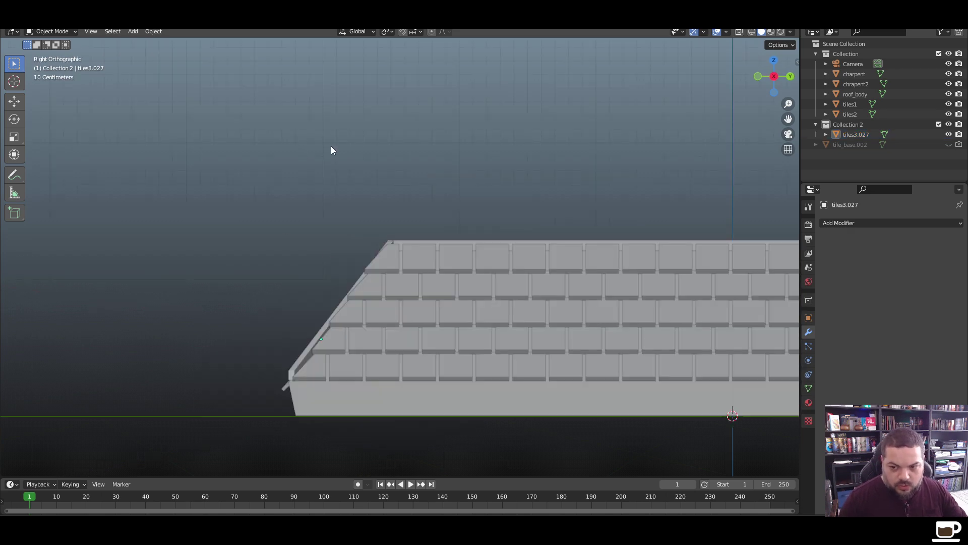
{"action": "left_click", "coordinate": [284, 389]}
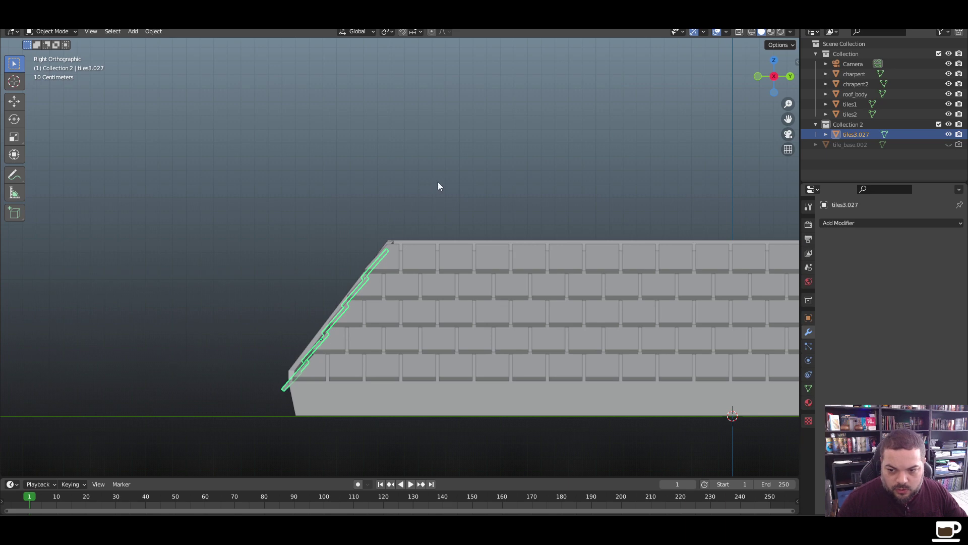
{"action": "key", "text": "g"}
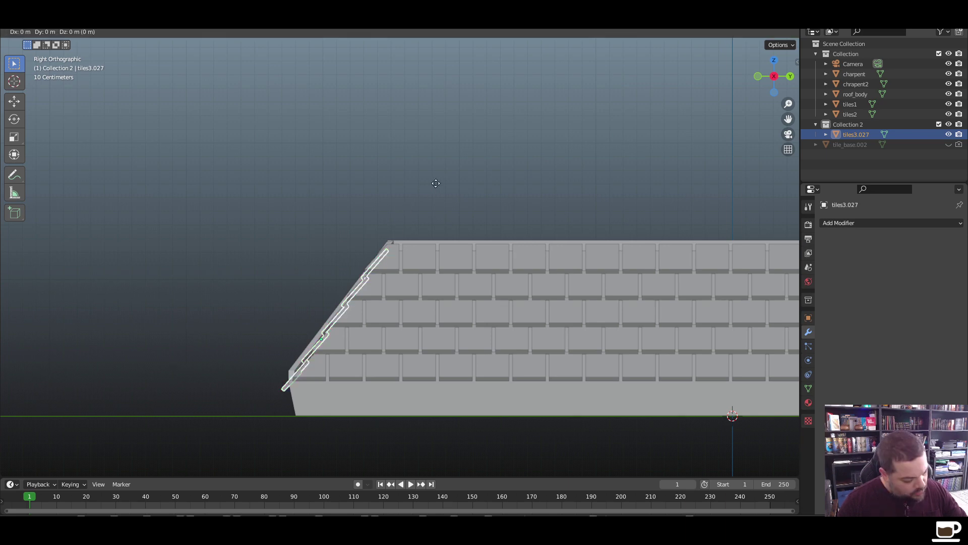
{"action": "key", "text": "r"}
{"action": "left_click", "coordinate": [443, 190]}
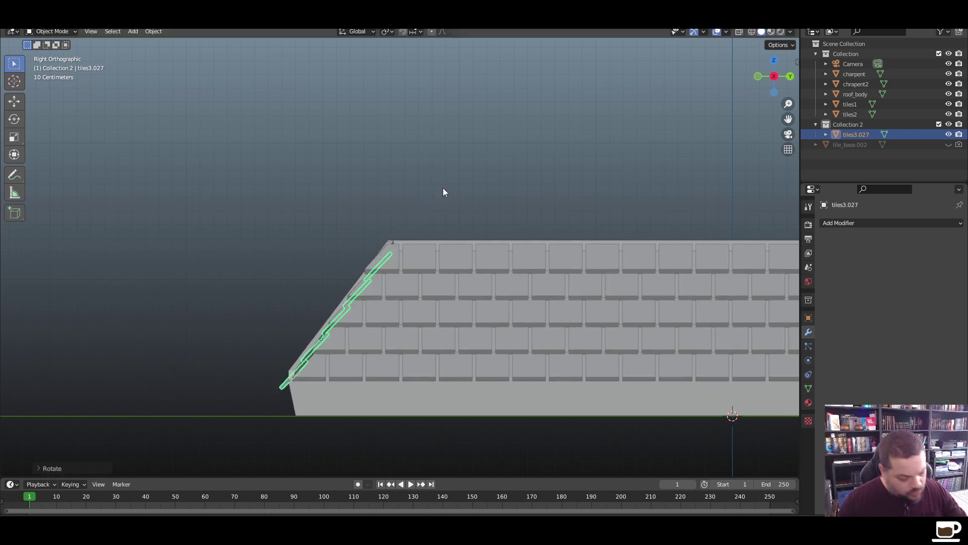
{"action": "key", "text": "g"}
{"action": "key", "text": "z"}
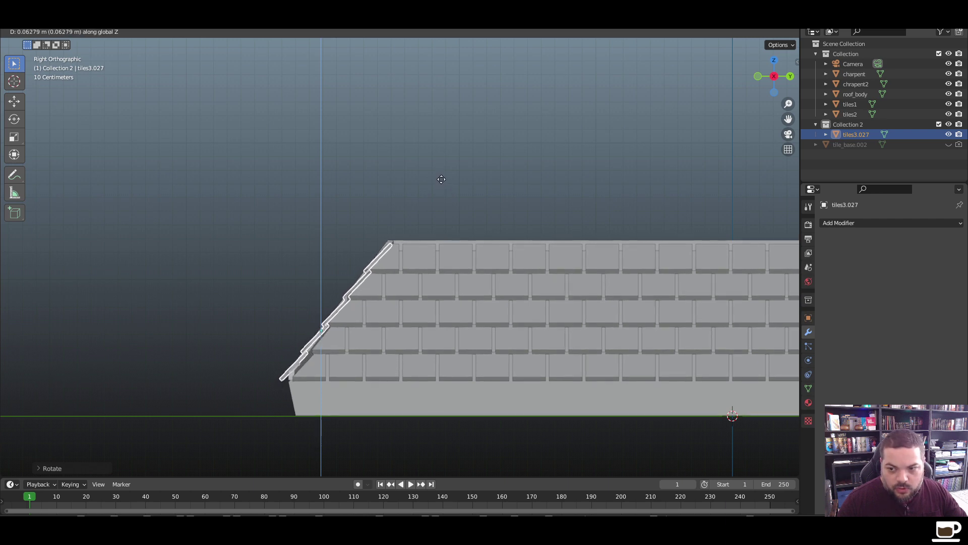
{"action": "left_click", "coordinate": [441, 180]}
{"action": "left_click", "coordinate": [288, 269]}
{"action": "middle_click_drag", "start_coordinate": [287, 268], "coordinate": [343, 325]}
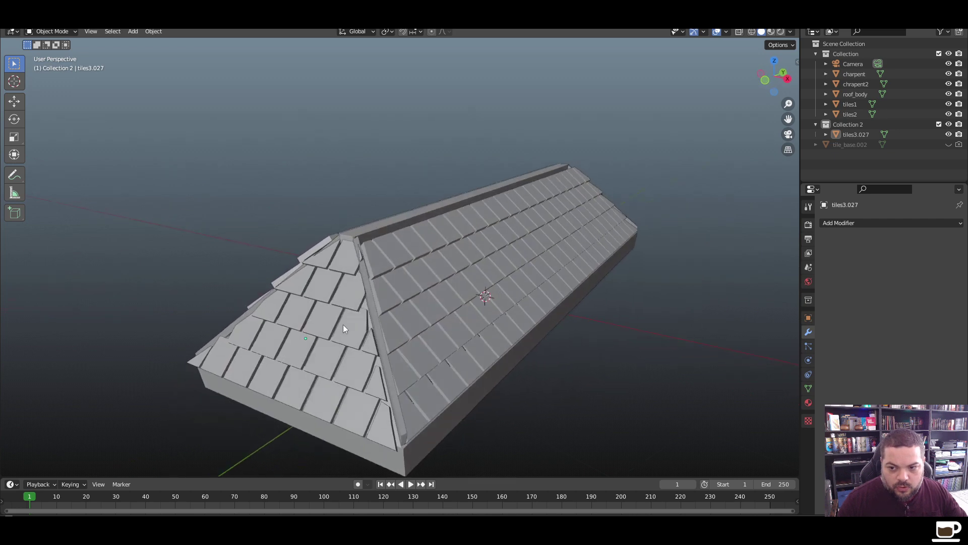
Scale the hip beams and ridge beam charpent taller along Z
{"action": "left_click", "coordinate": [362, 255]}
{"action": "scroll", "coordinate": [350, 283], "scroll_direction": "up", "scroll_amount": 1}
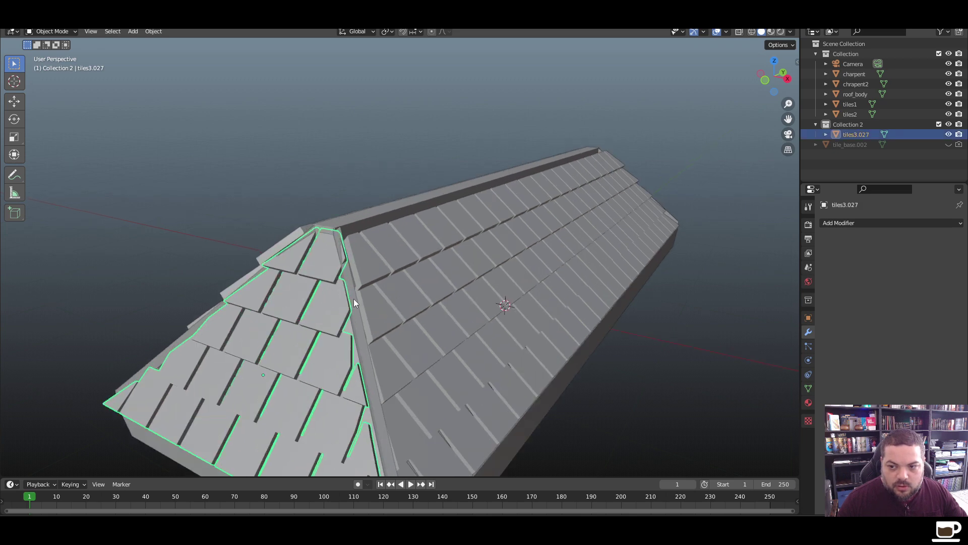
{"action": "left_click", "coordinate": [353, 299]}
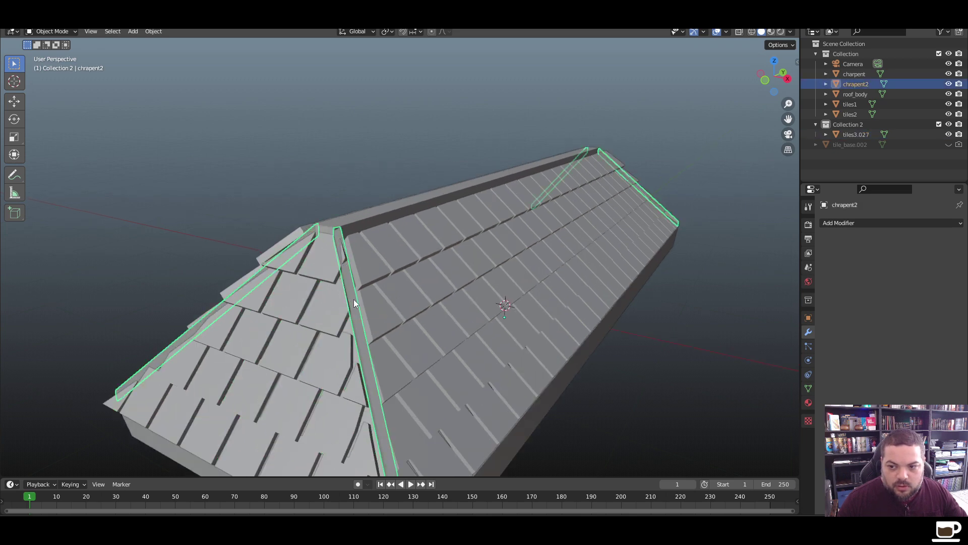
{"action": "left_click", "coordinate": [368, 217], "text": "shift"}
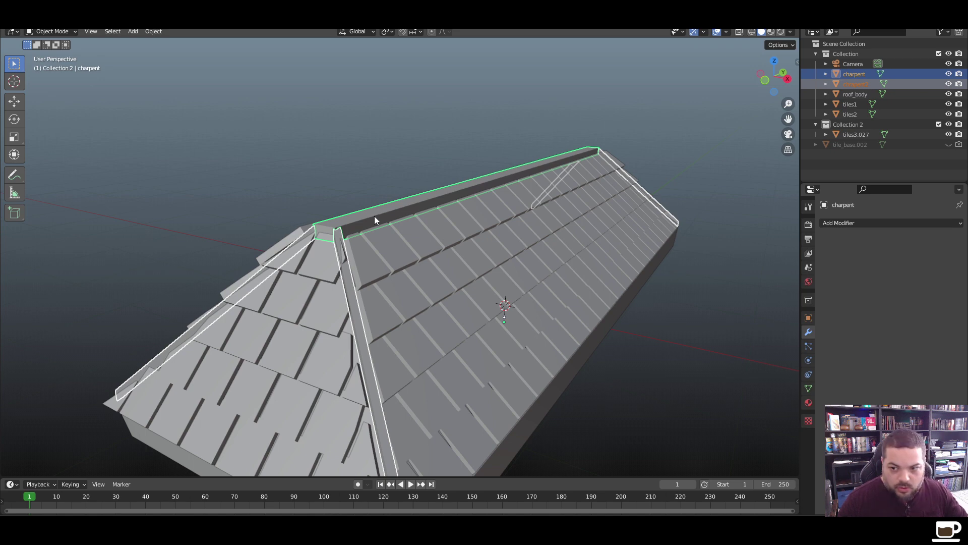
{"action": "key", "text": "s"}
{"action": "key", "text": "z"}
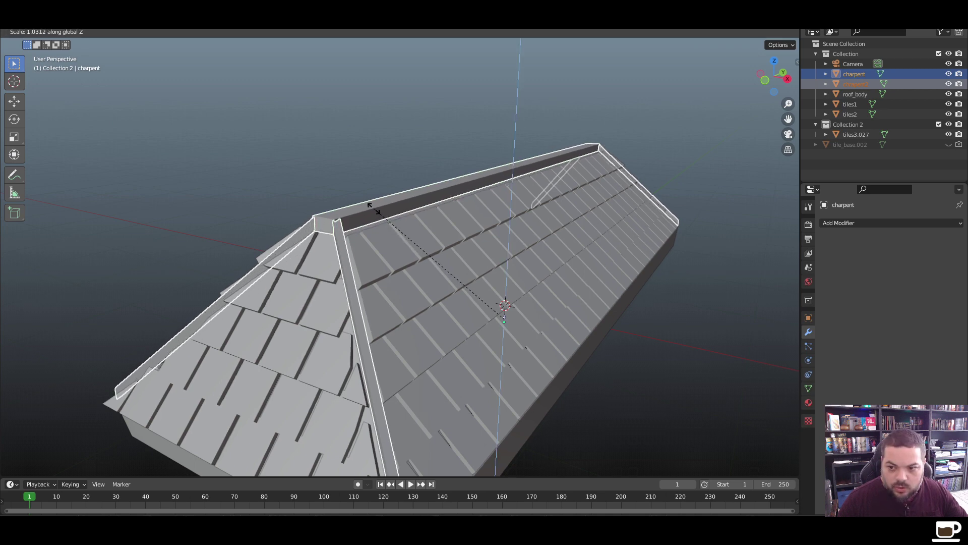
{"action": "left_click", "coordinate": [379, 241]}
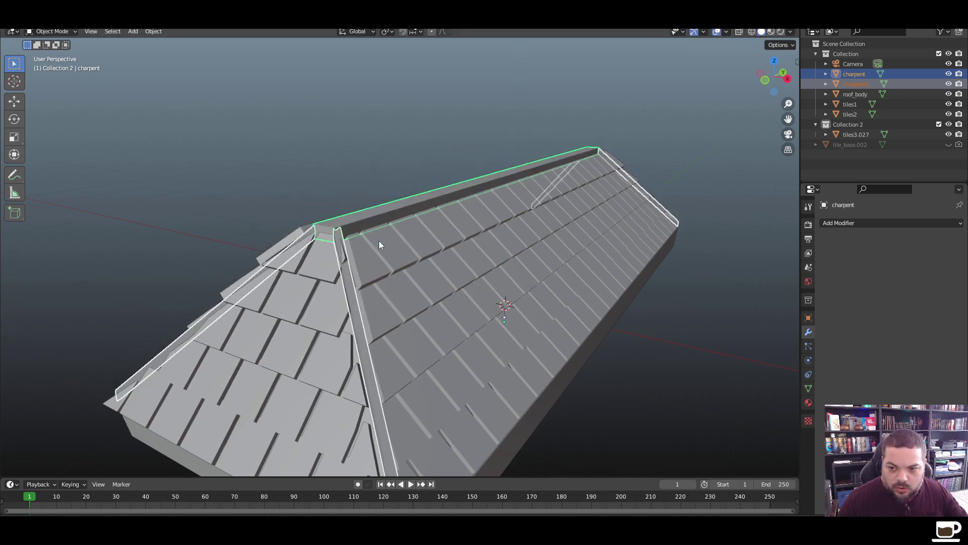
Set chrapent2's origin to Center of Mass (Surface), scale its height again, and enter Edit Mode
{"action": "left_click", "coordinate": [349, 277]}
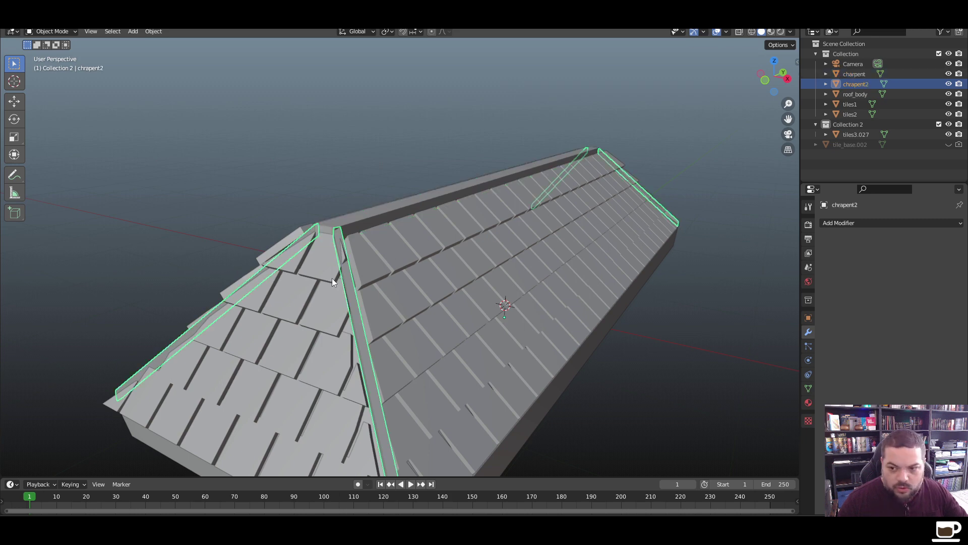
{"action": "right_click", "coordinate": [352, 280]}
{"action": "mouse_move", "coordinate": [352, 280]}
{"action": "left_click", "coordinate": [412, 314]}
{"action": "key", "text": "s"}
{"action": "key", "text": "z"}
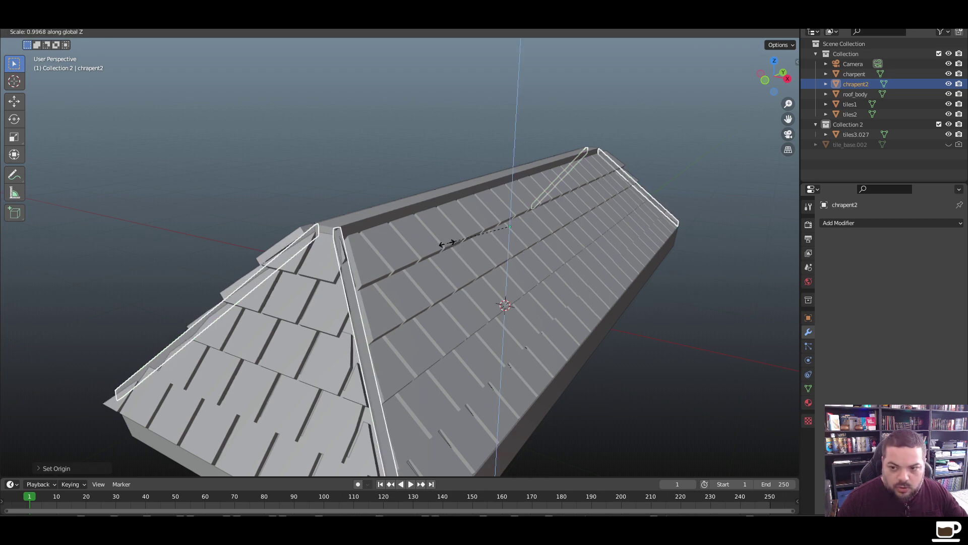
{"action": "left_click", "coordinate": [436, 268]}
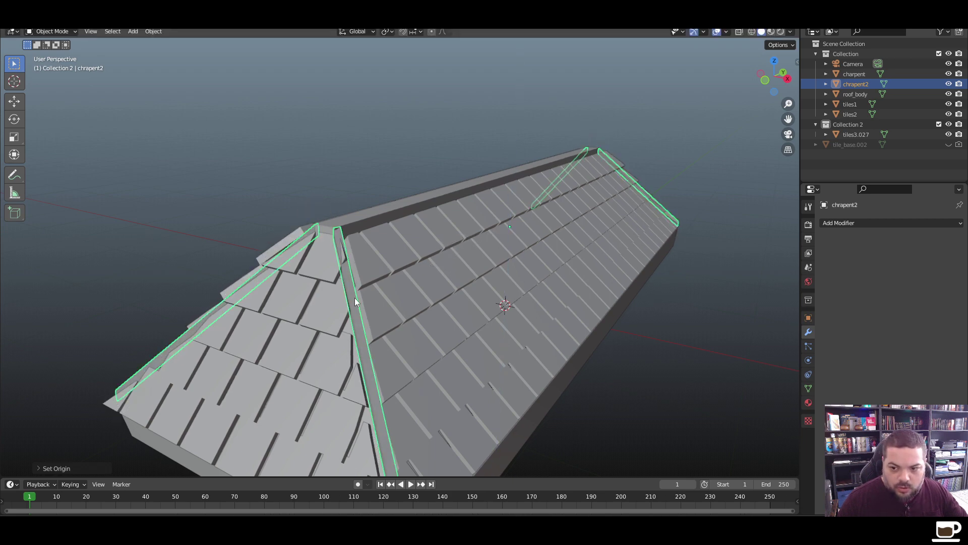
{"action": "key", "text": "Tab"}
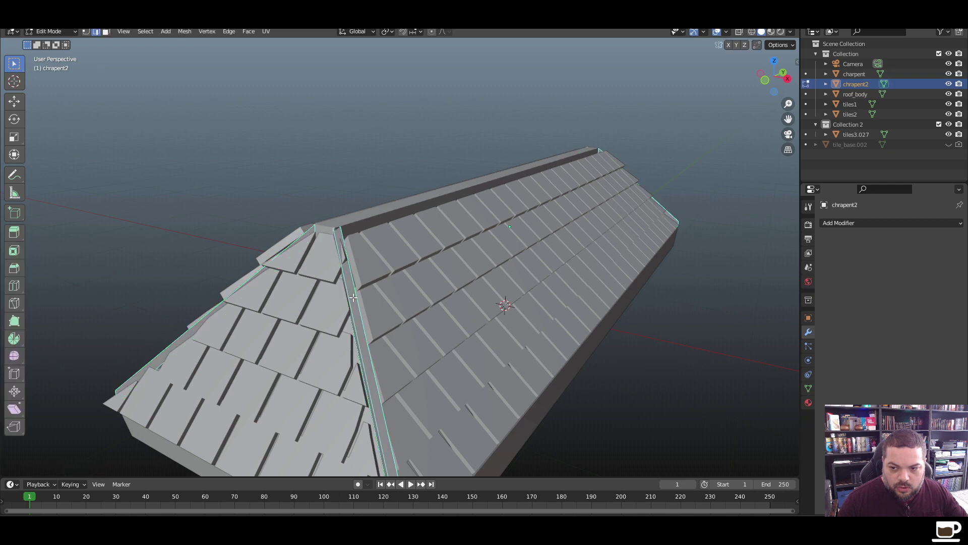
In face select mode, select the top faces of both hip beams
{"action": "left_click", "coordinate": [106, 32]}
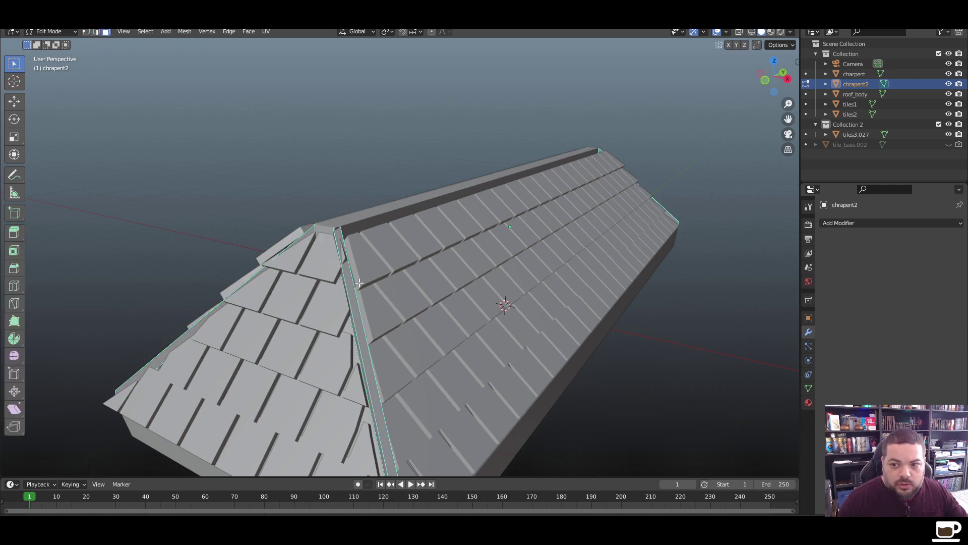
{"action": "left_click", "coordinate": [353, 285]}
{"action": "middle_click_drag", "start_coordinate": [350, 306], "coordinate": [251, 350]}
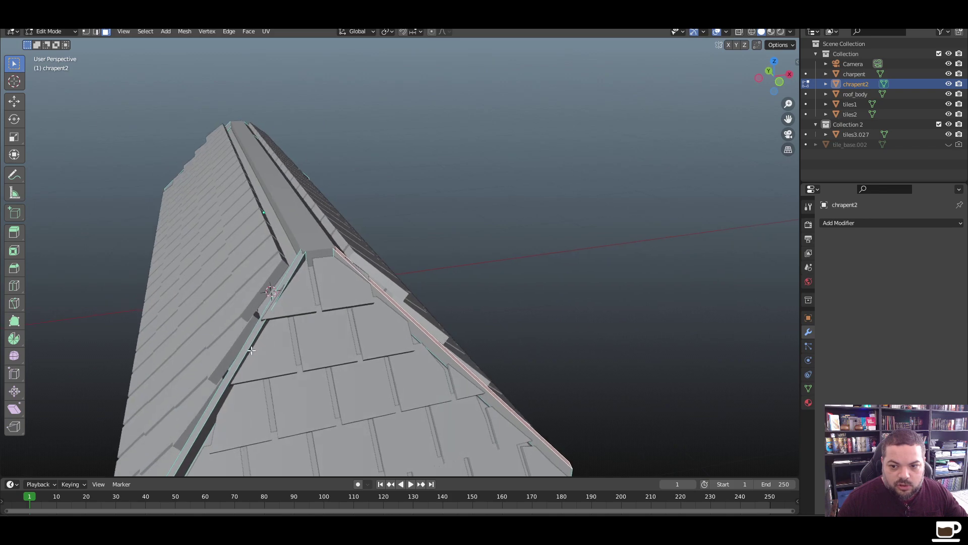
{"action": "middle_click_drag", "start_coordinate": [437, 234], "coordinate": [965, 182]}
{"action": "middle_click_drag", "start_coordinate": [718, 172], "coordinate": [628, 174]}
{"action": "middle_click_drag", "start_coordinate": [710, 265], "coordinate": [706, 293]}
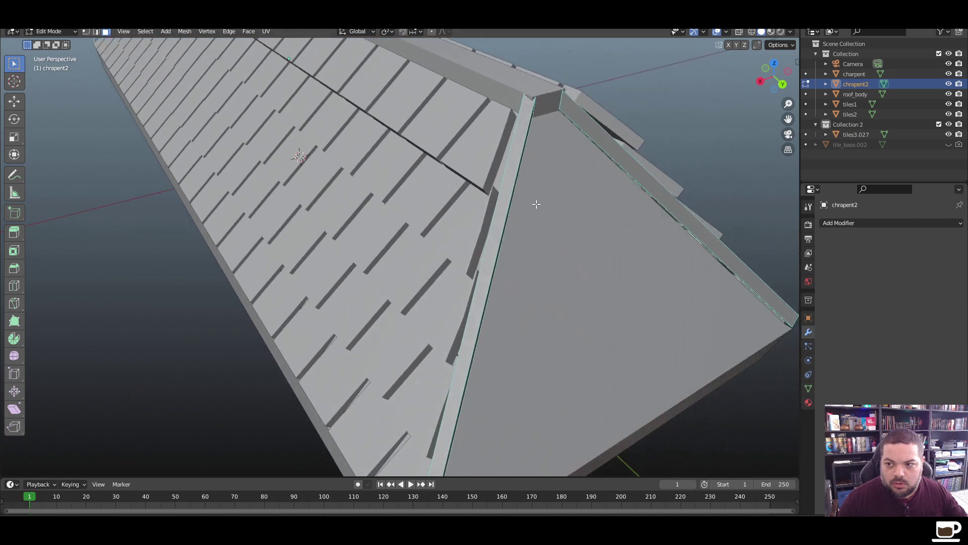
{"action": "left_click", "coordinate": [509, 169]}
{"action": "left_click", "coordinate": [614, 146], "text": "shift"}
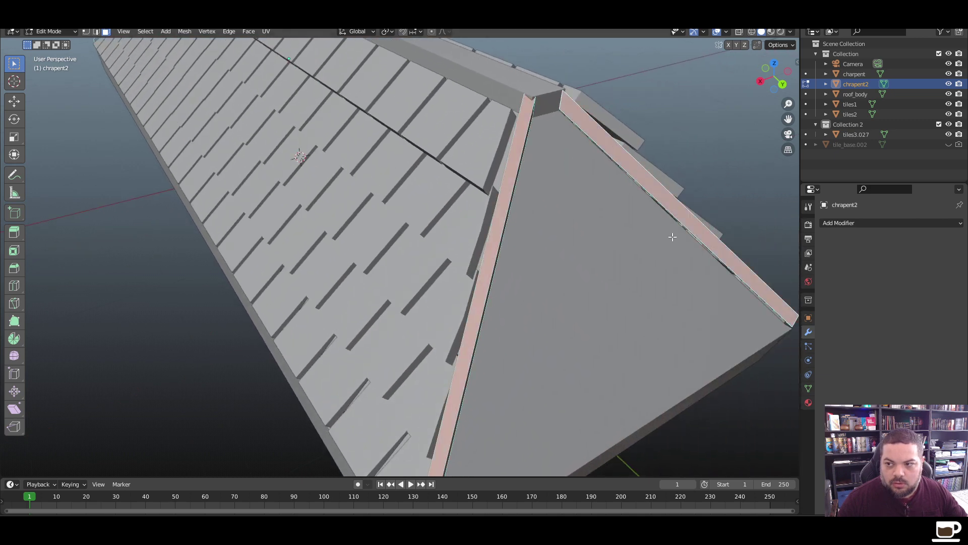
{"action": "middle_click_drag", "start_coordinate": [672, 236], "coordinate": [605, 242]}
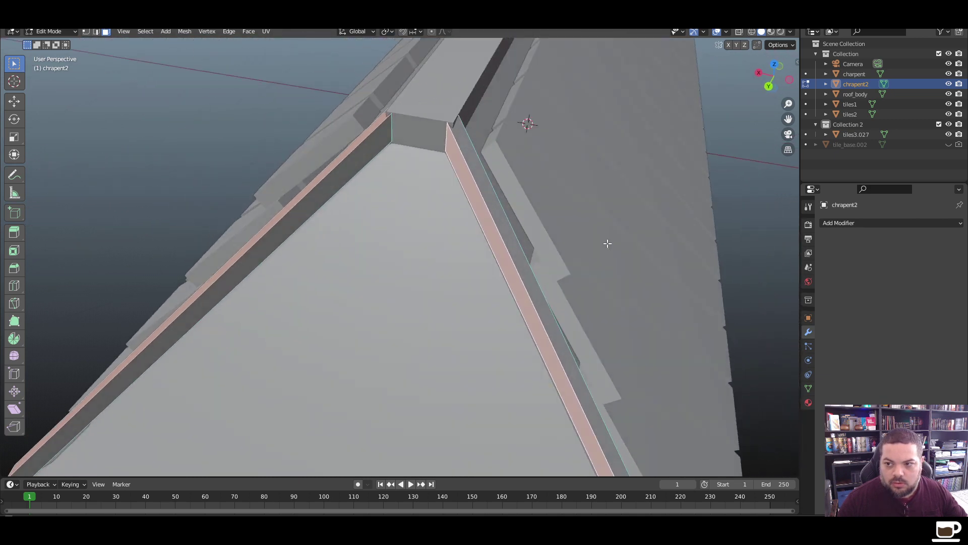
{"action": "left_click", "coordinate": [494, 246], "text": "shift"}
{"action": "left_click", "coordinate": [504, 236], "text": "shift"}
In front orthographic view, raise the hip beam top faces 0.05984 m along Z and leave Edit Mode
{"action": "key", "text": "KP_5"}
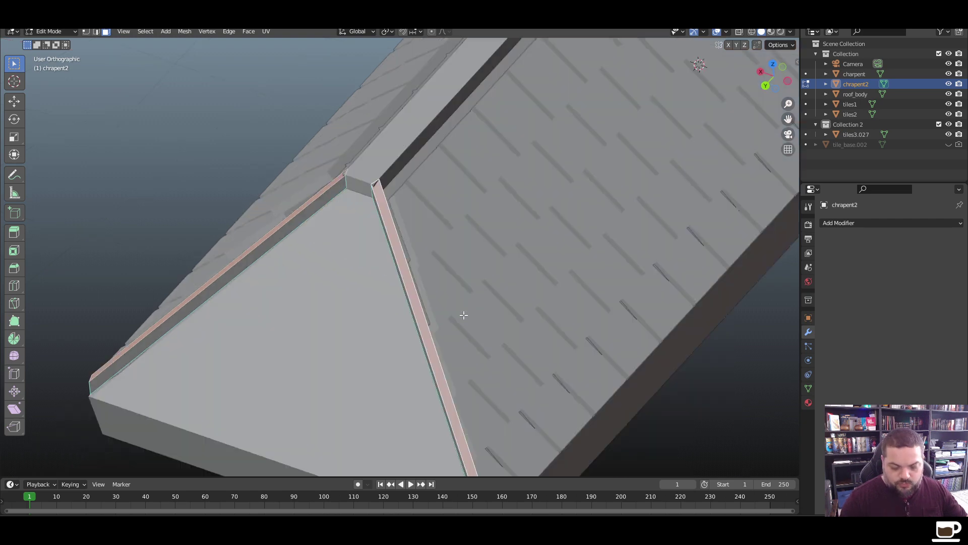
{"action": "key", "text": "KP_1"}
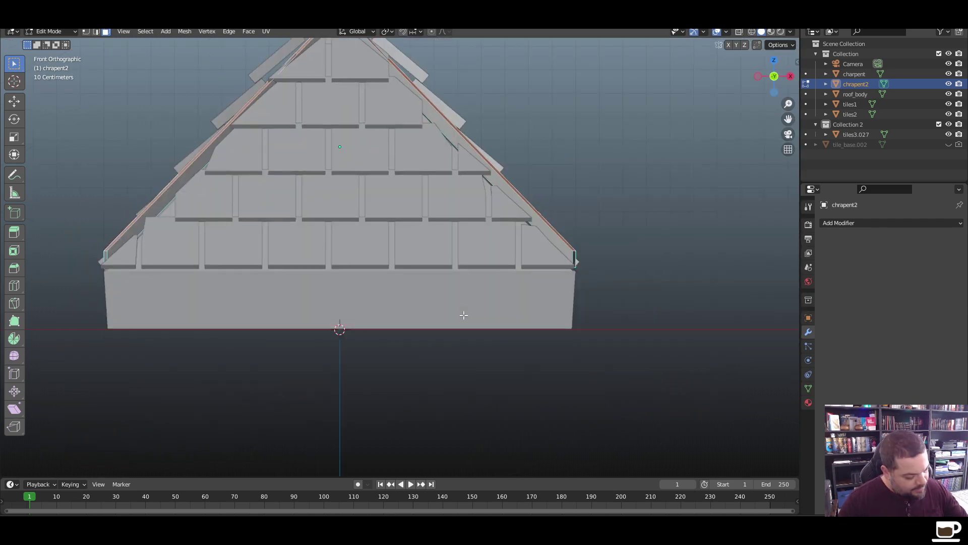
{"action": "key", "text": "g"}
{"action": "key", "text": "z"}
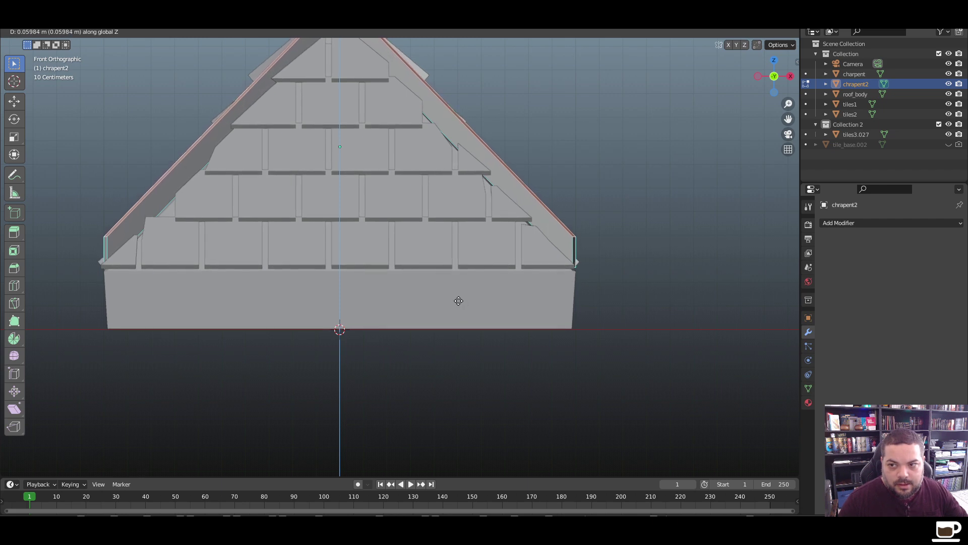
{"action": "left_click", "coordinate": [458, 301]}
{"action": "scroll", "coordinate": [601, 212], "scroll_direction": "down", "scroll_amount": 4}
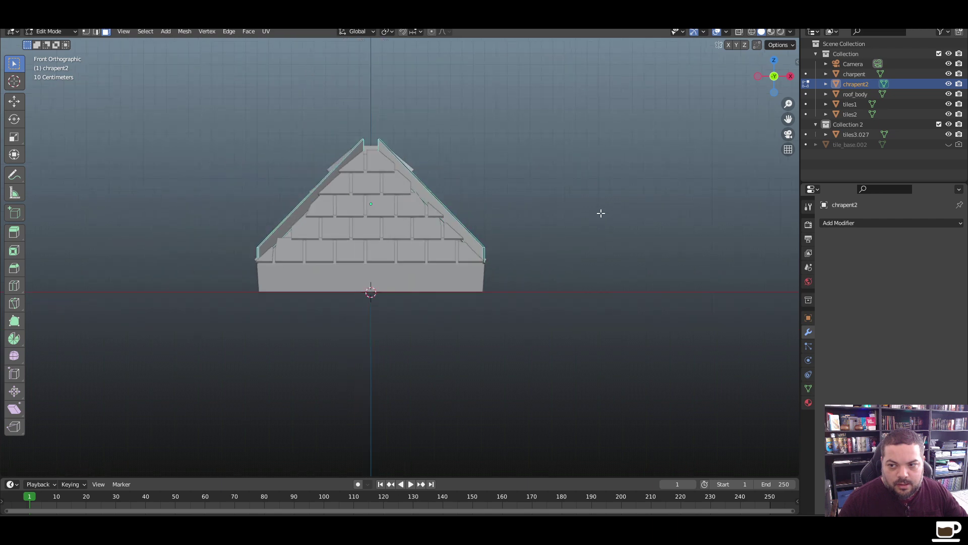
{"action": "middle_click_drag", "start_coordinate": [601, 212], "coordinate": [224, 310]}
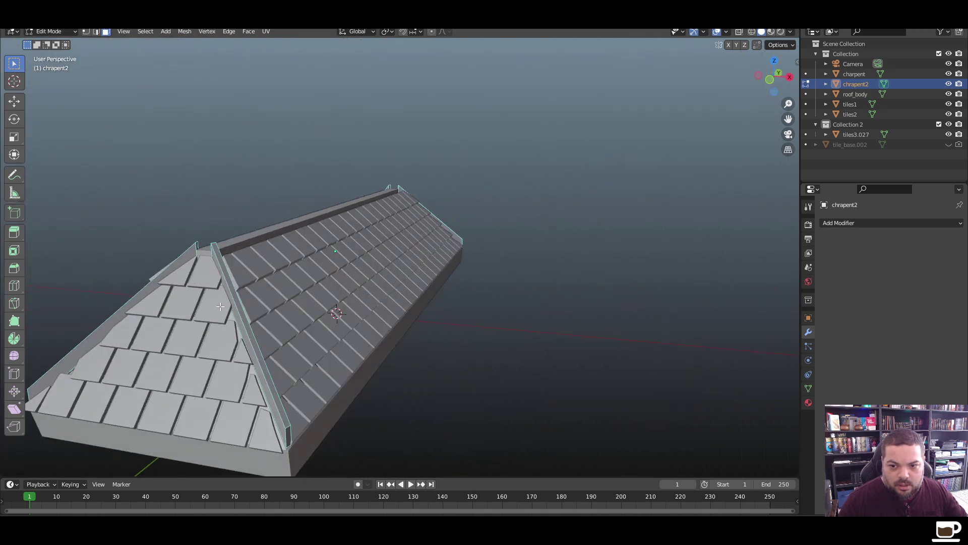
{"action": "key", "text": "Tab"}
Nudge the ridge beam's faces slightly along Z in Edit Mode, working from the front view
{"action": "left_click", "coordinate": [240, 245]}
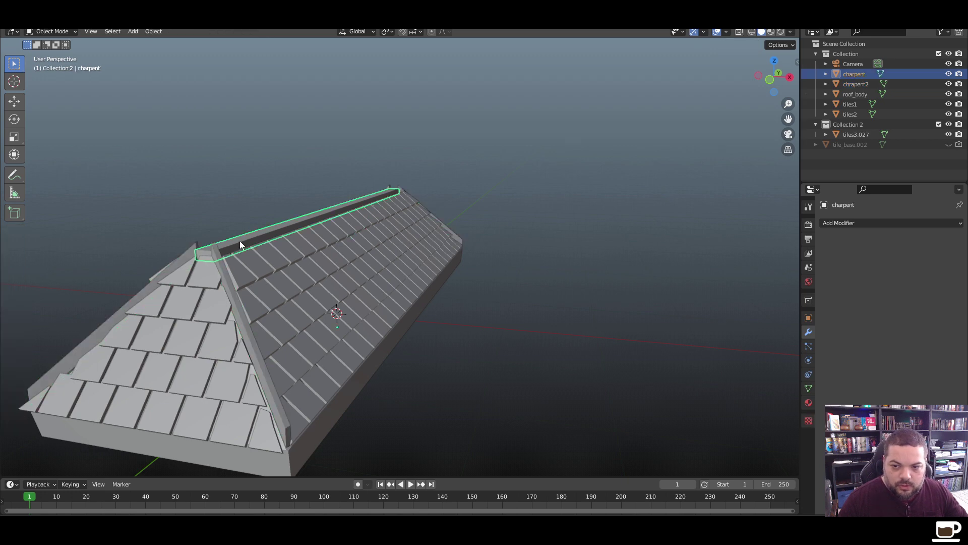
{"action": "key", "text": "Tab"}
{"action": "key", "text": "a"}
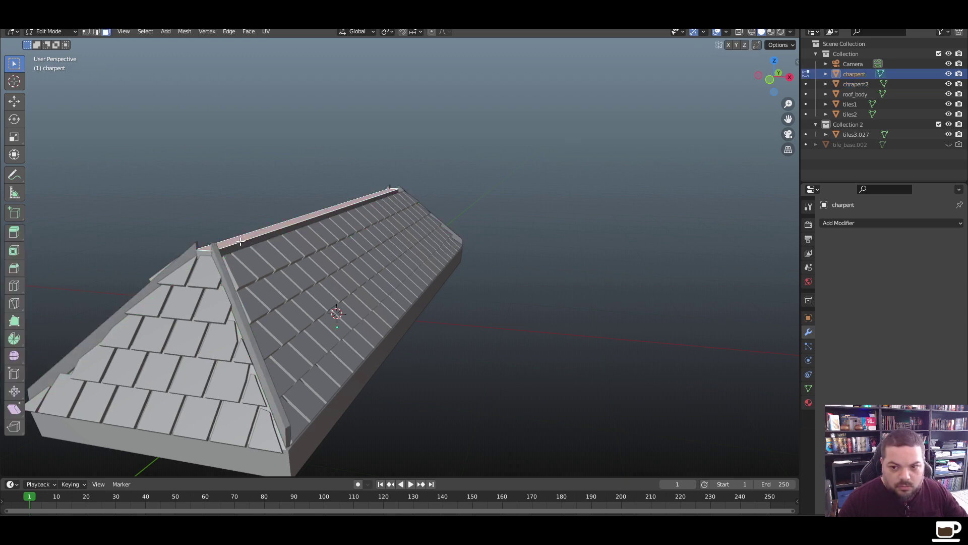
{"action": "key", "text": "KP_1"}
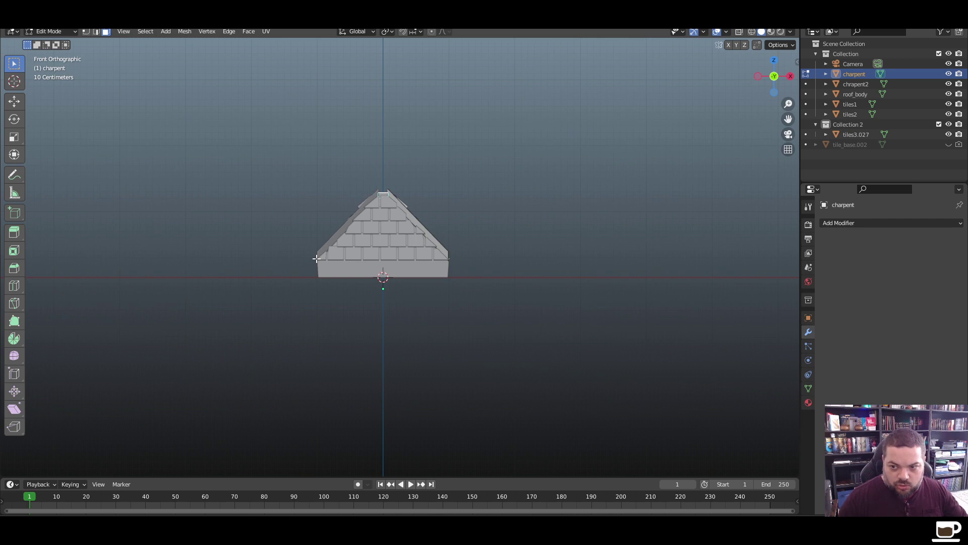
{"action": "scroll", "coordinate": [303, 217], "scroll_direction": "up", "scroll_amount": 3}
{"action": "scroll", "coordinate": [295, 205], "scroll_direction": "up", "scroll_amount": 4}
{"action": "key", "text": "g"}
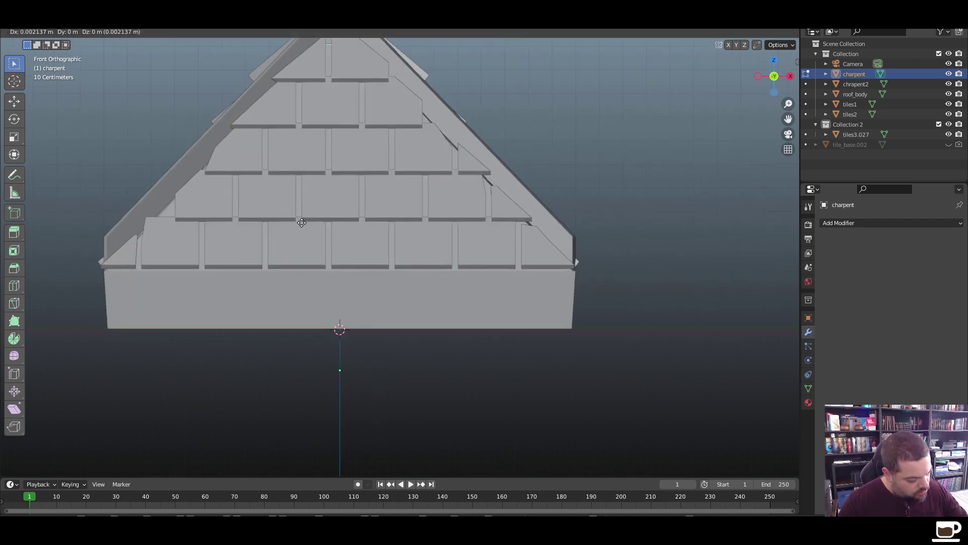
{"action": "key", "text": "z"}
{"action": "left_click", "coordinate": [301, 221]}
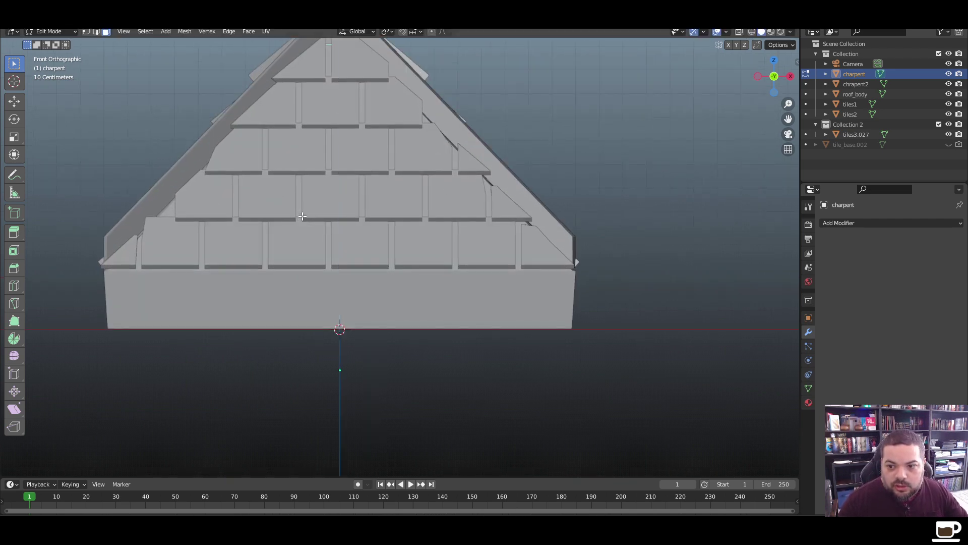
Raise the charpent ridge beam further along Z and return to Object Mode
{"action": "middle_click_drag", "start_coordinate": [334, 148], "coordinate": [327, 332], "text": "shift"}
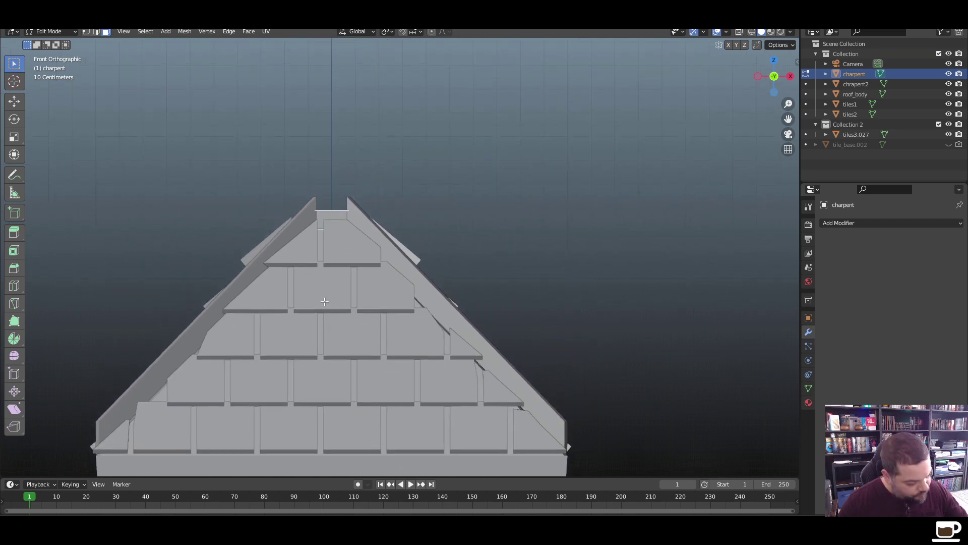
{"action": "key", "text": "g"}
{"action": "key", "text": "z"}
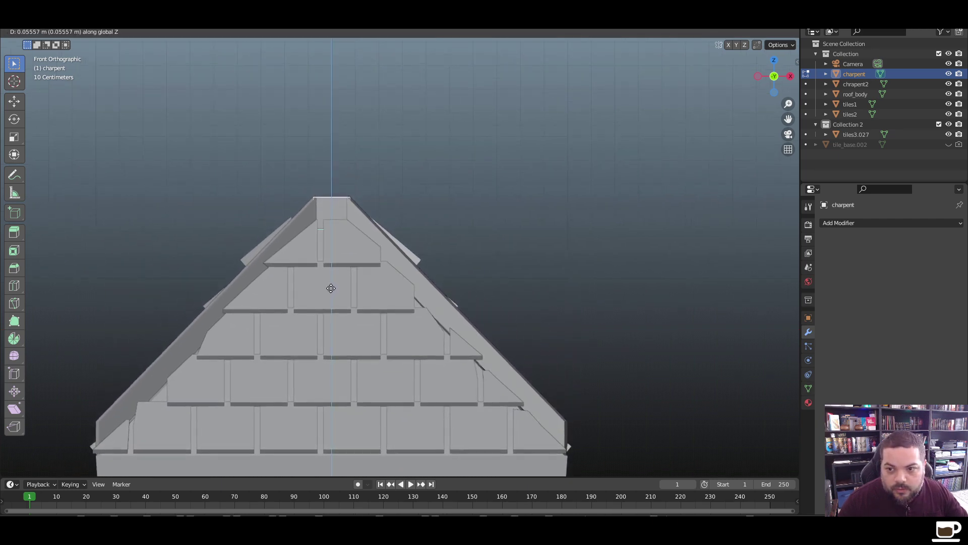
{"action": "left_click", "coordinate": [332, 287]}
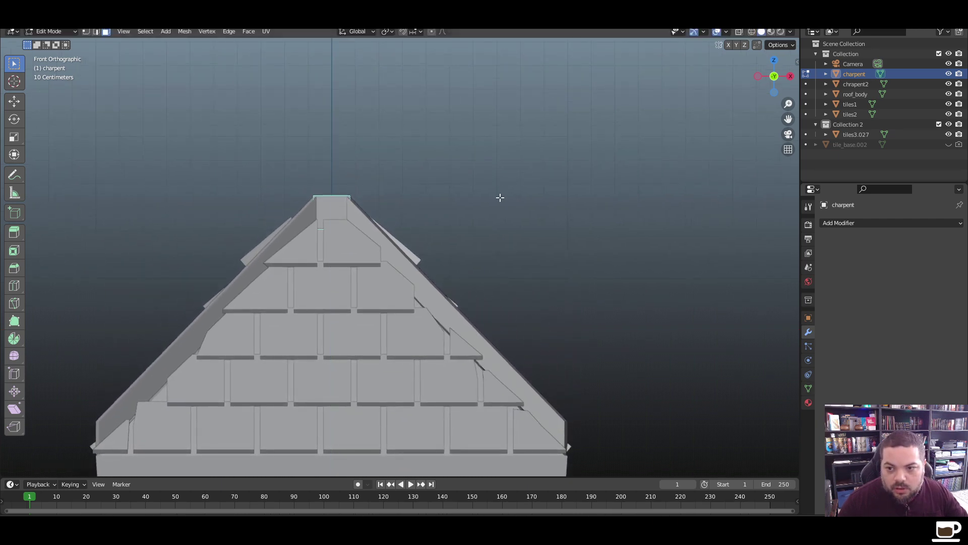
{"action": "key", "text": "Tab"}
Inspect the tiled roof from several angles and through the scene camera, then select tiles3.027
{"action": "left_click", "coordinate": [494, 222]}
{"action": "middle_click_drag", "start_coordinate": [494, 231], "coordinate": [476, 294]}
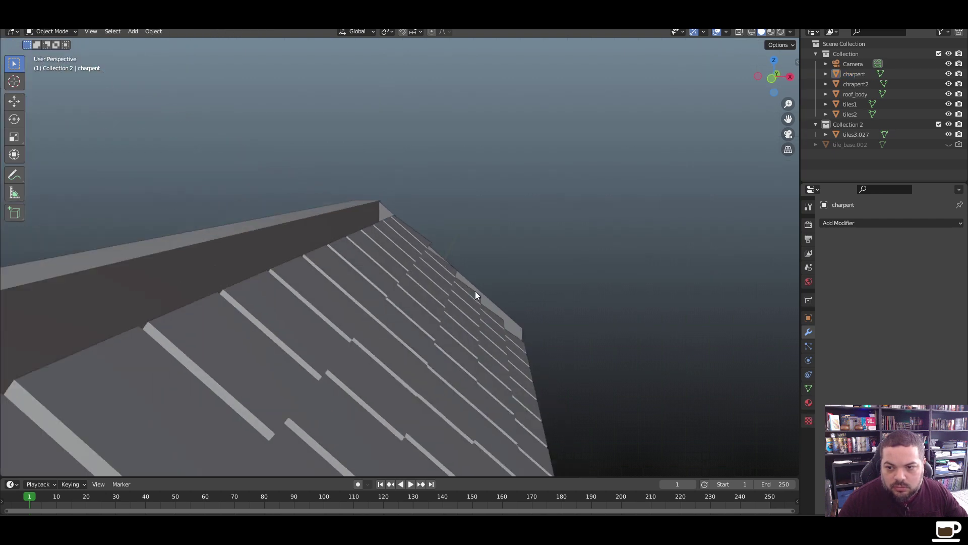
{"action": "scroll", "coordinate": [476, 294], "scroll_direction": "down", "scroll_amount": 5}
{"action": "middle_click_drag", "start_coordinate": [405, 371], "coordinate": [390, 359]}
{"action": "key", "text": "KP_0"}
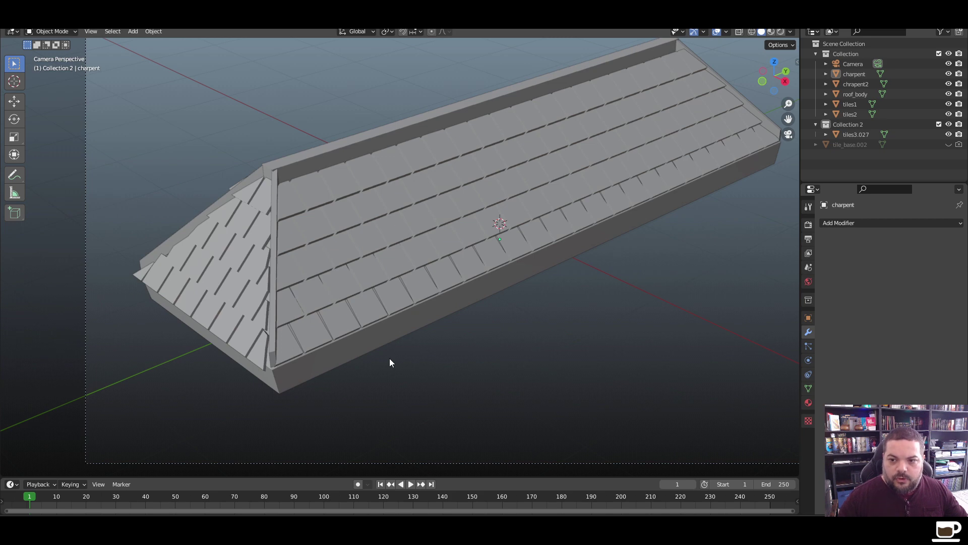
{"action": "scroll", "coordinate": [357, 339], "scroll_direction": "down", "scroll_amount": 5}
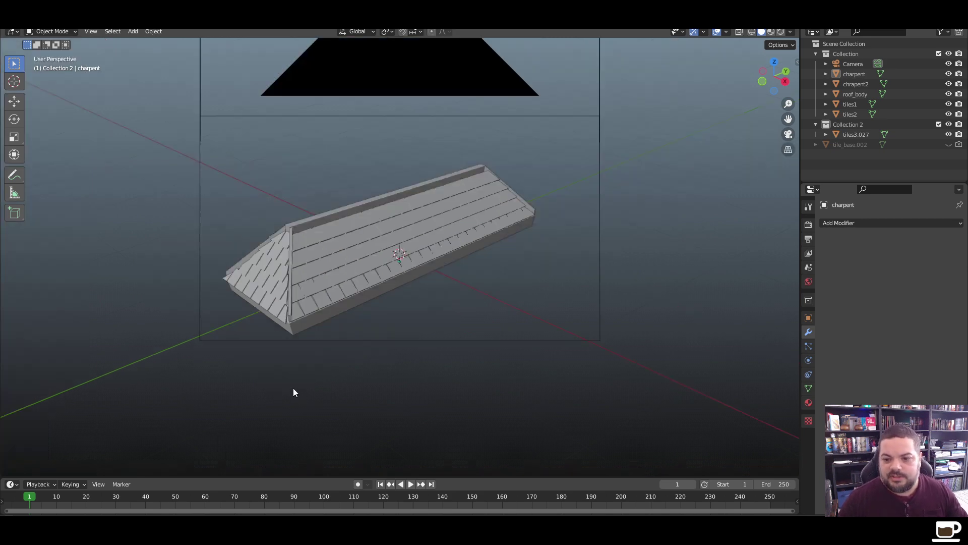
{"action": "middle_click_drag", "start_coordinate": [294, 392], "coordinate": [332, 336]}
{"action": "scroll", "coordinate": [330, 333], "scroll_direction": "up", "scroll_amount": 6}
{"action": "scroll", "coordinate": [283, 306], "scroll_direction": "down", "scroll_amount": 4}
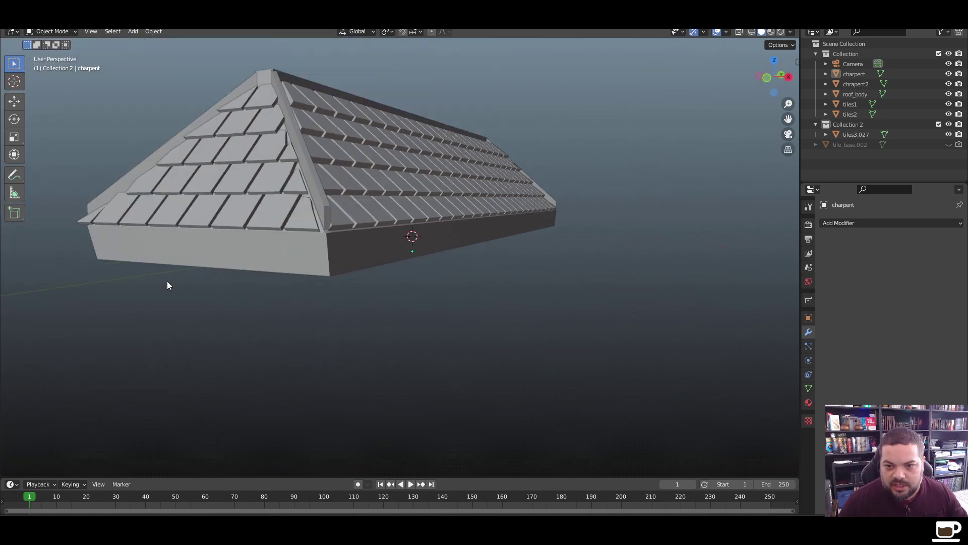
{"action": "middle_click_drag", "start_coordinate": [167, 281], "coordinate": [267, 297]}
{"action": "scroll", "coordinate": [270, 299], "scroll_direction": "up", "scroll_amount": 5}
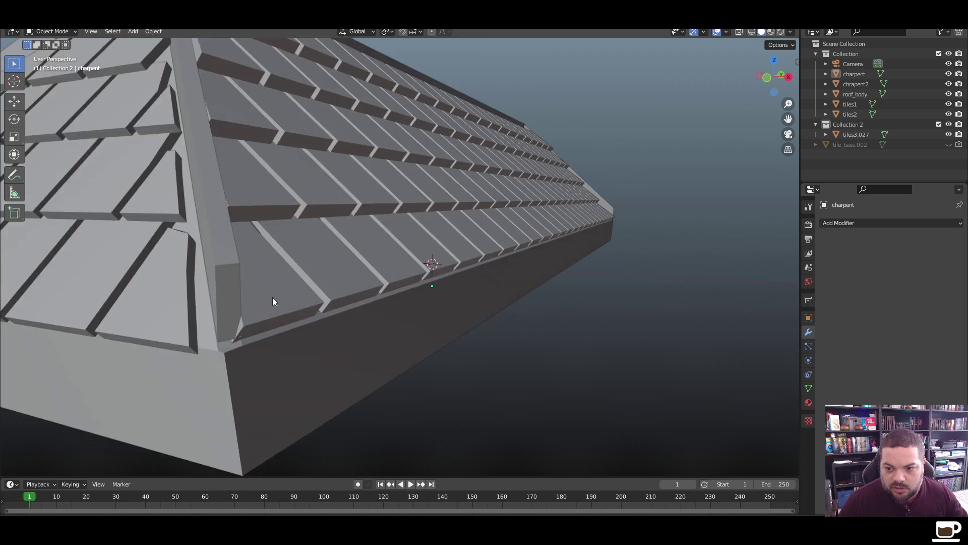
{"action": "left_click", "coordinate": [175, 348]}
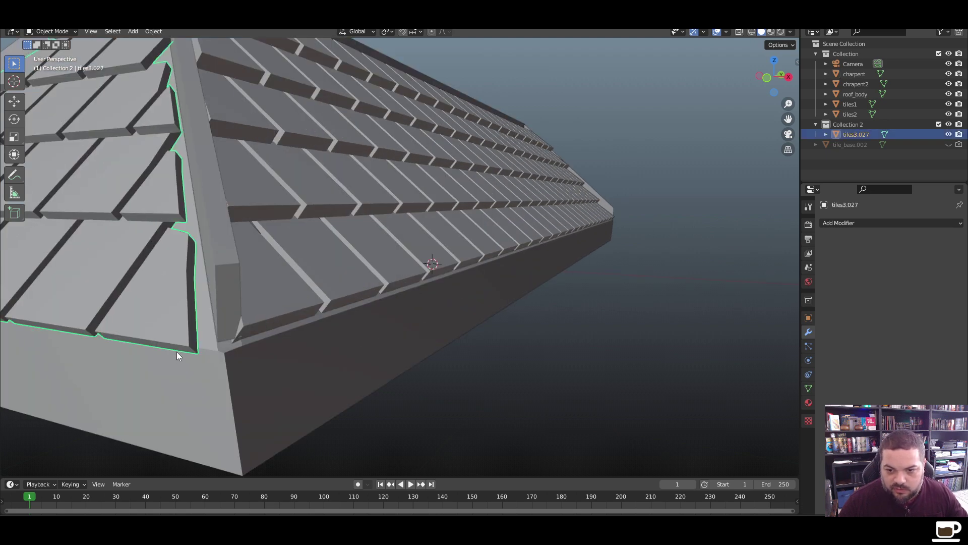
In Edit Mode, select the front edge faces of the bottom tiles3.027 tile row
{"action": "key", "text": "Tab"}
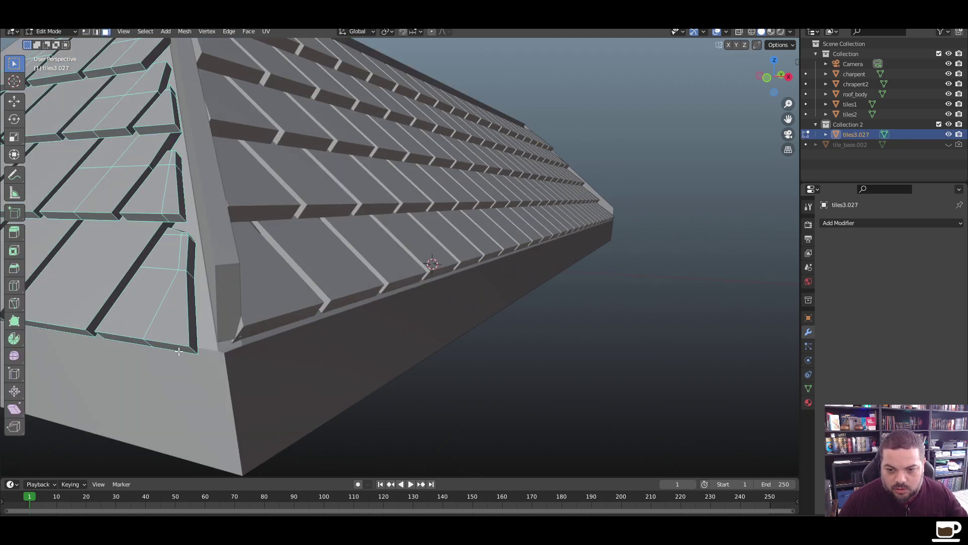
{"action": "left_click", "coordinate": [162, 348]}
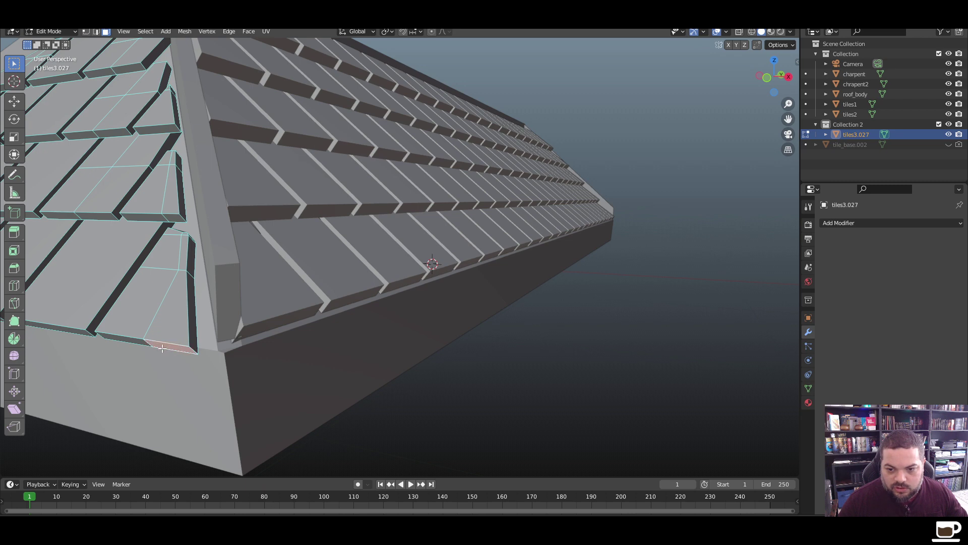
{"action": "left_click", "coordinate": [128, 339], "text": "shift"}
{"action": "middle_click_drag", "start_coordinate": [108, 353], "coordinate": [172, 351], "text": "shift"}
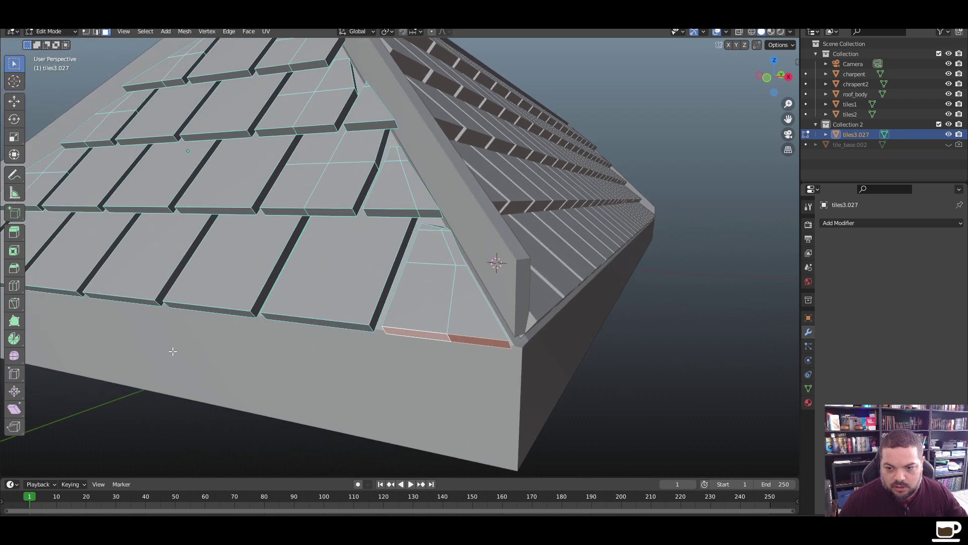
{"action": "left_click", "coordinate": [276, 318], "text": "shift"}
{"action": "left_click", "coordinate": [237, 313], "text": "shift"}
{"action": "middle_click_drag", "start_coordinate": [197, 314], "coordinate": [284, 324], "text": "shift"}
{"action": "left_click", "coordinate": [516, 312], "text": "shift"}
{"action": "left_click", "coordinate": [404, 307], "text": "shift"}
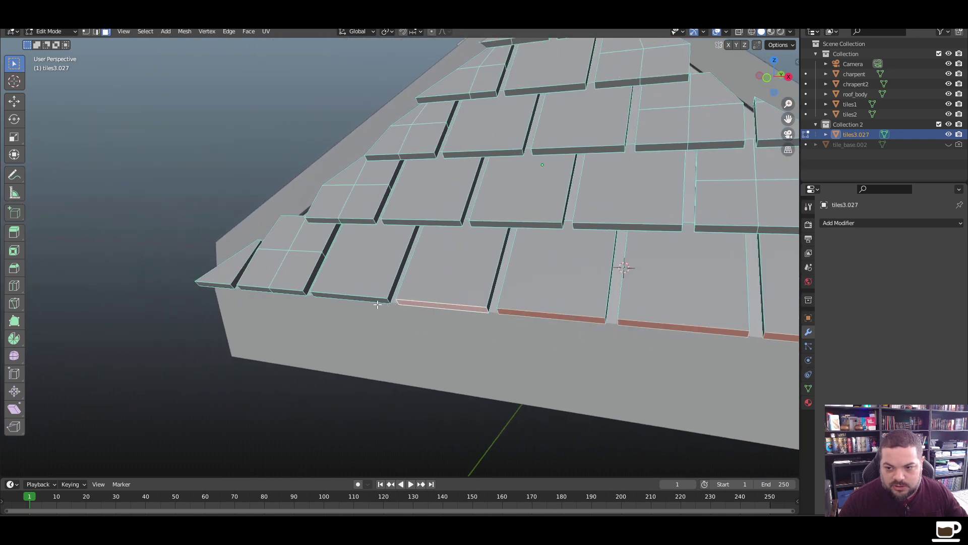
{"action": "left_click", "coordinate": [321, 300], "text": "shift"}
{"action": "left_click", "coordinate": [298, 293], "text": "shift"}
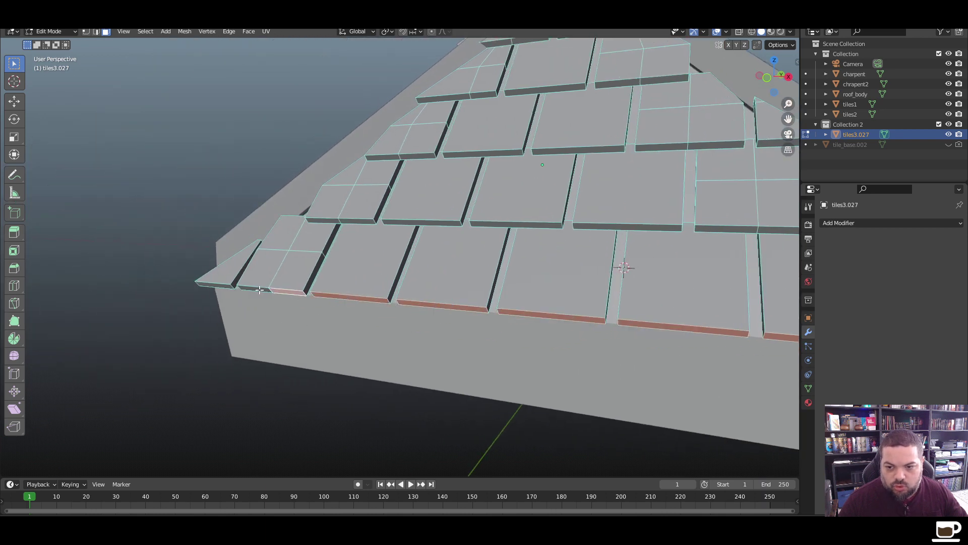
{"action": "left_click", "coordinate": [254, 290], "text": "shift"}
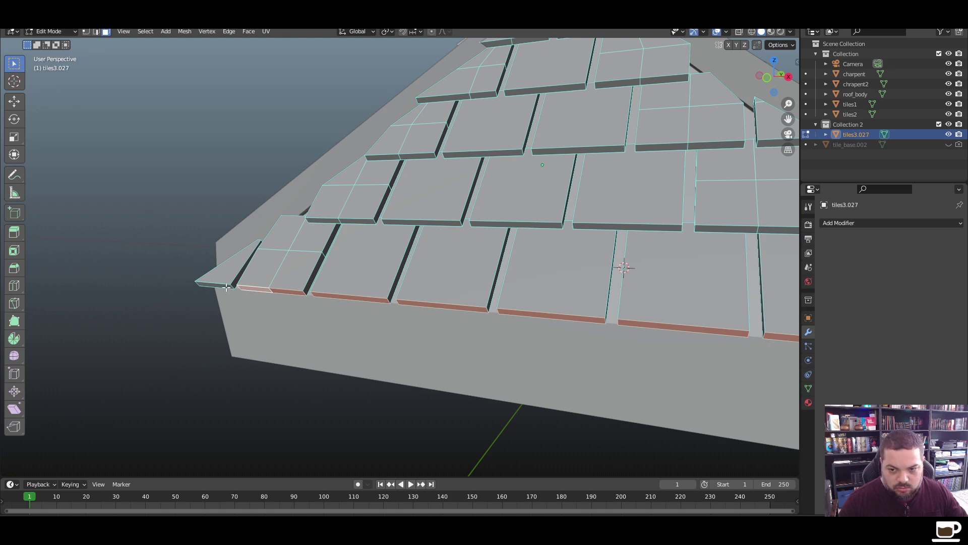
{"action": "left_click", "coordinate": [226, 287], "text": "shift"}
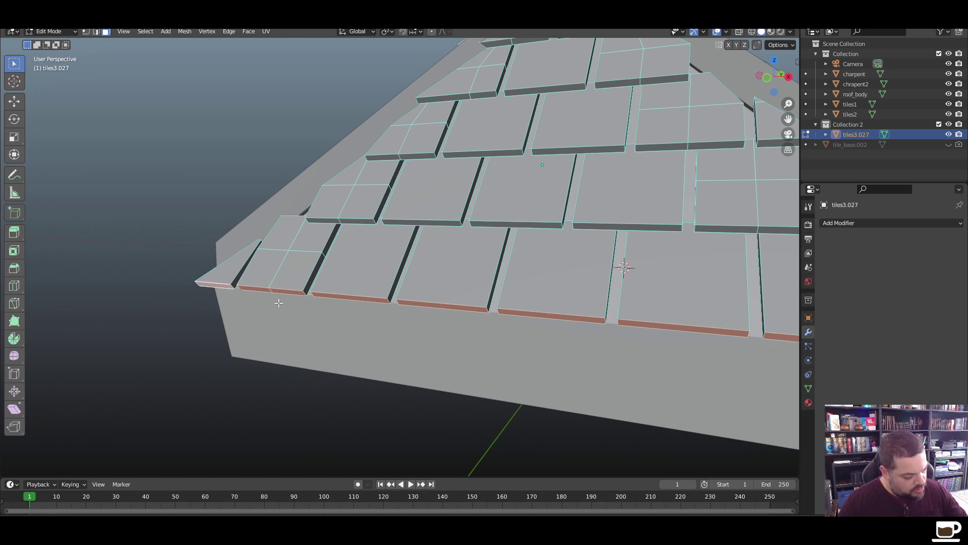
Lower the selected tile front edges along Z onto the roof body
{"action": "key", "text": "g"}
{"action": "key", "text": "z"}
{"action": "key", "text": "z"}
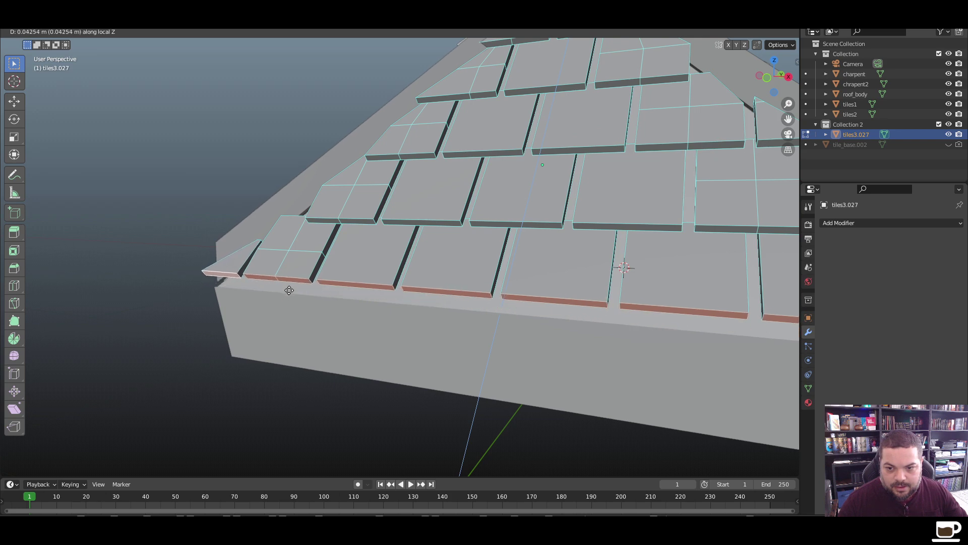
{"action": "left_click", "coordinate": [282, 295]}
{"action": "left_click", "coordinate": [206, 312]}
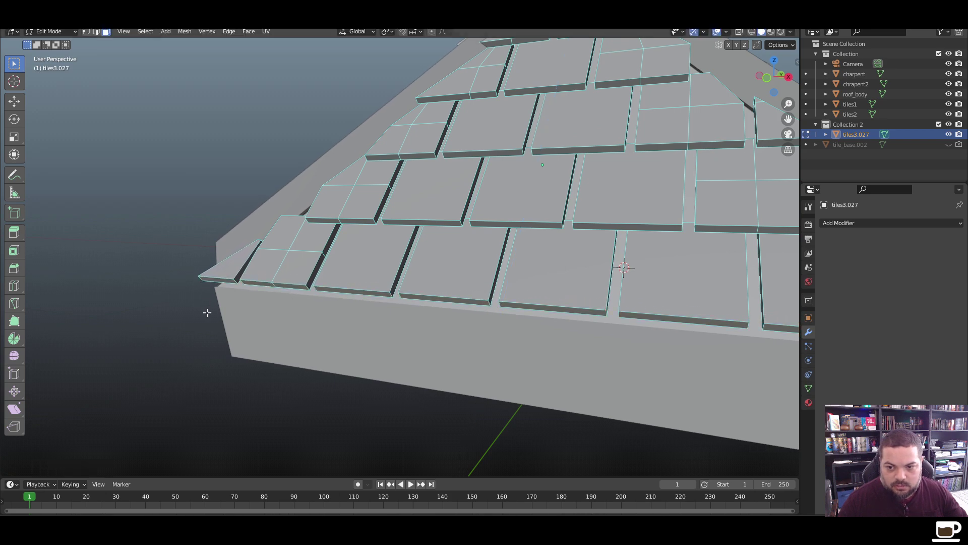
{"action": "middle_click_drag", "start_coordinate": [207, 313], "coordinate": [481, 369]}
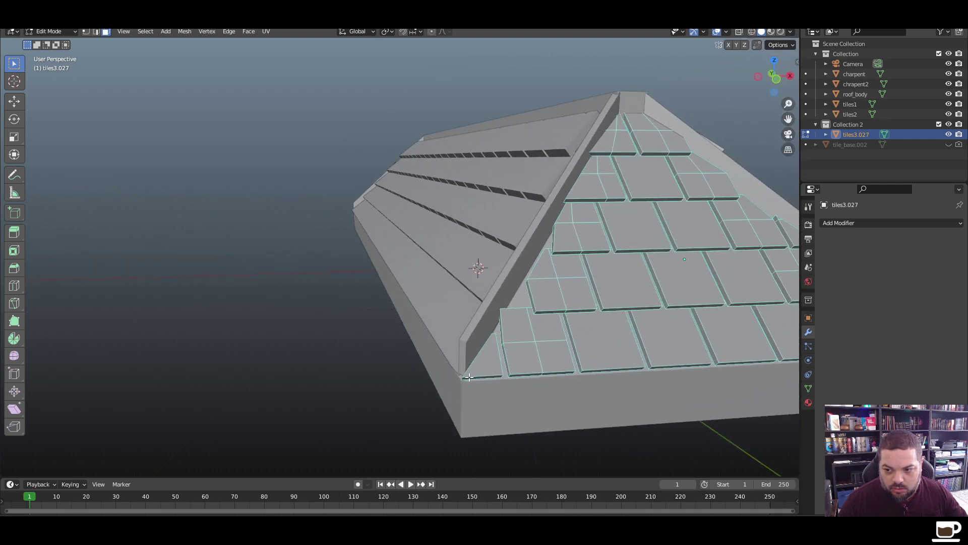
Using edge selection, shift the hip corner tiles about 0.012 m along X
{"action": "left_click", "coordinate": [95, 31]}
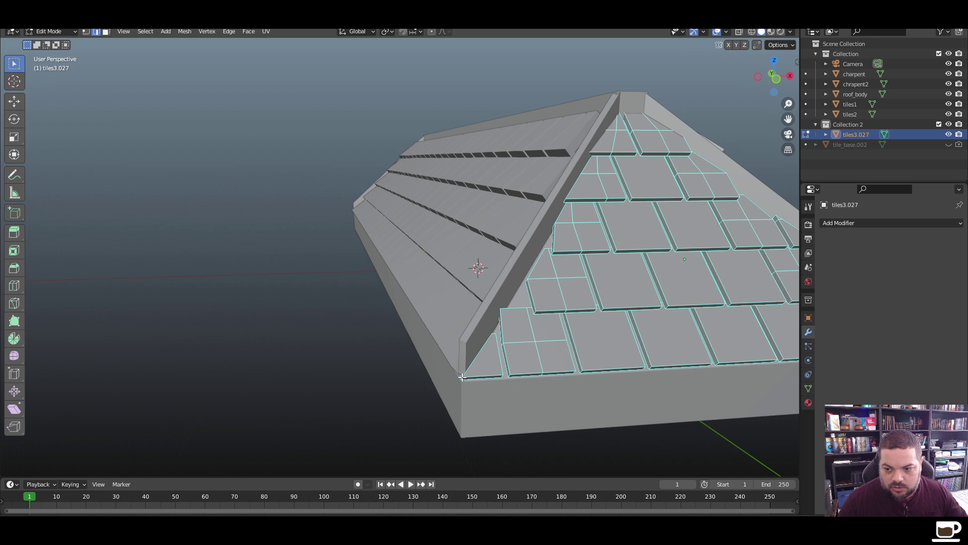
{"action": "scroll", "coordinate": [471, 426], "scroll_direction": "up", "scroll_amount": 5}
{"action": "scroll", "coordinate": [525, 333], "scroll_direction": "down", "scroll_amount": 5}
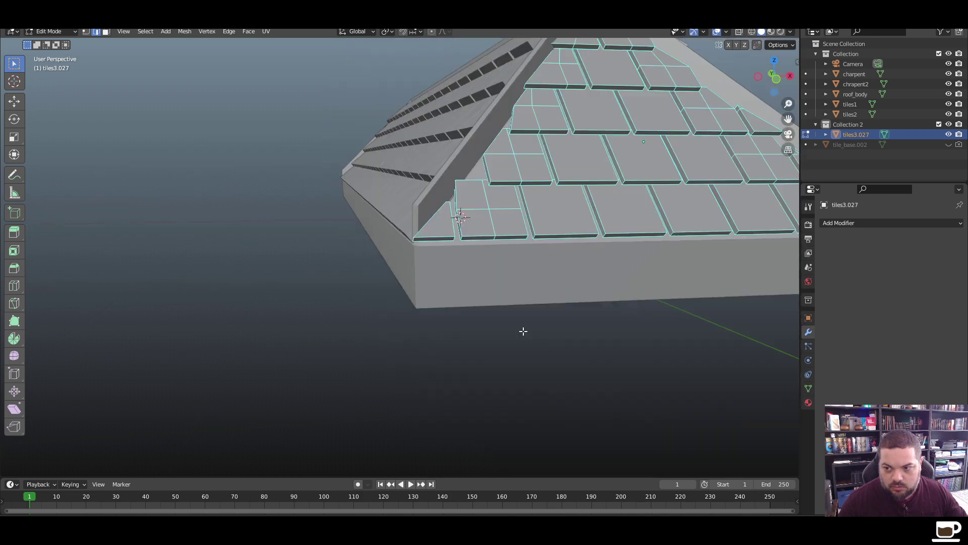
{"action": "middle_click_drag", "start_coordinate": [523, 331], "coordinate": [372, 343]}
{"action": "scroll", "coordinate": [298, 297], "scroll_direction": "up", "scroll_amount": 4}
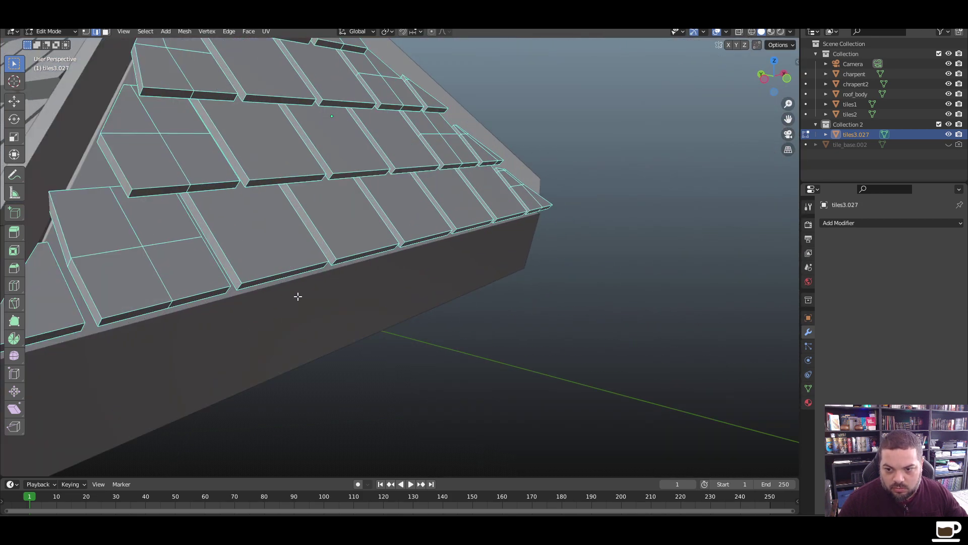
{"action": "middle_click_drag", "start_coordinate": [298, 296], "coordinate": [208, 338]}
{"action": "key", "text": "g"}
{"action": "key", "text": "x"}
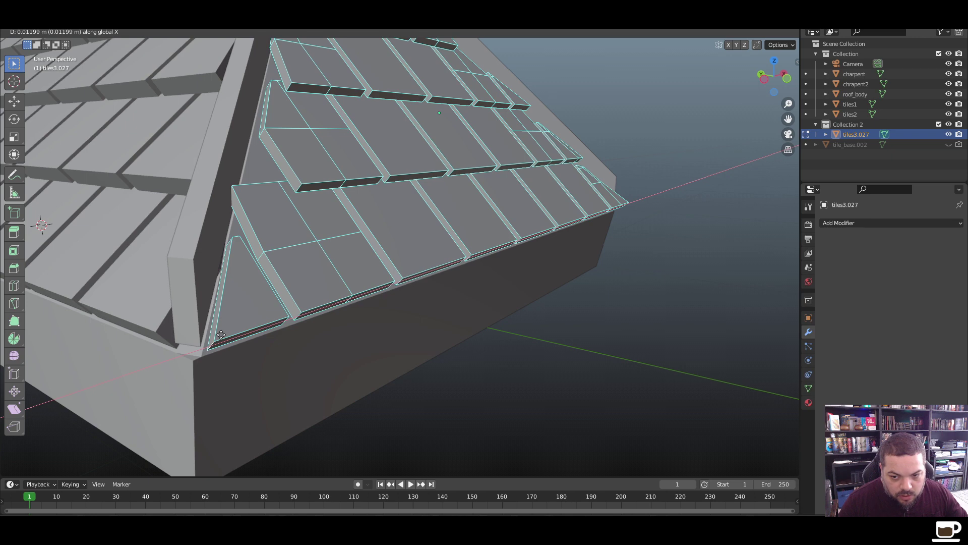
{"action": "left_click", "coordinate": [221, 334]}
{"action": "scroll", "coordinate": [415, 402], "scroll_direction": "down", "scroll_amount": 2}
Return to Object Mode, review the roof, and re-enter Edit Mode on tiles3.027
{"action": "key", "text": "Tab"}
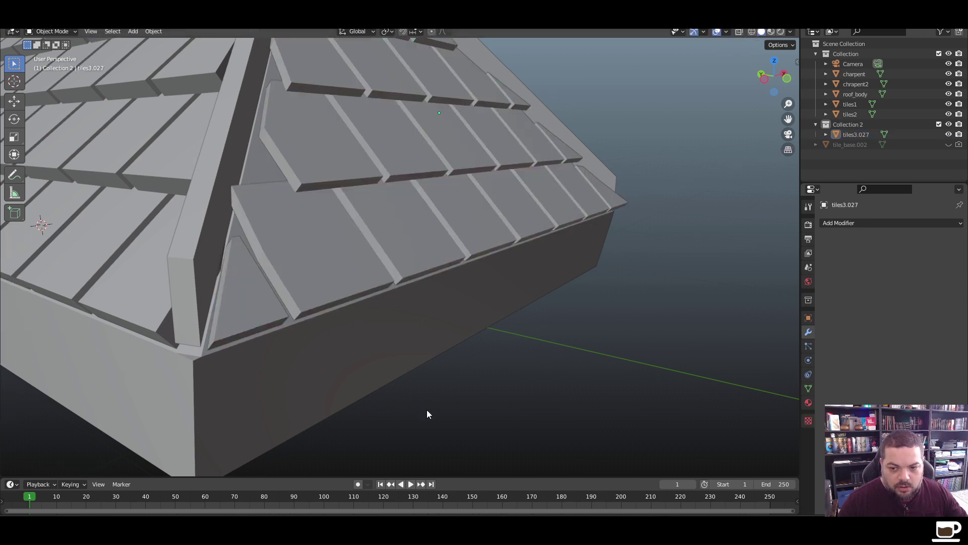
{"action": "scroll", "coordinate": [427, 410], "scroll_direction": "down", "scroll_amount": 5}
{"action": "middle_click_drag", "start_coordinate": [554, 338], "coordinate": [501, 353]}
{"action": "scroll", "coordinate": [262, 259], "scroll_direction": "up", "scroll_amount": 6}
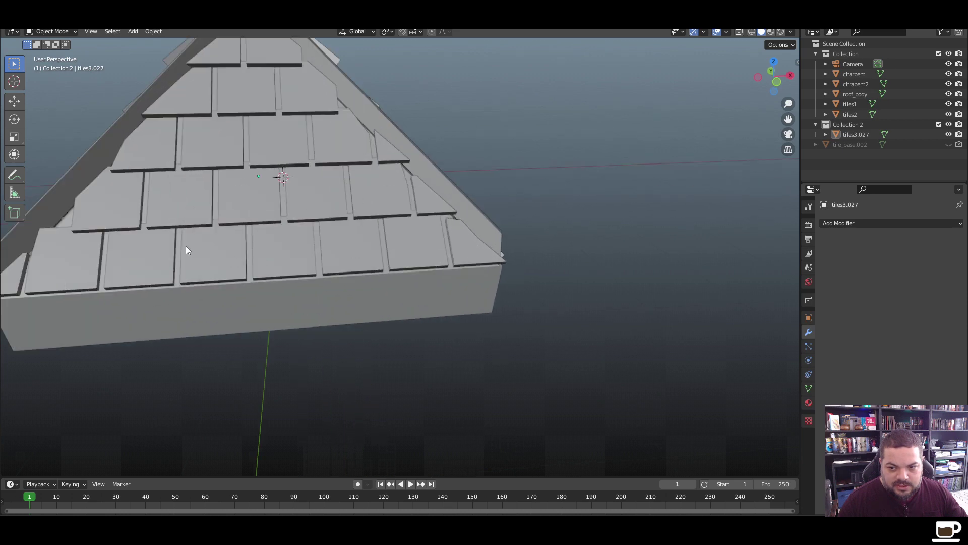
{"action": "scroll", "coordinate": [185, 246], "scroll_direction": "down", "scroll_amount": 2}
{"action": "left_click", "coordinate": [314, 322]}
{"action": "key", "text": "Tab"}
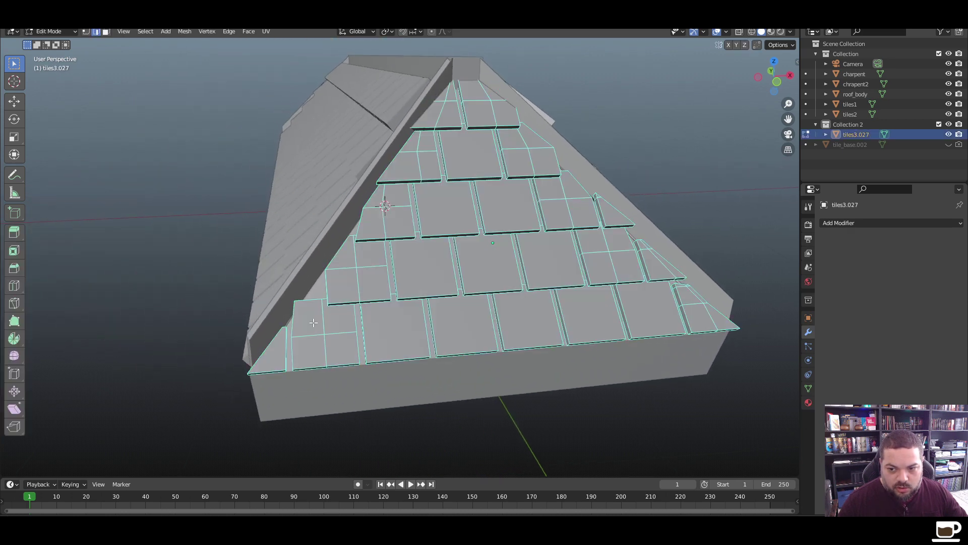
Move a hip-side tile corner vertex about 0.025 m along X and exit Edit Mode
{"action": "middle_click_drag", "start_coordinate": [302, 323], "coordinate": [404, 317]}
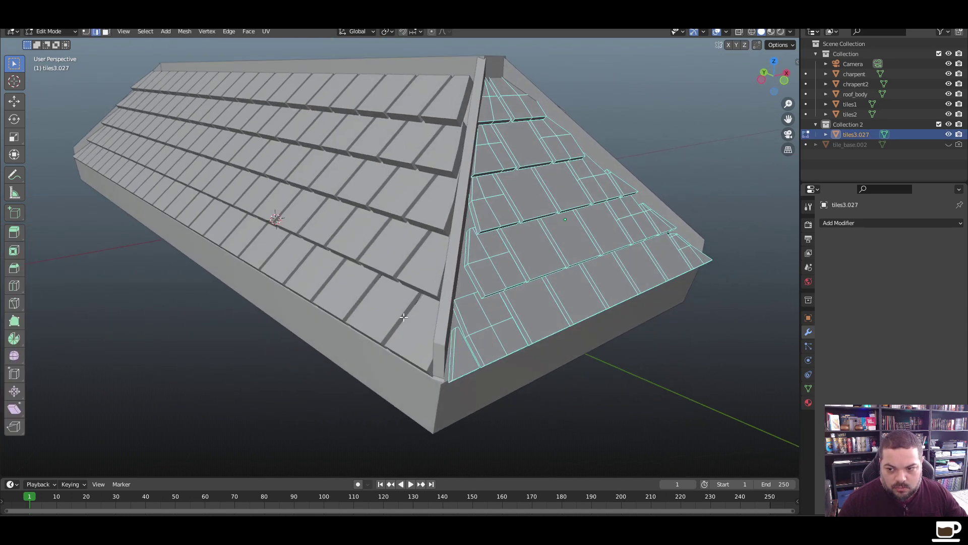
{"action": "scroll", "coordinate": [455, 303], "scroll_direction": "up", "scroll_amount": 5}
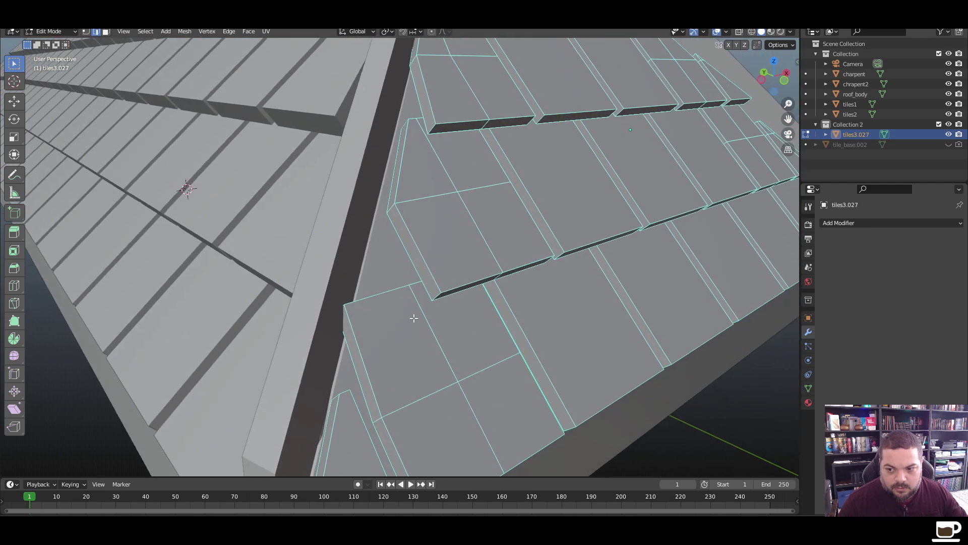
{"action": "left_click", "coordinate": [85, 32]}
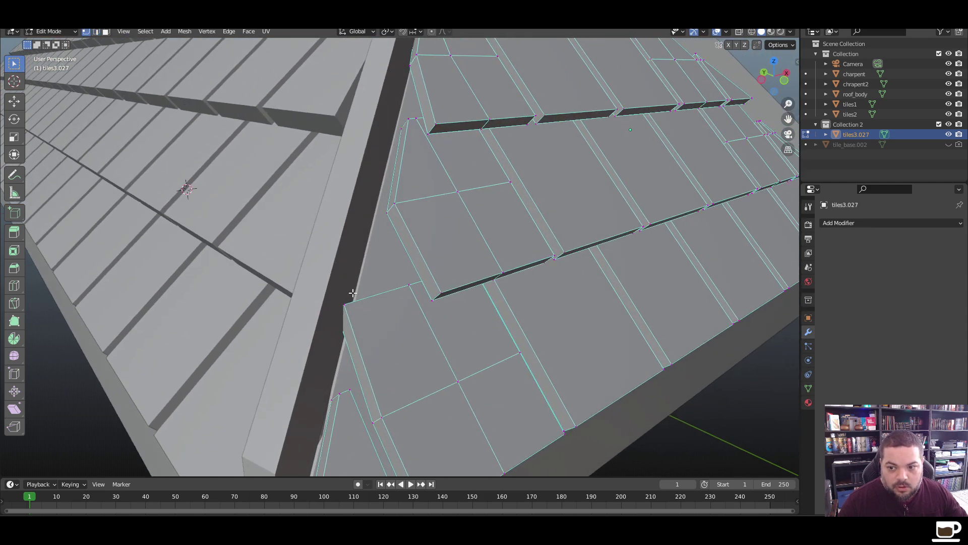
{"action": "left_click_drag", "start_coordinate": [353, 294], "coordinate": [332, 345]}
{"action": "key", "text": "g"}
{"action": "key", "text": "x"}
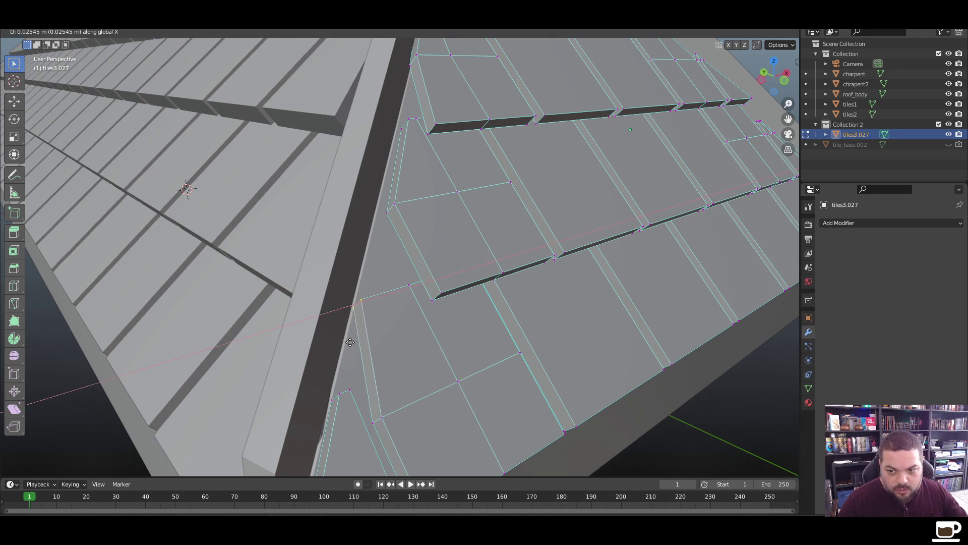
{"action": "left_click", "coordinate": [350, 342]}
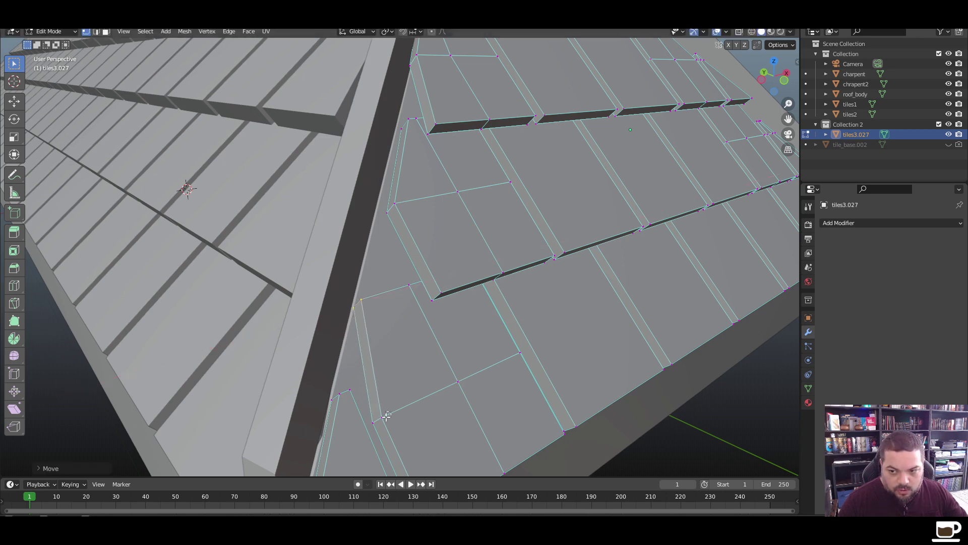
{"action": "key", "text": "Tab"}
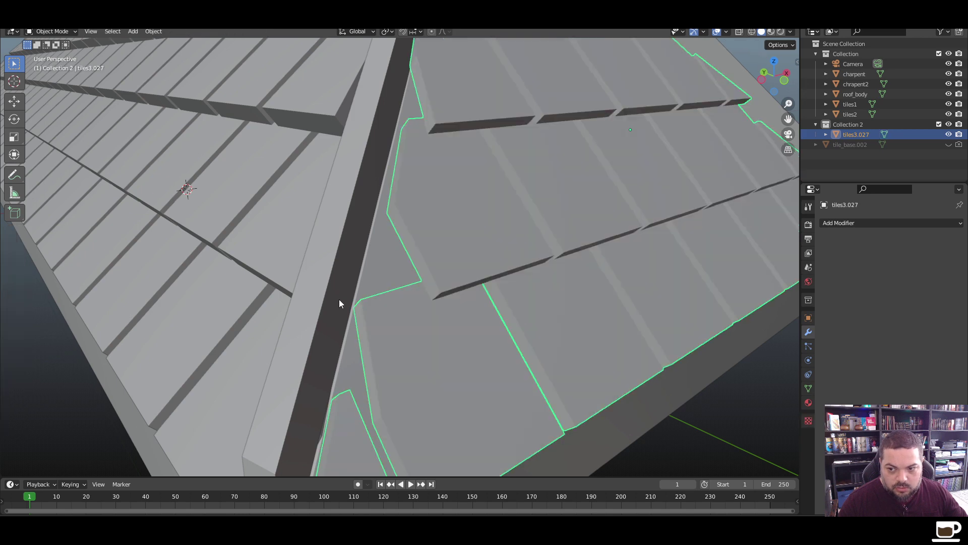
Frame the roof body, check the roof through the scene camera, then leave camera view
{"action": "left_click", "coordinate": [597, 441]}
{"action": "key", "text": "KP_Decimal"}
{"action": "middle_click_drag", "start_coordinate": [628, 400], "coordinate": [506, 356]}
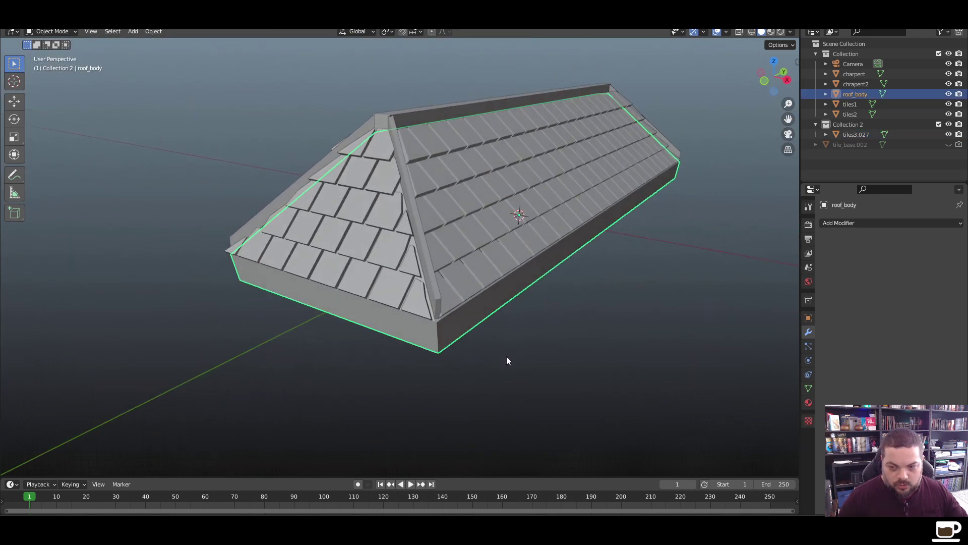
{"action": "key", "text": "KP_0"}
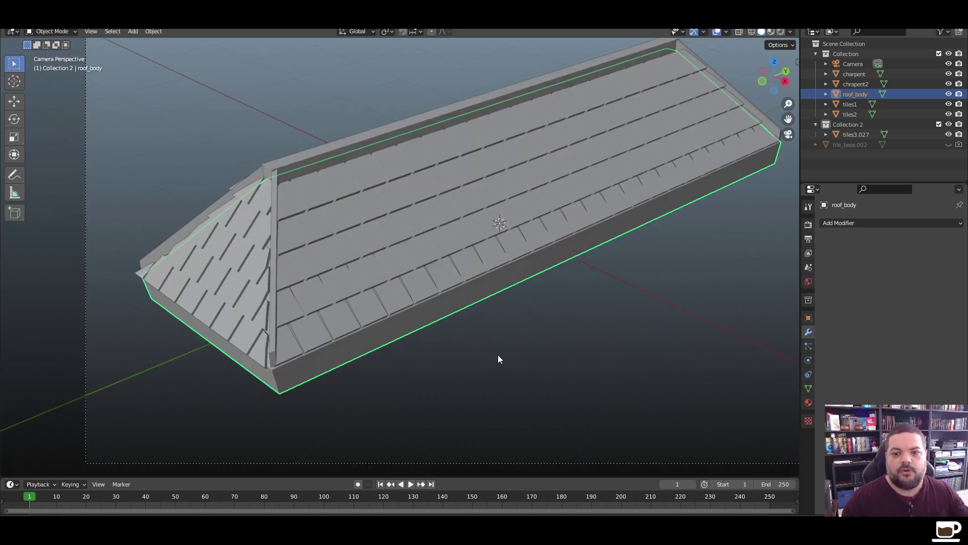
{"action": "left_click", "coordinate": [403, 396]}
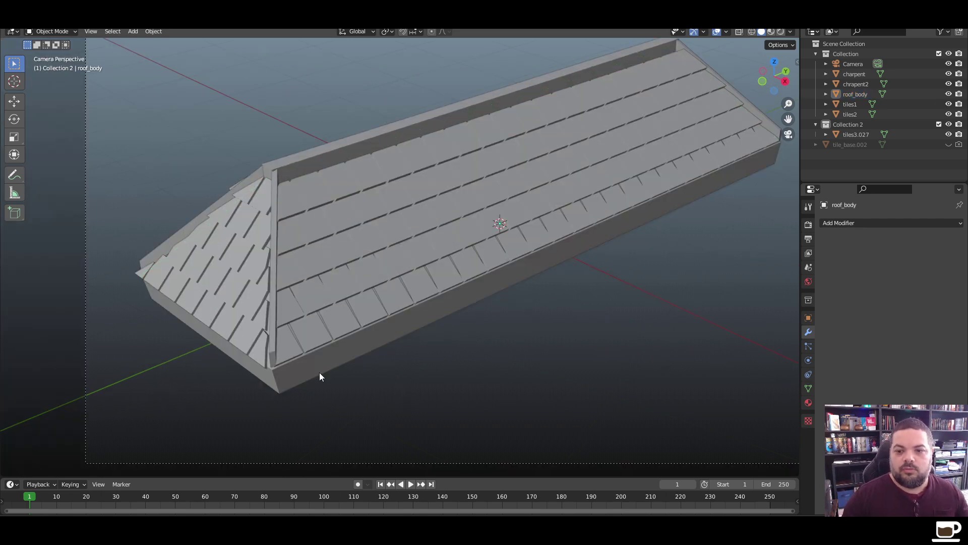
{"action": "key", "text": "KP_0"}
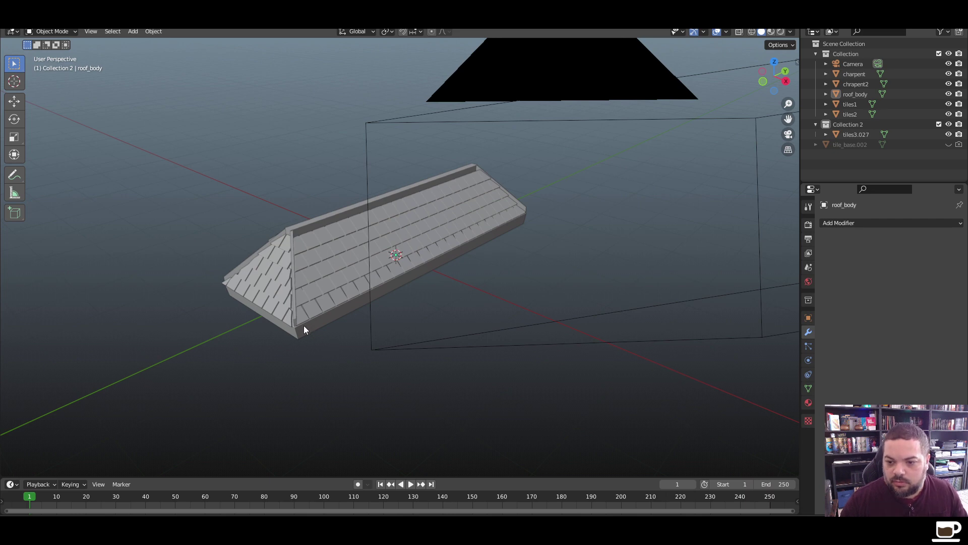
Enable Material Preview and tint the roof body's base colour
{"action": "left_click", "coordinate": [304, 328]}
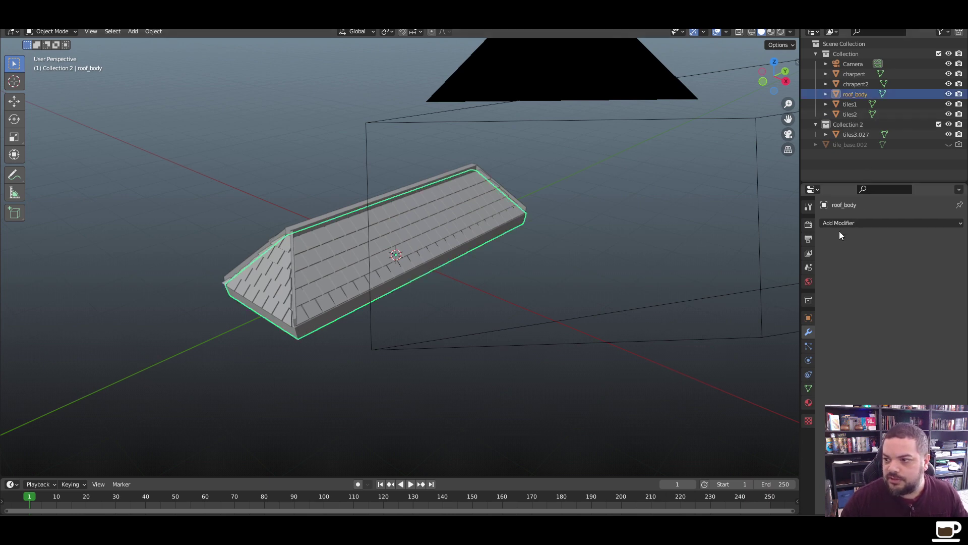
{"action": "left_click", "coordinate": [771, 32]}
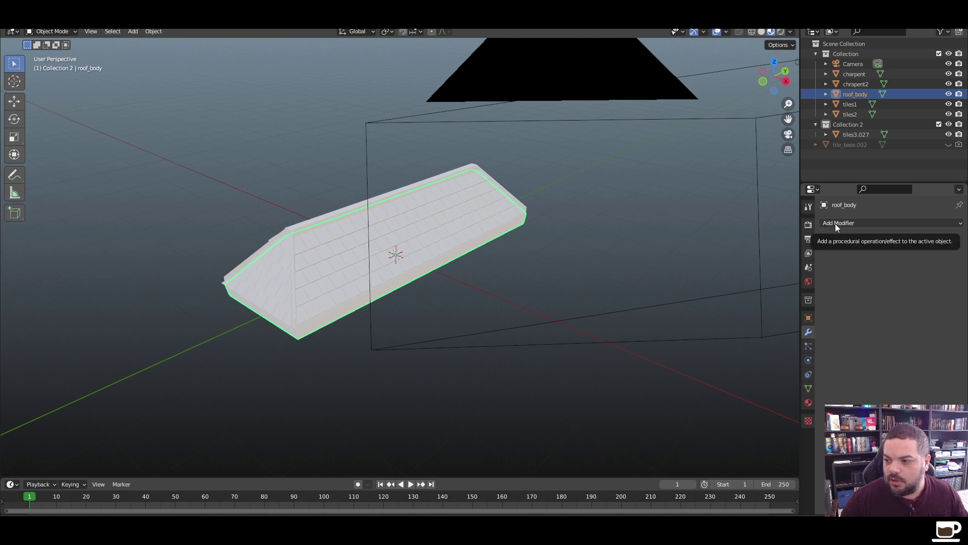
{"action": "left_click", "coordinate": [809, 403]}
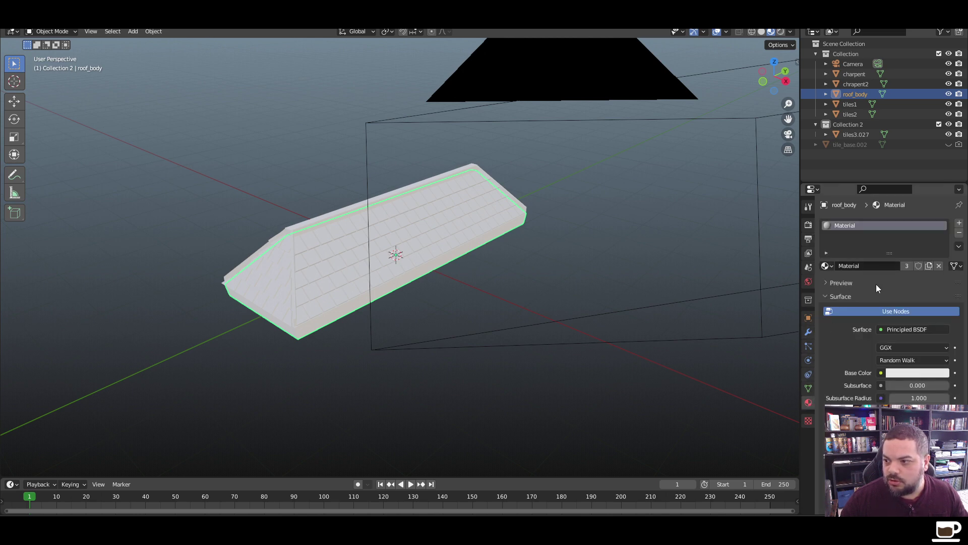
{"action": "left_click", "coordinate": [913, 373]}
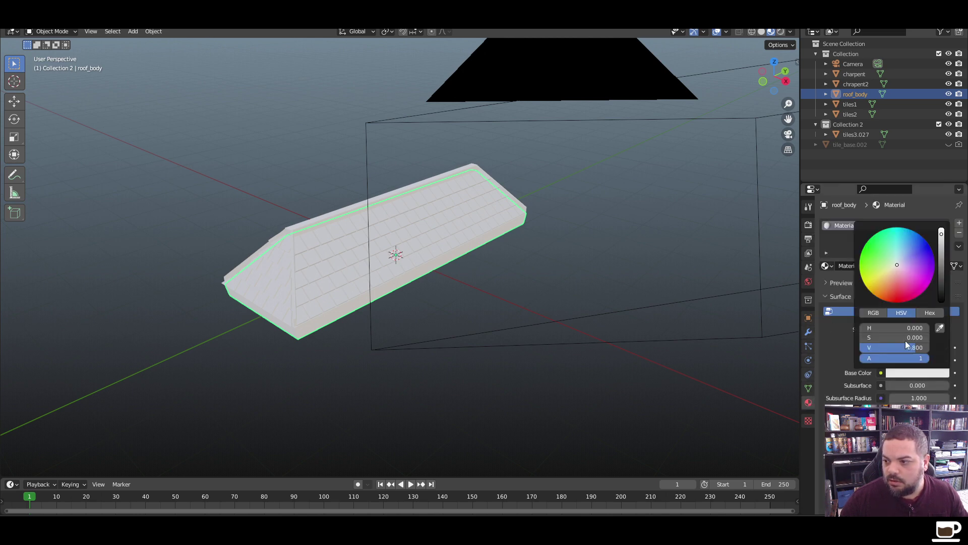
{"action": "mouse_move", "coordinate": [896, 262]}
{"action": "left_mouse_down"}
{"action": "mouse_move", "coordinate": [900, 302]}
{"action": "mouse_move", "coordinate": [880, 275]}
{"action": "mouse_move", "coordinate": [887, 270]}
{"action": "left_mouse_up"}
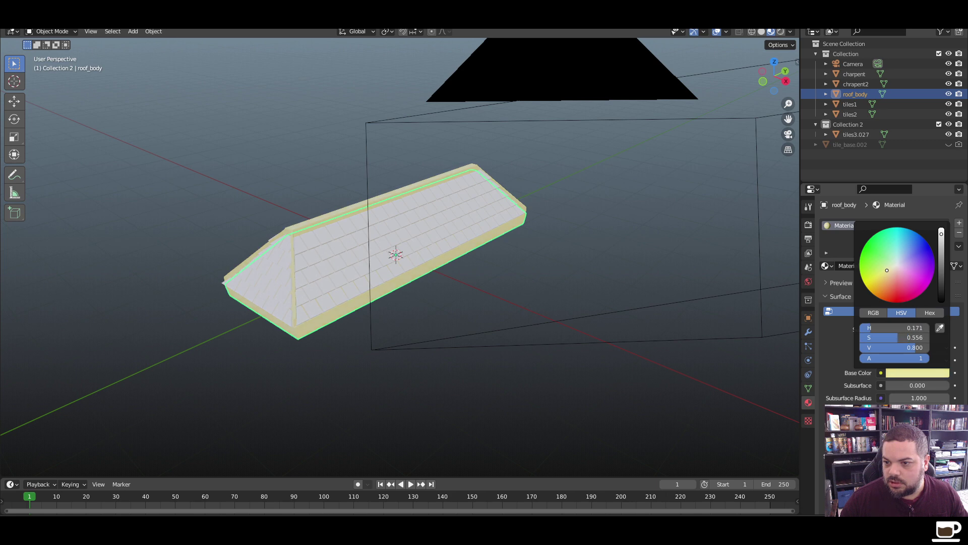
{"action": "key", "text": "alt+a"}
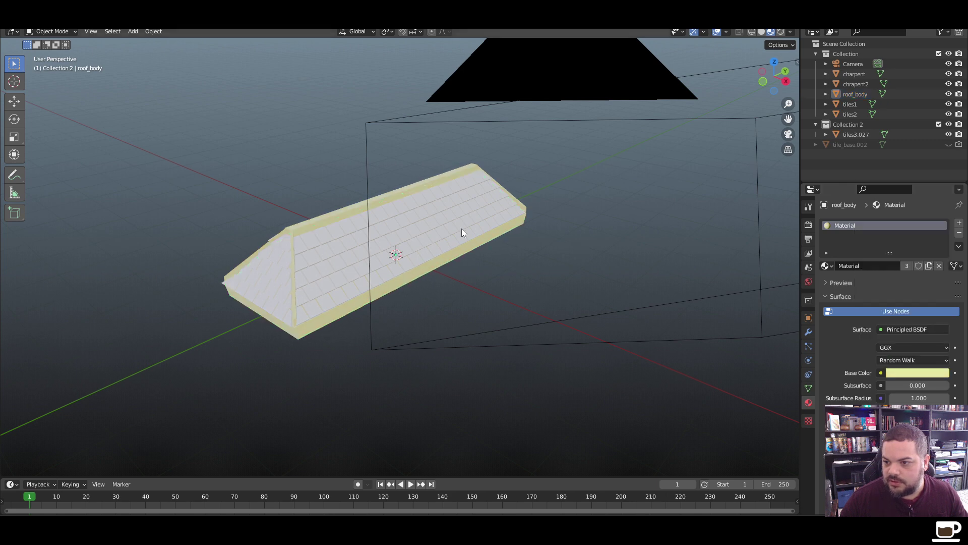
Create a red material named 'tiles' on the tiles1 object
{"action": "left_click", "coordinate": [432, 228]}
{"action": "left_click", "coordinate": [254, 284]}
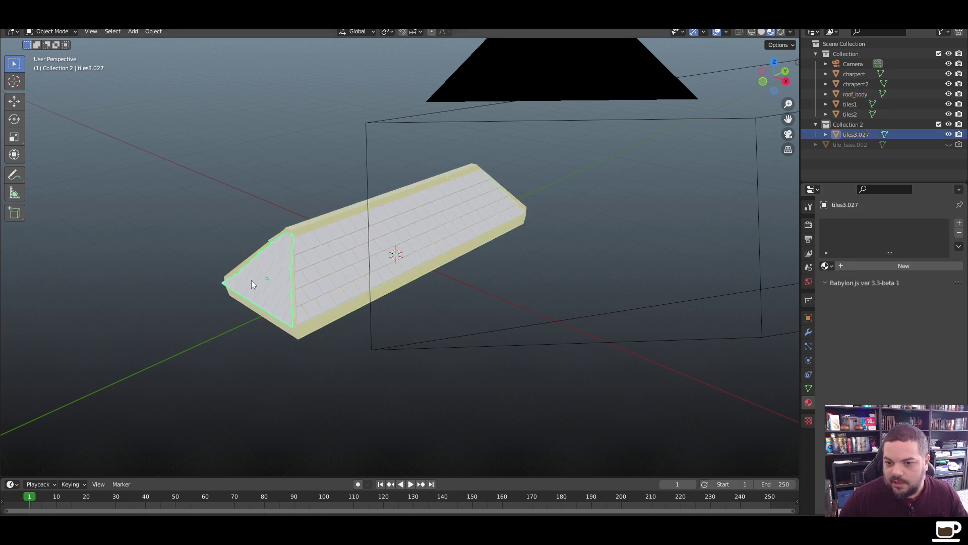
{"action": "left_click", "coordinate": [356, 260]}
{"action": "left_click", "coordinate": [889, 266]}
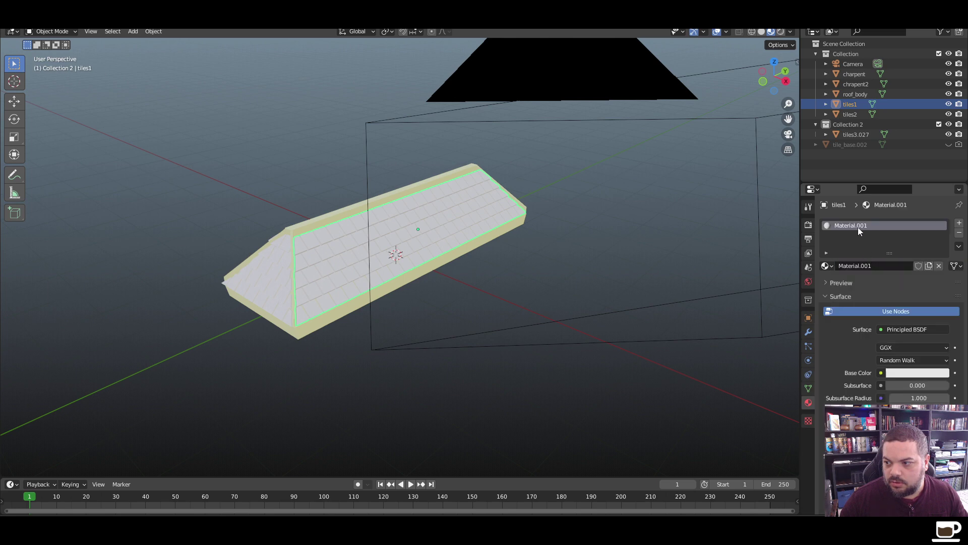
{"action": "type", "text": "tiles"}
{"action": "key", "text": "Return"}
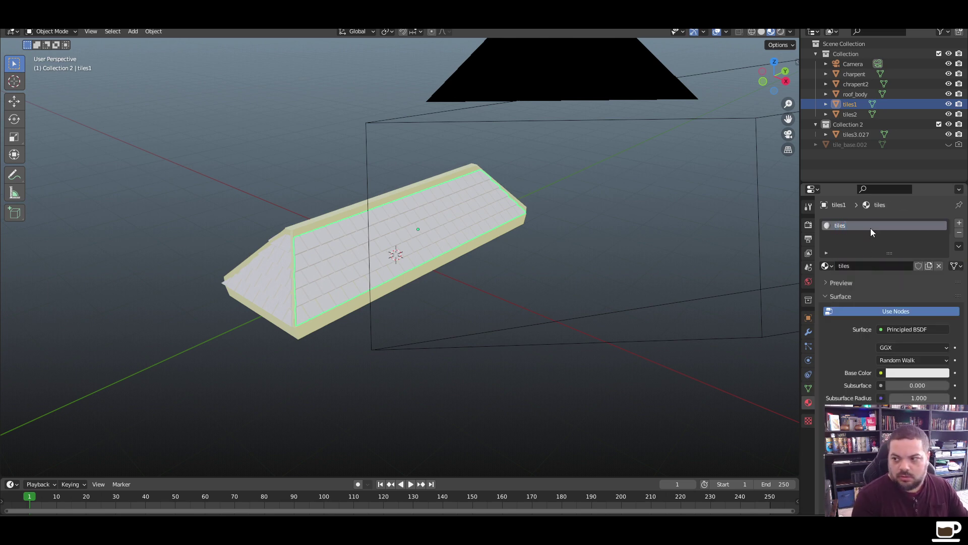
{"action": "left_click", "coordinate": [917, 373]}
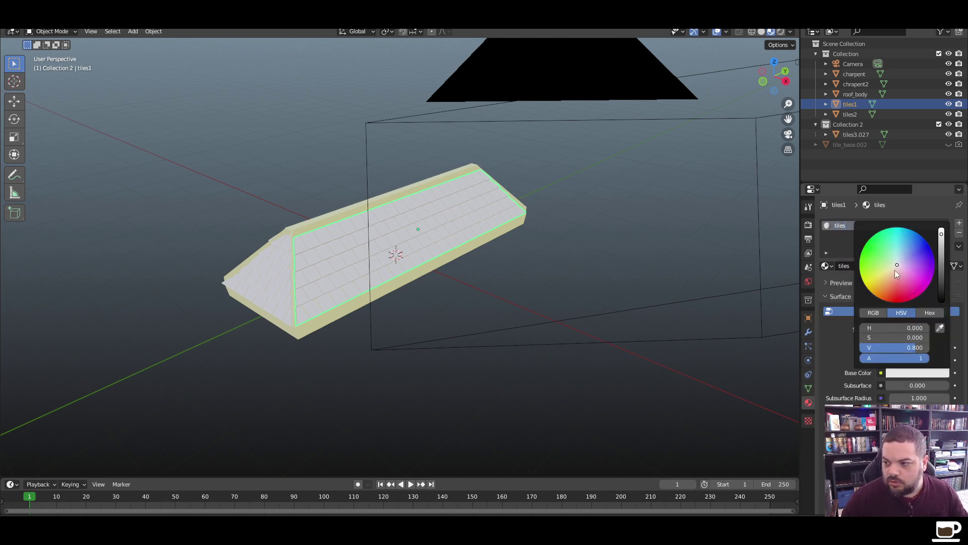
{"action": "left_click", "coordinate": [897, 302]}
{"action": "left_click_drag", "start_coordinate": [897, 302], "coordinate": [897, 302]}
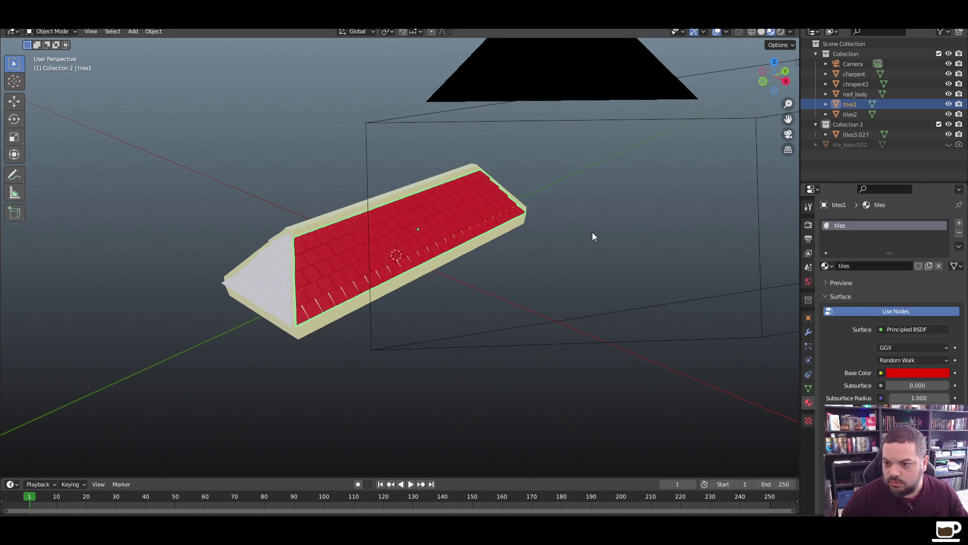
Assign the tiles material to tiles3.027 and tiles2
{"action": "left_click", "coordinate": [290, 275]}
{"action": "left_click", "coordinate": [827, 266]}
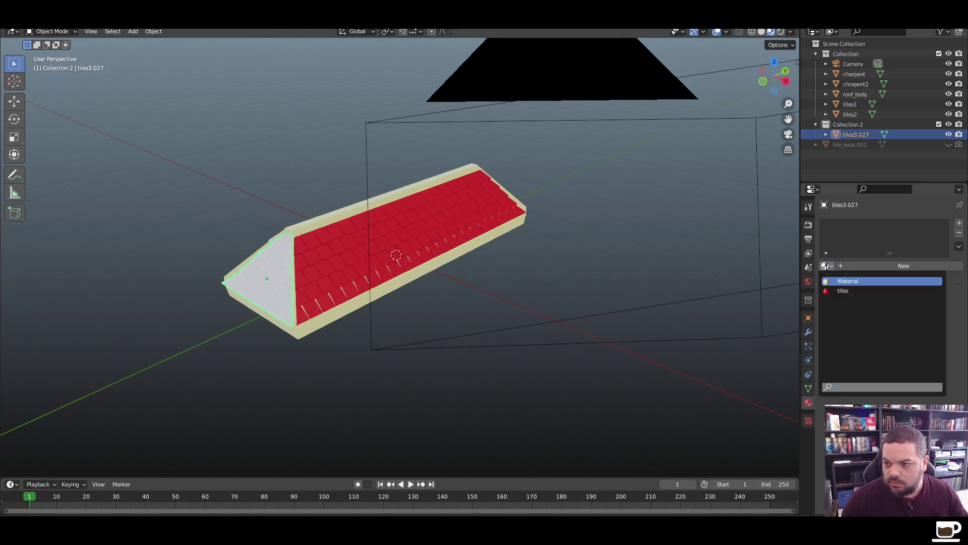
{"action": "left_click", "coordinate": [843, 287]}
{"action": "left_click", "coordinate": [263, 417]}
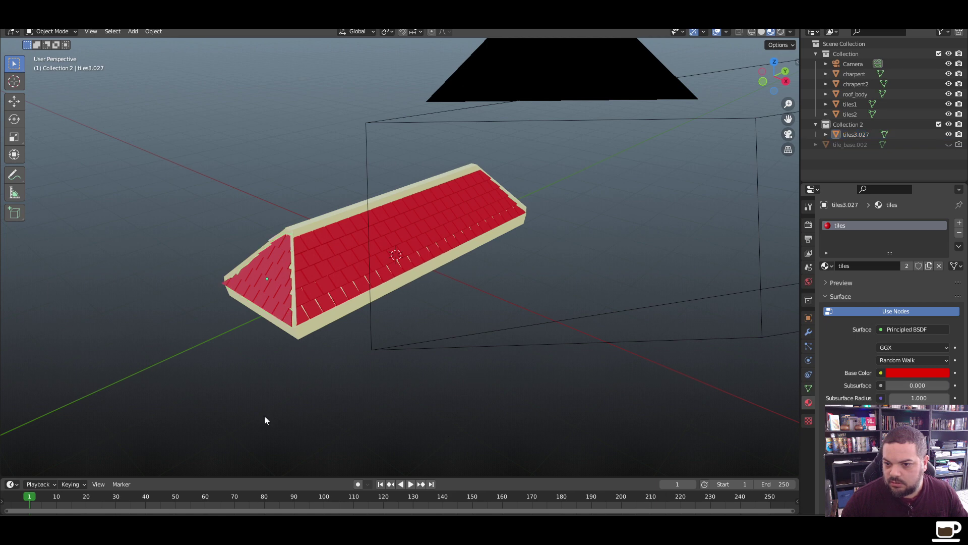
{"action": "middle_click_drag", "start_coordinate": [264, 417], "coordinate": [370, 400]}
{"action": "left_click", "coordinate": [367, 308]}
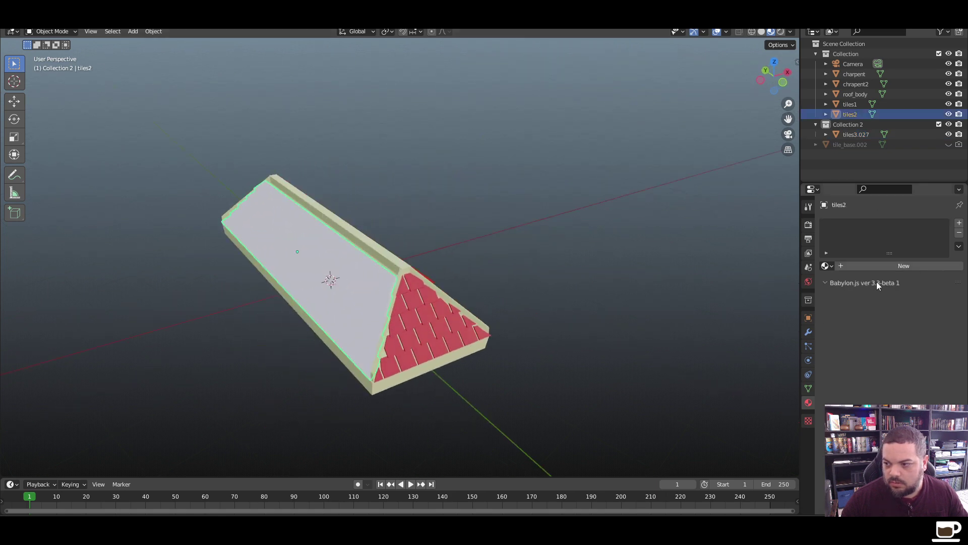
{"action": "left_click", "coordinate": [827, 266]}
{"action": "left_click", "coordinate": [843, 286]}
{"action": "left_click", "coordinate": [572, 272]}
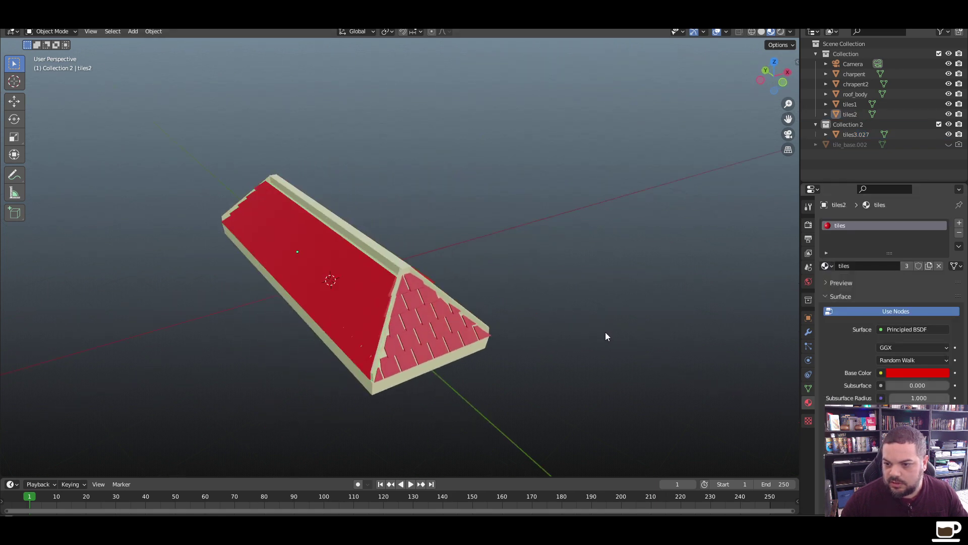
{"action": "middle_click_drag", "start_coordinate": [606, 335], "coordinate": [404, 331]}
Set the roof body's base colour to red
{"action": "left_click", "coordinate": [624, 334]}
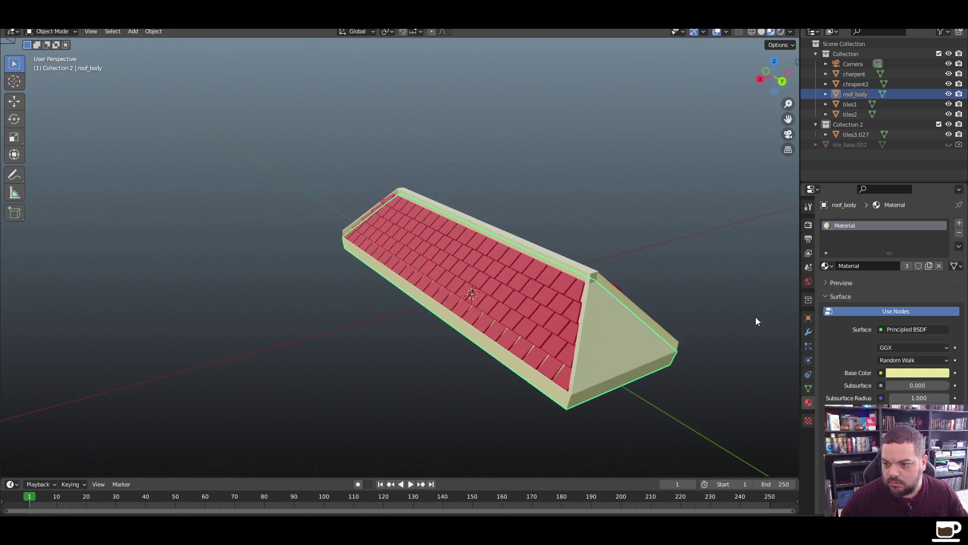
{"action": "middle_click_drag", "start_coordinate": [223, 261], "coordinate": [350, 282]}
{"action": "left_click", "coordinate": [373, 322]}
{"action": "left_click", "coordinate": [344, 274]}
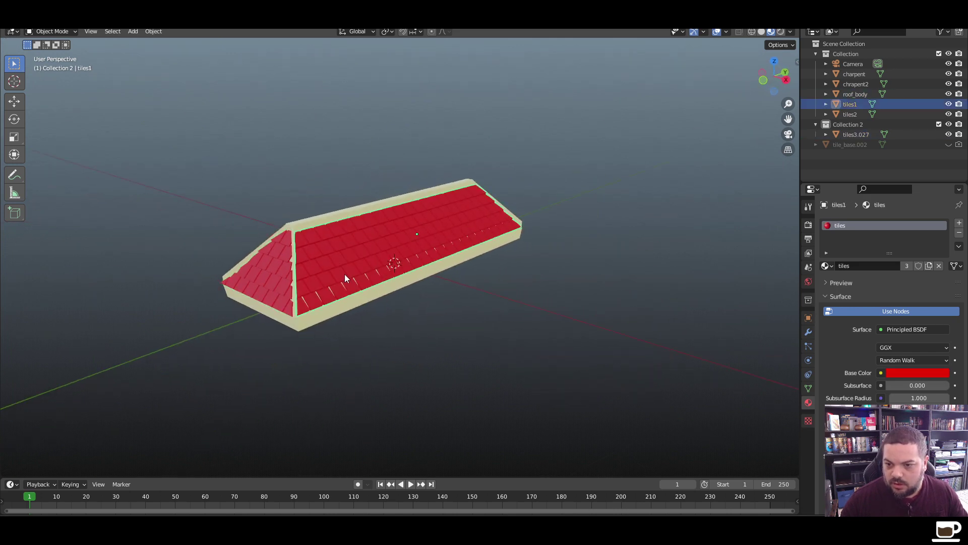
{"action": "left_click", "coordinate": [333, 315]}
{"action": "left_click", "coordinate": [911, 373]}
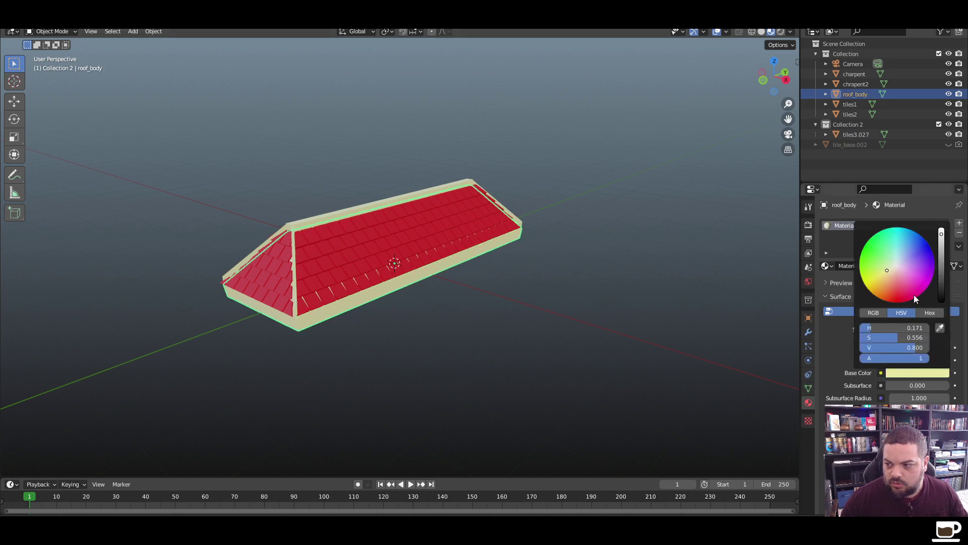
{"action": "left_click_drag", "start_coordinate": [888, 270], "coordinate": [898, 302]}
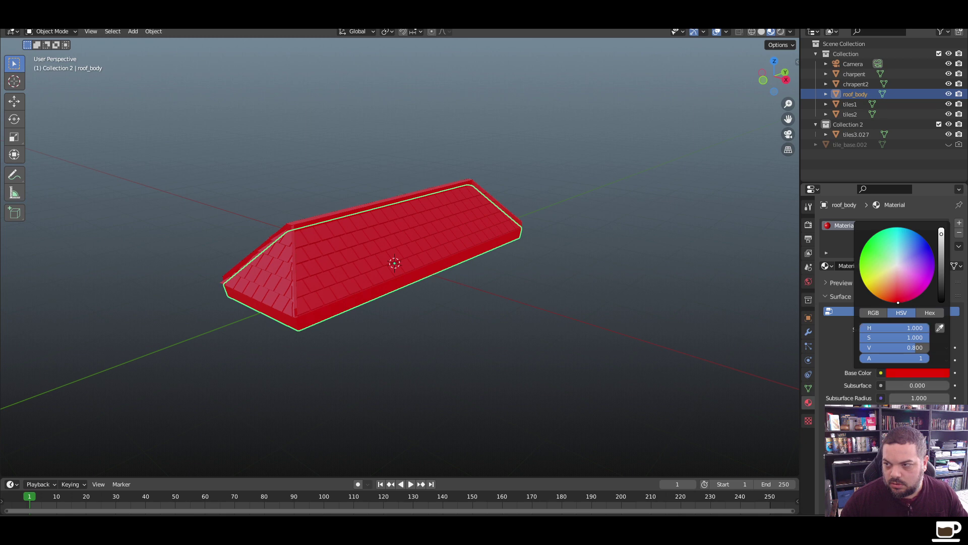
{"action": "left_click", "coordinate": [469, 275]}
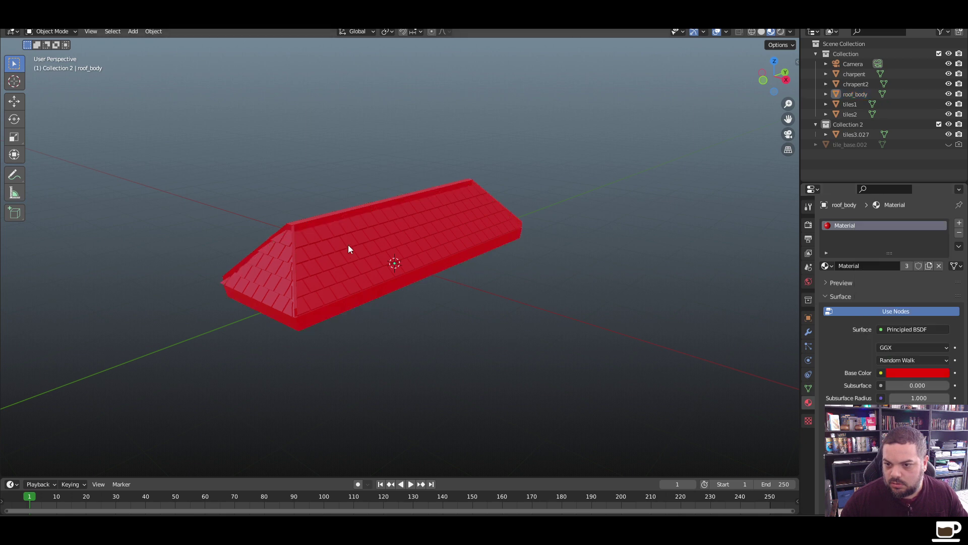
{"action": "left_click", "coordinate": [295, 225]}
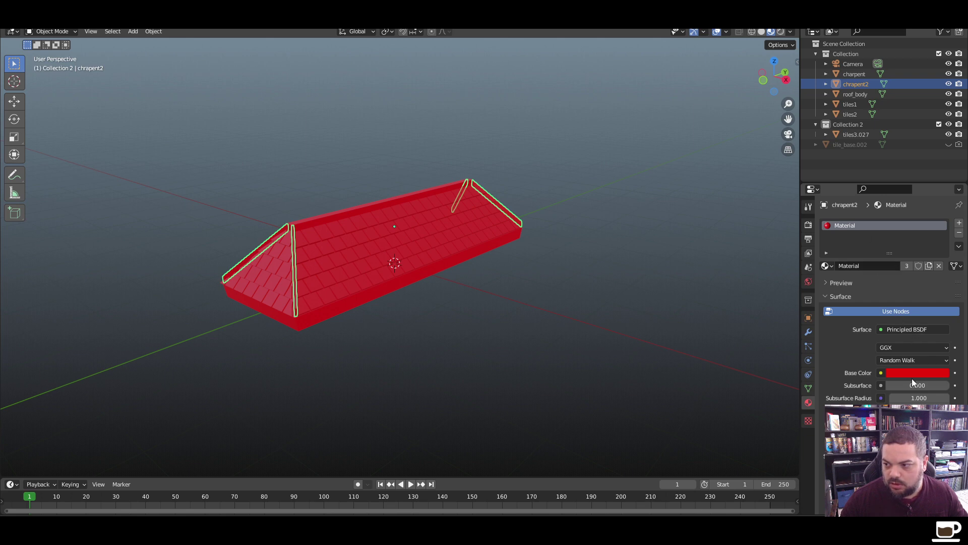
Add a new material slot to the hip beams with a dark brown material named 'wood'
{"action": "left_click", "coordinate": [958, 224]}
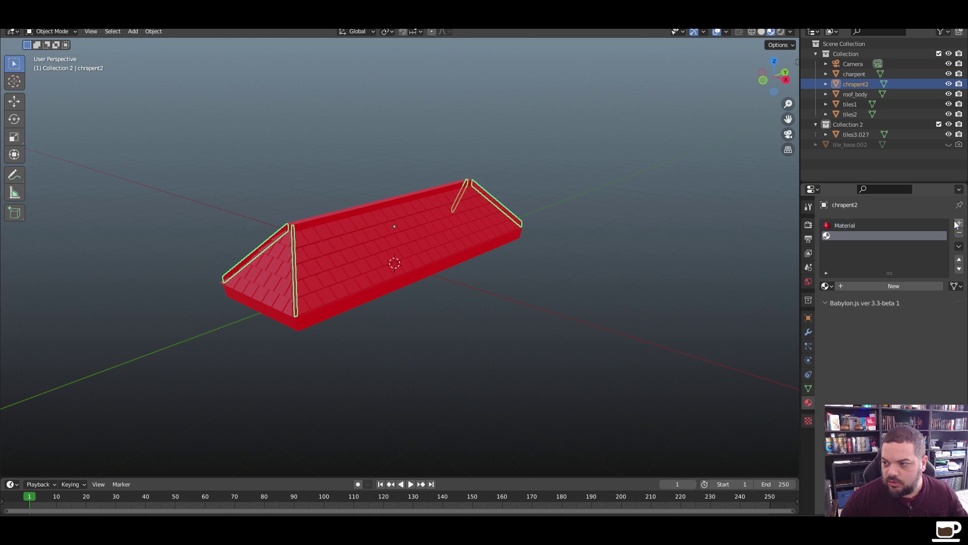
{"action": "left_click", "coordinate": [894, 286]}
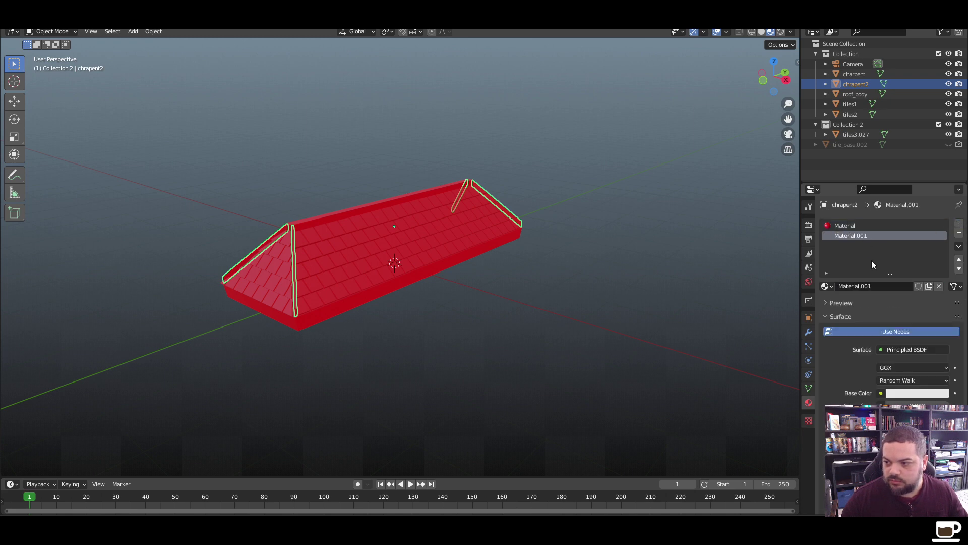
{"action": "double_click", "coordinate": [864, 234]}
{"action": "type", "text": "wood"}
{"action": "key", "text": "Return"}
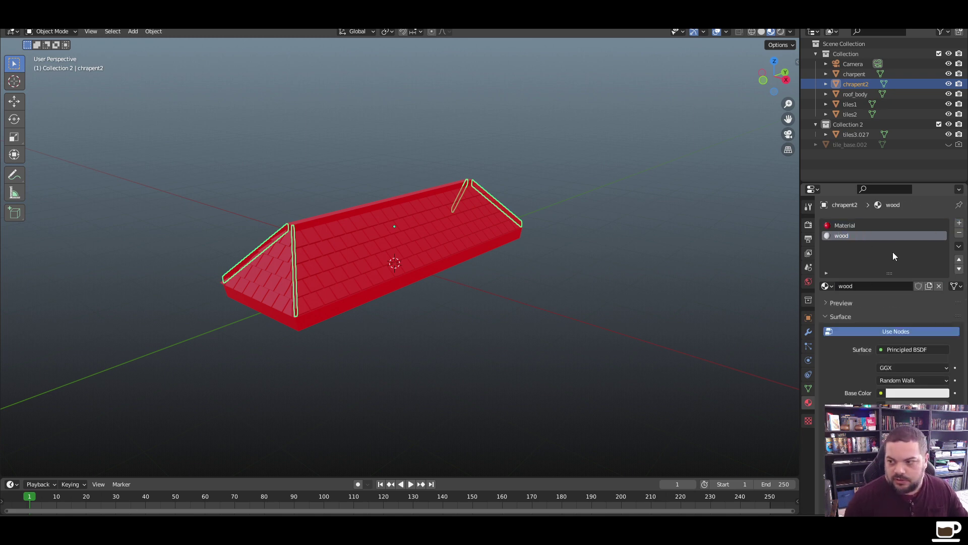
{"action": "left_click", "coordinate": [916, 393]}
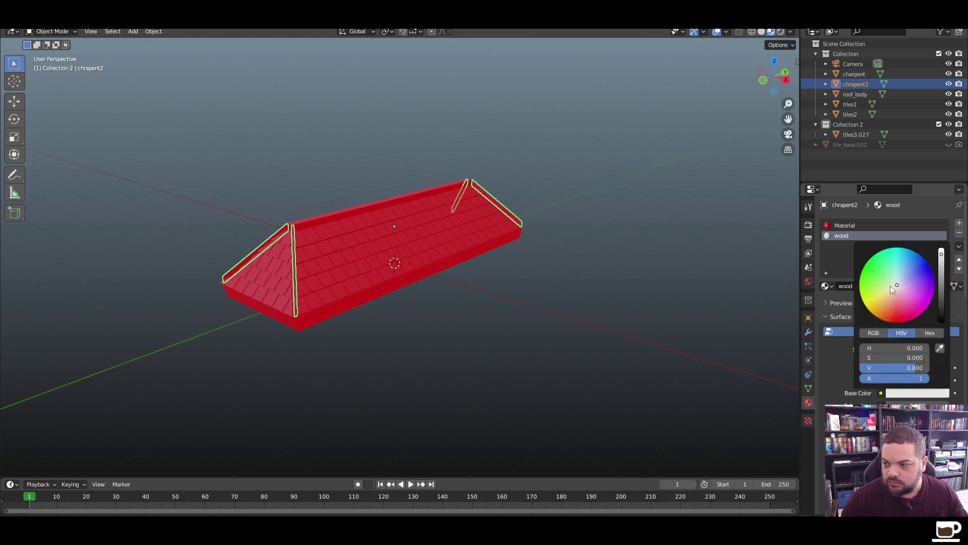
{"action": "left_click_drag", "start_coordinate": [890, 286], "coordinate": [875, 316]}
{"action": "left_click_drag", "start_coordinate": [942, 288], "coordinate": [941, 299]}
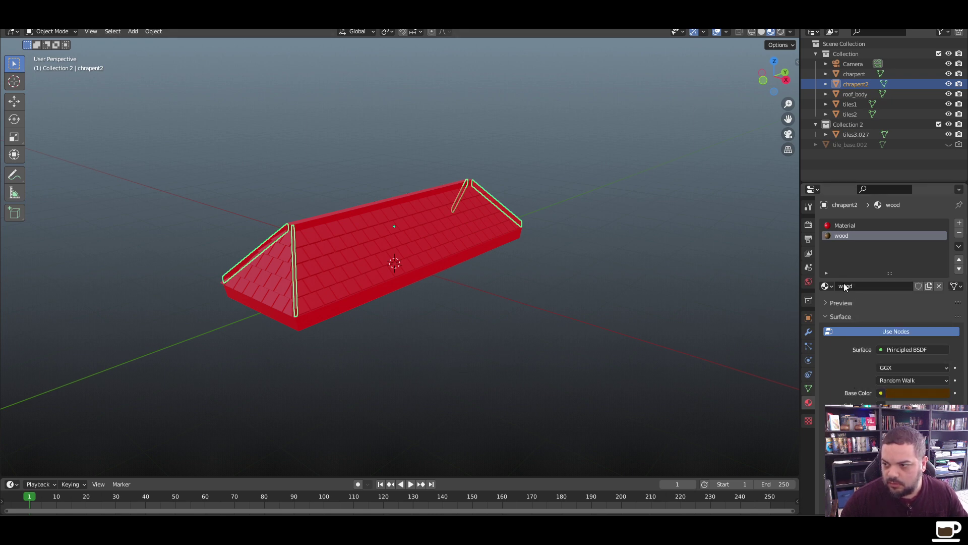
Apply the wood material to the charpent ridge beam's geometry in Edit Mode
{"action": "left_click", "coordinate": [648, 345]}
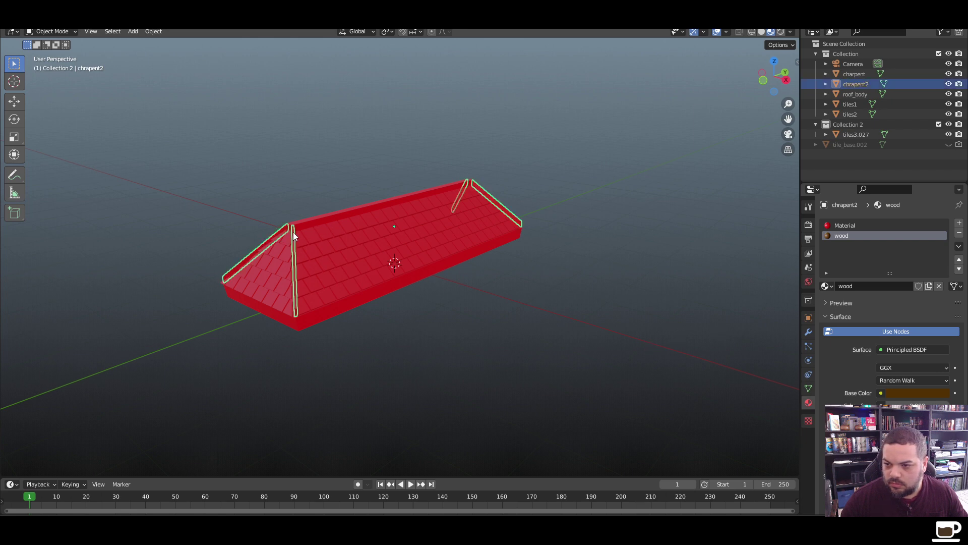
{"action": "left_click", "coordinate": [293, 235]}
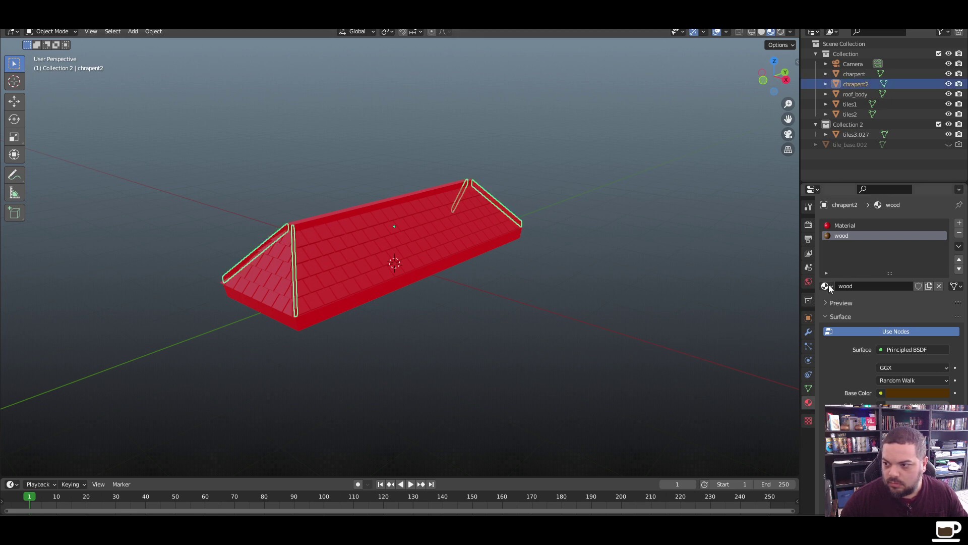
{"action": "left_click", "coordinate": [335, 219]}
{"action": "left_click", "coordinate": [294, 255], "text": "shift"}
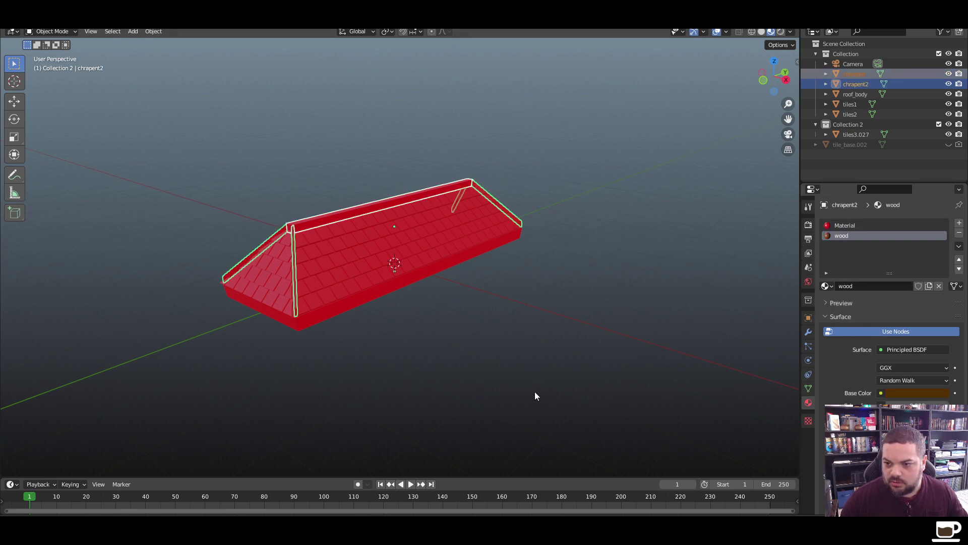
{"action": "key", "text": "Tab"}
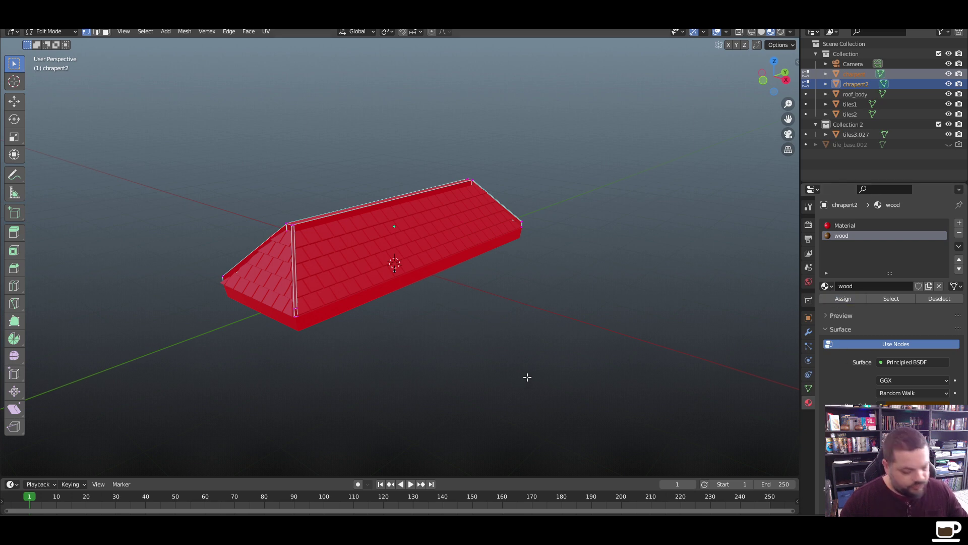
{"action": "key", "text": "a"}
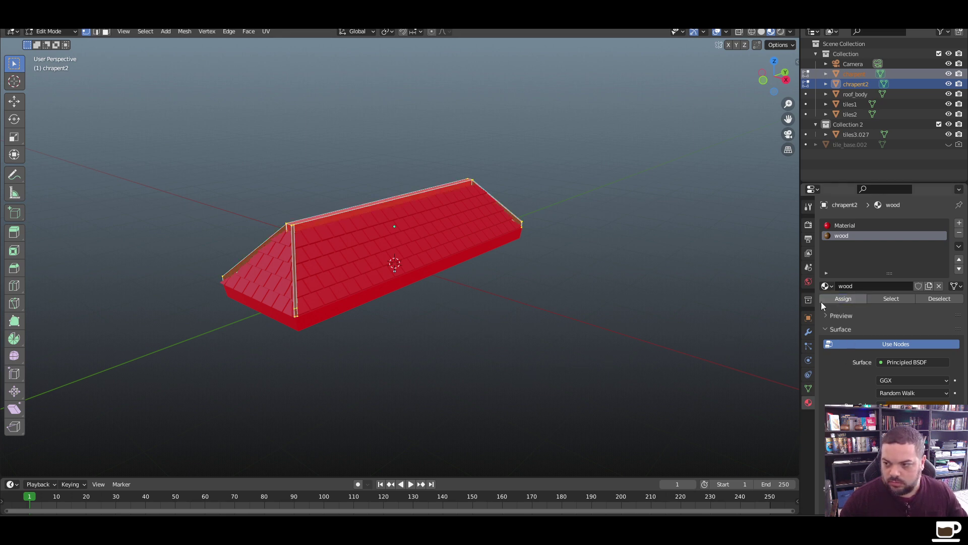
{"action": "key", "text": "alt+a"}
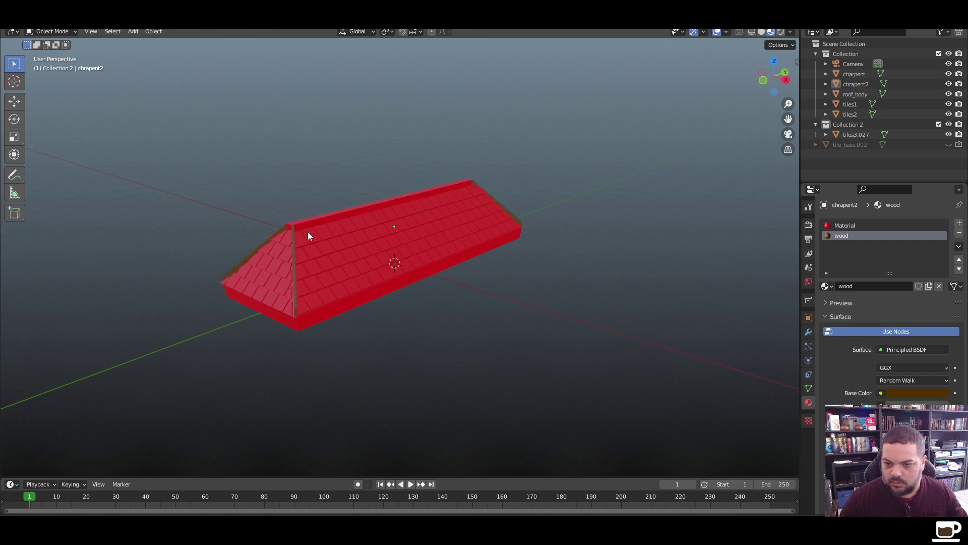
{"action": "left_click", "coordinate": [309, 220]}
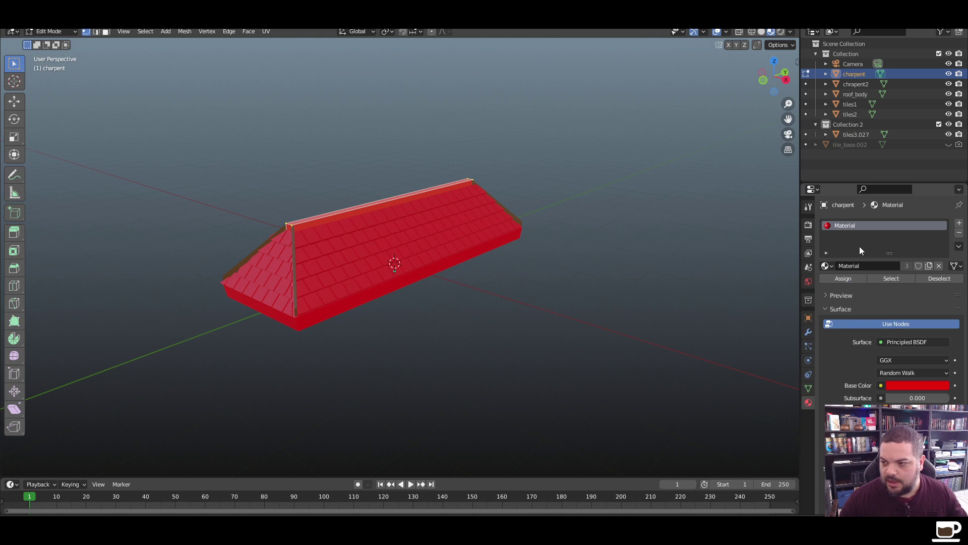
{"action": "left_click", "coordinate": [829, 265]}
{"action": "left_click", "coordinate": [845, 300]}
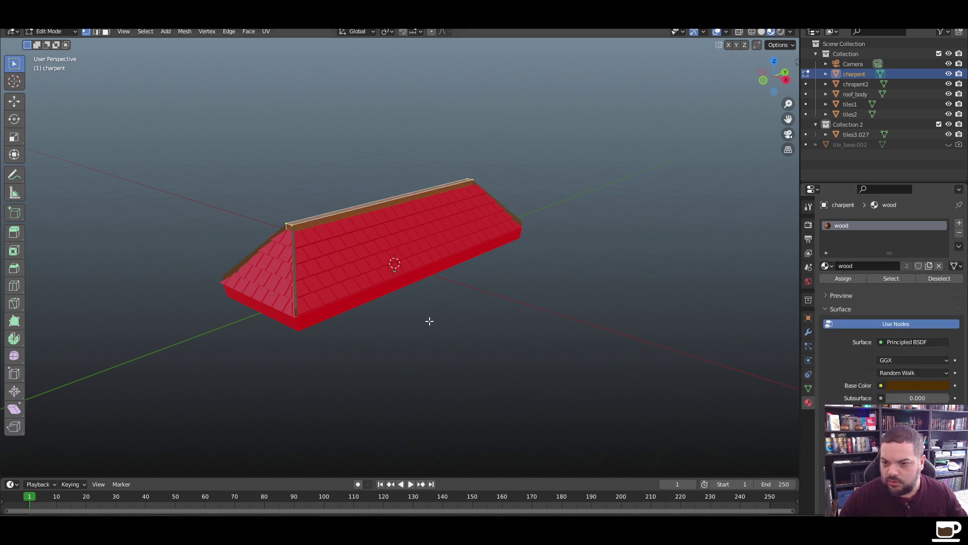
{"action": "key", "text": "Tab"}
Orbit around the roof to review the brown beams against the red tiles
{"action": "left_click", "coordinate": [389, 349]}
{"action": "middle_click_drag", "start_coordinate": [389, 349], "coordinate": [389, 366]}
{"action": "scroll", "coordinate": [364, 349], "scroll_direction": "up", "scroll_amount": 3}
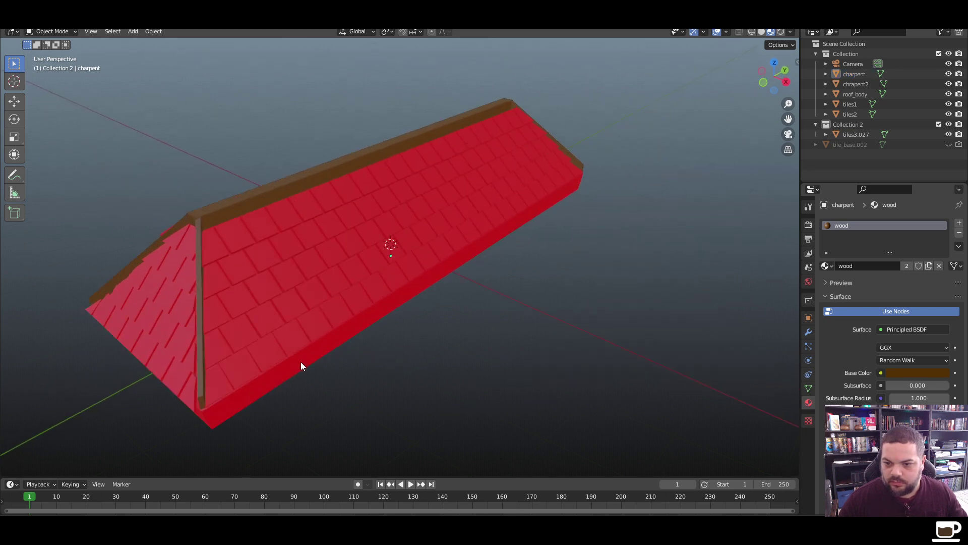
{"action": "left_click", "coordinate": [301, 361]}
{"action": "middle_click_drag", "start_coordinate": [385, 372], "coordinate": [384, 357]}
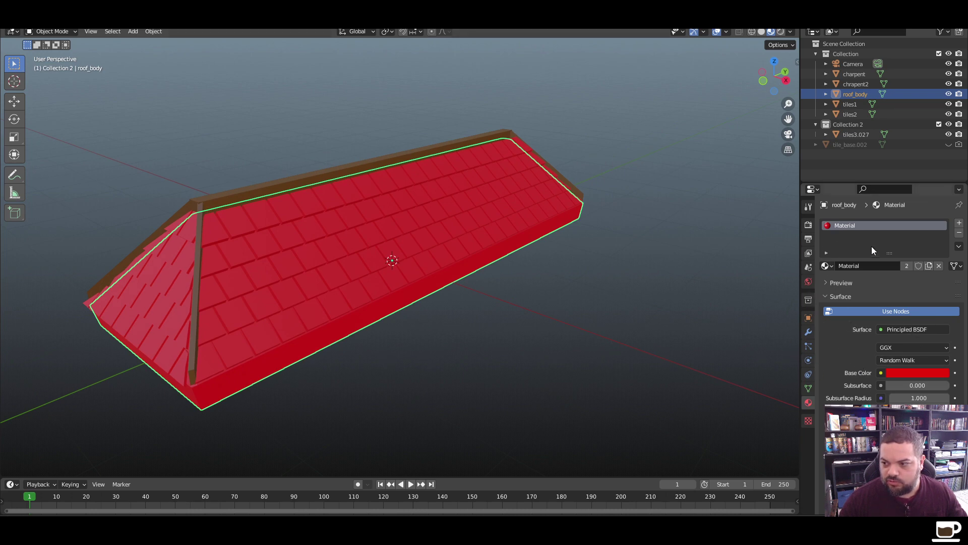
Rename the roof body material to 'body' and give it a dark crimson base colour
{"action": "double_click", "coordinate": [860, 226]}
{"action": "type", "text": "body"}
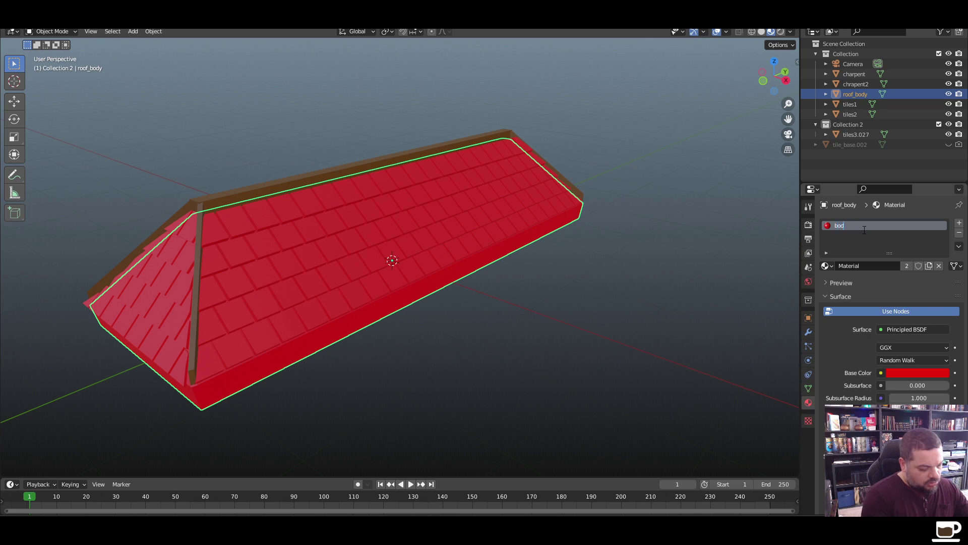
{"action": "key", "text": "Return"}
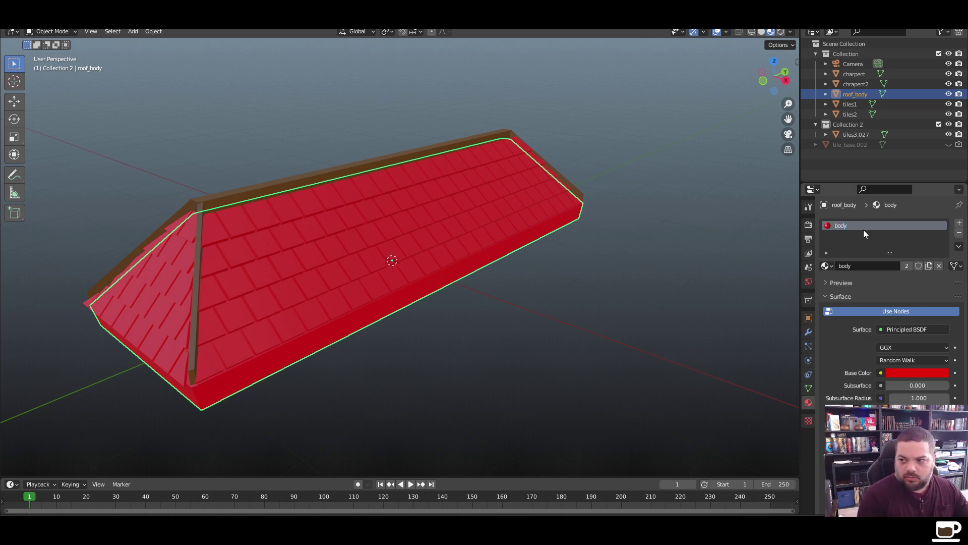
{"action": "left_click", "coordinate": [940, 373]}
{"action": "mouse_move", "coordinate": [898, 302]}
{"action": "left_mouse_down"}
{"action": "mouse_move", "coordinate": [895, 275]}
{"action": "mouse_move", "coordinate": [891, 287]}
{"action": "left_mouse_up"}
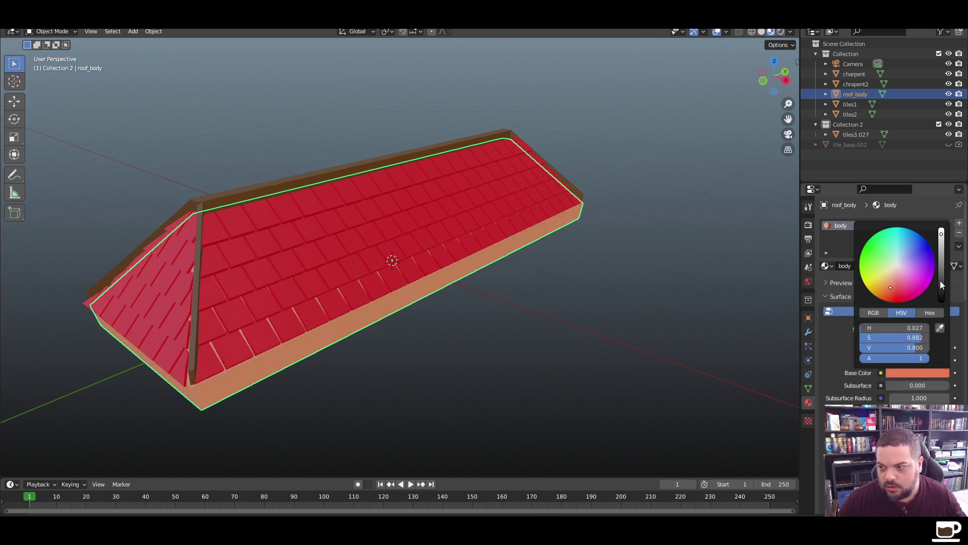
{"action": "left_click_drag", "start_coordinate": [941, 263], "coordinate": [941, 268]}
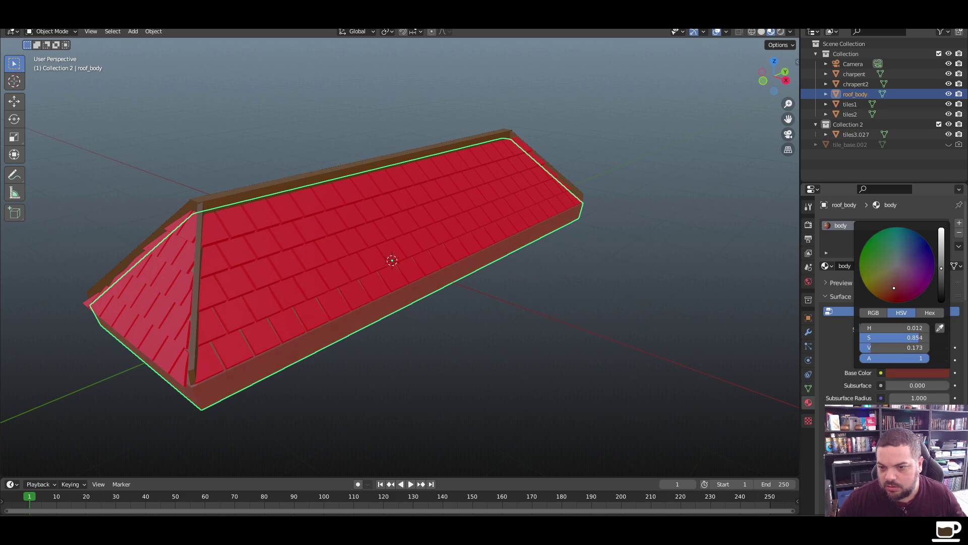
{"action": "left_click_drag", "start_coordinate": [894, 287], "coordinate": [901, 292]}
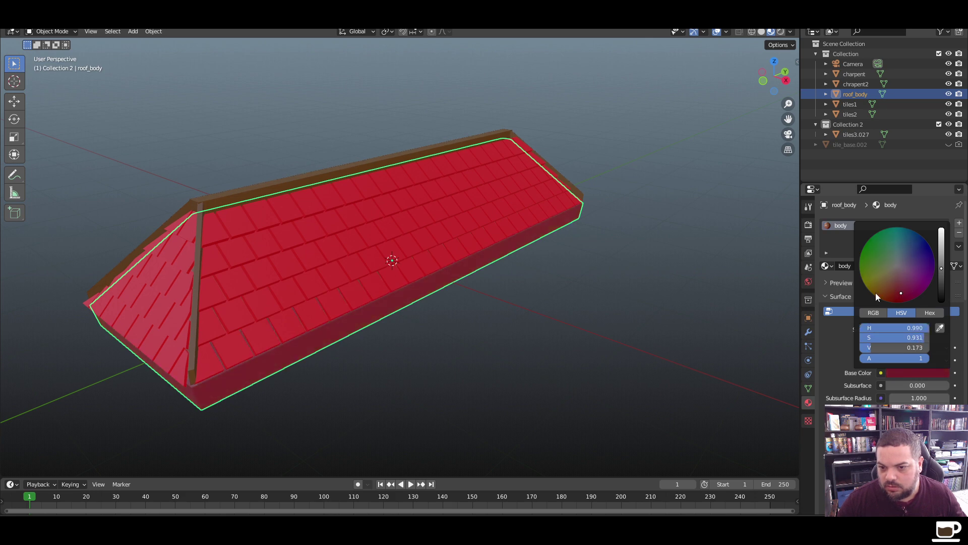
{"action": "left_click", "coordinate": [428, 323]}
Orbit around the roof and check it through the scene camera view
{"action": "scroll", "coordinate": [445, 349], "scroll_direction": "down", "scroll_amount": 4}
{"action": "mouse_move", "coordinate": [445, 349]}
{"action": "middle_mouse_down"}
{"action": "mouse_move", "coordinate": [324, 349]}
{"action": "mouse_move", "coordinate": [451, 344]}
{"action": "middle_mouse_up"}
{"action": "key", "text": "KP_0"}
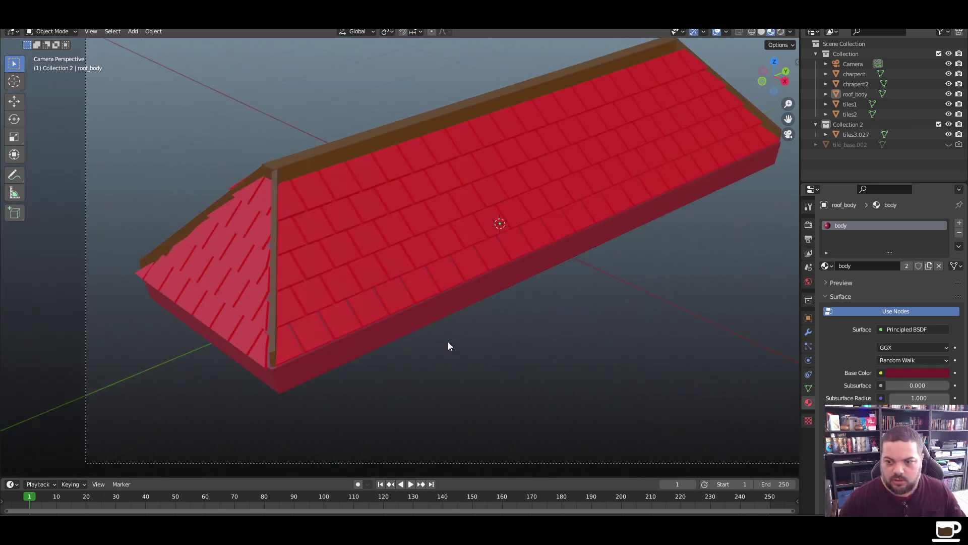
{"action": "middle_click_drag", "start_coordinate": [281, 292], "coordinate": [327, 283]}
{"action": "scroll", "coordinate": [307, 282], "scroll_direction": "up", "scroll_amount": 5}
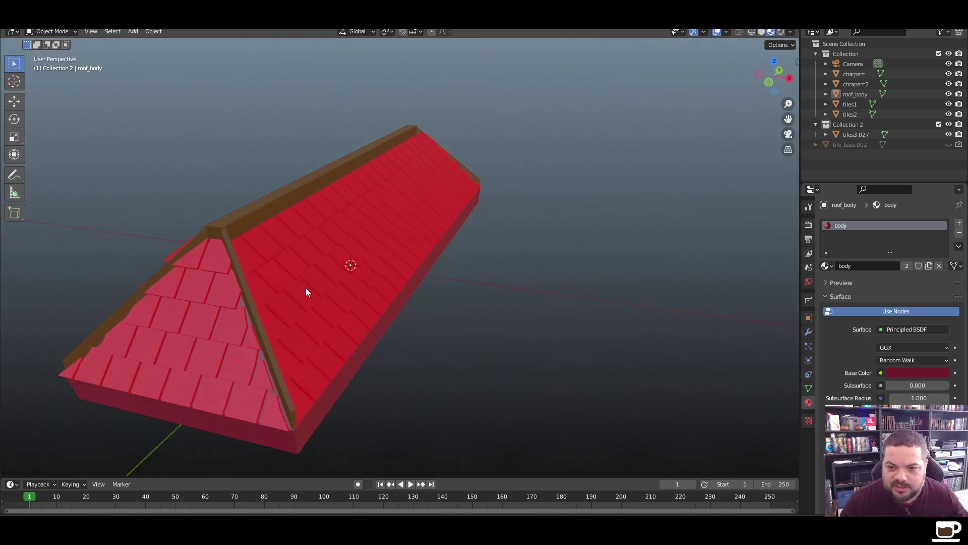
{"action": "key", "text": "KP_0"}
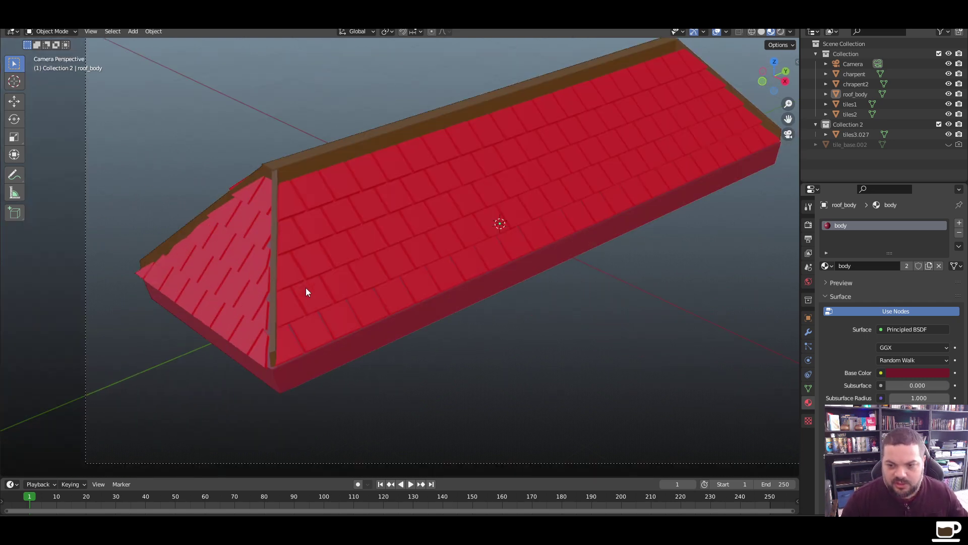
Lower the tiles1 material's Specular from 0.500 to 0.209 and preview with Rendered shading
{"action": "left_click", "coordinate": [329, 264]}
{"action": "scroll", "coordinate": [861, 358], "scroll_direction": "down", "scroll_amount": 5}
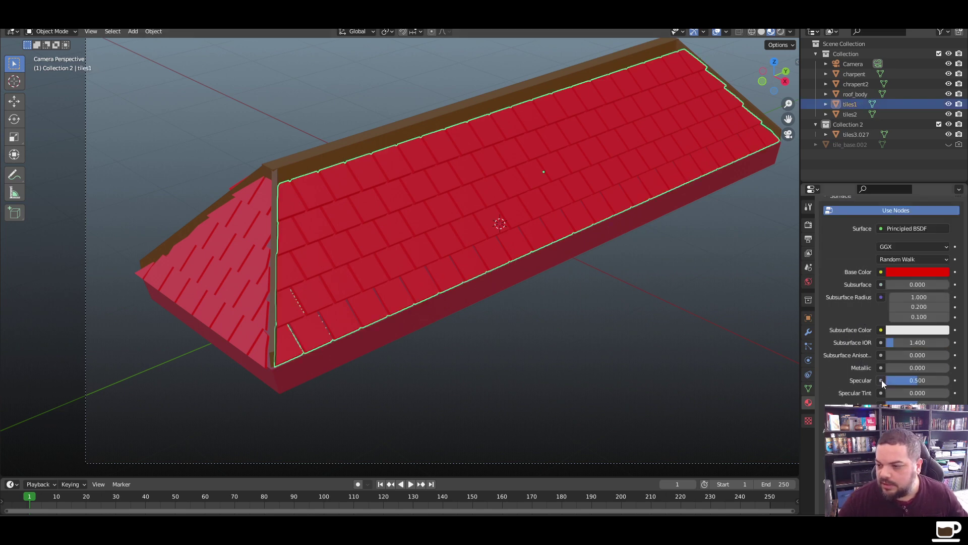
{"action": "mouse_move", "coordinate": [941, 380]}
{"action": "left_mouse_down"}
{"action": "mouse_move", "coordinate": [903, 380]}
{"action": "mouse_move", "coordinate": [915, 380]}
{"action": "left_mouse_up"}
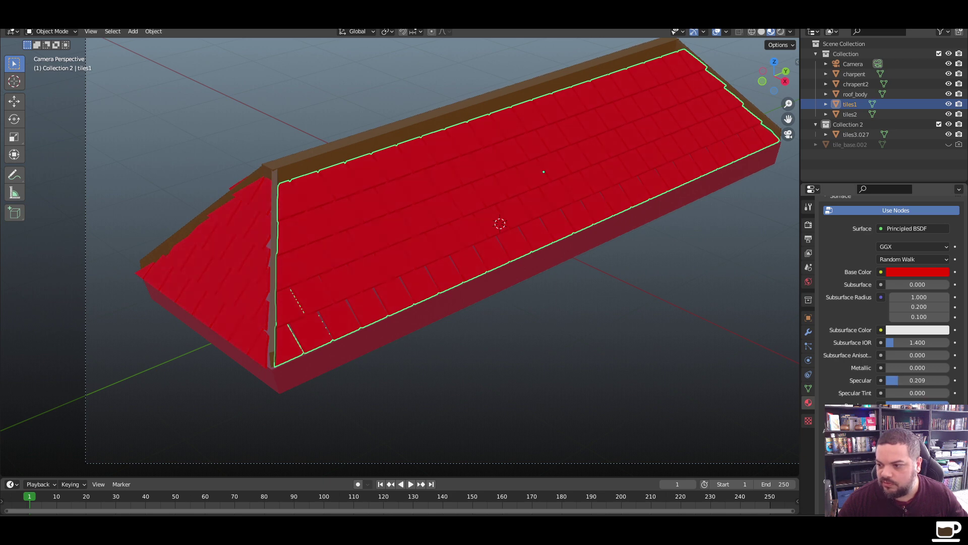
{"action": "left_click", "coordinate": [781, 33]}
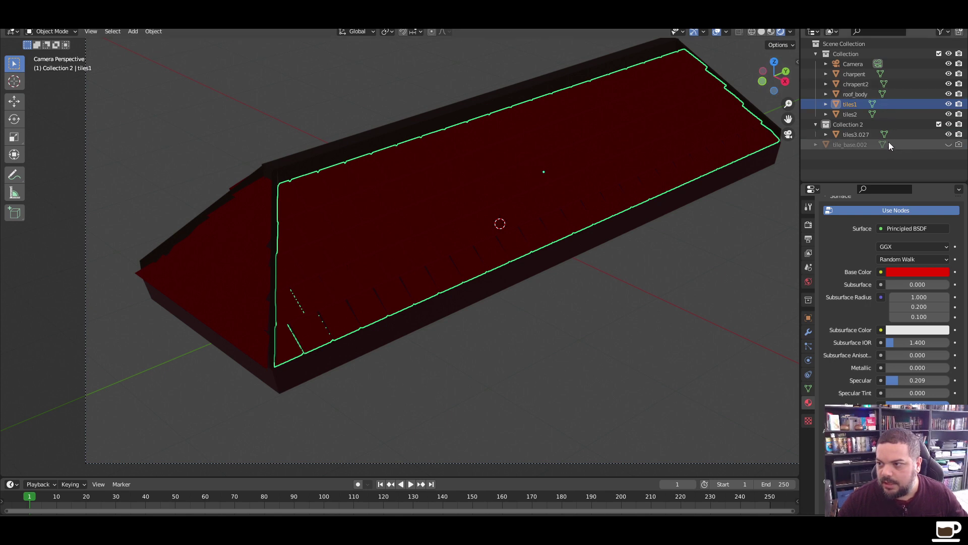
Add a Sun light to the scene and orbit to view the lit roof
{"action": "left_click", "coordinate": [442, 75]}
{"action": "right_click", "coordinate": [446, 71]}
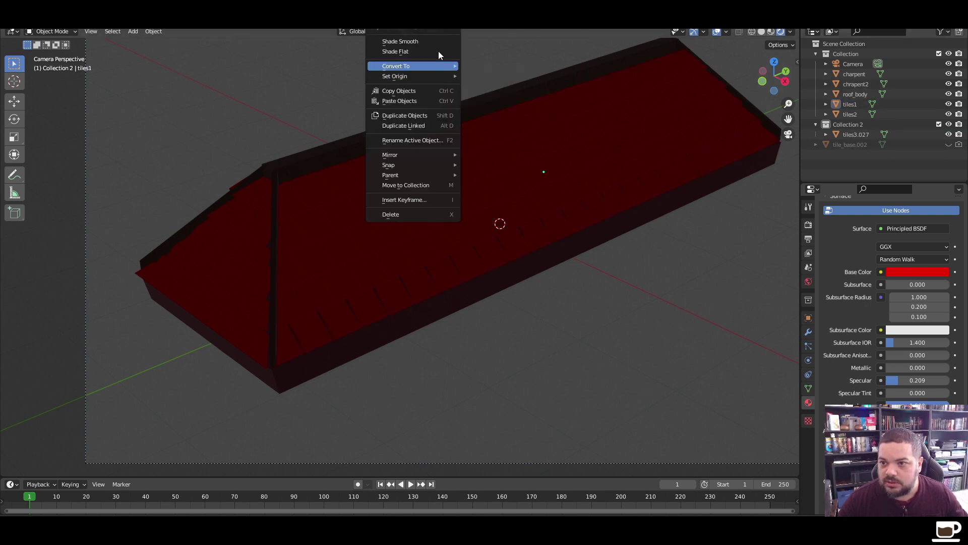
{"action": "left_click", "coordinate": [133, 32]}
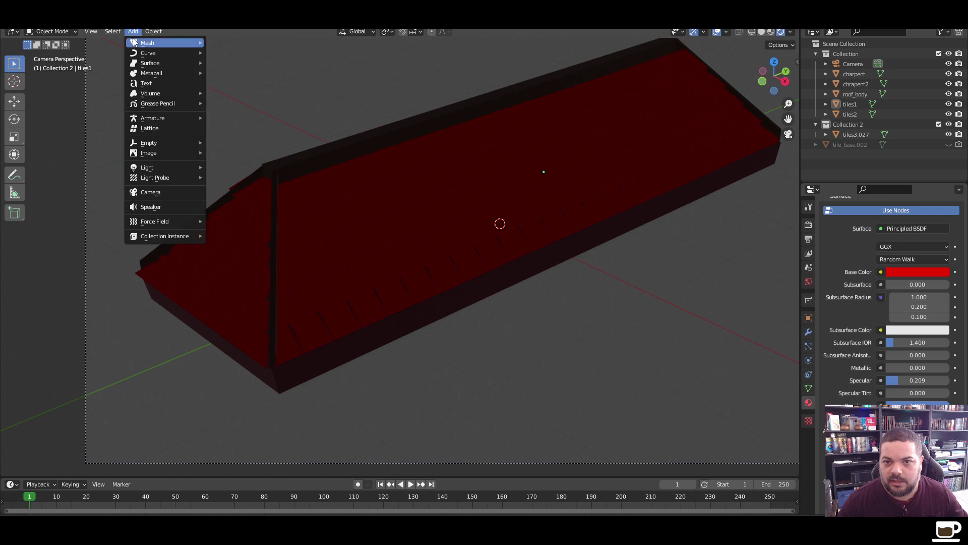
{"action": "mouse_move", "coordinate": [154, 168]}
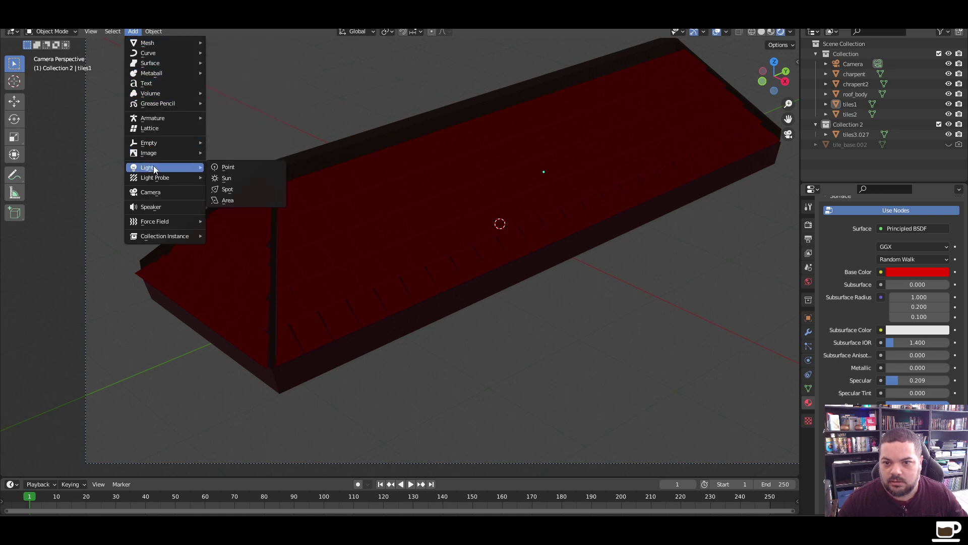
{"action": "left_click", "coordinate": [252, 178]}
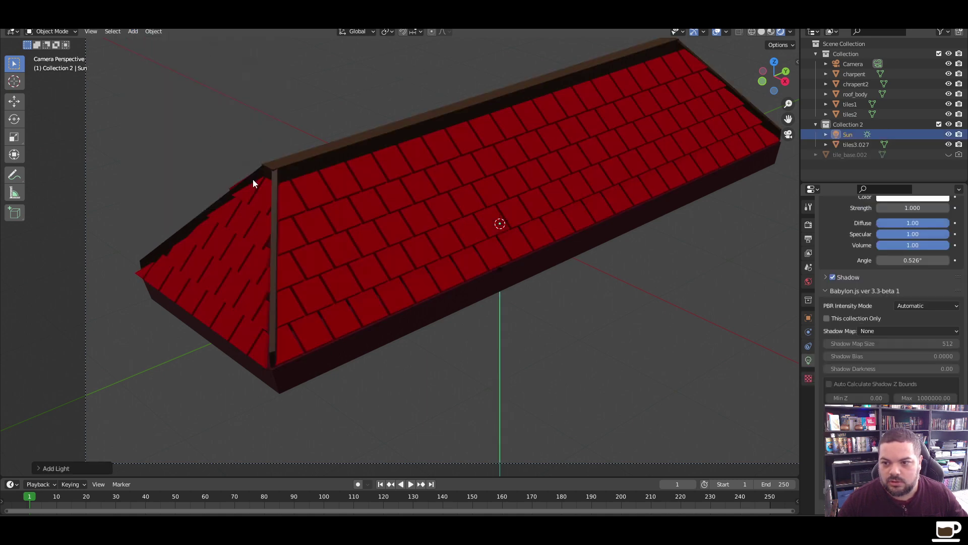
{"action": "left_click", "coordinate": [528, 309]}
{"action": "scroll", "coordinate": [374, 300], "scroll_direction": "down", "scroll_amount": 3}
{"action": "middle_click_drag", "start_coordinate": [381, 304], "coordinate": [410, 307]}
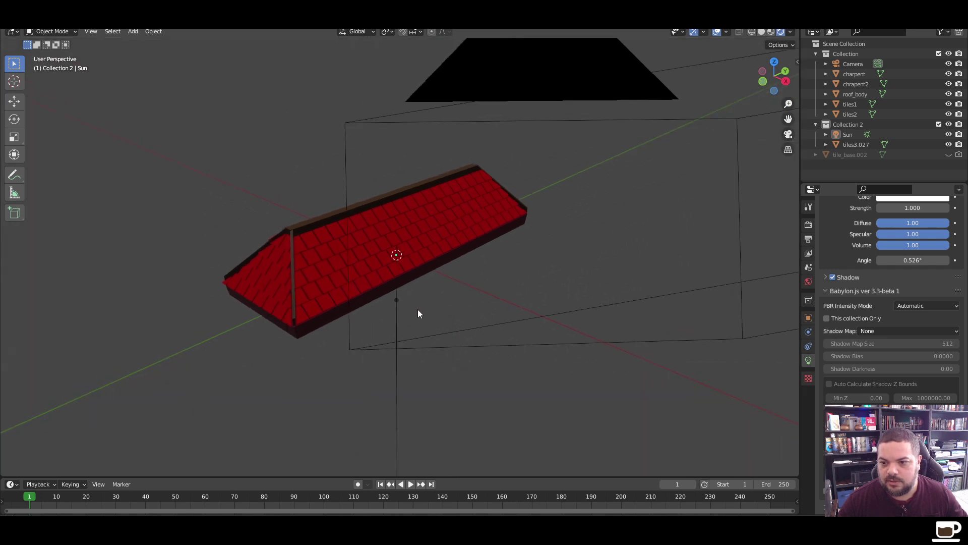
{"action": "scroll", "coordinate": [365, 301], "scroll_direction": "up", "scroll_amount": 2}
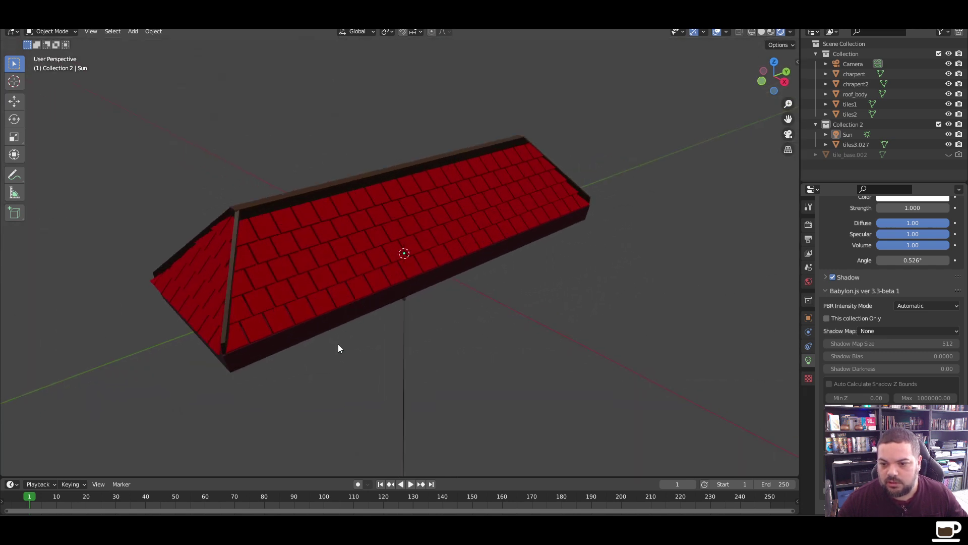
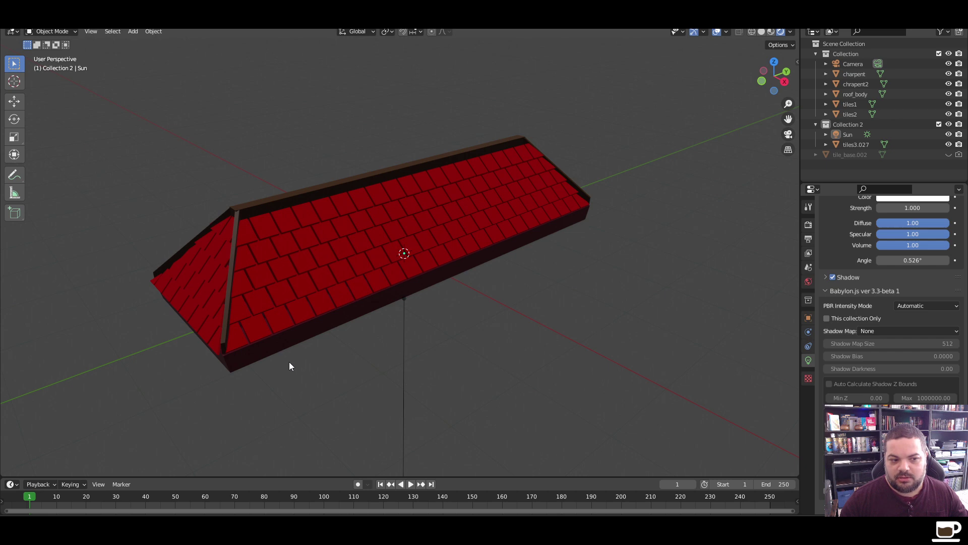
Move the triangular end tile piece into the main Collection and rename it tiles3
{"action": "mouse_move", "coordinate": [285, 377]}
{"action": "middle_mouse_down"}
{"action": "mouse_move", "coordinate": [392, 368]}
{"action": "mouse_move", "coordinate": [264, 363]}
{"action": "mouse_move", "coordinate": [286, 380]}
{"action": "middle_mouse_up"}
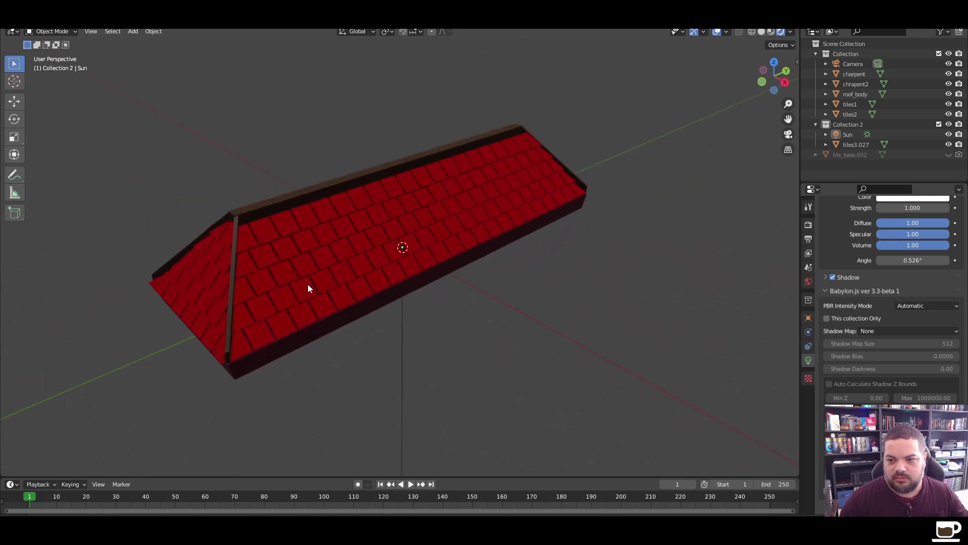
{"action": "left_click", "coordinate": [219, 266]}
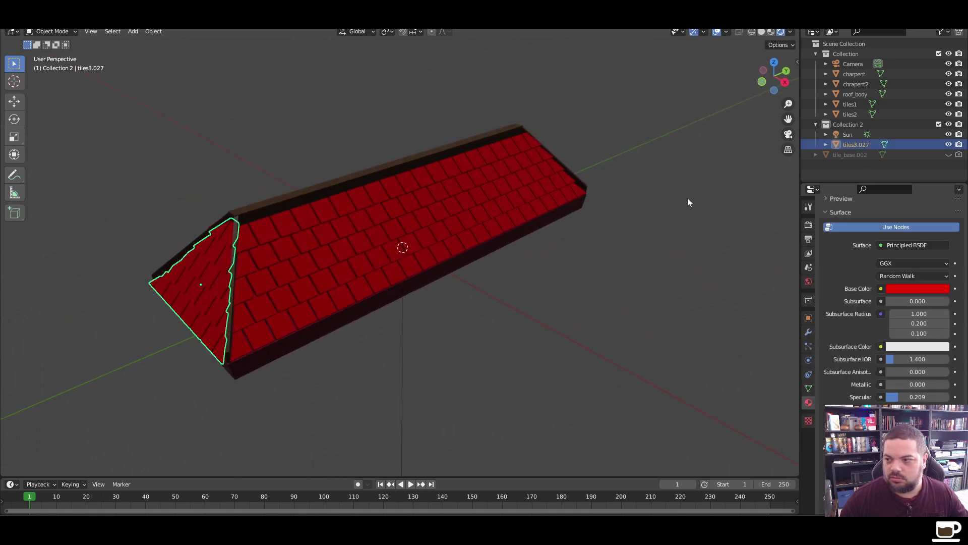
{"action": "left_click_drag", "start_coordinate": [855, 145], "coordinate": [864, 124]}
{"action": "double_click", "coordinate": [857, 124]}
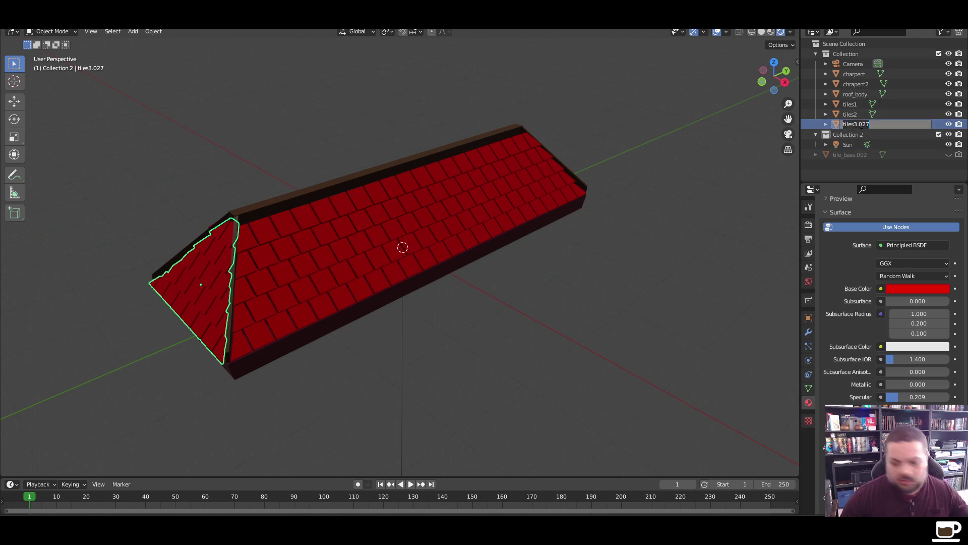
{"action": "type", "text": "tiles3"}
{"action": "key", "text": "Return"}
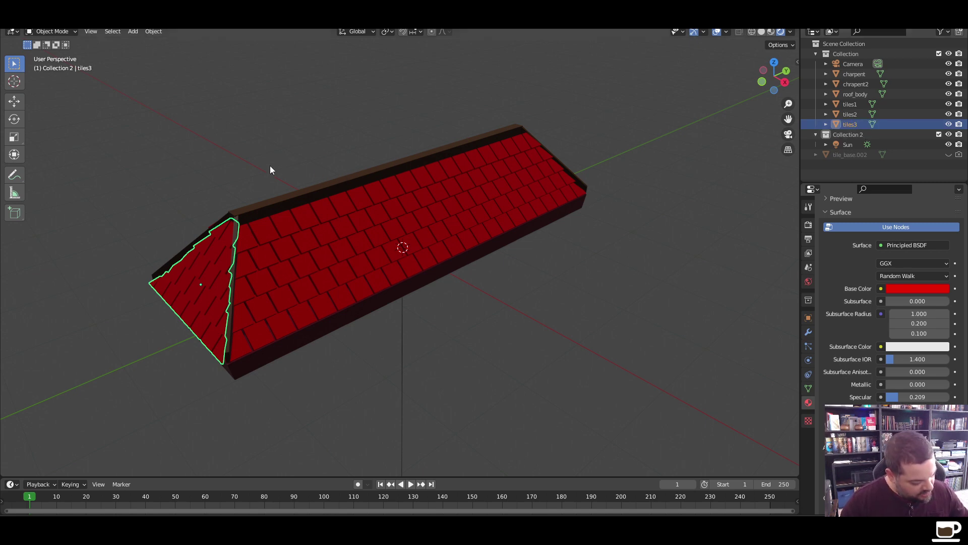
Apply all transforms to tiles3 and reset its origin
{"action": "key", "text": "ctrl+a"}
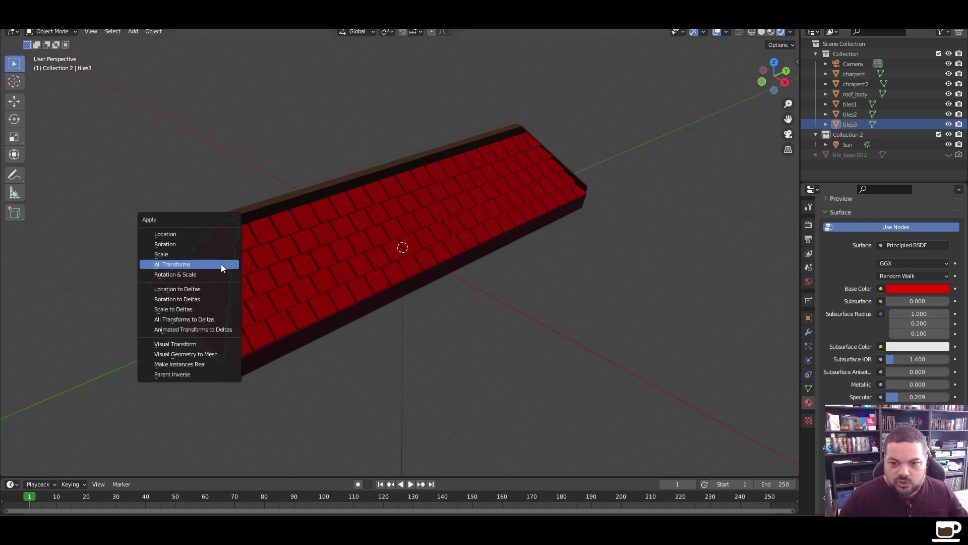
{"action": "left_click", "coordinate": [221, 265]}
{"action": "right_click", "coordinate": [219, 265]}
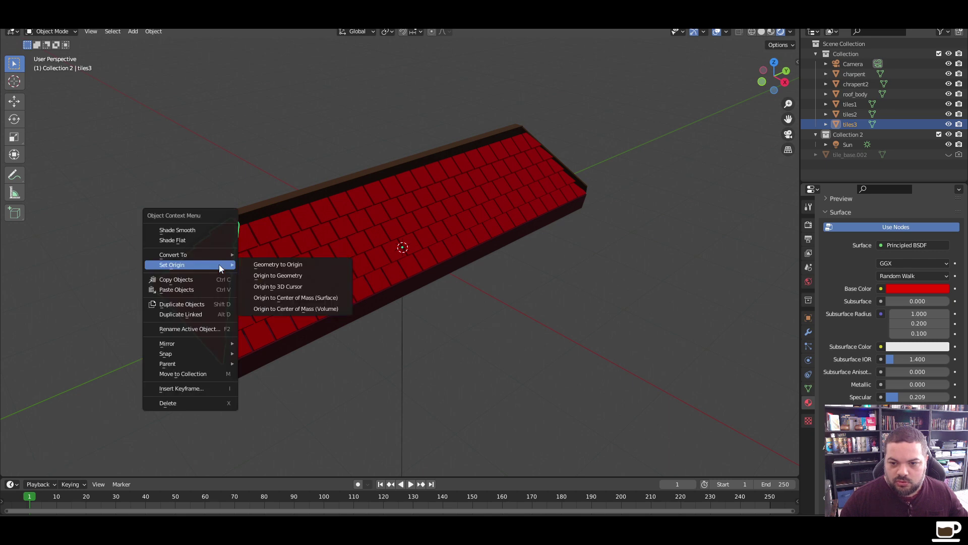
{"action": "left_click", "coordinate": [293, 295]}
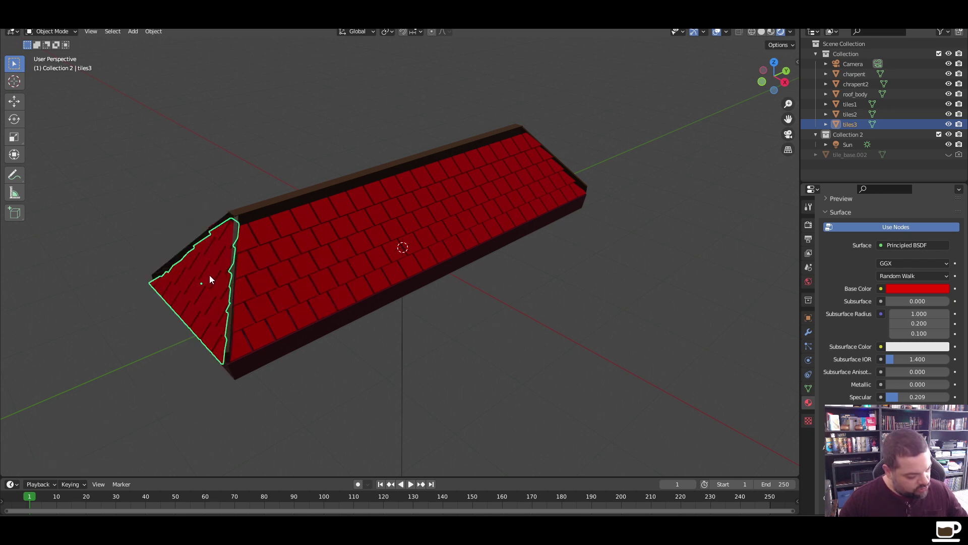
Duplicate the triangular tile piece and move the copy to the roof's far end
{"action": "key", "text": "shift+d"}
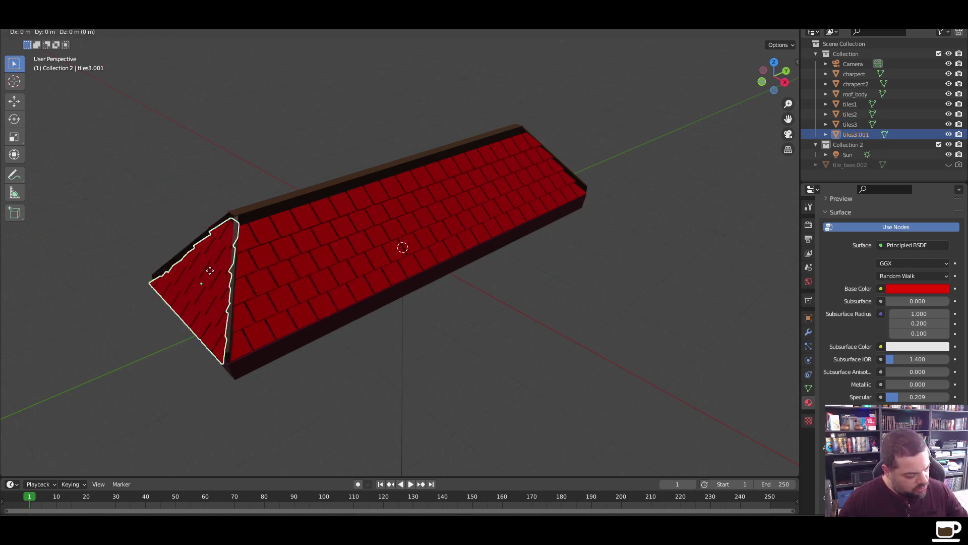
{"action": "key", "text": "r"}
{"action": "key", "text": "z"}
{"action": "key", "text": "1"}
{"action": "key", "text": "8"}
{"action": "key", "text": "0"}
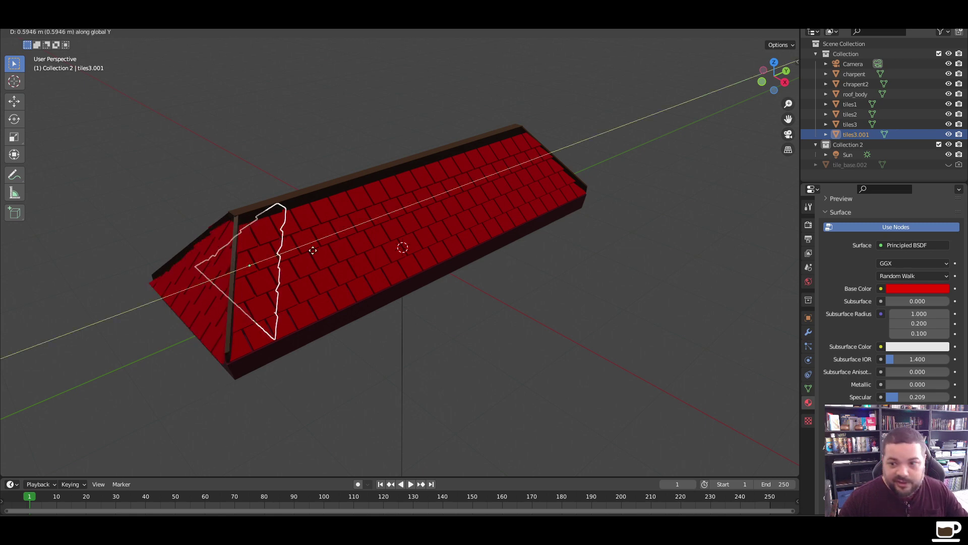
{"action": "key", "text": "g"}
{"action": "left_click", "coordinate": [578, 195]}
Rotate the copied tile piece 180° around the Z axis
{"action": "key", "text": "r"}
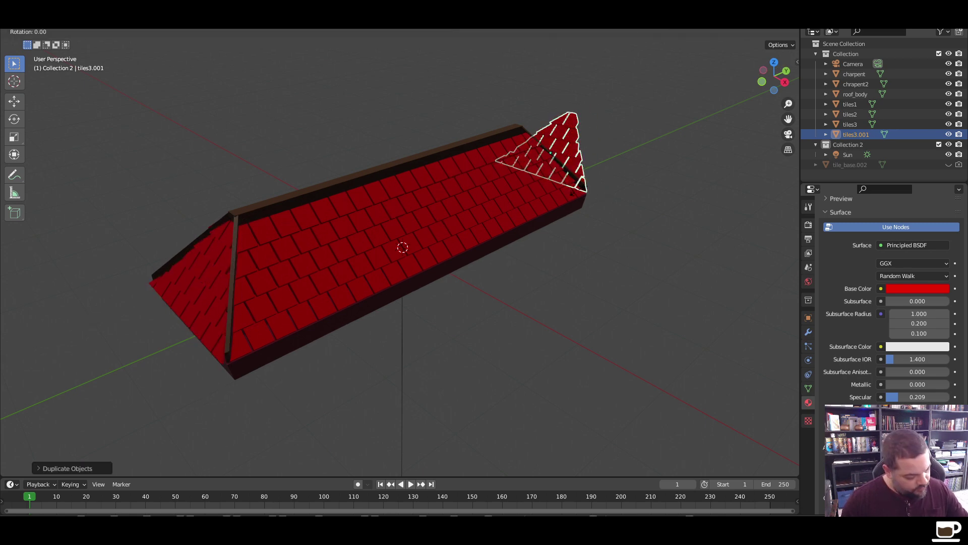
{"action": "key", "text": "z"}
{"action": "key", "text": "1"}
{"action": "key", "text": "8"}
{"action": "key", "text": "0"}
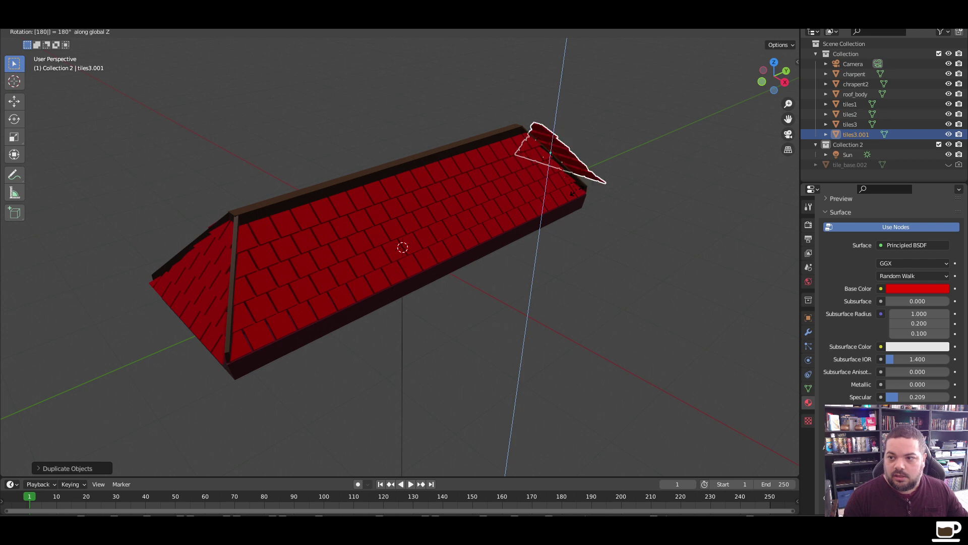
{"action": "key", "text": "Return"}
In the Right Ortho side view, move the copy along X/Y onto the roof edge
{"action": "middle_click_drag", "start_coordinate": [578, 100], "coordinate": [296, 213]}
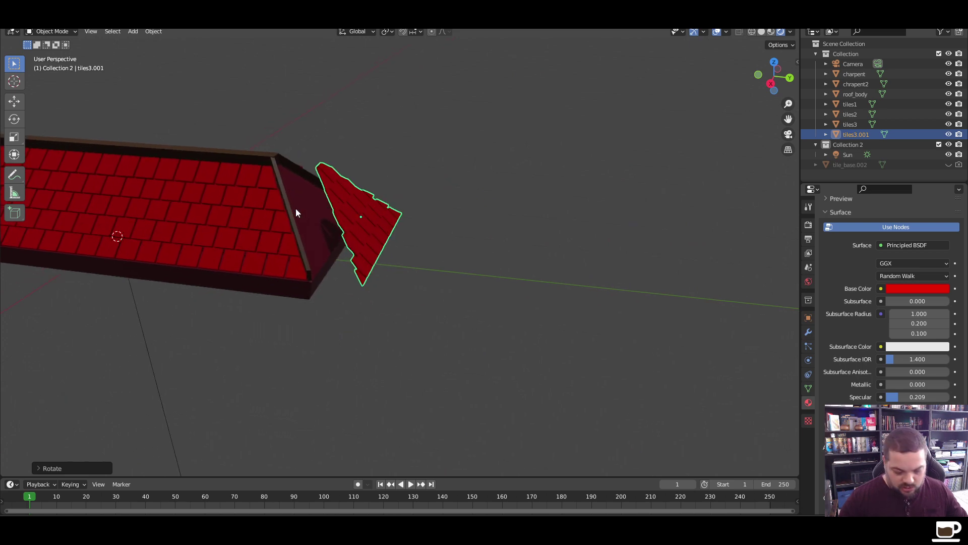
{"action": "key", "text": "KP_3"}
{"action": "scroll", "coordinate": [337, 240], "scroll_direction": "up", "scroll_amount": 6}
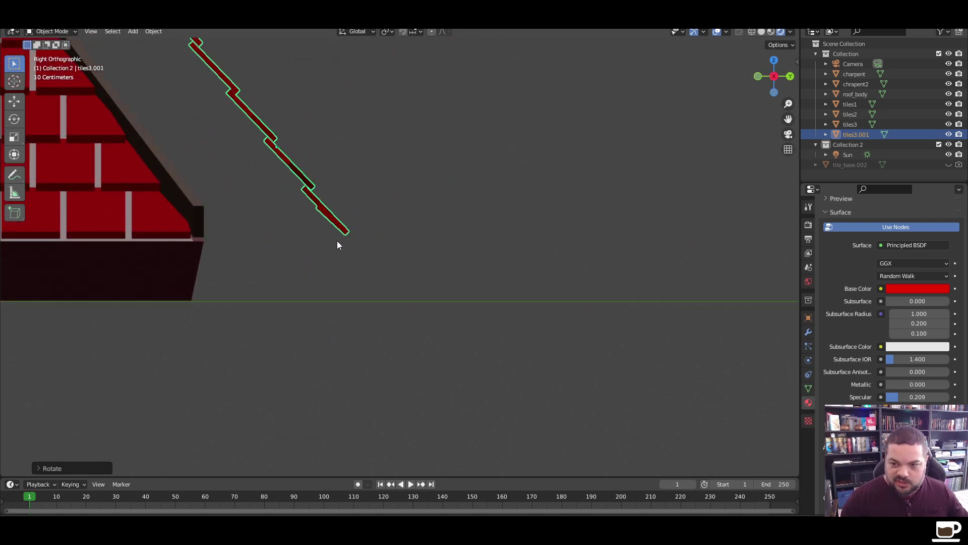
{"action": "key", "text": "g"}
{"action": "key", "text": "x"}
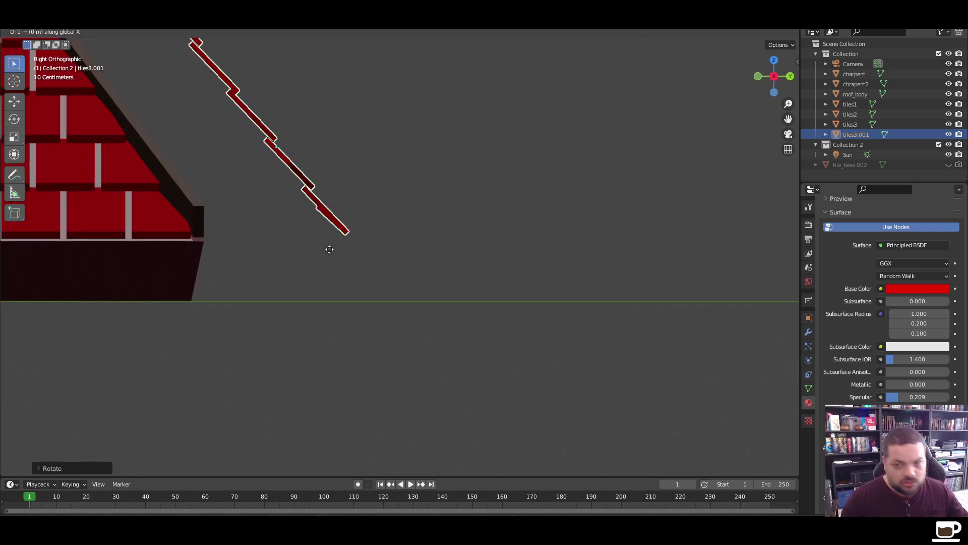
{"action": "key", "text": "y"}
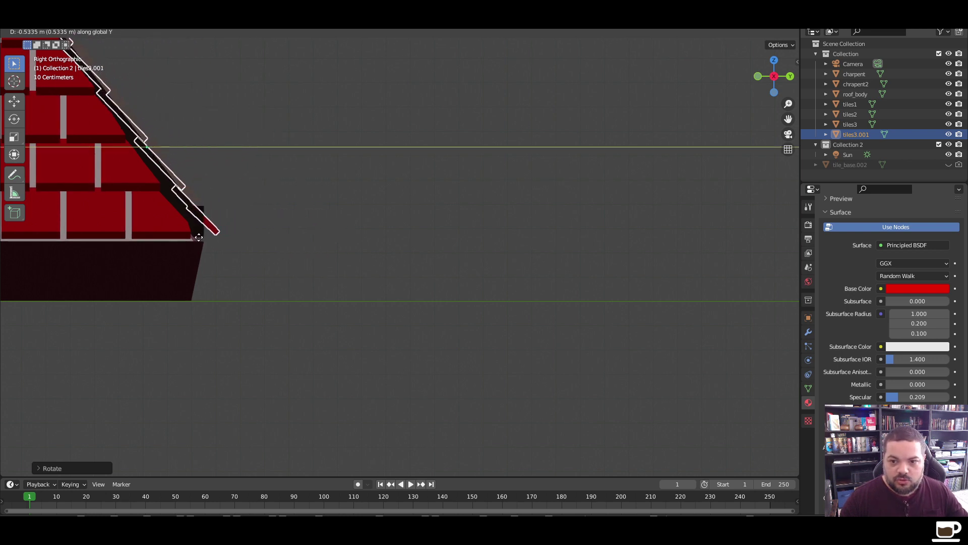
{"action": "left_click", "coordinate": [204, 237]}
Fine-tune the copy's X/Y position so it covers the opposite hip end
{"action": "middle_click_drag", "start_coordinate": [318, 207], "coordinate": [256, 236]}
{"action": "left_click", "coordinate": [268, 201]}
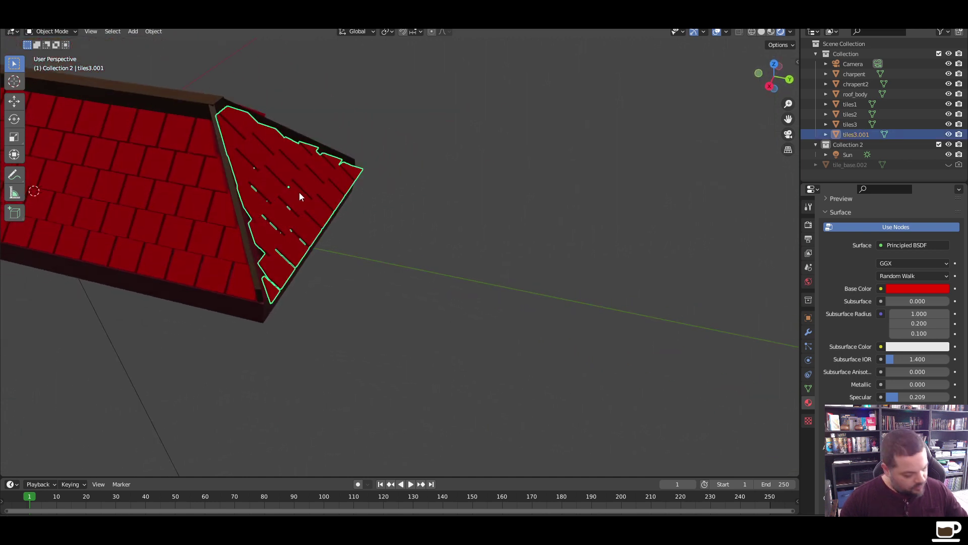
{"action": "key", "text": "g"}
{"action": "key", "text": "x"}
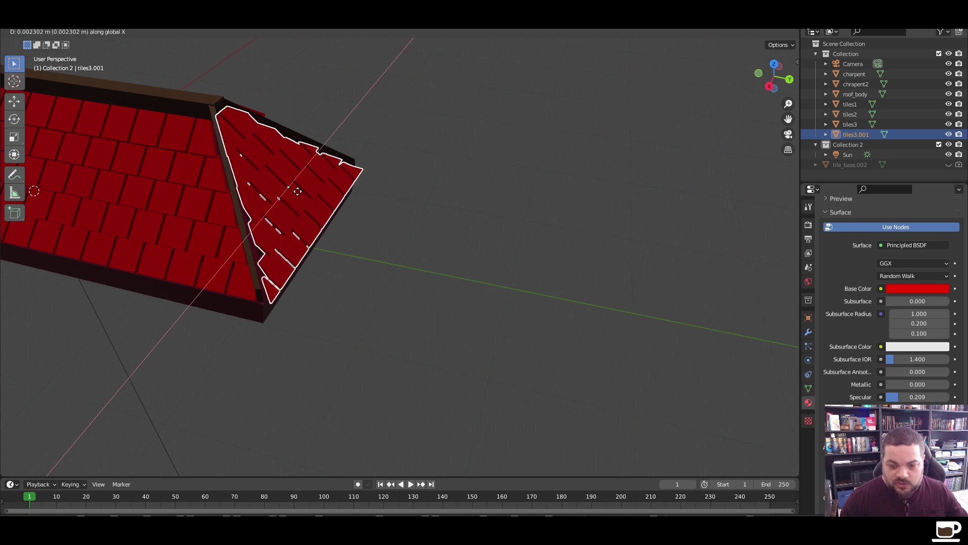
{"action": "key", "text": "y"}
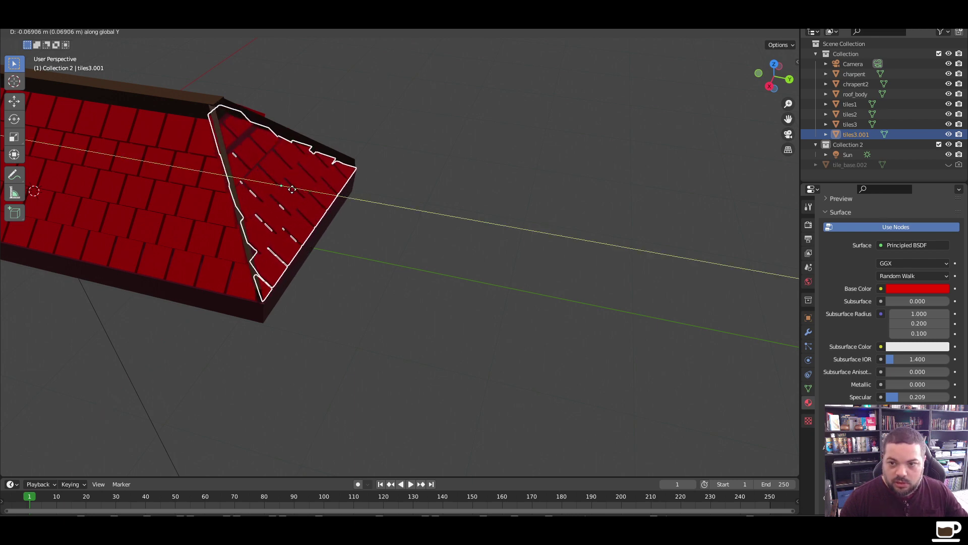
{"action": "left_click", "coordinate": [294, 190]}
{"action": "left_click", "coordinate": [401, 236]}
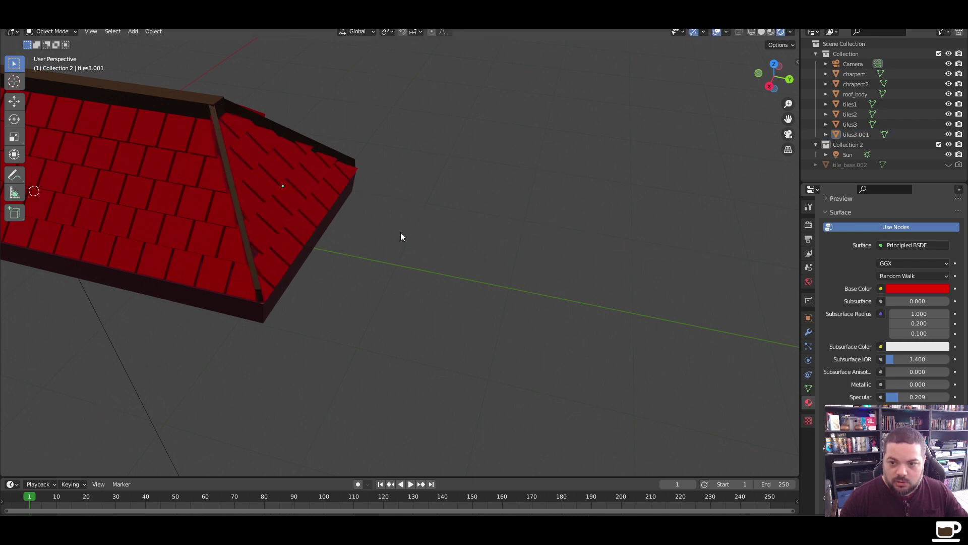
{"action": "middle_click_drag", "start_coordinate": [362, 235], "coordinate": [389, 236]}
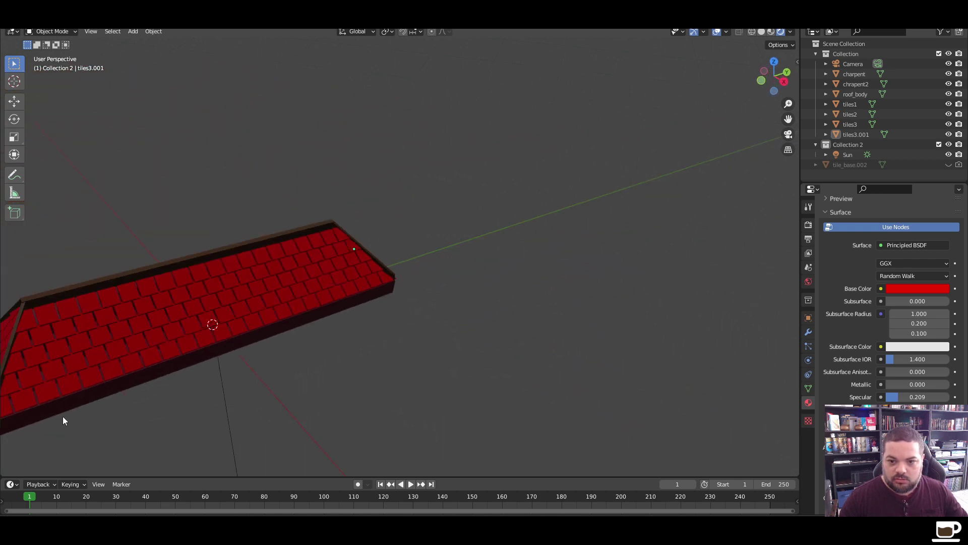
Rename tiles3.001 in the Outliner to tiles4
{"action": "middle_click_drag", "start_coordinate": [63, 420], "coordinate": [103, 395]}
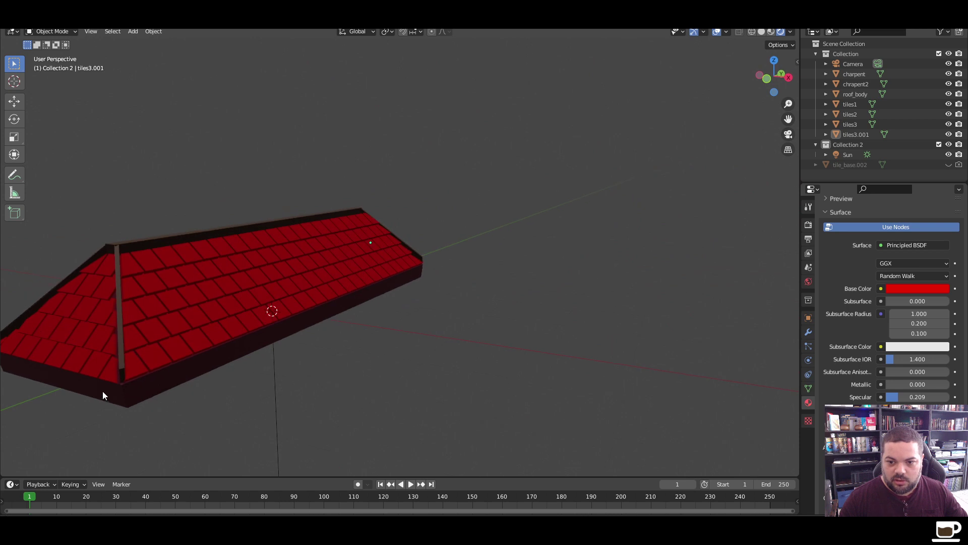
{"action": "scroll", "coordinate": [106, 390], "scroll_direction": "down", "scroll_amount": 5}
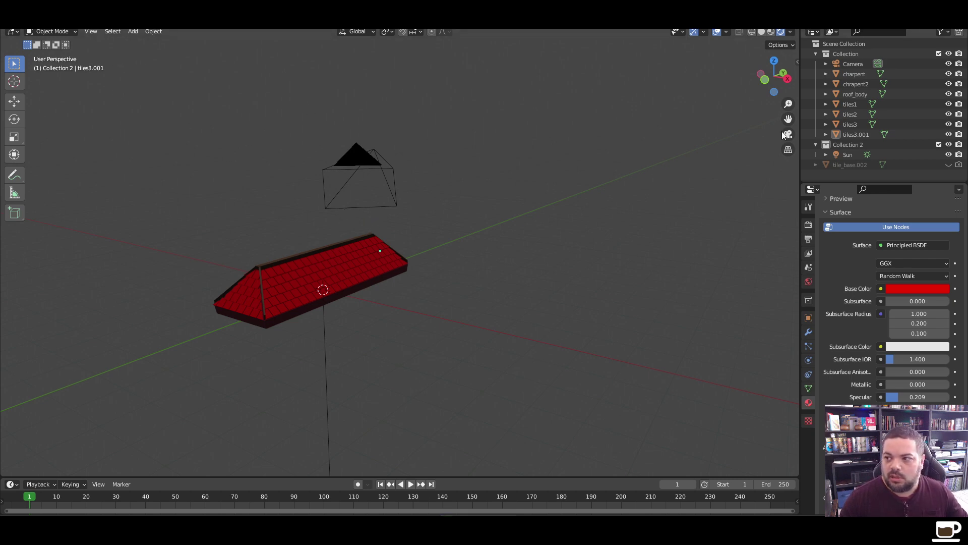
{"action": "double_click", "coordinate": [857, 134]}
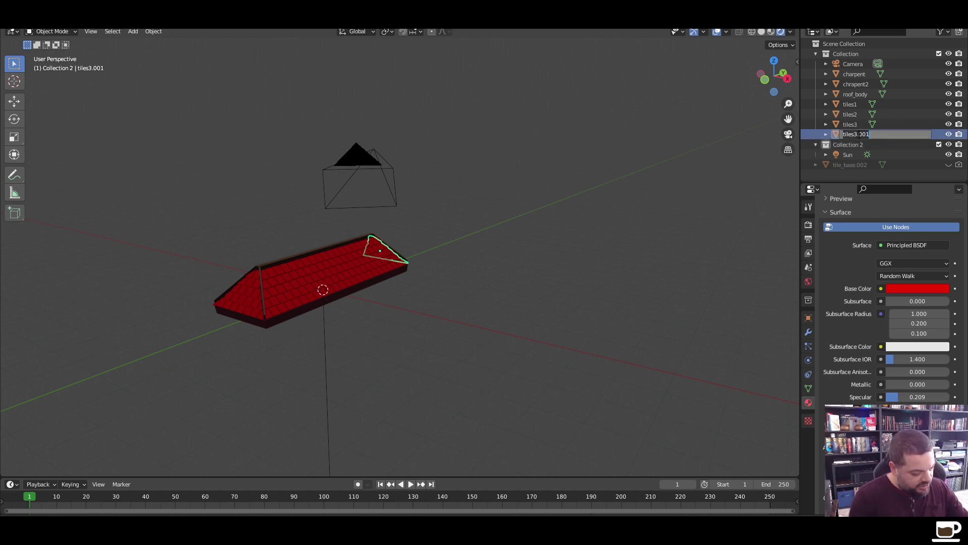
{"action": "type", "text": "tiles"}
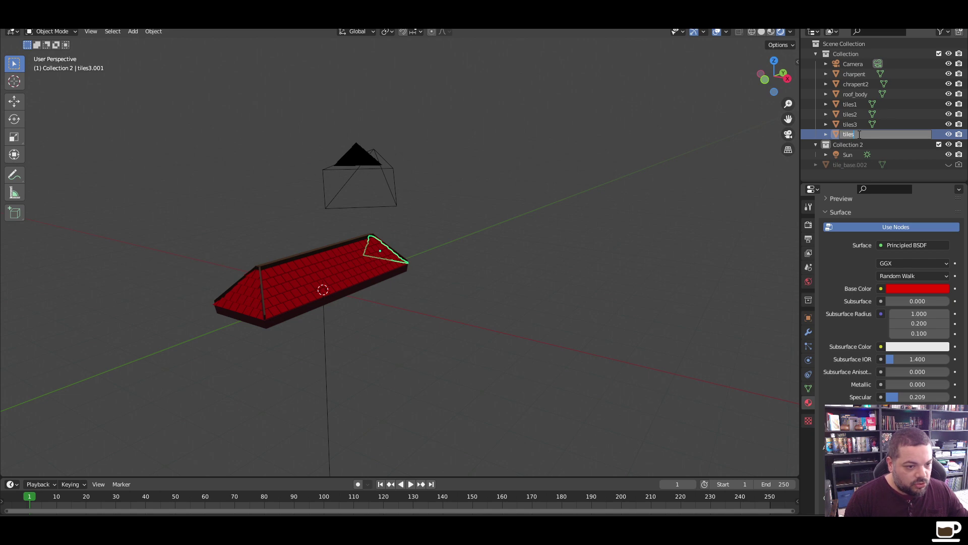
{"action": "type", "text": "4"}
{"action": "key", "text": "Return"}
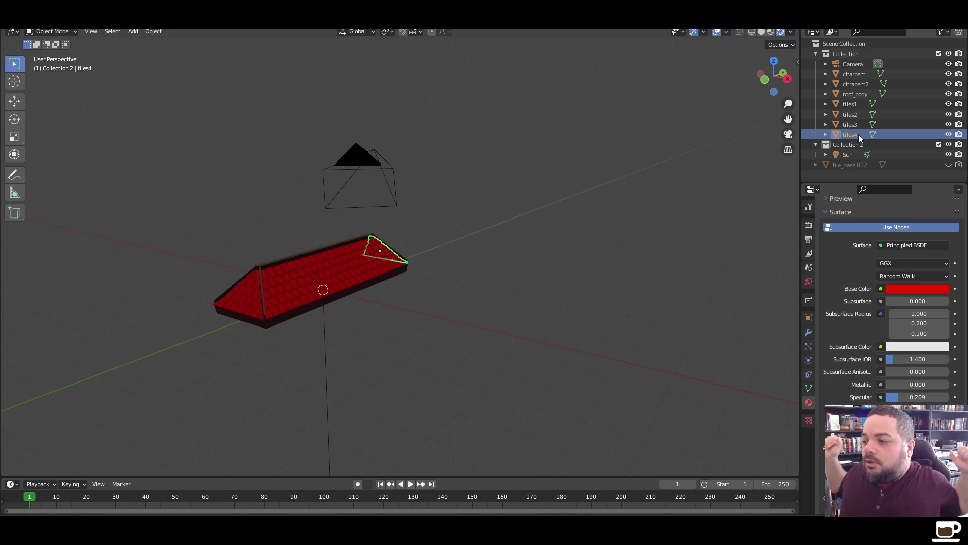
Create a new collection named roof in the Outliner
{"action": "left_click", "coordinate": [850, 73]}
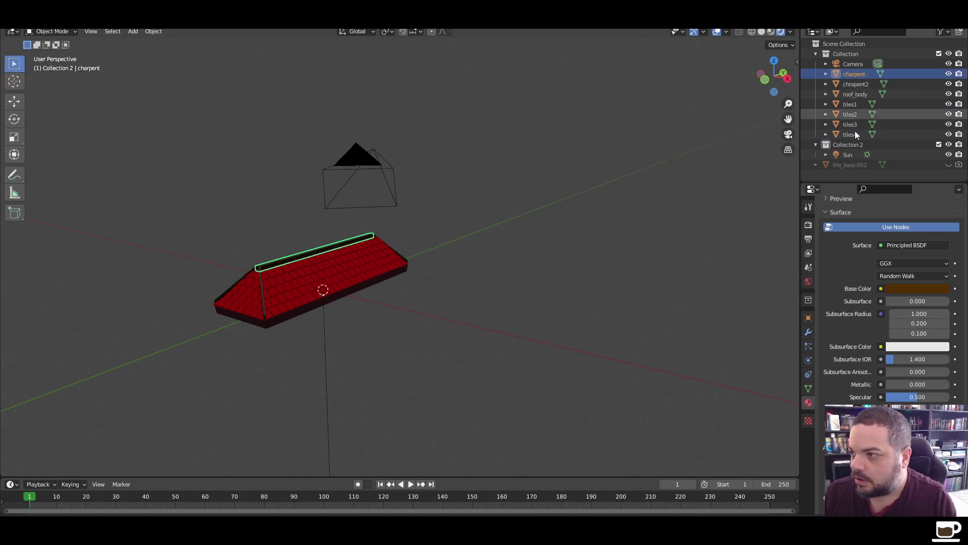
{"action": "right_click", "coordinate": [843, 174]}
{"action": "left_click", "coordinate": [838, 175]}
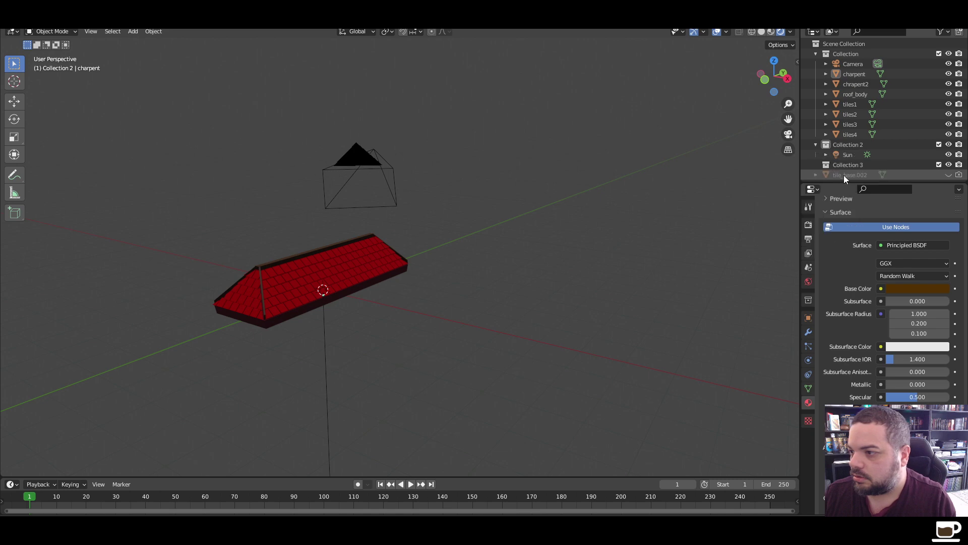
{"action": "double_click", "coordinate": [850, 166]}
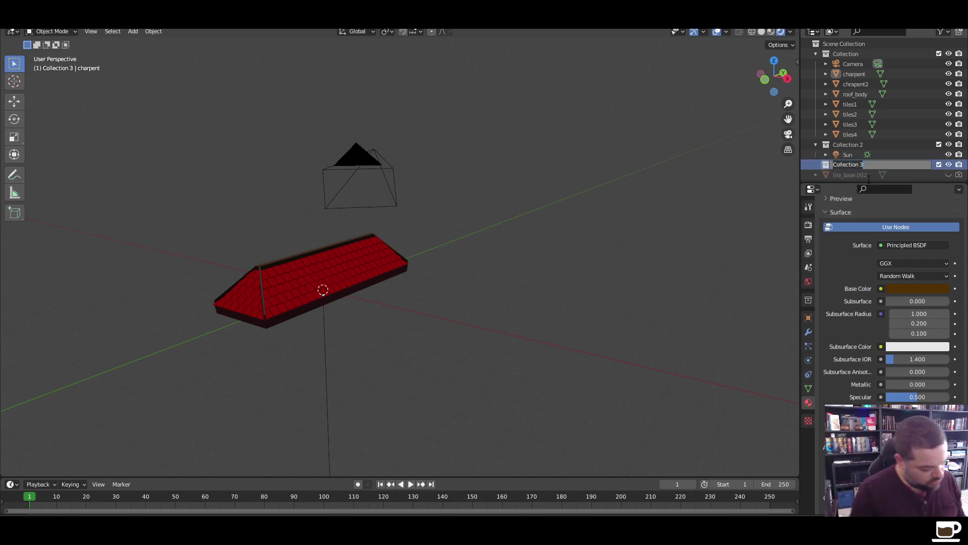
{"action": "type", "text": "roo"}
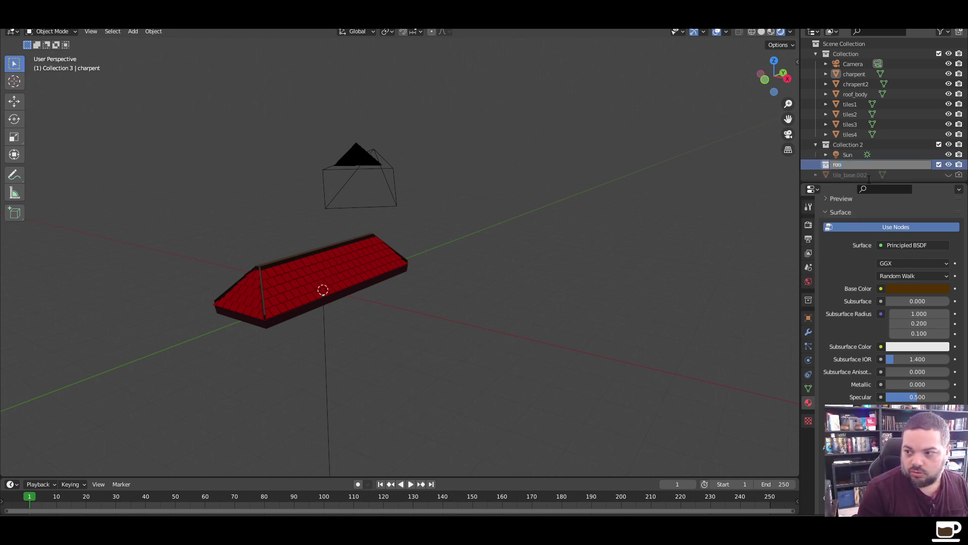
{"action": "type", "text": "f"}
{"action": "key", "text": "Return"}
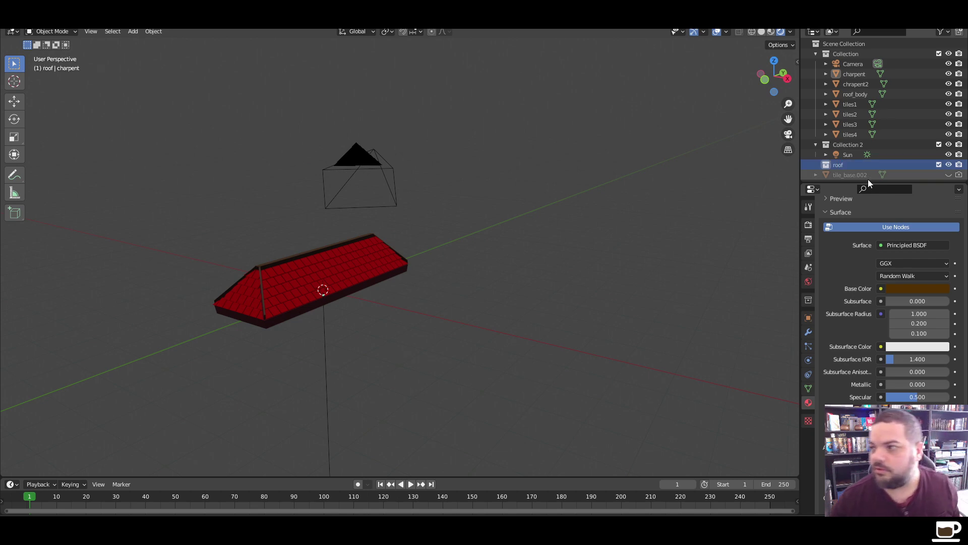
Move all roof pieces from charpent through tiles4 into the roof collection
{"action": "left_click", "coordinate": [858, 74]}
{"action": "left_click", "coordinate": [857, 93], "text": "shift"}
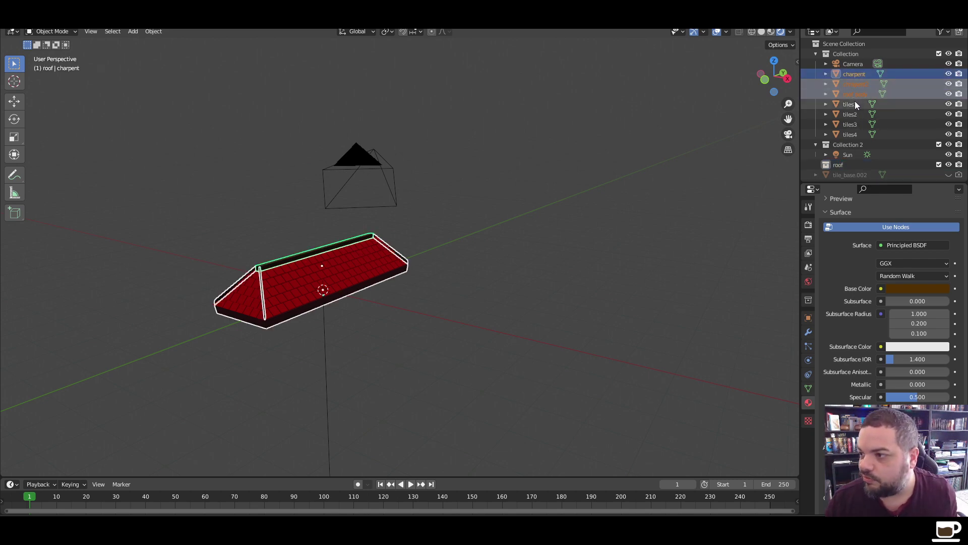
{"action": "left_click", "coordinate": [856, 104]}
{"action": "left_click", "coordinate": [855, 134]}
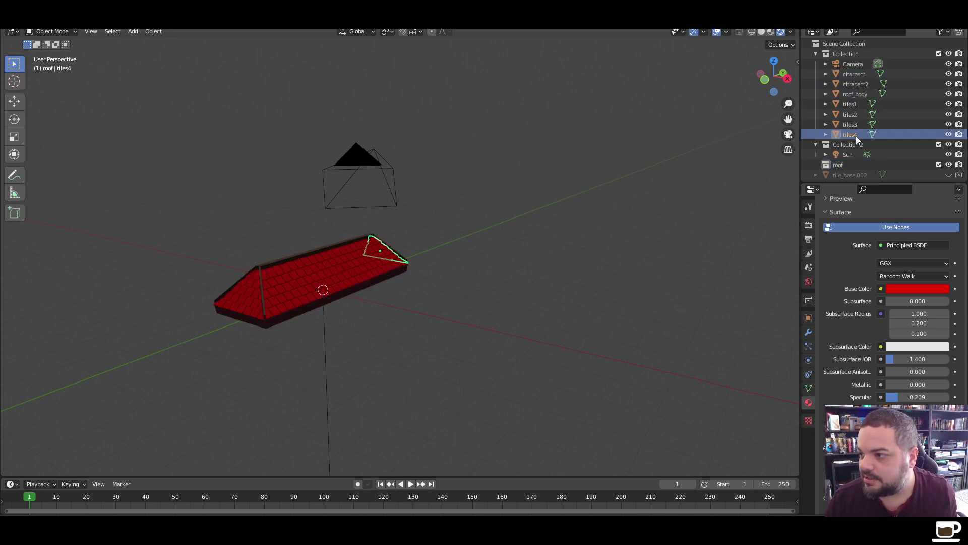
{"action": "left_click", "coordinate": [856, 76], "text": "shift"}
{"action": "left_click_drag", "start_coordinate": [852, 74], "coordinate": [849, 162]}
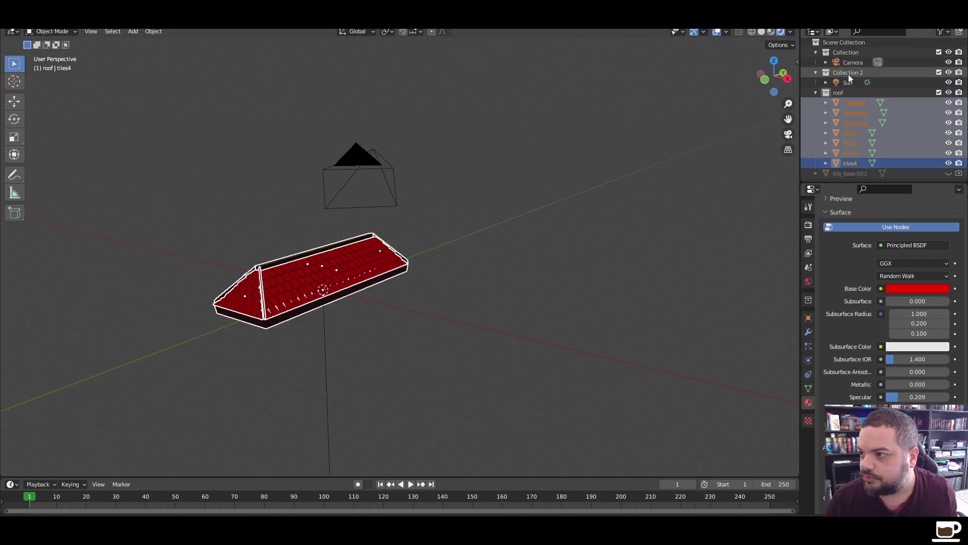
Move the Sun into the main Collection and delete Collection 2
{"action": "left_click_drag", "start_coordinate": [849, 83], "coordinate": [860, 54]}
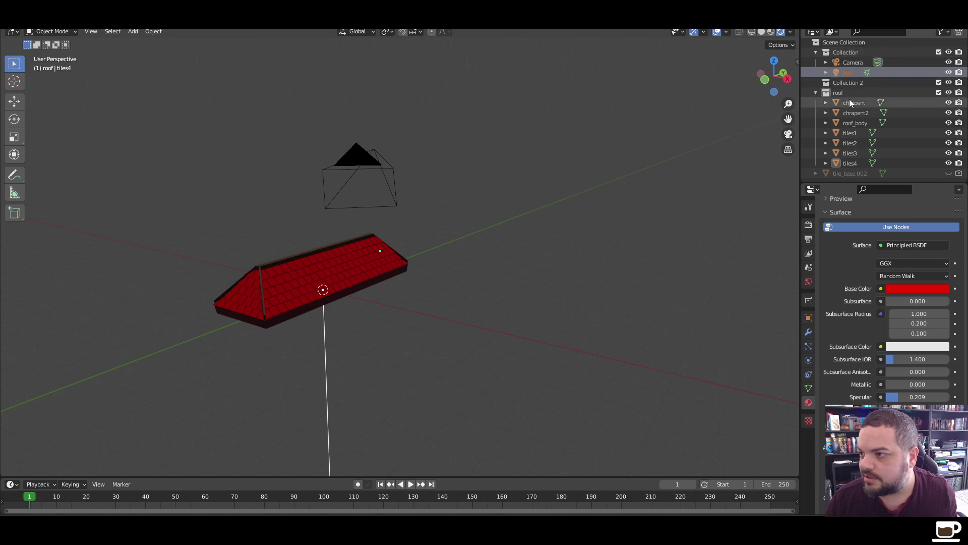
{"action": "left_click", "coordinate": [842, 83]}
{"action": "right_click", "coordinate": [842, 83]}
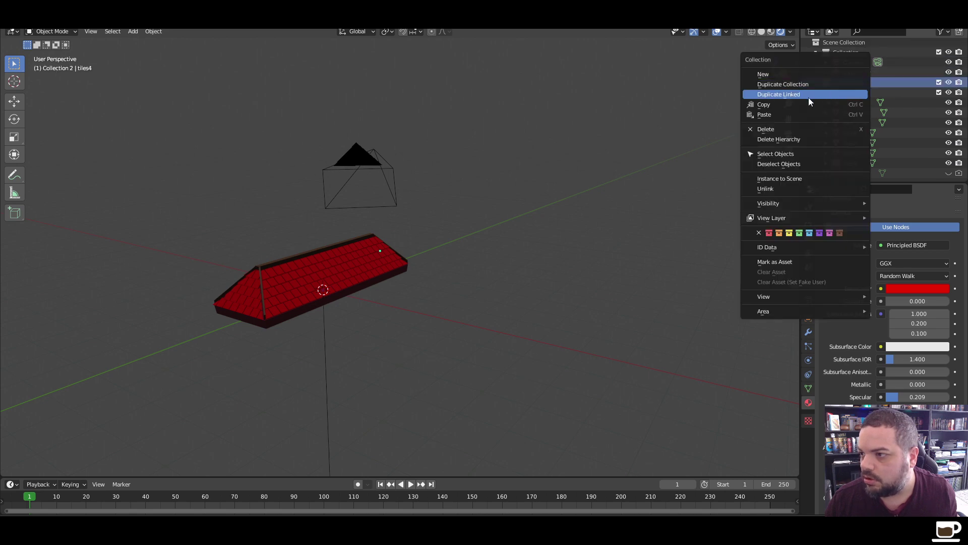
{"action": "left_click", "coordinate": [796, 129]}
Select all the roof pieces together with the charpent frame active
{"action": "left_click", "coordinate": [858, 164]}
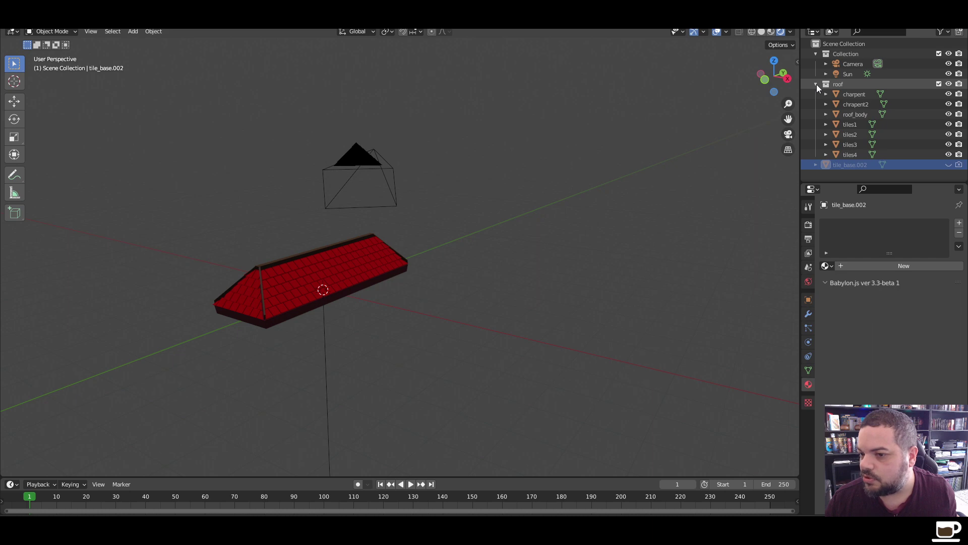
{"action": "left_click", "coordinate": [854, 94]}
{"action": "left_click", "coordinate": [850, 154], "text": "shift"}
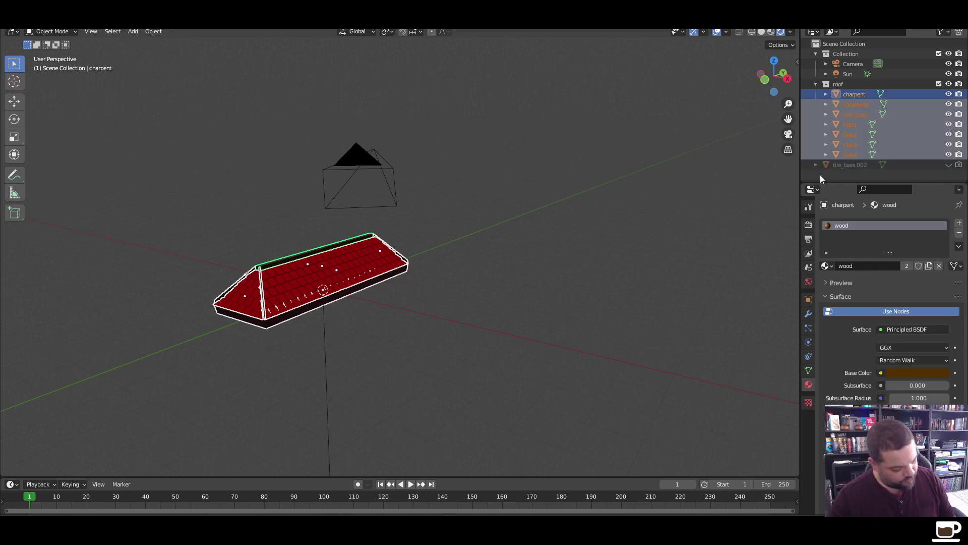
{"action": "left_click_drag", "start_coordinate": [443, 20], "coordinate": [0, 124]}
Start a fresh Blender session, dismiss the splash, and load casern_t1.blend from recent files
{"action": "key", "text": "super+d"}
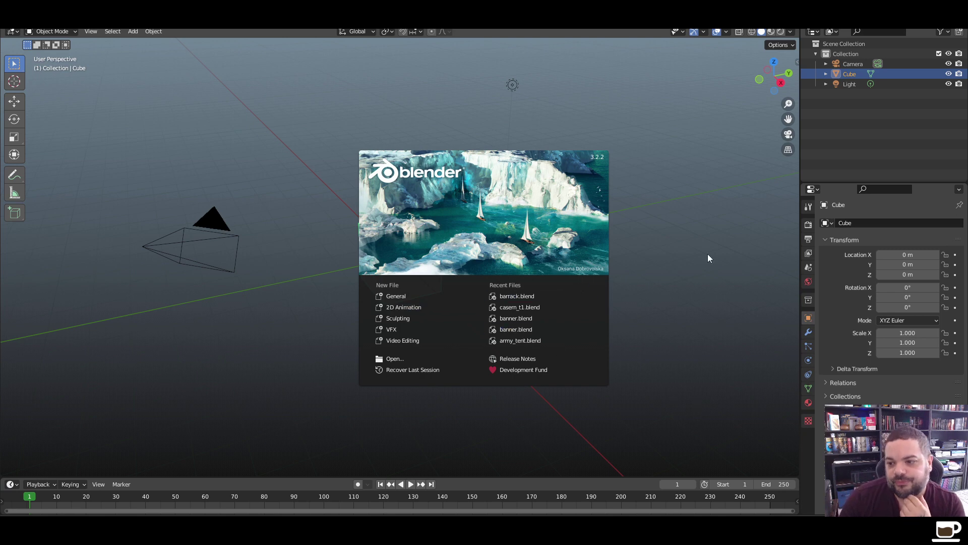
{"action": "left_click", "coordinate": [707, 255]}
{"action": "left_click", "coordinate": [21, 23]}
{"action": "mouse_move", "coordinate": [42, 73]}
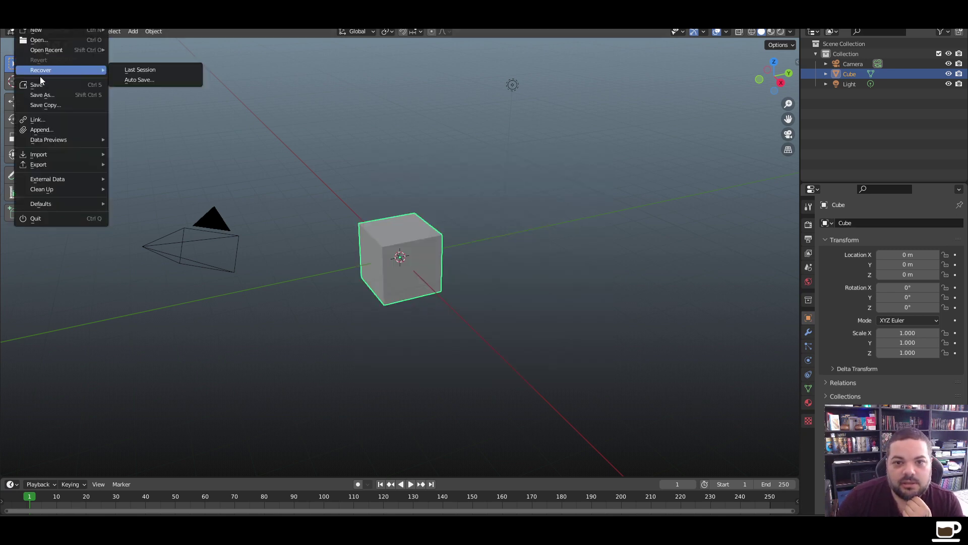
{"action": "mouse_move", "coordinate": [44, 51]}
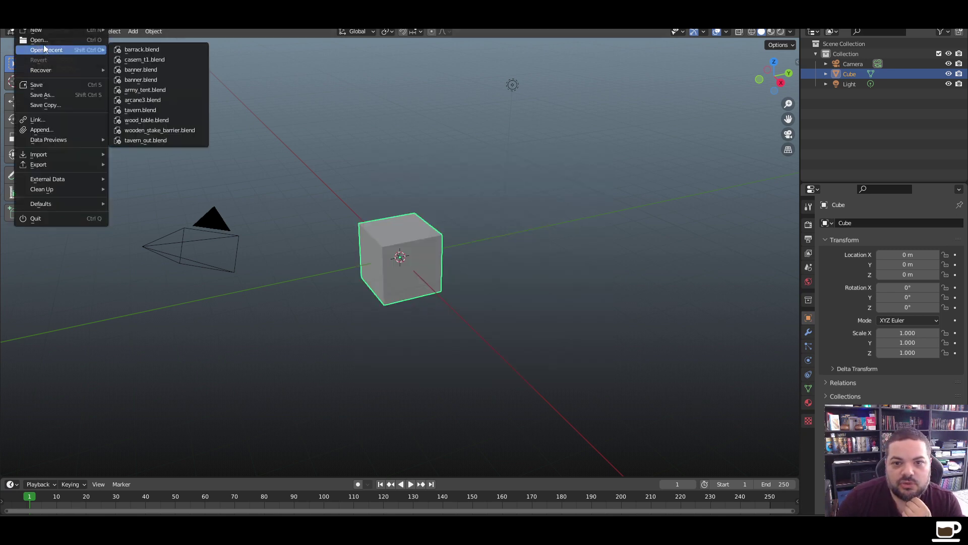
{"action": "left_click", "coordinate": [127, 60]}
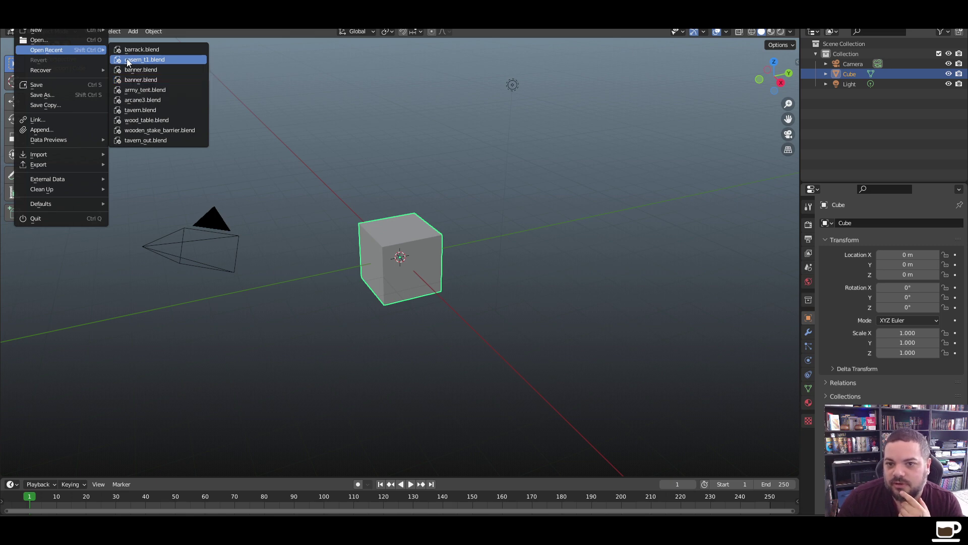
Switch the viewport to Rendered shading and zoom toward the castle courtyard
{"action": "mouse_move", "coordinate": [444, 328]}
{"action": "middle_mouse_down"}
{"action": "mouse_move", "coordinate": [443, 341]}
{"action": "mouse_move", "coordinate": [436, 335]}
{"action": "middle_mouse_up"}
{"action": "left_click", "coordinate": [781, 31]}
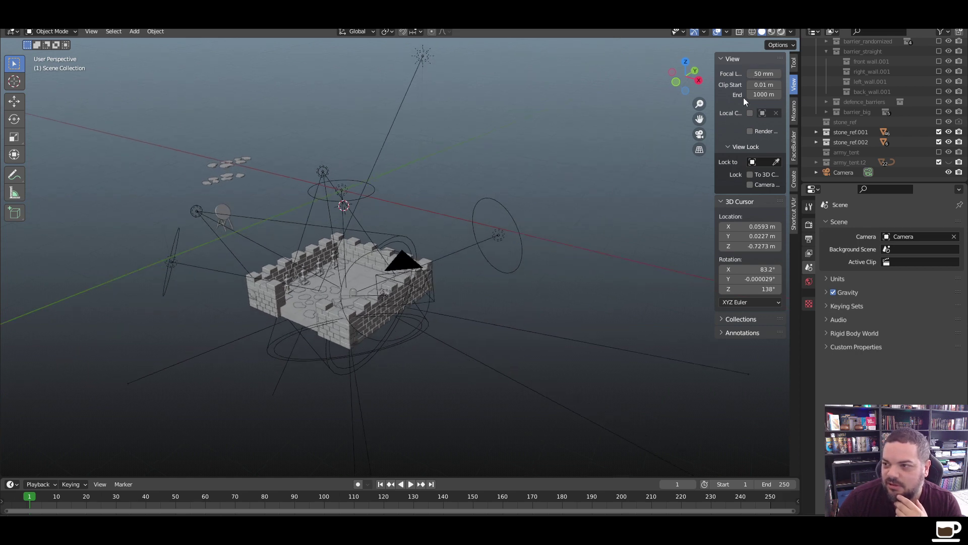
{"action": "scroll", "coordinate": [864, 157], "scroll_direction": "up", "scroll_amount": 2}
{"action": "scroll", "coordinate": [866, 153], "scroll_direction": "down", "scroll_amount": 2}
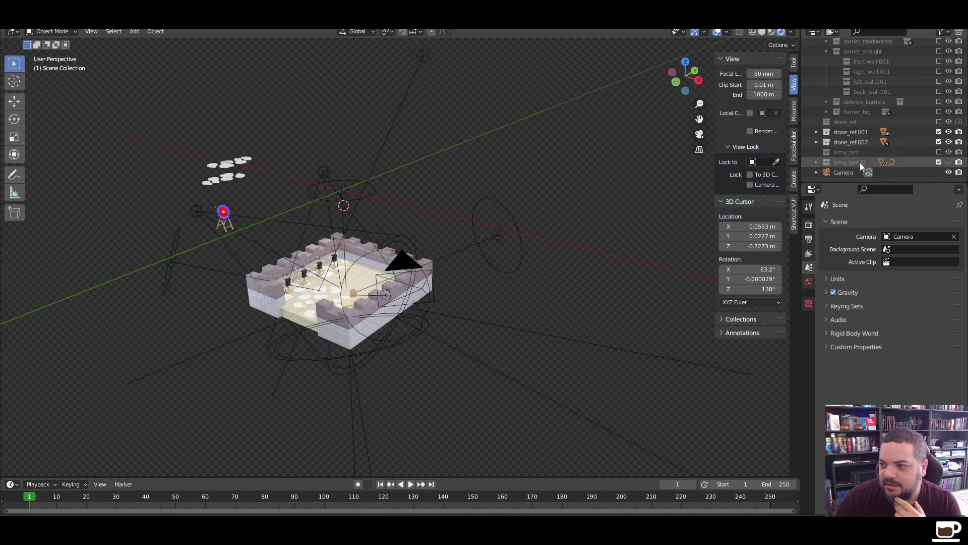
{"action": "scroll", "coordinate": [416, 337], "scroll_direction": "up", "scroll_amount": 4}
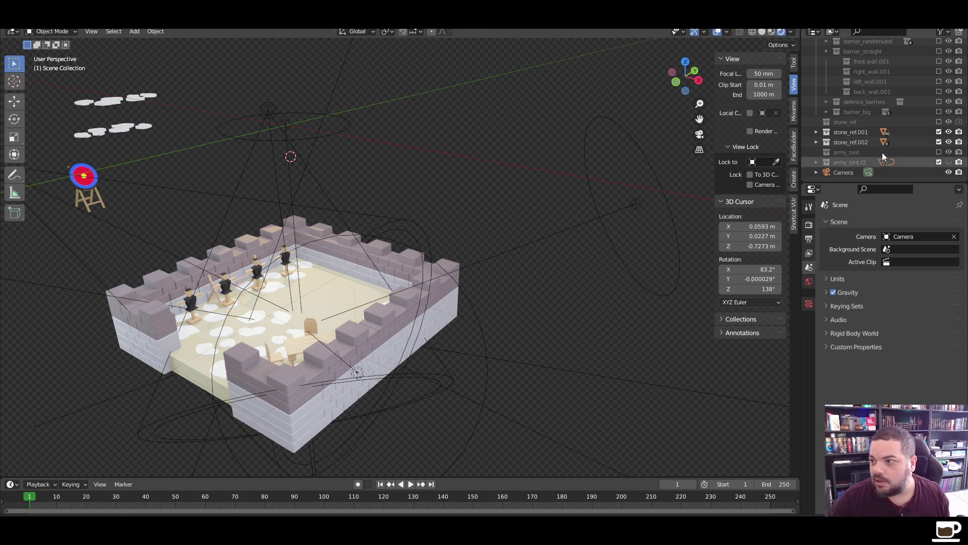
Collapse the barriers and accessories collections, then add an active collection named barracks
{"action": "scroll", "coordinate": [863, 130], "scroll_direction": "up", "scroll_amount": 4}
{"action": "left_click", "coordinate": [816, 112]}
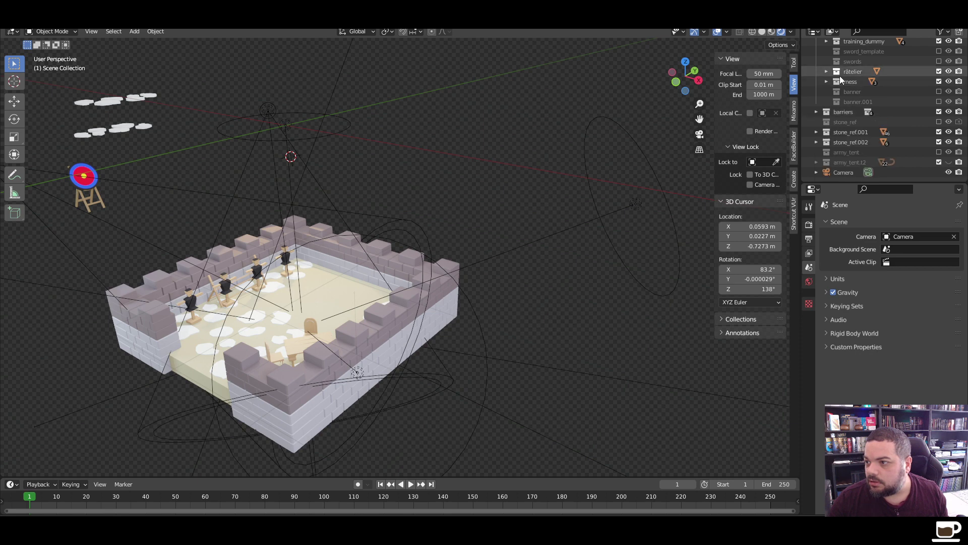
{"action": "scroll", "coordinate": [849, 142], "scroll_direction": "up", "scroll_amount": 3}
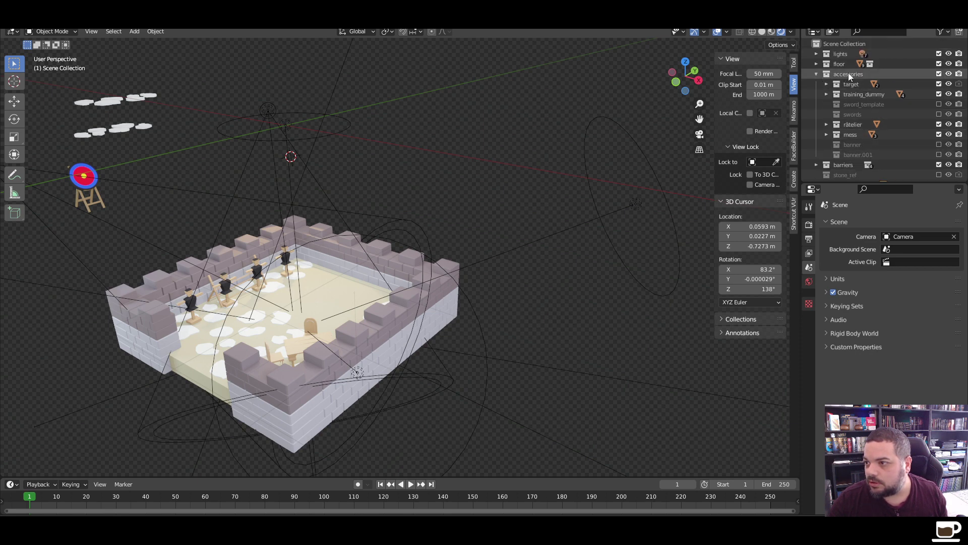
{"action": "left_click", "coordinate": [816, 74]}
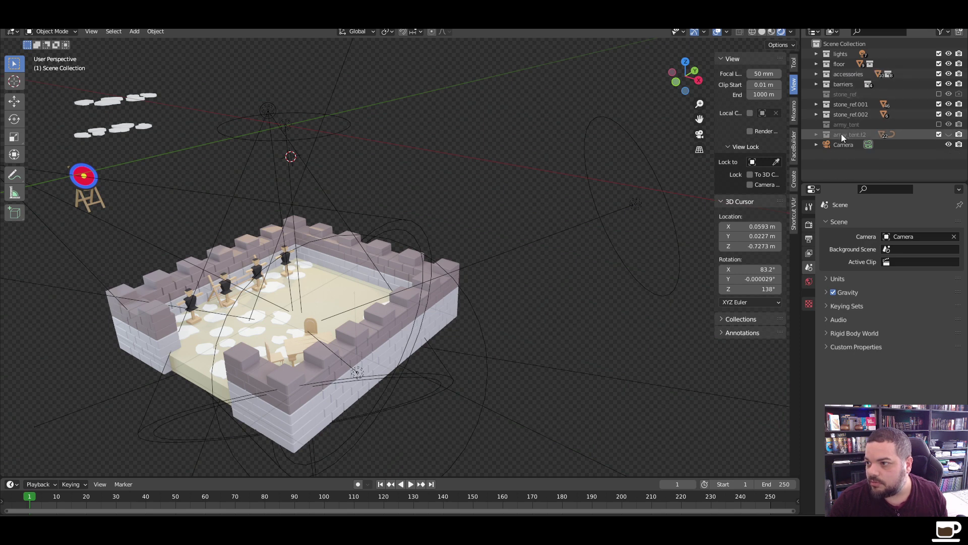
{"action": "right_click", "coordinate": [843, 159]}
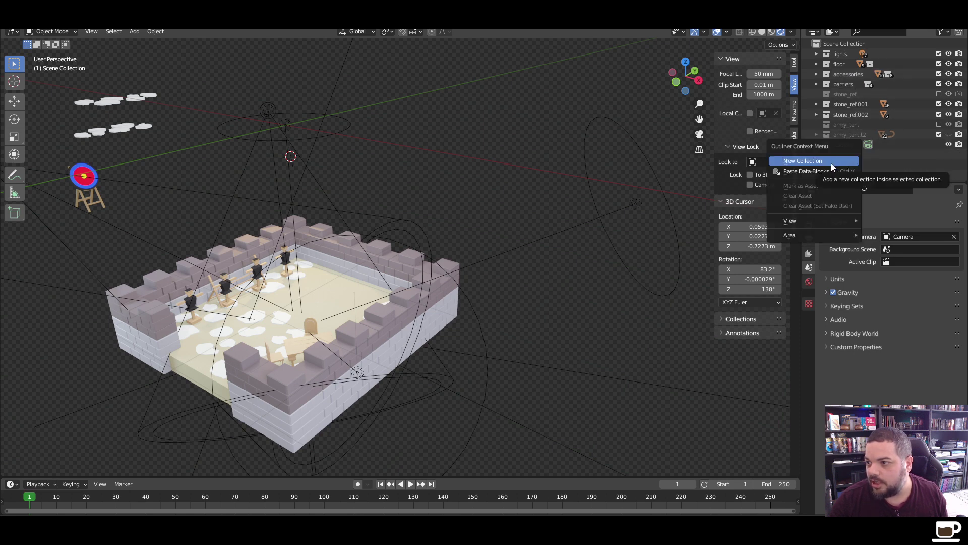
{"action": "left_click", "coordinate": [831, 162]}
{"action": "double_click", "coordinate": [851, 145]}
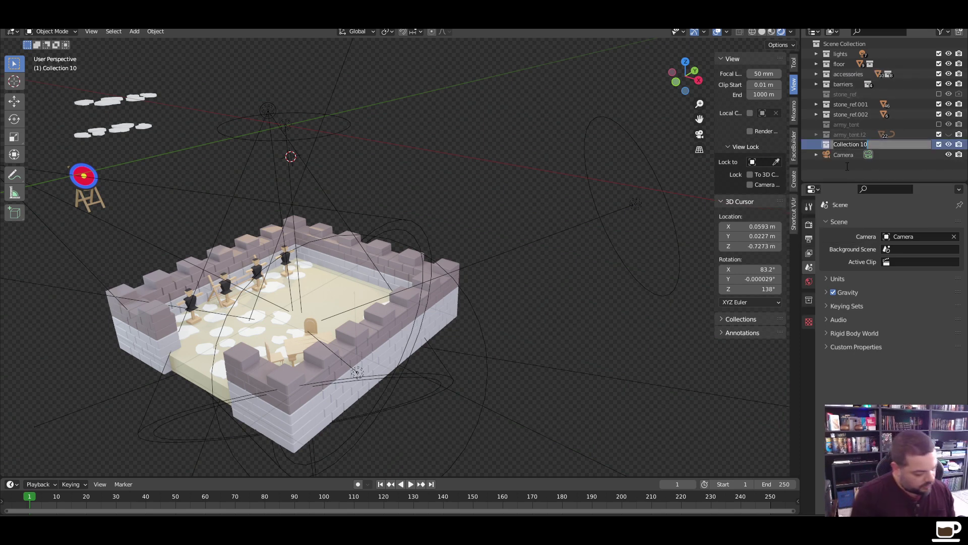
{"action": "type", "text": "barra"}
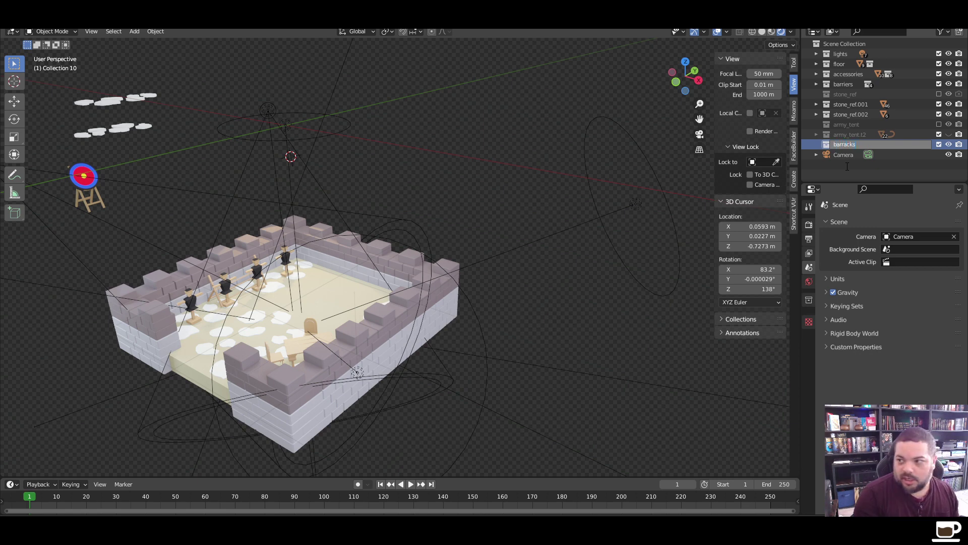
{"action": "type", "text": "cks"}
{"action": "key", "text": "Return"}
{"action": "left_click", "coordinate": [840, 144]}
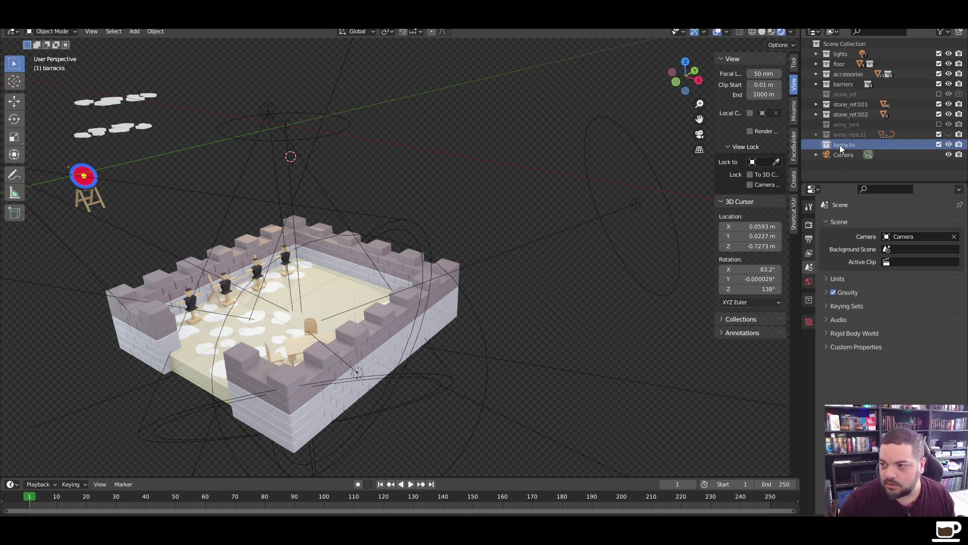
Paste the roof into barracks, scale it to about 0.487, and rotate it 90° around Z
{"action": "key", "text": "ctrl+v"}
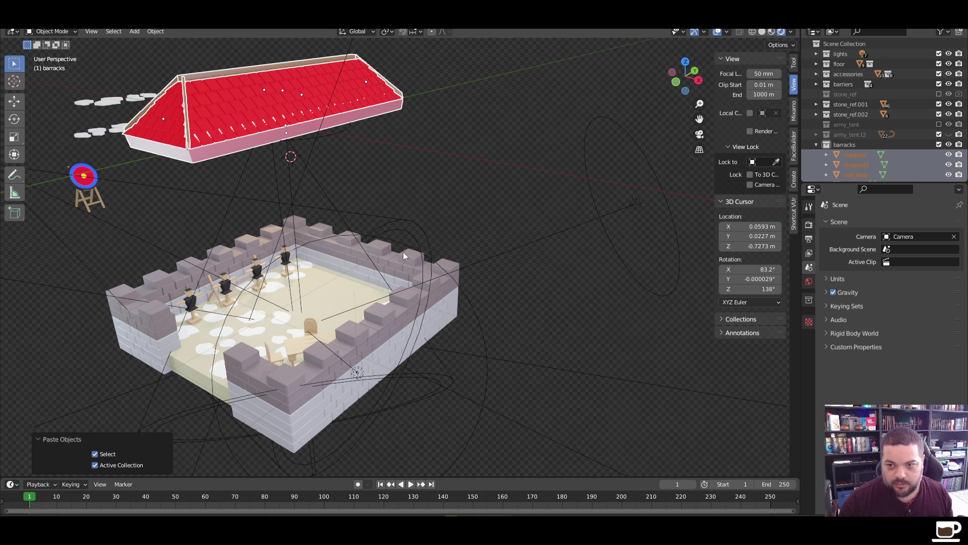
{"action": "key", "text": "s"}
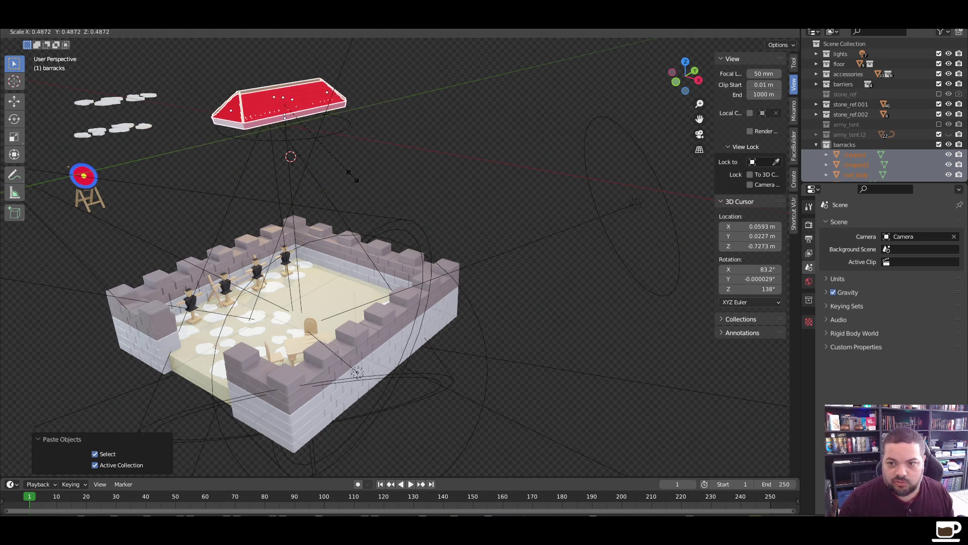
{"action": "left_click", "coordinate": [352, 176]}
{"action": "type", "text": "r"}
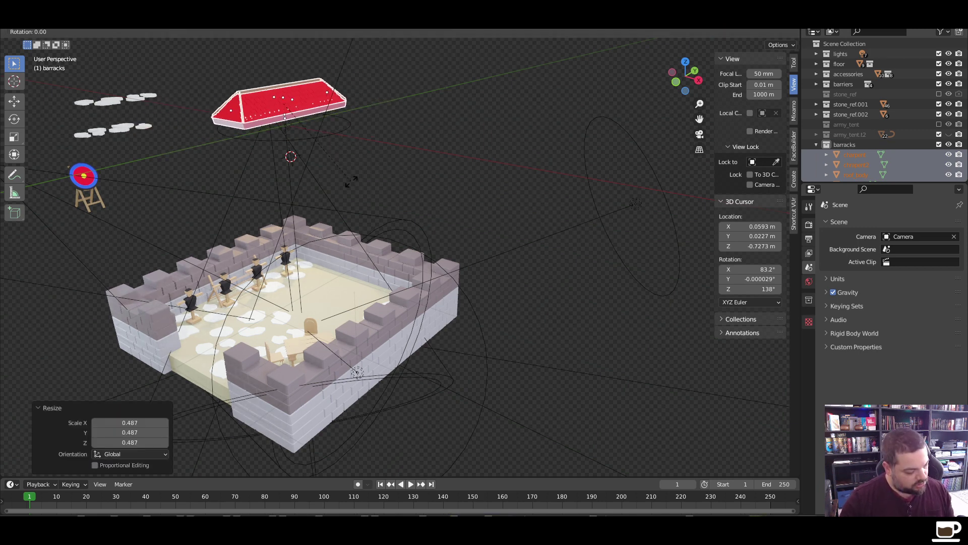
{"action": "type", "text": "z90"}
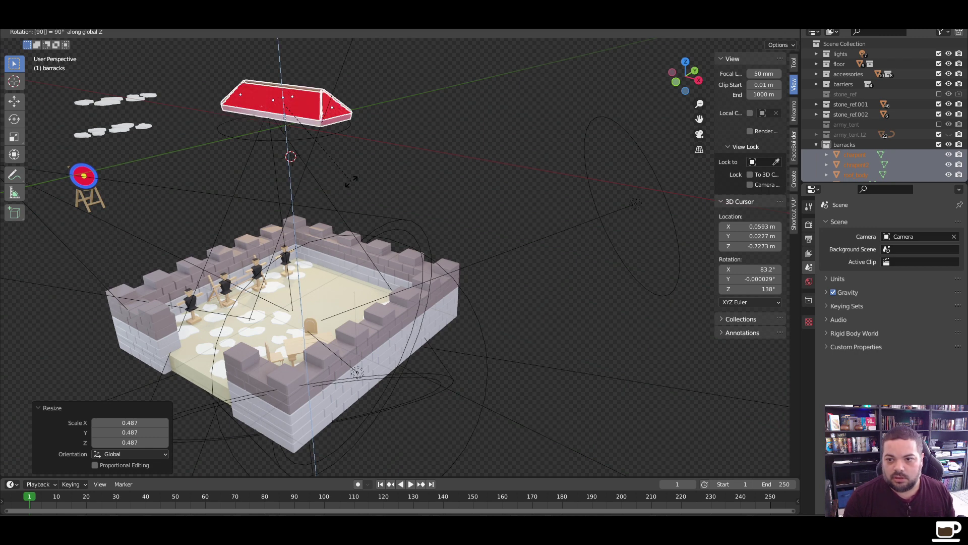
{"action": "key", "text": "Return"}
Lower the roof to courtyard level and slide it along Y beside the far wall
{"action": "key", "text": "g"}
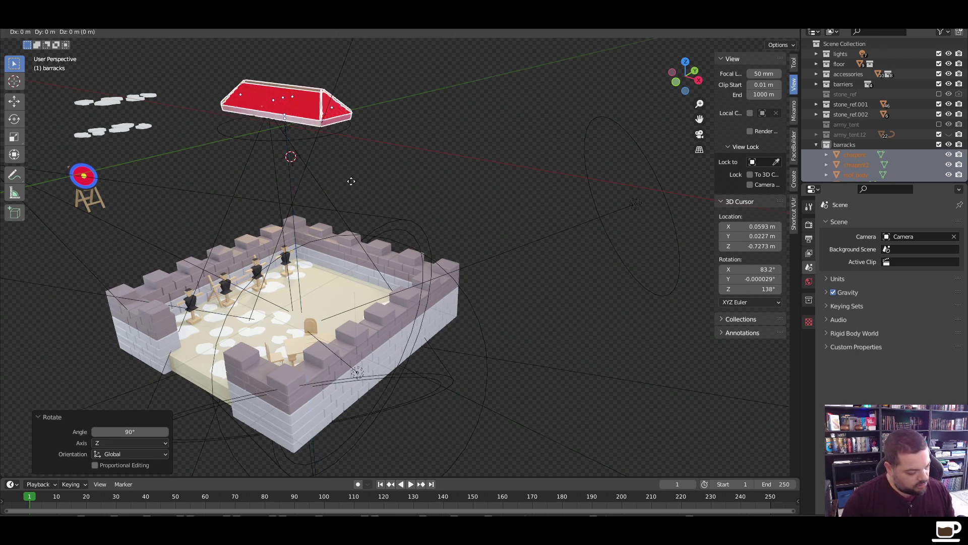
{"action": "key", "text": "z"}
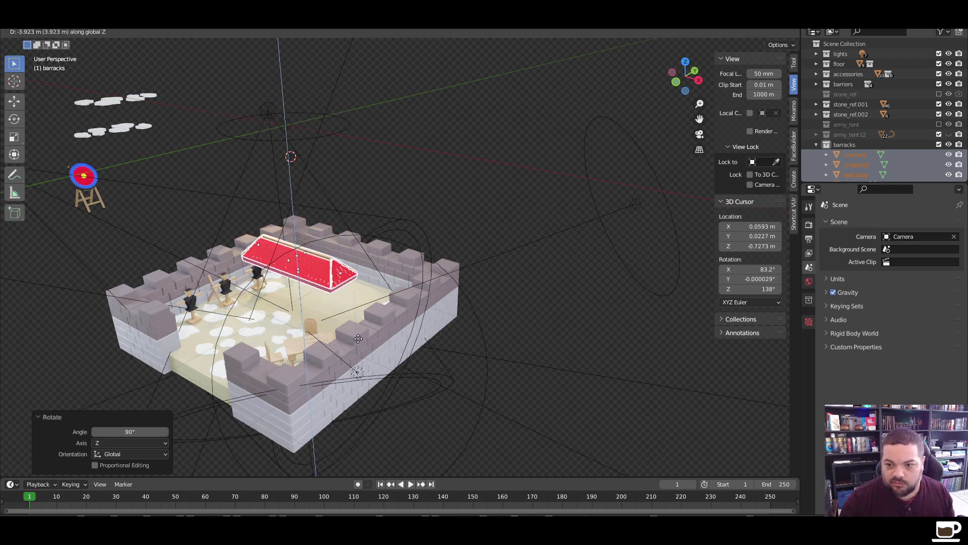
{"action": "left_click", "coordinate": [360, 339]}
{"action": "key", "text": "g"}
{"action": "key", "text": "y"}
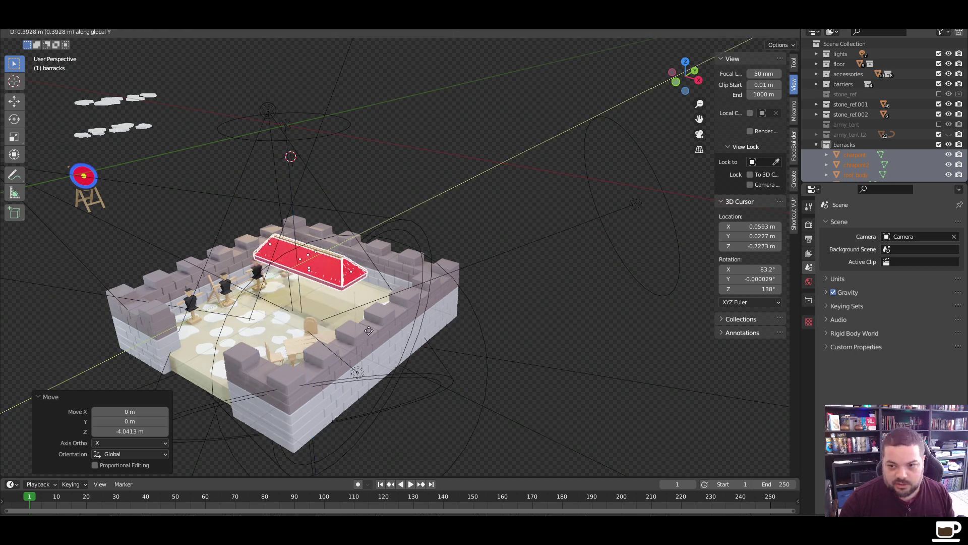
{"action": "left_click", "coordinate": [398, 321]}
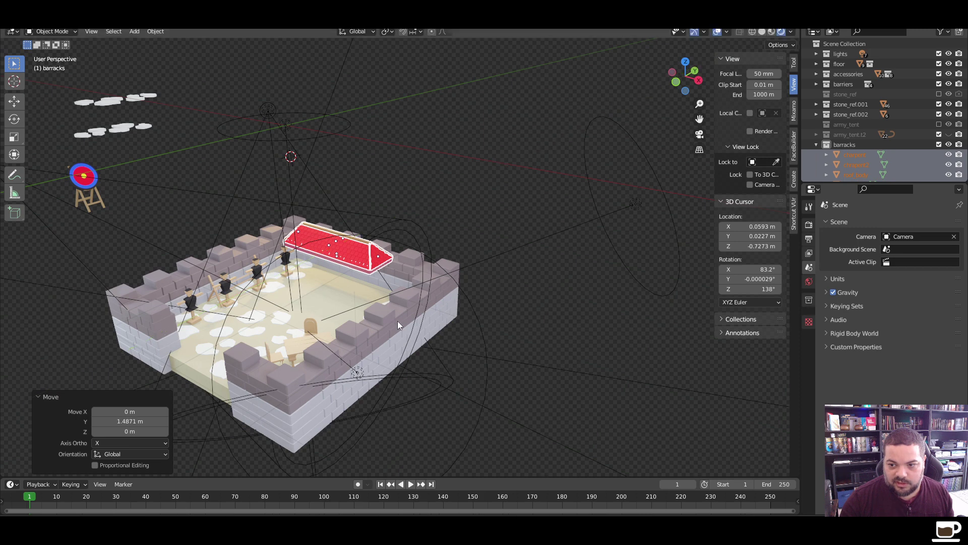
Assign the wood2 material to both roof beams, chrapent2 and charpent
{"action": "left_click", "coordinate": [423, 206]}
{"action": "scroll", "coordinate": [362, 294], "scroll_direction": "up", "scroll_amount": 4}
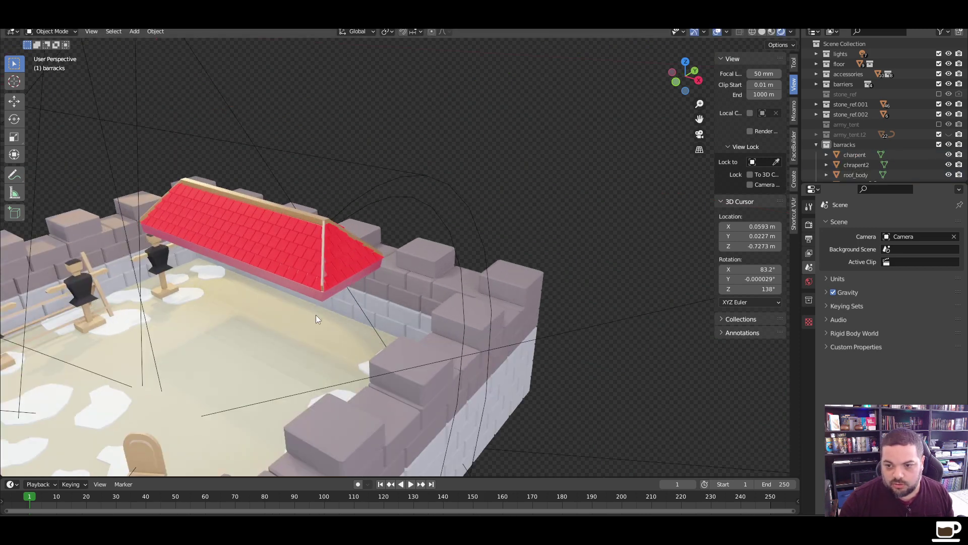
{"action": "scroll", "coordinate": [316, 315], "scroll_direction": "up", "scroll_amount": 1}
{"action": "left_click", "coordinate": [366, 256]}
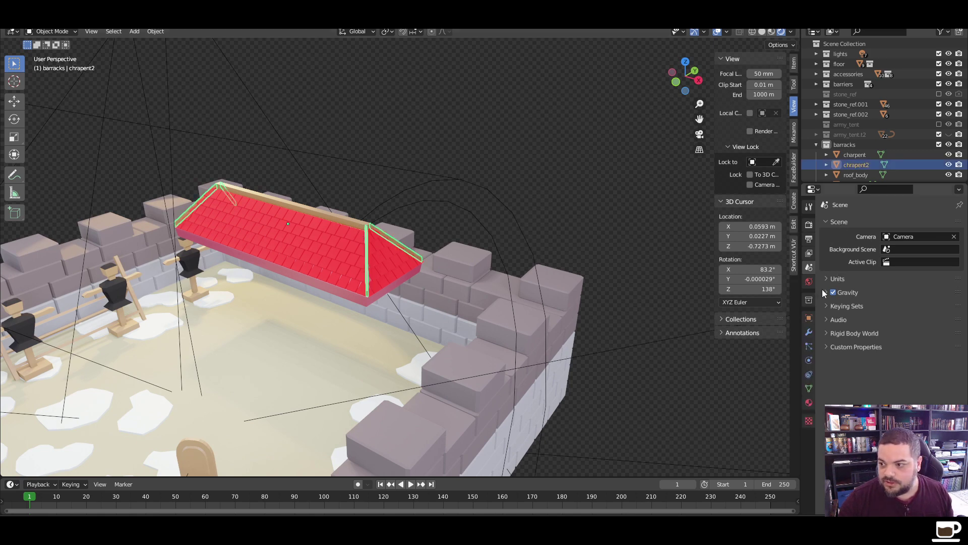
{"action": "left_click", "coordinate": [809, 403]}
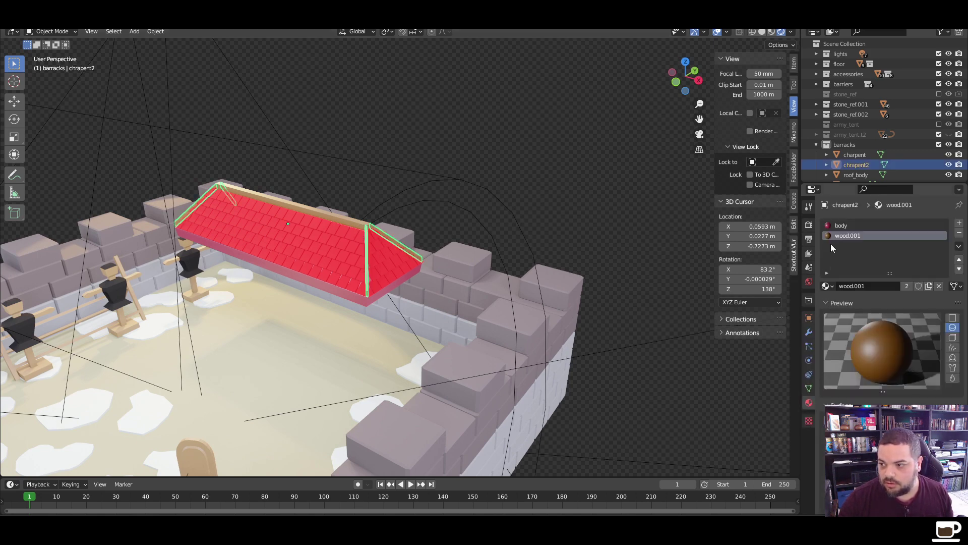
{"action": "left_click", "coordinate": [827, 272]}
{"action": "left_click", "coordinate": [828, 297]}
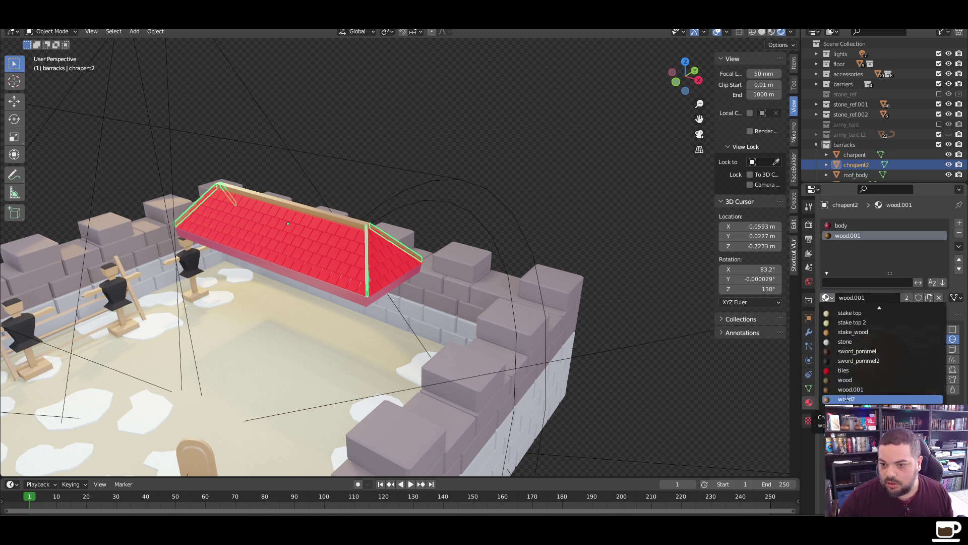
{"action": "left_click", "coordinate": [847, 399]}
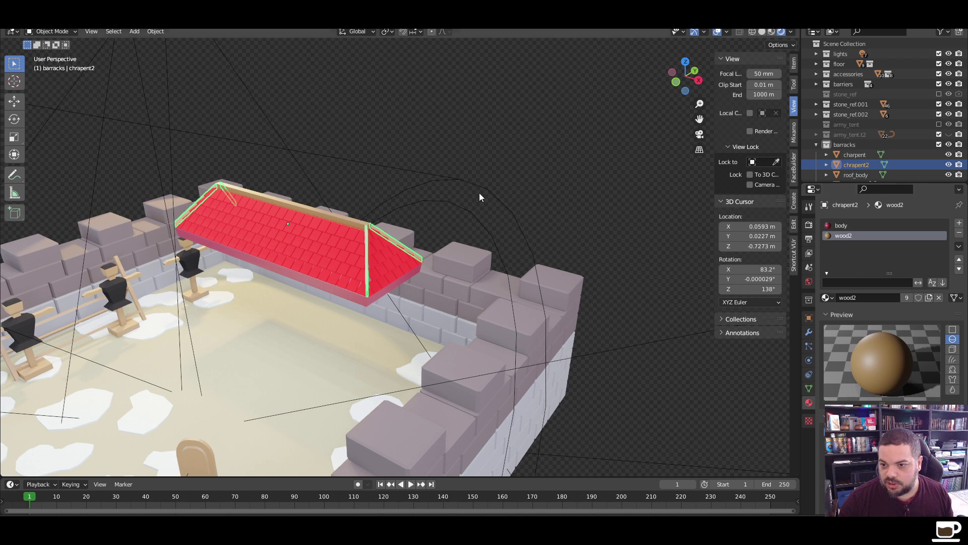
{"action": "left_click", "coordinate": [355, 222]}
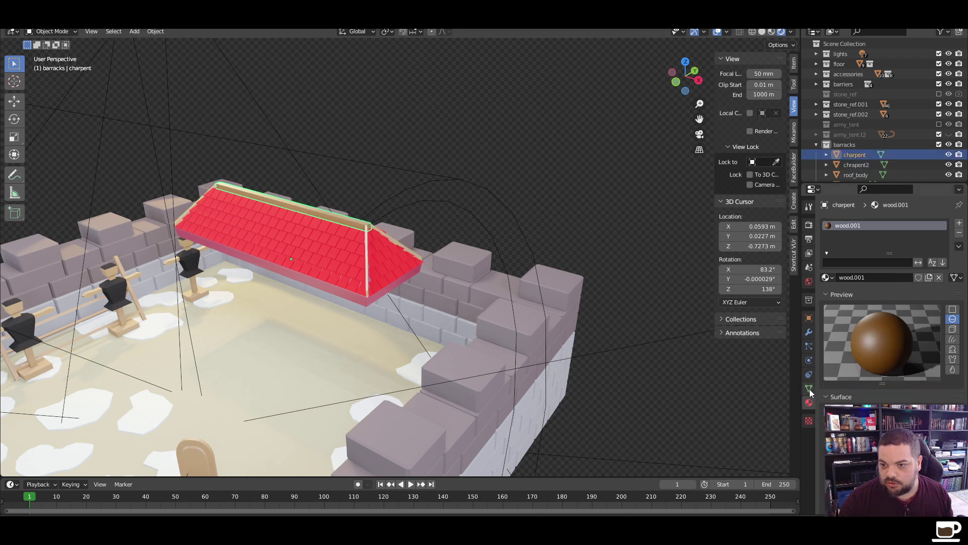
{"action": "left_click", "coordinate": [827, 279]}
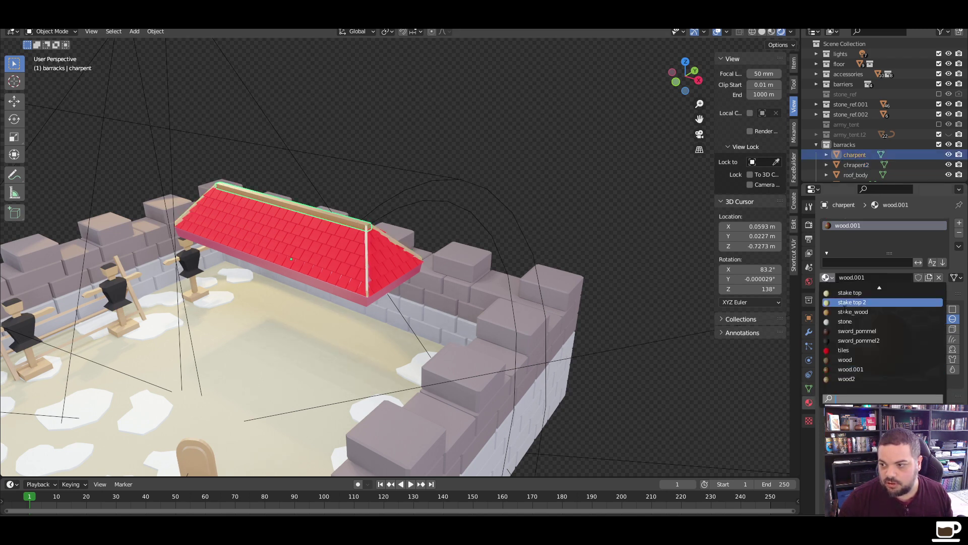
{"action": "left_click", "coordinate": [848, 383]}
{"action": "left_click", "coordinate": [557, 190]}
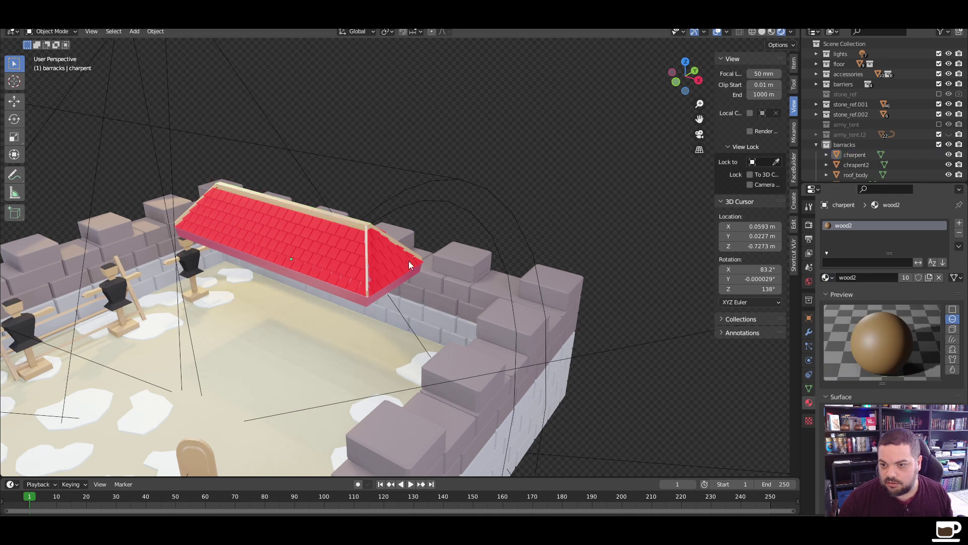
Inspect the material list for the tiles2 slope, then select the tiles3 gable tiles
{"action": "left_click", "coordinate": [351, 273]}
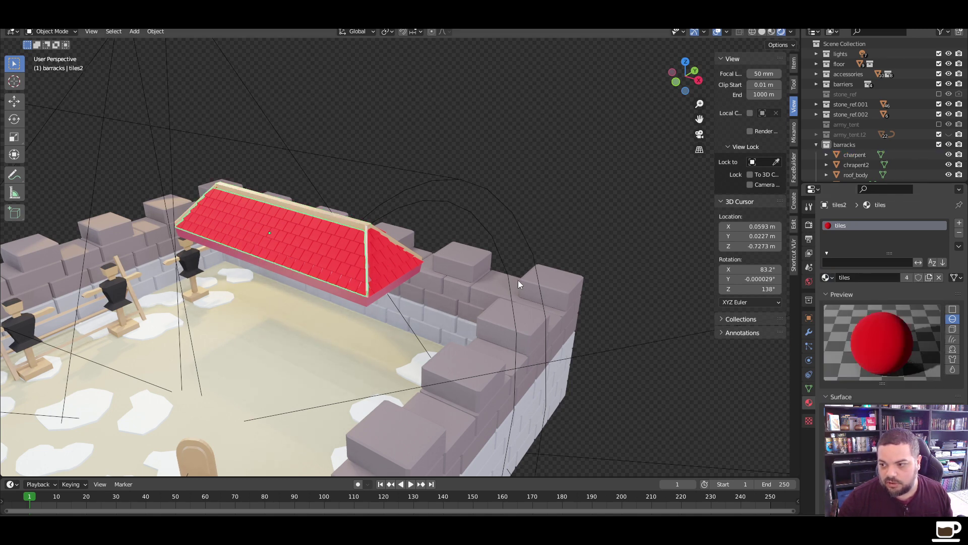
{"action": "left_click", "coordinate": [827, 278]}
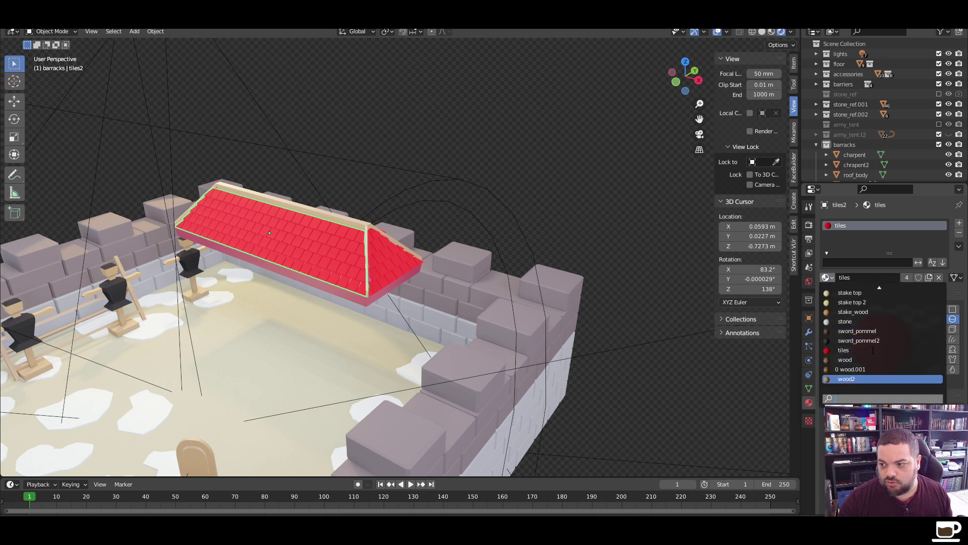
{"action": "scroll", "coordinate": [873, 353], "scroll_direction": "up", "scroll_amount": 12}
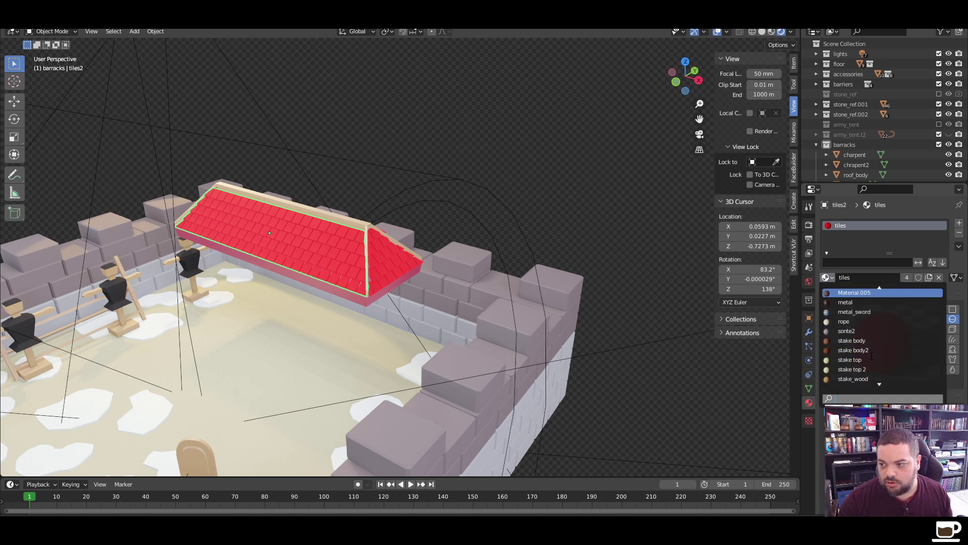
{"action": "scroll", "coordinate": [872, 356], "scroll_direction": "up", "scroll_amount": 3}
{"action": "scroll", "coordinate": [872, 356], "scroll_direction": "down", "scroll_amount": 10}
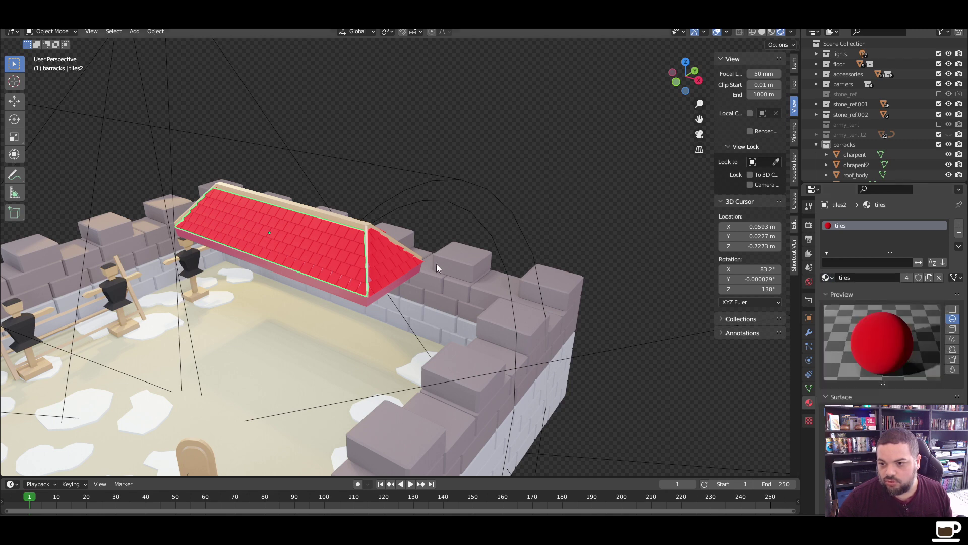
{"action": "left_click", "coordinate": [379, 280]}
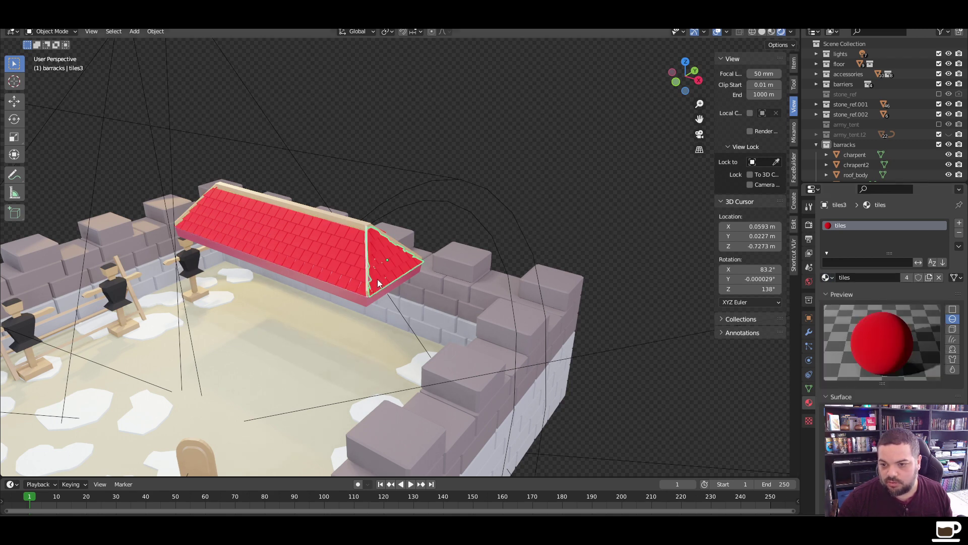
Set roof_body's material to inside_black, then change it to the cream Material
{"action": "left_click", "coordinate": [368, 301]}
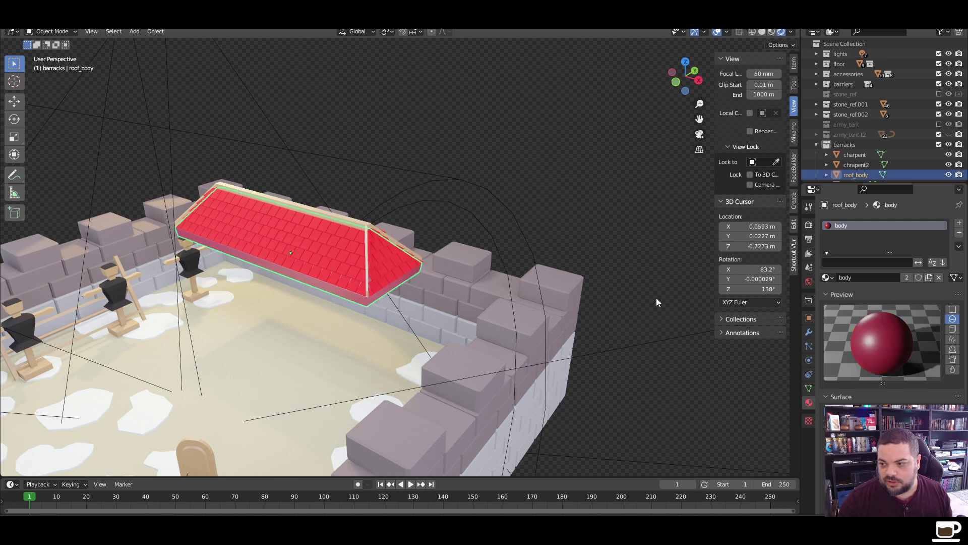
{"action": "left_click", "coordinate": [829, 277]}
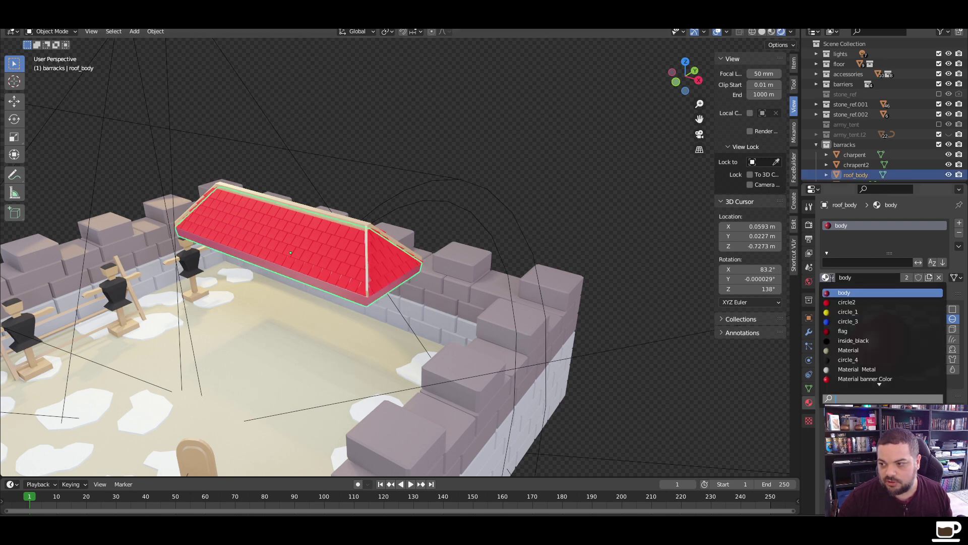
{"action": "scroll", "coordinate": [860, 335], "scroll_direction": "down", "scroll_amount": 12}
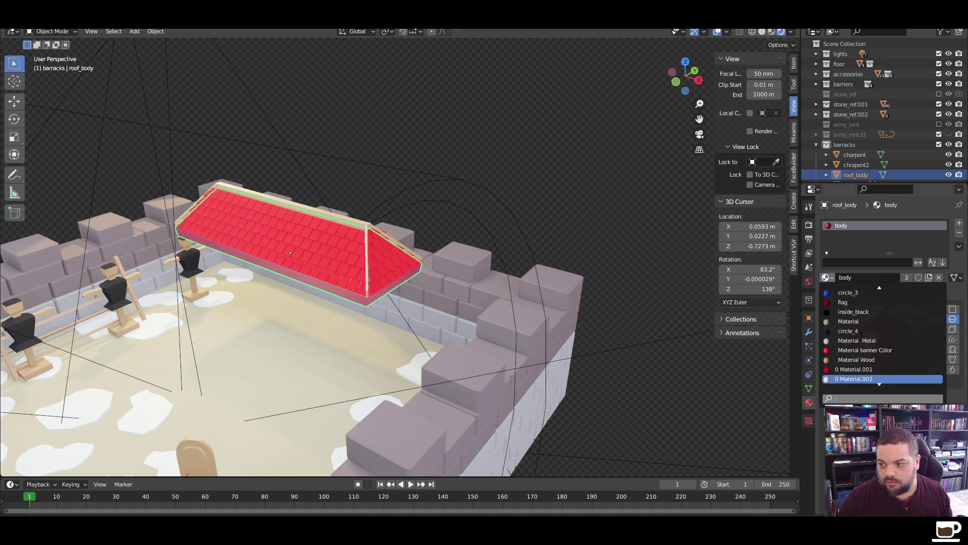
{"action": "scroll", "coordinate": [860, 333], "scroll_direction": "up", "scroll_amount": 3}
{"action": "left_click", "coordinate": [846, 312]}
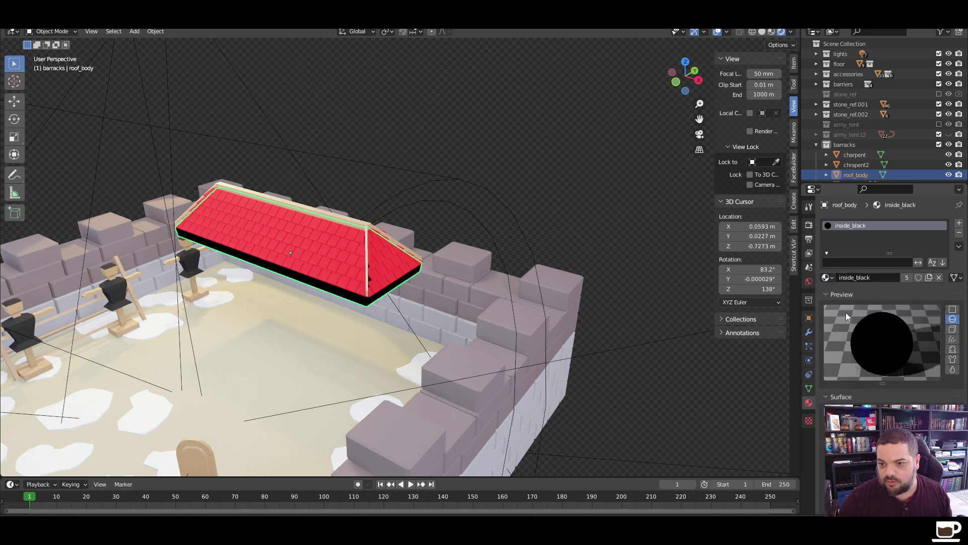
{"action": "left_click", "coordinate": [828, 278]}
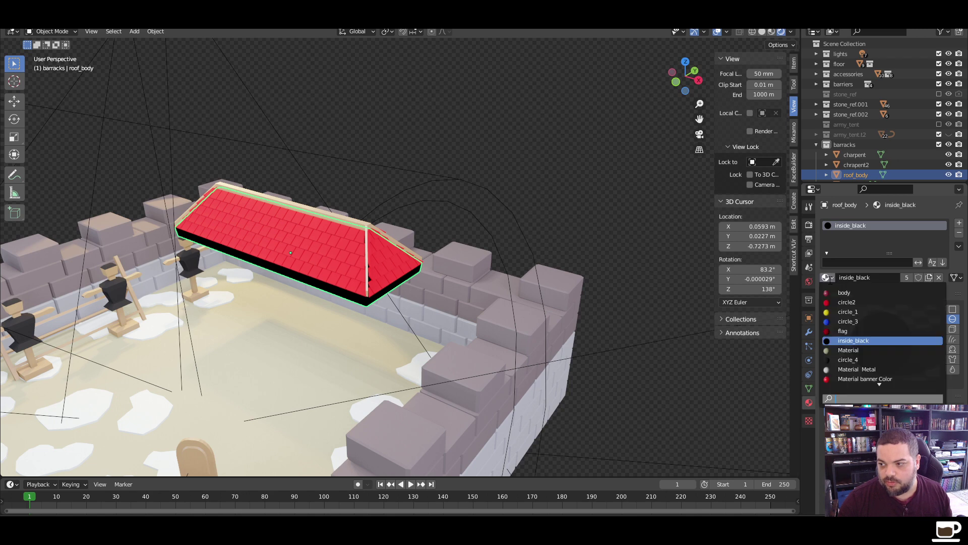
{"action": "left_click", "coordinate": [848, 350]}
Assign the red body material to roof_body
{"action": "left_click", "coordinate": [618, 180]}
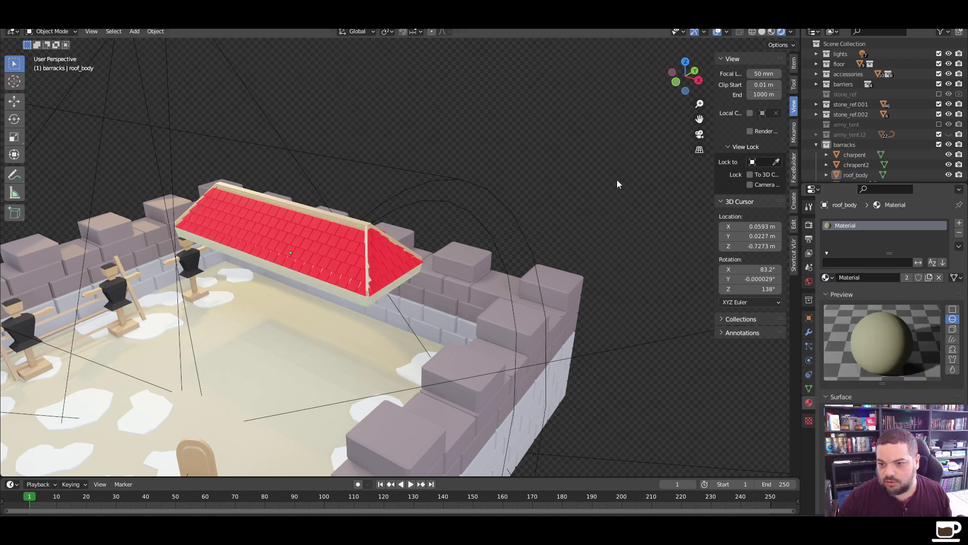
{"action": "scroll", "coordinate": [361, 273], "scroll_direction": "up", "scroll_amount": 6}
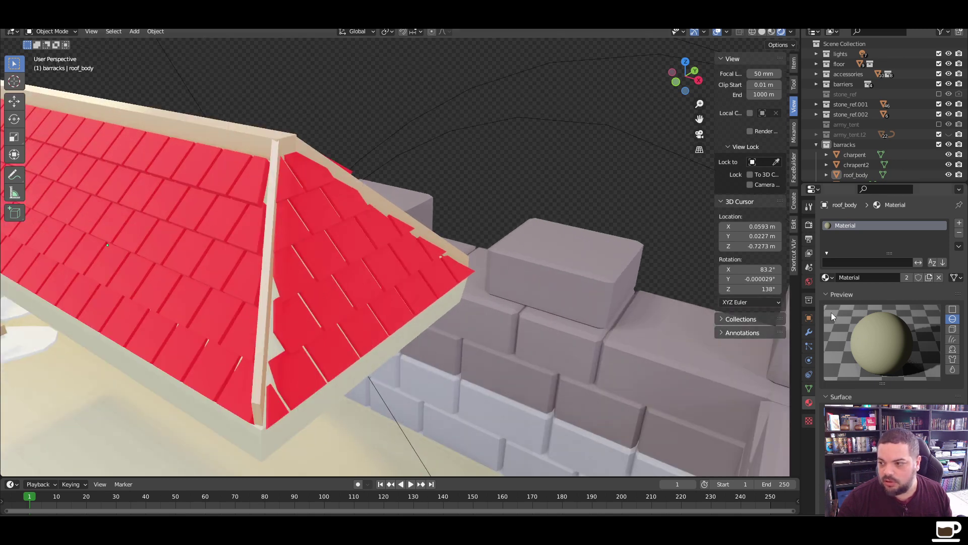
{"action": "left_click", "coordinate": [828, 277]}
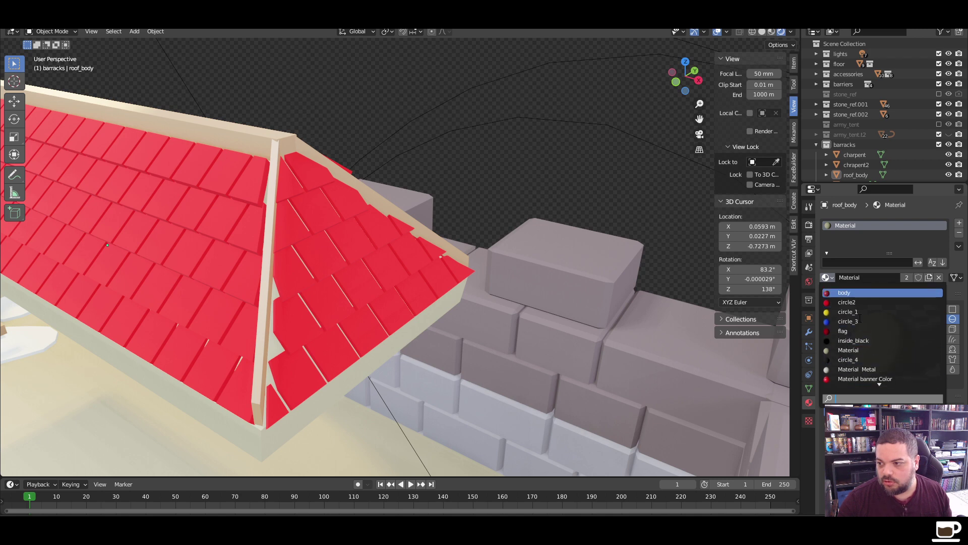
{"action": "left_click", "coordinate": [834, 293]}
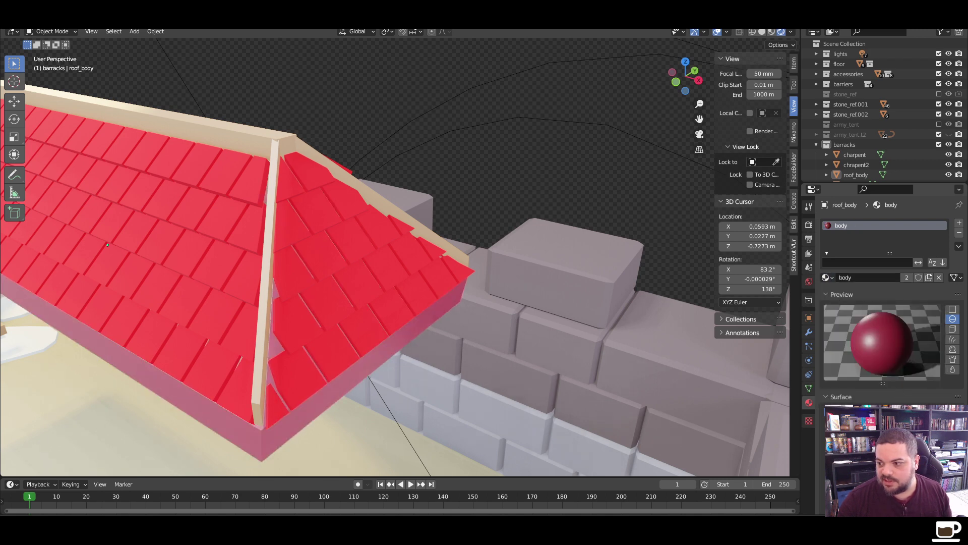
Adjust the body material's hue, saturation and value toward a brighter orange-red, comparing with tiles3
{"action": "left_click", "coordinate": [891, 411]}
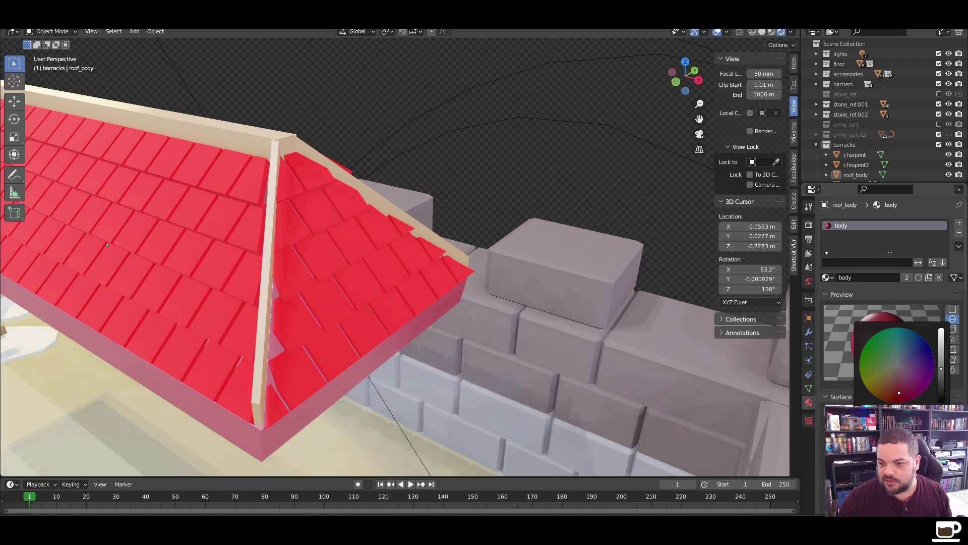
{"action": "left_click_drag", "start_coordinate": [892, 395], "coordinate": [893, 393]}
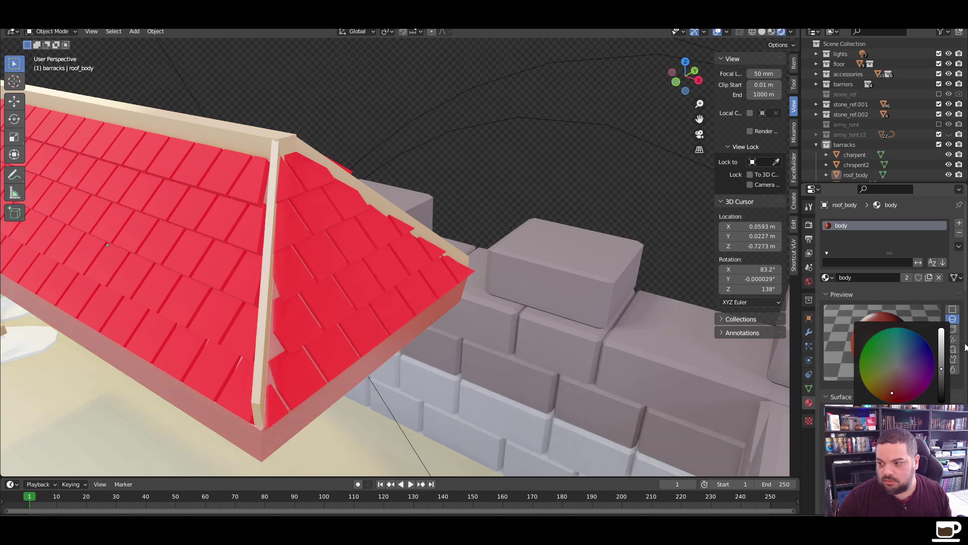
{"action": "mouse_move", "coordinate": [944, 371]}
{"action": "left_mouse_down"}
{"action": "mouse_move", "coordinate": [942, 381]}
{"action": "mouse_move", "coordinate": [893, 391]}
{"action": "mouse_move", "coordinate": [896, 378]}
{"action": "left_mouse_up"}
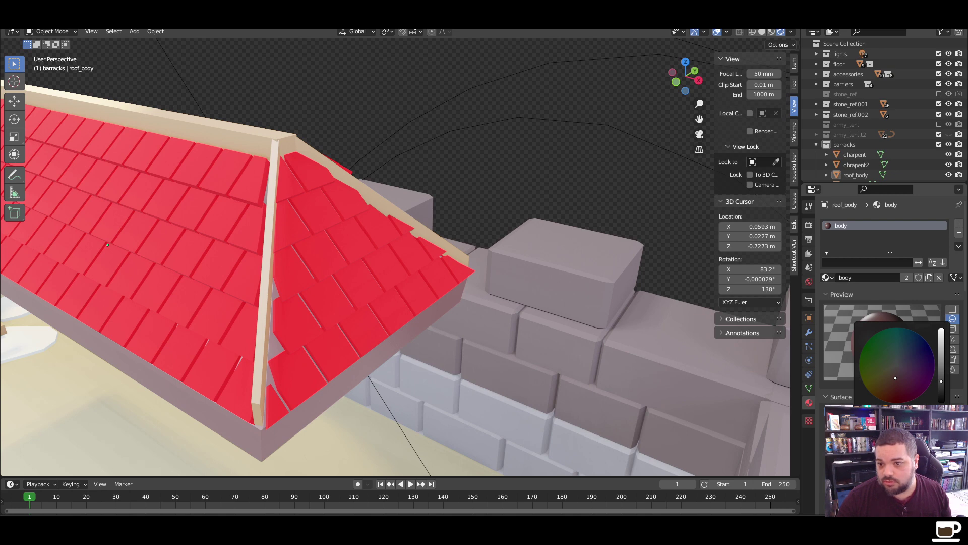
{"action": "left_click_drag", "start_coordinate": [896, 378], "coordinate": [890, 402]}
{"action": "left_click_drag", "start_coordinate": [942, 378], "coordinate": [941, 330]}
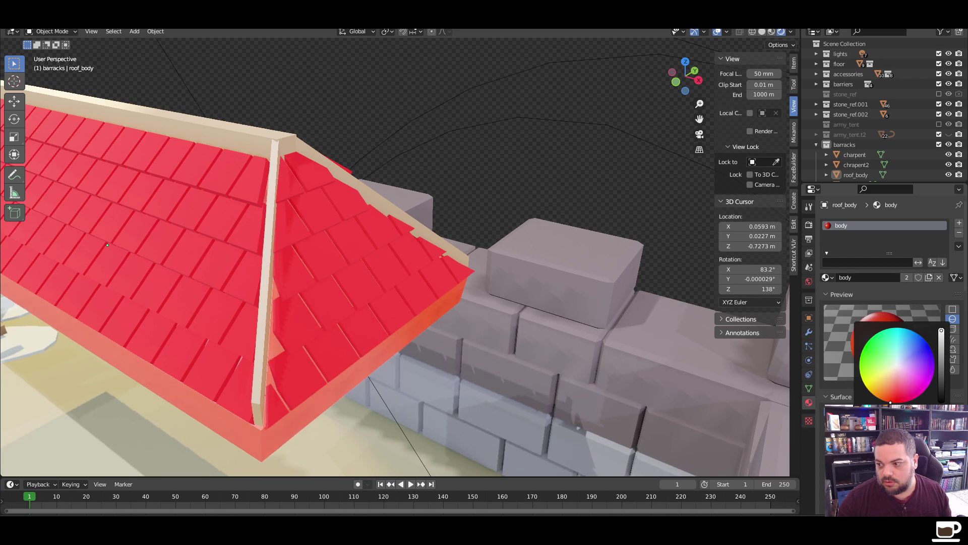
{"action": "left_click", "coordinate": [367, 286]}
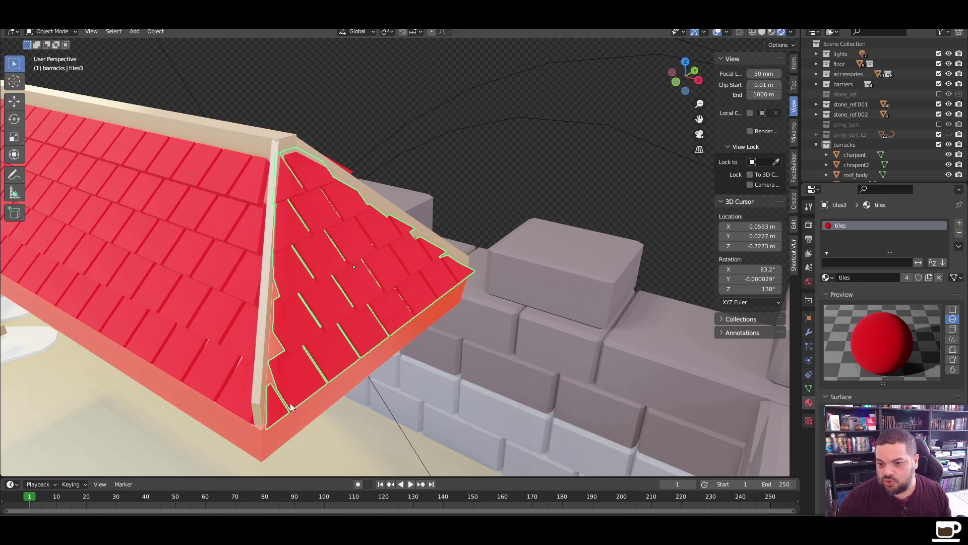
{"action": "left_click", "coordinate": [898, 411]}
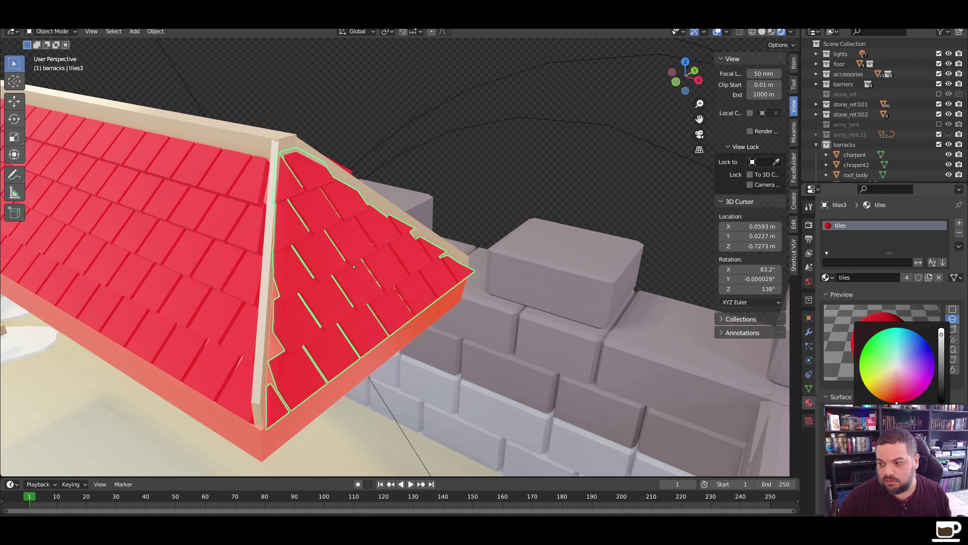
{"action": "left_click", "coordinate": [329, 400]}
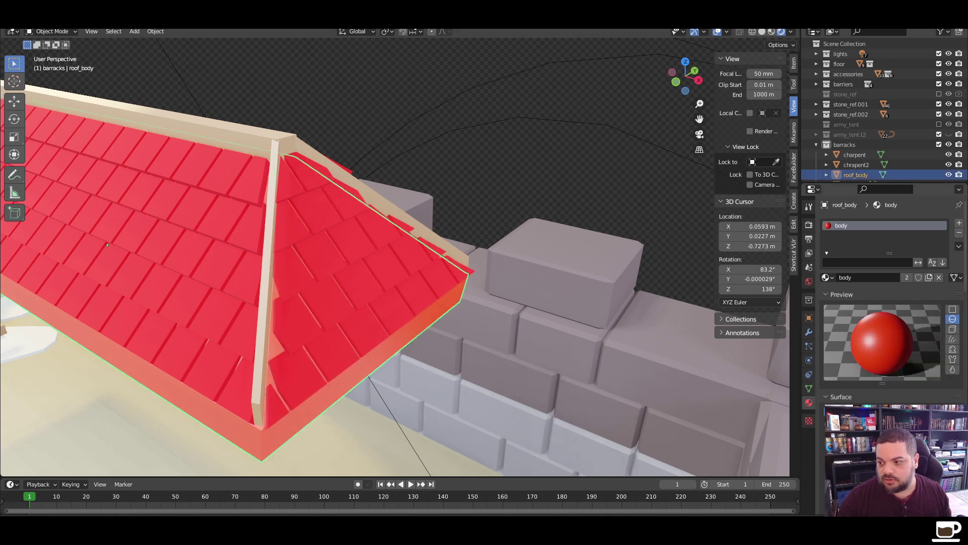
Scroll to roof_body's Principled BSDF settings and compare its Base Color with tiles3's
{"action": "left_click", "coordinate": [898, 411]}
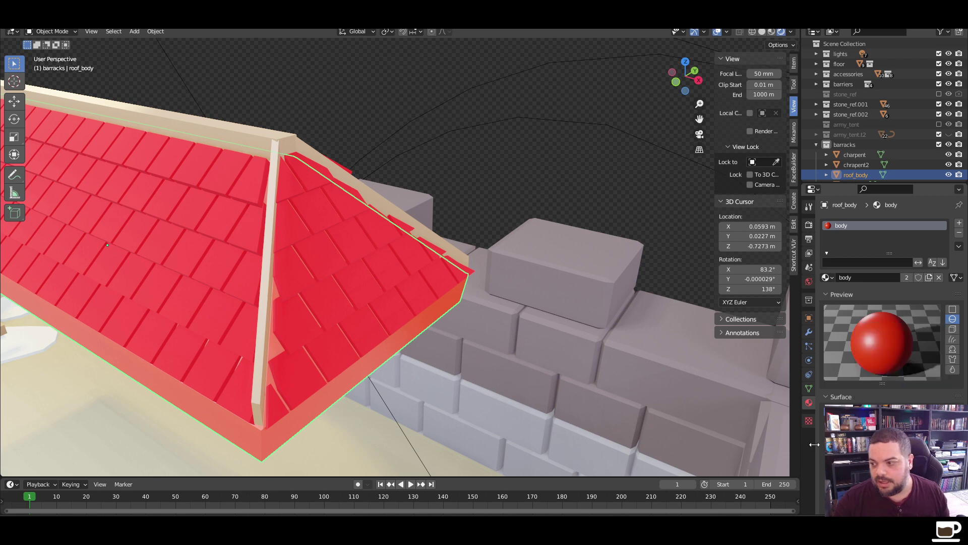
{"action": "scroll", "coordinate": [890, 343], "scroll_direction": "down", "scroll_amount": 5}
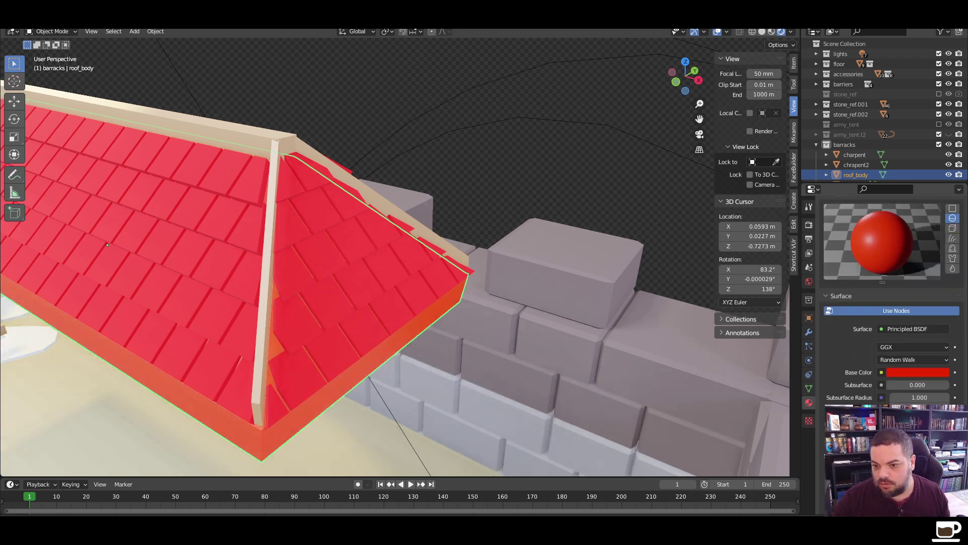
{"action": "scroll", "coordinate": [891, 303], "scroll_direction": "down", "scroll_amount": 5}
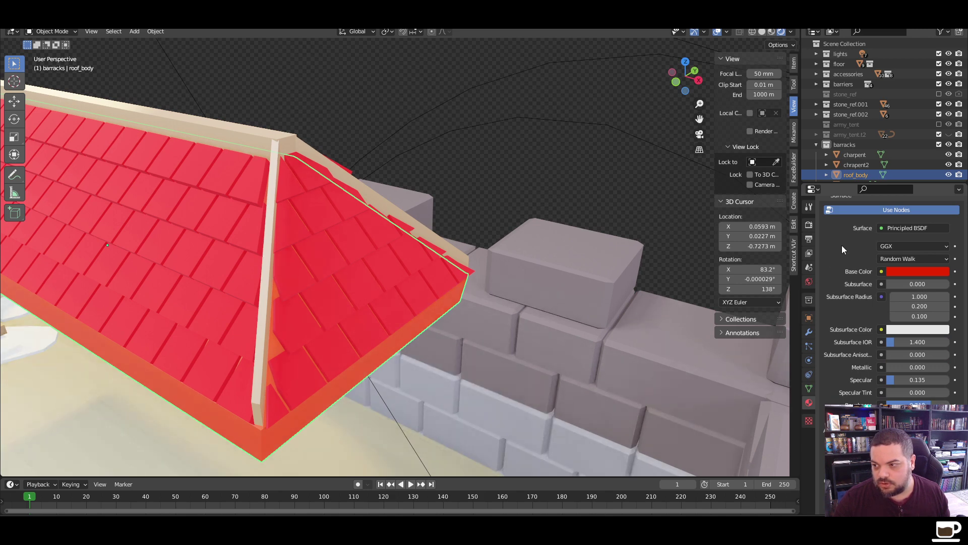
{"action": "left_click", "coordinate": [300, 327]}
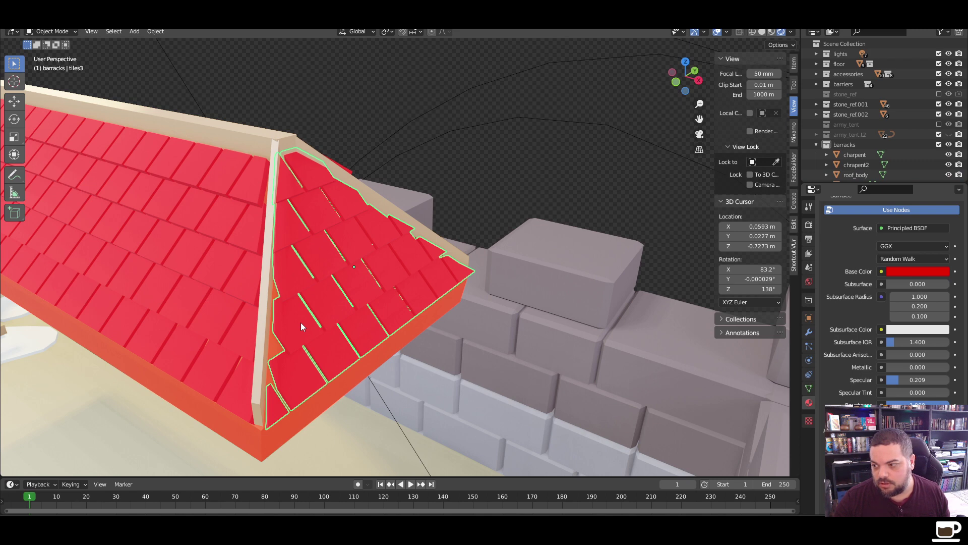
{"action": "left_click", "coordinate": [924, 271]}
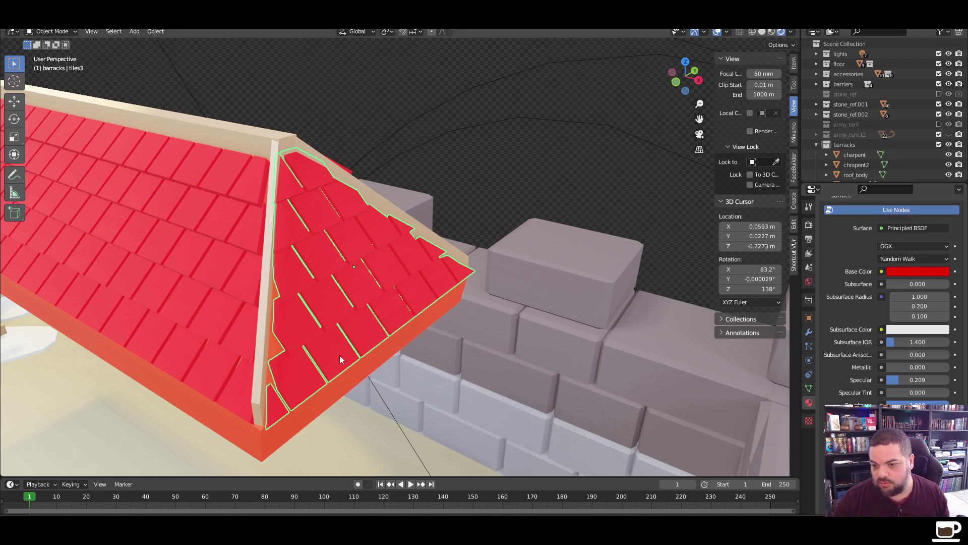
{"action": "left_click", "coordinate": [305, 411]}
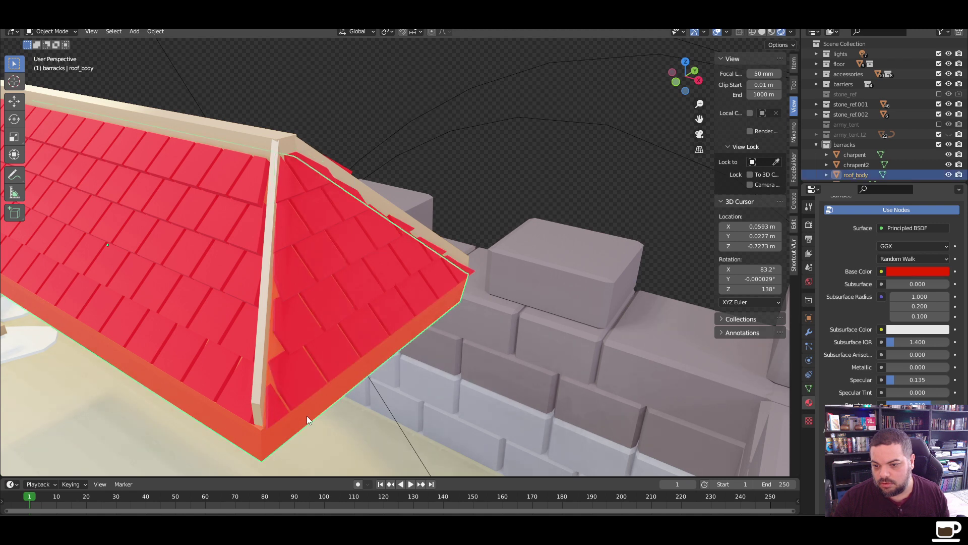
Halve the roof body's base-colour hue from 0.032562 to about 0.016
{"action": "left_click", "coordinate": [916, 272]}
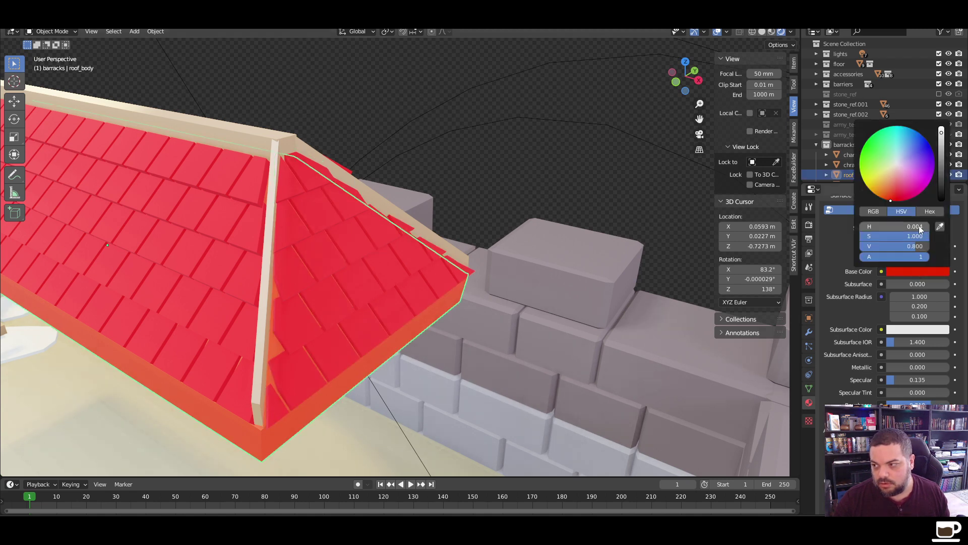
{"action": "left_click_drag", "start_coordinate": [921, 229], "coordinate": [863, 230]}
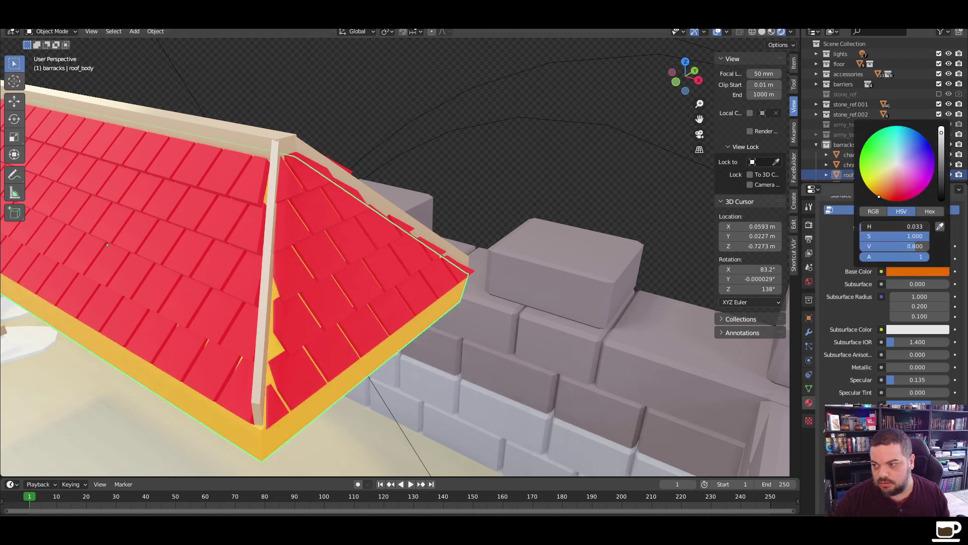
{"action": "left_click", "coordinate": [893, 228]}
{"action": "left_click", "coordinate": [897, 229]}
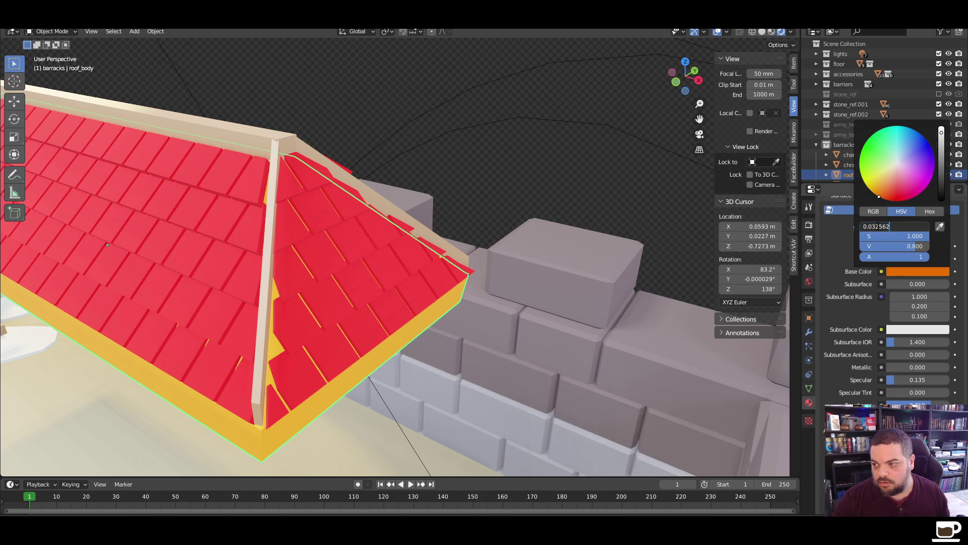
{"action": "type", "text": "/2"}
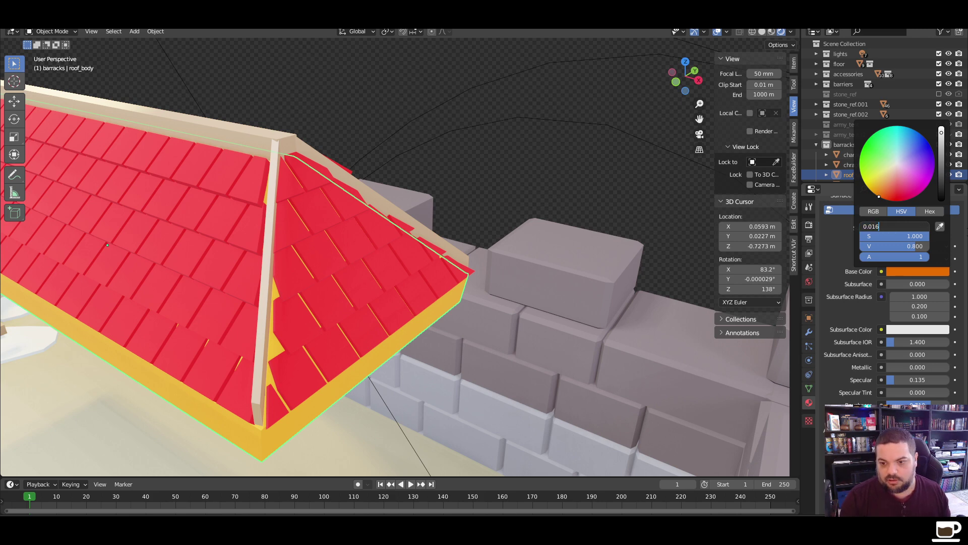
{"action": "key", "text": "Return"}
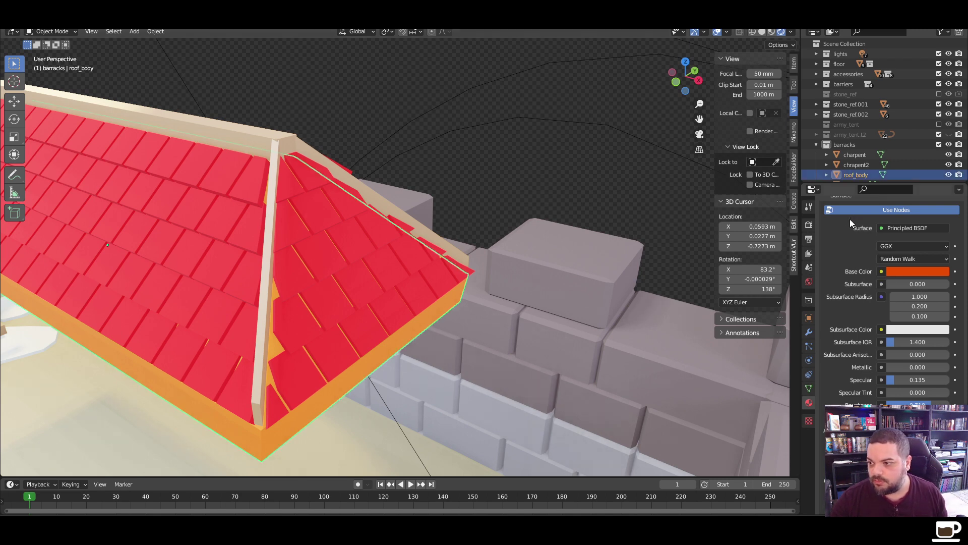
{"action": "scroll", "coordinate": [864, 280], "scroll_direction": "up", "scroll_amount": 8}
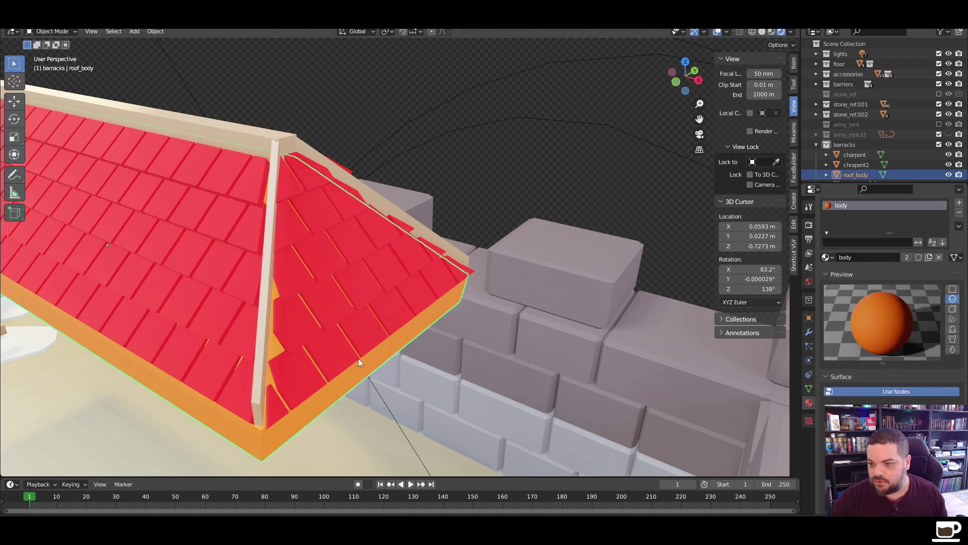
Select the roof tiles and inspect their red base-colour values
{"action": "left_click", "coordinate": [302, 338]}
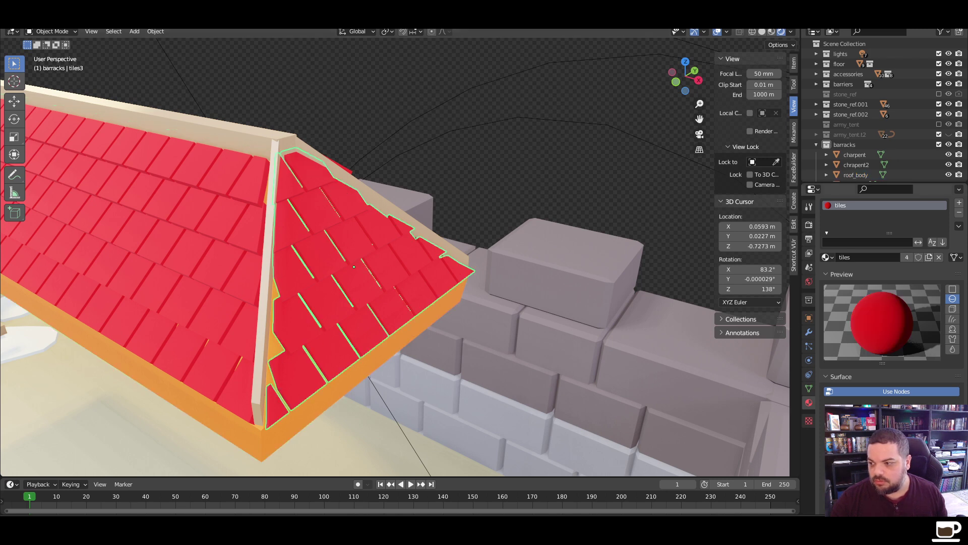
{"action": "left_click", "coordinate": [897, 411]}
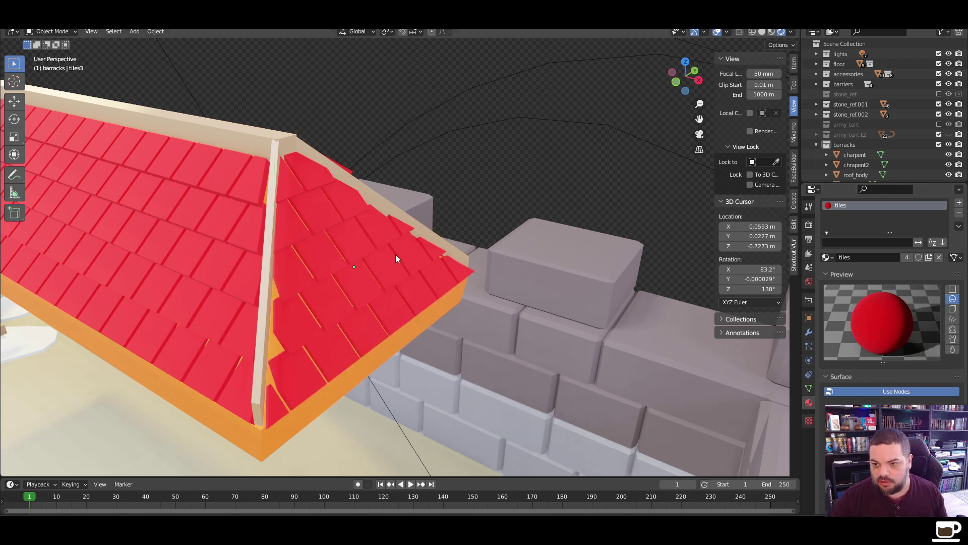
{"action": "left_click", "coordinate": [907, 409]}
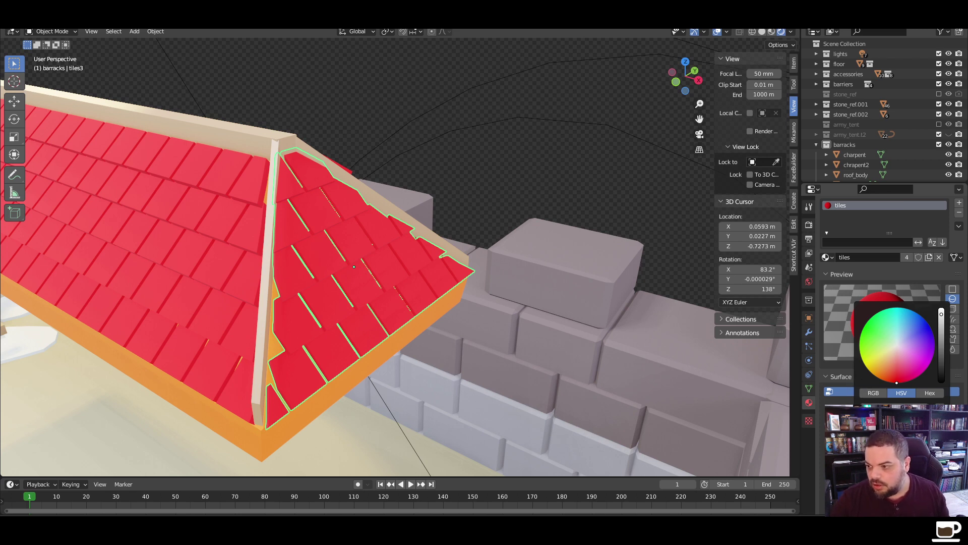
{"action": "key", "text": "alt+a"}
{"action": "left_click", "coordinate": [407, 298]}
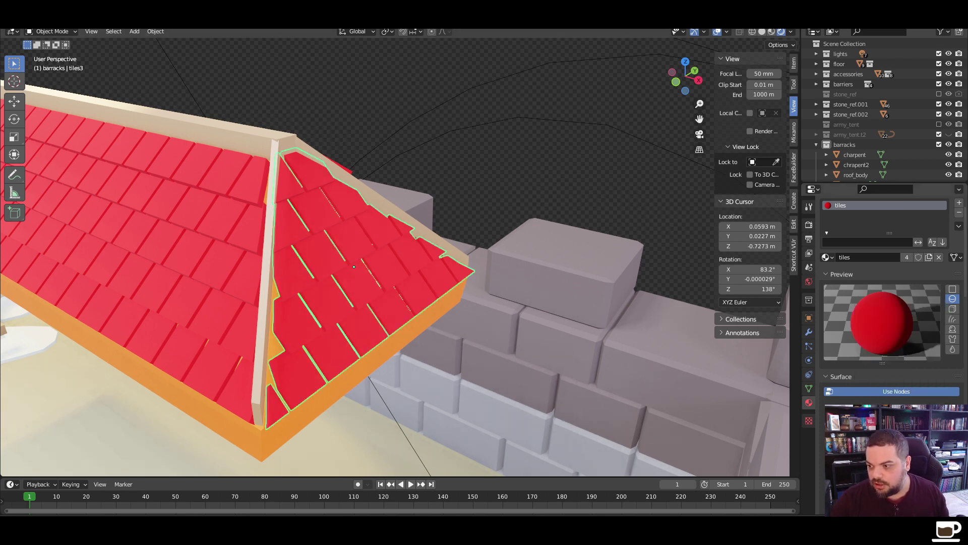
{"action": "left_click", "coordinate": [898, 407]}
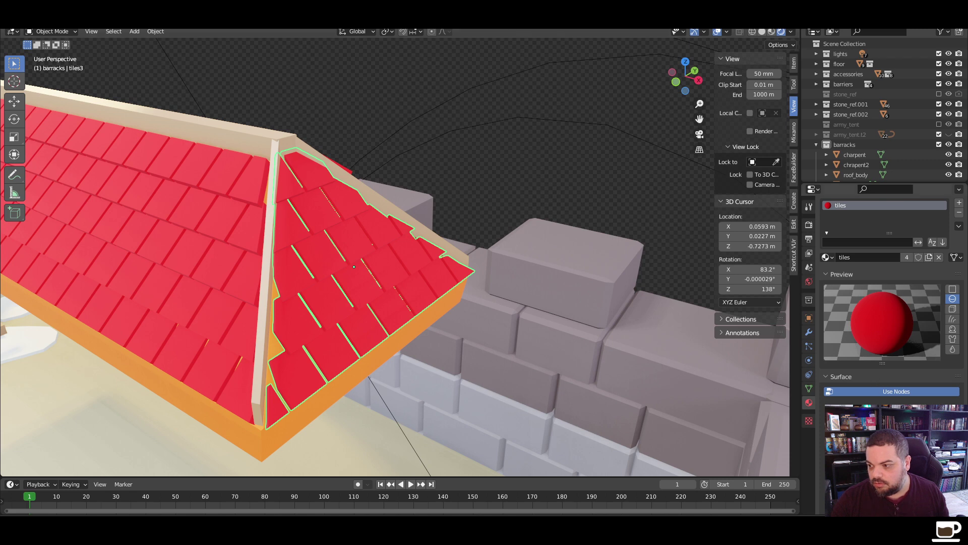
{"action": "left_click", "coordinate": [898, 407]}
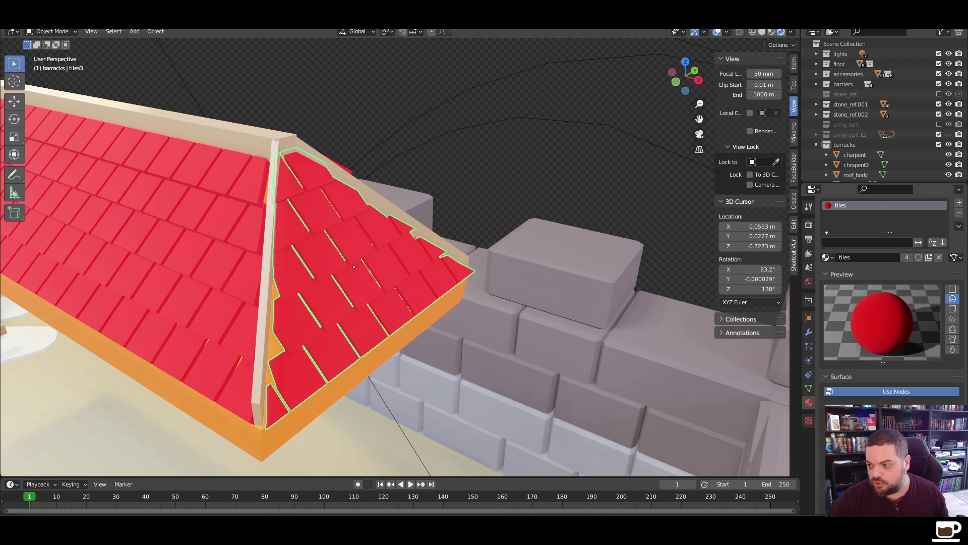
Shift the roof body's colour wheel and brightness to a red matching the tiles
{"action": "left_click", "coordinate": [416, 329]}
{"action": "left_click", "coordinate": [898, 406]}
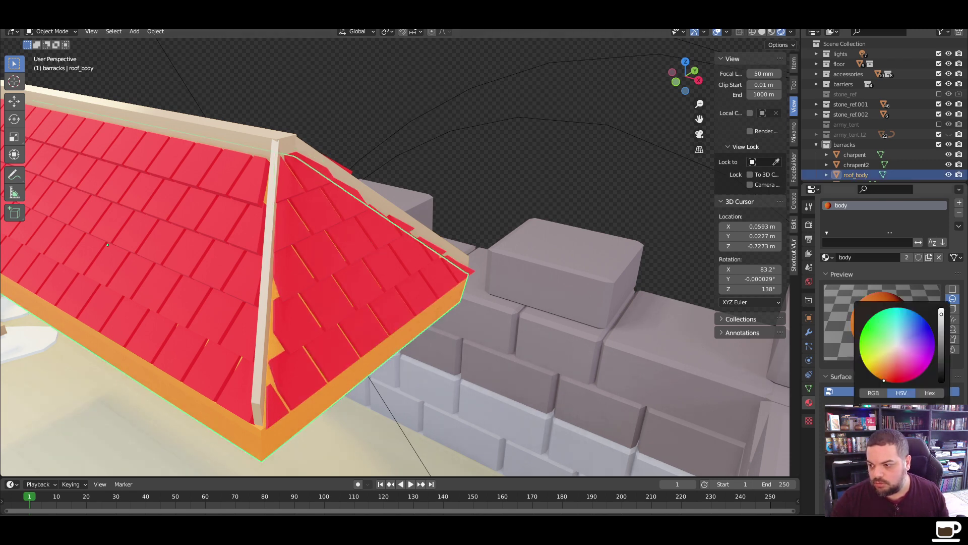
{"action": "left_click_drag", "start_coordinate": [885, 381], "coordinate": [899, 383]}
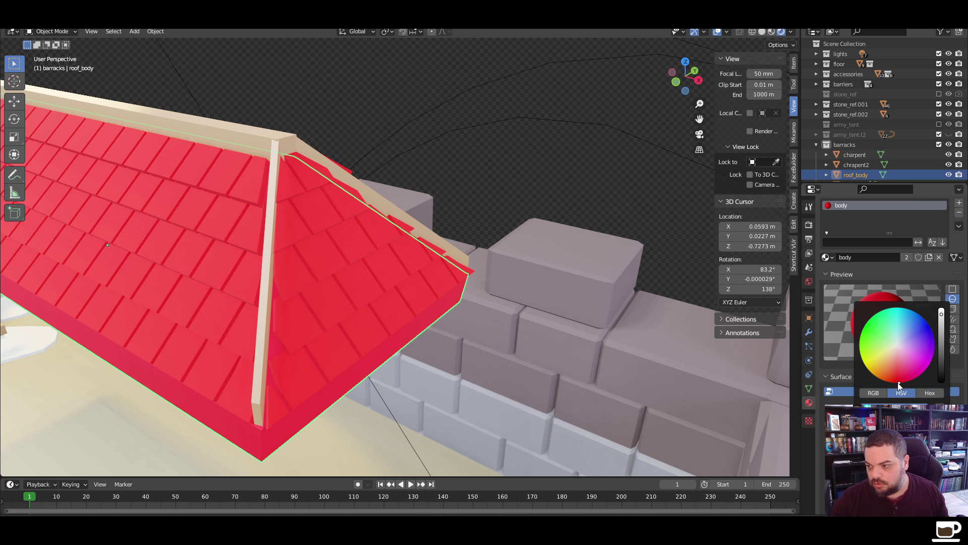
{"action": "left_click_drag", "start_coordinate": [891, 380], "coordinate": [896, 382]}
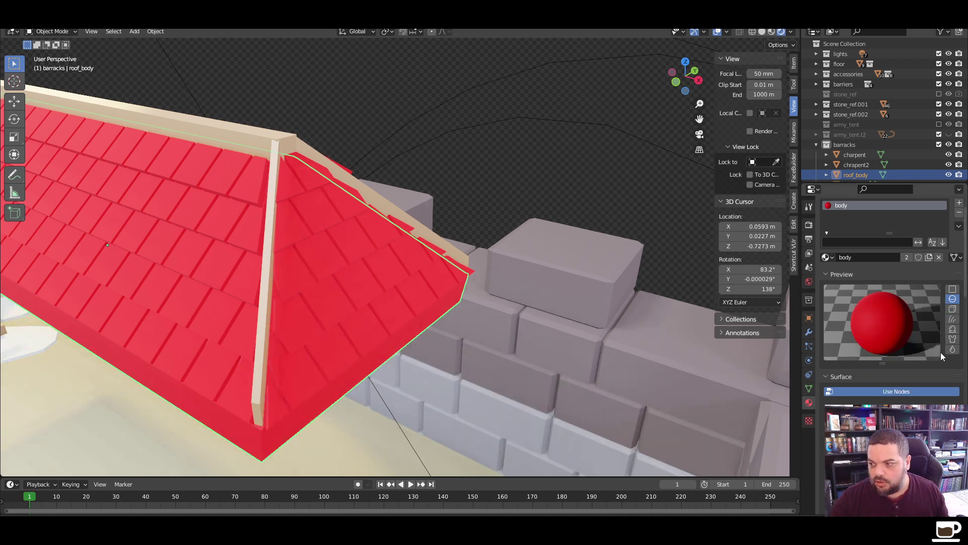
{"action": "left_click", "coordinate": [903, 411]}
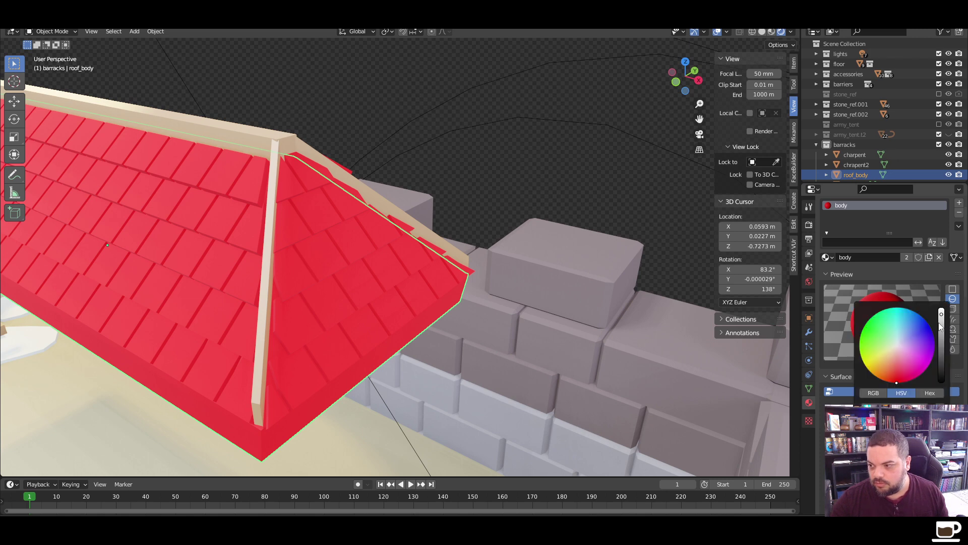
{"action": "mouse_move", "coordinate": [941, 326]}
{"action": "left_mouse_down"}
{"action": "mouse_move", "coordinate": [941, 315]}
{"action": "mouse_move", "coordinate": [941, 334]}
{"action": "left_mouse_up"}
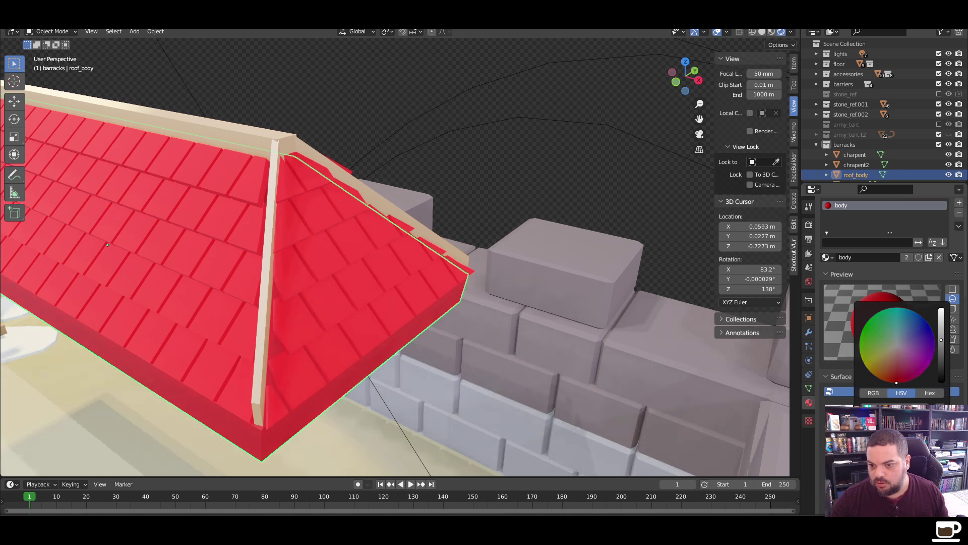
{"action": "left_click", "coordinate": [476, 206]}
Check the roof from a few angles and collapse the barracks collection in the Outliner
{"action": "scroll", "coordinate": [440, 235], "scroll_direction": "down", "scroll_amount": 6}
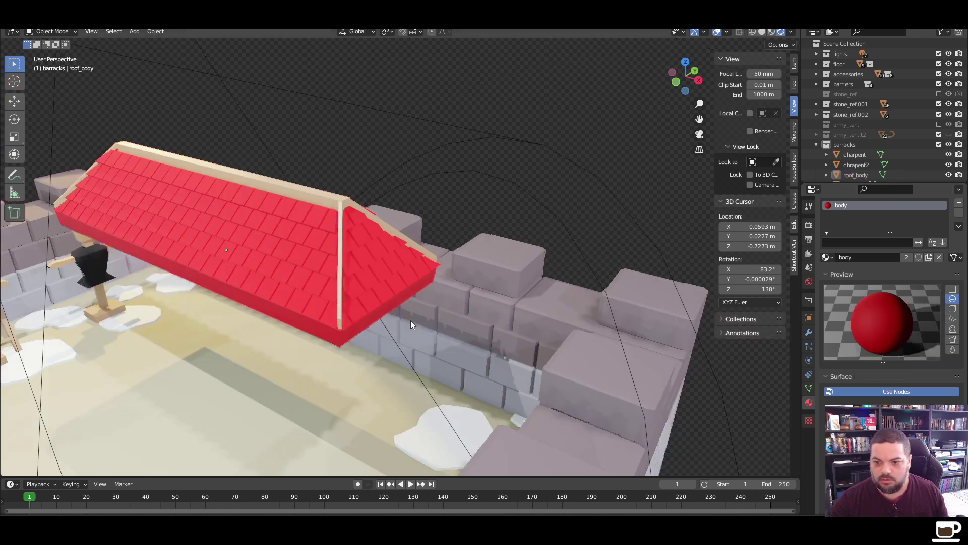
{"action": "middle_click_drag", "start_coordinate": [422, 337], "coordinate": [416, 333]}
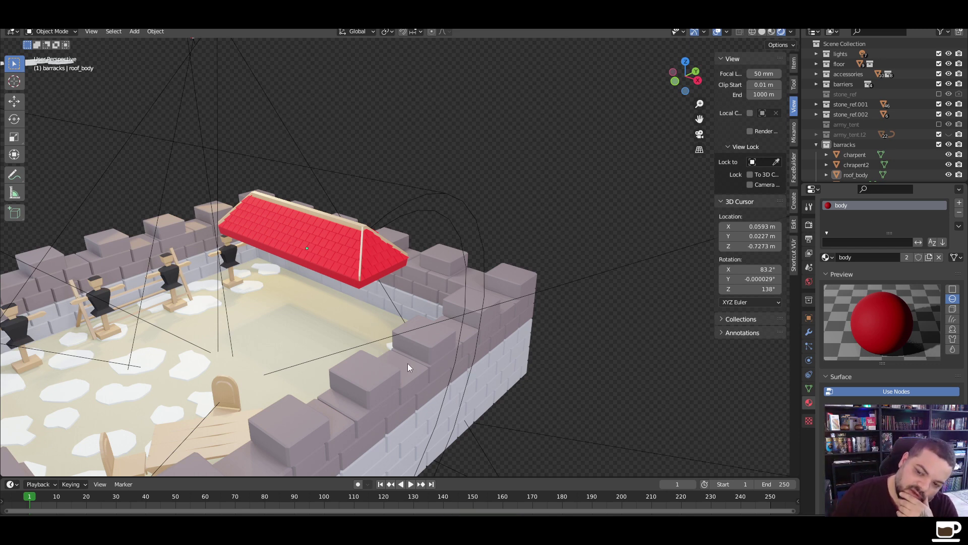
{"action": "mouse_move", "coordinate": [404, 393]}
{"action": "middle_mouse_down"}
{"action": "mouse_move", "coordinate": [286, 409]}
{"action": "mouse_move", "coordinate": [422, 389]}
{"action": "middle_mouse_up"}
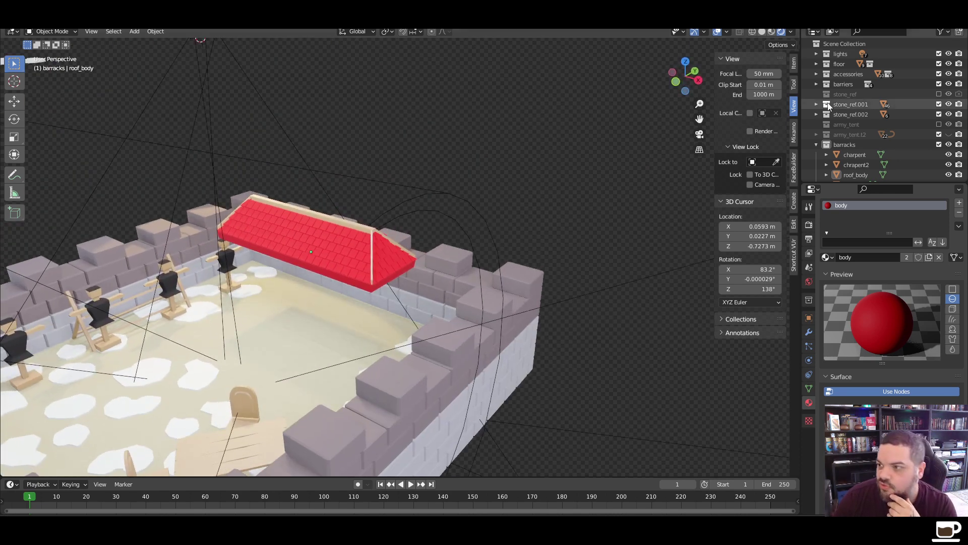
{"action": "left_click", "coordinate": [816, 145]}
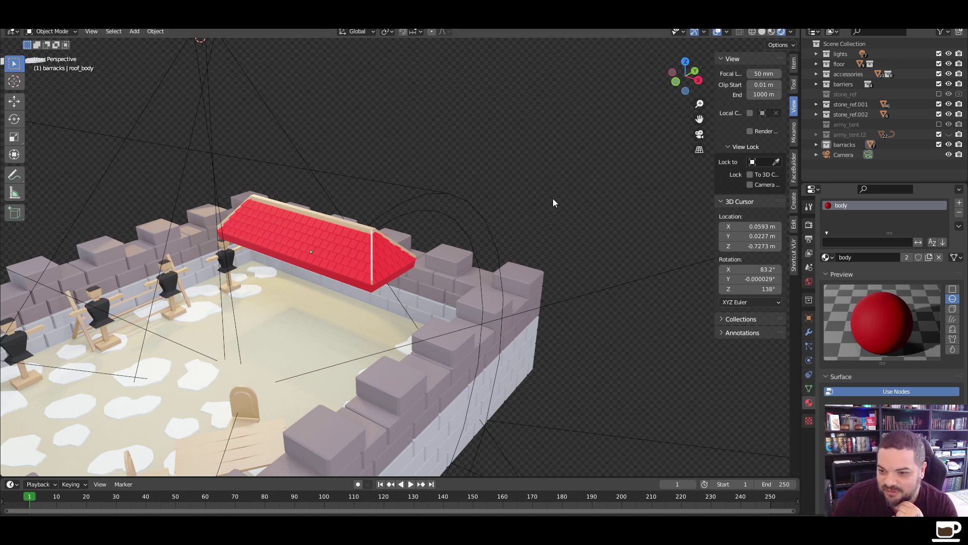
{"action": "scroll", "coordinate": [377, 280], "scroll_direction": "up", "scroll_amount": 6}
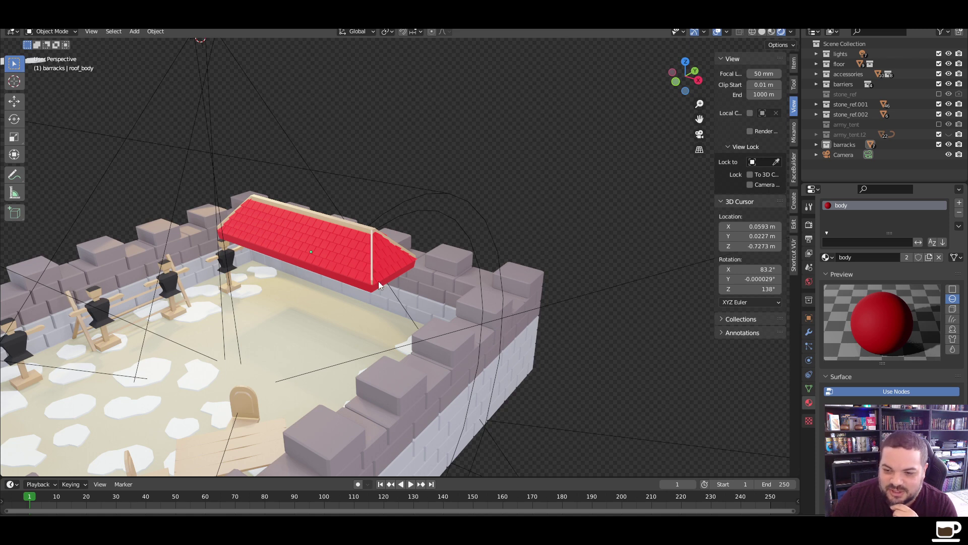
Orbit and zoom around the courtyard to review the red roof beside the stone wall
{"action": "mouse_move", "coordinate": [376, 291]}
{"action": "middle_mouse_down"}
{"action": "mouse_move", "coordinate": [350, 298]}
{"action": "mouse_move", "coordinate": [465, 291]}
{"action": "mouse_move", "coordinate": [424, 298]}
{"action": "mouse_move", "coordinate": [361, 288]}
{"action": "mouse_move", "coordinate": [377, 286]}
{"action": "middle_mouse_up"}
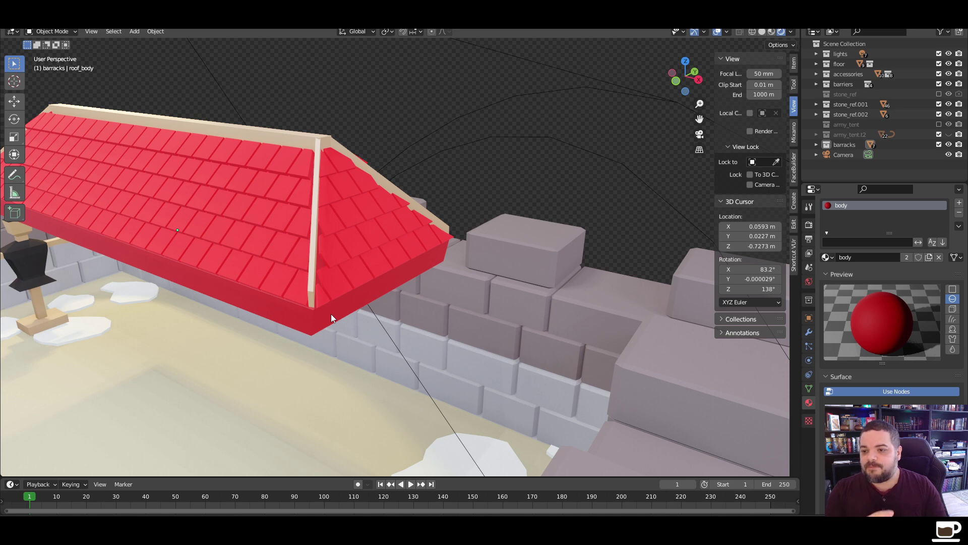
{"action": "middle_click_drag", "start_coordinate": [477, 278], "coordinate": [358, 247]}
{"action": "middle_click_drag", "start_coordinate": [233, 280], "coordinate": [374, 301]}
{"action": "scroll", "coordinate": [270, 281], "scroll_direction": "down", "scroll_amount": 6}
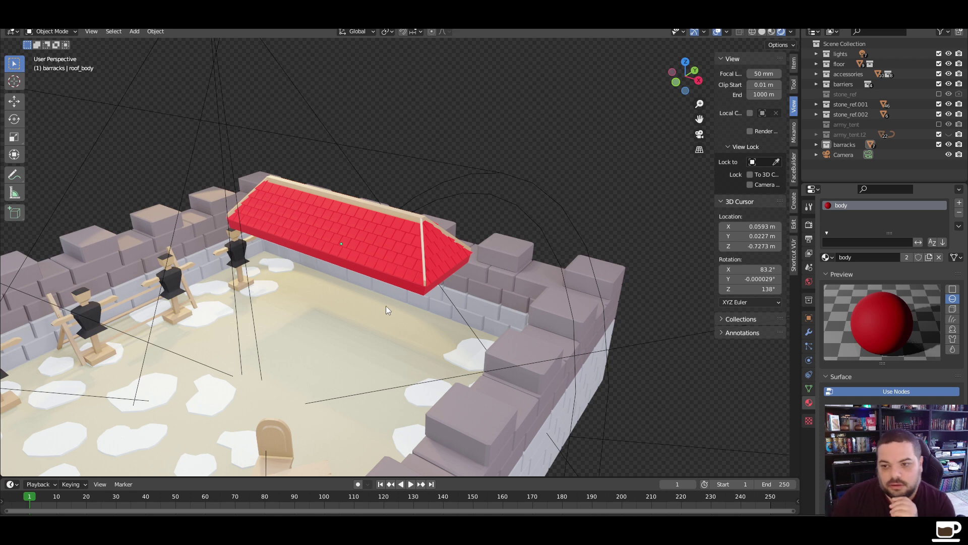
{"action": "middle_click_drag", "start_coordinate": [386, 306], "coordinate": [378, 302]}
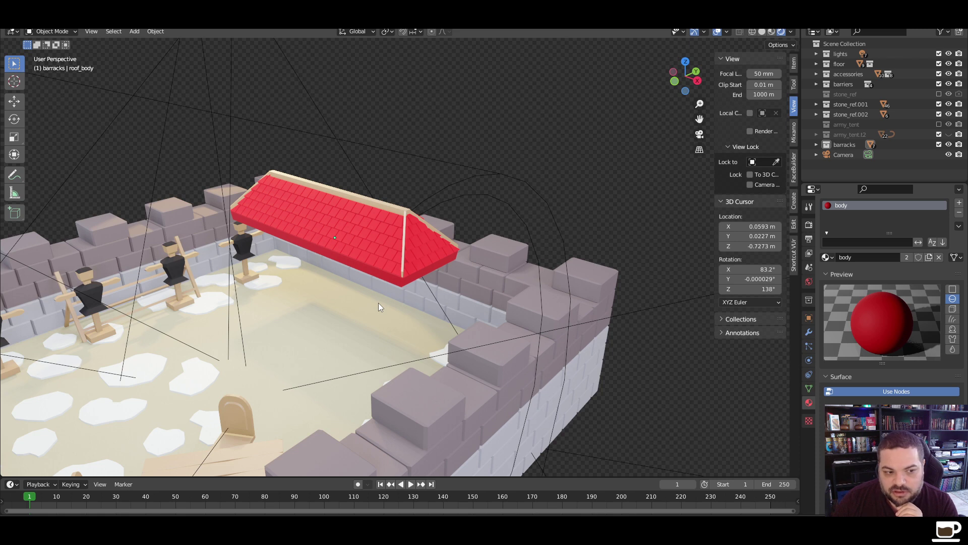
{"action": "scroll", "coordinate": [379, 303], "scroll_direction": "up", "scroll_amount": 1}
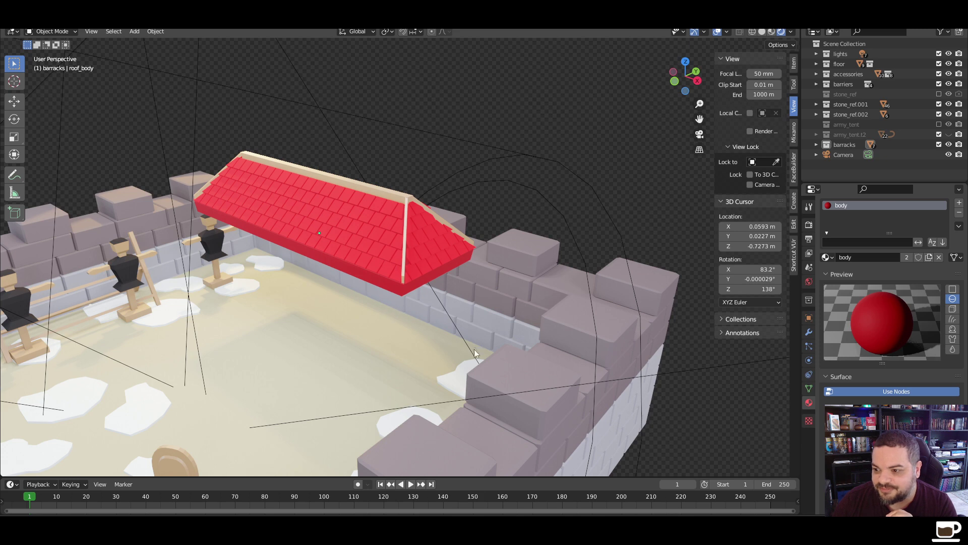
{"action": "scroll", "coordinate": [471, 353], "scroll_direction": "down", "scroll_amount": 4}
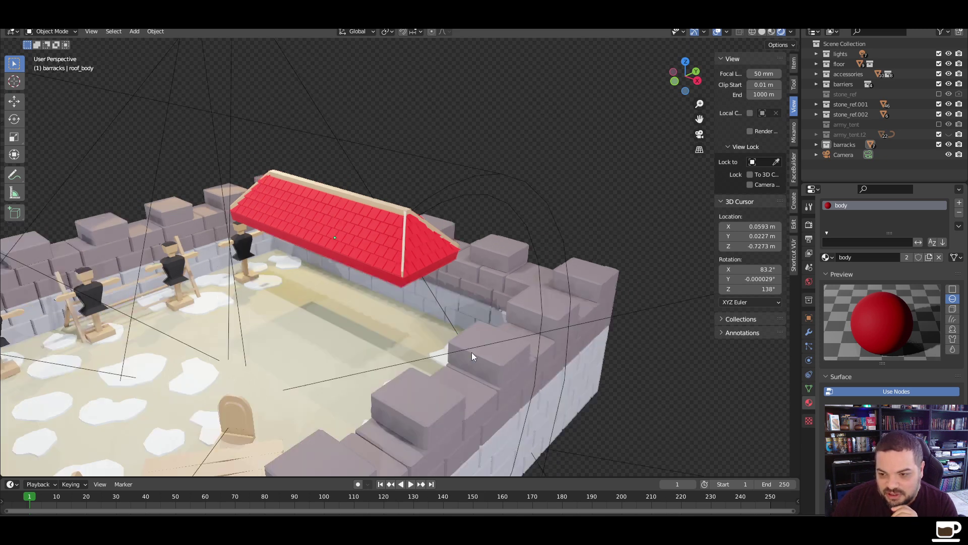
{"action": "scroll", "coordinate": [473, 356], "scroll_direction": "up", "scroll_amount": 3}
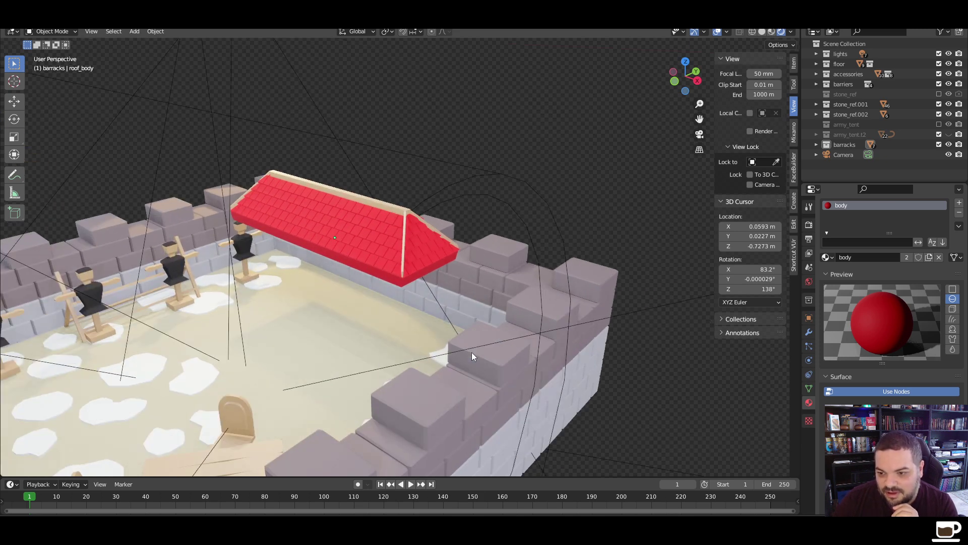
Show the stone_ref collection, make stone_ref.001 active and select a stone block
{"action": "left_click", "coordinate": [590, 356]}
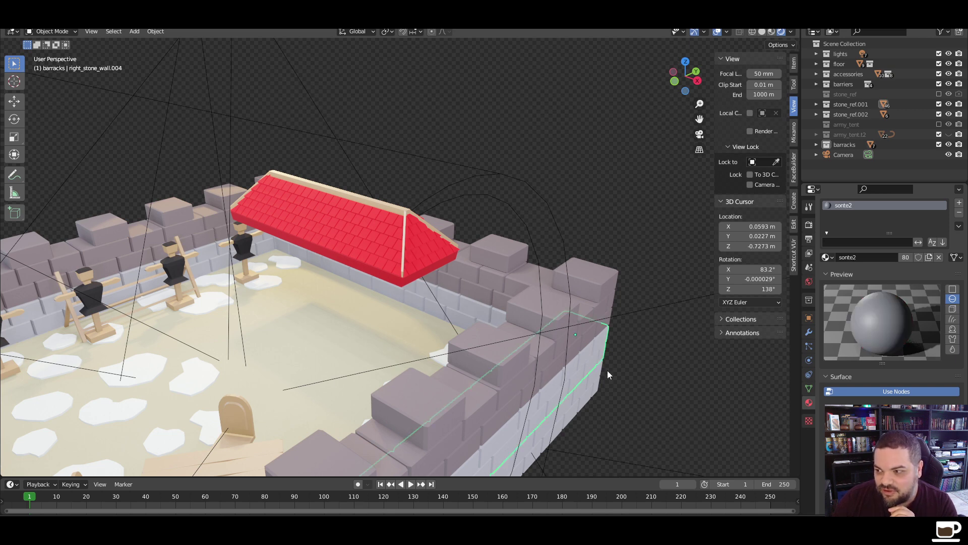
{"action": "left_click", "coordinate": [939, 94]}
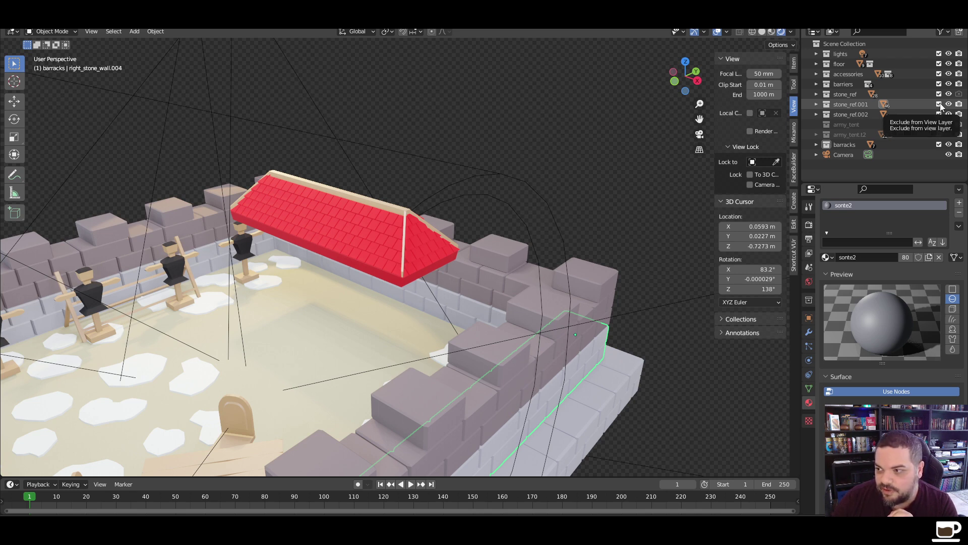
{"action": "left_click", "coordinate": [858, 104]}
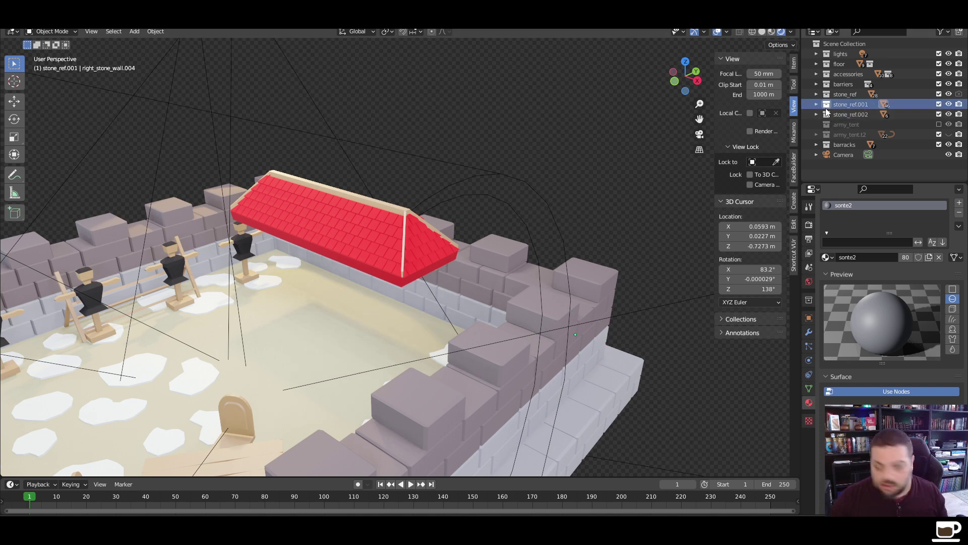
{"action": "left_click", "coordinate": [616, 394]}
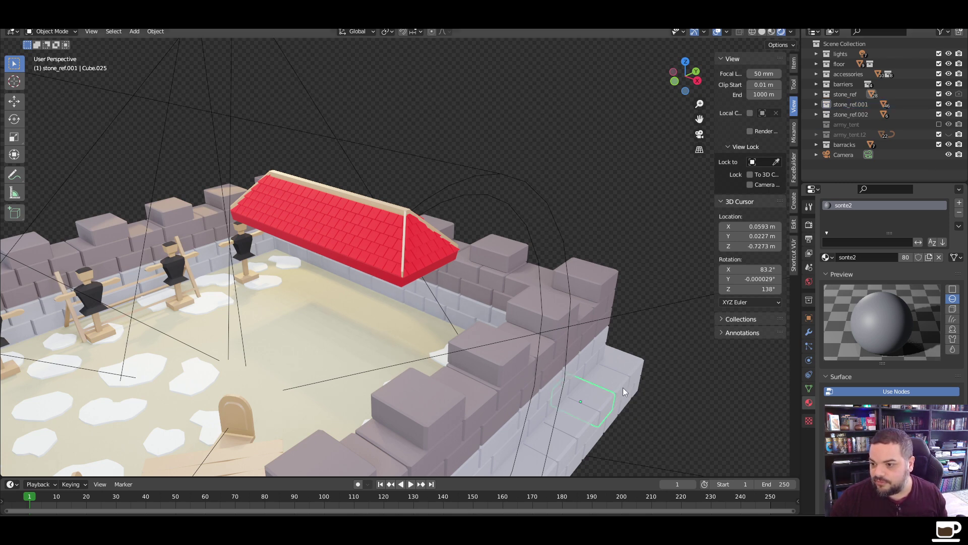
{"action": "left_click", "coordinate": [622, 387]}
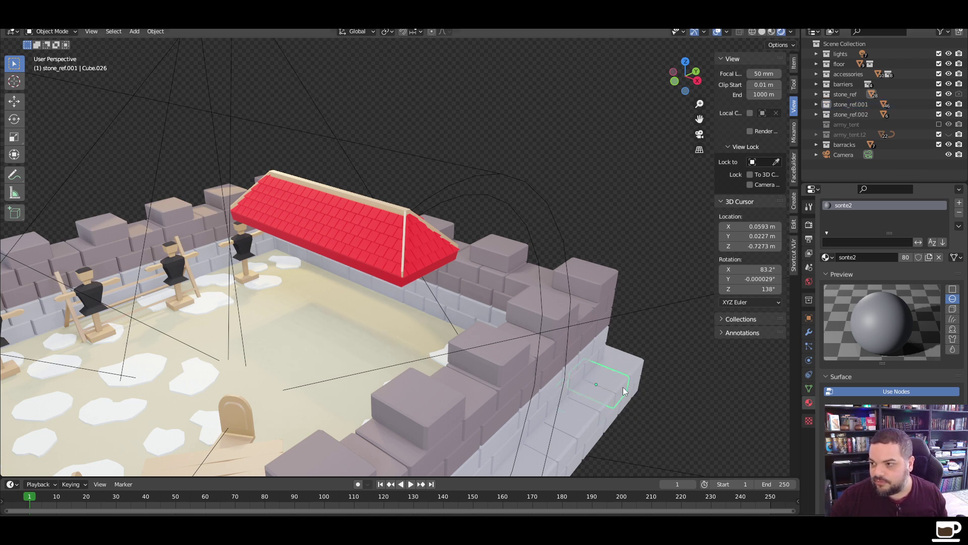
{"action": "left_click", "coordinate": [939, 94]}
{"action": "left_click", "coordinate": [939, 94]}
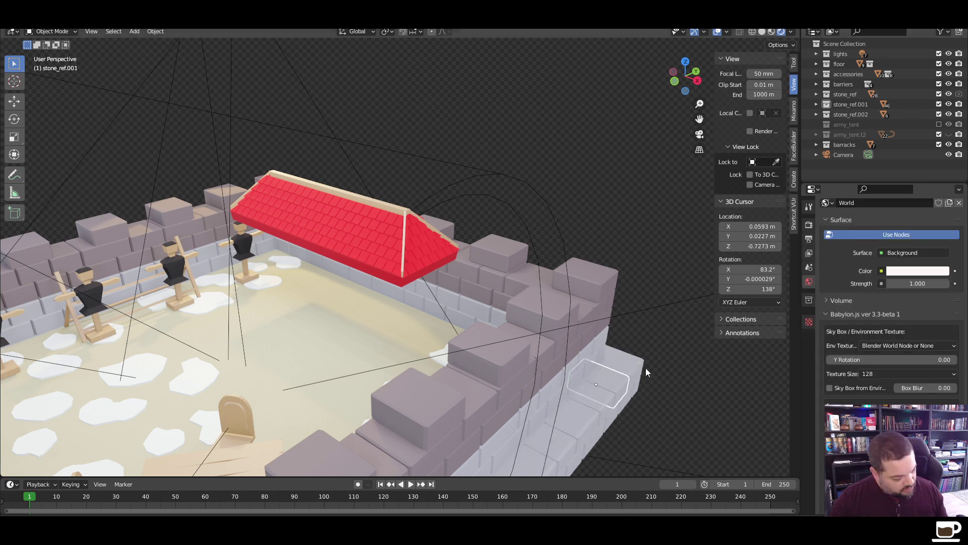
Duplicate the stone block and park the copy above the courtyard
{"action": "key", "text": "shift+d"}
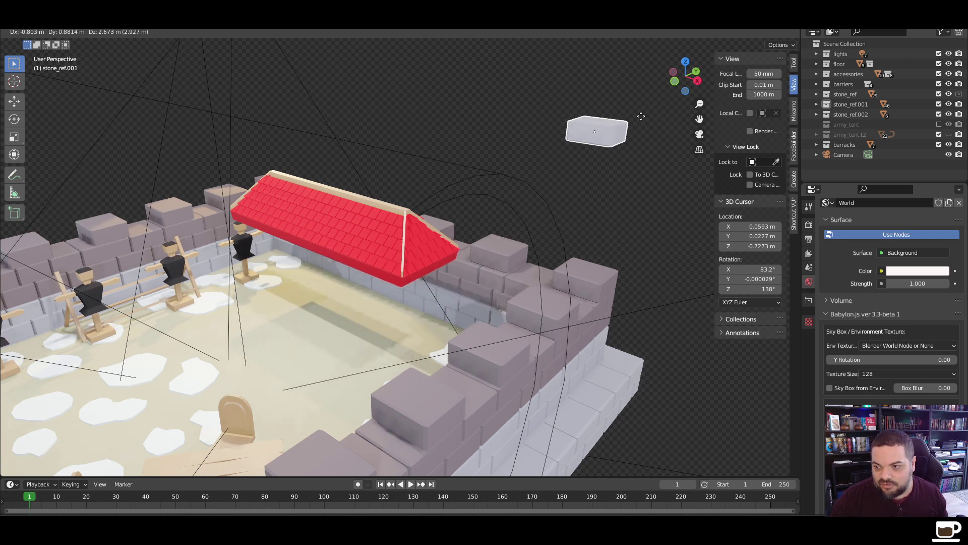
{"action": "left_click", "coordinate": [633, 125]}
{"action": "left_click", "coordinate": [627, 206]}
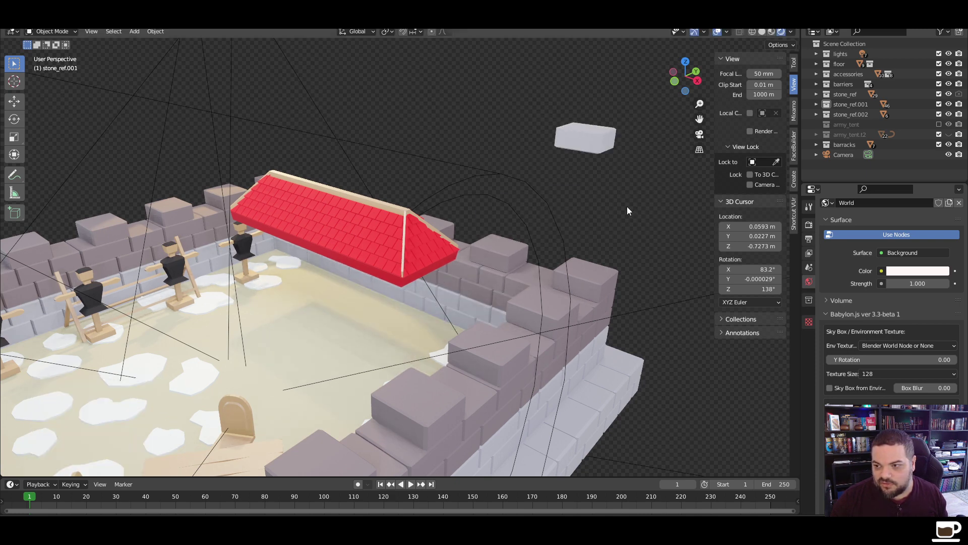
{"action": "mouse_move", "coordinate": [352, 287]}
{"action": "middle_mouse_down"}
{"action": "mouse_move", "coordinate": [438, 275]}
{"action": "mouse_move", "coordinate": [459, 253]}
{"action": "mouse_move", "coordinate": [359, 270]}
{"action": "middle_mouse_up"}
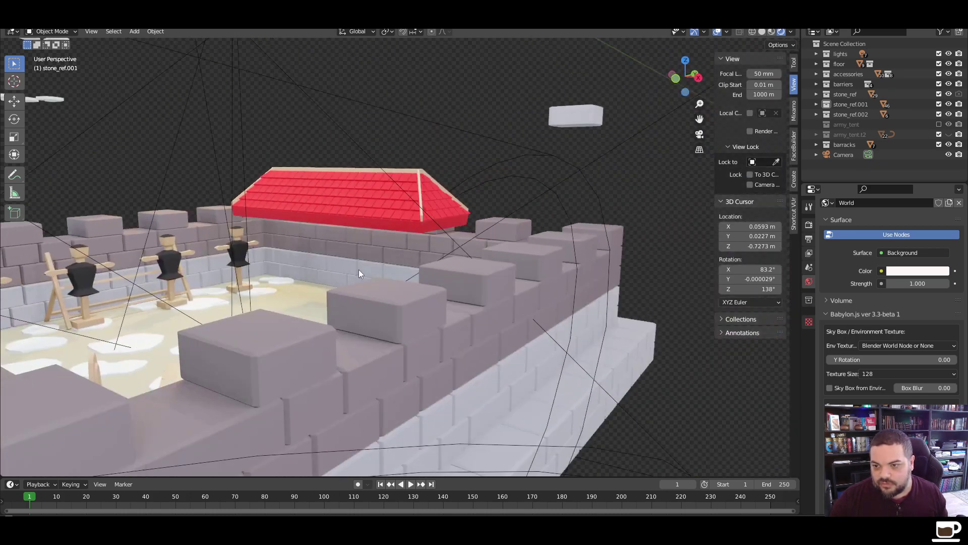
Expand the barracks collection and select the roof_body object
{"action": "left_click", "coordinate": [842, 145]}
{"action": "left_click", "coordinate": [817, 146]}
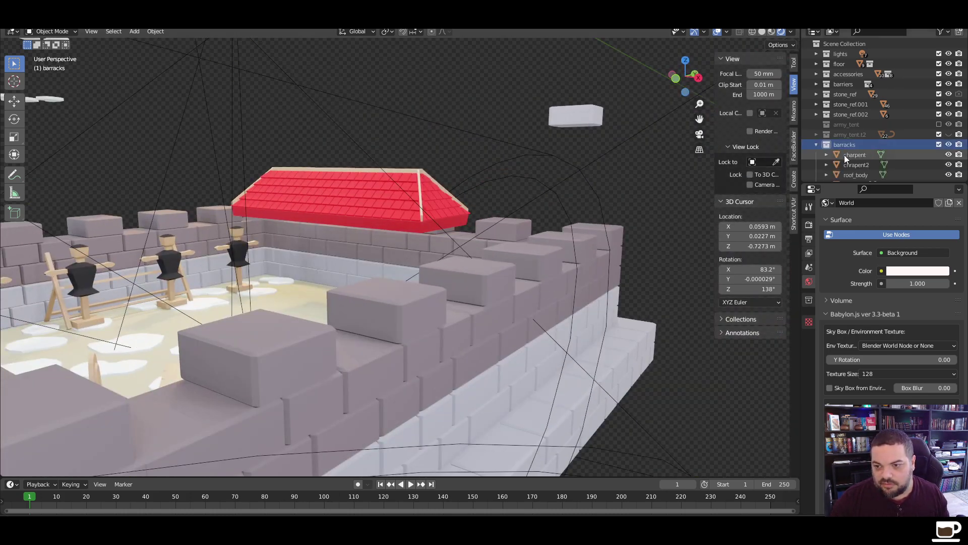
{"action": "middle_click_drag", "start_coordinate": [418, 213], "coordinate": [440, 234]}
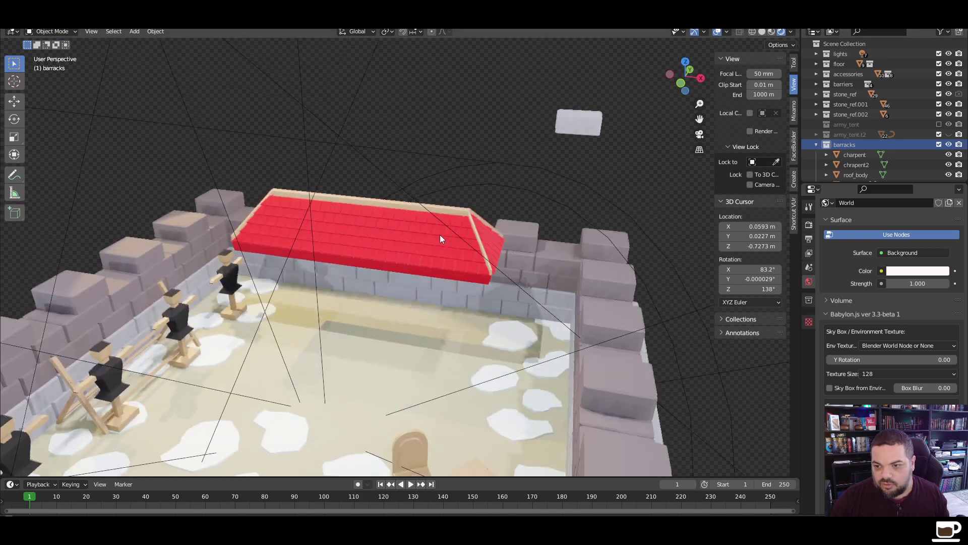
{"action": "left_click", "coordinate": [434, 273]}
{"action": "middle_click_drag", "start_coordinate": [435, 274], "coordinate": [393, 241]}
In Edit Mode, select the roof's bottom edge loop and scale it slightly larger
{"action": "key", "text": "Tab"}
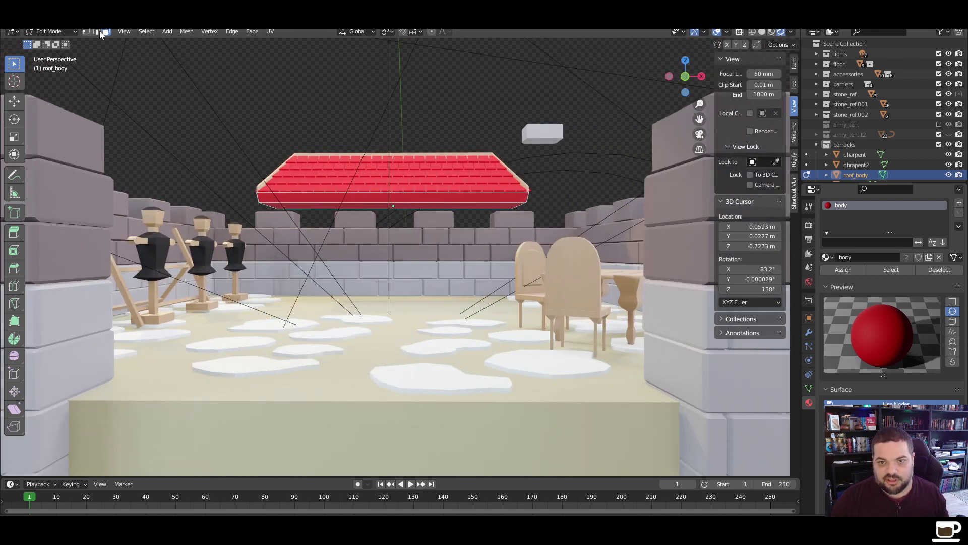
{"action": "left_click", "coordinate": [356, 207], "text": "alt"}
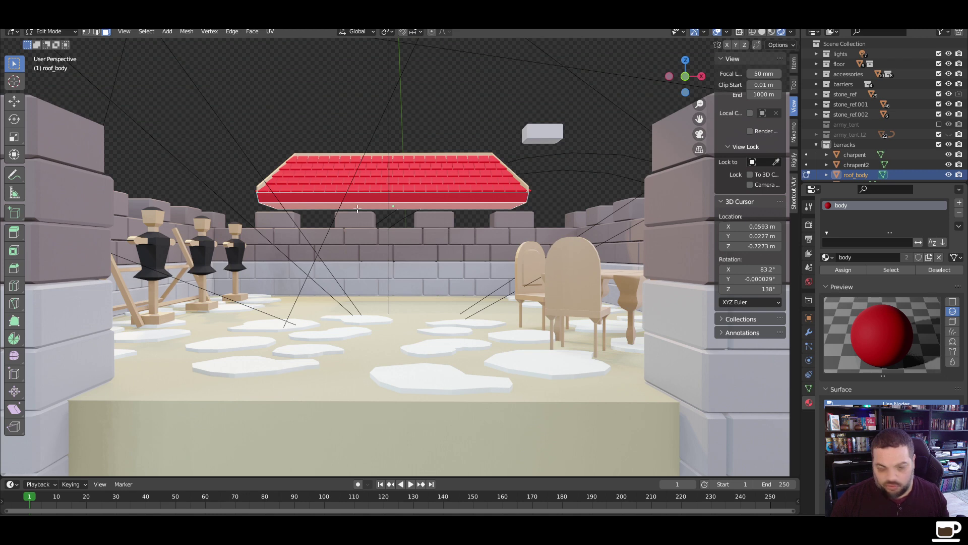
{"action": "key", "text": "s"}
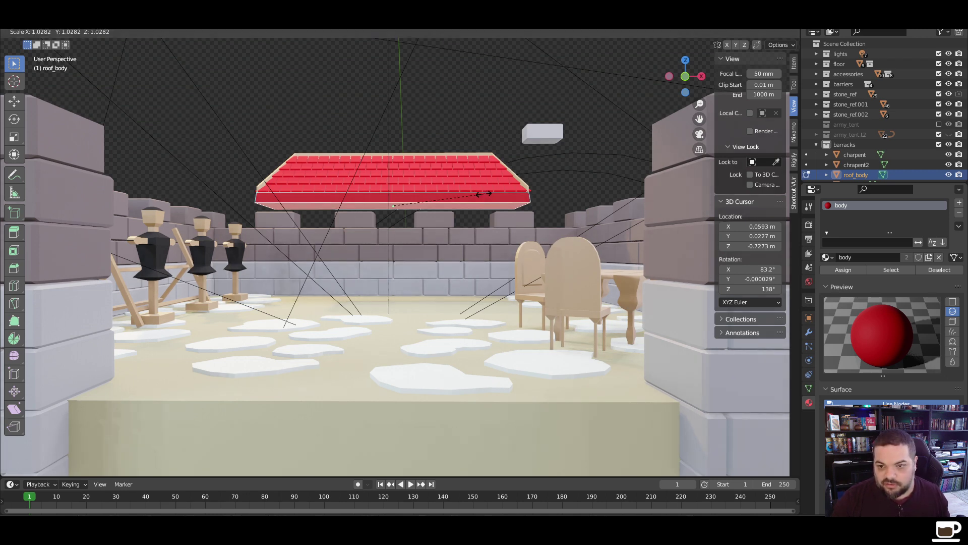
{"action": "left_click", "coordinate": [580, 174]}
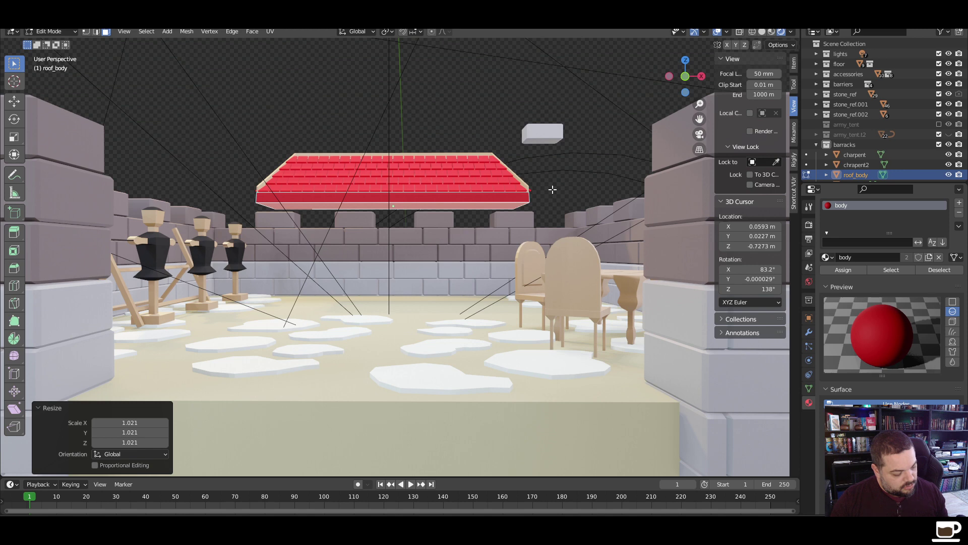
{"action": "key", "text": "alt+e"}
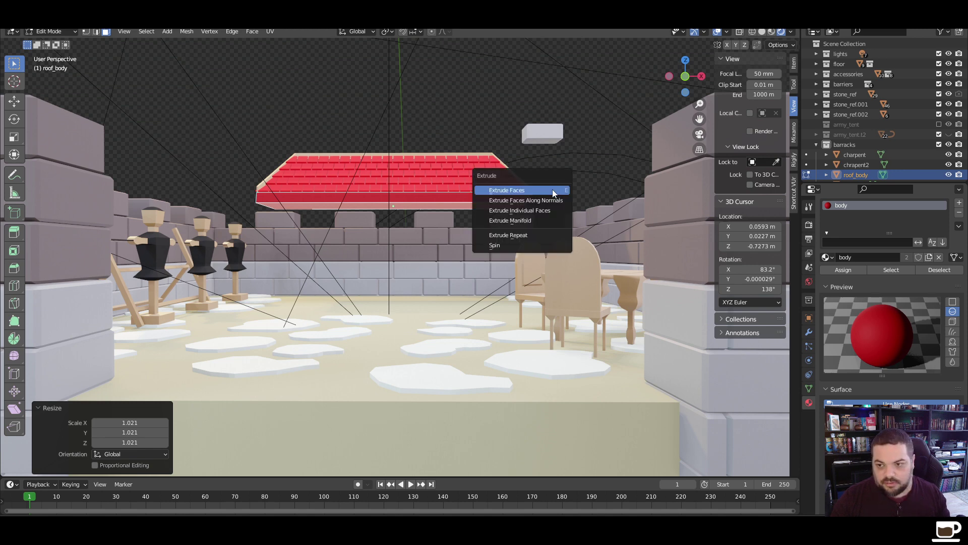
{"action": "left_click", "coordinate": [554, 200]}
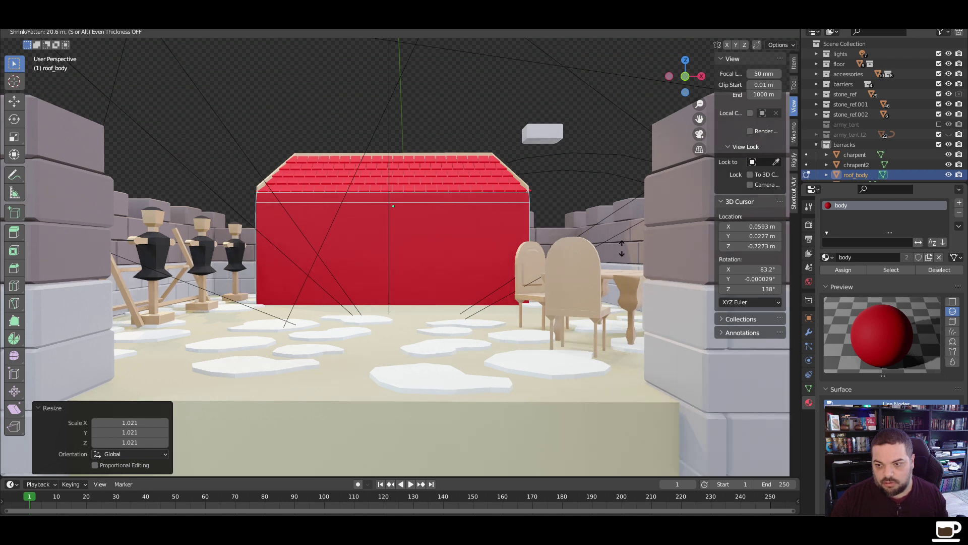
{"action": "key", "text": "Escape"}
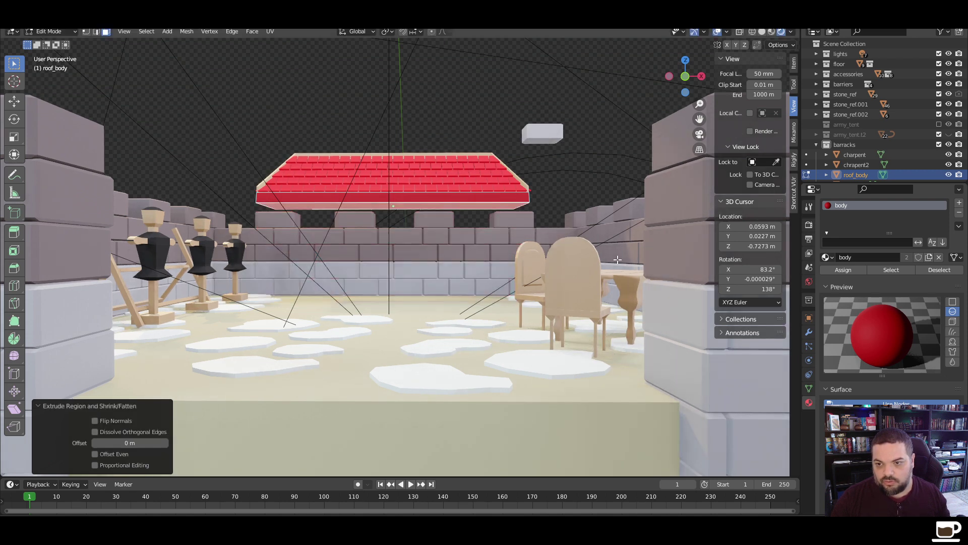
{"action": "key", "text": "ctrl+z"}
Drop the bottom loop slightly and extrude it along normals to grow walls downward
{"action": "key", "text": "g"}
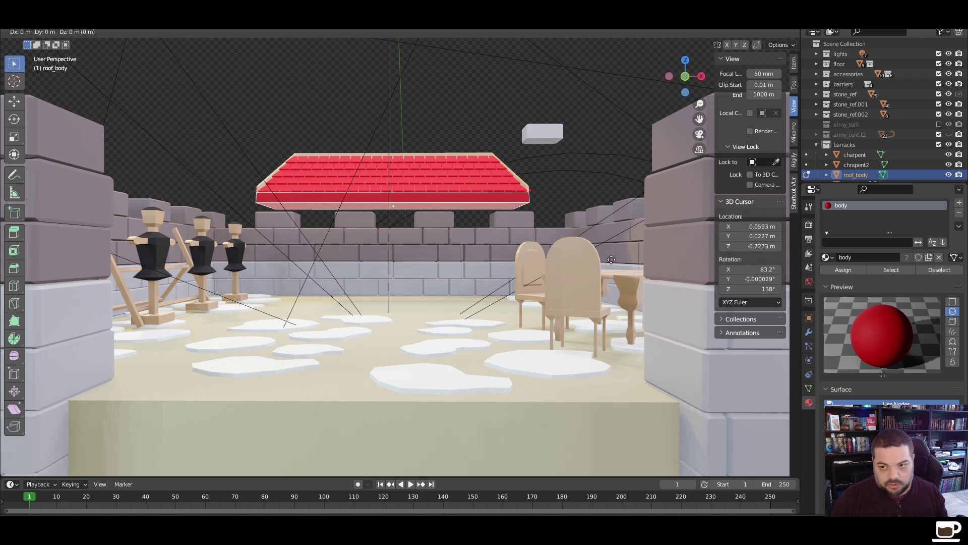
{"action": "key", "text": "z"}
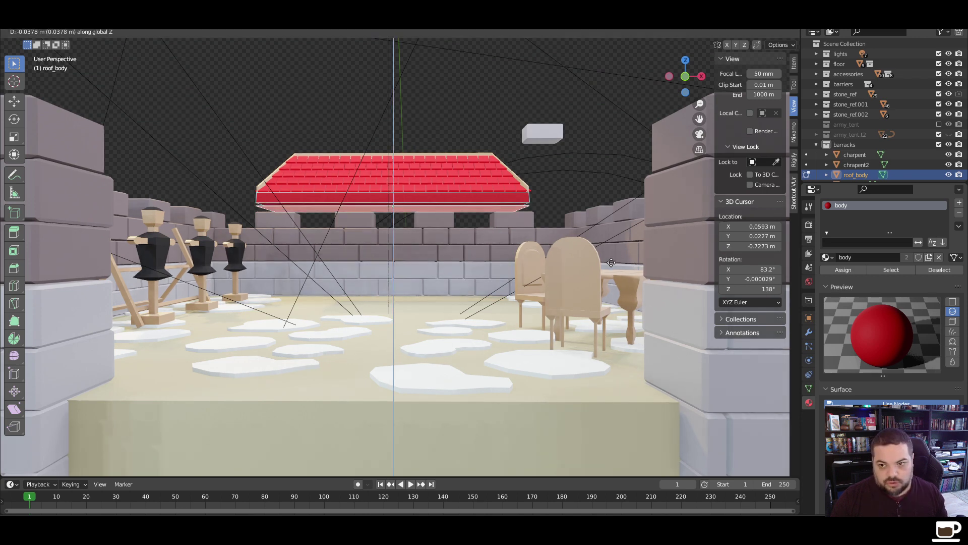
{"action": "left_click", "coordinate": [612, 262]}
{"action": "key", "text": "alt+e"}
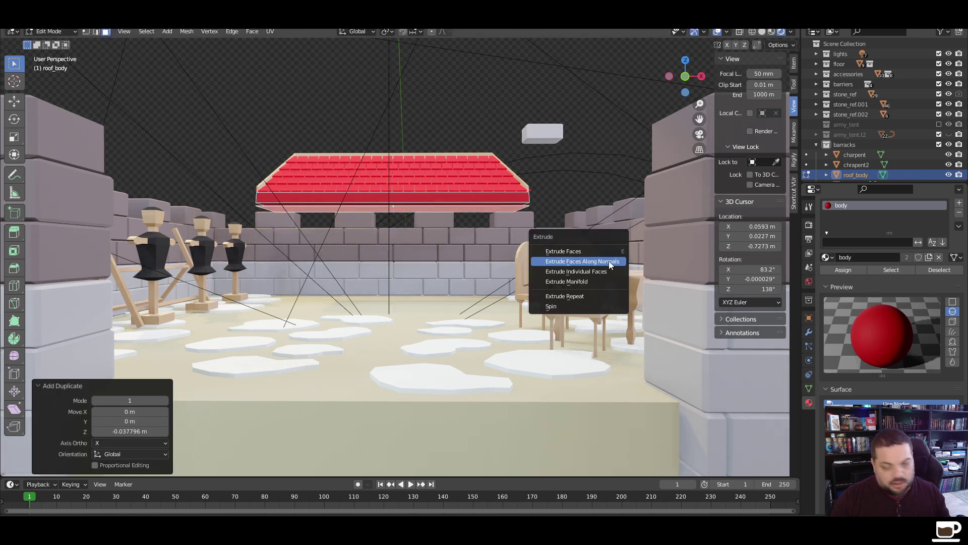
{"action": "left_click", "coordinate": [611, 263]}
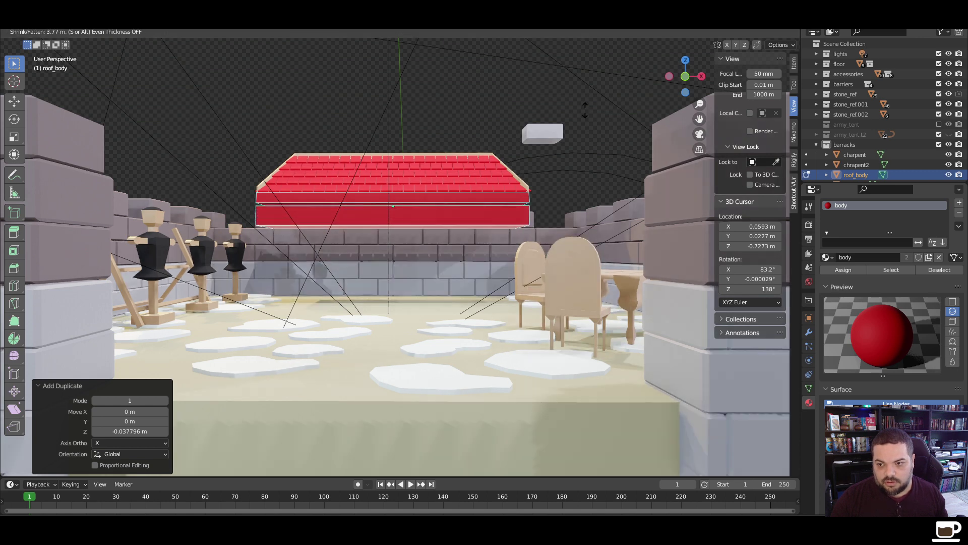
{"action": "left_click", "coordinate": [603, 462]}
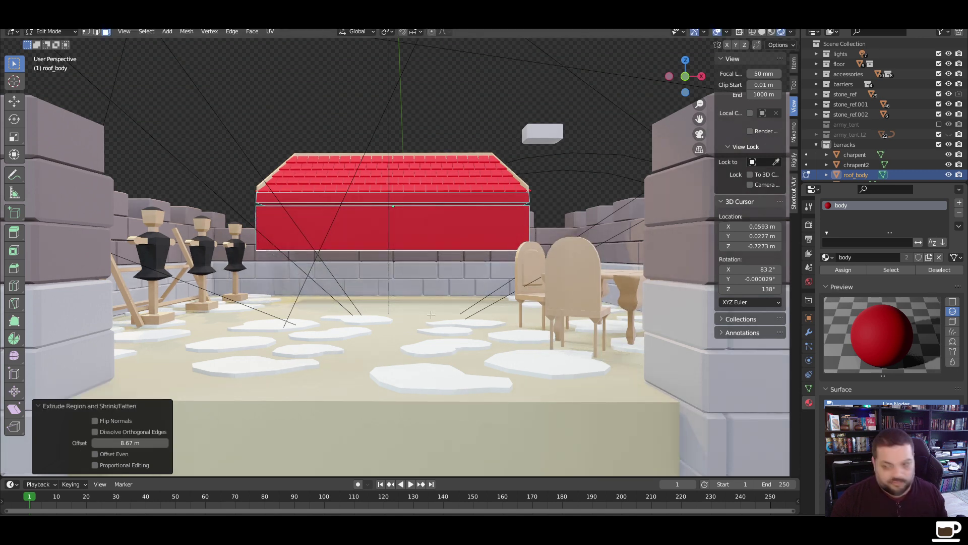
{"action": "scroll", "coordinate": [422, 277], "scroll_direction": "up", "scroll_amount": 6}
{"action": "scroll", "coordinate": [429, 262], "scroll_direction": "down", "scroll_amount": 4}
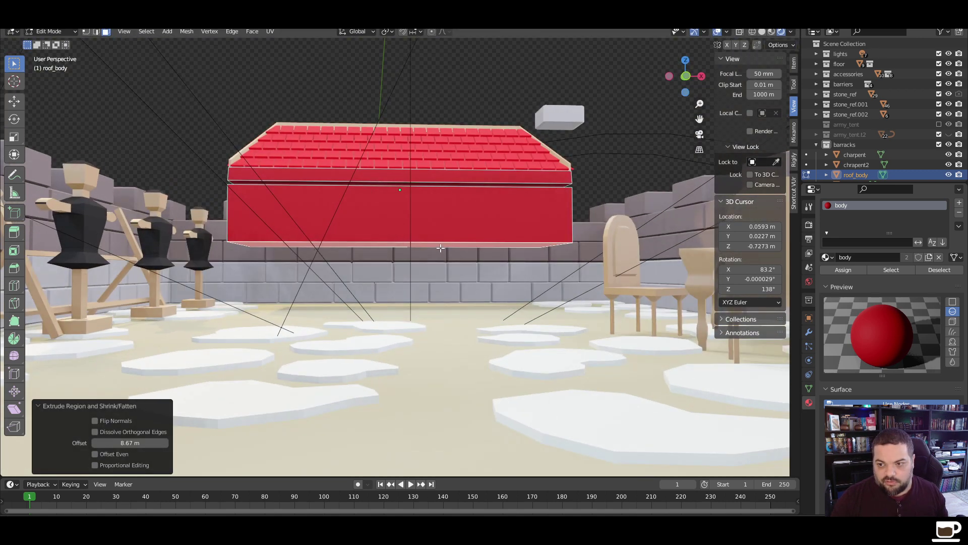
Lower the wall bottom along Z to the courtyard floor
{"action": "key", "text": "g"}
{"action": "key", "text": "z"}
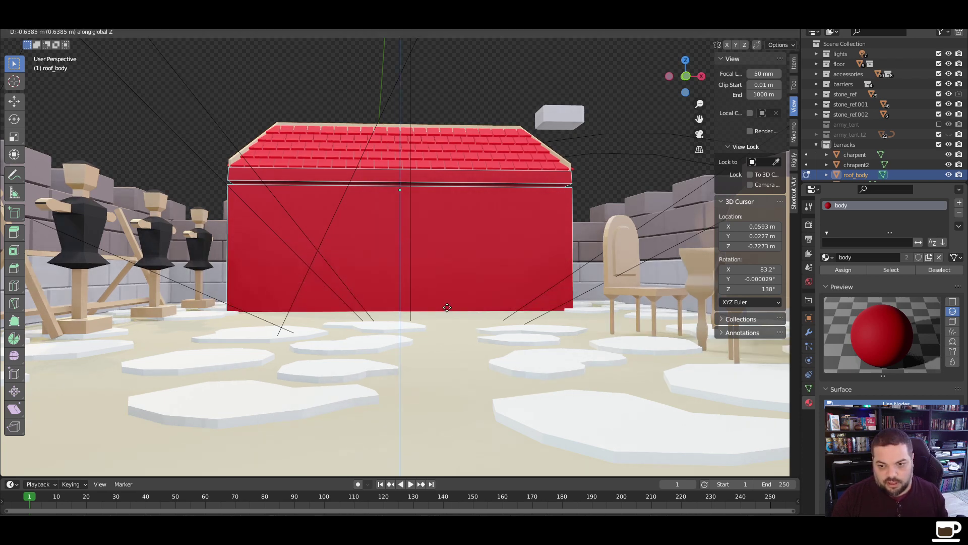
{"action": "left_click", "coordinate": [441, 309]}
{"action": "middle_click_drag", "start_coordinate": [599, 180], "coordinate": [547, 214]}
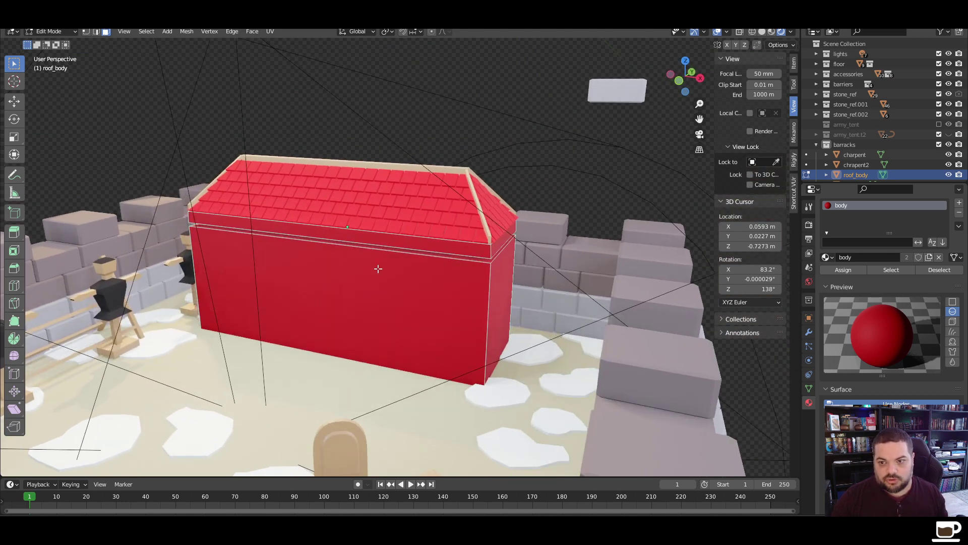
Inset the front wall face by 0.8047 m, lower the panel's top edge along Z, and exit Edit Mode
{"action": "left_click", "coordinate": [386, 287]}
{"action": "key", "text": "i"}
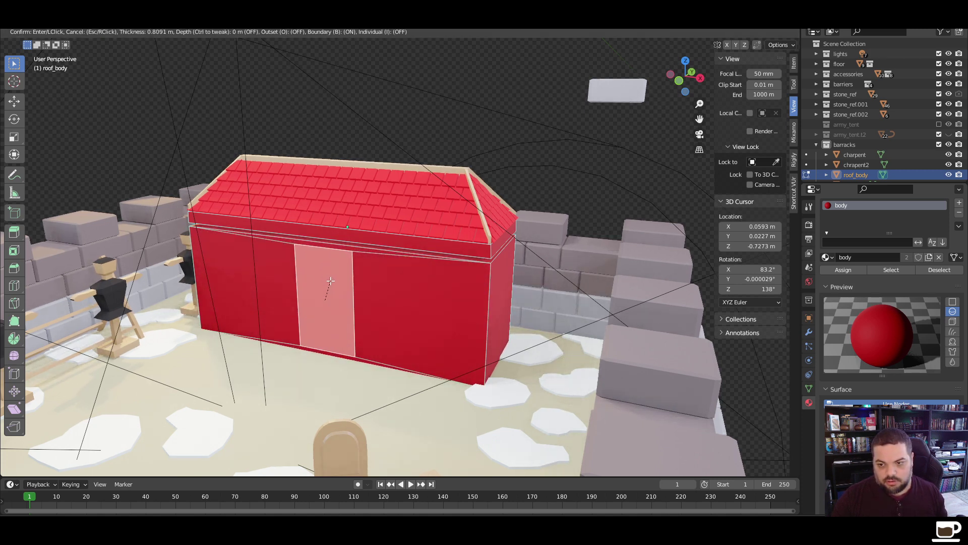
{"action": "left_click", "coordinate": [332, 281]}
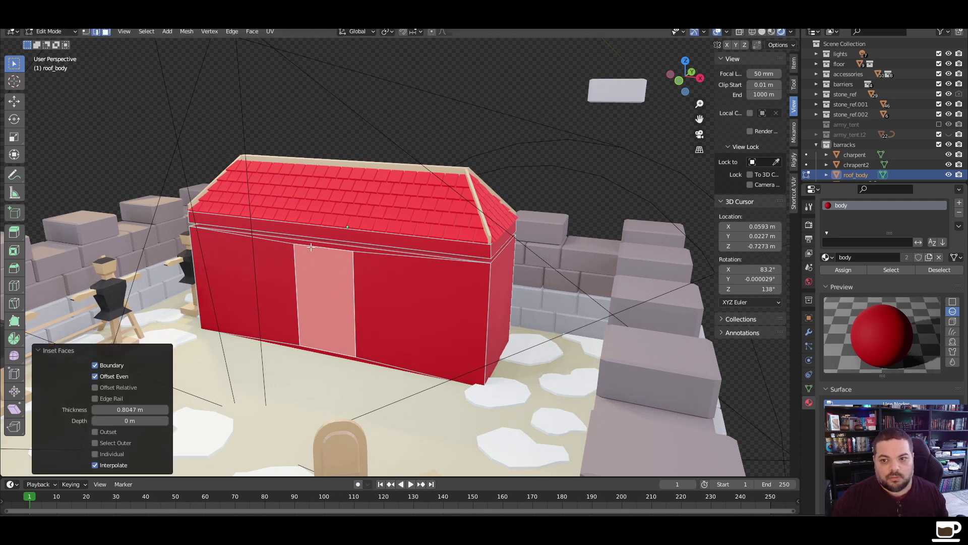
{"action": "left_click", "coordinate": [96, 31]}
{"action": "left_click", "coordinate": [325, 247]}
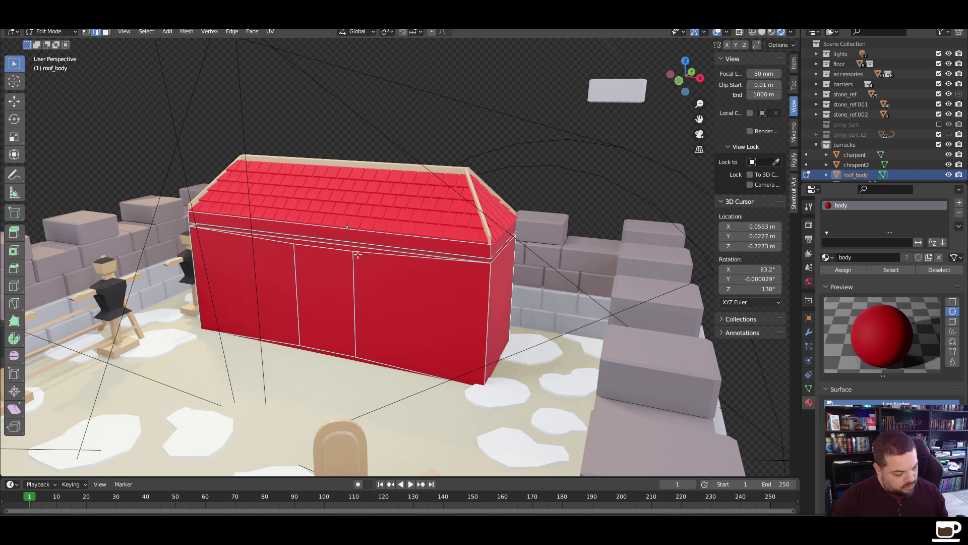
{"action": "key", "text": "g"}
{"action": "key", "text": "z"}
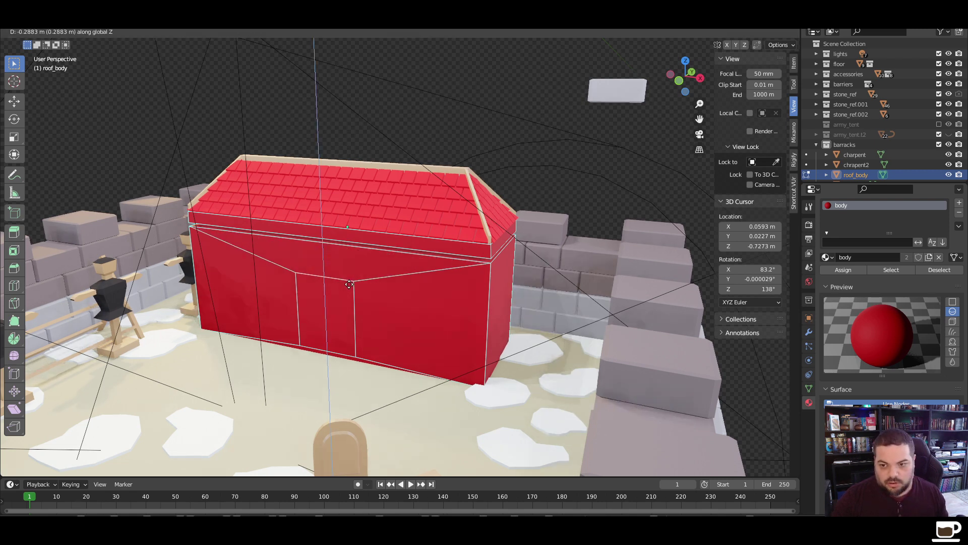
{"action": "left_click", "coordinate": [349, 291]}
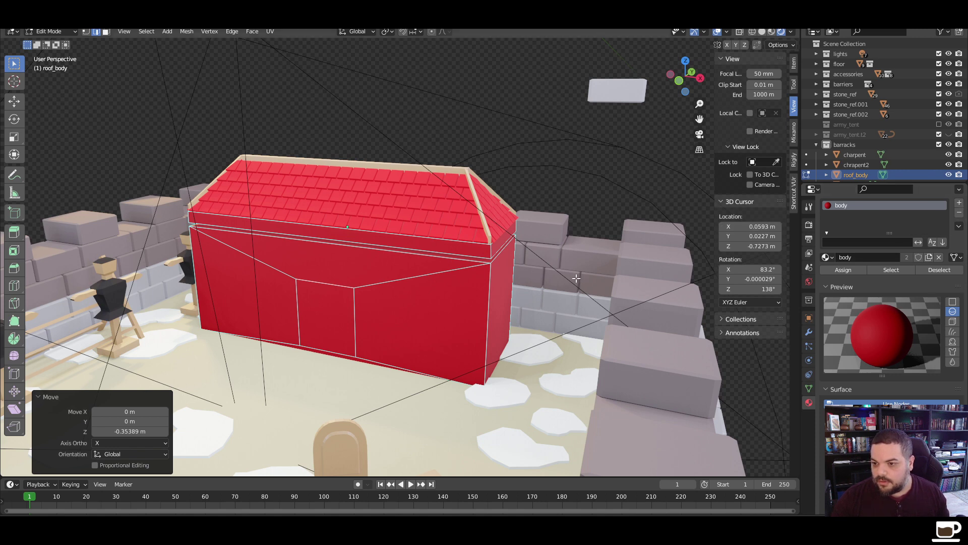
{"action": "key", "text": "Tab"}
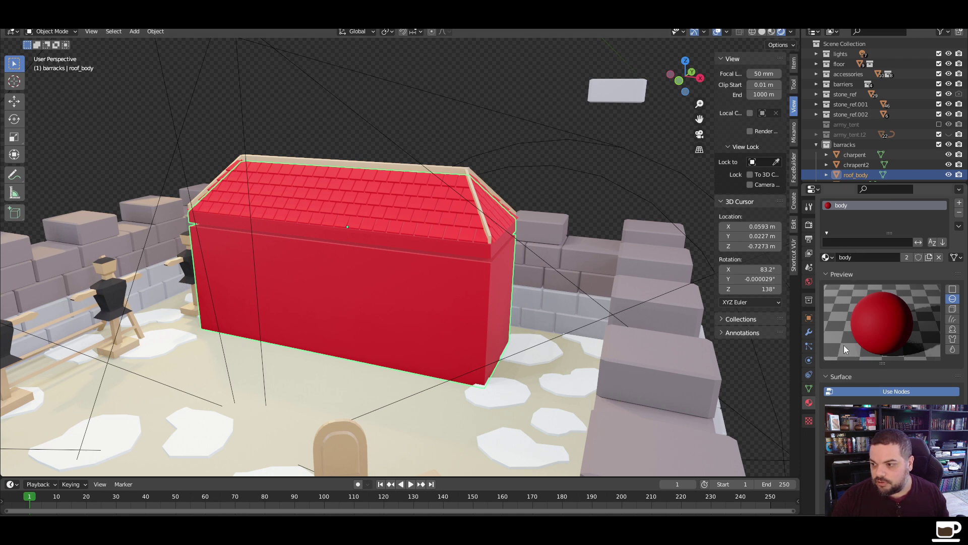
Add a second material slot with a new, darkened material named barracks_body
{"action": "left_click", "coordinate": [959, 202]}
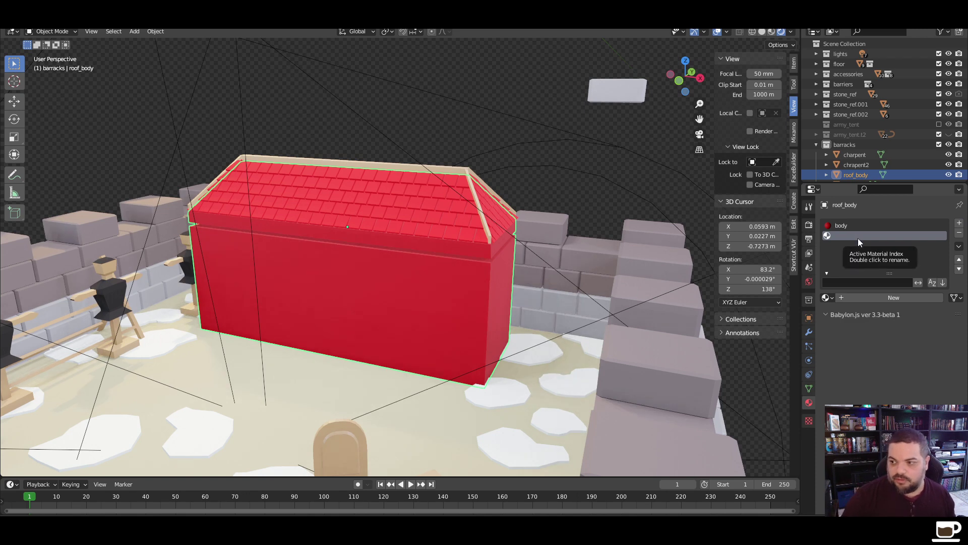
{"action": "left_click", "coordinate": [885, 297]}
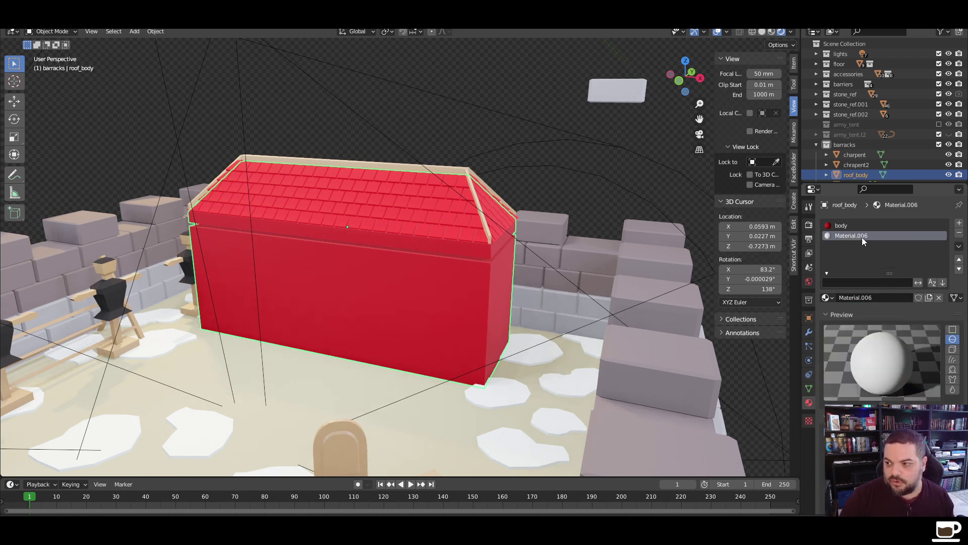
{"action": "type", "text": "barrac"}
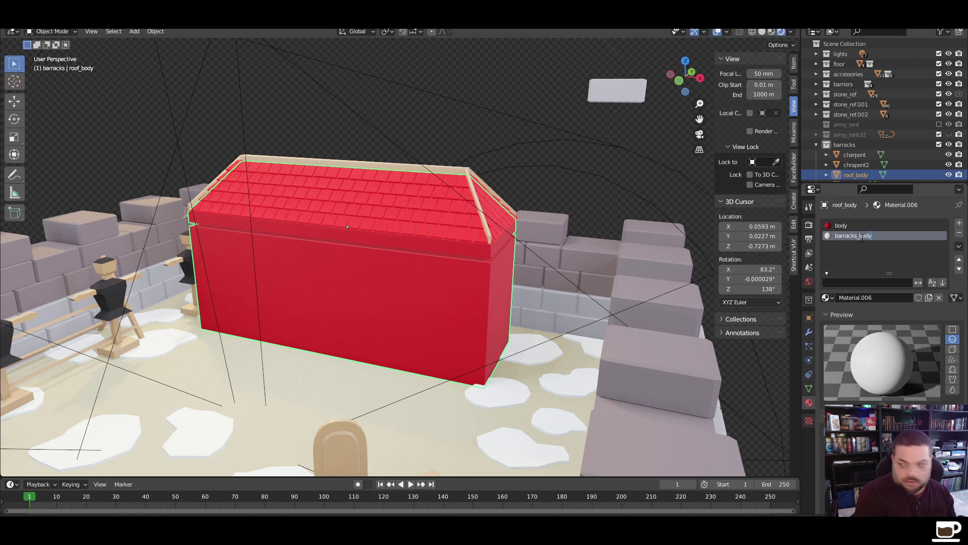
{"action": "type", "text": "ks_body"}
{"action": "key", "text": "Return"}
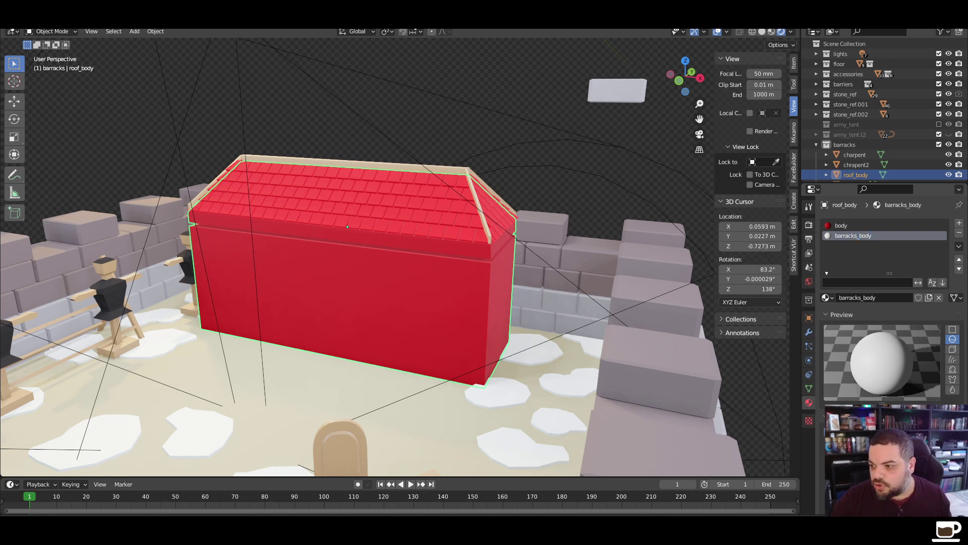
{"action": "left_click", "coordinate": [898, 399]}
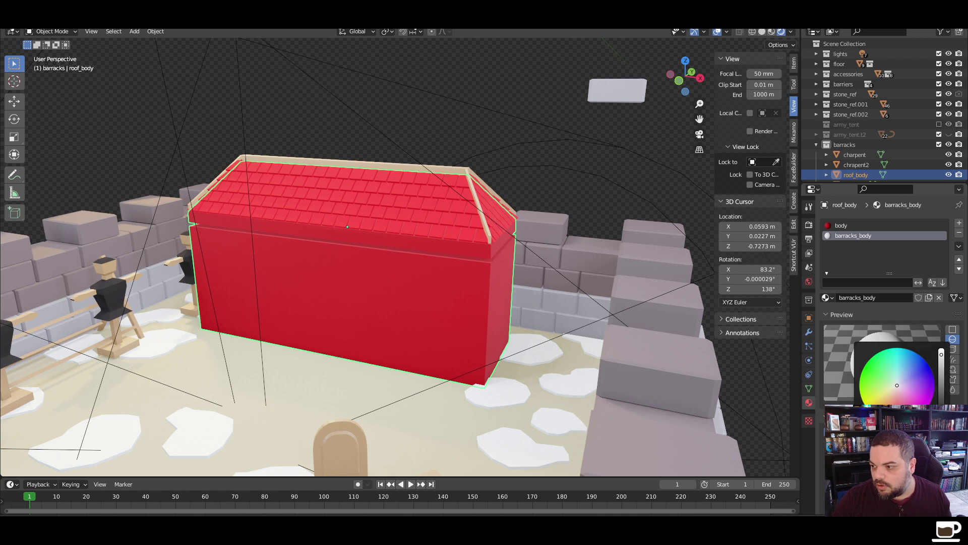
{"action": "left_click_drag", "start_coordinate": [941, 354], "coordinate": [942, 380]}
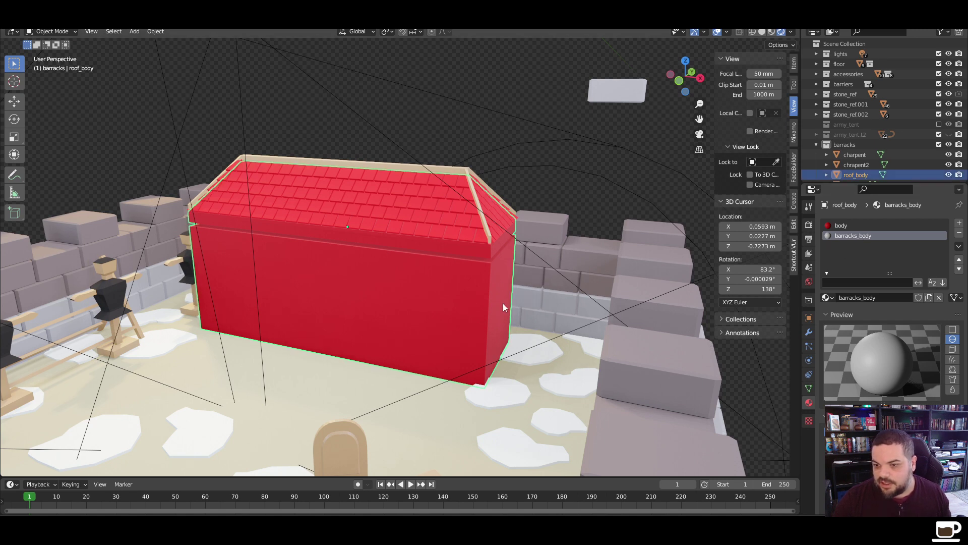
In Edit Mode, clear the selection and switch to wireframe front view of the barracks
{"action": "key", "text": "Tab"}
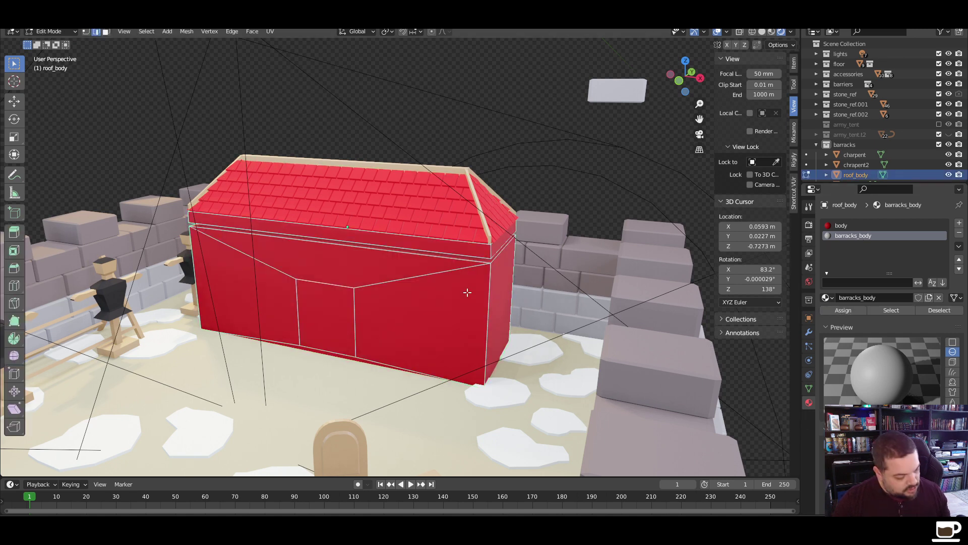
{"action": "key", "text": "a"}
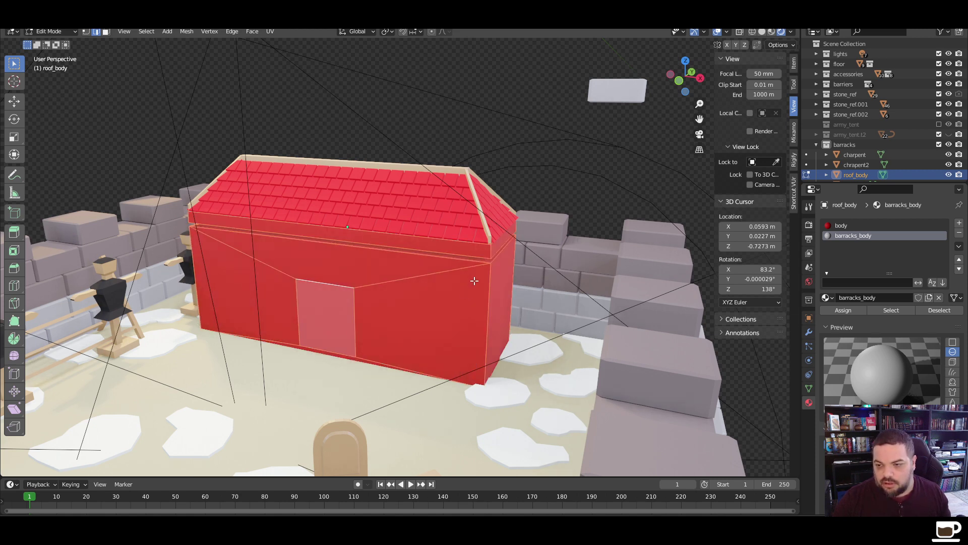
{"action": "key", "text": "alt+a"}
{"action": "middle_click_drag", "start_coordinate": [498, 289], "coordinate": [516, 280]}
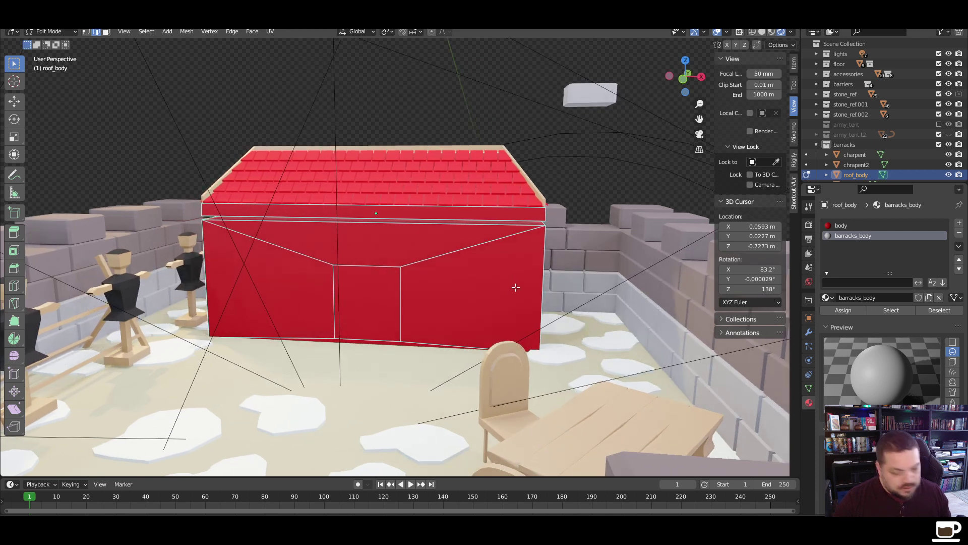
{"action": "key", "text": "z"}
{"action": "left_click", "coordinate": [460, 291]}
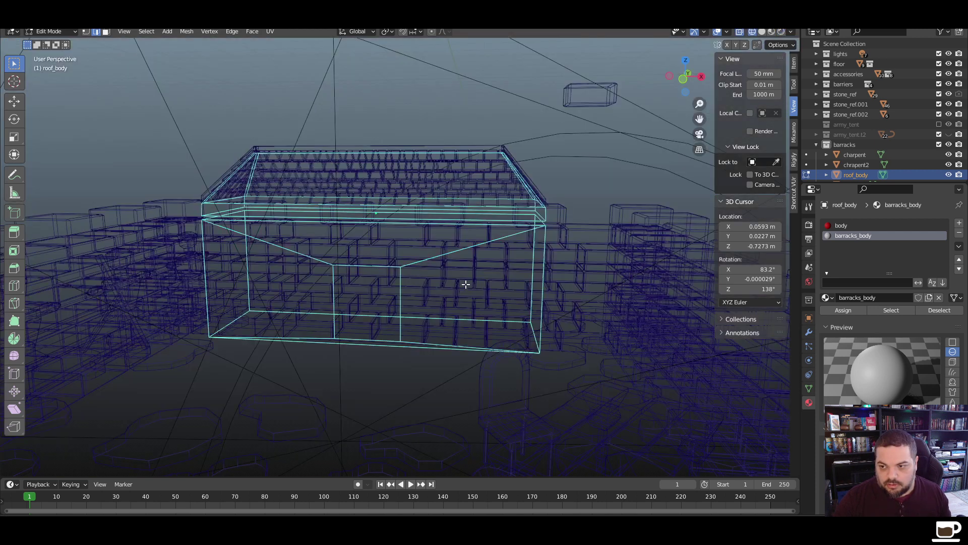
{"action": "key", "text": "KP_1"}
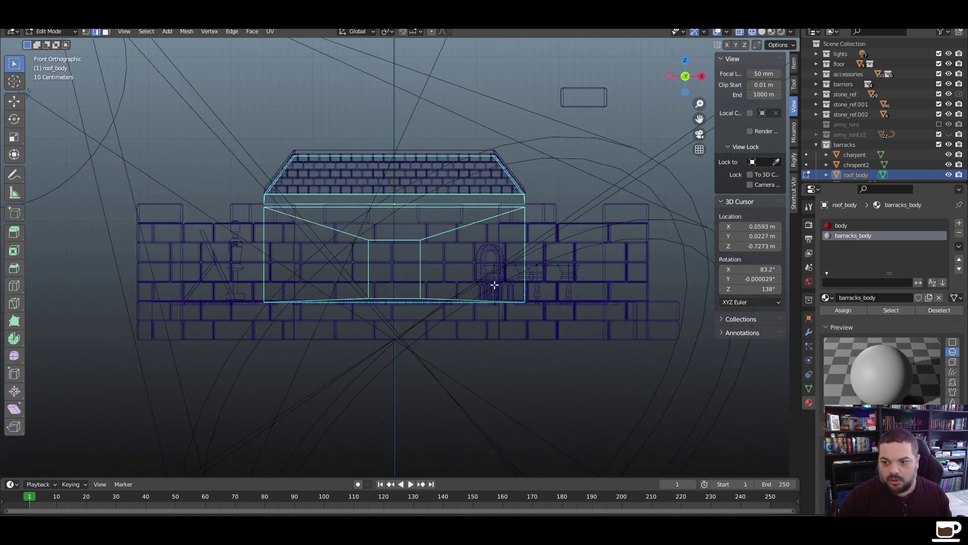
{"action": "scroll", "coordinate": [493, 277], "scroll_direction": "up", "scroll_amount": 4}
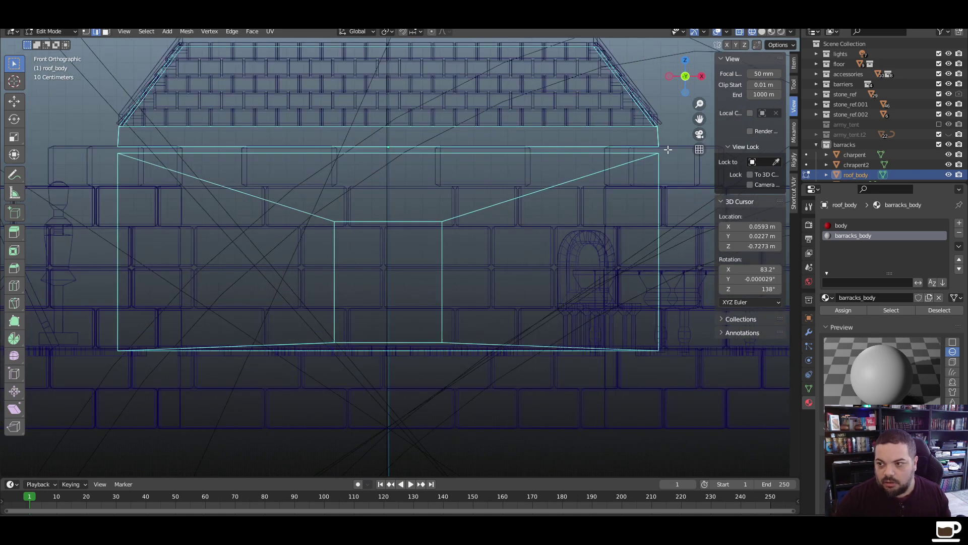
Box-select the wall faces below the roof, separate them, and return to solid shading
{"action": "left_click_drag", "start_coordinate": [669, 149], "coordinate": [75, 393]}
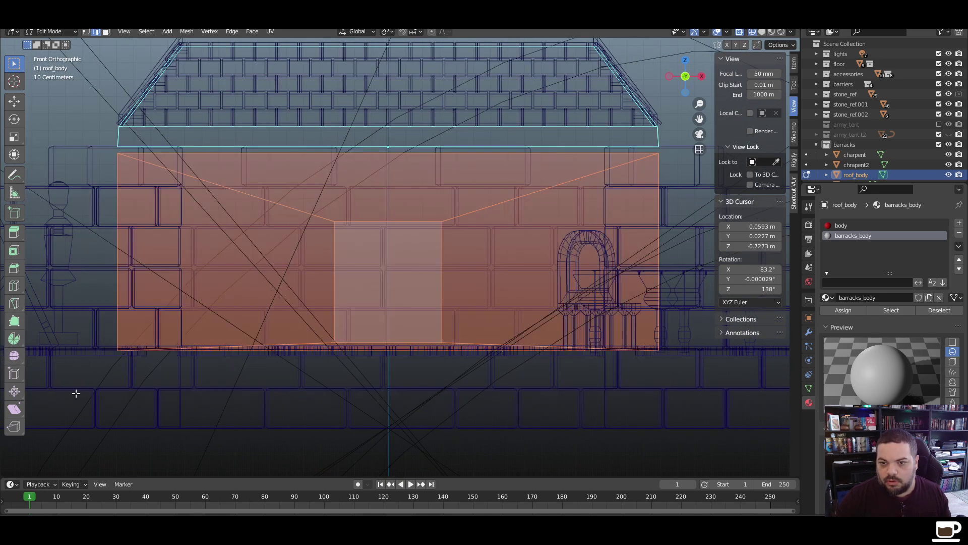
{"action": "key", "text": "p"}
{"action": "left_click", "coordinate": [91, 391]}
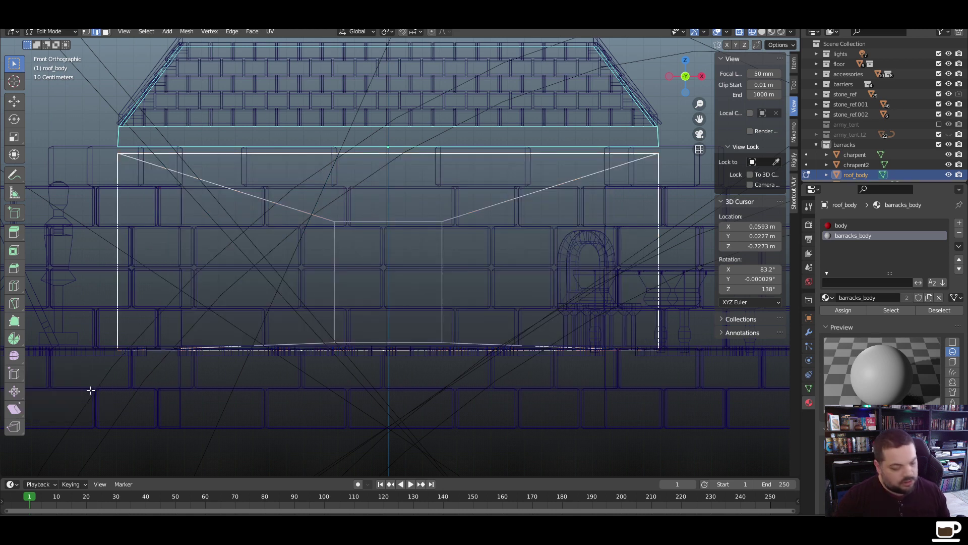
{"action": "key", "text": "z"}
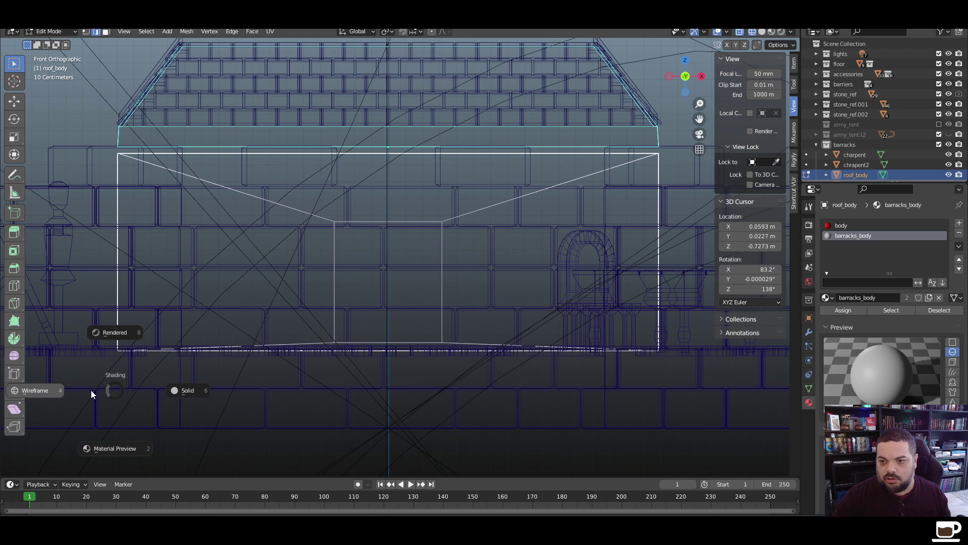
{"action": "left_click", "coordinate": [184, 391]}
{"action": "middle_click_drag", "start_coordinate": [499, 292], "coordinate": [466, 316]}
{"action": "scroll", "coordinate": [466, 316], "scroll_direction": "up", "scroll_amount": 5}
{"action": "scroll", "coordinate": [466, 316], "scroll_direction": "down", "scroll_amount": 8}
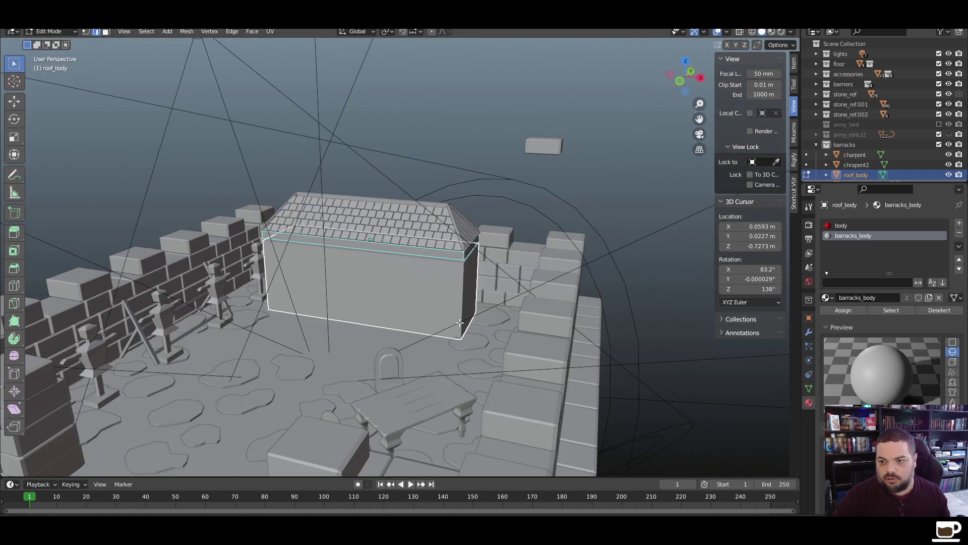
Assign the barracks_body material to the separated wall object in material preview
{"action": "key", "text": "Tab"}
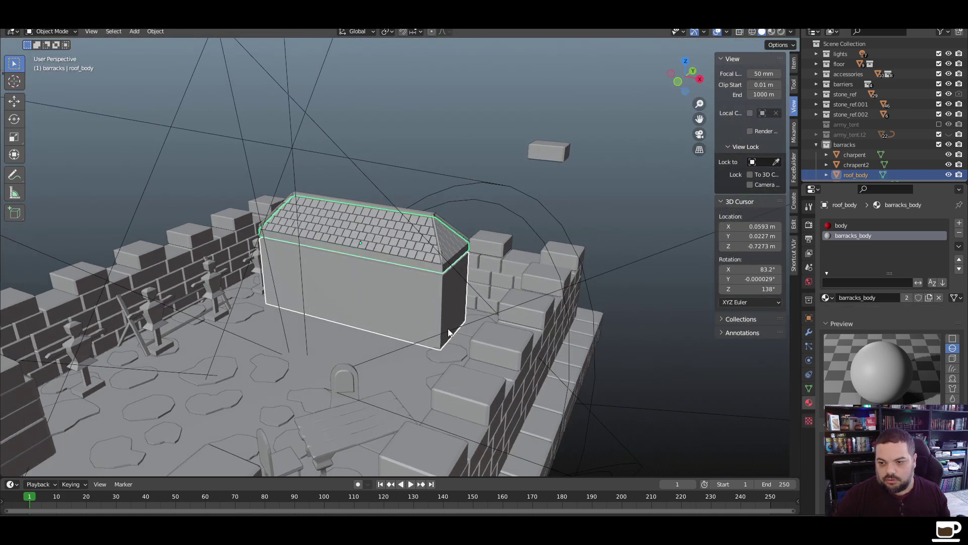
{"action": "left_click", "coordinate": [435, 259]}
{"action": "left_click", "coordinate": [436, 318]}
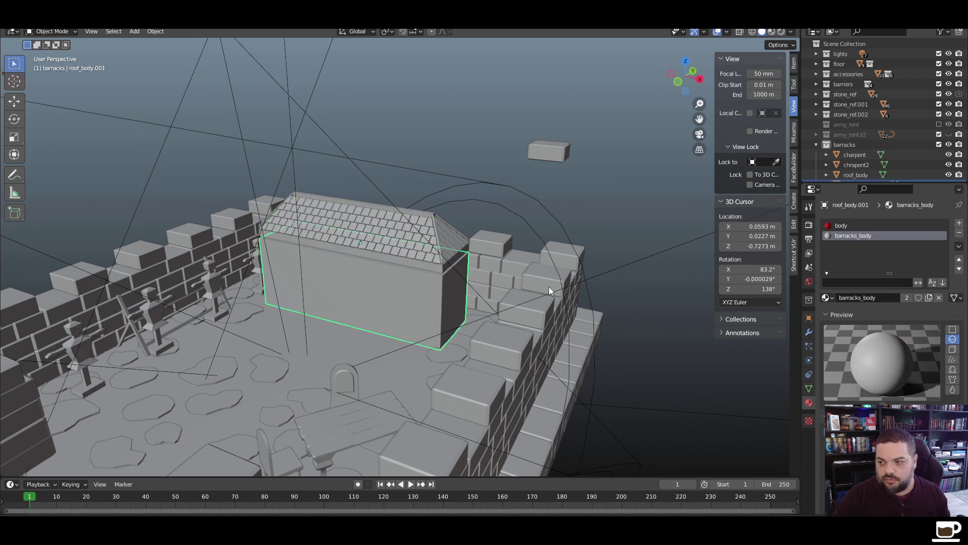
{"action": "left_click", "coordinate": [780, 32]}
{"action": "key", "text": "Tab"}
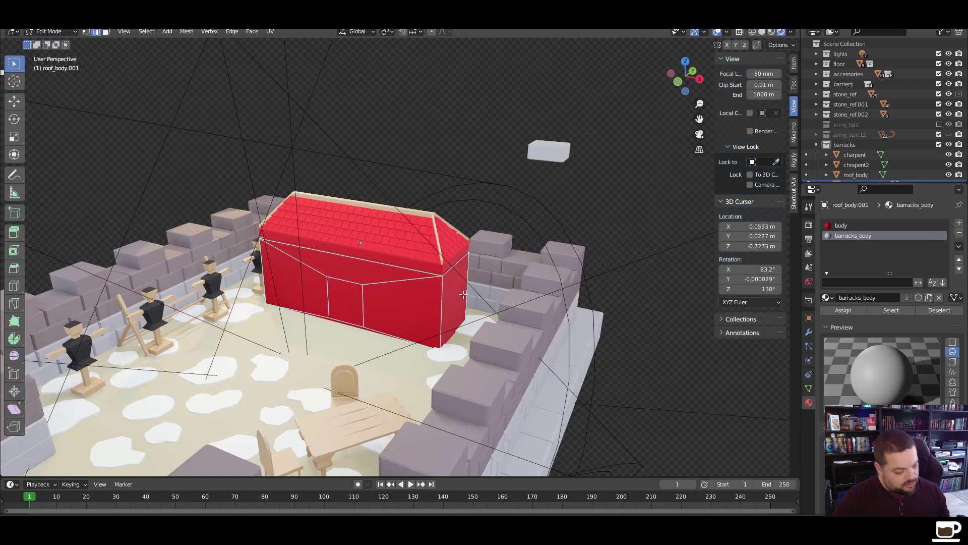
{"action": "left_click", "coordinate": [843, 310]}
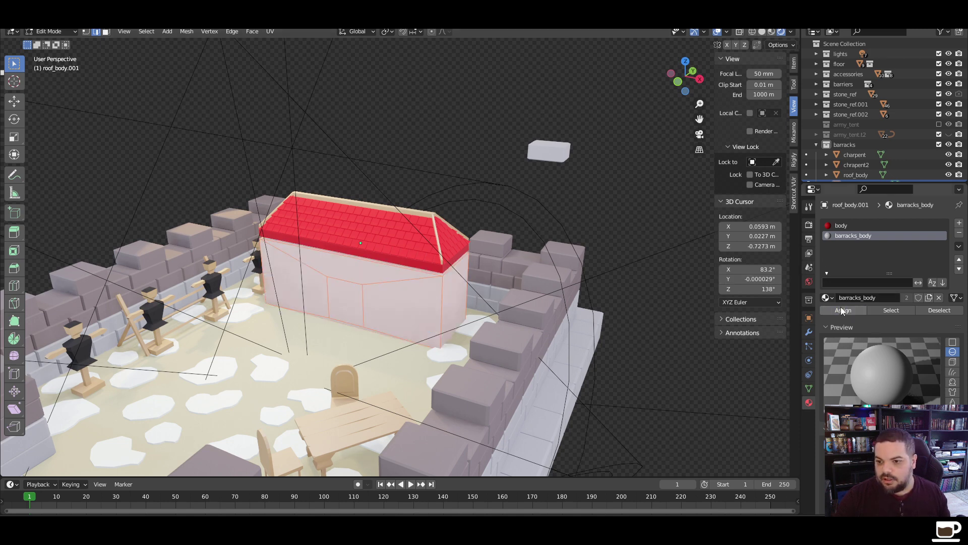
{"action": "key", "text": "alt+a"}
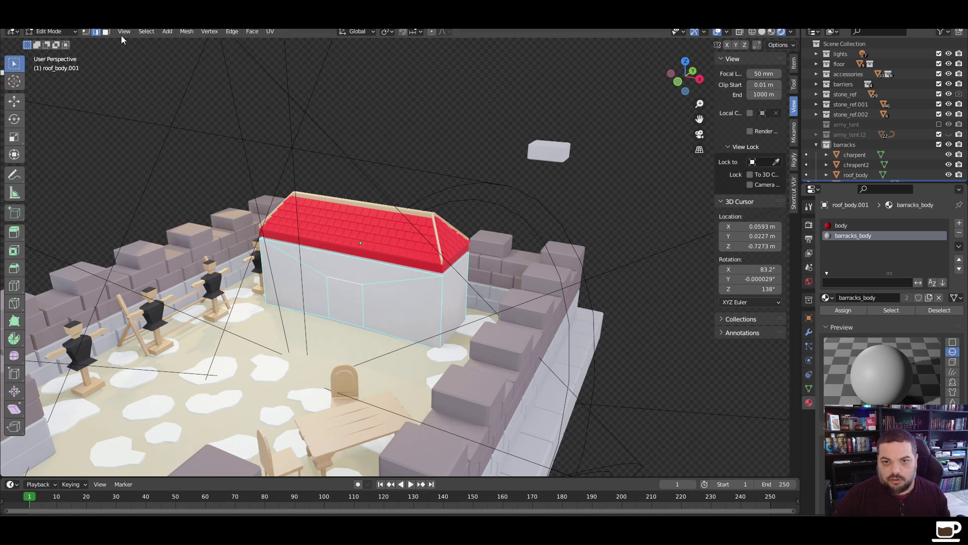
Extrude the door face along its normal to recess it 0.538 m into the wall
{"action": "key", "text": "3"}
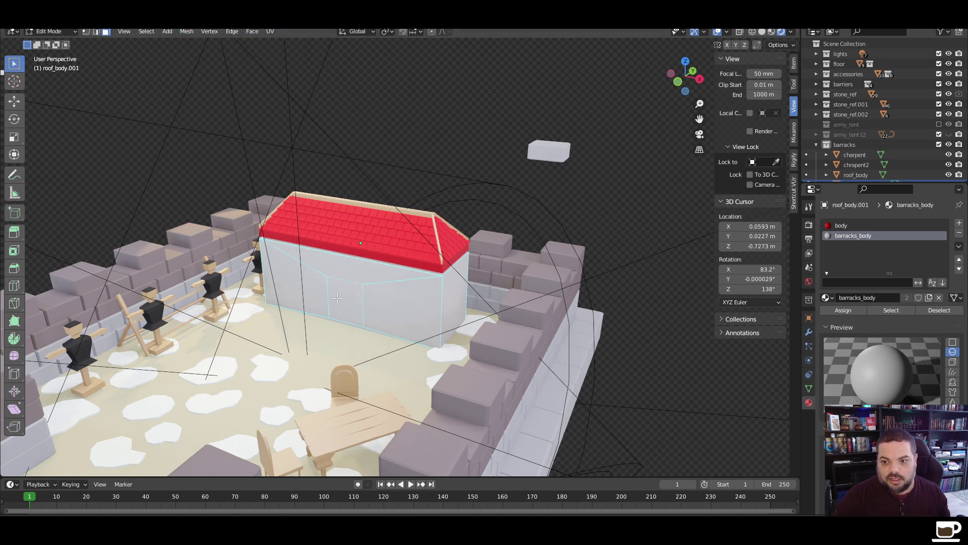
{"action": "left_click", "coordinate": [347, 303]}
{"action": "key", "text": "alt+e"}
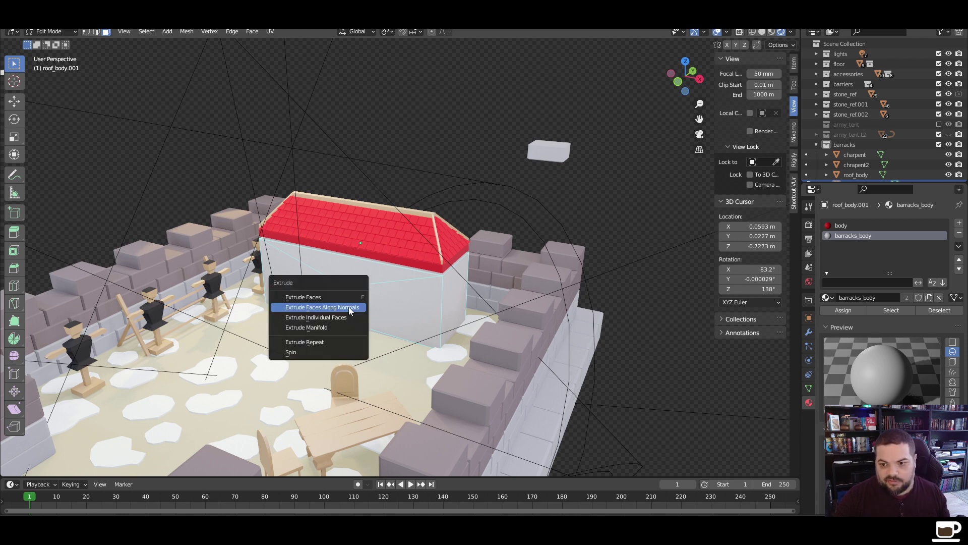
{"action": "left_click", "coordinate": [349, 307]}
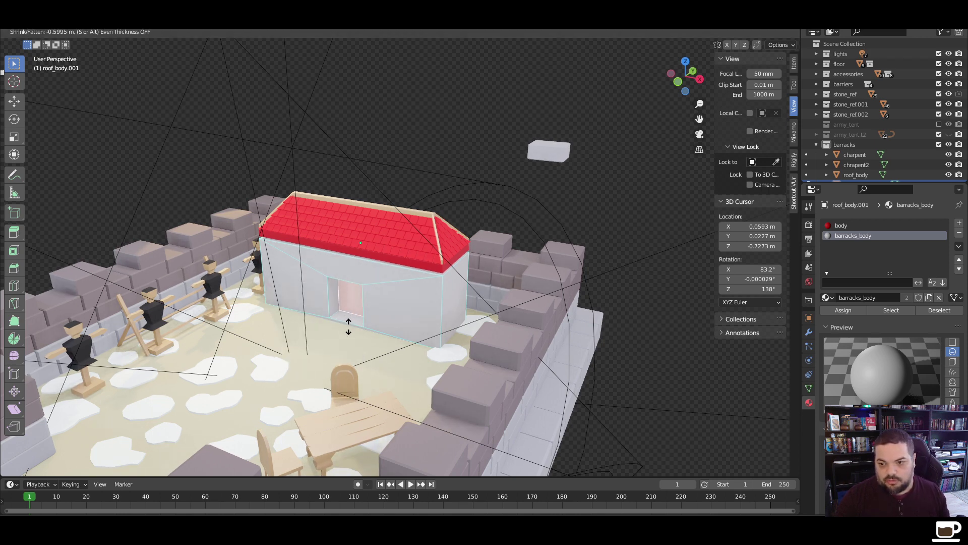
{"action": "left_click", "coordinate": [348, 326]}
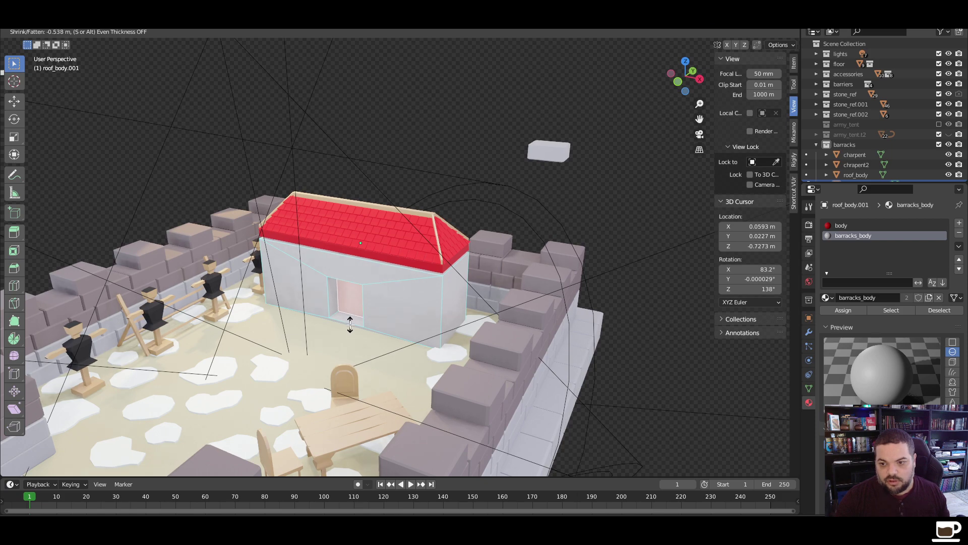
{"action": "middle_click_drag", "start_coordinate": [353, 323], "coordinate": [333, 267]}
Select the recess faces and try inside_black on the slot, then revert it to barracks_body
{"action": "left_click", "coordinate": [350, 197], "text": "shift"}
{"action": "left_click", "coordinate": [291, 283], "text": "shift"}
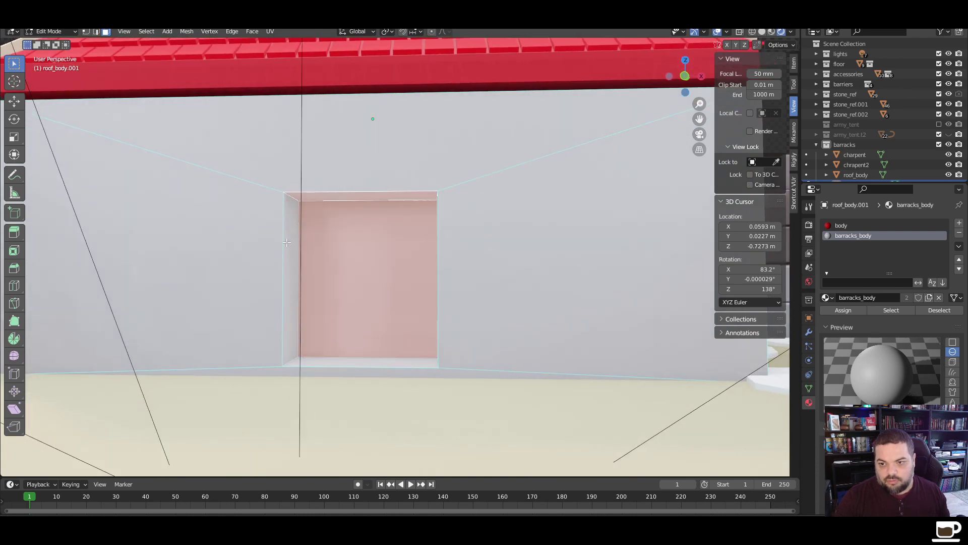
{"action": "left_click", "coordinate": [360, 365], "text": "shift"}
{"action": "middle_click_drag", "start_coordinate": [361, 370], "coordinate": [584, 269]}
{"action": "left_click", "coordinate": [546, 264], "text": "shift"}
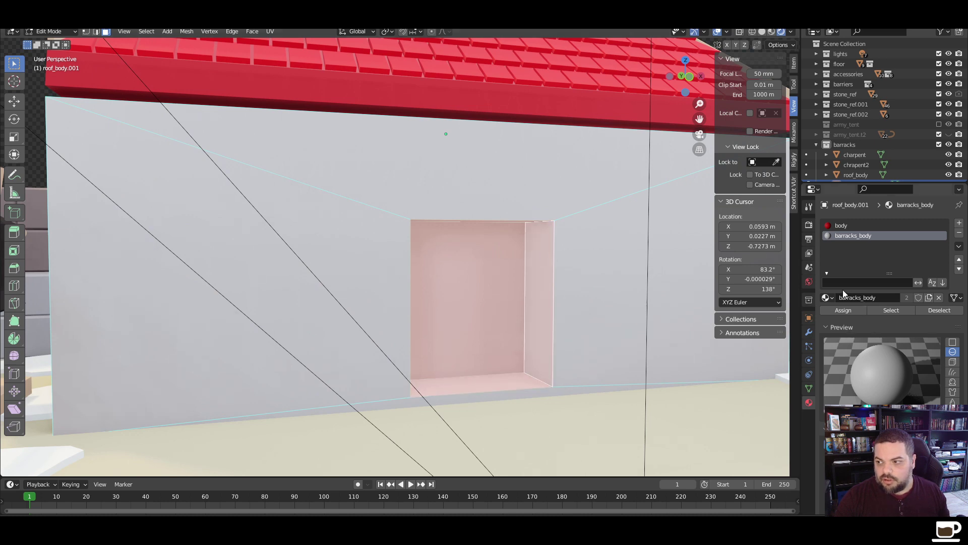
{"action": "left_click", "coordinate": [826, 298]}
{"action": "left_click", "coordinate": [854, 370]}
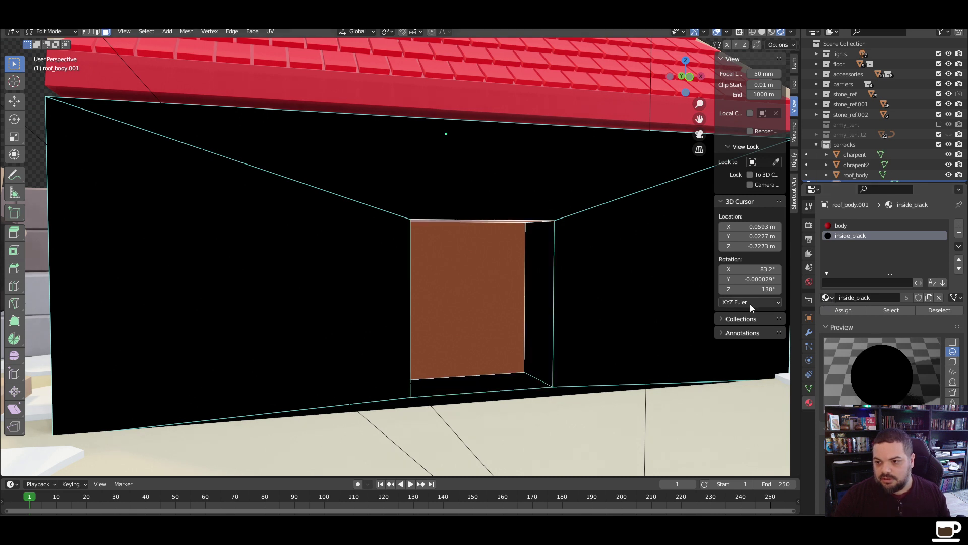
{"action": "left_click", "coordinate": [833, 298]}
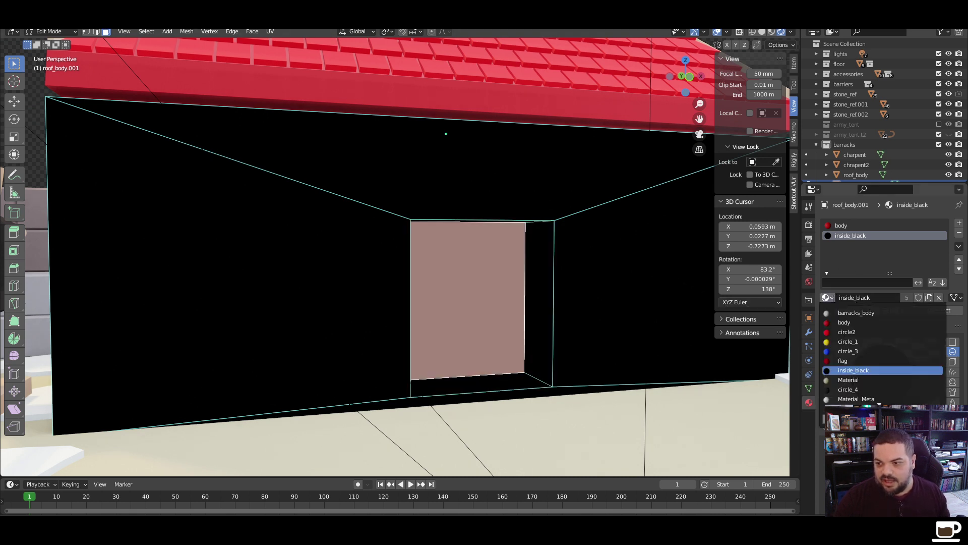
{"action": "left_click", "coordinate": [856, 314]}
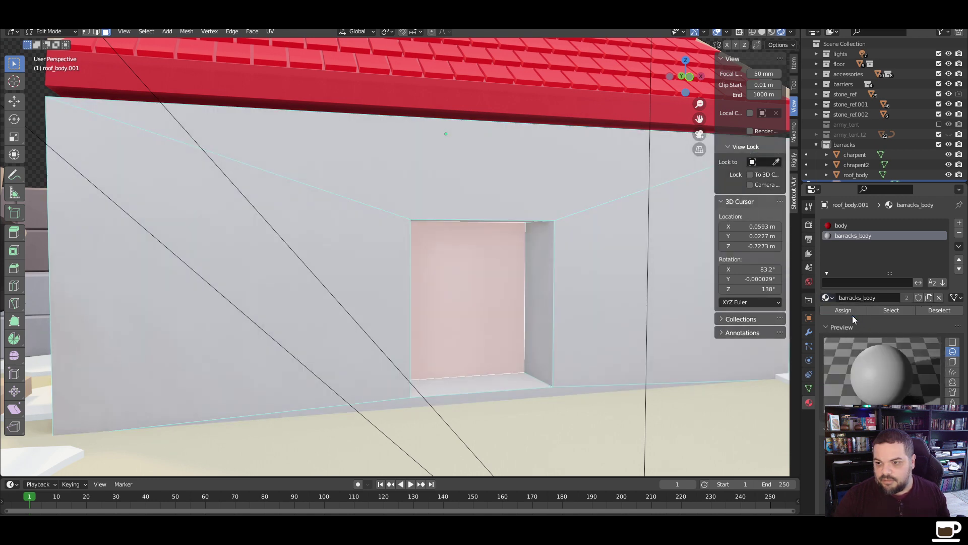
Select all inner niche faces and separate them into their own object
{"action": "left_click", "coordinate": [547, 290]}
{"action": "middle_click_drag", "start_coordinate": [547, 290], "coordinate": [533, 242]}
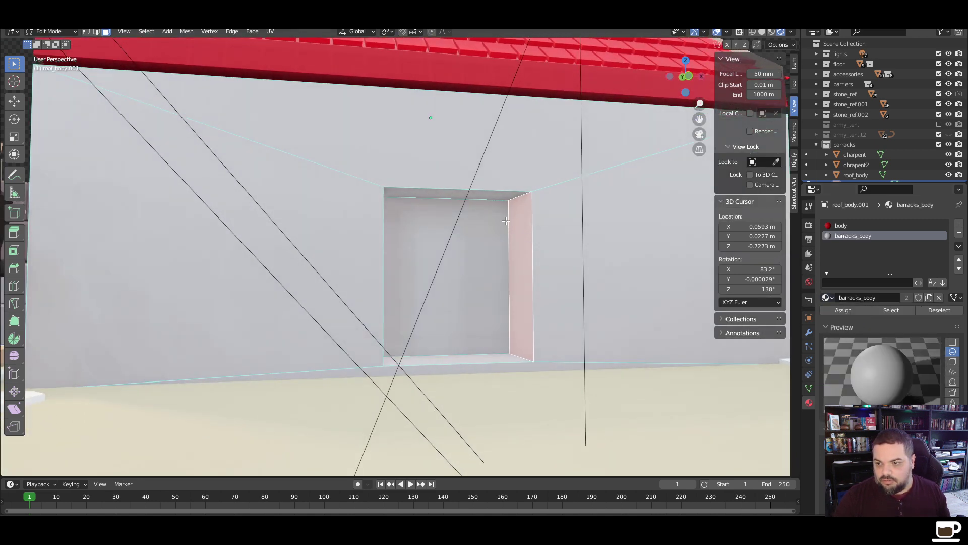
{"action": "left_click", "coordinate": [503, 198], "text": "shift"}
{"action": "middle_click_drag", "start_coordinate": [499, 202], "coordinate": [253, 271]}
{"action": "left_click", "coordinate": [358, 271], "text": "shift"}
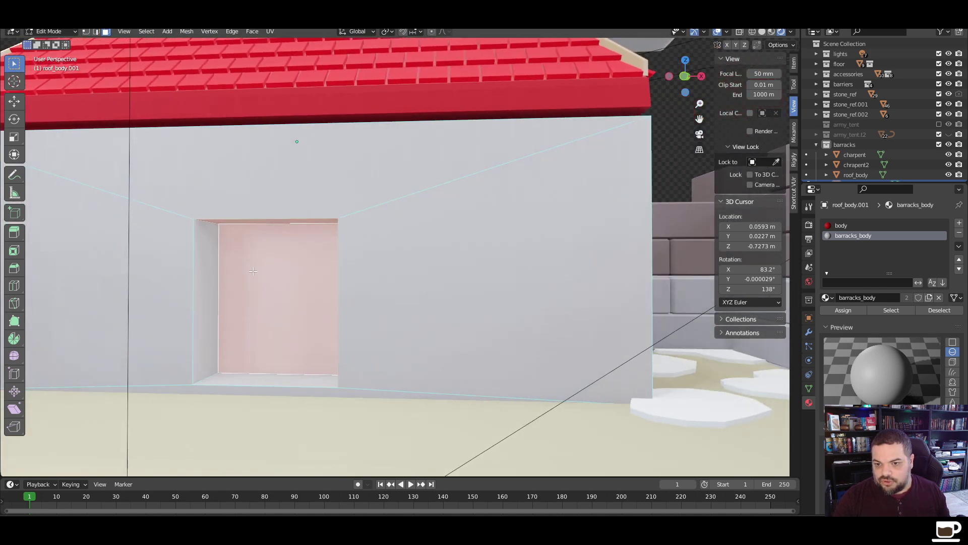
{"action": "left_click", "coordinate": [209, 276], "text": "shift"}
{"action": "left_click", "coordinate": [271, 378], "text": "shift"}
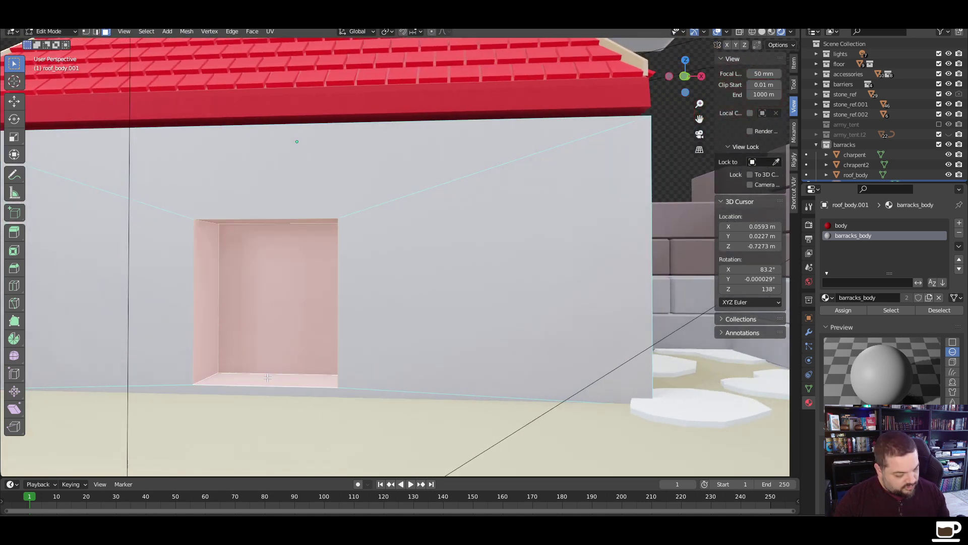
{"action": "key", "text": "p"}
{"action": "left_click", "coordinate": [267, 377]}
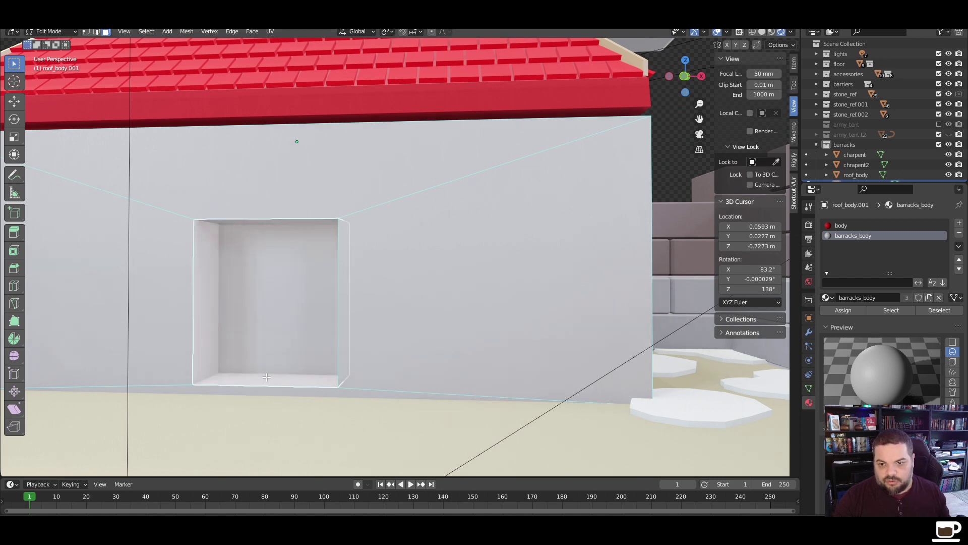
{"action": "key", "text": "Tab"}
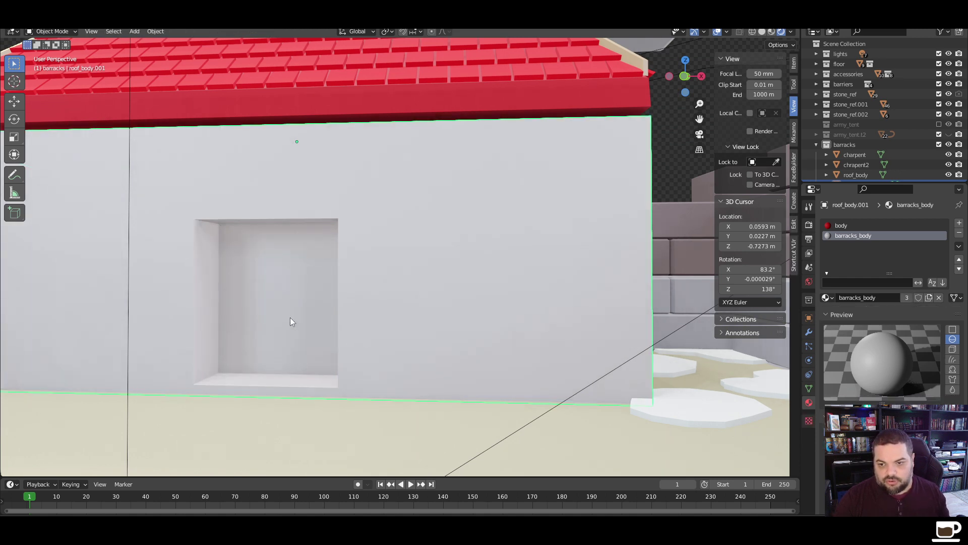
{"action": "left_click", "coordinate": [289, 317]}
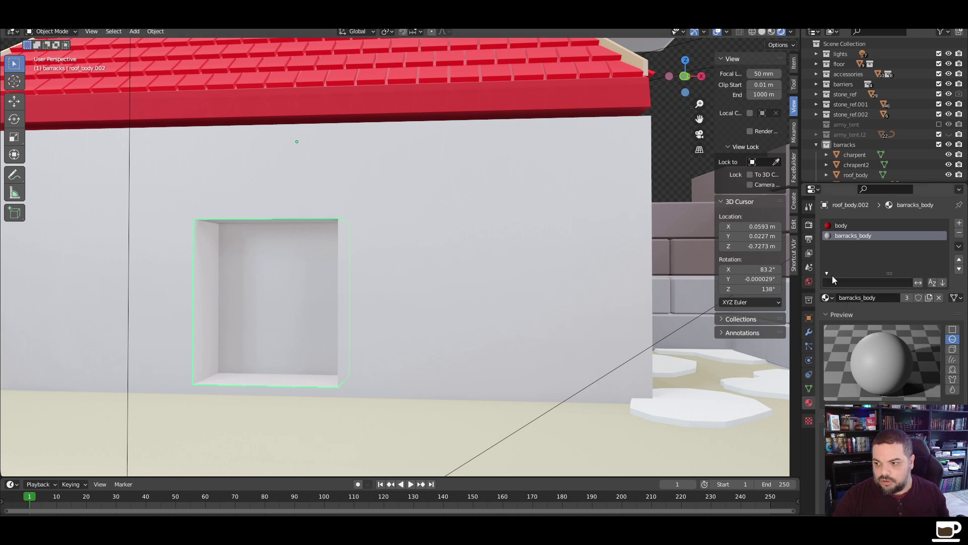
Give the separated door niche the inside_black material
{"action": "left_click", "coordinate": [828, 298]}
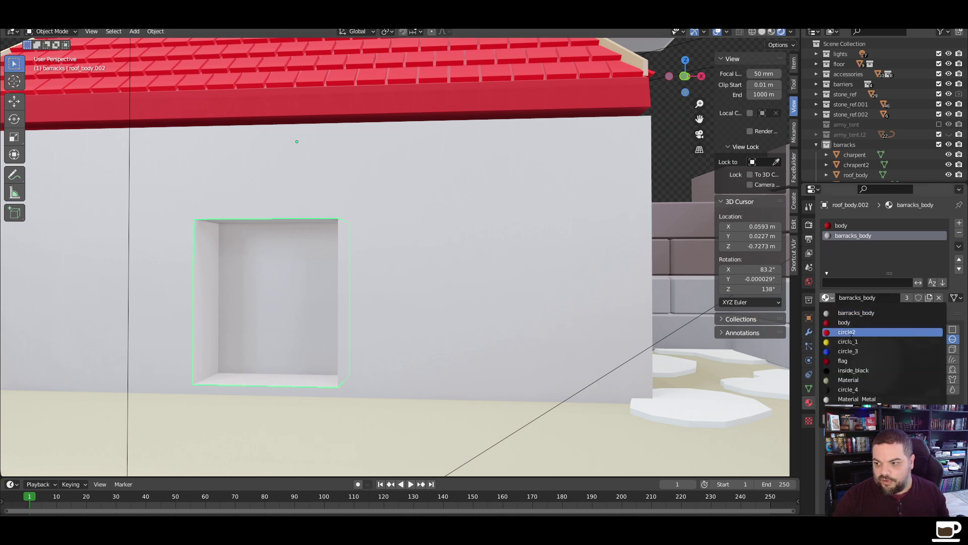
{"action": "left_click", "coordinate": [848, 371]}
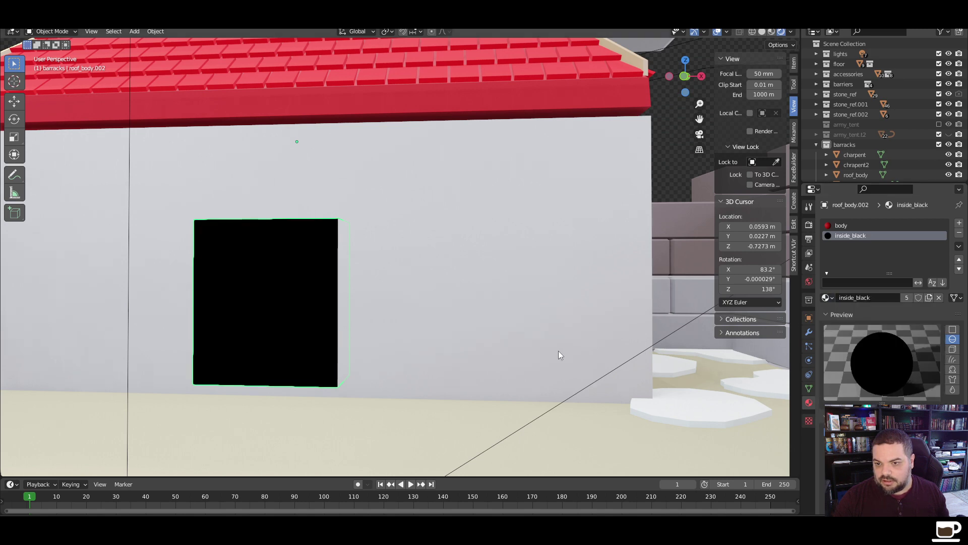
{"action": "left_click", "coordinate": [558, 350]}
{"action": "middle_click_drag", "start_coordinate": [491, 350], "coordinate": [472, 374]}
{"action": "scroll", "coordinate": [462, 377], "scroll_direction": "down", "scroll_amount": 6}
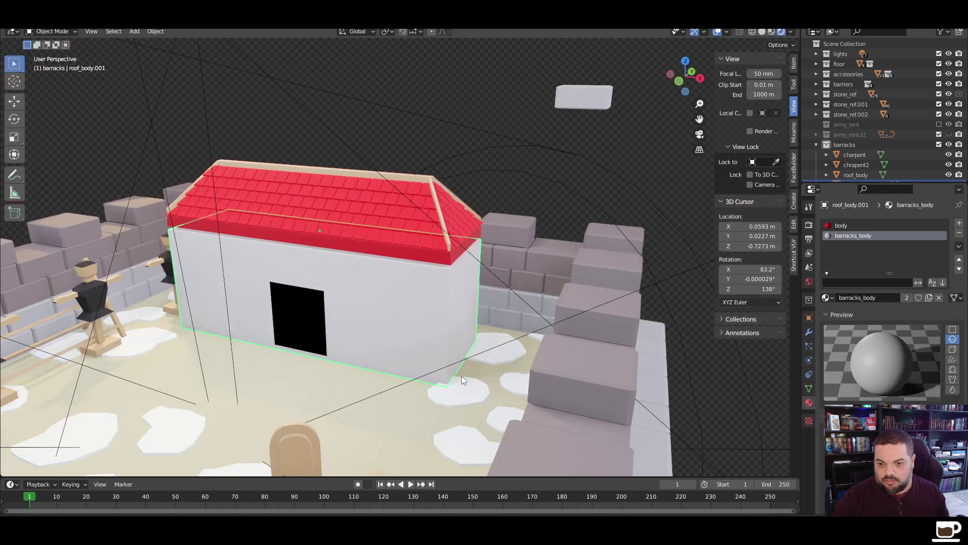
Drop the floating stone block vertically to wall height and bring it to the wall's front along Y
{"action": "left_click", "coordinate": [535, 186]}
{"action": "left_click", "coordinate": [592, 98]}
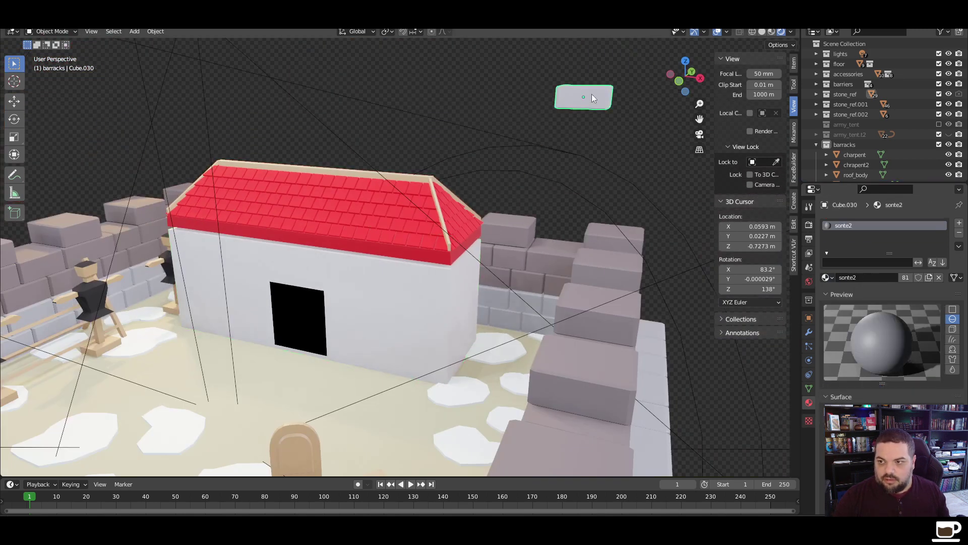
{"action": "key", "text": "g"}
{"action": "key", "text": "z"}
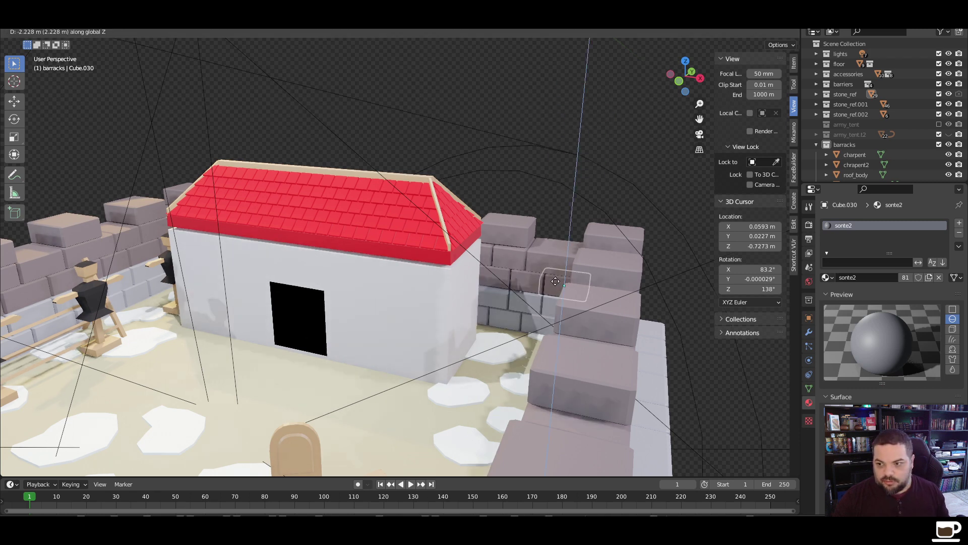
{"action": "left_click", "coordinate": [556, 280]}
{"action": "key", "text": "g"}
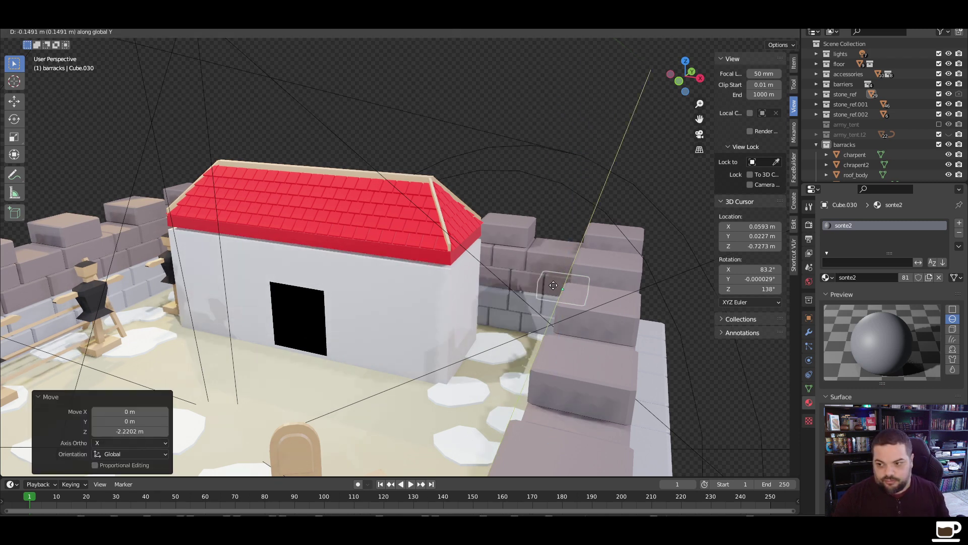
{"action": "key", "text": "y"}
{"action": "left_click", "coordinate": [519, 319]}
Slide the stone block along X beside the door and push it against the wall along Y
{"action": "key", "text": "g"}
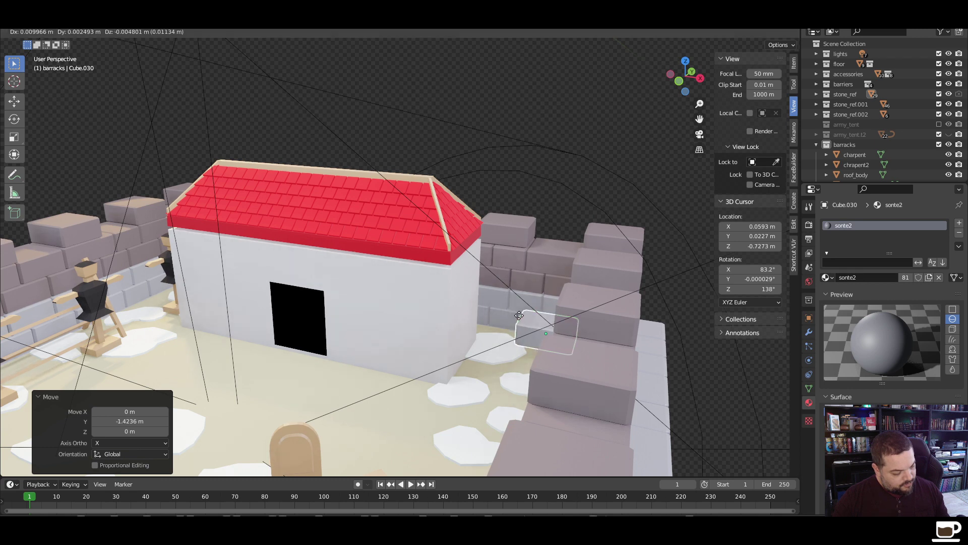
{"action": "key", "text": "x"}
{"action": "left_click", "coordinate": [397, 304]}
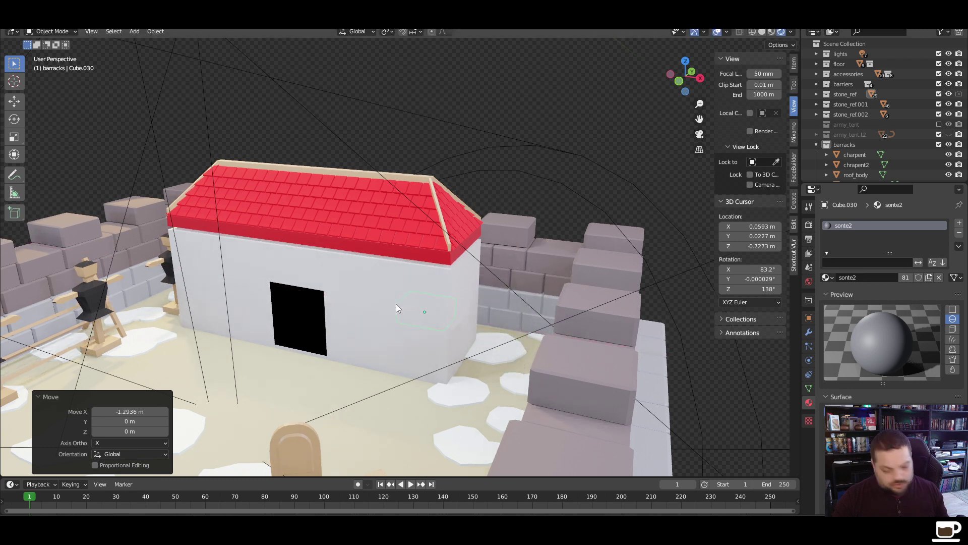
{"action": "key", "text": "g"}
{"action": "key", "text": "y"}
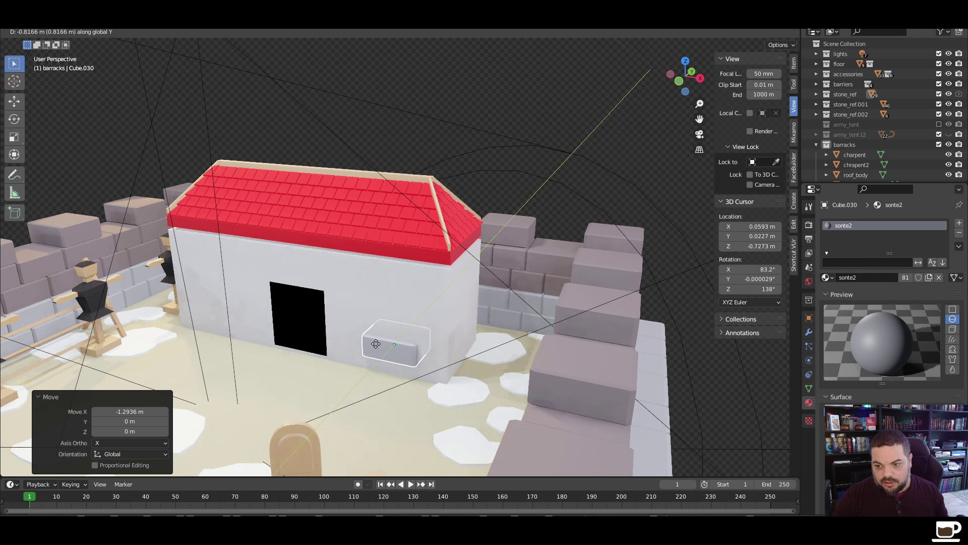
{"action": "left_click", "coordinate": [375, 348]}
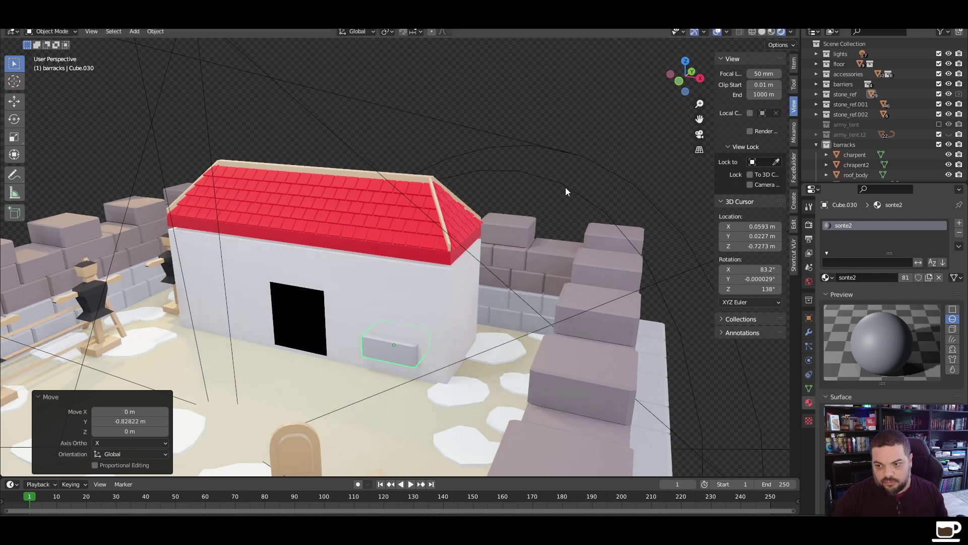
Deselect the stone block, zoom in, and select the barracks wall body
{"action": "left_click", "coordinate": [419, 344]}
{"action": "scroll", "coordinate": [411, 338], "scroll_direction": "up", "scroll_amount": 2}
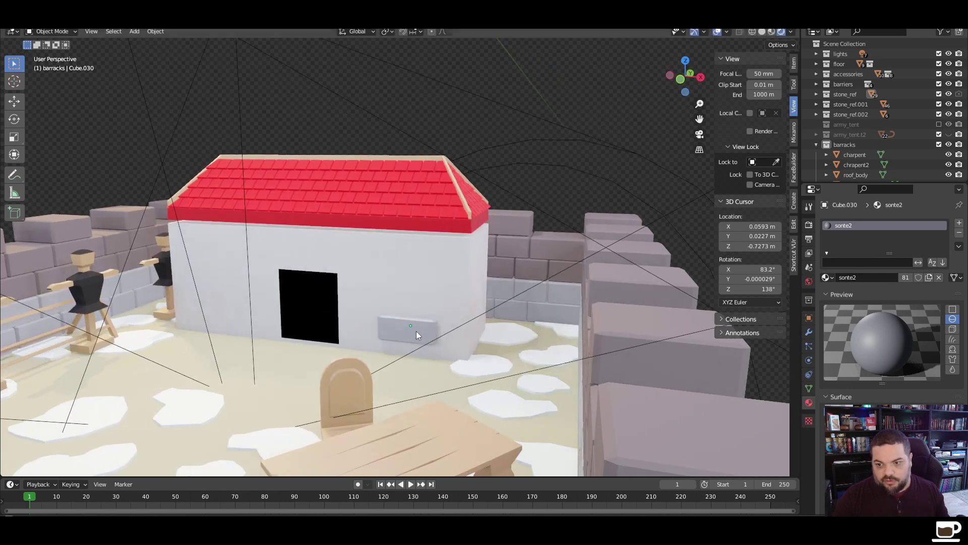
{"action": "scroll", "coordinate": [417, 331], "scroll_direction": "up", "scroll_amount": 1}
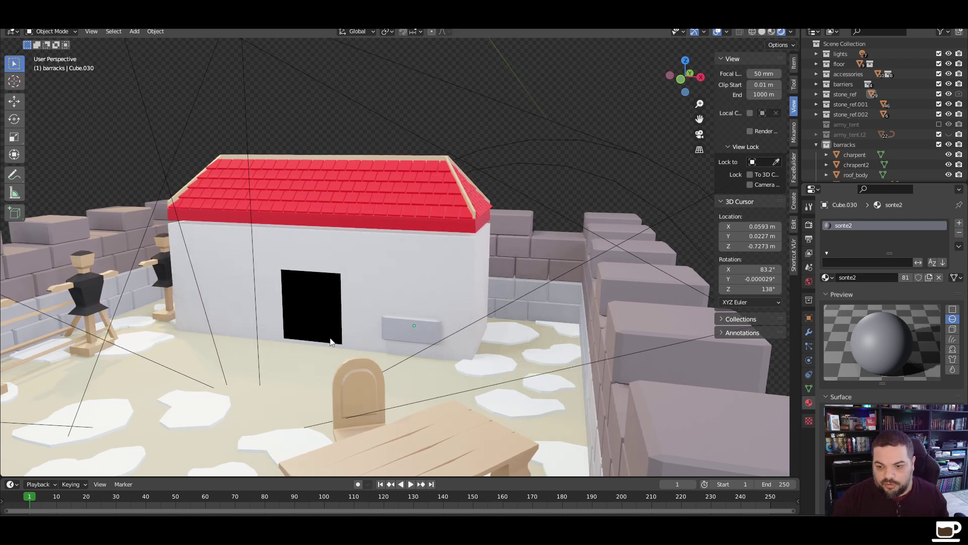
{"action": "left_click", "coordinate": [444, 269]}
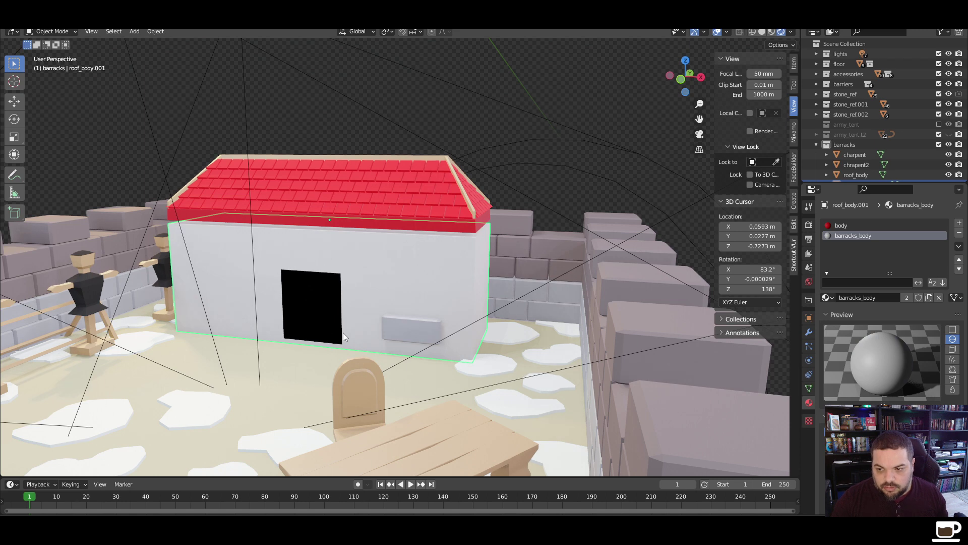
Undo the door recess on the barracks wall mesh, back to the plain wall
{"action": "scroll", "coordinate": [343, 332], "scroll_direction": "up", "scroll_amount": 2}
{"action": "scroll", "coordinate": [296, 367], "scroll_direction": "up", "scroll_amount": 1}
{"action": "key", "text": "Tab"}
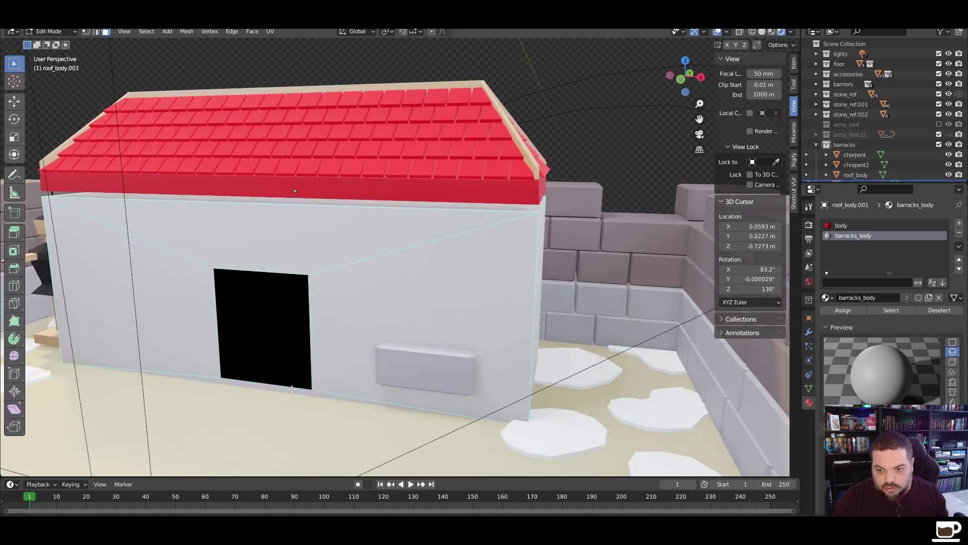
{"action": "mouse_move", "coordinate": [305, 382]}
{"action": "middle_mouse_down"}
{"action": "mouse_move", "coordinate": [257, 404]}
{"action": "mouse_move", "coordinate": [390, 373]}
{"action": "mouse_move", "coordinate": [319, 371]}
{"action": "mouse_move", "coordinate": [298, 397]}
{"action": "middle_mouse_up"}
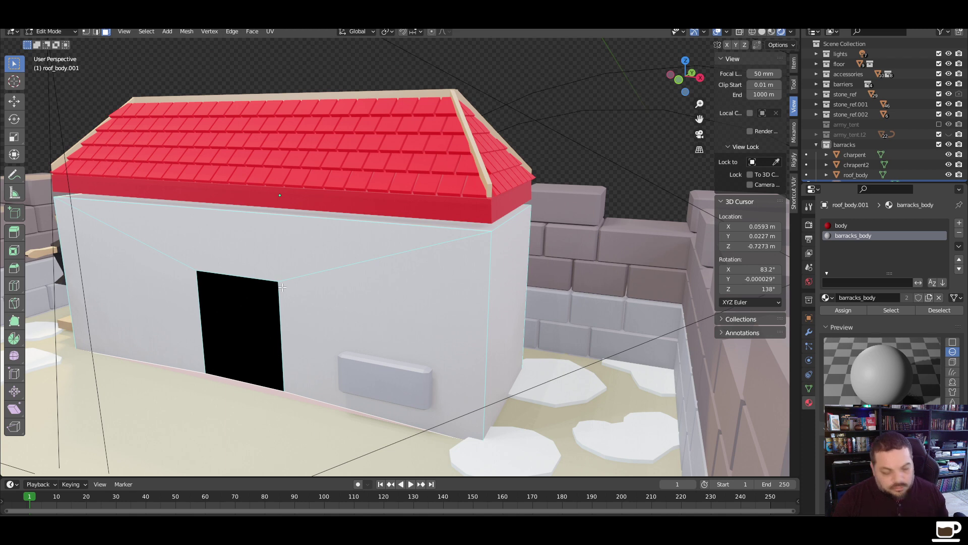
{"action": "key", "text": "Tab"}
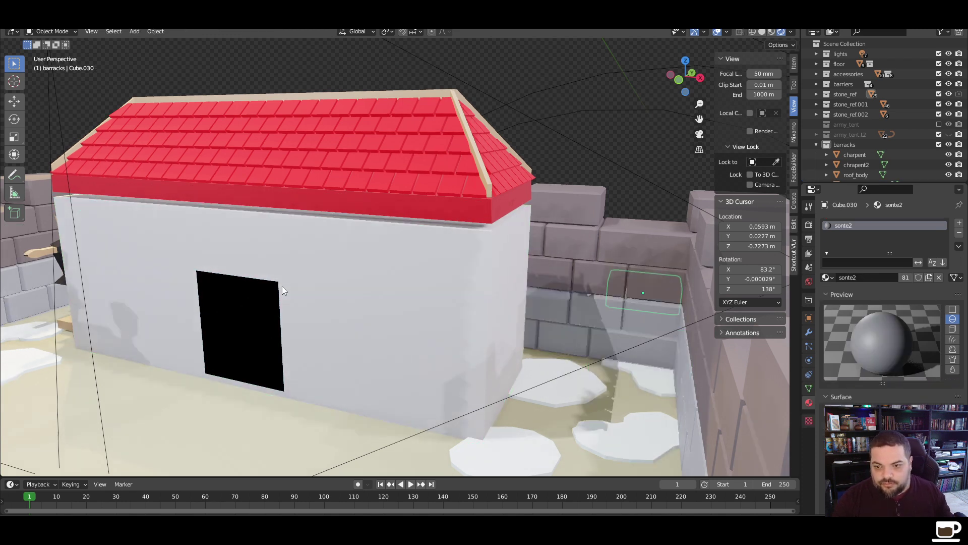
{"action": "key", "text": "Tab"}
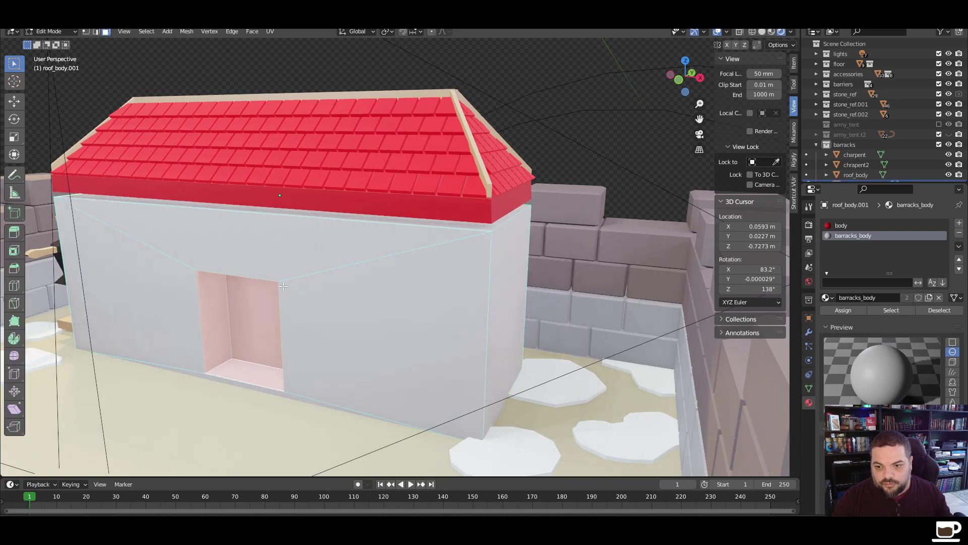
{"action": "key", "text": "alt+a"}
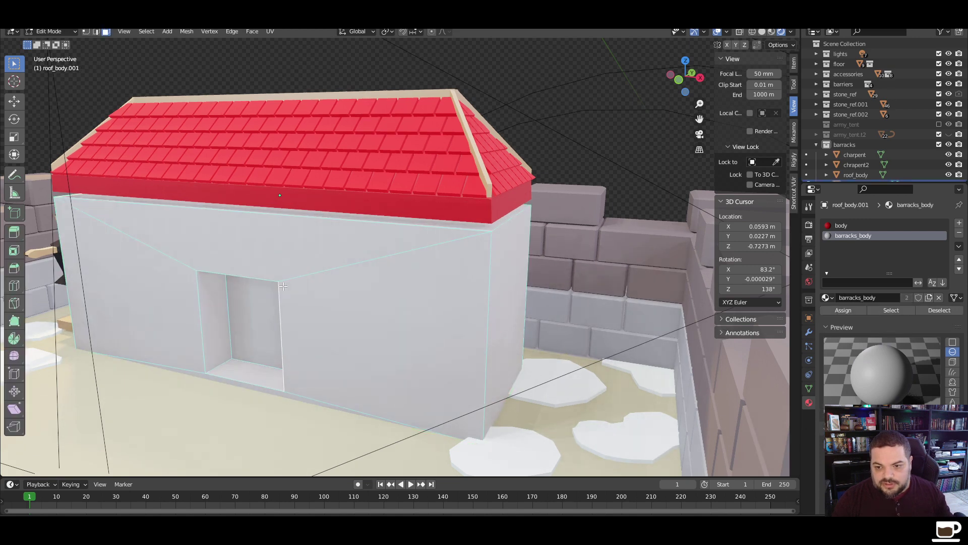
{"action": "left_click", "coordinate": [283, 286]}
{"action": "key", "text": "ctrl+z"}
{"action": "key", "text": "ctrl+z"}
{"action": "key", "text": "ctrl+z"}
{"action": "key", "text": "ctrl+z"}
{"action": "key", "text": "ctrl+z"}
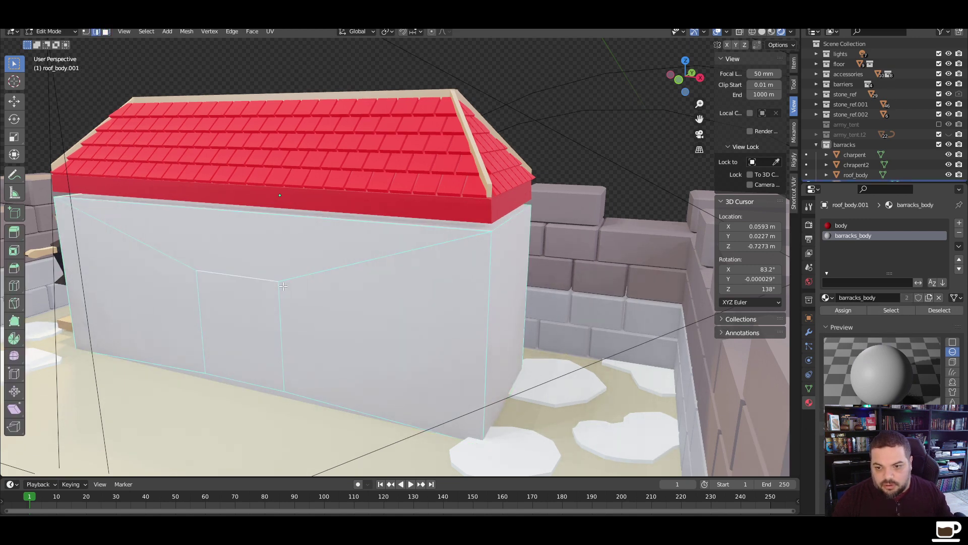
{"action": "key", "text": "ctrl+z"}
{"action": "key", "text": "ctrl+z"}
{"action": "key", "text": "ctrl+z"}
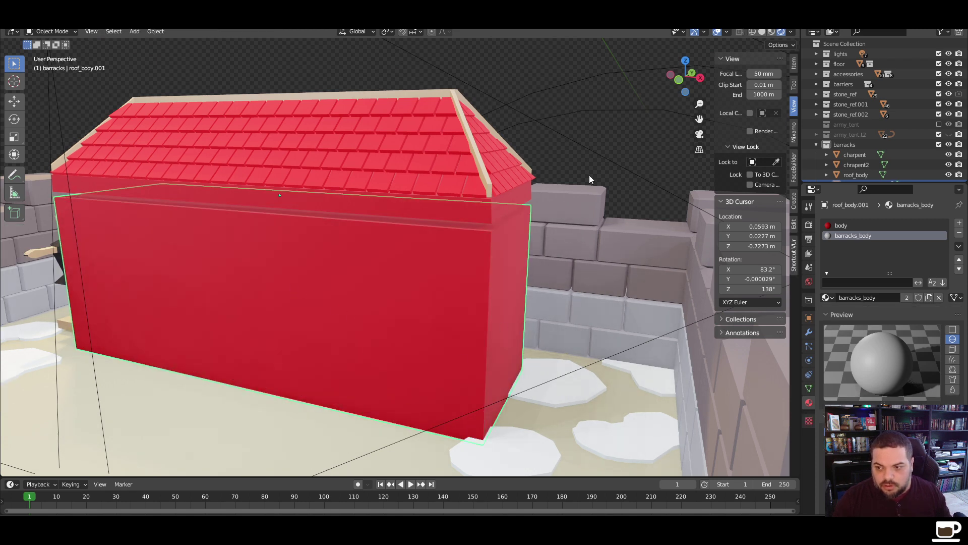
Select the wall's middle door-sized face in Edit Mode and view the barracks from the front
{"action": "middle_click_drag", "start_coordinate": [471, 383], "coordinate": [434, 395]}
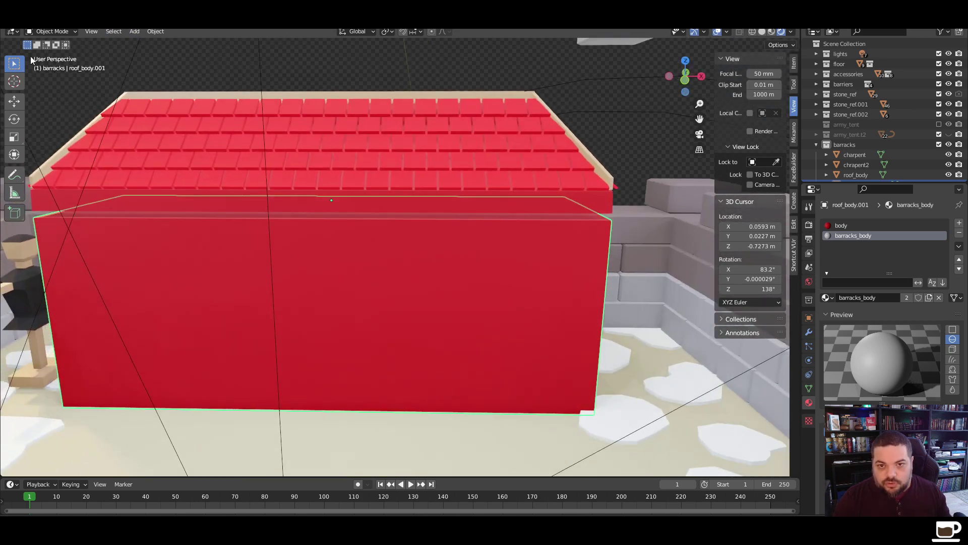
{"action": "key", "text": "Tab"}
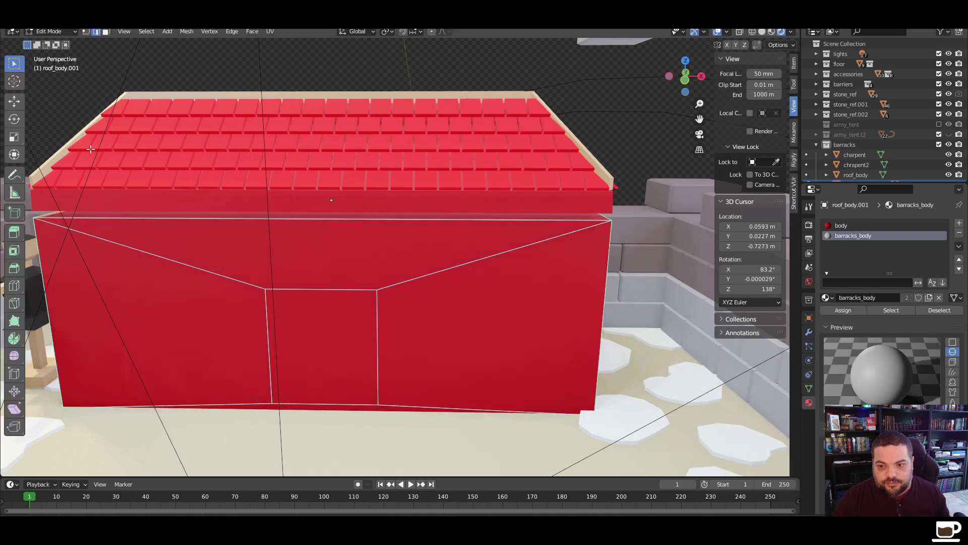
{"action": "middle_click_drag", "start_coordinate": [273, 404], "coordinate": [241, 379]}
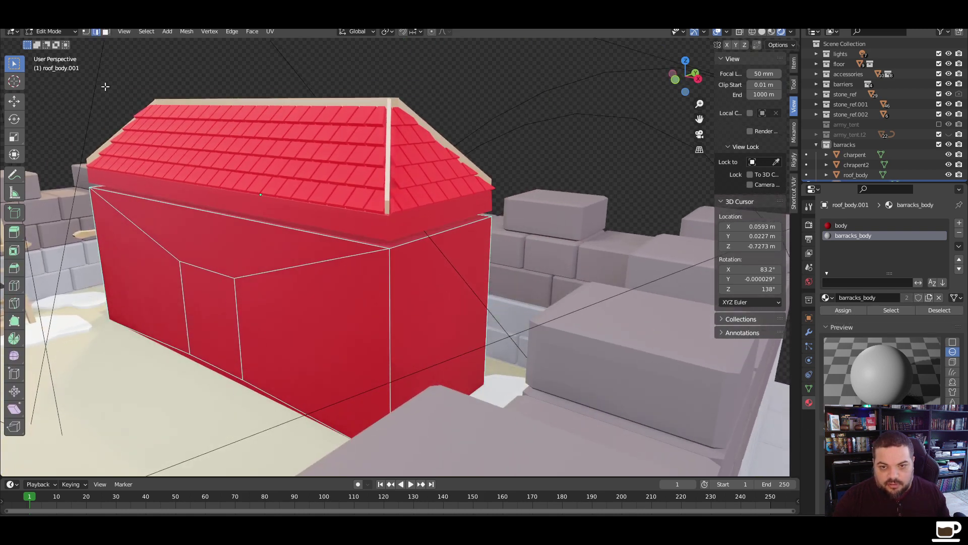
{"action": "left_click", "coordinate": [106, 32]}
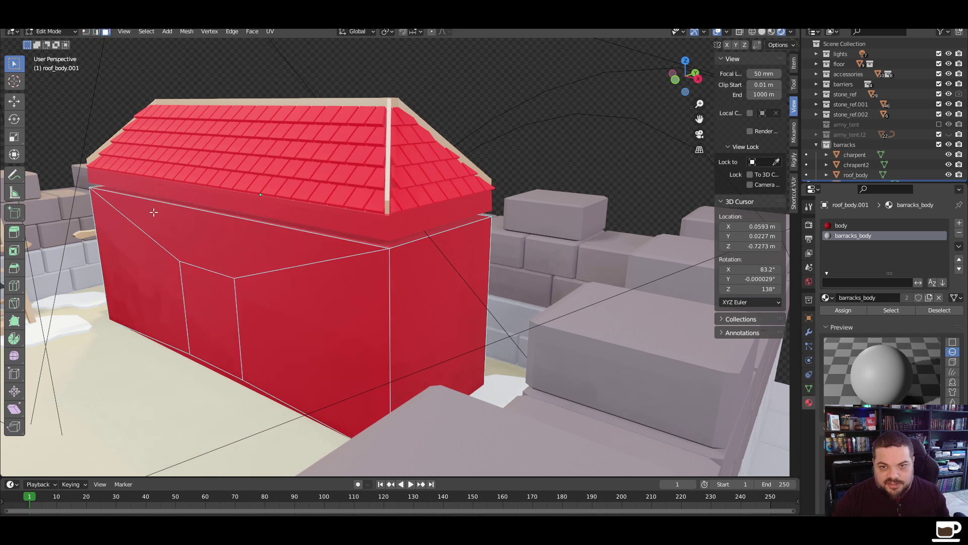
{"action": "left_click", "coordinate": [256, 388]}
{"action": "key", "text": "2"}
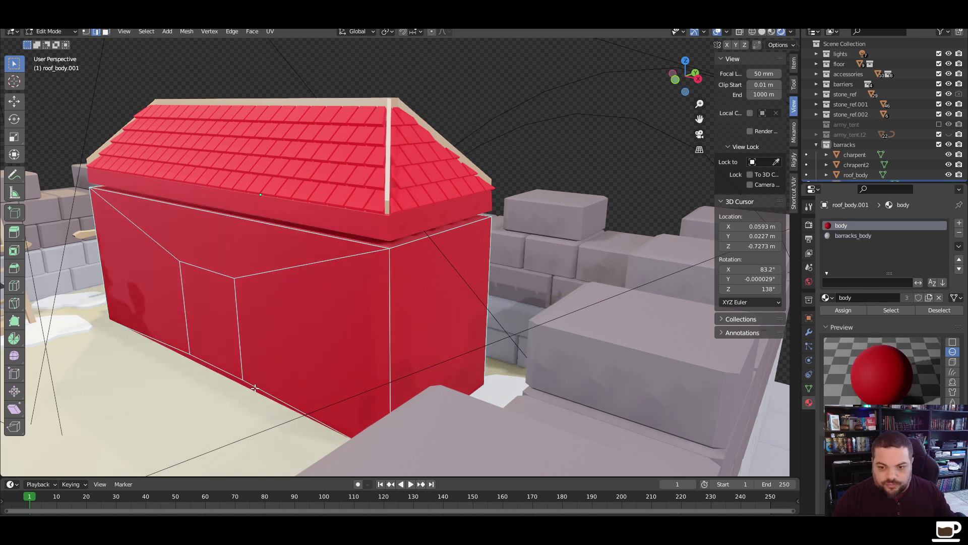
{"action": "key", "text": "Tab"}
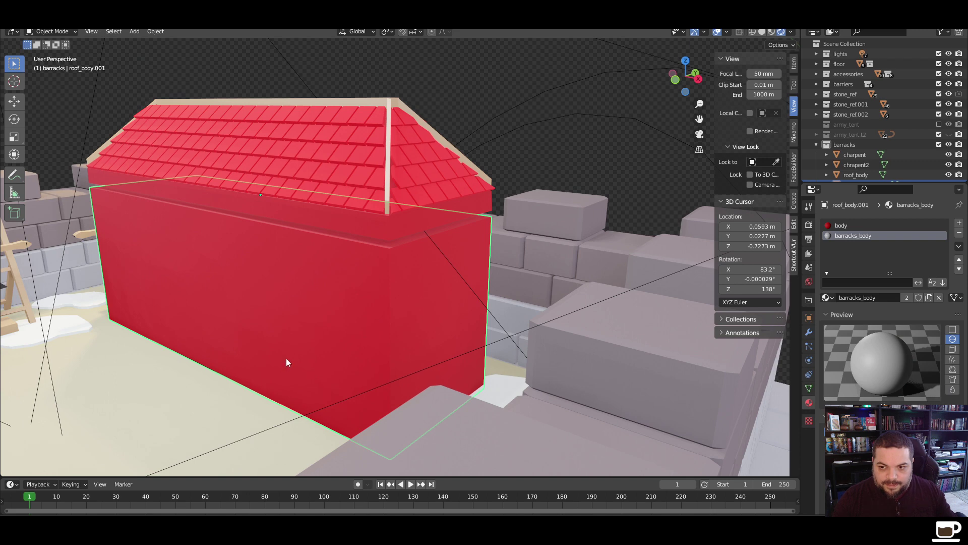
{"action": "key", "text": "Tab"}
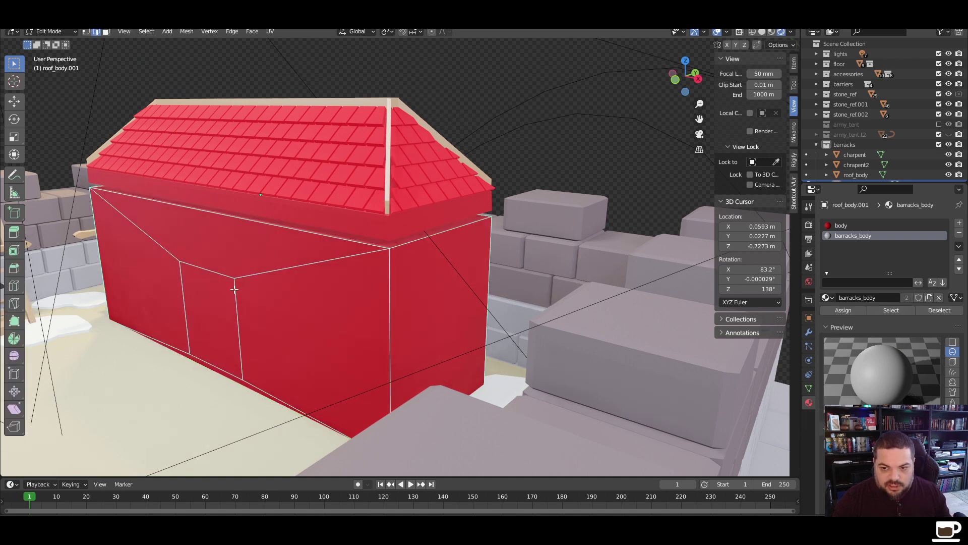
{"action": "left_click", "coordinate": [85, 32]}
{"action": "left_click_drag", "start_coordinate": [257, 268], "coordinate": [212, 293]}
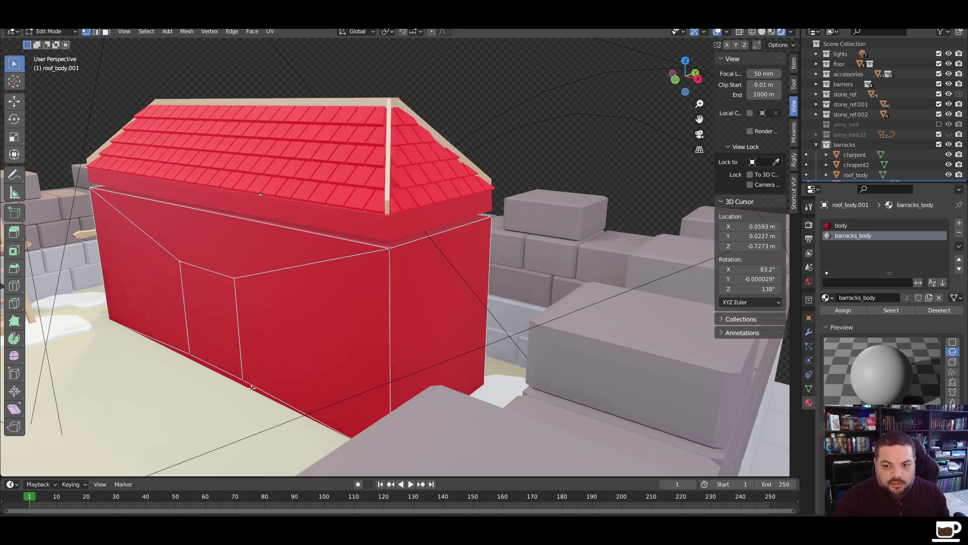
{"action": "left_click", "coordinate": [190, 353], "text": "shift"}
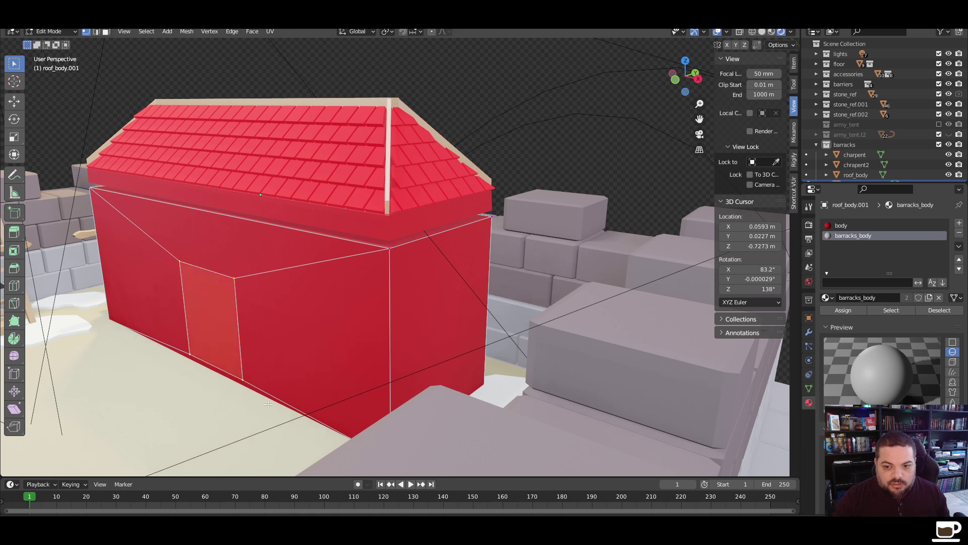
{"action": "key", "text": "KP_1"}
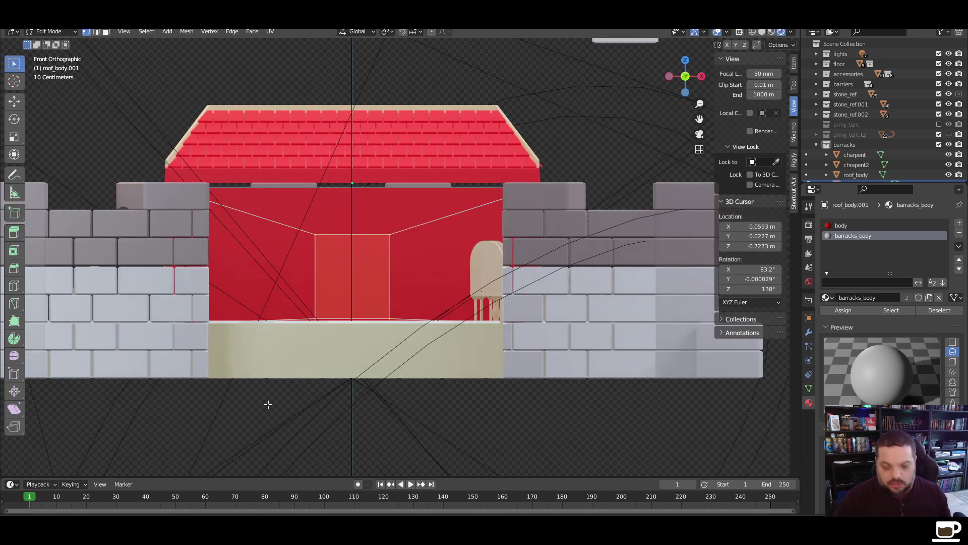
View the barracks from the right, hide stone_ref.001 and stone_ref.002, and switch to wireframe shading
{"action": "key", "text": "KP_3"}
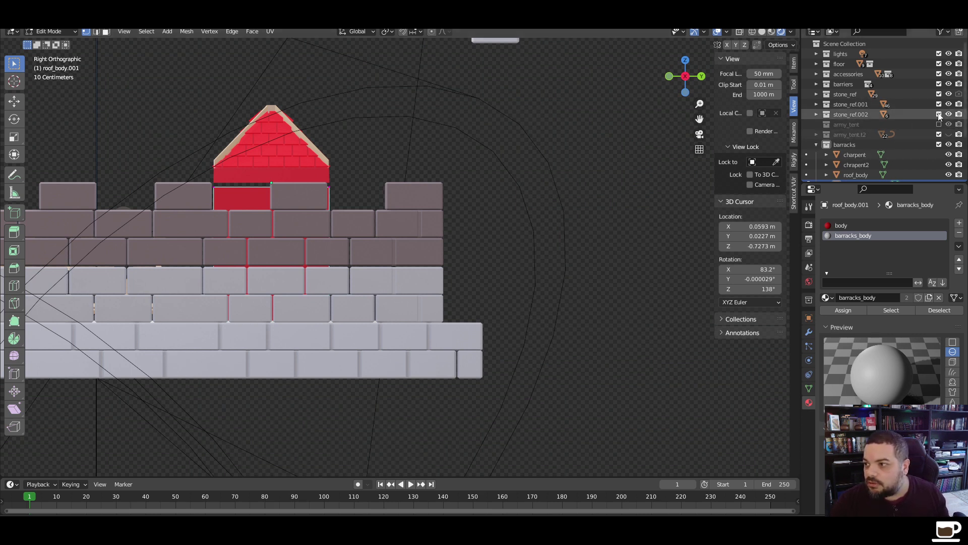
{"action": "left_click", "coordinate": [938, 104]}
{"action": "left_click", "coordinate": [939, 114]}
{"action": "scroll", "coordinate": [244, 311], "scroll_direction": "up", "scroll_amount": 3}
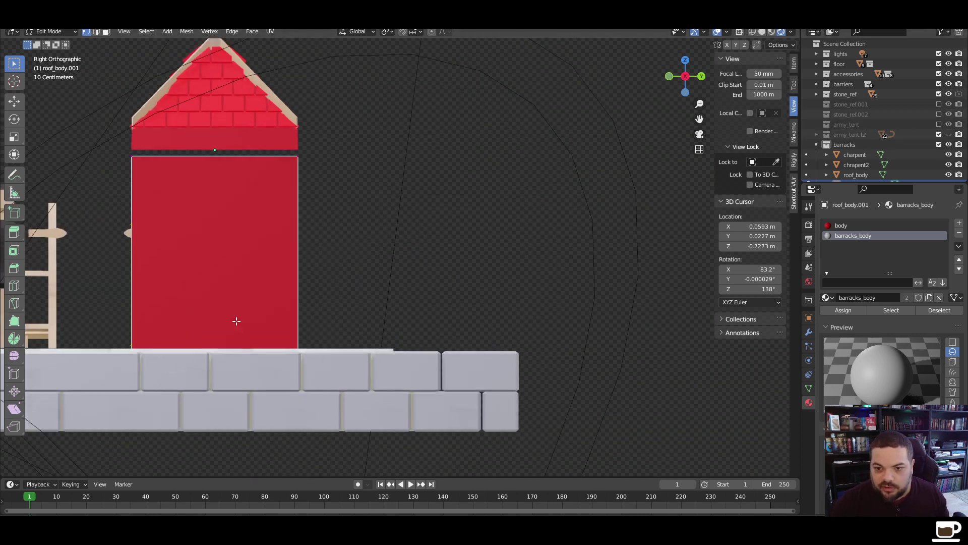
{"action": "middle_click_drag", "start_coordinate": [260, 315], "coordinate": [301, 321], "text": "shift"}
{"action": "key", "text": "z"}
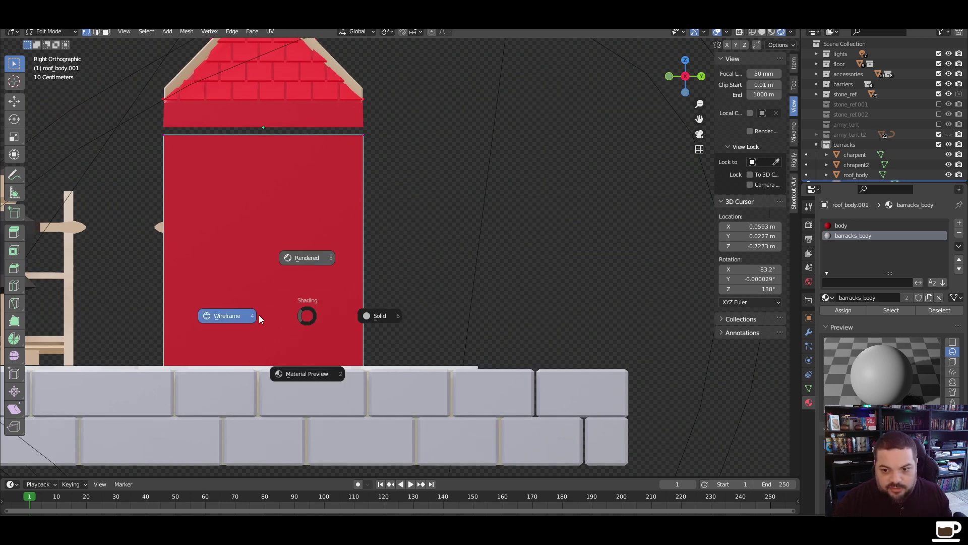
{"action": "left_click", "coordinate": [247, 316]}
Shift the selected door outline about -0.0025 m along the Y axis
{"action": "key", "text": "g"}
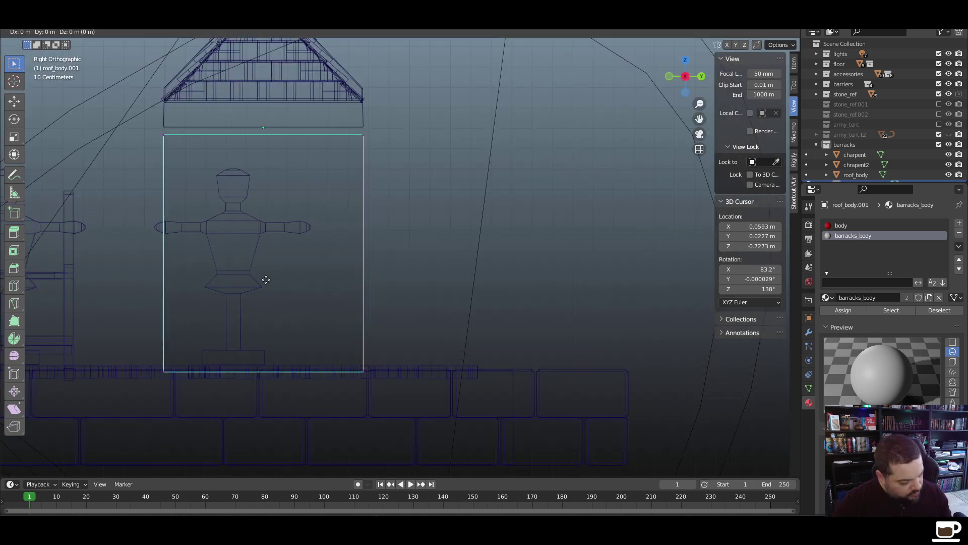
{"action": "key", "text": "y"}
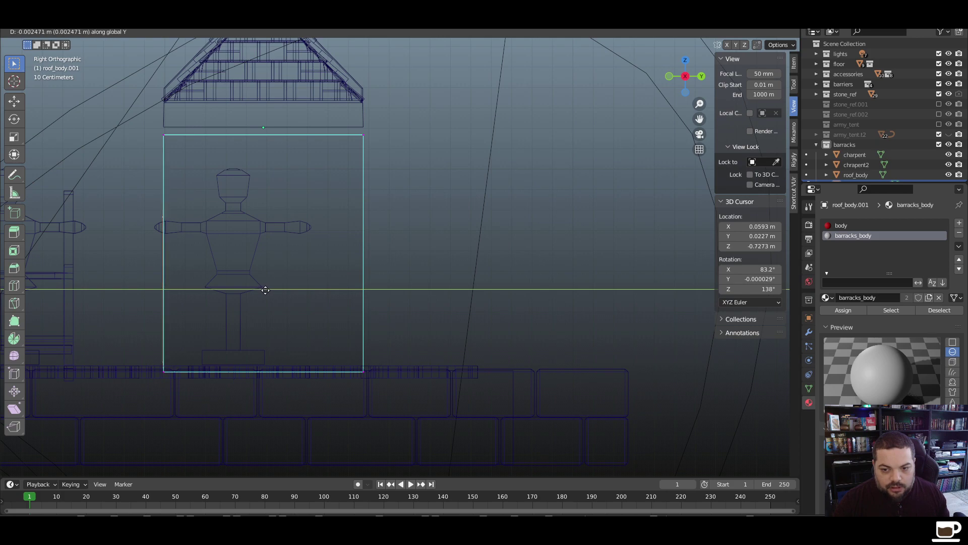
{"action": "left_click", "coordinate": [265, 290]}
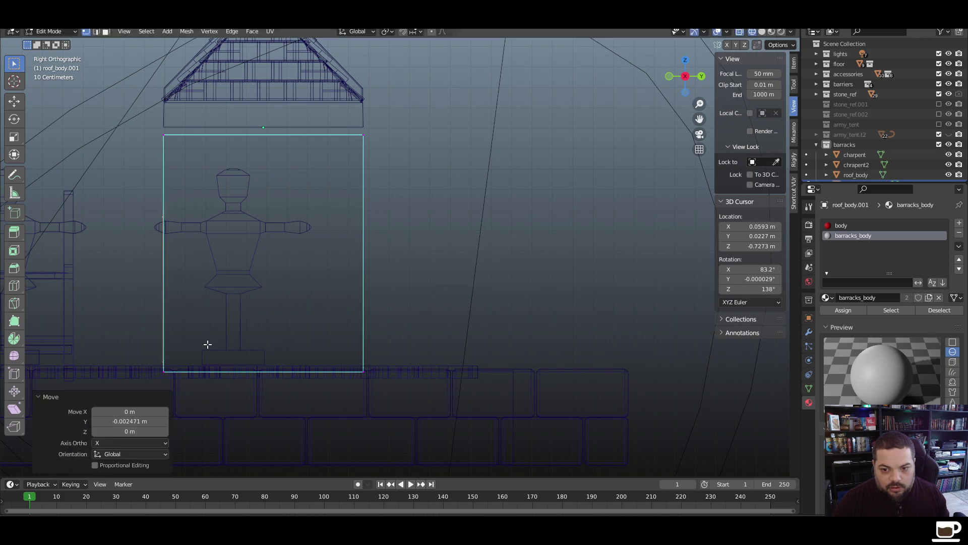
{"action": "middle_click_drag", "start_coordinate": [207, 344], "coordinate": [274, 342]}
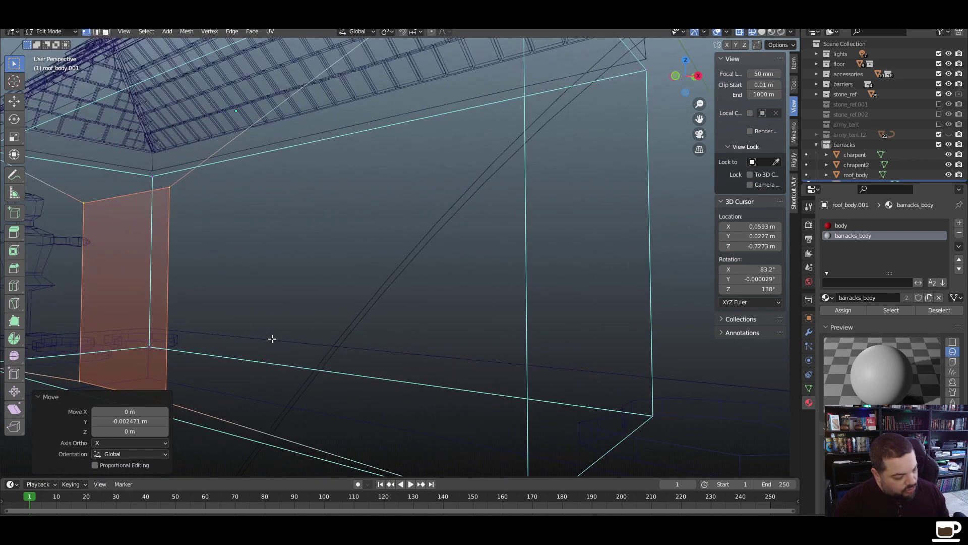
Select the door's two bottom corner vertices and lower them slightly along Z
{"action": "key", "text": "alt+e"}
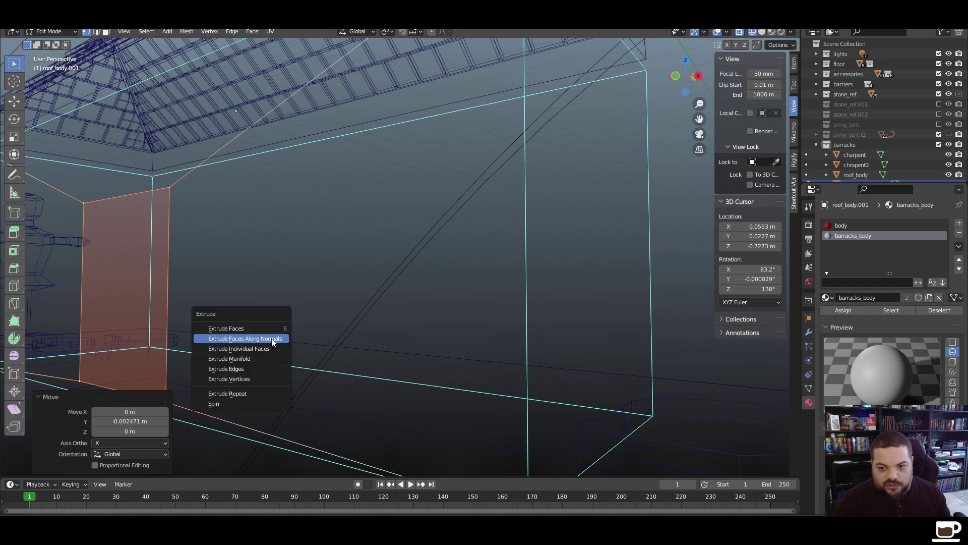
{"action": "left_click", "coordinate": [272, 338]}
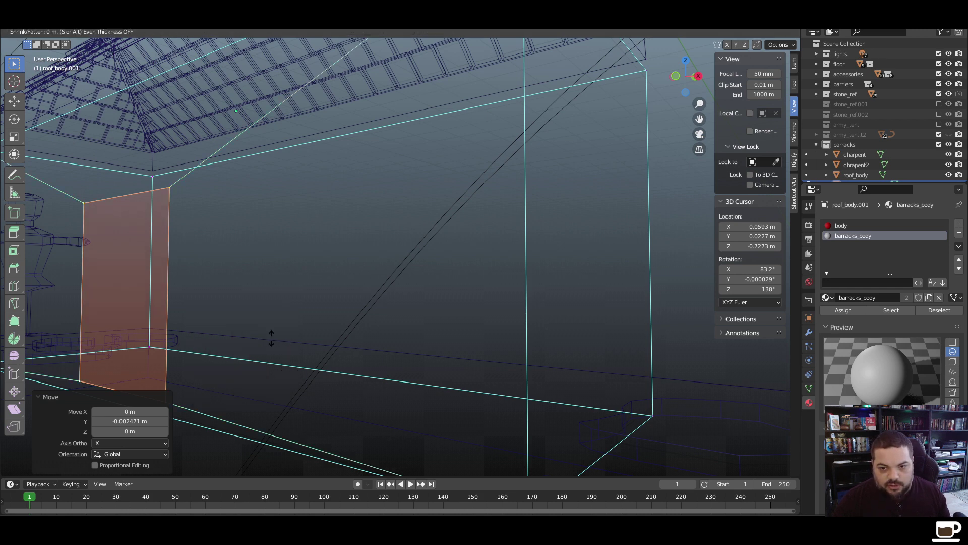
{"action": "right_click", "coordinate": [250, 368]}
{"action": "middle_click_drag", "start_coordinate": [250, 367], "coordinate": [292, 357]}
{"action": "left_click", "coordinate": [334, 352]}
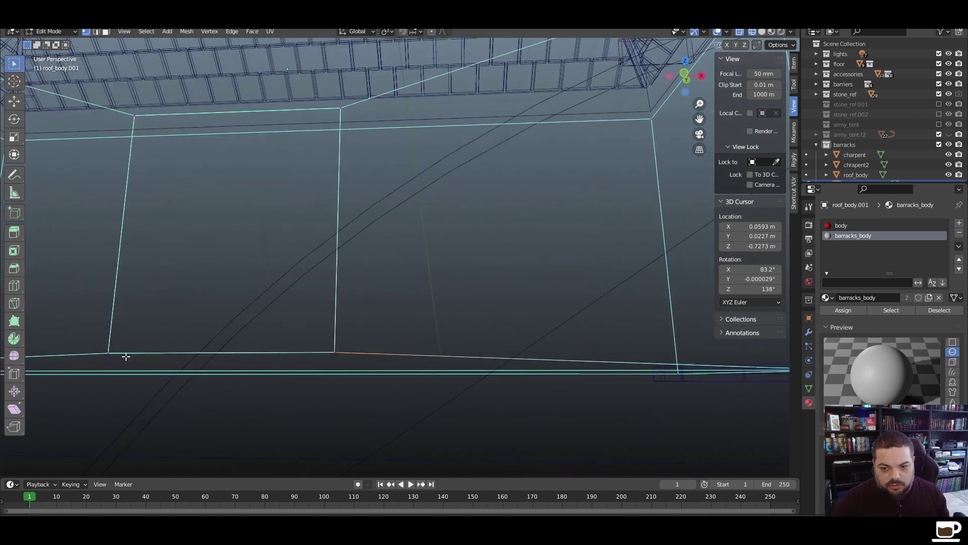
{"action": "left_click", "coordinate": [109, 353], "text": "shift"}
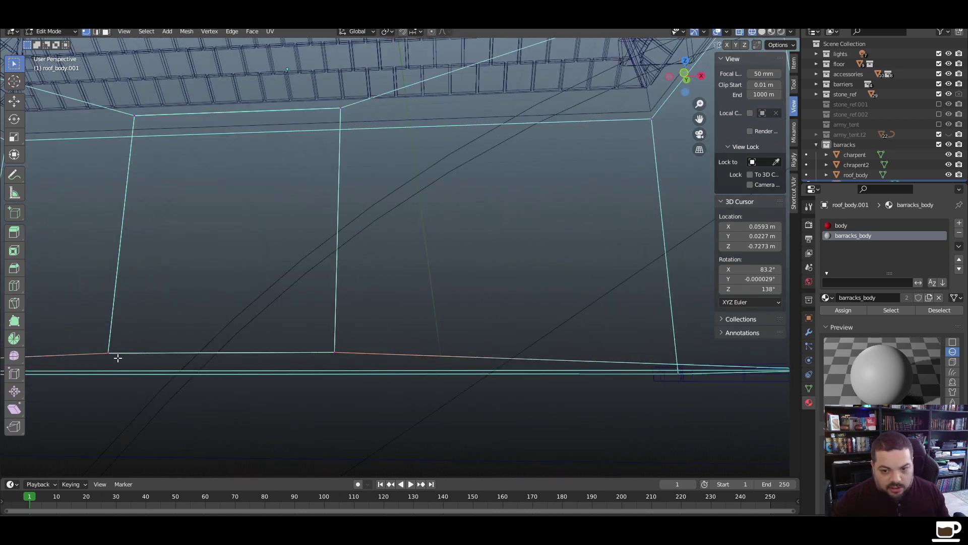
{"action": "left_click", "coordinate": [335, 350], "text": "shift"}
{"action": "key", "text": "g"}
{"action": "key", "text": "z"}
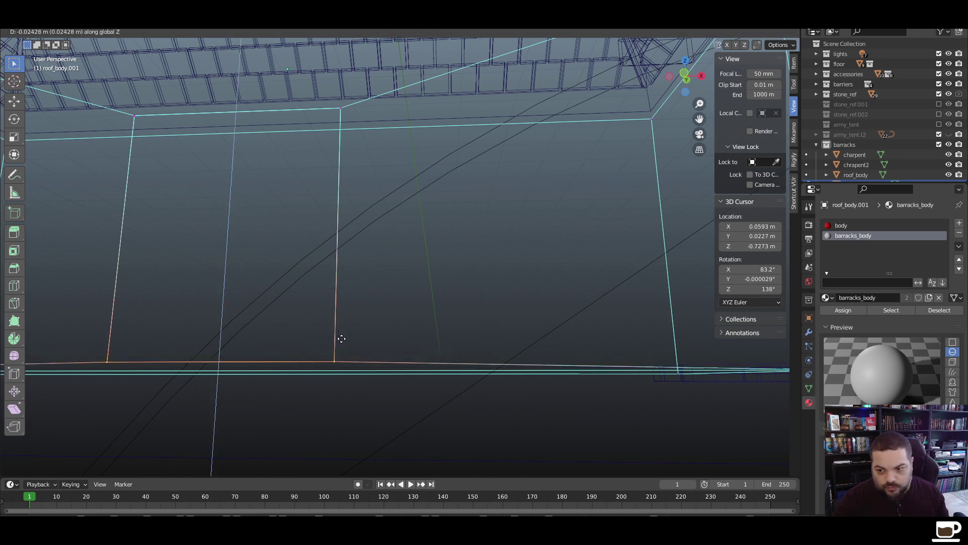
{"action": "left_click", "coordinate": [341, 347]}
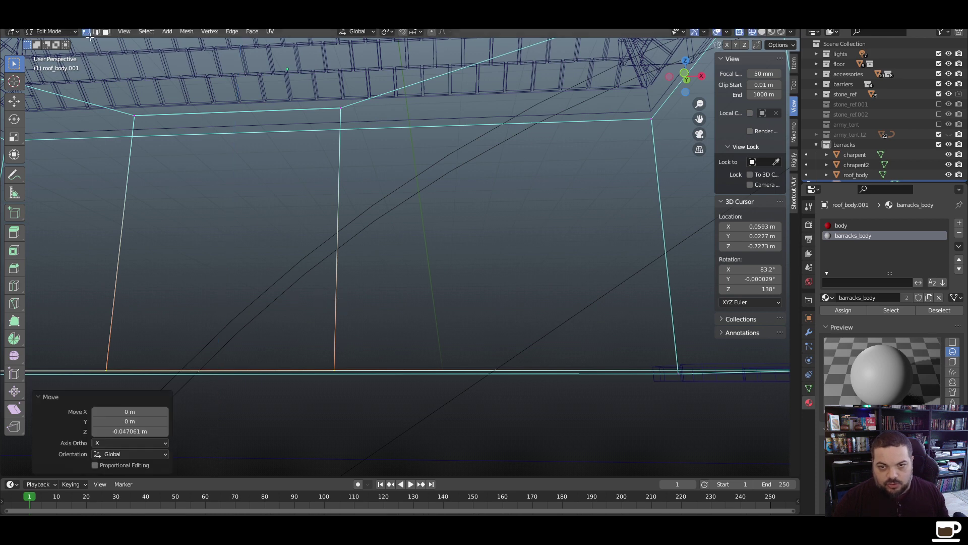
Extrude the door face along its normals about 0.356 m into the wall as a recess
{"action": "left_click", "coordinate": [106, 32]}
{"action": "left_click", "coordinate": [226, 221]}
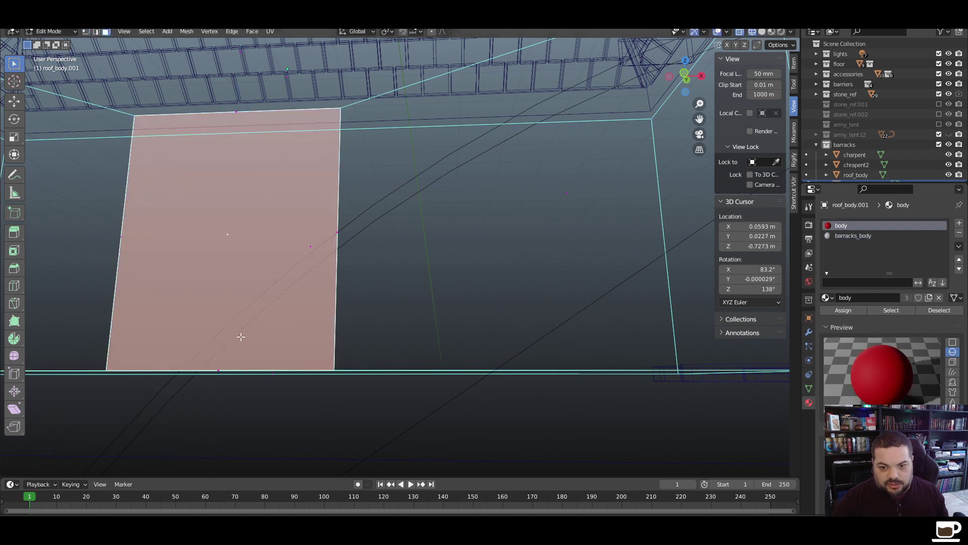
{"action": "scroll", "coordinate": [330, 347], "scroll_direction": "up", "scroll_amount": 2}
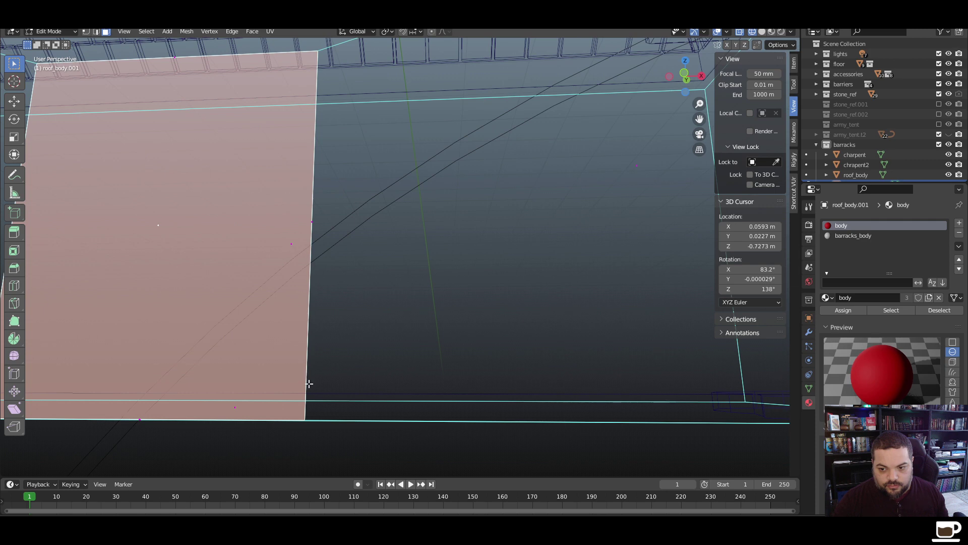
{"action": "scroll", "coordinate": [309, 383], "scroll_direction": "down", "scroll_amount": 2}
{"action": "scroll", "coordinate": [297, 391], "scroll_direction": "down", "scroll_amount": 3}
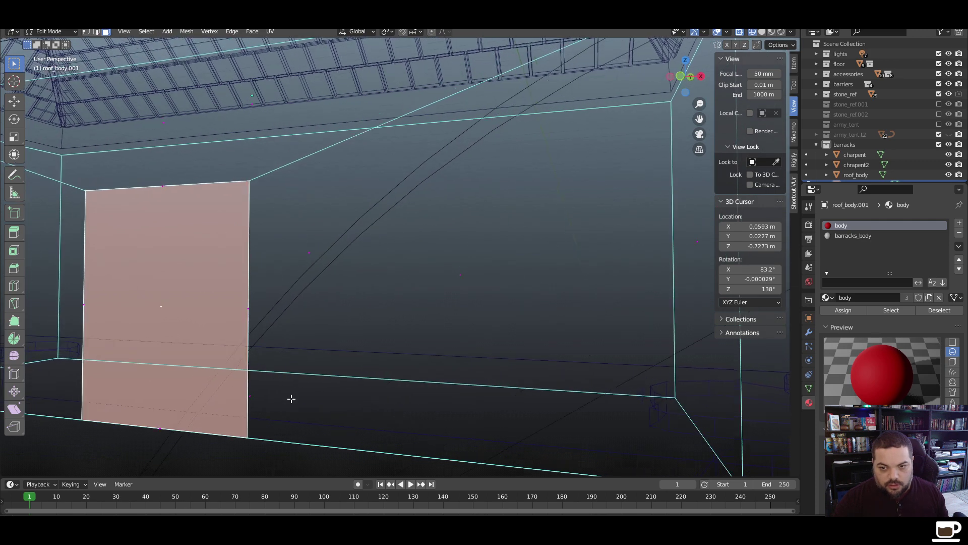
{"action": "scroll", "coordinate": [291, 399], "scroll_direction": "up", "scroll_amount": 2}
{"action": "key", "text": "alt+e"}
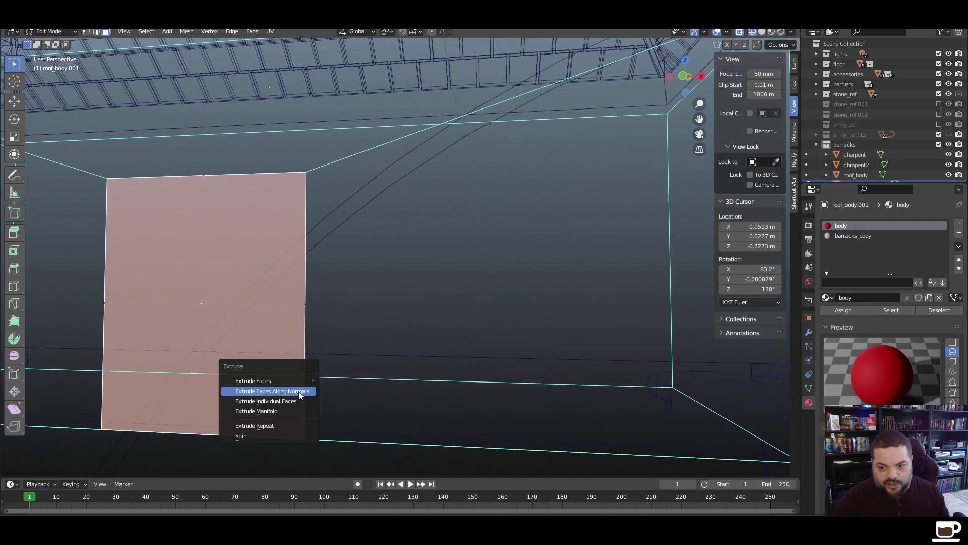
{"action": "left_click", "coordinate": [298, 391]}
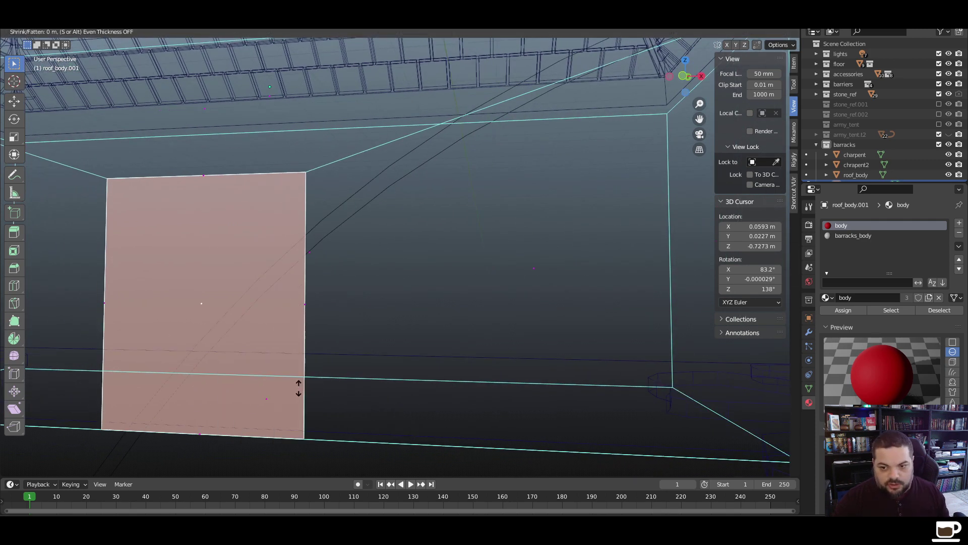
{"action": "left_click", "coordinate": [287, 438]}
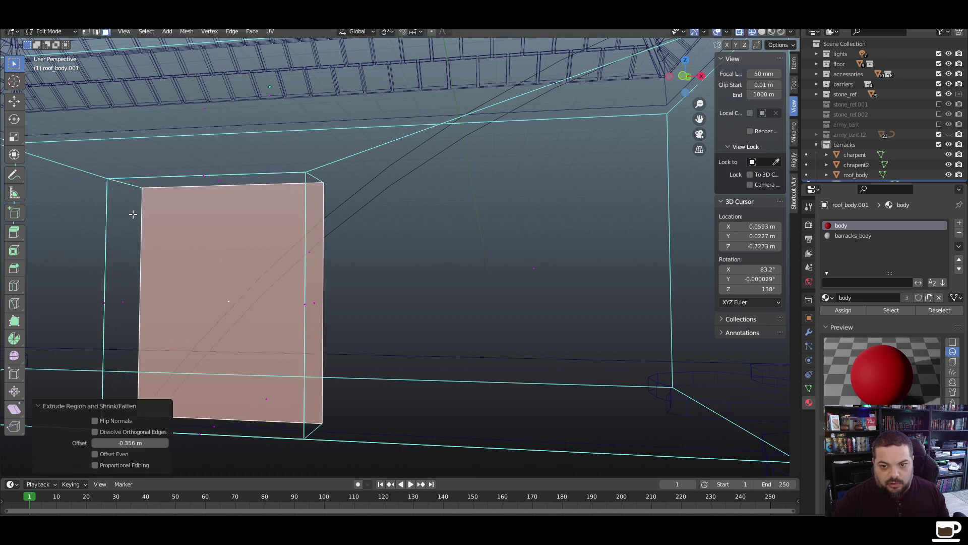
Switch the viewport to solid shading and select the recessed door face
{"action": "key", "text": "alt+a"}
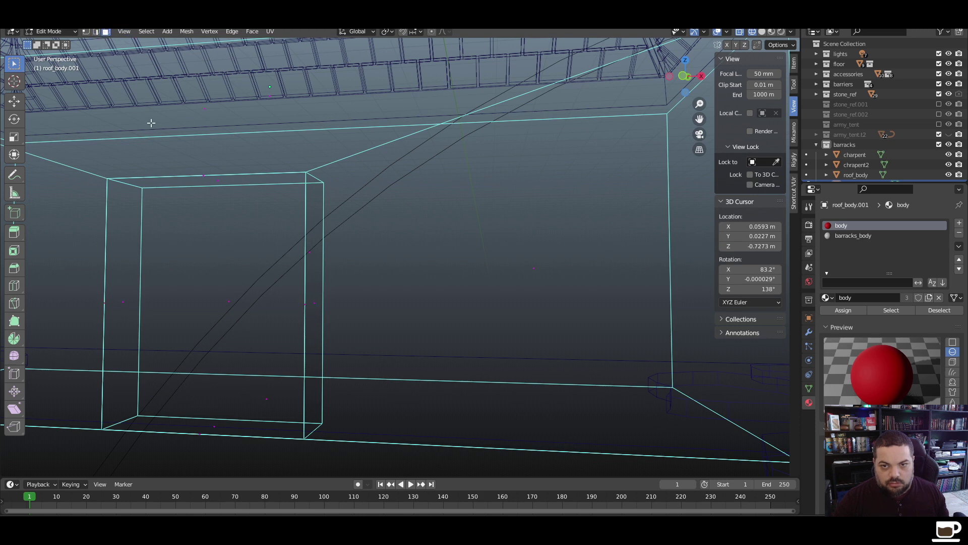
{"action": "left_click", "coordinate": [189, 179]}
{"action": "left_click", "coordinate": [224, 246]}
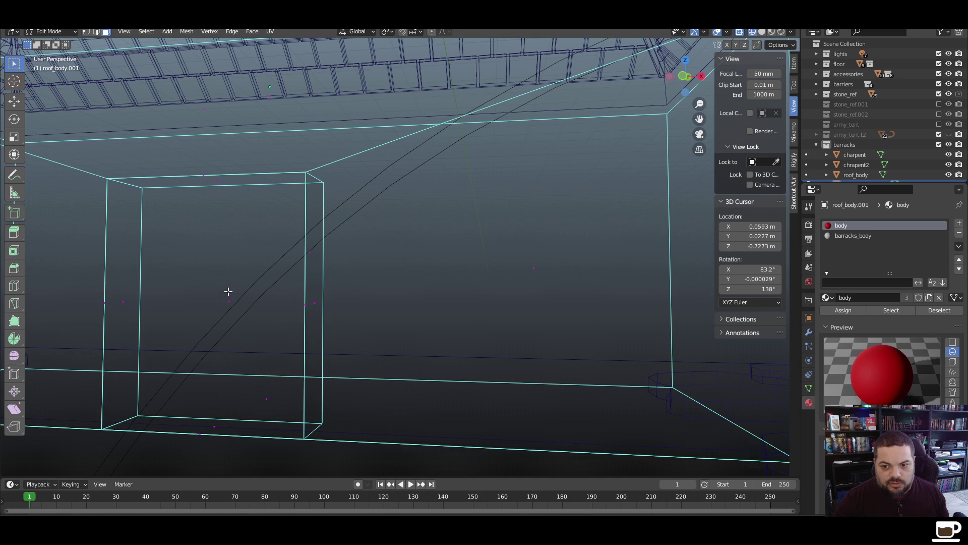
{"action": "middle_click_drag", "start_coordinate": [228, 291], "coordinate": [119, 283]}
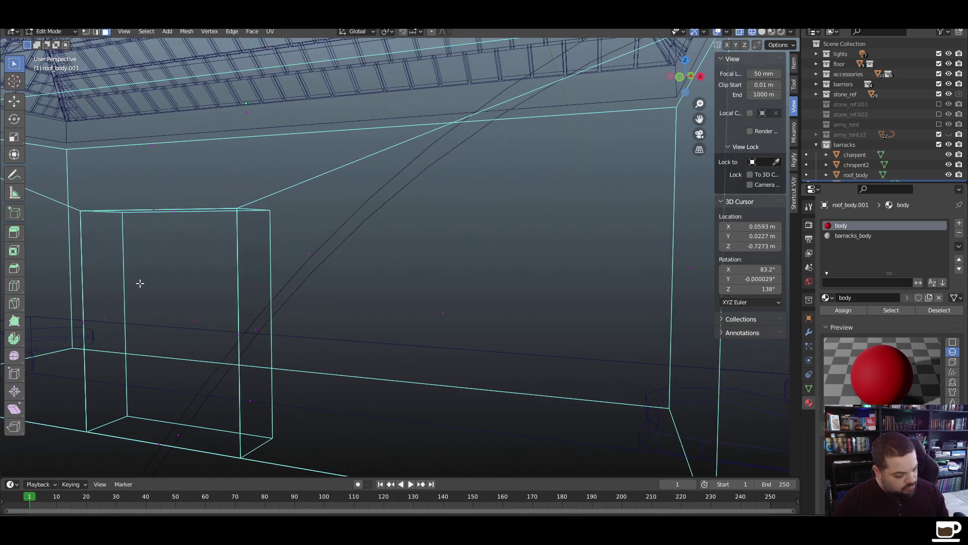
{"action": "key", "text": "z"}
{"action": "left_click", "coordinate": [201, 281]}
{"action": "left_click", "coordinate": [179, 280]}
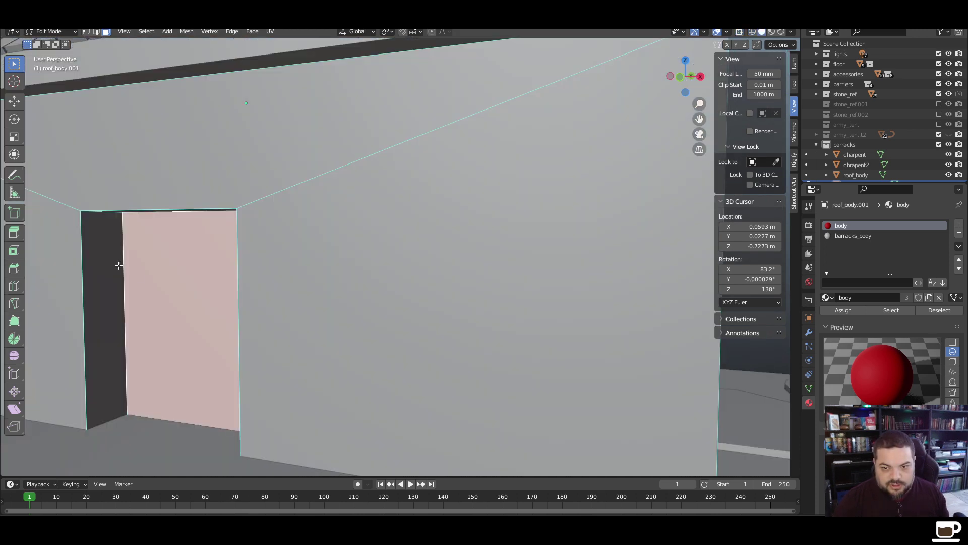
Grow the selection to the recess faces, delete them, and fill the opening with one flat face
{"action": "middle_click_drag", "start_coordinate": [119, 266], "coordinate": [186, 196]}
{"action": "key", "text": "ctrl+KP_Add"}
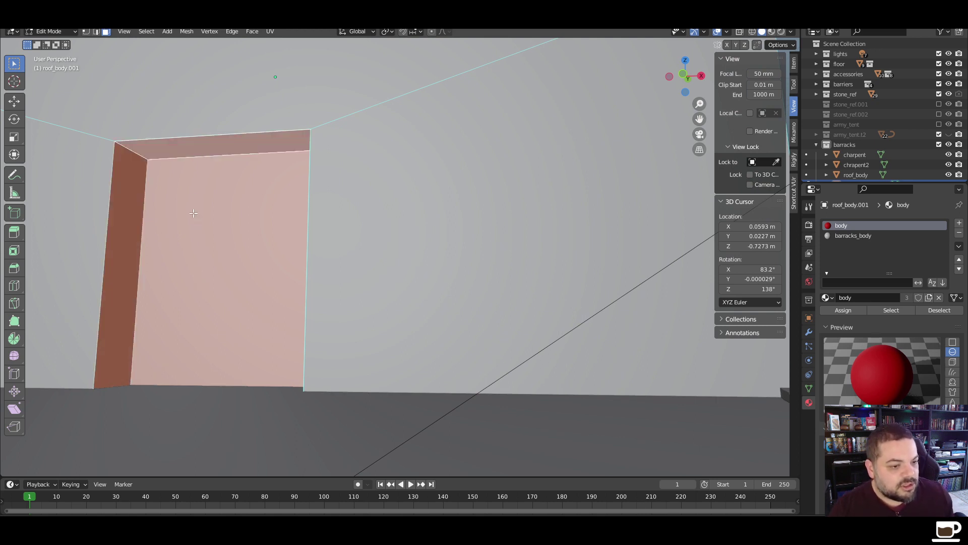
{"action": "middle_click_drag", "start_coordinate": [192, 213], "coordinate": [333, 253]}
{"action": "middle_click_drag", "start_coordinate": [568, 260], "coordinate": [439, 355]}
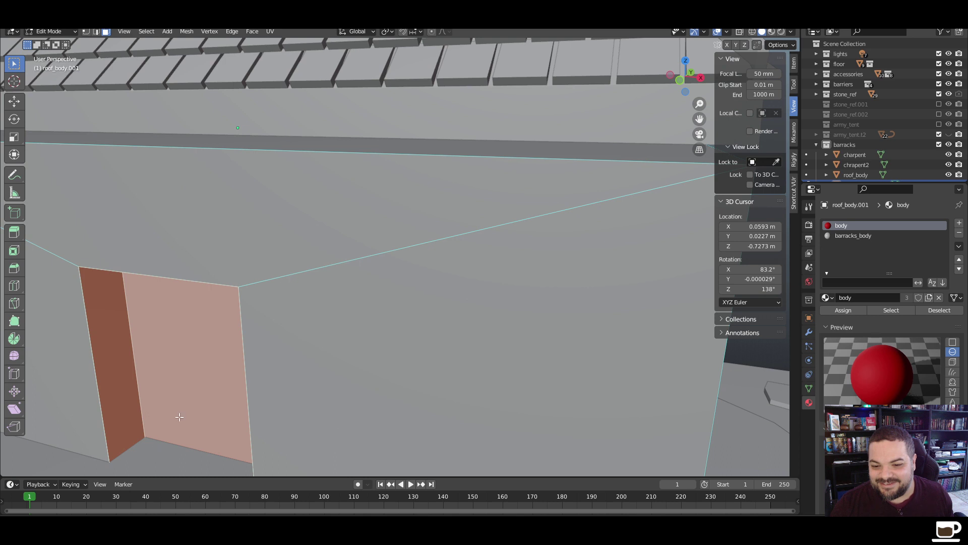
{"action": "middle_click_drag", "start_coordinate": [179, 417], "coordinate": [206, 368], "text": "shift"}
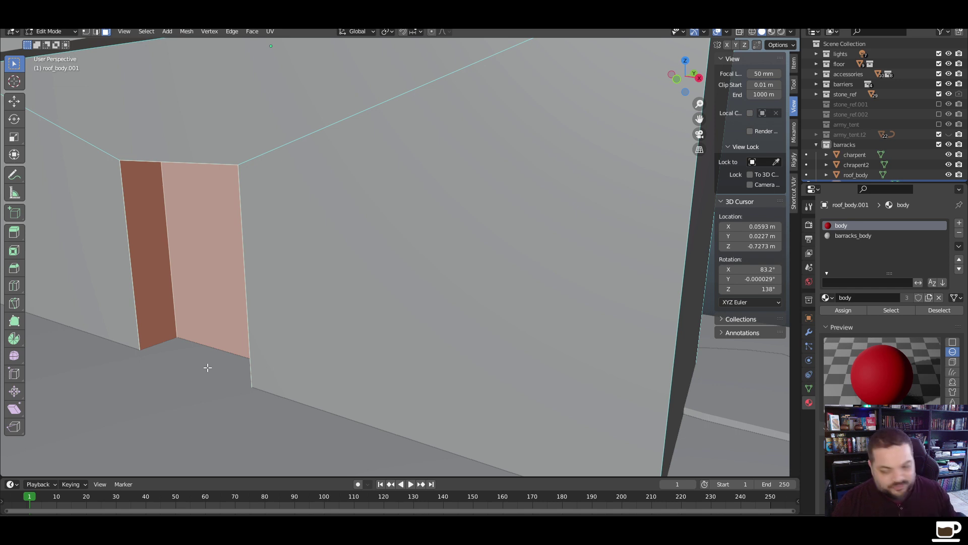
{"action": "key", "text": "x"}
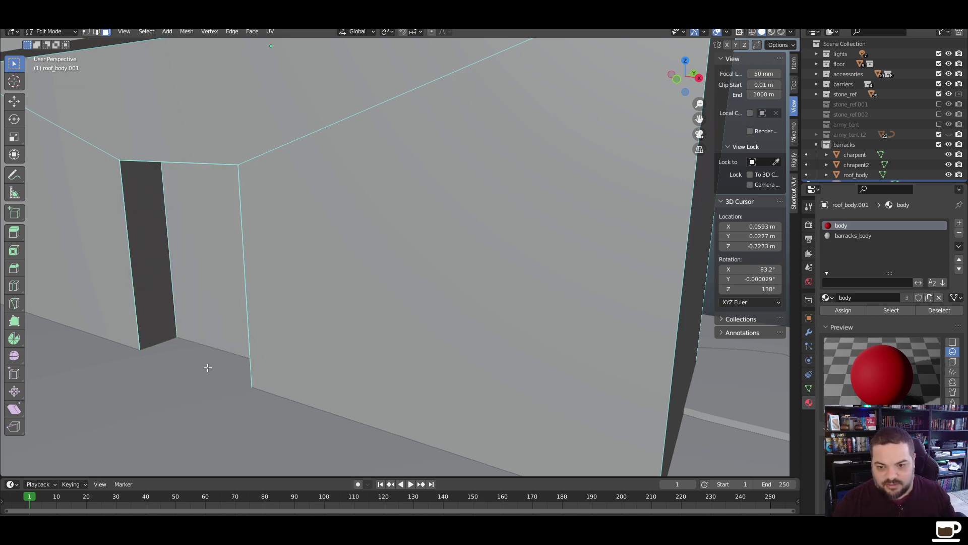
{"action": "key", "text": "f"}
Select the wall's bottom edge loop and begin moving it vertically along Z
{"action": "key", "text": "1"}
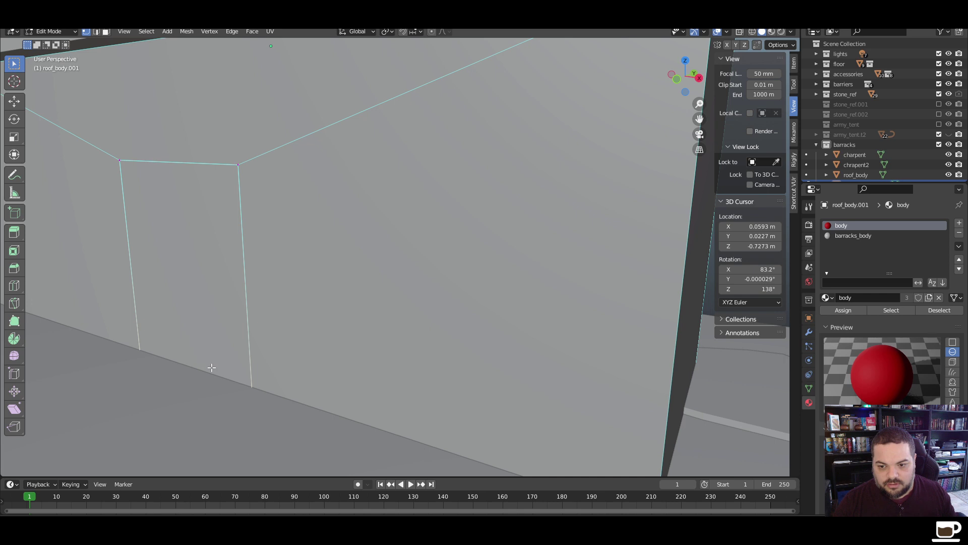
{"action": "left_click", "coordinate": [211, 367], "text": "alt"}
{"action": "key", "text": "g"}
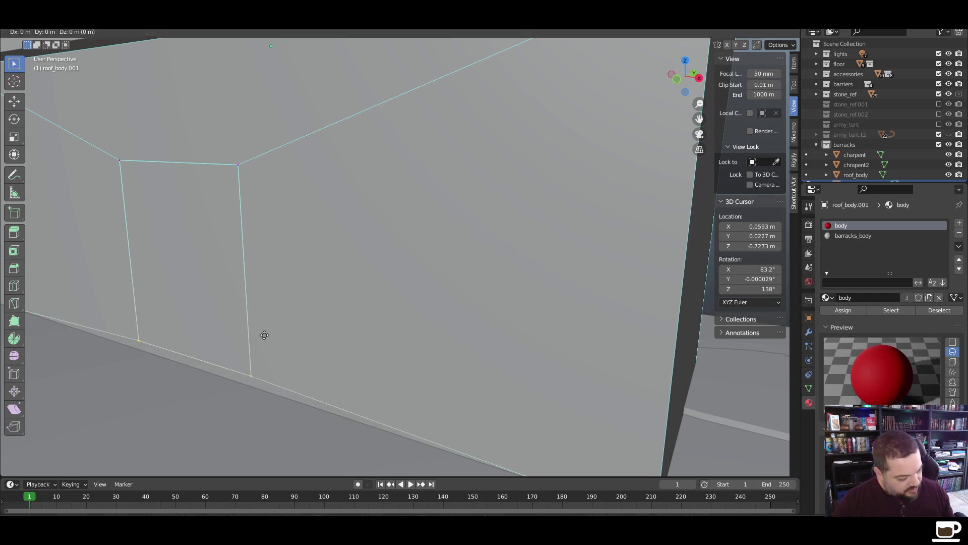
{"action": "key", "text": "z"}
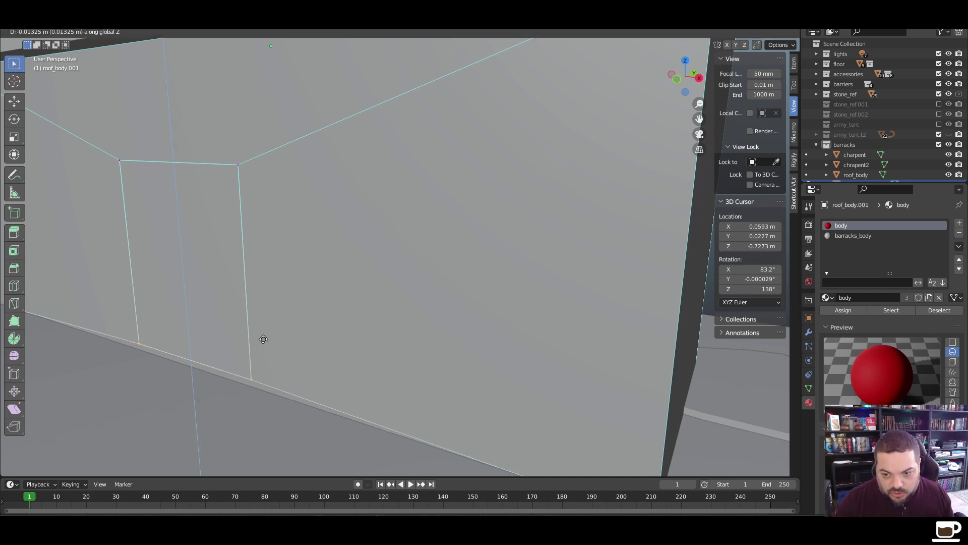
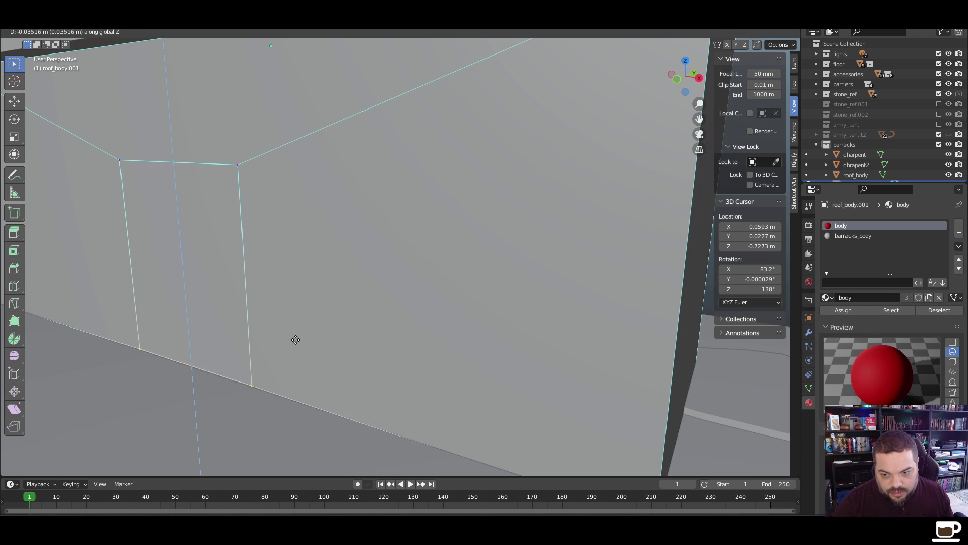
Finish shifting the door edges and extrude the door face inward along its normals to form a recess
{"action": "left_click", "coordinate": [296, 339]}
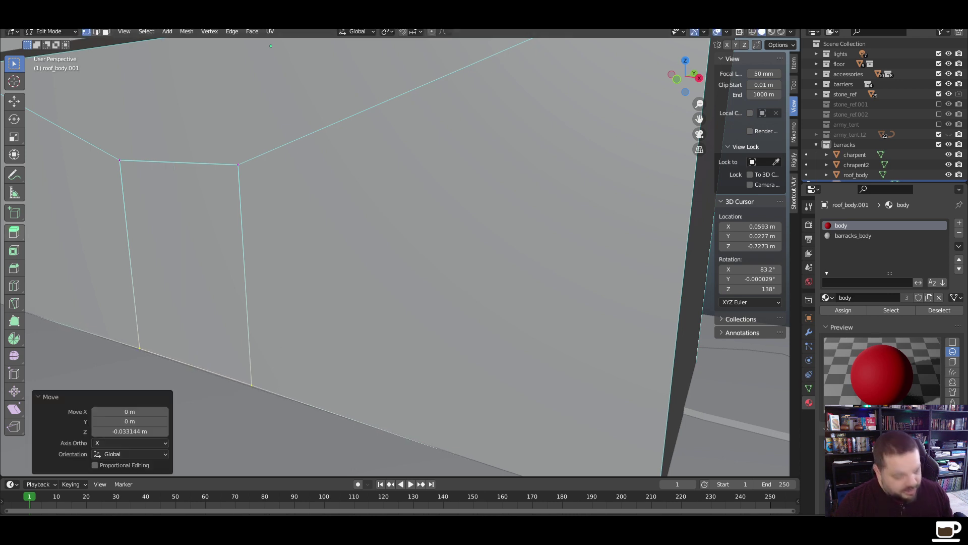
{"action": "left_click", "coordinate": [107, 33]}
{"action": "left_click", "coordinate": [176, 270]}
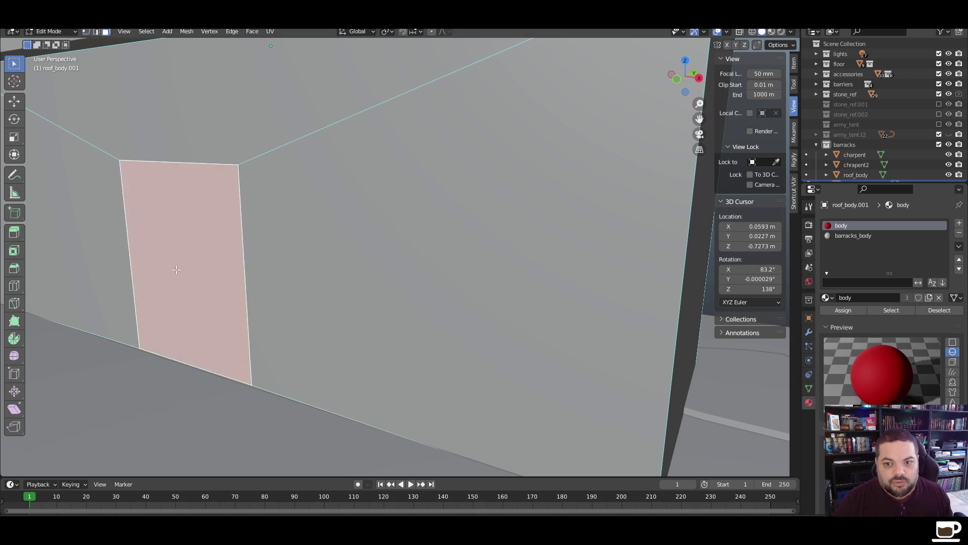
{"action": "key", "text": "alt+e"}
{"action": "left_click", "coordinate": [174, 274]}
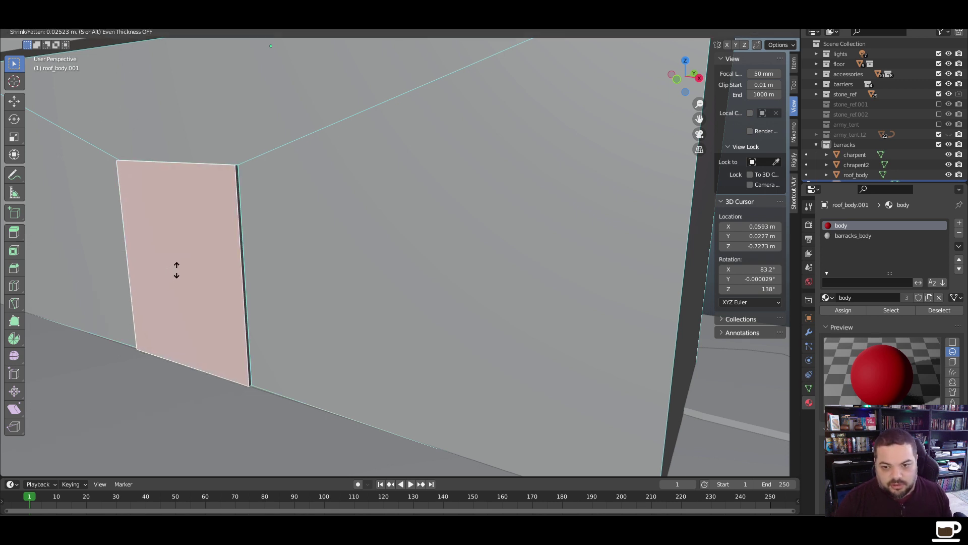
{"action": "left_click", "coordinate": [171, 301]}
Add the recess side faces and separate the recess into its own object
{"action": "middle_click_drag", "start_coordinate": [134, 250], "coordinate": [210, 363]}
{"action": "left_click", "coordinate": [145, 242], "text": "shift"}
{"action": "middle_click_drag", "start_coordinate": [226, 412], "coordinate": [339, 350]}
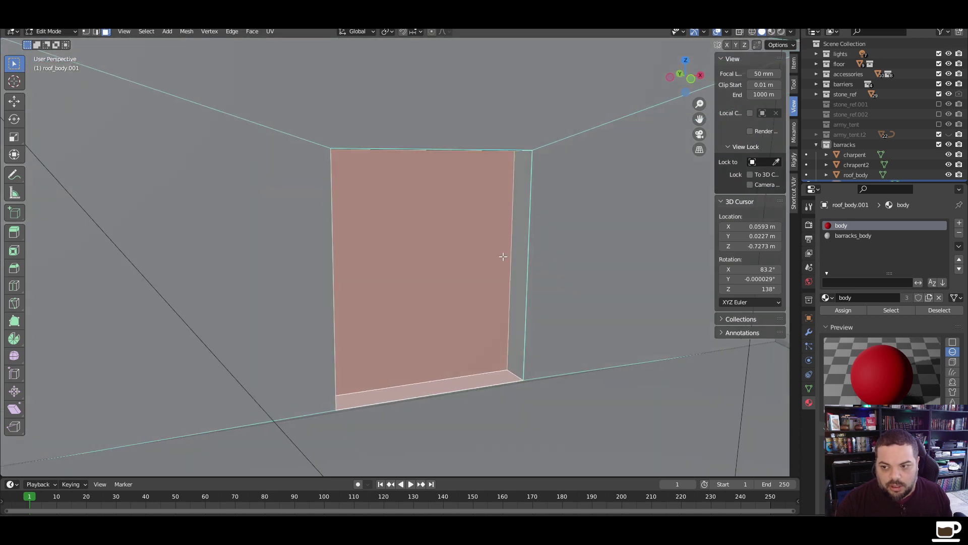
{"action": "middle_click_drag", "start_coordinate": [501, 256], "coordinate": [404, 240]}
{"action": "key", "text": "p"}
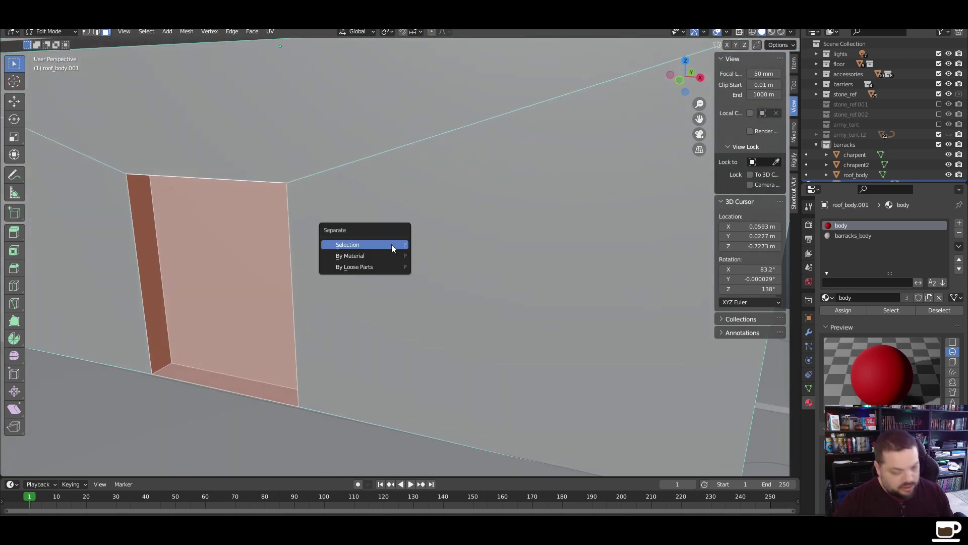
{"action": "left_click", "coordinate": [391, 244]}
{"action": "key", "text": "Tab"}
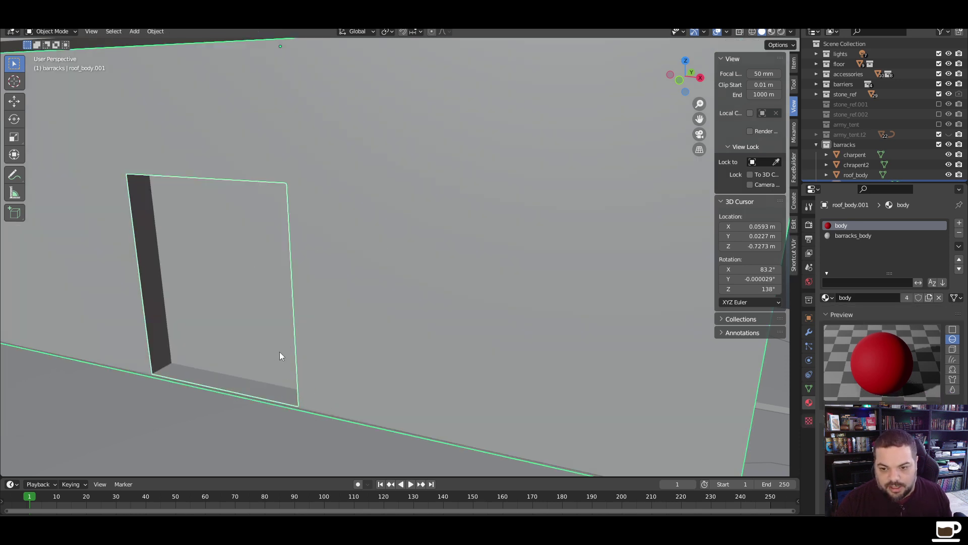
Move the separated door piece on Z and give it the inside_black material in Rendered shading
{"action": "key", "text": "shift+d"}
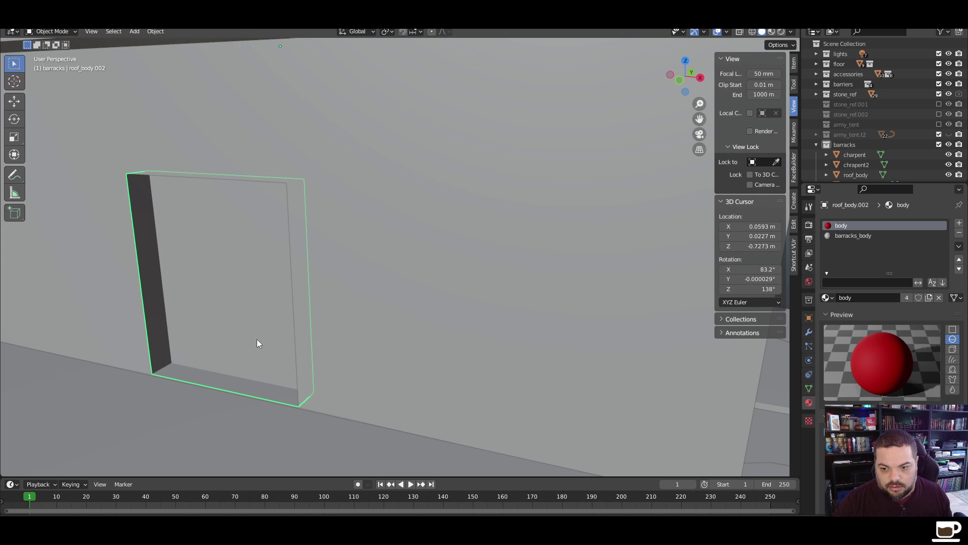
{"action": "key", "text": "g"}
{"action": "key", "text": "z"}
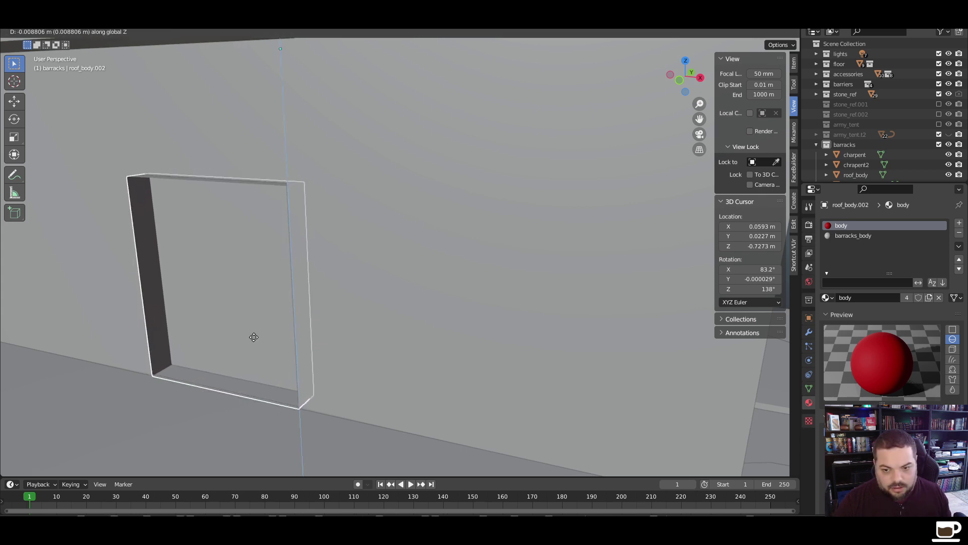
{"action": "left_click", "coordinate": [254, 335]}
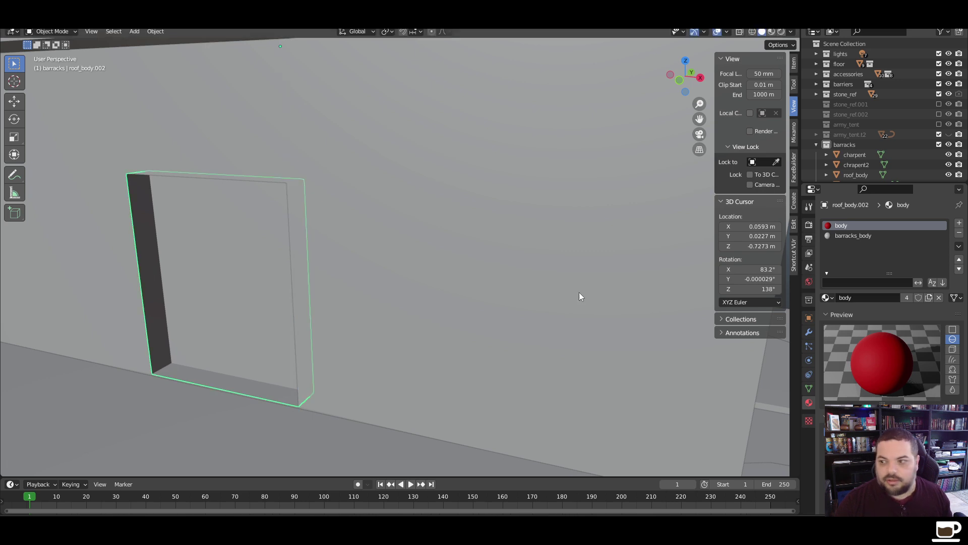
{"action": "left_click", "coordinate": [781, 31]}
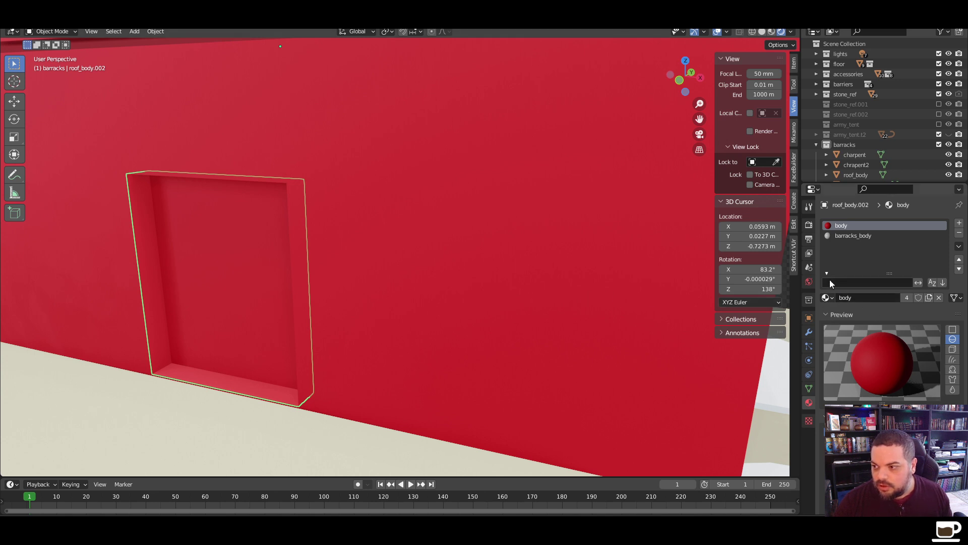
{"action": "left_click", "coordinate": [828, 297]}
{"action": "left_click", "coordinate": [839, 374]}
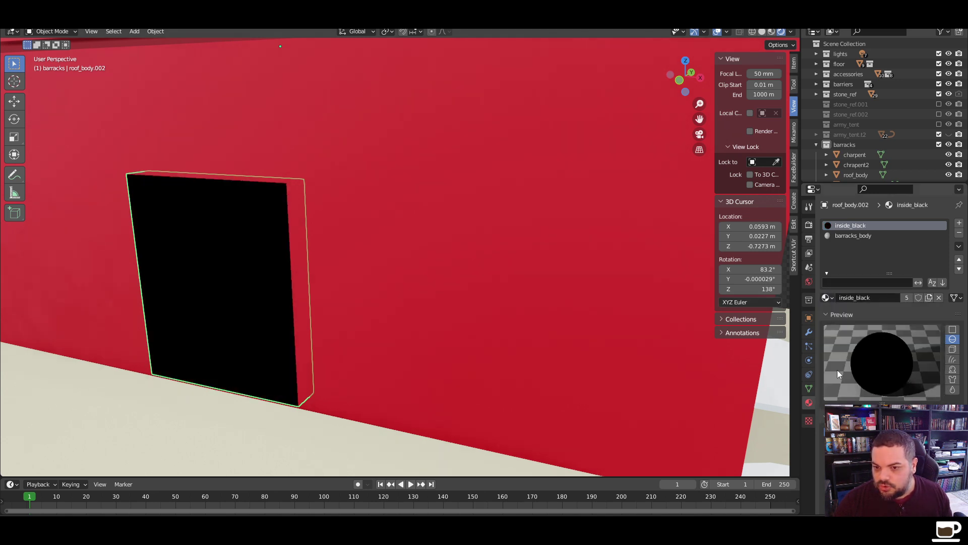
Lower the black door piece slightly along Z
{"action": "left_click", "coordinate": [280, 428]}
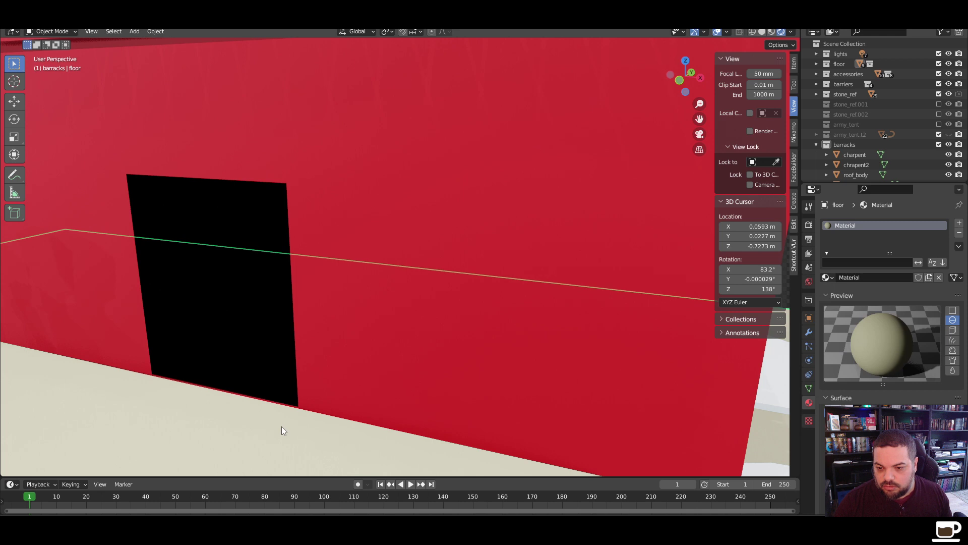
{"action": "left_click", "coordinate": [264, 300]}
{"action": "key", "text": "g"}
{"action": "key", "text": "z"}
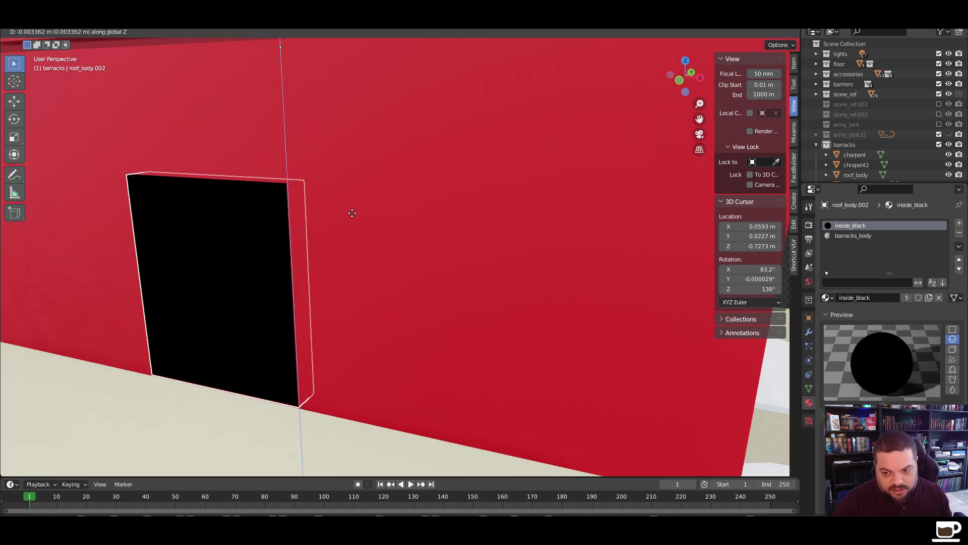
{"action": "left_click", "coordinate": [261, 389]}
Assign the barracks_body material to every face of the barracks walls
{"action": "left_click", "coordinate": [243, 417]}
{"action": "scroll", "coordinate": [244, 393], "scroll_direction": "down", "scroll_amount": 6}
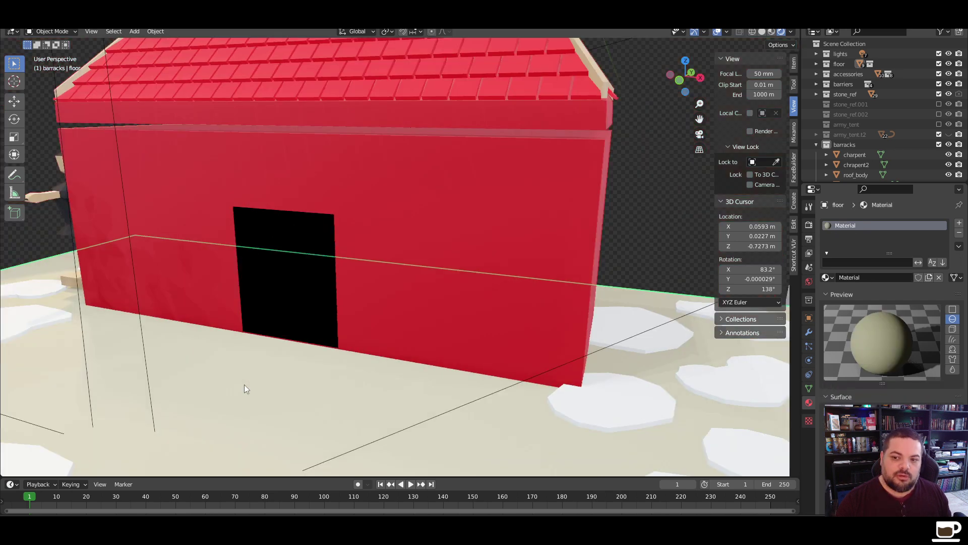
{"action": "left_click", "coordinate": [423, 334]}
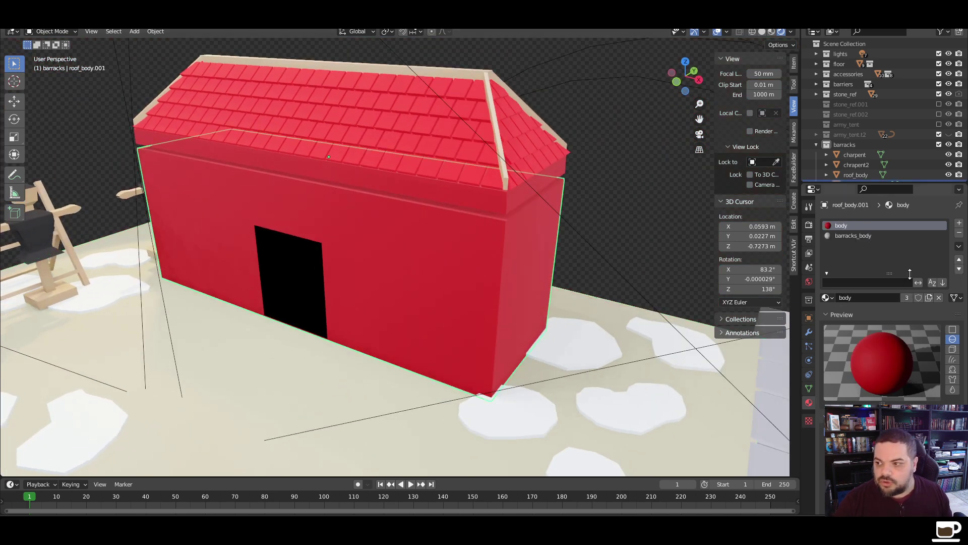
{"action": "left_click", "coordinate": [859, 235]}
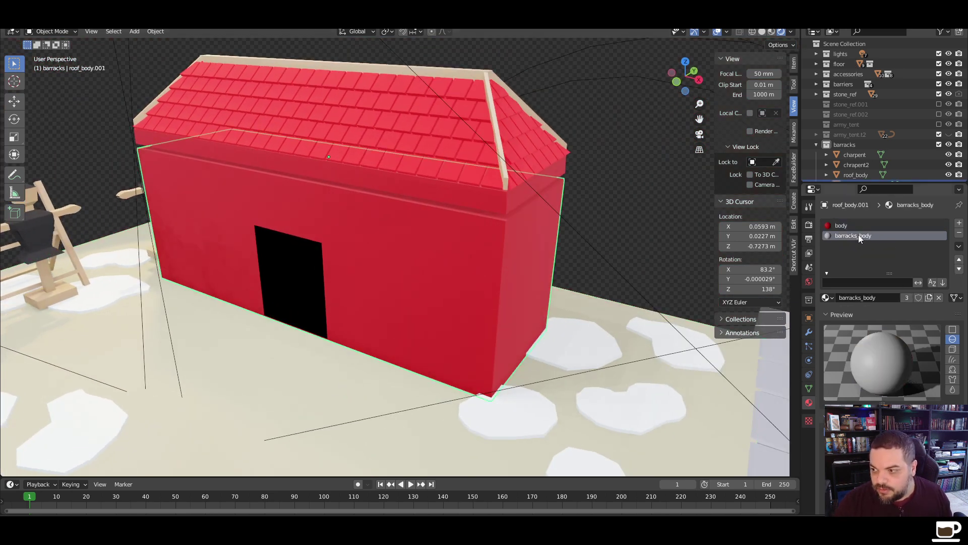
{"action": "left_click", "coordinate": [827, 298]}
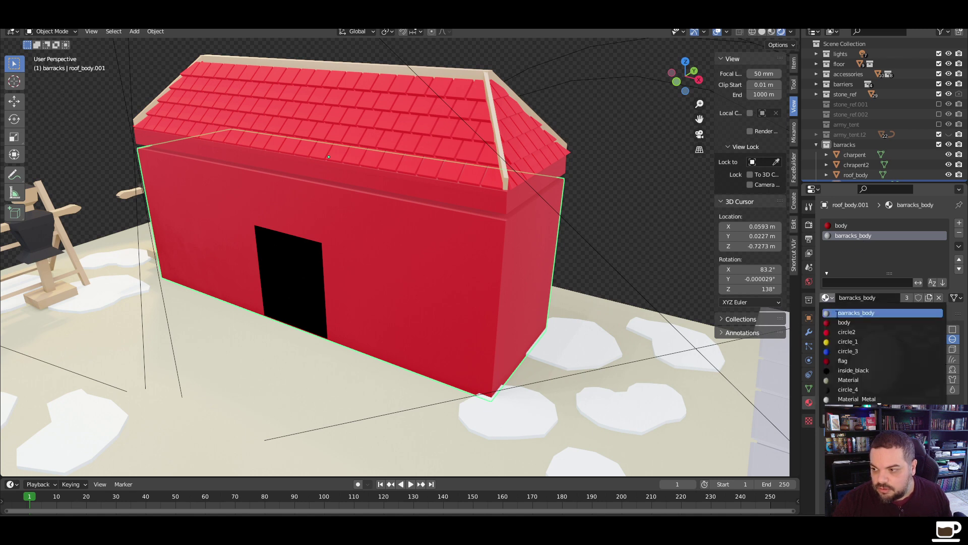
{"action": "left_click", "coordinate": [836, 313]}
{"action": "key", "text": "Tab"}
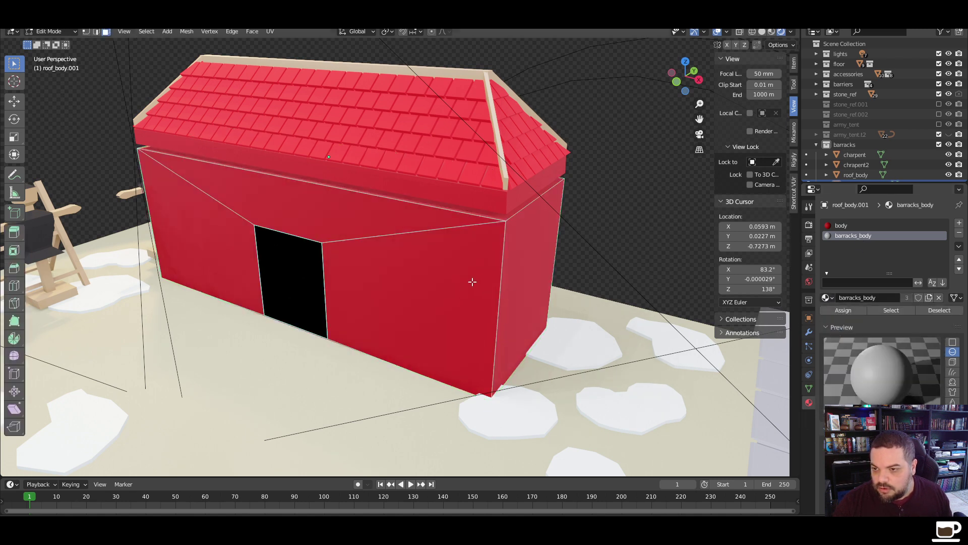
{"action": "key", "text": "a"}
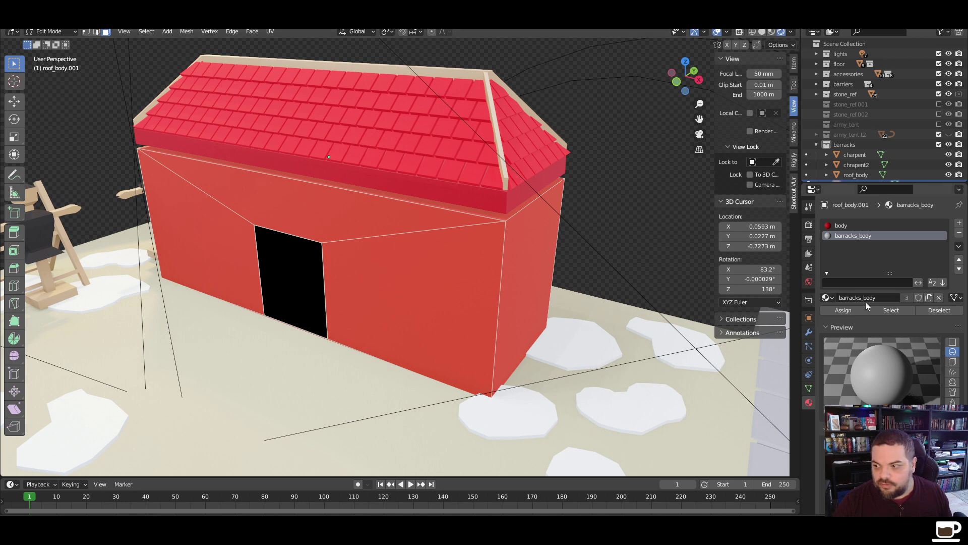
{"action": "left_click", "coordinate": [839, 310]}
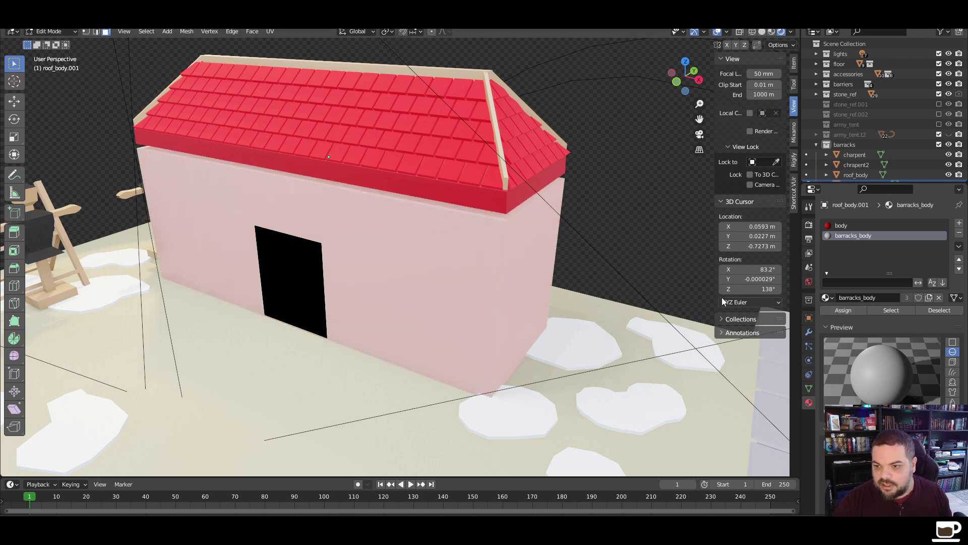
{"action": "key", "text": "Tab"}
{"action": "scroll", "coordinate": [497, 325], "scroll_direction": "down", "scroll_amount": 6}
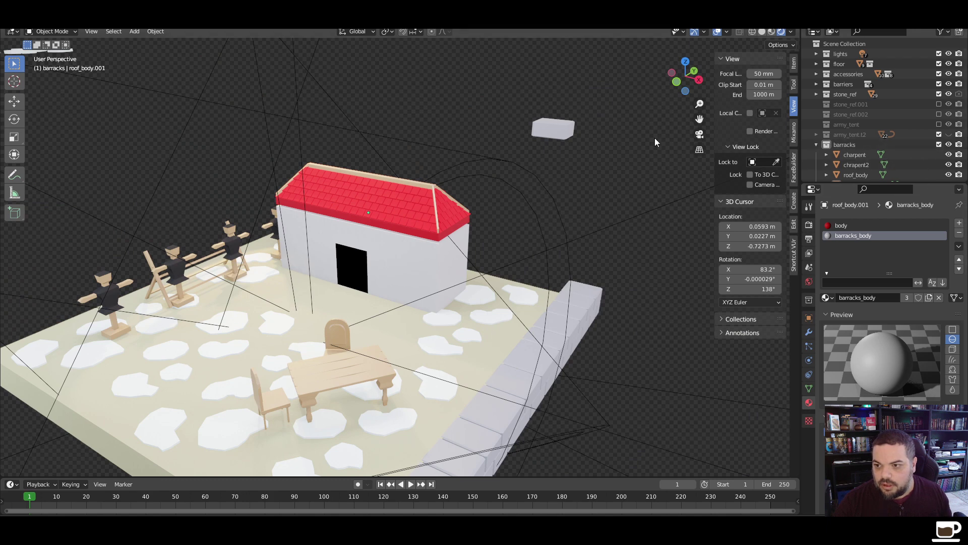
Drop the floating stone block down along Z and slide it along Y
{"action": "left_click", "coordinate": [560, 133]}
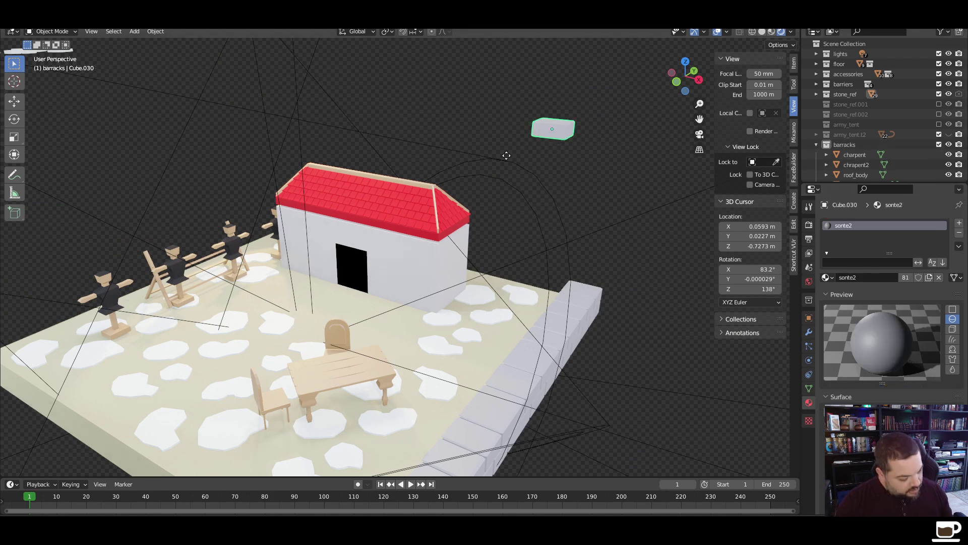
{"action": "key", "text": "g"}
{"action": "key", "text": "z"}
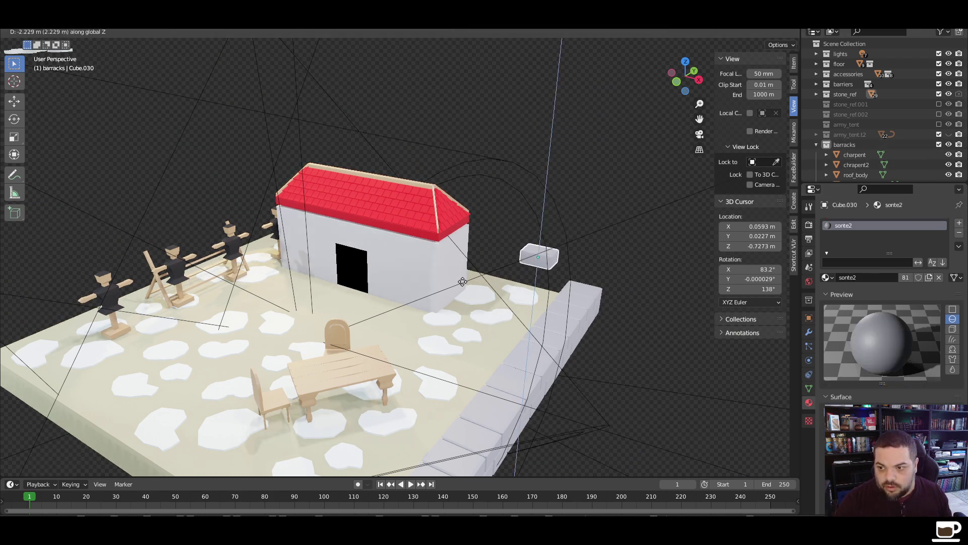
{"action": "left_click", "coordinate": [463, 284]}
{"action": "key", "text": "g"}
{"action": "key", "text": "y"}
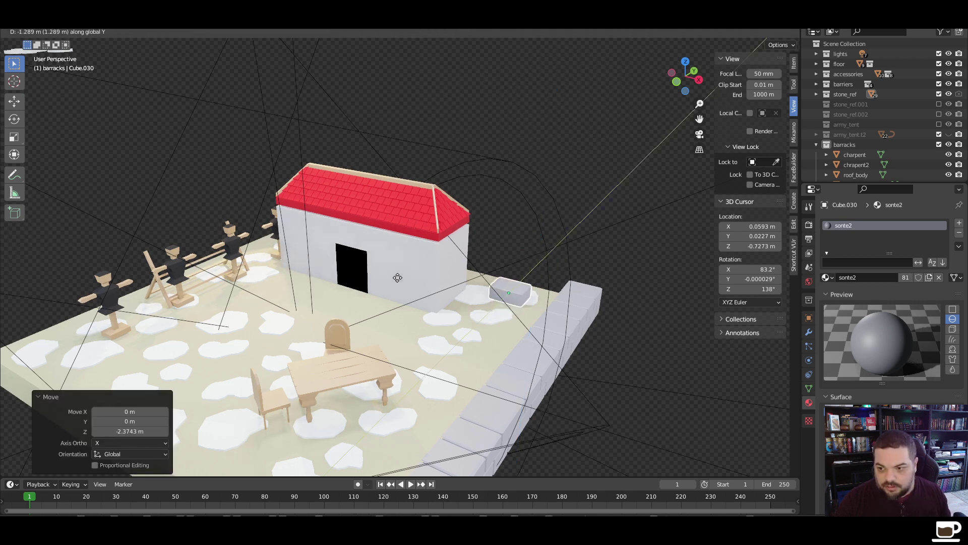
{"action": "left_click", "coordinate": [398, 278]}
Slide the stone block along X and Y to sit against the wall beside the door
{"action": "key", "text": "g"}
{"action": "key", "text": "x"}
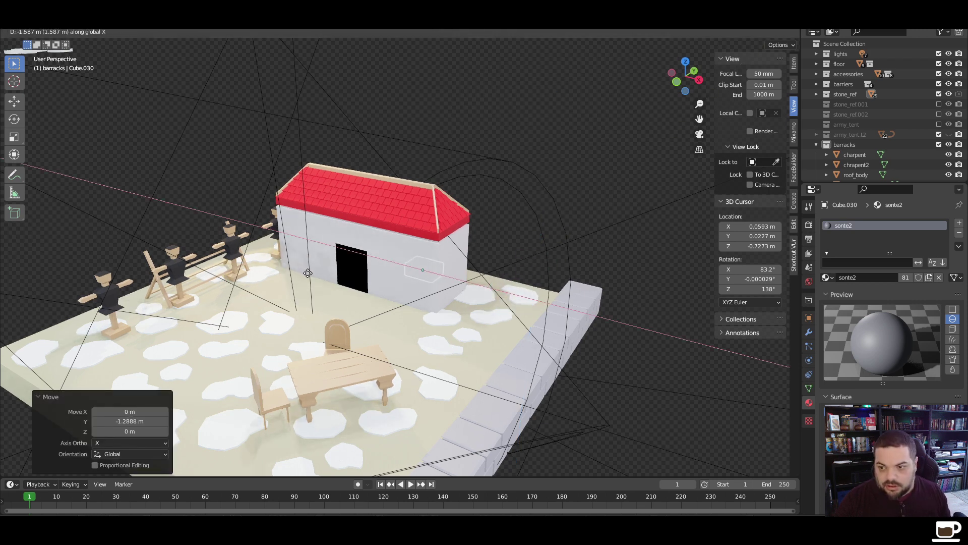
{"action": "left_click", "coordinate": [310, 272]}
{"action": "key", "text": "g"}
{"action": "key", "text": "y"}
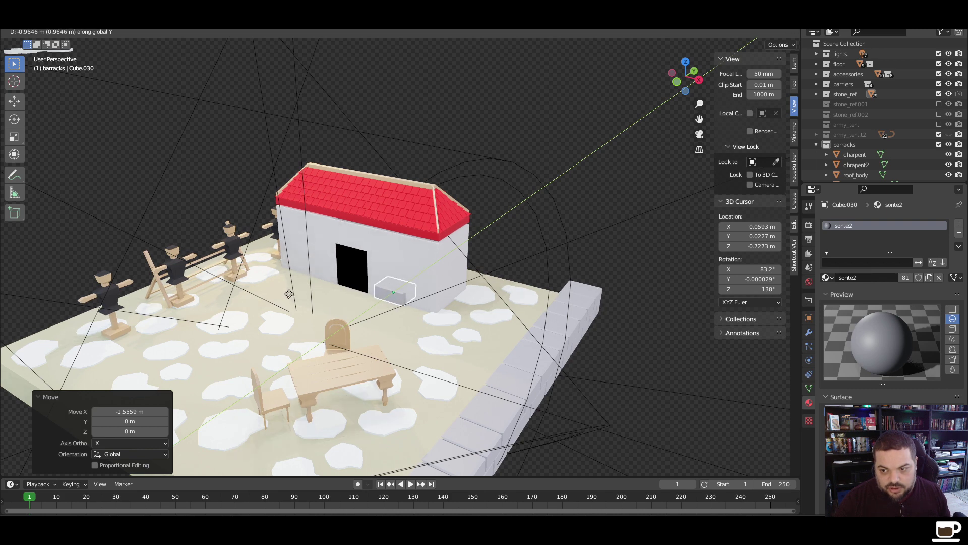
{"action": "left_click", "coordinate": [289, 294]}
{"action": "left_click", "coordinate": [395, 302]}
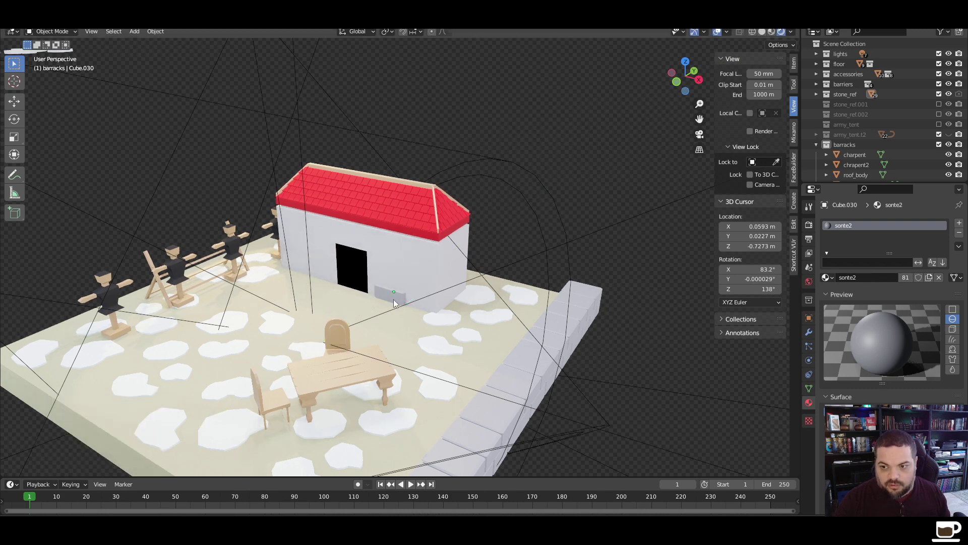
{"action": "mouse_move", "coordinate": [429, 289]}
{"action": "middle_mouse_down"}
{"action": "mouse_move", "coordinate": [424, 283]}
{"action": "mouse_move", "coordinate": [420, 296]}
{"action": "middle_mouse_up"}
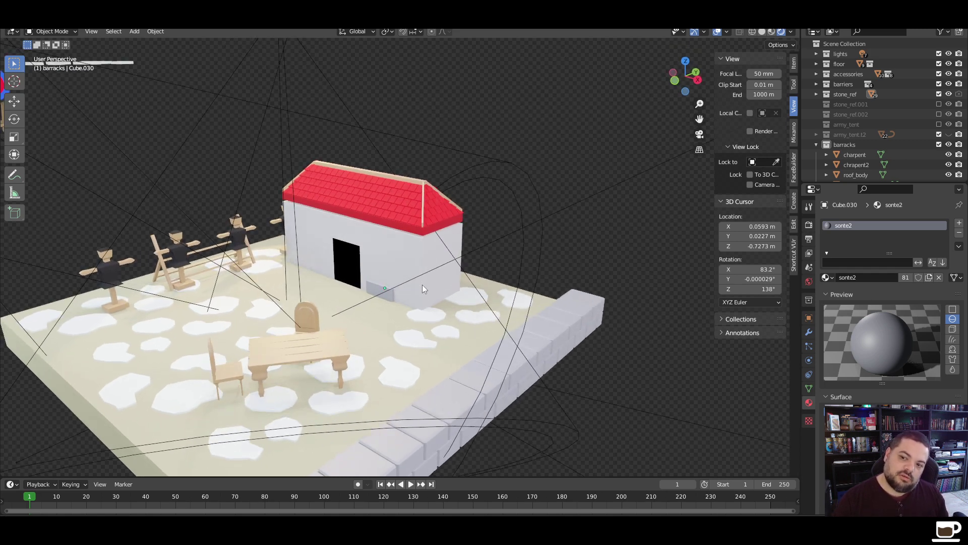
{"action": "mouse_move", "coordinate": [225, 326]}
{"action": "middle_mouse_down"}
{"action": "mouse_move", "coordinate": [262, 331]}
{"action": "mouse_move", "coordinate": [350, 316]}
{"action": "mouse_move", "coordinate": [339, 324]}
{"action": "mouse_move", "coordinate": [241, 317]}
{"action": "middle_mouse_up"}
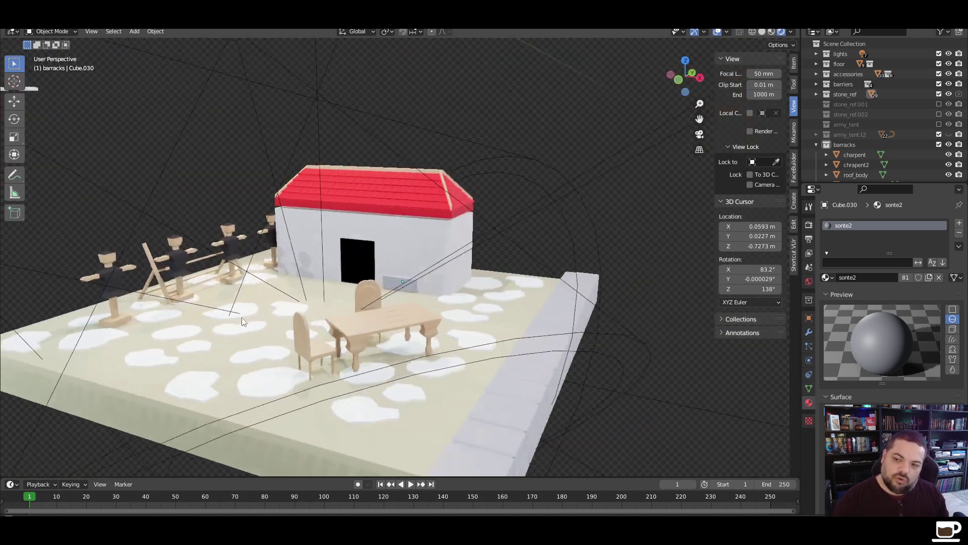
{"action": "left_click", "coordinate": [395, 268]}
Select the red roof tiles, wooden beams and roof body together
{"action": "left_click", "coordinate": [396, 273]}
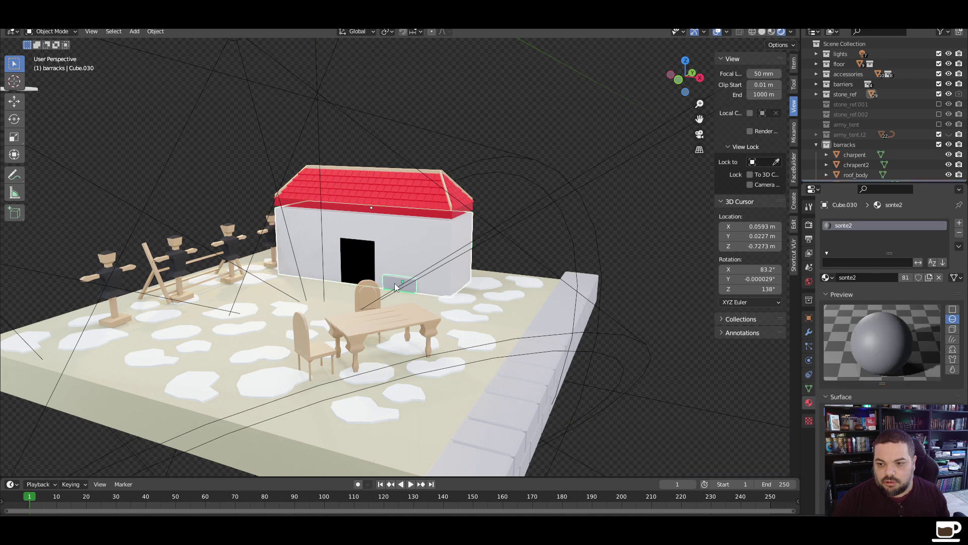
{"action": "left_click", "coordinate": [452, 191]}
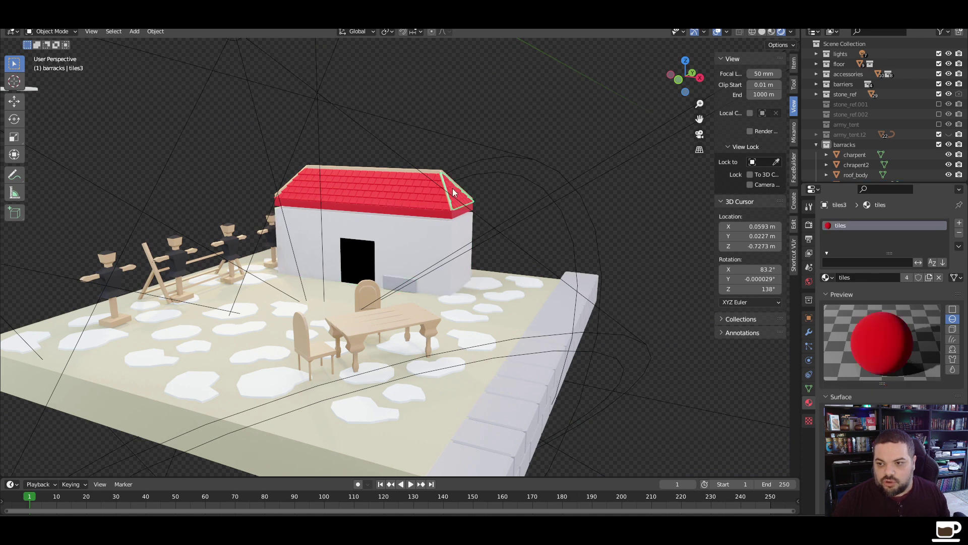
{"action": "left_click", "coordinate": [402, 289]}
{"action": "left_click", "coordinate": [403, 197]}
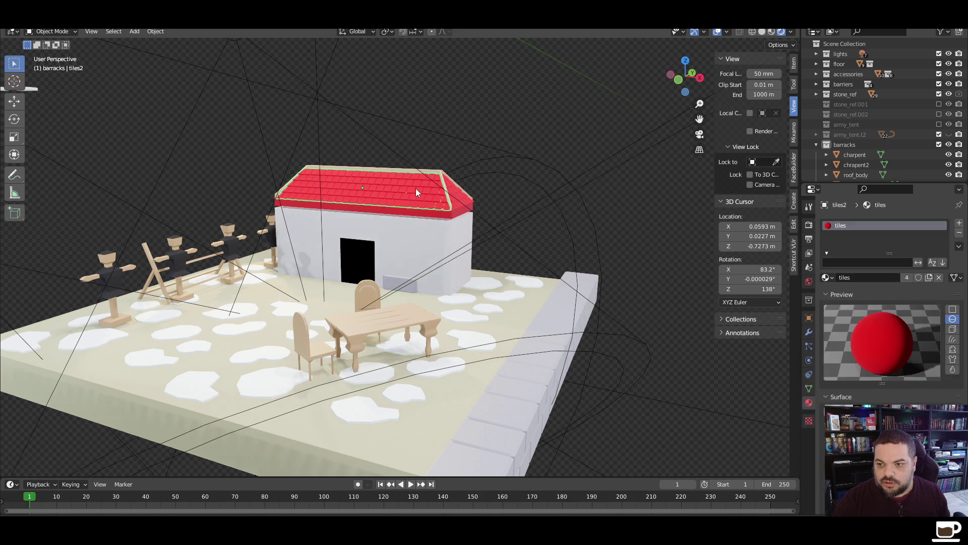
{"action": "left_click", "coordinate": [447, 177]}
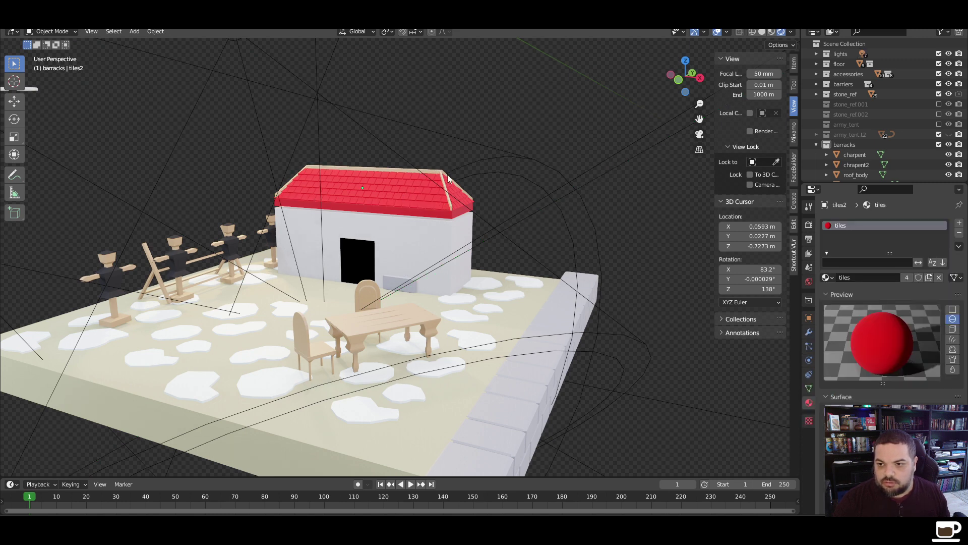
{"action": "left_click", "coordinate": [442, 180]}
{"action": "middle_click_drag", "start_coordinate": [442, 179], "coordinate": [419, 179]}
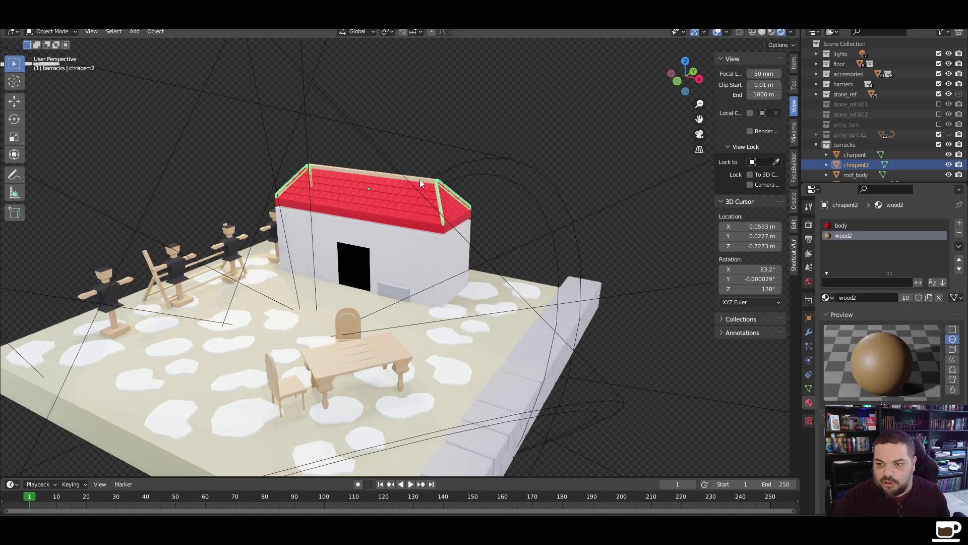
{"action": "left_click", "coordinate": [400, 205]}
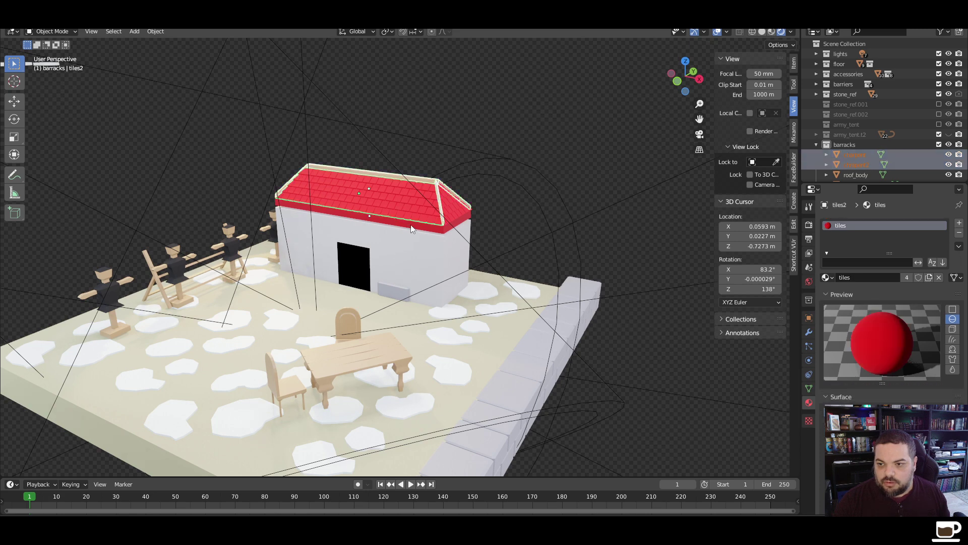
{"action": "left_click", "coordinate": [411, 225]}
{"action": "middle_click_drag", "start_coordinate": [480, 225], "coordinate": [573, 232]}
{"action": "left_click", "coordinate": [367, 238]}
{"action": "left_click", "coordinate": [487, 223]}
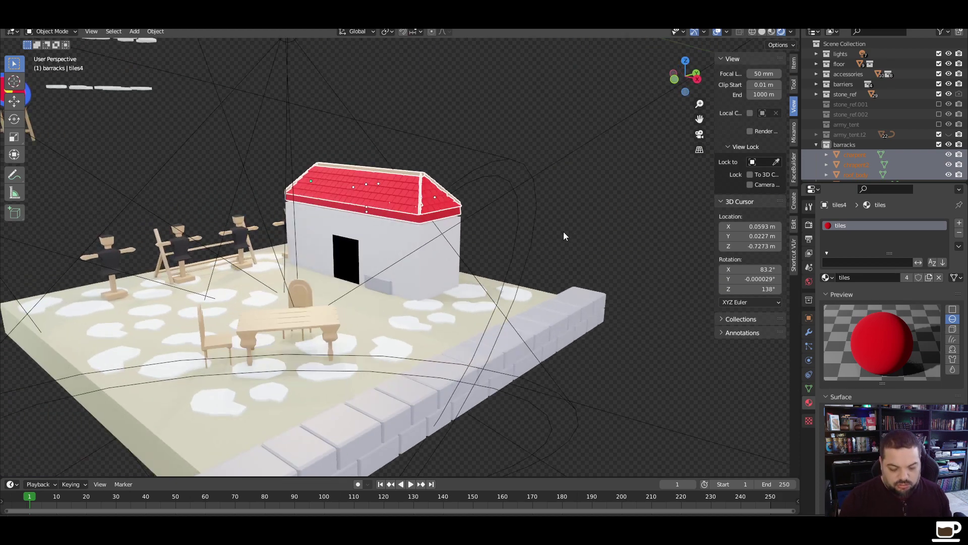
Lower the selected roof pieces about 0.12 m along Z in front view
{"action": "key", "text": "KP_1"}
{"action": "scroll", "coordinate": [421, 220], "scroll_direction": "up", "scroll_amount": 7}
{"action": "scroll", "coordinate": [422, 219], "scroll_direction": "up", "scroll_amount": 5, "text": "shift"}
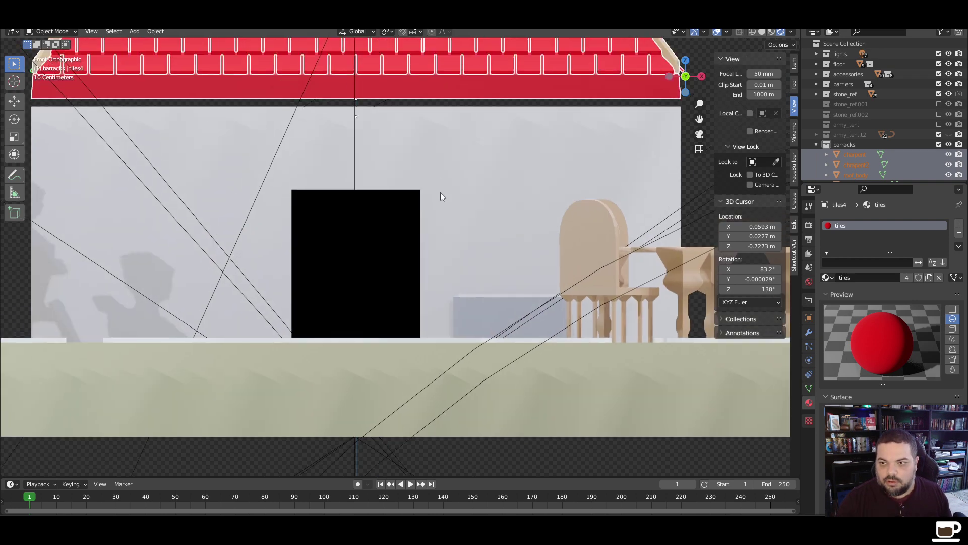
{"action": "key", "text": "g"}
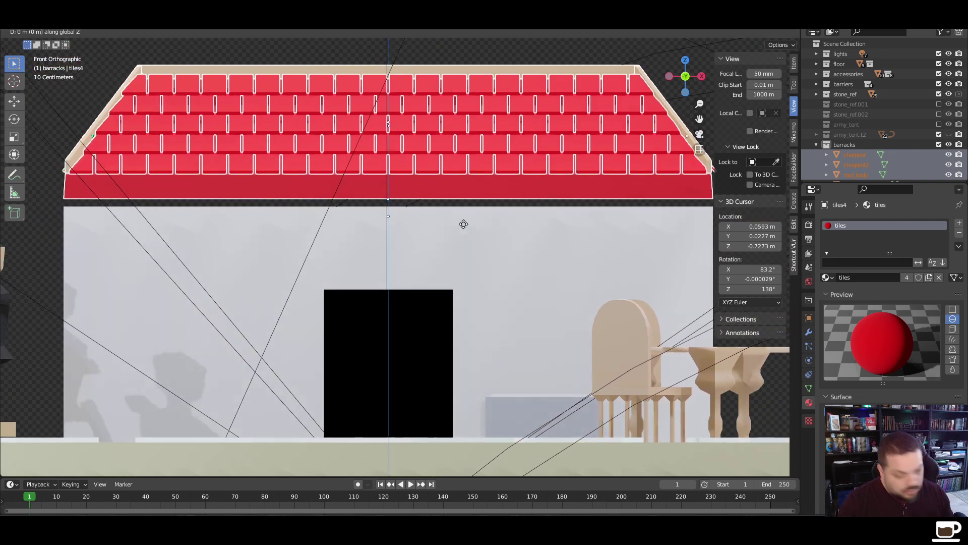
{"action": "key", "text": "z"}
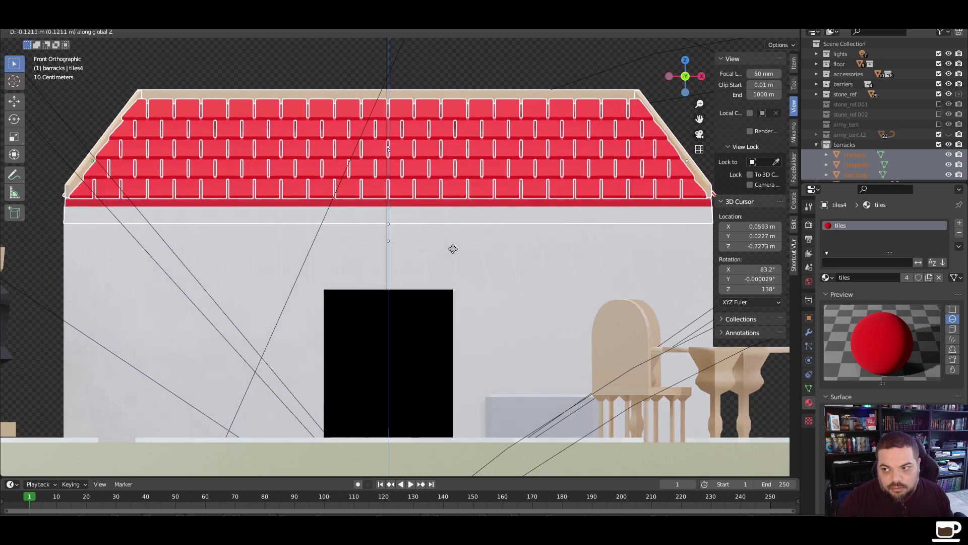
{"action": "left_click", "coordinate": [453, 250]}
{"action": "left_click", "coordinate": [108, 105]}
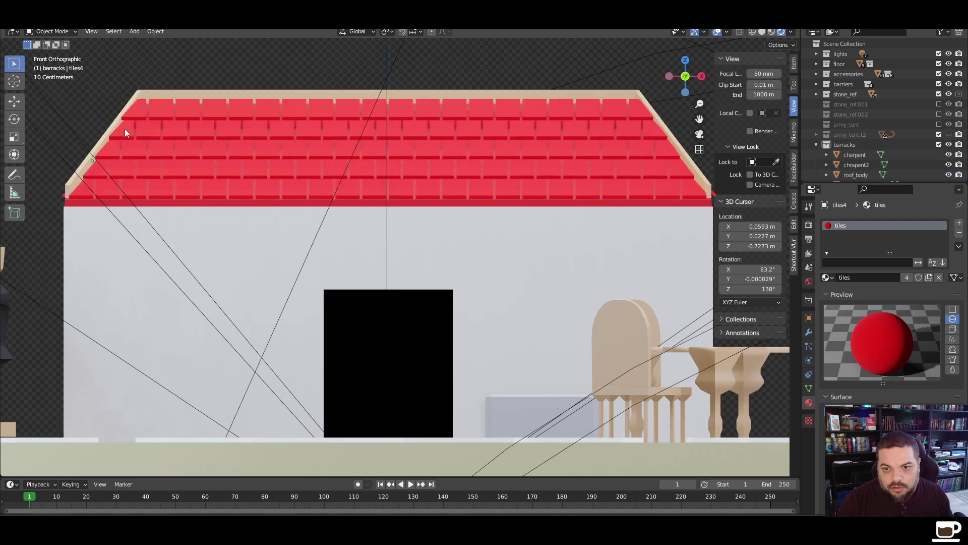
{"action": "scroll", "coordinate": [254, 301], "scroll_direction": "down", "scroll_amount": 3}
{"action": "middle_click_drag", "start_coordinate": [253, 301], "coordinate": [381, 304]}
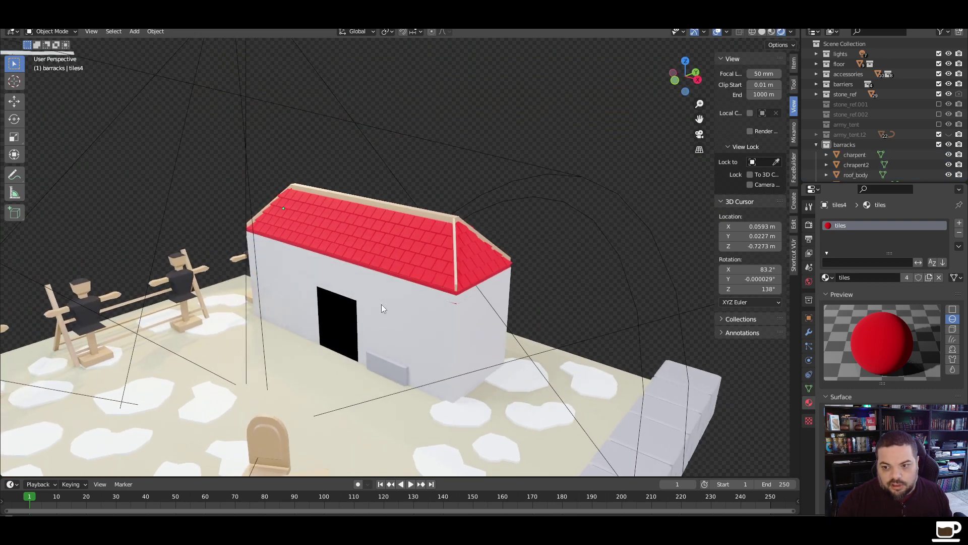
{"action": "key", "text": "KP_0"}
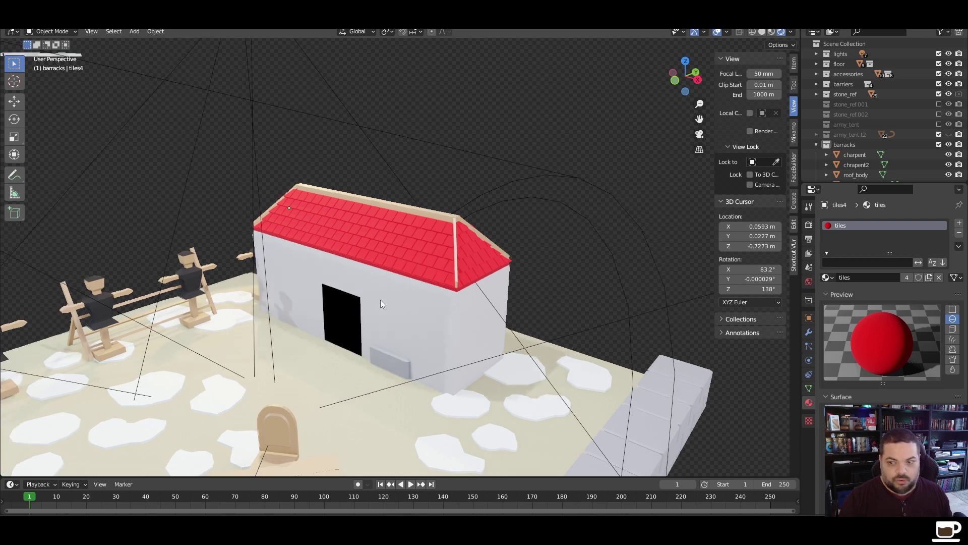
Scale the stone block beside the door to 0.701 on X and 0.859 on Z
{"action": "scroll", "coordinate": [456, 206], "scroll_direction": "up", "scroll_amount": 3}
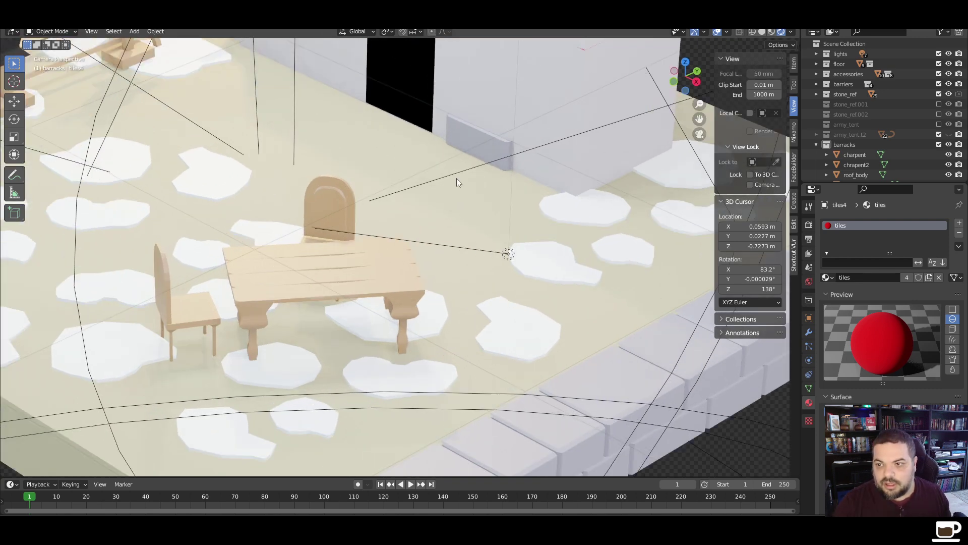
{"action": "left_click", "coordinate": [485, 225]}
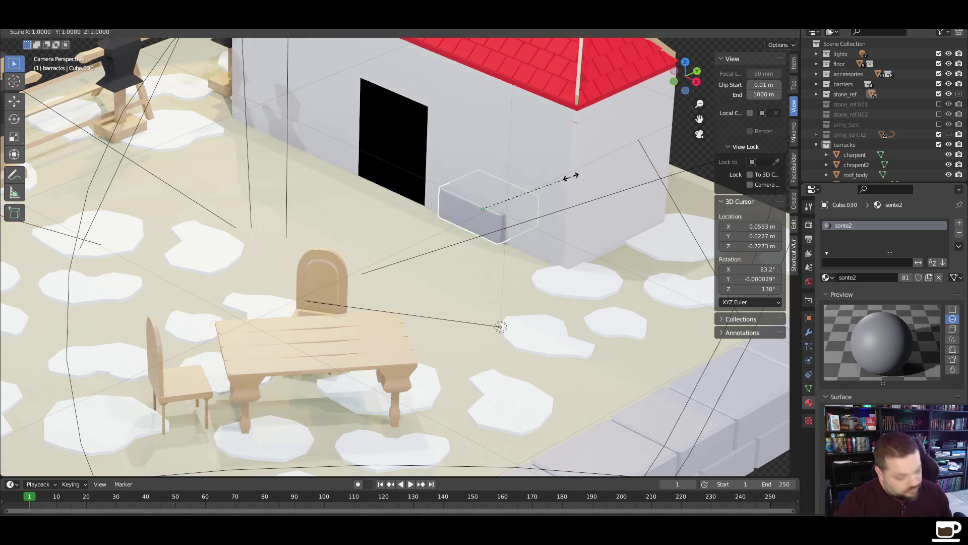
{"action": "key", "text": "s"}
{"action": "key", "text": "x"}
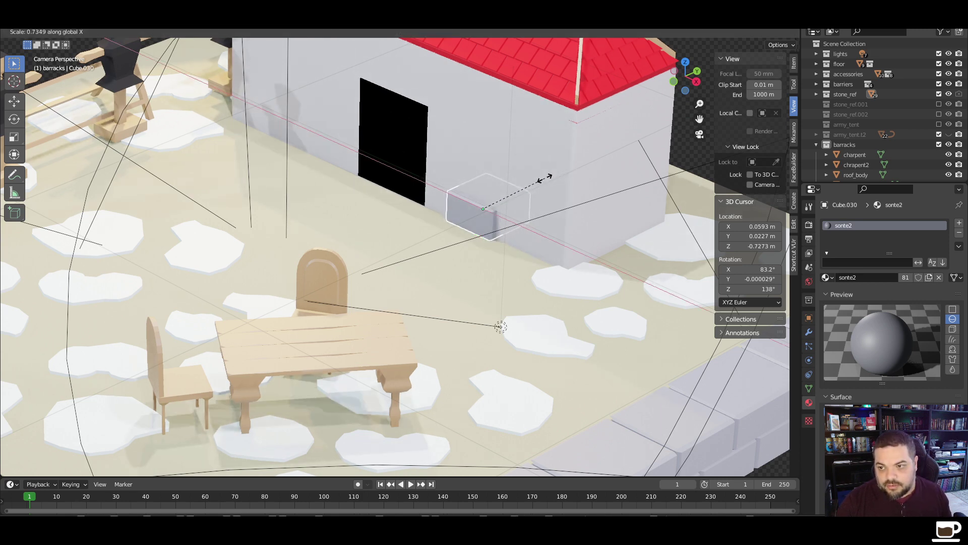
{"action": "left_click", "coordinate": [541, 179]}
{"action": "key", "text": "s"}
{"action": "key", "text": "z"}
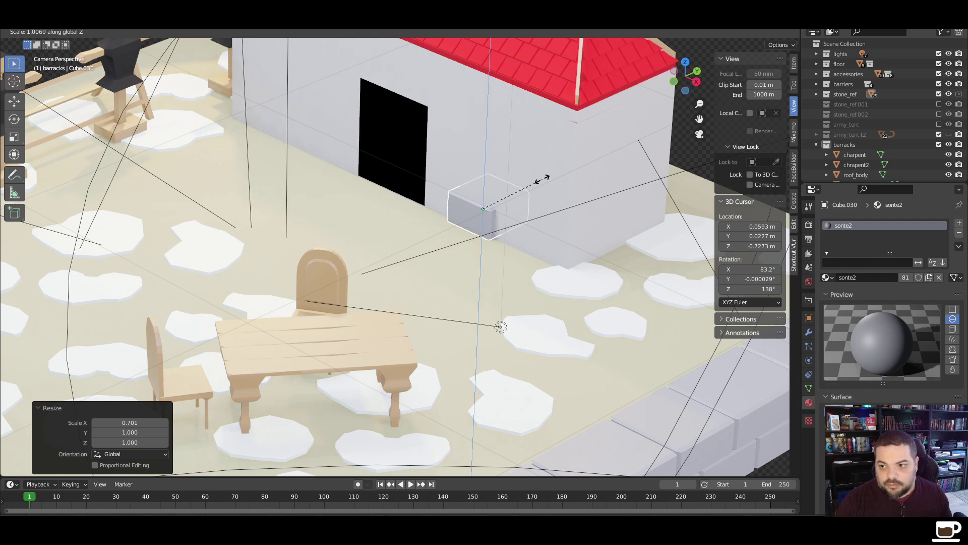
{"action": "left_click", "coordinate": [533, 183]}
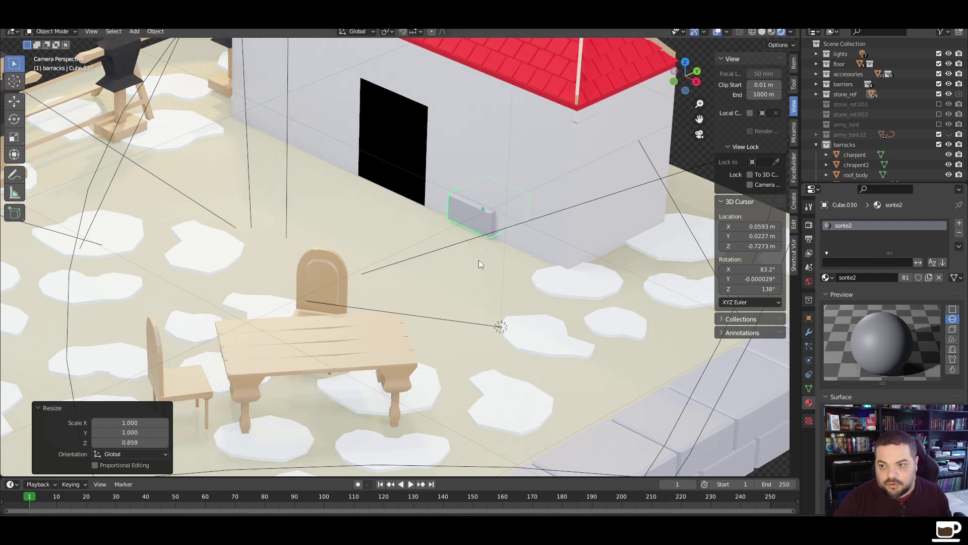
{"action": "key", "text": "Home"}
{"action": "key", "text": "KP_Decimal"}
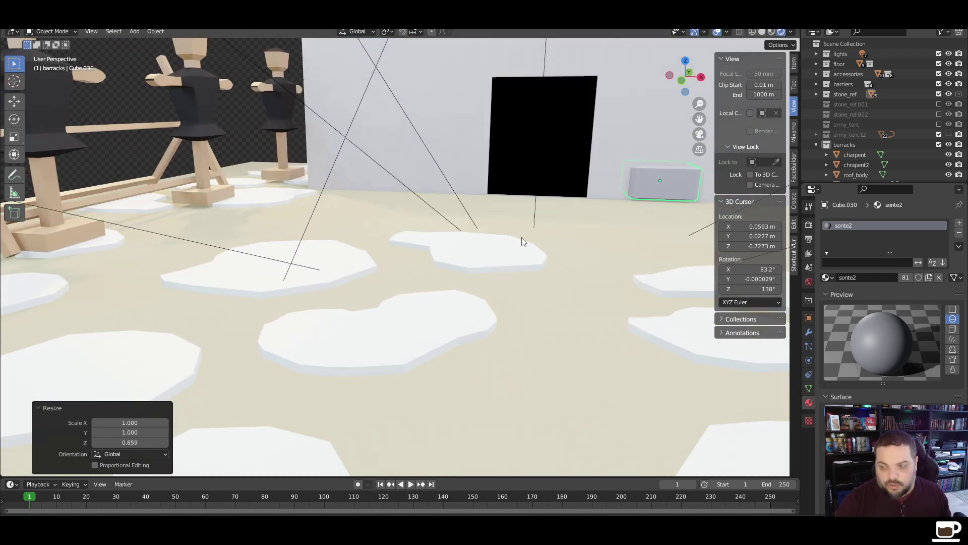
{"action": "key", "text": "KP_1"}
Stack two copies of the stone block up the wall, each shifted sideways to stagger them
{"action": "middle_click_drag", "start_coordinate": [543, 154], "coordinate": [338, 272], "text": "shift"}
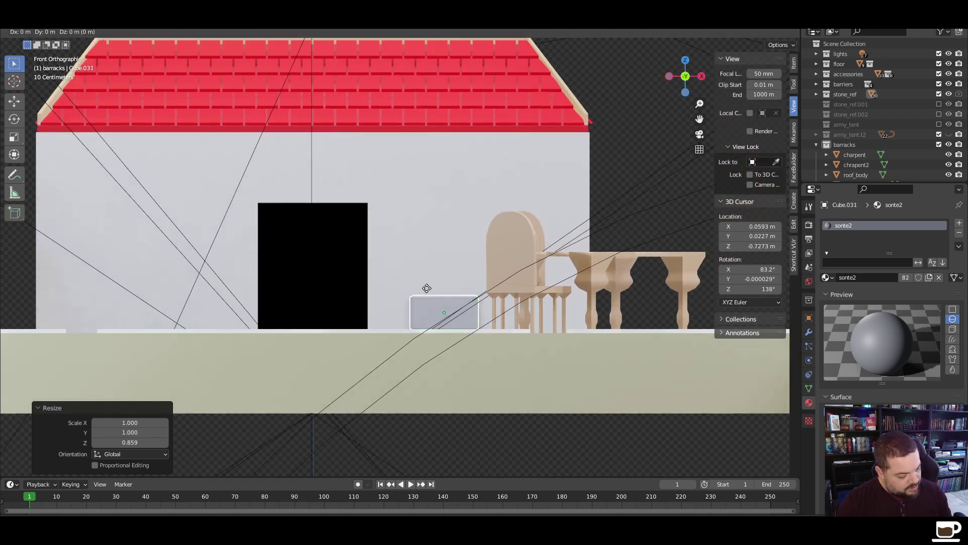
{"action": "key", "text": "shift+d"}
{"action": "key", "text": "z"}
{"action": "left_click", "coordinate": [433, 251]}
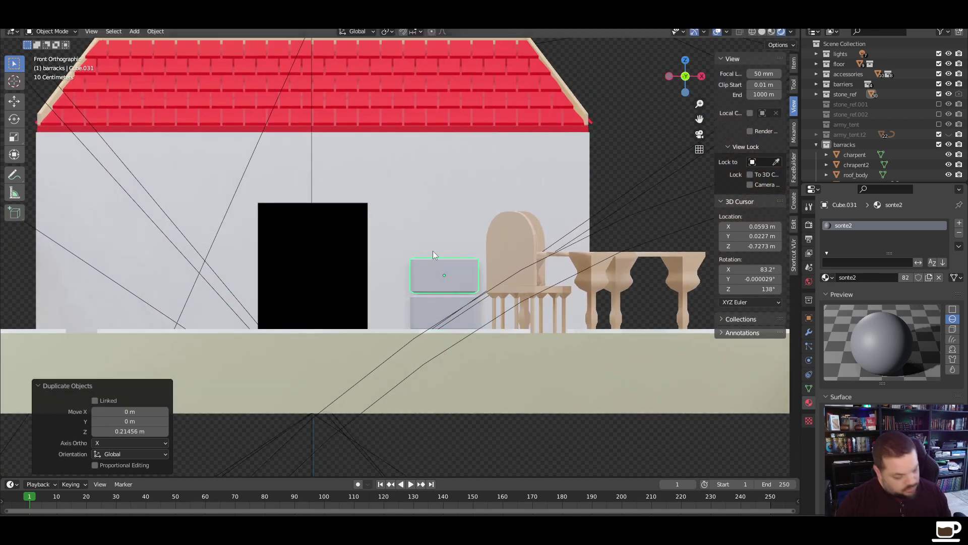
{"action": "key", "text": "g"}
{"action": "key", "text": "x"}
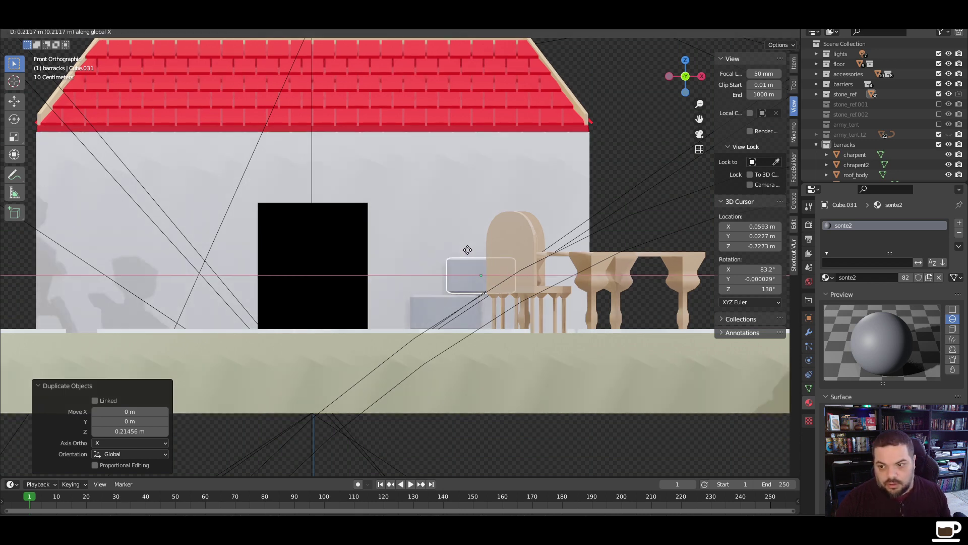
{"action": "left_click", "coordinate": [458, 258]}
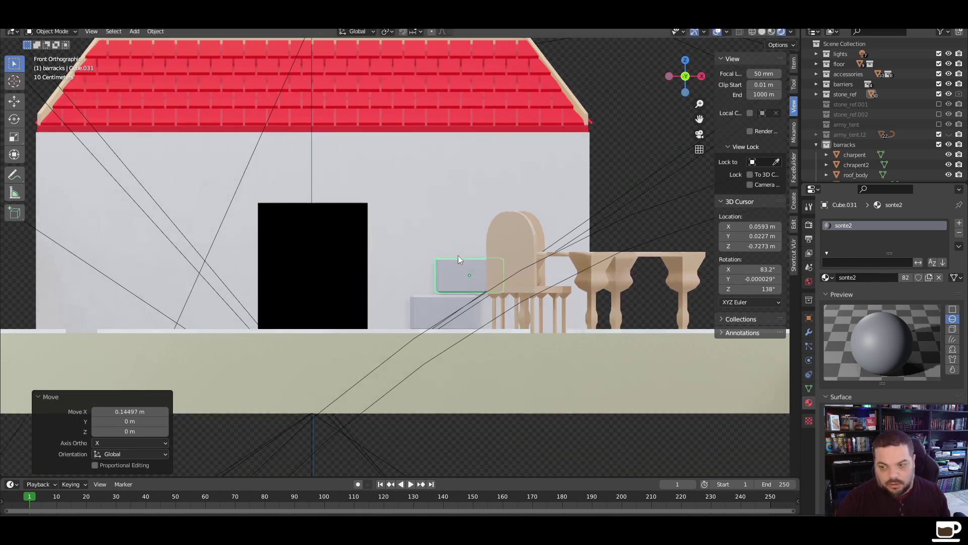
{"action": "key", "text": "shift+d"}
{"action": "key", "text": "z"}
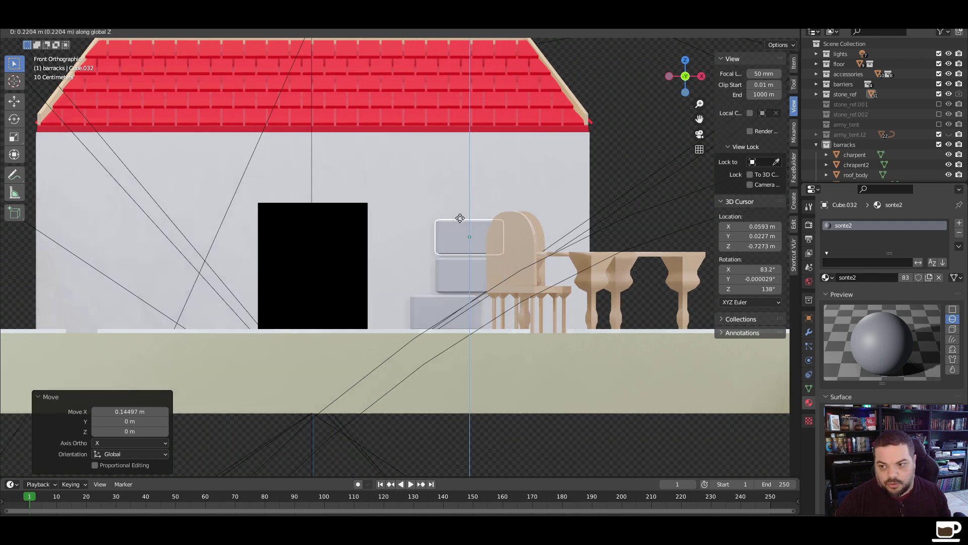
{"action": "left_click", "coordinate": [460, 219]}
{"action": "key", "text": "g"}
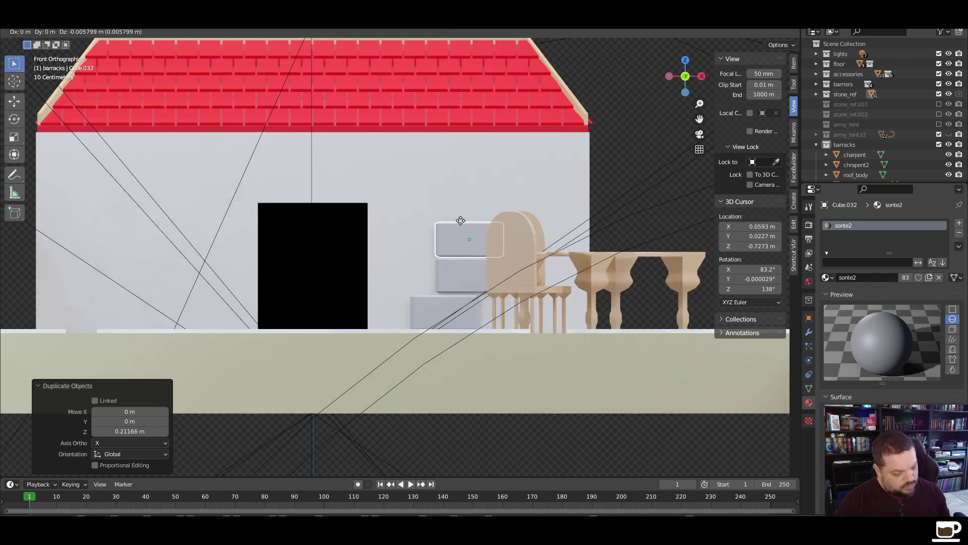
{"action": "key", "text": "x"}
{"action": "left_click", "coordinate": [472, 220]}
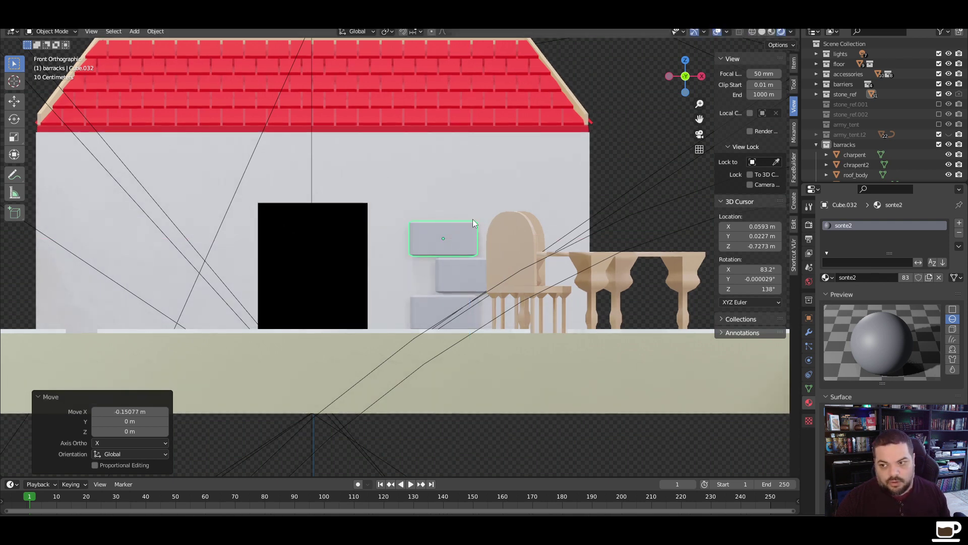
Copy the top stone over to the corner and raise it higher on the wall
{"action": "key", "text": "shift+d"}
{"action": "key", "text": "x"}
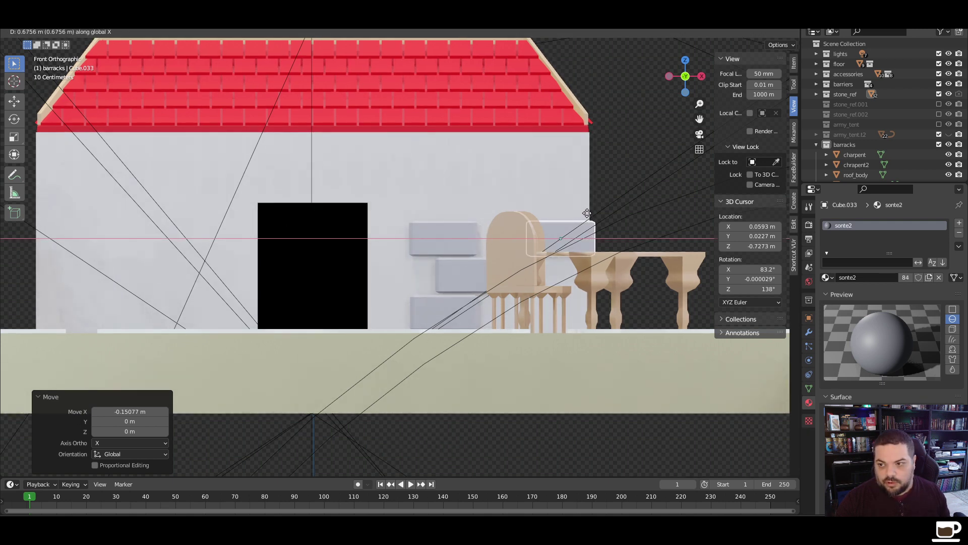
{"action": "left_click", "coordinate": [587, 213]}
{"action": "key", "text": "g"}
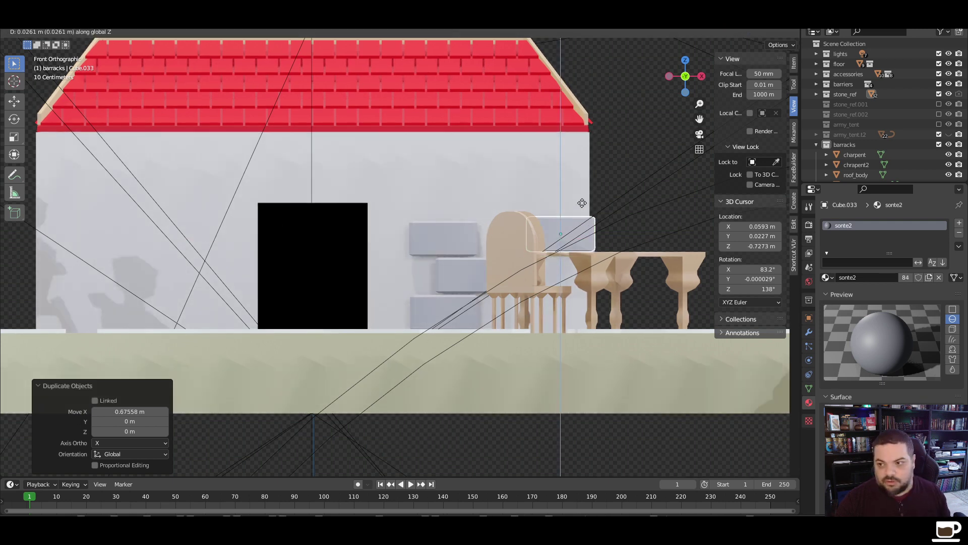
{"action": "key", "text": "z"}
{"action": "left_click", "coordinate": [616, 161]}
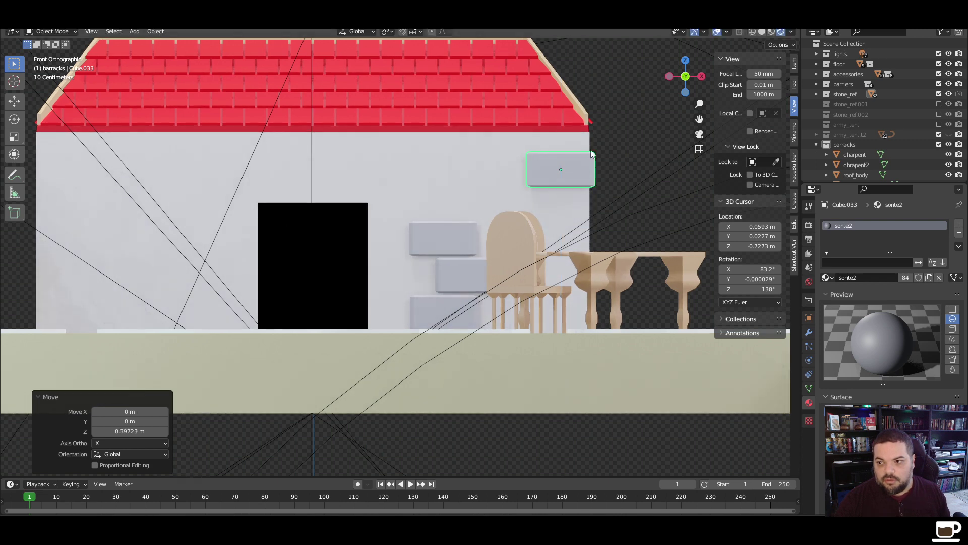
{"action": "middle_click_drag", "start_coordinate": [616, 160], "coordinate": [385, 299]}
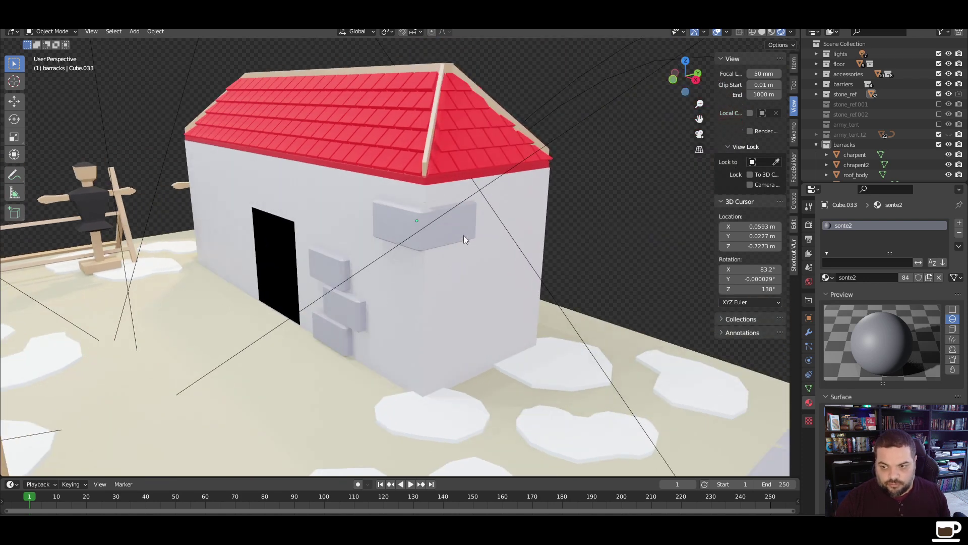
Duplicate the corner stone below itself and offset the copy along Y
{"action": "left_click", "coordinate": [435, 241]}
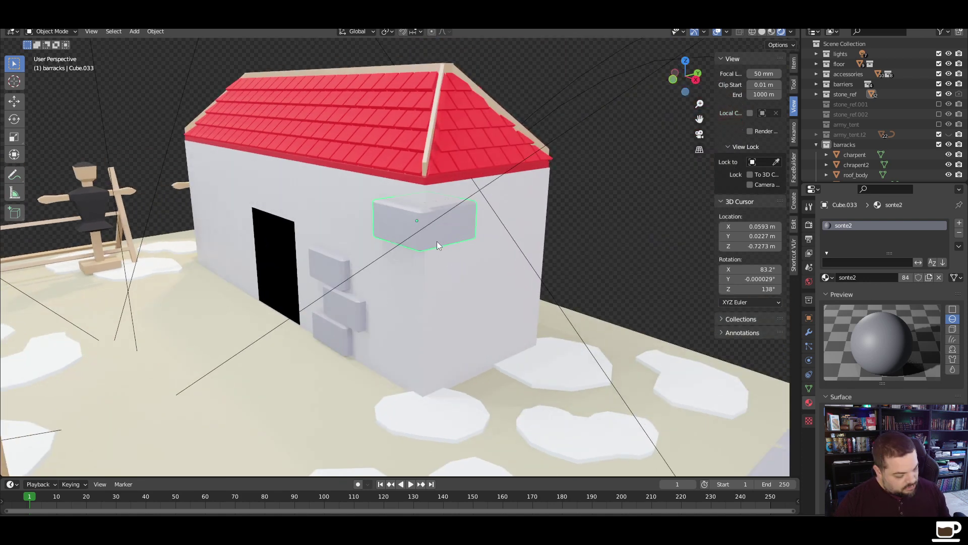
{"action": "key", "text": "shift+d"}
{"action": "key", "text": "z"}
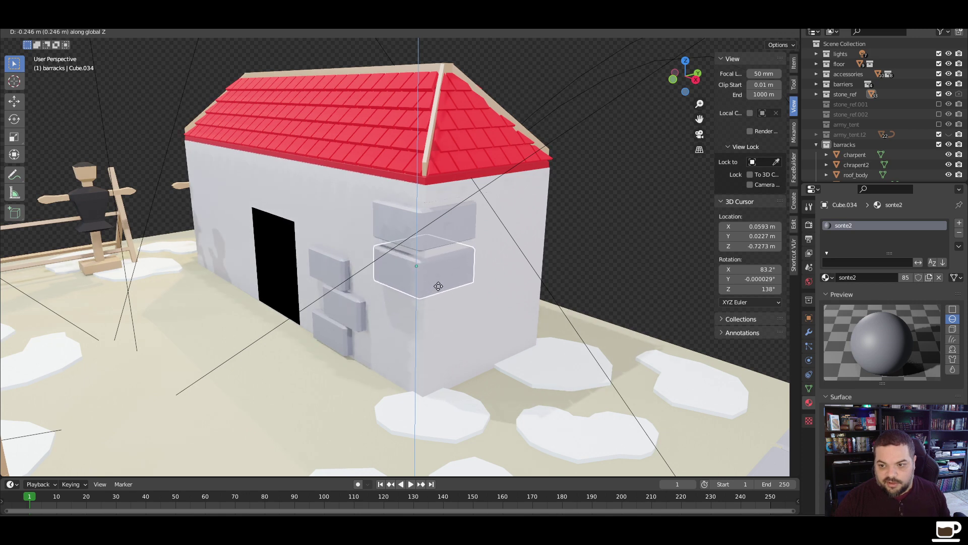
{"action": "left_click", "coordinate": [438, 282]}
{"action": "key", "text": "g"}
{"action": "key", "text": "y"}
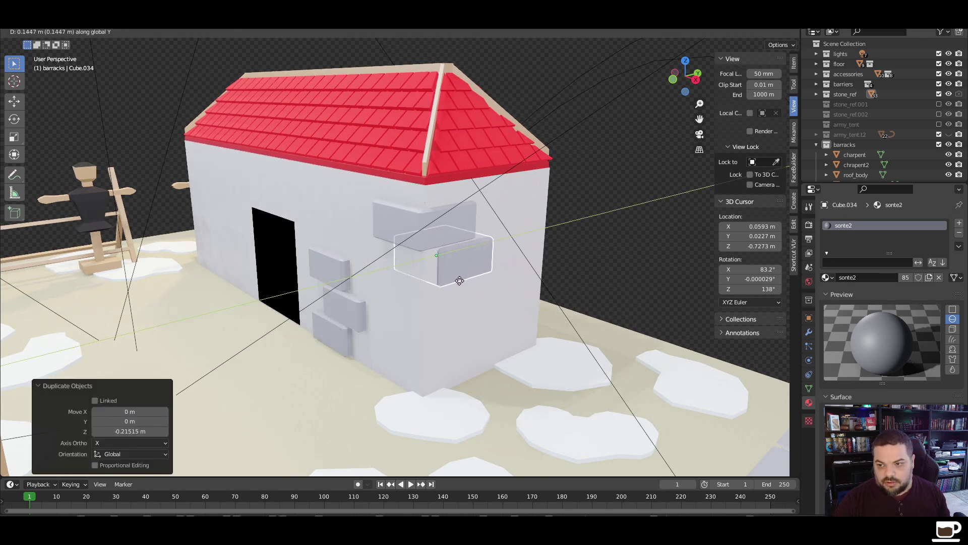
{"action": "left_click", "coordinate": [459, 281]}
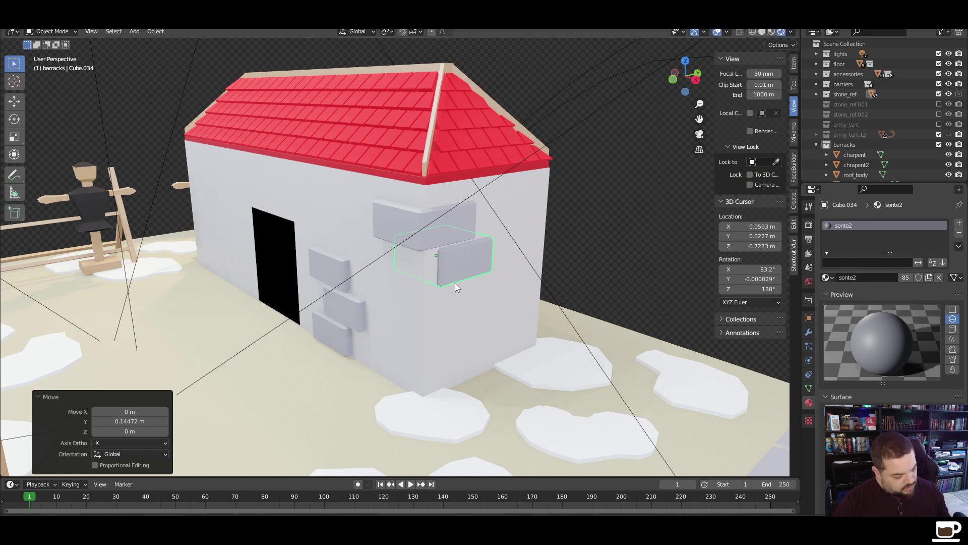
Add a third stone lower down, staggered along Y, and adjust its height
{"action": "key", "text": "shift+d"}
{"action": "key", "text": "z"}
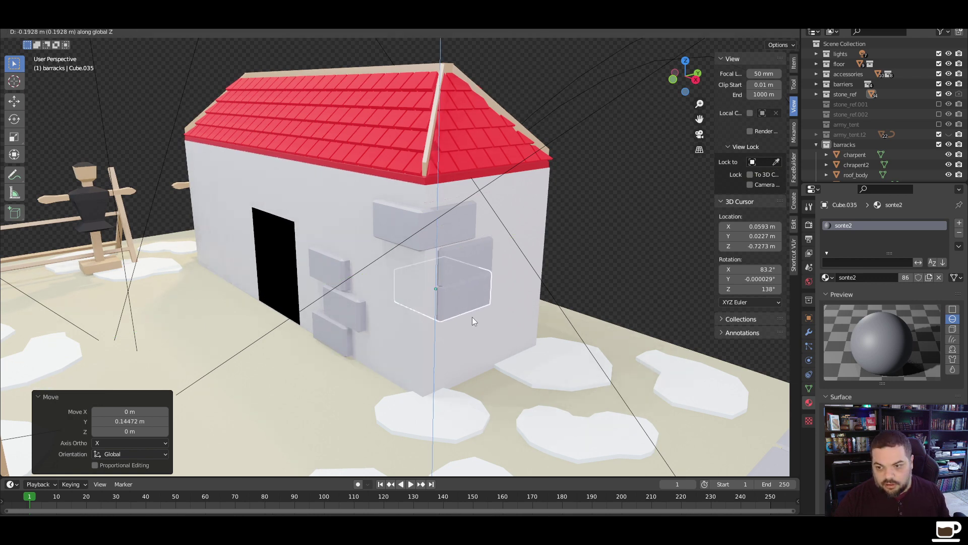
{"action": "left_click", "coordinate": [472, 316]}
{"action": "key", "text": "g"}
{"action": "key", "text": "y"}
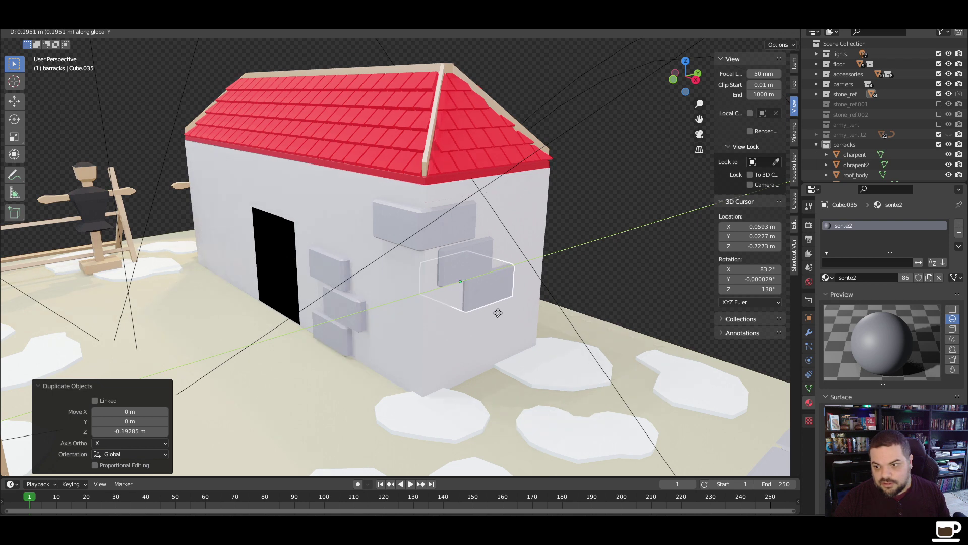
{"action": "left_click", "coordinate": [503, 305]}
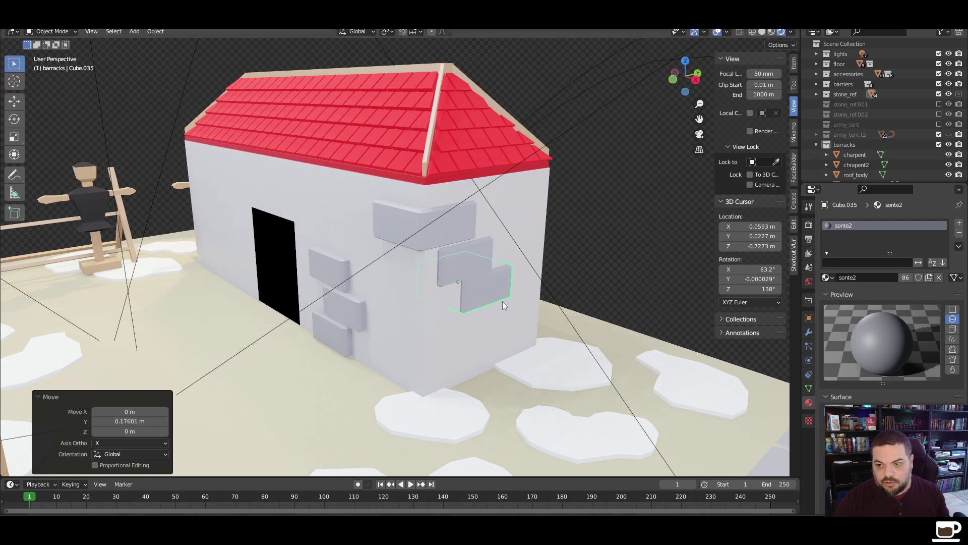
{"action": "left_click", "coordinate": [581, 200]}
{"action": "middle_click_drag", "start_coordinate": [539, 290], "coordinate": [474, 267]}
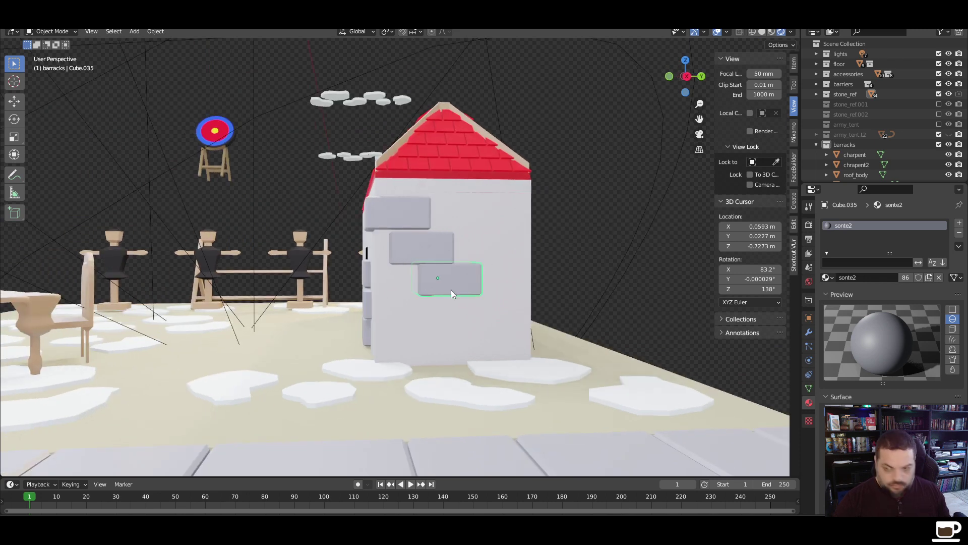
{"action": "key", "text": "g"}
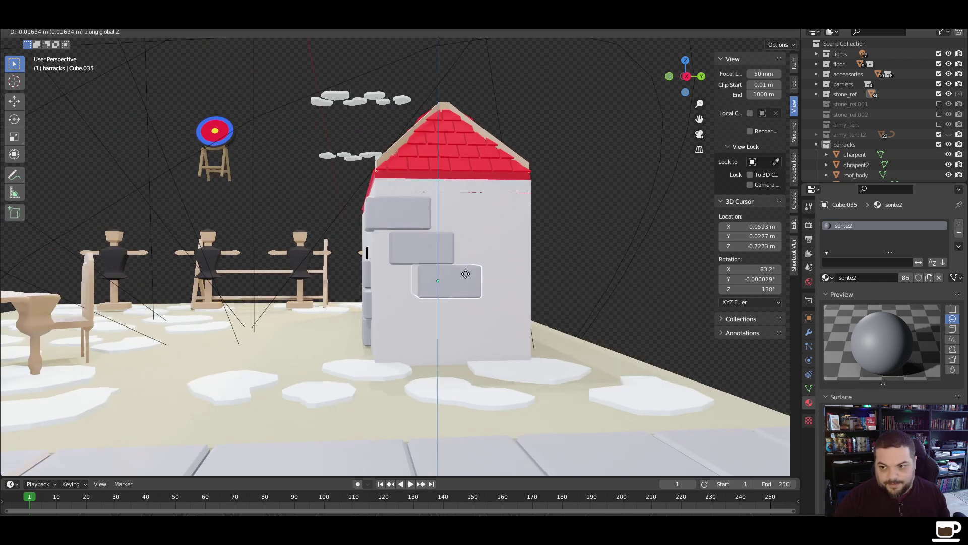
{"action": "left_click", "coordinate": [467, 273]}
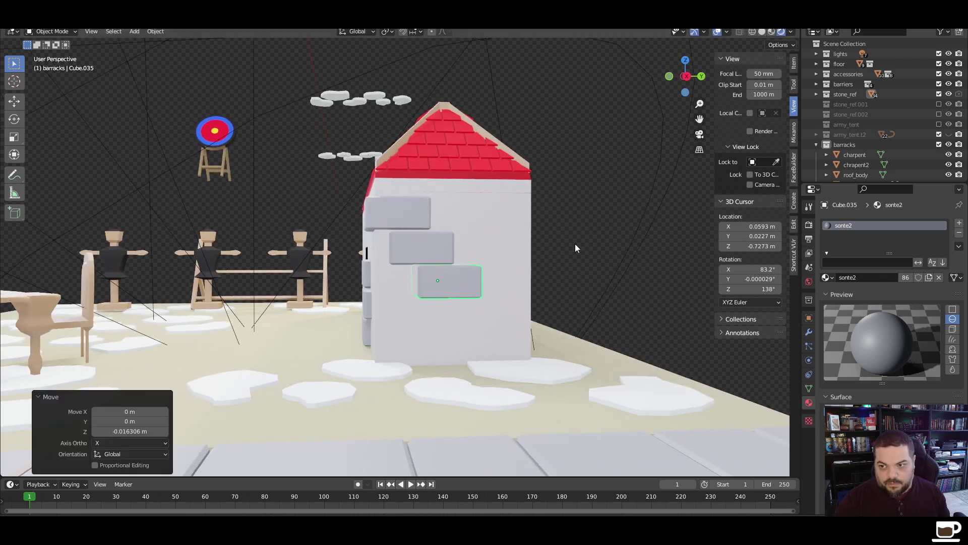
{"action": "middle_click_drag", "start_coordinate": [371, 324], "coordinate": [404, 302]}
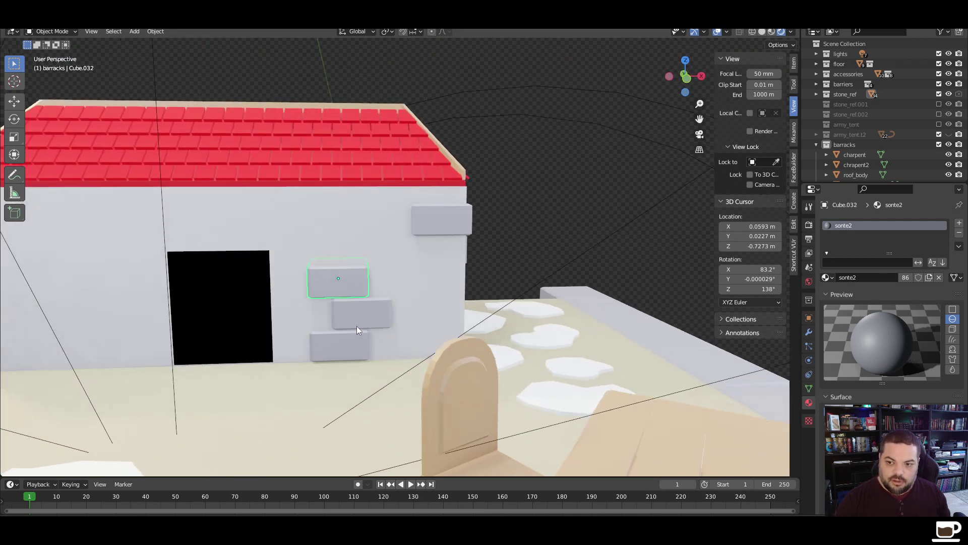
Narrow the stones beside the door along X, then shorten them along Z
{"action": "key", "text": "s"}
{"action": "key", "text": "x"}
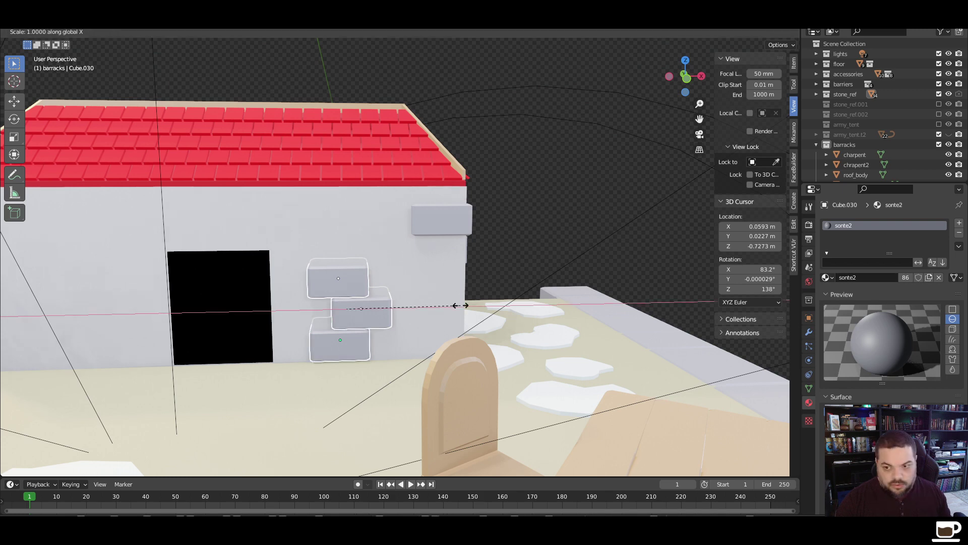
{"action": "left_click", "coordinate": [438, 311]}
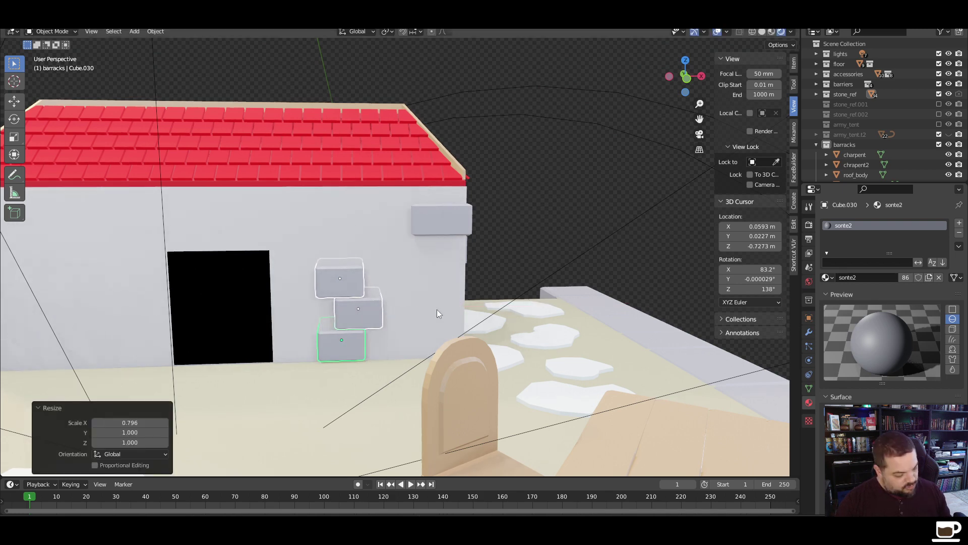
{"action": "key", "text": "s"}
{"action": "key", "text": "z"}
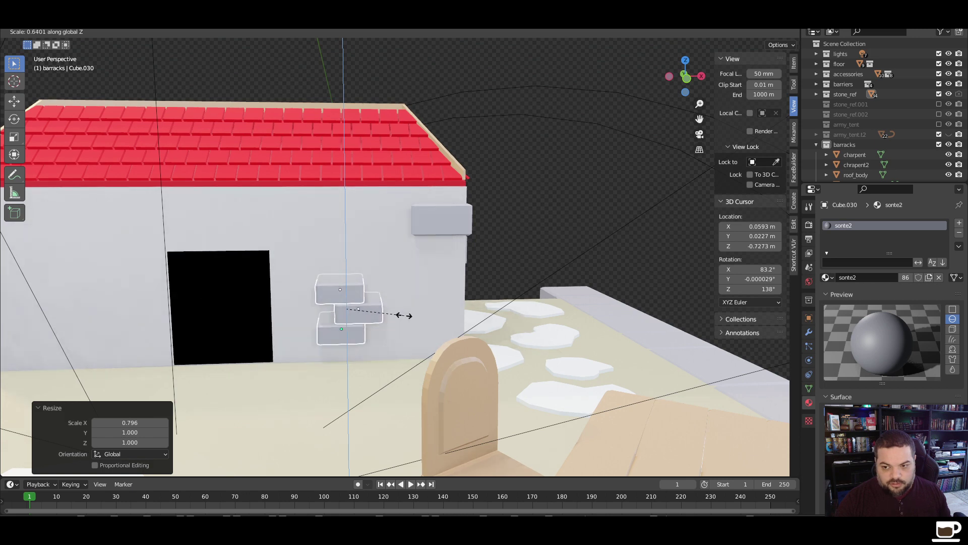
{"action": "left_click", "coordinate": [407, 314]}
{"action": "left_click", "coordinate": [532, 188]}
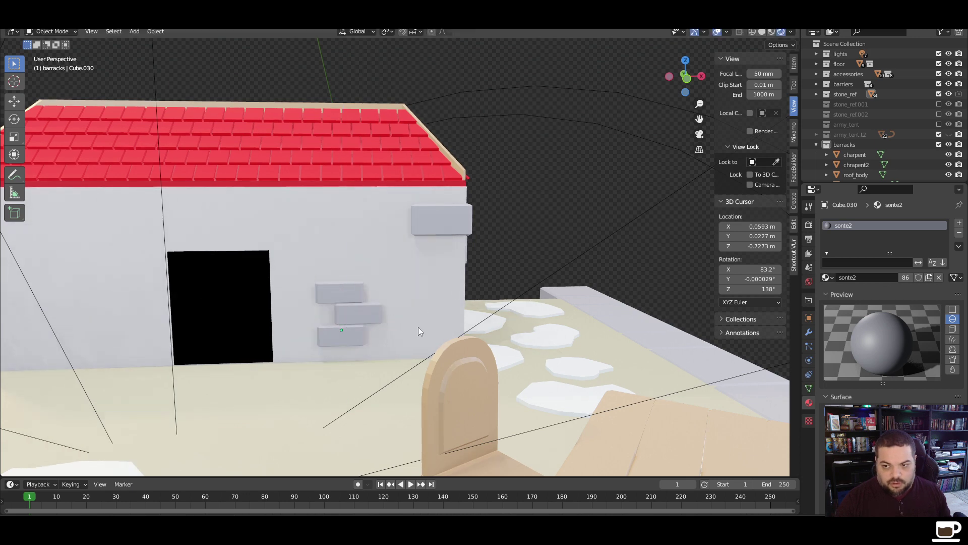
Select the three stacked corner stones and scale them down to about 0.743
{"action": "middle_click_drag", "start_coordinate": [419, 327], "coordinate": [352, 331]}
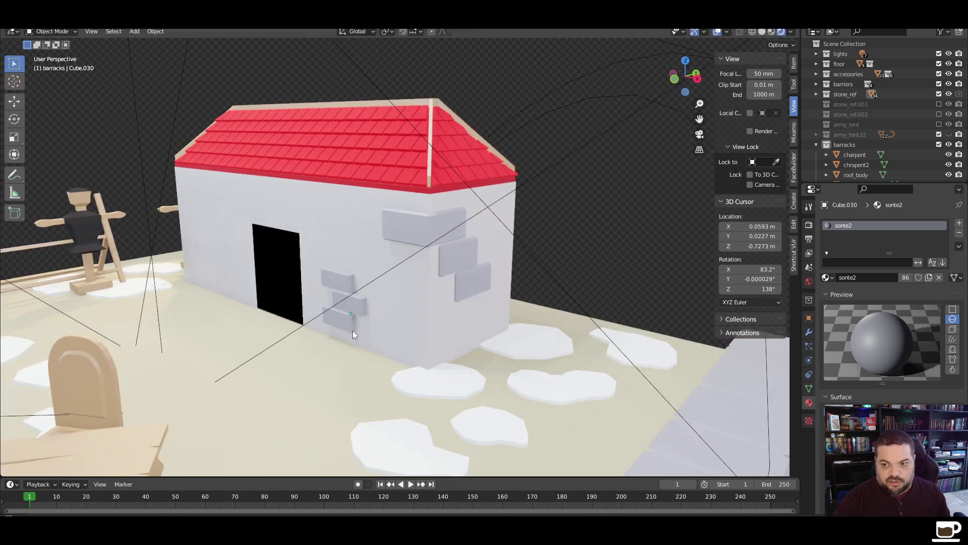
{"action": "left_click", "coordinate": [453, 269], "text": "shift"}
{"action": "left_click", "coordinate": [473, 285], "text": "shift"}
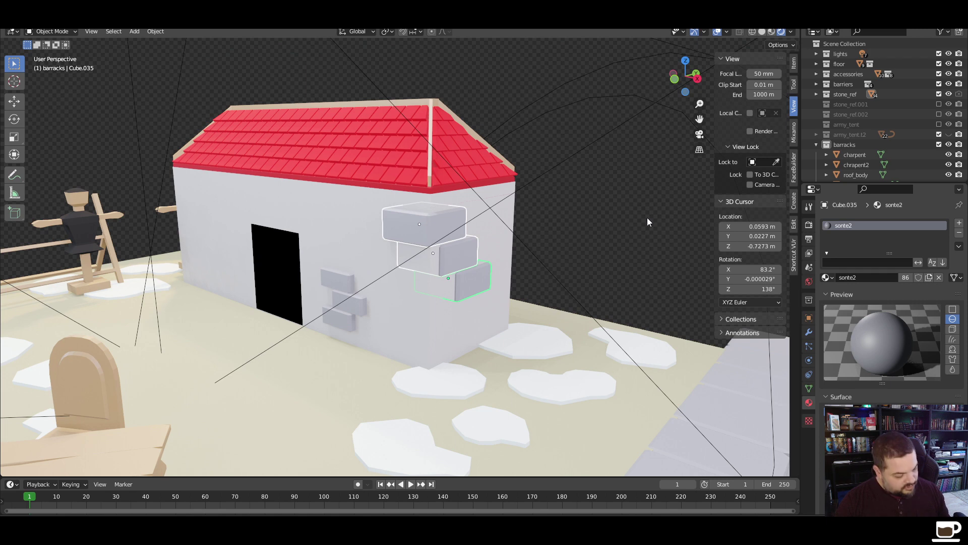
{"action": "key", "text": "s"}
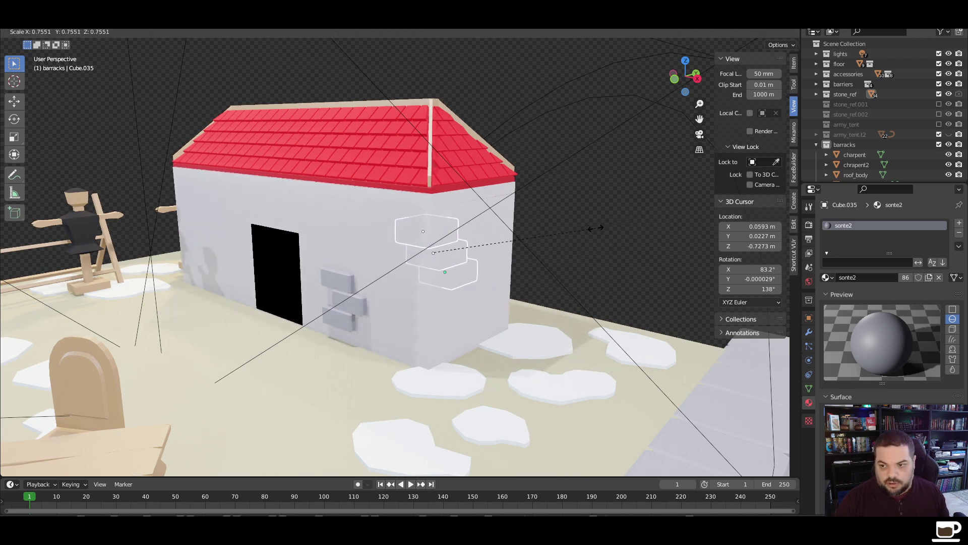
{"action": "left_click", "coordinate": [594, 230]}
Shift the corner stones about 0.048 m along X, undoing a trial Y move
{"action": "key", "text": "g"}
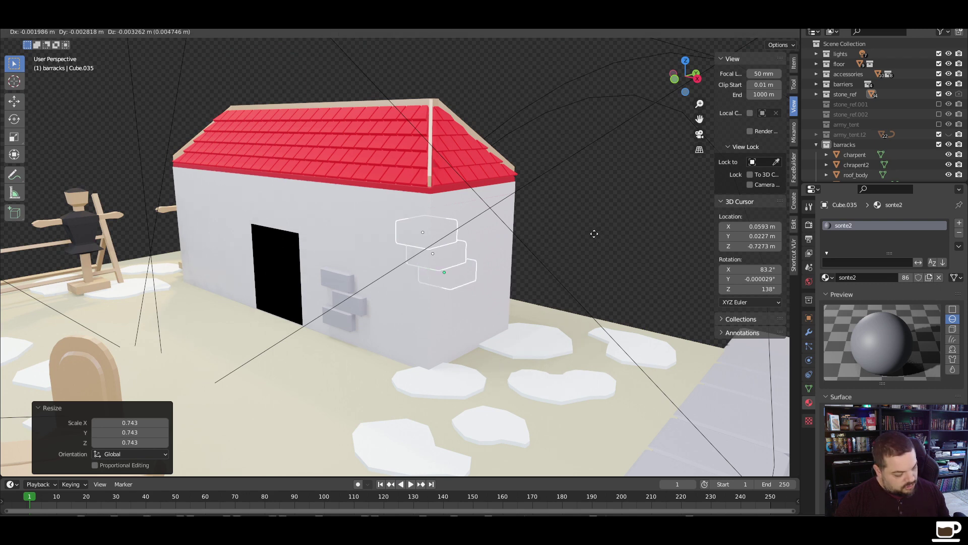
{"action": "key", "text": "x"}
{"action": "left_click", "coordinate": [600, 235]}
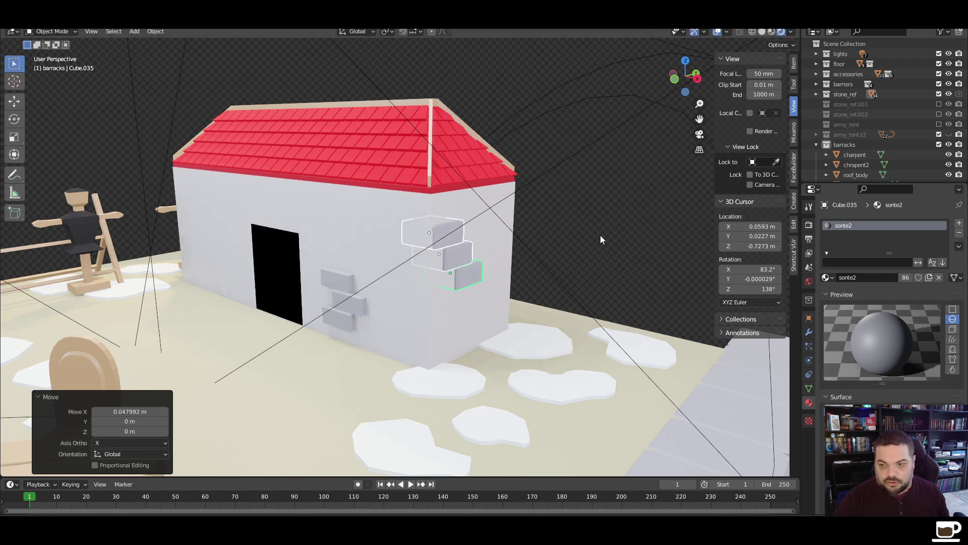
{"action": "key", "text": "g"}
{"action": "key", "text": "y"}
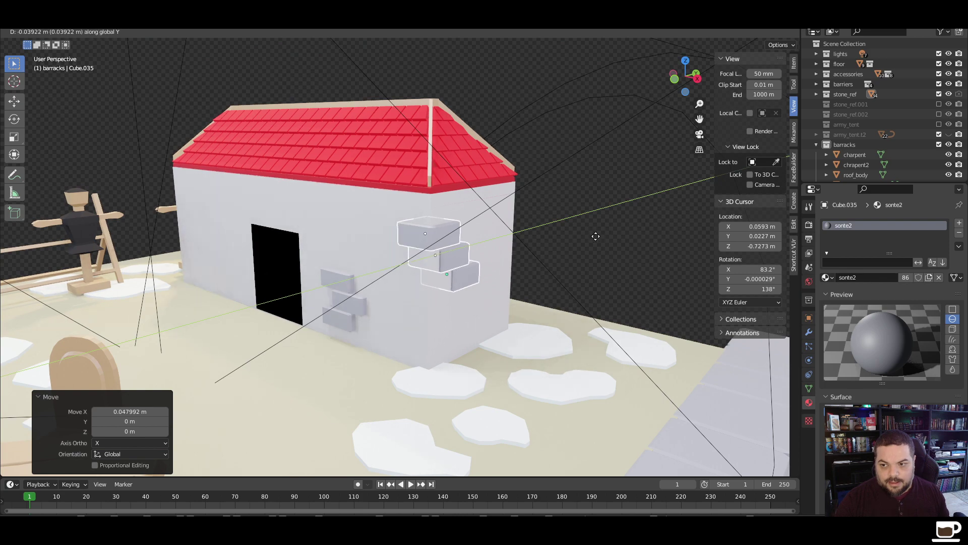
{"action": "left_click", "coordinate": [595, 236]}
{"action": "key", "text": "ctrl+z"}
{"action": "middle_click_drag", "start_coordinate": [599, 248], "coordinate": [352, 362]}
{"action": "scroll", "coordinate": [428, 372], "scroll_direction": "up", "scroll_amount": 4}
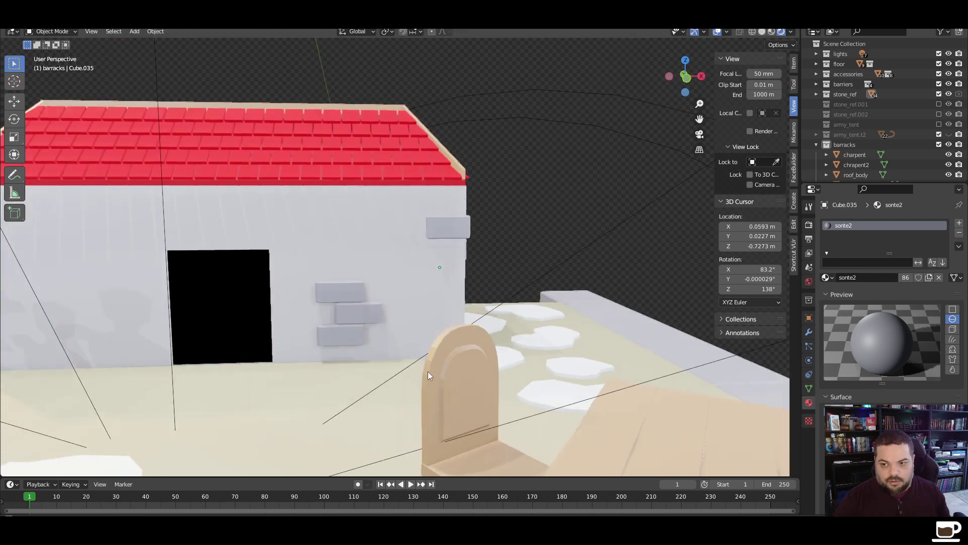
Duplicate the small wall stone and place the copy lowered above the door's left side
{"action": "left_click", "coordinate": [450, 225]}
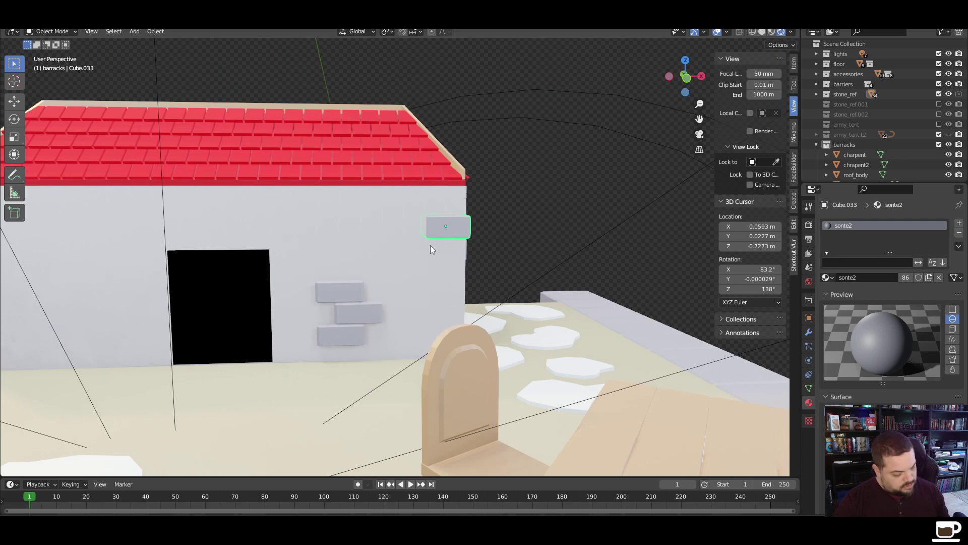
{"action": "key", "text": "shift+d"}
{"action": "key", "text": "x"}
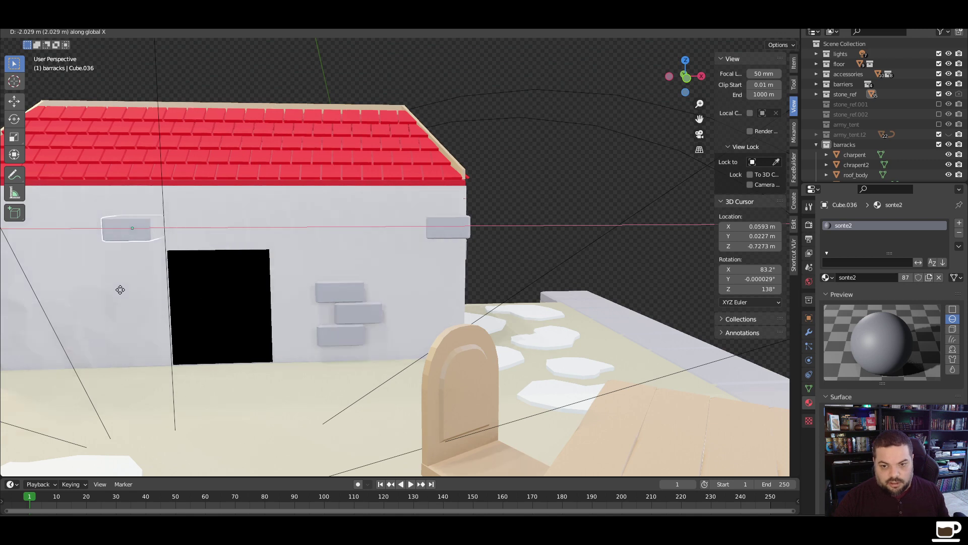
{"action": "left_click", "coordinate": [143, 298]}
{"action": "key", "text": "g"}
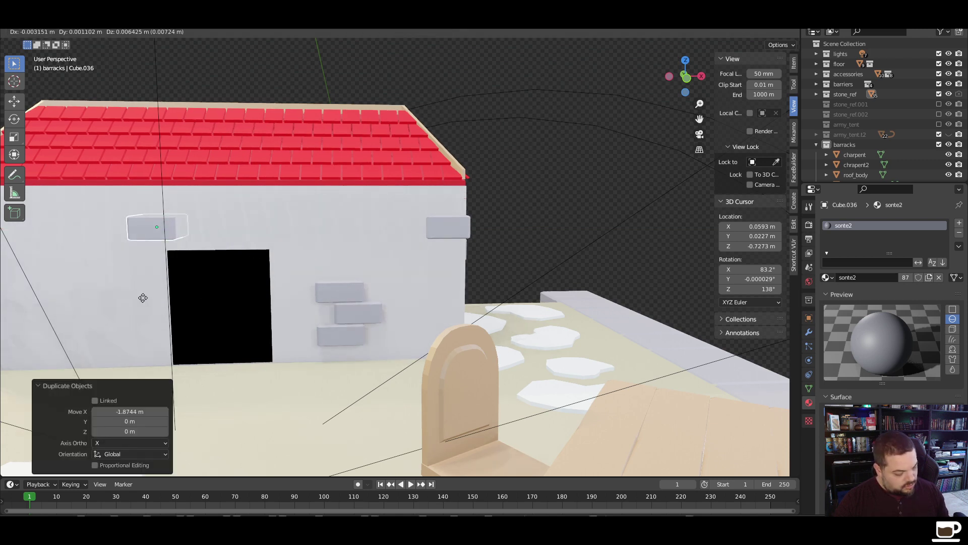
{"action": "key", "text": "z"}
{"action": "left_click", "coordinate": [142, 308]}
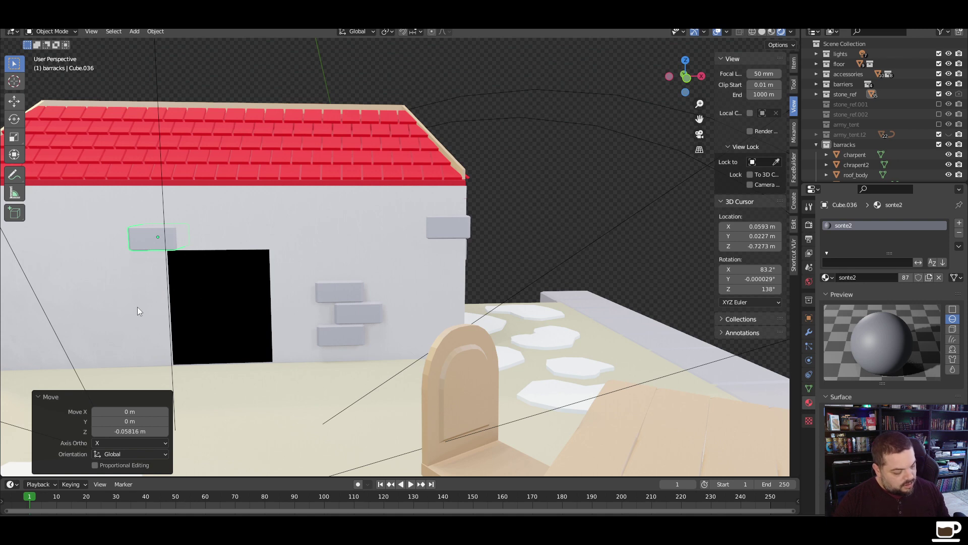
Add two more stone copies further down, nudging each slightly left along X
{"action": "key", "text": "shift+d"}
{"action": "key", "text": "z"}
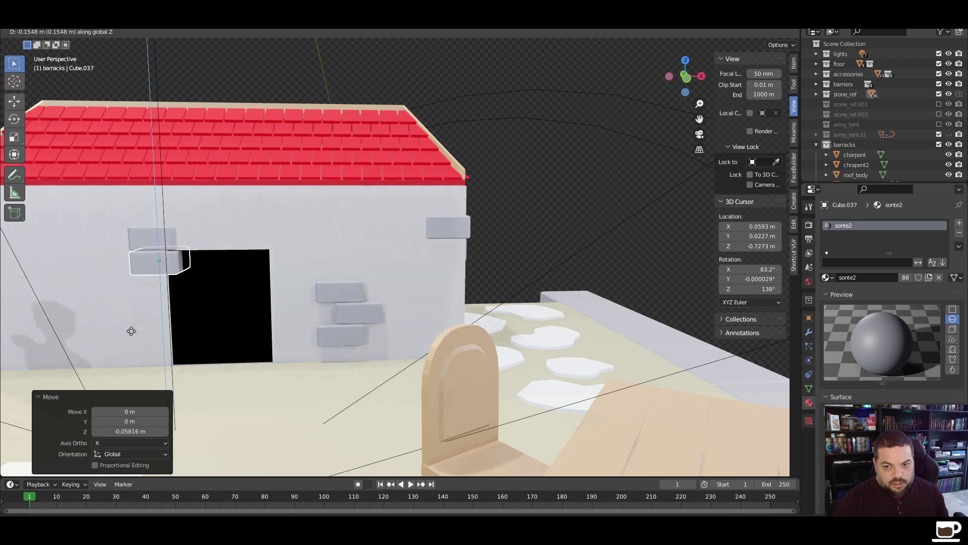
{"action": "left_click", "coordinate": [132, 331]}
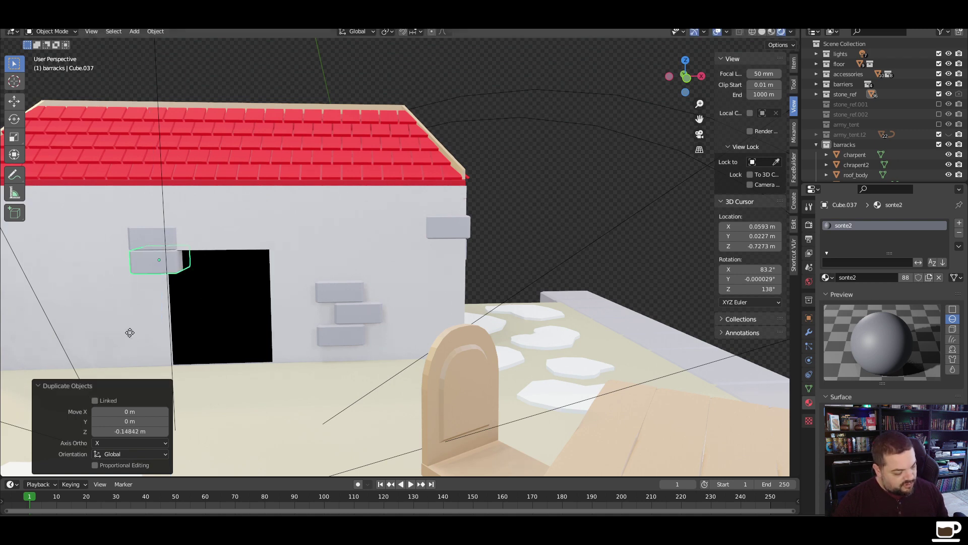
{"action": "key", "text": "g"}
{"action": "key", "text": "x"}
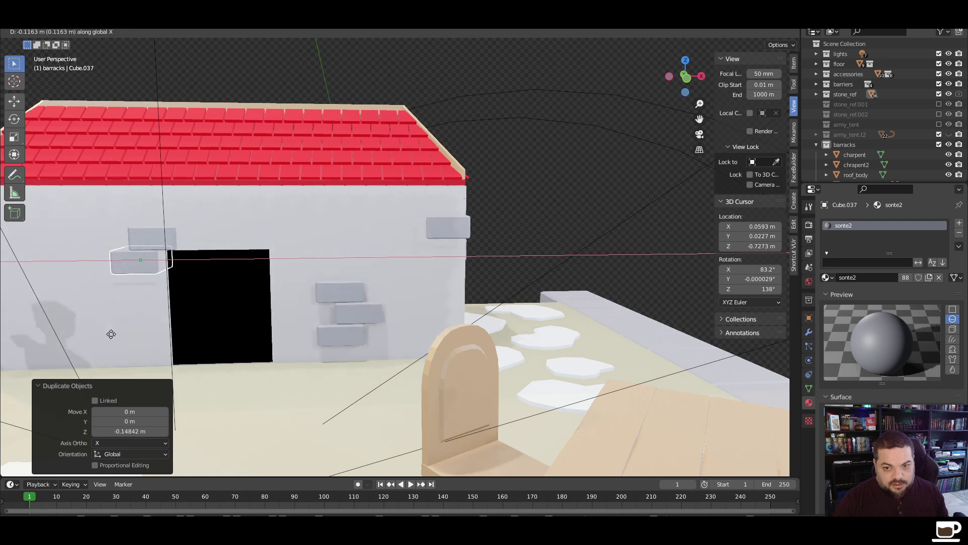
{"action": "left_click", "coordinate": [115, 333]}
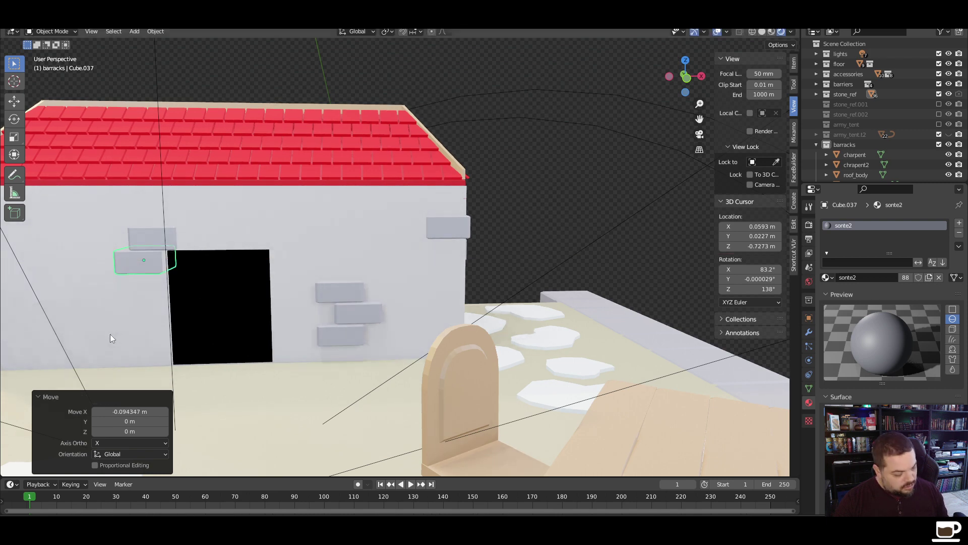
{"action": "key", "text": "shift+d"}
{"action": "key", "text": "z"}
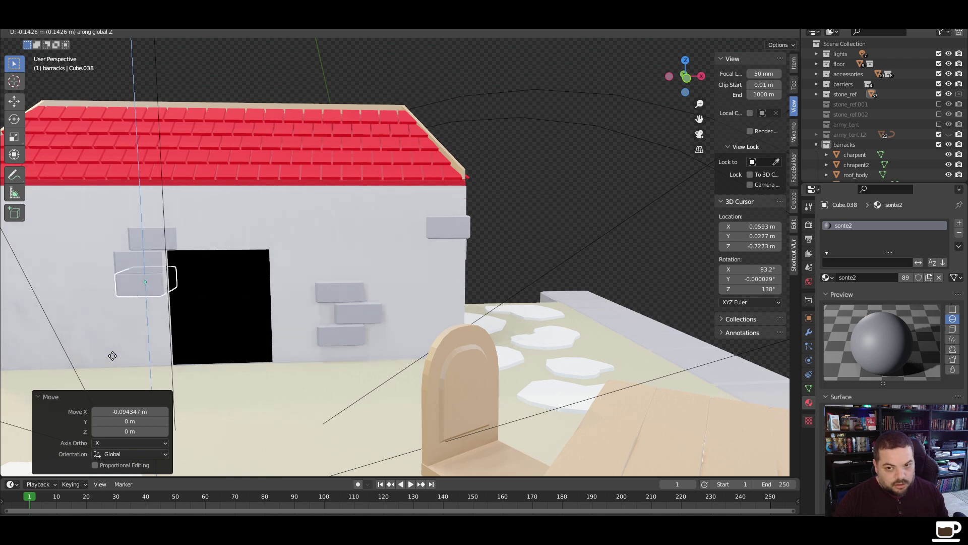
{"action": "left_click", "coordinate": [108, 359]}
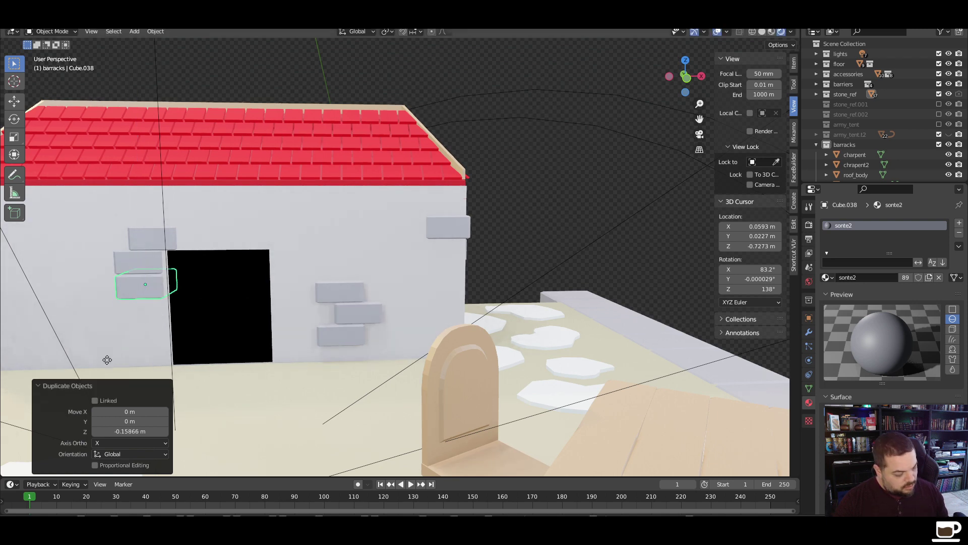
{"action": "key", "text": "g"}
{"action": "key", "text": "x"}
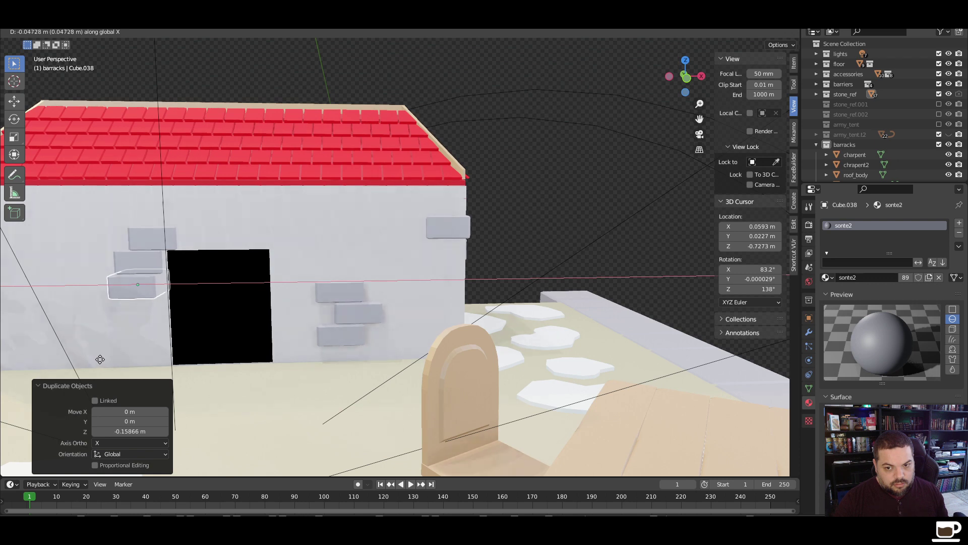
{"action": "left_click", "coordinate": [100, 359]}
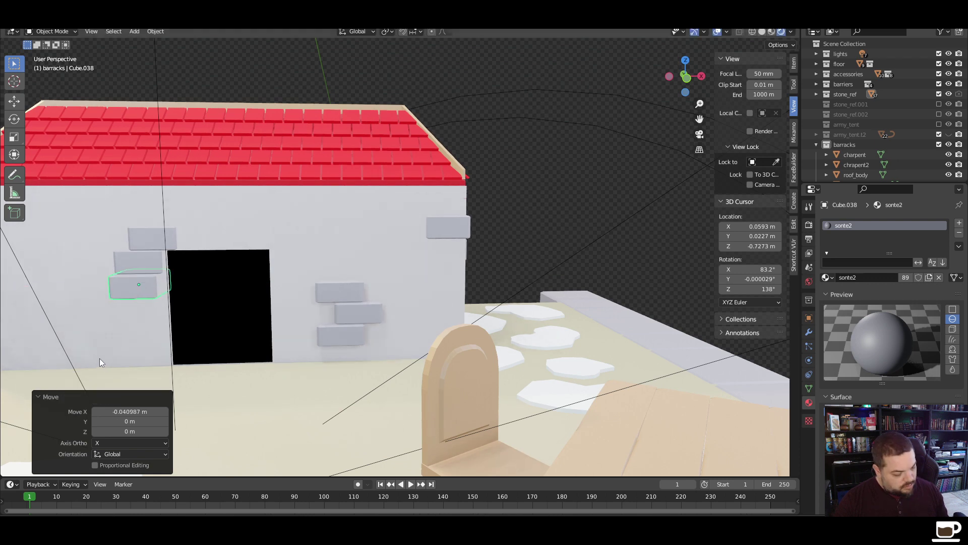
Add a fourth stone copy, Cube.039, below the stack, adjusted sideways and in height
{"action": "key", "text": "shift+d"}
{"action": "key", "text": "z"}
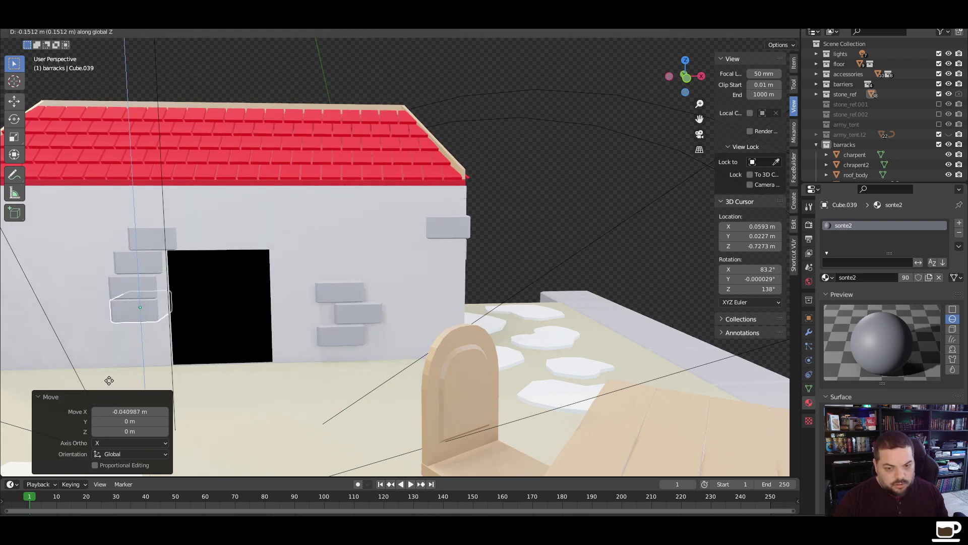
{"action": "left_click", "coordinate": [109, 382]}
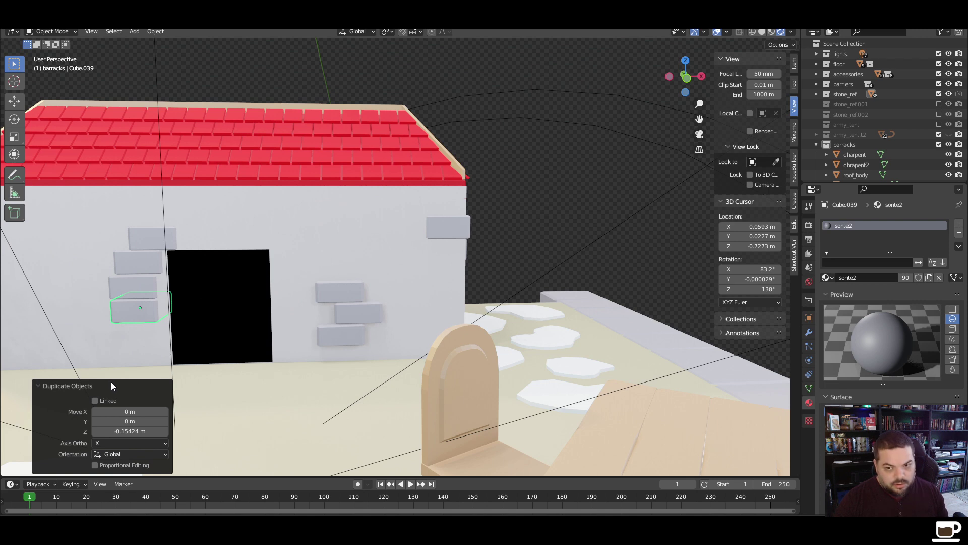
{"action": "key", "text": "g"}
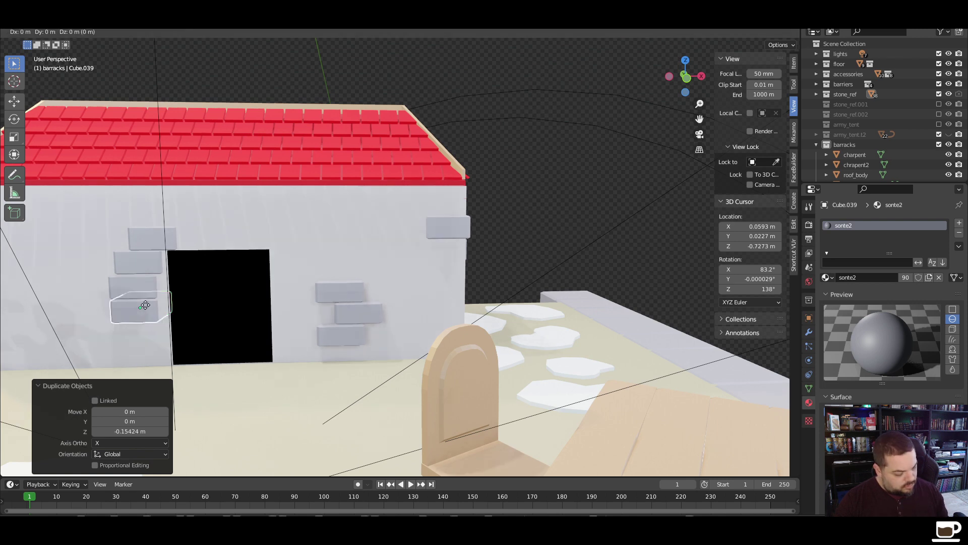
{"action": "key", "text": "x"}
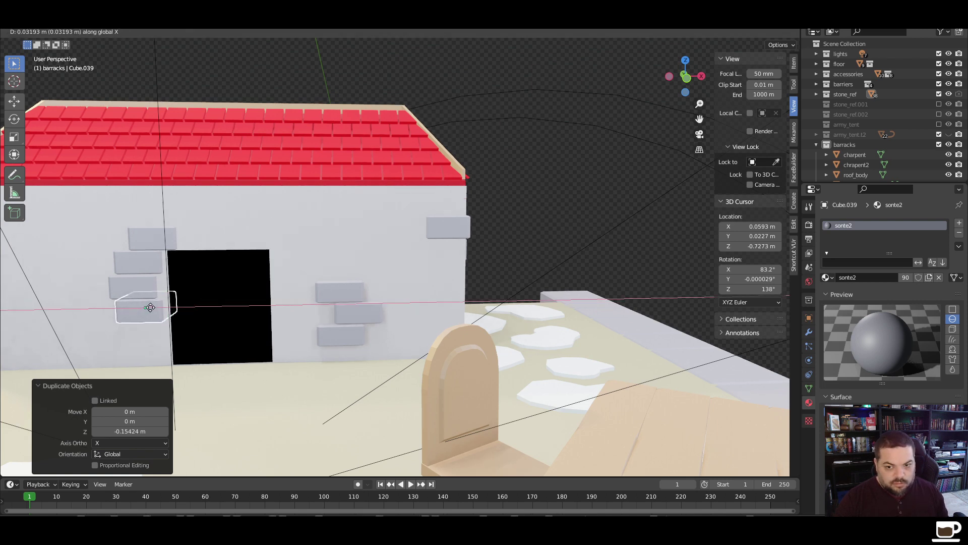
{"action": "left_click", "coordinate": [149, 309]}
{"action": "key", "text": "g"}
{"action": "key", "text": "z"}
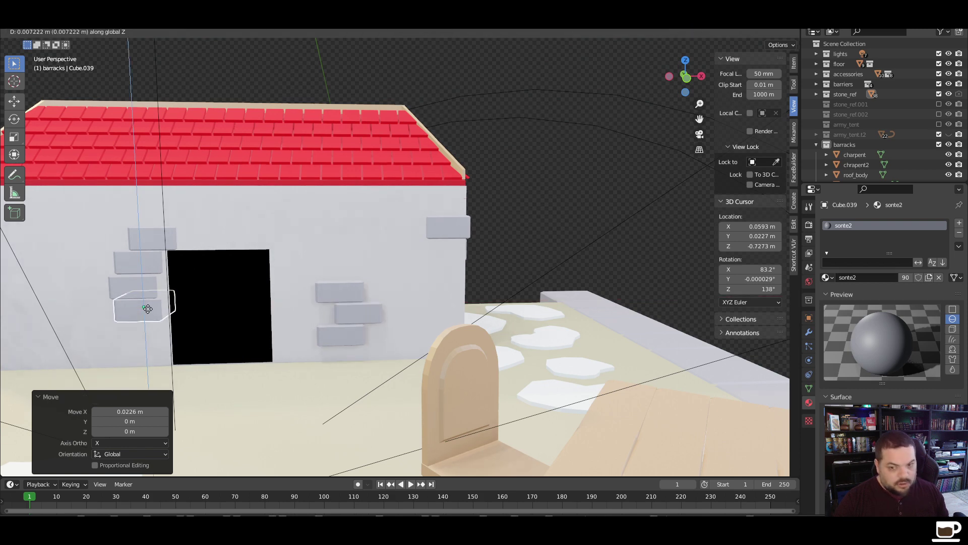
{"action": "left_click", "coordinate": [149, 310]}
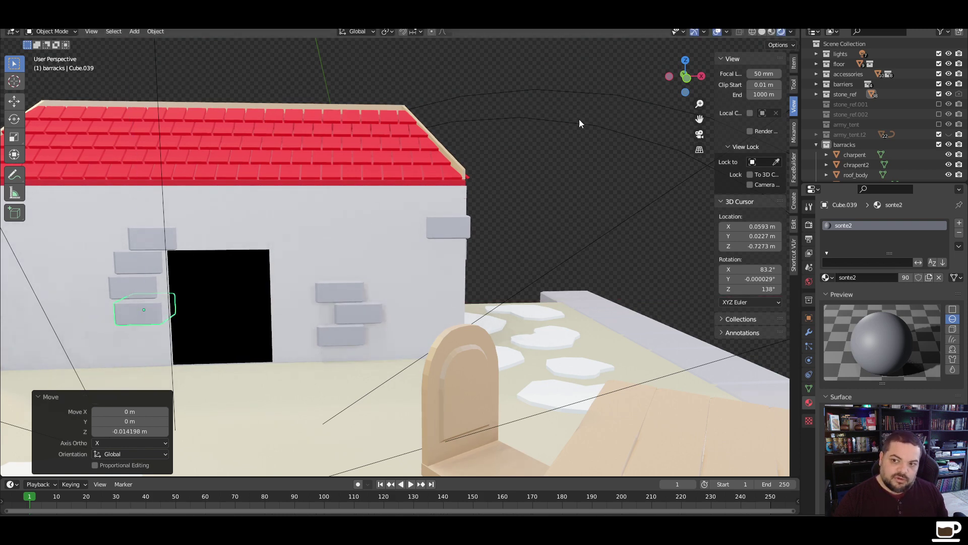
{"action": "left_click", "coordinate": [507, 211]}
{"action": "middle_click_drag", "start_coordinate": [507, 210], "coordinate": [208, 277]}
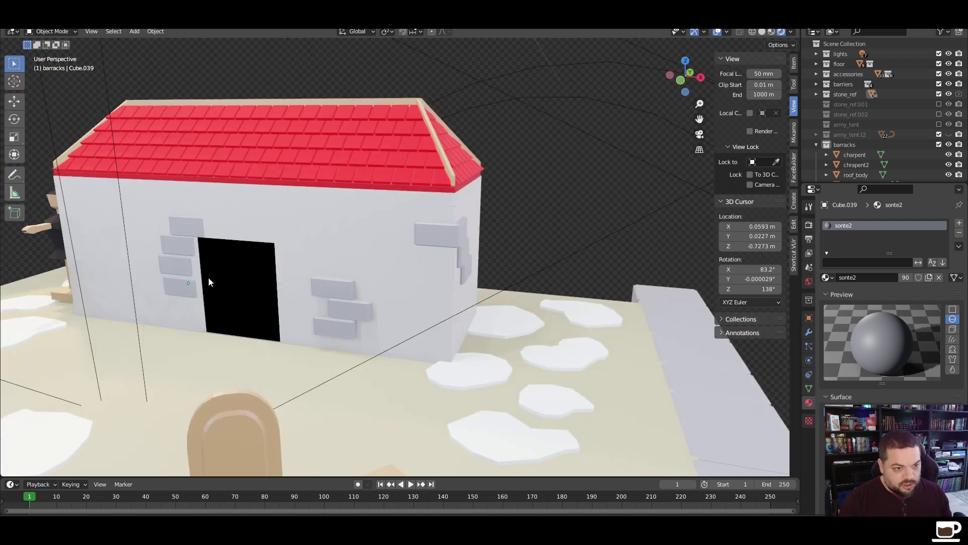
In Front Orthographic view, lower the three stones left of the doorway together along Z
{"action": "key", "text": "KP_1"}
{"action": "scroll", "coordinate": [180, 307], "scroll_direction": "up", "scroll_amount": 3}
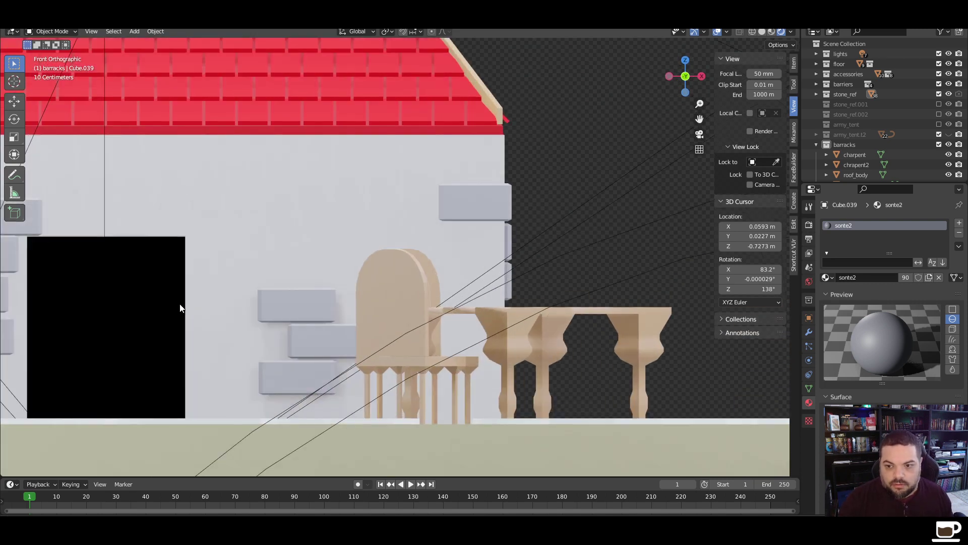
{"action": "middle_click_drag", "start_coordinate": [181, 309], "coordinate": [430, 287], "text": "shift"}
{"action": "left_click", "coordinate": [269, 200]}
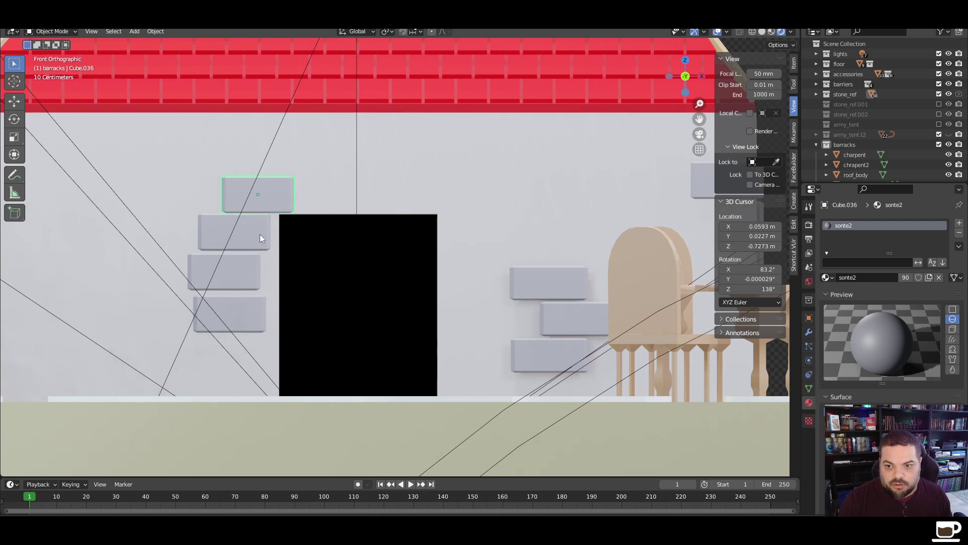
{"action": "left_click", "coordinate": [259, 240]}
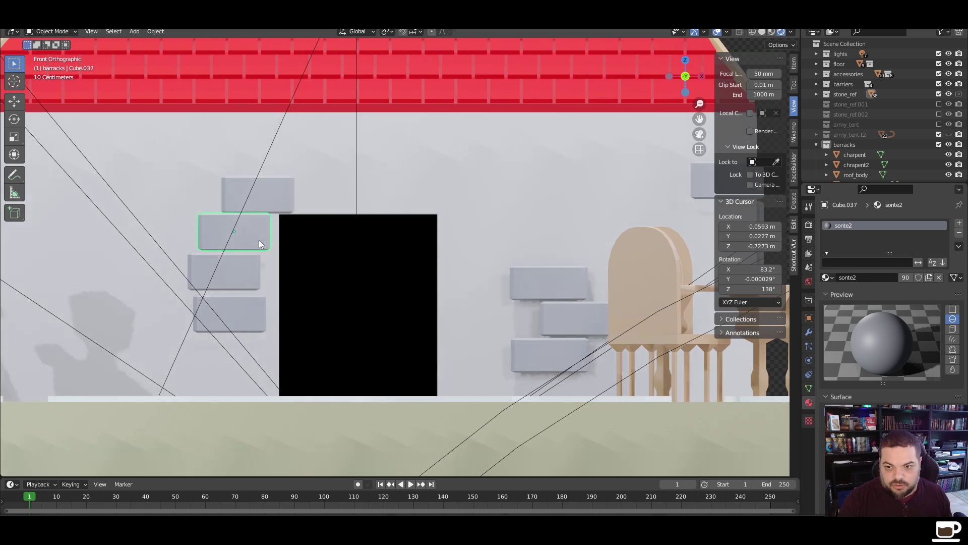
{"action": "left_click", "coordinate": [243, 271], "text": "shift"}
{"action": "left_click", "coordinate": [245, 310], "text": "shift"}
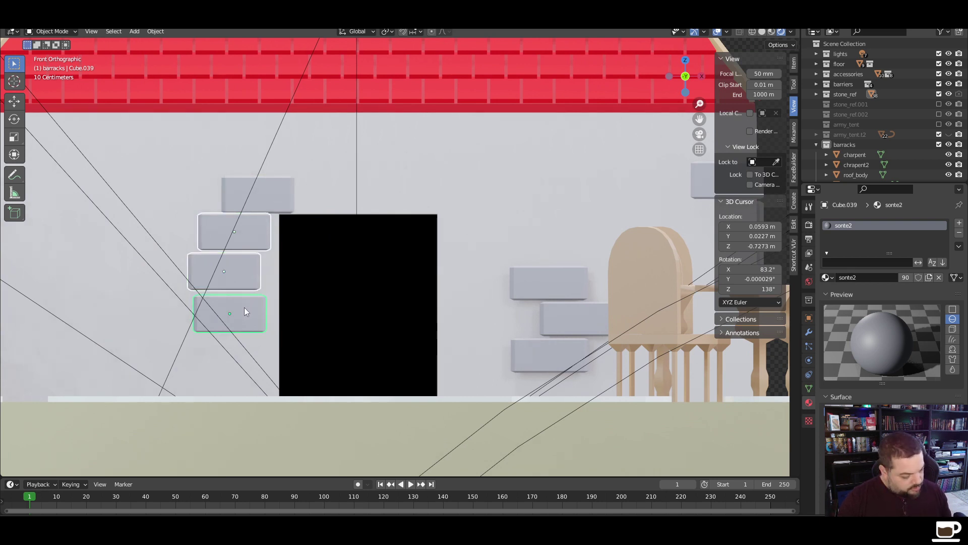
{"action": "key", "text": "g"}
{"action": "key", "text": "z"}
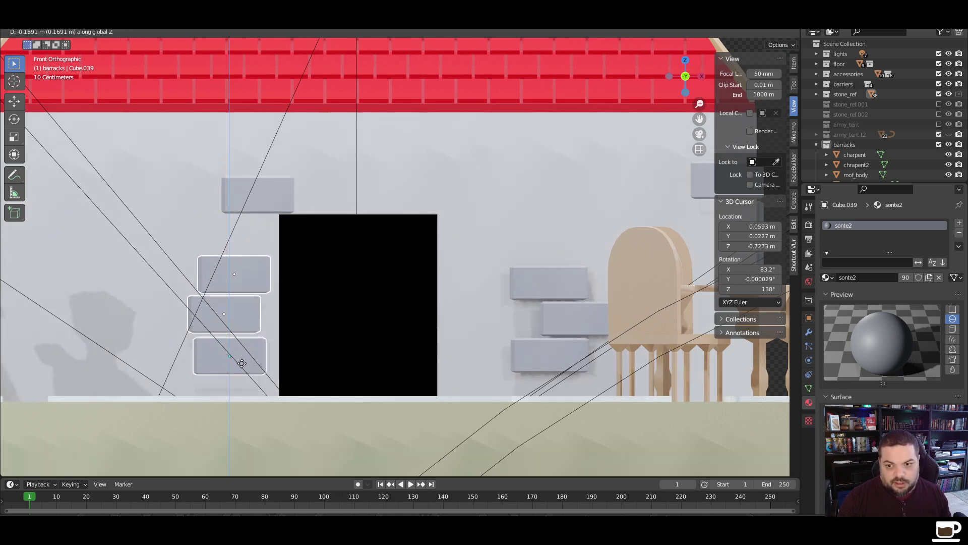
{"action": "left_click", "coordinate": [243, 370]}
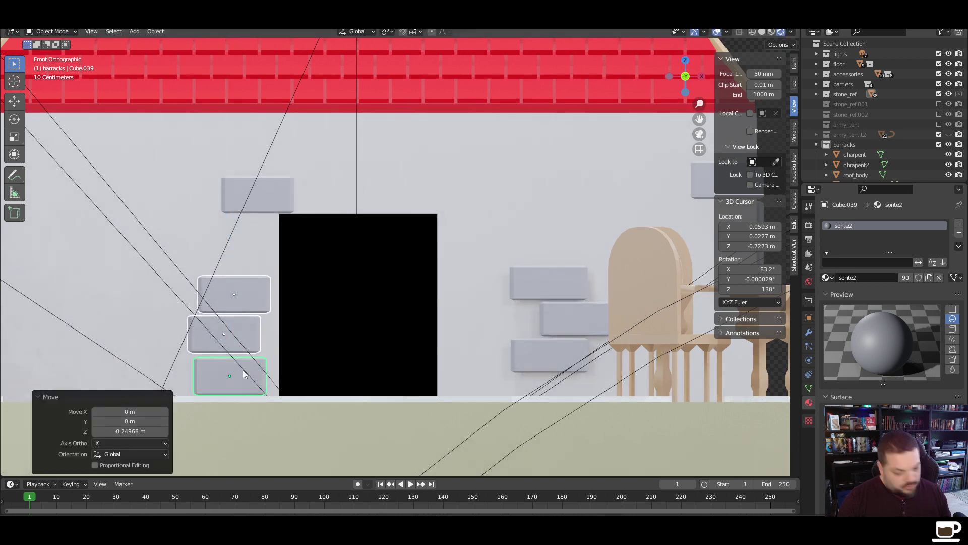
{"action": "key", "text": "g"}
{"action": "key", "text": "x"}
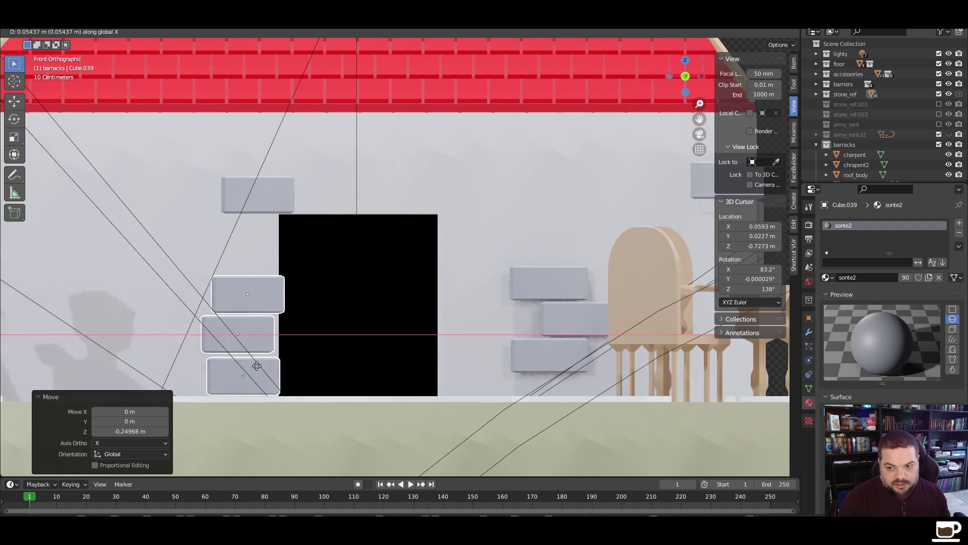
{"action": "key", "text": "Escape"}
Shift the top and middle stones sideways along X to line up the column
{"action": "left_click", "coordinate": [274, 293]}
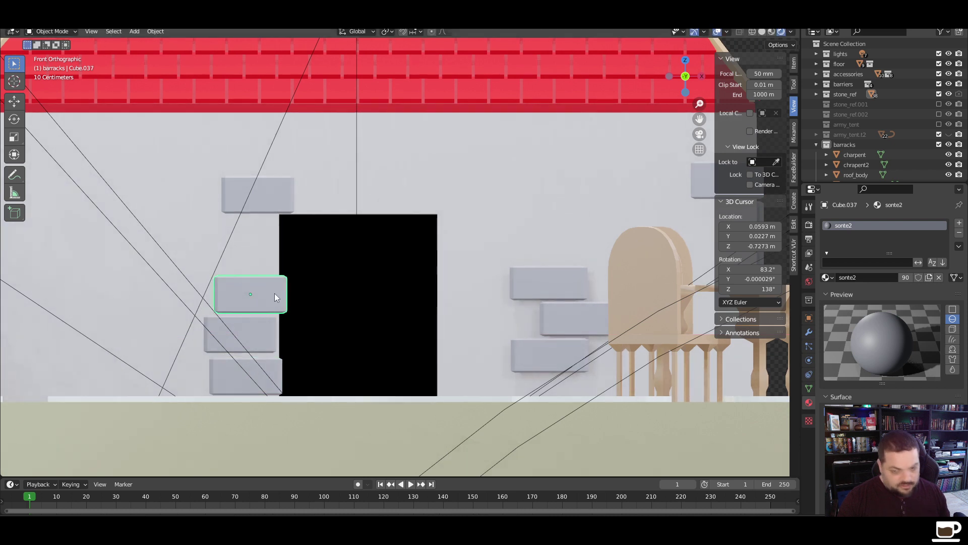
{"action": "key", "text": "g"}
{"action": "key", "text": "x"}
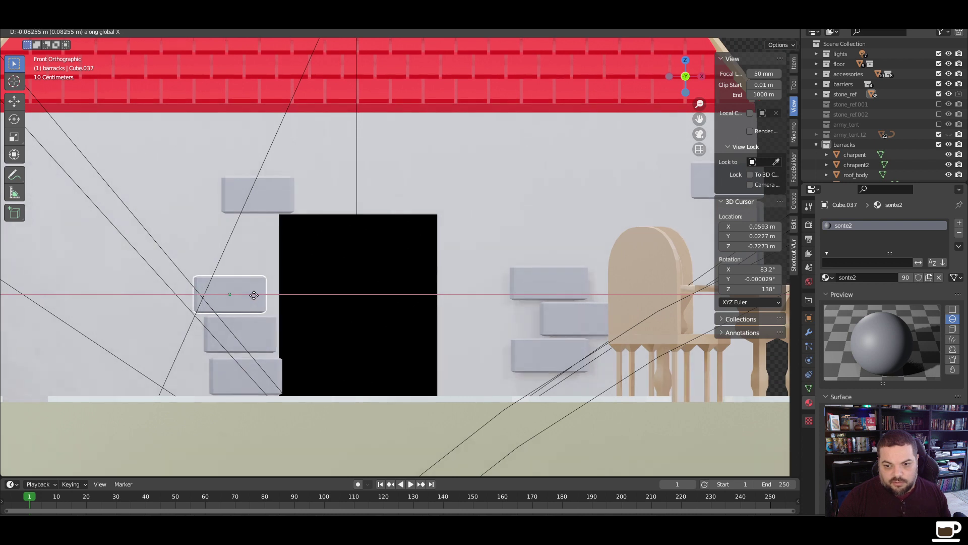
{"action": "left_click", "coordinate": [253, 294]}
{"action": "left_click", "coordinate": [262, 332]}
{"action": "key", "text": "g"}
{"action": "key", "text": "x"}
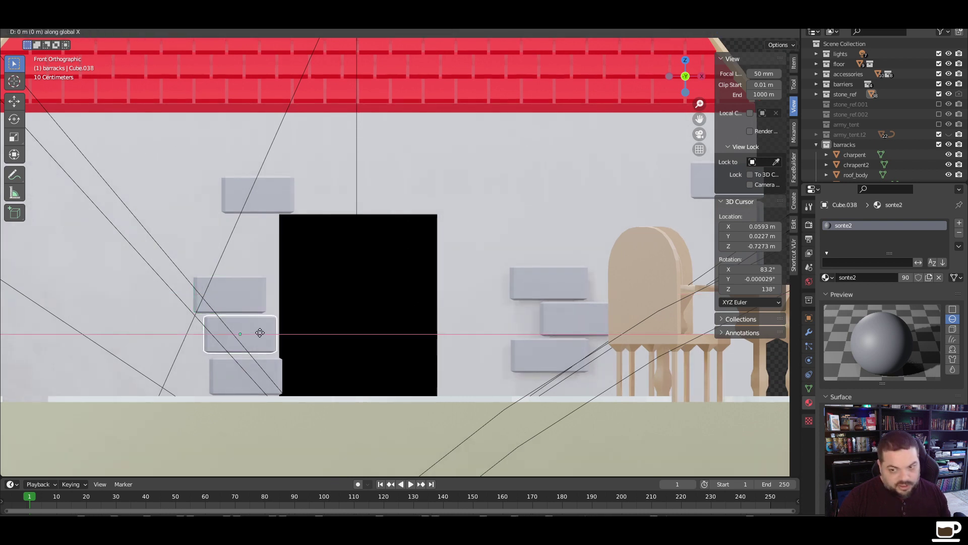
{"action": "left_click", "coordinate": [259, 333]}
Adjust the bottom, middle and top stones' heights along Z so they stack evenly
{"action": "left_click", "coordinate": [273, 376]}
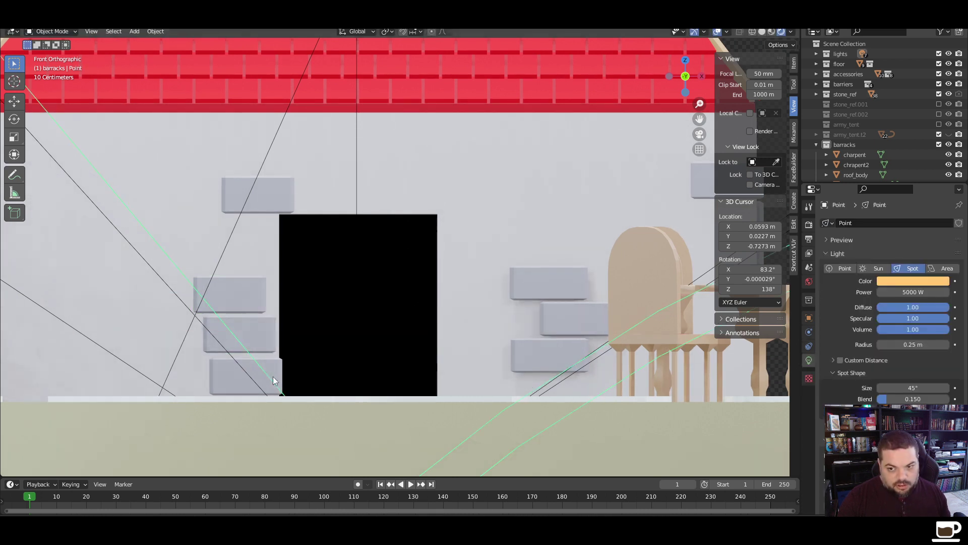
{"action": "key", "text": "g"}
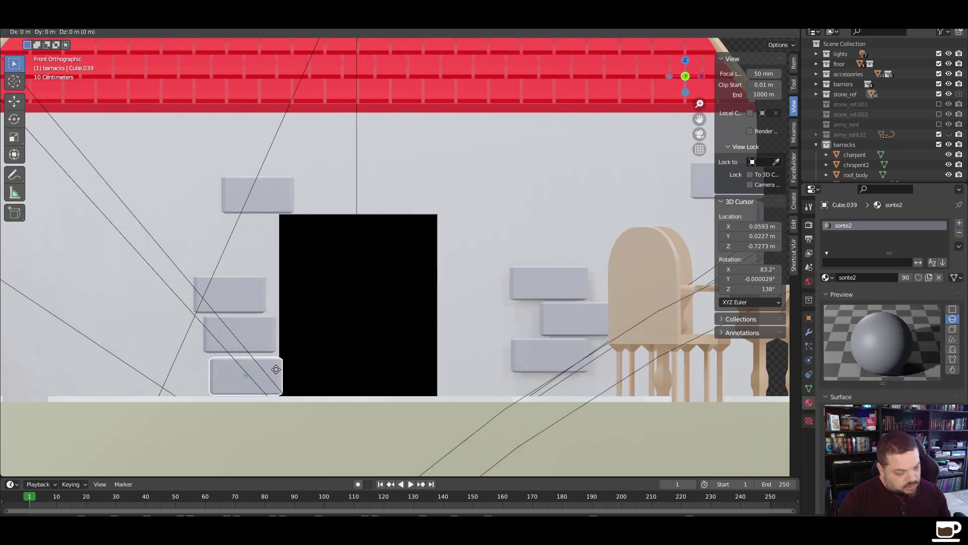
{"action": "key", "text": "z"}
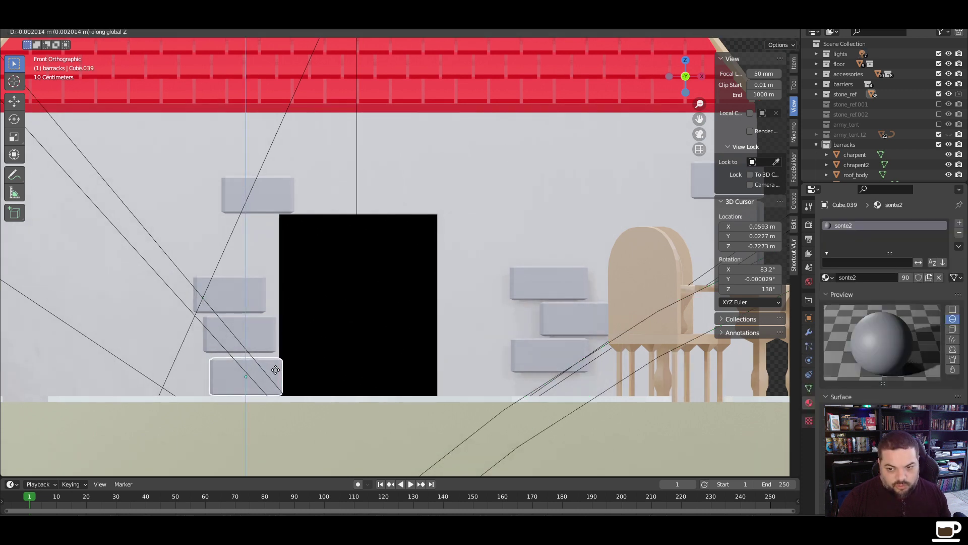
{"action": "left_click", "coordinate": [276, 370]}
{"action": "left_click", "coordinate": [273, 336]}
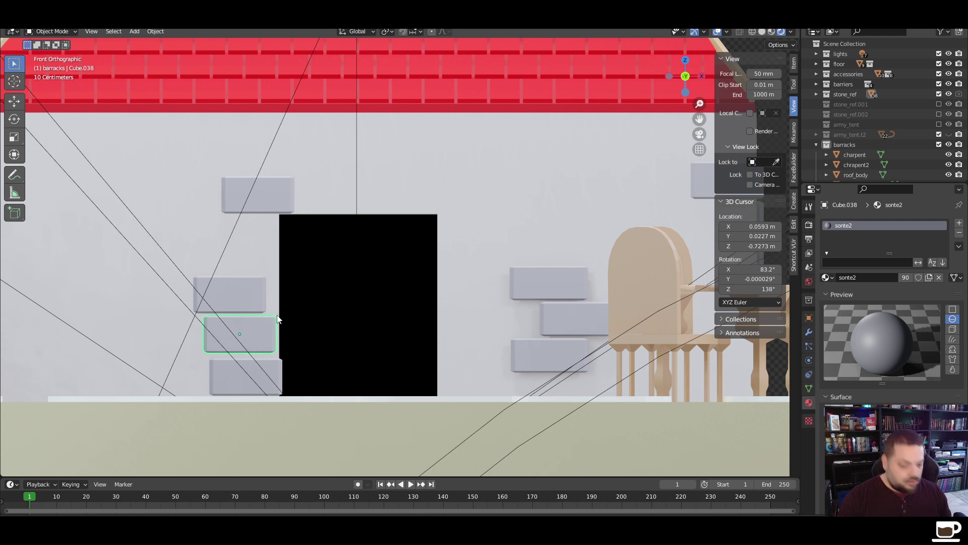
{"action": "key", "text": "g"}
{"action": "key", "text": "z"}
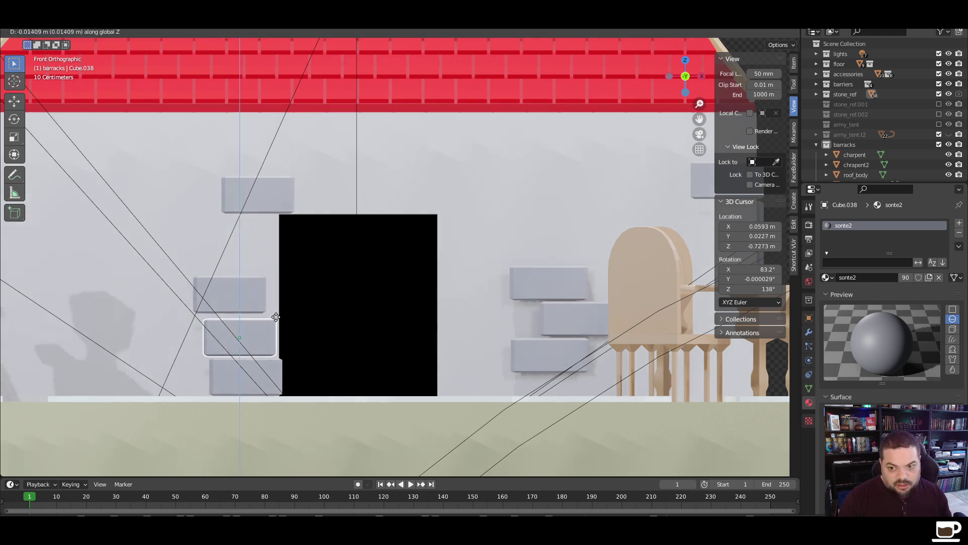
{"action": "left_click", "coordinate": [274, 317]}
{"action": "left_click", "coordinate": [254, 298]}
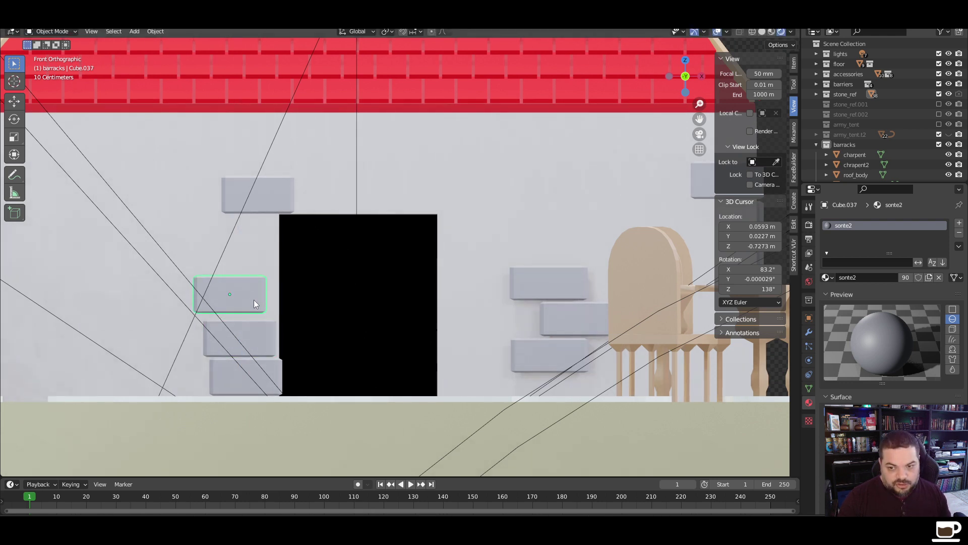
{"action": "key", "text": "g"}
{"action": "key", "text": "z"}
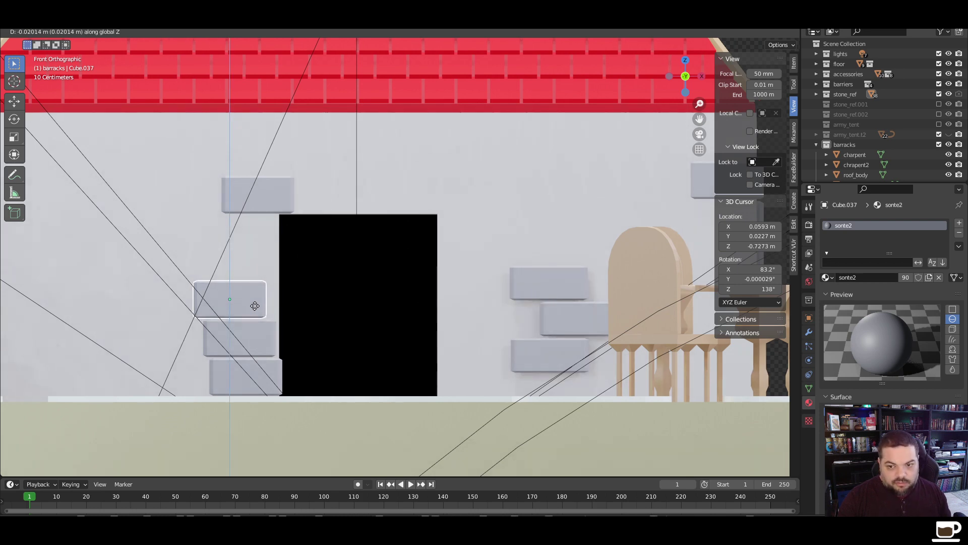
{"action": "left_click", "coordinate": [255, 305]}
{"action": "scroll", "coordinate": [367, 273], "scroll_direction": "down", "scroll_amount": 5}
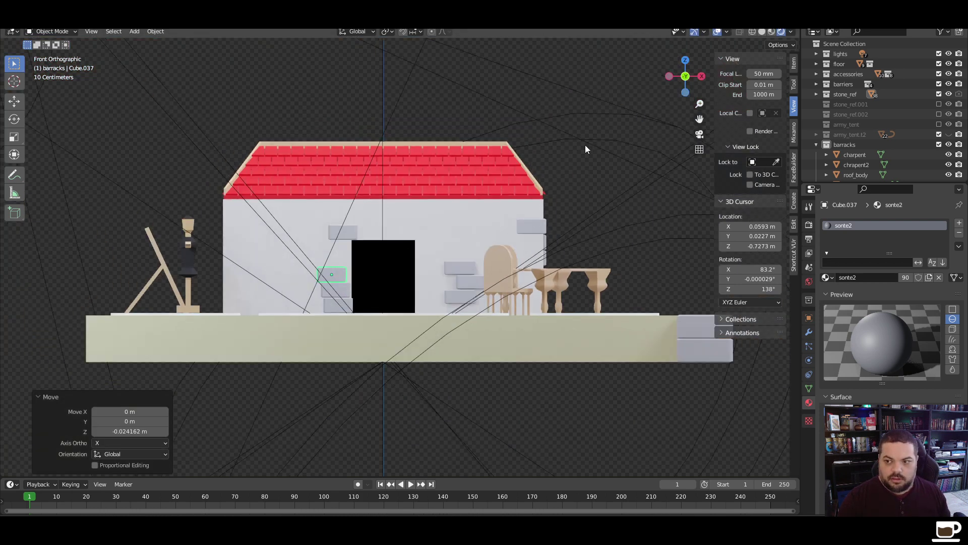
Shift the middle stone beside the door sideways along X
{"action": "middle_click_drag", "start_coordinate": [449, 283], "coordinate": [420, 290]}
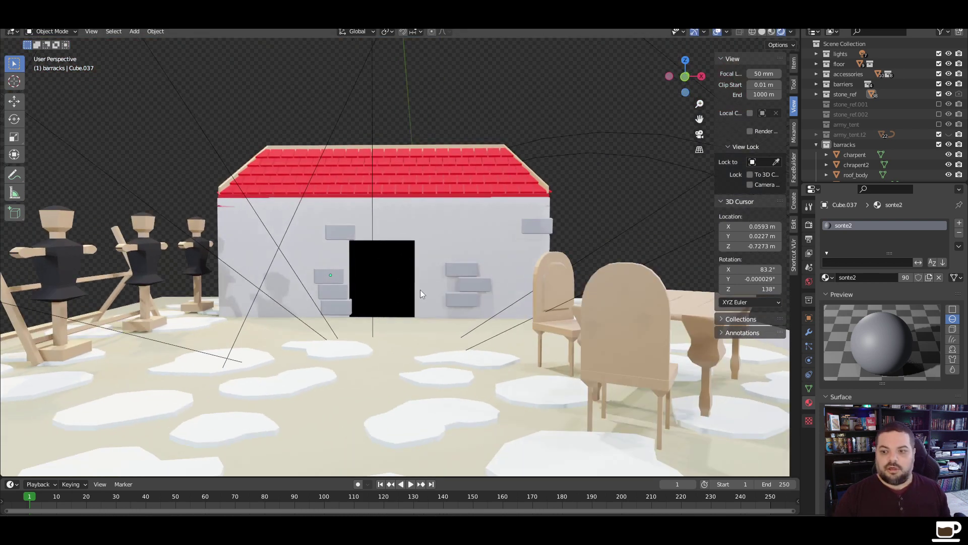
{"action": "scroll", "coordinate": [293, 280], "scroll_direction": "up", "scroll_amount": 6}
{"action": "middle_click_drag", "start_coordinate": [283, 362], "coordinate": [355, 353]}
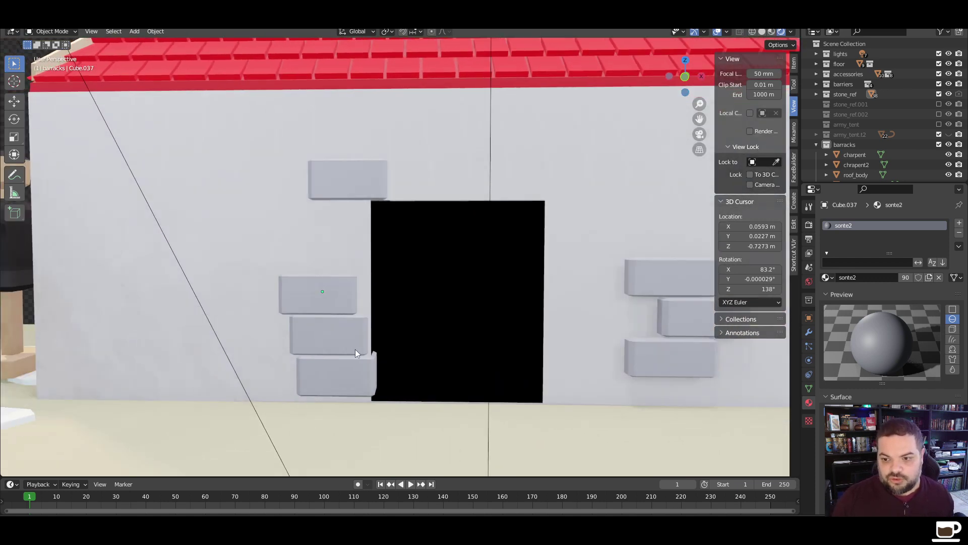
{"action": "key", "text": "g"}
{"action": "key", "text": "y"}
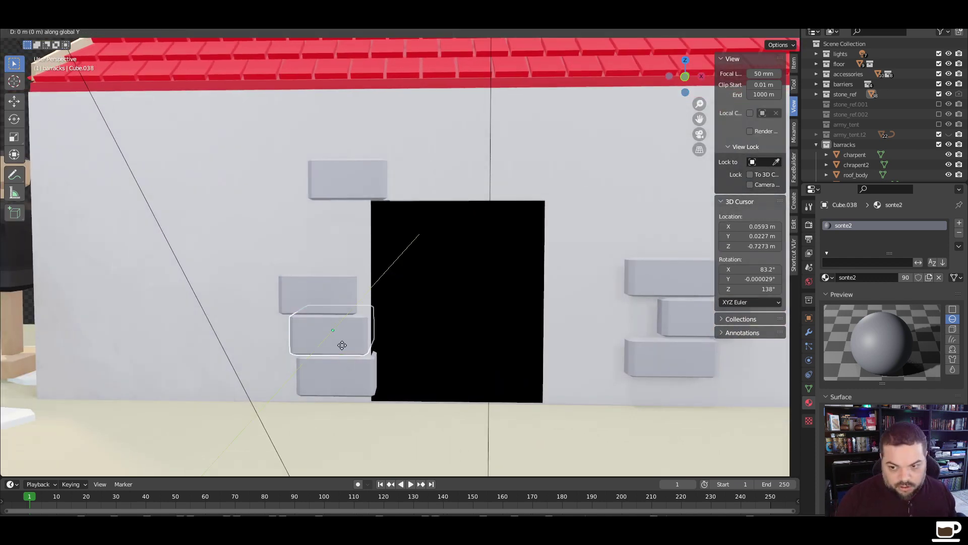
{"action": "key", "text": "x"}
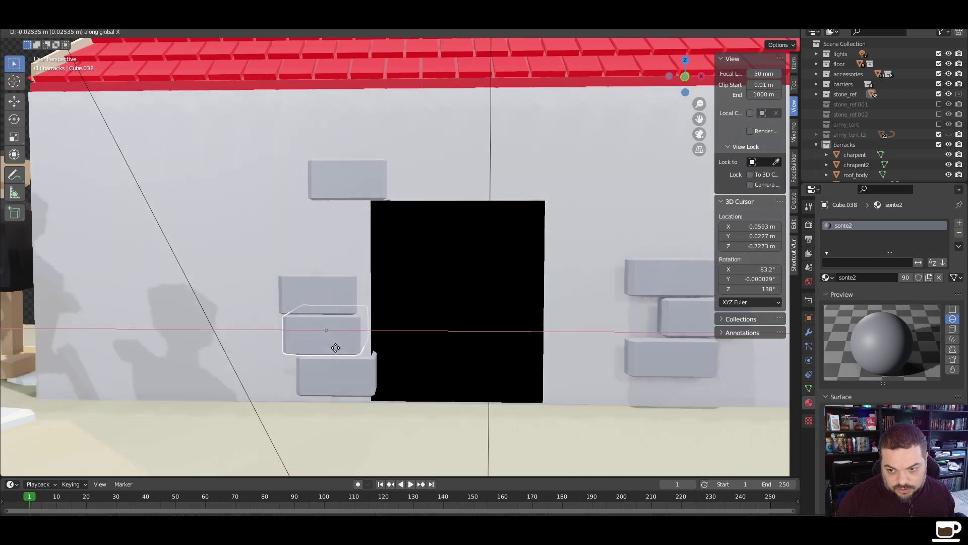
{"action": "left_click", "coordinate": [337, 347]}
Shift the upper stone left and lower the bottom stone, Cube.039, about 0.012 m
{"action": "left_click", "coordinate": [336, 293]}
{"action": "key", "text": "g"}
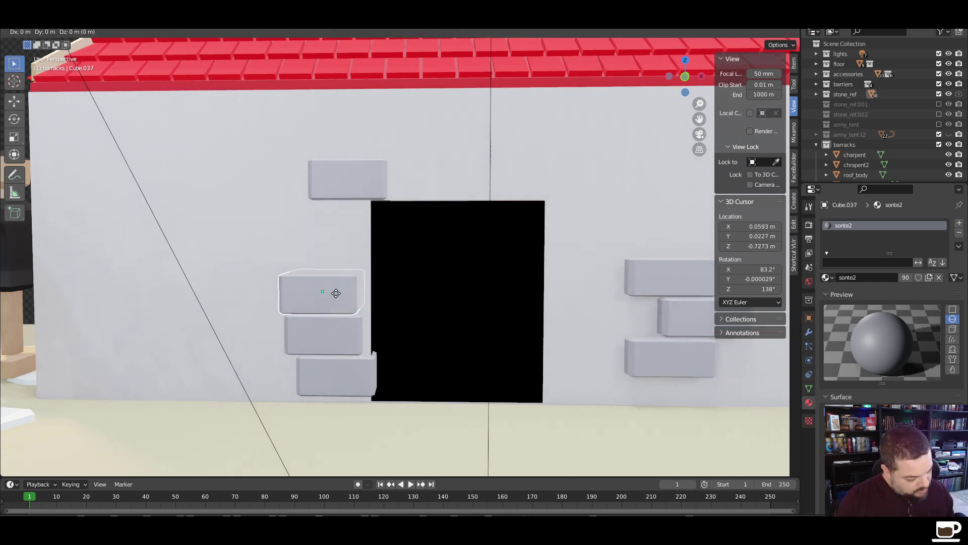
{"action": "key", "text": "x"}
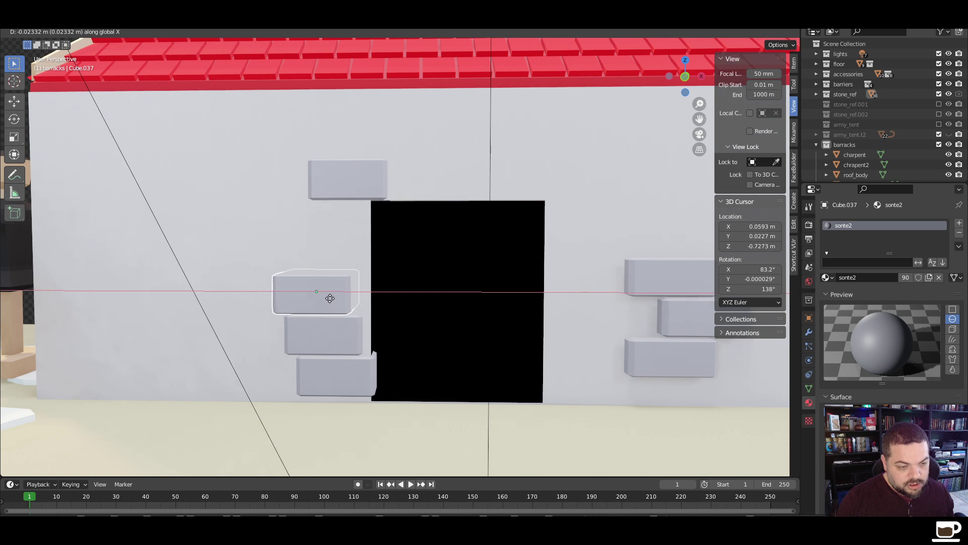
{"action": "left_click", "coordinate": [330, 298]}
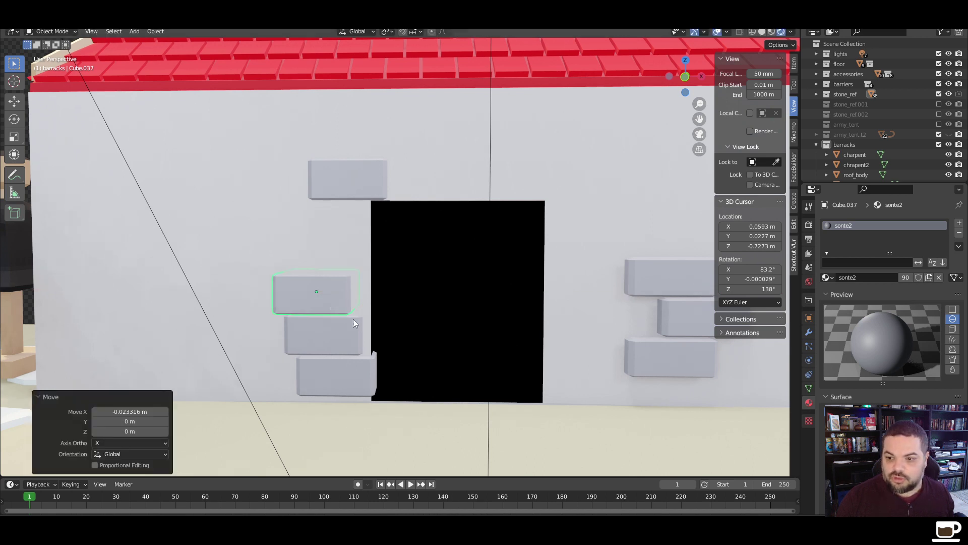
{"action": "left_click", "coordinate": [356, 384]}
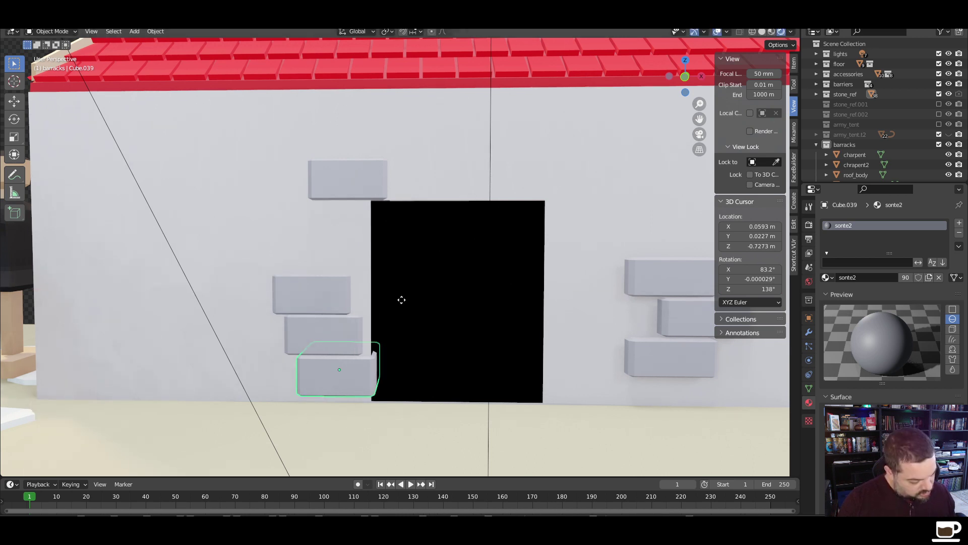
{"action": "key", "text": "g"}
{"action": "key", "text": "x"}
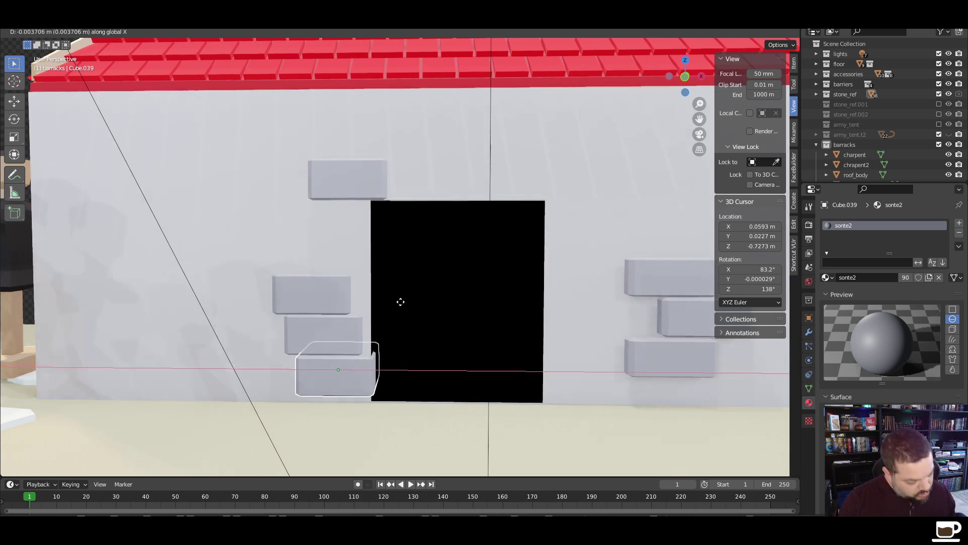
{"action": "key", "text": "z"}
{"action": "left_click", "coordinate": [399, 306]}
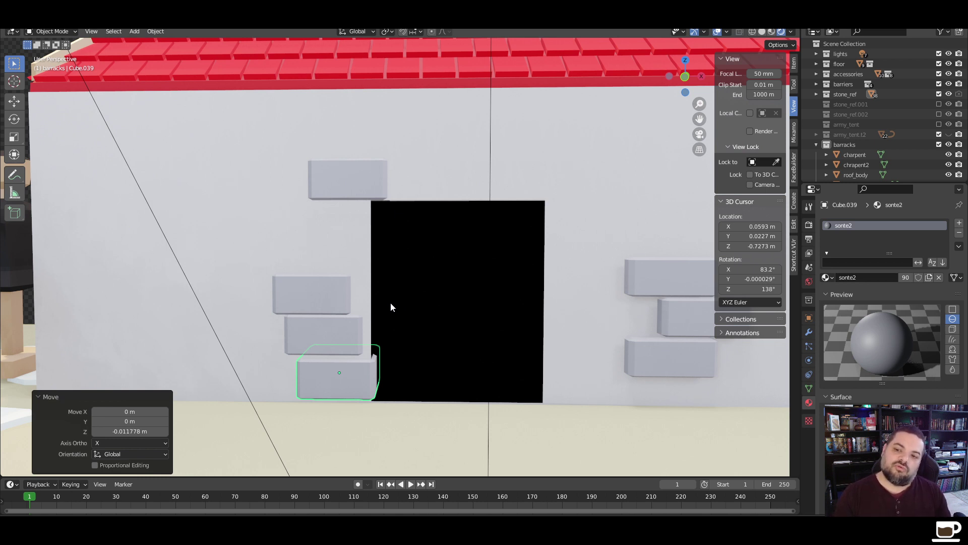
{"action": "left_click", "coordinate": [355, 328]}
In front orthographic view, slide the middle door stone along X against the door
{"action": "scroll", "coordinate": [413, 379], "scroll_direction": "up", "scroll_amount": 2}
{"action": "middle_click_drag", "start_coordinate": [413, 379], "coordinate": [419, 375]}
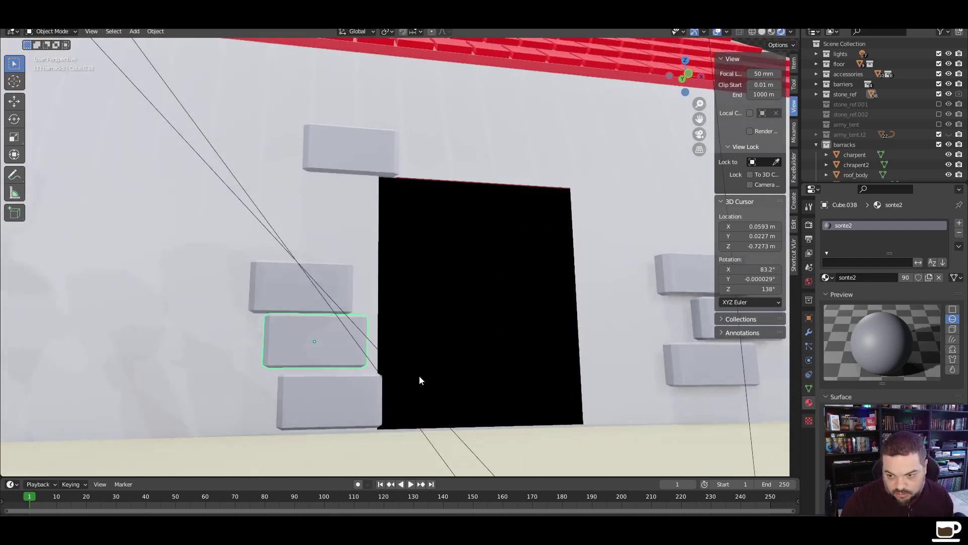
{"action": "key", "text": "KP_1"}
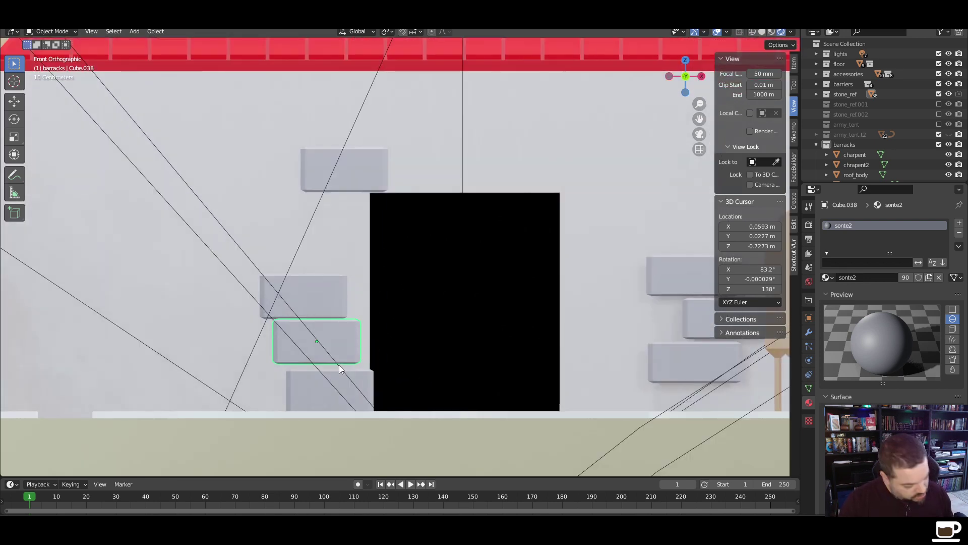
{"action": "key", "text": "g"}
{"action": "key", "text": "x"}
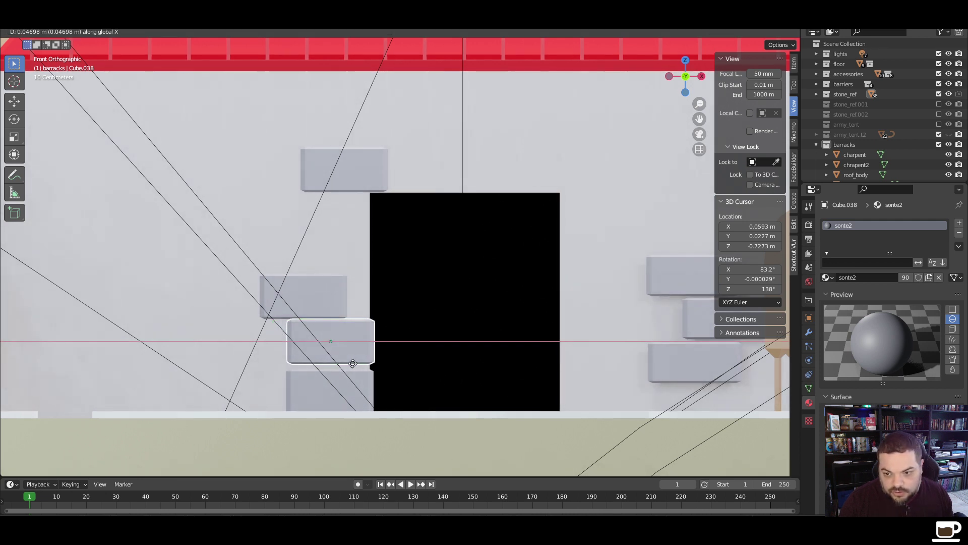
{"action": "left_click", "coordinate": [352, 364]}
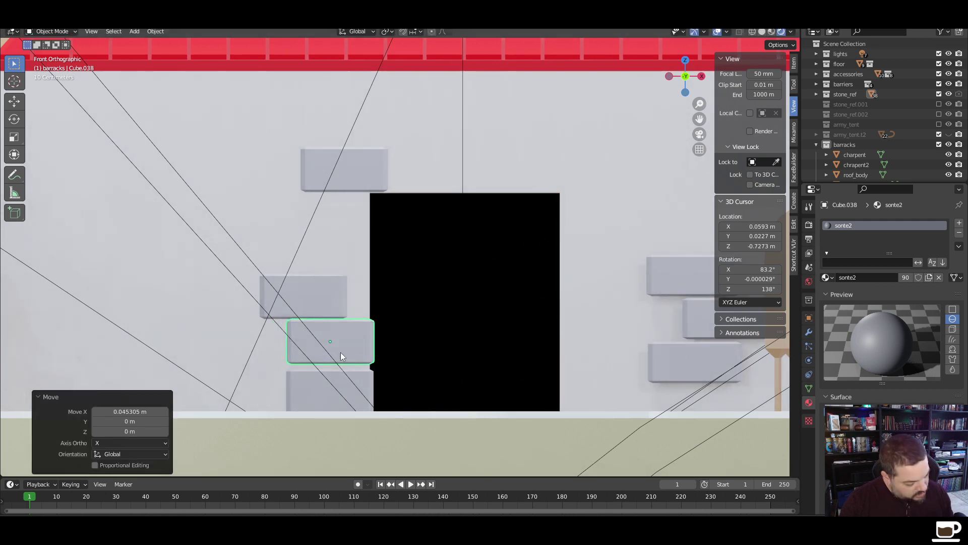
Align the upper door stone with the stones below, raise it slightly, and duplicate it above
{"action": "left_click", "coordinate": [330, 302]}
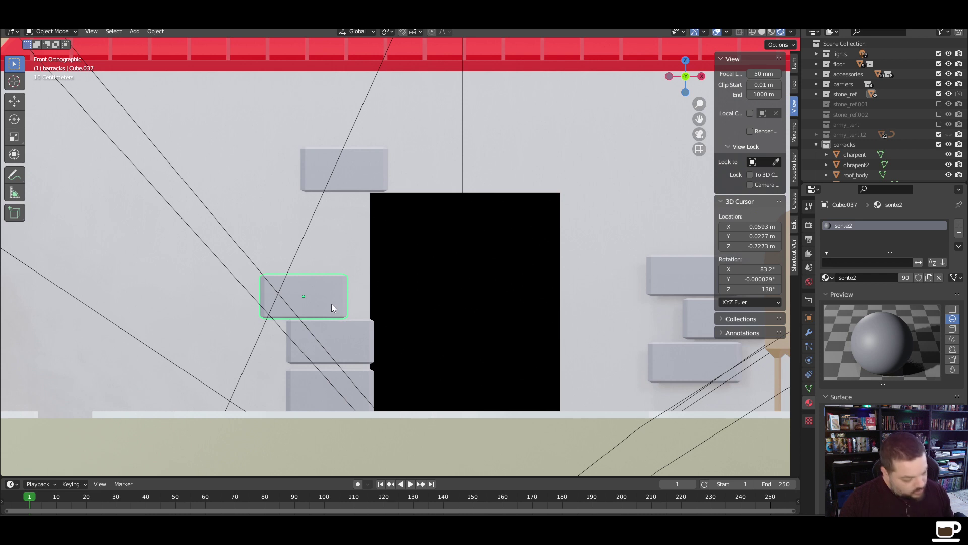
{"action": "key", "text": "g"}
{"action": "key", "text": "x"}
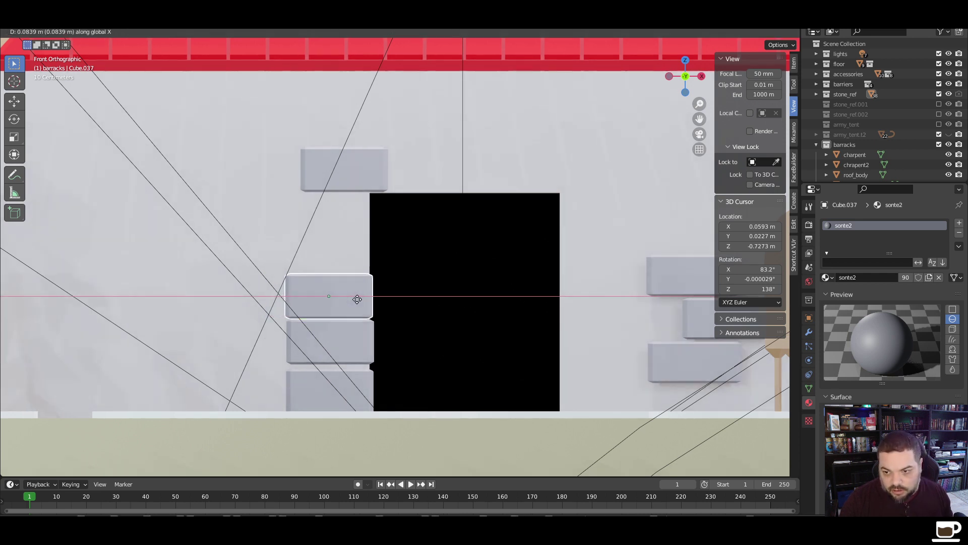
{"action": "left_click", "coordinate": [355, 298]}
{"action": "key", "text": "g"}
{"action": "key", "text": "z"}
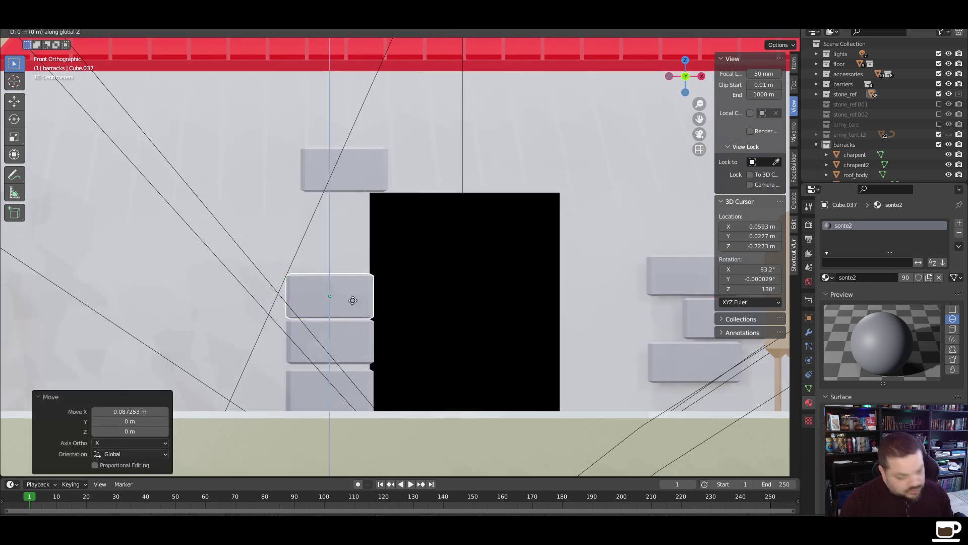
{"action": "left_click", "coordinate": [350, 297]}
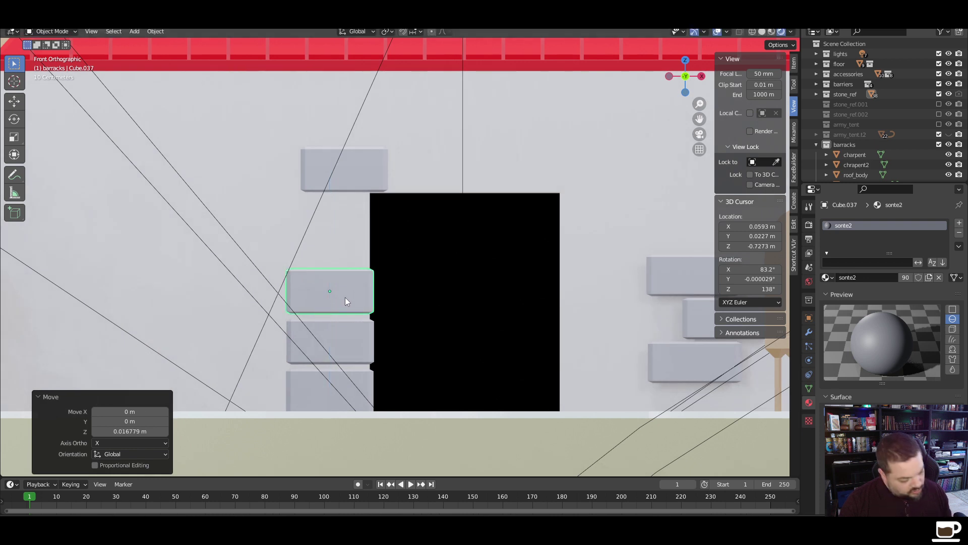
{"action": "key", "text": "shift+d"}
{"action": "key", "text": "z"}
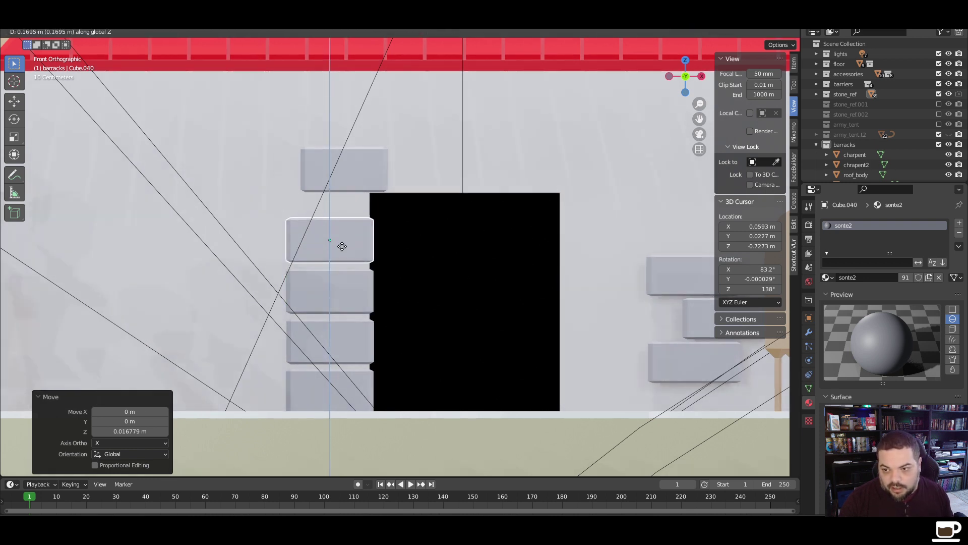
{"action": "left_click", "coordinate": [342, 252]}
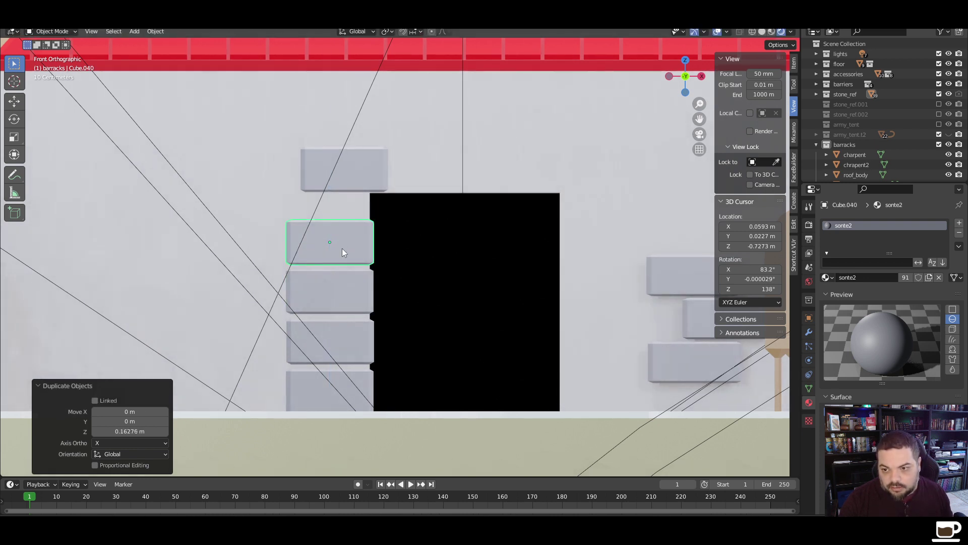
Align the top stone above the door corner with the column and adjust its height
{"action": "left_click", "coordinate": [354, 185]}
{"action": "key", "text": "g"}
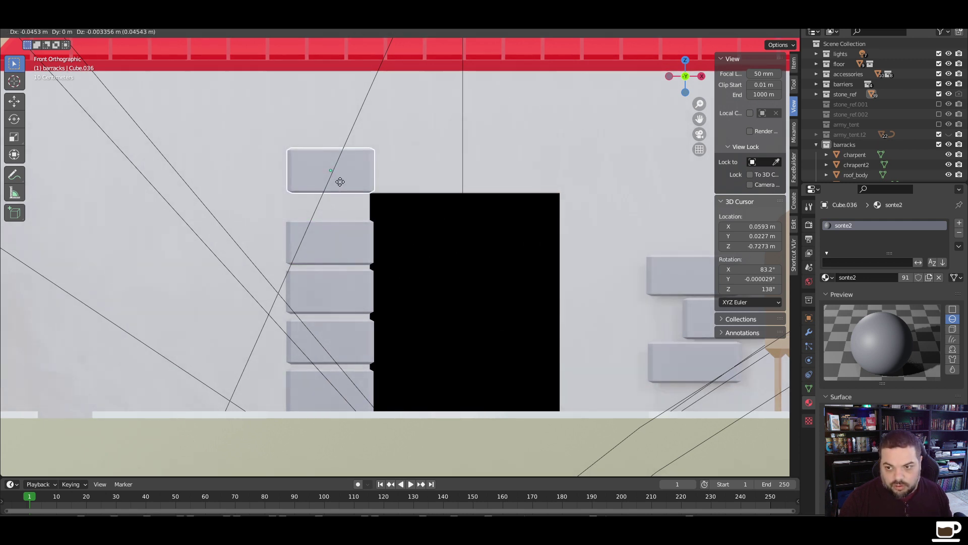
{"action": "key", "text": "x"}
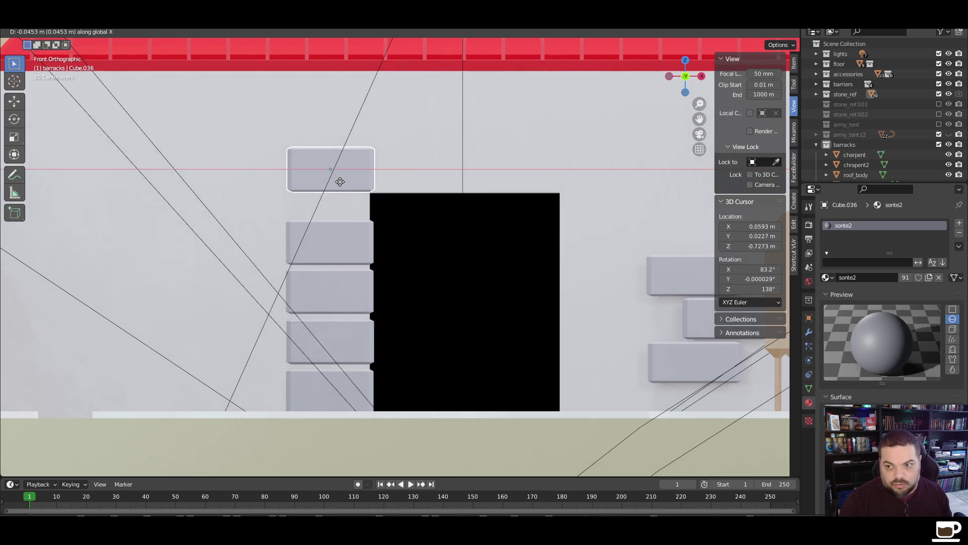
{"action": "left_click", "coordinate": [340, 183]}
{"action": "key", "text": "g"}
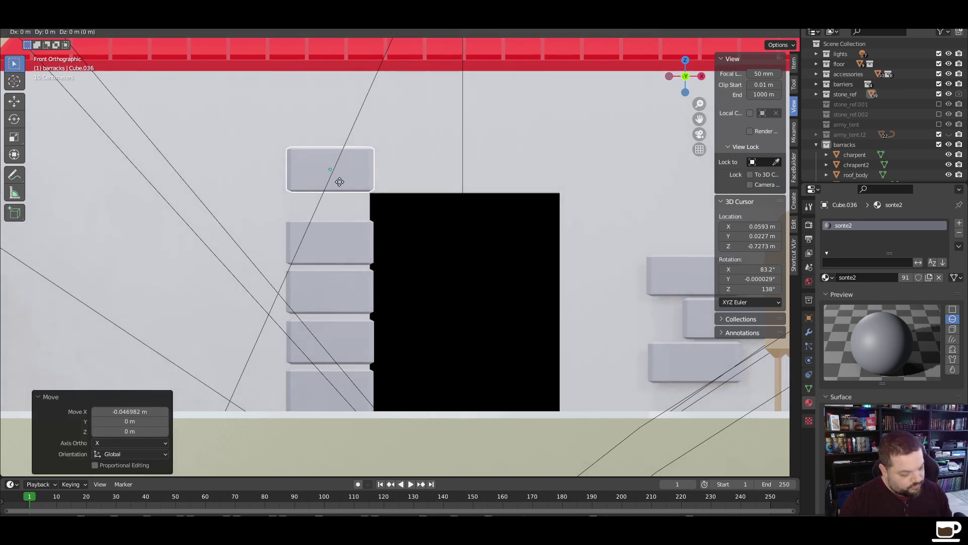
{"action": "key", "text": "z"}
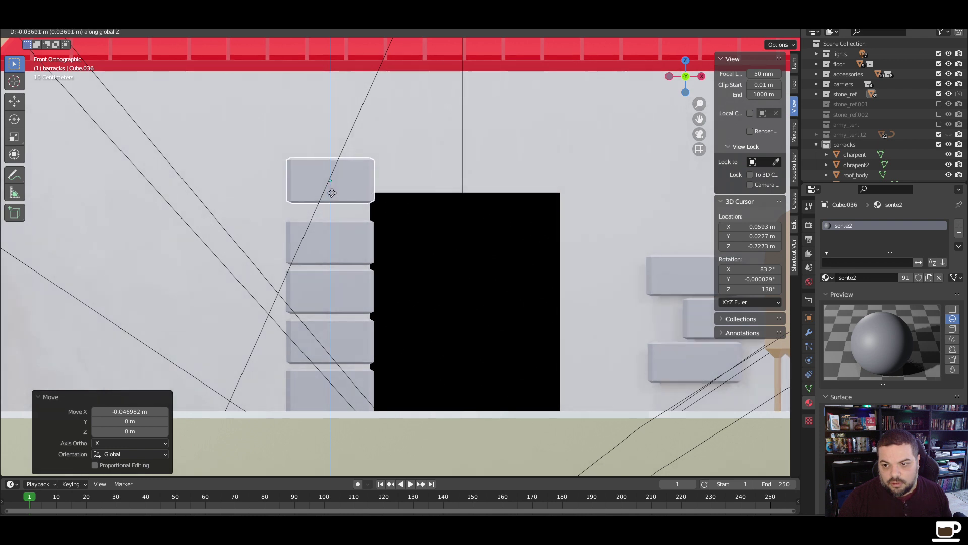
{"action": "left_click", "coordinate": [332, 190]}
Raise the copied stone and the stone below it to even the column gaps
{"action": "left_click", "coordinate": [345, 244]}
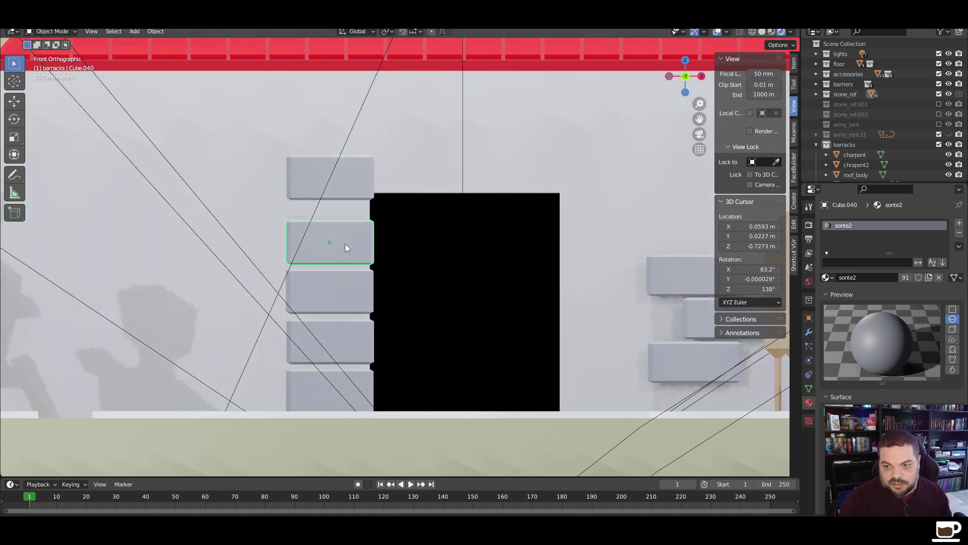
{"action": "key", "text": "g"}
{"action": "key", "text": "z"}
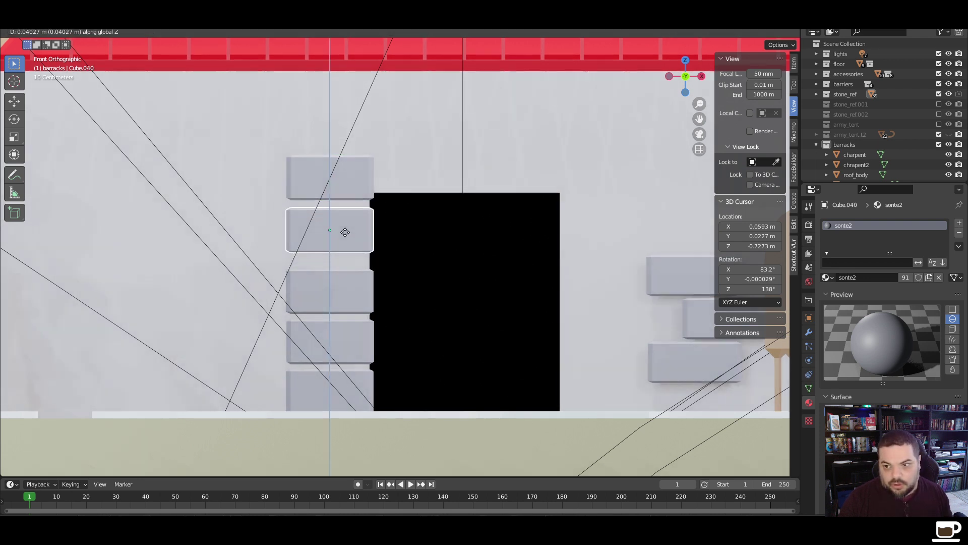
{"action": "left_click", "coordinate": [345, 231]}
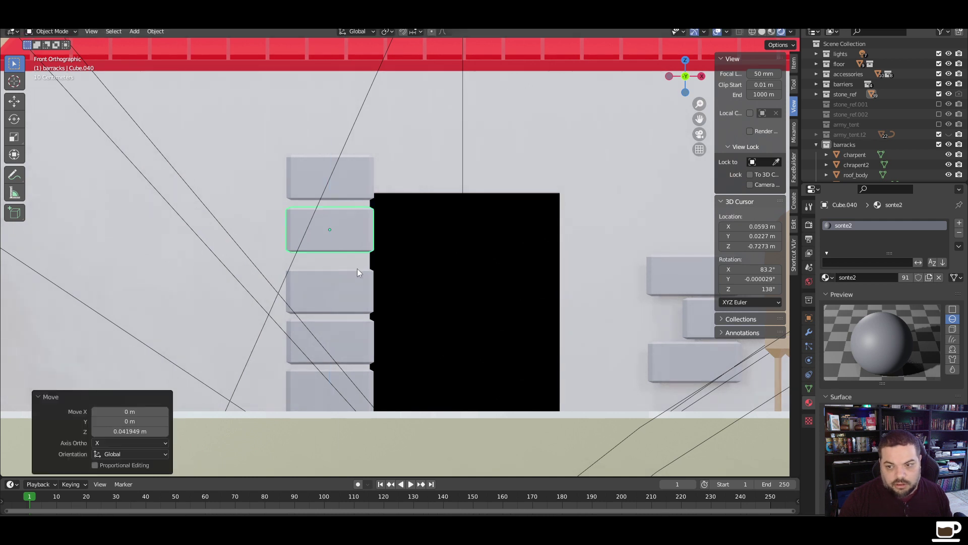
{"action": "left_click", "coordinate": [357, 307]}
{"action": "key", "text": "g"}
{"action": "key", "text": "z"}
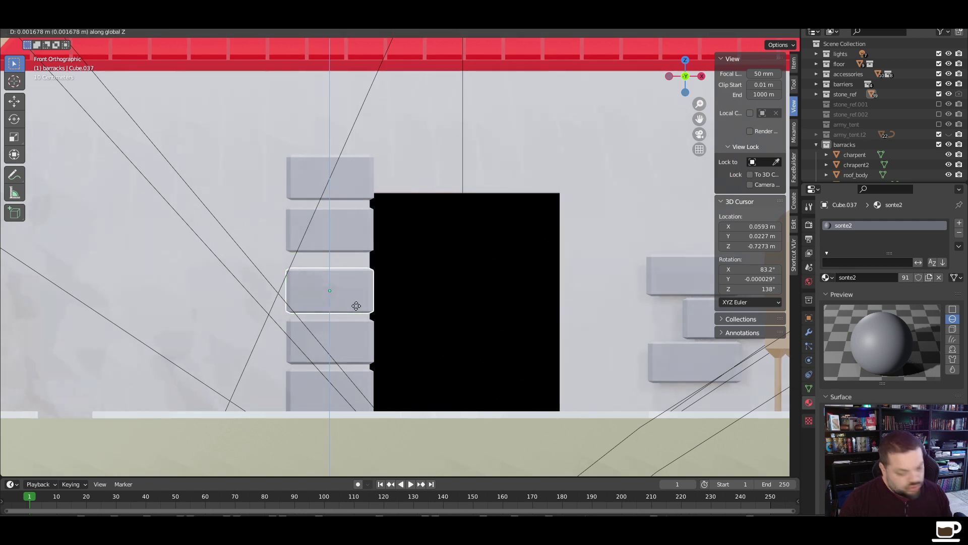
{"action": "left_click", "coordinate": [357, 296]}
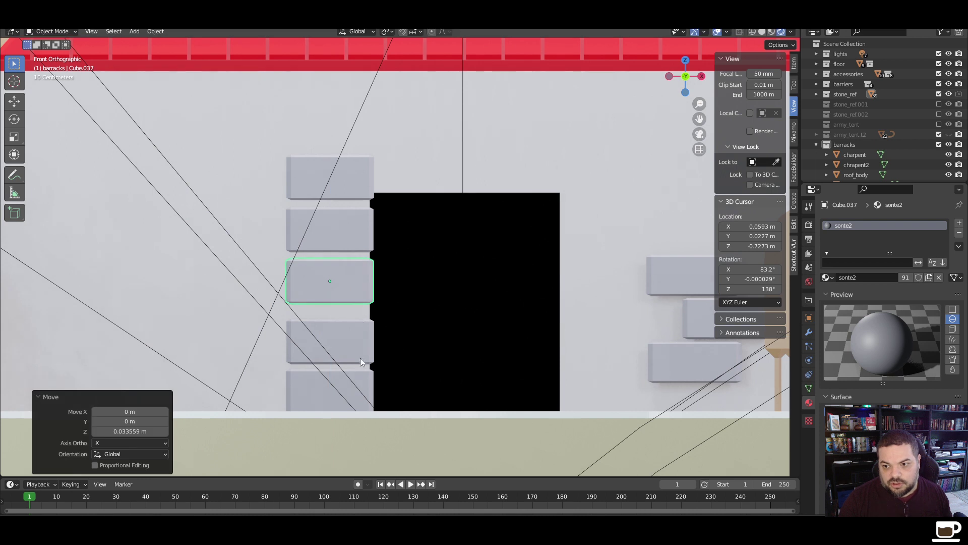
Raise the next stone down and lower the stone above it by 0.0117 m
{"action": "left_click", "coordinate": [358, 353]}
{"action": "key", "text": "g"}
{"action": "key", "text": "z"}
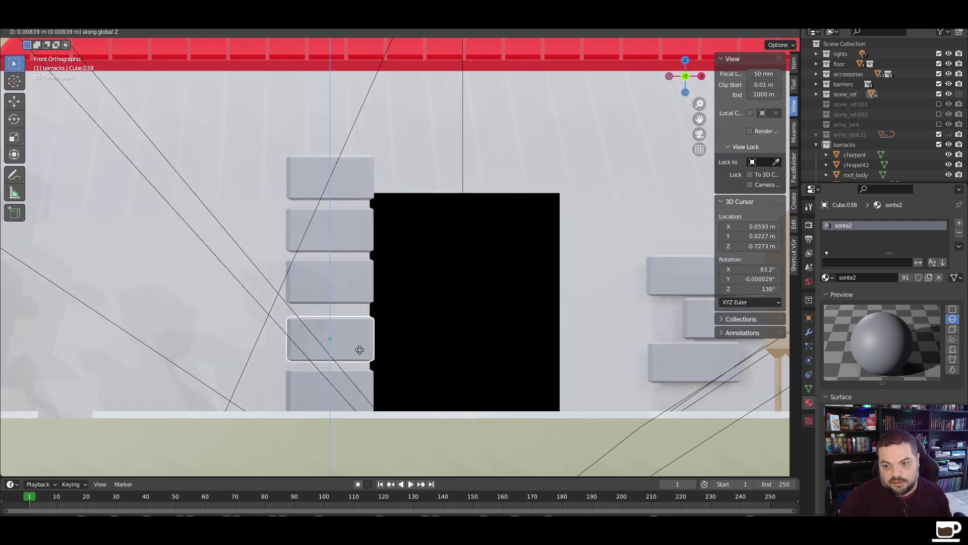
{"action": "left_click", "coordinate": [360, 345]}
{"action": "left_click", "coordinate": [362, 289]}
{"action": "key", "text": "g"}
{"action": "key", "text": "z"}
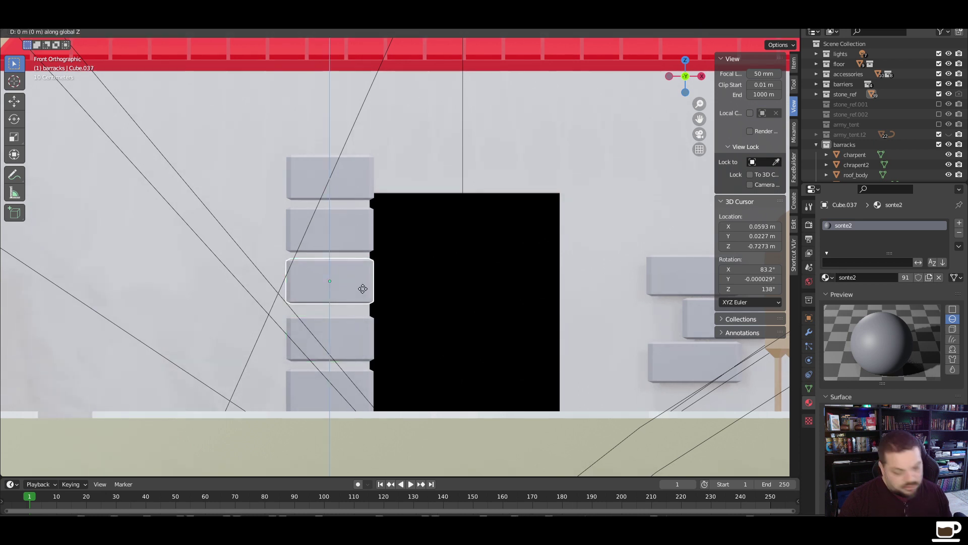
{"action": "left_click", "coordinate": [364, 297]}
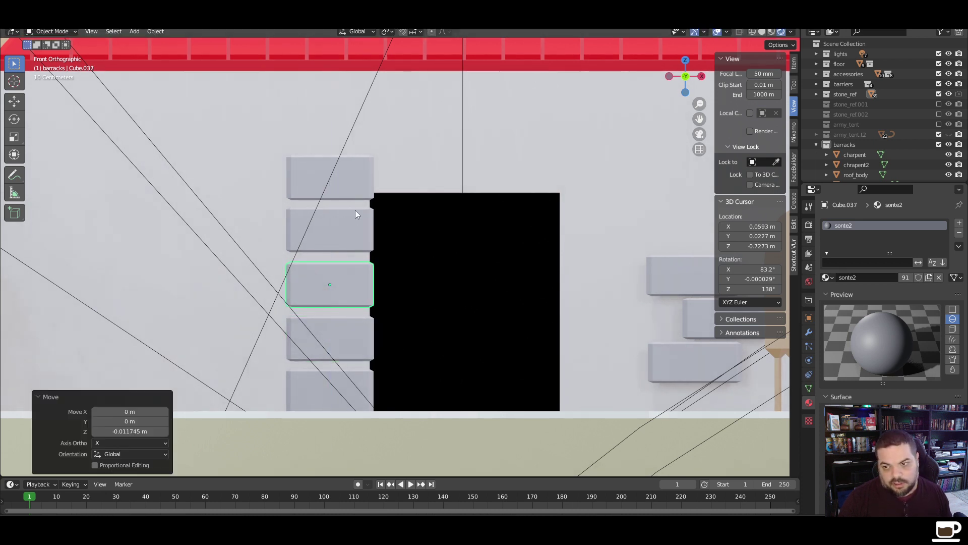
Select all five stones of the left door column
{"action": "left_click", "coordinate": [356, 191]}
{"action": "left_click", "coordinate": [358, 230], "text": "shift"}
{"action": "left_click", "coordinate": [358, 282], "text": "shift"}
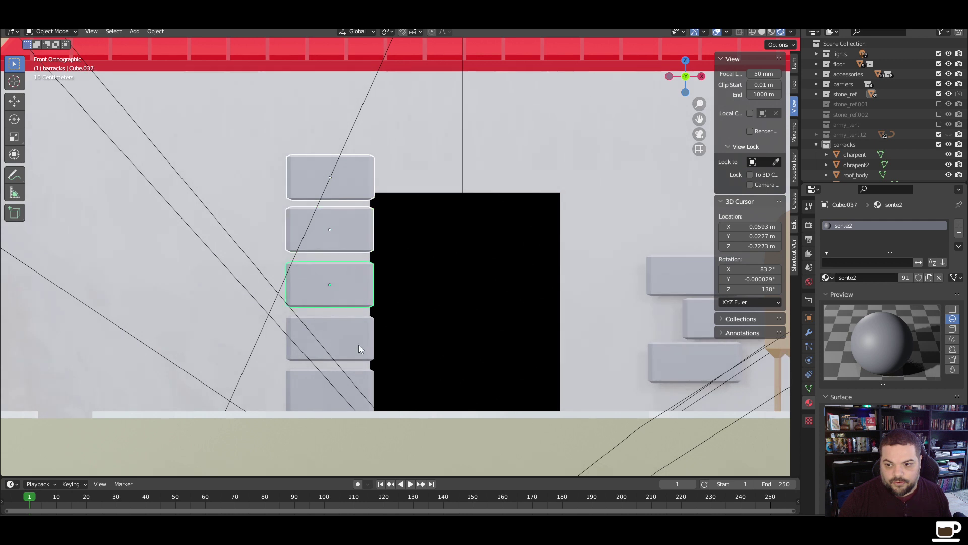
{"action": "left_click", "coordinate": [359, 338], "text": "shift"}
{"action": "left_click", "coordinate": [370, 385], "text": "shift"}
Duplicate the five-stone column along X to the doorway's right side
{"action": "key", "text": "shift+d"}
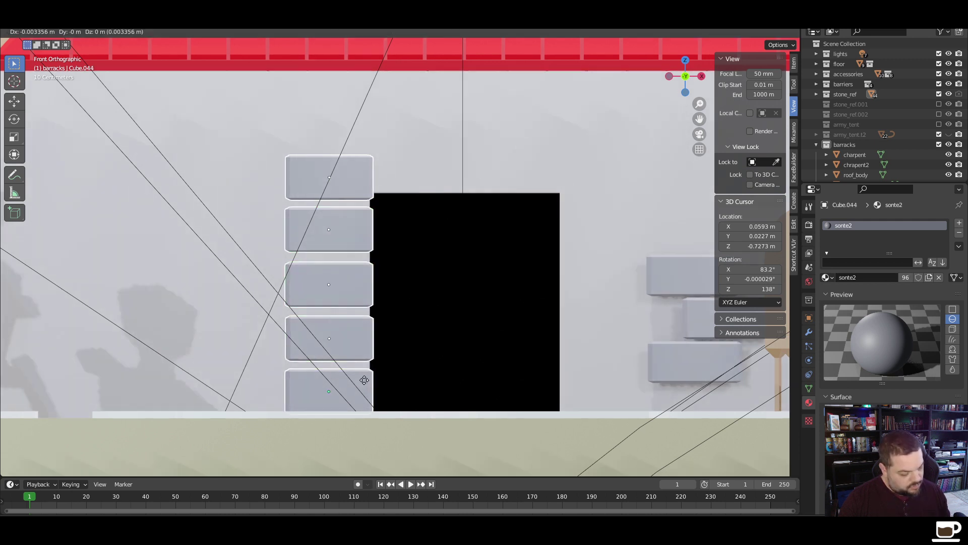
{"action": "key", "text": "x"}
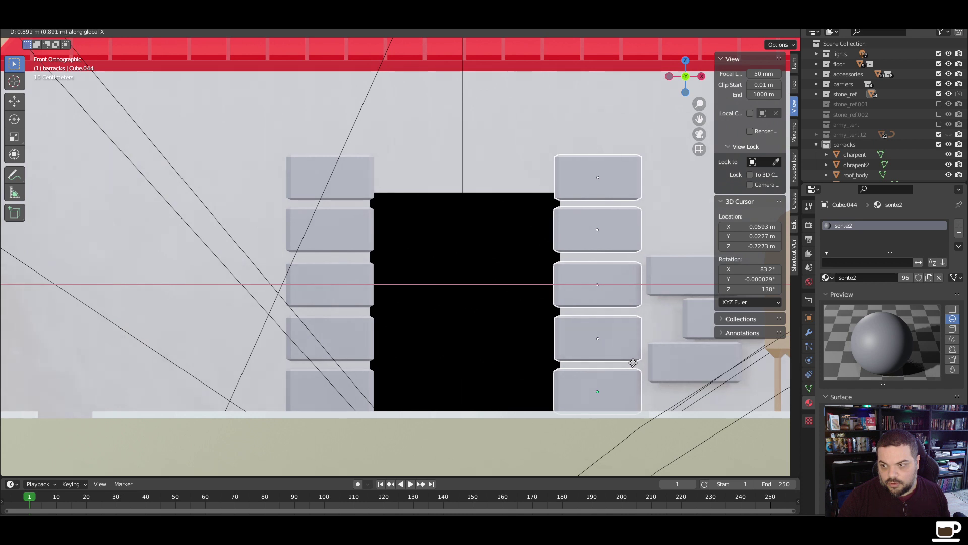
{"action": "left_click", "coordinate": [633, 363]}
Copy the top right stone along X to form a row of stones over the doorway
{"action": "left_click", "coordinate": [558, 179]}
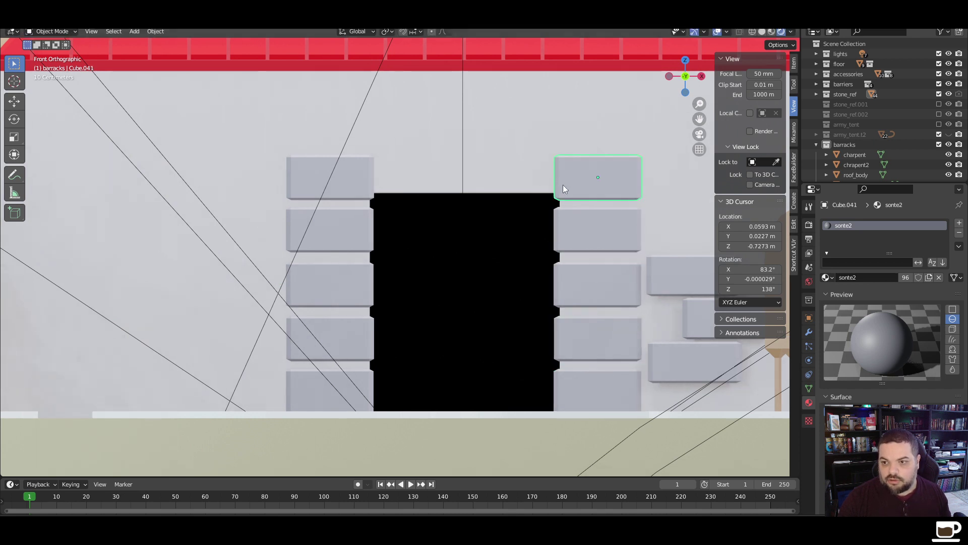
{"action": "key", "text": "shift+d"}
{"action": "key", "text": "x"}
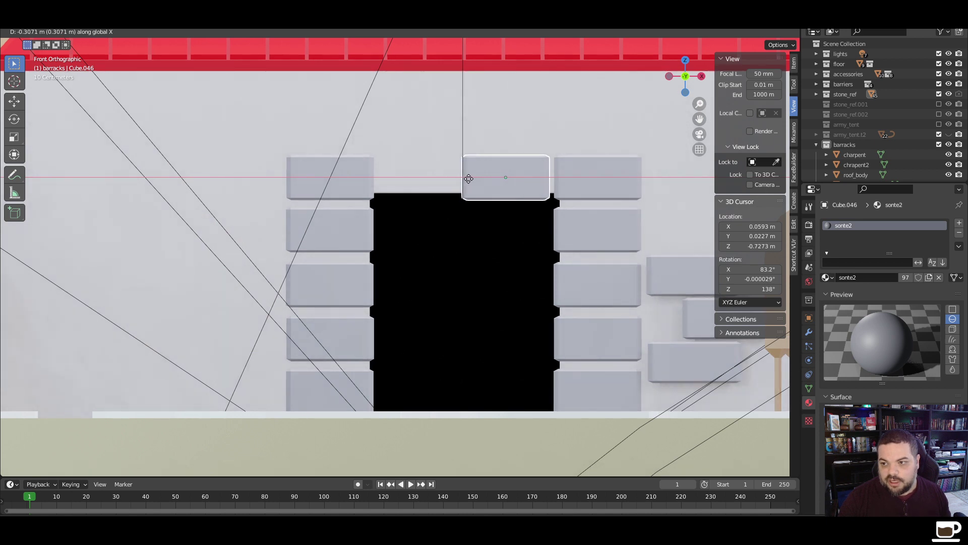
{"action": "left_click", "coordinate": [469, 181]}
{"action": "key", "text": "shift+d"}
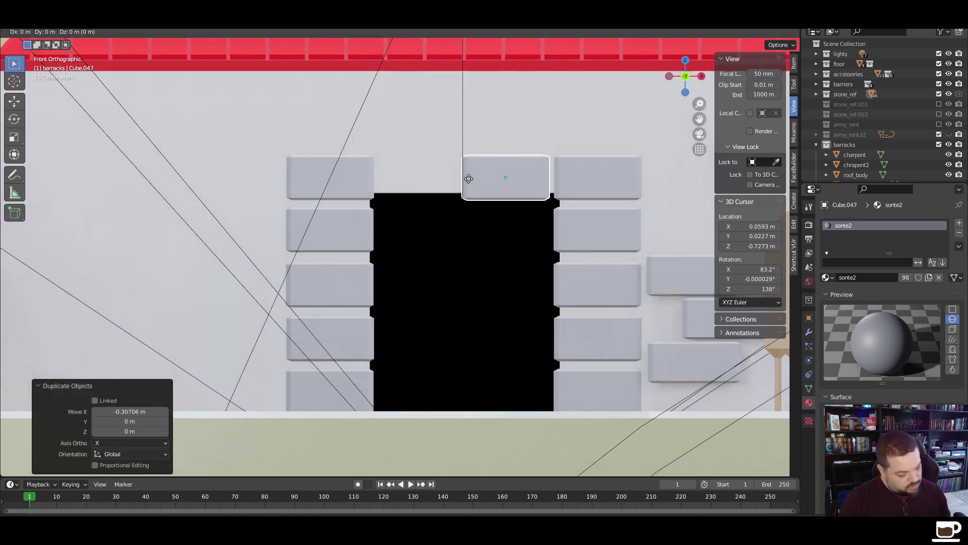
{"action": "key", "text": "x"}
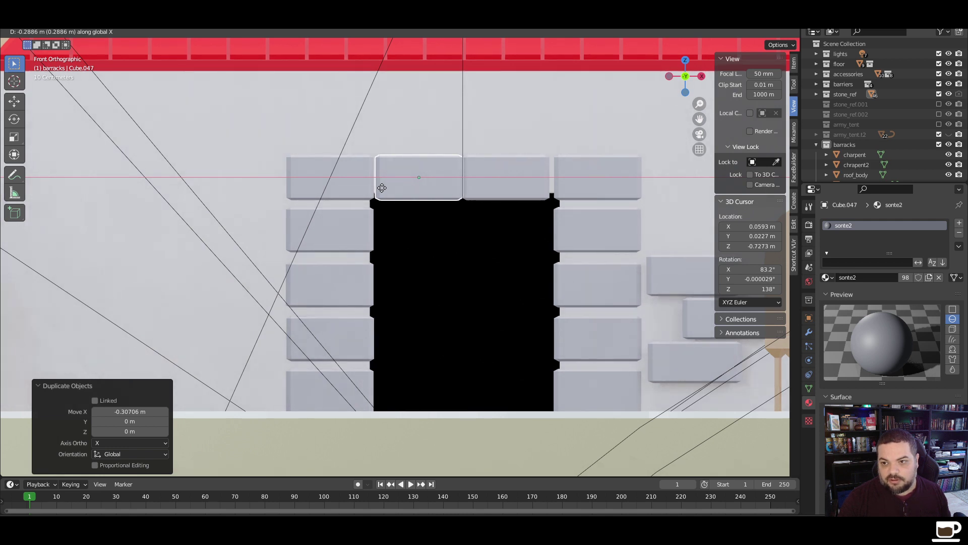
{"action": "left_click", "coordinate": [382, 188]}
Build a staggered second row of three stones above the lintel row
{"action": "key", "text": "shift+d"}
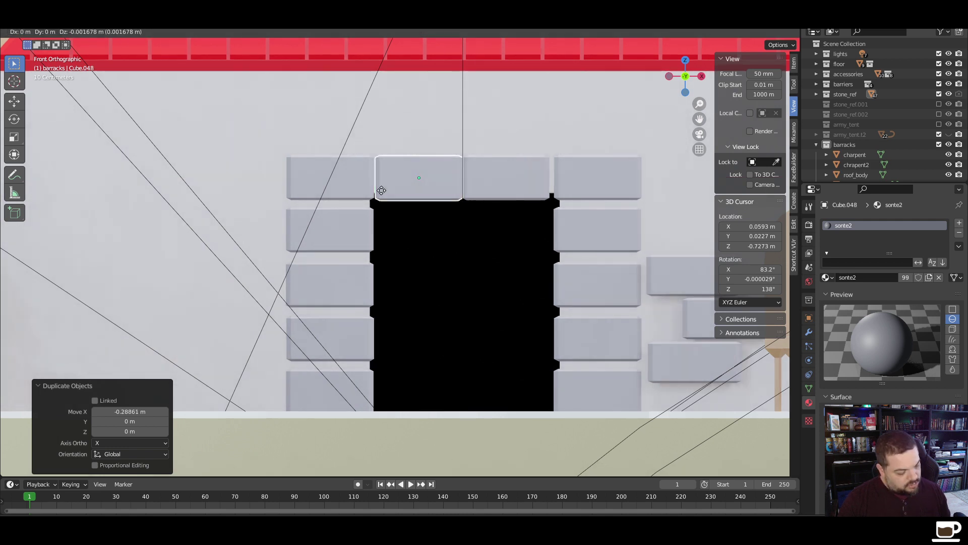
{"action": "key", "text": "z"}
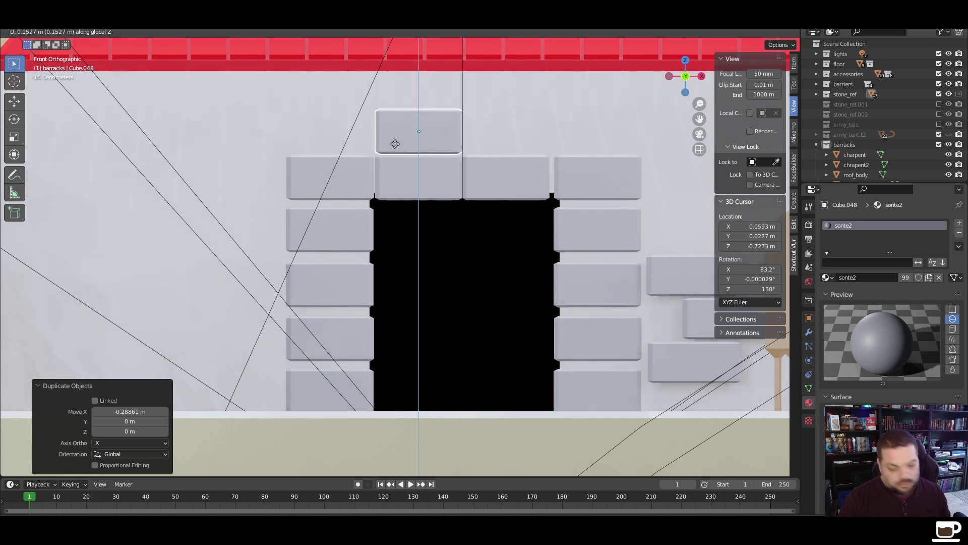
{"action": "left_click", "coordinate": [394, 143]}
{"action": "key", "text": "g"}
{"action": "key", "text": "x"}
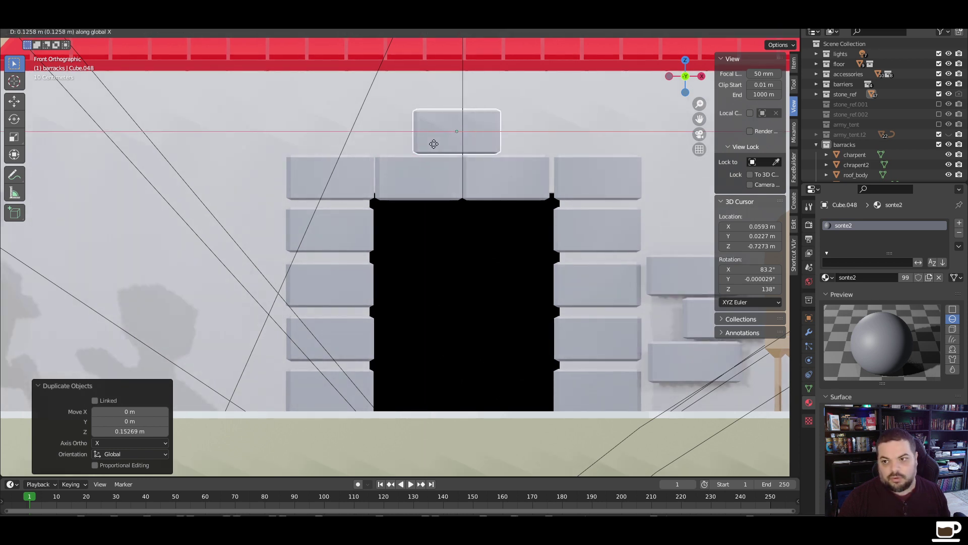
{"action": "left_click", "coordinate": [436, 144]}
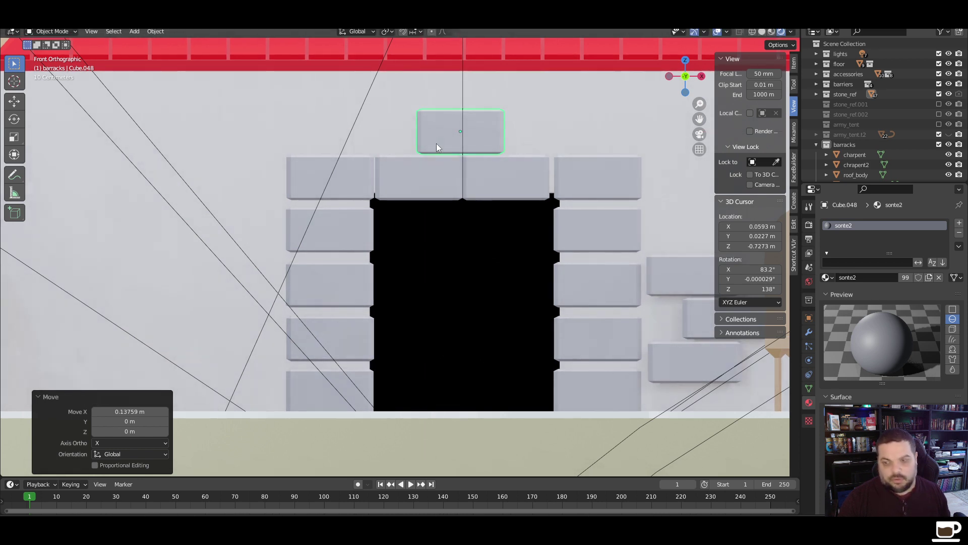
{"action": "key", "text": "shift+d"}
{"action": "key", "text": "x"}
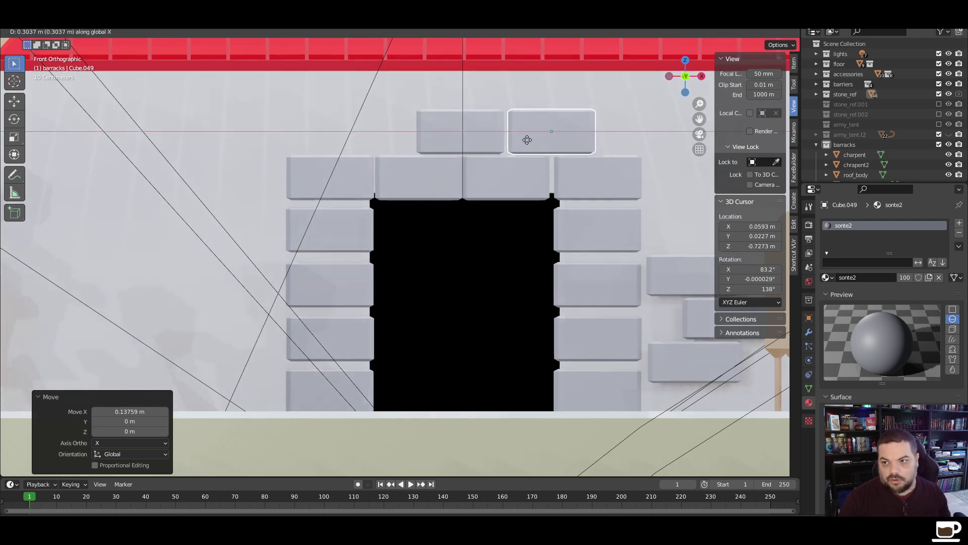
{"action": "left_click", "coordinate": [527, 141]}
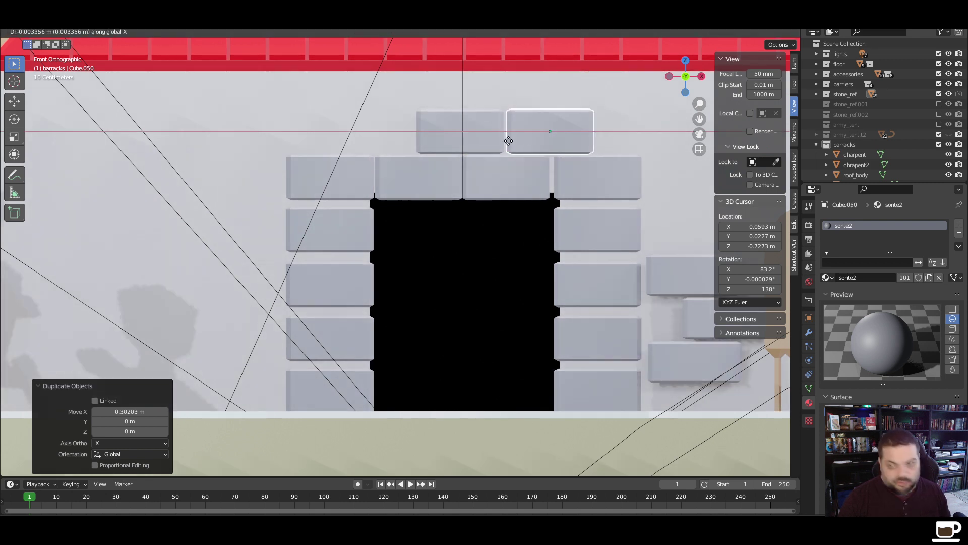
{"action": "key", "text": "shift+d"}
{"action": "key", "text": "x"}
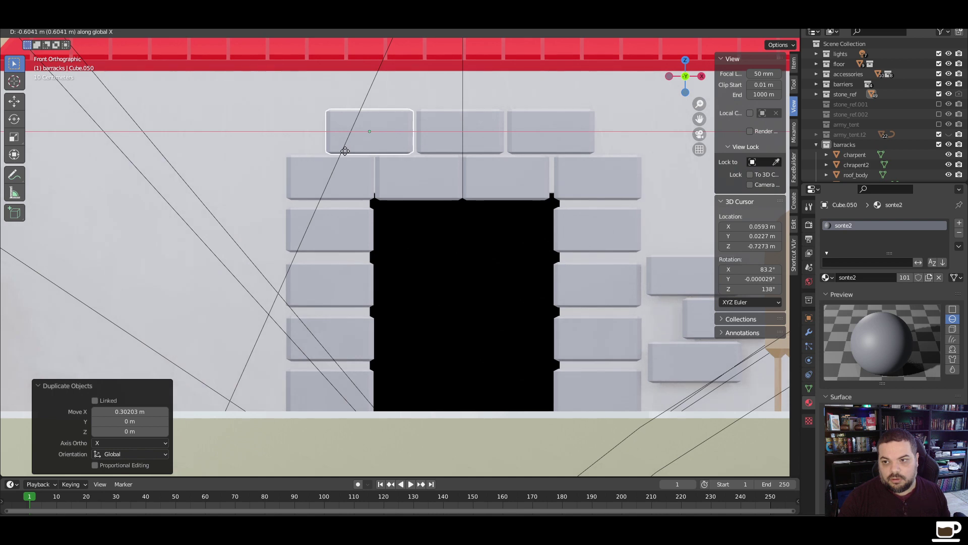
{"action": "left_click", "coordinate": [345, 151]}
Nudge two loose front-wall stones slightly right along X and in depth along Y
{"action": "scroll", "coordinate": [320, 370], "scroll_direction": "down", "scroll_amount": 5}
{"action": "middle_click_drag", "start_coordinate": [455, 346], "coordinate": [539, 316]}
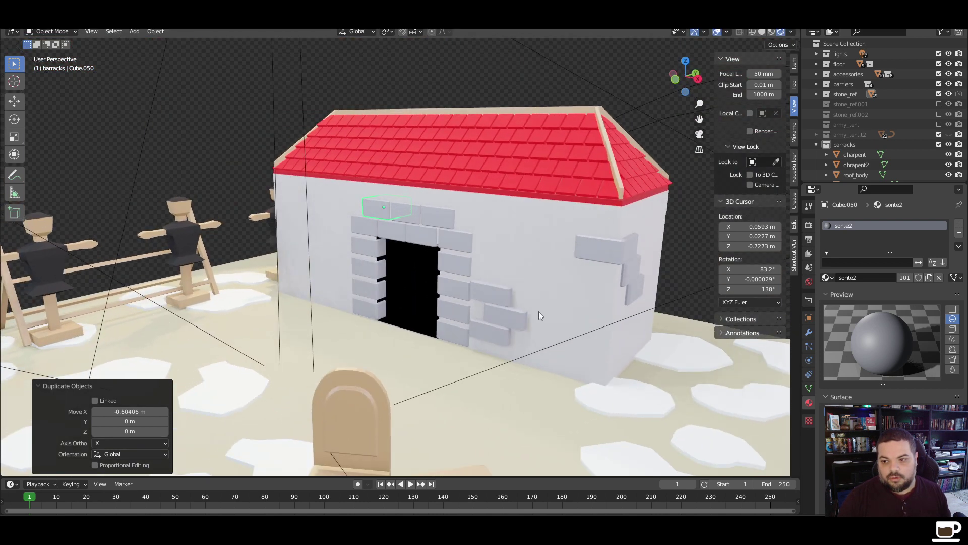
{"action": "left_click", "coordinate": [495, 304]}
{"action": "left_click", "coordinate": [496, 317], "text": "shift"}
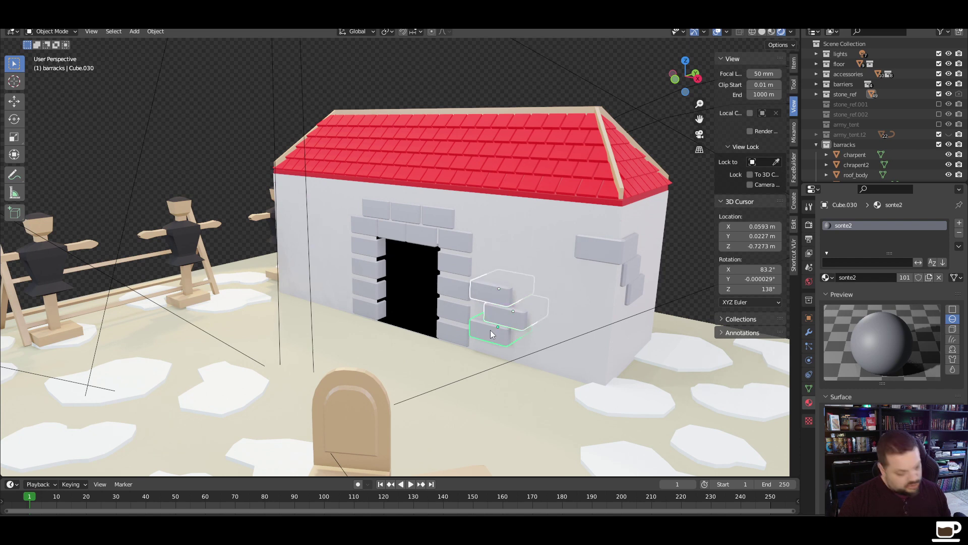
{"action": "key", "text": "g"}
{"action": "key", "text": "x"}
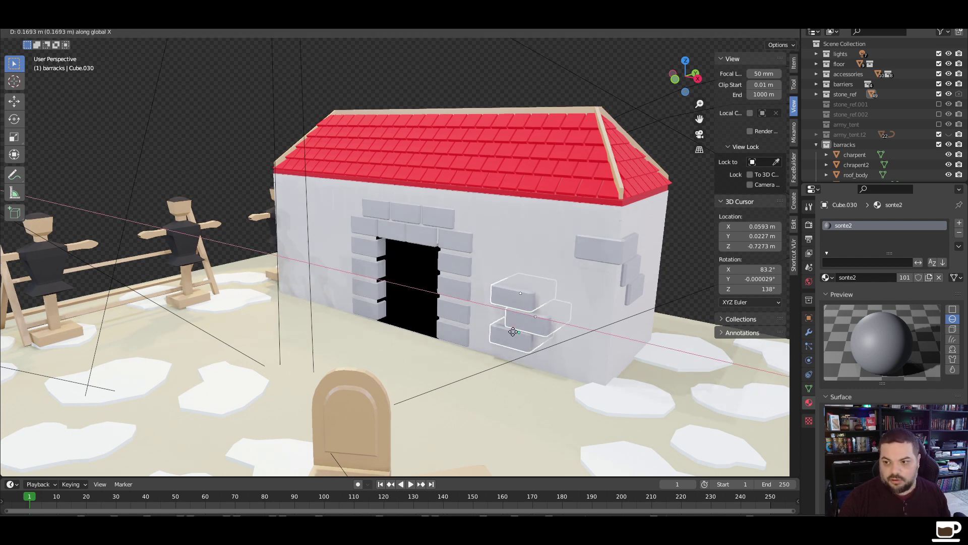
{"action": "left_click", "coordinate": [523, 332]}
{"action": "key", "text": "g"}
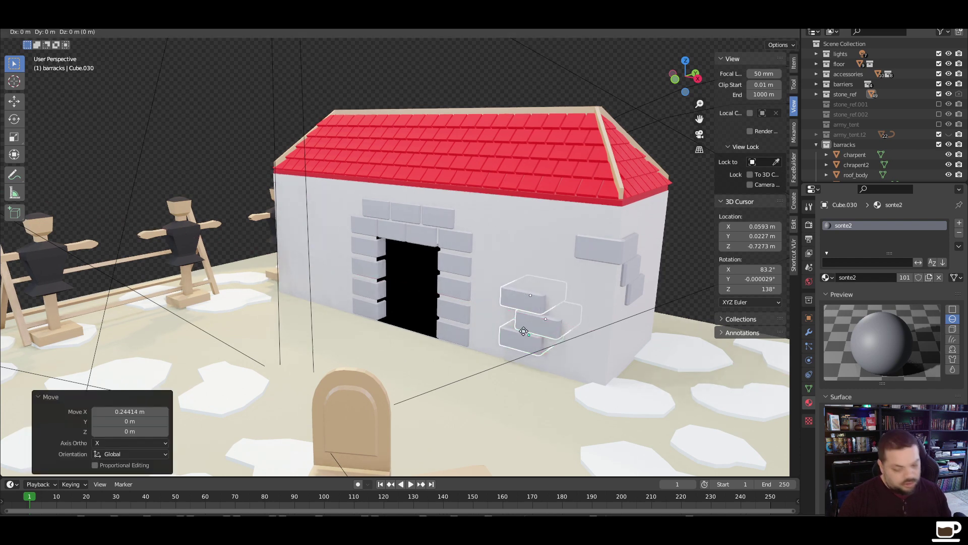
{"action": "key", "text": "y"}
{"action": "left_click", "coordinate": [537, 314]}
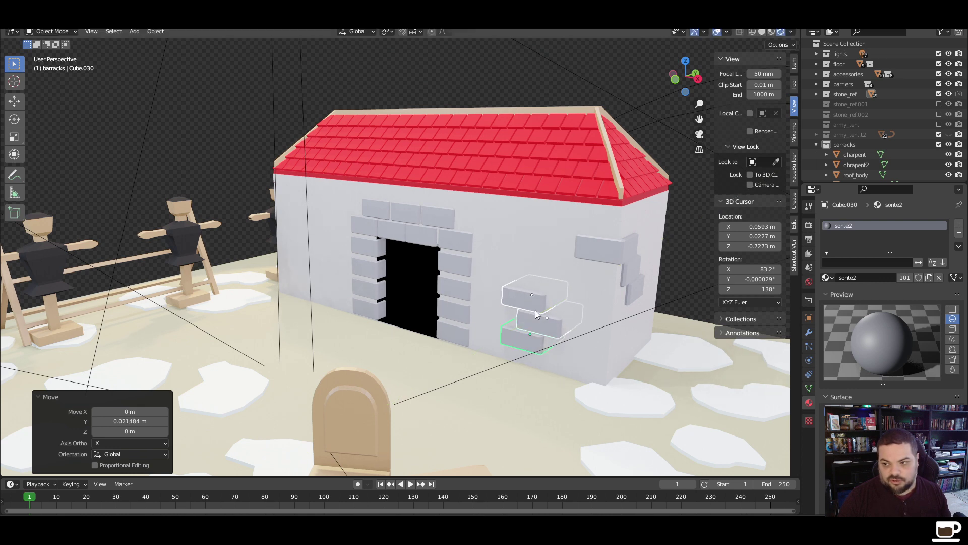
{"action": "left_click", "coordinate": [614, 82]}
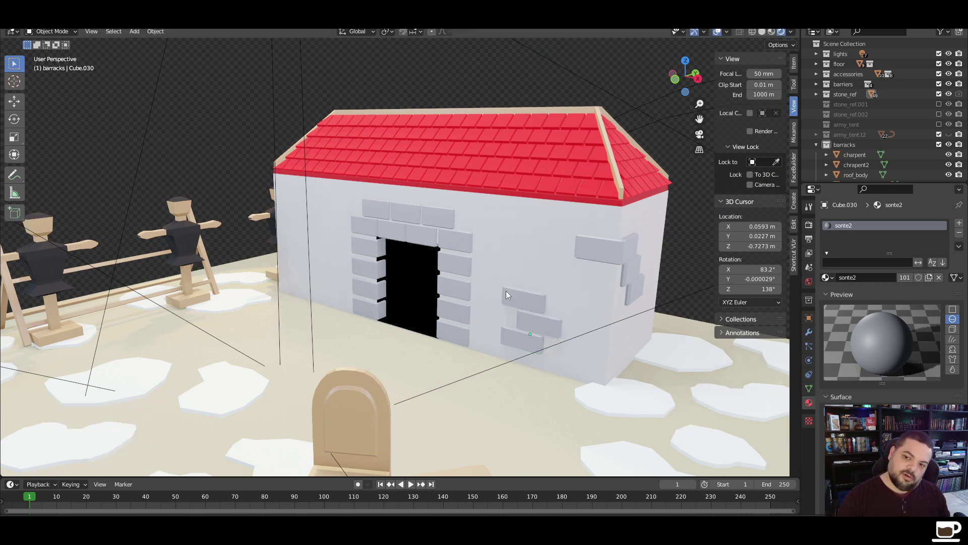
Move the group of three wall stones -2.354 m along X to left of the door
{"action": "left_click", "coordinate": [528, 323], "text": "shift"}
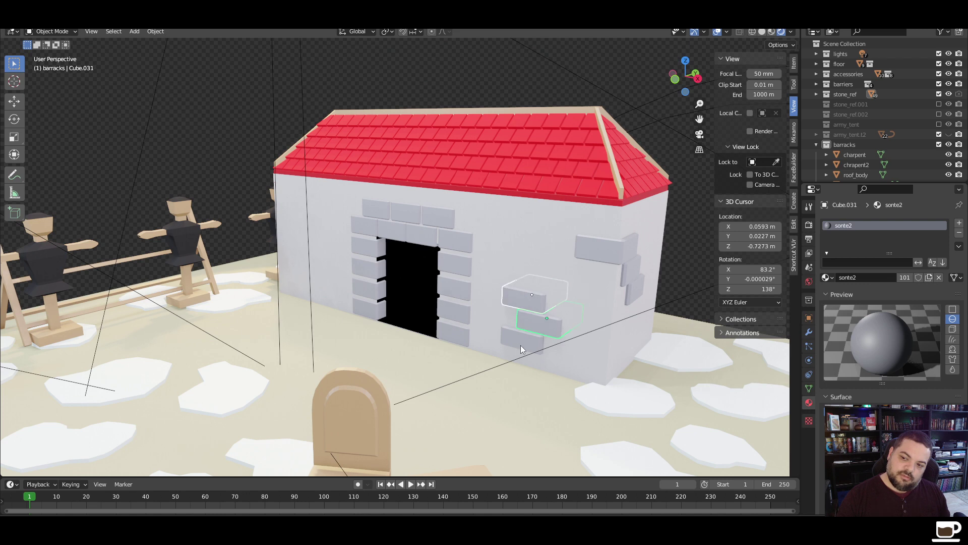
{"action": "left_click", "coordinate": [521, 345], "text": "shift"}
{"action": "key", "text": "g"}
{"action": "key", "text": "x"}
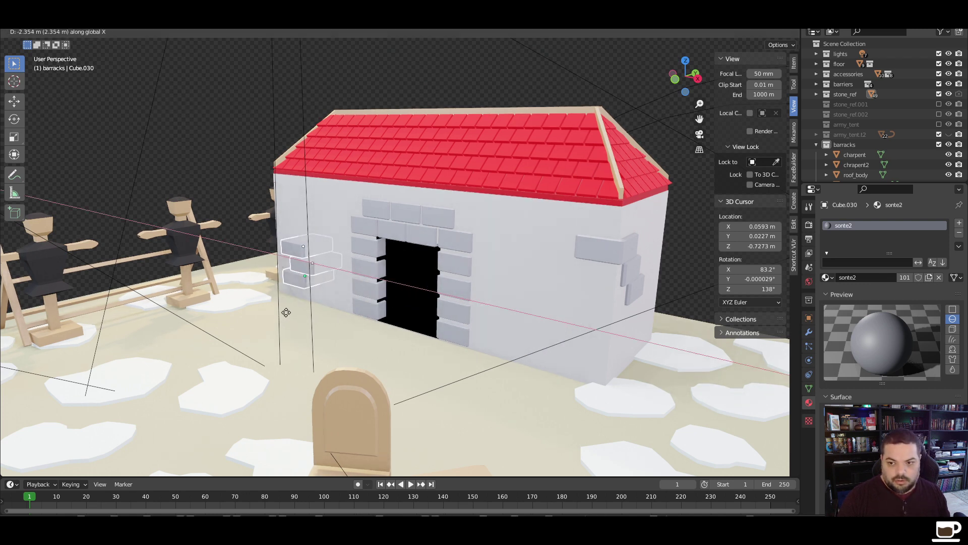
{"action": "left_click", "coordinate": [288, 316]}
{"action": "left_click", "coordinate": [459, 82]}
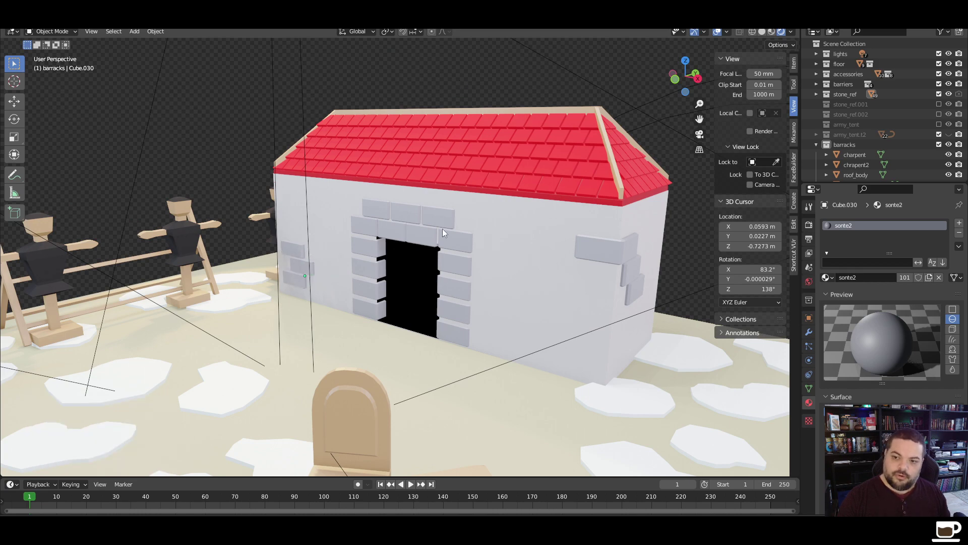
{"action": "scroll", "coordinate": [443, 229], "scroll_direction": "down", "scroll_amount": 5}
{"action": "middle_click_drag", "start_coordinate": [448, 234], "coordinate": [457, 260]}
{"action": "scroll", "coordinate": [480, 215], "scroll_direction": "up", "scroll_amount": 4}
{"action": "middle_click_drag", "start_coordinate": [479, 215], "coordinate": [463, 231]}
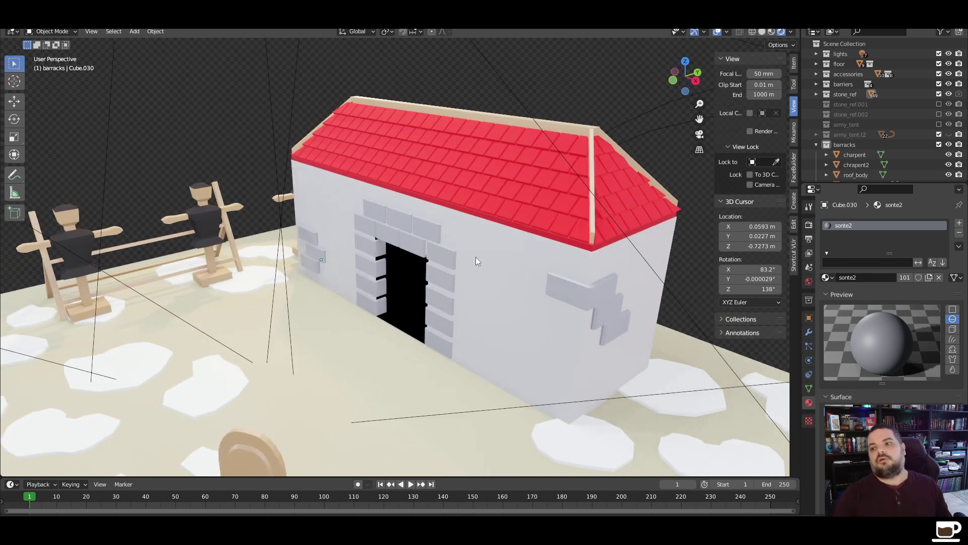
{"action": "scroll", "coordinate": [423, 303], "scroll_direction": "down", "scroll_amount": 3}
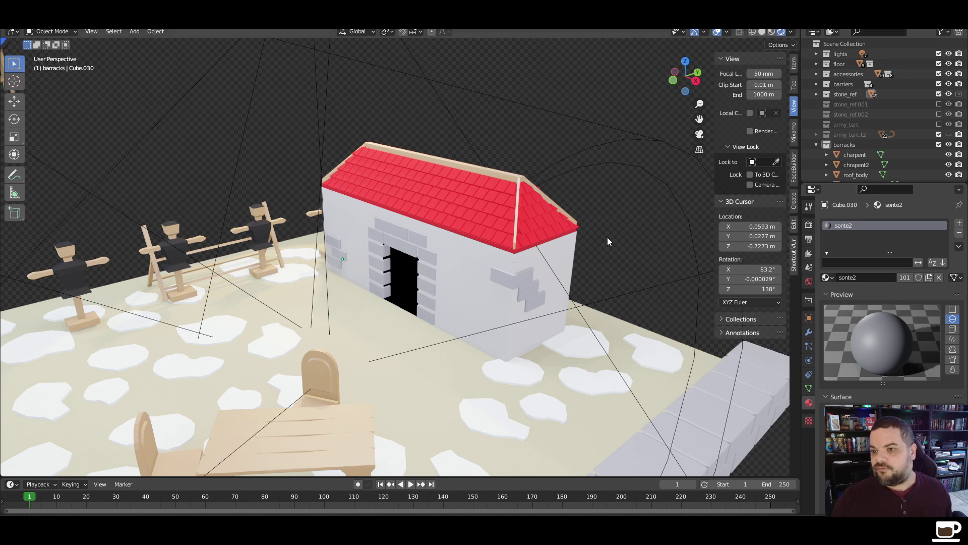
{"action": "middle_click_drag", "start_coordinate": [511, 322], "coordinate": [529, 317]}
Tone the barracks_body base colour down to a slightly greyer off-white
{"action": "left_click", "coordinate": [519, 307]}
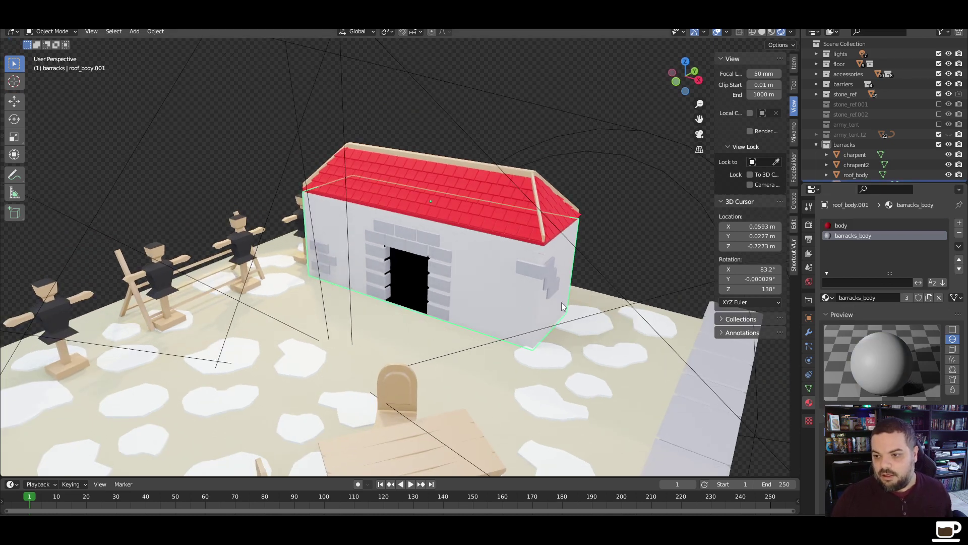
{"action": "left_click", "coordinate": [892, 355]}
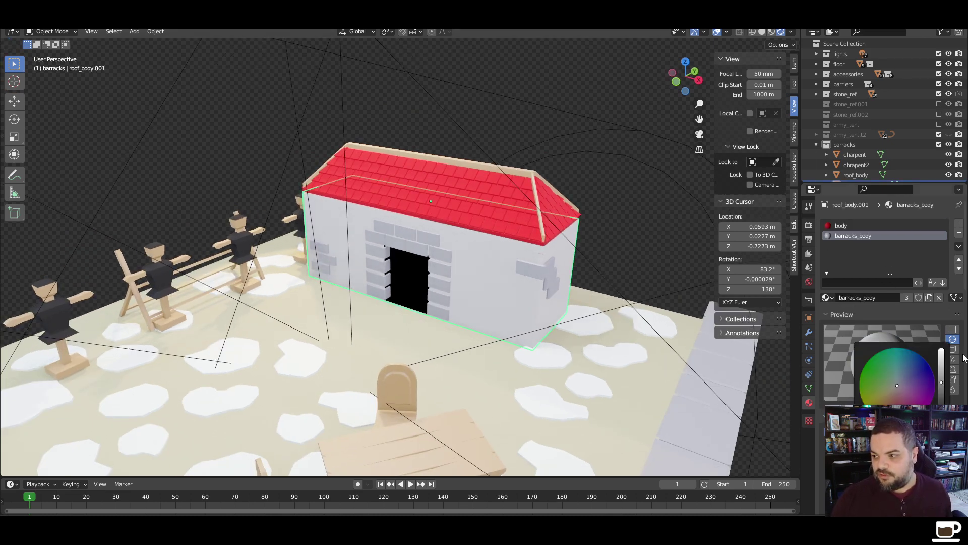
{"action": "mouse_move", "coordinate": [944, 385]}
{"action": "left_mouse_down"}
{"action": "mouse_move", "coordinate": [941, 366]}
{"action": "mouse_move", "coordinate": [941, 395]}
{"action": "left_mouse_up"}
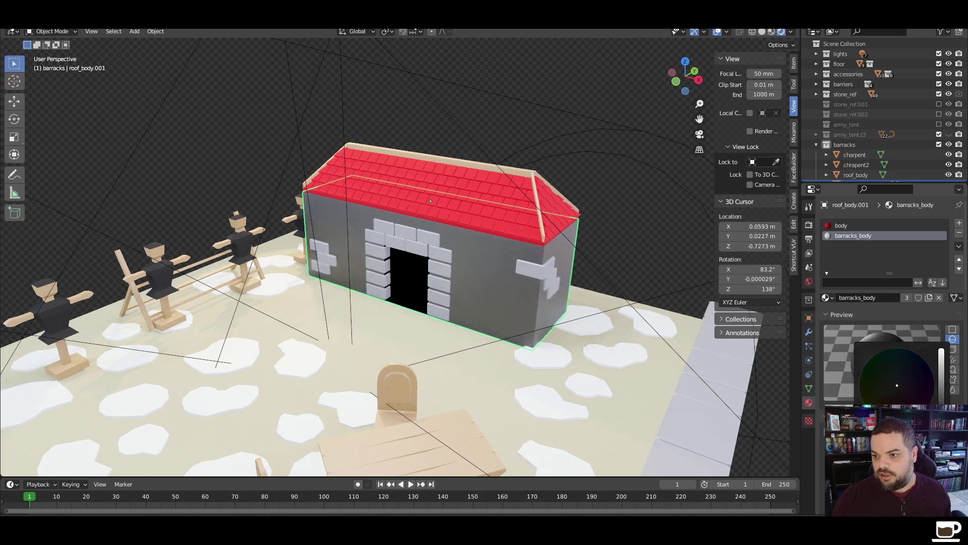
{"action": "mouse_move", "coordinate": [941, 395]}
{"action": "left_mouse_down"}
{"action": "mouse_move", "coordinate": [942, 385]}
{"action": "mouse_move", "coordinate": [892, 393]}
{"action": "mouse_move", "coordinate": [900, 380]}
{"action": "left_mouse_up"}
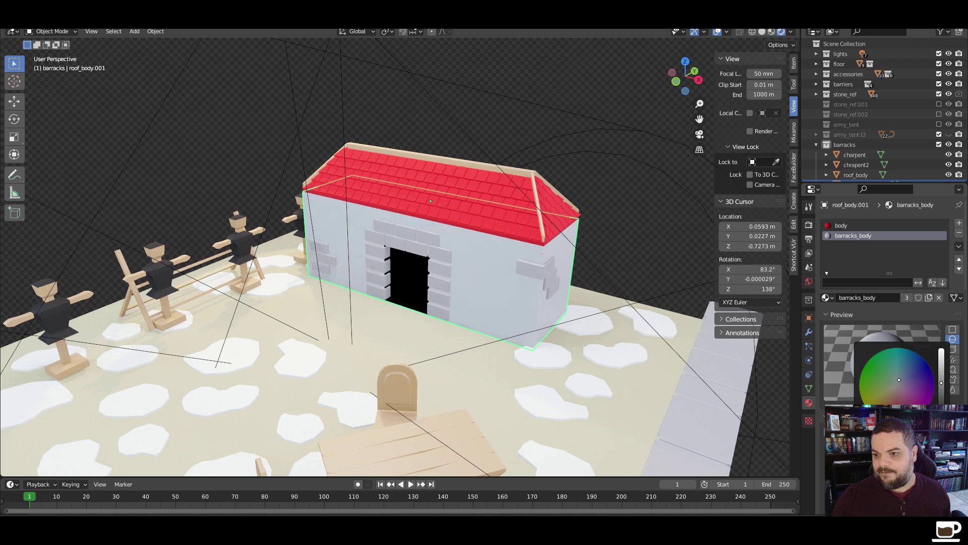
{"action": "left_click", "coordinate": [539, 273]}
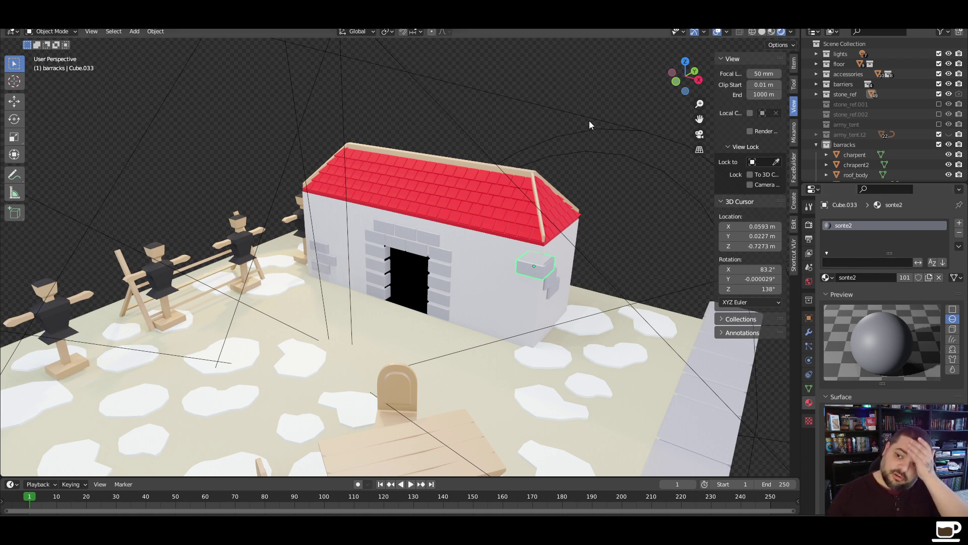
{"action": "left_click", "coordinate": [503, 279]}
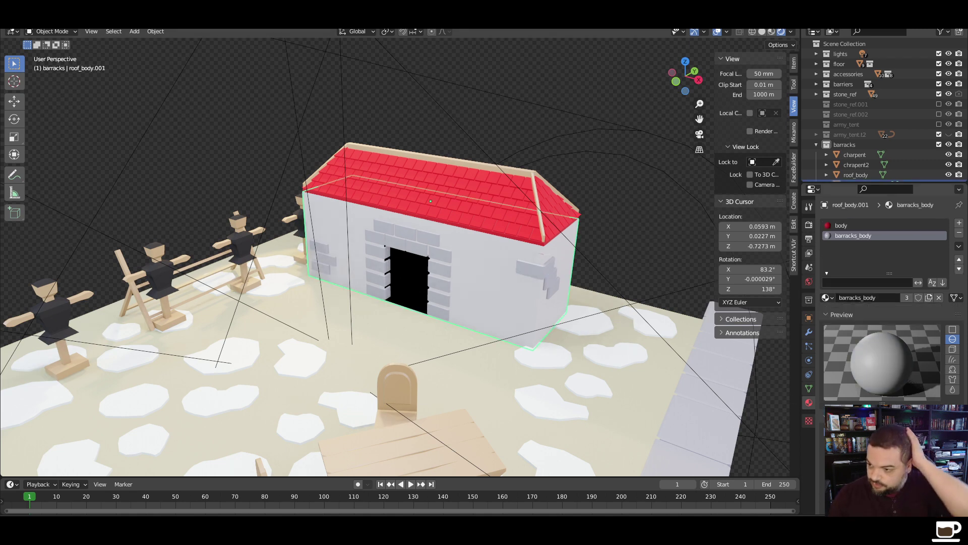
{"action": "left_click", "coordinate": [898, 434]}
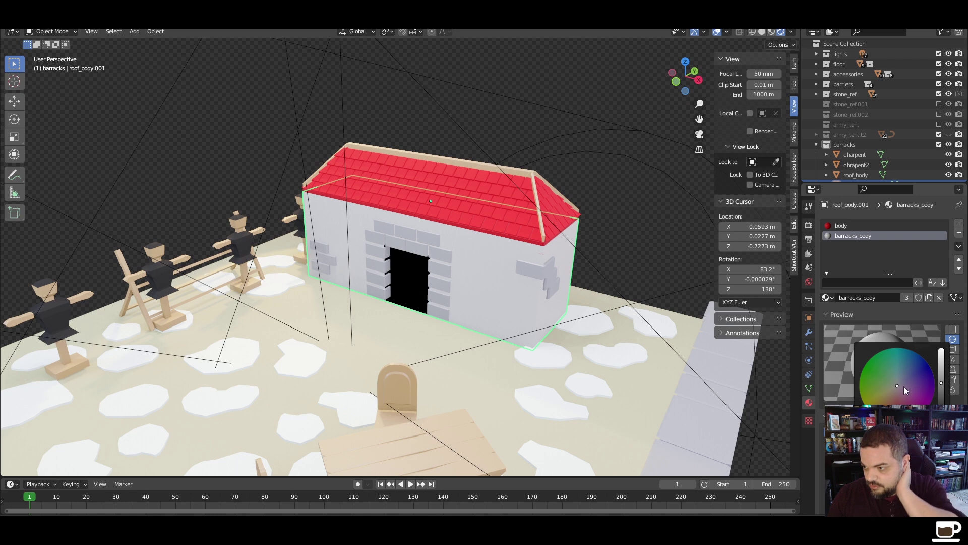
{"action": "key", "text": "Escape"}
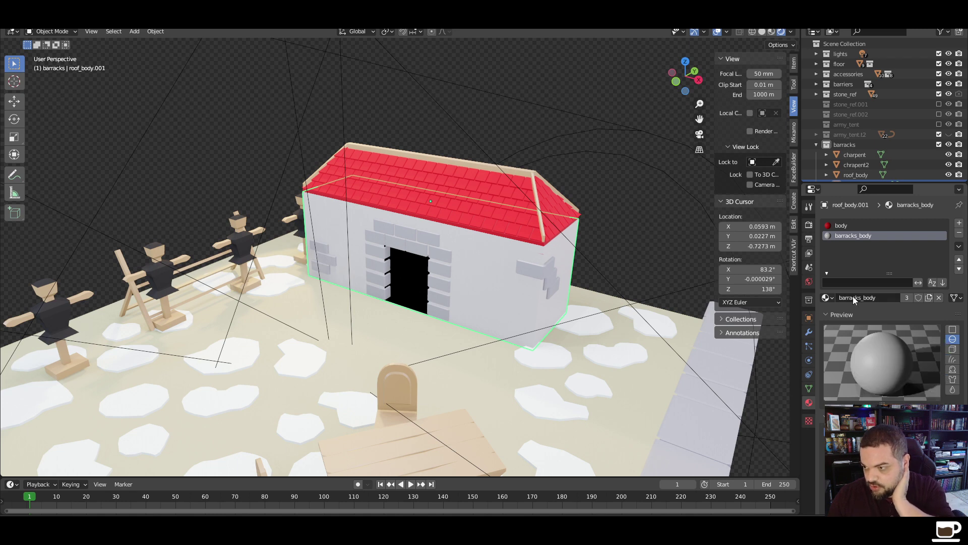
{"action": "left_click", "coordinate": [898, 434]}
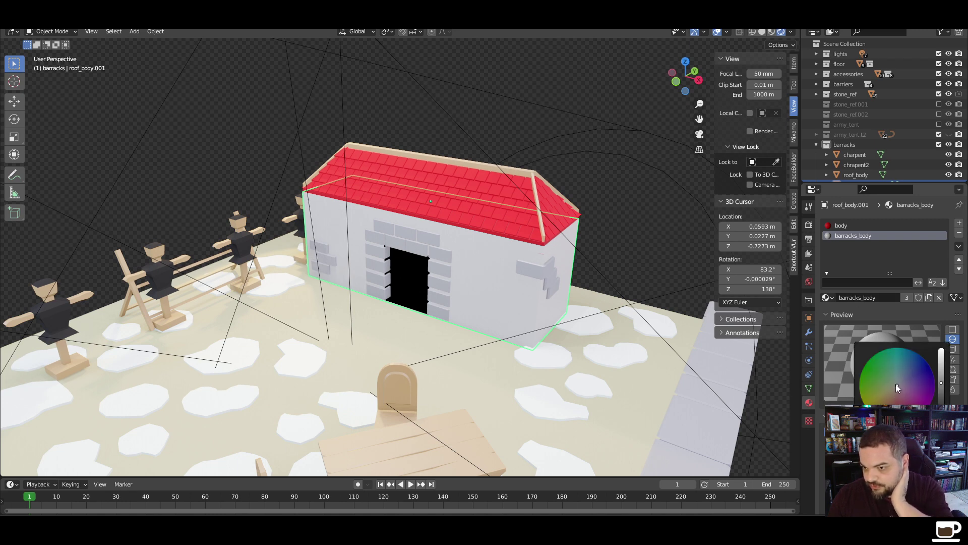
{"action": "left_click_drag", "start_coordinate": [897, 385], "coordinate": [896, 384]}
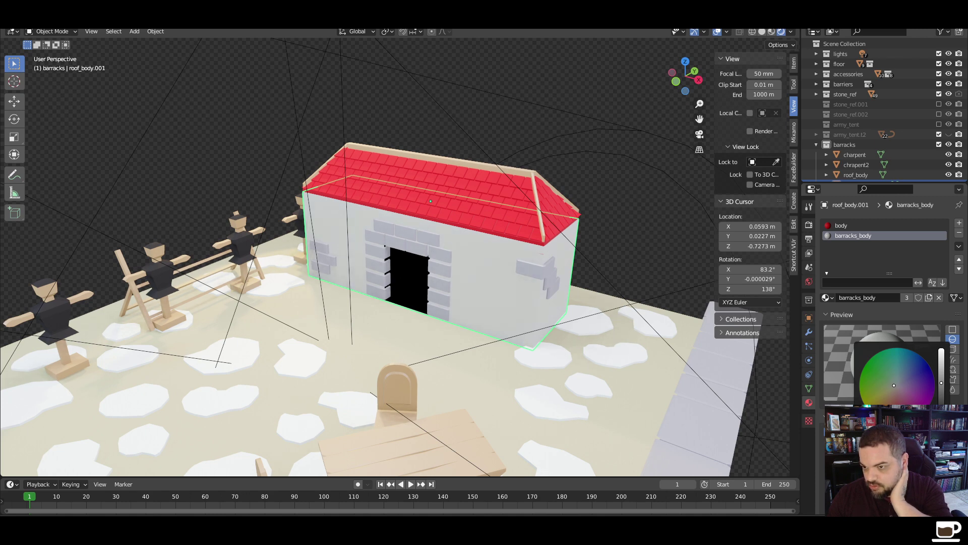
{"action": "left_click", "coordinate": [501, 131]}
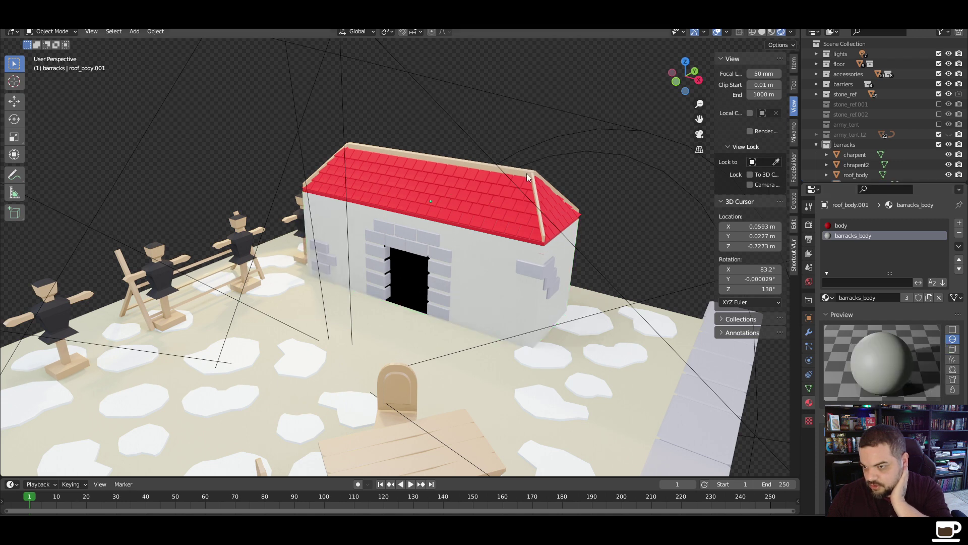
Assign the wood material to the charpent ridge beam and the chrapent2 rafters
{"action": "left_click", "coordinate": [527, 177]}
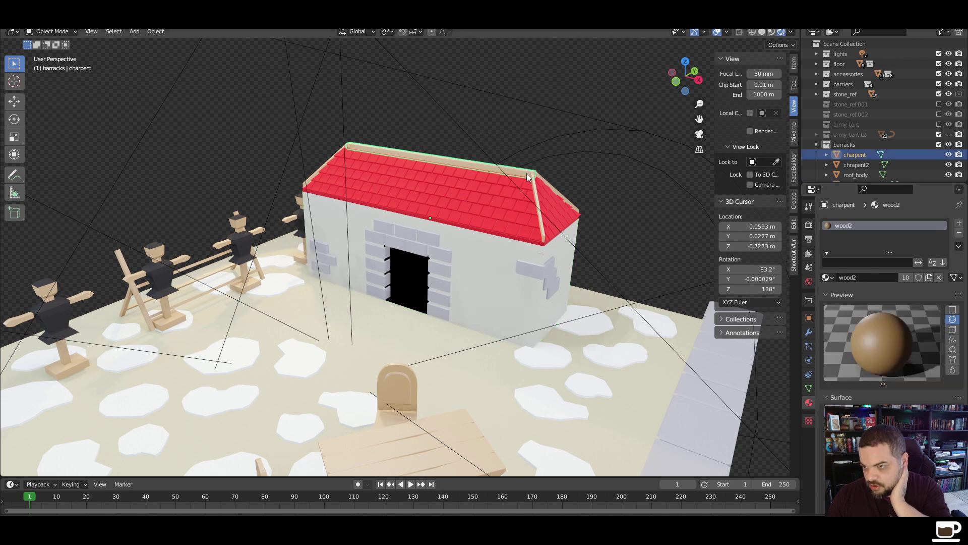
{"action": "left_click", "coordinate": [827, 277]}
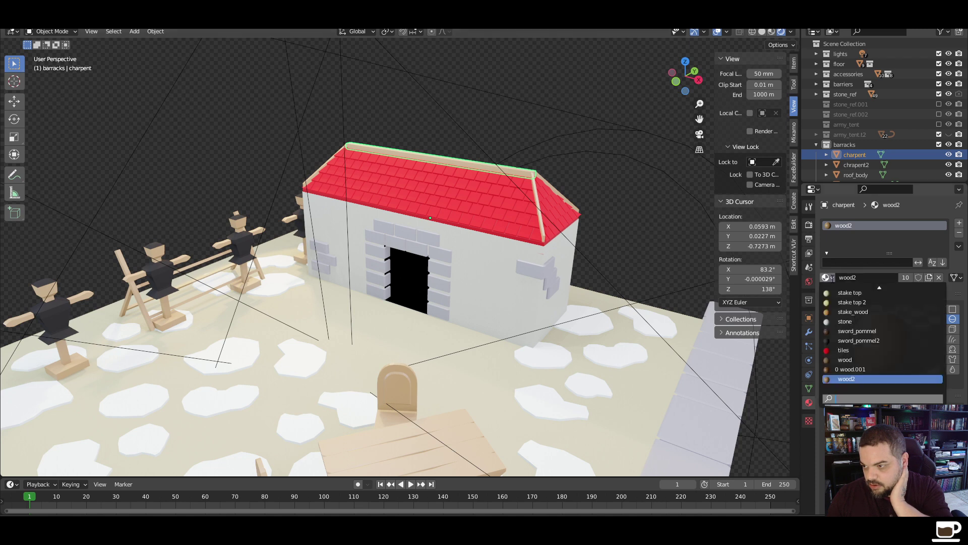
{"action": "left_click", "coordinate": [846, 359]}
{"action": "left_click", "coordinate": [542, 236]}
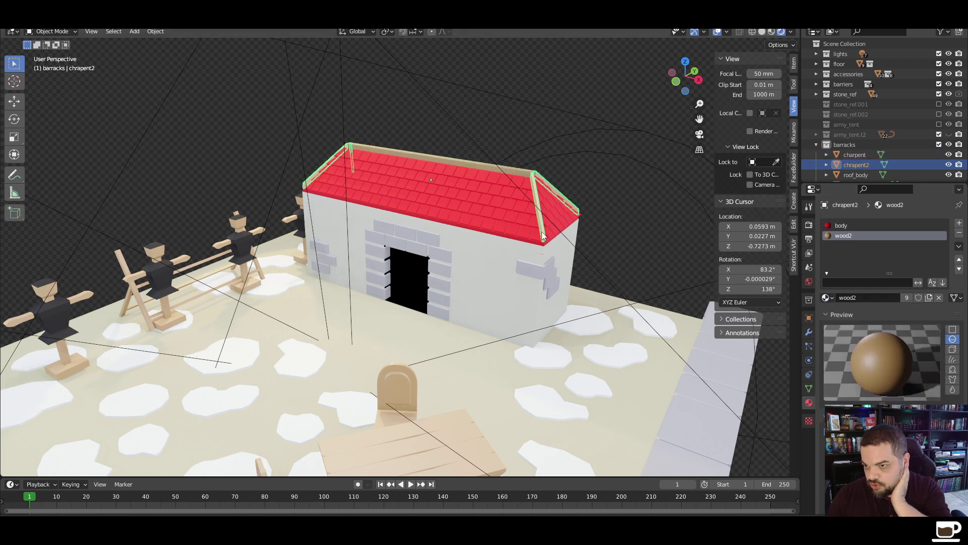
{"action": "left_click", "coordinate": [827, 298]}
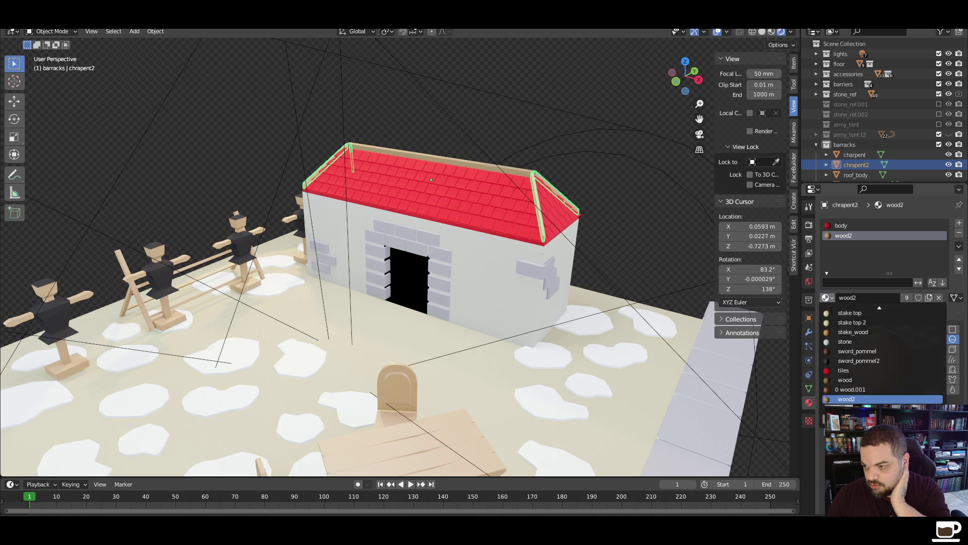
{"action": "left_click", "coordinate": [846, 380]}
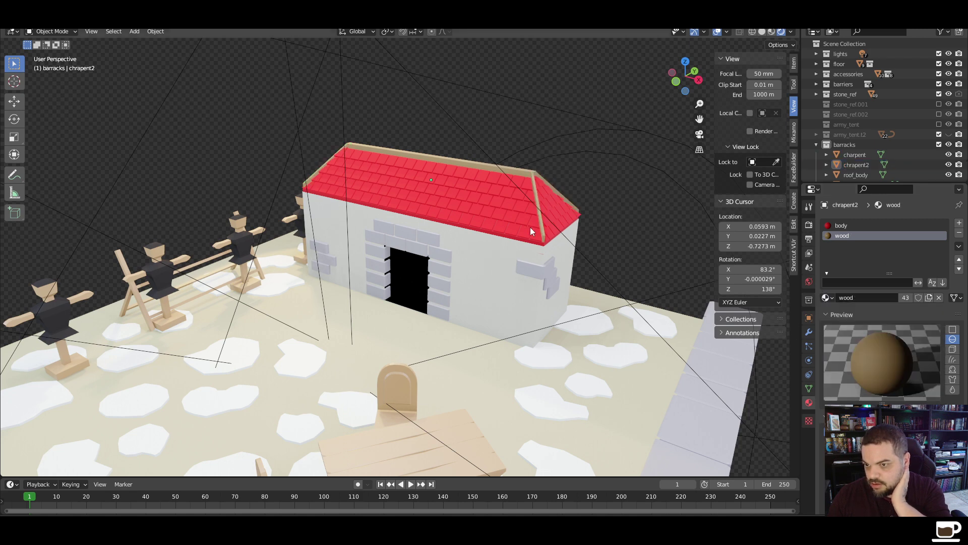
{"action": "middle_click_drag", "start_coordinate": [531, 231], "coordinate": [519, 247]}
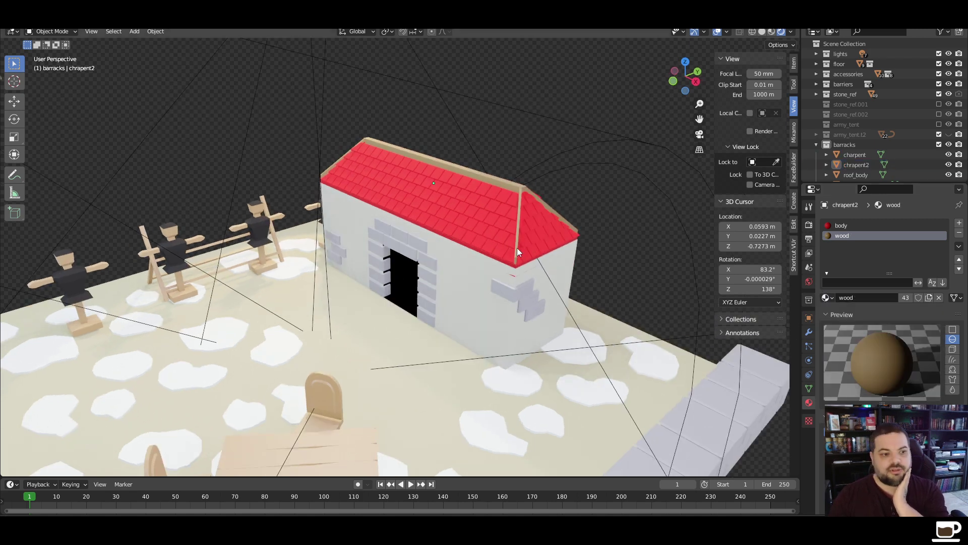
Show the stone_ref.001 and stone_ref.002 wall collections, comparing with stone_ref toggled off and on
{"action": "scroll", "coordinate": [520, 236], "scroll_direction": "down", "scroll_amount": 5}
{"action": "scroll", "coordinate": [520, 236], "scroll_direction": "up", "scroll_amount": 1}
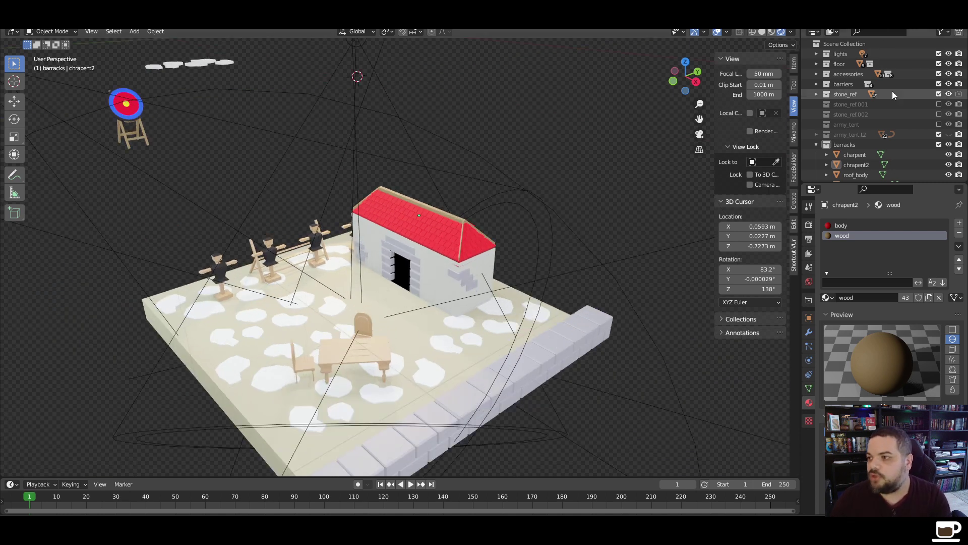
{"action": "left_click", "coordinate": [940, 104]}
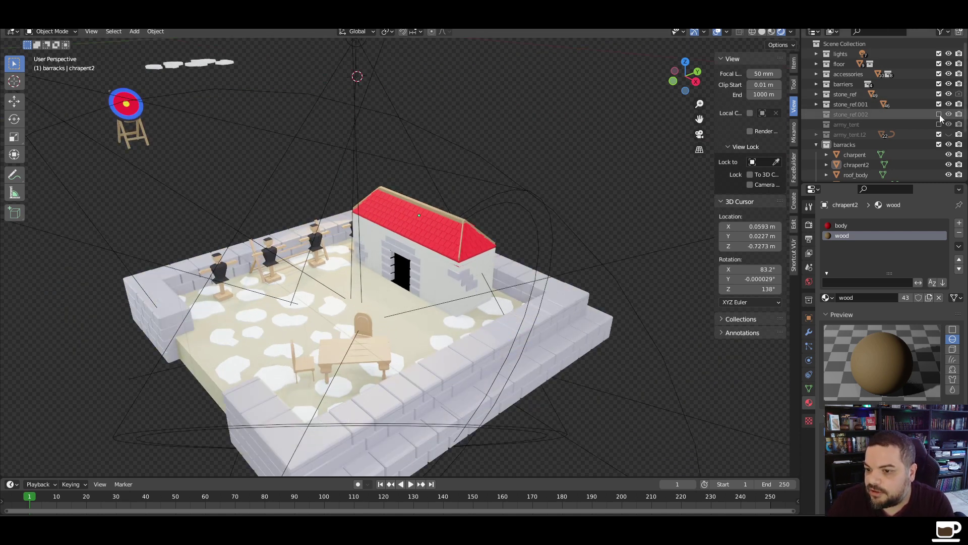
{"action": "left_click", "coordinate": [939, 115]}
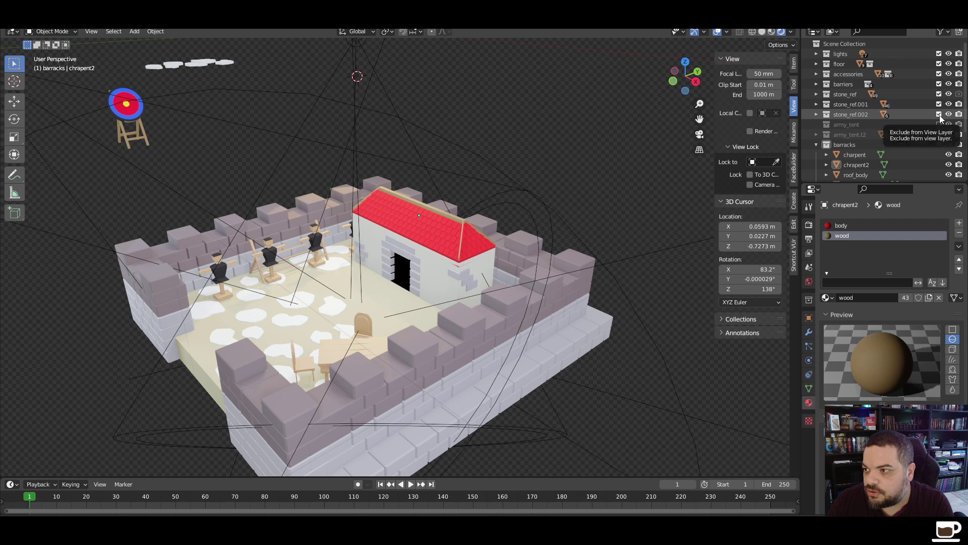
{"action": "left_click", "coordinate": [939, 94]}
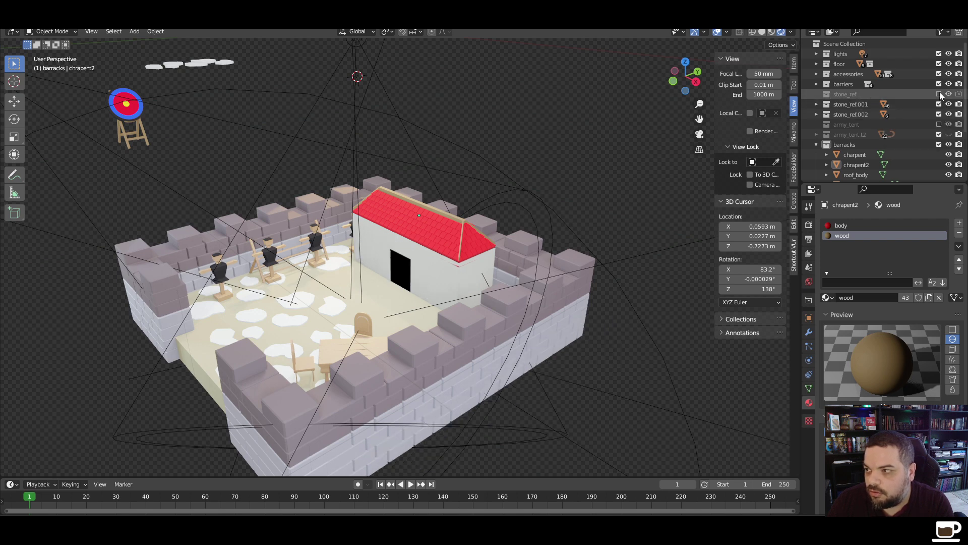
{"action": "left_click", "coordinate": [939, 94]}
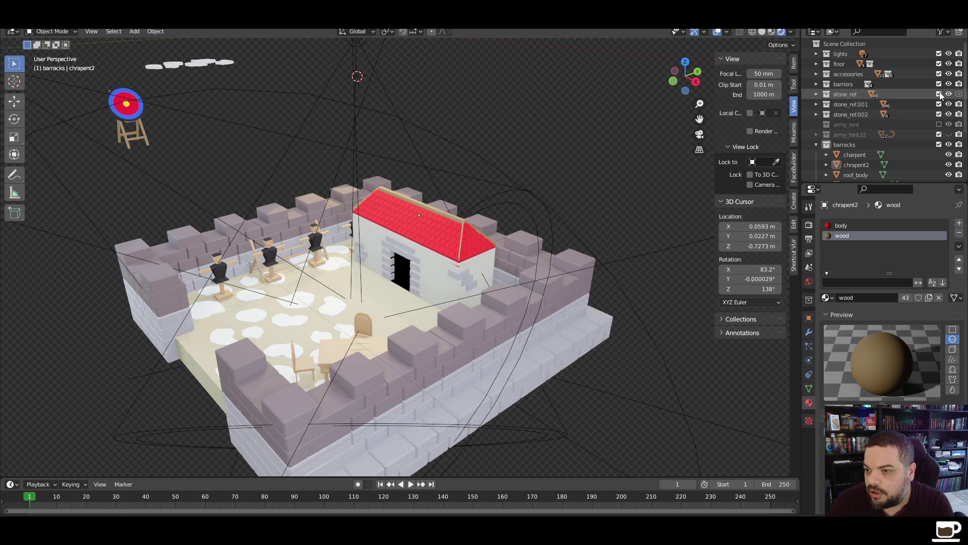
Duplicate the side-wall stone brick twice down the corner
{"action": "left_click", "coordinate": [464, 282]}
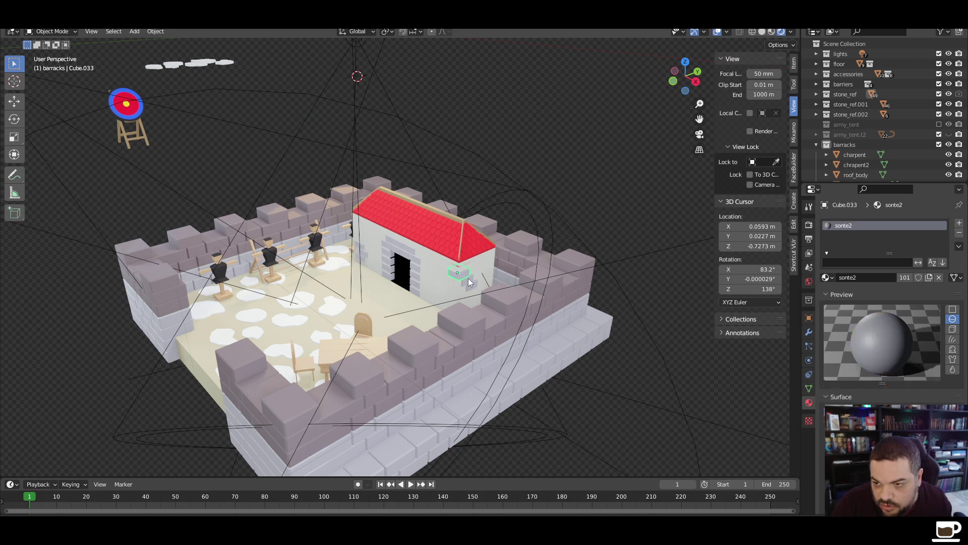
{"action": "scroll", "coordinate": [469, 282], "scroll_direction": "up", "scroll_amount": 4}
{"action": "key", "text": "shift+d"}
{"action": "left_click", "coordinate": [572, 322]}
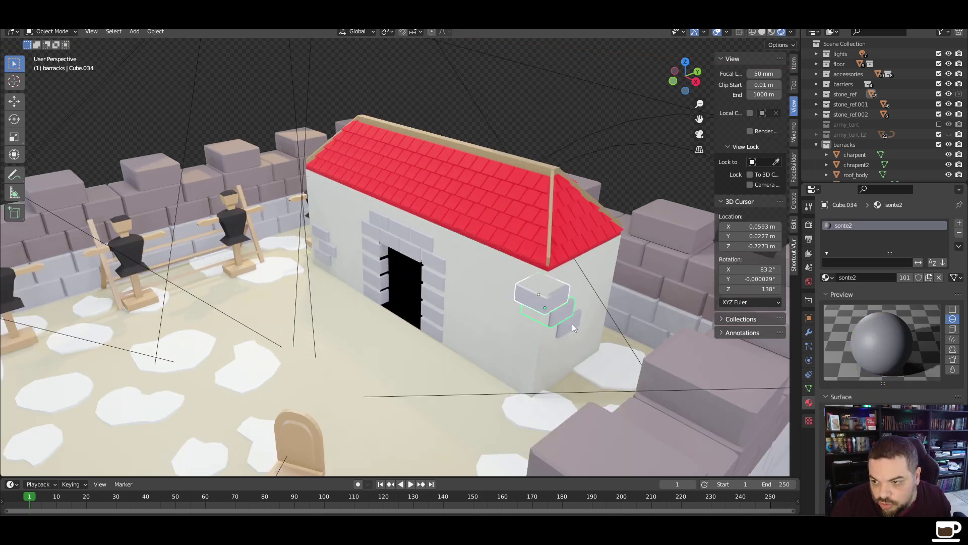
{"action": "key", "text": "shift+d"}
{"action": "left_click", "coordinate": [578, 331]}
Line the door arch and the door's right side down to its base with duplicated bricks
{"action": "key", "text": "shift+d"}
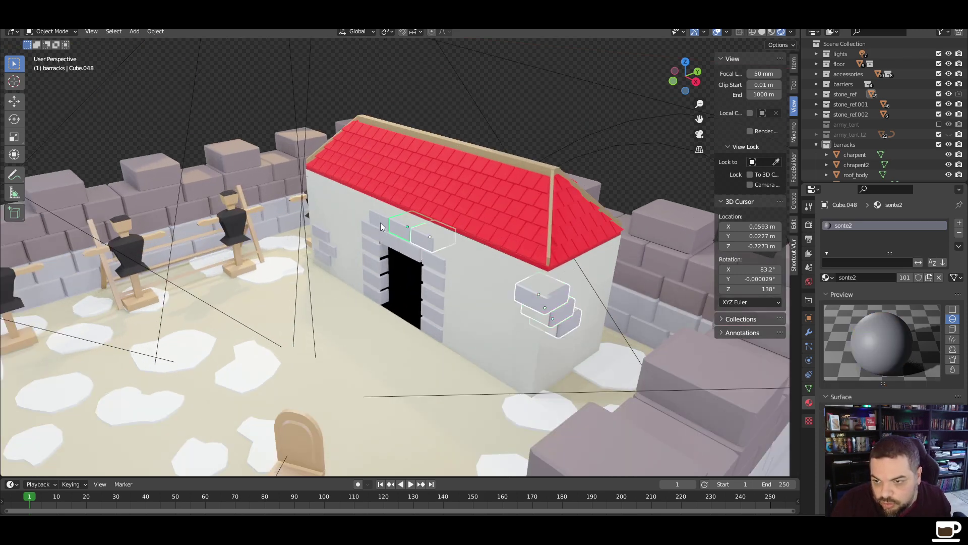
{"action": "left_click", "coordinate": [390, 245]}
{"action": "key", "text": "shift+d"}
{"action": "left_click", "coordinate": [401, 246]}
{"action": "key", "text": "shift+d"}
{"action": "left_click", "coordinate": [408, 252]}
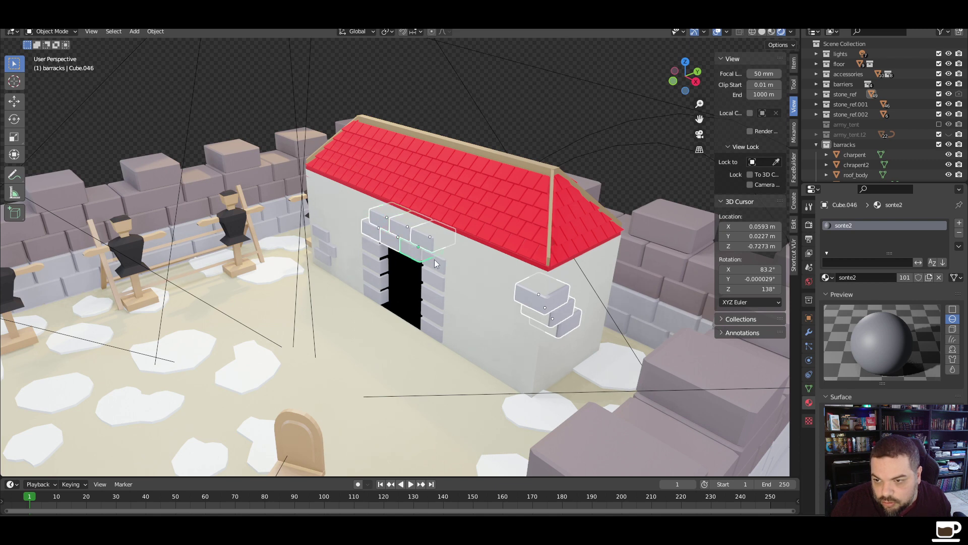
{"action": "key", "text": "shift+d"}
{"action": "left_click", "coordinate": [434, 260]}
{"action": "key", "text": "shift+d"}
{"action": "left_click", "coordinate": [436, 281]}
{"action": "key", "text": "shift+d"}
{"action": "left_click", "coordinate": [437, 303]}
{"action": "key", "text": "shift+d"}
{"action": "left_click", "coordinate": [434, 321]}
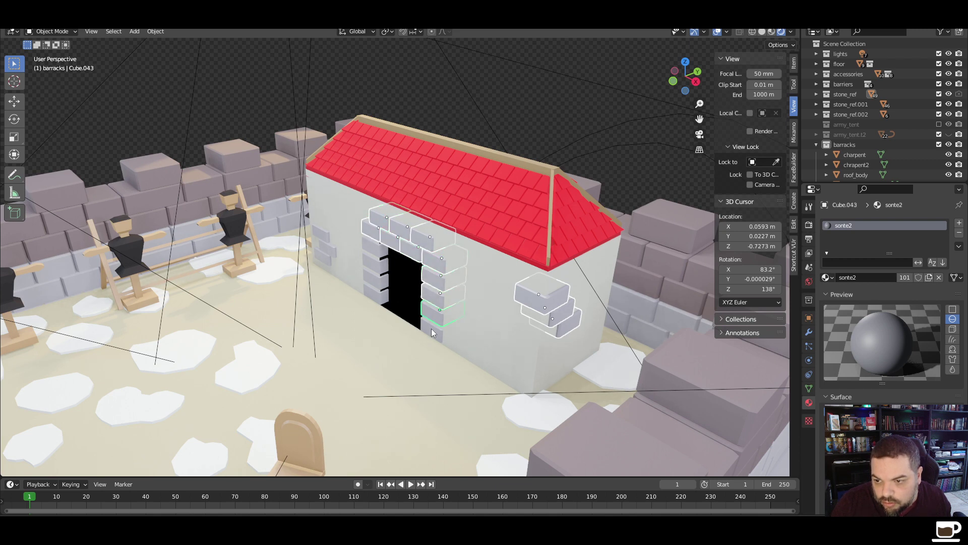
{"action": "key", "text": "shift+d"}
{"action": "left_click", "coordinate": [434, 334]}
Select four door bricks and duplicate them to the left side of the door
{"action": "left_click", "coordinate": [380, 293], "text": "shift"}
{"action": "left_click", "coordinate": [381, 277], "text": "shift"}
{"action": "left_click", "coordinate": [381, 259], "text": "shift"}
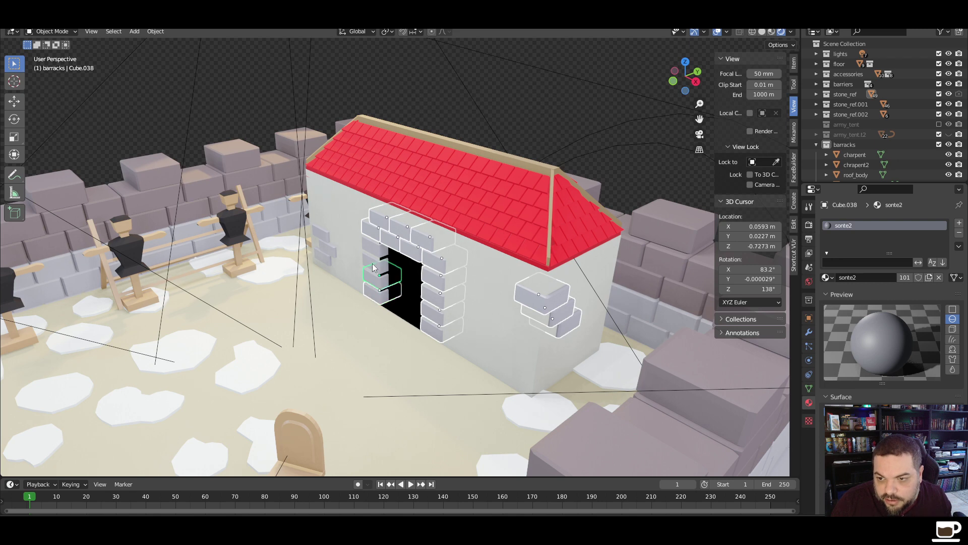
{"action": "left_click", "coordinate": [379, 245], "text": "shift"}
{"action": "key", "text": "shift+d"}
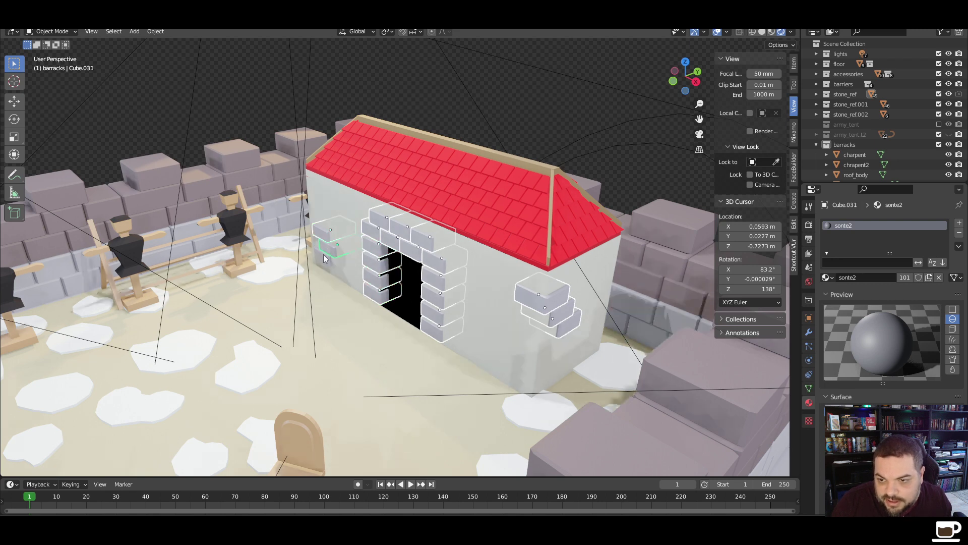
{"action": "left_click", "coordinate": [332, 248]}
Locate the new bricks in the outliner and move them into the barracks collection
{"action": "left_click", "coordinate": [816, 94]}
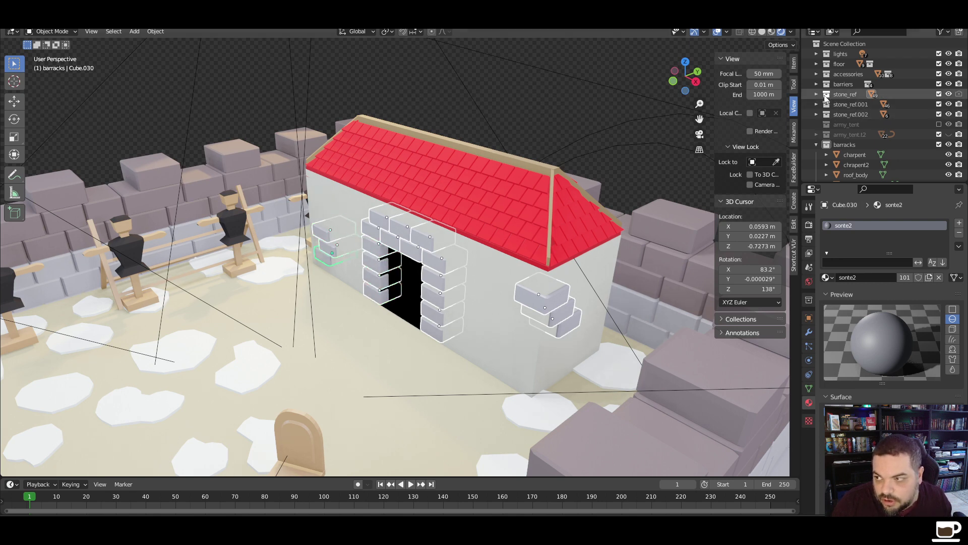
{"action": "key", "text": "KP_Decimal"}
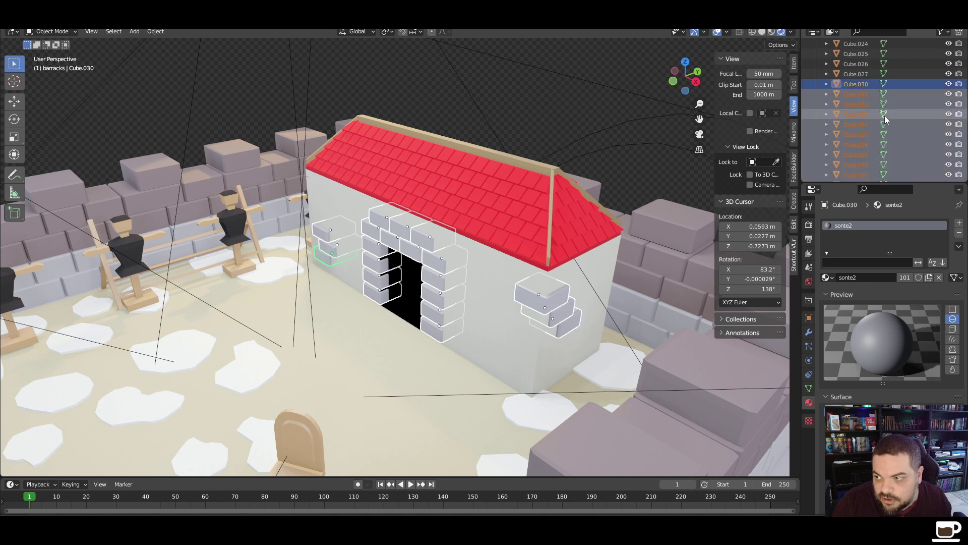
{"action": "scroll", "coordinate": [885, 119], "scroll_direction": "down", "scroll_amount": 6}
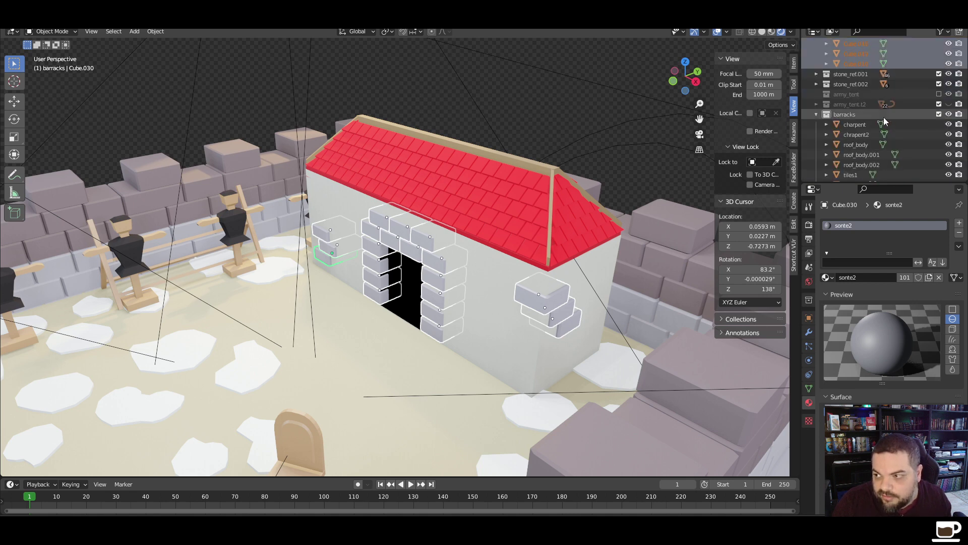
{"action": "scroll", "coordinate": [885, 119], "scroll_direction": "up", "scroll_amount": 2}
{"action": "left_click_drag", "start_coordinate": [863, 66], "coordinate": [852, 118]}
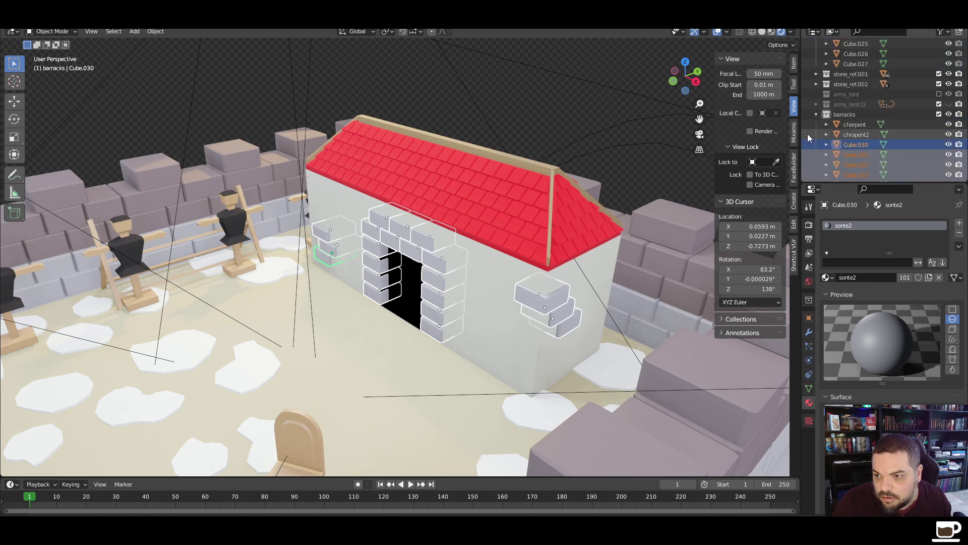
{"action": "scroll", "coordinate": [841, 111], "scroll_direction": "up", "scroll_amount": 15}
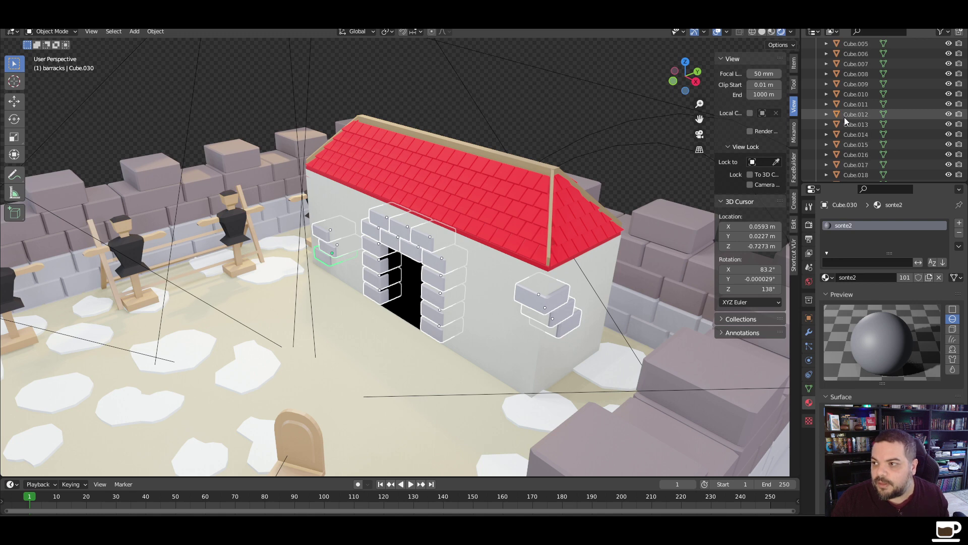
Collapse and exclude the stone_ref collection, then deselect the door stones
{"action": "left_click", "coordinate": [816, 84]}
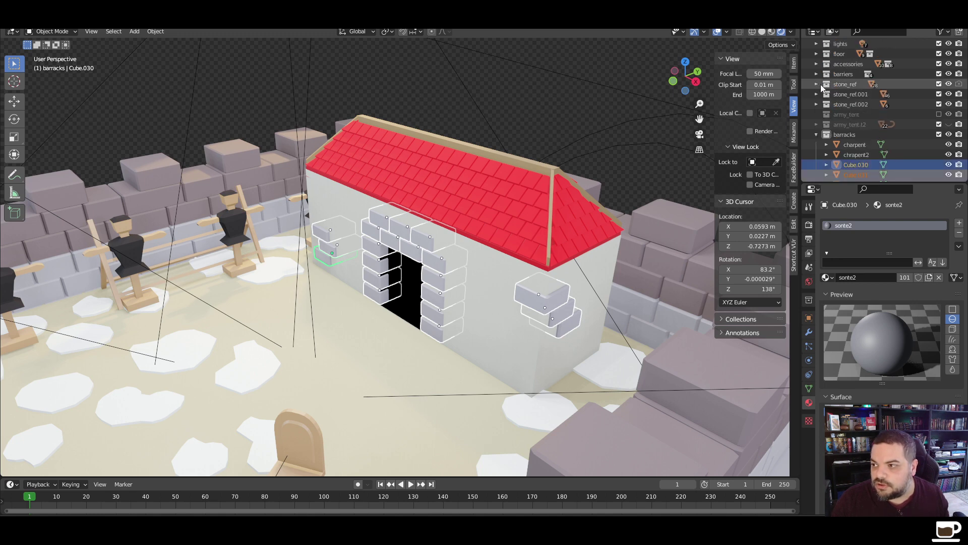
{"action": "left_click", "coordinate": [939, 83]}
{"action": "middle_click_drag", "start_coordinate": [600, 308], "coordinate": [586, 296]}
{"action": "scroll", "coordinate": [587, 297], "scroll_direction": "down", "scroll_amount": 5}
{"action": "left_click", "coordinate": [551, 229]}
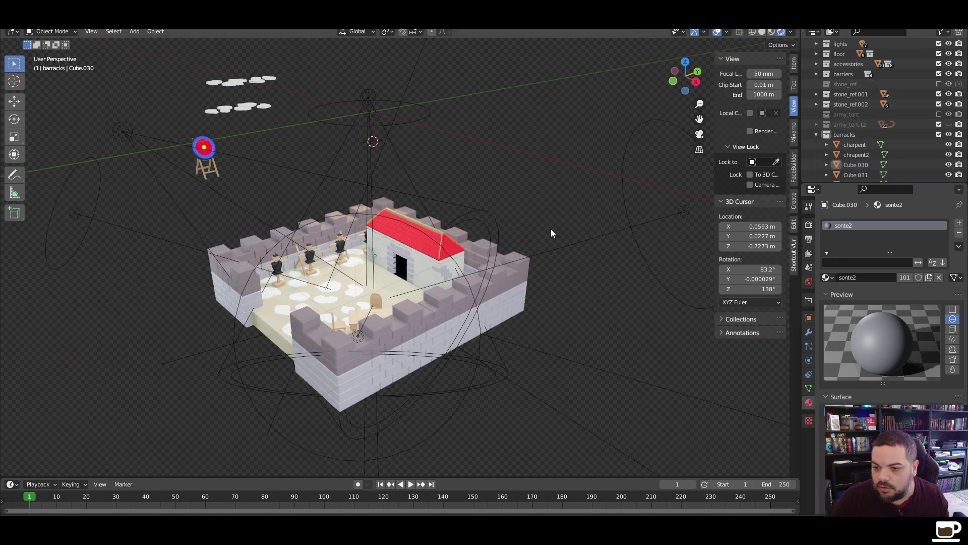
{"action": "scroll", "coordinate": [381, 320], "scroll_direction": "up", "scroll_amount": 4}
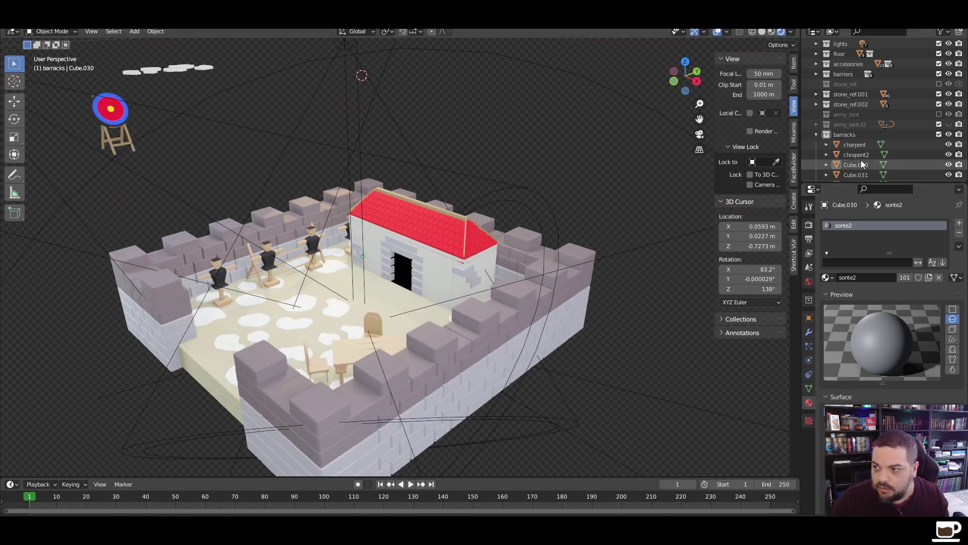
Enable the banner and banner.001 collections under accessories
{"action": "left_click", "coordinate": [816, 134]}
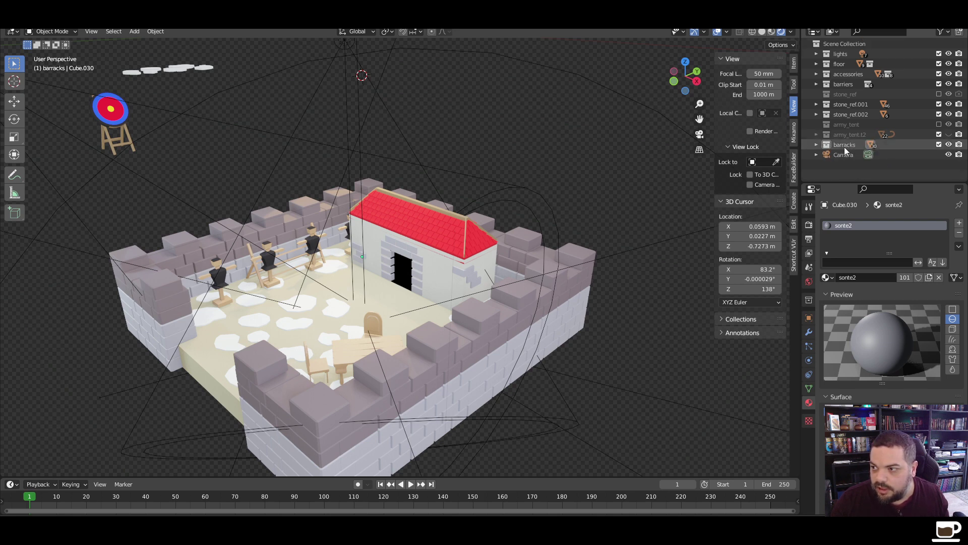
{"action": "left_click", "coordinate": [818, 74]}
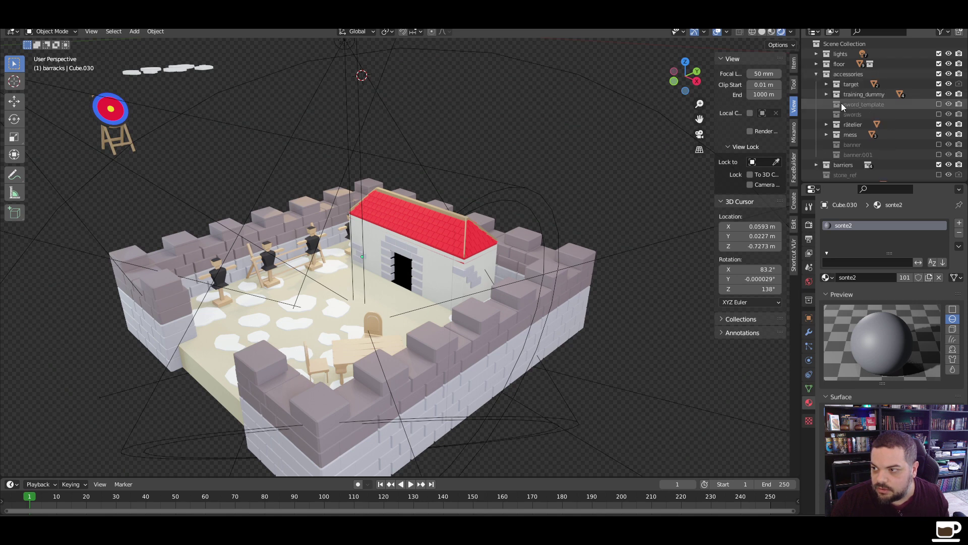
{"action": "left_click", "coordinate": [939, 145]}
{"action": "left_click", "coordinate": [939, 155]}
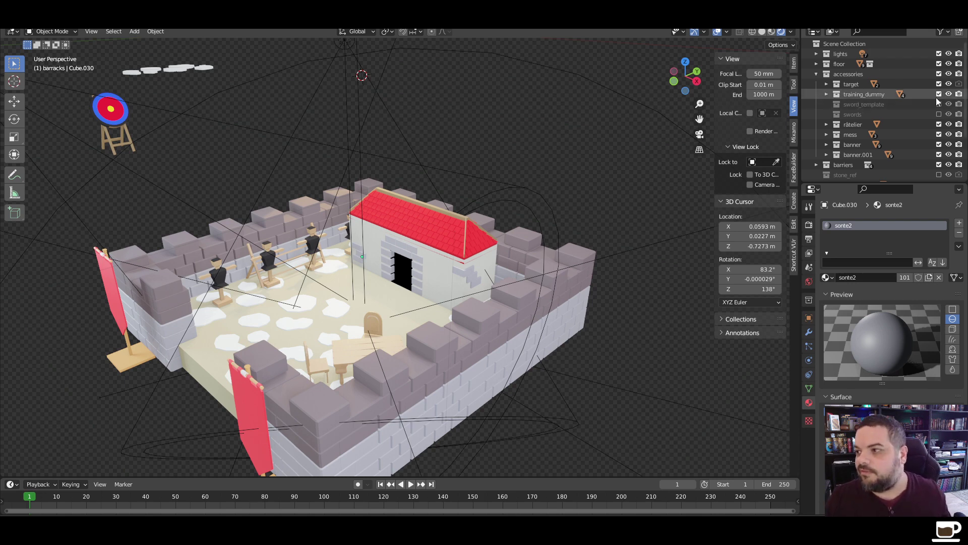
Keep tranning_dummy.003 hidden and include the swords collection in the scene
{"action": "left_click", "coordinate": [826, 94]}
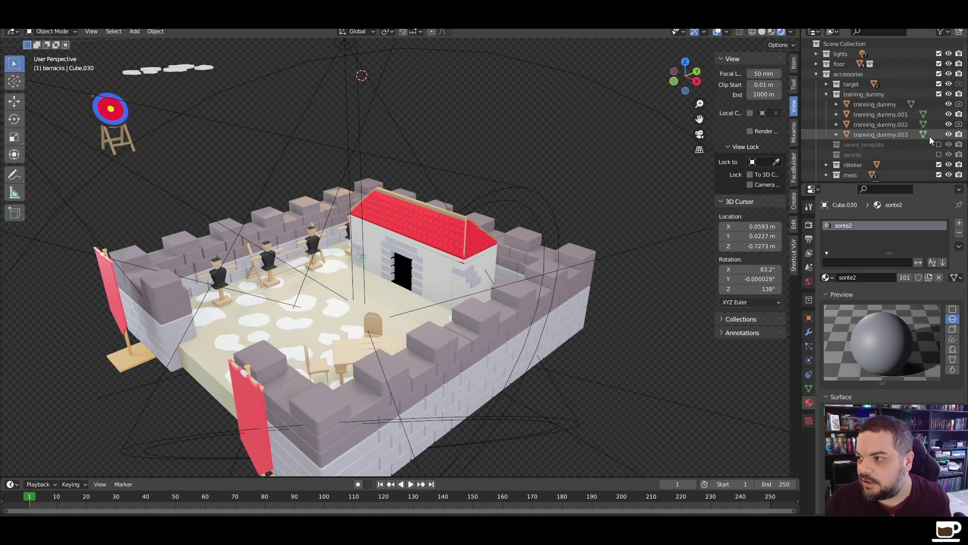
{"action": "left_click", "coordinate": [949, 135]}
{"action": "left_click", "coordinate": [949, 135]}
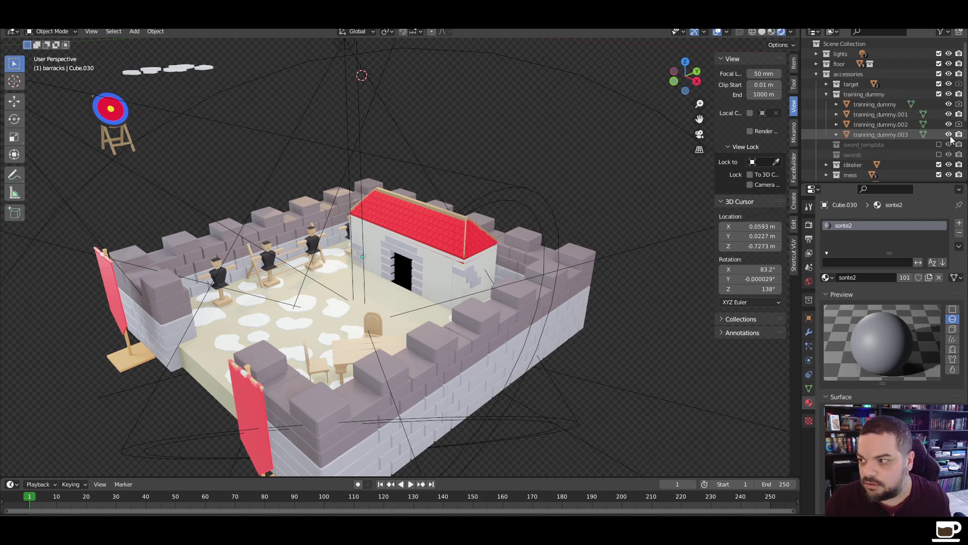
{"action": "left_click", "coordinate": [948, 135]}
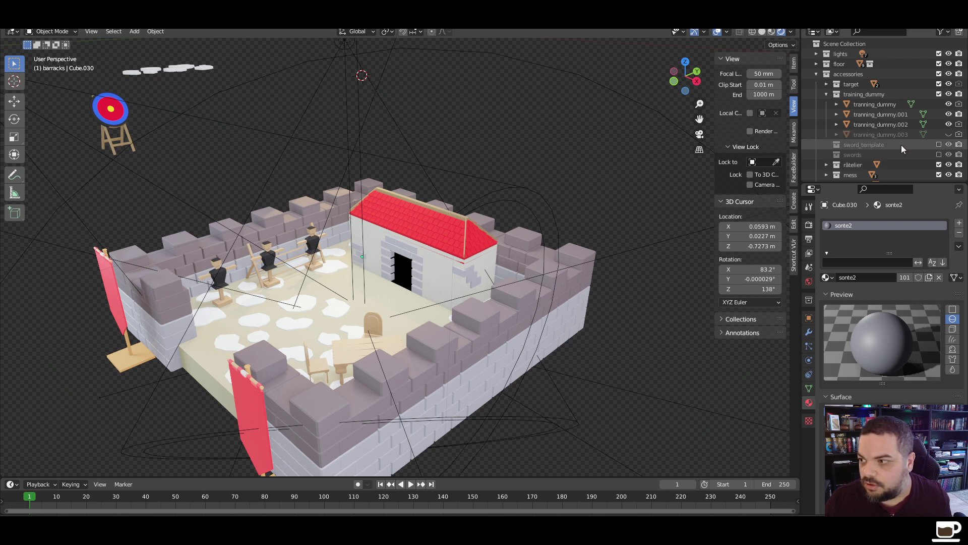
{"action": "left_click", "coordinate": [939, 155]}
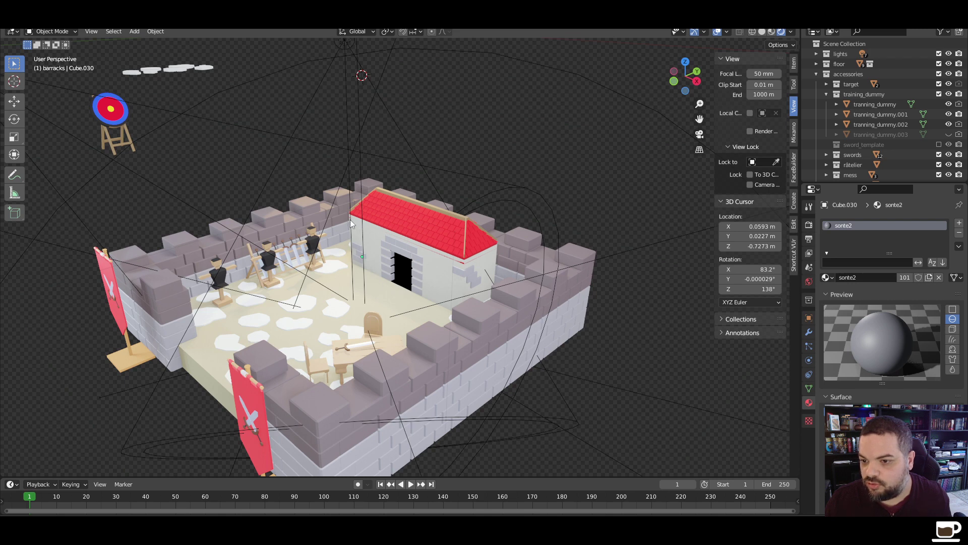
Select roof_body in the barracks collection and enter Edit Mode
{"action": "left_click", "coordinate": [460, 250]}
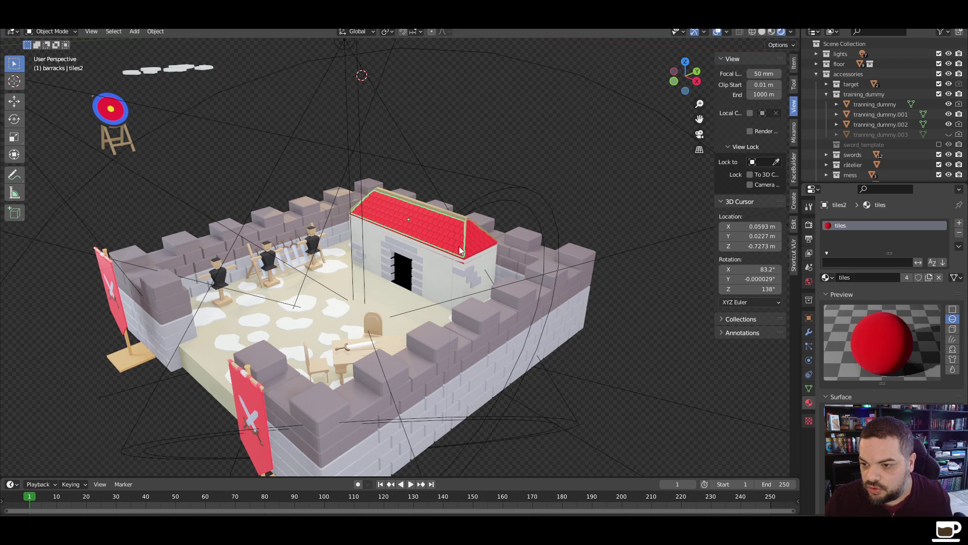
{"action": "left_click", "coordinate": [467, 266]}
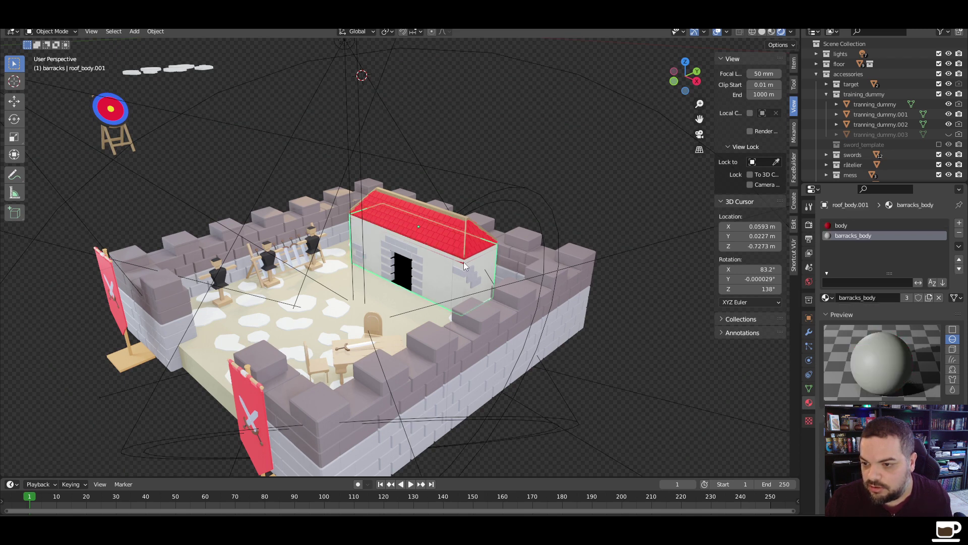
{"action": "scroll", "coordinate": [846, 146], "scroll_direction": "down", "scroll_amount": 2}
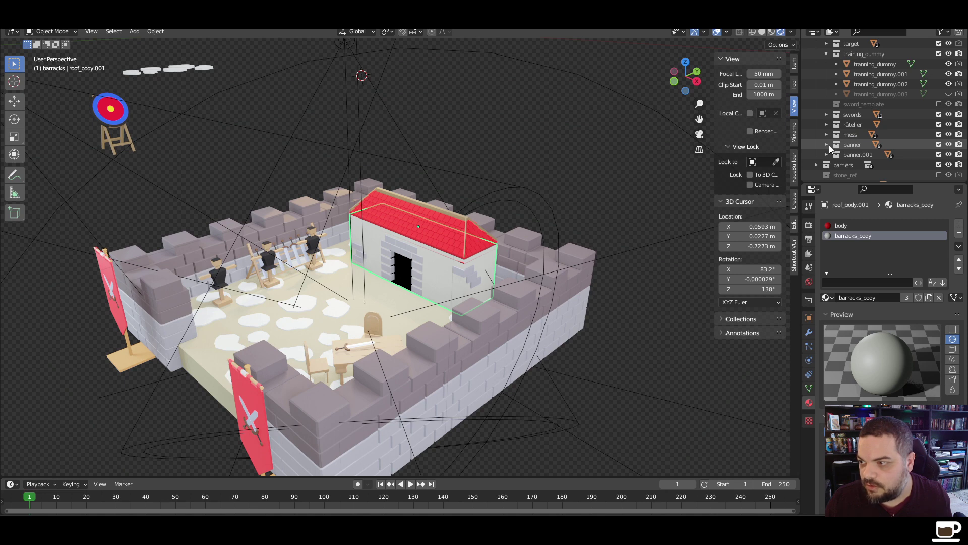
{"action": "scroll", "coordinate": [832, 166], "scroll_direction": "down", "scroll_amount": 3}
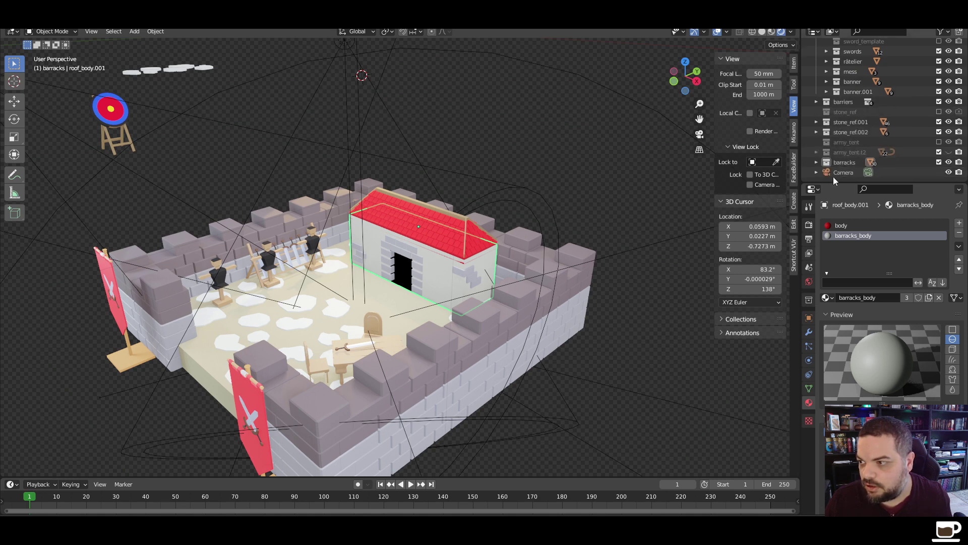
{"action": "left_click", "coordinate": [817, 162]}
{"action": "scroll", "coordinate": [828, 161], "scroll_direction": "down", "scroll_amount": 4}
{"action": "scroll", "coordinate": [830, 162], "scroll_direction": "down", "scroll_amount": 8}
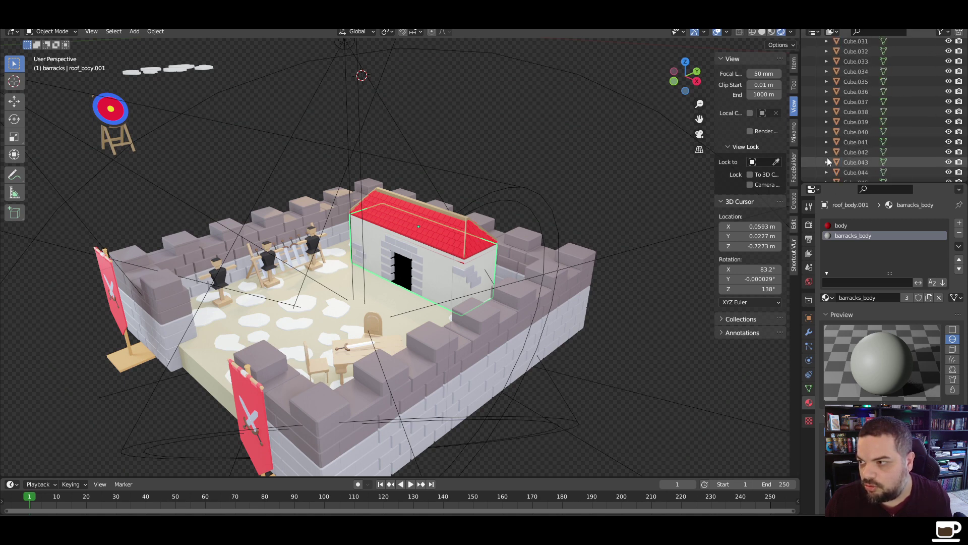
{"action": "left_click", "coordinate": [852, 162]}
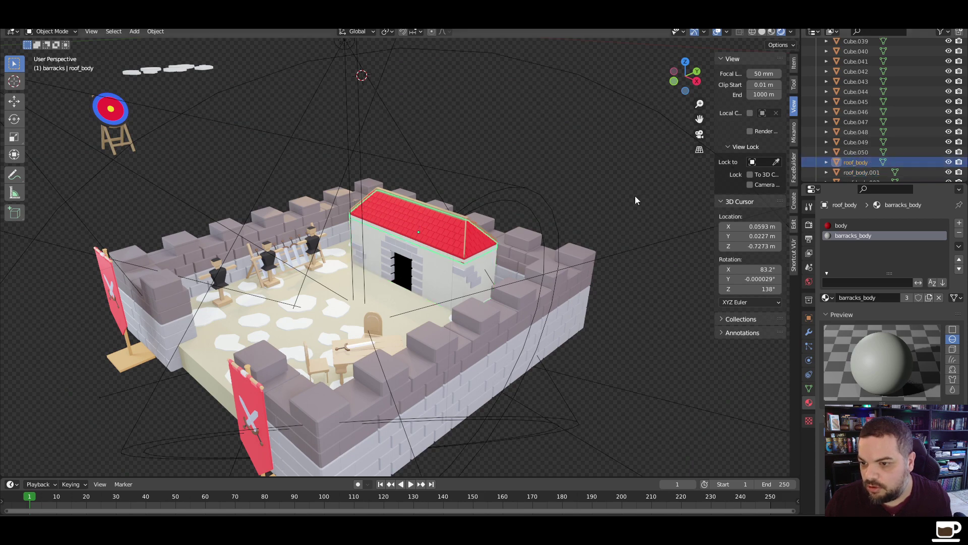
{"action": "key", "text": "Tab"}
Frame the house and orbit to a close frontal view of it
{"action": "middle_click_drag", "start_coordinate": [461, 274], "coordinate": [462, 259]}
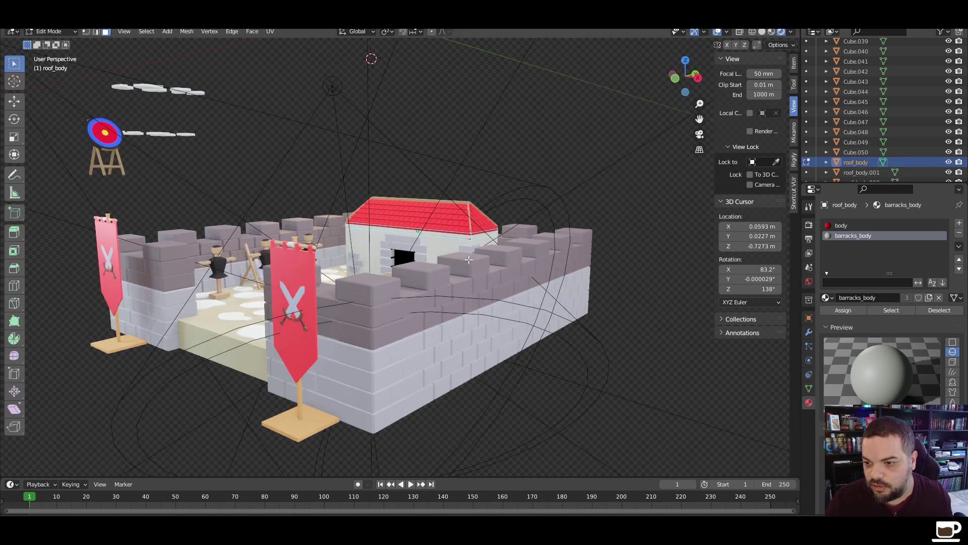
{"action": "key", "text": "KP_Decimal"}
{"action": "middle_click_drag", "start_coordinate": [604, 193], "coordinate": [582, 199]}
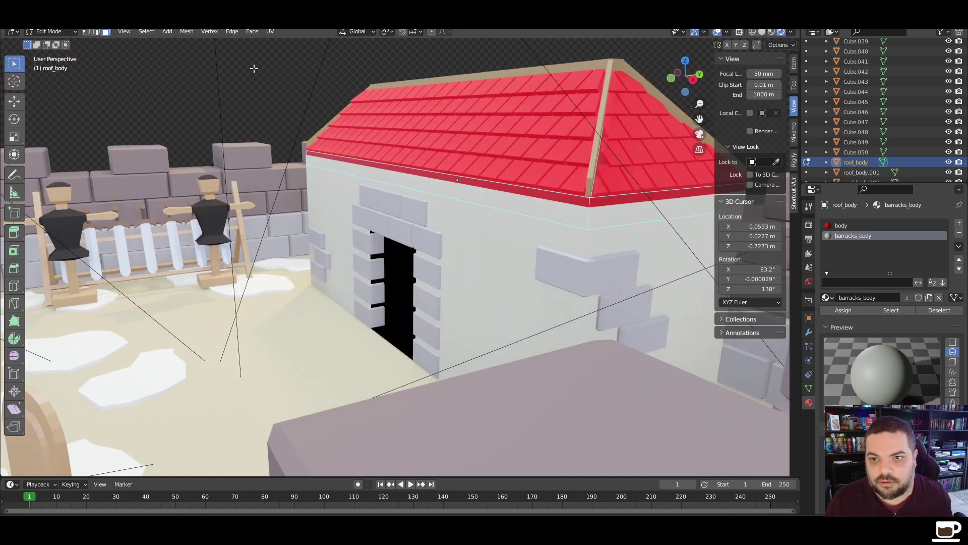
{"action": "middle_click_drag", "start_coordinate": [606, 249], "coordinate": [718, 214]}
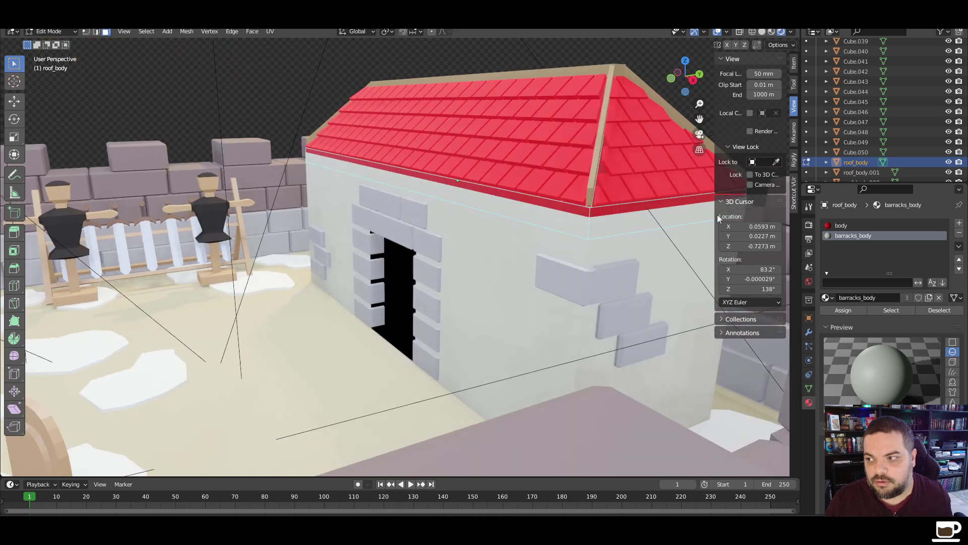
Create a new collection named stones inside barracks
{"action": "left_click", "coordinate": [860, 151]}
{"action": "scroll", "coordinate": [861, 151], "scroll_direction": "up", "scroll_amount": 8}
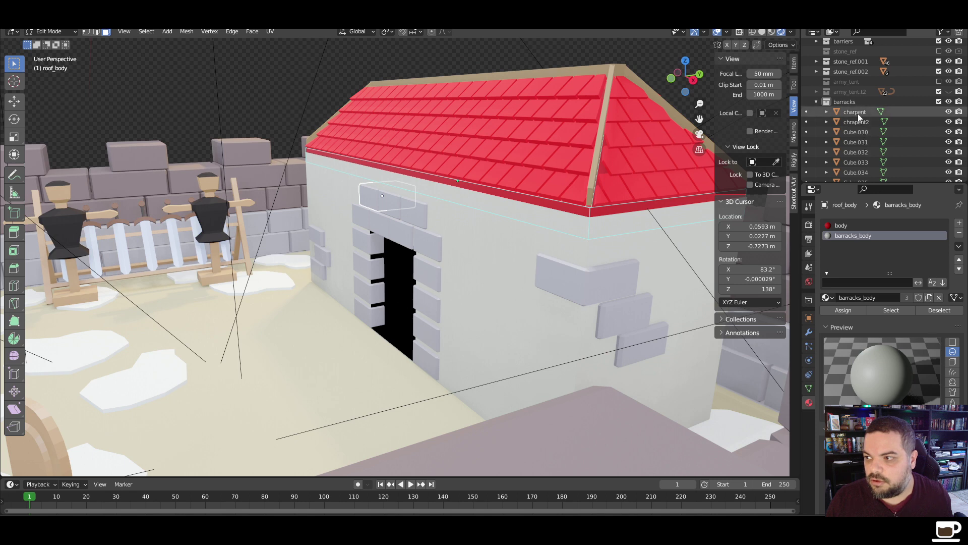
{"action": "left_click", "coordinate": [862, 133], "text": "shift"}
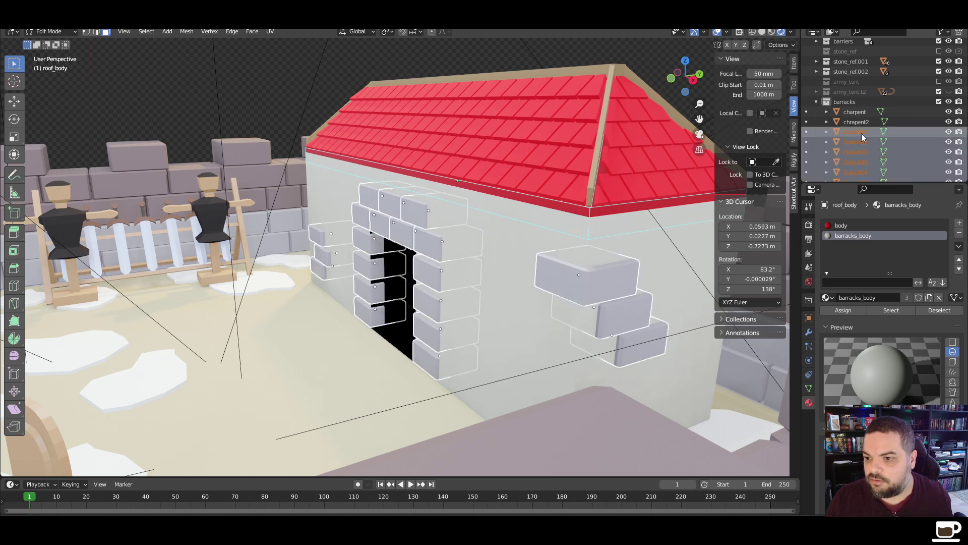
{"action": "right_click", "coordinate": [861, 132]}
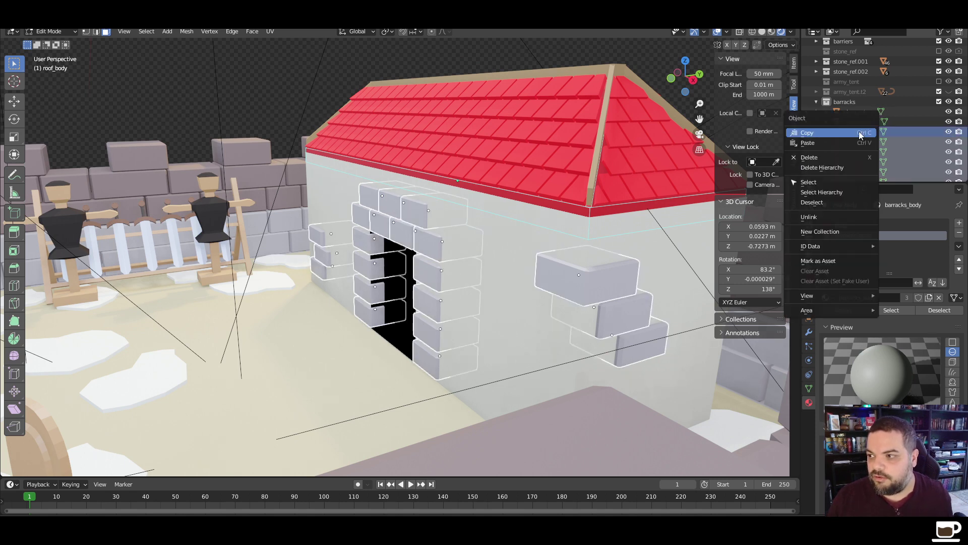
{"action": "left_click", "coordinate": [851, 104]}
{"action": "right_click", "coordinate": [849, 104]}
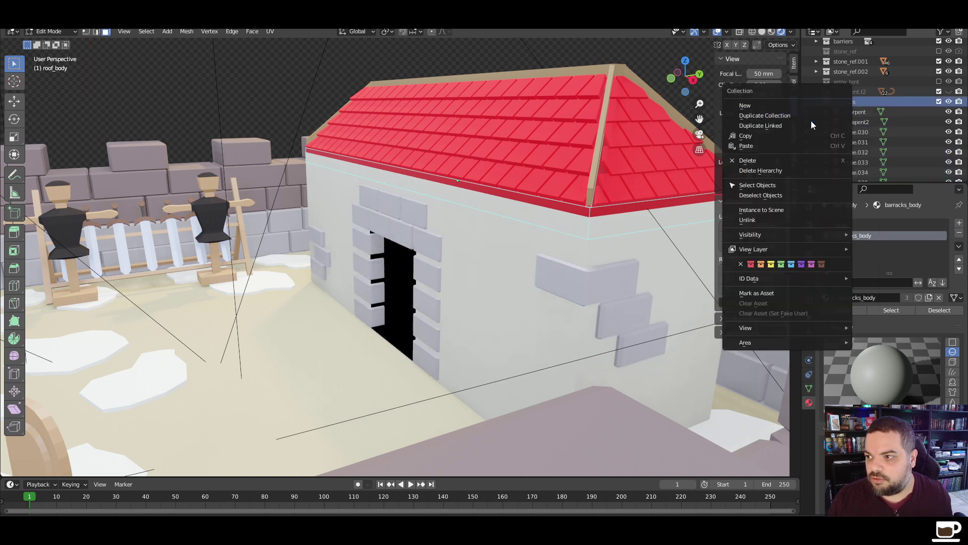
{"action": "left_click", "coordinate": [797, 105]}
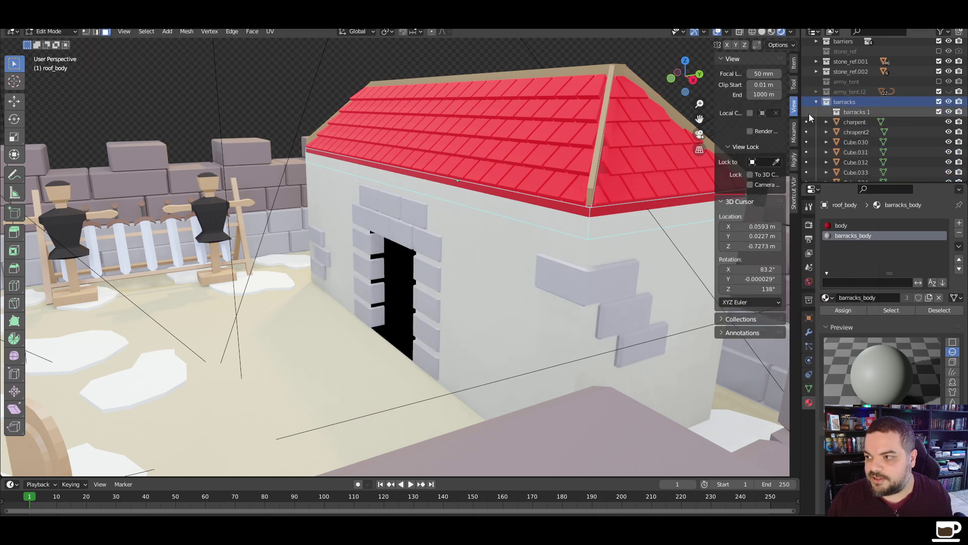
{"action": "scroll", "coordinate": [855, 108], "scroll_direction": "down", "scroll_amount": 1}
{"action": "double_click", "coordinate": [856, 108]}
{"action": "type", "text": "sto"}
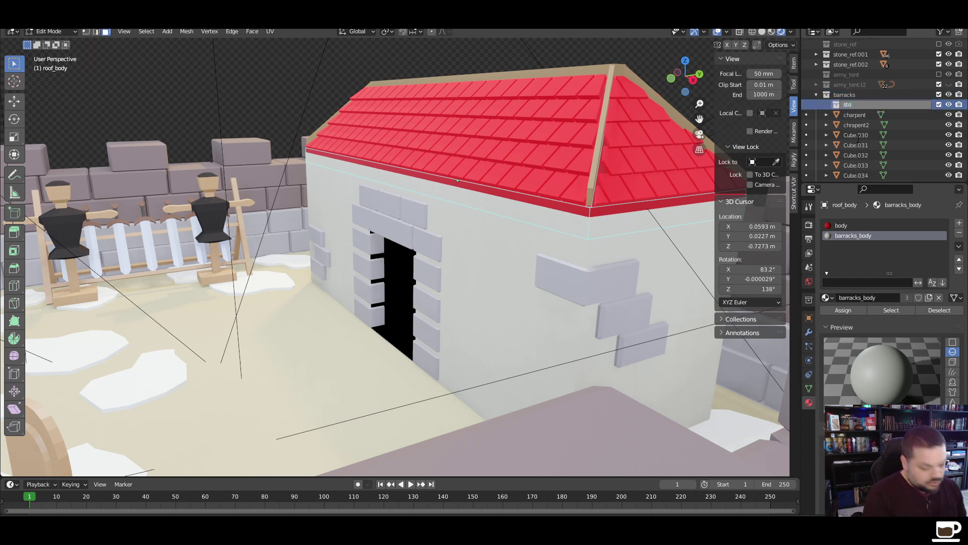
{"action": "type", "text": "nes"}
{"action": "key", "text": "Return"}
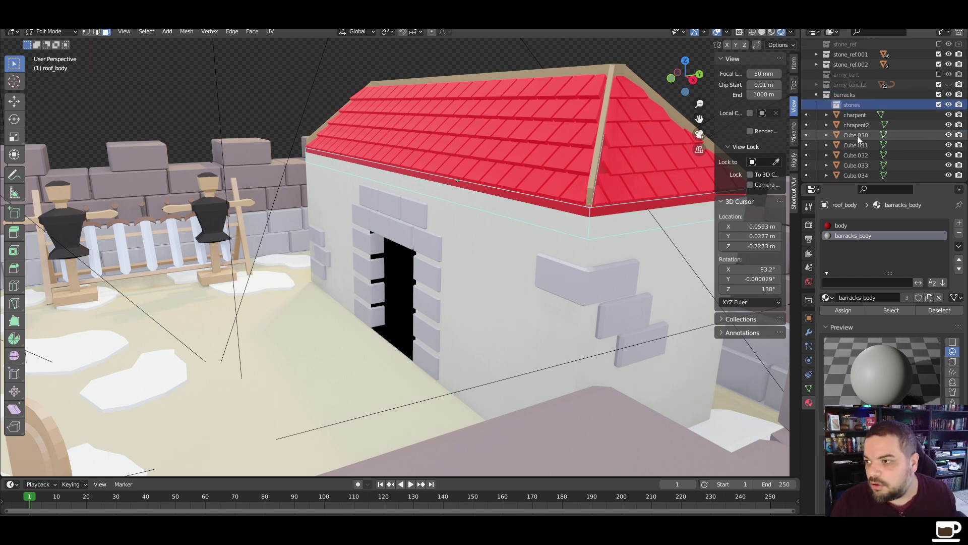
Move the bricks down to Cube.050 into stones and exclude that collection
{"action": "scroll", "coordinate": [858, 135], "scroll_direction": "down", "scroll_amount": 8}
{"action": "left_click", "coordinate": [861, 138], "text": "shift"}
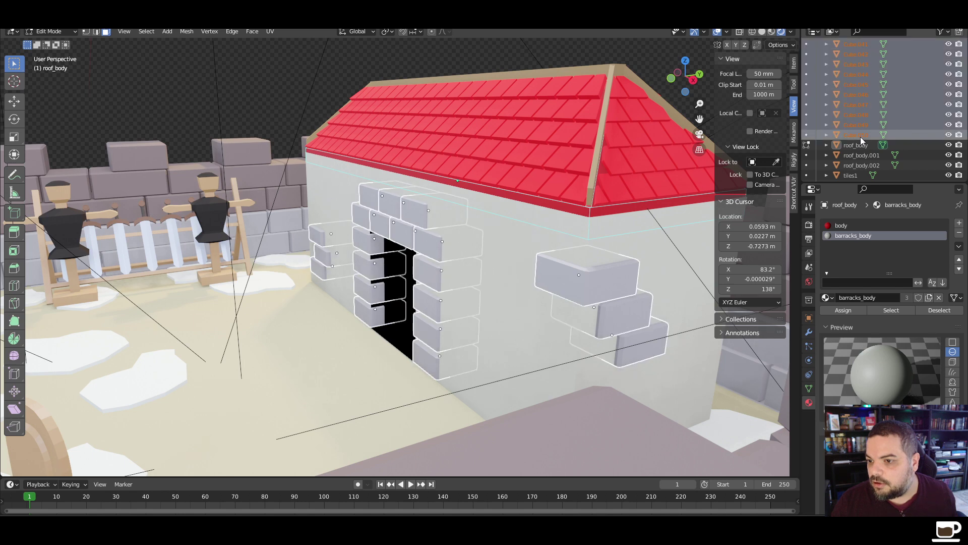
{"action": "scroll", "coordinate": [861, 140], "scroll_direction": "up", "scroll_amount": 8}
{"action": "left_click_drag", "start_coordinate": [856, 142], "coordinate": [868, 105]}
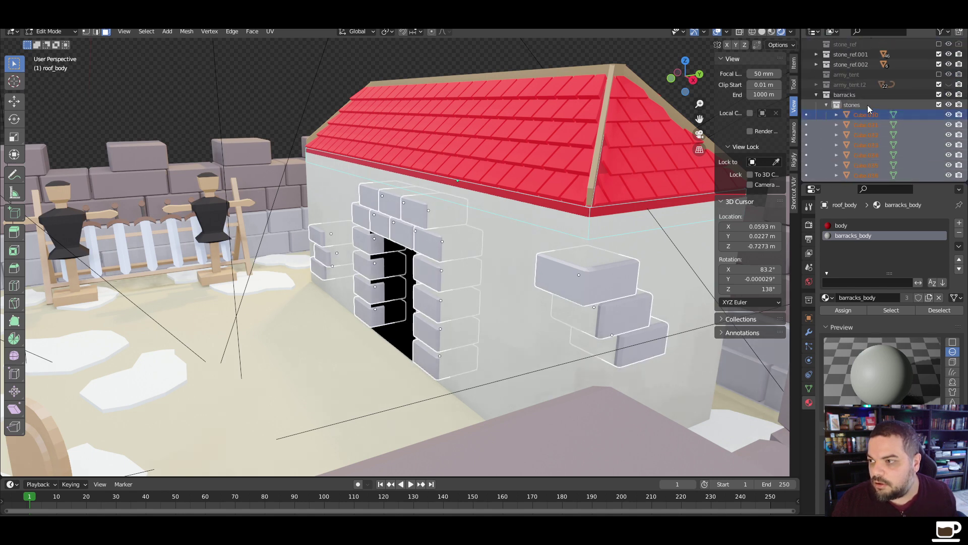
{"action": "left_click", "coordinate": [939, 104]}
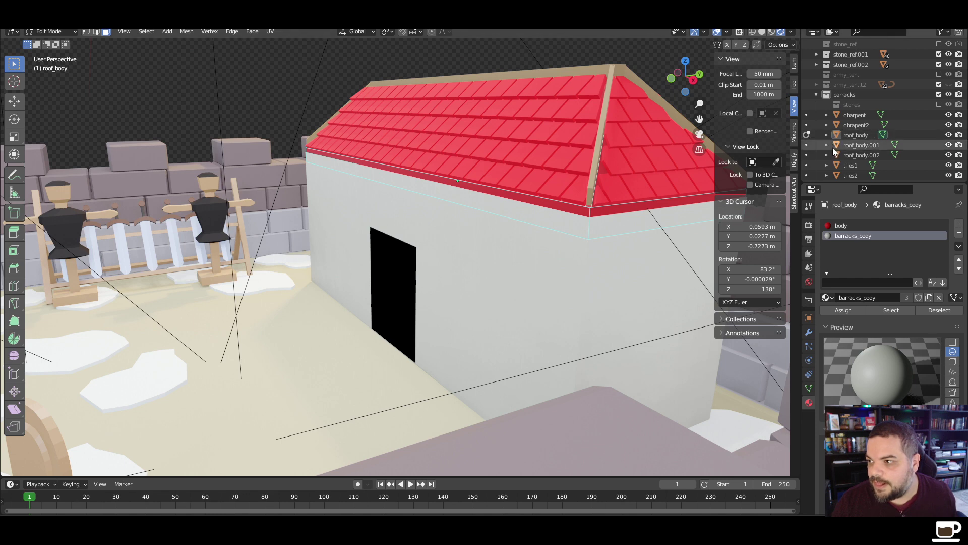
Rename roof_body.001 to casern_body
{"action": "left_click", "coordinate": [866, 144]}
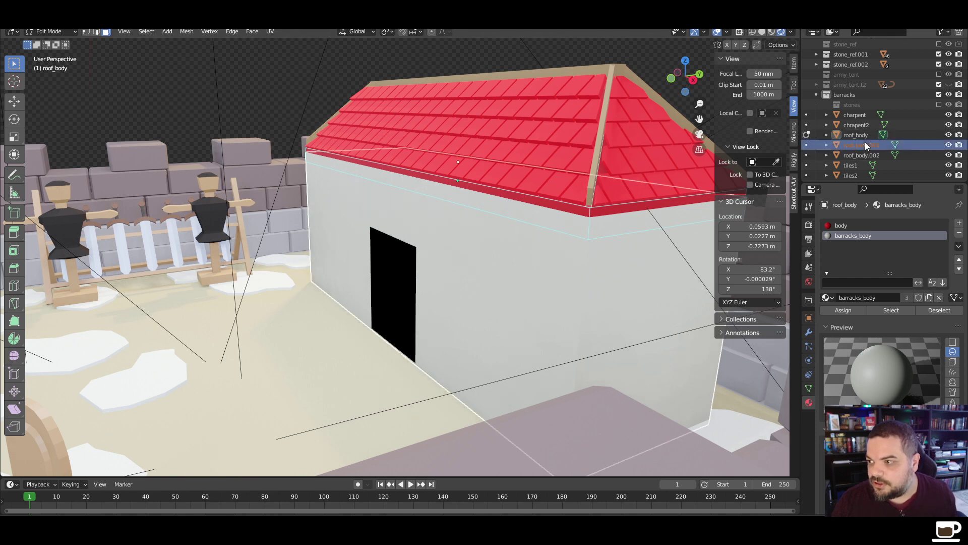
{"action": "double_click", "coordinate": [864, 145]}
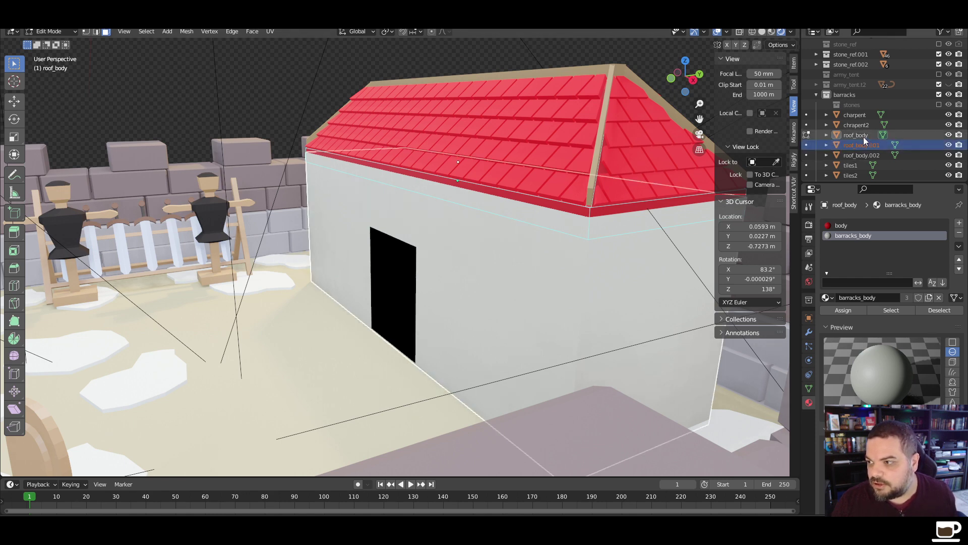
{"action": "scroll", "coordinate": [859, 144], "scroll_direction": "down", "scroll_amount": 2}
{"action": "left_click", "coordinate": [856, 119]}
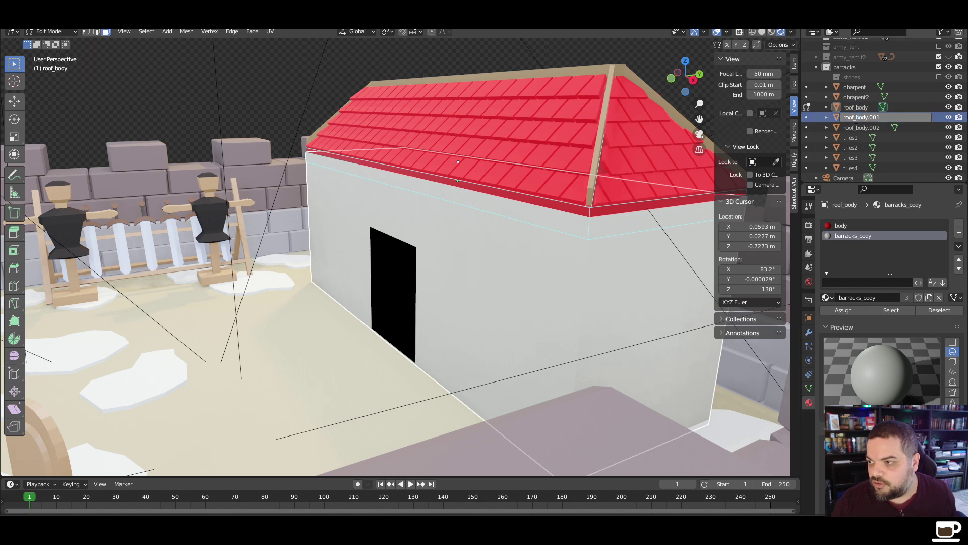
{"action": "key", "text": "BackSpace"}
{"action": "key", "text": "BackSpace"}
{"action": "key", "text": "BackSpace"}
{"action": "key", "text": "BackSpace"}
{"action": "type", "text": "caser"}
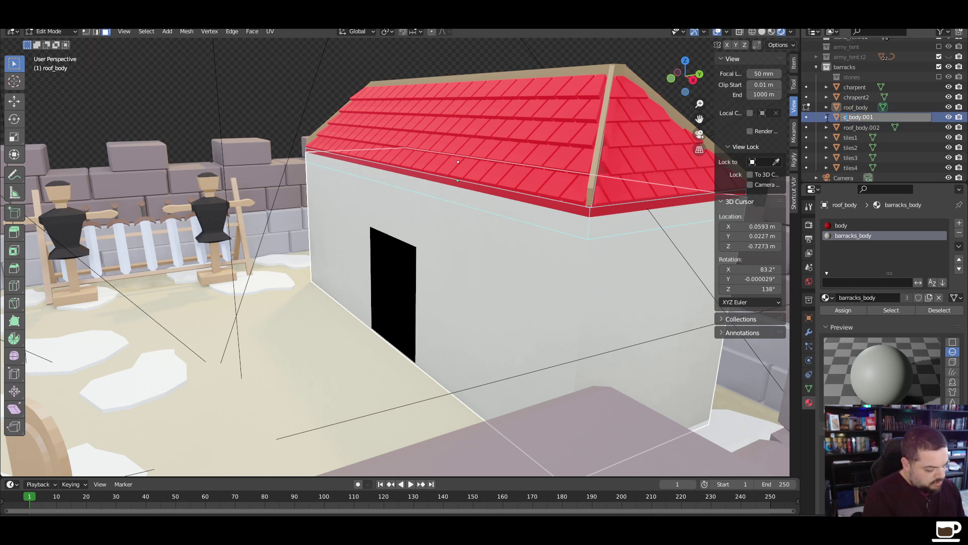
{"action": "type", "text": "n"}
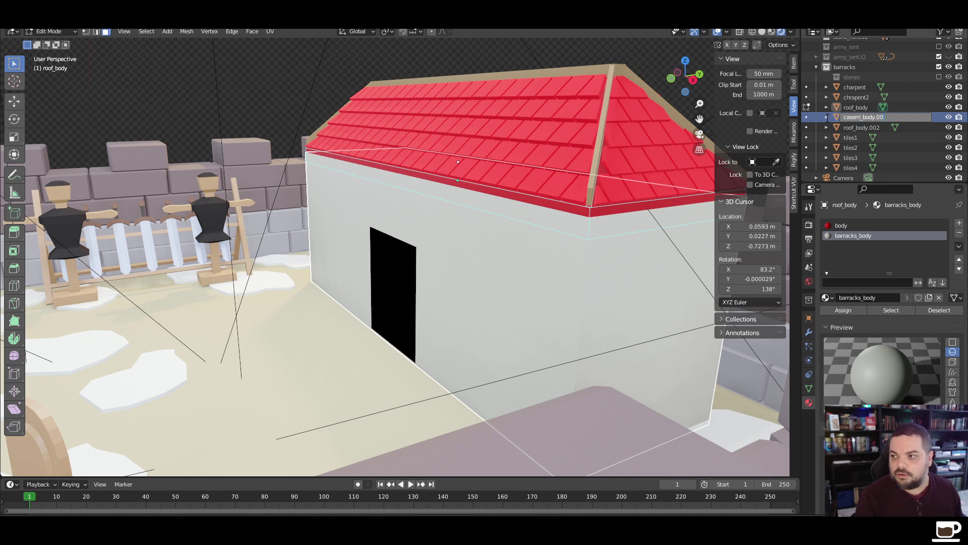
{"action": "key", "text": "End"}
{"action": "key", "text": "BackSpace"}
{"action": "key", "text": "BackSpace"}
{"action": "key", "text": "BackSpace"}
{"action": "key", "text": "BackSpace"}
{"action": "key", "text": "Return"}
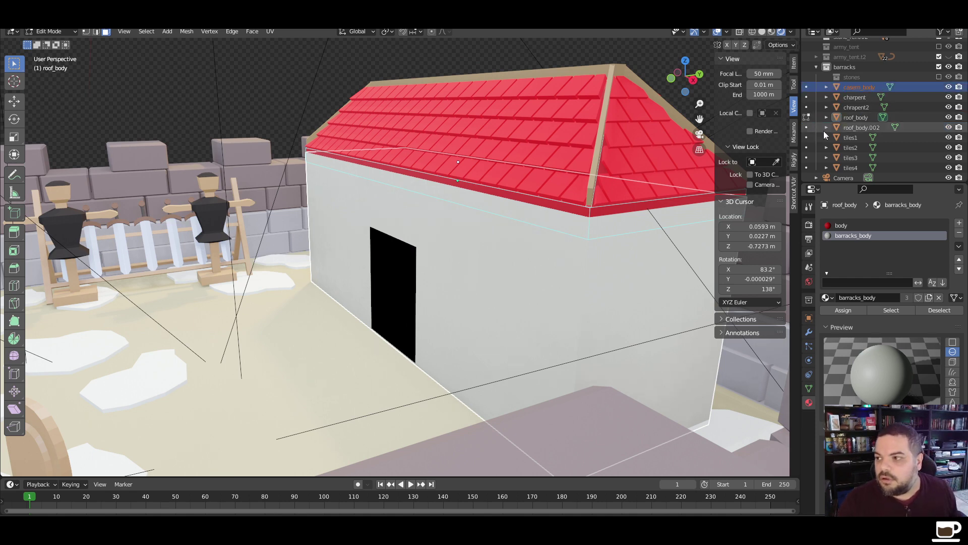
Rename the door frame object roof_body.002 to door_inside
{"action": "left_click", "coordinate": [858, 127]}
{"action": "double_click", "coordinate": [860, 127]}
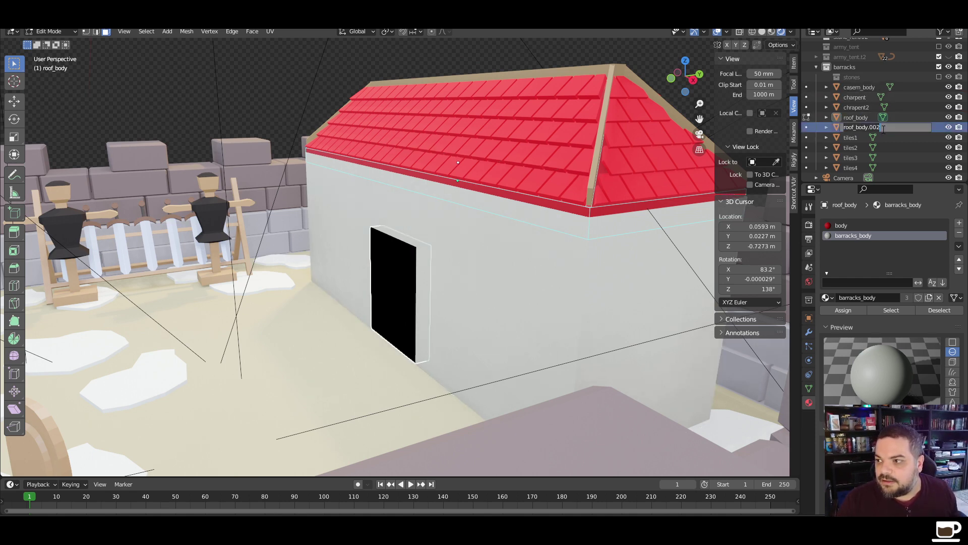
{"action": "type", "text": "door"}
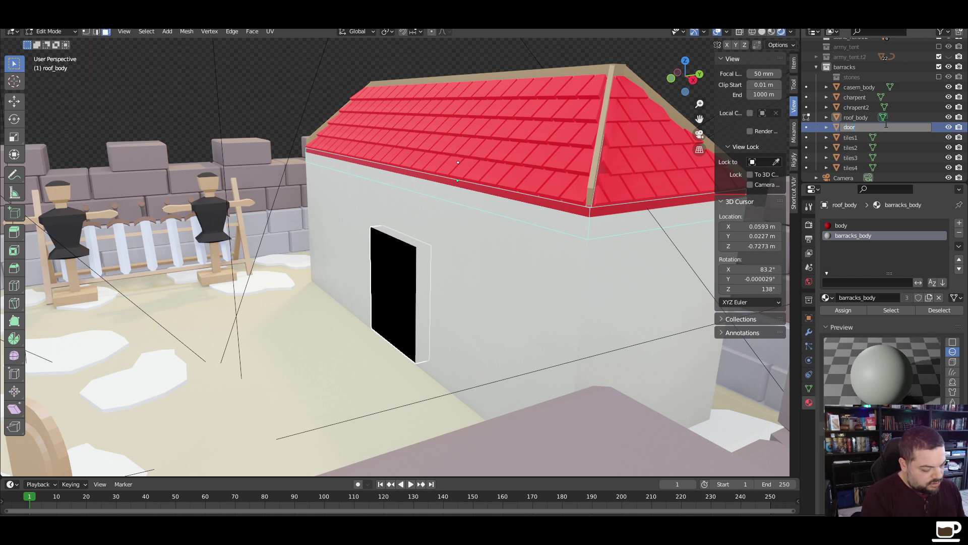
{"action": "type", "text": "_inside"}
{"action": "key", "text": "Return"}
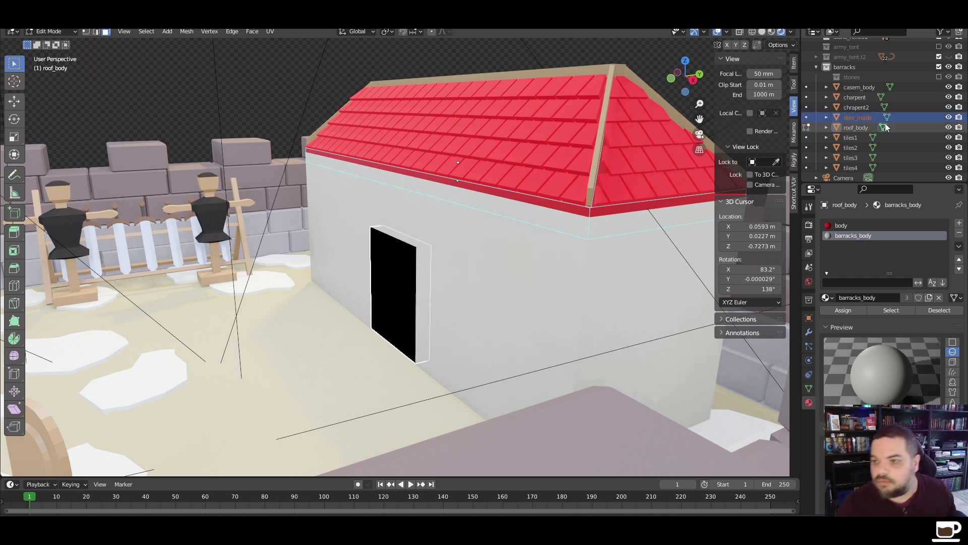
{"action": "left_click", "coordinate": [862, 127]}
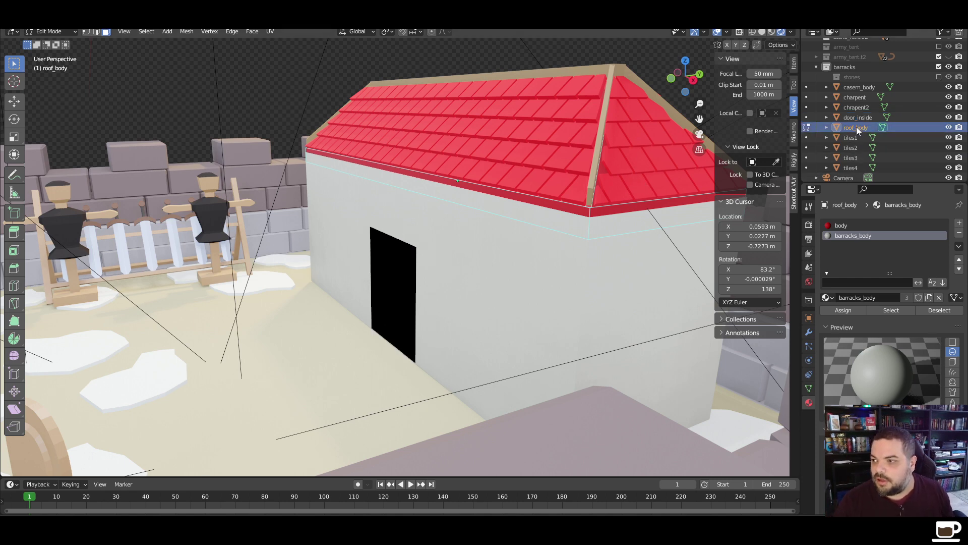
Create a new collection named roof inside barracks
{"action": "right_click", "coordinate": [850, 70]}
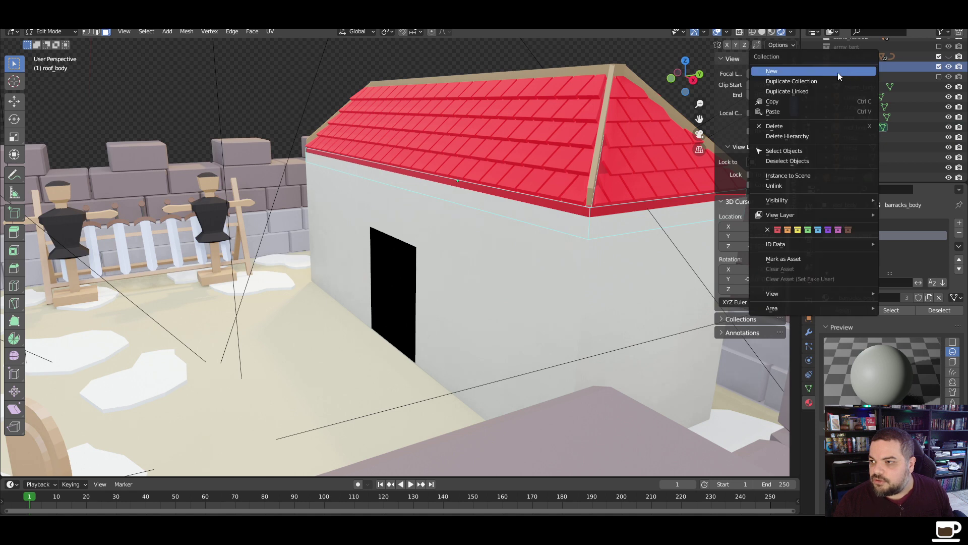
{"action": "left_click", "coordinate": [835, 74]}
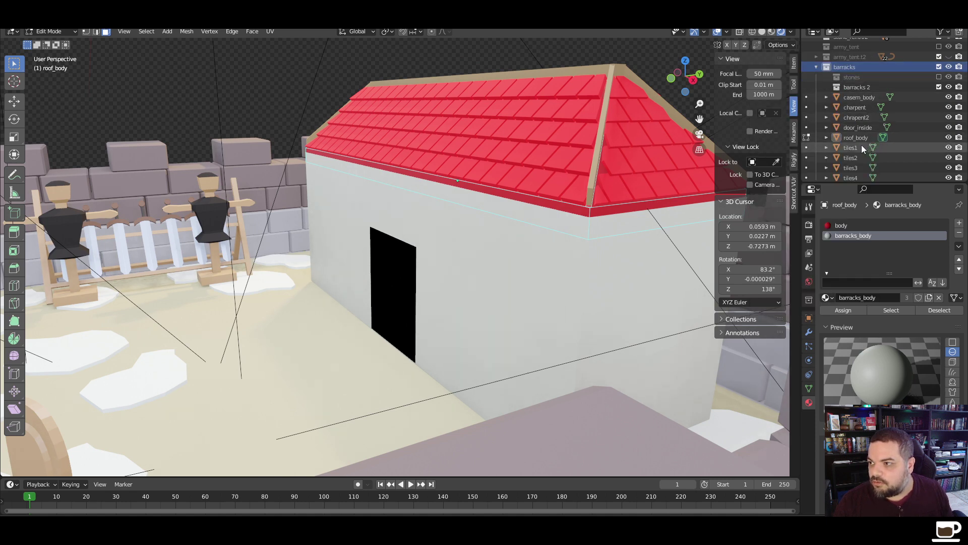
{"action": "double_click", "coordinate": [854, 87]}
{"action": "scroll", "coordinate": [855, 86], "scroll_direction": "up", "scroll_amount": 2}
{"action": "type", "text": "roof"}
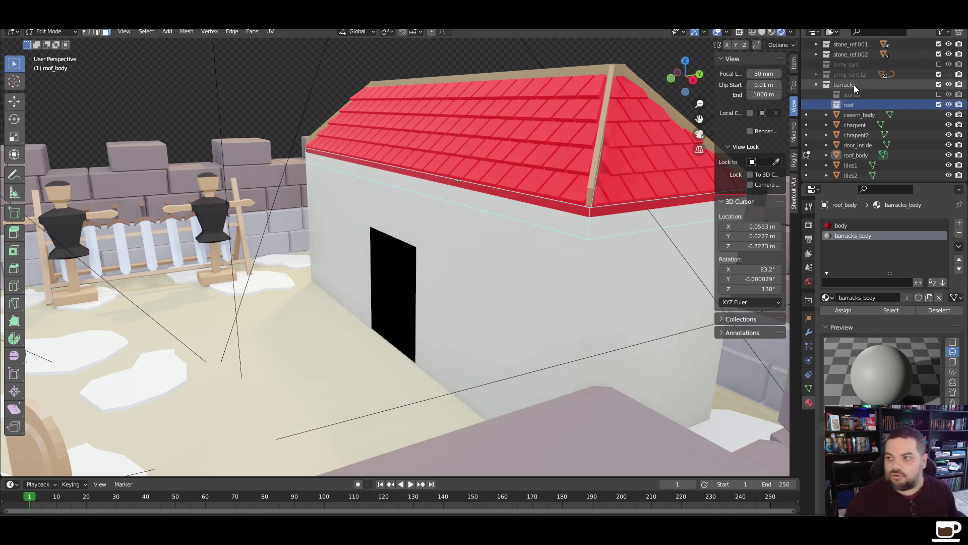
{"action": "key", "text": "Return"}
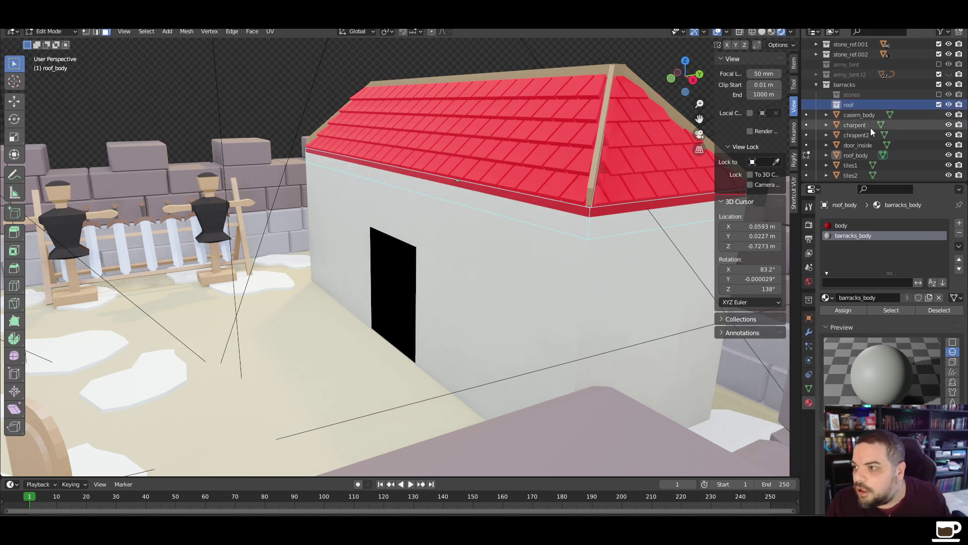
Move charpent, chrapent2, roof_body, tiles1 and tiles2 into the roof collection
{"action": "left_click", "coordinate": [852, 127]}
{"action": "left_click", "coordinate": [854, 134], "text": "ctrl"}
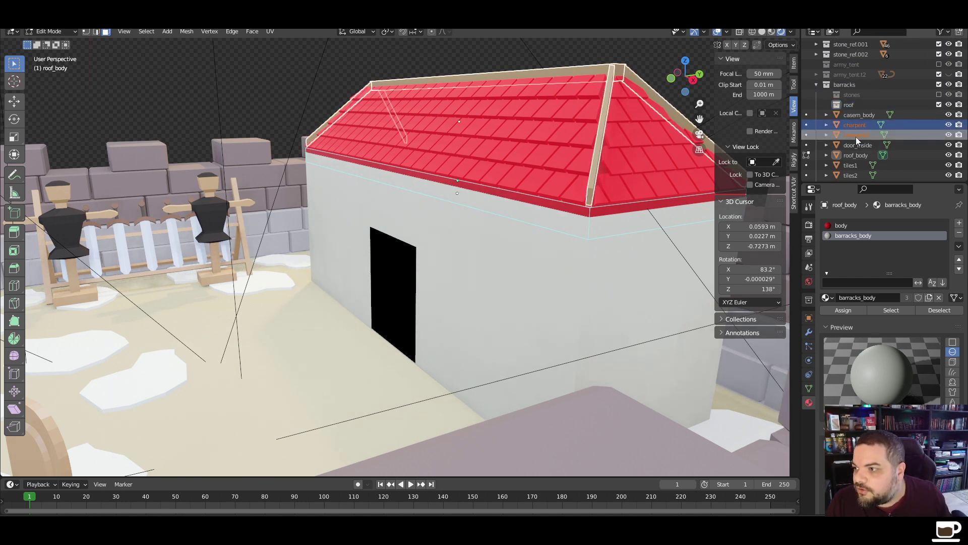
{"action": "left_click_drag", "start_coordinate": [846, 126], "coordinate": [852, 106]}
{"action": "left_click_drag", "start_coordinate": [860, 157], "coordinate": [867, 111]}
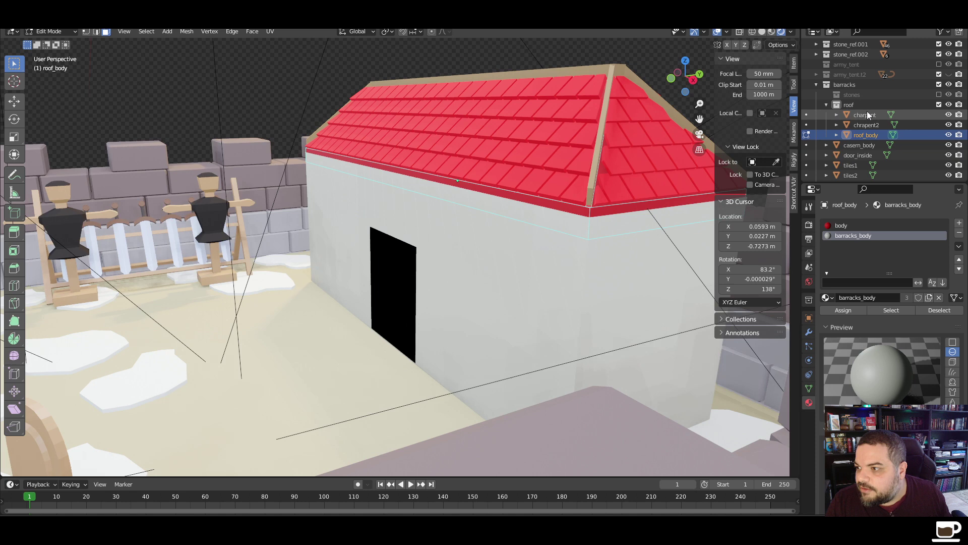
{"action": "left_click", "coordinate": [860, 166]}
{"action": "left_click", "coordinate": [858, 174], "text": "shift"}
{"action": "left_click_drag", "start_coordinate": [858, 174], "coordinate": [864, 113]}
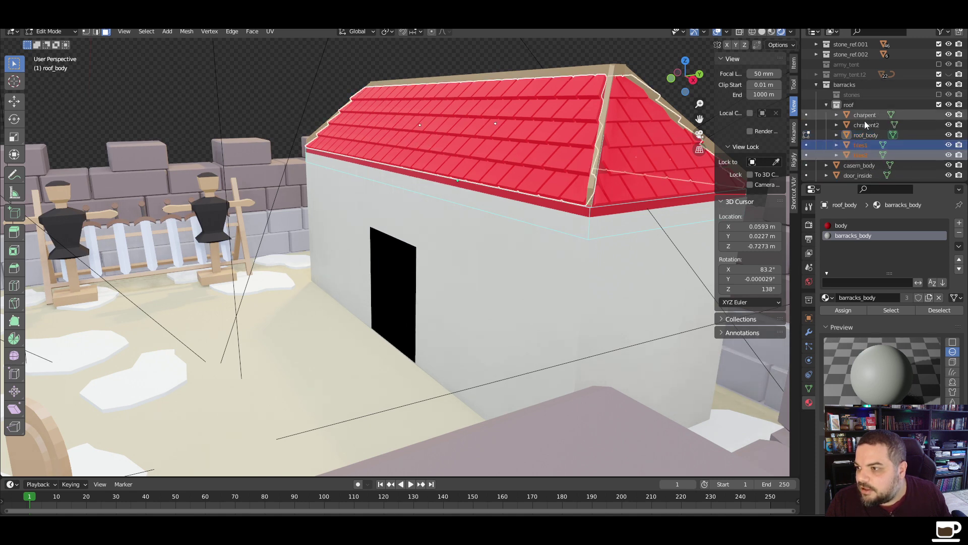
{"action": "scroll", "coordinate": [872, 166], "scroll_direction": "down", "scroll_amount": 2}
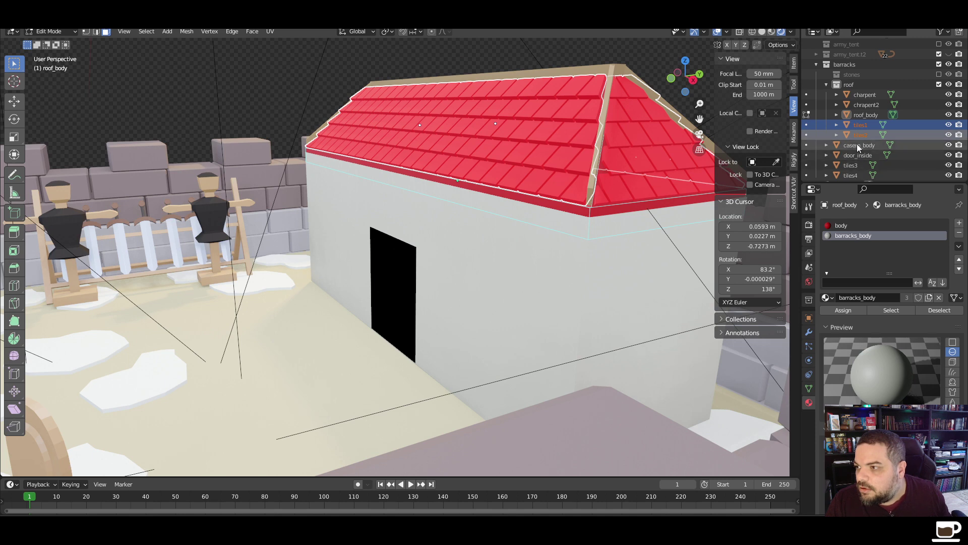
{"action": "left_click", "coordinate": [945, 127]}
Hide tiles1 and tiles2 and make the red body material slot active
{"action": "left_click", "coordinate": [947, 126]}
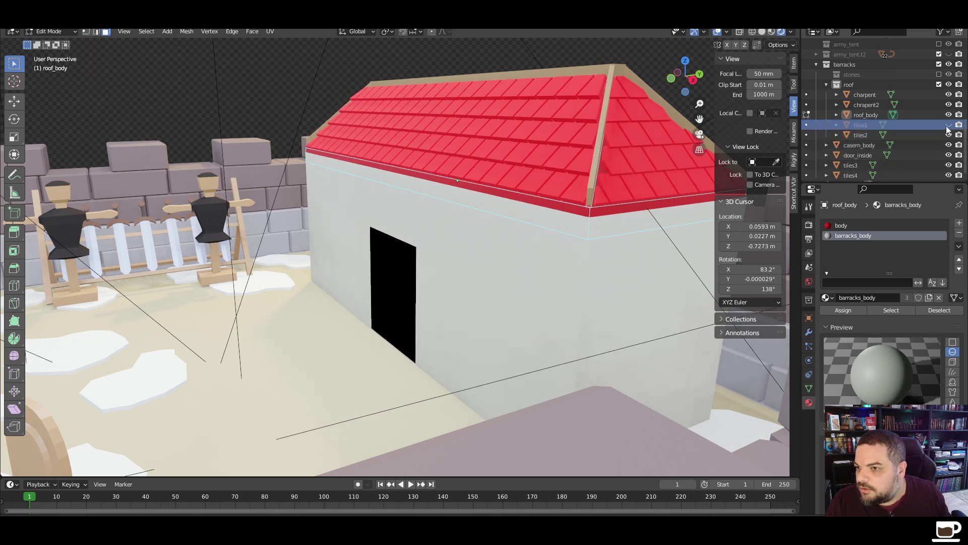
{"action": "left_click", "coordinate": [948, 134]}
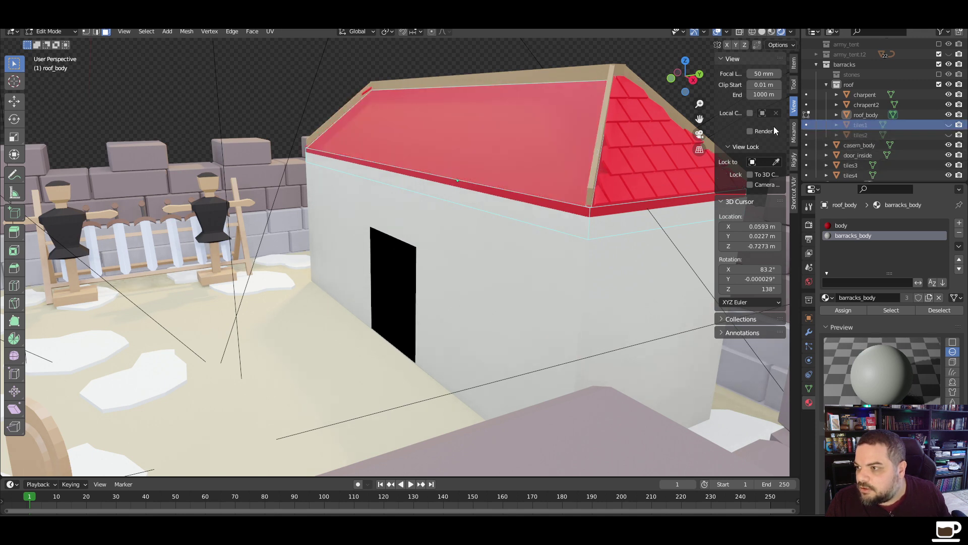
{"action": "left_click", "coordinate": [841, 225]}
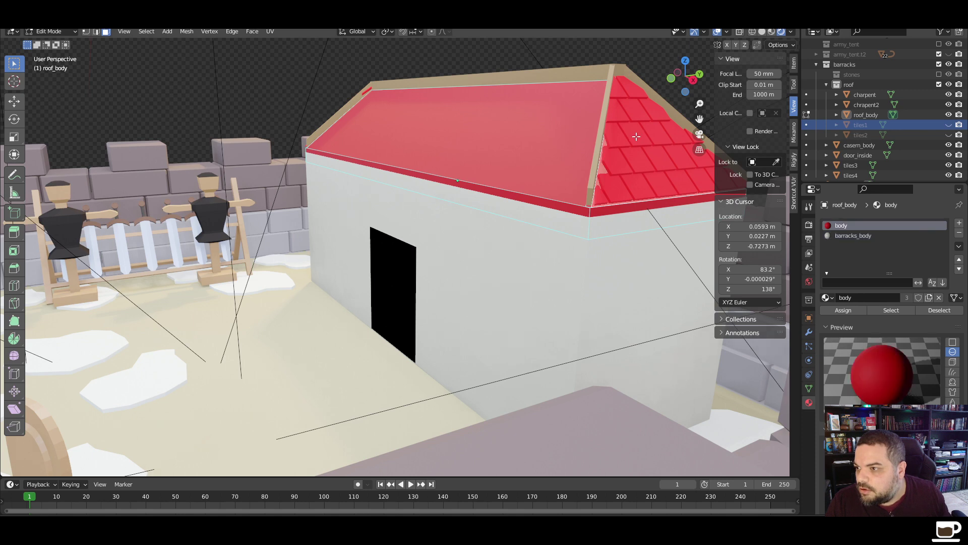
{"action": "scroll", "coordinate": [835, 154], "scroll_direction": "down", "scroll_amount": 1}
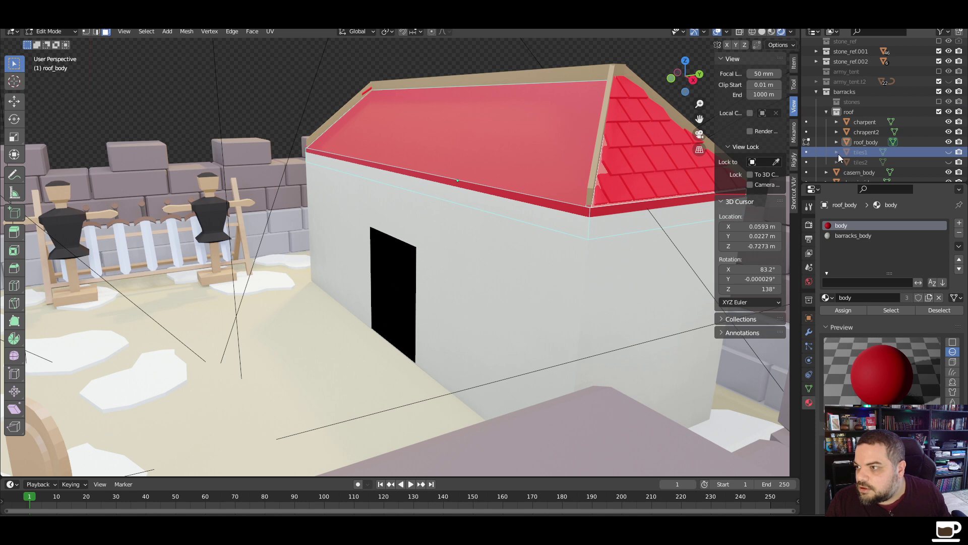
Briefly show the stones collection, then hide it again
{"action": "left_click", "coordinate": [939, 101]}
{"action": "left_click", "coordinate": [939, 101]}
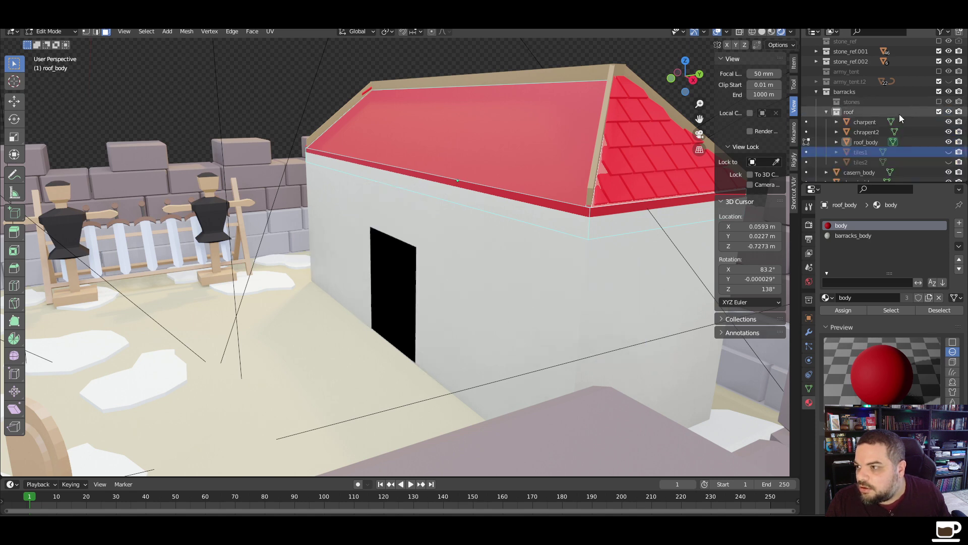
{"action": "scroll", "coordinate": [911, 126], "scroll_direction": "down", "scroll_amount": 2}
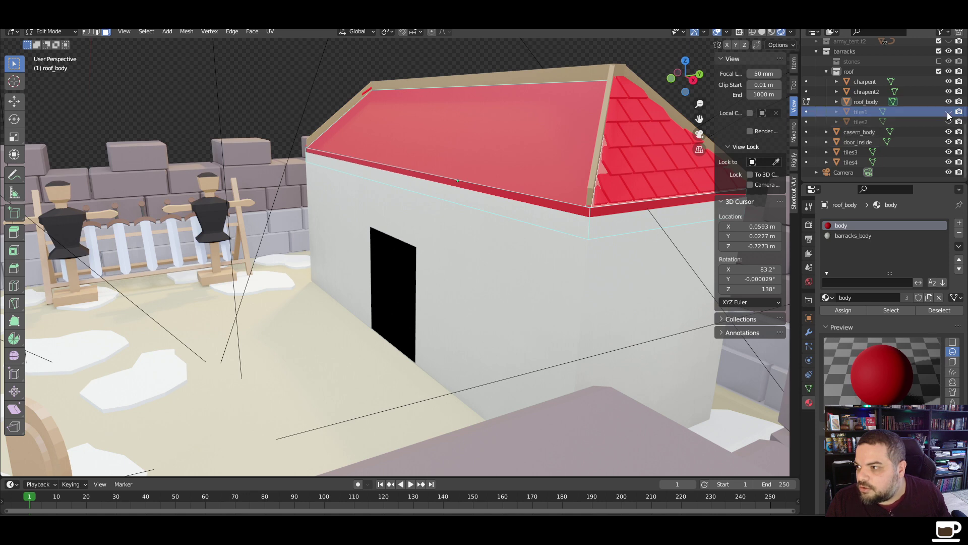
{"action": "scroll", "coordinate": [620, 190], "scroll_direction": "down", "scroll_amount": 5}
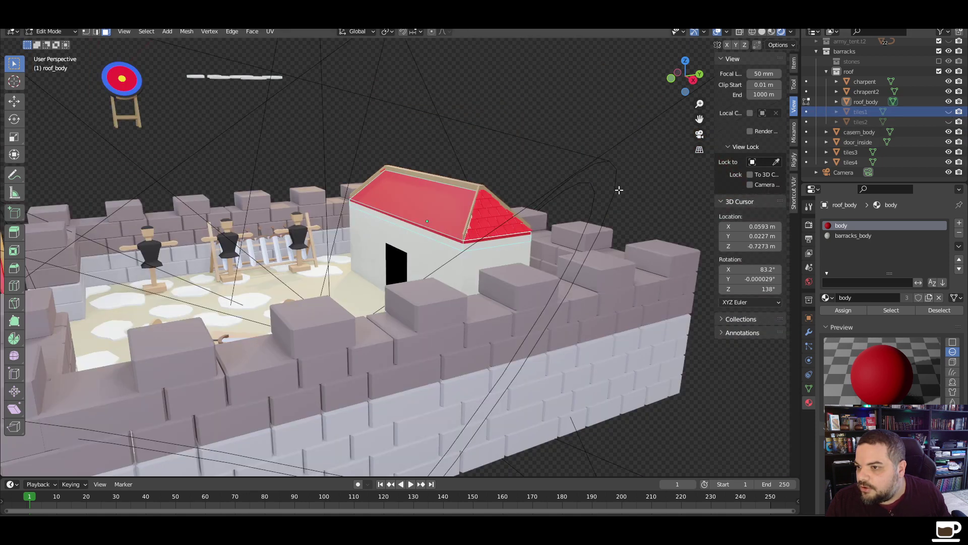
{"action": "scroll", "coordinate": [571, 195], "scroll_direction": "up", "scroll_amount": 5}
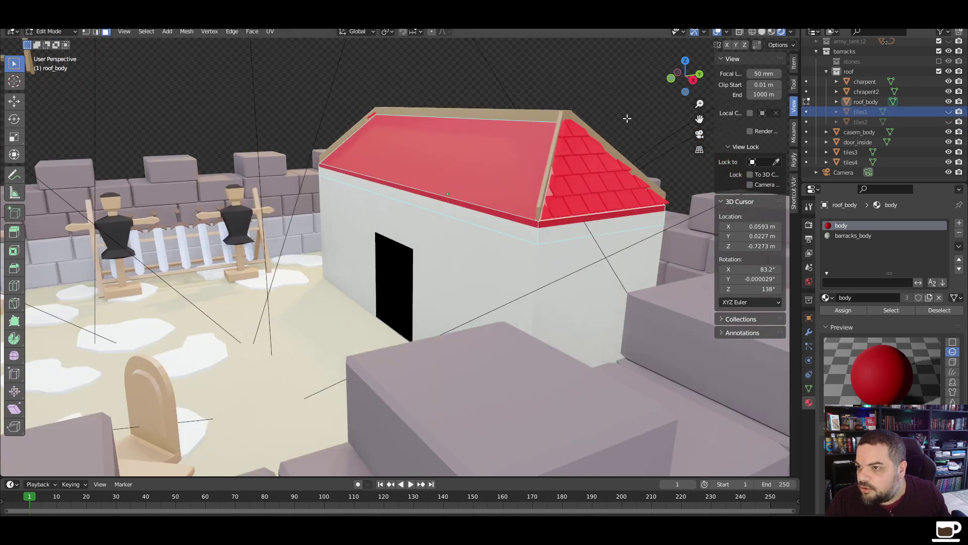
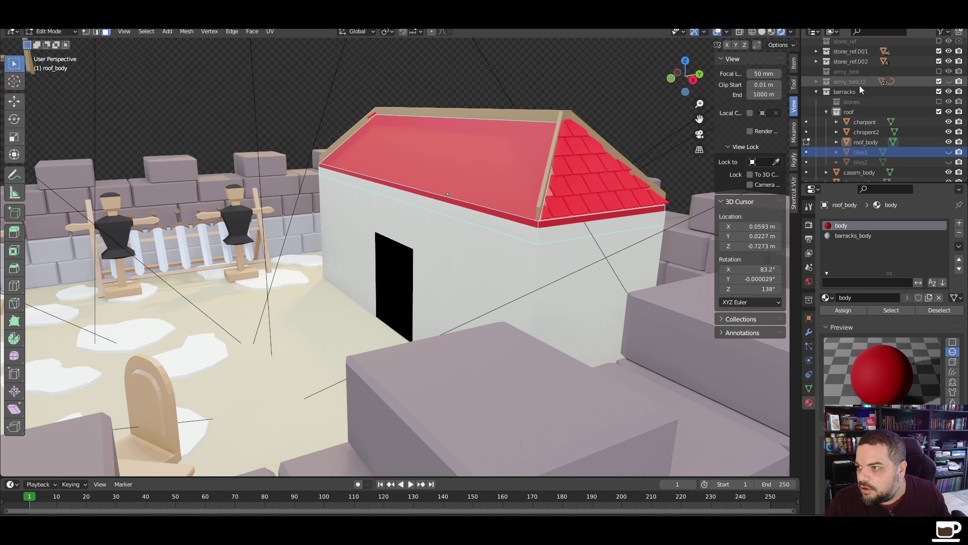
Toggle the barracks collection's exclusion off and back on, then expand its contents
{"action": "scroll", "coordinate": [855, 95], "scroll_direction": "up", "scroll_amount": 2}
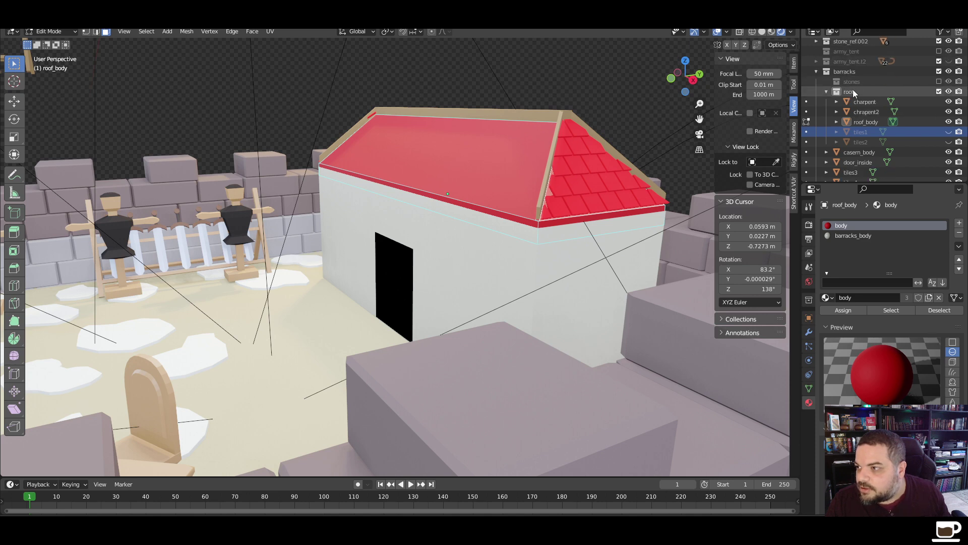
{"action": "left_click", "coordinate": [817, 72]}
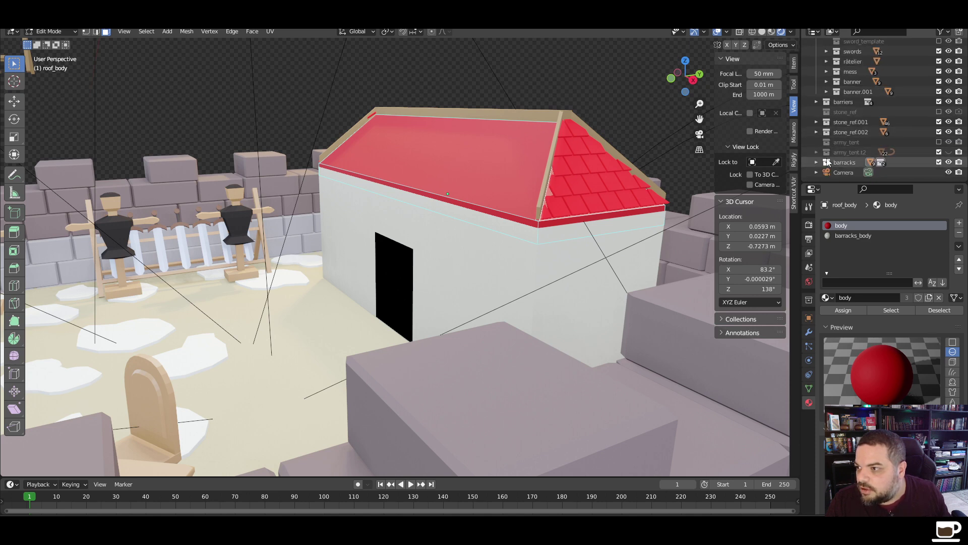
{"action": "left_click", "coordinate": [939, 163]}
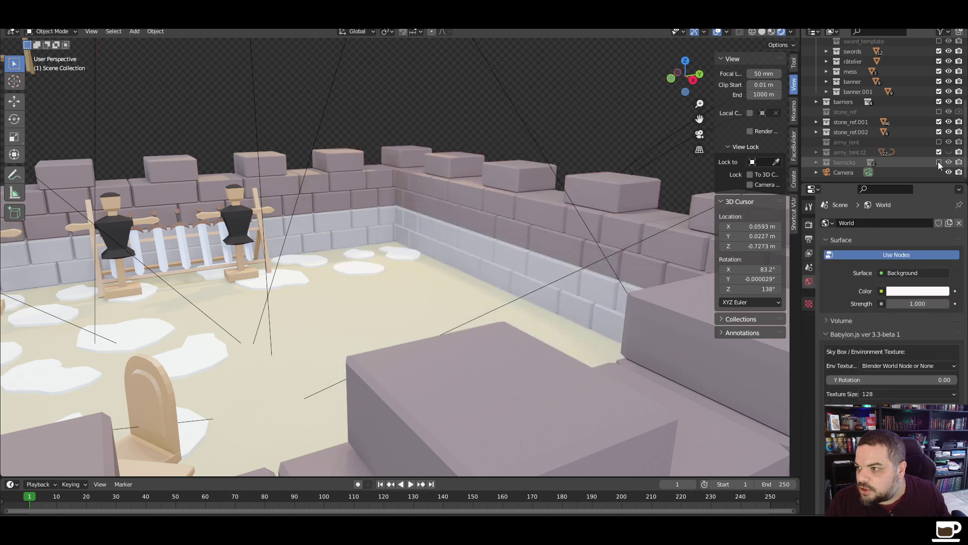
{"action": "left_click", "coordinate": [939, 162]}
{"action": "left_click", "coordinate": [817, 163]}
{"action": "scroll", "coordinate": [830, 156], "scroll_direction": "down", "scroll_amount": 4}
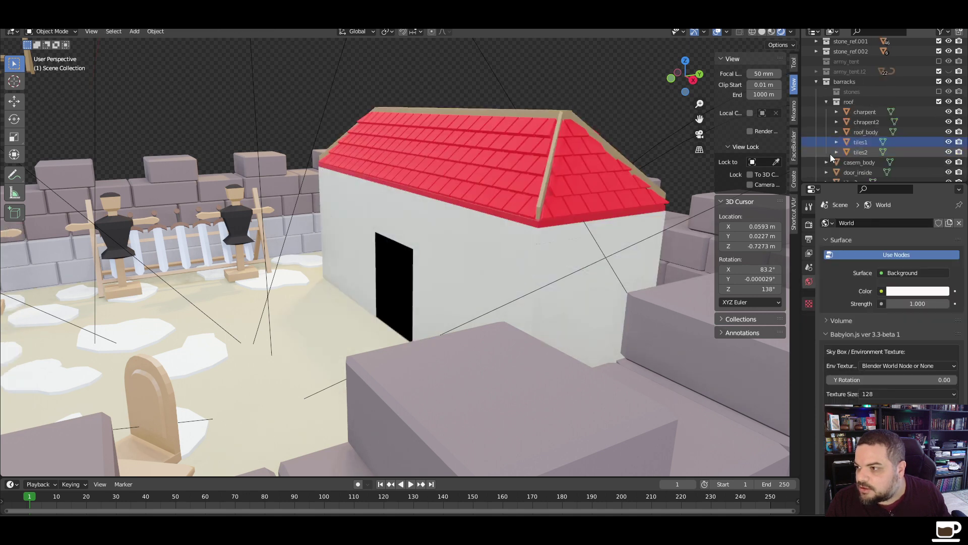
Hide tiles1, tiles2, casern_body and door_inside in the viewport
{"action": "left_click", "coordinate": [948, 142]}
{"action": "left_click", "coordinate": [949, 152]}
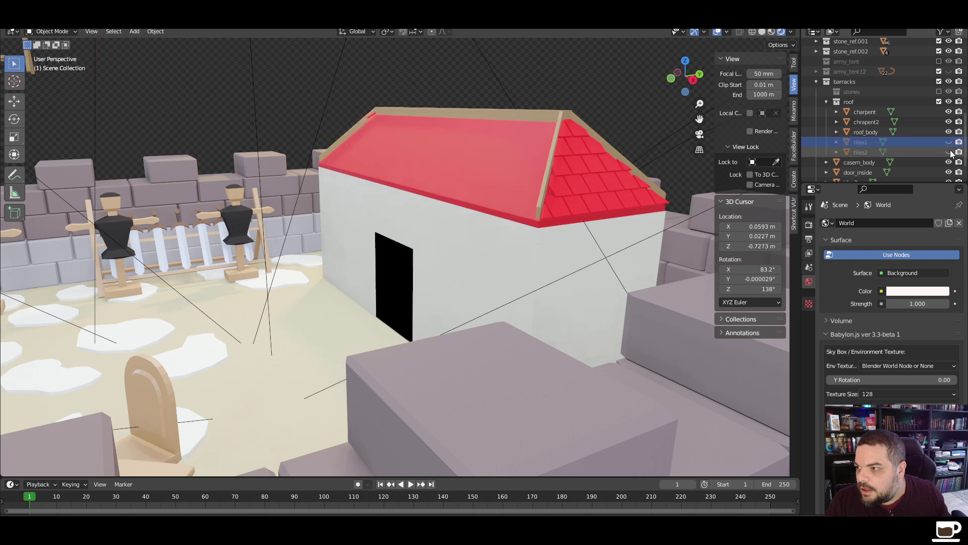
{"action": "left_click", "coordinate": [950, 162]}
{"action": "left_click", "coordinate": [949, 162]}
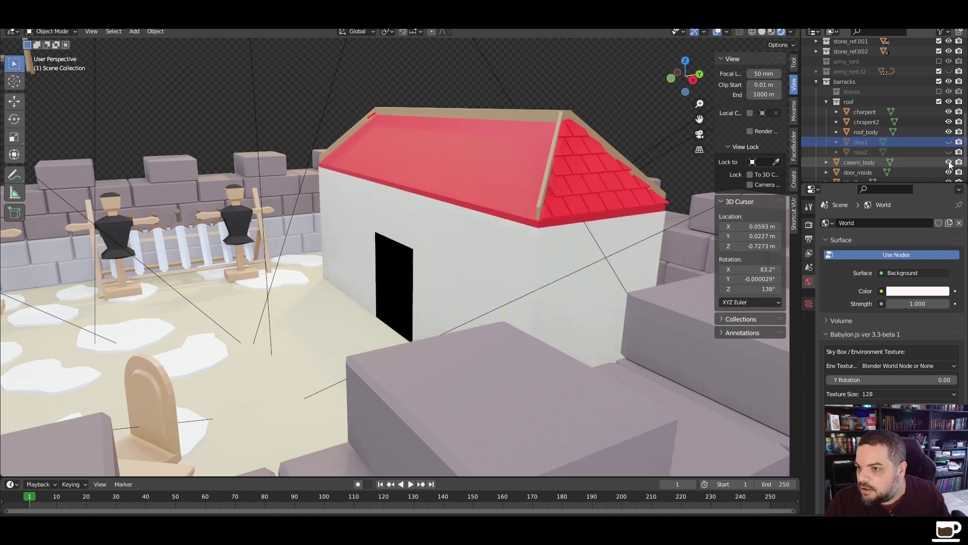
{"action": "left_click", "coordinate": [950, 162]}
{"action": "left_click", "coordinate": [949, 172]}
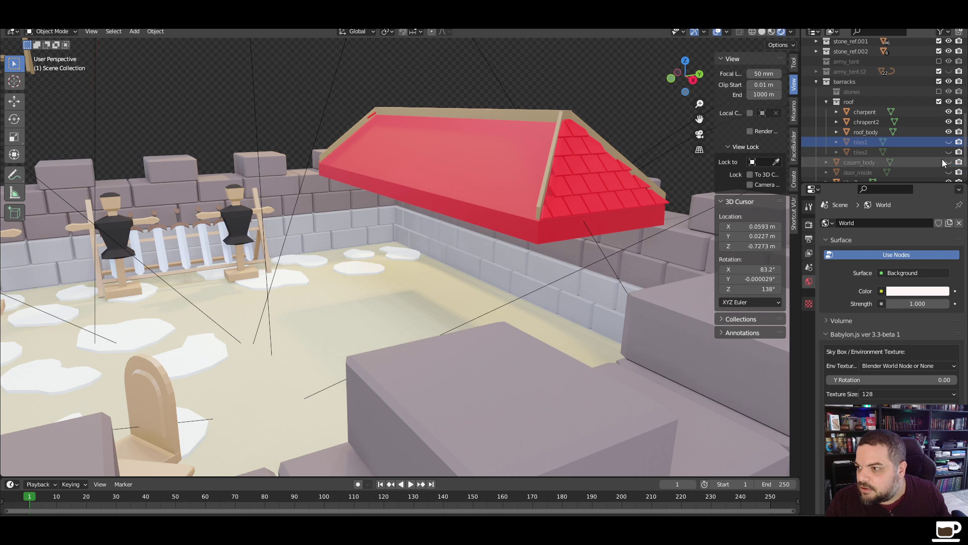
{"action": "scroll", "coordinate": [949, 167], "scroll_direction": "down", "scroll_amount": 2}
Move tiles3 and tiles4 into the roof collection
{"action": "left_click", "coordinate": [858, 152]}
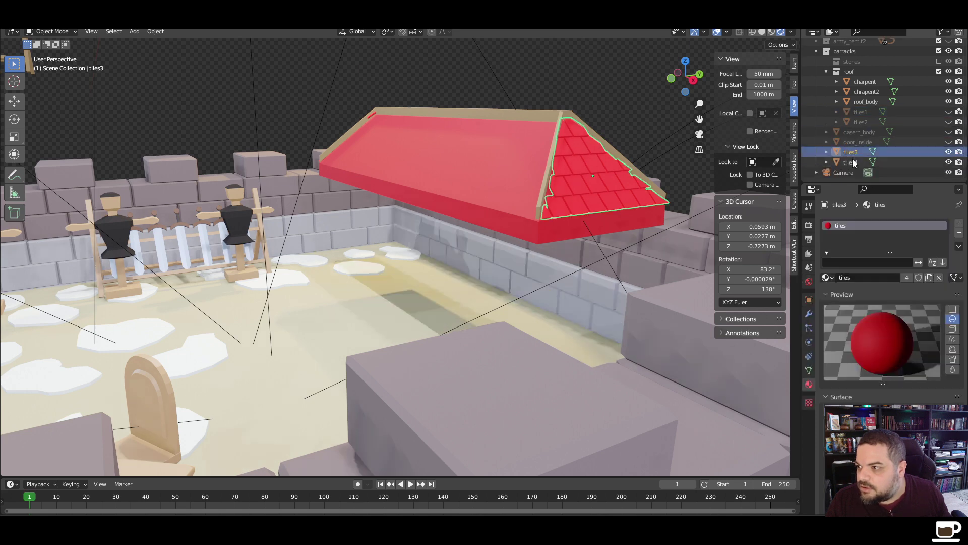
{"action": "left_click", "coordinate": [853, 162], "text": "ctrl"}
{"action": "left_click_drag", "start_coordinate": [855, 153], "coordinate": [853, 72]}
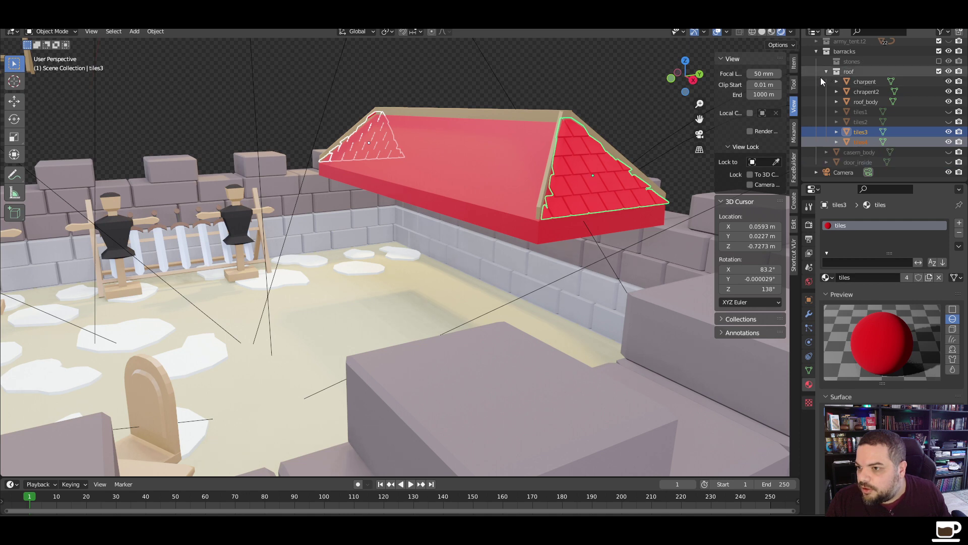
Select all roof pieces from charpent to tiles4 and unhide door_inside and casern_body
{"action": "left_click", "coordinate": [866, 81]}
{"action": "left_click", "coordinate": [864, 140], "text": "shift"}
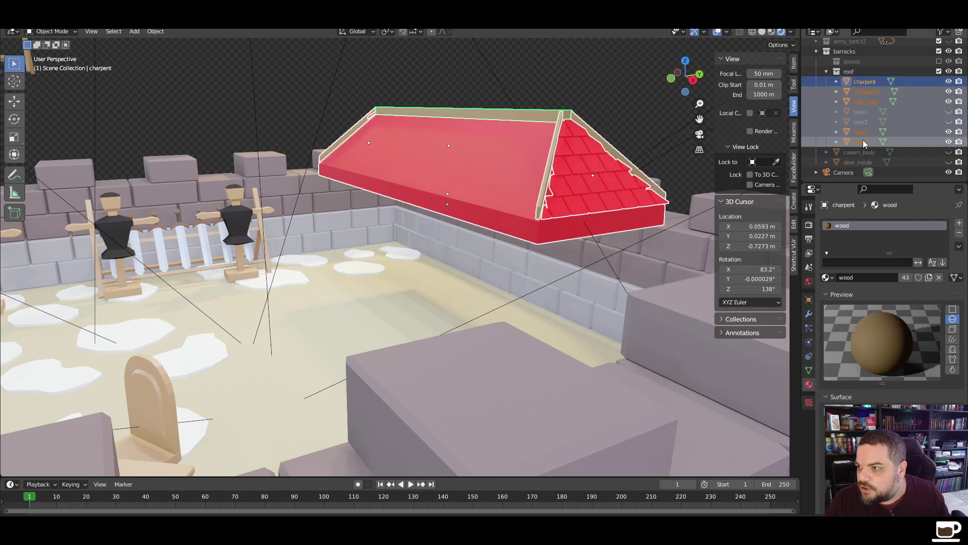
{"action": "left_click", "coordinate": [948, 161]}
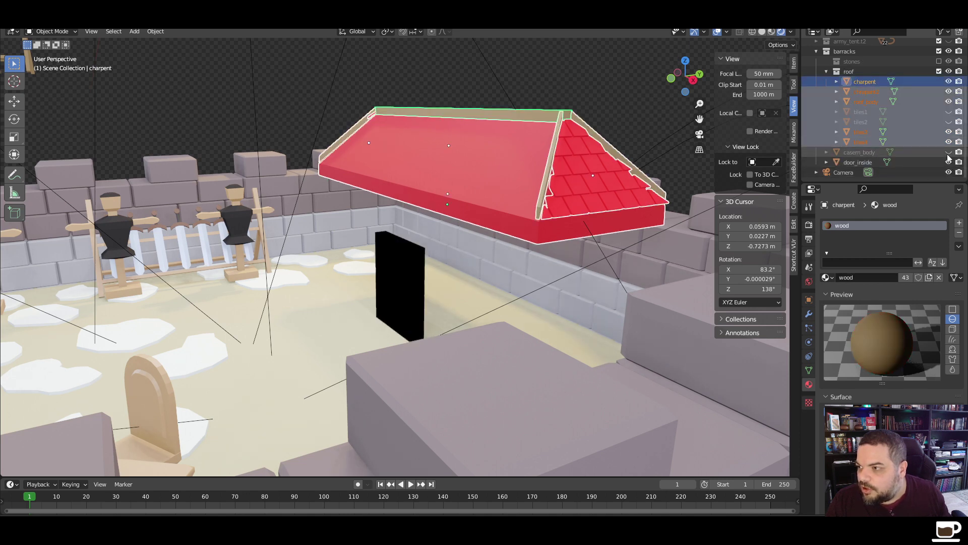
{"action": "left_click", "coordinate": [948, 152]}
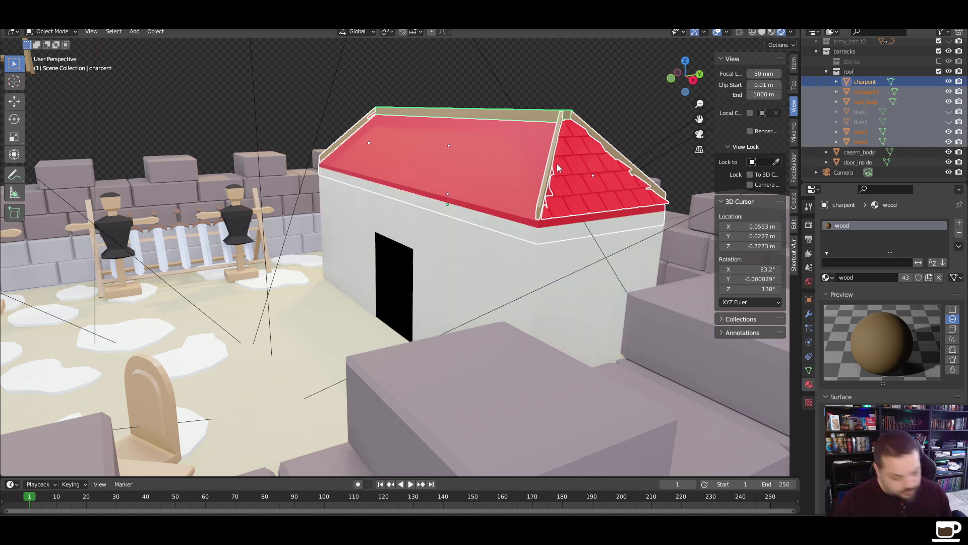
Test-move the roof vertically, leave it at its original height, and unhide tiles1 and tiles2
{"action": "key", "text": "g"}
{"action": "key", "text": "z"}
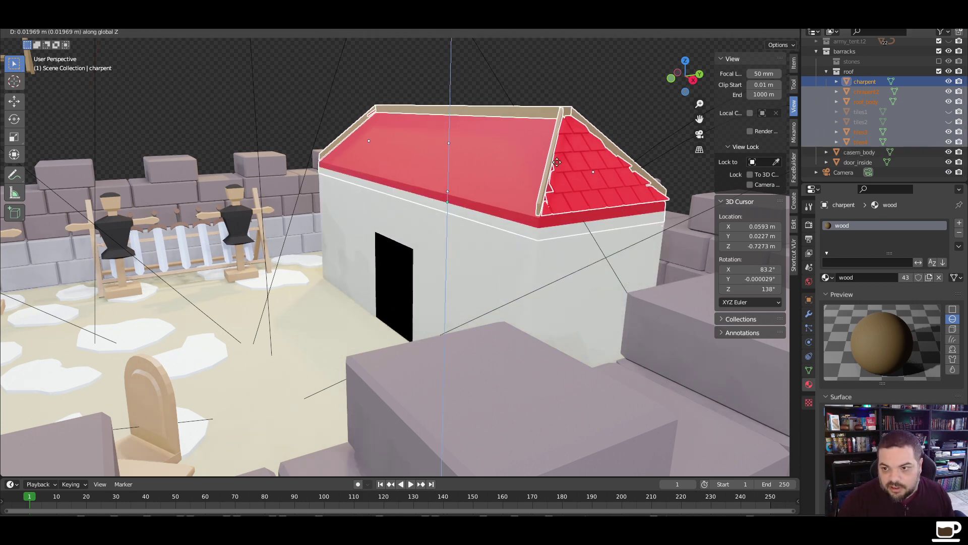
{"action": "left_click", "coordinate": [536, 175]}
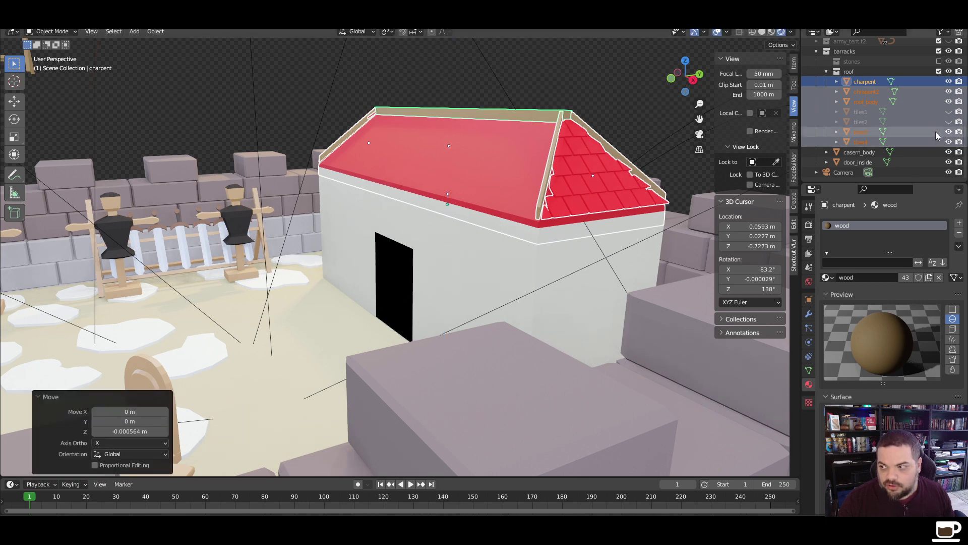
{"action": "left_click_drag", "start_coordinate": [949, 122], "coordinate": [949, 112]}
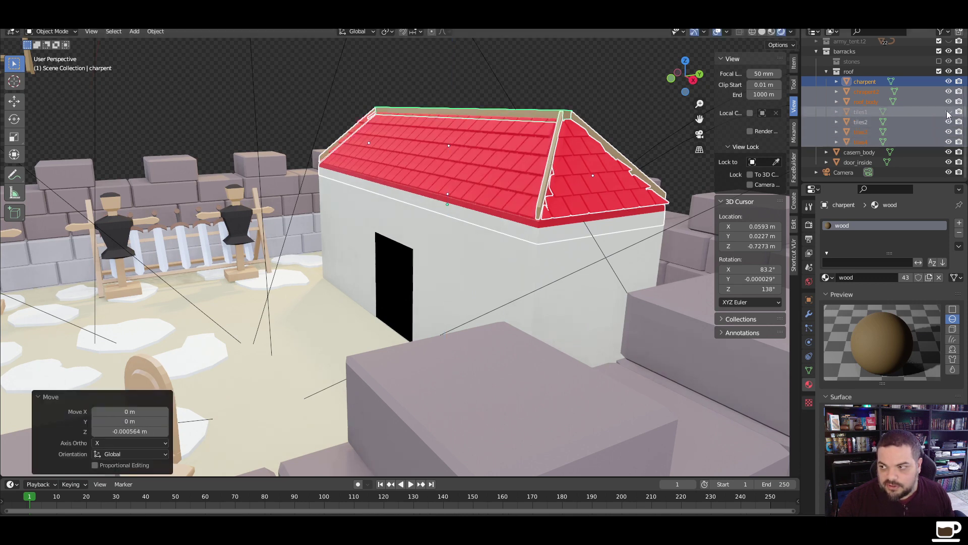
Deselect the roof, then select casern_body and finally roof_body
{"action": "left_click", "coordinate": [628, 86]}
{"action": "left_click", "coordinate": [550, 225]}
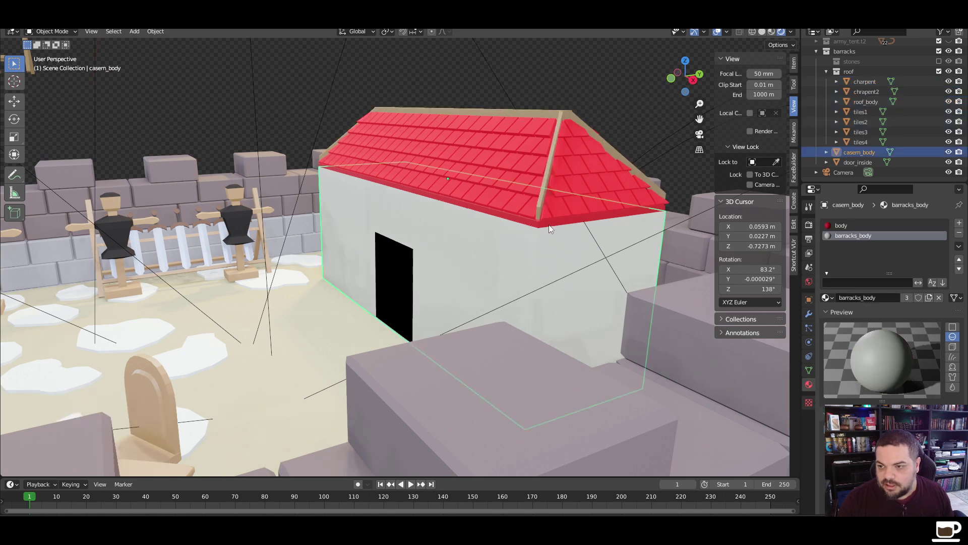
{"action": "left_click", "coordinate": [864, 101]}
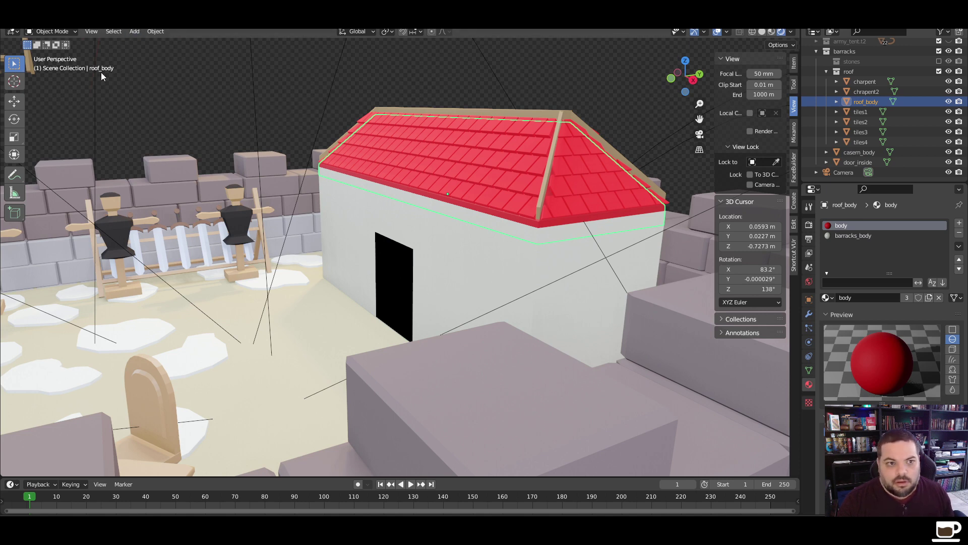
Enter Edit Mode on roof_body and switch the viewport to wireframe
{"action": "key", "text": "Tab"}
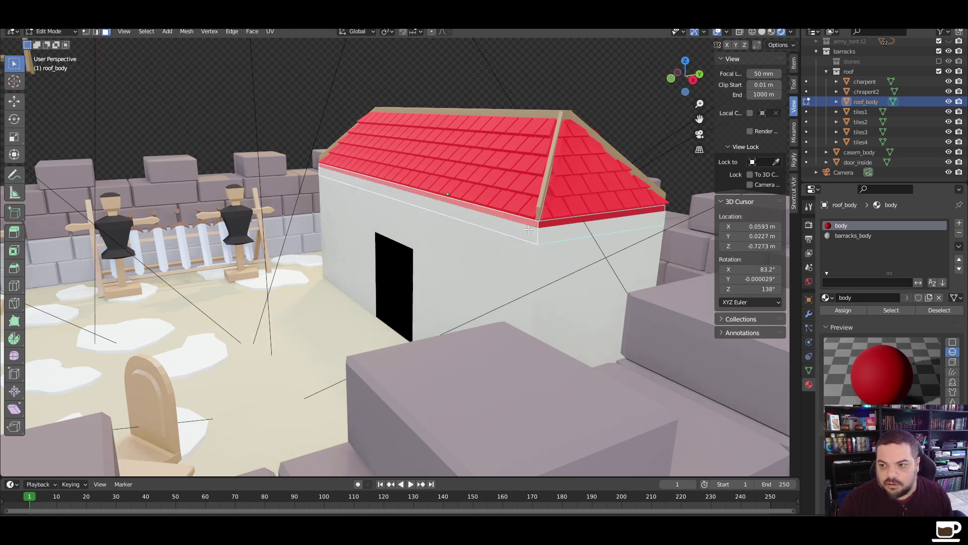
{"action": "middle_click_drag", "start_coordinate": [528, 230], "coordinate": [642, 269]}
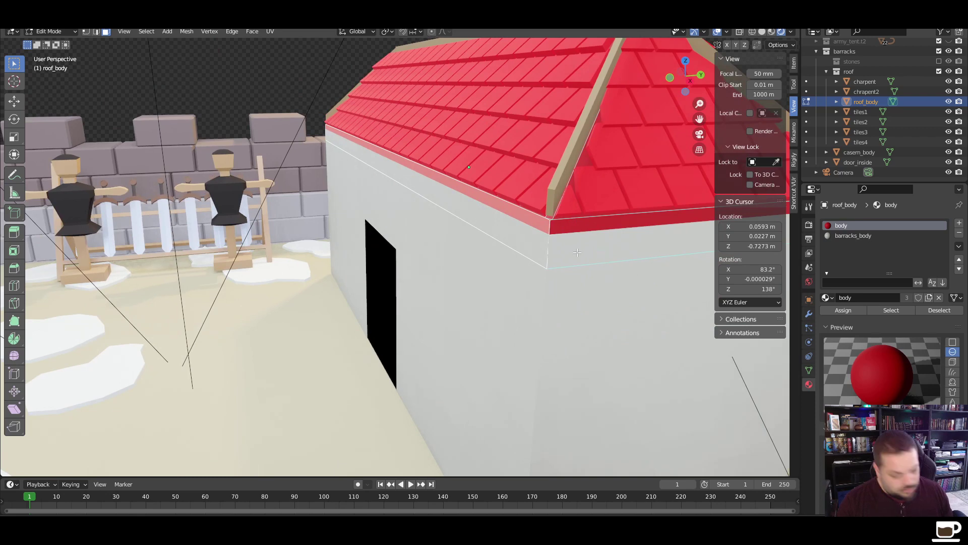
{"action": "key", "text": "z"}
{"action": "left_click", "coordinate": [507, 252]}
{"action": "mouse_move", "coordinate": [506, 252]}
{"action": "middle_mouse_down"}
{"action": "mouse_move", "coordinate": [543, 274]}
{"action": "mouse_move", "coordinate": [604, 263]}
{"action": "mouse_move", "coordinate": [603, 249]}
{"action": "middle_mouse_up"}
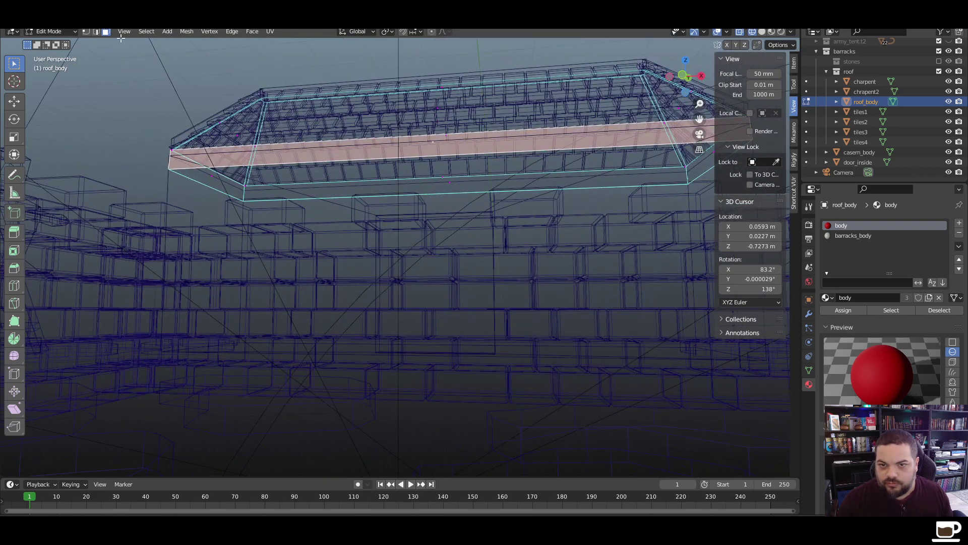
Select the roof's left-side and lower eave face bands, returning to solid shading
{"action": "left_click", "coordinate": [264, 177]}
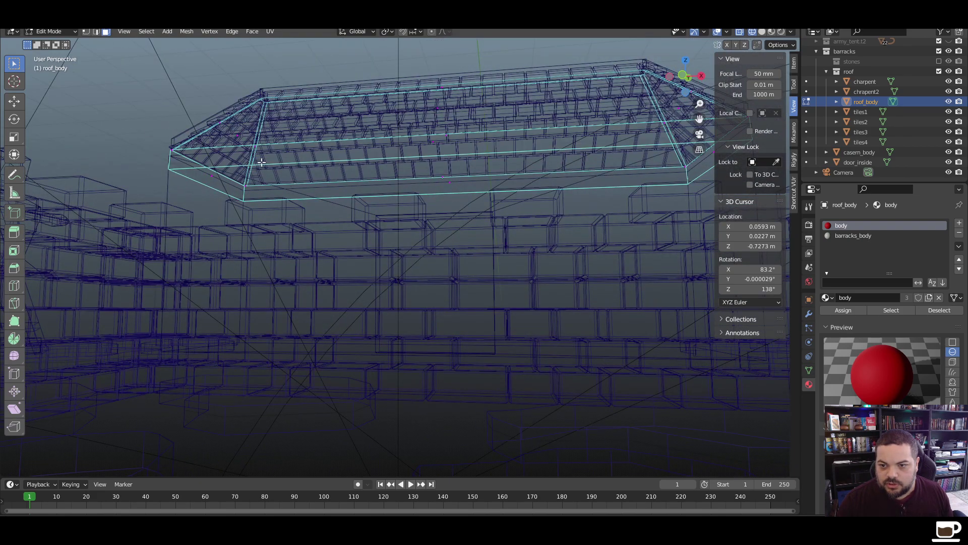
{"action": "left_click", "coordinate": [262, 162]}
{"action": "left_click", "coordinate": [186, 165]}
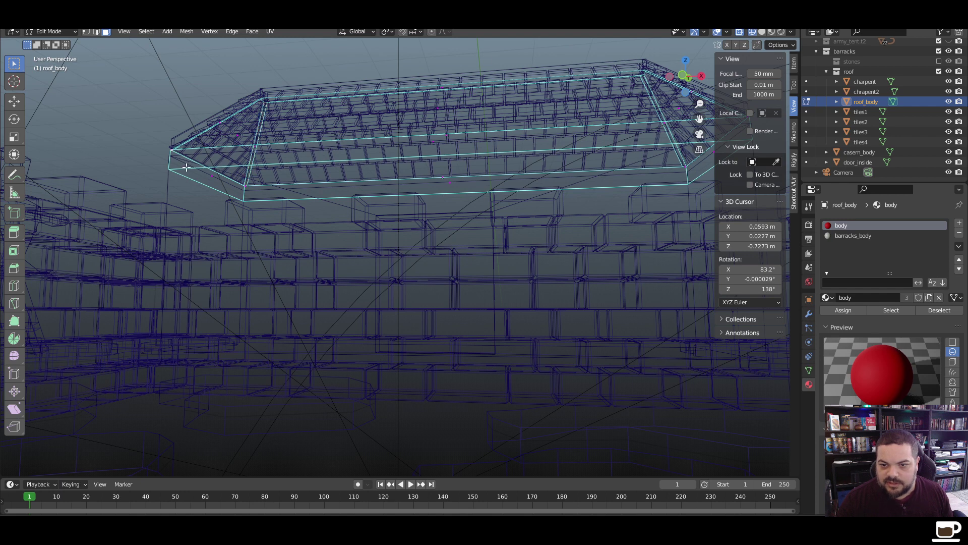
{"action": "left_click", "coordinate": [197, 178]}
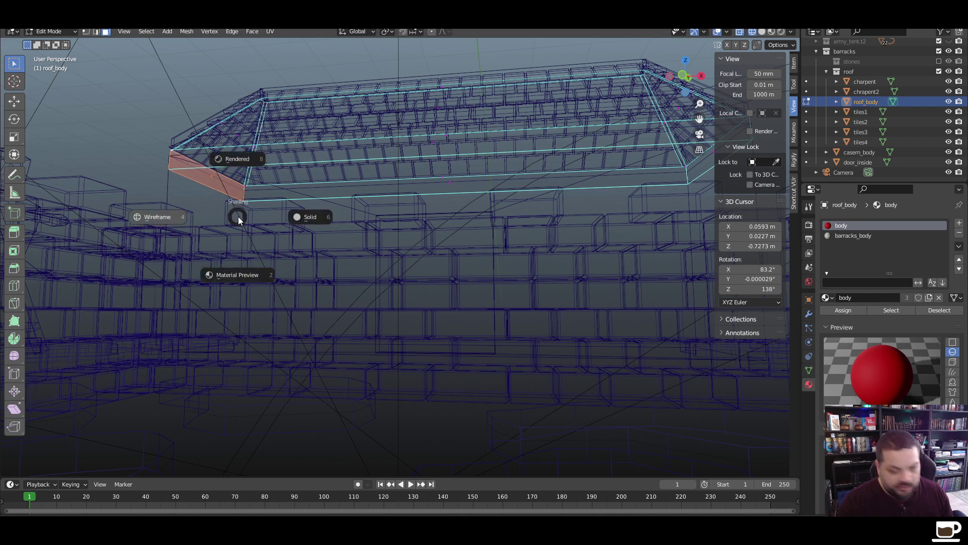
{"action": "key", "text": "z"}
{"action": "left_click", "coordinate": [296, 217]}
{"action": "left_click", "coordinate": [221, 163]}
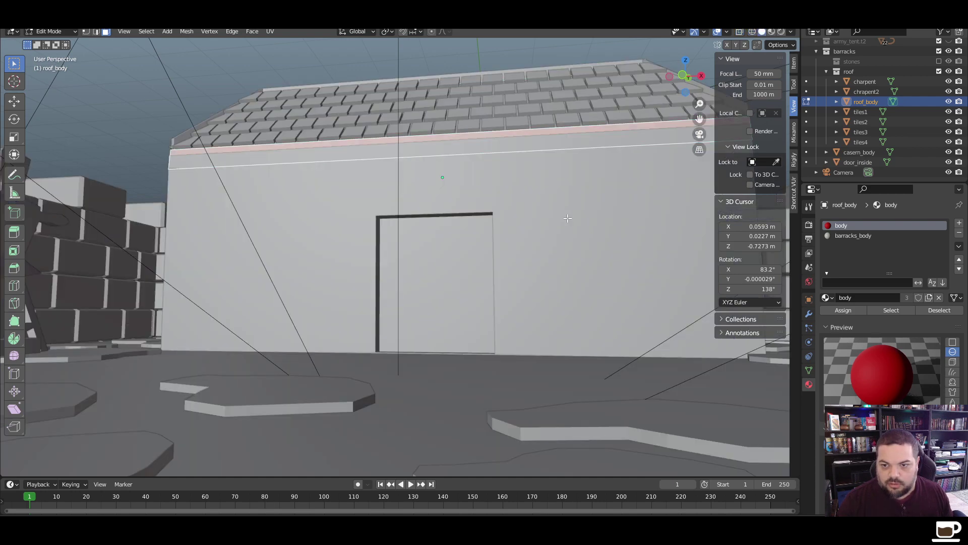
Orbit to a barracks corner view and switch to Material Preview shading
{"action": "middle_click_drag", "start_coordinate": [567, 218], "coordinate": [473, 251]}
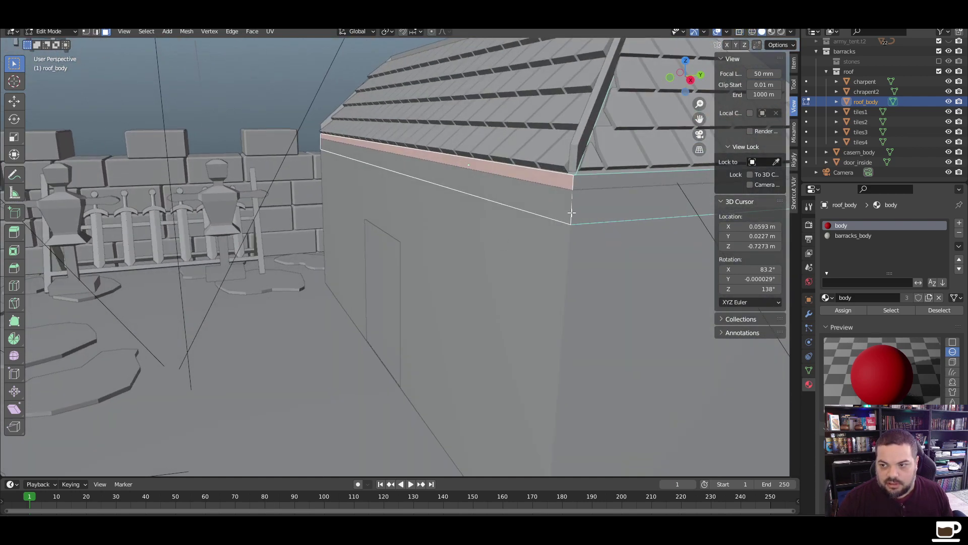
{"action": "middle_click_drag", "start_coordinate": [605, 208], "coordinate": [484, 213]}
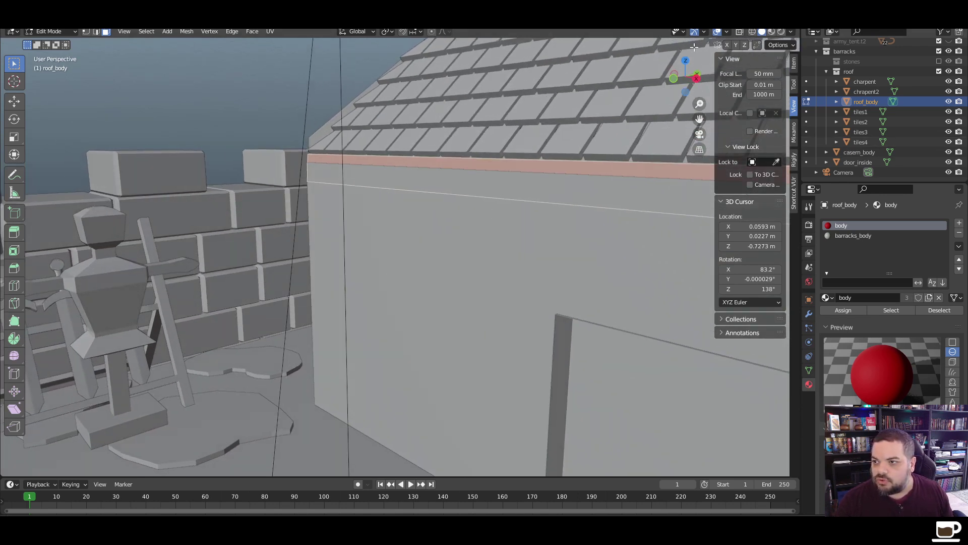
{"action": "left_click", "coordinate": [782, 32]}
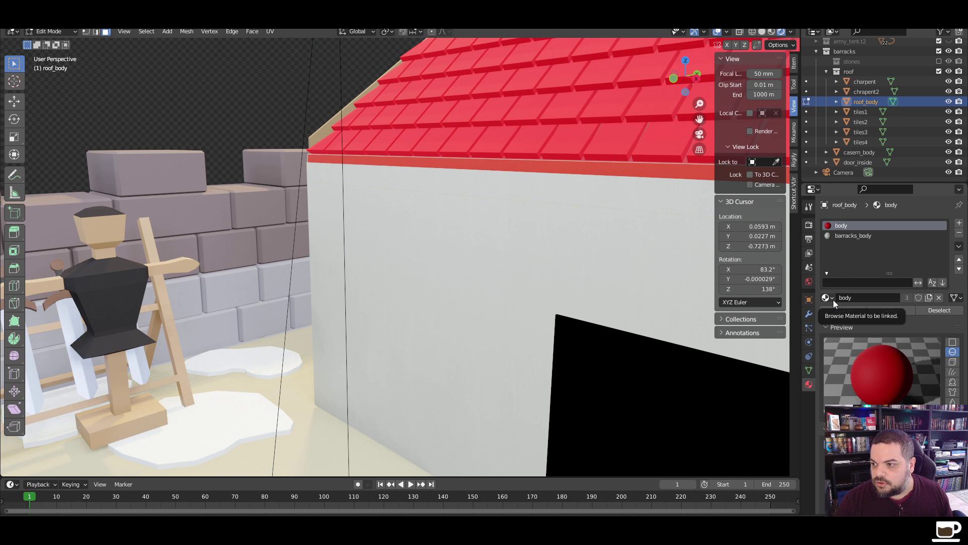
Separate the selected eave faces into roof_body.001 and rename it wood_roof_base
{"action": "key", "text": "p"}
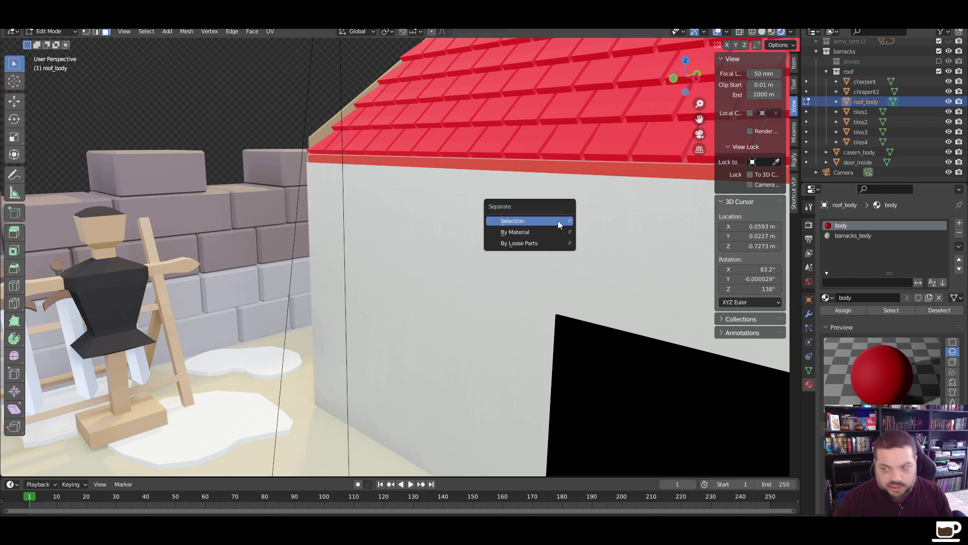
{"action": "left_click", "coordinate": [558, 220]}
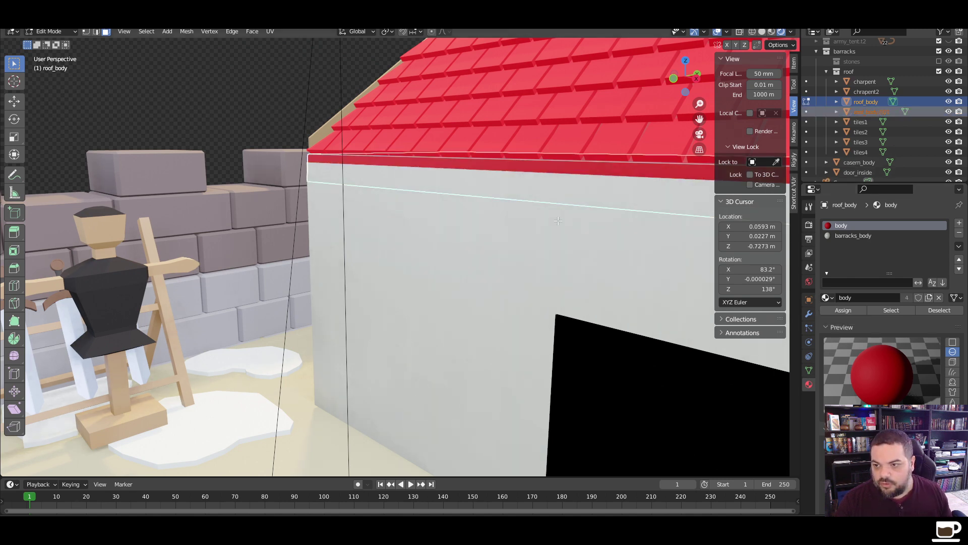
{"action": "left_click", "coordinate": [866, 111]}
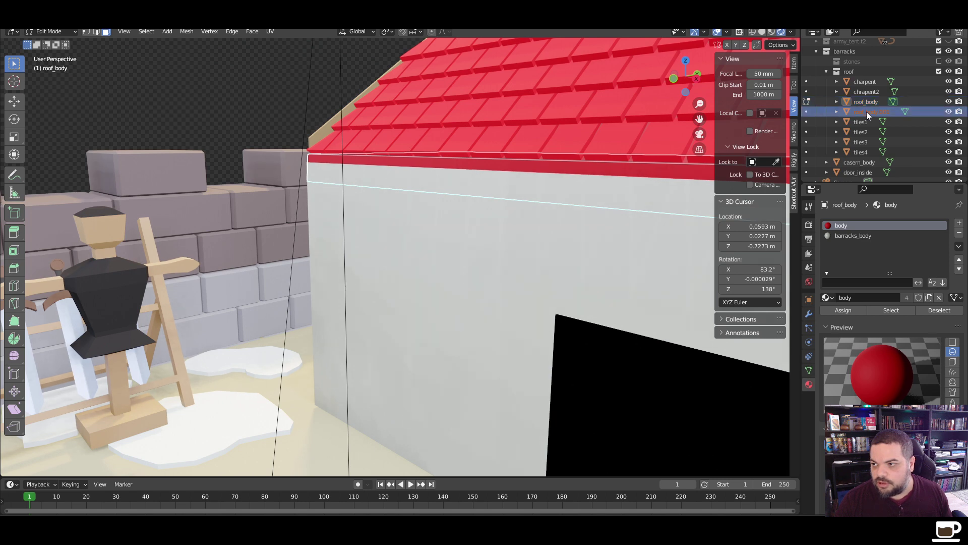
{"action": "double_click", "coordinate": [865, 111]}
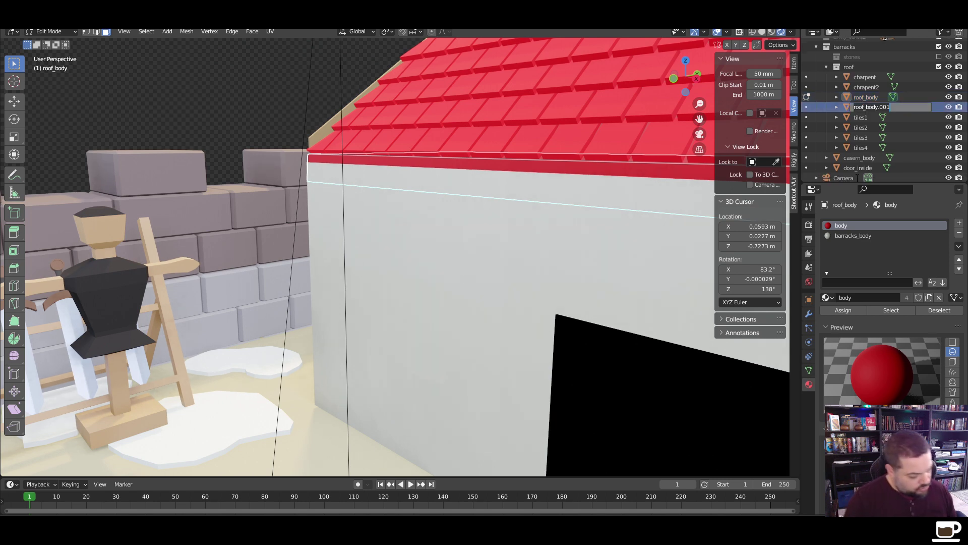
{"action": "type", "text": "wood_roof_base"}
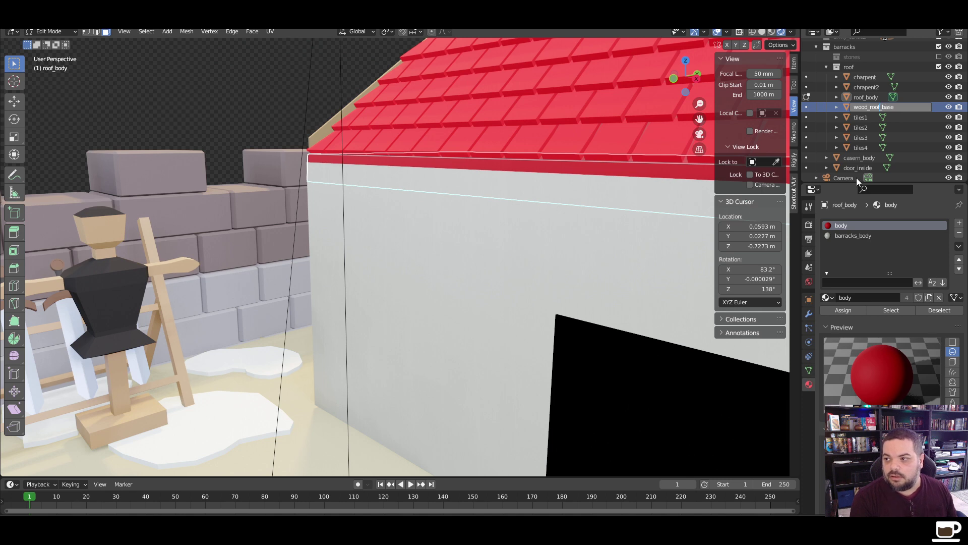
{"action": "key", "text": "Return"}
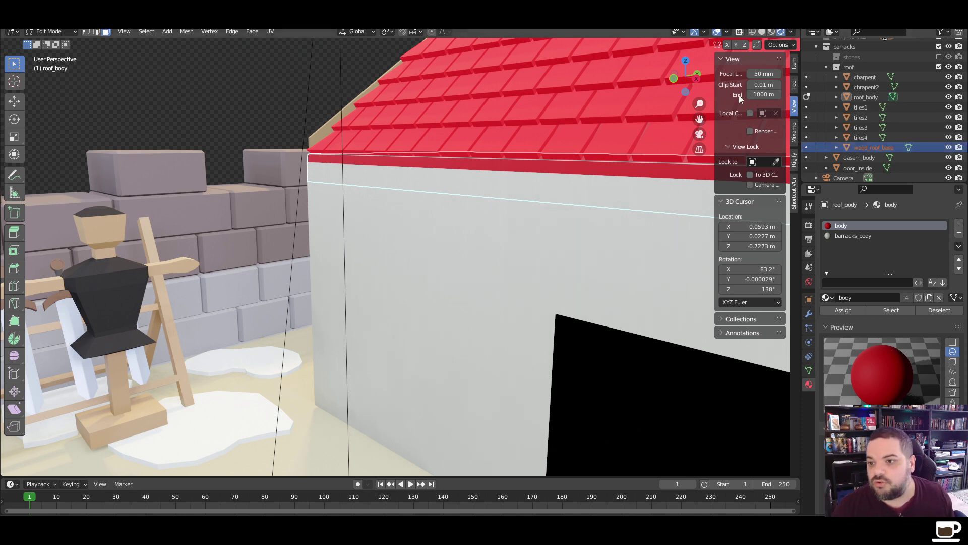
{"action": "middle_click_drag", "start_coordinate": [627, 214], "coordinate": [374, 210]}
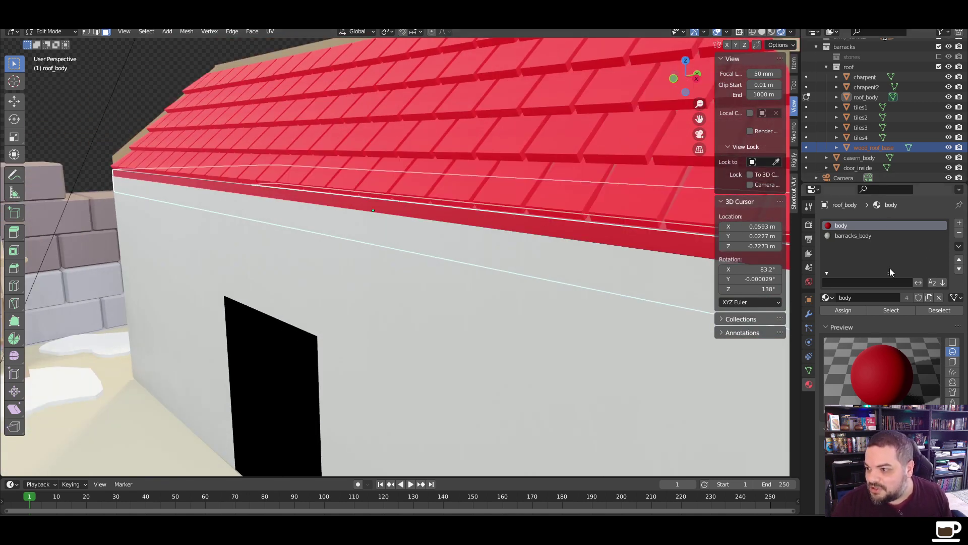
Replace body with the wood material in roof_body's first material slot
{"action": "left_click", "coordinate": [827, 298]}
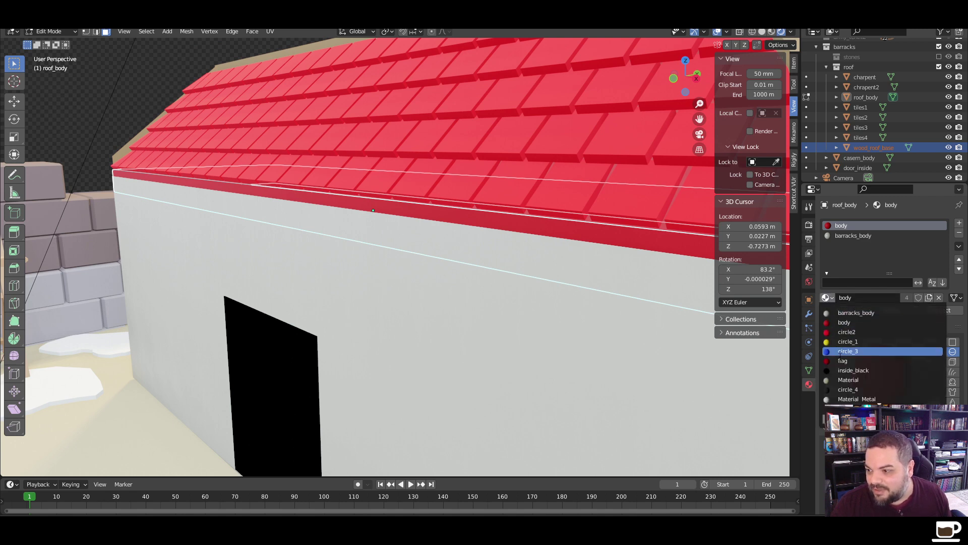
{"action": "scroll", "coordinate": [853, 358], "scroll_direction": "down", "scroll_amount": 6}
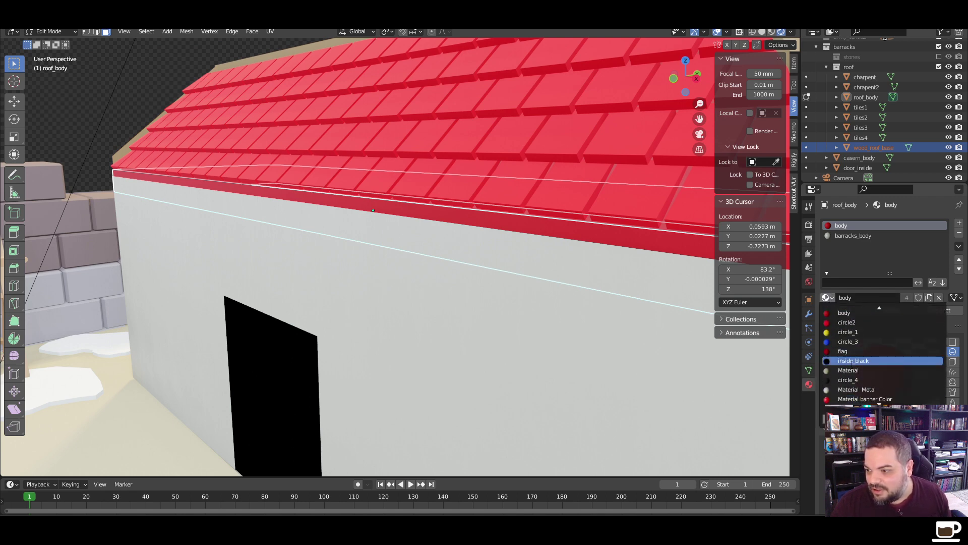
{"action": "scroll", "coordinate": [859, 382], "scroll_direction": "down", "scroll_amount": 4}
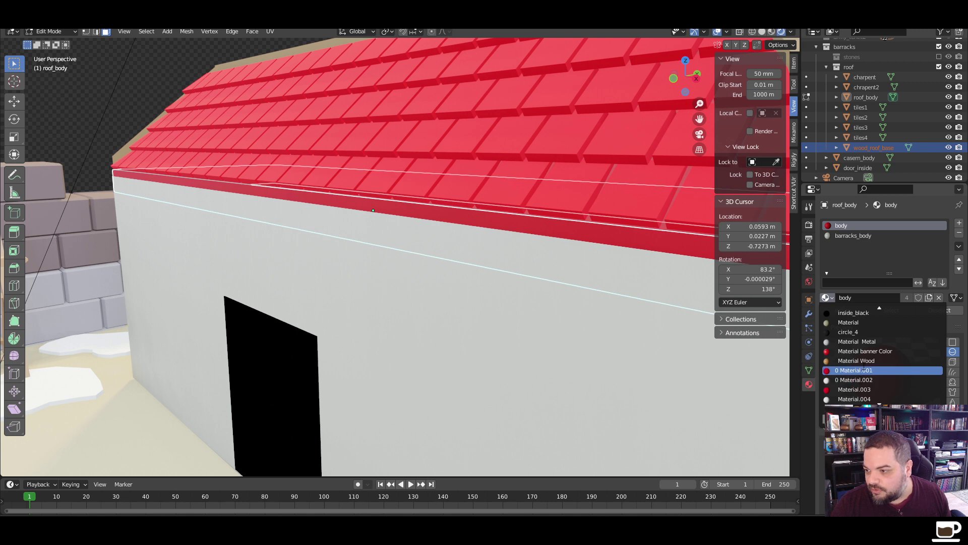
{"action": "scroll", "coordinate": [864, 361], "scroll_direction": "down", "scroll_amount": 5}
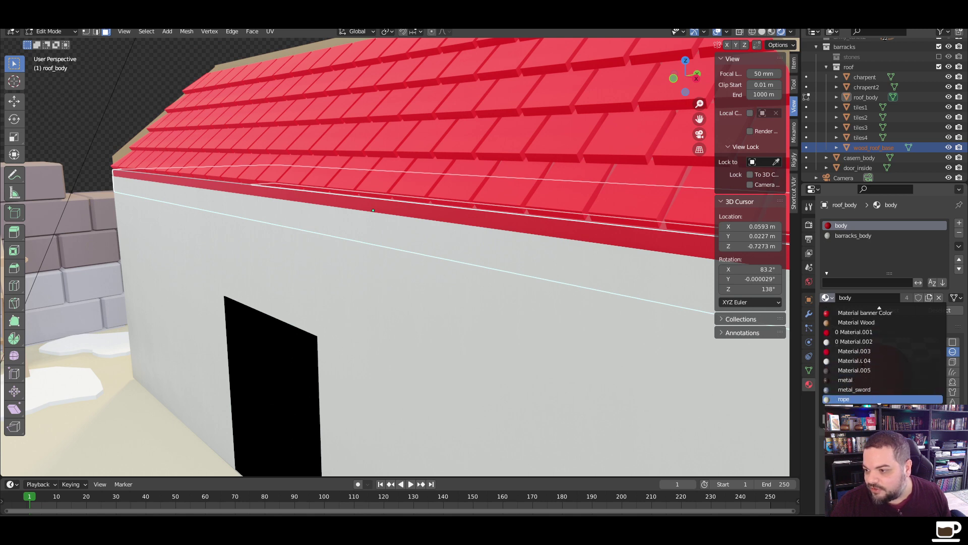
{"action": "scroll", "coordinate": [852, 382], "scroll_direction": "down", "scroll_amount": 8}
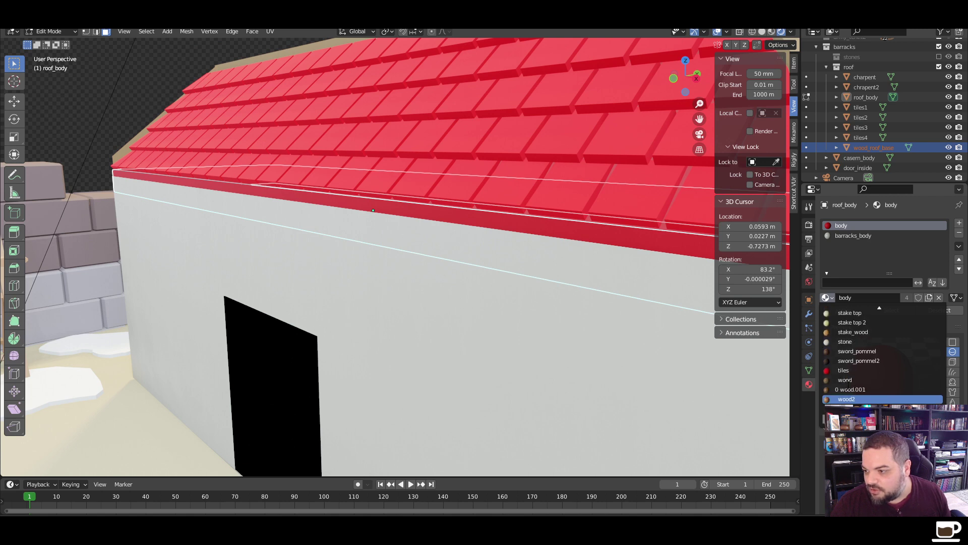
{"action": "scroll", "coordinate": [849, 385], "scroll_direction": "down", "scroll_amount": 3}
{"action": "left_click", "coordinate": [850, 384]}
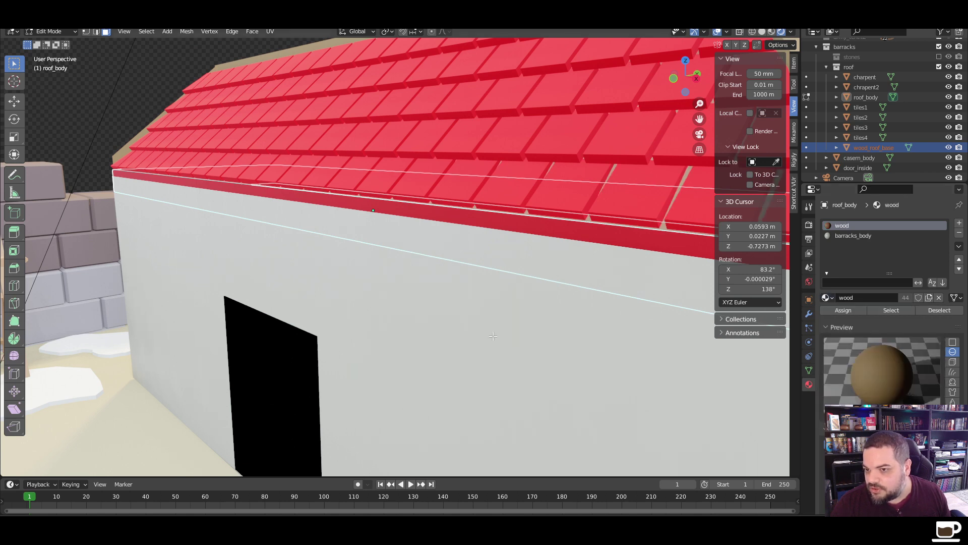
{"action": "scroll", "coordinate": [493, 336], "scroll_direction": "down", "scroll_amount": 10}
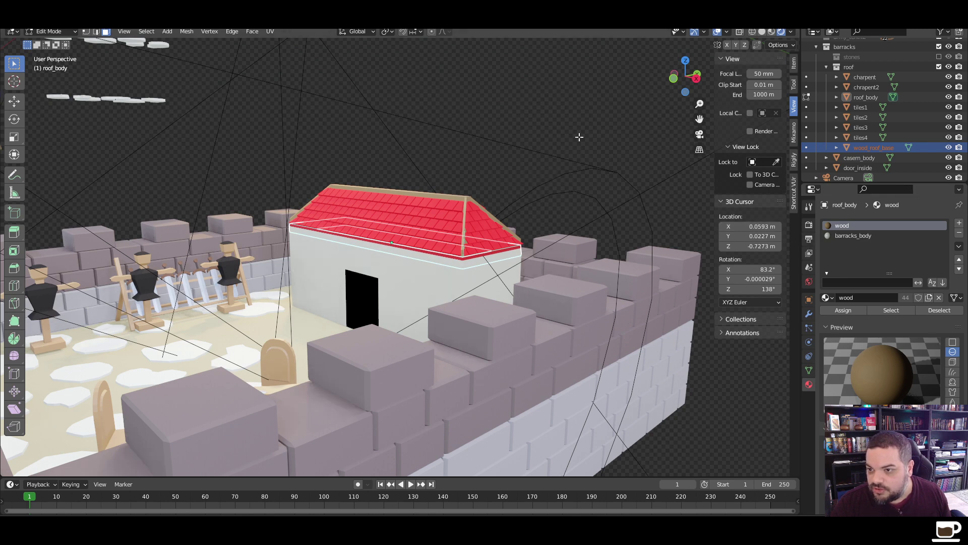
Return to Object Mode and hide wood_roof_base to check the roof
{"action": "key", "text": "Tab"}
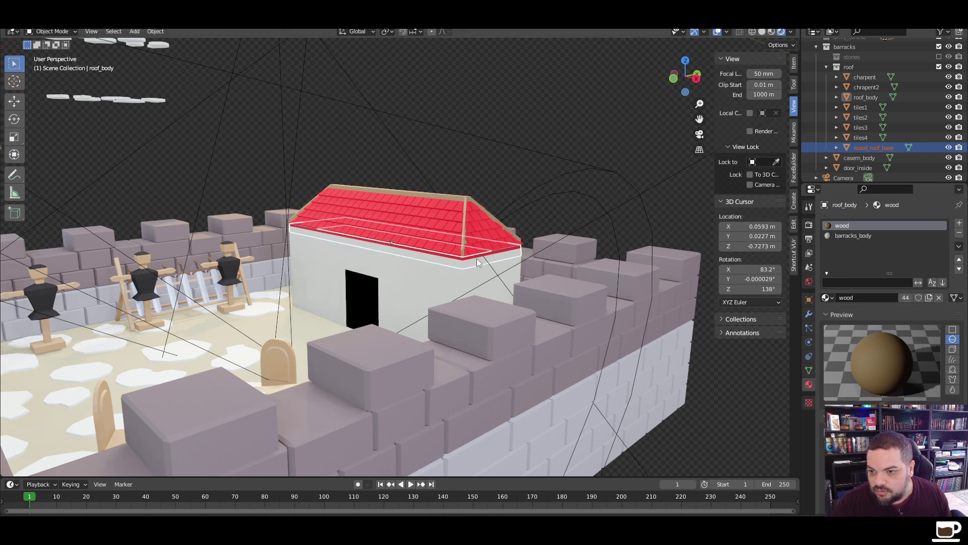
{"action": "key", "text": "Tab"}
{"action": "key", "text": "Tab"}
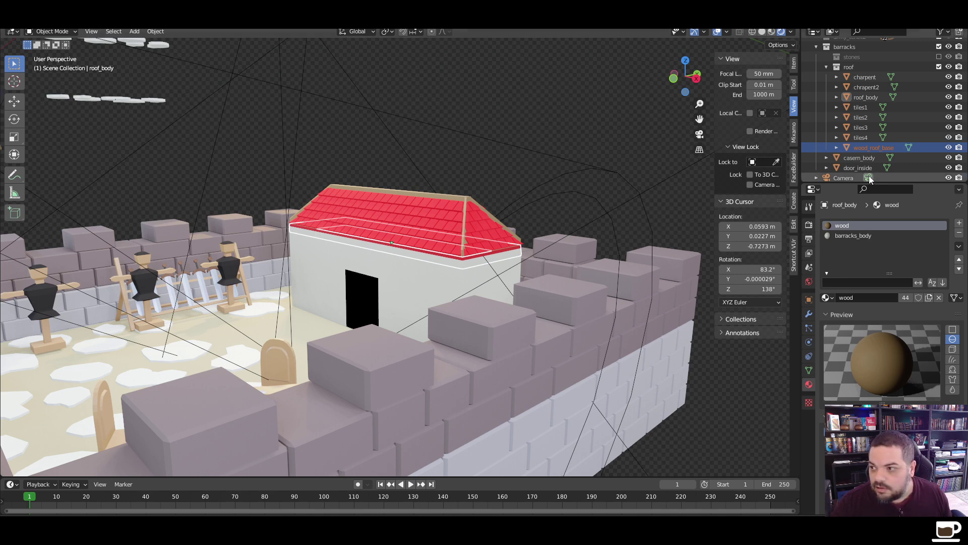
{"action": "left_click", "coordinate": [949, 147]}
Unhide wood_roof_base, select its band faces in Edit Mode and assign the wood material
{"action": "left_click", "coordinate": [948, 147]}
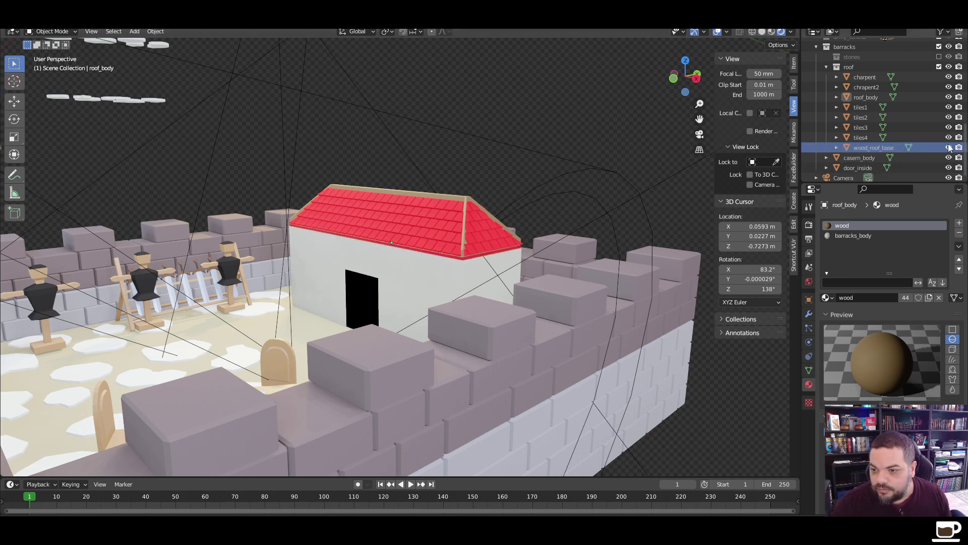
{"action": "scroll", "coordinate": [431, 293], "scroll_direction": "up", "scroll_amount": 5}
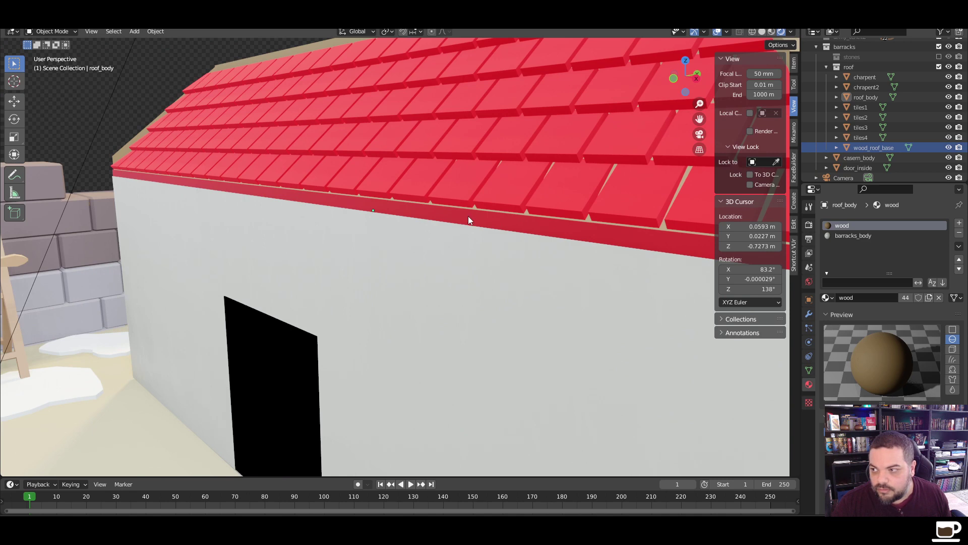
{"action": "left_click", "coordinate": [468, 218]}
{"action": "key", "text": "Tab"}
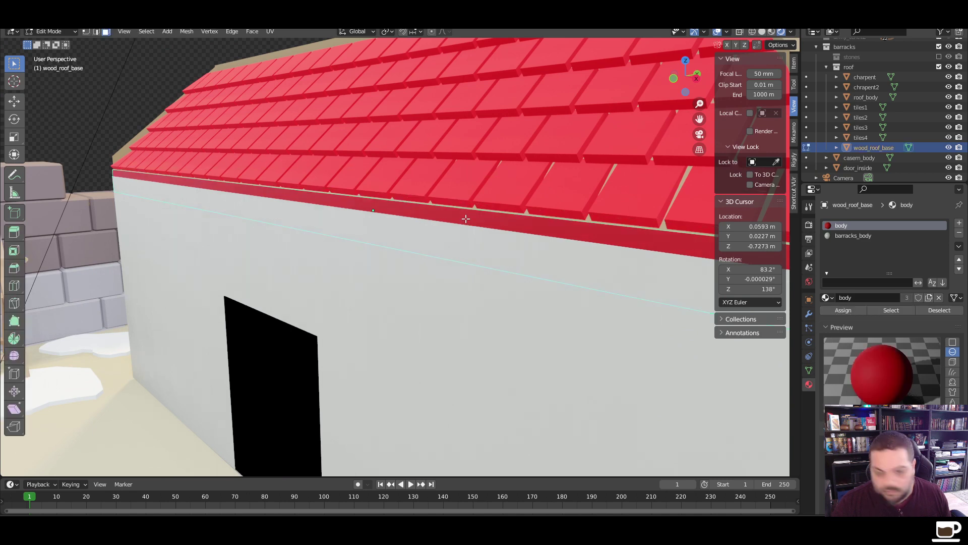
{"action": "left_click", "coordinate": [465, 218]}
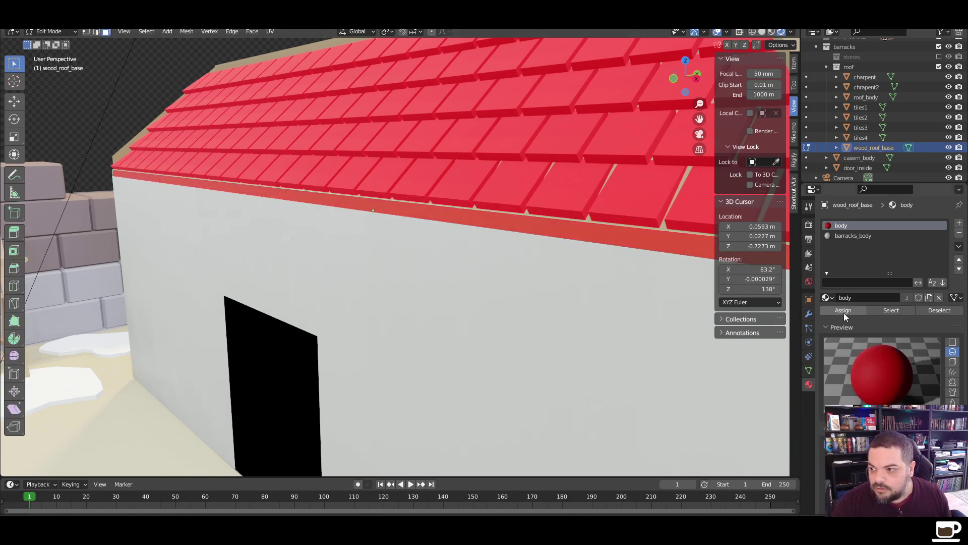
{"action": "left_click", "coordinate": [828, 298]}
{"action": "scroll", "coordinate": [869, 378], "scroll_direction": "down", "scroll_amount": 2}
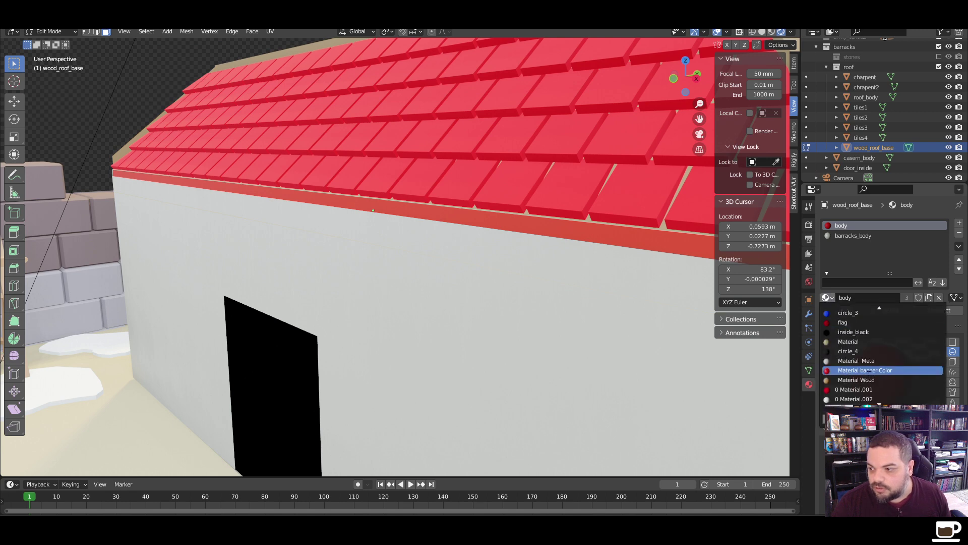
{"action": "scroll", "coordinate": [870, 380], "scroll_direction": "down", "scroll_amount": 3}
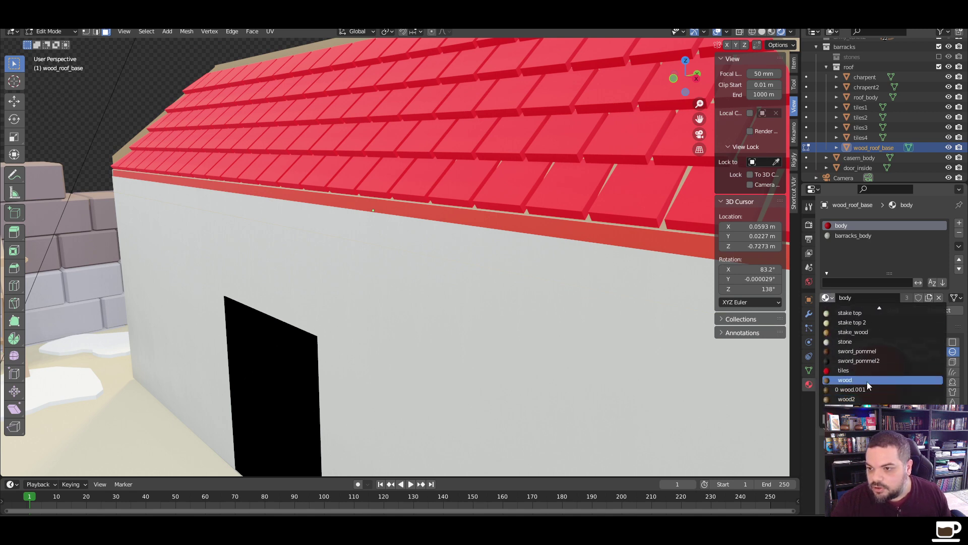
{"action": "left_click", "coordinate": [868, 386]}
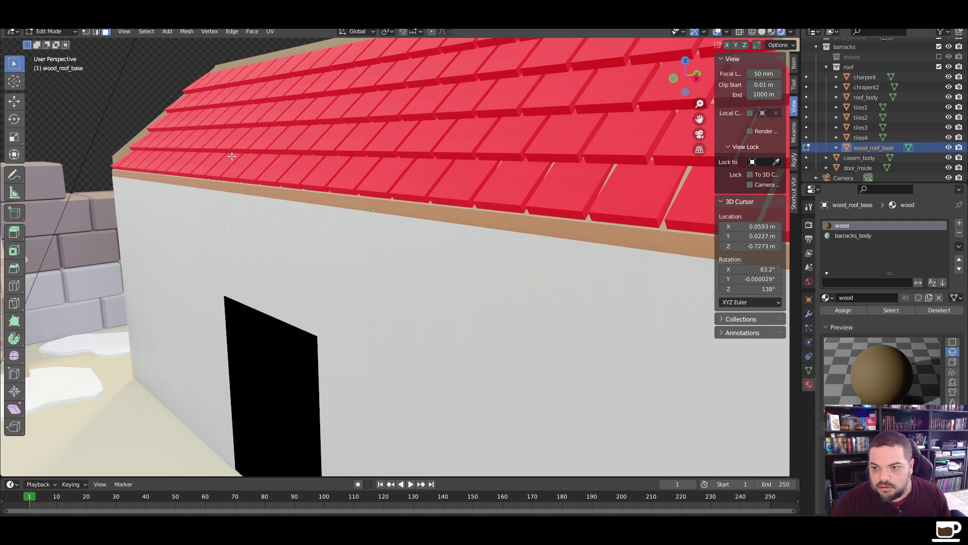
{"action": "key", "text": "Tab"}
{"action": "scroll", "coordinate": [405, 150], "scroll_direction": "down", "scroll_amount": 8}
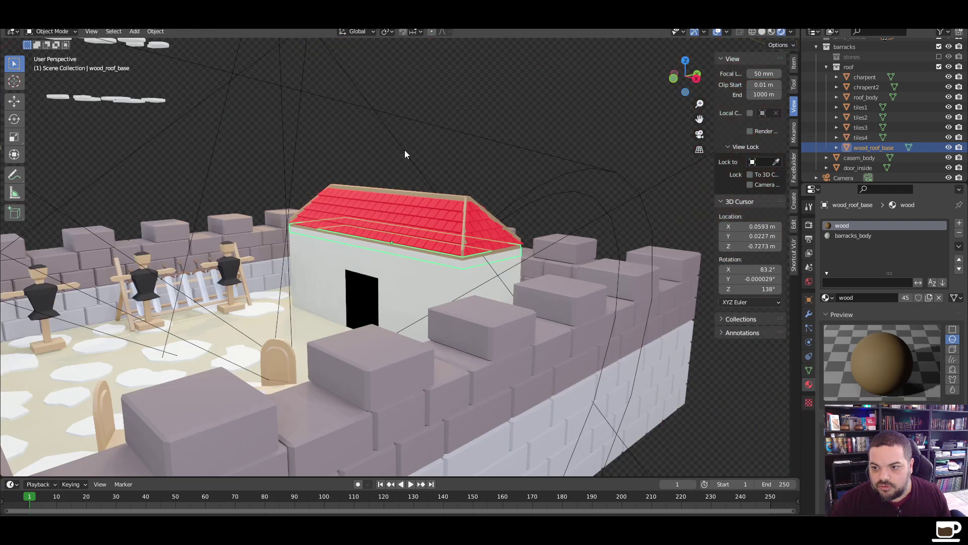
{"action": "left_click", "coordinate": [525, 130]}
{"action": "middle_click_drag", "start_coordinate": [459, 256], "coordinate": [434, 267]}
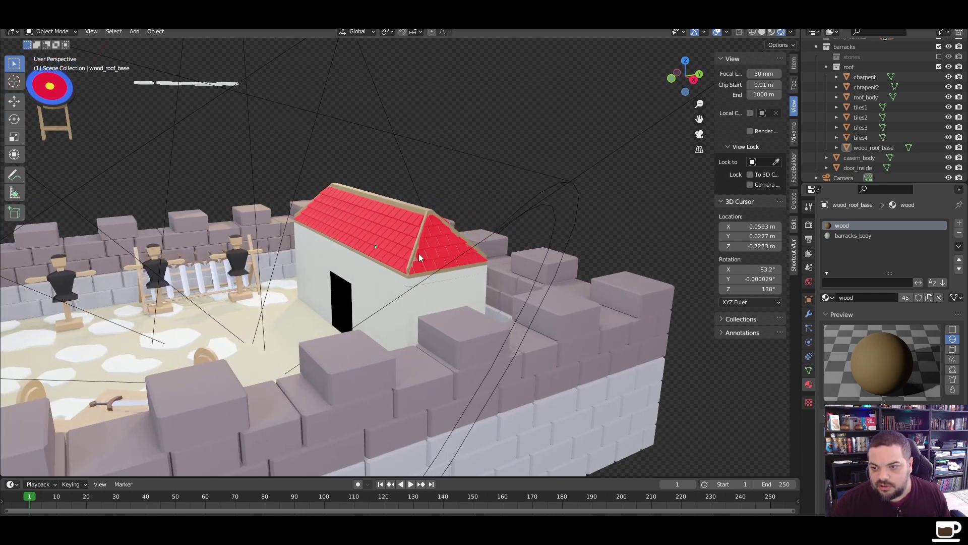
{"action": "middle_click_drag", "start_coordinate": [421, 265], "coordinate": [441, 260]}
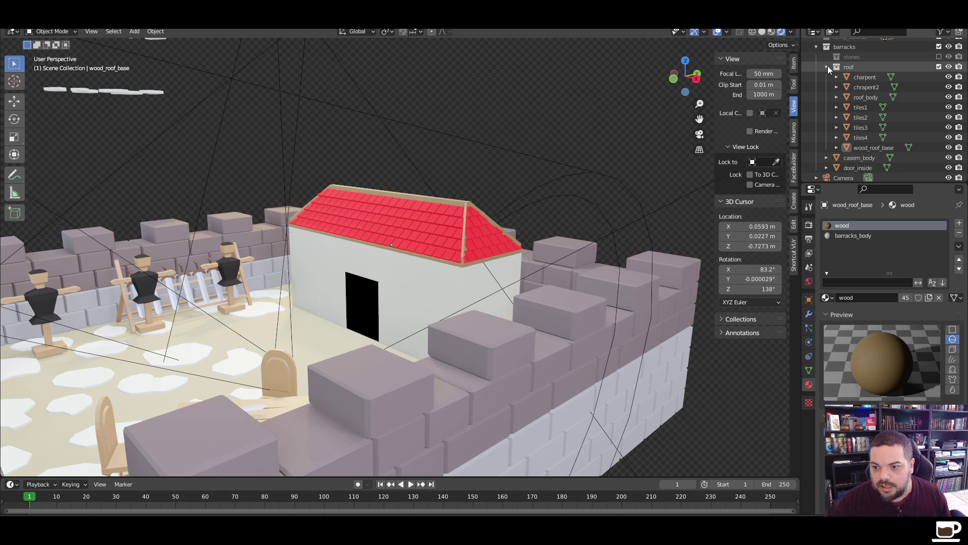
{"action": "scroll", "coordinate": [480, 276], "scroll_direction": "up", "scroll_amount": 5}
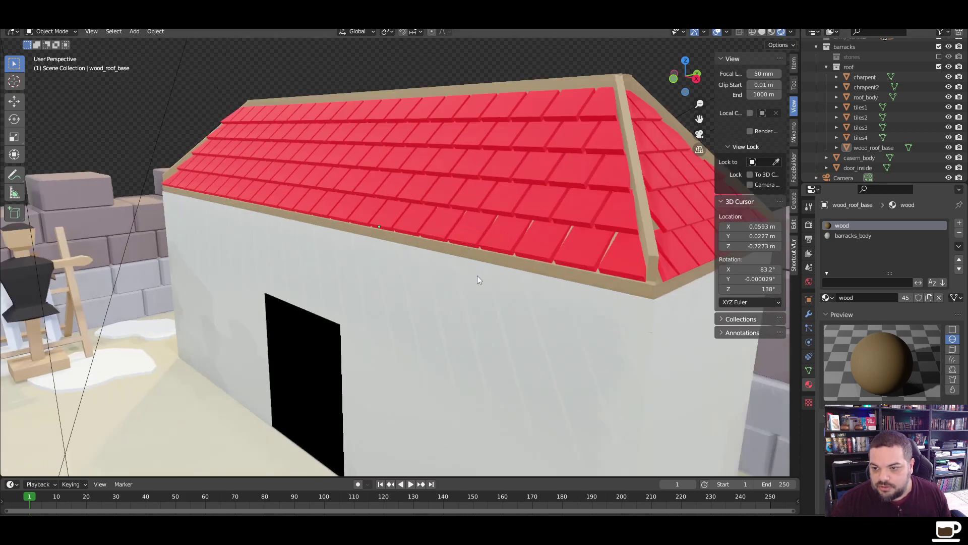
{"action": "left_click", "coordinate": [862, 76]}
{"action": "left_click", "coordinate": [868, 146], "text": "shift"}
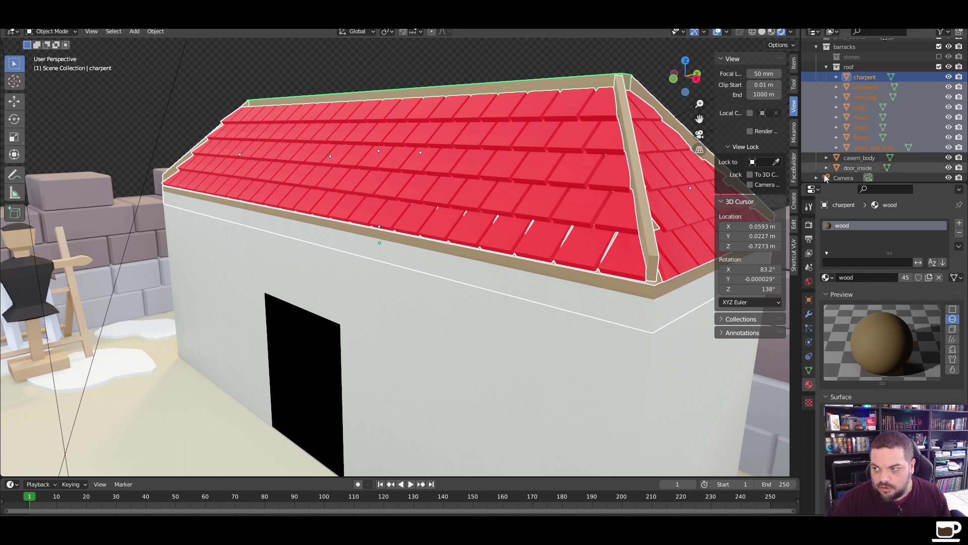
{"action": "left_click", "coordinate": [869, 148]}
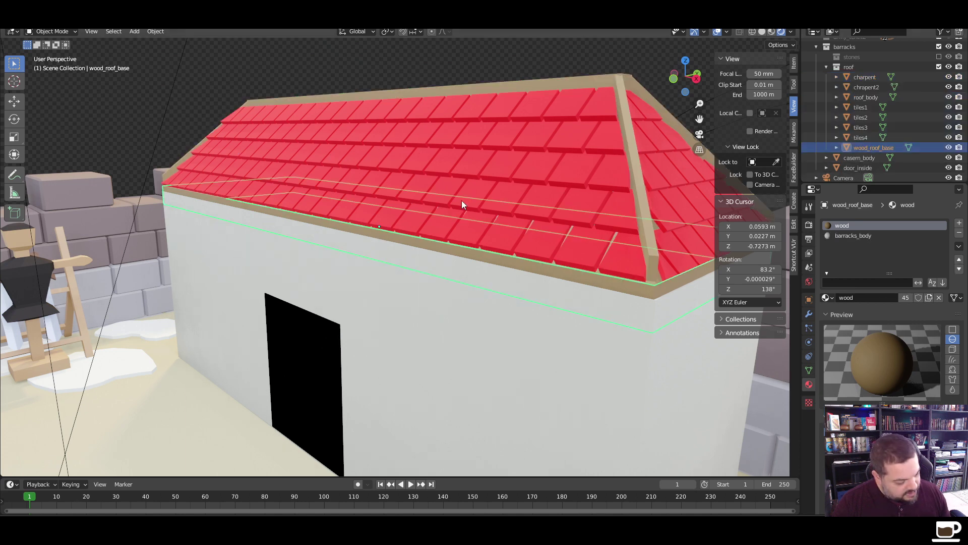
Raise wood_roof_base's lower edges about 0.085 m along Z to the eaves, then exit Edit Mode
{"action": "key", "text": "Tab"}
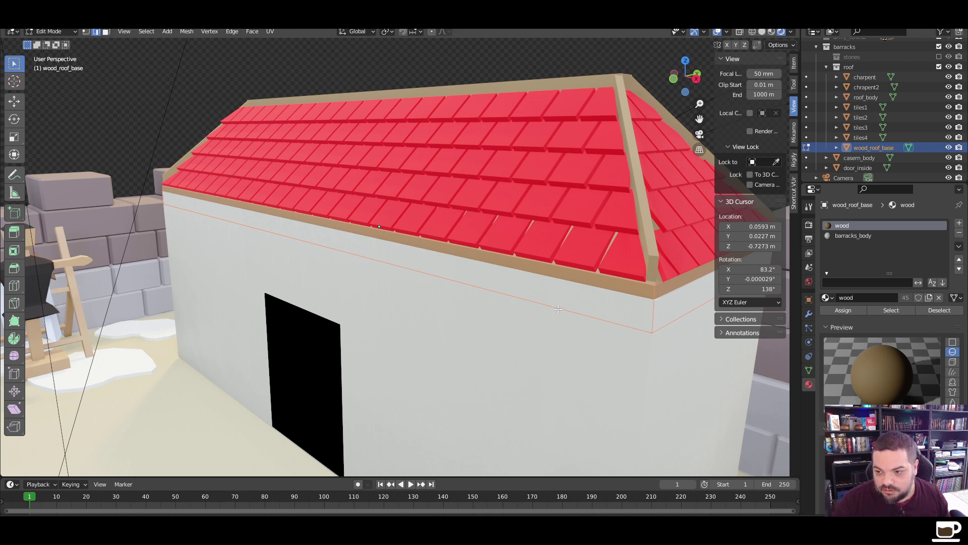
{"action": "left_click", "coordinate": [558, 309], "text": "shift"}
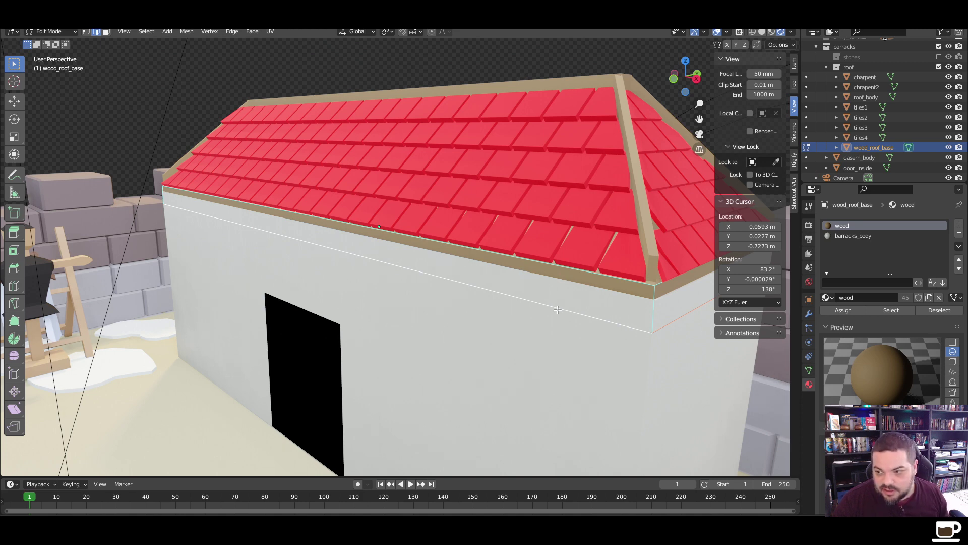
{"action": "key", "text": "g"}
{"action": "key", "text": "z"}
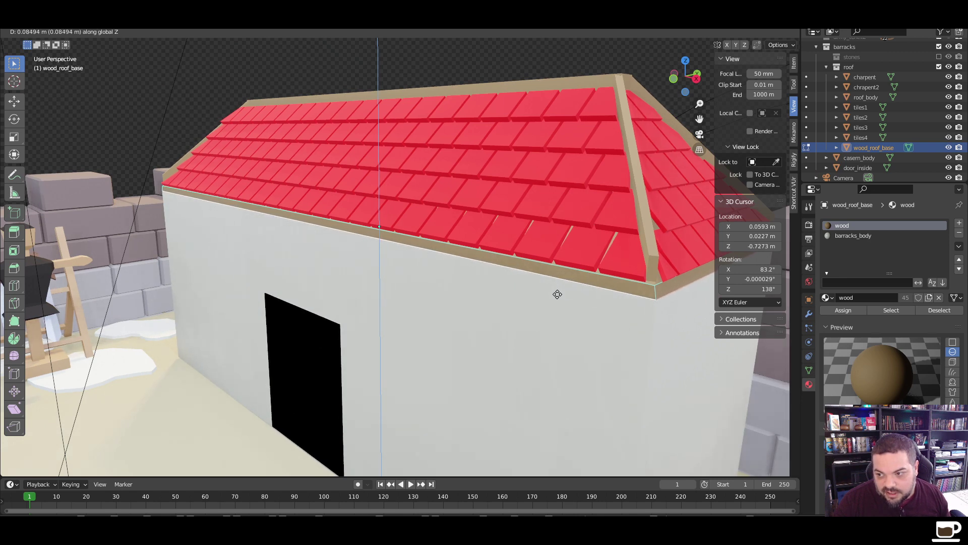
{"action": "left_click", "coordinate": [557, 295]}
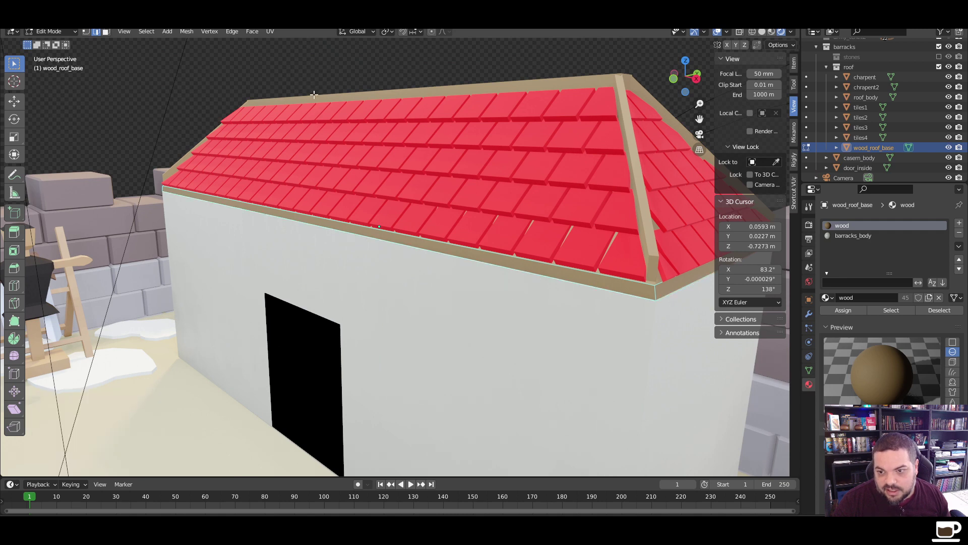
{"action": "key", "text": "Tab"}
{"action": "scroll", "coordinate": [392, 234], "scroll_direction": "down", "scroll_amount": 8}
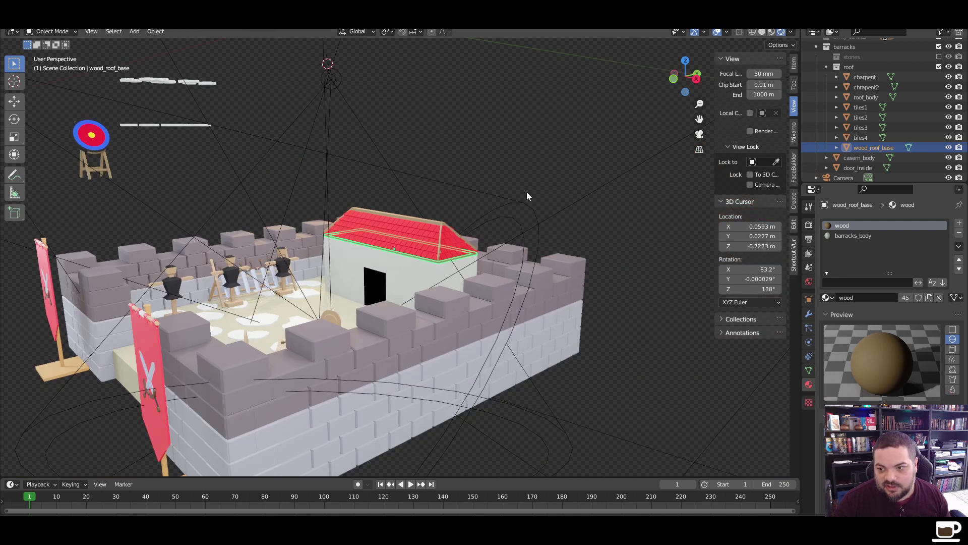
Collapse the roof collection, re-include the stones collection, then collapse barracks
{"action": "left_click", "coordinate": [565, 165]}
{"action": "middle_click_drag", "start_coordinate": [399, 274], "coordinate": [454, 252]}
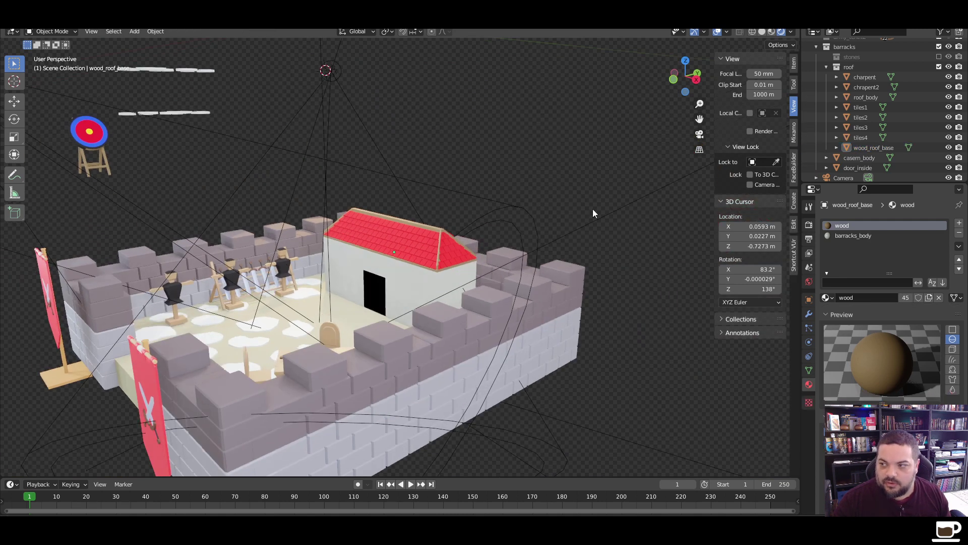
{"action": "left_click", "coordinate": [827, 68]}
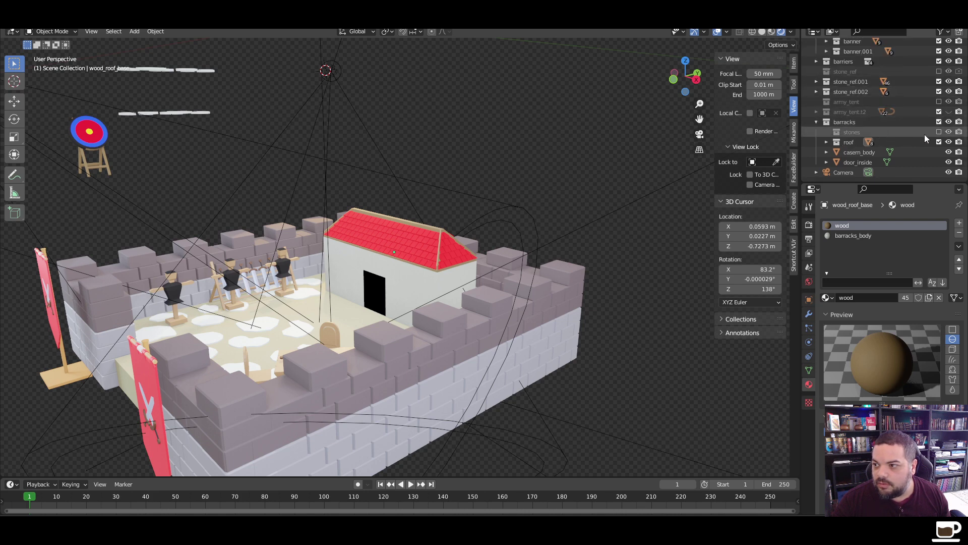
{"action": "left_click", "coordinate": [939, 131]}
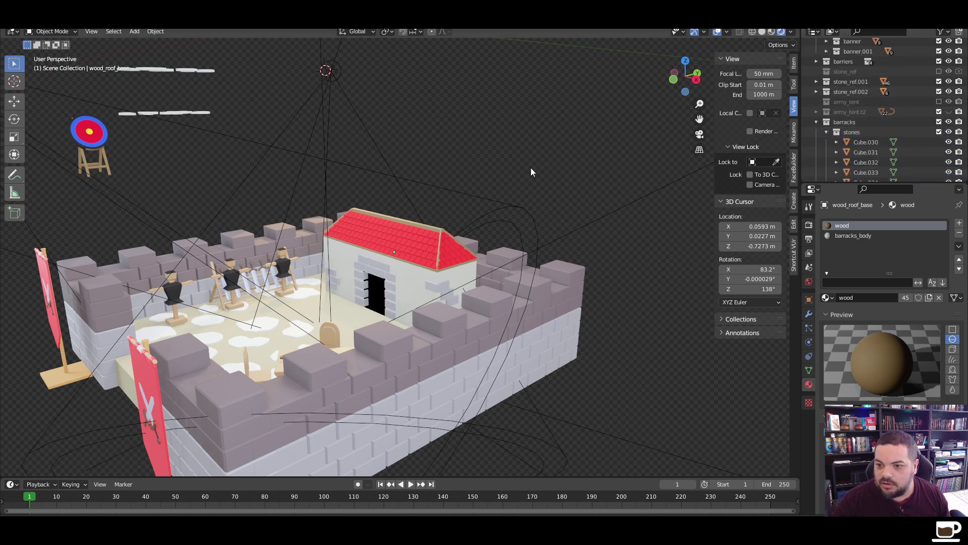
{"action": "scroll", "coordinate": [434, 255], "scroll_direction": "up", "scroll_amount": 4}
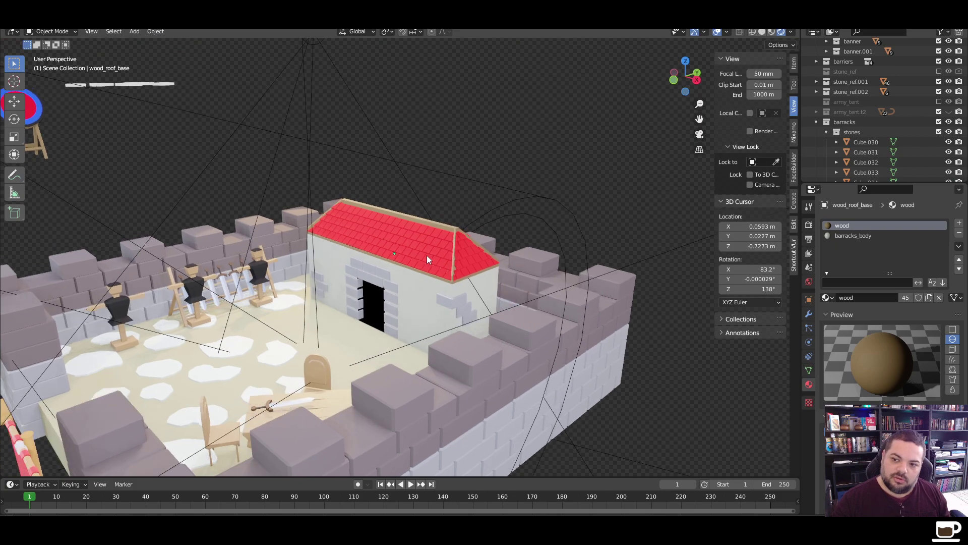
{"action": "mouse_move", "coordinate": [428, 255]}
{"action": "middle_mouse_down"}
{"action": "mouse_move", "coordinate": [518, 249]}
{"action": "mouse_move", "coordinate": [434, 258]}
{"action": "middle_mouse_up"}
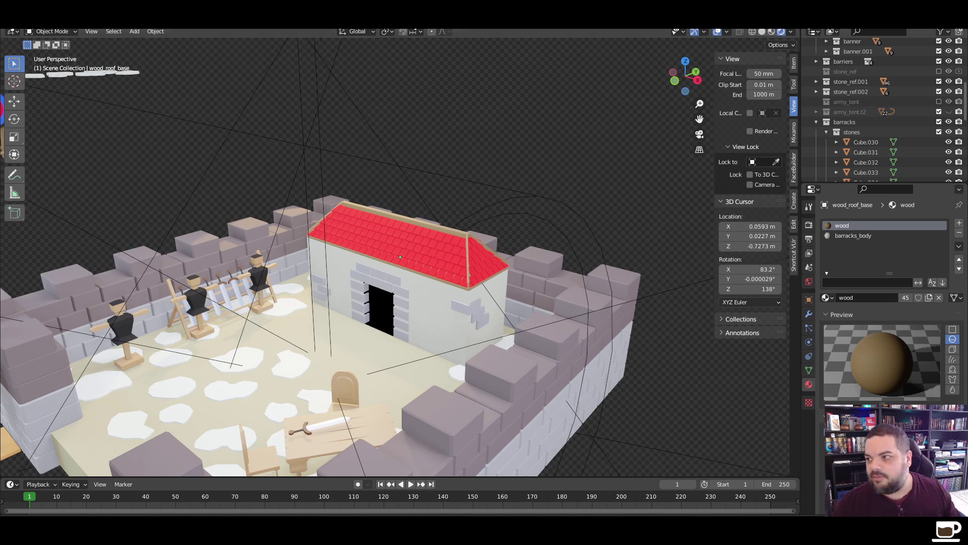
{"action": "left_click", "coordinate": [816, 121]}
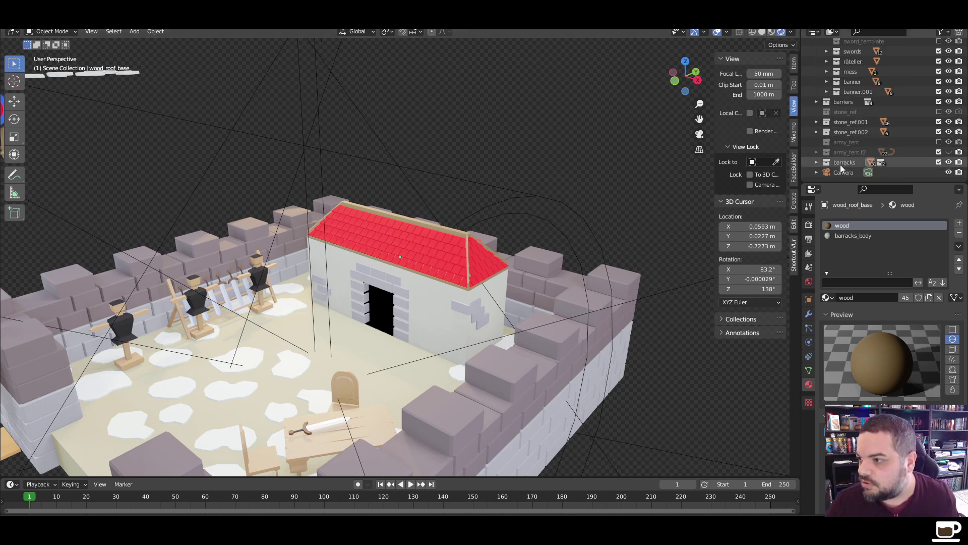
Include army_tent.t2 in the scene and select its red flag and pole
{"action": "left_click", "coordinate": [817, 152]}
{"action": "left_click", "coordinate": [942, 152]}
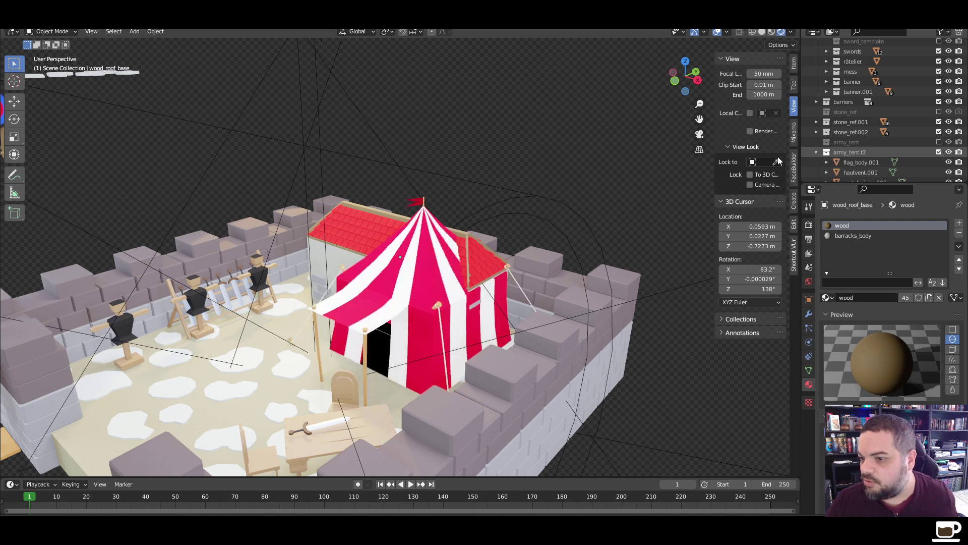
{"action": "left_click", "coordinate": [425, 203]}
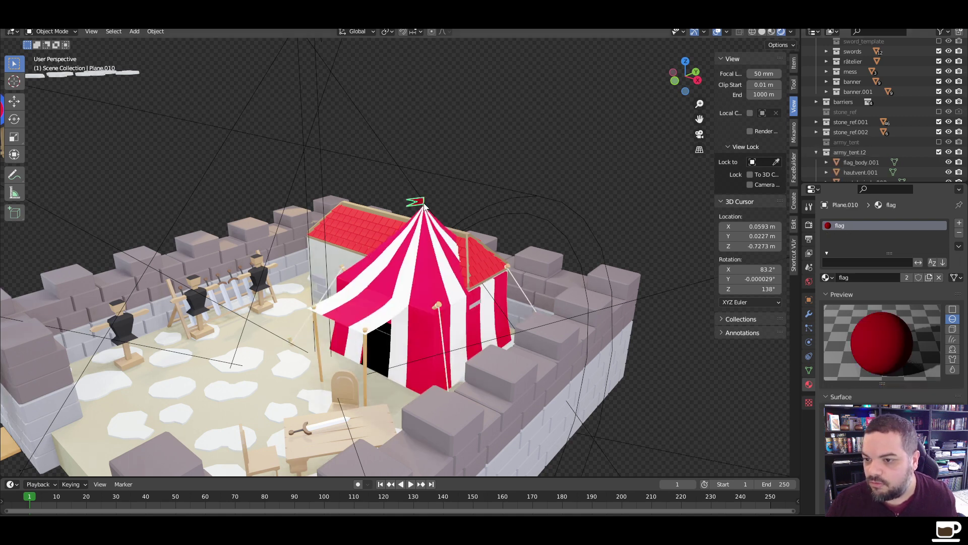
{"action": "scroll", "coordinate": [435, 187], "scroll_direction": "up", "scroll_amount": 8}
{"action": "middle_click_drag", "start_coordinate": [435, 185], "coordinate": [374, 222]}
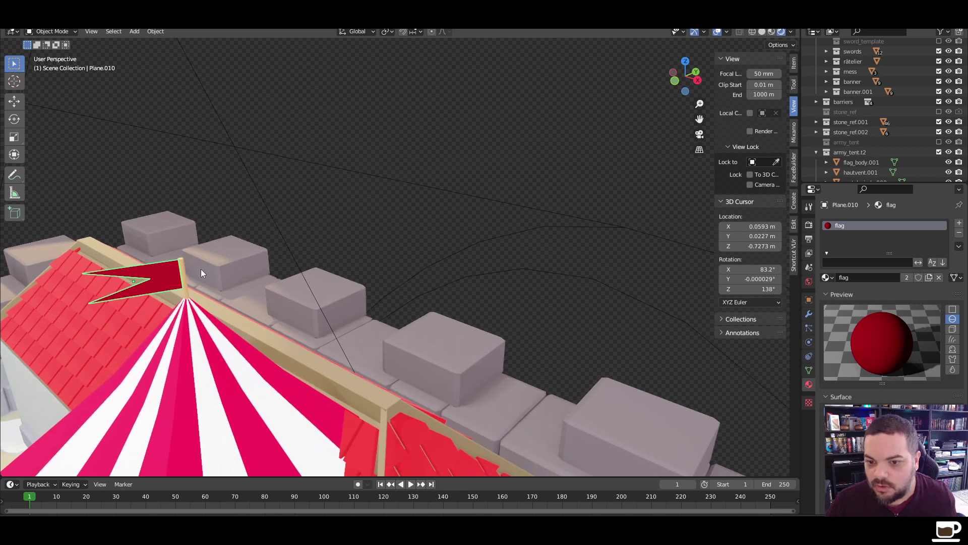
{"action": "left_click", "coordinate": [182, 268], "text": "shift"}
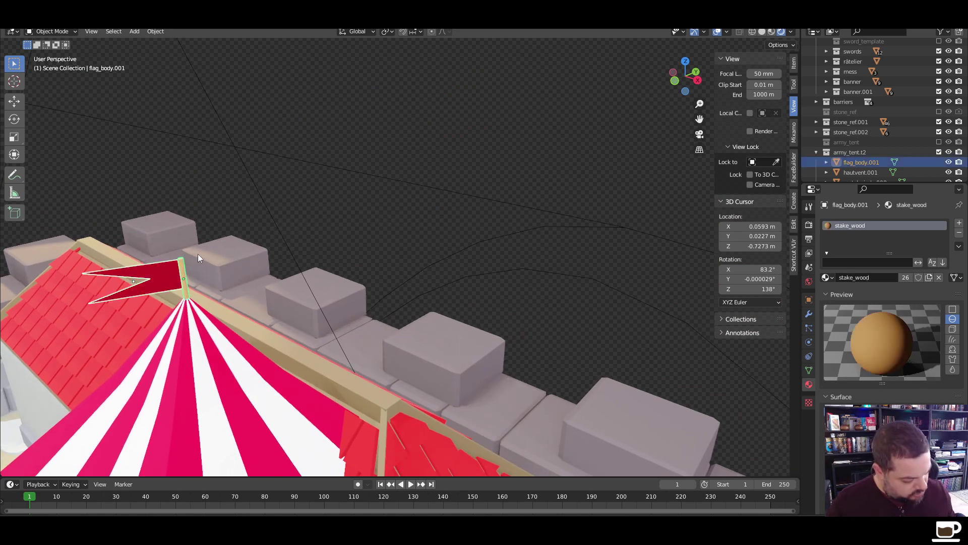
Duplicate the flag and pole upward, then exclude the army tent collection
{"action": "key", "text": "g"}
{"action": "key", "text": "z"}
{"action": "left_click", "coordinate": [312, 132]}
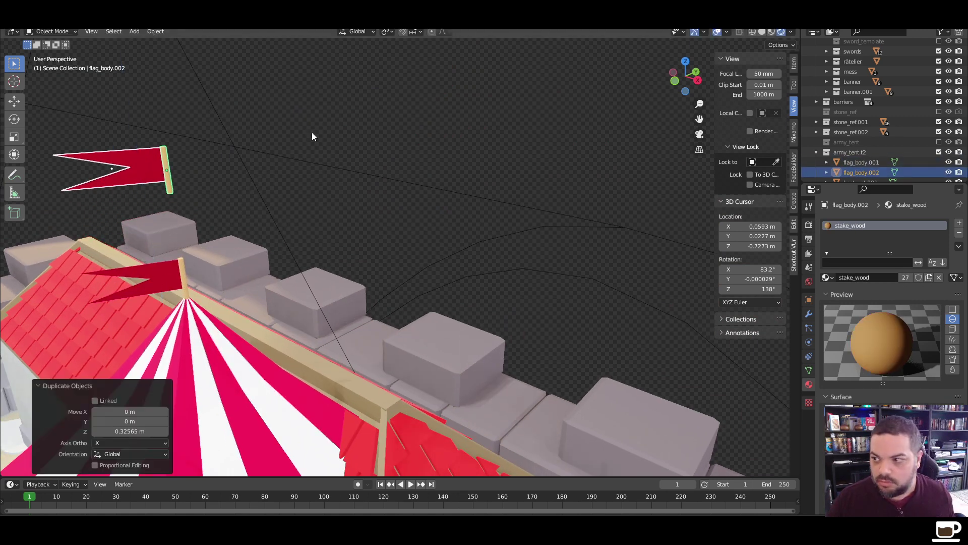
{"action": "scroll", "coordinate": [862, 159], "scroll_direction": "down", "scroll_amount": 3}
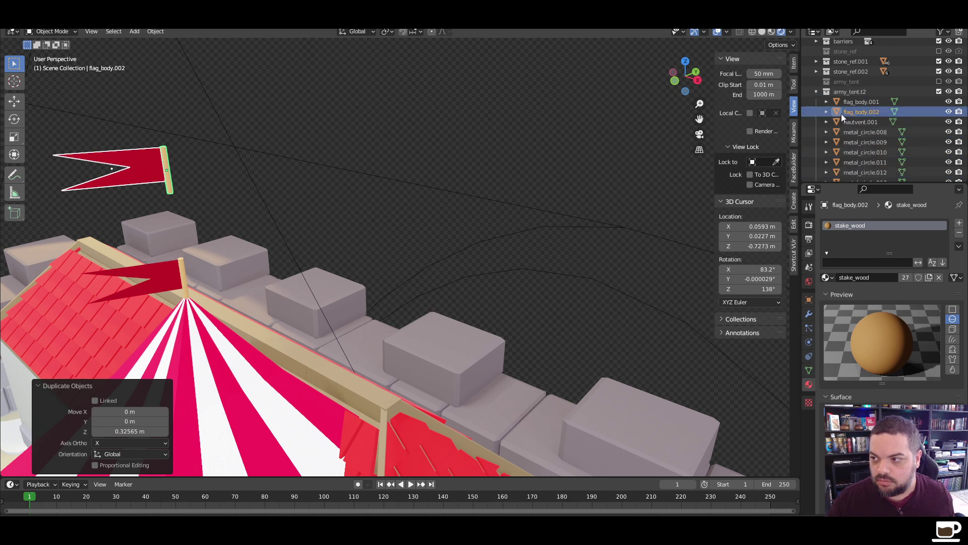
{"action": "scroll", "coordinate": [844, 111], "scroll_direction": "down", "scroll_amount": 7}
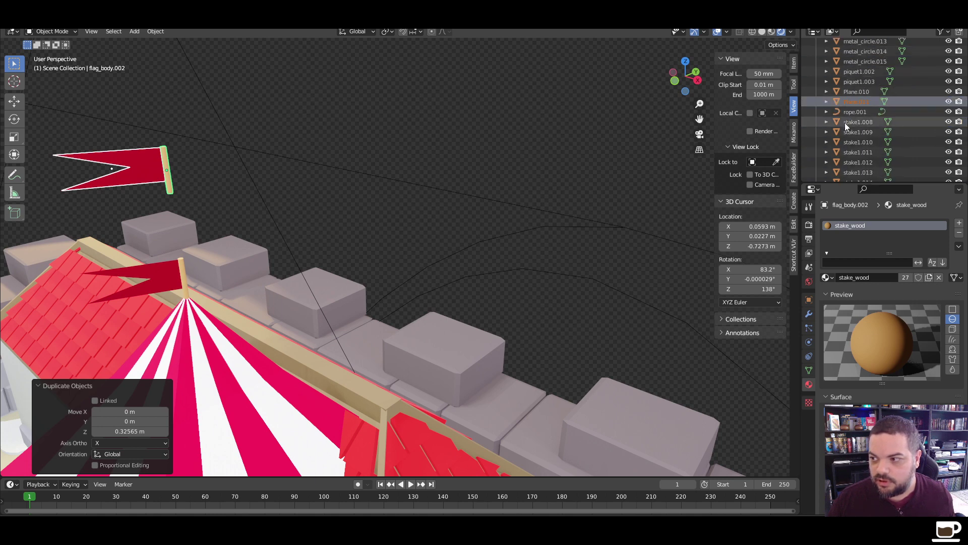
{"action": "left_click_drag", "start_coordinate": [841, 103], "coordinate": [852, 162]}
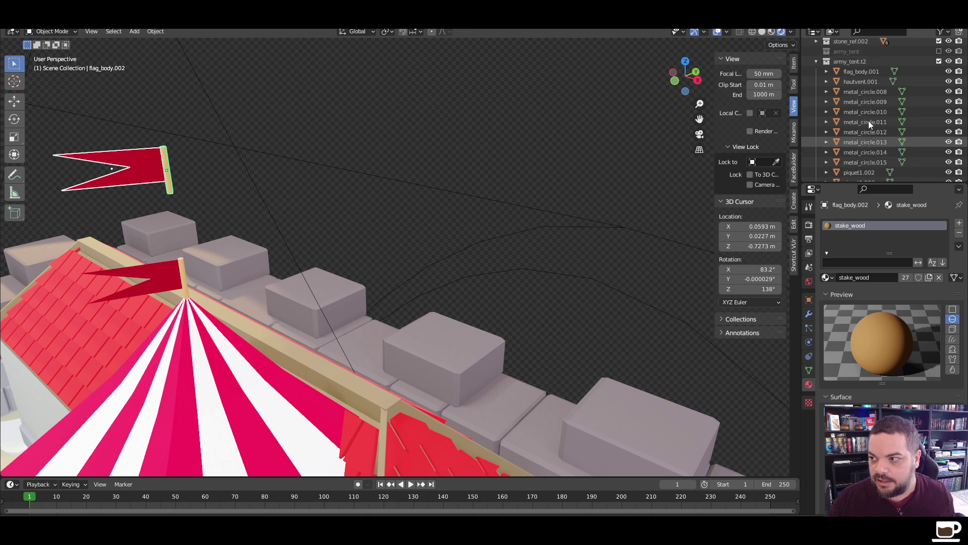
{"action": "scroll", "coordinate": [869, 120], "scroll_direction": "up", "scroll_amount": 10}
{"action": "left_click", "coordinate": [939, 122]}
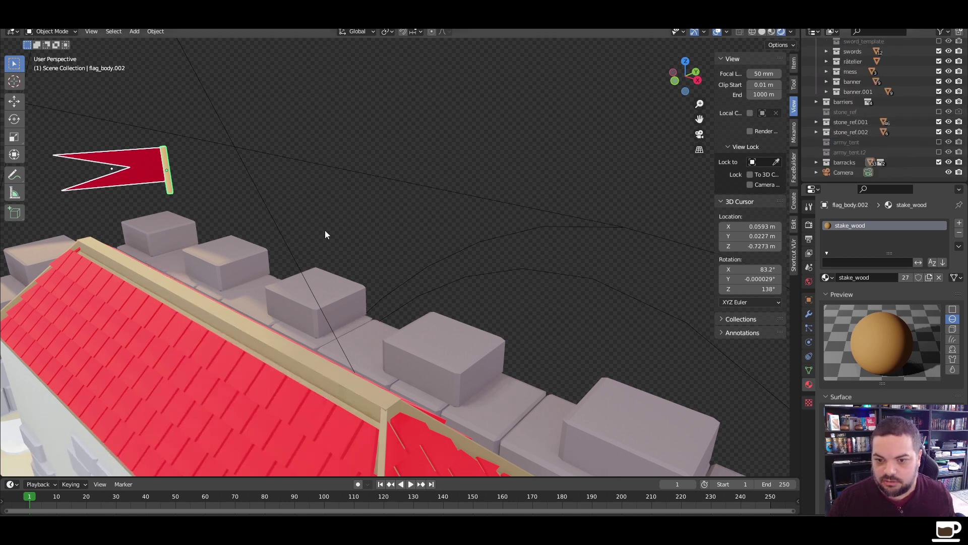
Lower the copied flag onto the roof ridge and slide it along Y
{"action": "key", "text": "g"}
{"action": "key", "text": "z"}
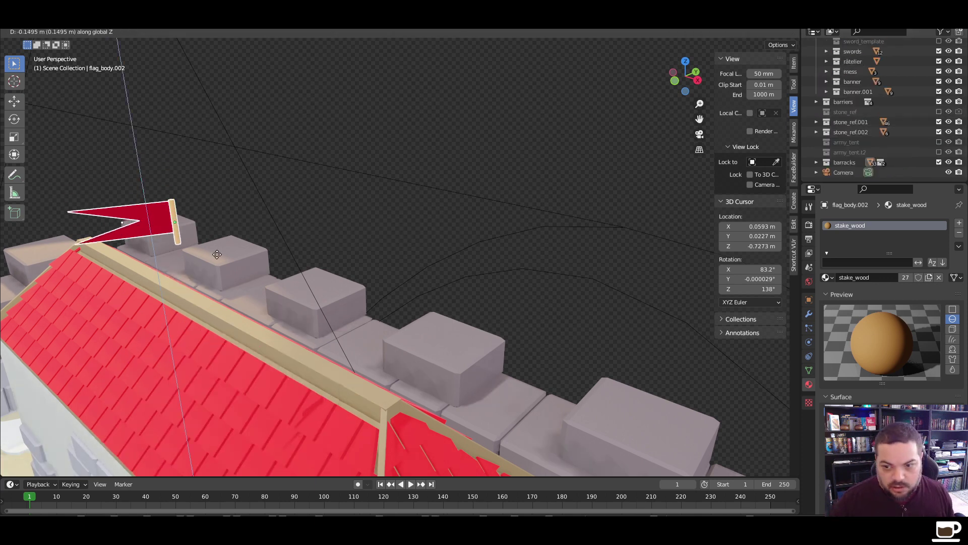
{"action": "left_click", "coordinate": [220, 314]}
{"action": "key", "text": "g"}
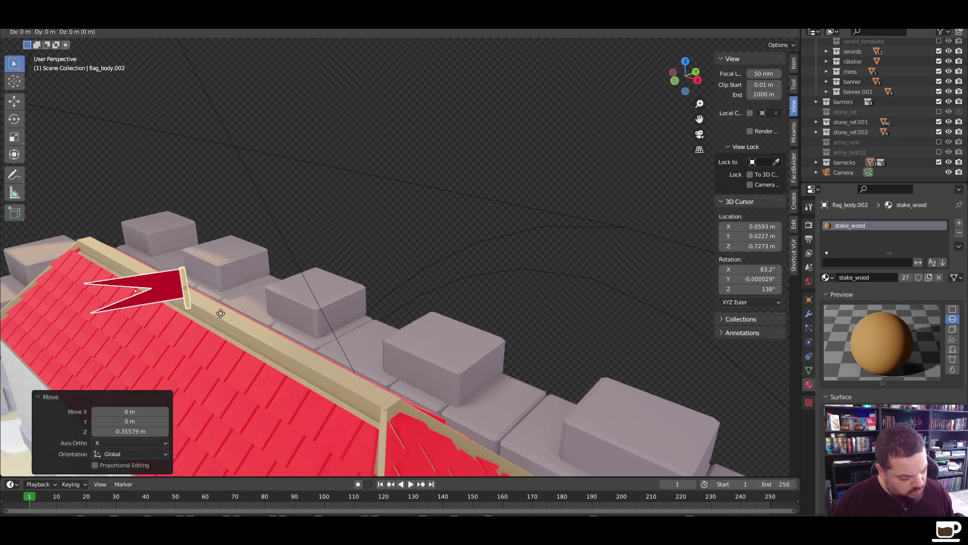
{"action": "key", "text": "z"}
{"action": "key", "text": "y"}
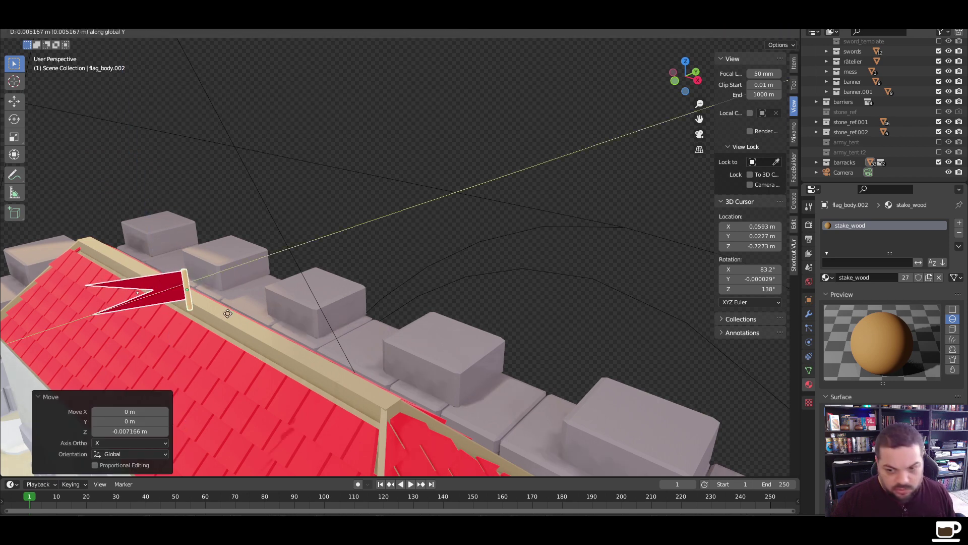
{"action": "left_click", "coordinate": [261, 299]}
{"action": "key", "text": "g"}
{"action": "key", "text": "z"}
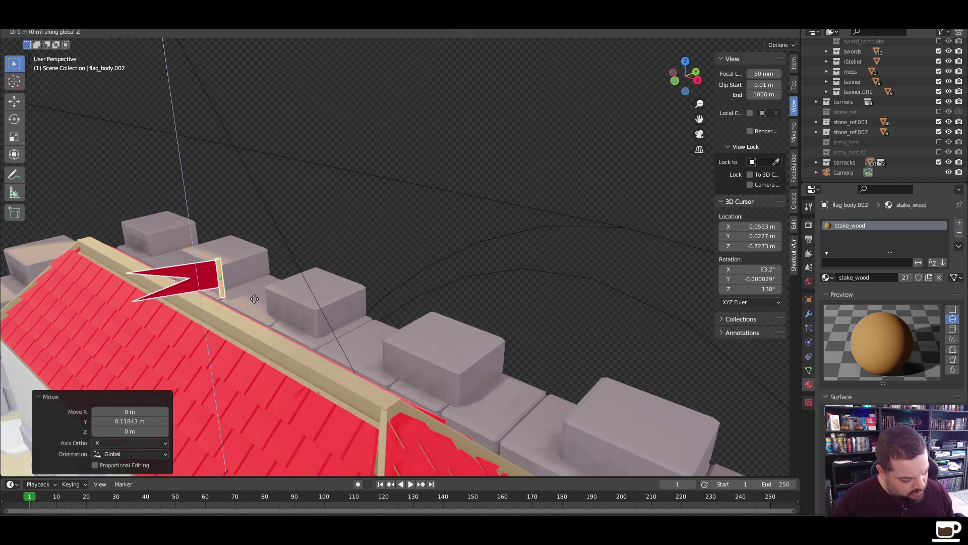
{"action": "left_click", "coordinate": [261, 335]}
Fine-tune the flag with alternating Y and Z moves until its pole sits on the ridge
{"action": "key", "text": "g"}
{"action": "key", "text": "y"}
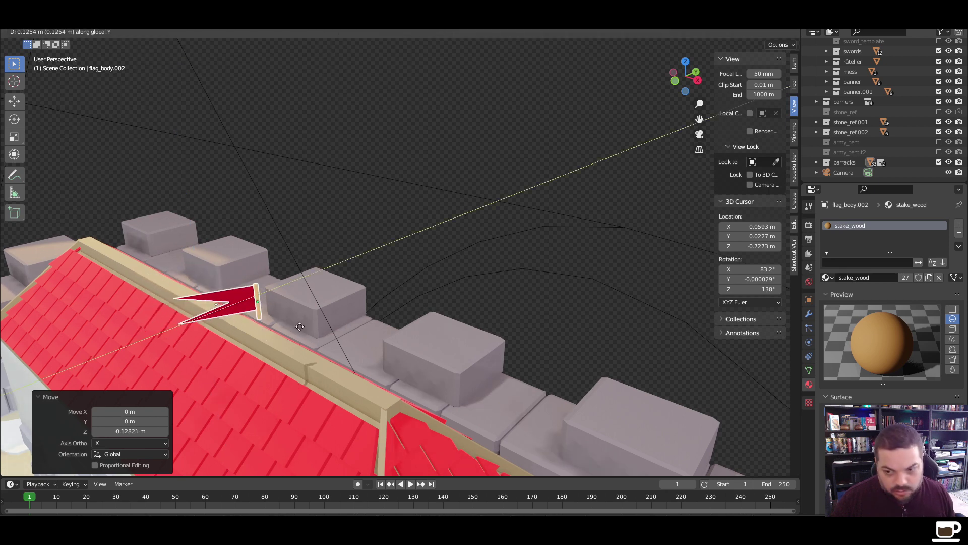
{"action": "left_click", "coordinate": [304, 322]}
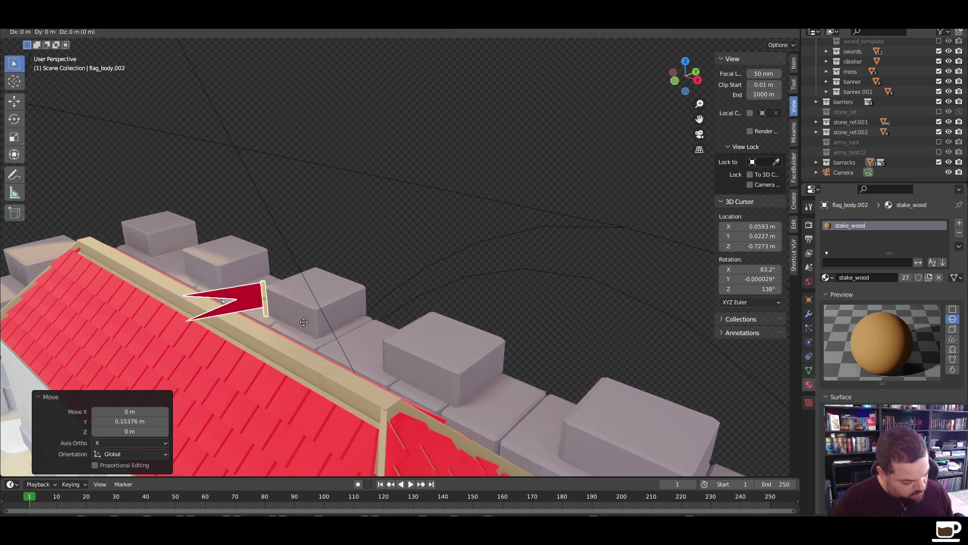
{"action": "key", "text": "g"}
{"action": "key", "text": "z"}
{"action": "left_click", "coordinate": [306, 359]}
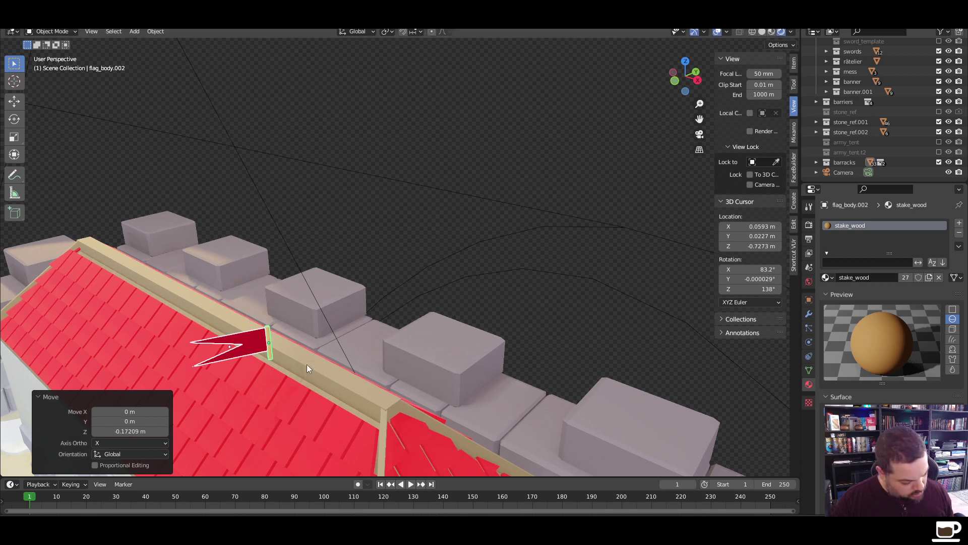
{"action": "key", "text": "g"}
{"action": "key", "text": "y"}
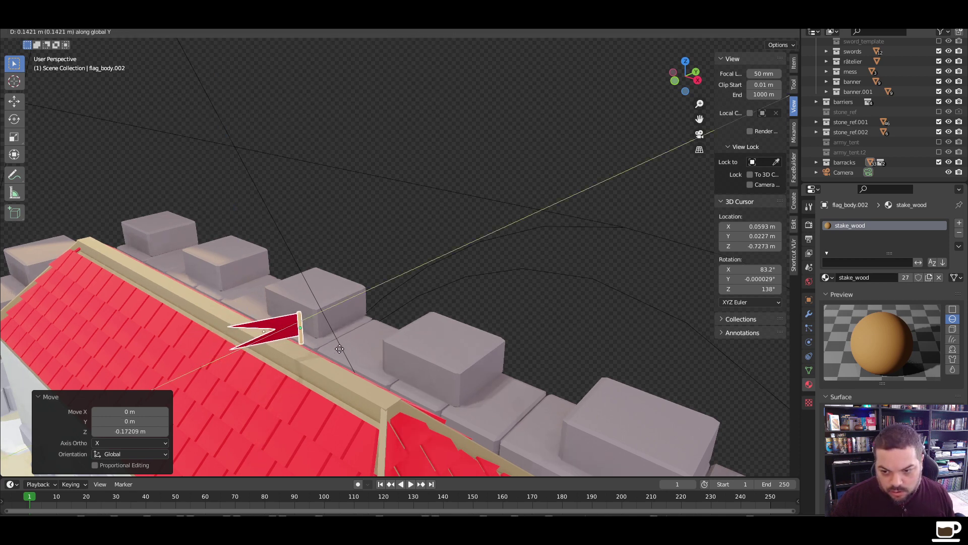
{"action": "left_click", "coordinate": [341, 346]}
{"action": "key", "text": "g"}
{"action": "key", "text": "z"}
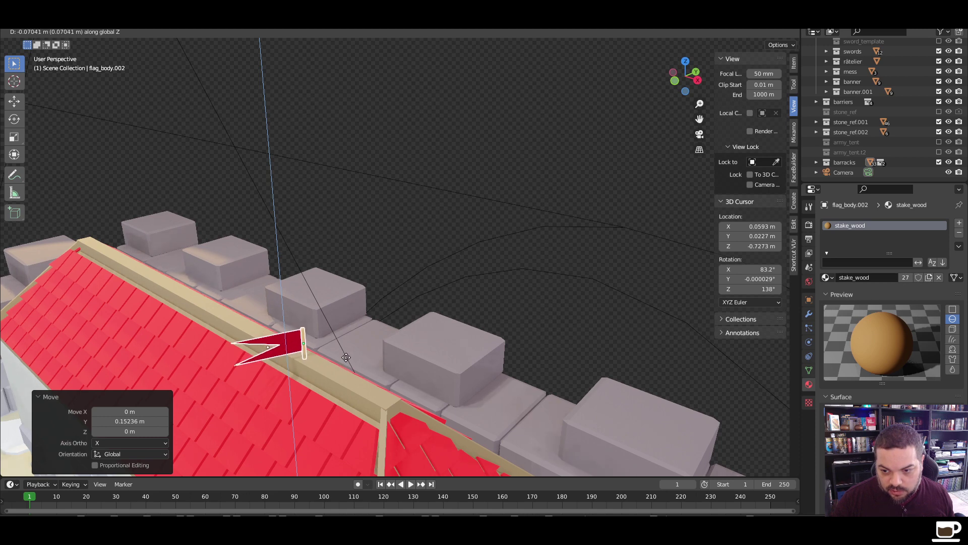
{"action": "left_click", "coordinate": [346, 356]}
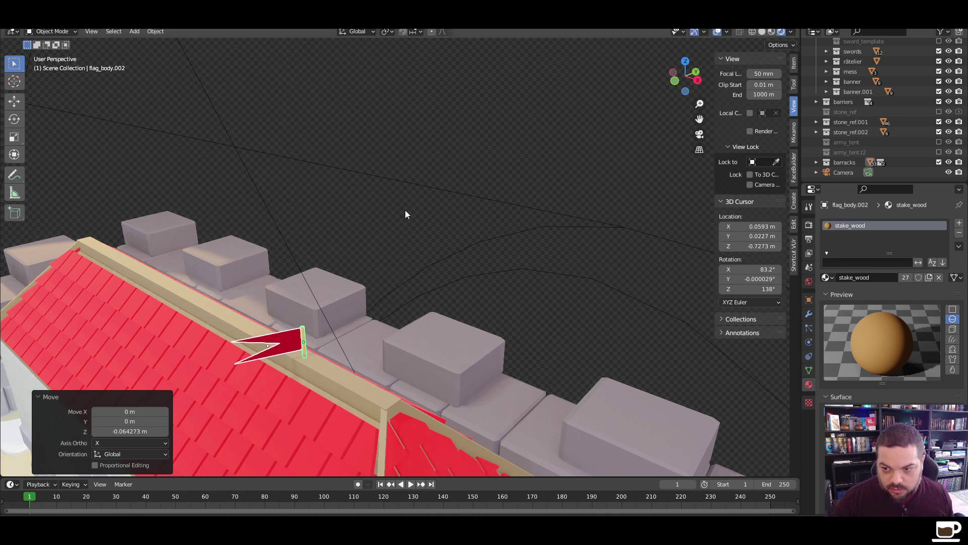
Reselect the flag cloth and pole and raise them about 0.32 m along Z
{"action": "middle_click_drag", "start_coordinate": [395, 292], "coordinate": [347, 238]}
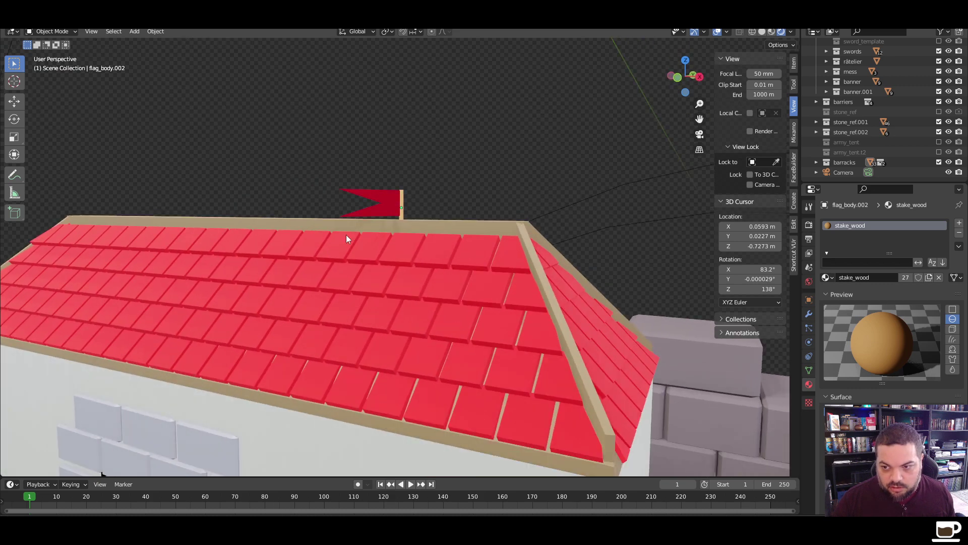
{"action": "left_click", "coordinate": [392, 201]}
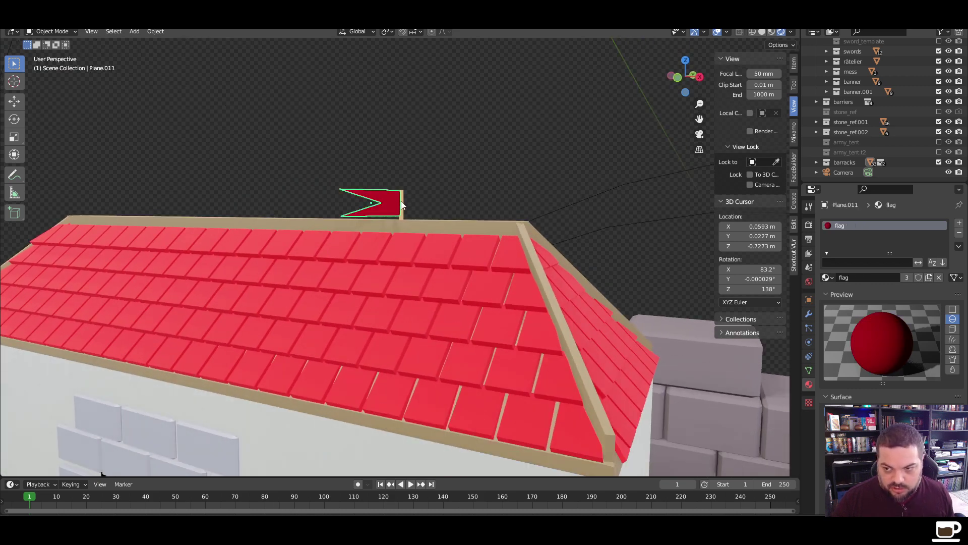
{"action": "left_click", "coordinate": [402, 205], "text": "shift"}
{"action": "key", "text": "g"}
{"action": "key", "text": "z"}
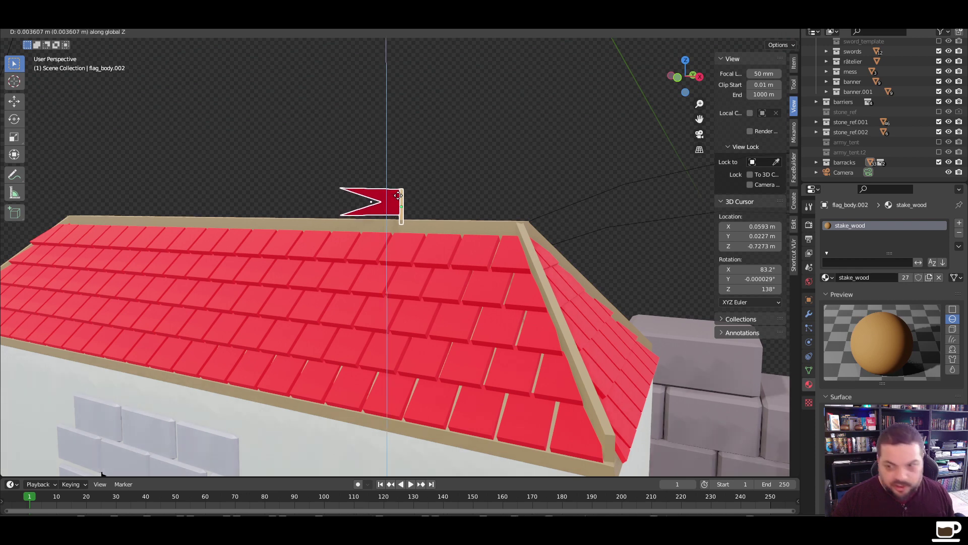
{"action": "left_click", "coordinate": [391, 117]}
In front view, slide the flag along X to centre it over the barracks roof
{"action": "key", "text": "KP_1"}
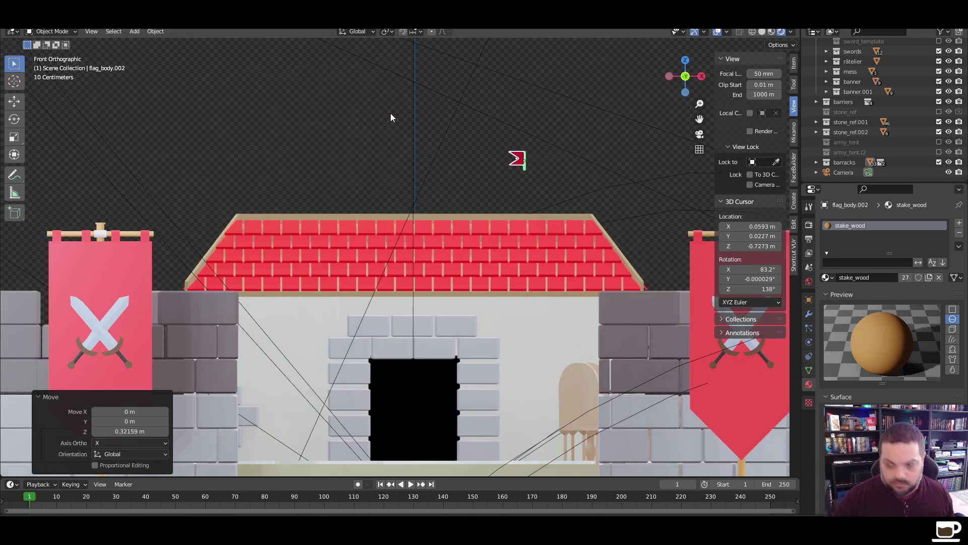
{"action": "key", "text": "g"}
{"action": "key", "text": "x"}
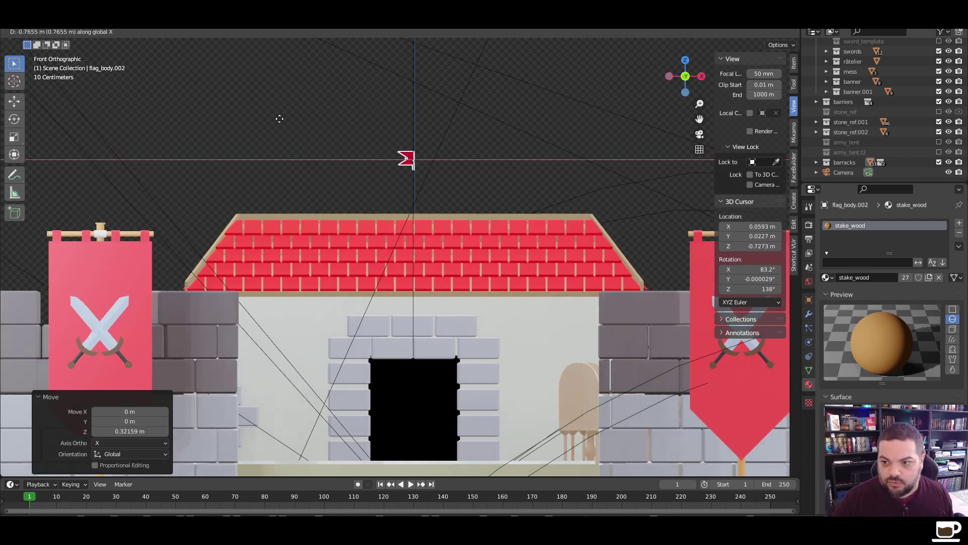
{"action": "left_click", "coordinate": [280, 119]}
In Edit Mode with wireframe shading, move the pole's base vertices down along Z to lengthen it
{"action": "scroll", "coordinate": [455, 138], "scroll_direction": "up", "scroll_amount": 2}
{"action": "middle_click_drag", "start_coordinate": [455, 138], "coordinate": [332, 214], "text": "shift"}
{"action": "key", "text": "Tab"}
{"action": "key", "text": "KP_Decimal"}
{"action": "middle_click_drag", "start_coordinate": [375, 165], "coordinate": [357, 229], "text": "shift"}
{"action": "key", "text": "l"}
{"action": "key", "text": "z"}
{"action": "left_click", "coordinate": [341, 244]}
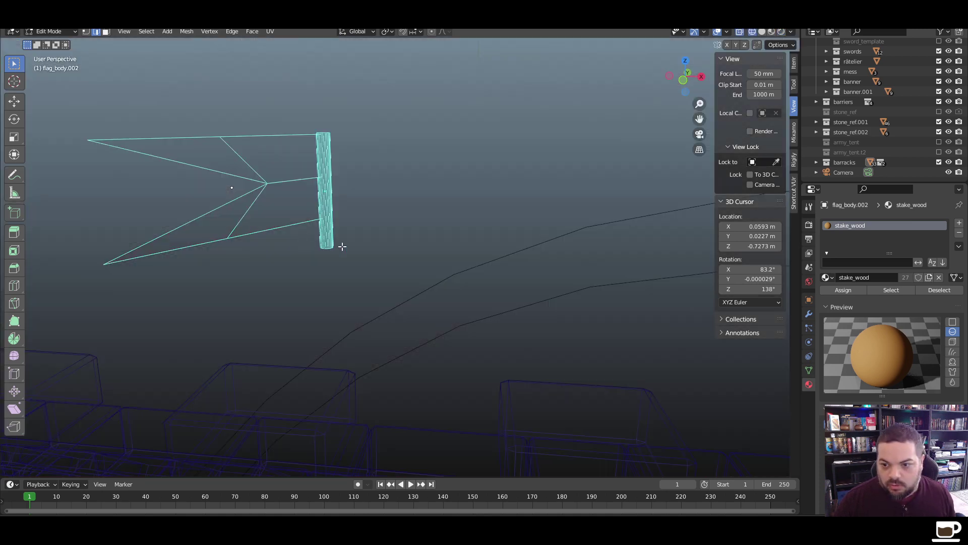
{"action": "left_click_drag", "start_coordinate": [346, 243], "coordinate": [306, 248]}
{"action": "key", "text": "g"}
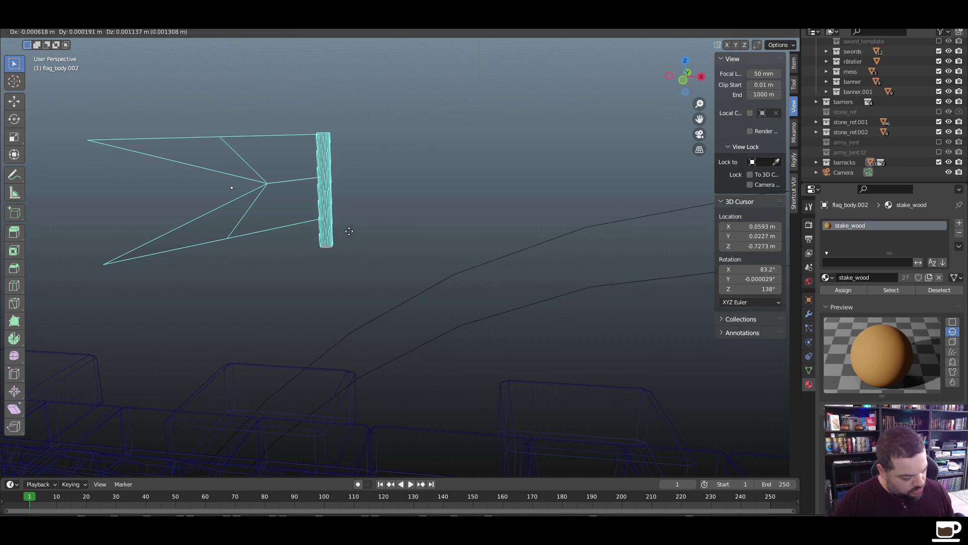
{"action": "key", "text": "z"}
{"action": "left_click", "coordinate": [348, 433]}
Return to solid shading, then preview the scene in rendered shading
{"action": "scroll", "coordinate": [362, 397], "scroll_direction": "down", "scroll_amount": 4}
{"action": "scroll", "coordinate": [361, 397], "scroll_direction": "down", "scroll_amount": 4}
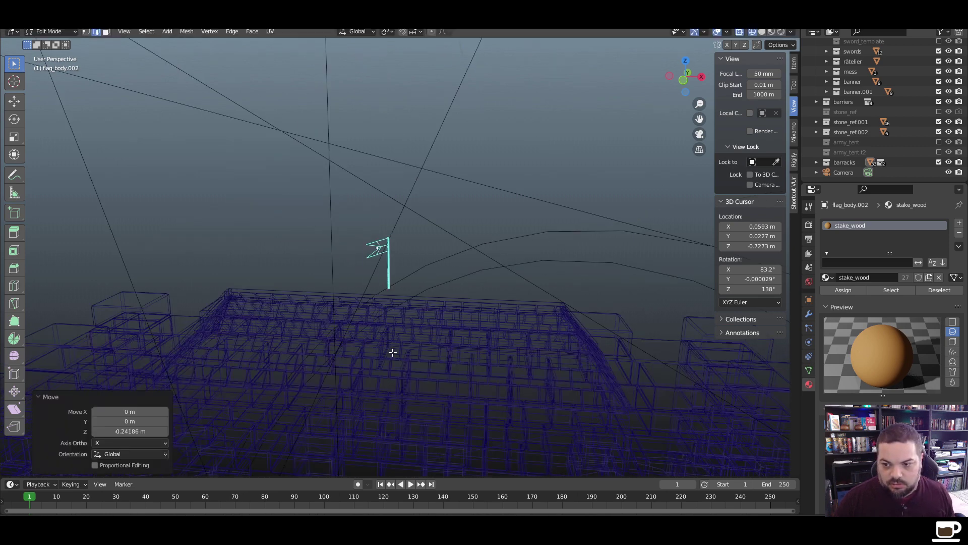
{"action": "key", "text": "z"}
{"action": "left_click", "coordinate": [427, 334]}
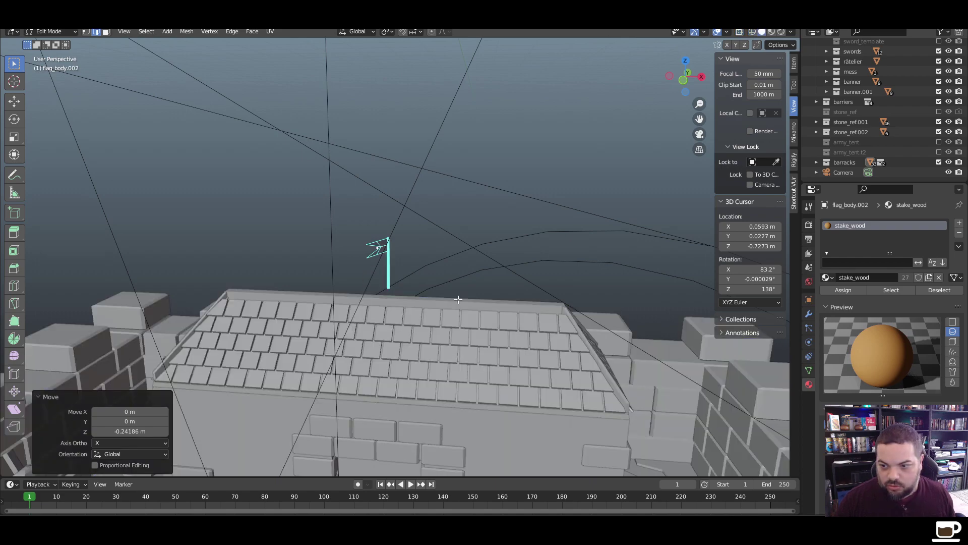
{"action": "left_click", "coordinate": [781, 32]}
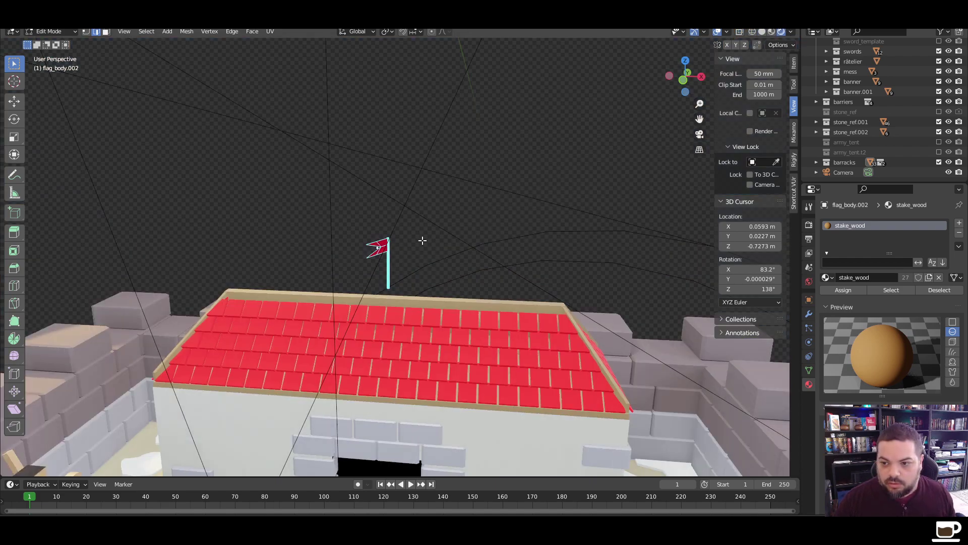
In Object Mode, lower the stake and flag cloth together along Z onto the roof ridge
{"action": "key", "text": "Tab"}
{"action": "left_click", "coordinate": [422, 240]}
{"action": "left_click_drag", "start_coordinate": [422, 226], "coordinate": [467, 252]}
{"action": "left_click", "coordinate": [388, 263]}
{"action": "left_click", "coordinate": [381, 249], "text": "shift"}
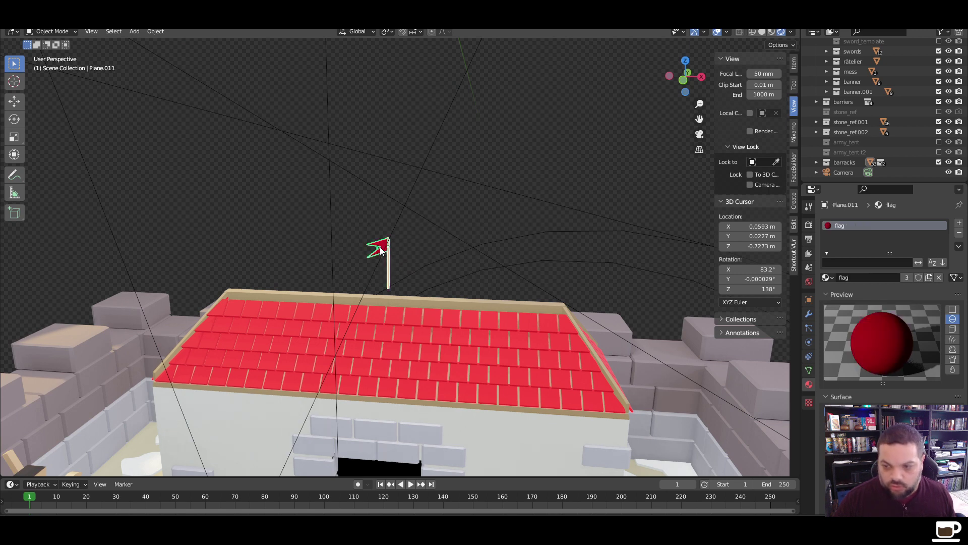
{"action": "key", "text": "g"}
{"action": "key", "text": "z"}
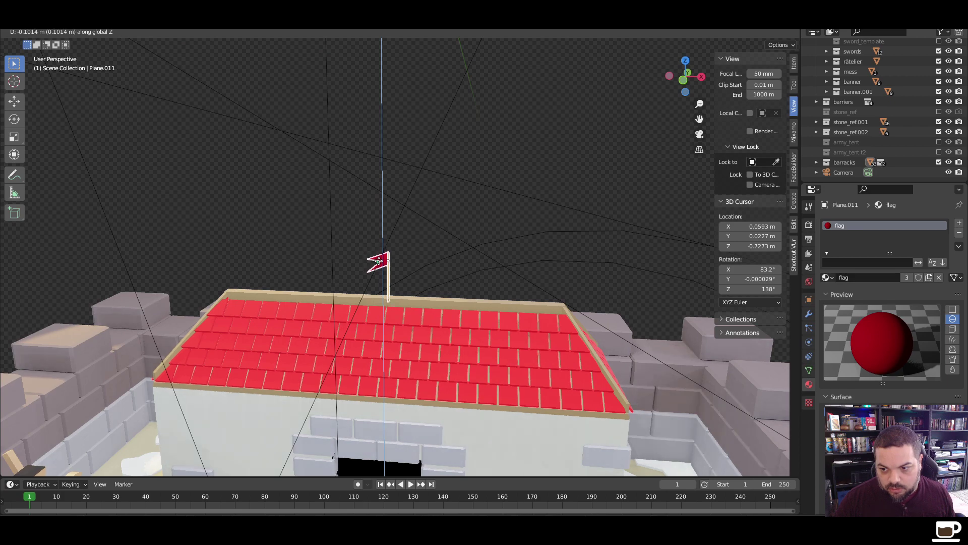
{"action": "left_click", "coordinate": [447, 232]}
{"action": "left_click", "coordinate": [465, 217]}
{"action": "middle_click_drag", "start_coordinate": [436, 352], "coordinate": [391, 359]}
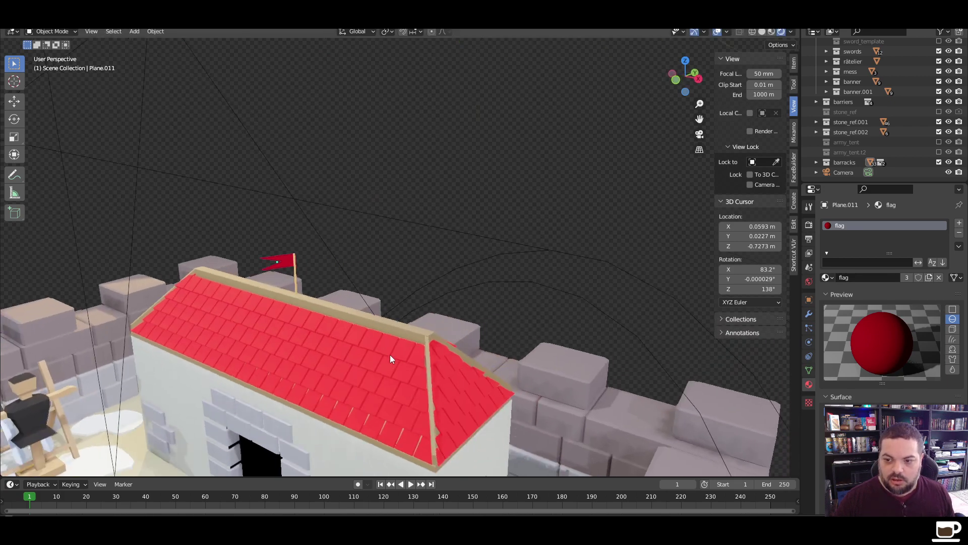
{"action": "scroll", "coordinate": [389, 355], "scroll_direction": "down", "scroll_amount": 6}
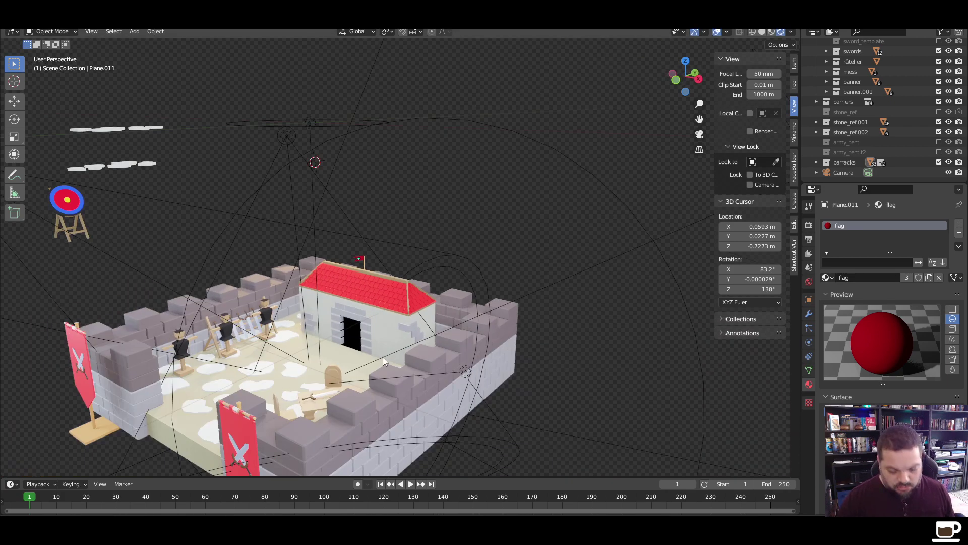
Switch to the scene camera view, then zoom and pan toward the barracks roof's gable corner
{"action": "key", "text": "KP_0"}
{"action": "scroll", "coordinate": [378, 350], "scroll_direction": "down", "scroll_amount": 5}
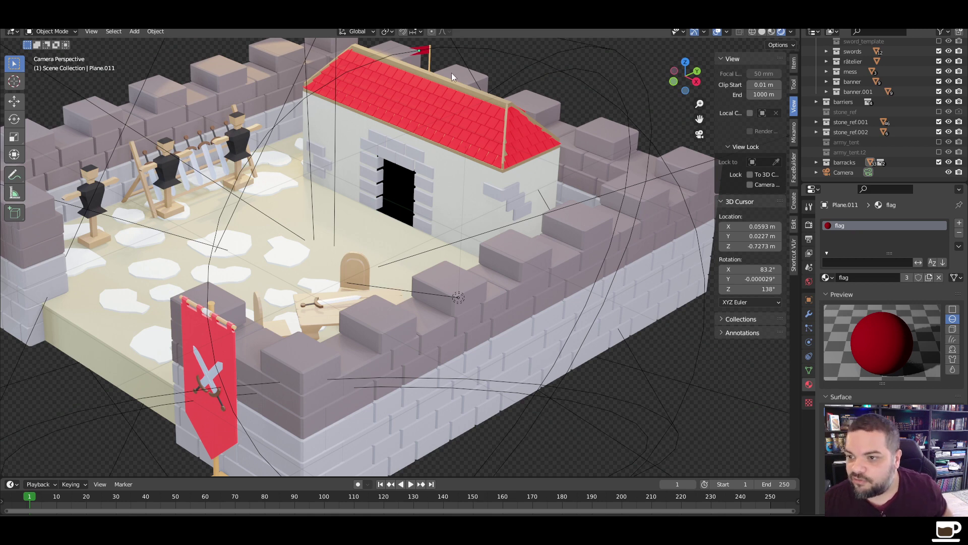
{"action": "scroll", "coordinate": [511, 138], "scroll_direction": "up", "scroll_amount": 3}
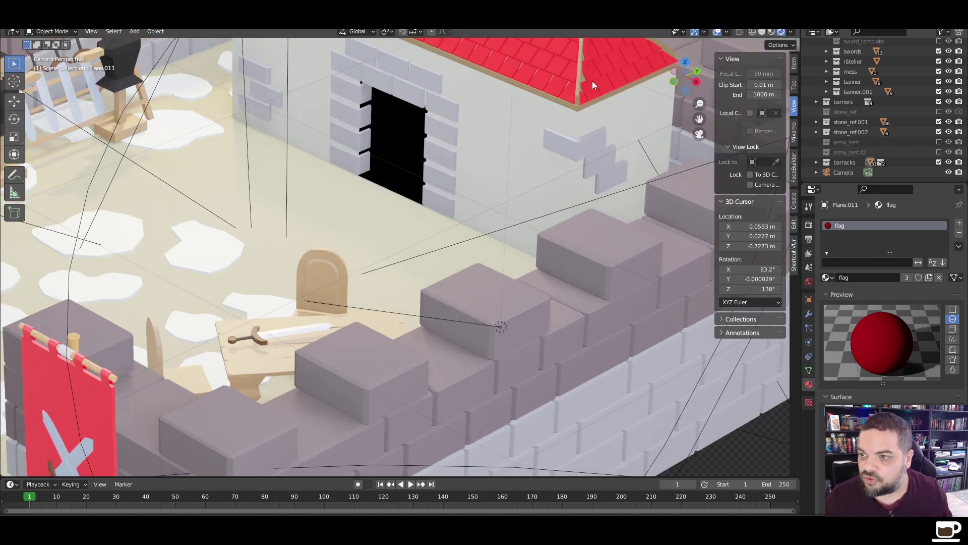
{"action": "middle_click_drag", "start_coordinate": [593, 81], "coordinate": [352, 217], "text": "shift"}
{"action": "scroll", "coordinate": [338, 215], "scroll_direction": "up", "scroll_amount": 4}
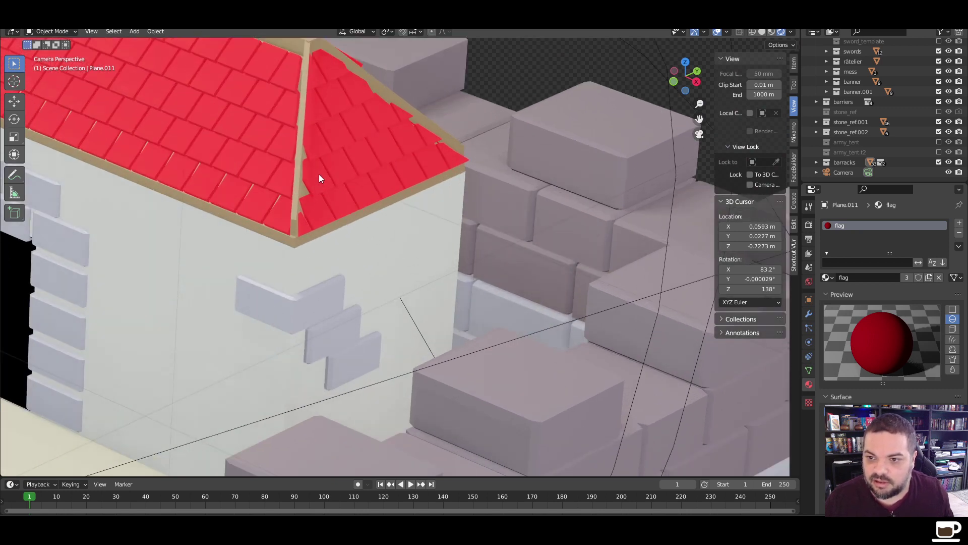
Select the tiles3 roof object, check its mesh in Edit Mode, then deselect it
{"action": "left_click", "coordinate": [320, 142]}
{"action": "key", "text": "Tab"}
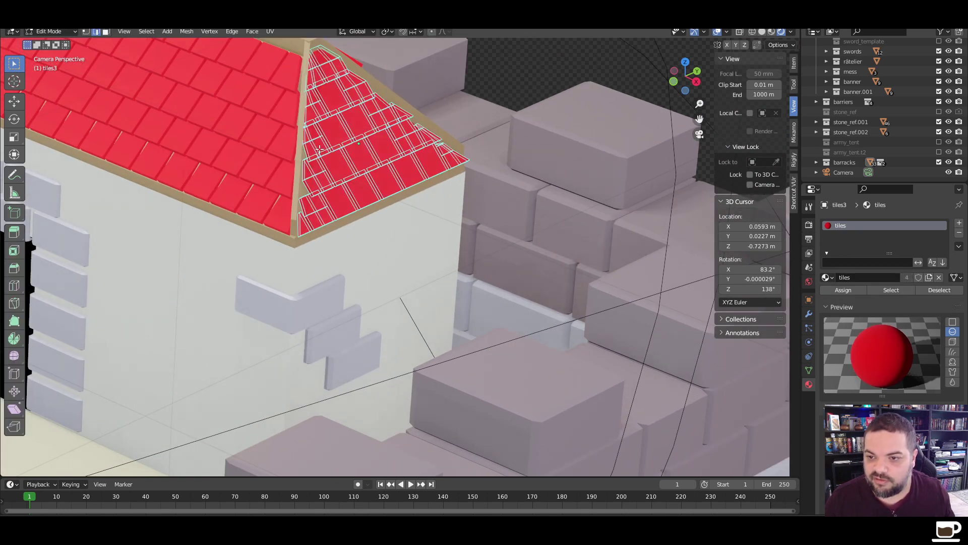
{"action": "key", "text": "Tab"}
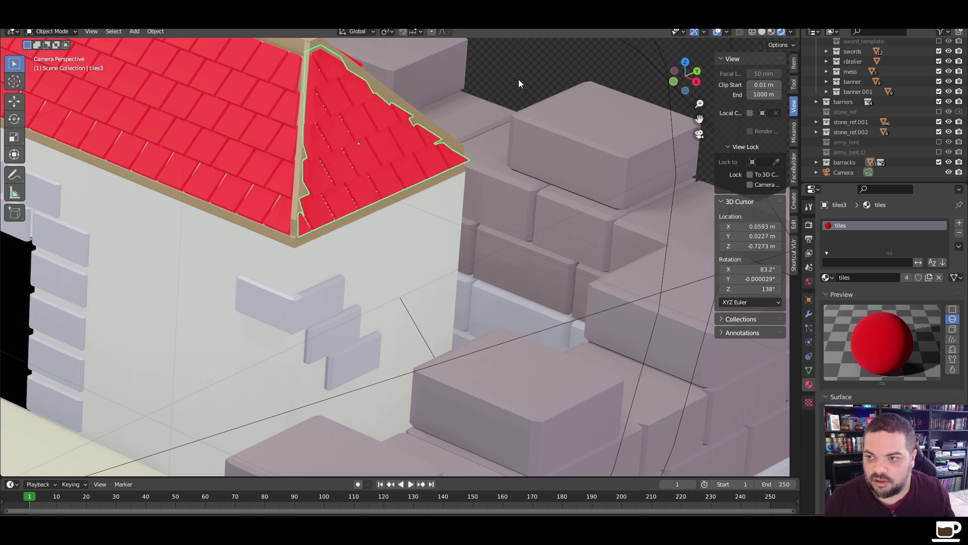
{"action": "left_click", "coordinate": [500, 84]}
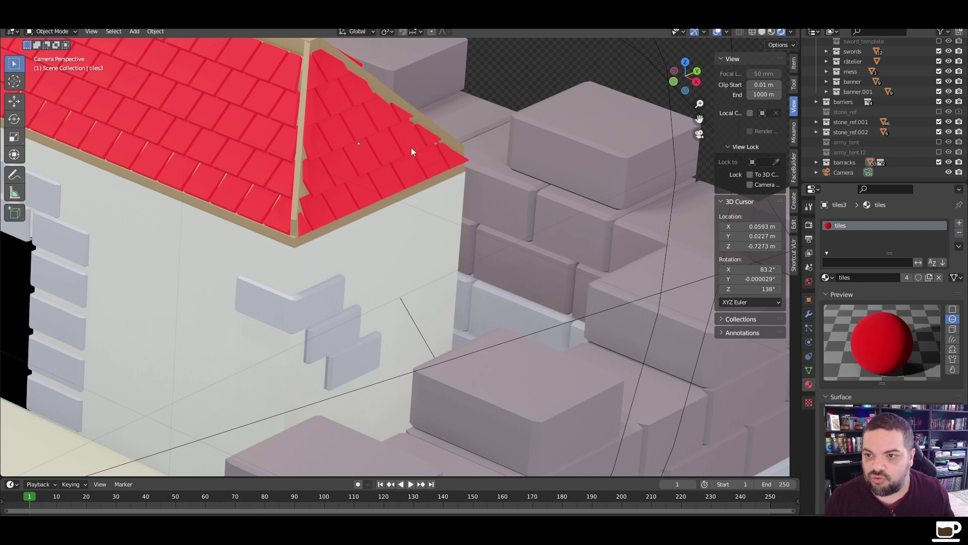
Orbit around the barracks to view its gable end and front door
{"action": "key", "text": "KP_0"}
{"action": "scroll", "coordinate": [393, 156], "scroll_direction": "up", "scroll_amount": 6}
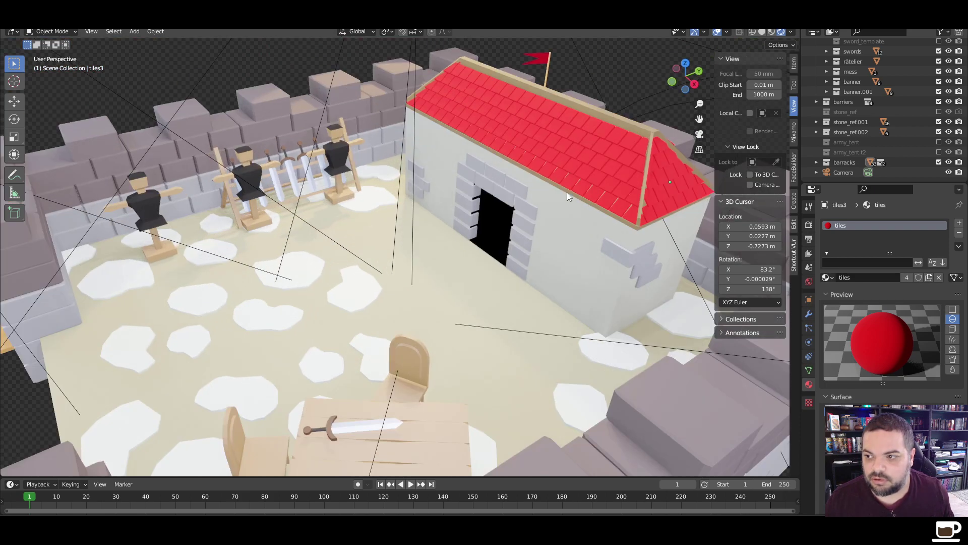
{"action": "middle_click_drag", "start_coordinate": [567, 192], "coordinate": [313, 213]}
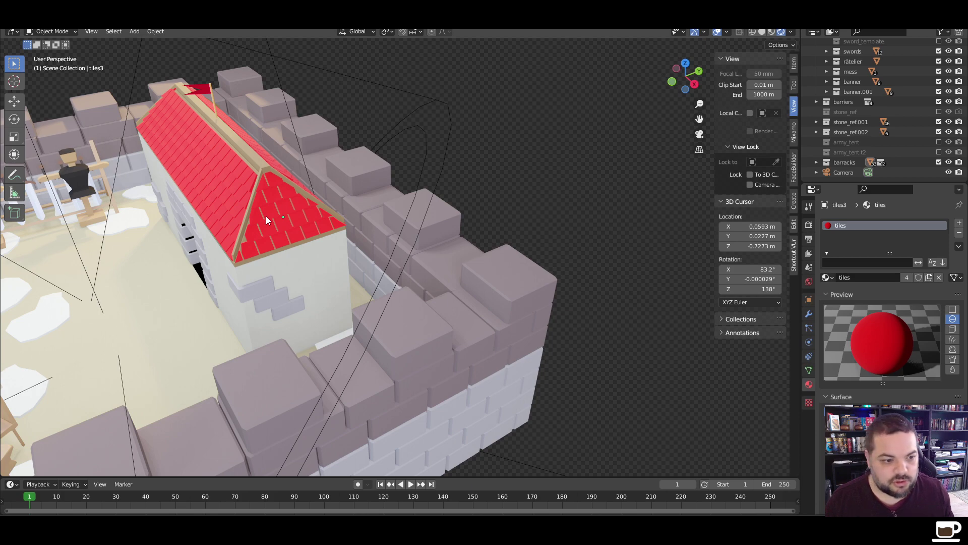
{"action": "middle_click_drag", "start_coordinate": [266, 220], "coordinate": [292, 198]}
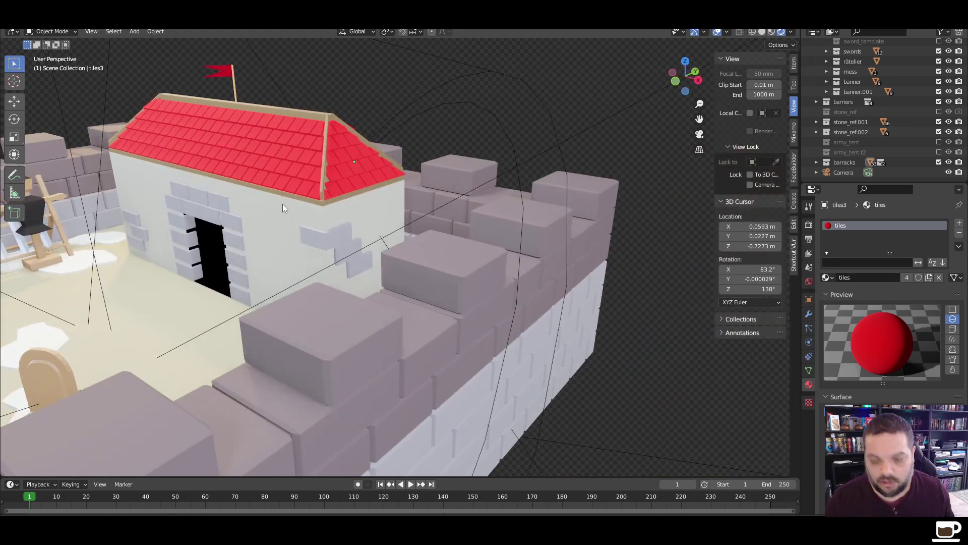
{"action": "scroll", "coordinate": [283, 204], "scroll_direction": "up", "scroll_amount": 3}
Return to the scene camera and pan to show more of the courtyard
{"action": "key", "text": "KP_0"}
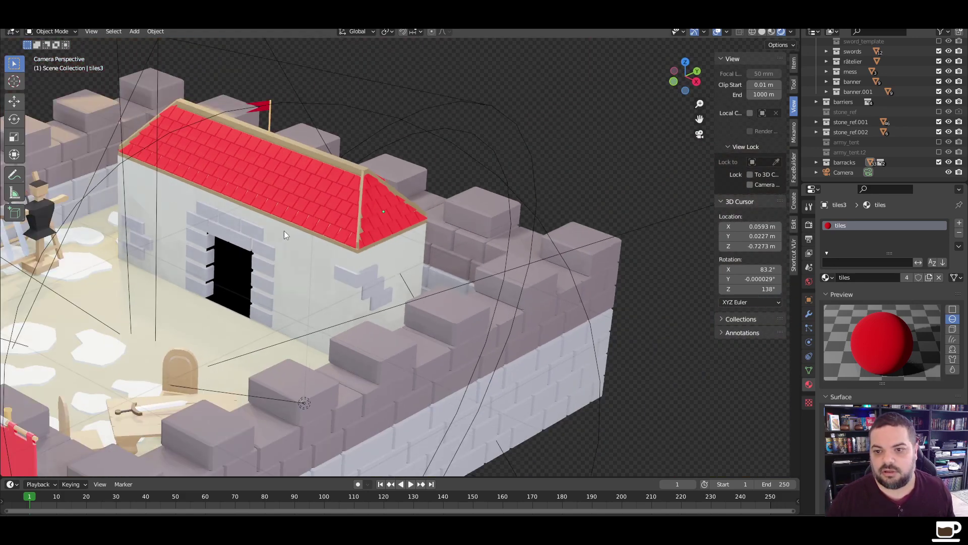
{"action": "scroll", "coordinate": [283, 231], "scroll_direction": "up", "scroll_amount": 2}
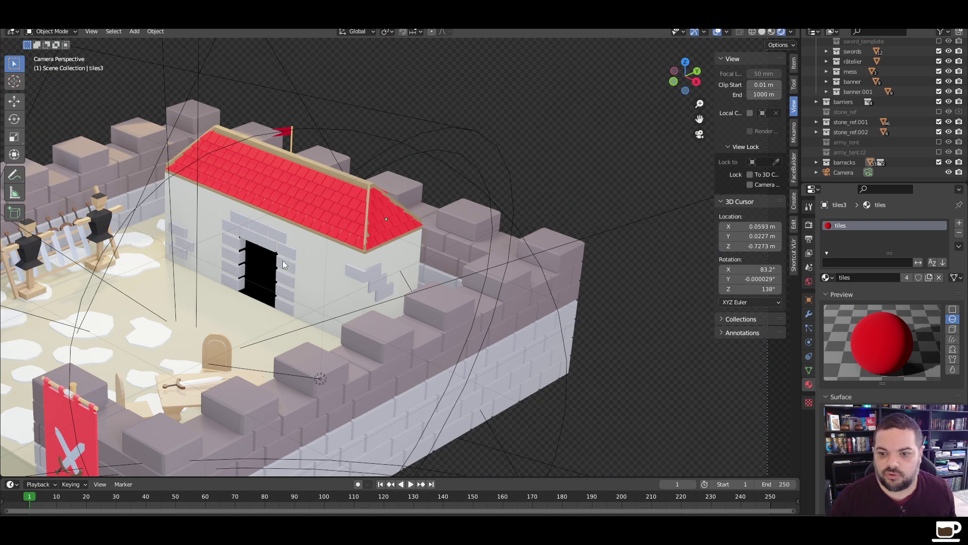
{"action": "middle_click_drag", "start_coordinate": [255, 283], "coordinate": [425, 240], "text": "shift"}
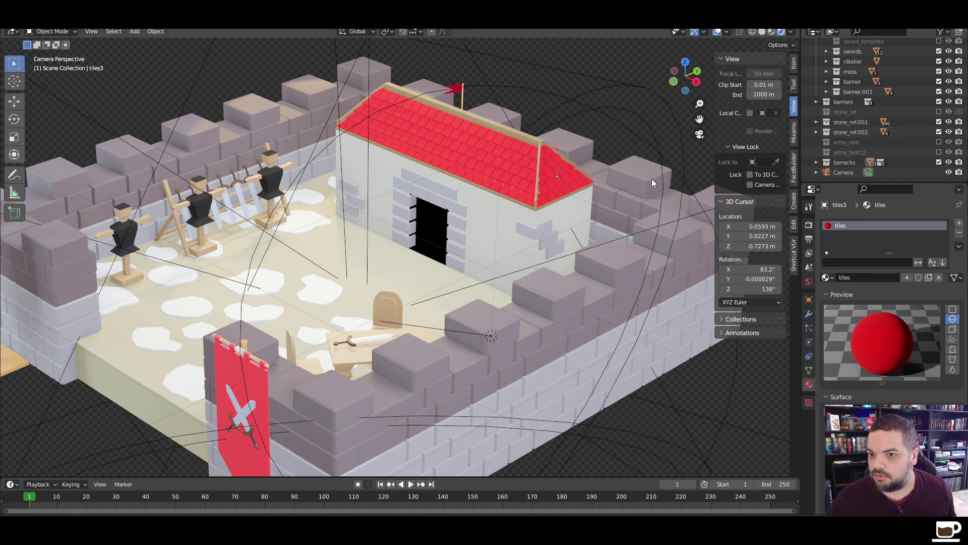
Hide tranning_dummy and tranning_dummy.002 in the Outliner, then render the courtyard with F12
{"action": "scroll", "coordinate": [867, 124], "scroll_direction": "up", "scroll_amount": 5}
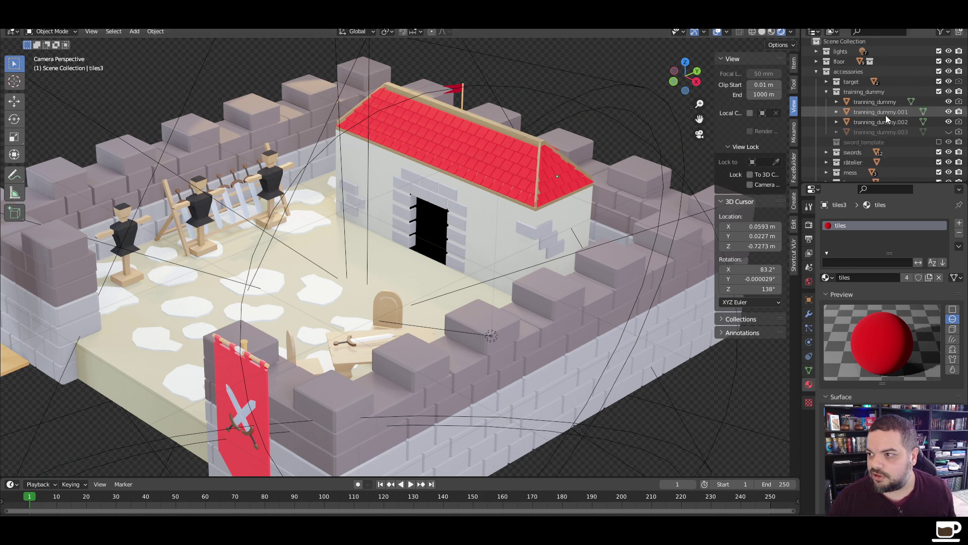
{"action": "left_click", "coordinate": [949, 112]}
{"action": "left_click", "coordinate": [949, 112]}
{"action": "left_click", "coordinate": [950, 102]}
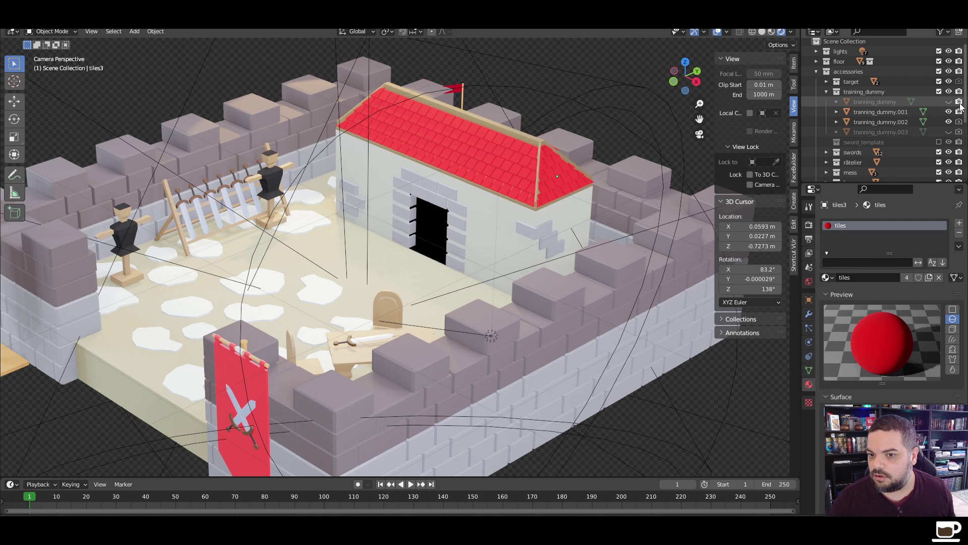
{"action": "left_click", "coordinate": [949, 122]}
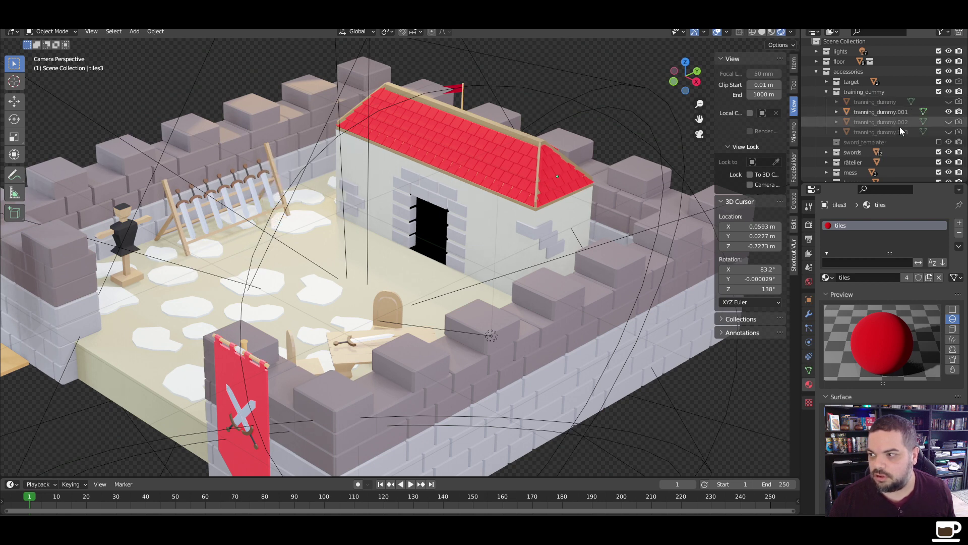
{"action": "key", "text": "KP_0"}
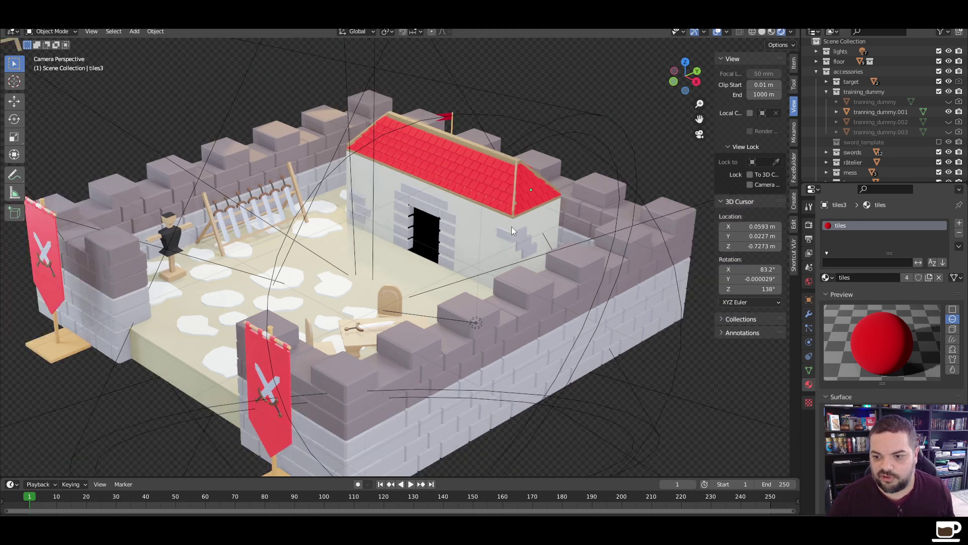
{"action": "key", "text": "F12"}
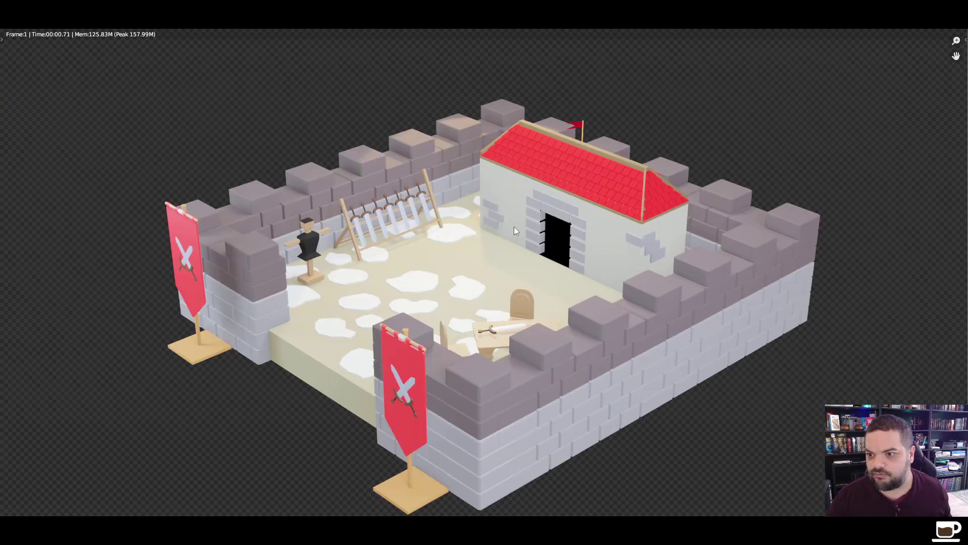